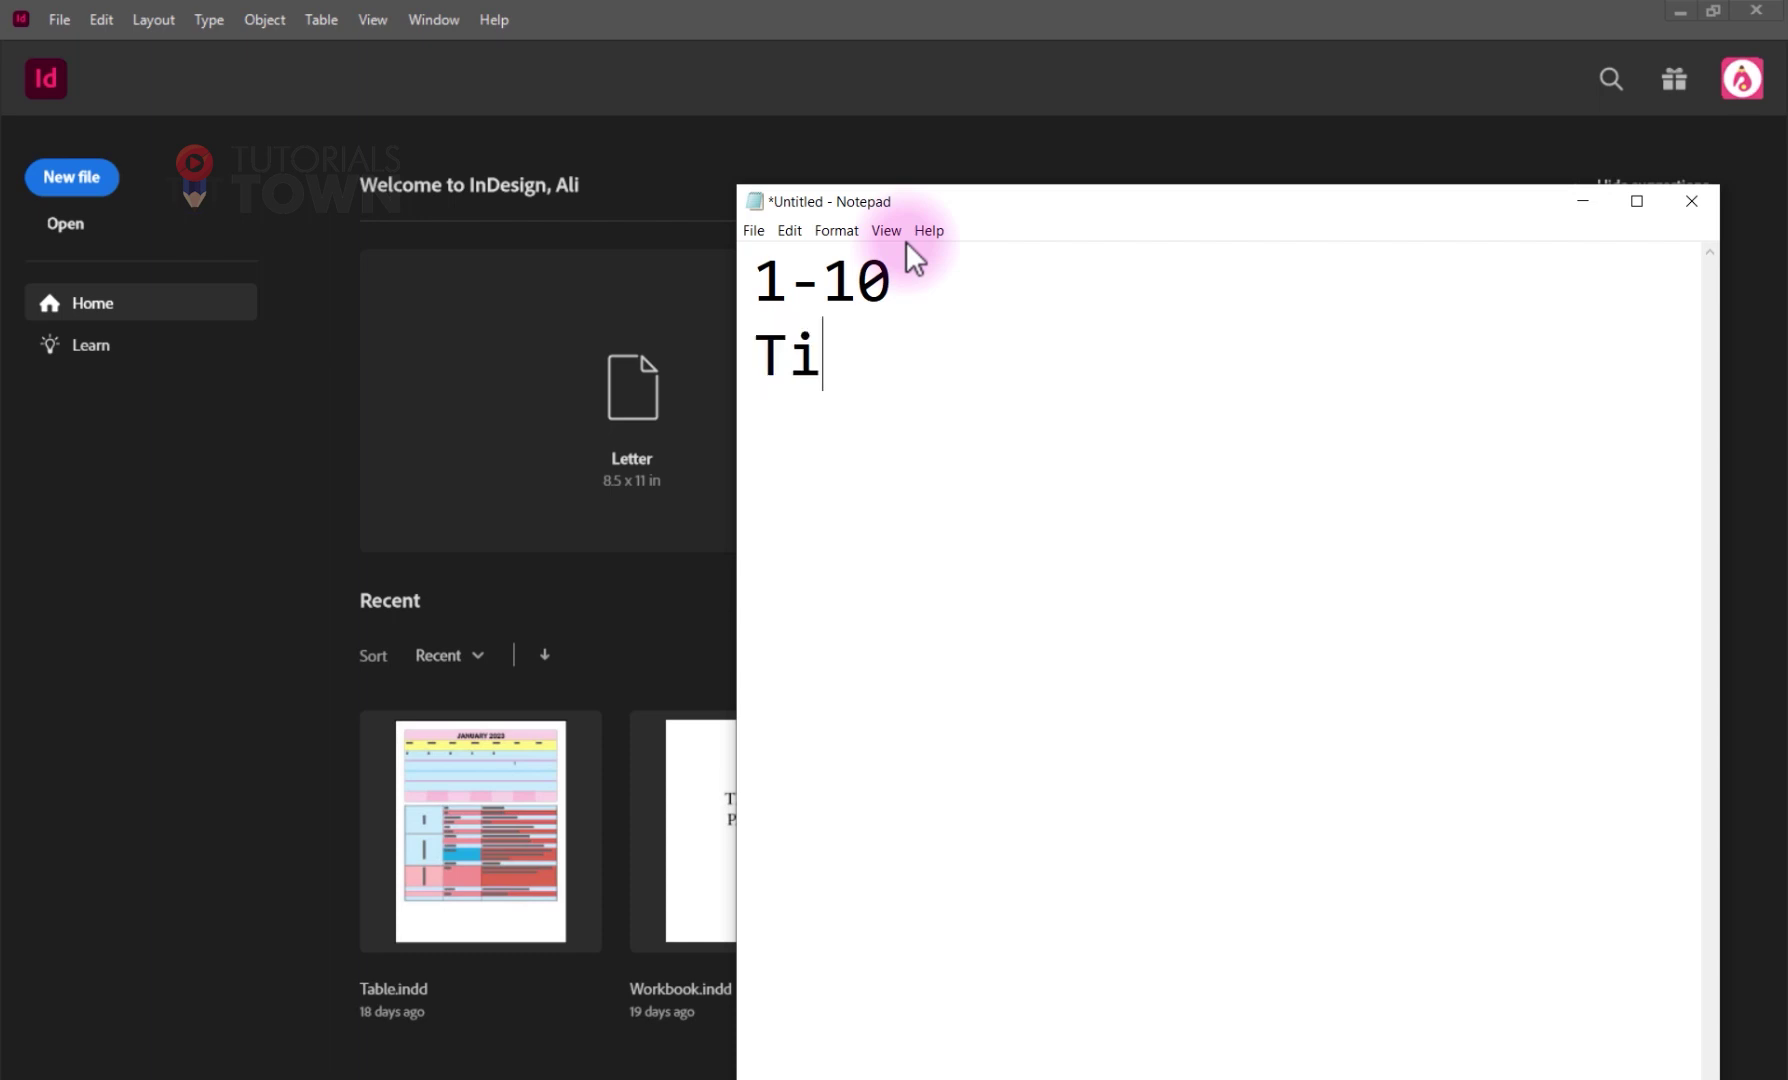
- Add the lines "Title", "Page numbers" and "Border" below "1-10" in the note
{"action": "key", "text": "BackSpace"}
{"action": "key", "text": "BackSpace"}
{"action": "type", "text": "tle"}
{"action": "key", "text": "Return"}
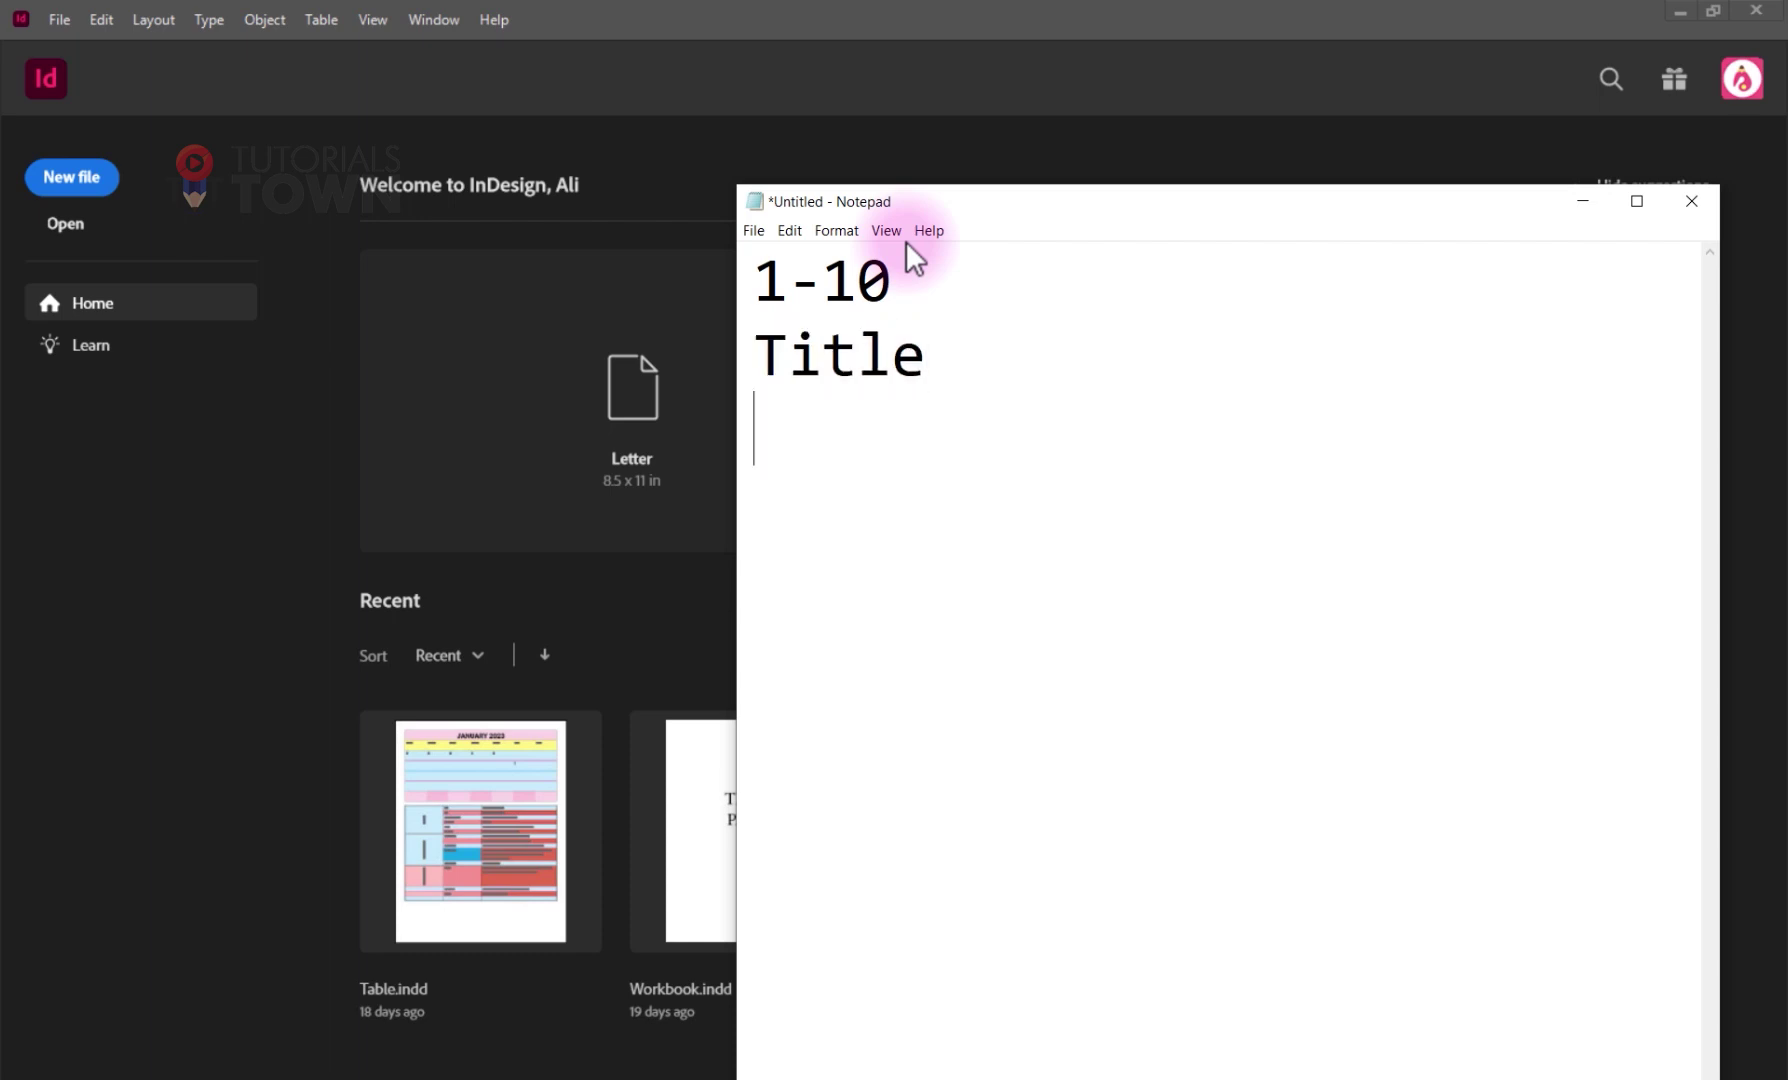
{"action": "type", "text": "Page numbers"}
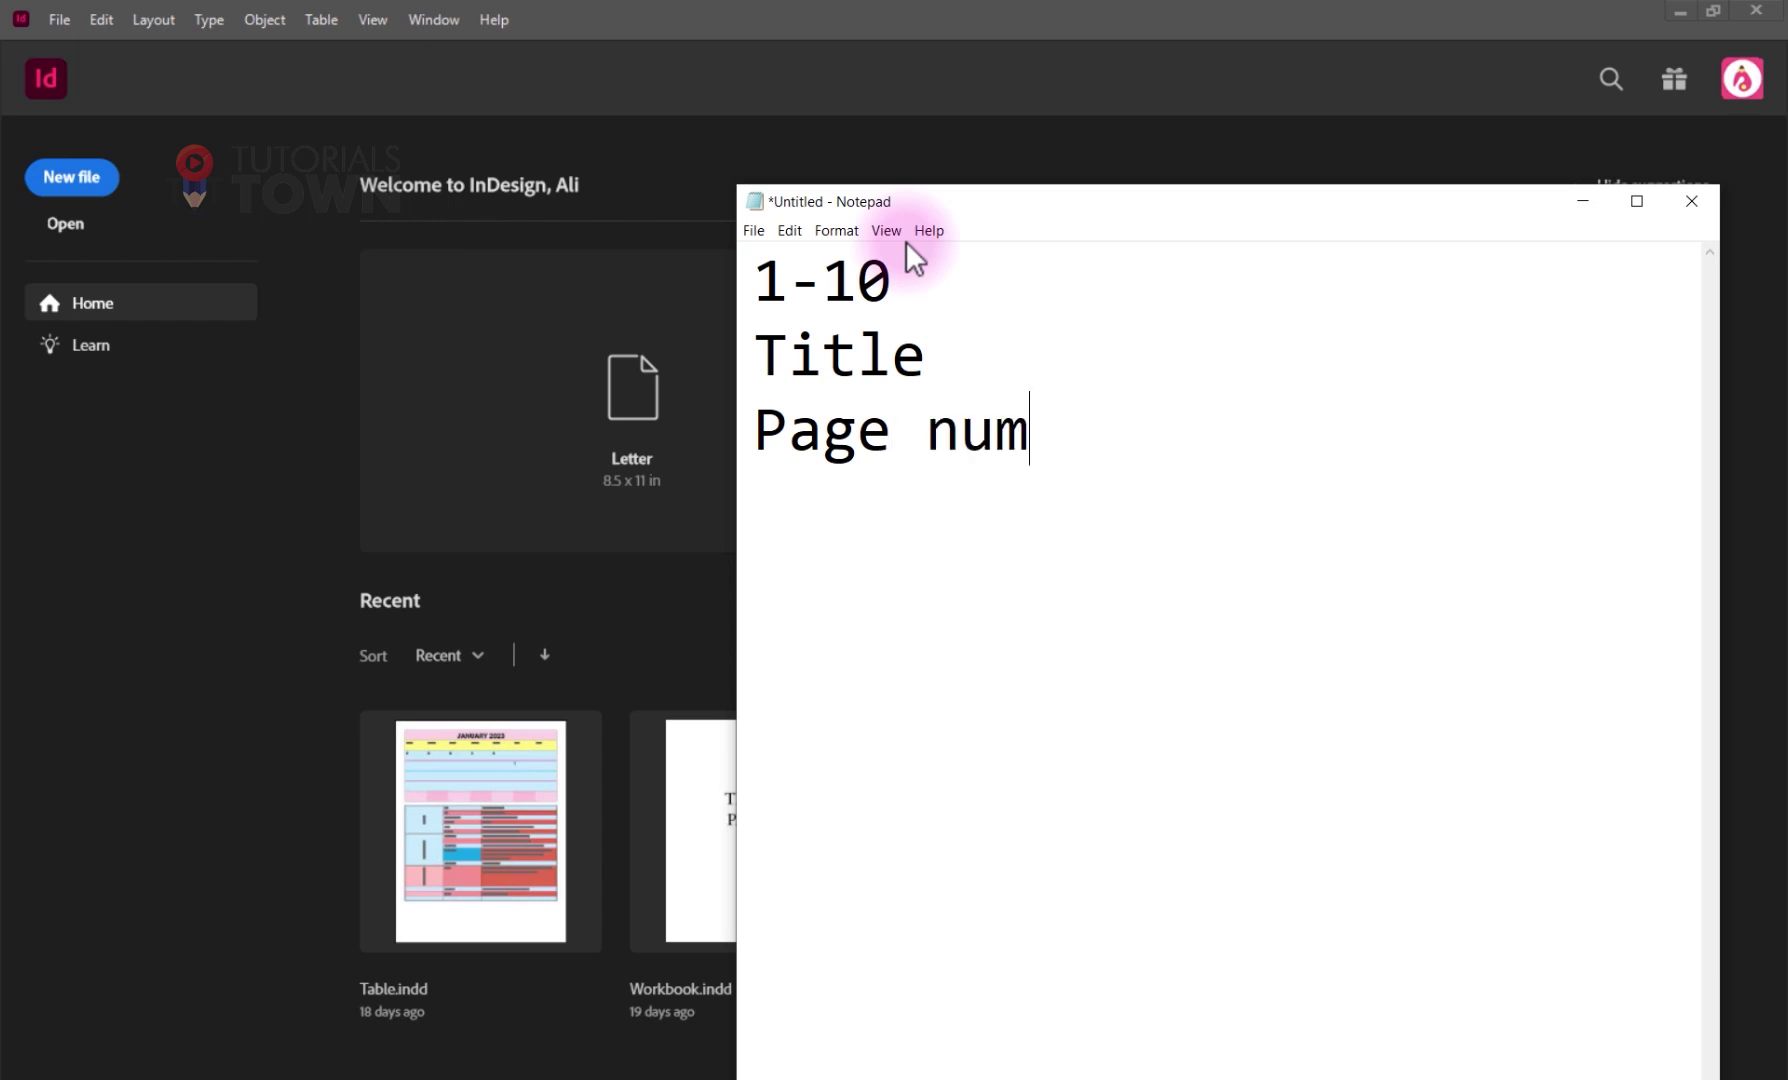
{"action": "key", "text": "Return"}
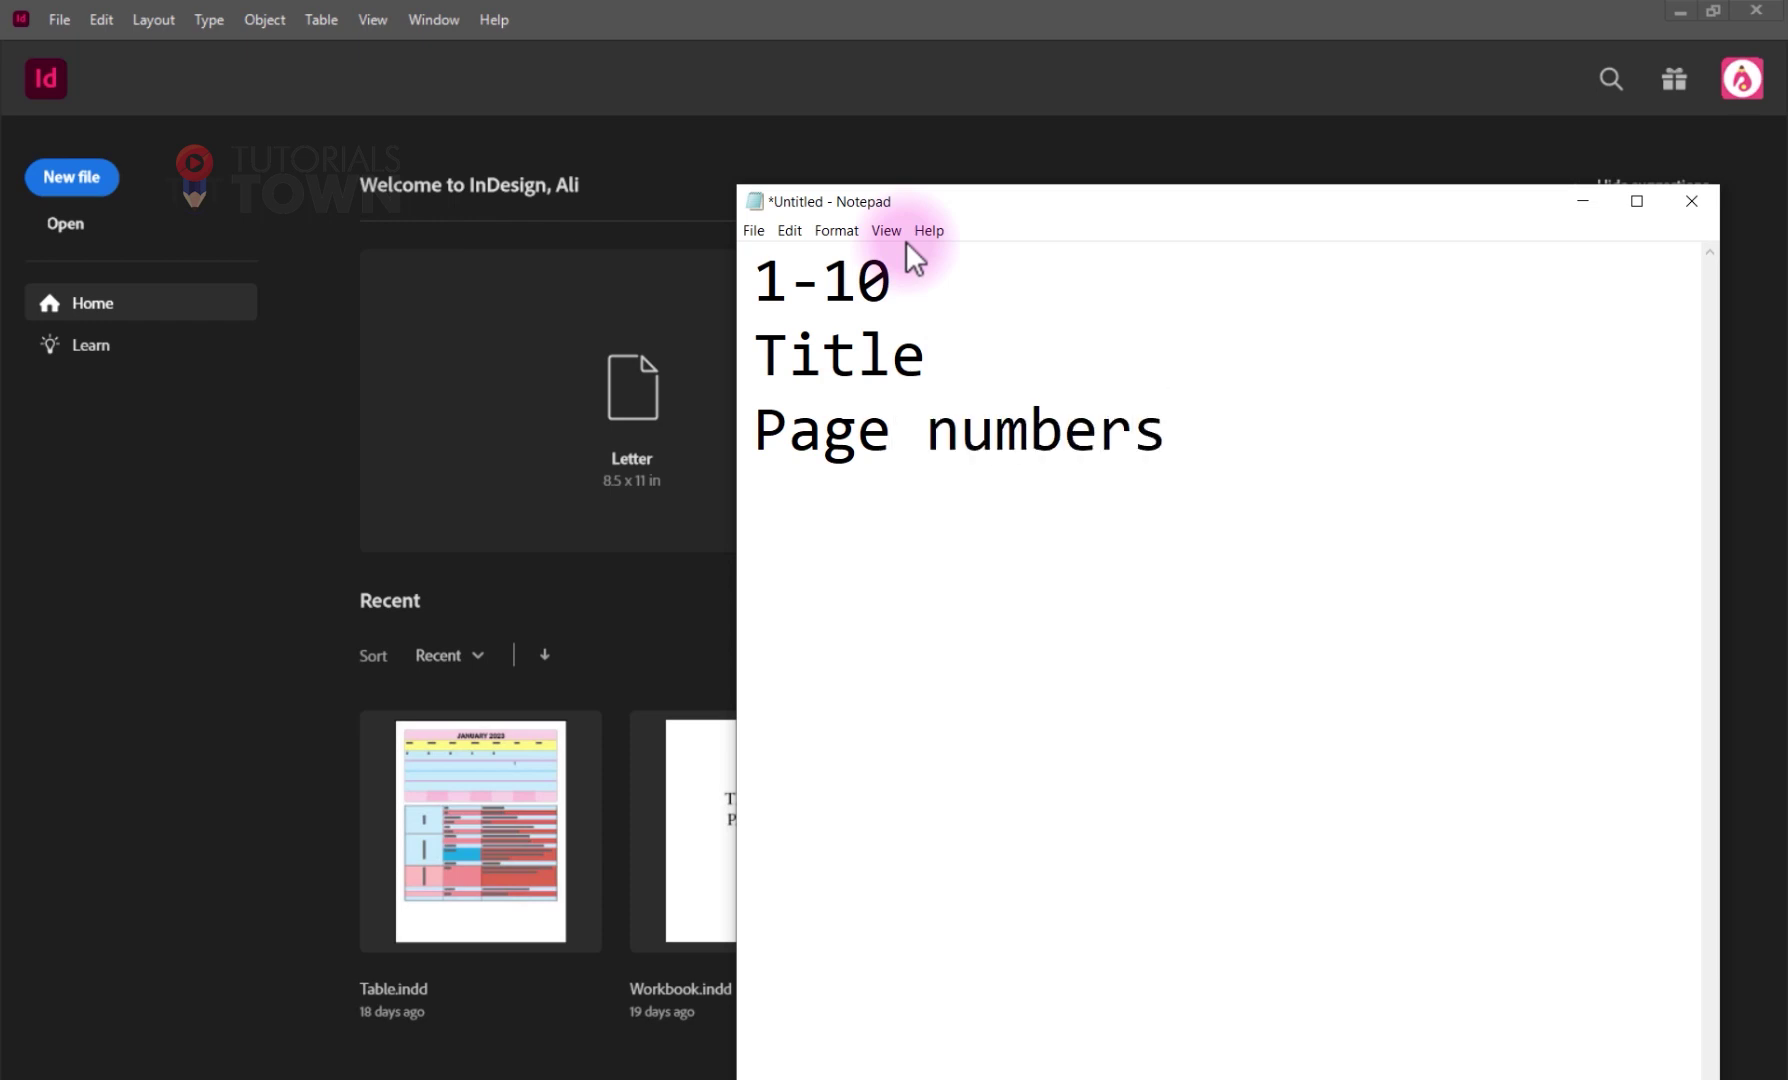
{"action": "type", "text": "Border"}
{"action": "key", "text": "Return"}
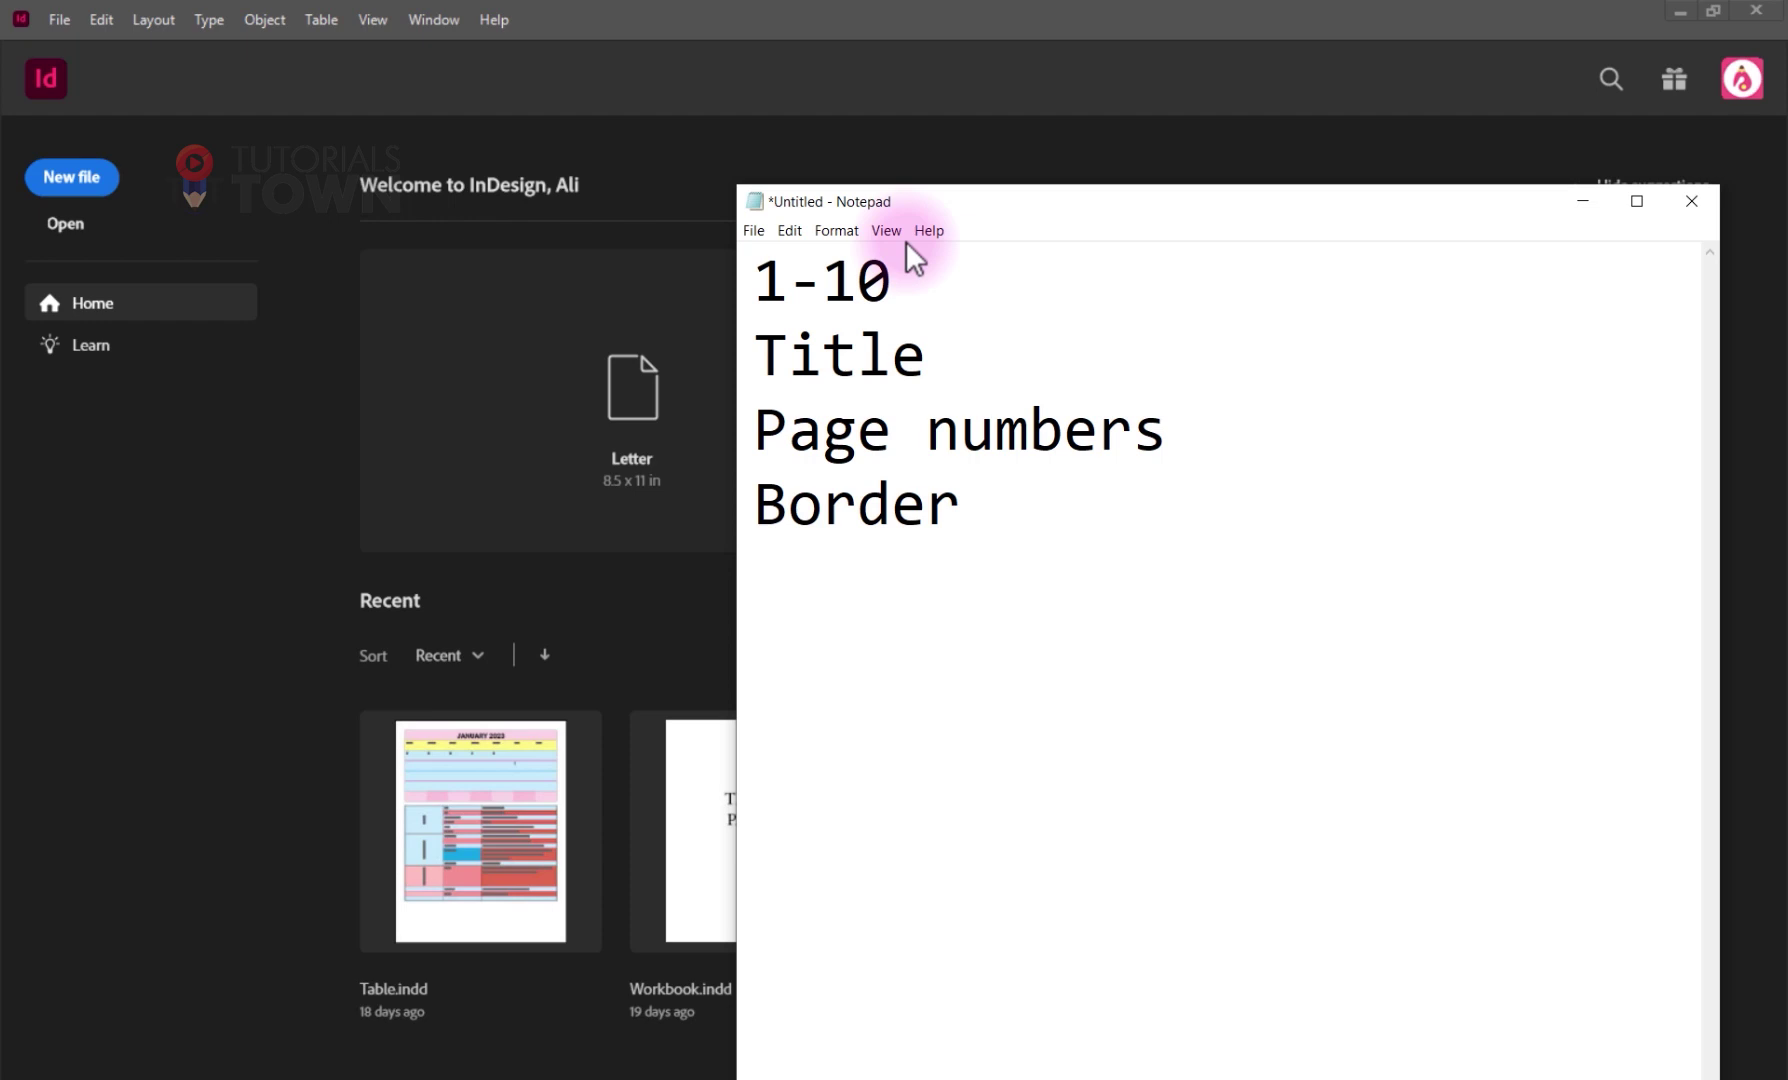
- Append "(Number/Spell/Images)" to the "1-10" line of the note
{"action": "key", "text": "Up"}
{"action": "key", "text": "Up"}
{"action": "key", "text": "Up"}
{"action": "key", "text": "Up"}
{"action": "key", "text": "Right"}
{"action": "key", "text": "Right"}
{"action": "key", "text": "Right"}
{"action": "key", "text": "Right"}
{"action": "type", "text": "()"}
{"action": "key", "text": "Left"}
{"action": "type", "text": "Number"}
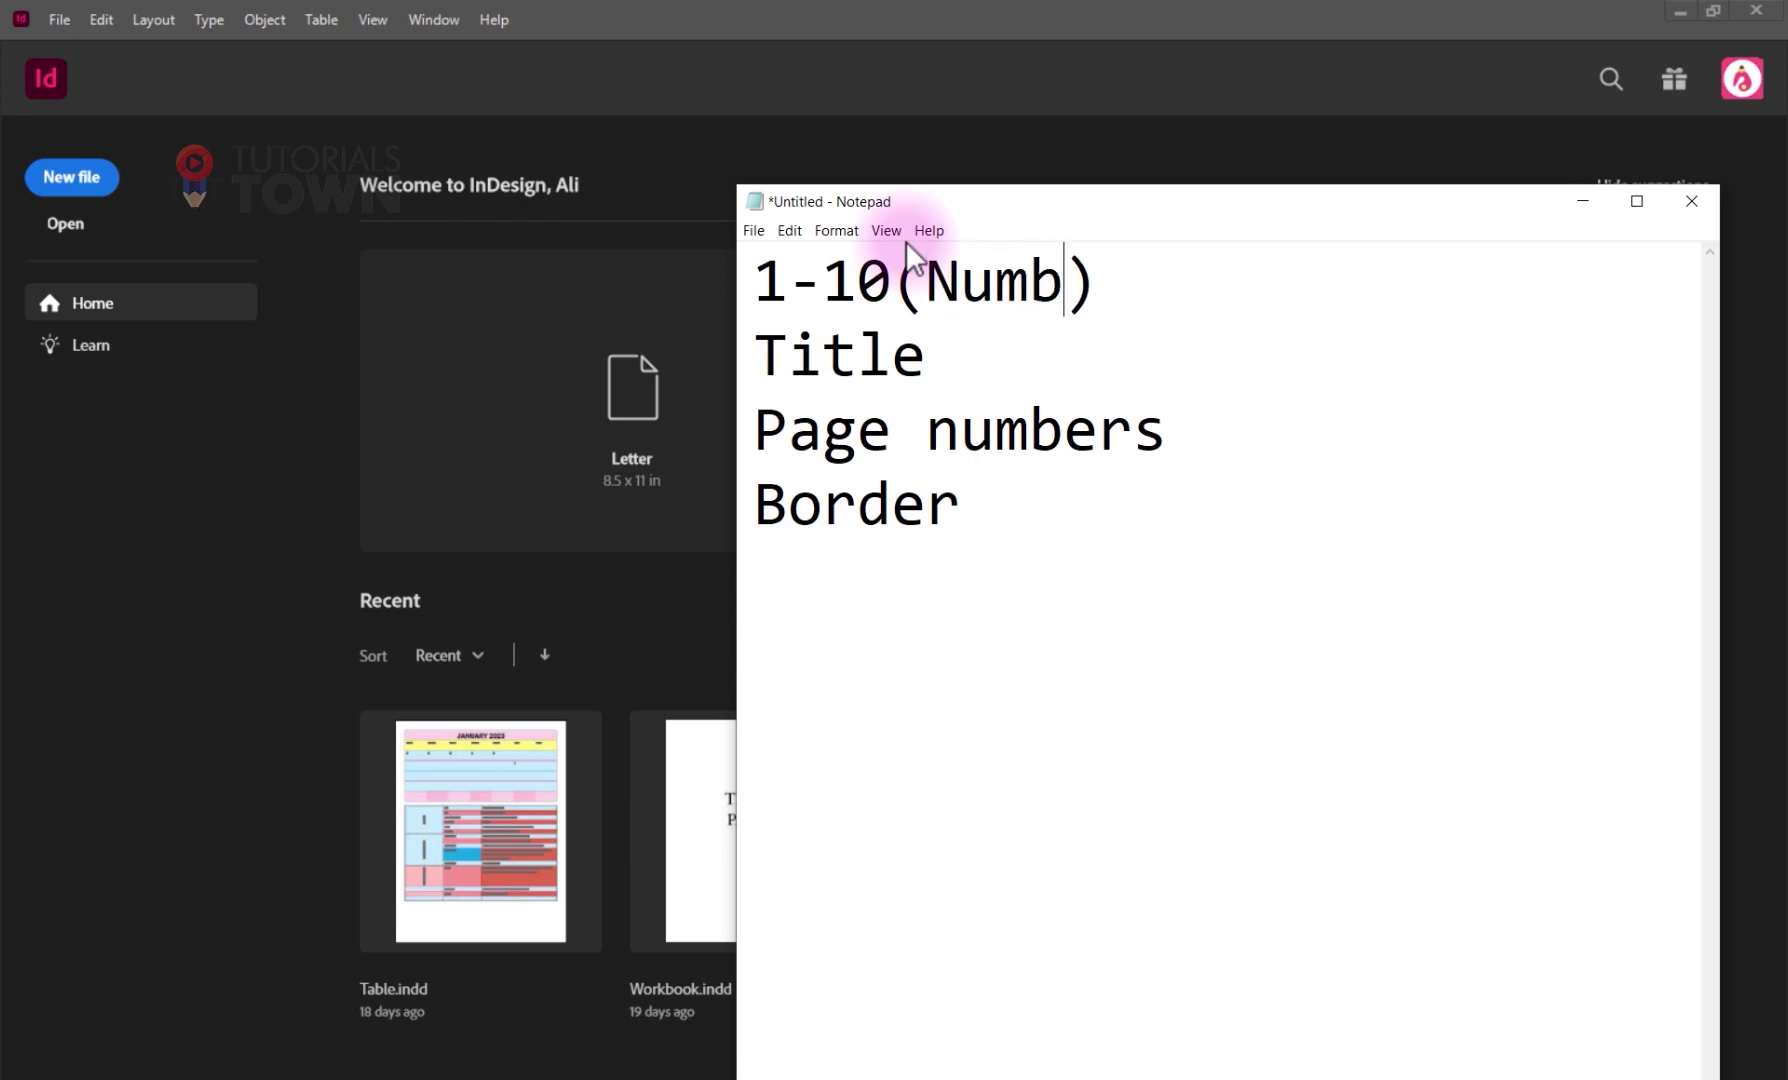
{"action": "type", "text": "/"}
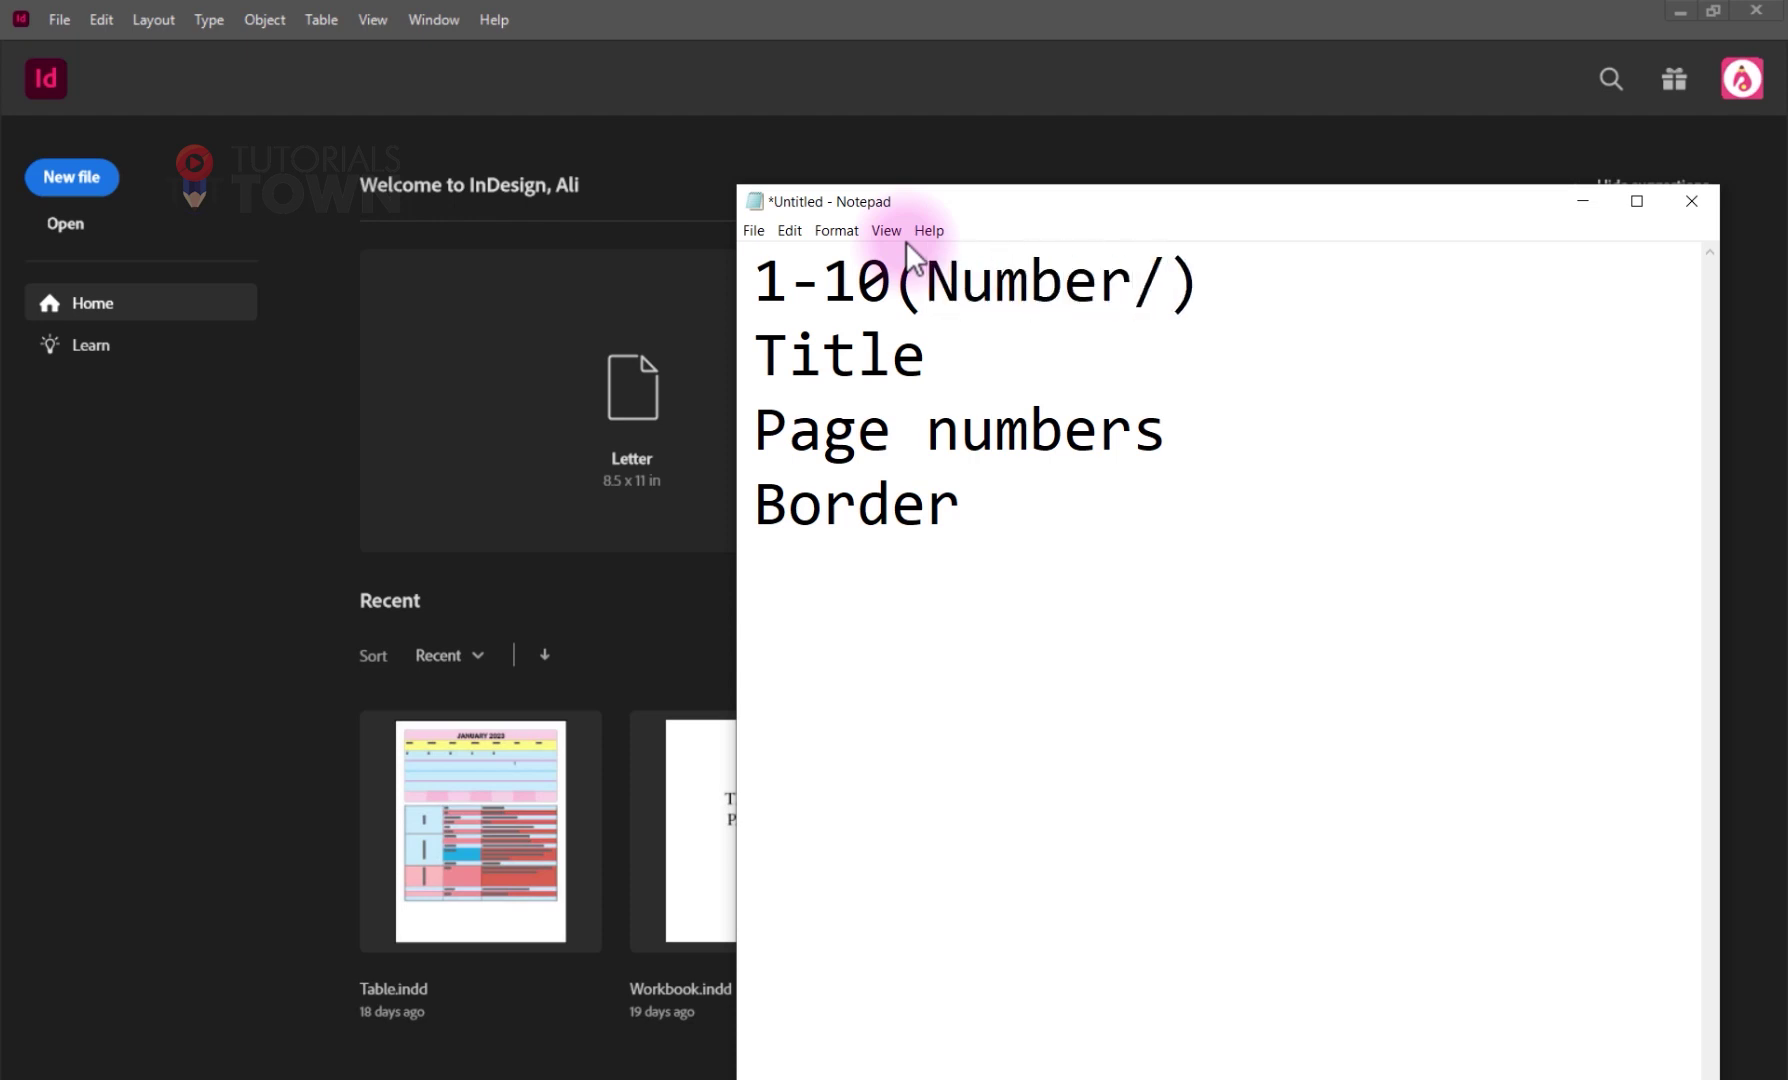
{"action": "type", "text": "Spell"}
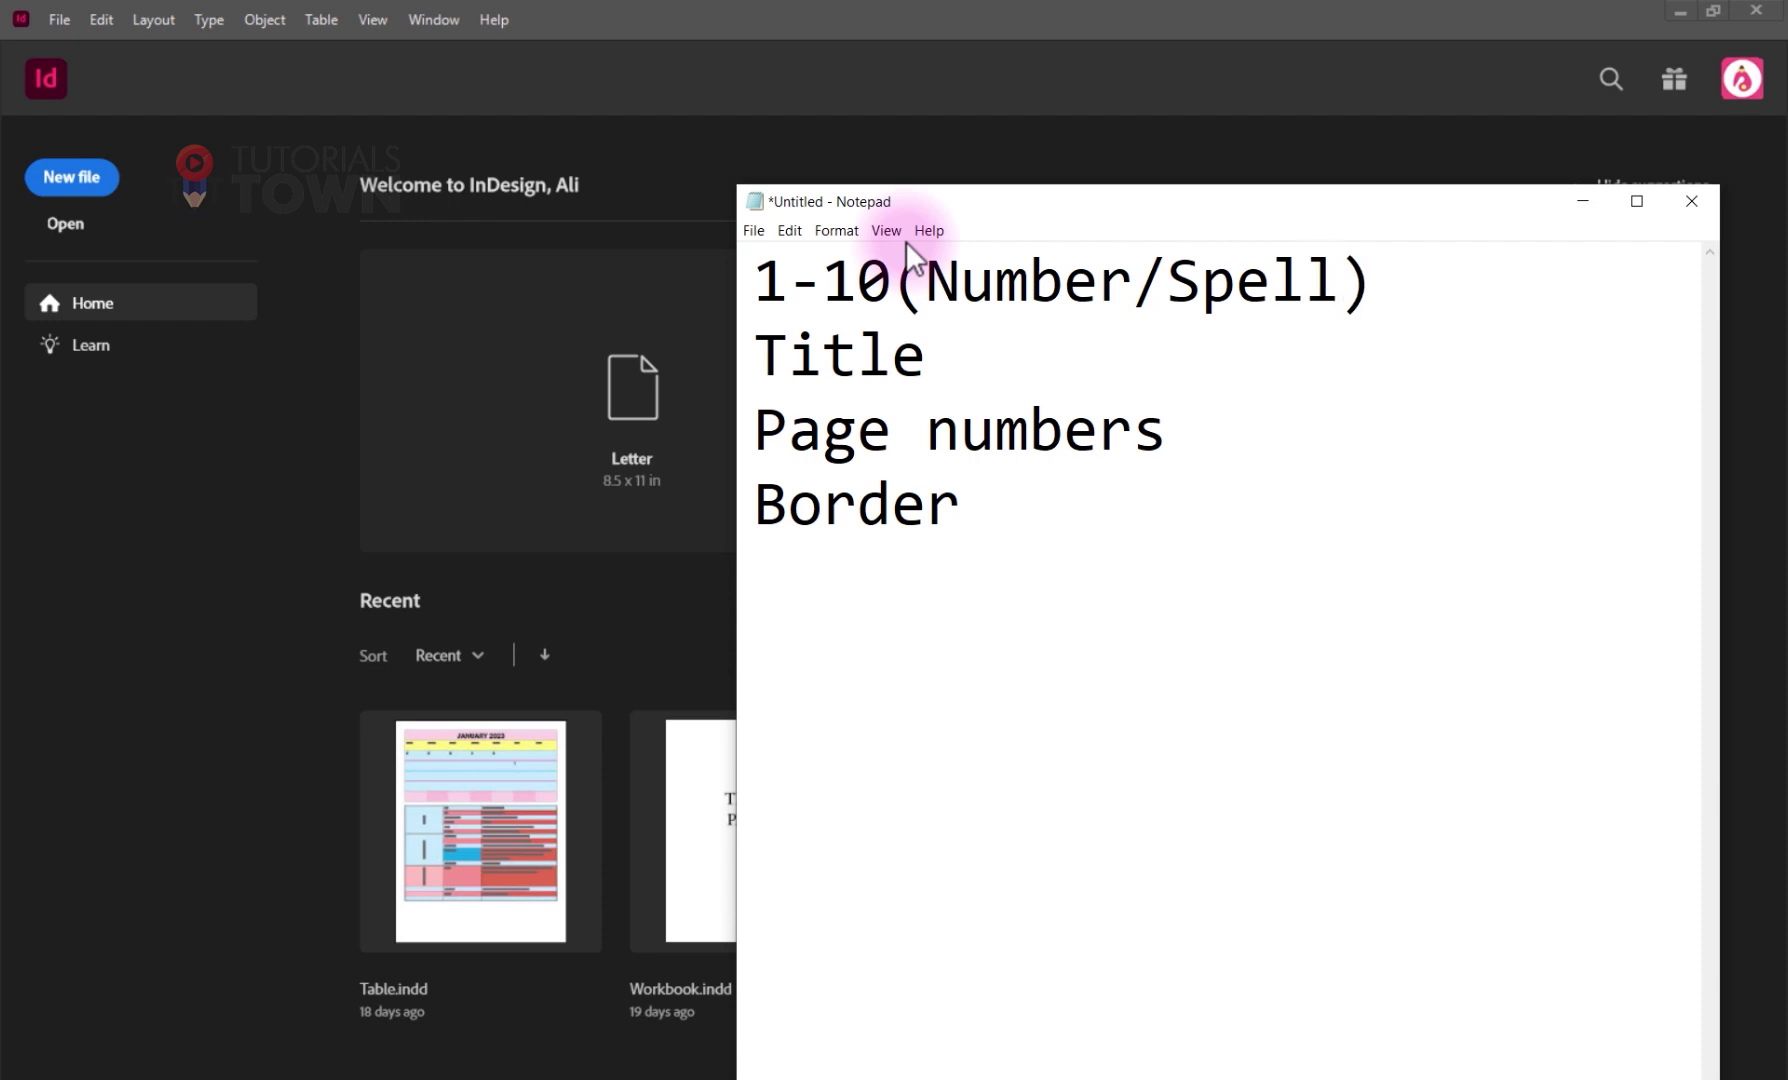
{"action": "type", "text": "/Im"}
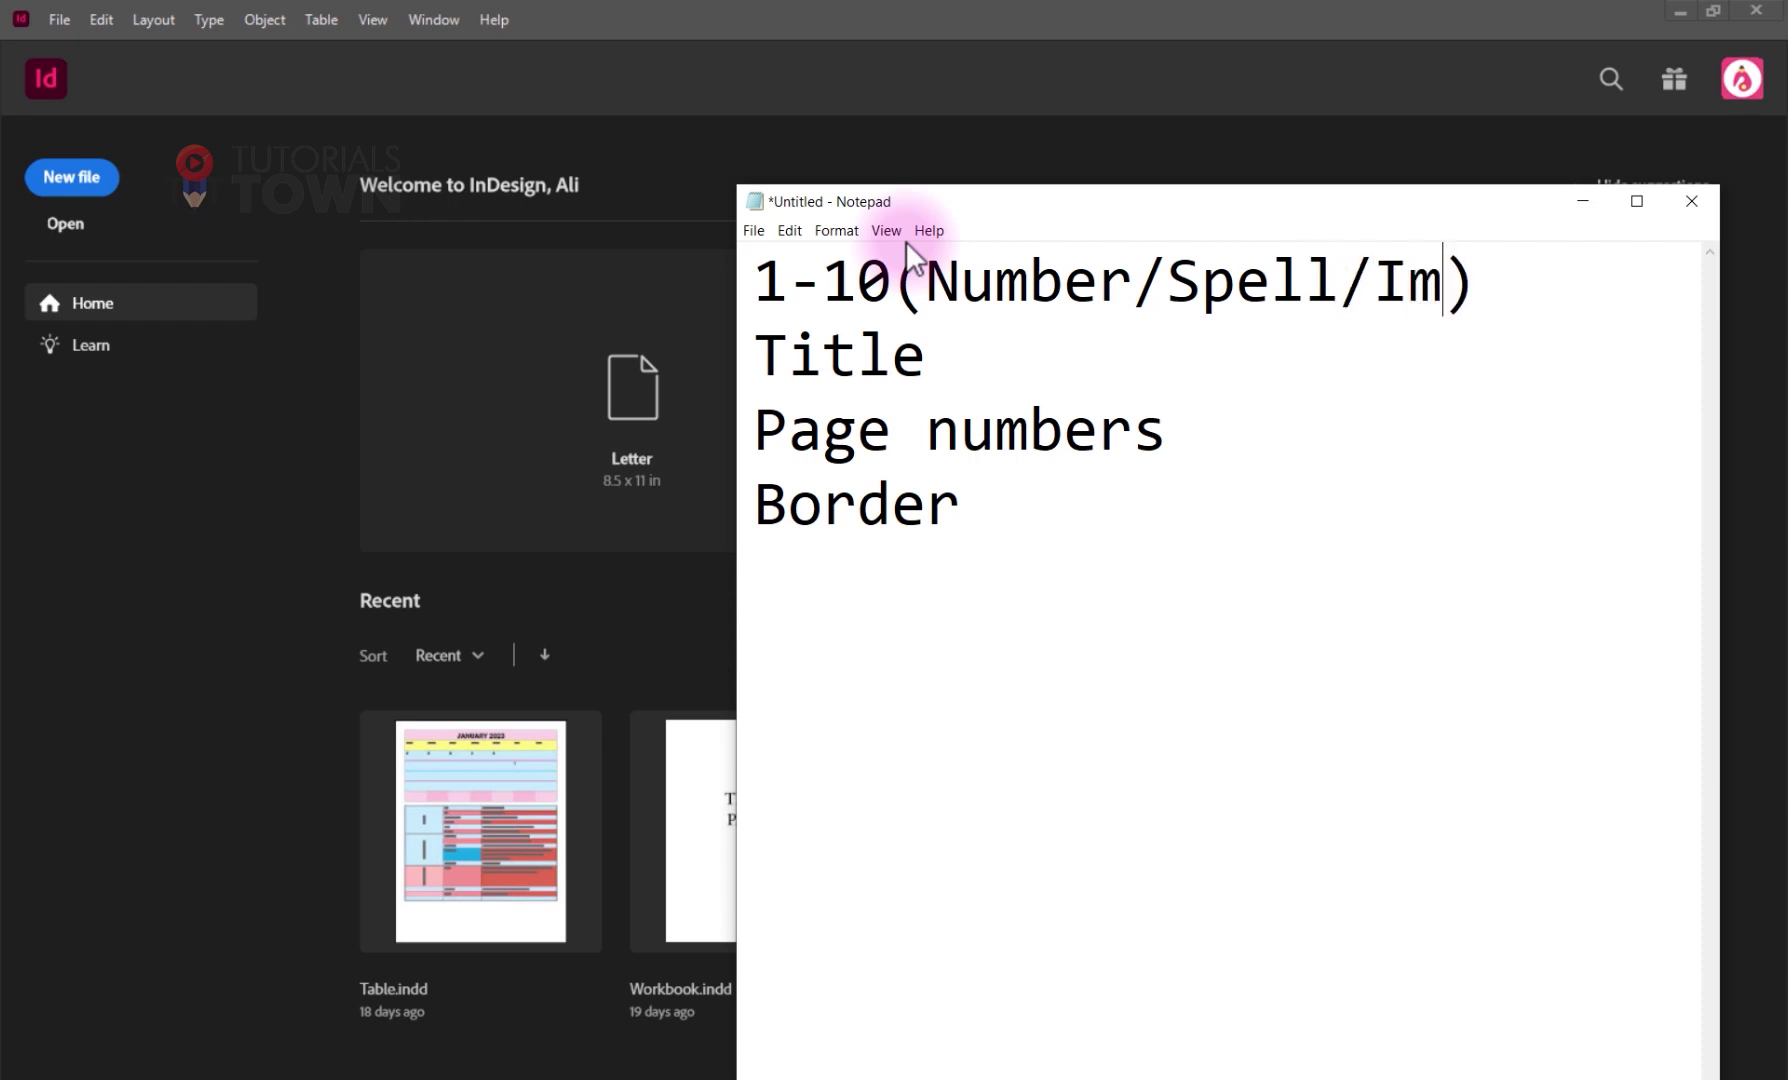
{"action": "type", "text": "ages"}
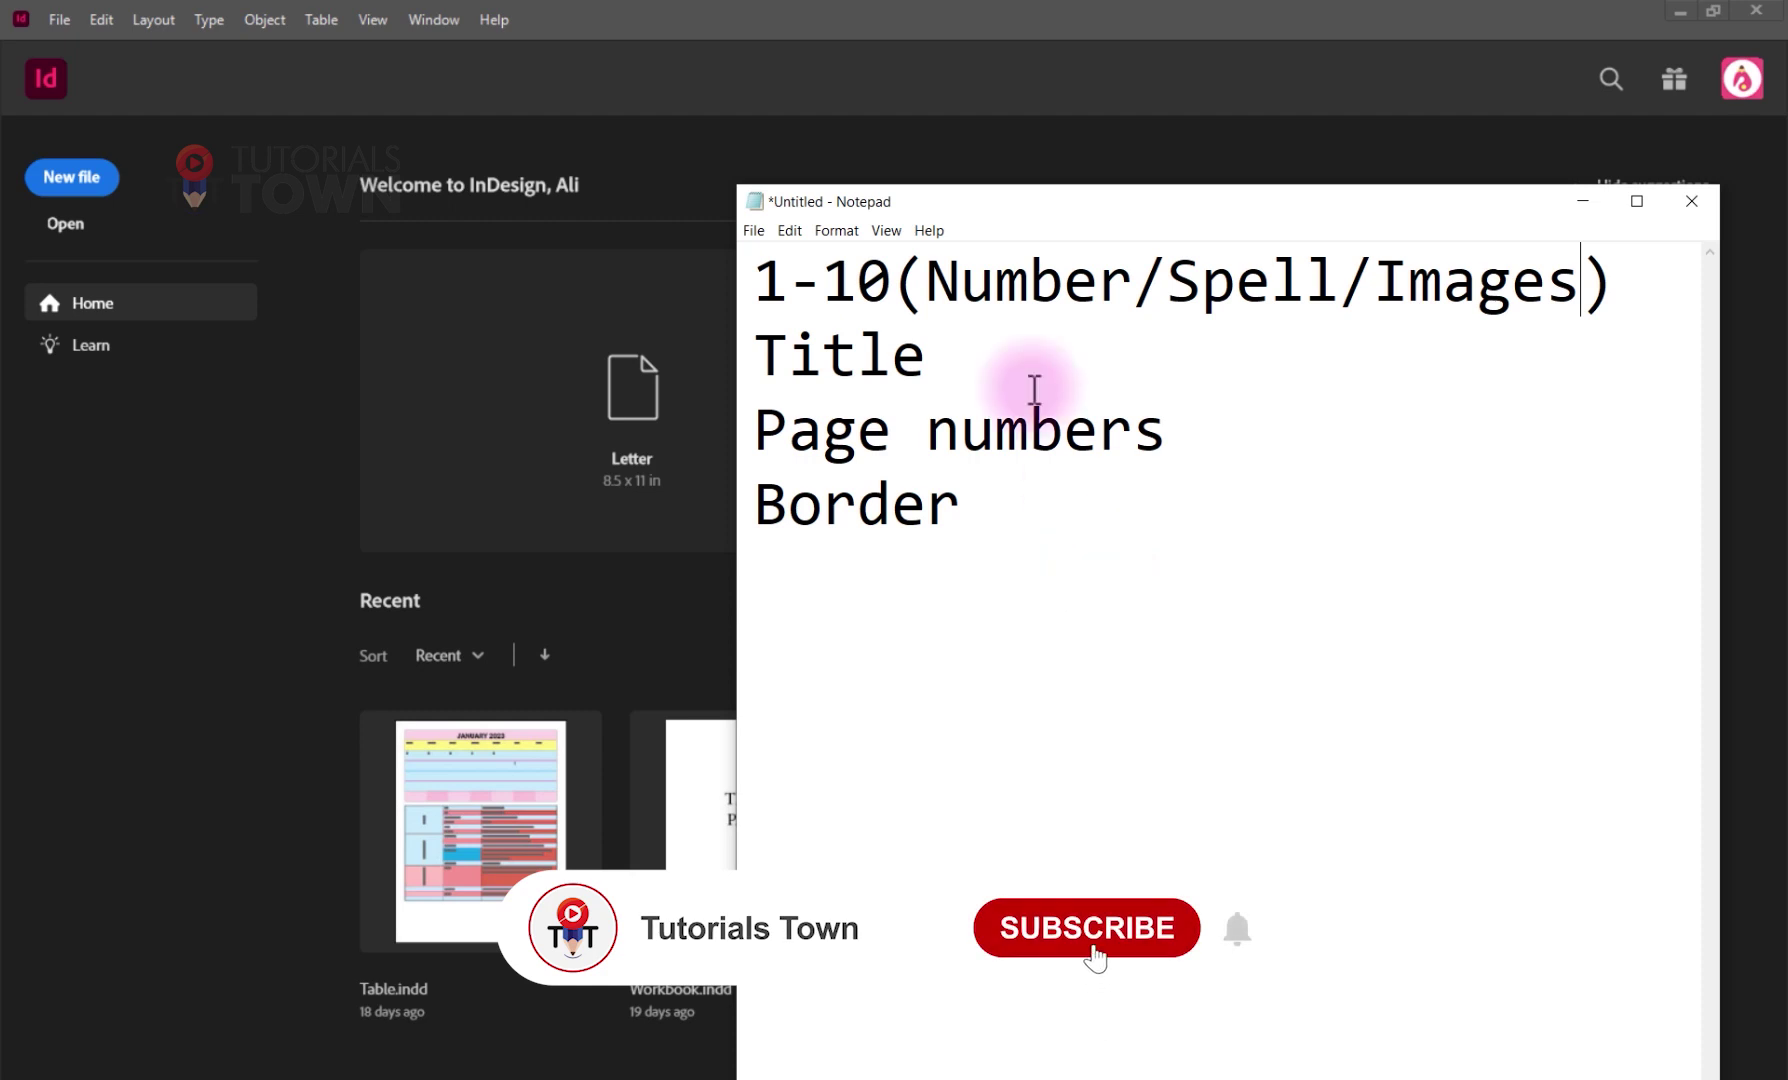
{"action": "left_click_drag", "start_coordinate": [948, 353], "coordinate": [760, 355]}
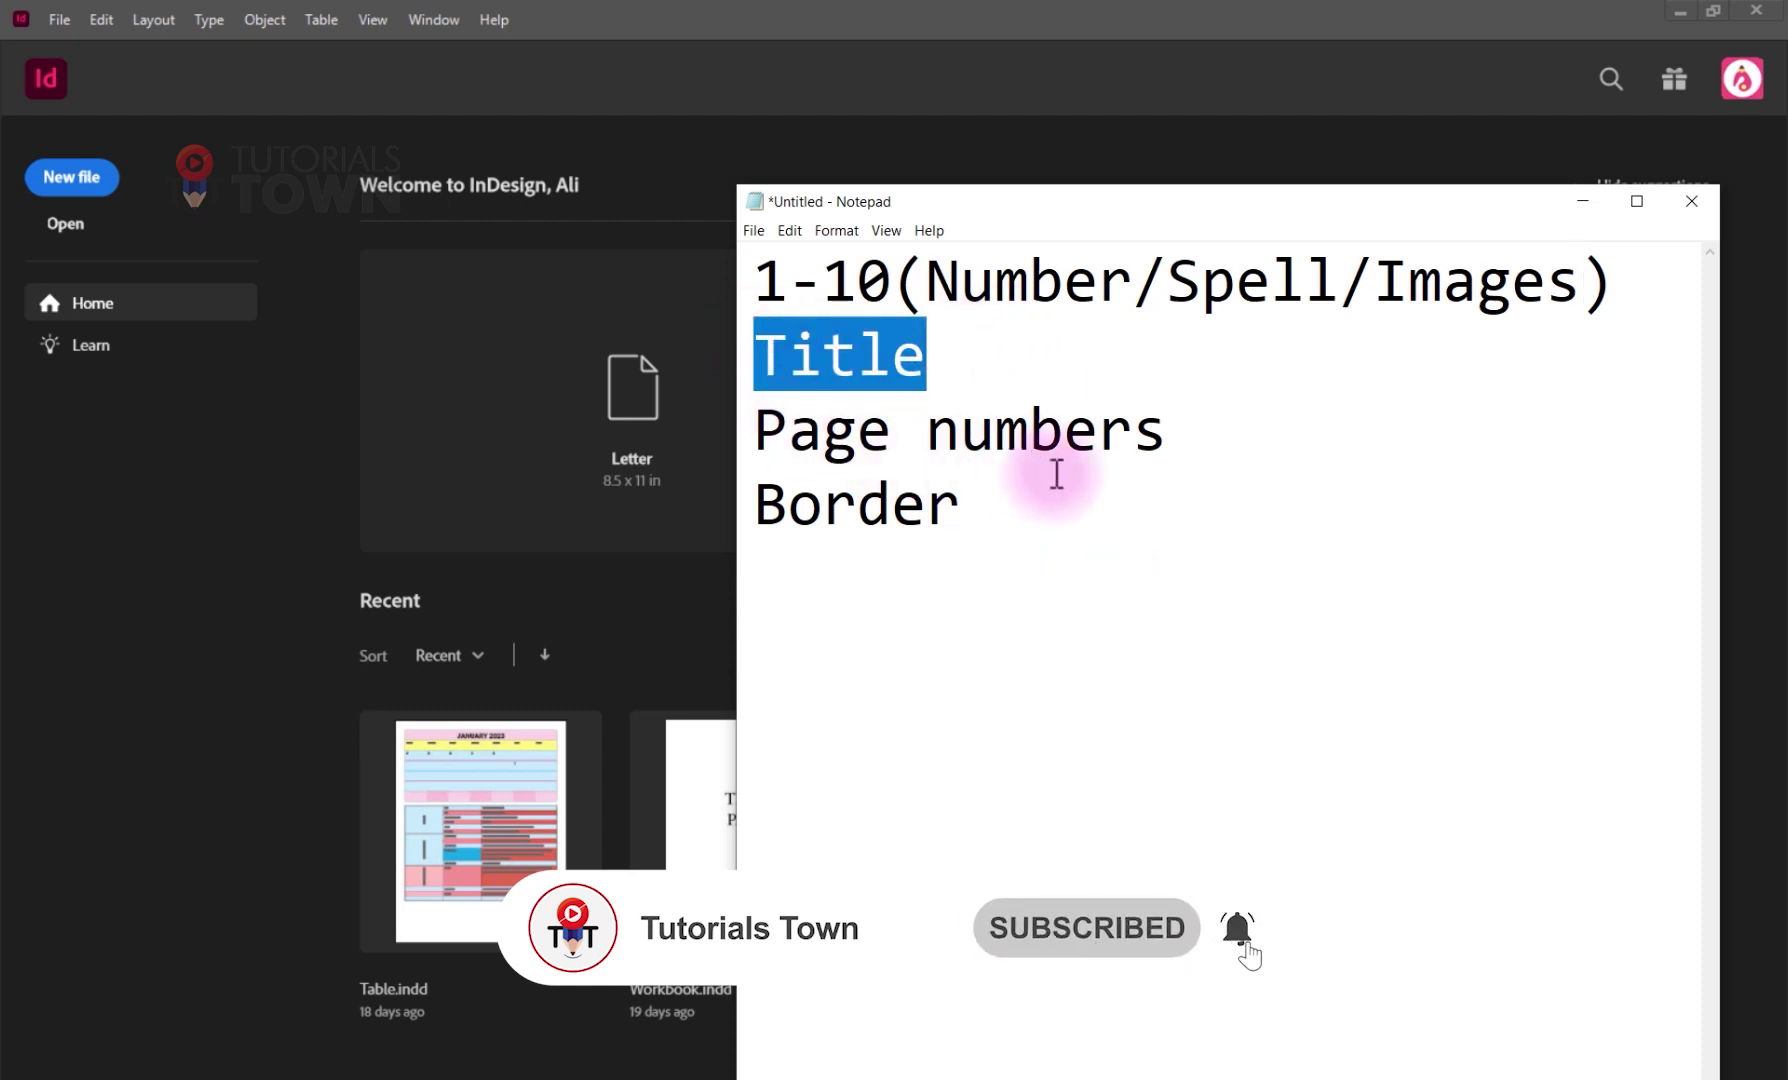
{"action": "left_click", "coordinate": [958, 515]}
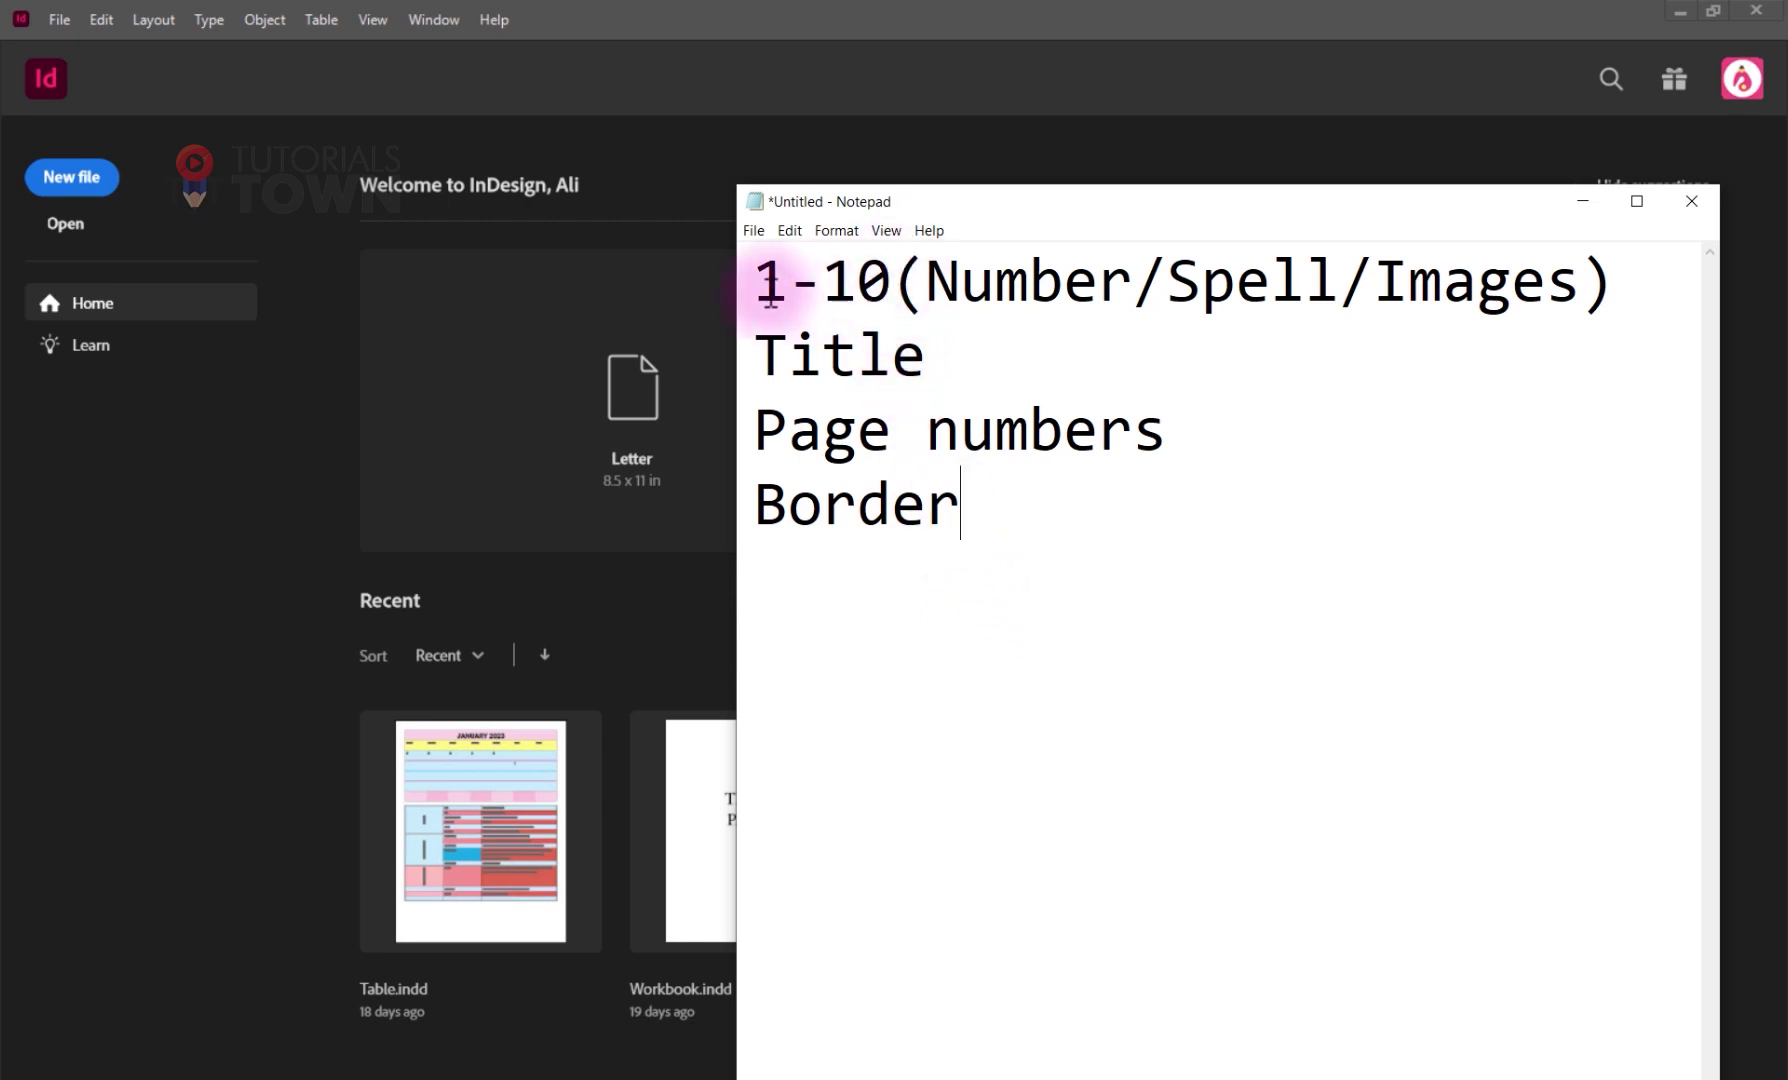
{"action": "left_click_drag", "start_coordinate": [762, 282], "coordinate": [781, 292]}
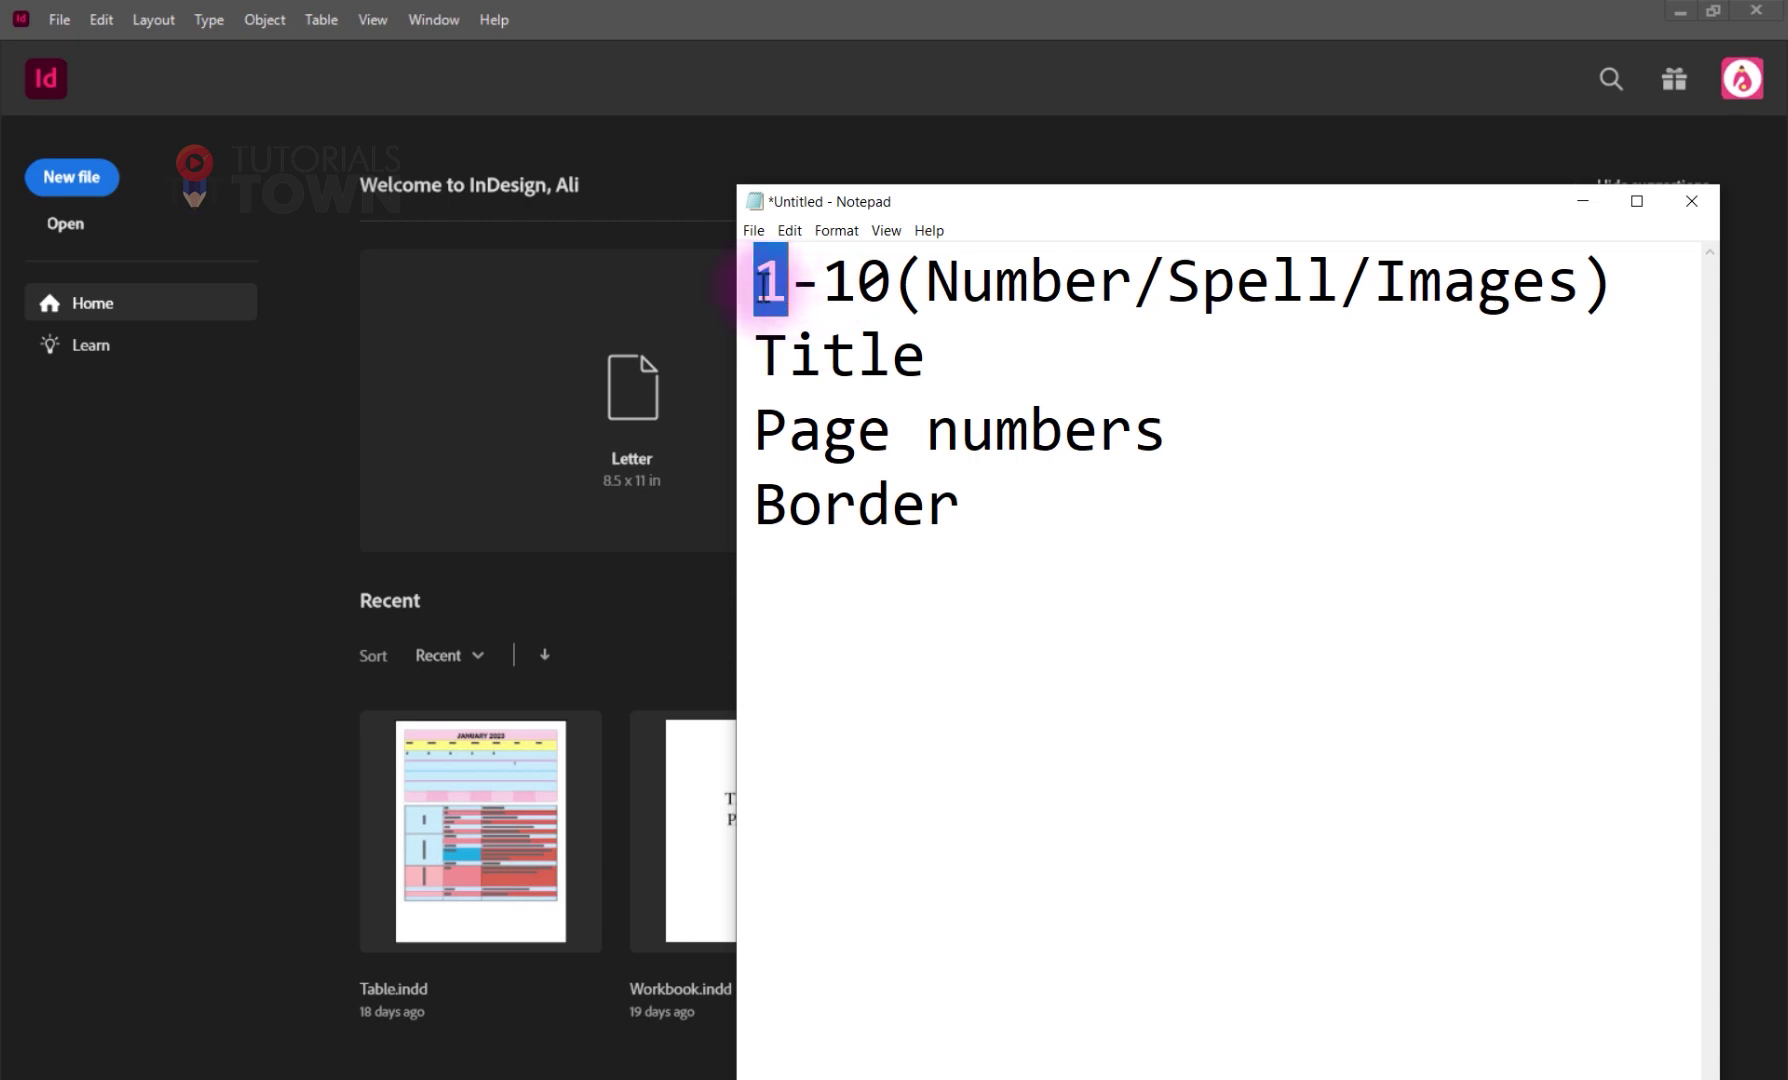
{"action": "left_click_drag", "start_coordinate": [822, 284], "coordinate": [890, 284]}
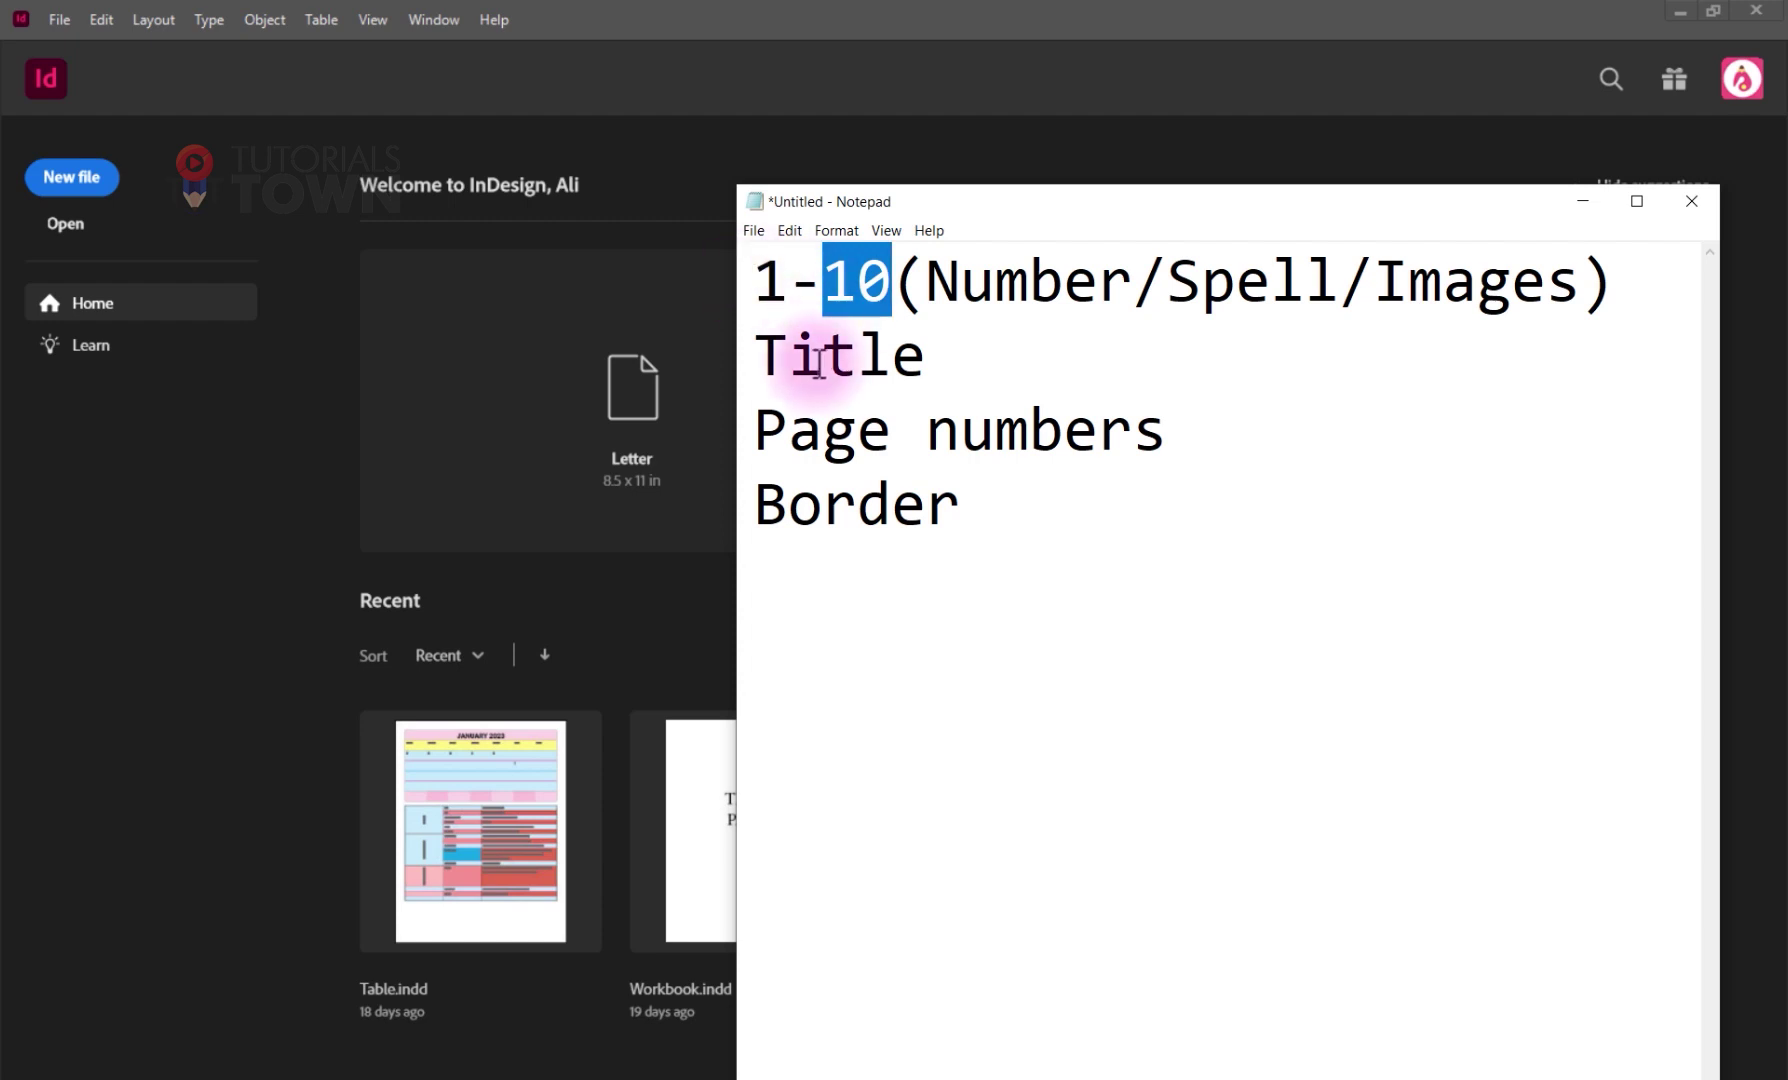
{"action": "left_click_drag", "start_coordinate": [757, 355], "coordinate": [945, 351]}
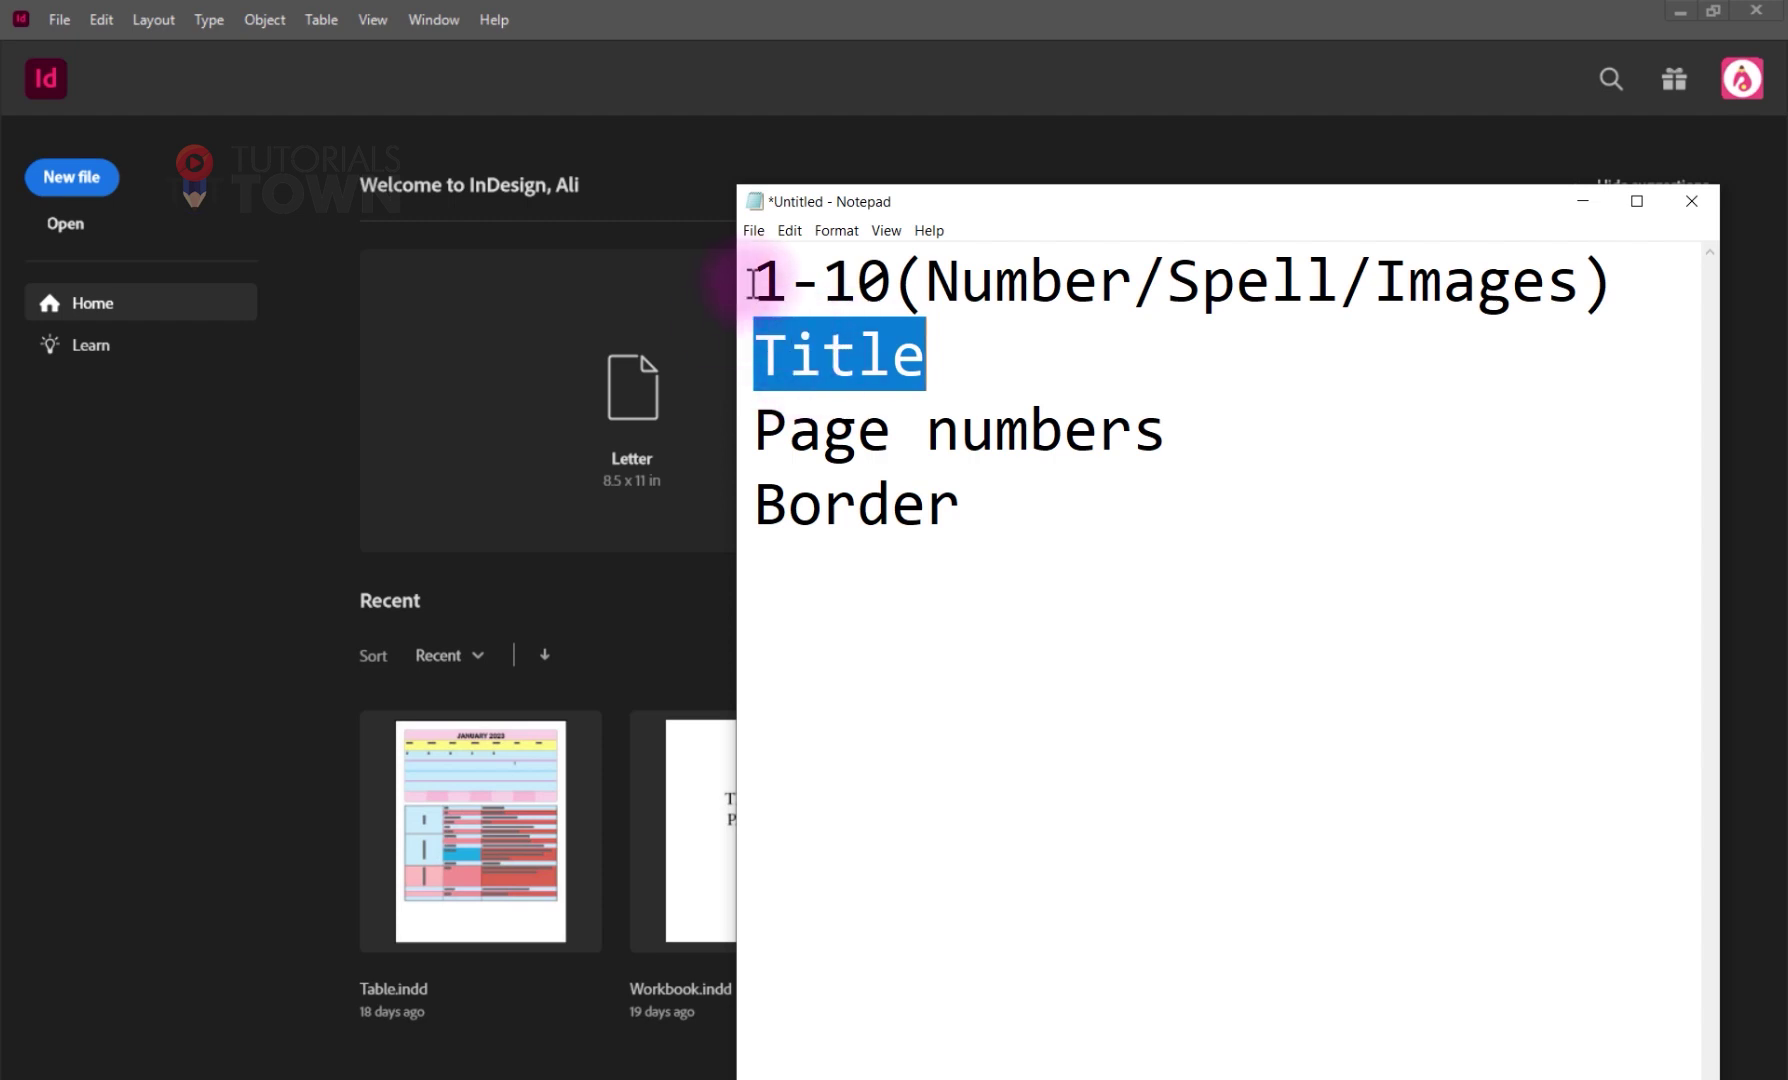
{"action": "left_click_drag", "start_coordinate": [768, 283], "coordinate": [790, 284]}
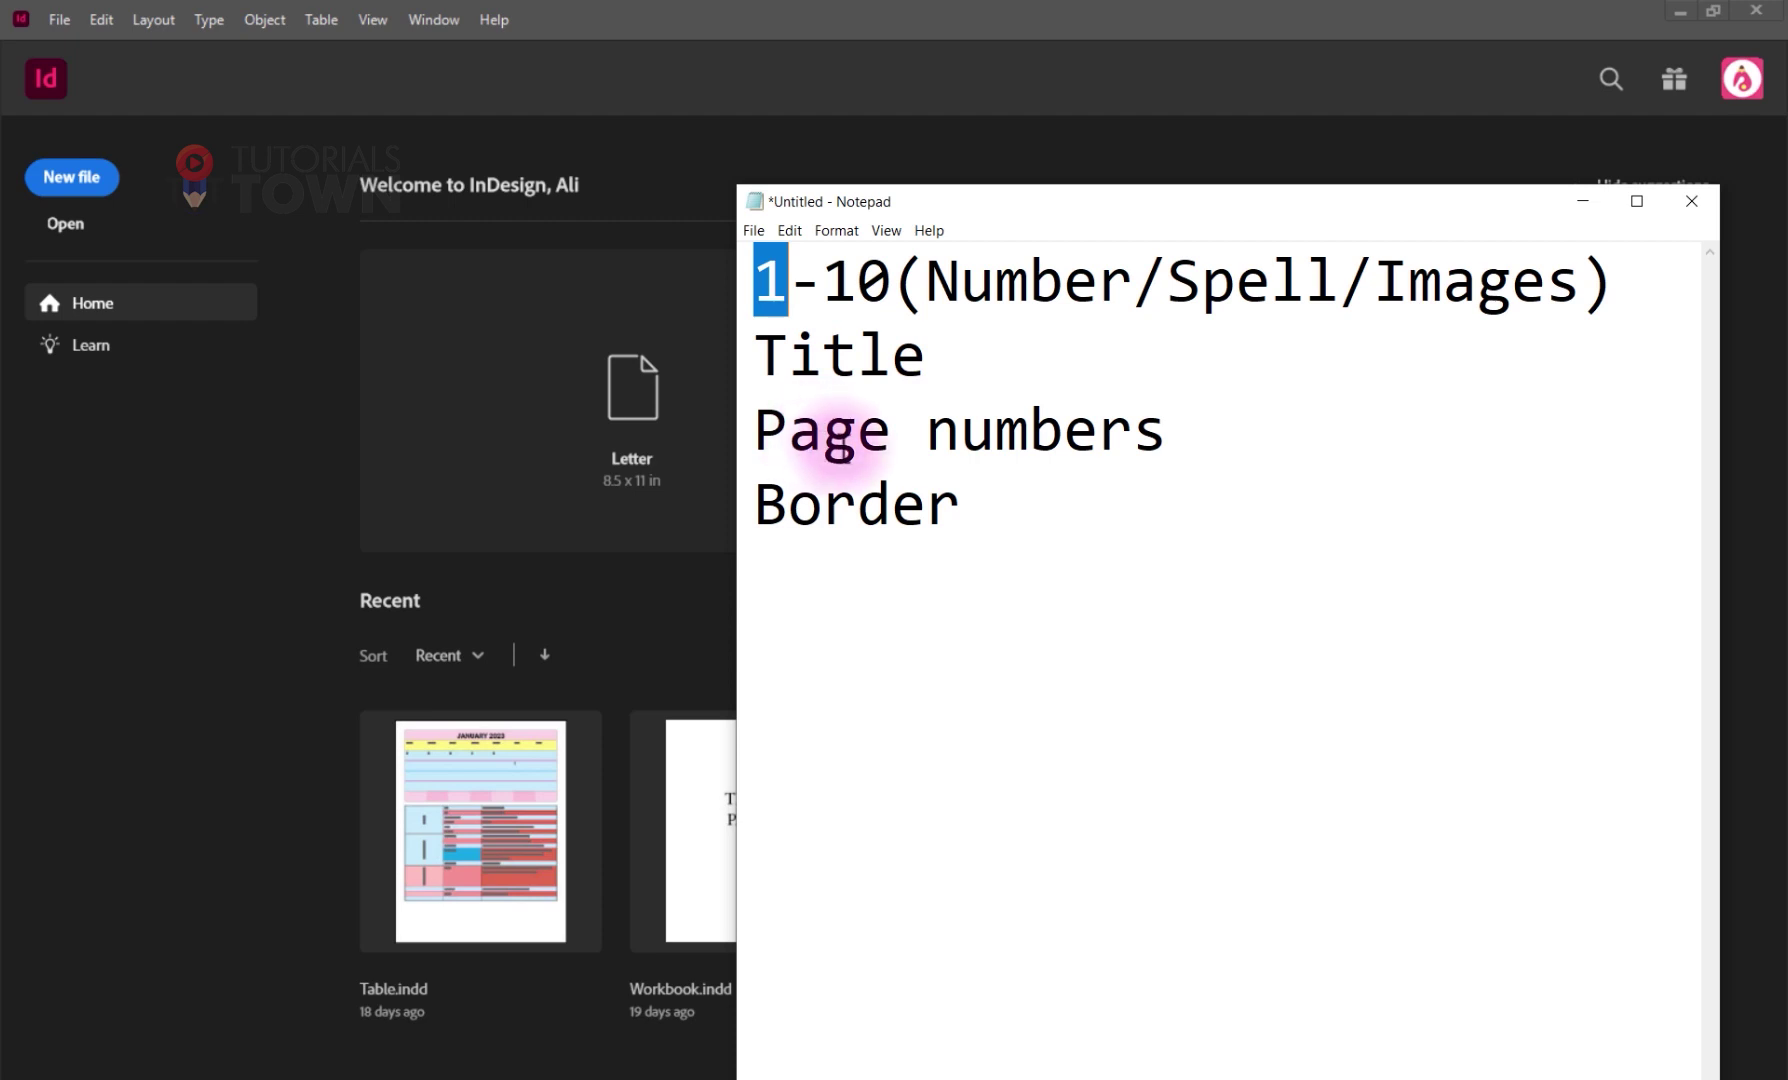
- Append "+Last" to the "Title" line of the note
{"action": "left_click", "coordinate": [1084, 353]}
{"action": "type", "text": "+"}
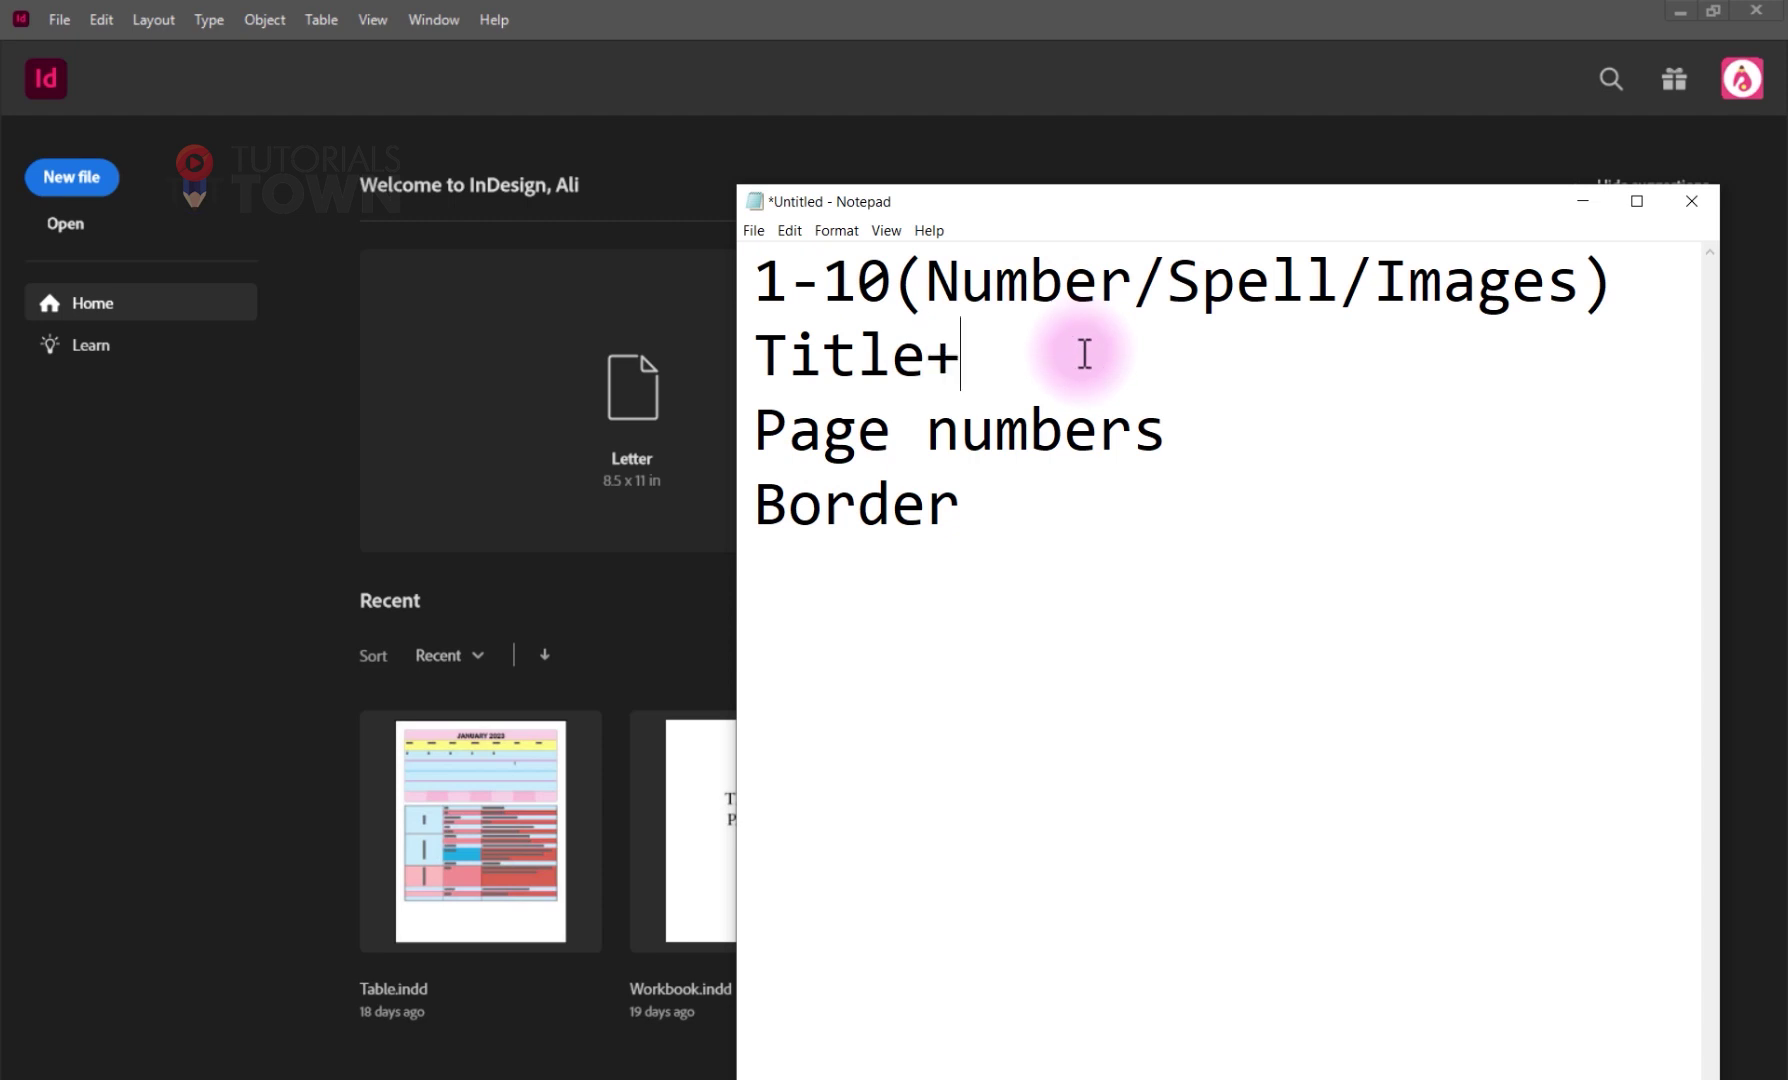
{"action": "type", "text": "Last"}
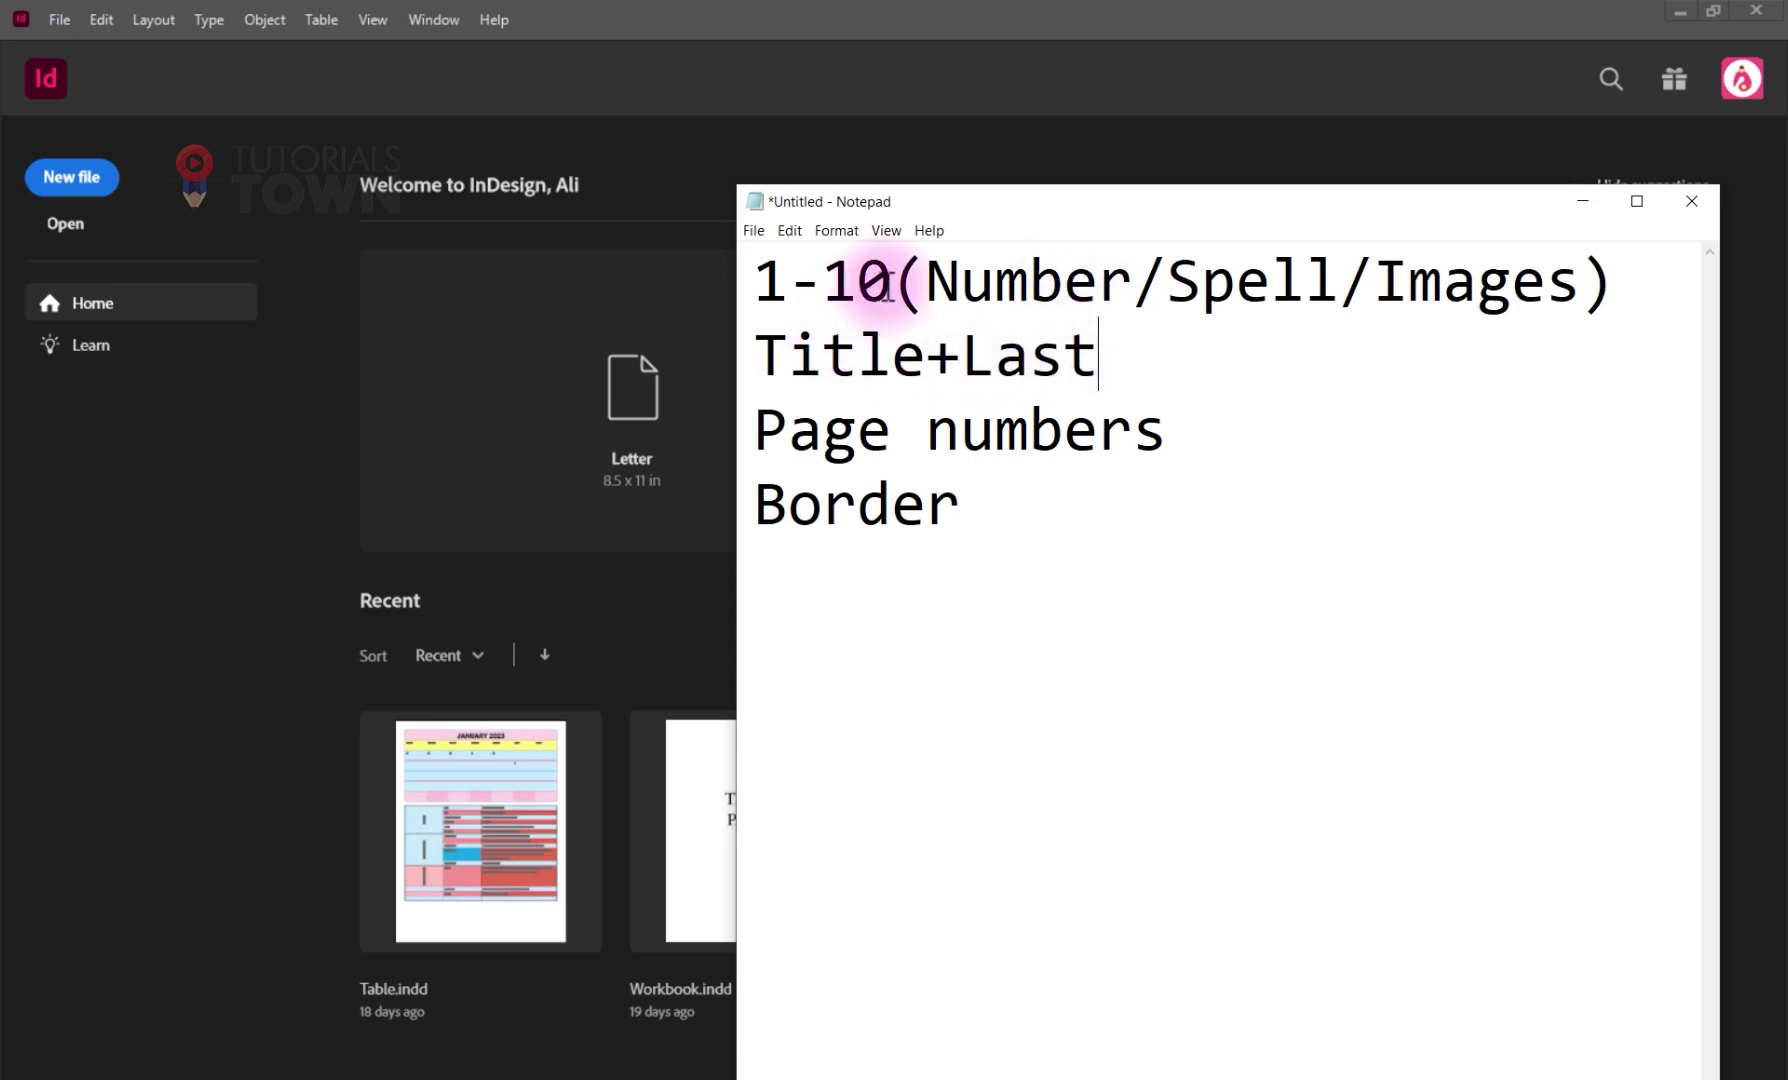
{"action": "left_click_drag", "start_coordinate": [889, 284], "coordinate": [755, 285]}
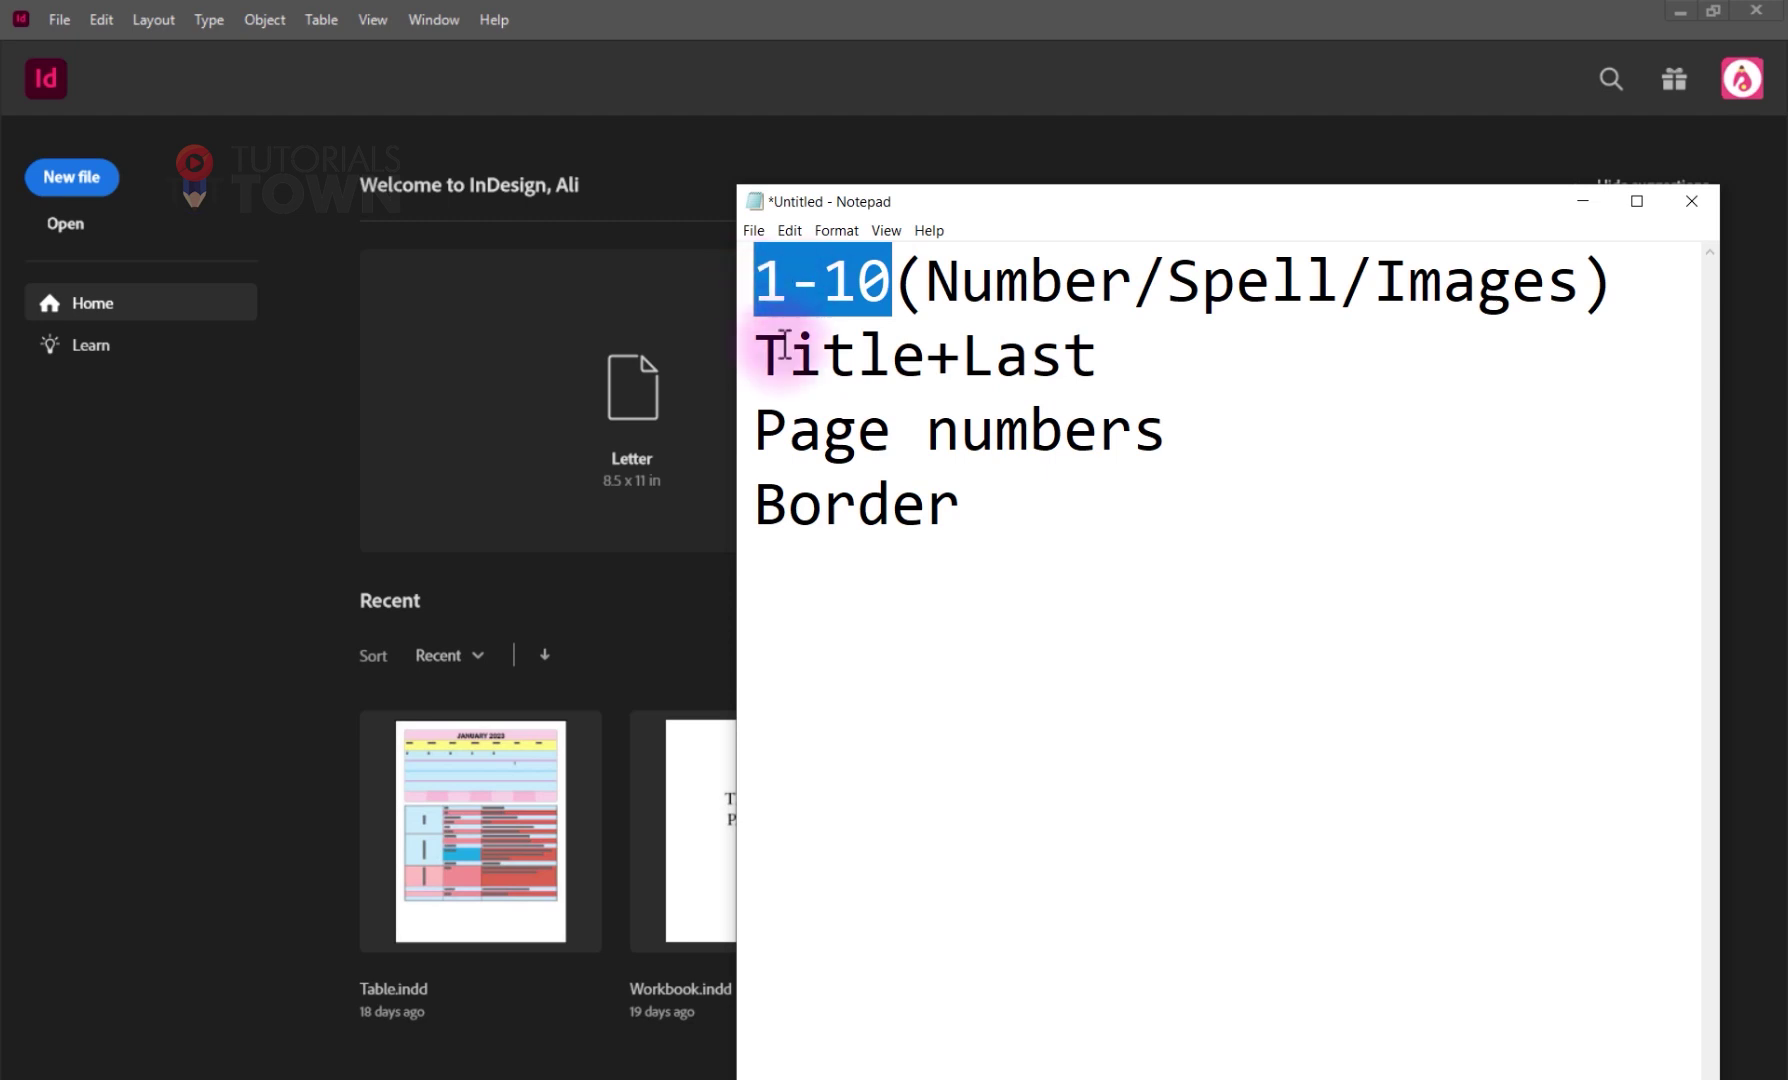
{"action": "left_click_drag", "start_coordinate": [783, 362], "coordinate": [926, 355]}
{"action": "double_click", "coordinate": [1025, 355]}
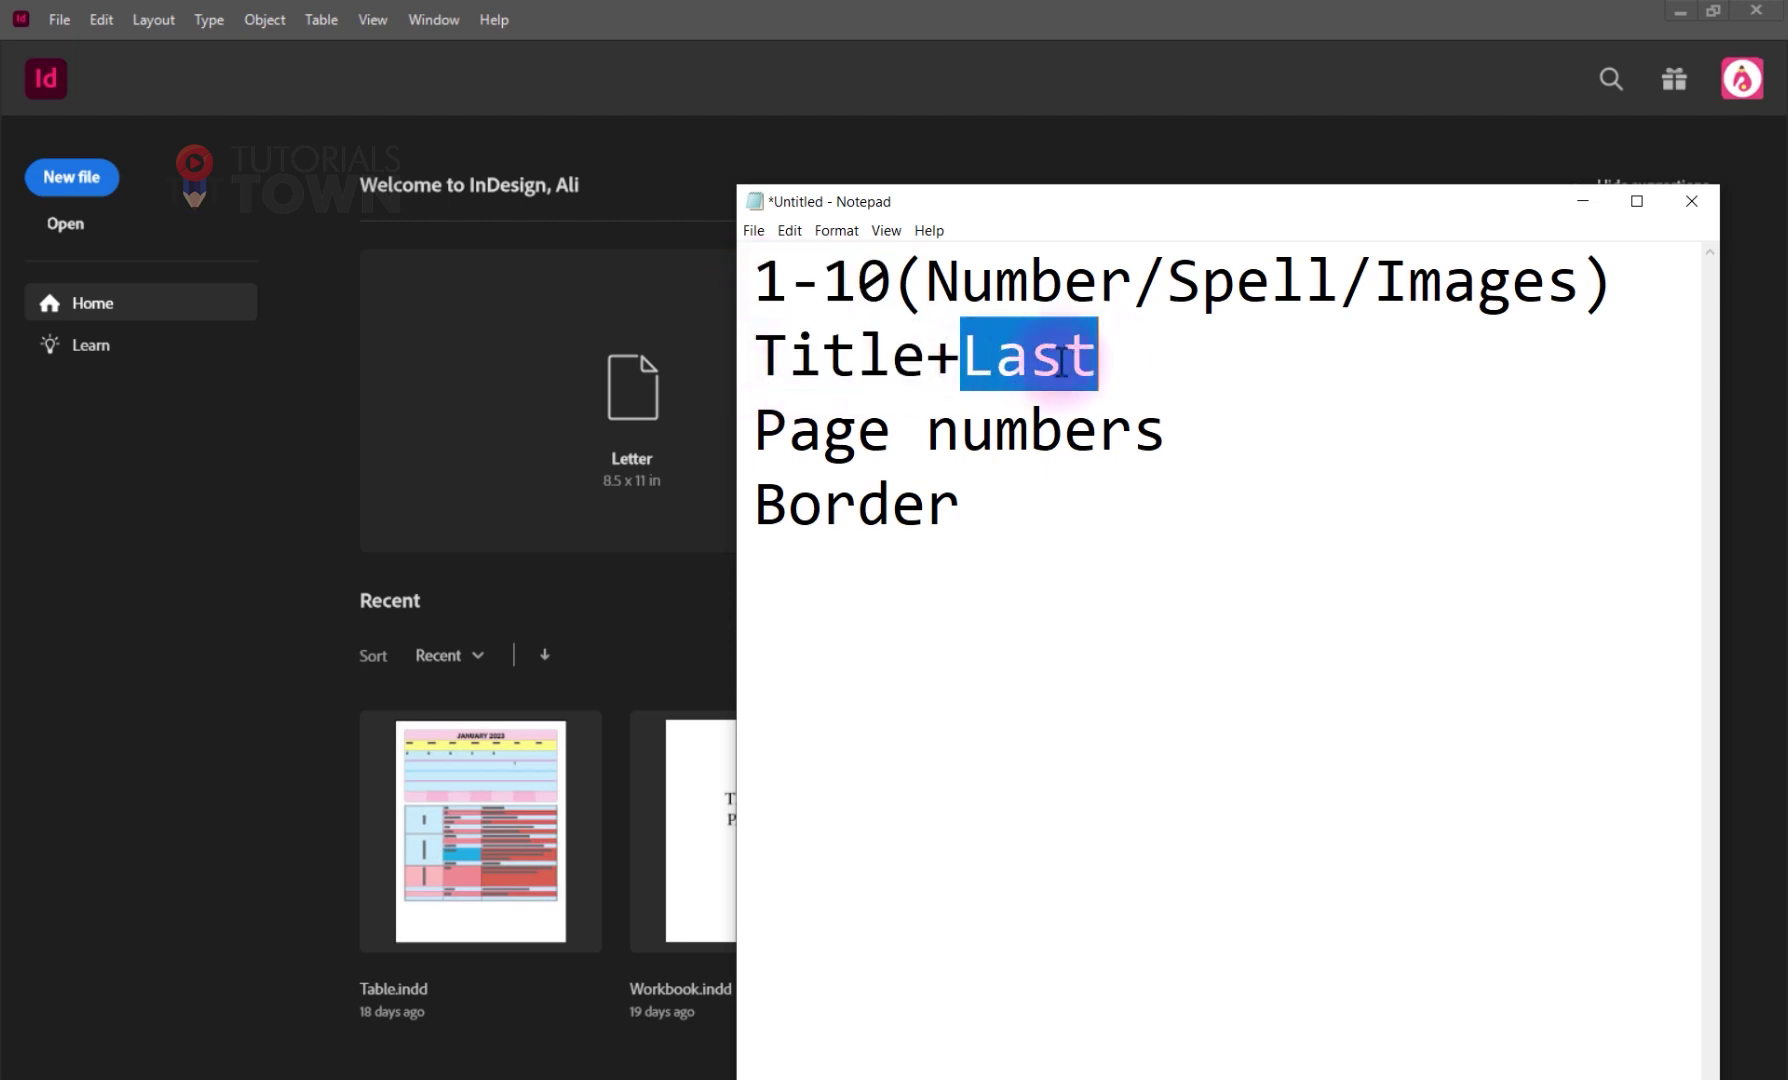
- Minimize the Notepad note and open the new document setup in InDesign
{"action": "left_click", "coordinate": [357, 400]}
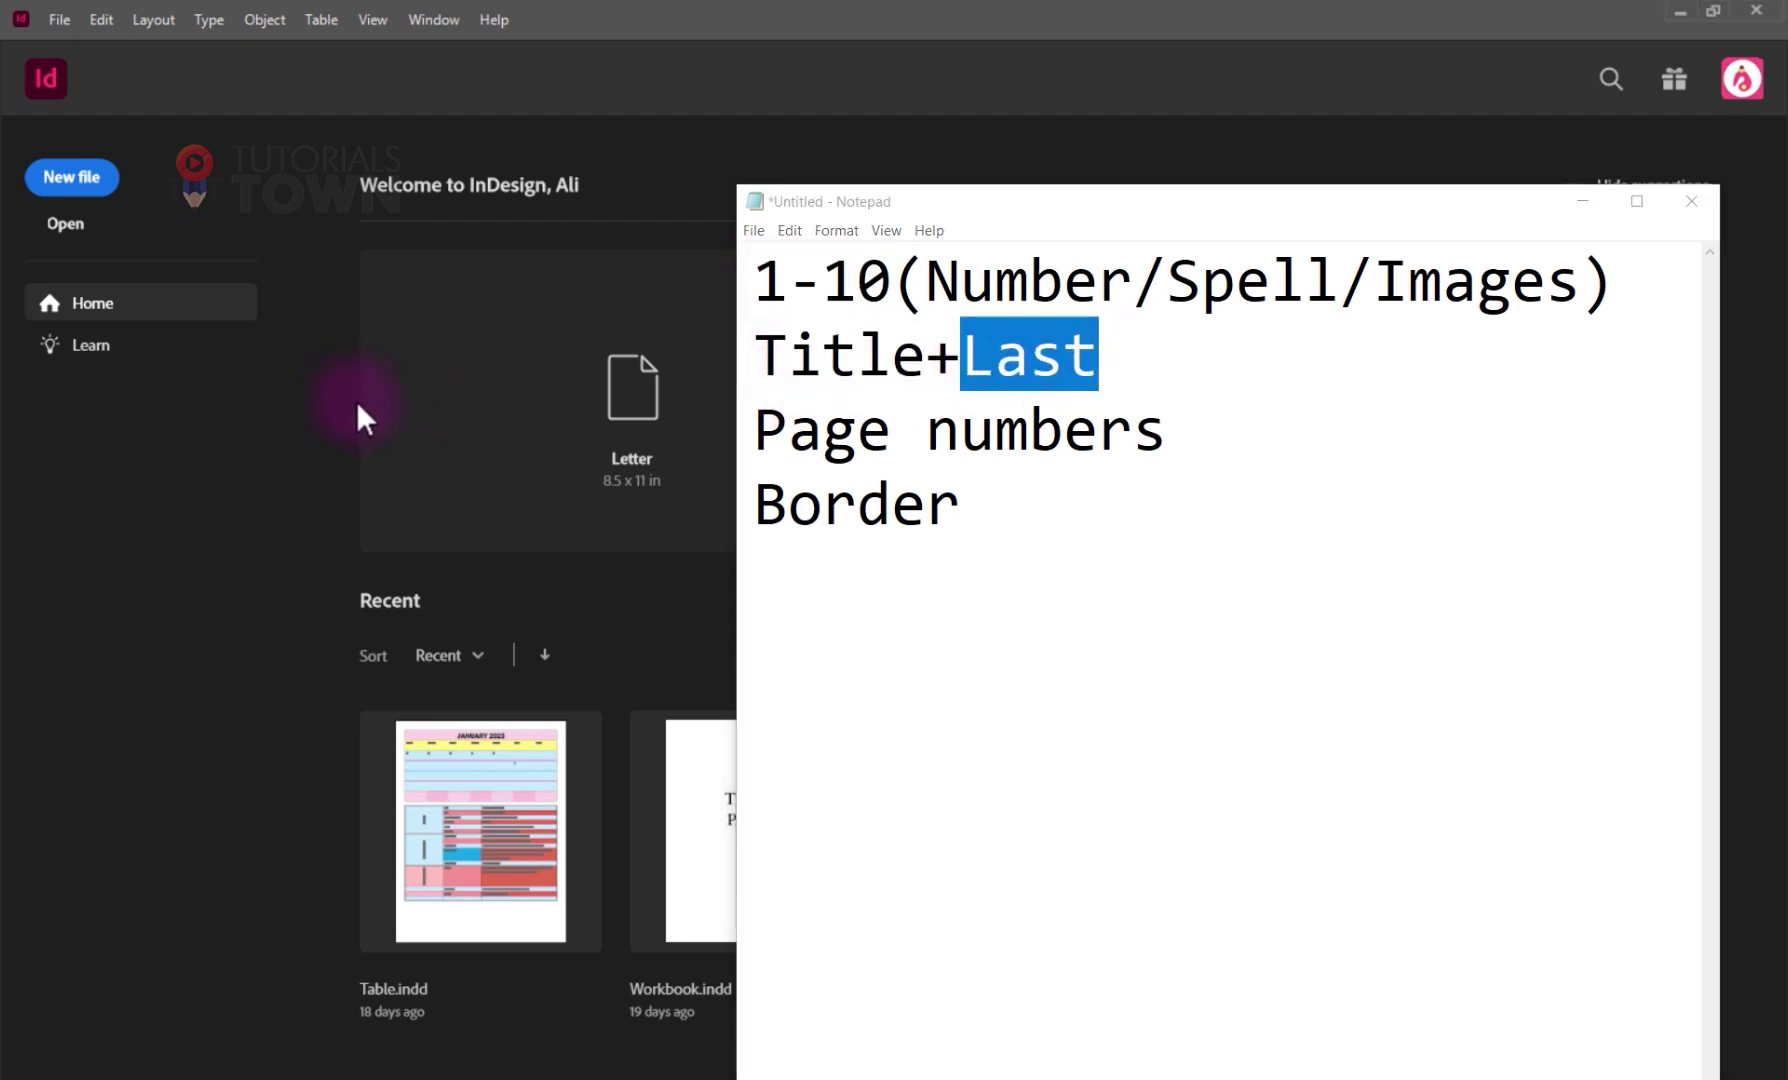
{"action": "left_click", "coordinate": [1580, 204]}
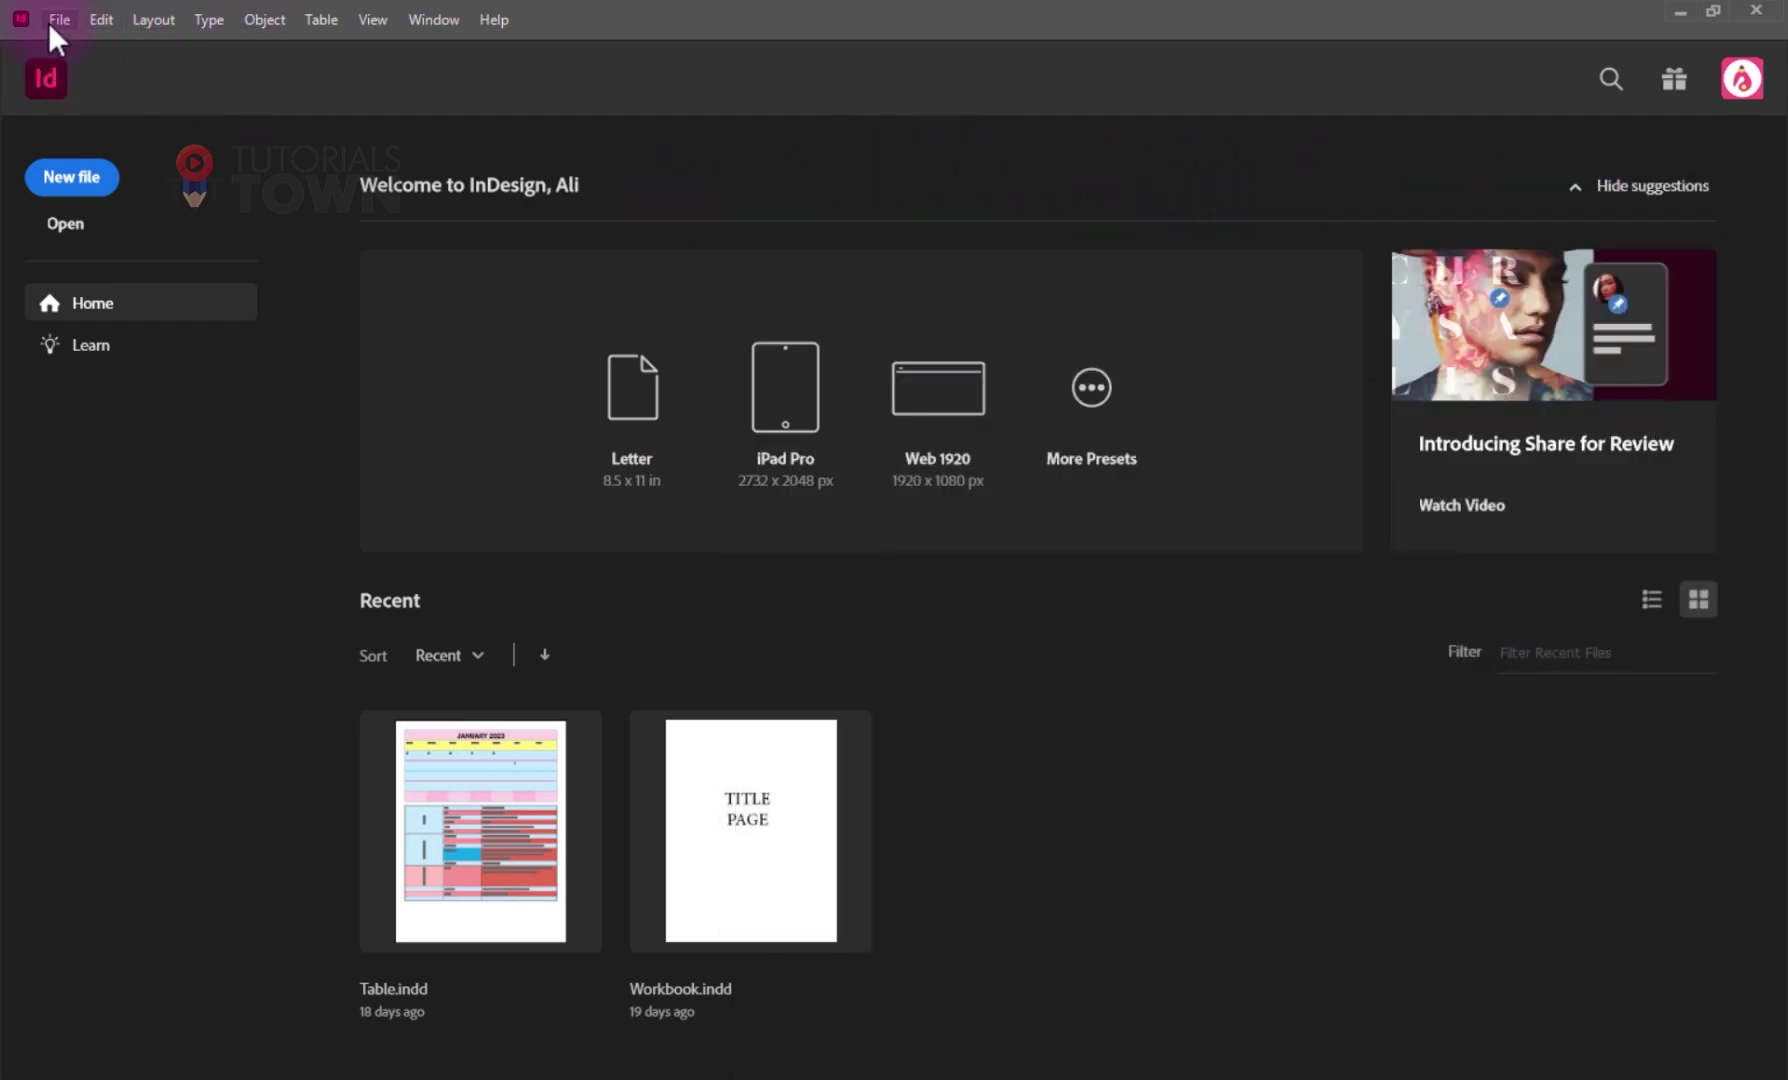
{"action": "left_click", "coordinate": [52, 24]}
{"action": "mouse_move", "coordinate": [76, 50]}
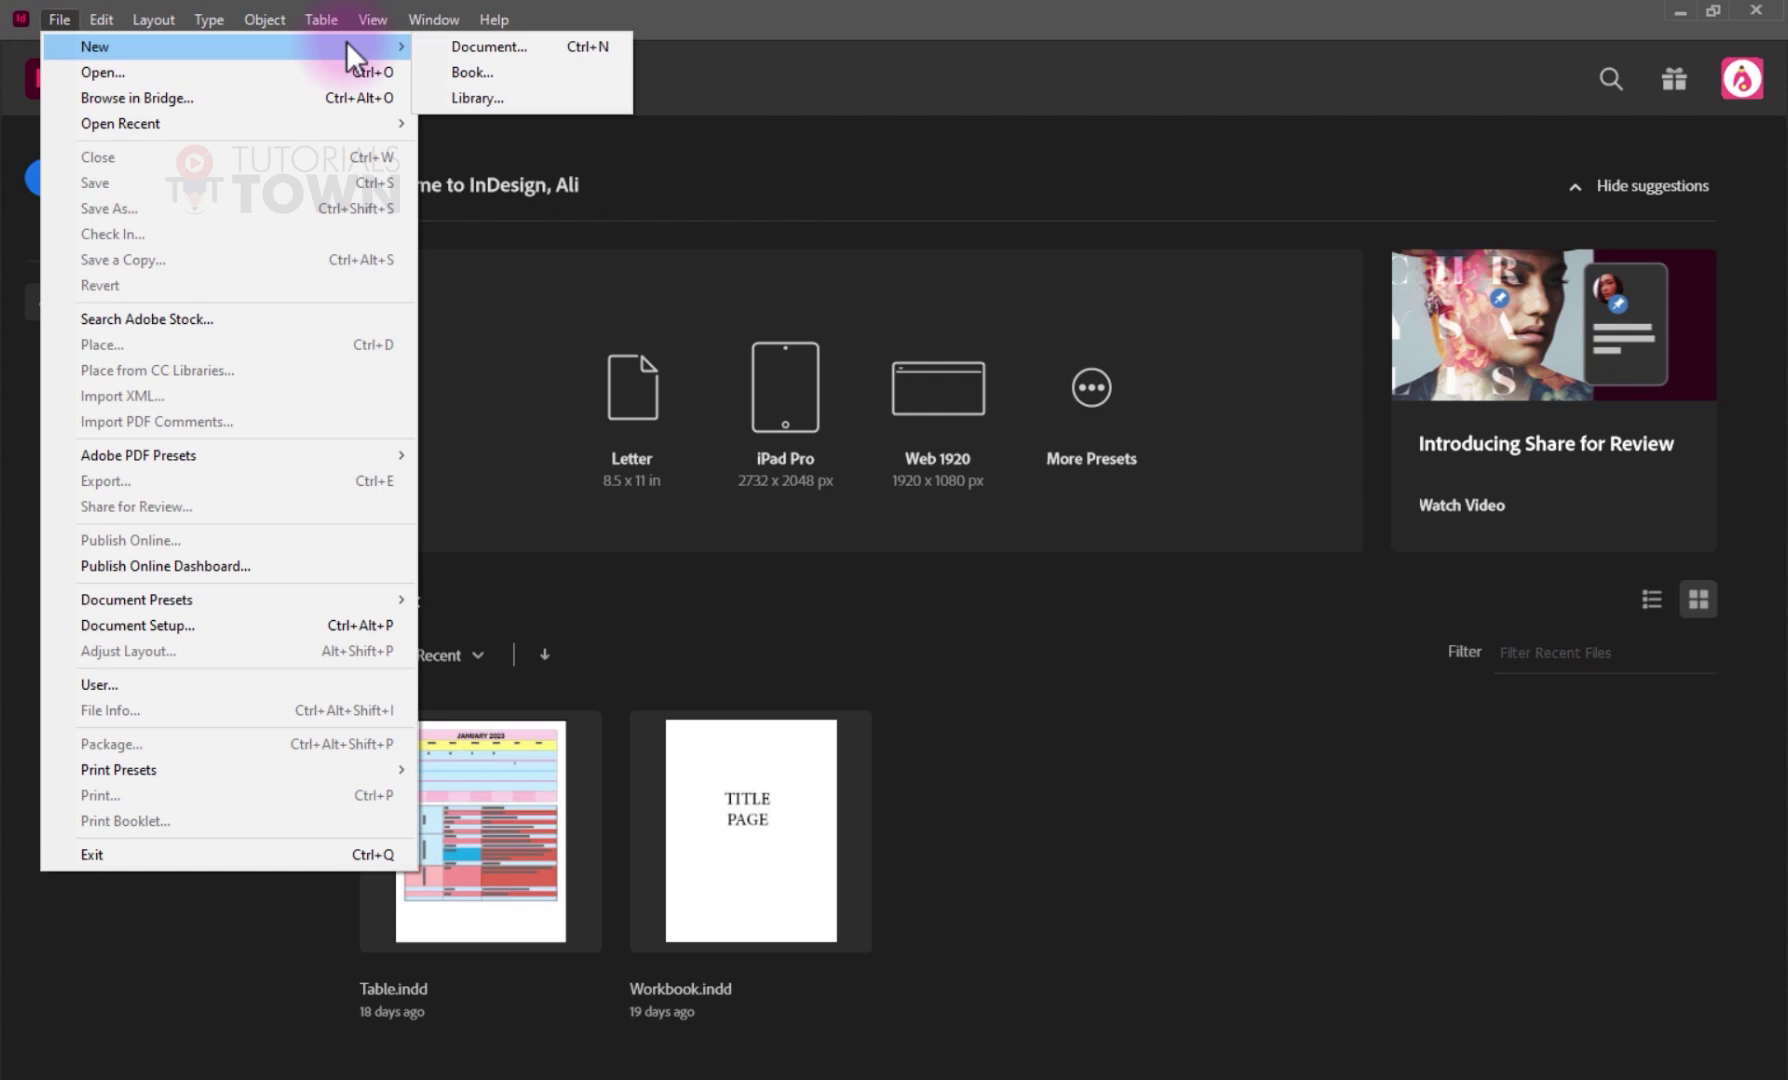
{"action": "left_click", "coordinate": [488, 46]}
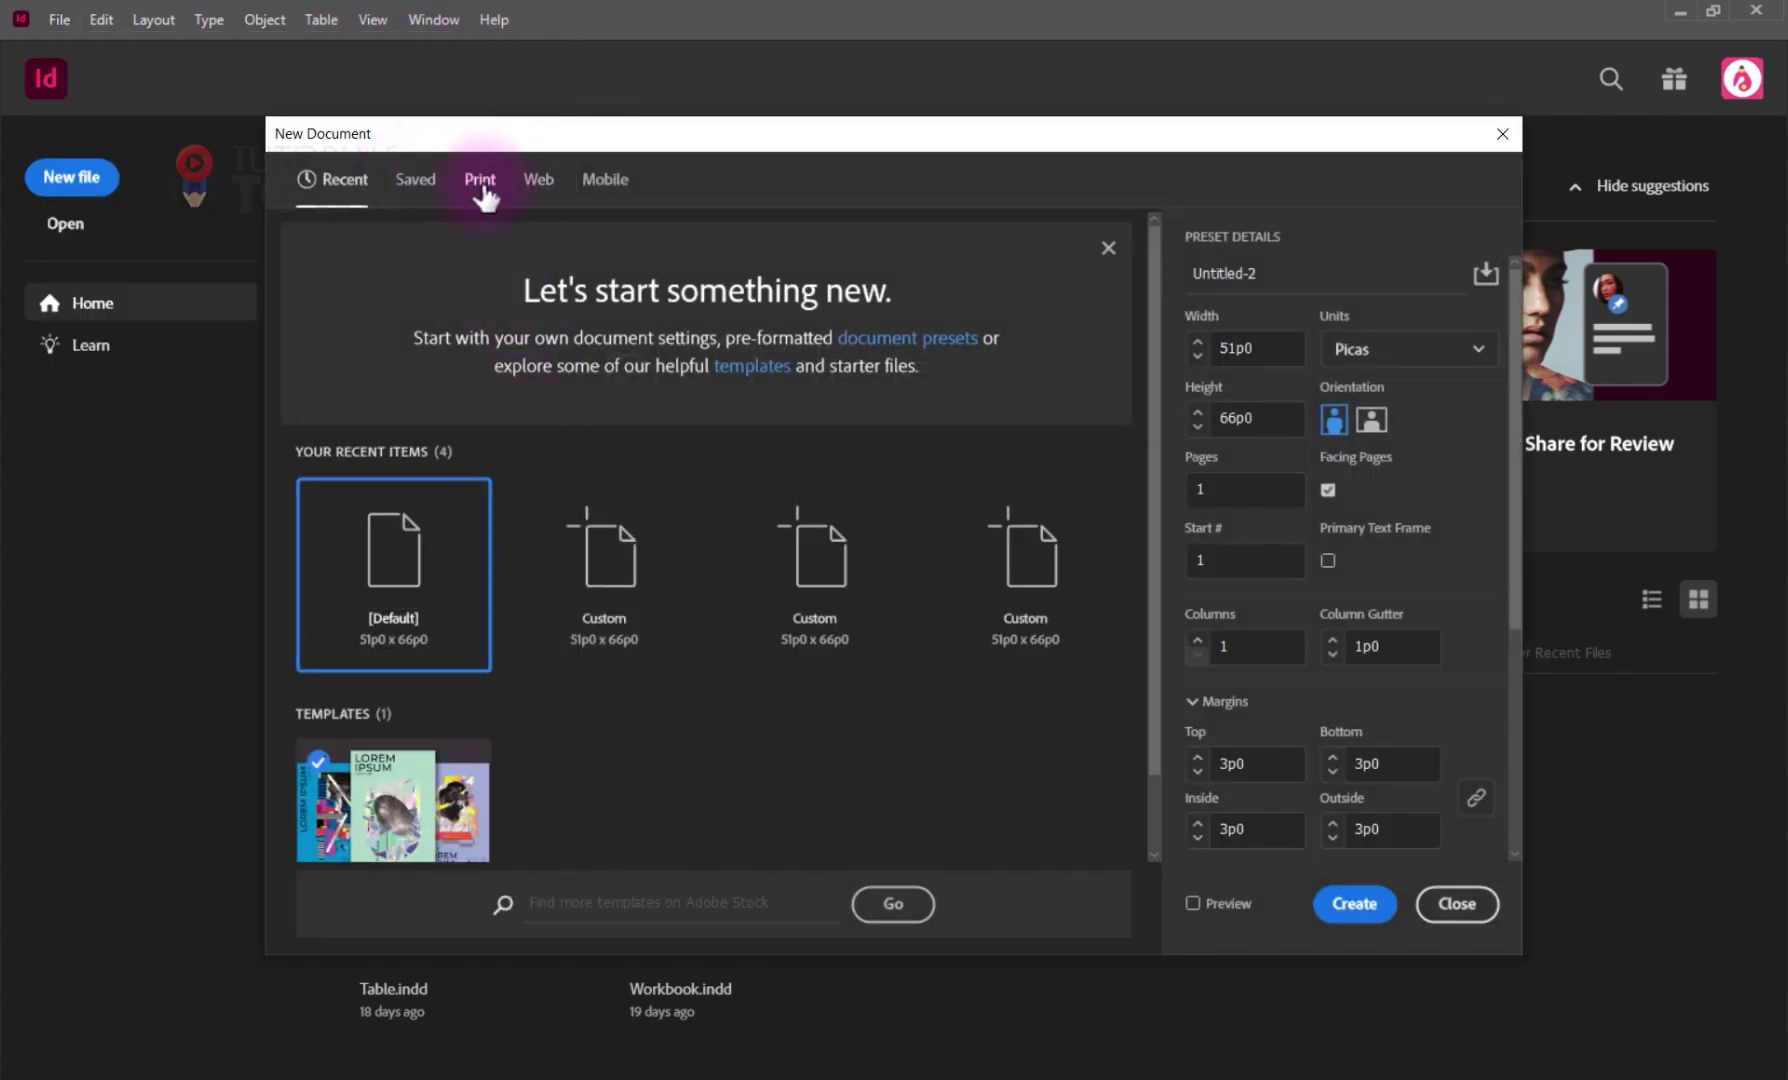
- Show all blank print presets and choose A4 for the new document
{"action": "left_click", "coordinate": [481, 186]}
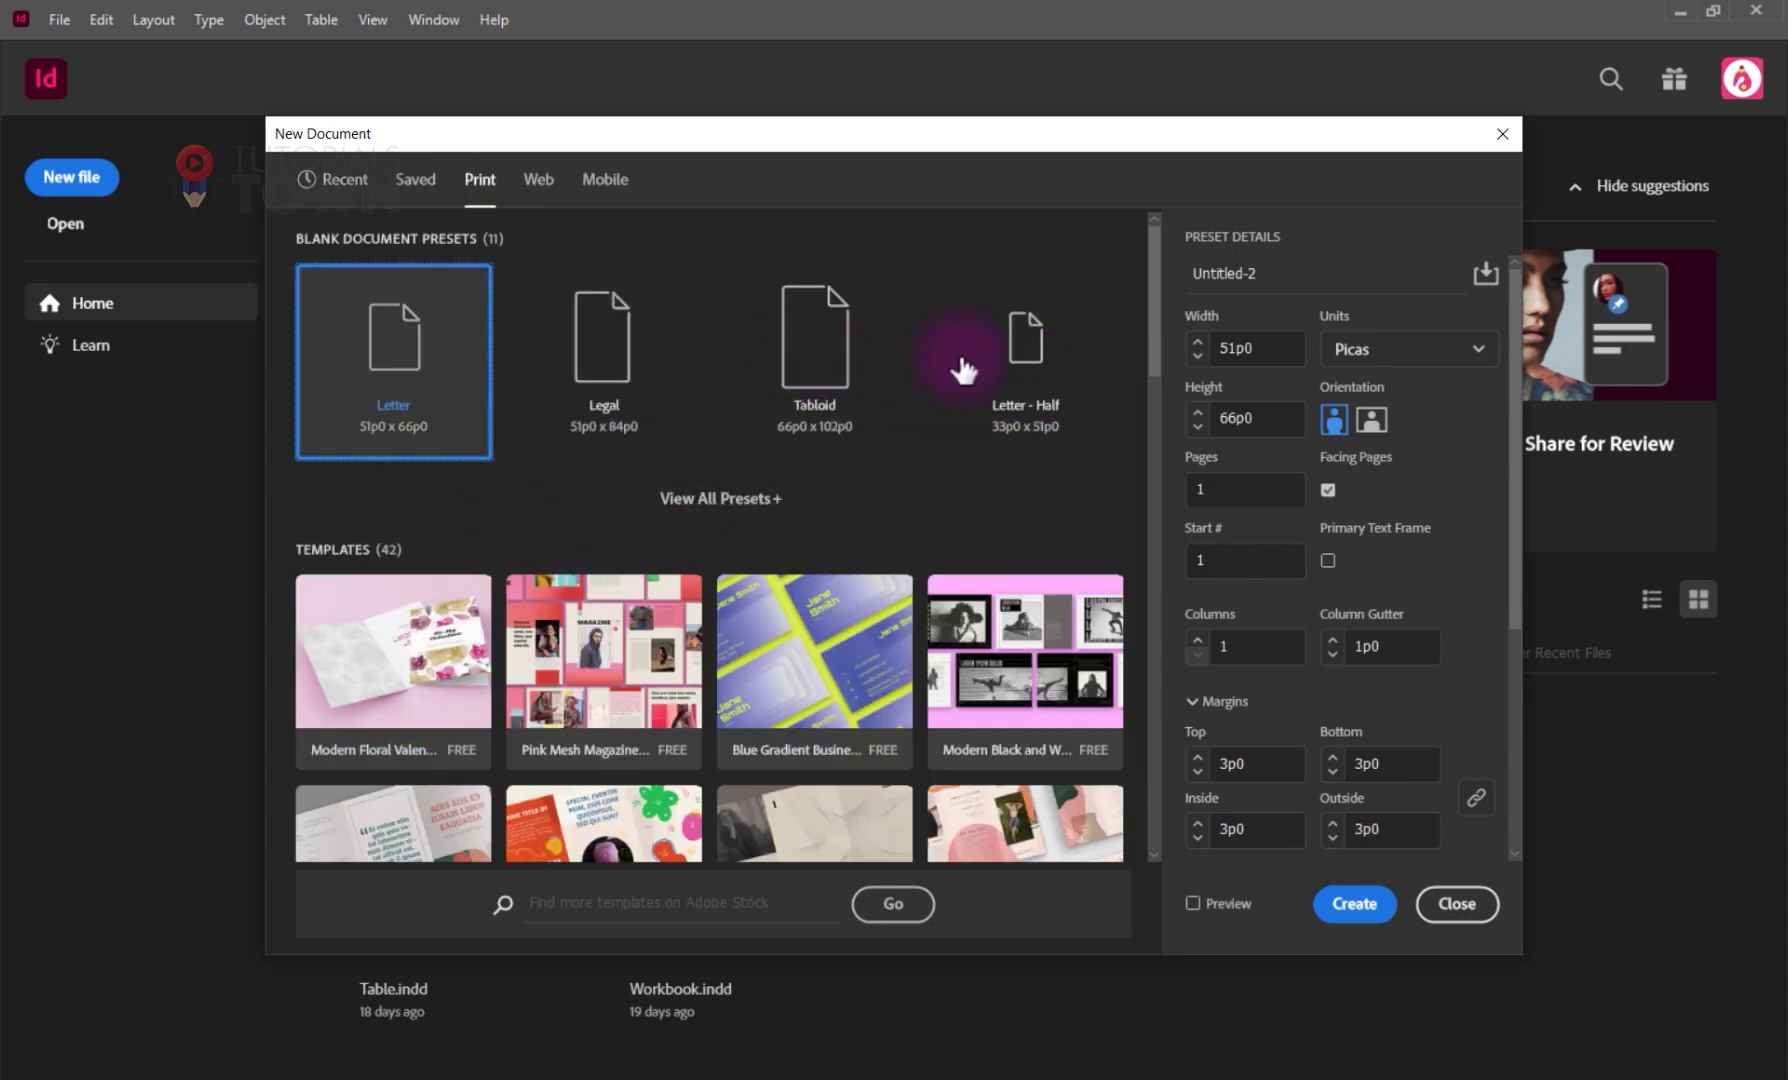
{"action": "left_click", "coordinate": [697, 510]}
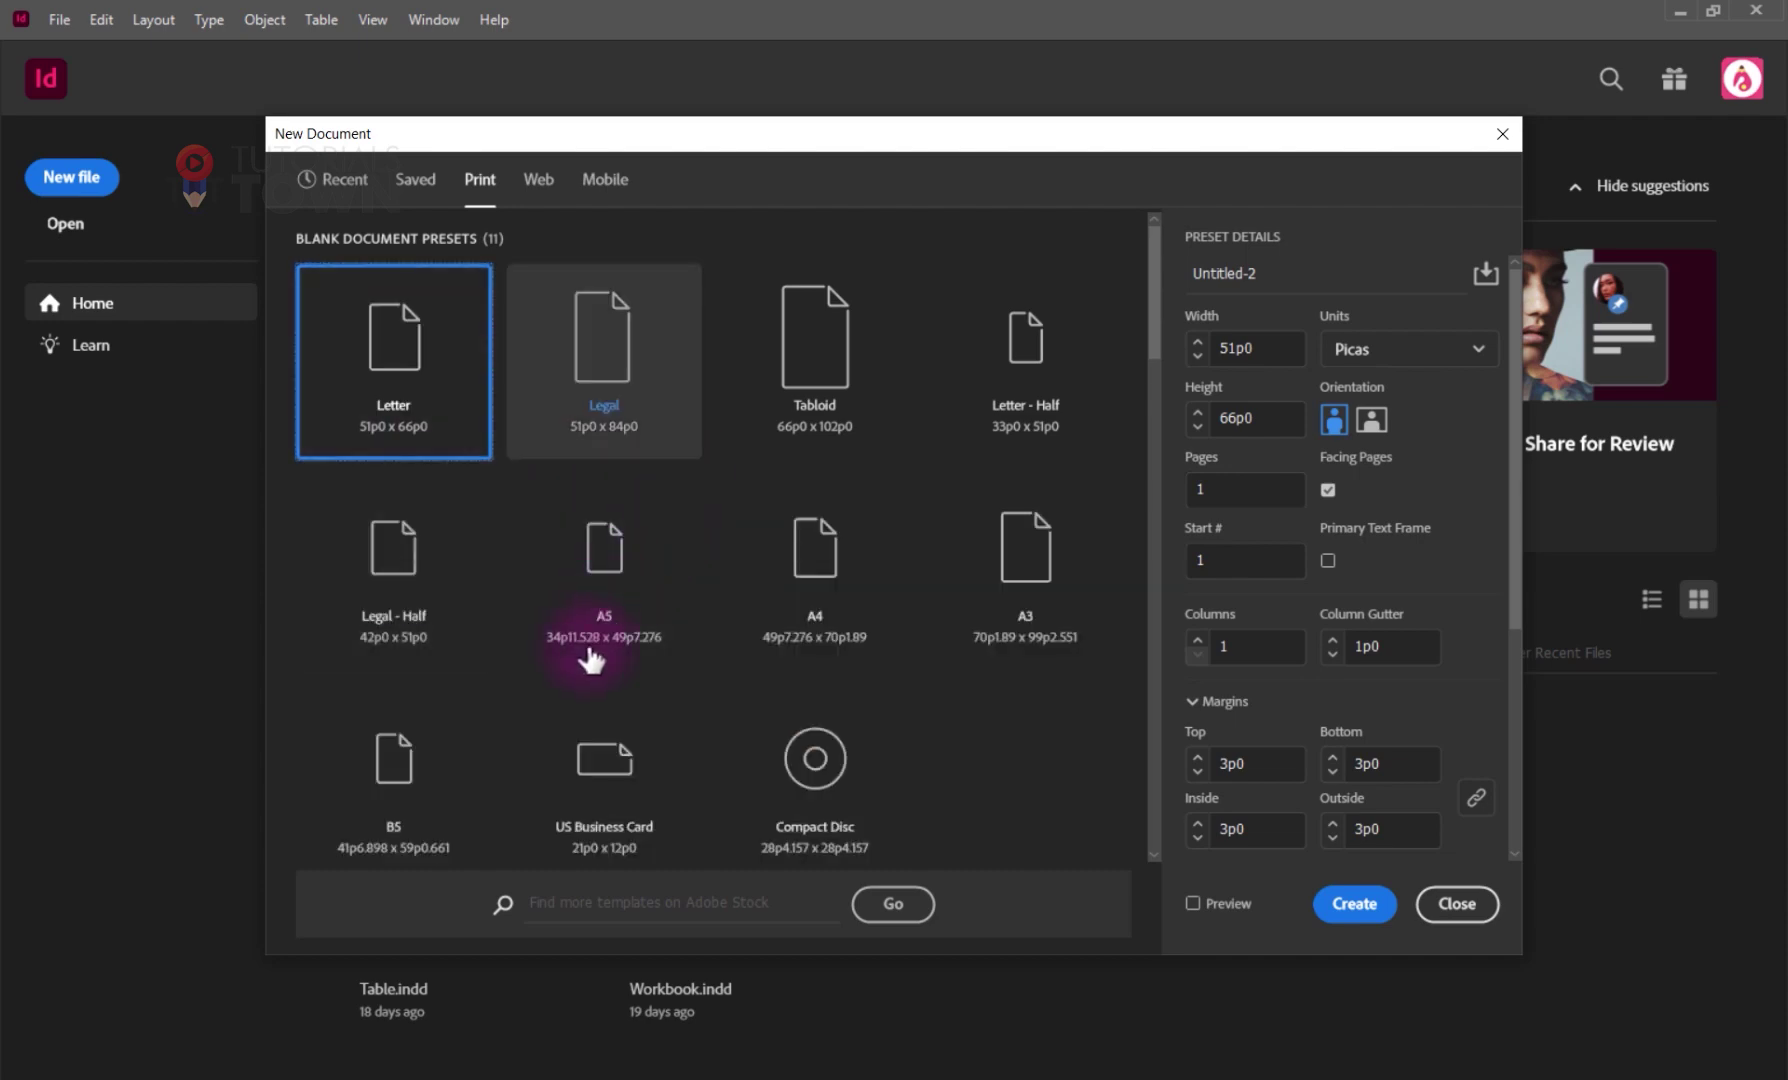
{"action": "left_click", "coordinate": [838, 568]}
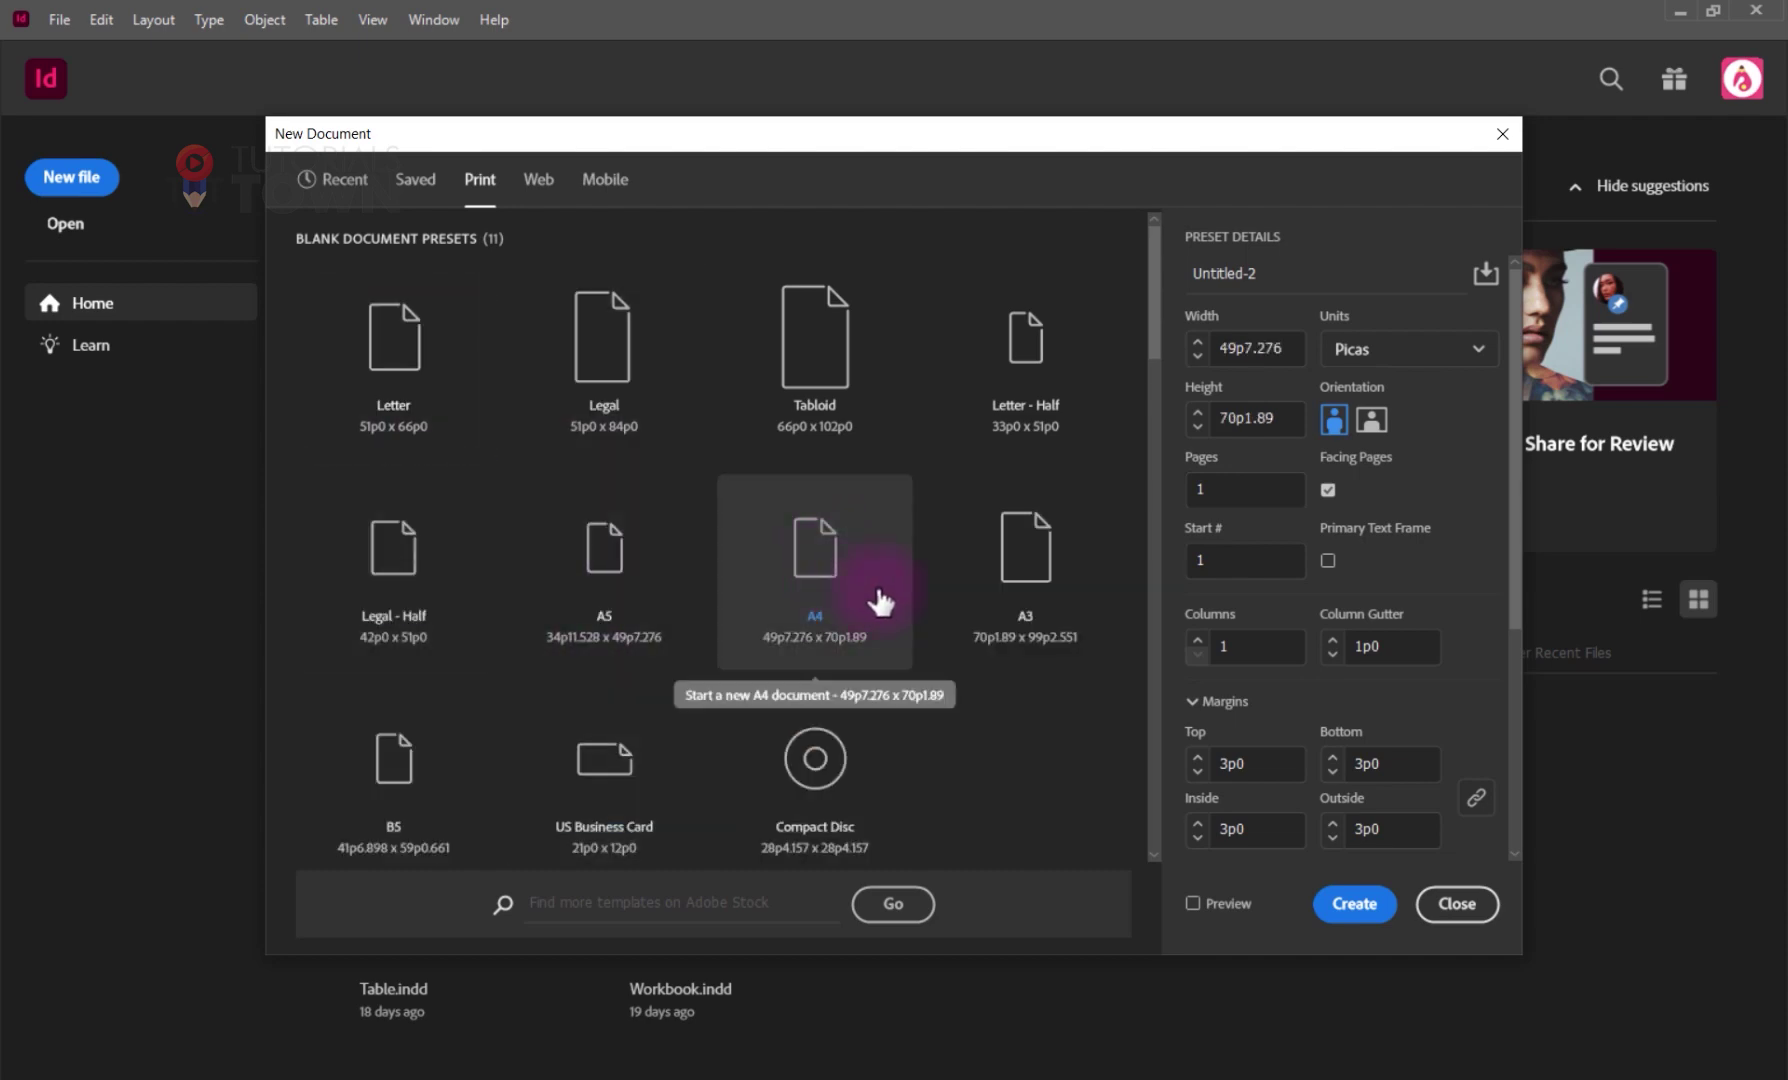
{"action": "left_click", "coordinate": [1215, 428]}
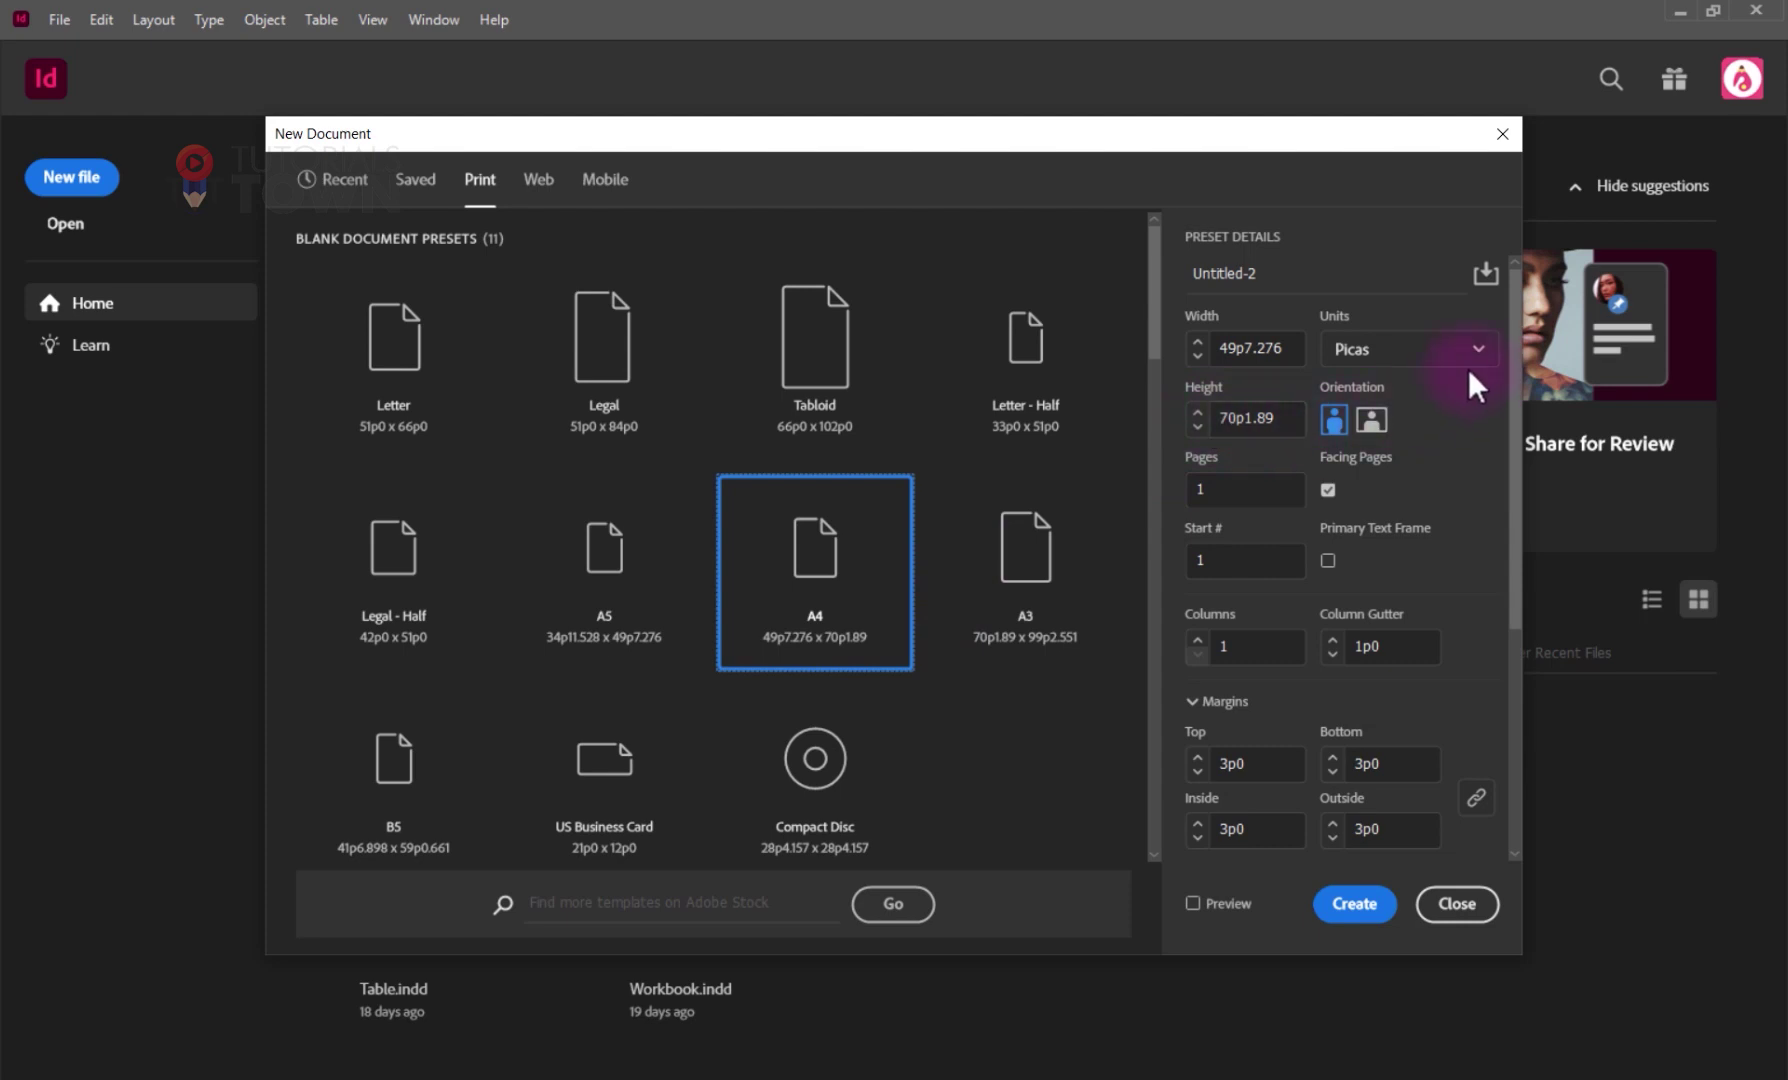
- Set the new document's units to Millimeters
{"action": "left_click", "coordinate": [1416, 352]}
{"action": "left_click", "coordinate": [1384, 352]}
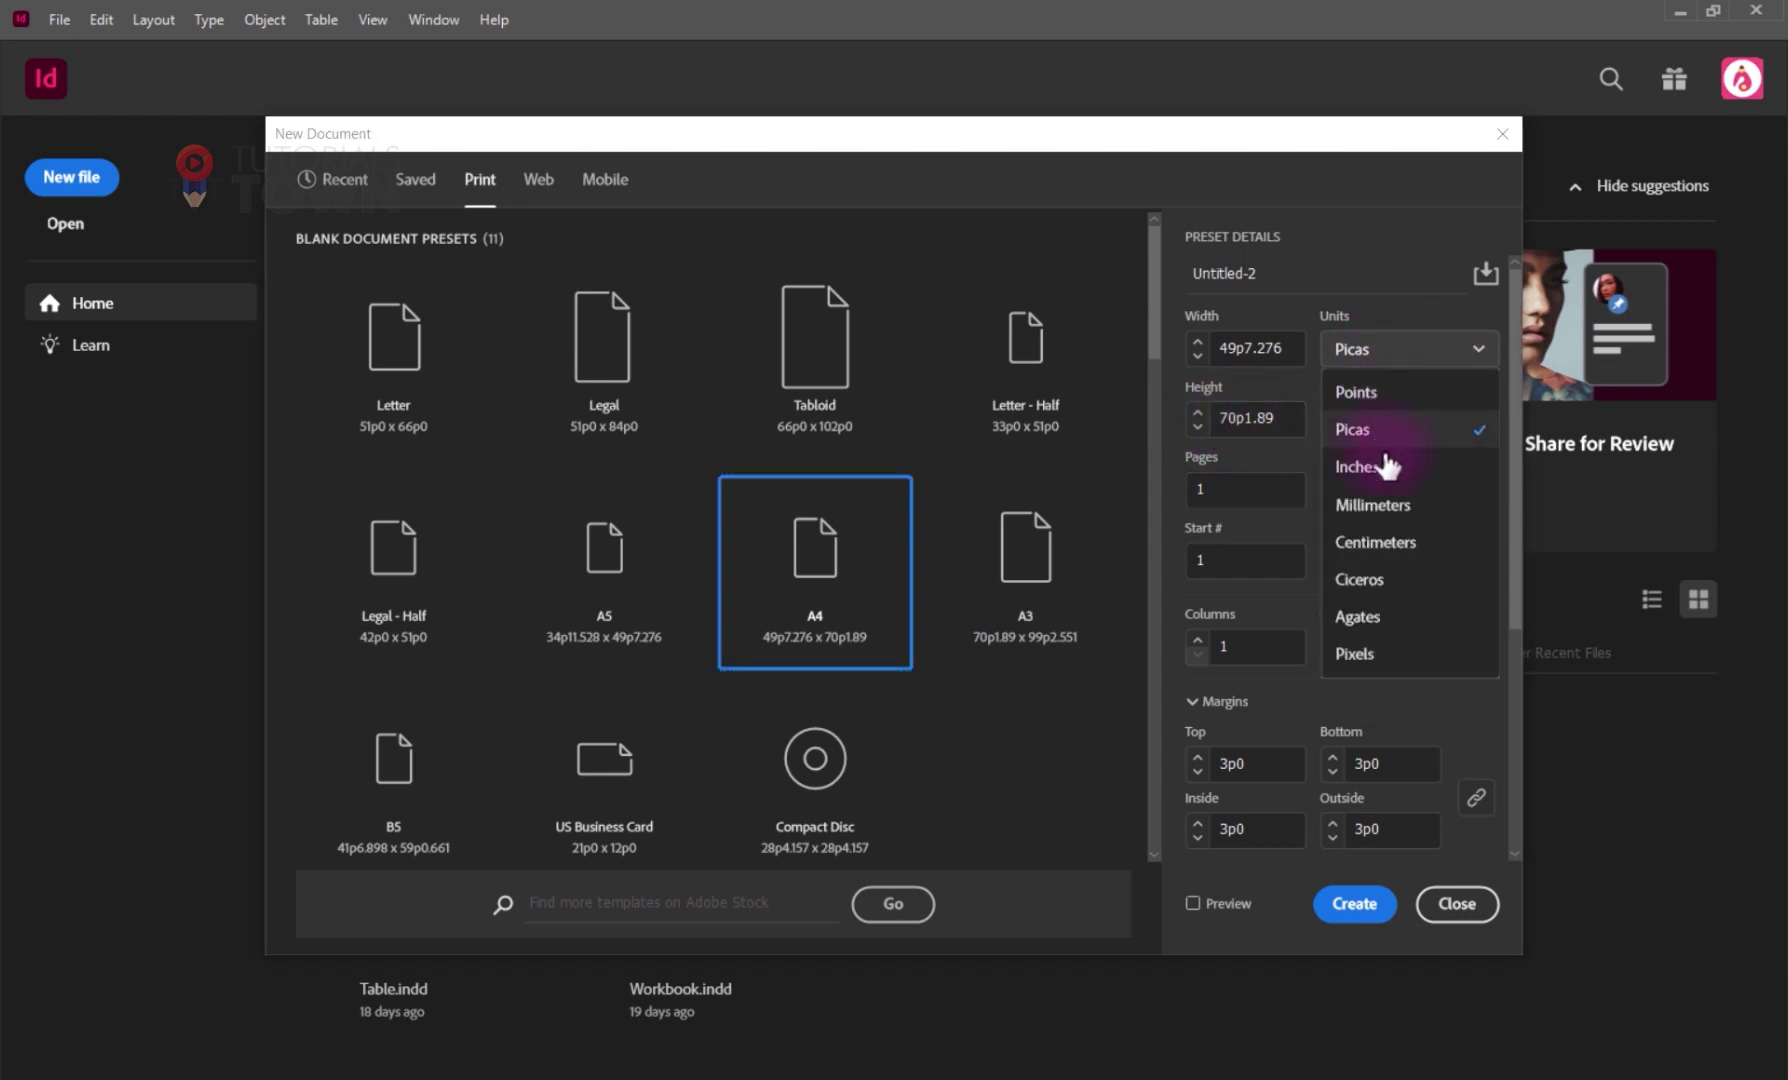
{"action": "left_click", "coordinate": [1376, 508]}
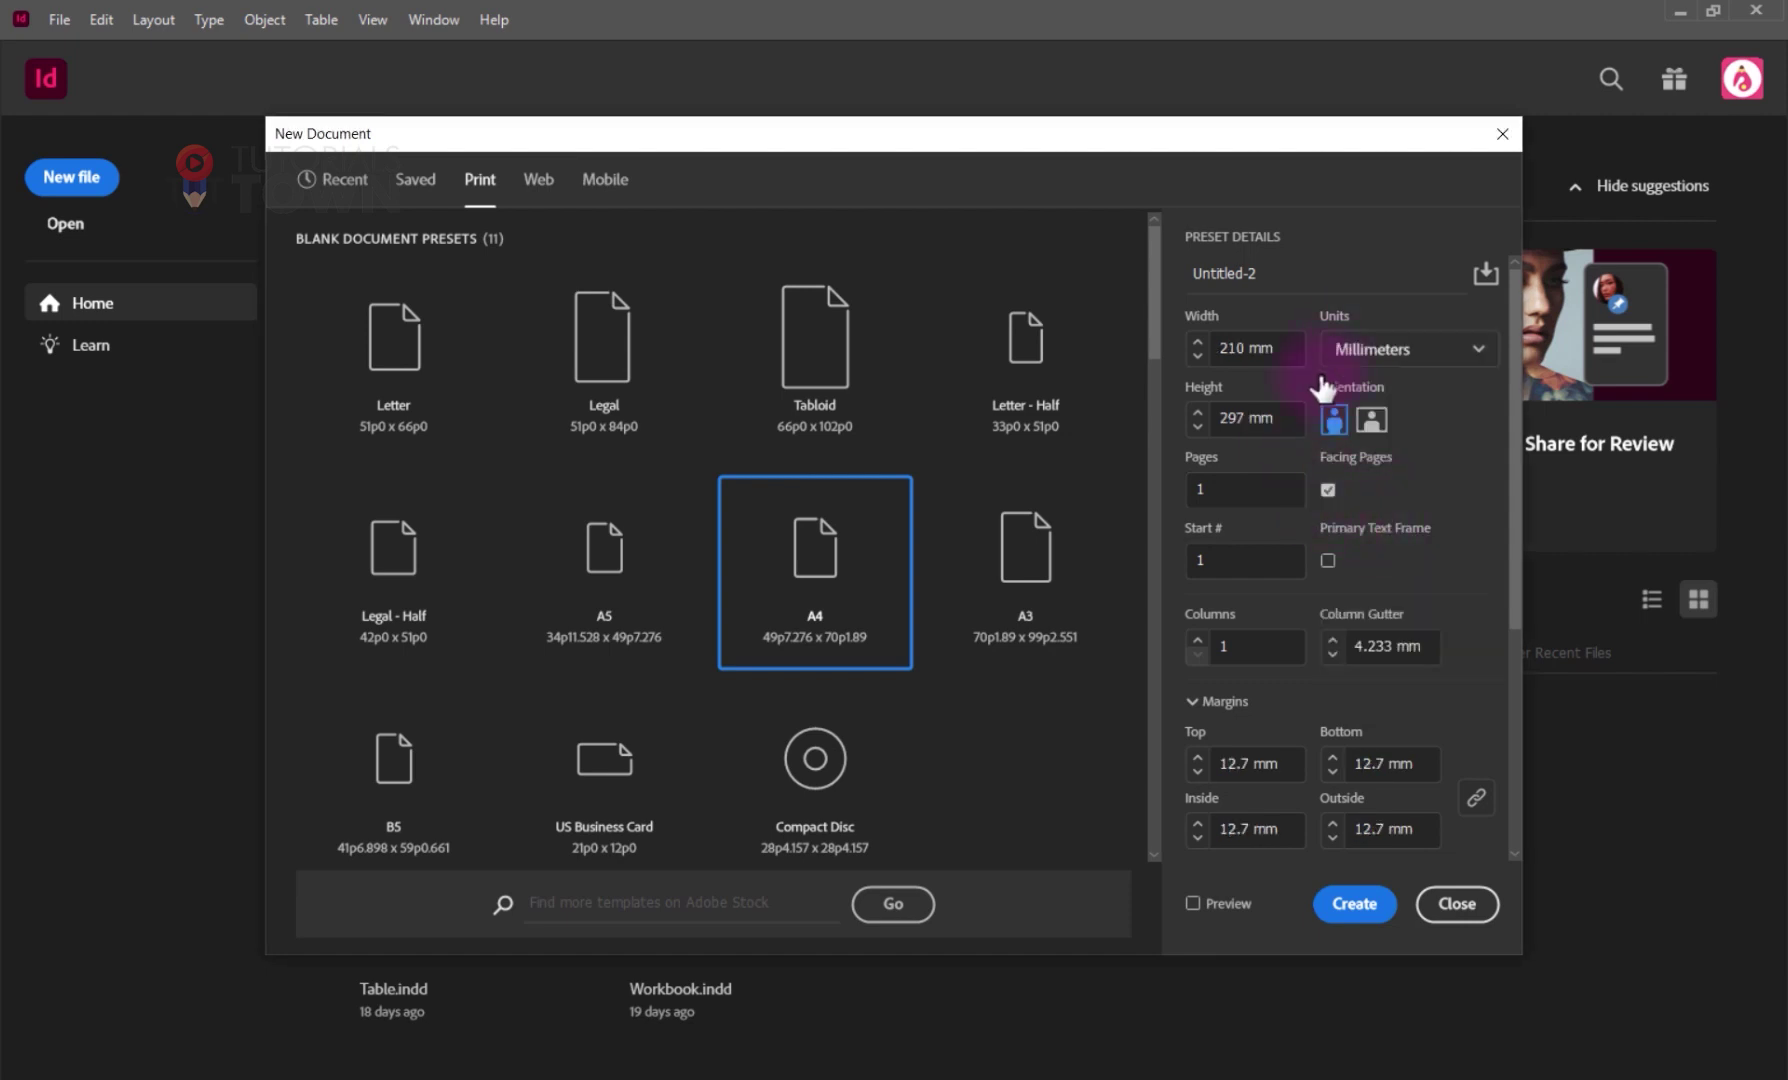
{"action": "left_click", "coordinate": [1410, 349]}
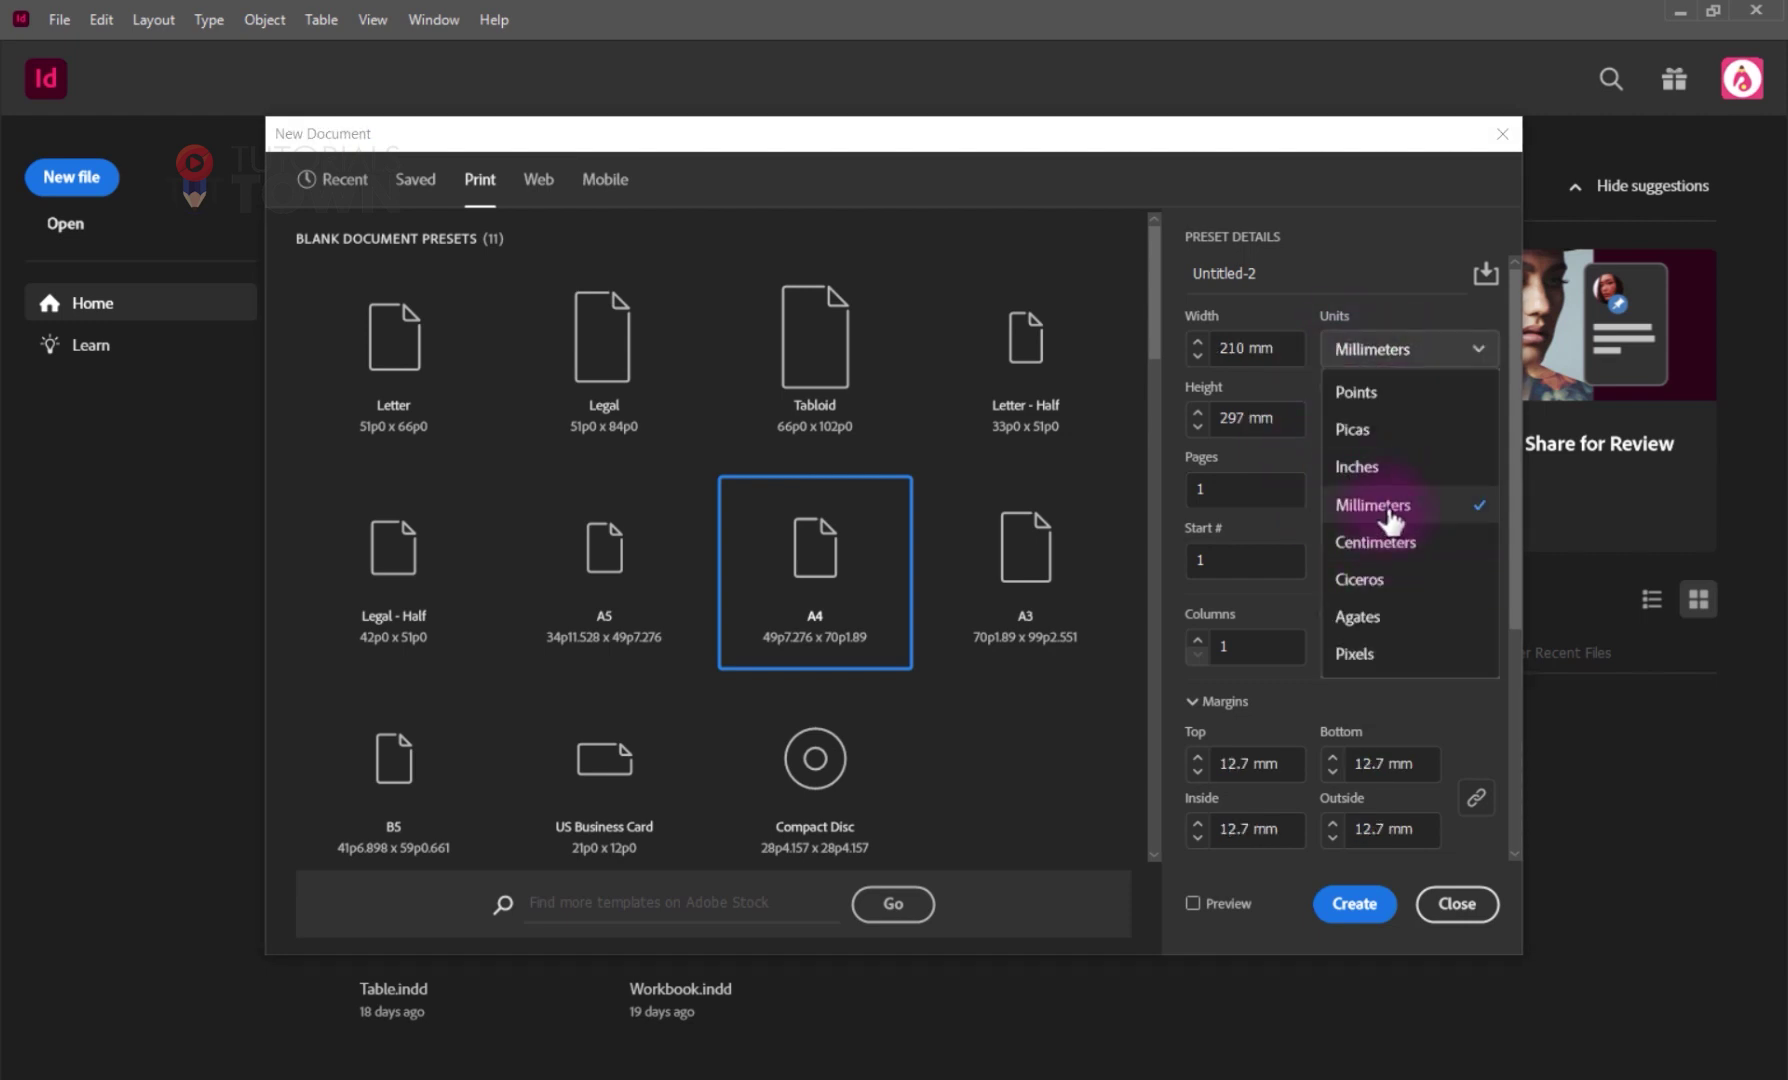
- Set the new document to 12 pages with 4 columns, keeping the start number at 1
{"action": "left_click", "coordinate": [1240, 489]}
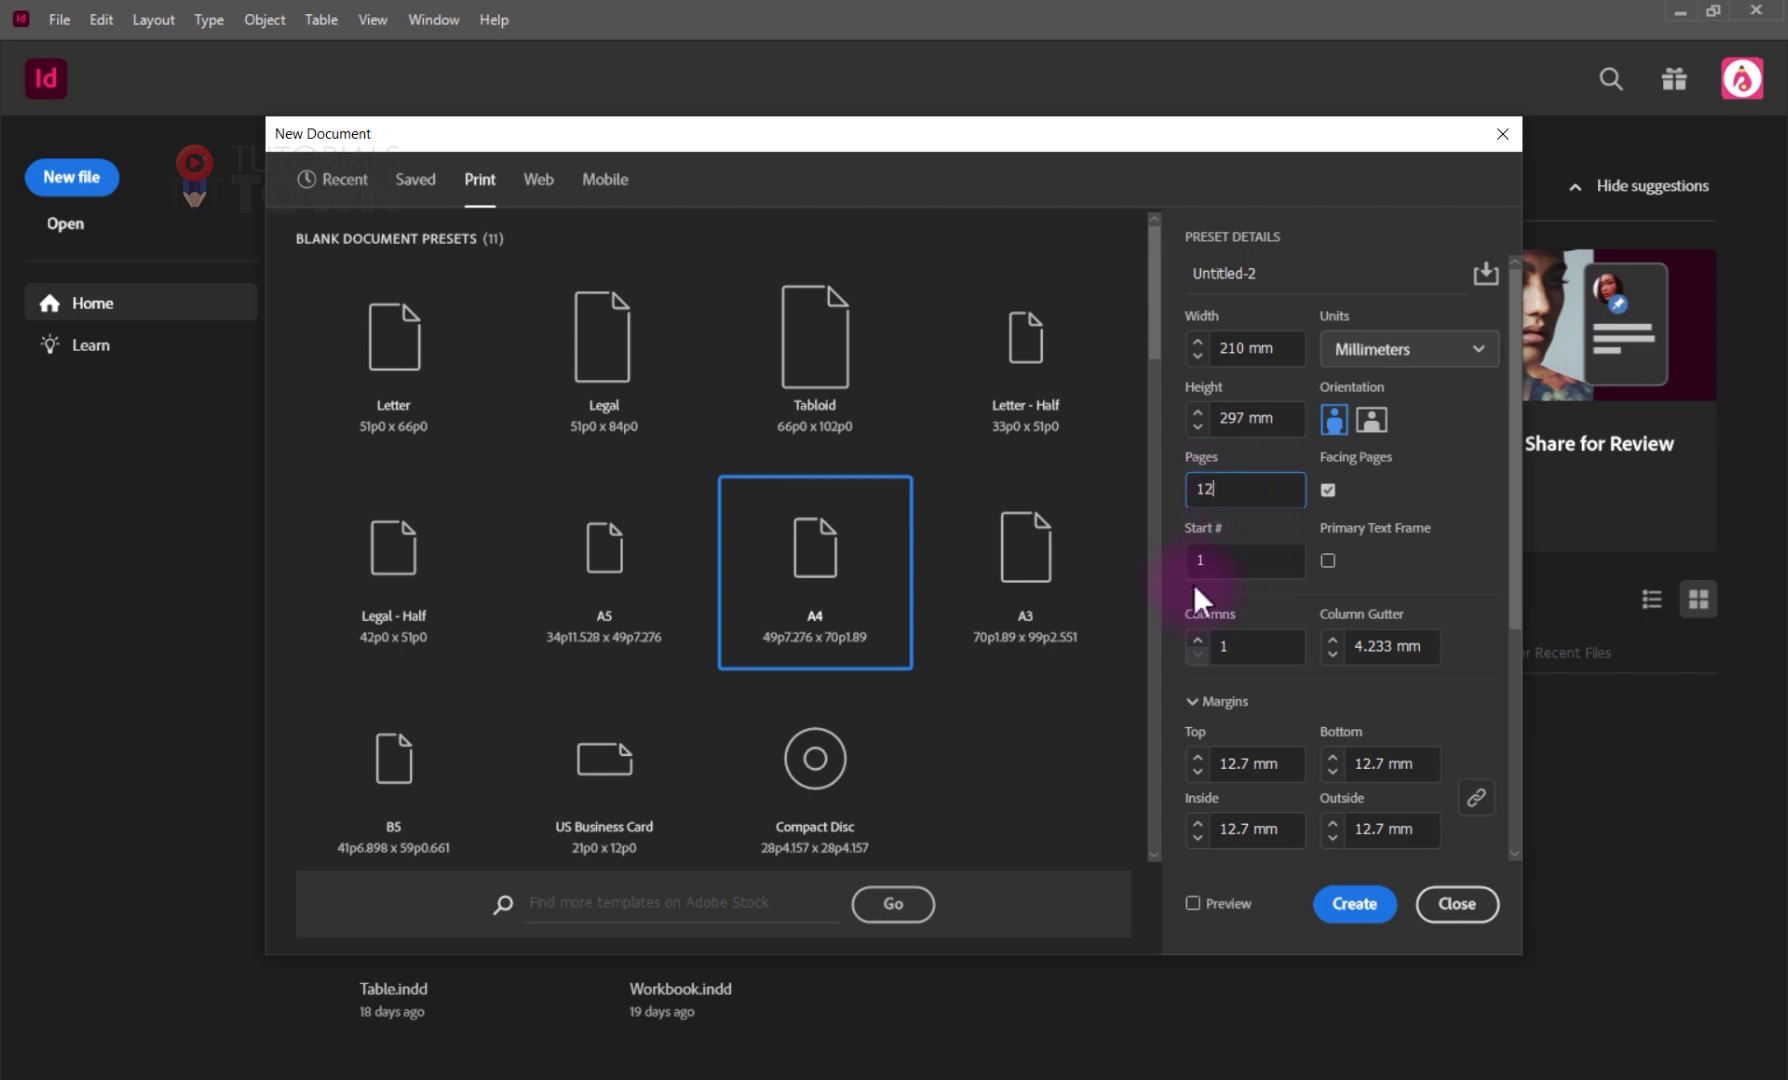
{"action": "double_click", "coordinate": [1217, 567]}
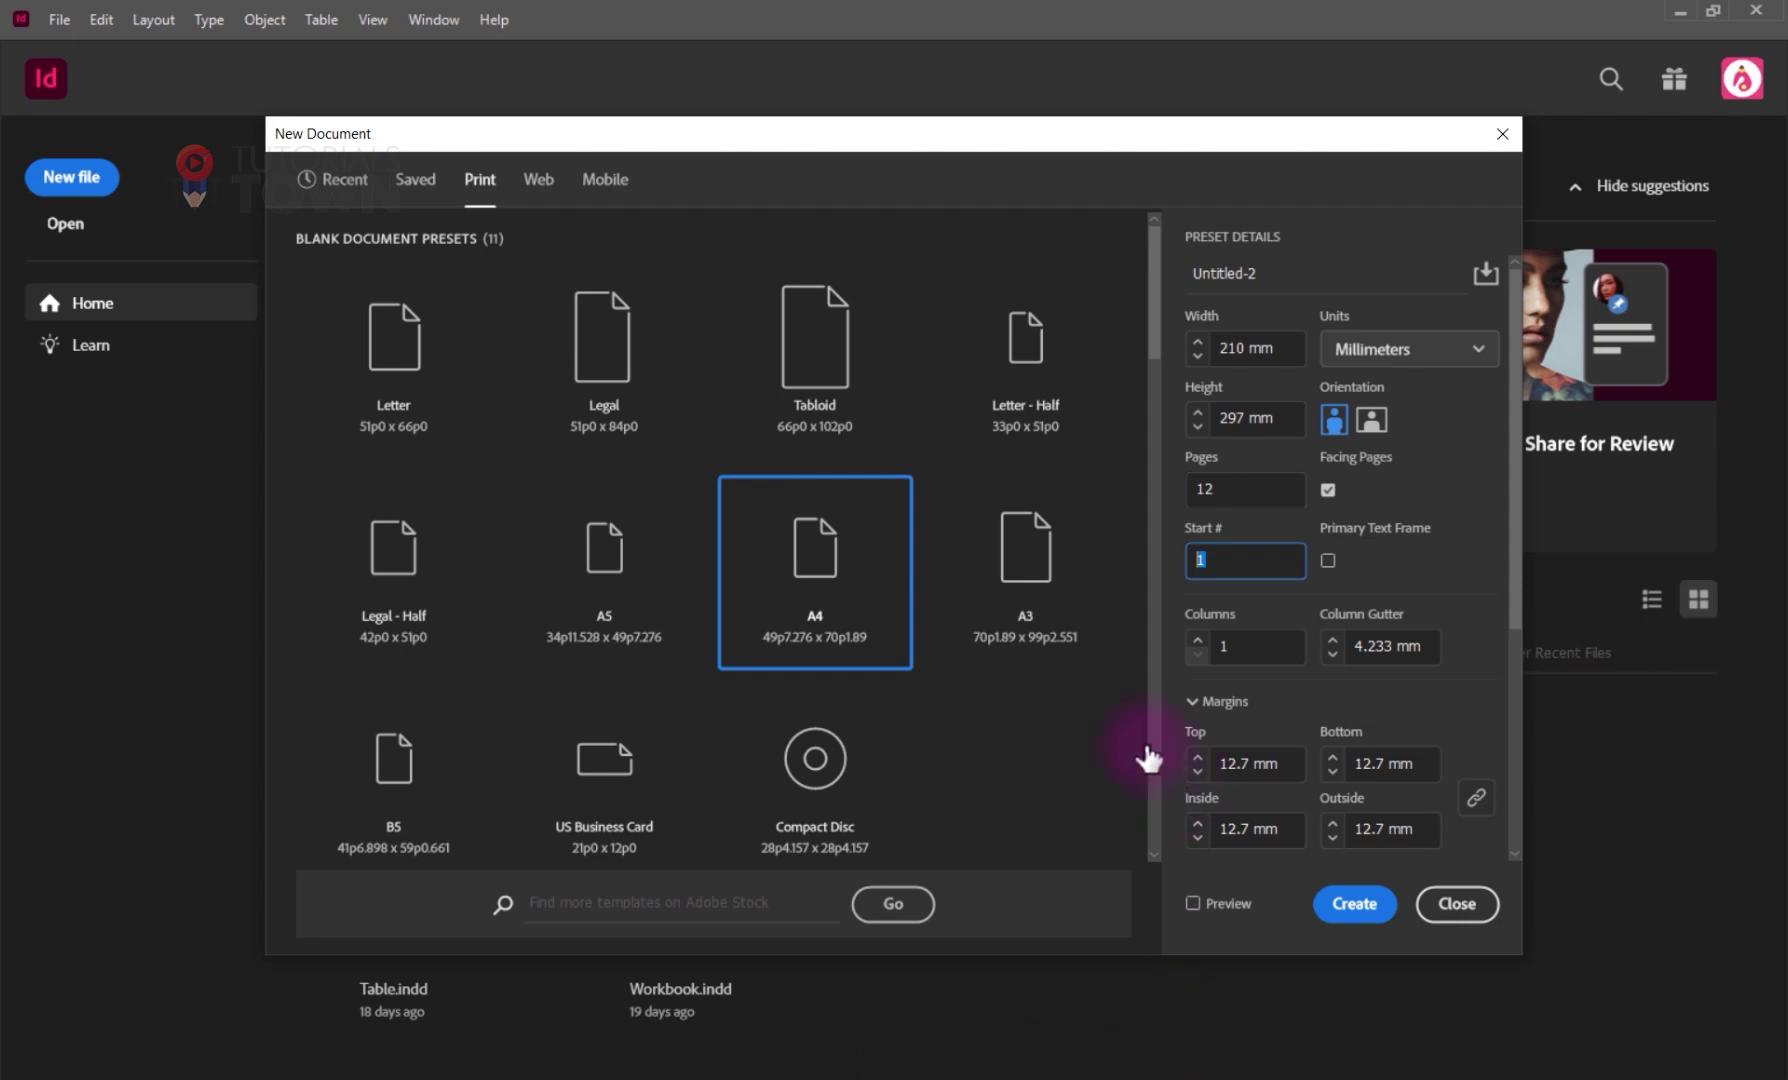
{"action": "left_click", "coordinate": [1197, 638]}
{"action": "left_click", "coordinate": [1197, 638]}
{"action": "left_click", "coordinate": [1197, 638]}
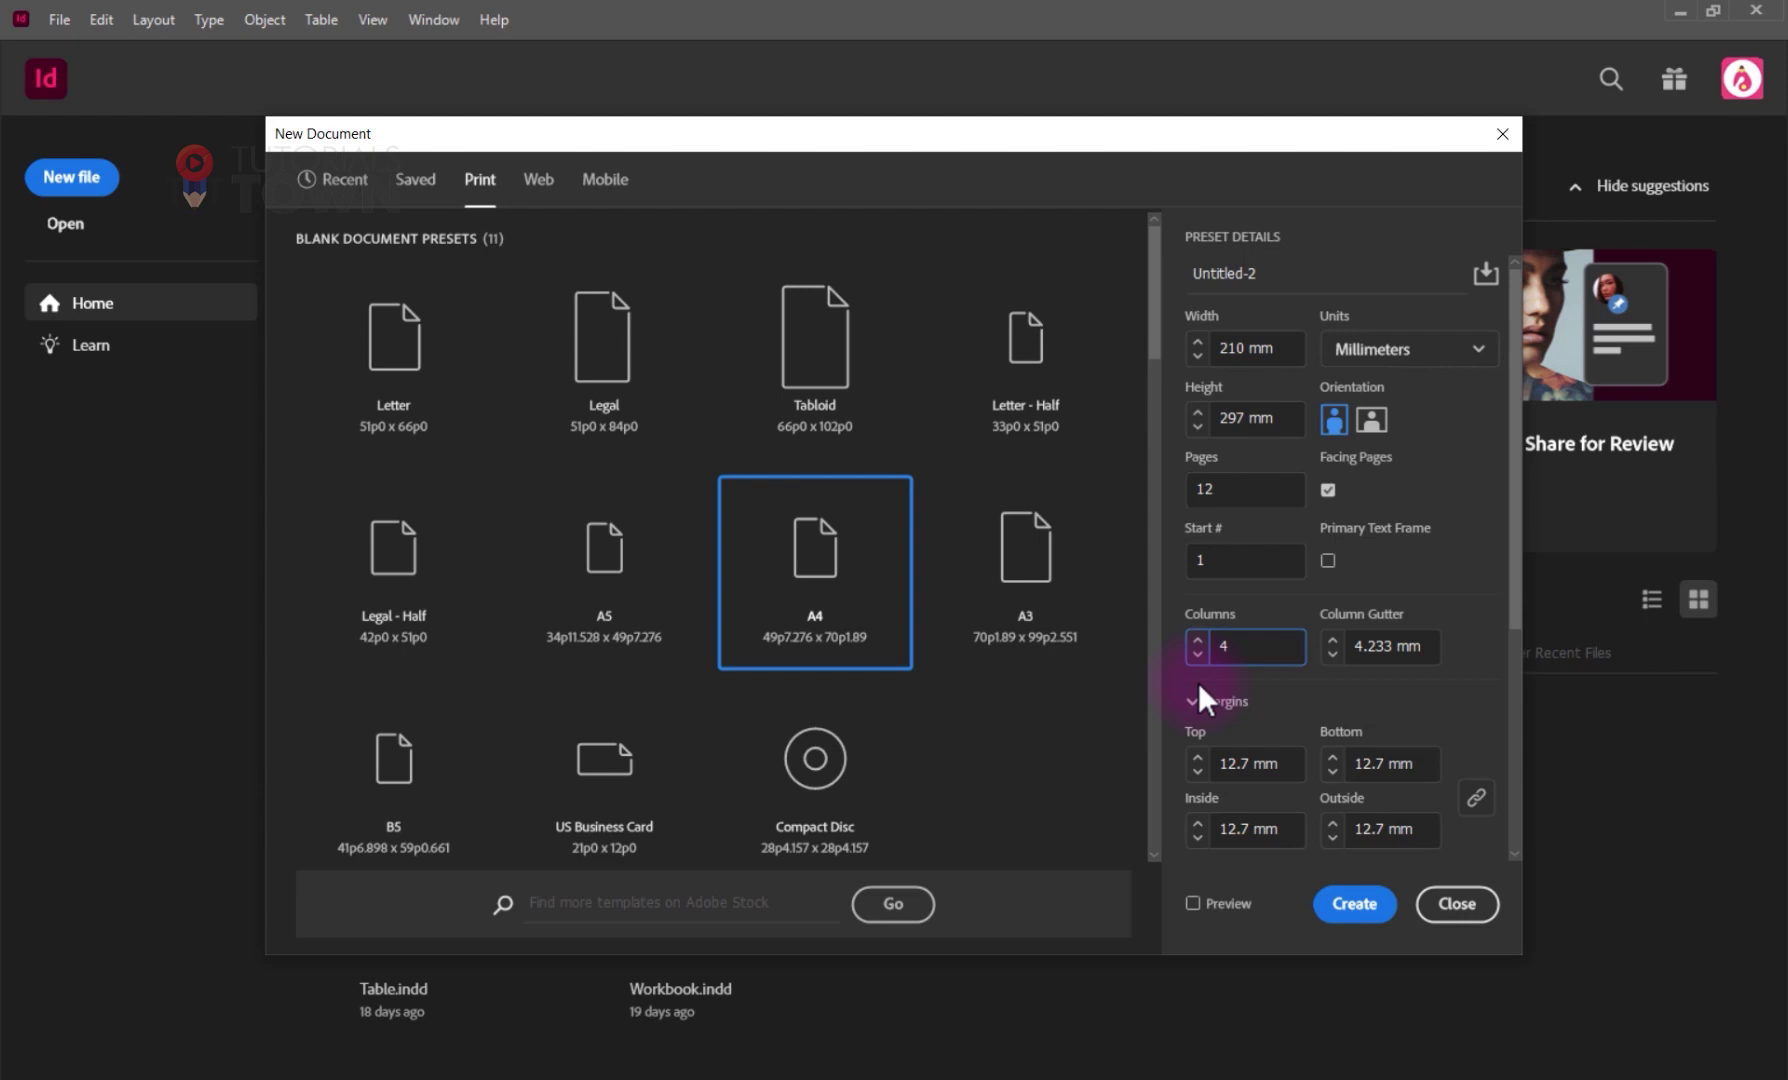
{"action": "scroll", "coordinate": [1290, 715], "scroll_direction": "down", "scroll_amount": 4}
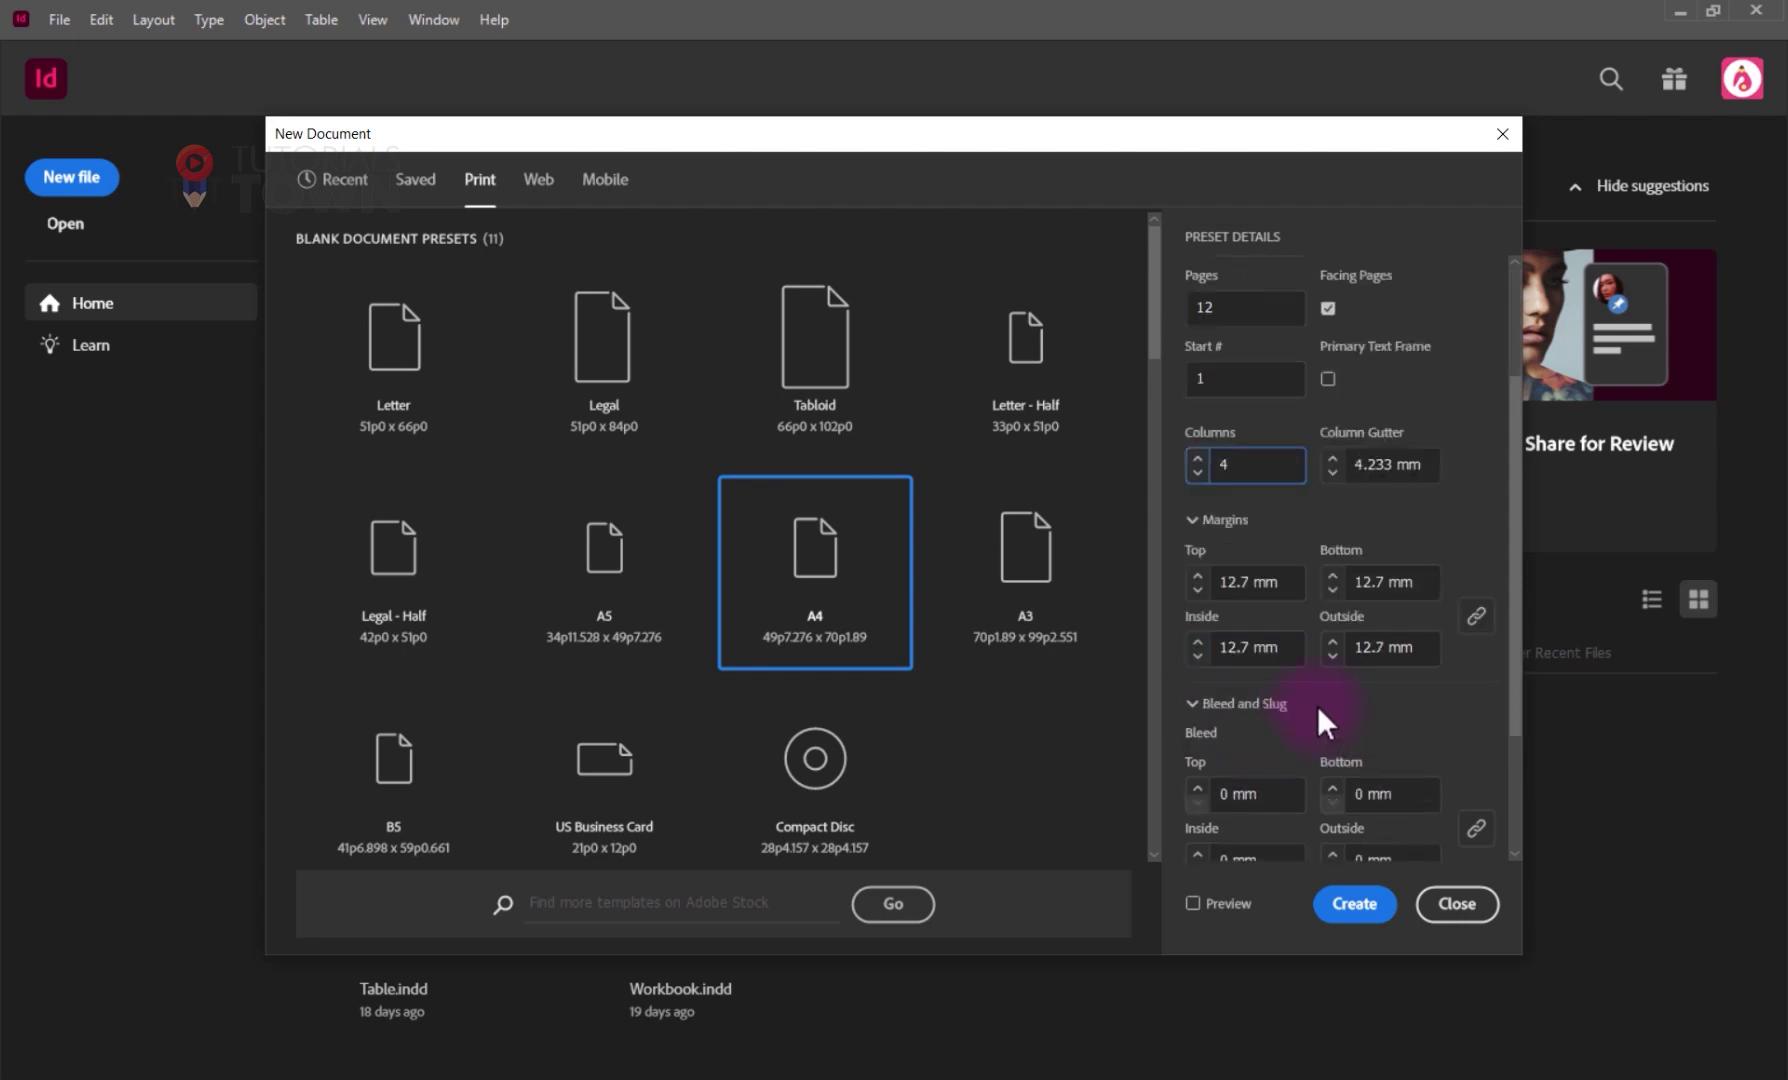
{"action": "scroll", "coordinate": [1254, 545], "scroll_direction": "up", "scroll_amount": 2}
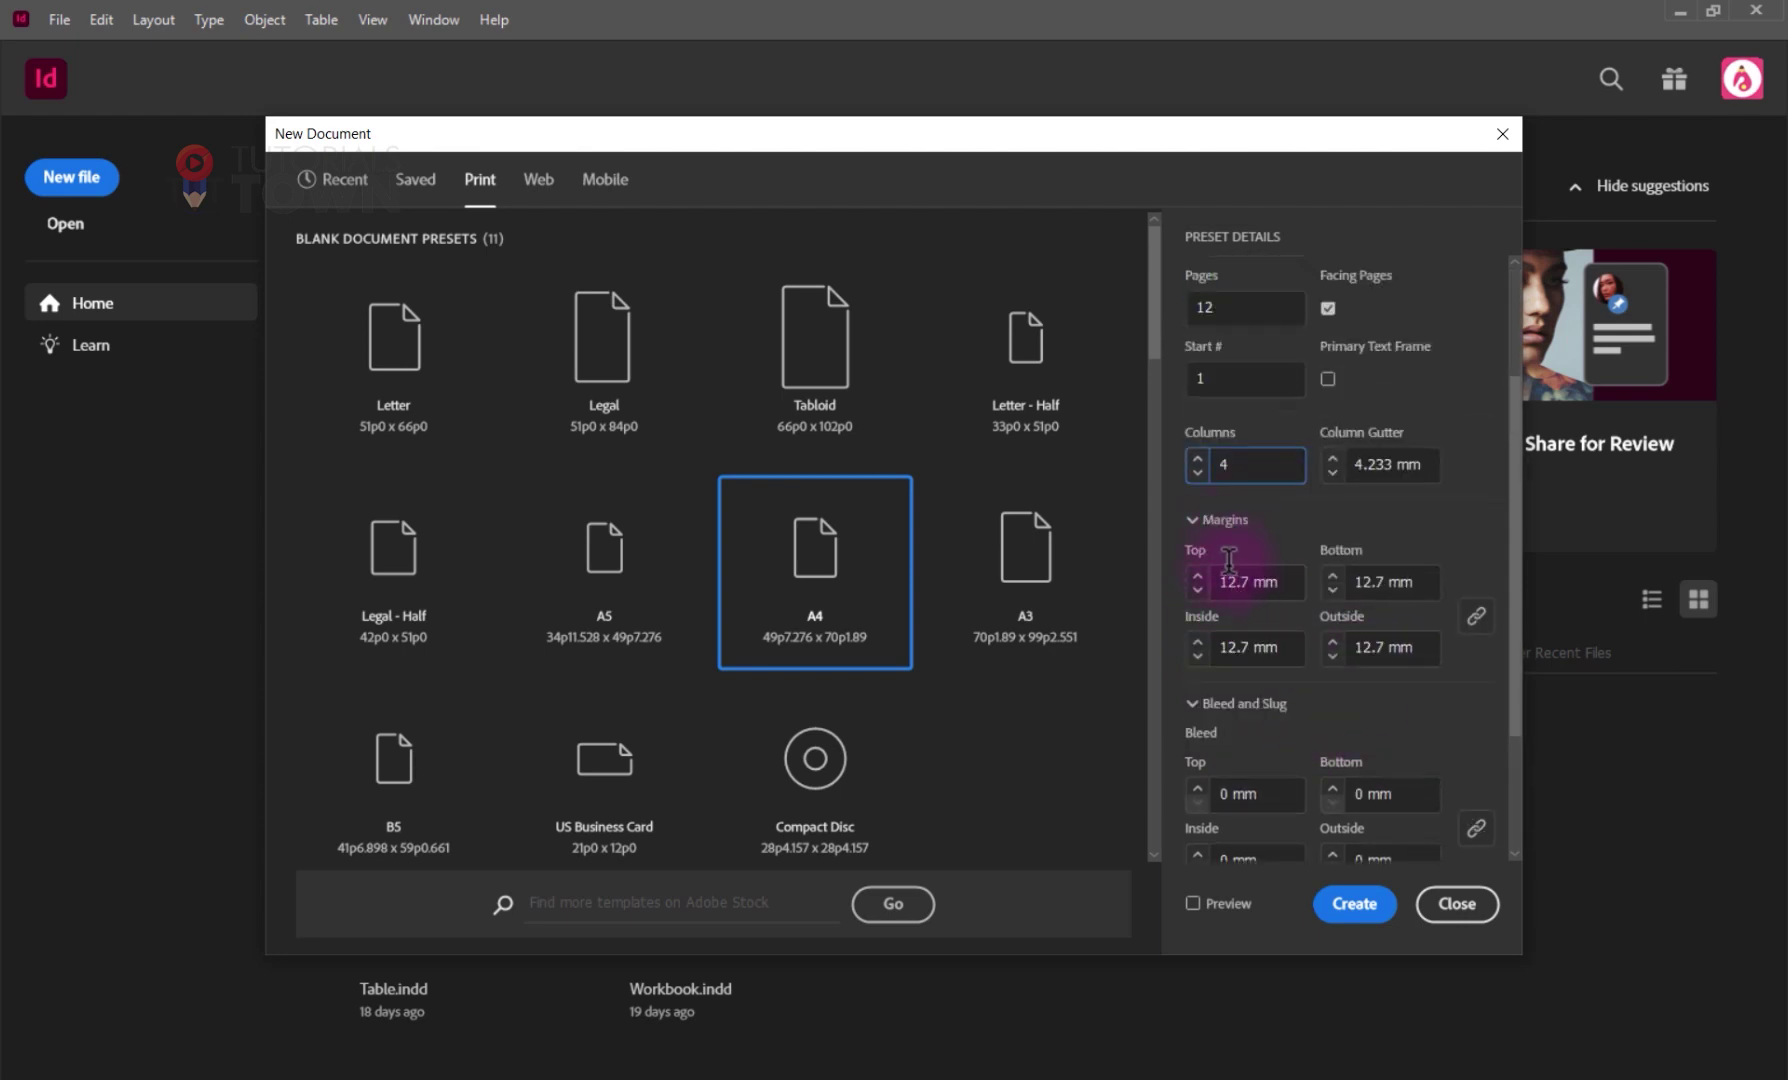
- Set all four linked margins of the new document to 10.7 mm
{"action": "left_click", "coordinate": [1265, 583]}
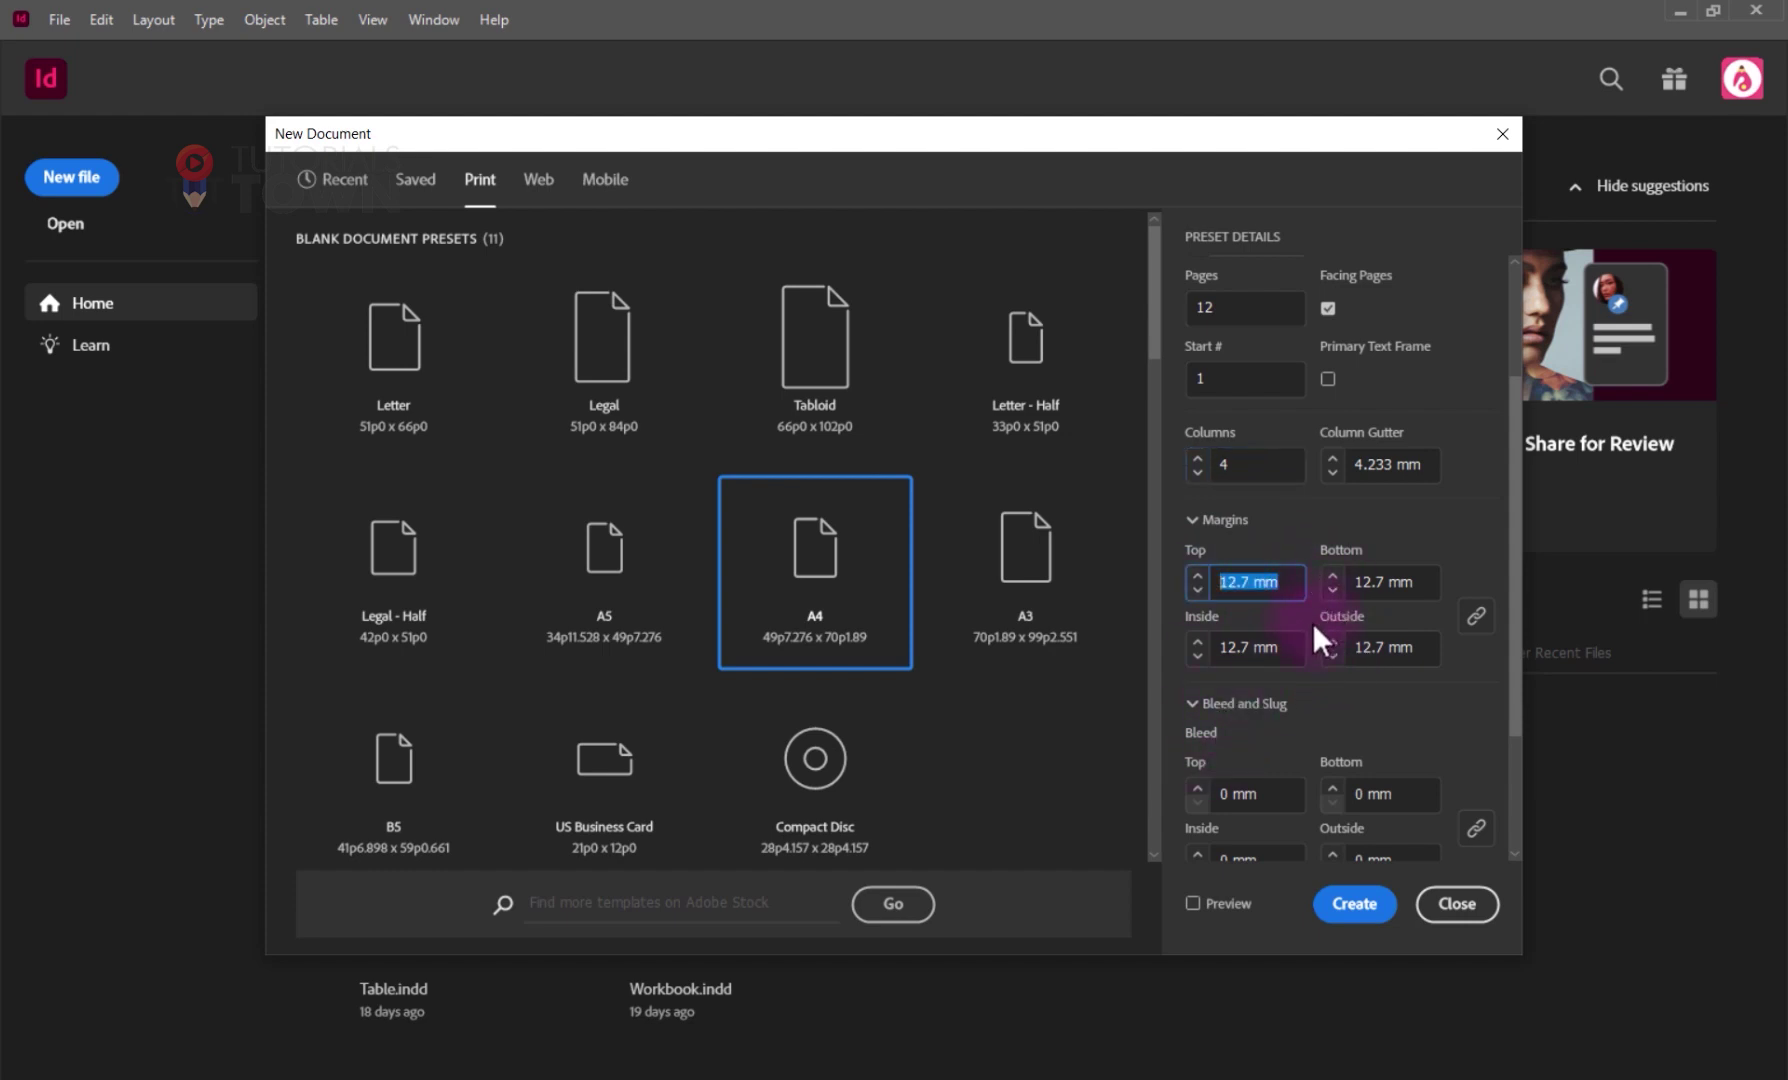
{"action": "scroll", "coordinate": [1312, 622], "scroll_direction": "up", "scroll_amount": 2}
{"action": "key", "text": "Down"}
{"action": "key", "text": "Down"}
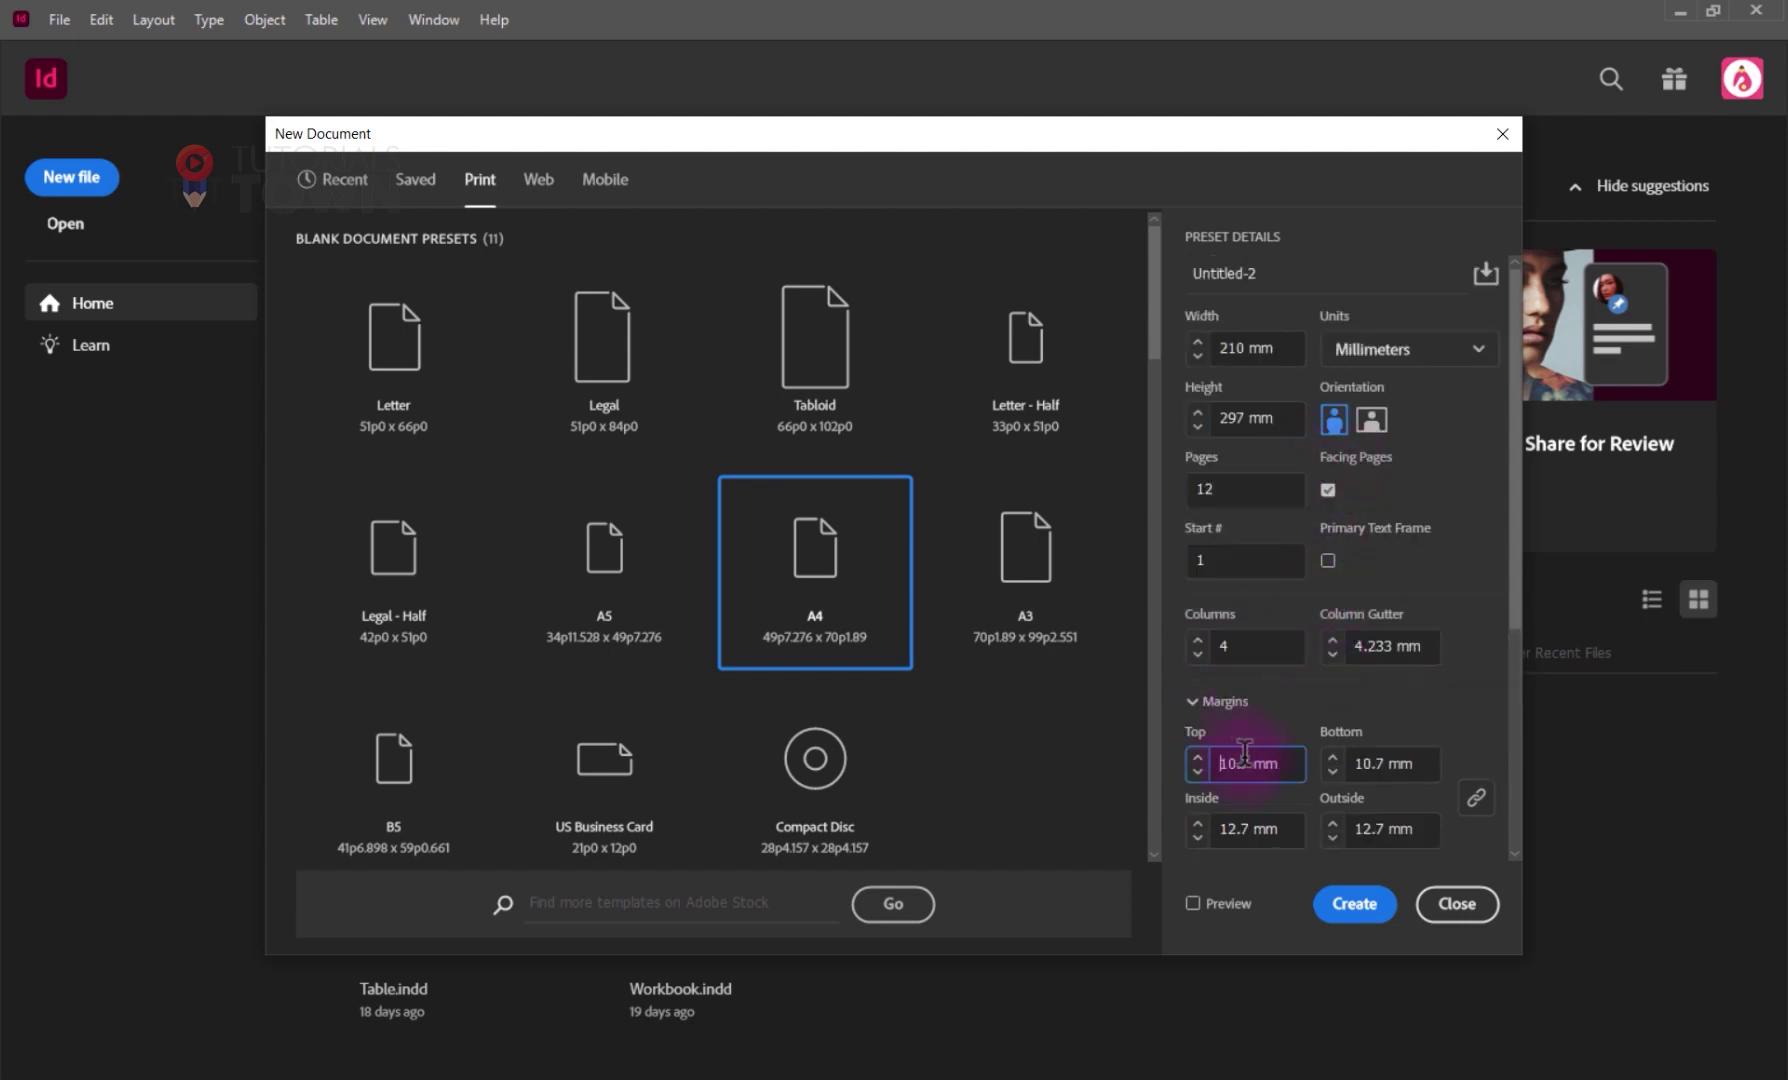
{"action": "scroll", "coordinate": [1300, 775], "scroll_direction": "down", "scroll_amount": 4}
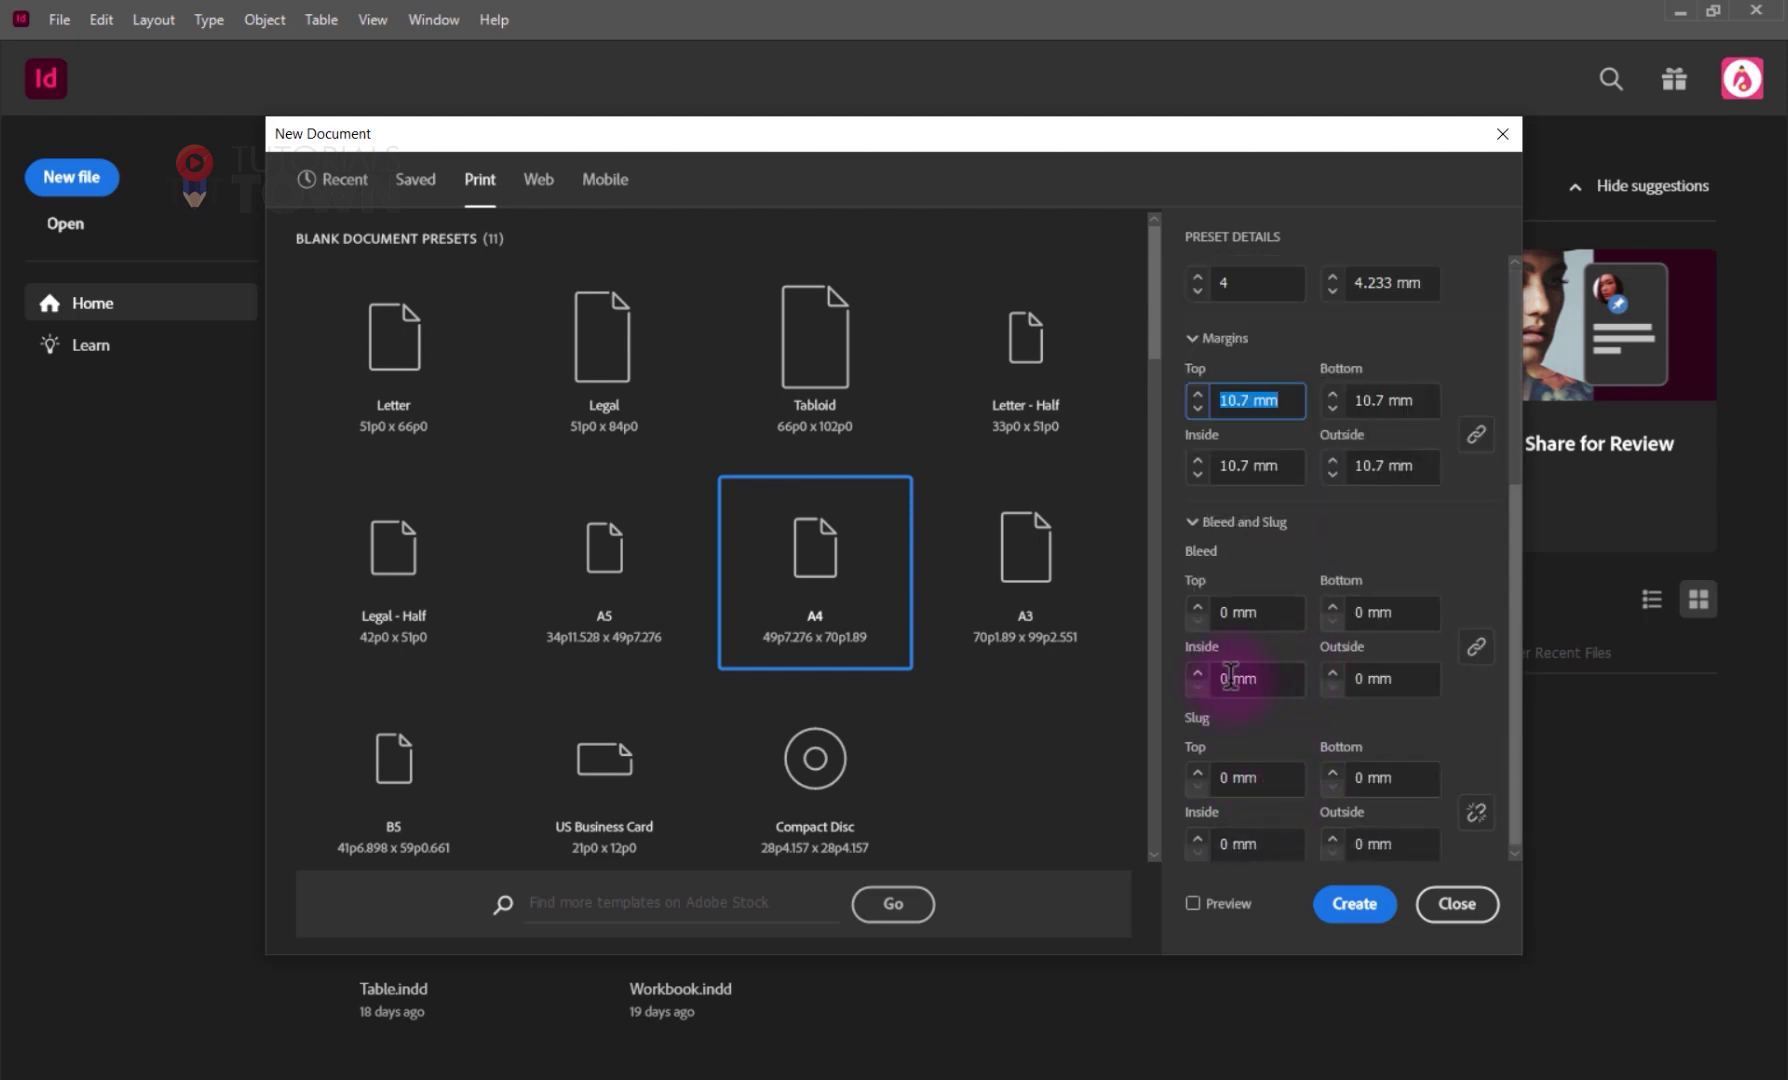
{"action": "scroll", "coordinate": [1262, 545], "scroll_direction": "up", "scroll_amount": 2}
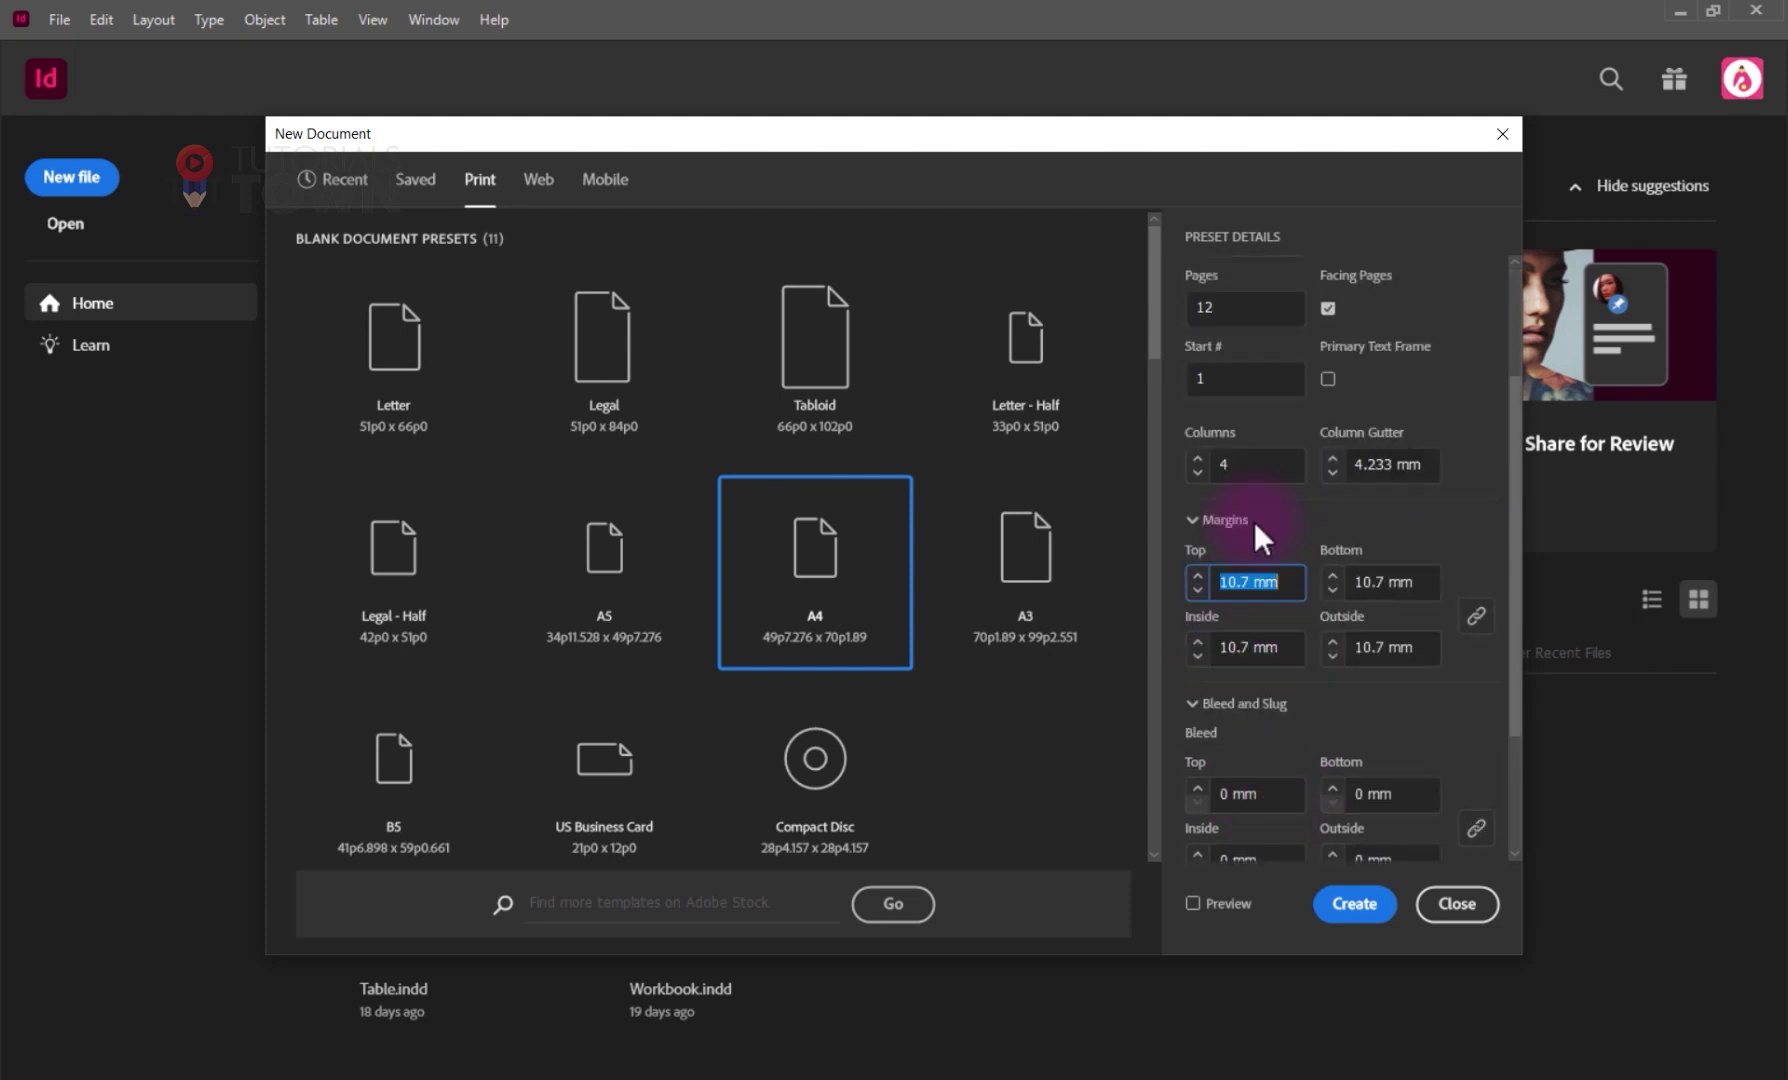
- Unlink the margin values and set the inside margin to 12 mm
{"action": "left_click", "coordinate": [1477, 620]}
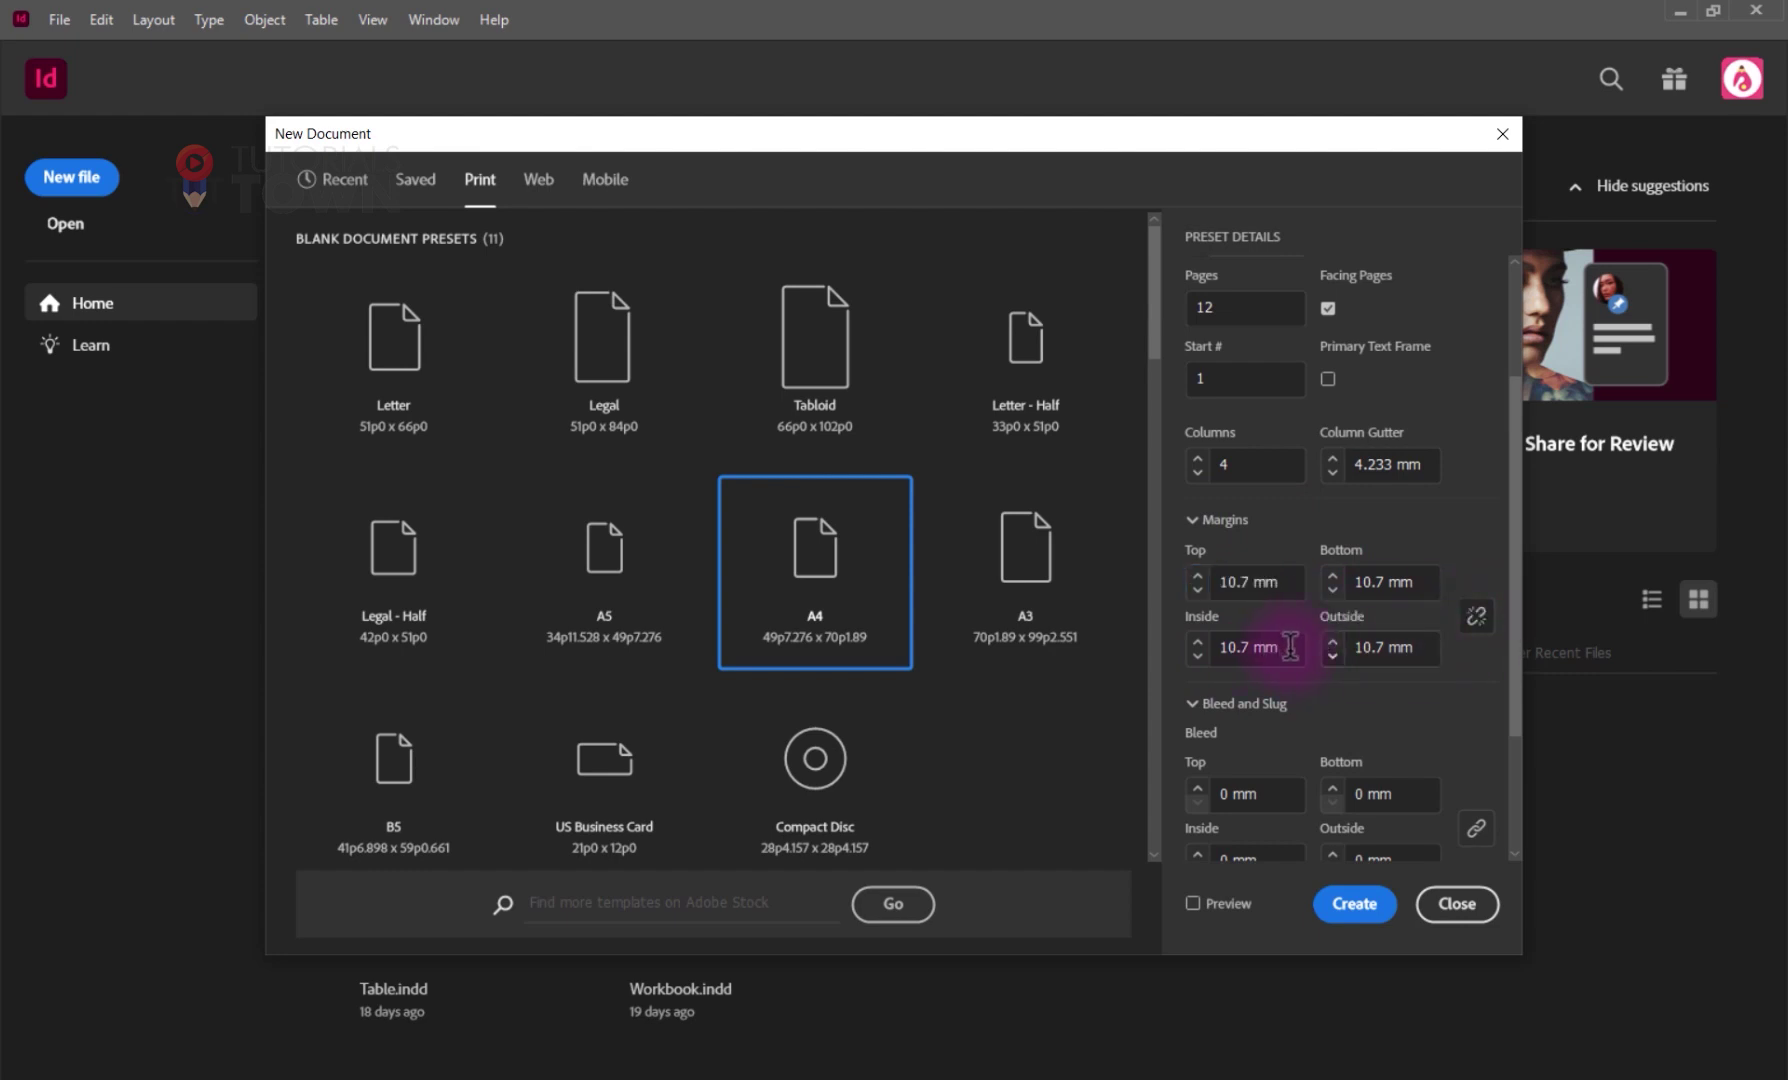
{"action": "left_click_drag", "start_coordinate": [1288, 647], "coordinate": [1227, 645]}
{"action": "left_click", "coordinate": [1247, 647]}
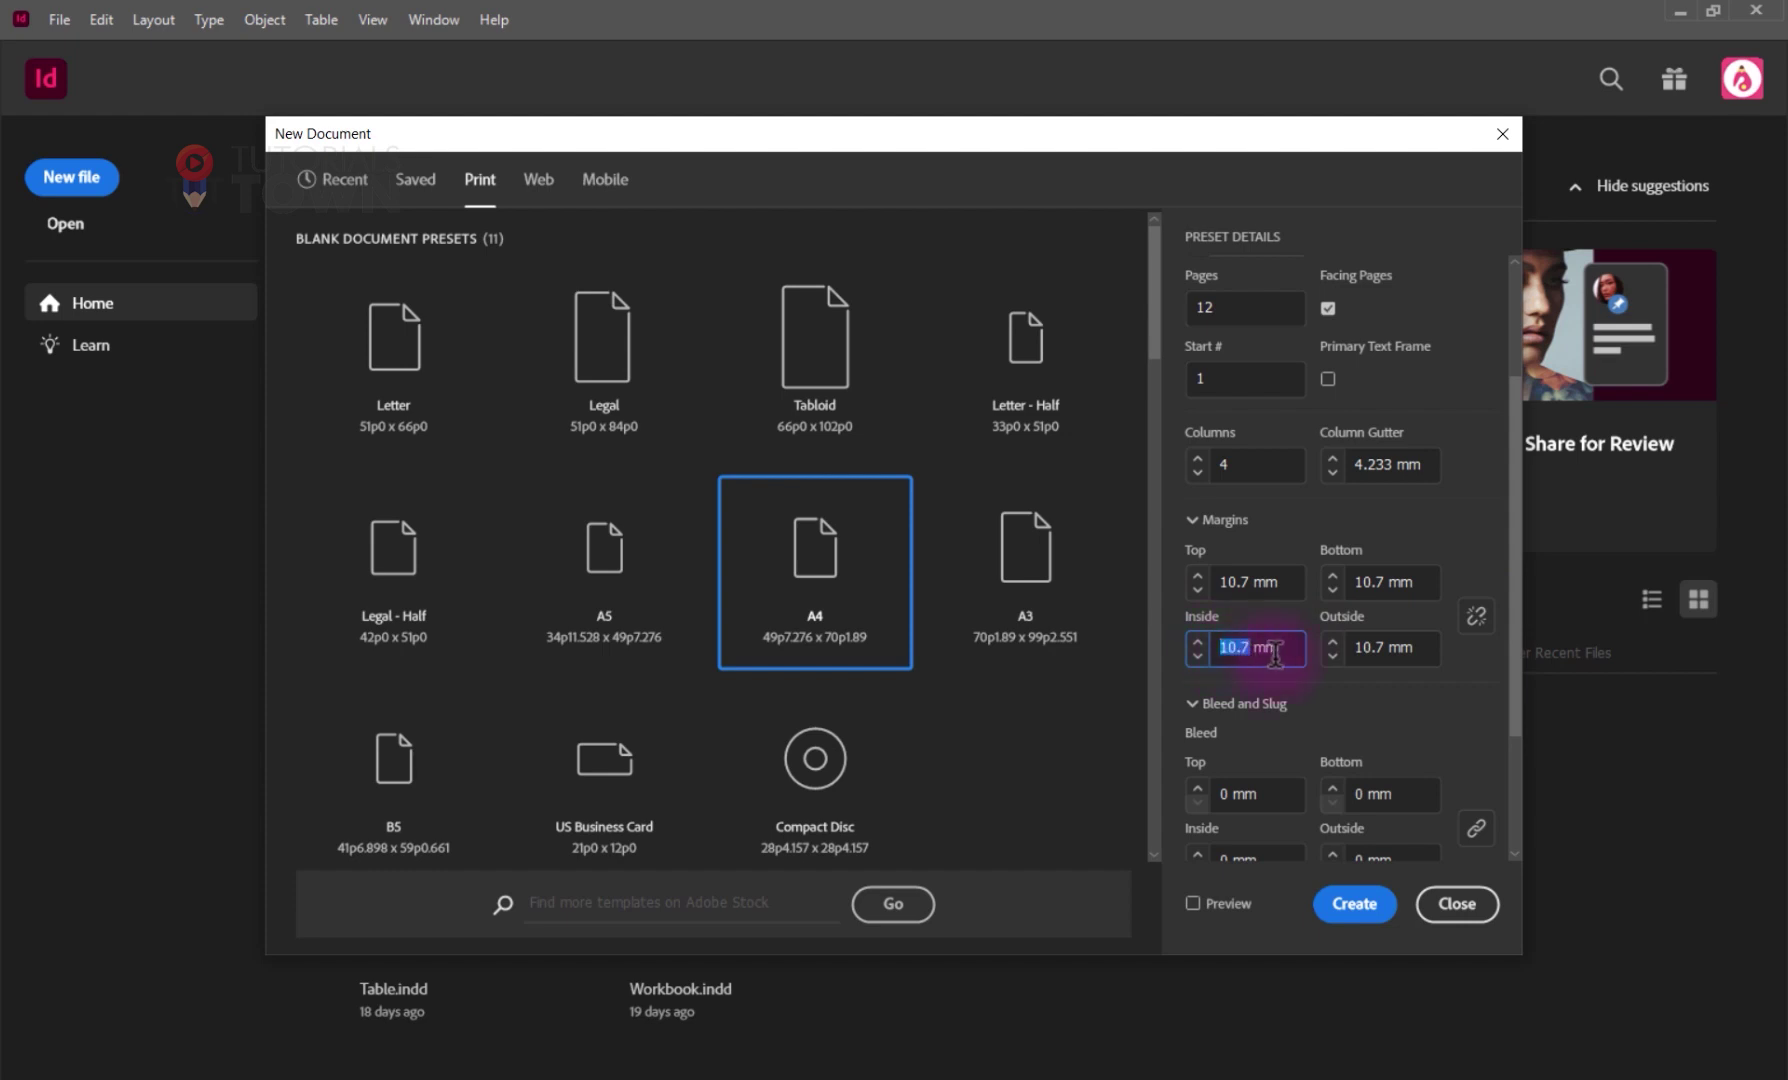
{"action": "type", "text": "12"}
{"action": "left_click", "coordinate": [1203, 585]}
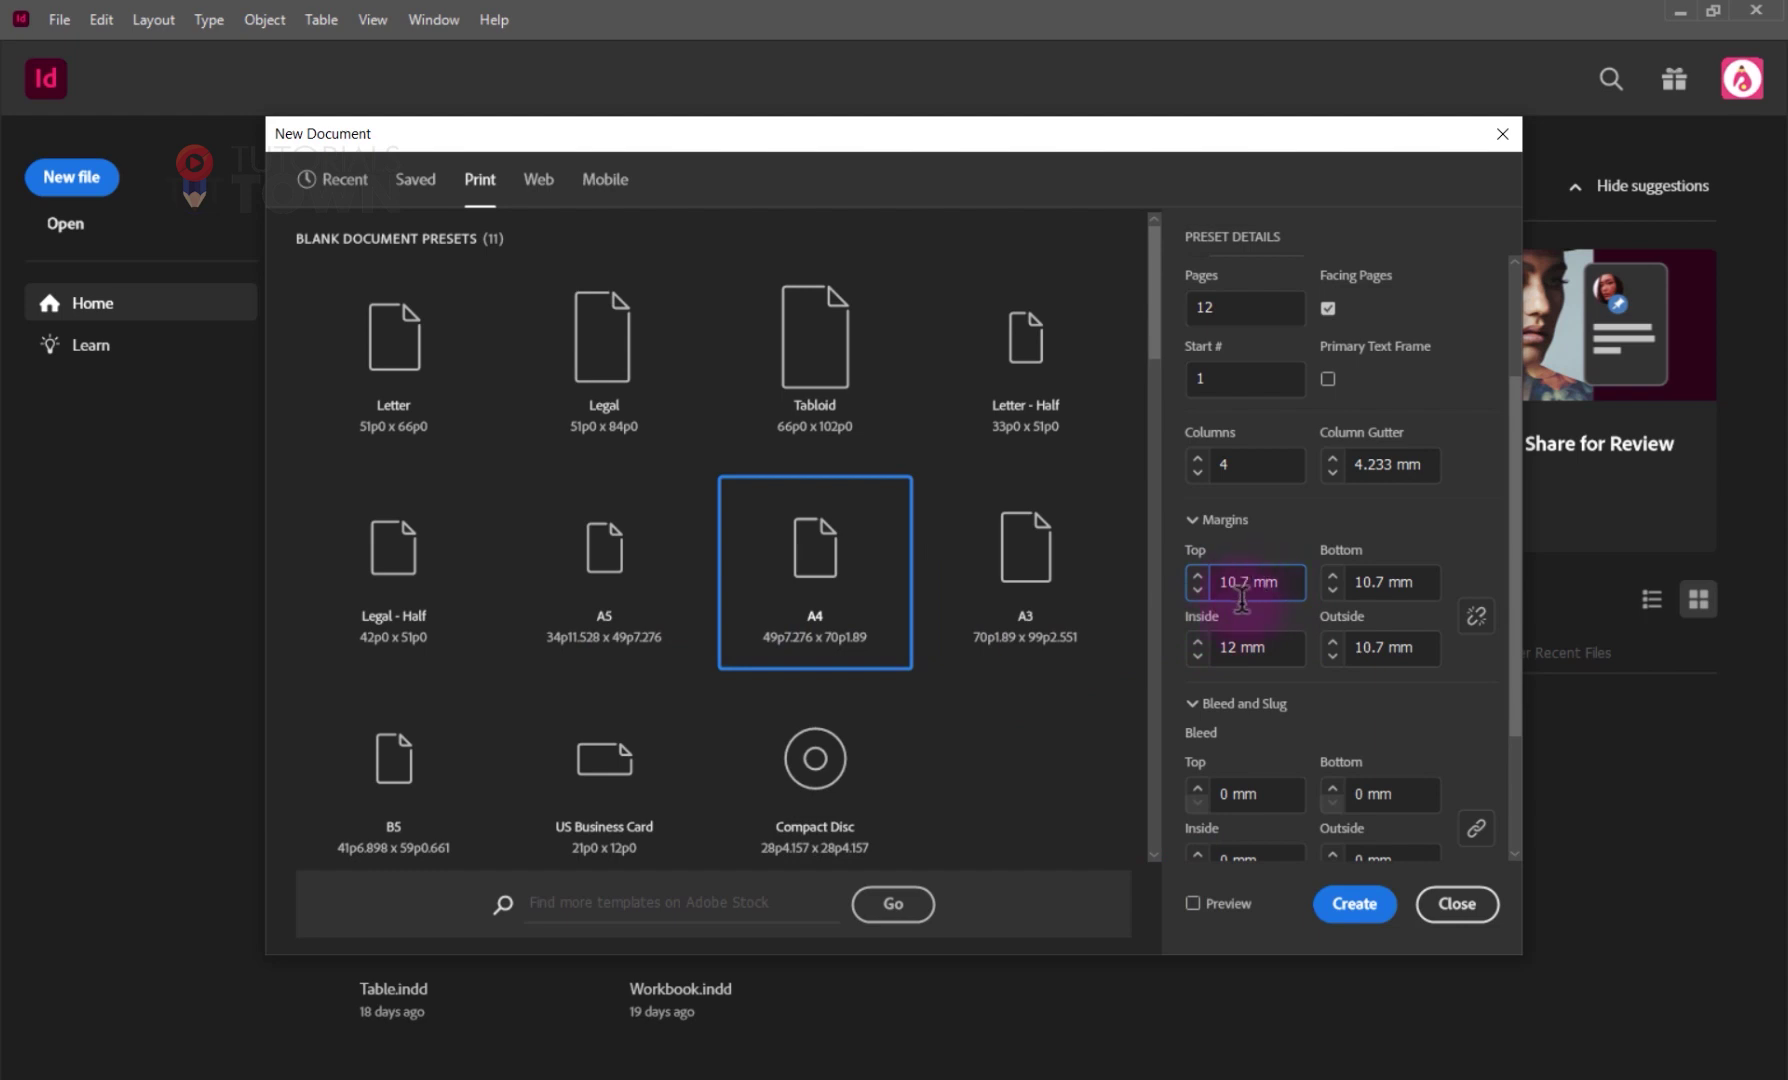
- Turn on the live preview, uncover the previewed page, and set the top, bottom and outside margins to 12 mm
{"action": "left_click", "coordinate": [1195, 904]}
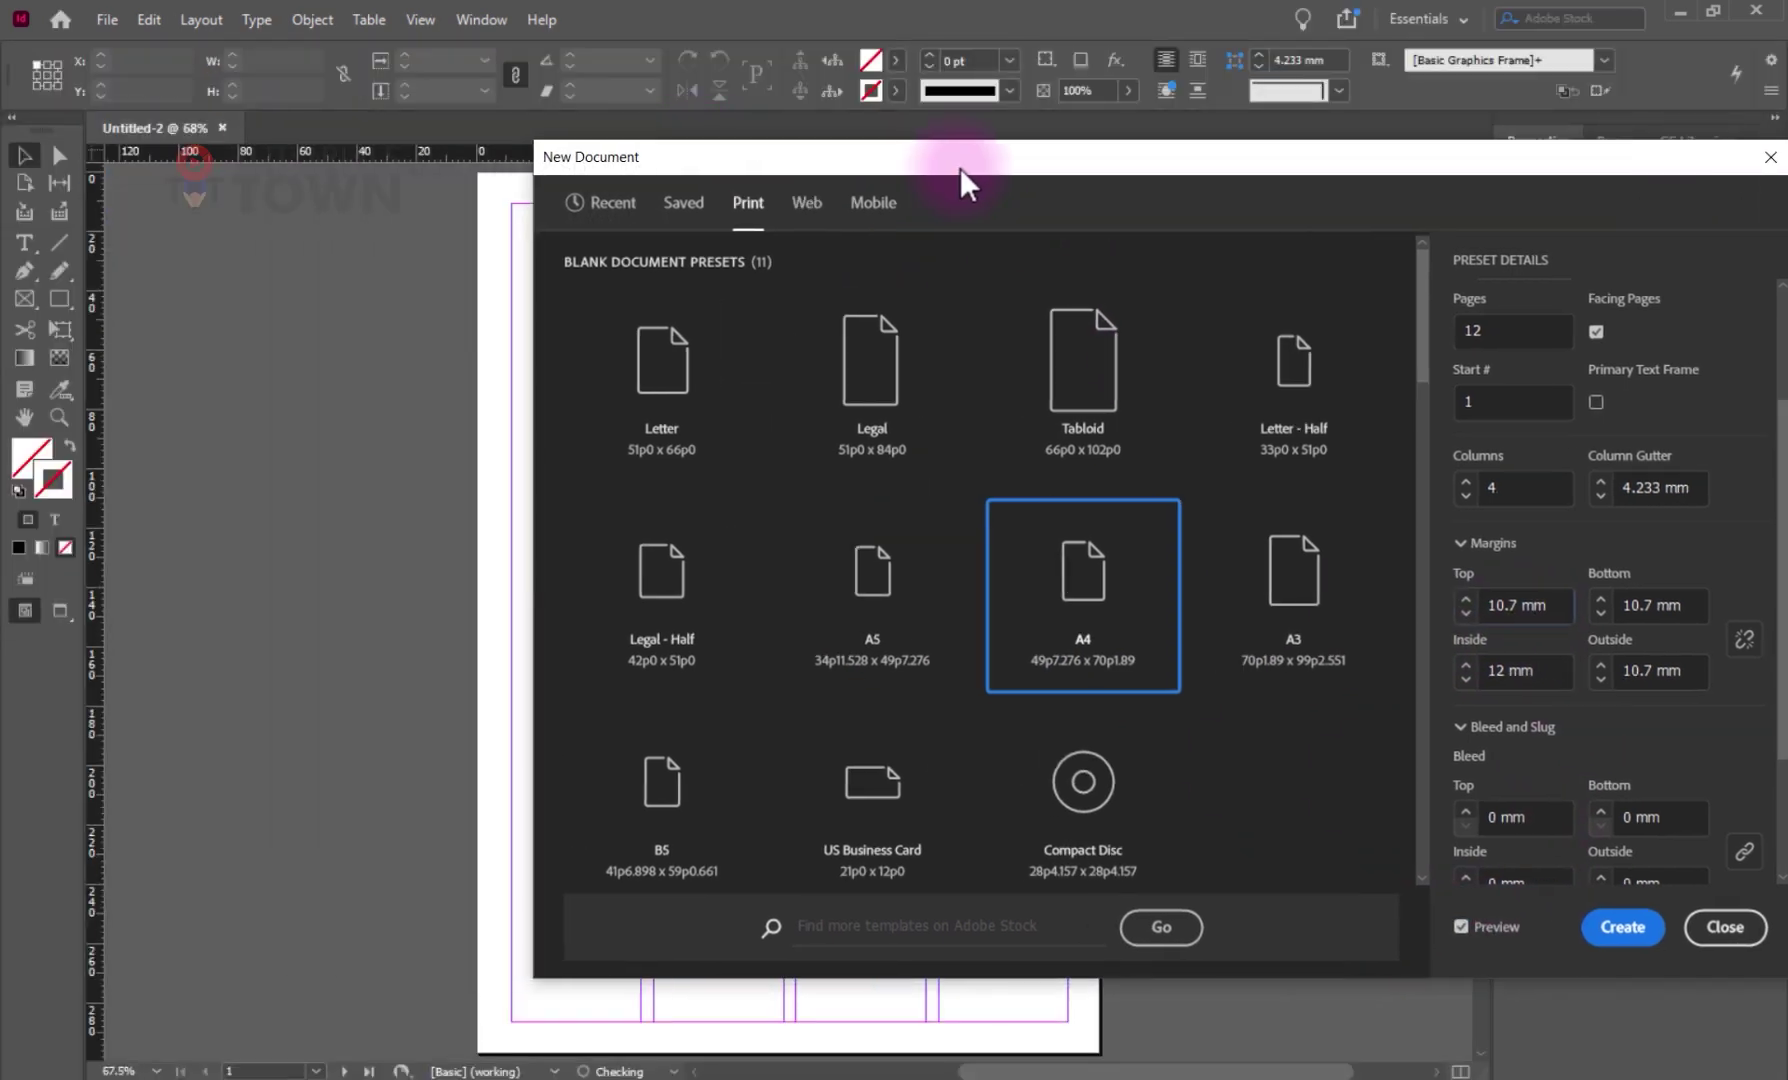
{"action": "left_click_drag", "start_coordinate": [960, 168], "coordinate": [208, 215]}
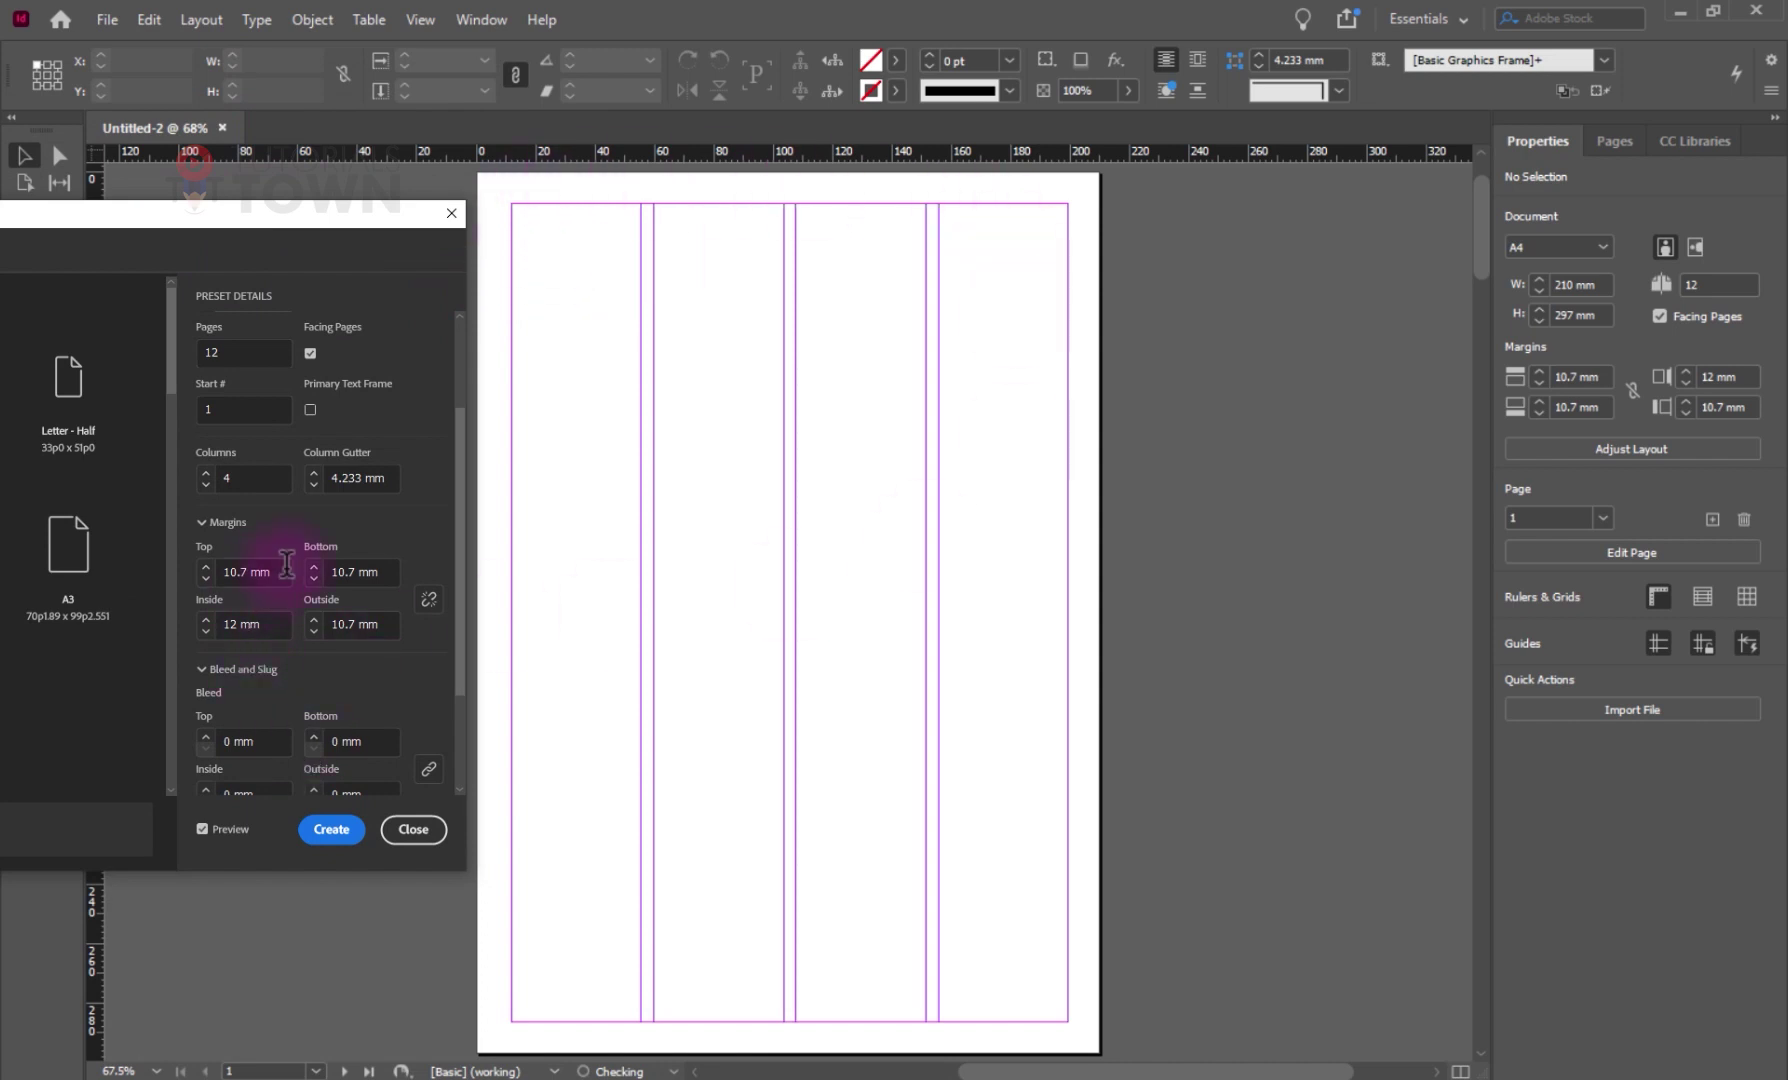
{"action": "left_click_drag", "start_coordinate": [285, 572], "coordinate": [222, 573]}
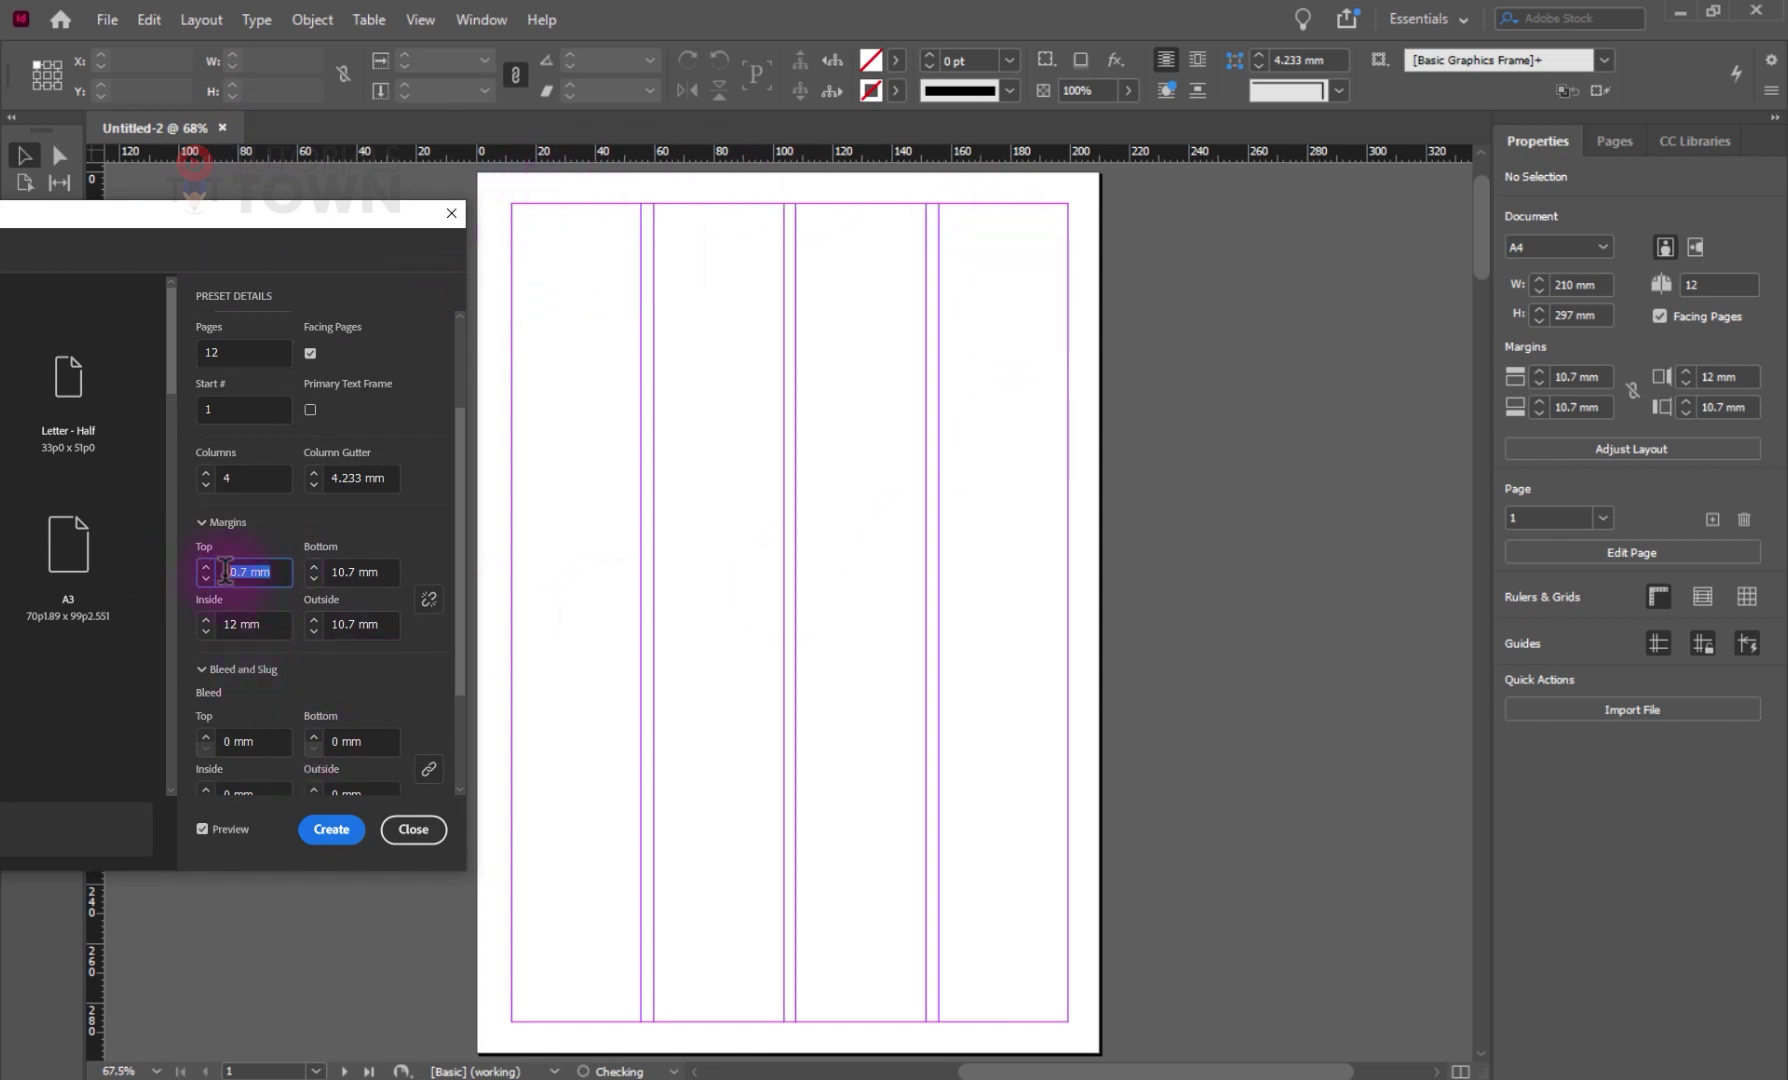
{"action": "type", "text": "12"}
{"action": "left_click_drag", "start_coordinate": [390, 572], "coordinate": [325, 617]}
{"action": "type", "text": "1212"}
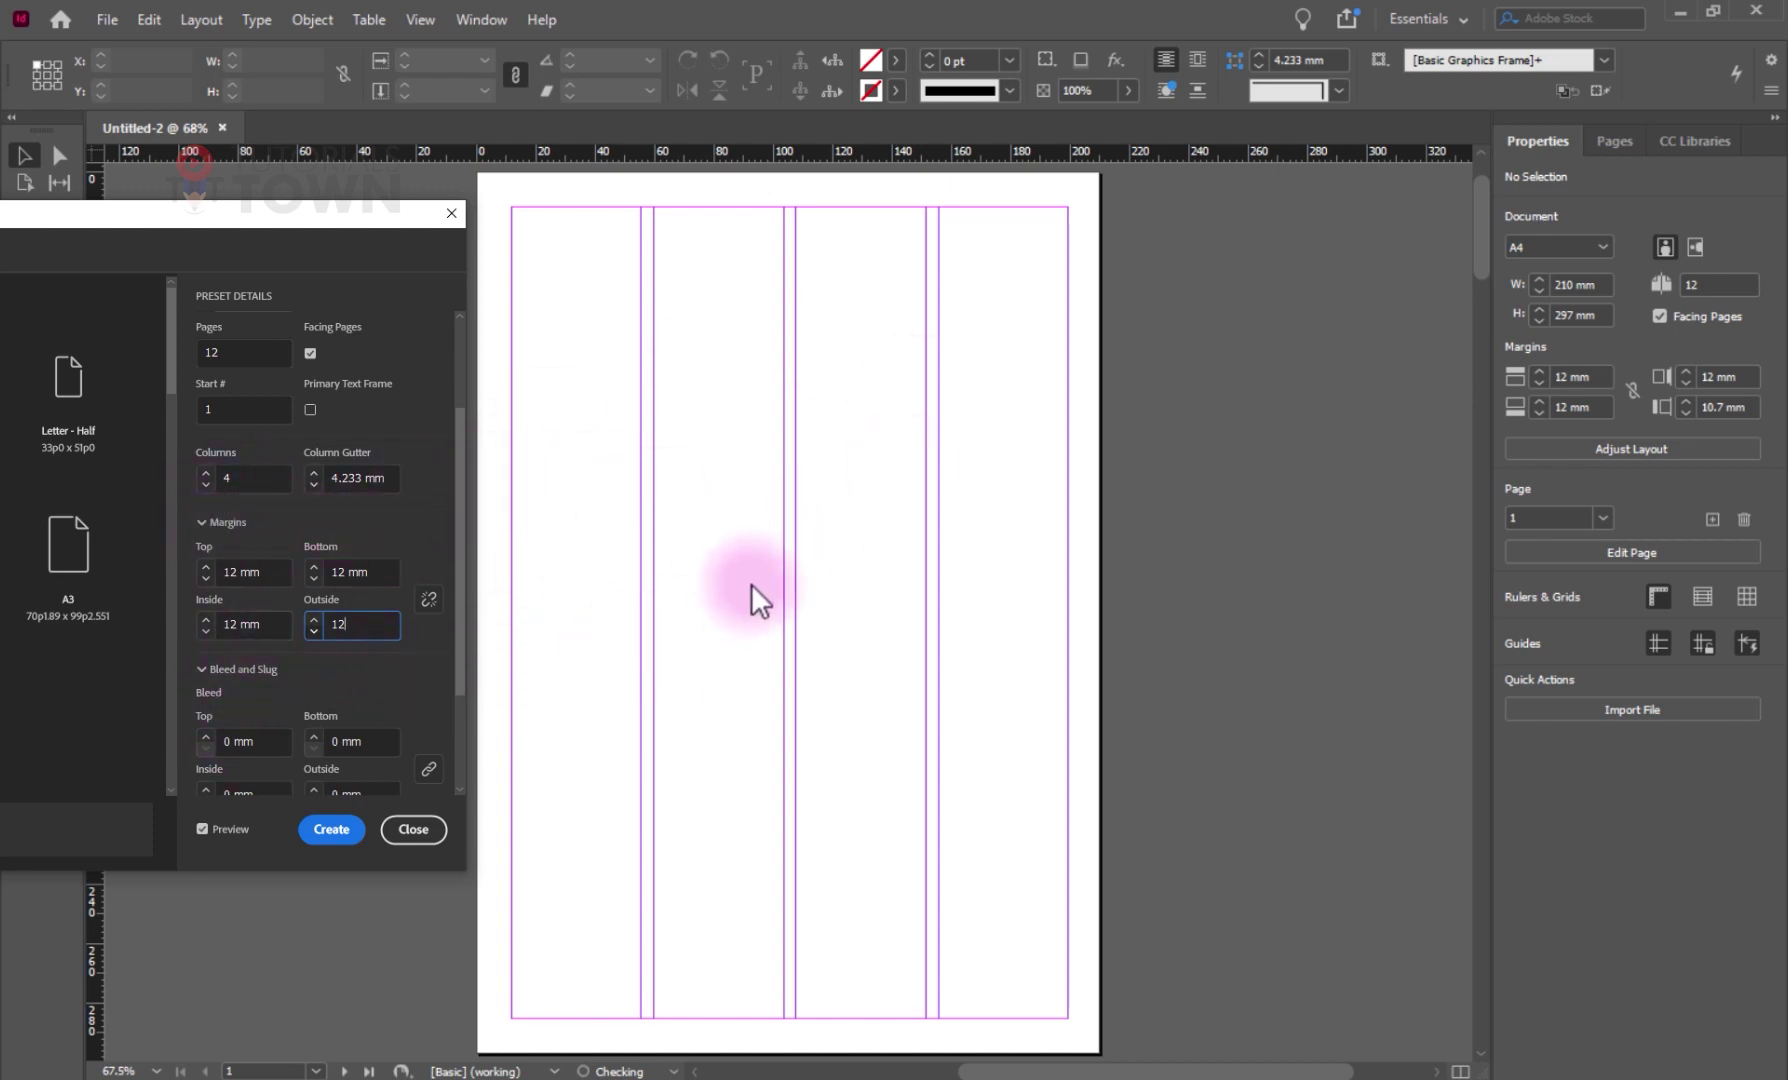
- Set the document's start page number to 2 so the preview shows a facing spread
{"action": "left_click", "coordinate": [229, 408]}
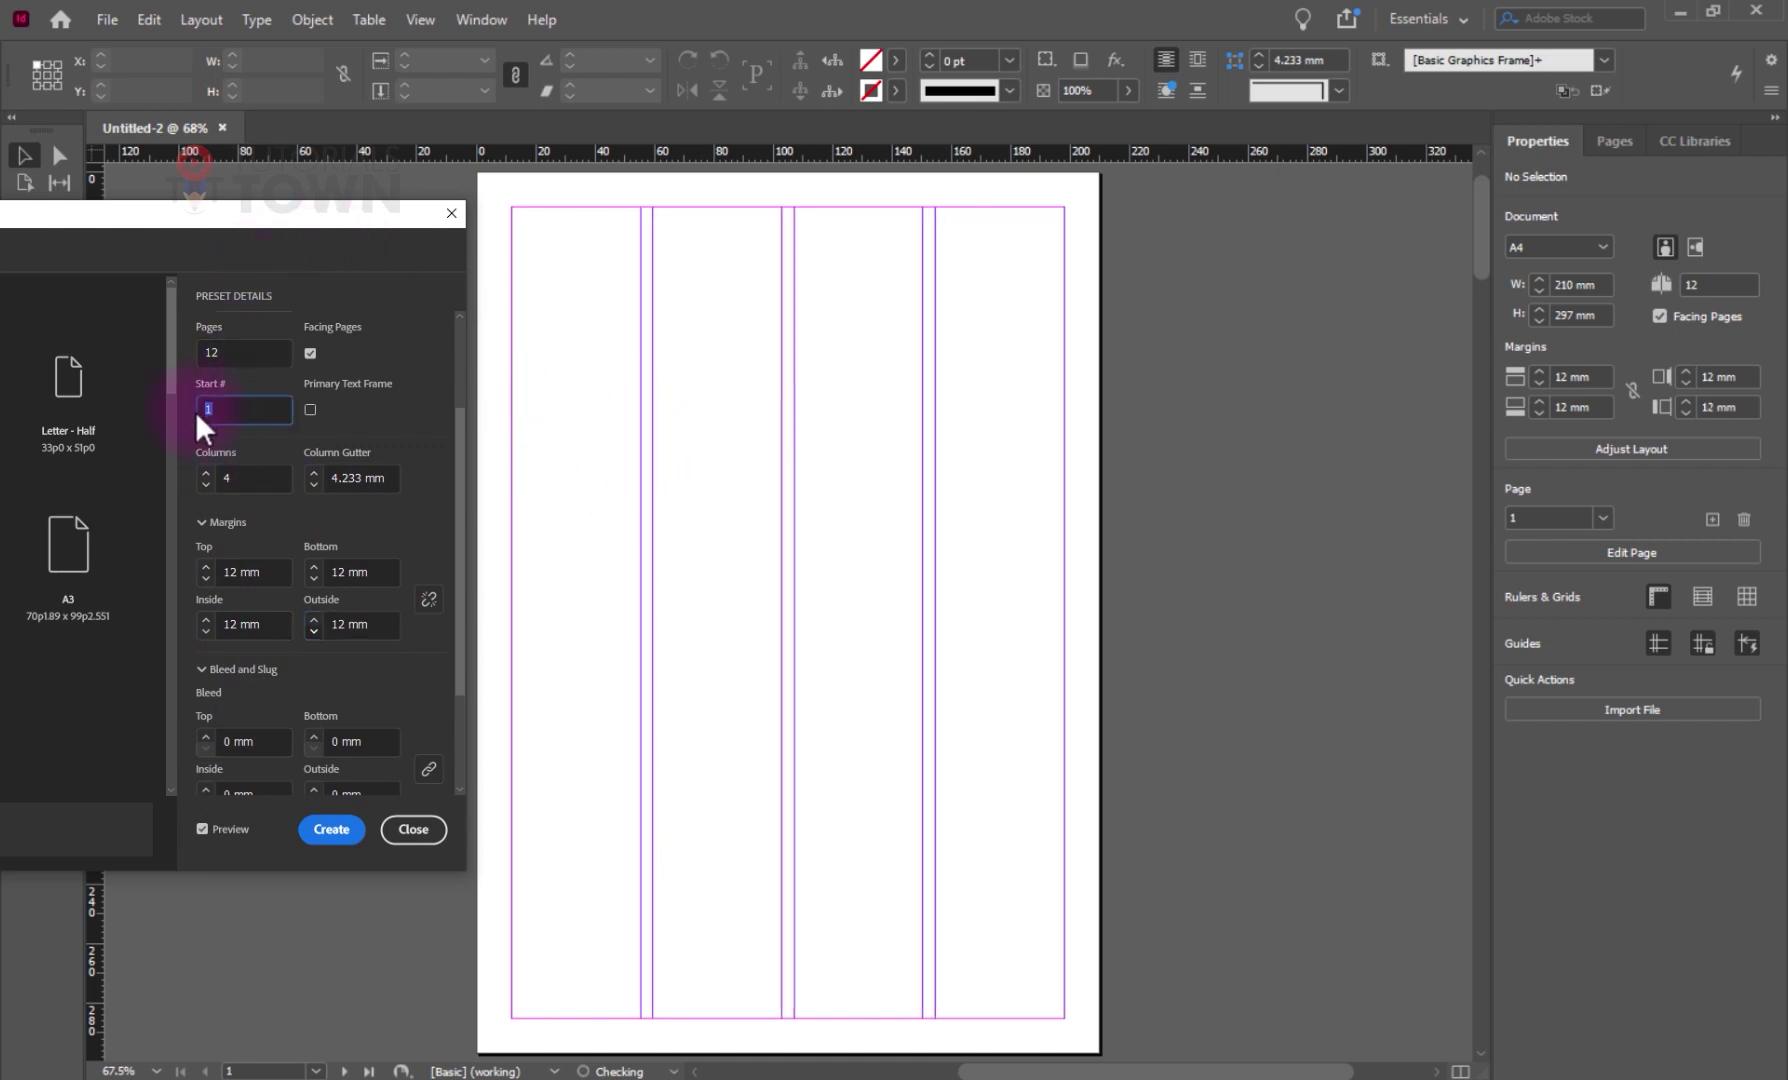
{"action": "type", "text": "2"}
{"action": "left_click", "coordinate": [271, 571]}
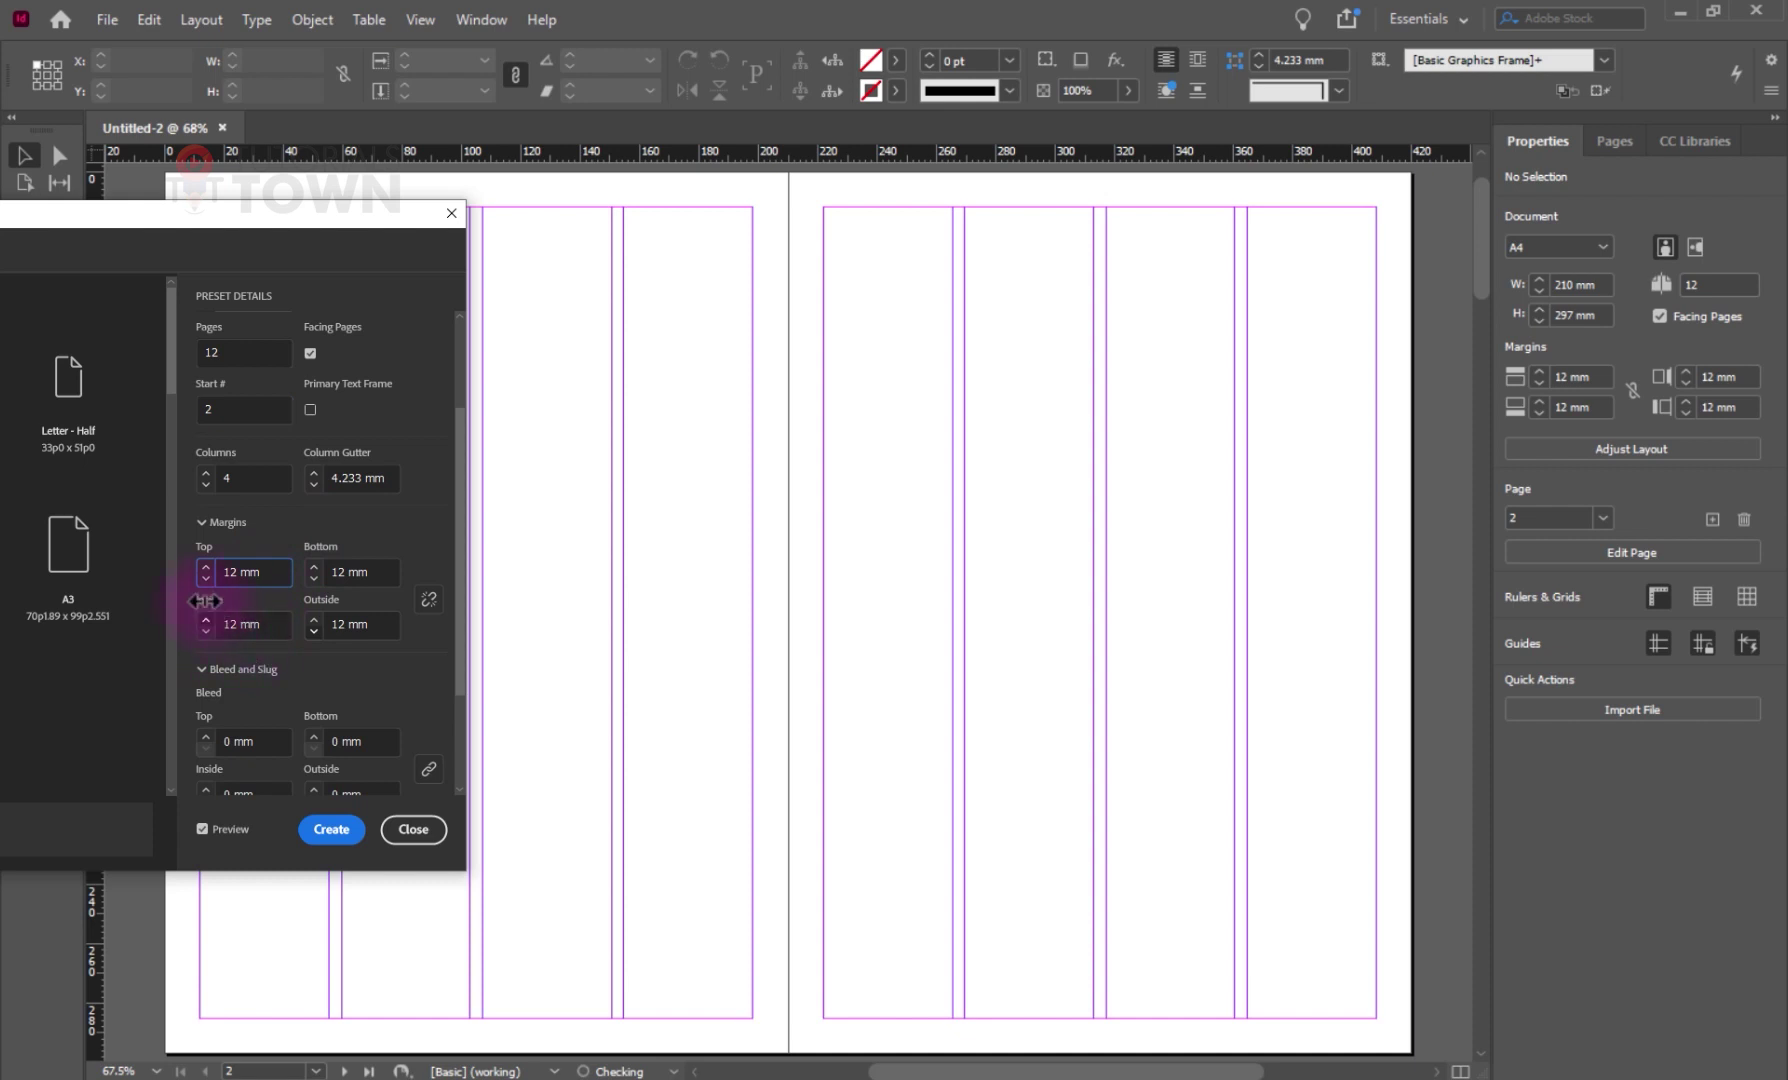
- Increase the inside margin by 5 mm to 17 mm
{"action": "left_click_drag", "start_coordinate": [268, 631], "coordinate": [213, 622]}
{"action": "left_click", "coordinate": [213, 622]}
{"action": "left_click", "coordinate": [236, 624]}
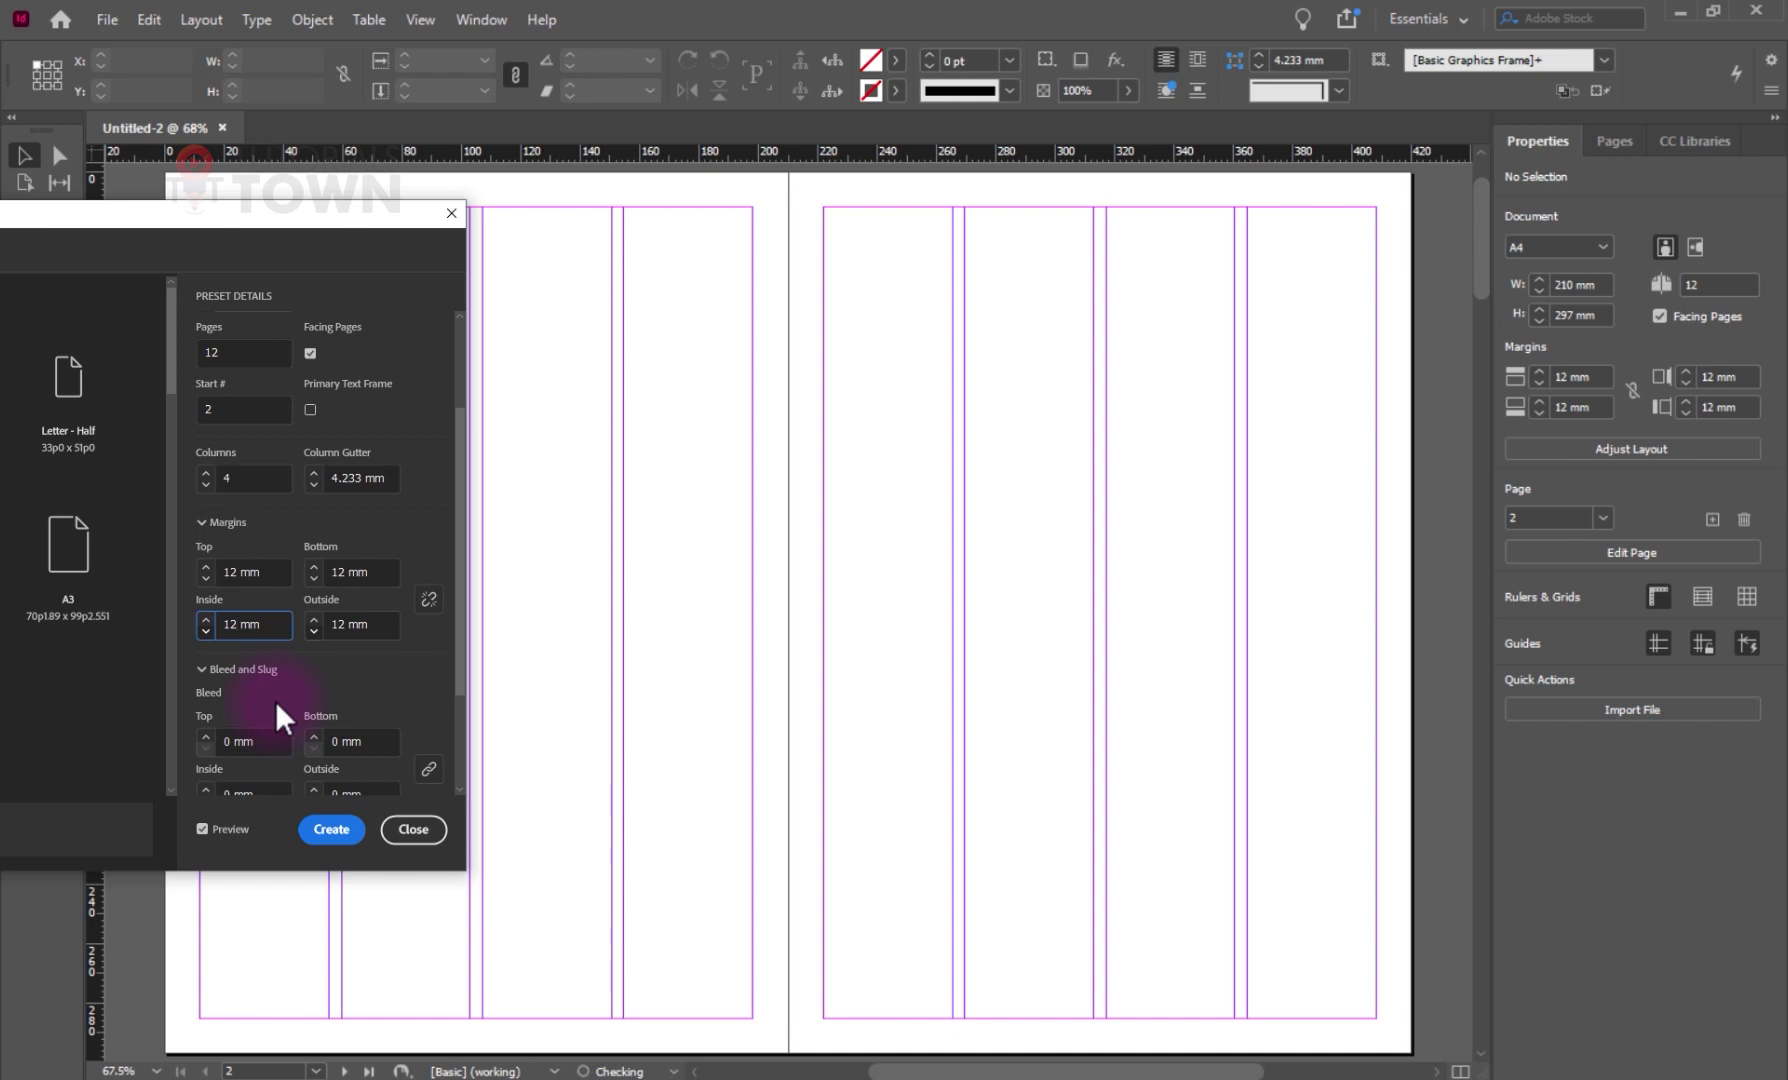
{"action": "type", "text": "+5"}
{"action": "left_click", "coordinate": [343, 624]}
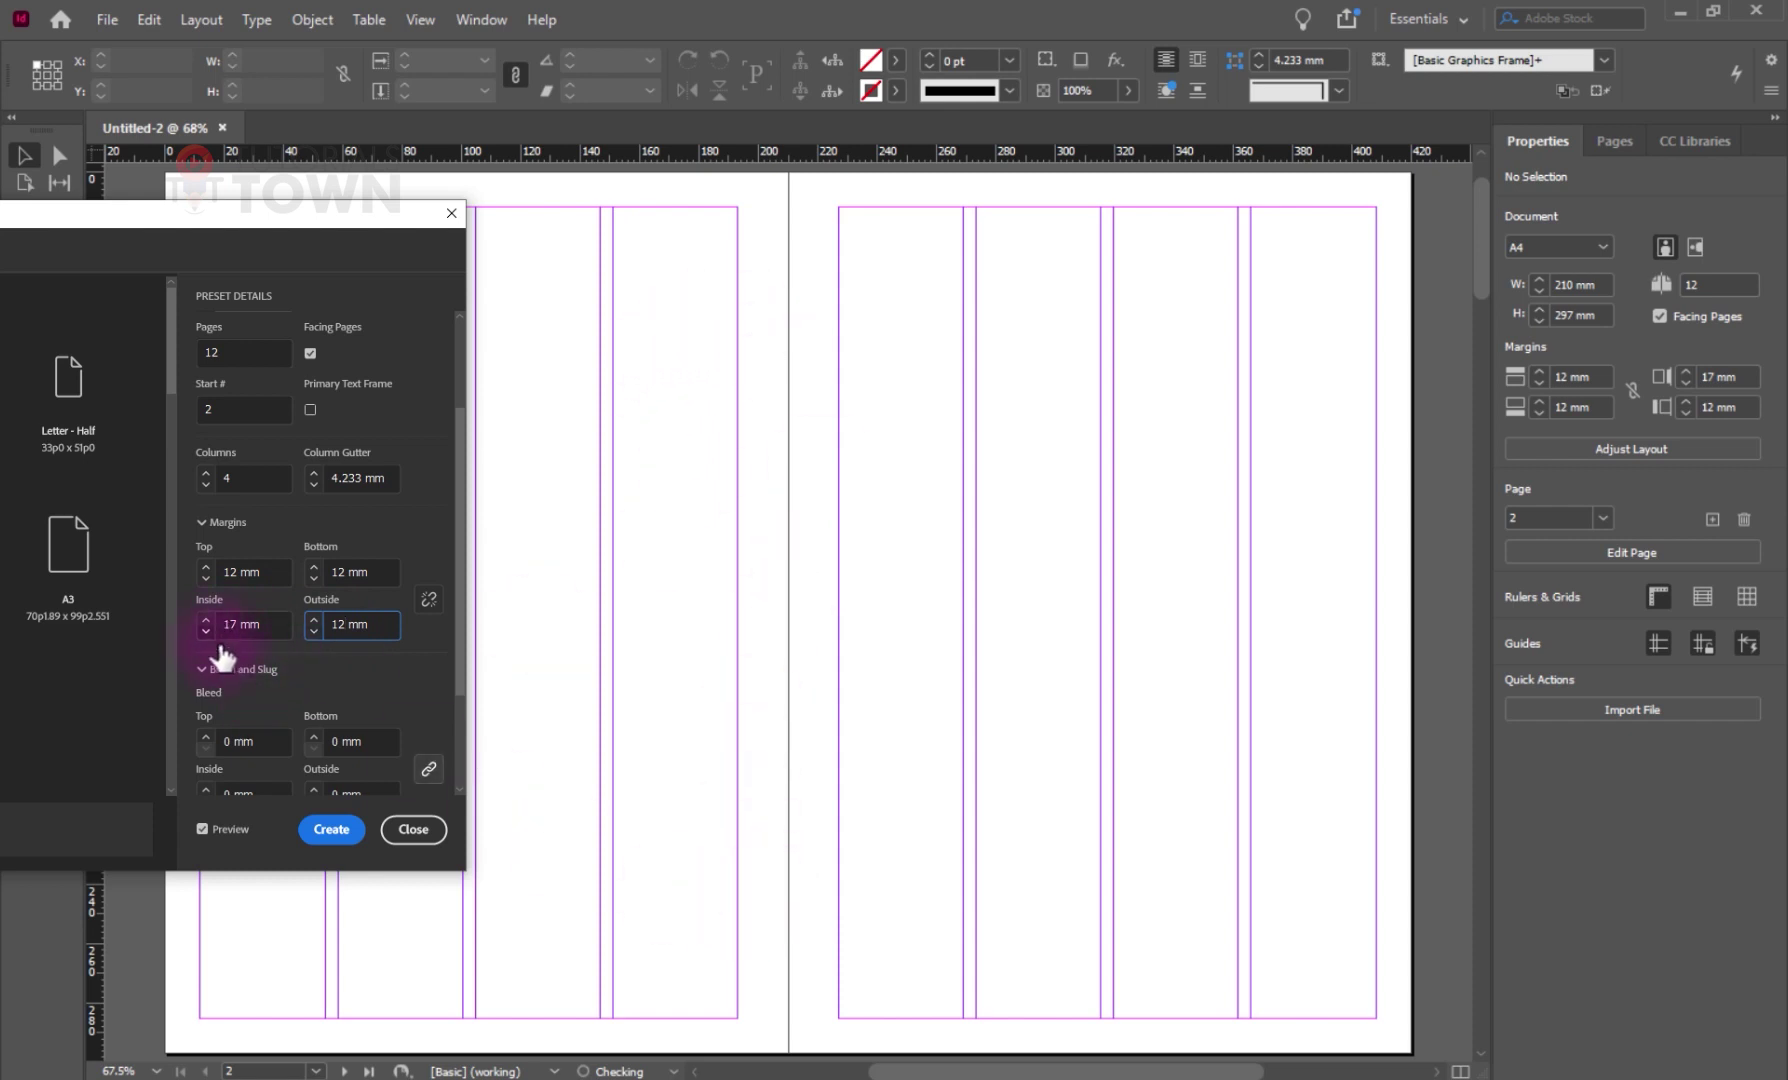
- Try an inside margin of 22 mm by adding 5 mm, and subtract 5 mm again to return to 17 mm
{"action": "left_click", "coordinate": [238, 623]}
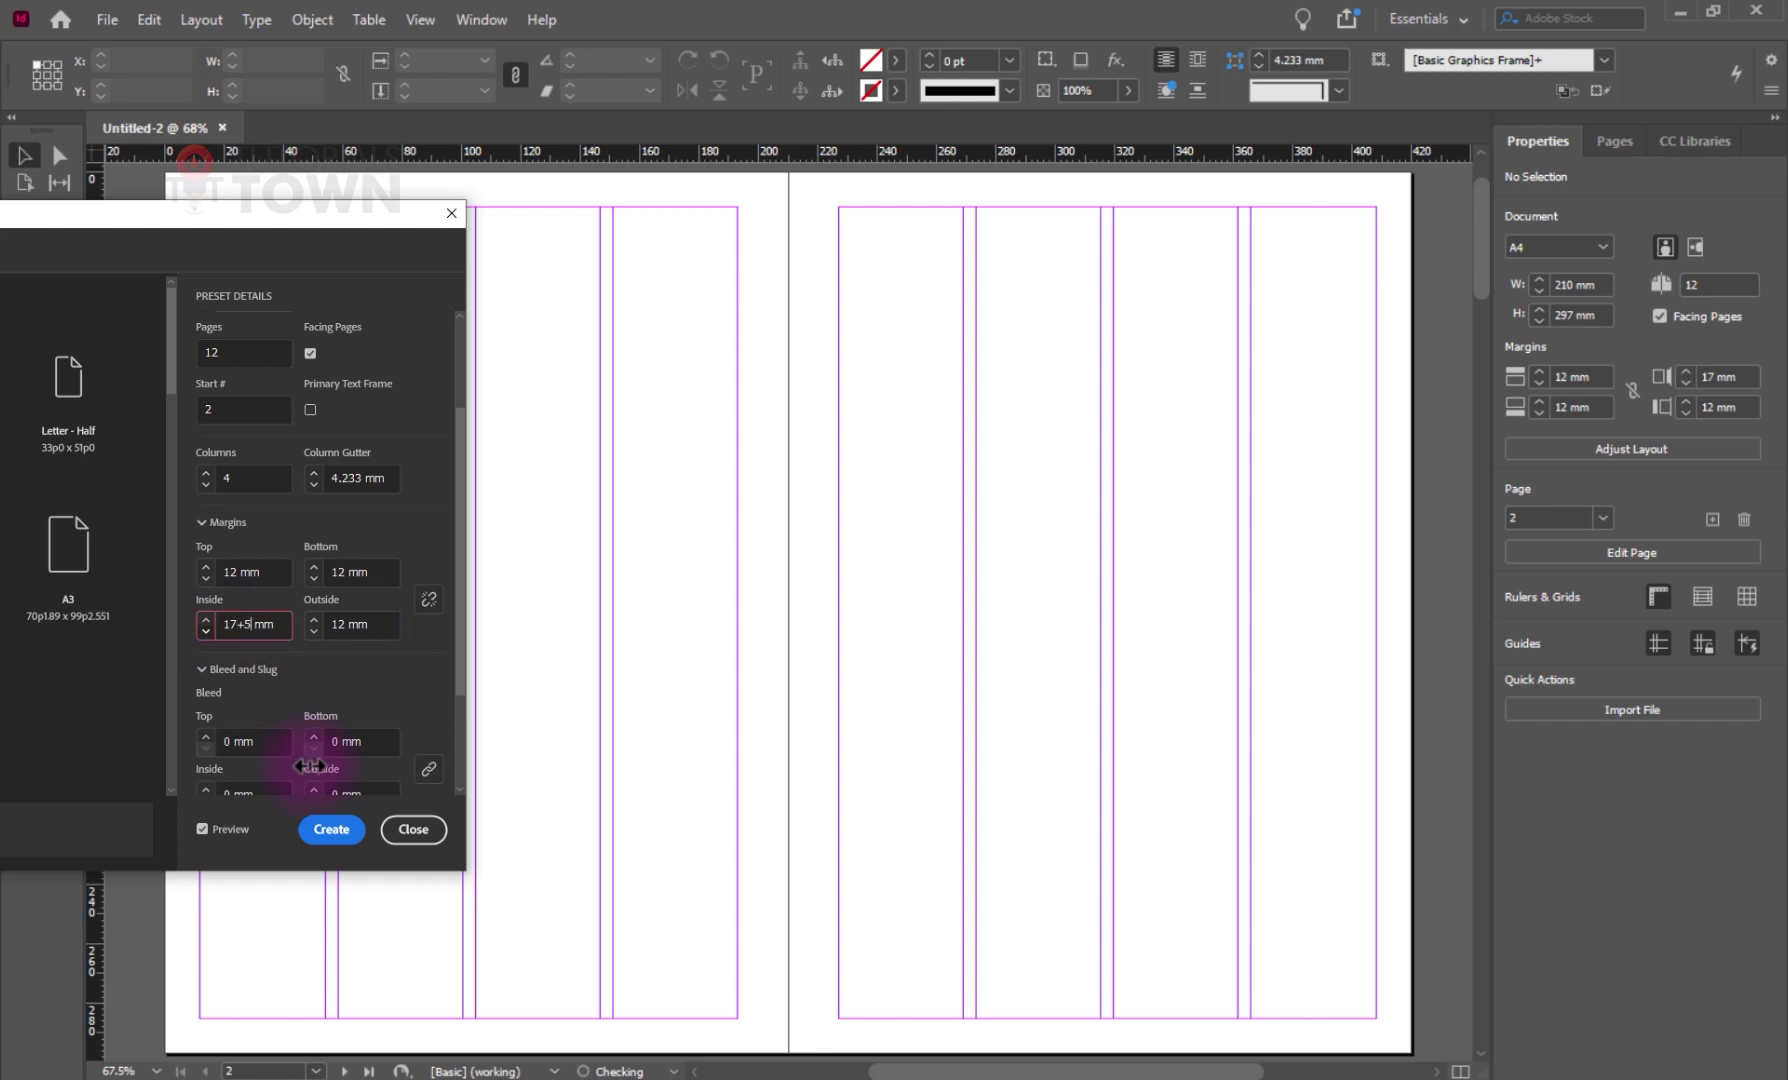
{"action": "type", "text": "+5"}
{"action": "key", "text": "Tab"}
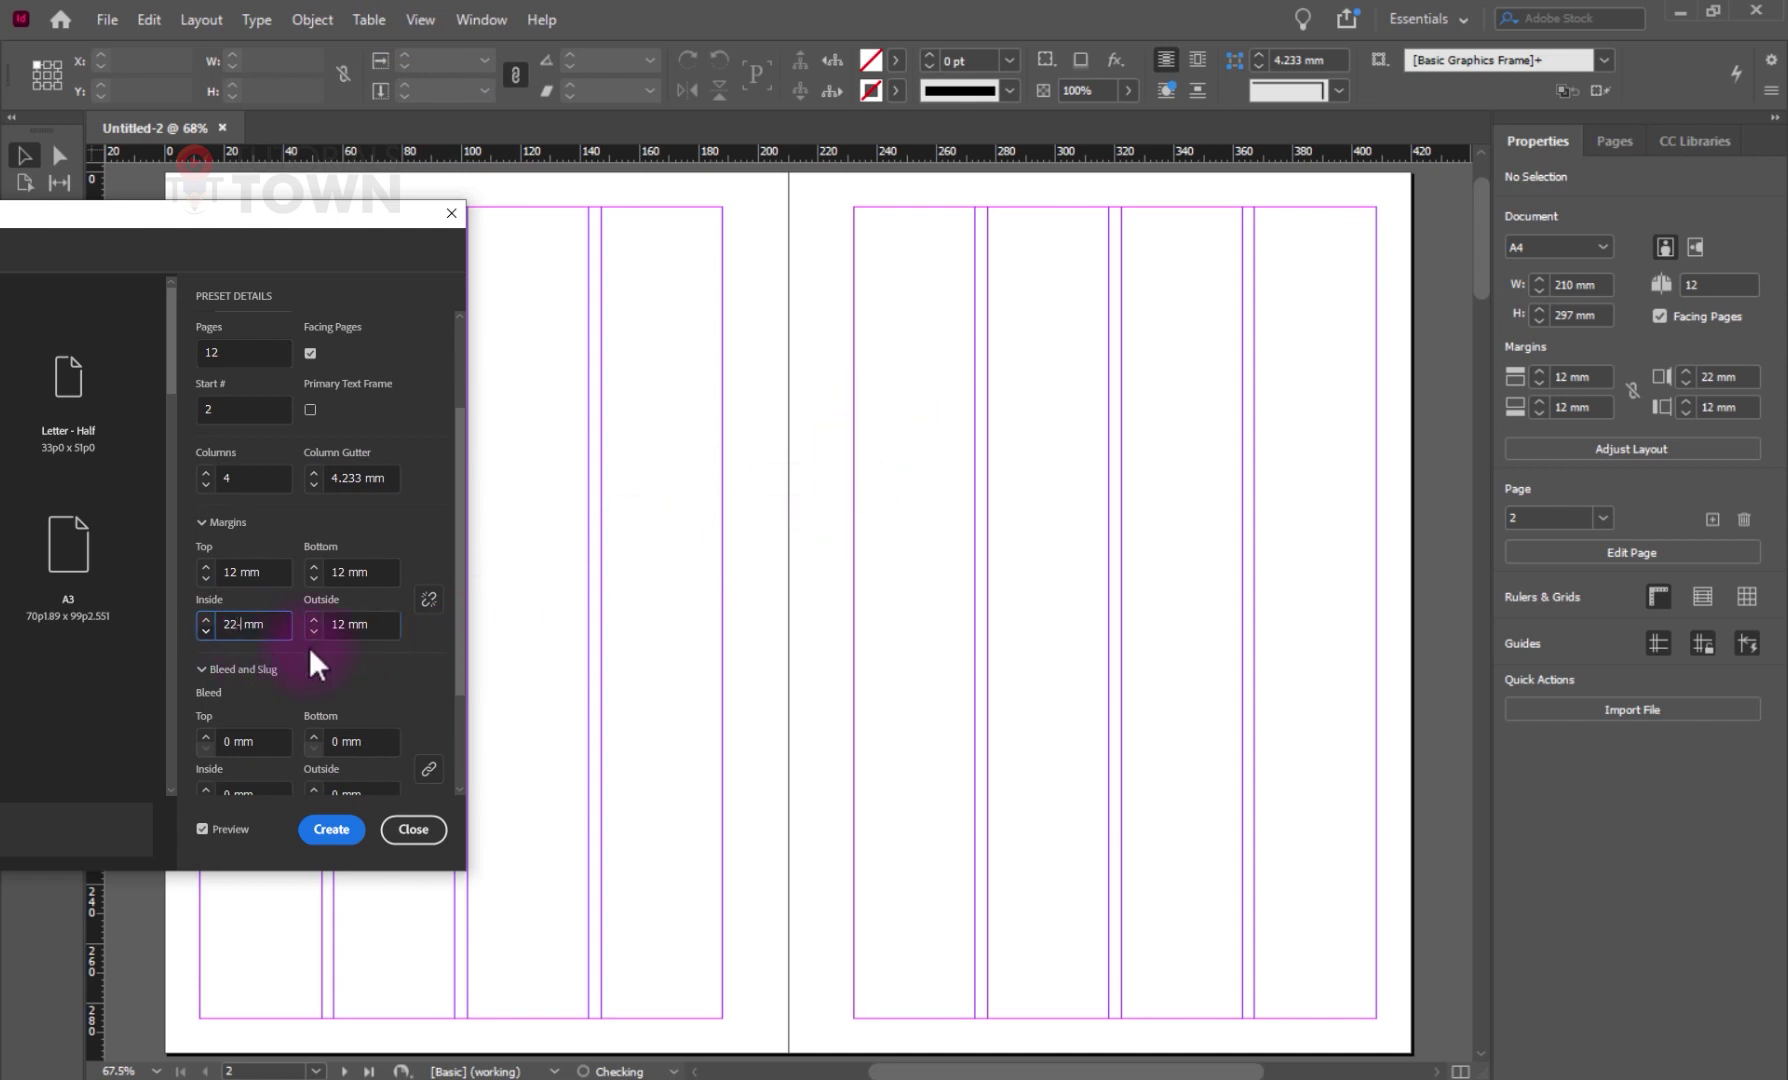
{"action": "type", "text": "-5"}
{"action": "key", "text": "Tab"}
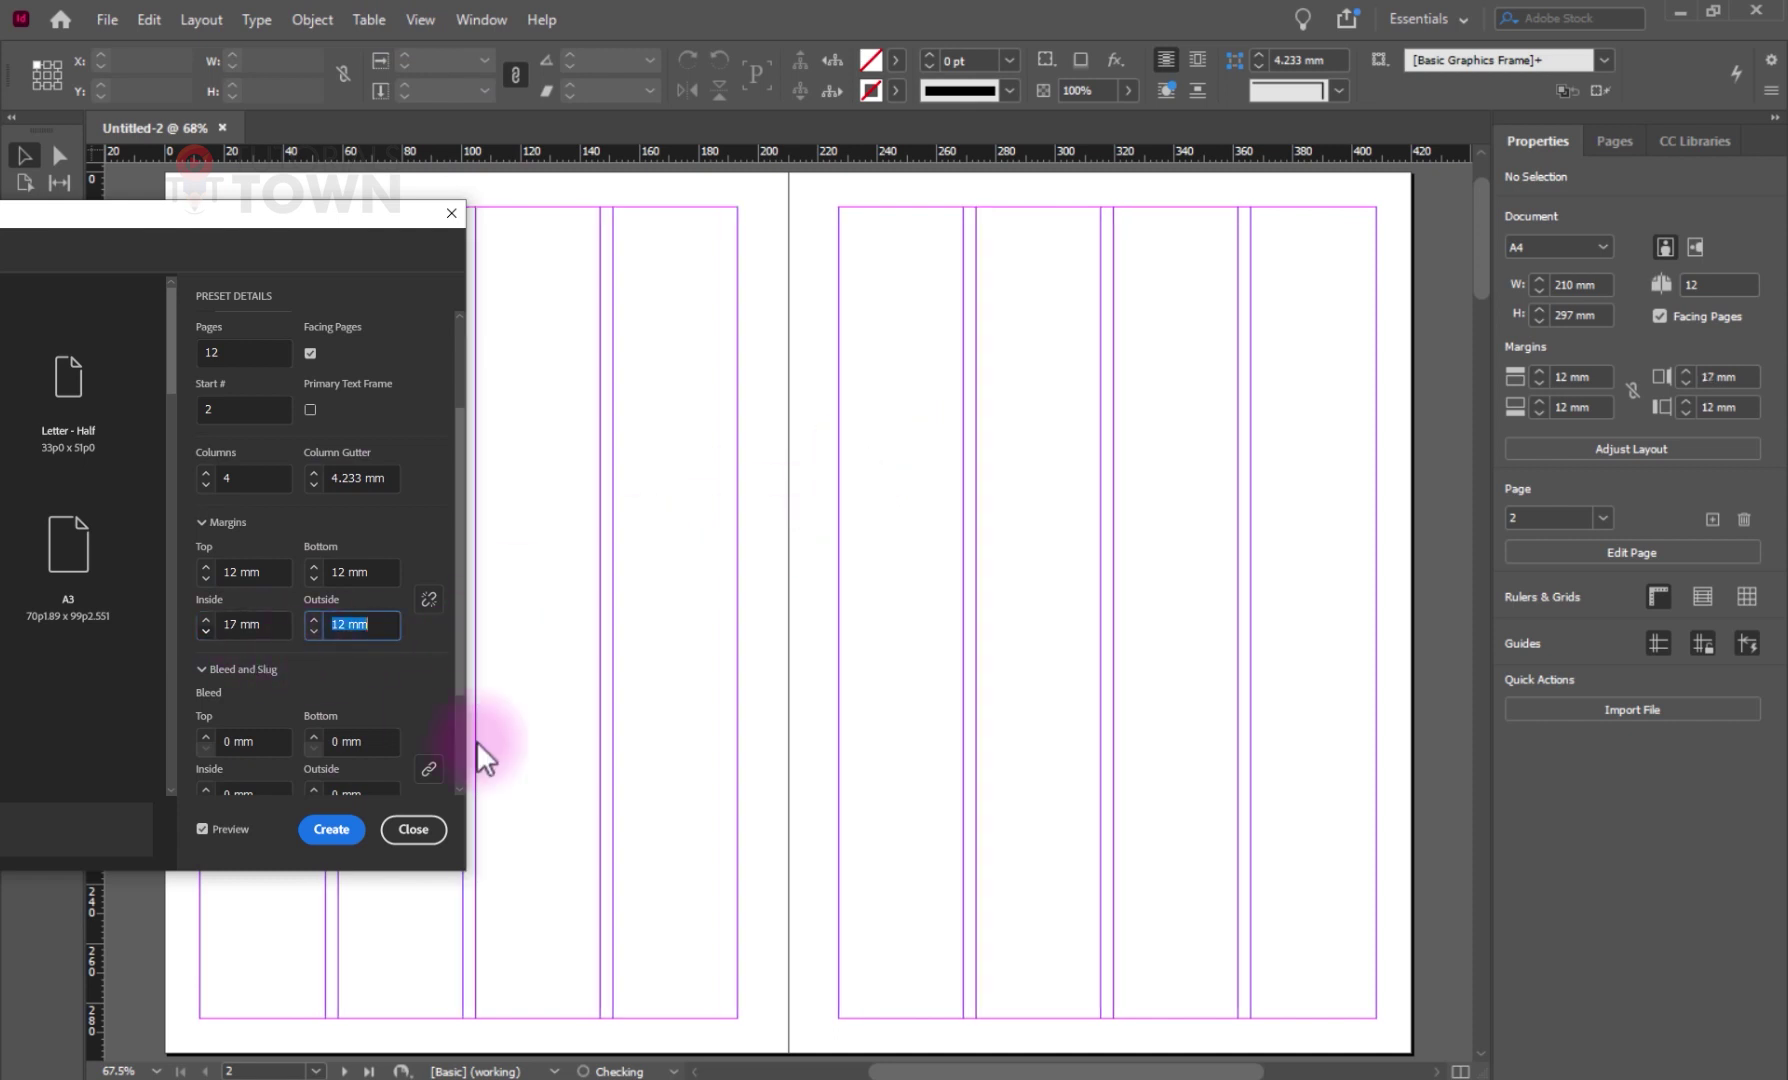
- Set the linked bleed to 5 mm on all sides, leaving the slug at 0 mm
{"action": "scroll", "coordinate": [290, 655], "scroll_direction": "down", "scroll_amount": 3}
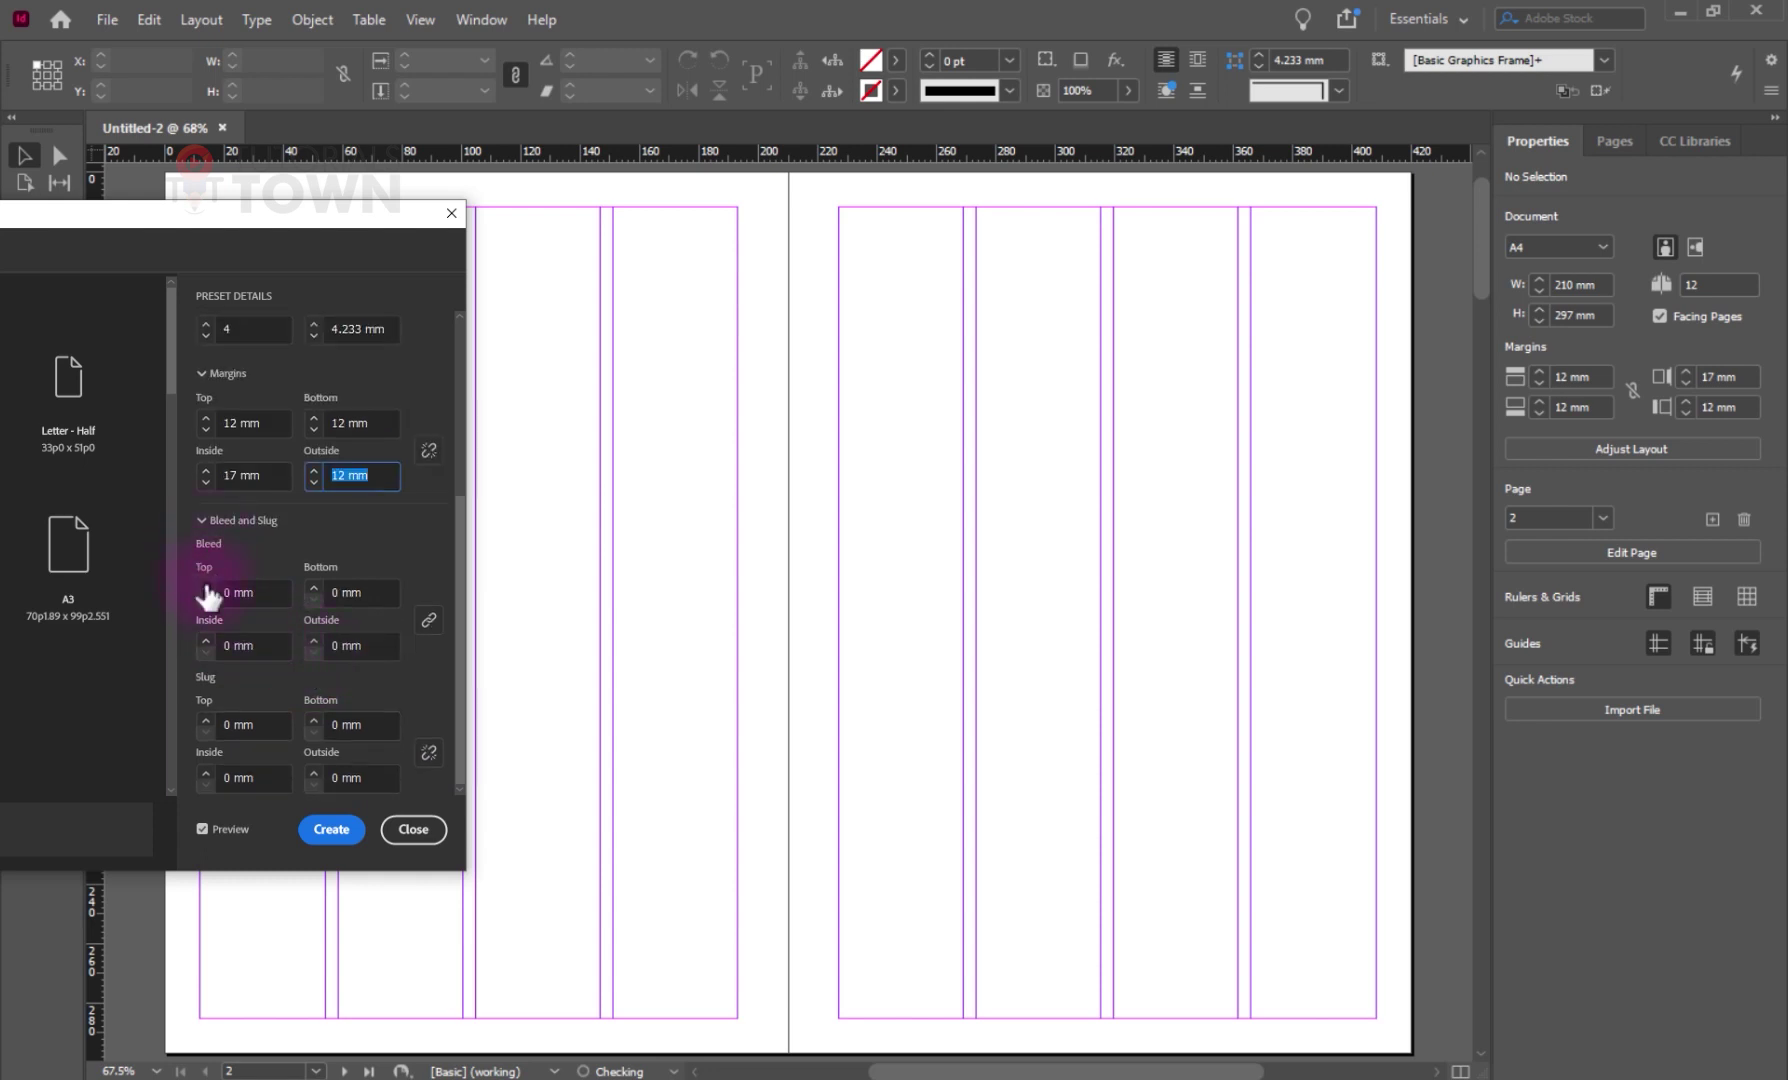
{"action": "left_click", "coordinate": [222, 592]}
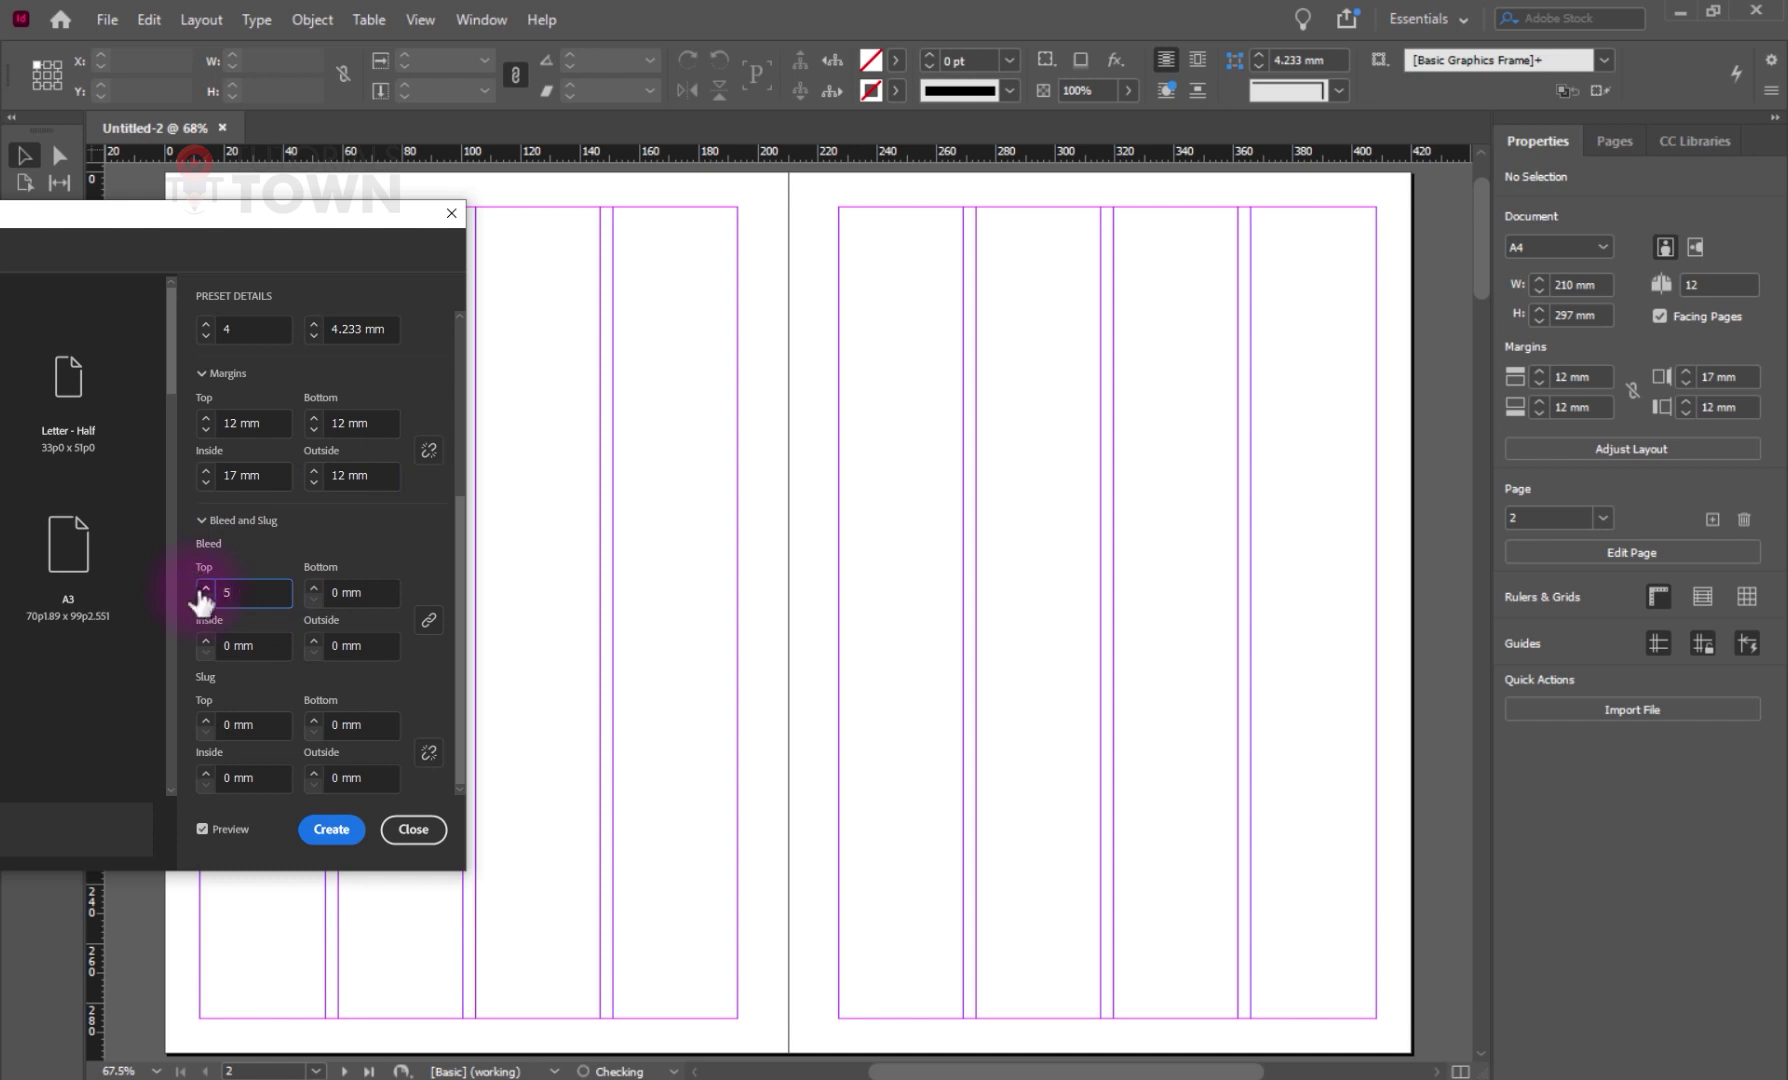
{"action": "left_click", "coordinate": [370, 594]}
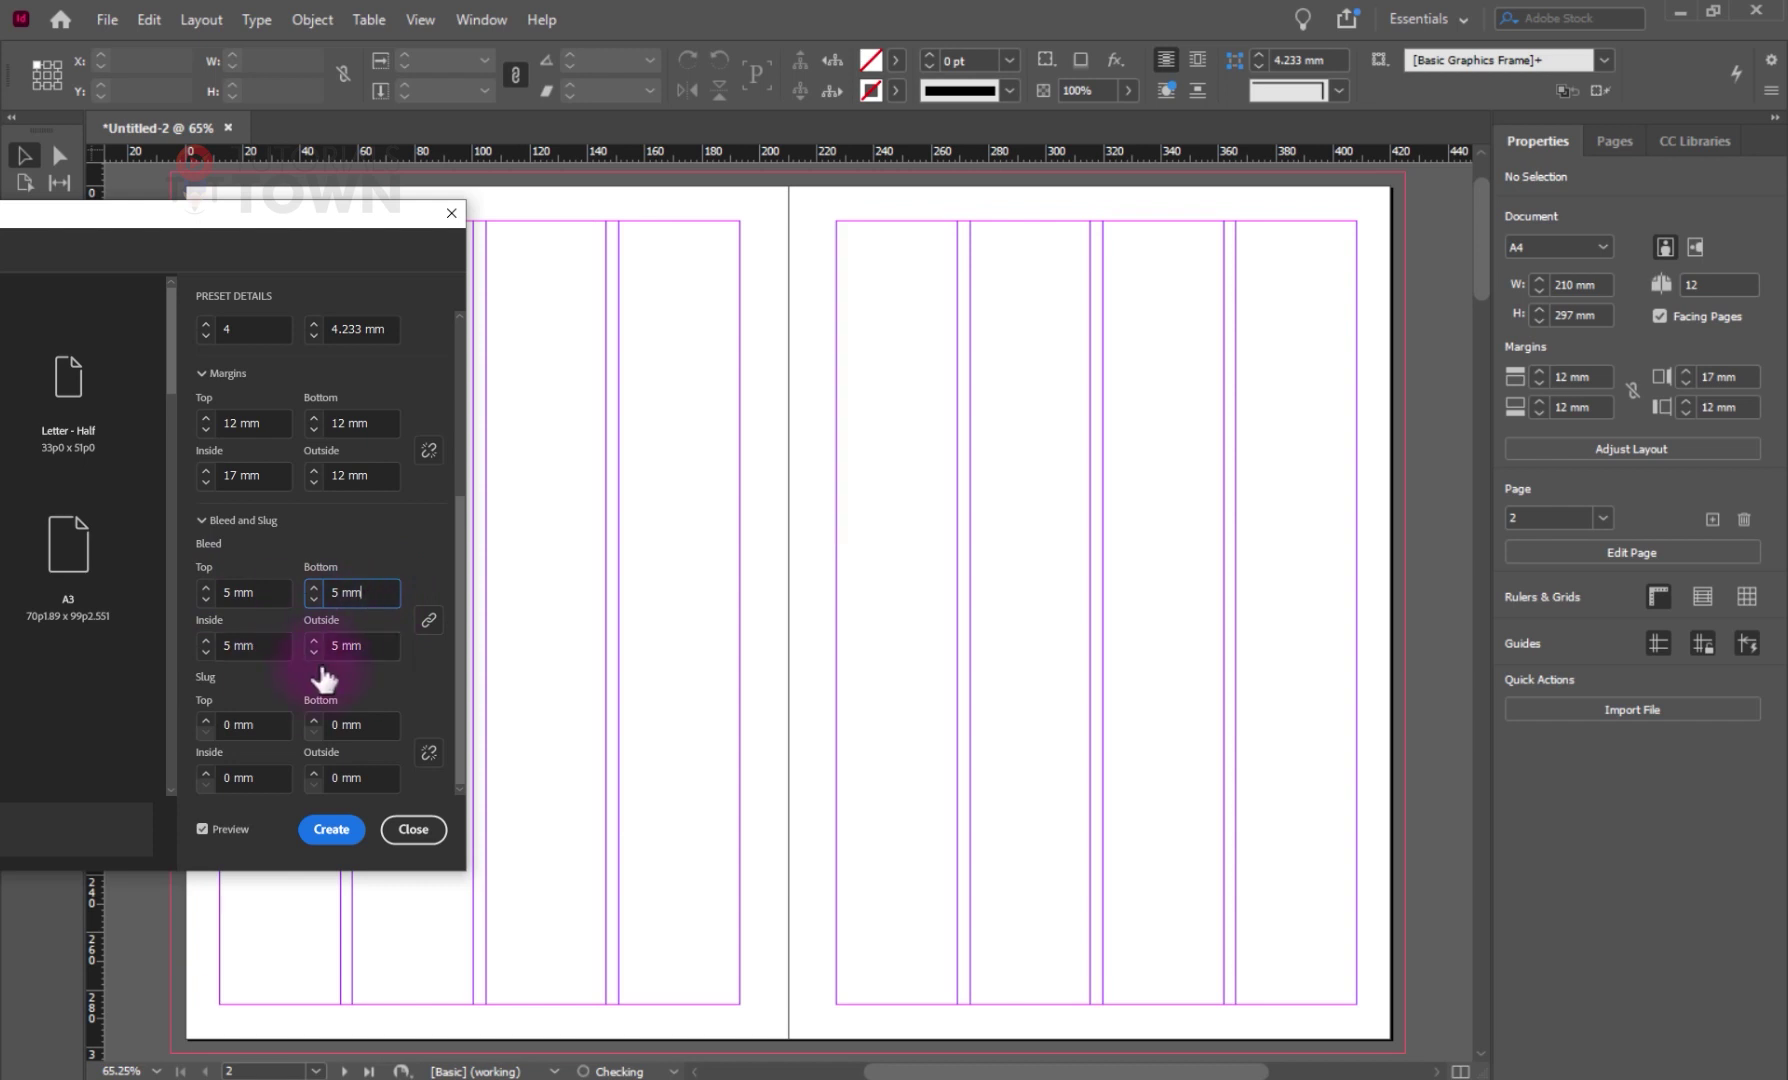
{"action": "left_click", "coordinate": [246, 722]}
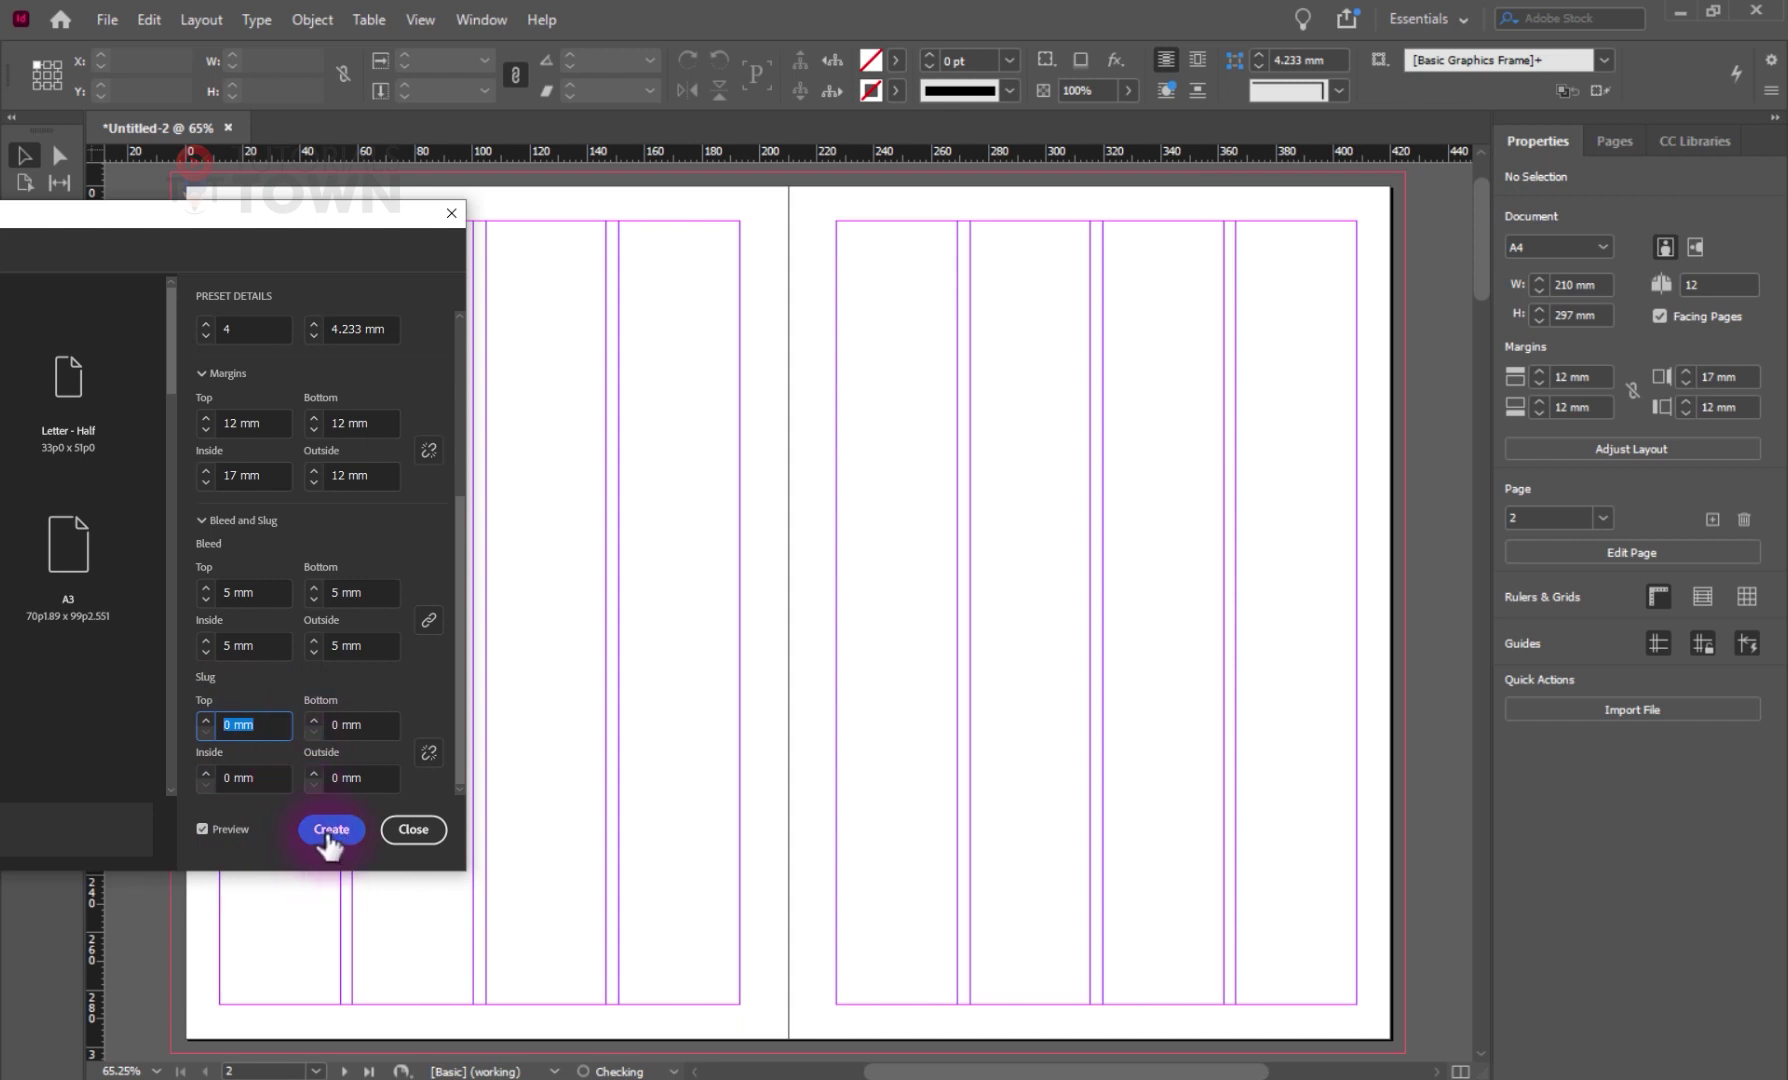
- Set the start page number back to 1 and create the document
{"action": "scroll", "coordinate": [293, 587], "scroll_direction": "up", "scroll_amount": 3}
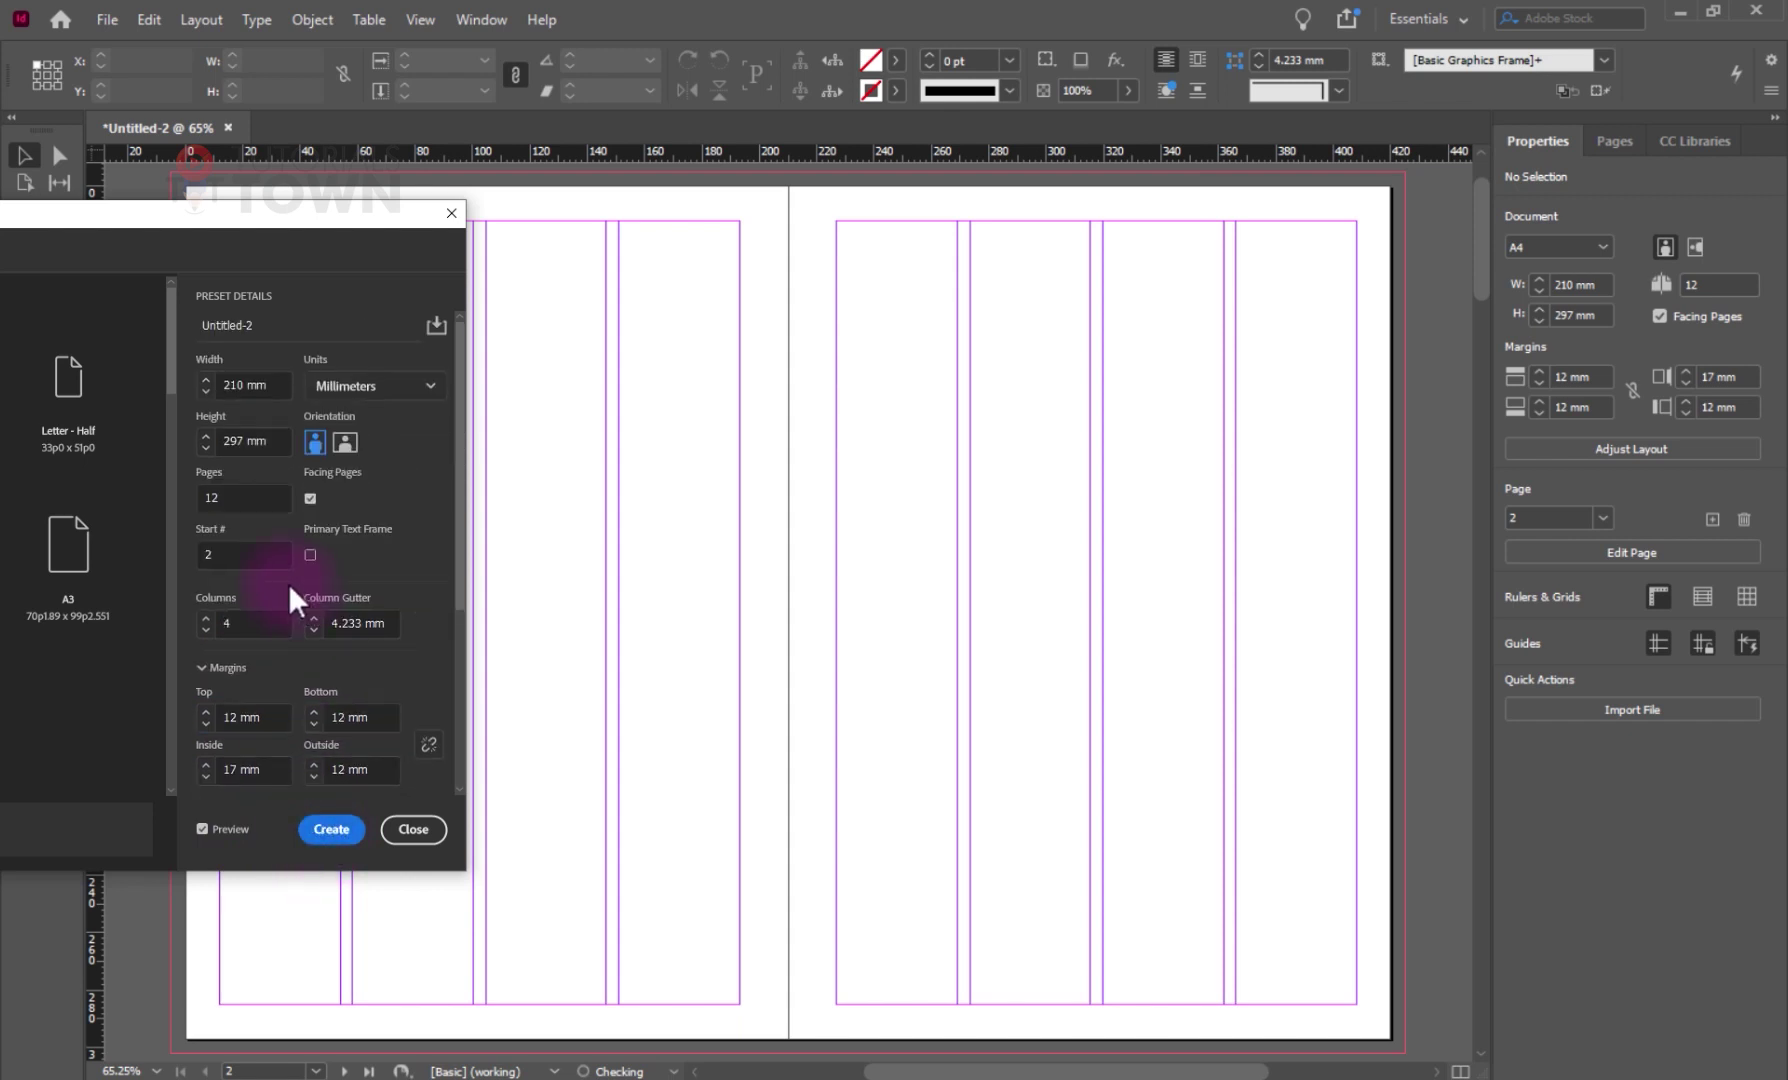
{"action": "left_click", "coordinate": [207, 549]}
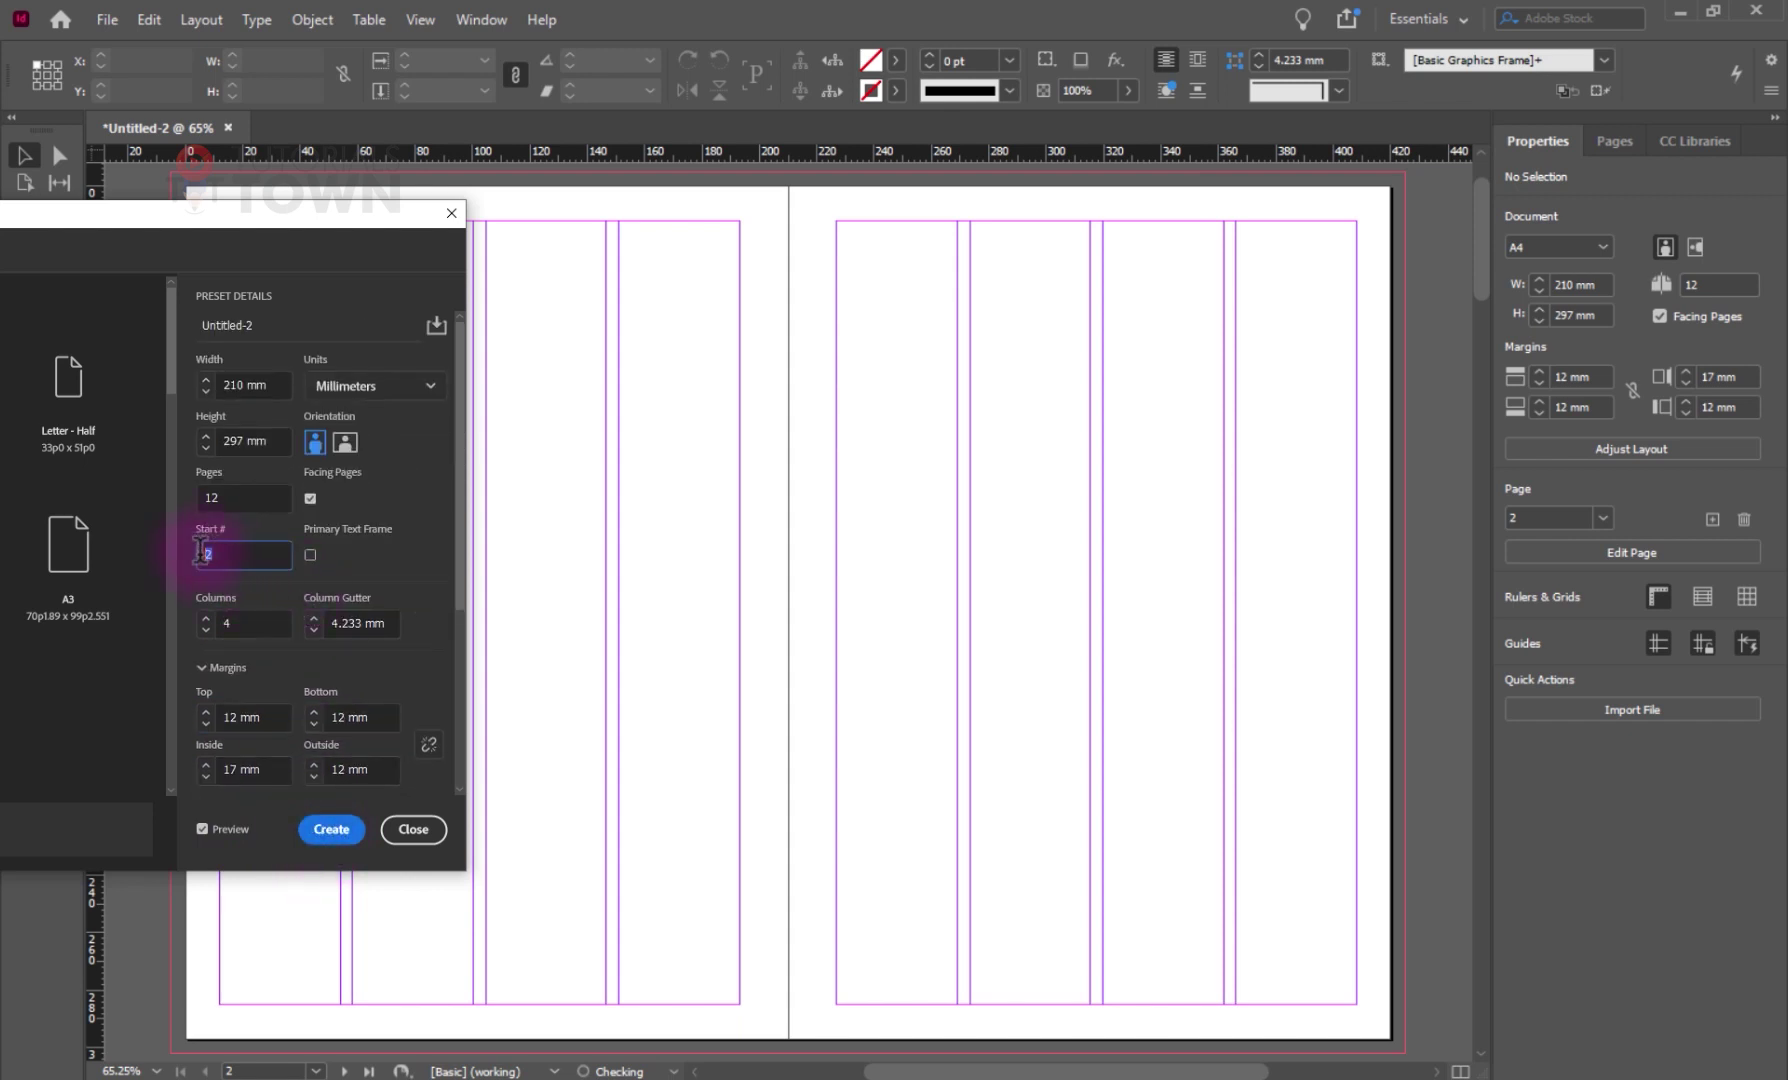
{"action": "left_click", "coordinate": [331, 830]}
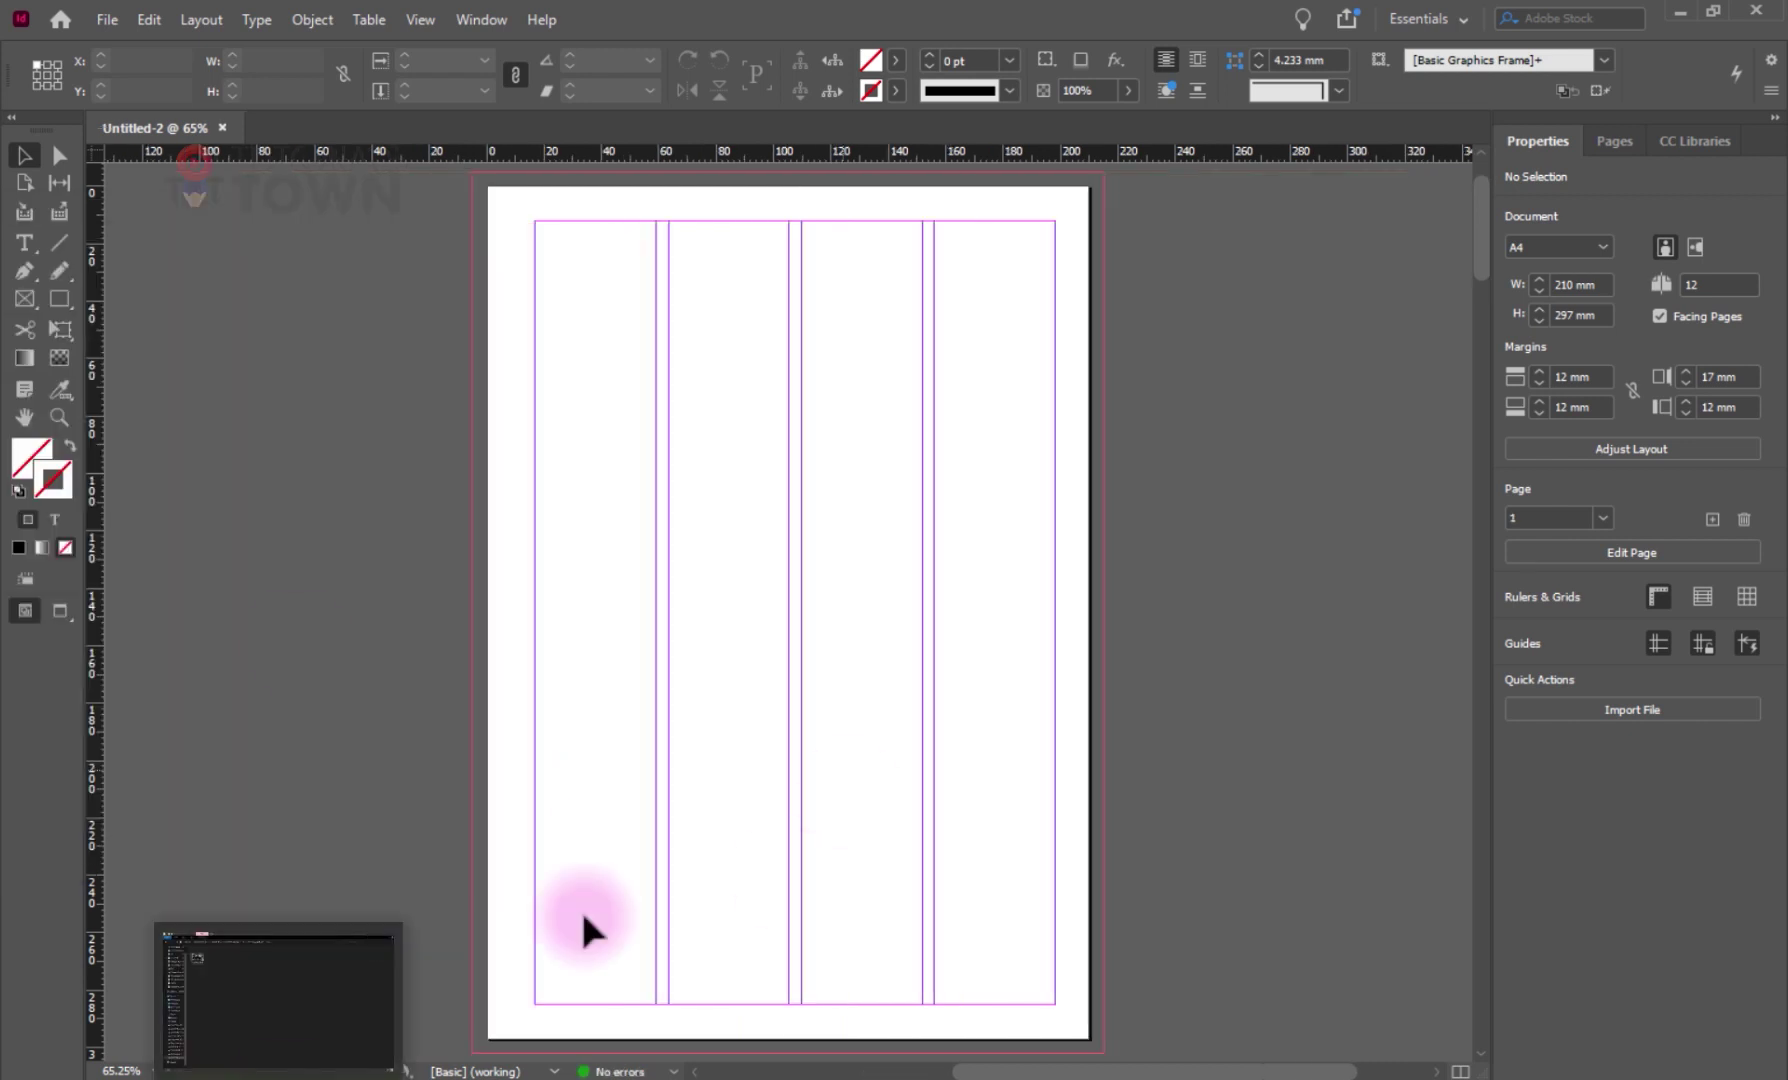
- Look through the new document's first page and facing spreads to check the columns, margins and bleed
{"action": "scroll", "coordinate": [902, 766], "scroll_direction": "down", "scroll_amount": 5}
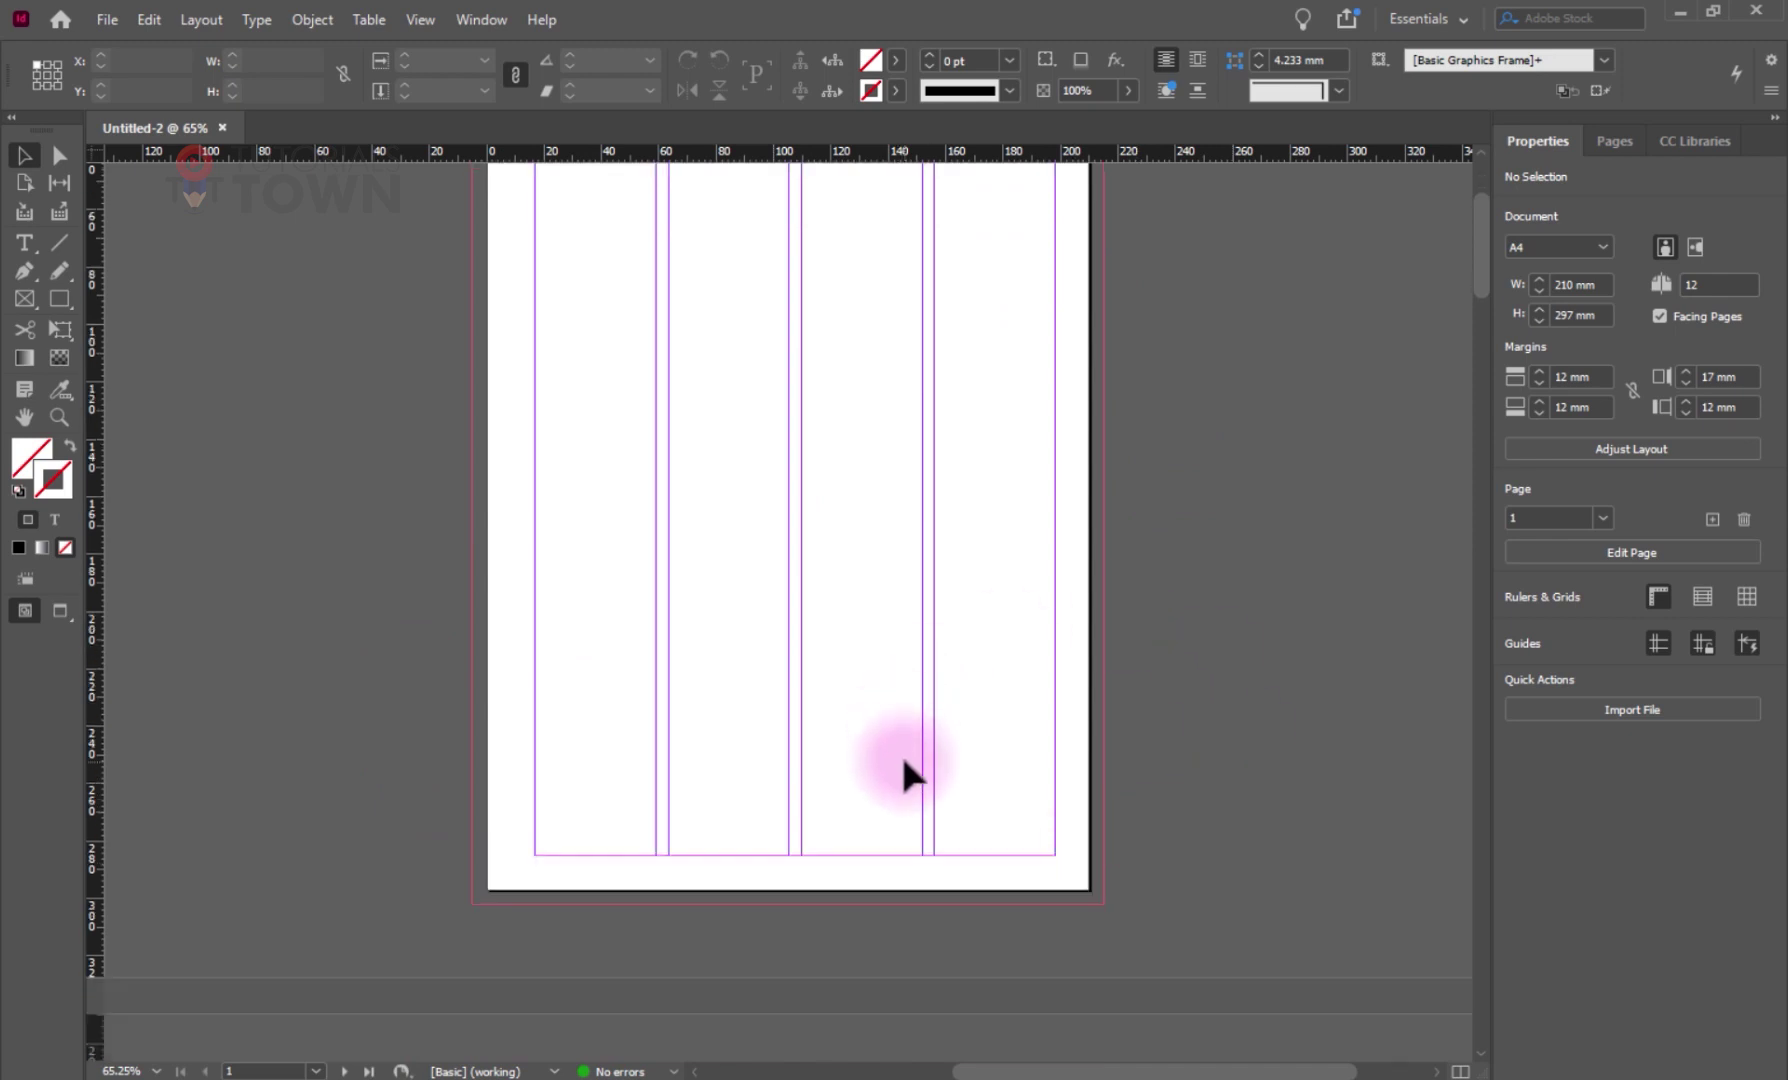
{"action": "scroll", "coordinate": [901, 766], "scroll_direction": "up", "scroll_amount": 6}
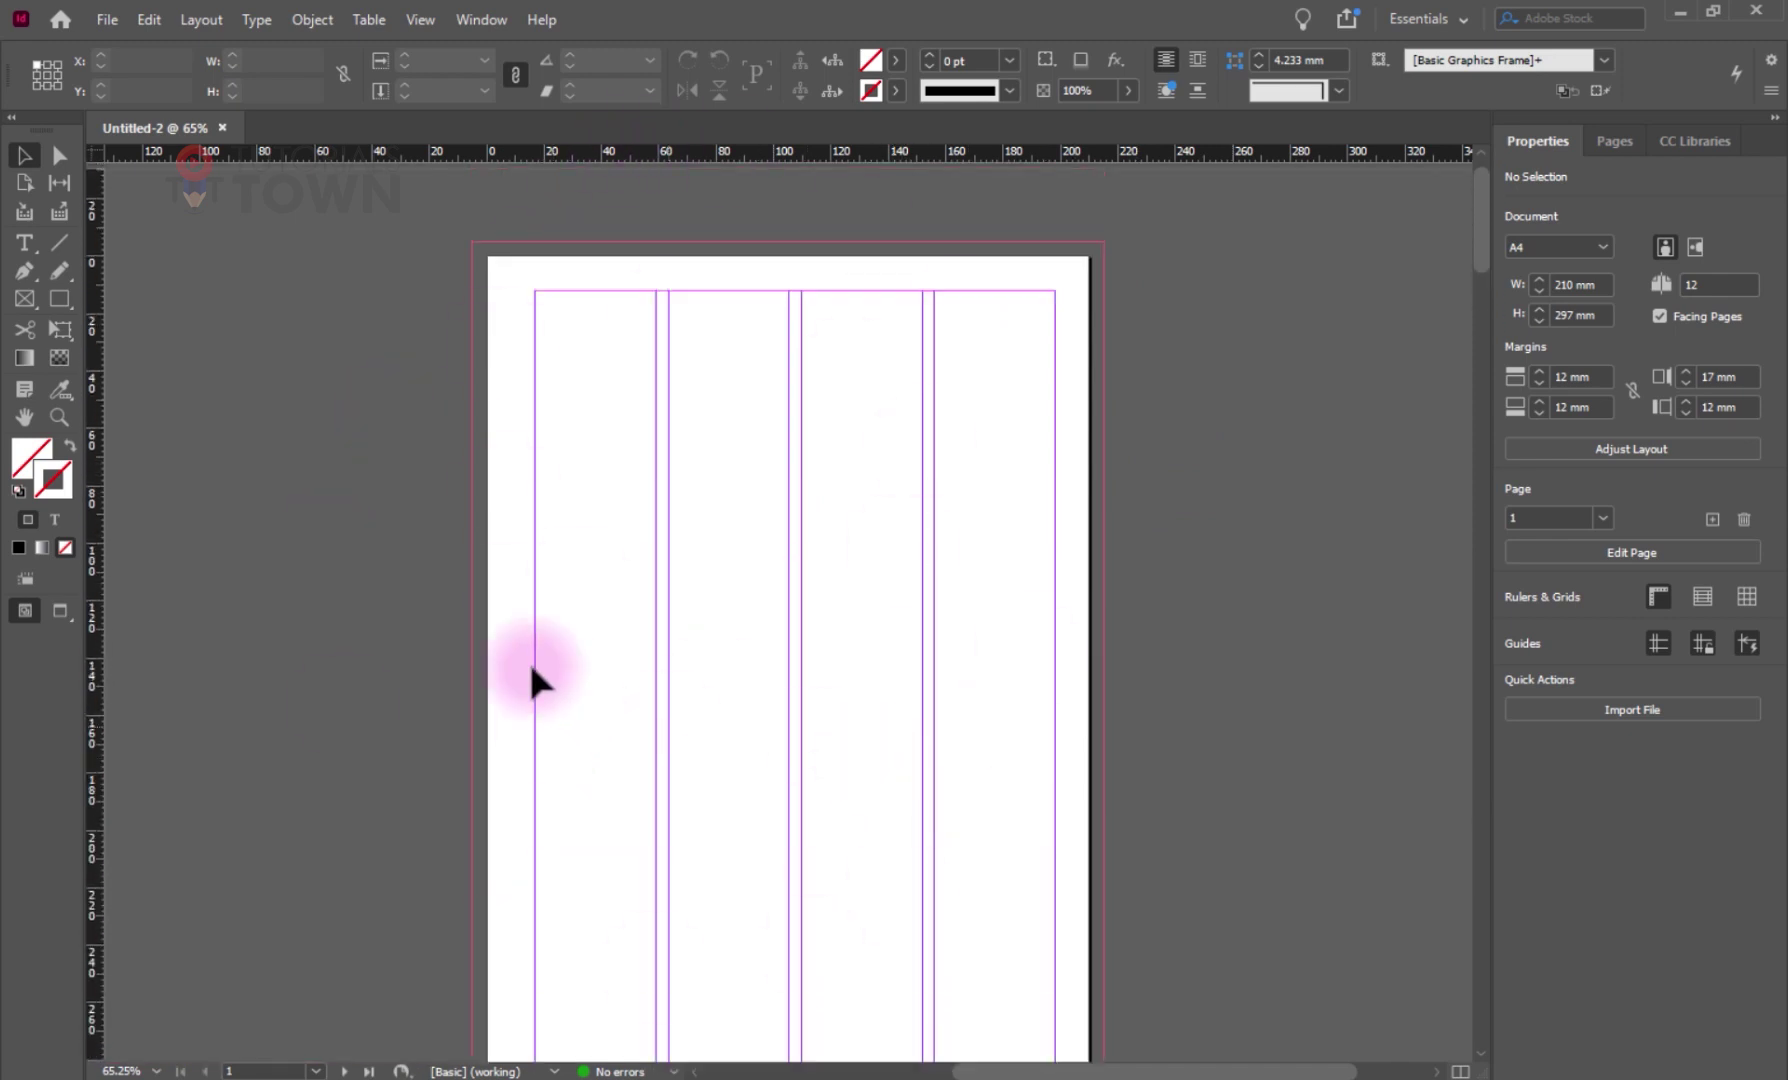
{"action": "scroll", "coordinate": [627, 675], "scroll_direction": "down", "scroll_amount": 5}
{"action": "scroll", "coordinate": [600, 800], "scroll_direction": "up", "scroll_amount": 9}
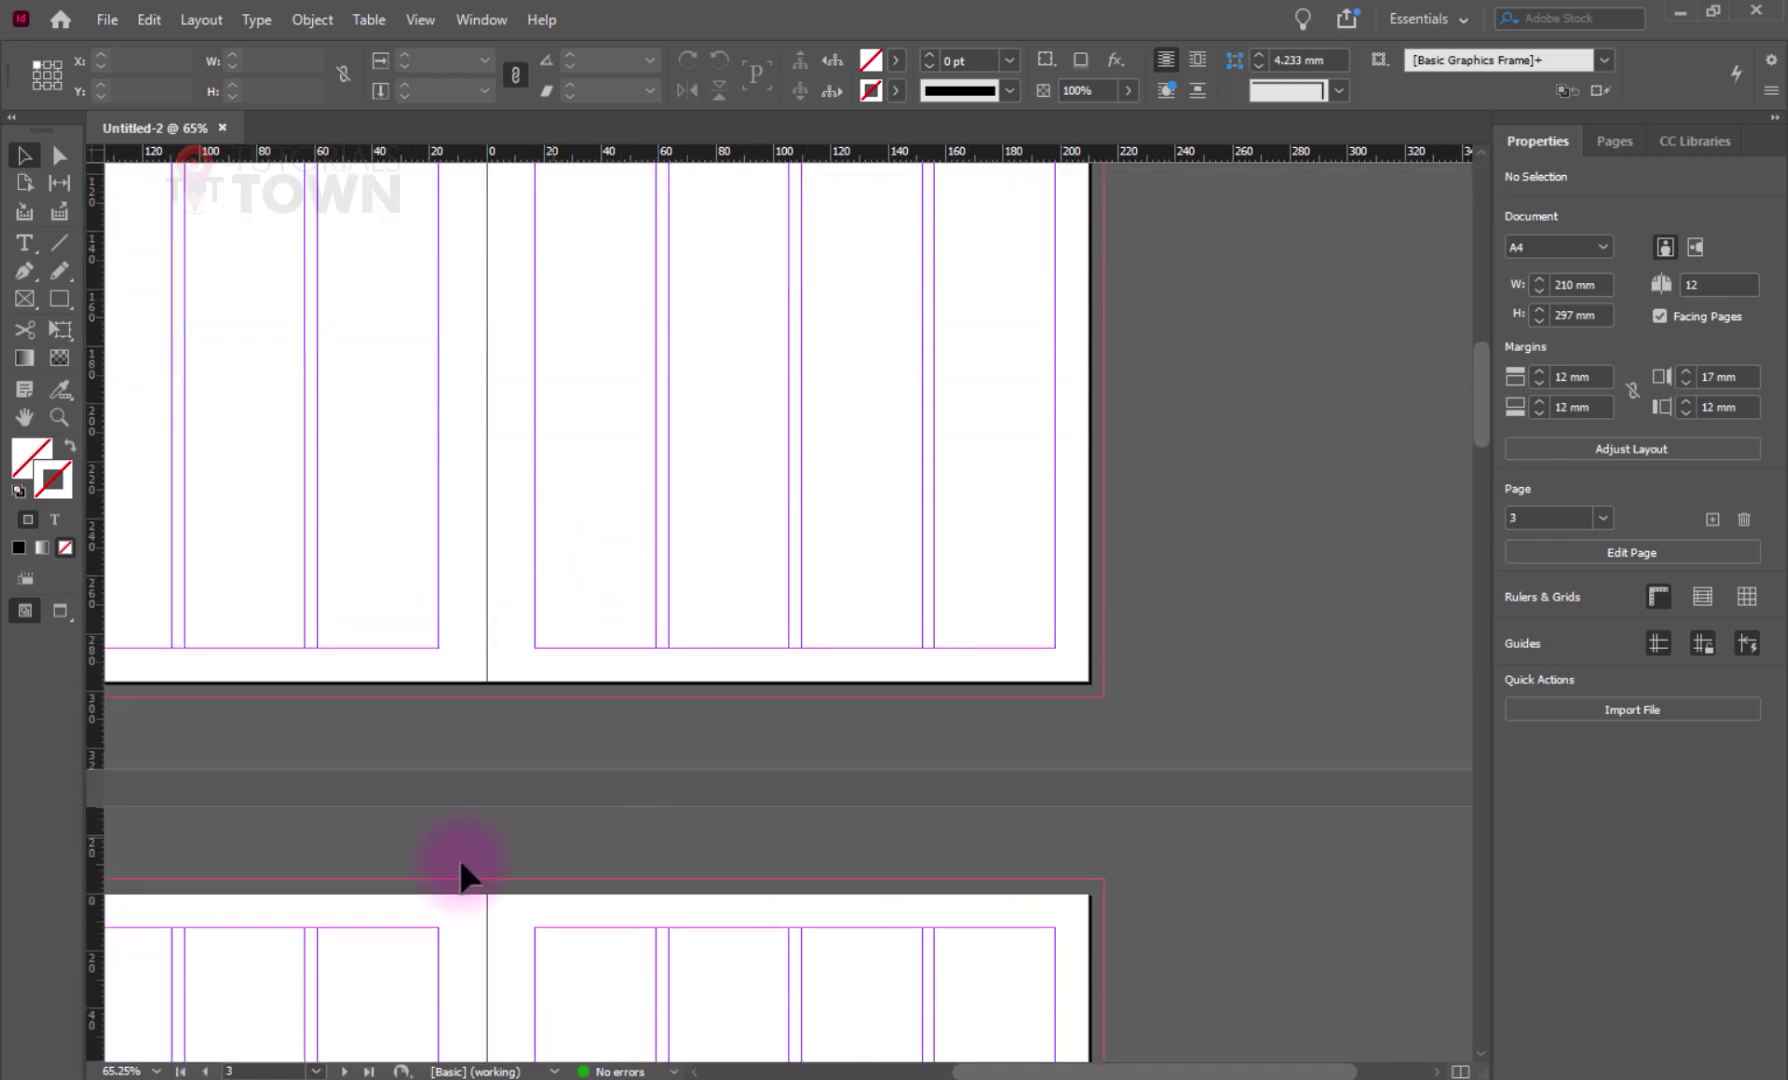
{"action": "scroll", "coordinate": [876, 810], "scroll_direction": "down", "scroll_amount": 9}
{"action": "scroll", "coordinate": [938, 315], "scroll_direction": "up", "scroll_amount": 1}
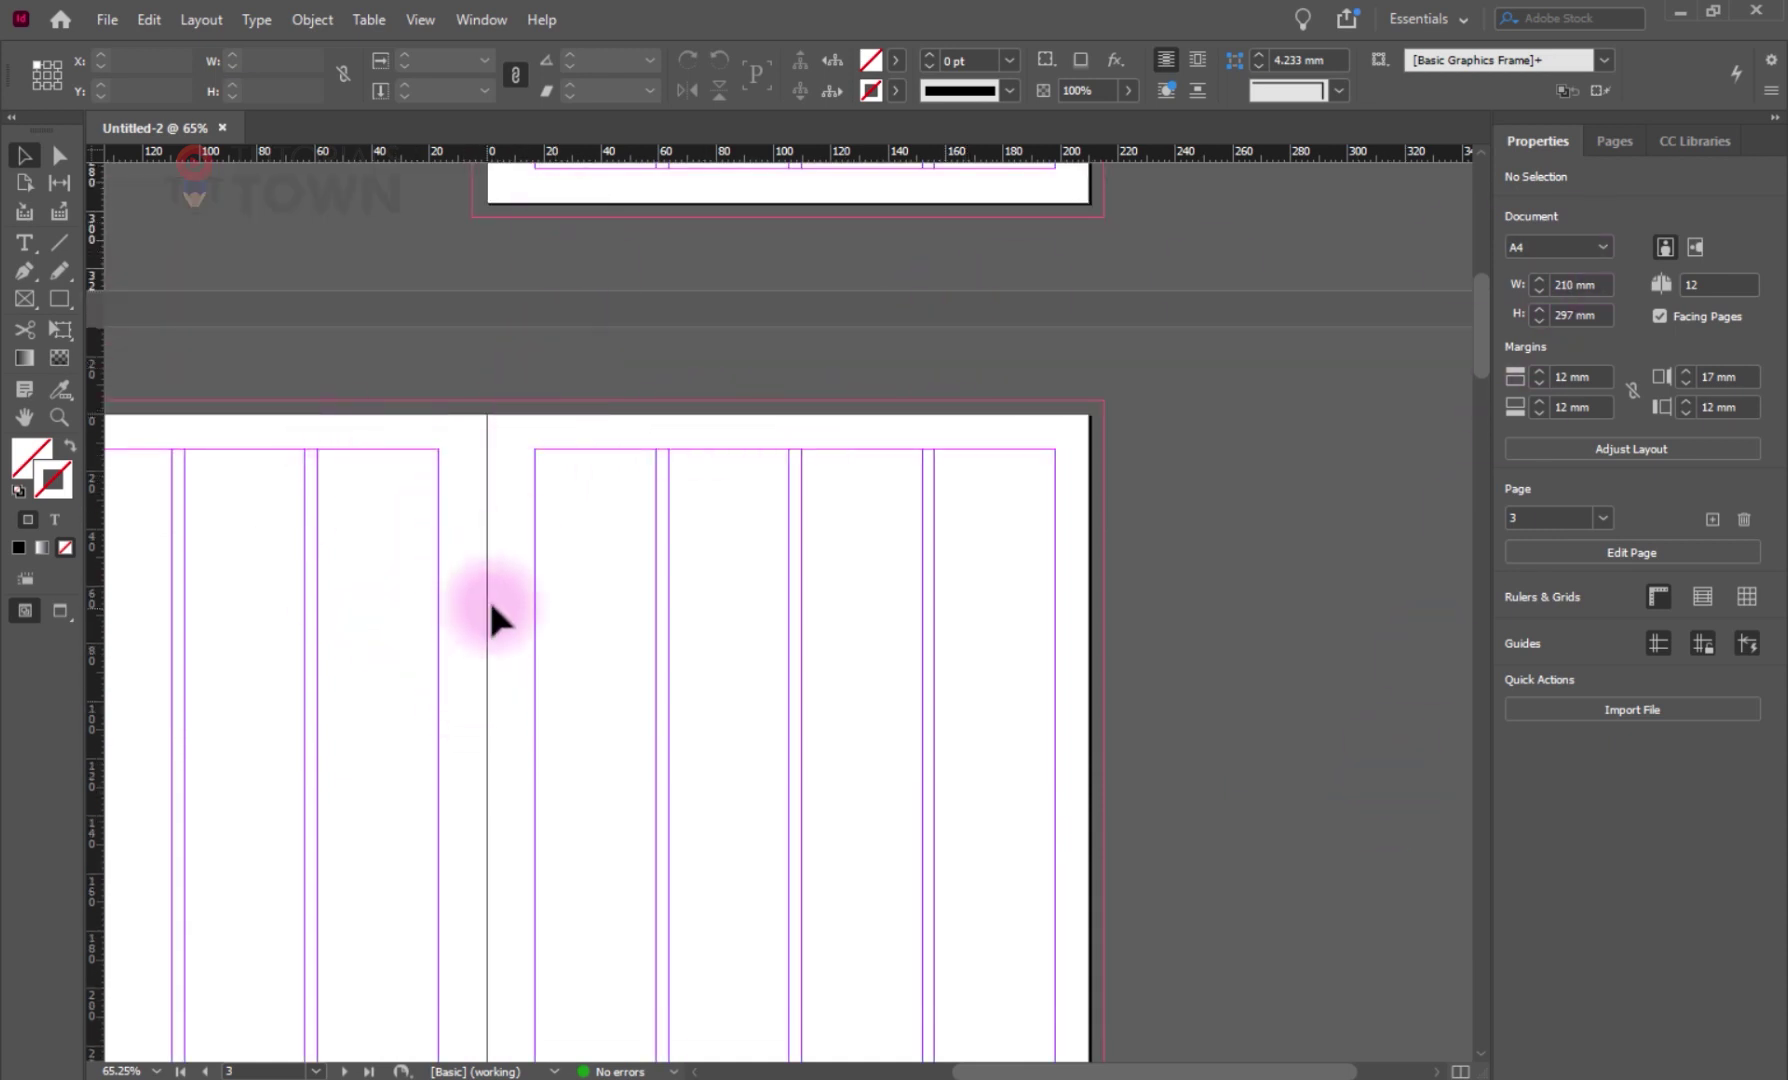
- Switch to the Notepad note and add a dashed separator line below "Border", followed by a line beginning "Pre-"
{"action": "key", "text": "alt+Tab"}
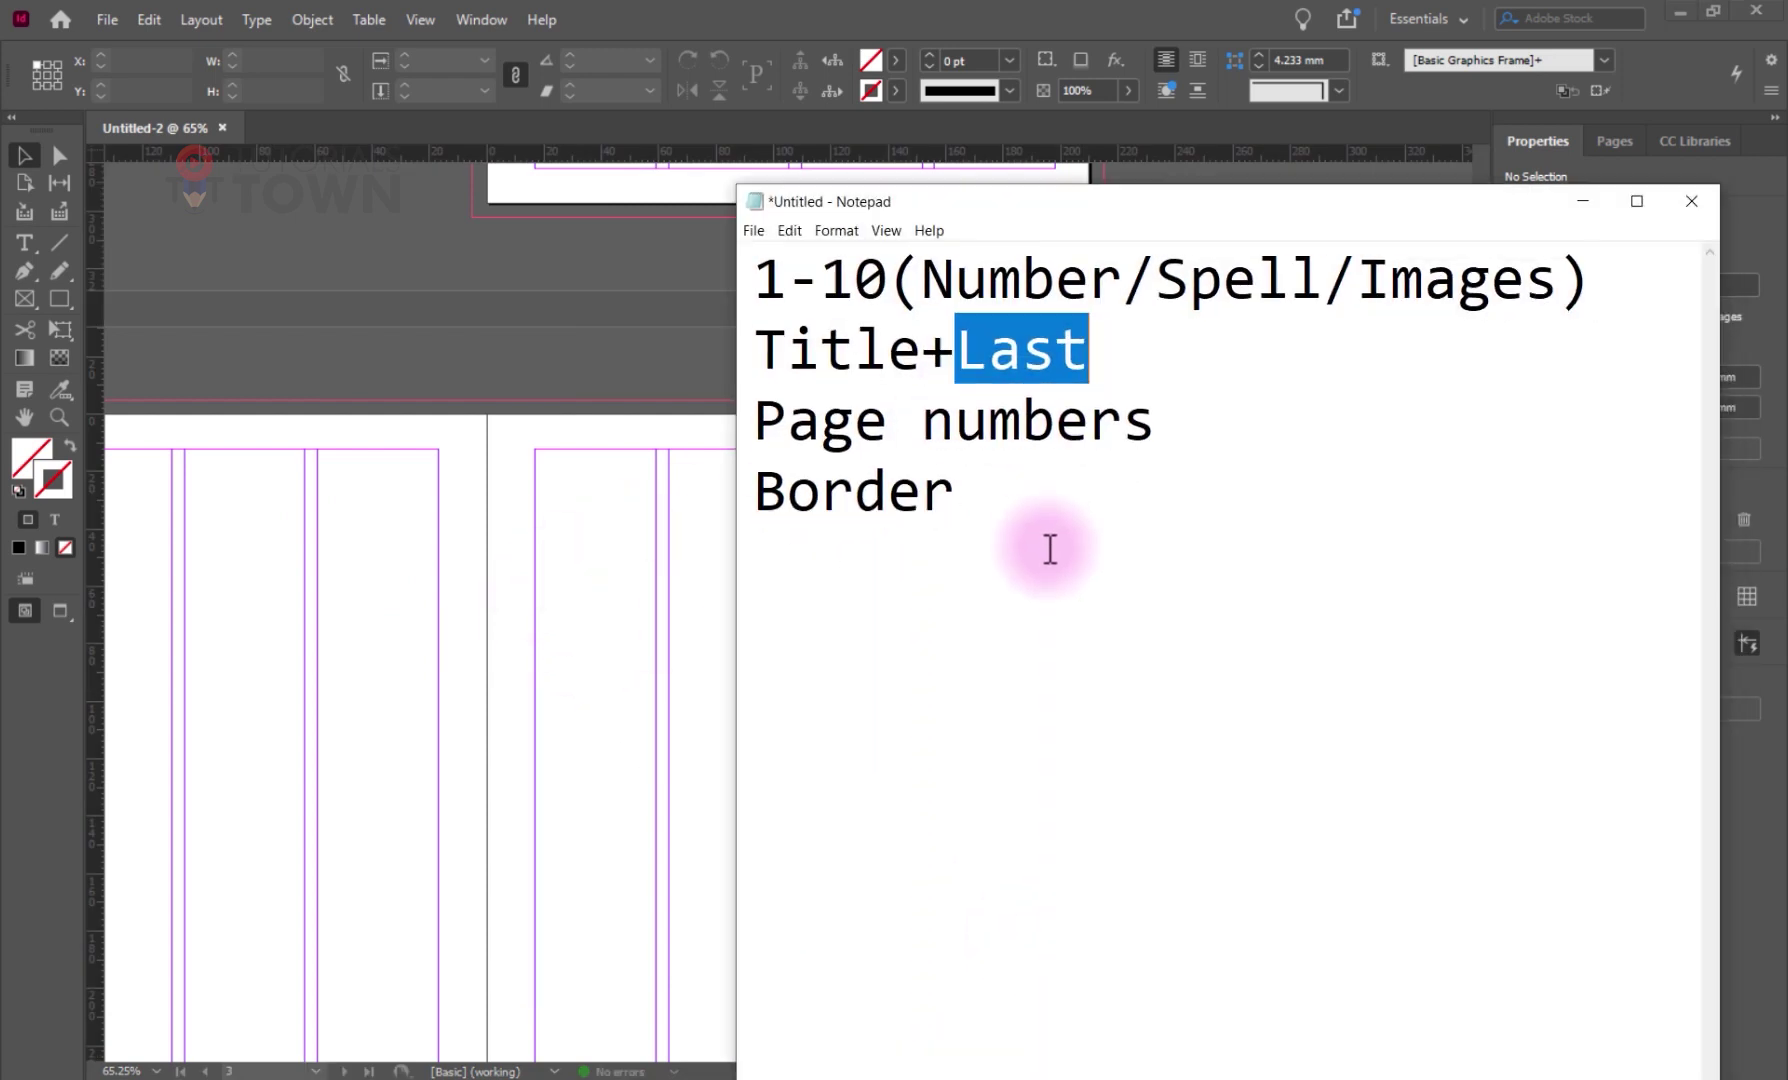
{"action": "scroll", "coordinate": [1000, 500], "scroll_direction": "down", "scroll_amount": 2, "text": "ctrl"}
{"action": "left_click", "coordinate": [944, 452]}
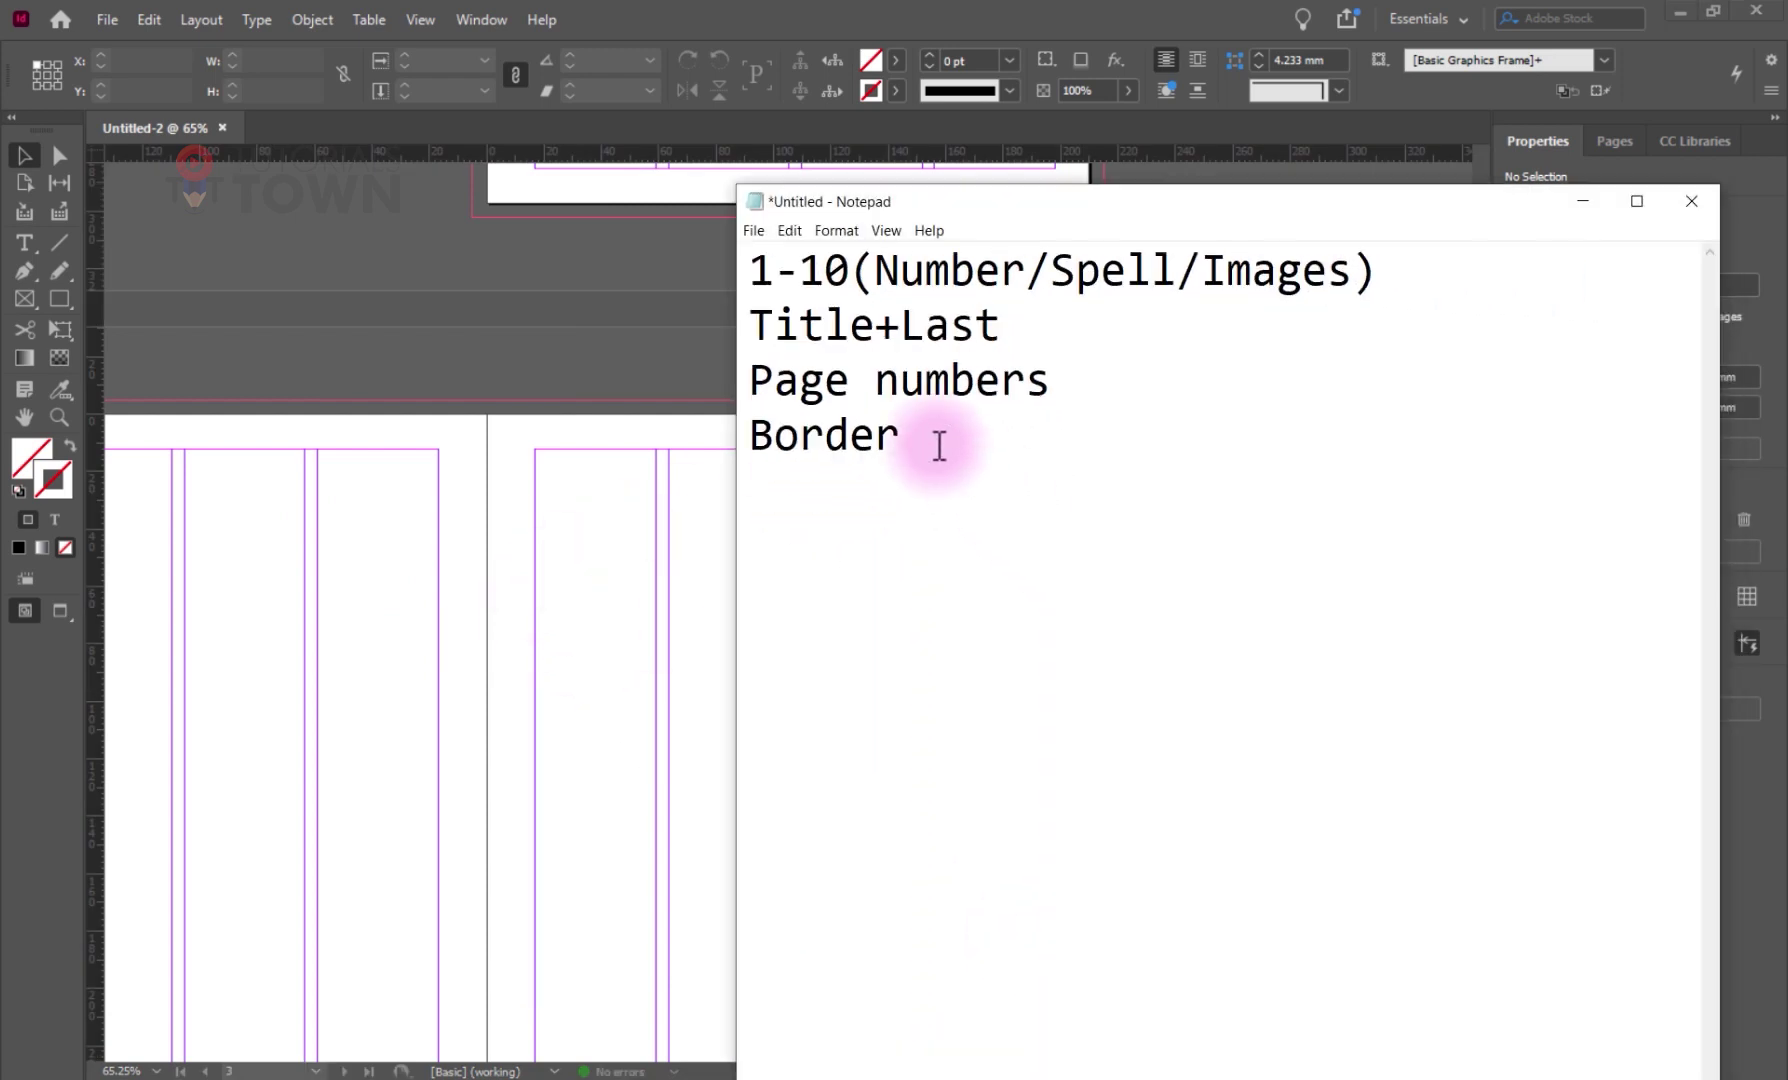
{"action": "key", "text": "Return"}
{"action": "key", "text": "Return"}
{"action": "type", "text": "--------------------"}
{"action": "key", "text": "Return"}
{"action": "type", "text": "Pre"}
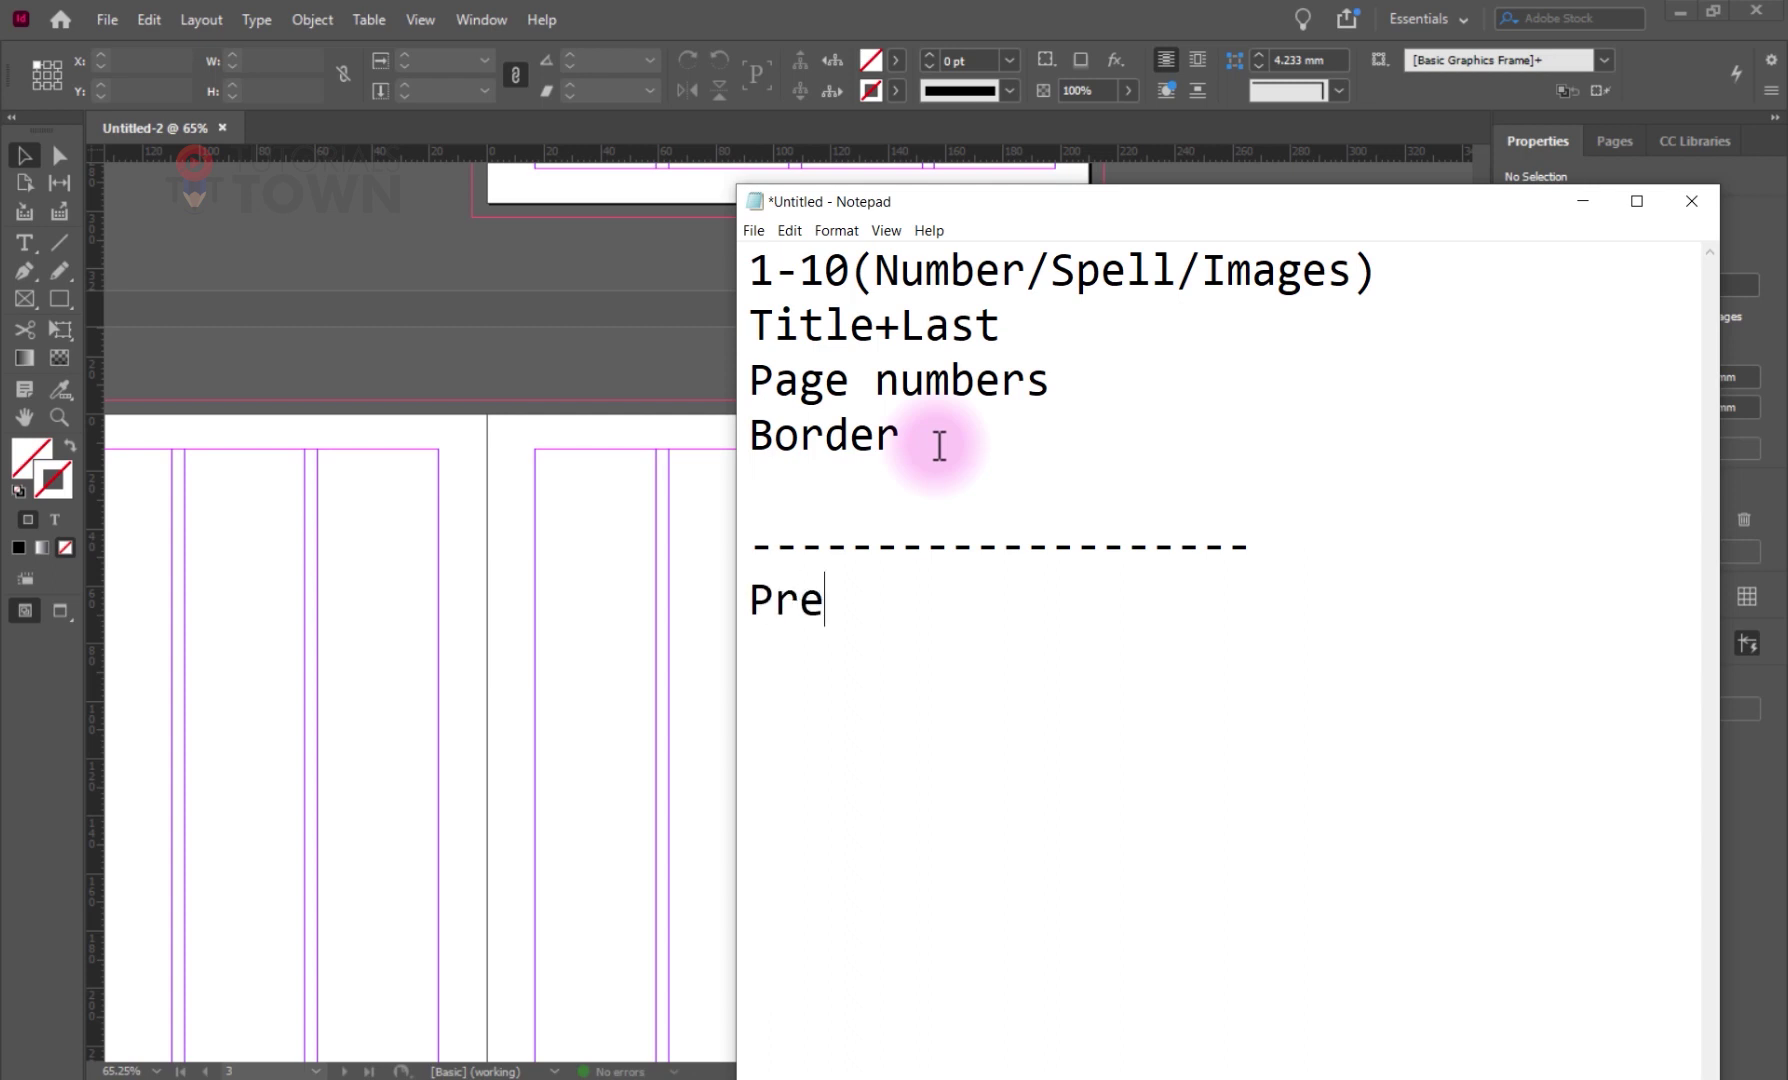
{"action": "type", "text": "-"}
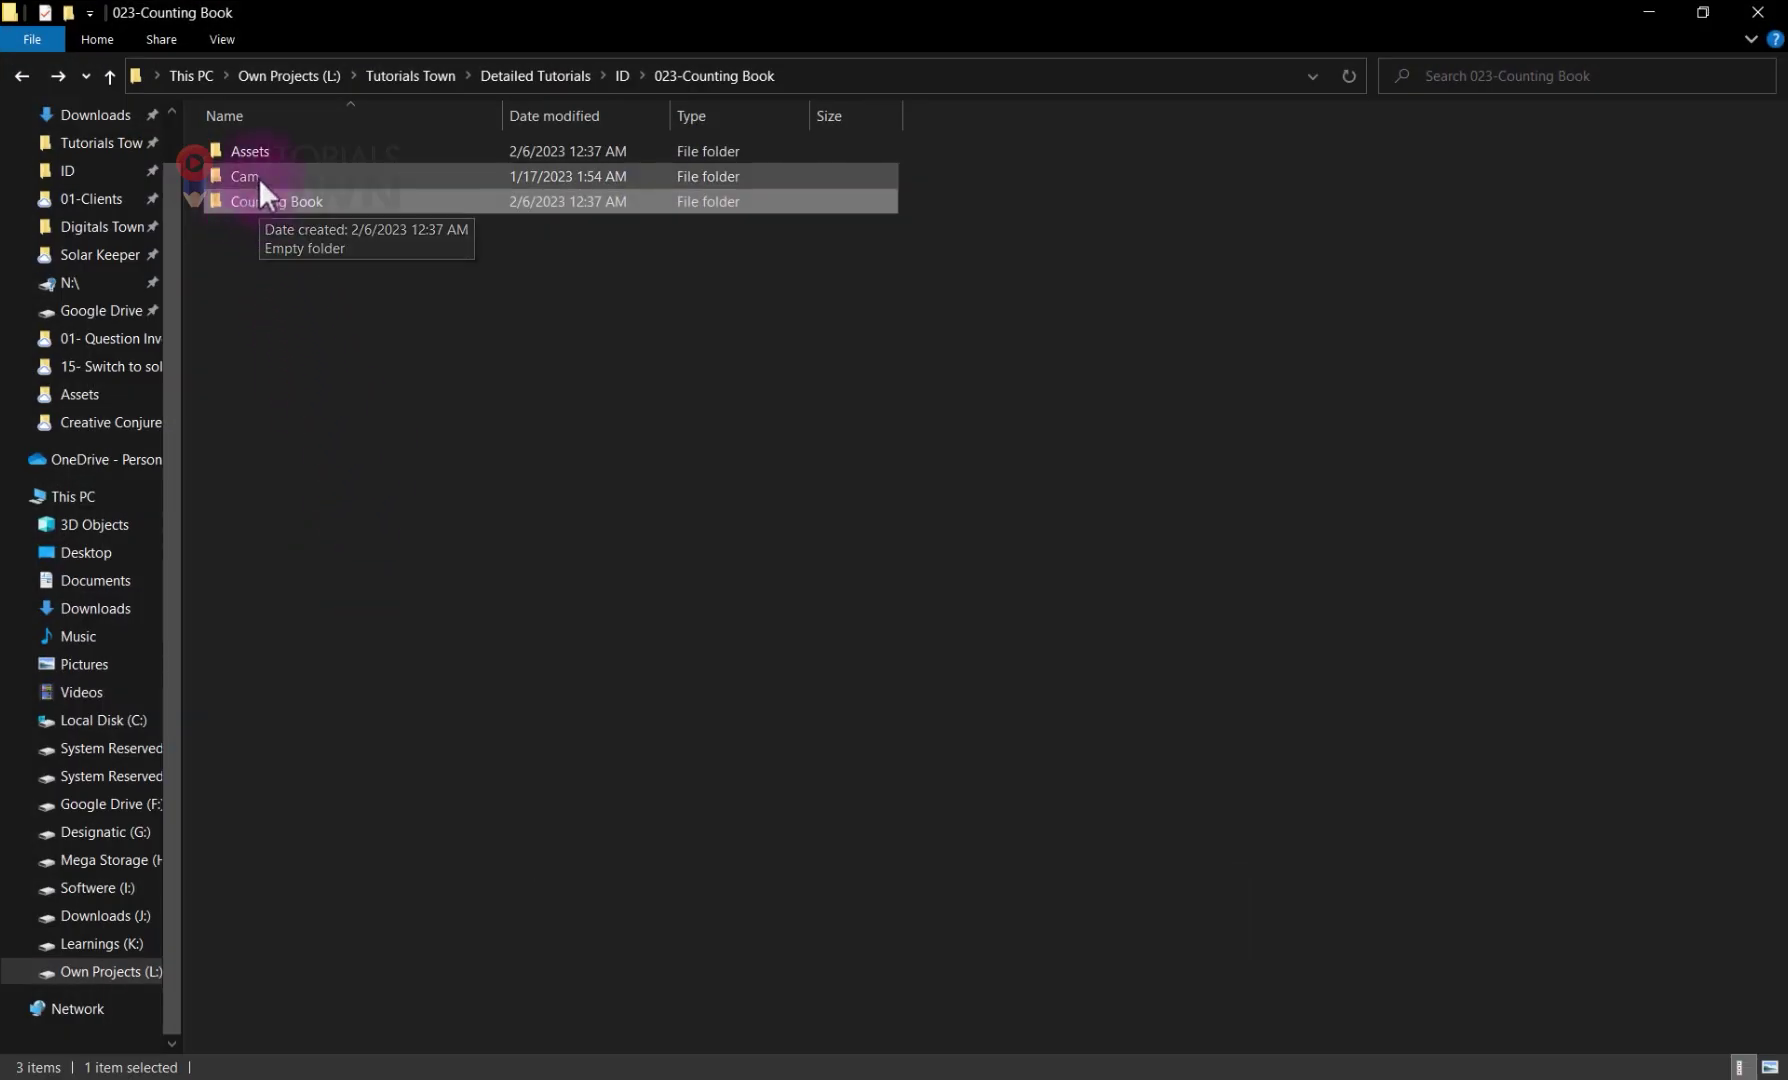
- Create a folder named Layout inside the Counting Book folder
{"action": "double_click", "coordinate": [251, 205]}
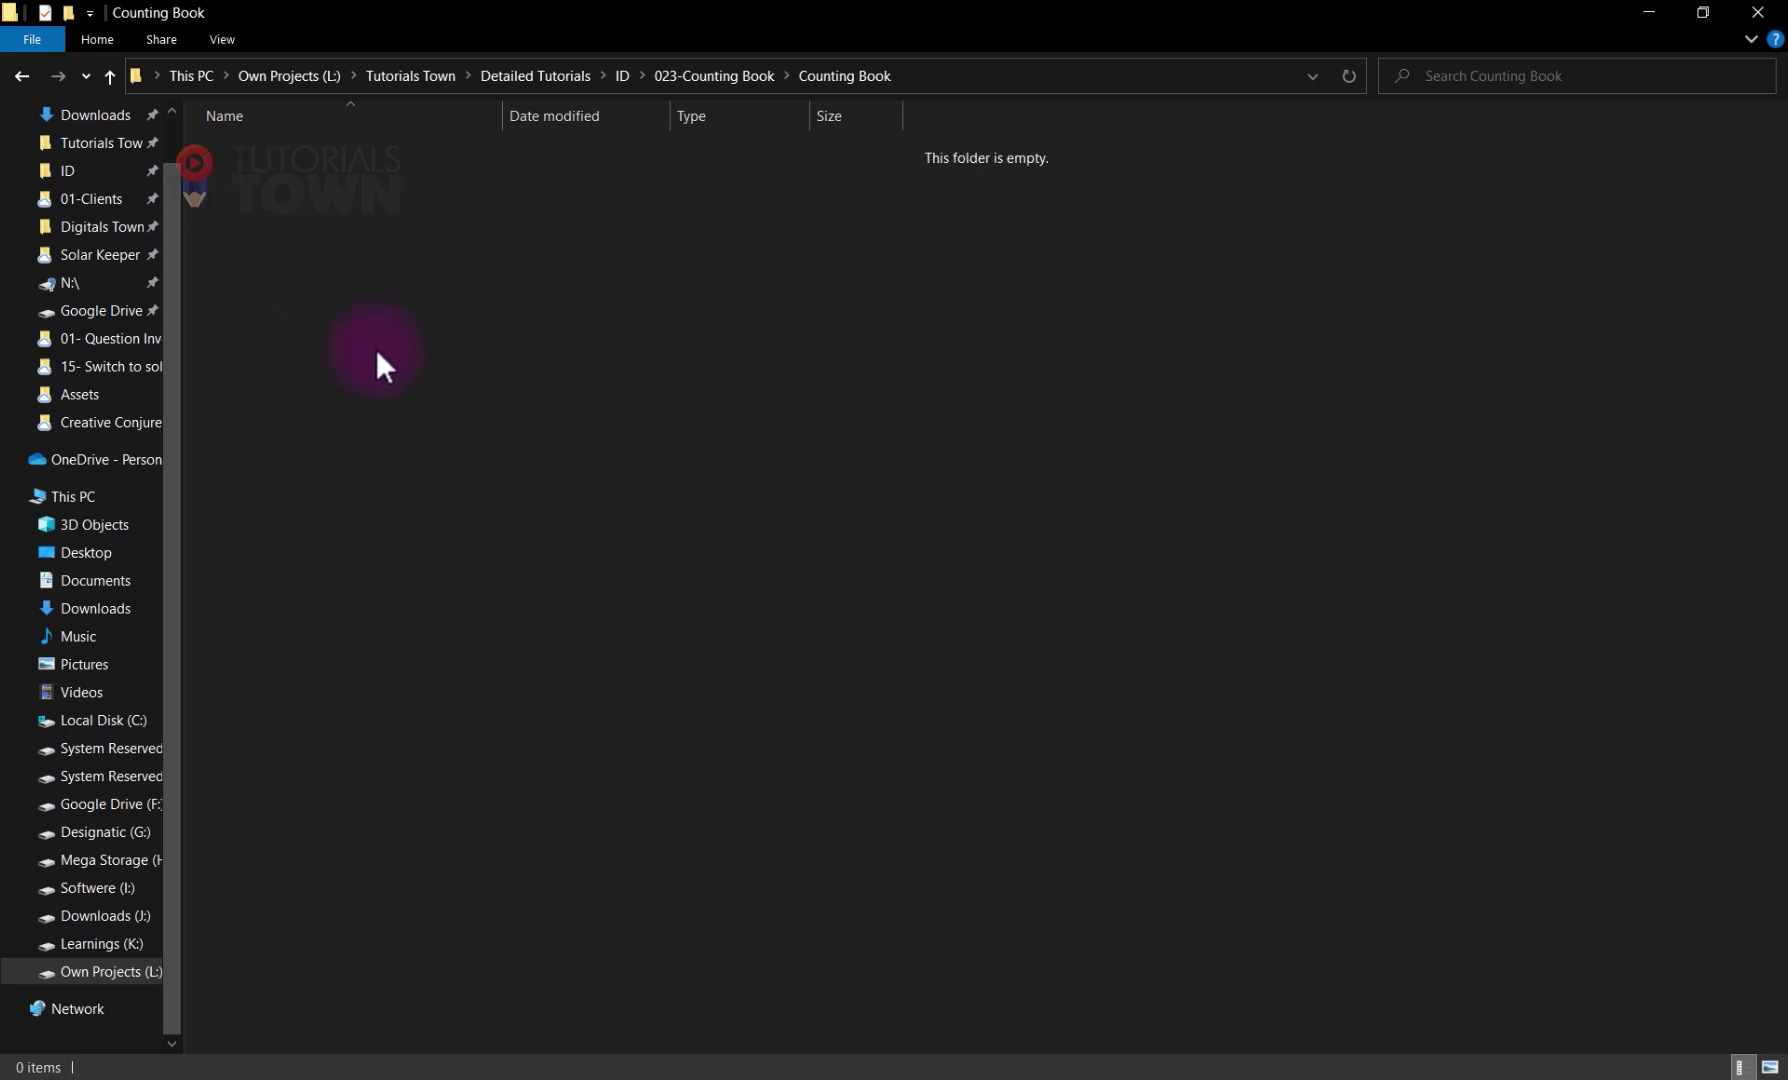
{"action": "key", "text": "ctrl+shift+n"}
{"action": "type", "text": "Layout"}
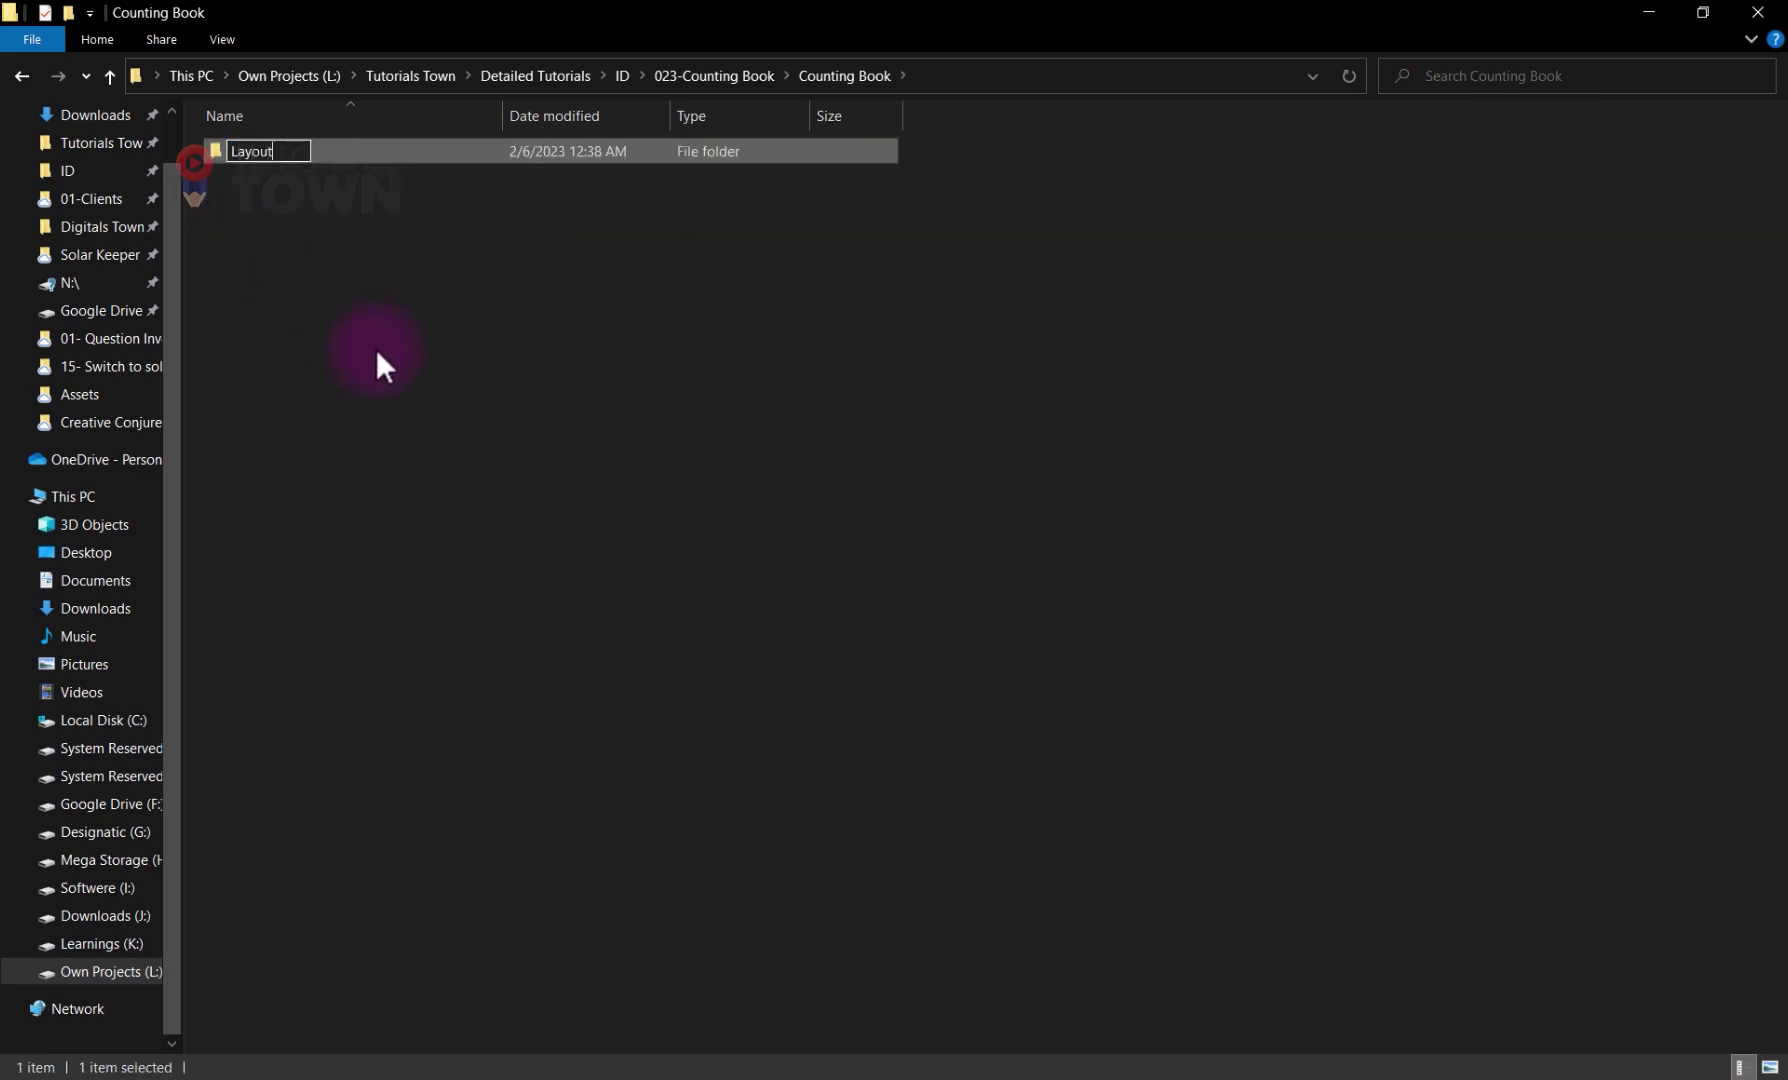
{"action": "key", "text": "Return"}
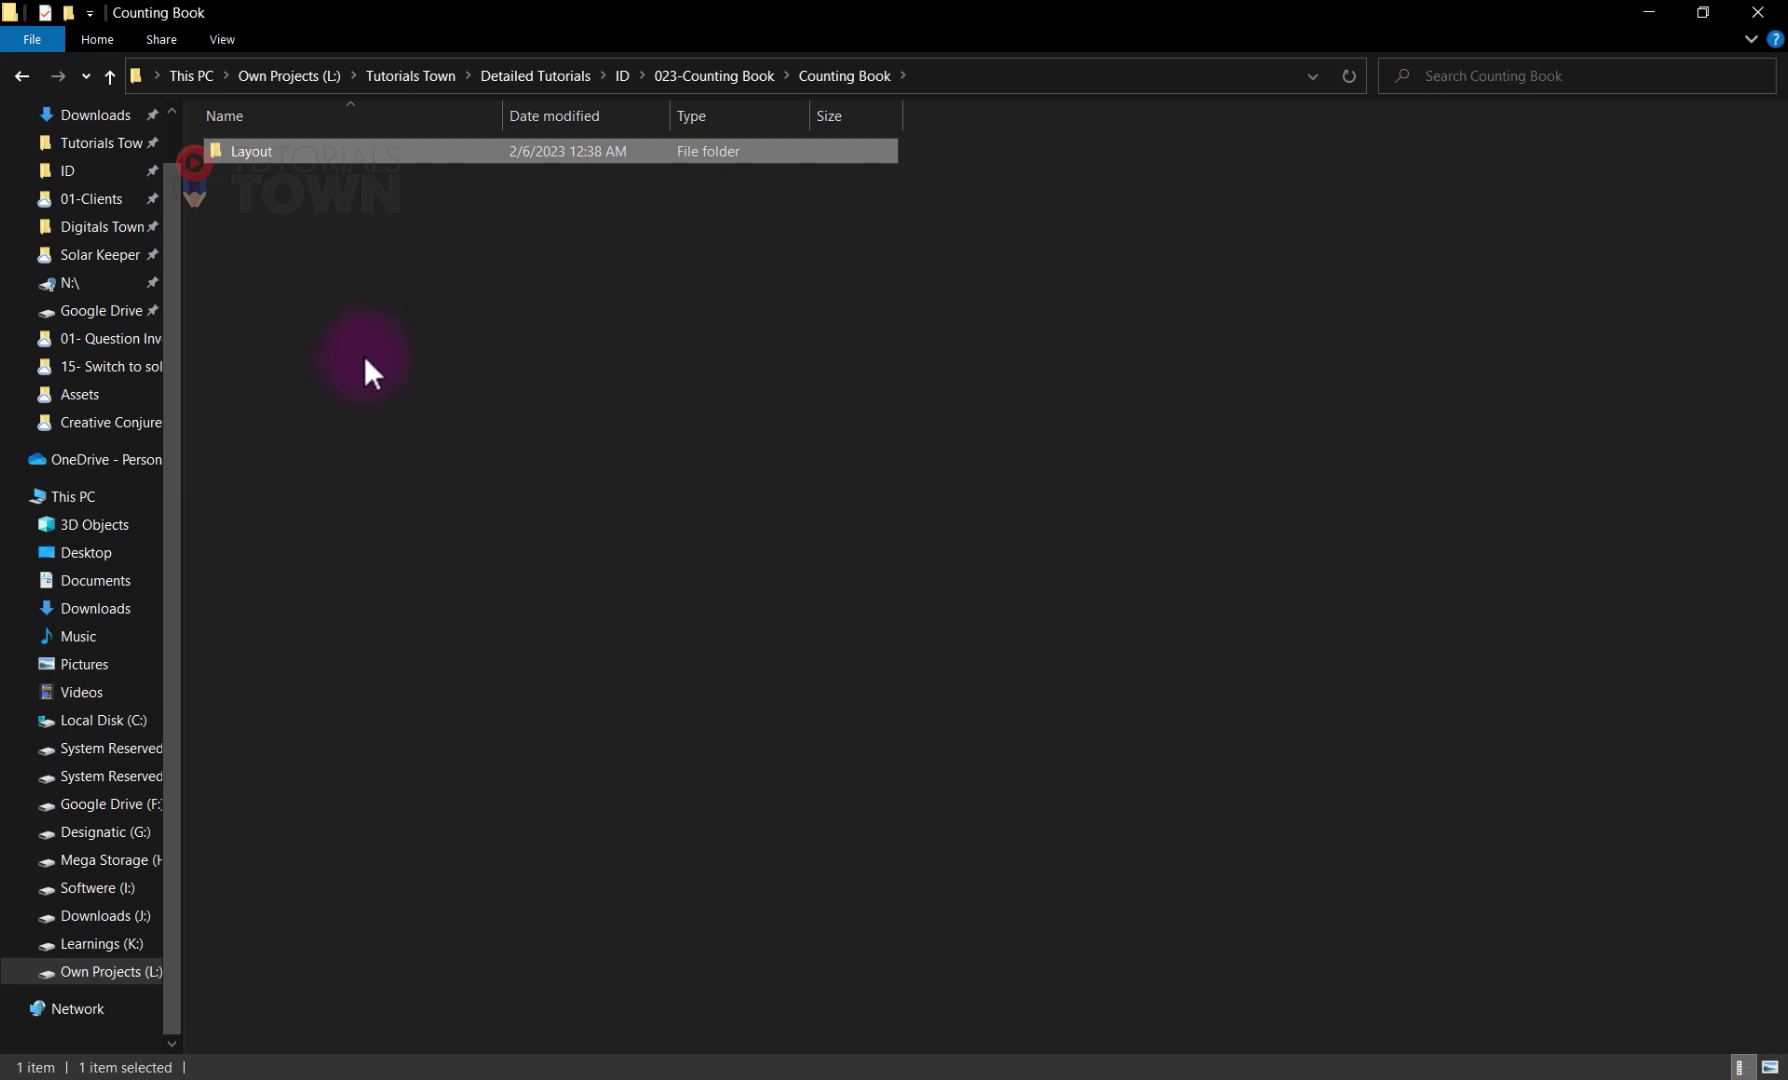
- Move the Assets folder from 023-Counting Book into the Counting Book folder and open it there
{"action": "left_click", "coordinate": [695, 75]}
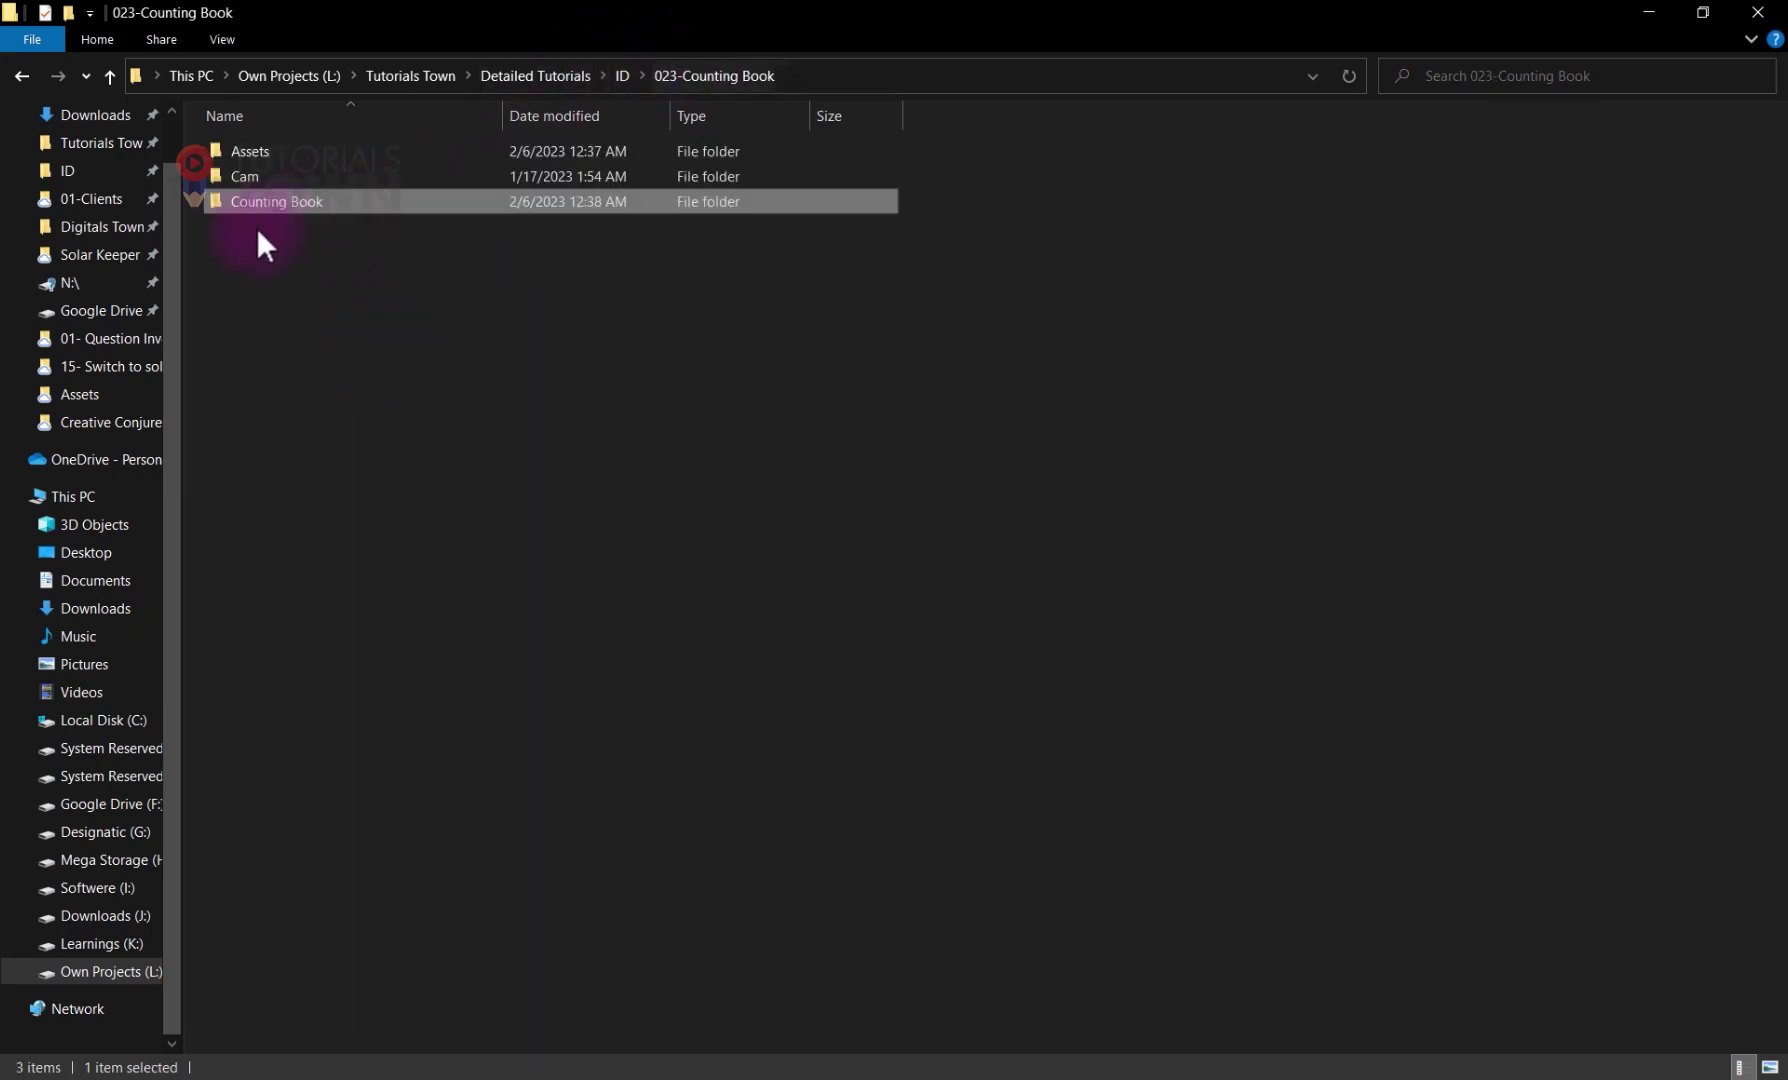
{"action": "left_click", "coordinate": [257, 153]}
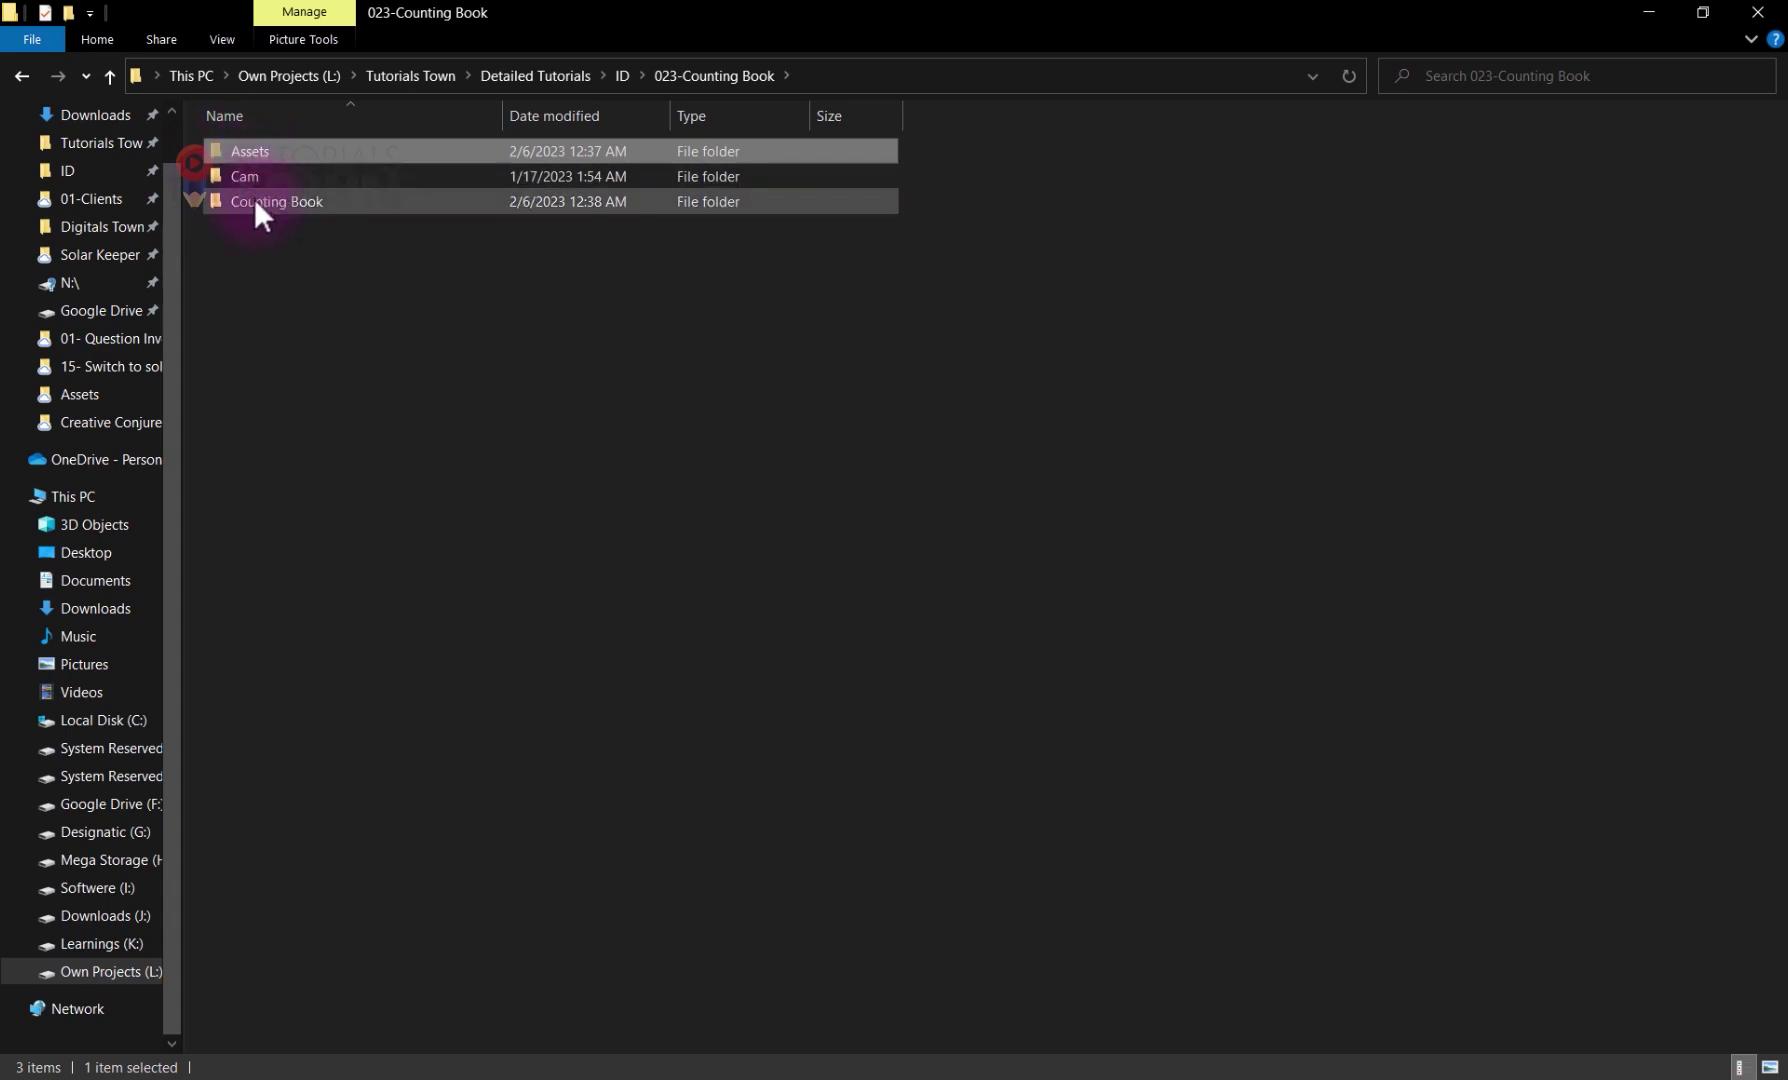
{"action": "double_click", "coordinate": [252, 198]}
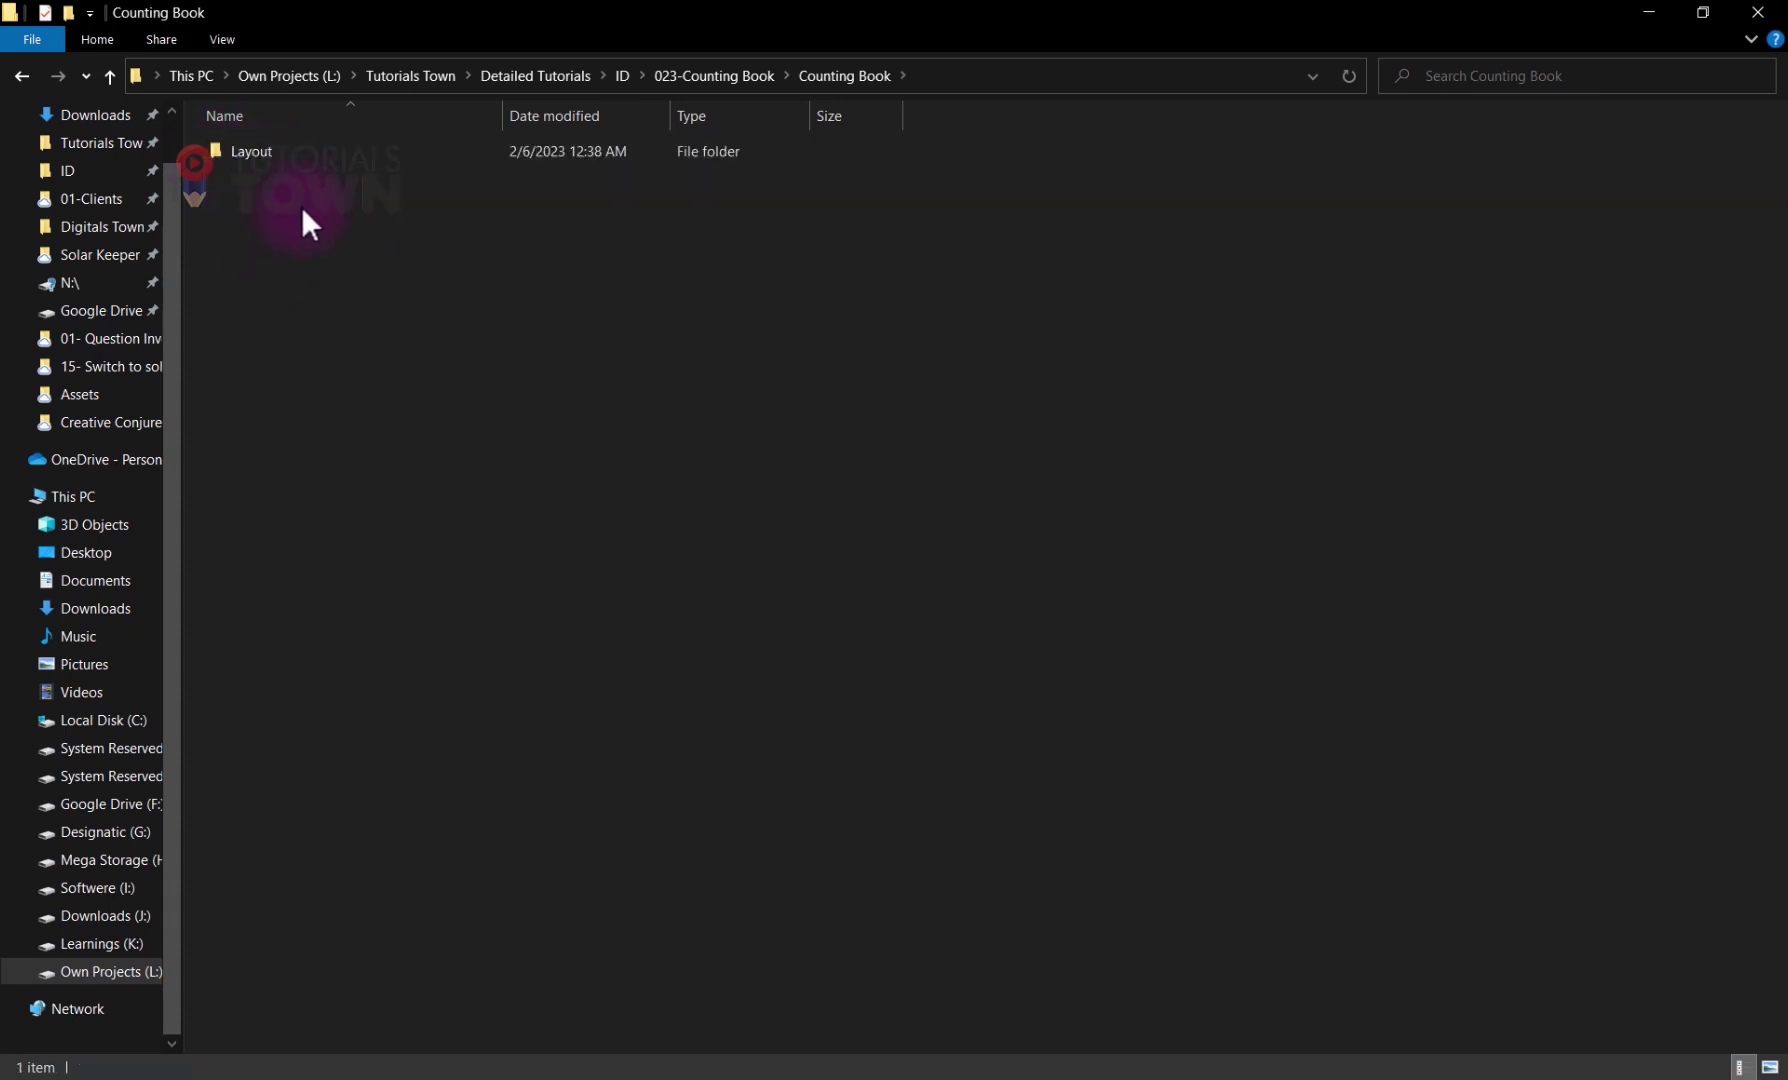
{"action": "key", "text": "ctrl+v"}
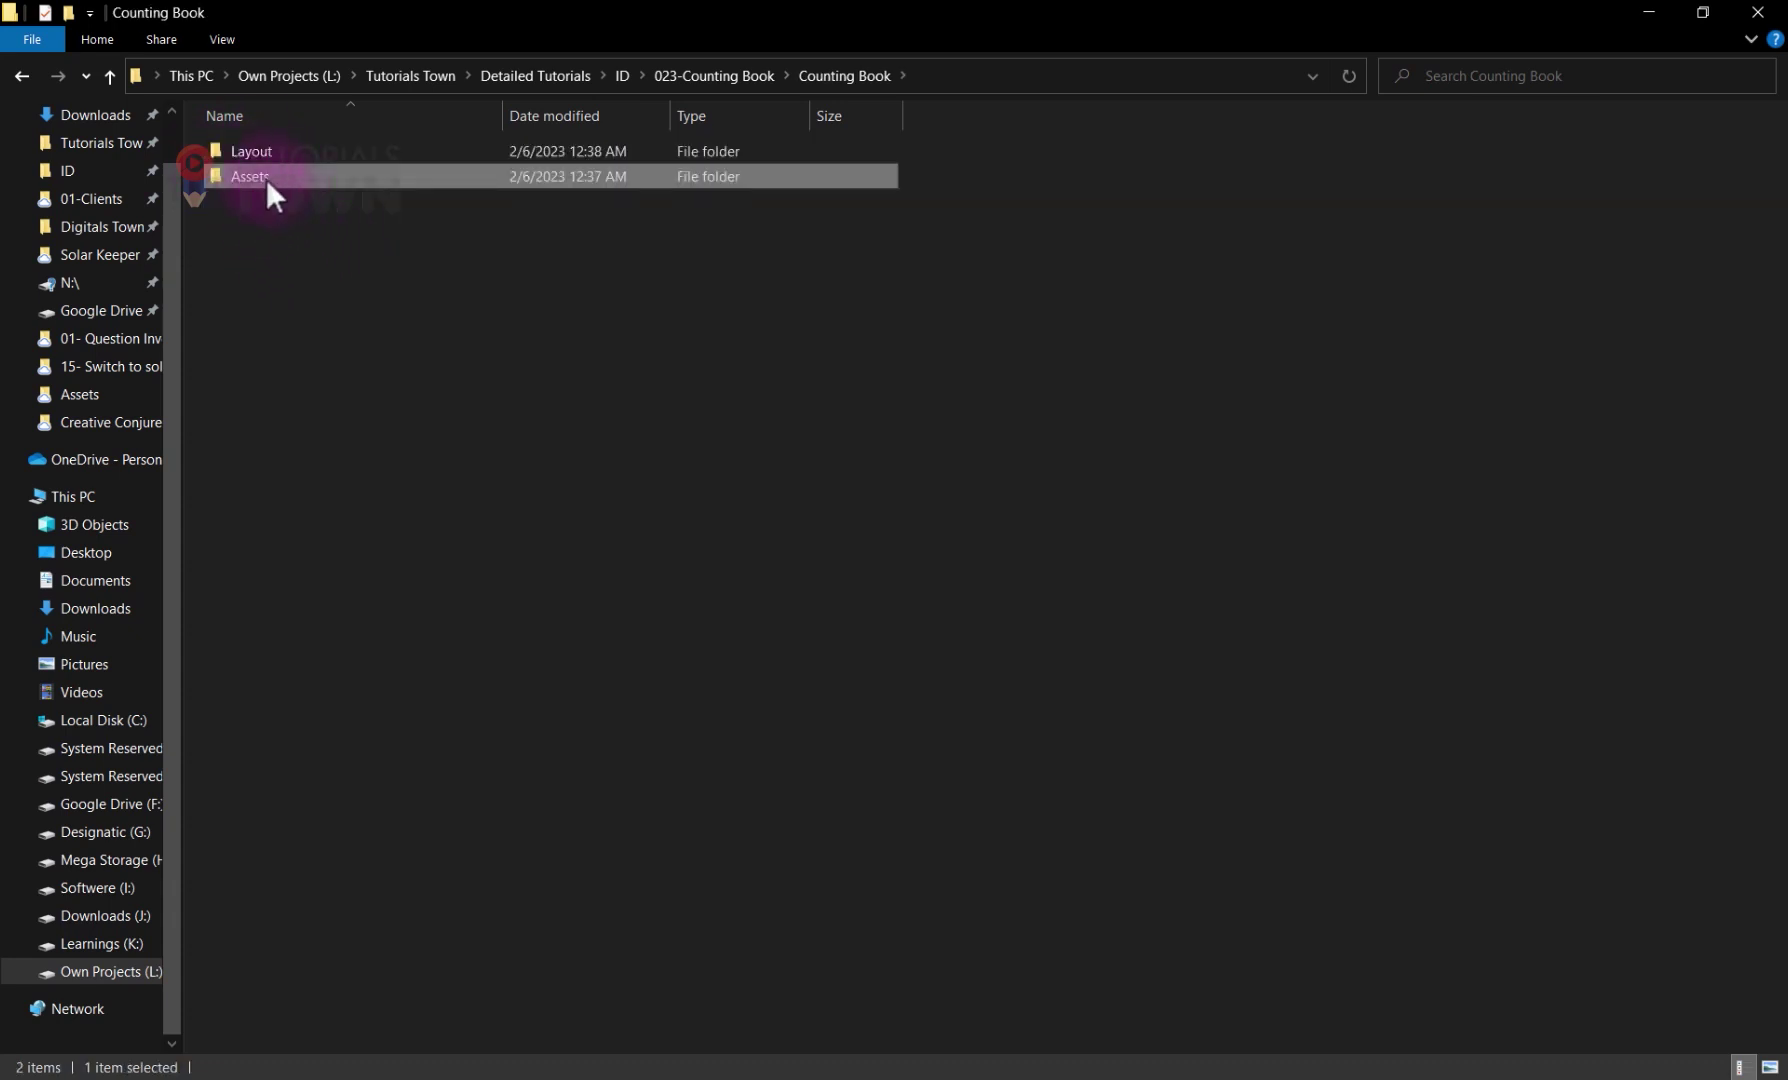
{"action": "double_click", "coordinate": [265, 177]}
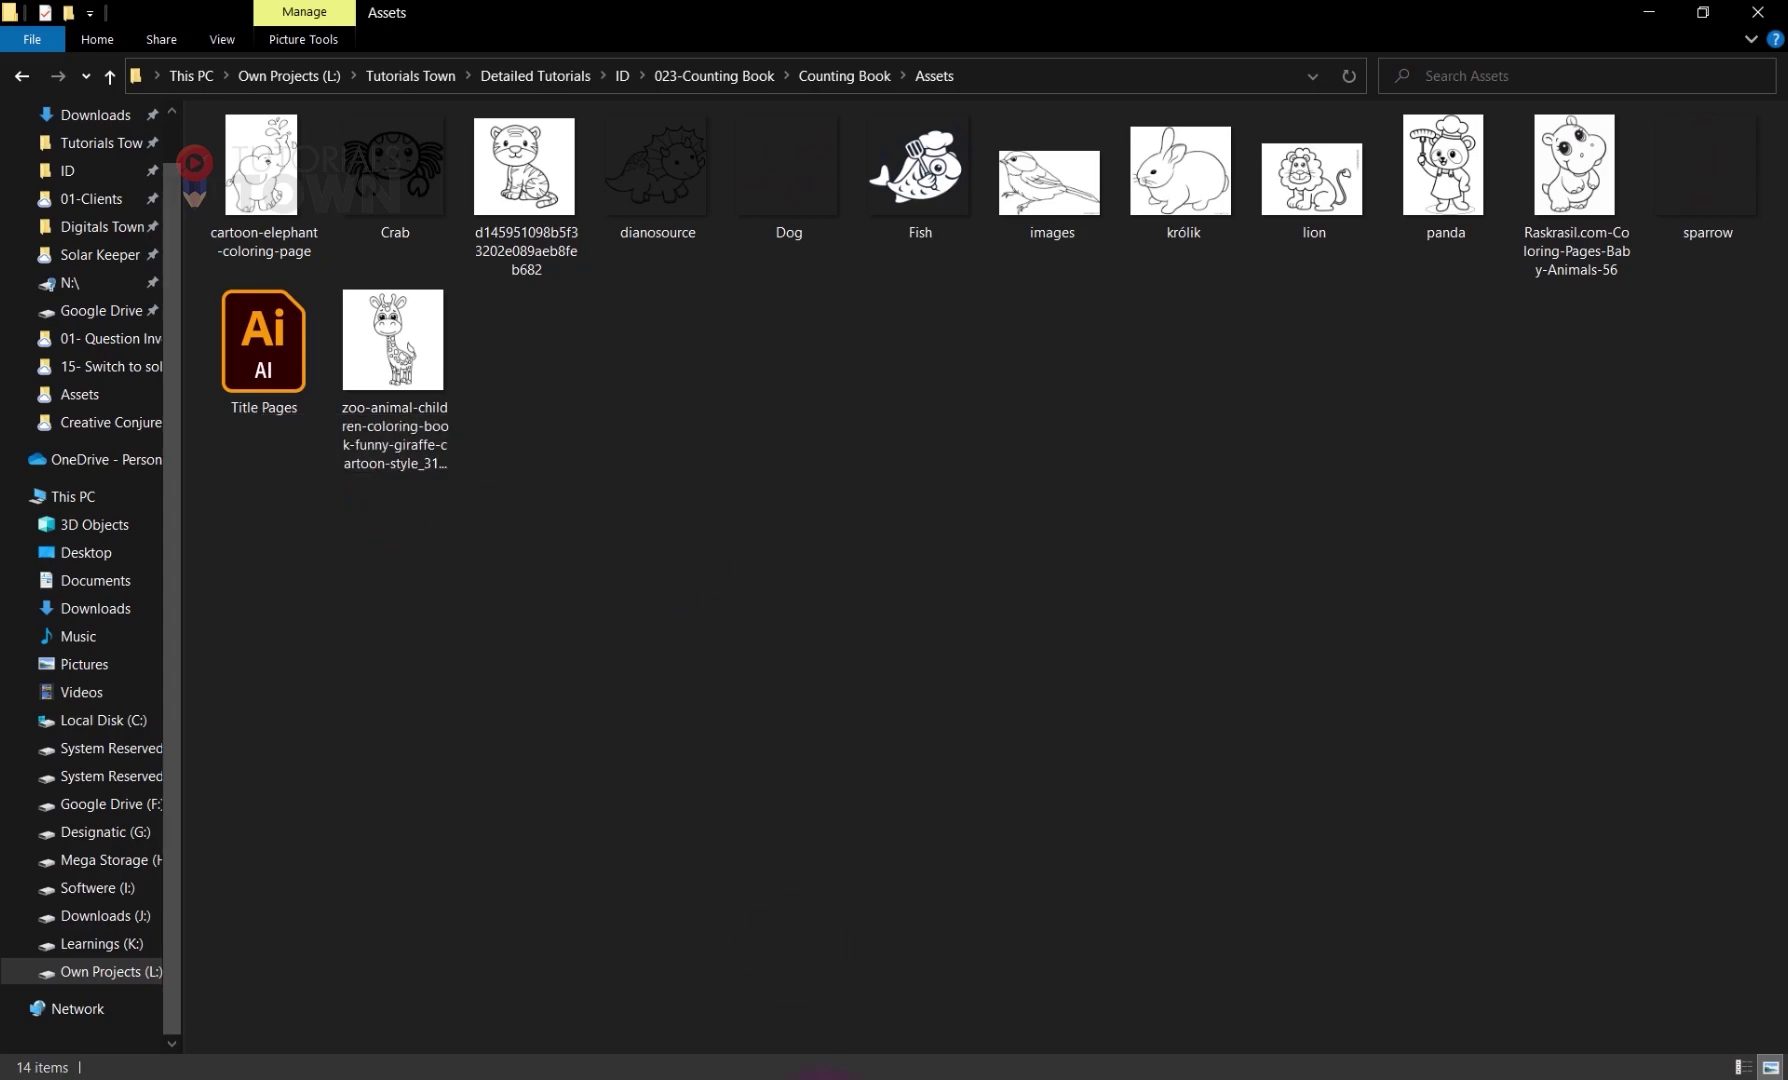
- Switch to the Notepad note and add the line "Implement" below "Pre-"
{"action": "left_click", "coordinate": [1040, 1010]}
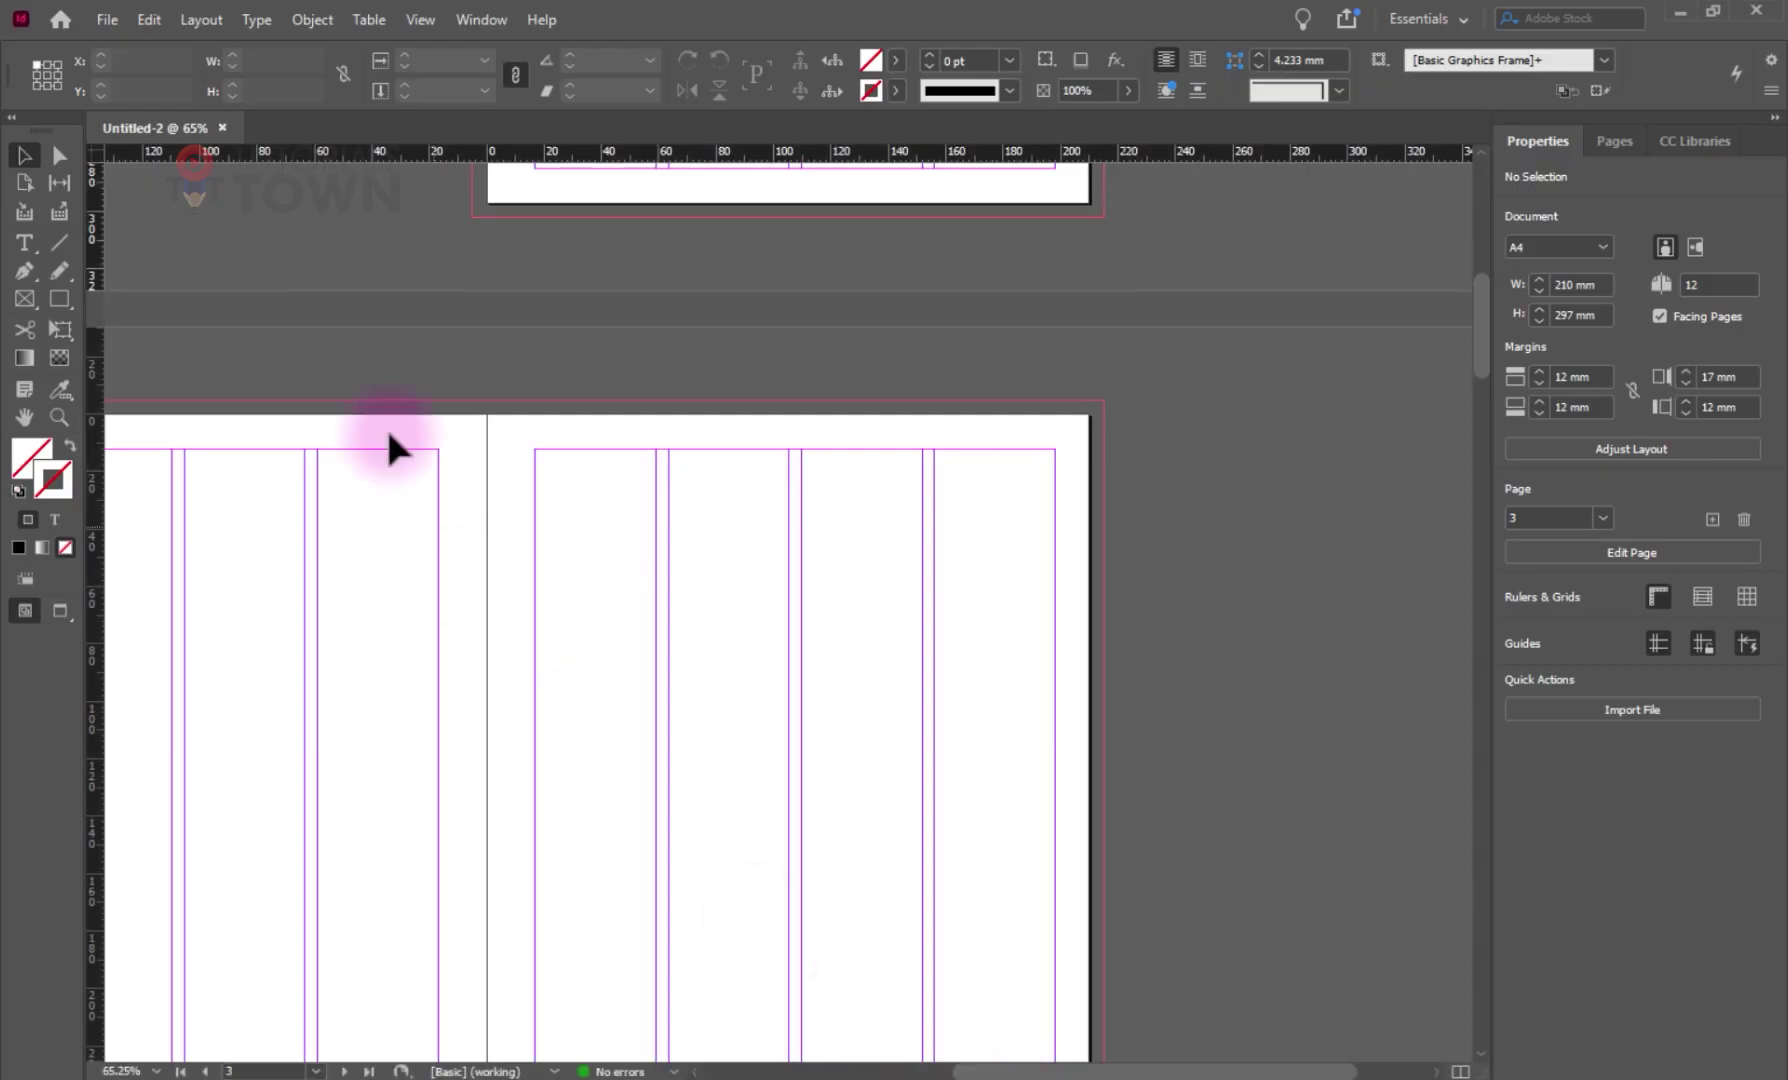
{"action": "left_click", "coordinate": [1378, 1074]}
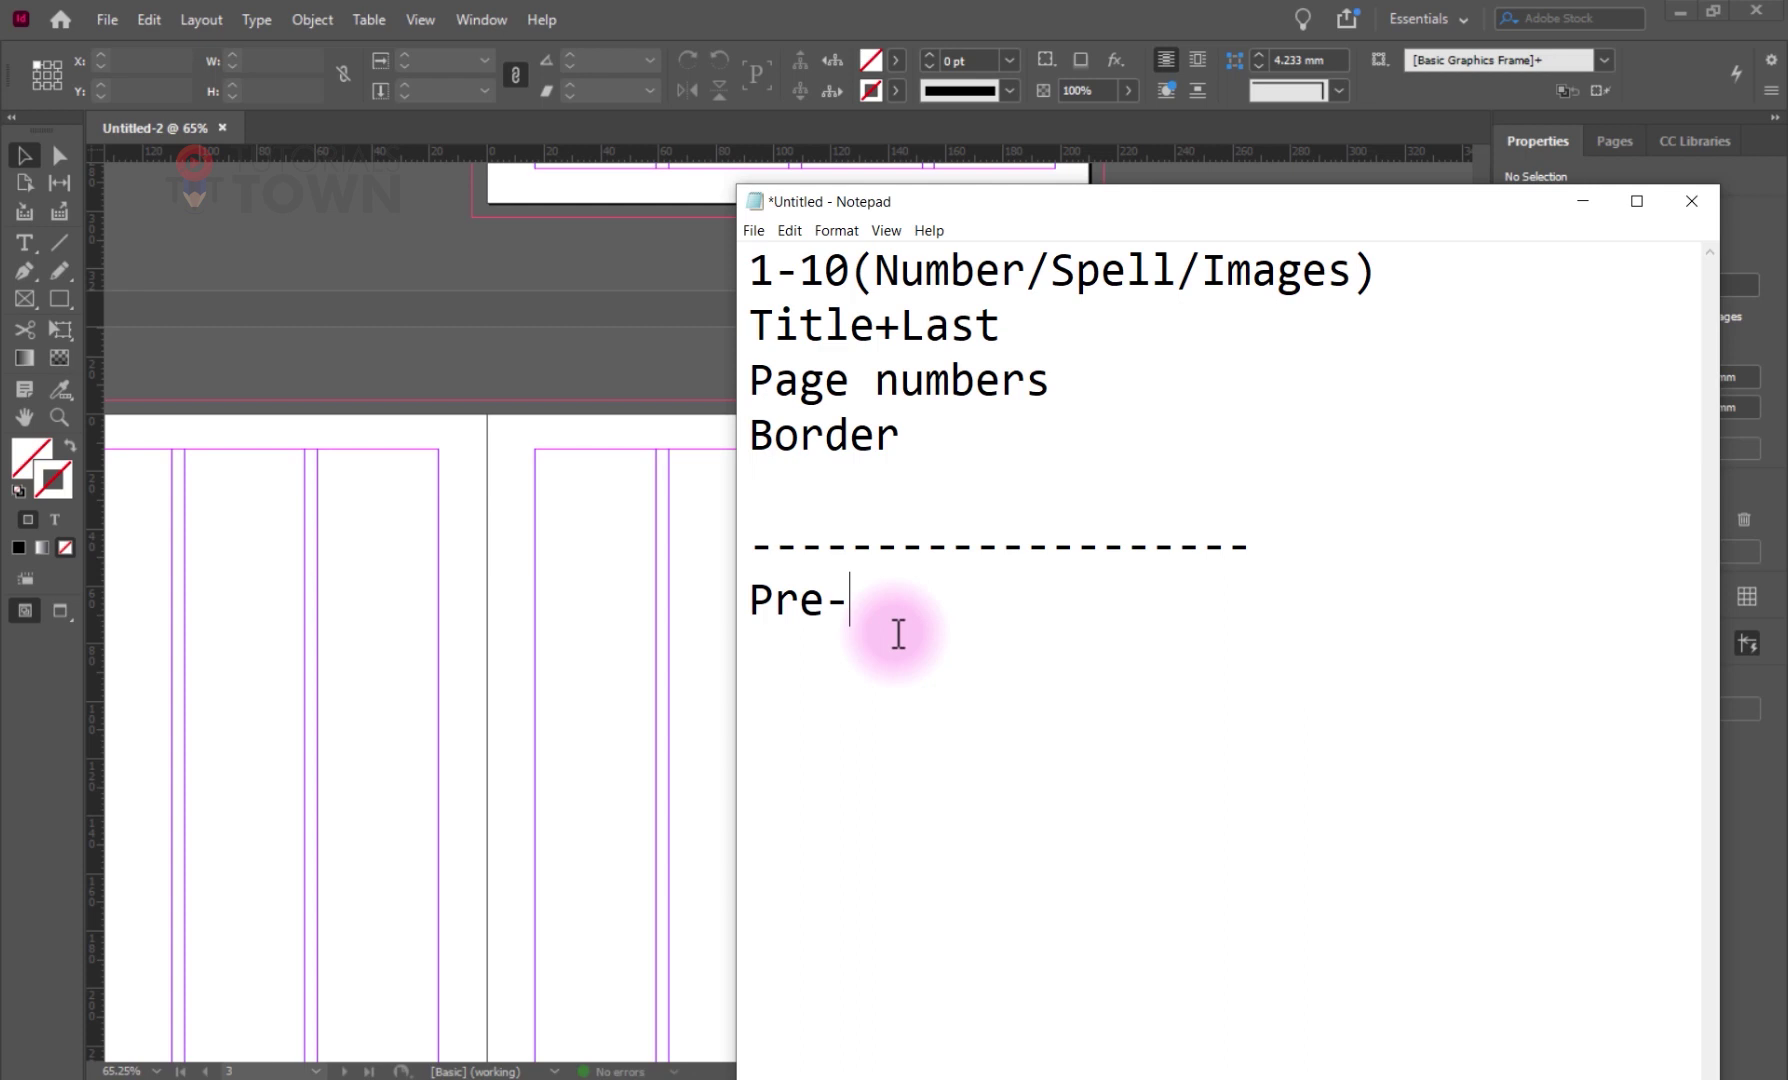
{"action": "key", "text": "Return"}
{"action": "type", "text": "Implementa"}
{"action": "key", "text": "BackSpace"}
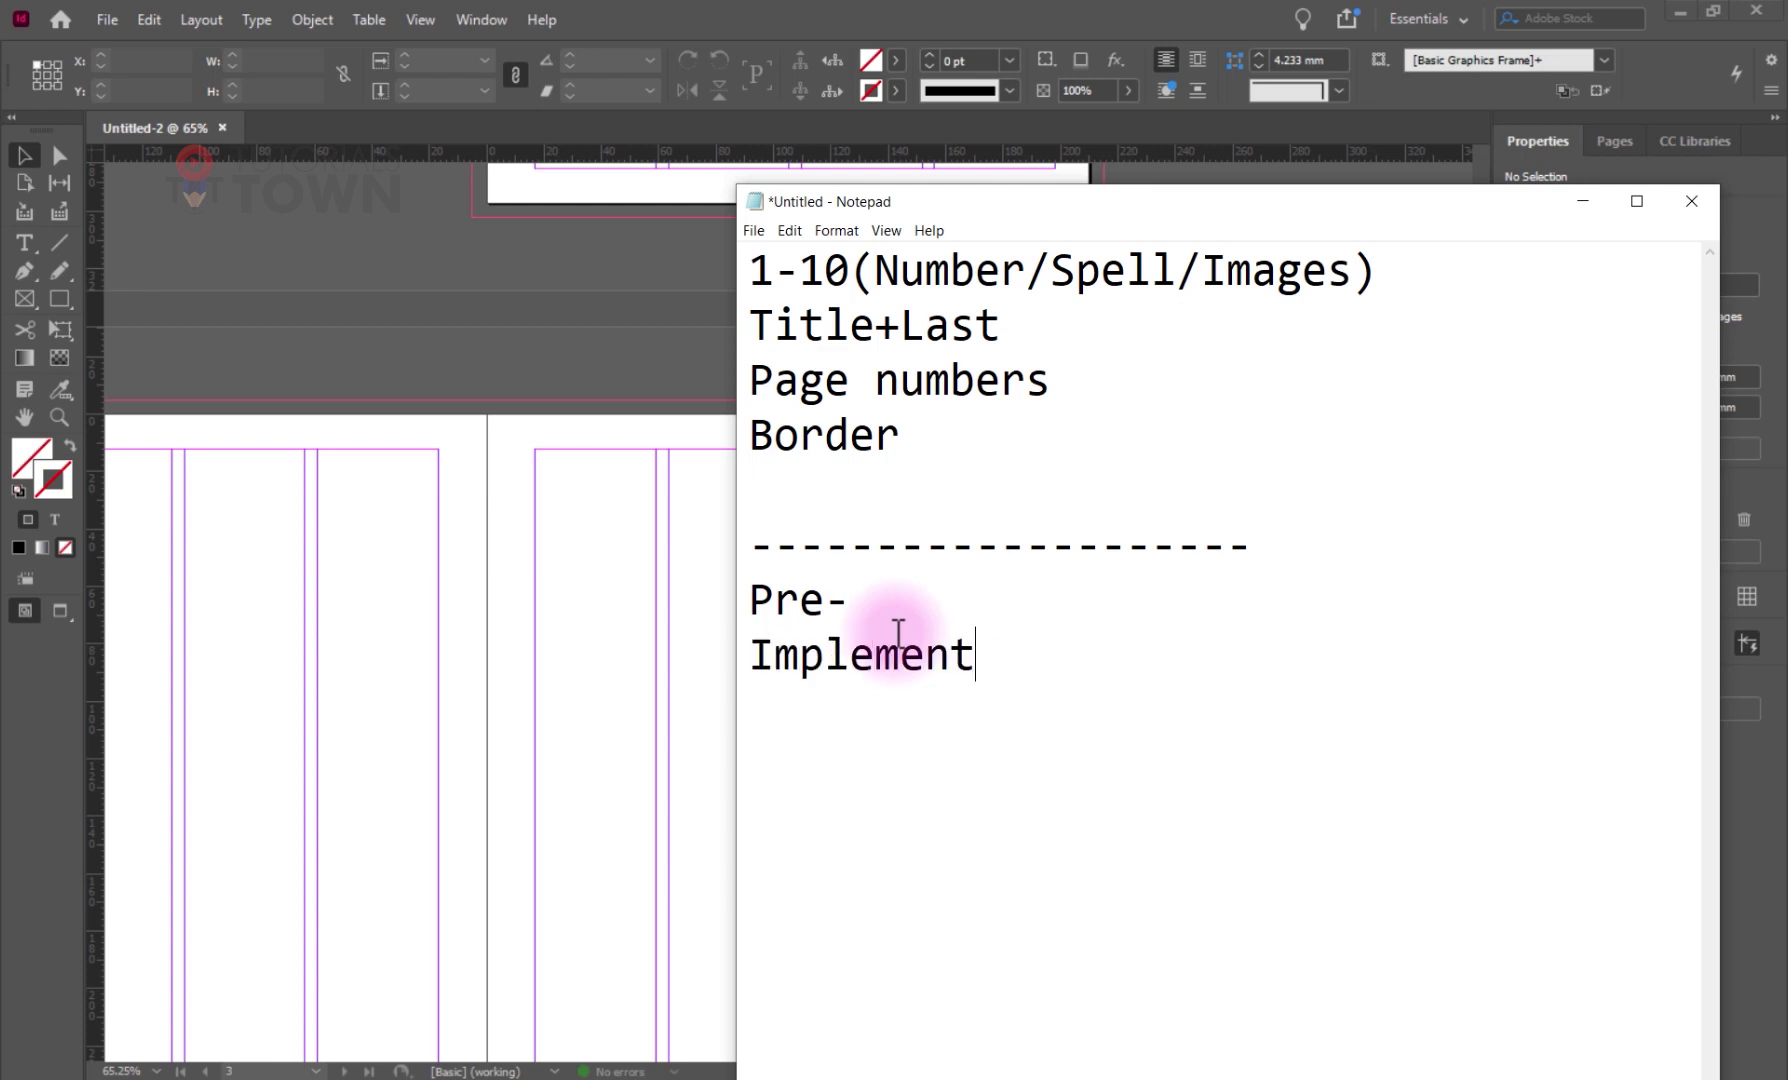
- Glance at the InDesign spreads, return to the Notepad note and add the indented item "- Framing" under "Implement"
{"action": "key", "text": "alt+Tab"}
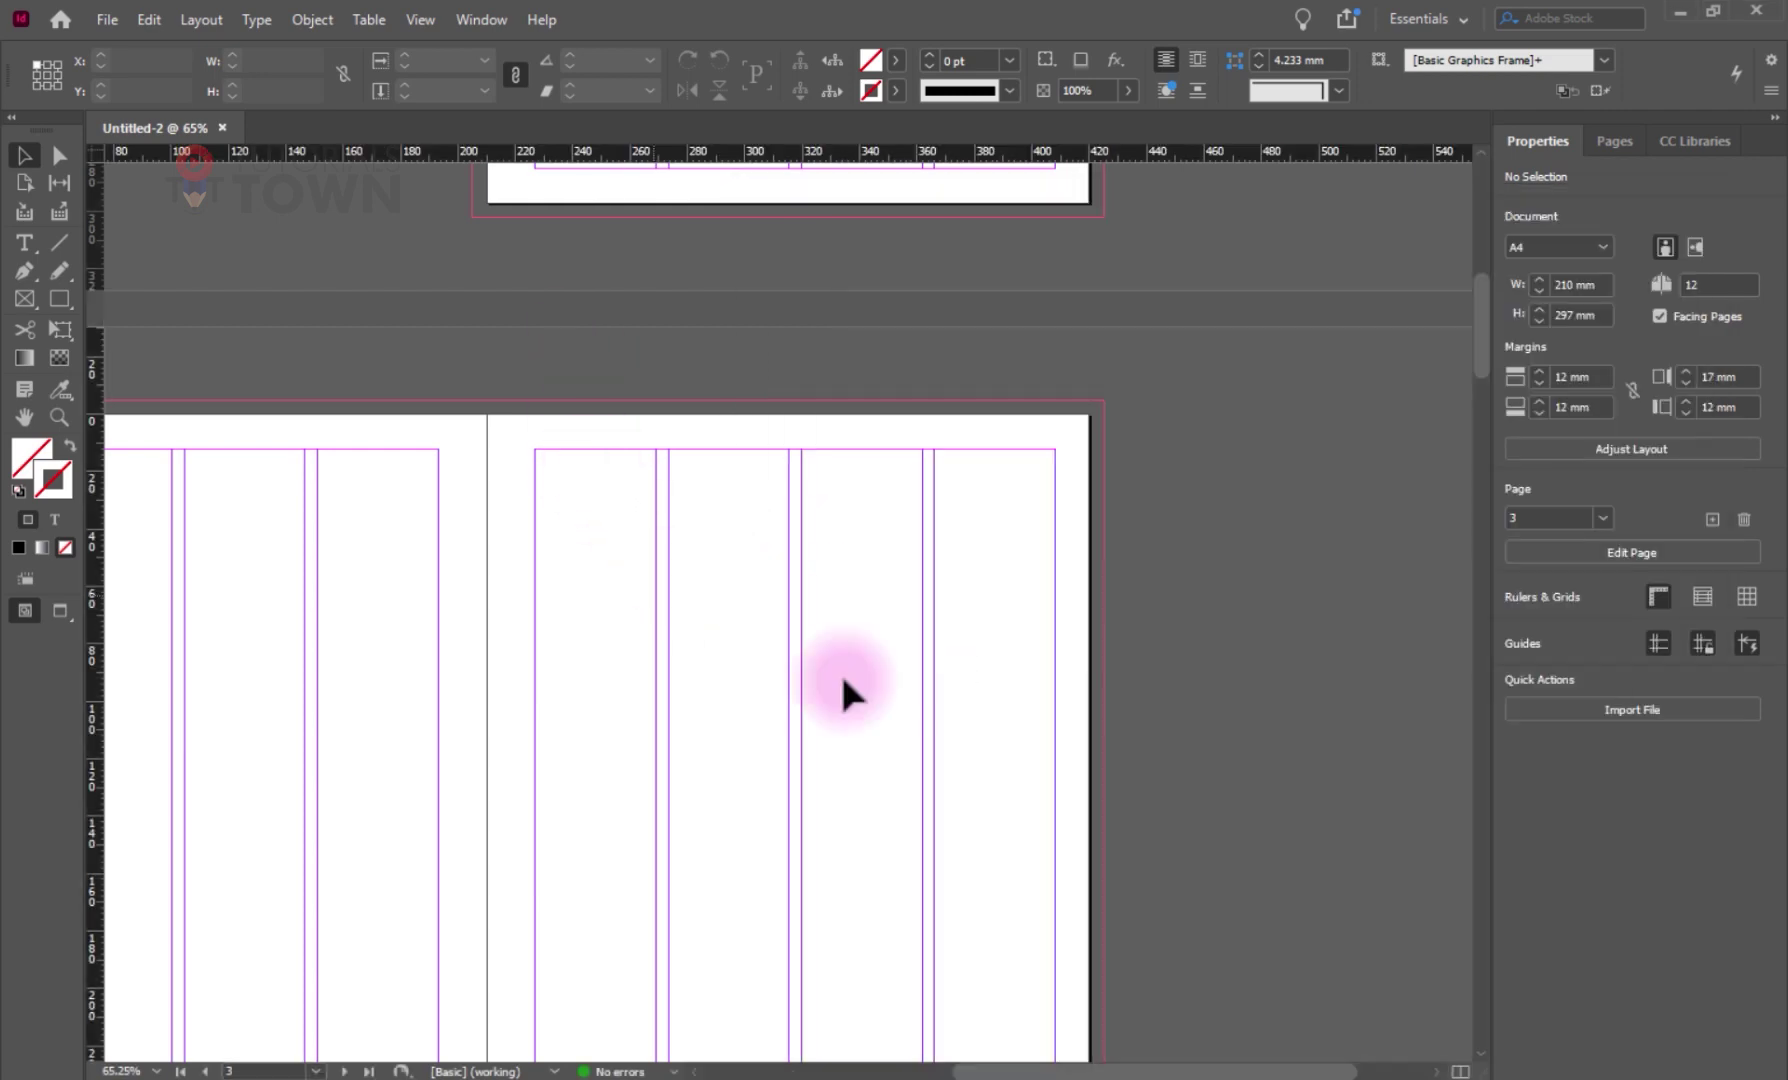
{"action": "scroll", "coordinate": [842, 672], "scroll_direction": "down", "scroll_amount": 3}
{"action": "scroll", "coordinate": [836, 256], "scroll_direction": "up", "scroll_amount": 2}
{"action": "key", "text": "alt+Tab"}
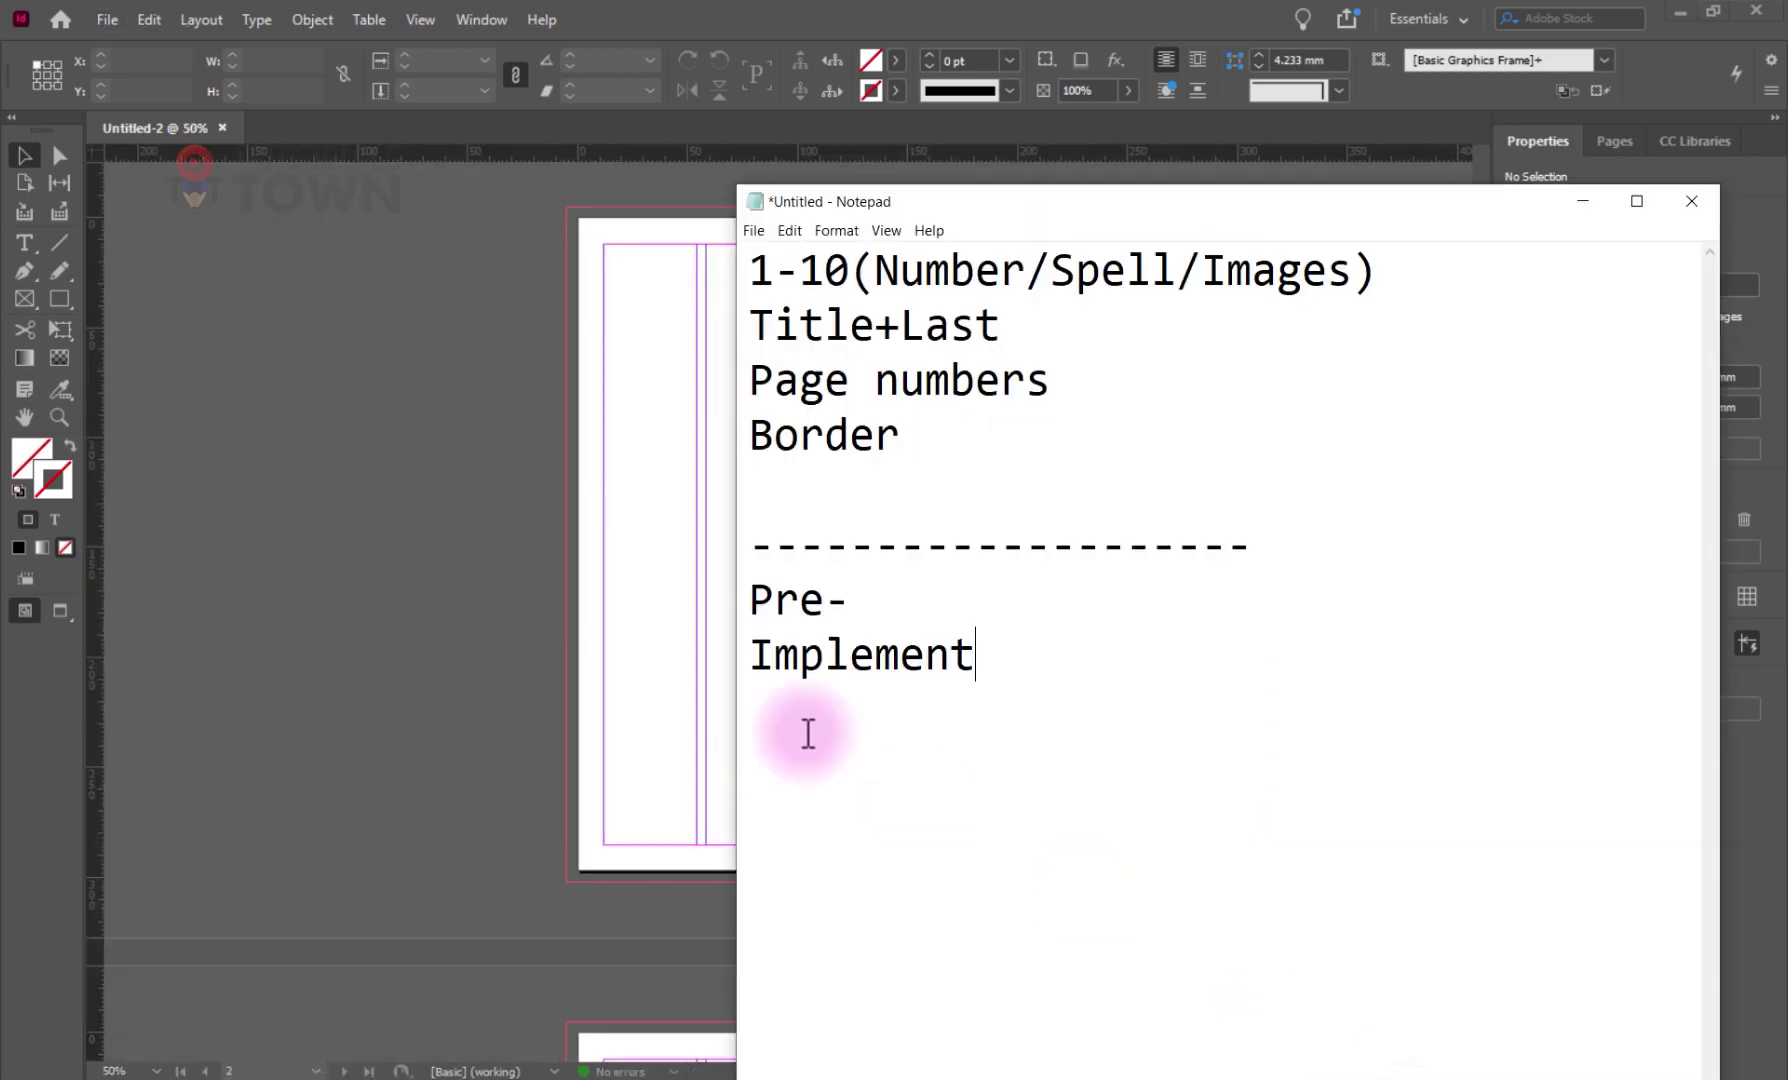
{"action": "key", "text": "Return"}
{"action": "type", "text": "- Framing"}
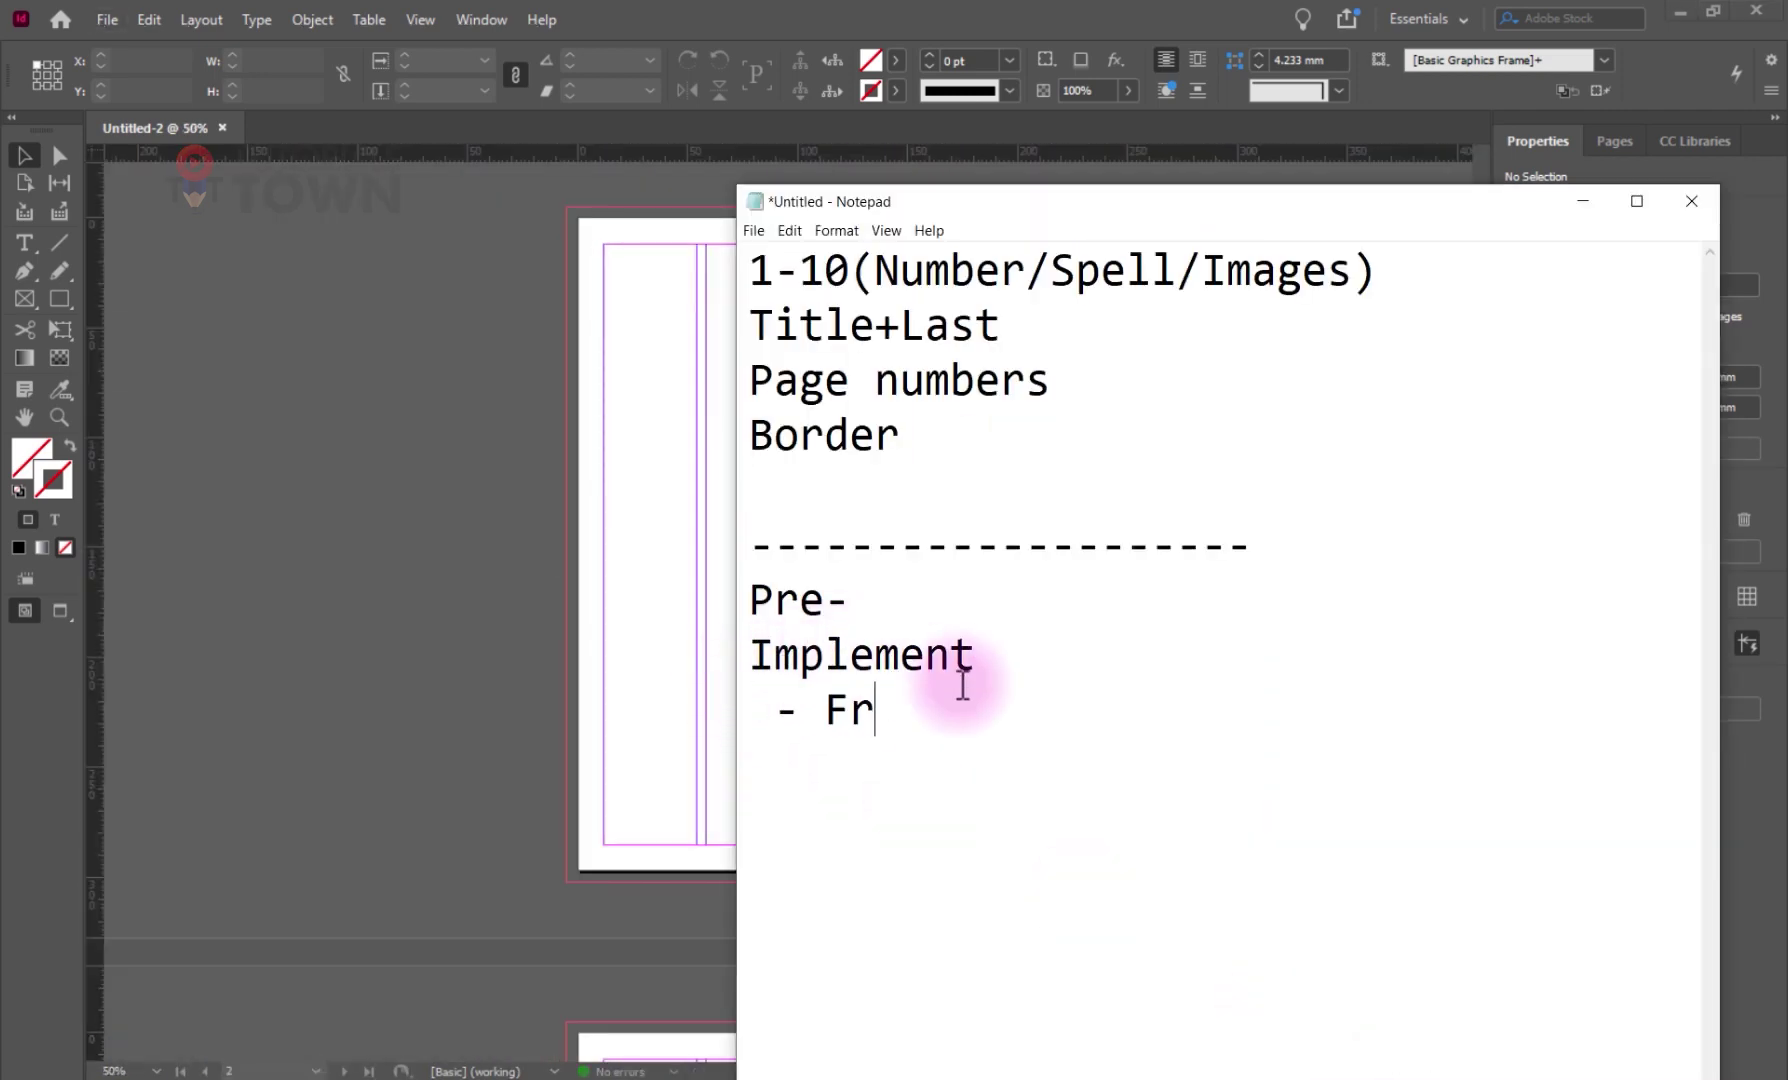
{"action": "key", "text": "Return"}
- In InDesign, draw a 210 × 297 mm rectangle frame covering the whole of page 1 from edge to edge
{"action": "left_click", "coordinate": [471, 507]}
{"action": "scroll", "coordinate": [555, 898], "scroll_direction": "up", "scroll_amount": 3}
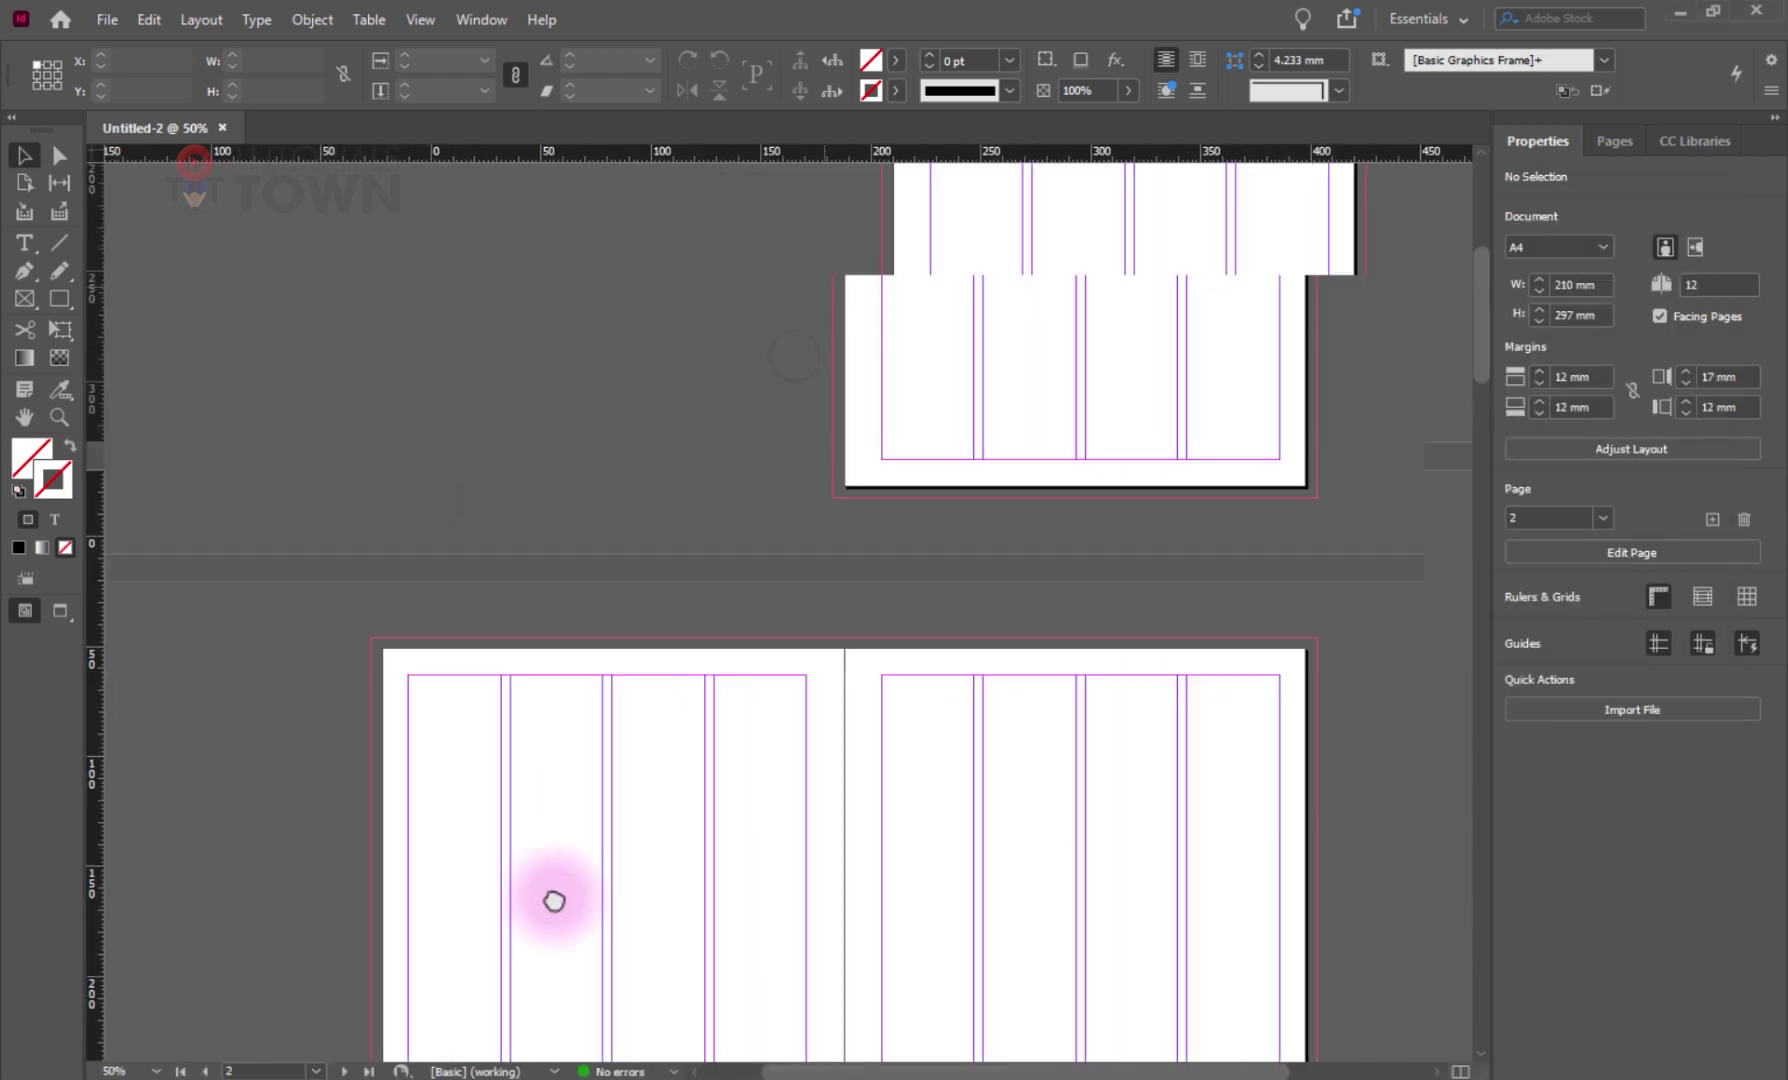
{"action": "left_click_drag", "start_coordinate": [607, 645], "coordinate": [378, 776]}
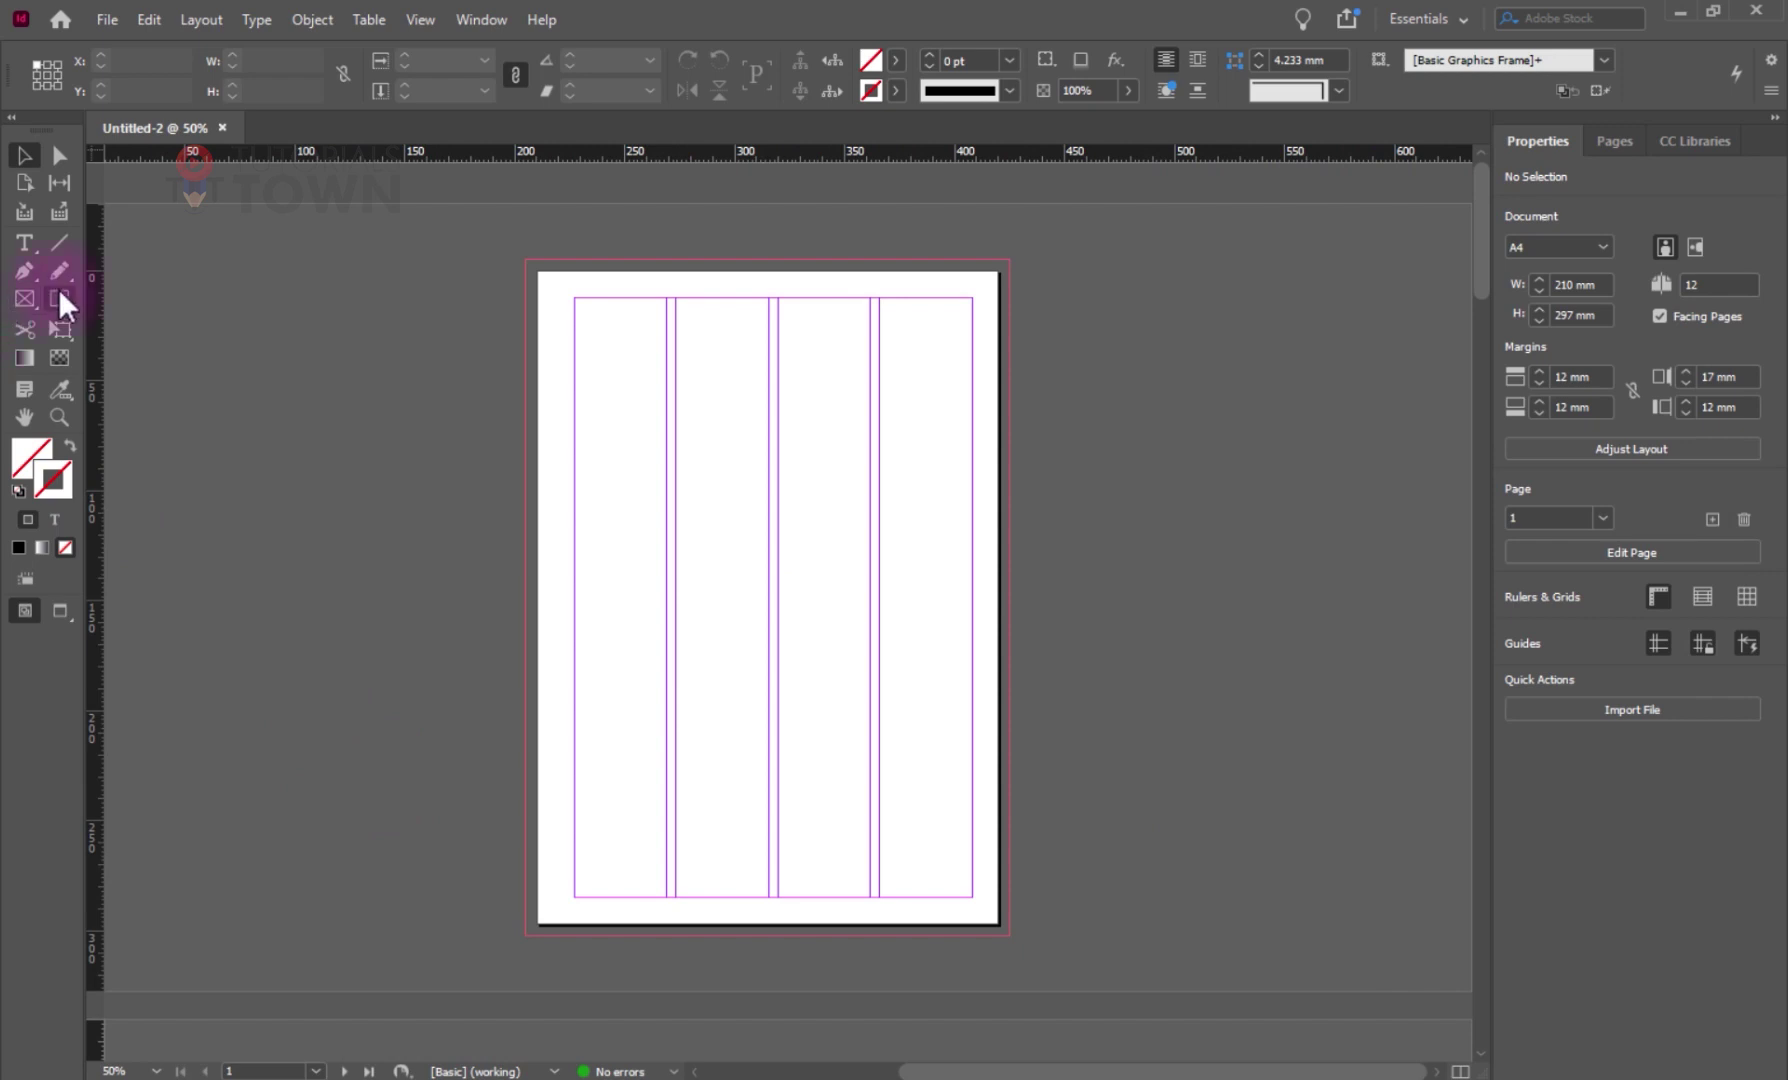
{"action": "left_click", "coordinate": [20, 308]}
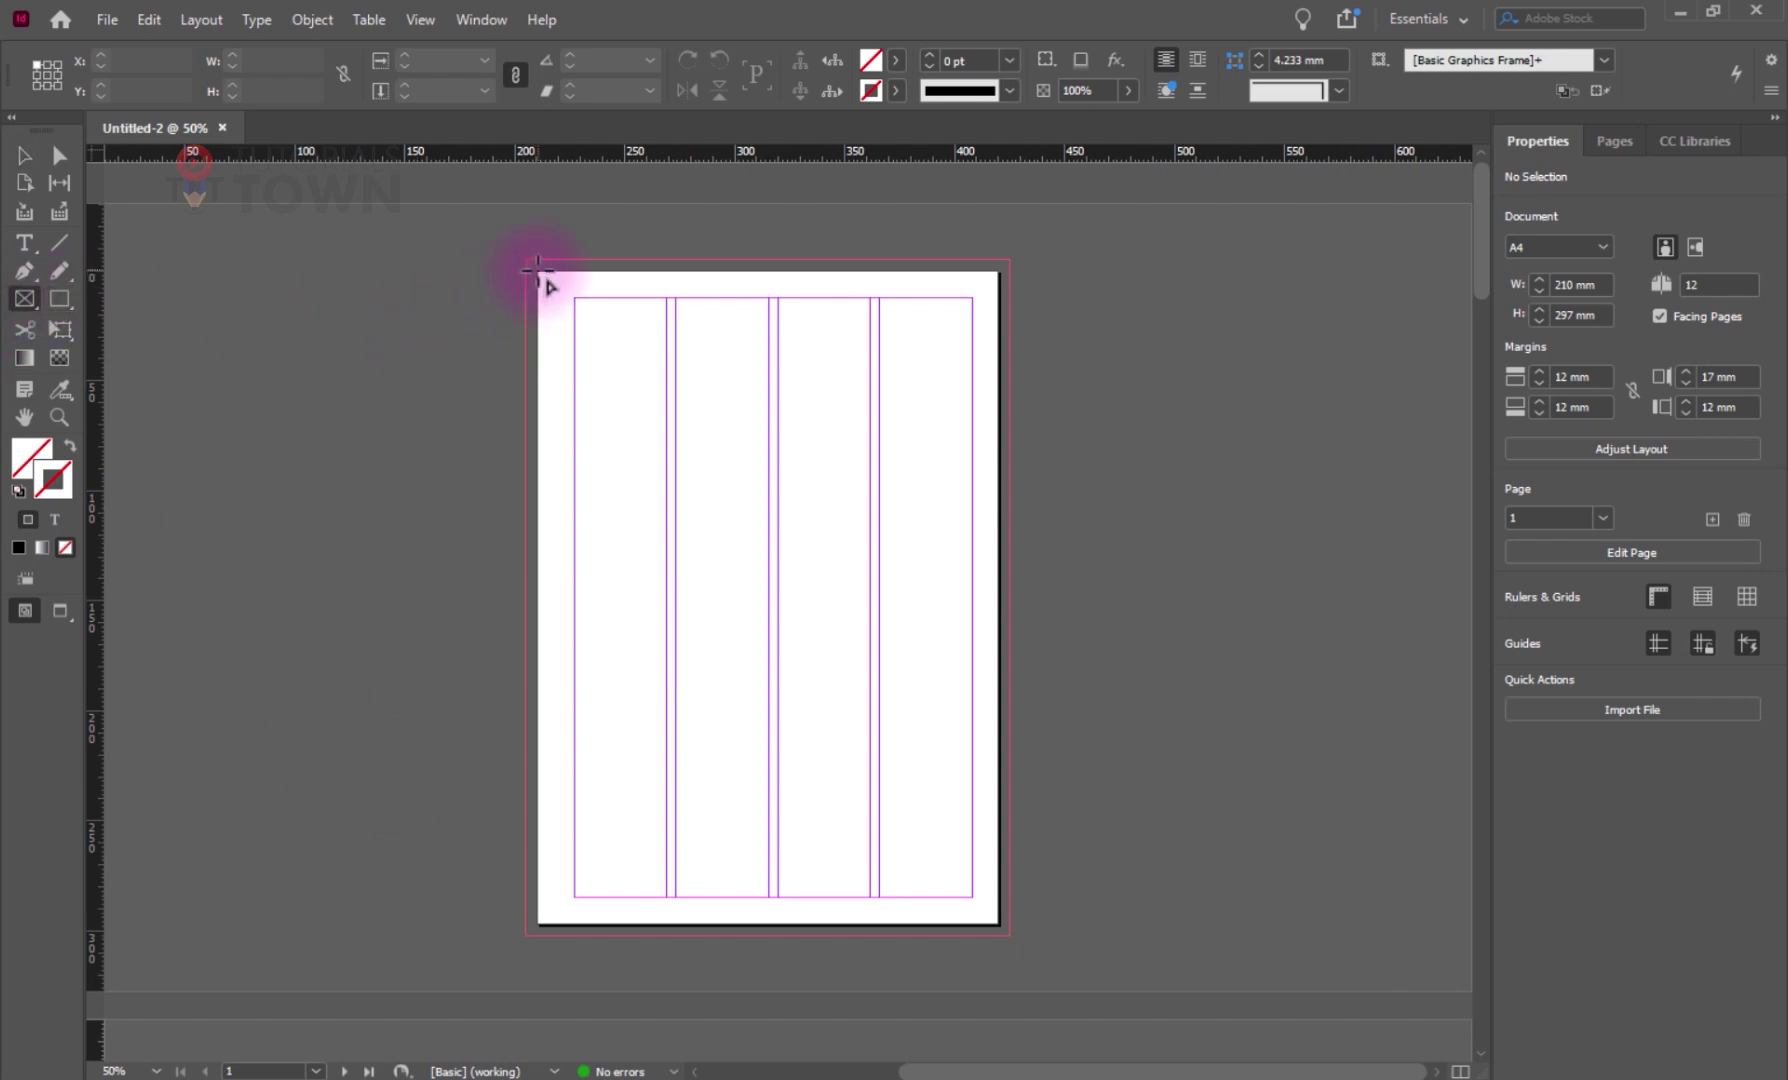
{"action": "left_click_drag", "start_coordinate": [537, 268], "coordinate": [999, 924]}
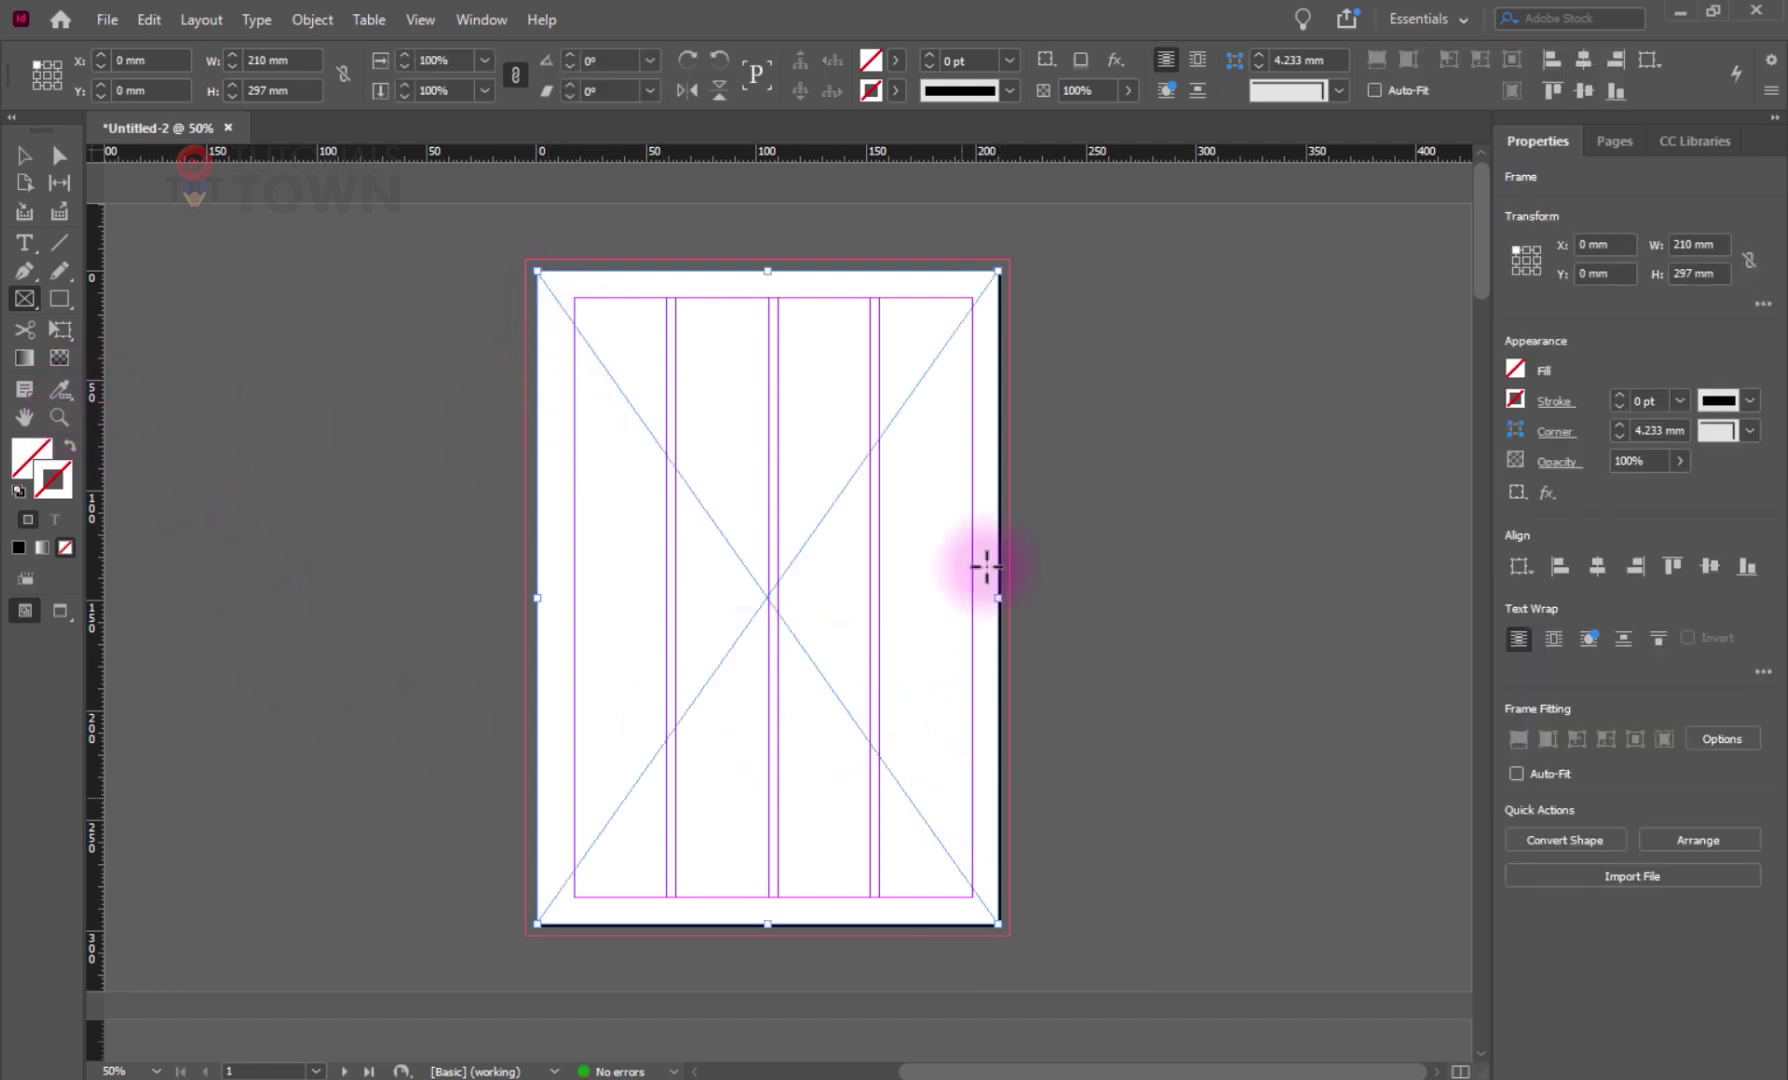
- Look over the facing spreads below the first page and bring pages 2–3 into view
{"action": "scroll", "coordinate": [463, 895], "scroll_direction": "down", "scroll_amount": 2}
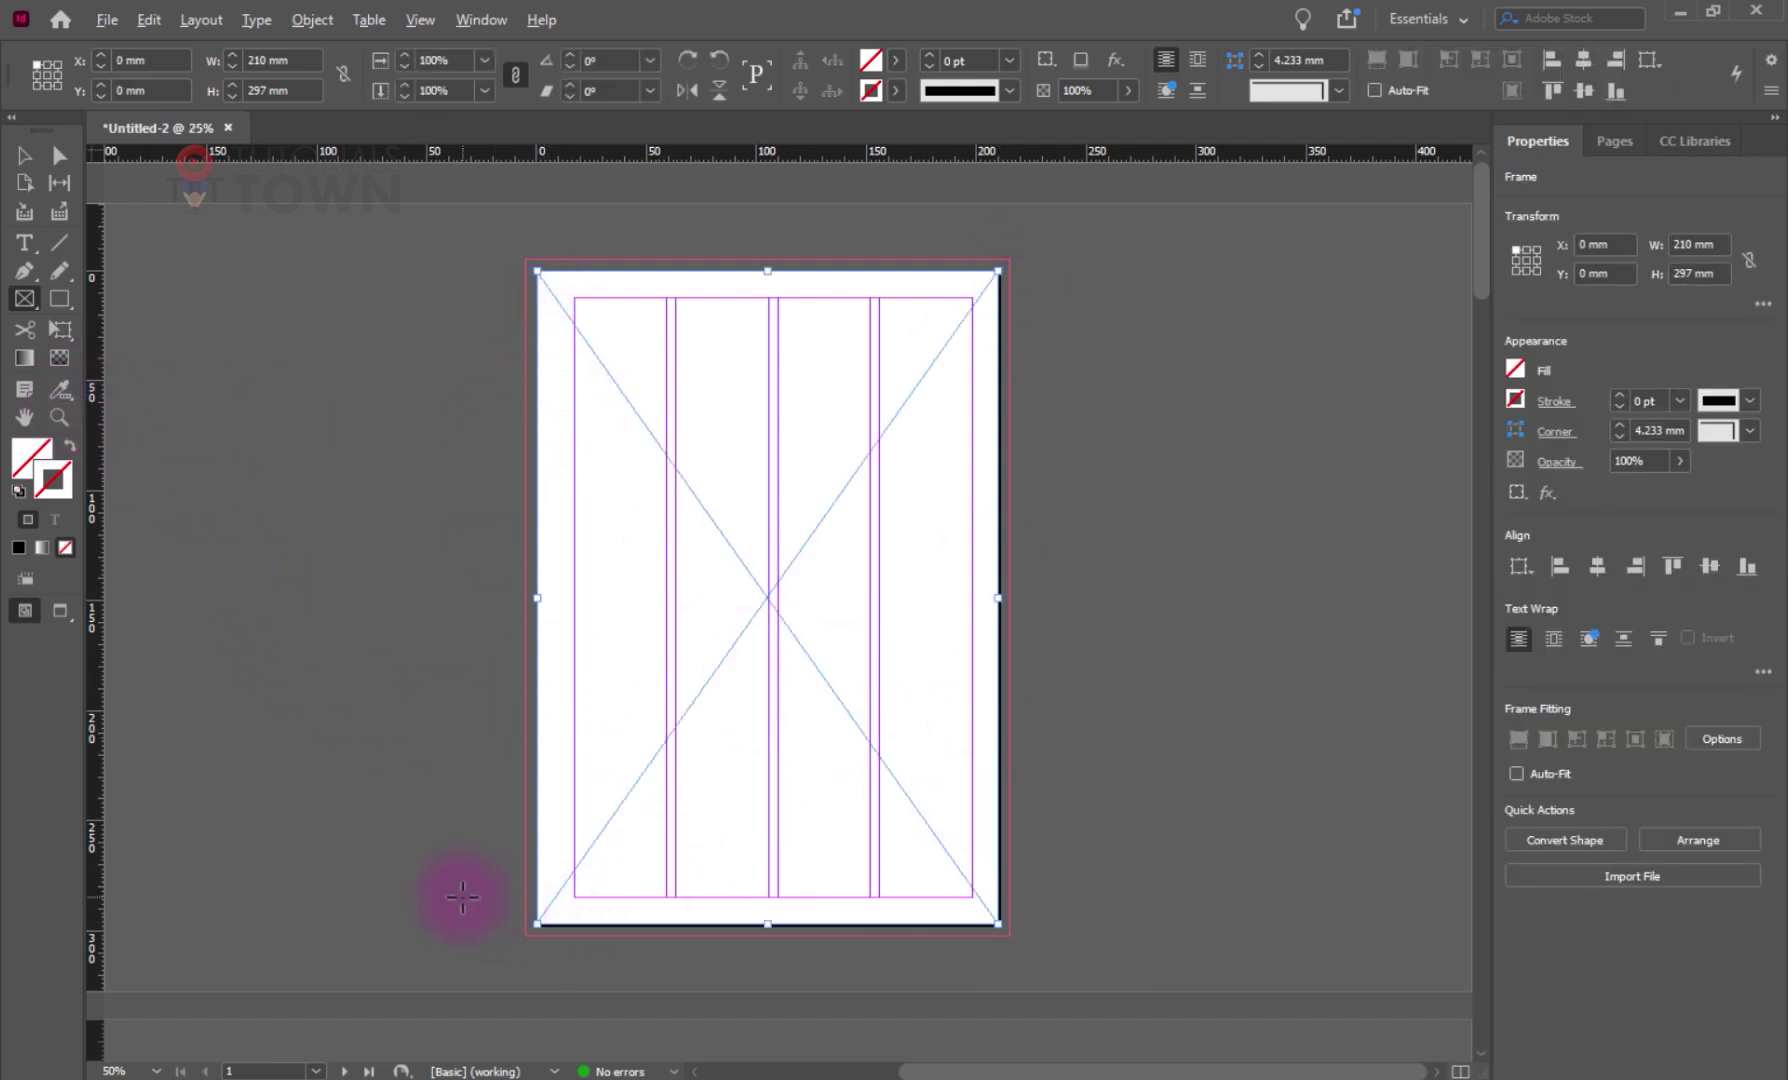
{"action": "scroll", "coordinate": [782, 491], "scroll_direction": "up", "scroll_amount": 1}
{"action": "scroll", "coordinate": [758, 399], "scroll_direction": "up", "scroll_amount": 3}
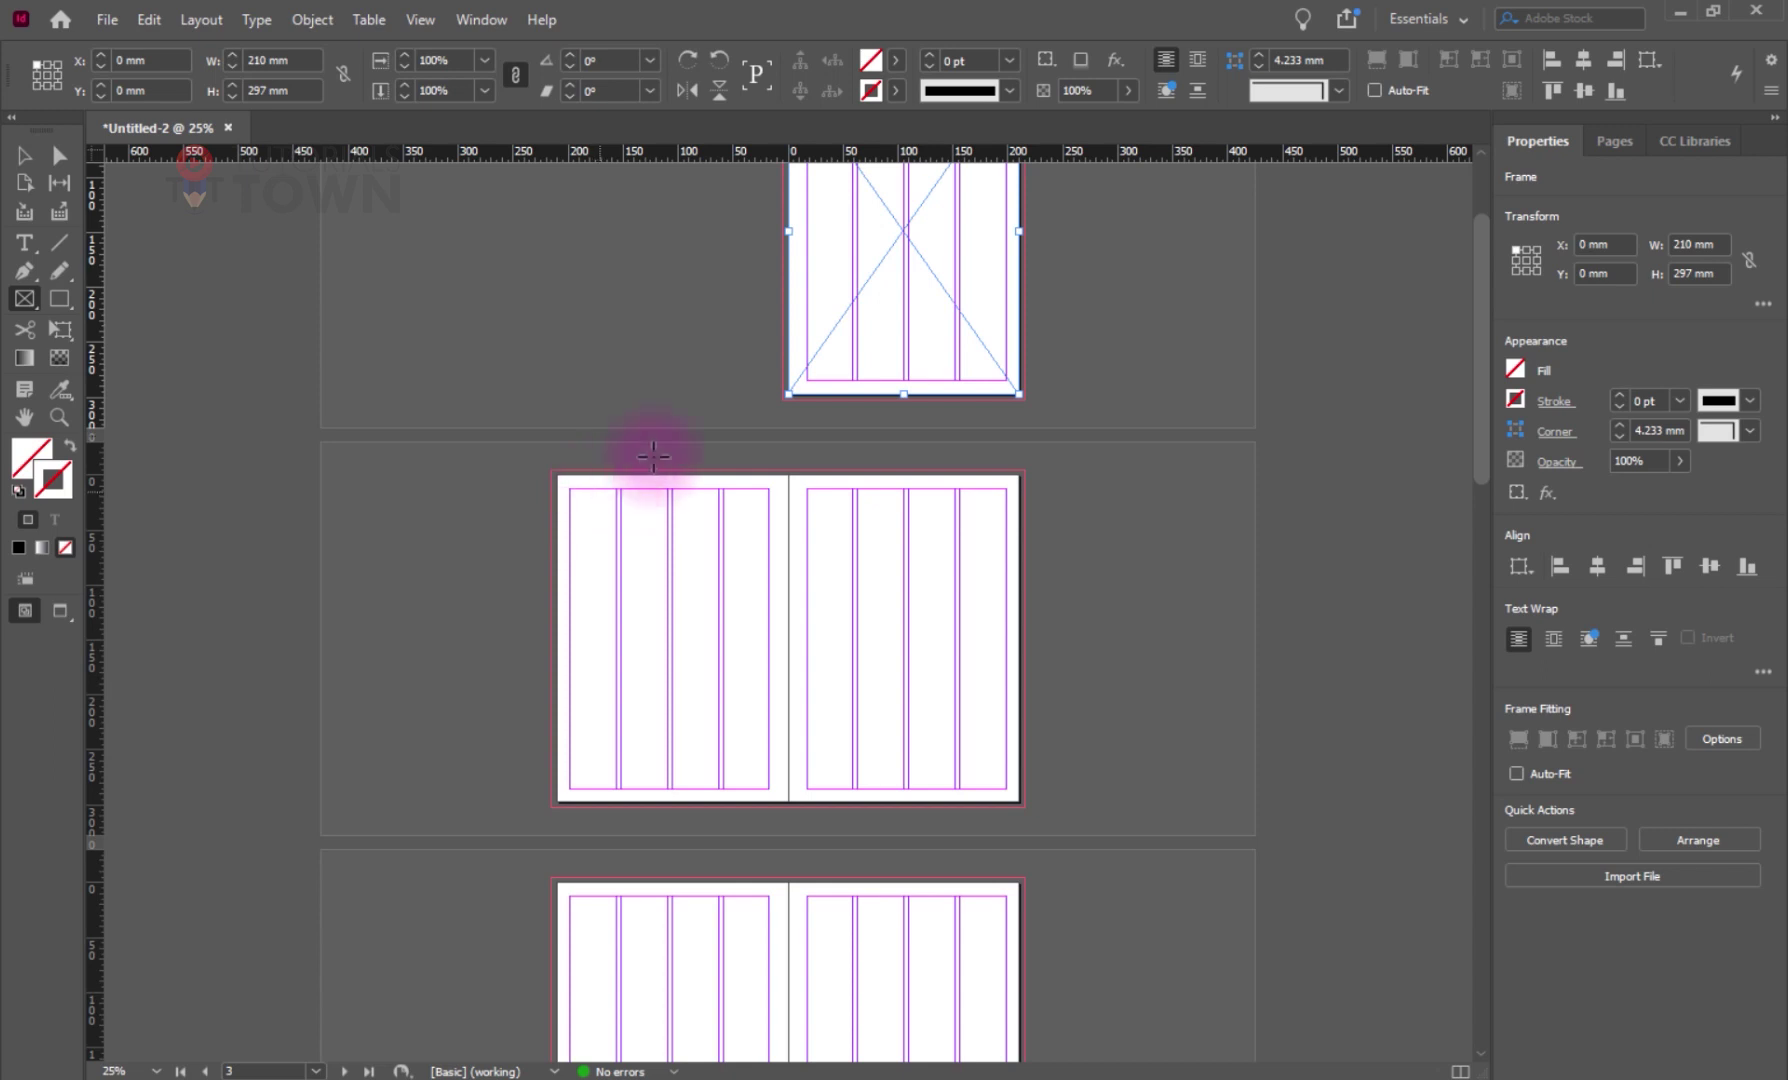
{"action": "key", "text": "ctrl+equal"}
{"action": "left_click_drag", "start_coordinate": [750, 567], "coordinate": [550, 497]}
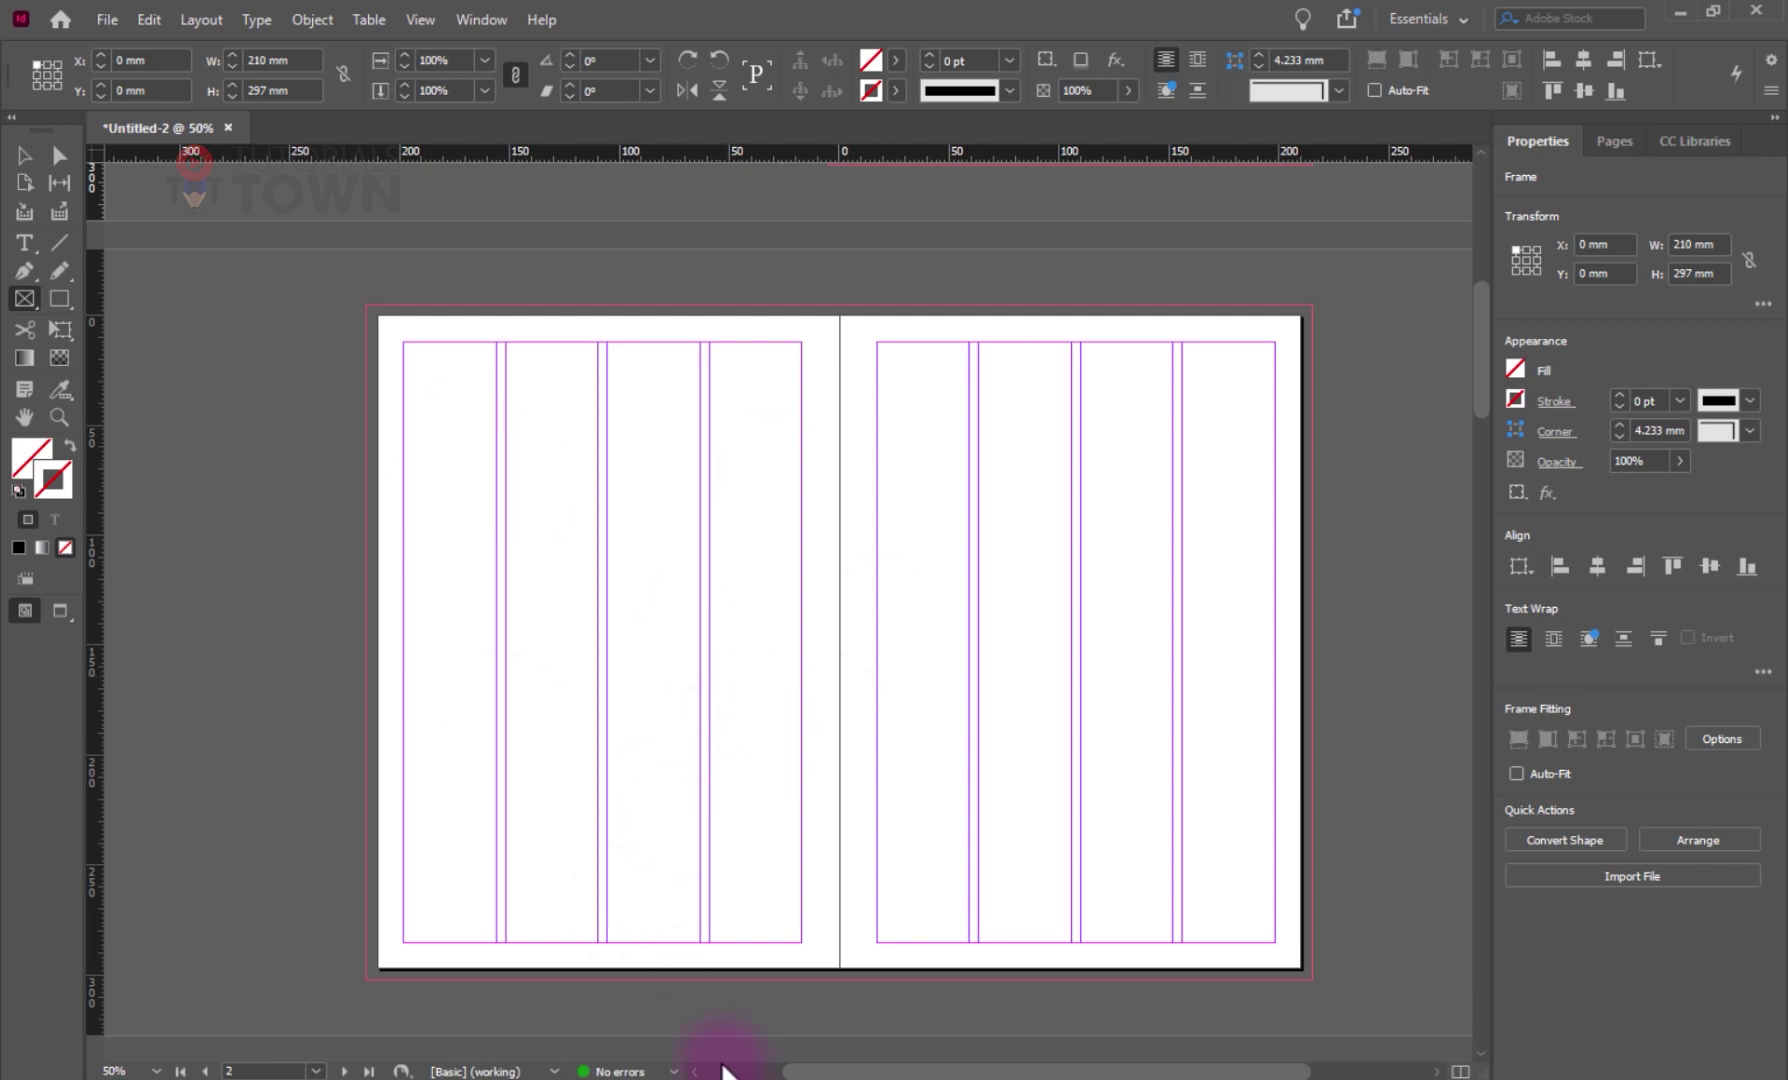
- Open Paint and draw a tall black rectangle outline on the canvas to represent a booklet page
{"action": "key", "text": "super"}
{"action": "type", "text": "paint"}
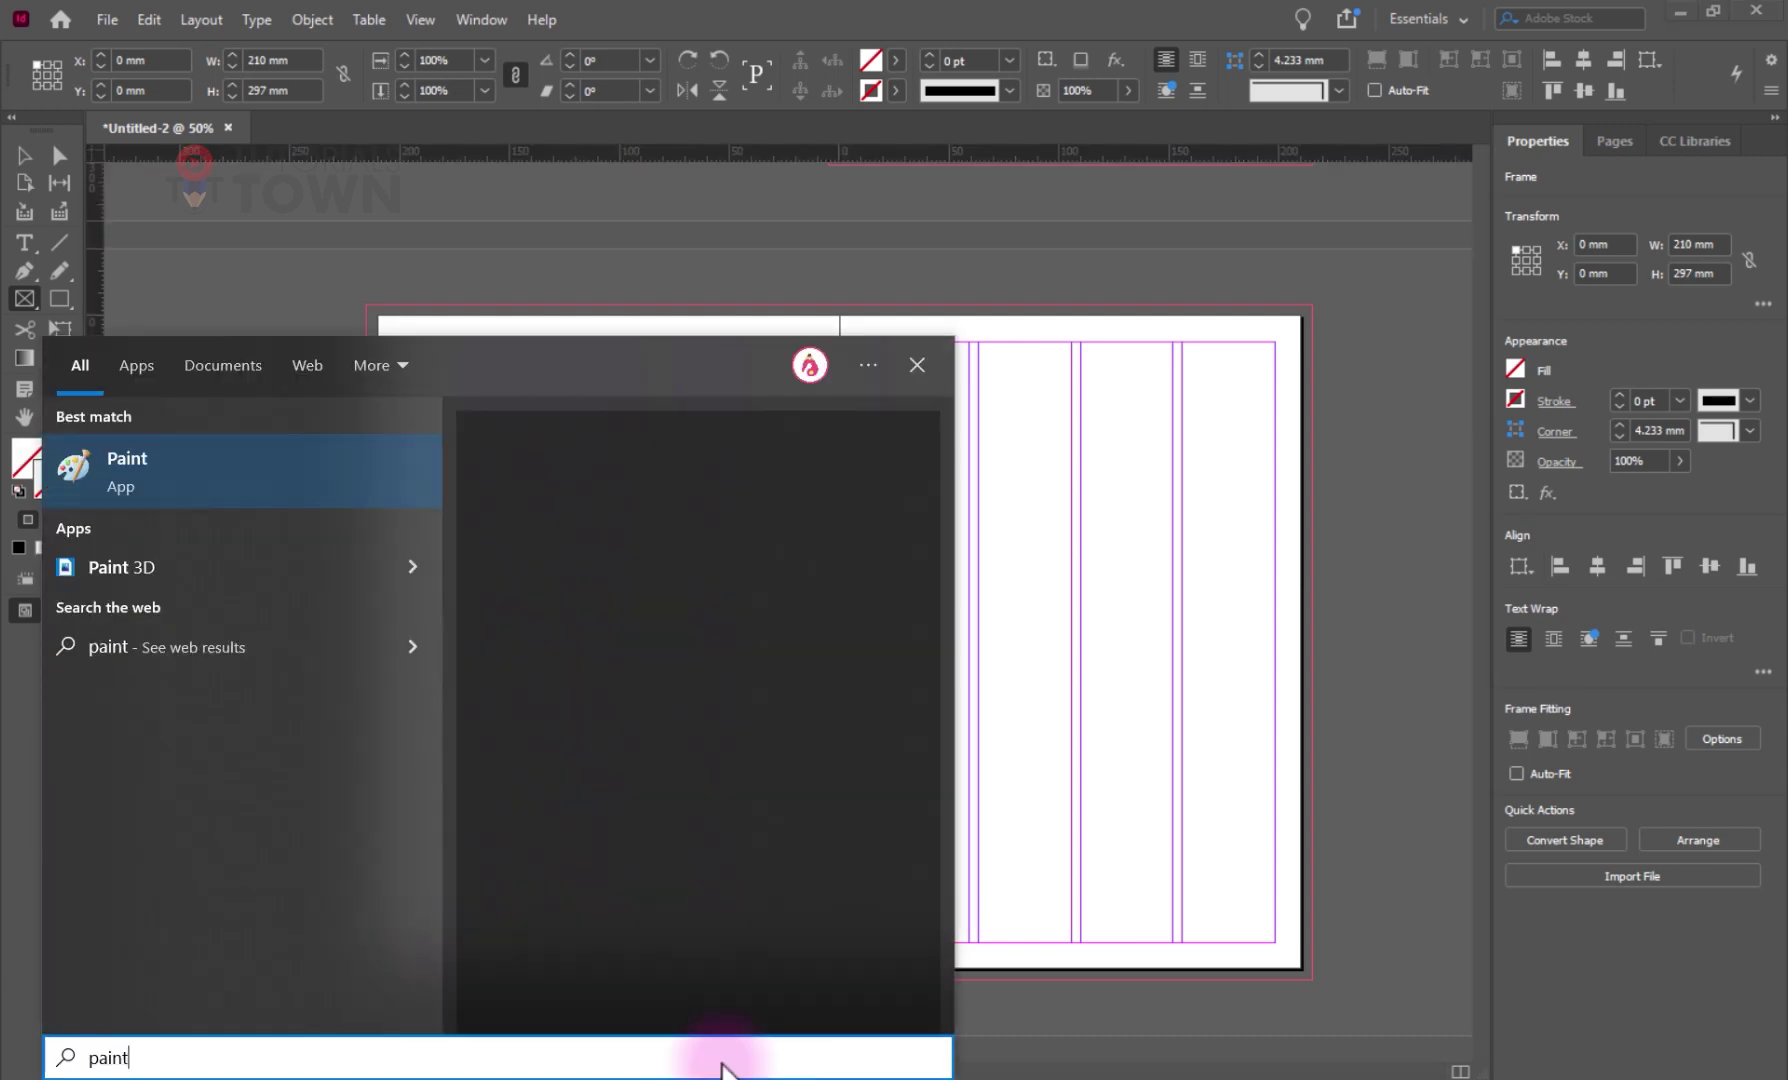
{"action": "key", "text": "Return"}
{"action": "mouse_move", "coordinate": [544, 325]}
{"action": "left_mouse_down"}
{"action": "mouse_move", "coordinate": [704, 705]}
{"action": "mouse_move", "coordinate": [850, 905]}
{"action": "left_mouse_up"}
{"action": "key", "text": "ctrl+z"}
{"action": "left_click", "coordinate": [664, 189]}
{"action": "left_click_drag", "start_coordinate": [495, 328], "coordinate": [890, 918]}
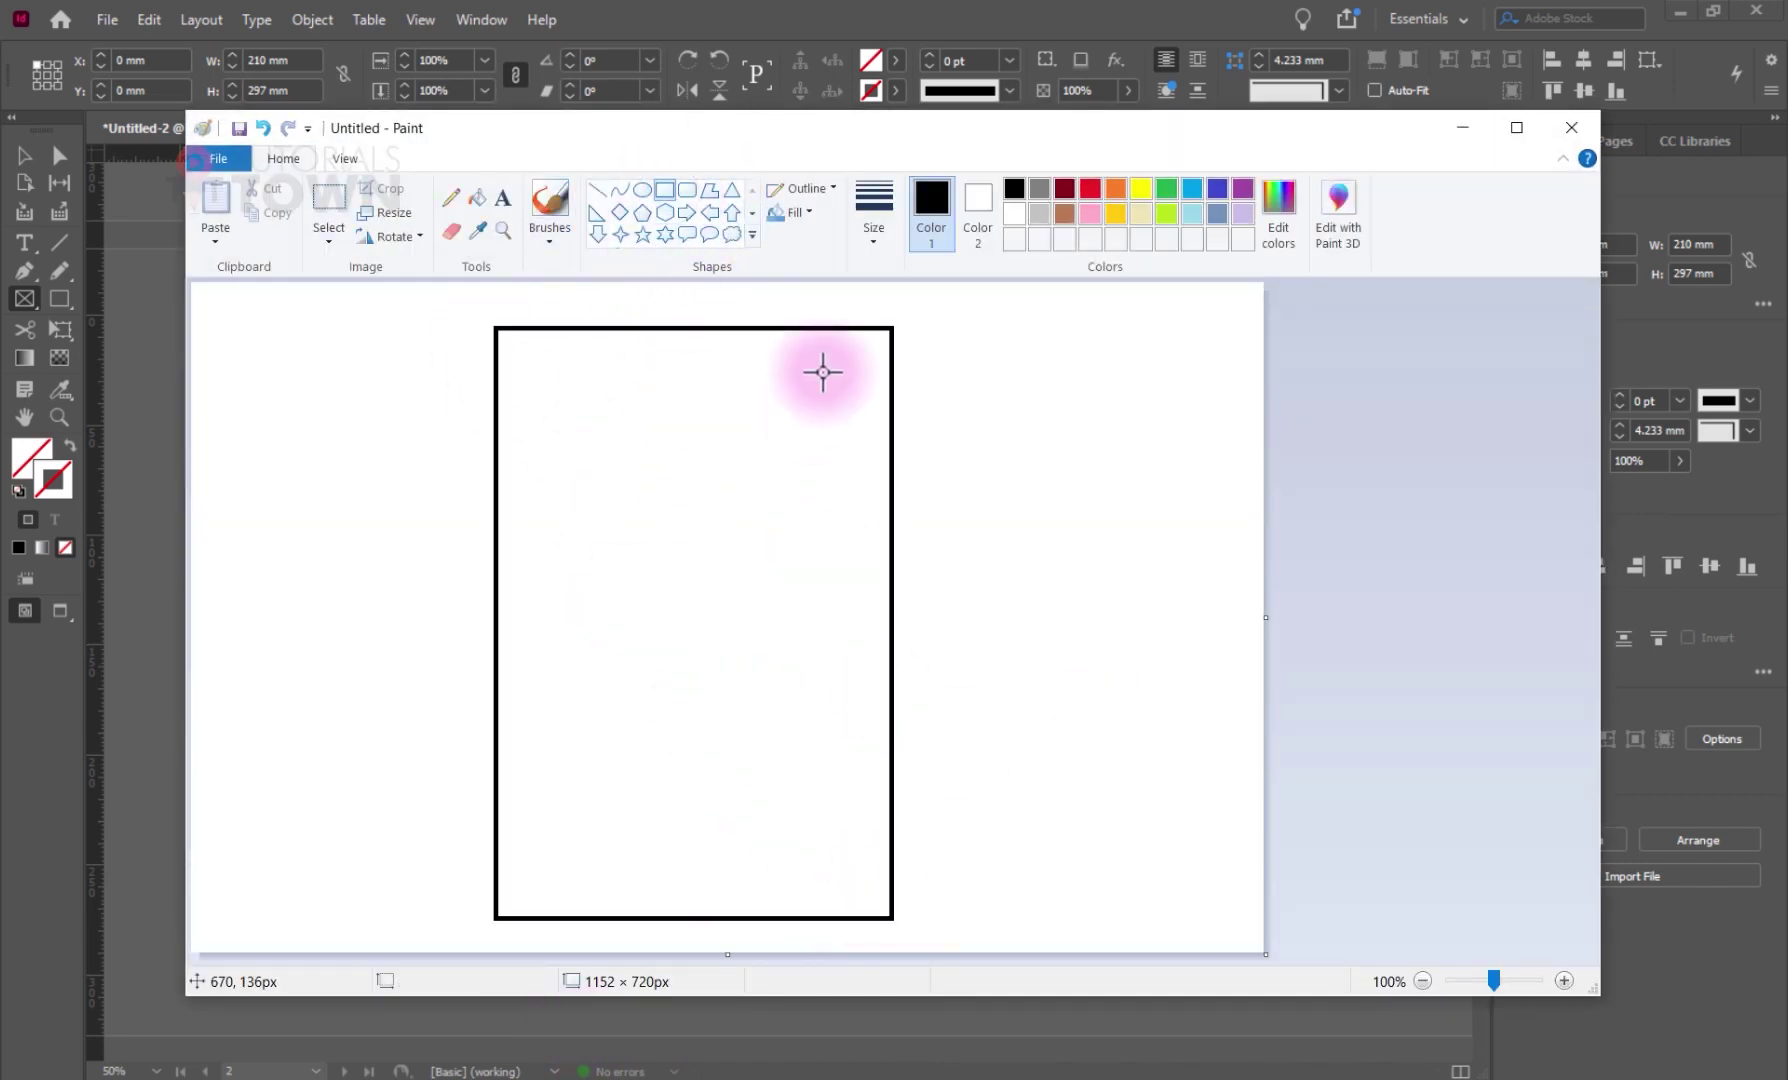
- Brush the numeral 1 in the upper part of the page outline, with the word "one" handwritten beneath it
{"action": "left_click", "coordinate": [550, 200]}
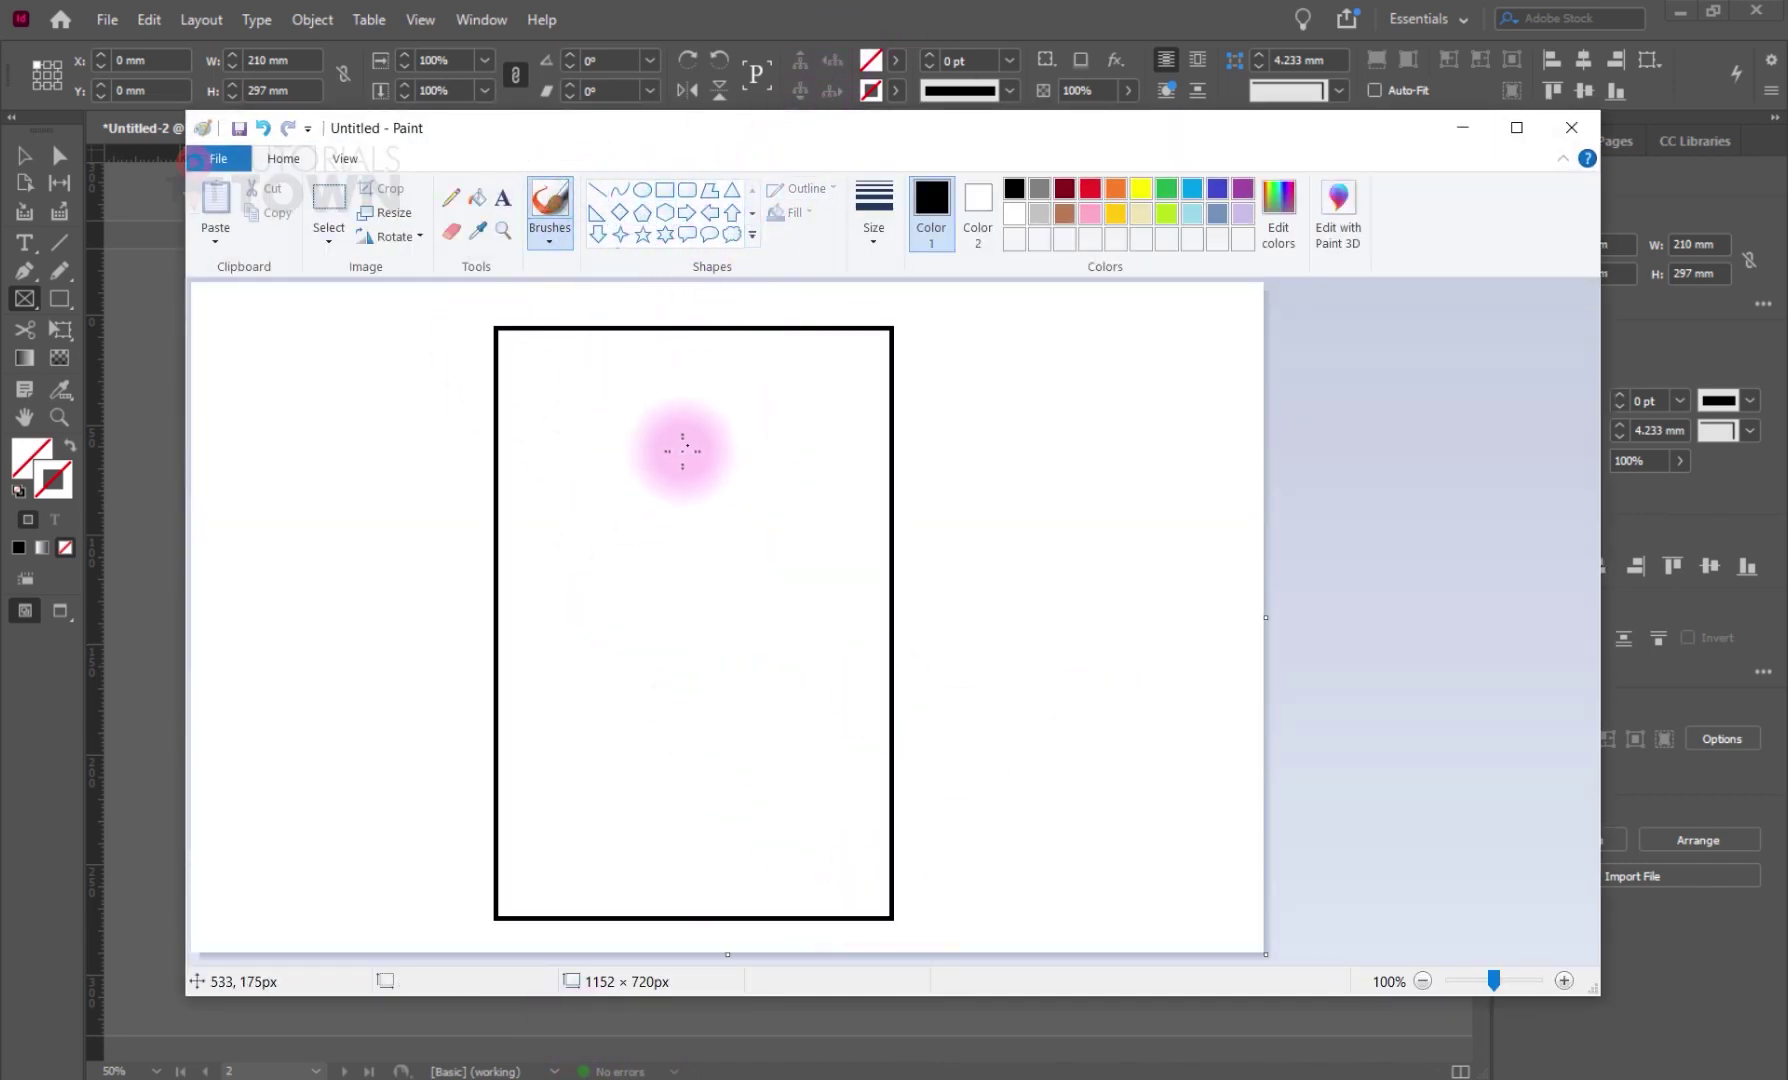
{"action": "mouse_move", "coordinate": [648, 416]}
{"action": "left_mouse_down"}
{"action": "mouse_move", "coordinate": [662, 385]}
{"action": "mouse_move", "coordinate": [650, 525]}
{"action": "mouse_move", "coordinate": [666, 511]}
{"action": "mouse_move", "coordinate": [650, 515]}
{"action": "left_mouse_up"}
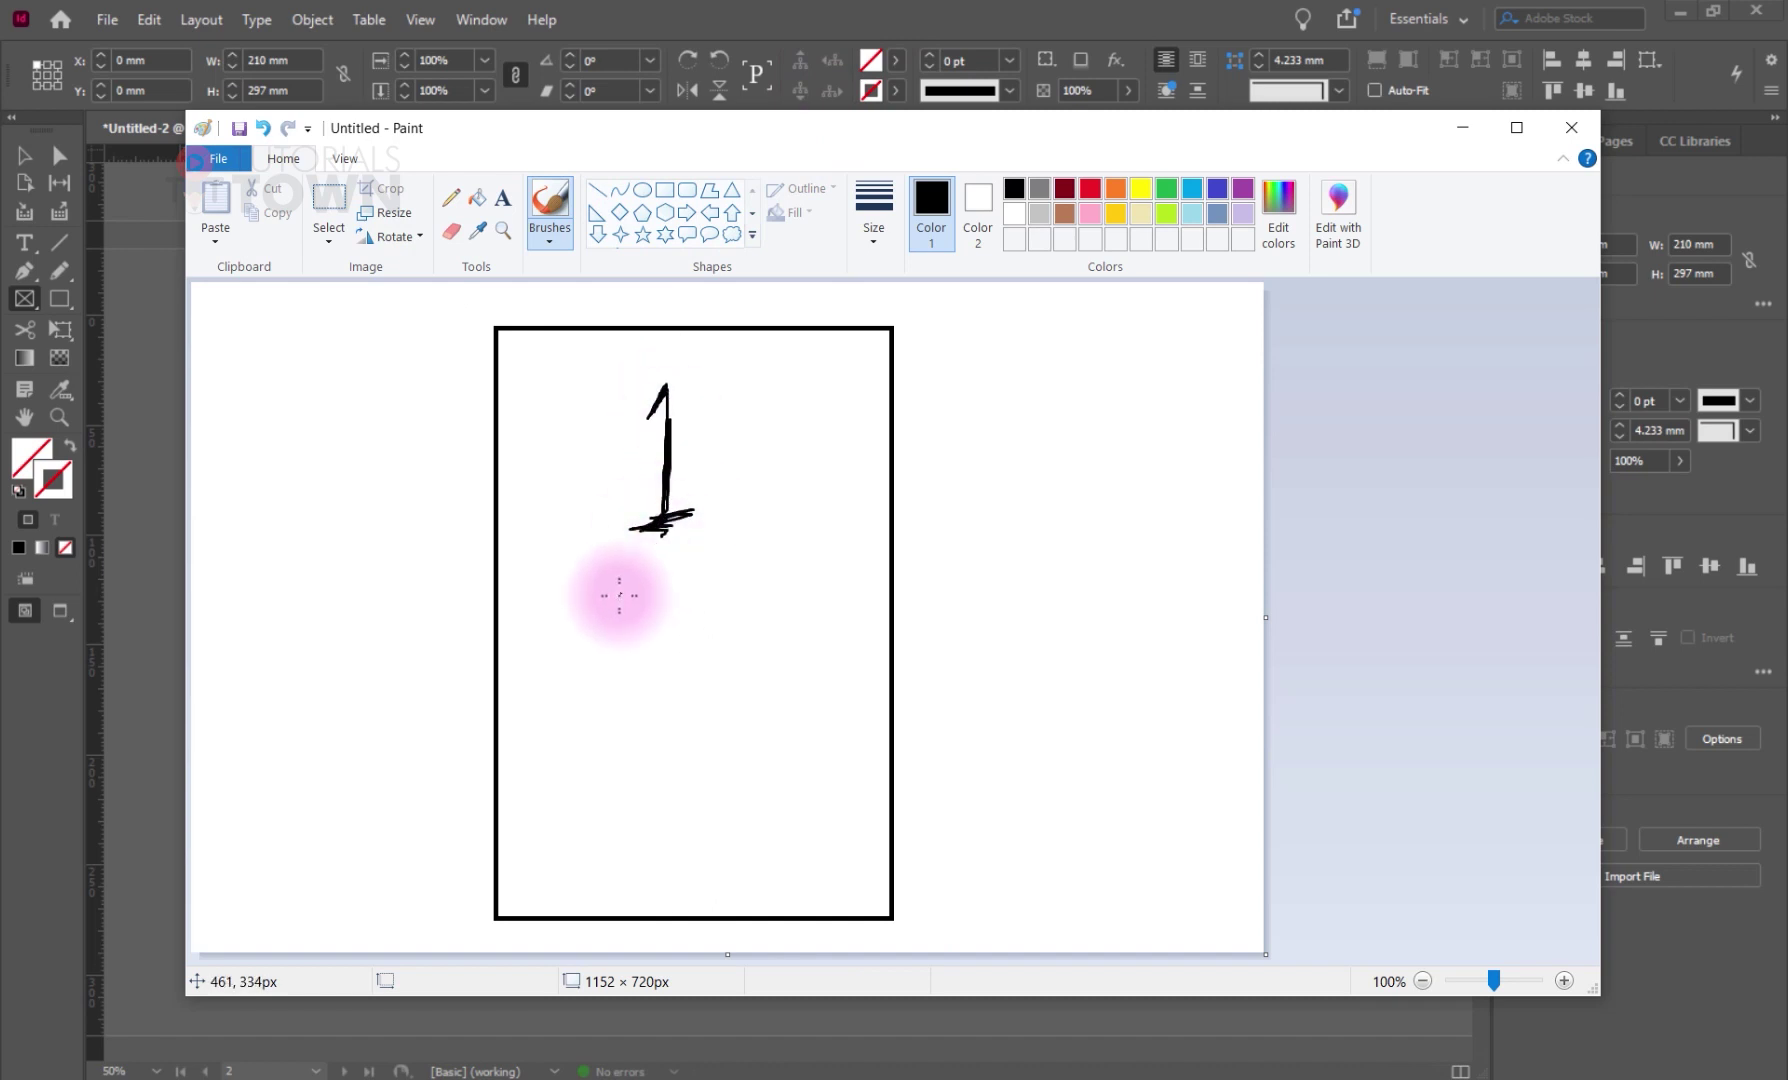
{"action": "mouse_move", "coordinate": [596, 571]}
{"action": "left_mouse_down"}
{"action": "mouse_move", "coordinate": [640, 569]}
{"action": "mouse_move", "coordinate": [644, 608]}
{"action": "mouse_move", "coordinate": [714, 548]}
{"action": "mouse_move", "coordinate": [715, 602]}
{"action": "mouse_move", "coordinate": [750, 573]}
{"action": "left_mouse_up"}
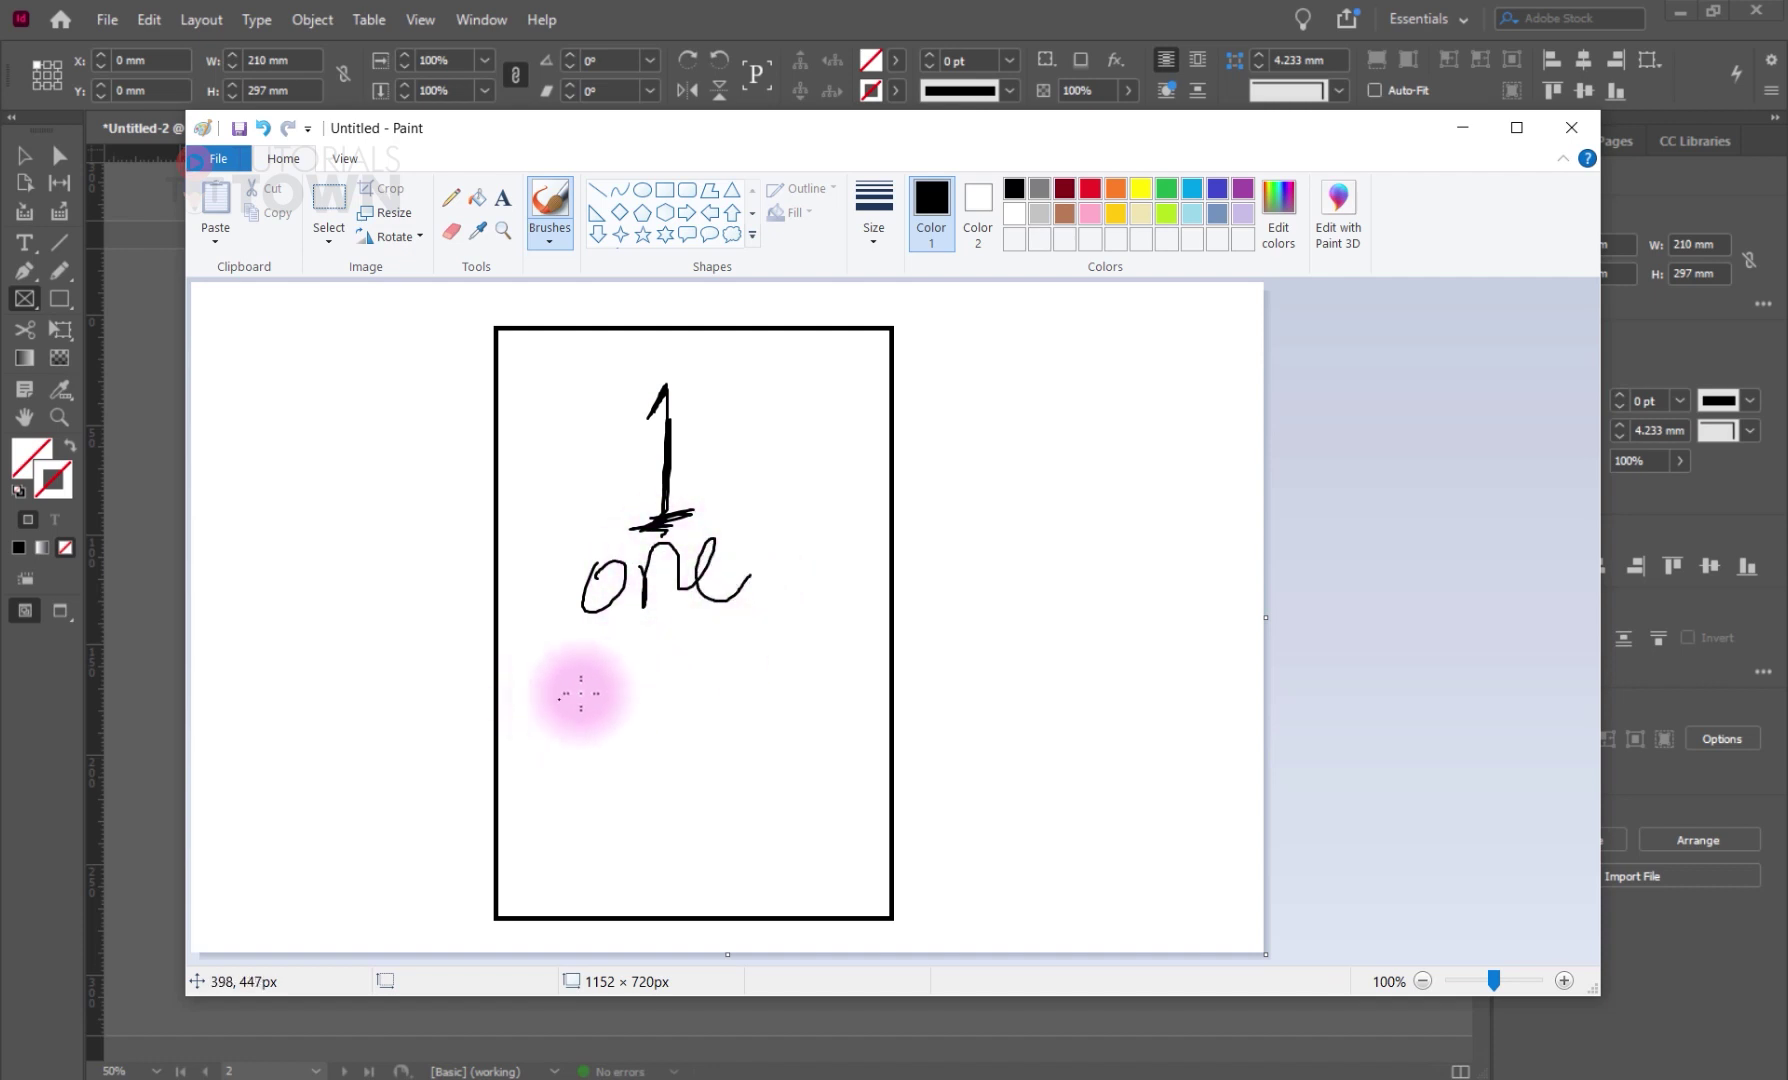
- Sketch overlapping boxes below "one" as image placeholders, and add tick marks beside the numeral and the word
{"action": "mouse_move", "coordinate": [583, 680]}
{"action": "left_mouse_down"}
{"action": "mouse_move", "coordinate": [758, 680]}
{"action": "mouse_move", "coordinate": [759, 835]}
{"action": "mouse_move", "coordinate": [607, 848]}
{"action": "mouse_move", "coordinate": [615, 693]}
{"action": "left_mouse_up"}
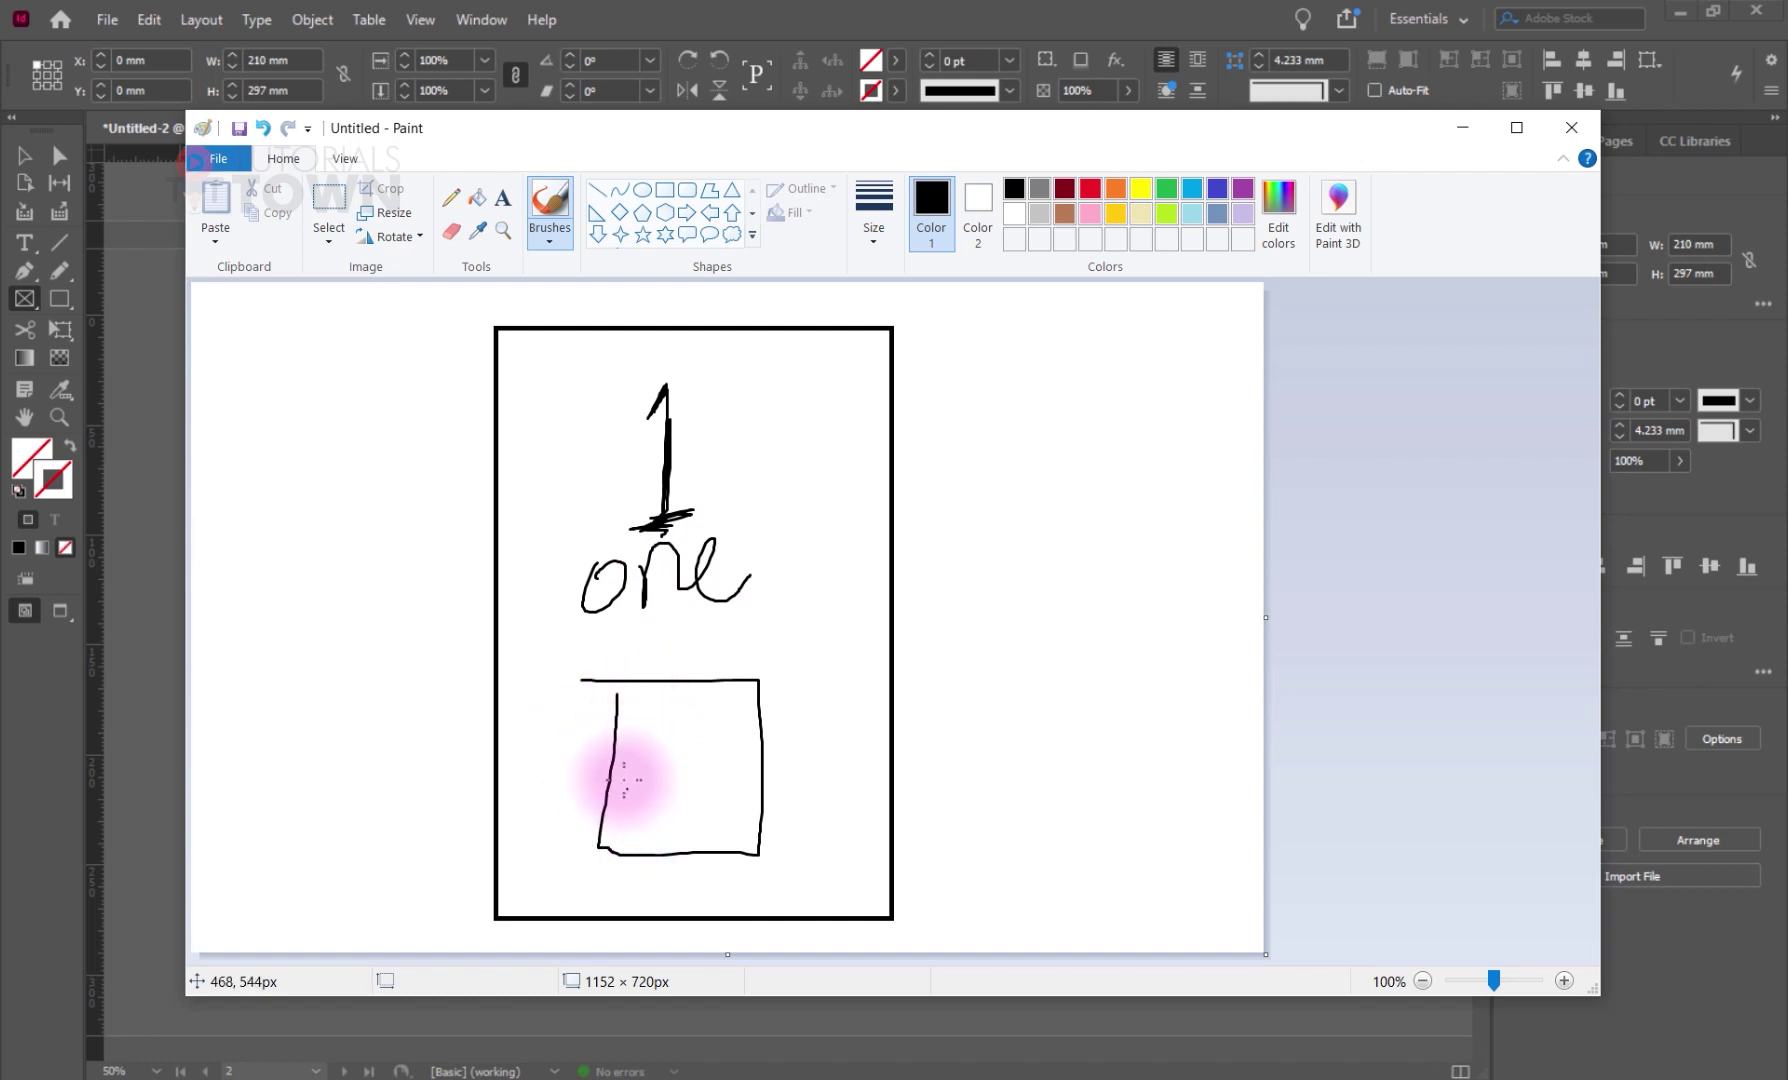
{"action": "mouse_move", "coordinate": [758, 689]}
{"action": "left_mouse_down"}
{"action": "mouse_move", "coordinate": [834, 865]}
{"action": "mouse_move", "coordinate": [747, 880]}
{"action": "left_mouse_up"}
{"action": "mouse_move", "coordinate": [593, 797]}
{"action": "left_mouse_down"}
{"action": "mouse_move", "coordinate": [721, 868]}
{"action": "mouse_move", "coordinate": [596, 904]}
{"action": "mouse_move", "coordinate": [596, 838]}
{"action": "left_mouse_up"}
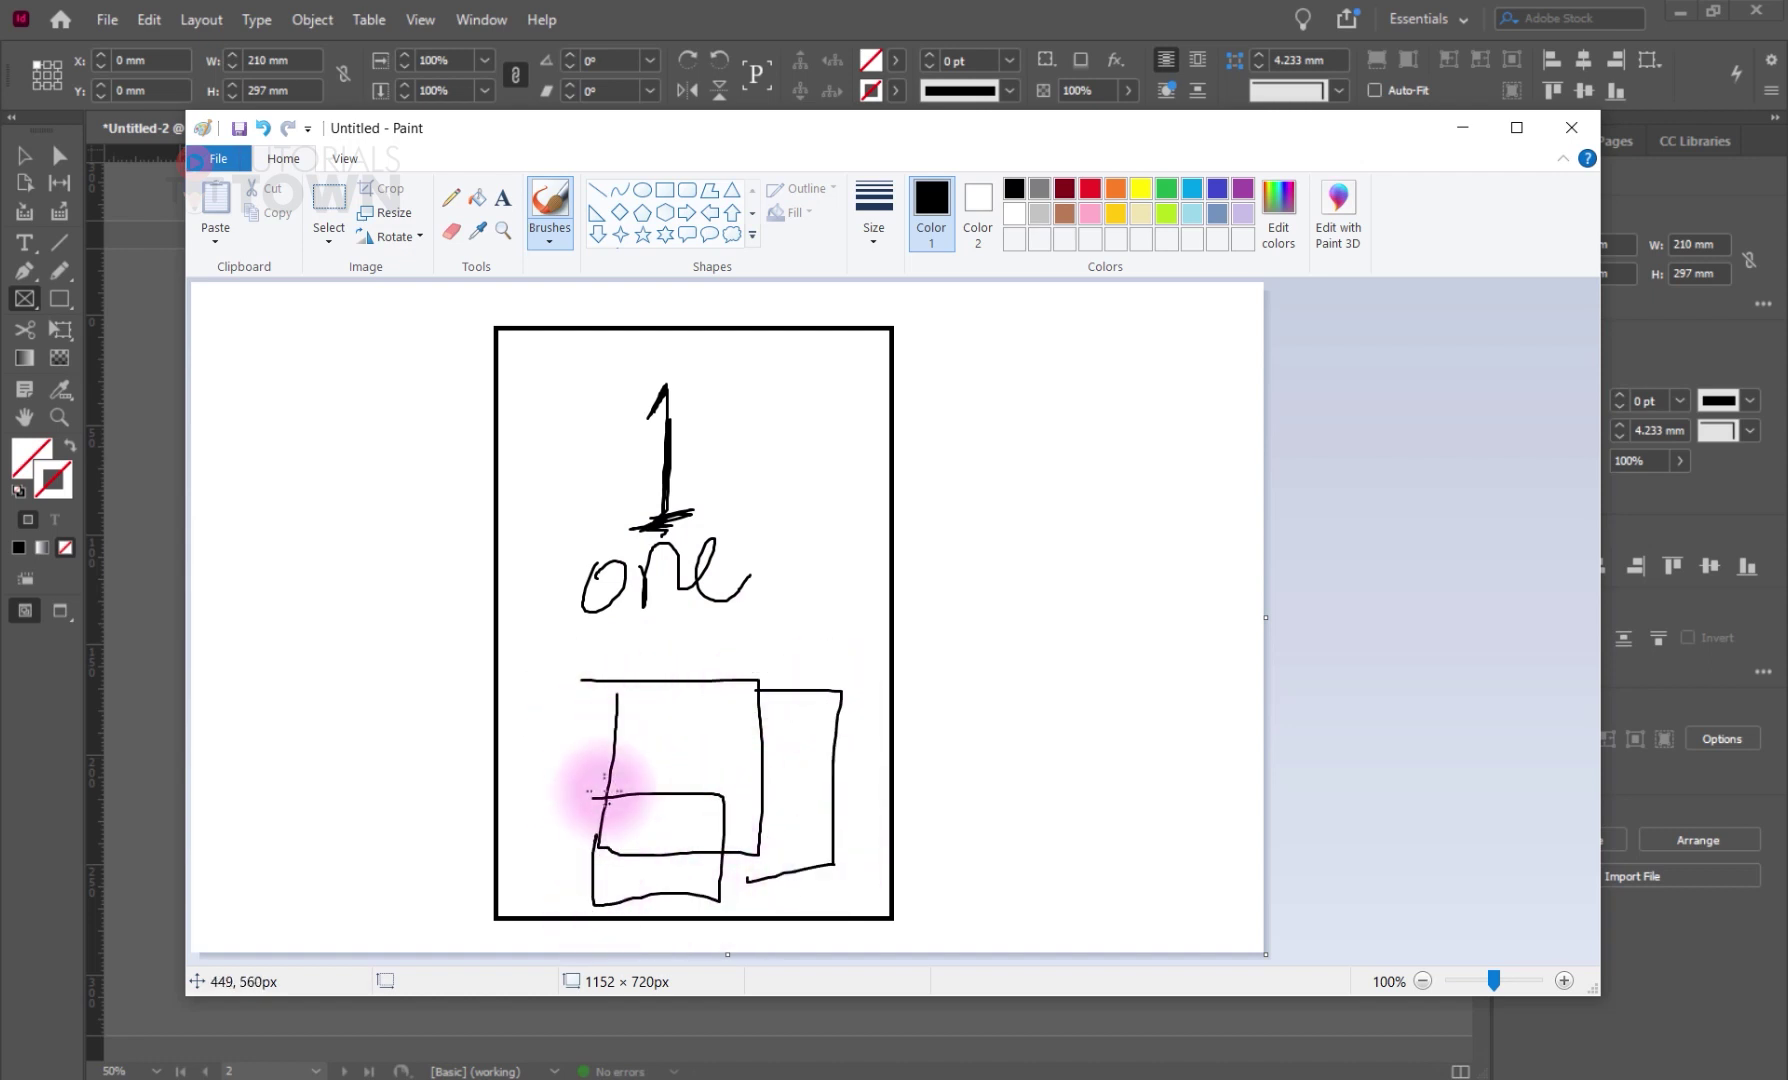
{"action": "mouse_move", "coordinate": [548, 710]}
{"action": "left_mouse_down"}
{"action": "mouse_move", "coordinate": [608, 703]}
{"action": "mouse_move", "coordinate": [538, 752]}
{"action": "mouse_move", "coordinate": [540, 713]}
{"action": "left_mouse_up"}
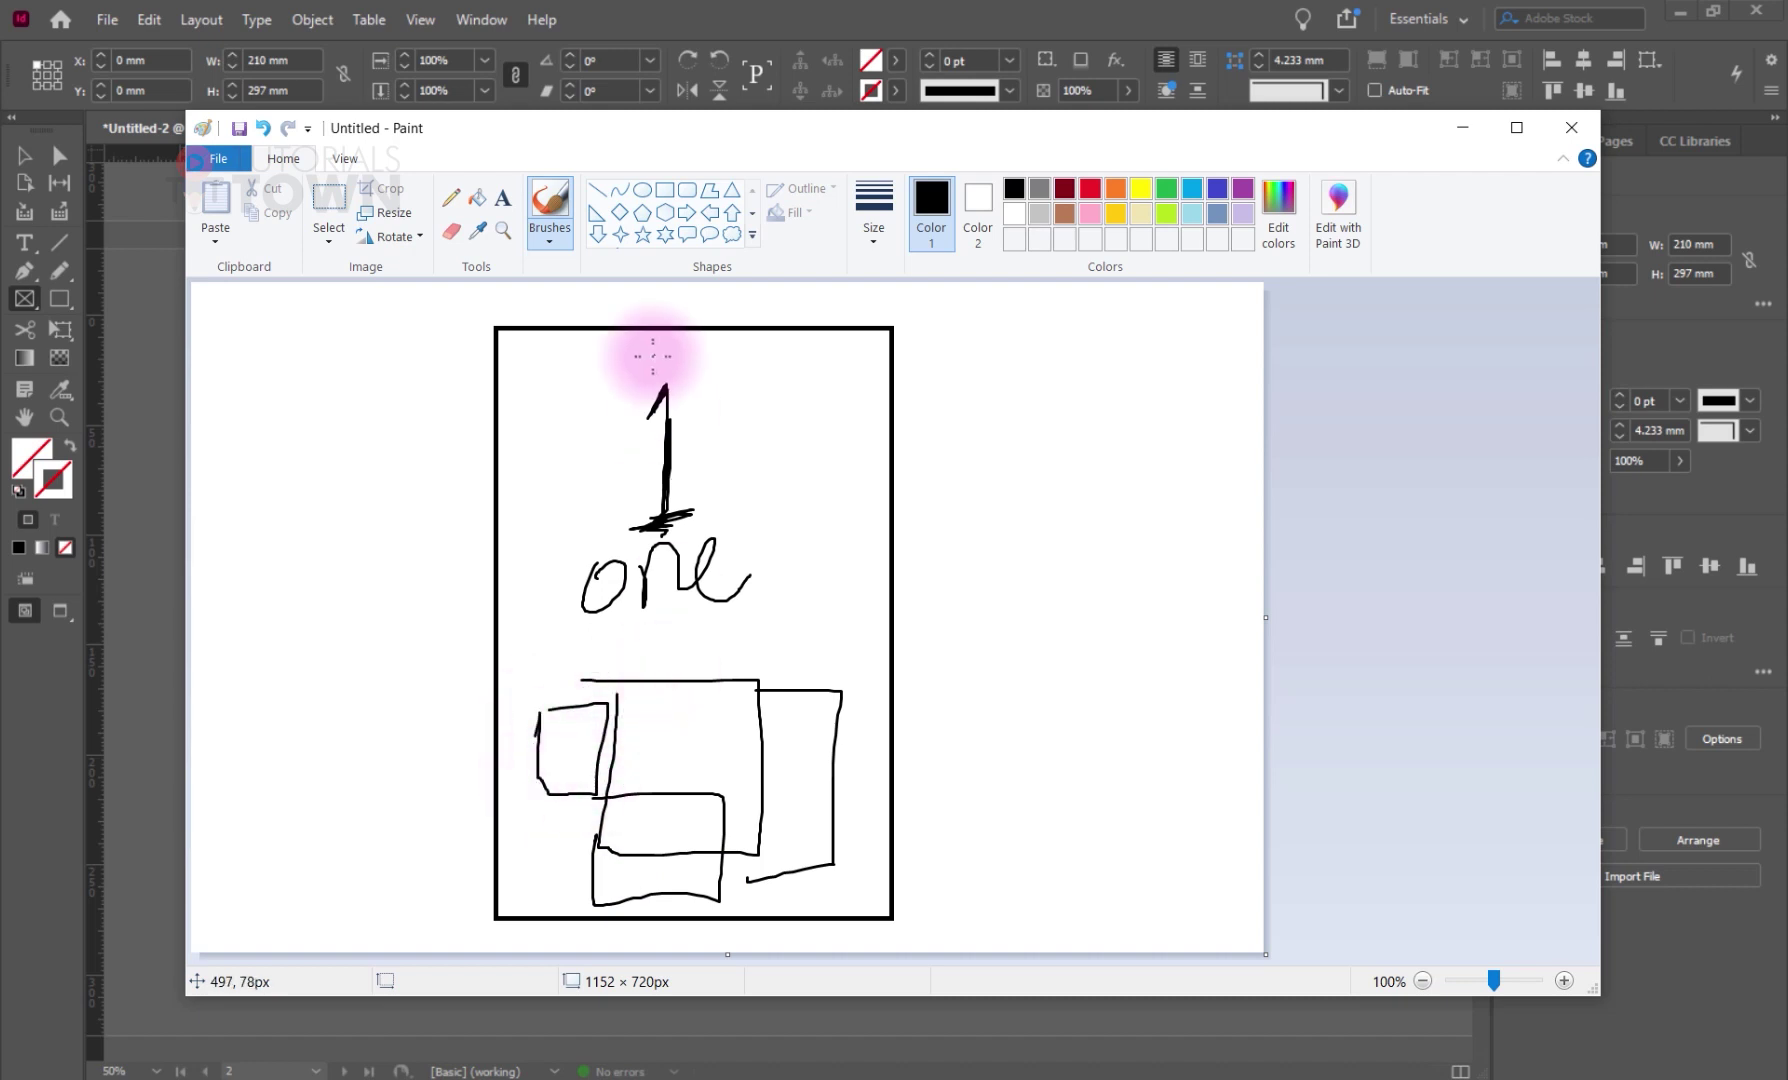
{"action": "left_click_drag", "start_coordinate": [592, 418], "coordinate": [628, 380]}
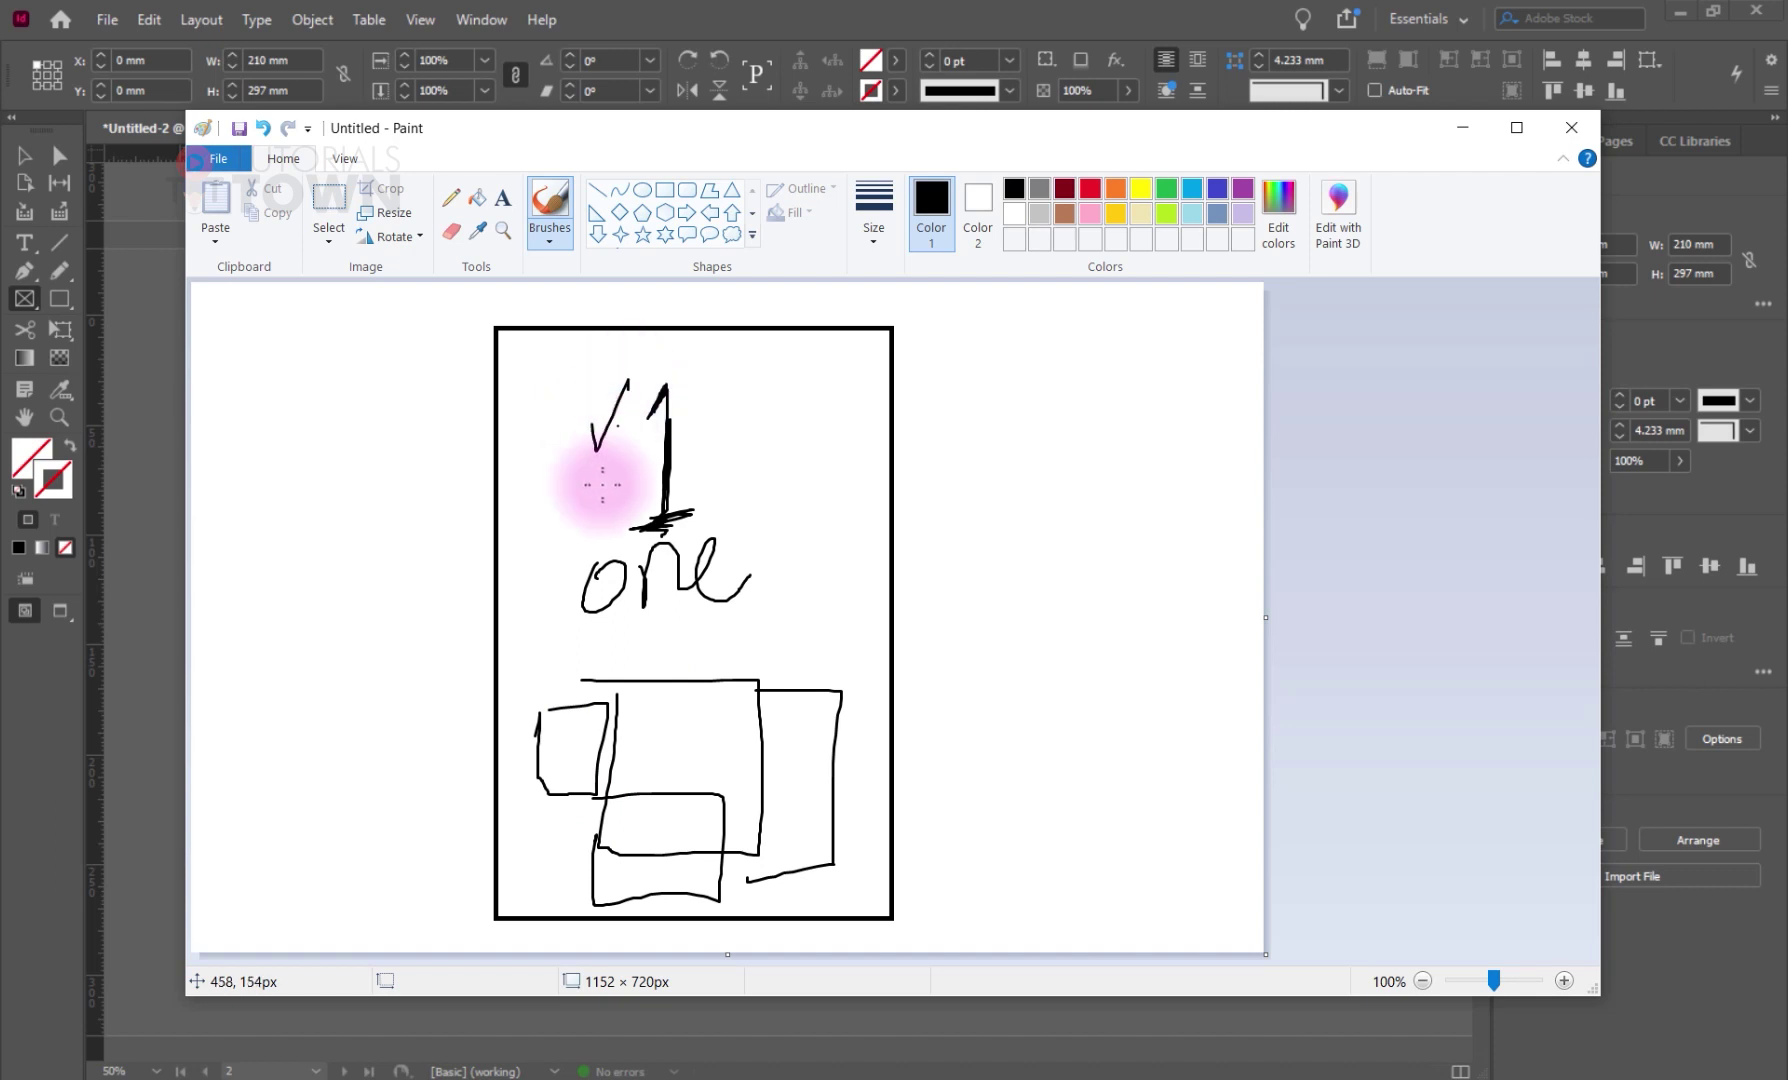
{"action": "left_click_drag", "start_coordinate": [541, 566], "coordinate": [580, 564]}
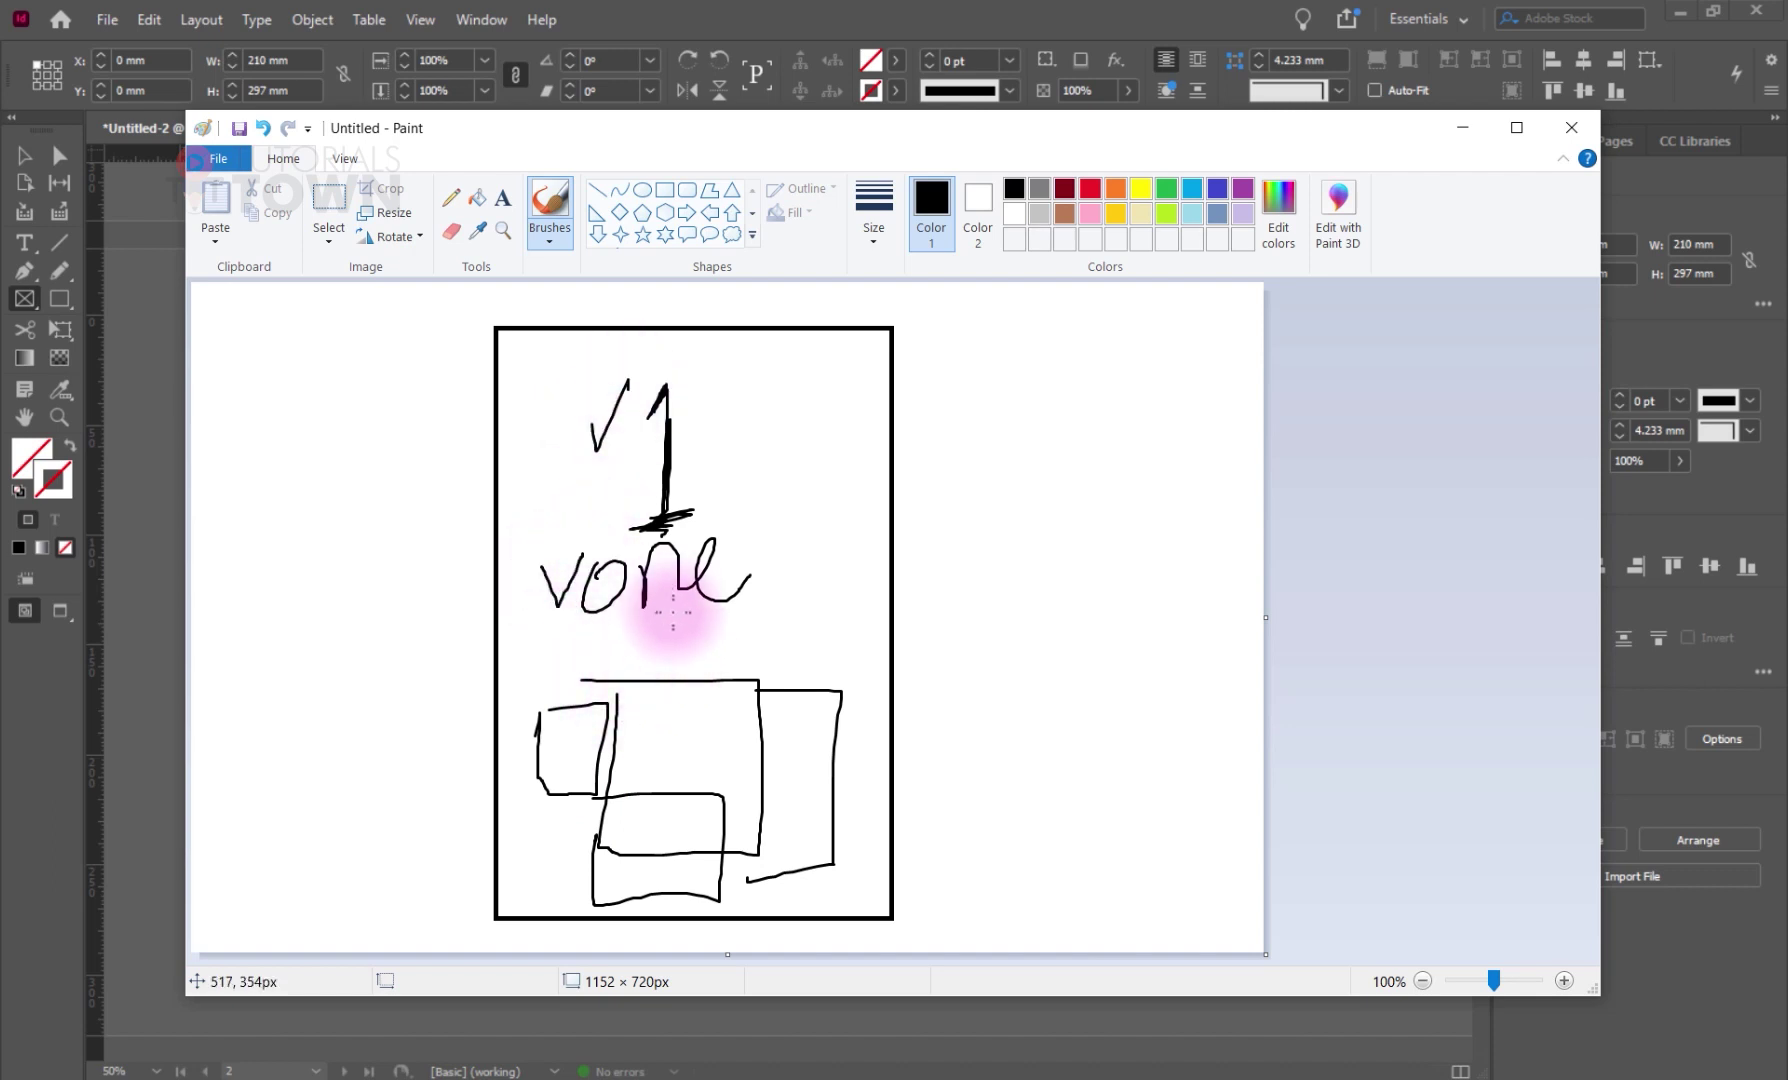
- Switch back to InDesign, return to page 1 and display the overview of document pages and parent pages
{"action": "left_click", "coordinate": [970, 1068]}
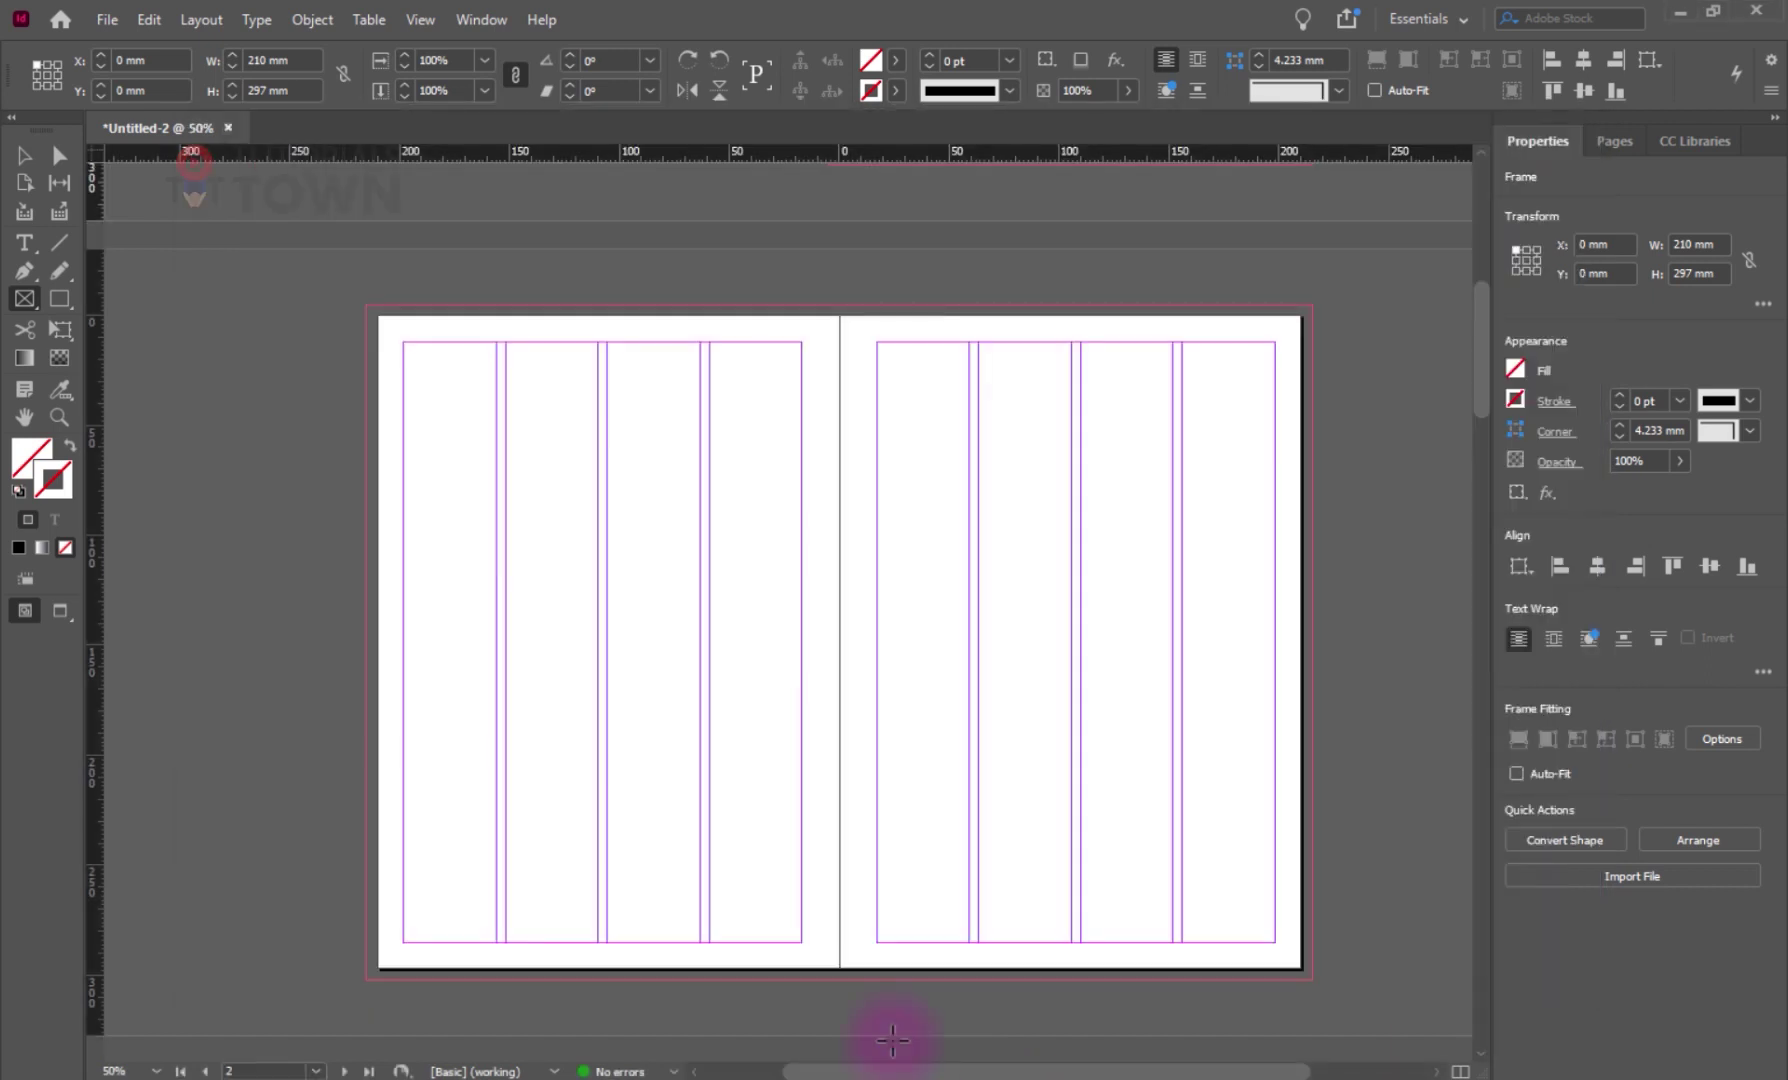
{"action": "scroll", "coordinate": [1353, 383], "scroll_direction": "up", "scroll_amount": 5}
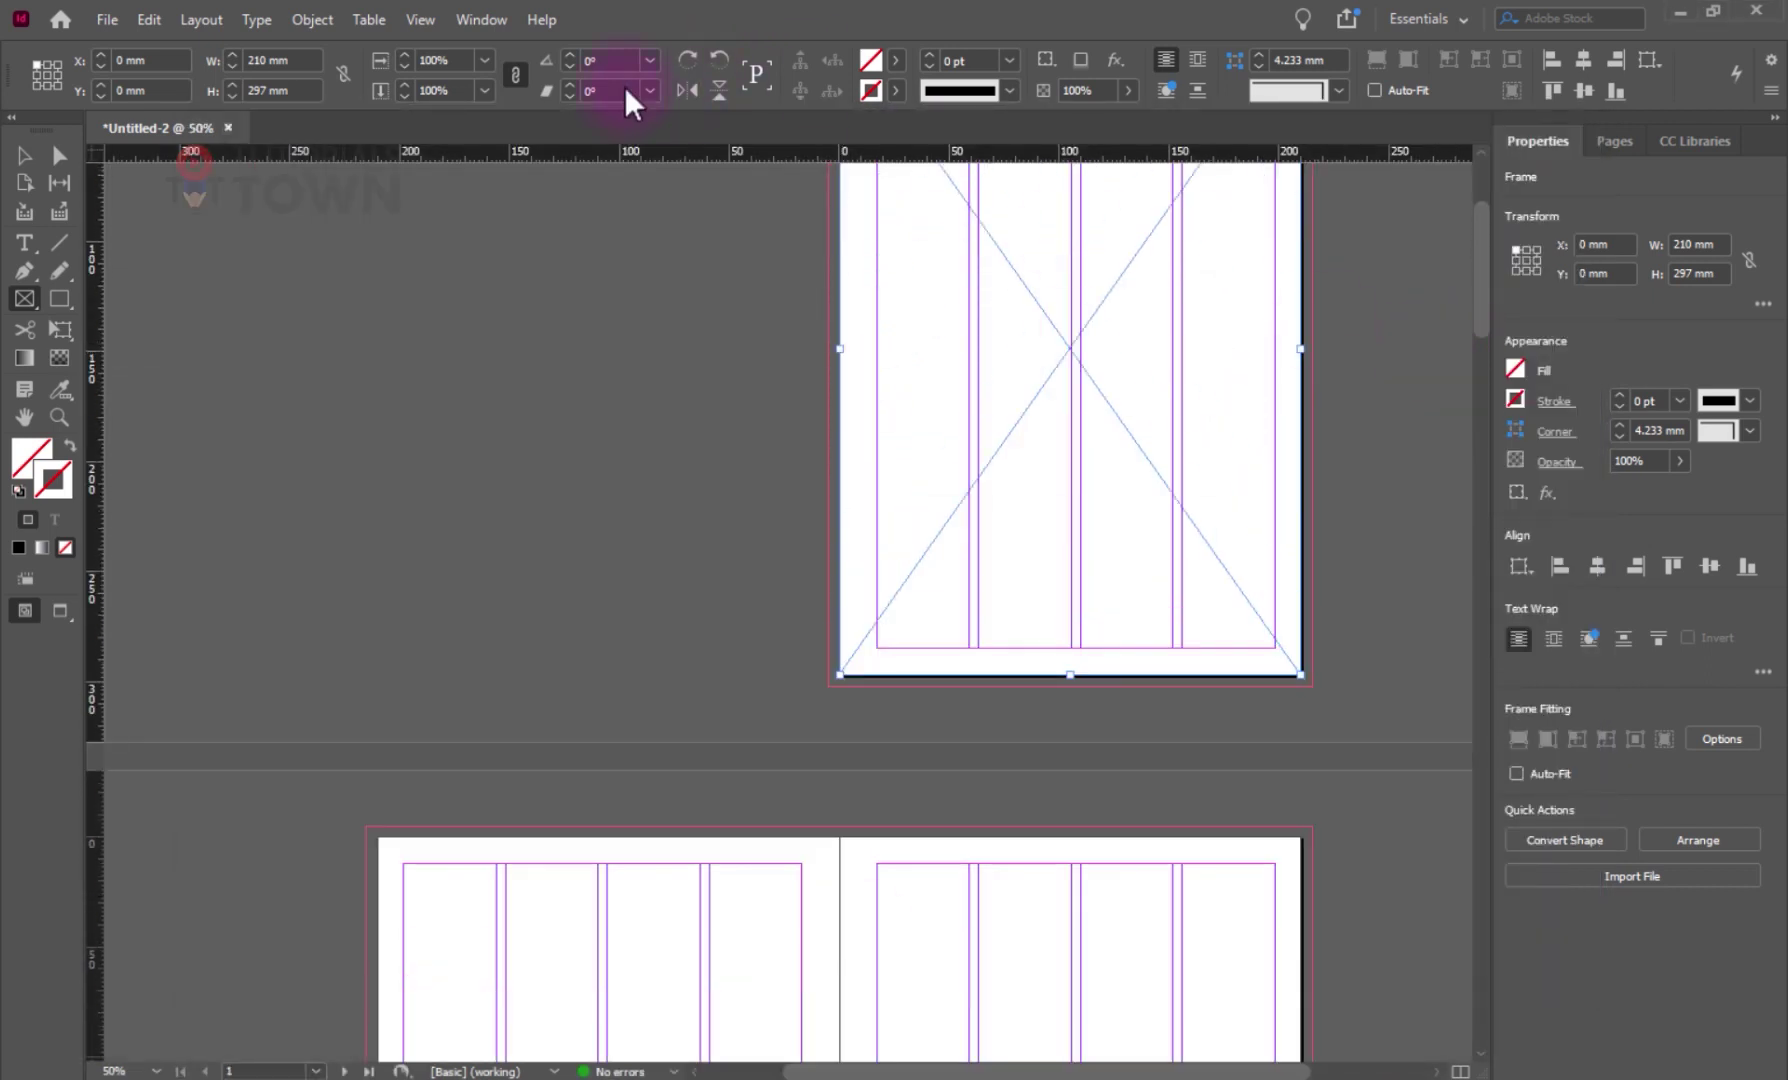
{"action": "key", "text": "F12"}
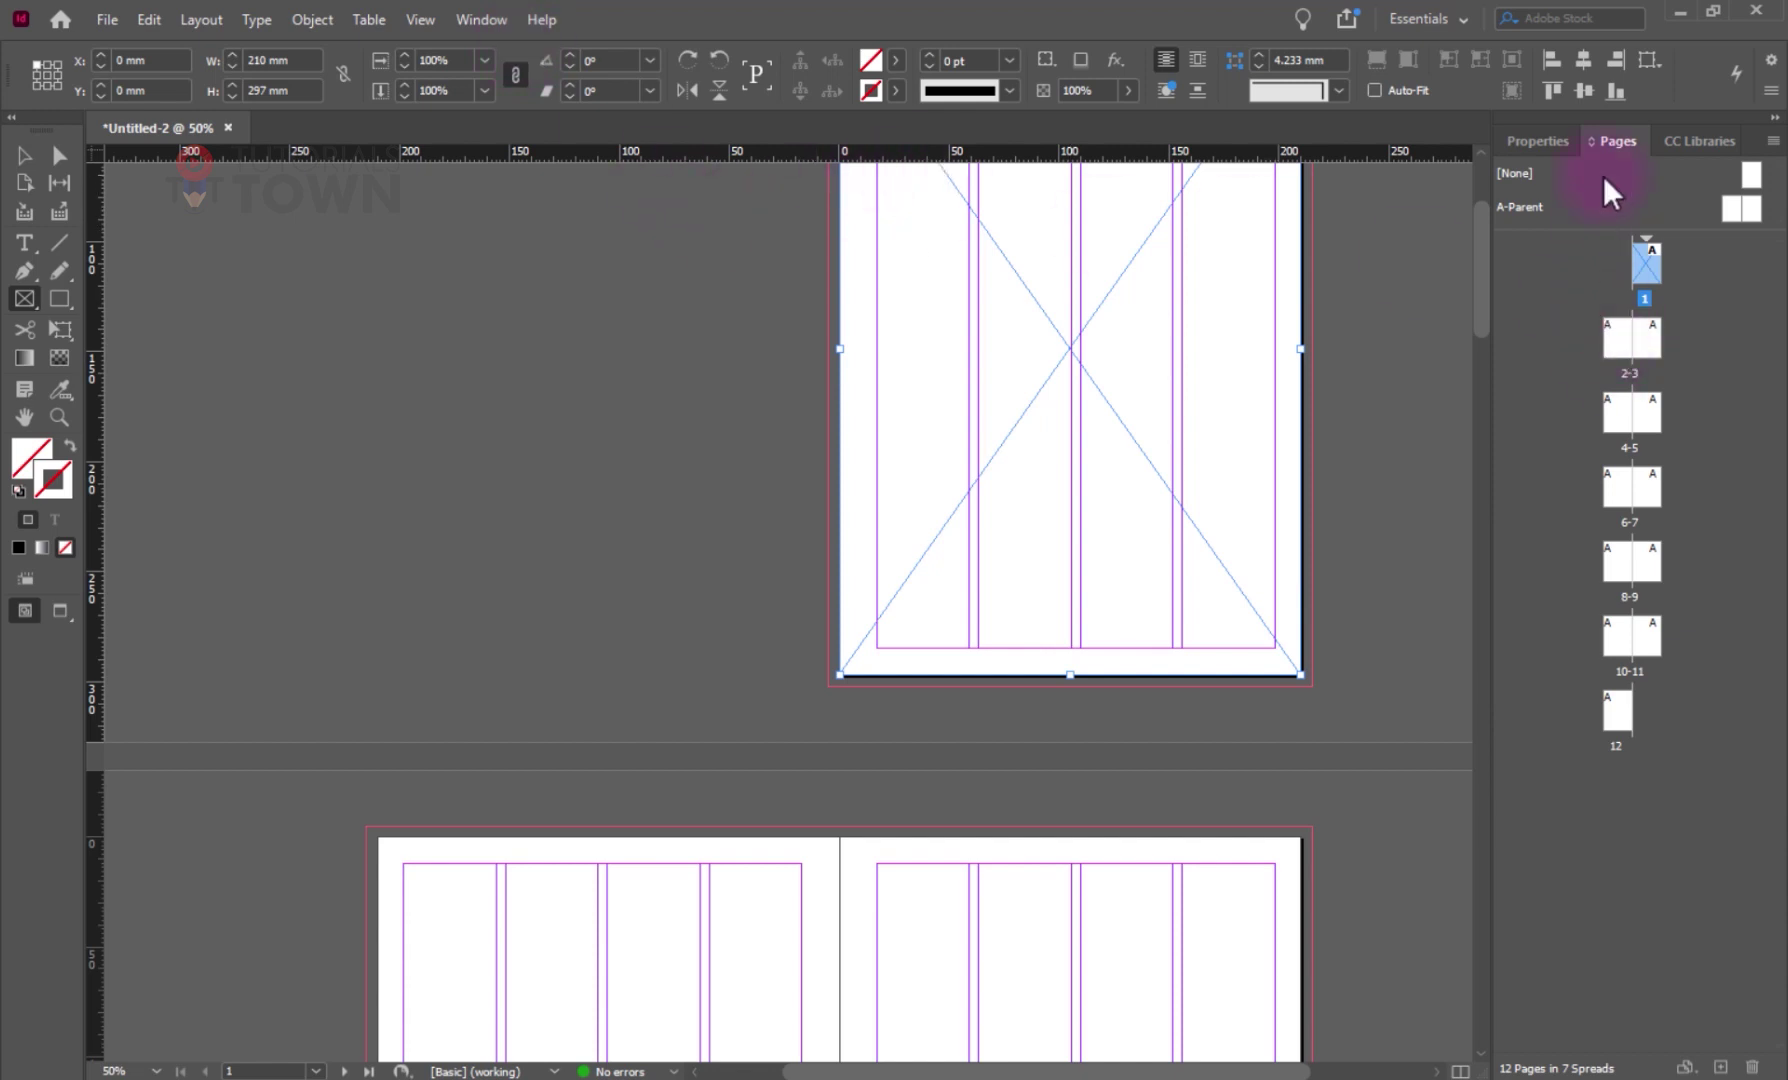
{"action": "left_click", "coordinate": [481, 20]}
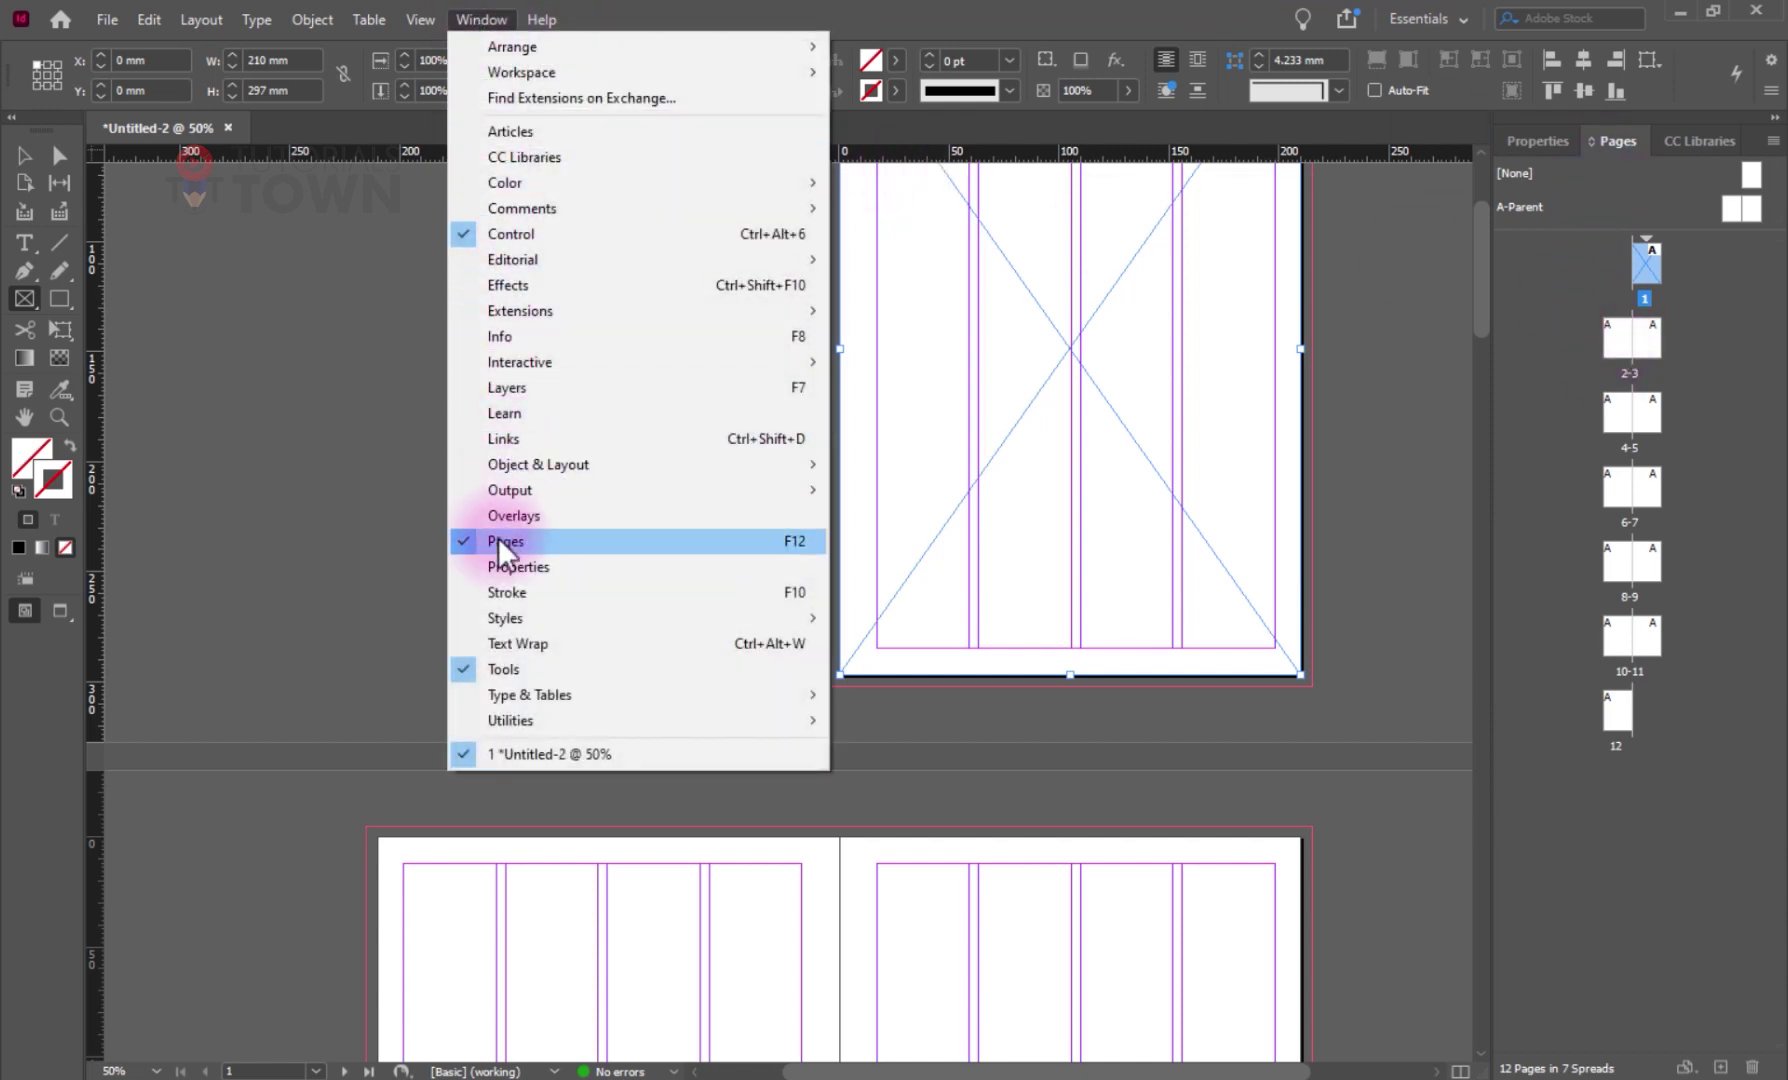
- Open the A-Parent spread and enlarge the parent pages area above the document pages
{"action": "left_click", "coordinate": [1678, 691]}
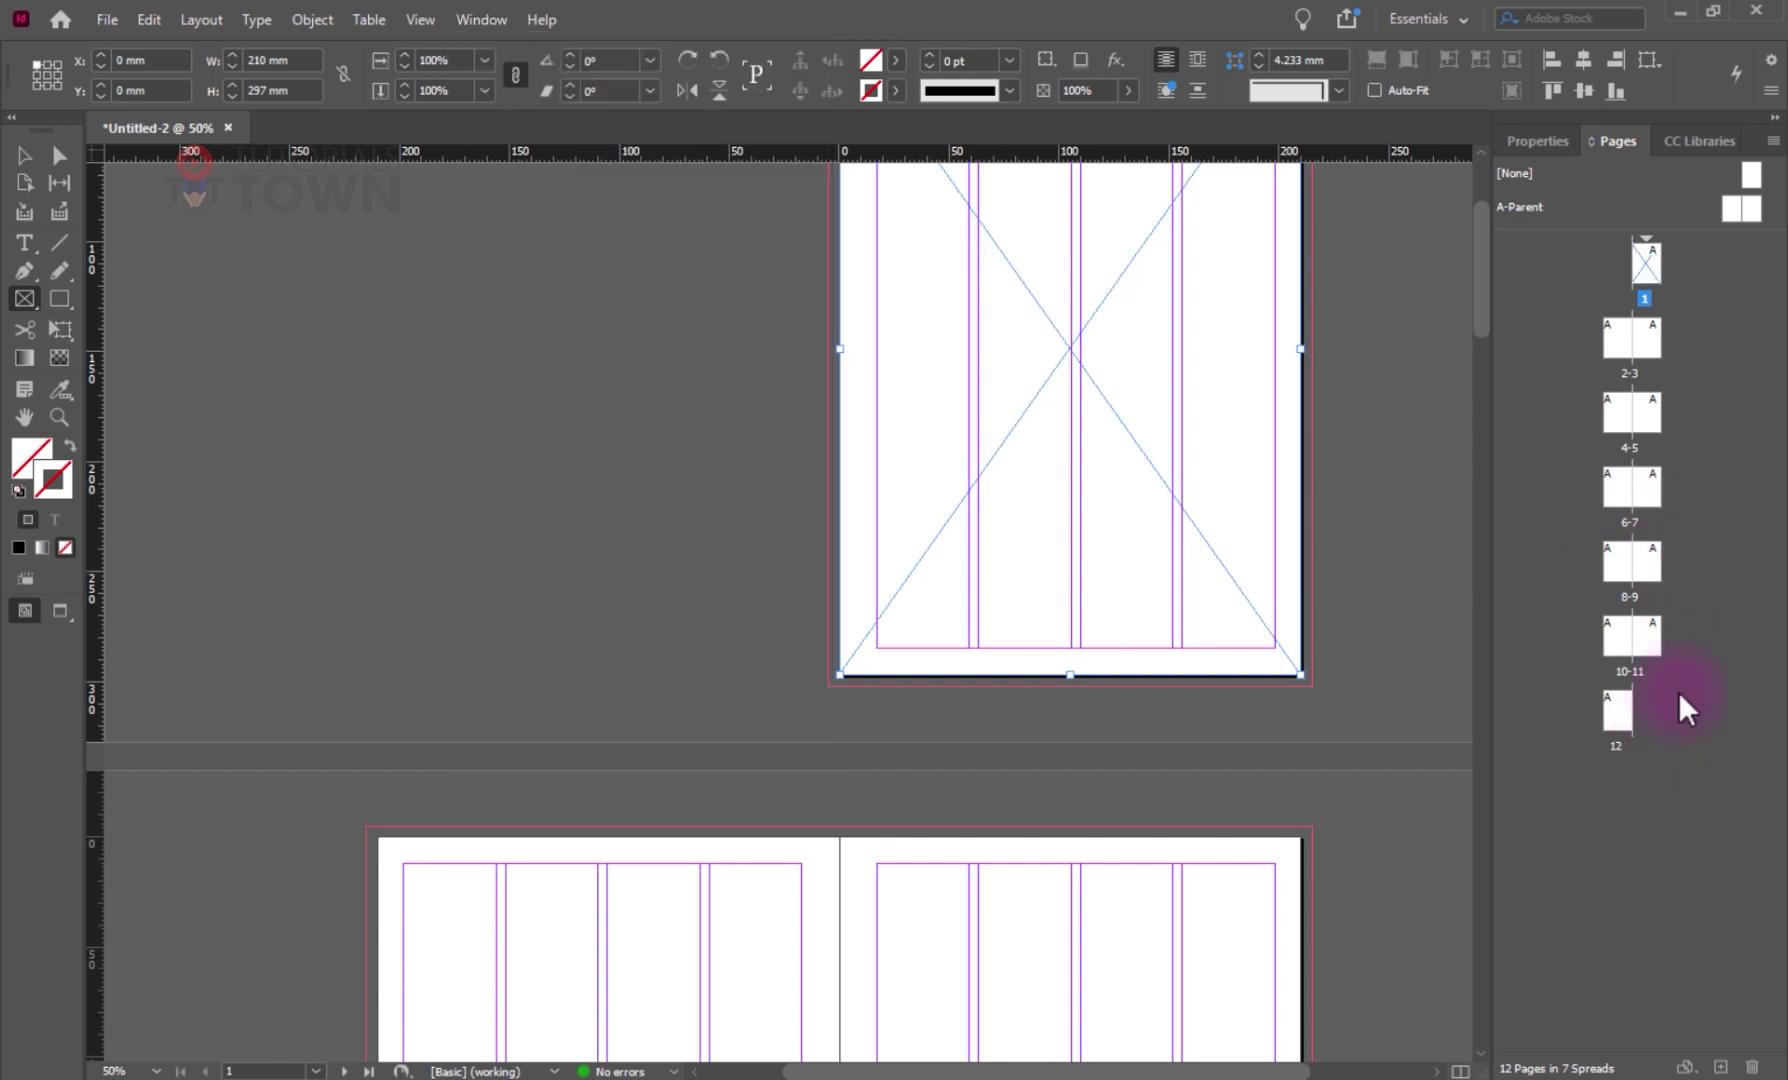
{"action": "left_click", "coordinate": [1678, 214]}
{"action": "double_click", "coordinate": [1728, 212]}
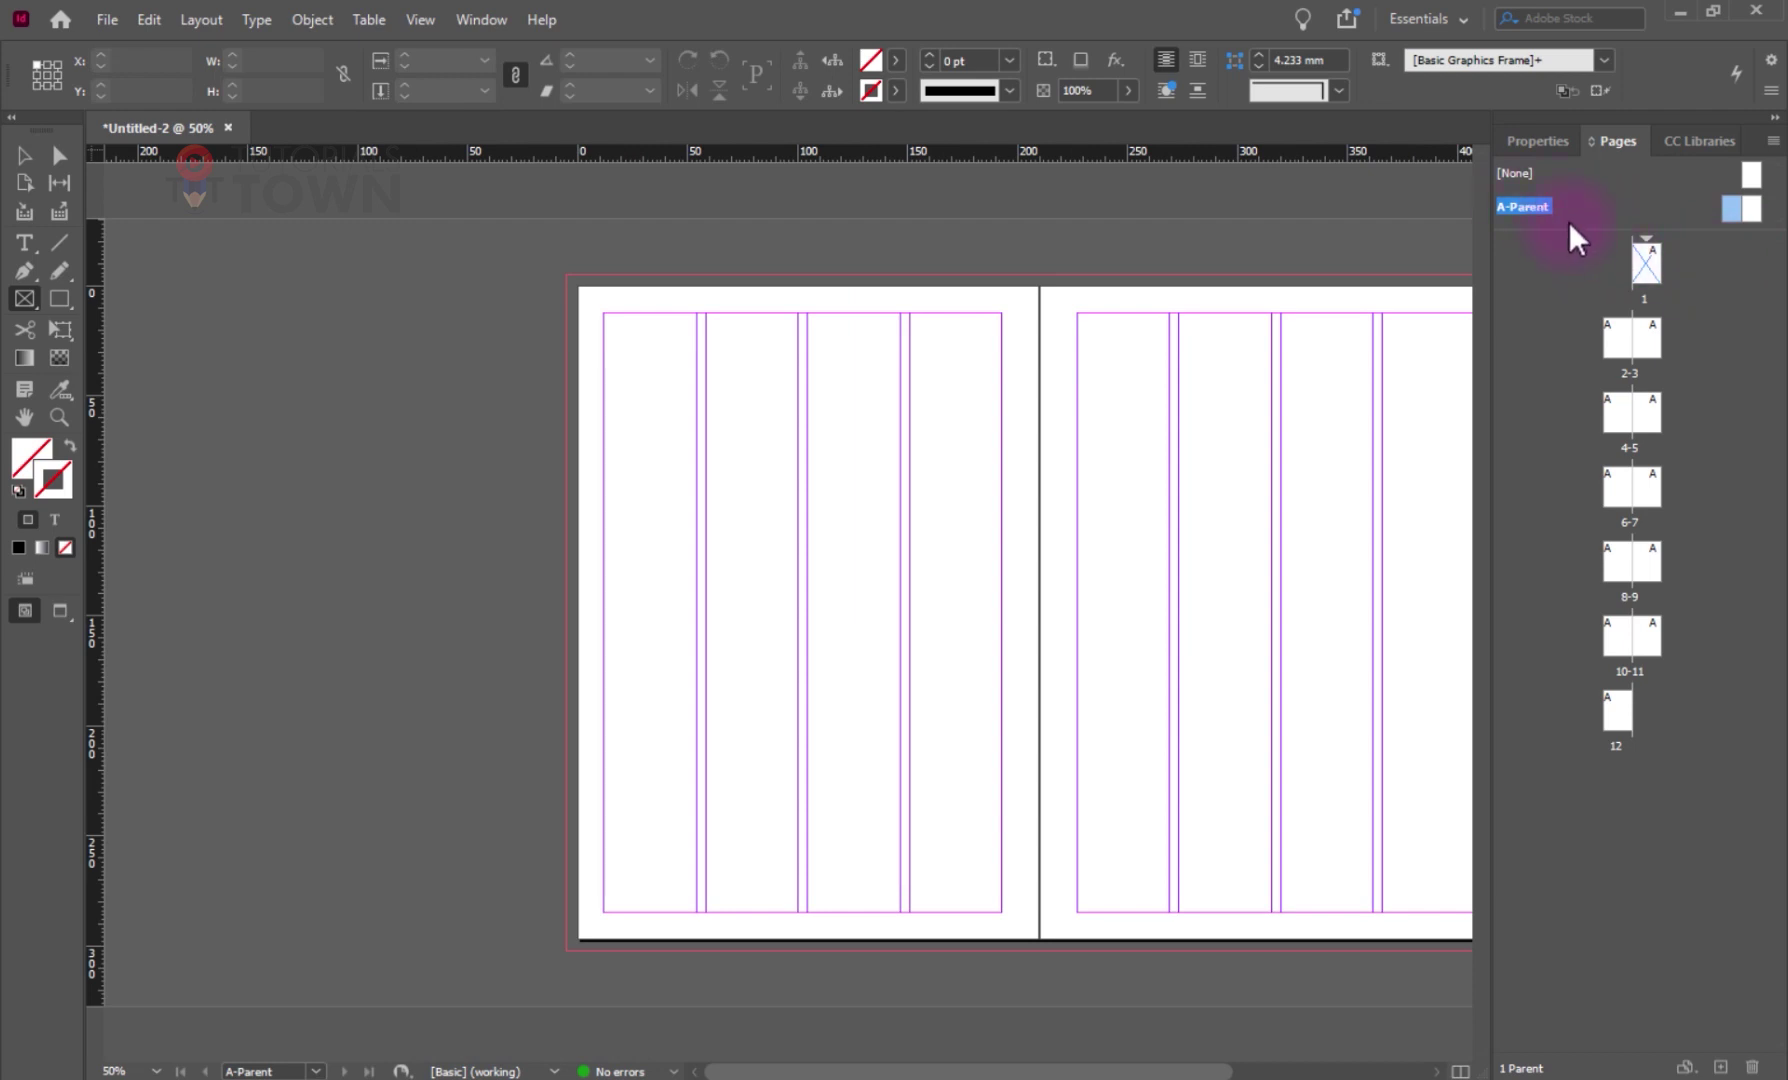
{"action": "left_click_drag", "start_coordinate": [1566, 233], "coordinate": [1560, 337]}
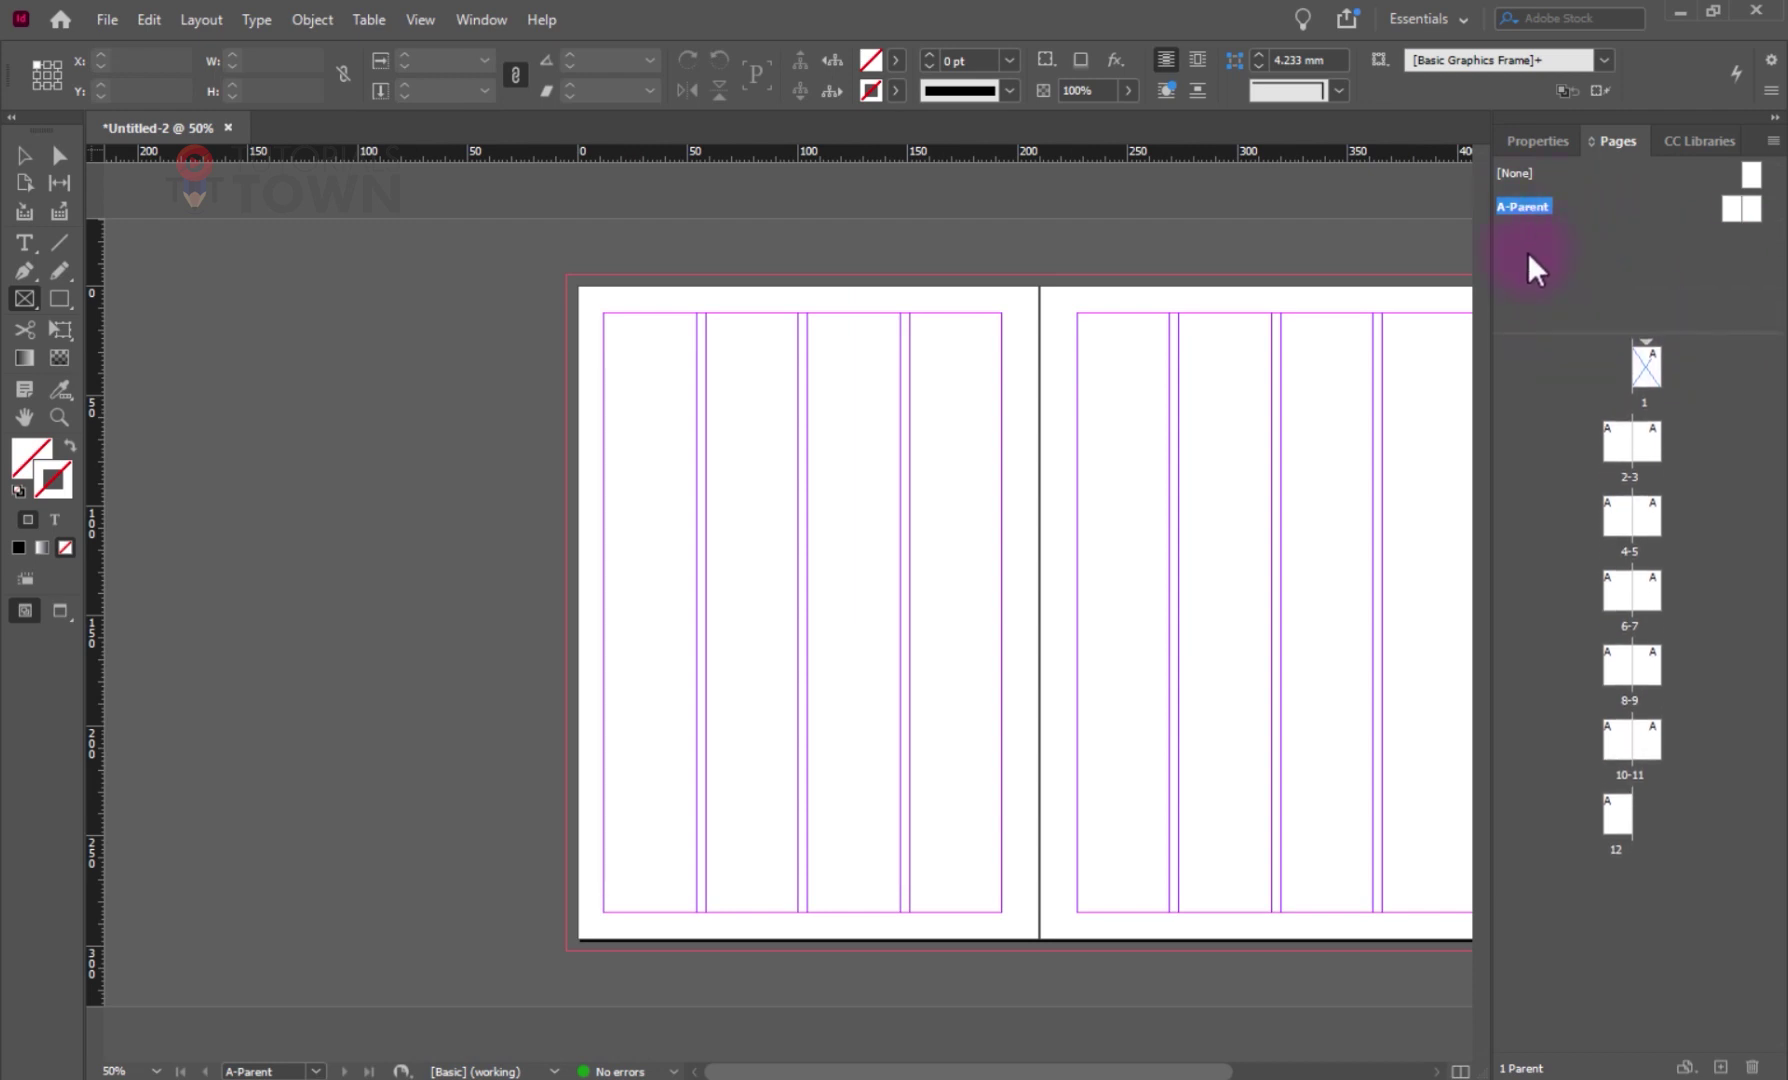
- Create a new two-page A4 parent spread with the prefix "num" and the name "Number", based on no other parent
{"action": "right_click", "coordinate": [1529, 255]}
{"action": "left_click", "coordinate": [1564, 264]}
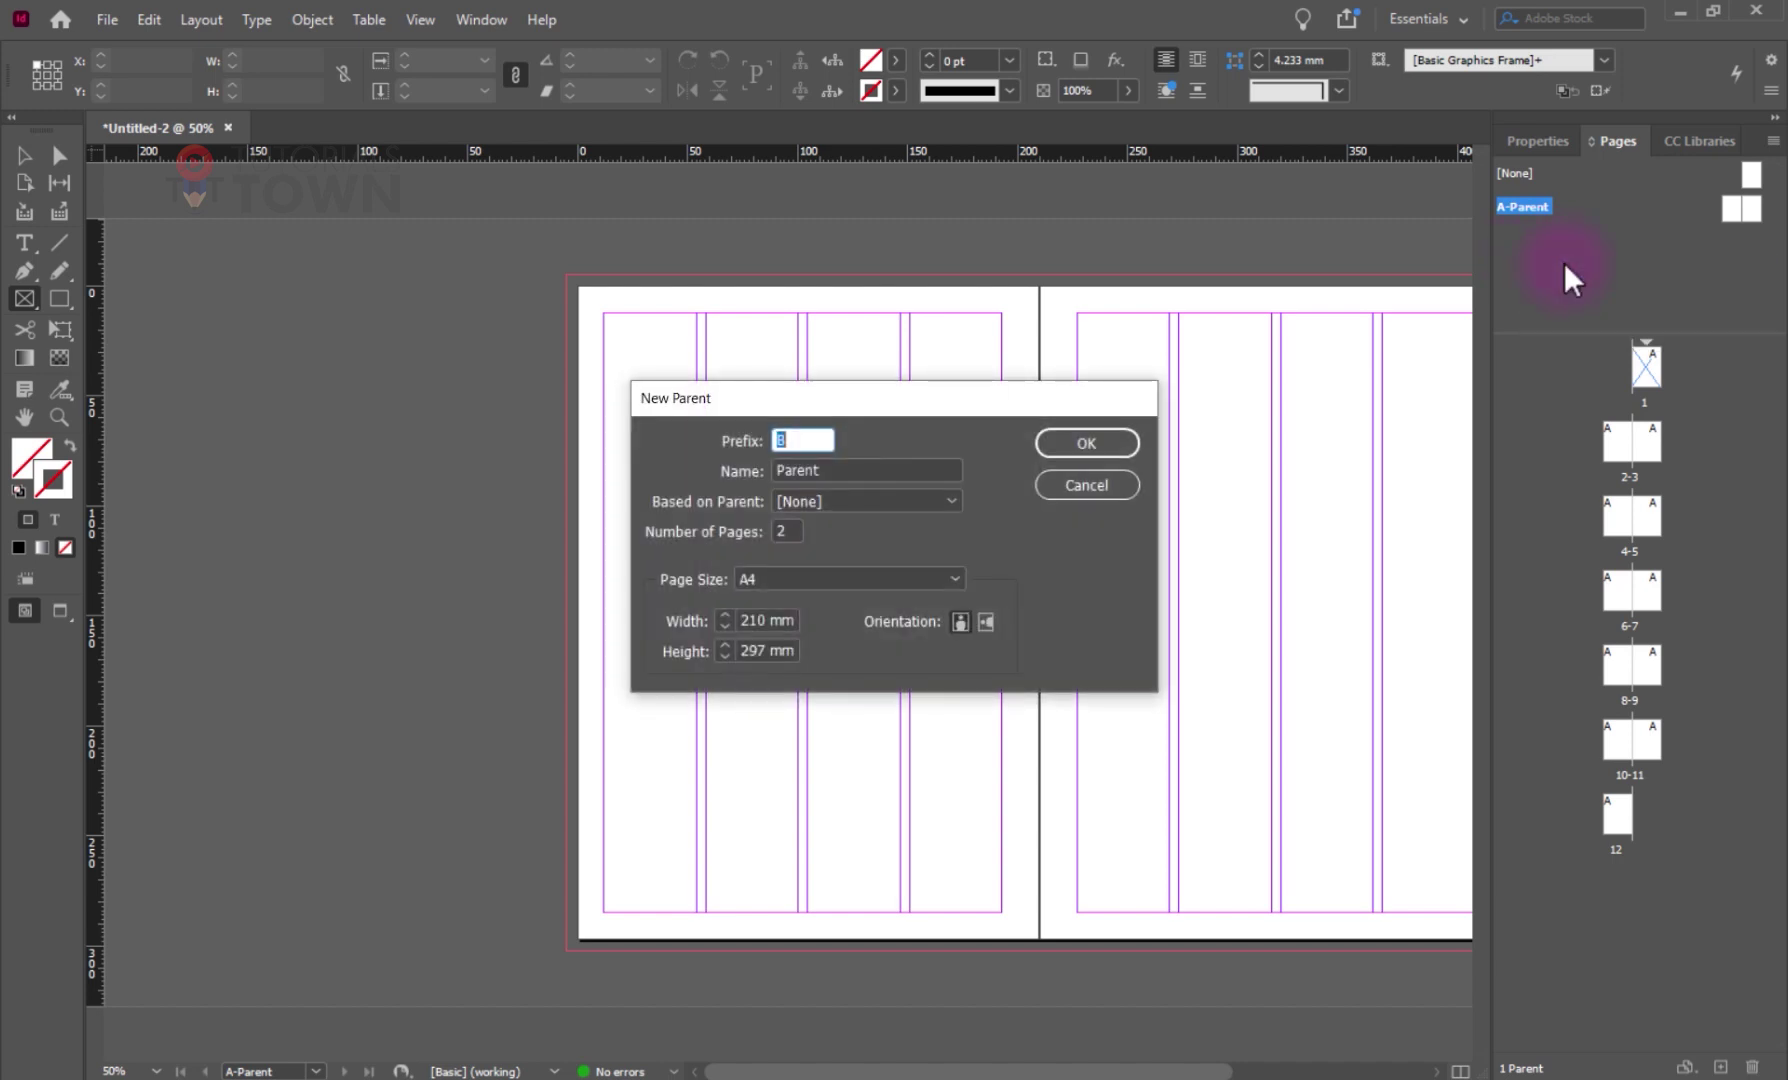
{"action": "type", "text": "num"}
{"action": "key", "text": "Tab"}
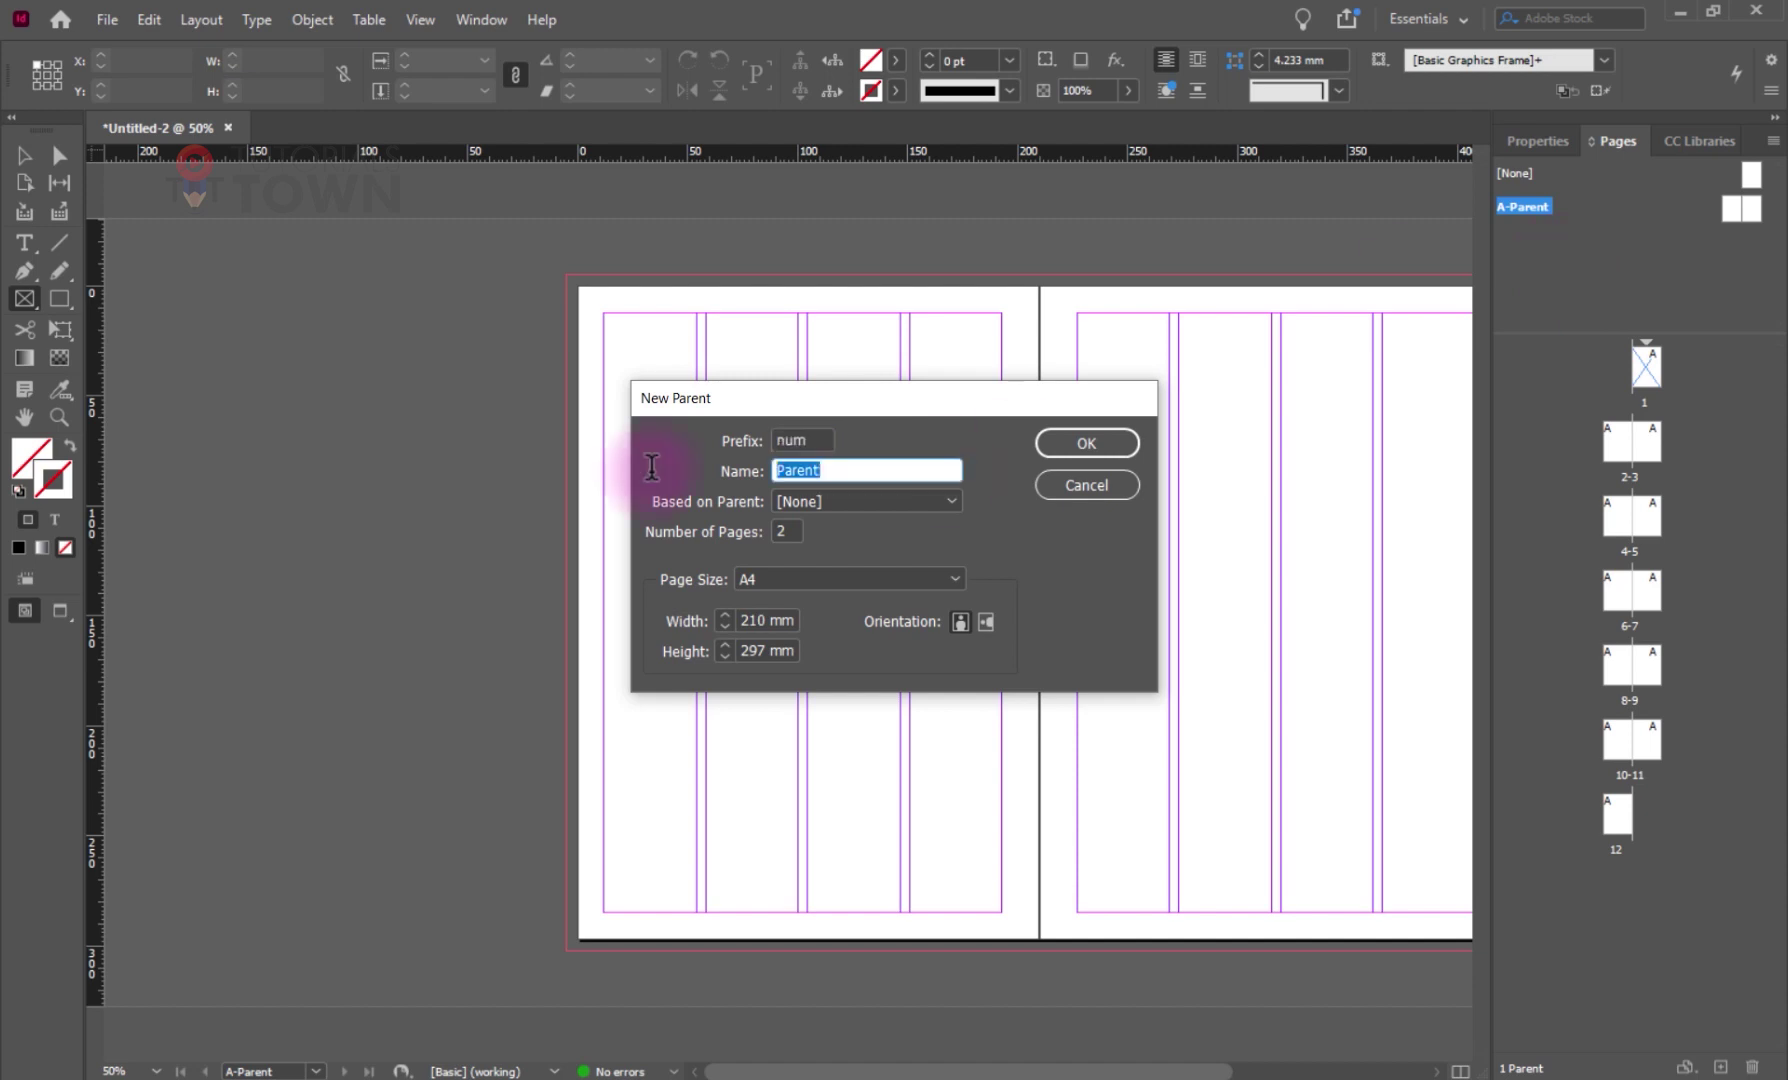
{"action": "type", "text": "Number"}
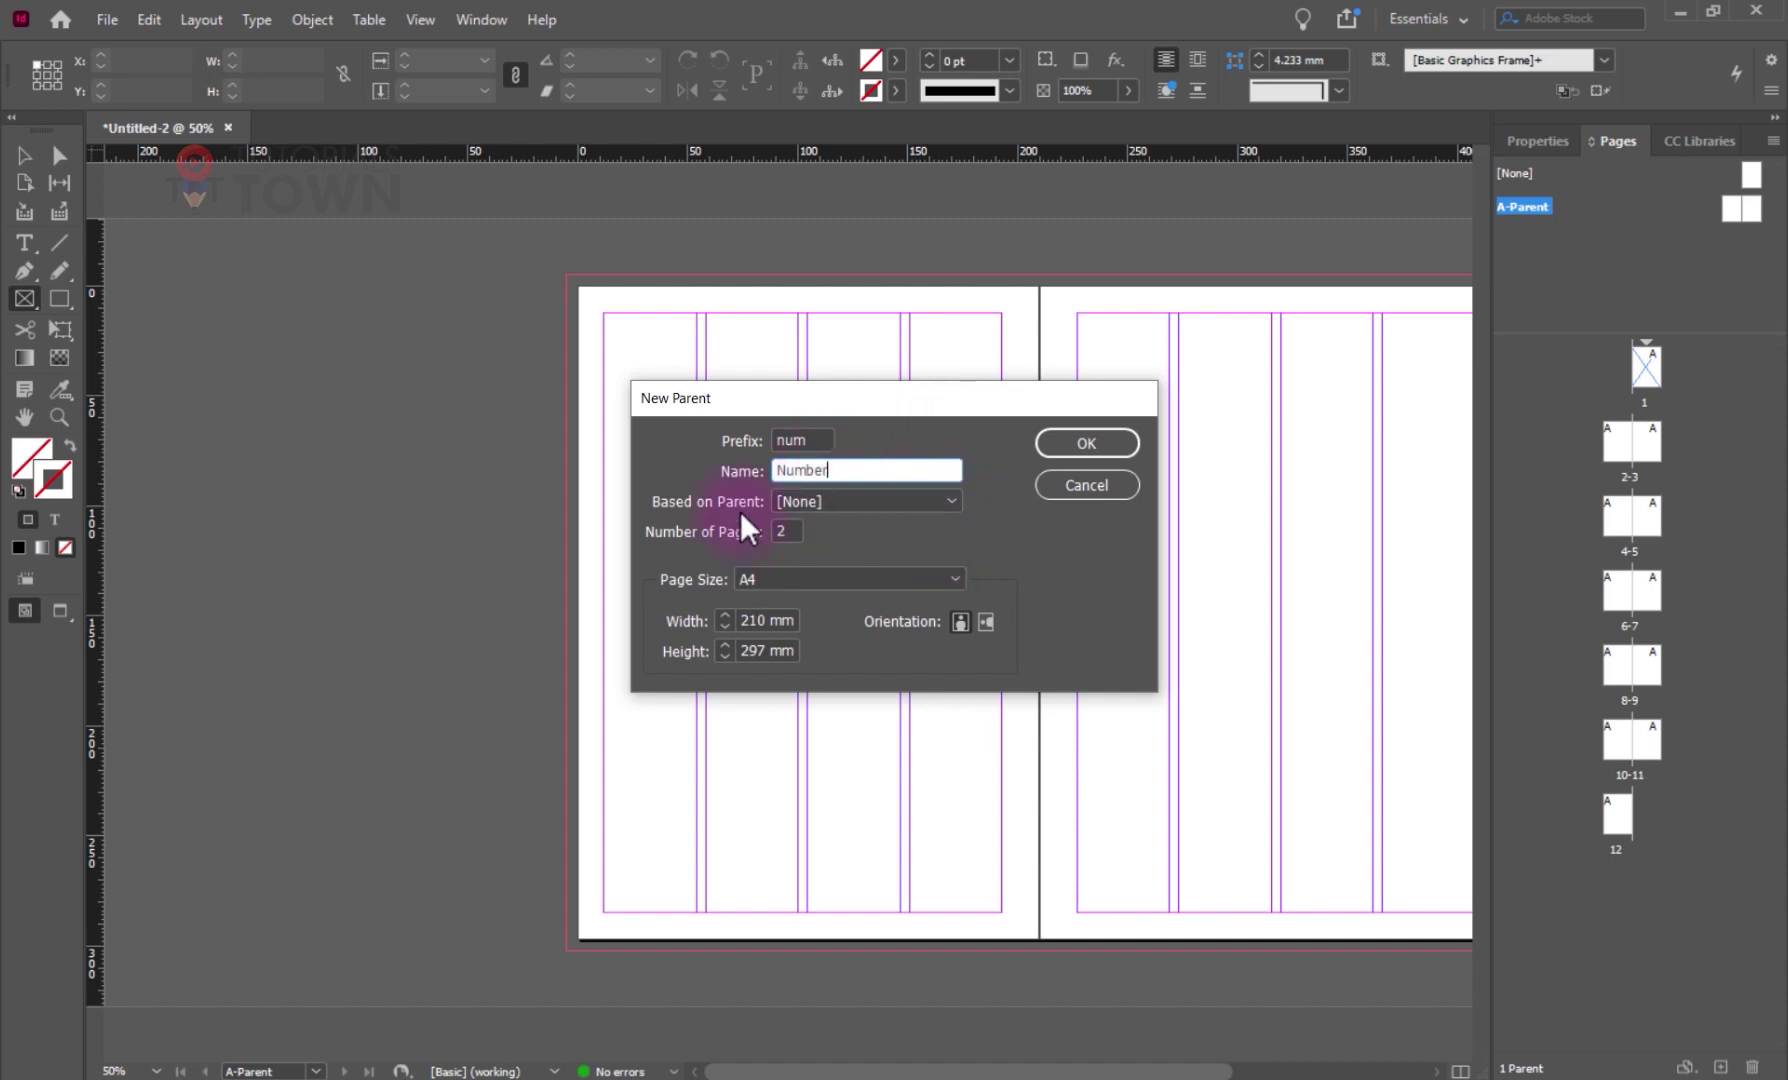
{"action": "left_click", "coordinate": [1086, 445]}
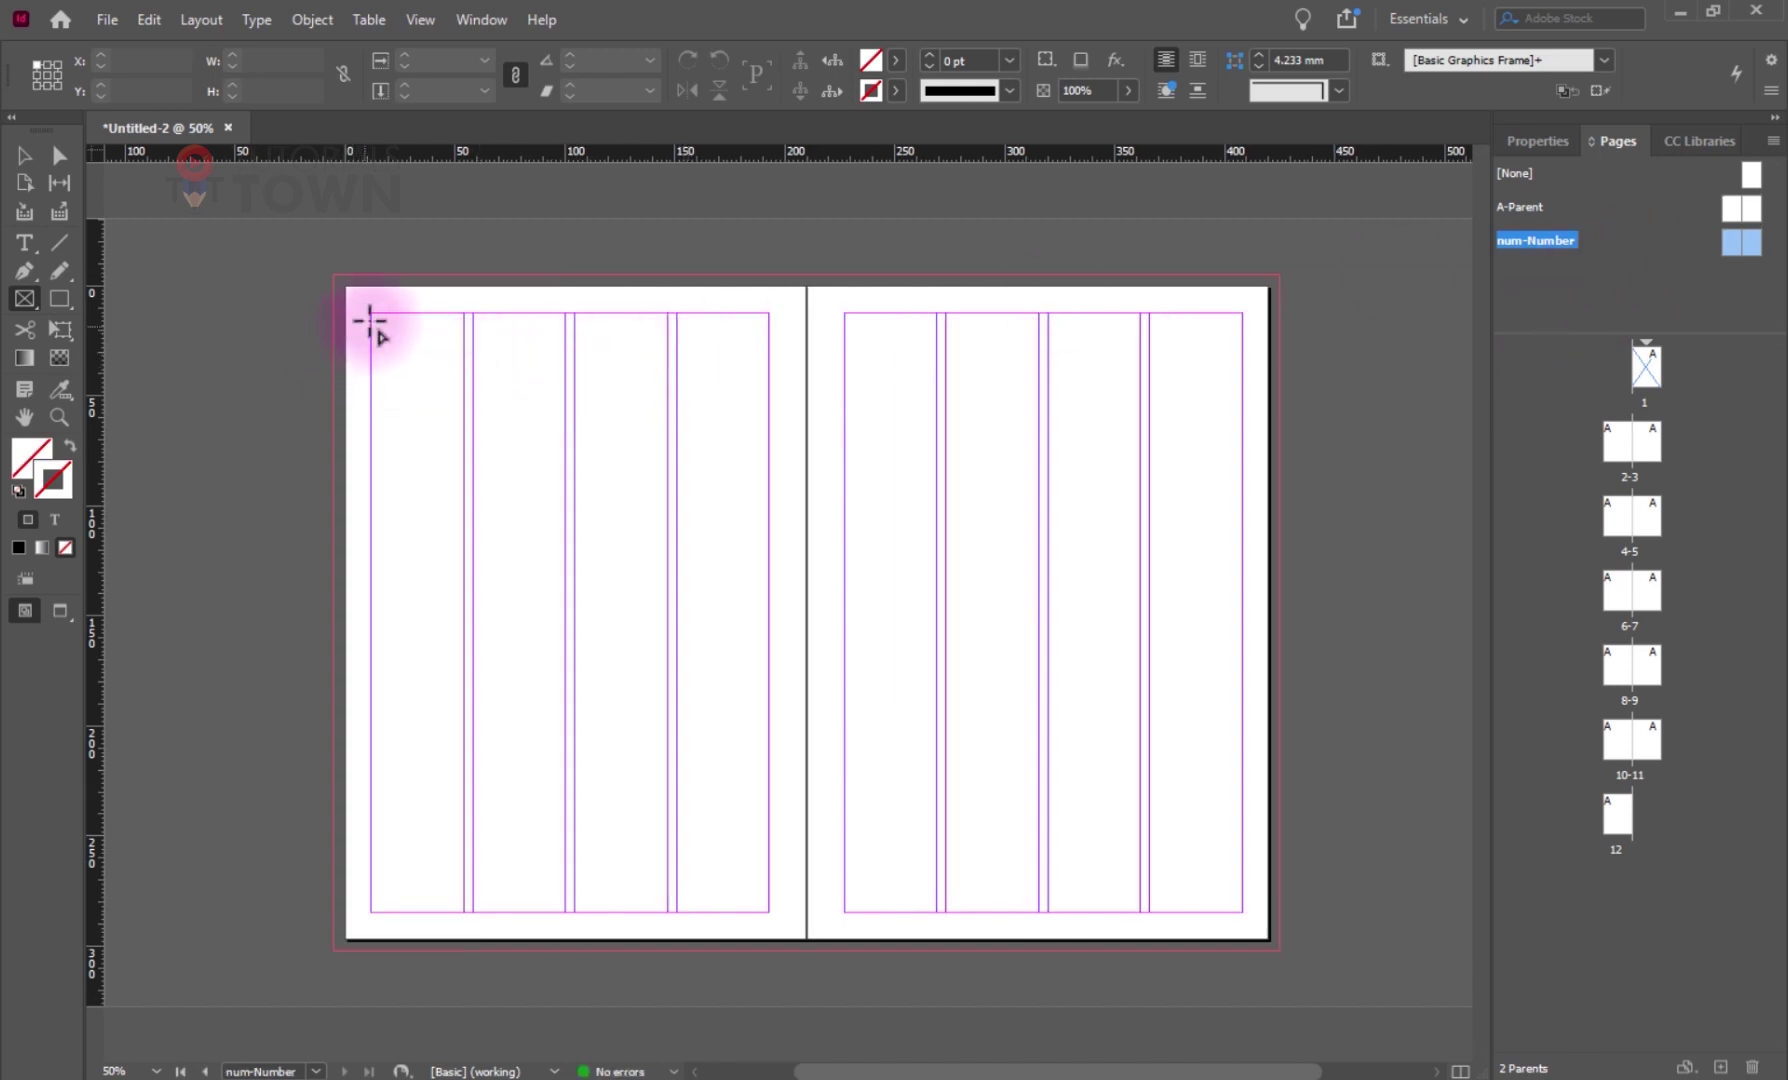
- Stack two 181 mm wide placeholder frames in the parent's left page, the upper at Y 12 mm and a 42 mm high one at Y 118.5 mm
{"action": "left_click_drag", "start_coordinate": [370, 316], "coordinate": [770, 591]}
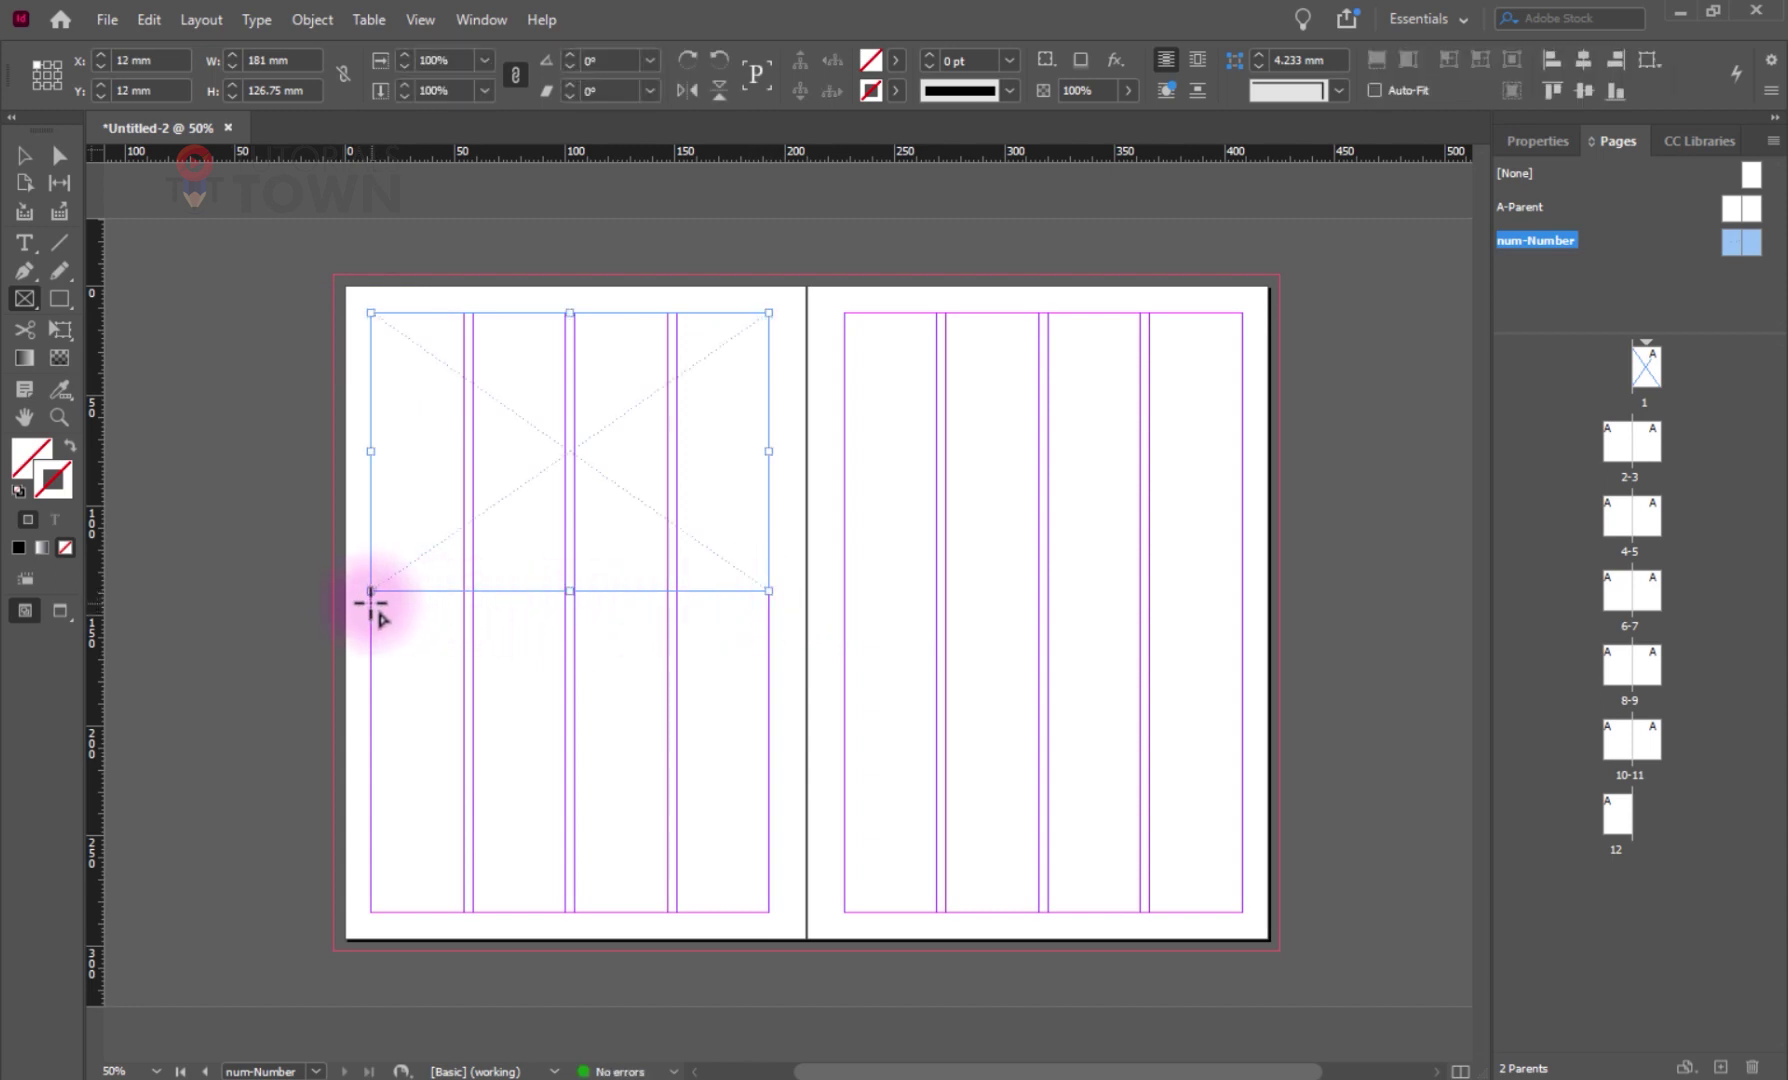
{"action": "left_click_drag", "start_coordinate": [371, 597], "coordinate": [768, 690]}
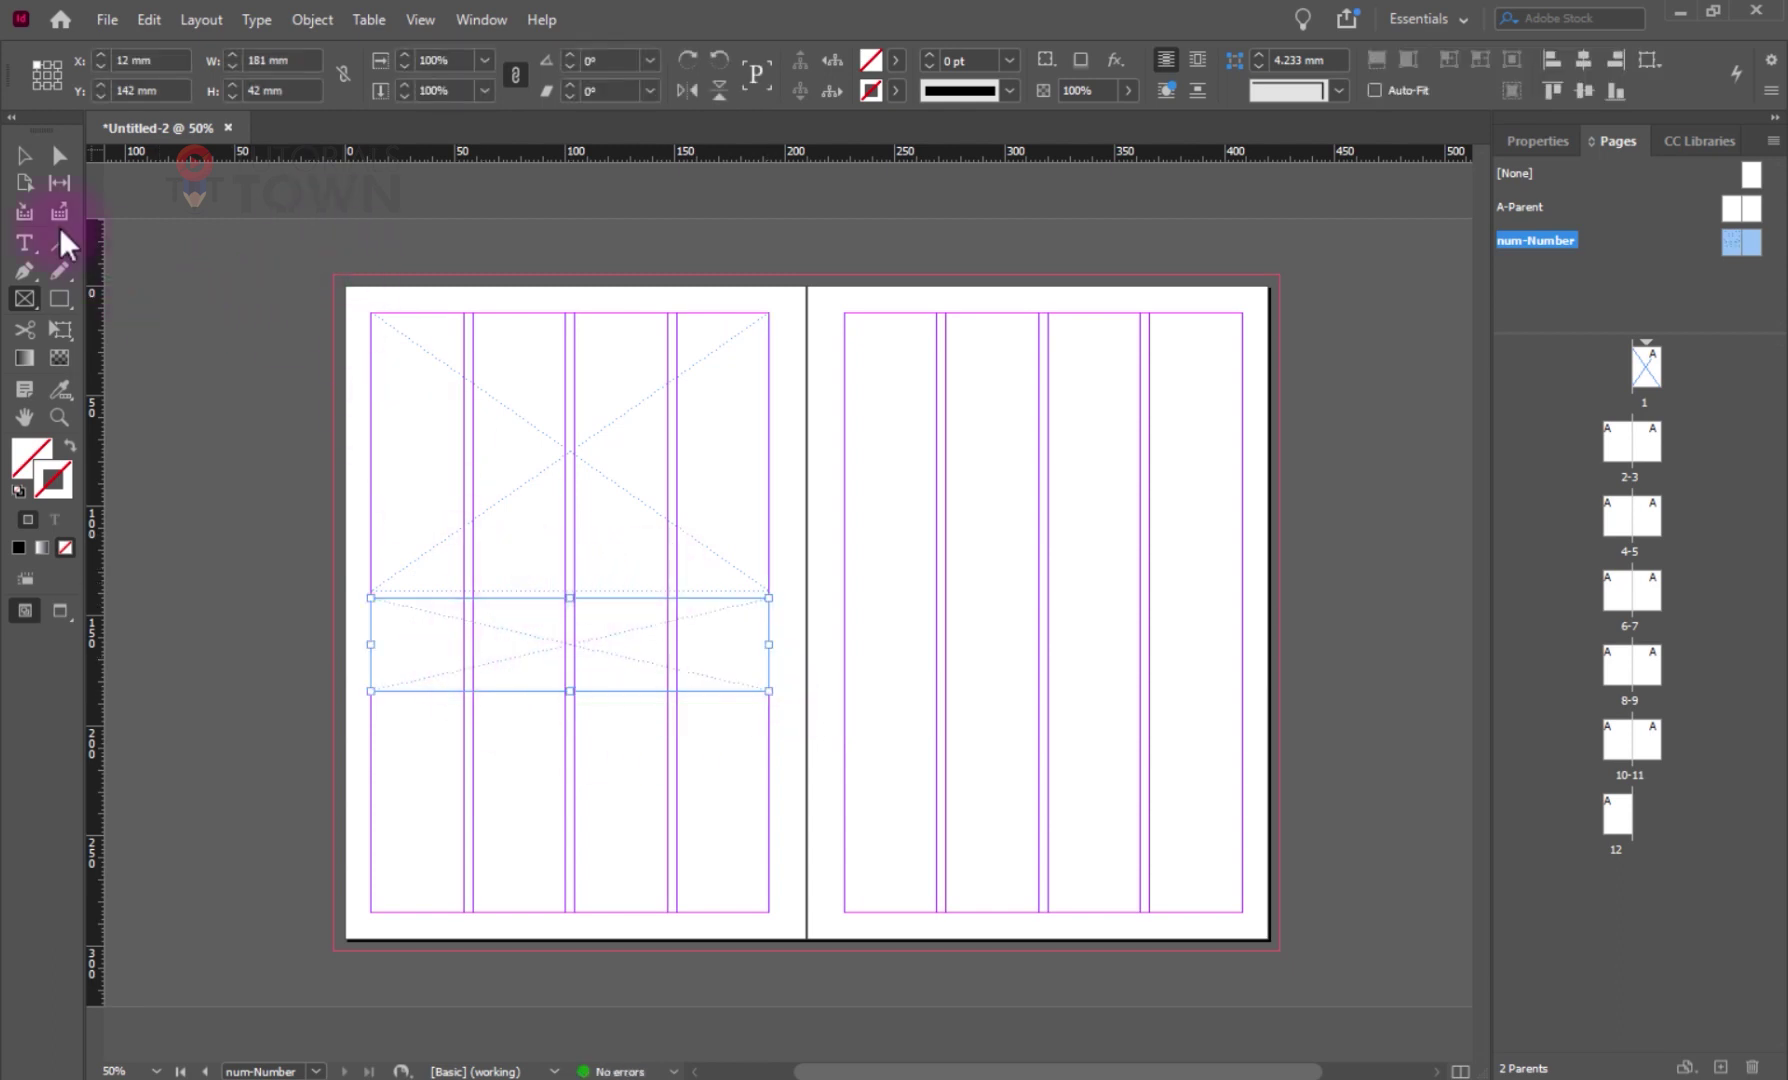
{"action": "left_click", "coordinate": [23, 155]}
{"action": "left_click", "coordinate": [584, 565]}
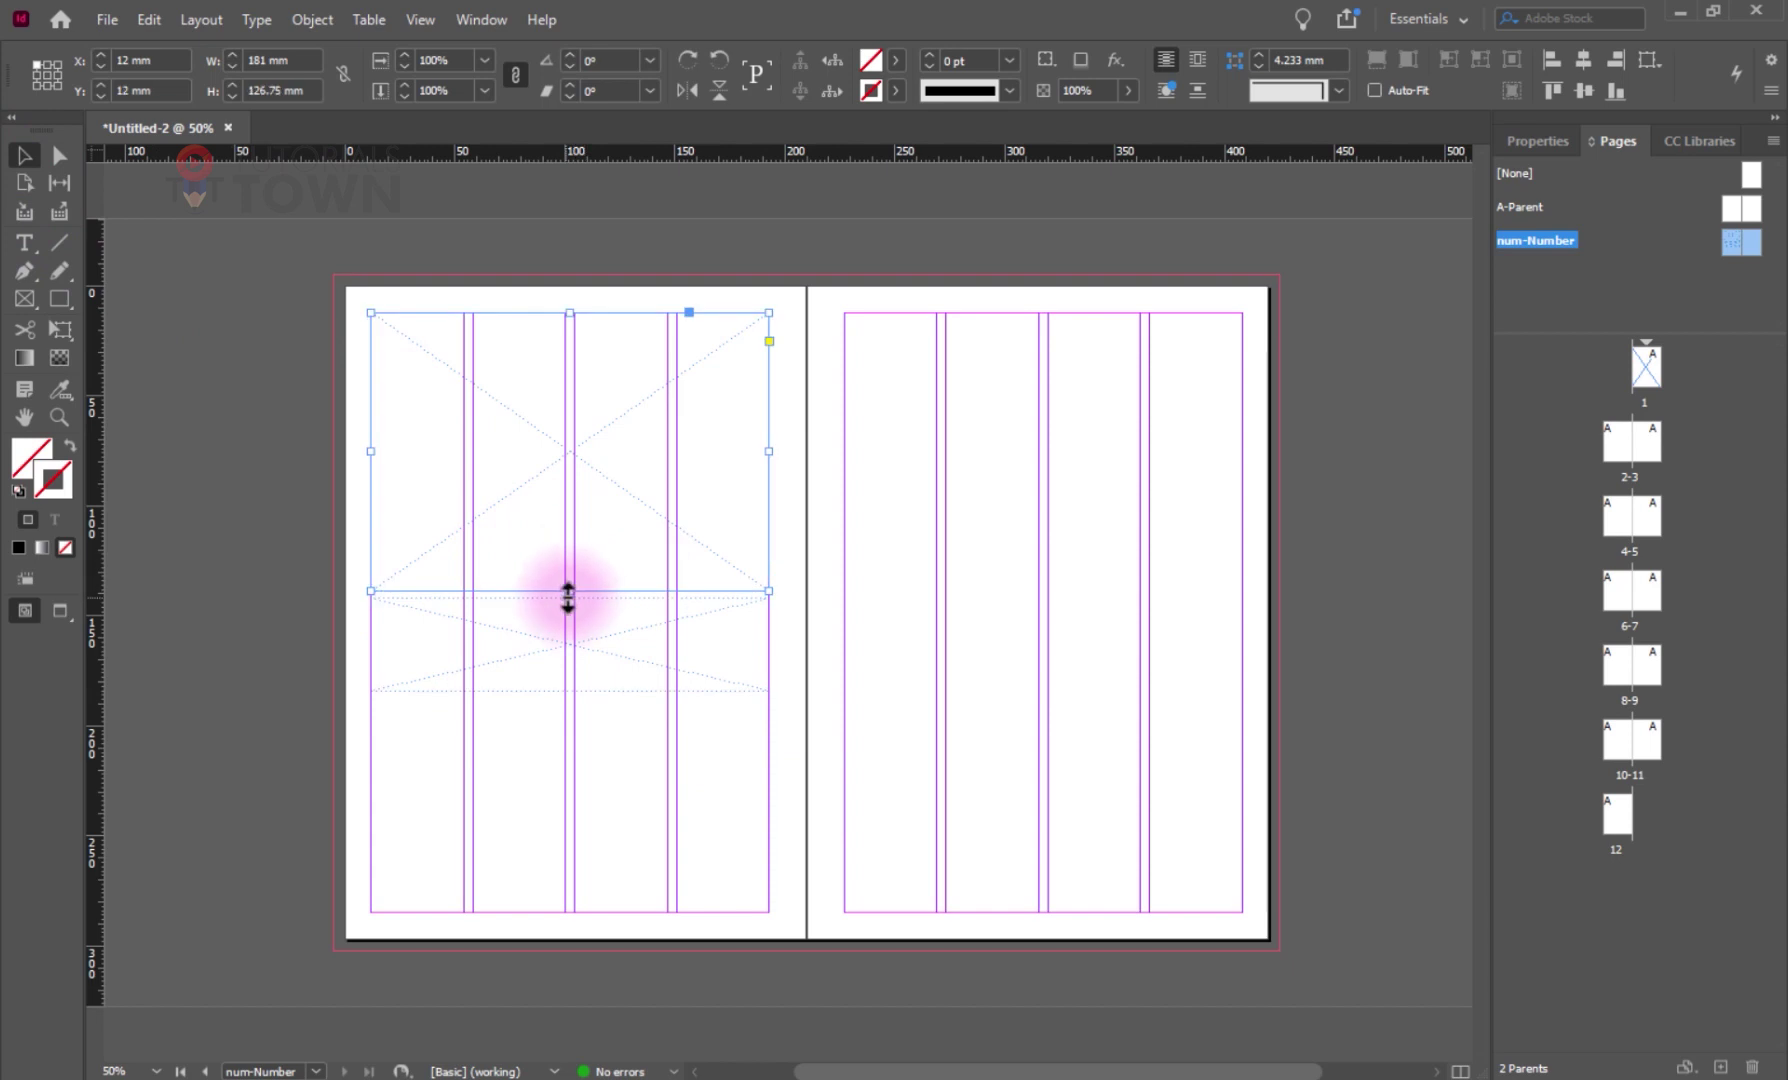
{"action": "left_click_drag", "start_coordinate": [571, 597], "coordinate": [572, 538]}
{"action": "left_click", "coordinate": [567, 638]}
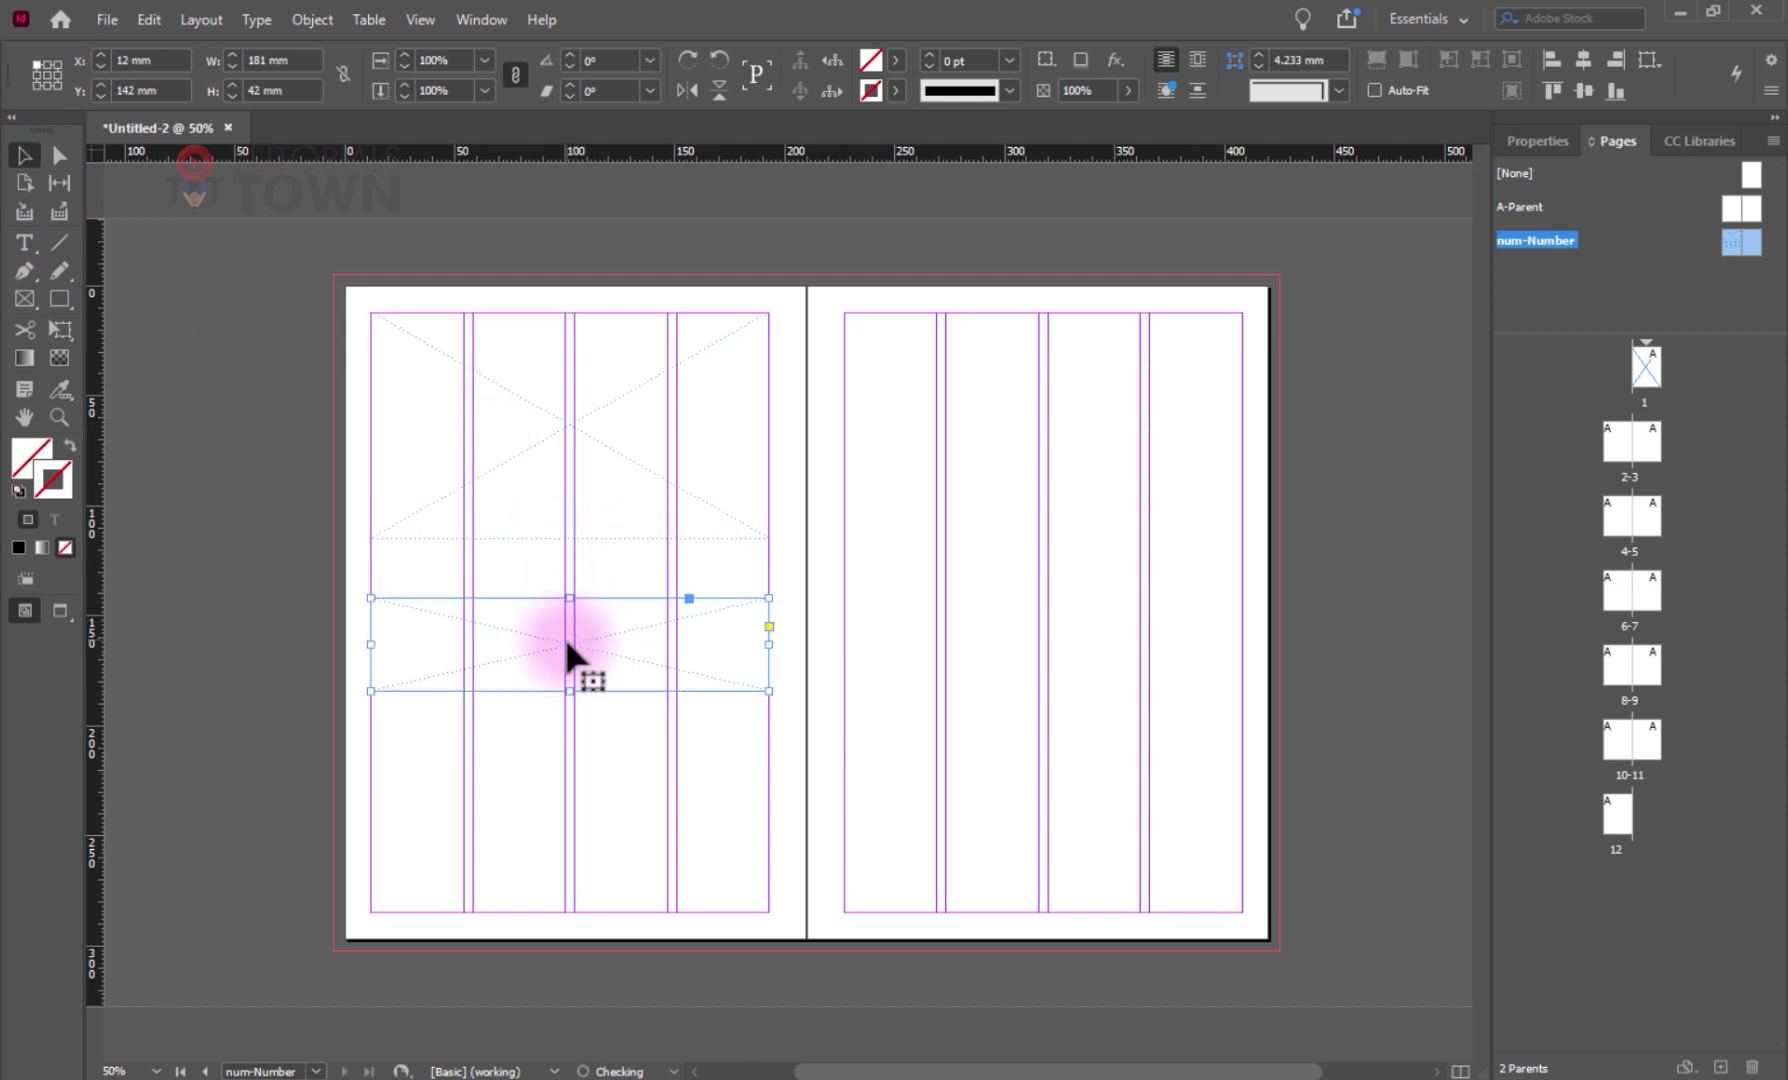
{"action": "left_click_drag", "start_coordinate": [567, 628], "coordinate": [563, 595]}
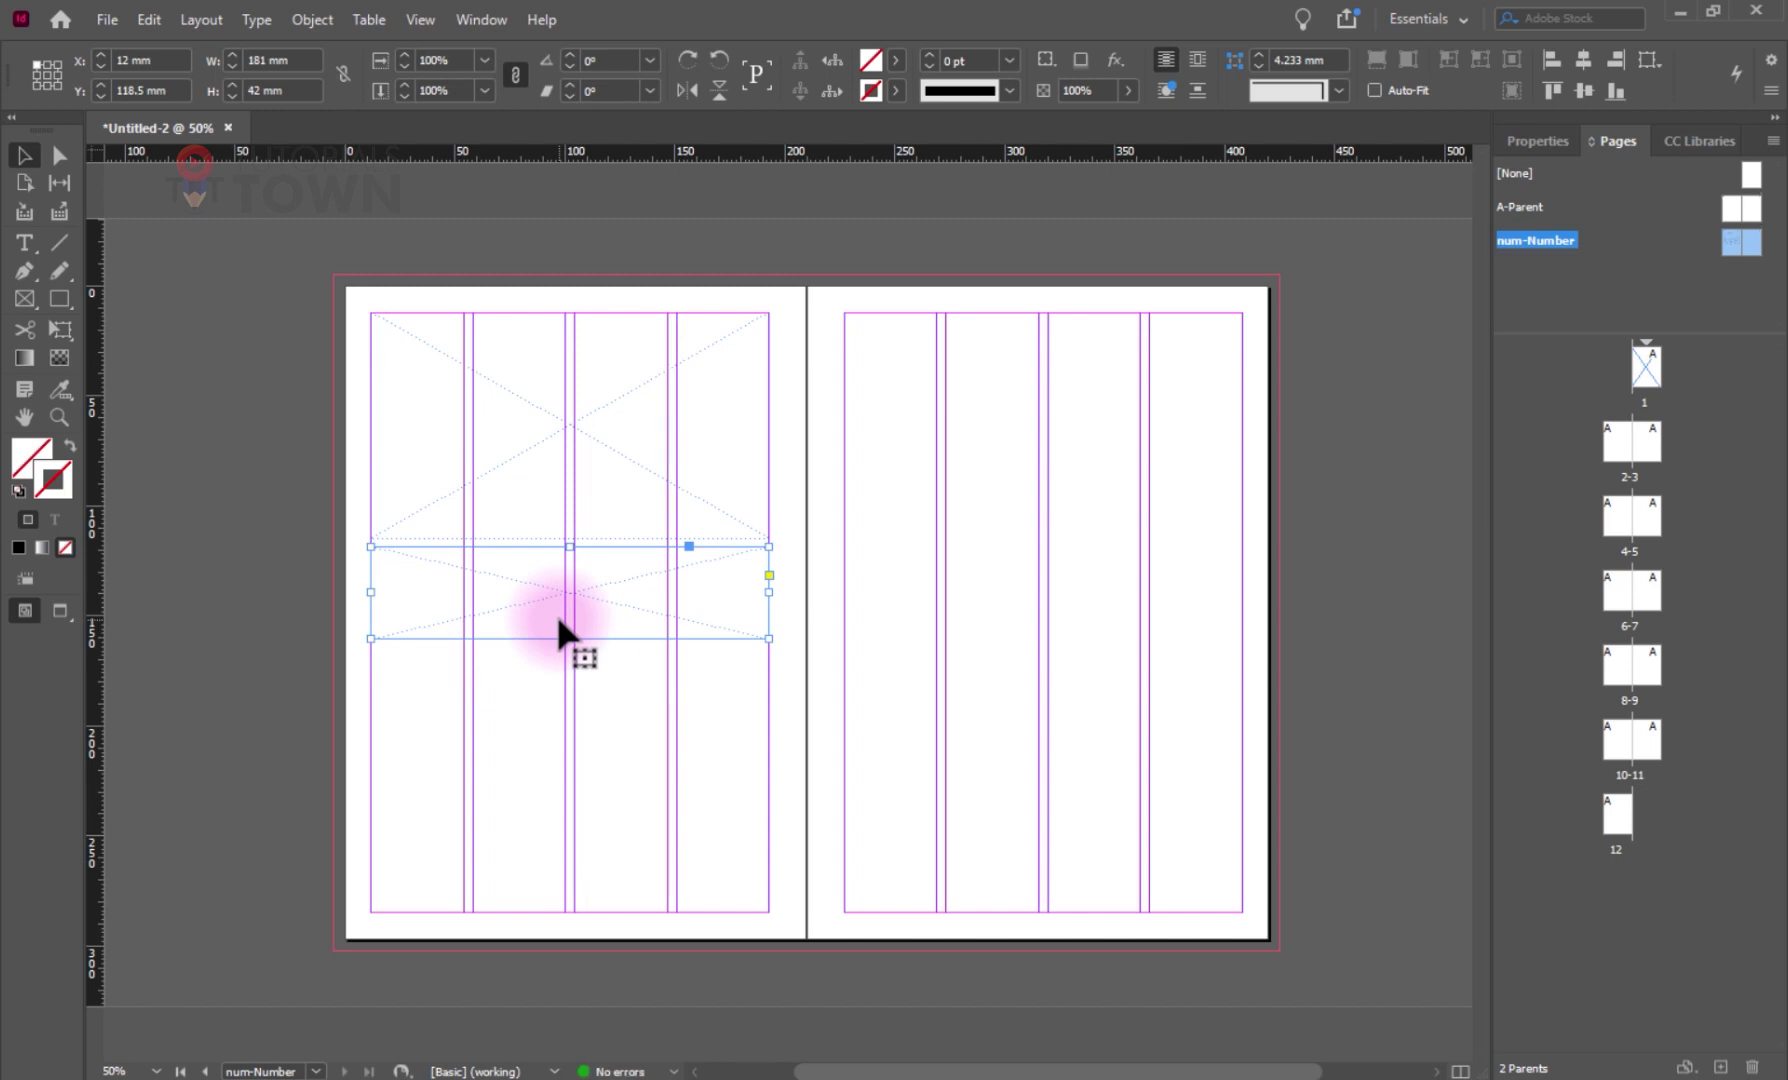
- Duplicate both placeholder frames onto the parent's right page, aligned to its margins at X 227 mm
{"action": "left_click", "coordinate": [820, 715]}
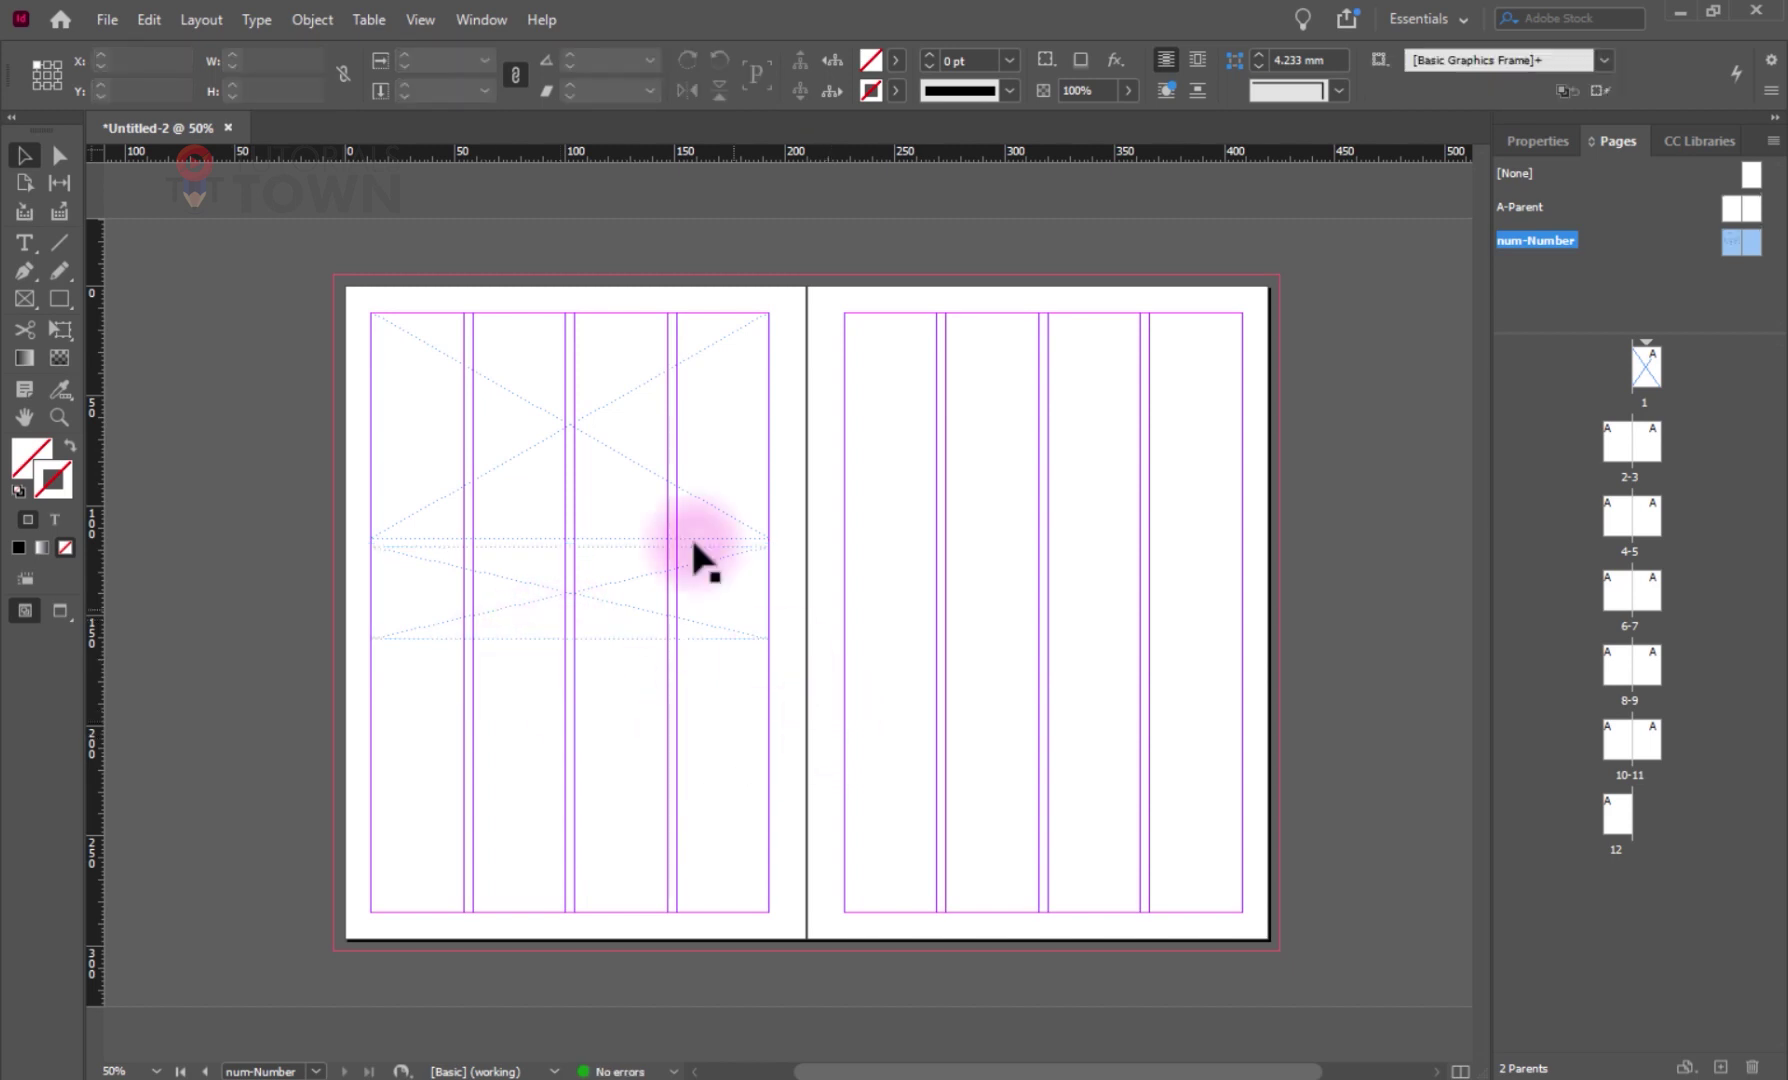
{"action": "left_click_drag", "start_coordinate": [830, 427], "coordinate": [958, 626]}
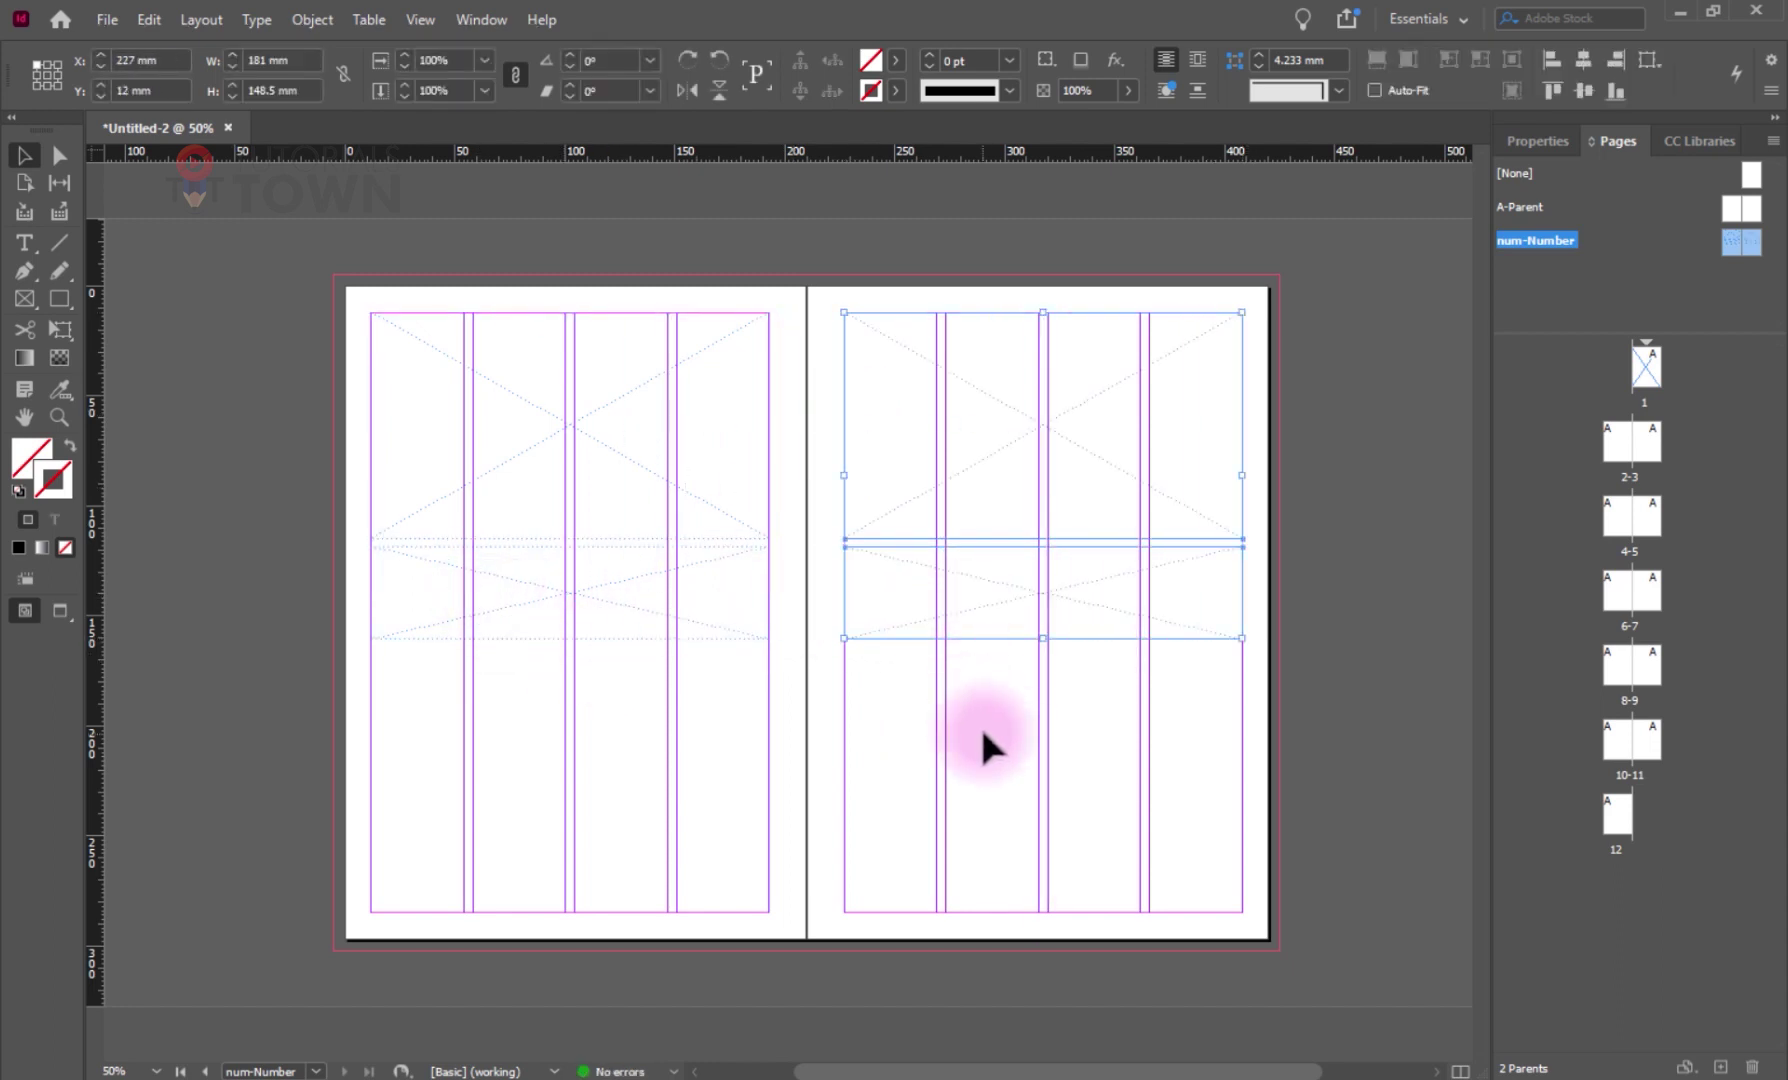
{"action": "left_click", "coordinate": [1377, 531]}
- Apply the num-Number parent to document pages 2-11
{"action": "double_click", "coordinate": [1616, 437]}
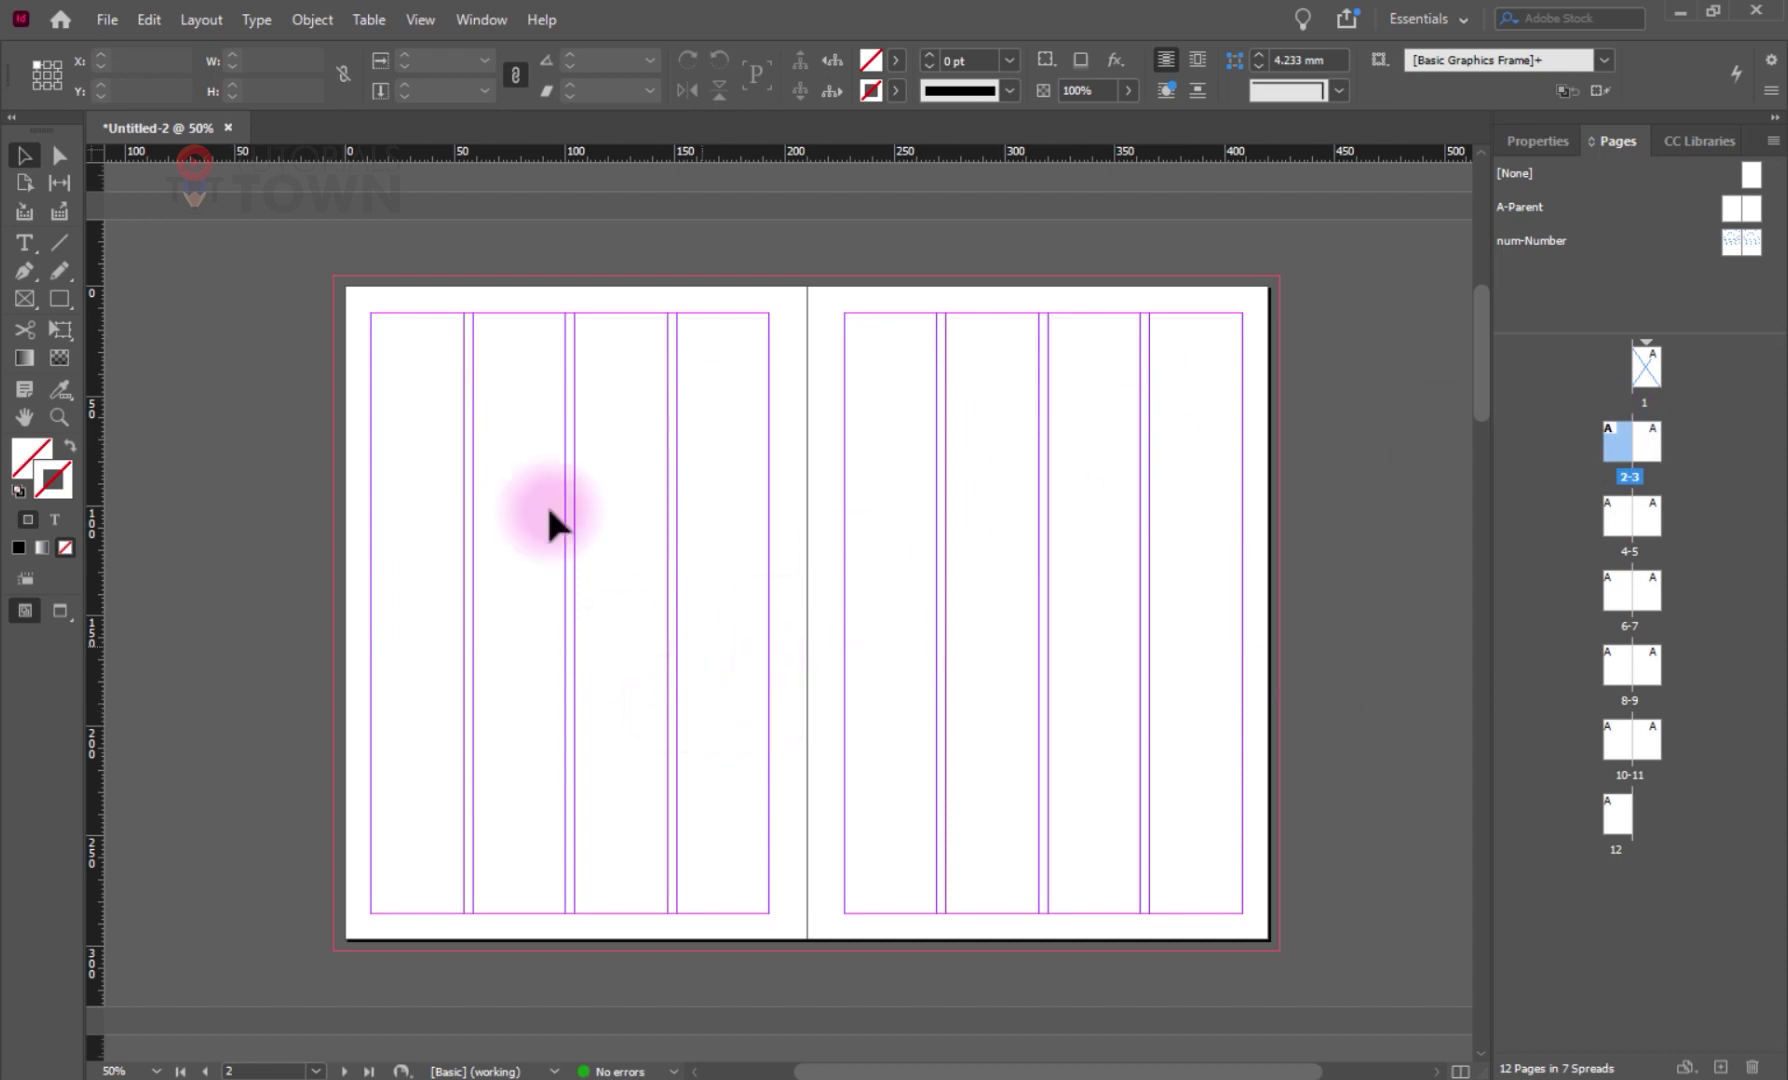
{"action": "scroll", "coordinate": [873, 782], "scroll_direction": "up", "scroll_amount": 5}
{"action": "scroll", "coordinate": [879, 789], "scroll_direction": "down", "scroll_amount": 8}
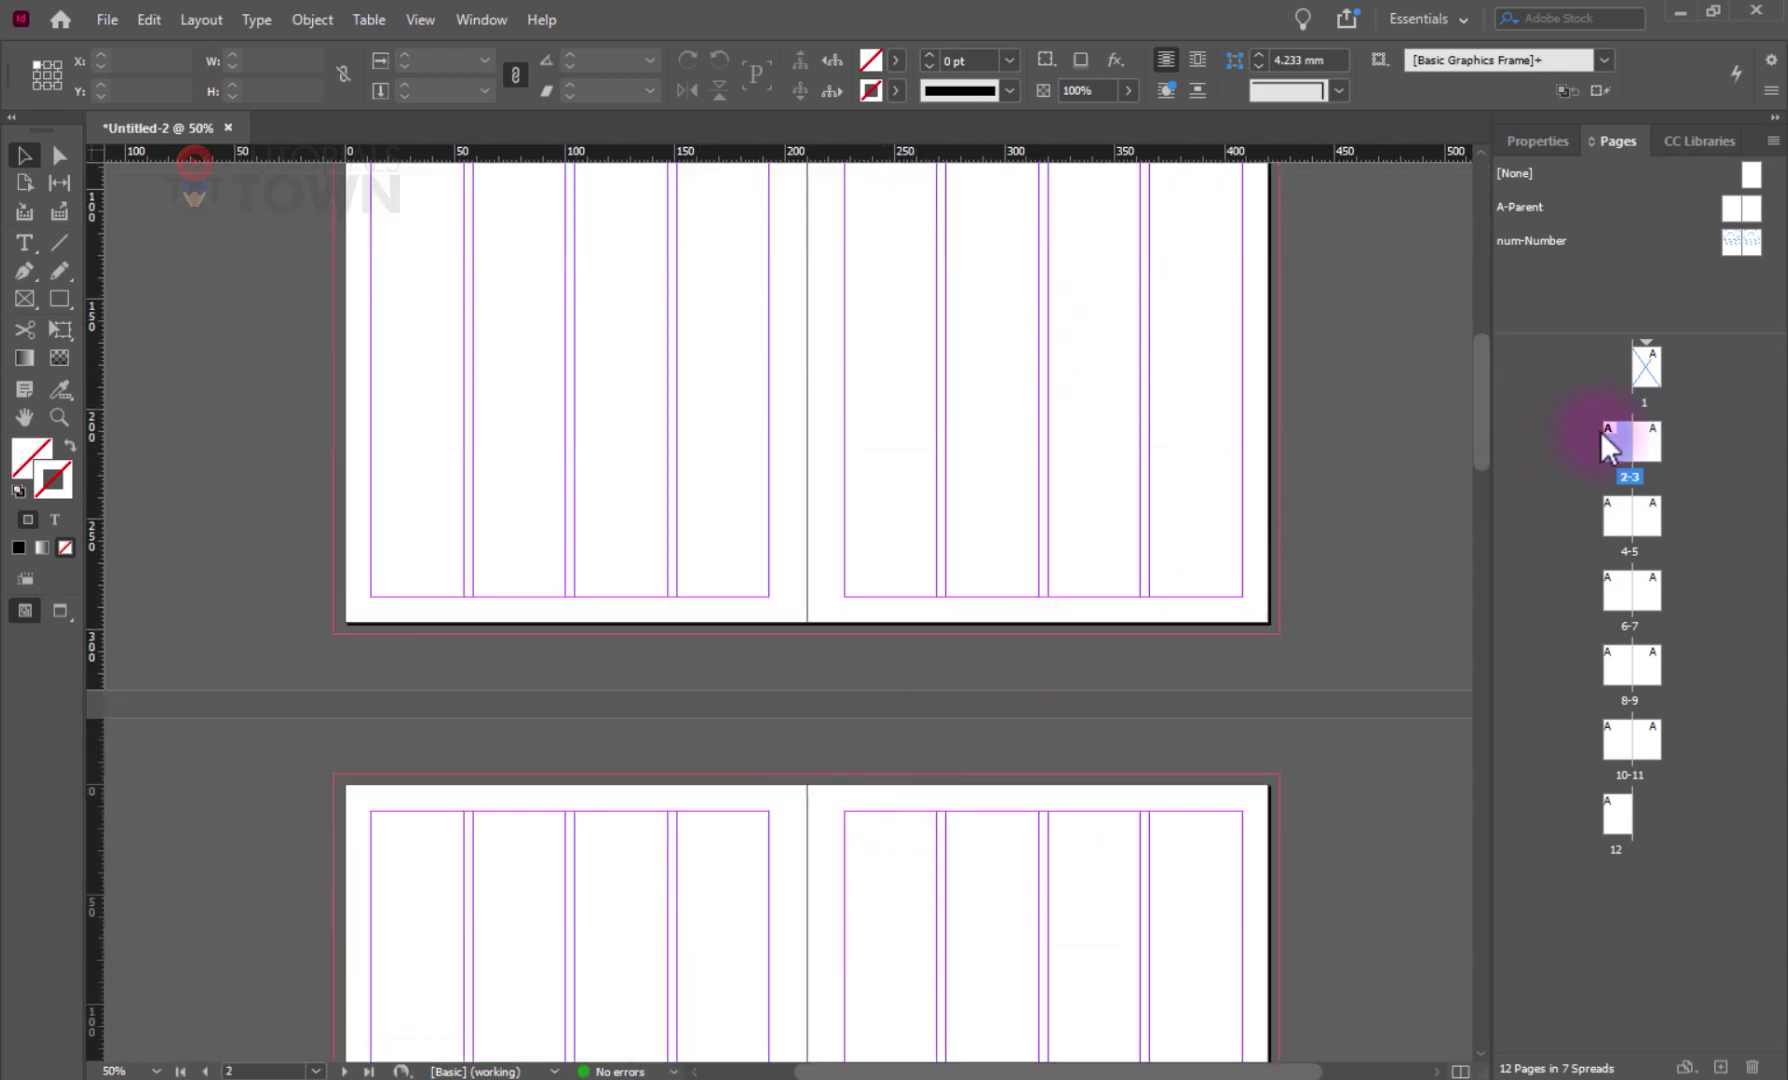
{"action": "double_click", "coordinate": [1625, 443]}
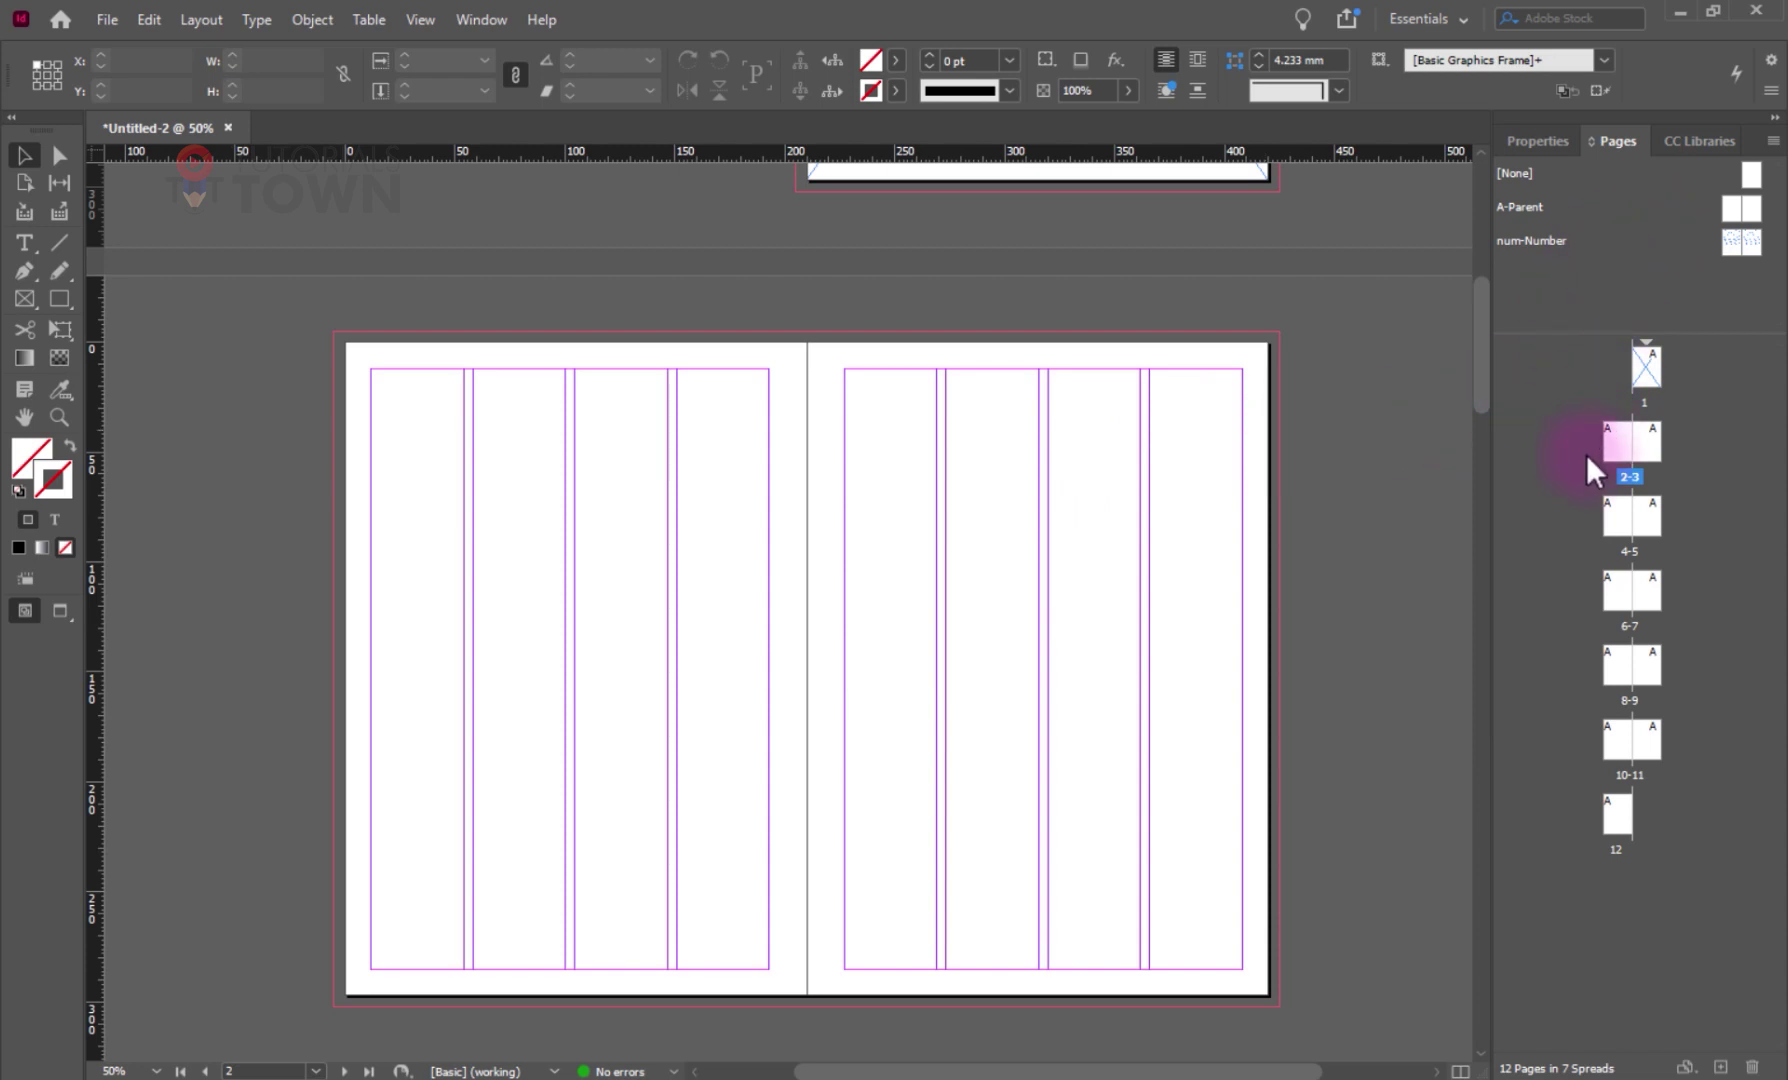
{"action": "left_click_drag", "start_coordinate": [1648, 733], "coordinate": [1648, 731]}
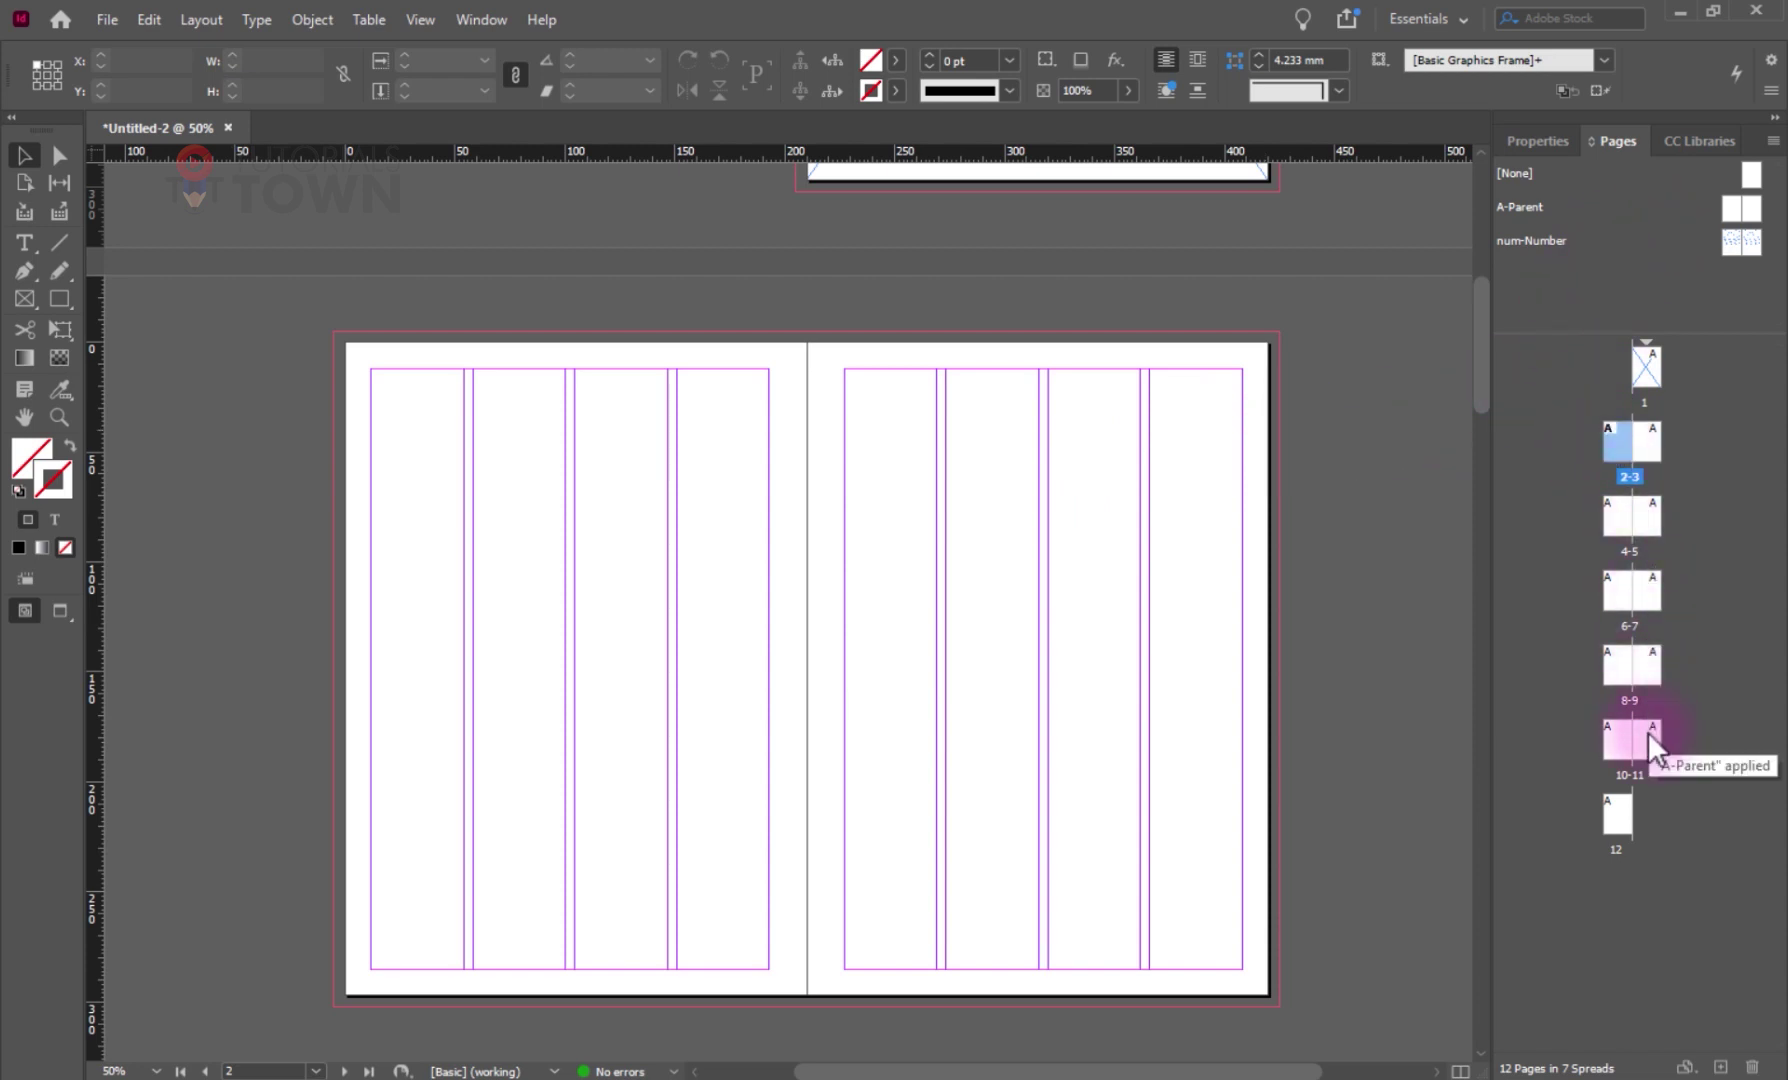
{"action": "left_click", "coordinate": [1648, 733], "text": "shift"}
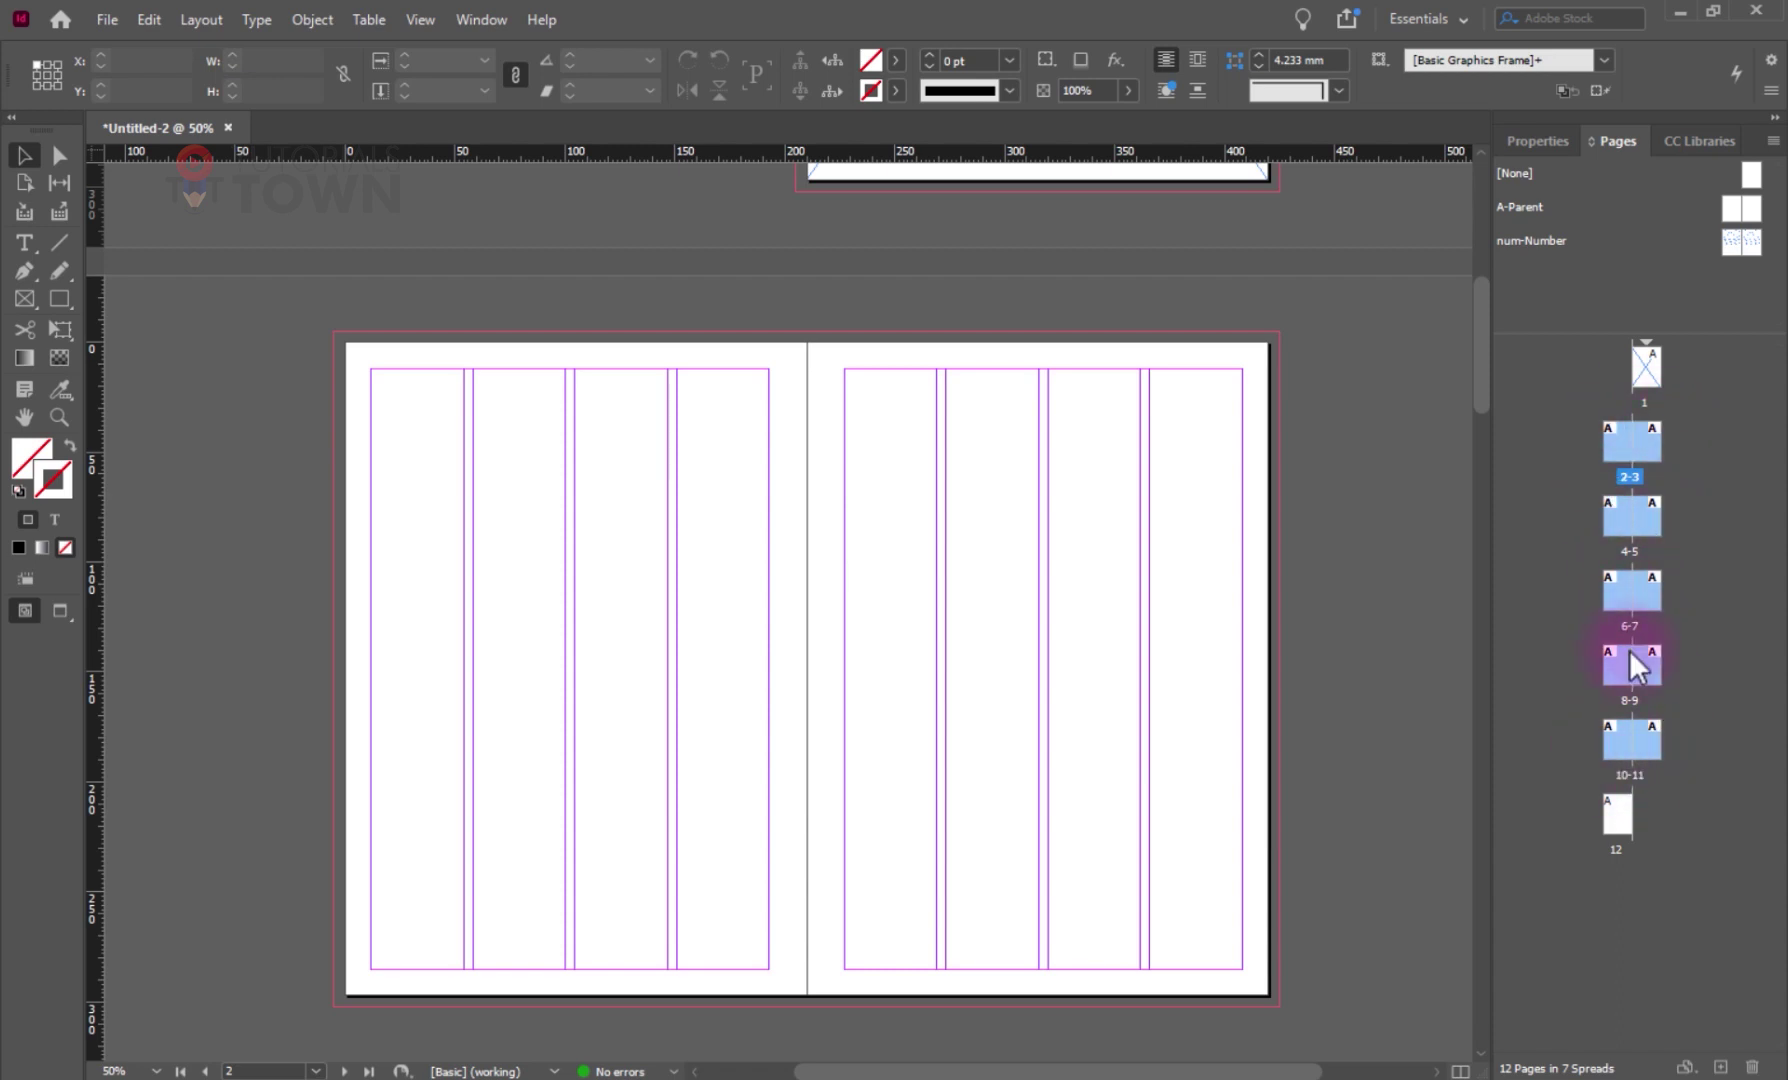
{"action": "right_click", "coordinate": [1618, 450]}
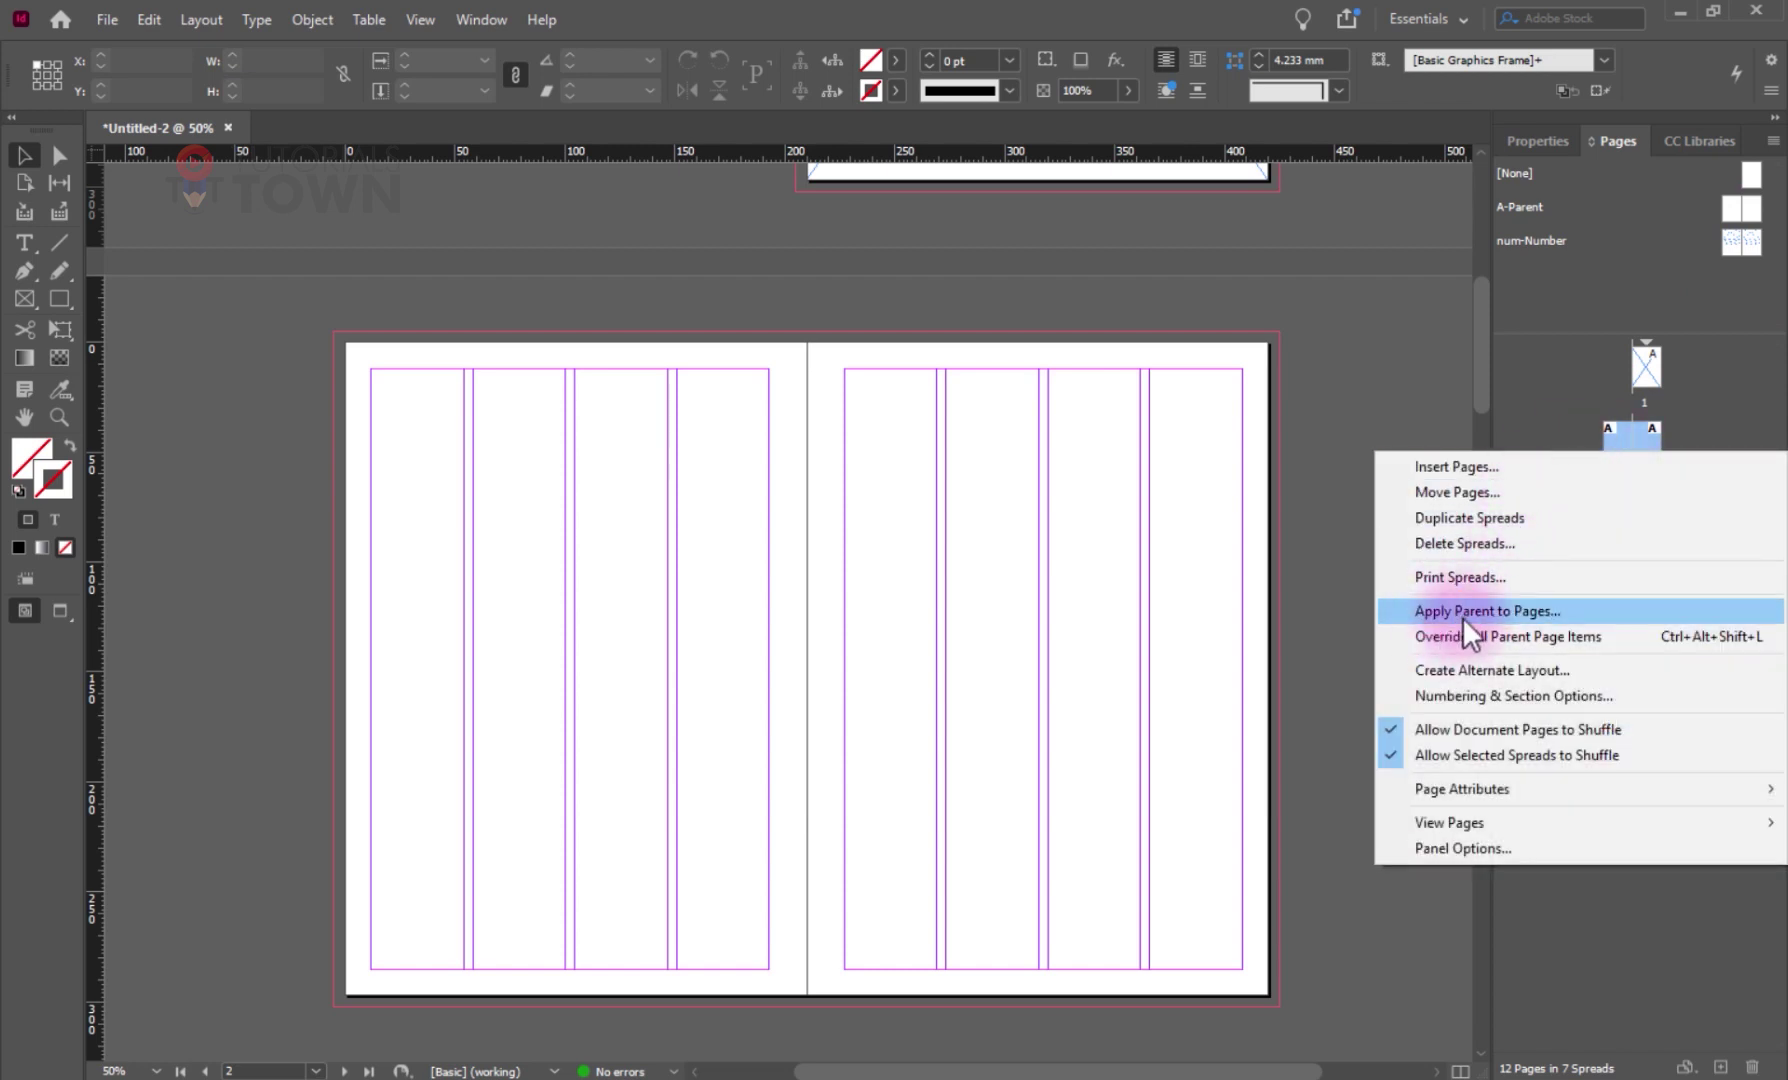
{"action": "left_click", "coordinate": [1525, 611]}
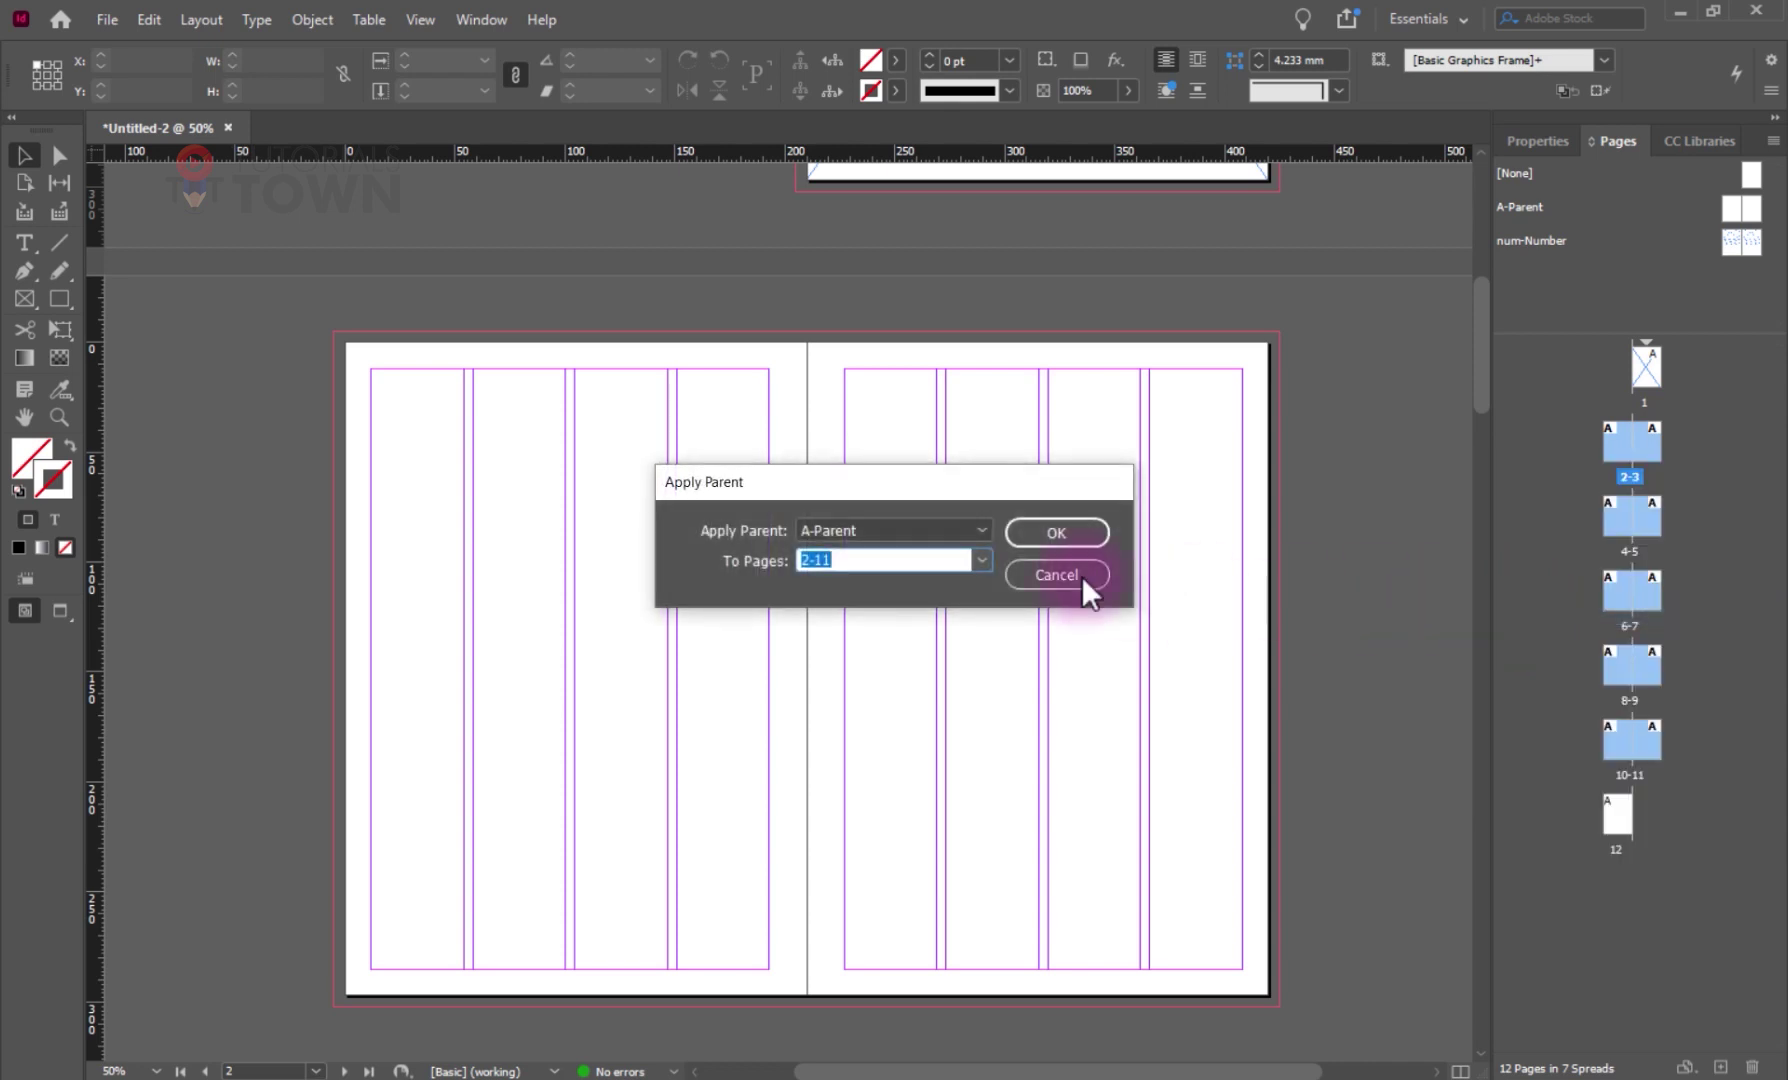
{"action": "left_click", "coordinate": [946, 530]}
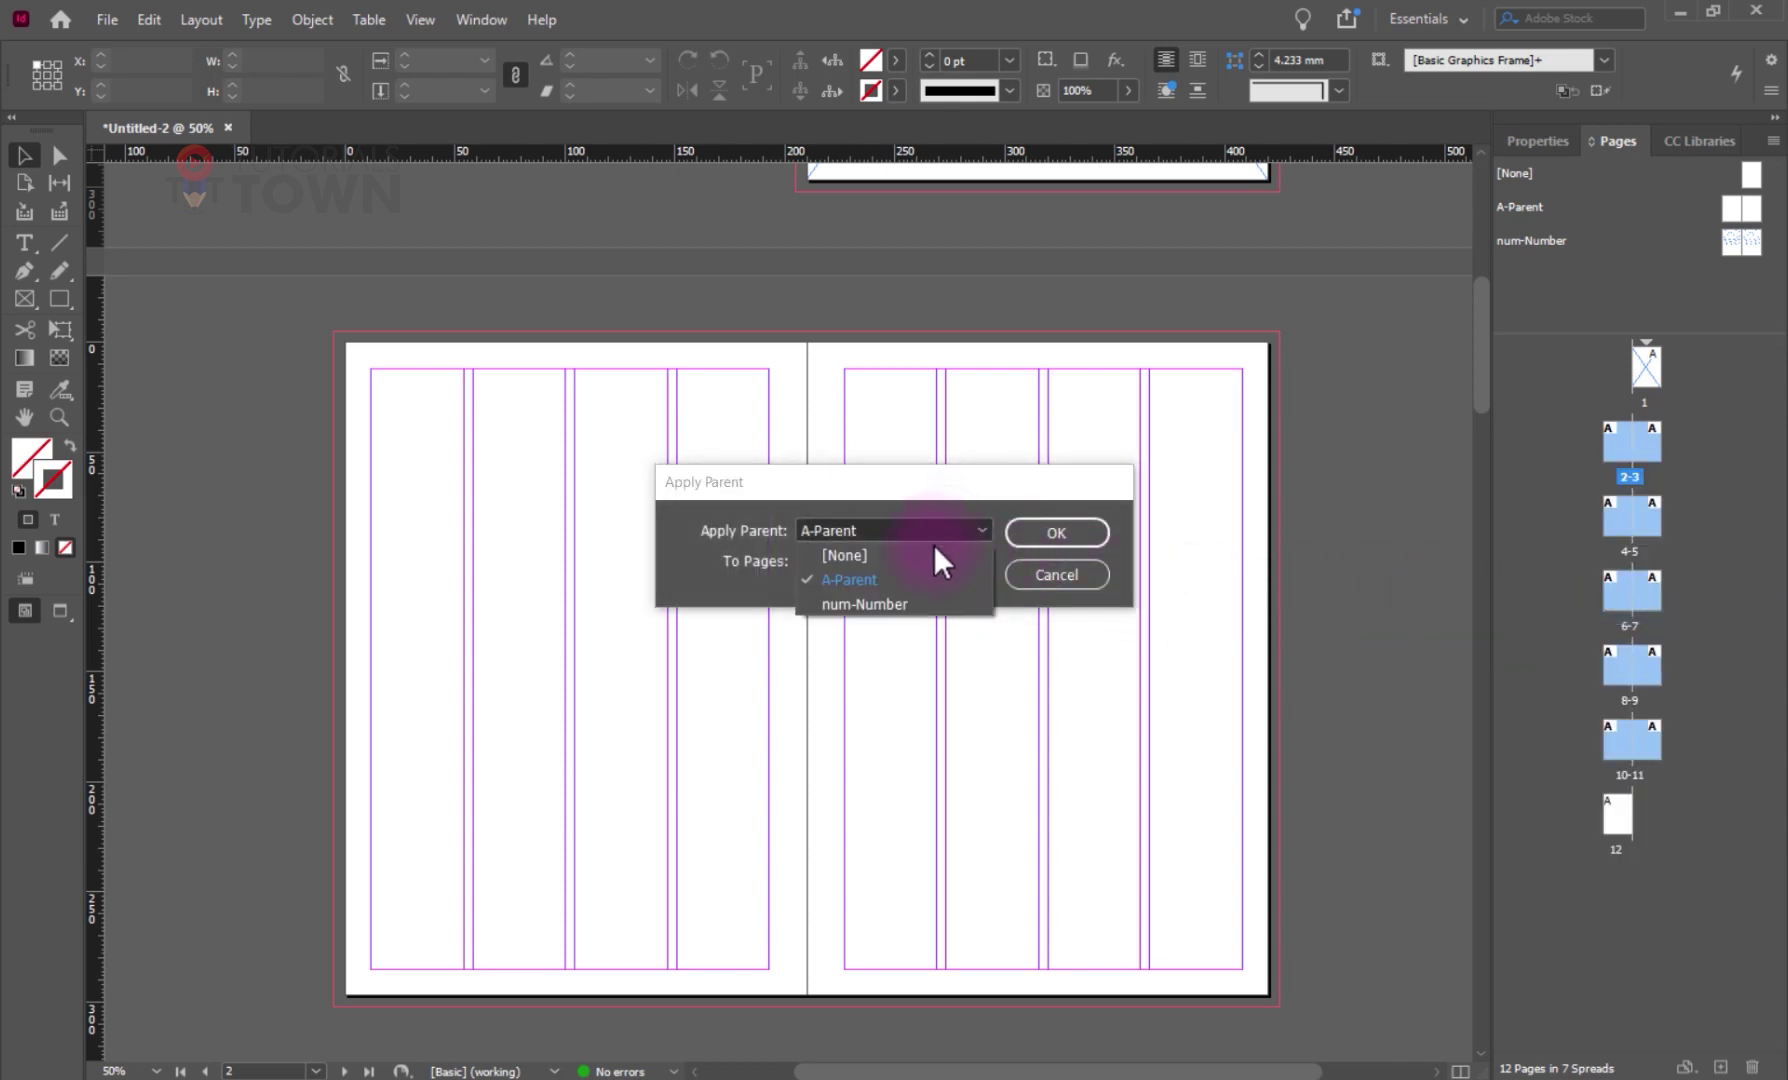
{"action": "left_click", "coordinate": [840, 604]}
{"action": "left_click", "coordinate": [1056, 534]}
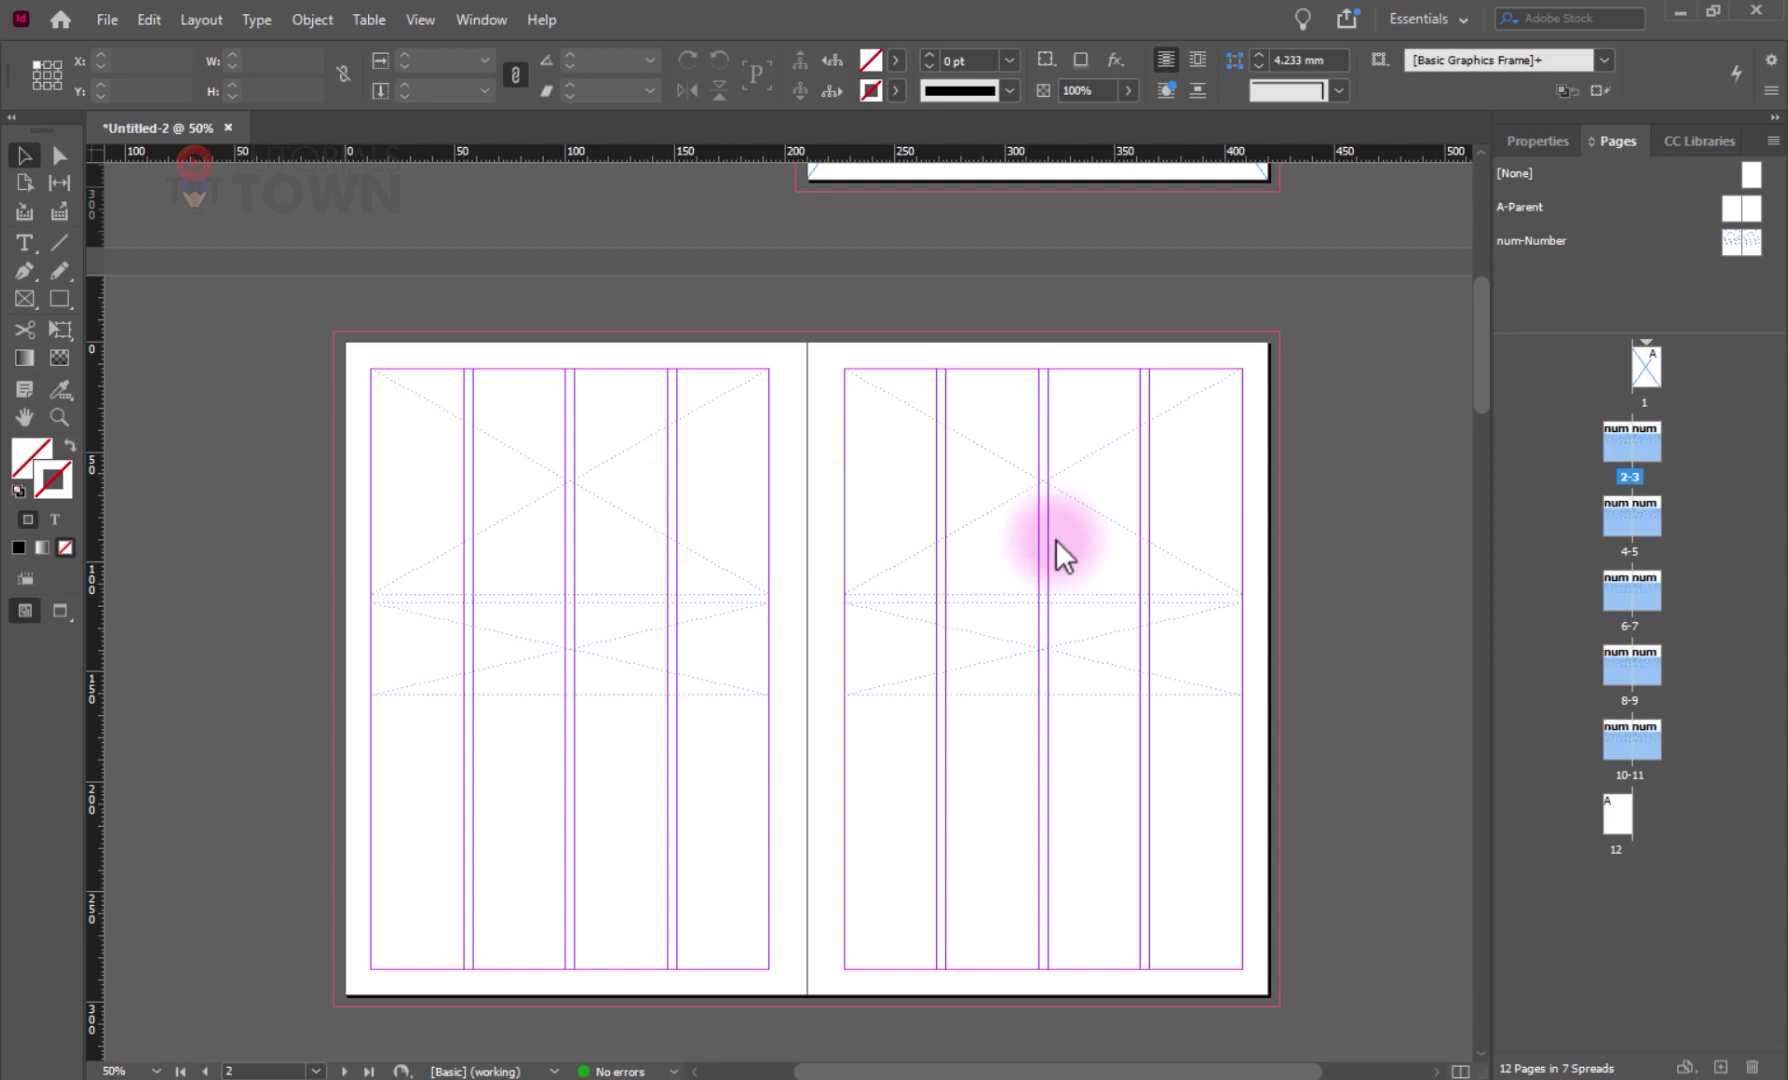
- Look through the cover and inner spreads to check the placeholder frames coming from the num-Number parent
{"action": "scroll", "coordinate": [1033, 538], "scroll_direction": "down", "scroll_amount": 10}
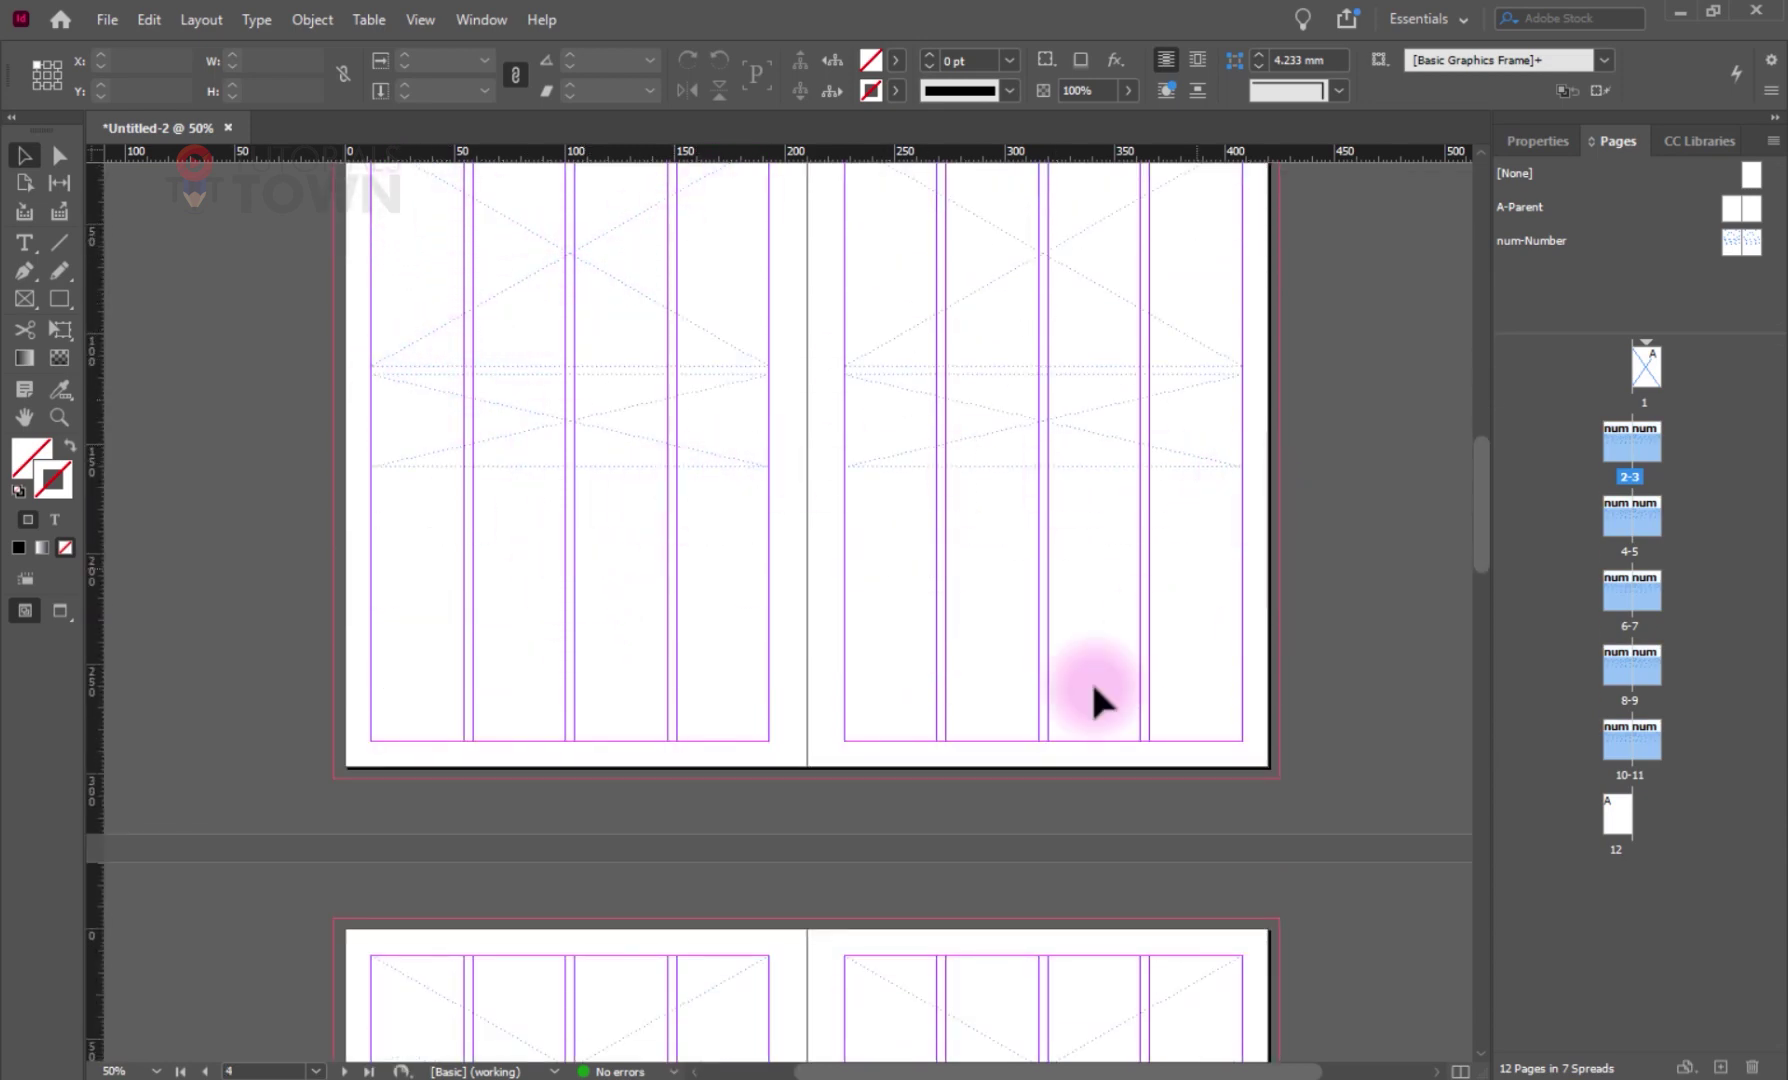
{"action": "scroll", "coordinate": [1000, 720], "scroll_direction": "down", "scroll_amount": 8}
{"action": "scroll", "coordinate": [919, 726], "scroll_direction": "up", "scroll_amount": 10}
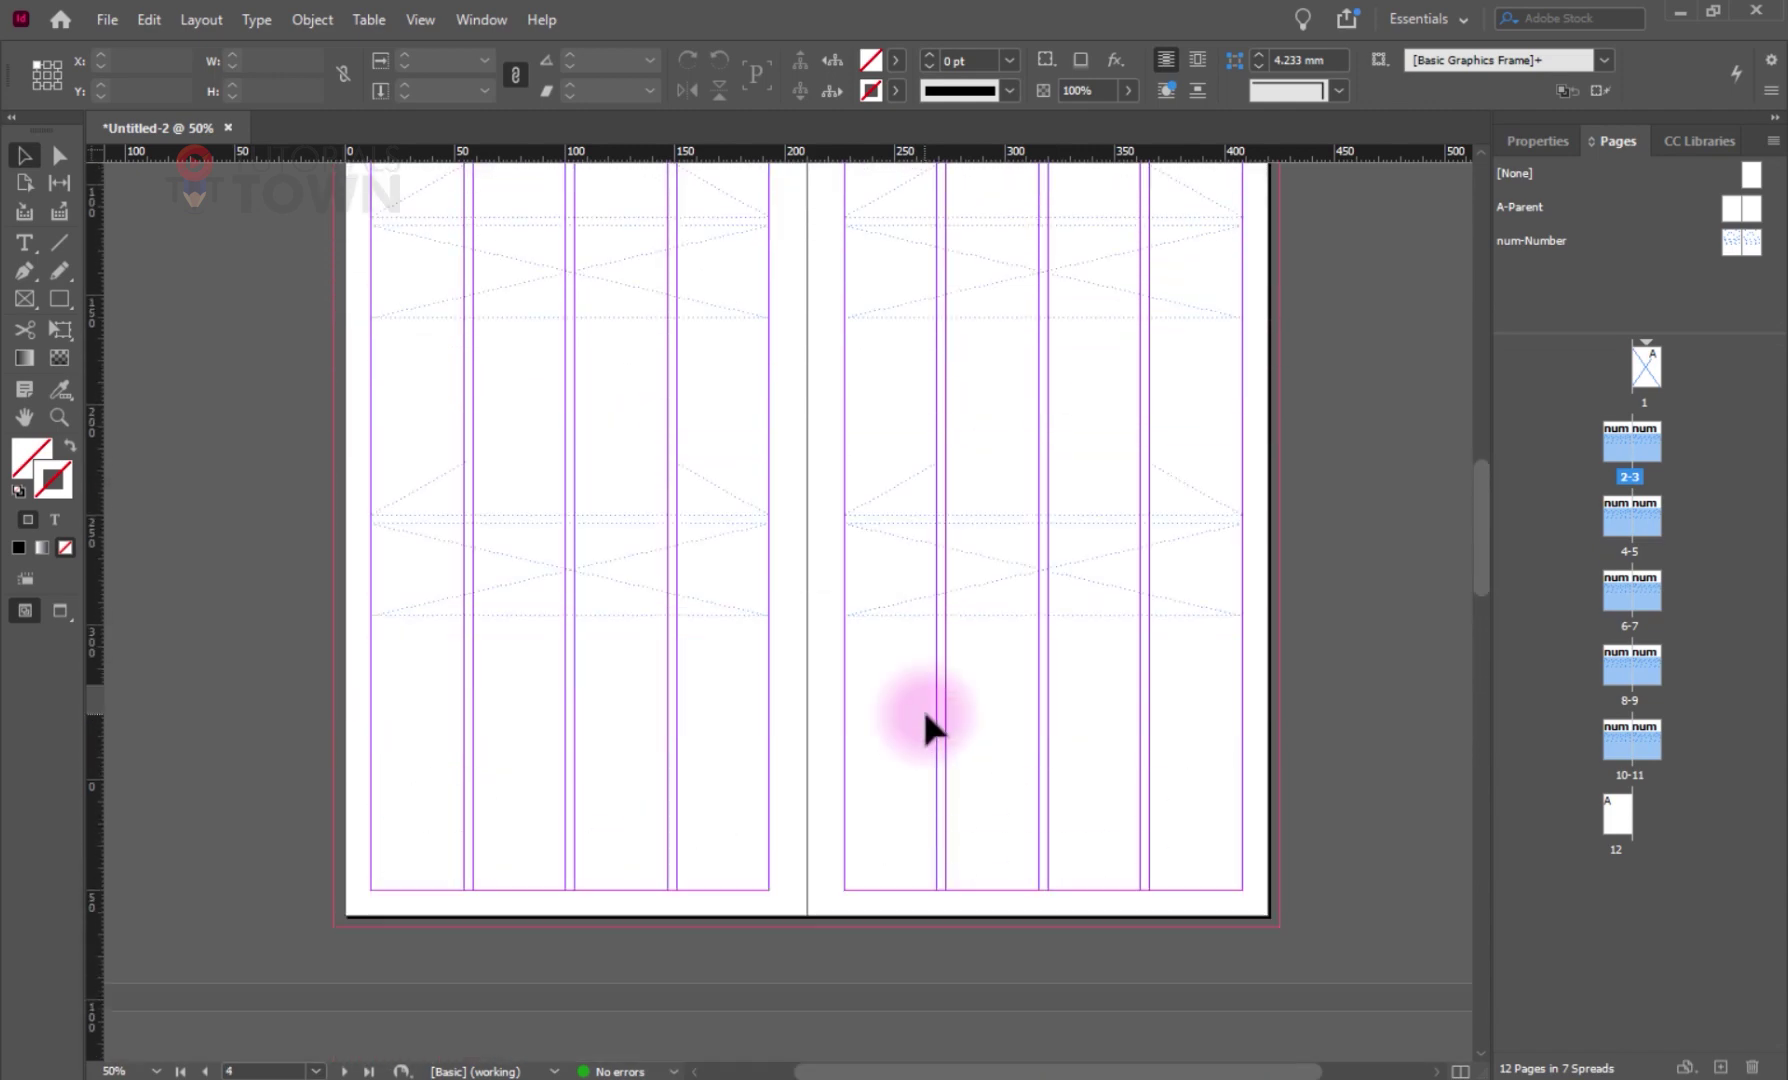
{"action": "scroll", "coordinate": [921, 703], "scroll_direction": "up", "scroll_amount": 12}
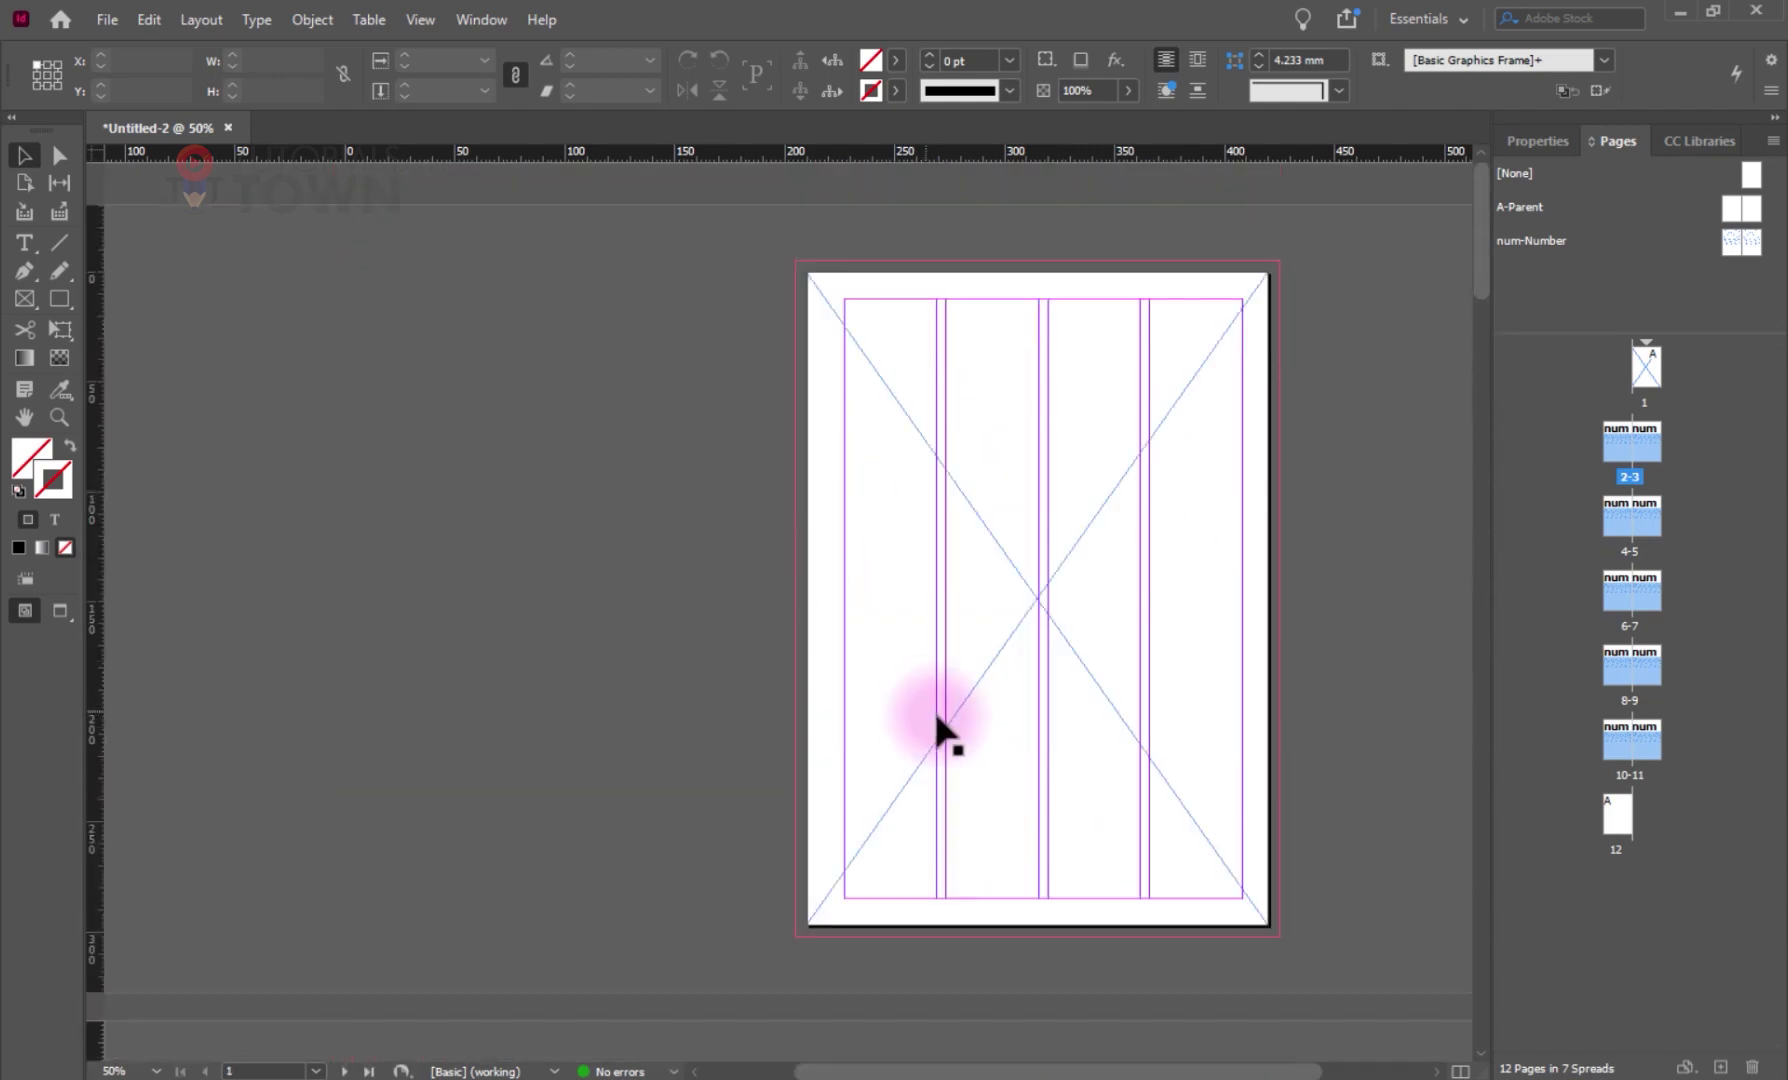
{"action": "scroll", "coordinate": [933, 707], "scroll_direction": "down", "scroll_amount": 10}
{"action": "scroll", "coordinate": [895, 740], "scroll_direction": "down", "scroll_amount": 5}
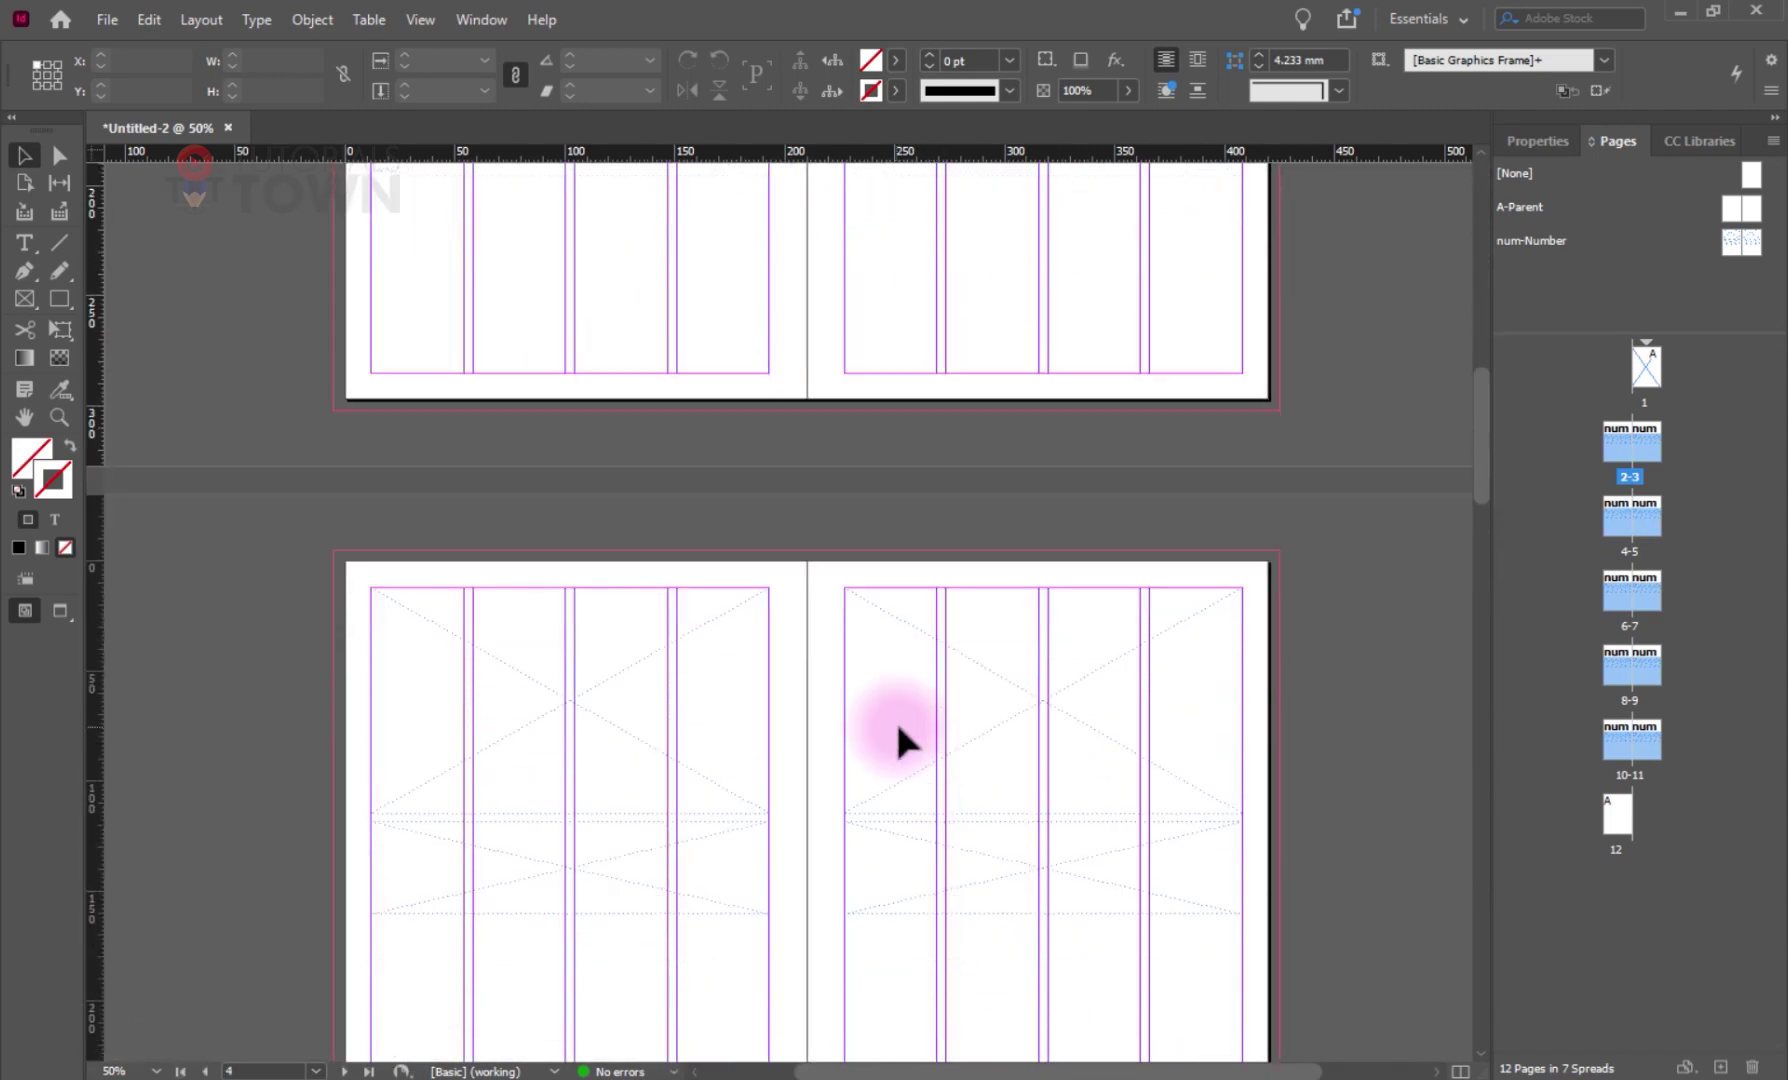
{"action": "scroll", "coordinate": [887, 728], "scroll_direction": "up", "scroll_amount": 1}
{"action": "scroll", "coordinate": [606, 782], "scroll_direction": "down", "scroll_amount": 7}
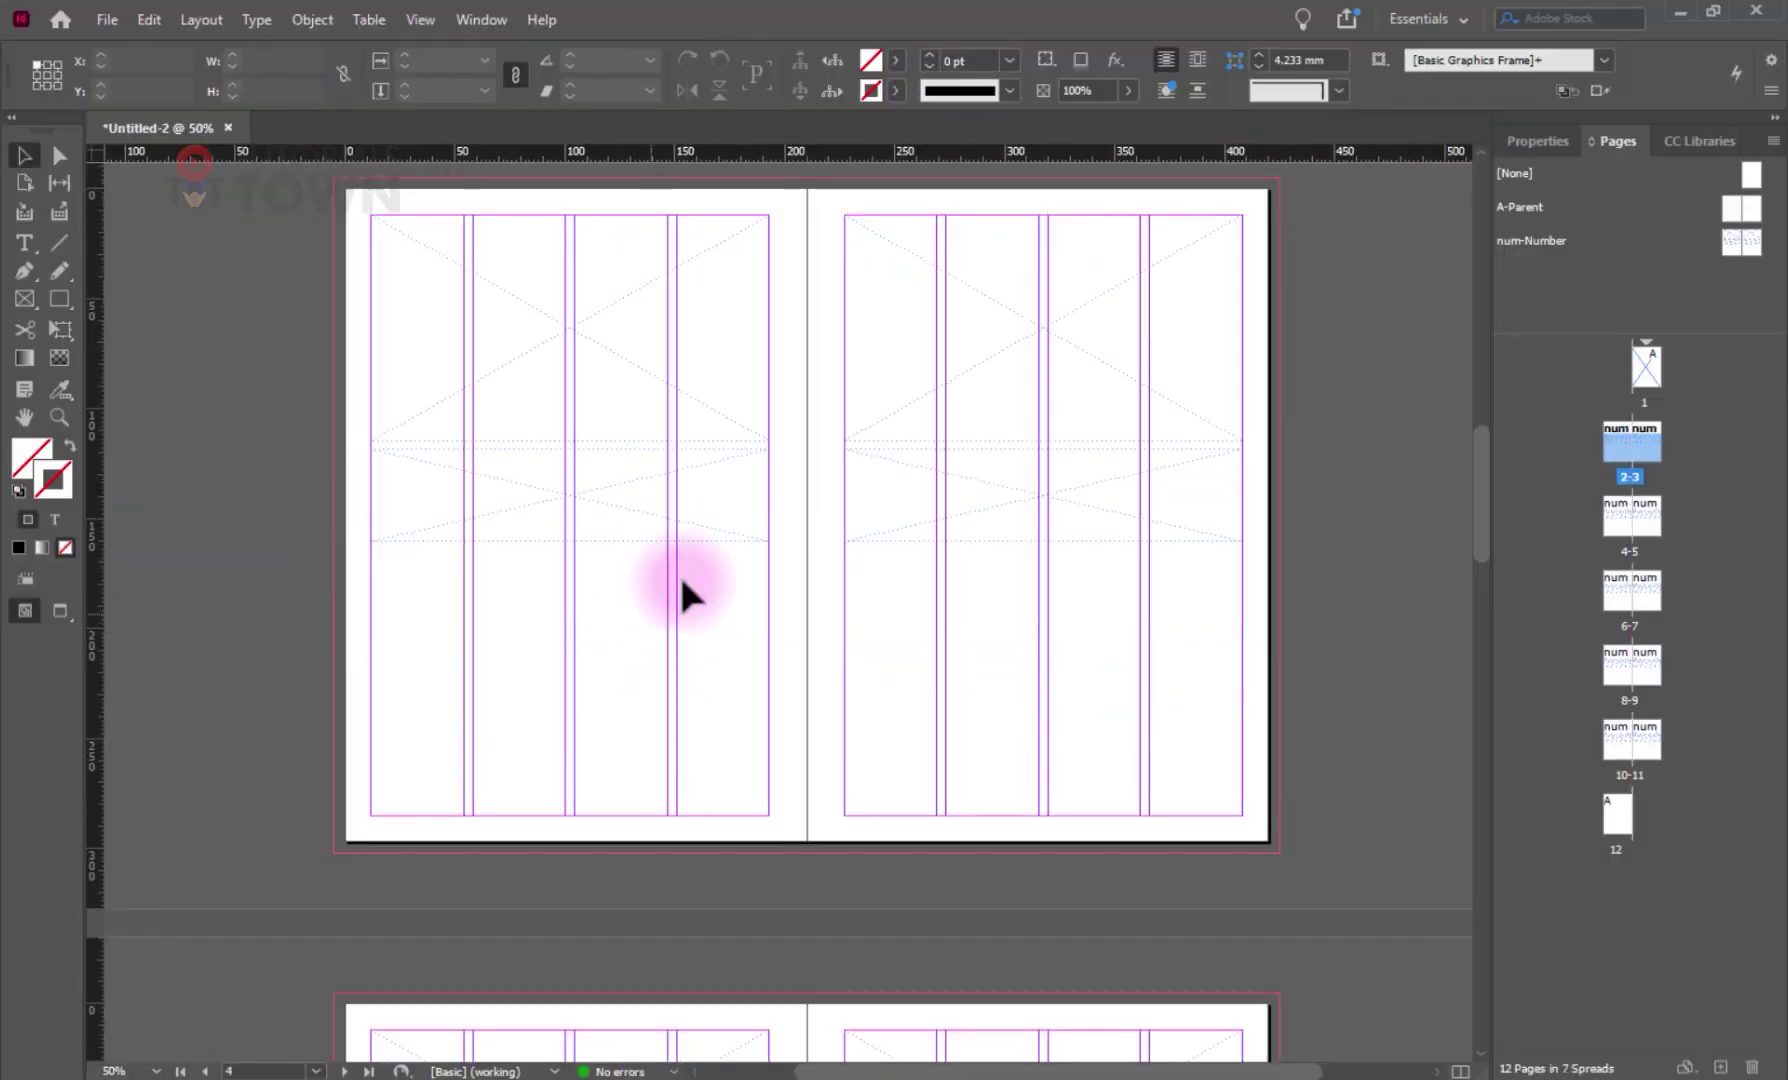
{"action": "scroll", "coordinate": [600, 780], "scroll_direction": "down", "scroll_amount": 12}
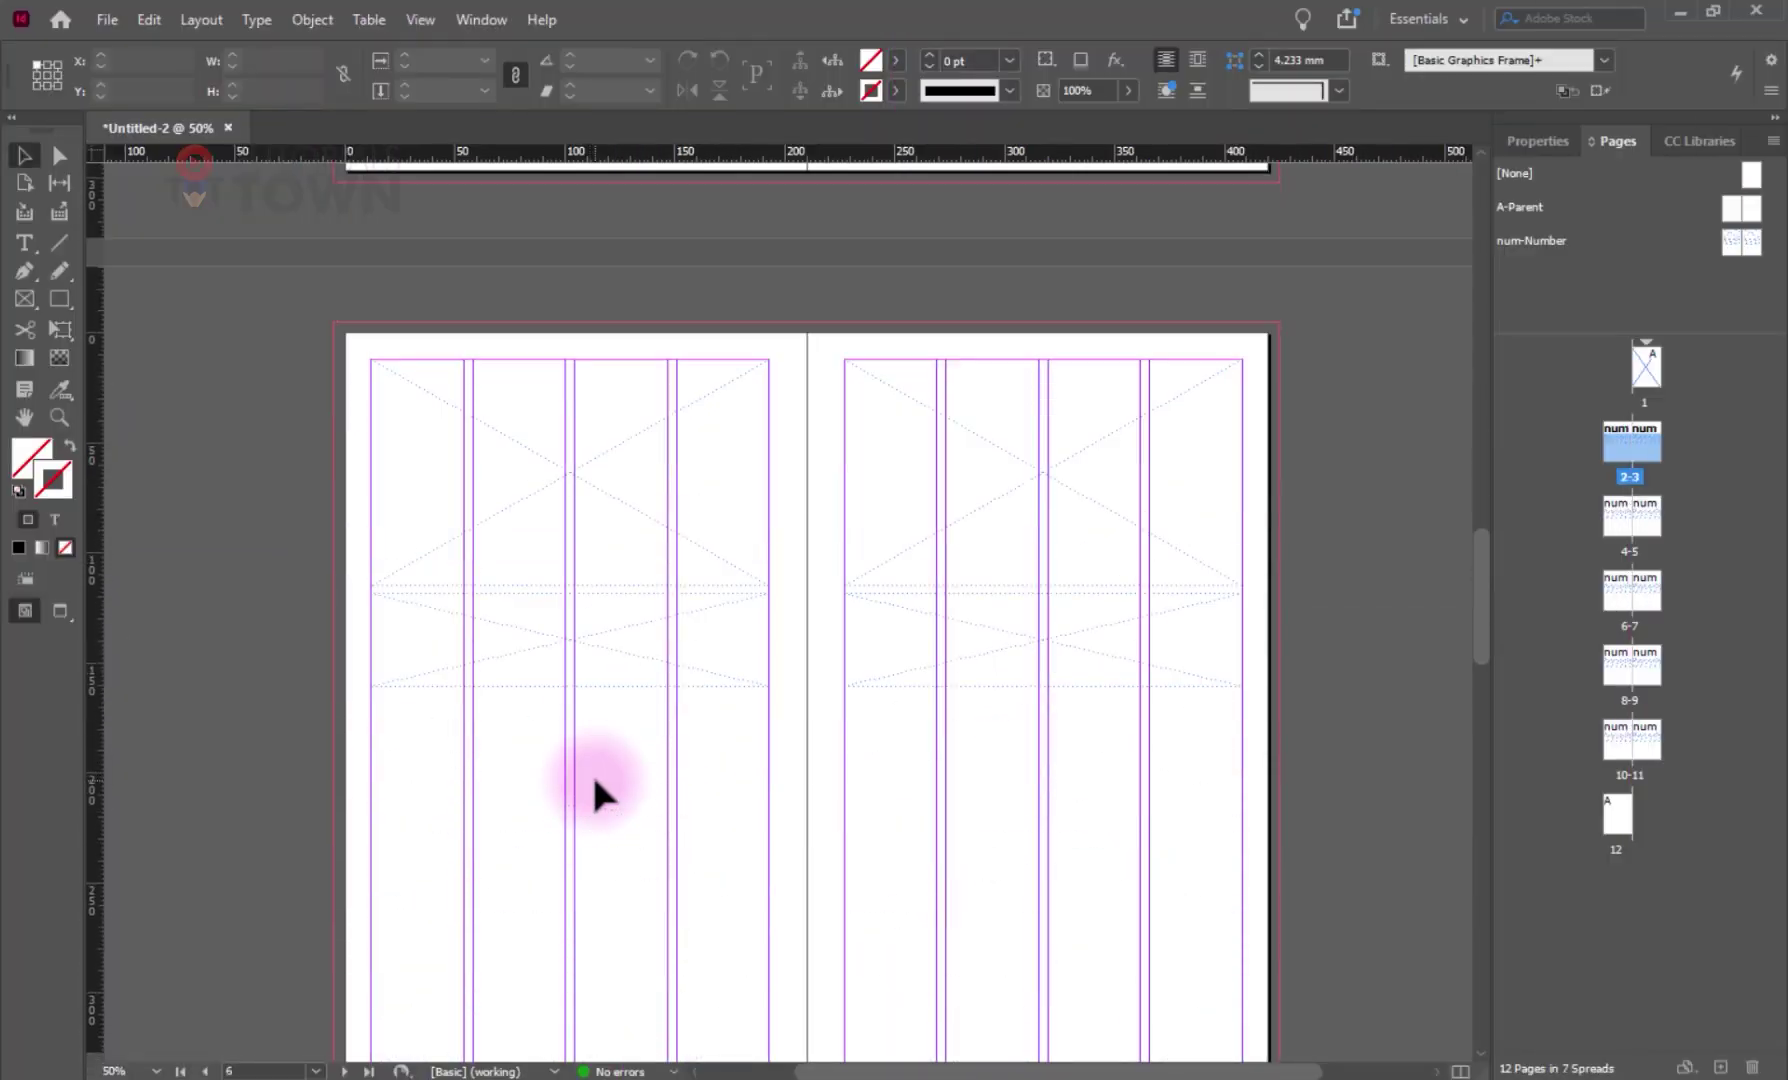
{"action": "scroll", "coordinate": [592, 790], "scroll_direction": "down", "scroll_amount": 10}
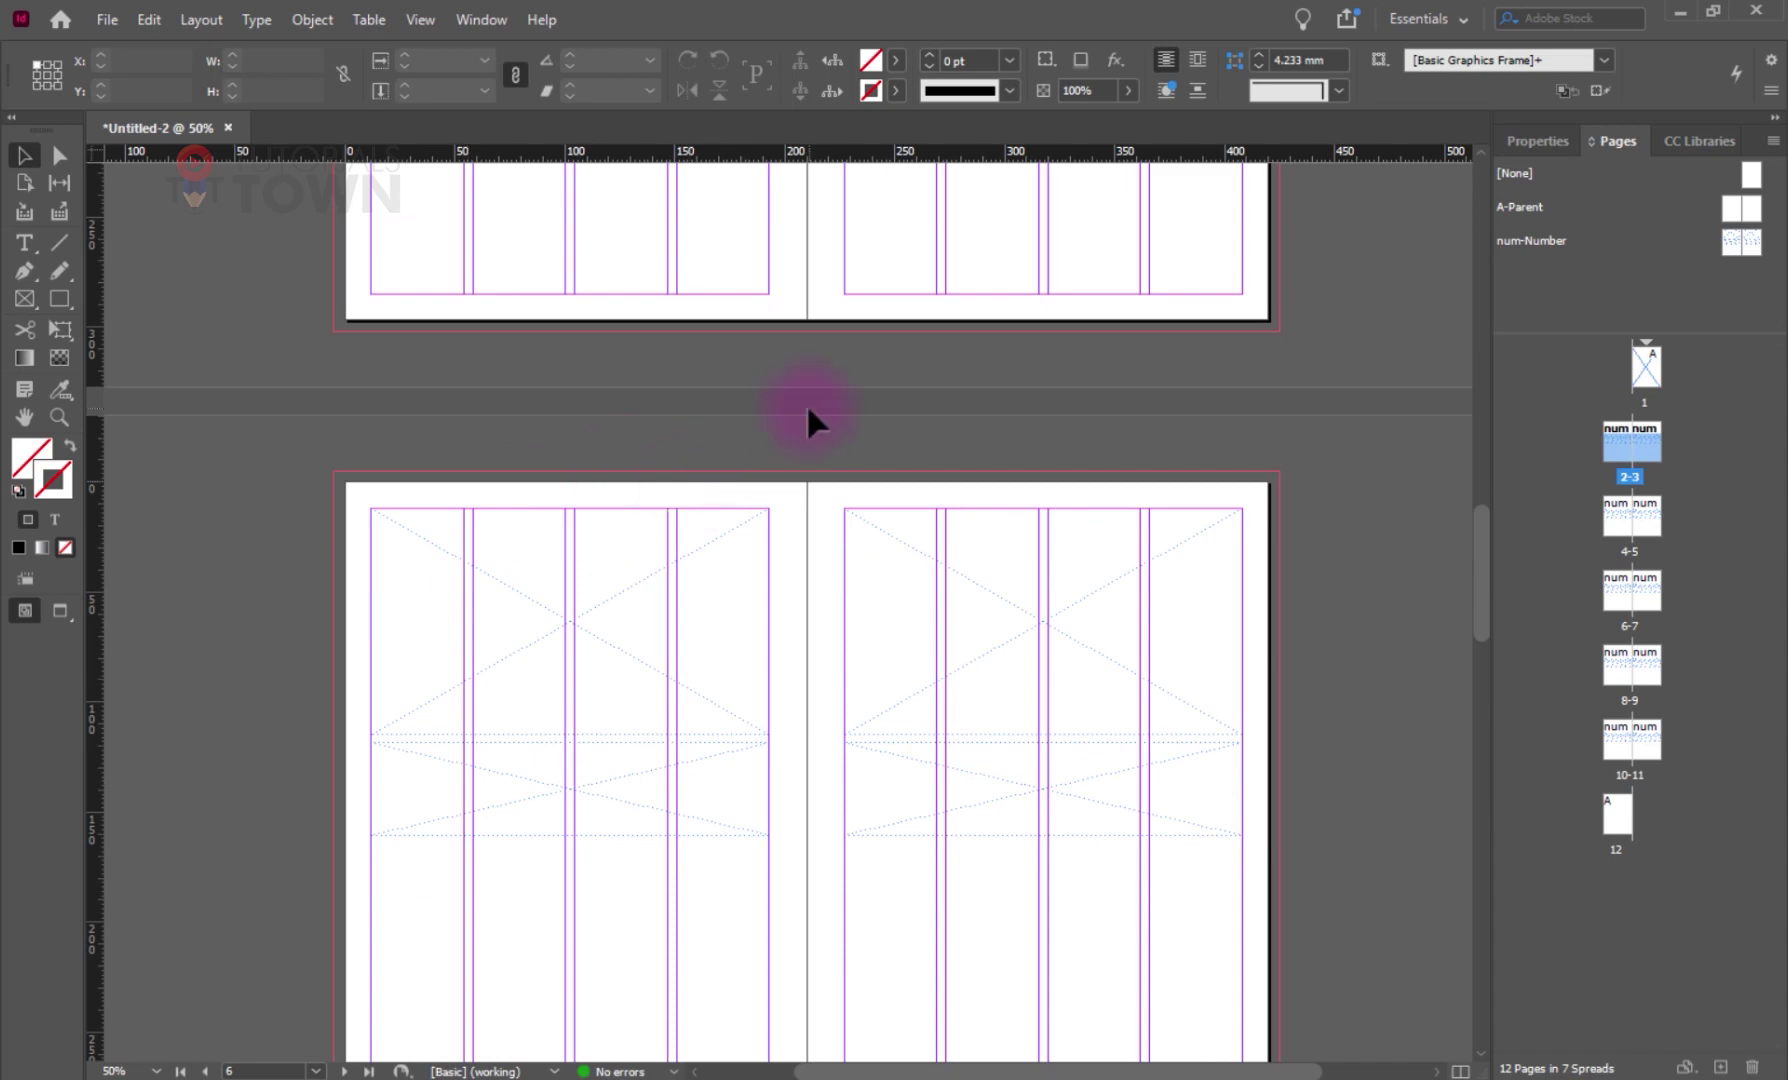
{"action": "scroll", "coordinate": [940, 575], "scroll_direction": "up", "scroll_amount": 12}
{"action": "scroll", "coordinate": [930, 600], "scroll_direction": "up", "scroll_amount": 10}
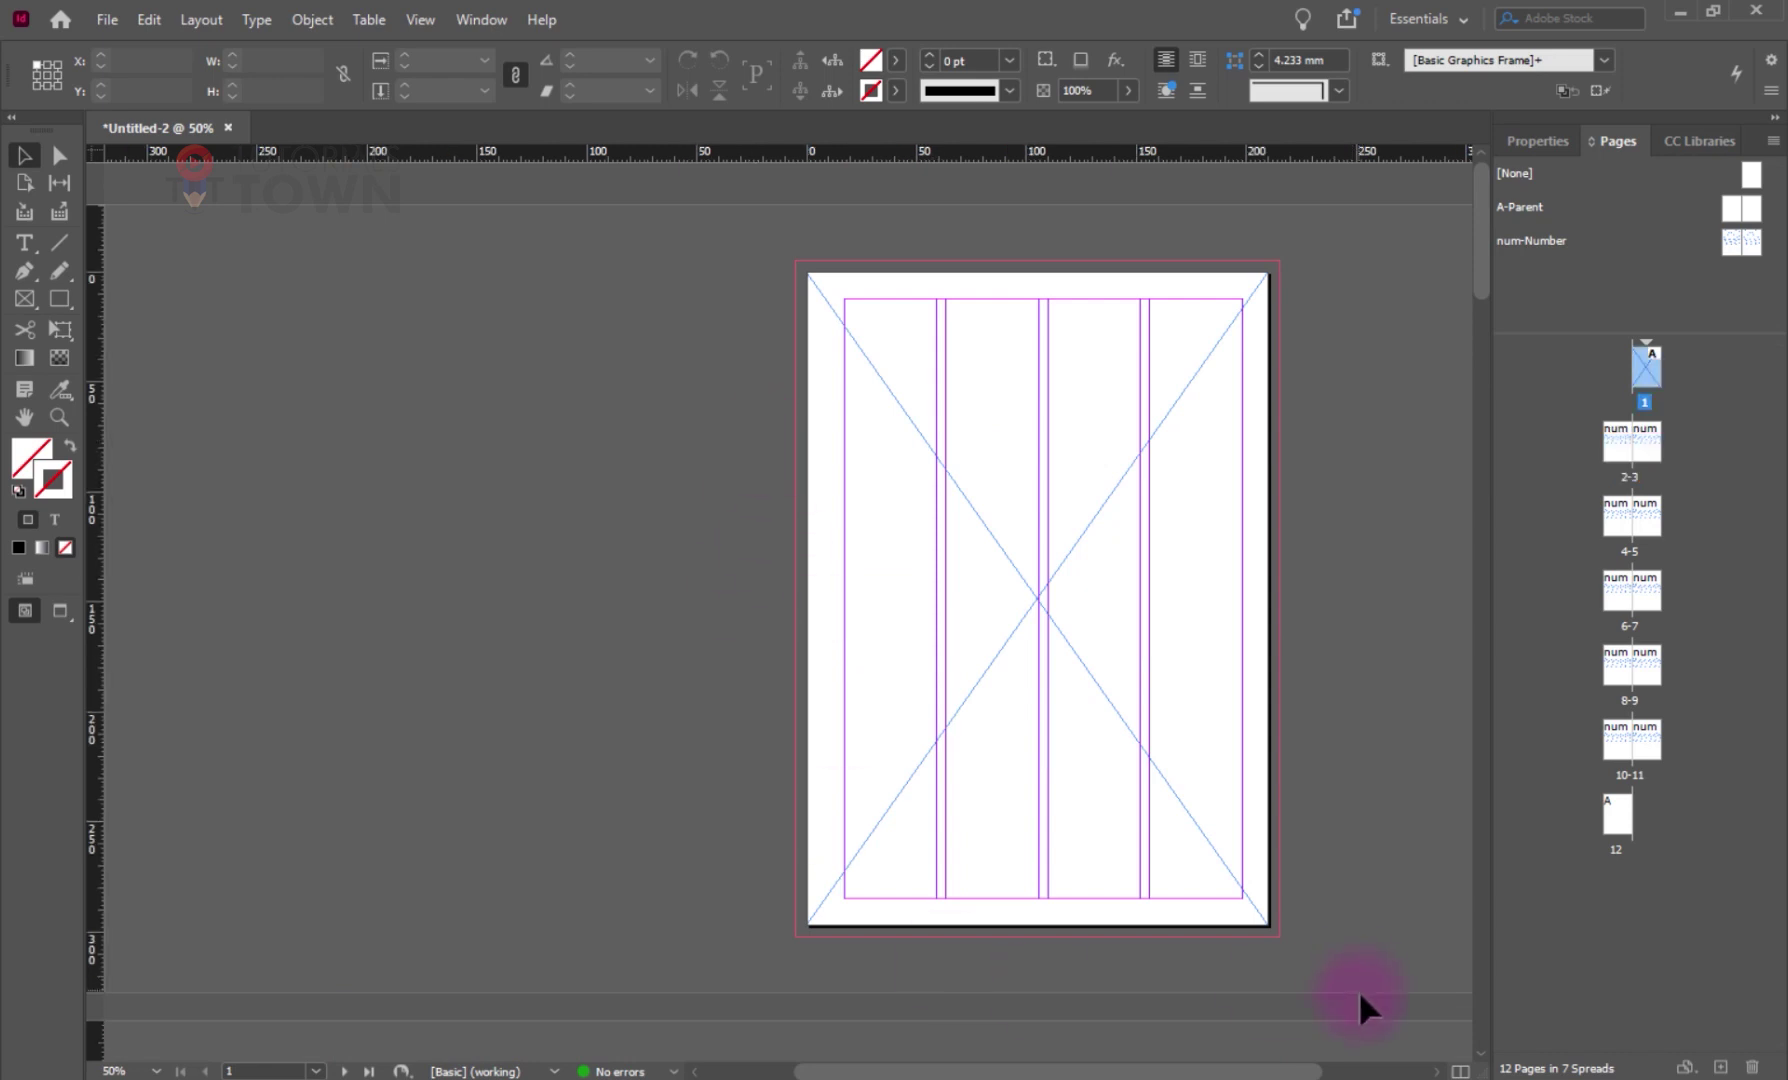
- Switch to the Notepad planning notes, add "- Placing" beneath "- Framing" without saving the file, and return to InDesign
{"action": "left_click", "coordinate": [1200, 1078]}
{"action": "type", "text": "- "}
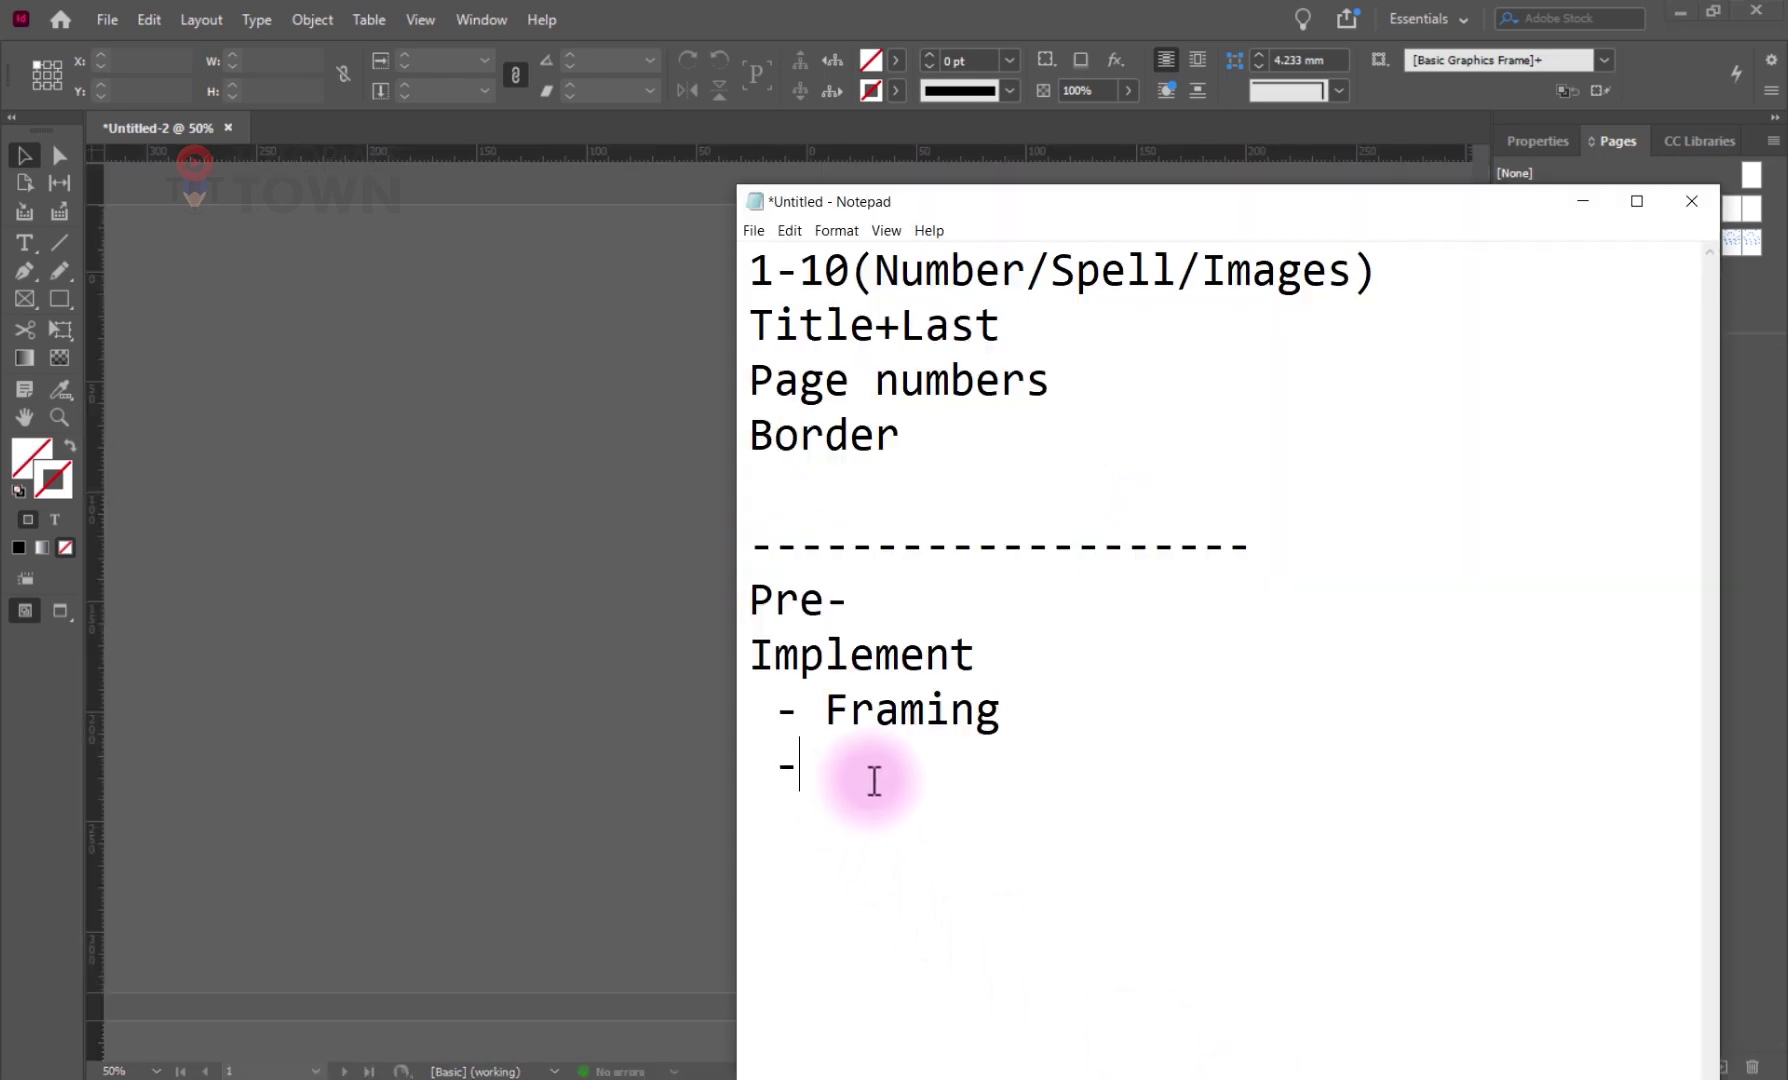
{"action": "type", "text": "Placing"}
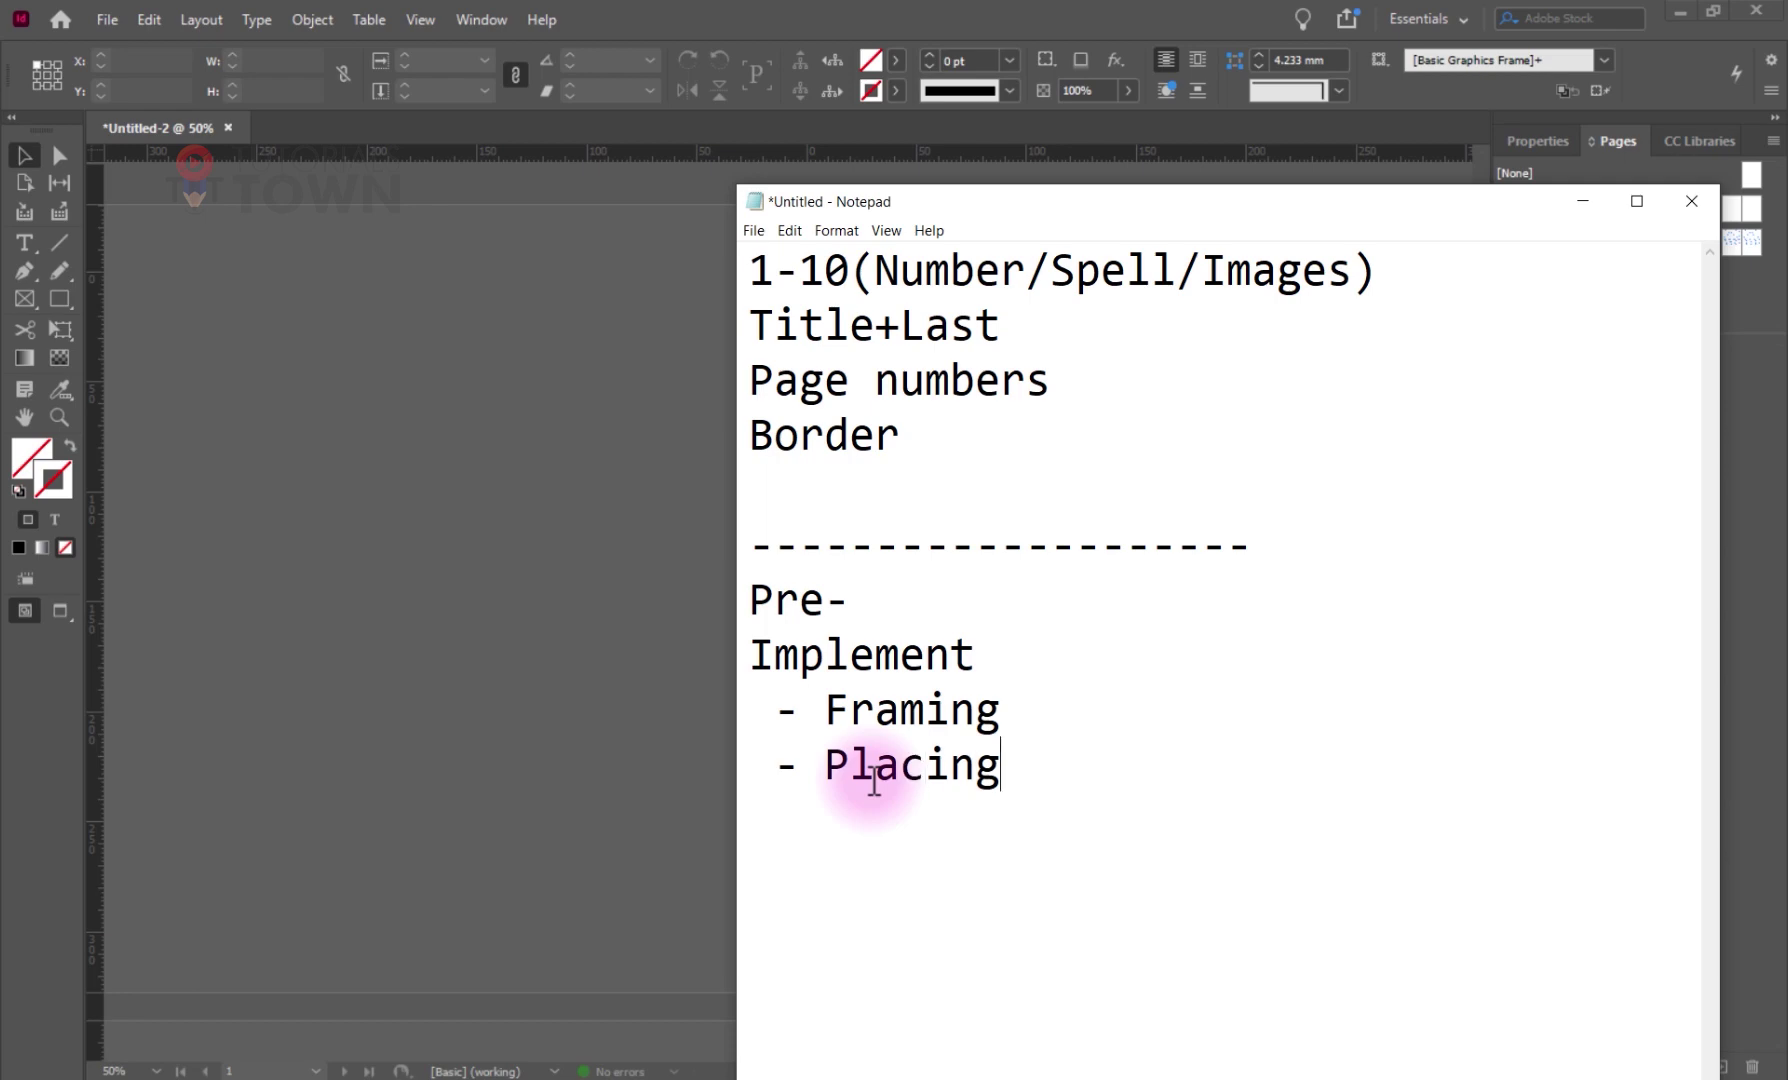
{"action": "key", "text": "ctrl+s"}
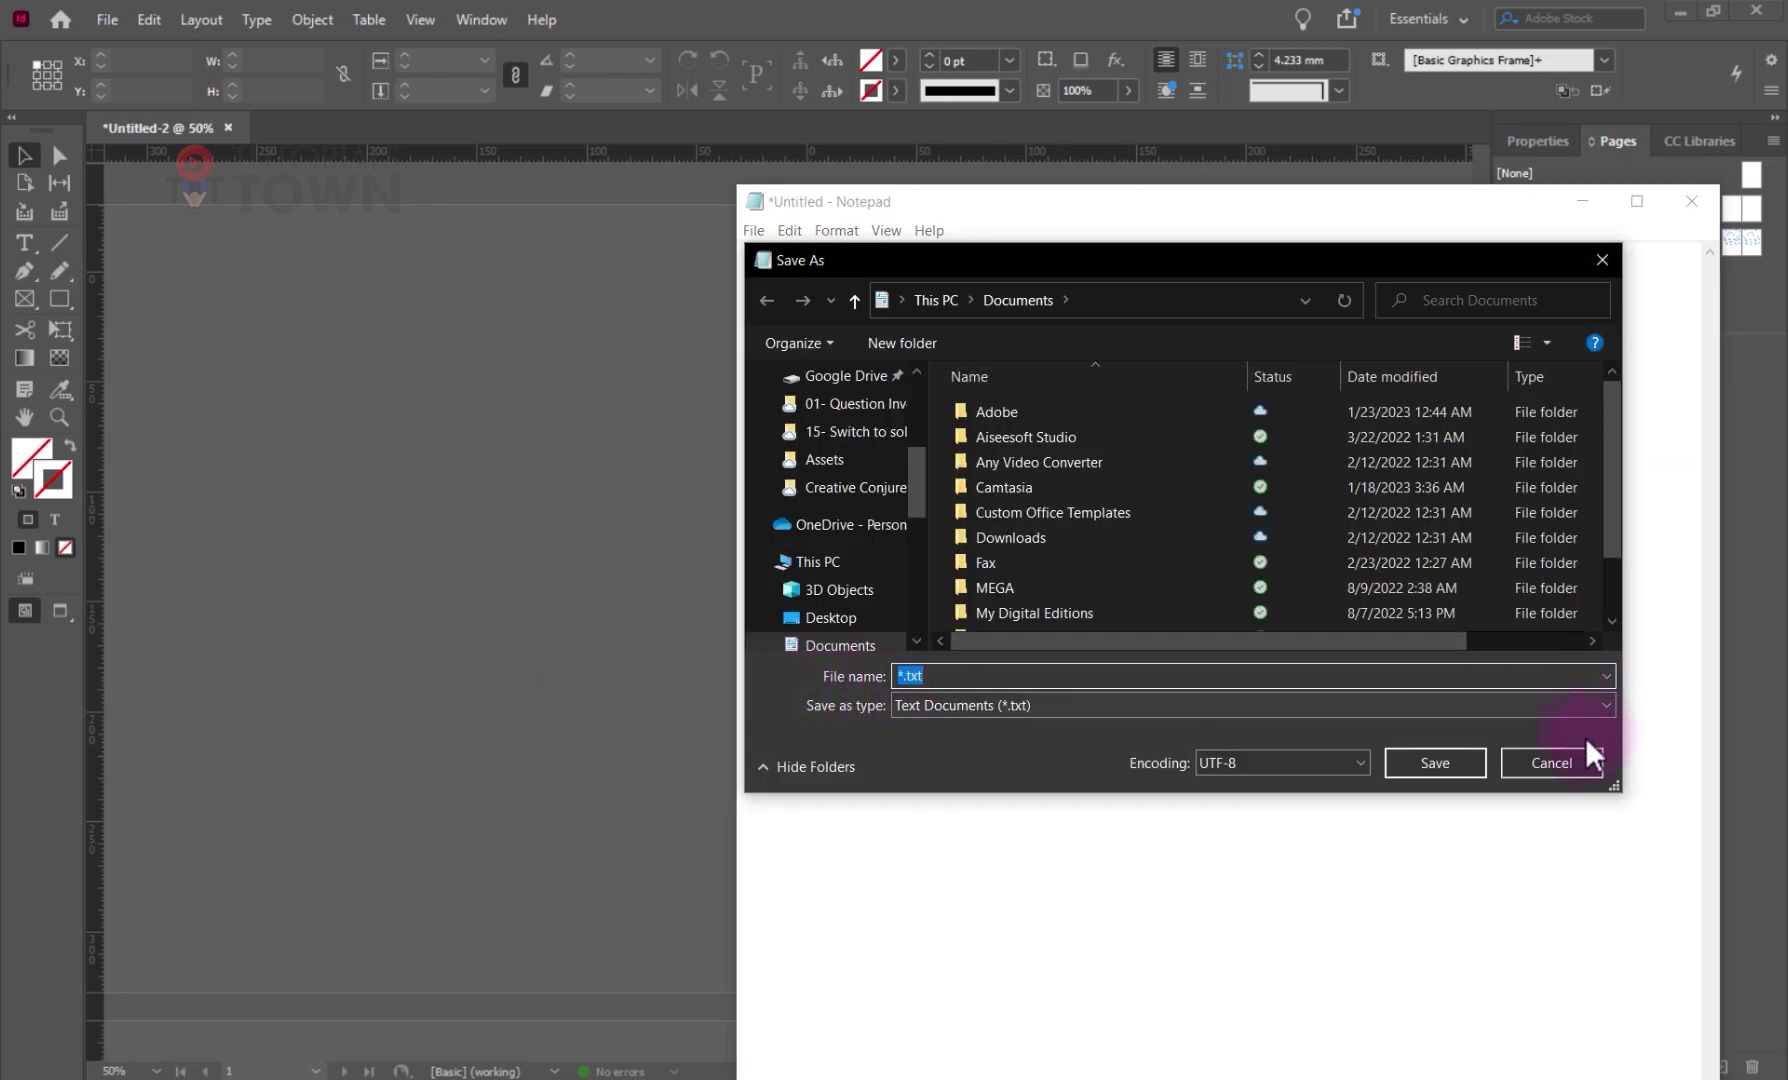
{"action": "left_click", "coordinate": [1573, 764]}
{"action": "left_click", "coordinate": [650, 452]}
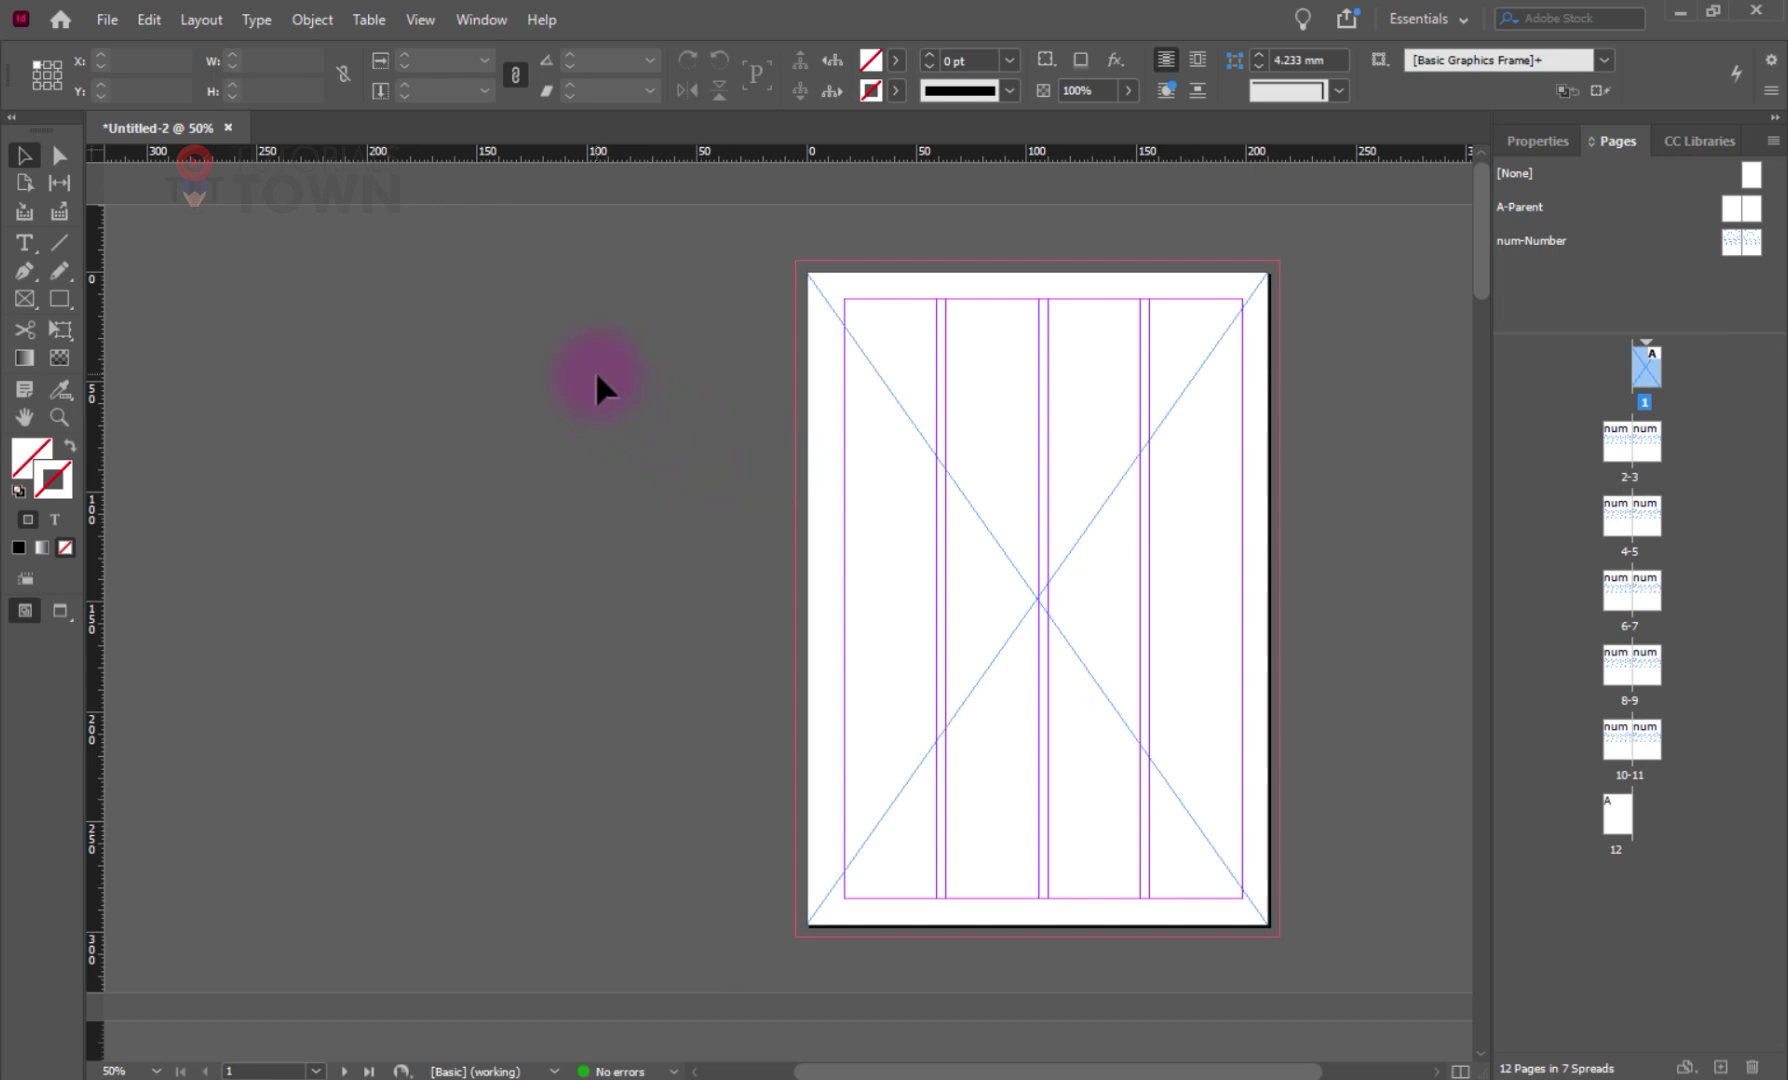
- Switch to the Notepad planning notes and add an indented "- Images" item beneath "- Placing"
{"action": "left_click", "coordinate": [870, 583]}
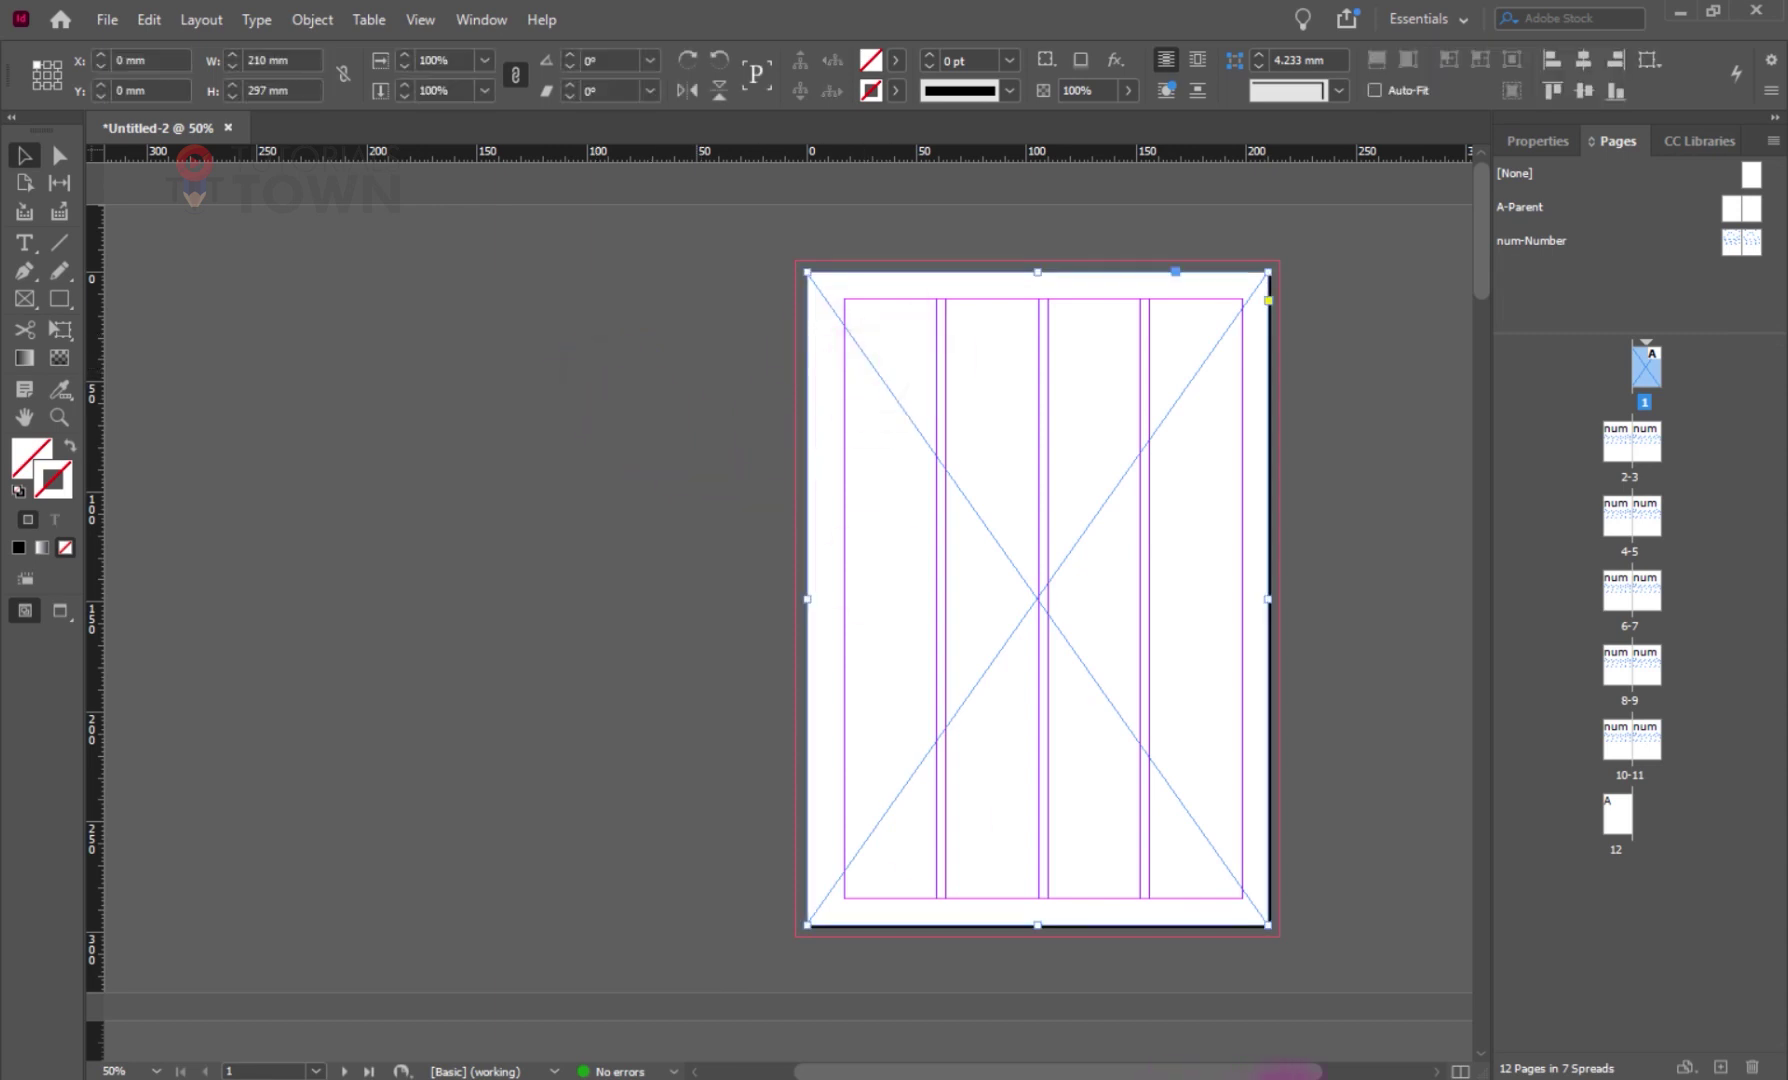
{"action": "key", "text": "alt+Tab"}
{"action": "key", "text": "Return"}
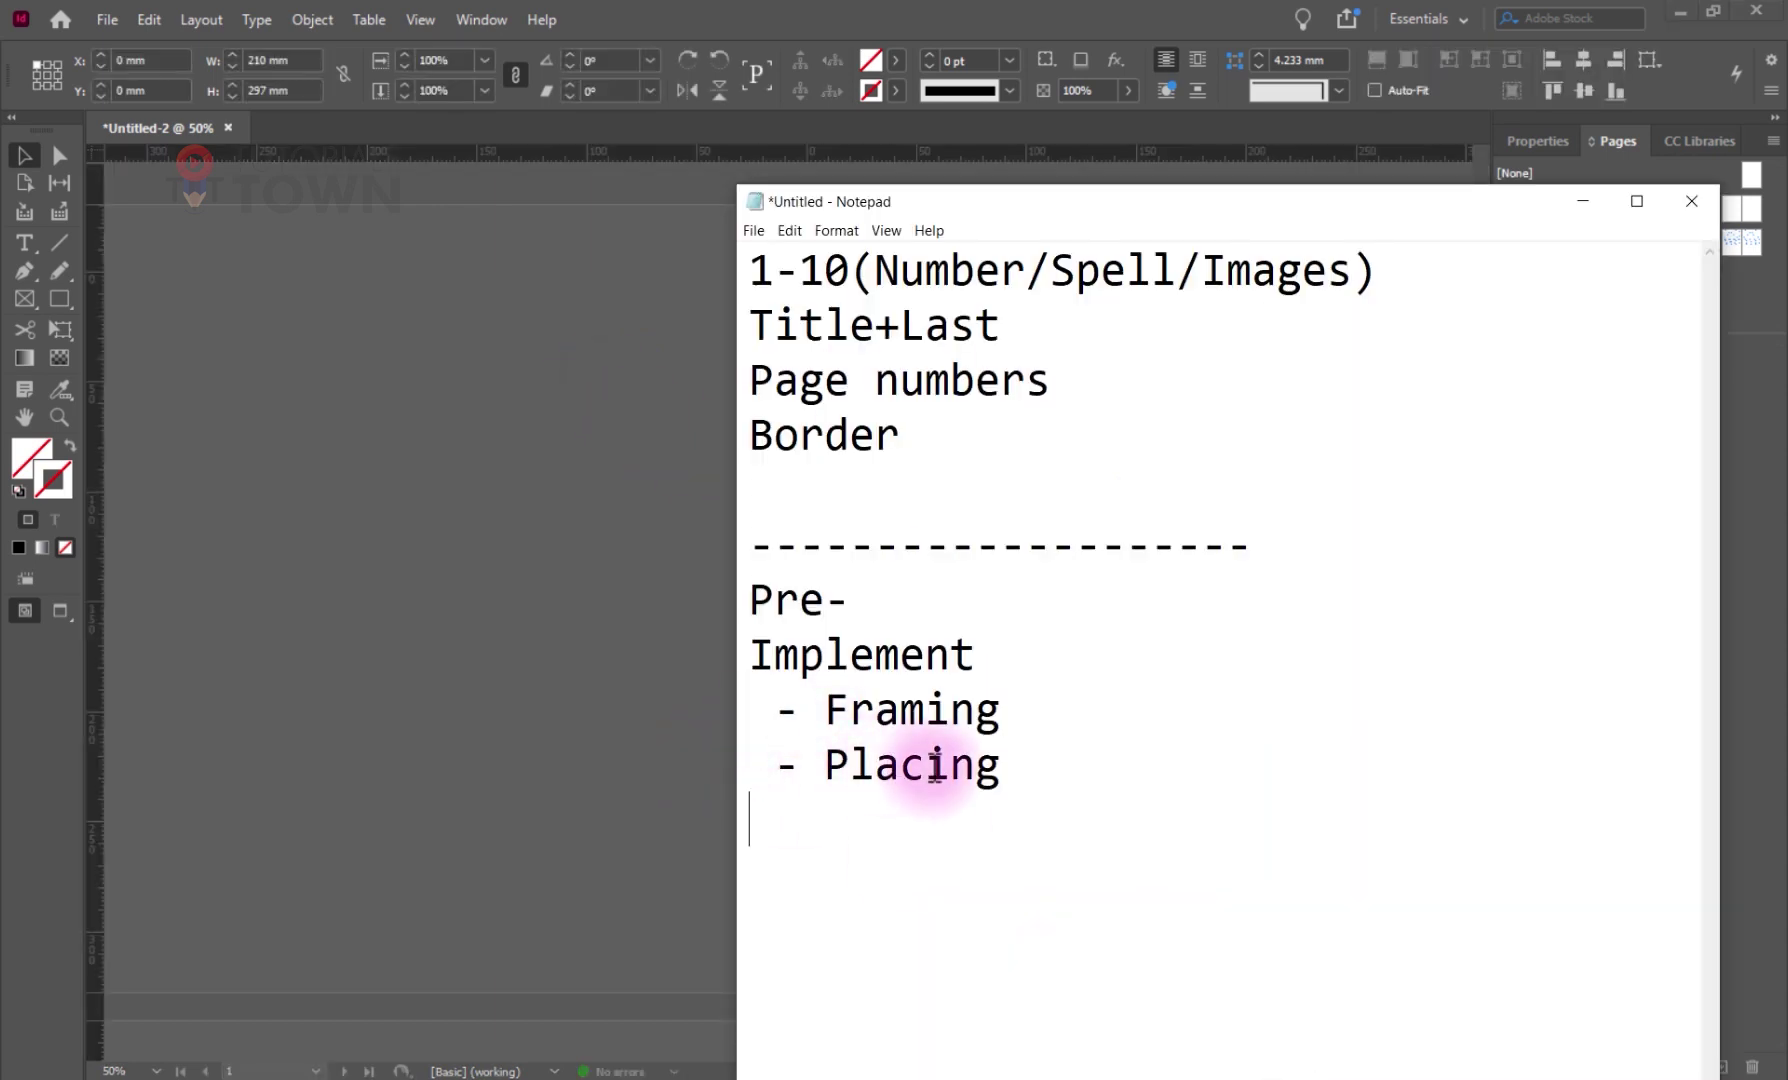
{"action": "key", "text": "Tab"}
{"action": "key", "text": "Tab"}
{"action": "key", "text": "Tab"}
{"action": "key", "text": "BackSpace"}
{"action": "key", "text": "BackSpace"}
{"action": "key", "text": "BackSpace"}
{"action": "type", "text": "- Images"}
{"action": "key", "text": "Return"}
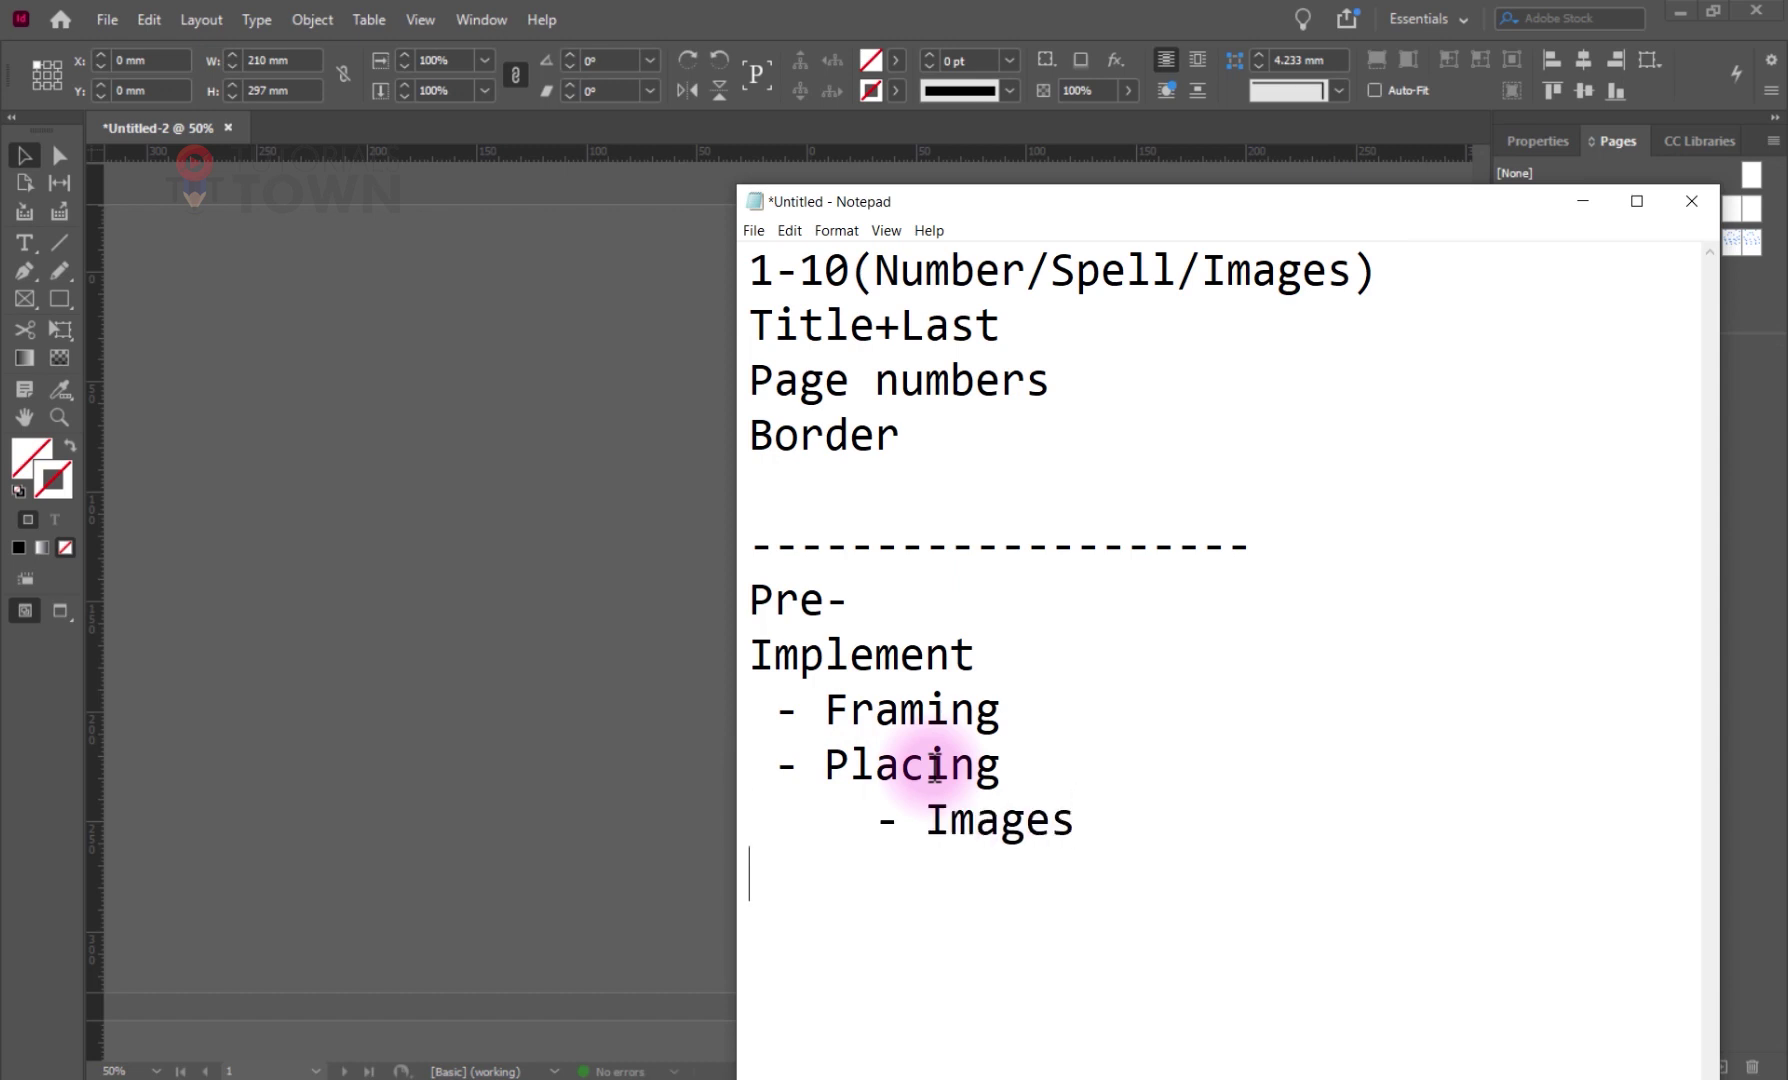
- Add an indented "- Text" item beneath "- Images" in the planning notes and return to InDesign
{"action": "key", "text": "Tab"}
{"action": "key", "text": "Tab"}
{"action": "key", "text": "BackSpace"}
{"action": "key", "text": "BackSpace"}
{"action": "type", "text": "- Text"}
{"action": "left_click", "coordinate": [721, 24]}
{"action": "left_click", "coordinate": [537, 425]}
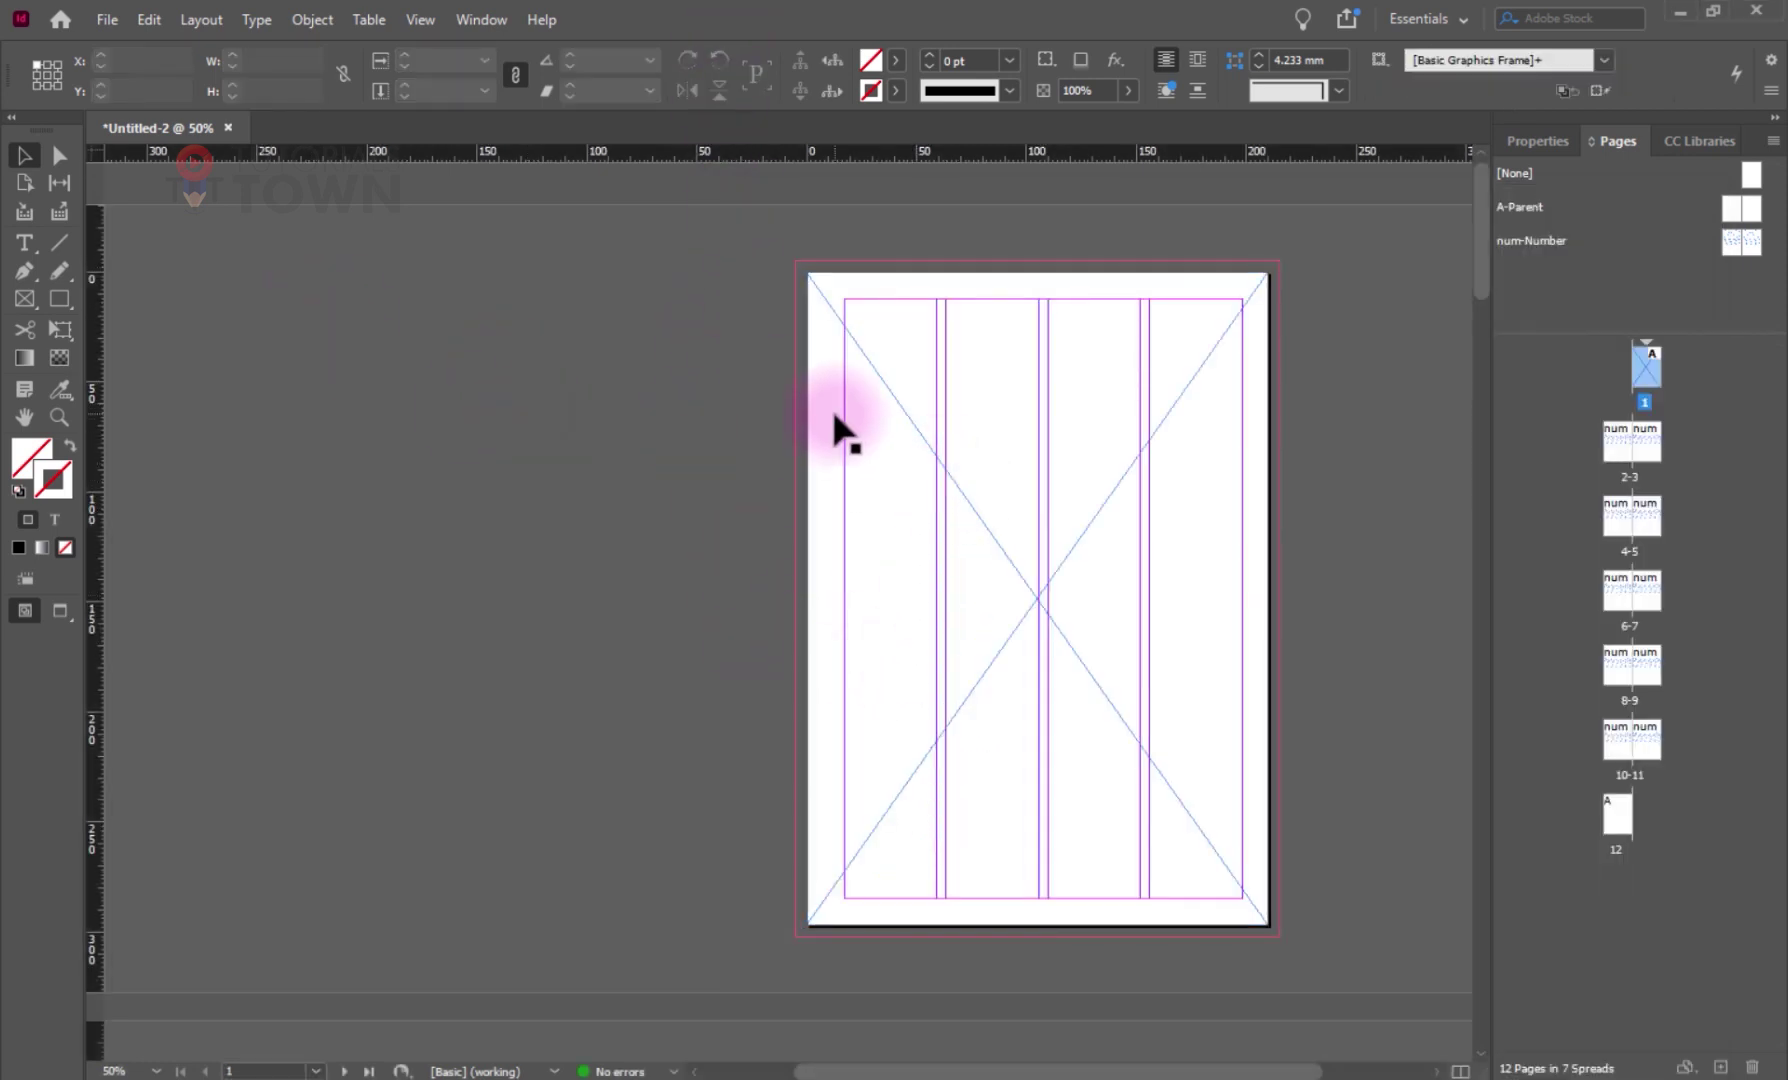
- Place the Title Pages Illustrator file from 023-Counting Book > Counting Book > Assets into the full-page frame on the cover
{"action": "left_click", "coordinate": [828, 396]}
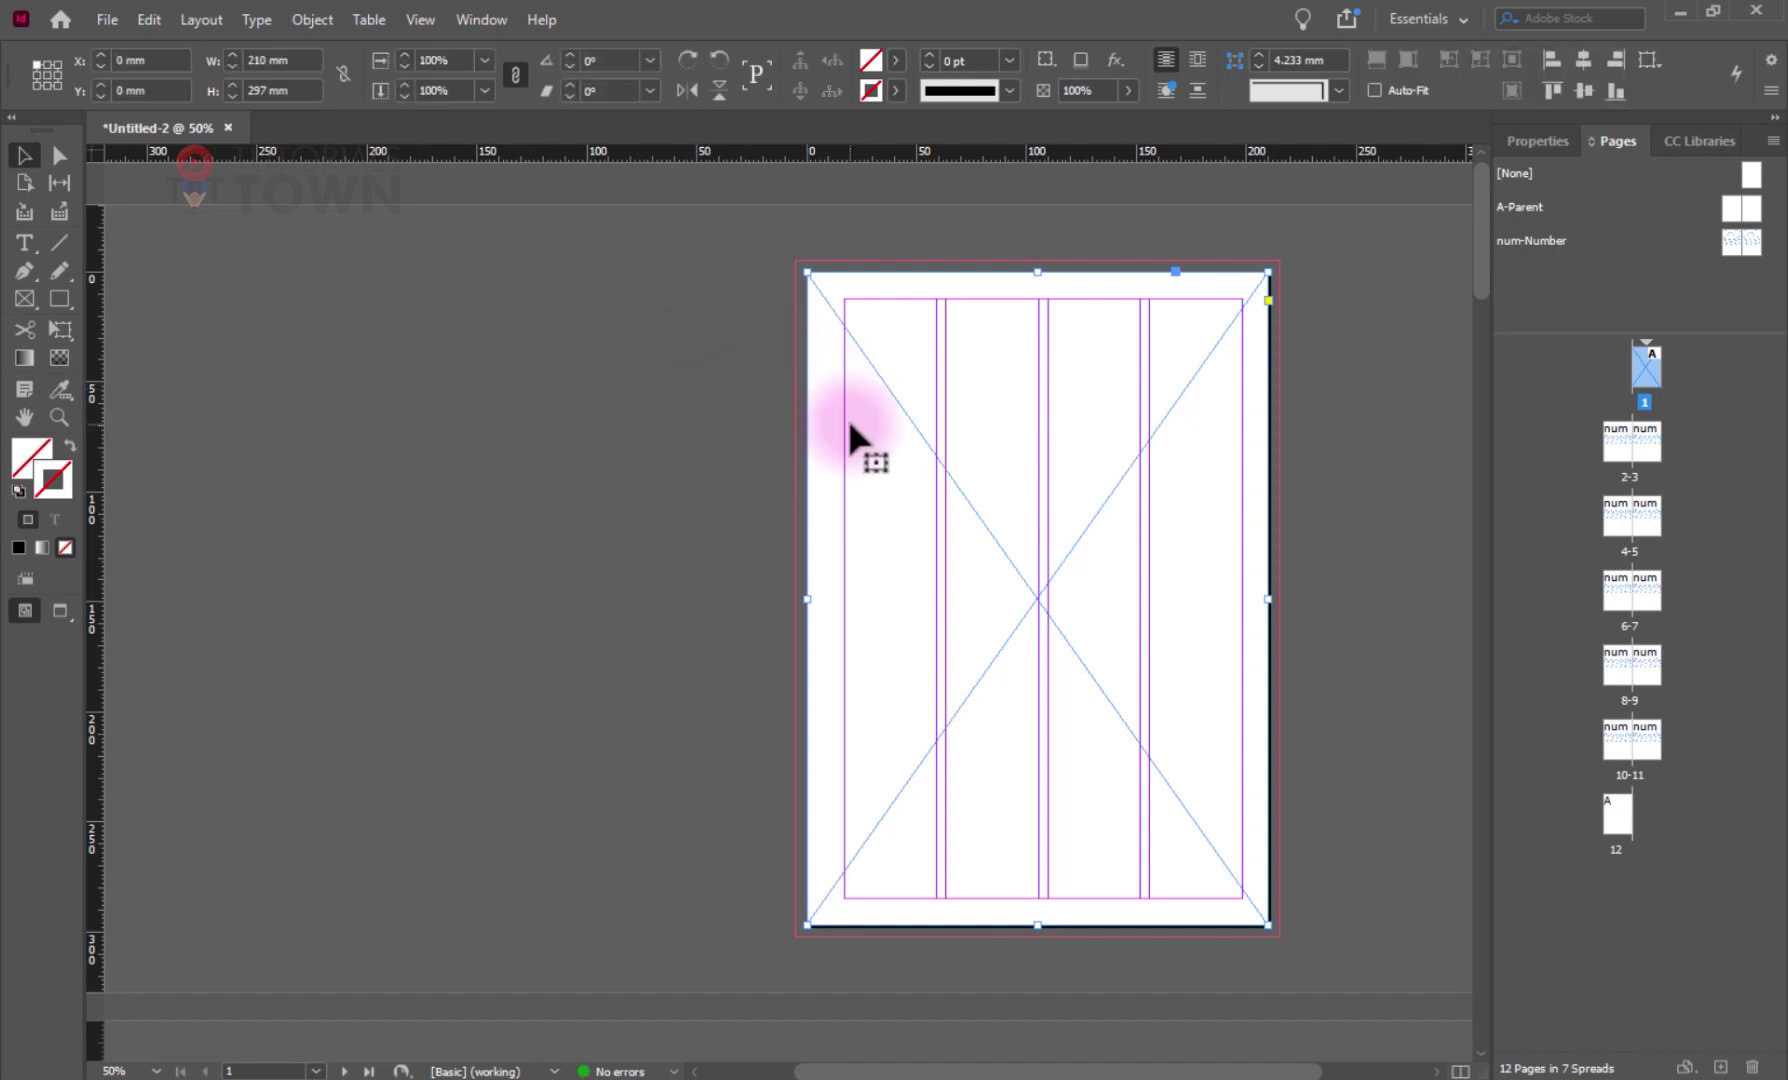
{"action": "left_click", "coordinate": [663, 417]}
{"action": "left_click", "coordinate": [904, 464]}
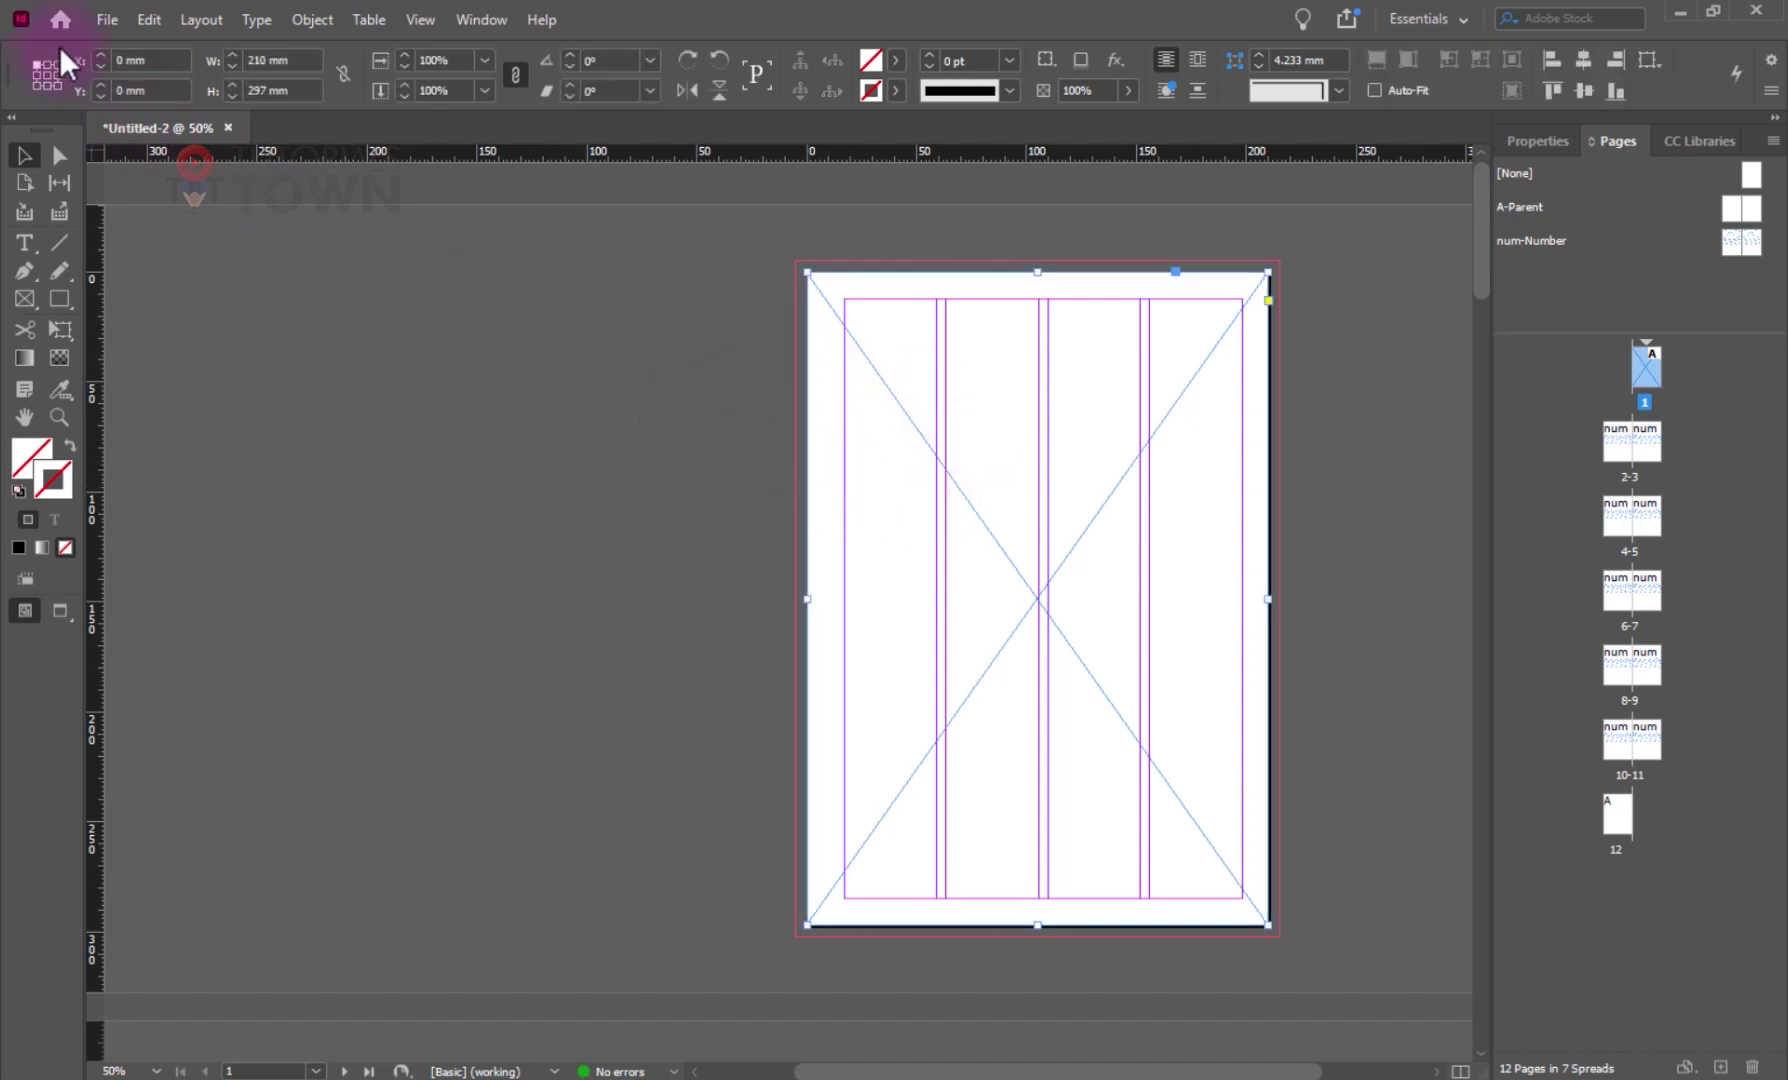
{"action": "left_click", "coordinate": [107, 19]}
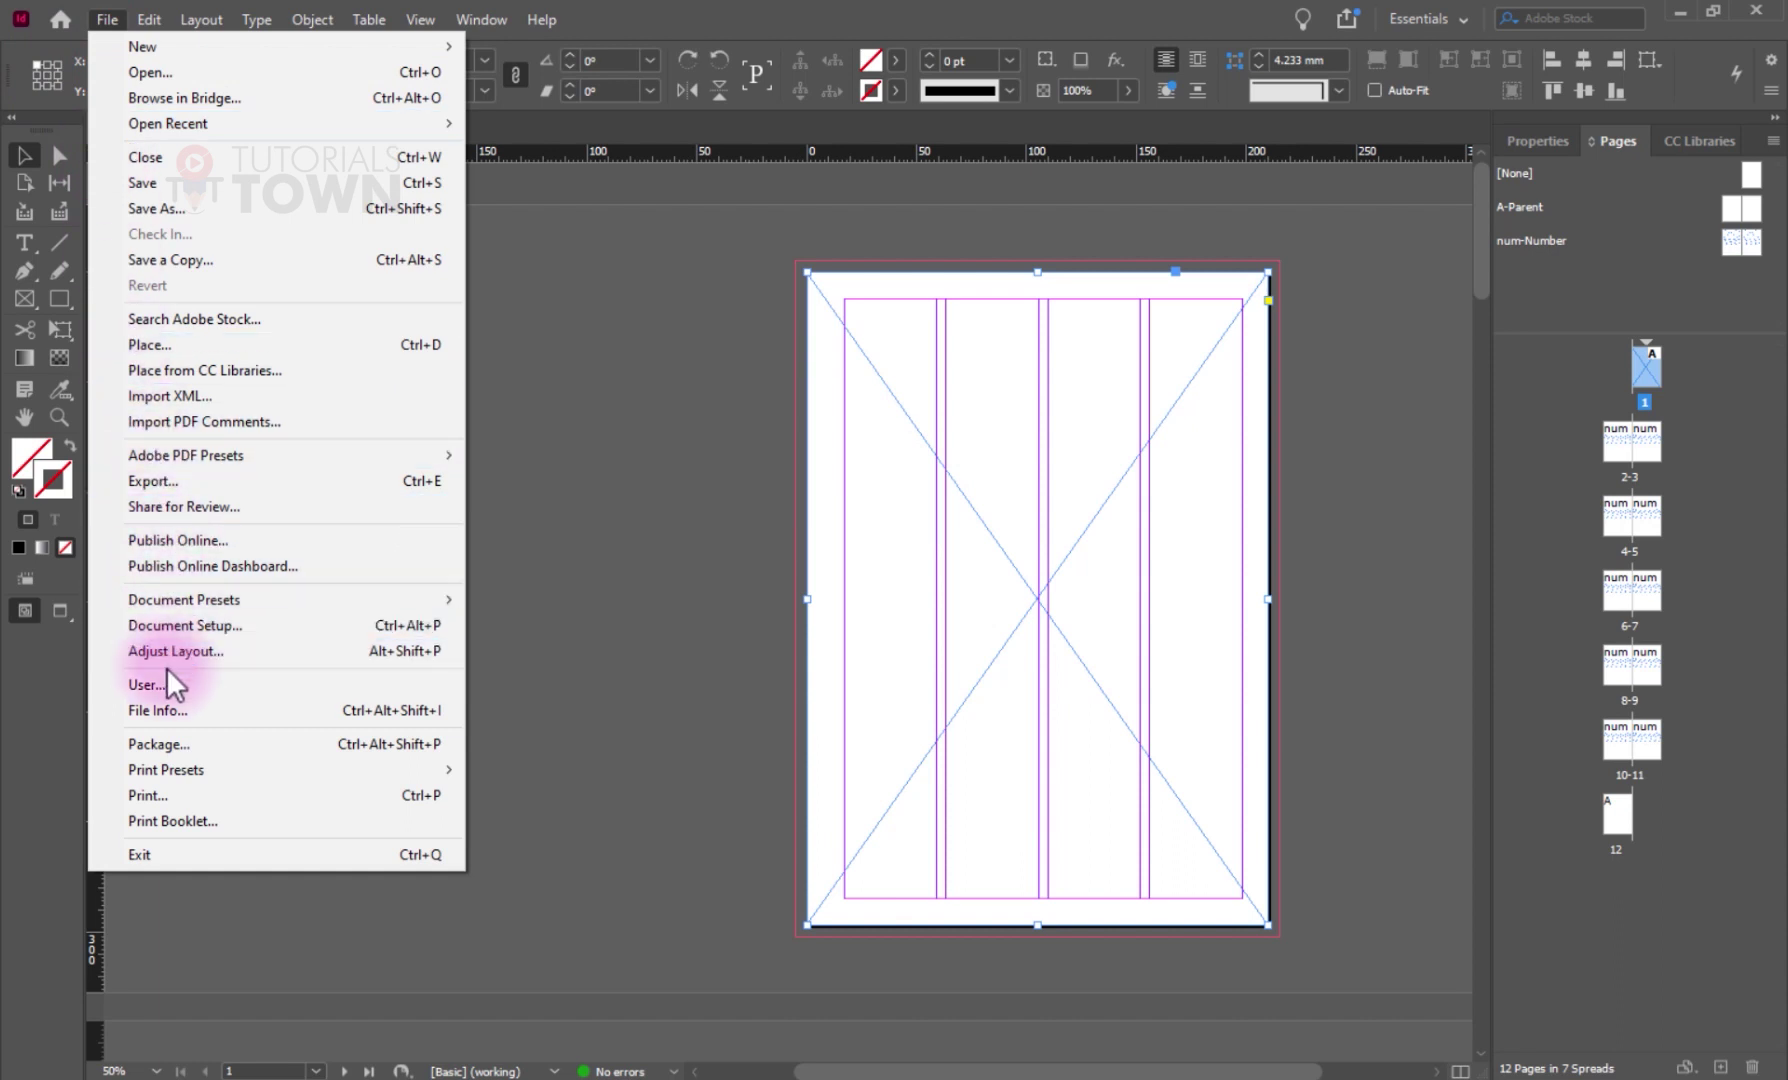
{"action": "left_click", "coordinate": [156, 344]}
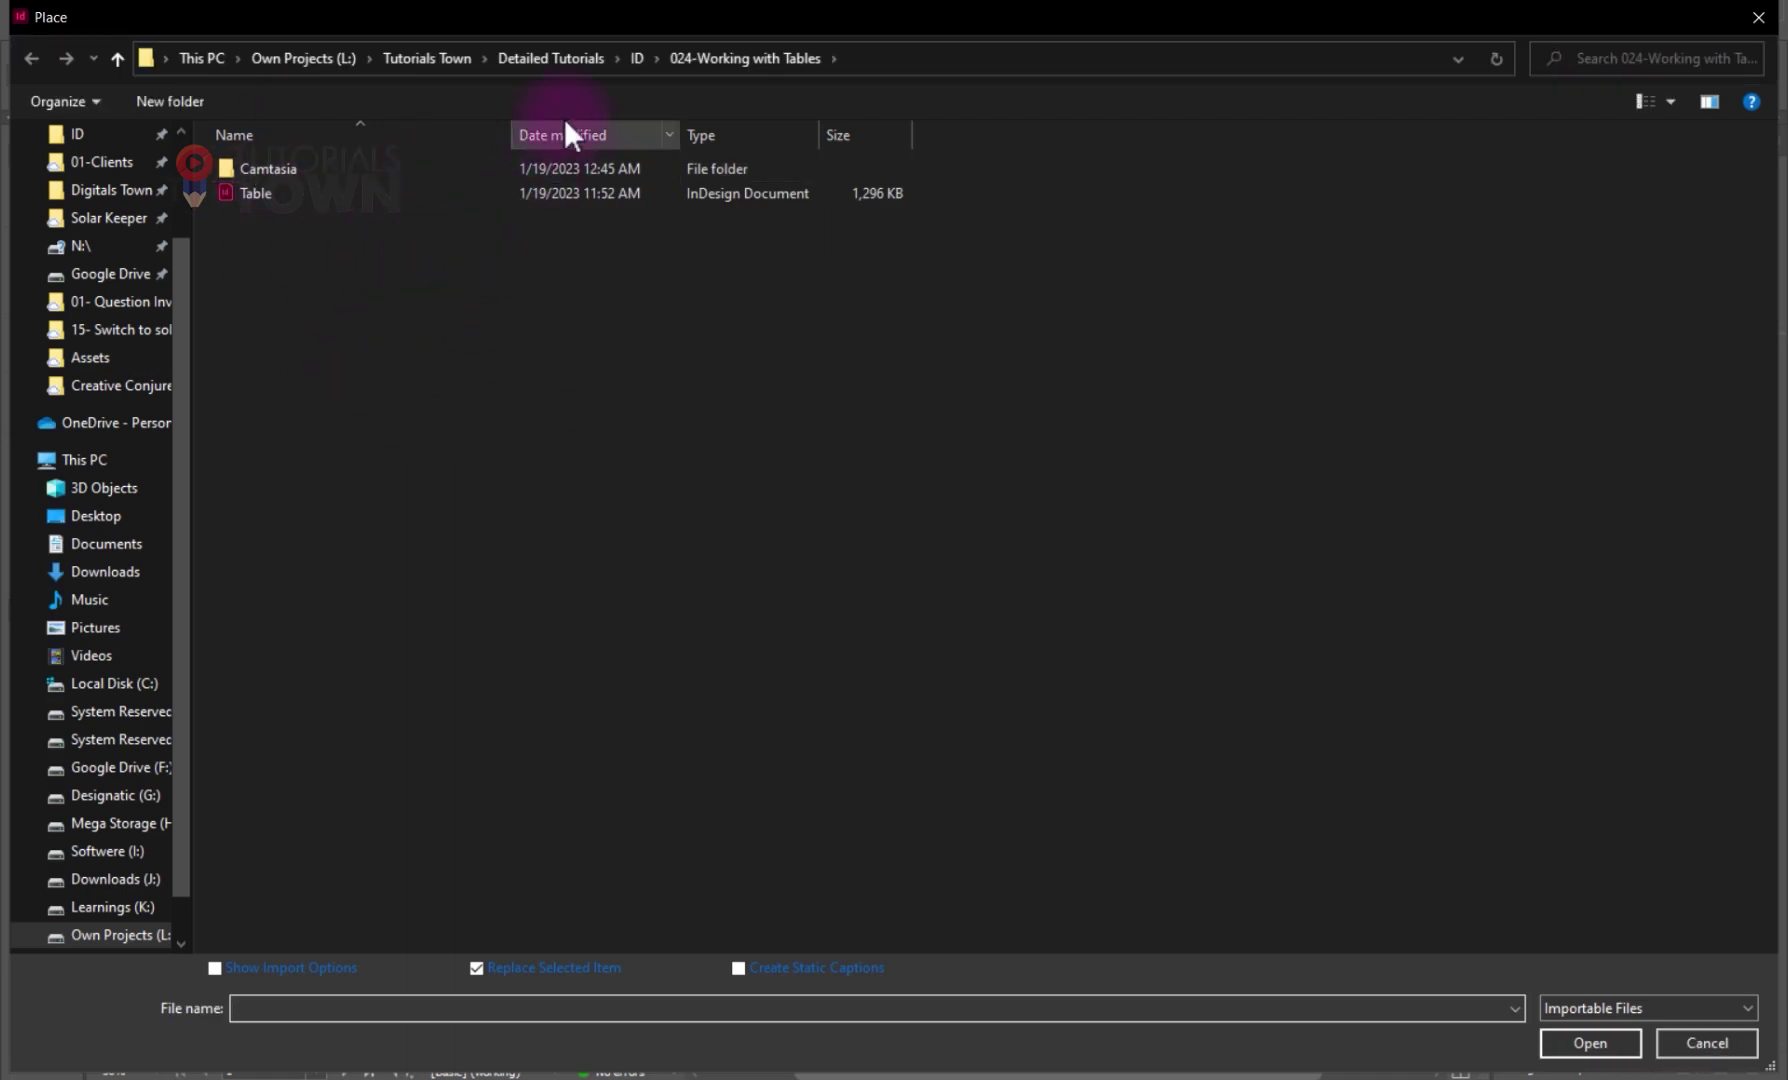
{"action": "left_click", "coordinate": [660, 60]}
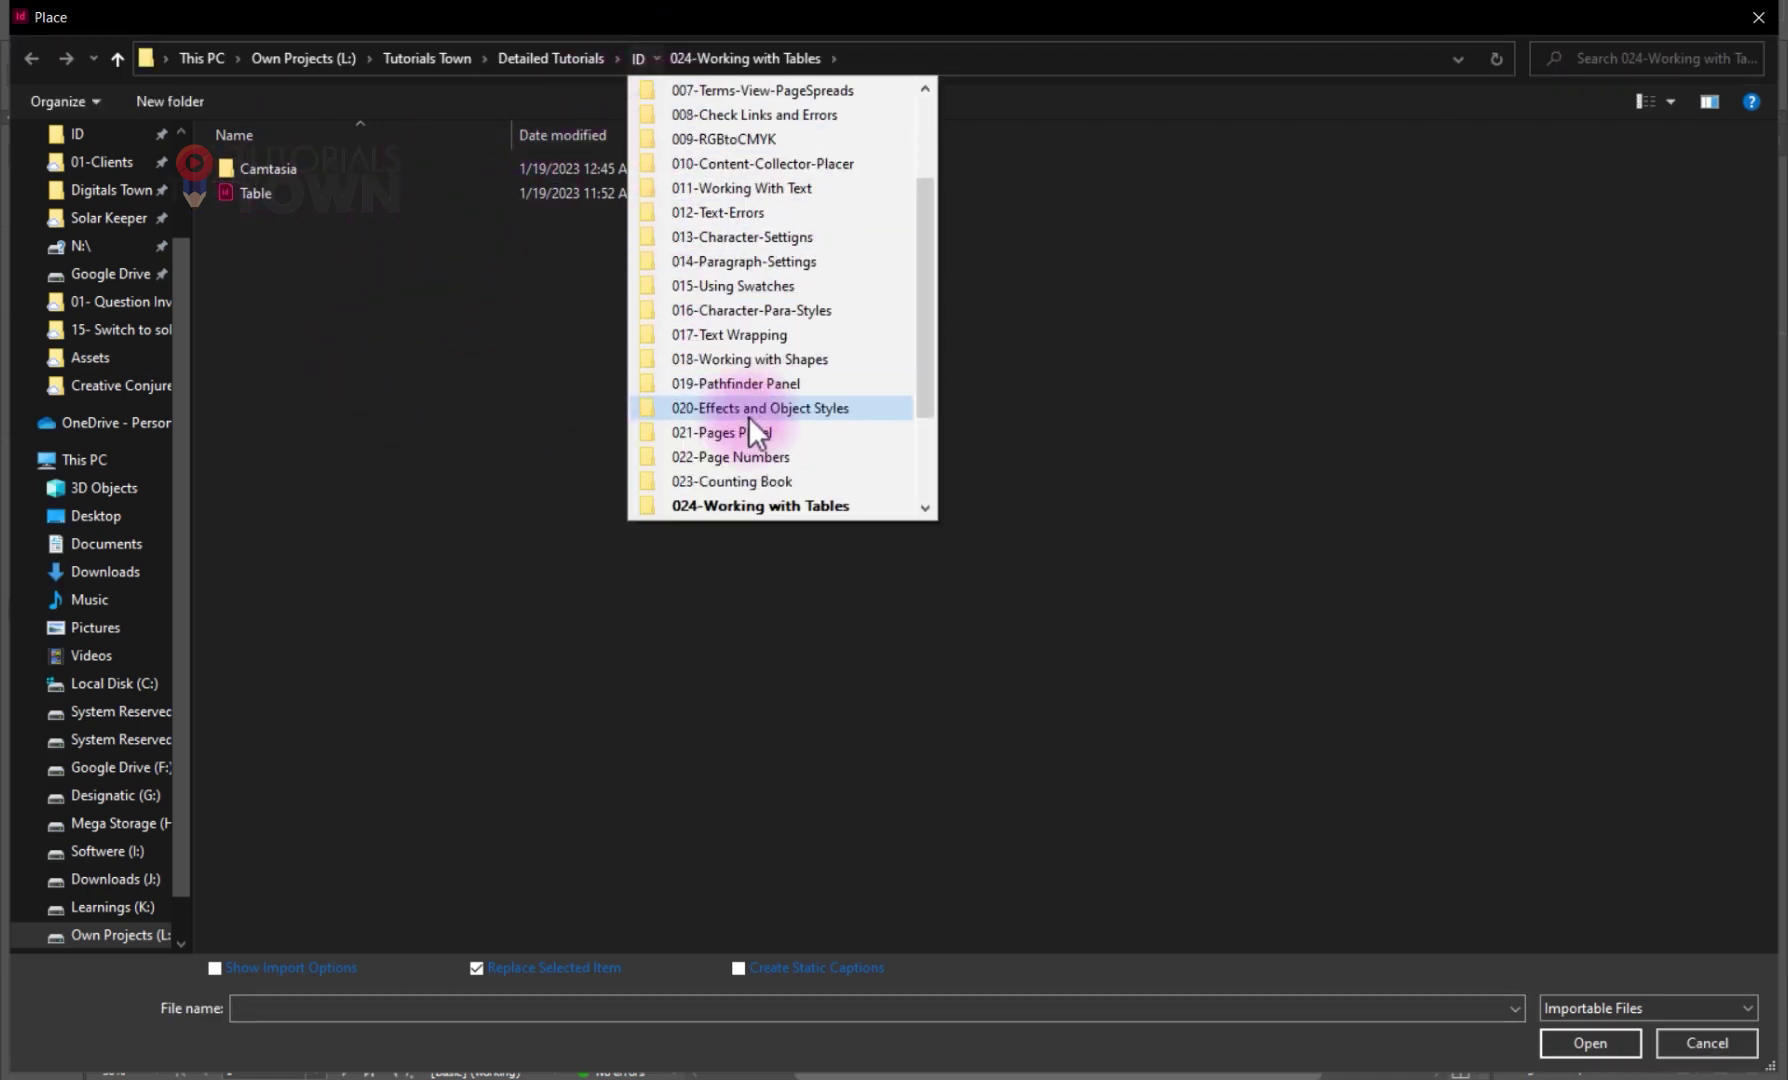
{"action": "scroll", "coordinate": [747, 416], "scroll_direction": "down", "scroll_amount": 1}
{"action": "left_click", "coordinate": [745, 404]}
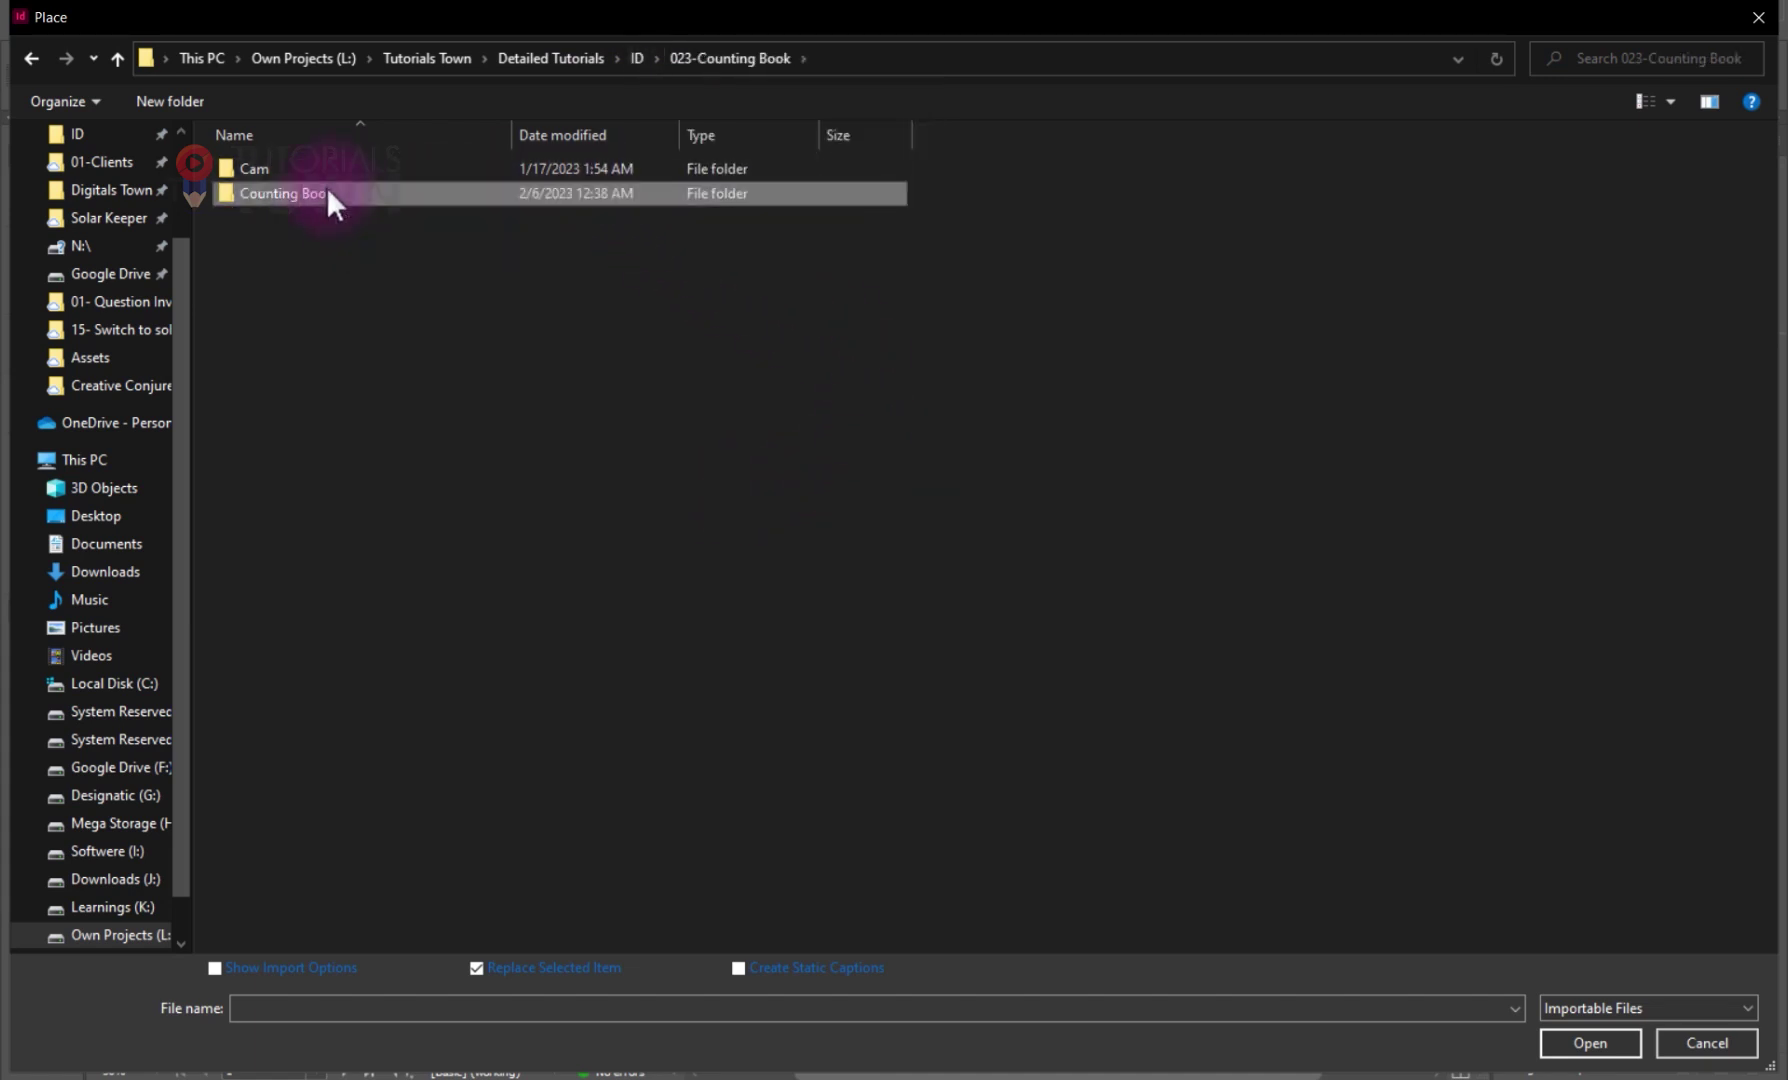
{"action": "double_click", "coordinate": [250, 193]}
{"action": "double_click", "coordinate": [268, 170]}
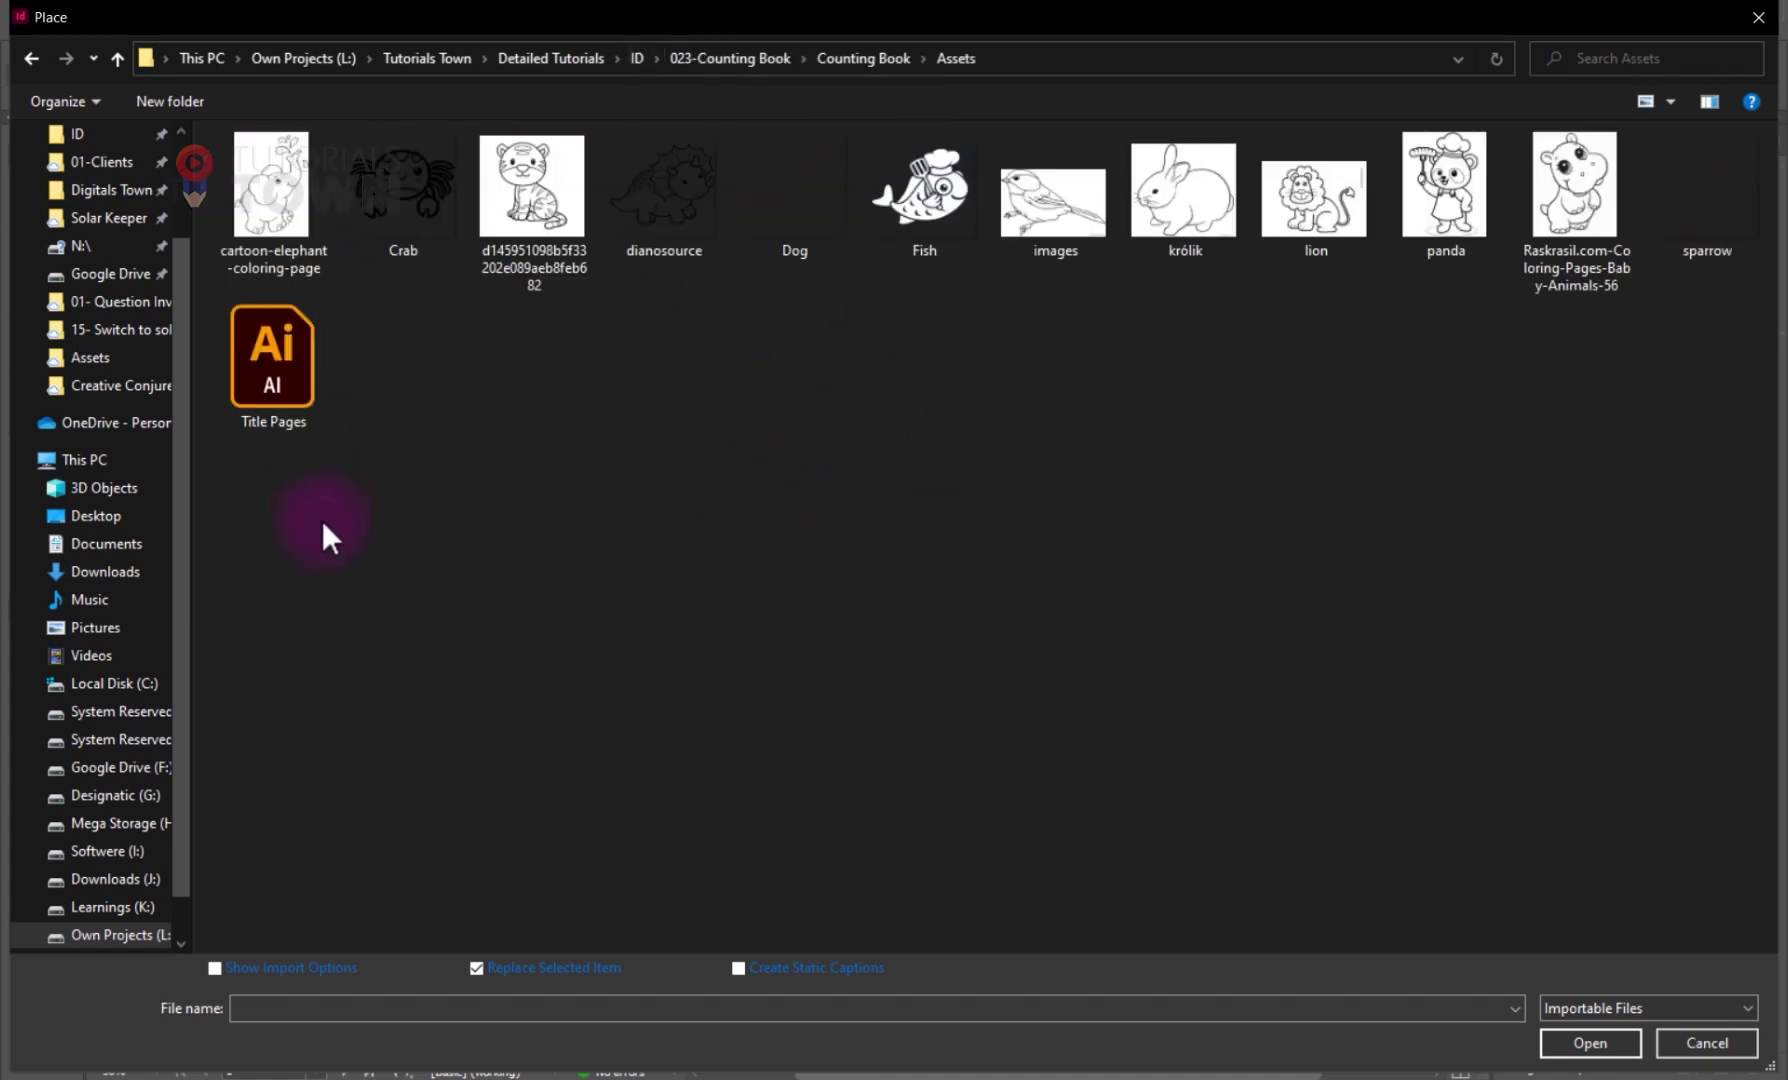
{"action": "double_click", "coordinate": [279, 377]}
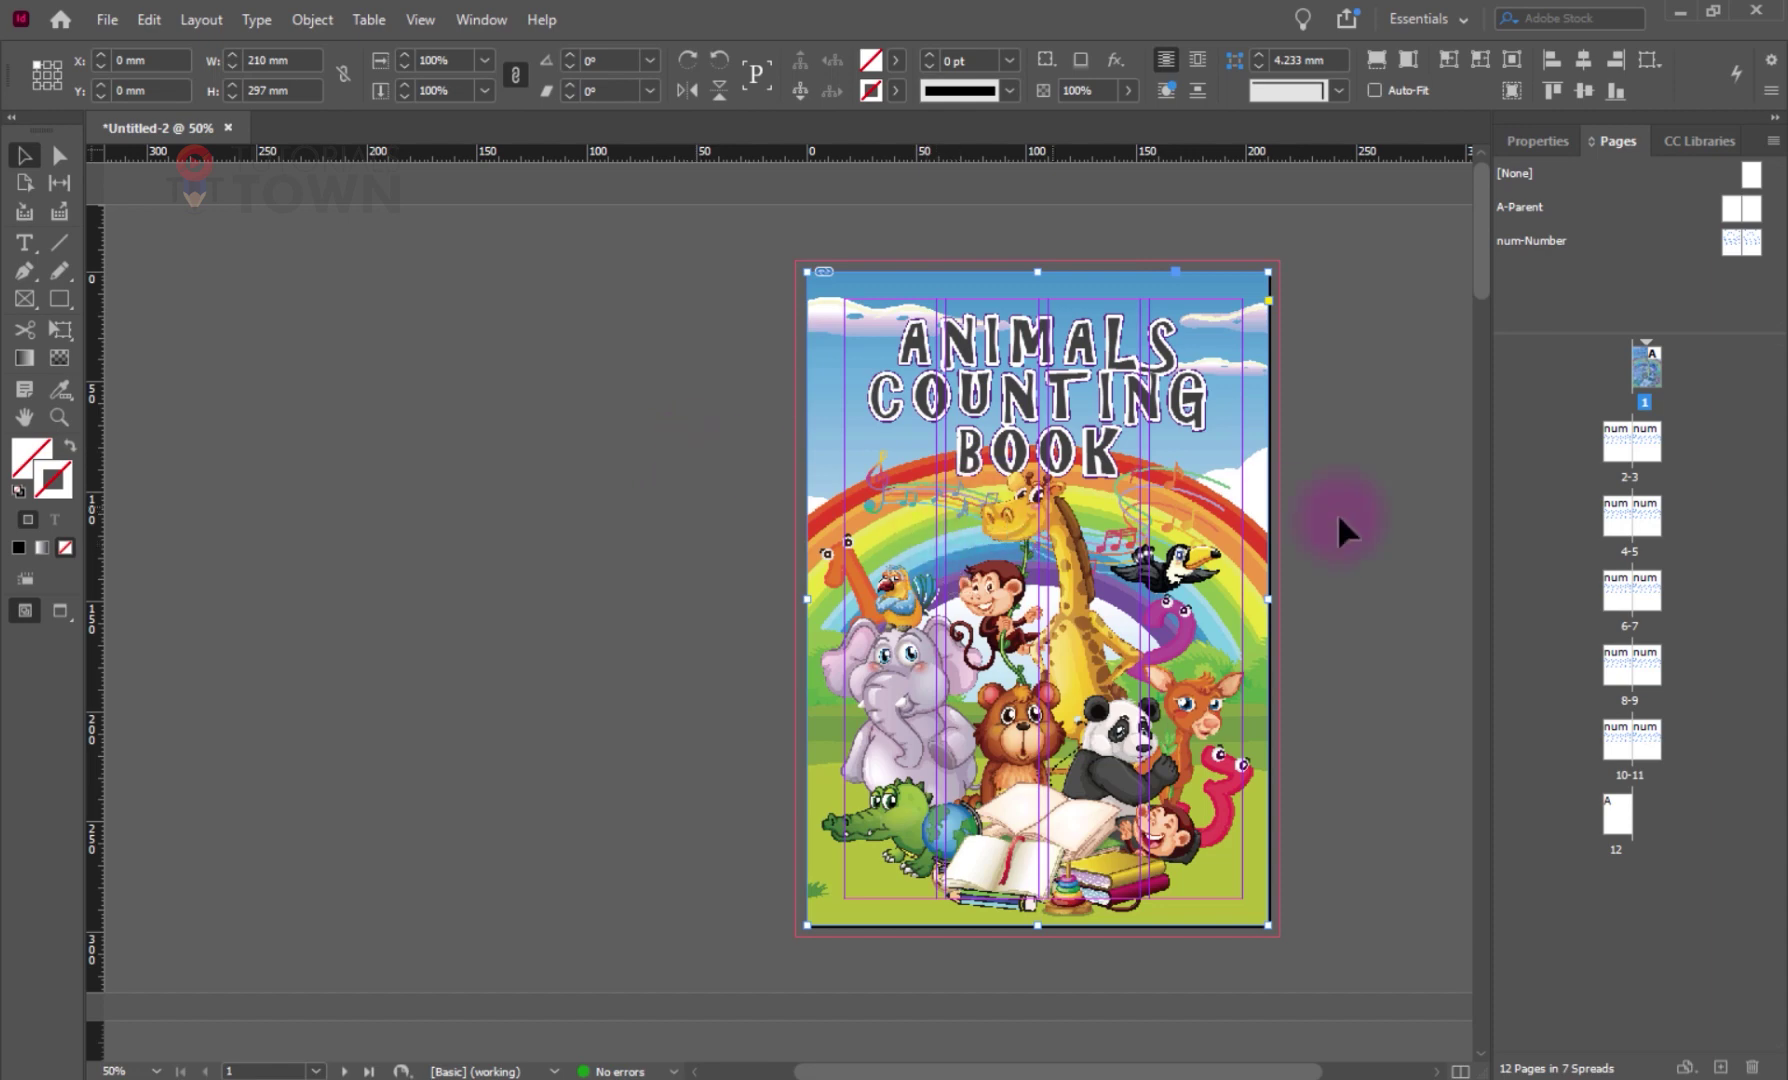
- Preview the cover artwork in presentation mode and return to the layout
{"action": "left_click", "coordinate": [1366, 504]}
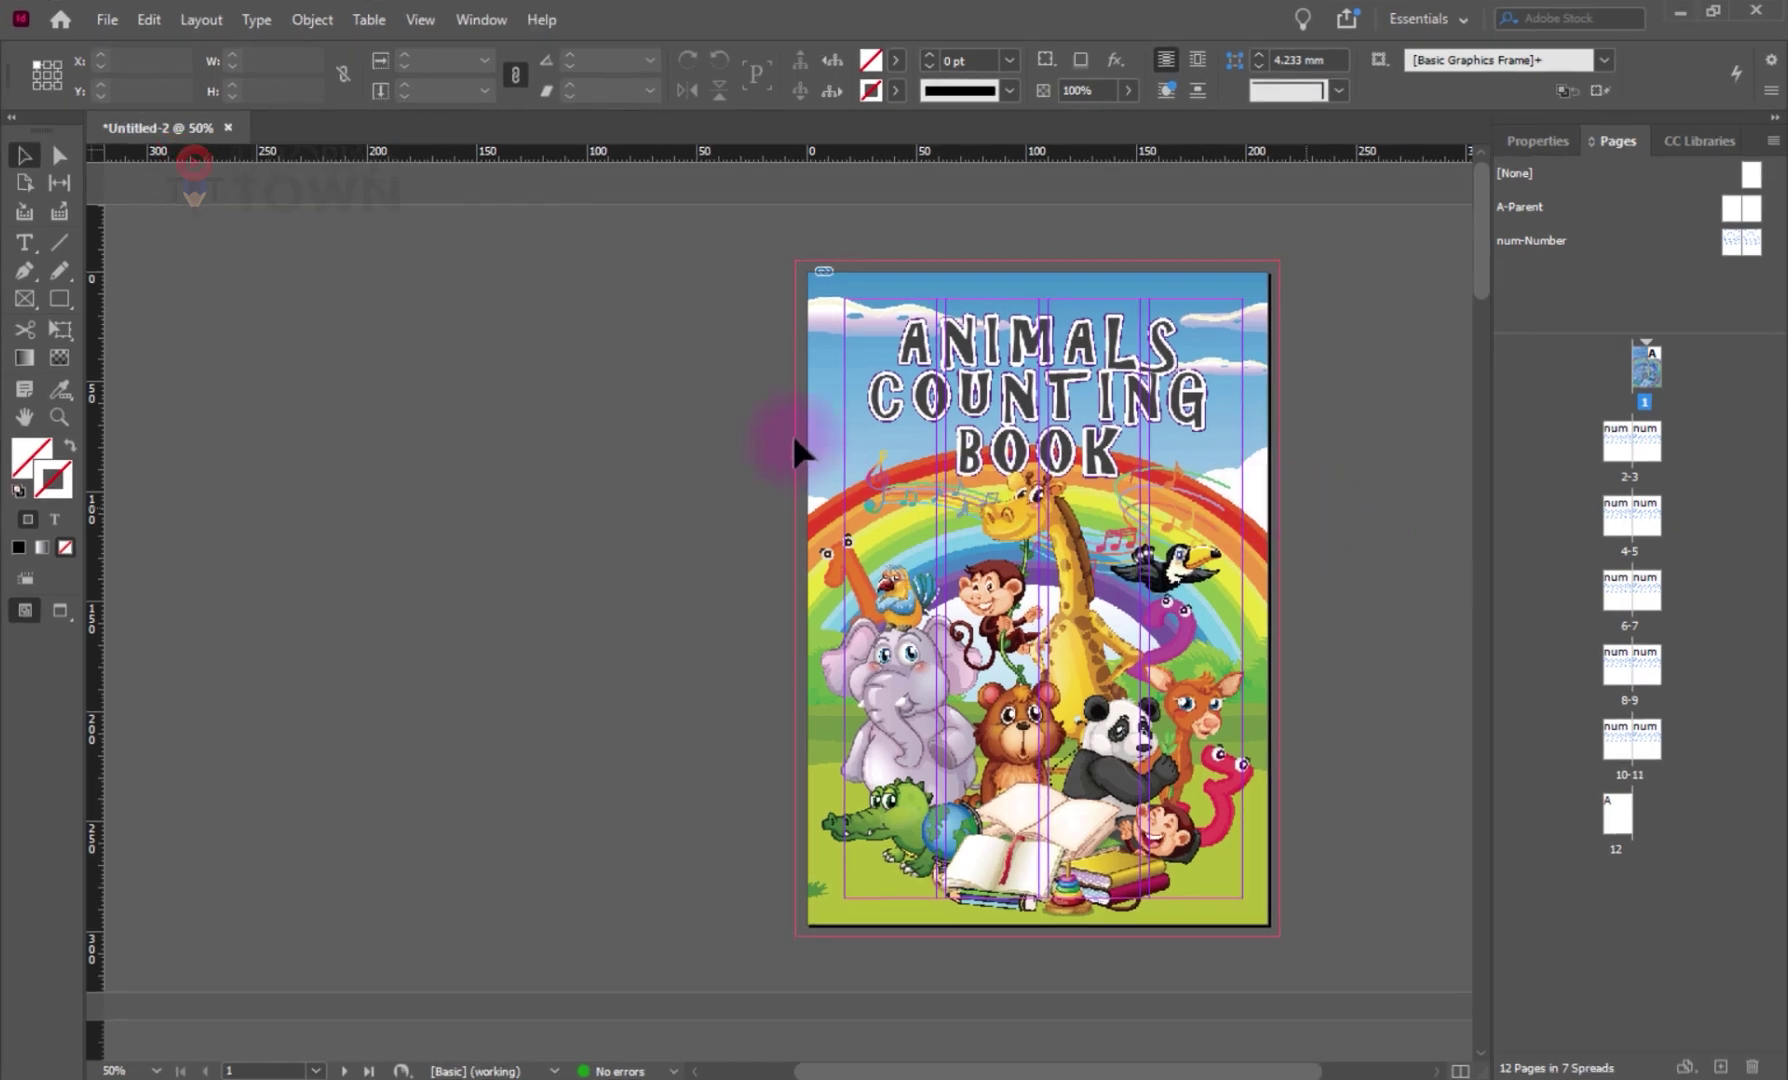
{"action": "key", "text": "shift+w"}
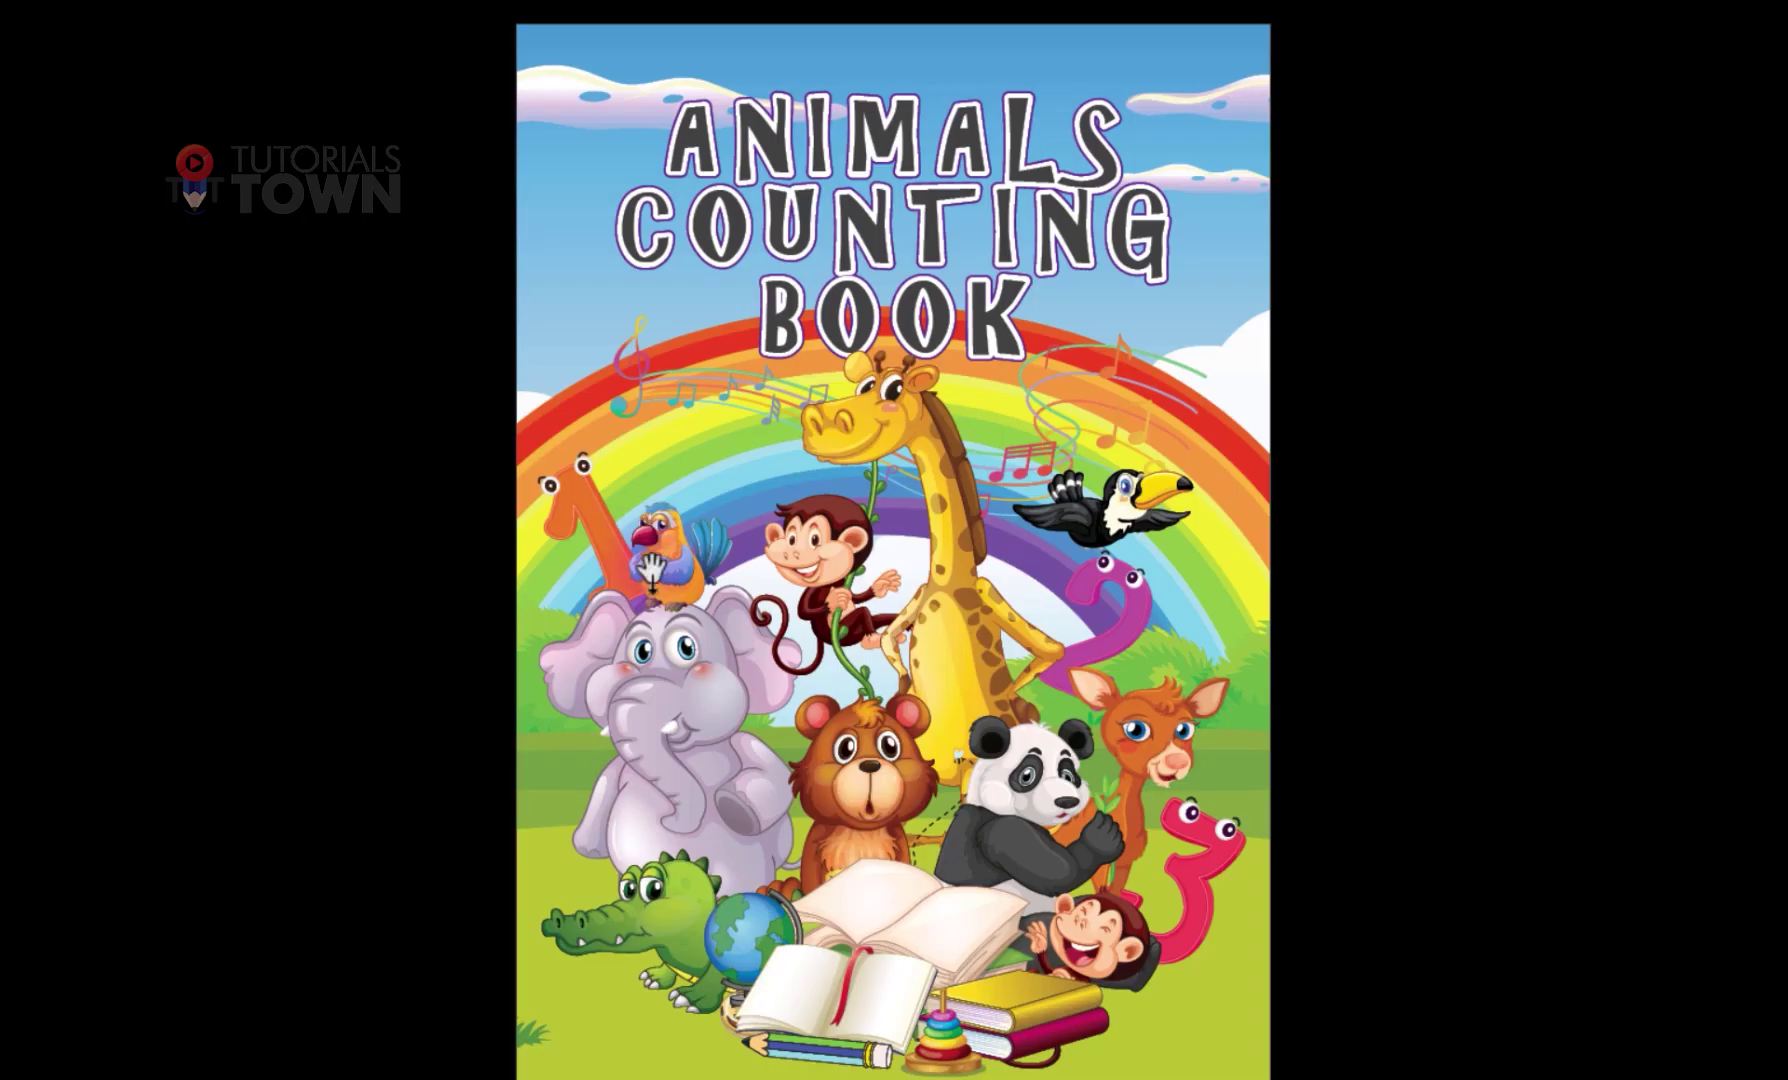
{"action": "key", "text": "Escape"}
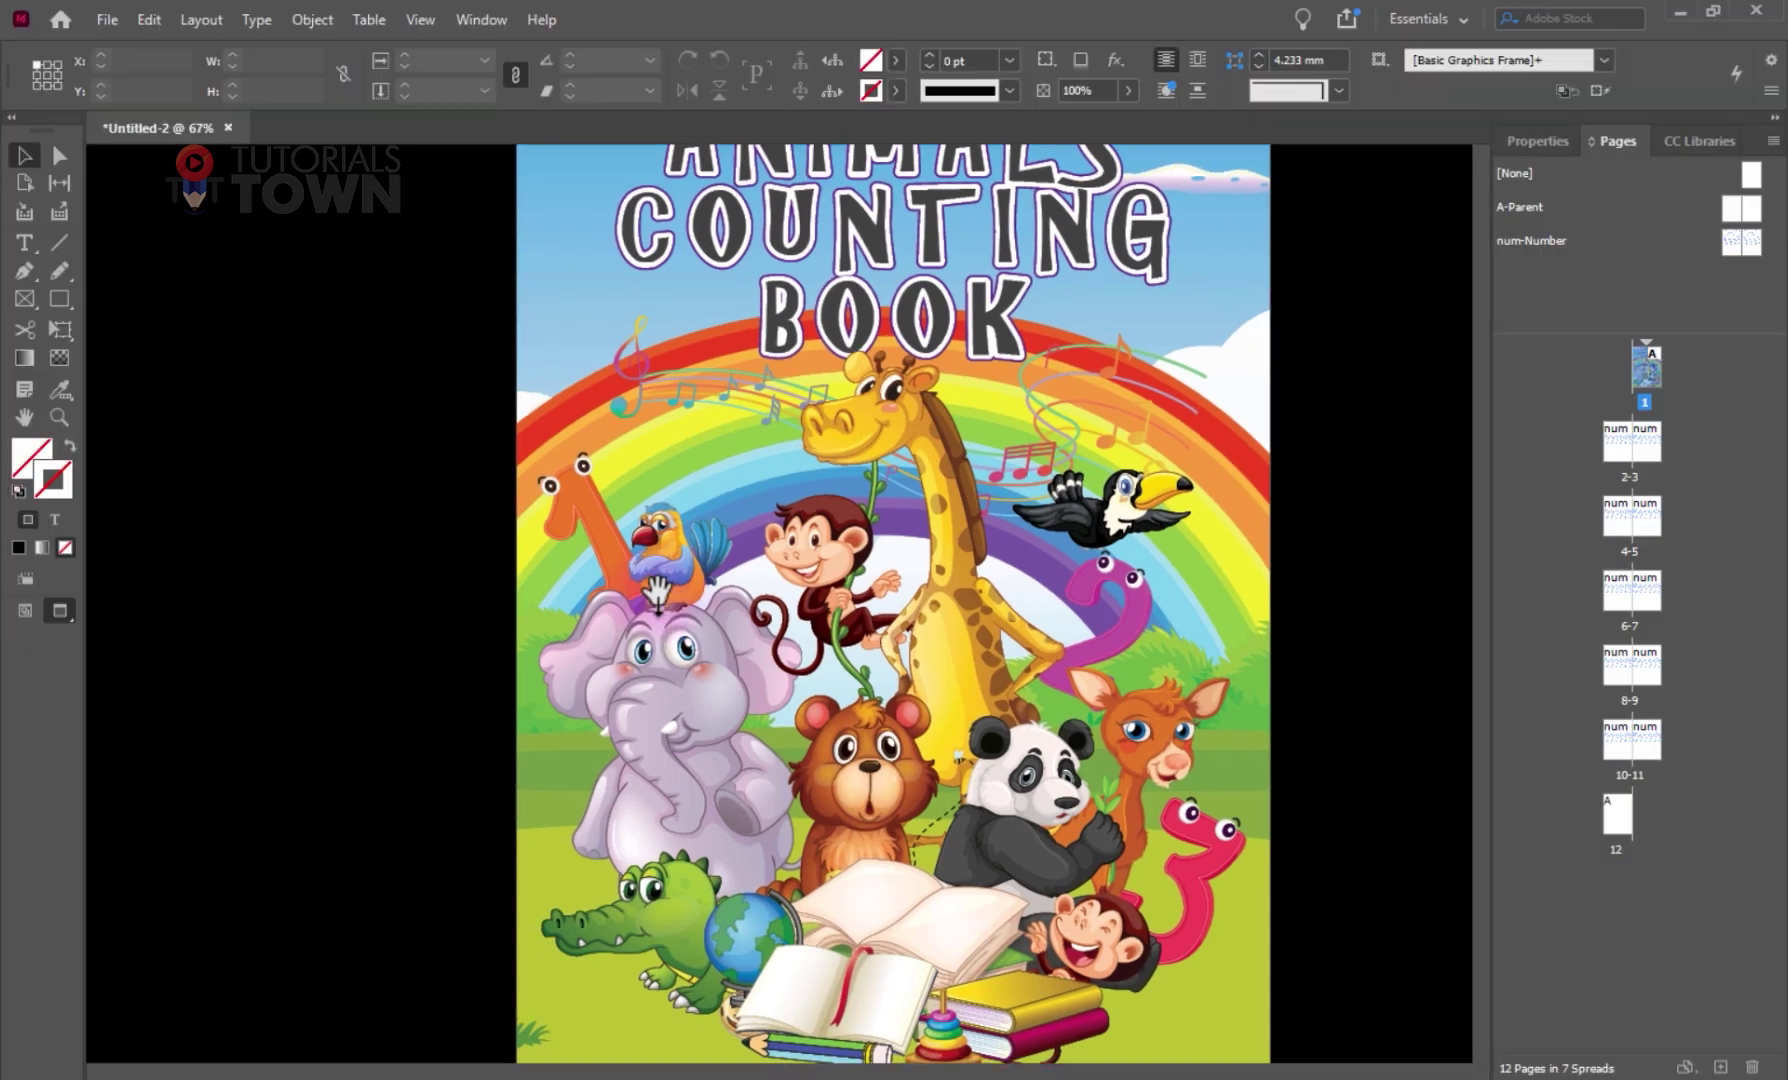
- Open the num-Number parent spread and cut the grouped placeholder frames from its left page
{"action": "key", "text": "ctrl+minus"}
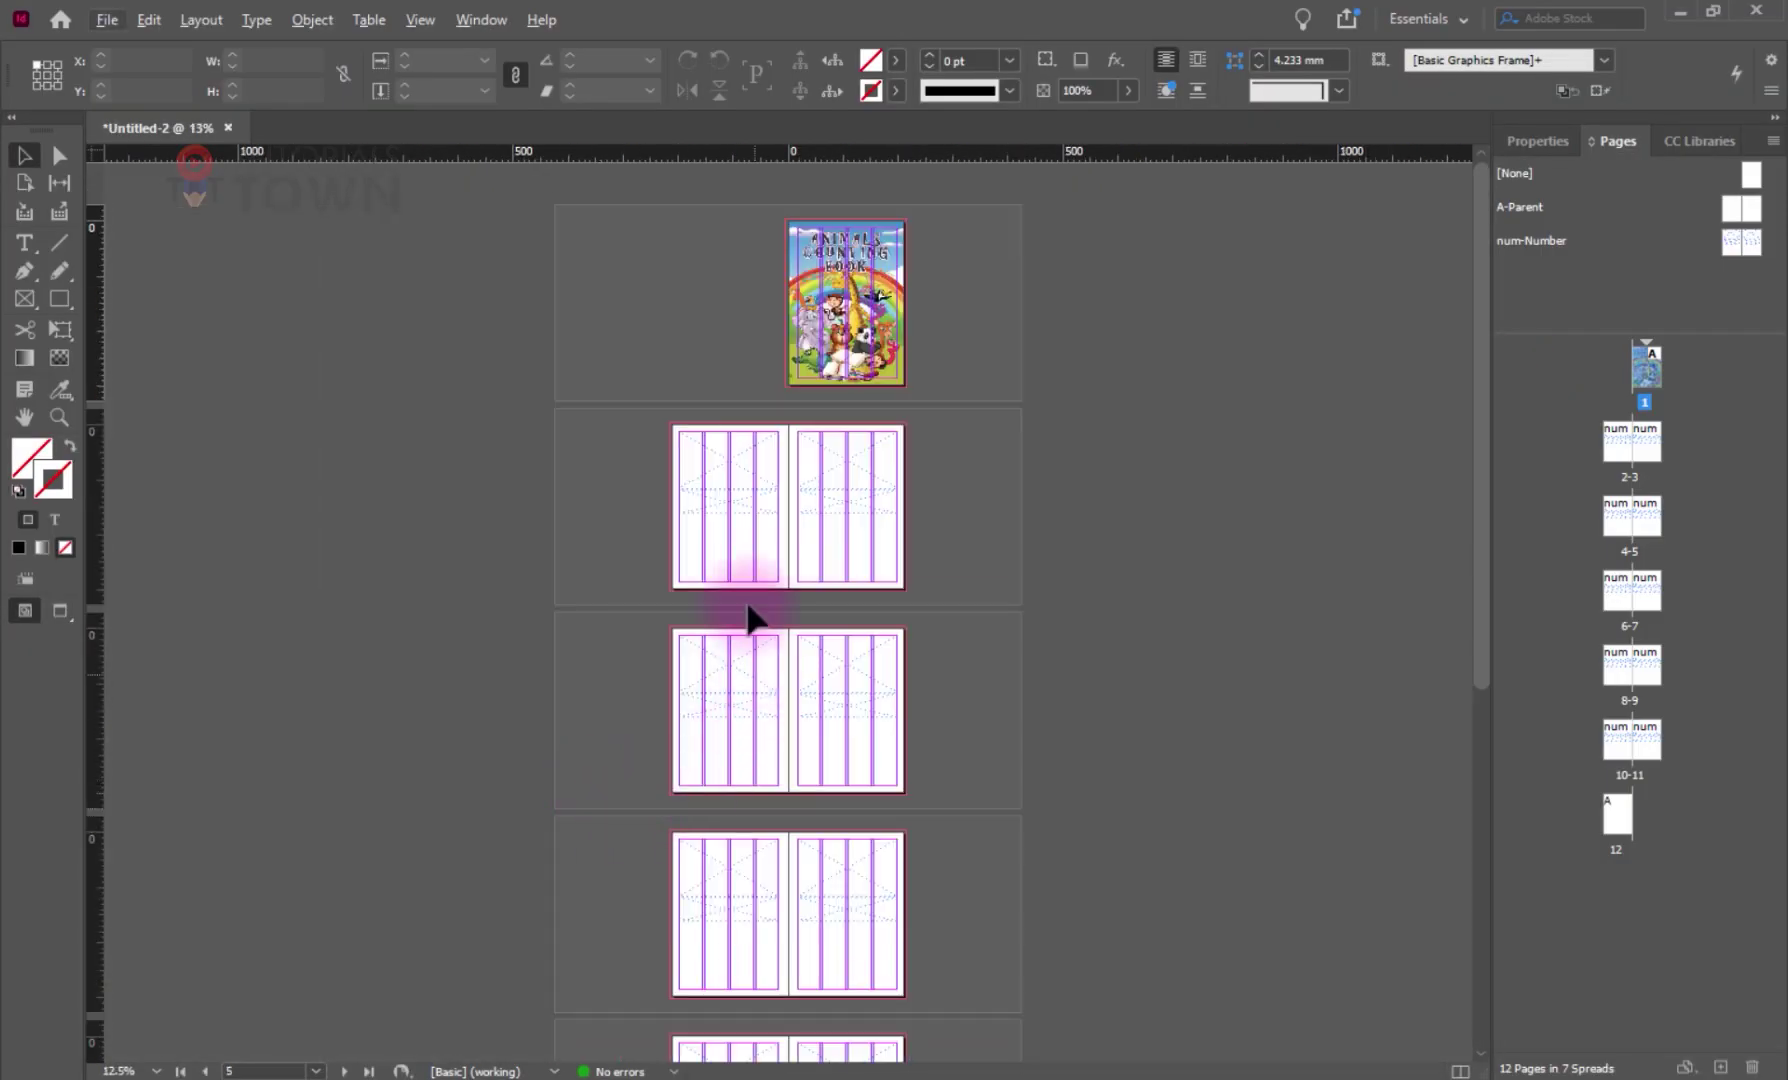
{"action": "scroll", "coordinate": [736, 506], "scroll_direction": "up", "scroll_amount": 2}
{"action": "scroll", "coordinate": [736, 506], "scroll_direction": "down", "scroll_amount": 1}
{"action": "left_click_drag", "start_coordinate": [808, 421], "coordinate": [717, 540]}
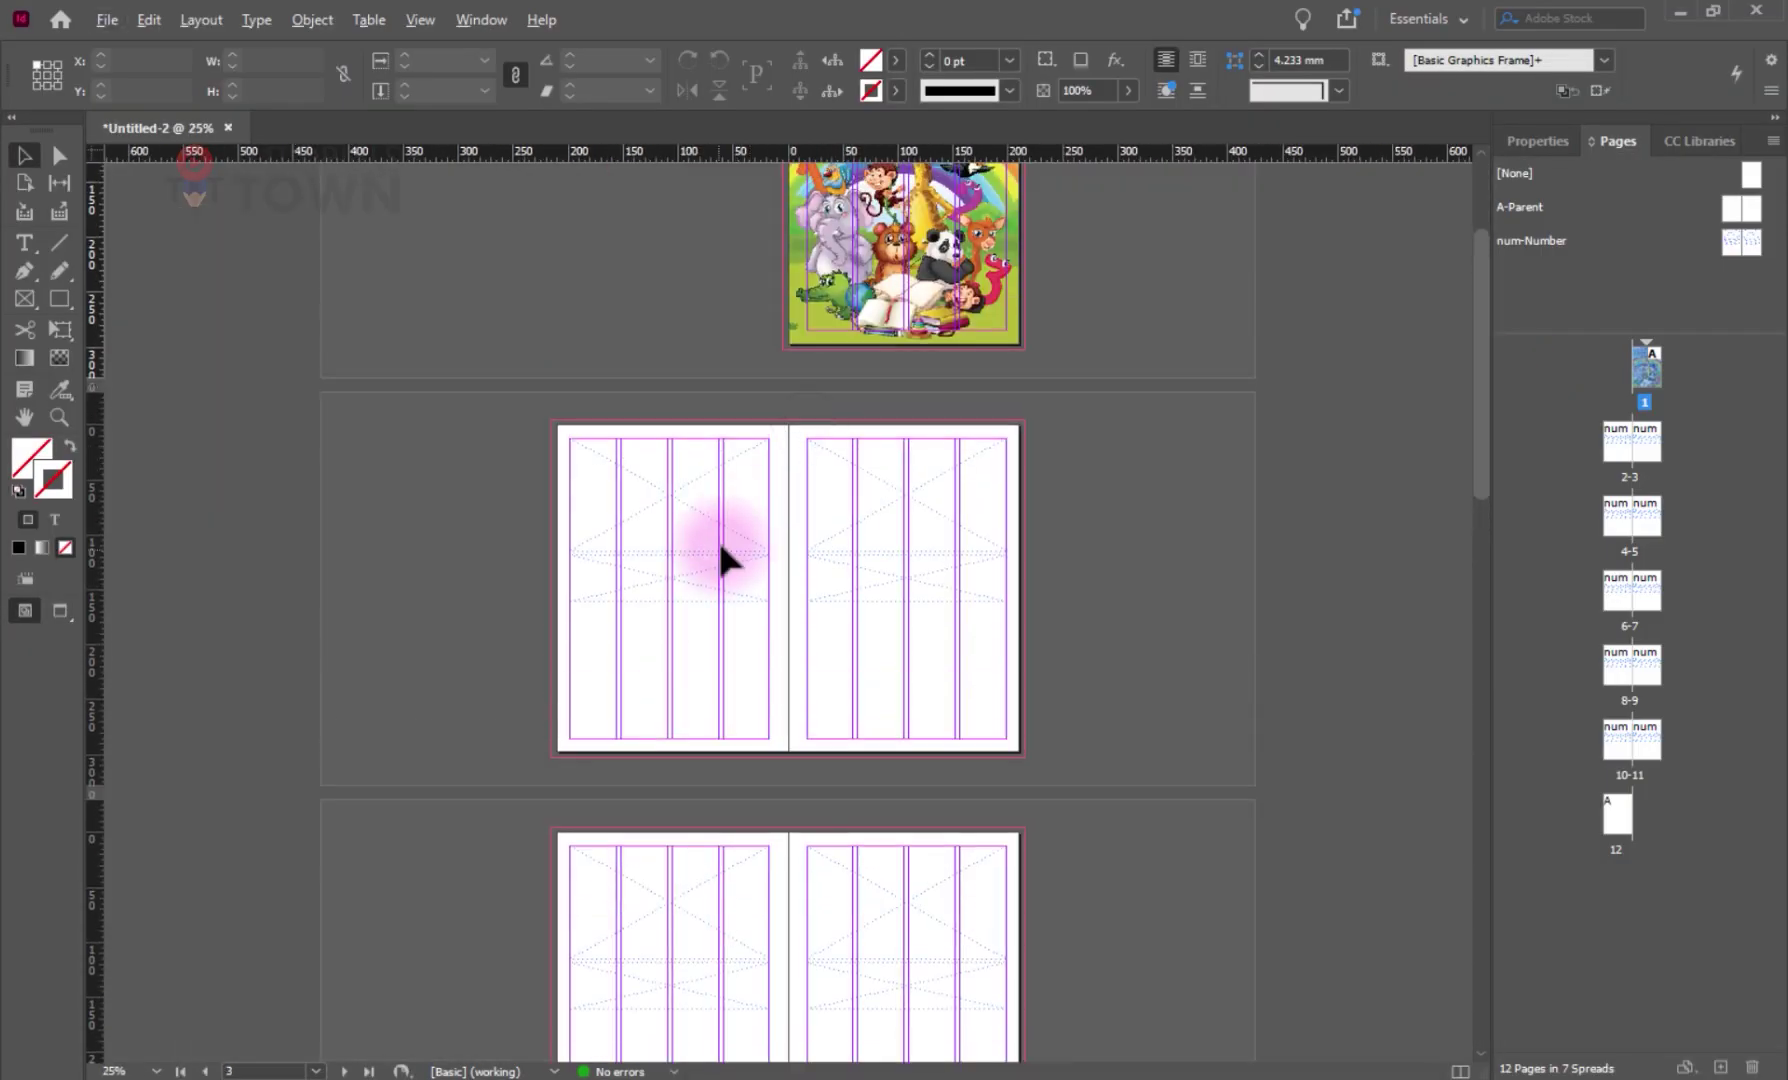
{"action": "scroll", "coordinate": [717, 538], "scroll_direction": "up", "scroll_amount": 2}
{"action": "scroll", "coordinate": [717, 538], "scroll_direction": "down", "scroll_amount": 1}
{"action": "left_click_drag", "start_coordinate": [1037, 510], "coordinate": [699, 547]}
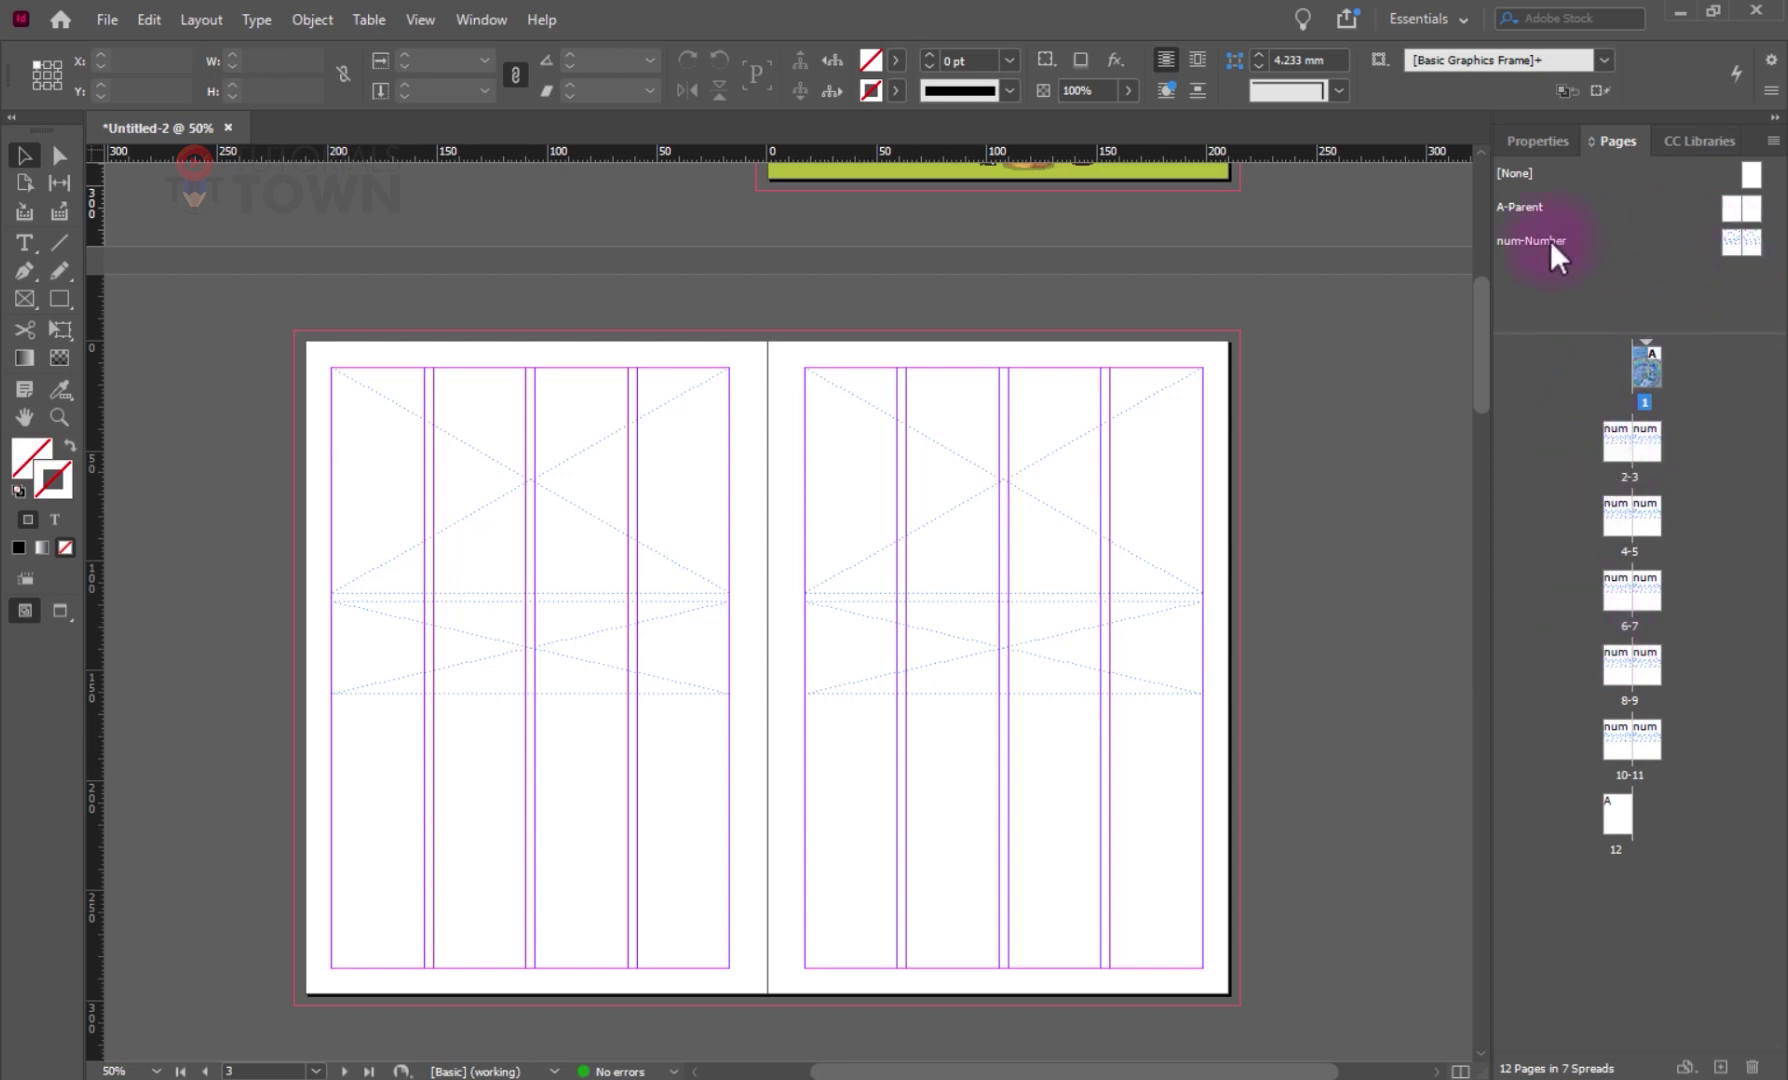
{"action": "double_click", "coordinate": [1736, 242]}
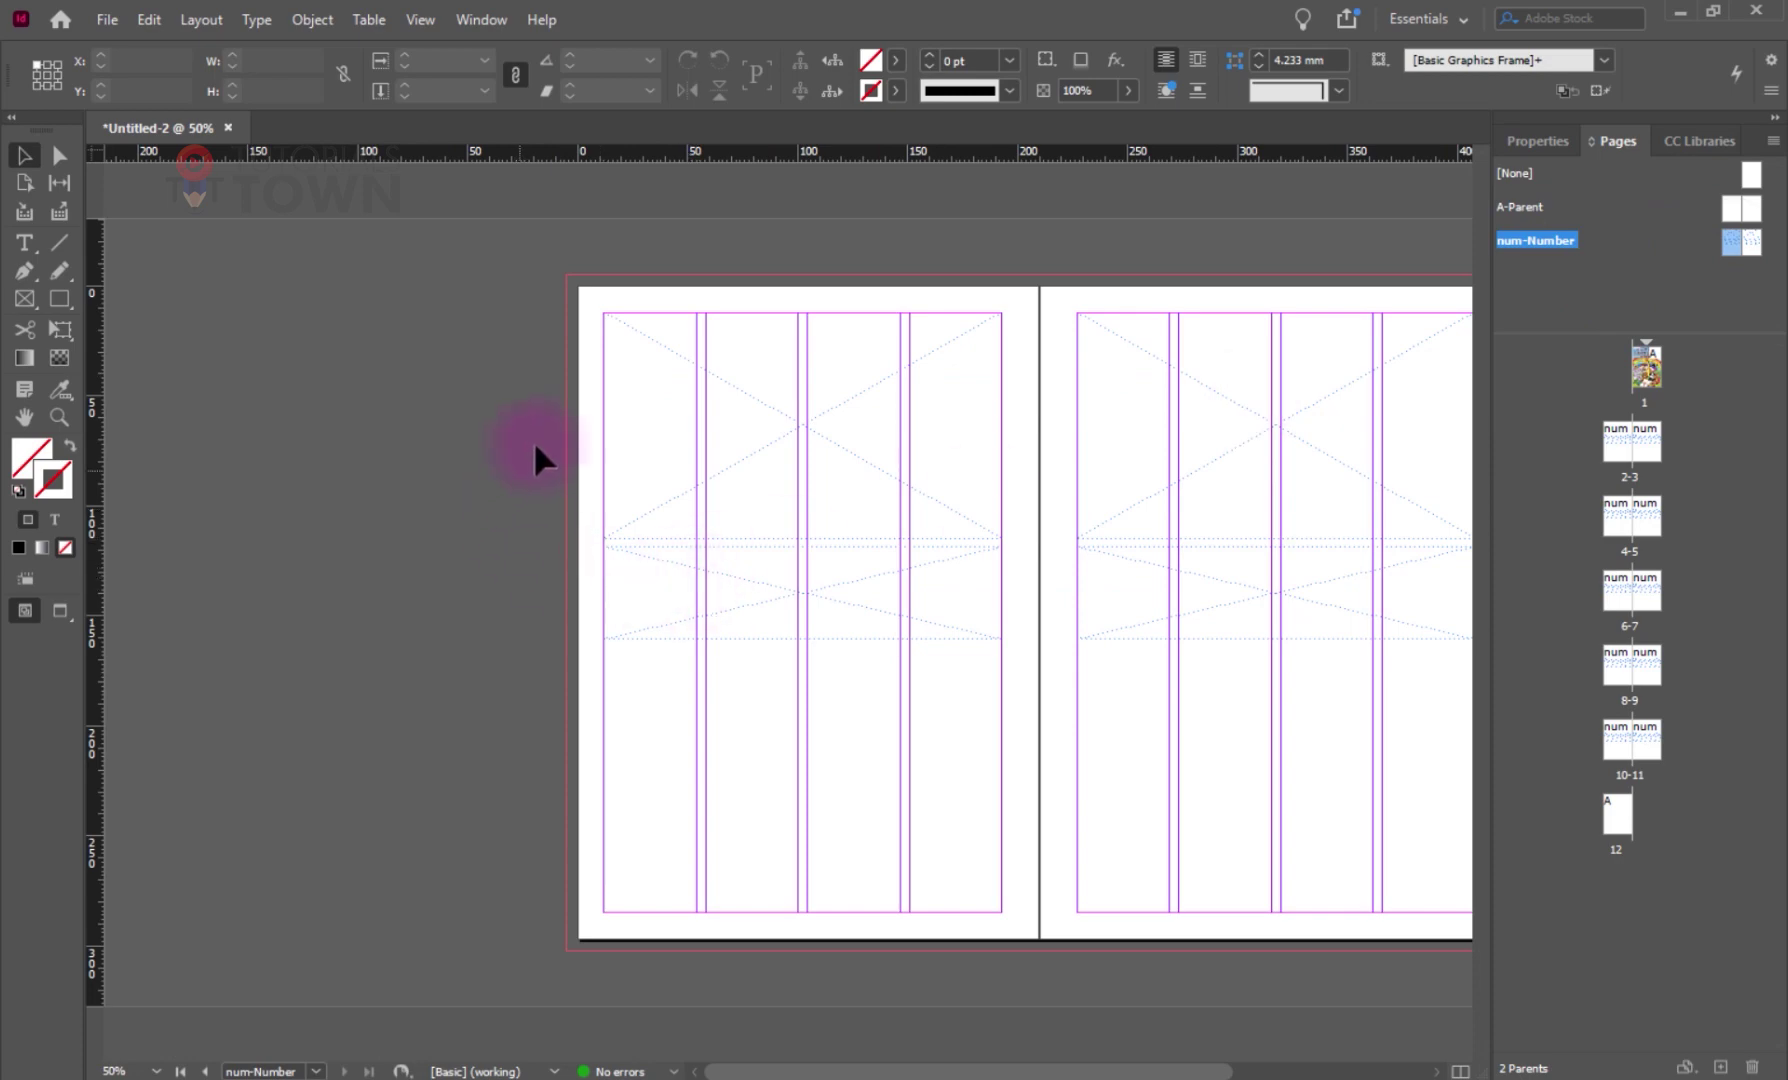
{"action": "left_click", "coordinate": [740, 535]}
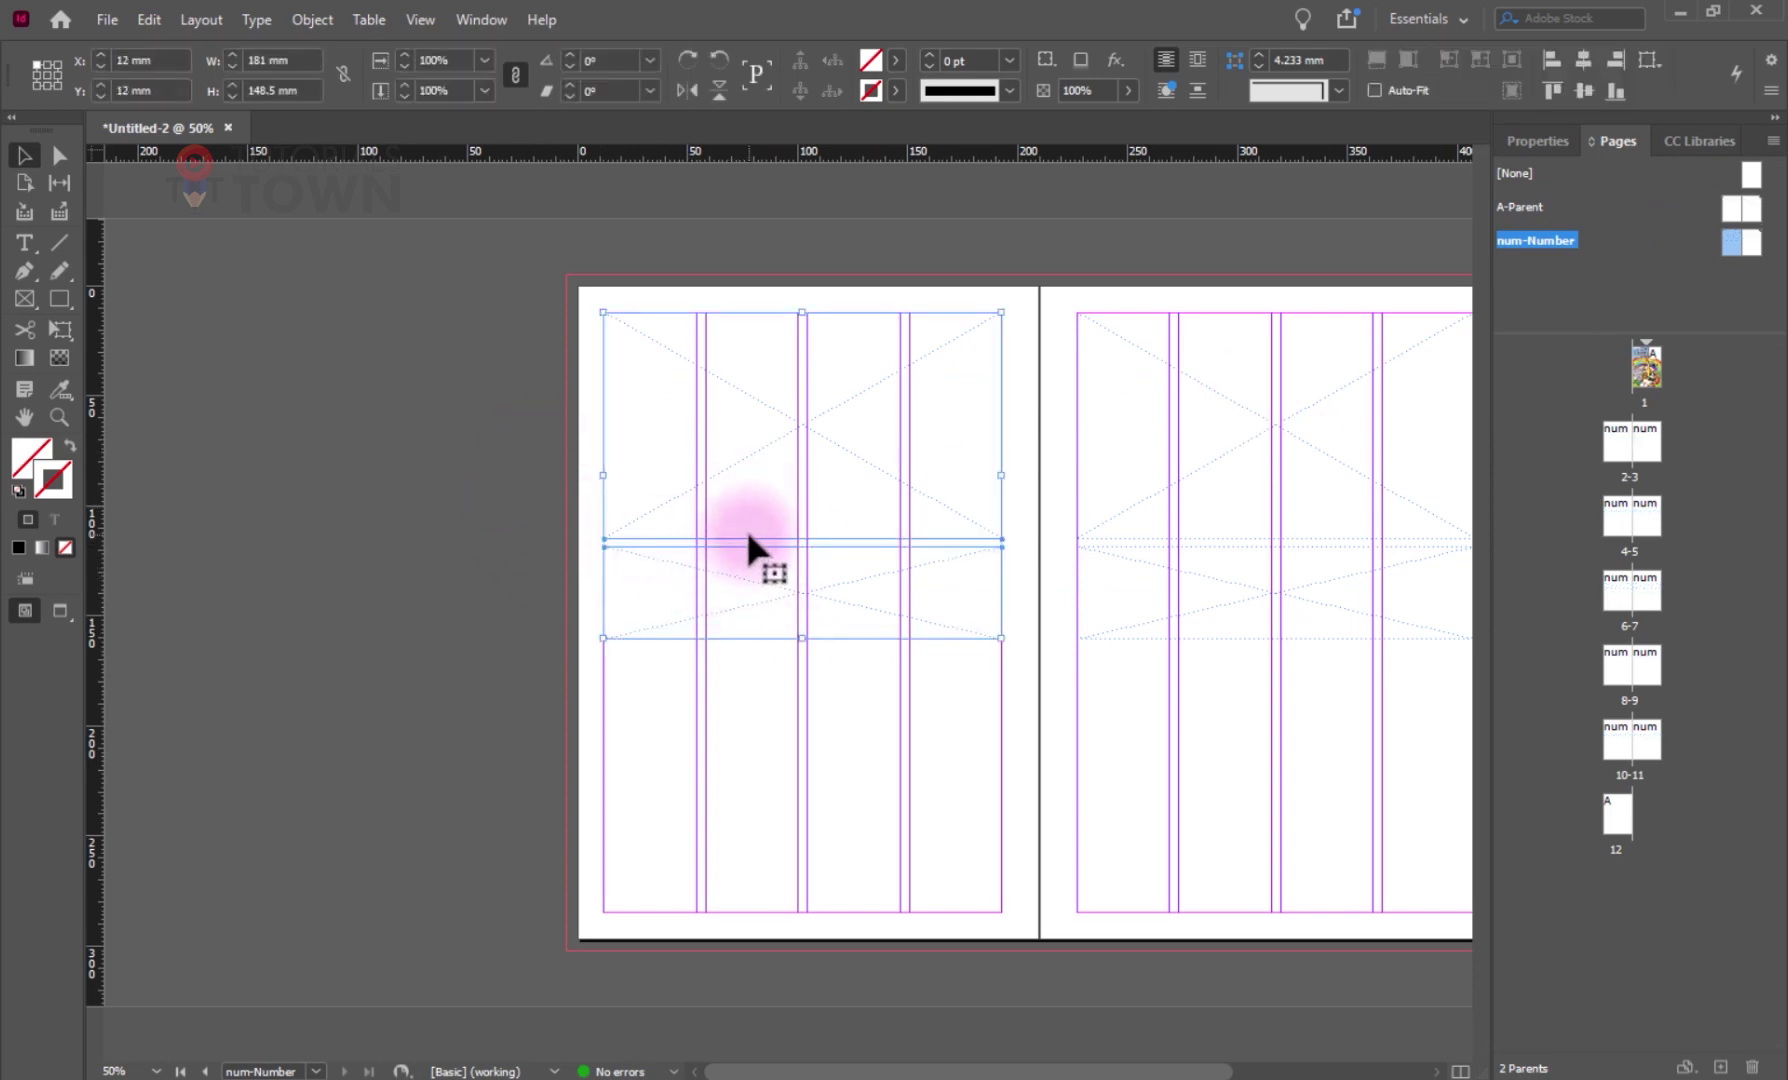
{"action": "key", "text": "Delete"}
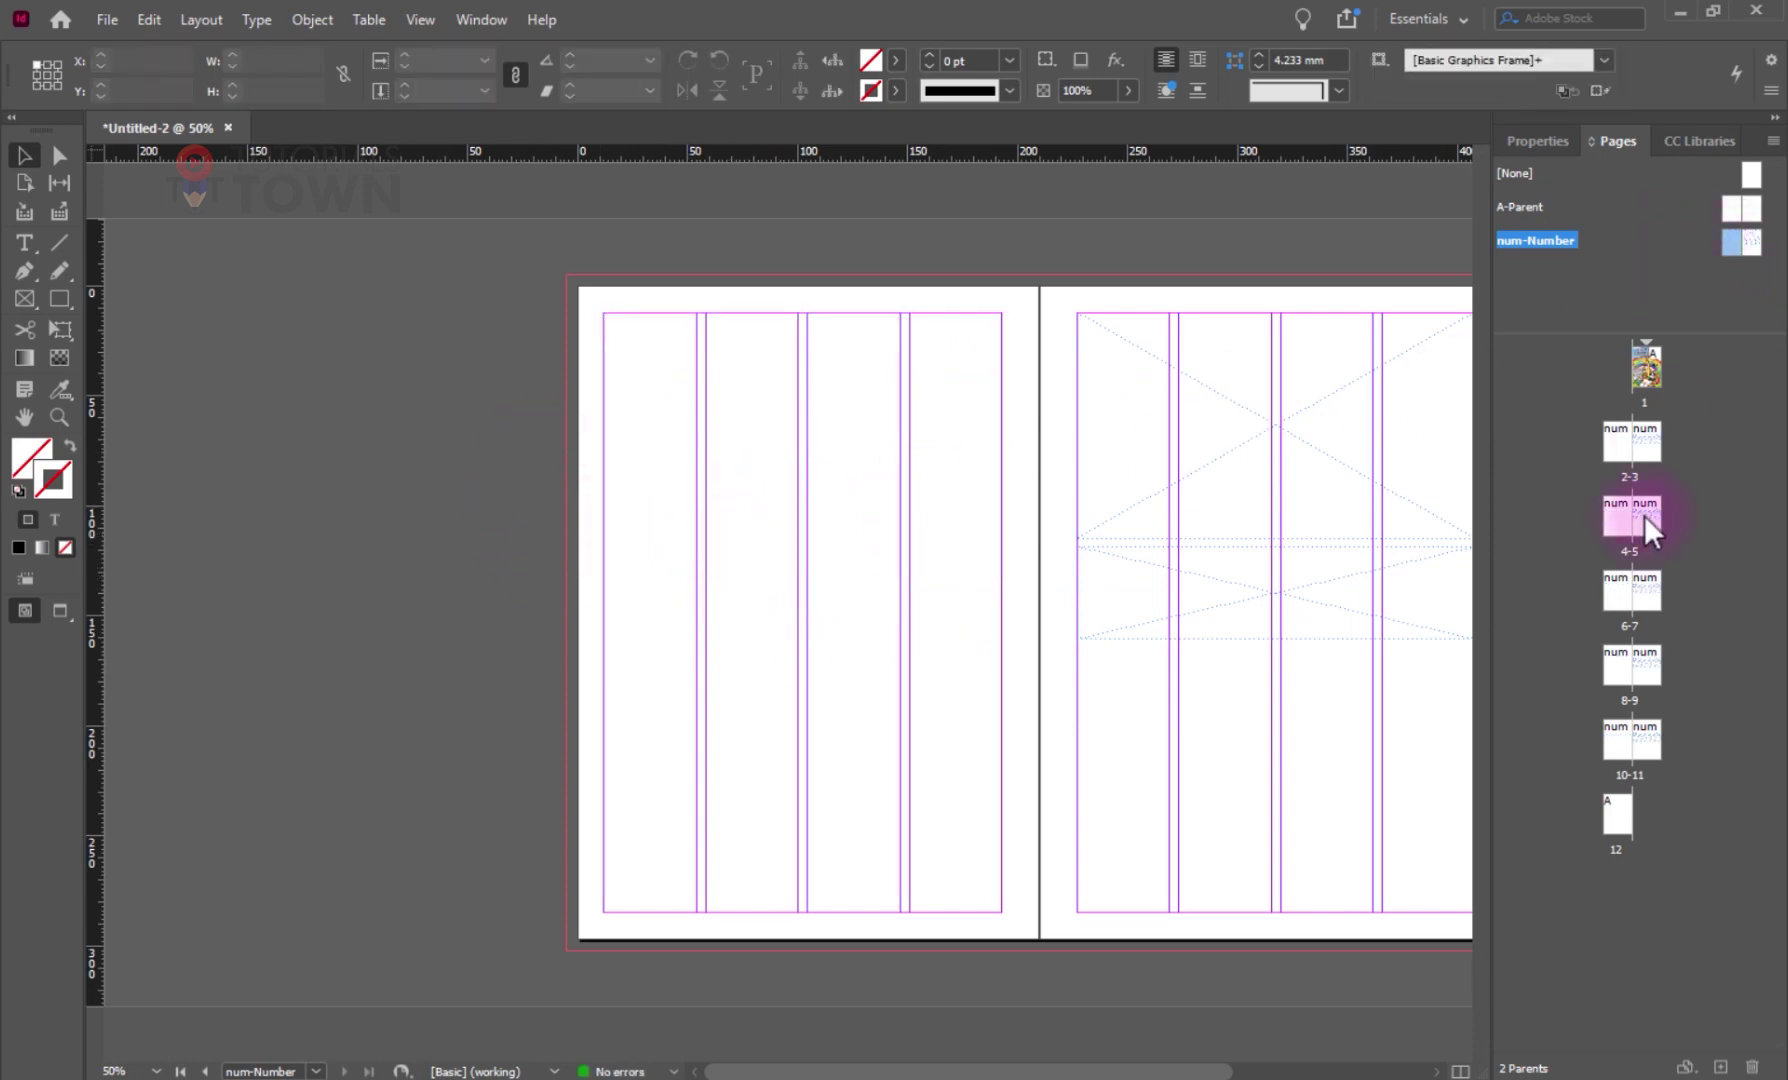
- Apply A-Parent to document pages 2-11
{"action": "left_click", "coordinate": [1632, 440]}
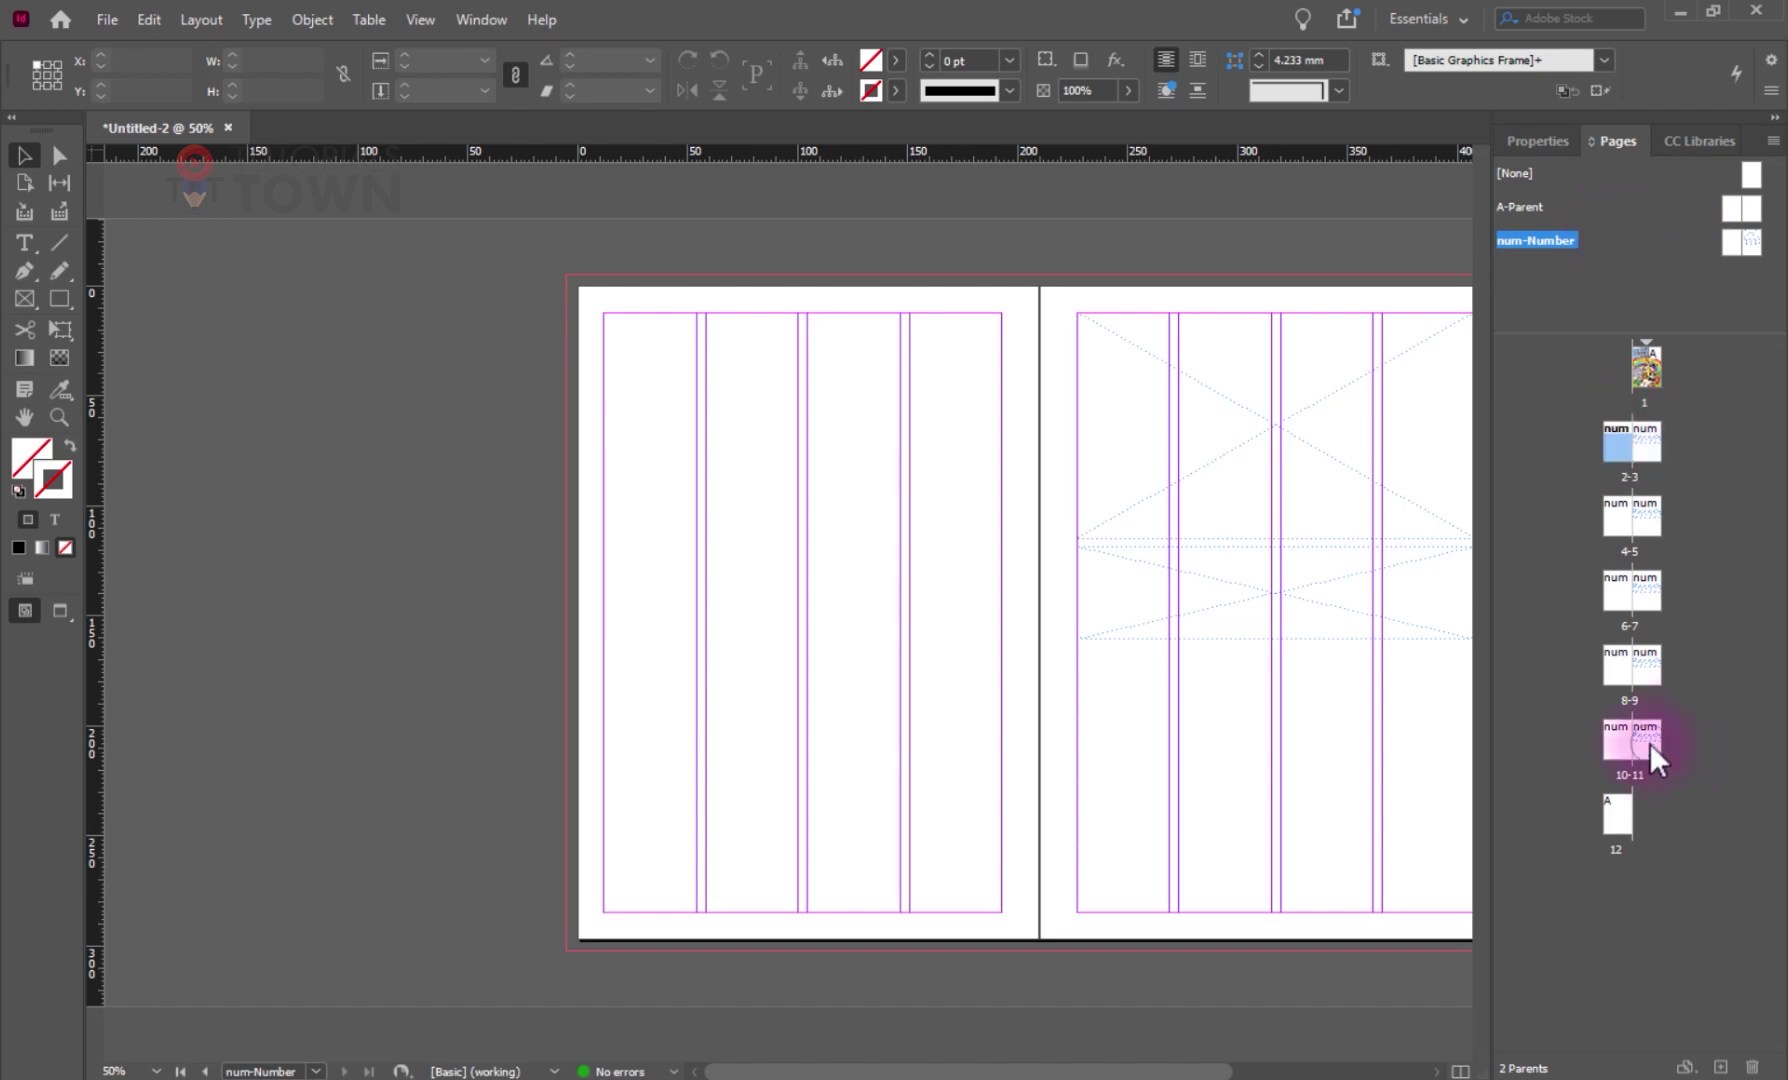
{"action": "left_click", "coordinate": [1650, 743], "text": "shift"}
{"action": "right_click", "coordinate": [1646, 662]}
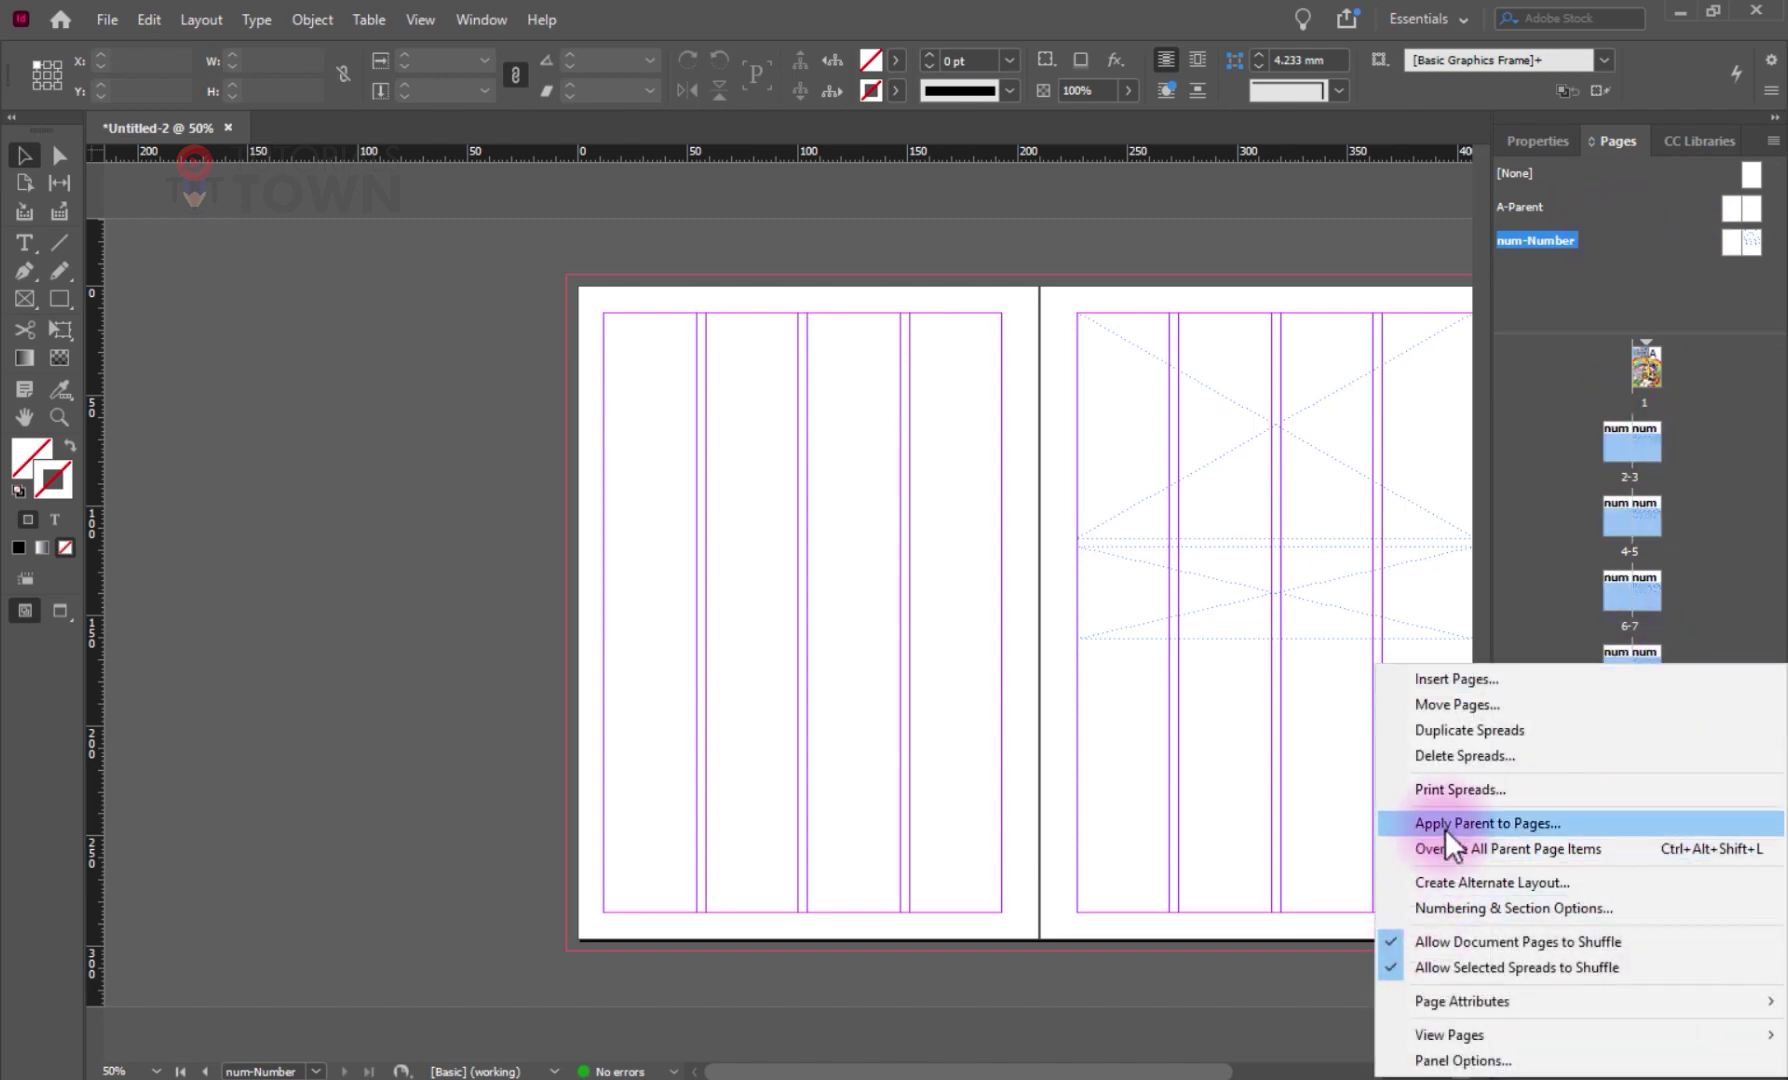
{"action": "left_click", "coordinate": [1444, 826]}
{"action": "left_click", "coordinate": [879, 535]}
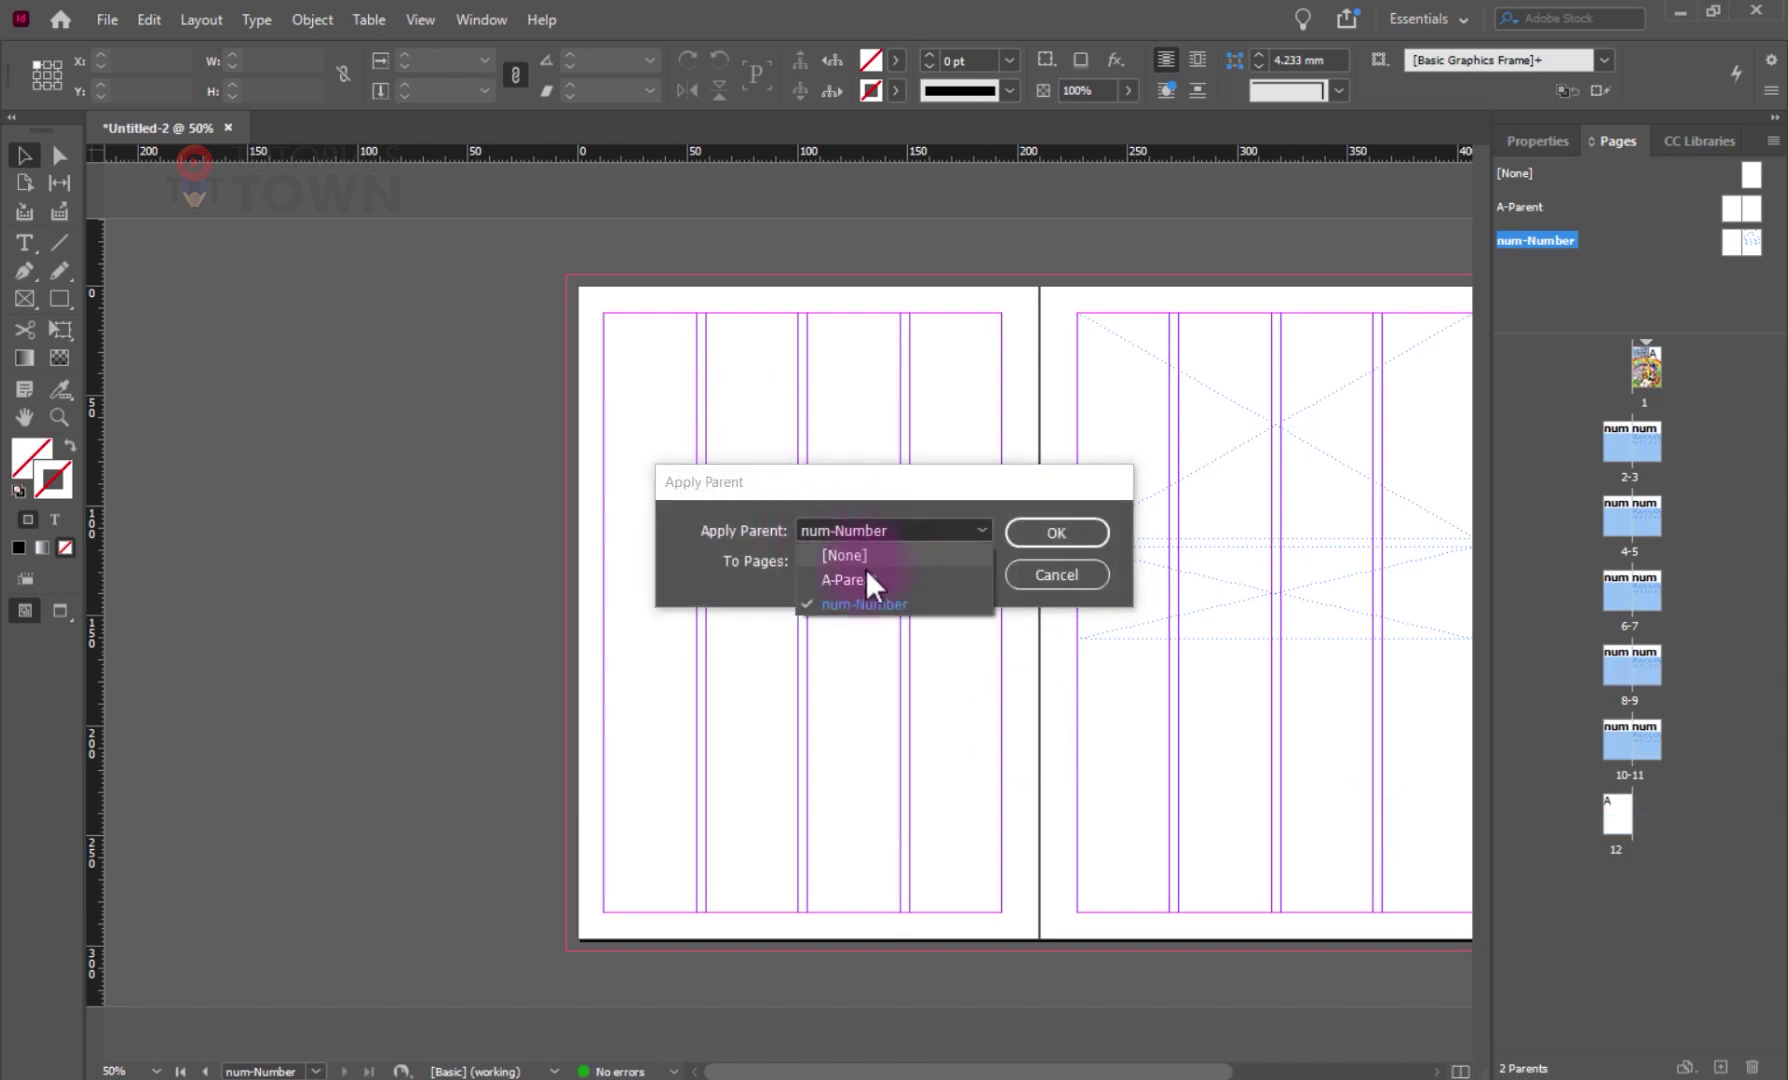
{"action": "left_click", "coordinate": [866, 583]}
{"action": "left_click", "coordinate": [1042, 534]}
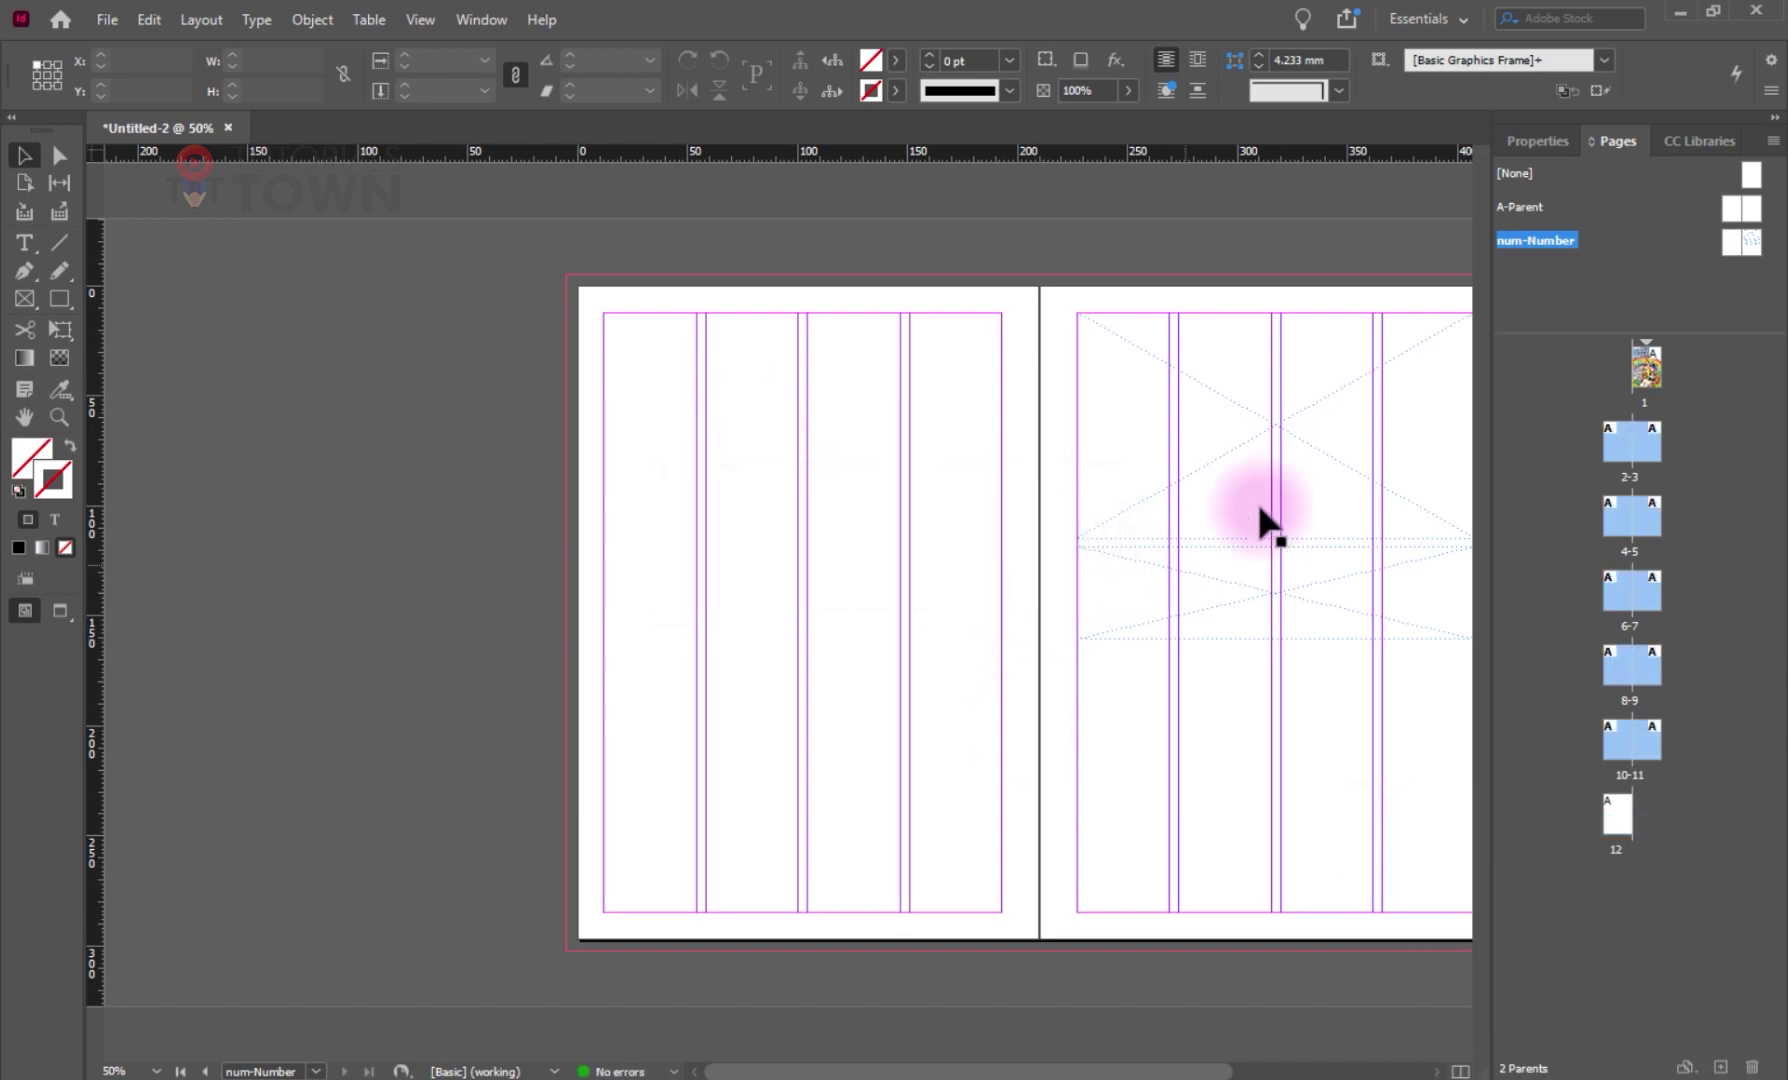
- Delete the num-Number parent spread
{"action": "left_click", "coordinate": [1632, 242]}
{"action": "right_click", "coordinate": [1632, 242]}
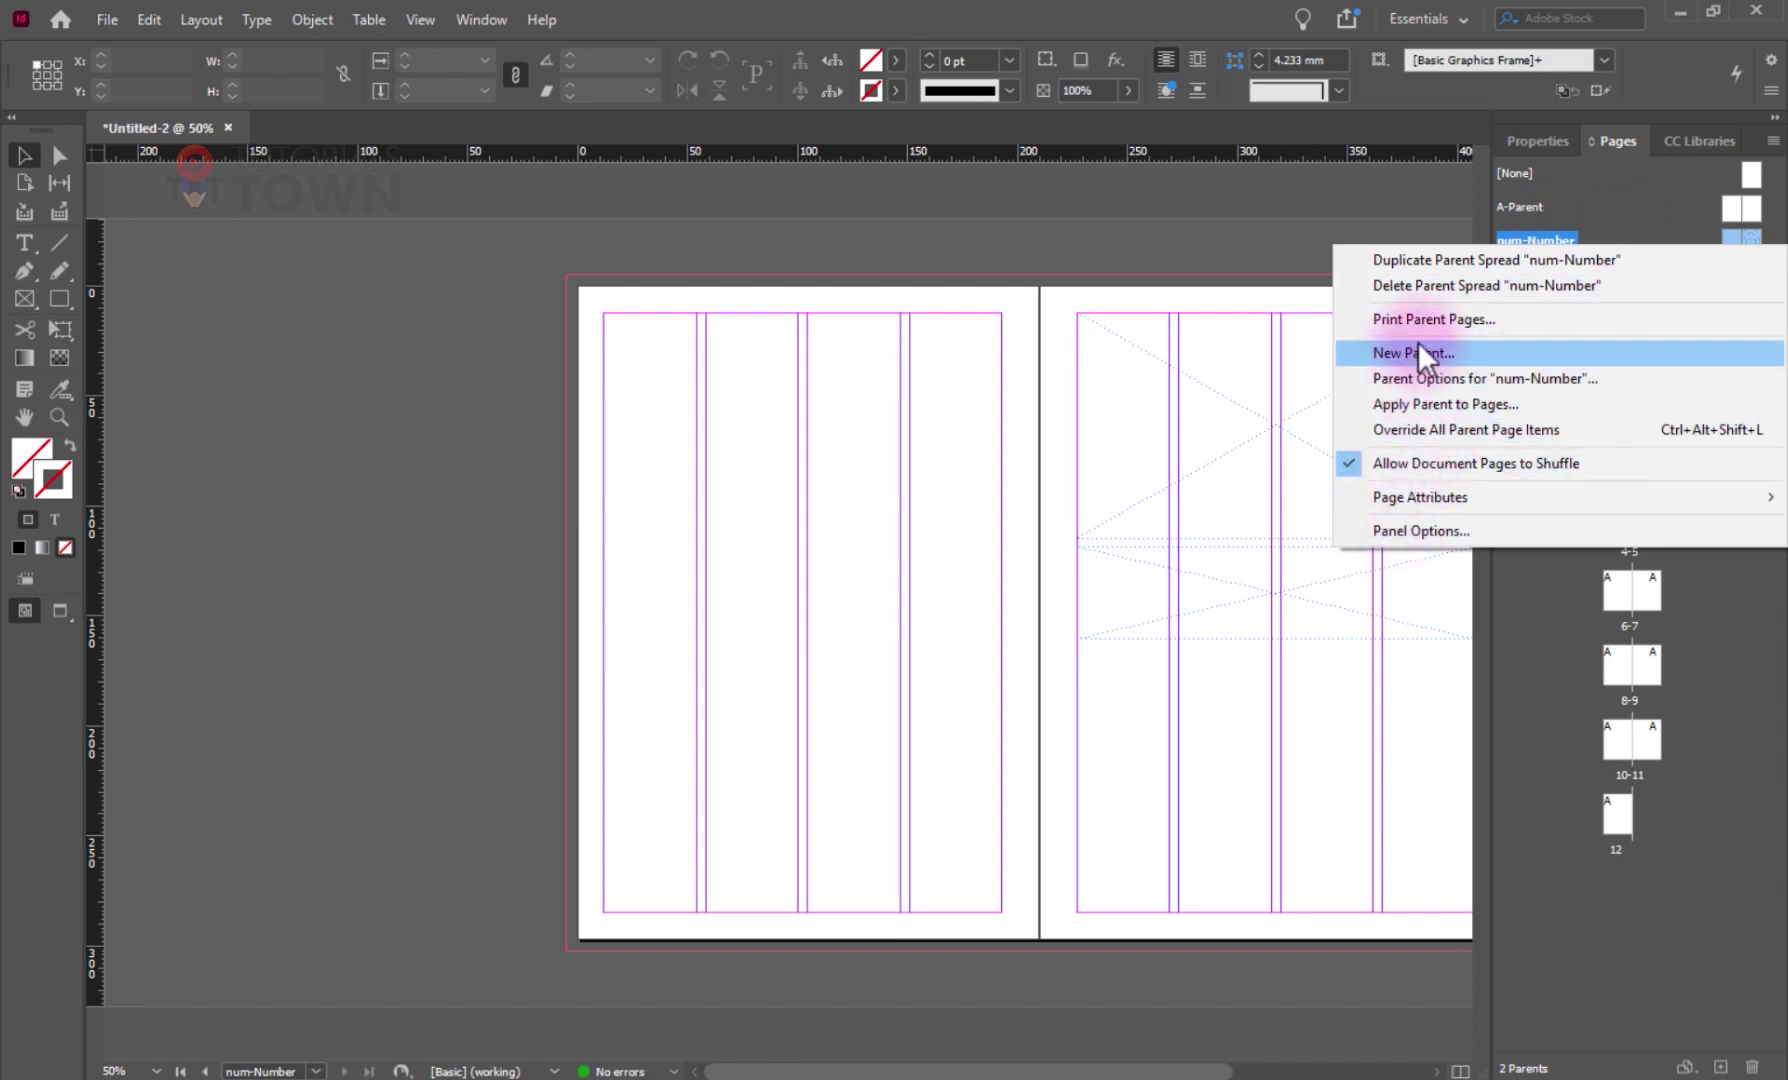
{"action": "left_click", "coordinate": [1505, 286]}
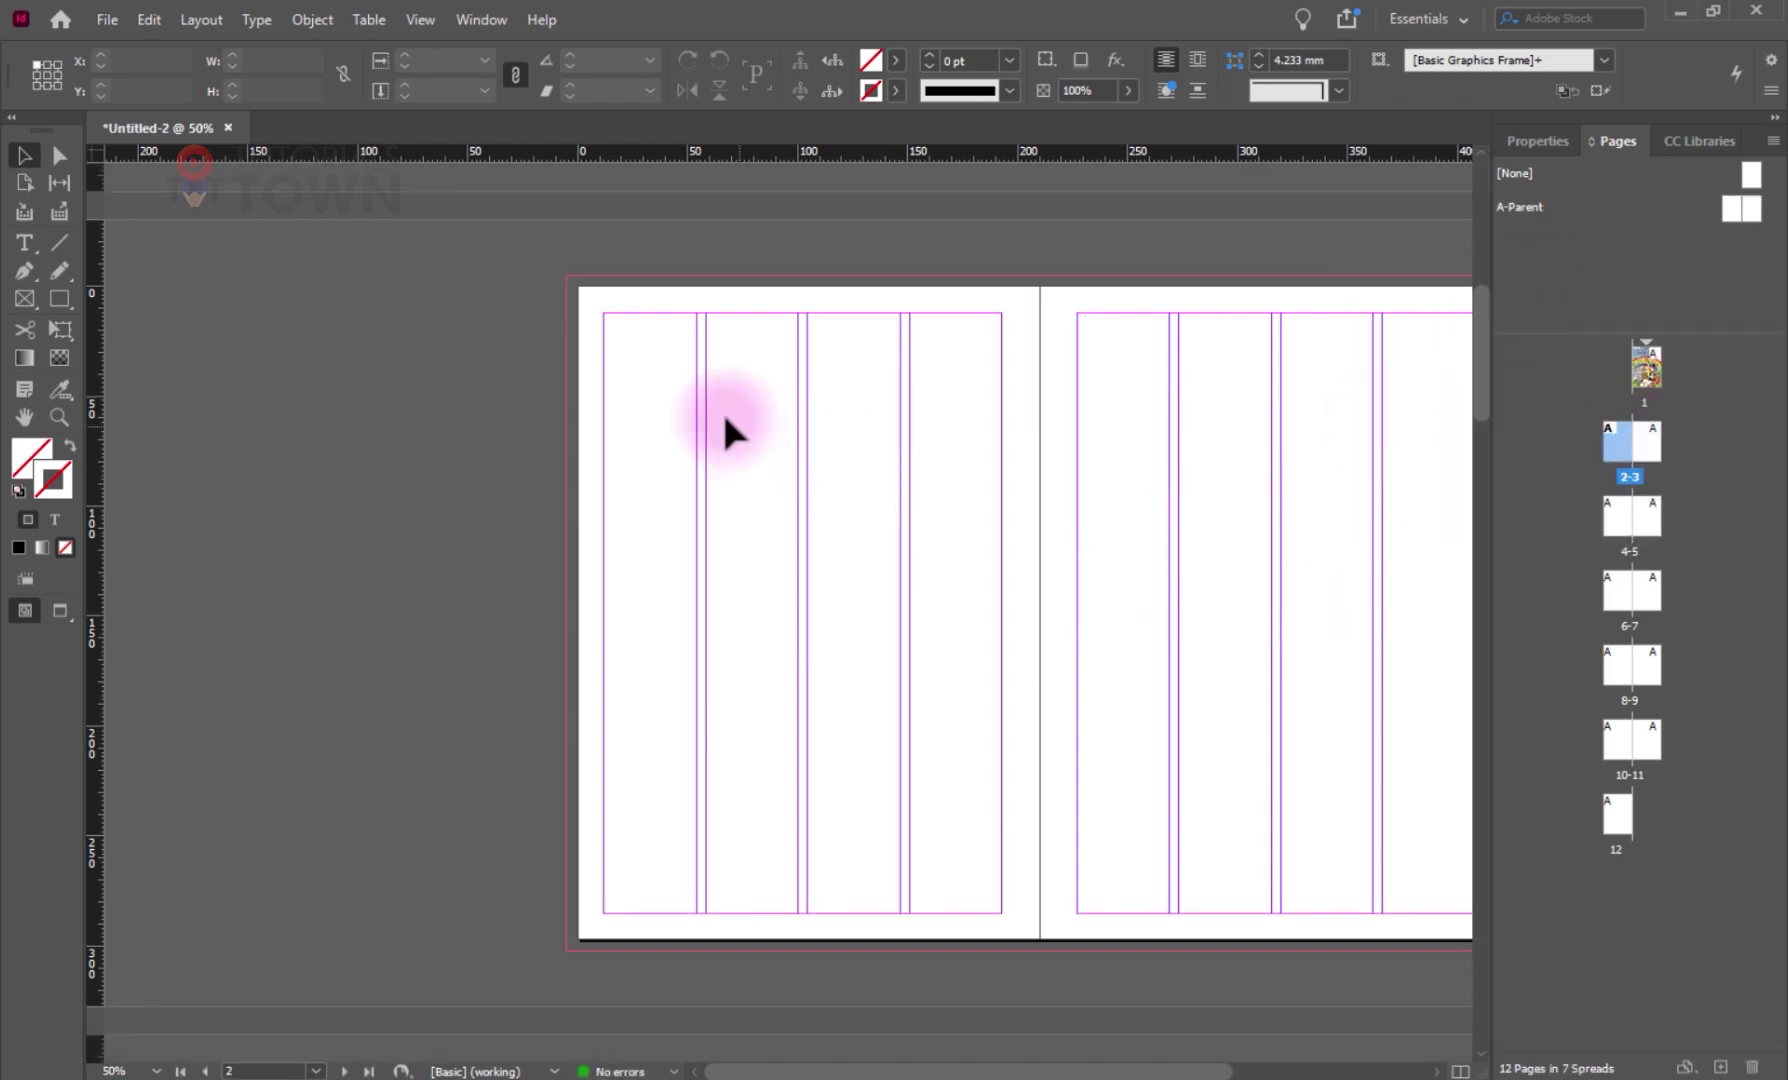
- Paste the cut placeholder frames in place on page 2 and duplicate them onto page 3, aligned to its margins
{"action": "right_click", "coordinate": [607, 381]}
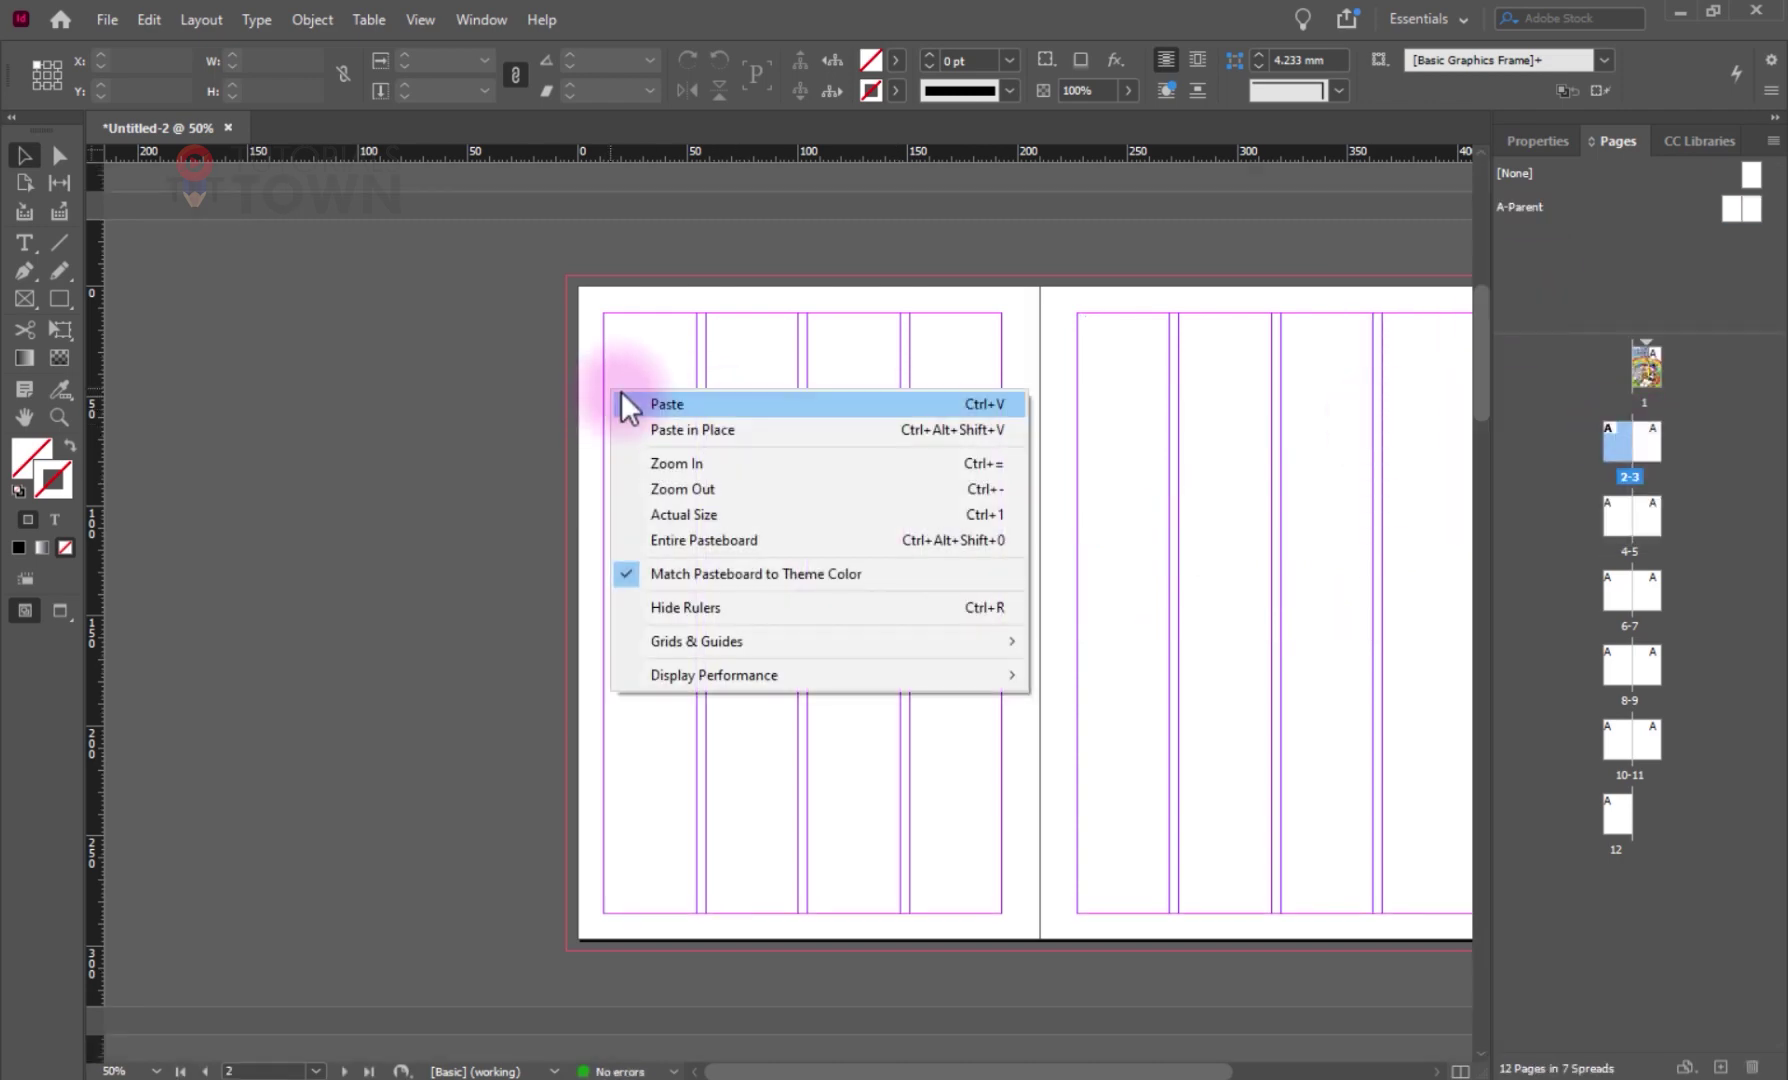
{"action": "left_click", "coordinate": [687, 430]}
{"action": "scroll", "coordinate": [905, 513], "scroll_direction": "up", "scroll_amount": 3}
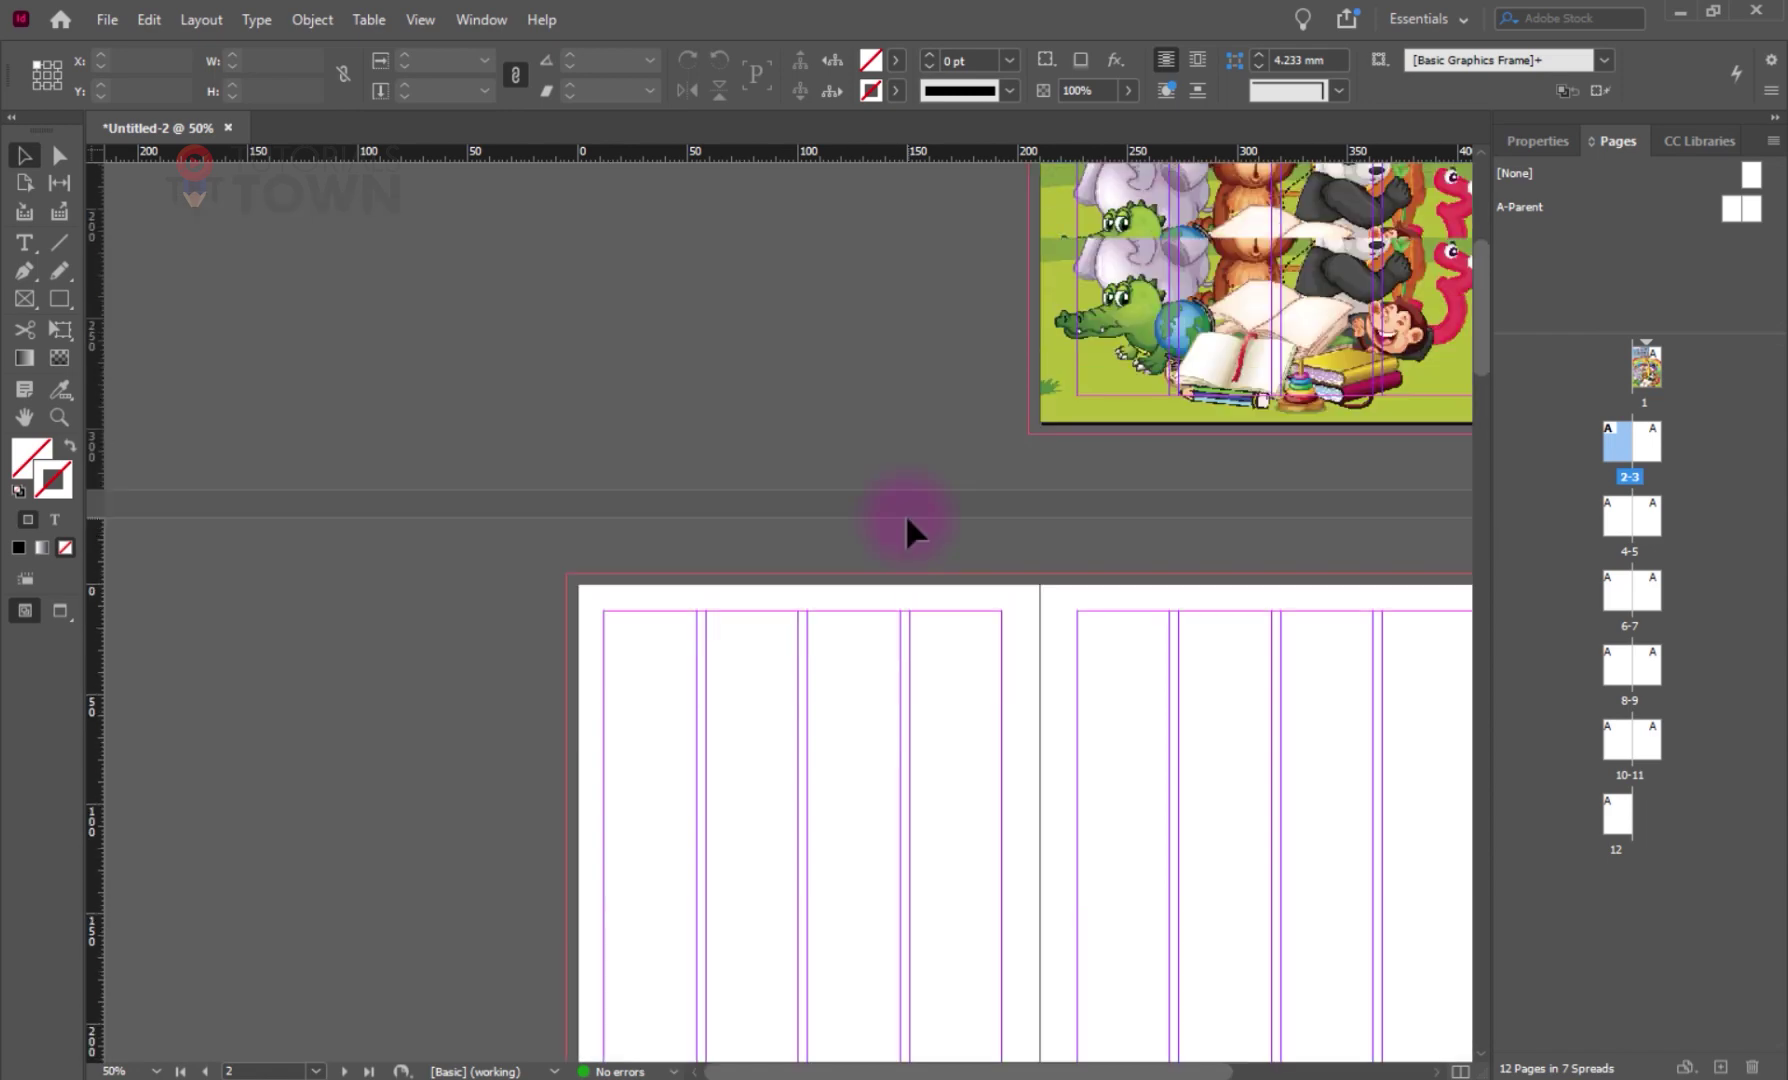
{"action": "scroll", "coordinate": [902, 508], "scroll_direction": "down", "scroll_amount": 2}
{"action": "scroll", "coordinate": [902, 508], "scroll_direction": "up", "scroll_amount": 3}
{"action": "scroll", "coordinate": [905, 513], "scroll_direction": "down", "scroll_amount": 2}
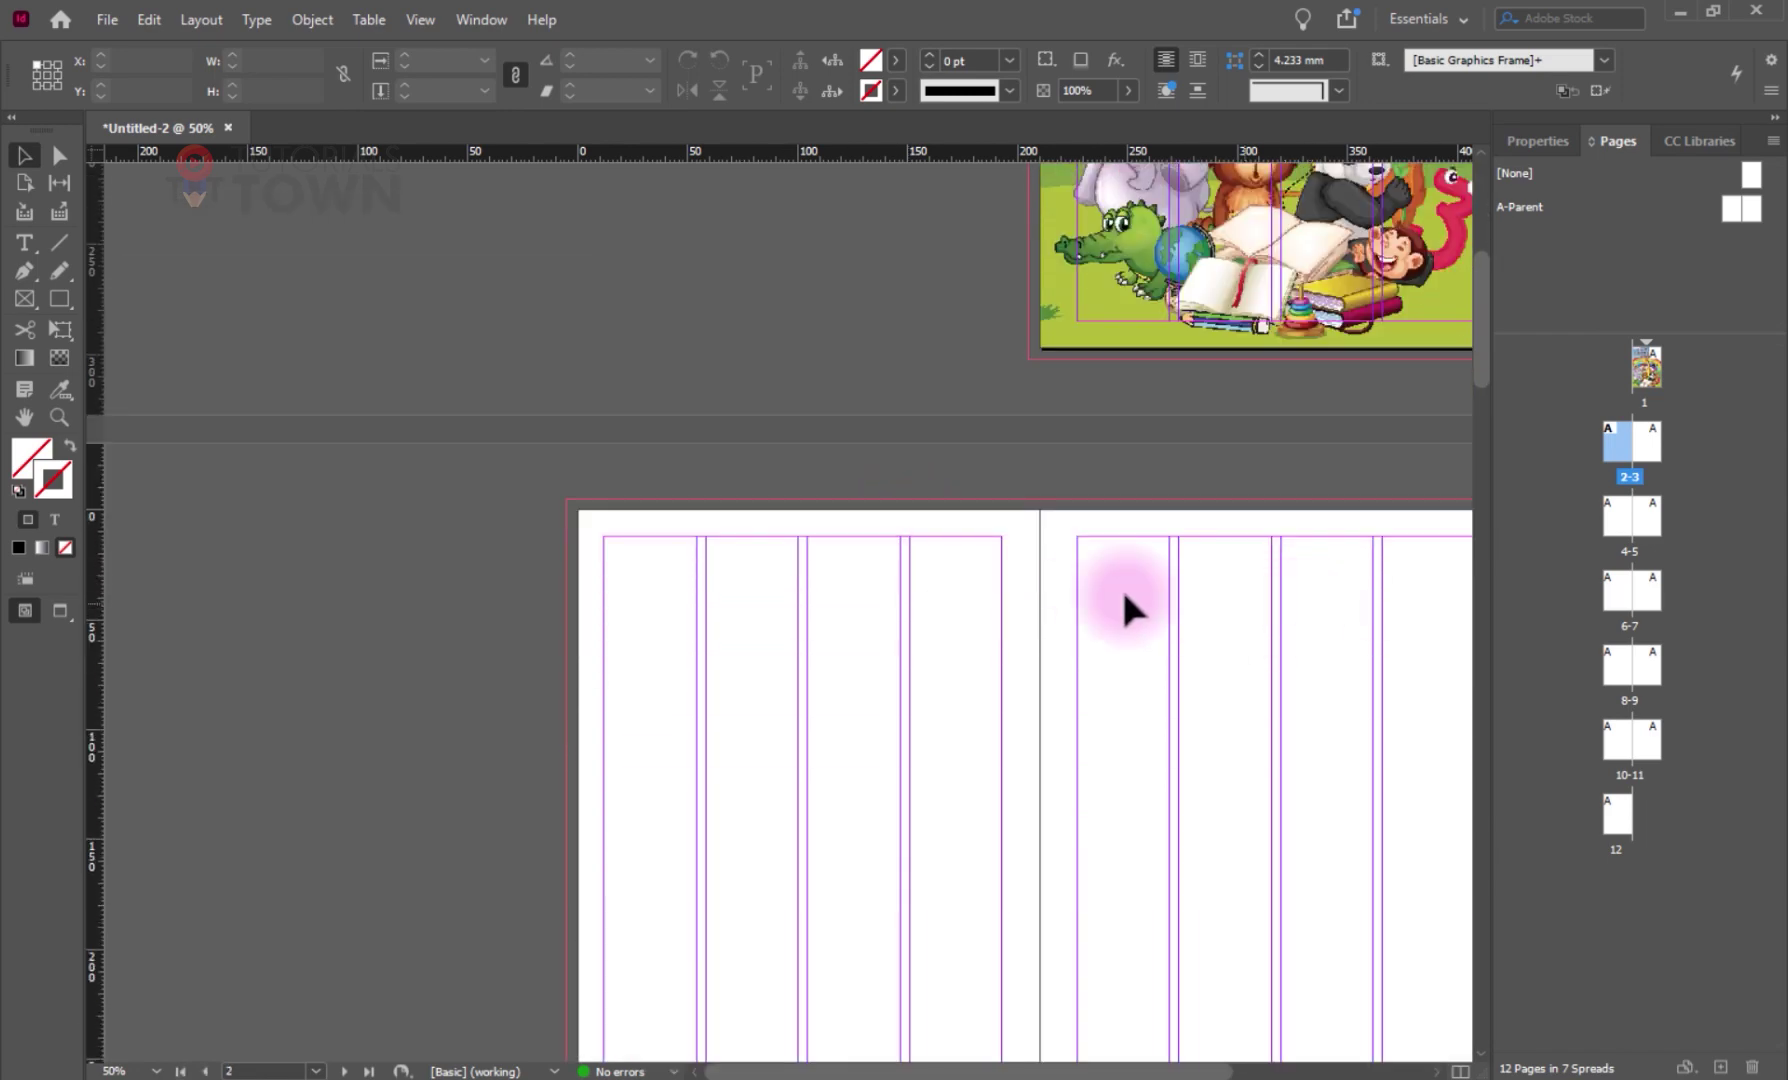
{"action": "left_click_drag", "start_coordinate": [1168, 623], "coordinate": [653, 508]}
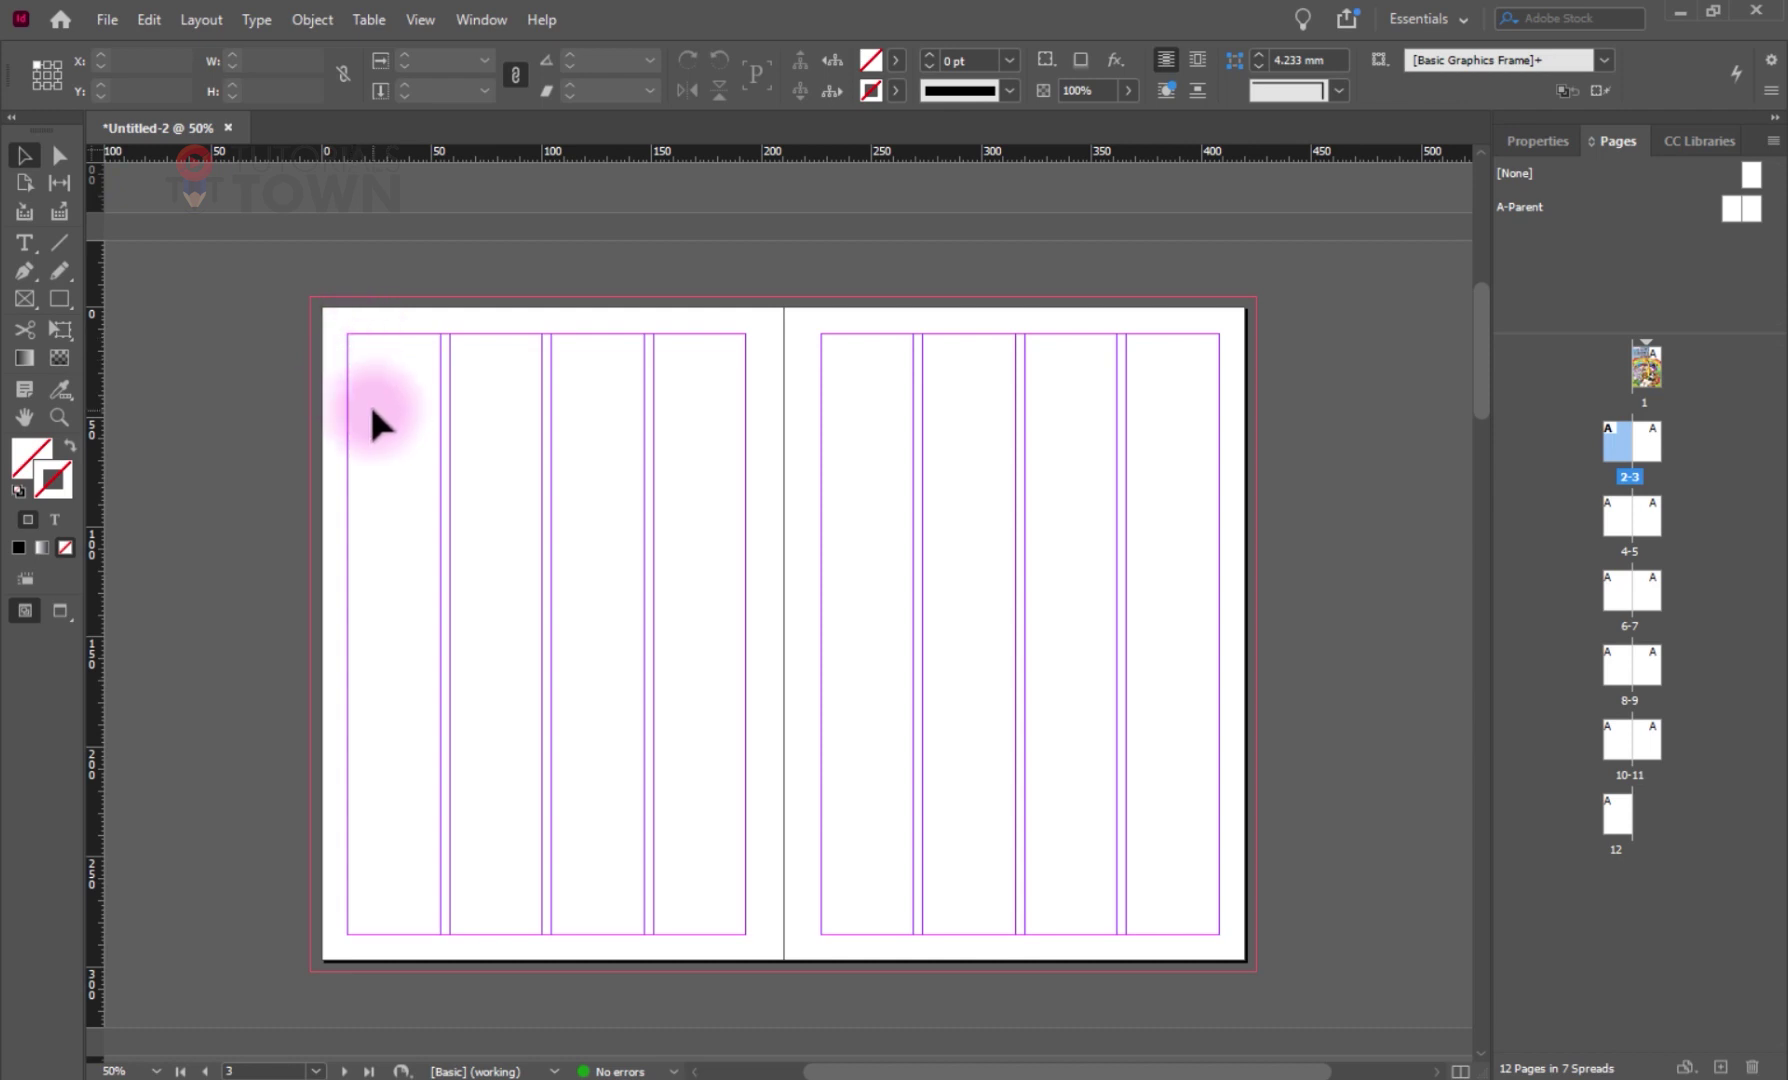
{"action": "key", "text": "ctrl+alt+shift+v"}
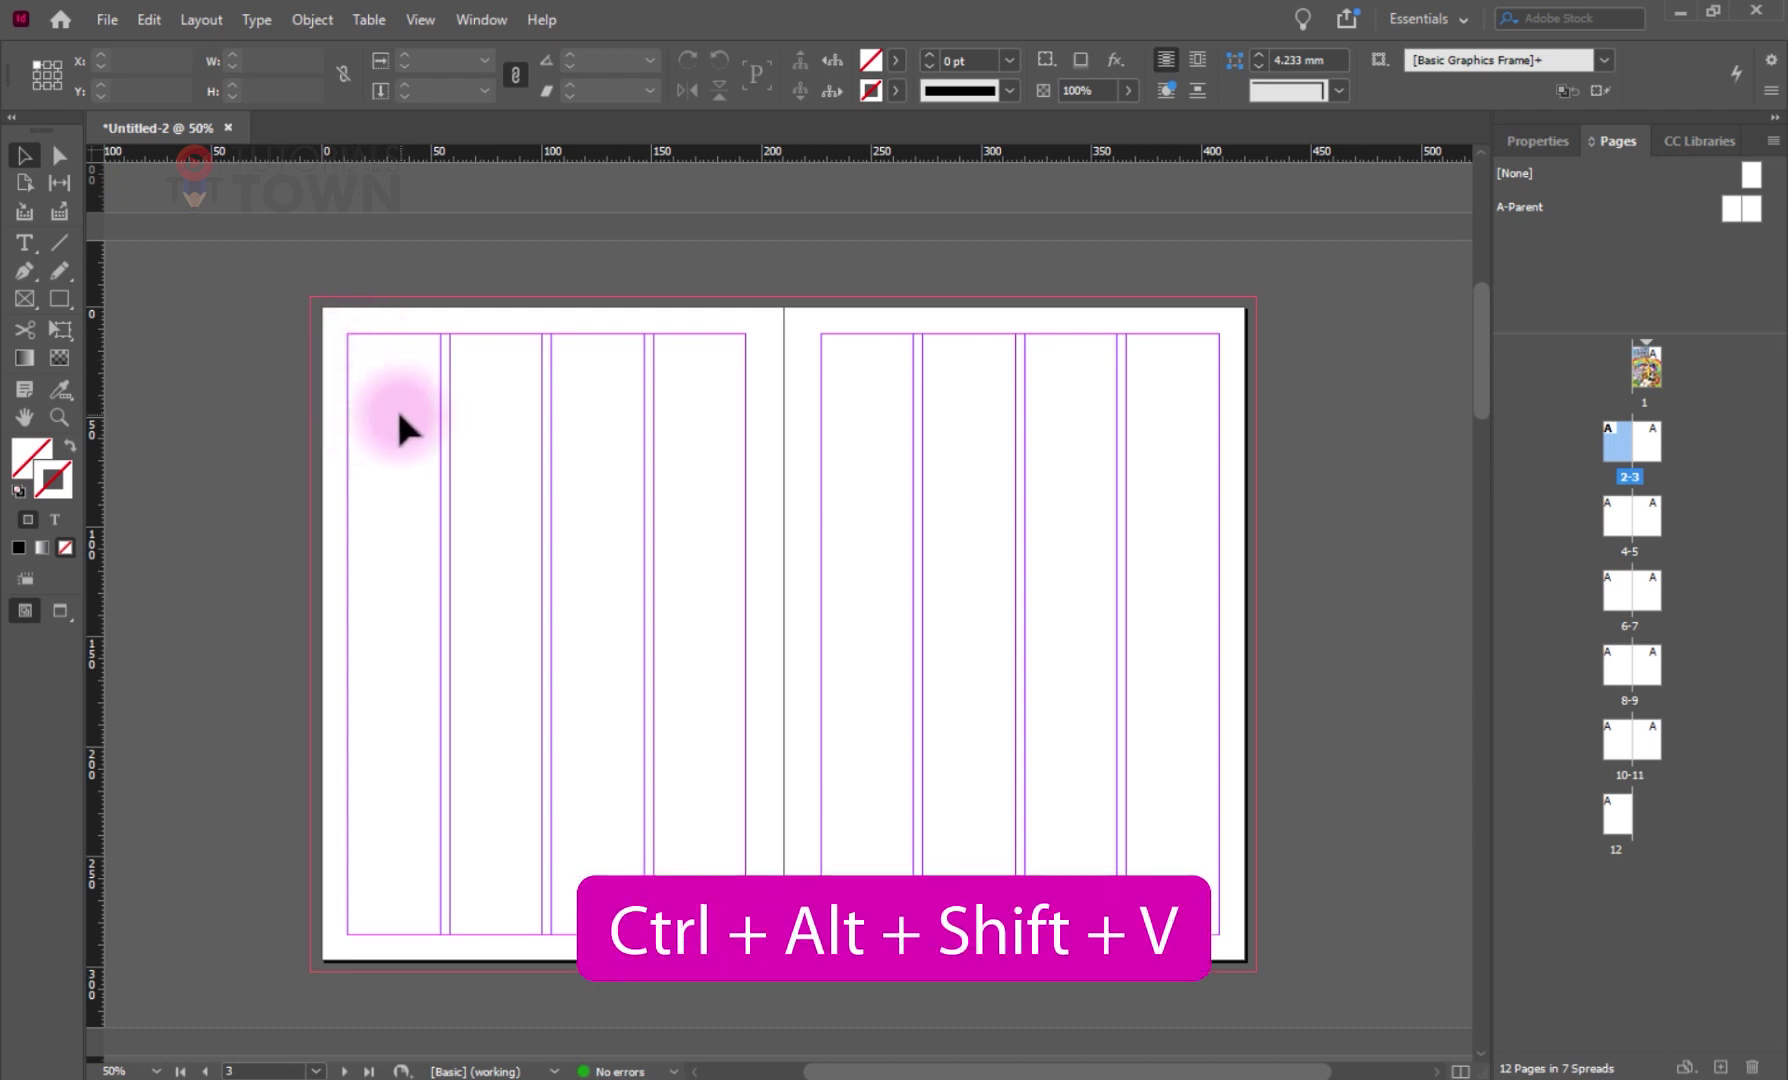
{"action": "right_click", "coordinate": [410, 407]}
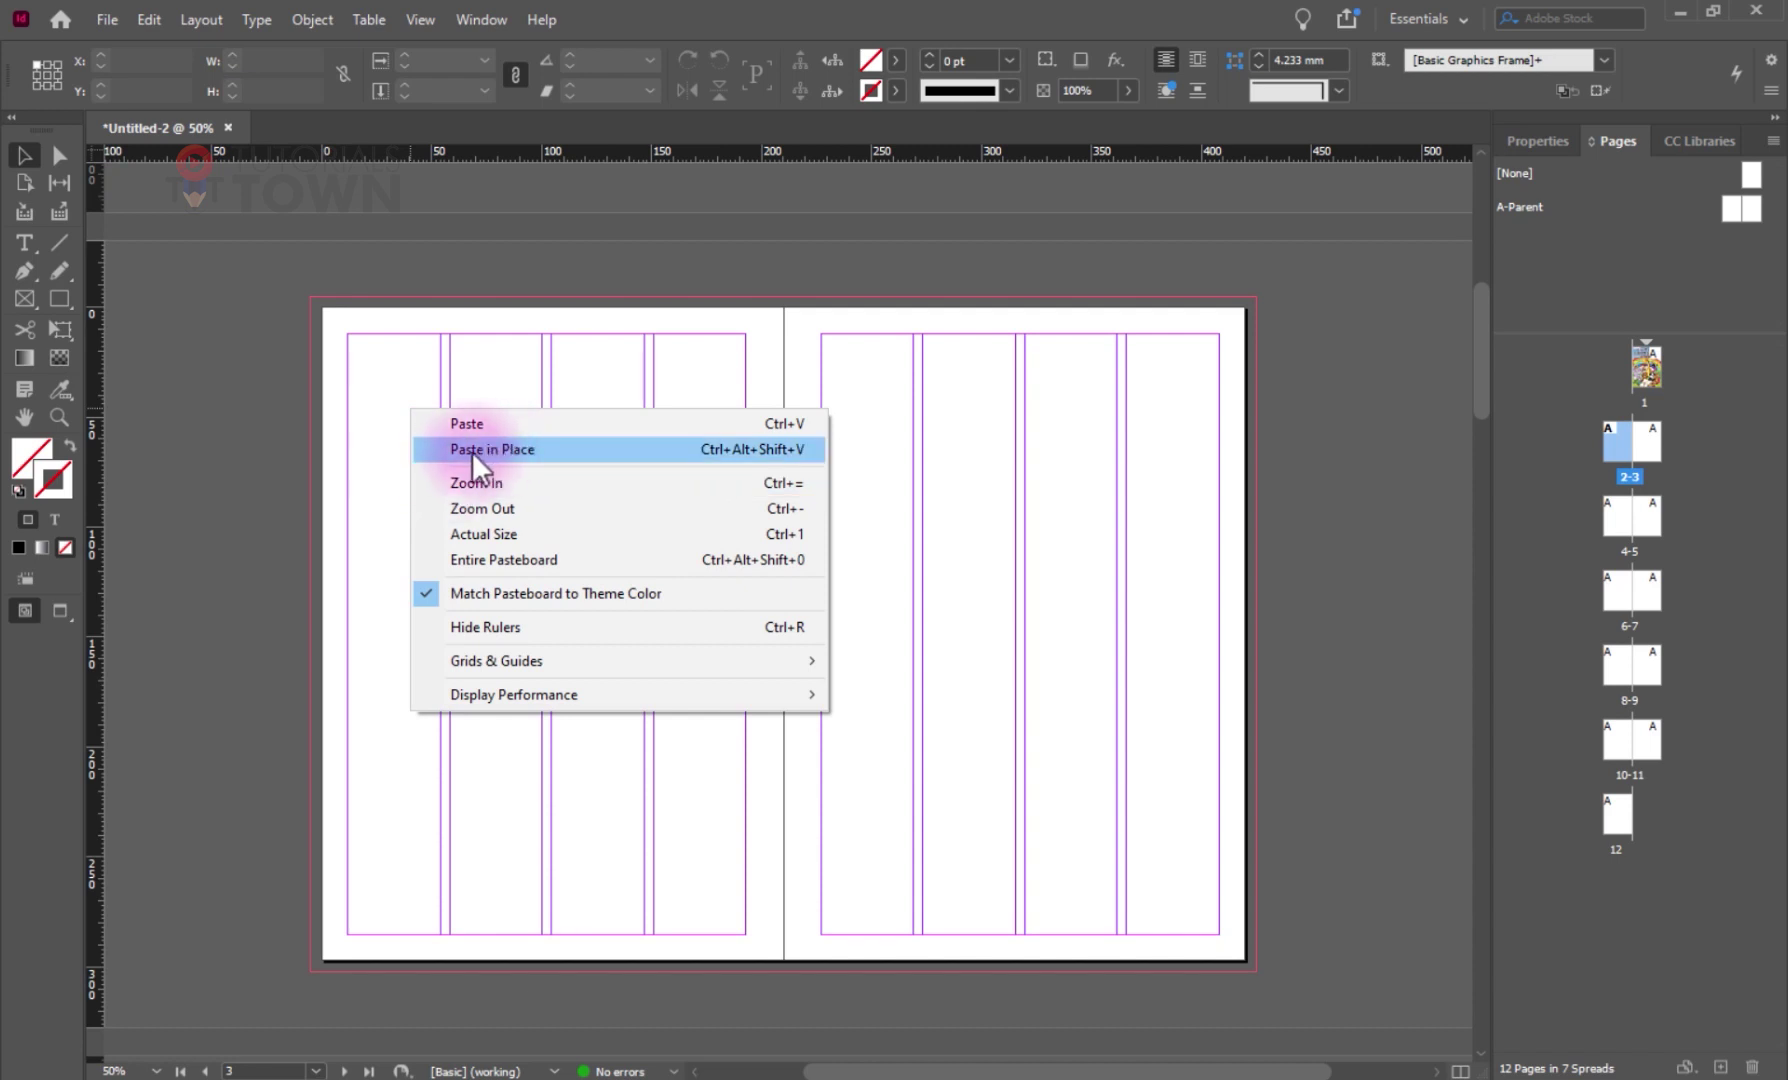
{"action": "left_click", "coordinate": [472, 451]}
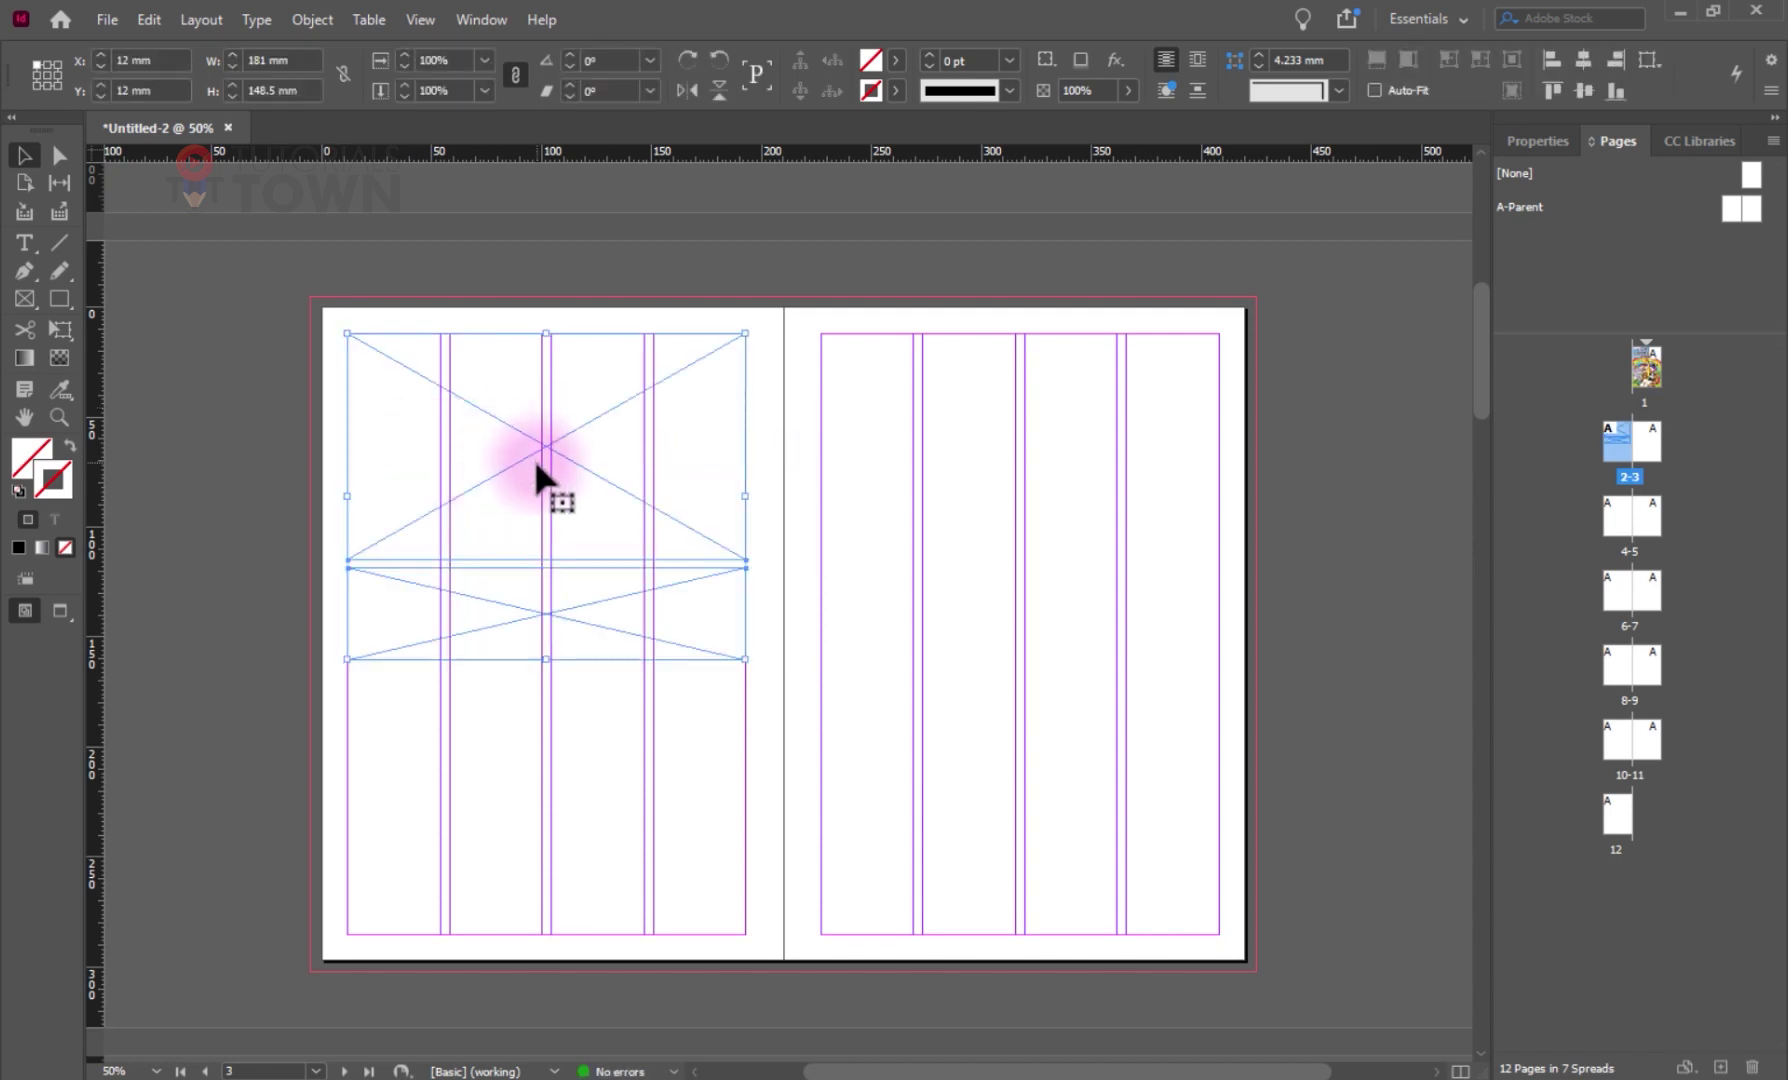
{"action": "left_click_drag", "start_coordinate": [440, 523], "coordinate": [921, 523]}
{"action": "left_click", "coordinate": [958, 742]}
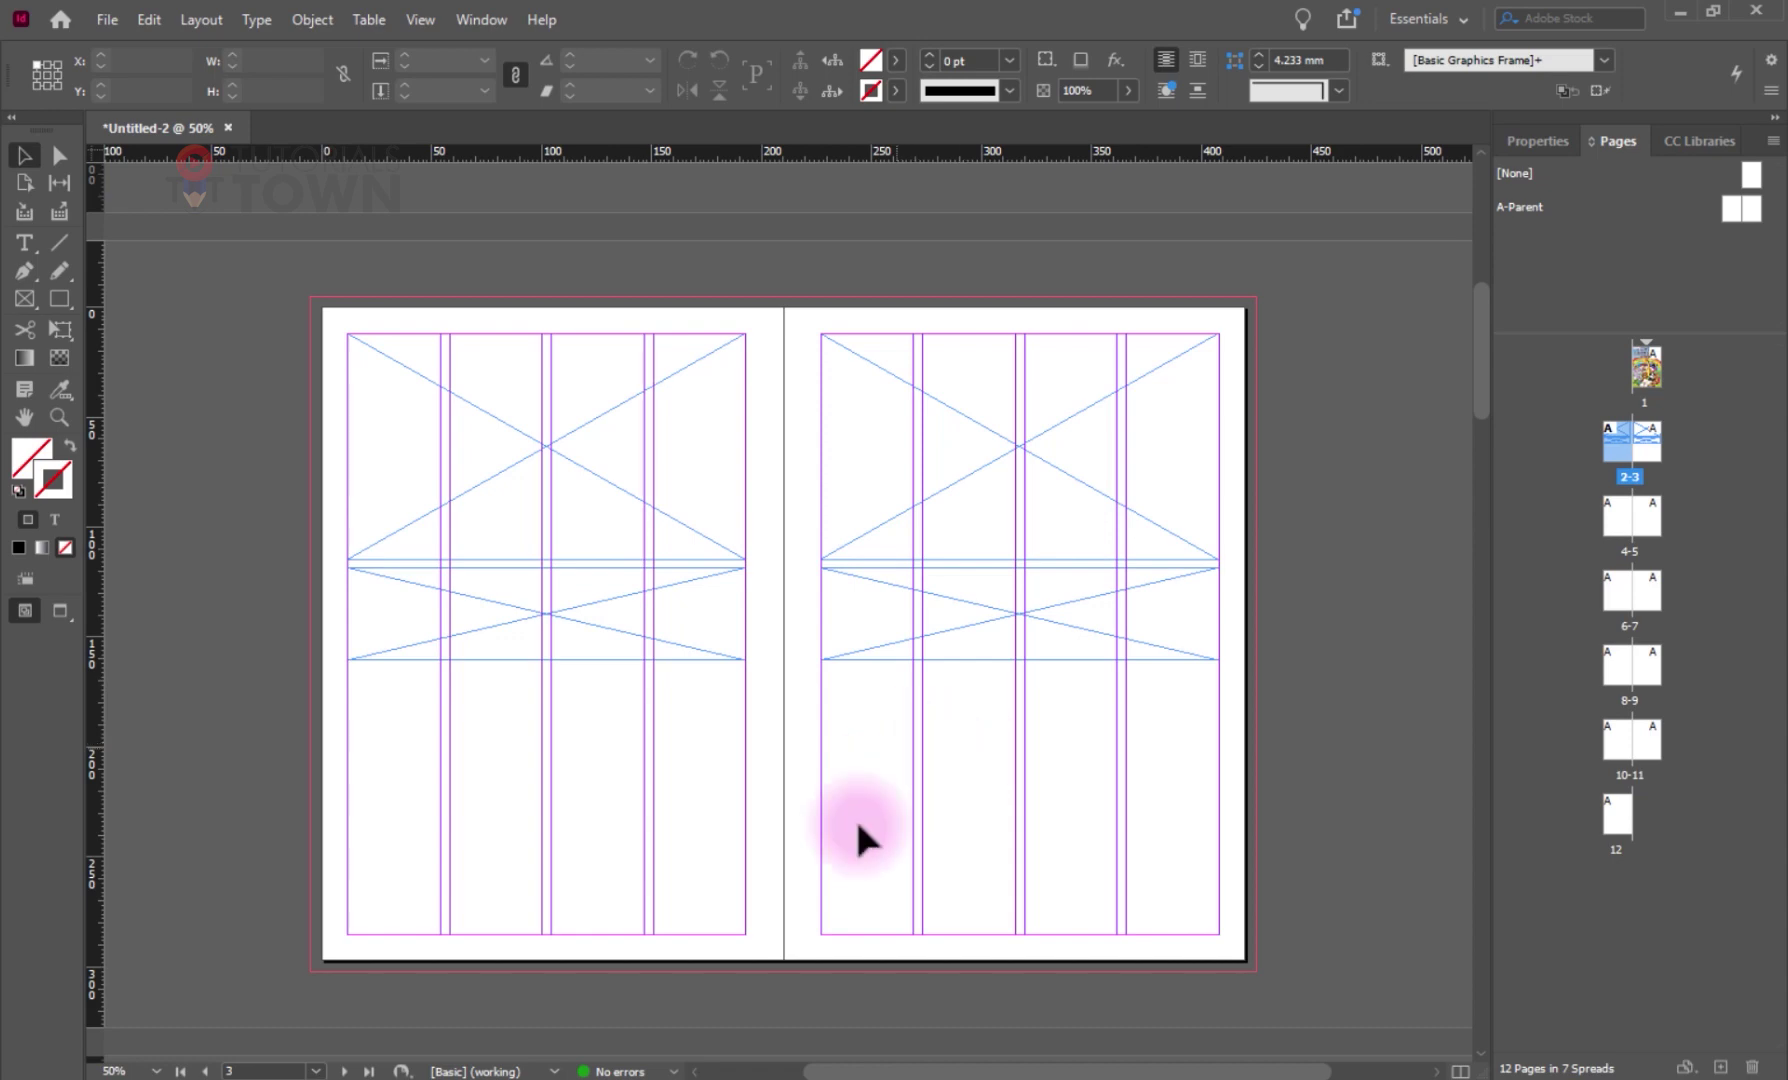
{"action": "scroll", "coordinate": [715, 290], "scroll_direction": "up", "scroll_amount": 6}
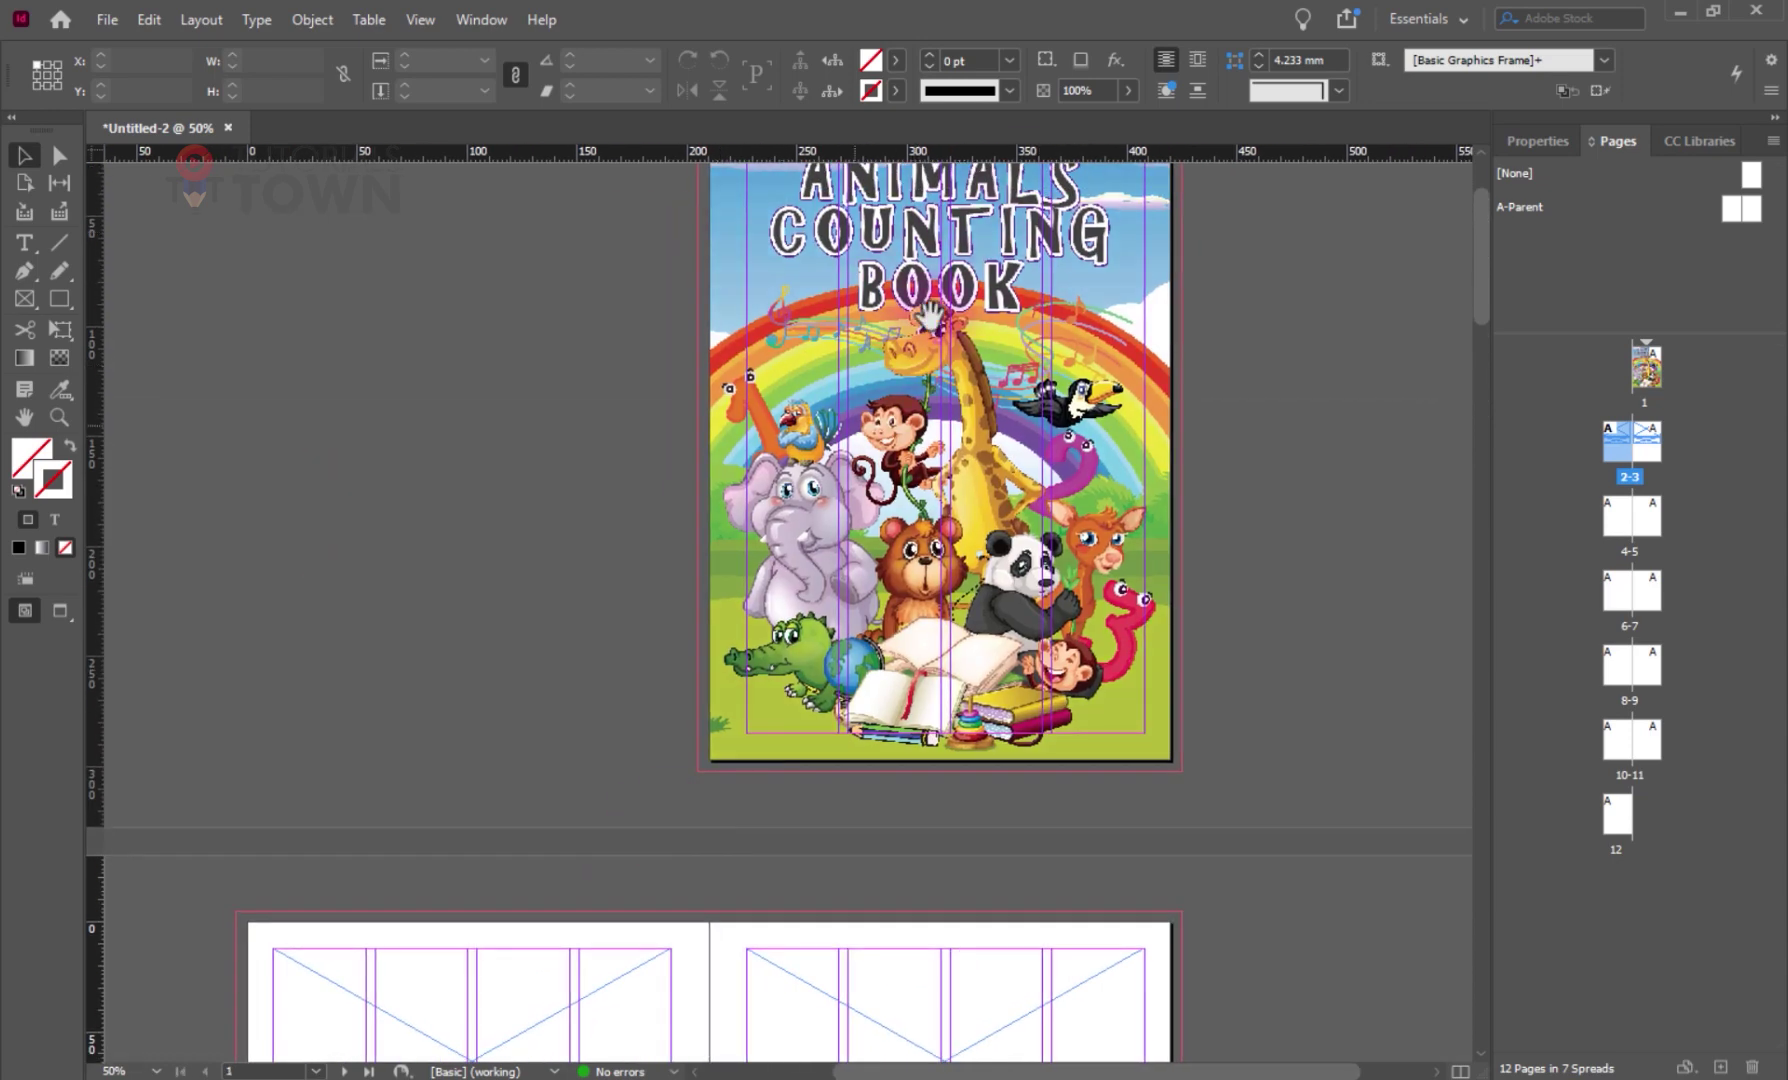
{"action": "left_click_drag", "start_coordinate": [516, 893], "coordinate": [560, 400]}
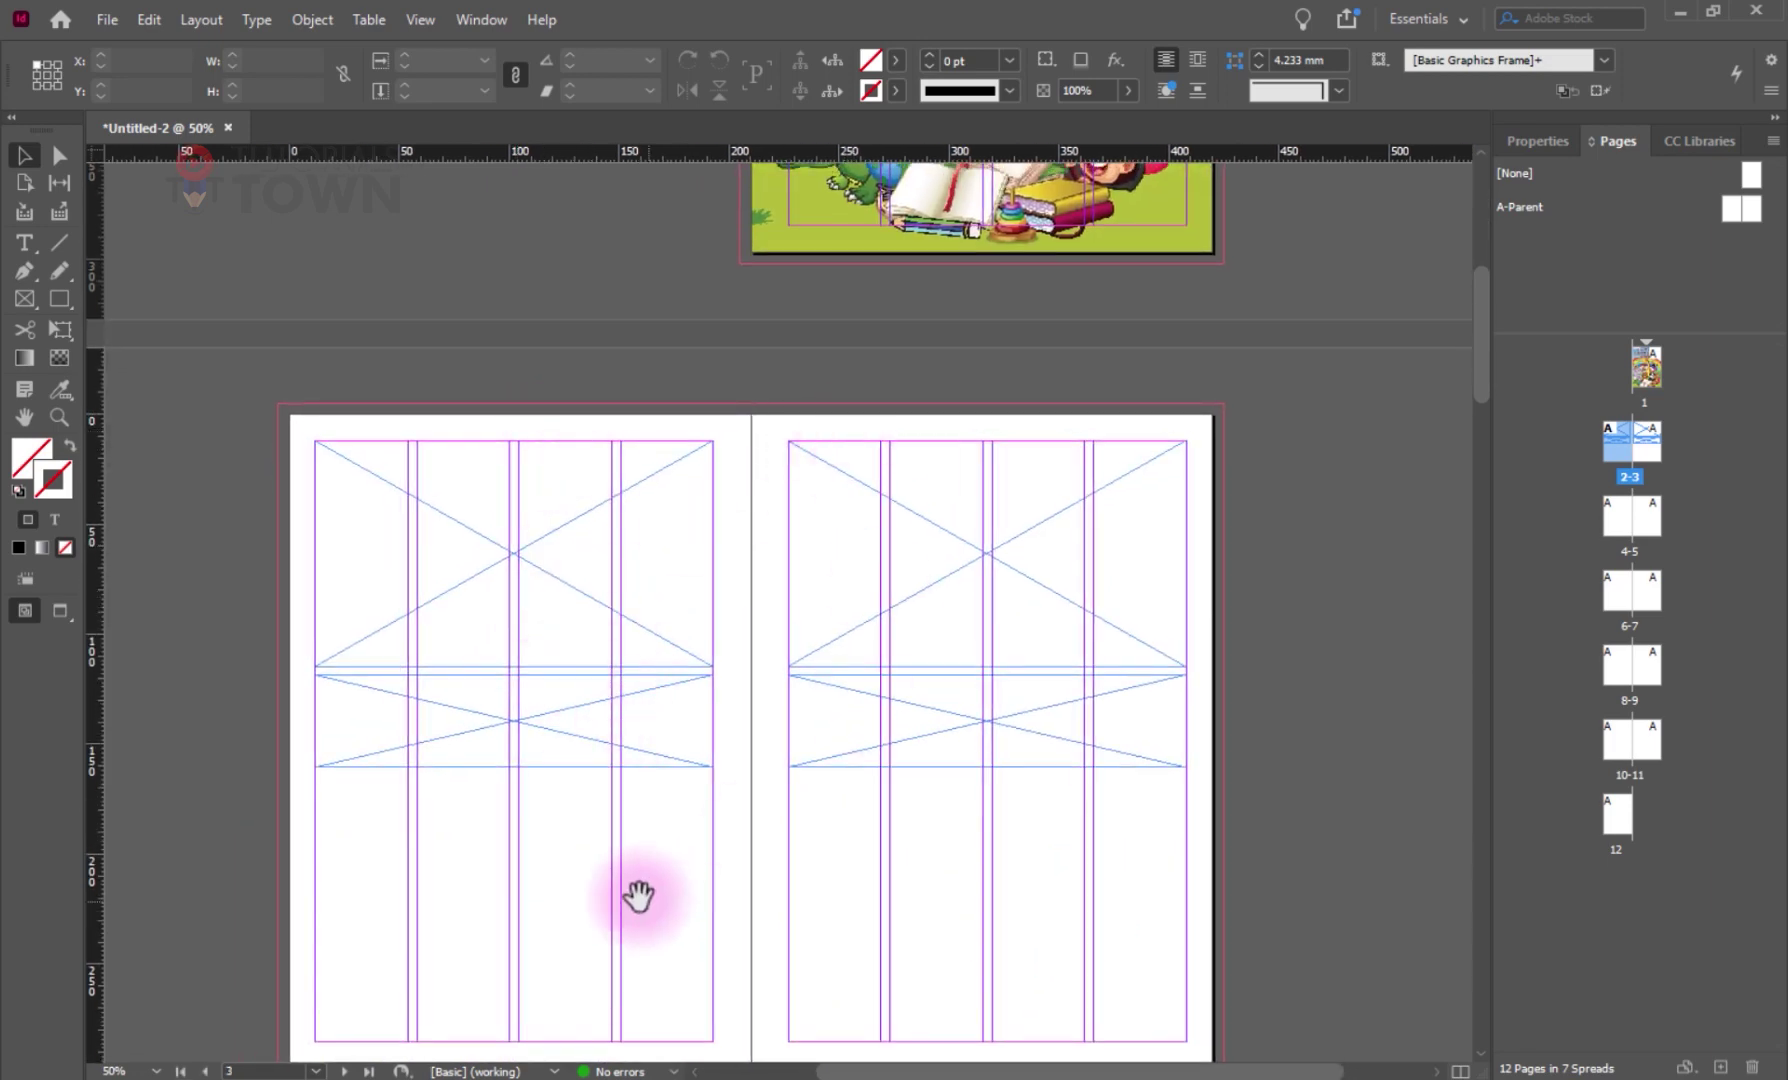
{"action": "scroll", "coordinate": [758, 770], "scroll_direction": "up", "scroll_amount": 5}
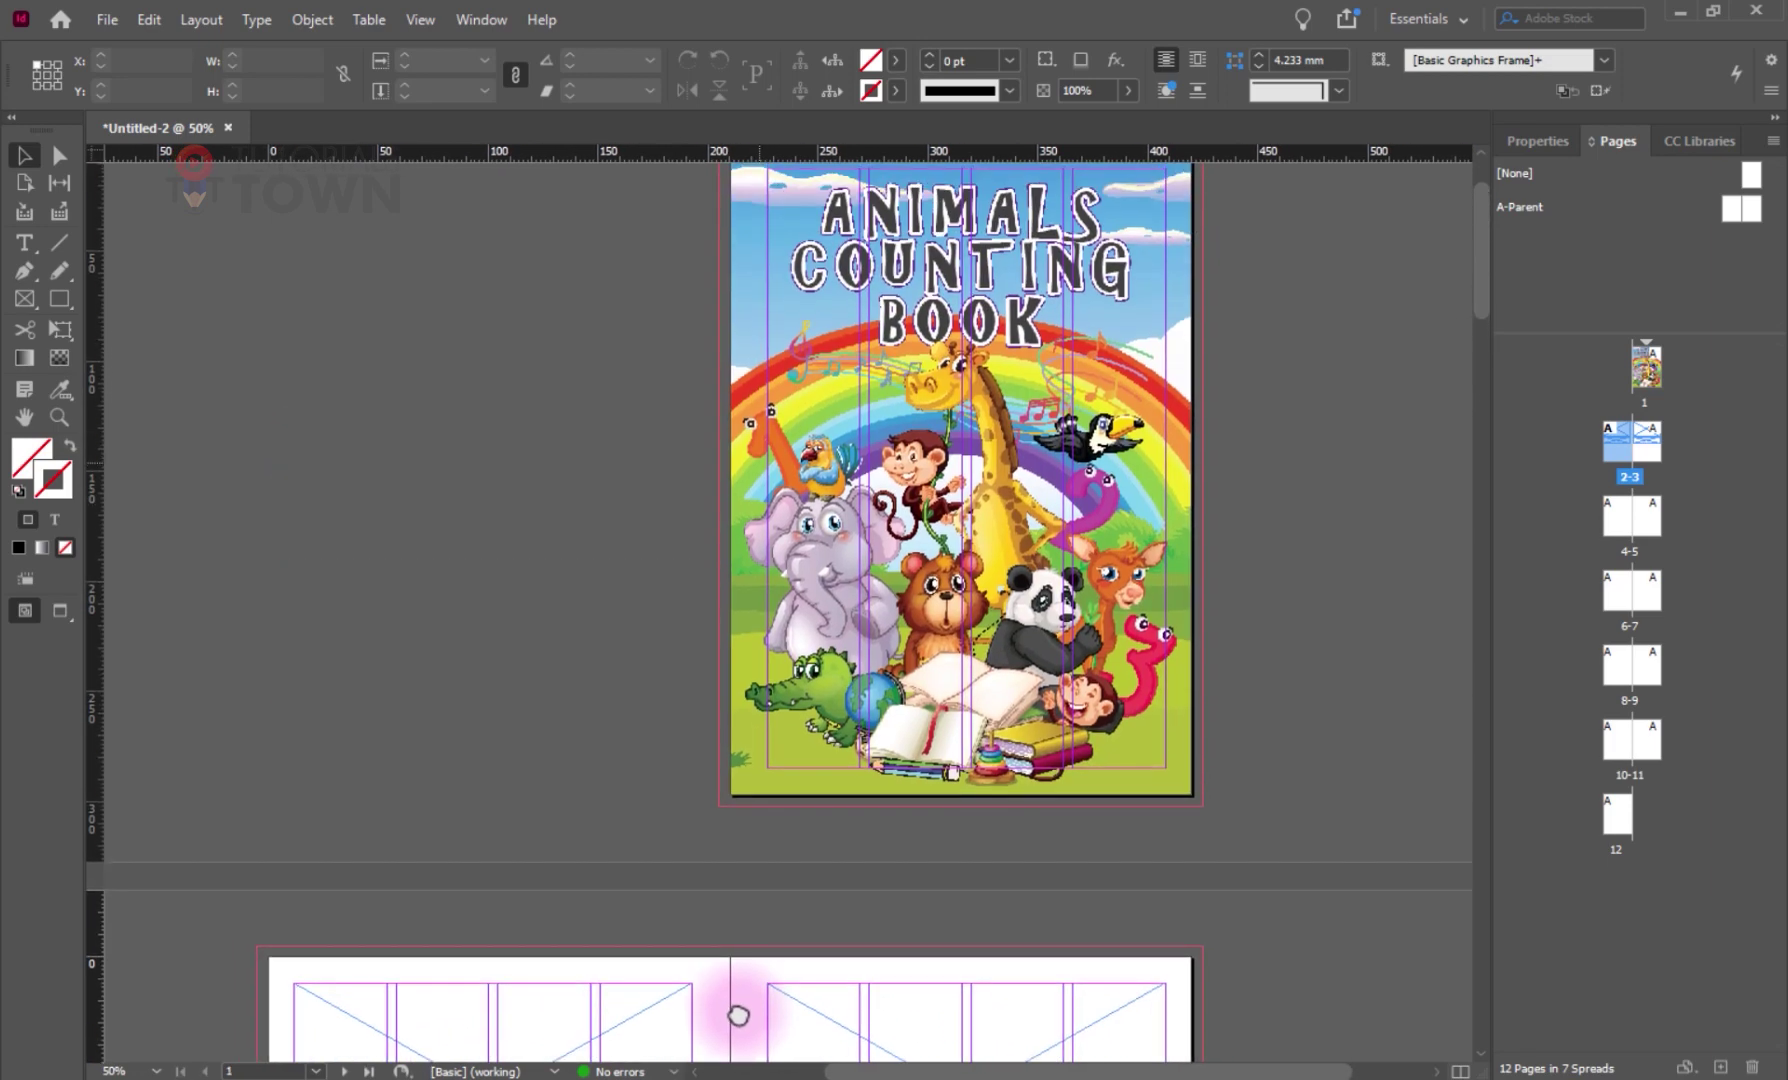
{"action": "key", "text": "shift+Page_Down"}
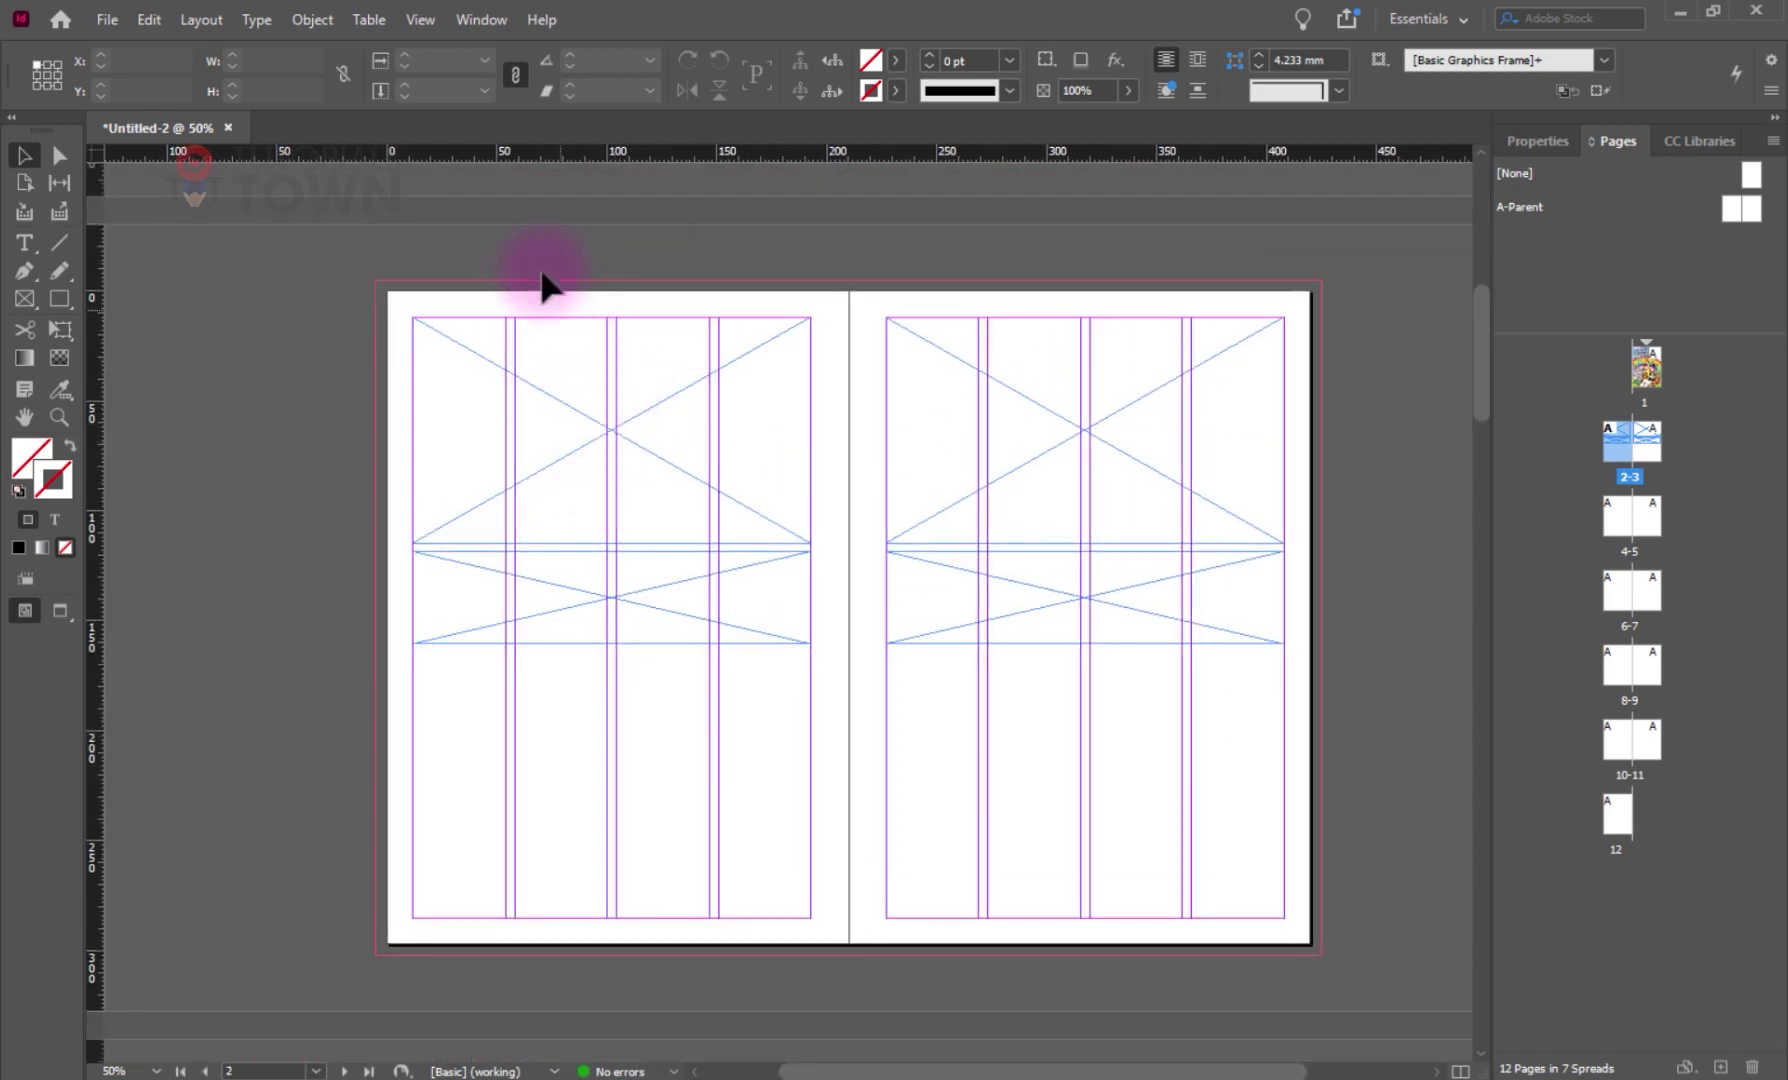
- Enter the number 1 in page 2's upper placeholder frame and set its font size to 63 pt
{"action": "left_click", "coordinate": [548, 400]}
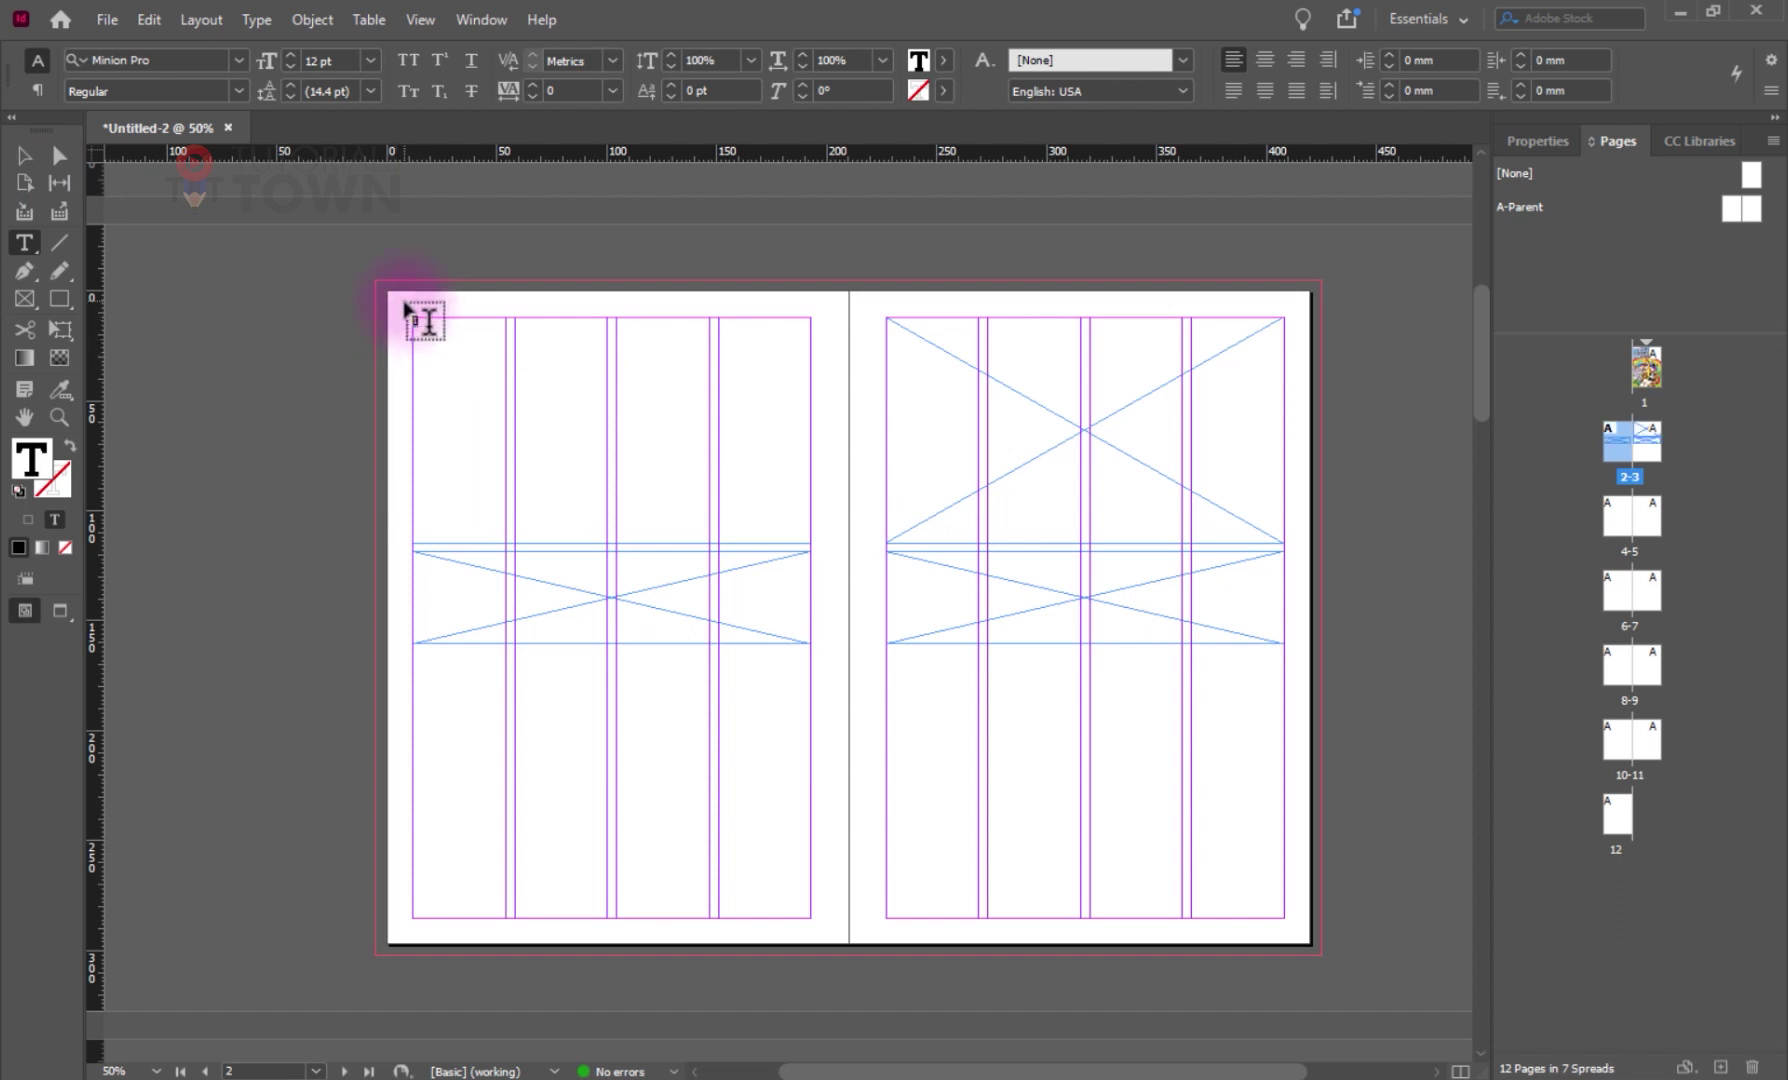
{"action": "left_click_drag", "start_coordinate": [413, 321], "coordinate": [450, 327]}
{"action": "left_click", "coordinate": [432, 346]}
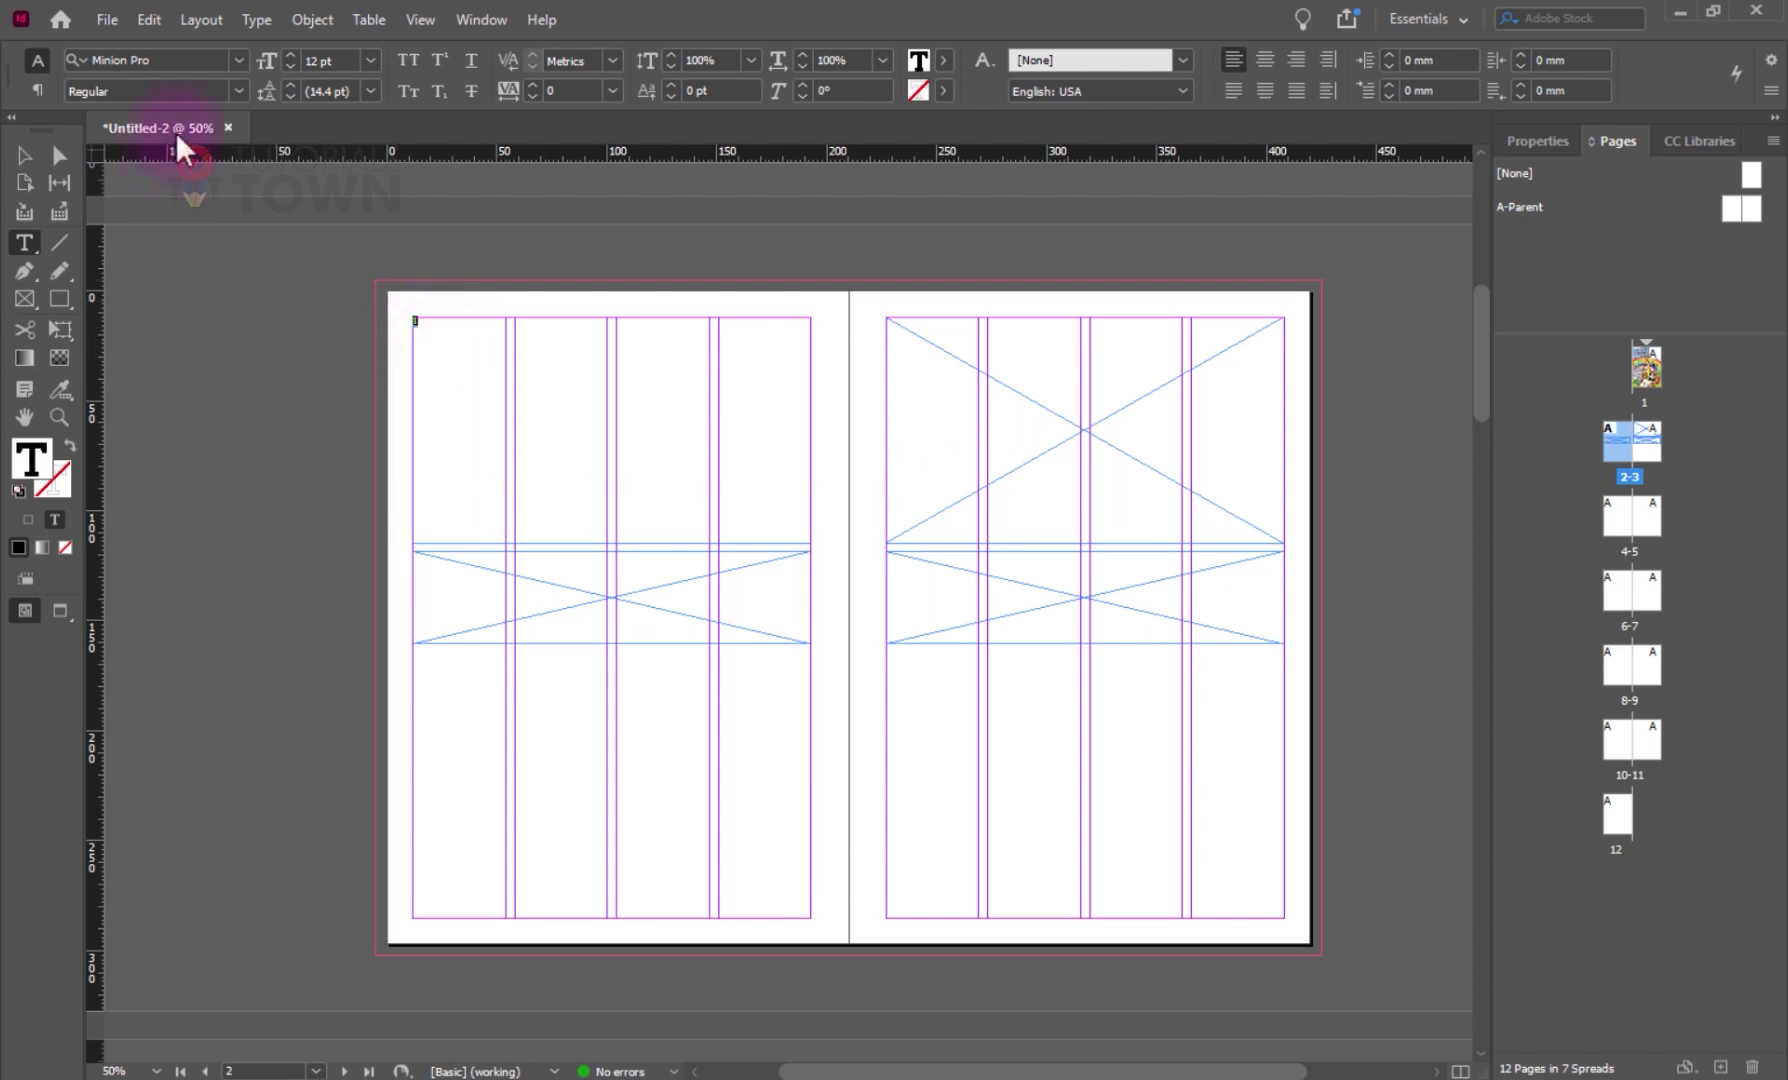
{"action": "left_click", "coordinate": [294, 54]}
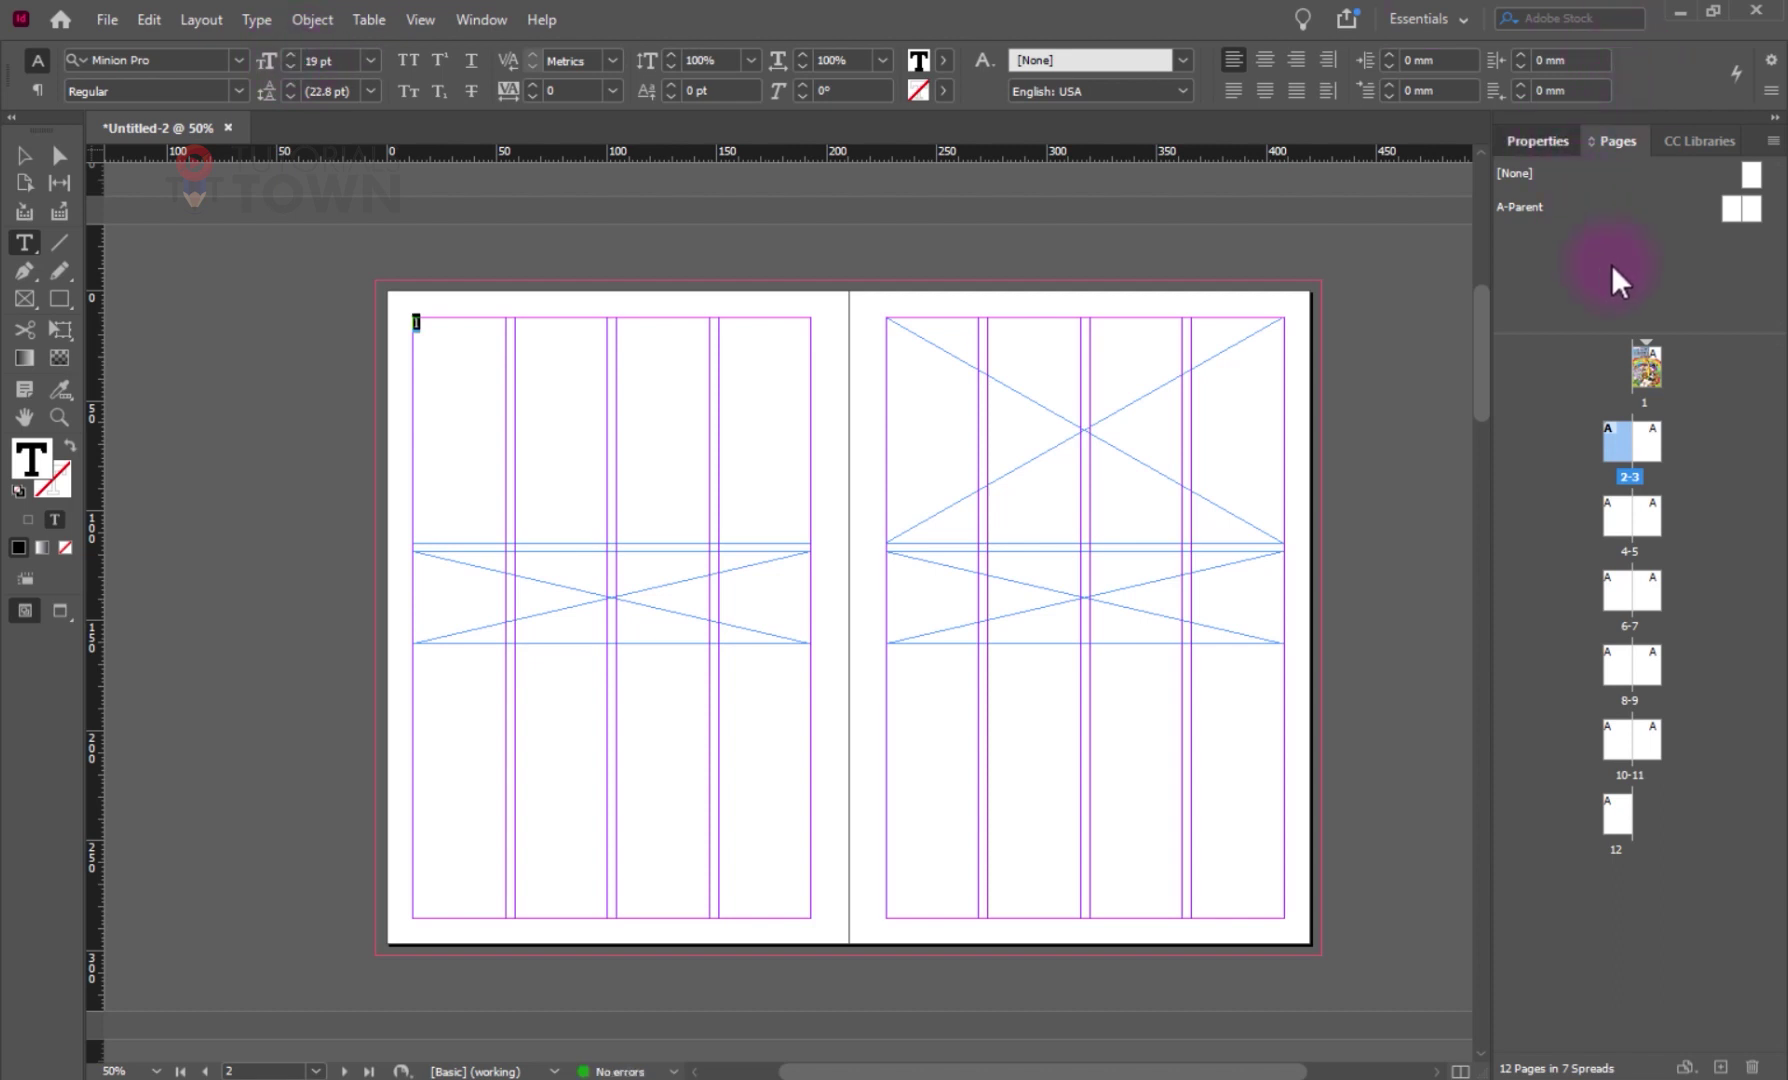
{"action": "scroll", "coordinate": [1592, 567], "scroll_direction": "down", "scroll_amount": 10}
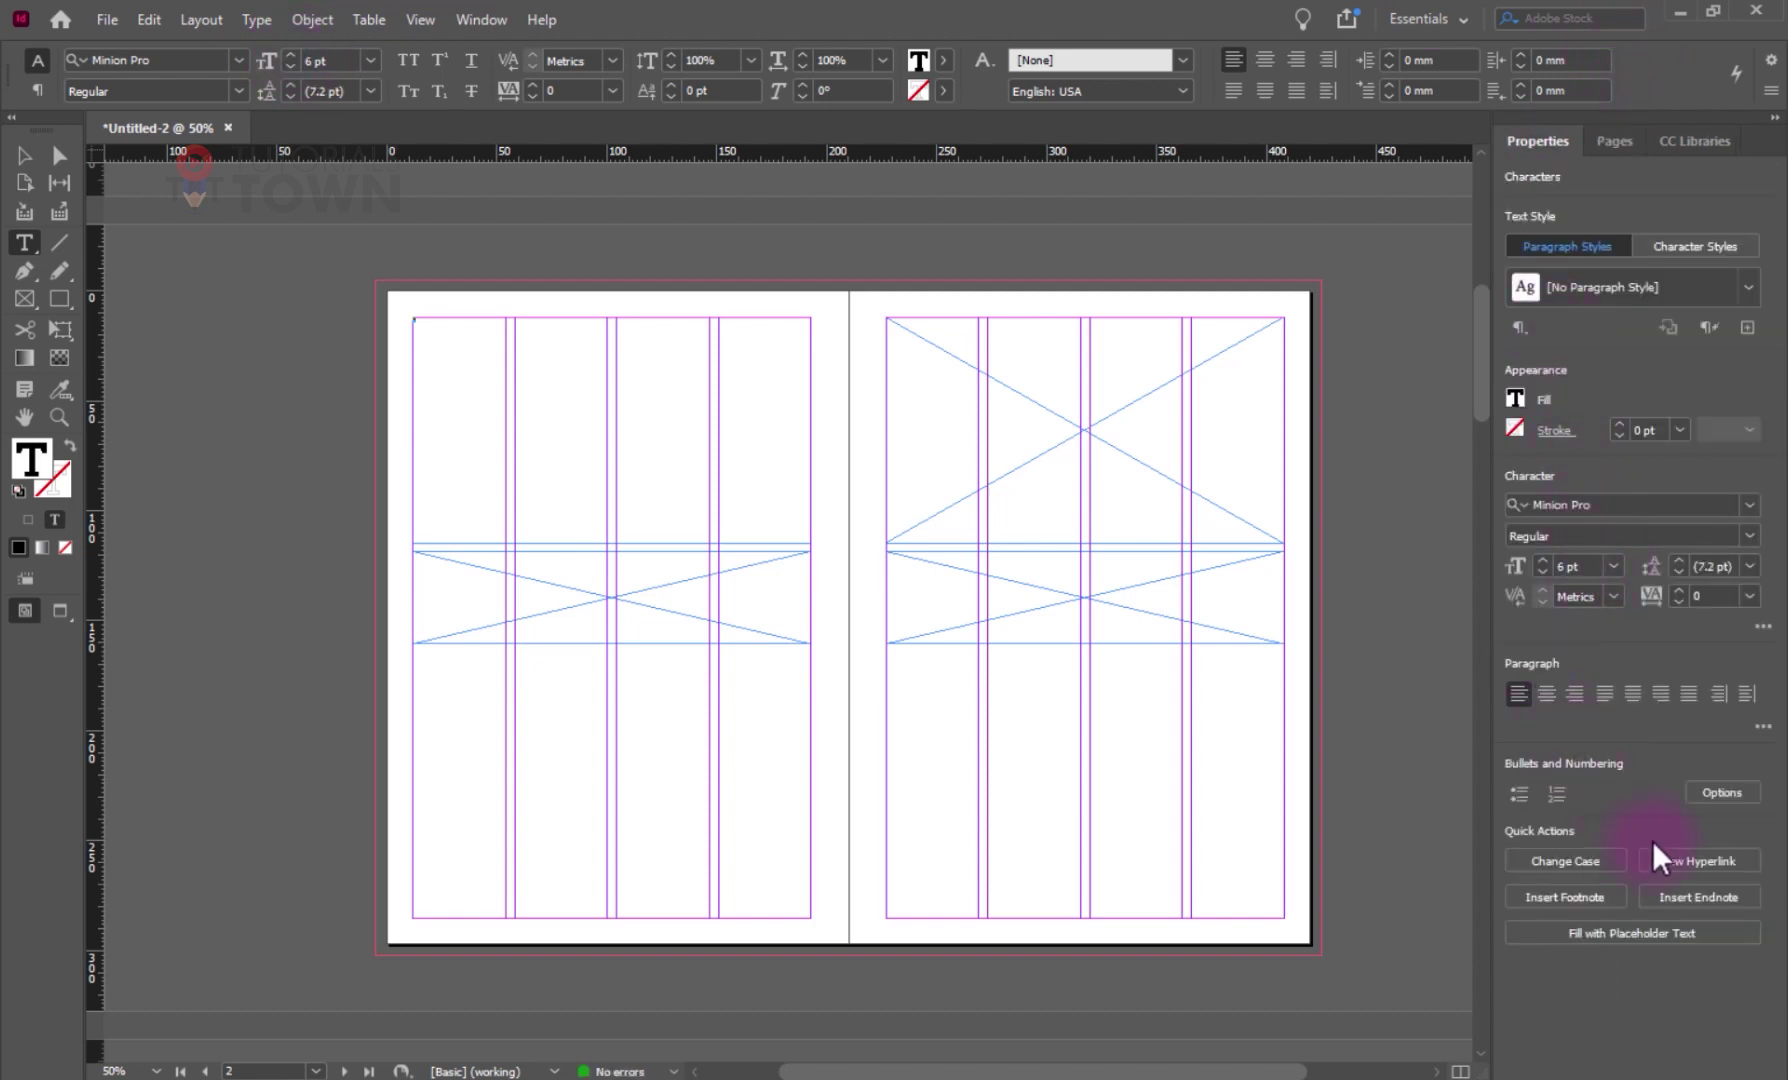
{"action": "type", "text": "63"}
{"action": "key", "text": "Return"}
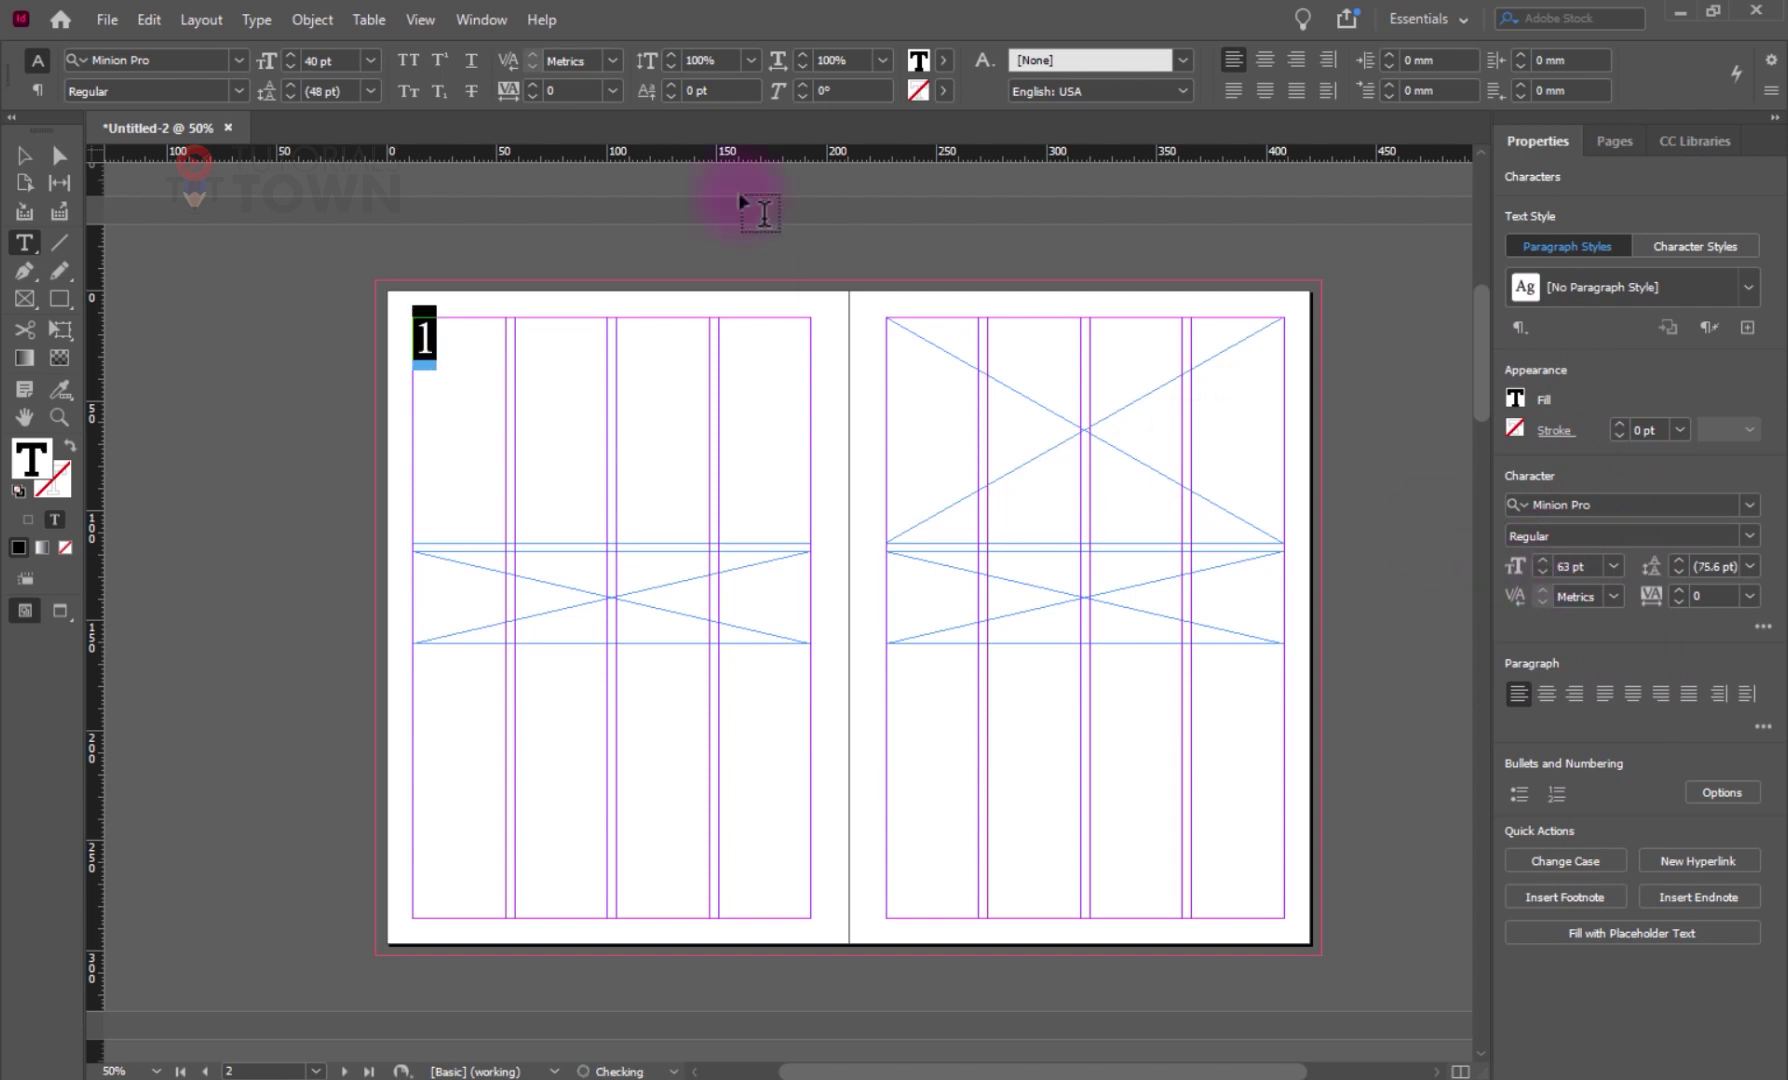
- Hide the Control bar and enlarge the number 1 on page 2 through 150 pt and 250 pt to 300 pt
{"action": "left_click", "coordinate": [490, 22]}
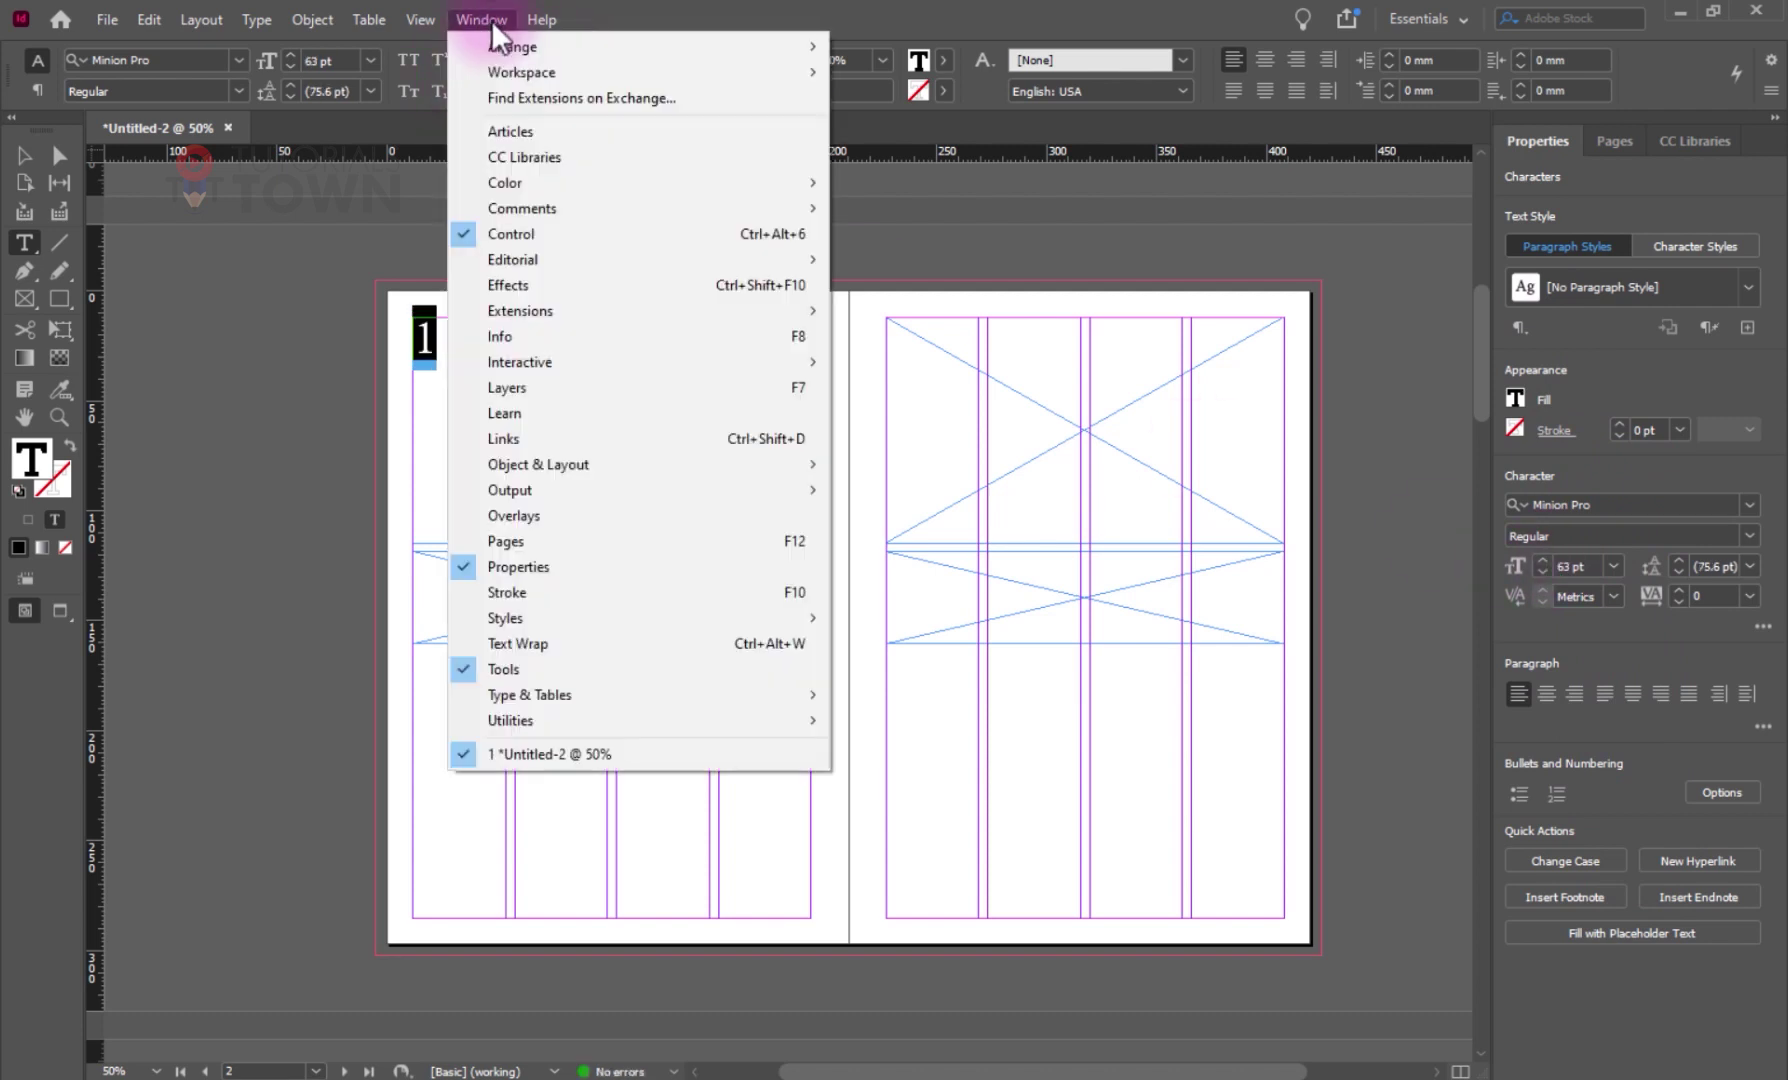
{"action": "left_click", "coordinate": [480, 236]}
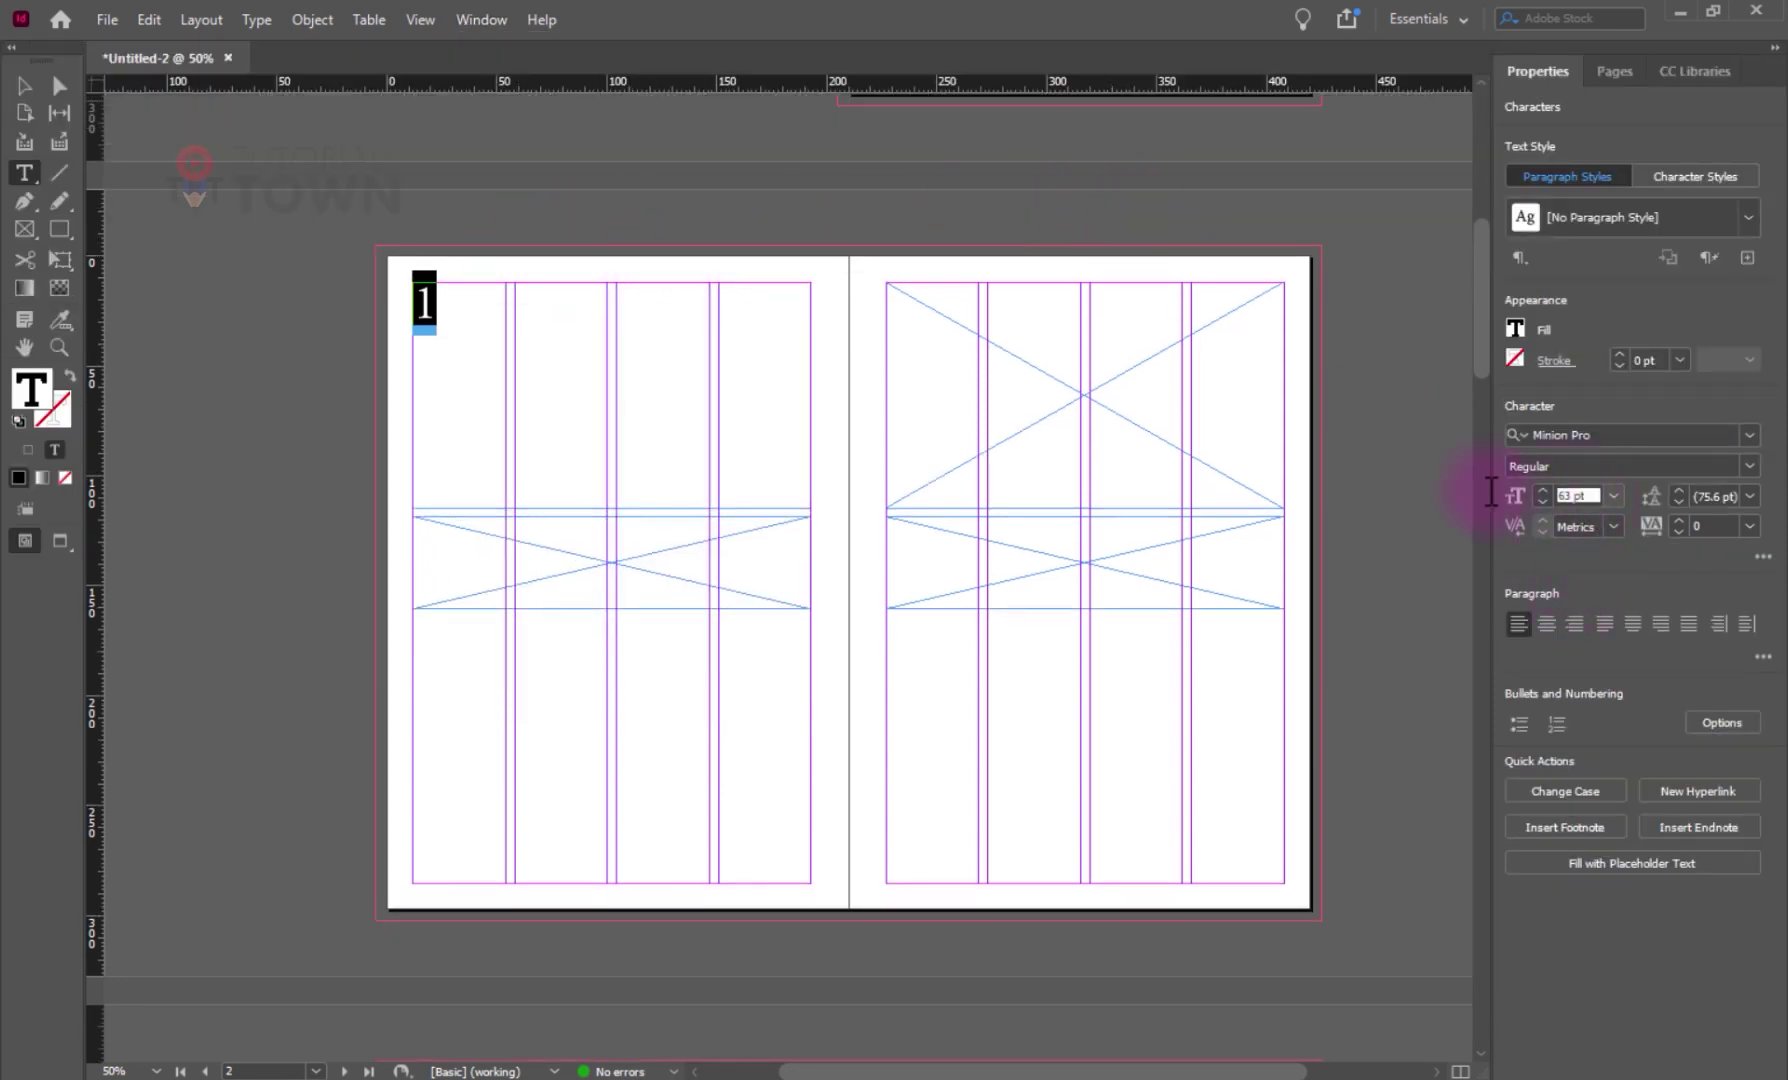
{"action": "left_click", "coordinate": [1560, 502]}
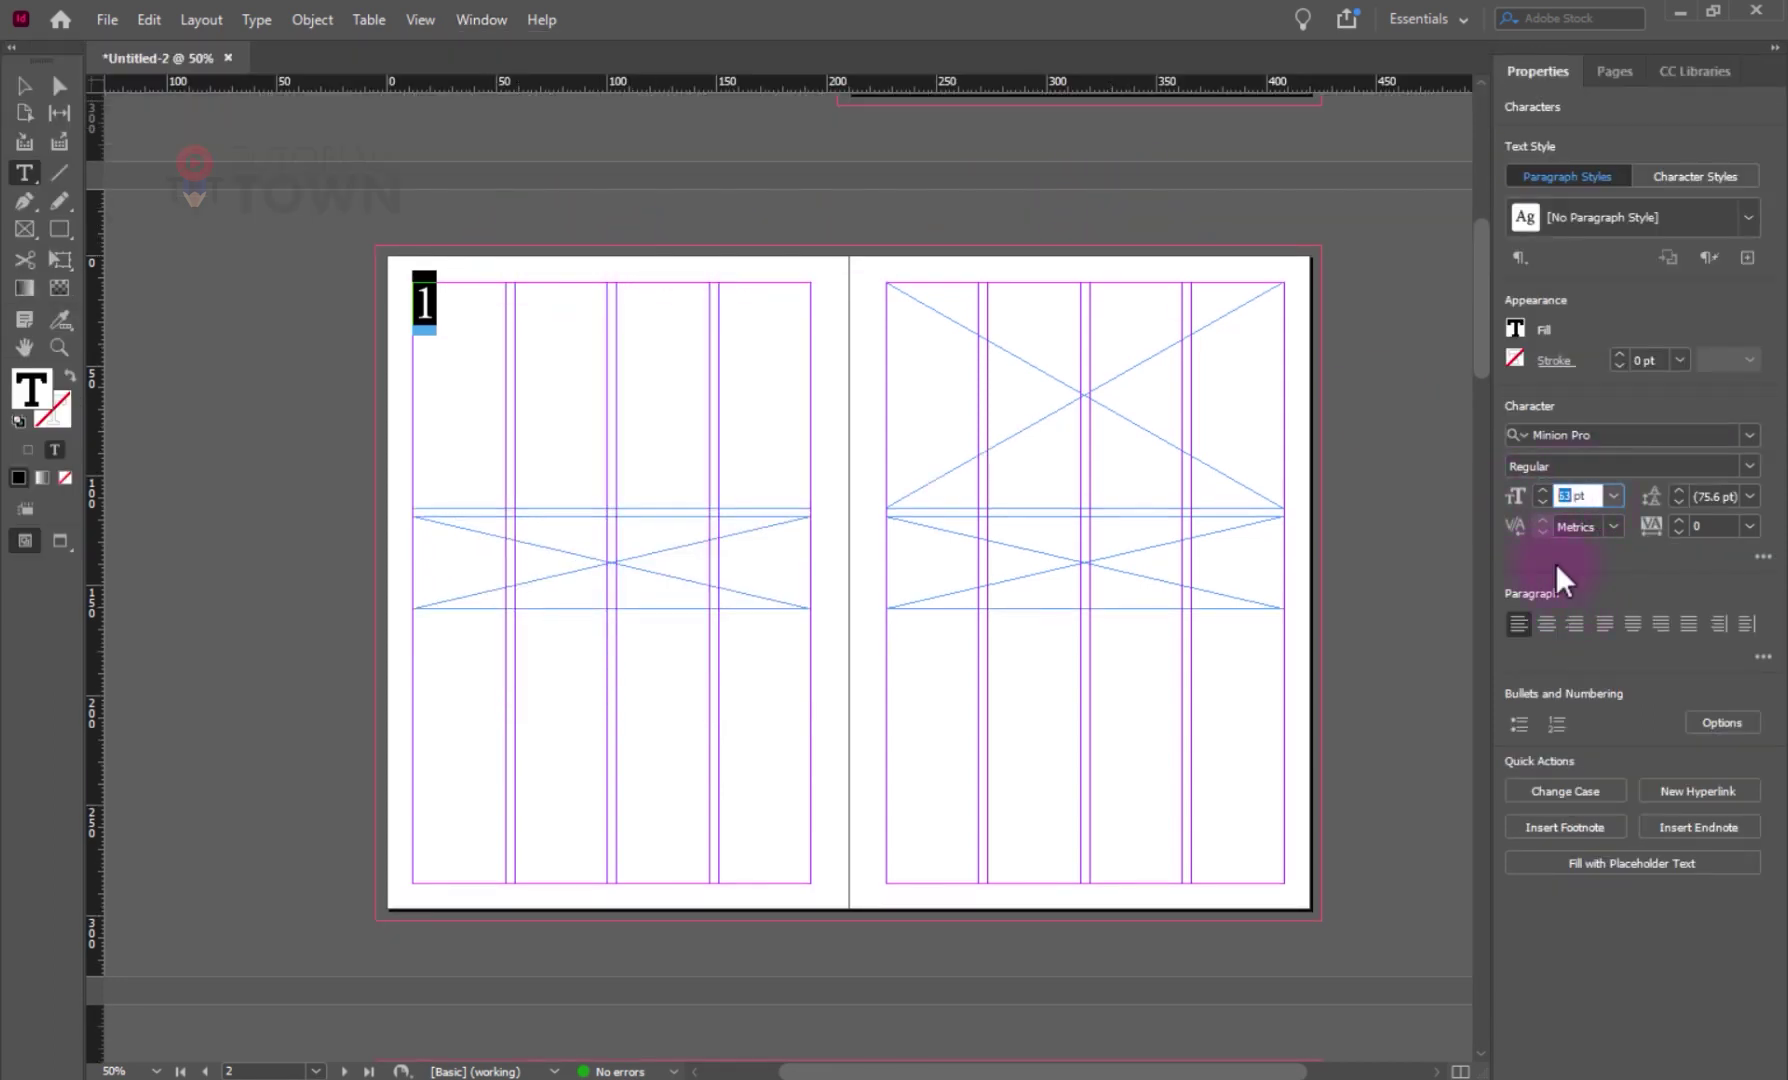
{"action": "type", "text": "150"}
{"action": "key", "text": "Return"}
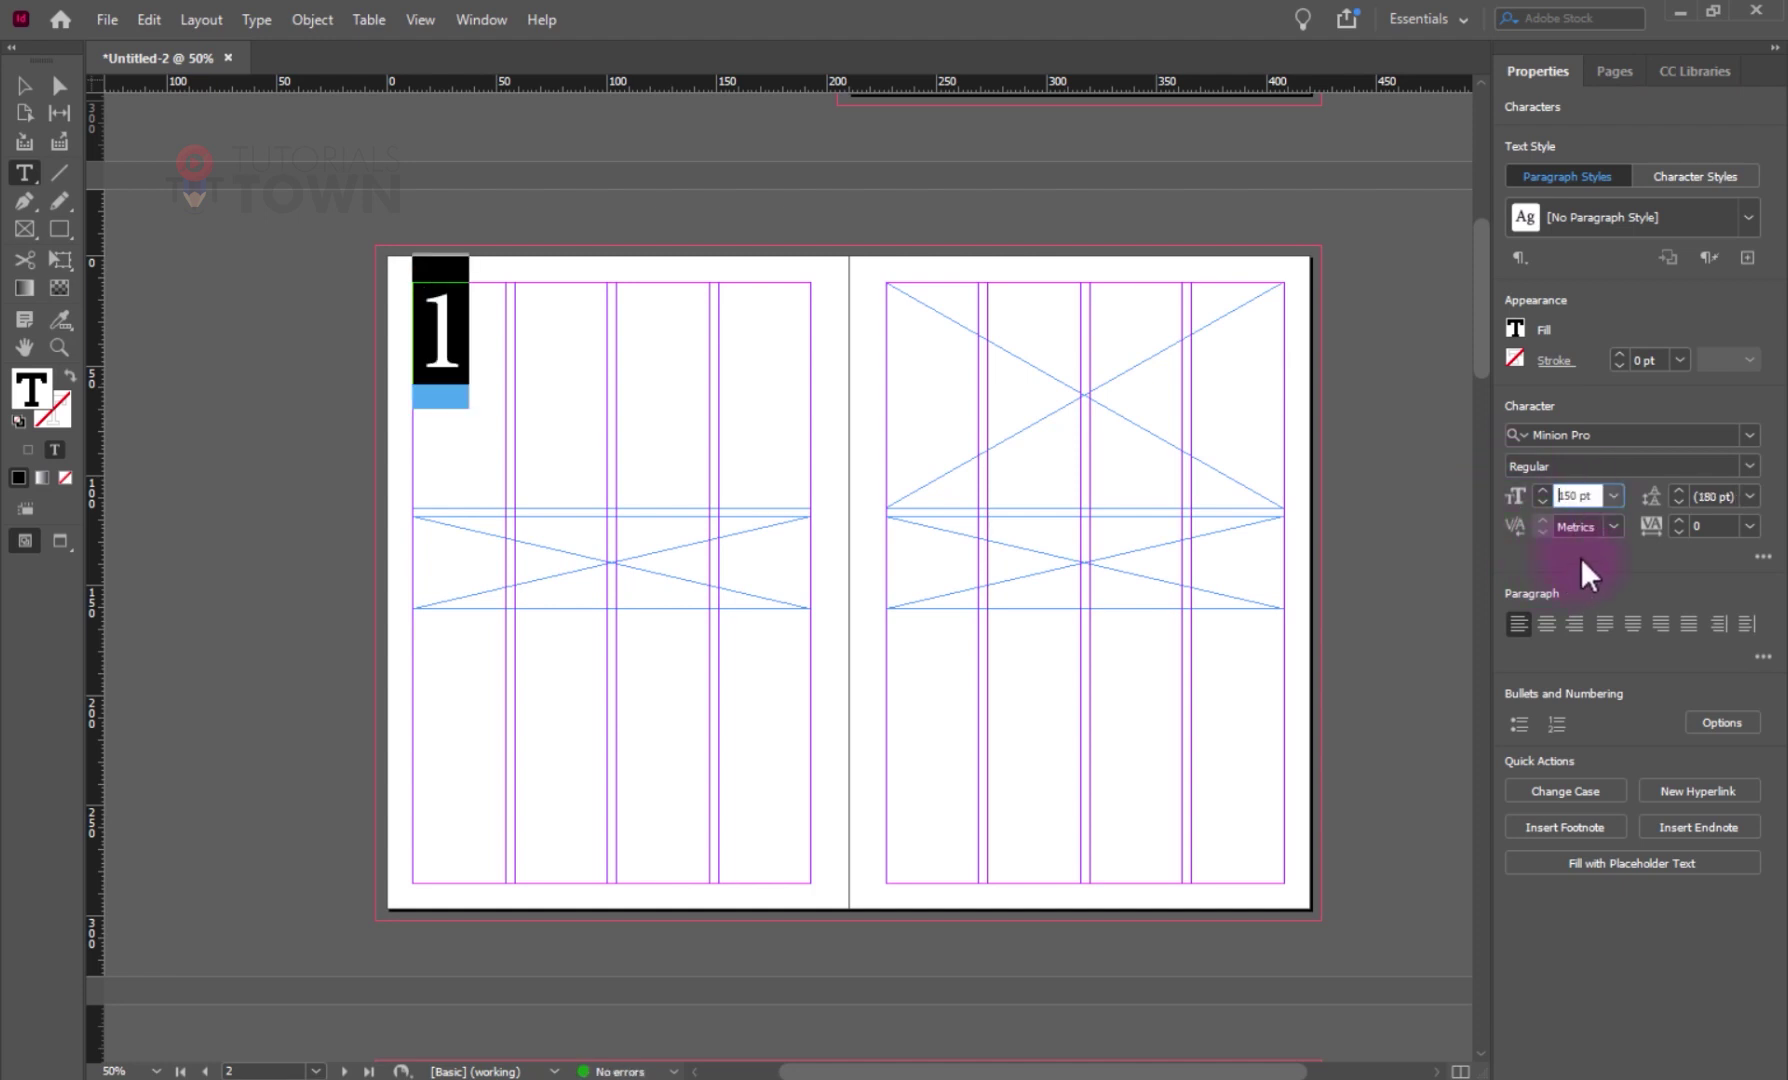
{"action": "type", "text": "2"}
{"action": "key", "text": "Return"}
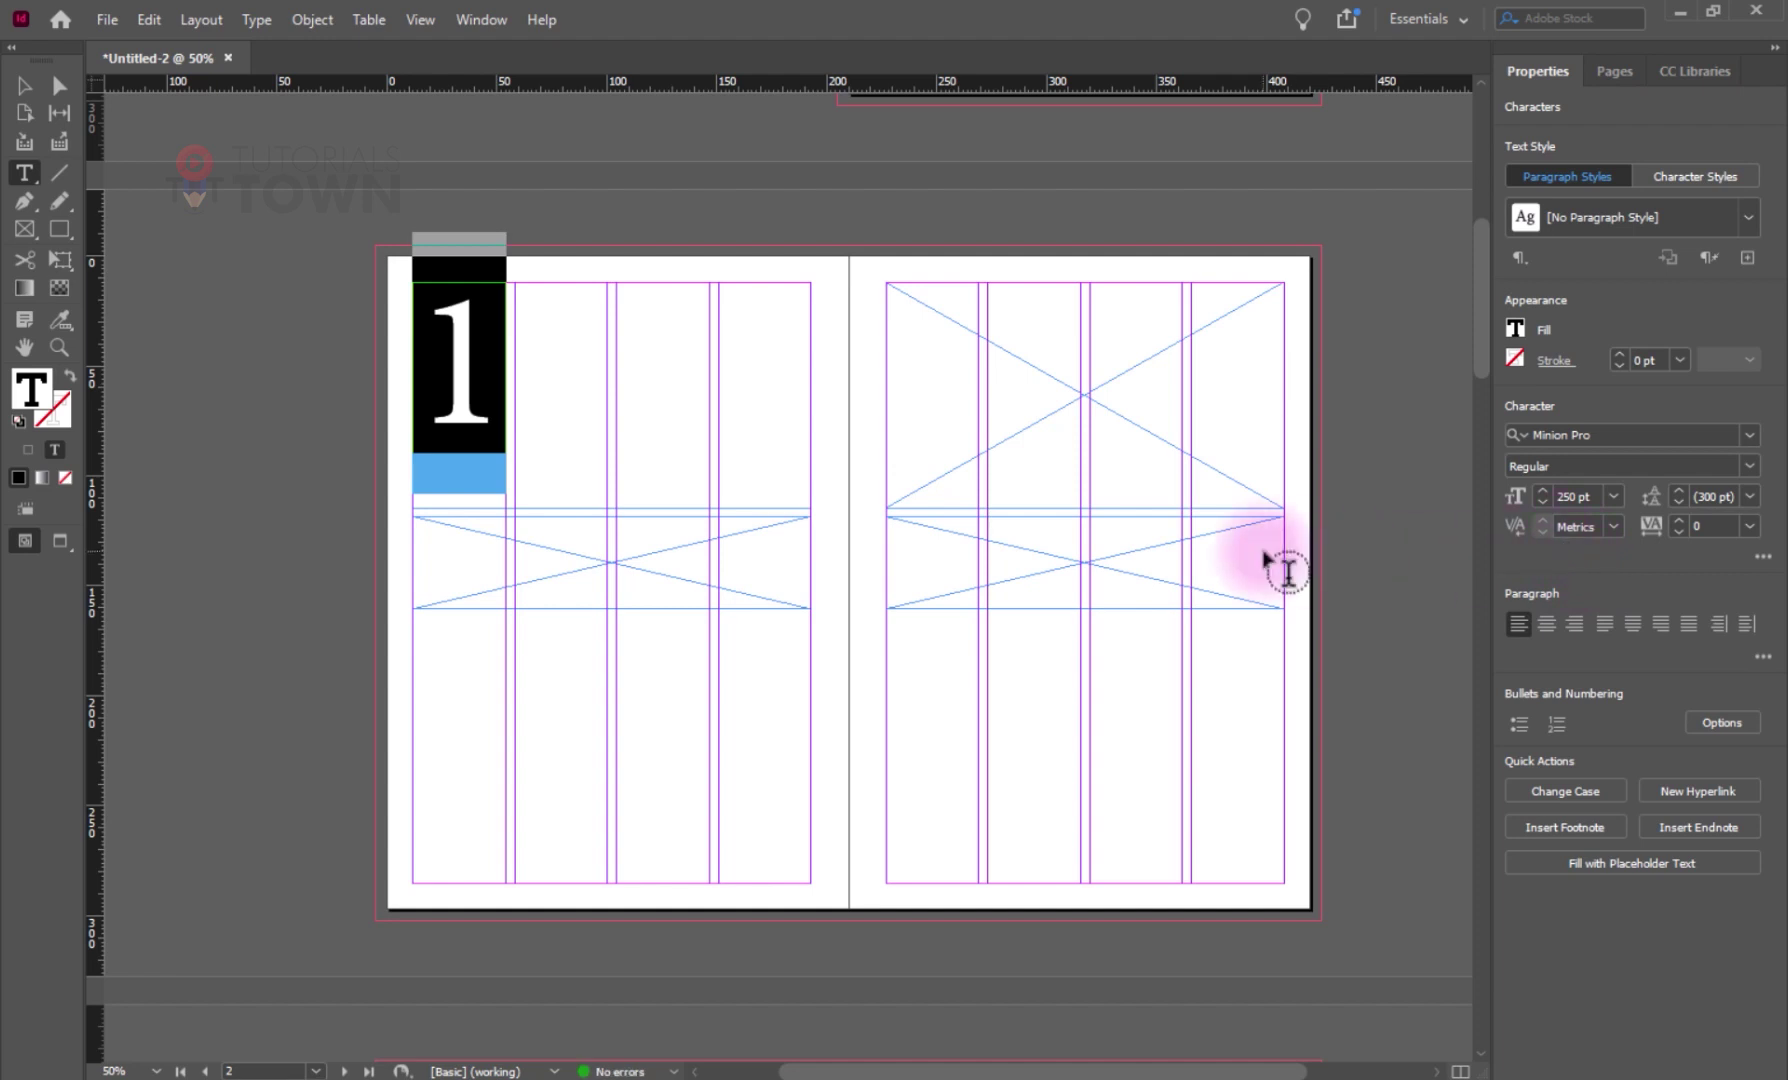
{"action": "left_click_drag", "start_coordinate": [1577, 495], "coordinate": [1541, 496]}
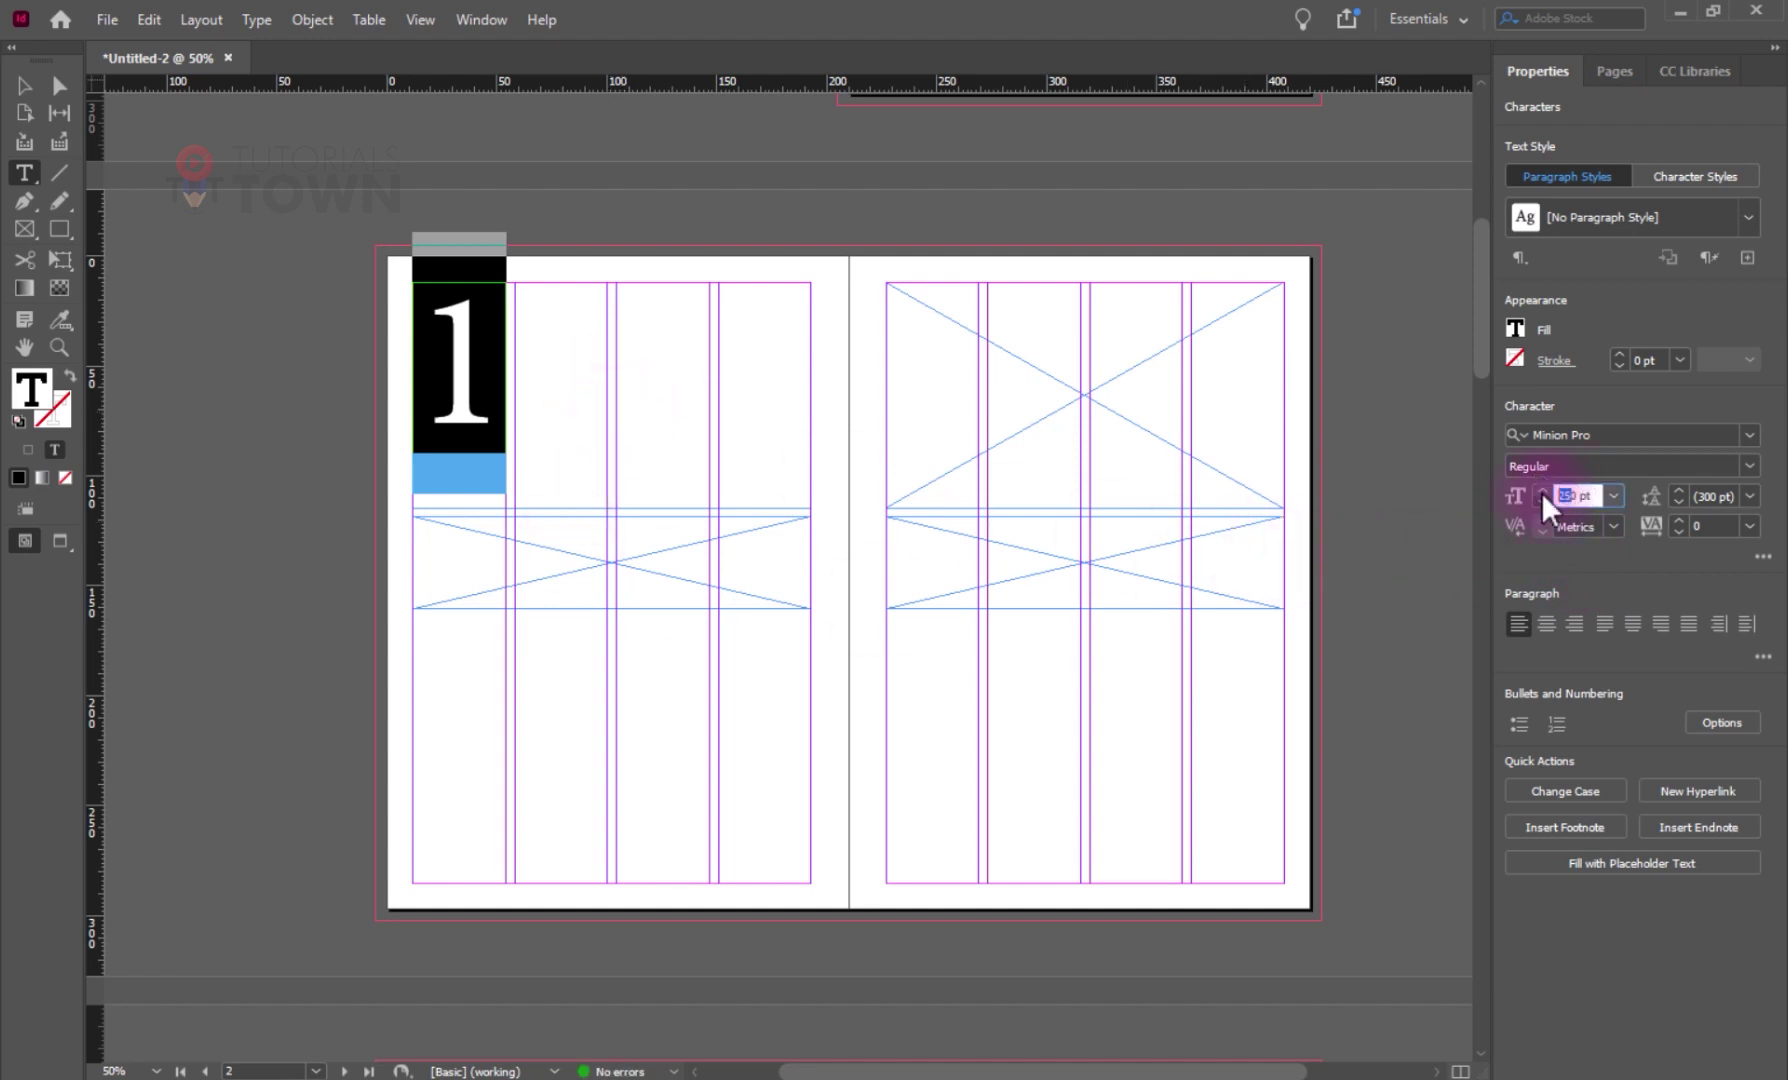
{"action": "type", "text": "300"}
{"action": "key", "text": "Return"}
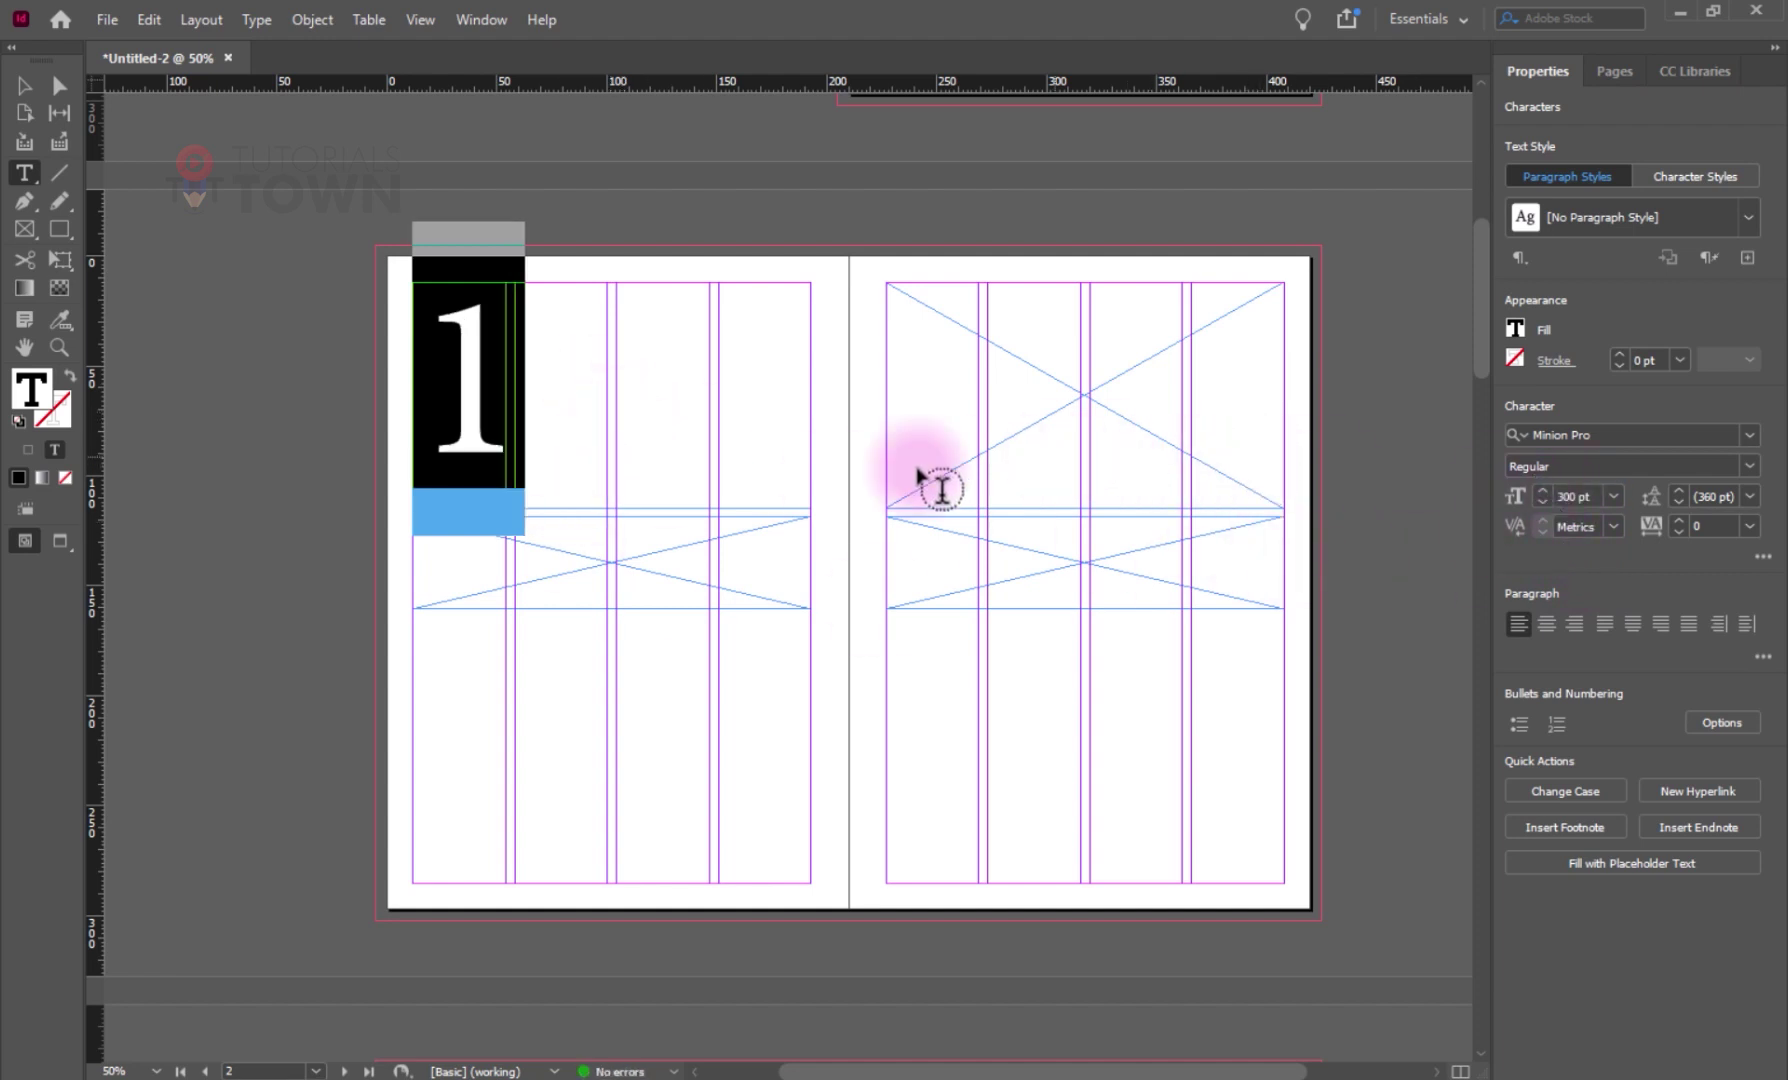
- Browse the font list for the number 1 on page 2 and apply Montserrat Bold
{"action": "left_click", "coordinate": [628, 461]}
{"action": "double_click", "coordinate": [465, 380]}
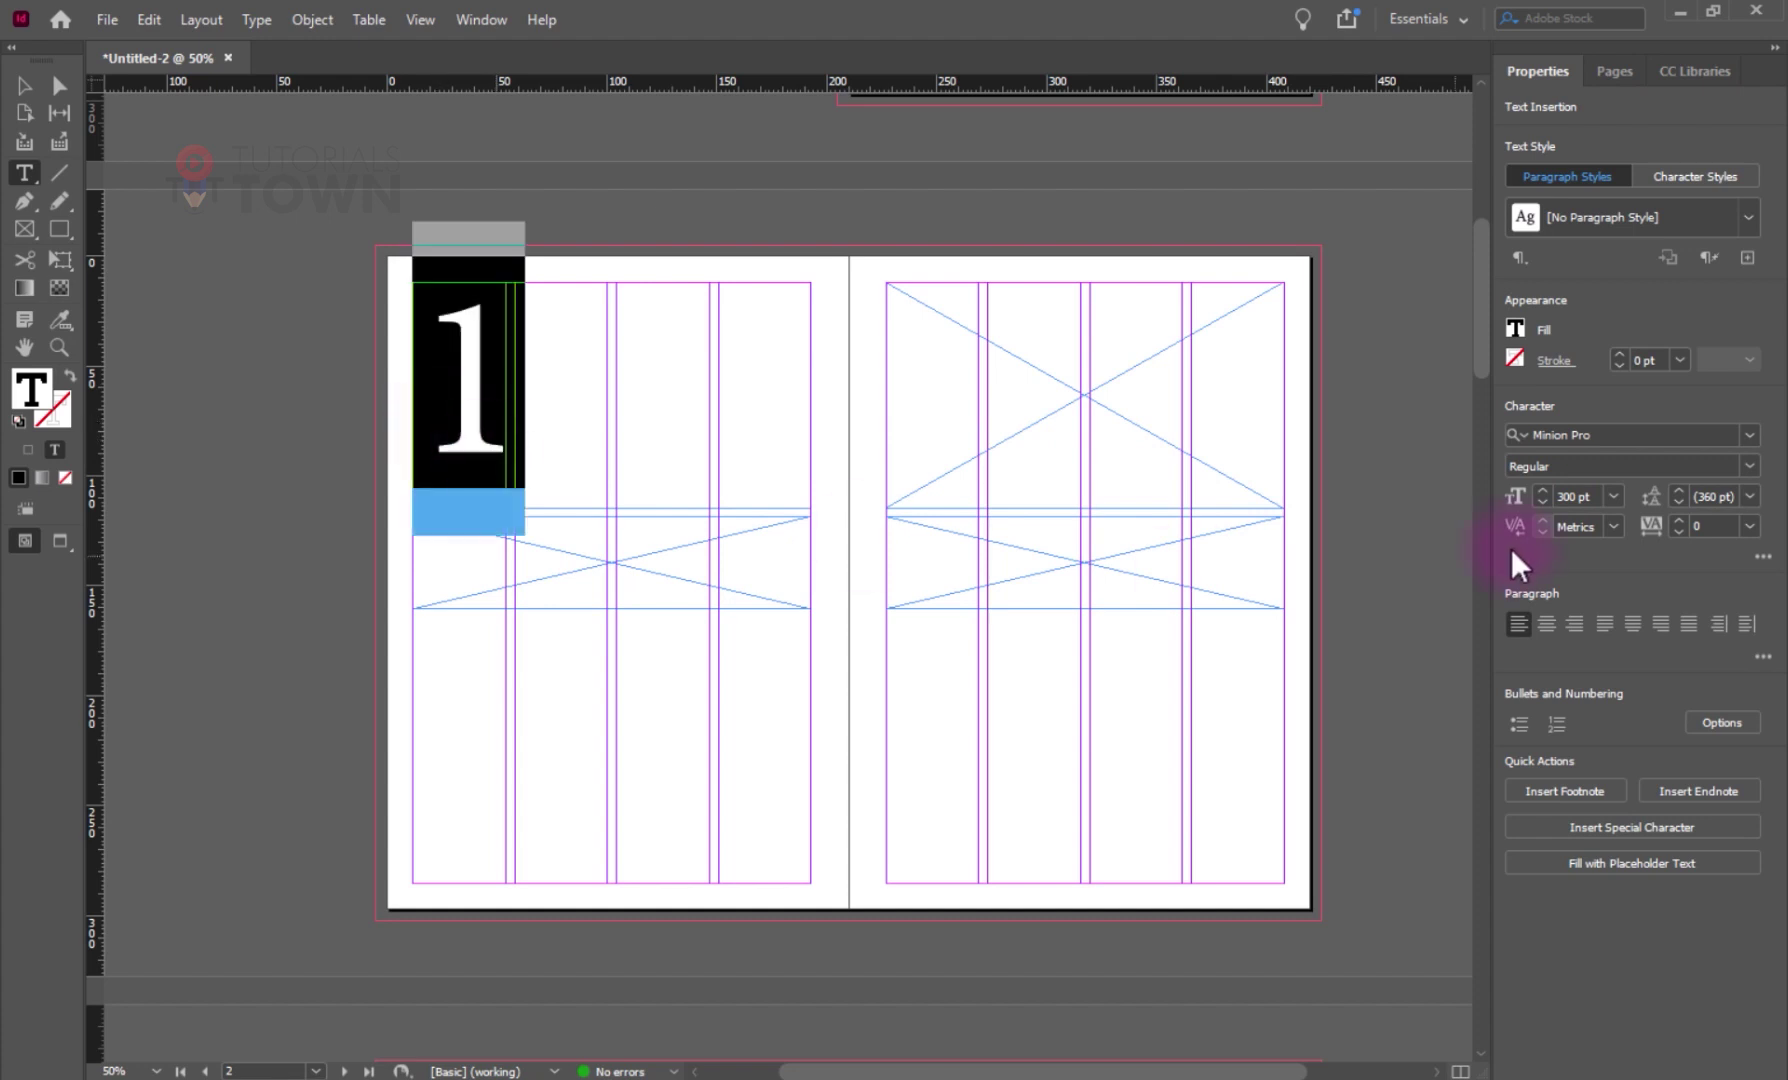
{"action": "left_click", "coordinate": [1749, 438]}
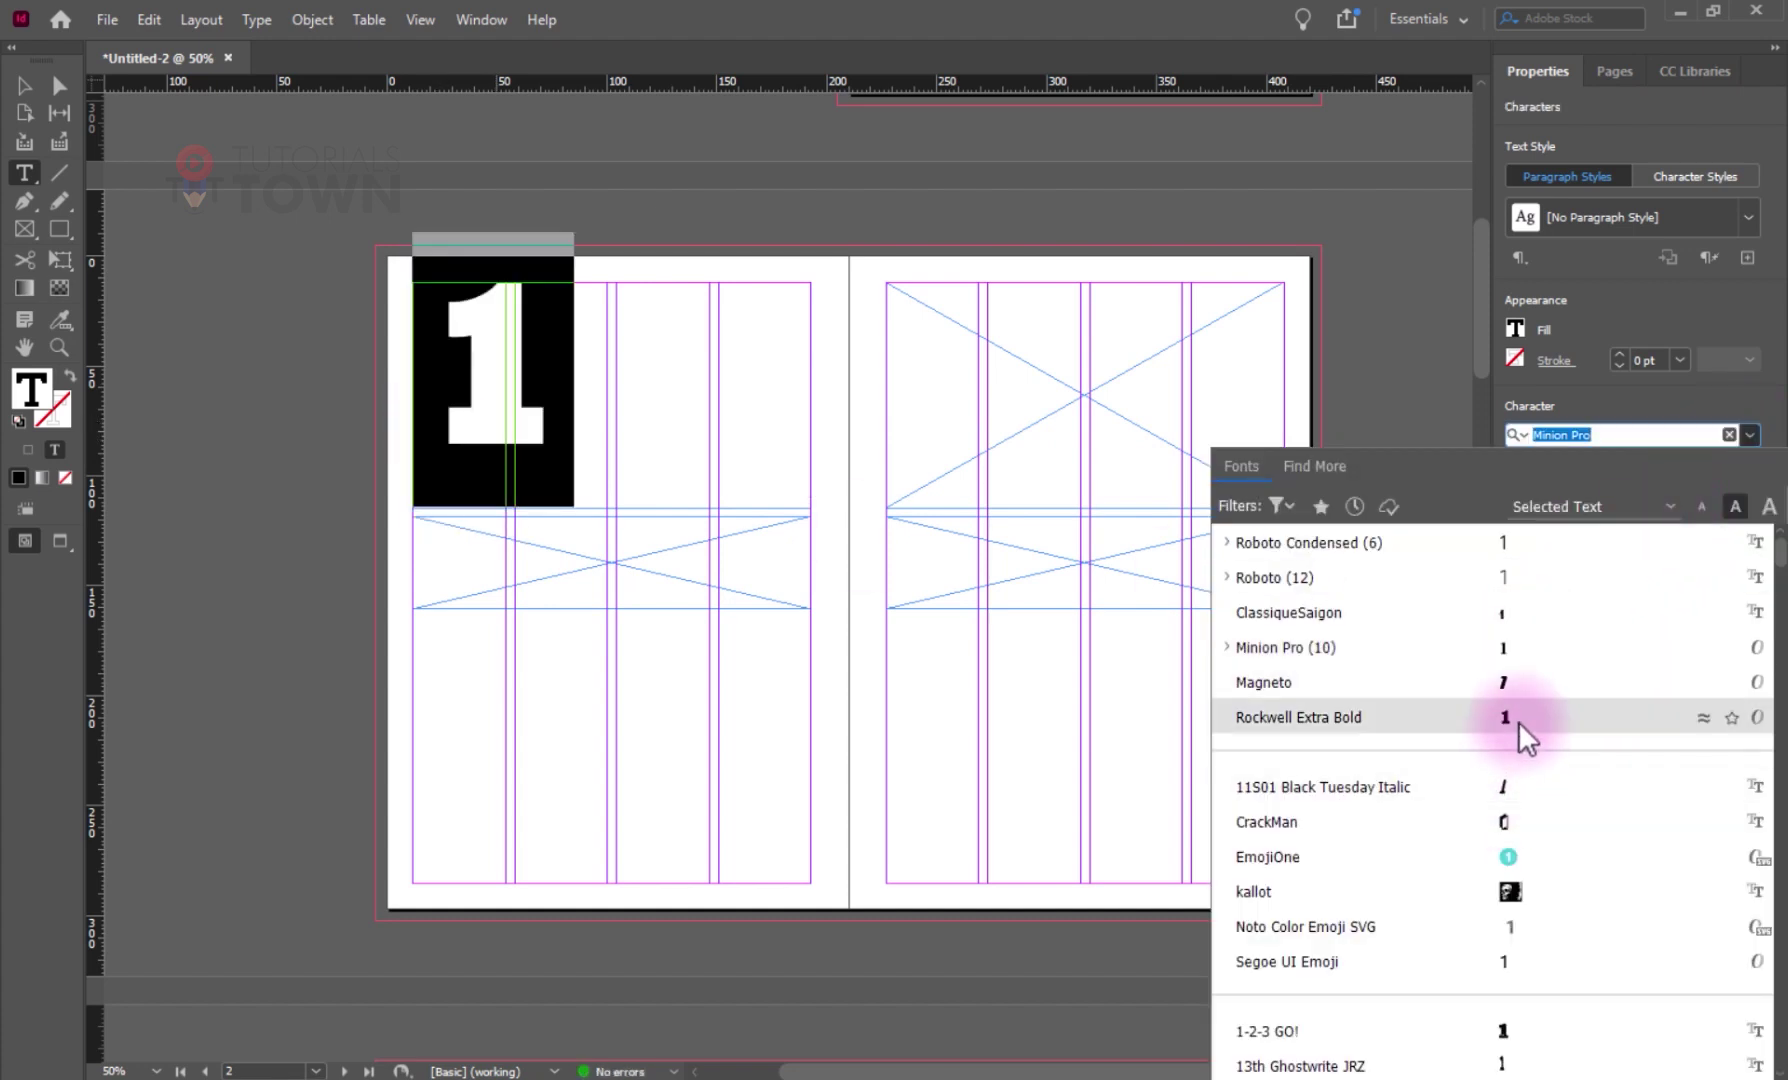
{"action": "scroll", "coordinate": [1518, 721], "scroll_direction": "down", "scroll_amount": 1}
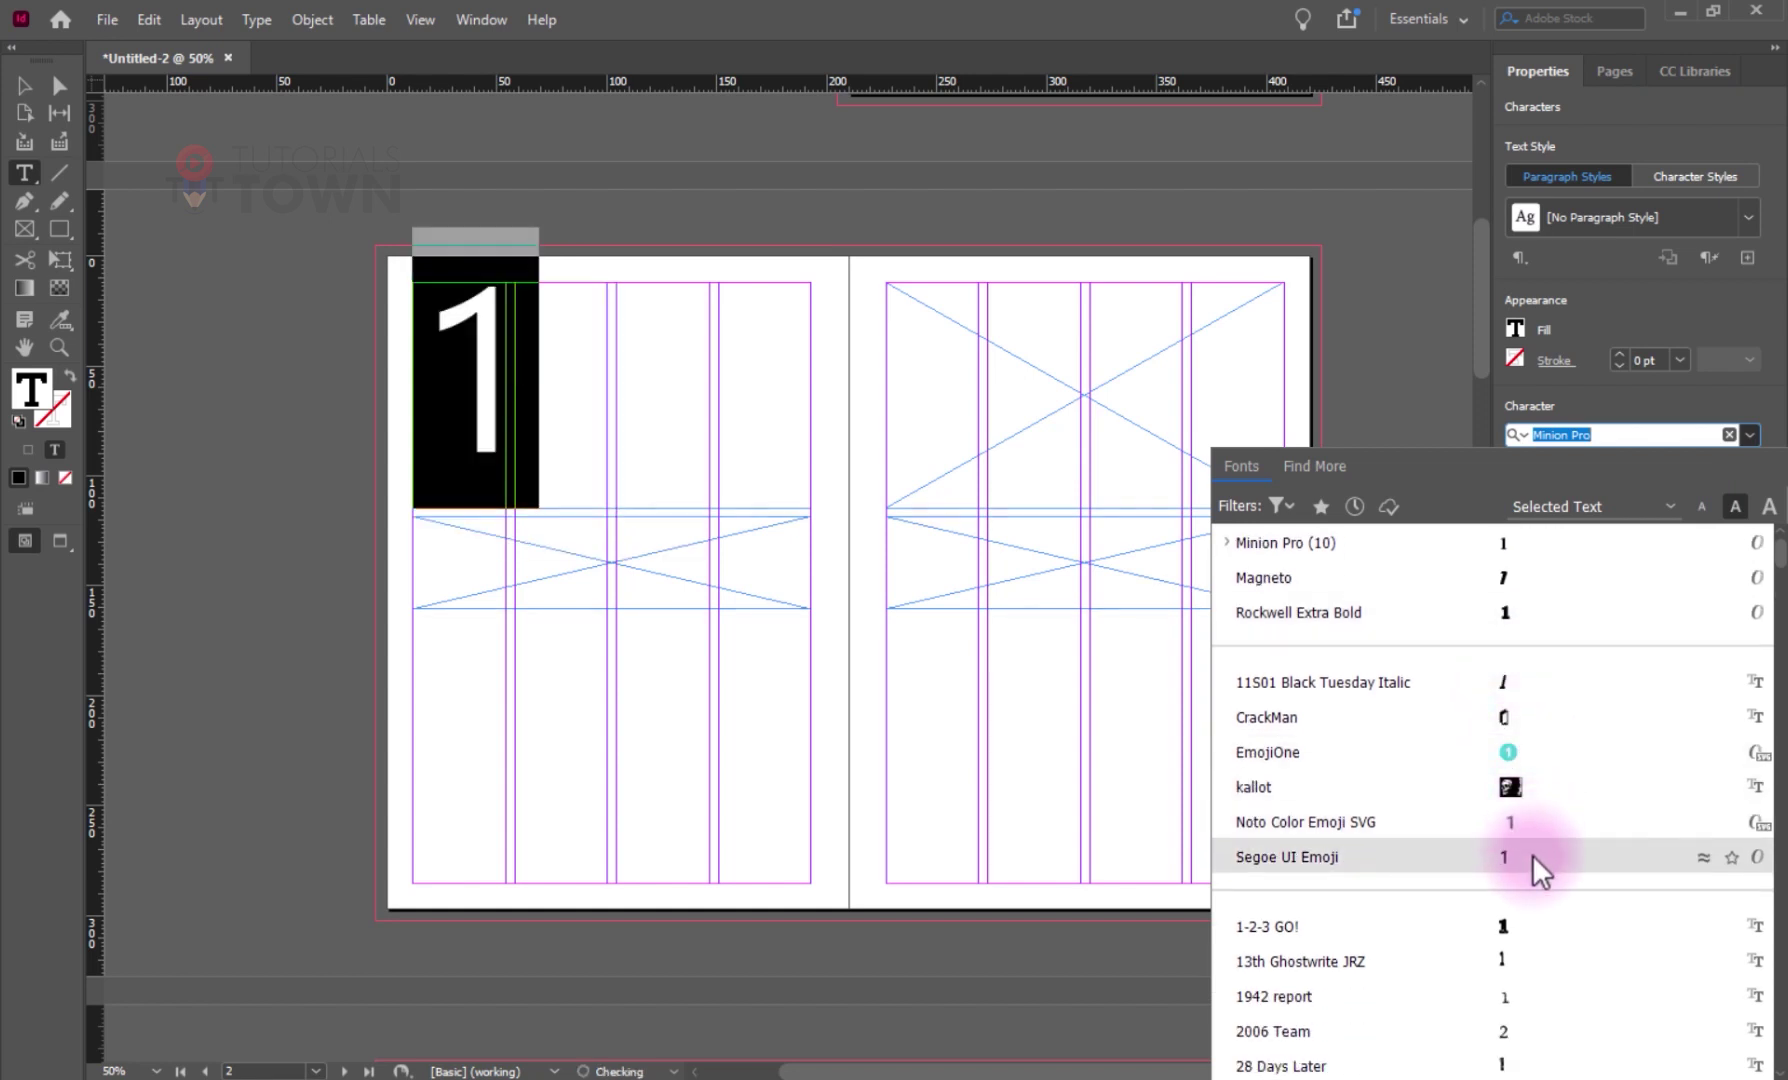
{"action": "scroll", "coordinate": [1532, 857], "scroll_direction": "down", "scroll_amount": 2}
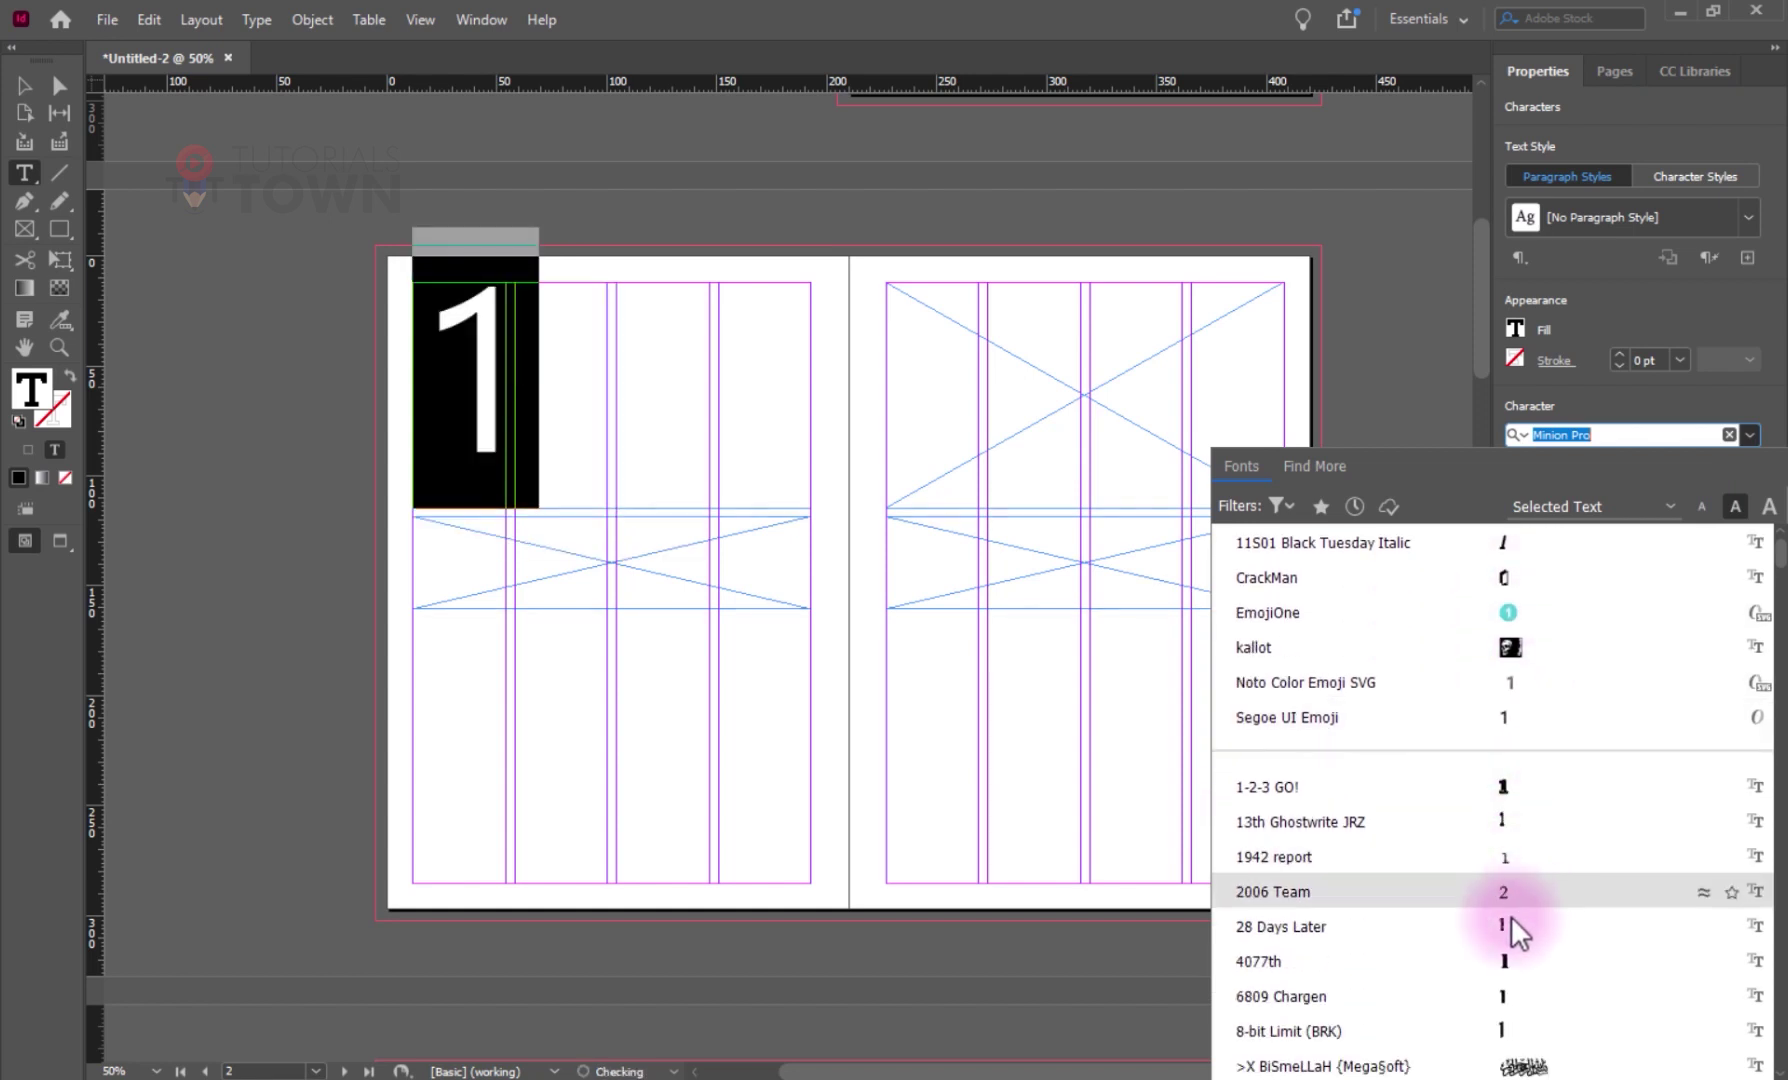
{"action": "scroll", "coordinate": [1510, 921], "scroll_direction": "down", "scroll_amount": 2}
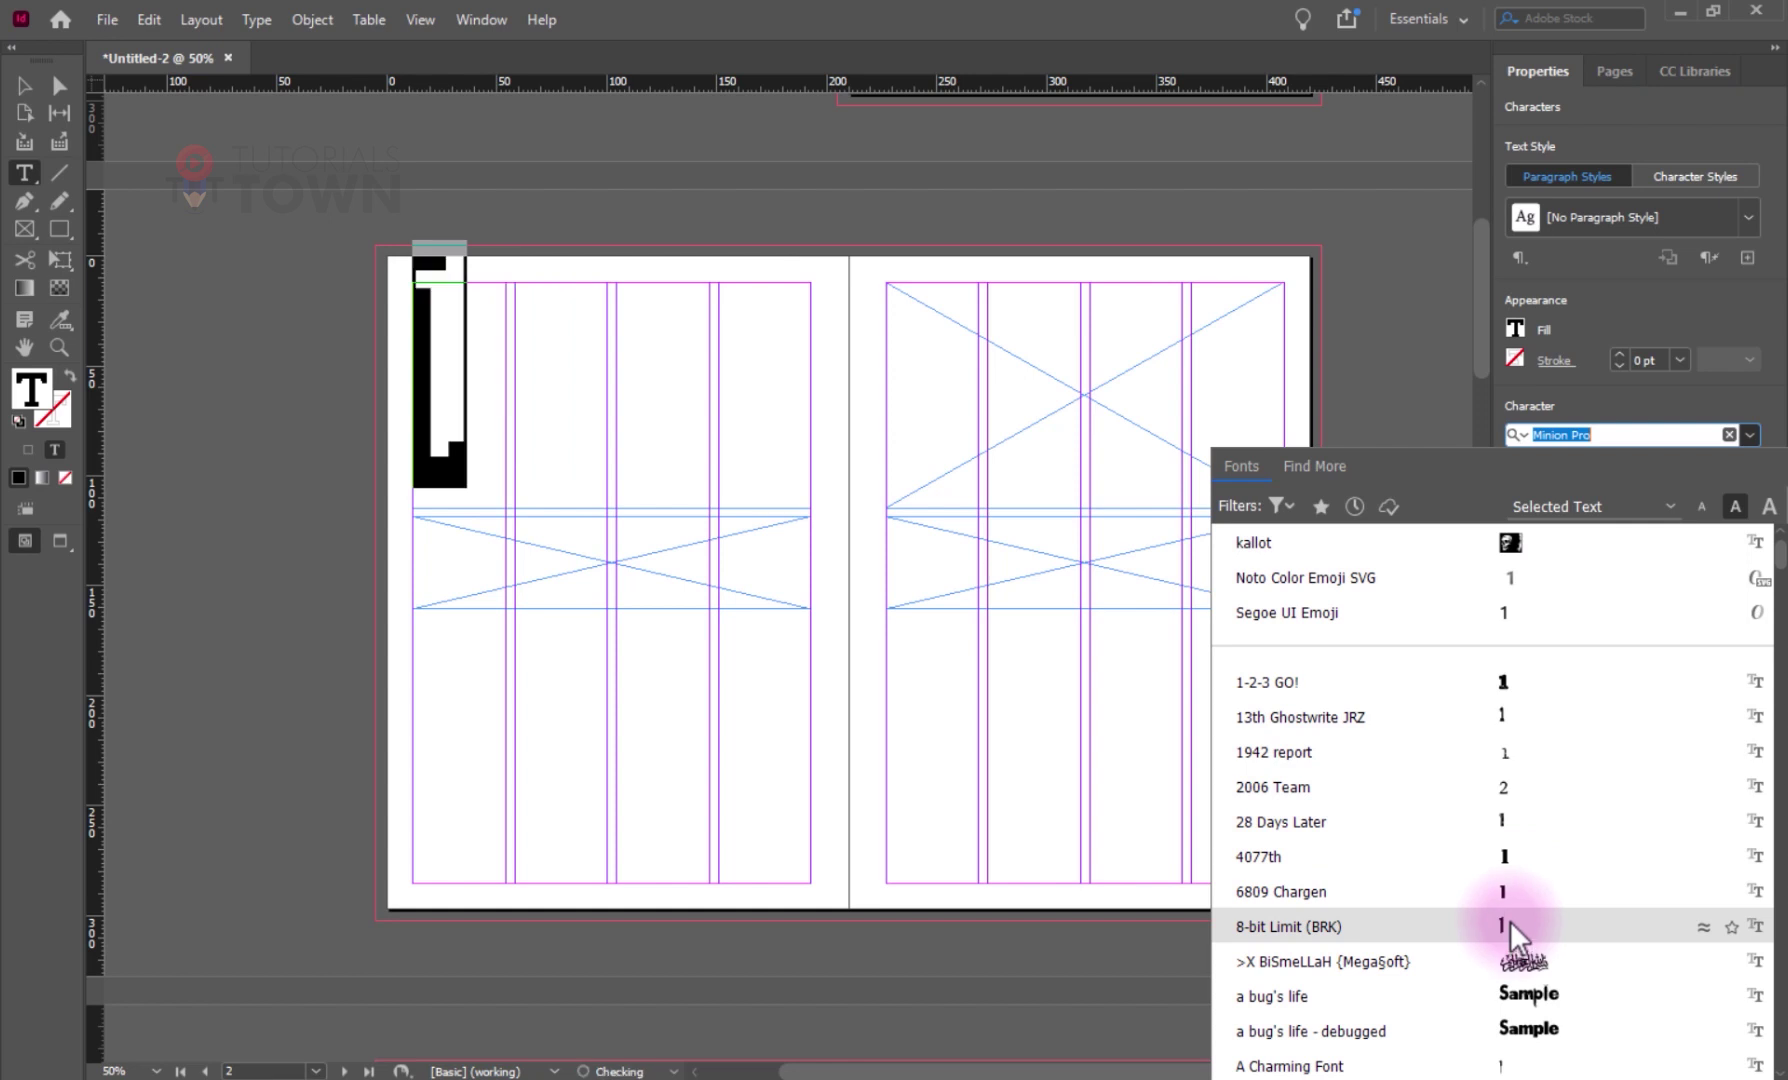
{"action": "scroll", "coordinate": [1510, 921], "scroll_direction": "down", "scroll_amount": 3}
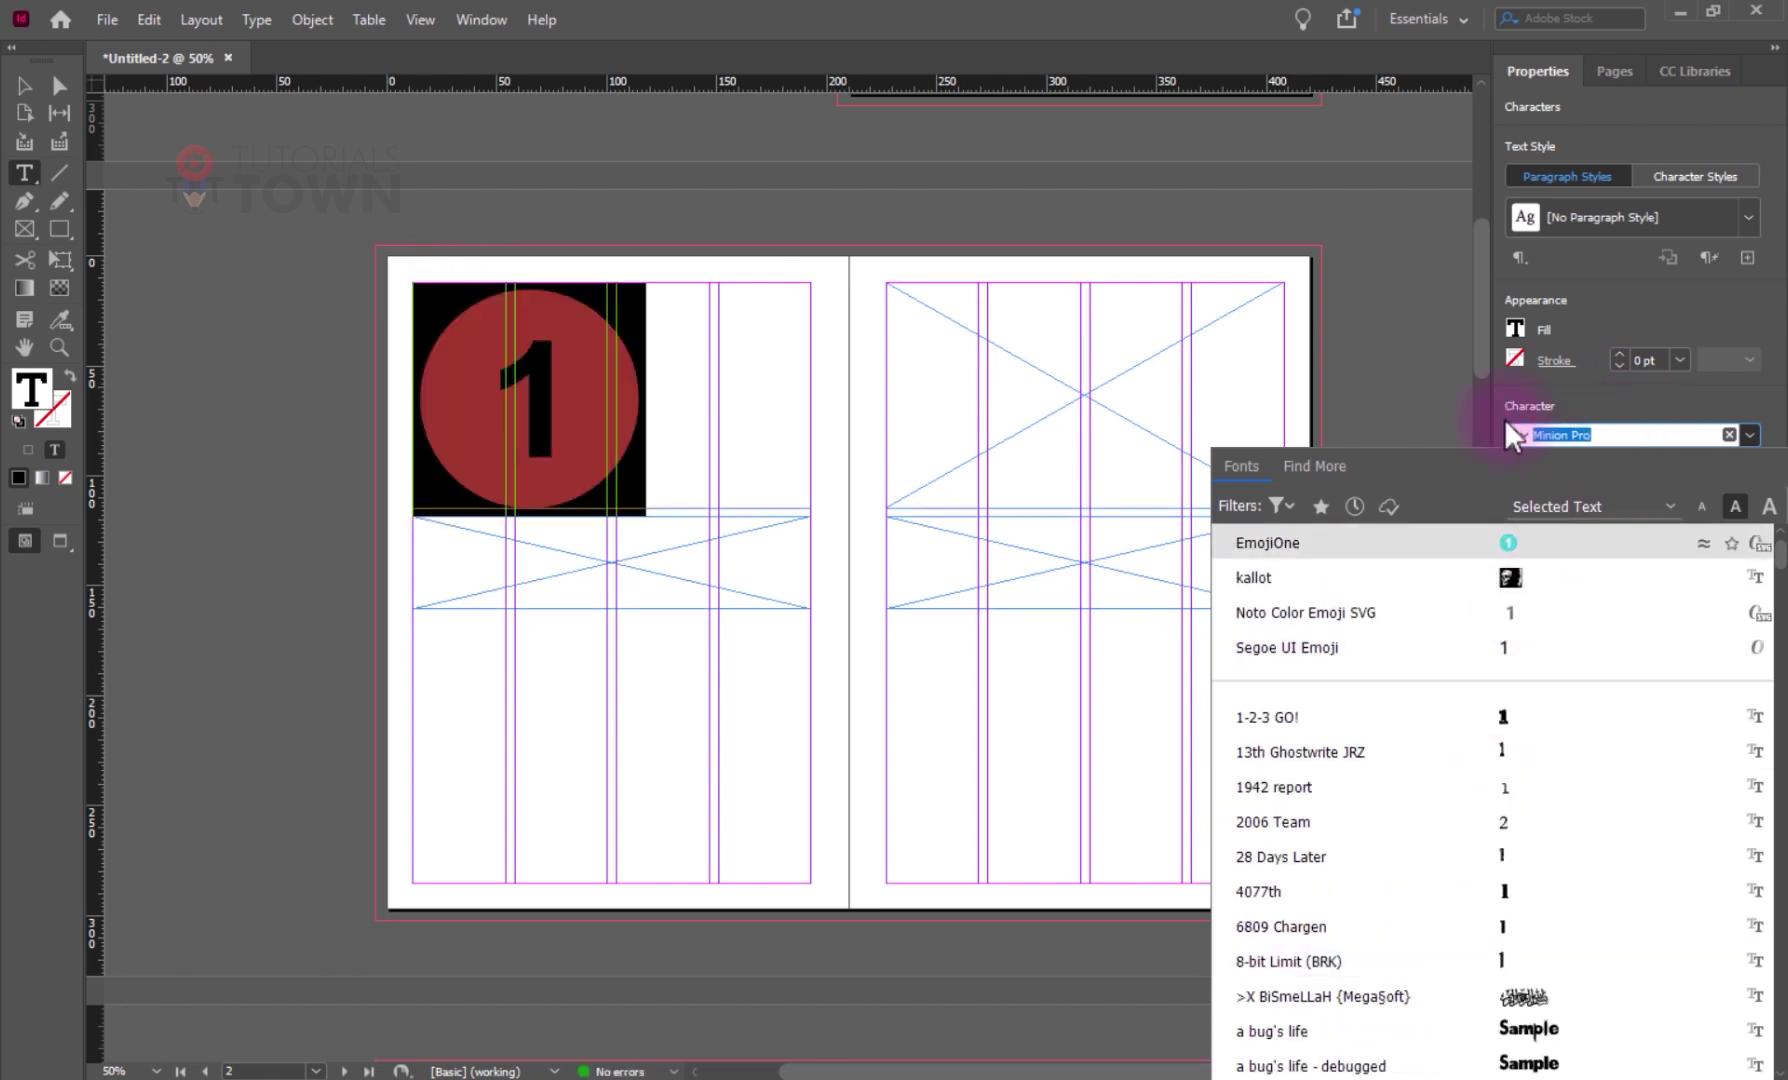
{"action": "type", "text": "mont"}
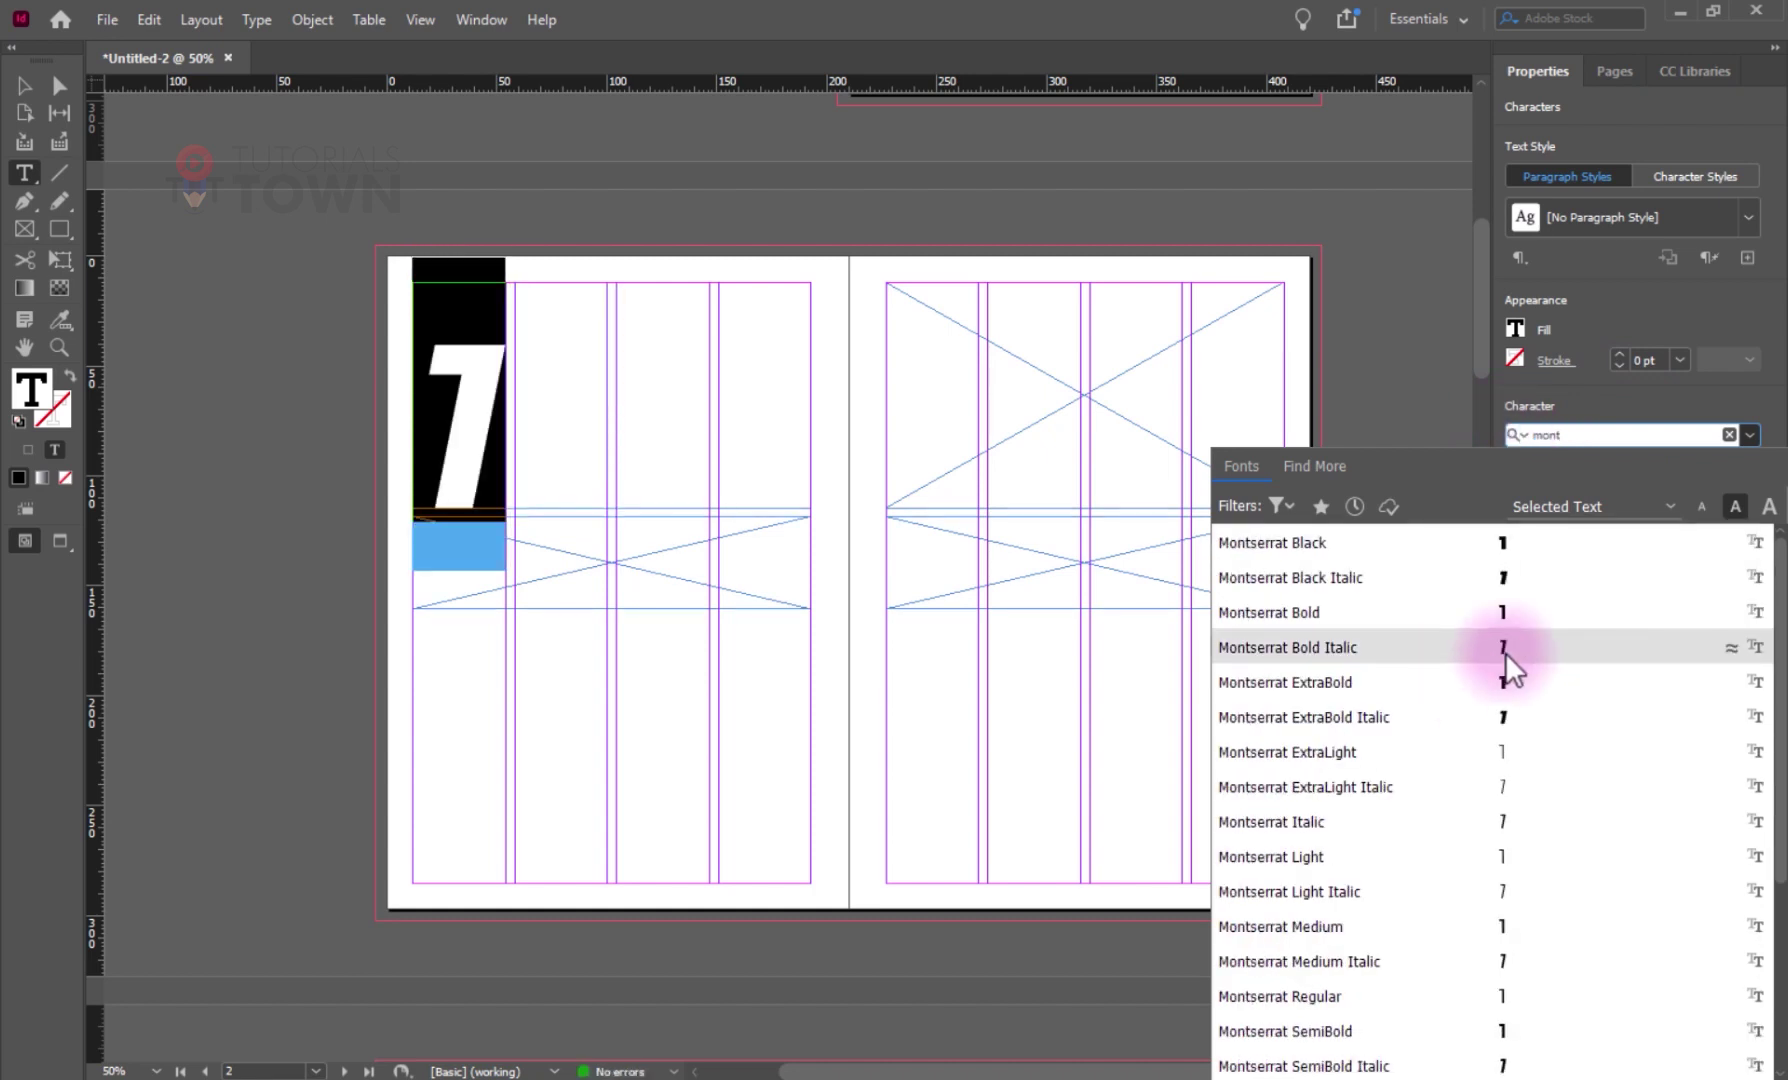
{"action": "left_click", "coordinate": [1506, 618]}
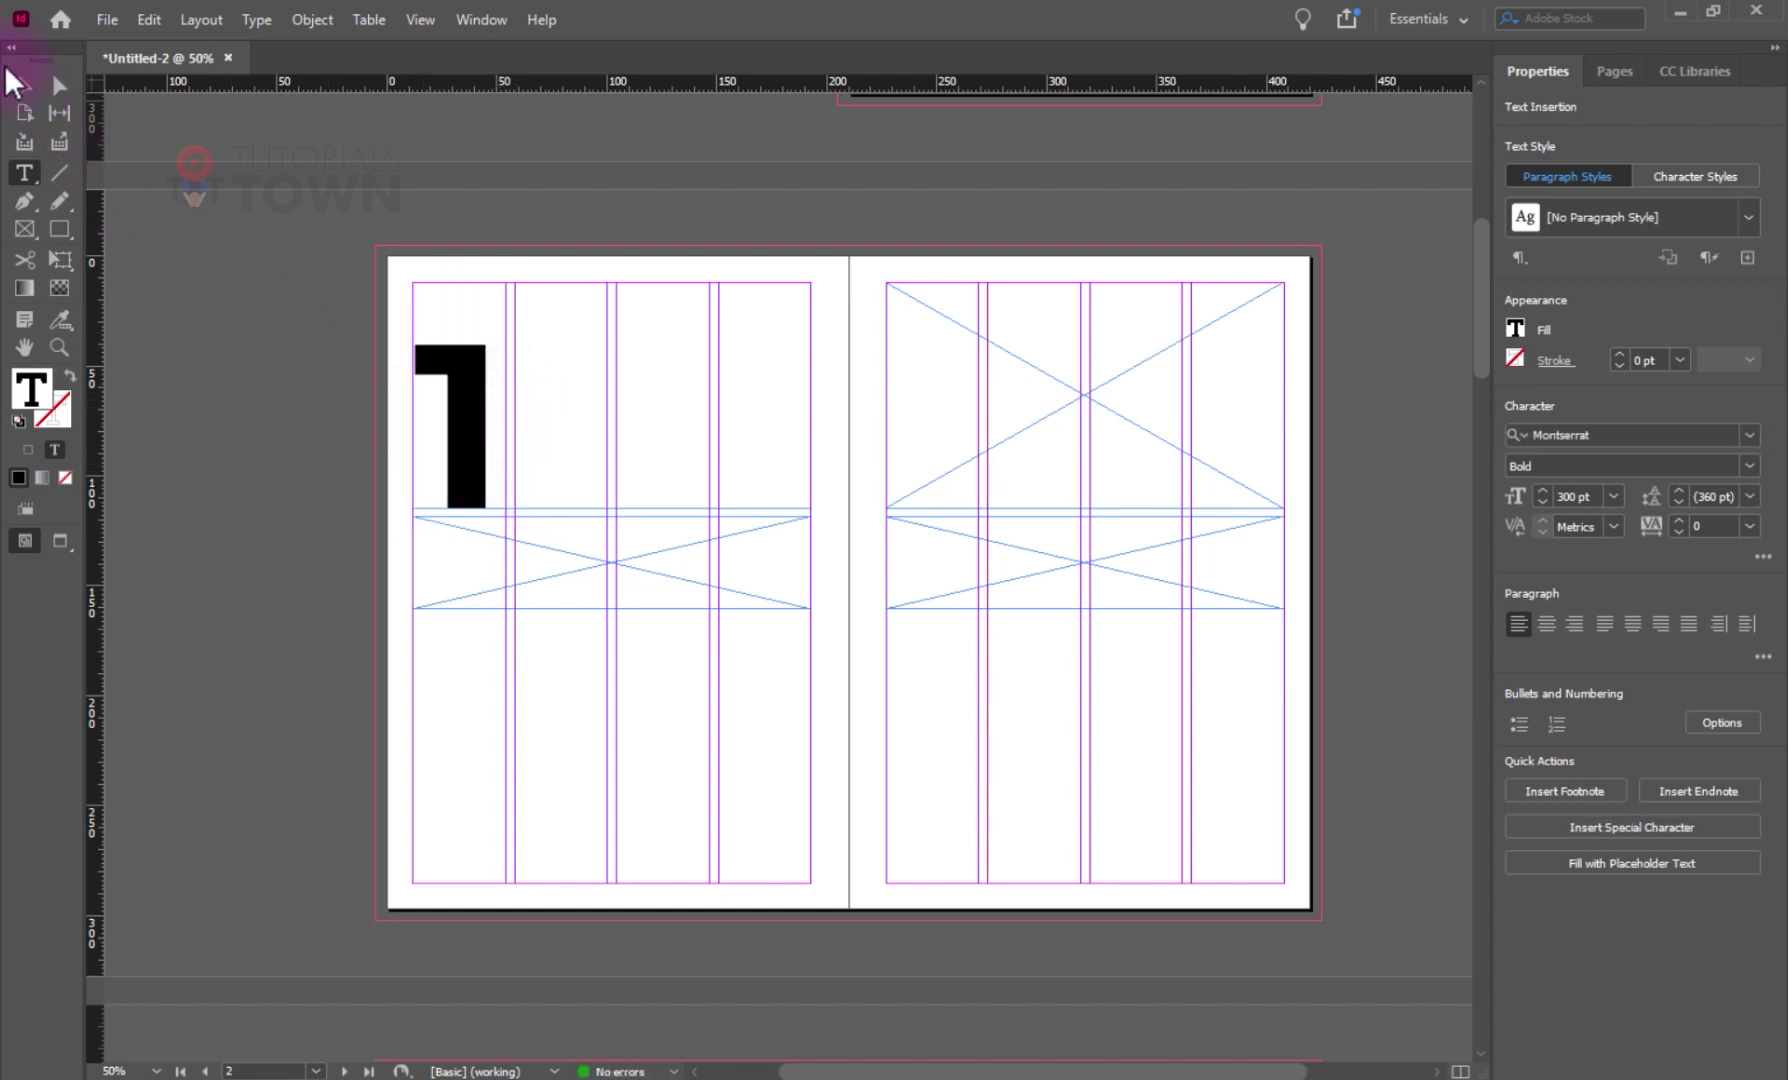
- Select page 2's upper text frame and center its text horizontally
{"action": "left_click", "coordinate": [24, 94]}
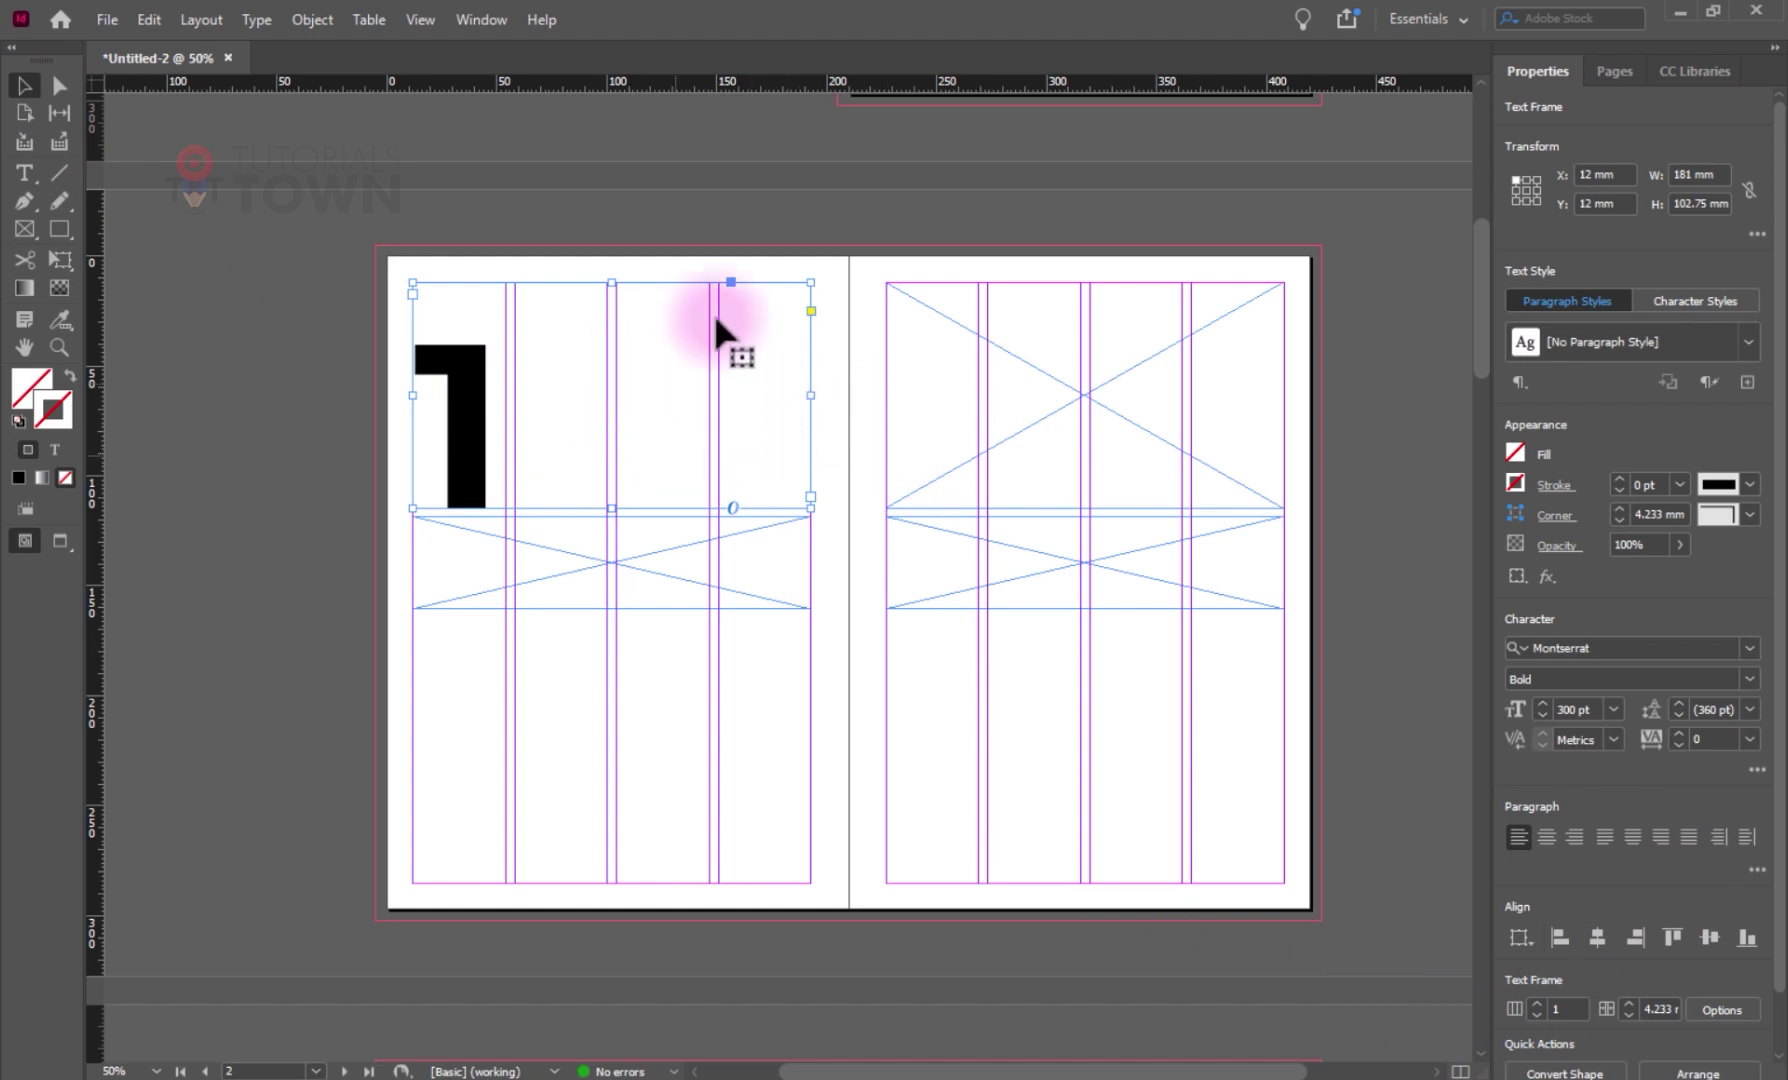
{"action": "scroll", "coordinate": [1690, 920], "scroll_direction": "down", "scroll_amount": 1}
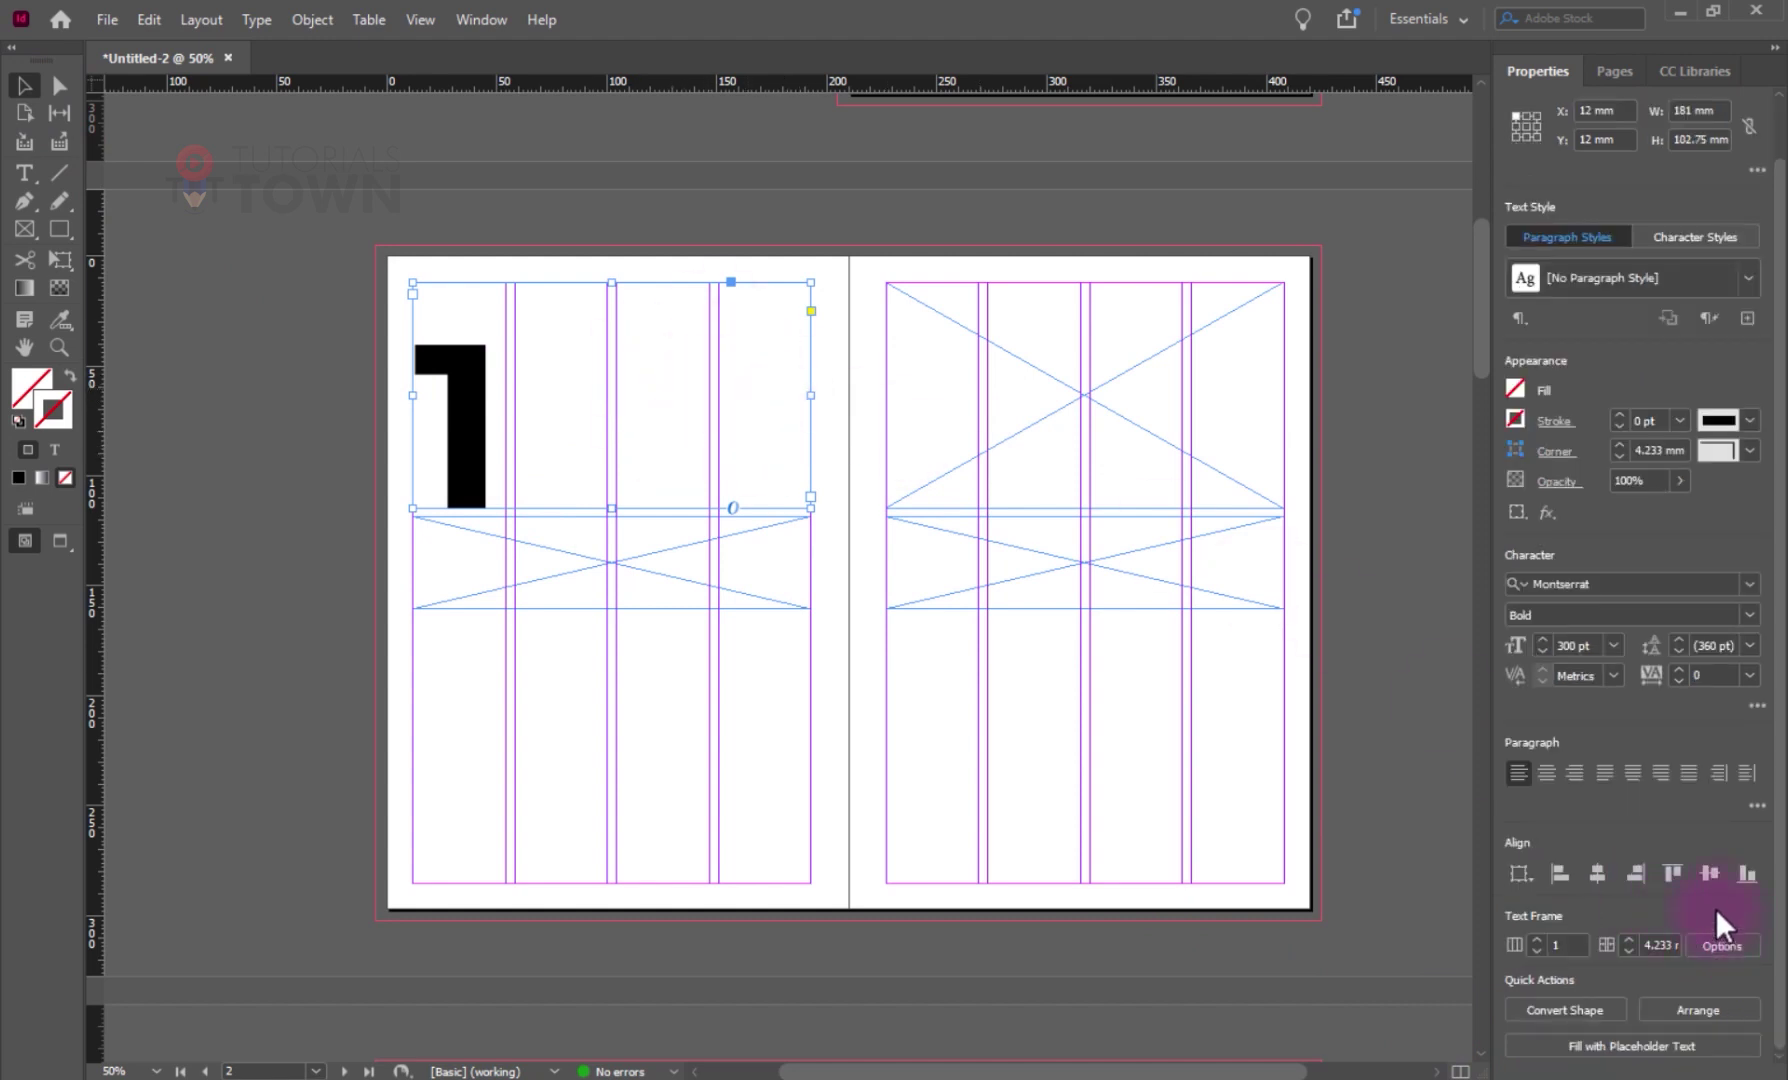
{"action": "left_click", "coordinate": [1547, 776]}
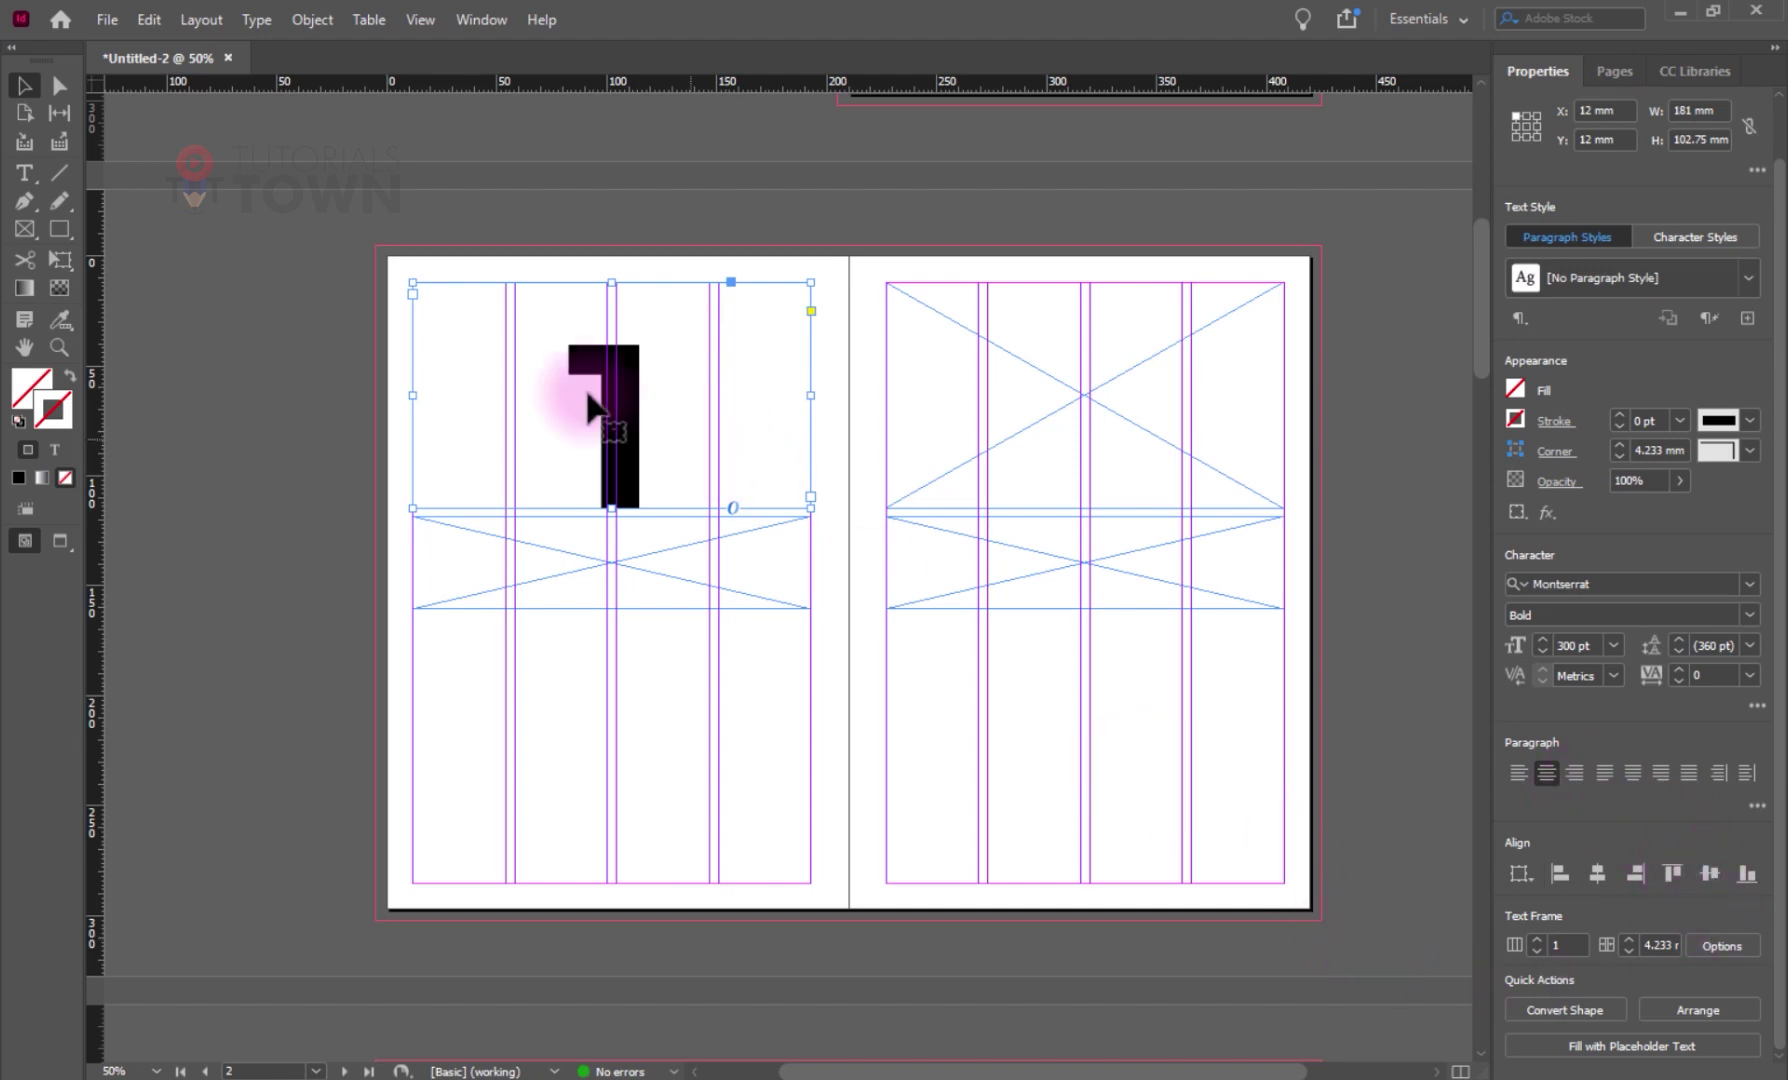
- Set the upper text frame's vertical justification to Center in Text Frame Options, with Preview on
{"action": "left_click", "coordinate": [250, 13]}
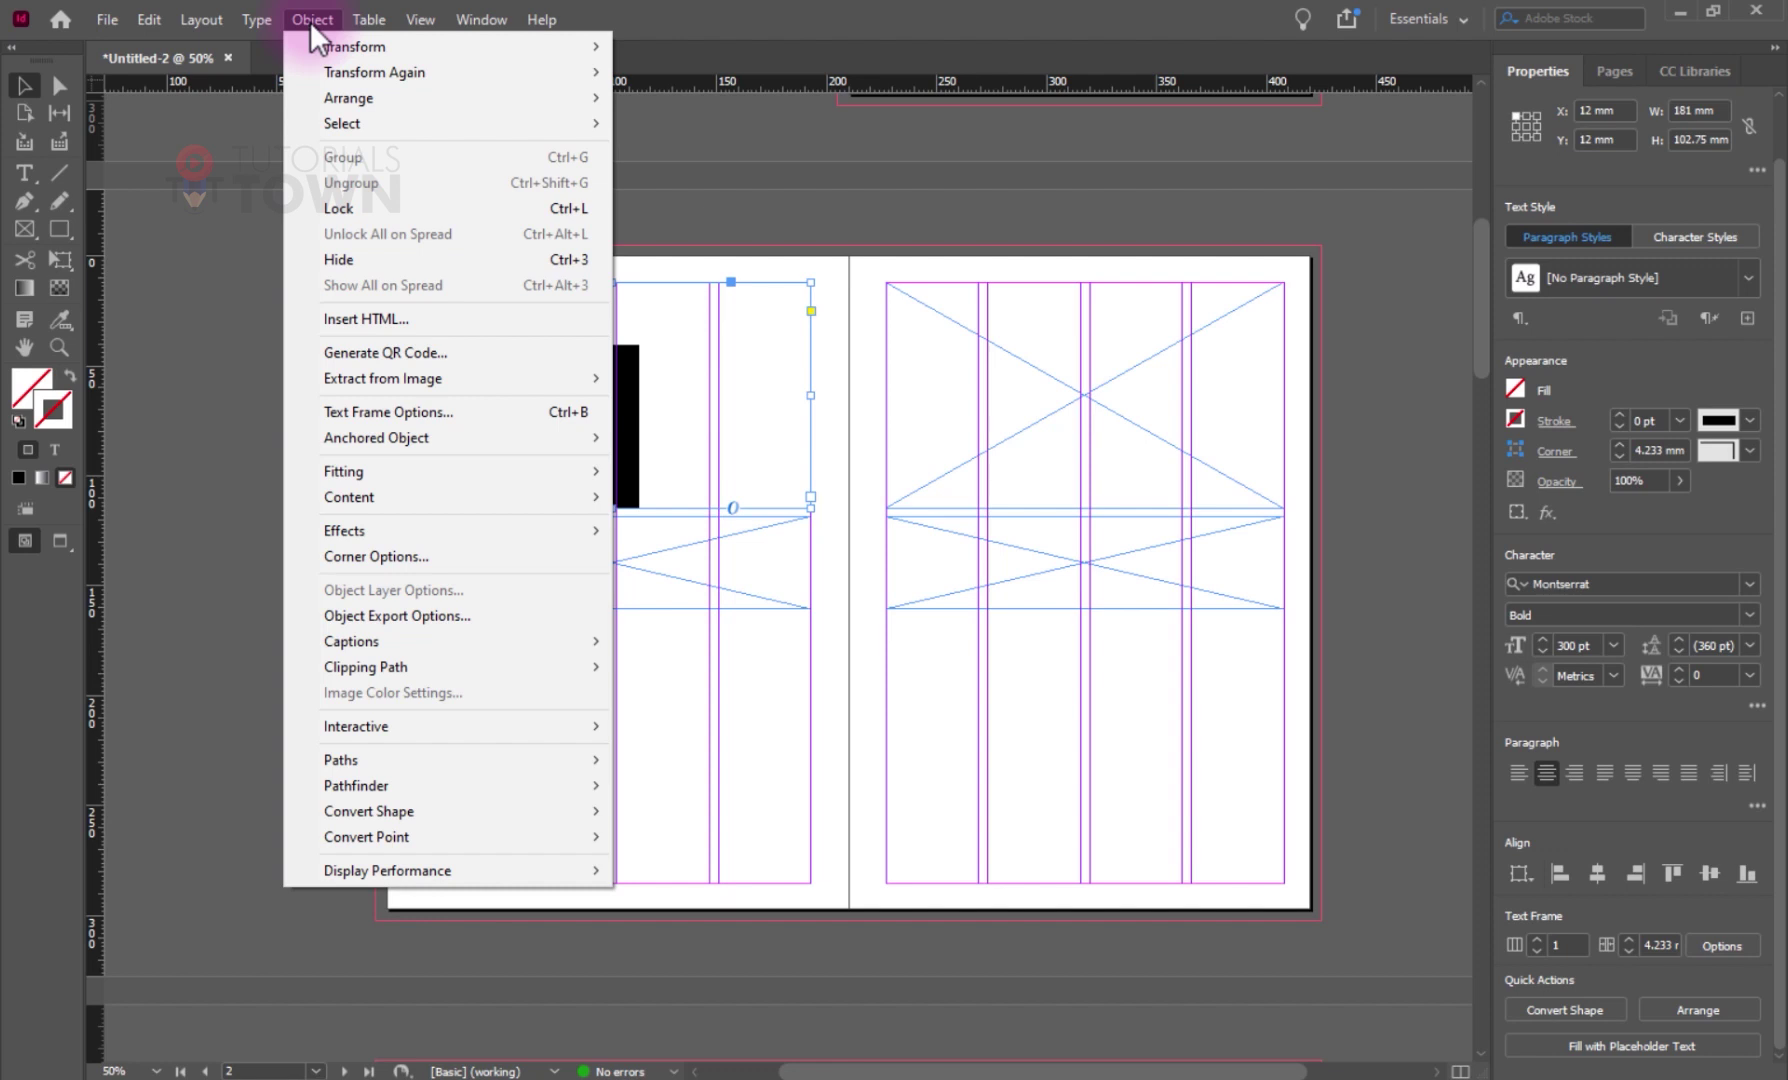
{"action": "left_click", "coordinate": [413, 416]}
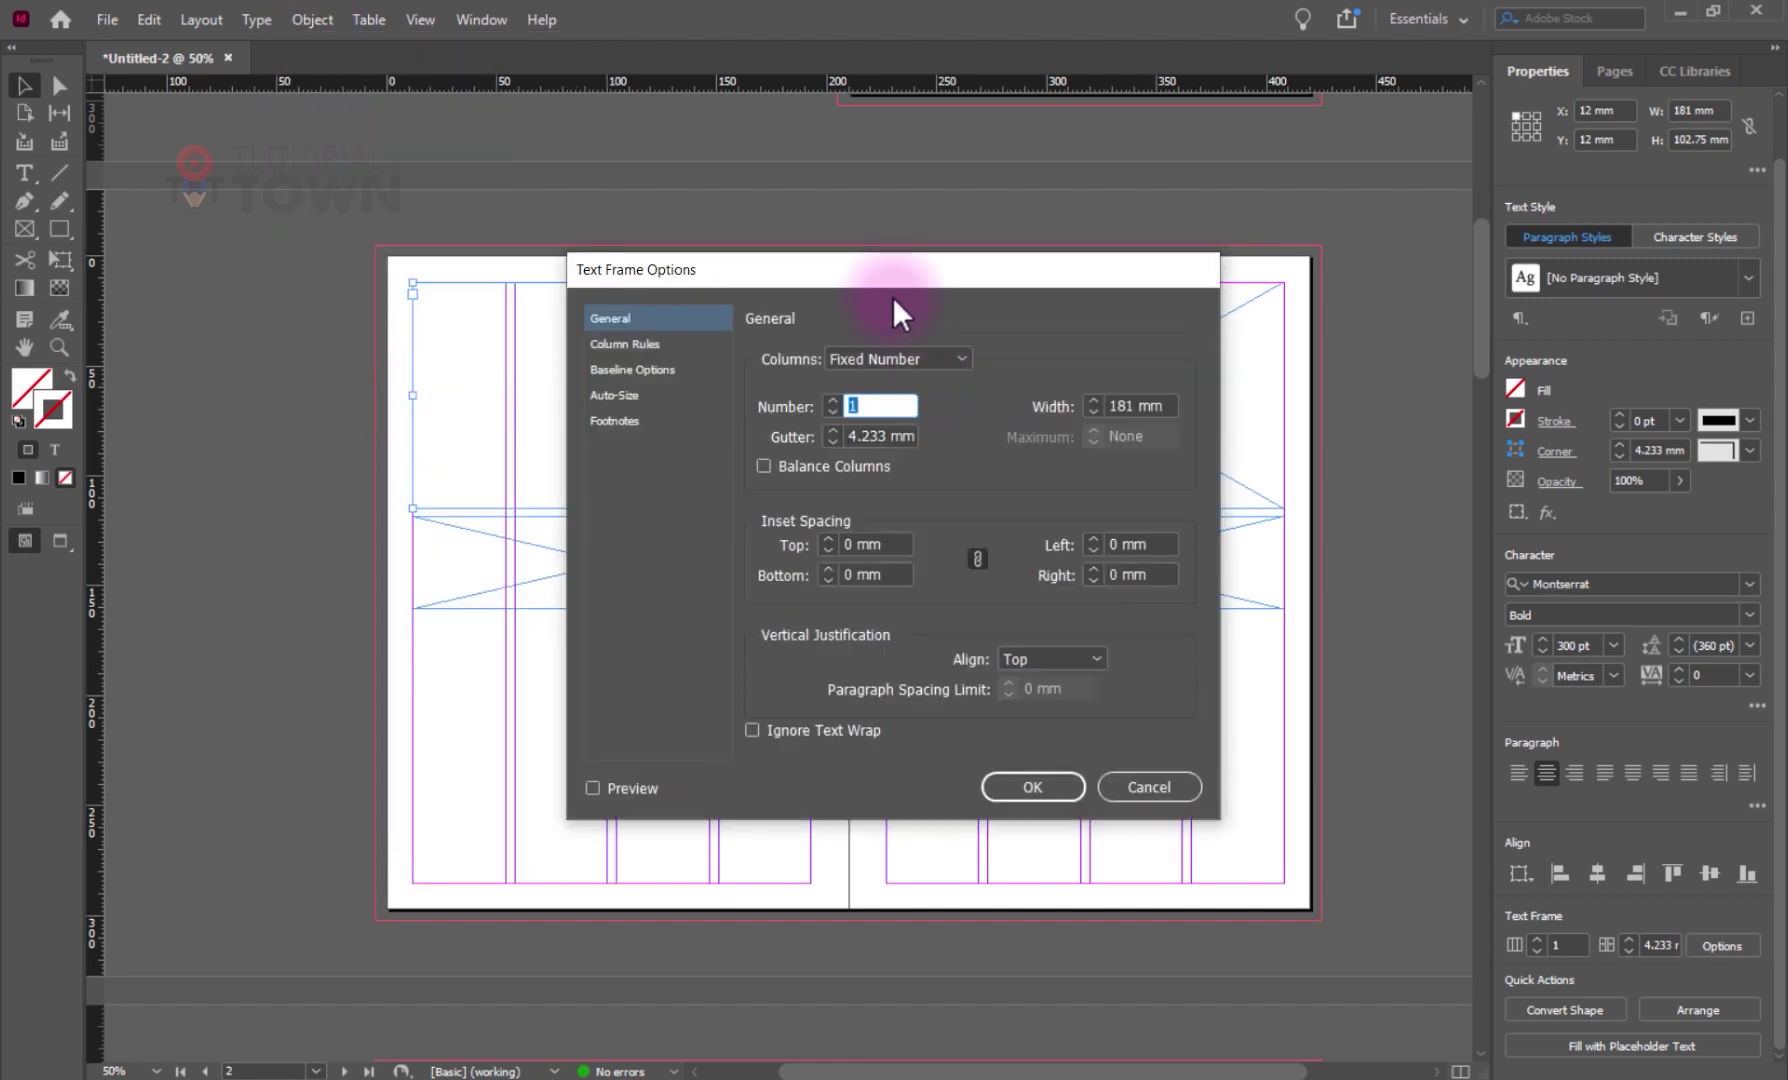
{"action": "left_click_drag", "start_coordinate": [946, 275], "coordinate": [1170, 189]}
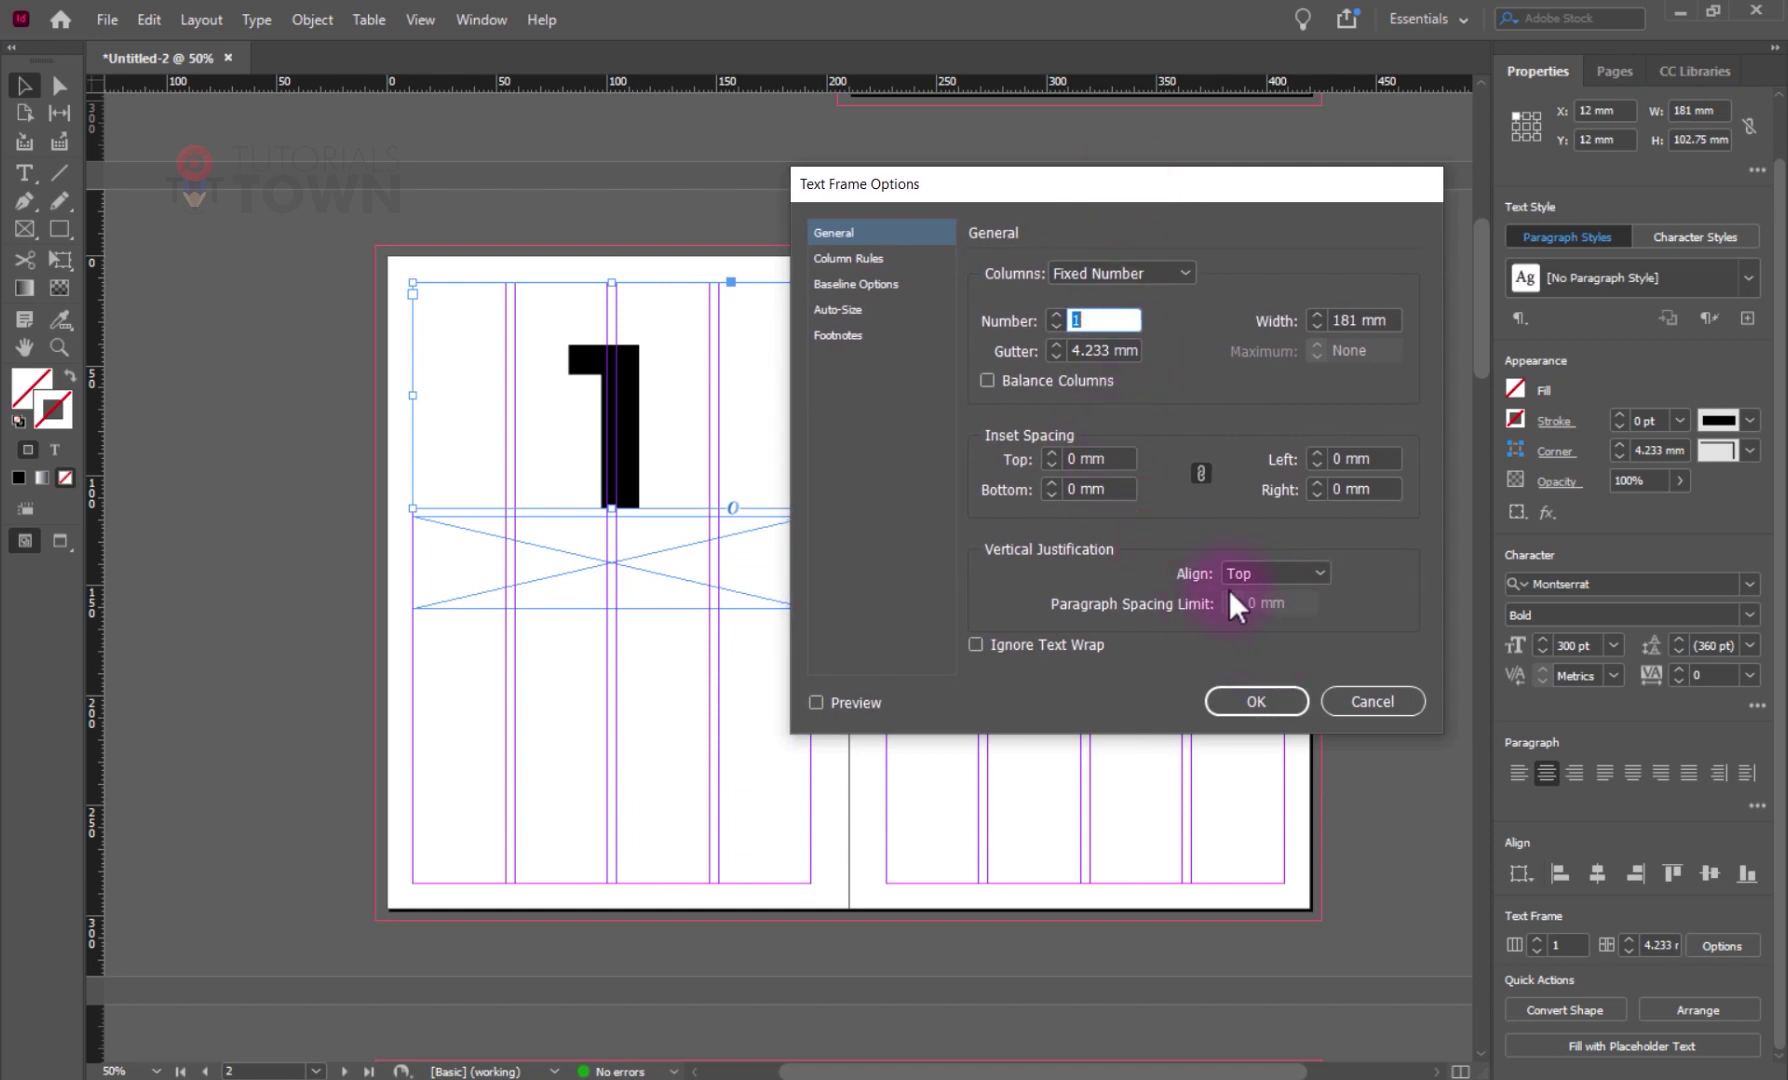
{"action": "left_click", "coordinate": [1261, 573]}
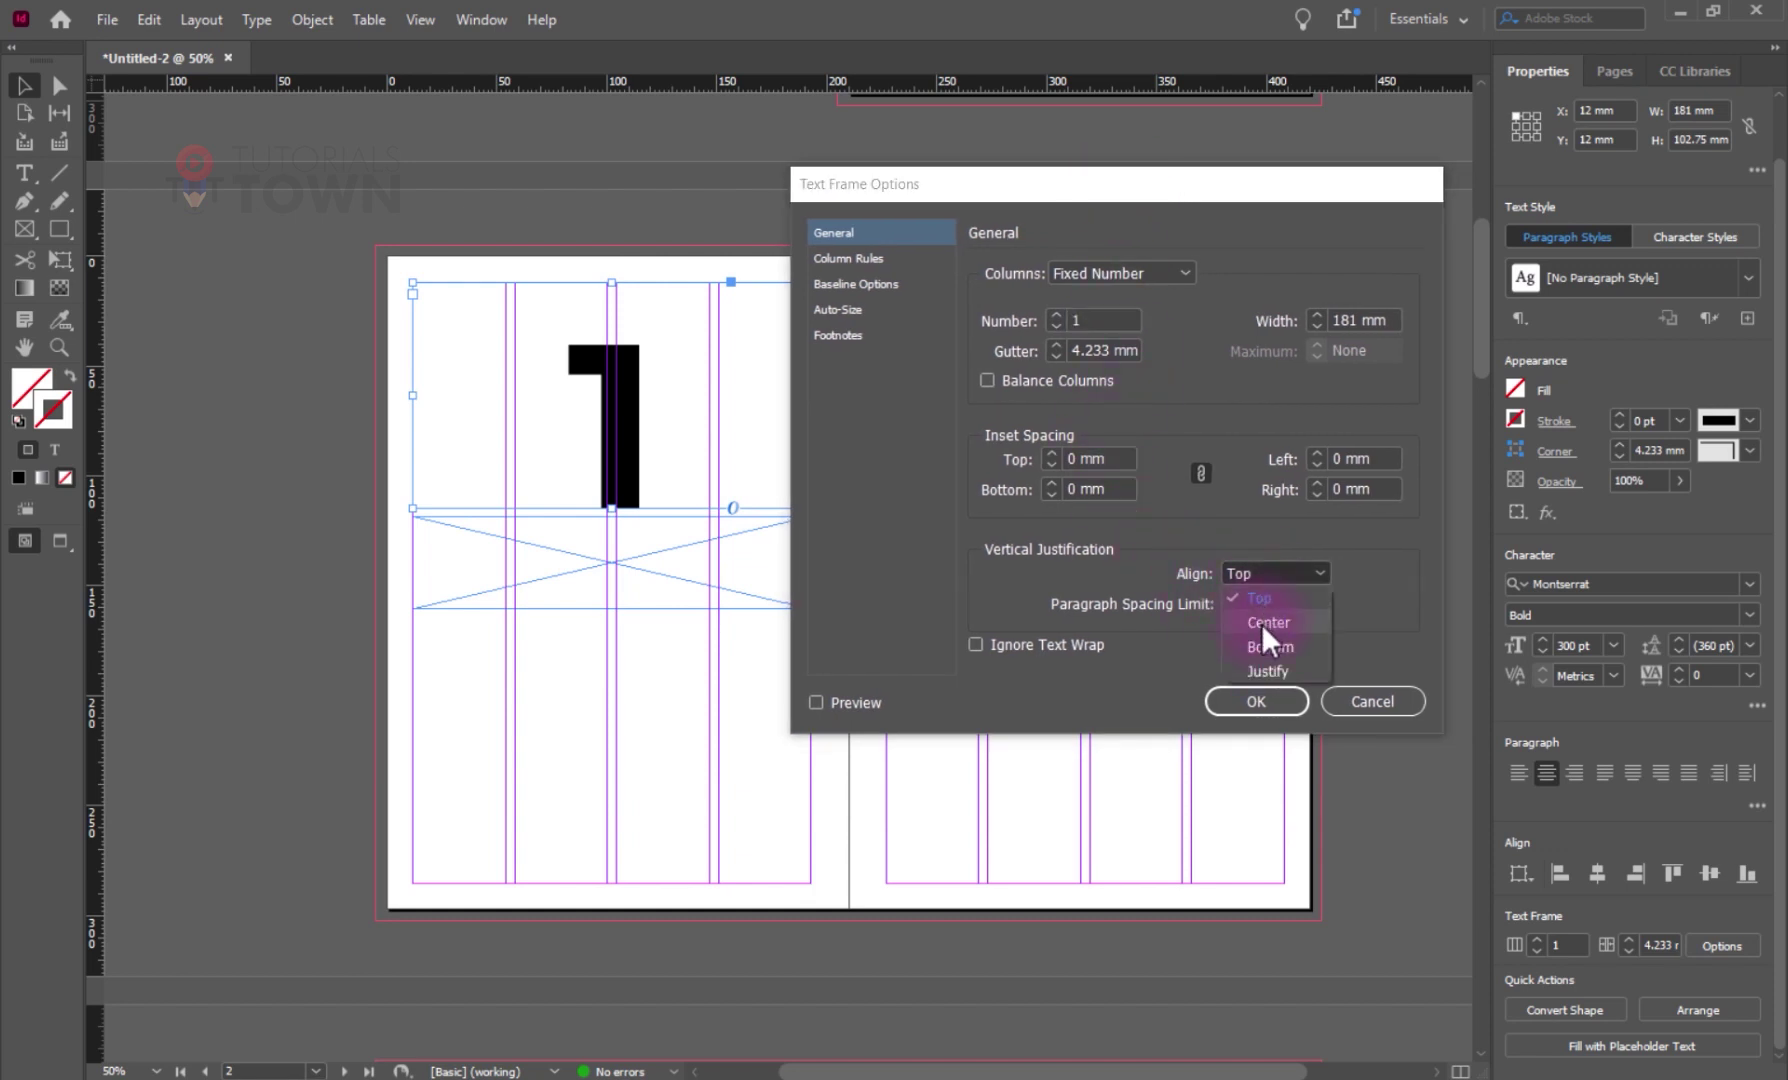
{"action": "left_click", "coordinate": [1261, 623]}
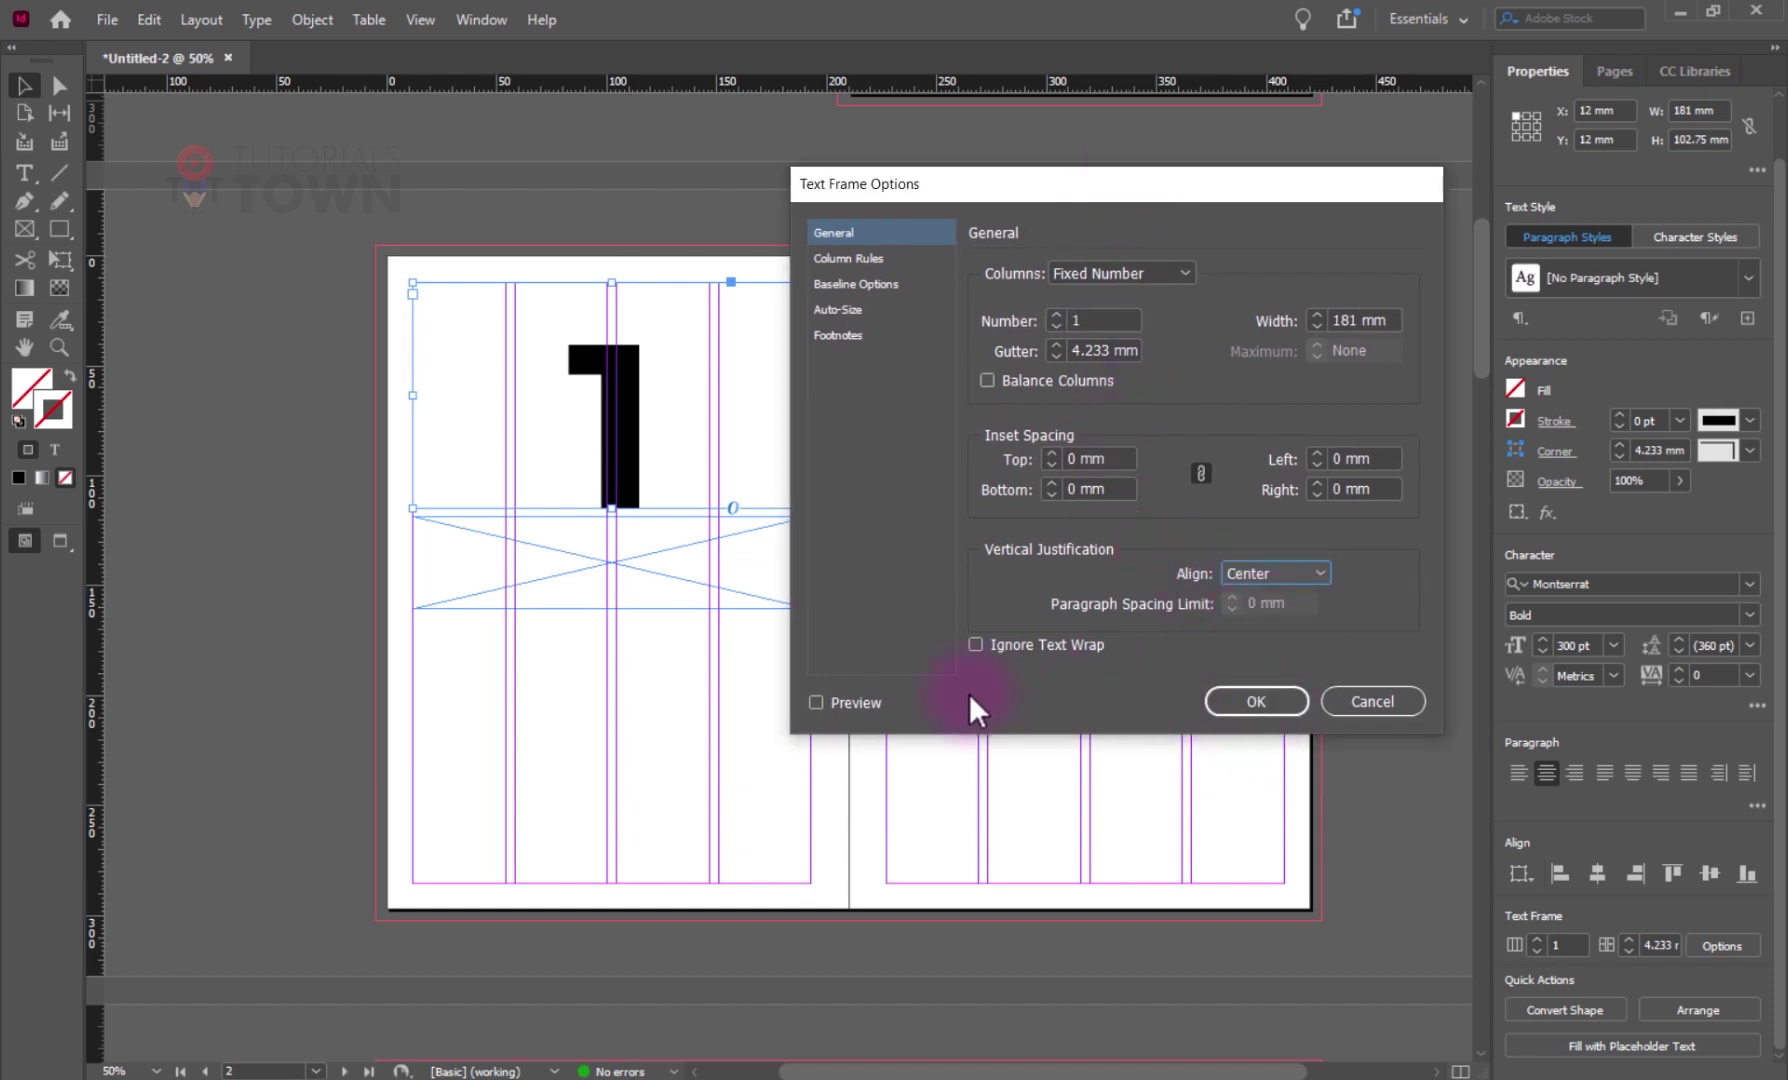
{"action": "left_click", "coordinate": [816, 702]}
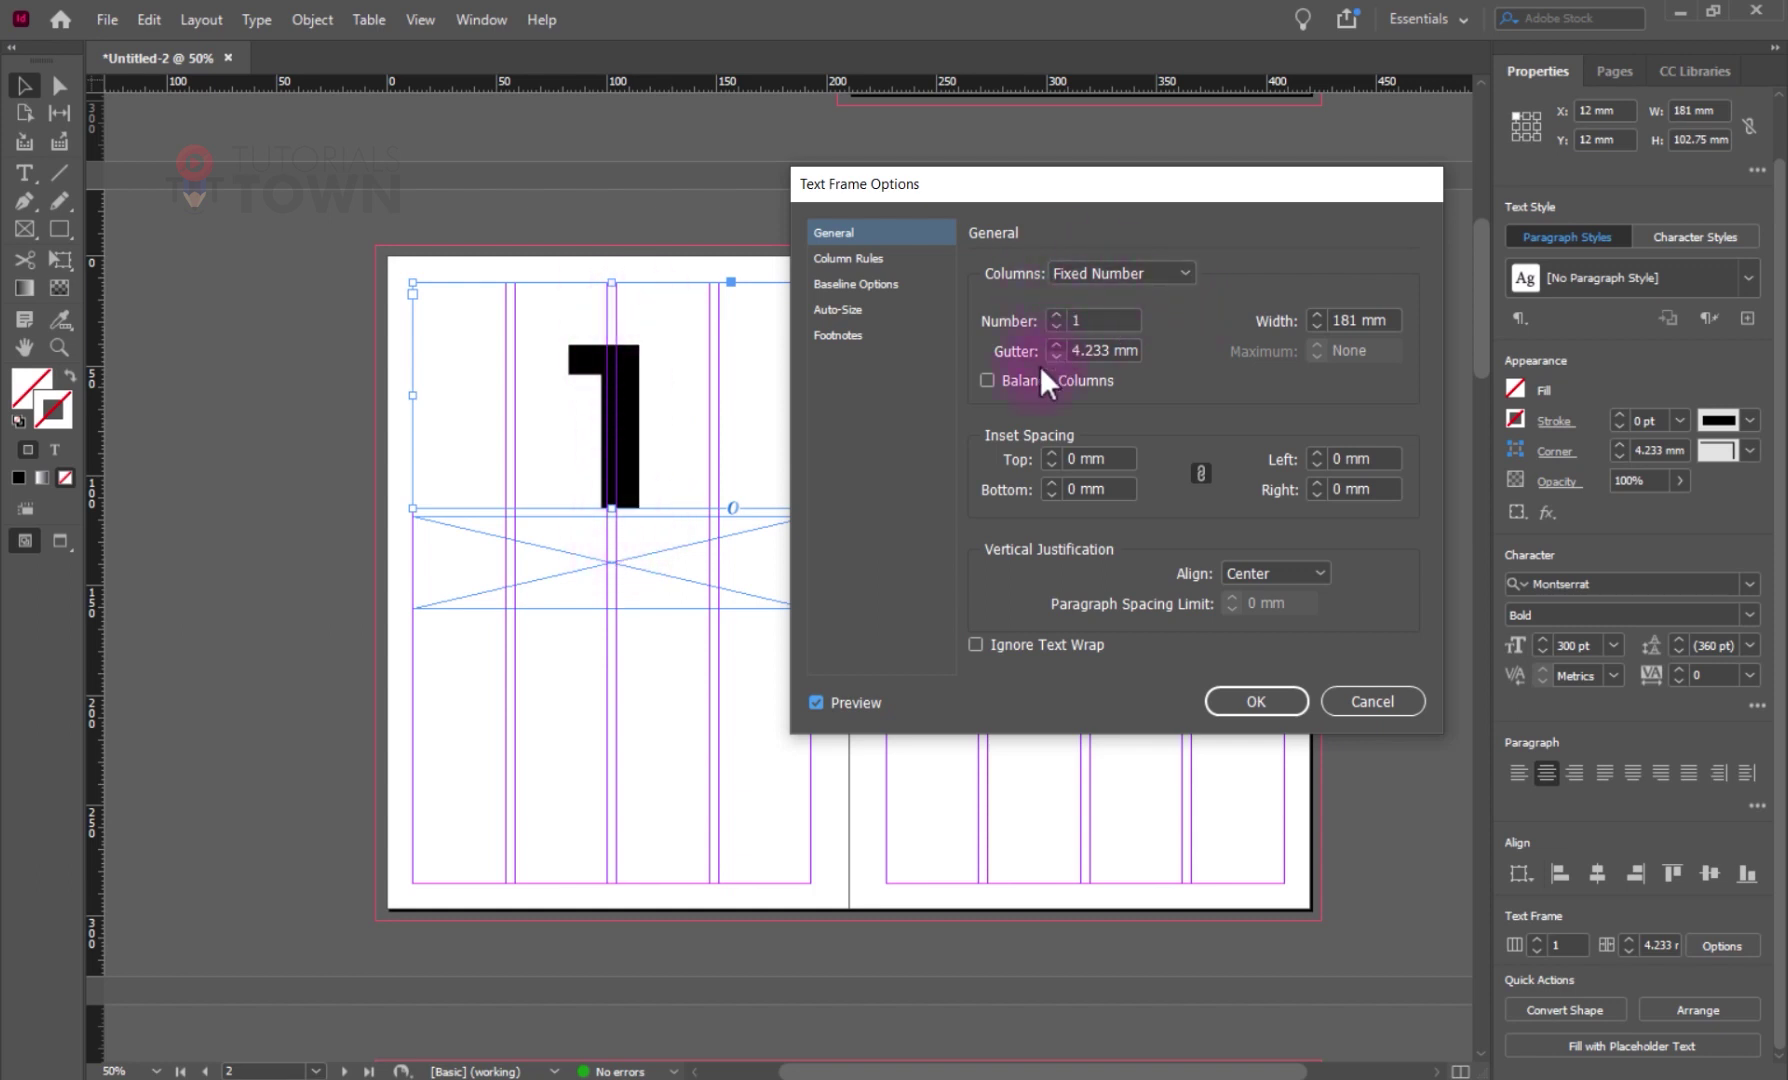
{"action": "left_click", "coordinate": [1256, 701]}
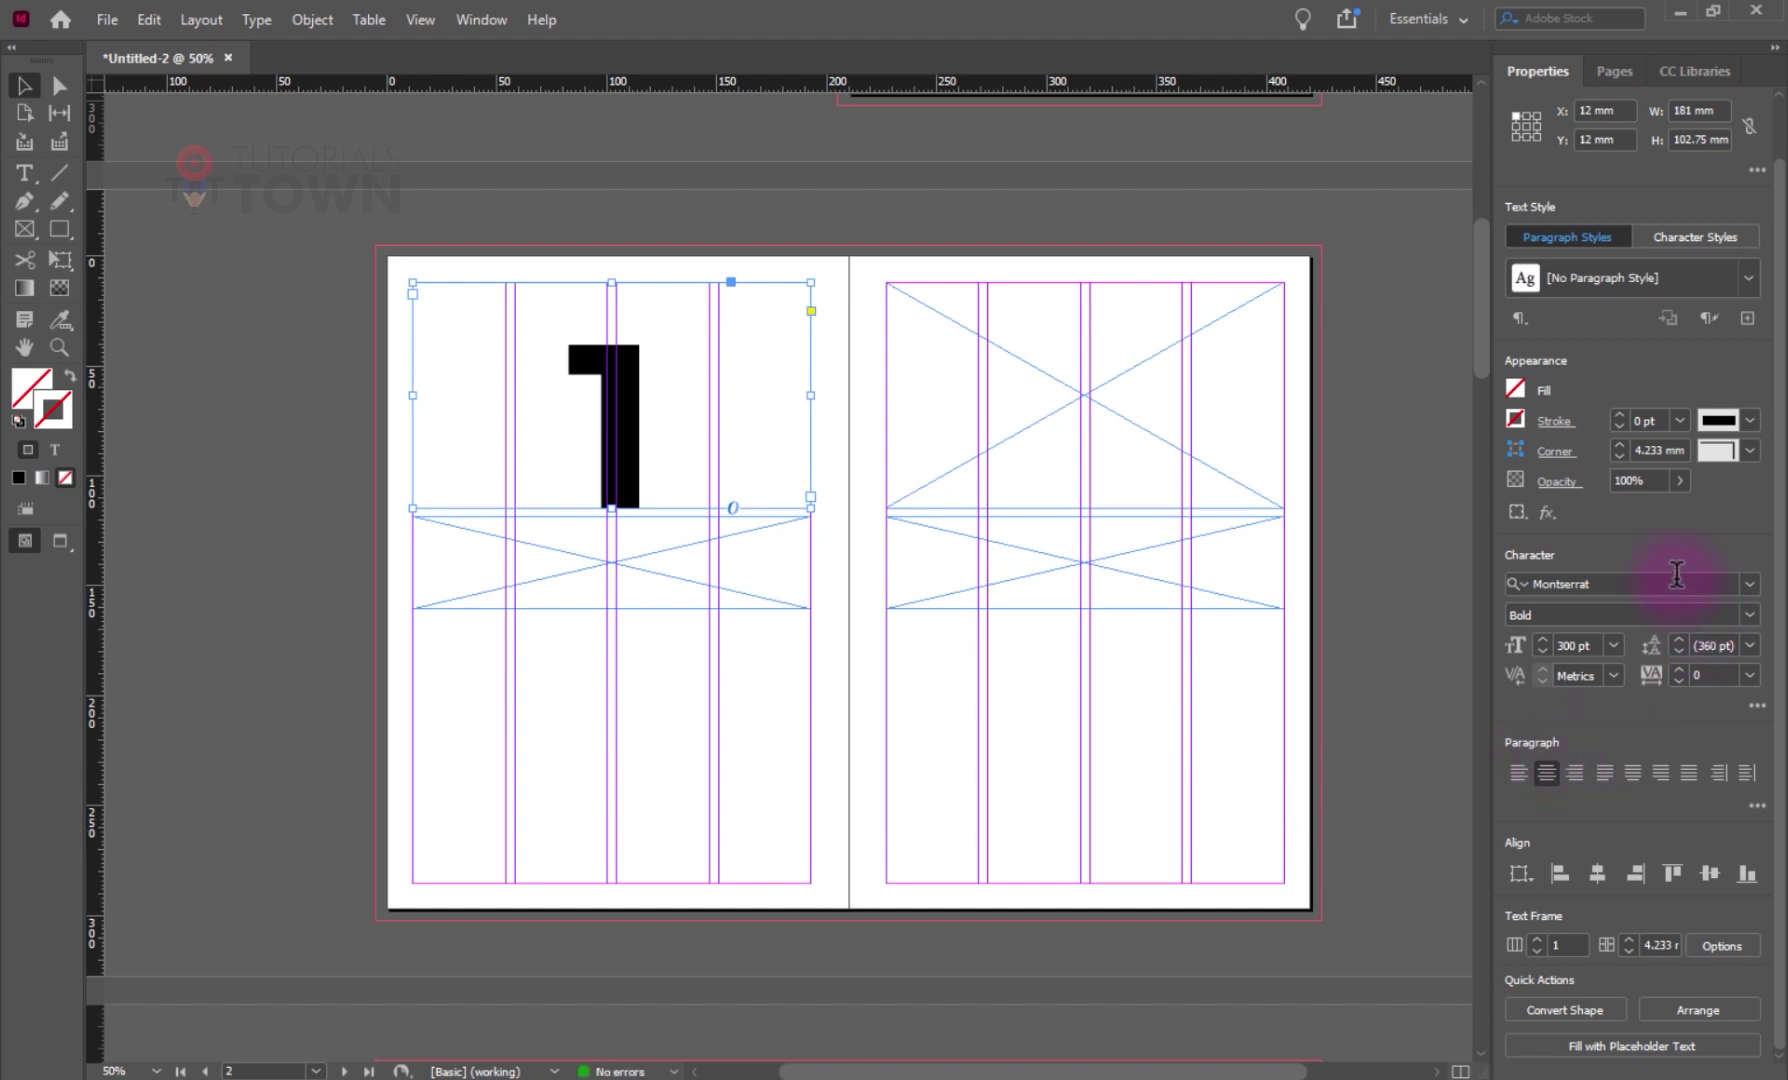
- Reduce the number 1 on page 2 to 250 pt and shorten its text frame to 88 mm high
{"action": "type", "text": "250"}
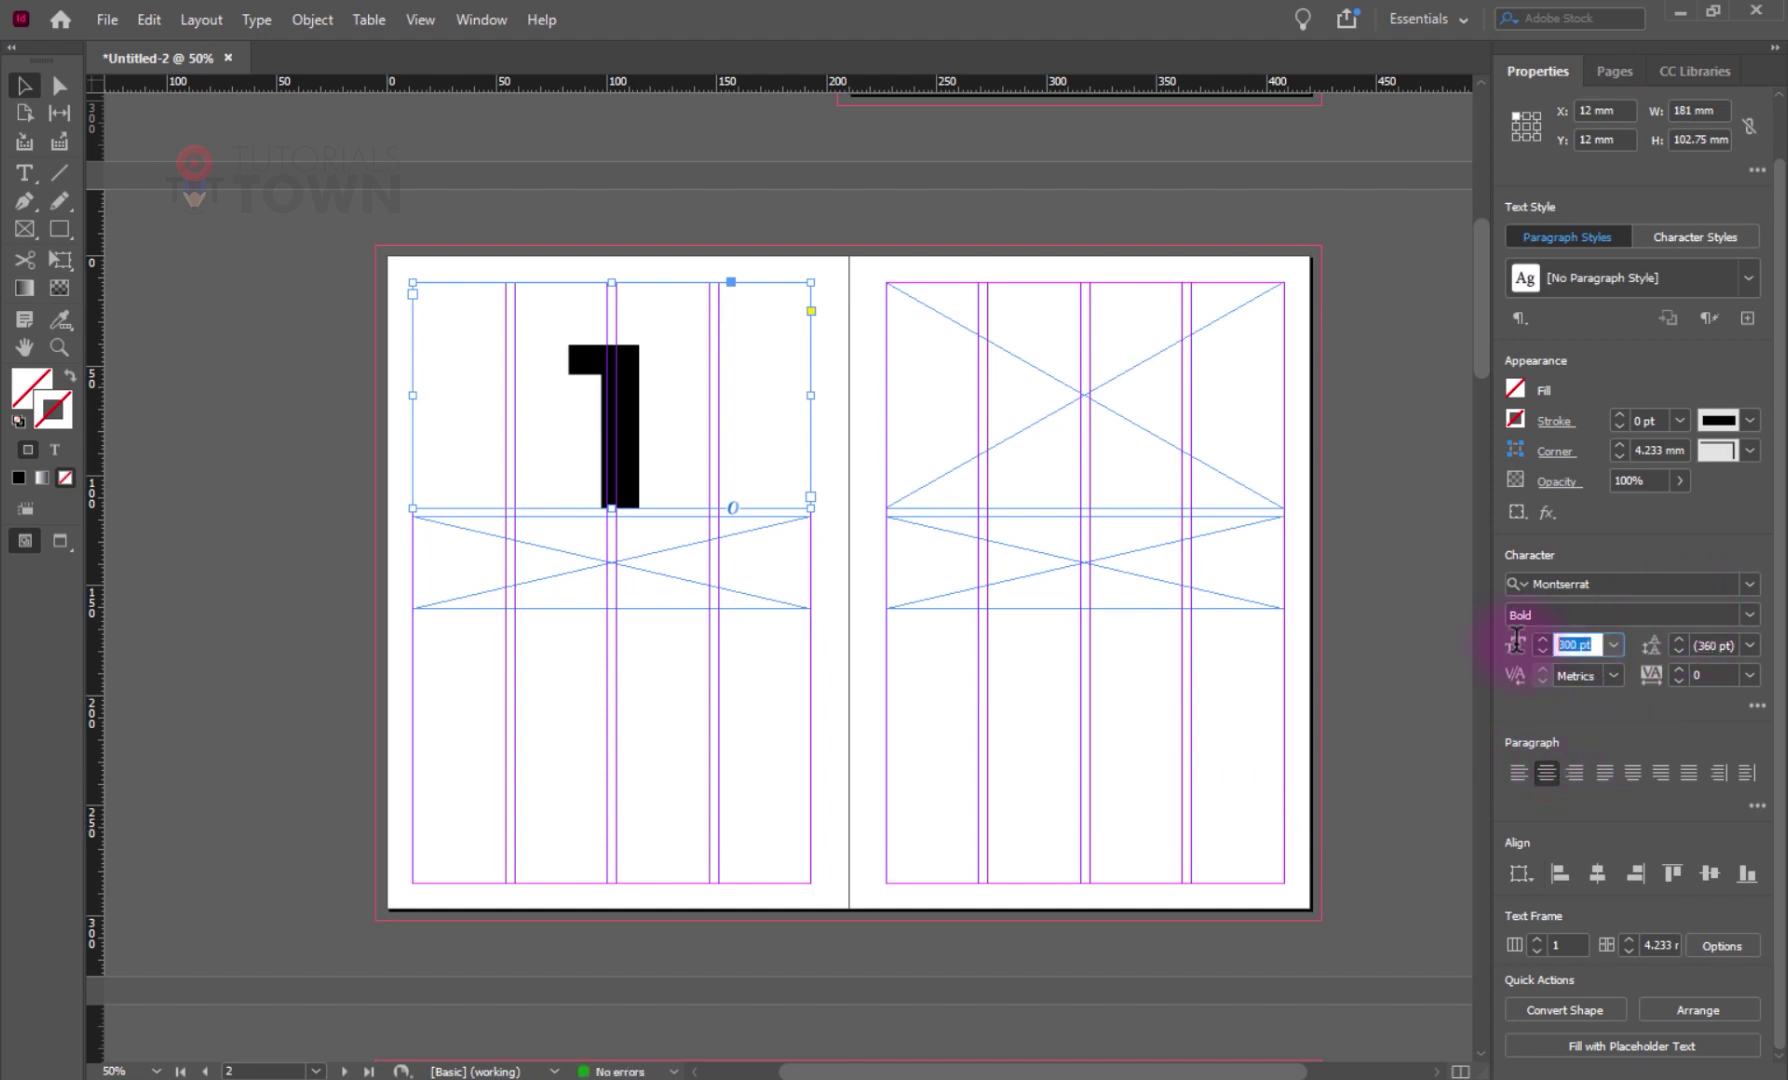
{"action": "key", "text": "Return"}
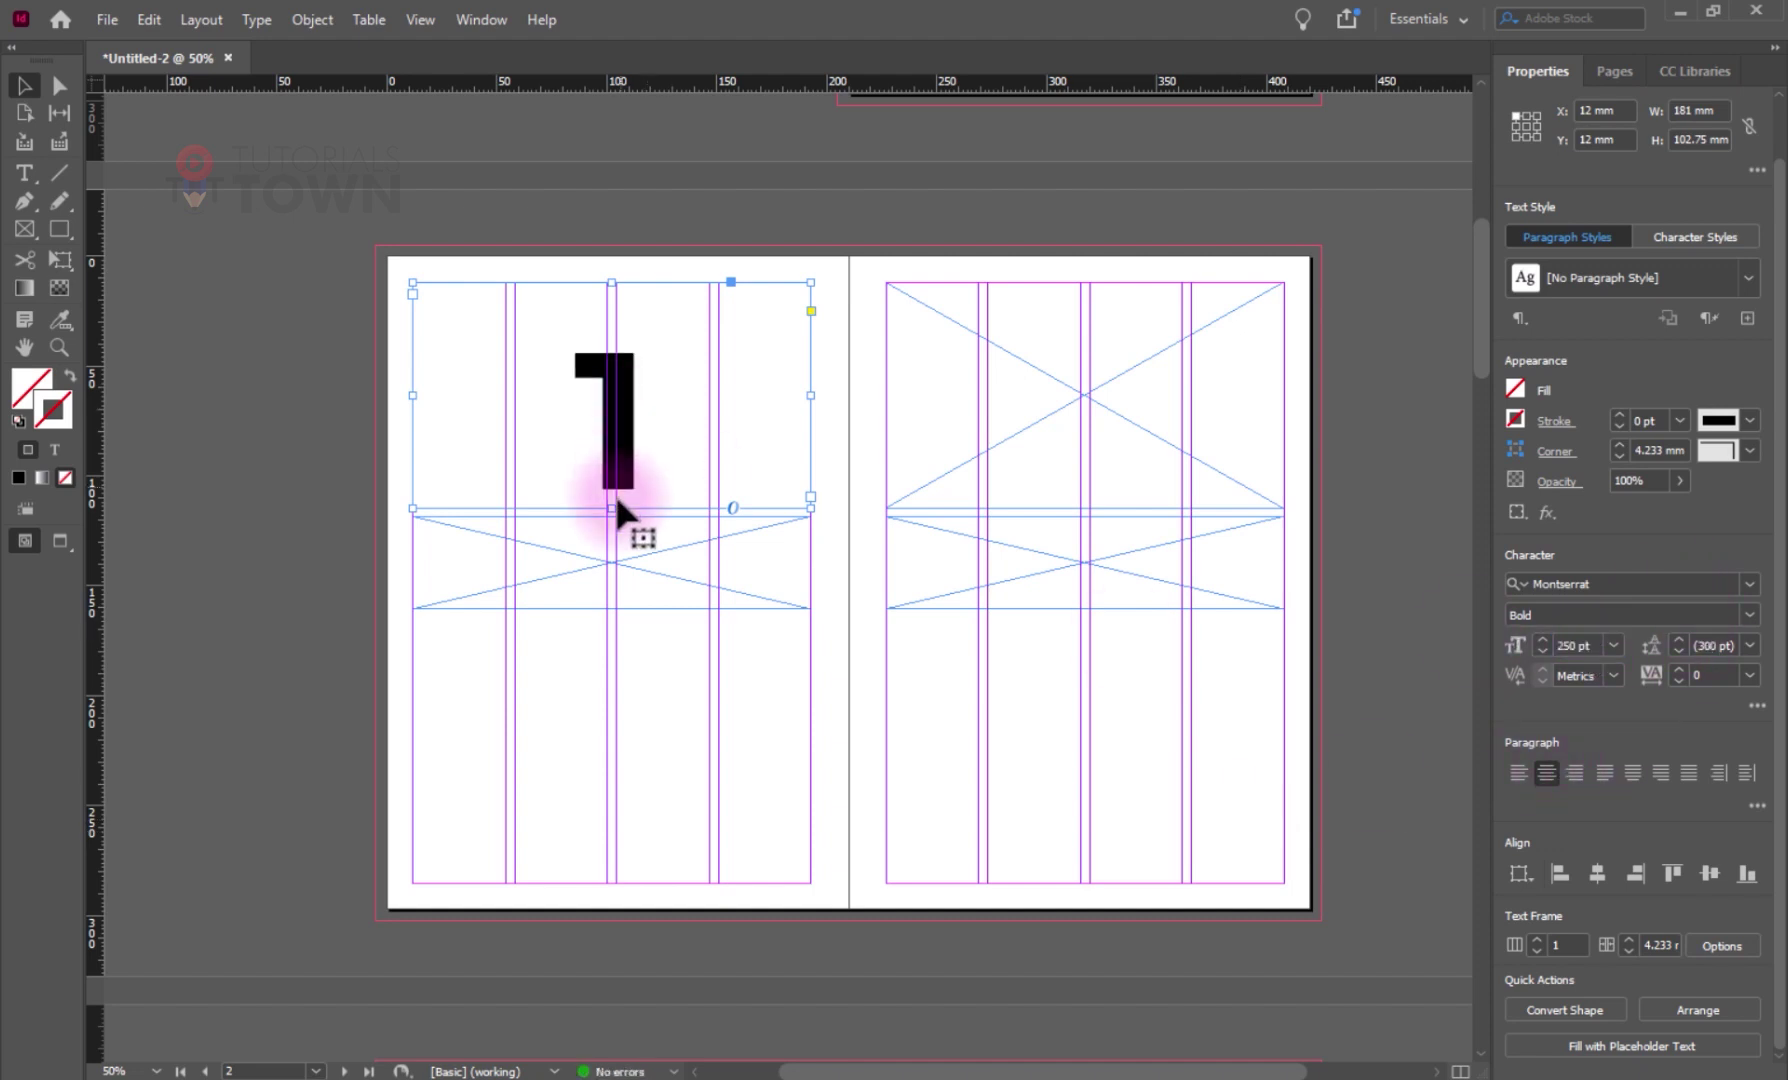
{"action": "mouse_move", "coordinate": [617, 508]}
{"action": "left_mouse_down"}
{"action": "mouse_move", "coordinate": [613, 460]}
{"action": "mouse_move", "coordinate": [611, 475]}
{"action": "left_mouse_up"}
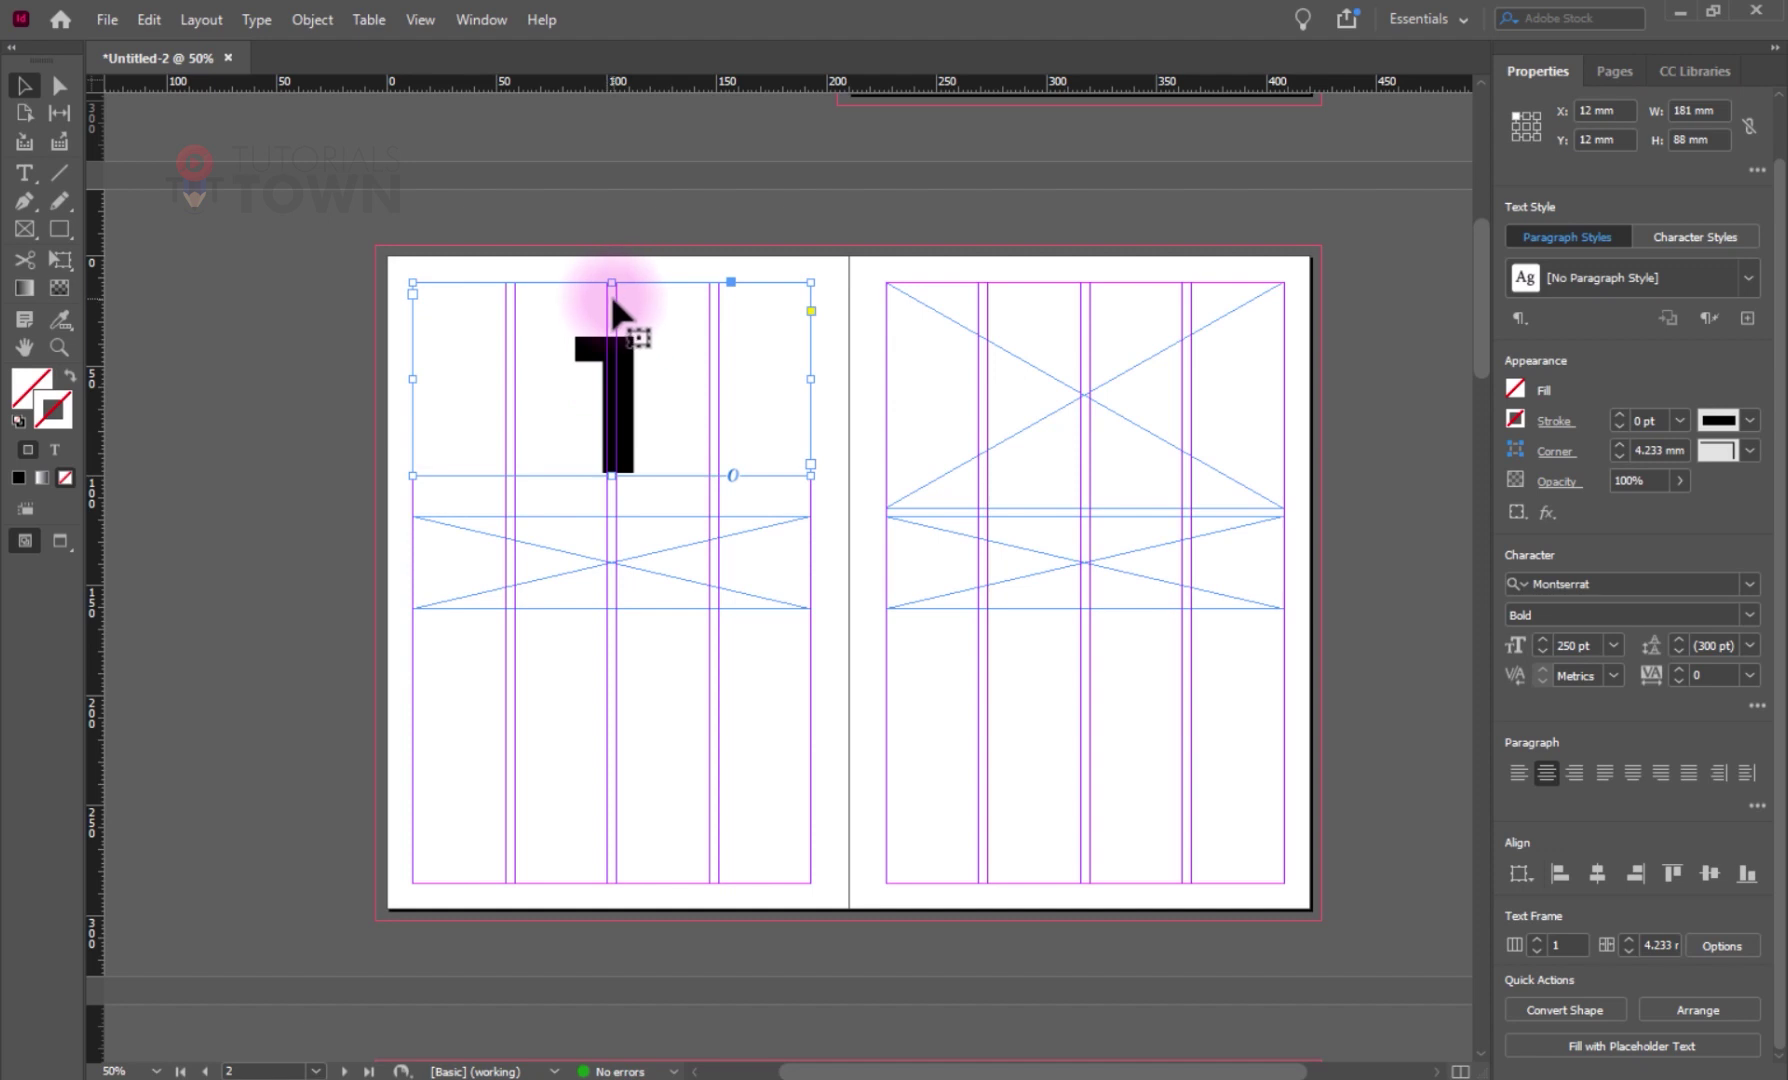
- Swap the number 1 on page 2 for the alternate form with a base serif and preview the spread without guides
{"action": "double_click", "coordinate": [624, 400]}
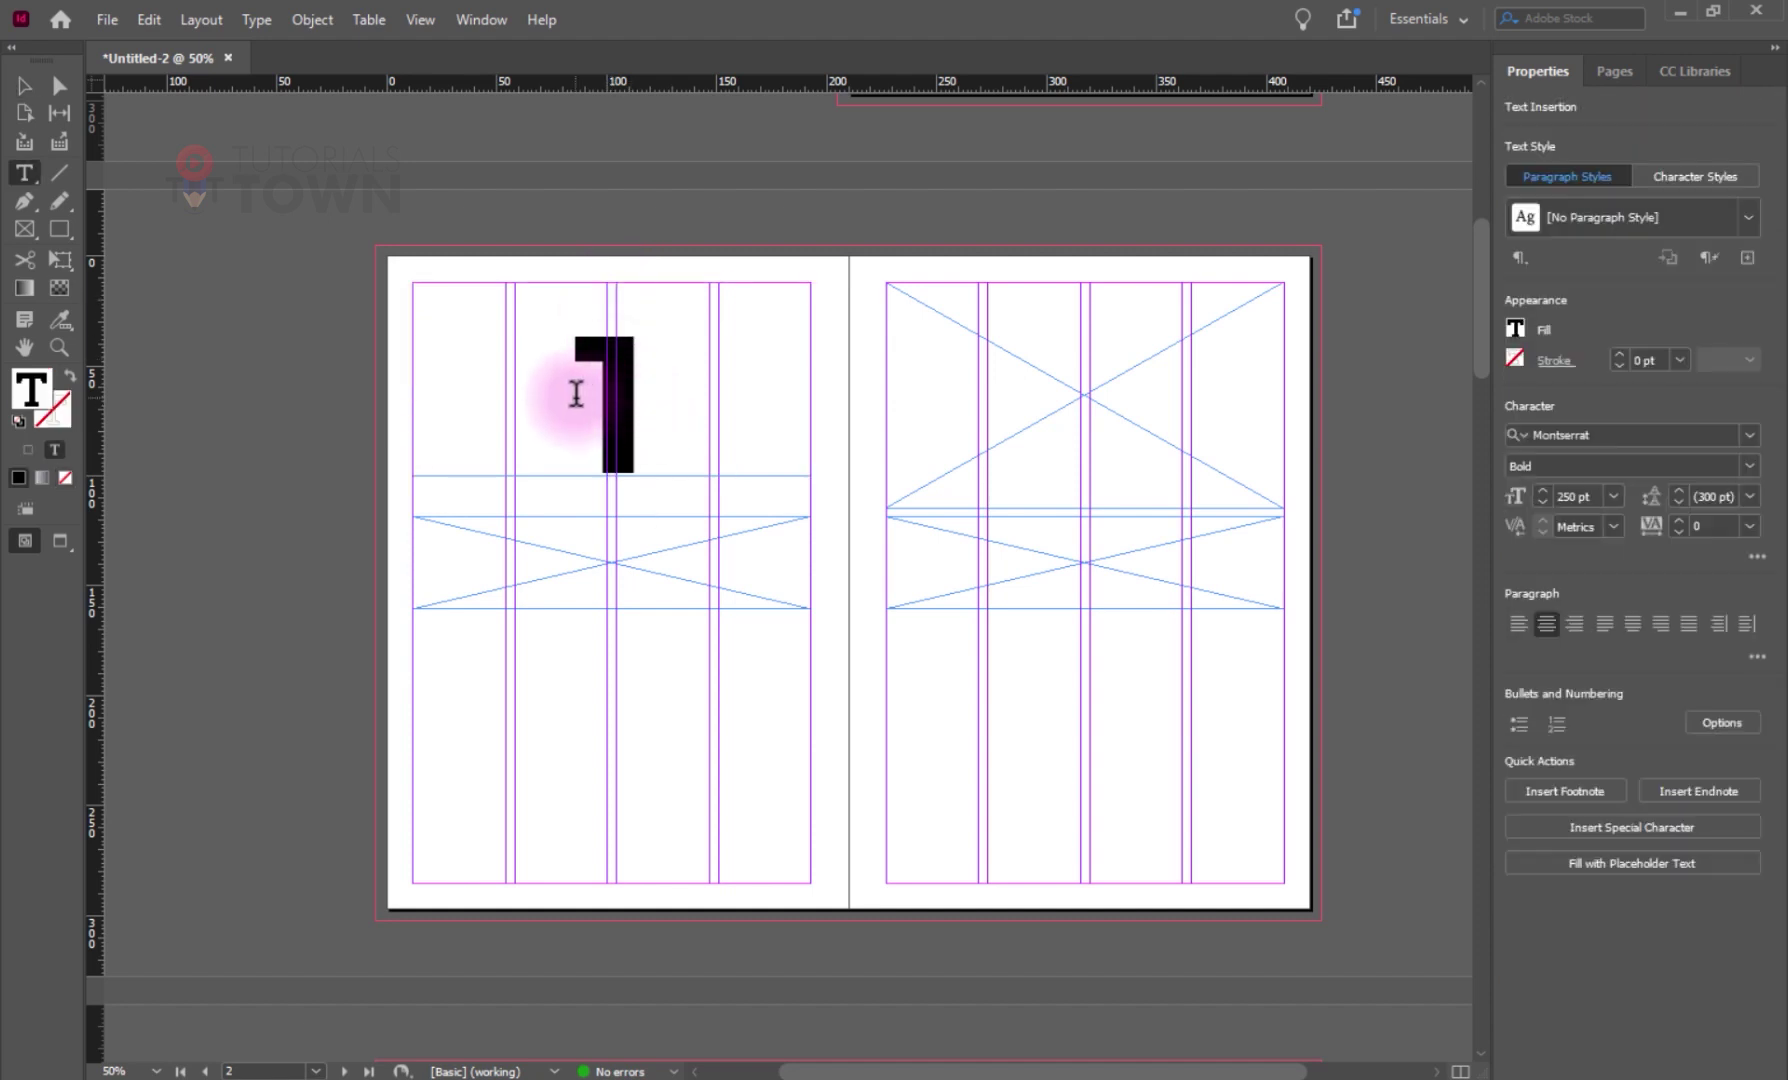
{"action": "double_click", "coordinate": [650, 399]}
{"action": "left_click", "coordinate": [730, 531]}
{"action": "double_click", "coordinate": [645, 422]}
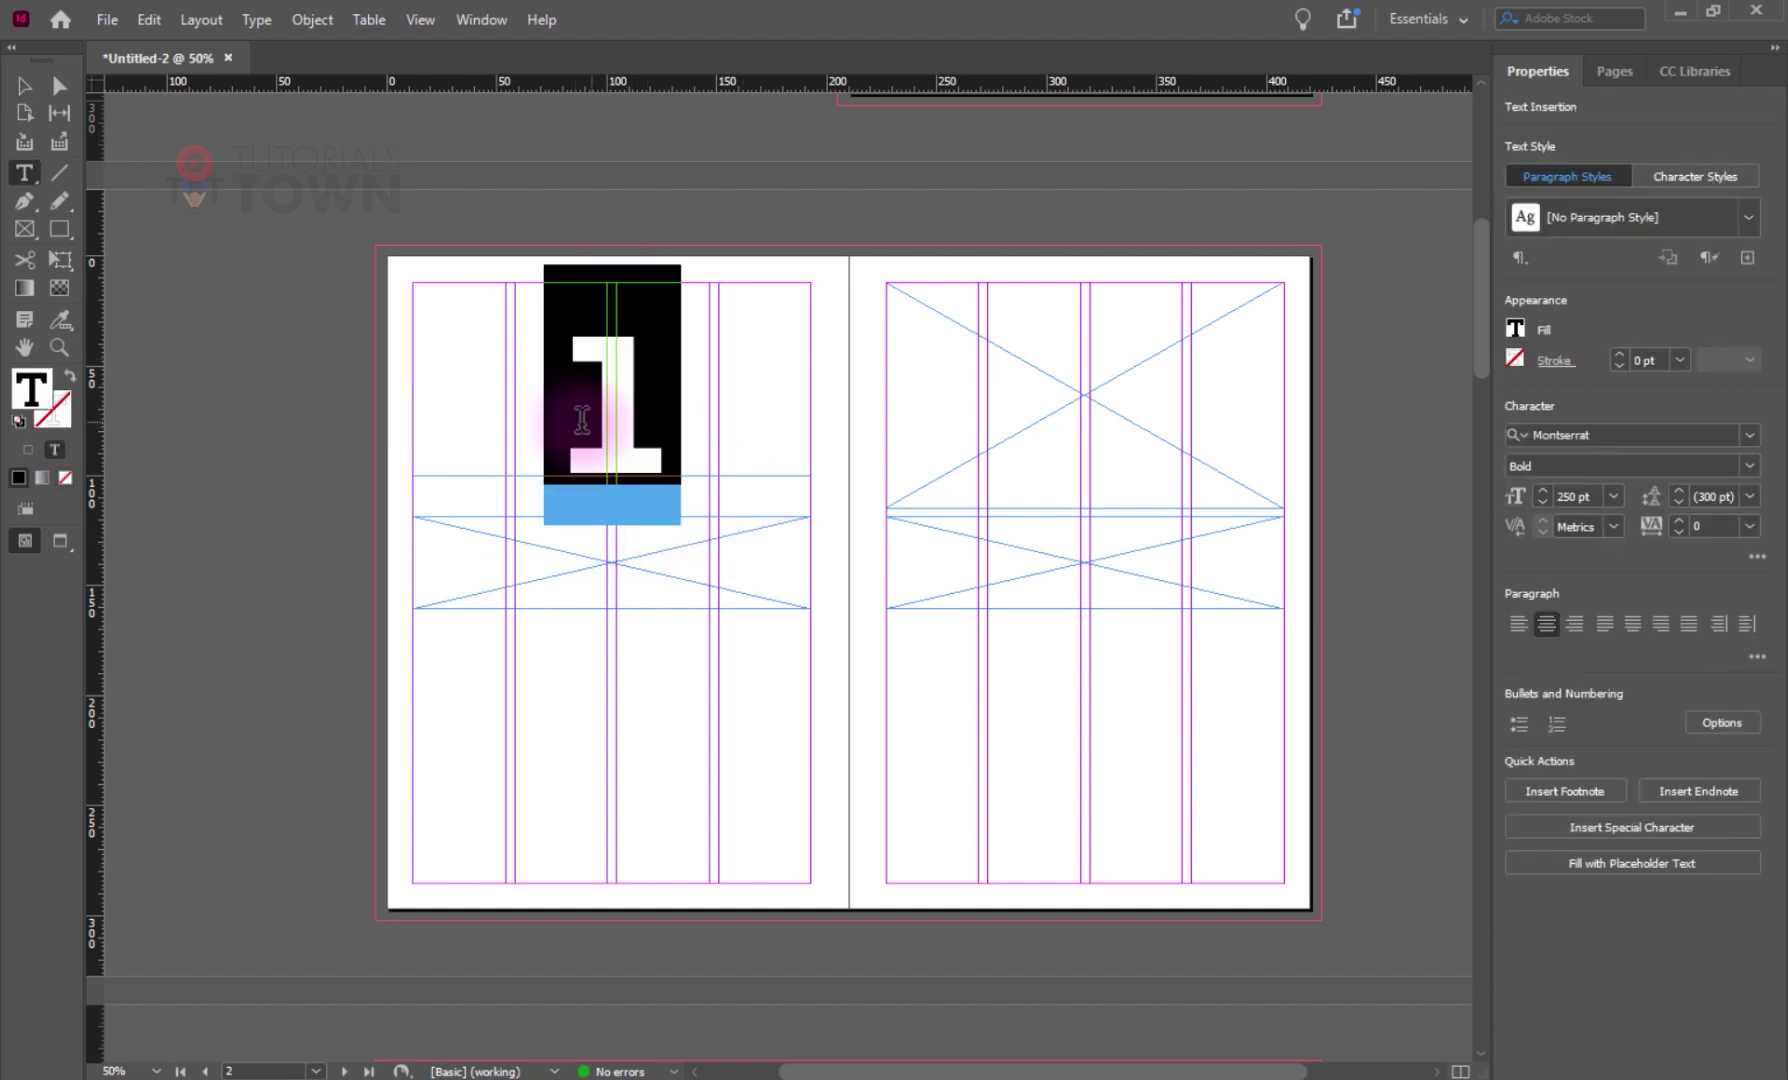
{"action": "key", "text": "Escape"}
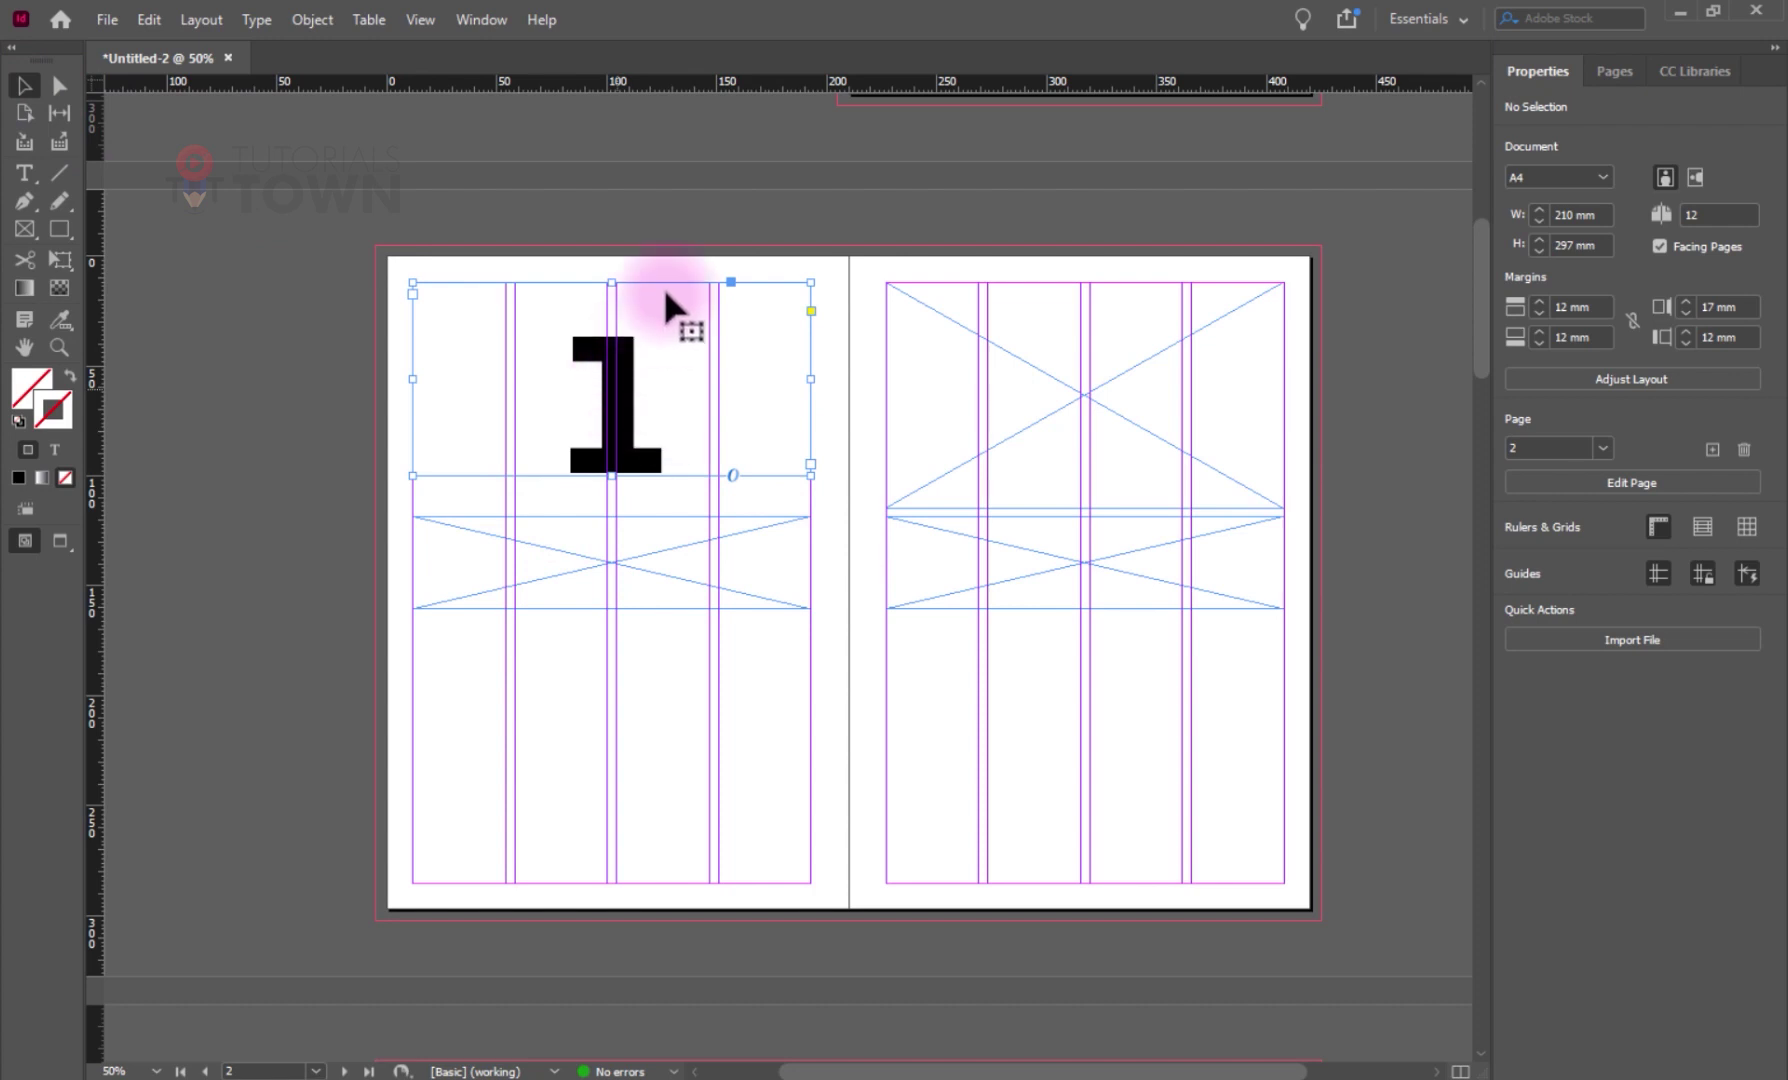
{"action": "left_click", "coordinate": [715, 240]}
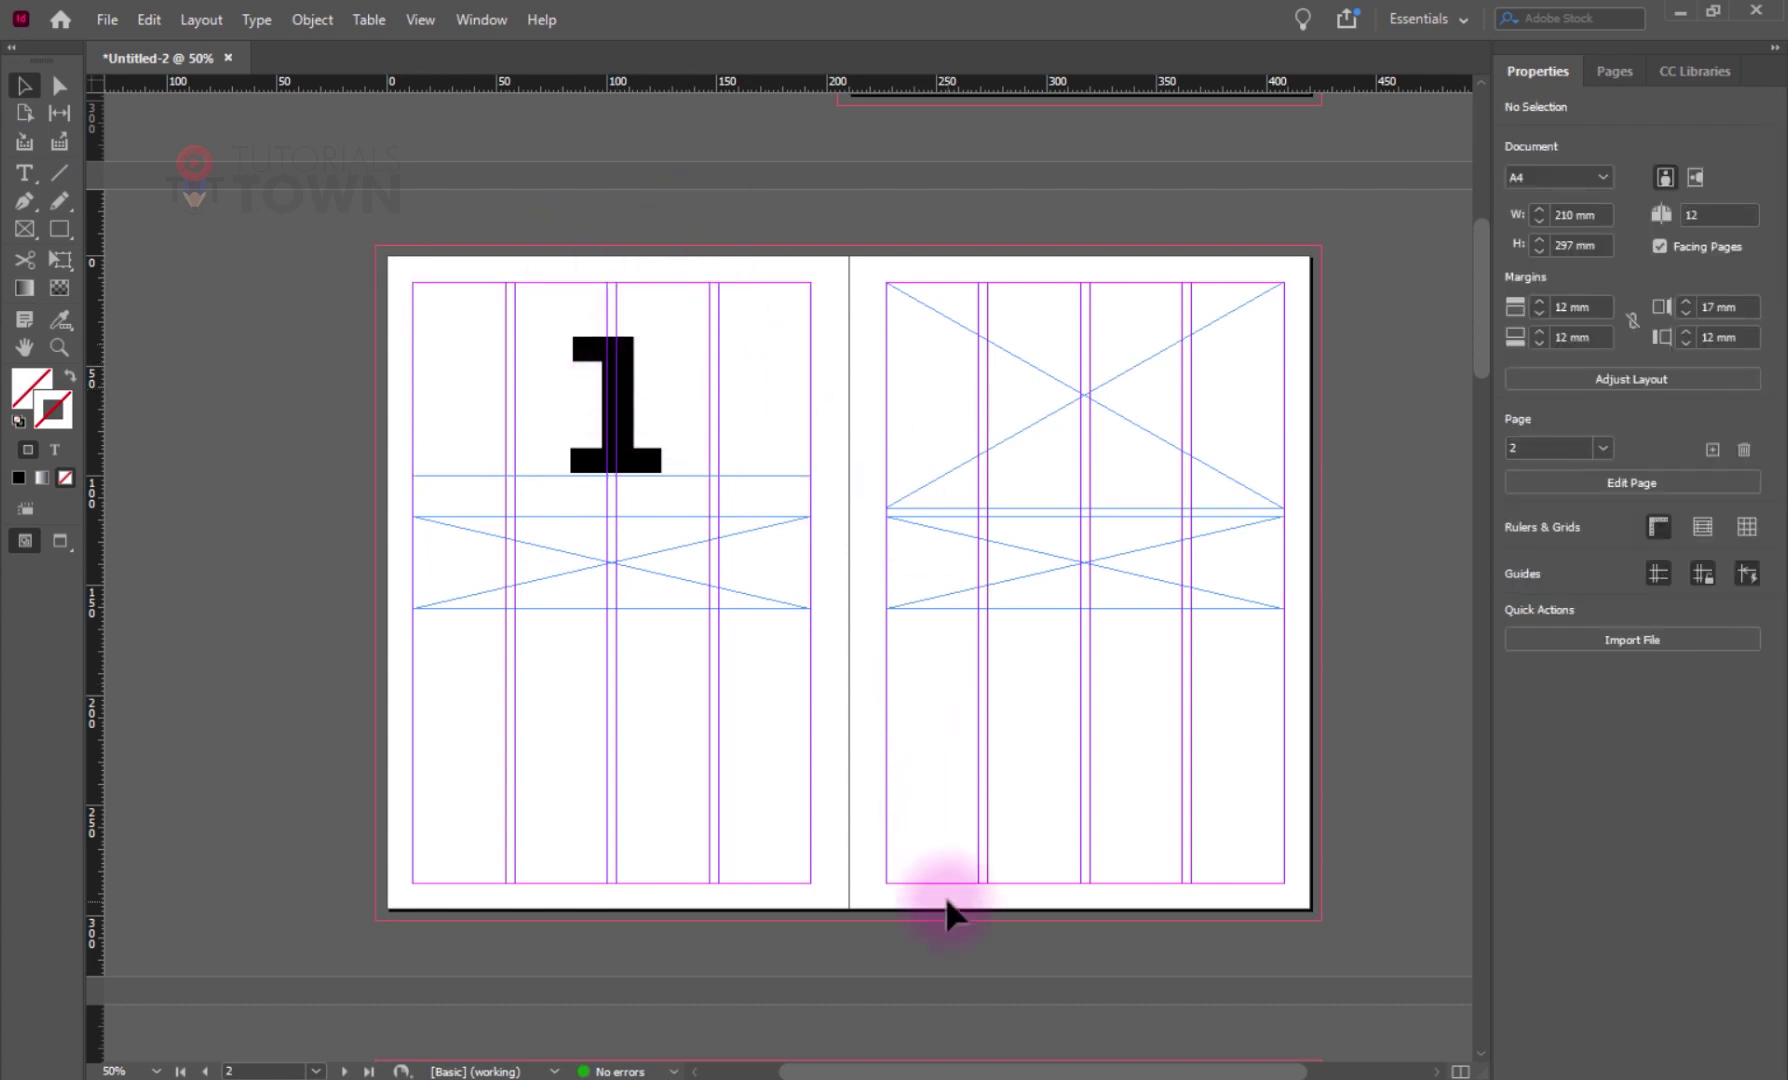
{"action": "key", "text": "w"}
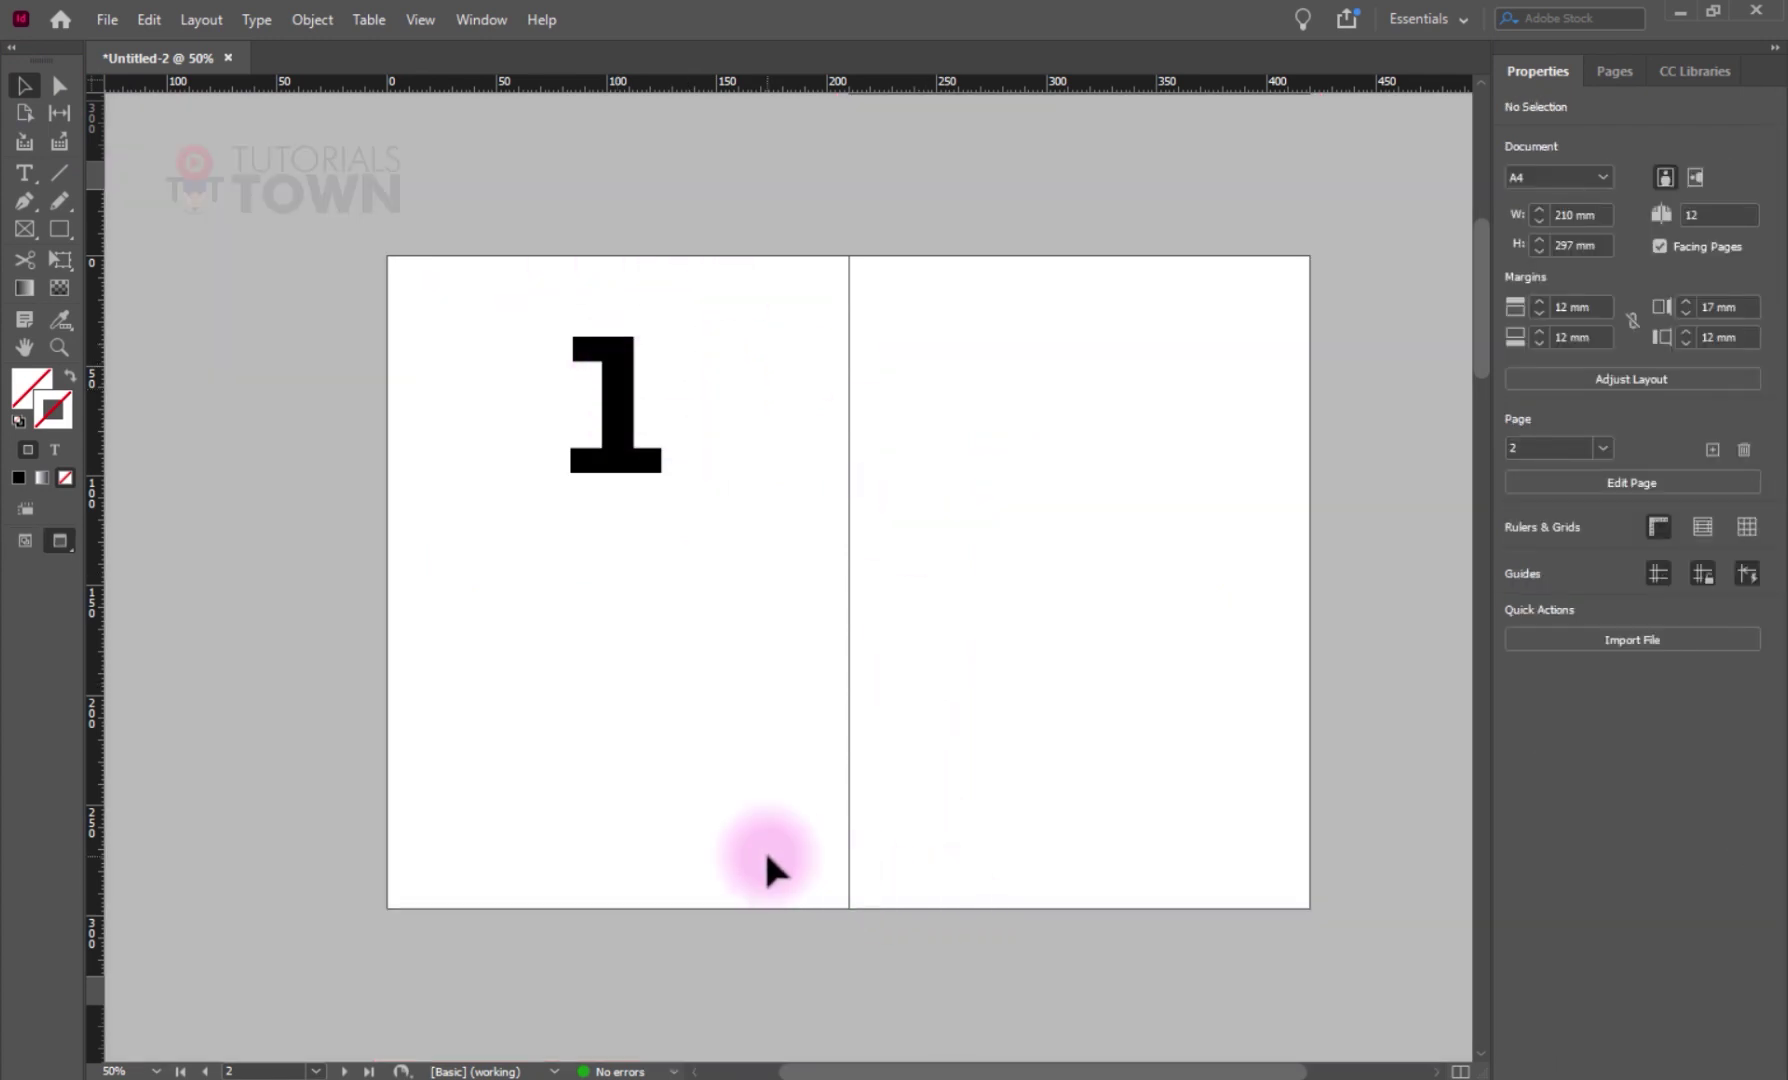
{"action": "key", "text": "w"}
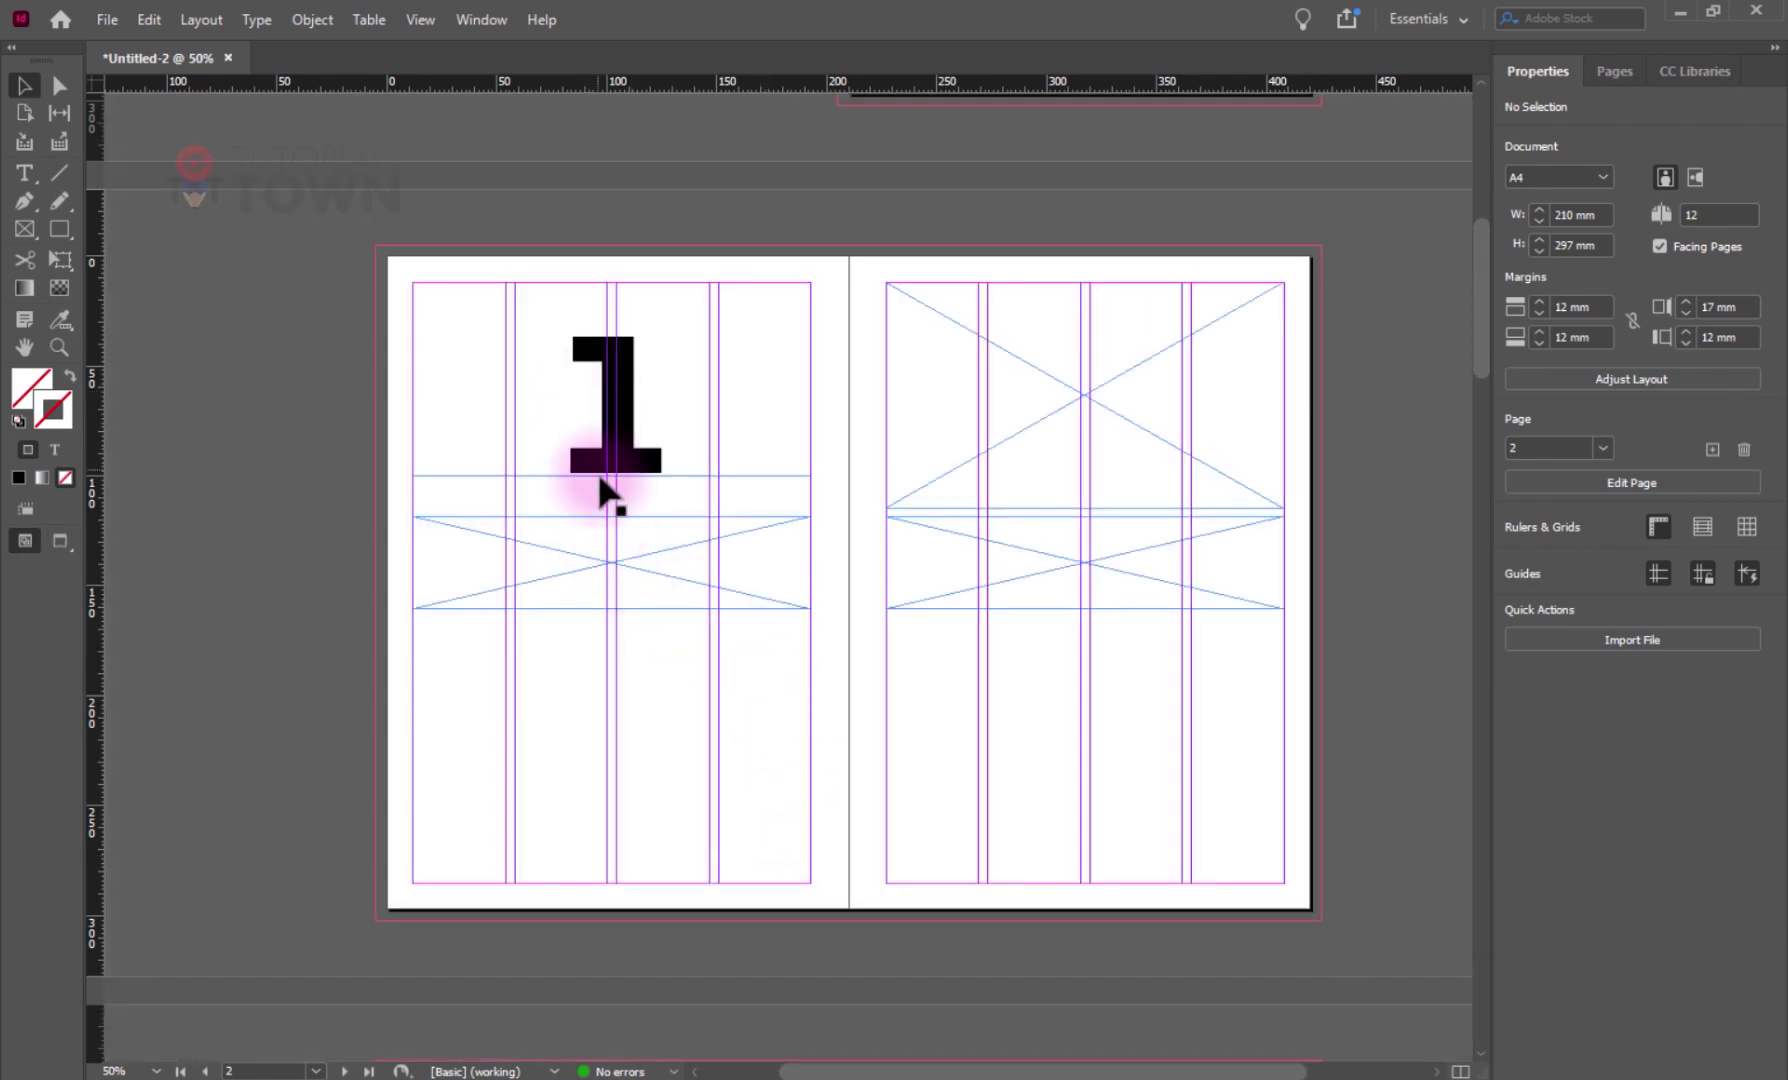
- Move page 2's lower frame up to Y 106.5 mm and enter the text "one" in it
{"action": "mouse_move", "coordinate": [591, 549]}
{"action": "left_mouse_down"}
{"action": "mouse_move", "coordinate": [605, 558]}
{"action": "mouse_move", "coordinate": [605, 531]}
{"action": "left_mouse_up"}
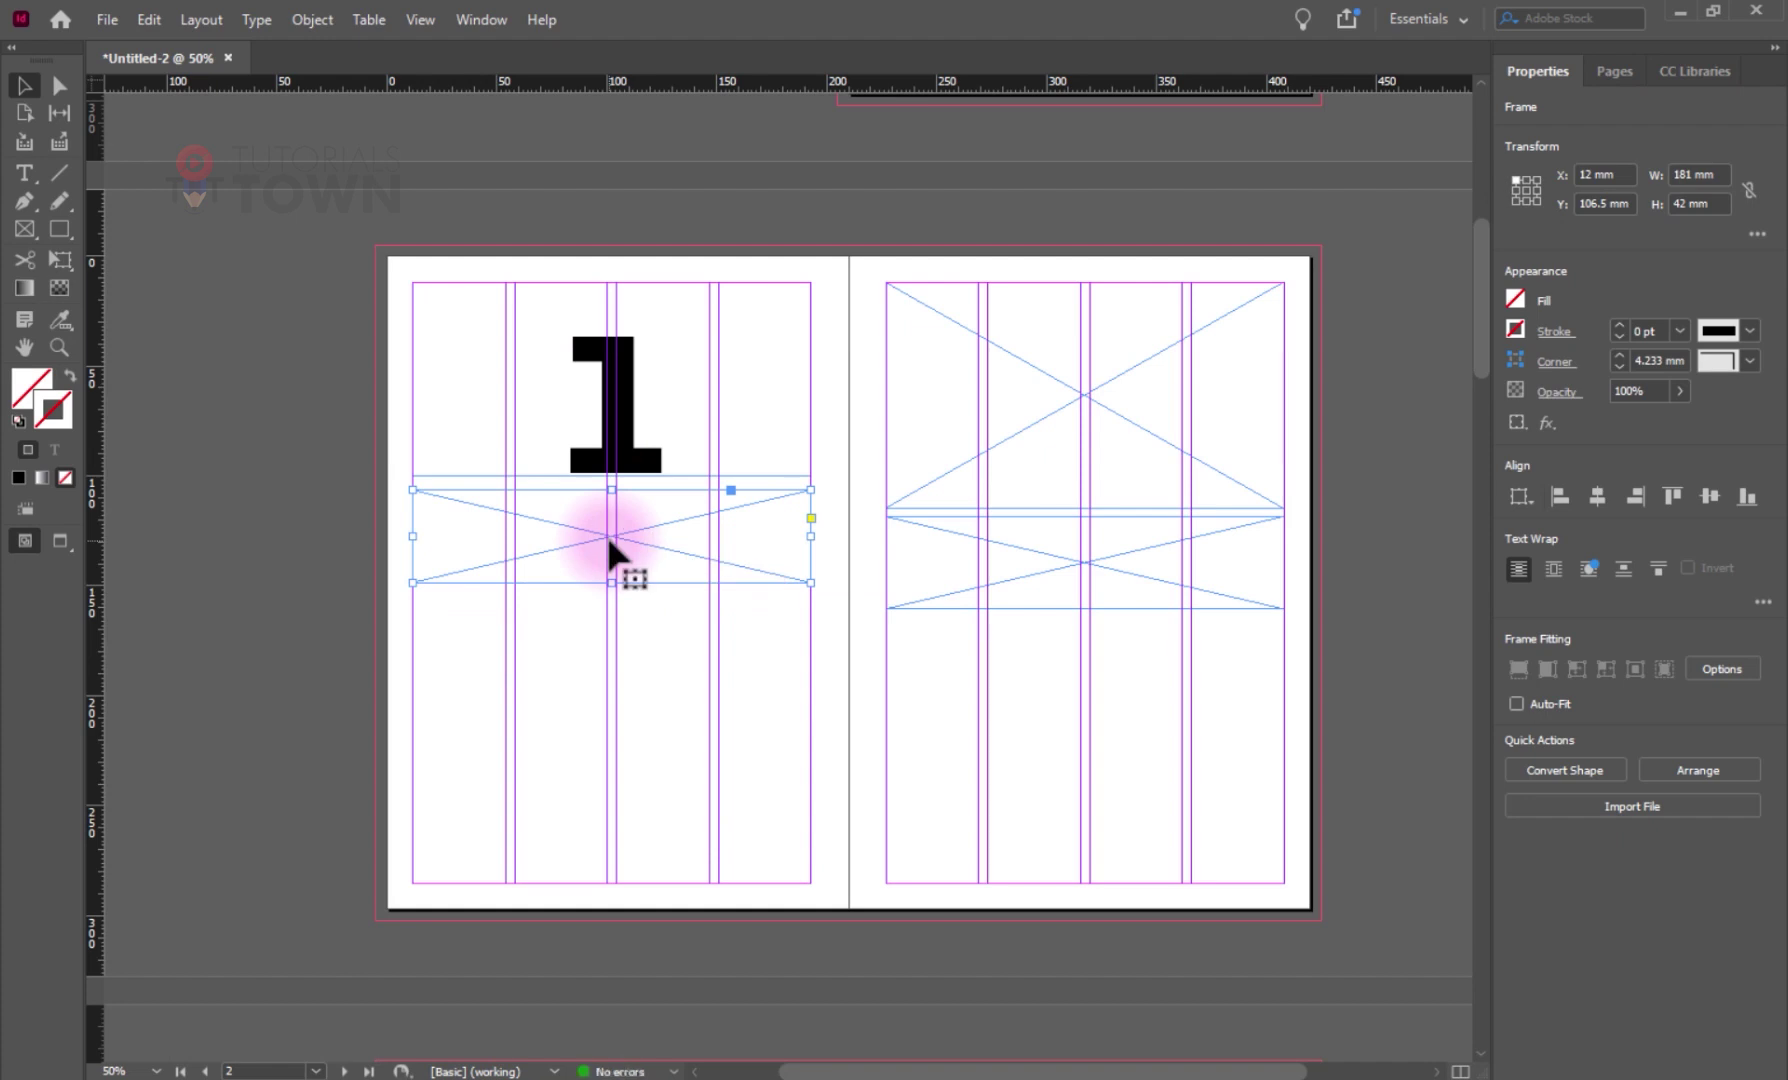
{"action": "left_click", "coordinate": [24, 174]}
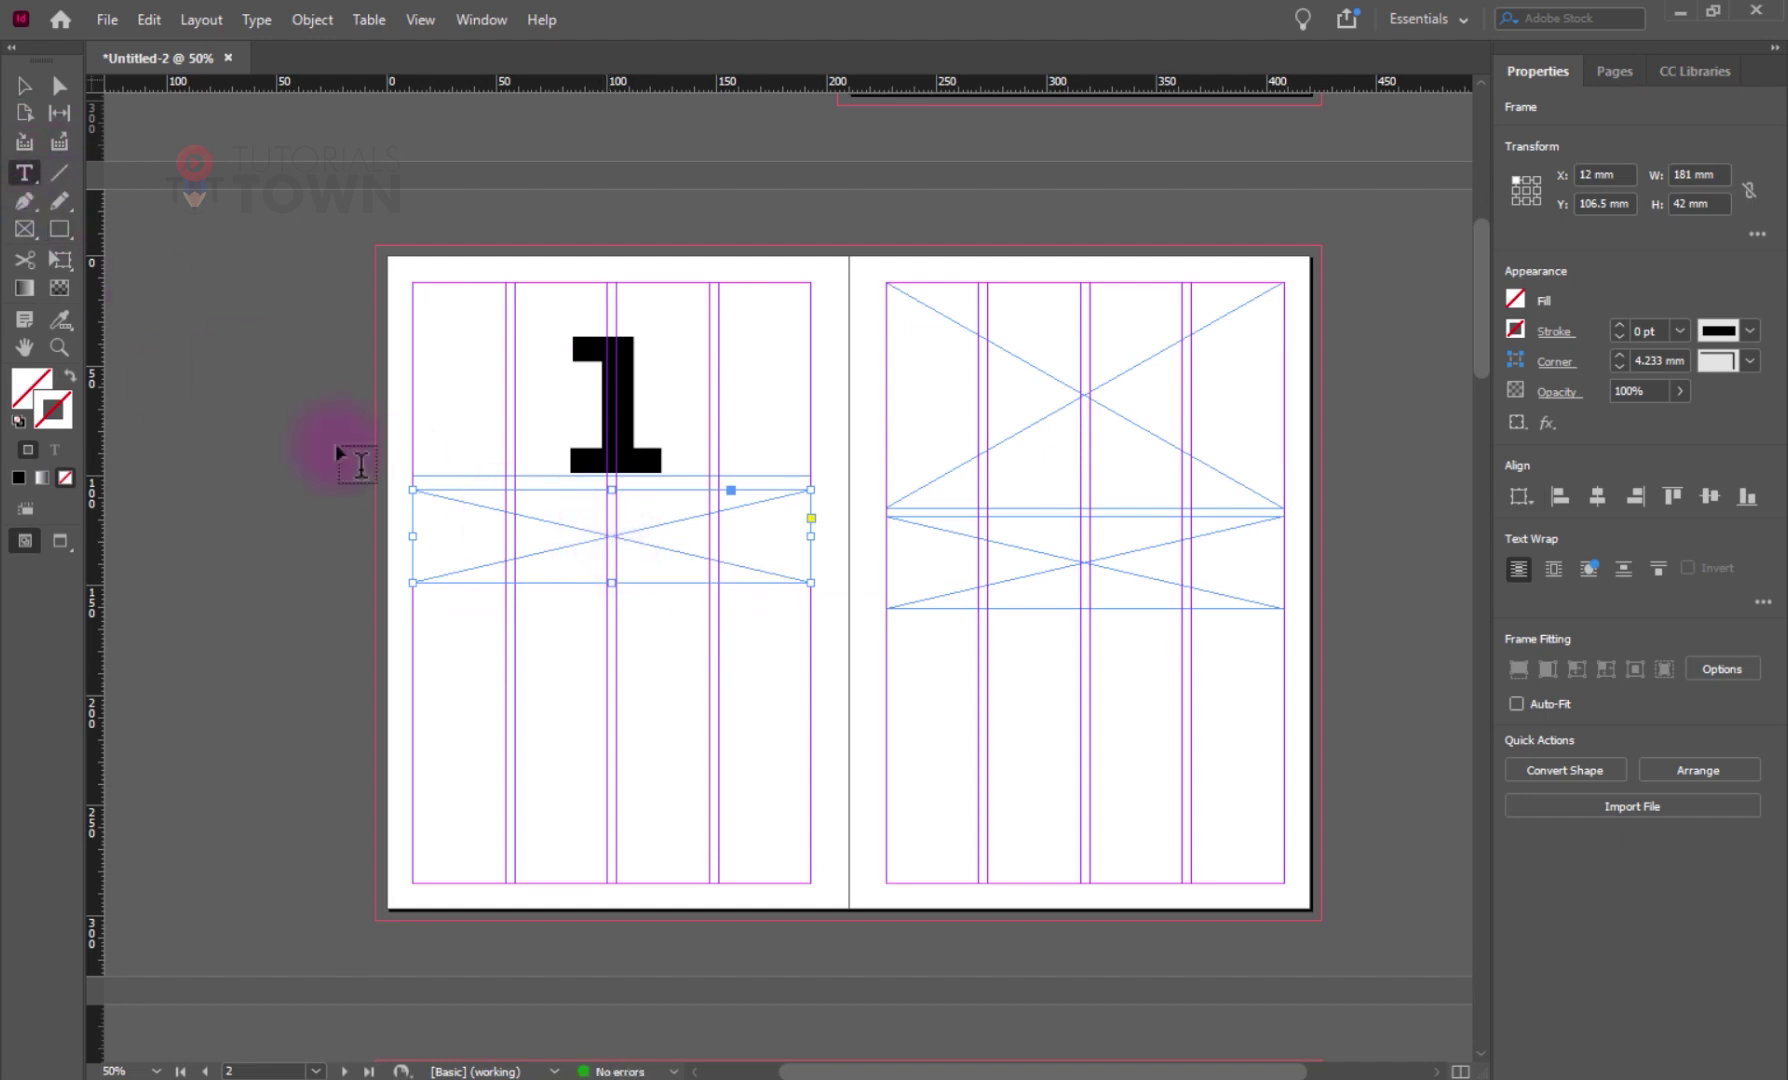
{"action": "left_click", "coordinate": [576, 540]}
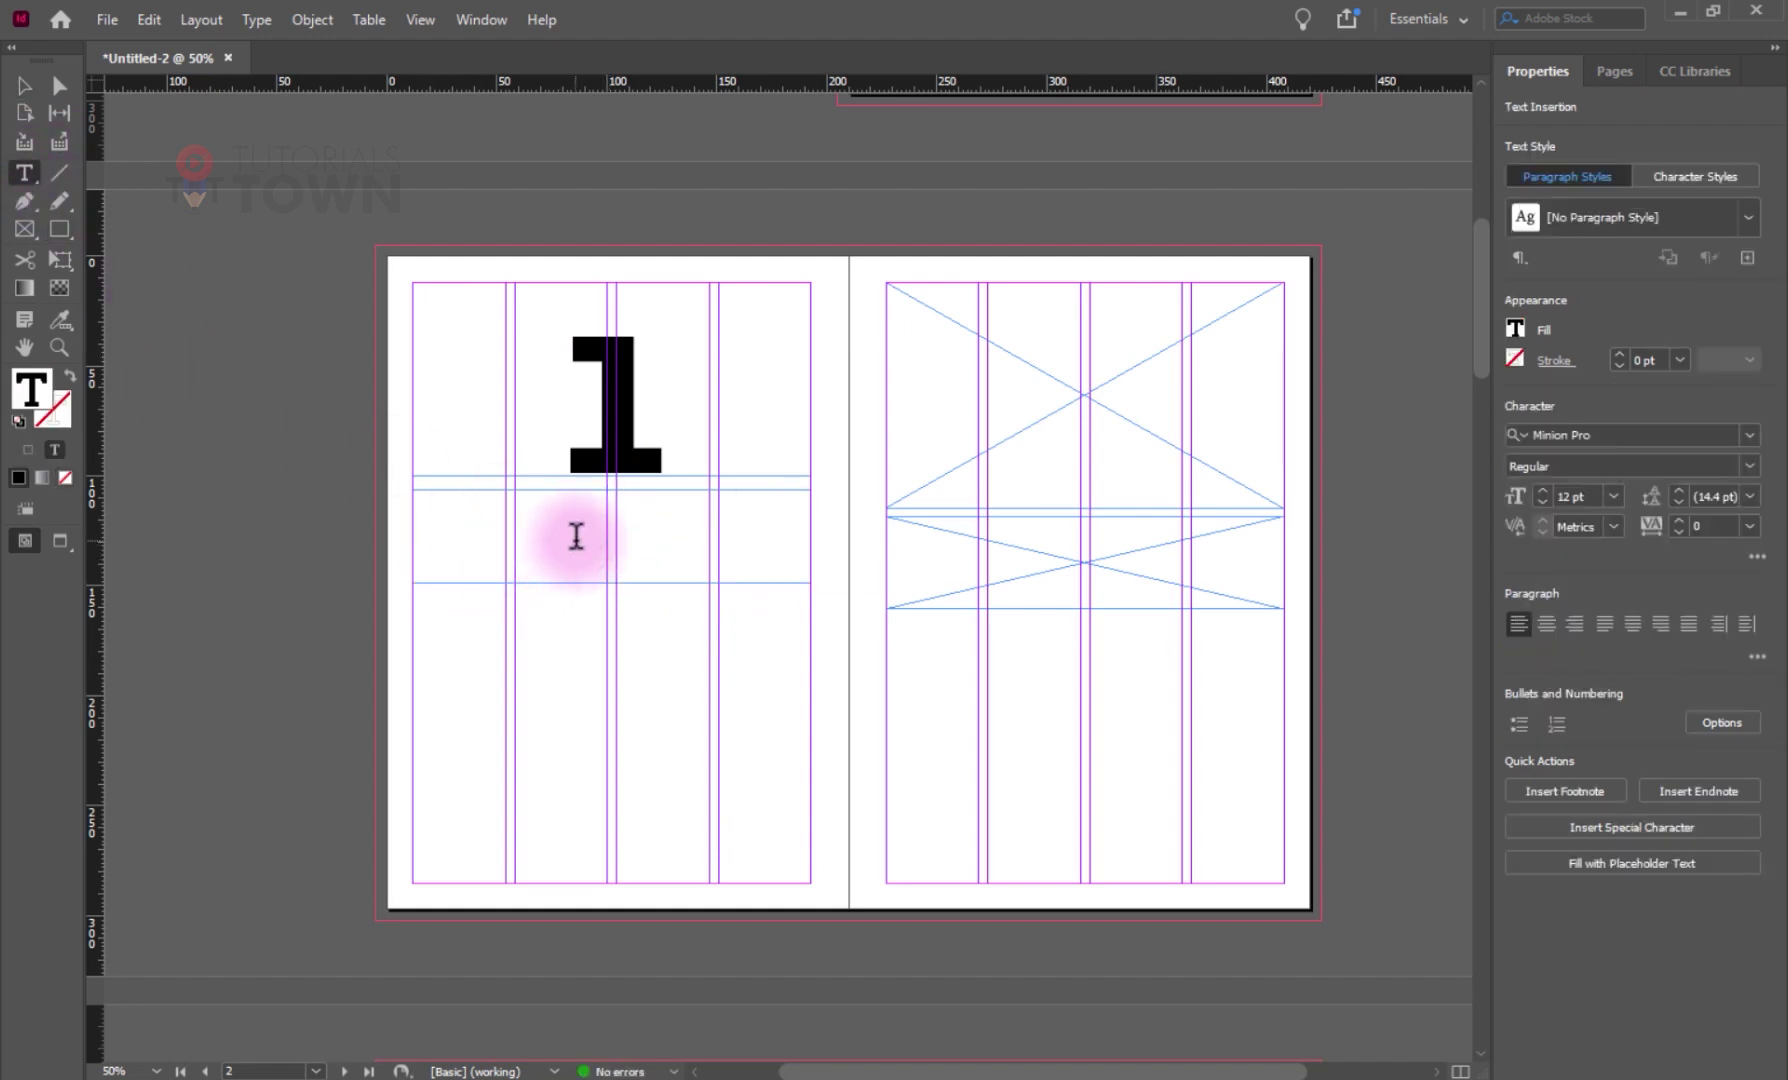
{"action": "type", "text": "one"}
- Format the word "one" on page 2 in Montserrat Bold at 150 pt
{"action": "double_click", "coordinate": [431, 503]}
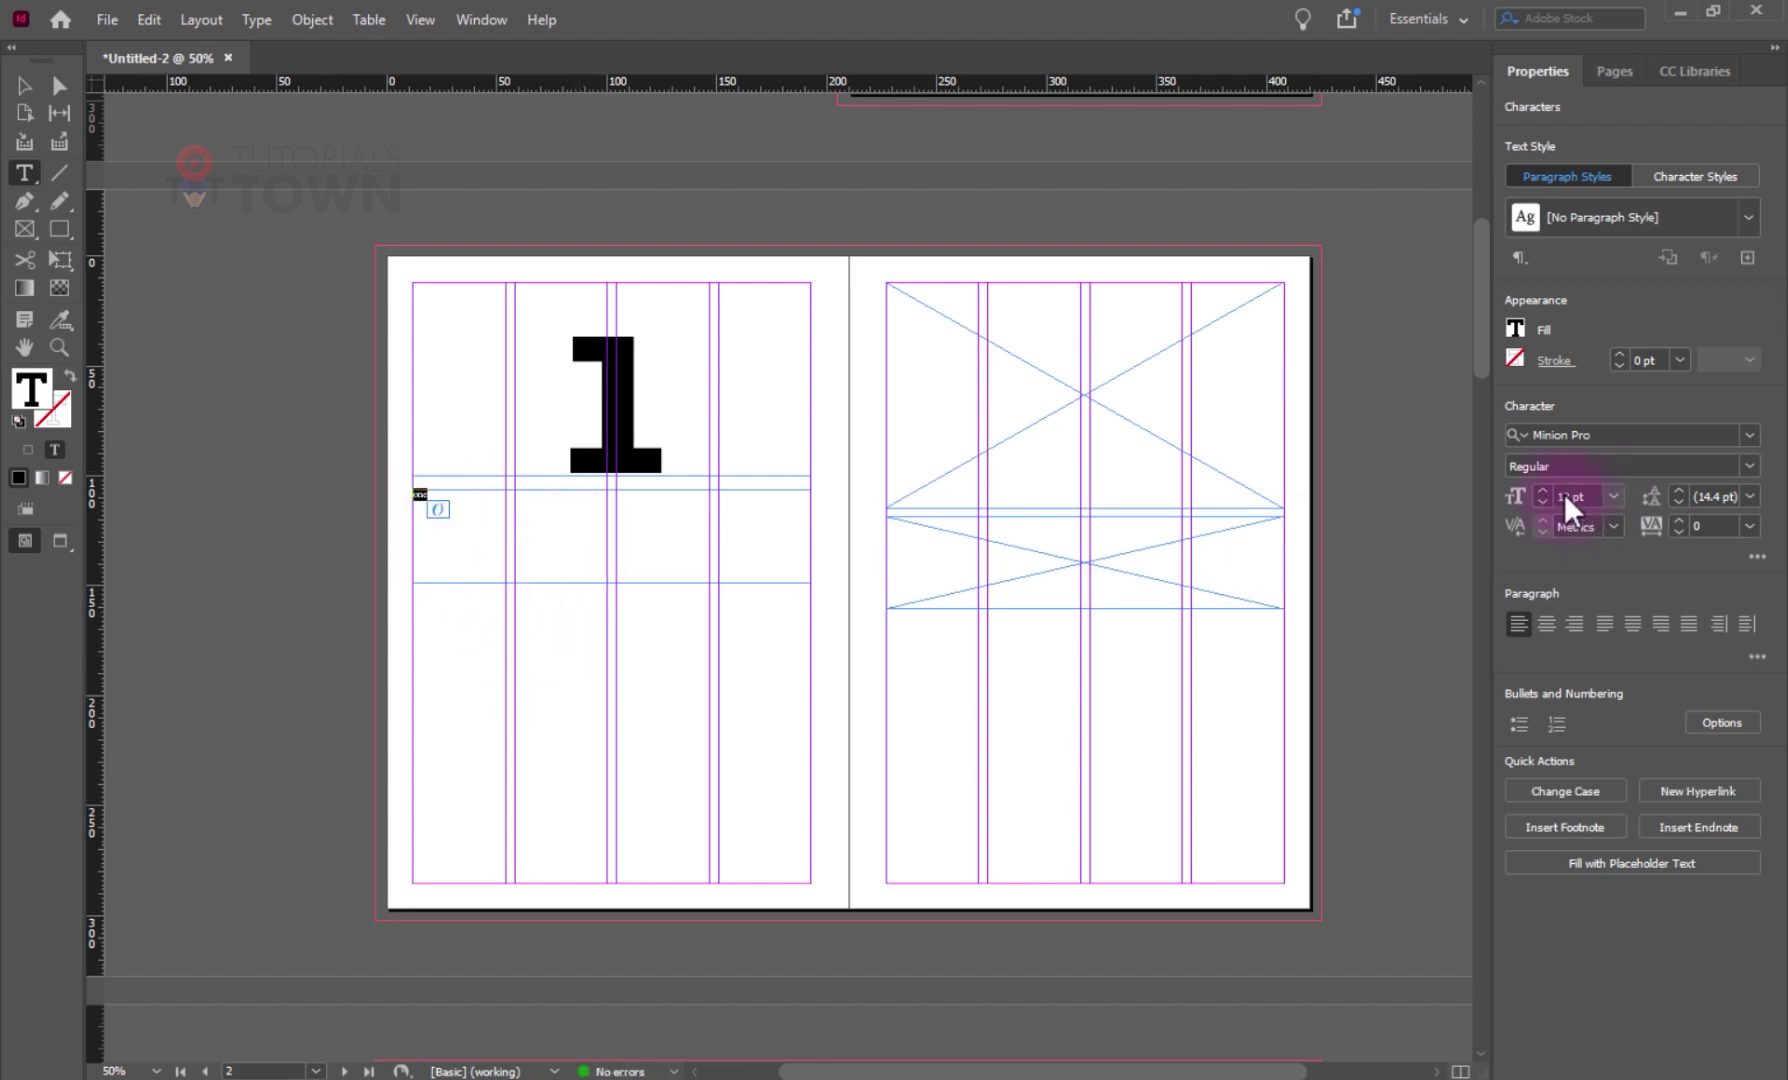
{"action": "left_click", "coordinate": [1516, 490]}
{"action": "key", "text": "BackSpace"}
{"action": "key", "text": "BackSpace"}
{"action": "key", "text": "BackSpace"}
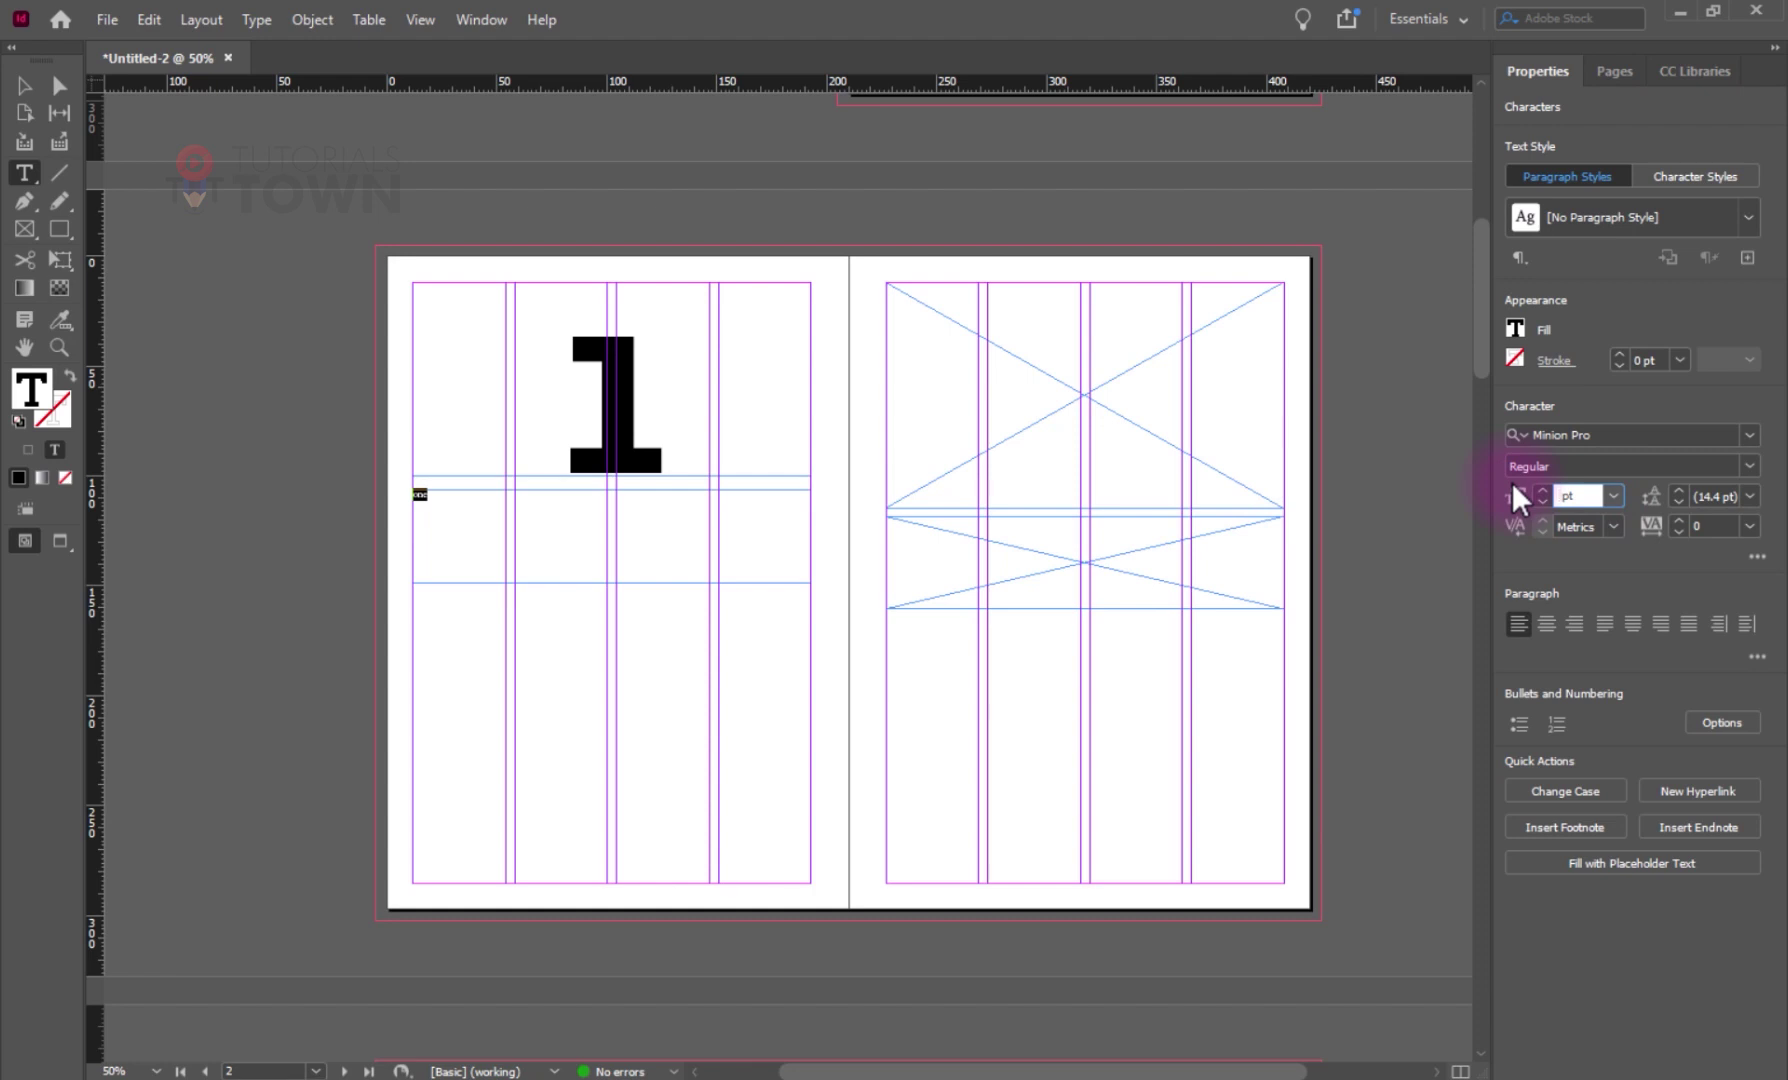
{"action": "type", "text": "150"}
{"action": "key", "text": "Return"}
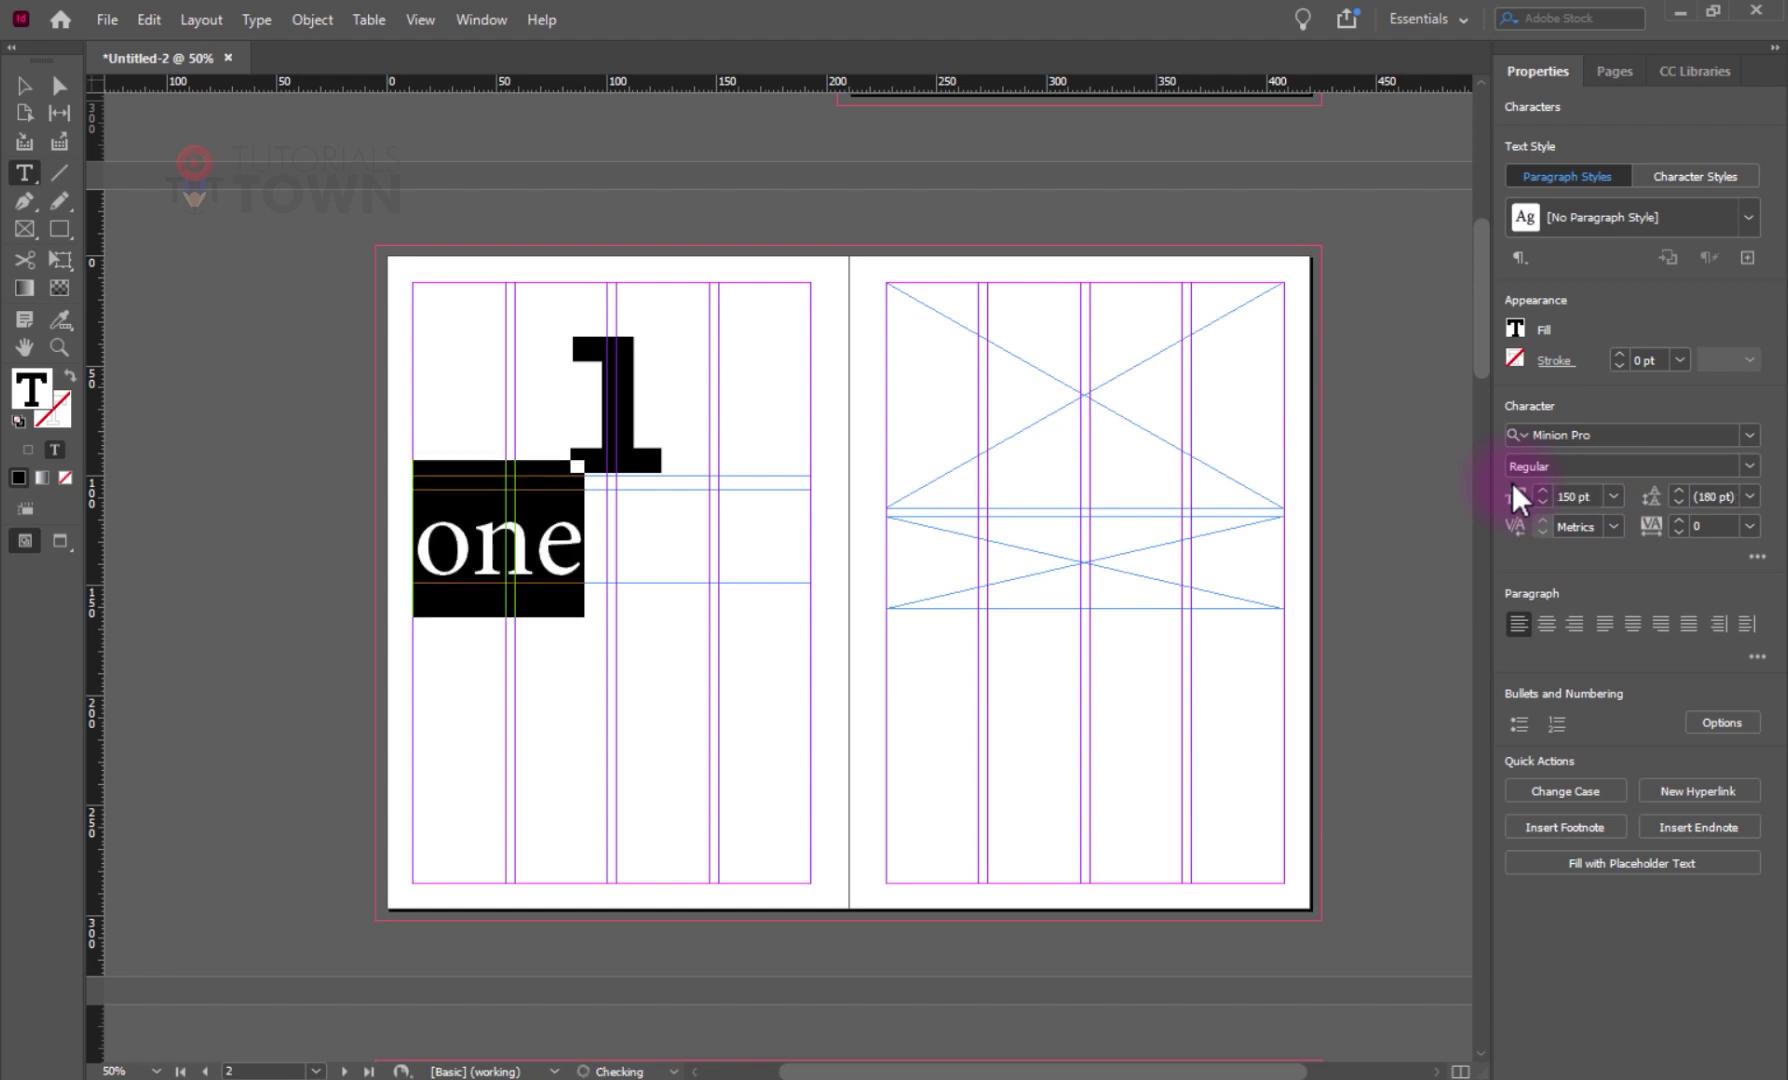
{"action": "left_click", "coordinate": [1648, 434]}
{"action": "type", "text": "mont"}
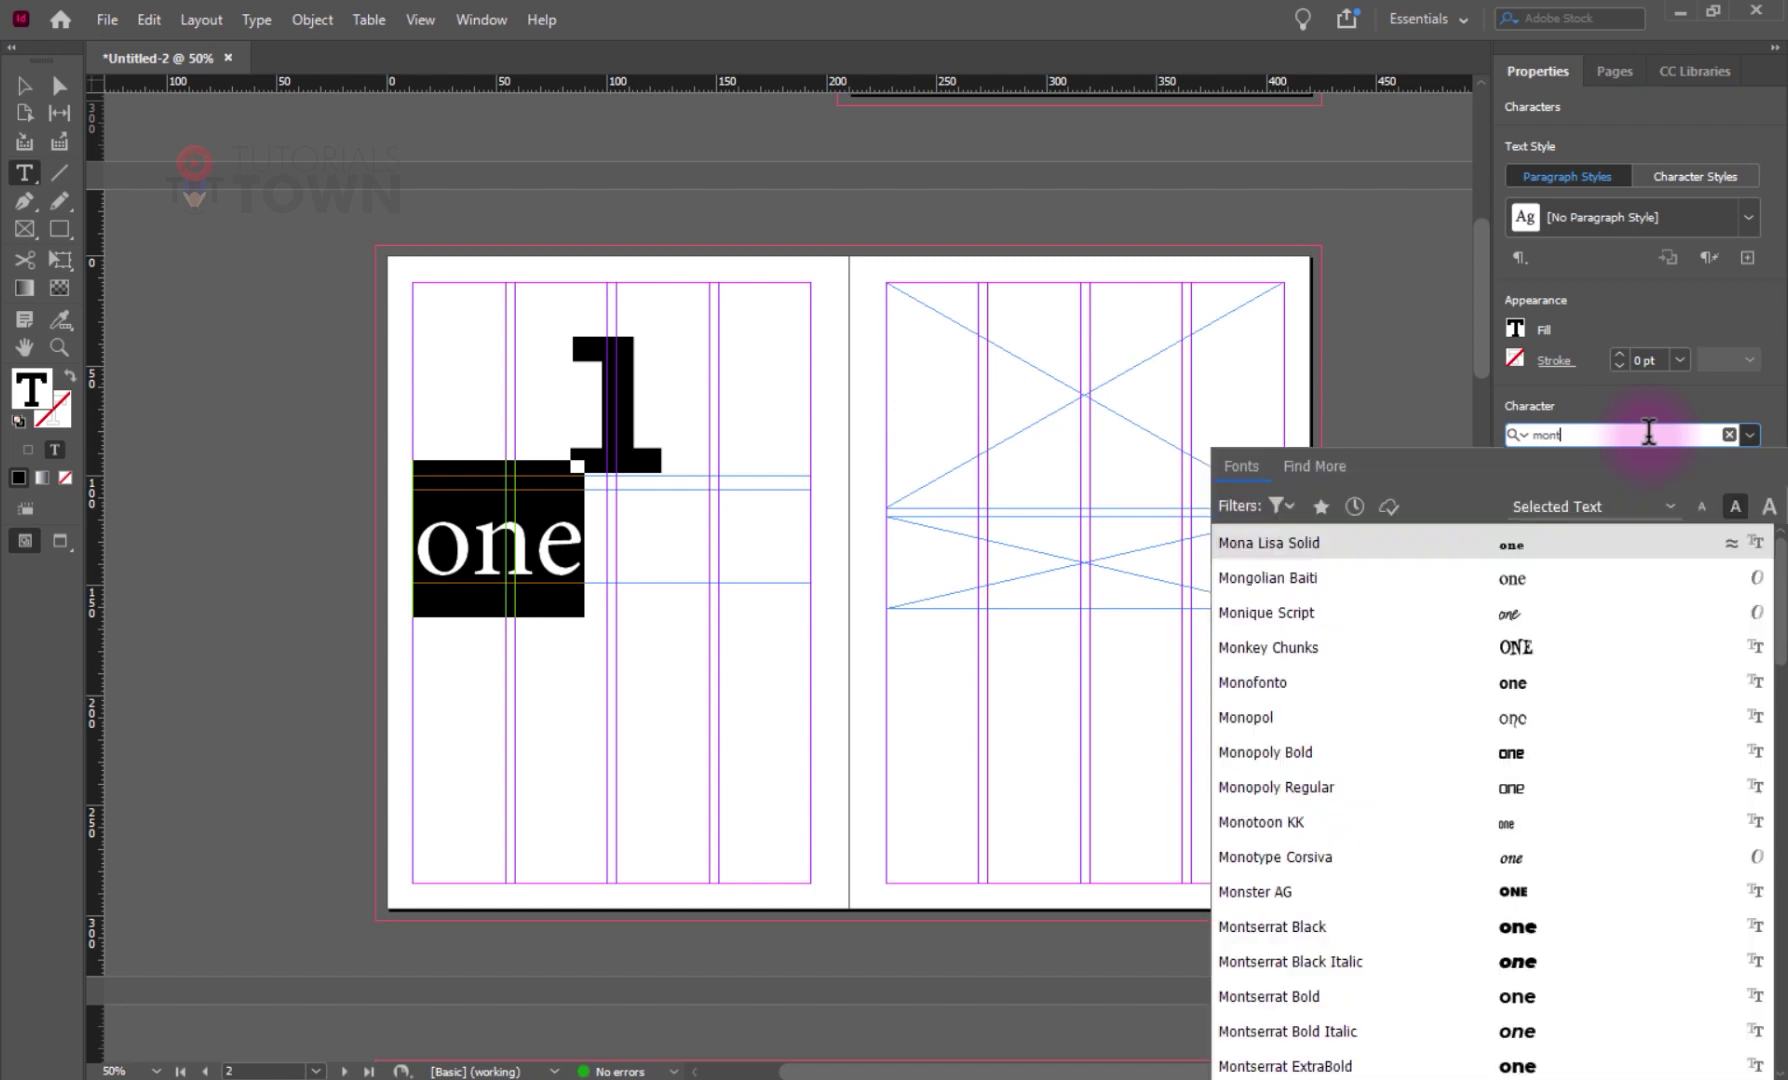
{"action": "key", "text": "Return"}
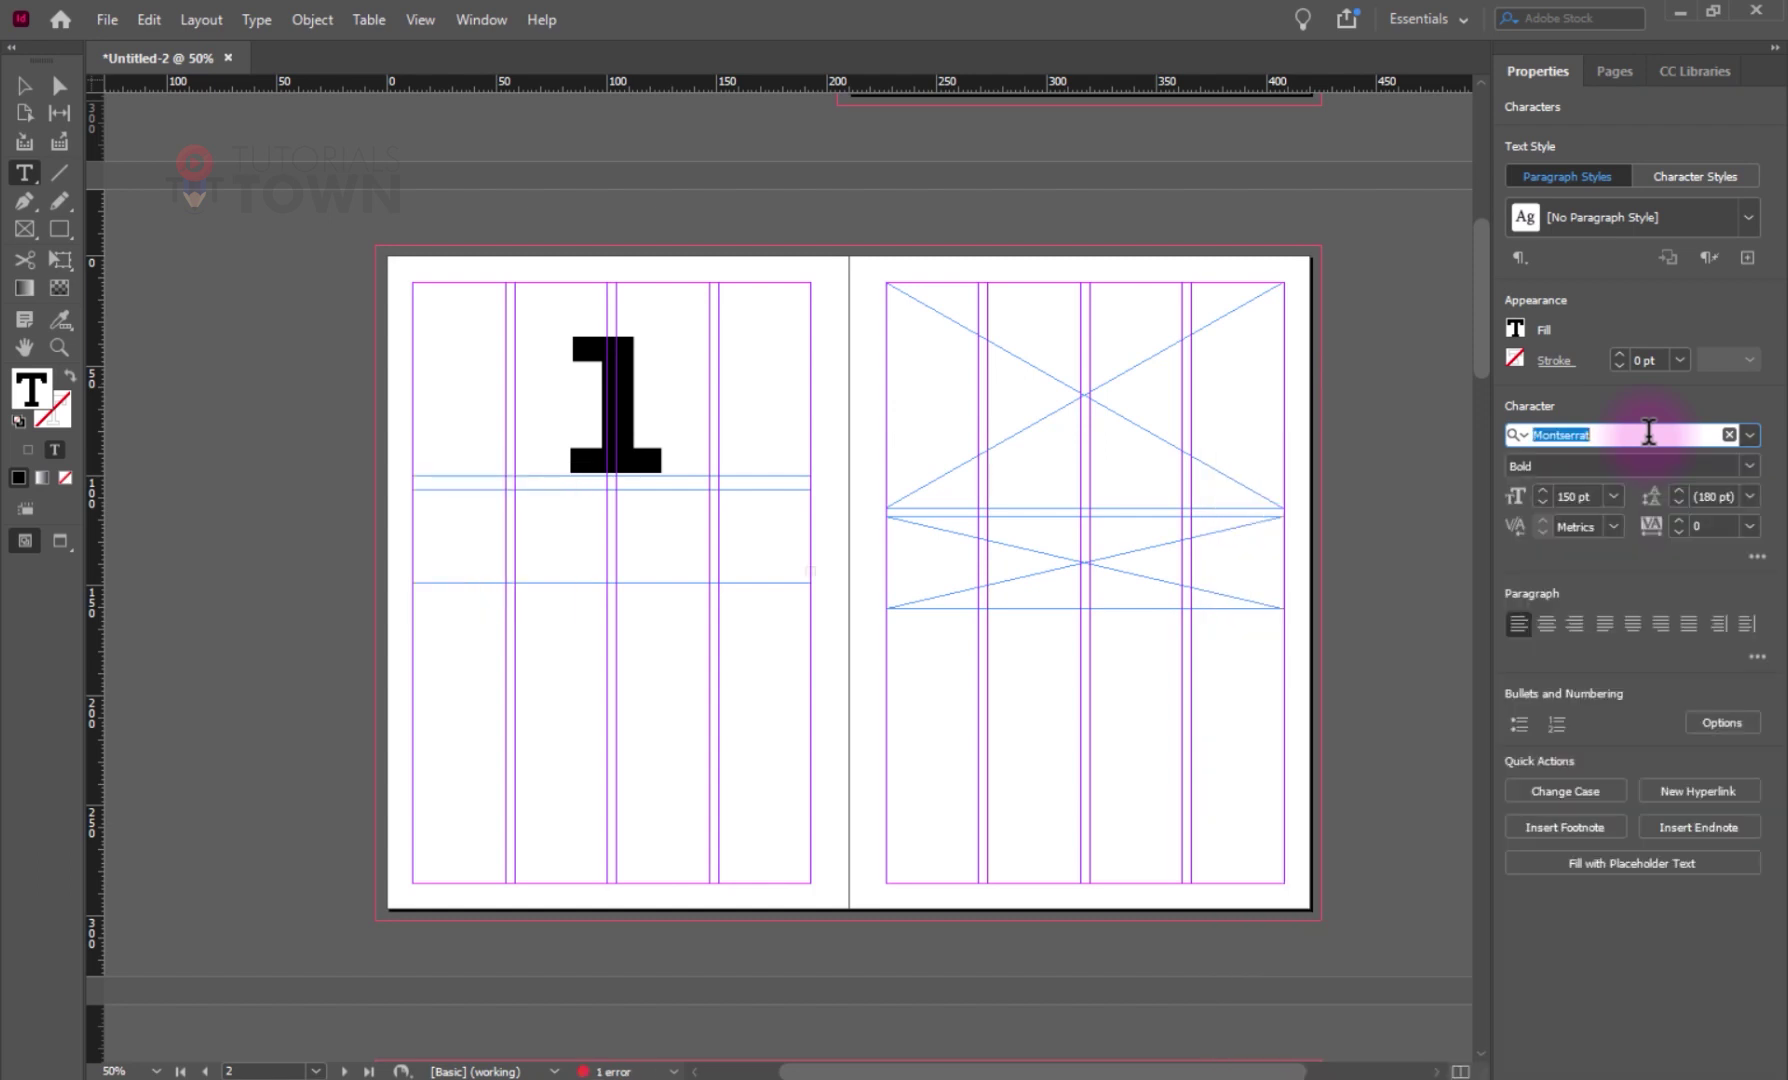
- Reduce the word "one" to 134 pt and extend its text frame downward to about 45.8 mm high
{"action": "left_click", "coordinate": [1541, 503]}
{"action": "left_click", "coordinate": [1541, 503]}
{"action": "left_click", "coordinate": [1541, 503]}
{"action": "left_click", "coordinate": [1541, 503]}
{"action": "left_click", "coordinate": [1541, 503]}
{"action": "left_click", "coordinate": [1541, 503]}
{"action": "left_click", "coordinate": [1541, 503]}
{"action": "left_click", "coordinate": [1541, 503]}
{"action": "left_click", "coordinate": [1541, 503]}
{"action": "left_click", "coordinate": [1541, 503]}
{"action": "left_click", "coordinate": [1541, 503]}
{"action": "left_click", "coordinate": [1541, 503]}
{"action": "left_click", "coordinate": [1541, 503]}
{"action": "left_click", "coordinate": [24, 85]}
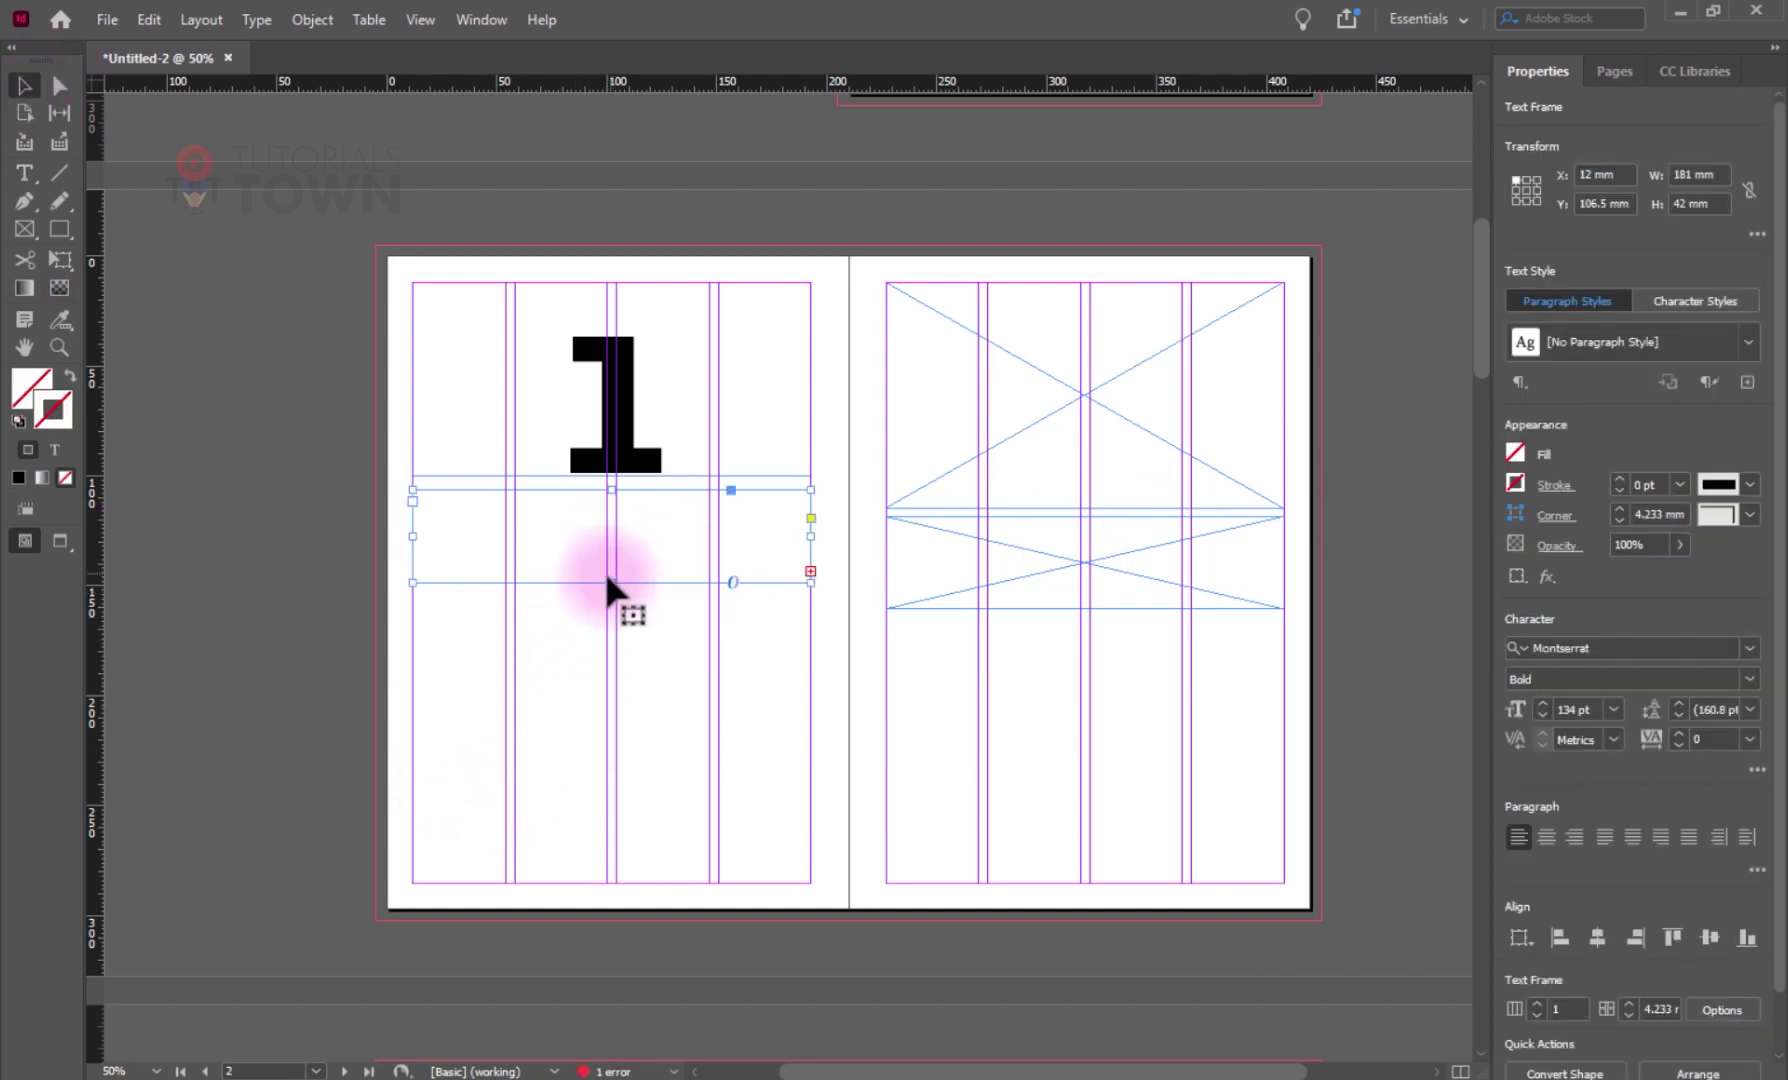
{"action": "left_click_drag", "start_coordinate": [611, 582], "coordinate": [611, 590]}
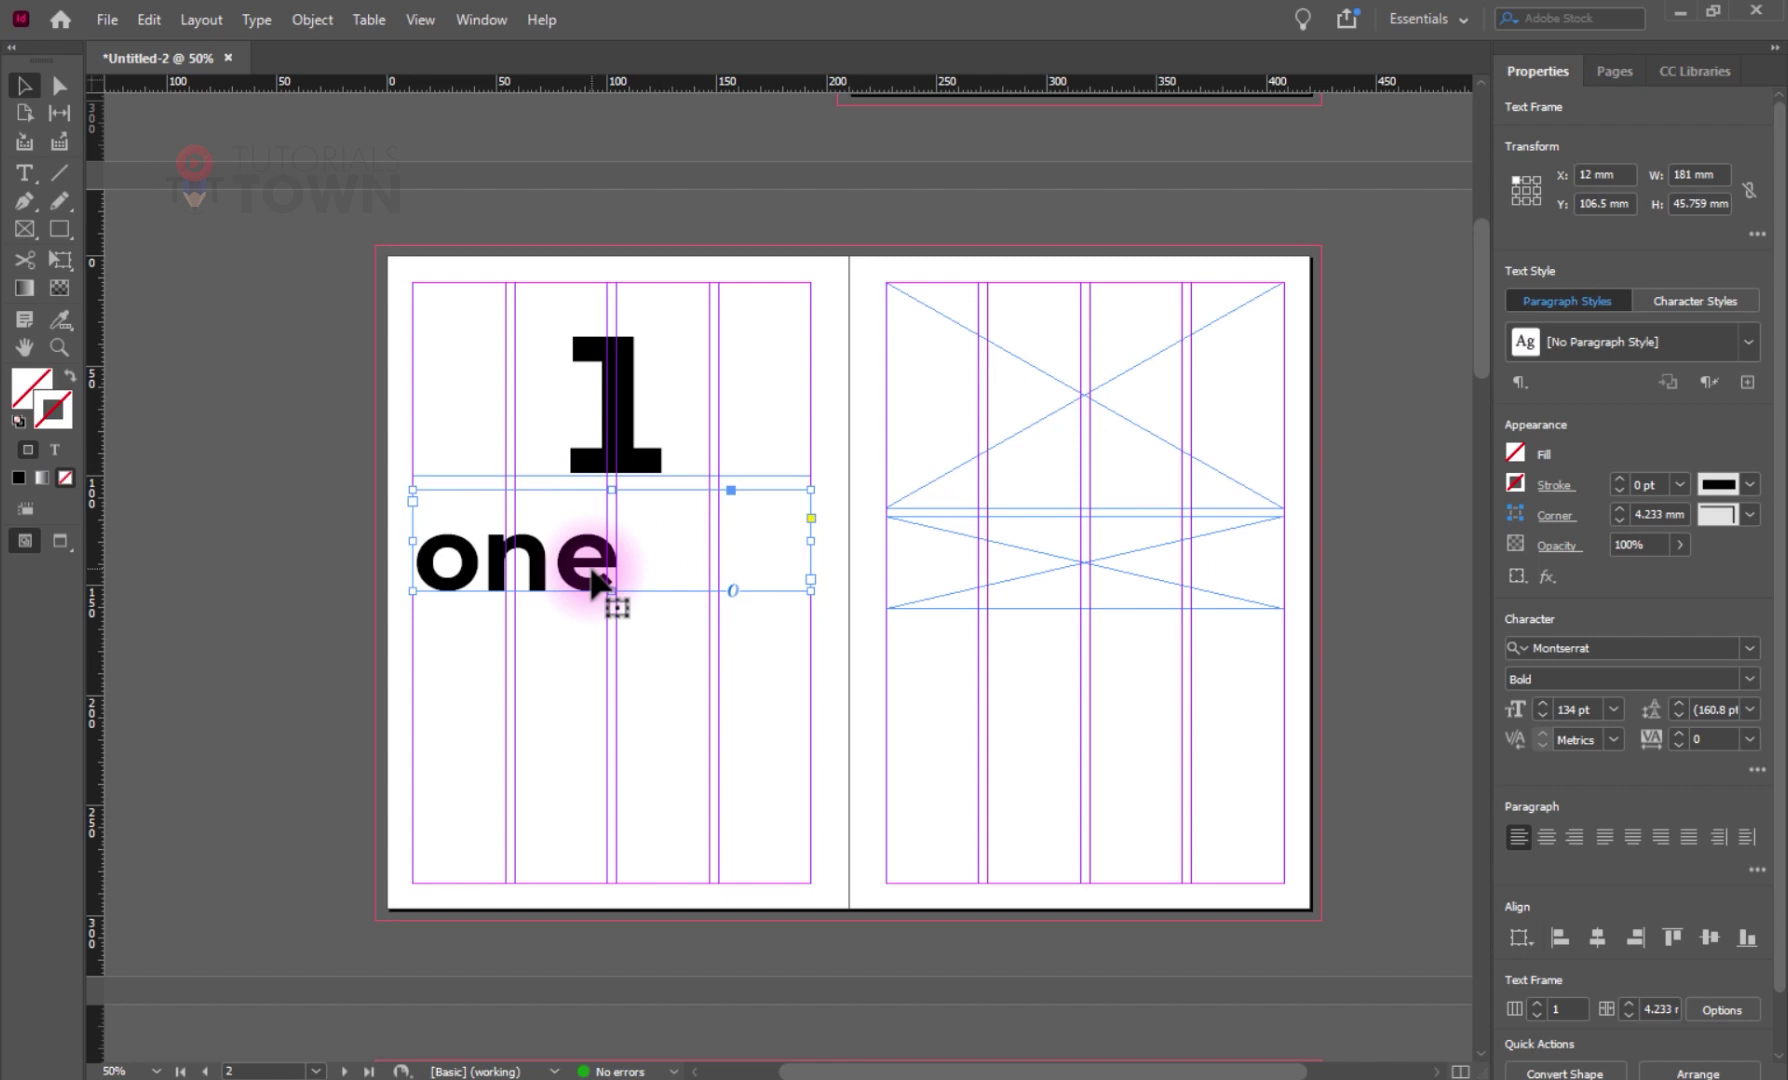
- Move the "one" frame up to about Y 93.7 mm and center its text horizontally
{"action": "left_click_drag", "start_coordinate": [597, 583], "coordinate": [597, 555]}
{"action": "left_click", "coordinate": [1546, 836]}
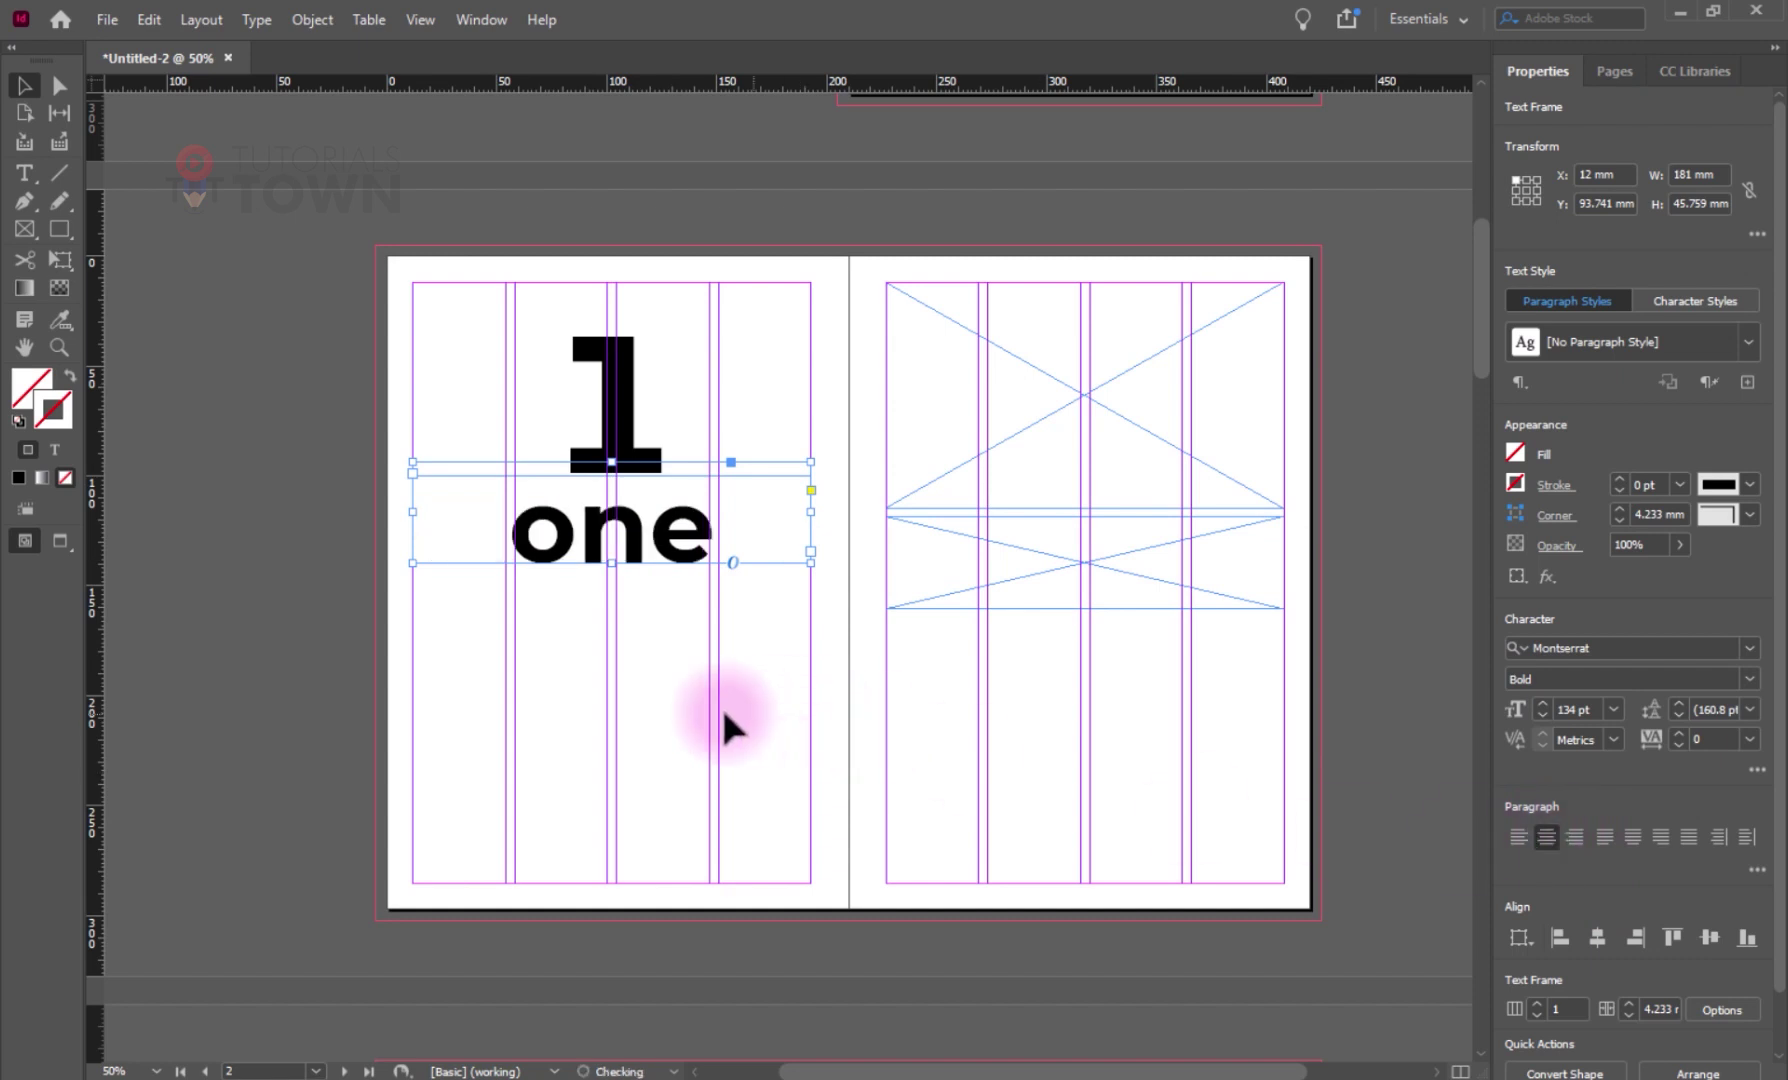
{"action": "left_click", "coordinate": [666, 662]}
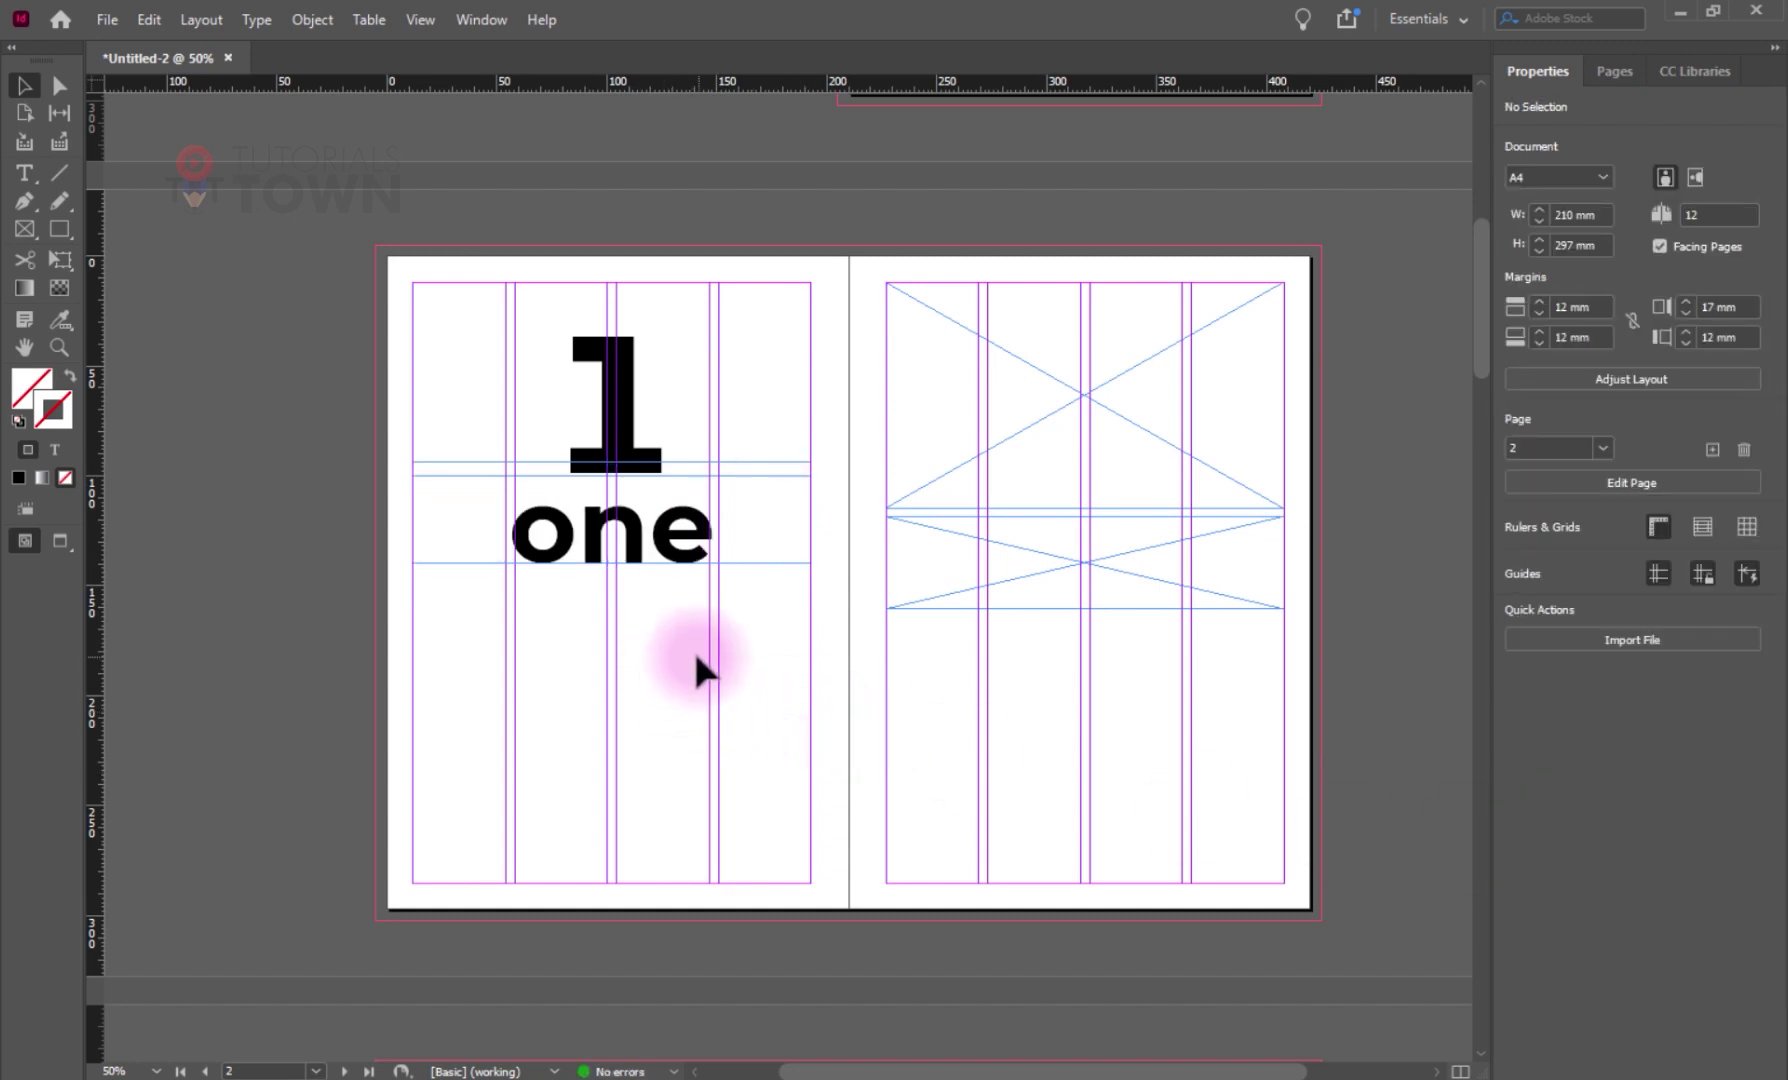
- Preview the spread without guides and shift the "one" frame slightly down on page 2
{"action": "key", "text": "w"}
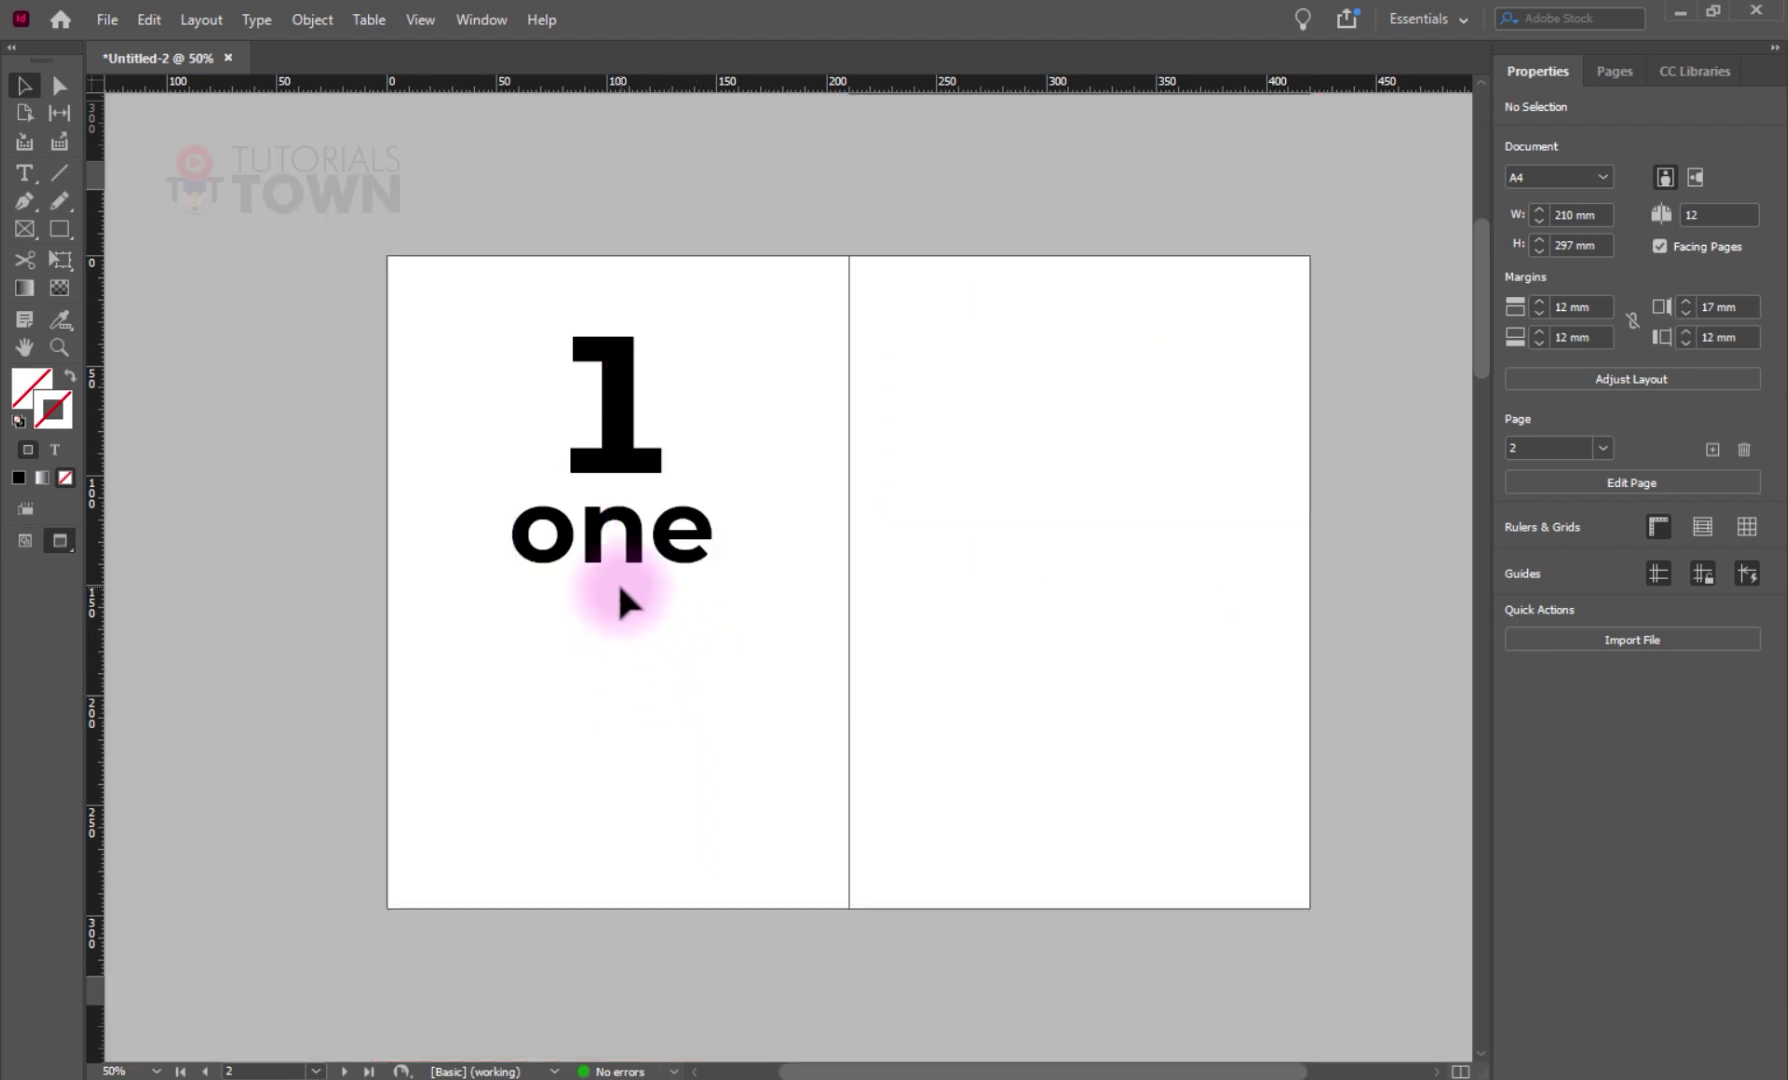
{"action": "key", "text": "w"}
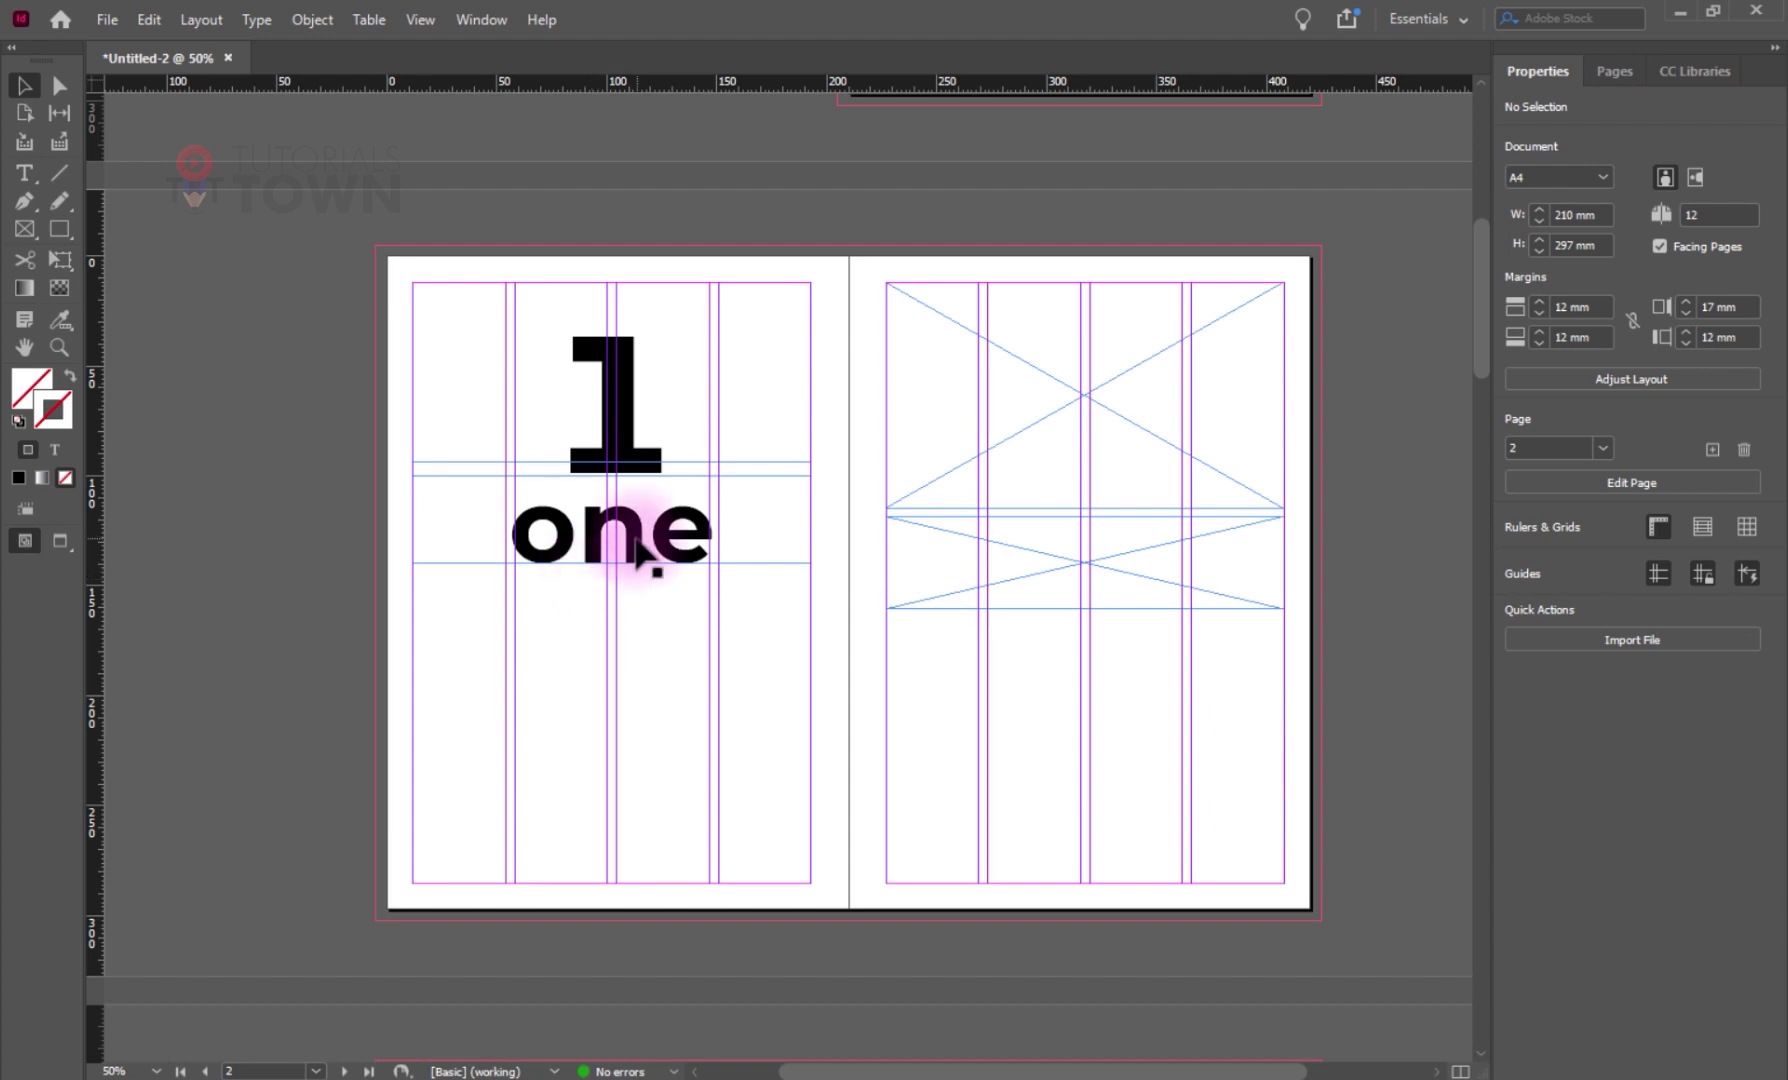
{"action": "left_click_drag", "start_coordinate": [635, 540], "coordinate": [637, 556]}
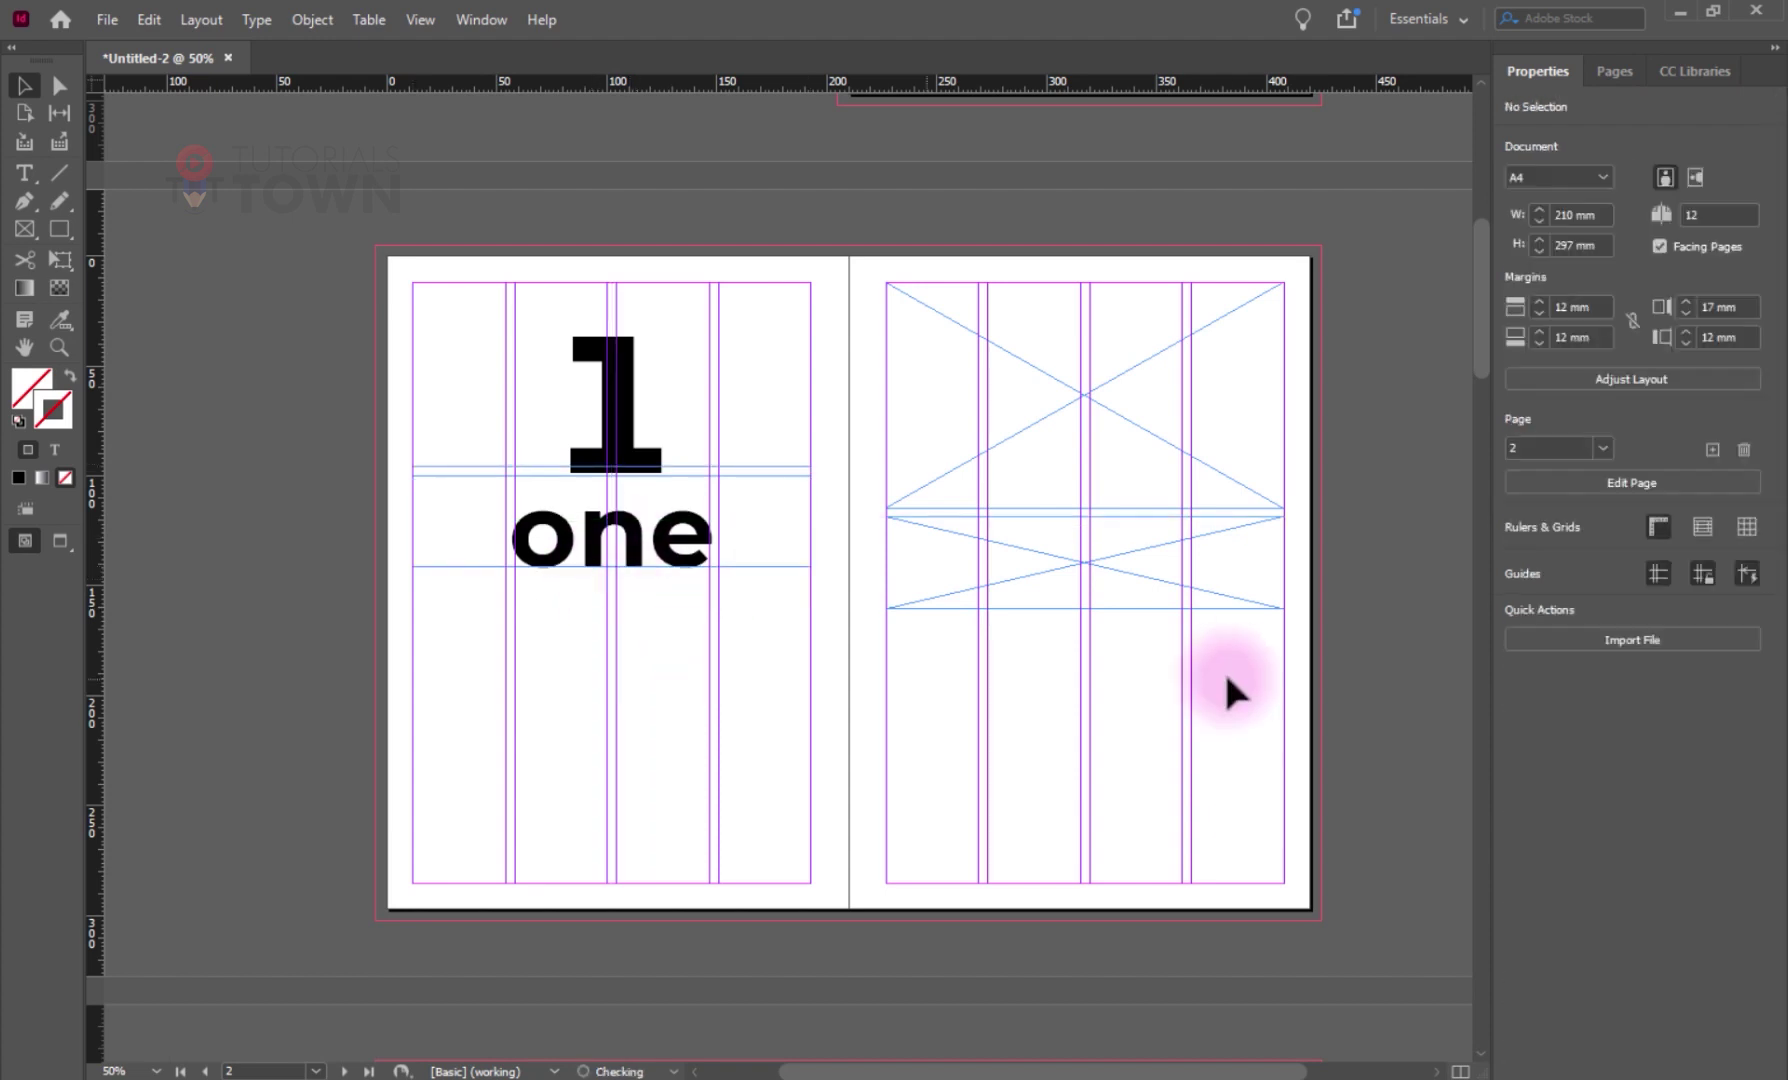
- Delete the two empty placeholder frames on page 3
{"action": "left_click_drag", "start_coordinate": [1225, 672], "coordinate": [1034, 324]}
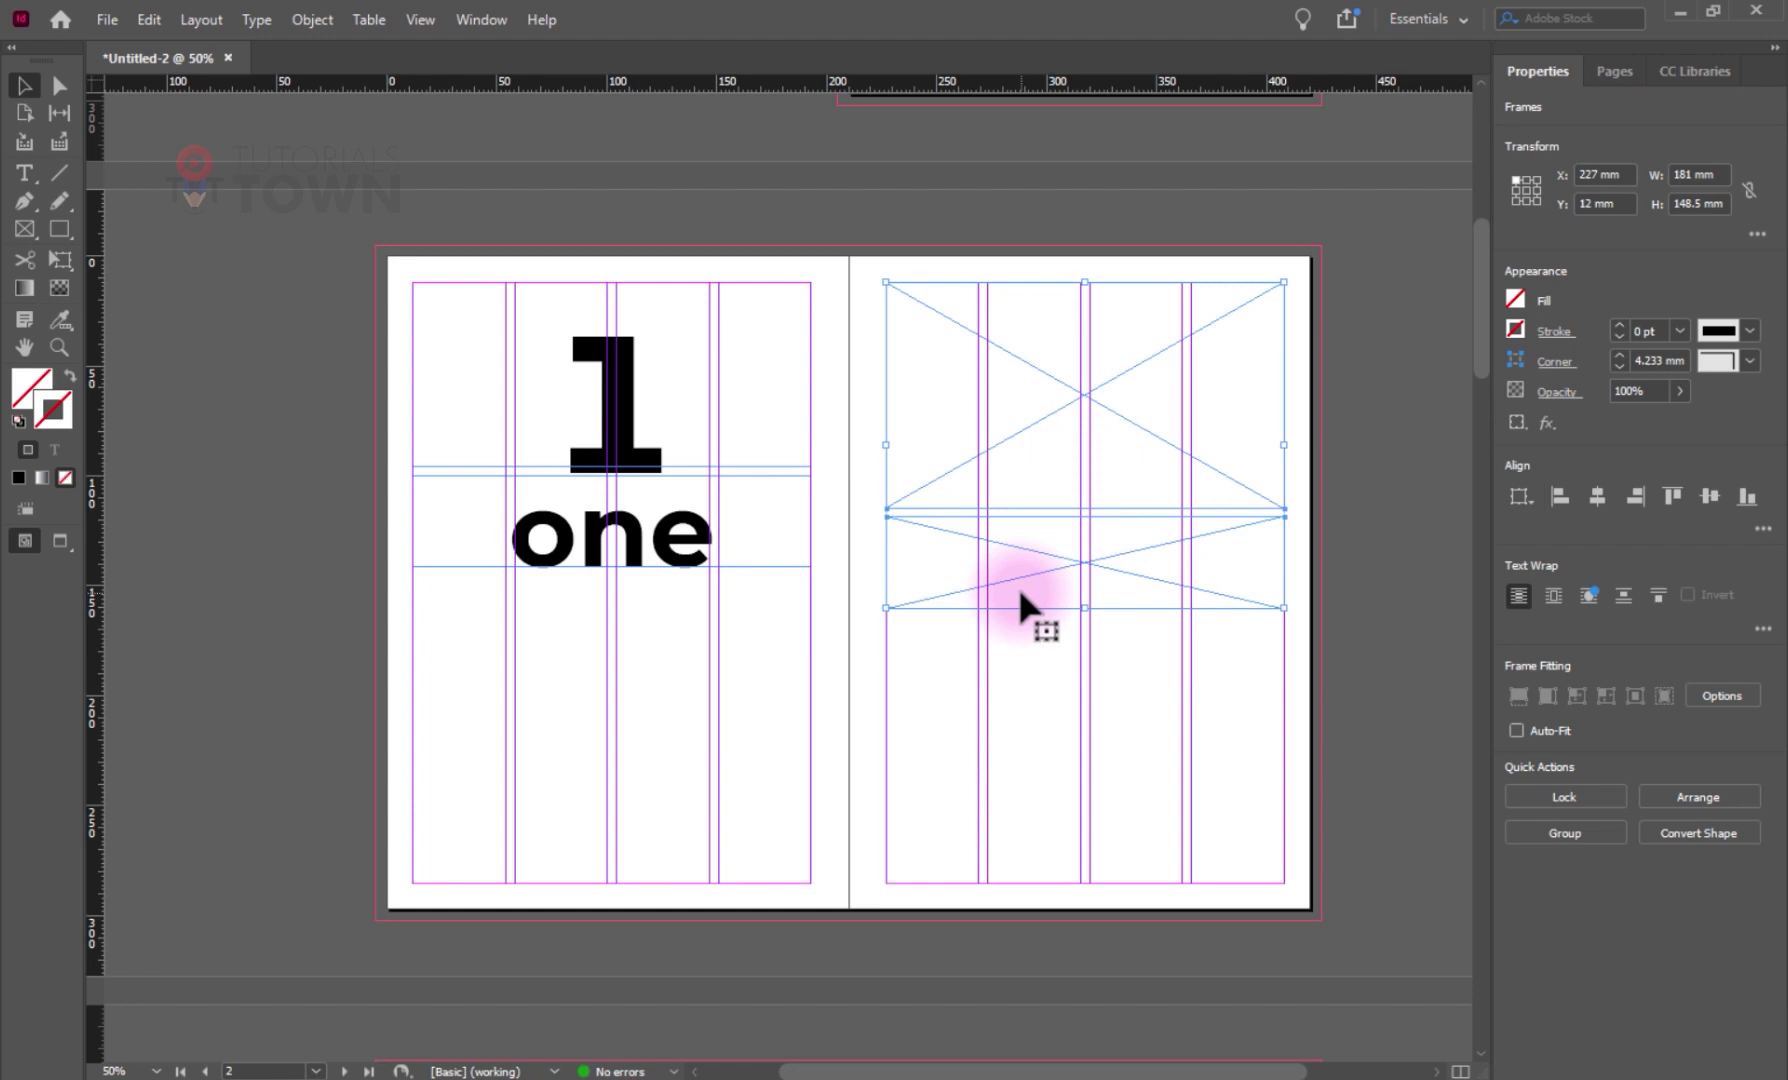
{"action": "key", "text": "Delete"}
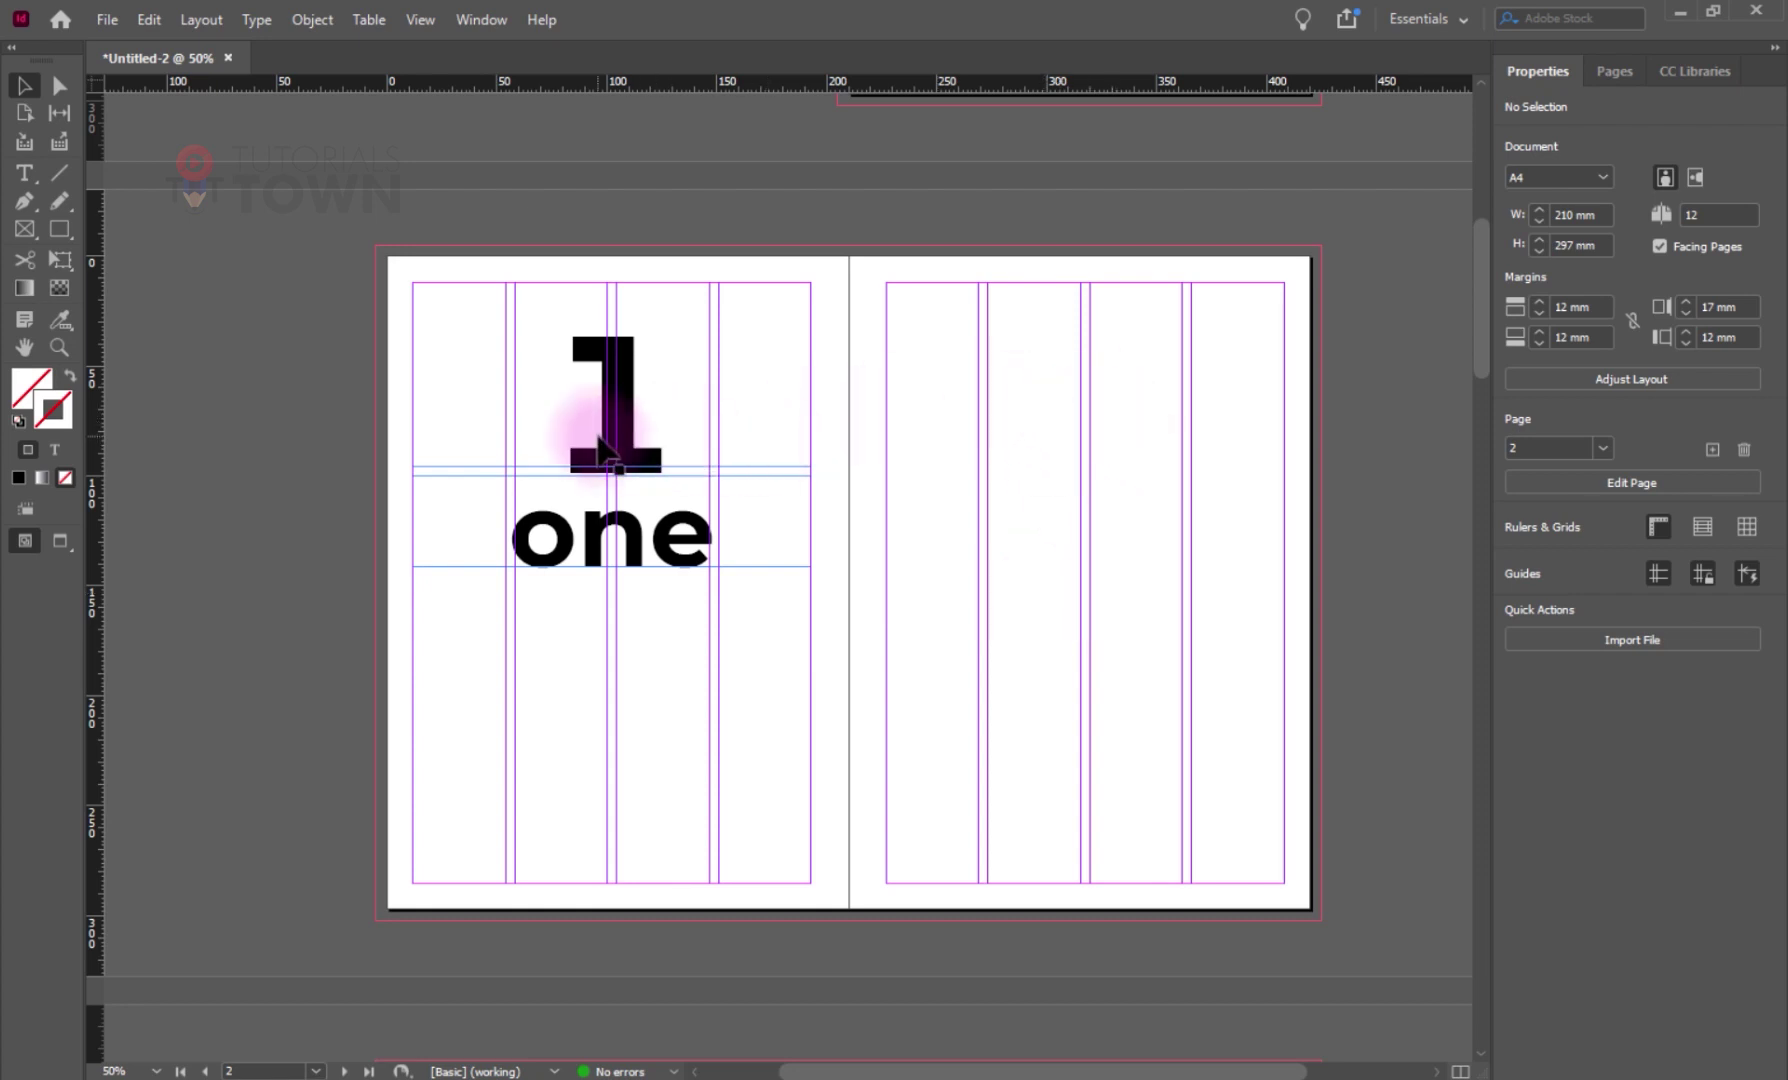
{"action": "left_click", "coordinate": [492, 19]}
{"action": "mouse_move", "coordinate": [553, 615]}
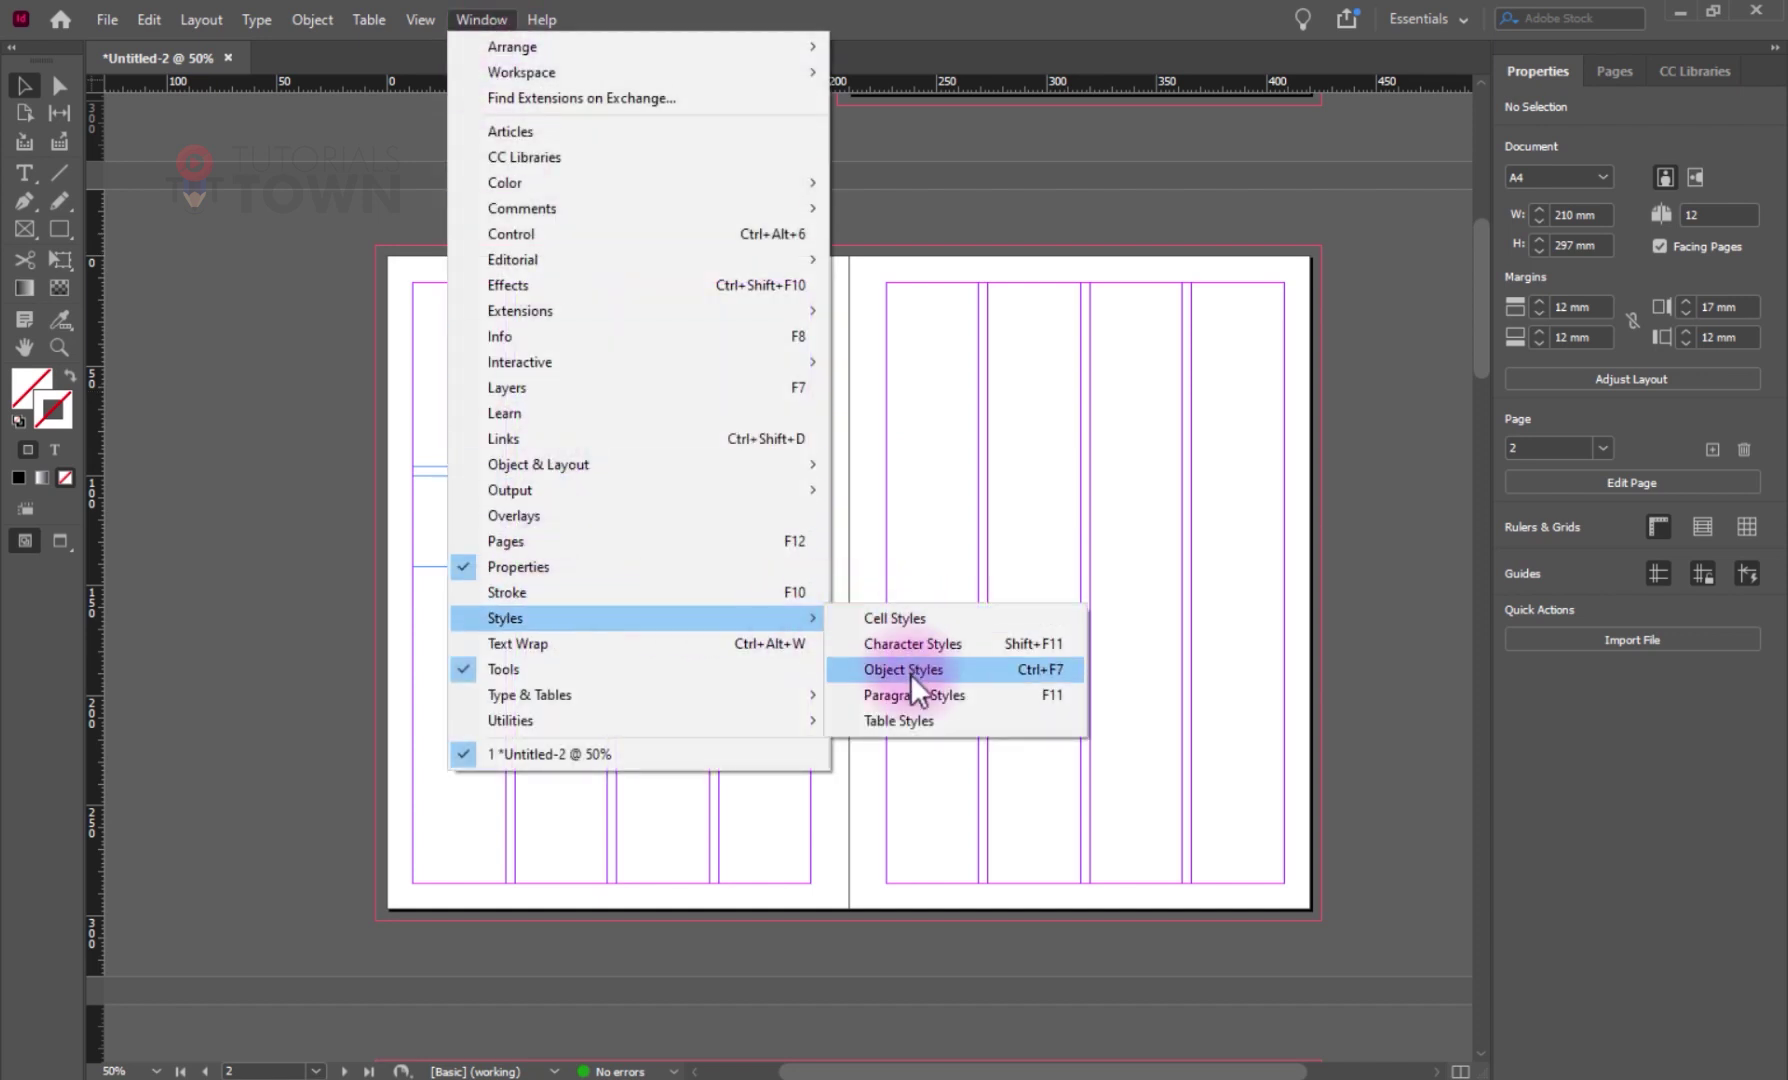
{"action": "left_click", "coordinate": [978, 483]}
- Create a new paragraph style named "Number Style" from the formatting of the number 1 on page 2
{"action": "left_click", "coordinate": [686, 445]}
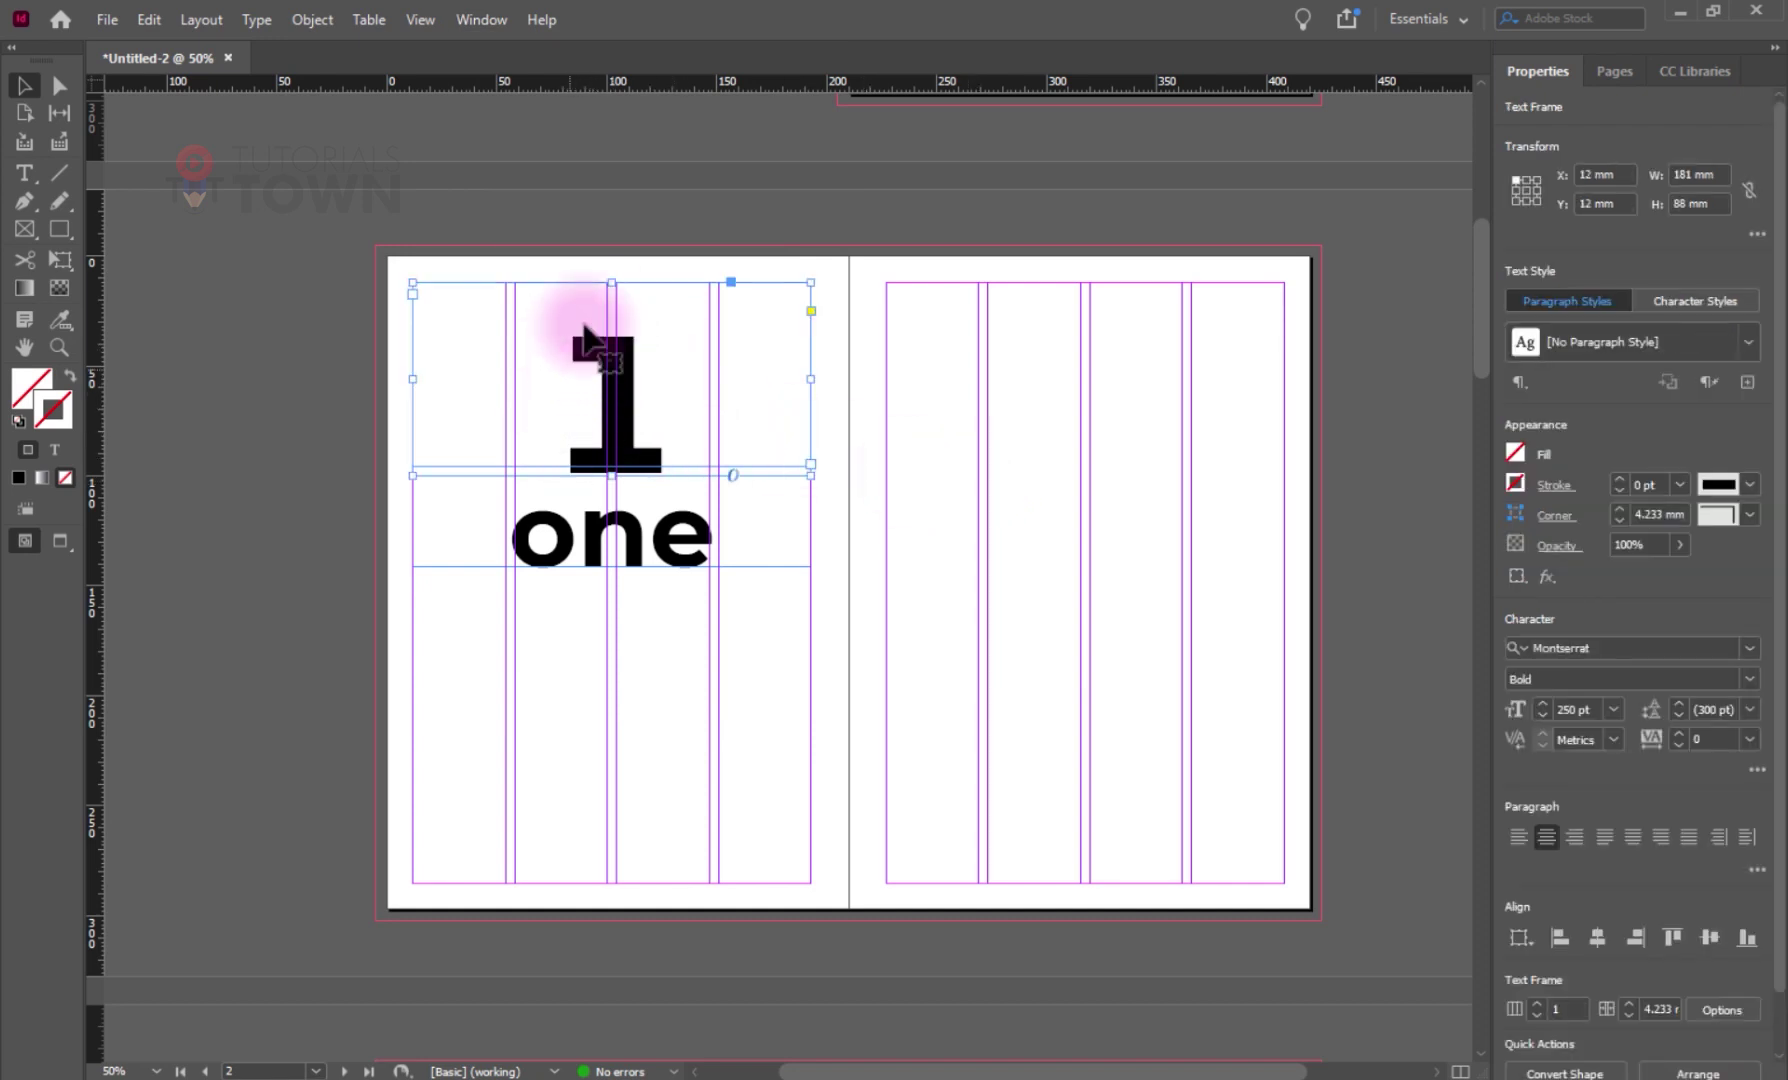
{"action": "double_click", "coordinate": [590, 395]}
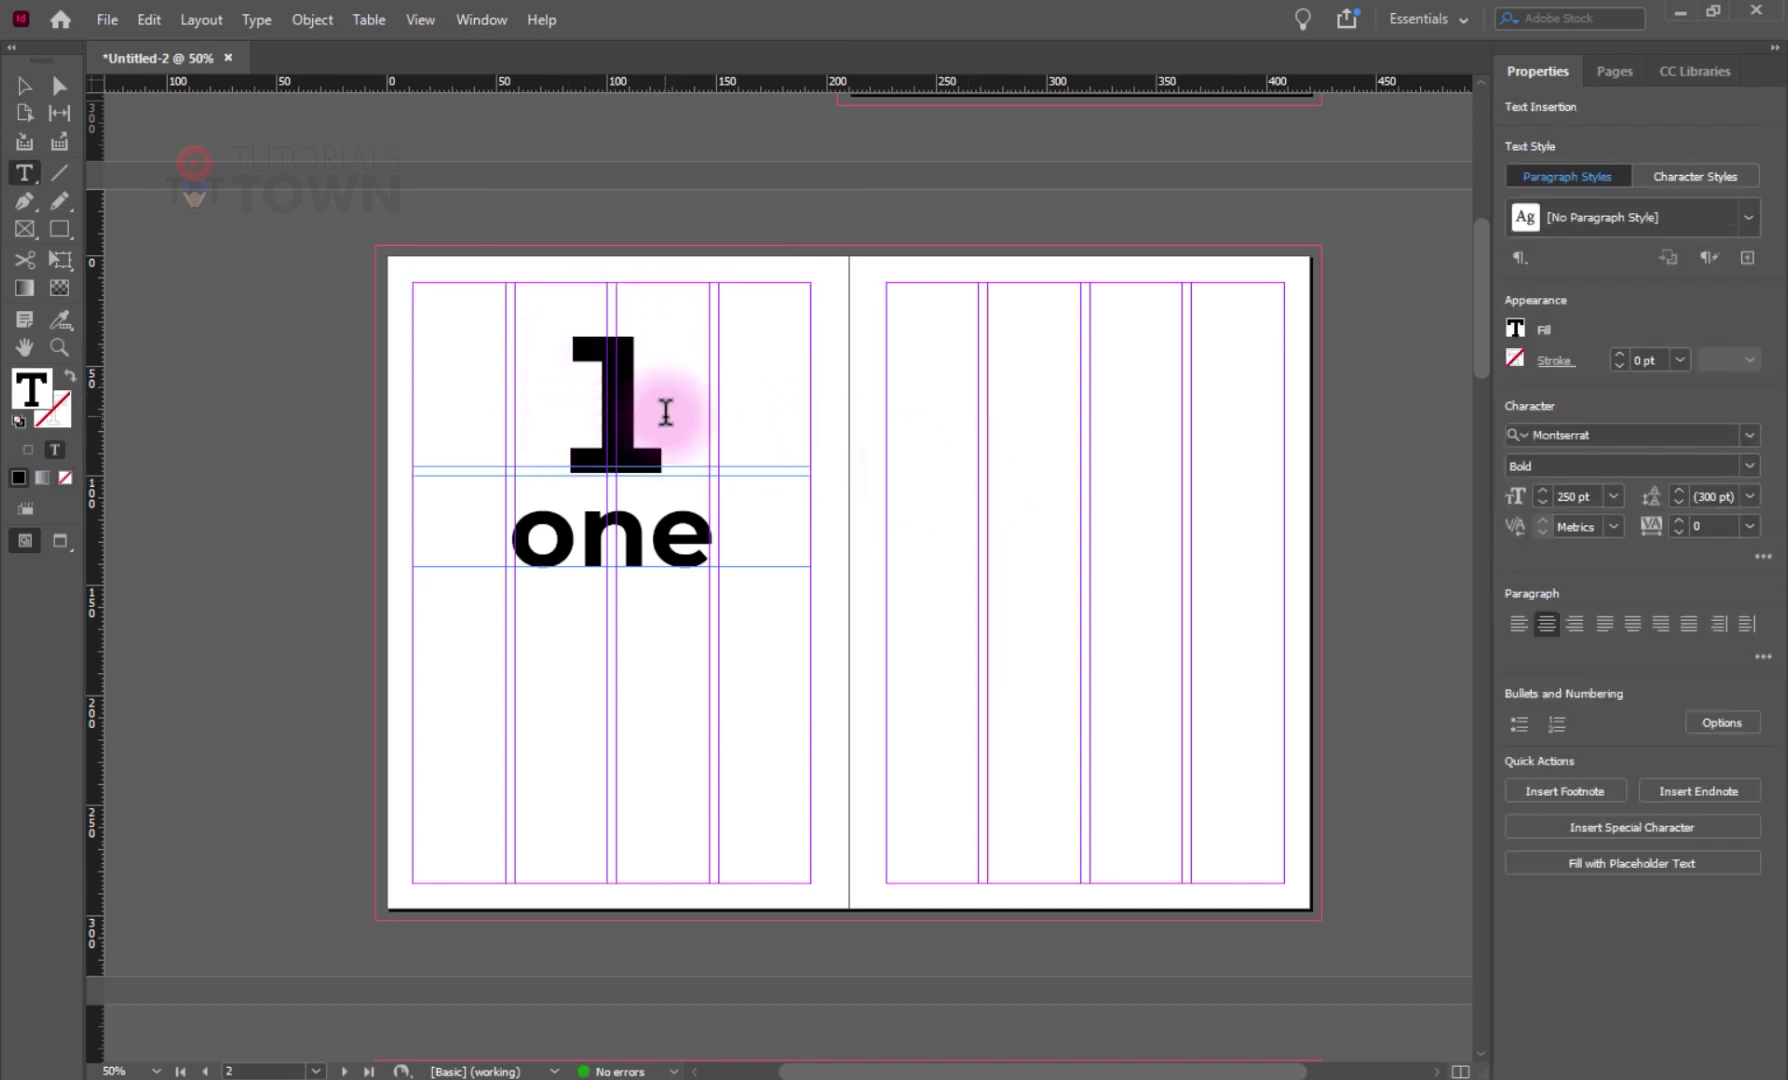
{"action": "double_click", "coordinate": [655, 420]}
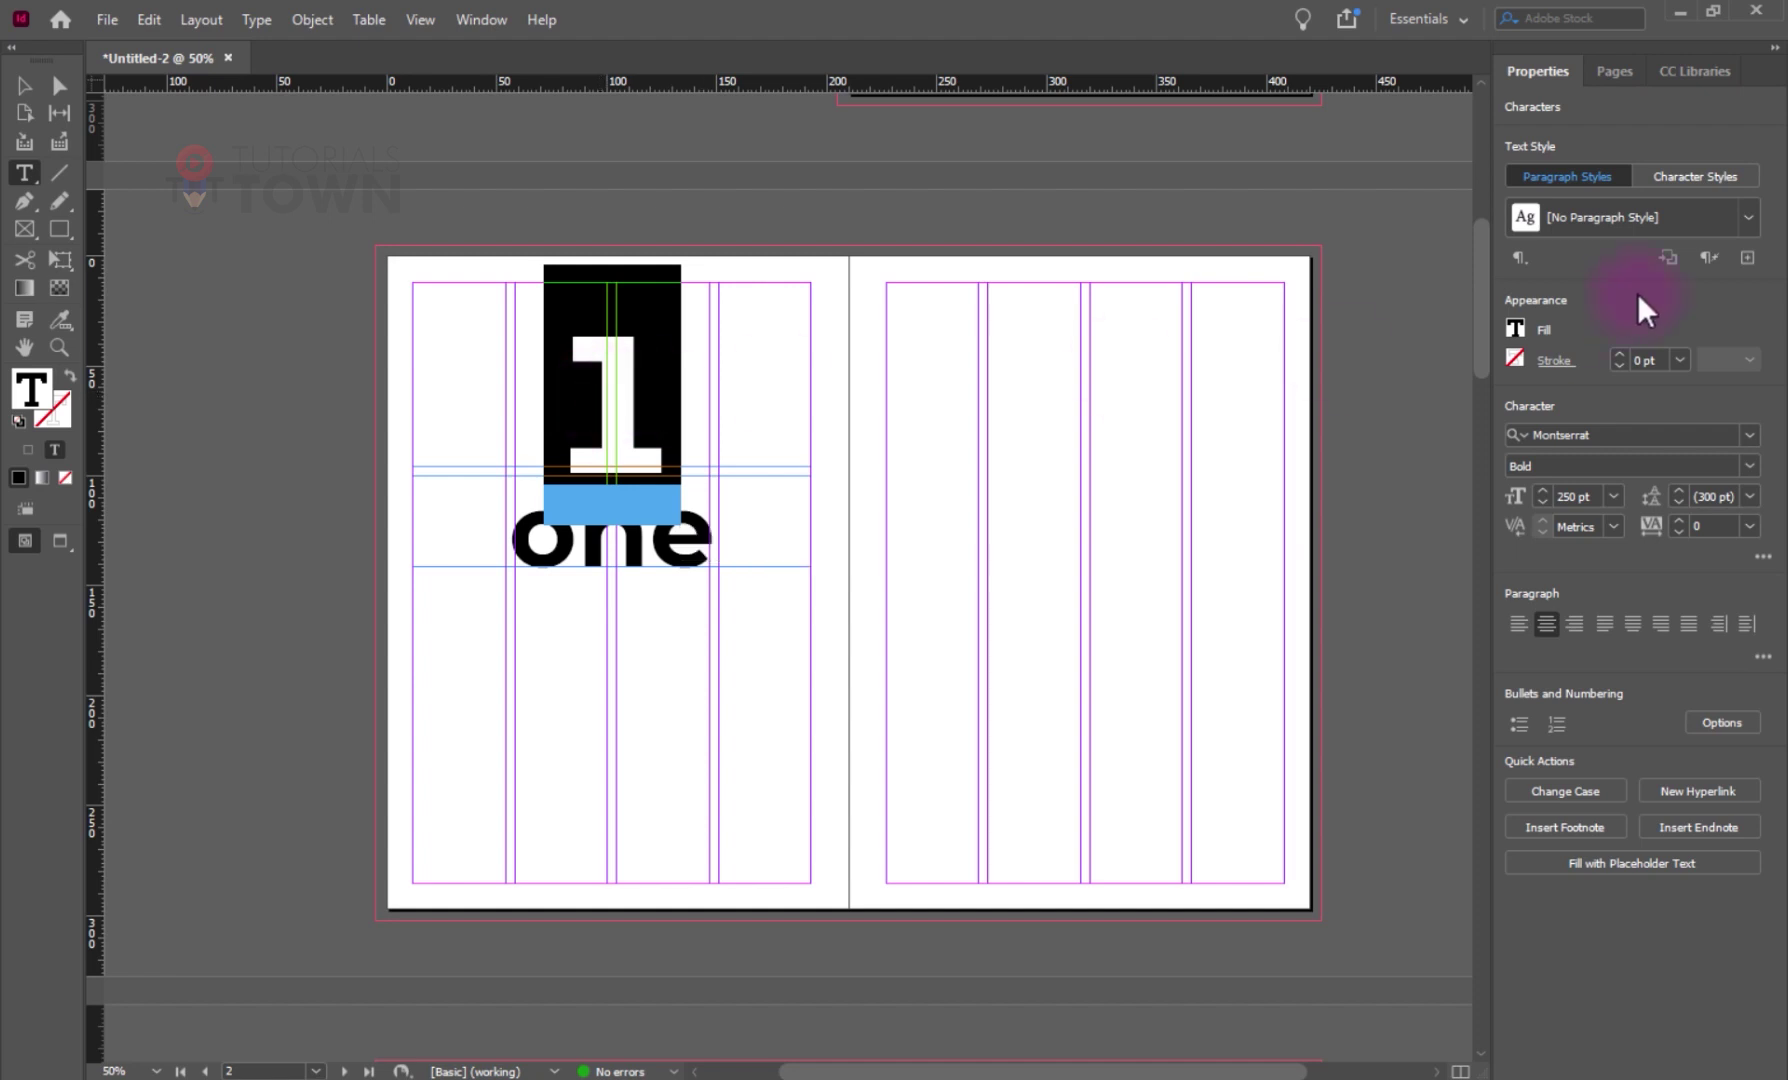
{"action": "left_click", "coordinate": [1673, 176]}
{"action": "left_click", "coordinate": [1601, 175]}
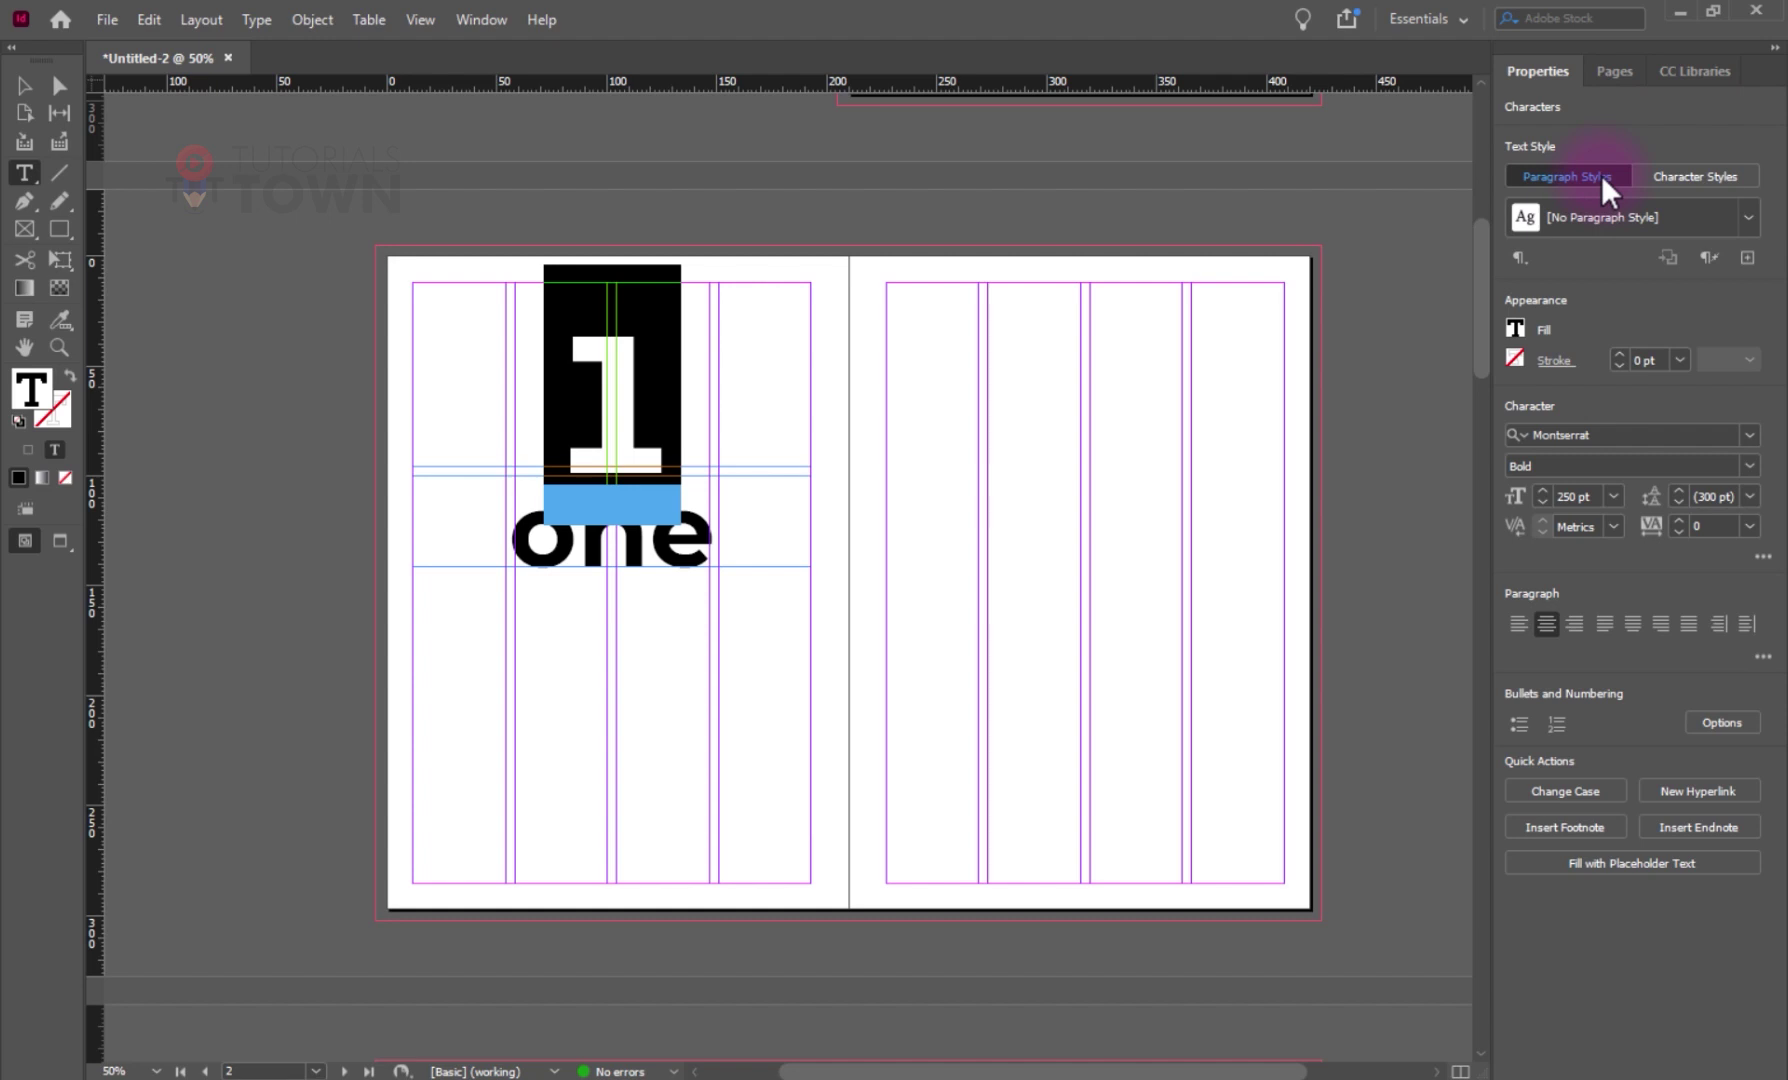
{"action": "left_click", "coordinate": [1747, 225]}
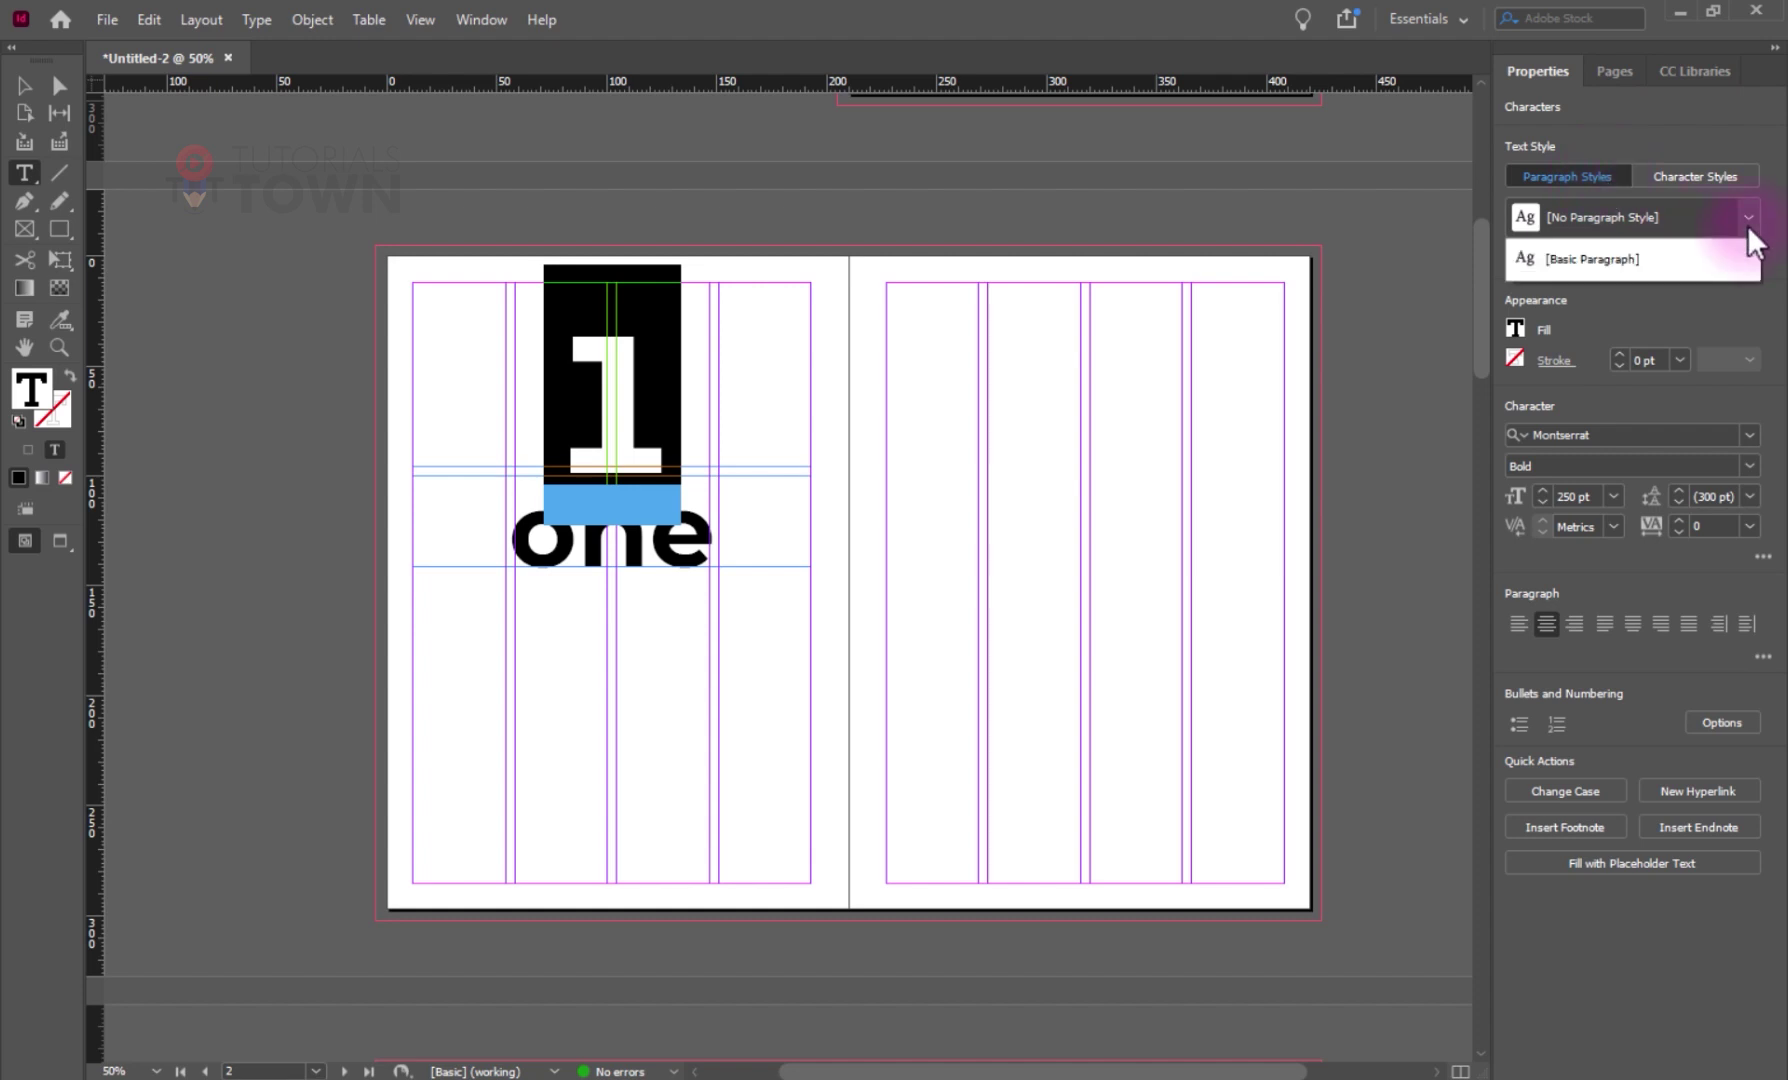
{"action": "left_click", "coordinate": [1747, 224]}
{"action": "left_click", "coordinate": [1747, 225]}
{"action": "left_click", "coordinate": [1747, 224]}
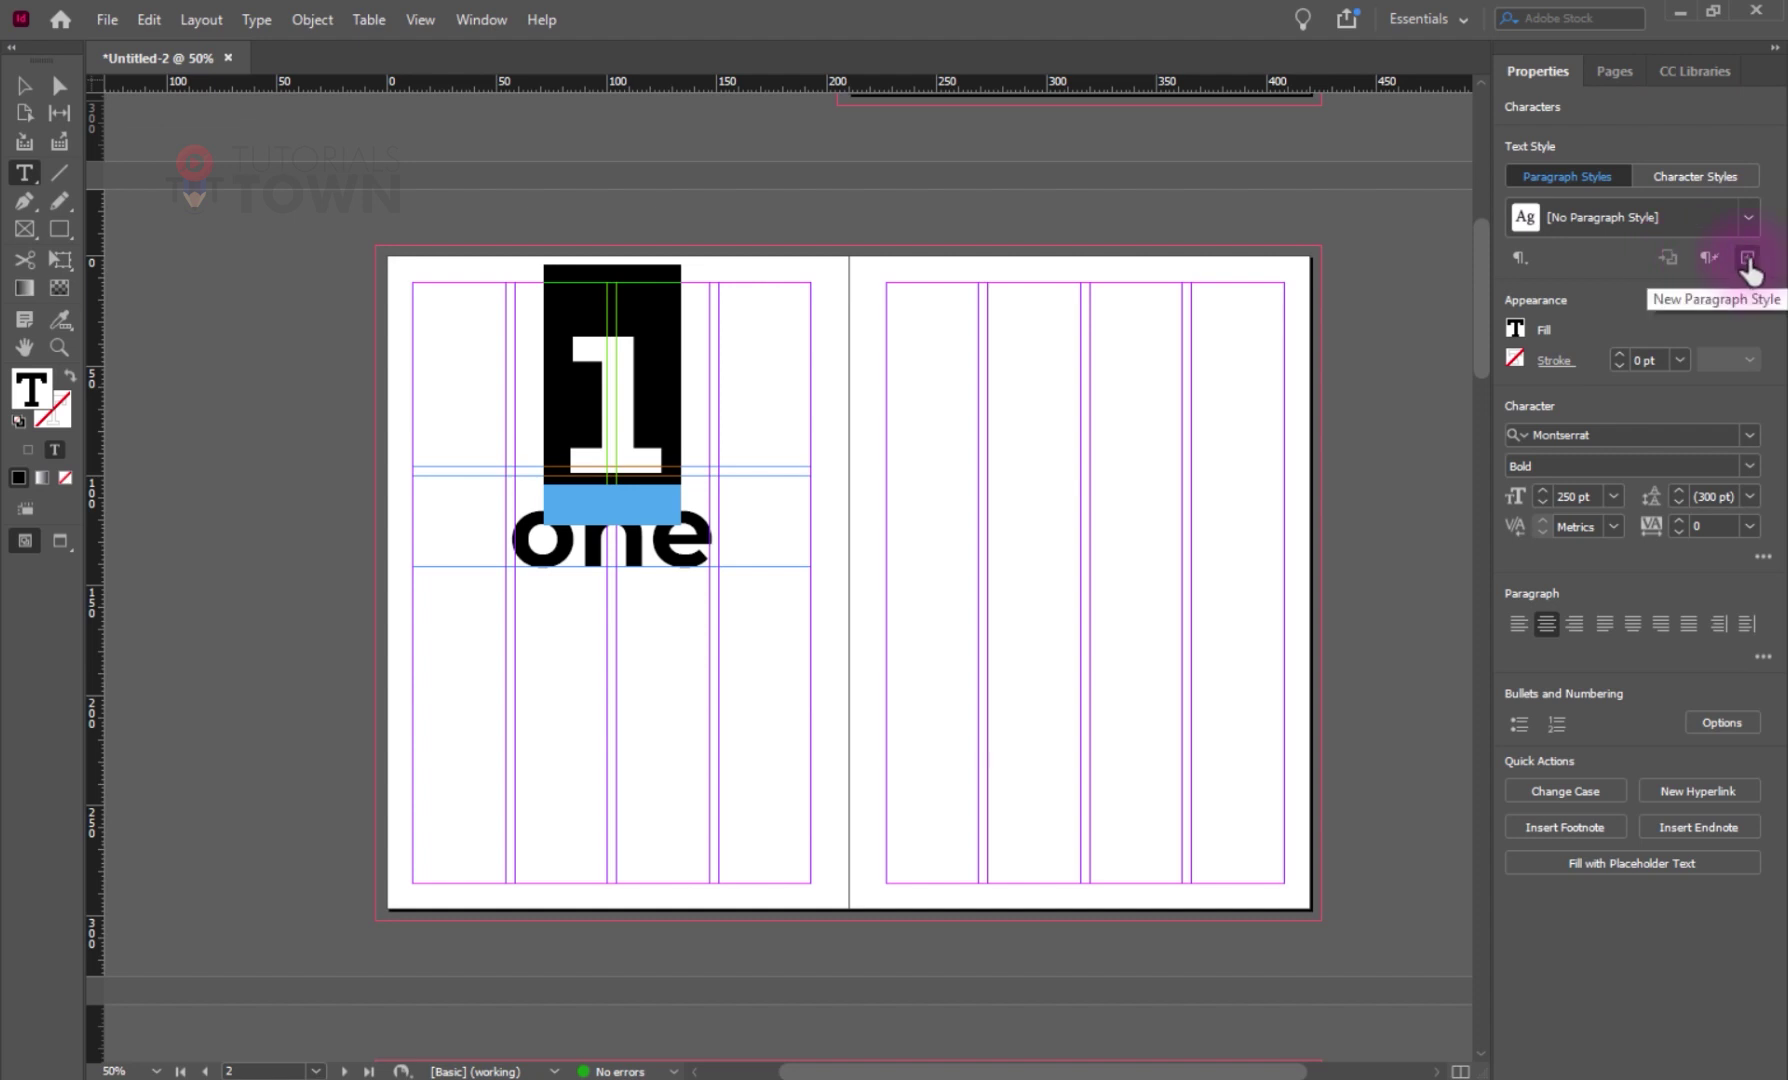
{"action": "left_click", "coordinate": [1747, 262]}
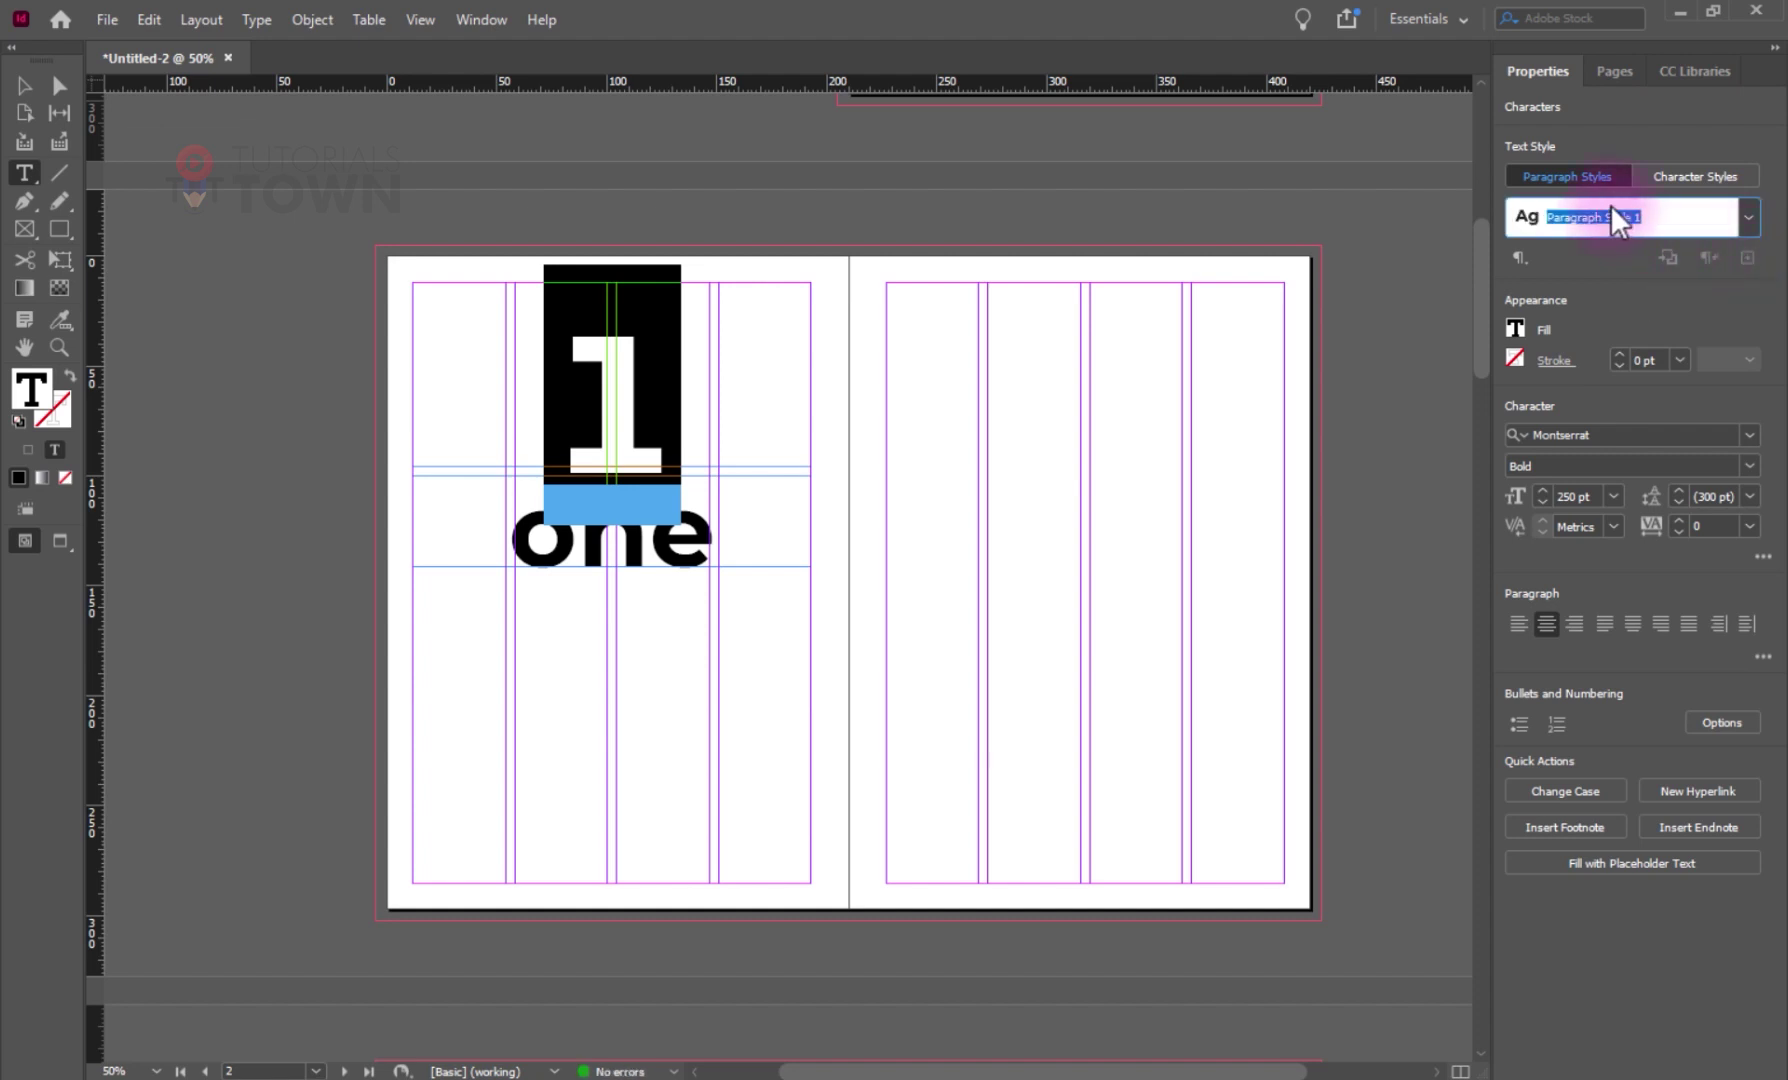
{"action": "type", "text": "Number Style"}
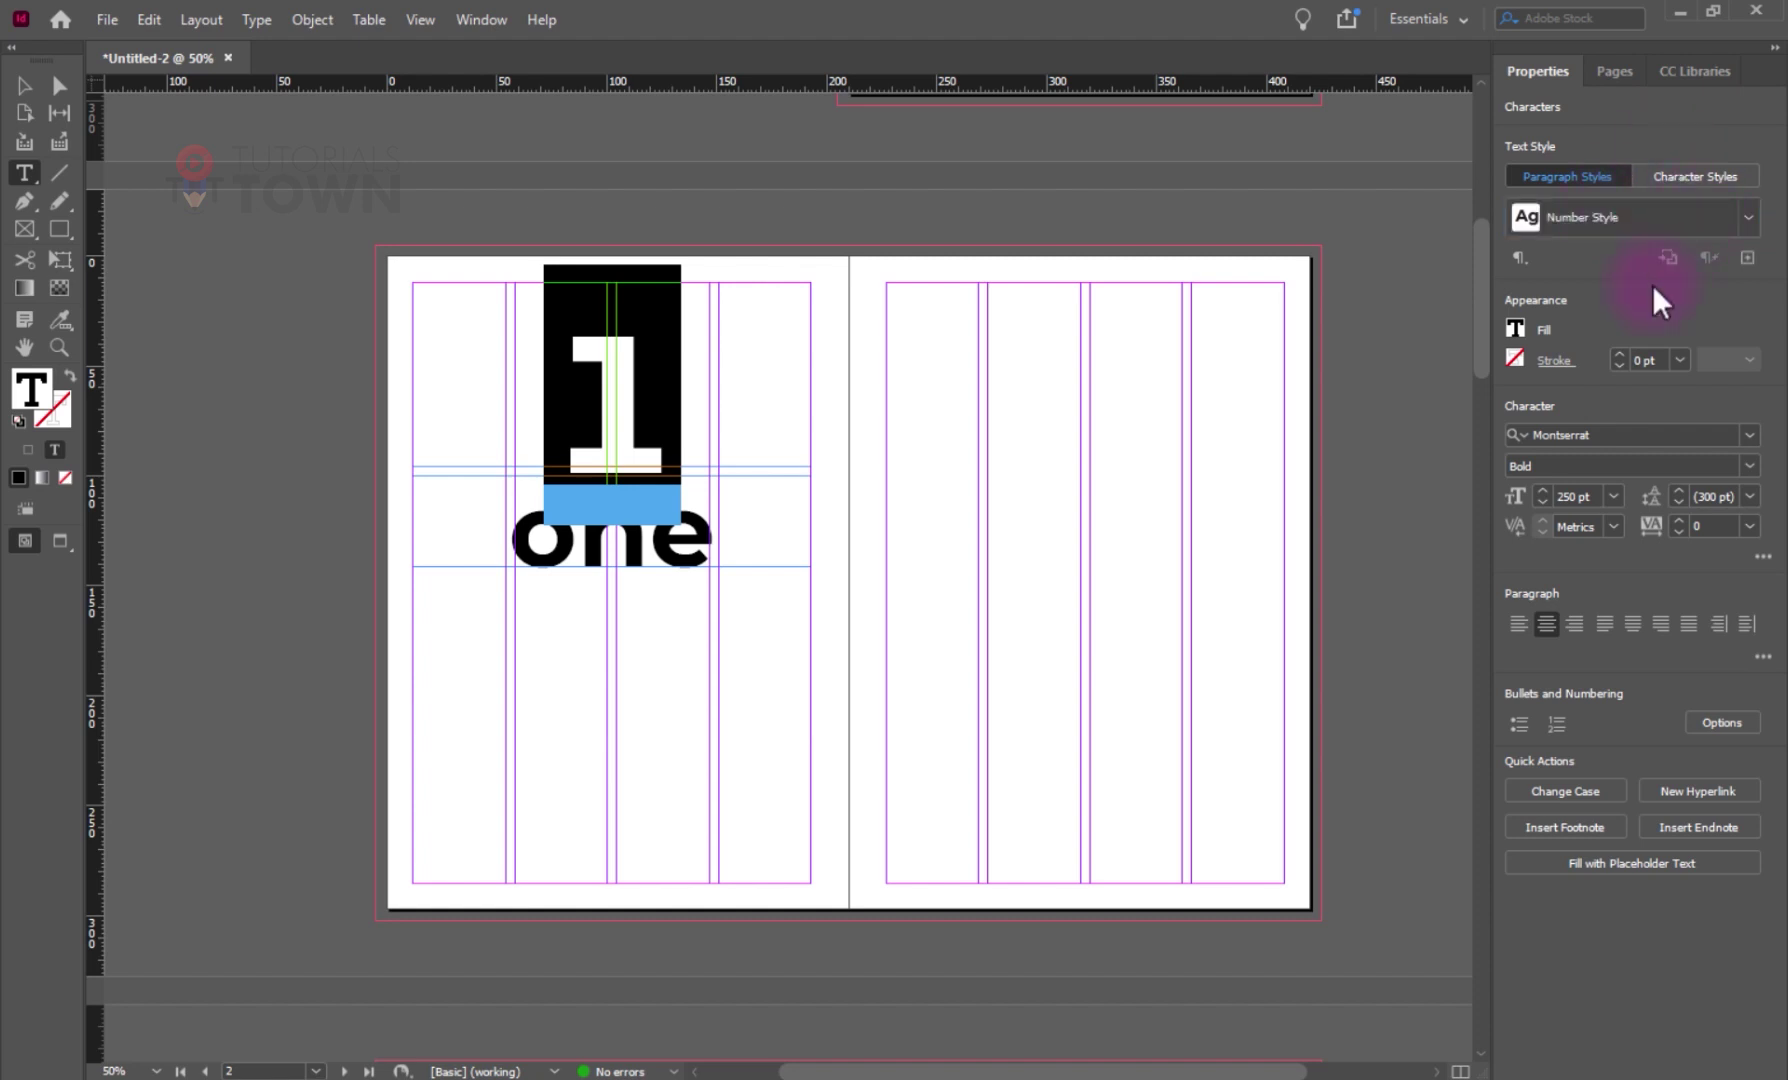
- Create a new paragraph style named "Spell Style" from the formatting of the word "one" on page 2
{"action": "left_click_drag", "start_coordinate": [512, 533], "coordinate": [718, 556]}
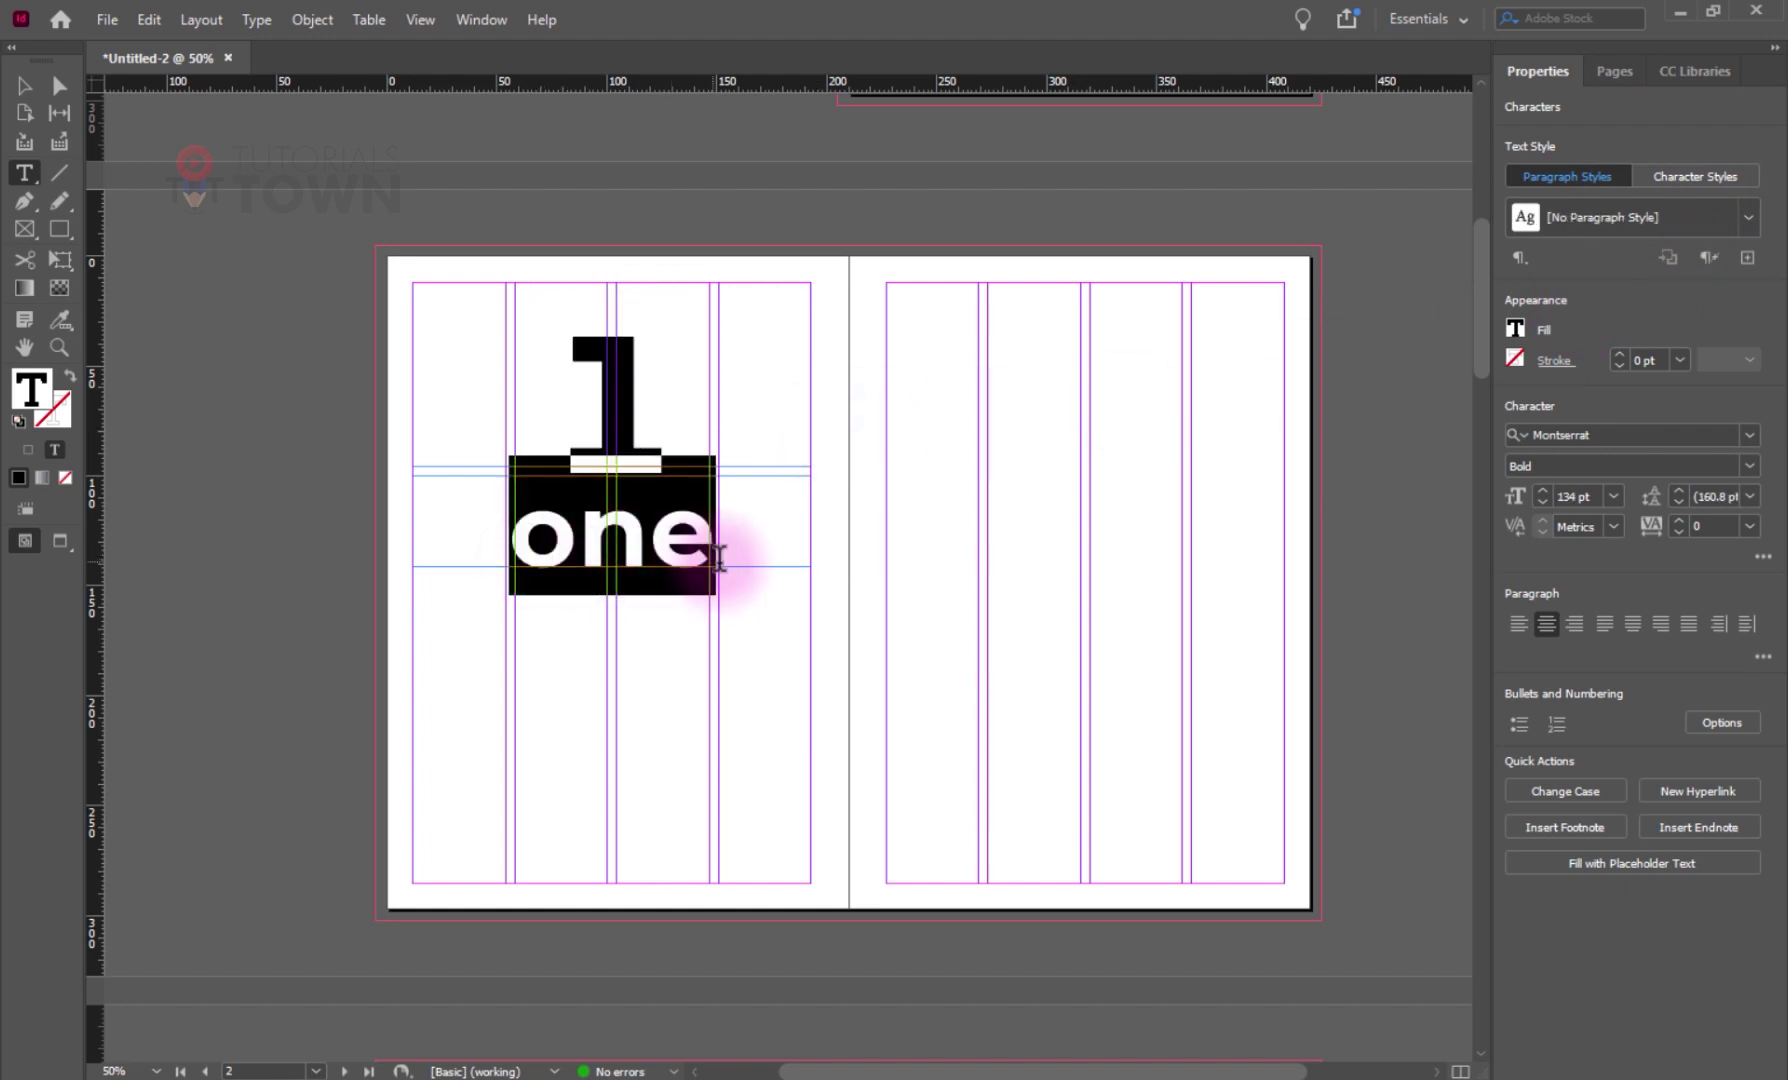
{"action": "left_click", "coordinate": [1747, 257]}
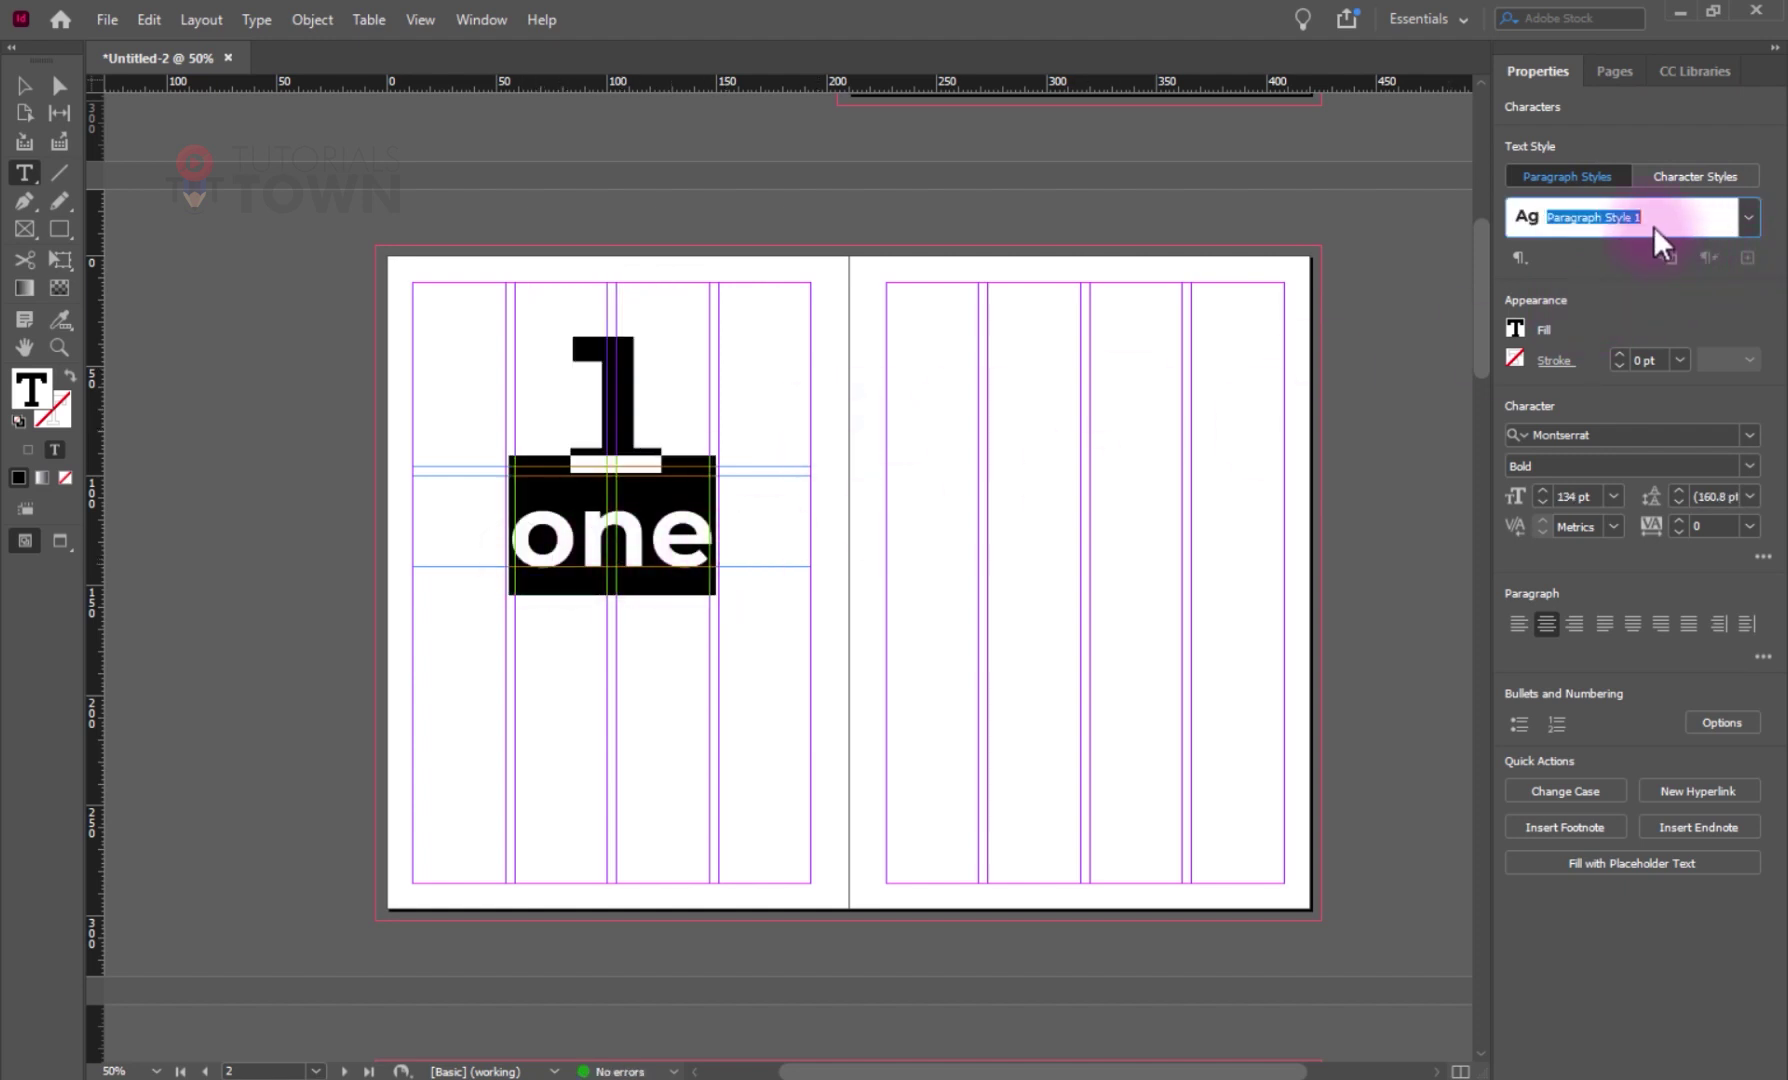
{"action": "type", "text": "Spell Stylw"}
{"action": "key", "text": "Return"}
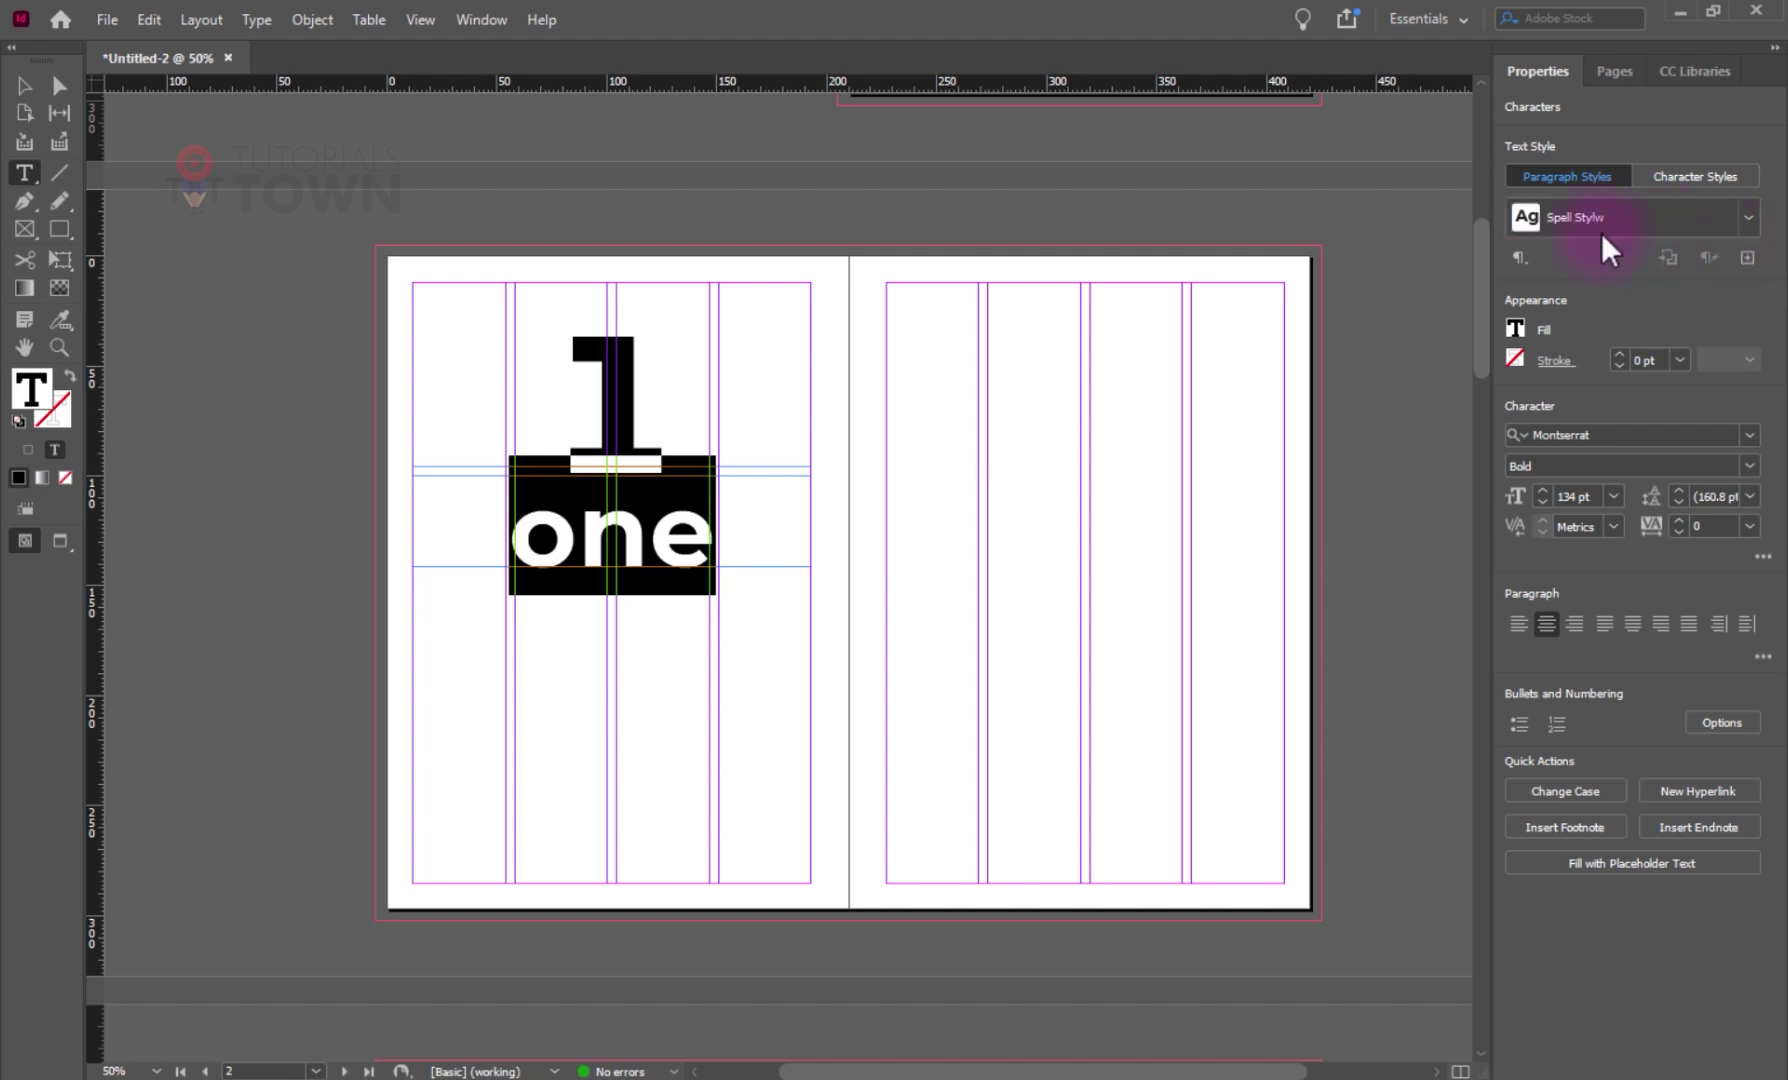
{"action": "left_click", "coordinate": [1601, 230]}
{"action": "left_click", "coordinate": [1627, 232]}
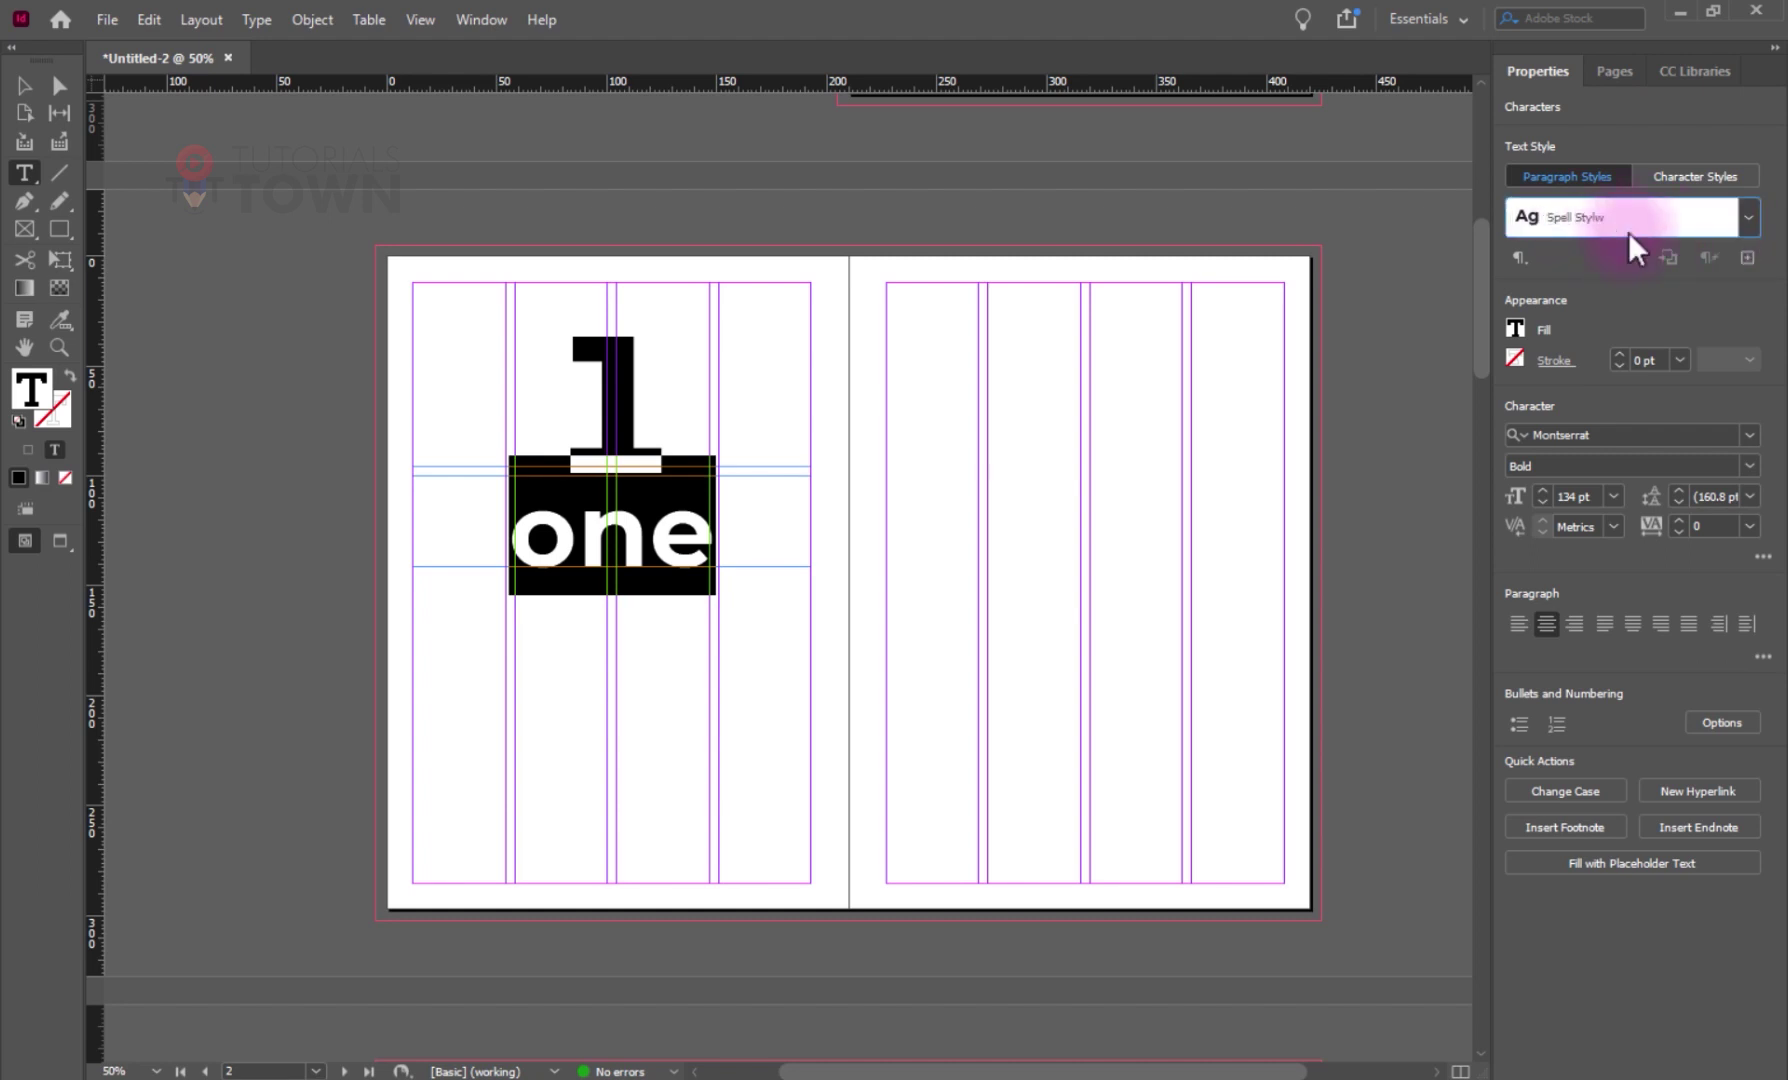
{"action": "type", "text": "e"}
{"action": "key", "text": "Return"}
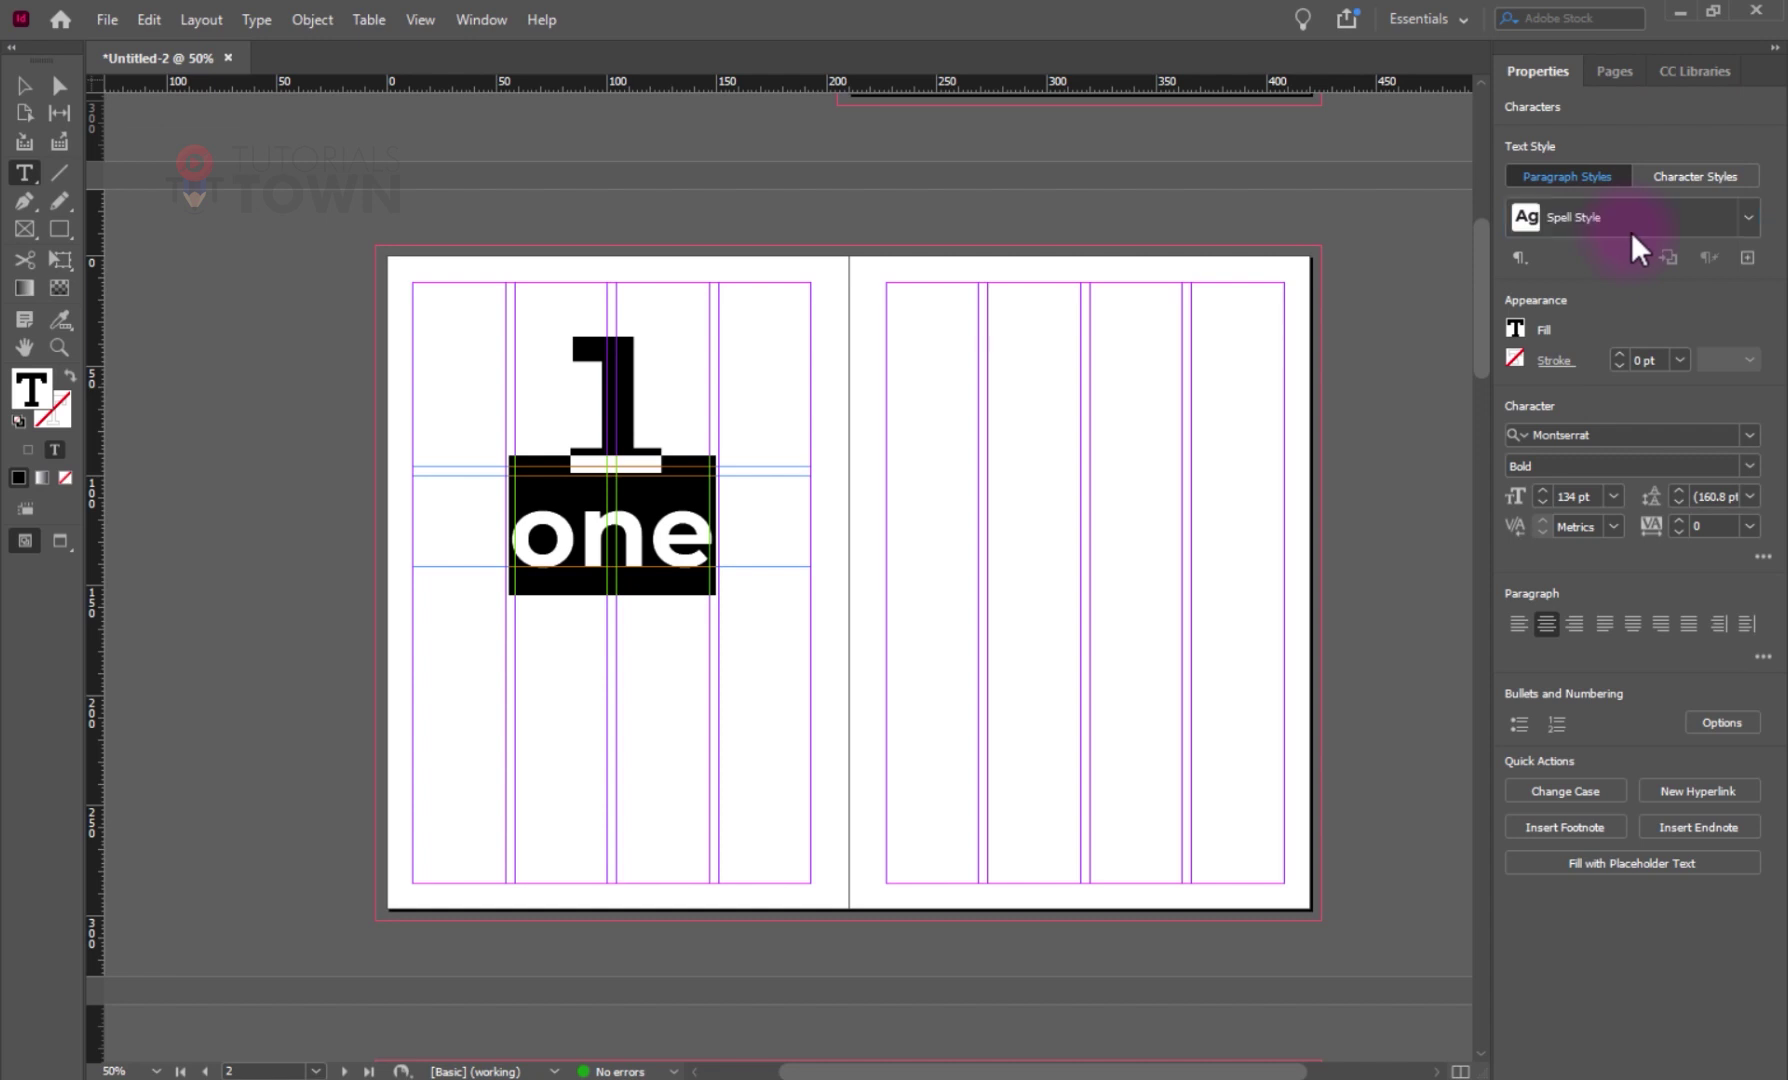
- Duplicate the number 1 and "one" text frames together onto page 3, aligned with the originals on page 2
{"action": "left_click", "coordinate": [24, 86]}
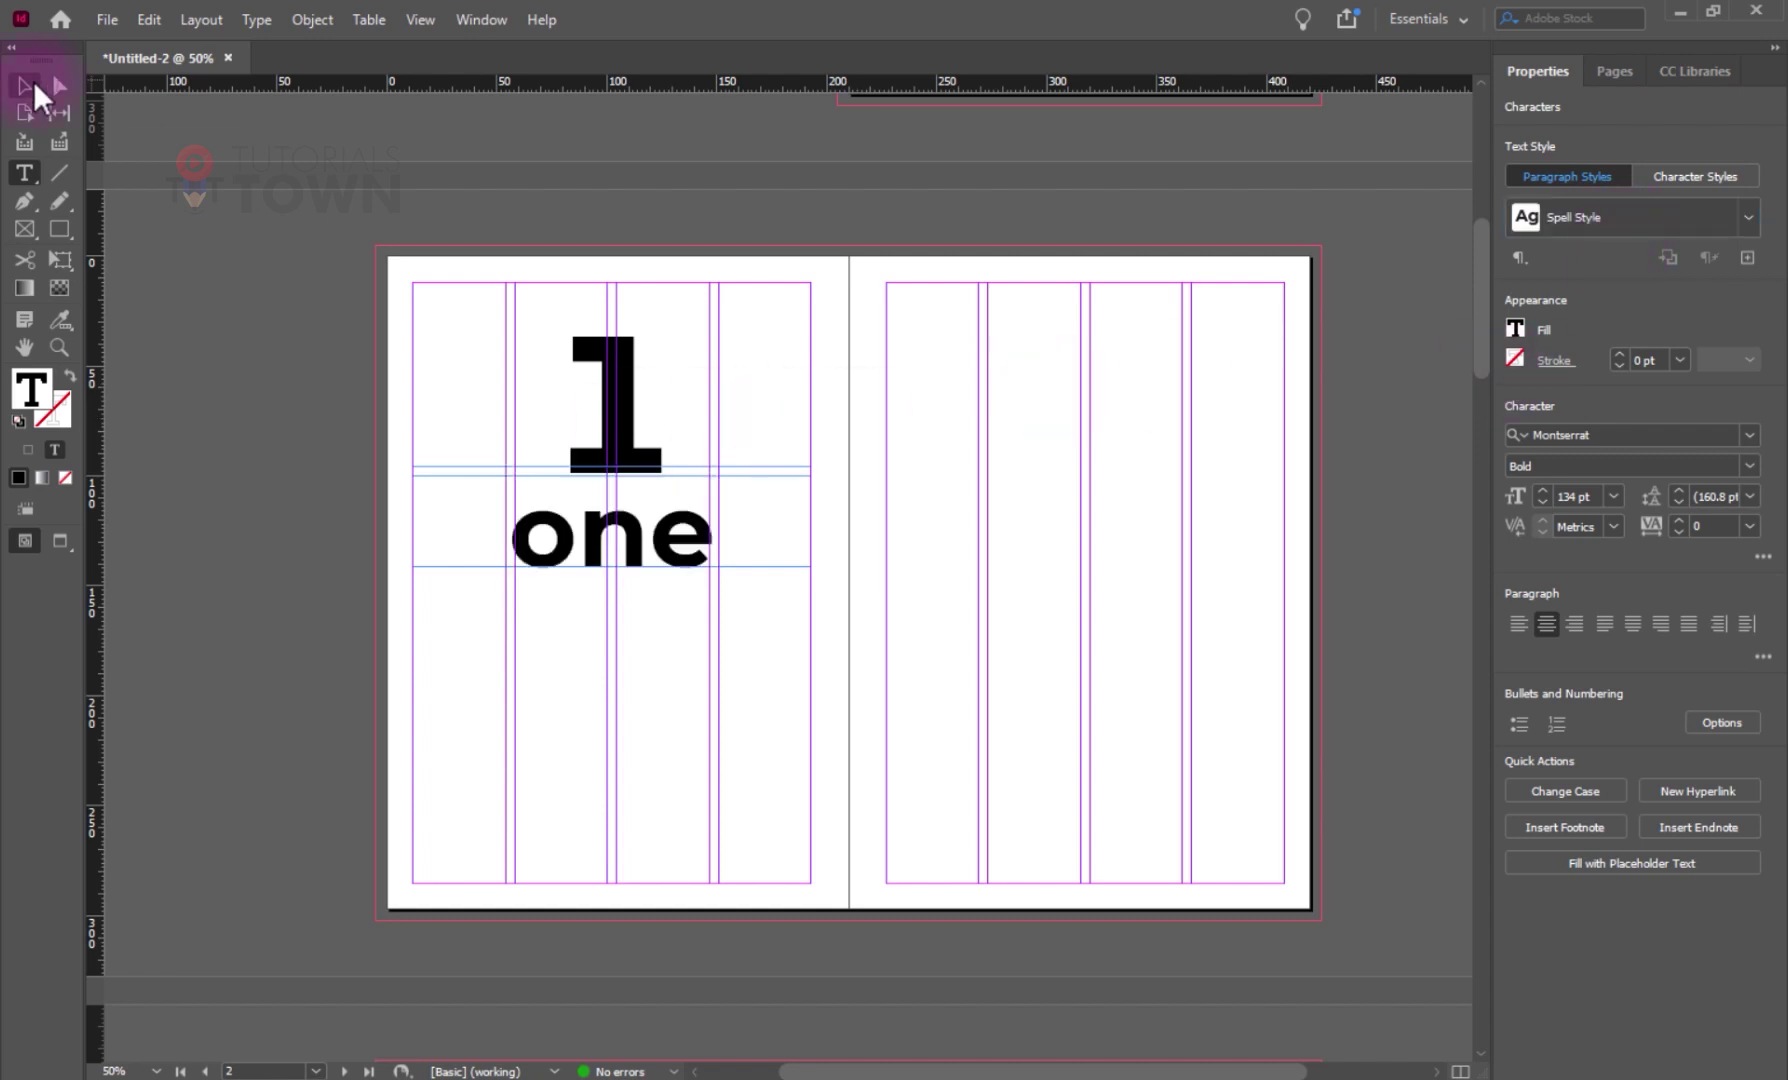
{"action": "left_click", "coordinate": [617, 542]}
{"action": "left_click", "coordinate": [573, 462], "text": "shift"}
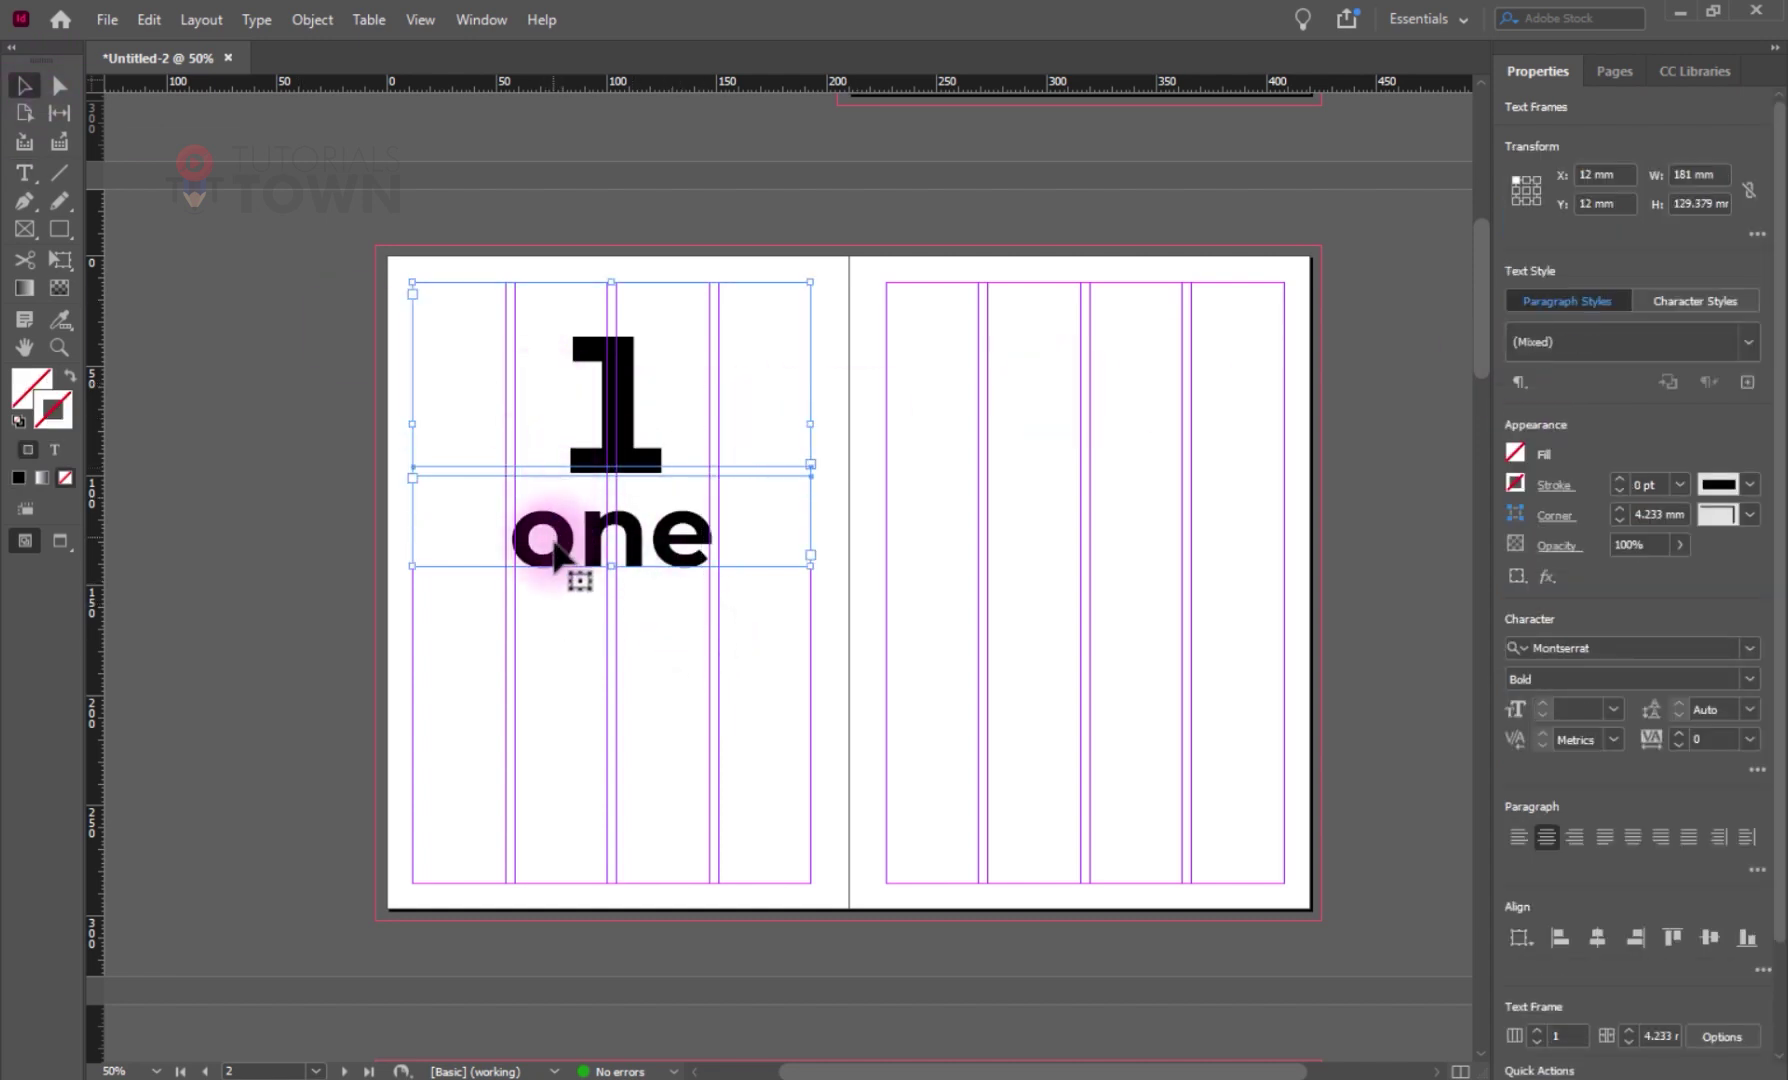
{"action": "left_click_drag", "start_coordinate": [611, 540], "coordinate": [970, 557]}
{"action": "left_click", "coordinate": [1070, 626]}
- Replace the copied number on page 3 with 2
{"action": "key", "text": "t"}
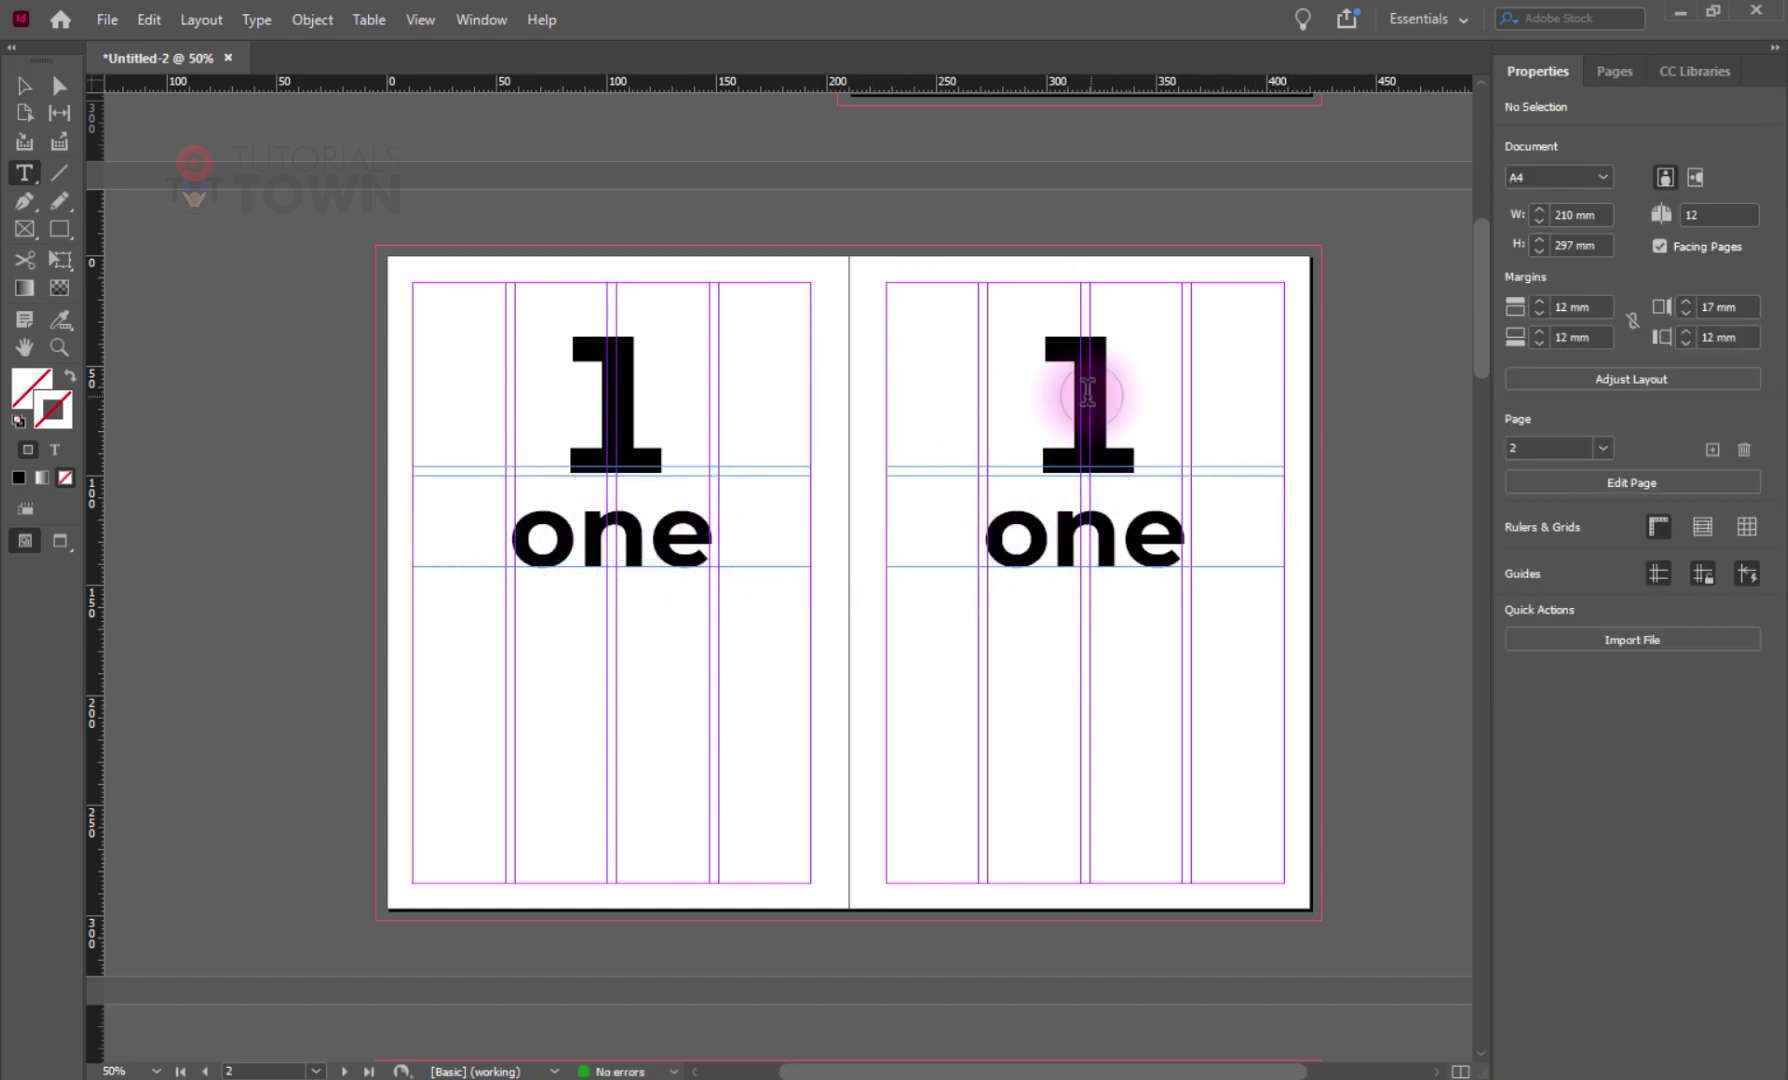
{"action": "left_click", "coordinate": [1081, 392]}
{"action": "double_click", "coordinate": [1081, 392]}
{"action": "left_click", "coordinate": [1077, 399]}
{"action": "type", "text": "2"}
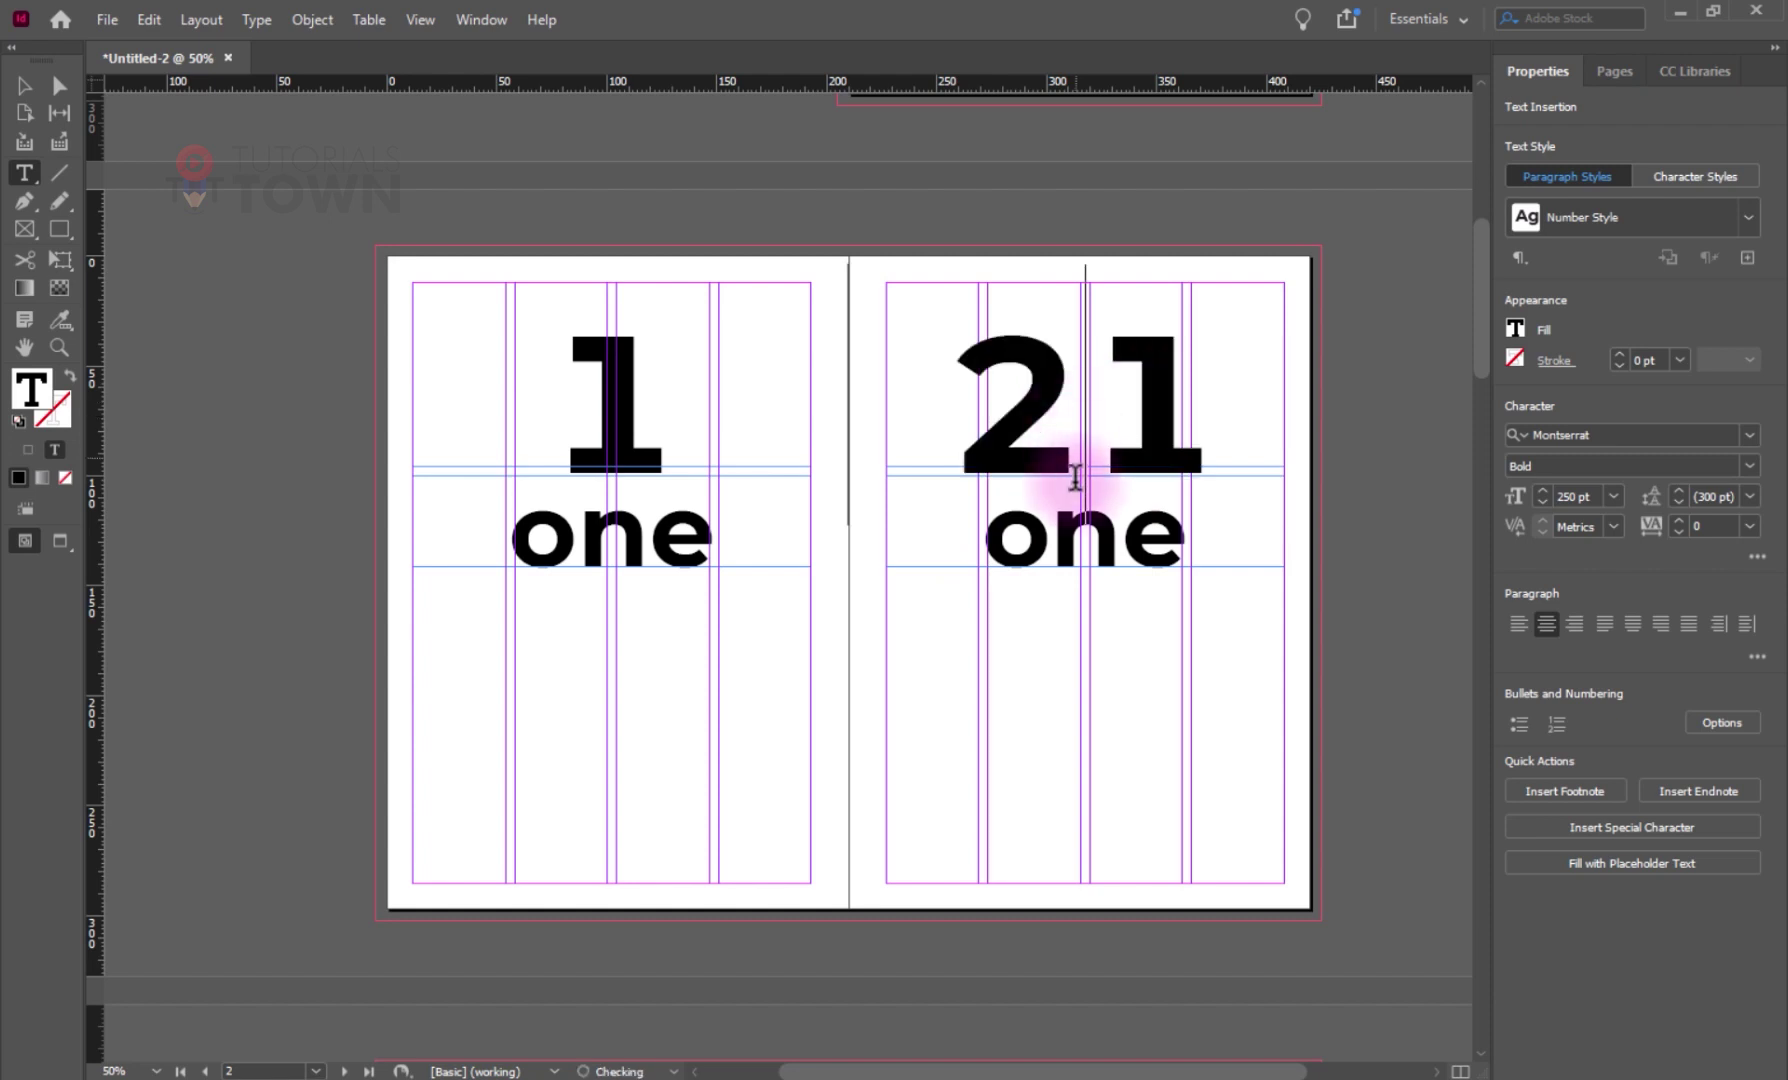
{"action": "key", "text": "Delete"}
- Replace the copied word on page 3 with "two" and deselect its frame
{"action": "left_click_drag", "start_coordinate": [982, 523], "coordinate": [1197, 555]}
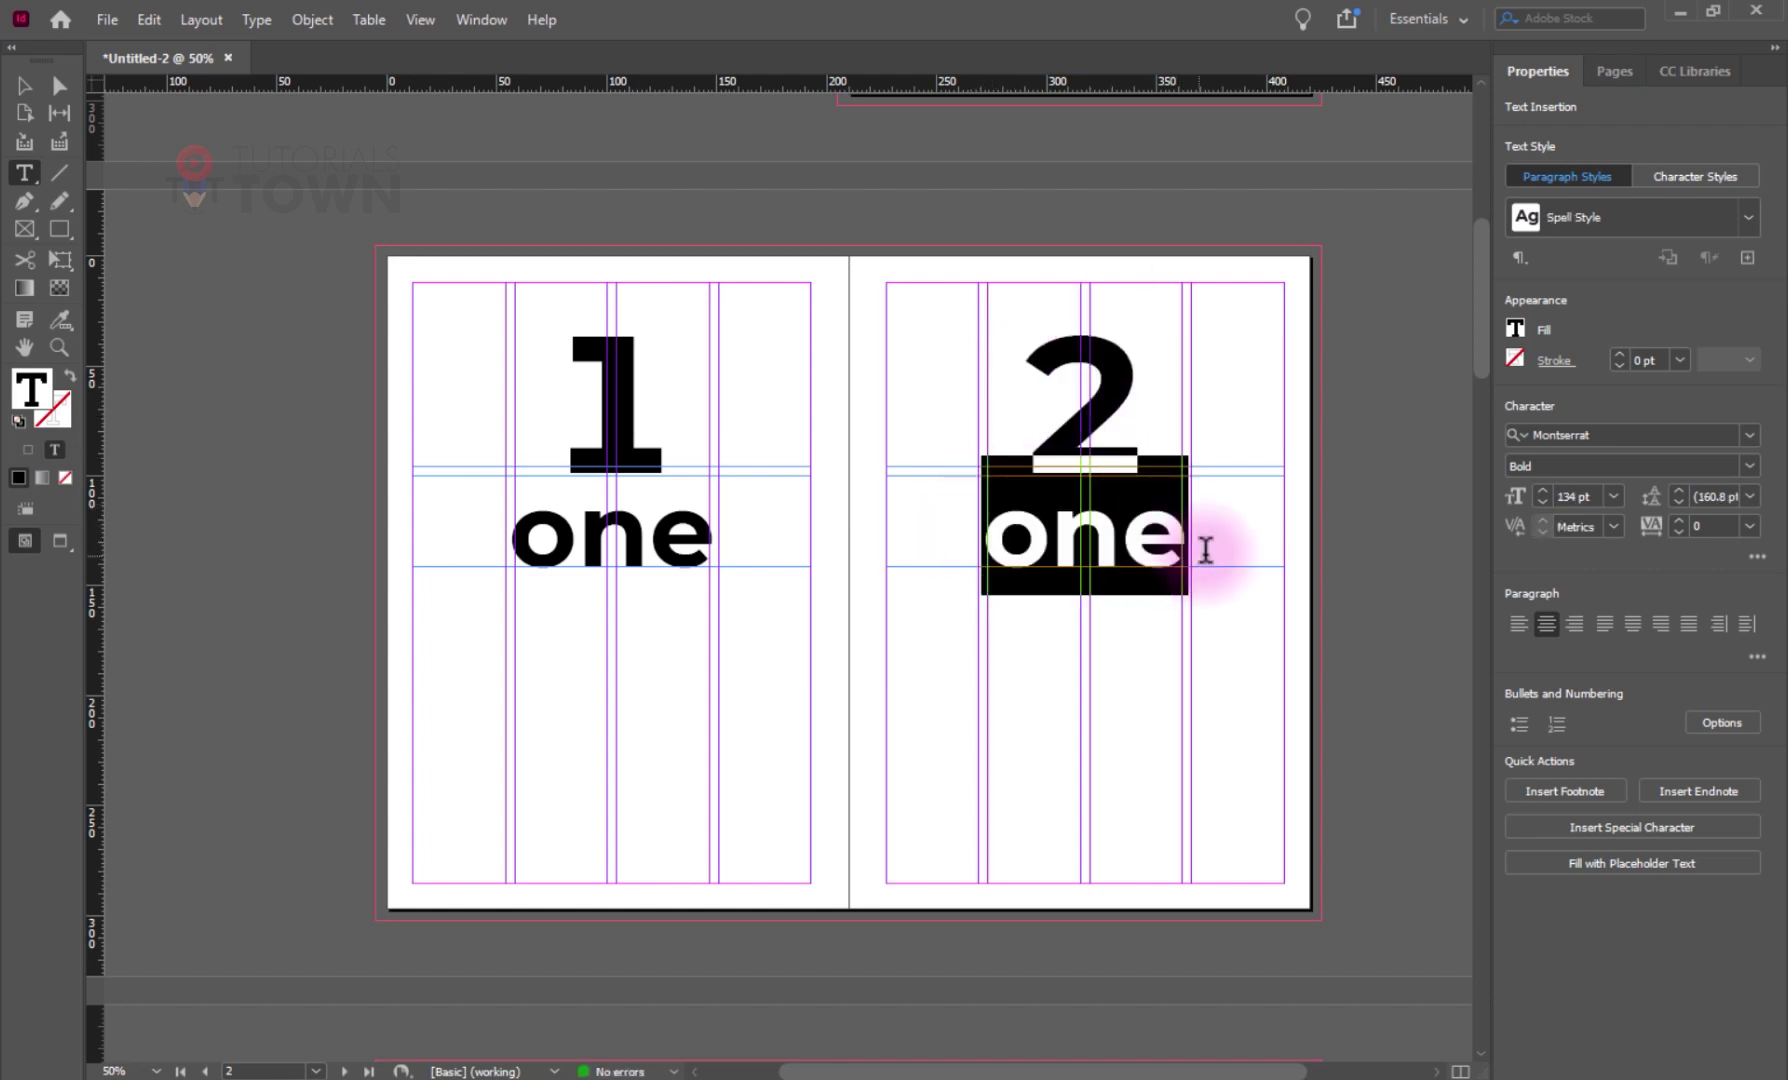
{"action": "type", "text": "two"}
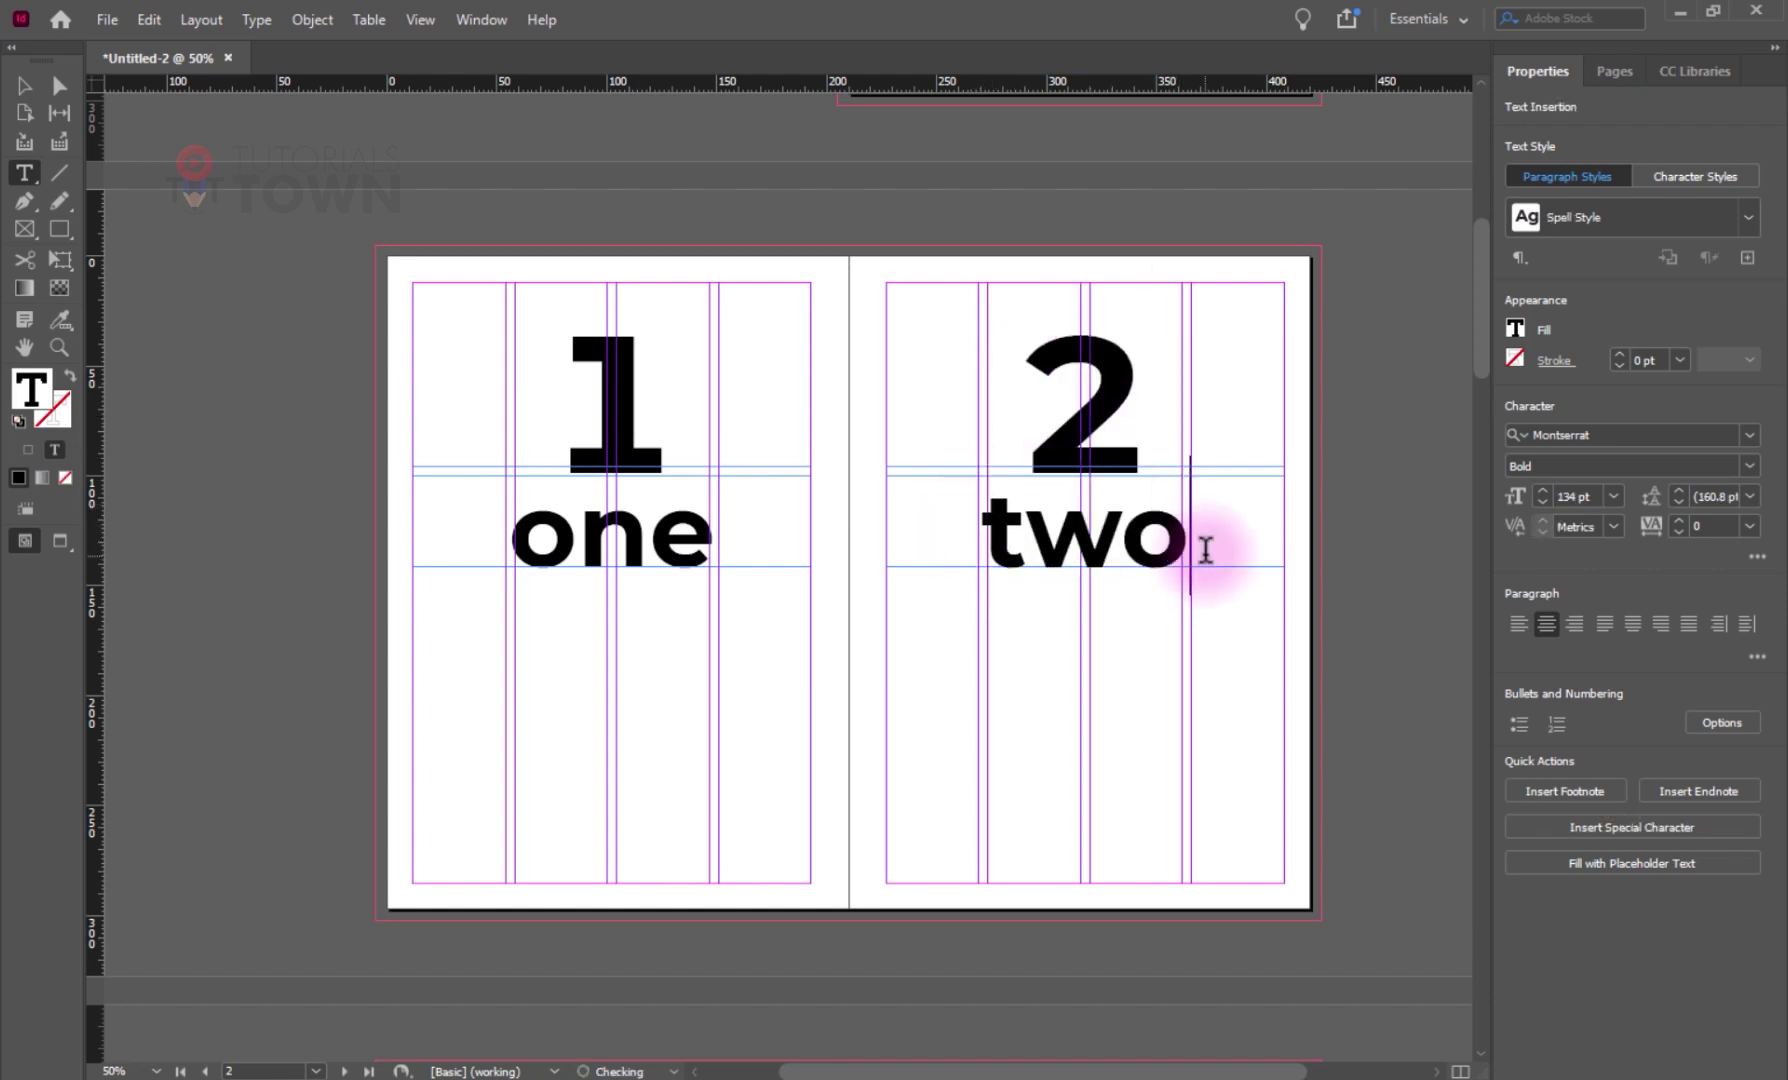
{"action": "left_click", "coordinate": [28, 87]}
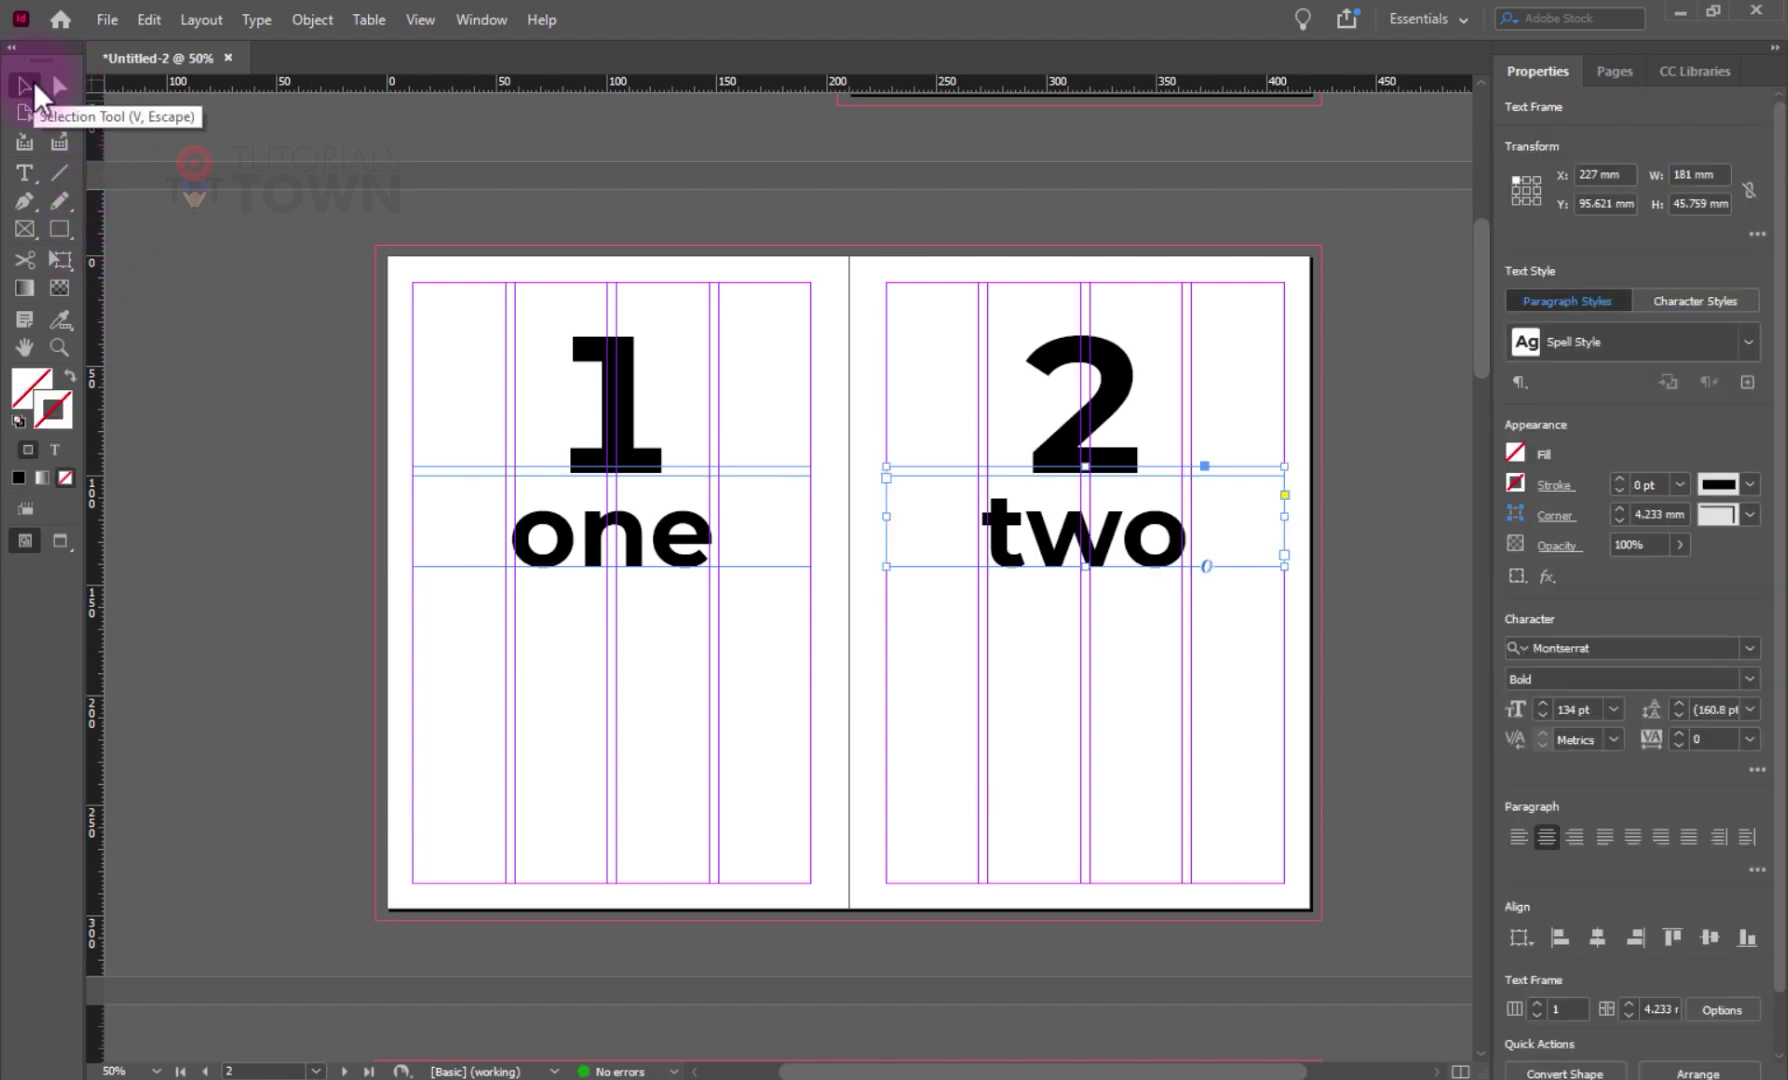
{"action": "left_click", "coordinate": [640, 686]}
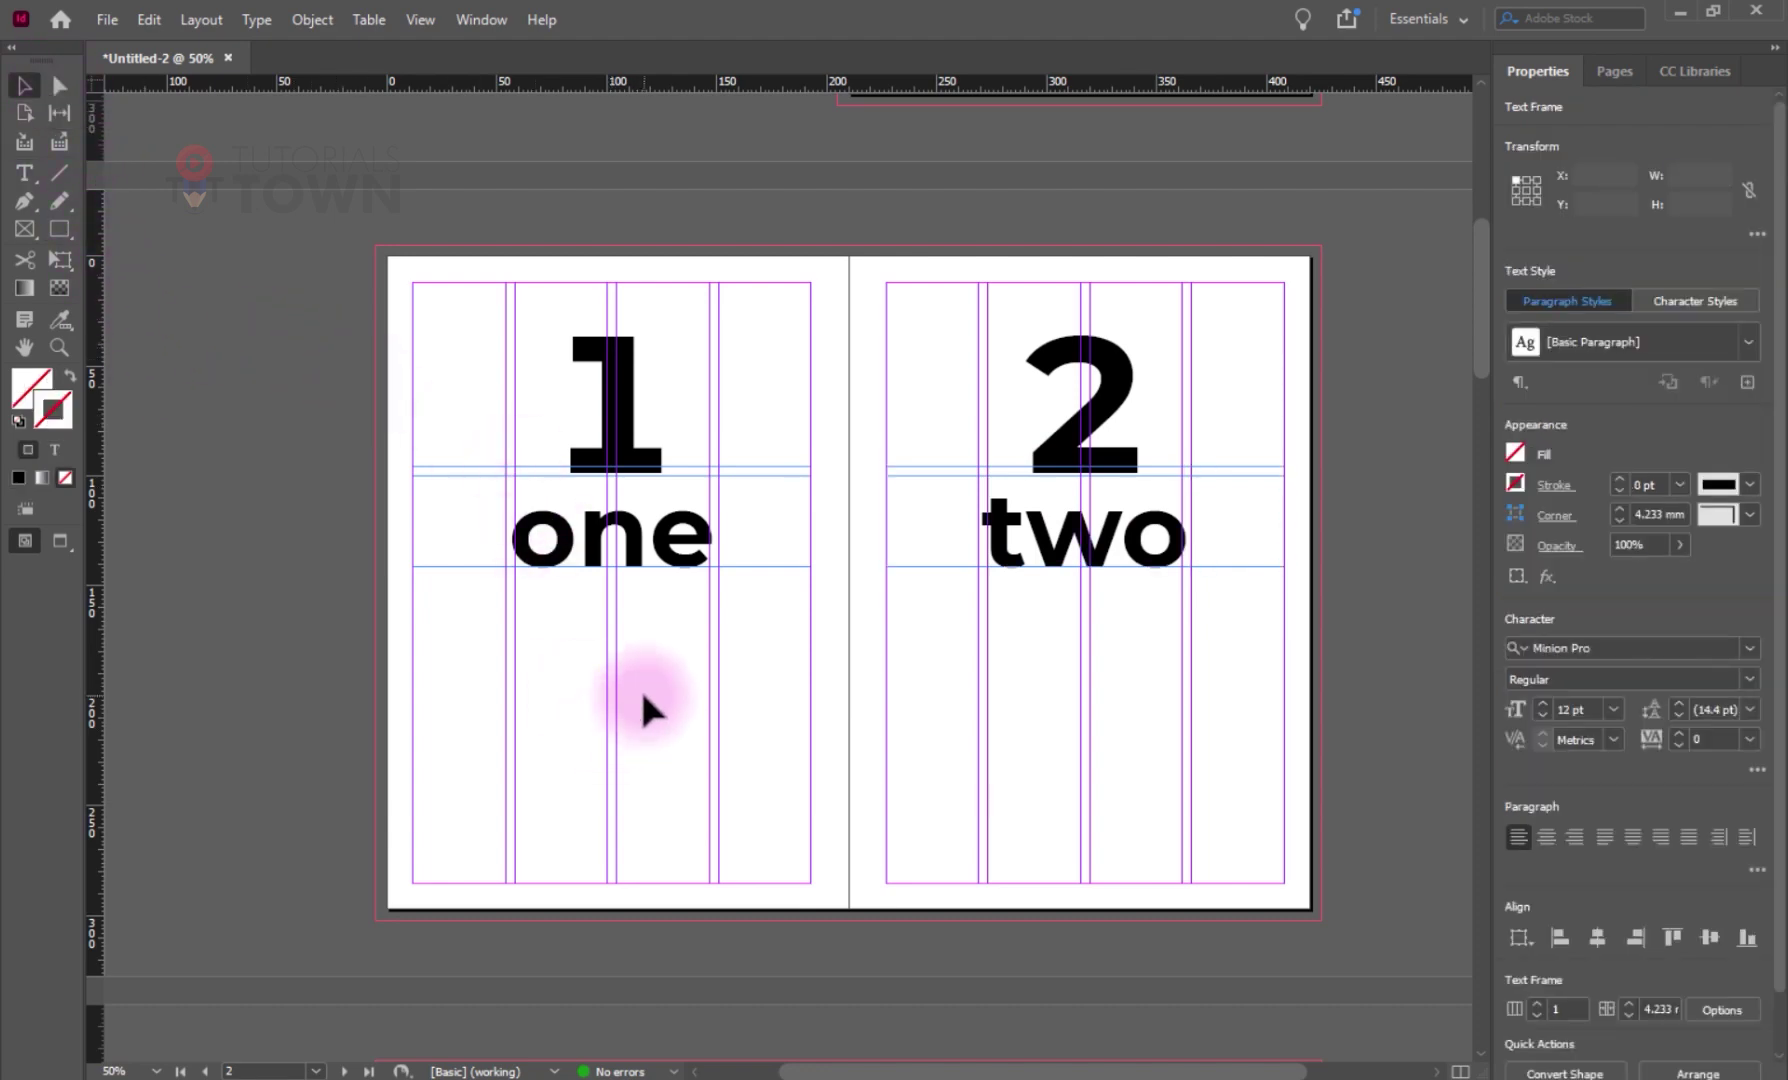
- Review the spreads of the Counting Book document from the cover through the numbered pages
{"action": "scroll", "coordinate": [640, 686], "scroll_direction": "down", "scroll_amount": 3}
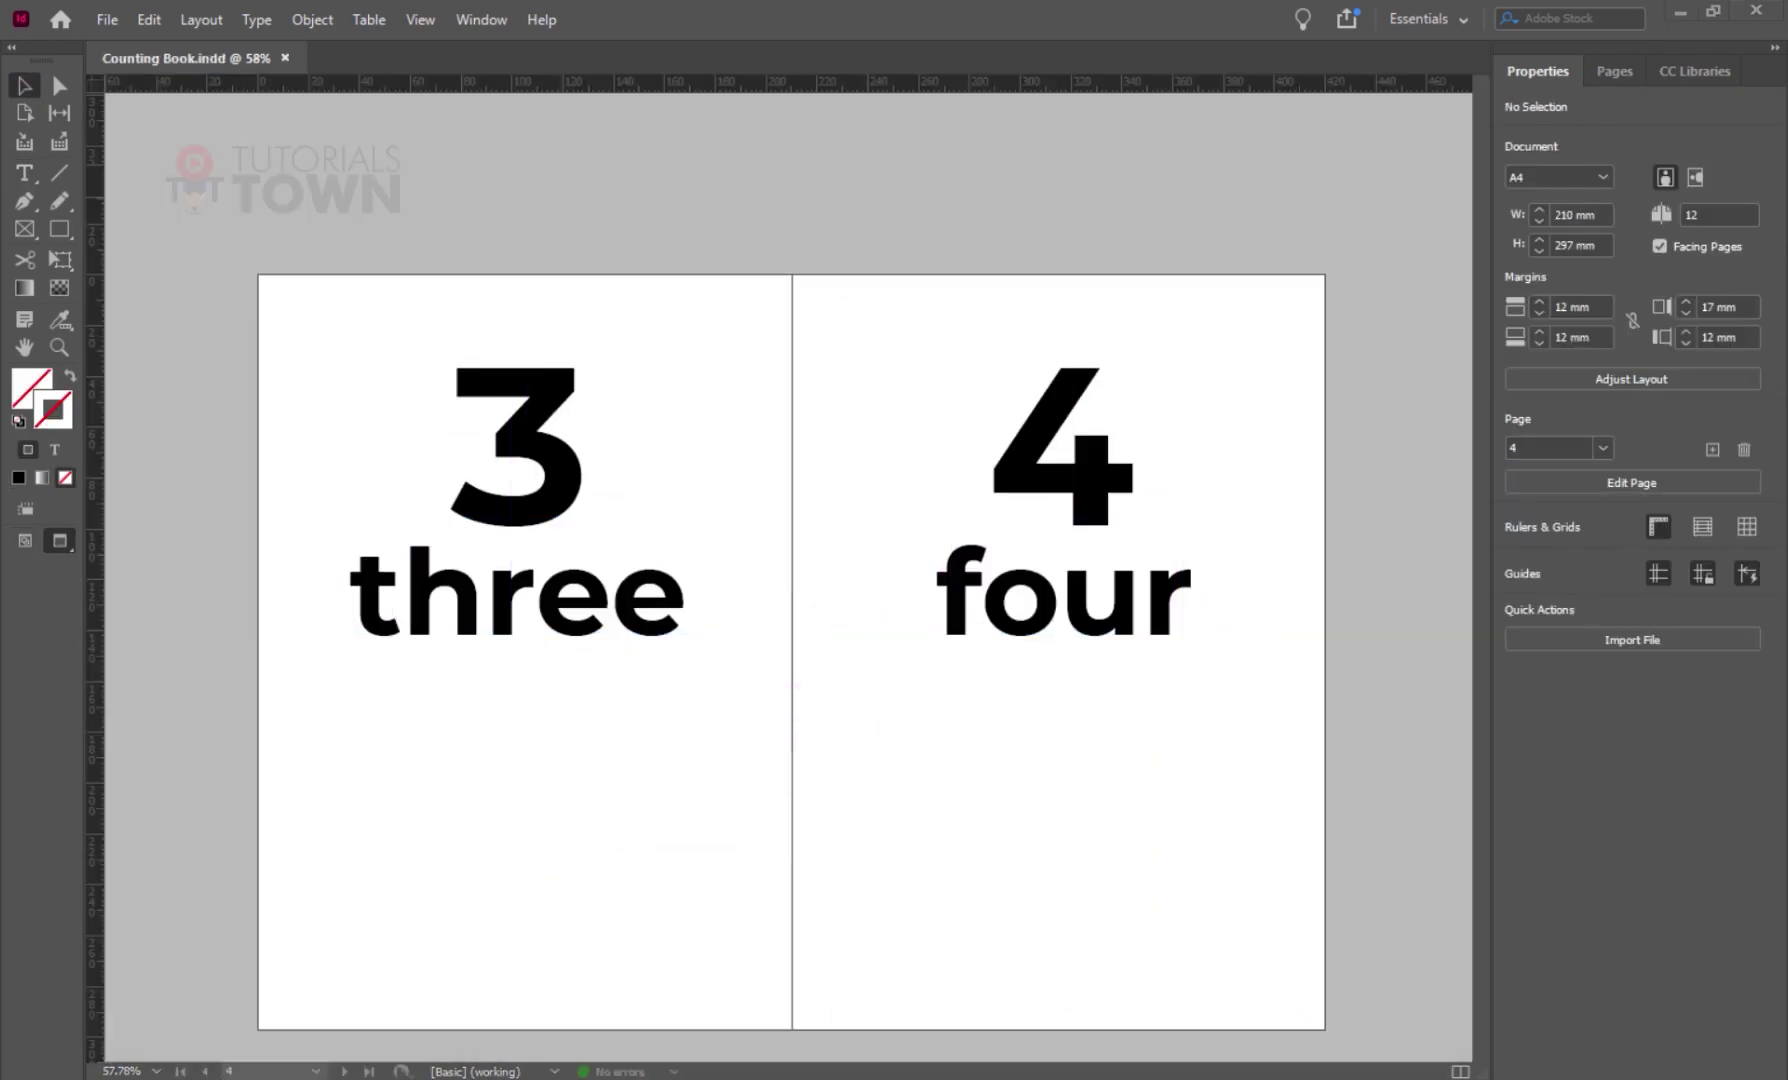
{"action": "scroll", "coordinate": [499, 659], "scroll_direction": "up", "scroll_amount": 10}
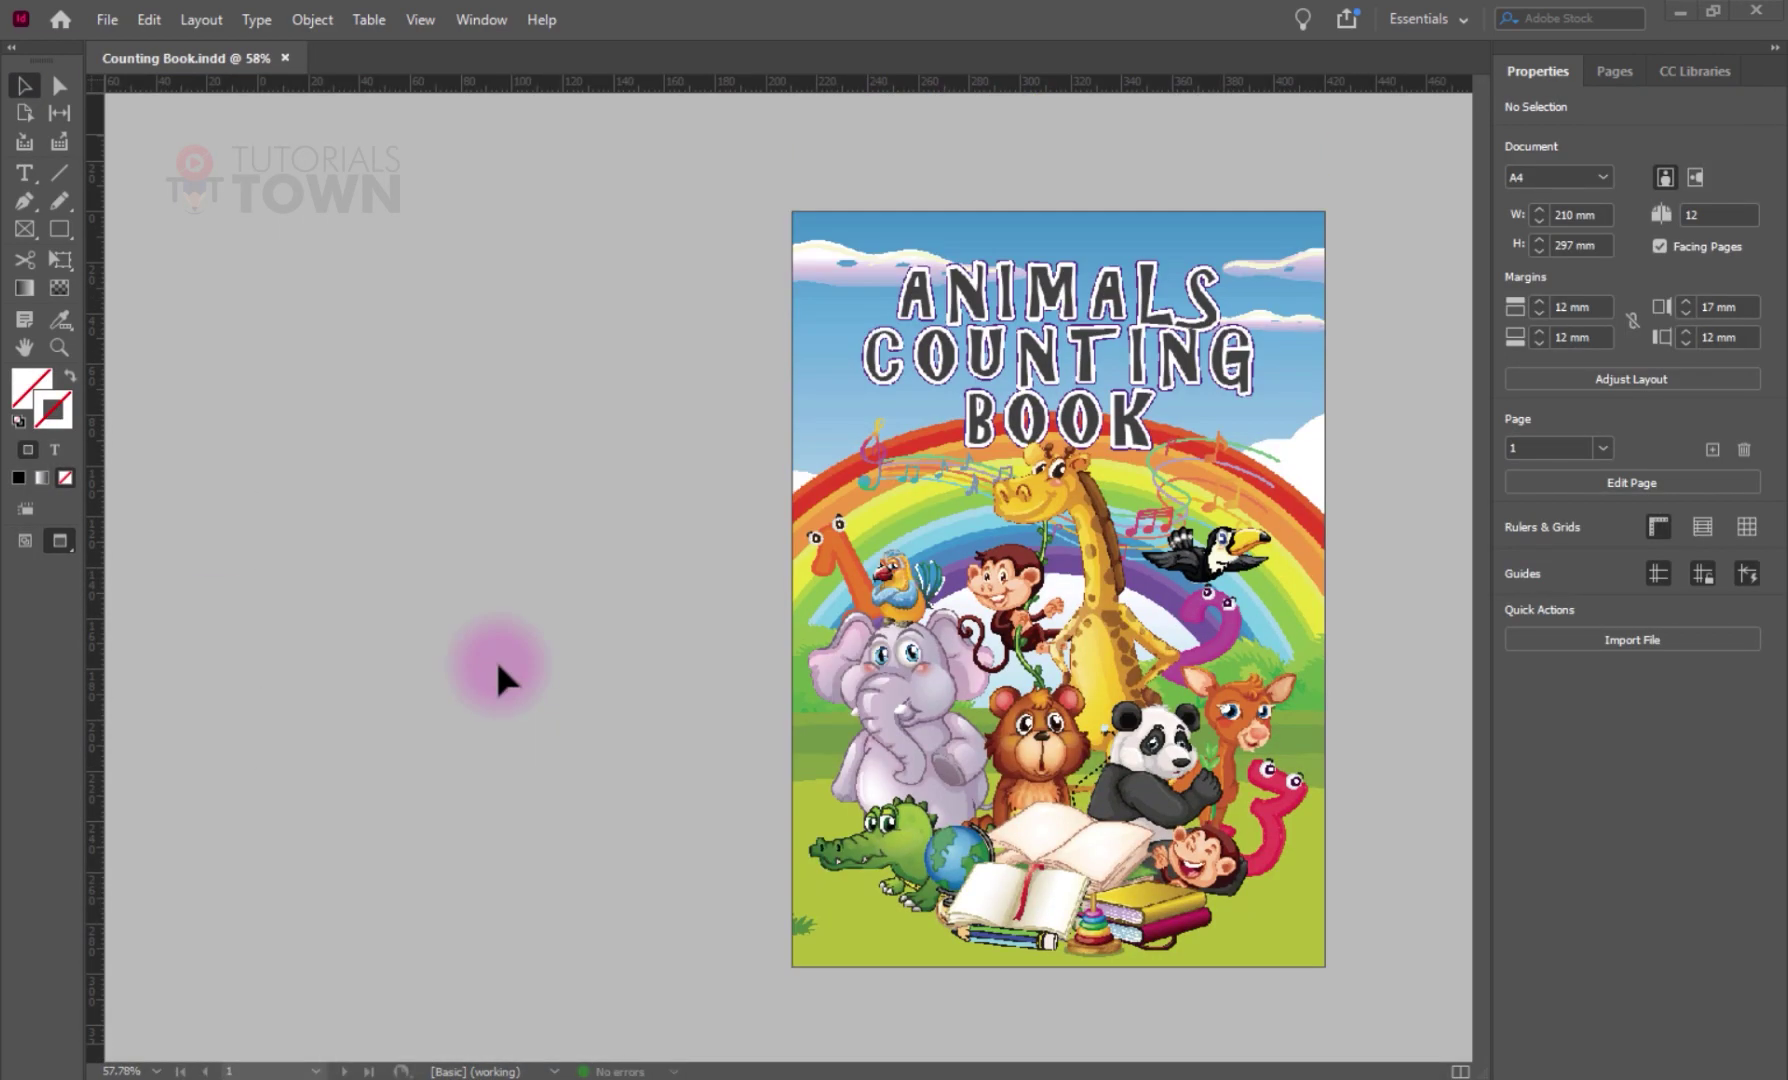
{"action": "scroll", "coordinate": [499, 659], "scroll_direction": "down", "scroll_amount": 6}
{"action": "scroll", "coordinate": [497, 668], "scroll_direction": "down", "scroll_amount": 15}
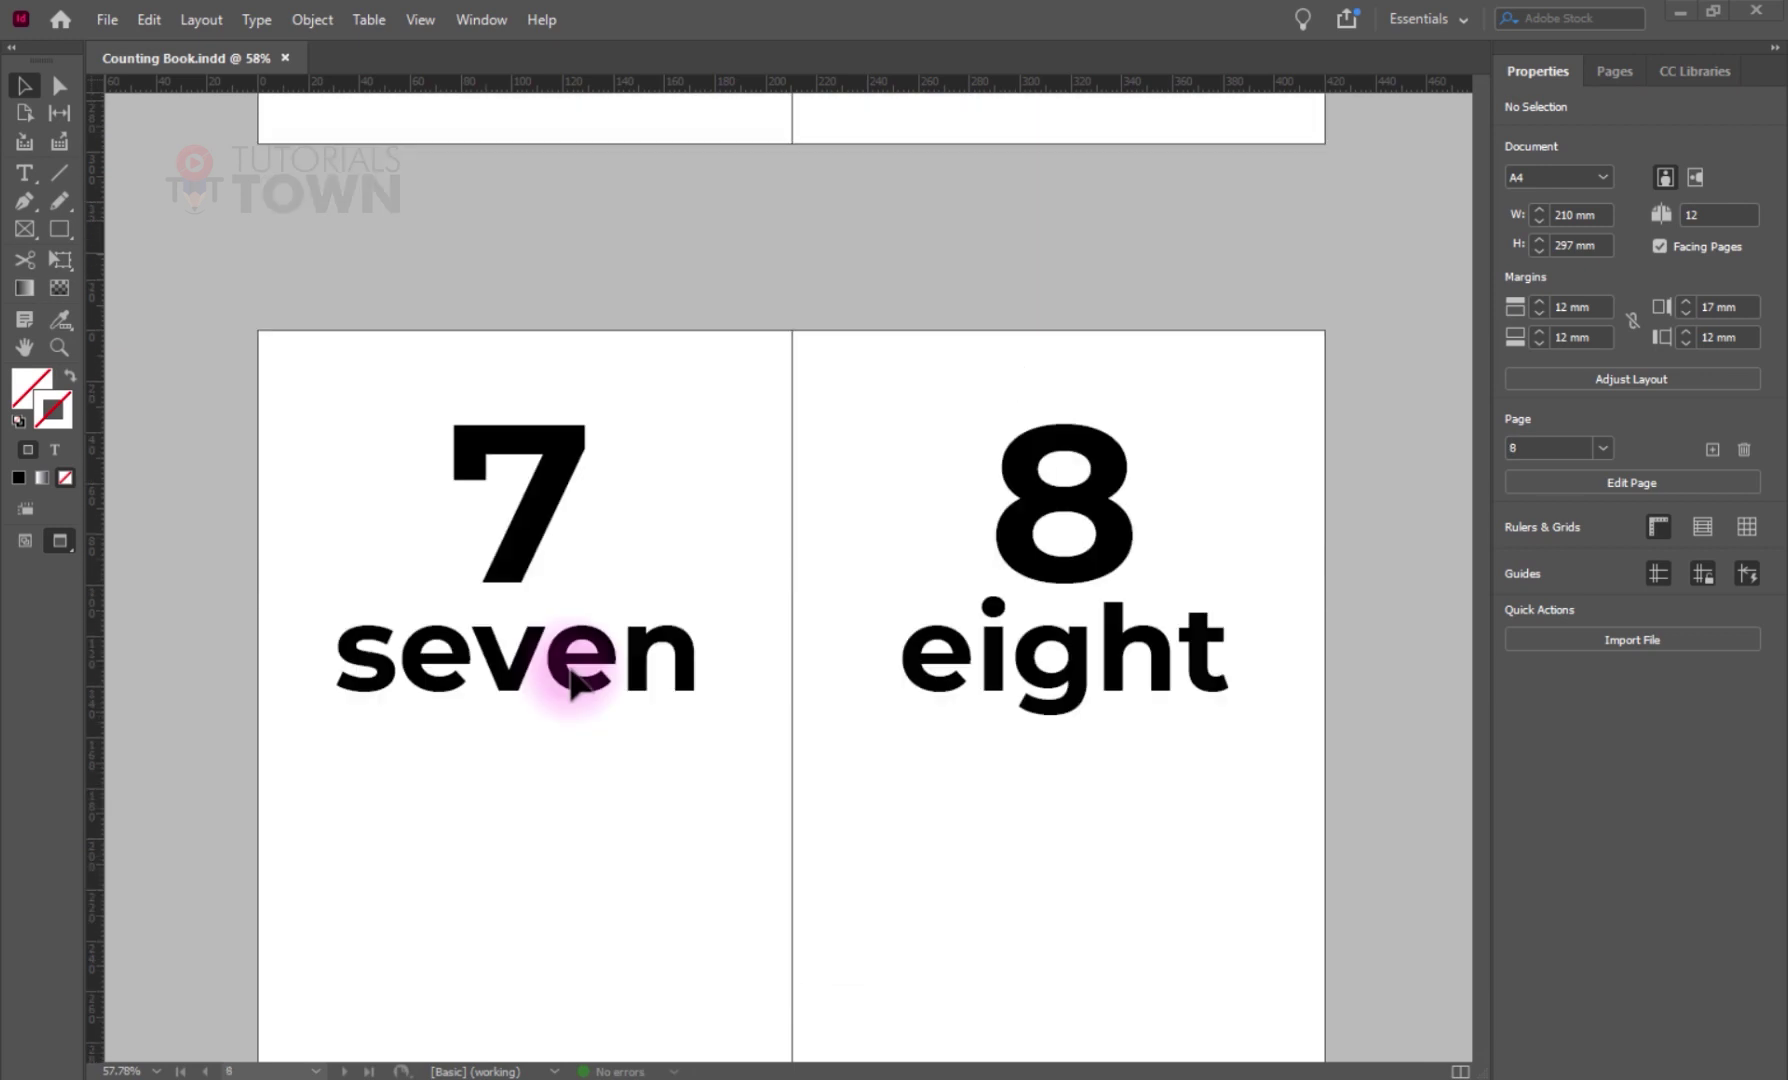
{"action": "scroll", "coordinate": [577, 688], "scroll_direction": "up", "scroll_amount": 3}
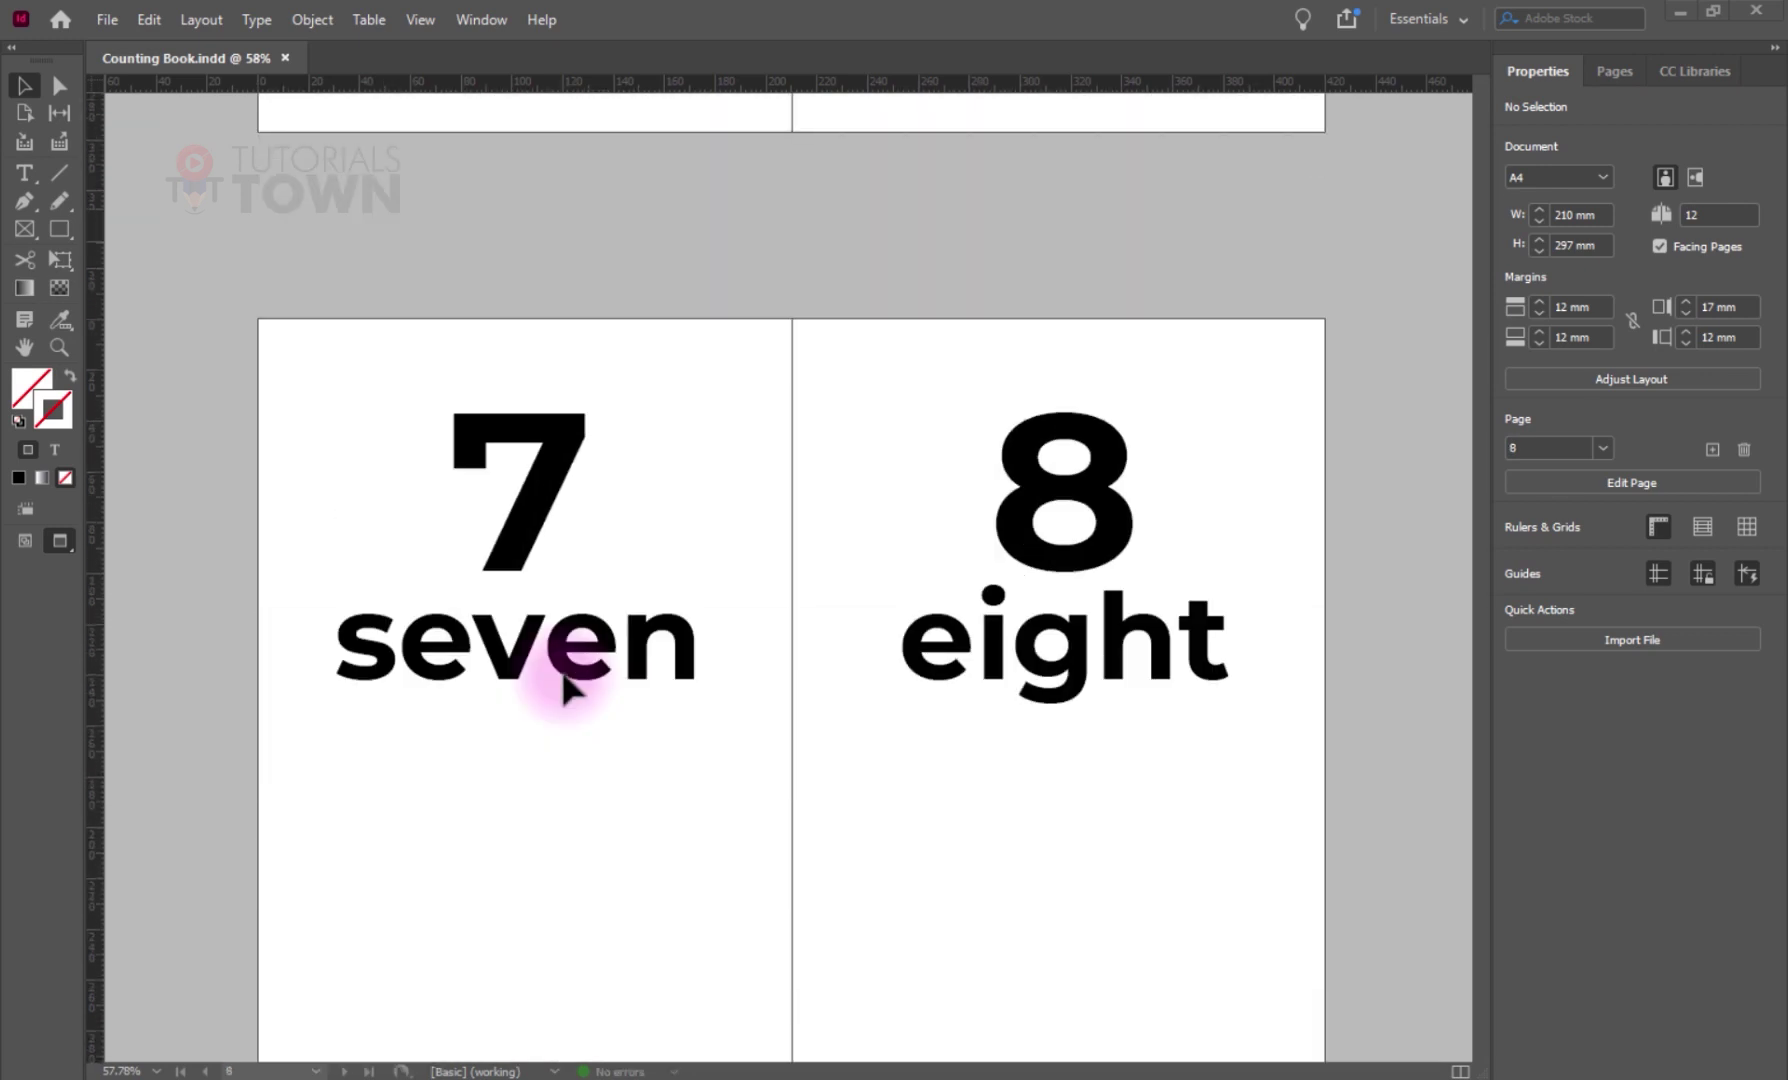
{"action": "scroll", "coordinate": [565, 688], "scroll_direction": "up", "scroll_amount": 6}
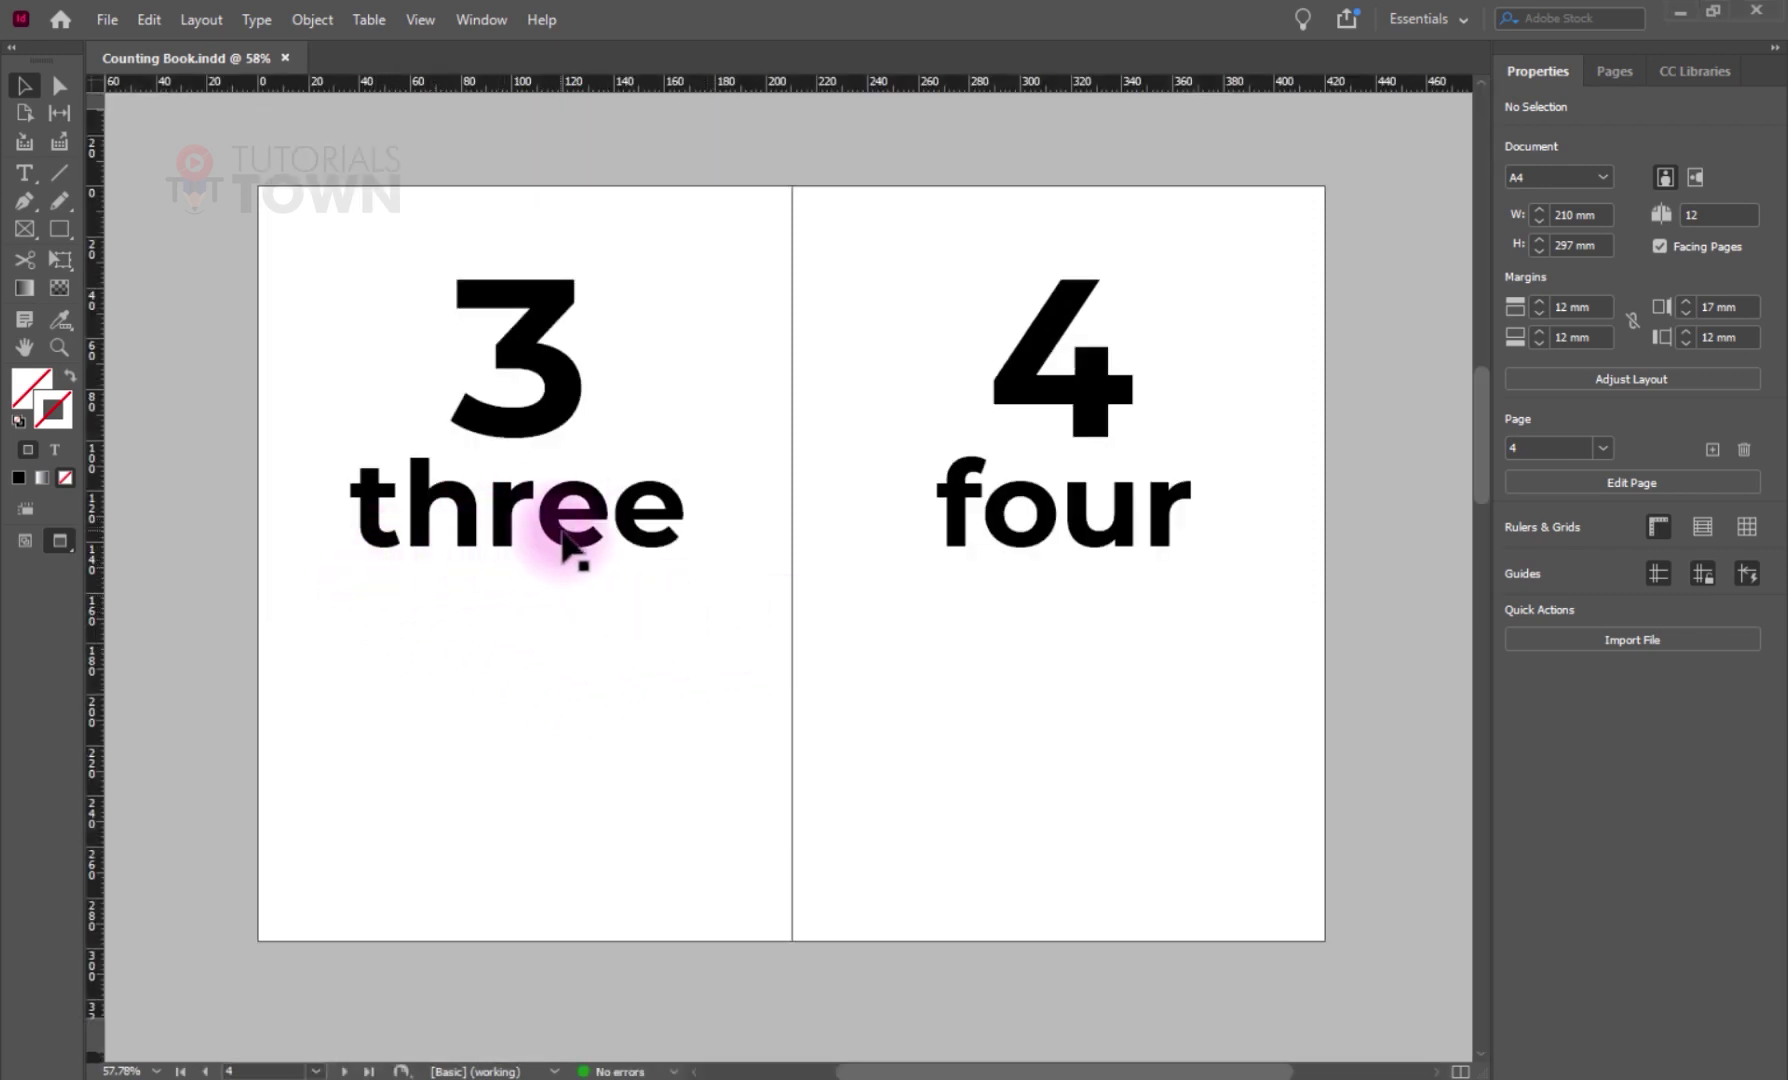
{"action": "scroll", "coordinate": [666, 589], "scroll_direction": "down", "scroll_amount": 5}
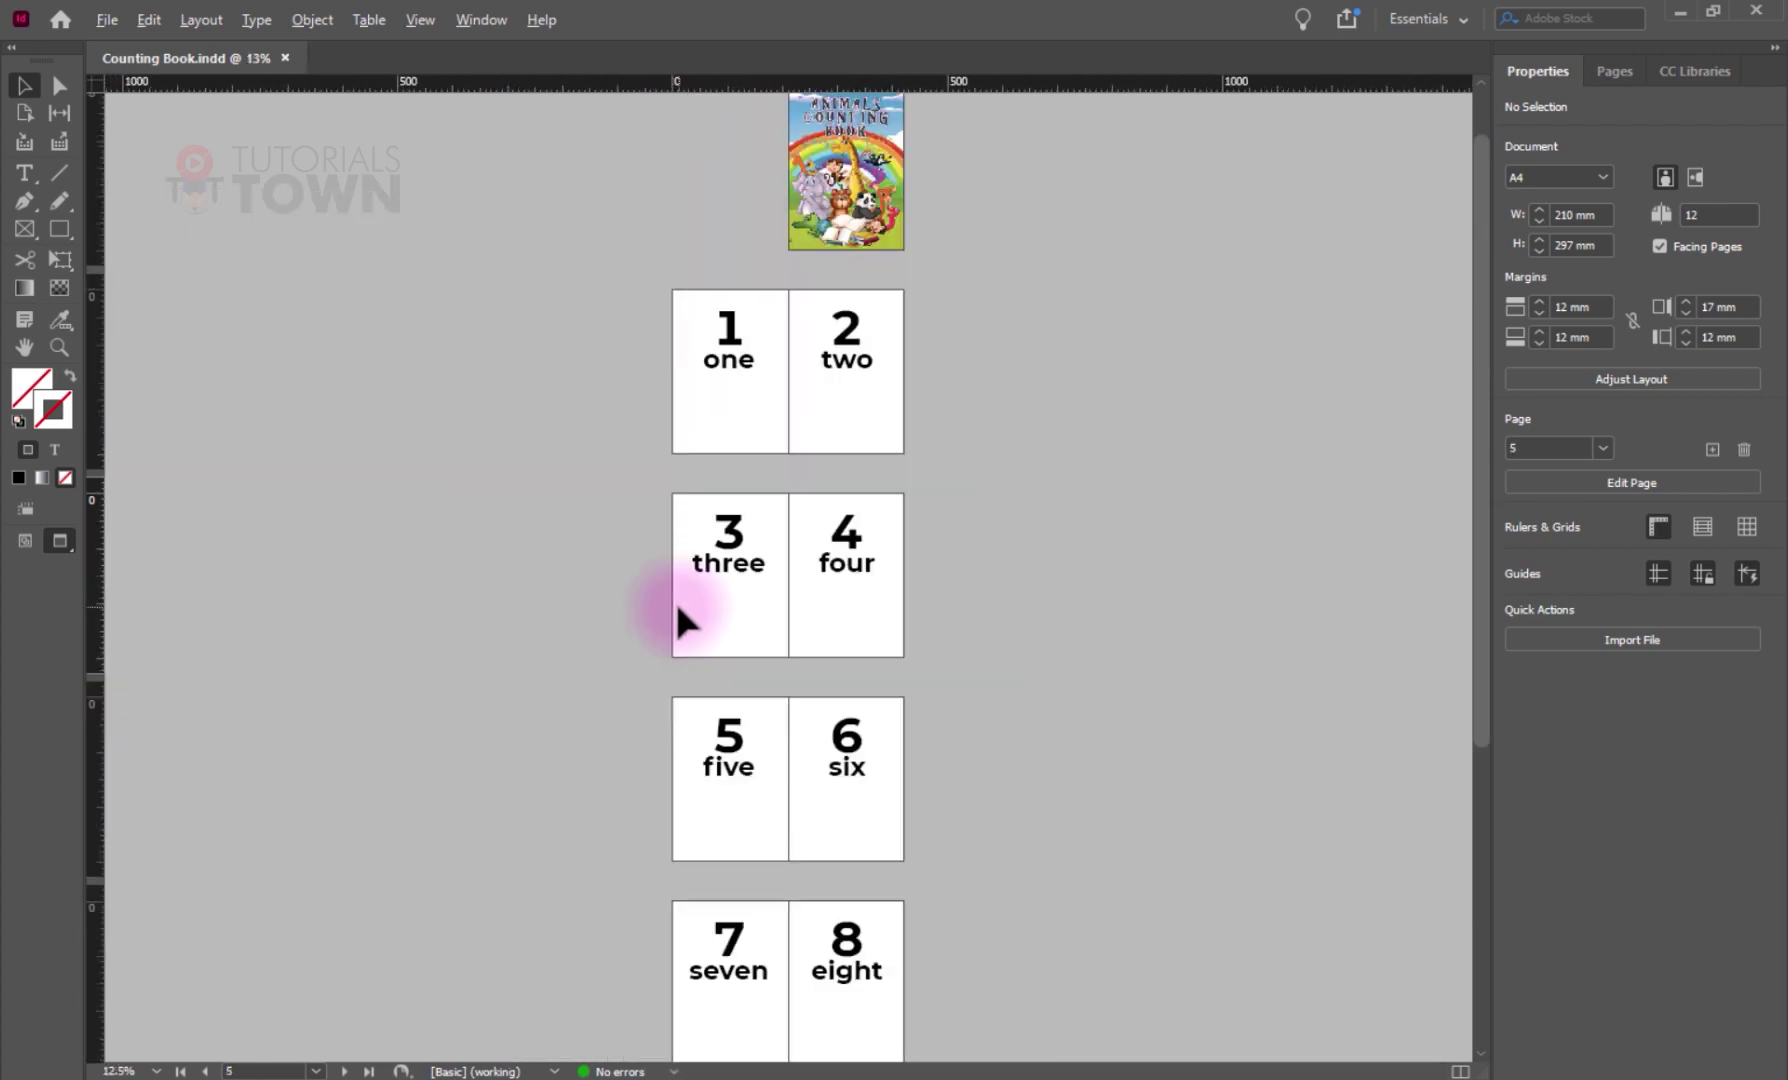
{"action": "scroll", "coordinate": [675, 602], "scroll_direction": "down", "scroll_amount": 1}
{"action": "scroll", "coordinate": [675, 602], "scroll_direction": "up", "scroll_amount": 1}
{"action": "left_click_drag", "start_coordinate": [810, 211], "coordinate": [800, 388]}
{"action": "key", "text": "ctrl+equal"}
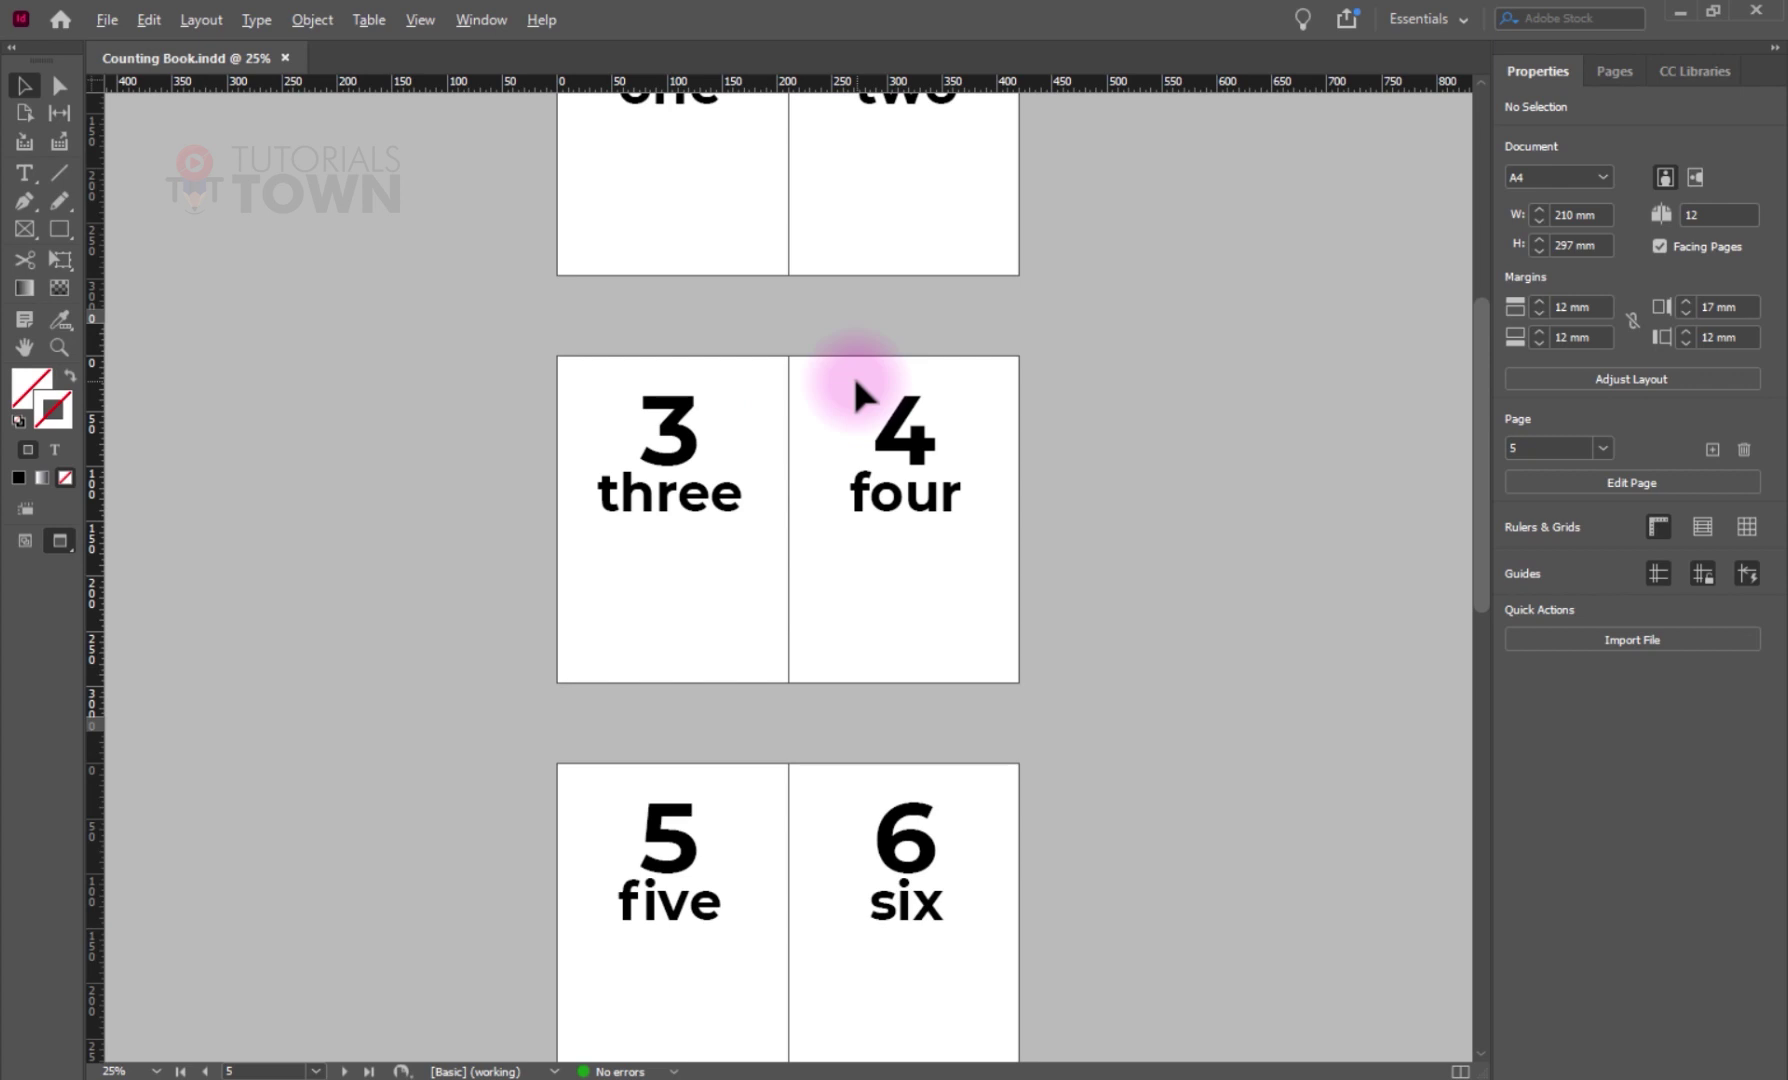
{"action": "key", "text": "ctrl+minus"}
{"action": "key", "text": "ctrl+equal"}
{"action": "left_click_drag", "start_coordinate": [762, 347], "coordinate": [738, 532]}
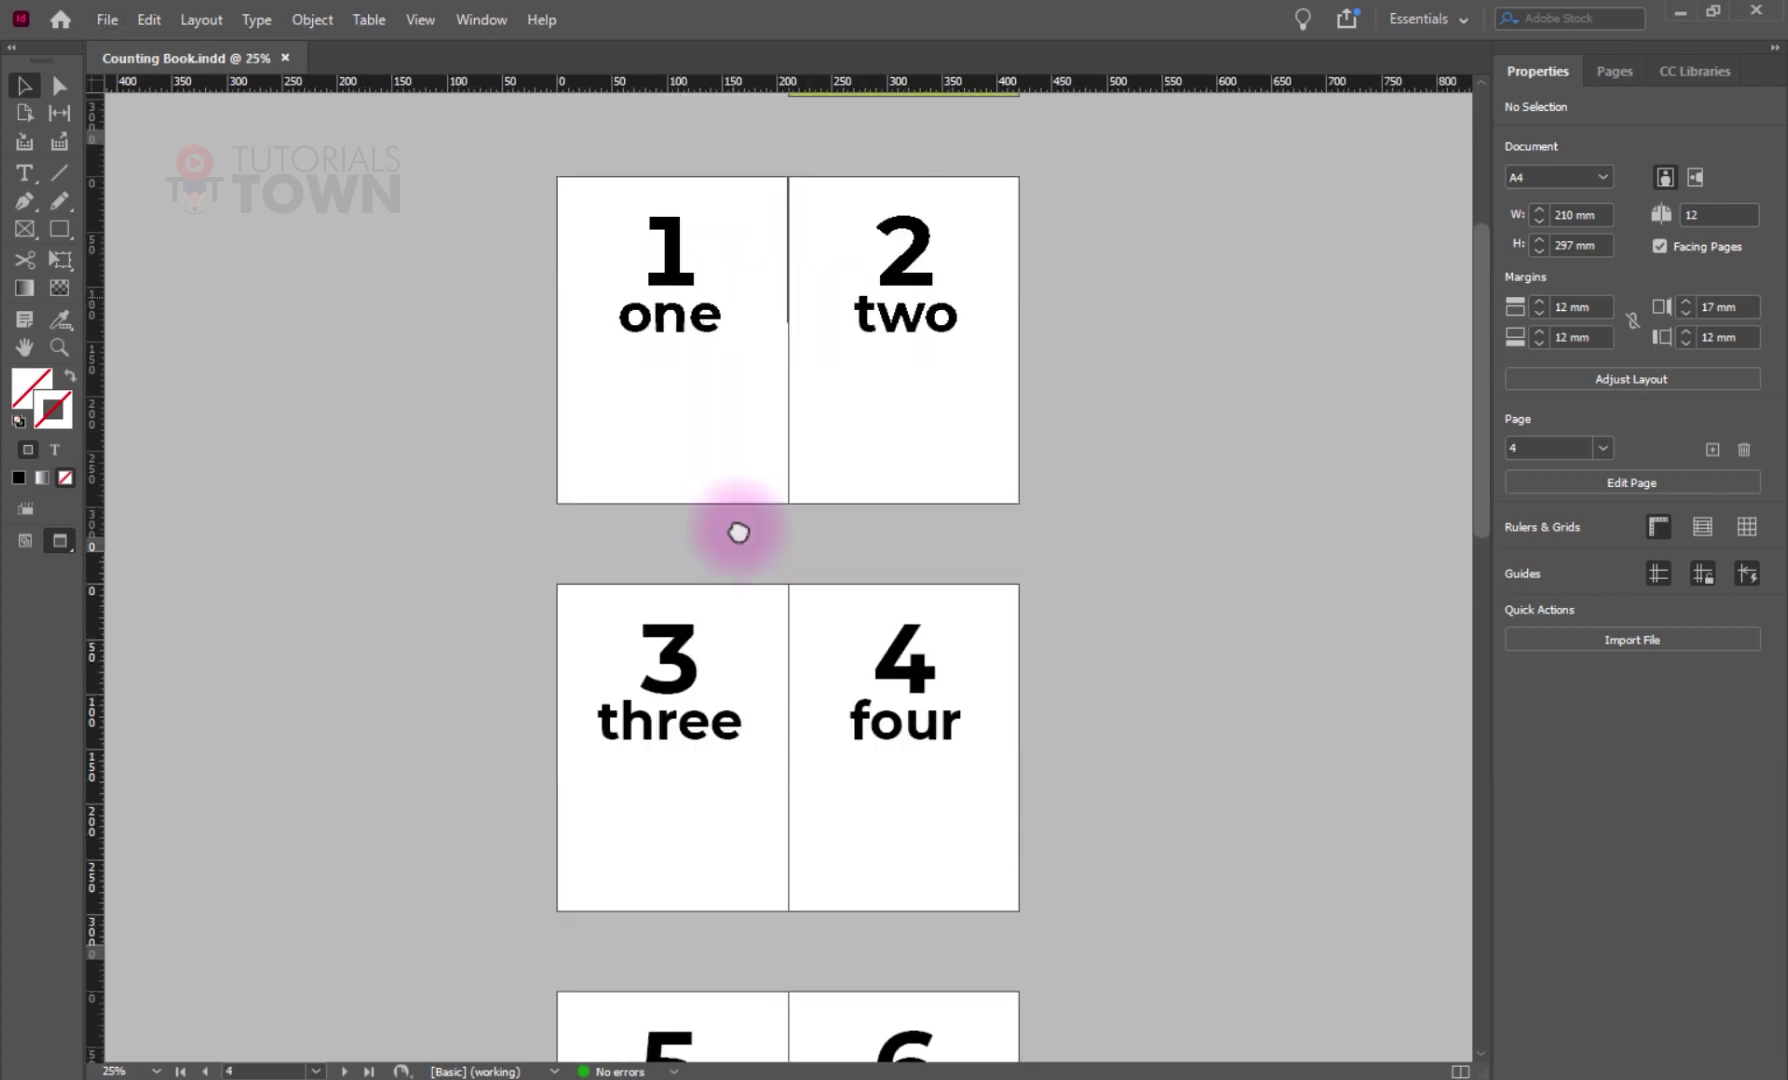
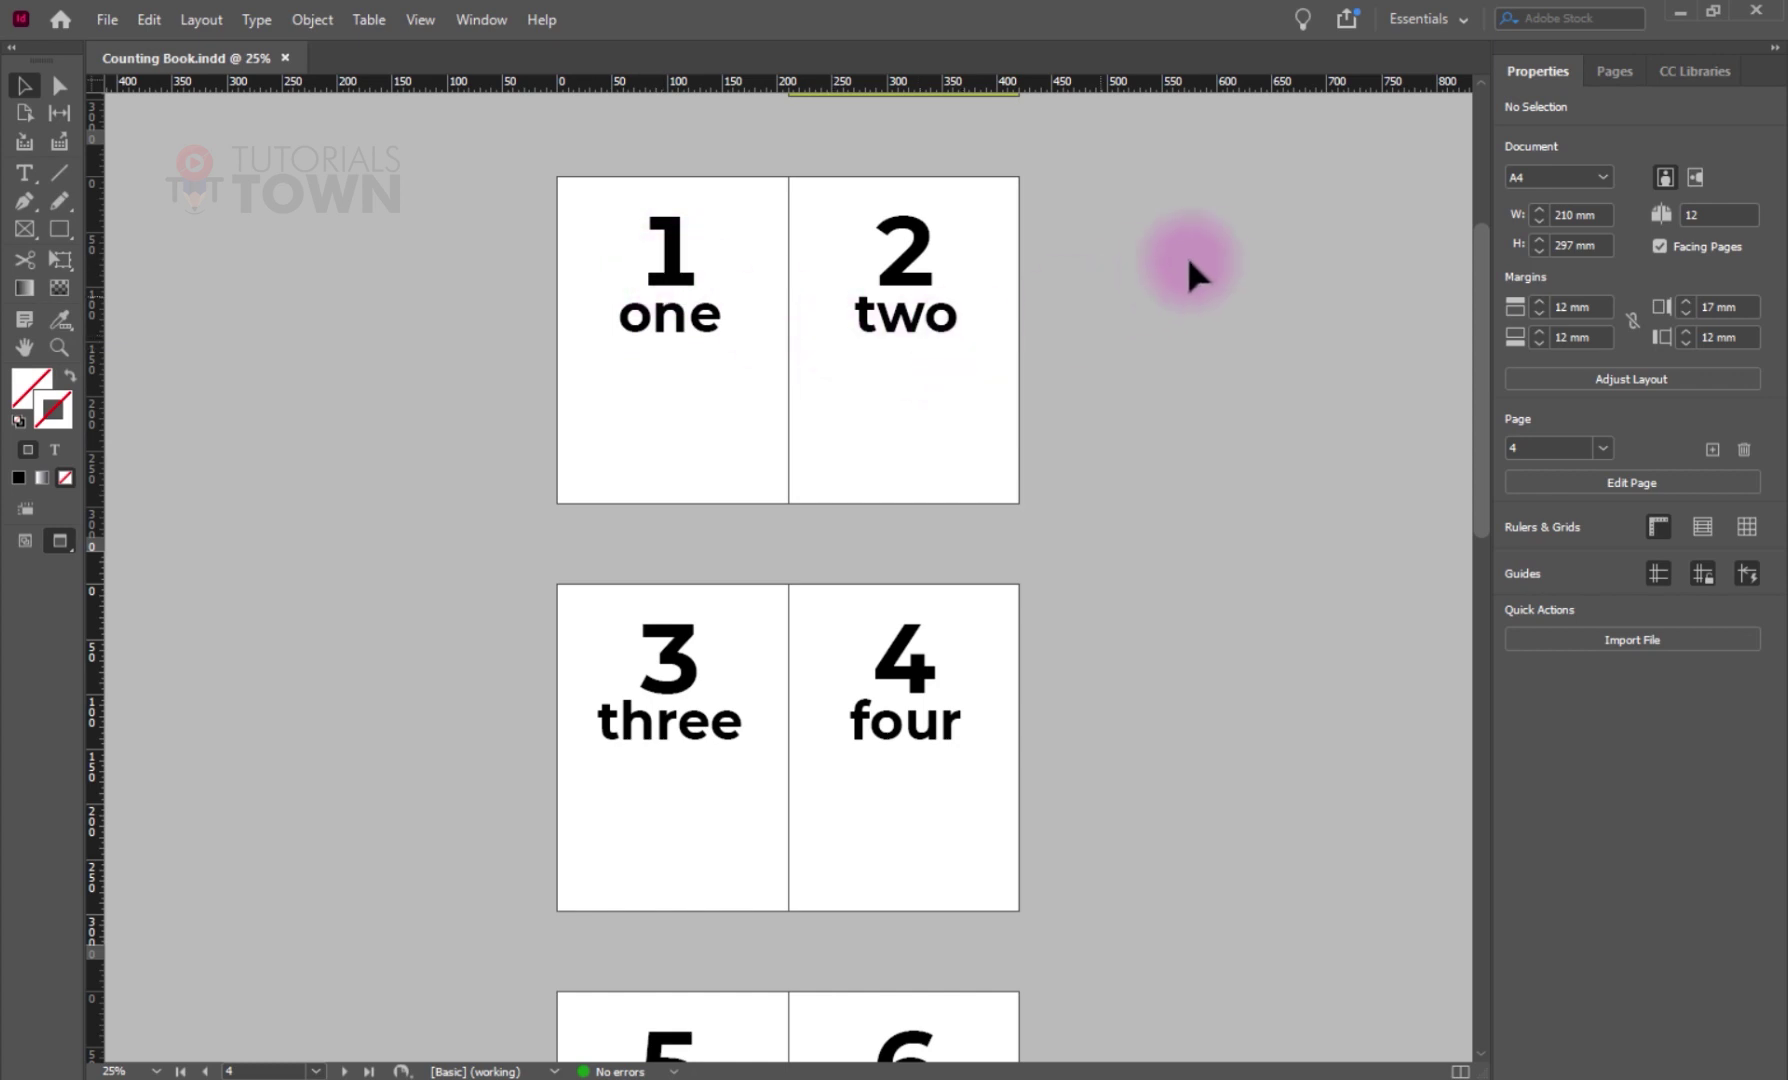
- Show the layout guides and check the paragraph style applied to the numbers 1, 2 and 3
{"action": "left_click", "coordinate": [662, 262]}
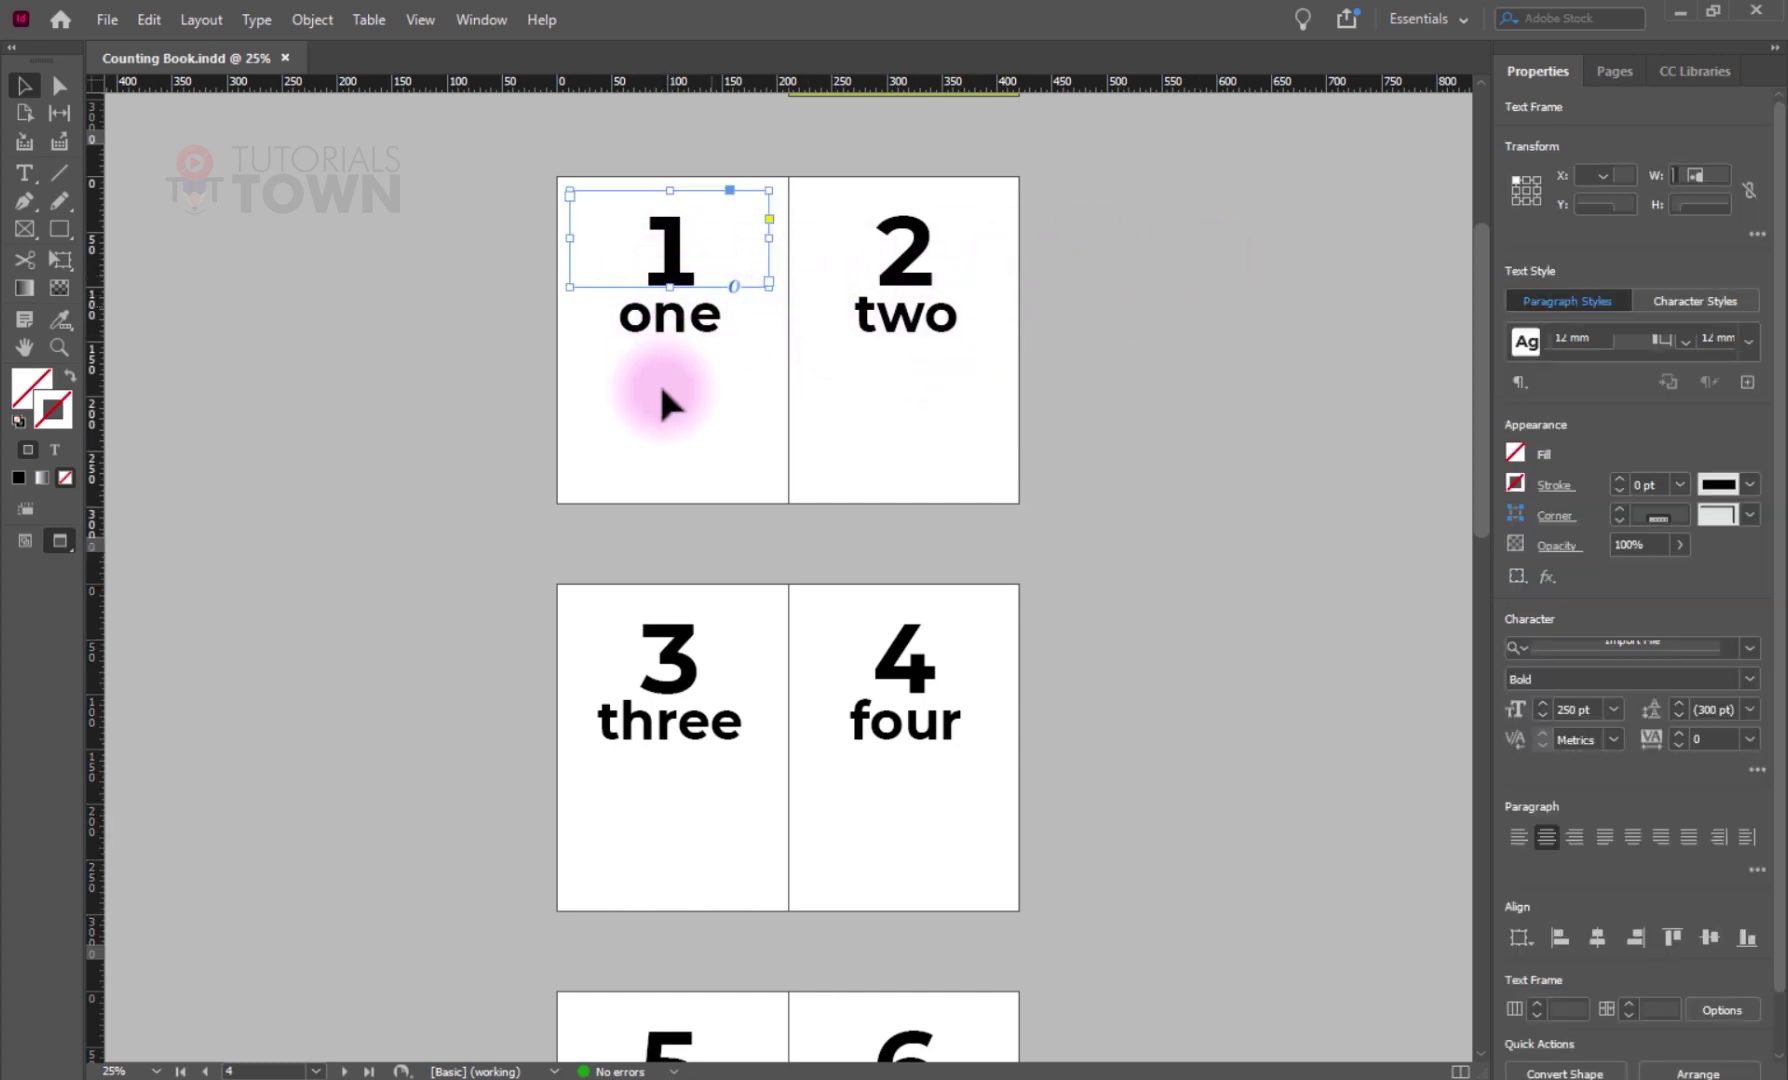
{"action": "key", "text": "w"}
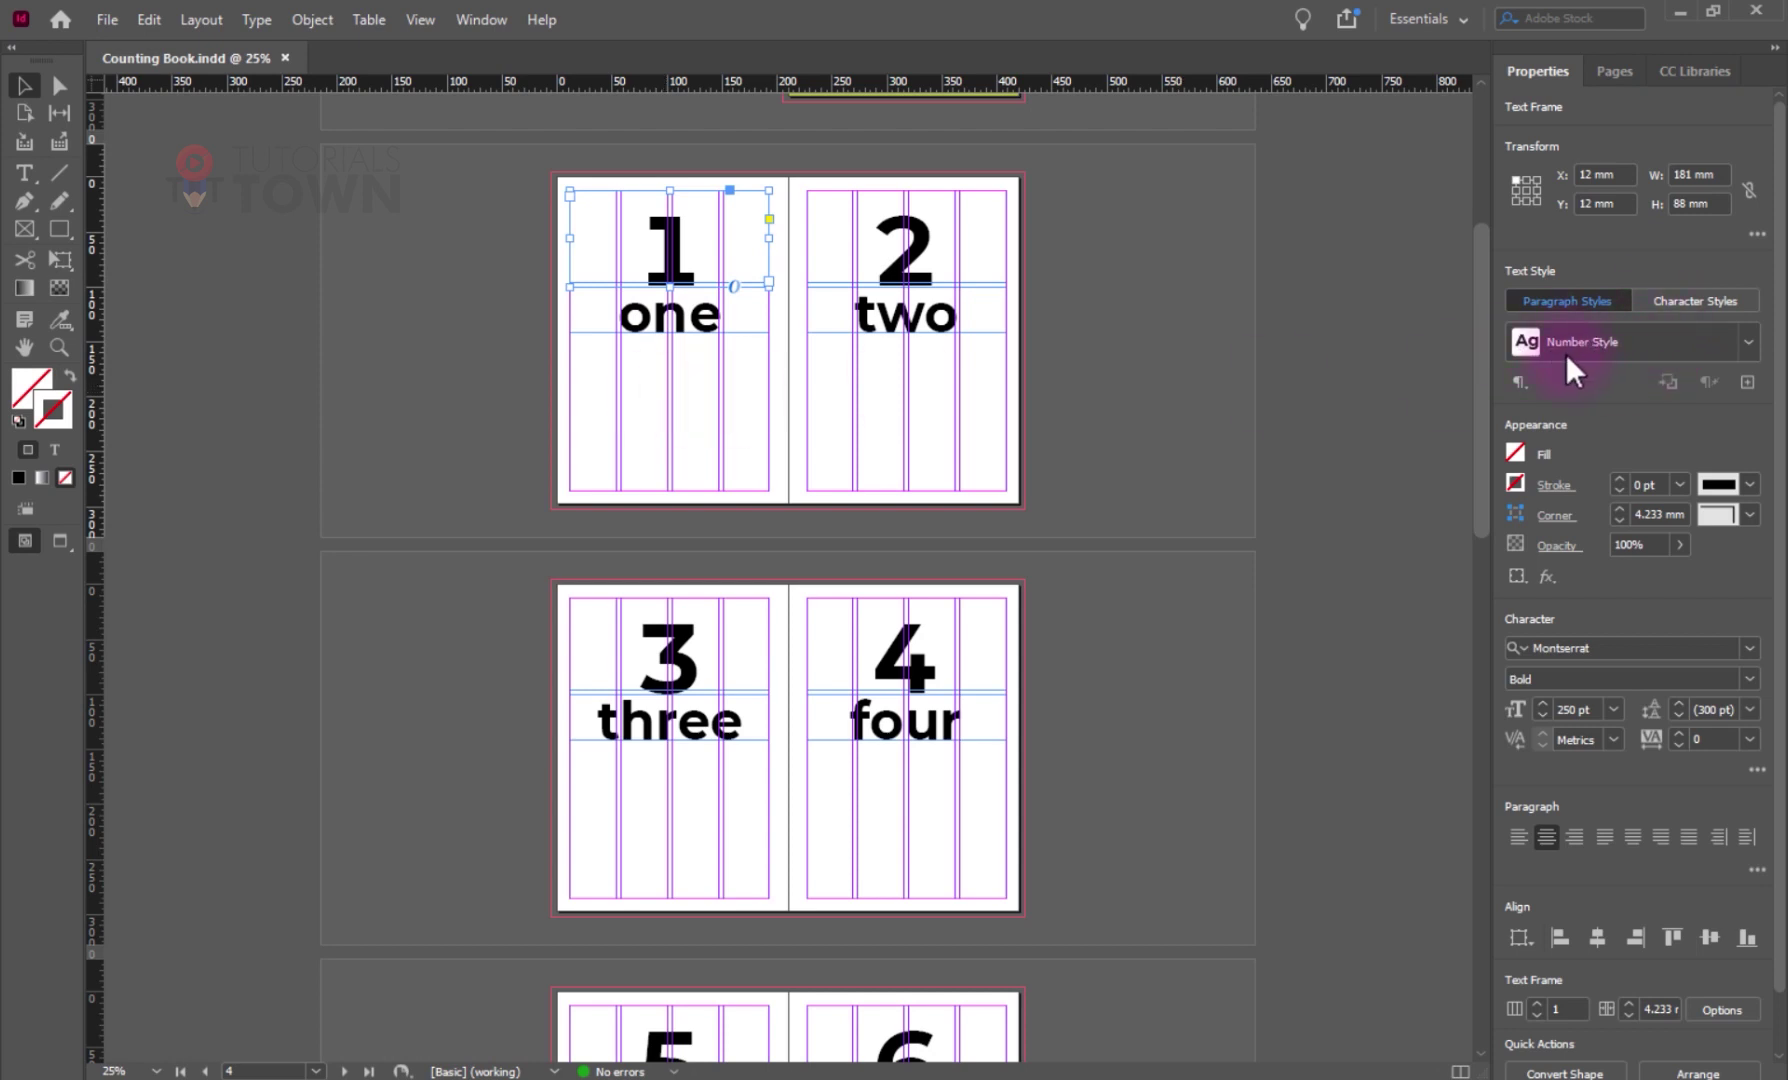
{"action": "left_click", "coordinate": [922, 232]}
{"action": "left_click", "coordinate": [660, 690]}
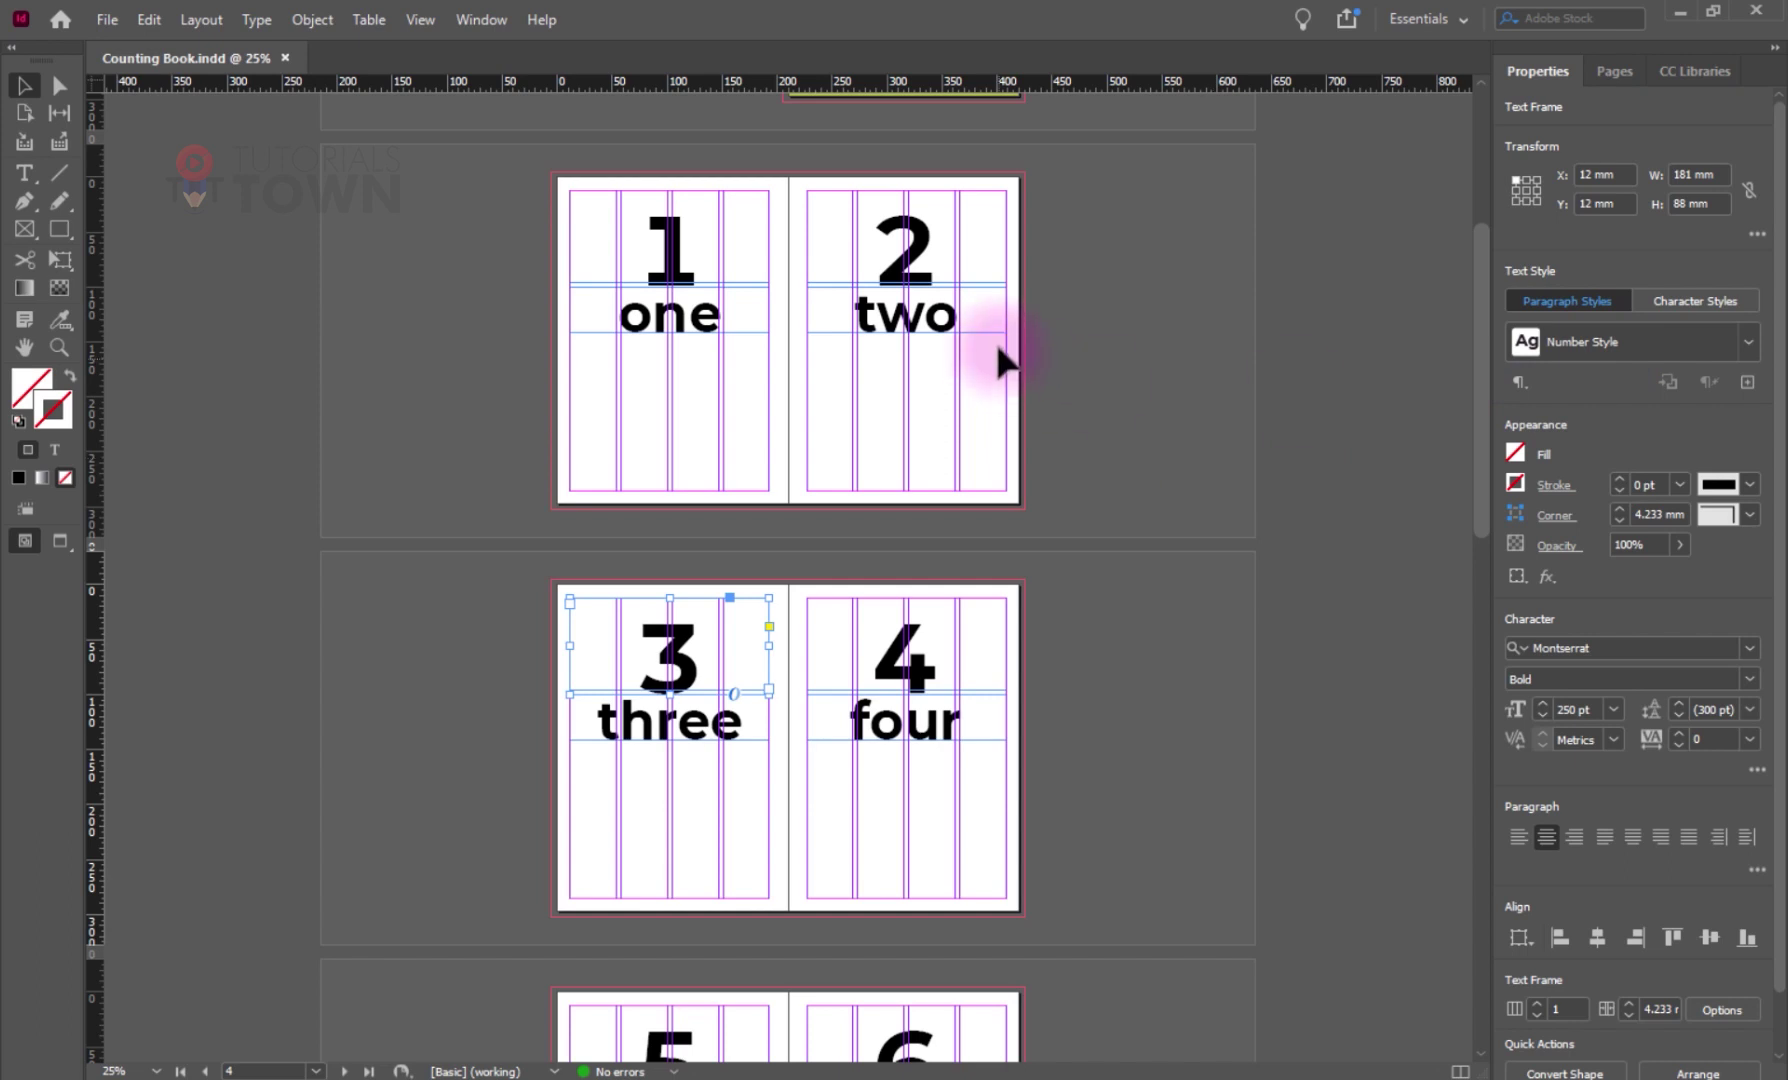
{"action": "left_click", "coordinate": [624, 242]}
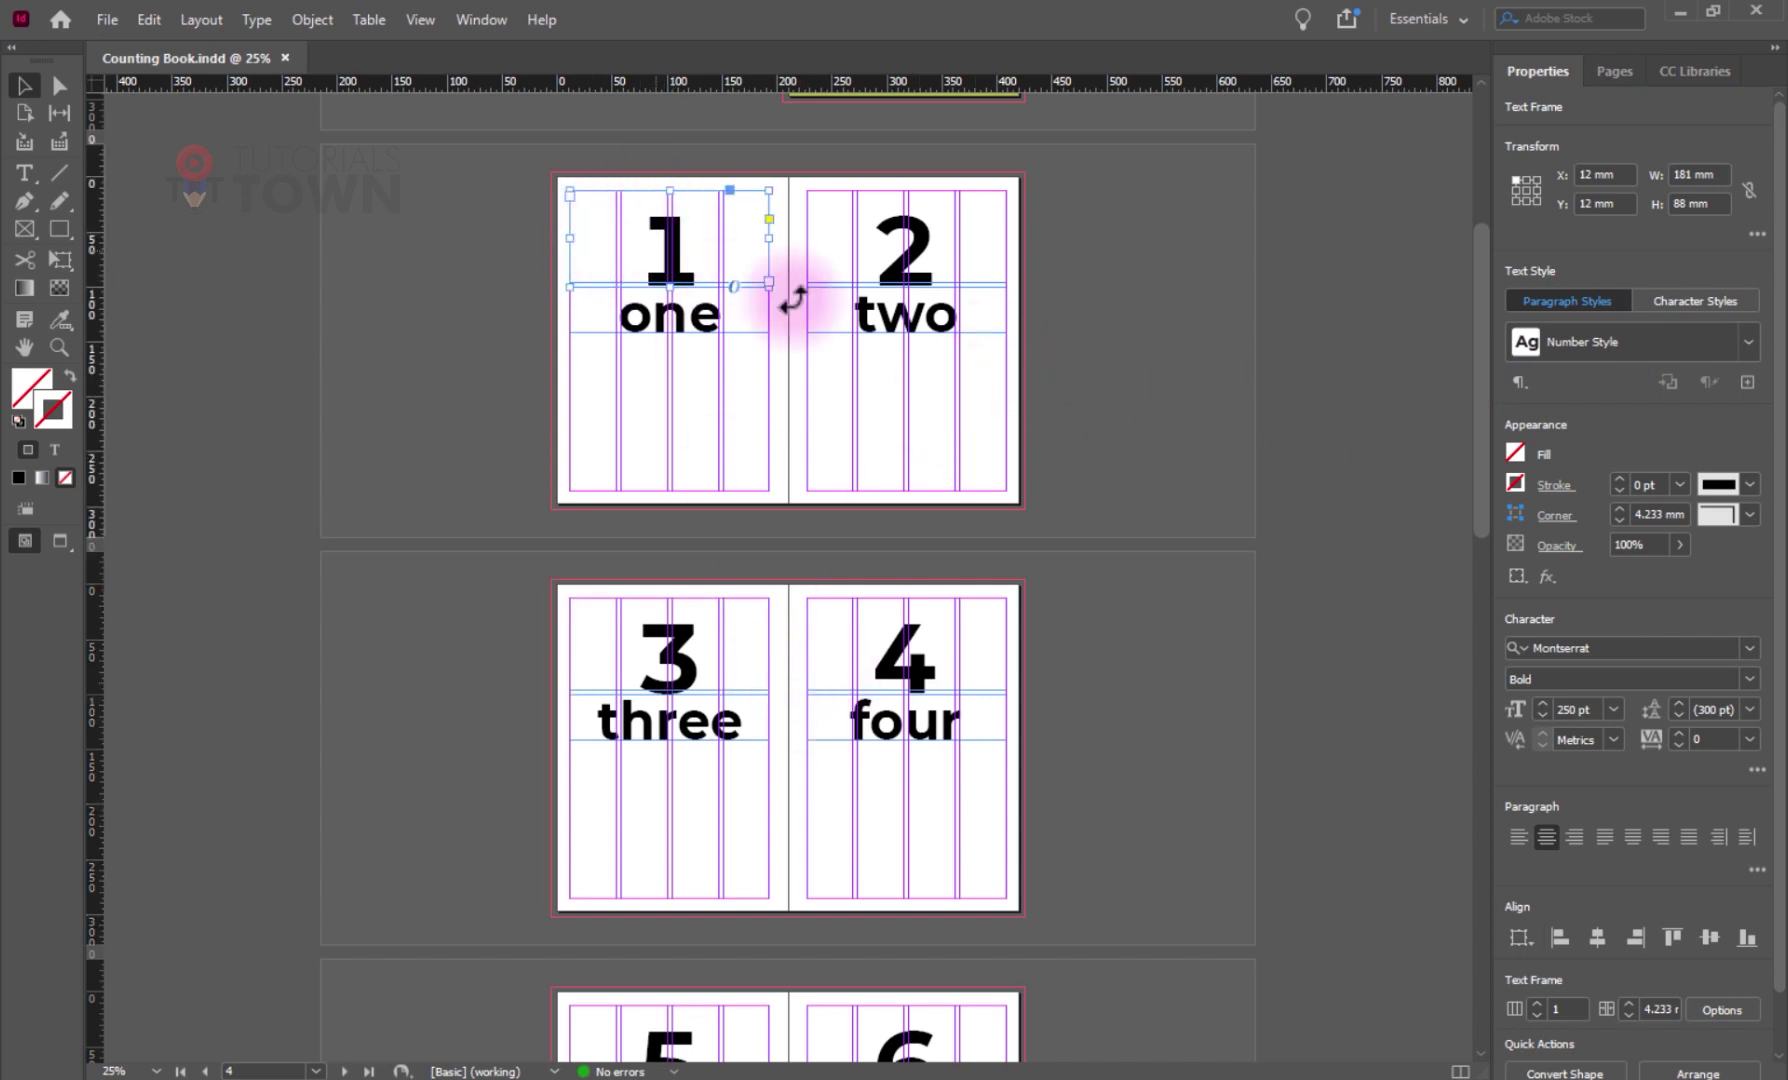
{"action": "left_click", "coordinate": [1076, 303]}
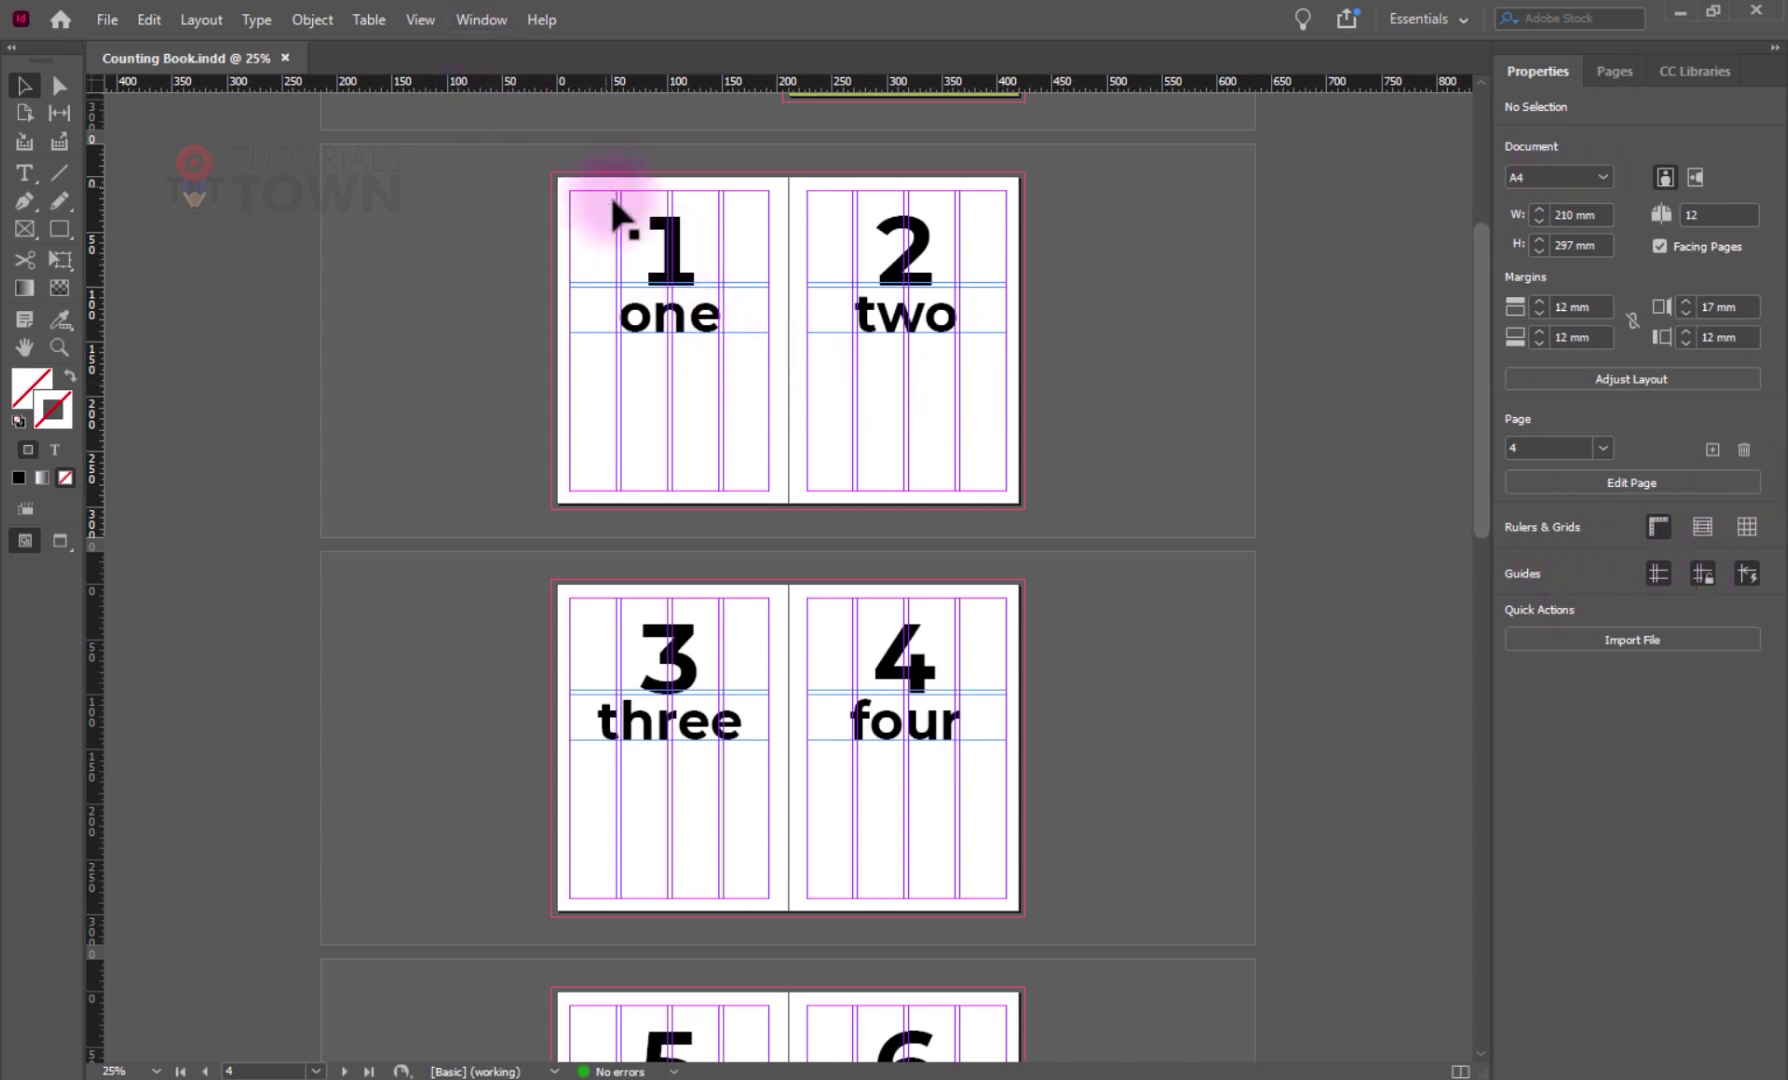
- Select the number 1 frame on page 2 and open the options of the Number Style paragraph style
{"action": "left_click", "coordinate": [668, 258]}
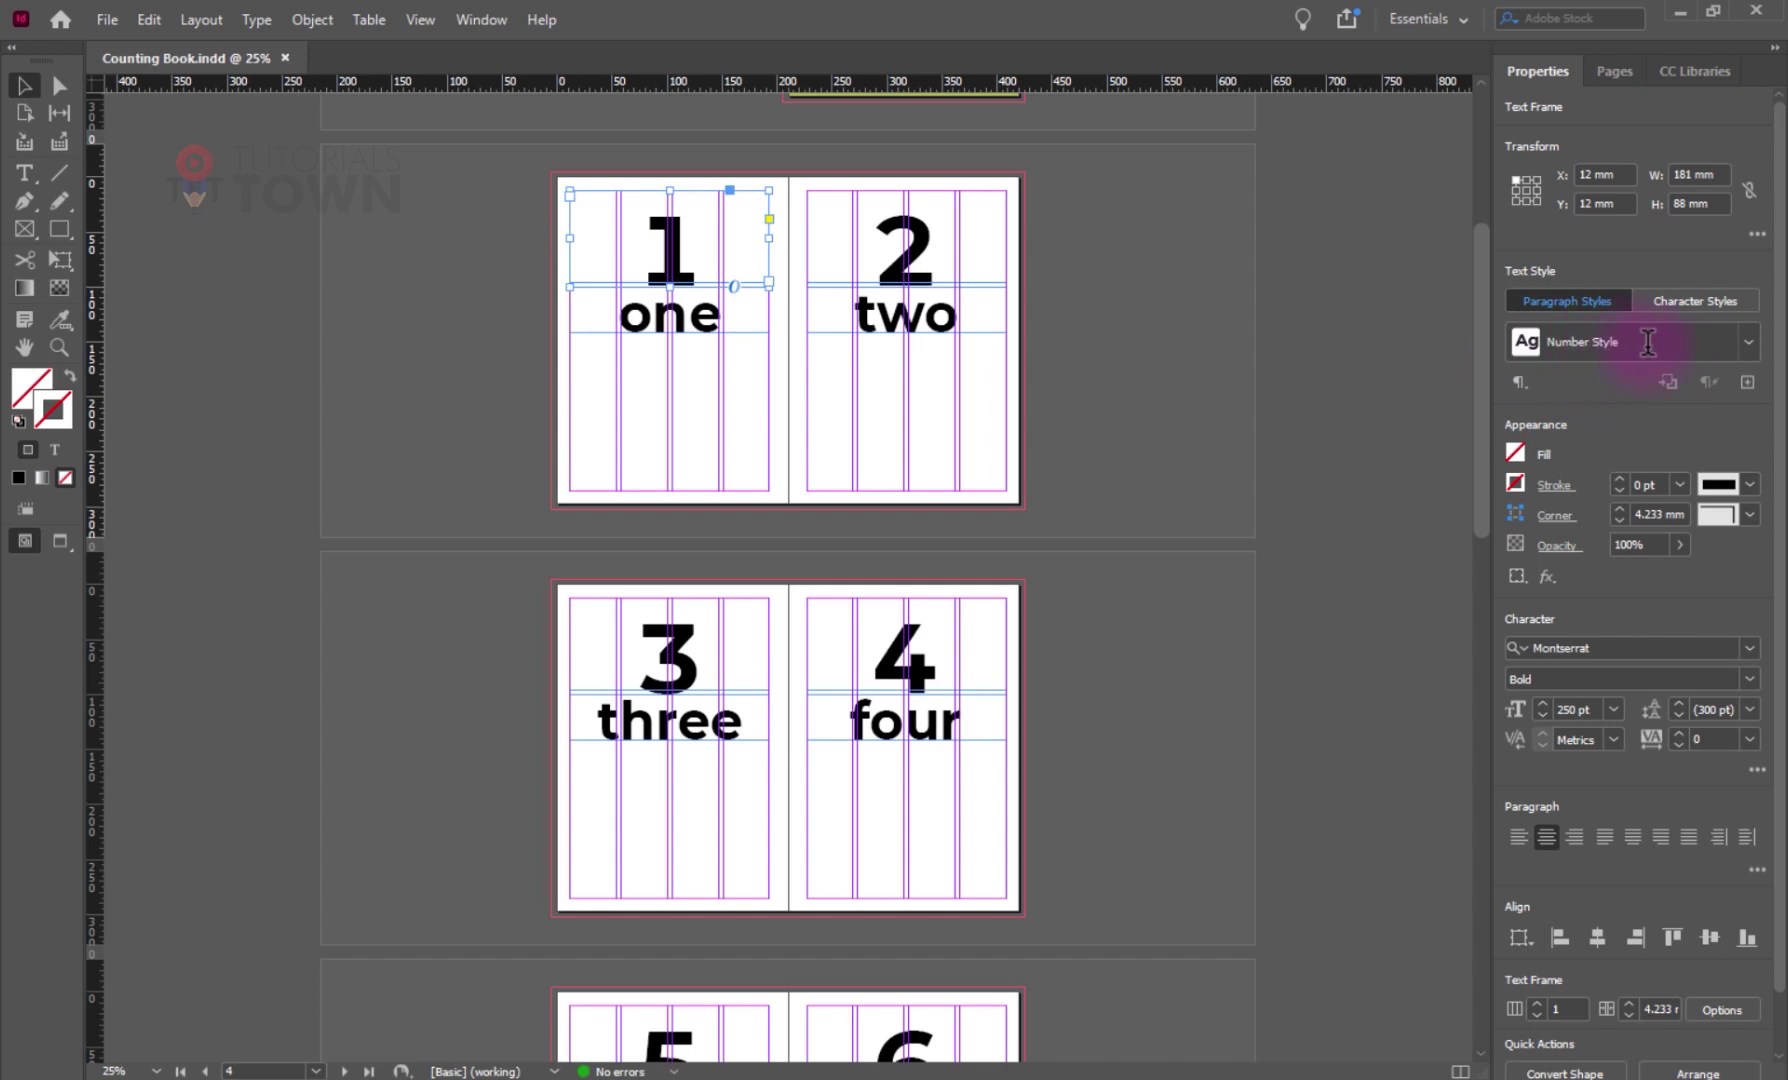
{"action": "left_click", "coordinate": [1750, 342]}
{"action": "left_click", "coordinate": [1752, 342]}
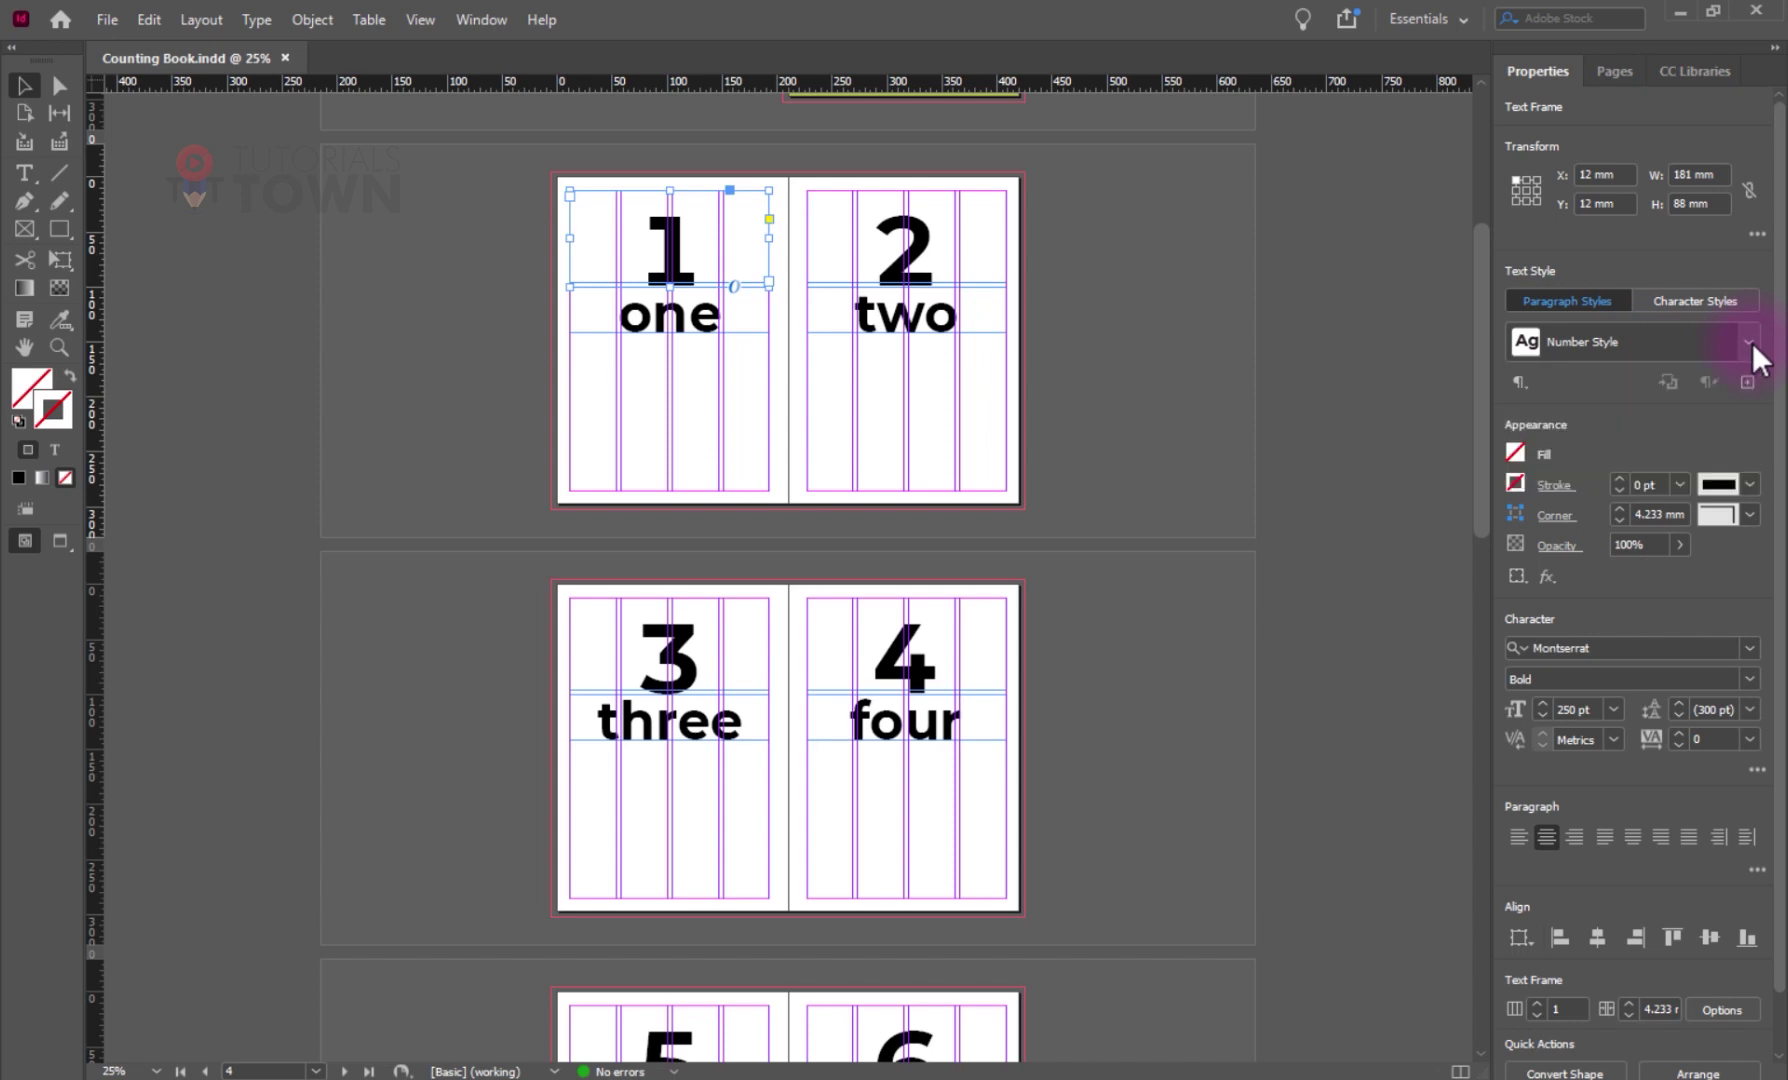
{"action": "left_click", "coordinate": [1685, 340]}
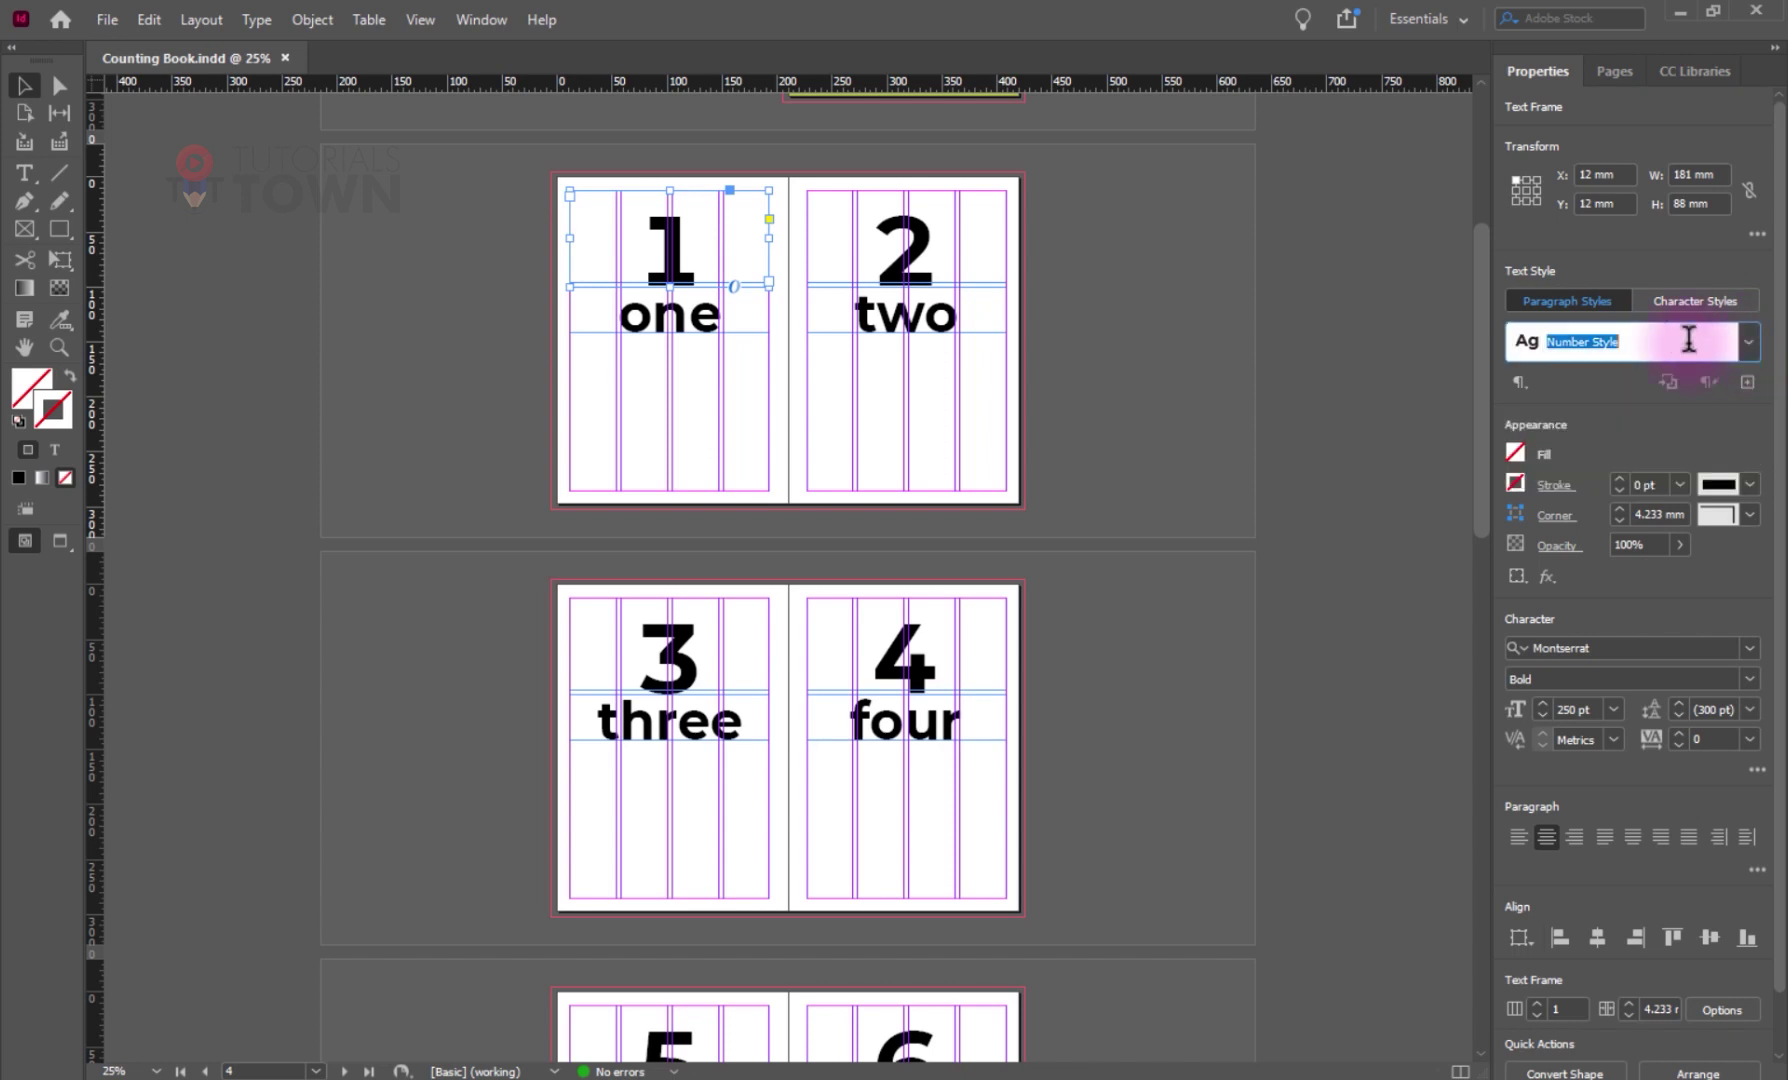
{"action": "left_click", "coordinate": [1742, 346]}
{"action": "left_click", "coordinate": [1745, 344]}
{"action": "left_click", "coordinate": [1745, 345]}
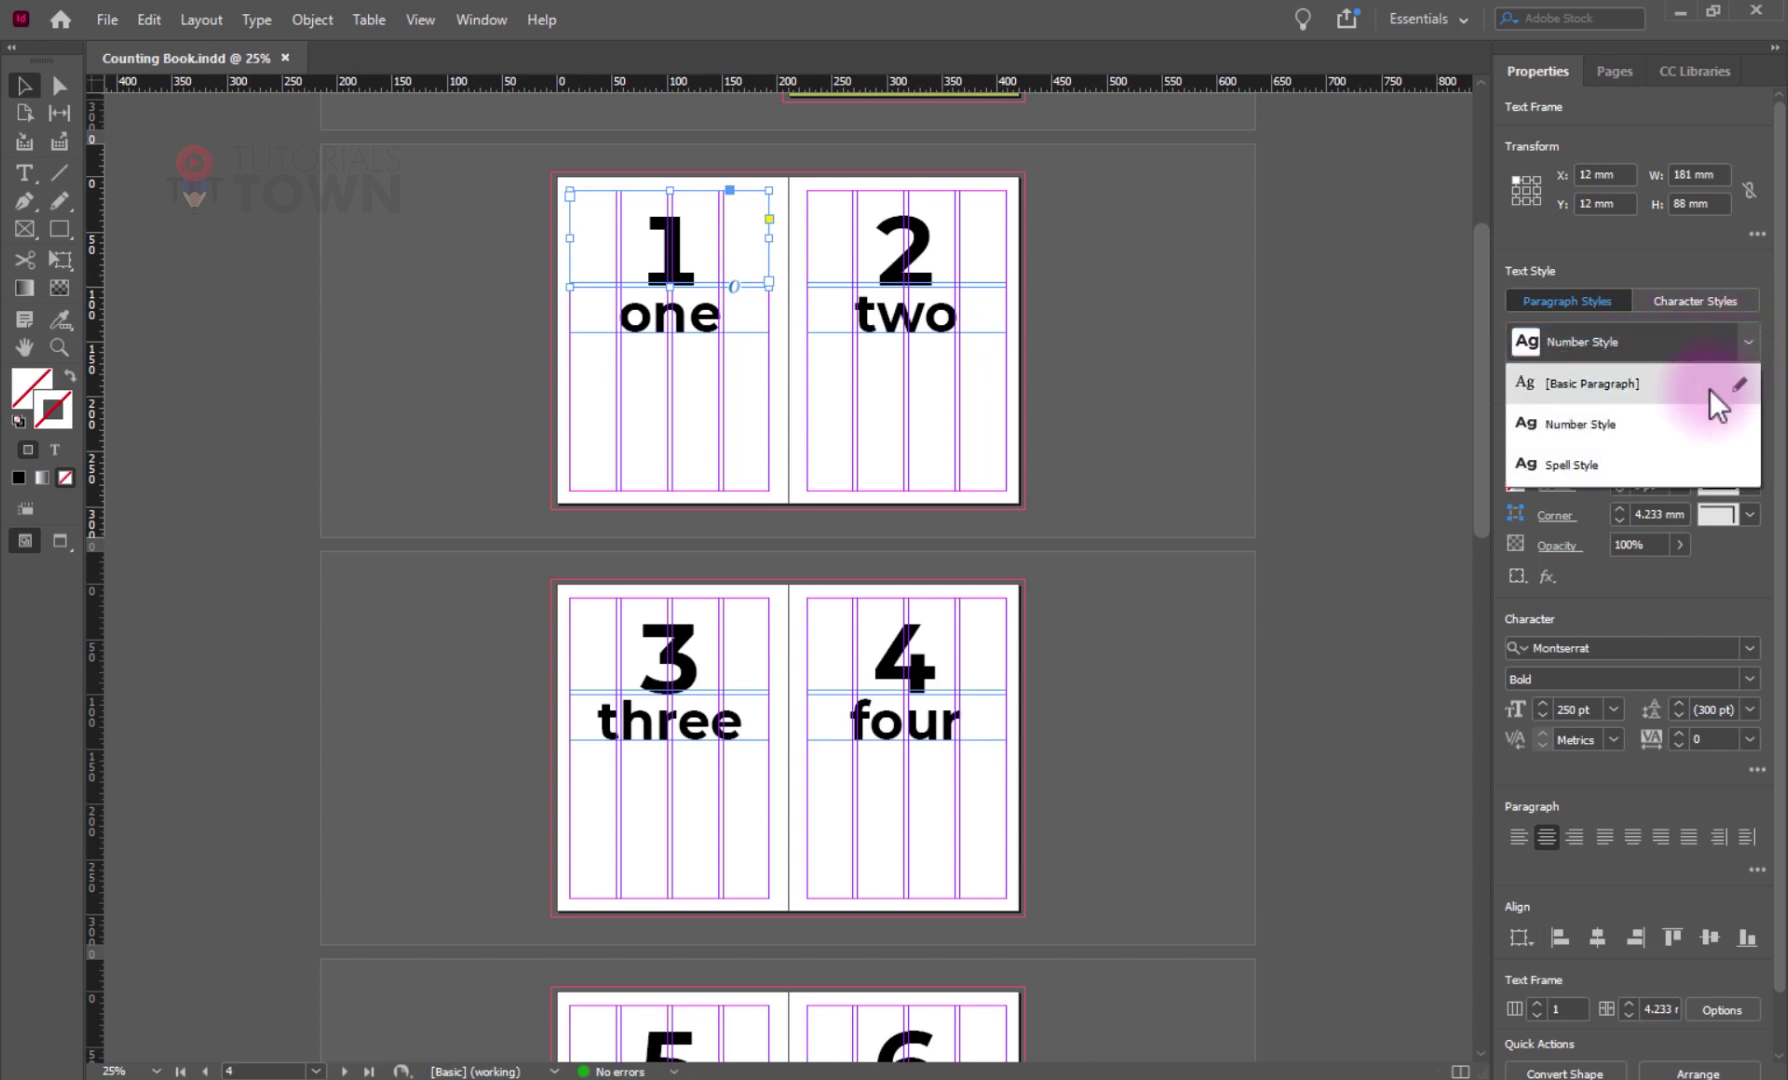
{"action": "left_click", "coordinate": [1741, 435]}
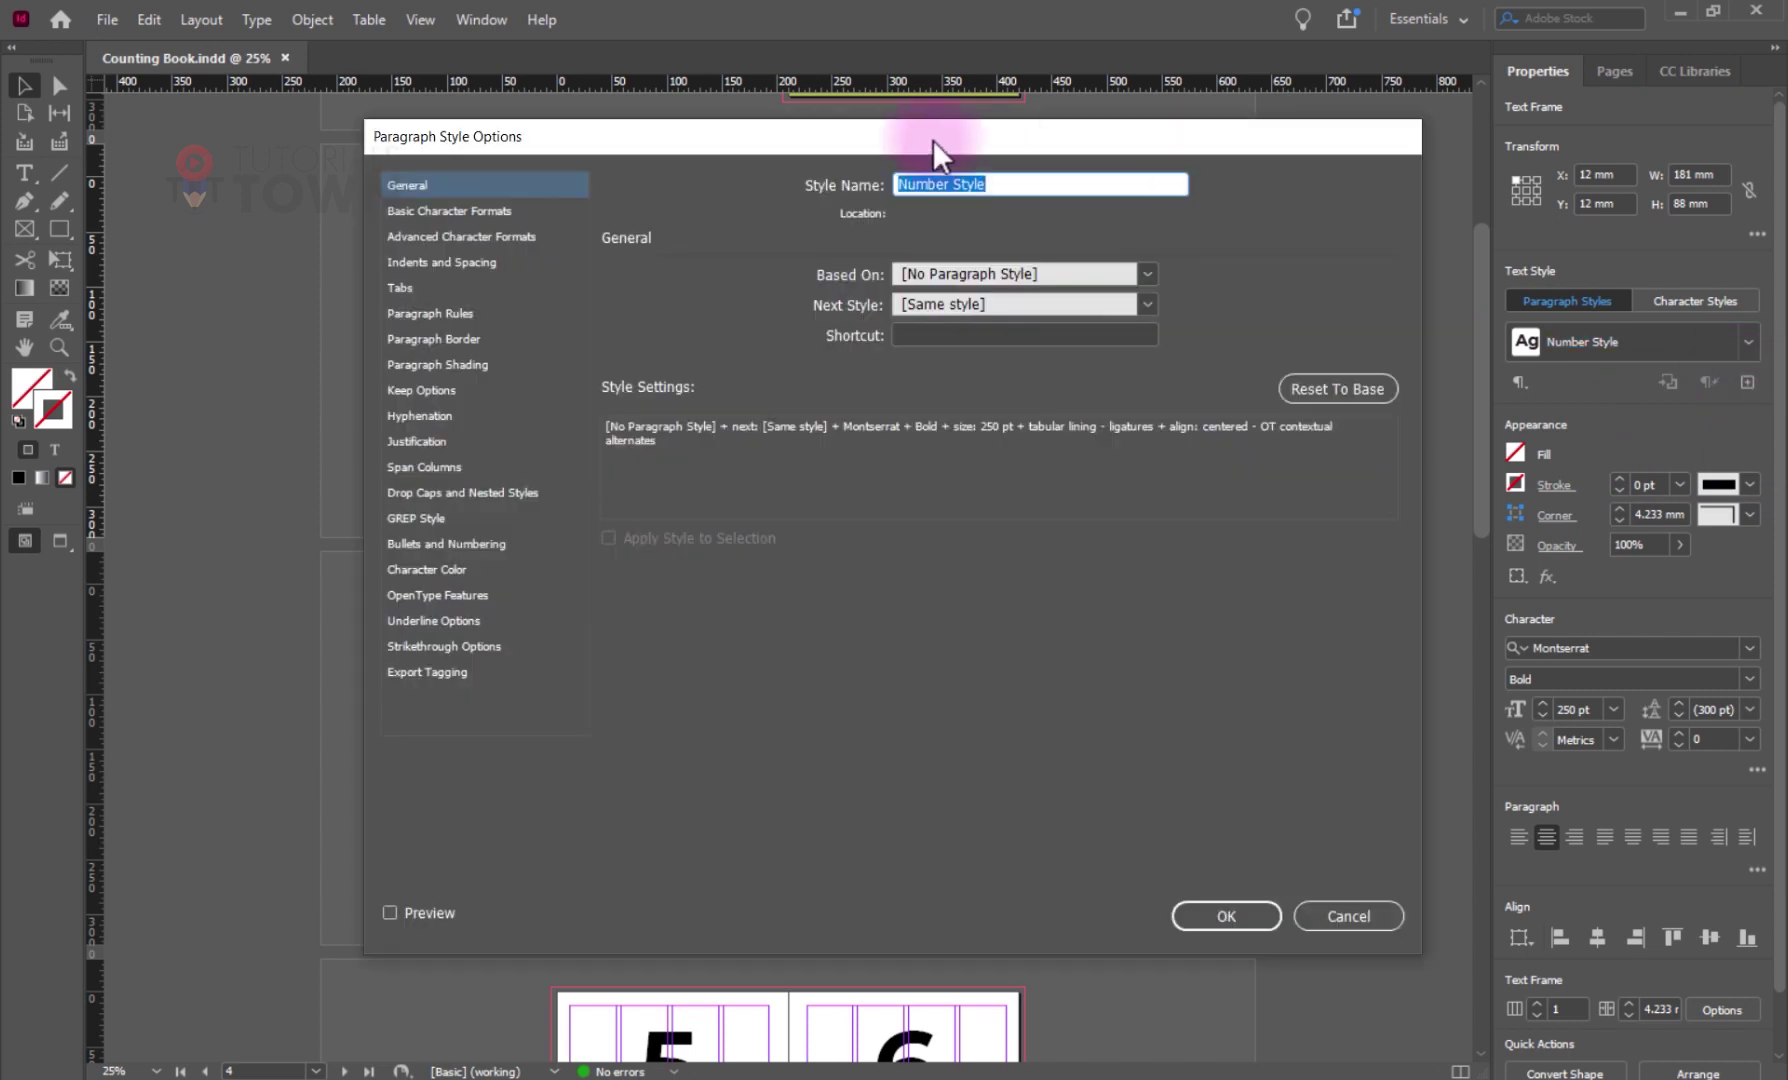
- Try Roboto Condensed as the font family of the Number Style paragraph style, with the live preview turned on
{"action": "left_click_drag", "start_coordinate": [933, 140], "coordinate": [1294, 147]}
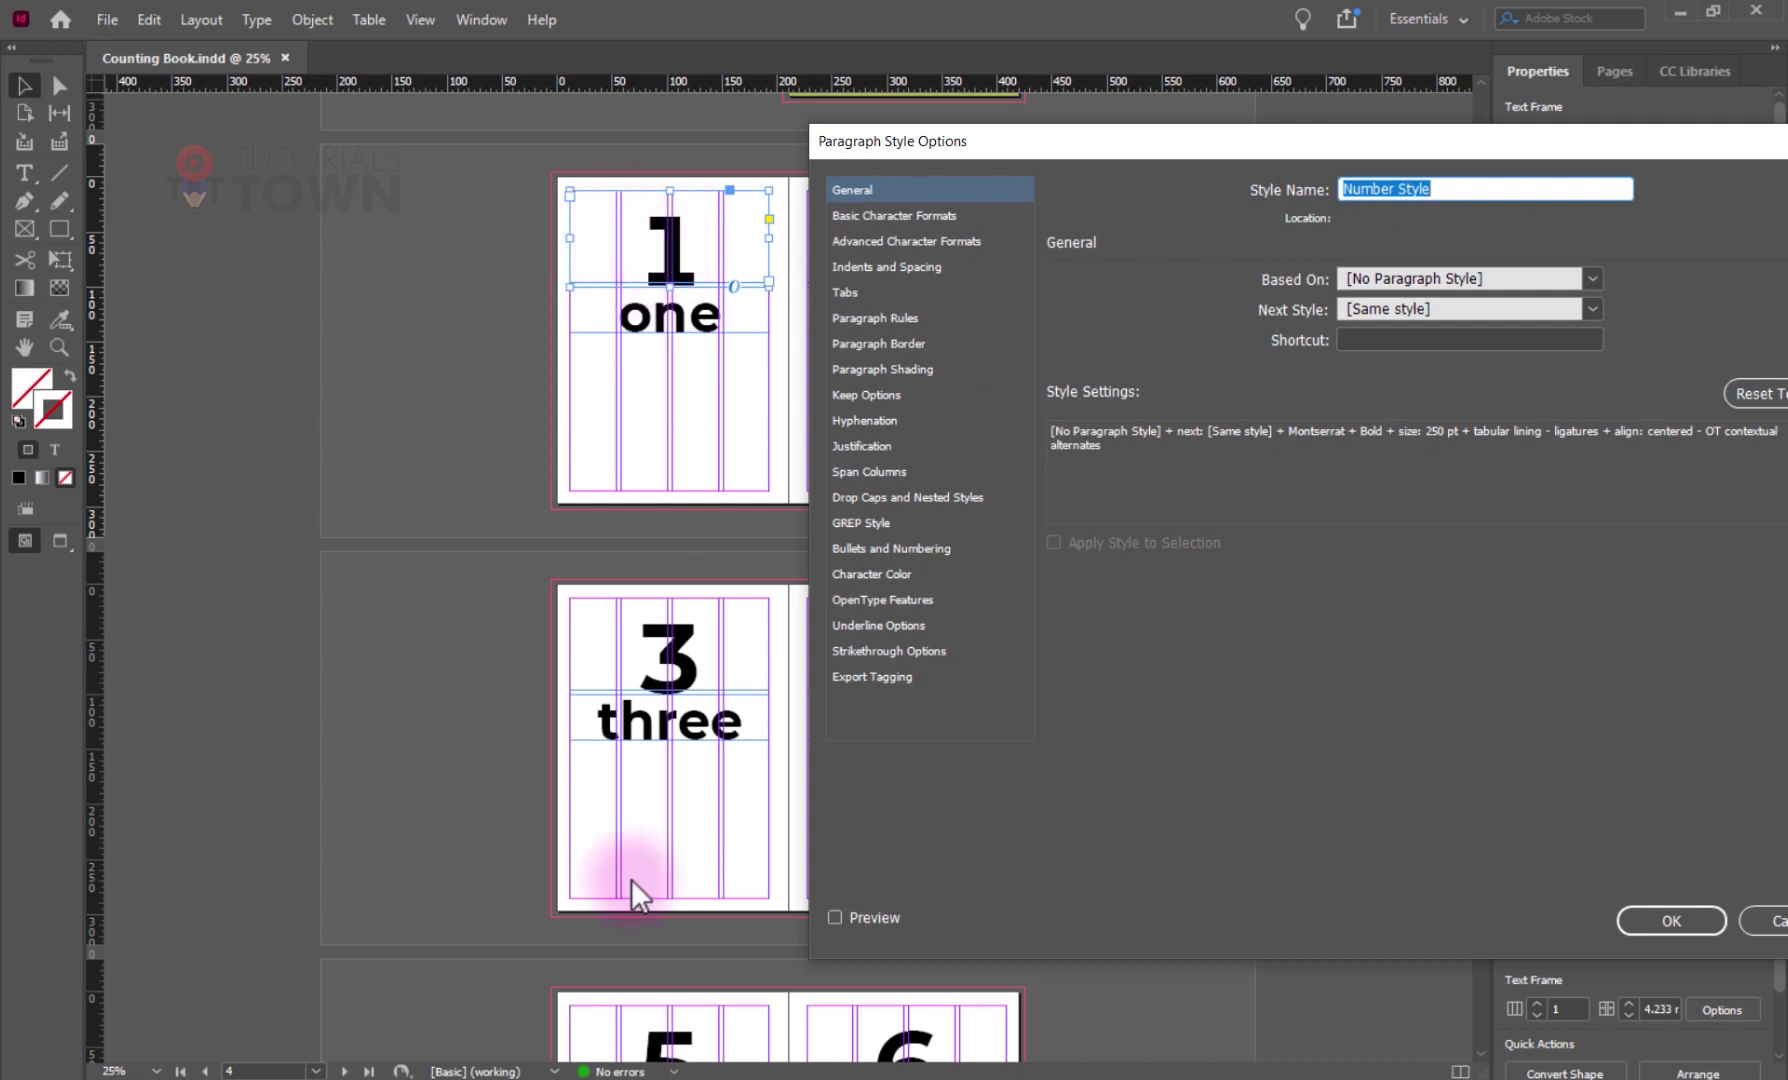
{"action": "left_click", "coordinate": [835, 918]}
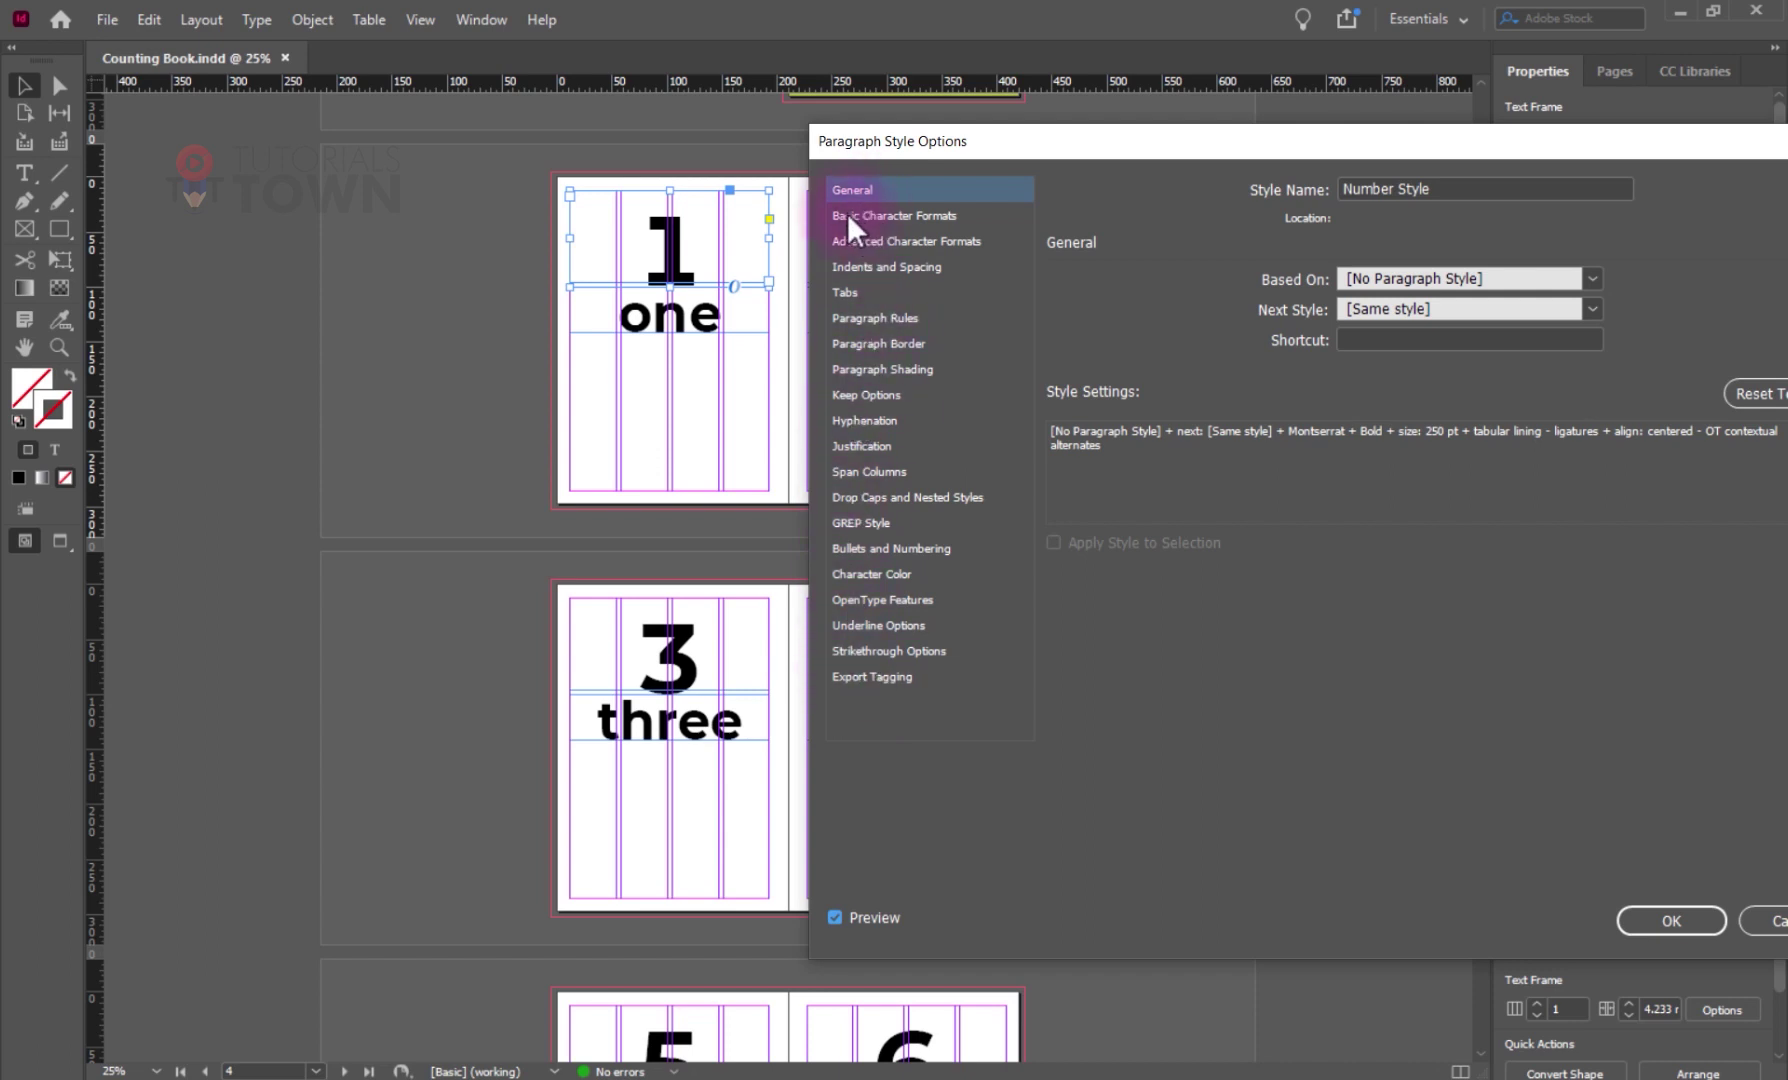
{"action": "left_click", "coordinate": [894, 215]}
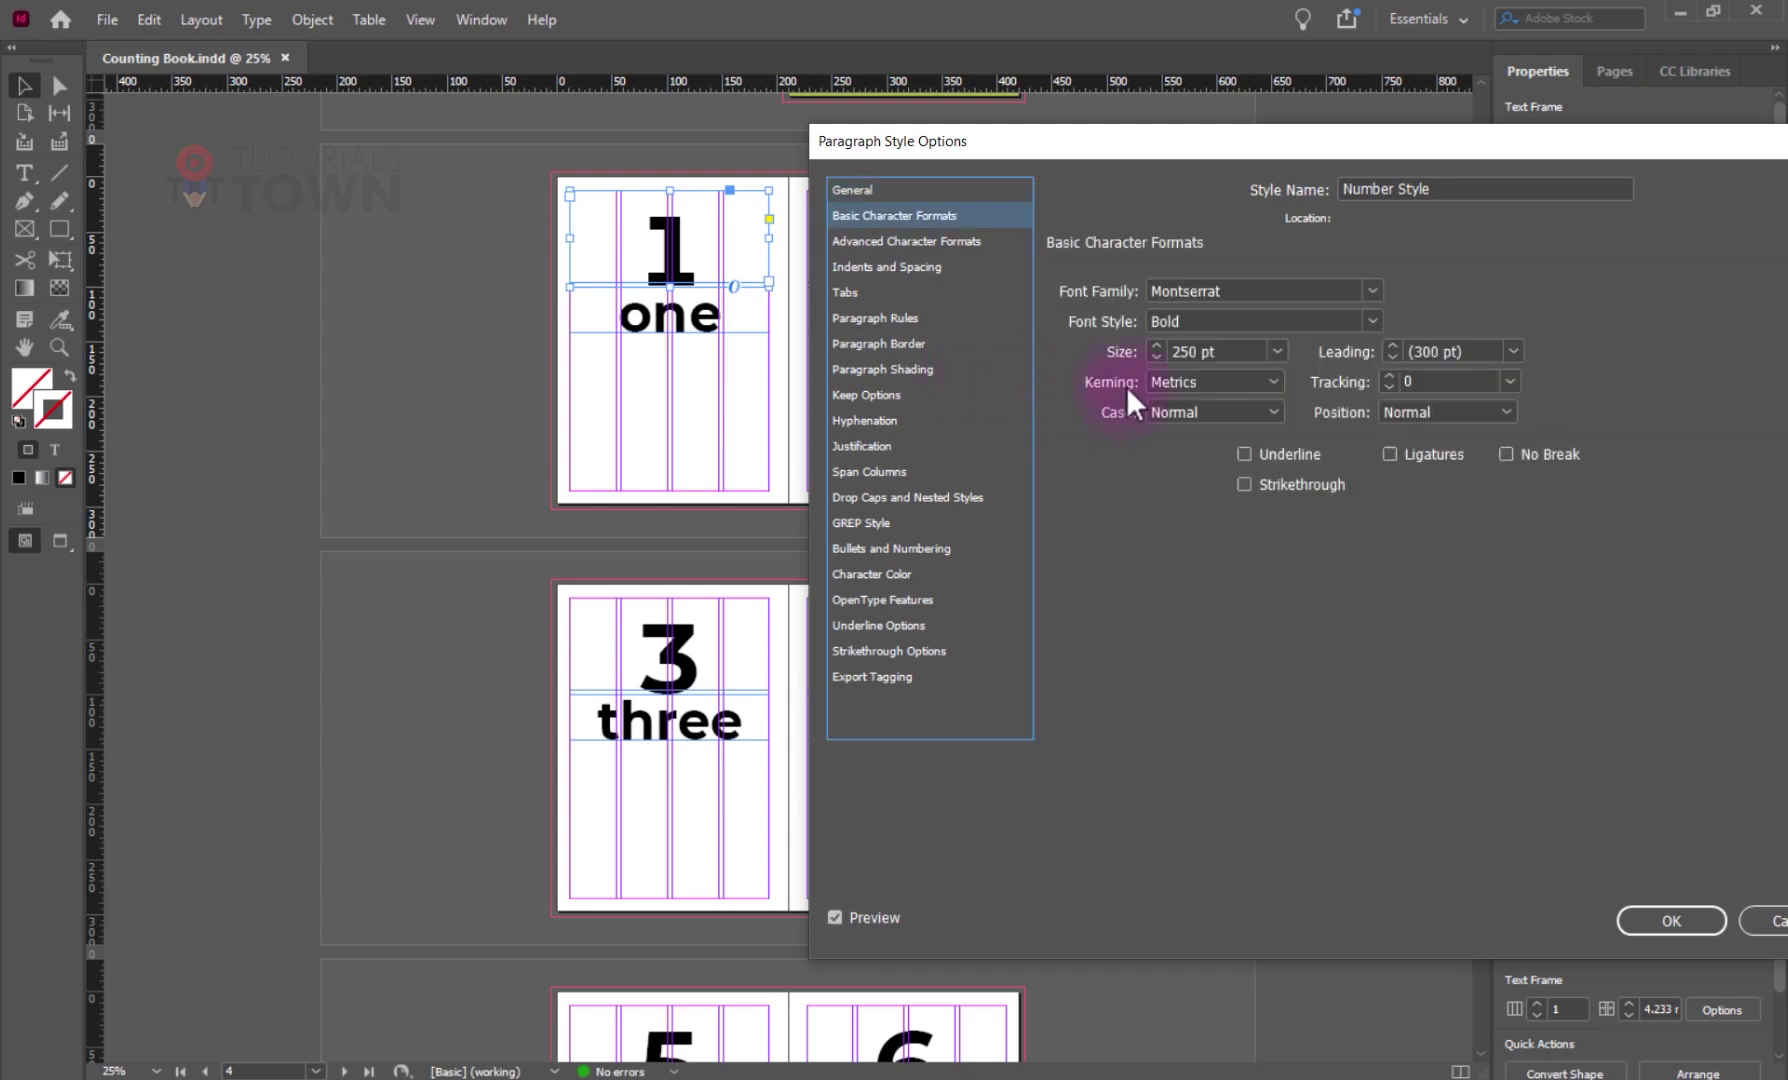
{"action": "left_click", "coordinate": [1226, 289]}
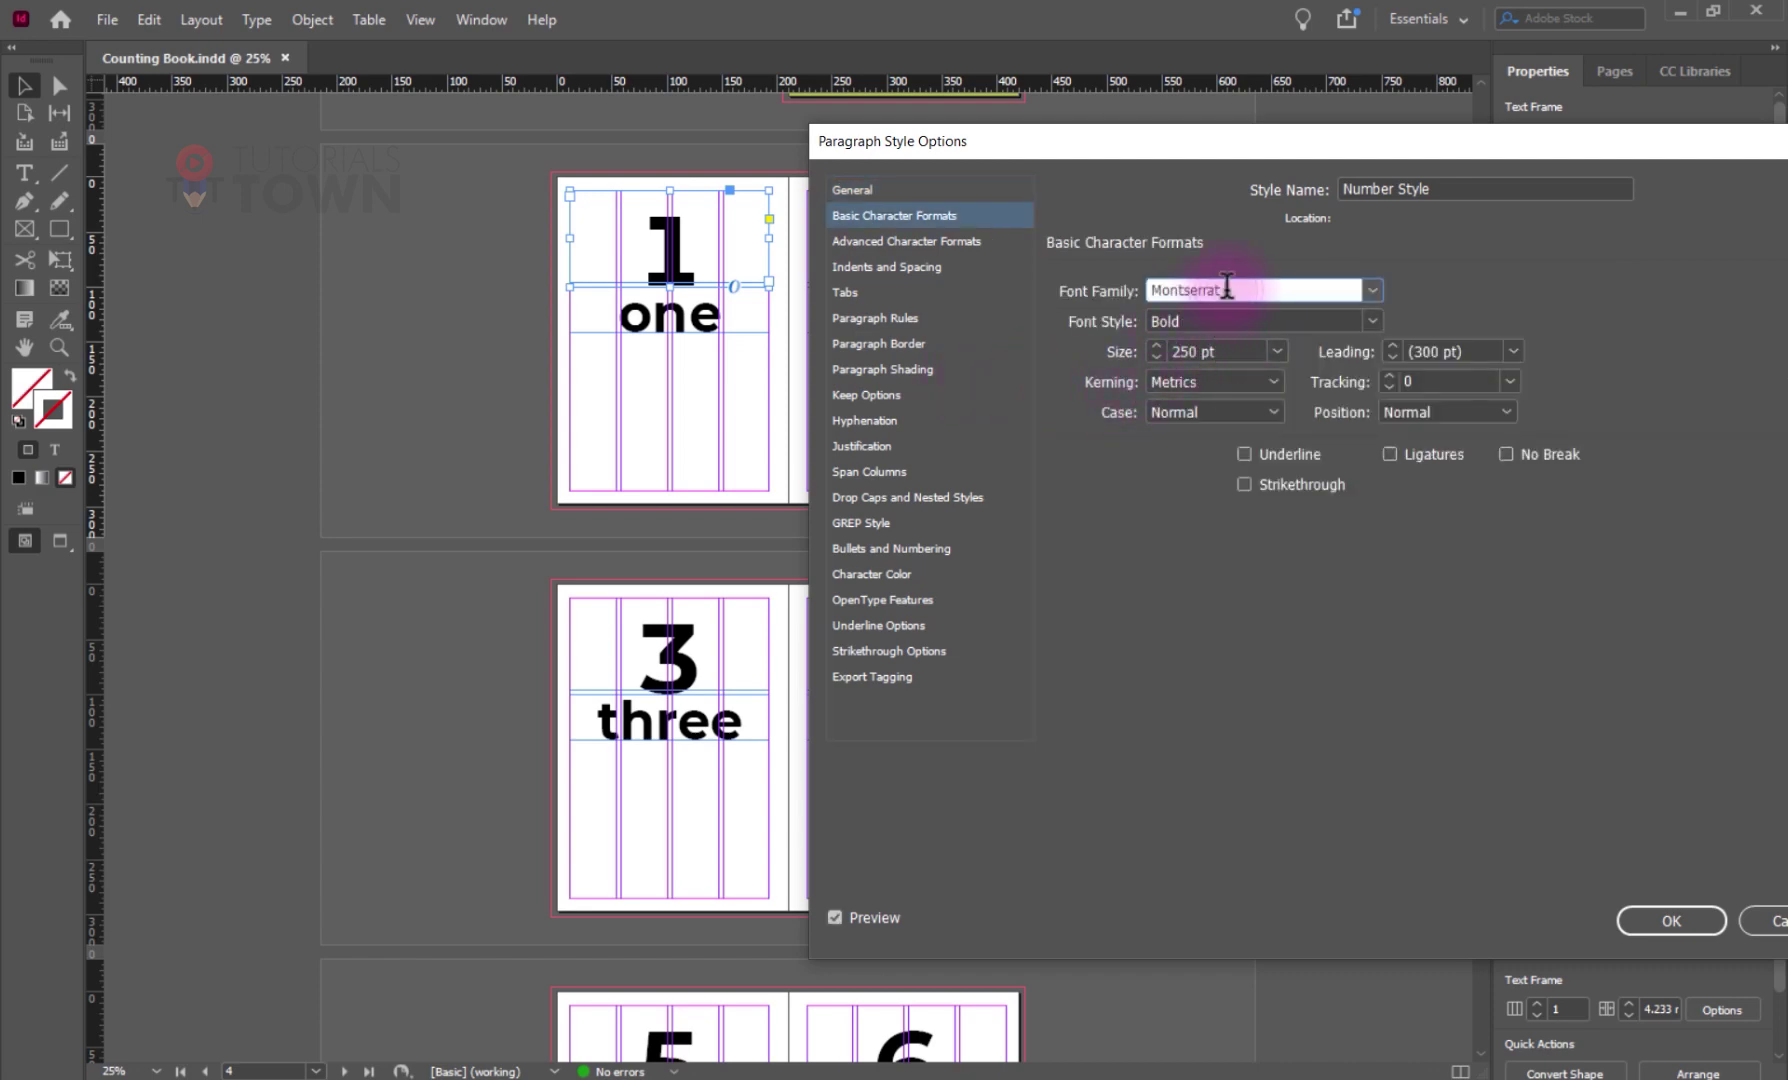
{"action": "double_click", "coordinate": [1226, 289]}
{"action": "type", "text": "Roboto Condensed"}
{"action": "left_click", "coordinate": [1219, 349]}
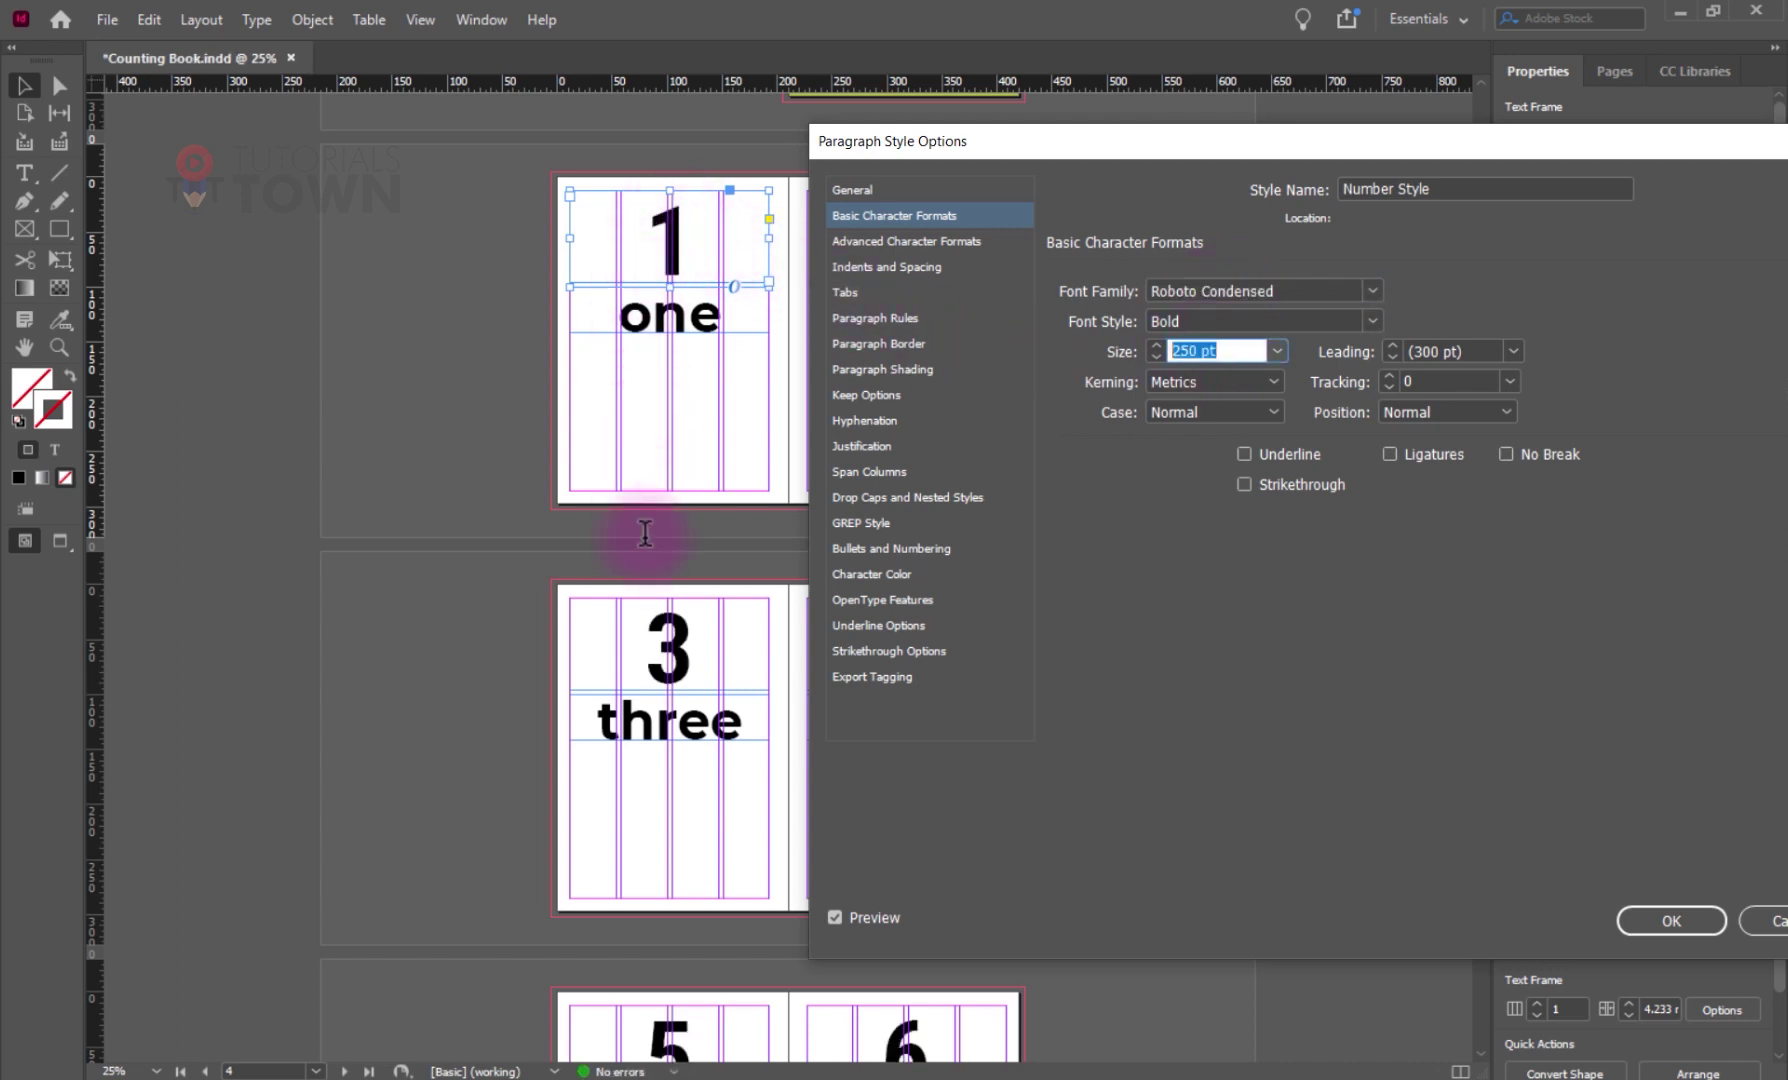
{"action": "key", "text": "Right"}
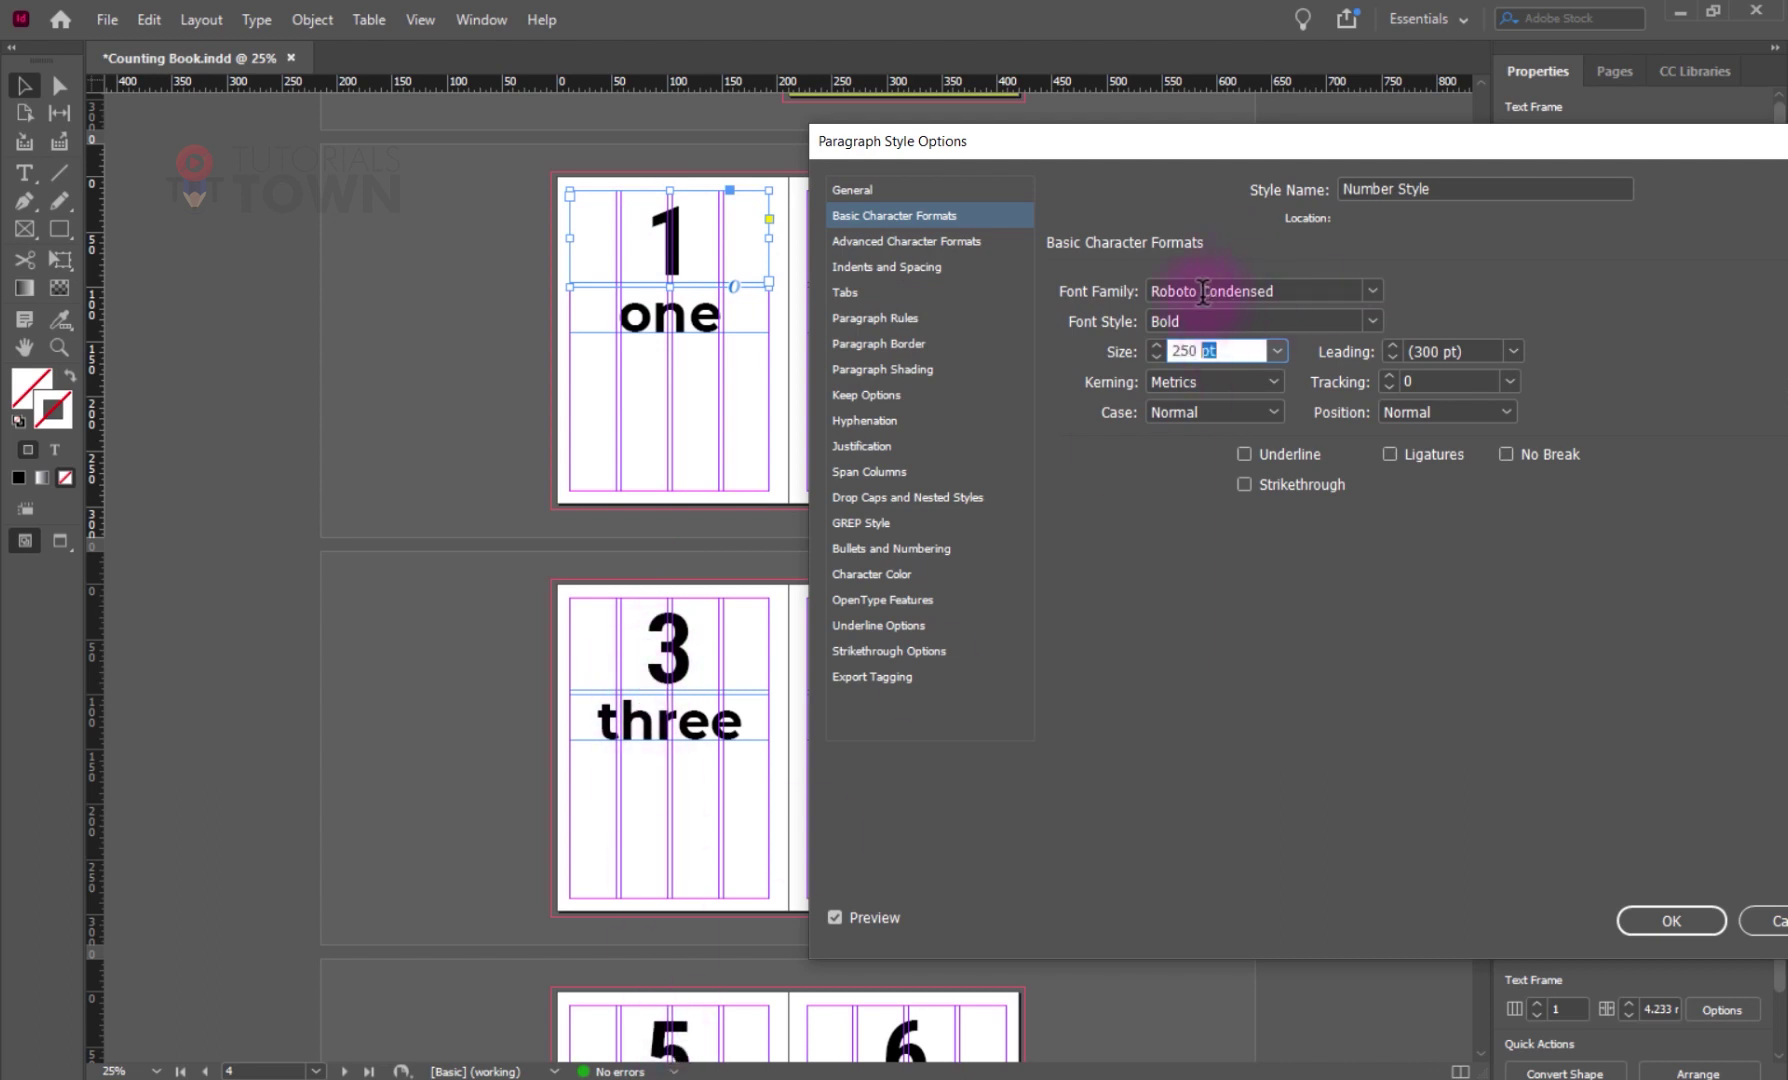
- Try Poplar Std as the Number Style font family, and discard the style changes
{"action": "left_click", "coordinate": [1204, 291]}
{"action": "triple_click", "coordinate": [1307, 289]}
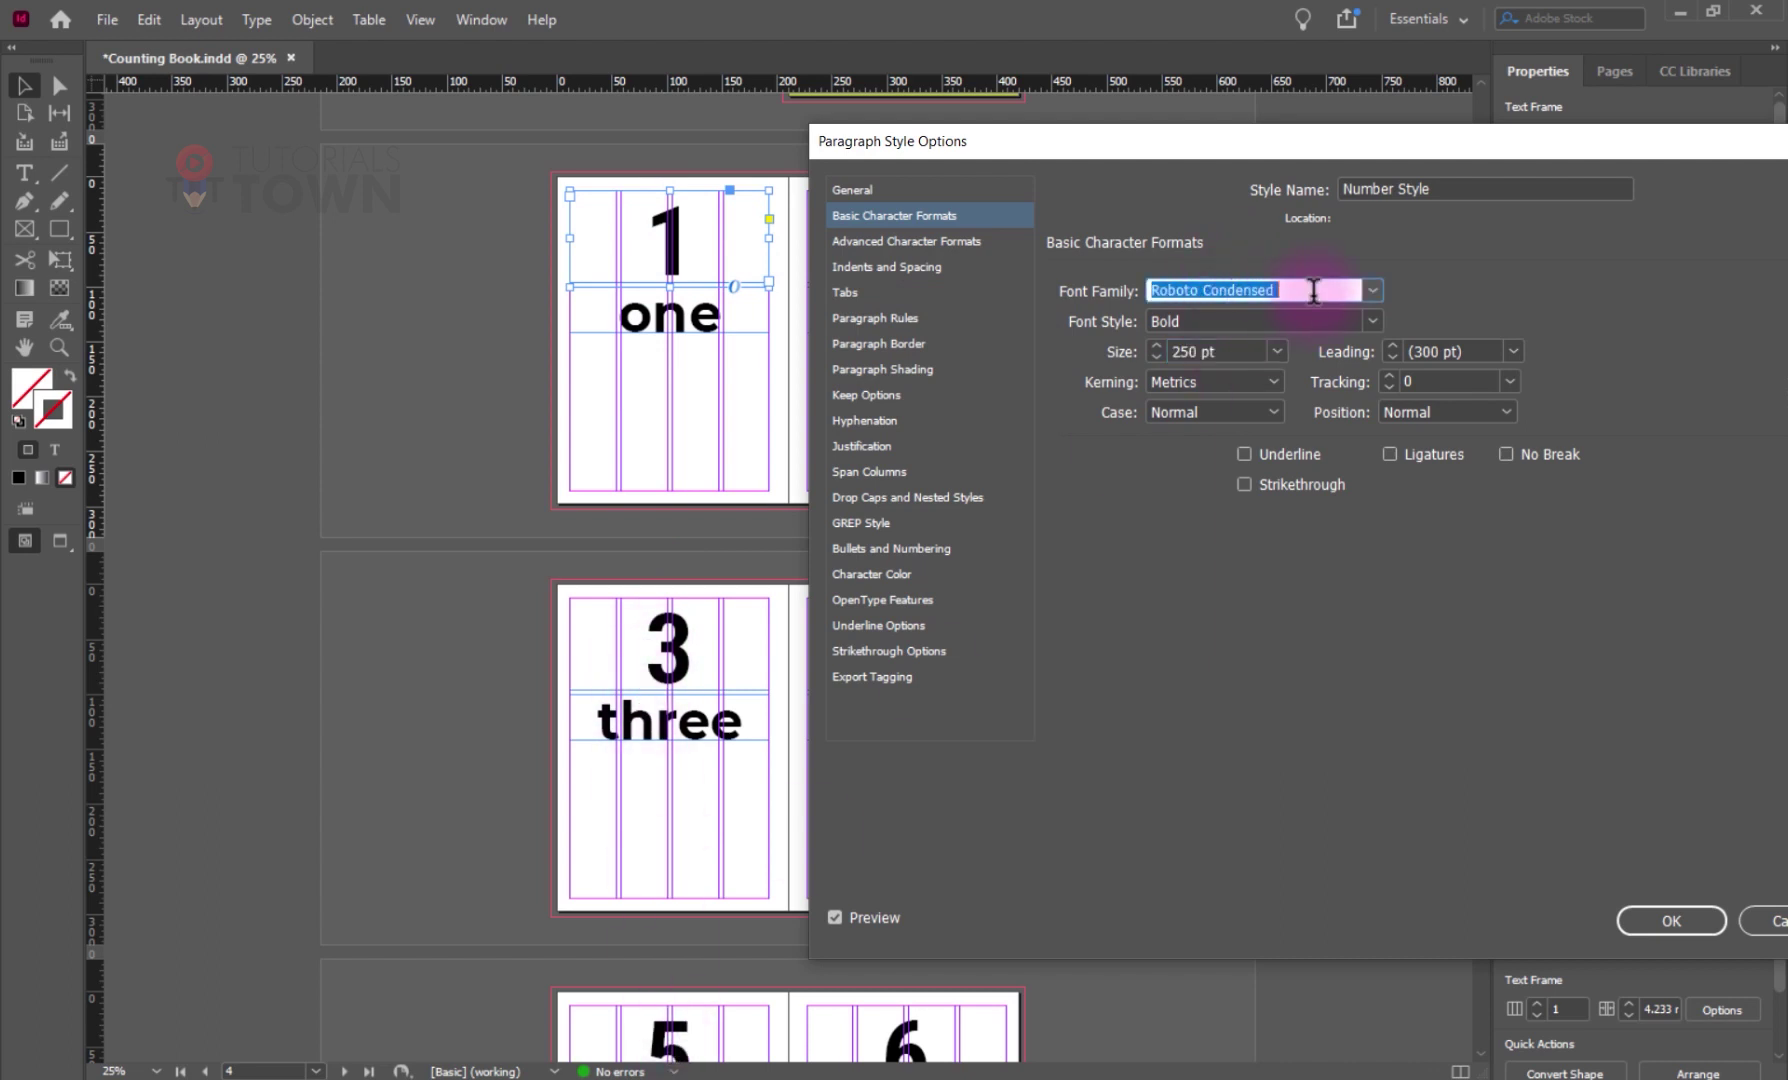
{"action": "left_click", "coordinate": [1305, 283]}
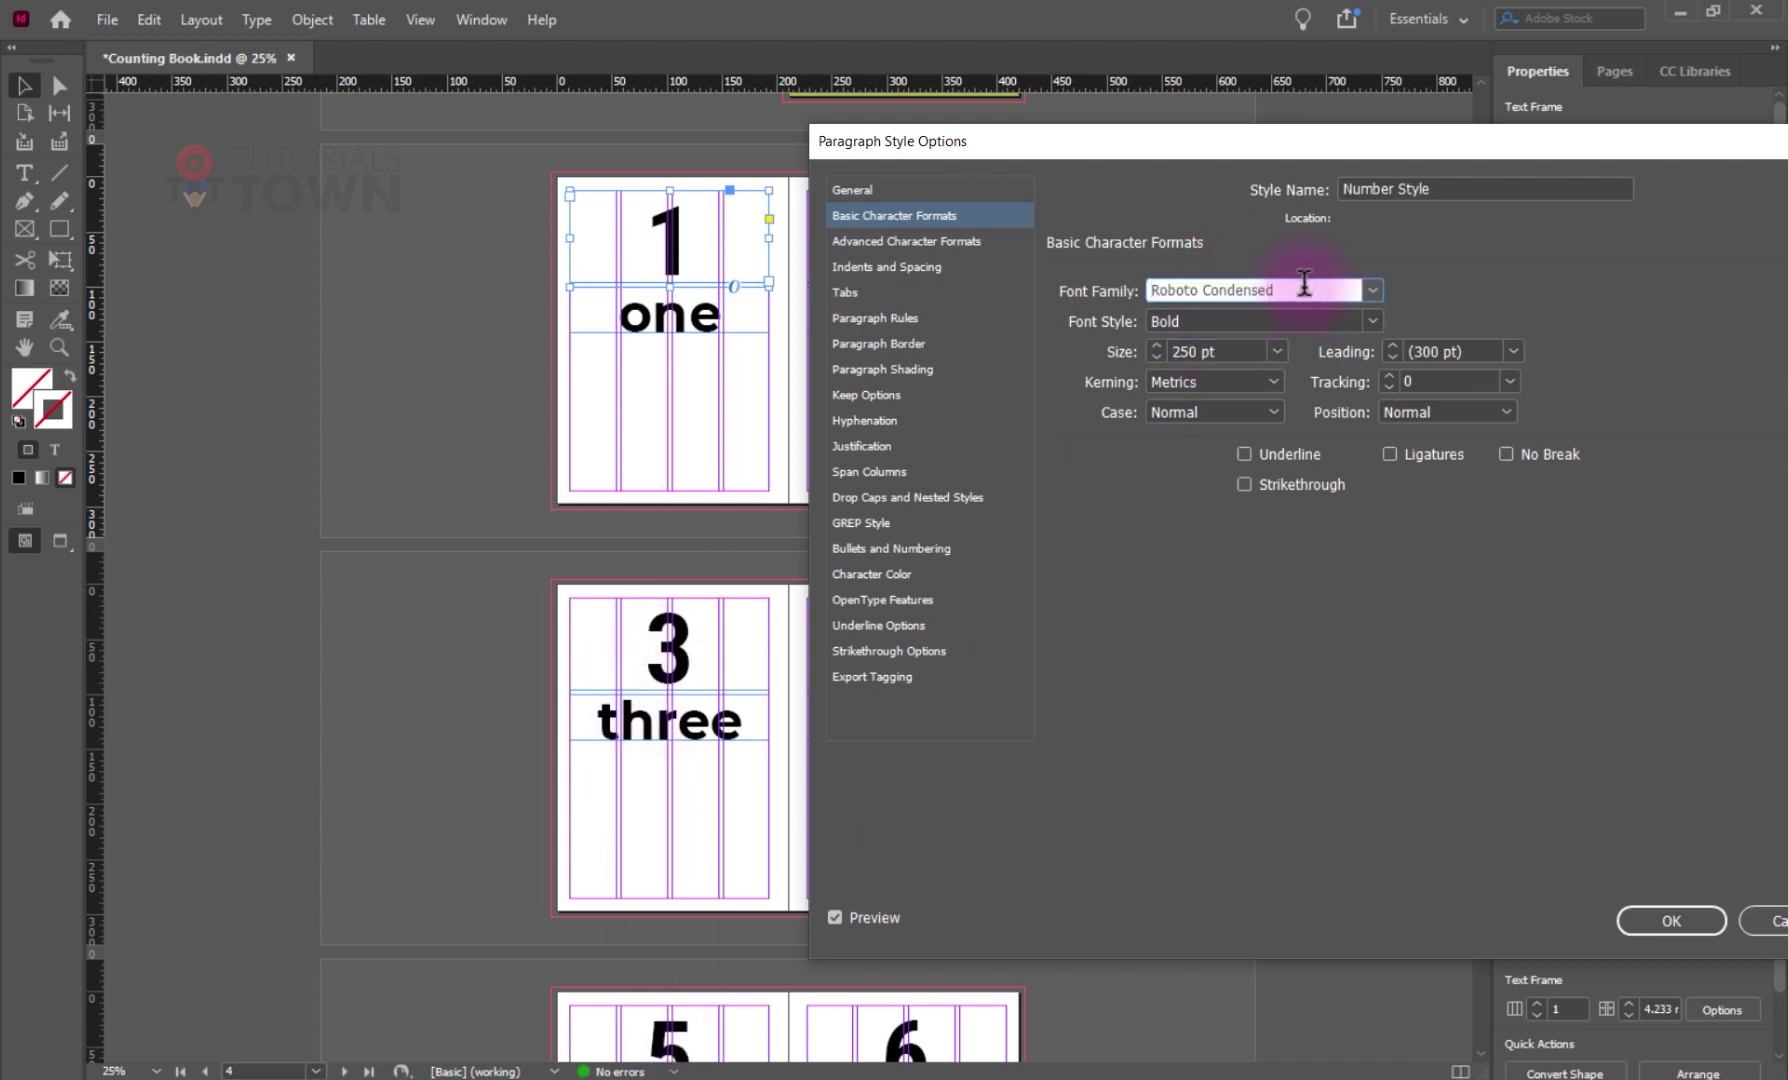
{"action": "left_click", "coordinate": [1377, 292]}
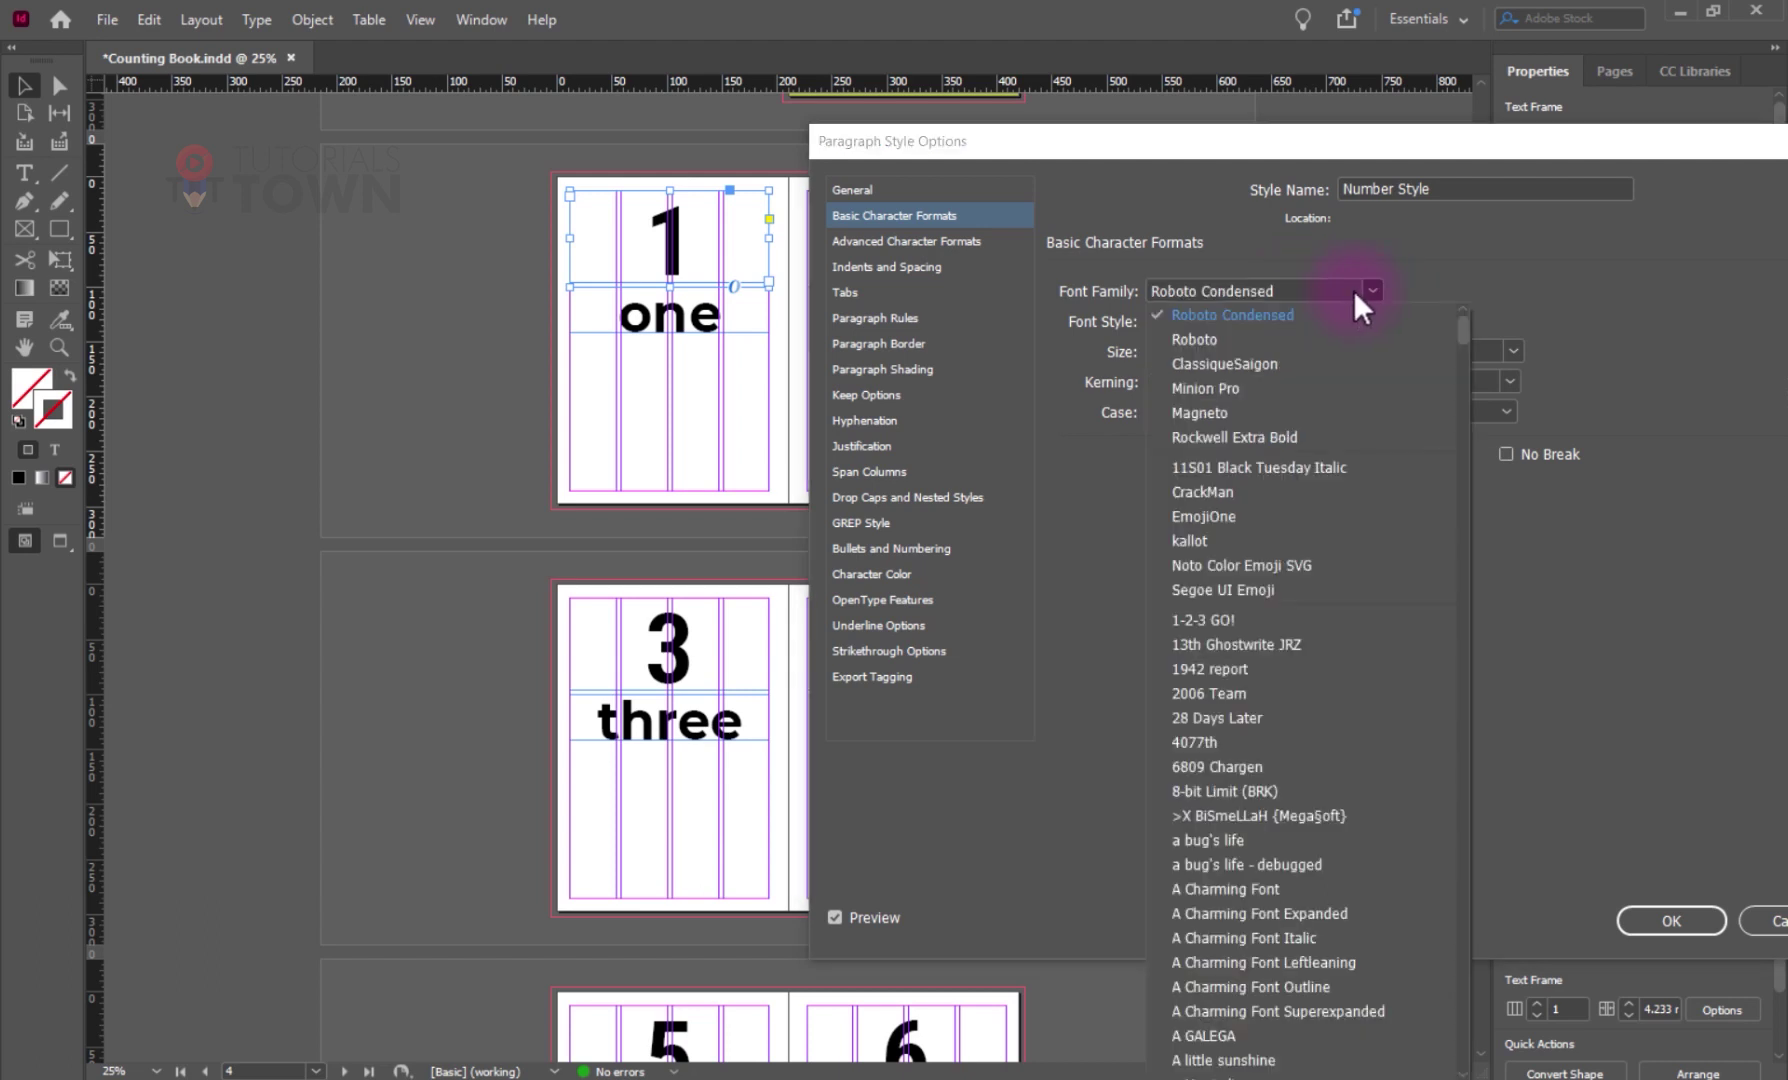
{"action": "left_click", "coordinate": [1214, 342]}
{"action": "type", "text": "Poplar Std"}
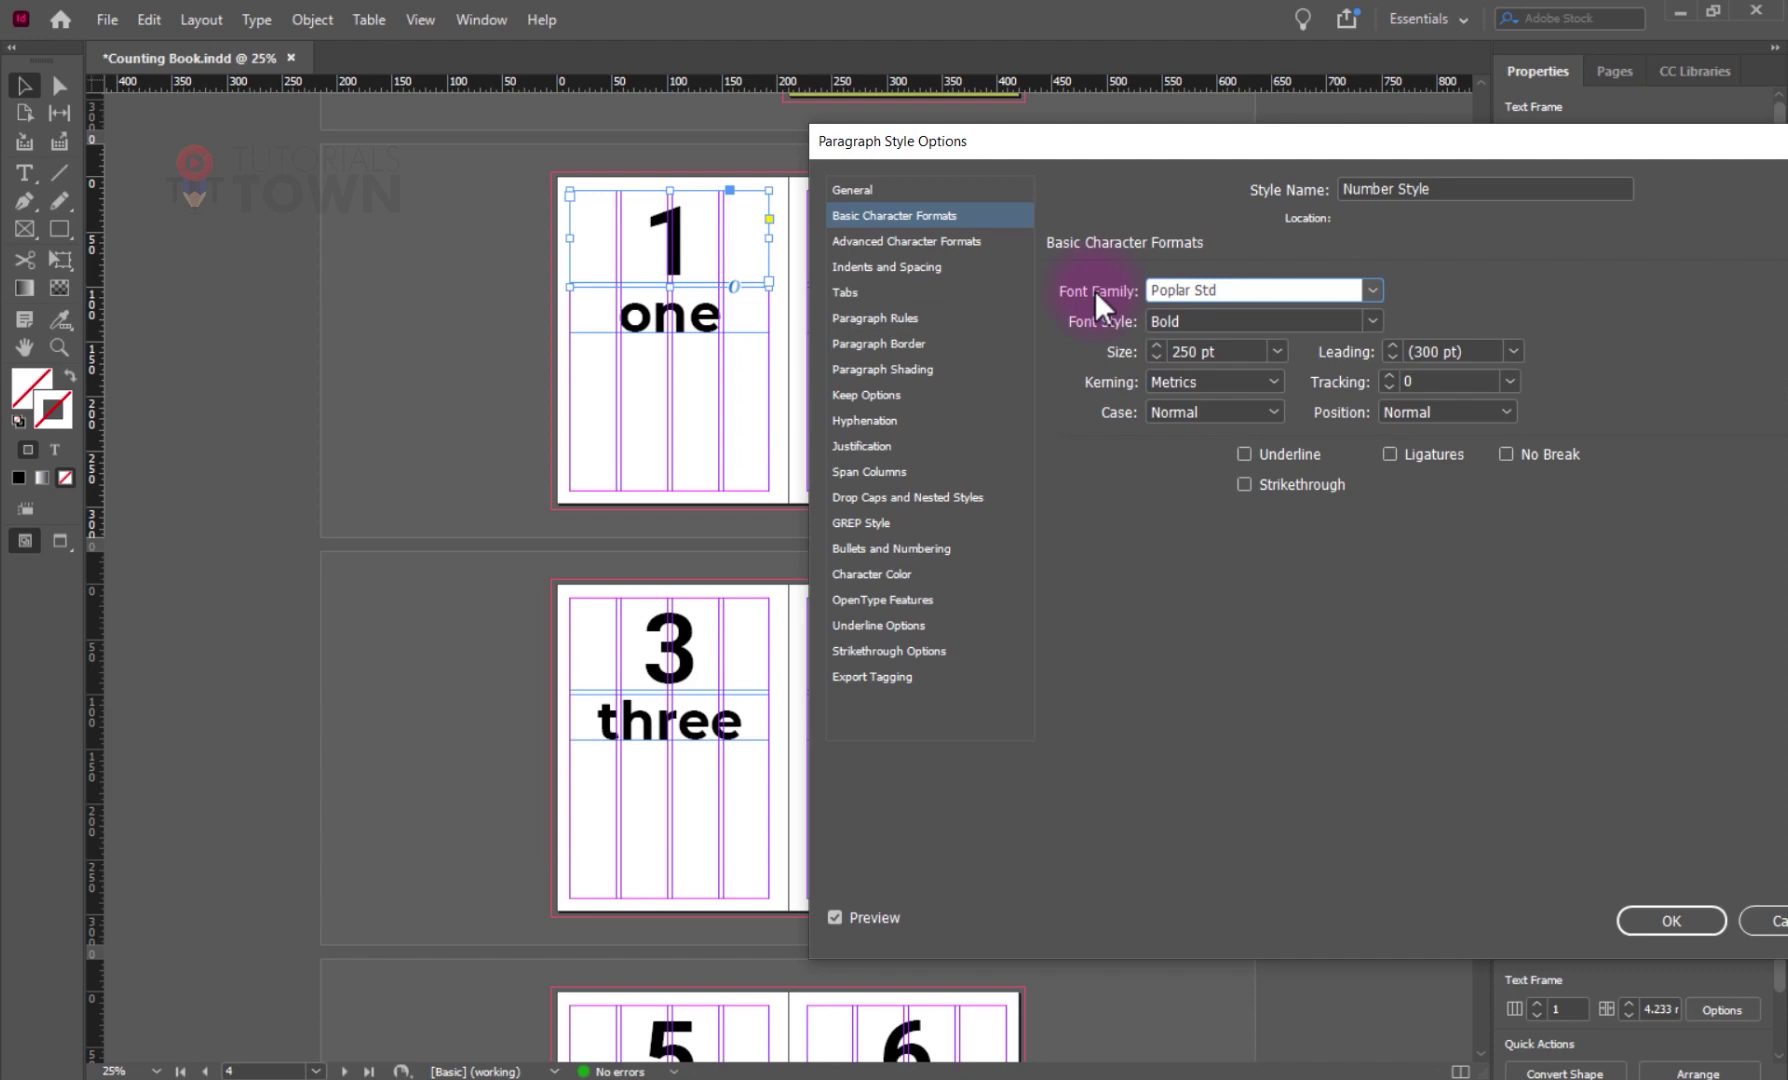
{"action": "key", "text": "Return"}
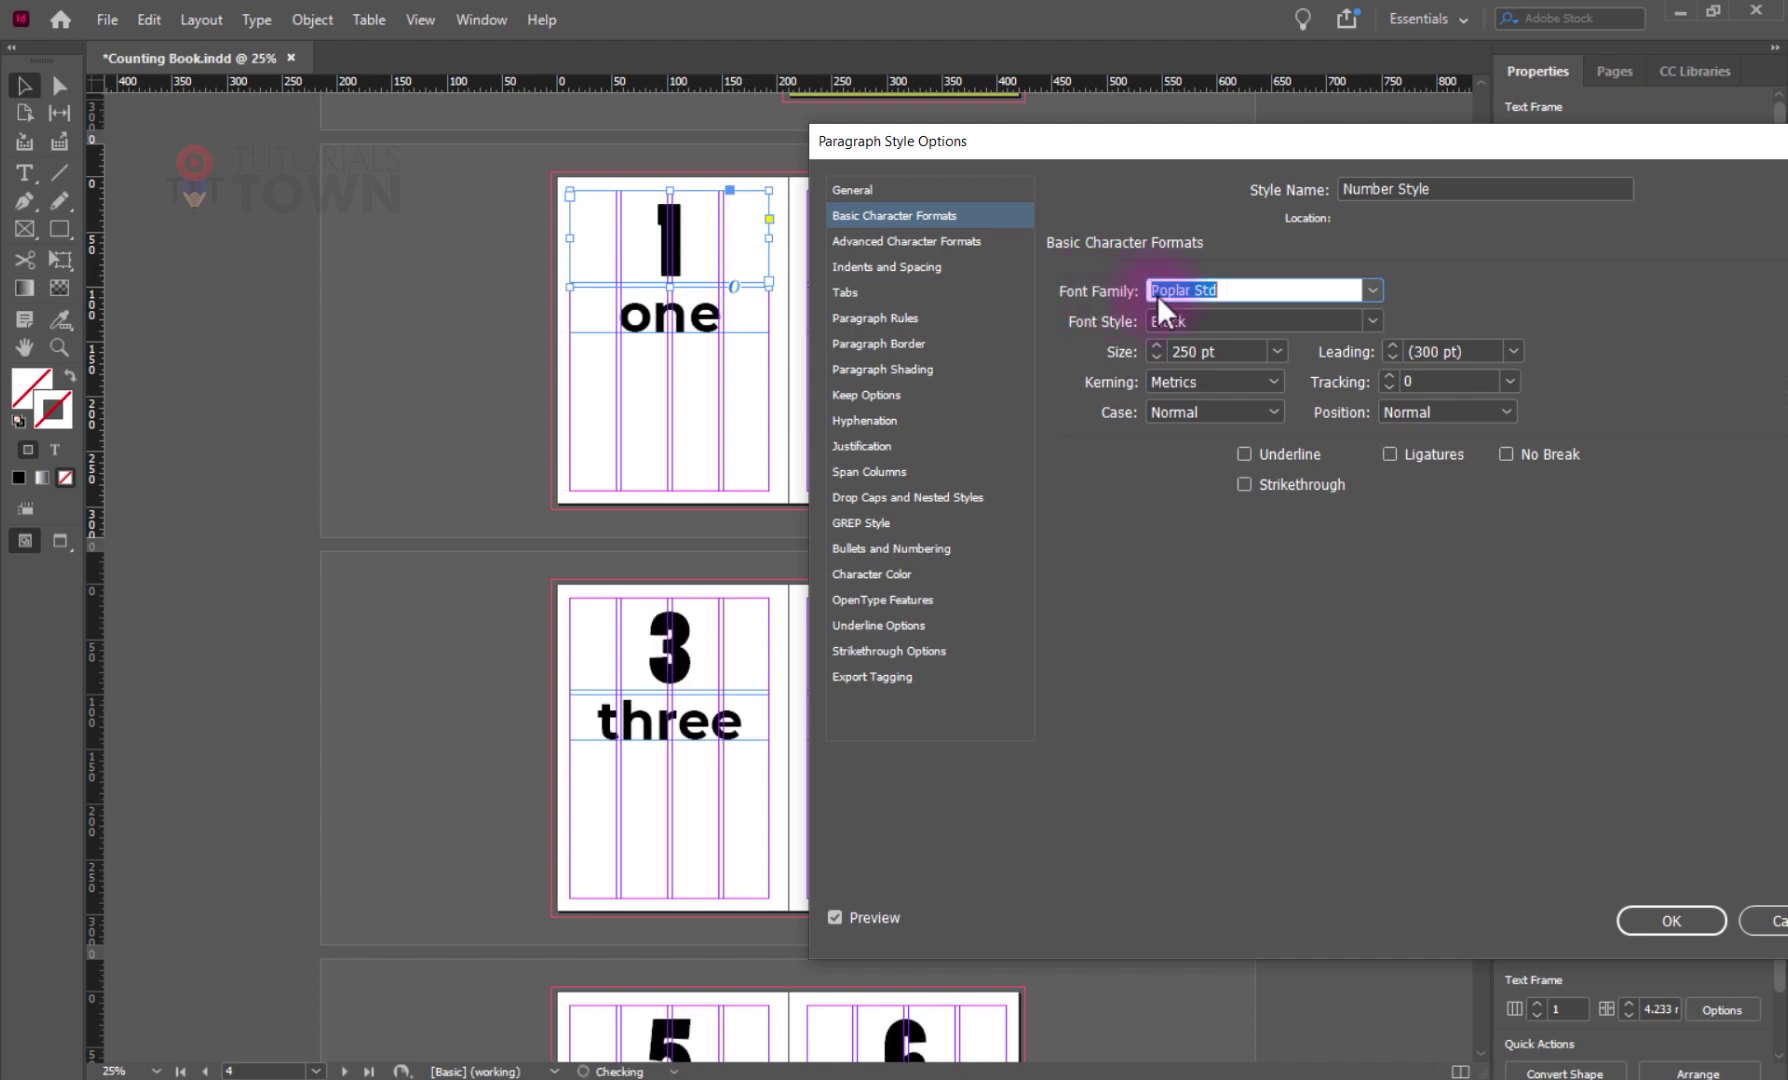
{"action": "left_click_drag", "start_coordinate": [1613, 161], "coordinate": [1443, 155]}
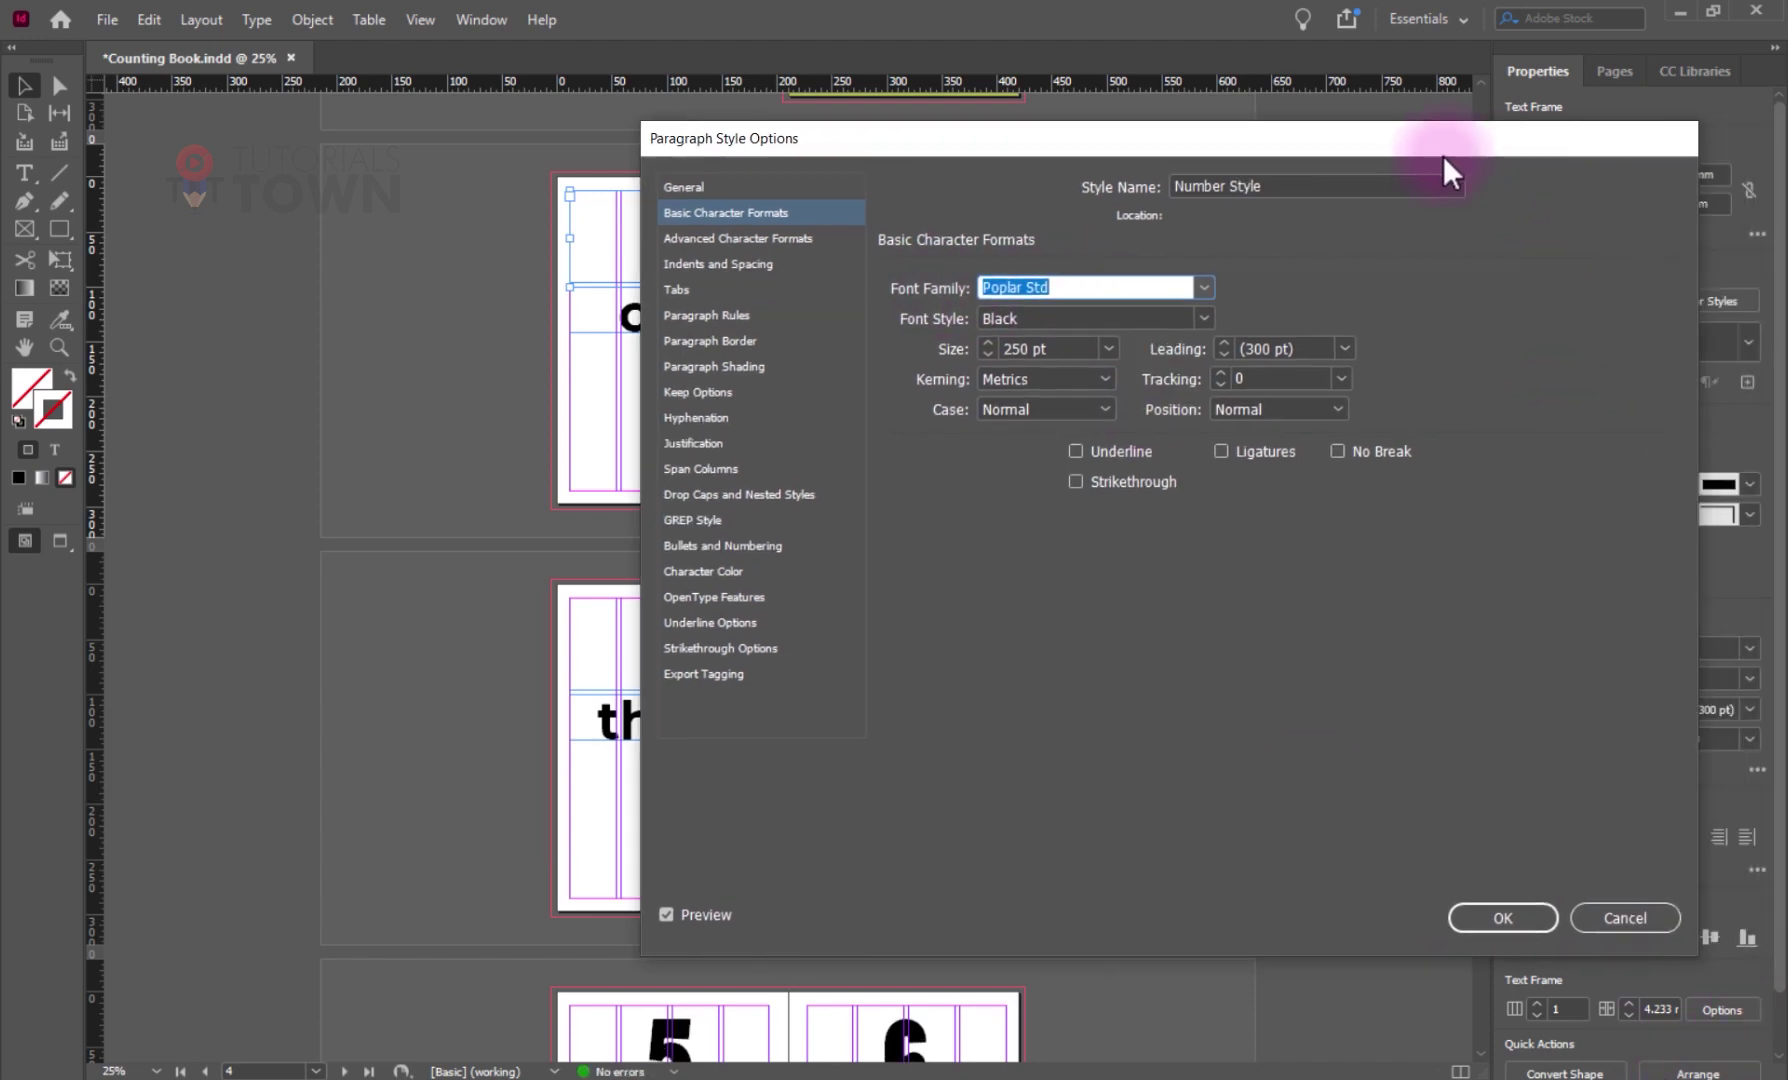
{"action": "left_click", "coordinate": [1651, 914]}
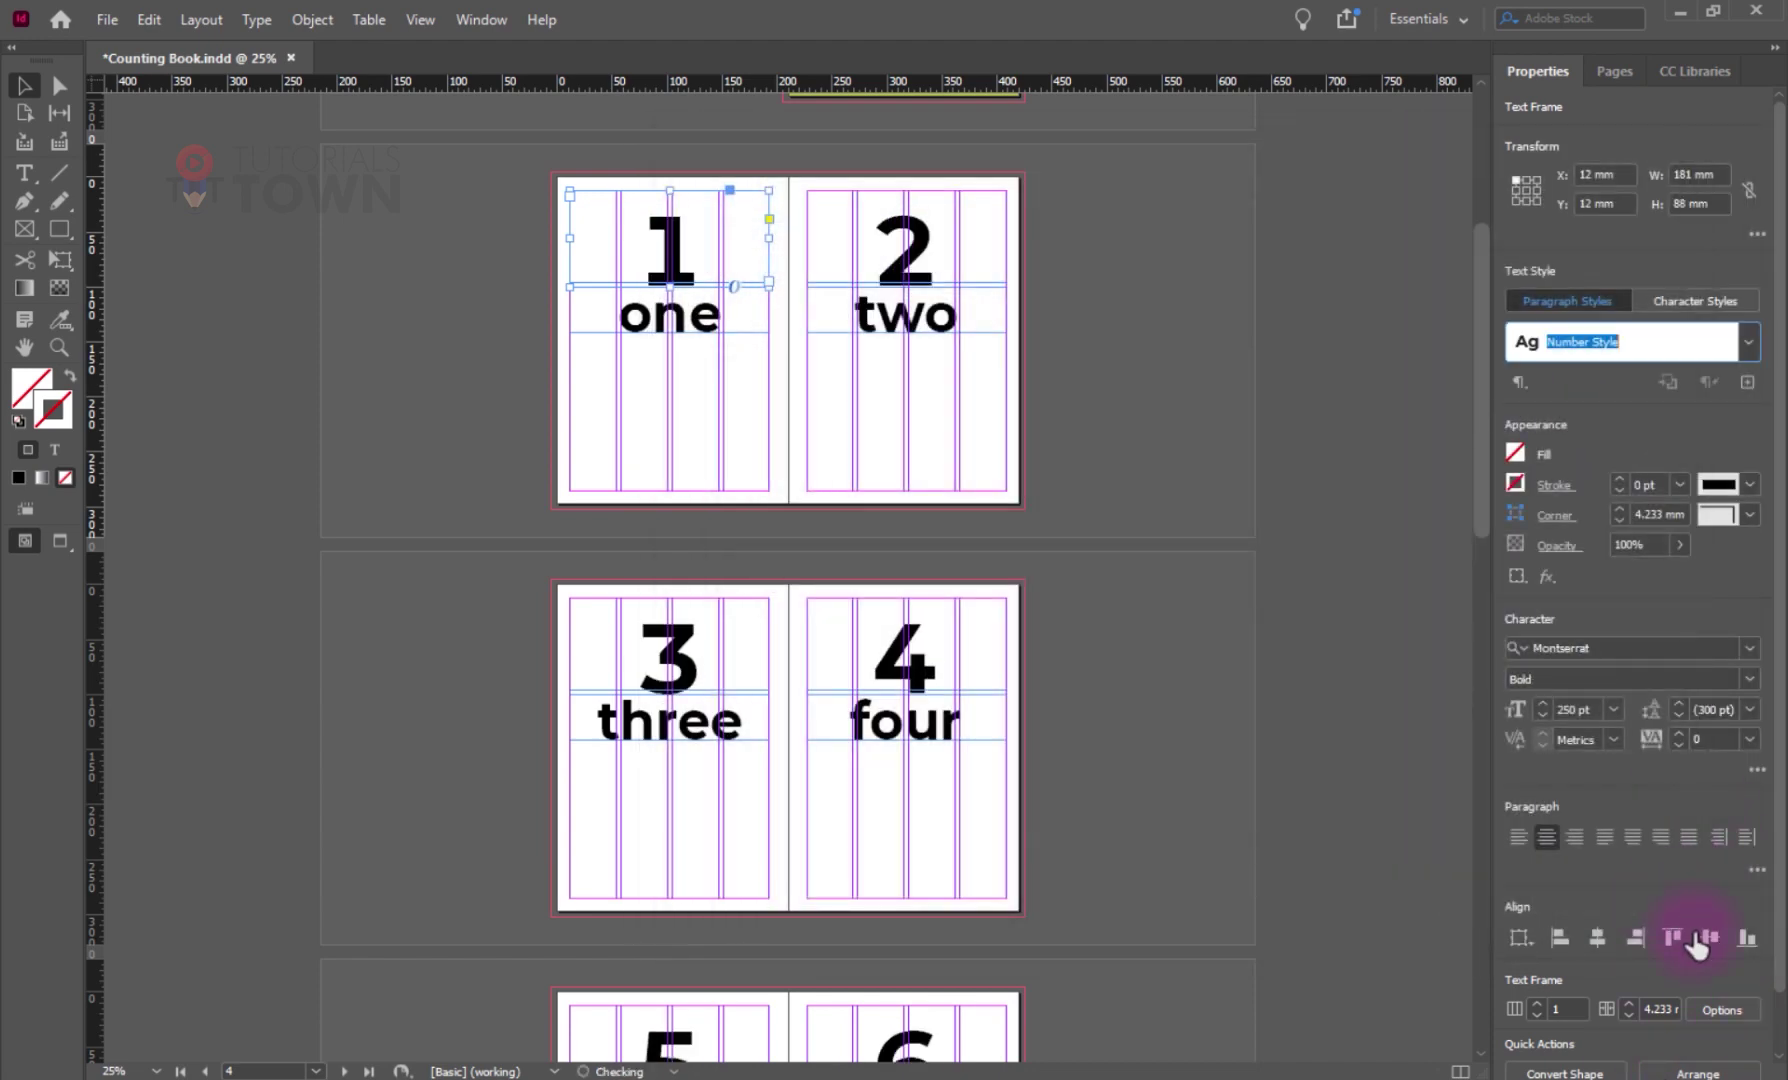
- Edit the Number Style paragraph style so its character color is Black at a 90% tint
{"action": "left_click", "coordinate": [1750, 340]}
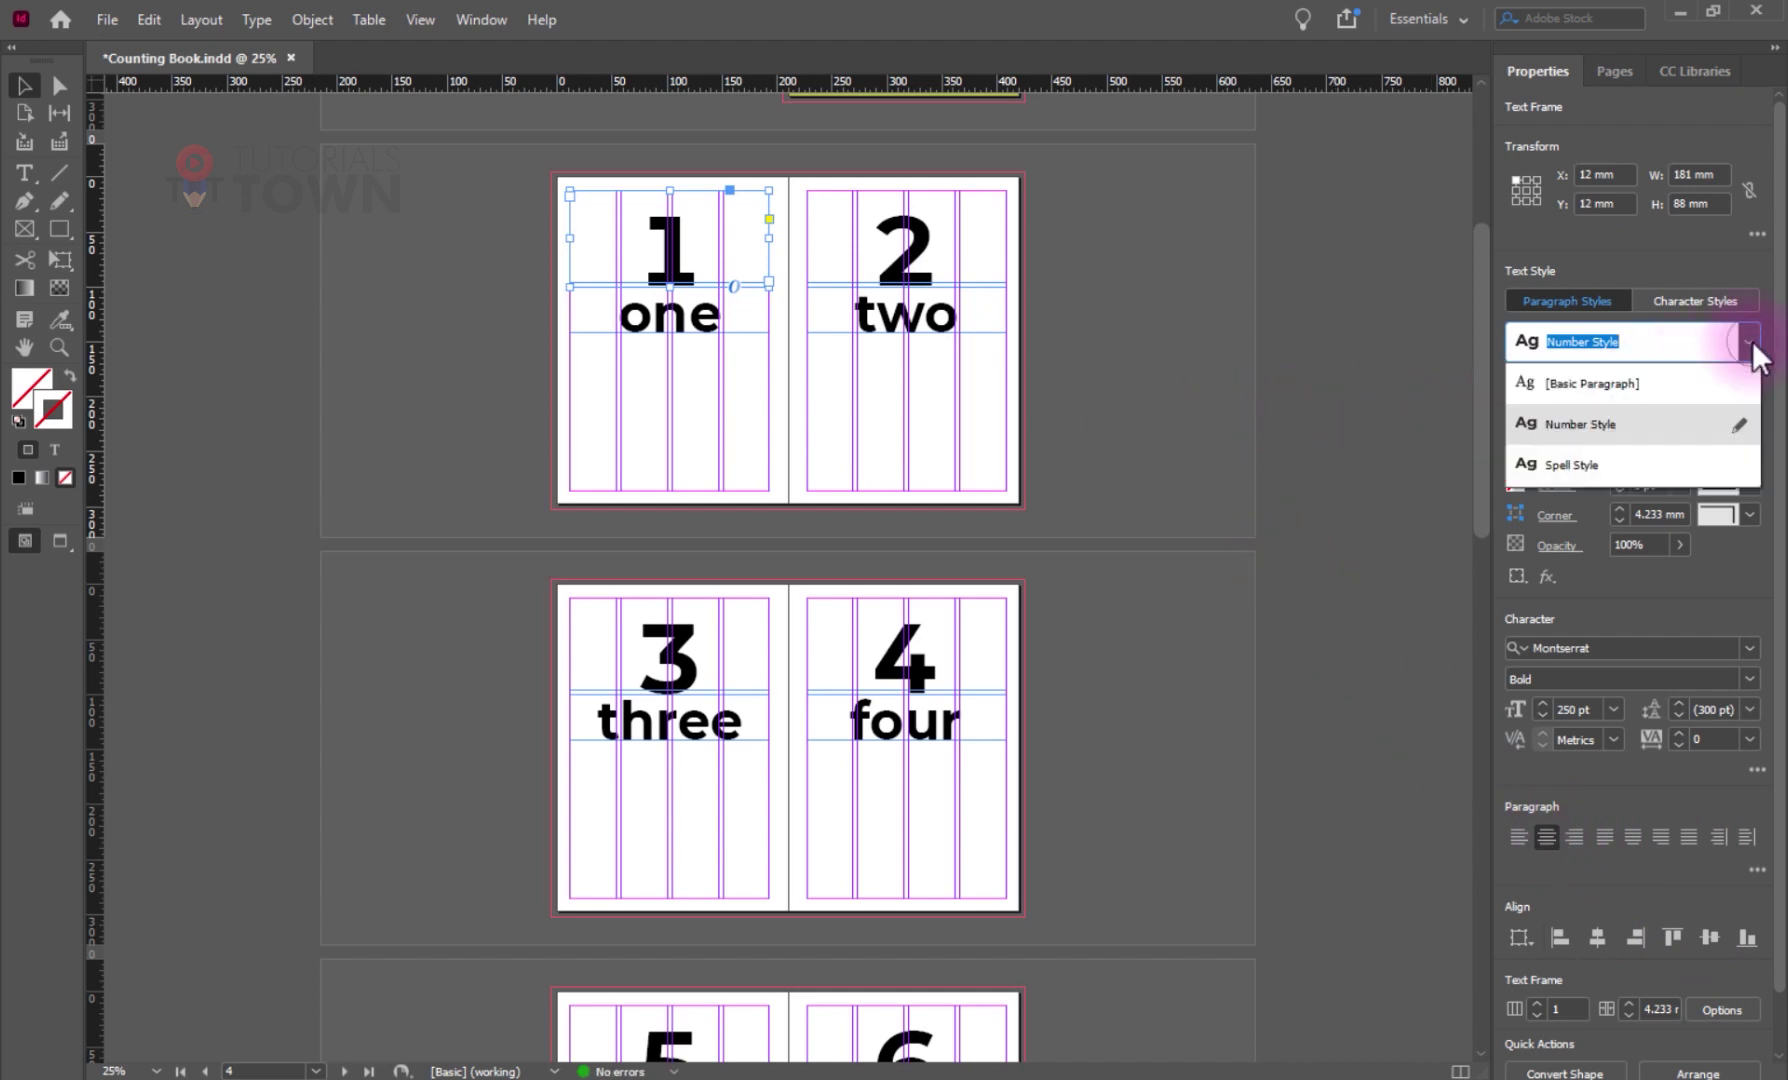
{"action": "left_click", "coordinate": [1737, 430]}
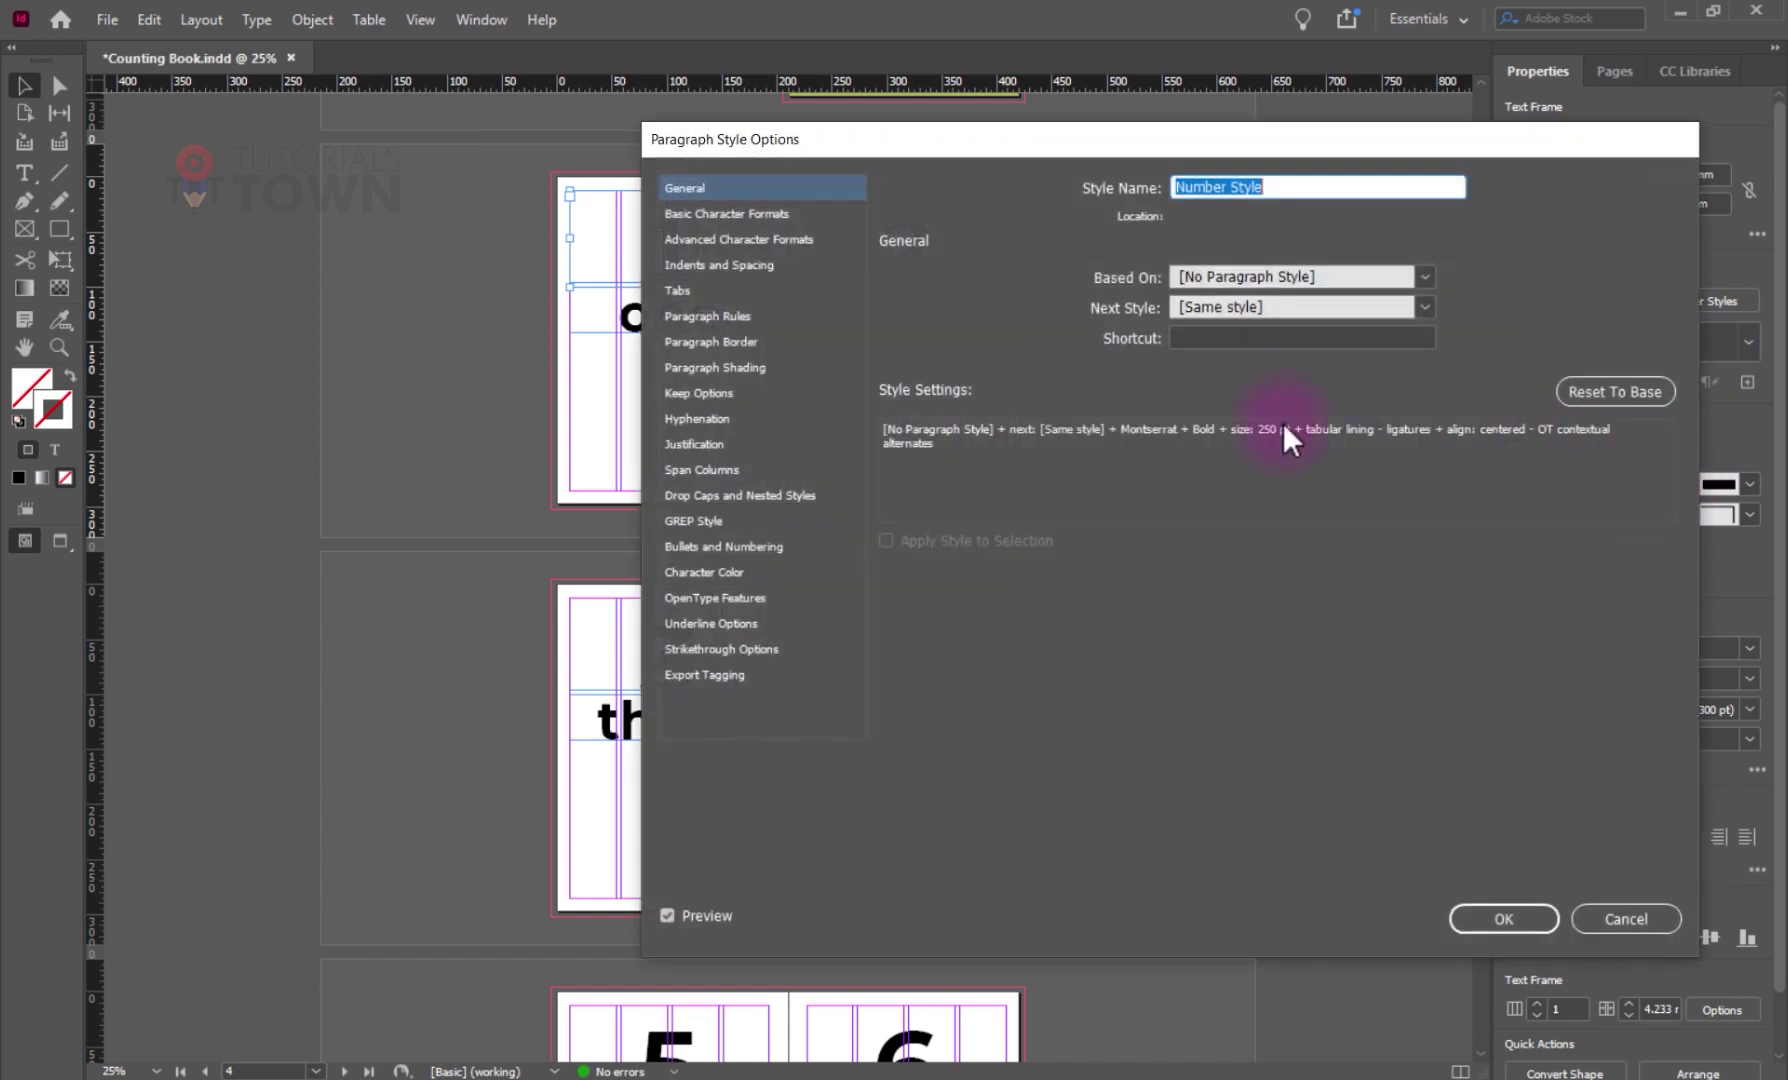
{"action": "left_click", "coordinate": [709, 216]}
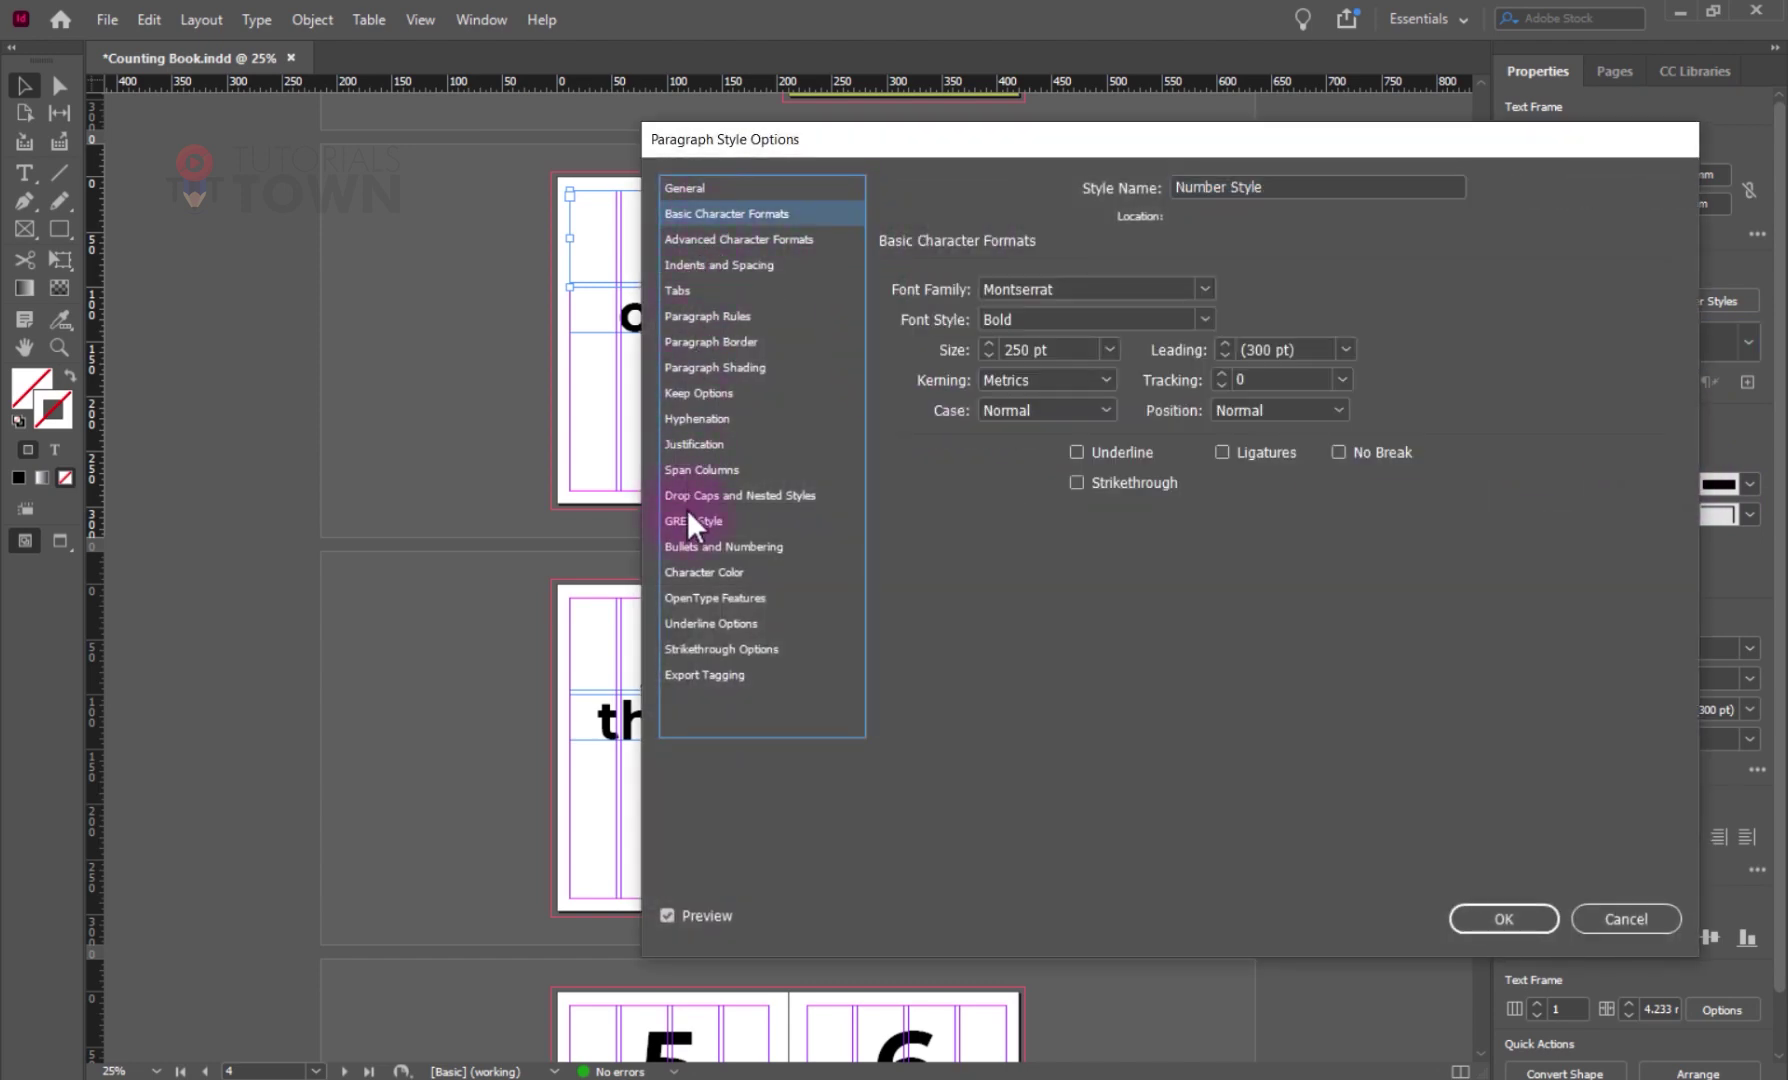
{"action": "left_click", "coordinate": [689, 573]}
{"action": "left_click_drag", "start_coordinate": [935, 145], "coordinate": [1098, 127]}
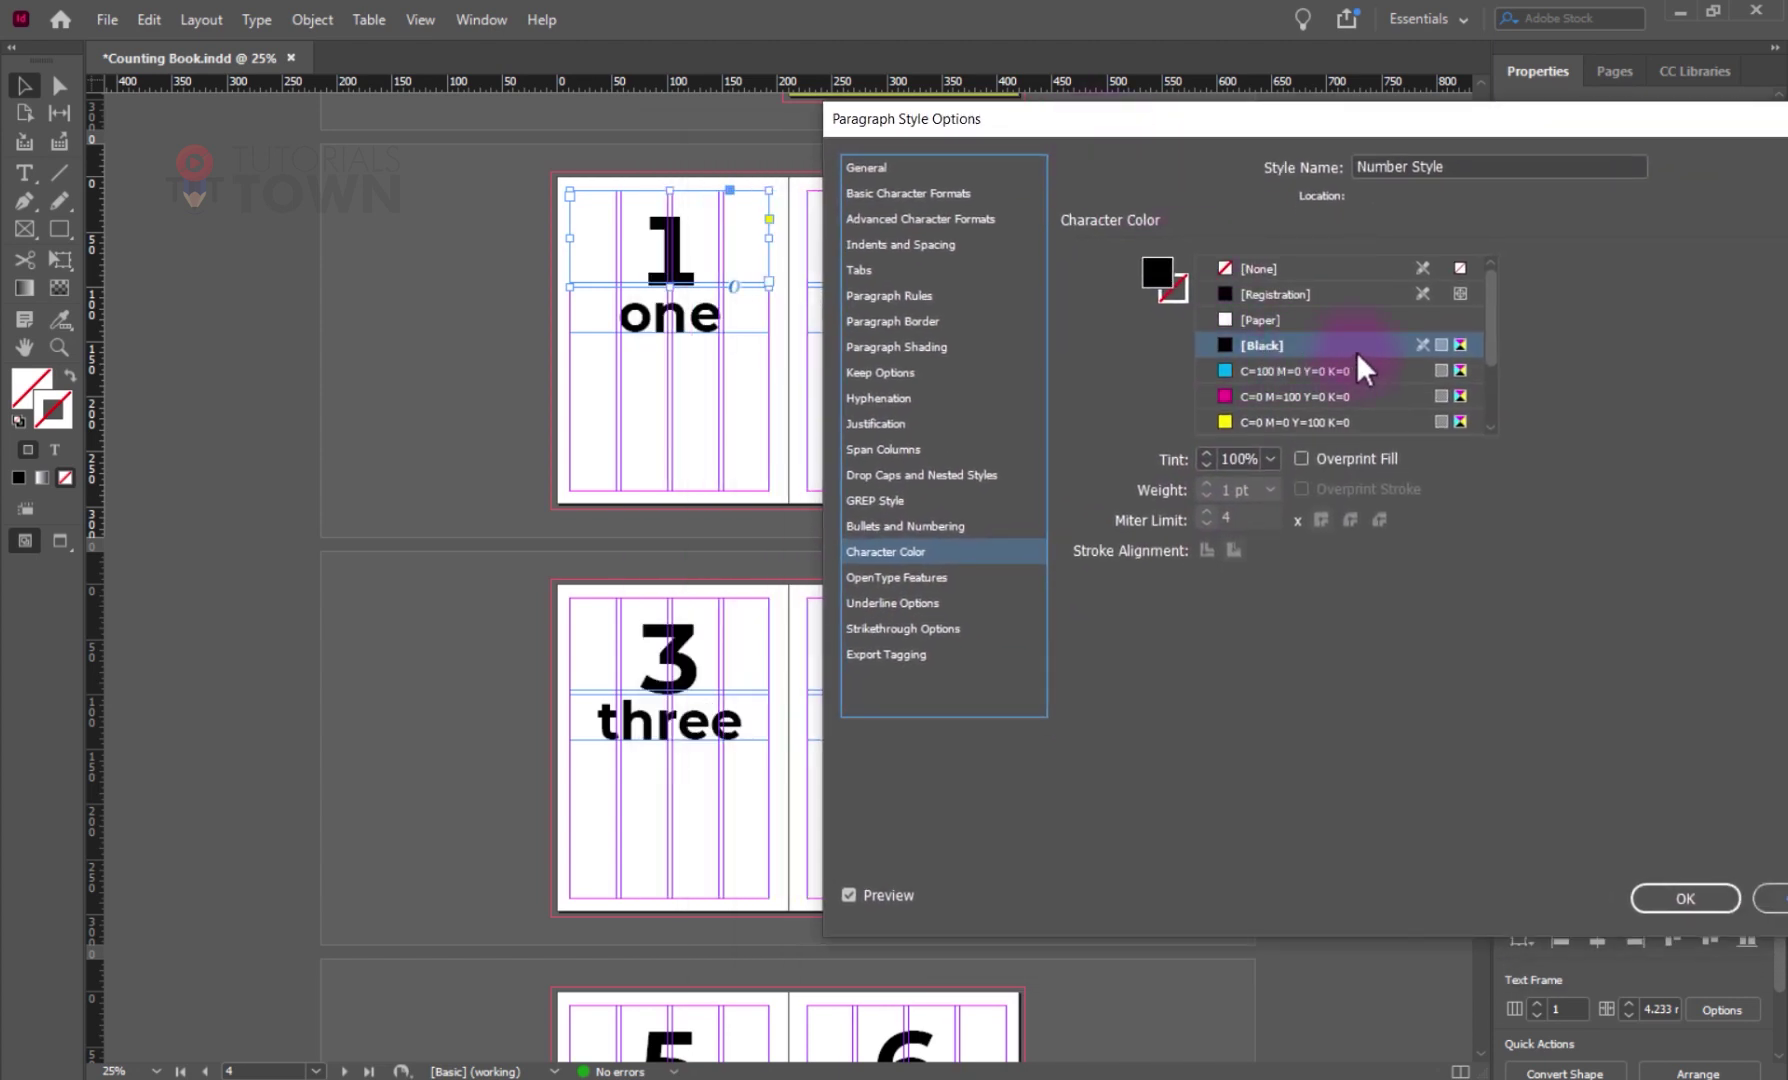
{"action": "left_click", "coordinate": [1270, 458]}
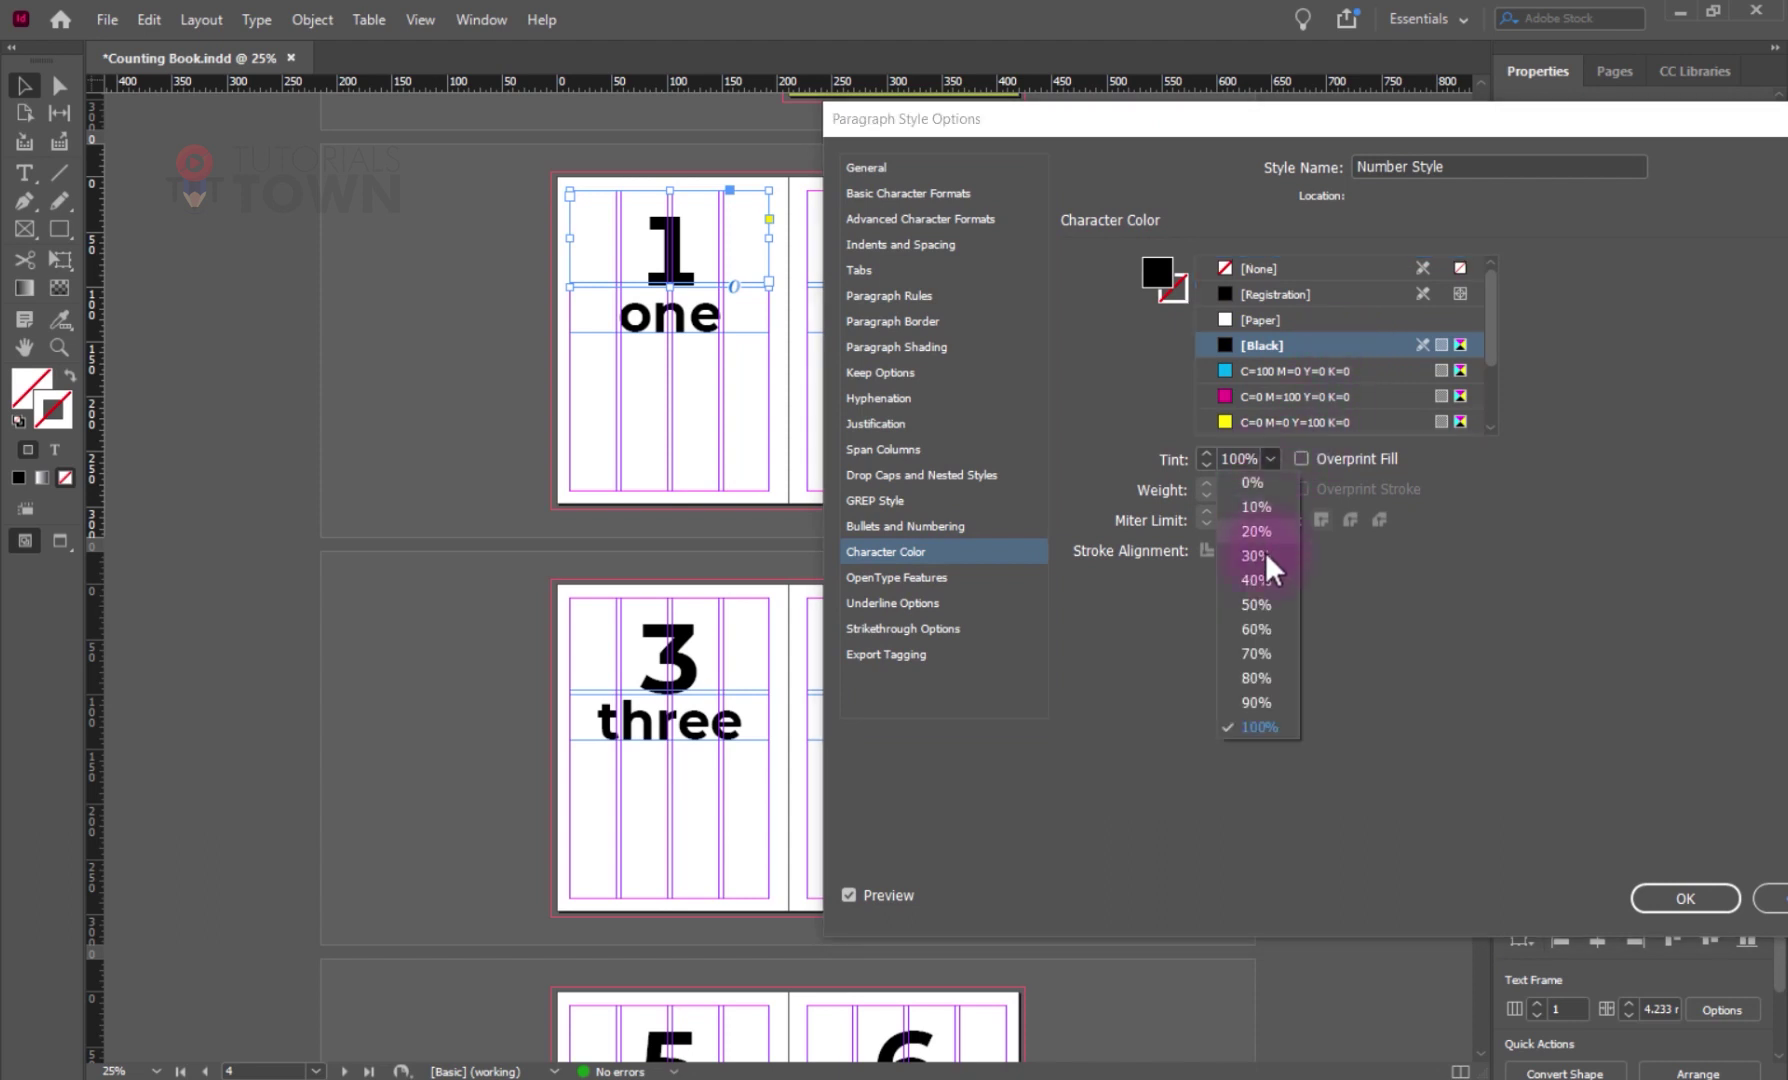
{"action": "left_click", "coordinate": [1258, 680]}
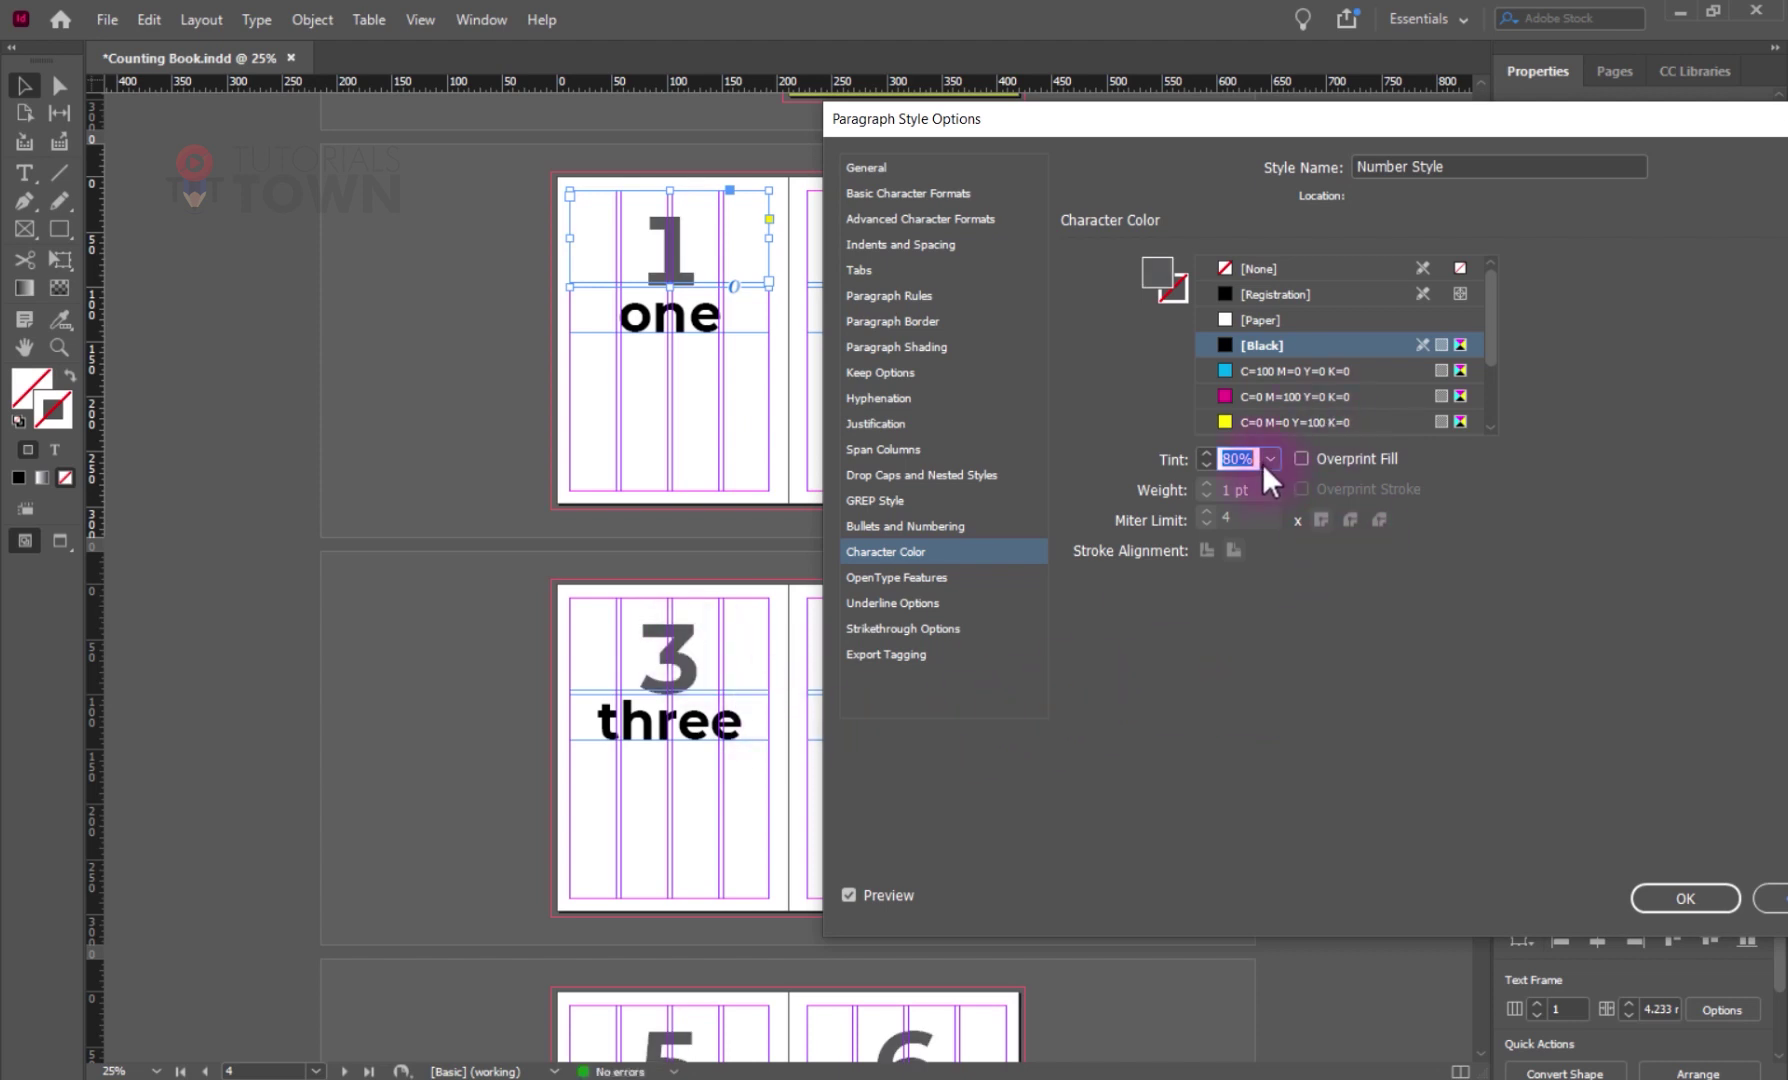
{"action": "left_click", "coordinate": [1270, 458]}
{"action": "left_click", "coordinate": [1287, 703]}
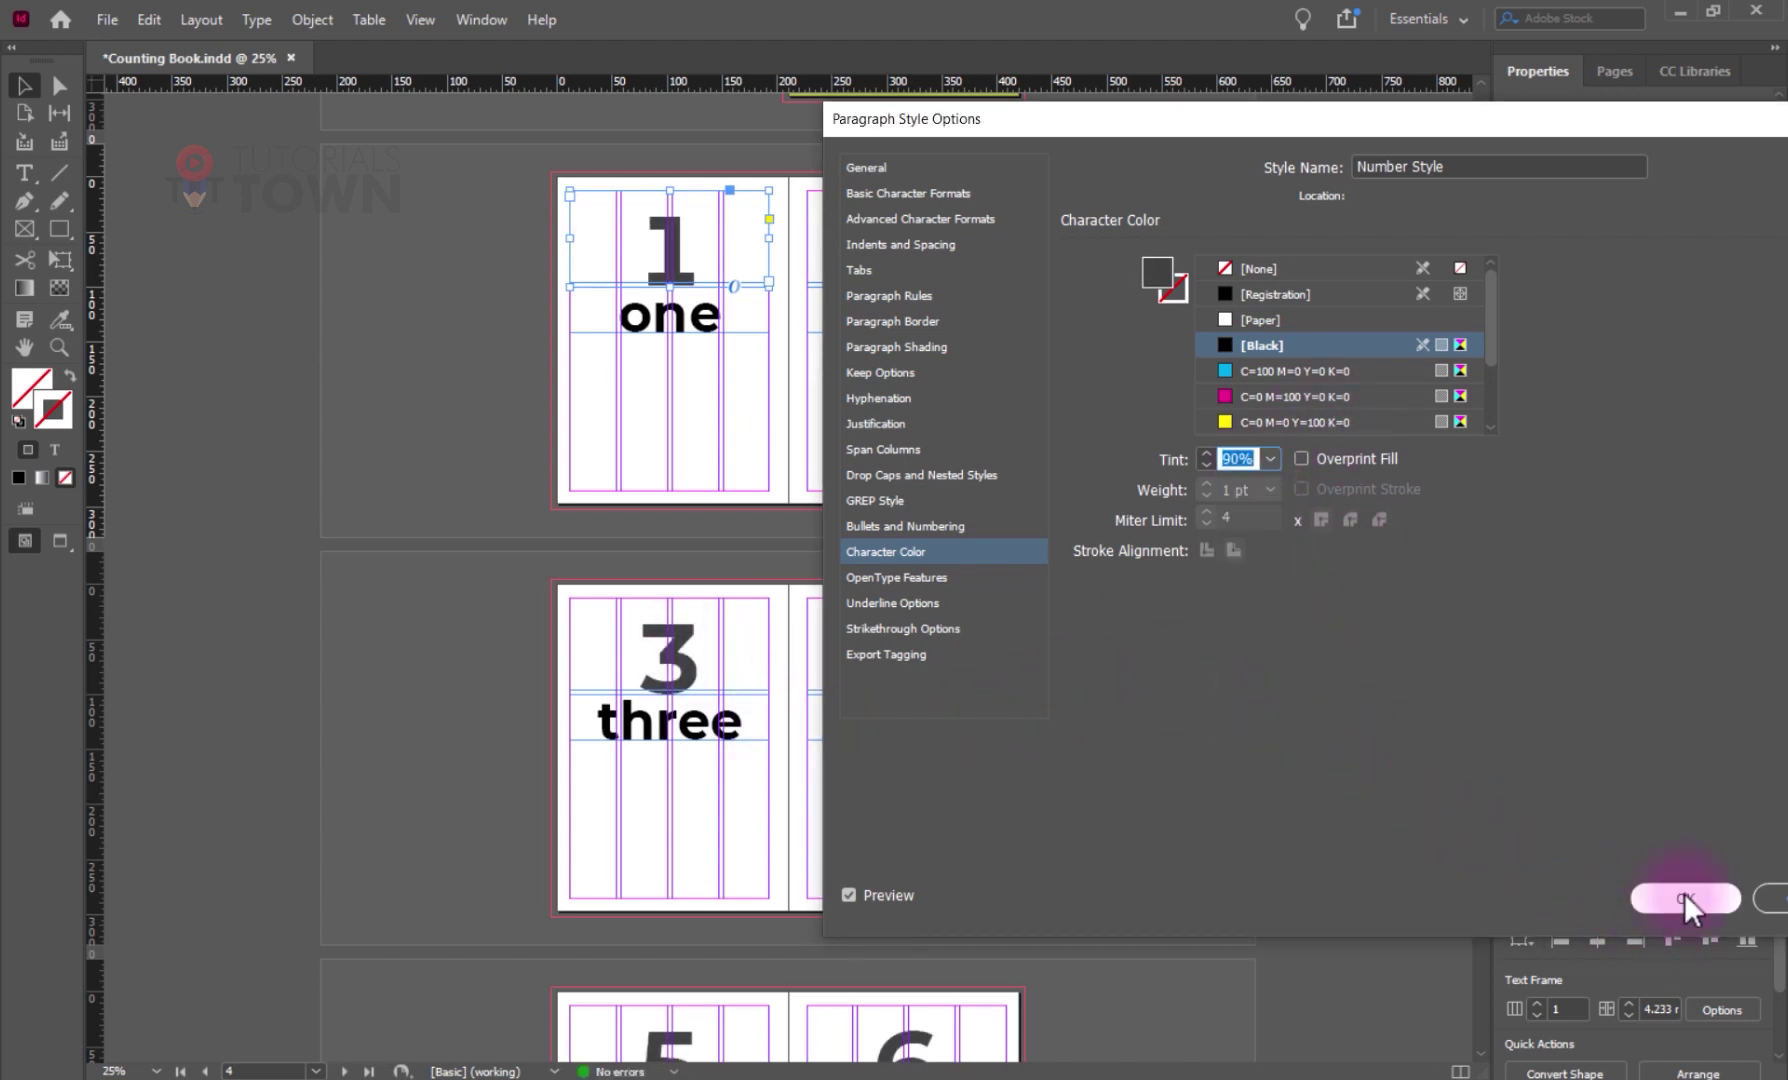
{"action": "left_click", "coordinate": [1685, 897]}
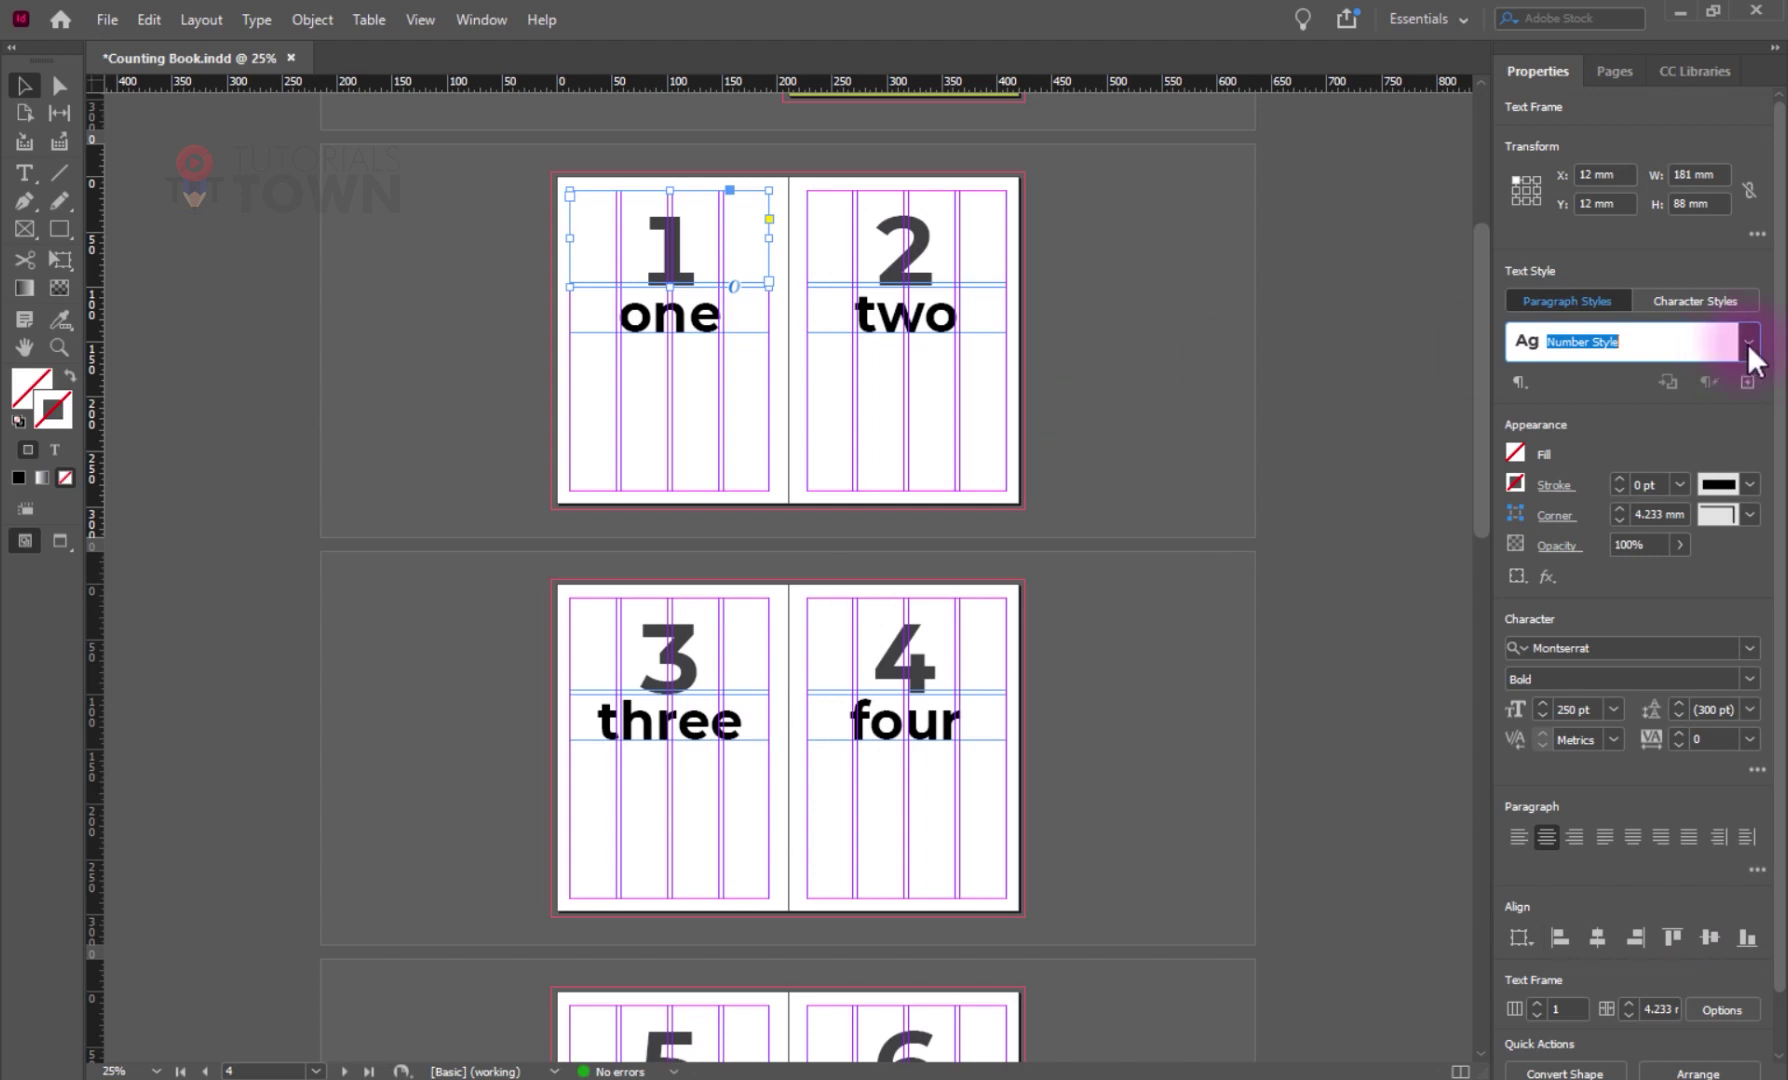
- Edit the Spell Style paragraph style so its character color is the red swatch C=15 M=100 Y=100 K=0
{"action": "left_click", "coordinate": [1752, 344]}
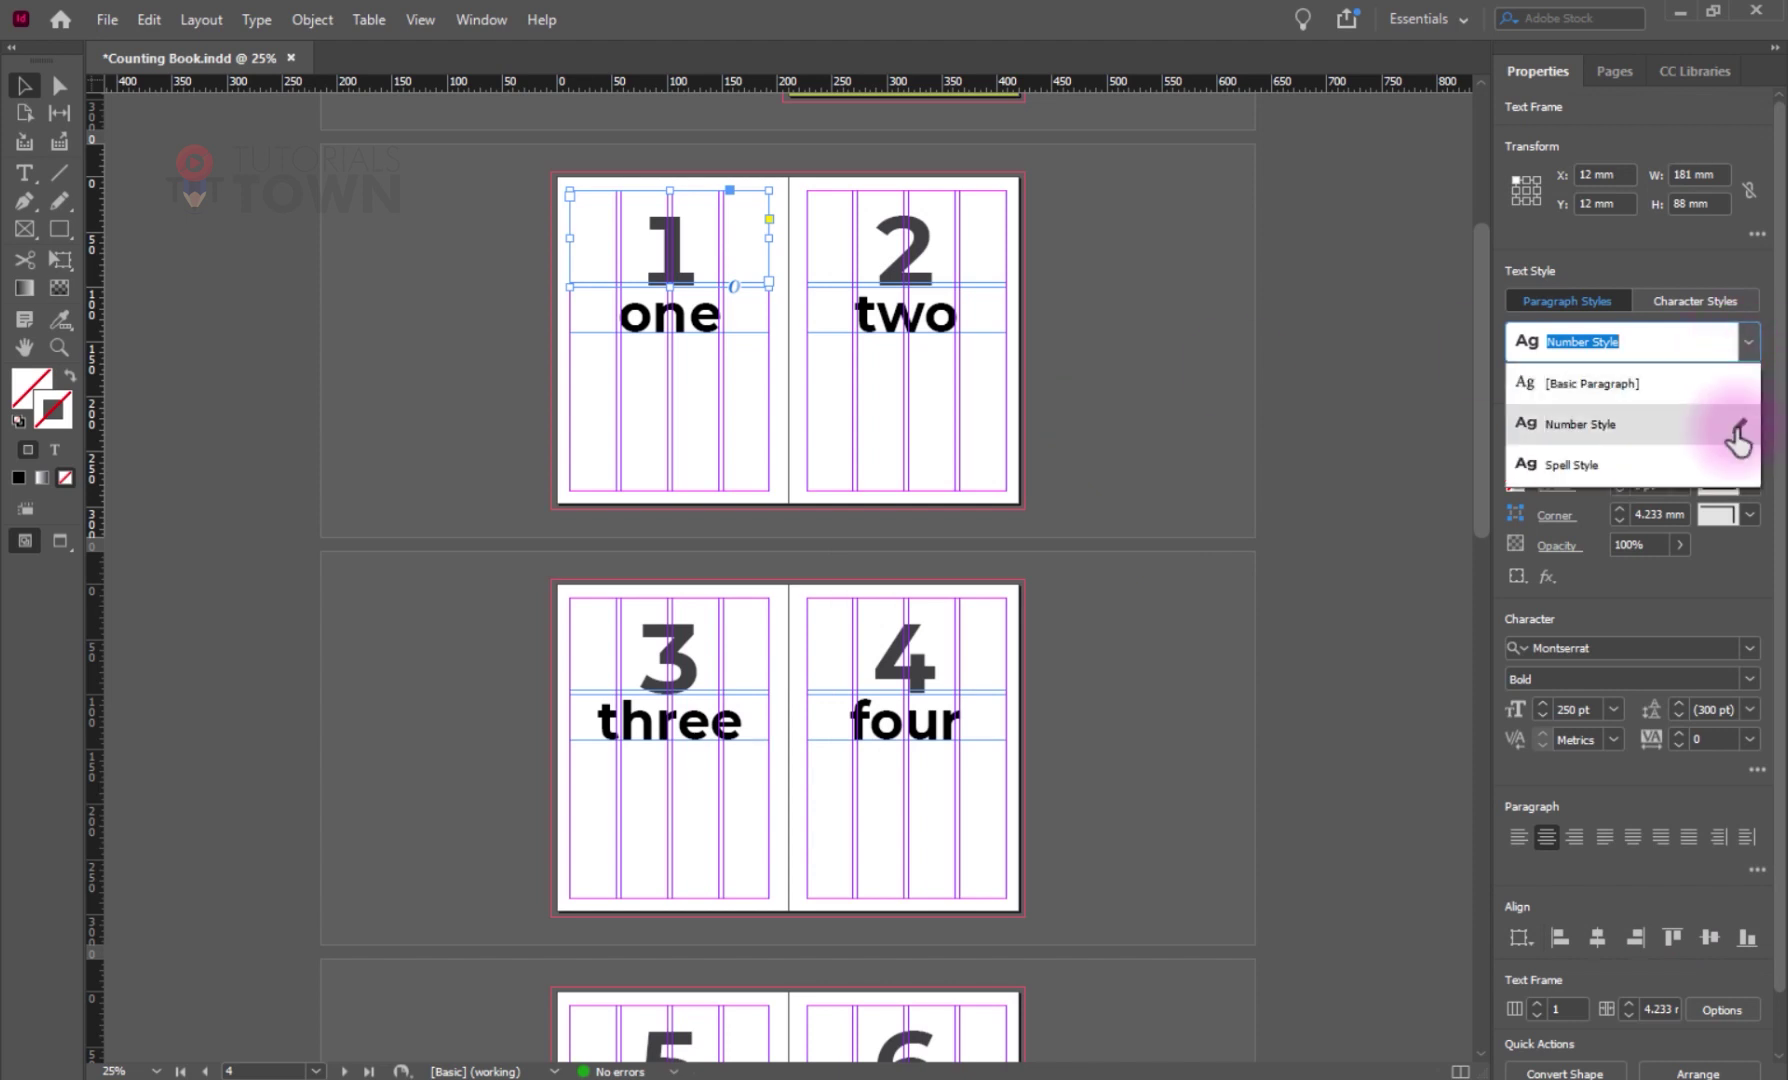
{"action": "left_click", "coordinate": [1760, 492]}
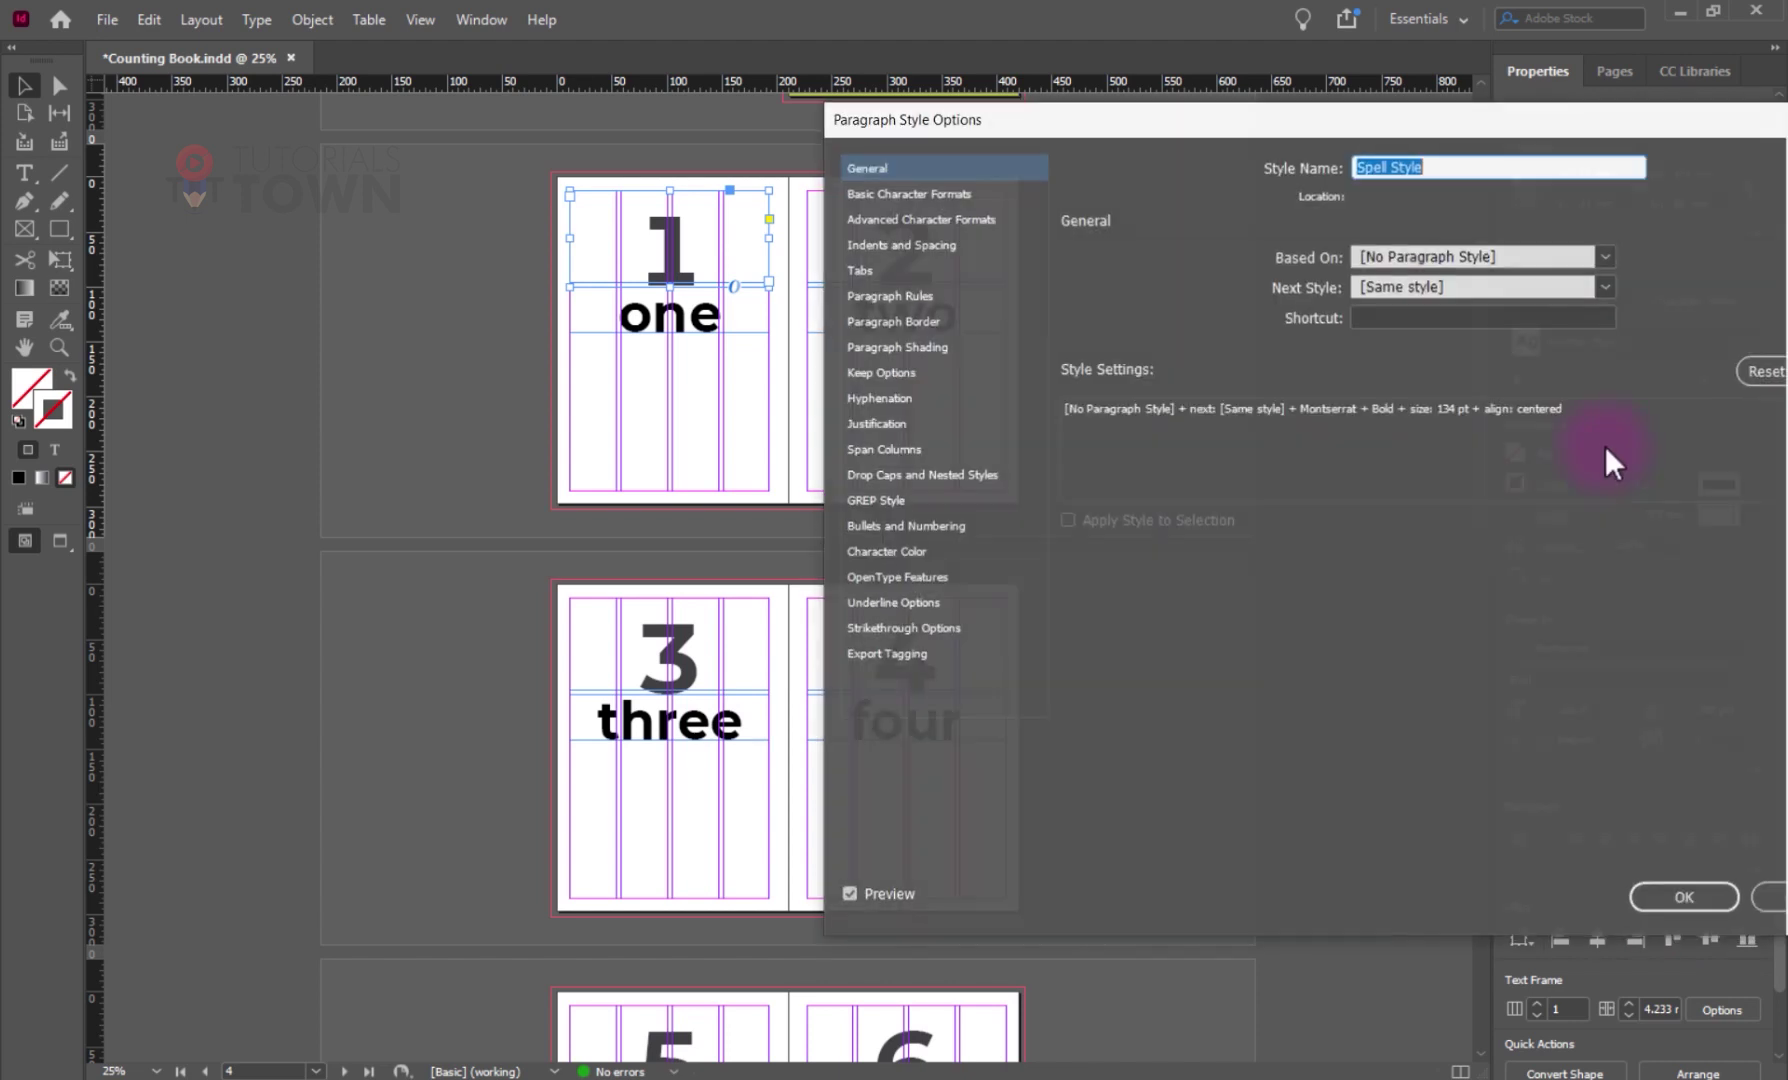
{"action": "left_click", "coordinate": [887, 550]}
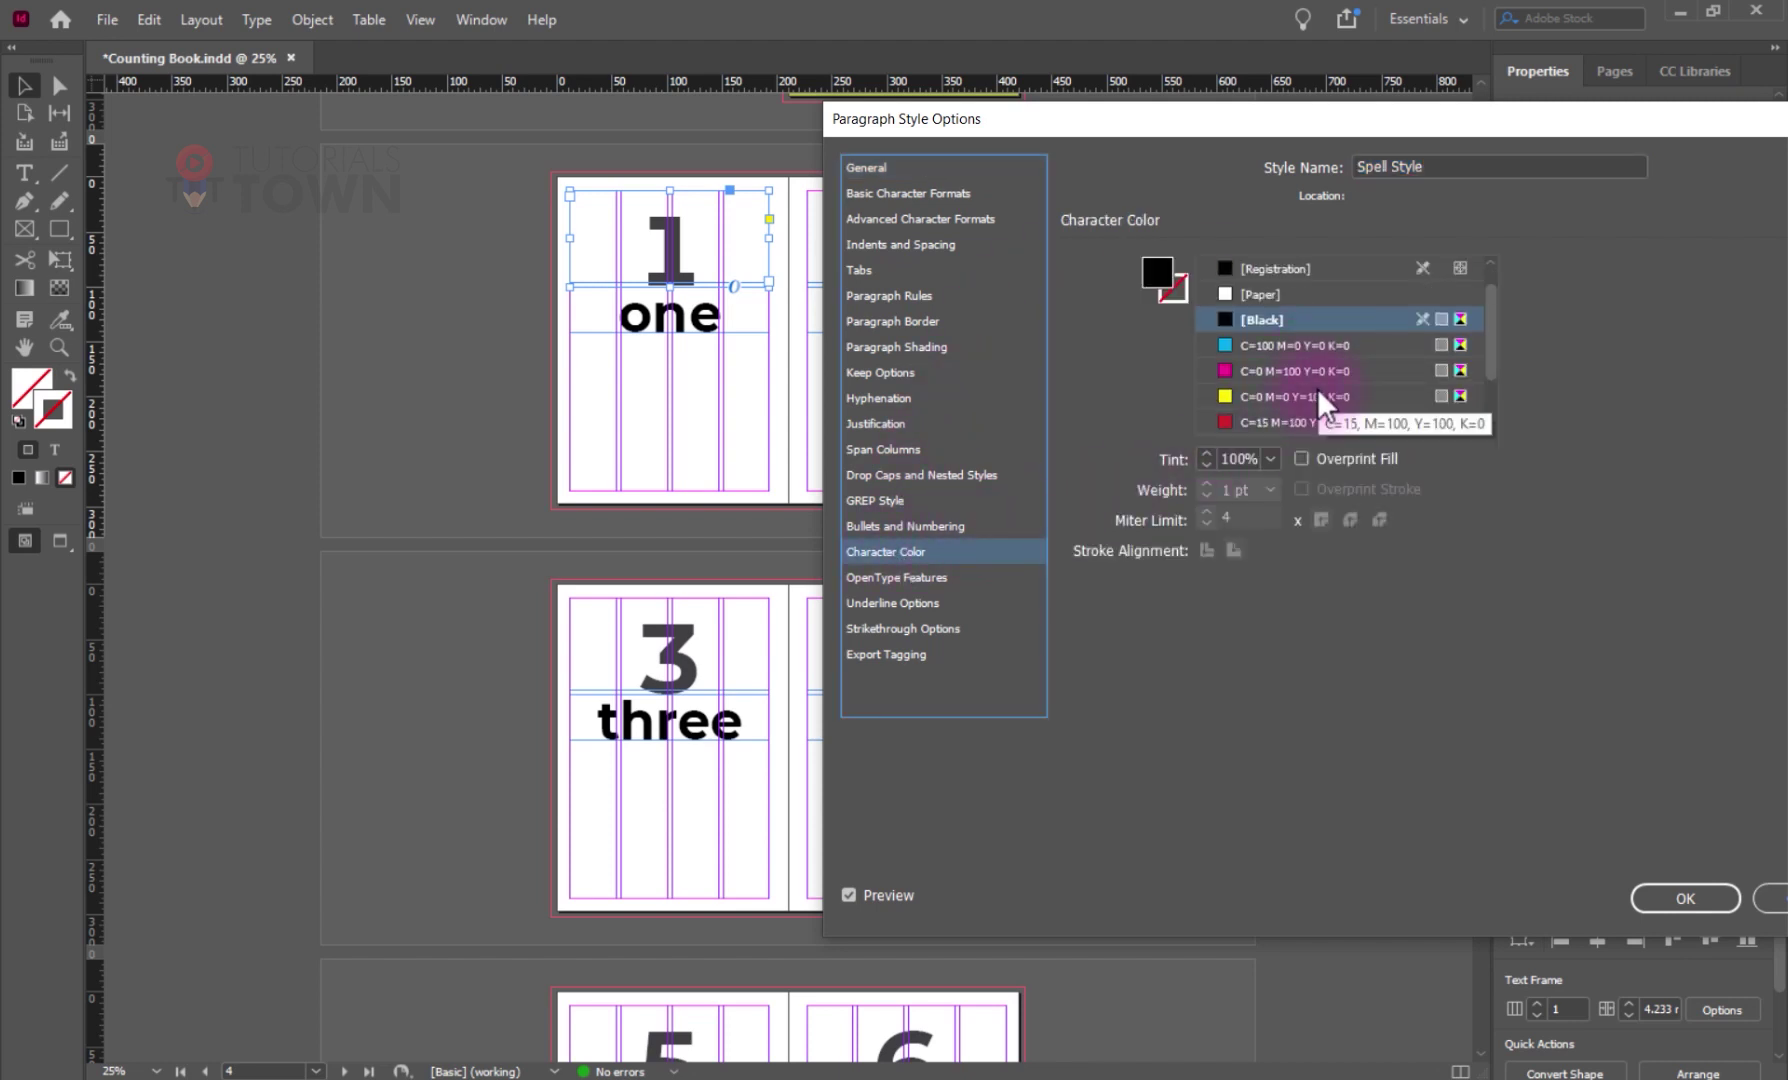
{"action": "scroll", "coordinate": [1317, 388], "scroll_direction": "down", "scroll_amount": 1}
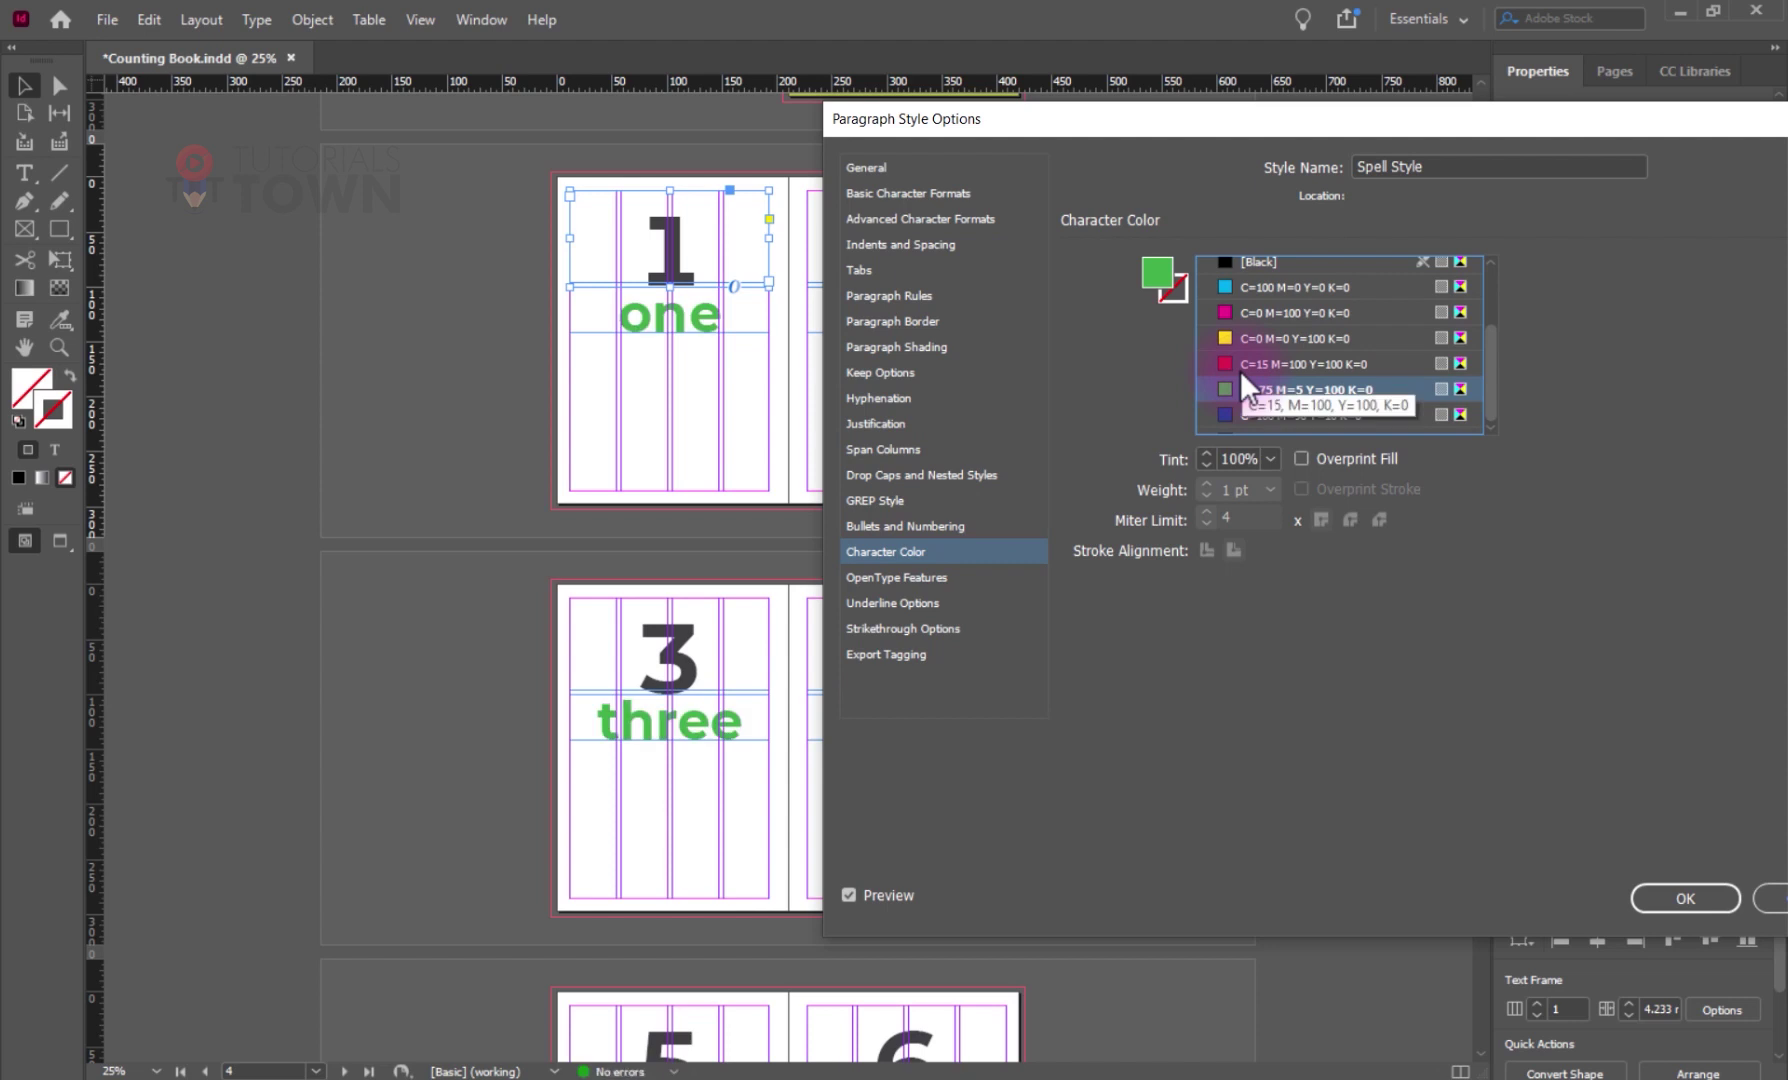
{"action": "scroll", "coordinate": [1242, 356], "scroll_direction": "down", "scroll_amount": 1}
{"action": "left_click", "coordinate": [1242, 356]}
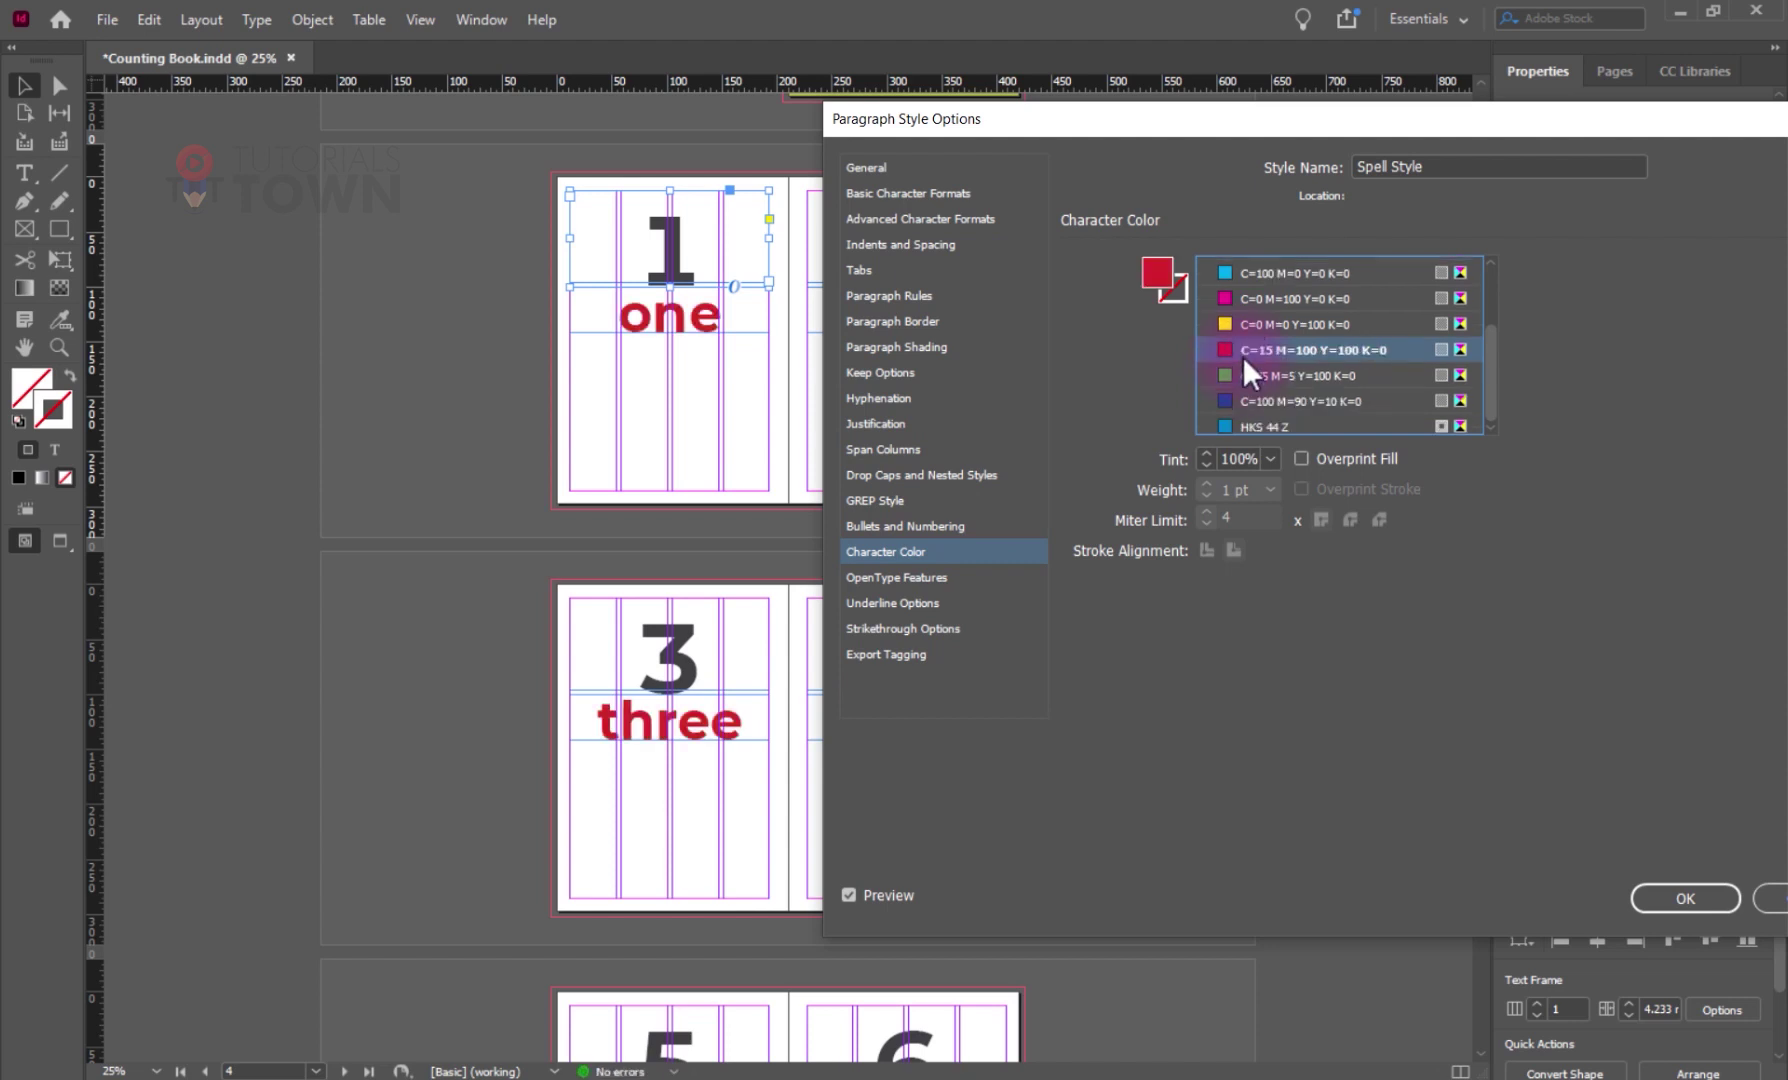
{"action": "left_click", "coordinate": [1684, 900]}
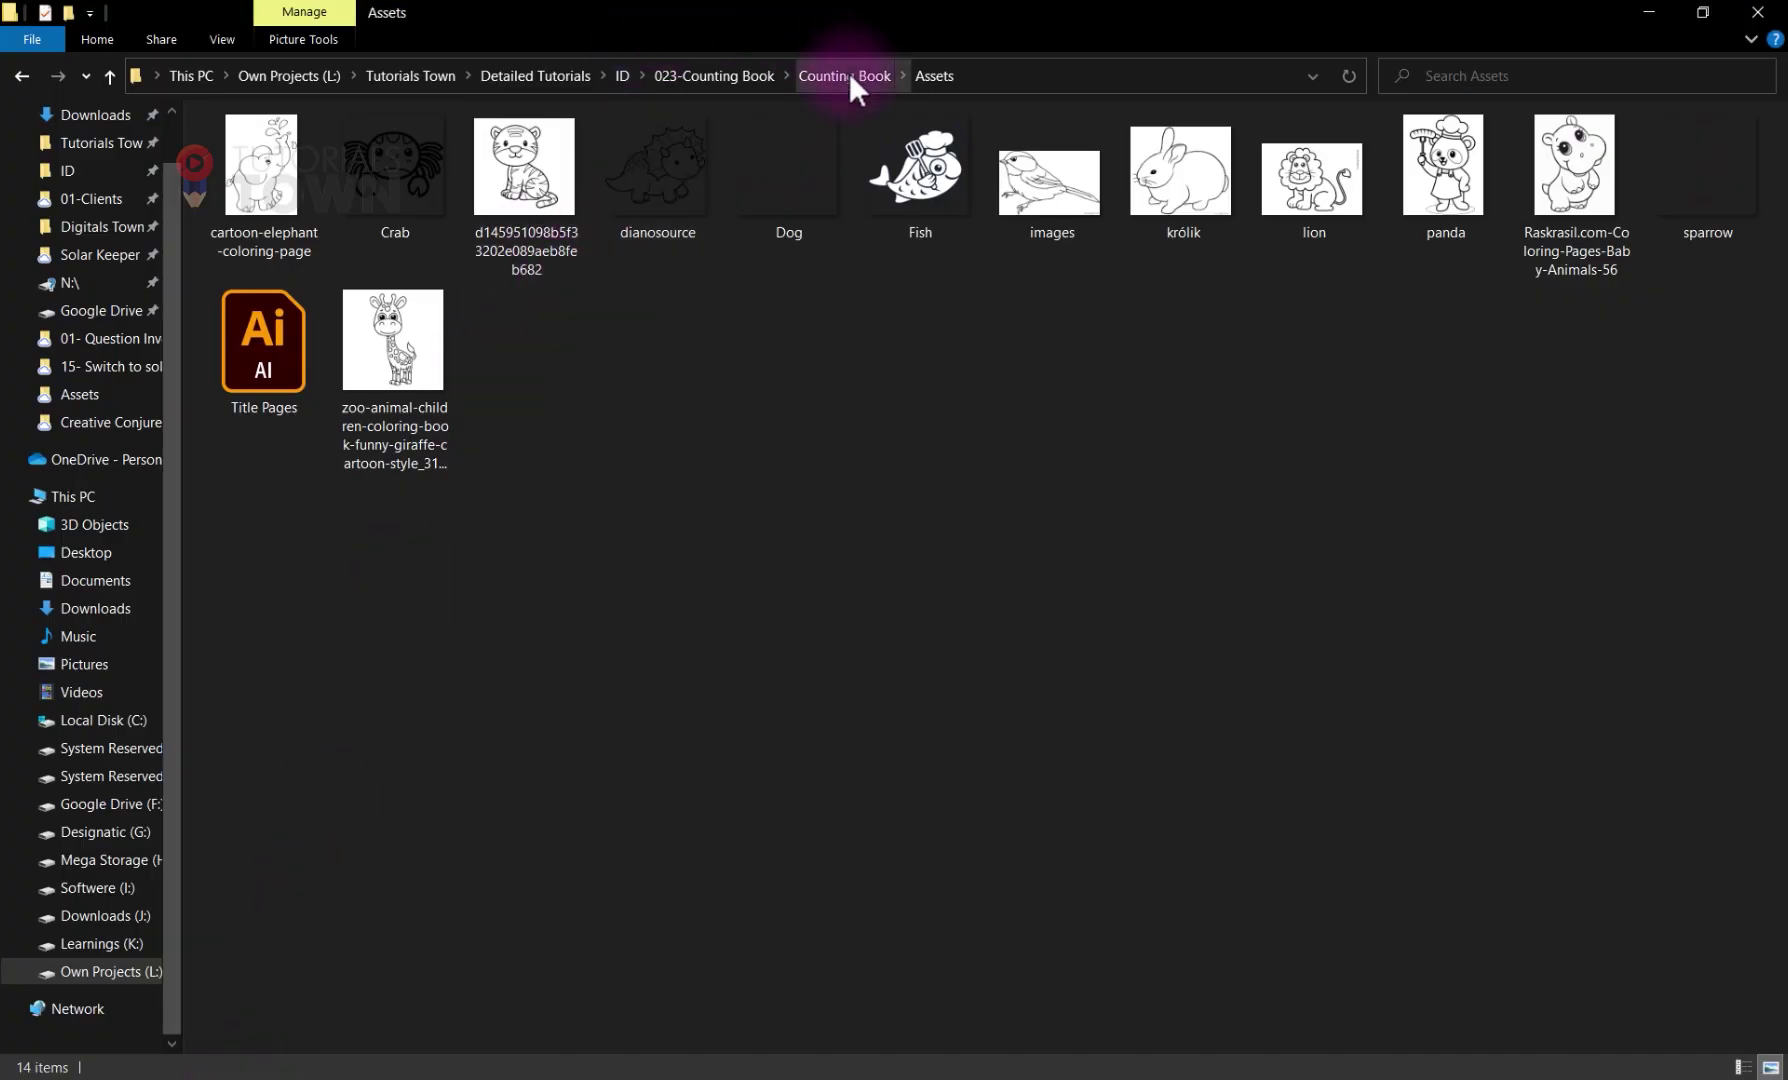
- Browse the Counting Book project folder in File Explorer, and return to InDesign to view the spread with the numbers 1 and 2 up close
{"action": "left_click", "coordinate": [849, 75]}
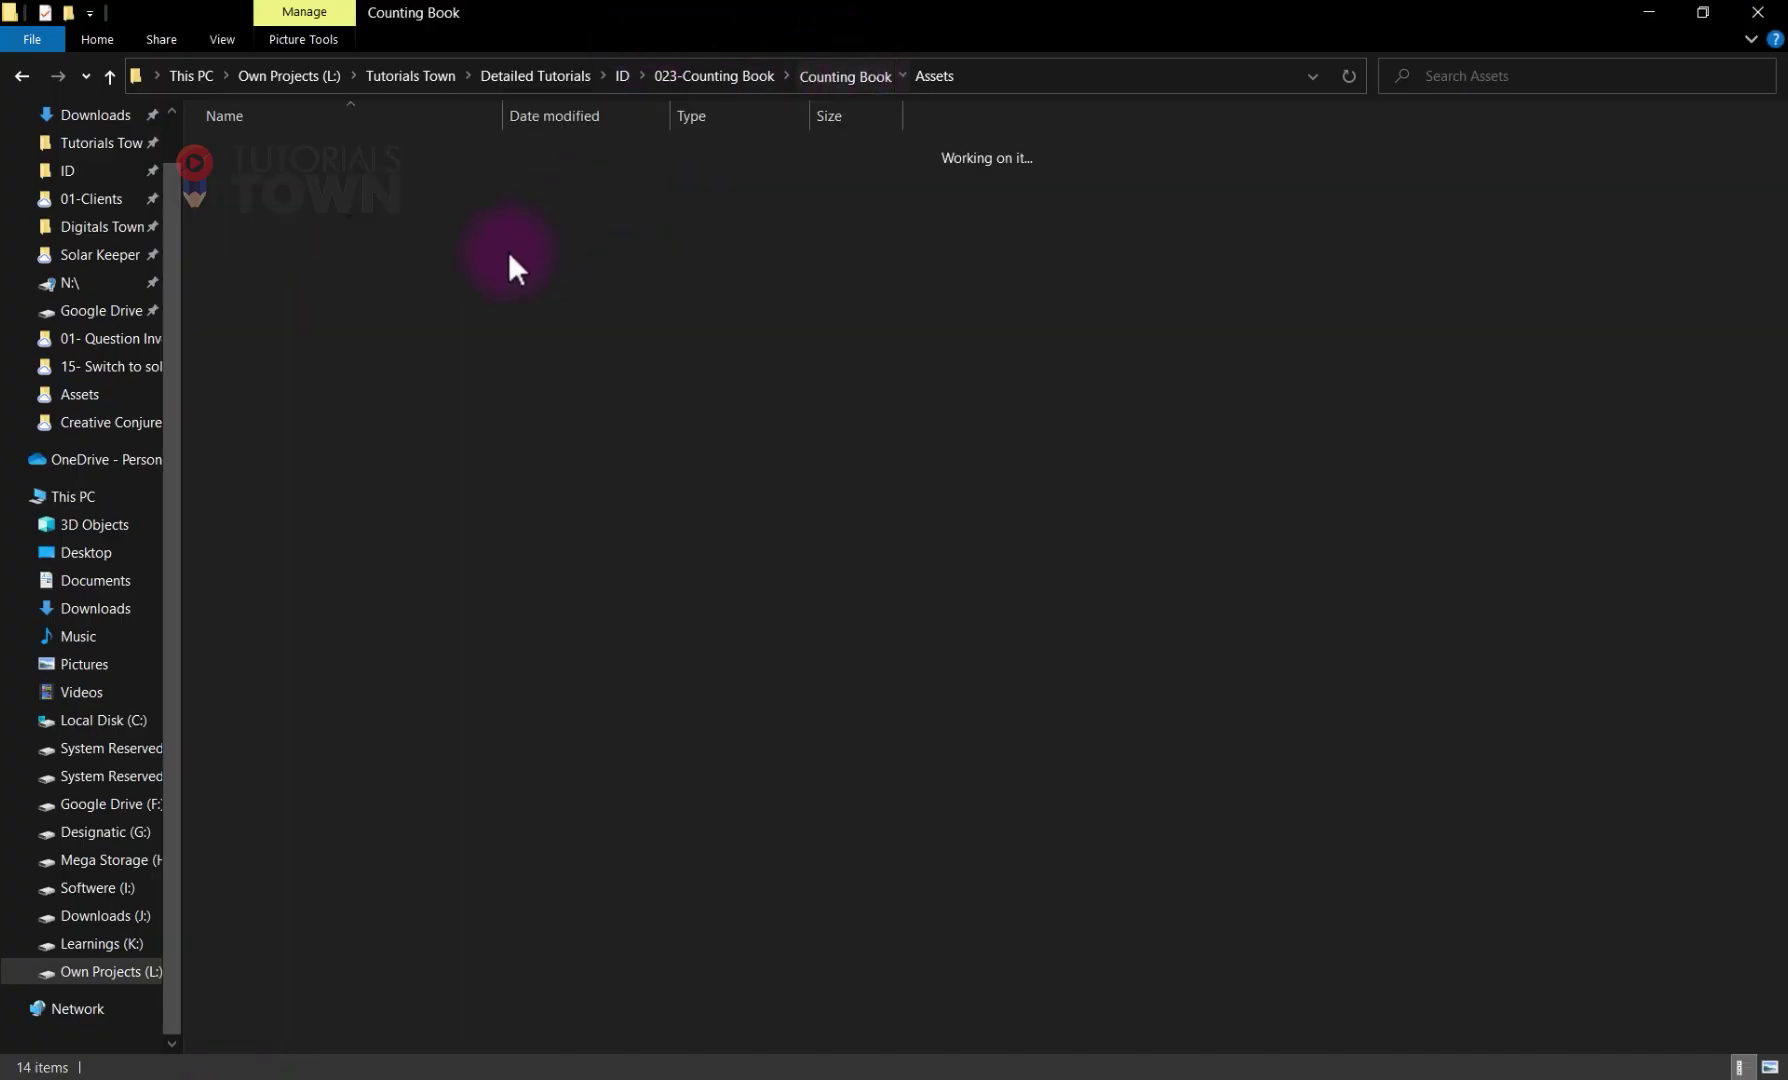
{"action": "double_click", "coordinate": [310, 180]}
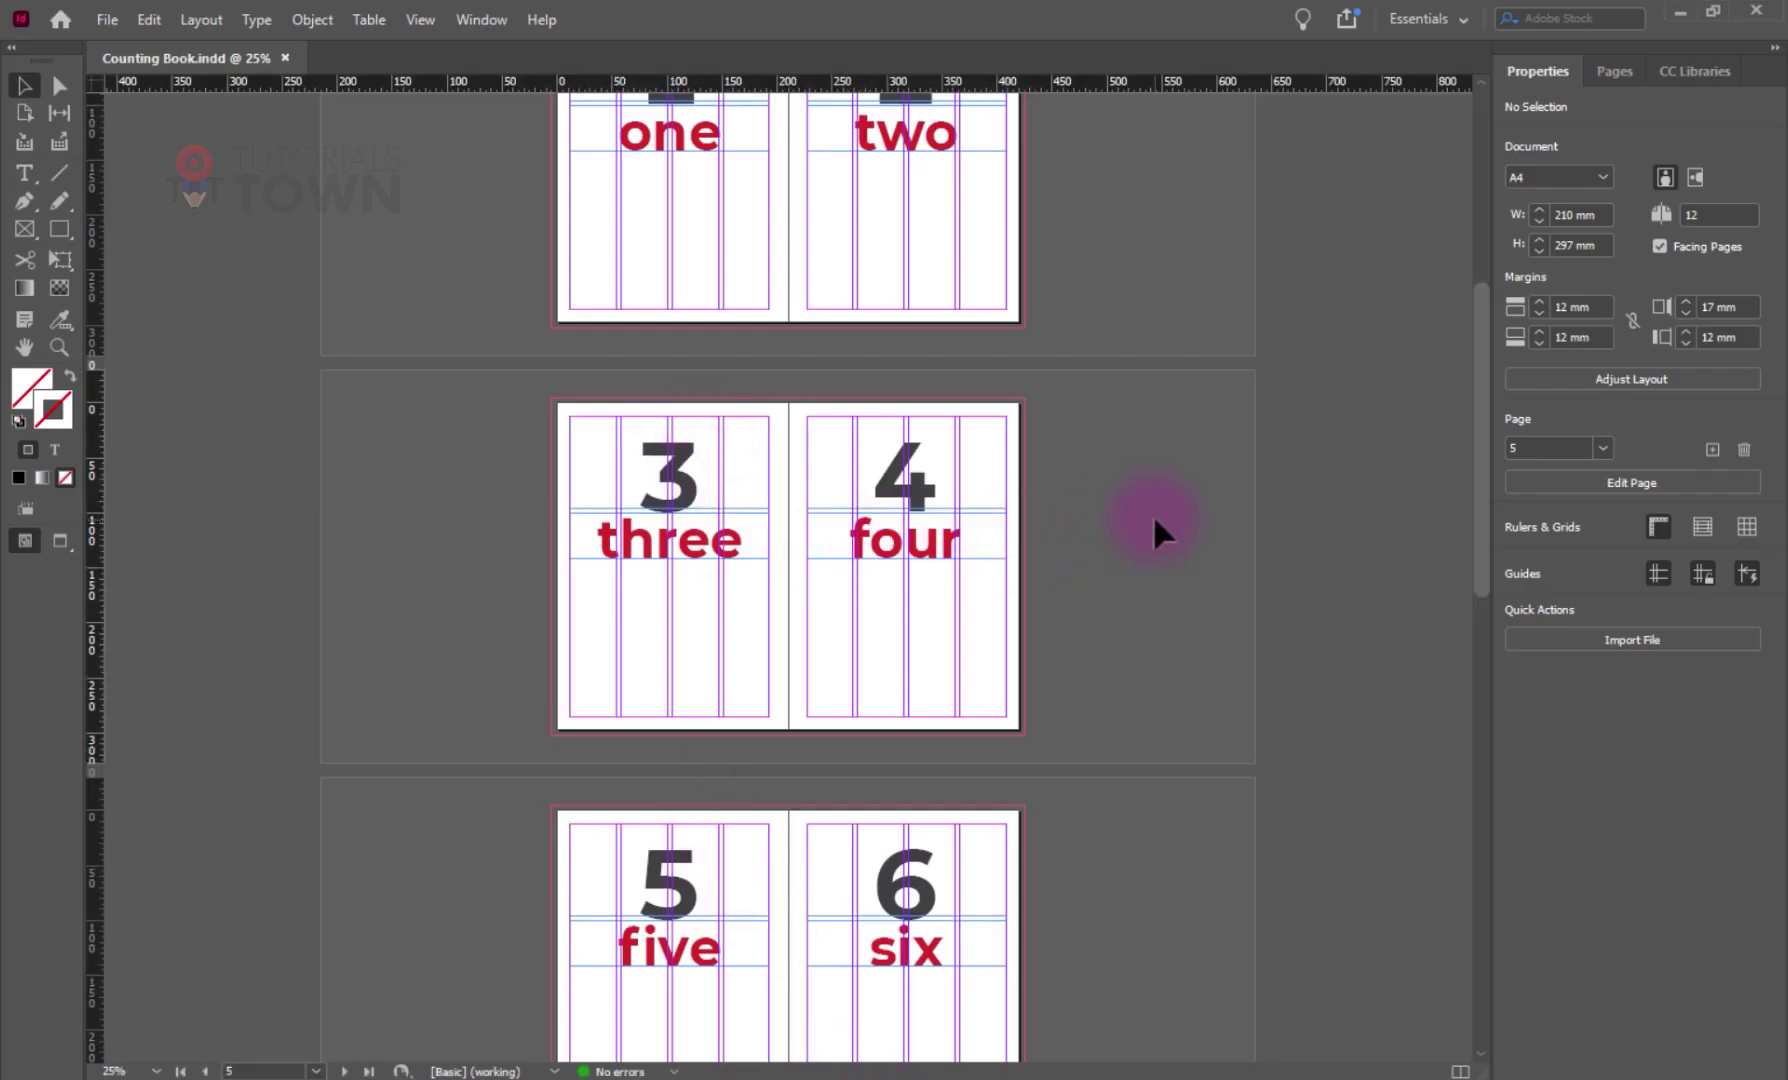
{"action": "scroll", "coordinate": [849, 345], "scroll_direction": "up", "scroll_amount": 3}
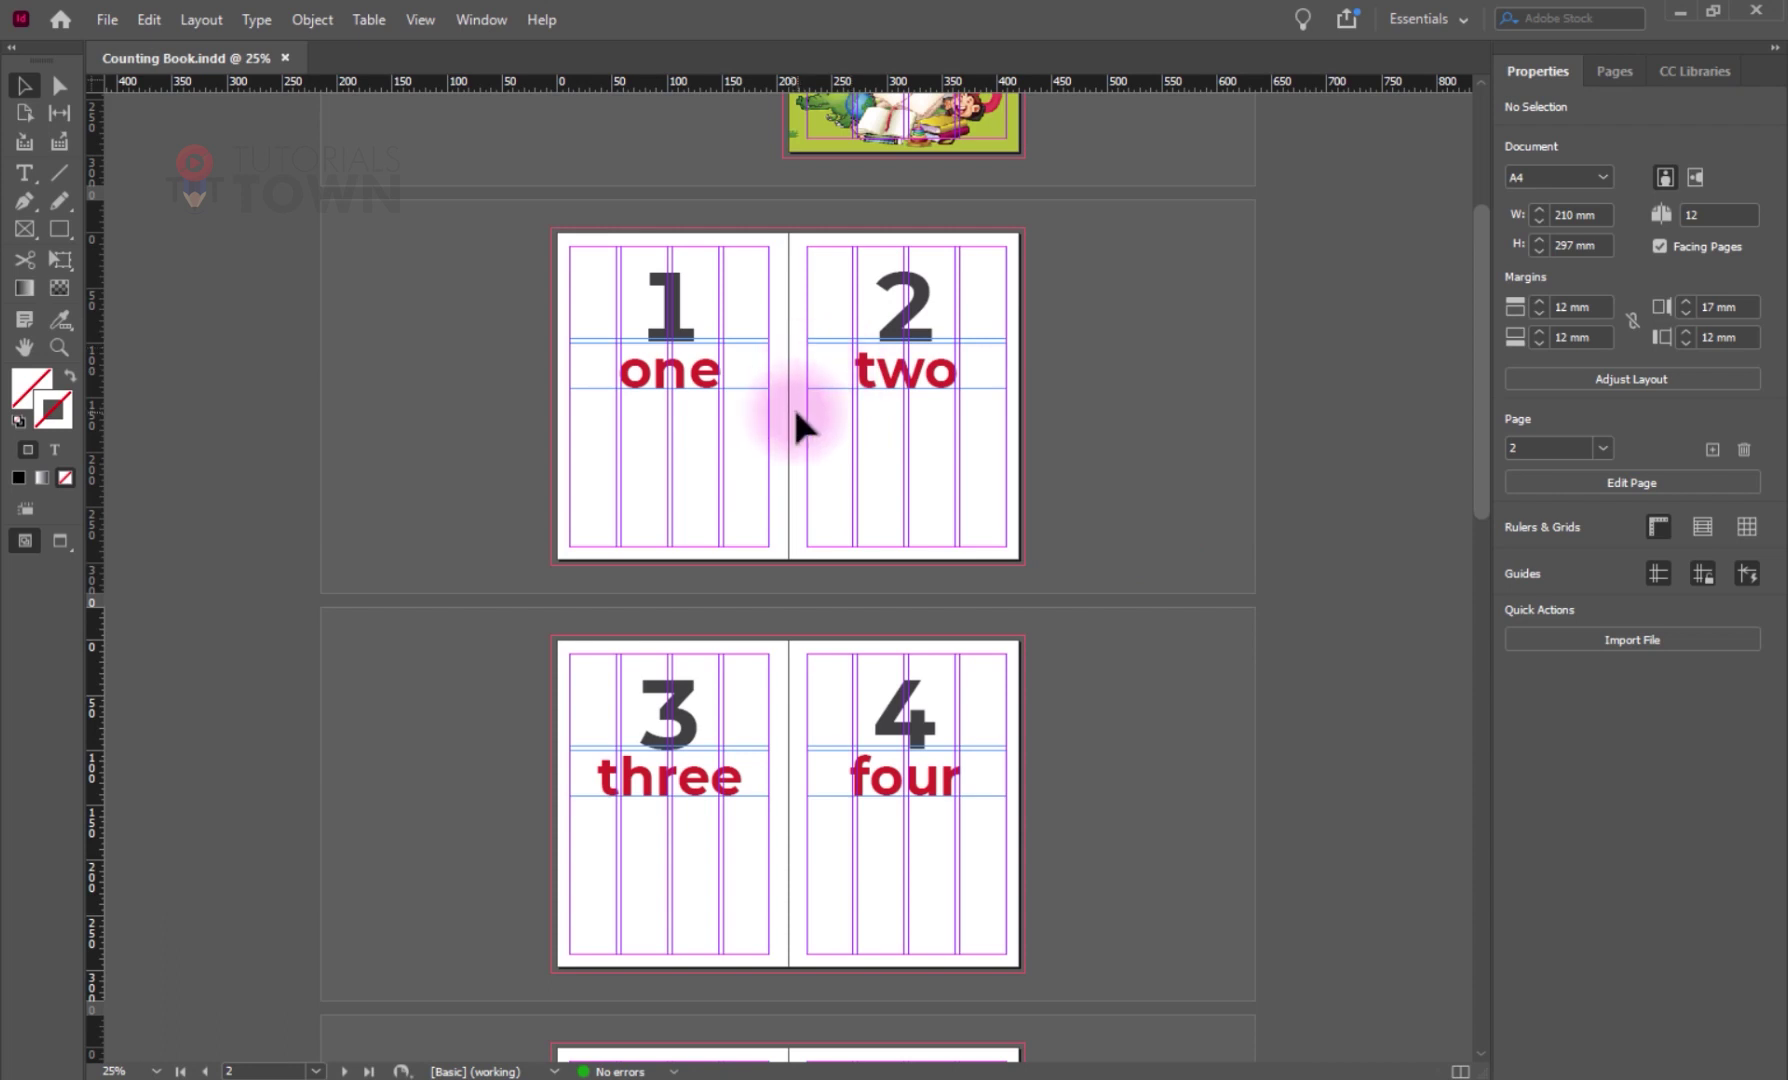
{"action": "key", "text": "ctrl+space"}
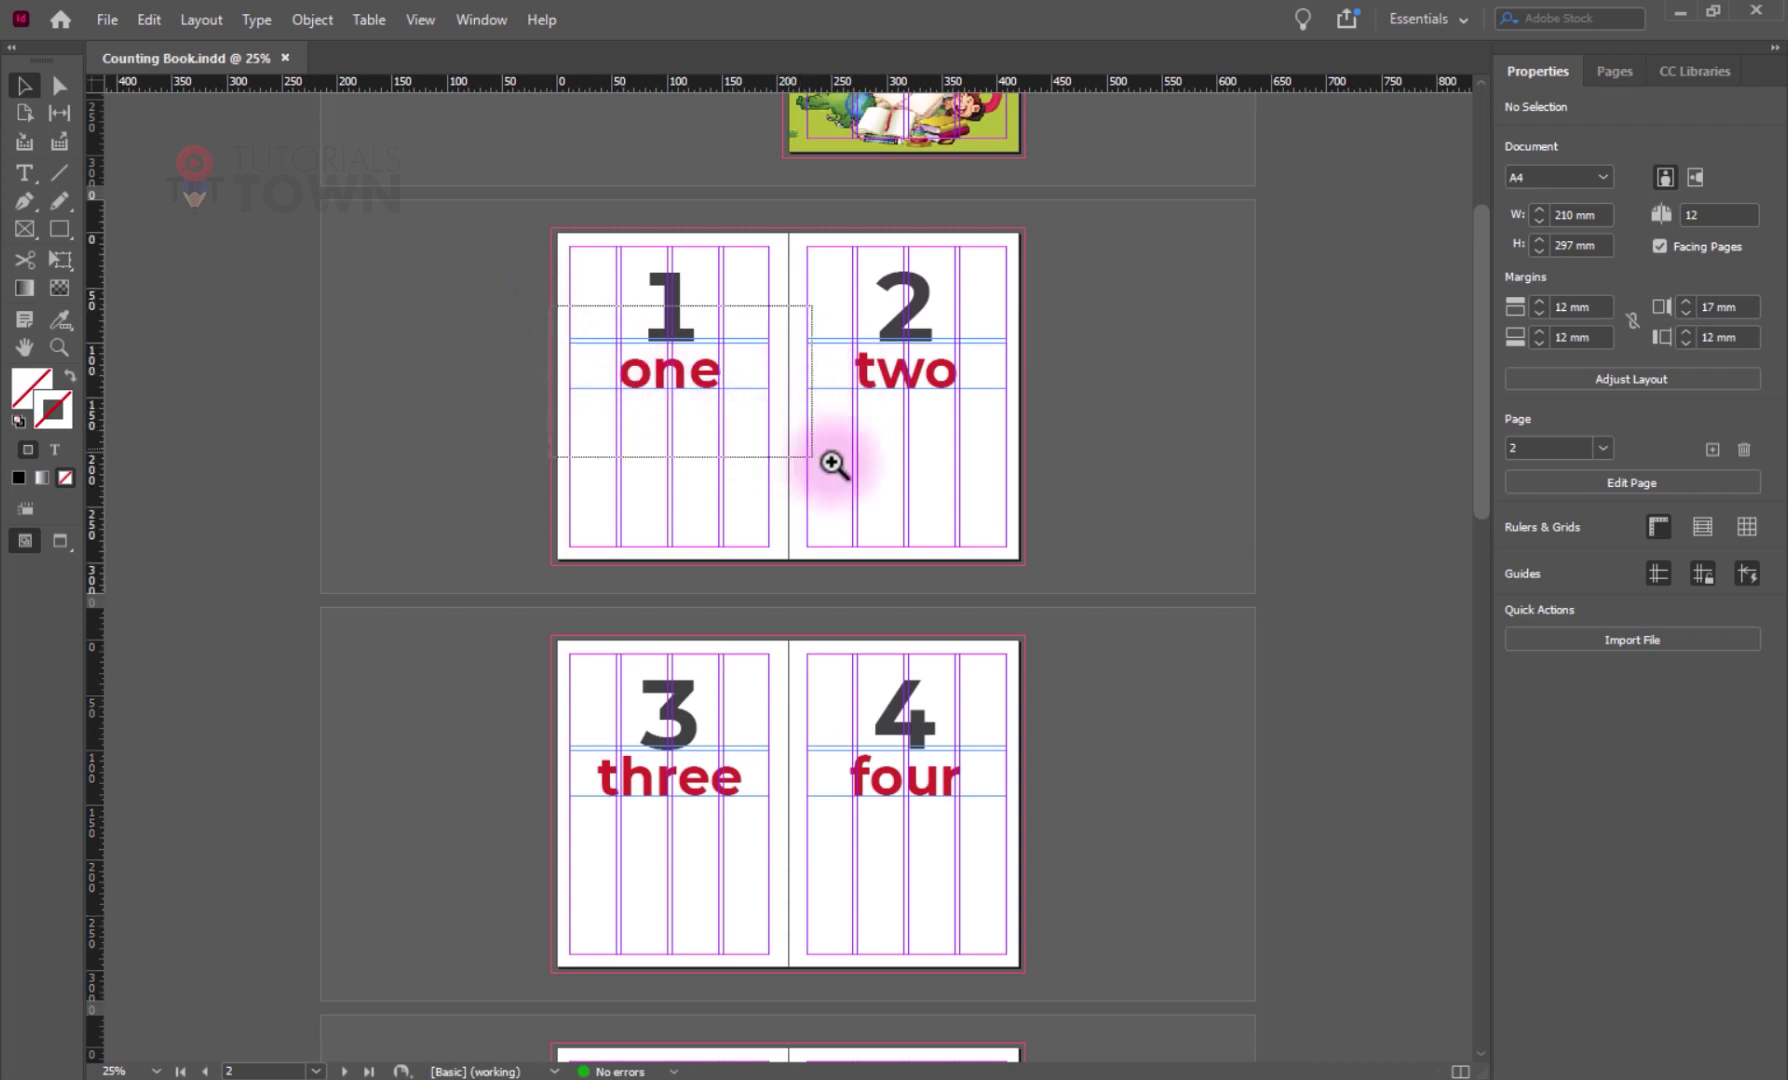
{"action": "left_click_drag", "start_coordinate": [548, 305], "coordinate": [1110, 570]}
{"action": "scroll", "coordinate": [521, 513], "scroll_direction": "down", "scroll_amount": 1}
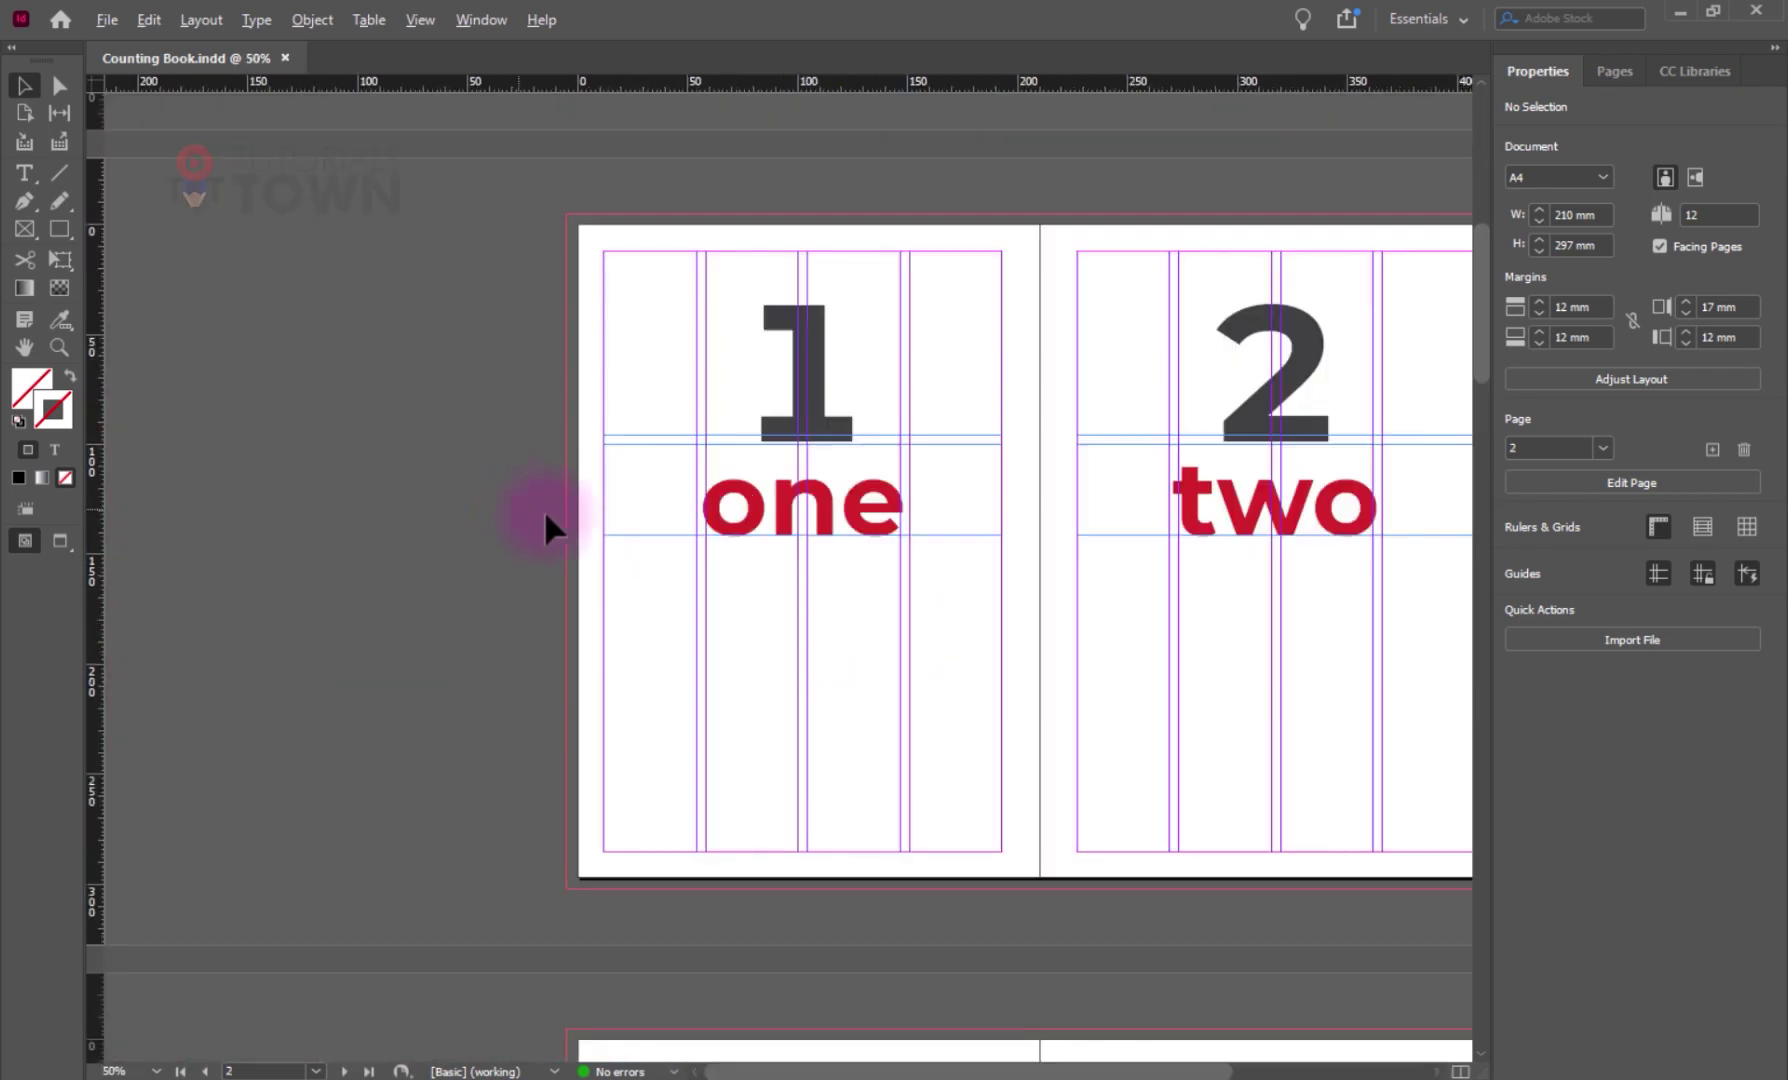
{"action": "left_click_drag", "start_coordinate": [1000, 590], "coordinate": [817, 466]}
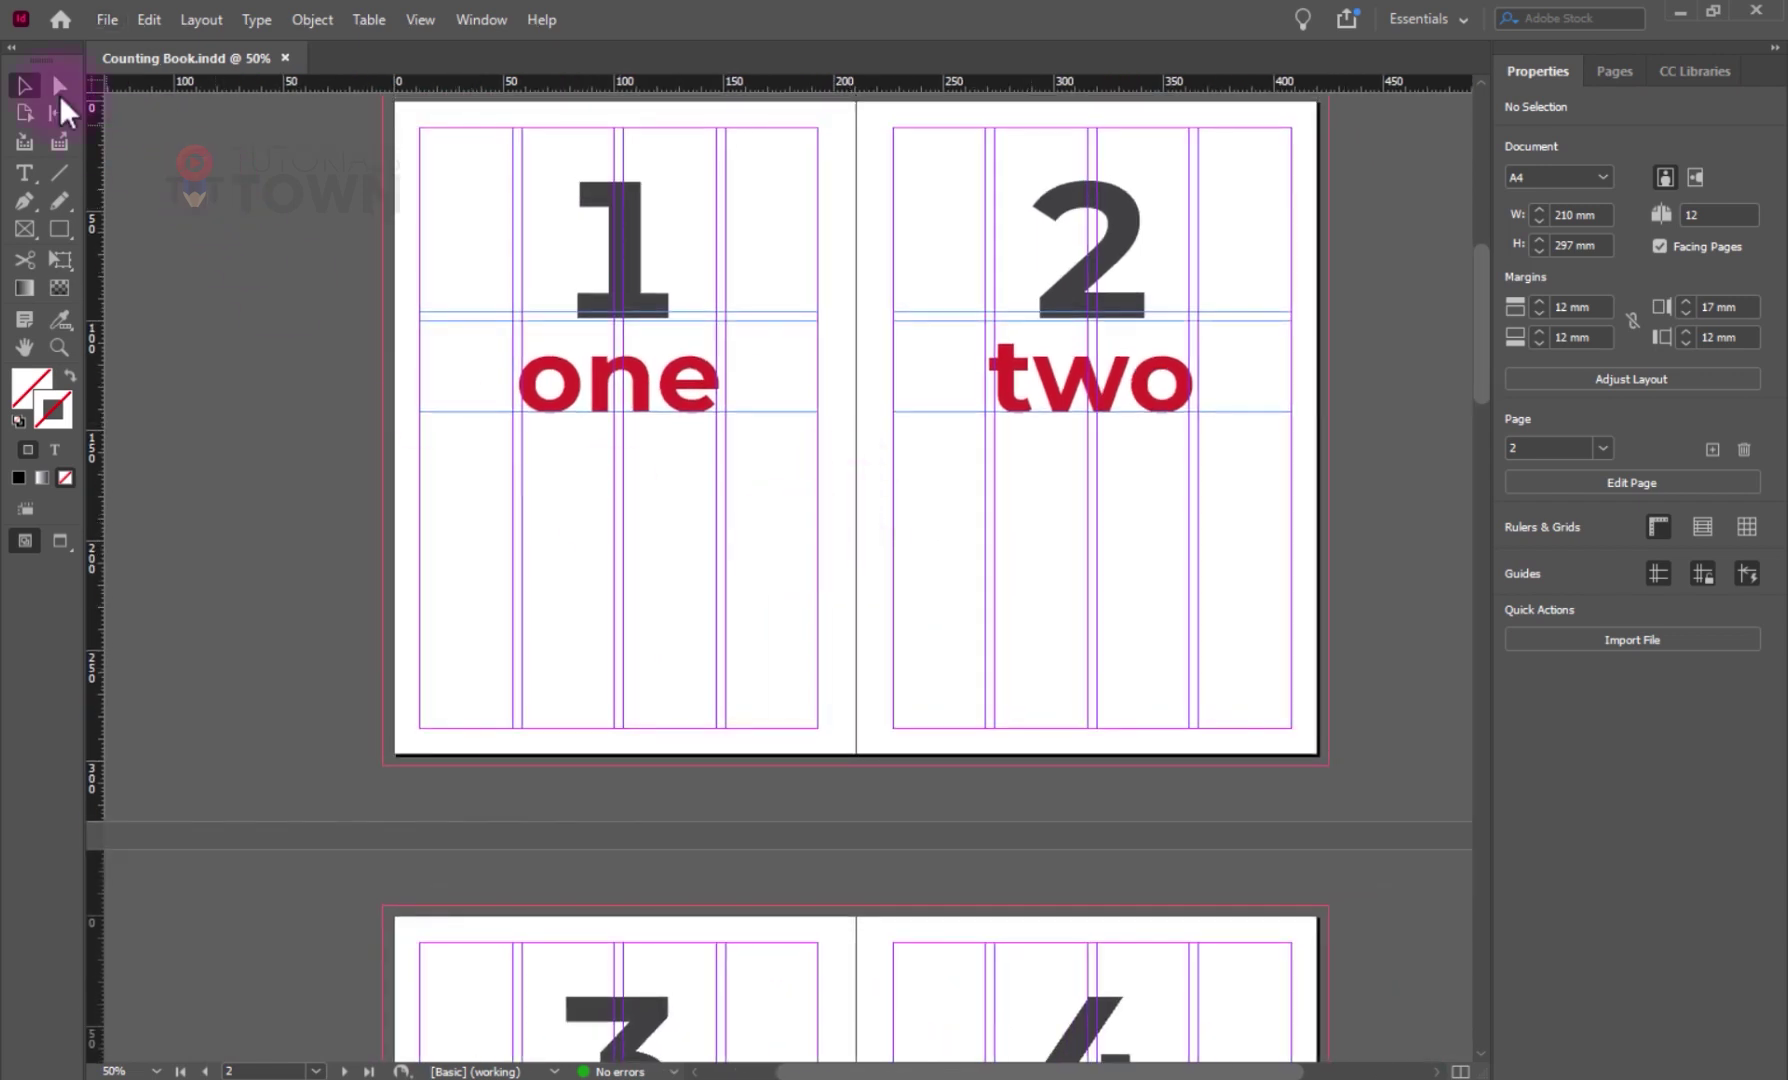
{"action": "left_click", "coordinate": [103, 24]}
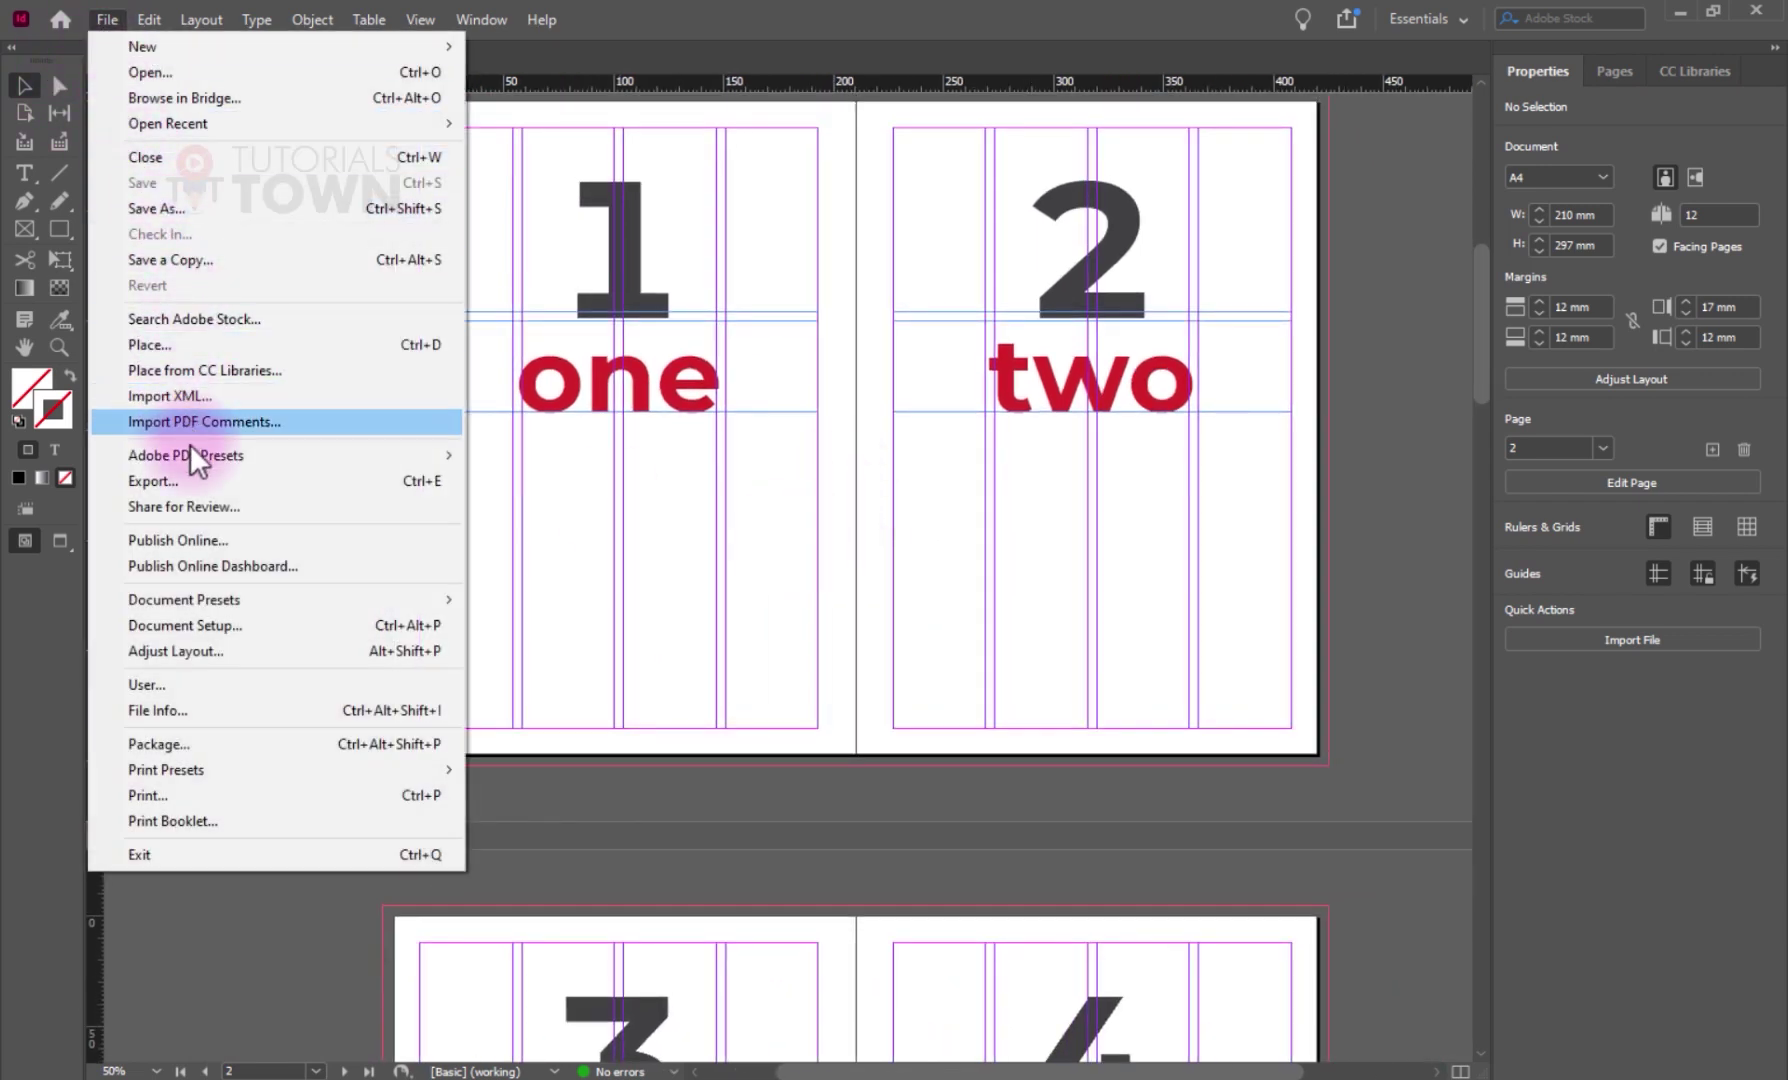
{"action": "left_click", "coordinate": [545, 512]}
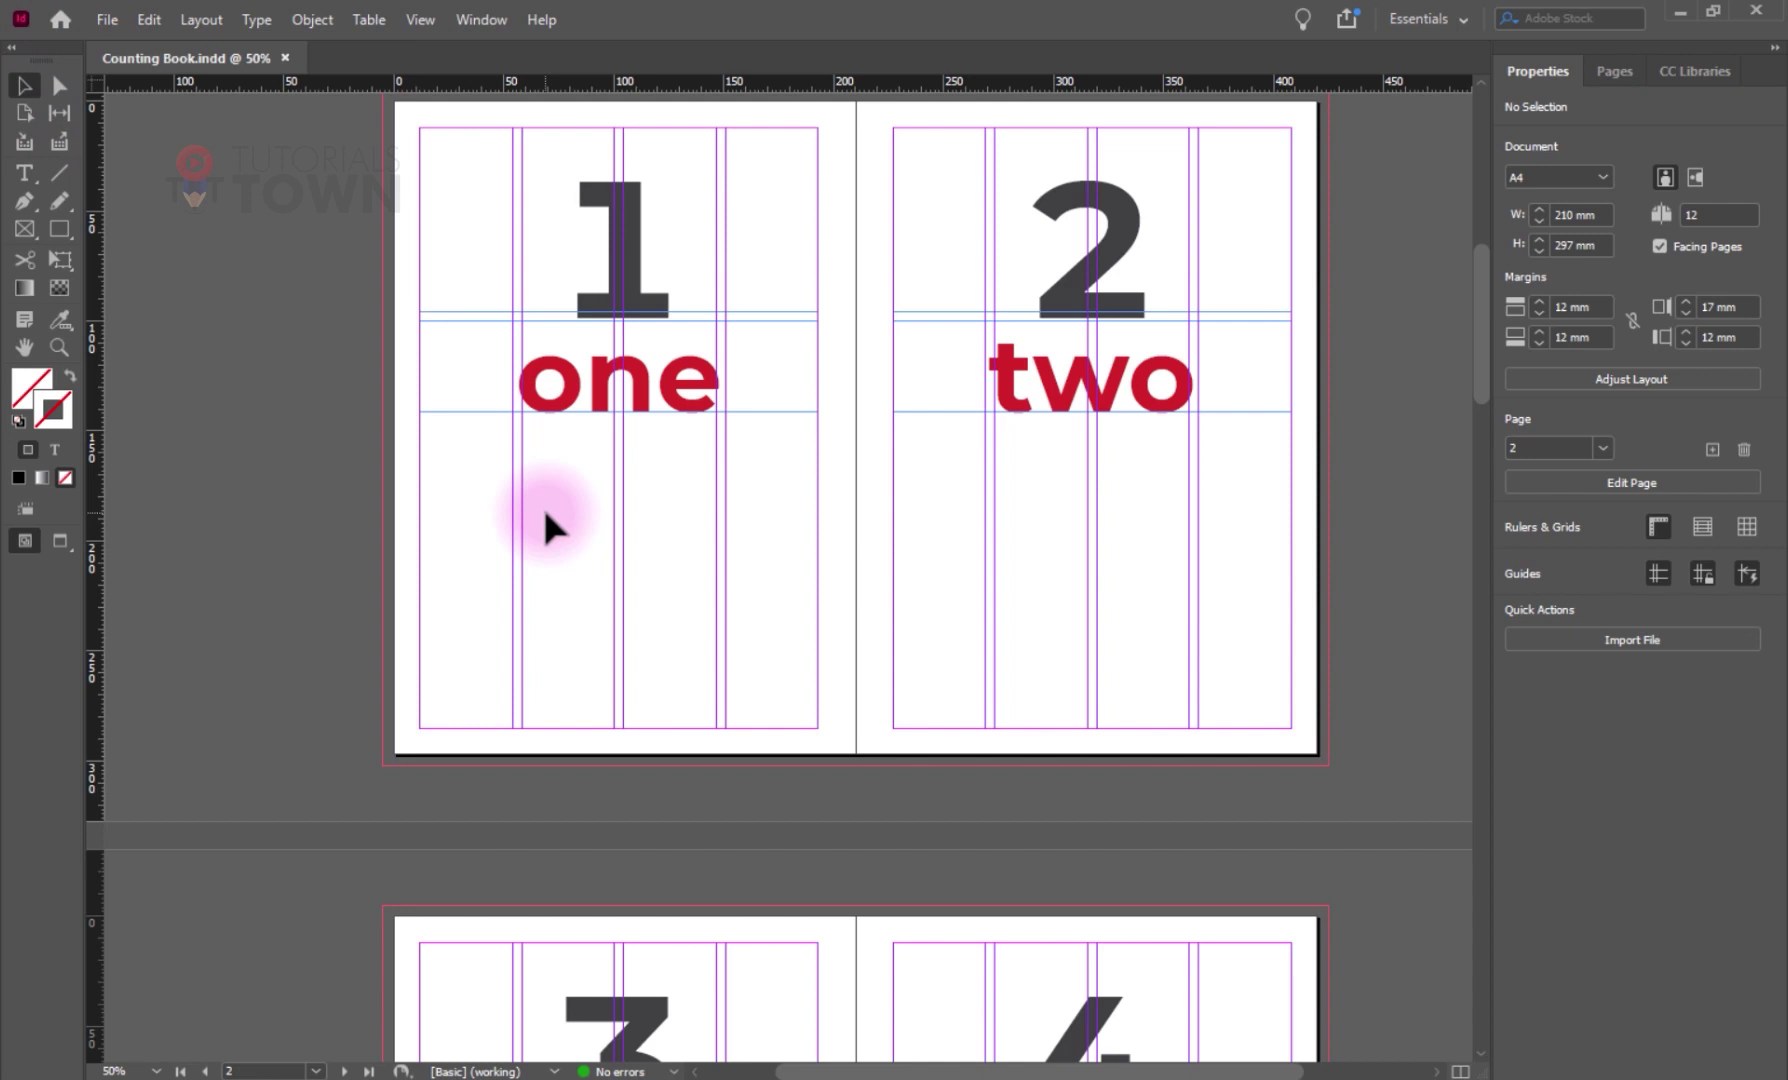
- Draw a square image frame about 136.5 mm wide beneath the word one, and centre it horizontally relative to the page
{"action": "left_click", "coordinate": [24, 232]}
{"action": "left_click_drag", "start_coordinate": [421, 427], "coordinate": [820, 733]}
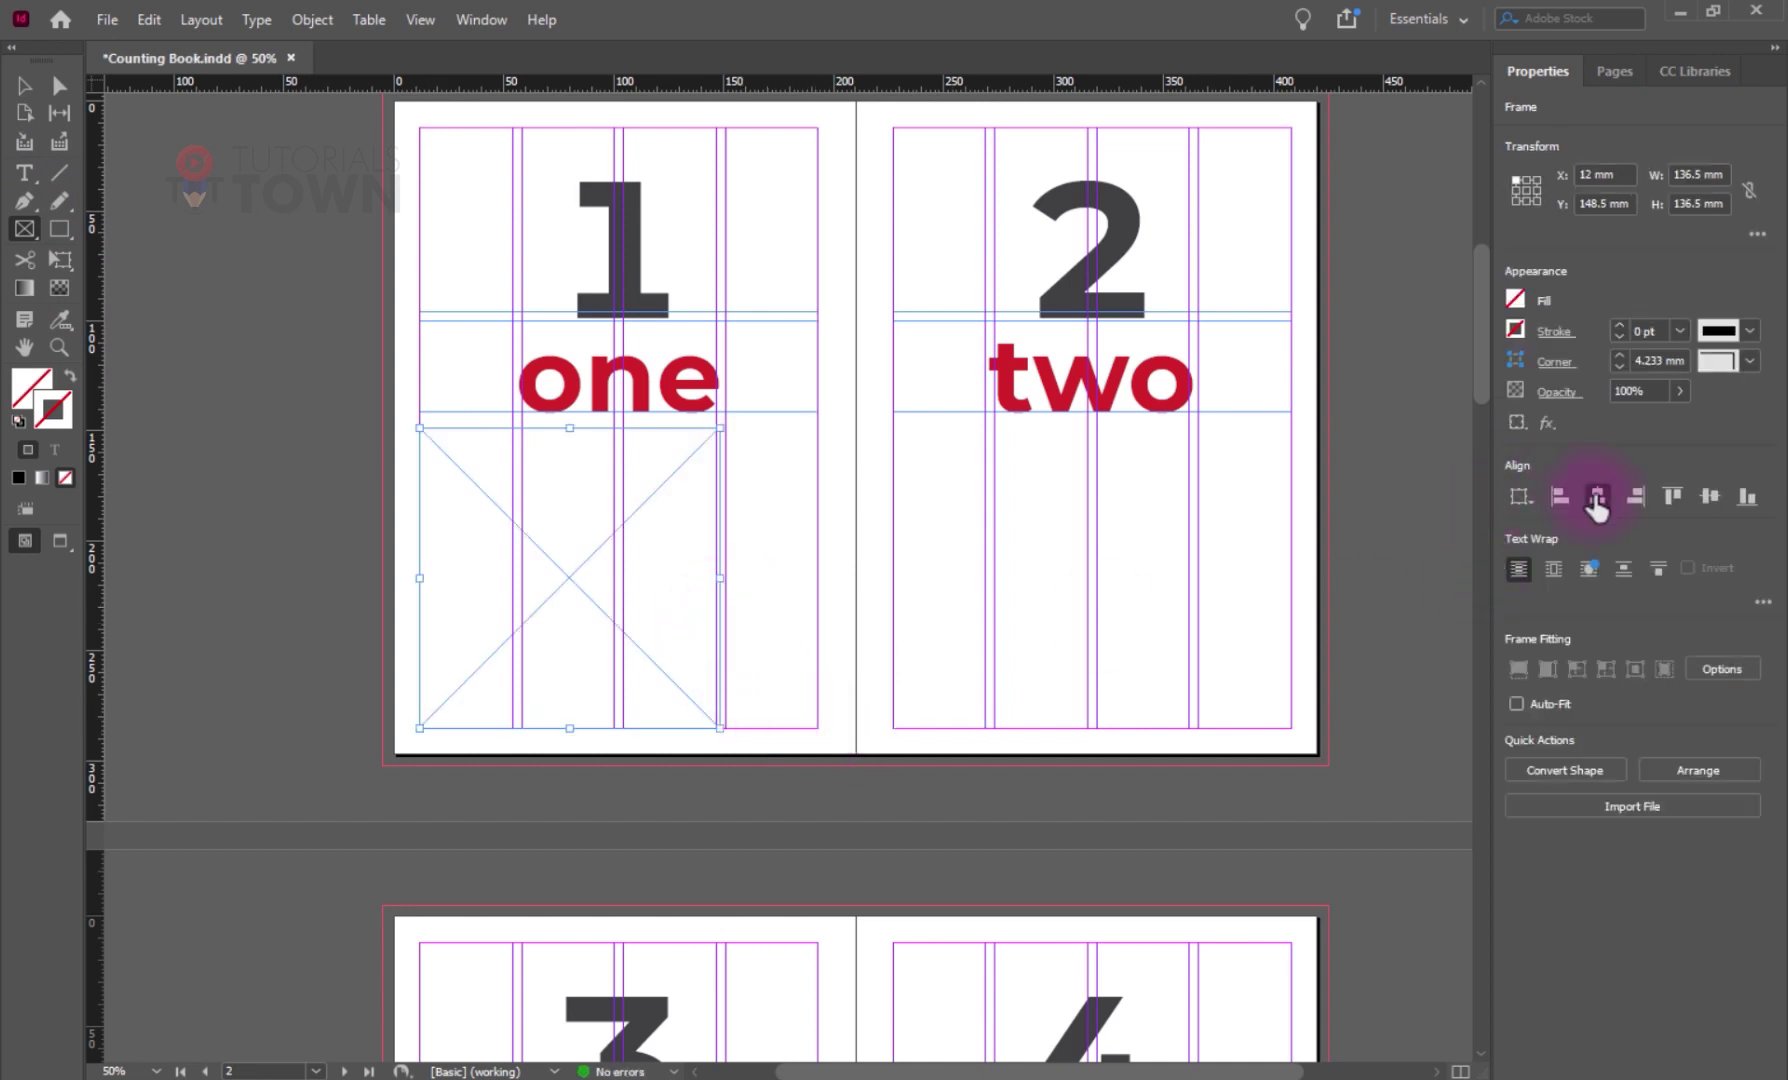
{"action": "left_click", "coordinate": [1535, 500]}
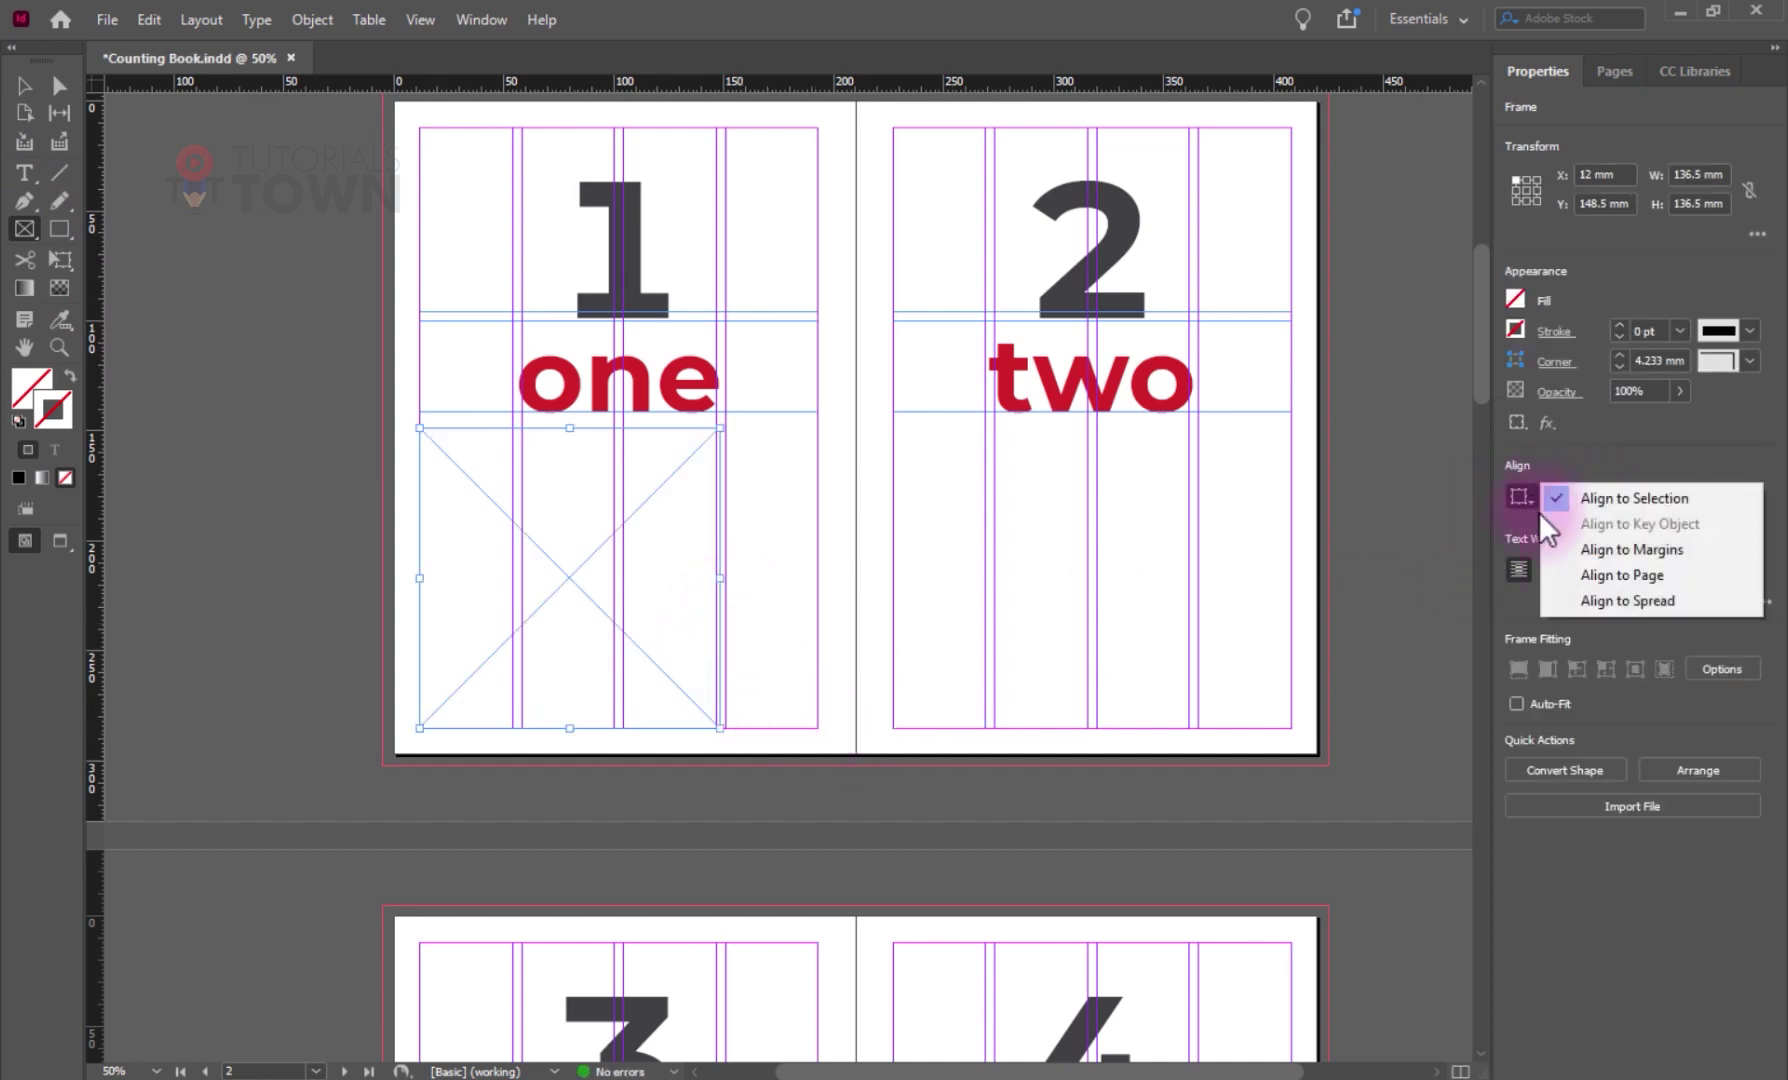
{"action": "left_click", "coordinate": [1612, 569]}
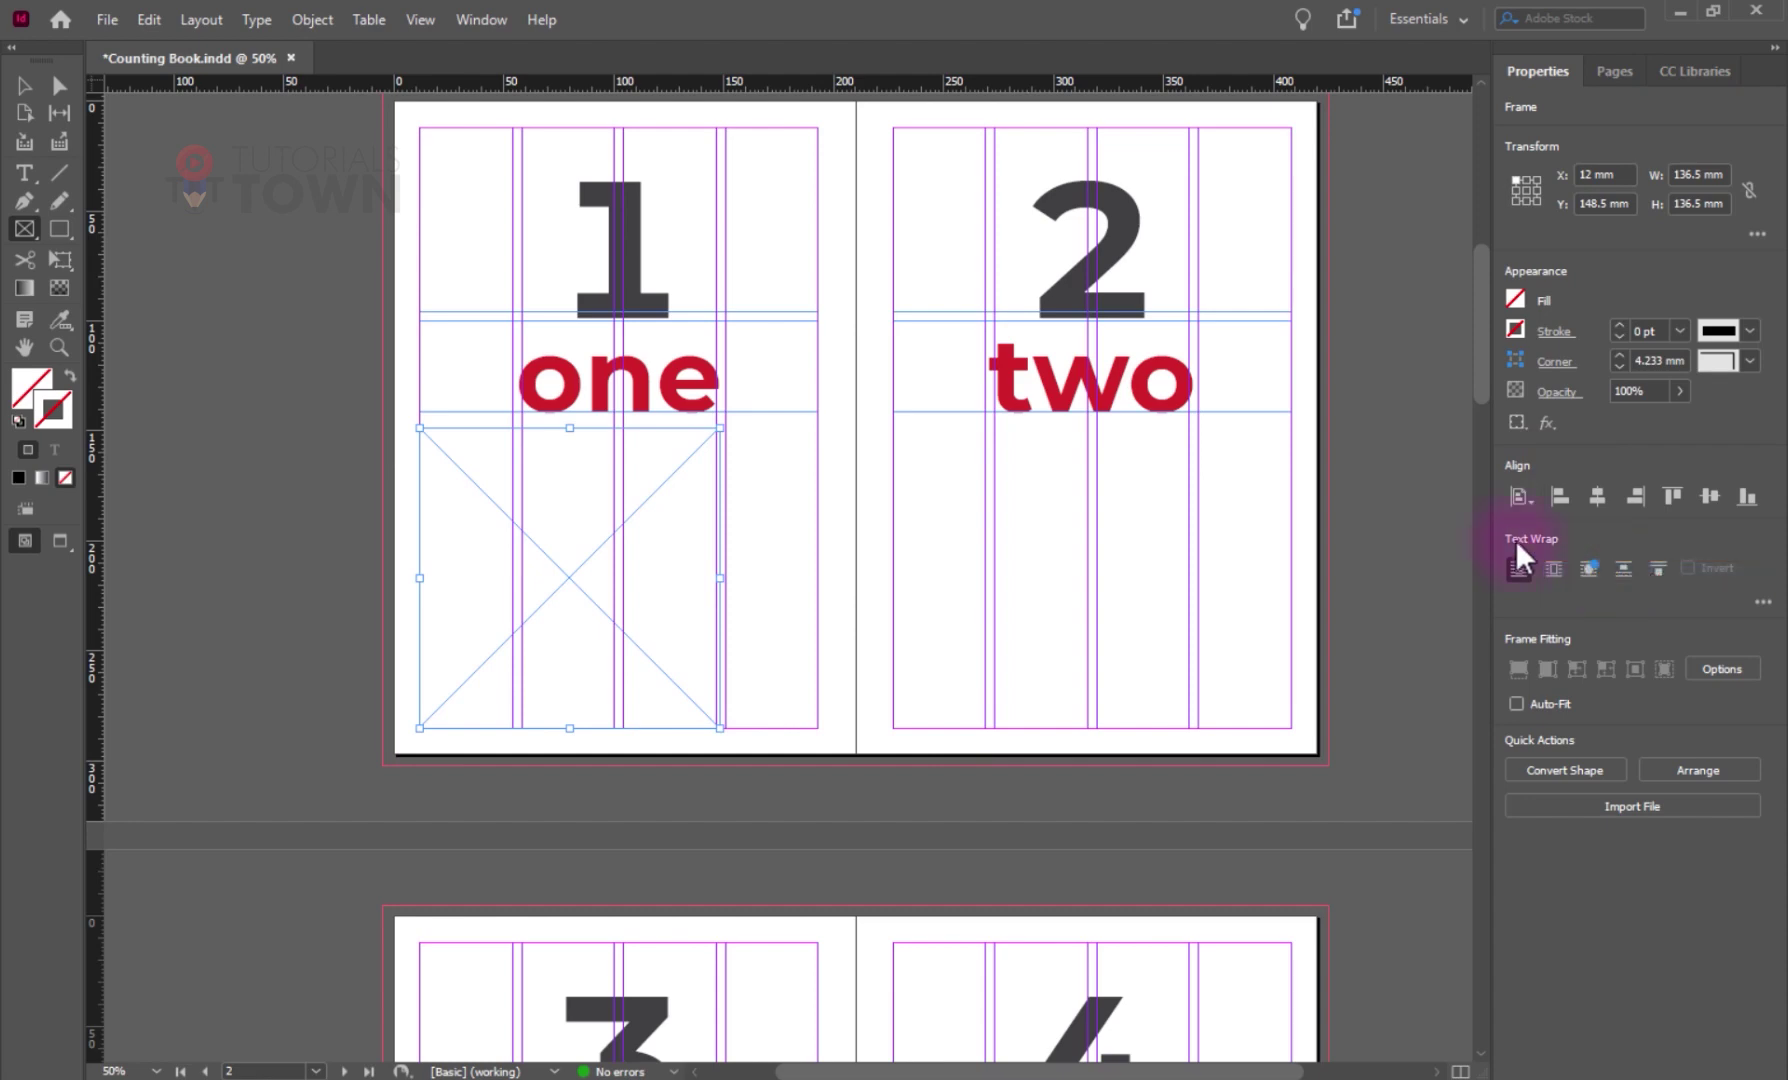
{"action": "left_click", "coordinate": [1600, 497]}
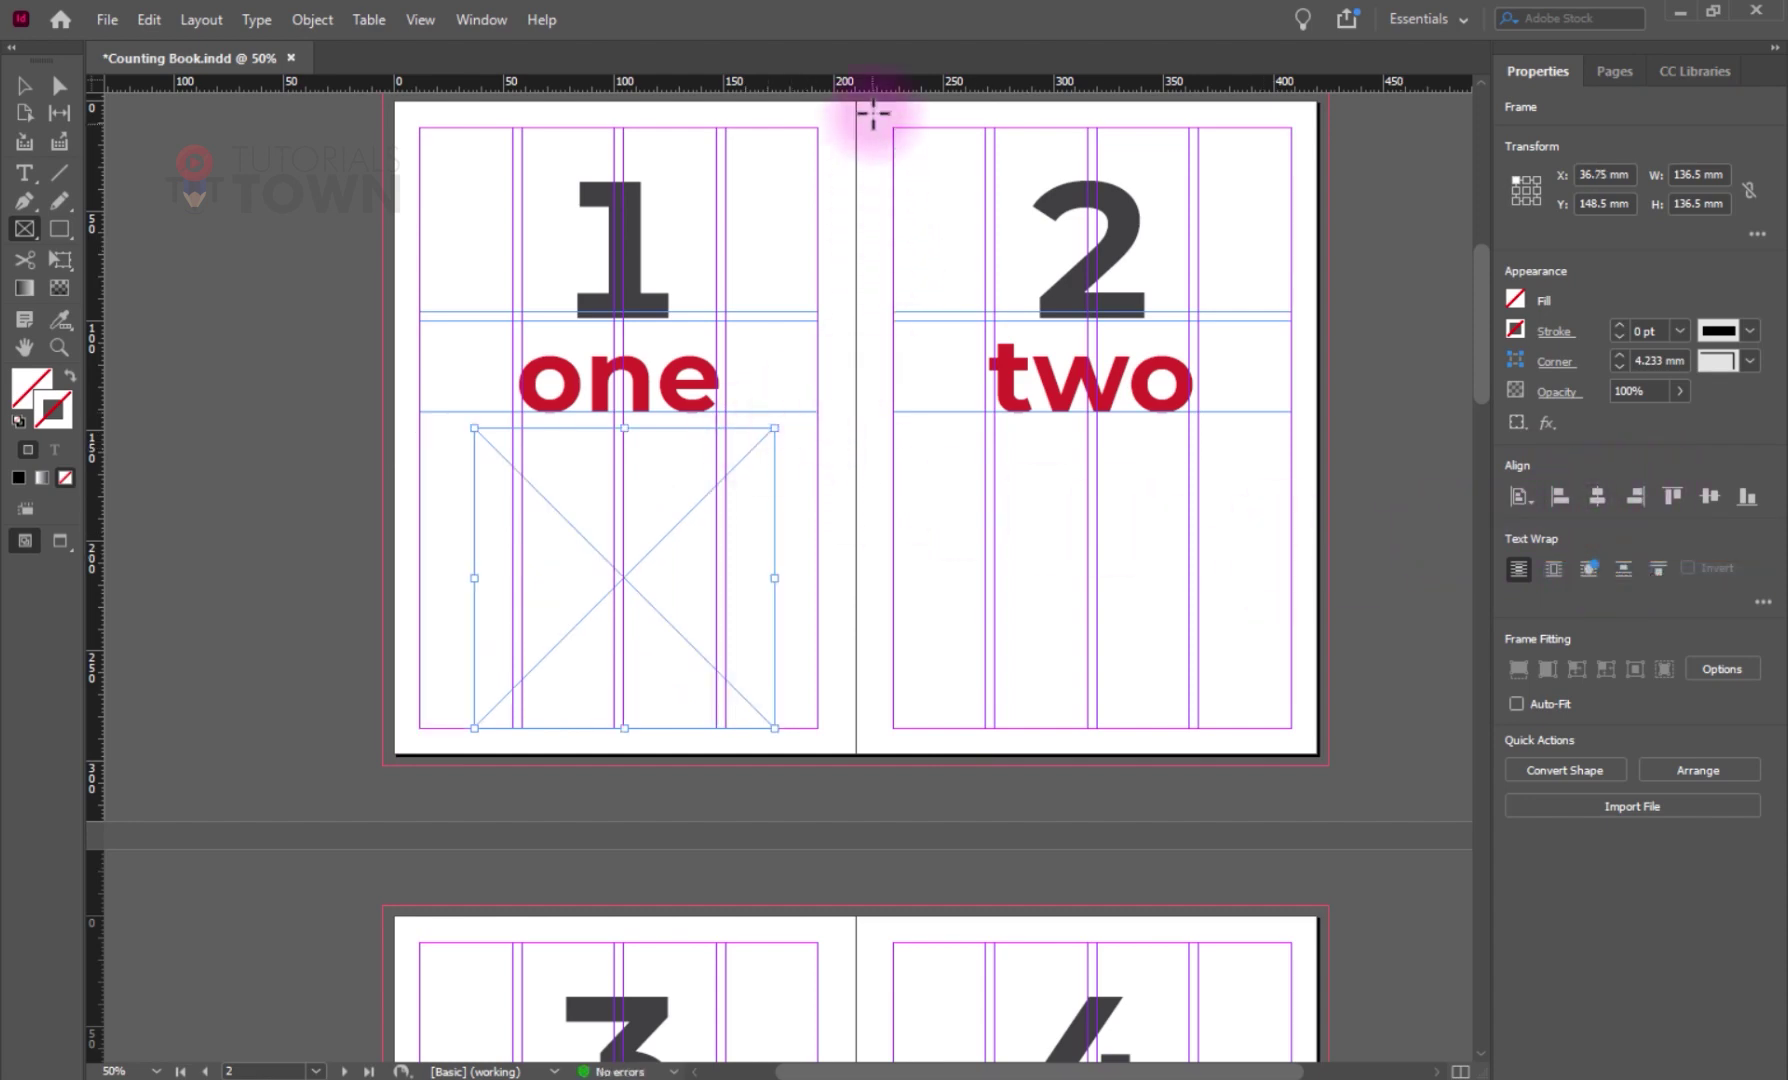
- Add a horizontal guide along the square frame's top edge, and draw two side-by-side image frames, about 181 × 137 mm overall, beneath the word two
{"action": "mouse_move", "coordinate": [316, 86]}
{"action": "left_mouse_down"}
{"action": "mouse_move", "coordinate": [327, 423]}
{"action": "mouse_move", "coordinate": [352, 427]}
{"action": "left_mouse_up"}
{"action": "mouse_move", "coordinate": [893, 427]}
{"action": "left_mouse_down"}
{"action": "mouse_move", "coordinate": [1082, 698]}
{"action": "mouse_move", "coordinate": [1296, 725]}
{"action": "left_mouse_up"}
- Draw a two-by-two grid of image frames, about 181 × 136.5 mm overall, beneath the word three, and copy it beneath four
{"action": "scroll", "coordinate": [869, 800], "scroll_direction": "down", "scroll_amount": 5}
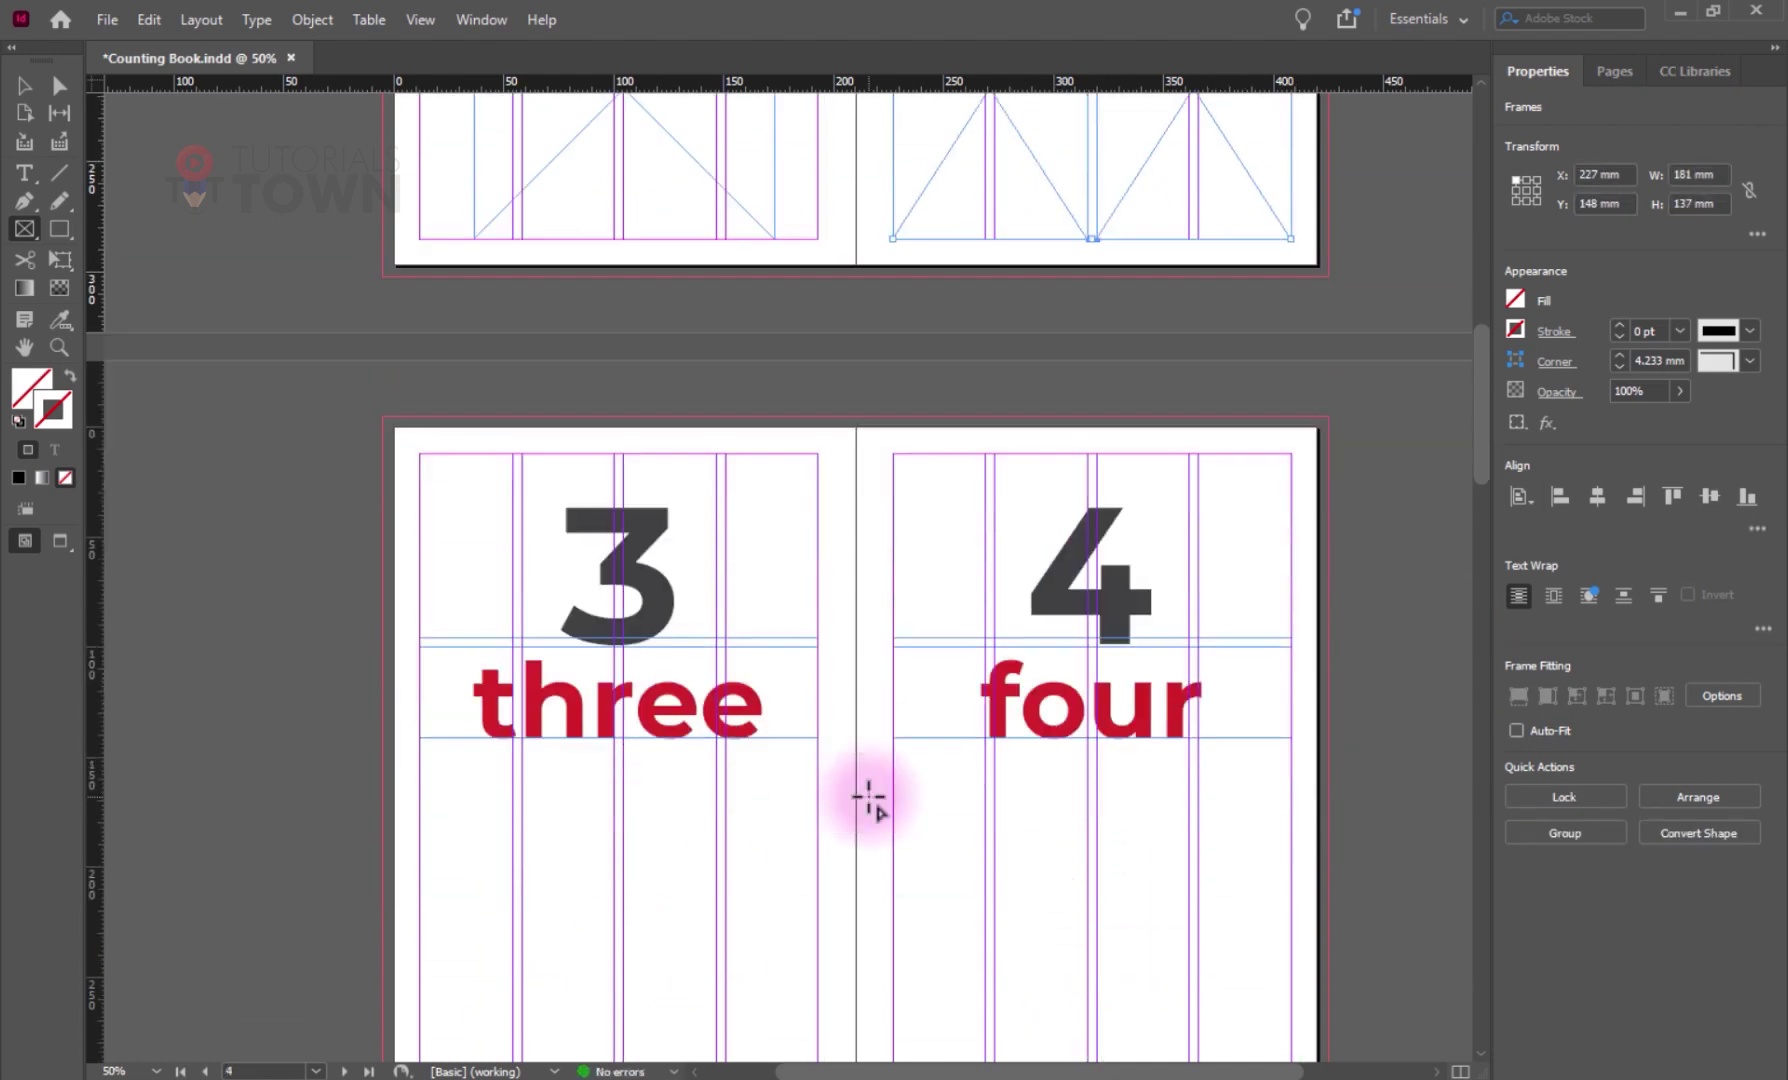
{"action": "scroll", "coordinate": [869, 800], "scroll_direction": "down", "scroll_amount": 3}
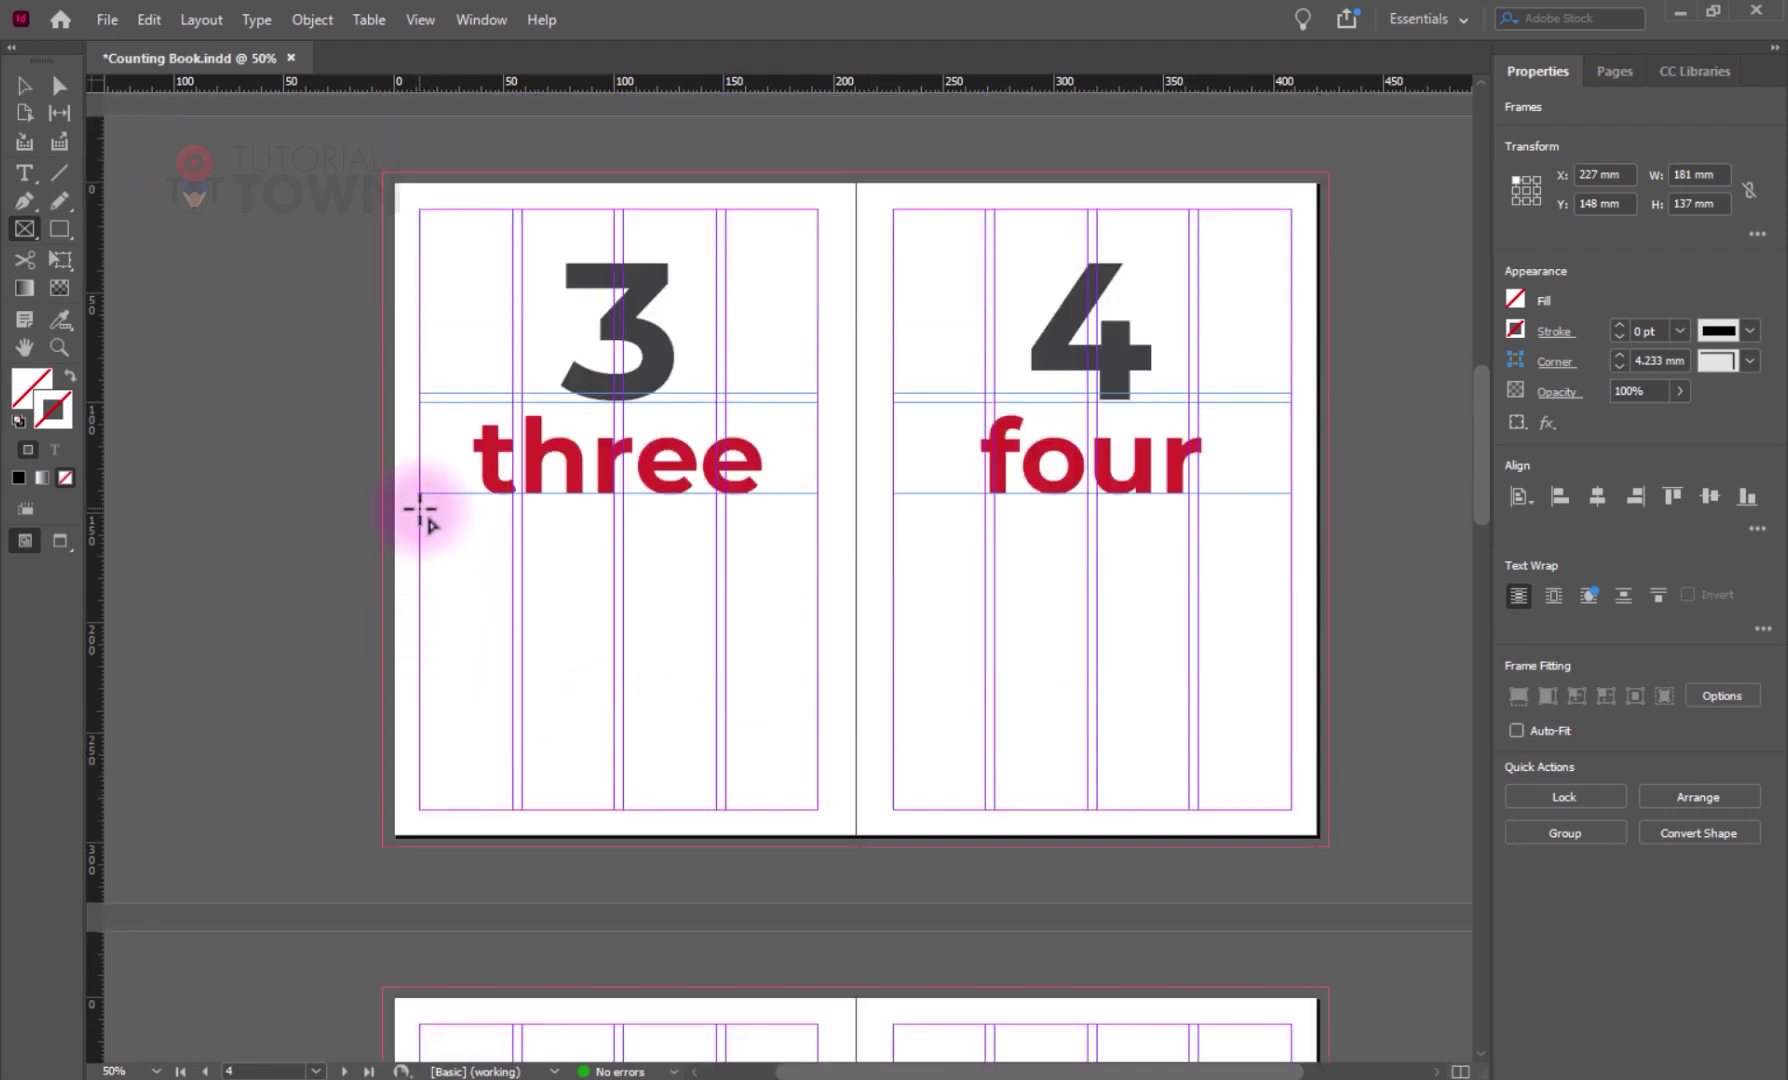
{"action": "left_click_drag", "start_coordinate": [422, 510], "coordinate": [820, 809]}
{"action": "key", "text": "Up"}
{"action": "key", "text": "Right"}
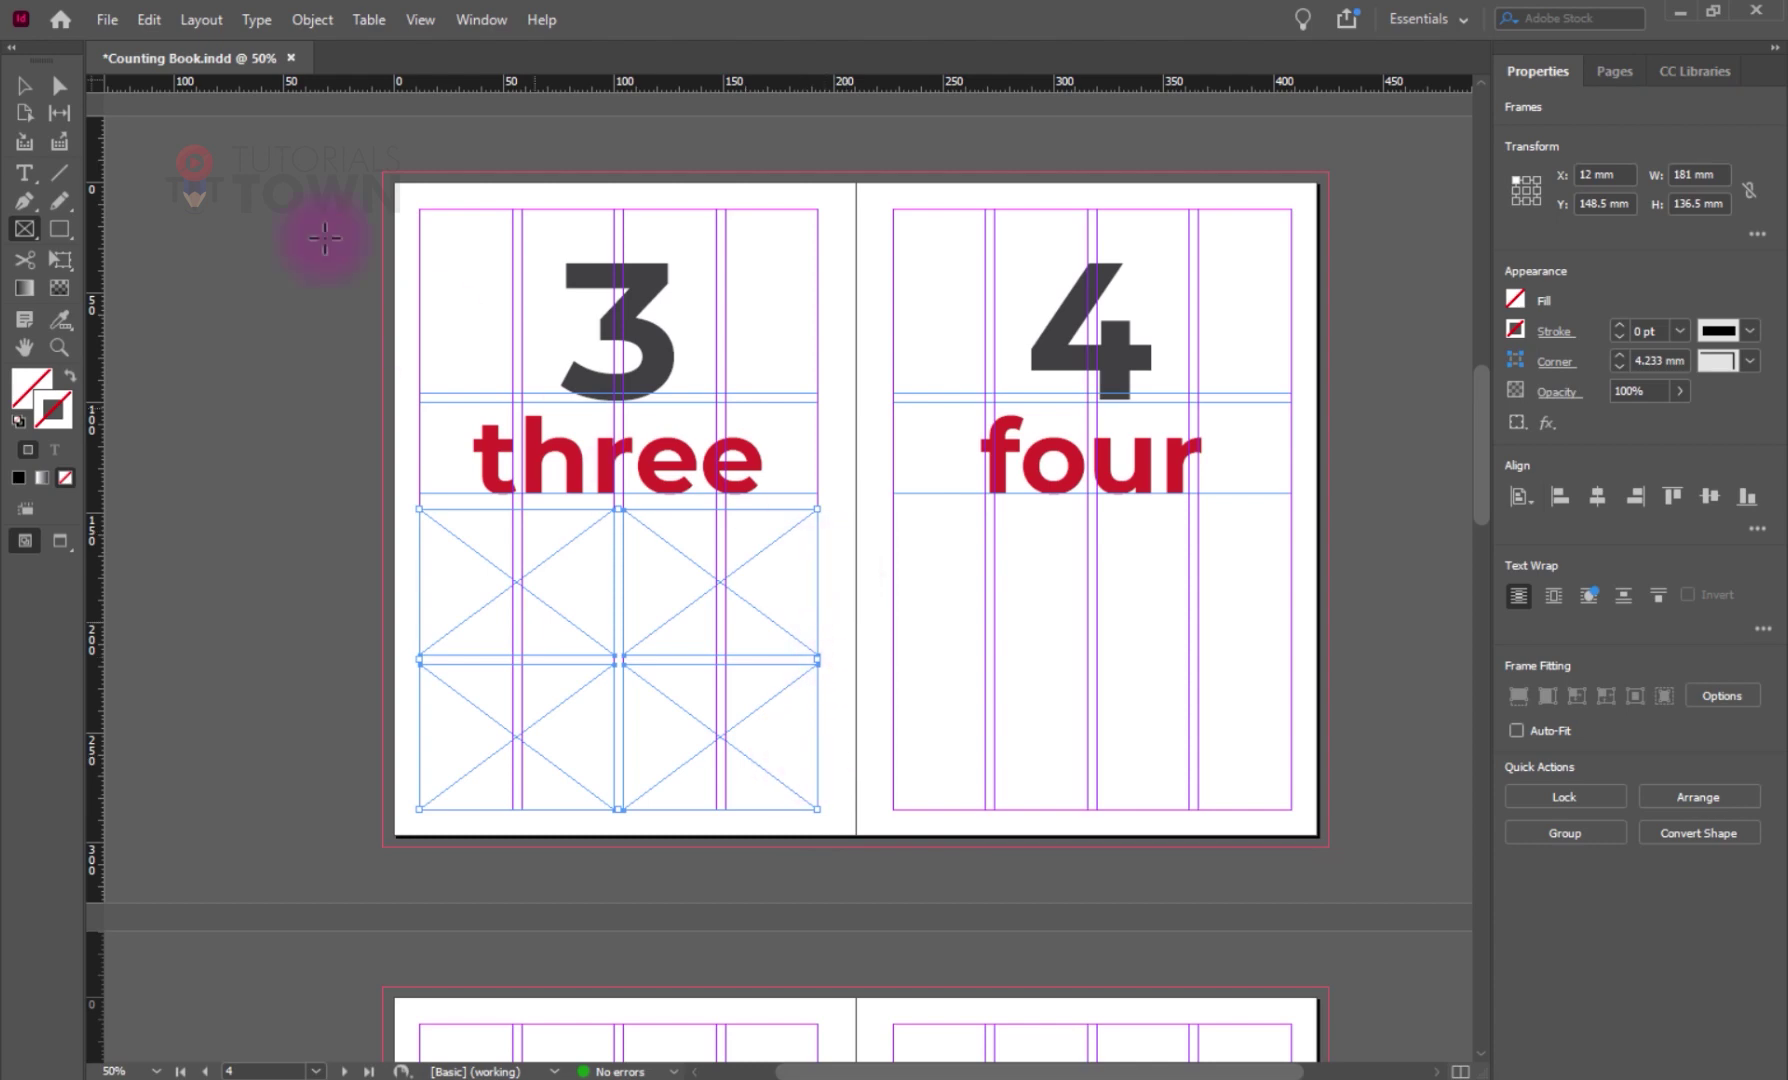
{"action": "left_click_drag", "start_coordinate": [571, 646], "coordinate": [1046, 710]}
- Delete one lower image frame beneath the word three, and centre the other lower frame under the upper pair
{"action": "left_click", "coordinate": [765, 726]}
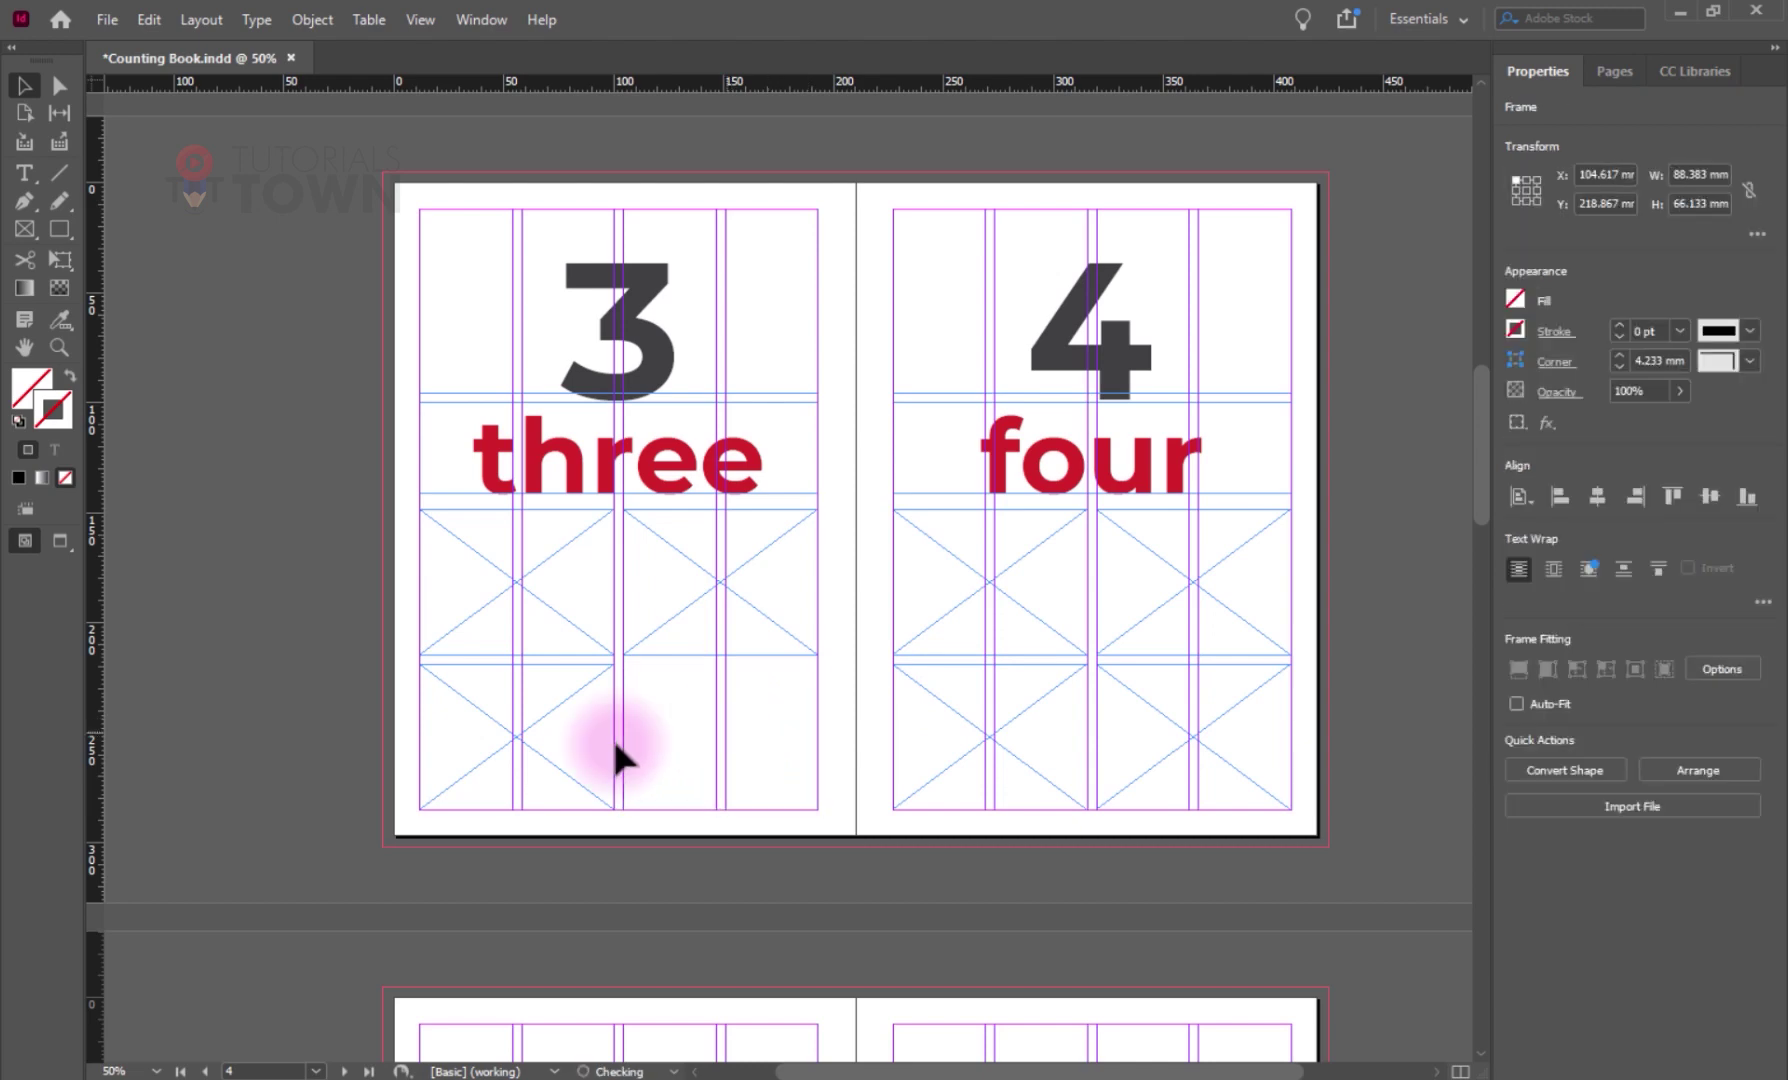
{"action": "key", "text": "Delete"}
{"action": "left_click_drag", "start_coordinate": [568, 728], "coordinate": [674, 746]}
{"action": "left_click", "coordinate": [788, 763]}
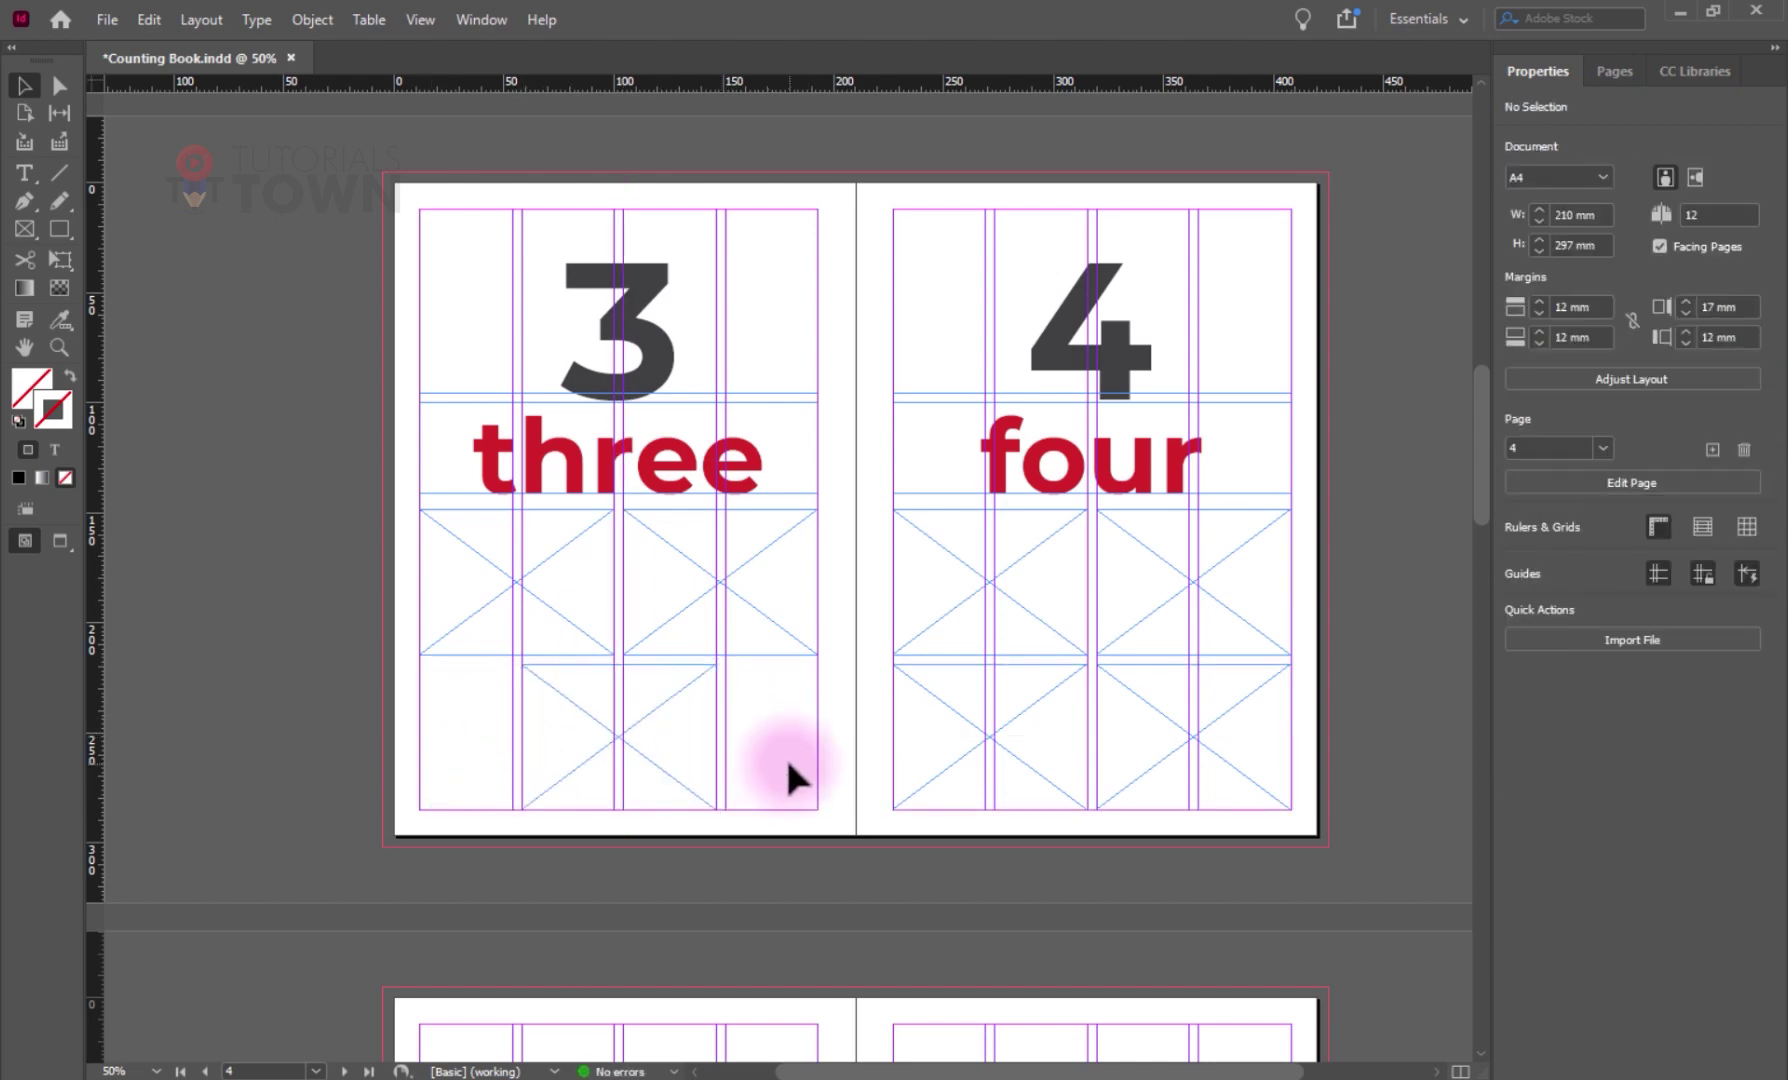
- Draw two-row grids of image frames across the margins beneath the words five and six
{"action": "left_click_drag", "start_coordinate": [770, 898], "coordinate": [650, 419]}
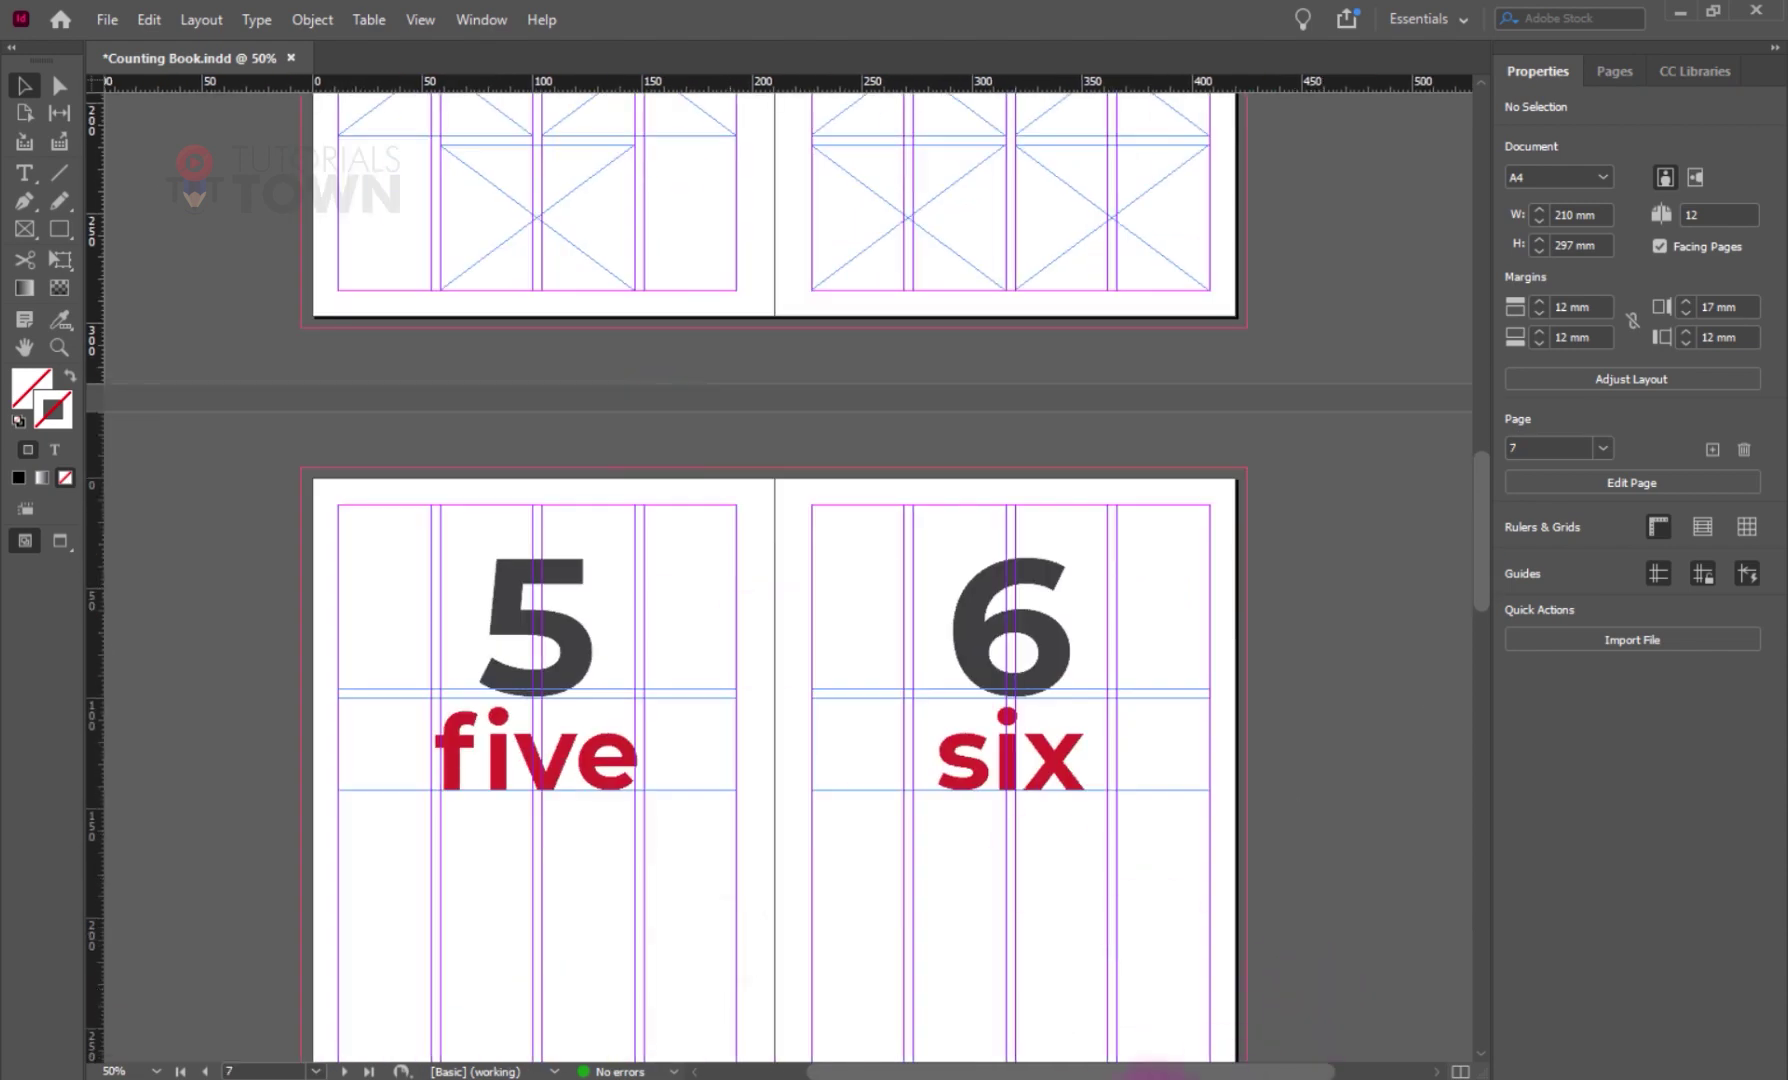
{"action": "left_click", "coordinate": [1152, 1074]}
{"action": "left_click_drag", "start_coordinate": [1012, 710], "coordinate": [1034, 774]}
{"action": "left_click", "coordinate": [494, 373]}
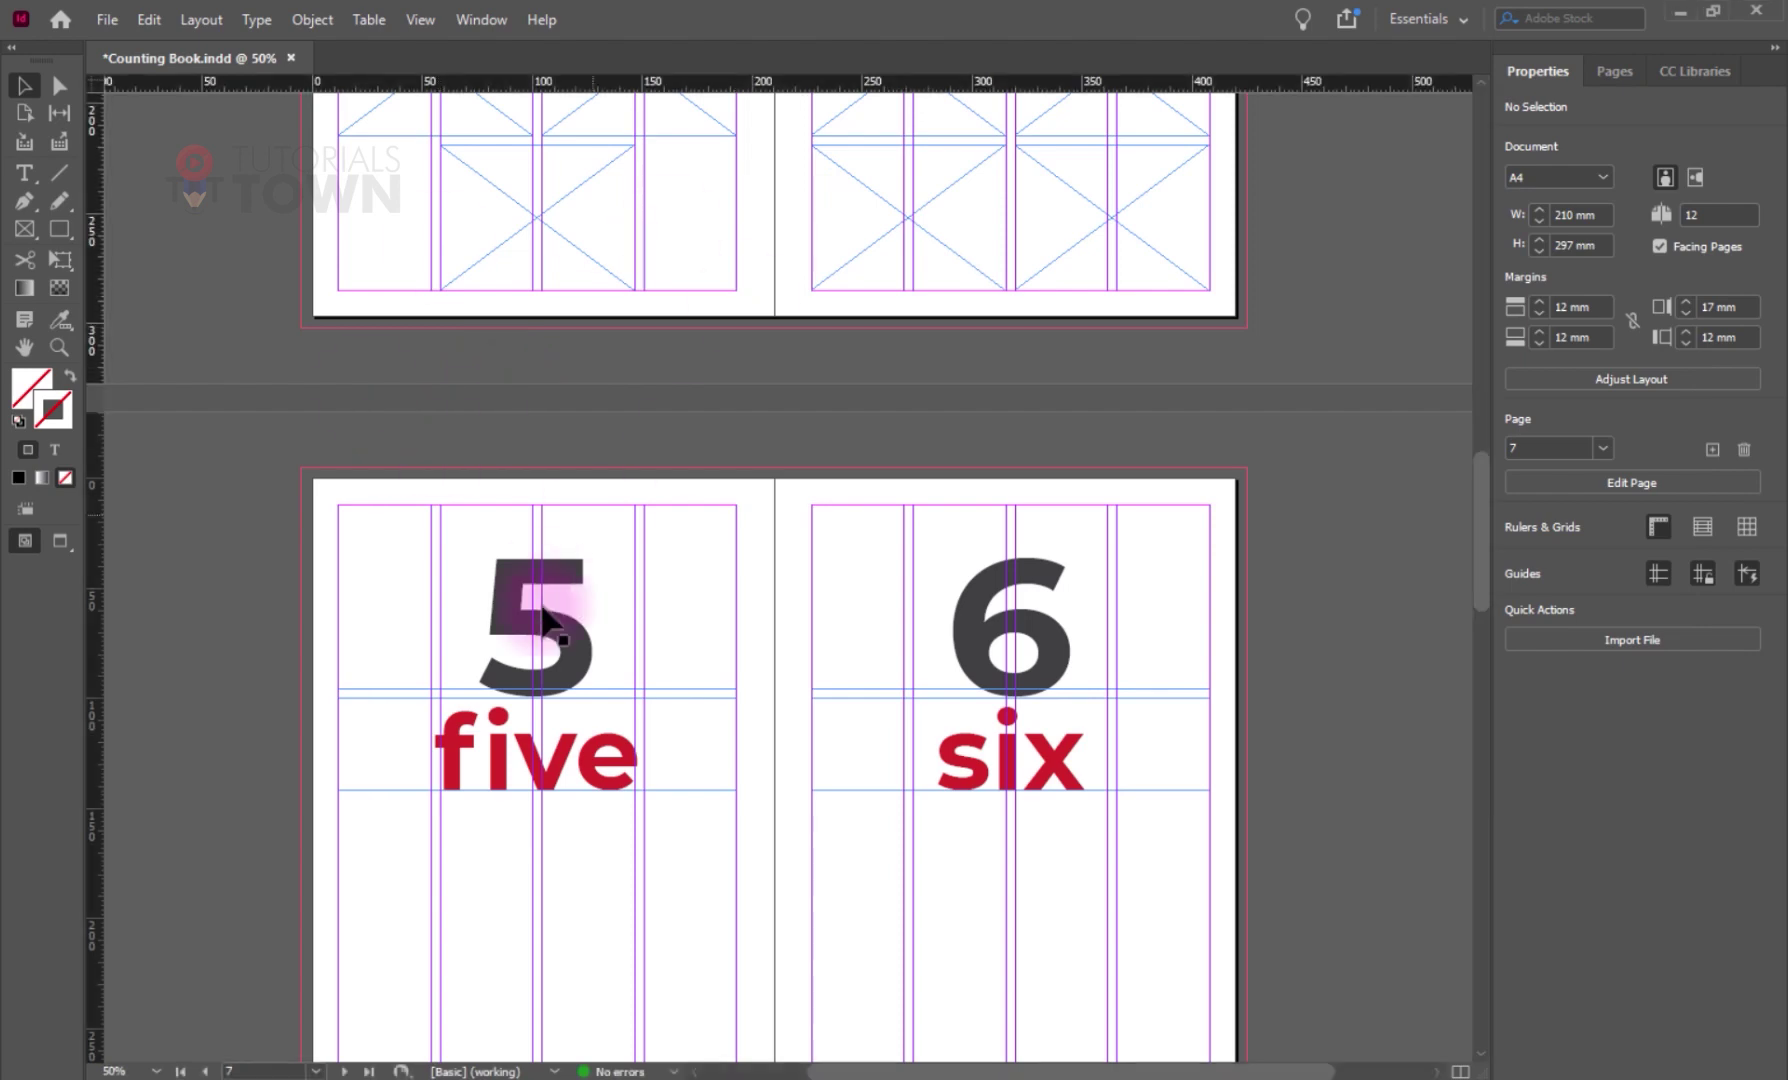
{"action": "scroll", "coordinate": [543, 610], "scroll_direction": "down", "scroll_amount": 5}
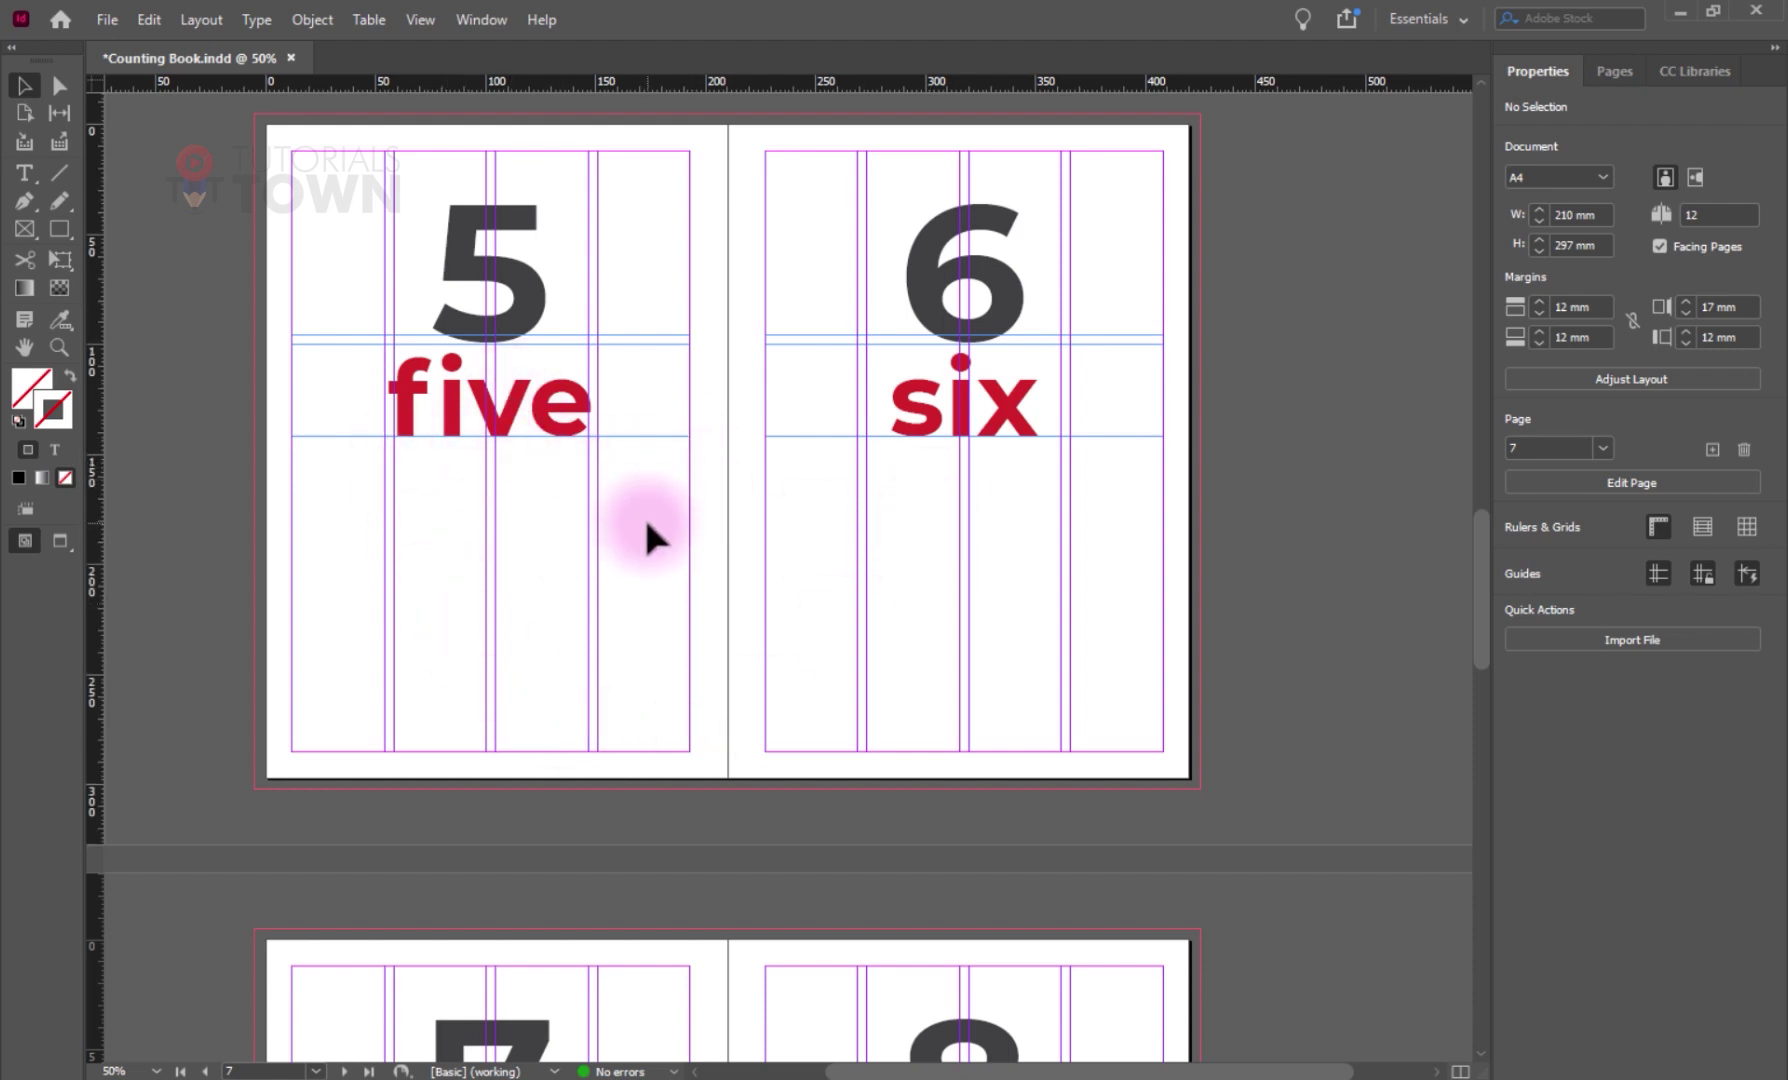
{"action": "left_click", "coordinate": [25, 229]}
{"action": "key", "text": "Up"}
{"action": "key", "text": "Right"}
{"action": "left_click_drag", "start_coordinate": [291, 451], "coordinate": [690, 751]}
{"action": "left_click_drag", "start_coordinate": [765, 451], "coordinate": [1163, 751]}
- Draw two-row grids of image frames across the margins beneath the words seven and eight
{"action": "mouse_move", "coordinate": [723, 919]}
{"action": "left_mouse_down"}
{"action": "mouse_move", "coordinate": [758, 731]}
{"action": "mouse_move", "coordinate": [691, 178]}
{"action": "left_mouse_up"}
{"action": "left_click_drag", "start_coordinate": [260, 523], "coordinate": [660, 826]}
{"action": "left_click_drag", "start_coordinate": [734, 523], "coordinate": [1132, 825]}
{"action": "left_click_drag", "start_coordinate": [672, 666], "coordinate": [774, 666]}
- Draw a three-by-three grid of image frames beneath the word nine and a four-column, three-row grid beneath ten
{"action": "left_click_drag", "start_coordinate": [607, 766], "coordinate": [606, 224]}
{"action": "left_click_drag", "start_coordinate": [275, 477], "coordinate": [673, 782]}
{"action": "left_click_drag", "start_coordinate": [749, 477], "coordinate": [1146, 782]}
{"action": "key", "text": "Right"}
- Delete the two outer frames in the bottom row of the grid beneath the word ten
{"action": "key", "text": "v"}
{"action": "left_click", "coordinate": [795, 734]}
{"action": "left_click", "coordinate": [1100, 734], "text": "shift"}
{"action": "key", "text": "Delete"}
{"action": "left_click", "coordinate": [1310, 785]}
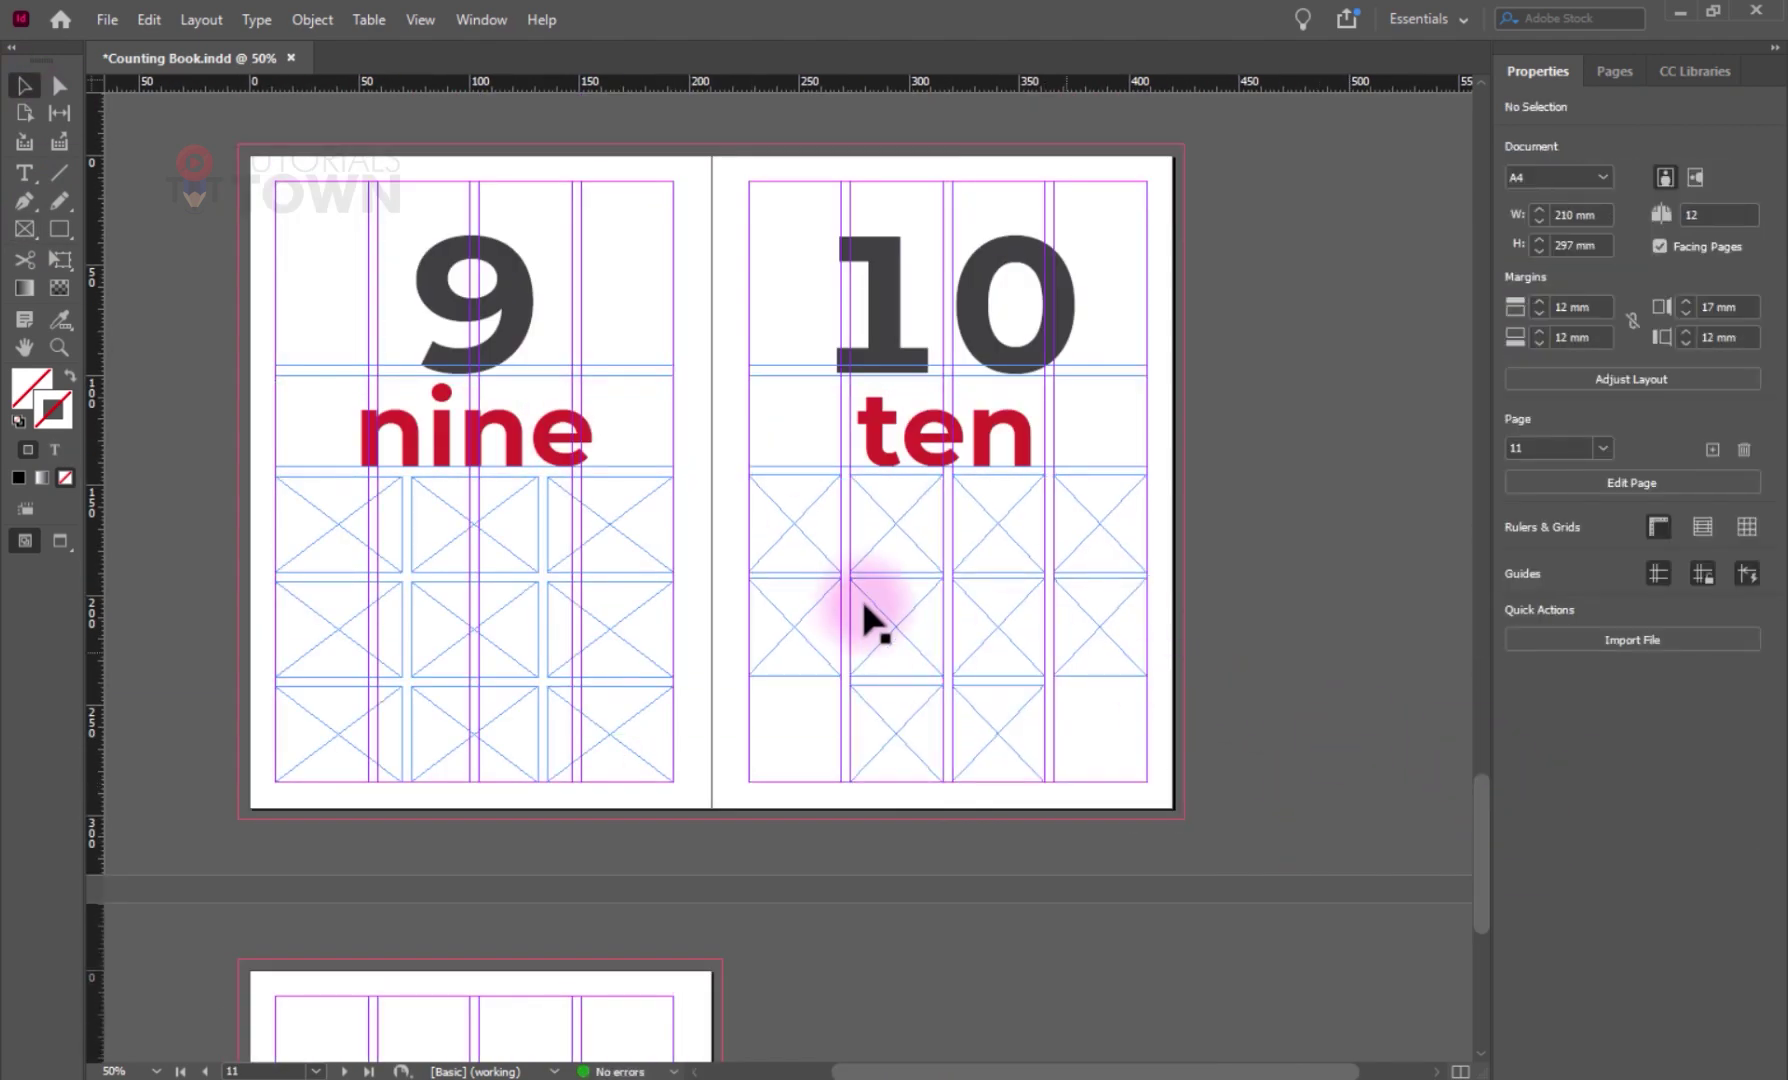
- Load the twelve animal images from the Assets folder, cartoon-elephant-coloring-page through sparrow, for placing, leaving out Title Pages
{"action": "scroll", "coordinate": [795, 683], "scroll_direction": "down", "scroll_amount": 3}
{"action": "left_click_drag", "start_coordinate": [798, 271], "coordinate": [830, 842]}
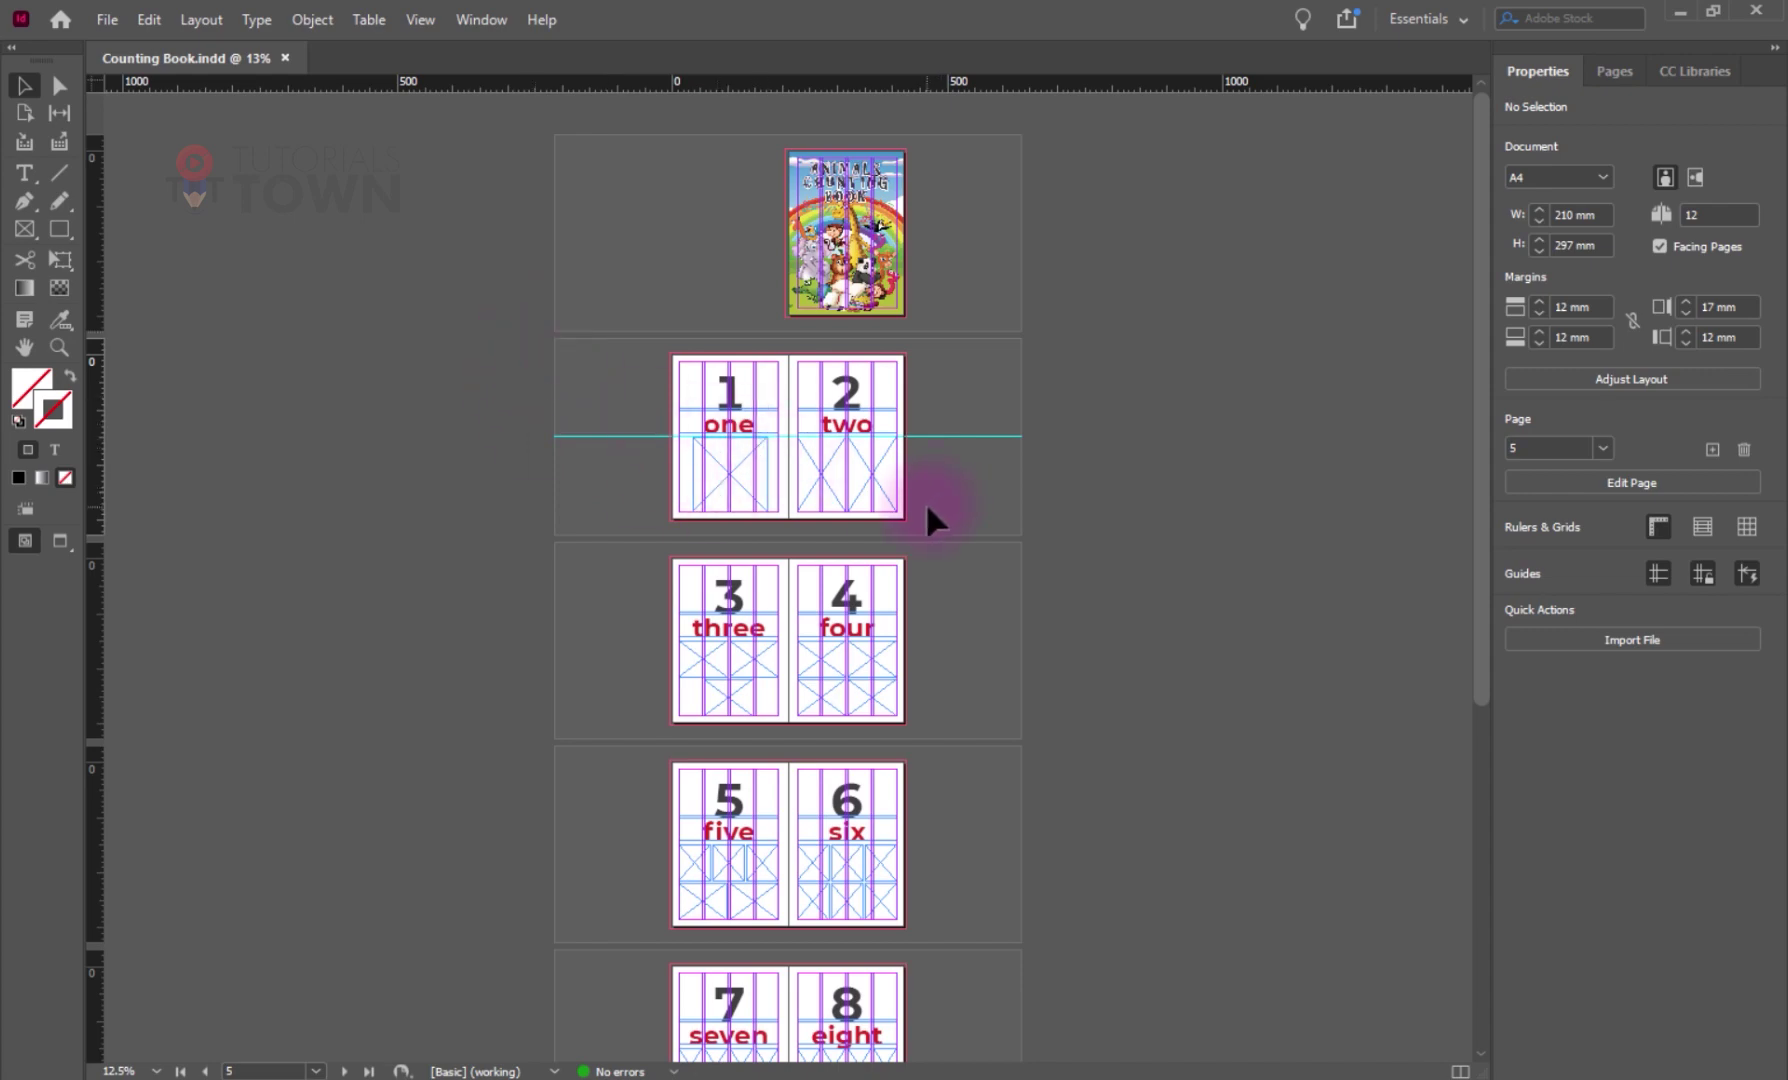
{"action": "left_click", "coordinate": [105, 19]}
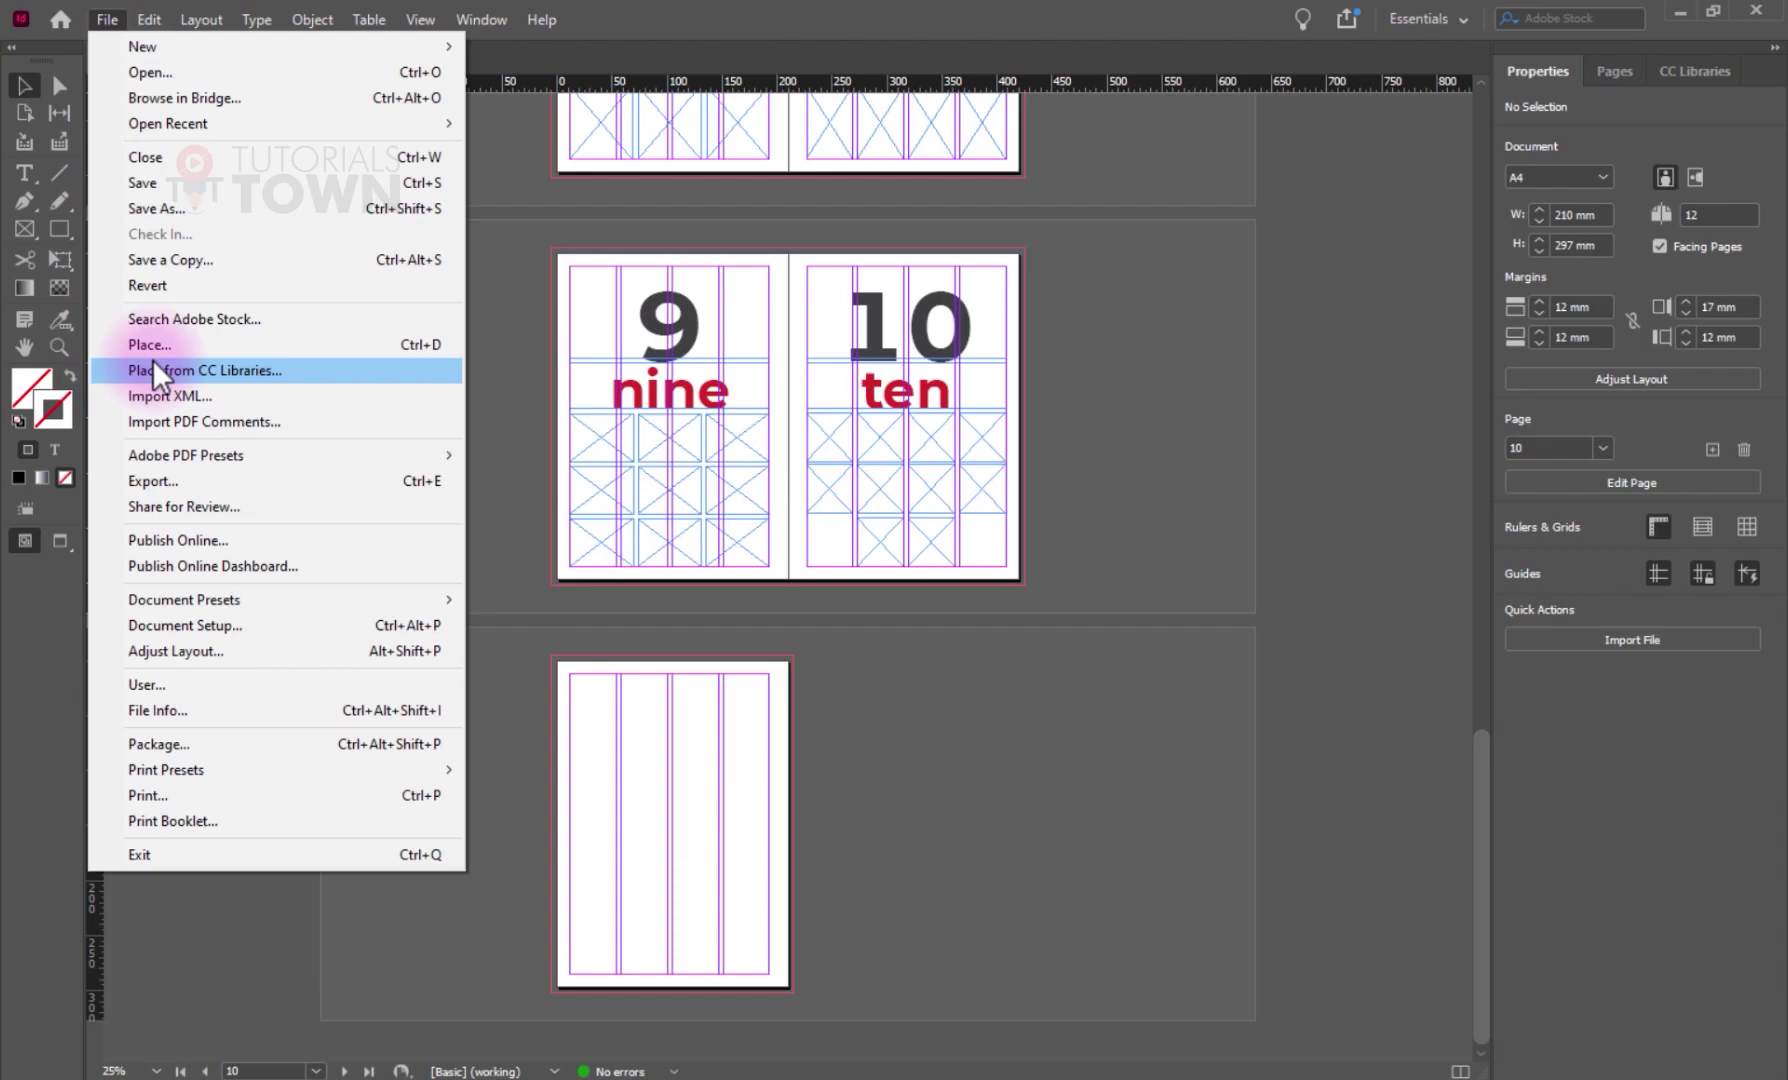
{"action": "left_click", "coordinate": [150, 346]}
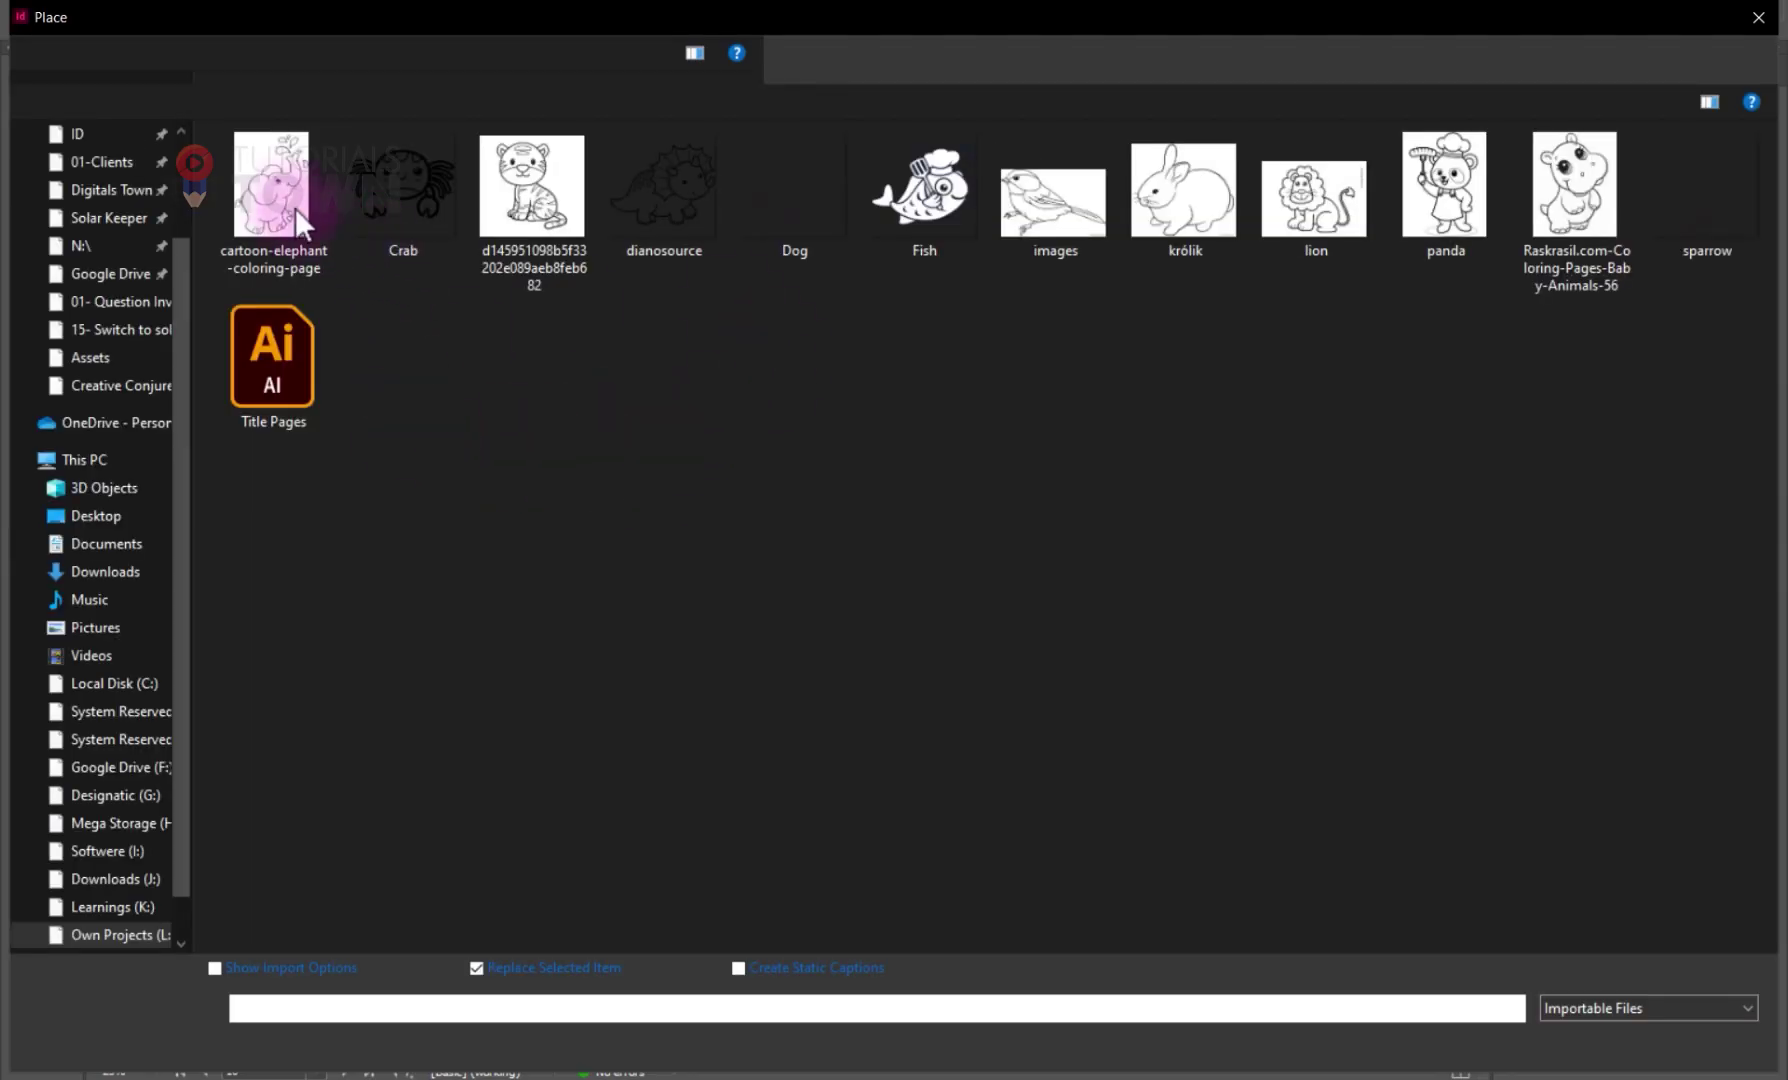
{"action": "left_click", "coordinate": [295, 208]}
{"action": "left_click", "coordinate": [1690, 200], "text": "shift"}
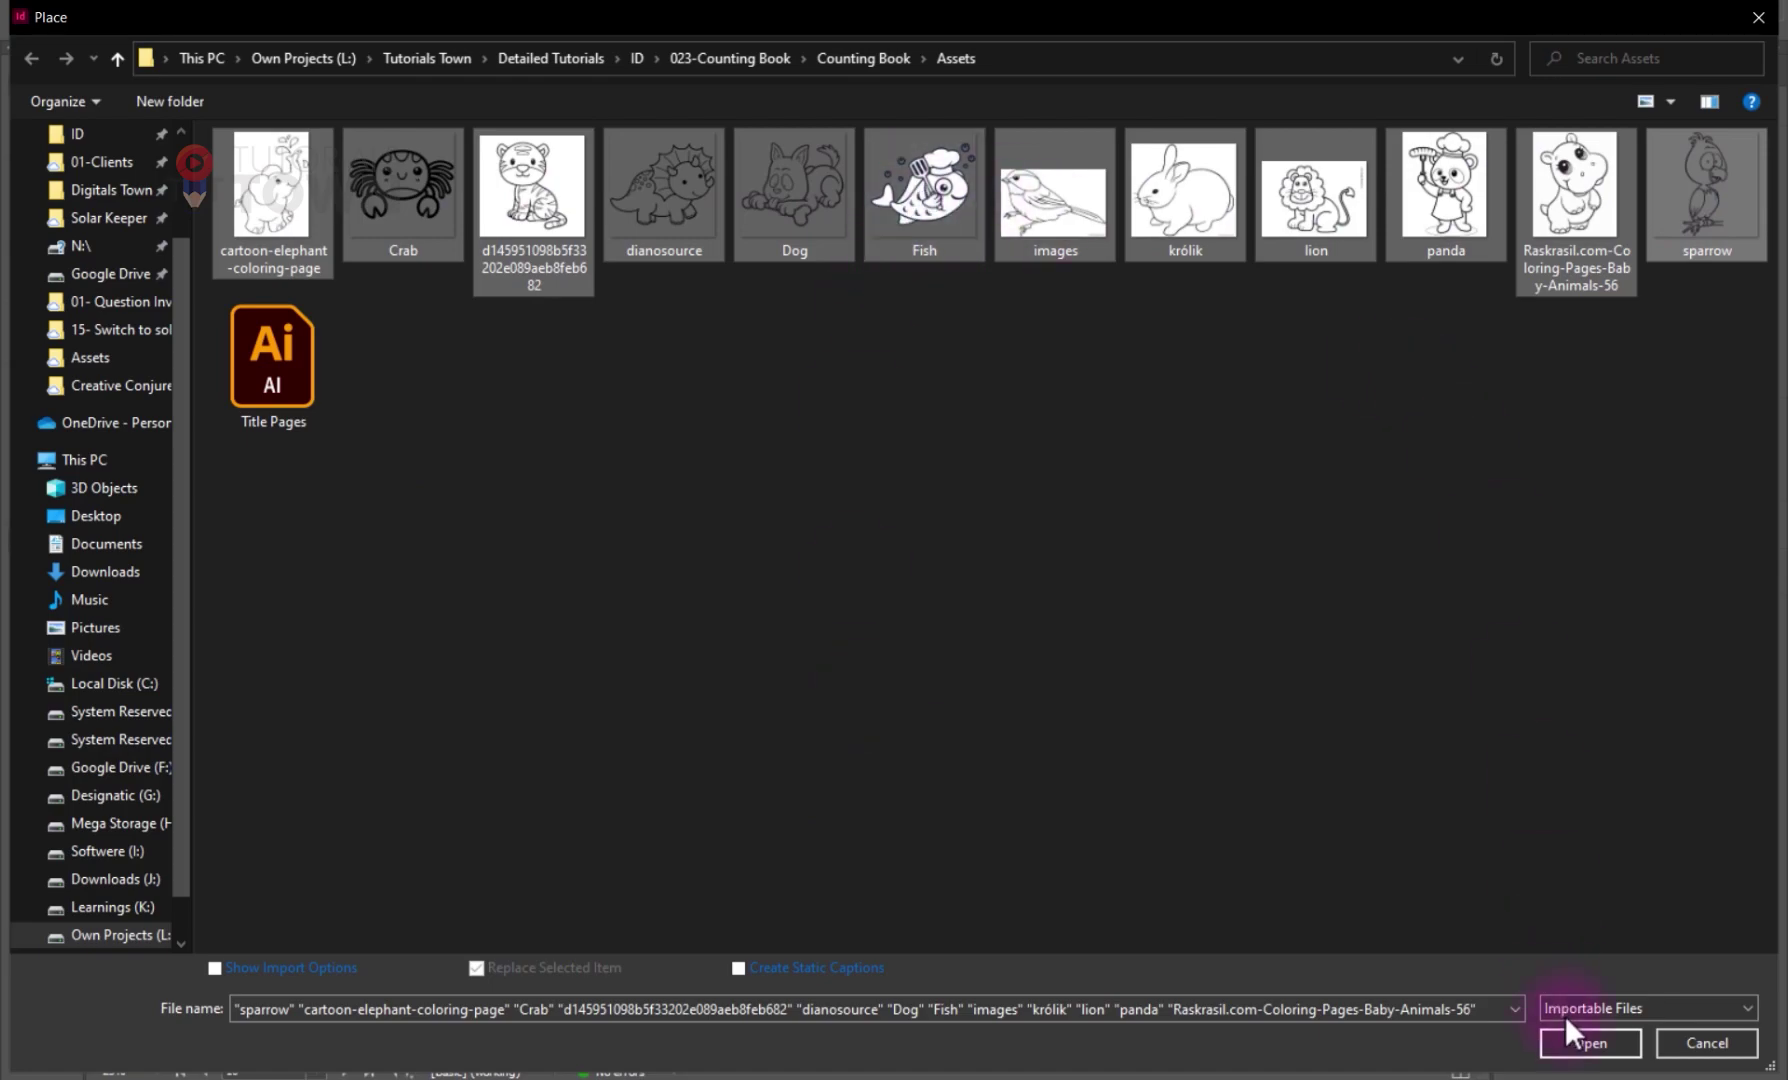
{"action": "left_click", "coordinate": [1578, 1043]}
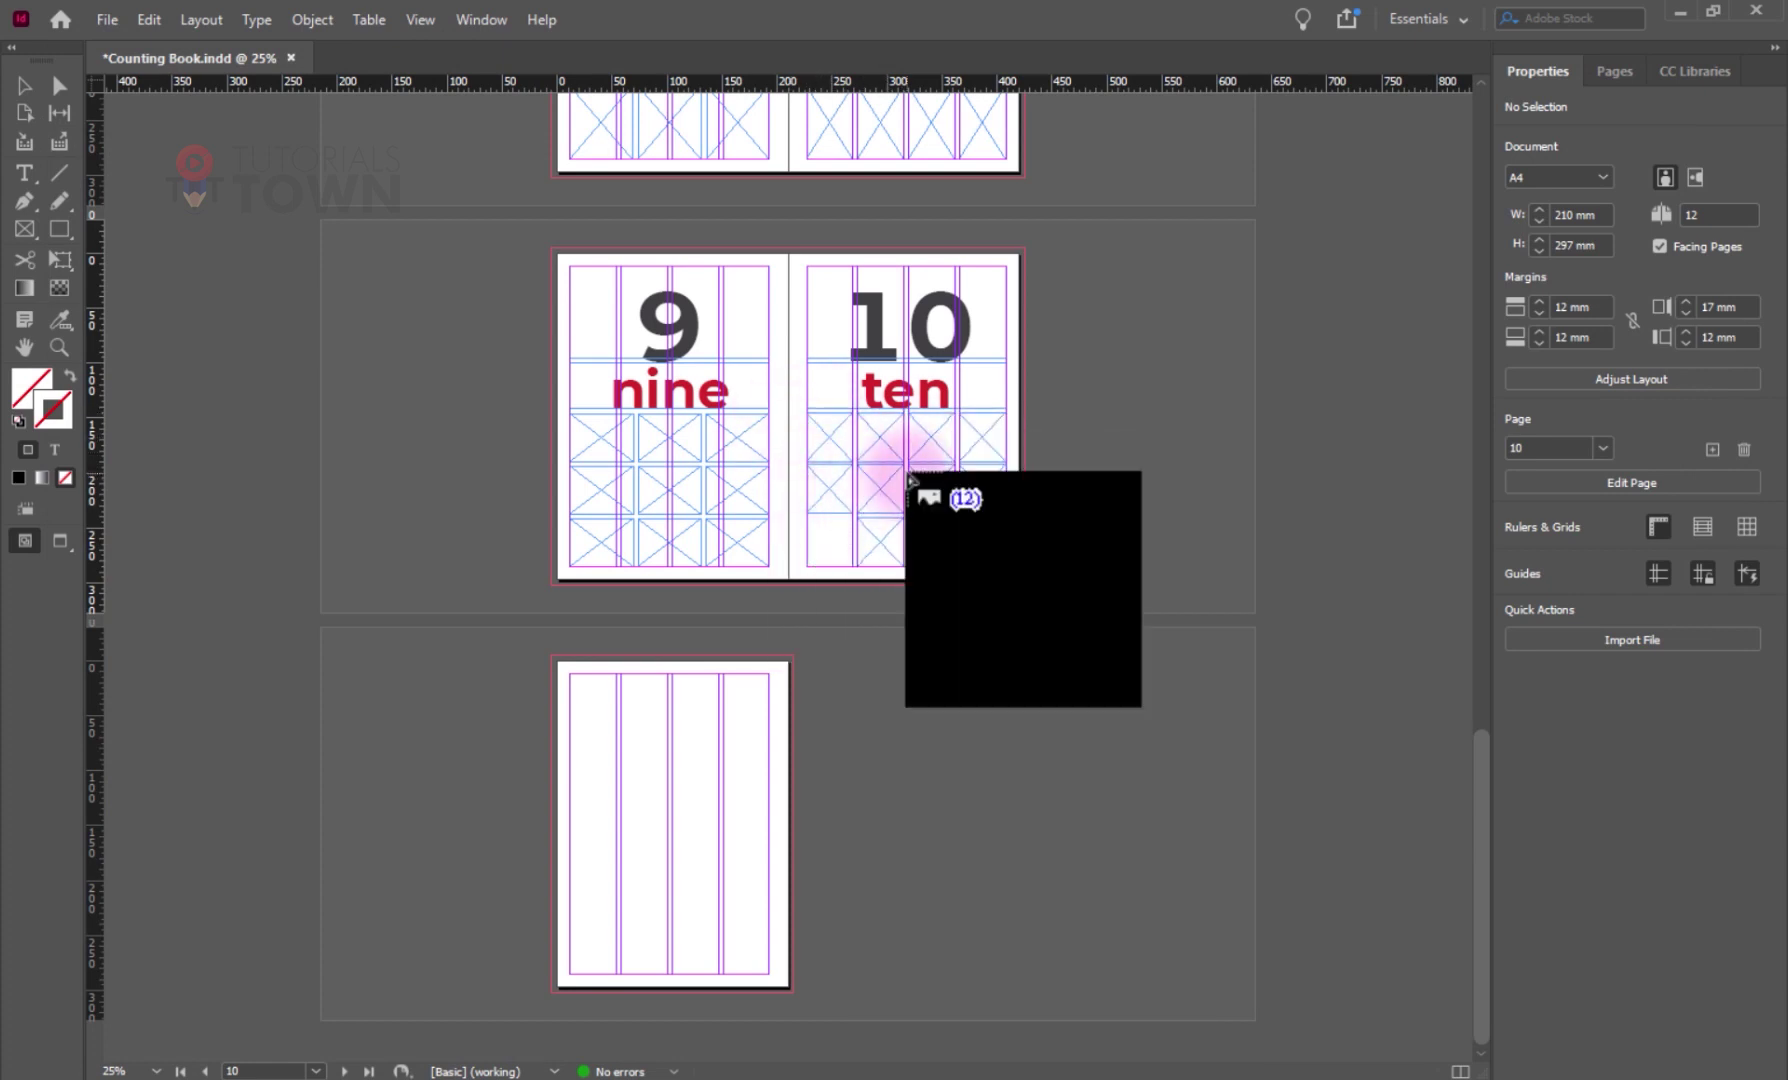
- Place loaded animal images into the four top-row frames and the last three second-row frames beneath the word ten
{"action": "key", "text": "ctrl+equal"}
{"action": "left_click_drag", "start_coordinate": [1097, 399], "coordinate": [639, 431]}
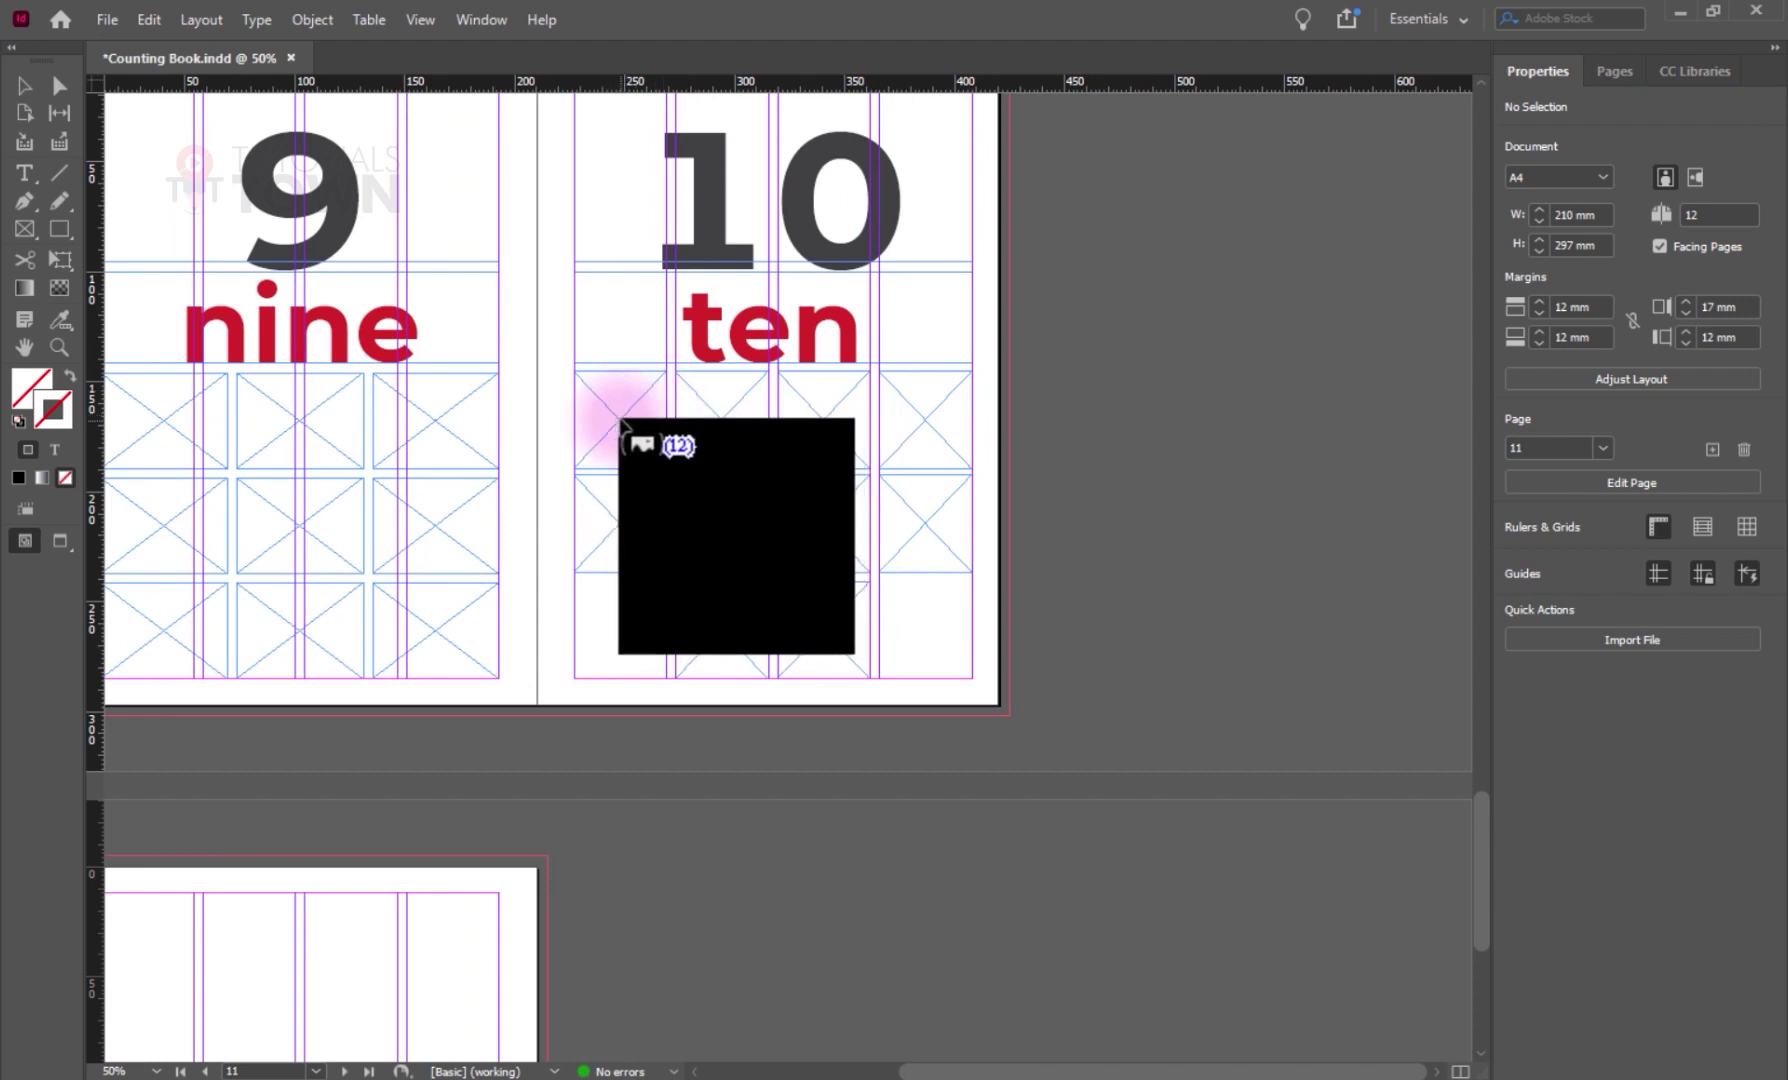
{"action": "left_click", "coordinate": [620, 421]}
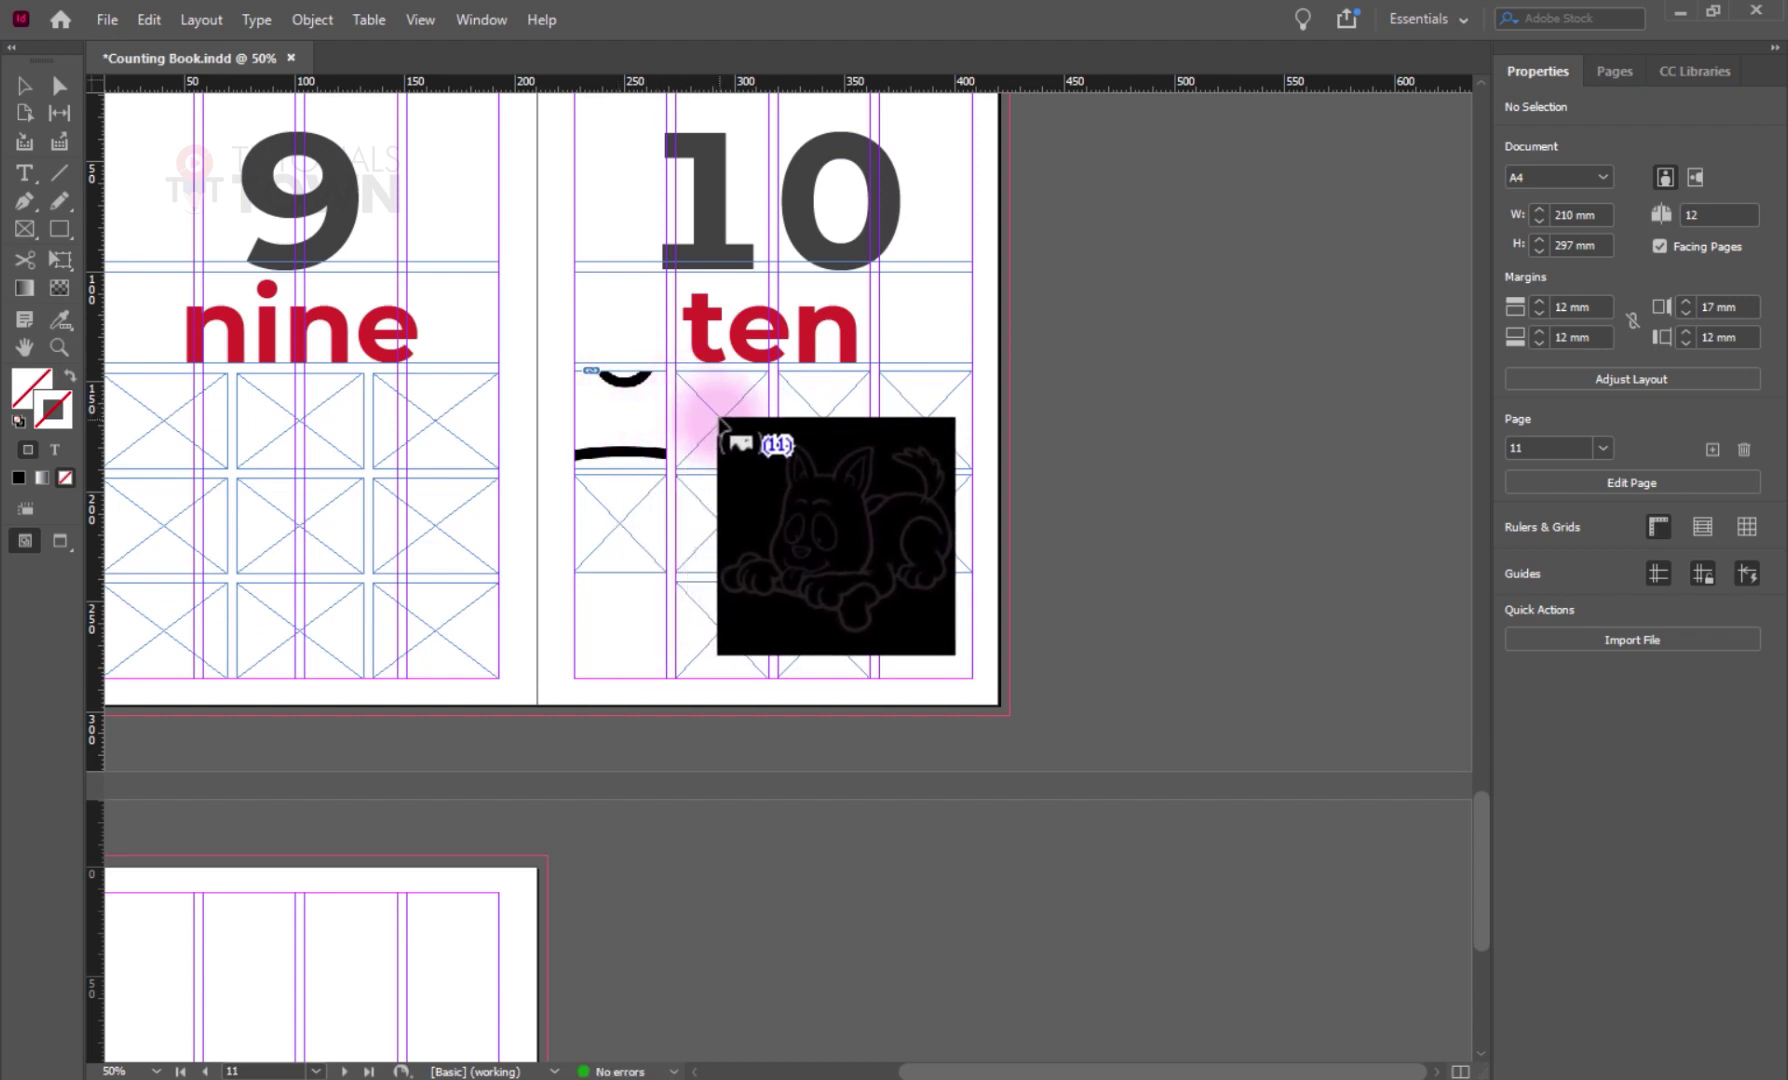
{"action": "left_click", "coordinate": [778, 425]}
{"action": "left_click", "coordinate": [816, 419]}
{"action": "left_click", "coordinate": [918, 417]}
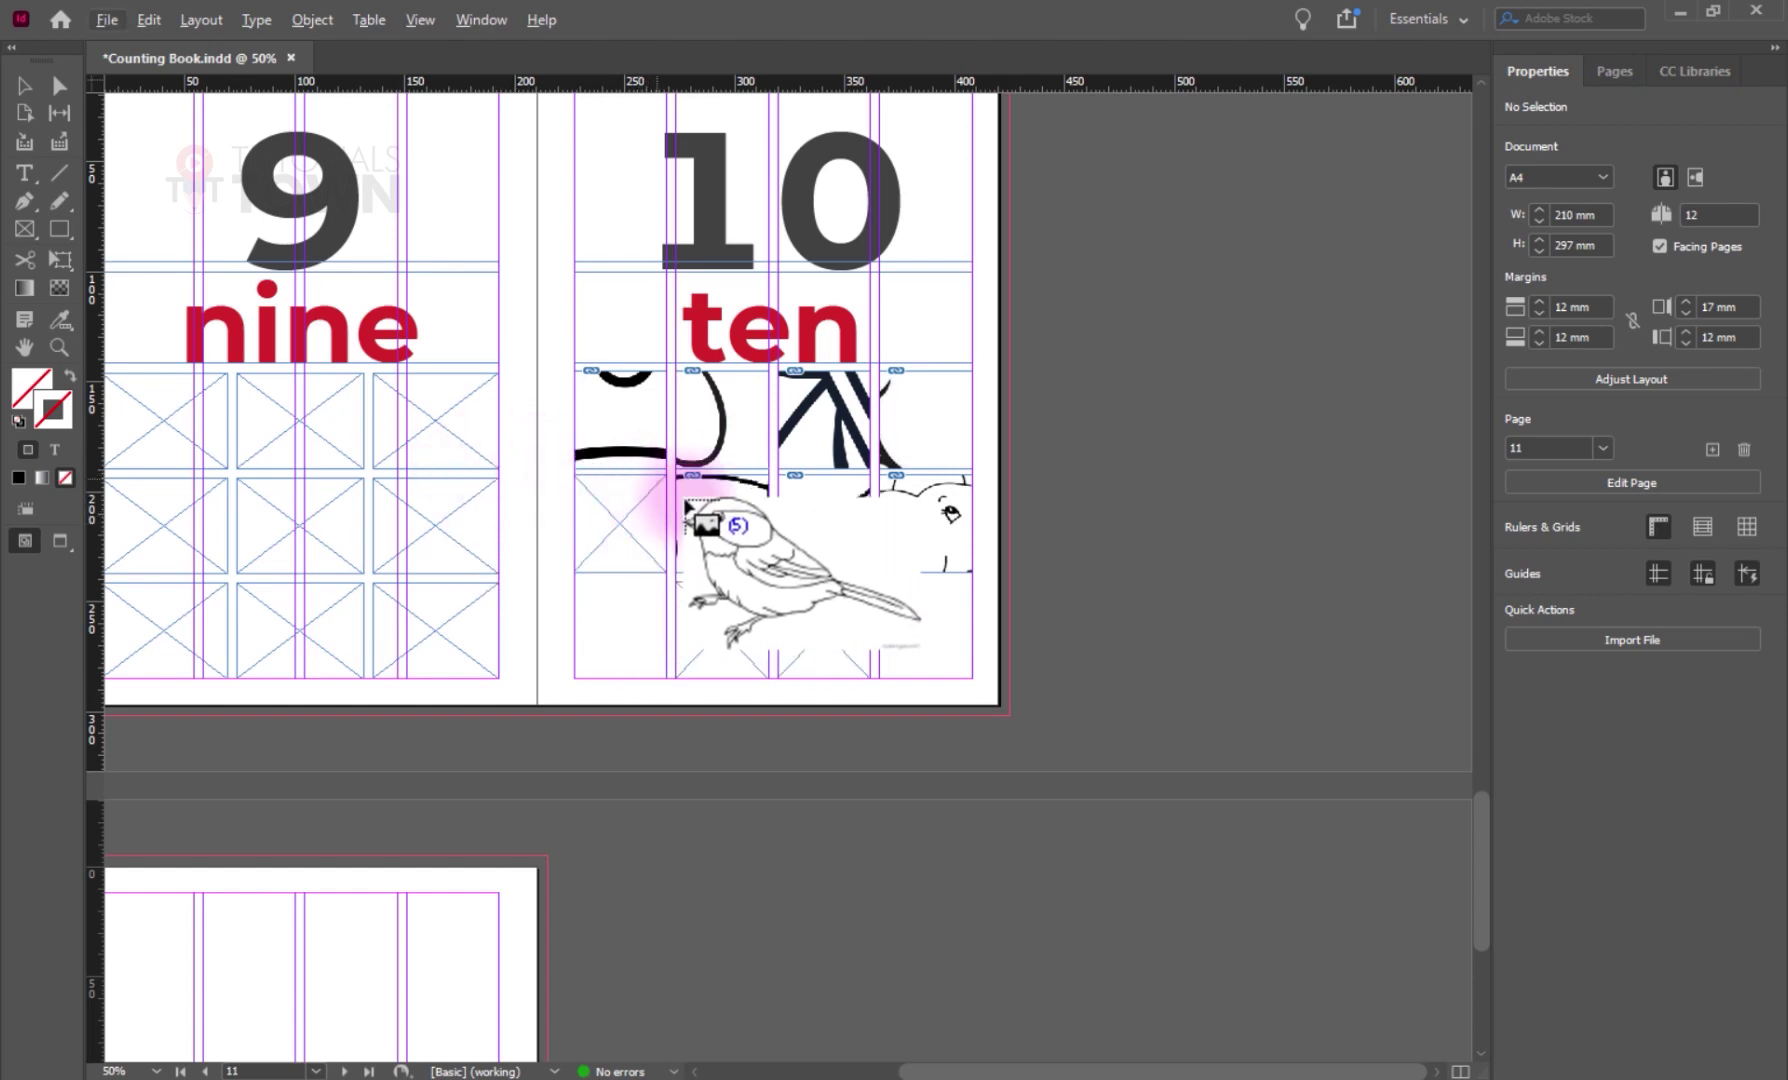
{"action": "key", "text": "alt"}
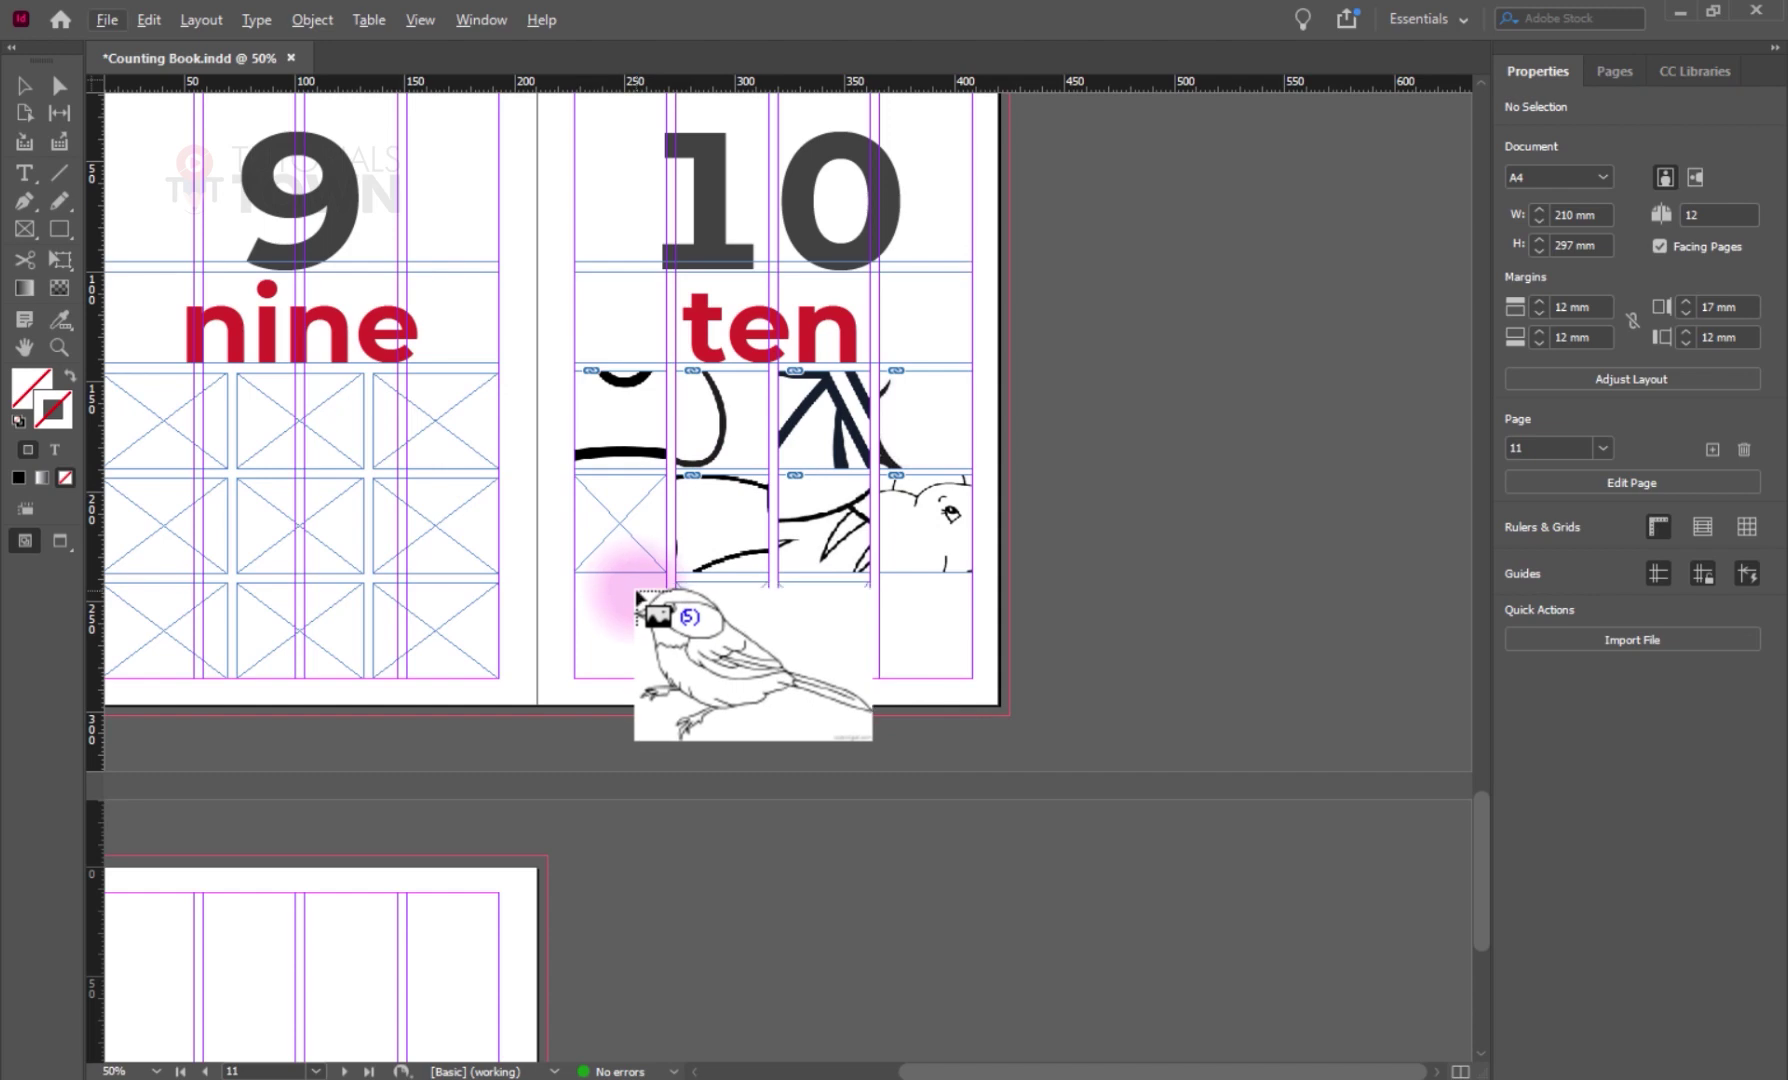
{"action": "key", "text": "f"}
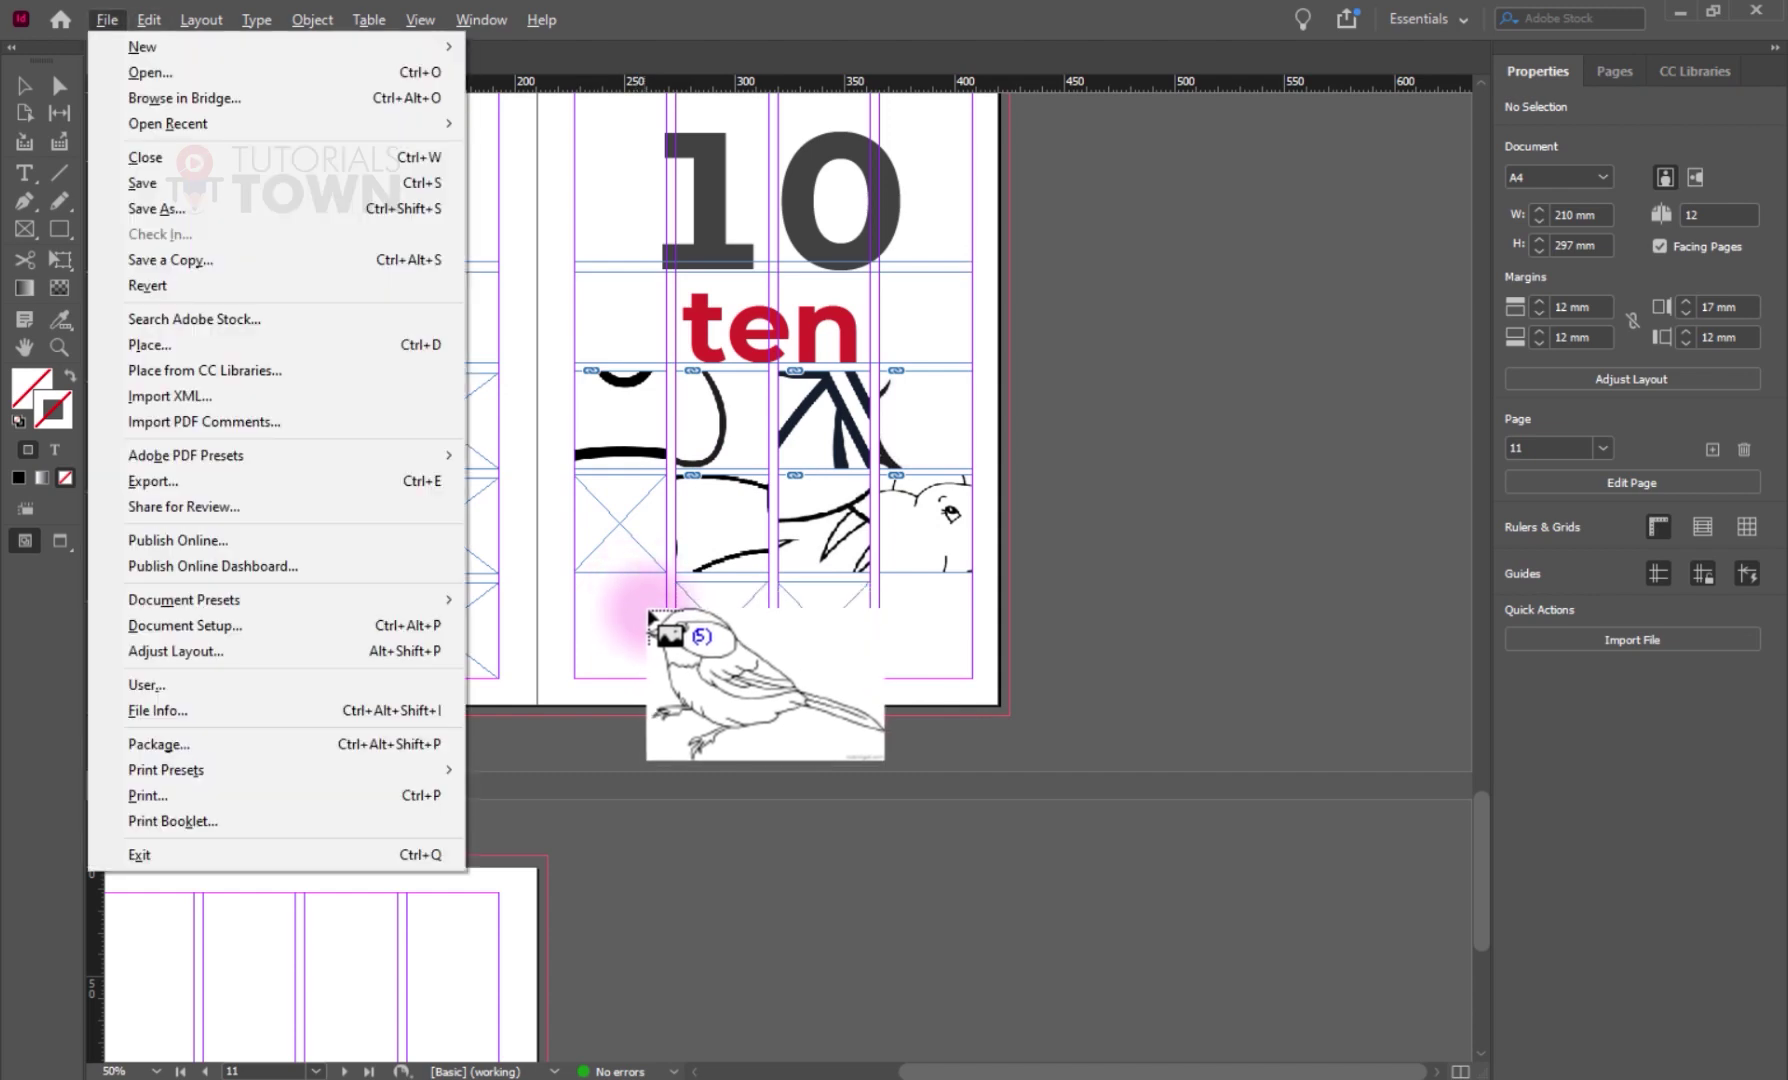
{"action": "key", "text": "Escape"}
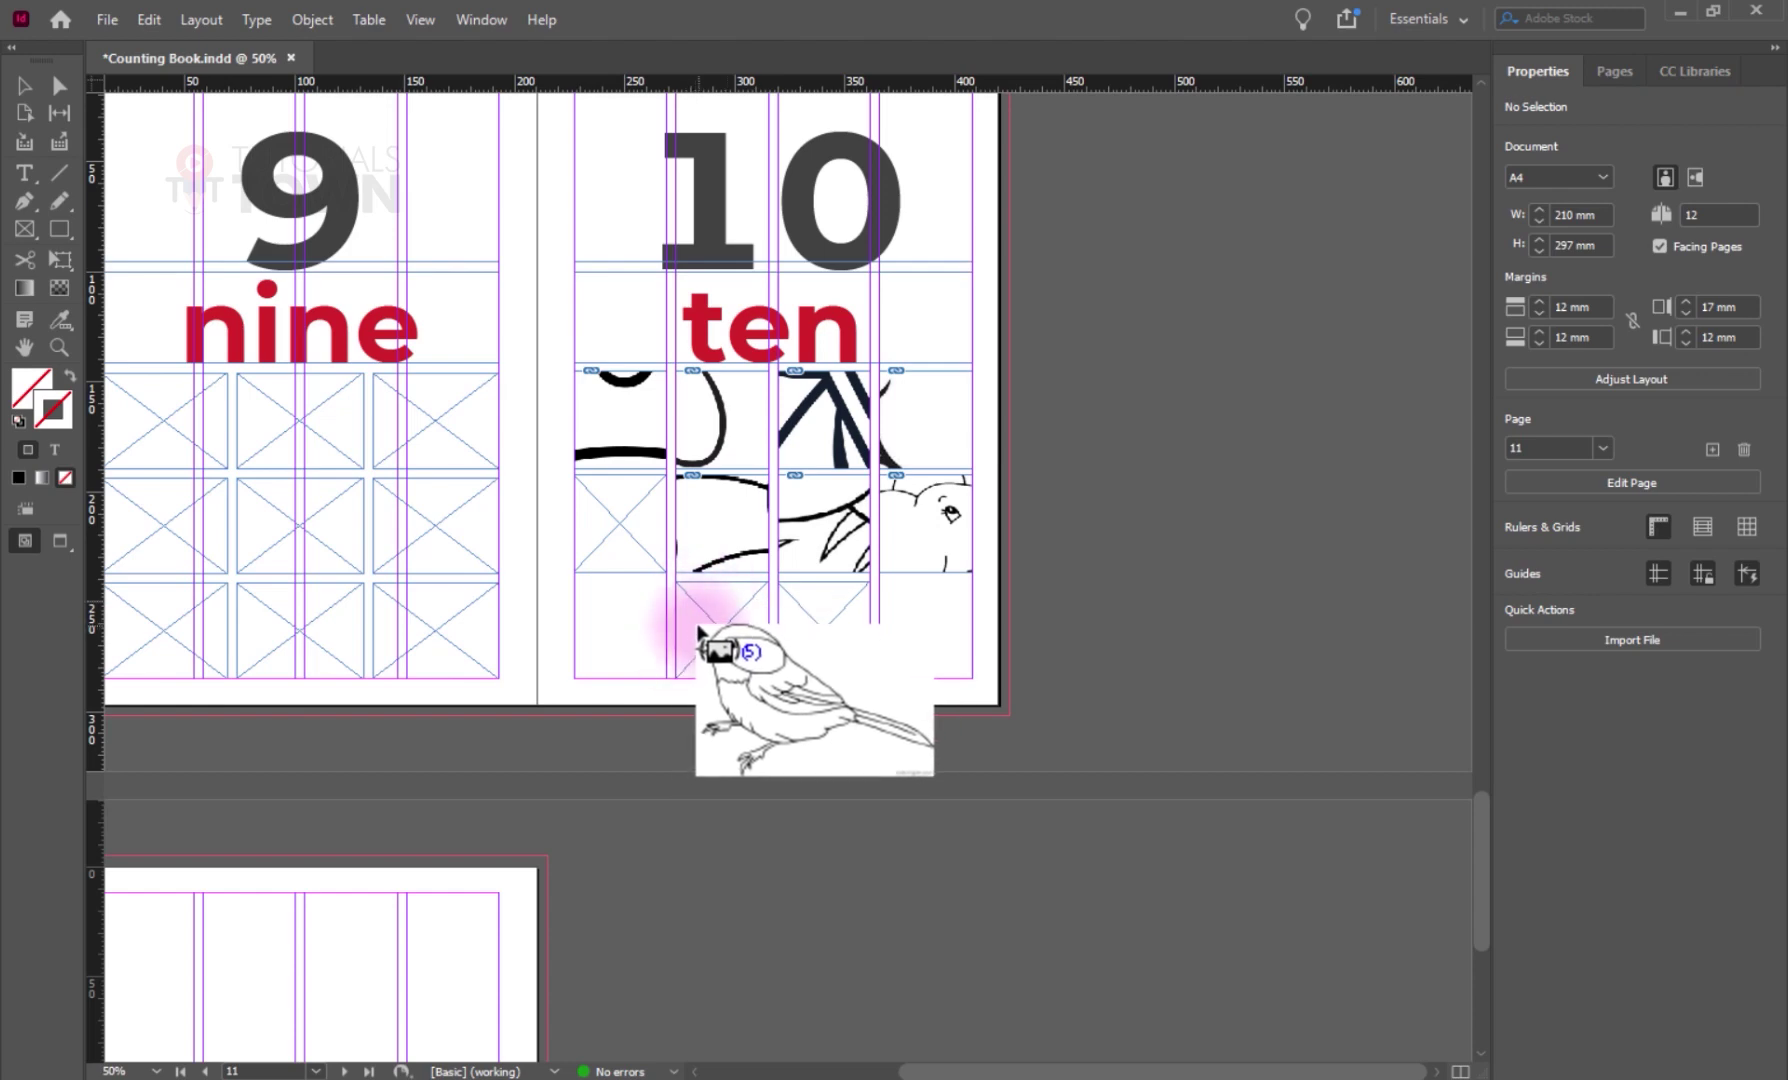
- Place the next loaded animal images into the first second-row frame and both bottom-row frames beneath the word ten
{"action": "key", "text": "Right"}
{"action": "left_click", "coordinate": [607, 528]}
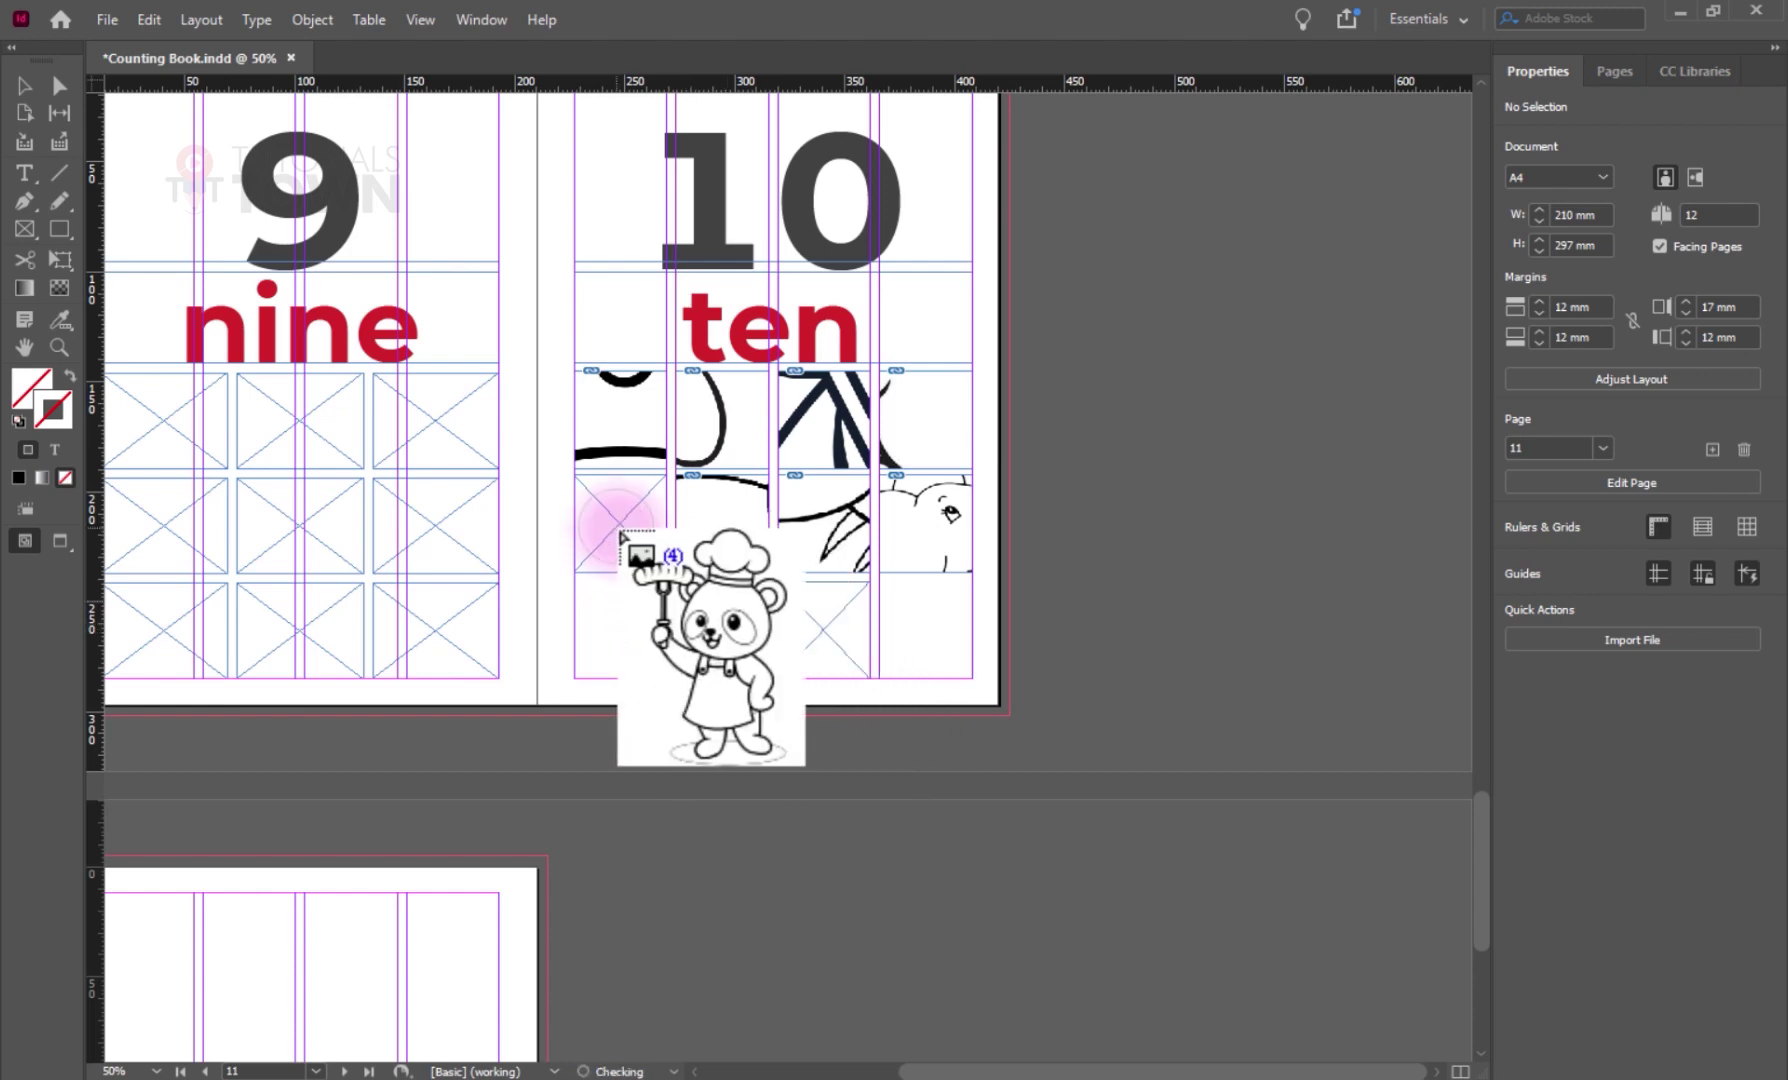
{"action": "left_click", "coordinate": [718, 627]}
{"action": "left_click", "coordinate": [820, 635]}
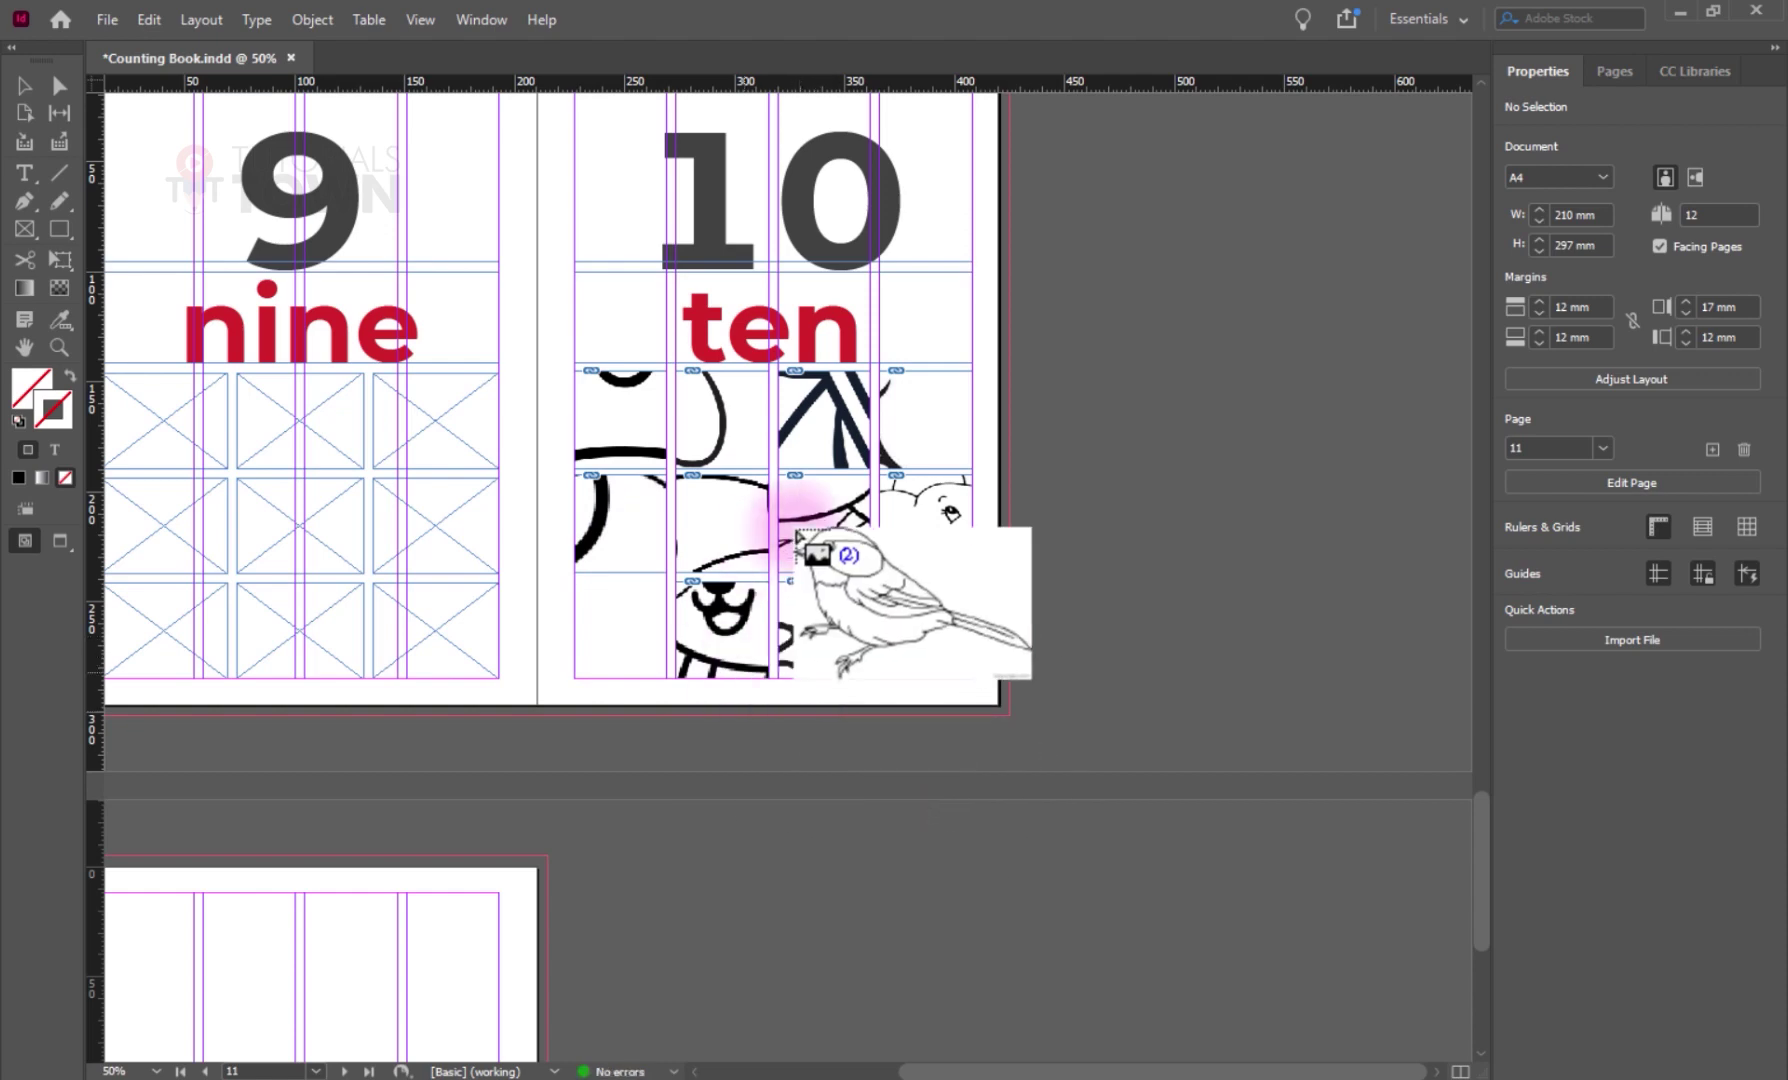
{"action": "key", "text": "Escape"}
{"action": "left_click_drag", "start_coordinate": [497, 441], "coordinate": [711, 452]}
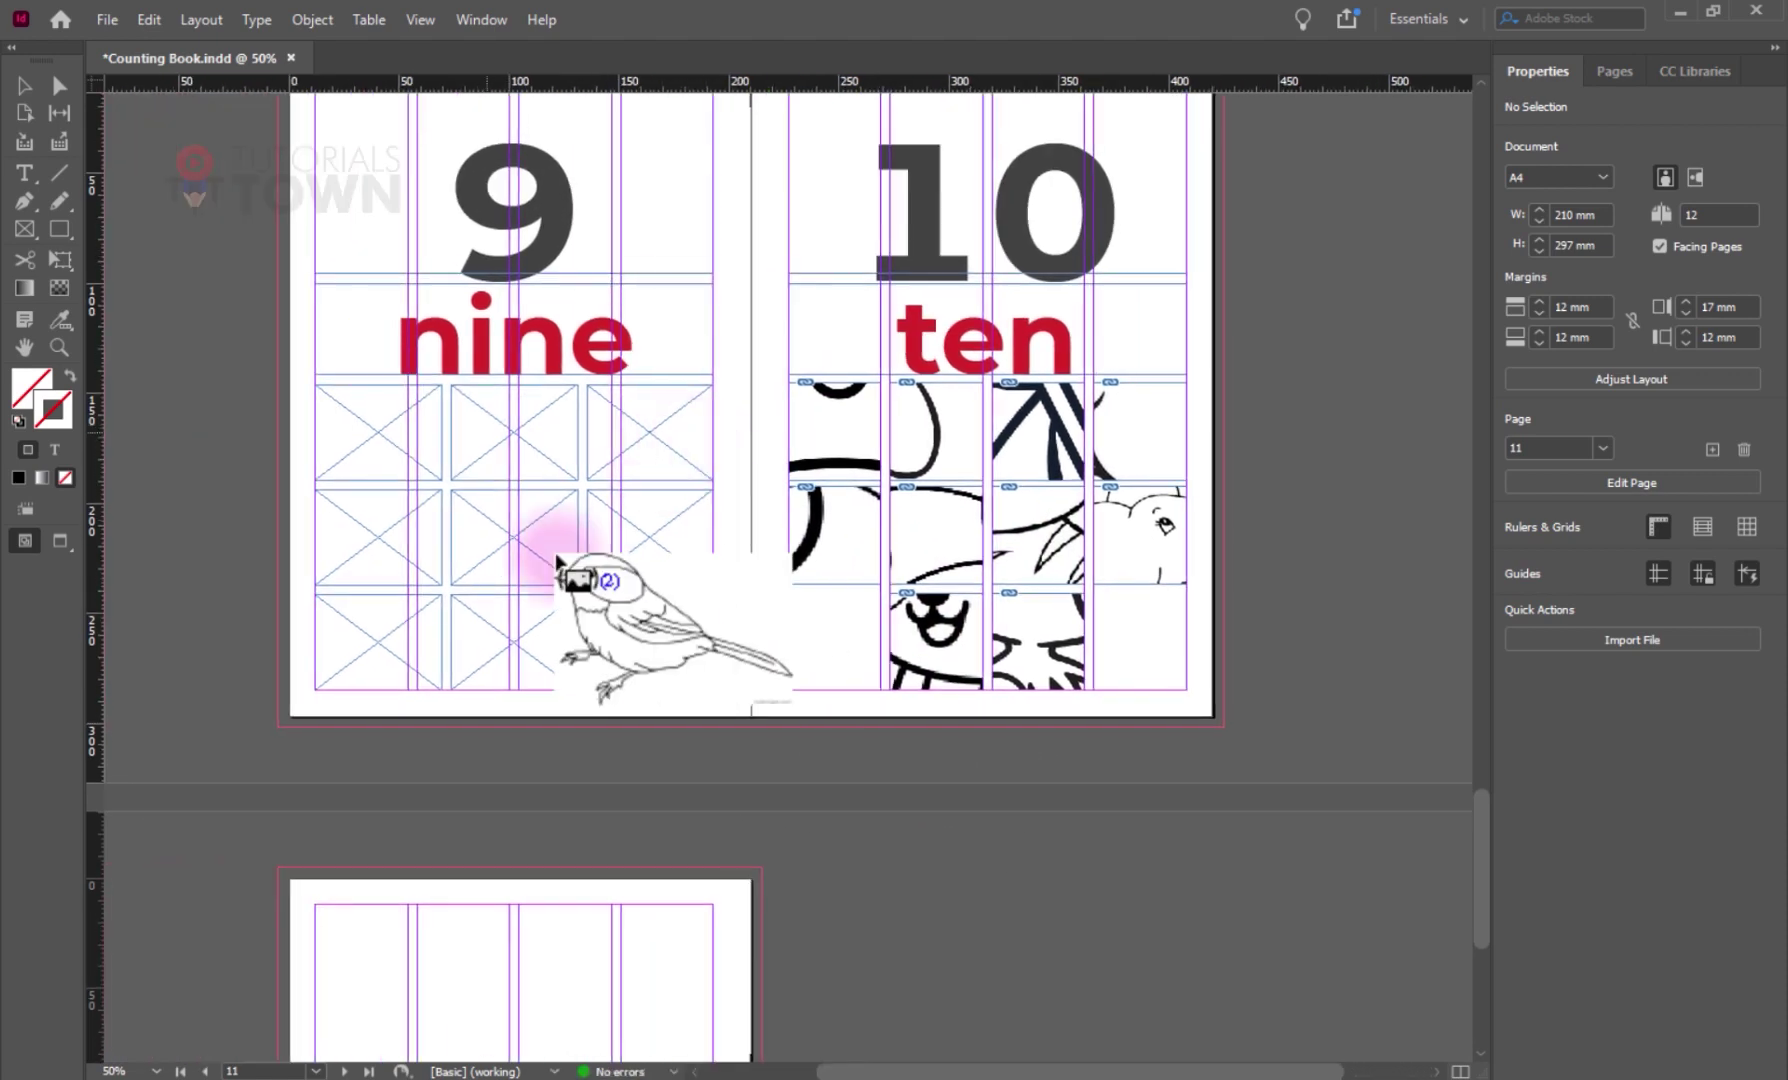
- Place the two remaining loaded images, the bird and the rabbit, in the first two bottom-row frames of the "nine" page
{"action": "left_click", "coordinate": [387, 627]}
{"action": "left_click", "coordinate": [519, 647]}
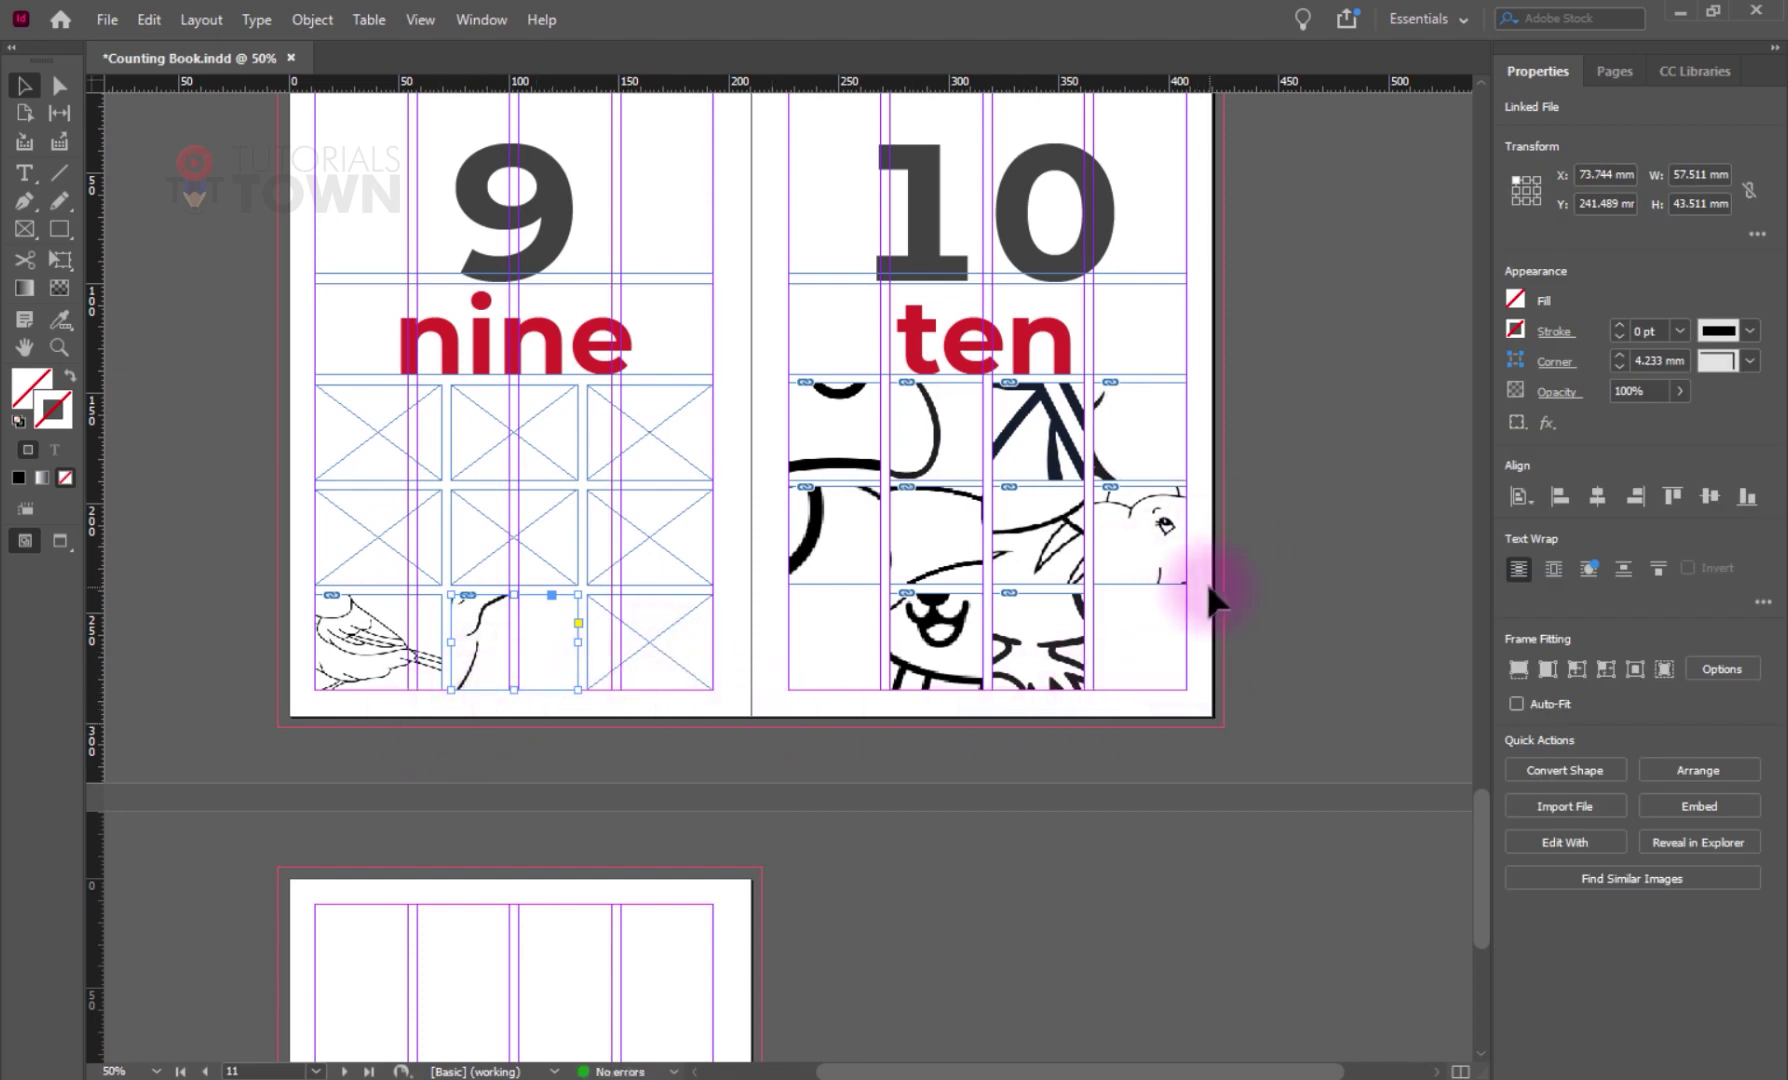
{"action": "left_click_drag", "start_coordinate": [1152, 683], "coordinate": [810, 396]}
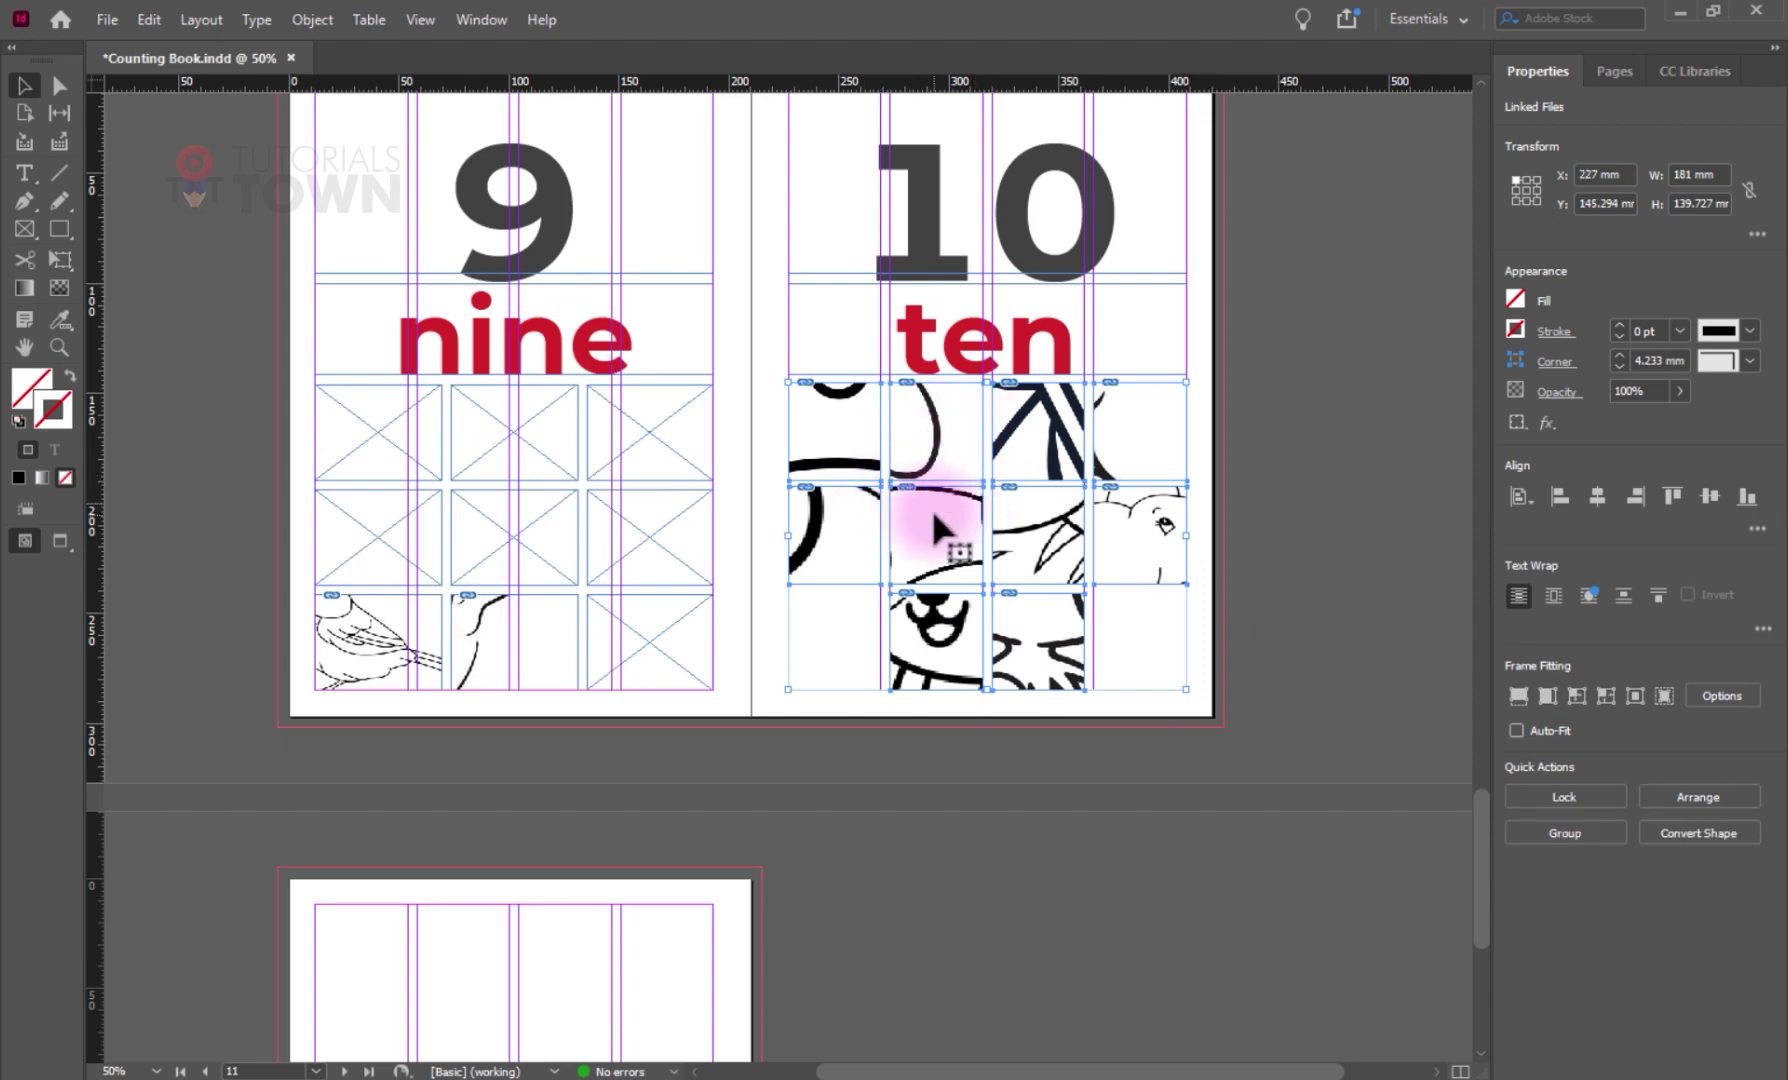
{"action": "right_click", "coordinate": [930, 506]}
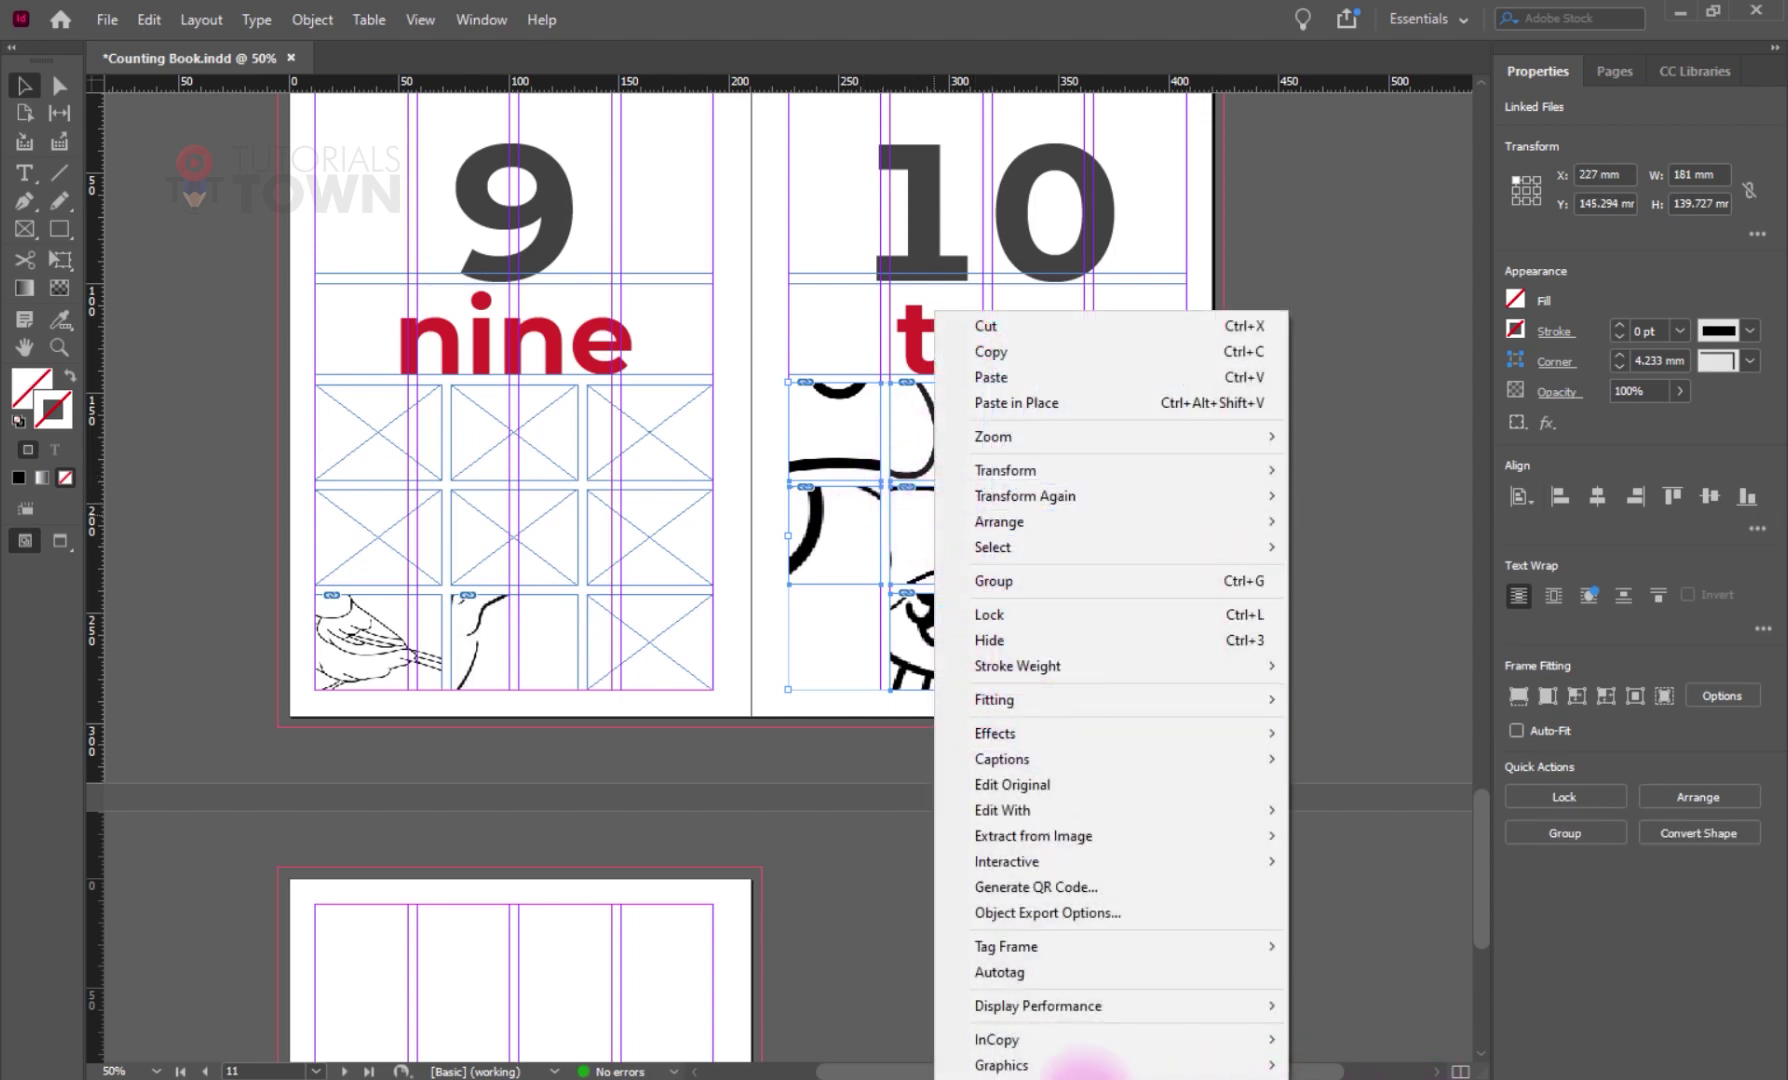
{"action": "left_click", "coordinate": [980, 1075]}
{"action": "left_click", "coordinate": [1058, 887]}
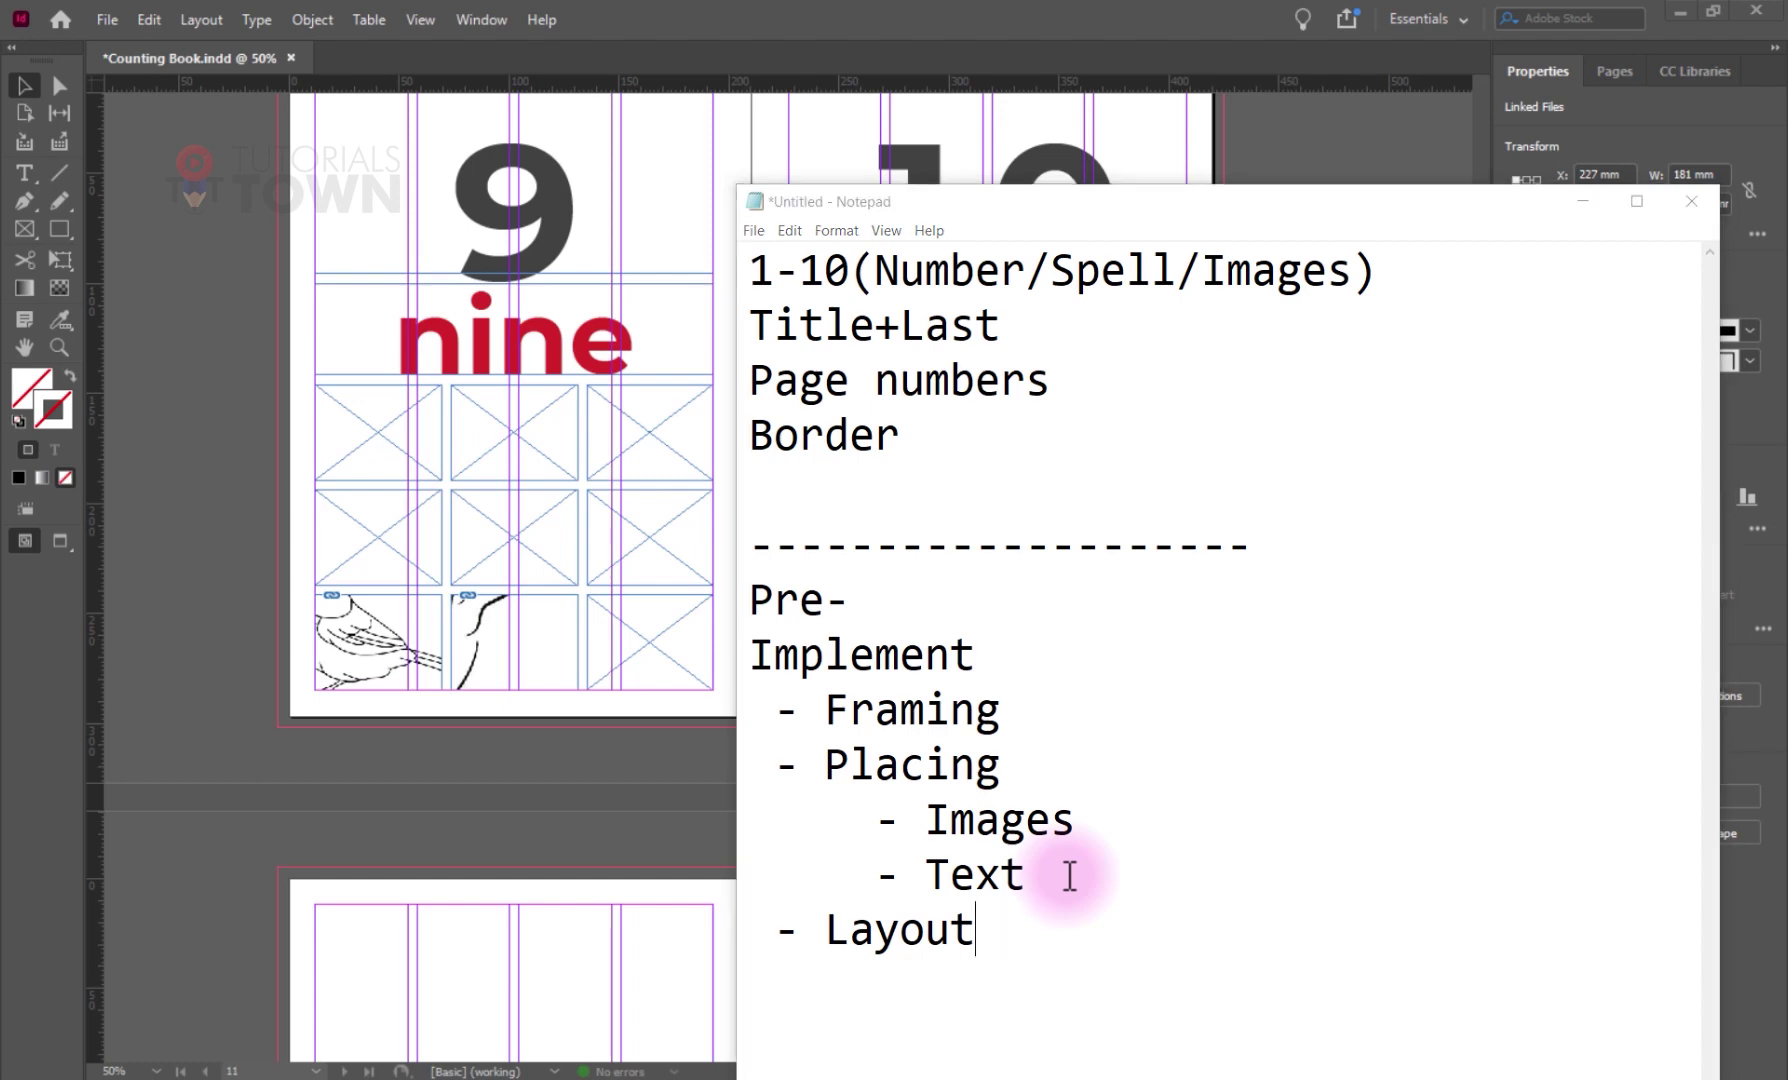
{"action": "key", "text": "ctrl+s"}
{"action": "key", "text": "Escape"}
{"action": "left_click", "coordinate": [617, 765]}
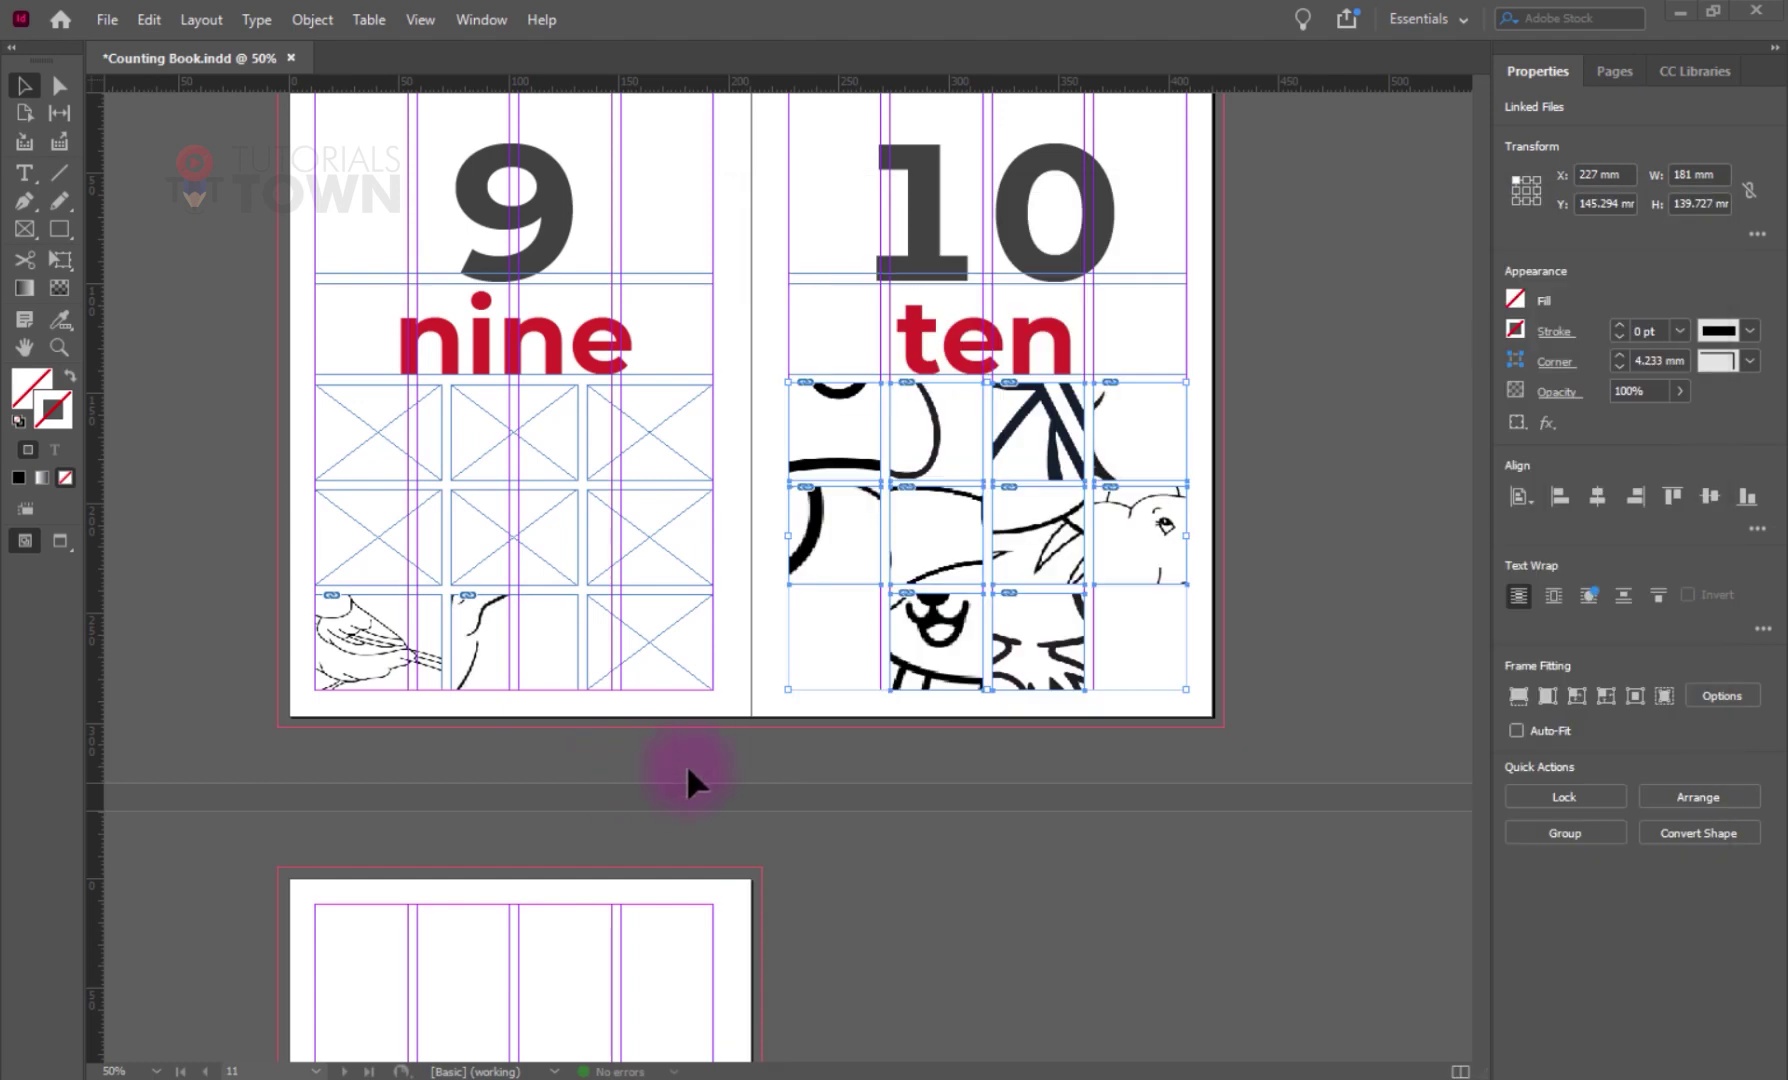
- Select only the ten image frames on the "ten" page, without the text frame, and apply Fit Content to Frame
{"action": "left_click_drag", "start_coordinate": [1147, 730], "coordinate": [800, 395]}
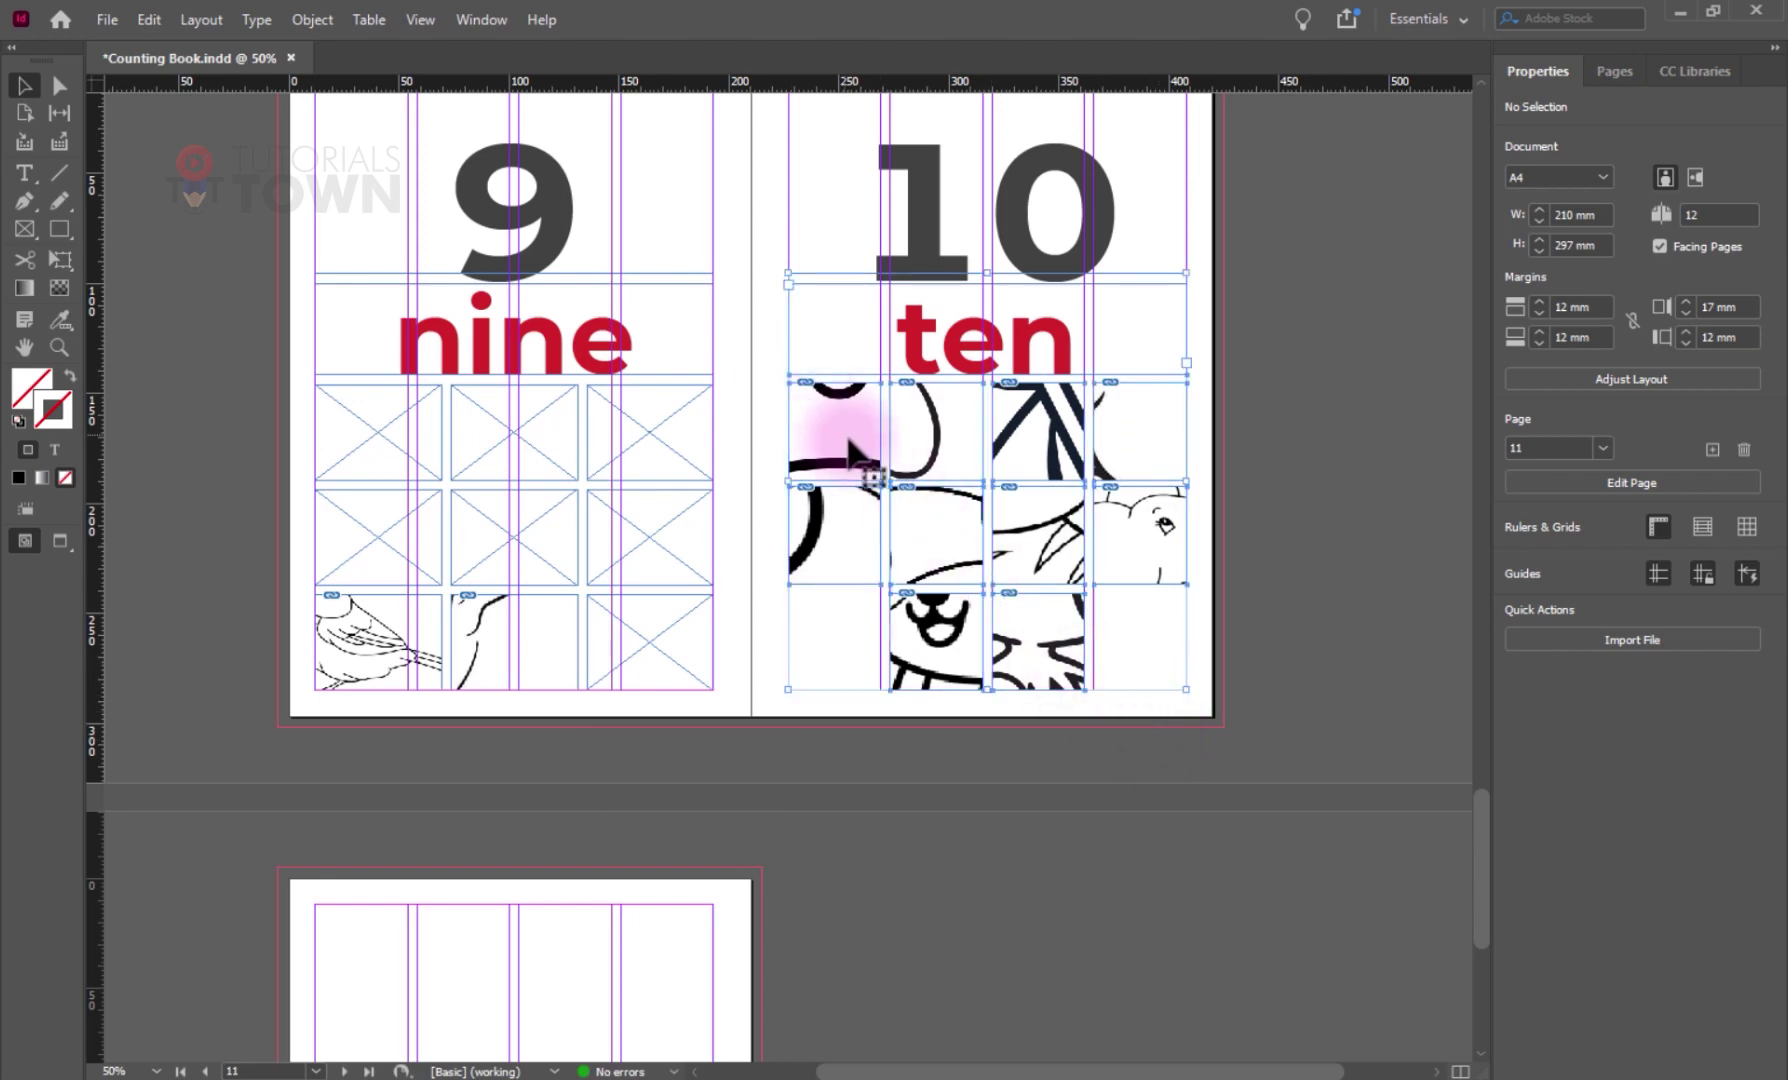
{"action": "left_click", "coordinate": [997, 362], "text": "shift"}
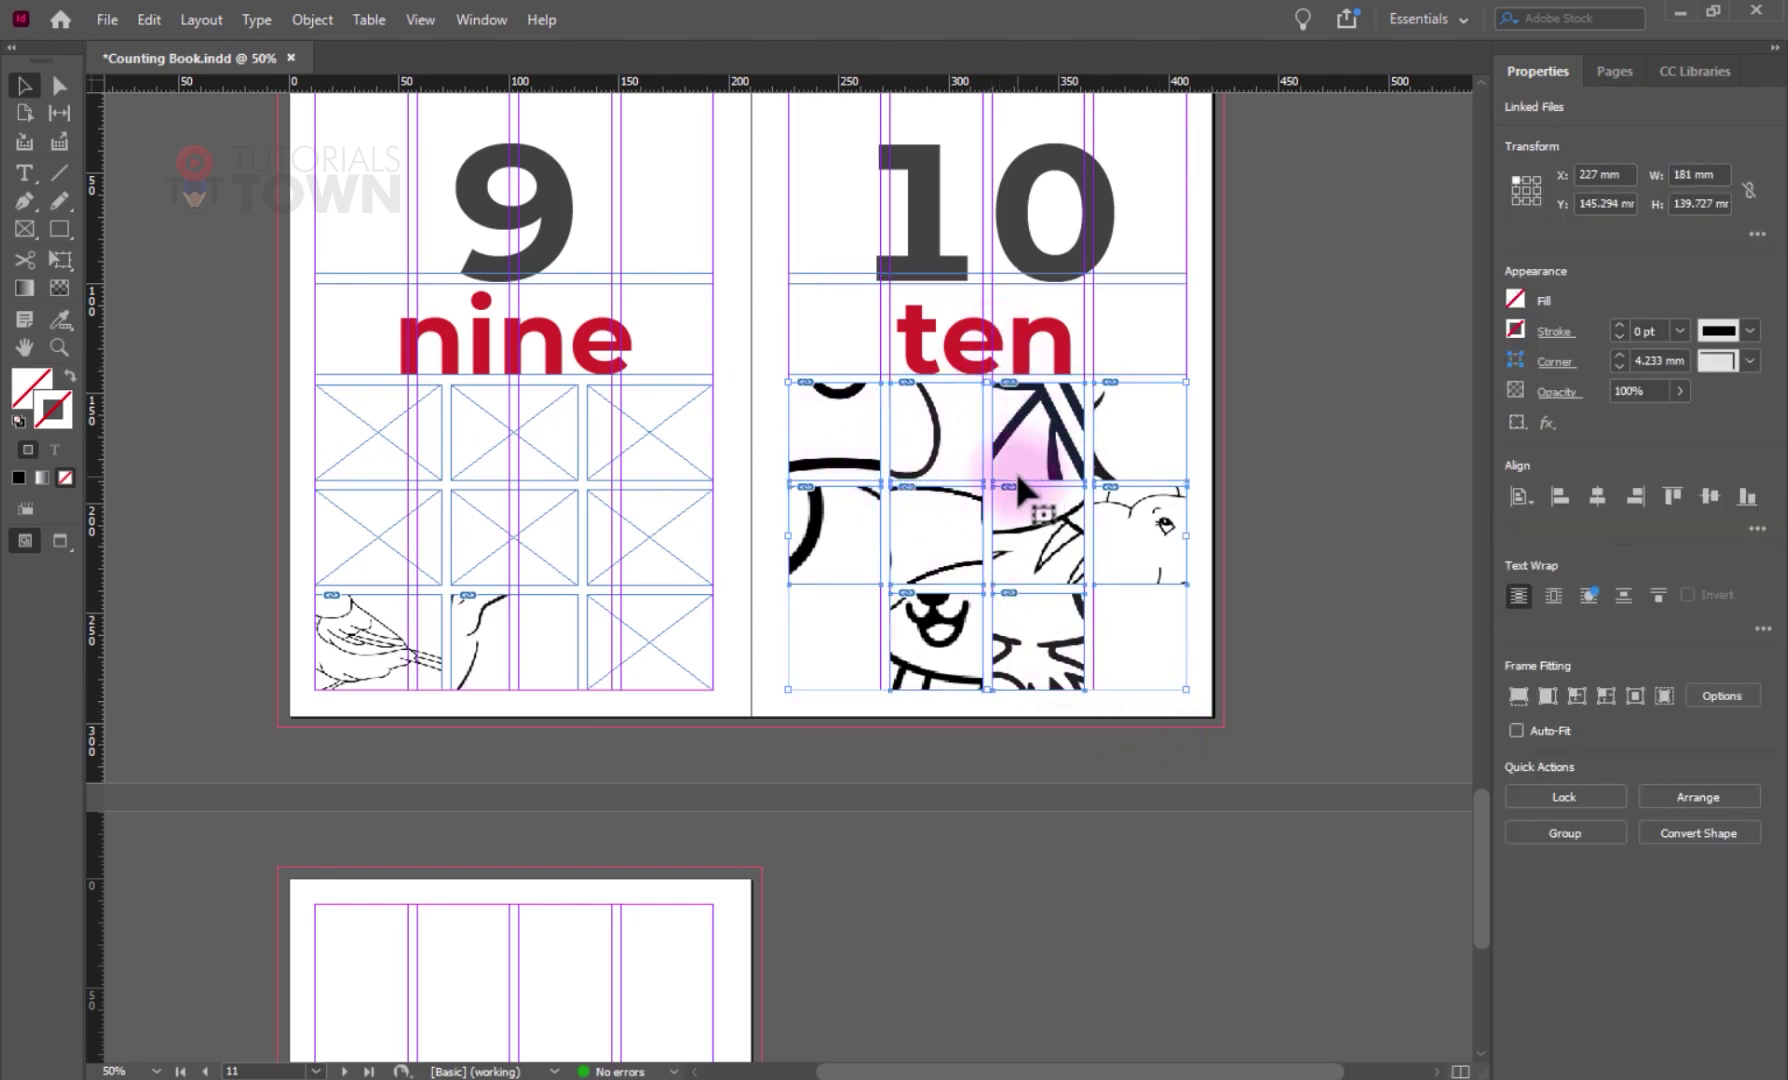
{"action": "right_click", "coordinate": [1018, 475]}
{"action": "mouse_move", "coordinate": [1206, 703]}
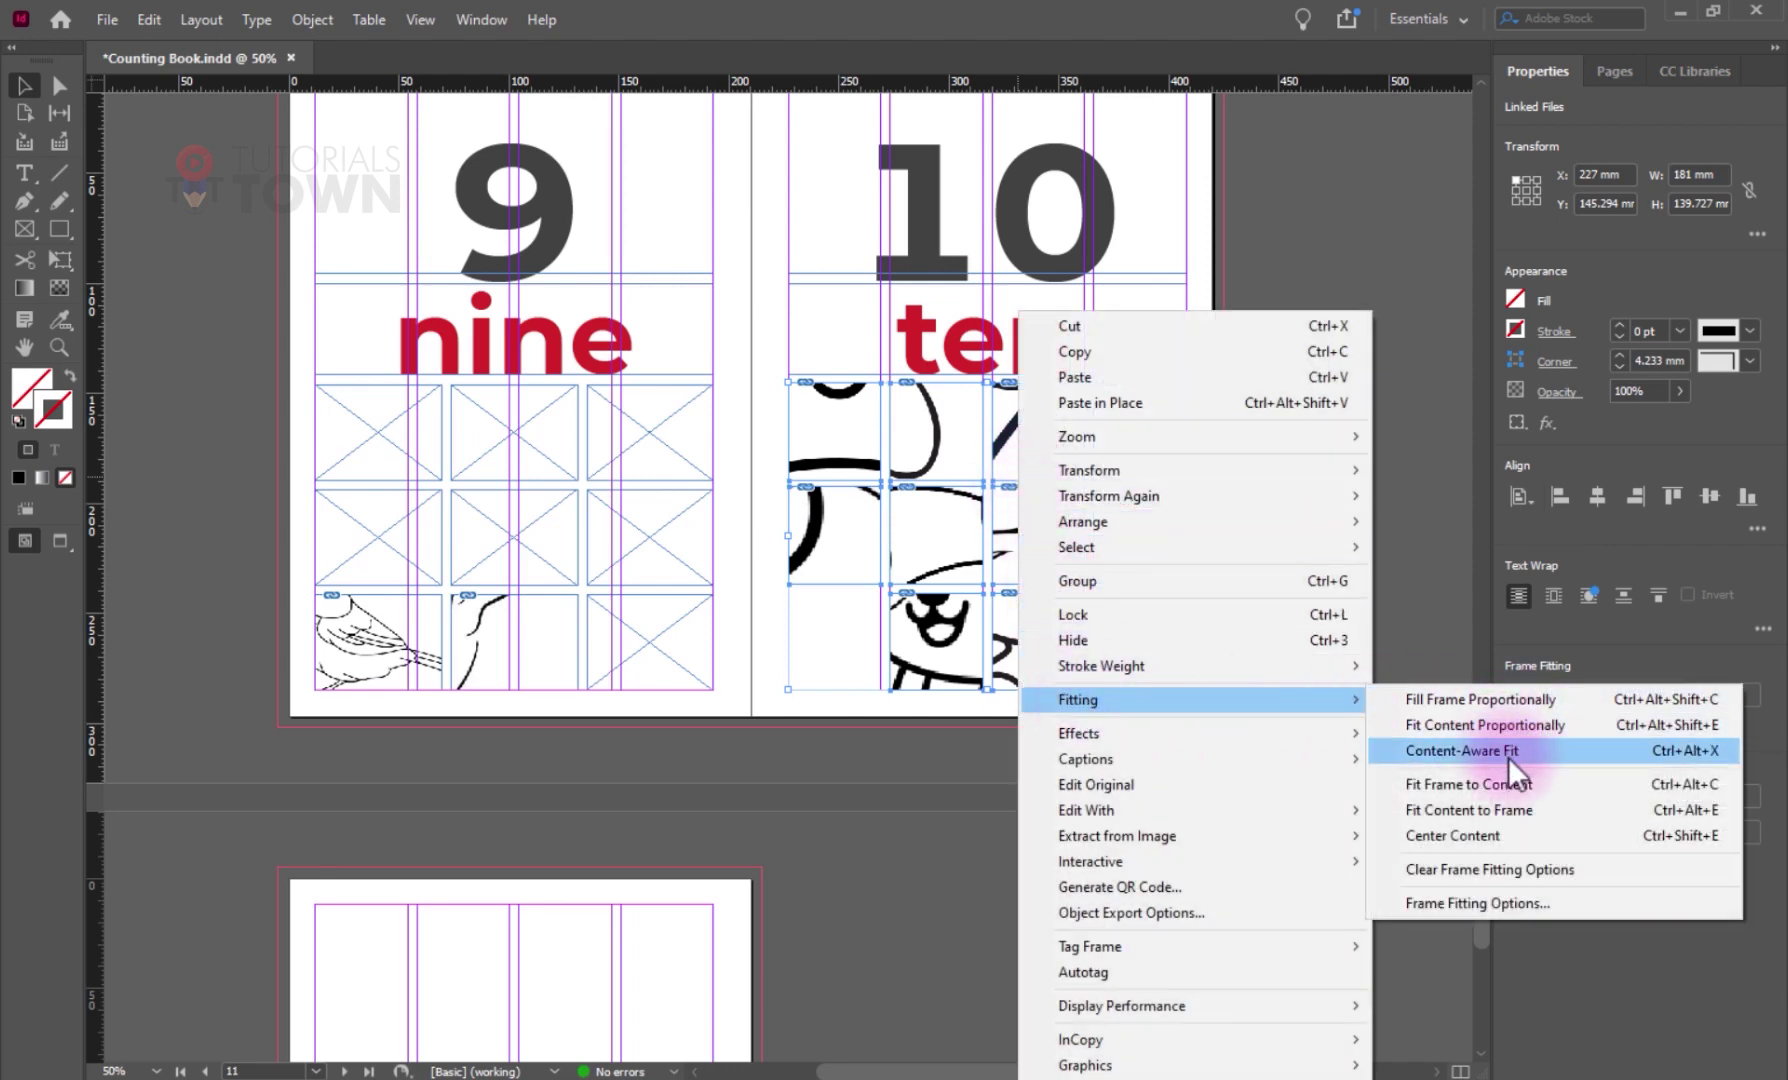
{"action": "left_click", "coordinate": [1440, 813]}
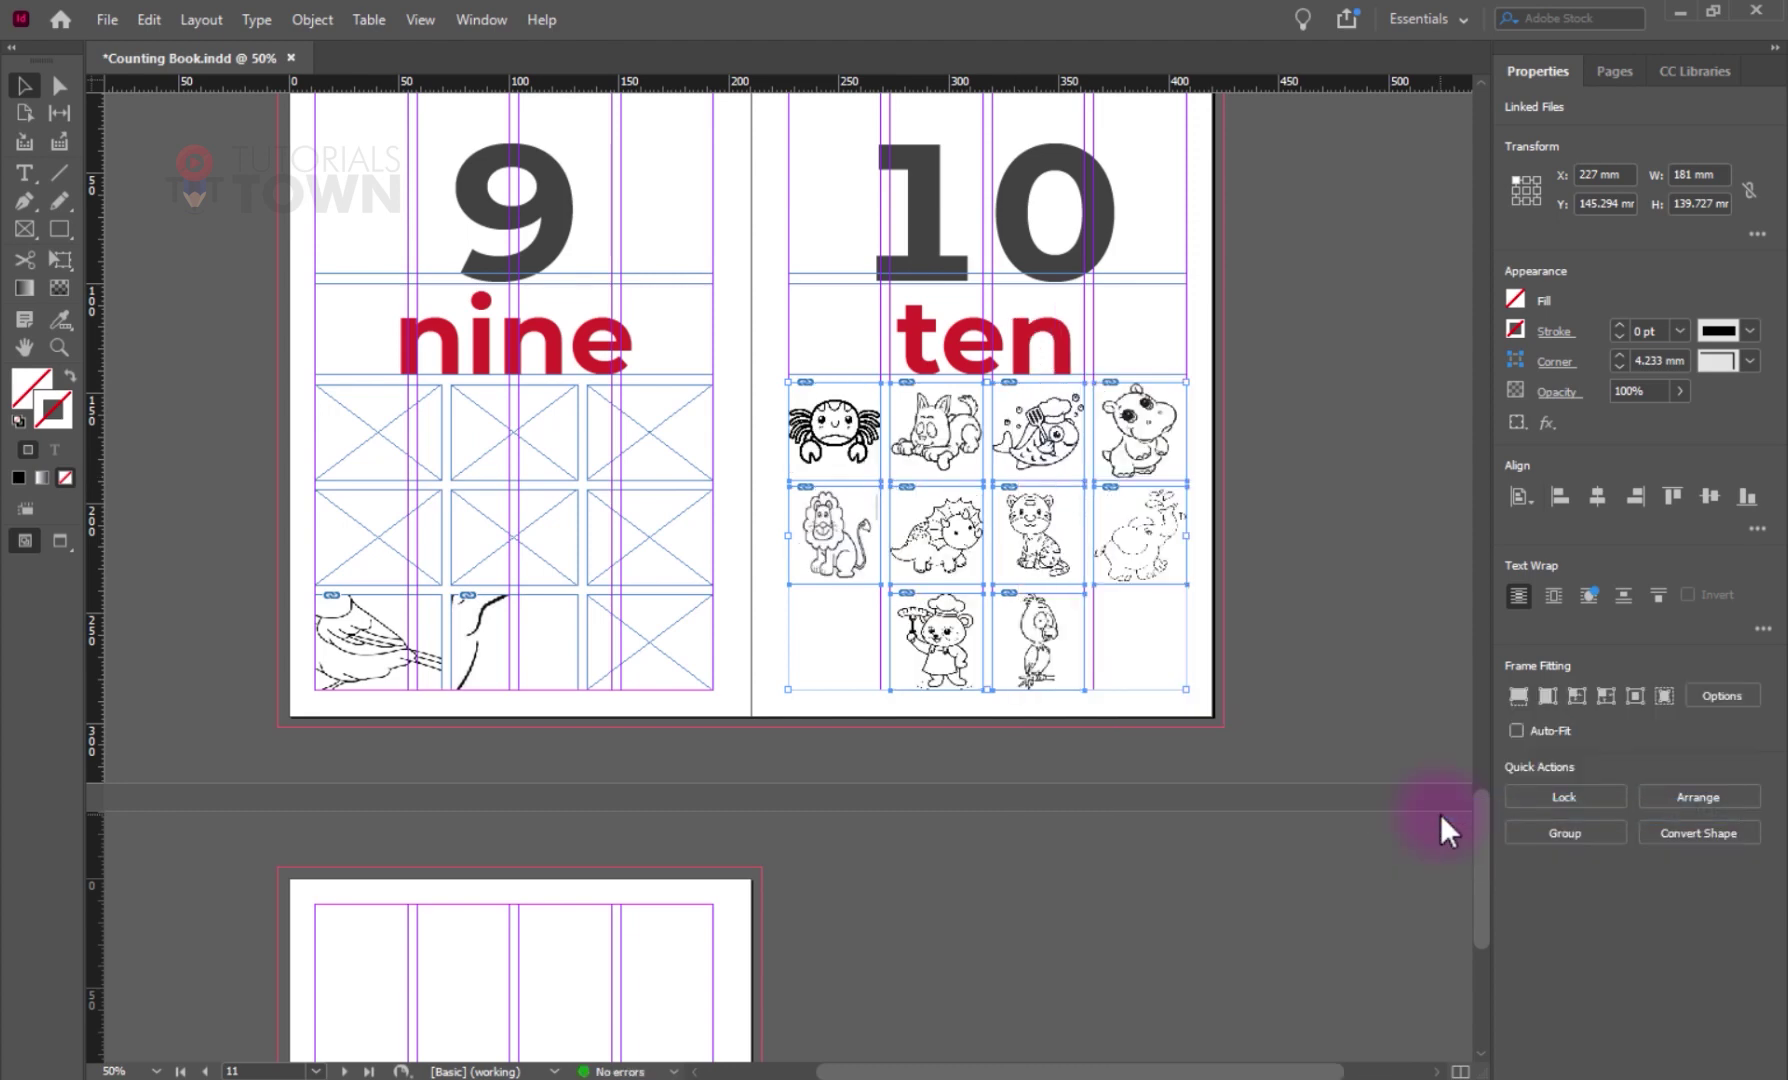
{"action": "left_click", "coordinate": [1323, 754]}
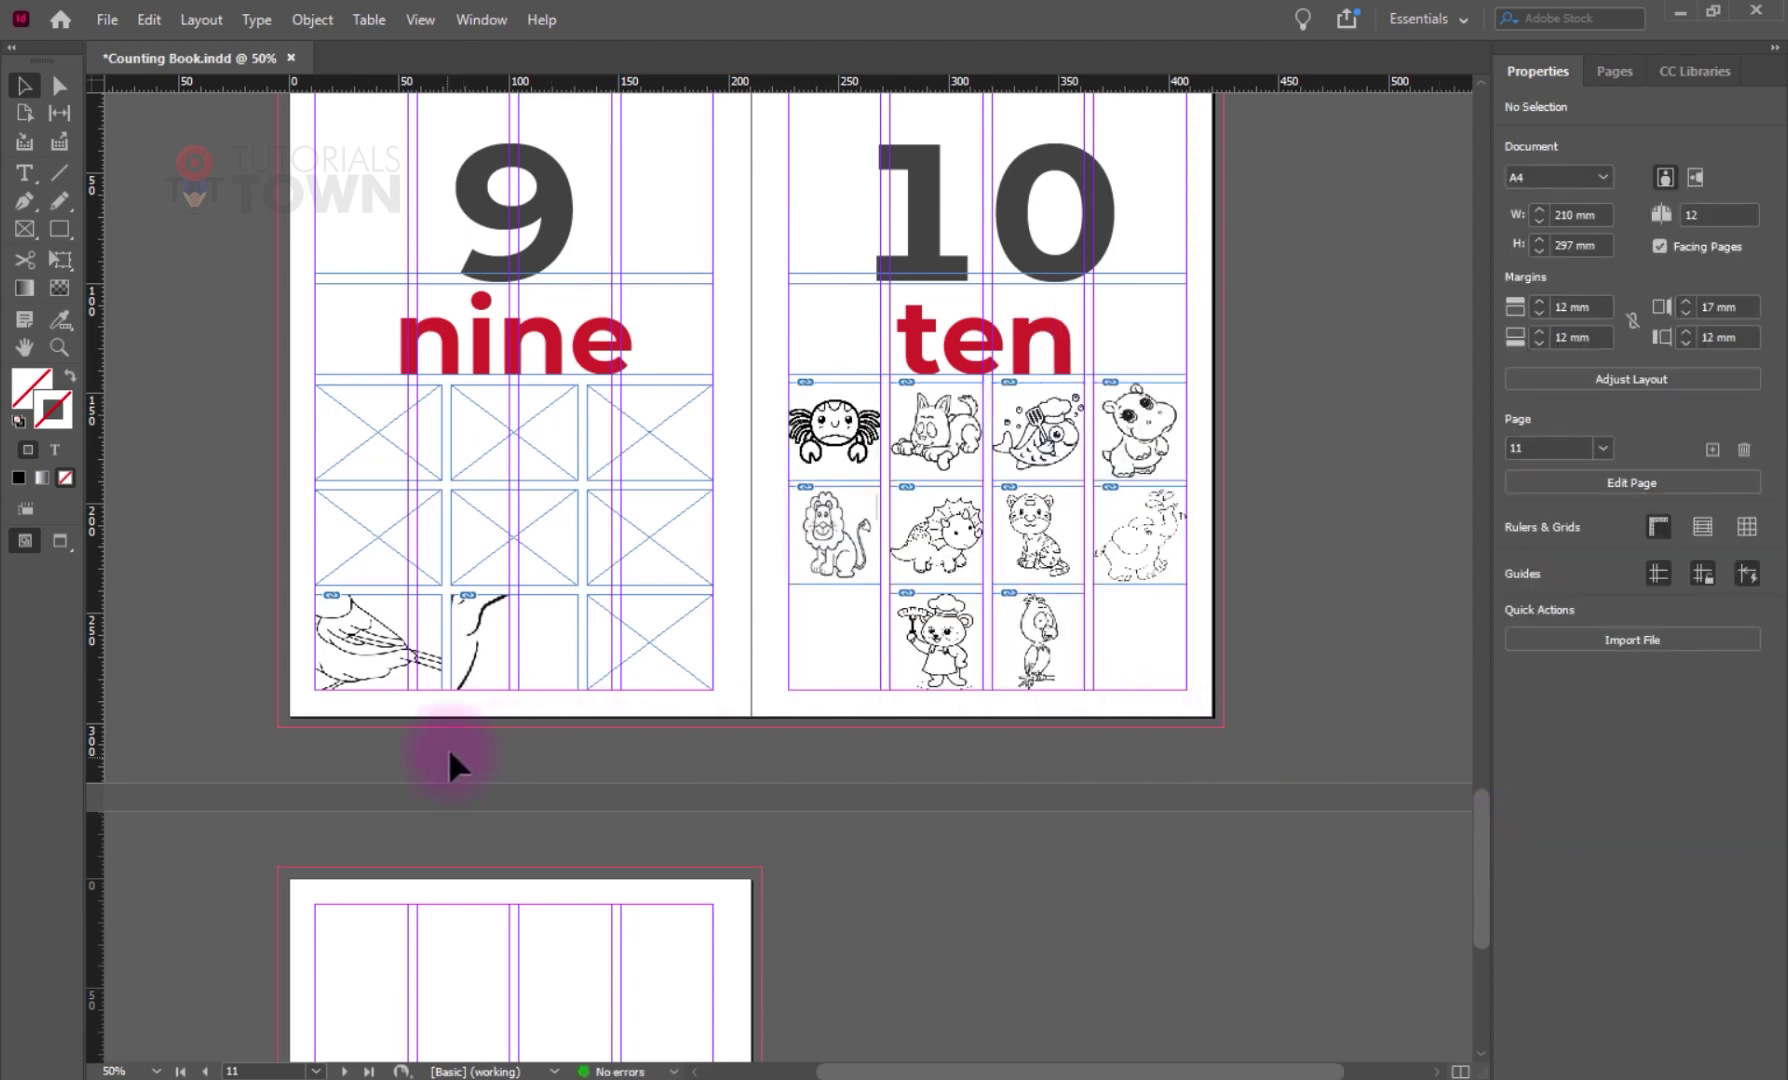
- Apply Fit Content Proportionally to the bird and rabbit images on the "nine" page
{"action": "right_click", "coordinate": [390, 626]}
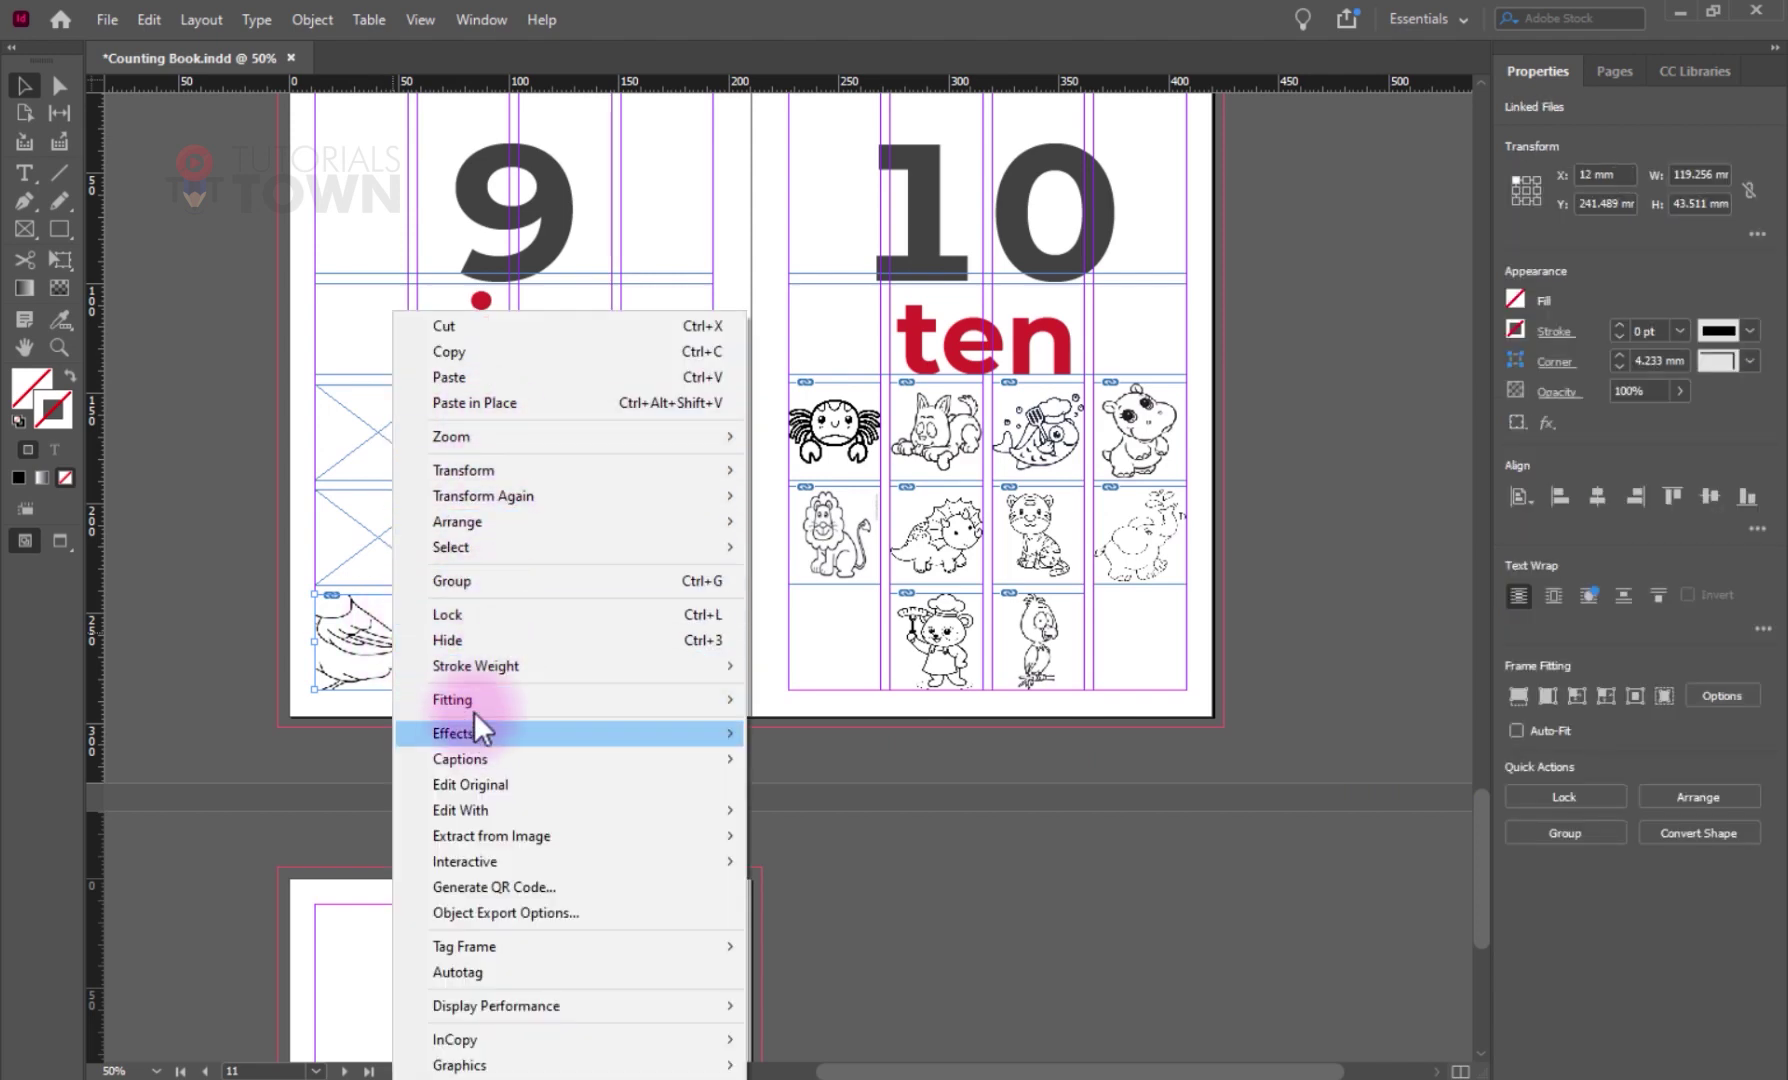
{"action": "mouse_move", "coordinate": [700, 699]}
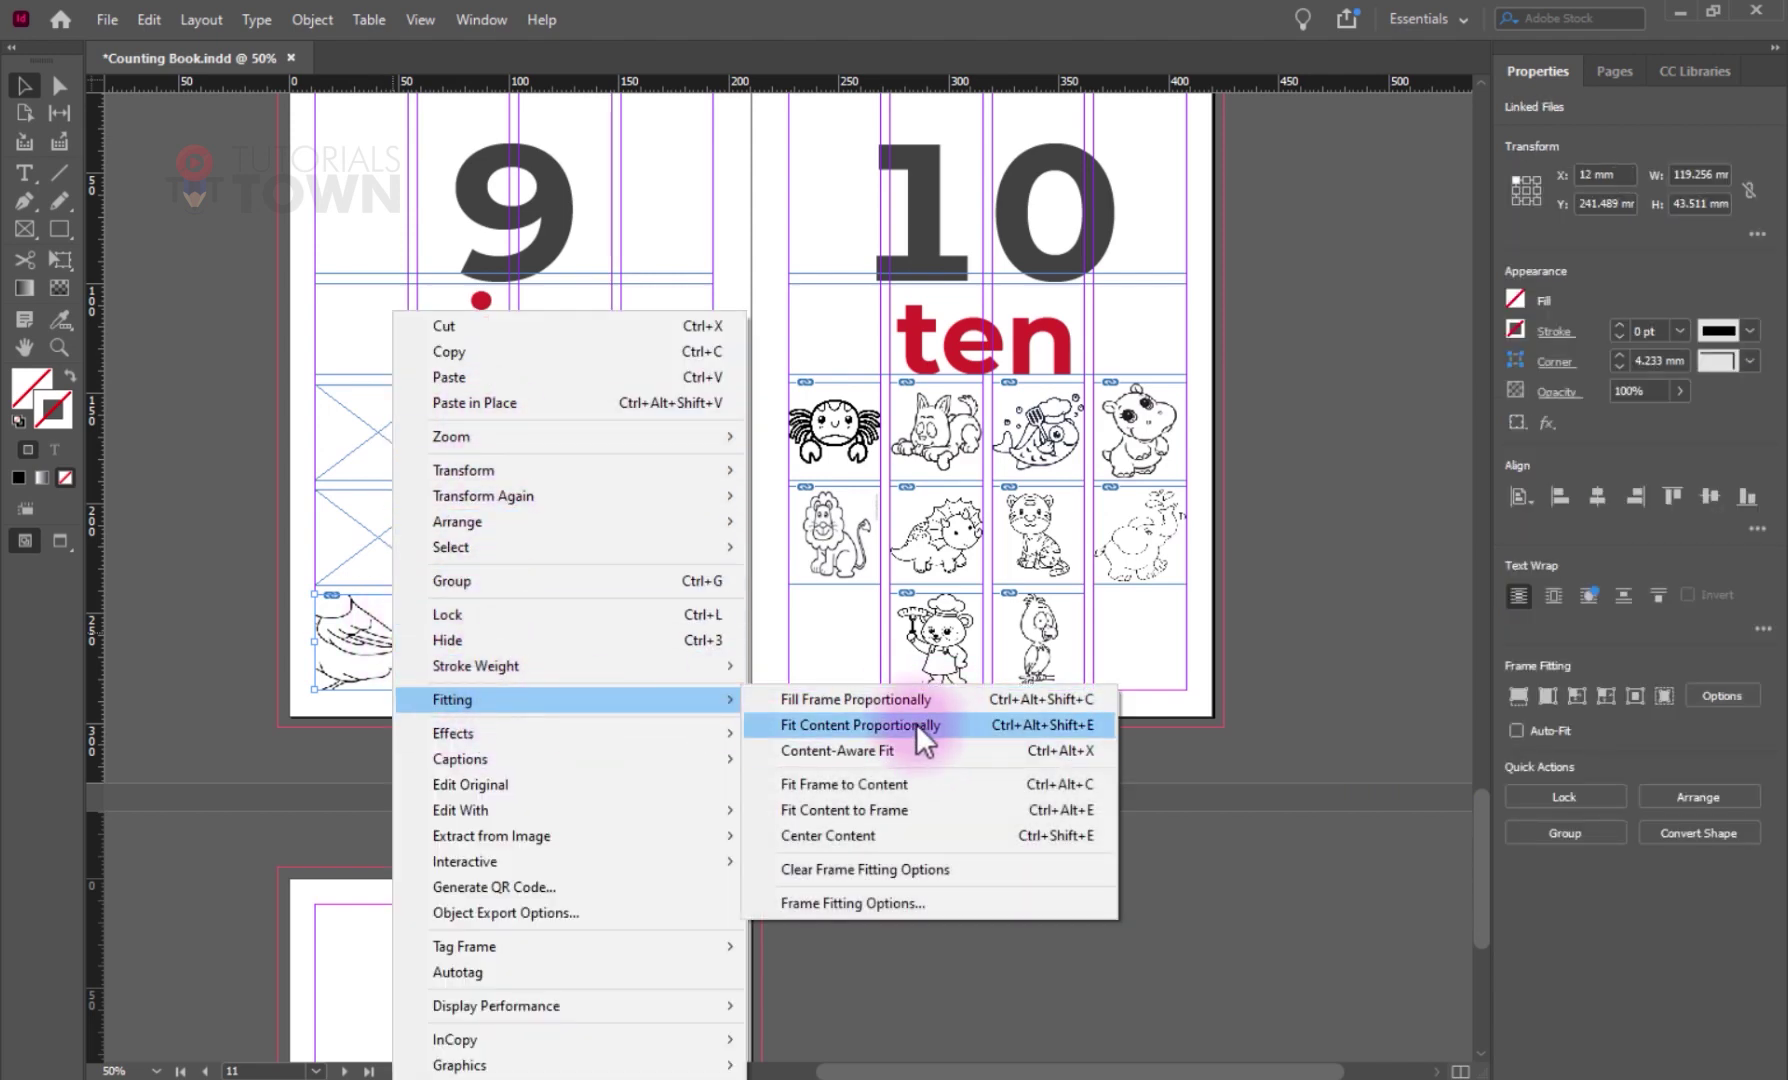
{"action": "left_click", "coordinate": [916, 724]}
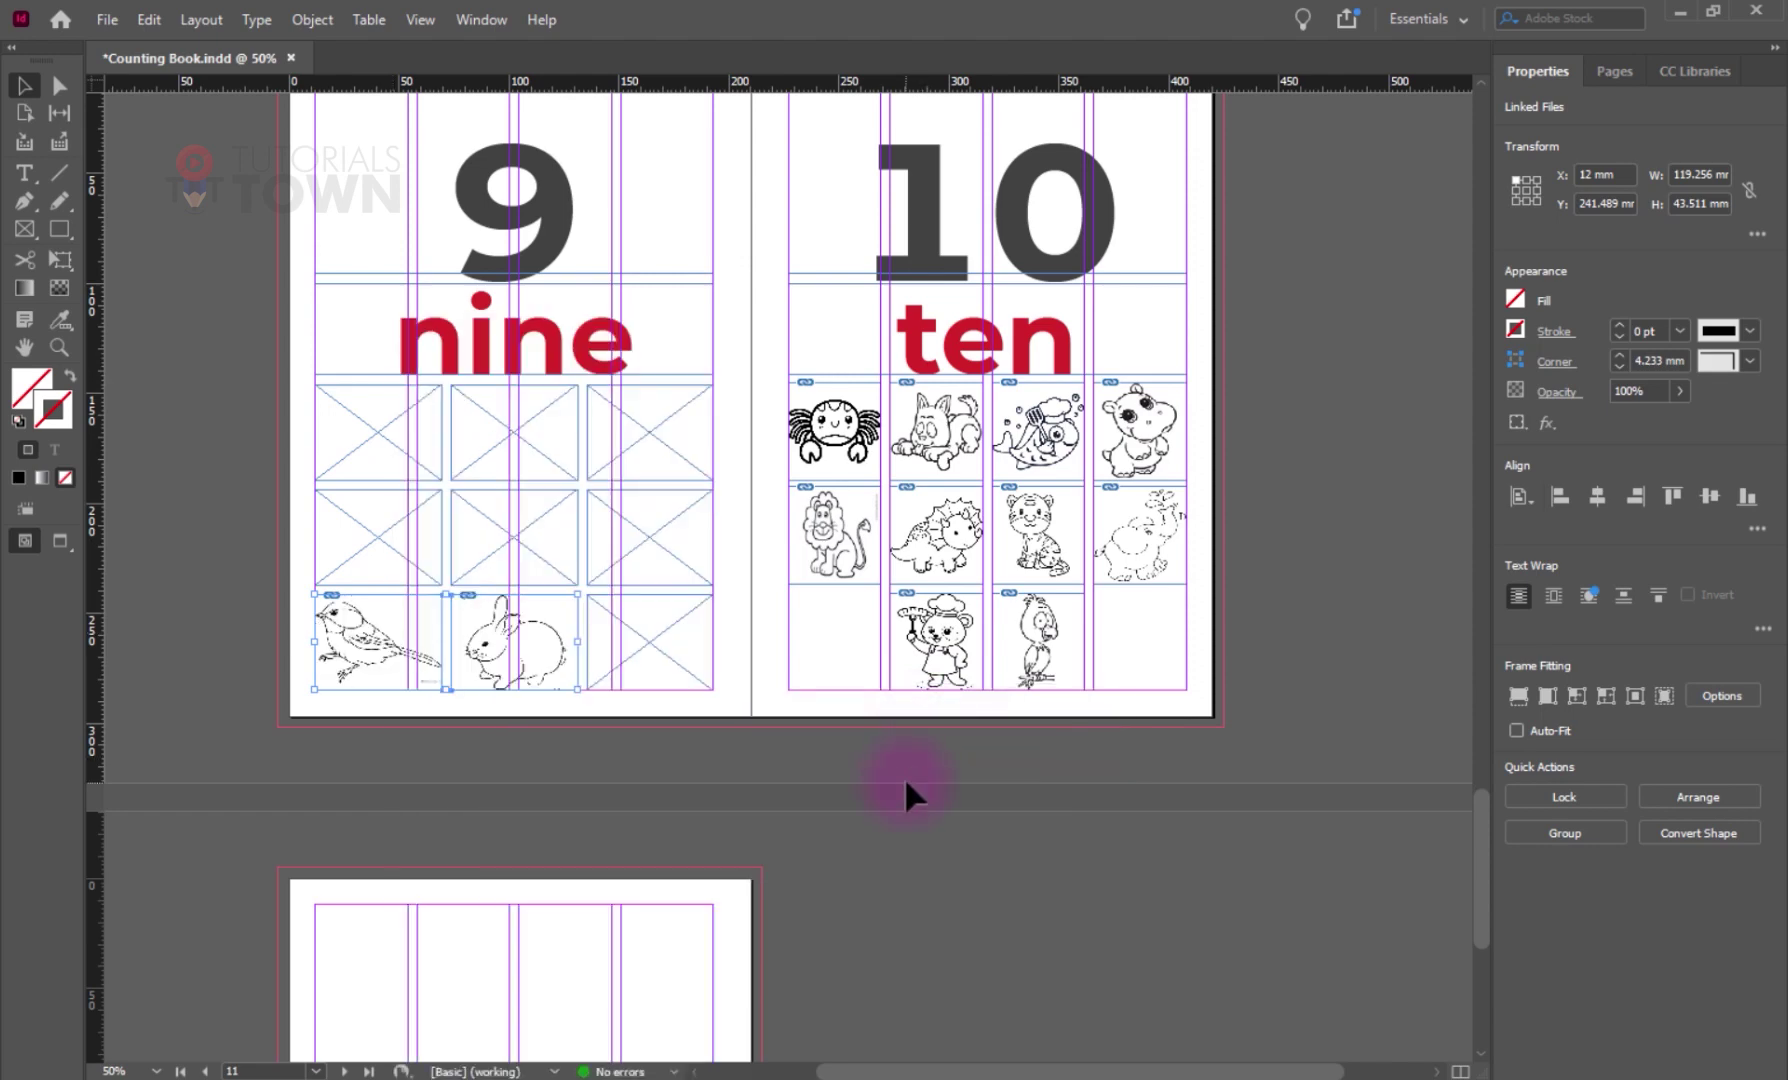
- Preview the nine and ten spread in full-screen presentation mode and return to the layout
{"action": "left_click", "coordinate": [665, 615]}
{"action": "key", "text": "shift+w"}
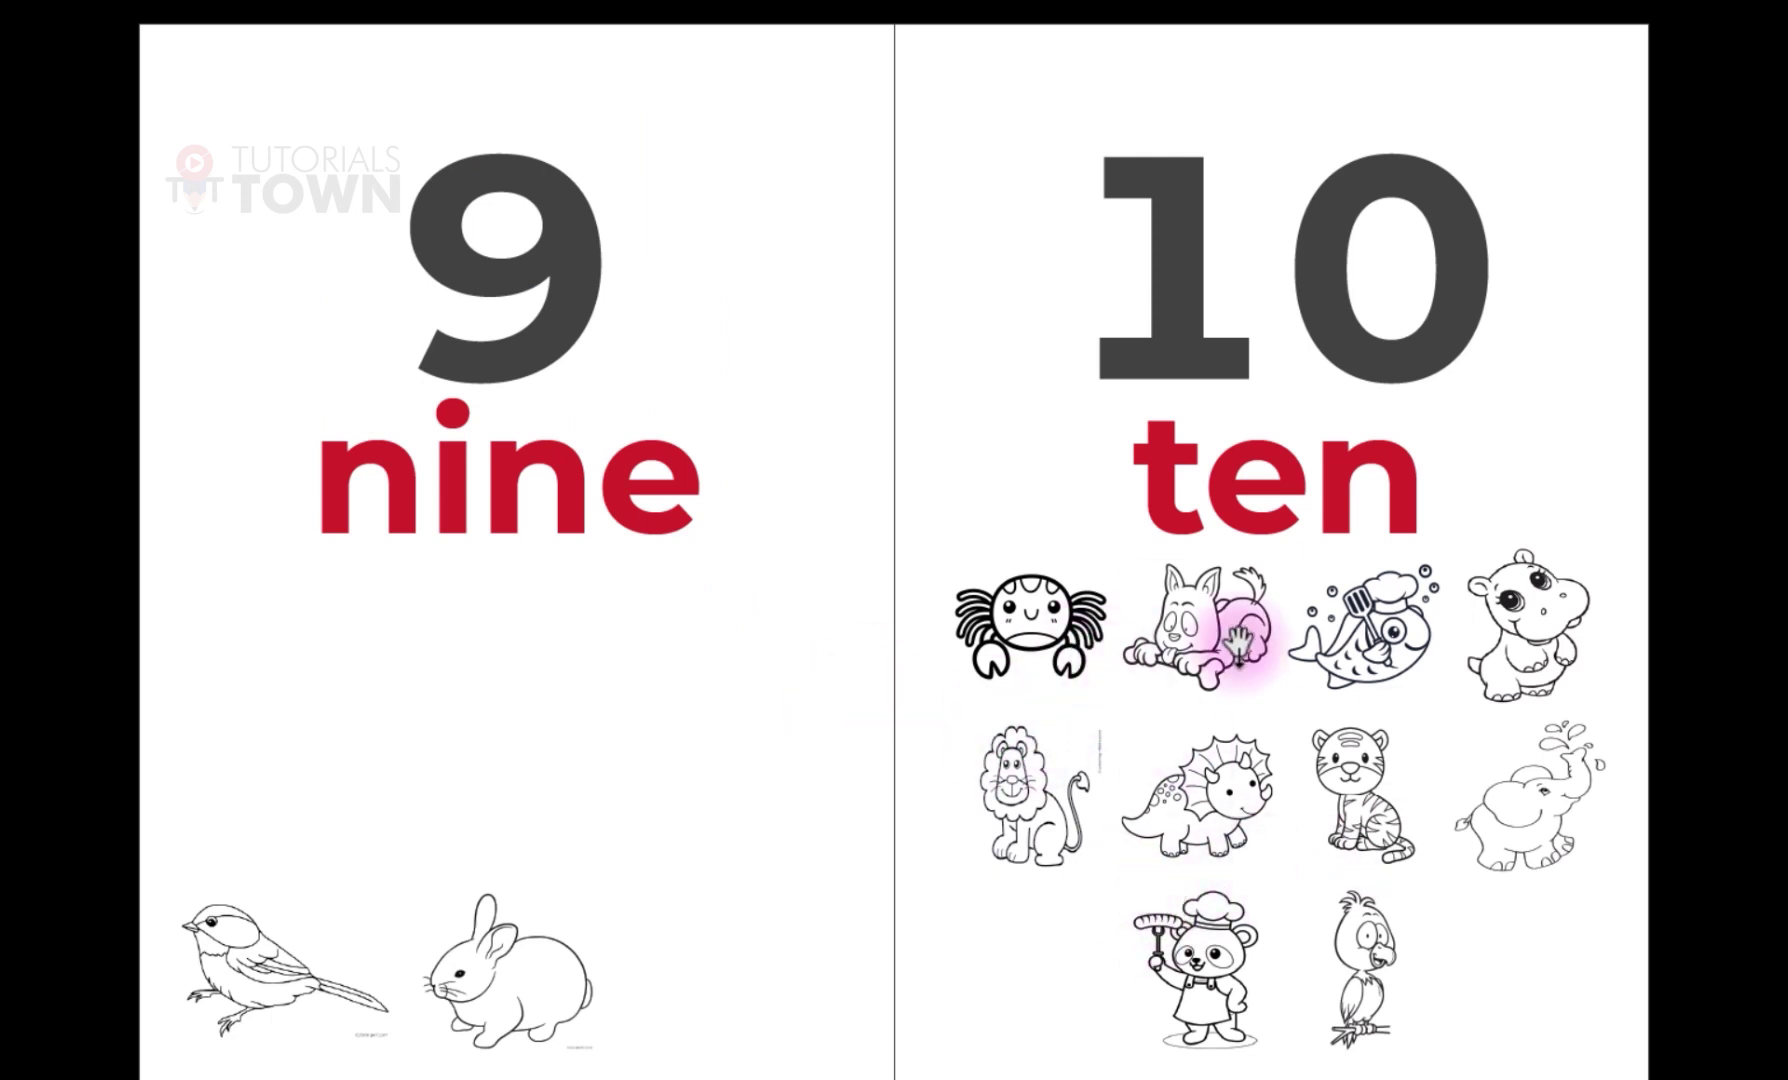
{"action": "key", "text": "Escape"}
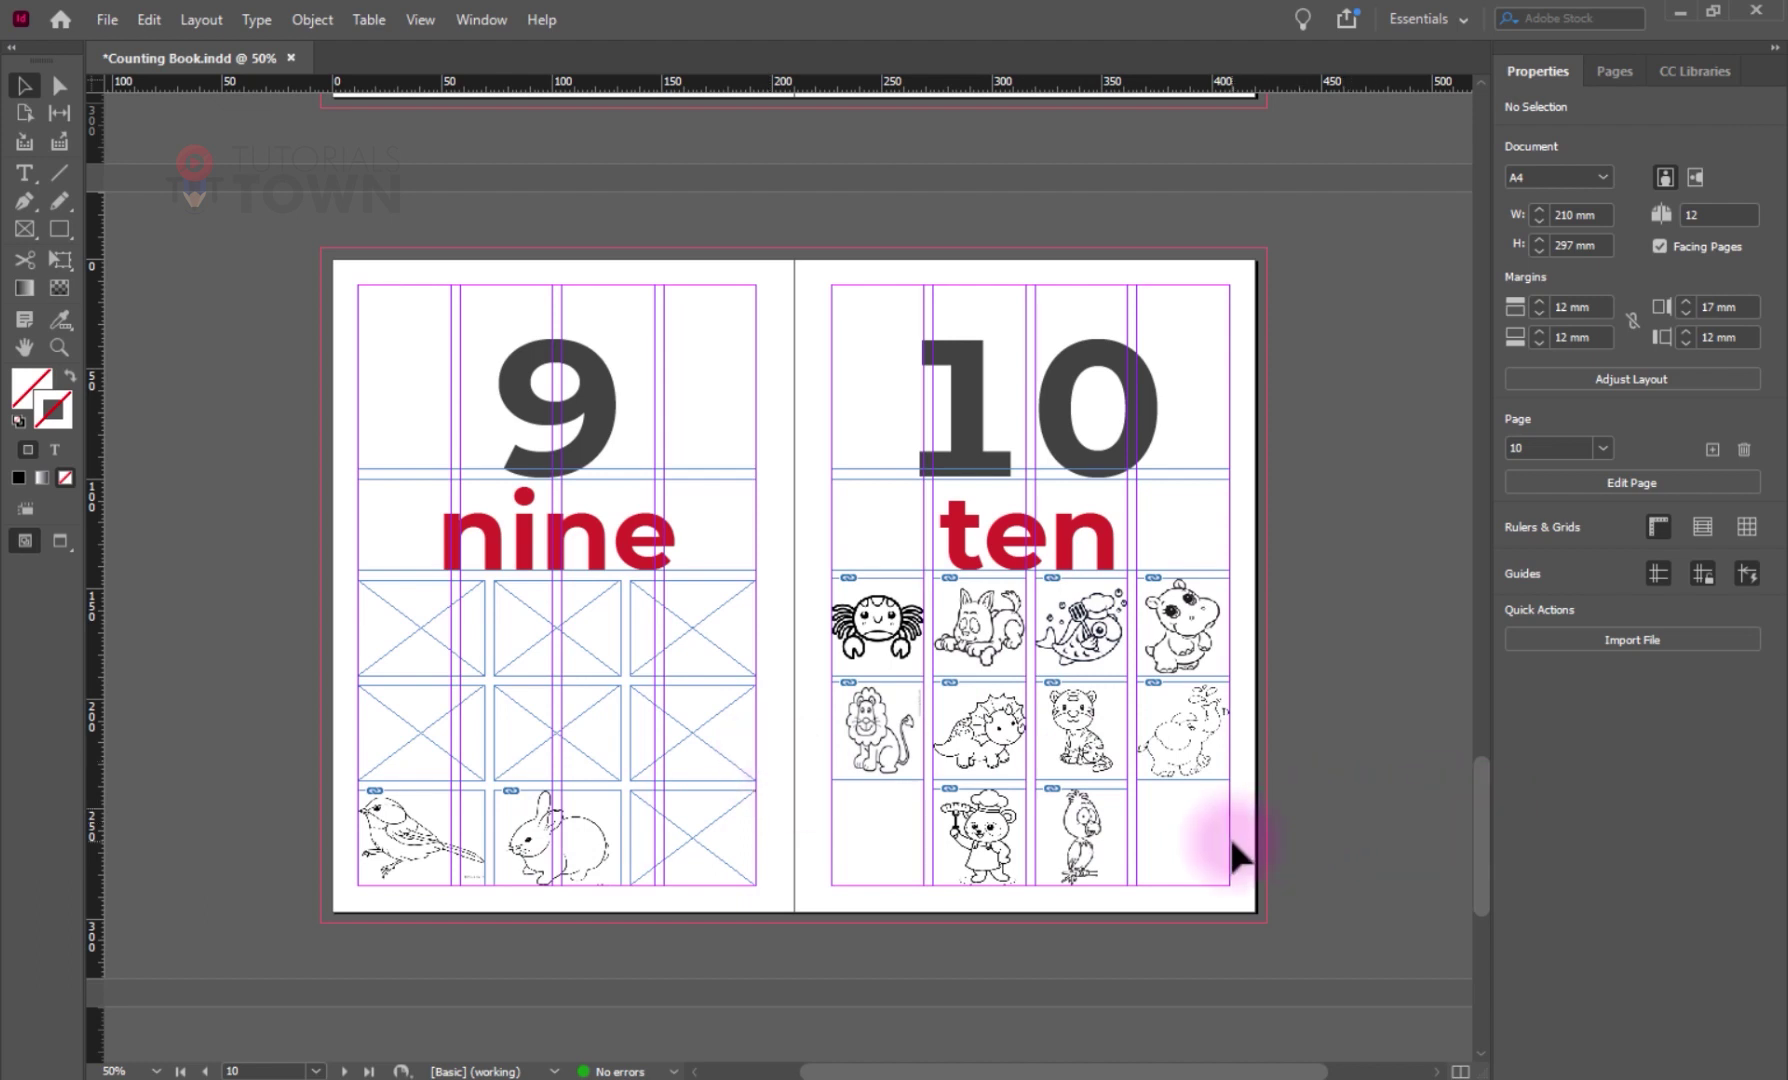
- Apply Fit Content Proportionally to all ten animal images on the "ten" page
{"action": "left_click", "coordinate": [864, 622]}
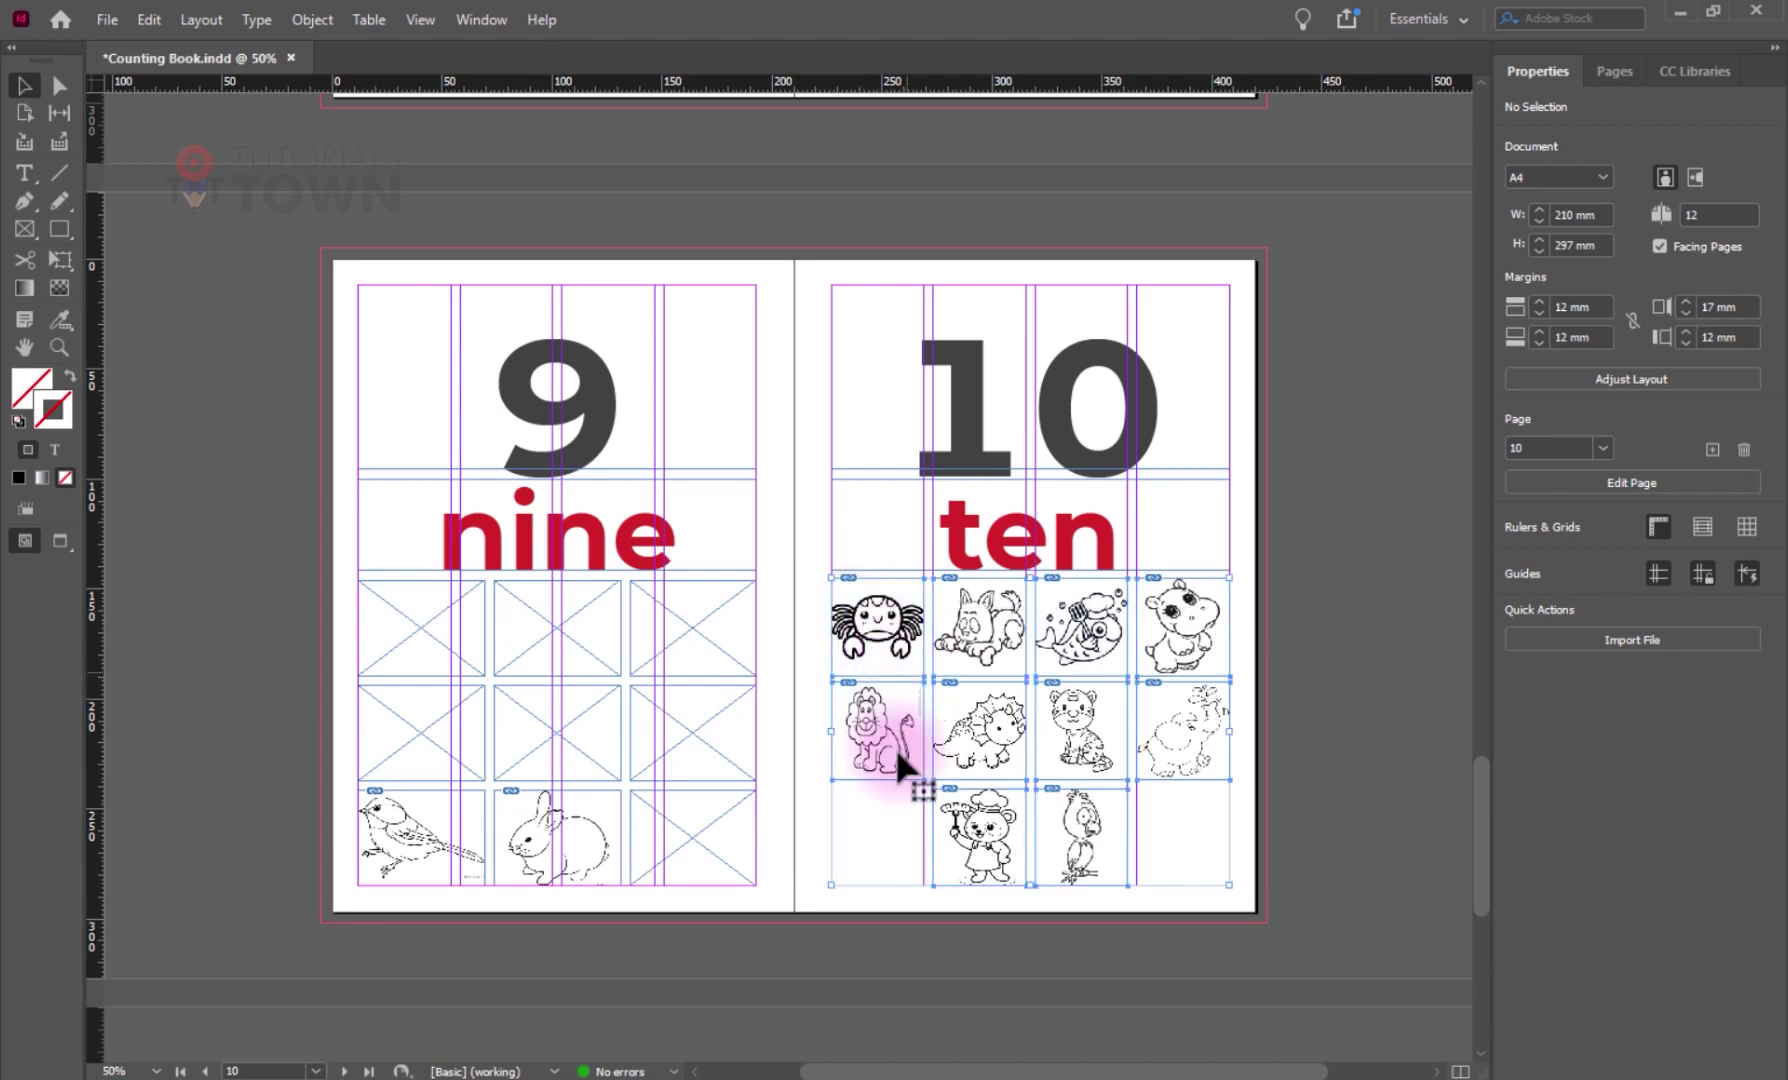
{"action": "right_click", "coordinate": [908, 756]}
{"action": "mouse_move", "coordinate": [1240, 699]}
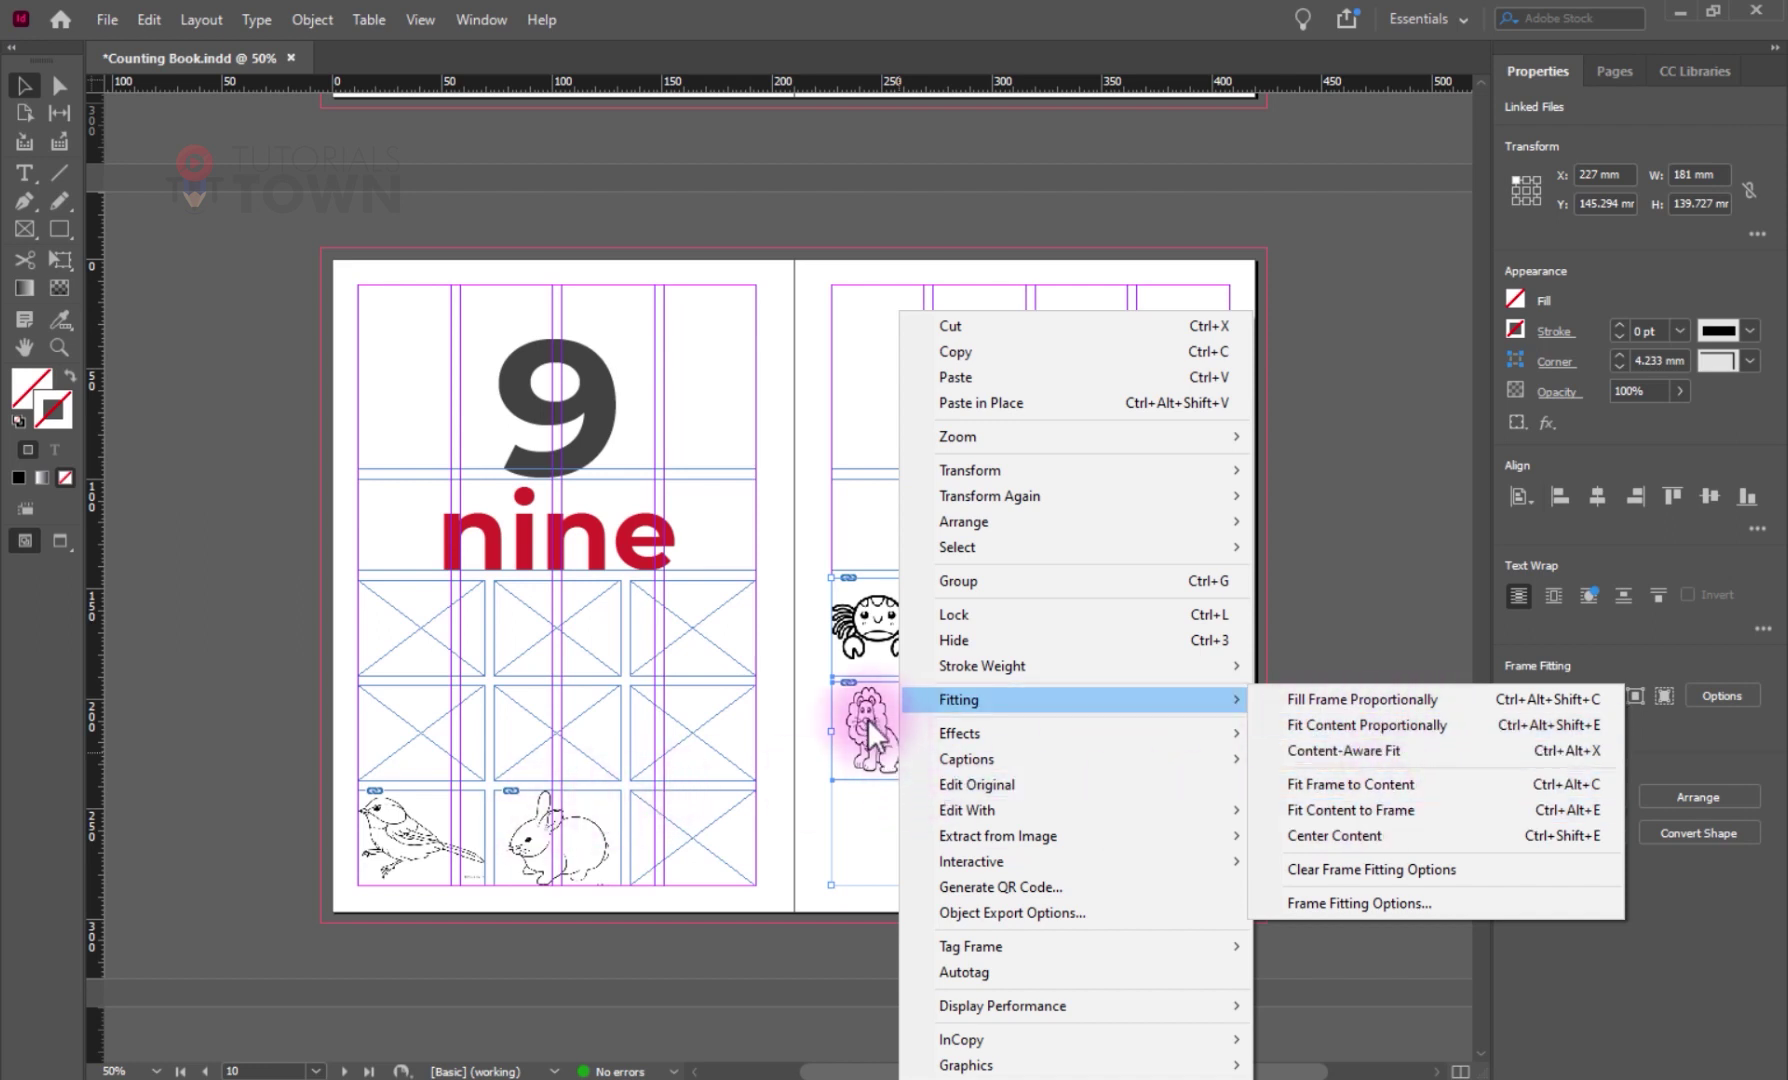
{"action": "left_click", "coordinate": [1327, 728]}
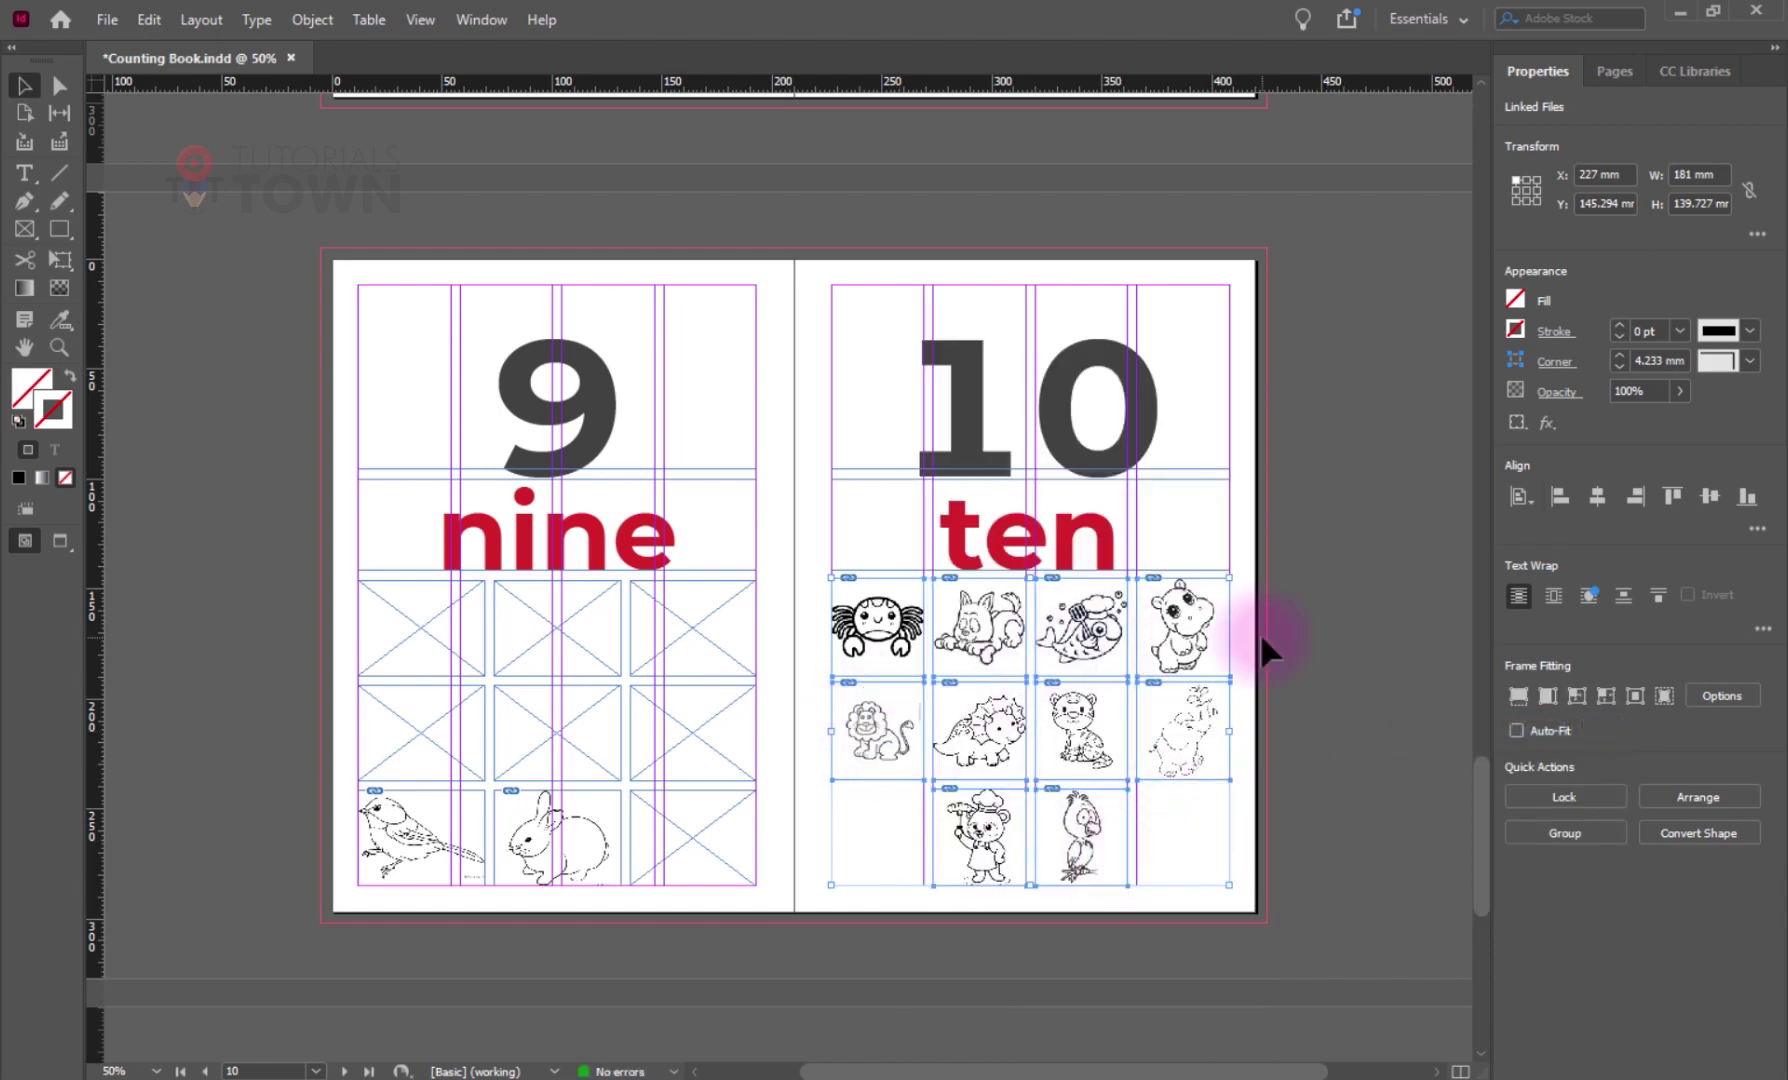
{"action": "left_click", "coordinate": [1186, 837]}
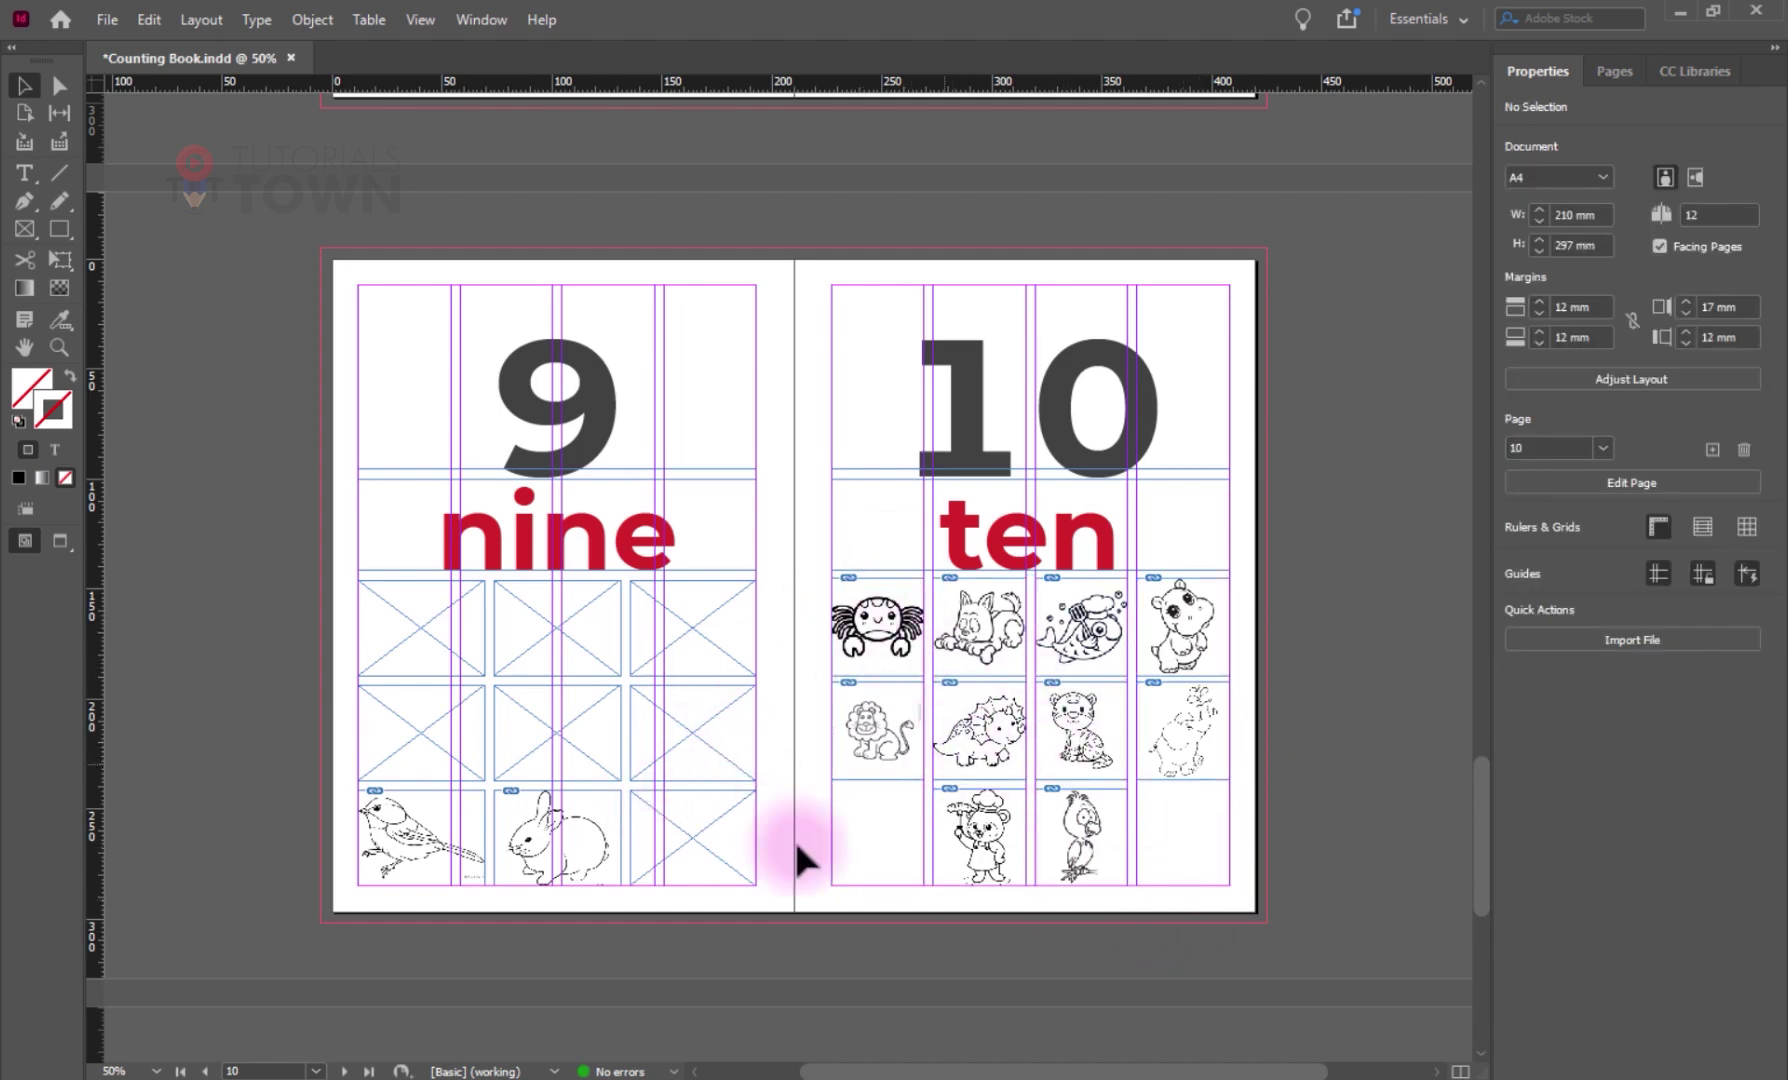
- Use the Content Collector to gather the crab, dog, fish and hippo images from the first image row of the "ten" page
{"action": "left_click", "coordinate": [21, 138]}
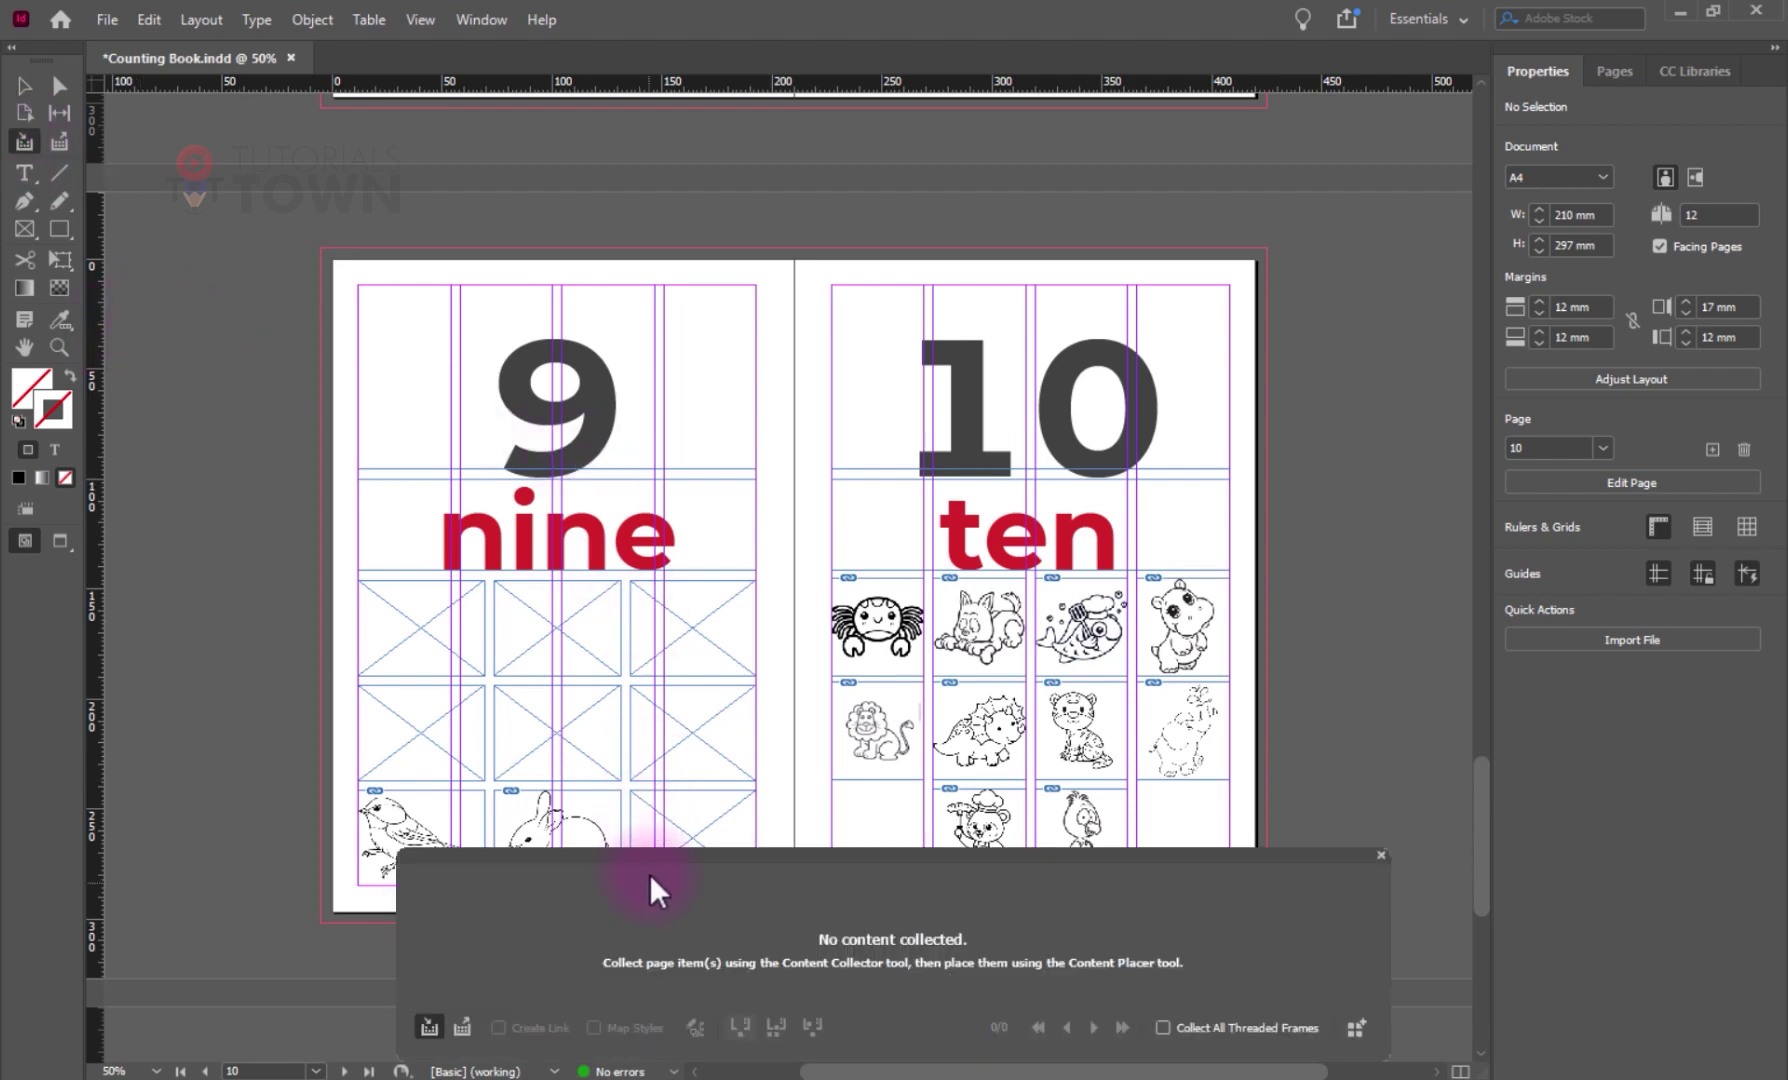
{"action": "left_click_drag", "start_coordinate": [654, 886], "coordinate": [611, 449]}
{"action": "left_click", "coordinate": [862, 625]}
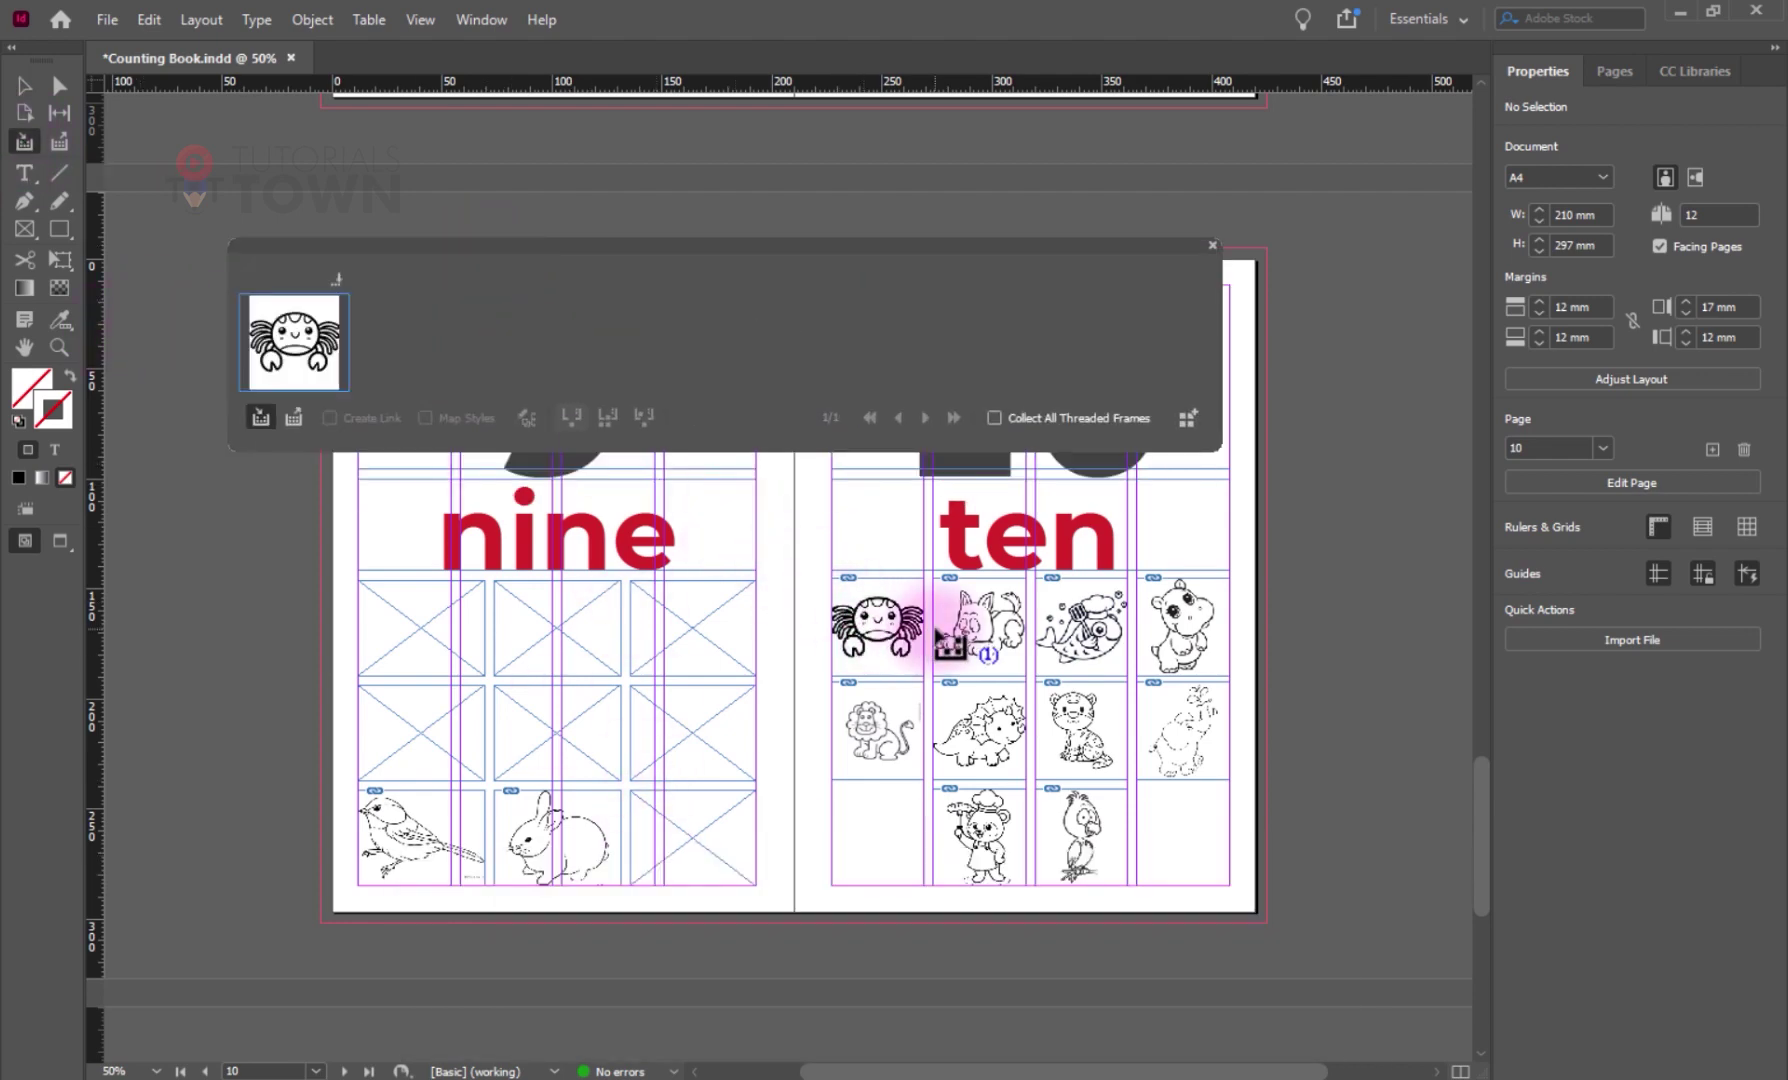
{"action": "left_click", "coordinate": [975, 628]}
{"action": "left_click", "coordinate": [1055, 628]}
{"action": "left_click", "coordinate": [1180, 618]}
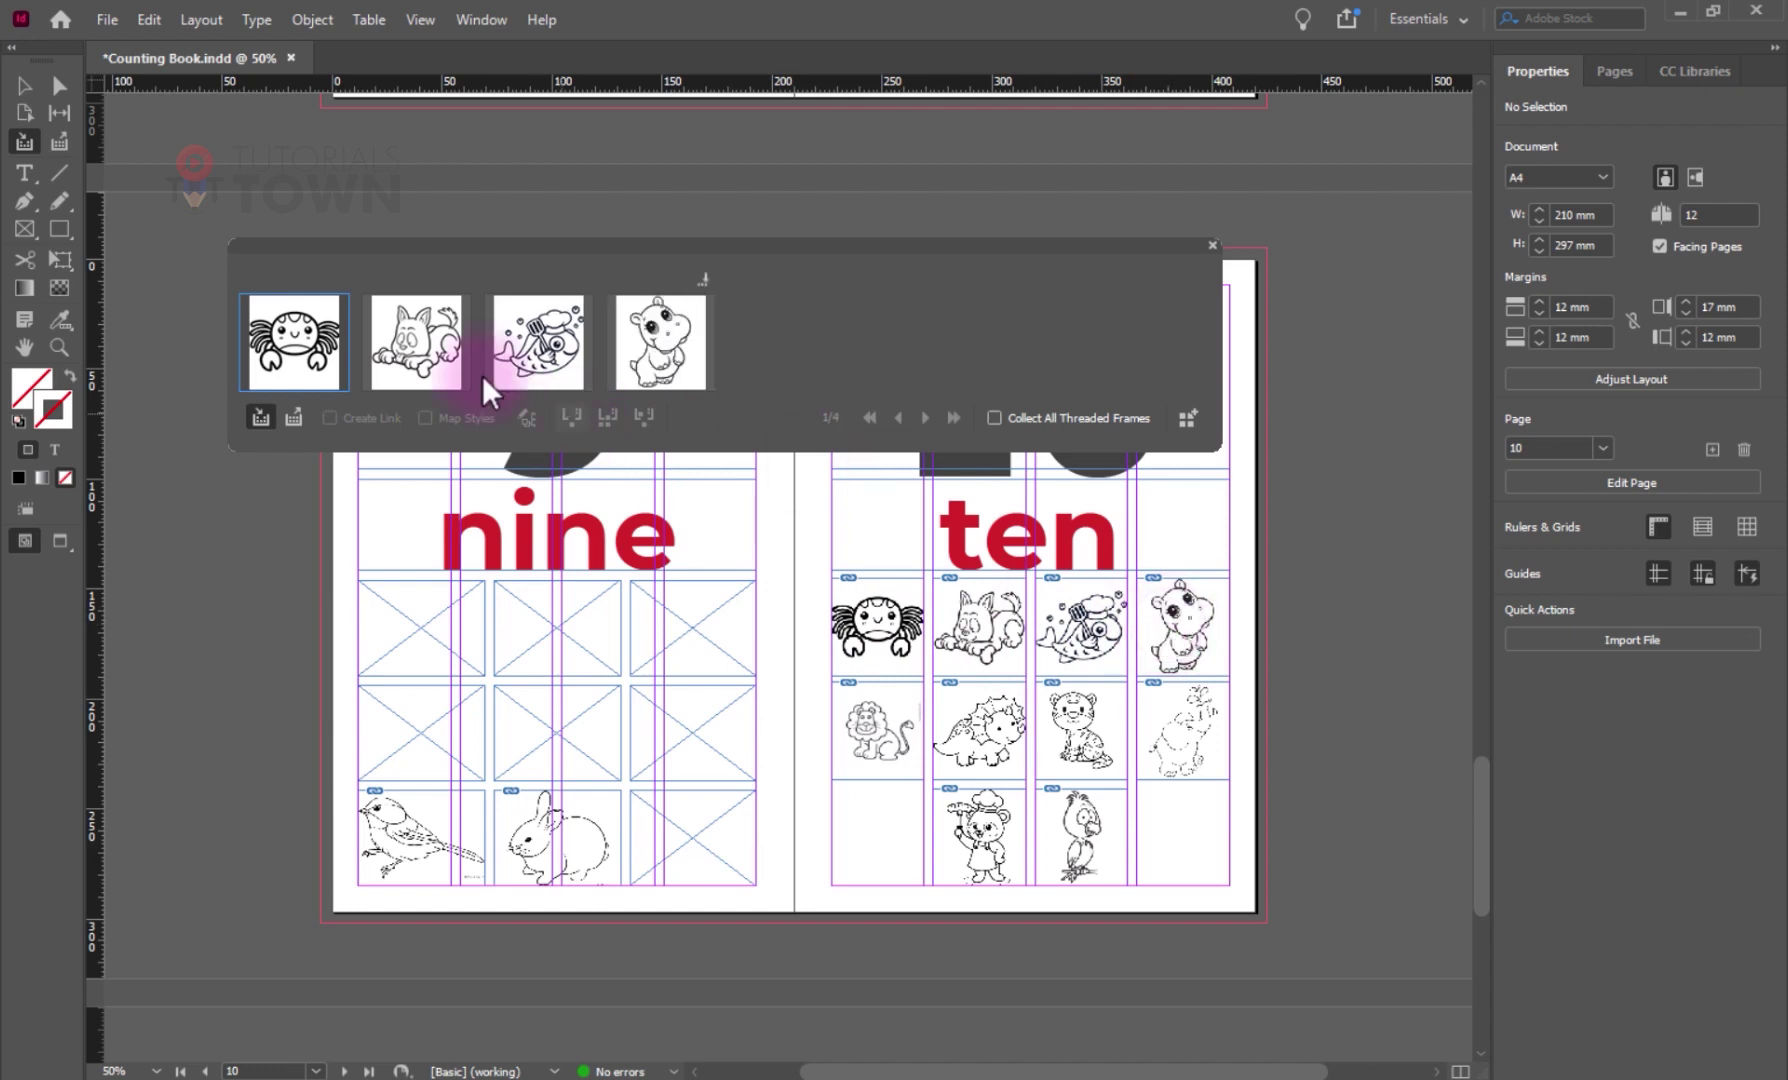
- Collect the remaining six animal images from the "ten" page, plus the rabbit and bird from the "nine" page
{"action": "left_click", "coordinate": [860, 735]}
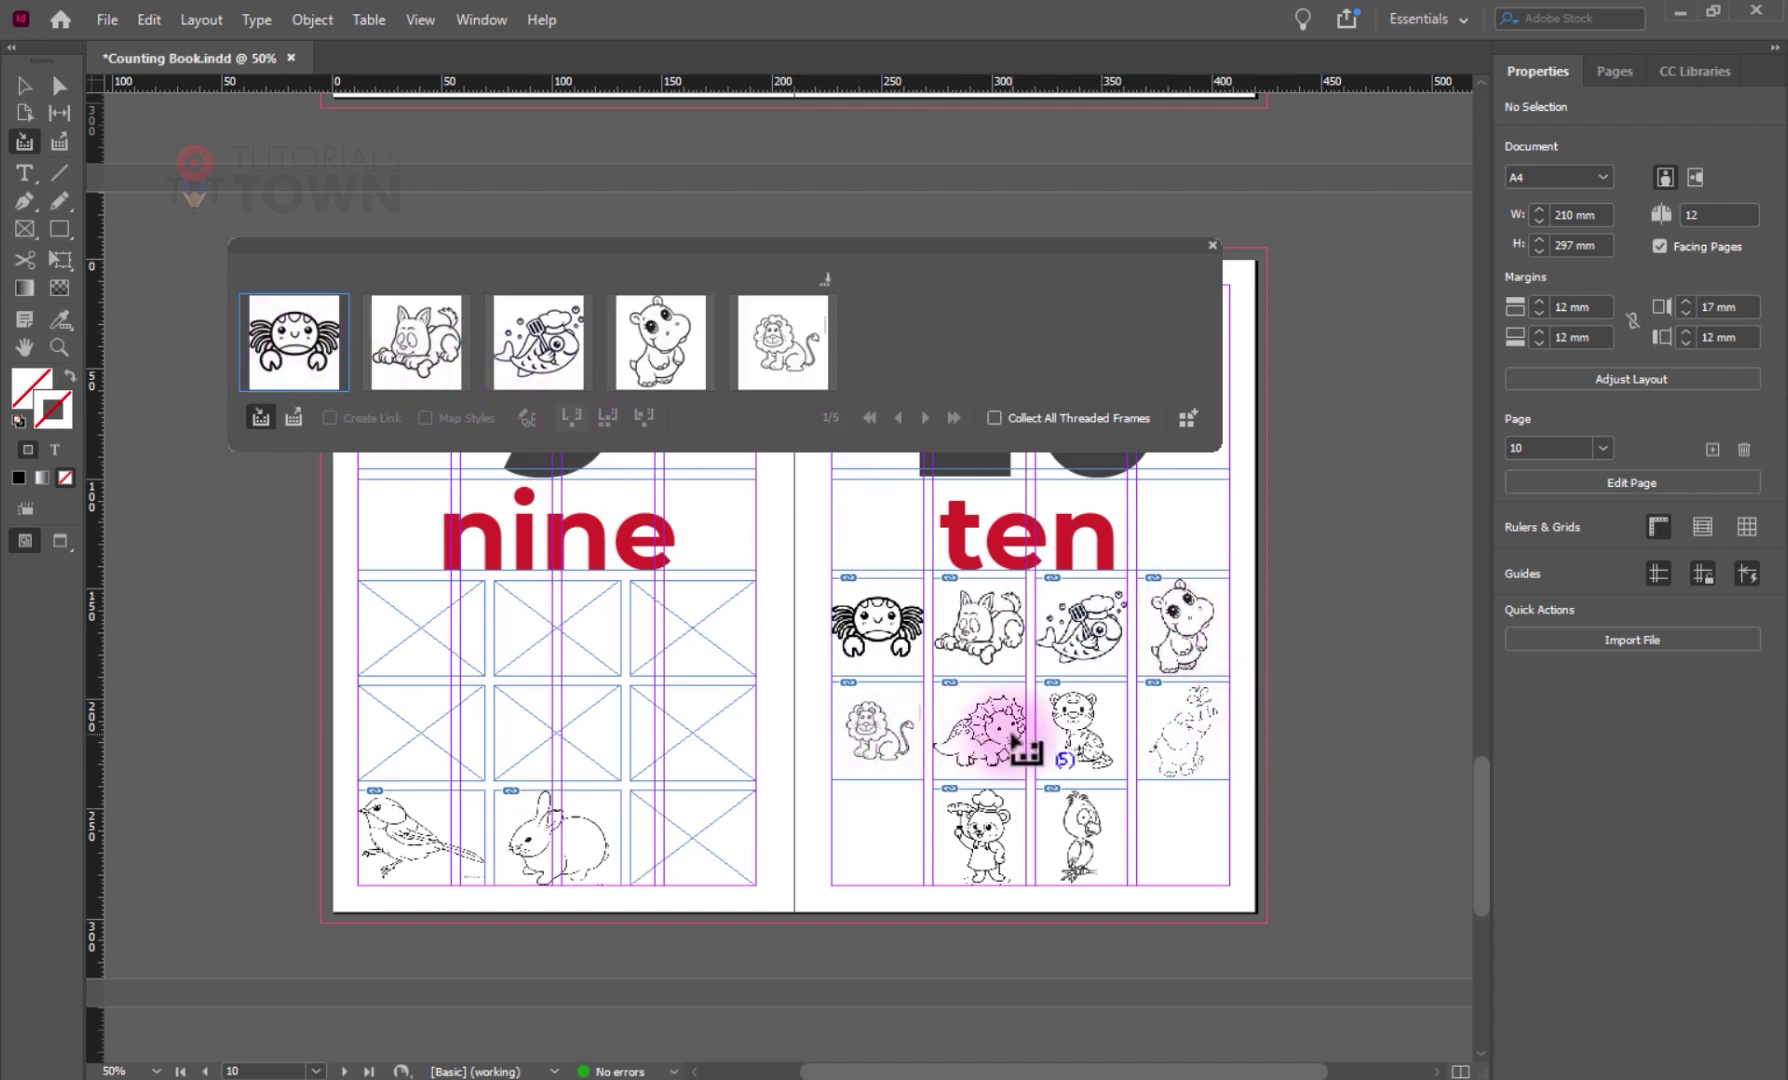
{"action": "left_click", "coordinate": [988, 745]}
{"action": "left_click", "coordinate": [1075, 728]}
{"action": "left_click", "coordinate": [1180, 728]}
{"action": "left_click", "coordinate": [740, 860]}
{"action": "left_click", "coordinate": [560, 850]}
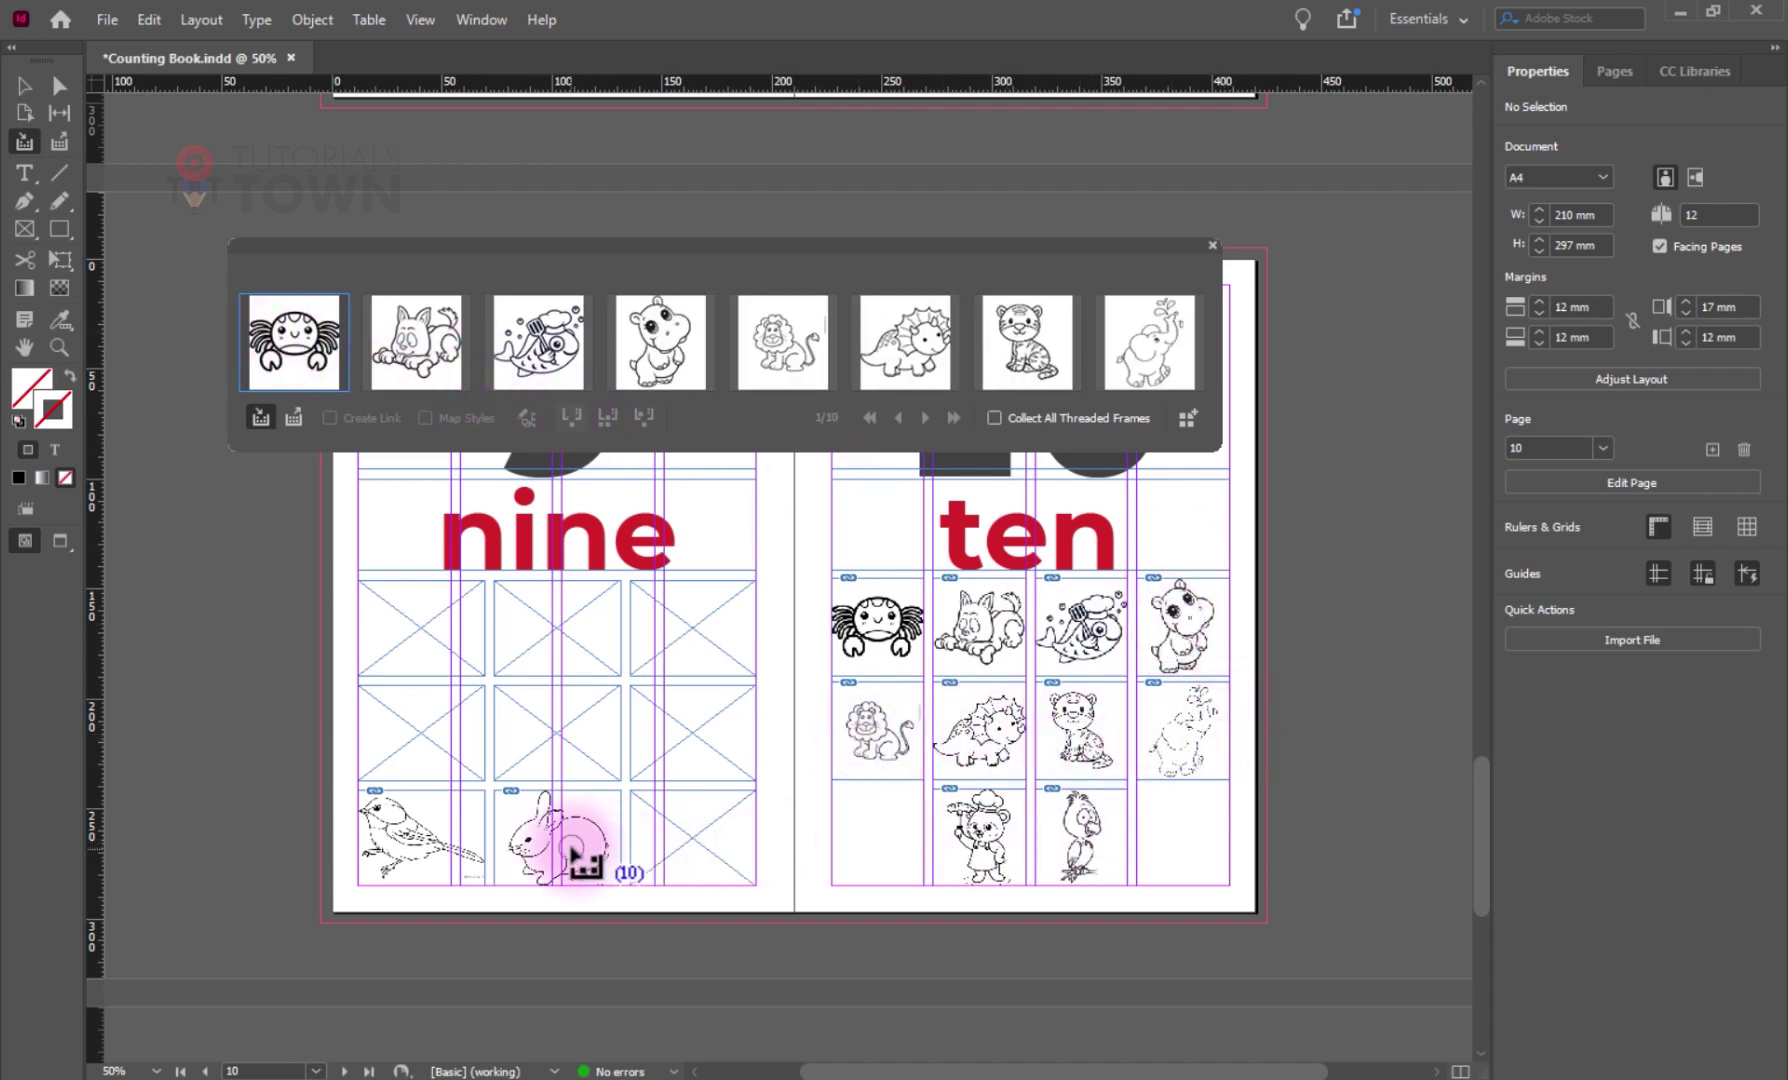
{"action": "left_click", "coordinate": [392, 848]}
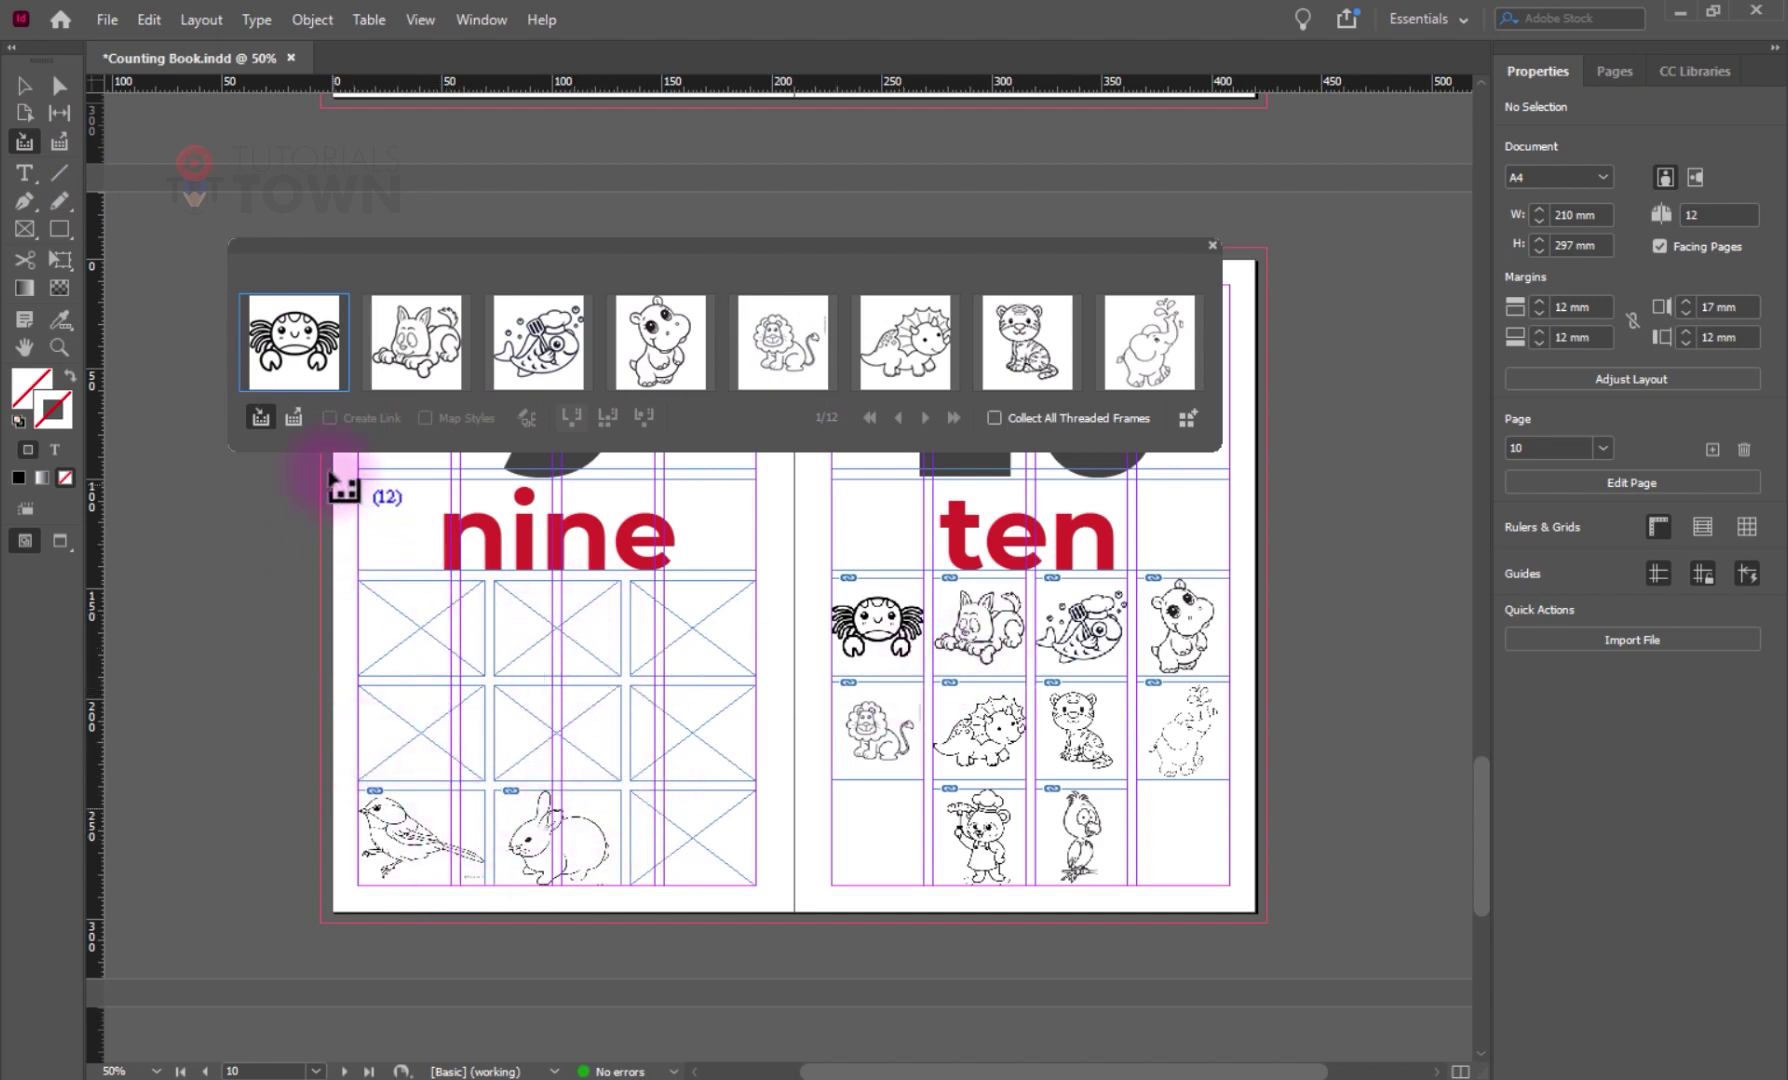
- Switch to the Content Placer, keep placed items in the conveyor while loading the next, and fill the "nine" page's empty frames
{"action": "left_click", "coordinate": [293, 418]}
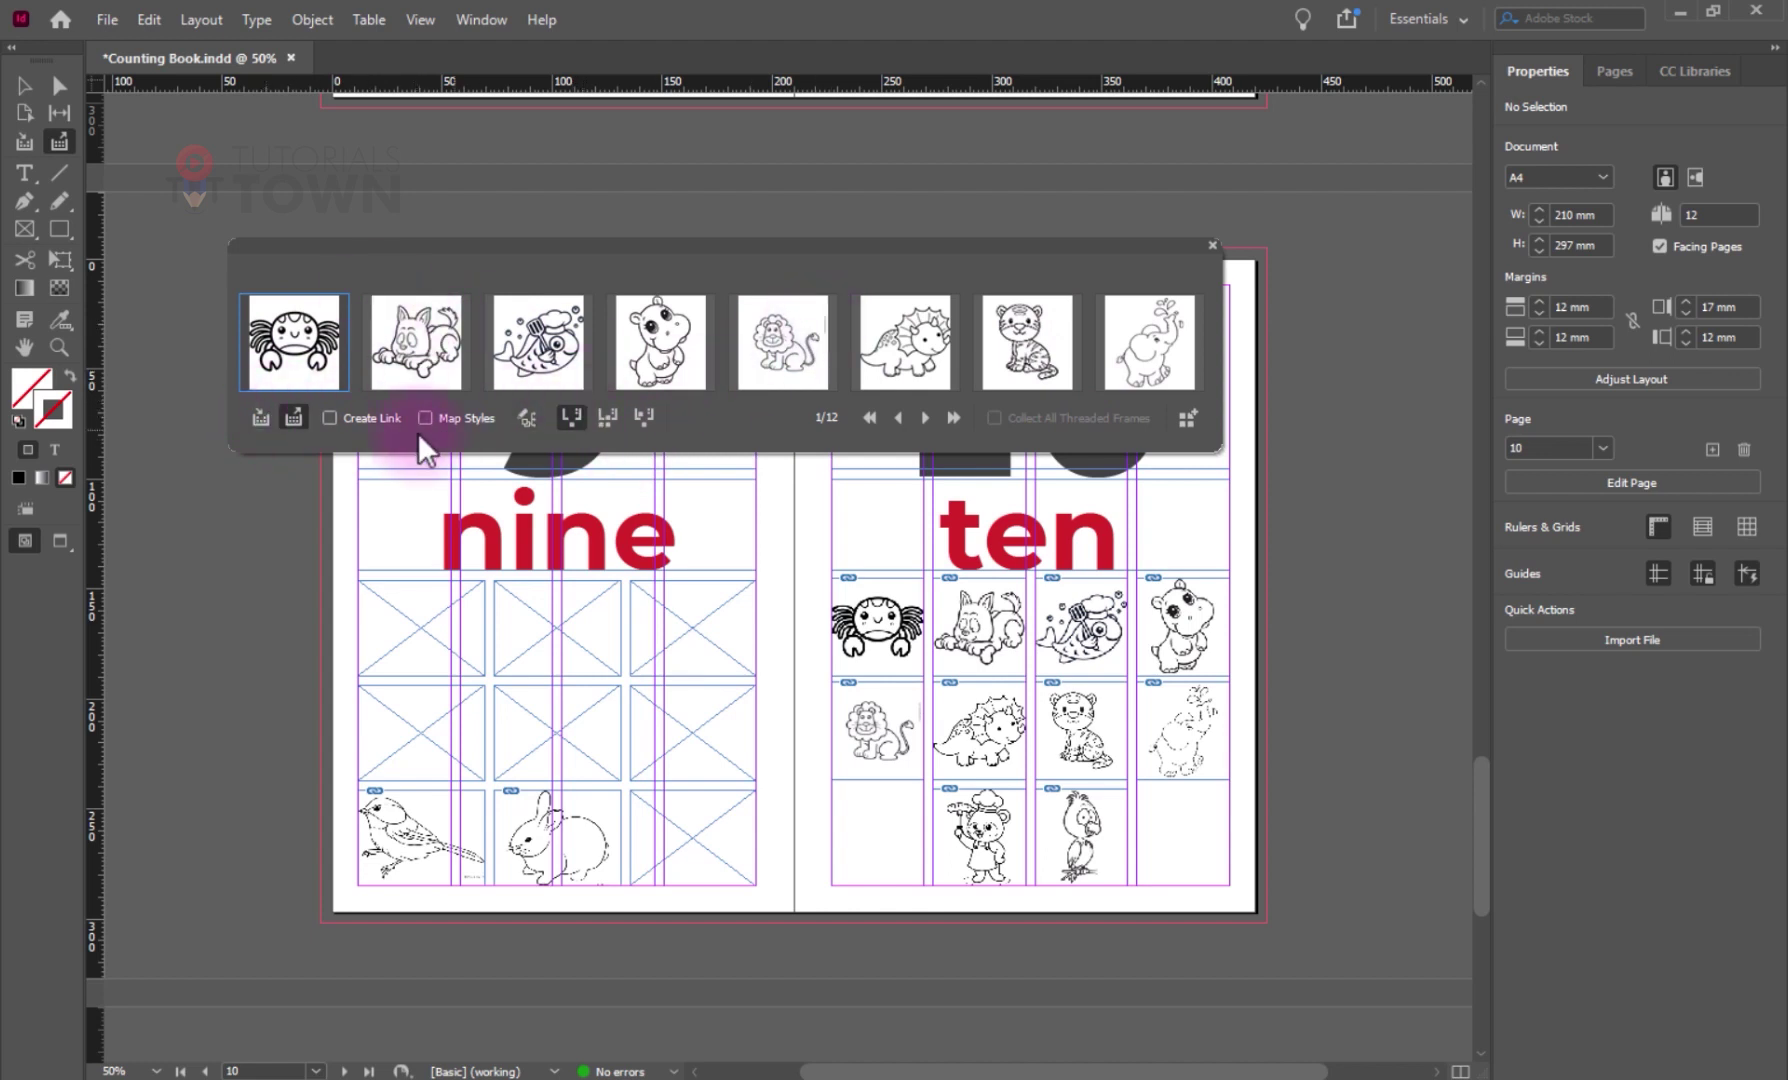
{"action": "left_click", "coordinate": [641, 418]}
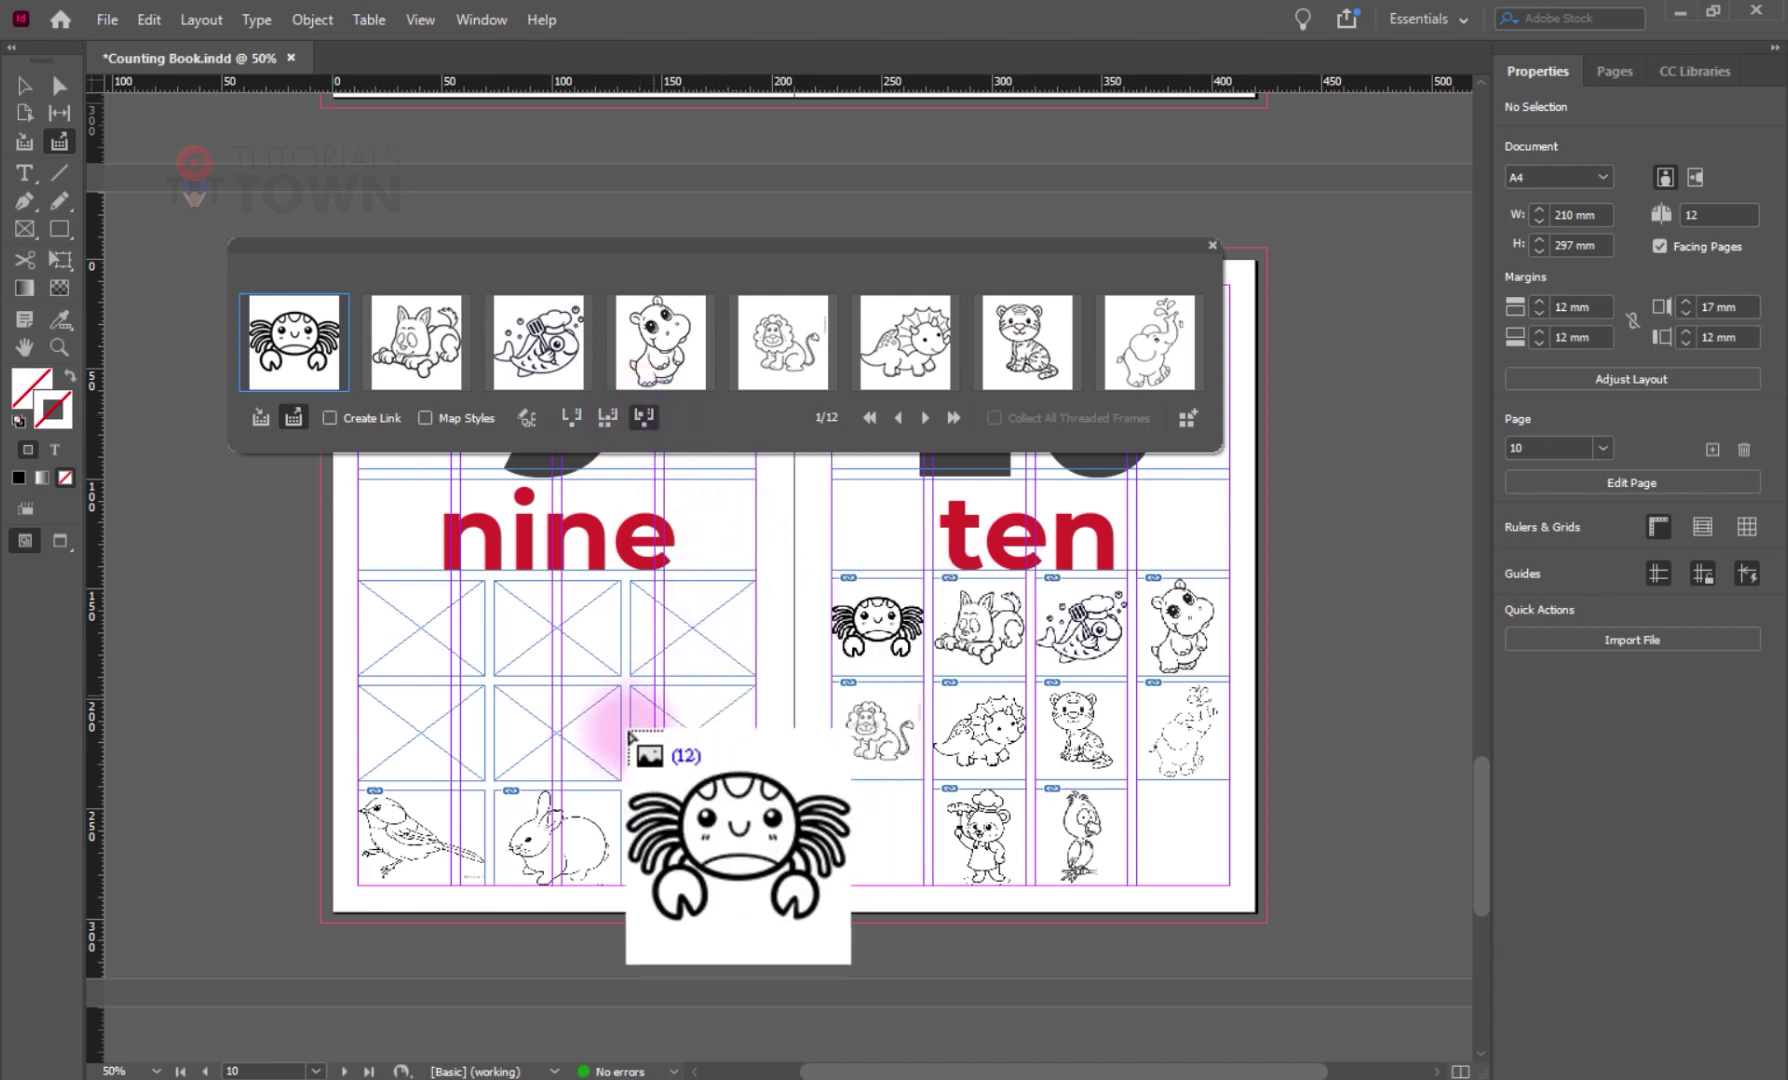
{"action": "left_click", "coordinate": [560, 733]}
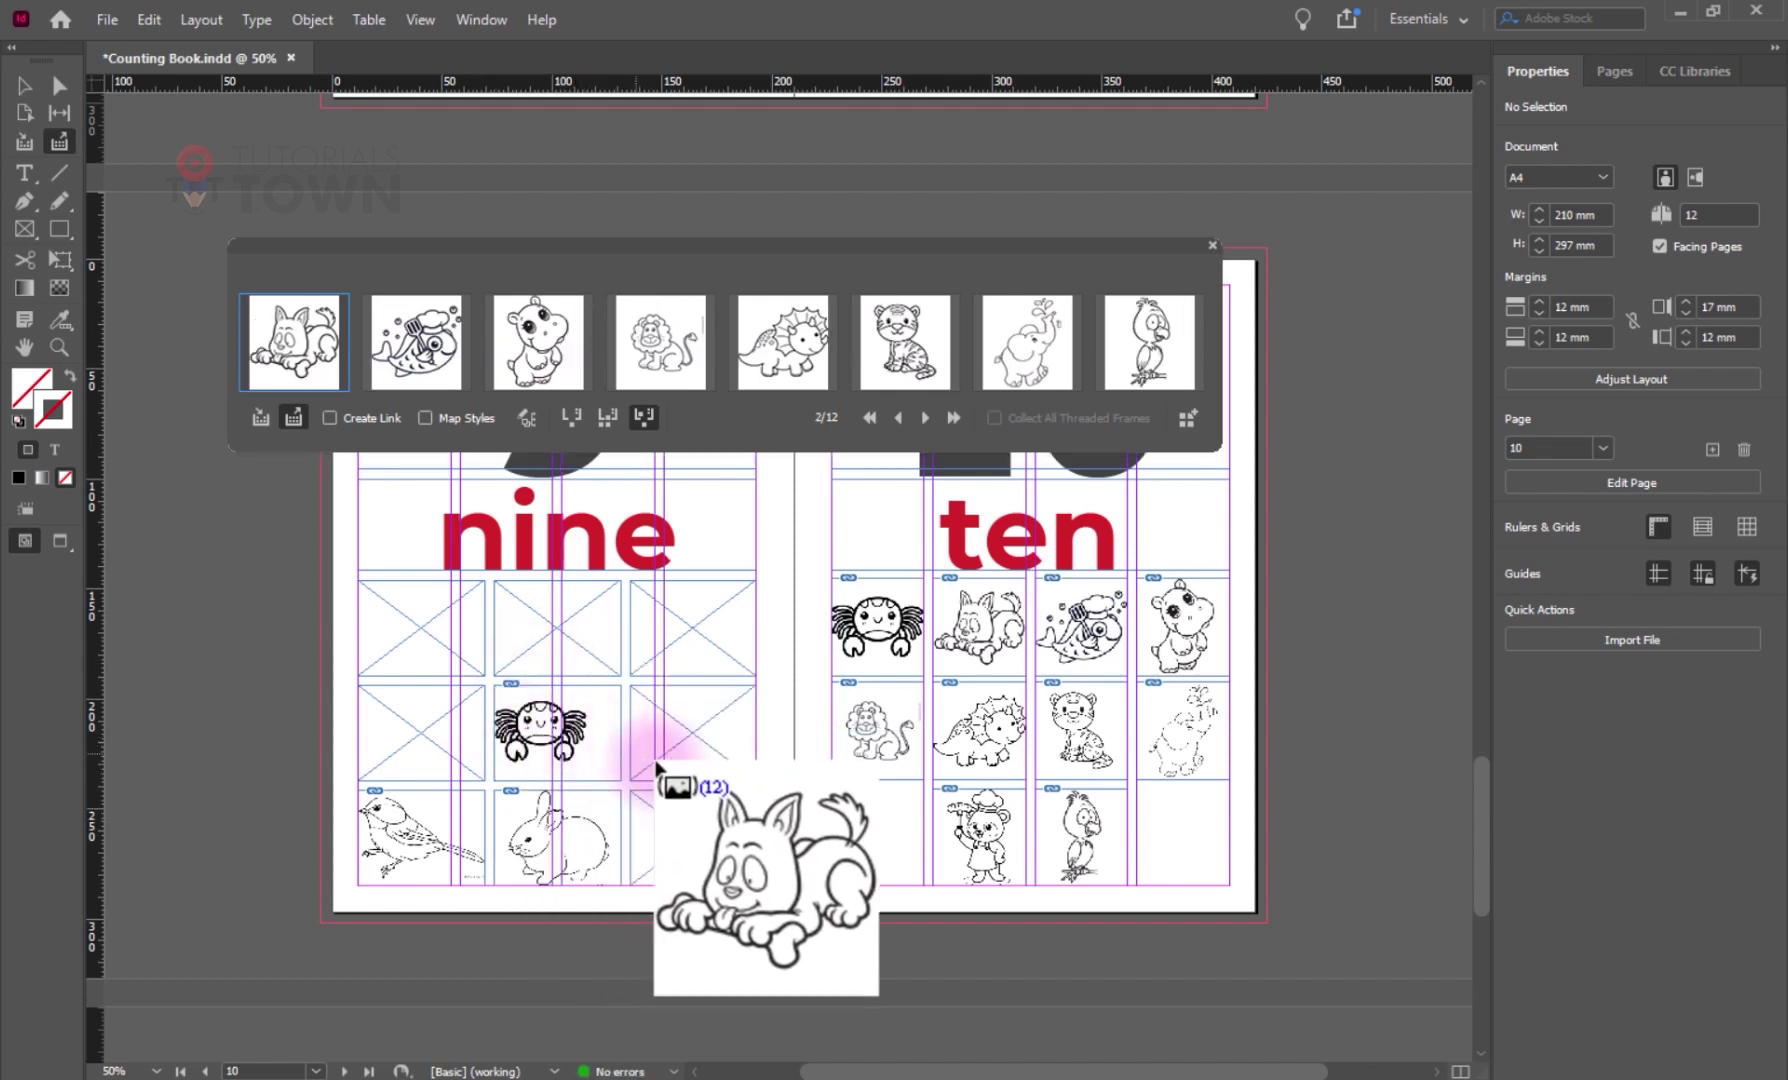
{"action": "left_click", "coordinate": [692, 826]}
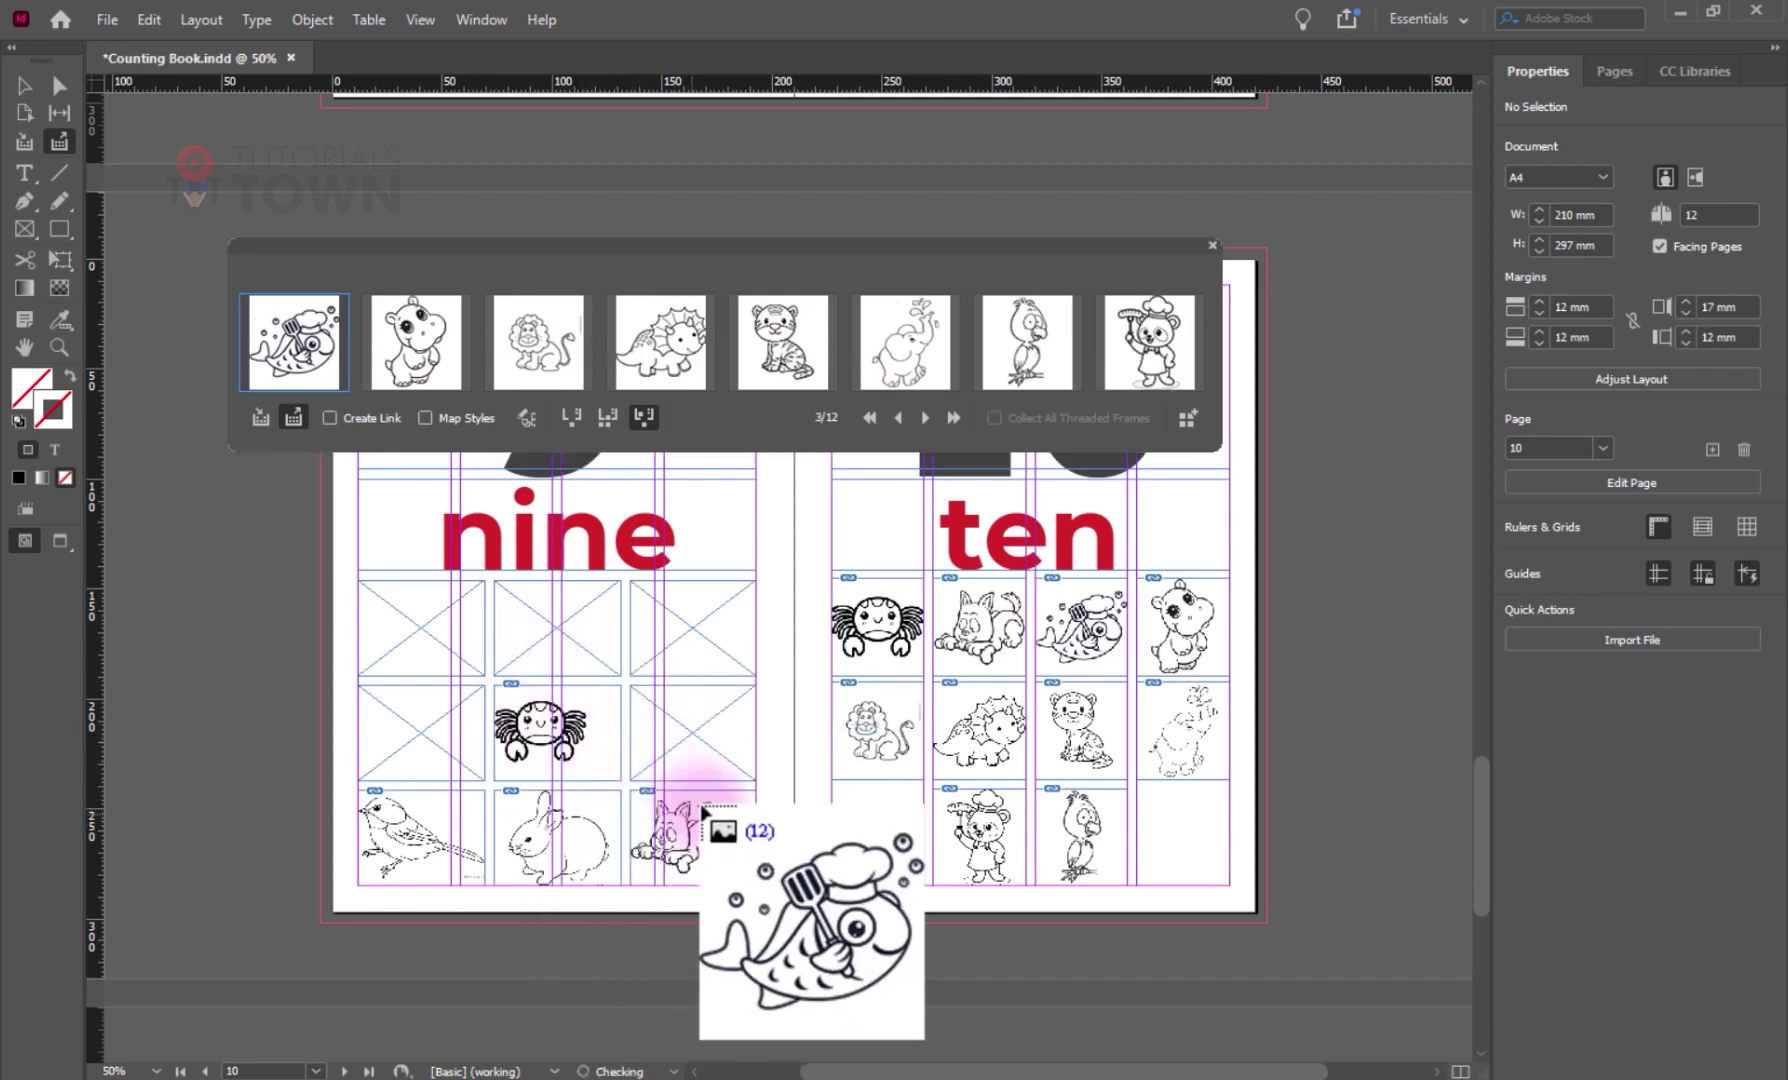
{"action": "left_click", "coordinate": [738, 742]}
{"action": "left_click", "coordinate": [427, 722]}
{"action": "left_click", "coordinate": [430, 630]}
{"action": "left_click", "coordinate": [585, 626]}
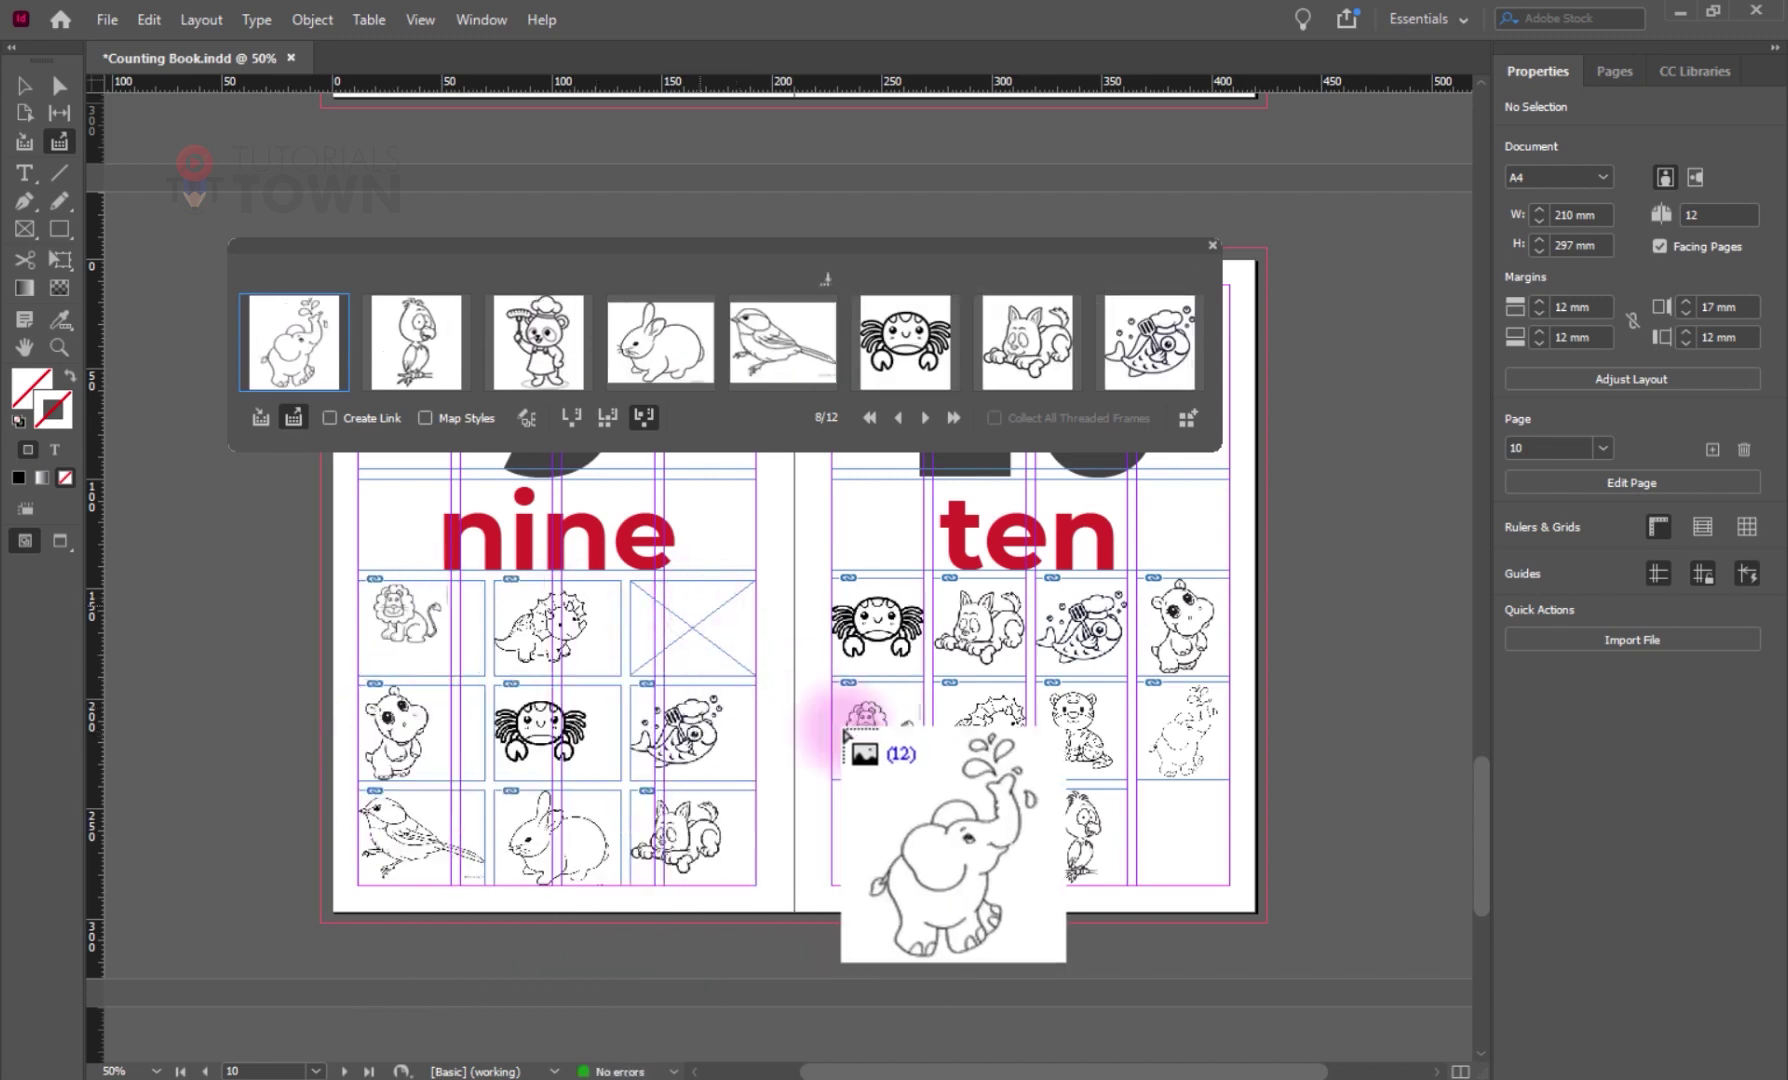
- Place the collected animal images in the empty frames on the "seven" and "eight" pages
{"action": "scroll", "coordinate": [845, 735], "scroll_direction": "up", "scroll_amount": 6}
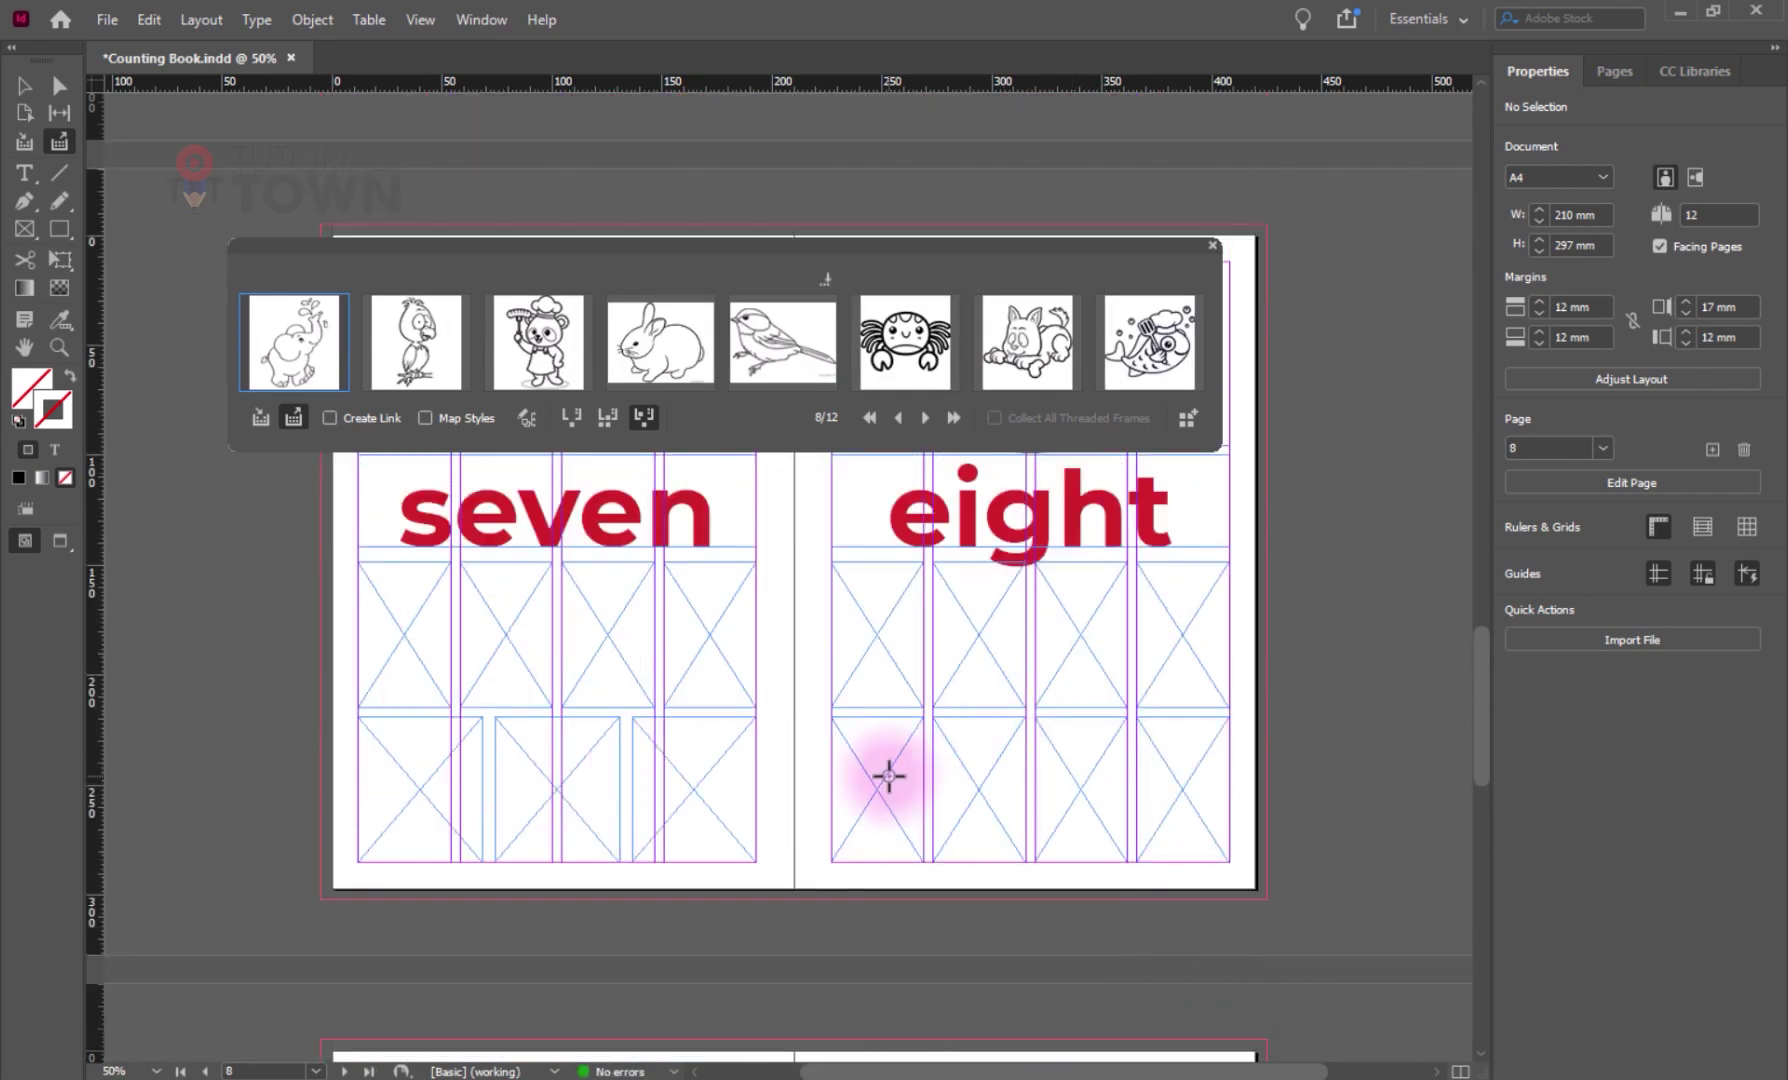
{"action": "left_click", "coordinate": [888, 776]}
{"action": "left_click", "coordinate": [978, 826]}
{"action": "left_click", "coordinate": [1077, 818]}
{"action": "left_click", "coordinate": [1145, 798]}
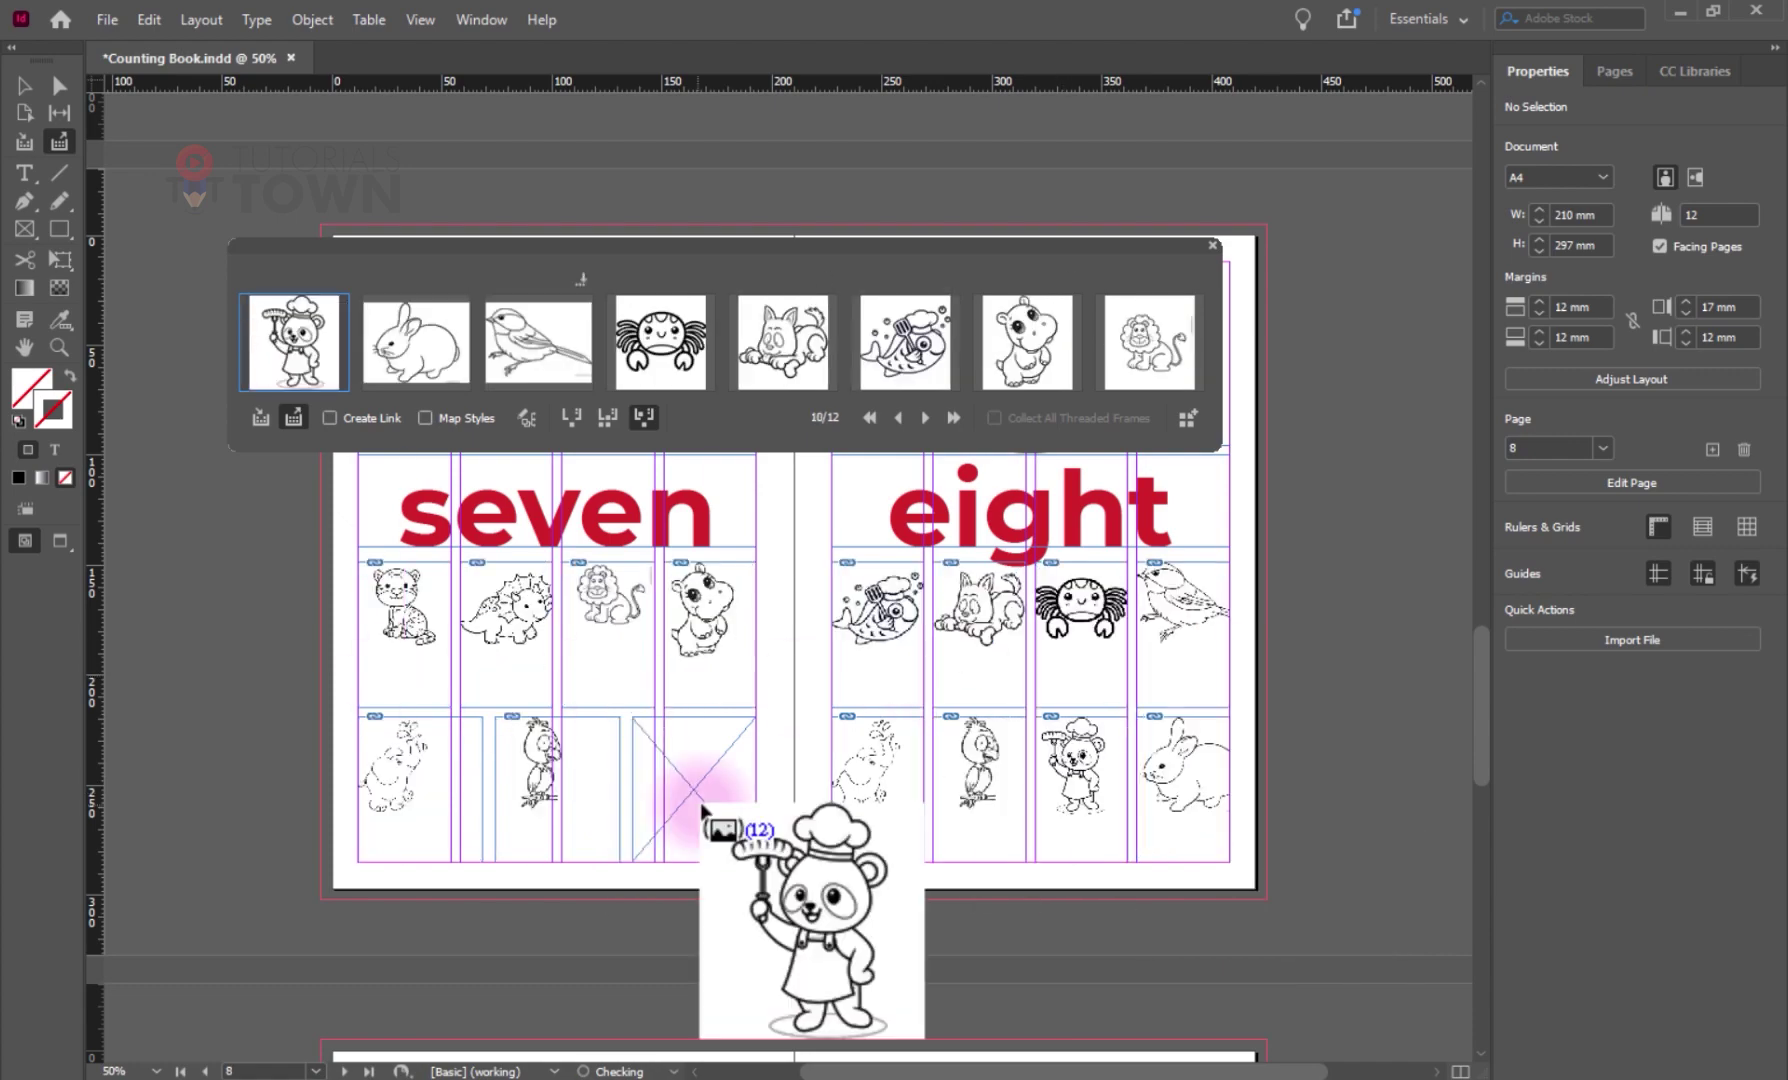
- Fill the four frames on the "four" page with the bear chef, rabbit, bird and crab images
{"action": "left_click", "coordinate": [865, 730]}
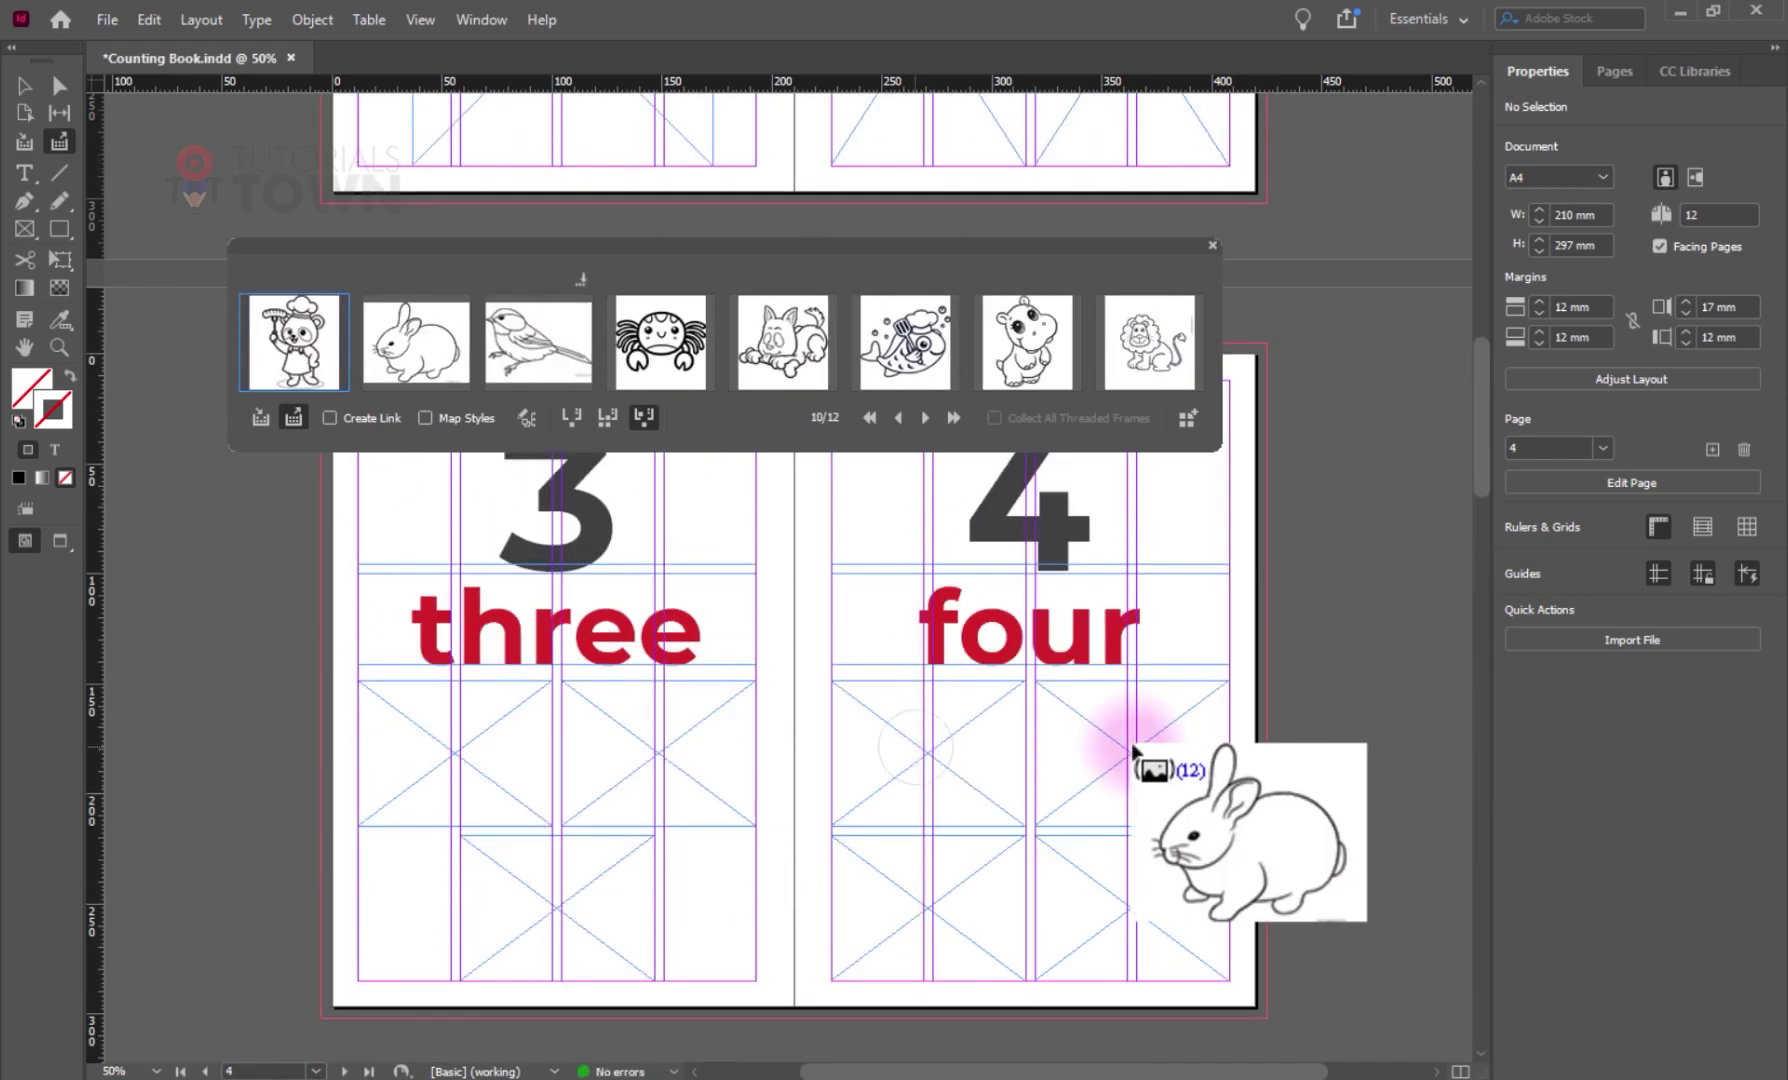
{"action": "left_click", "coordinate": [1125, 738]}
{"action": "left_click", "coordinate": [1095, 880]}
{"action": "left_click", "coordinate": [880, 880]}
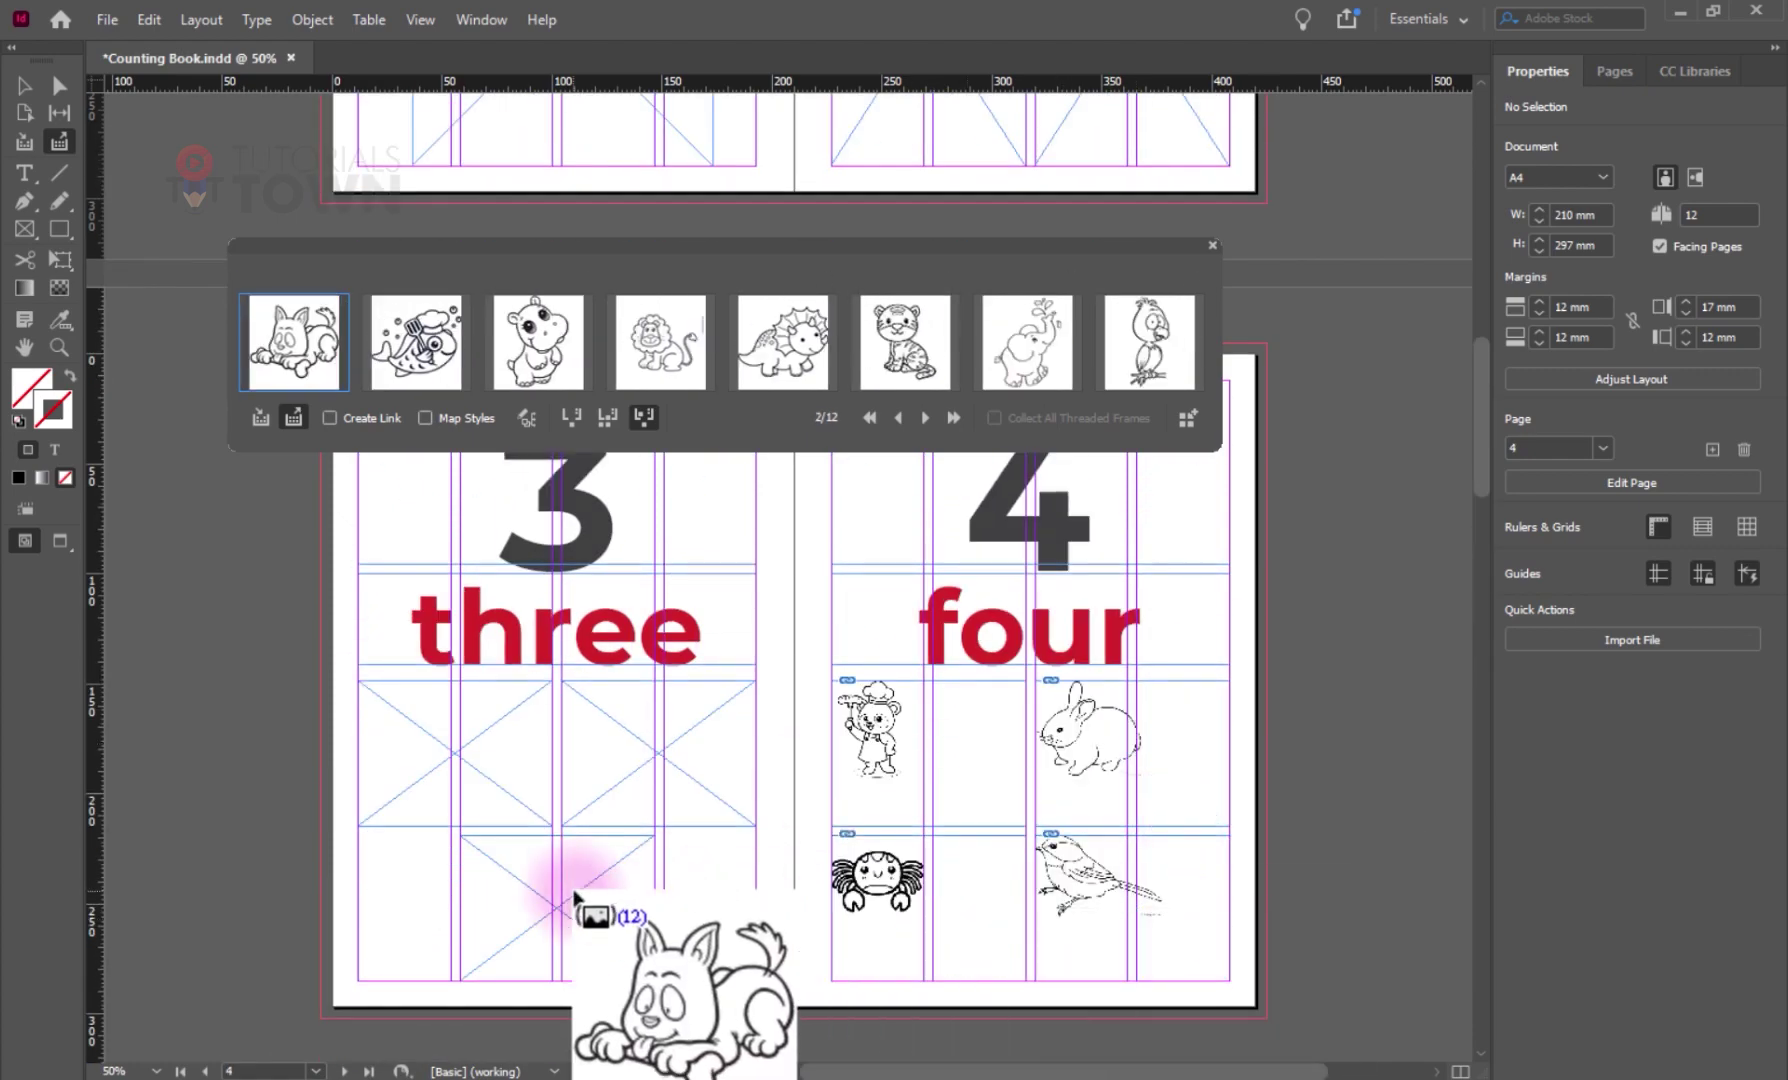
- Fill the three frames on the "three" page with the next collected images, starting with the dog in the bottom frame
{"action": "left_click", "coordinate": [558, 917]}
{"action": "left_click", "coordinate": [430, 775]}
{"action": "left_click", "coordinate": [625, 760]}
{"action": "scroll", "coordinate": [600, 765], "scroll_direction": "up", "scroll_amount": 1}
{"action": "scroll", "coordinate": [520, 768], "scroll_direction": "down", "scroll_amount": 2}
{"action": "scroll", "coordinate": [823, 742], "scroll_direction": "down", "scroll_amount": 4}
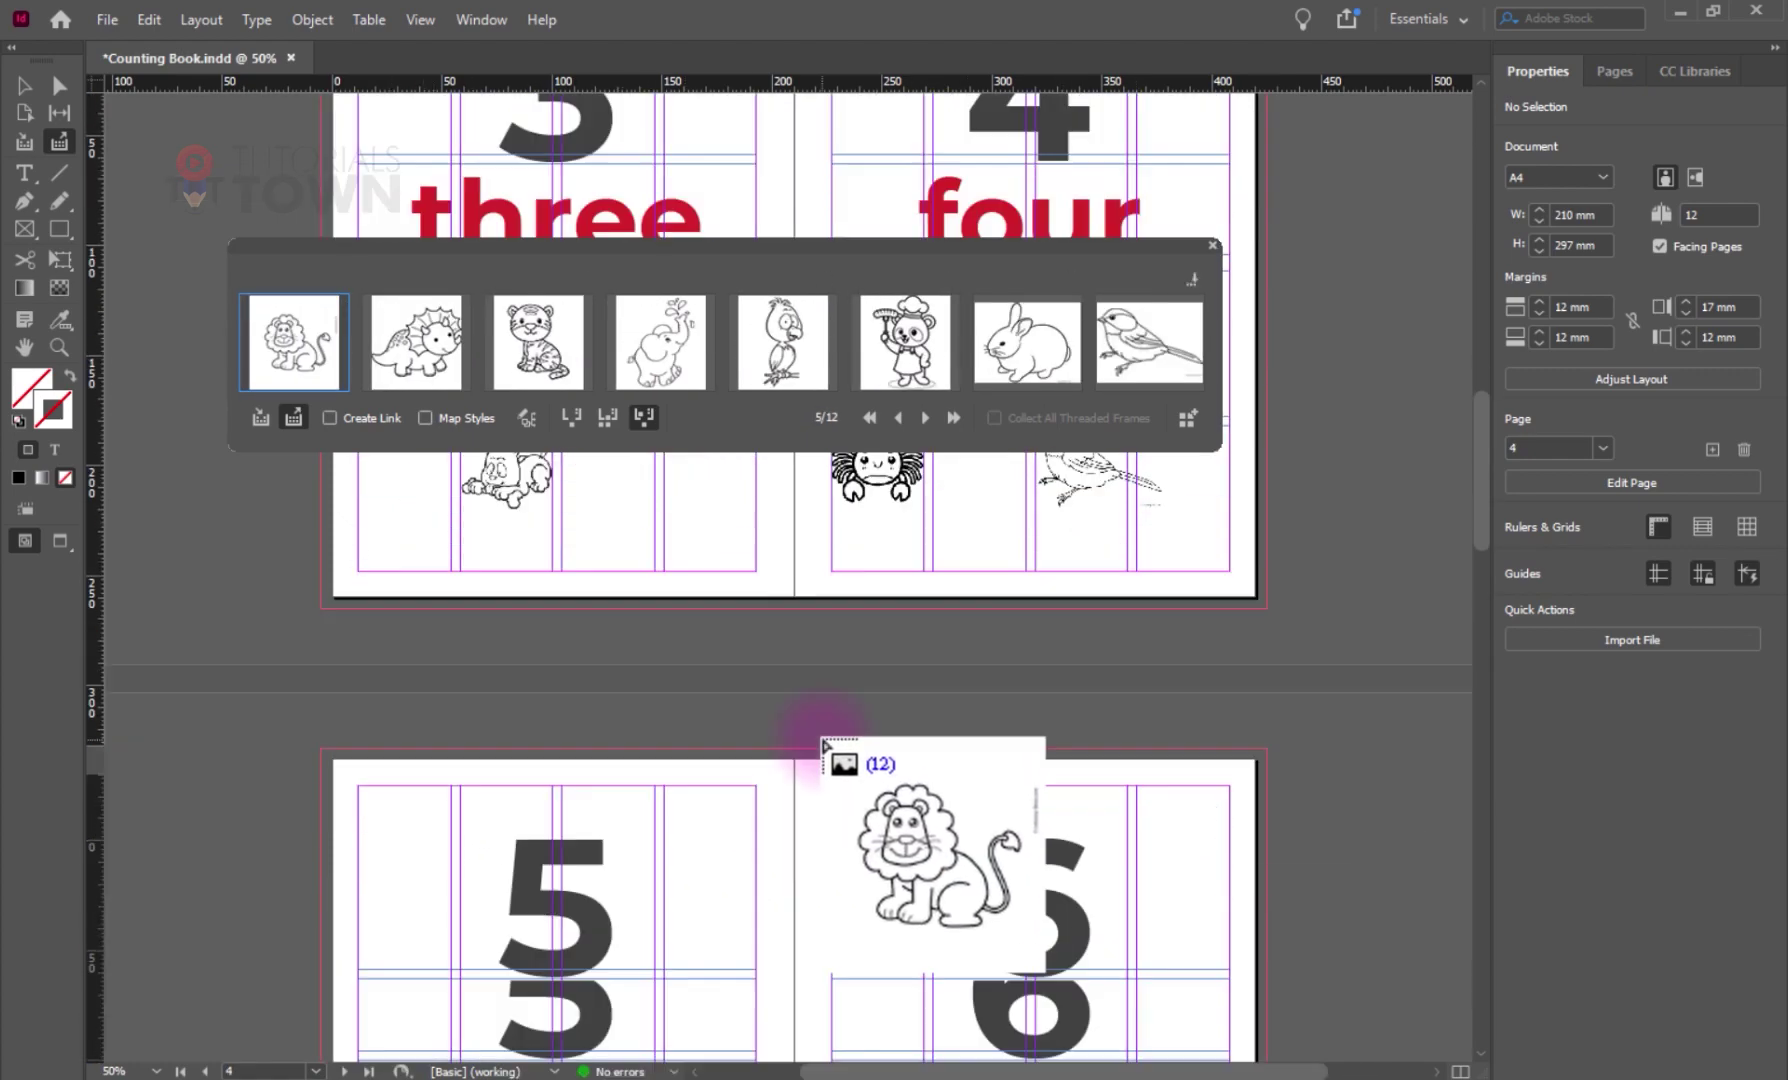
- Place the lion and dinosaur images in the "two" page's frames and the tiger in the "one" page's frame
{"action": "scroll", "coordinate": [823, 742], "scroll_direction": "down", "scroll_amount": 3}
{"action": "scroll", "coordinate": [870, 734], "scroll_direction": "down", "scroll_amount": 2}
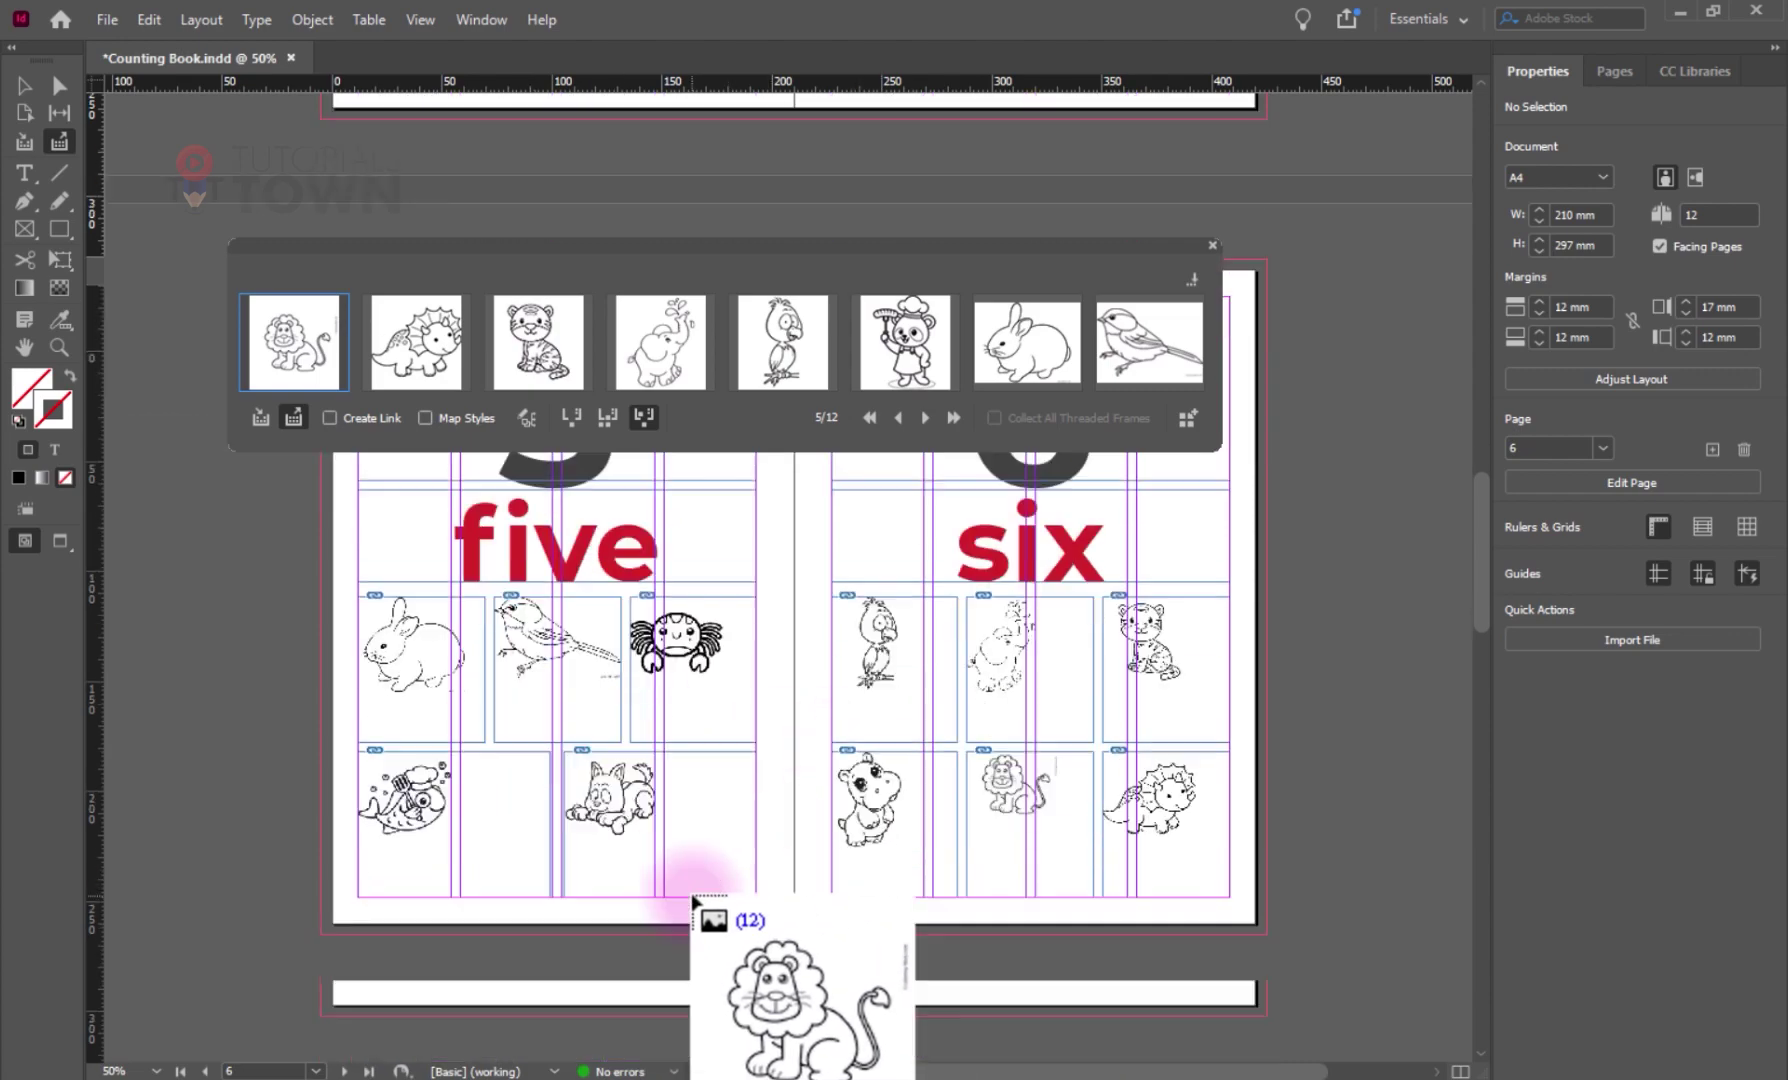
{"action": "scroll", "coordinate": [1000, 800], "scroll_direction": "down", "scroll_amount": 3}
{"action": "scroll", "coordinate": [920, 820], "scroll_direction": "down", "scroll_amount": 2}
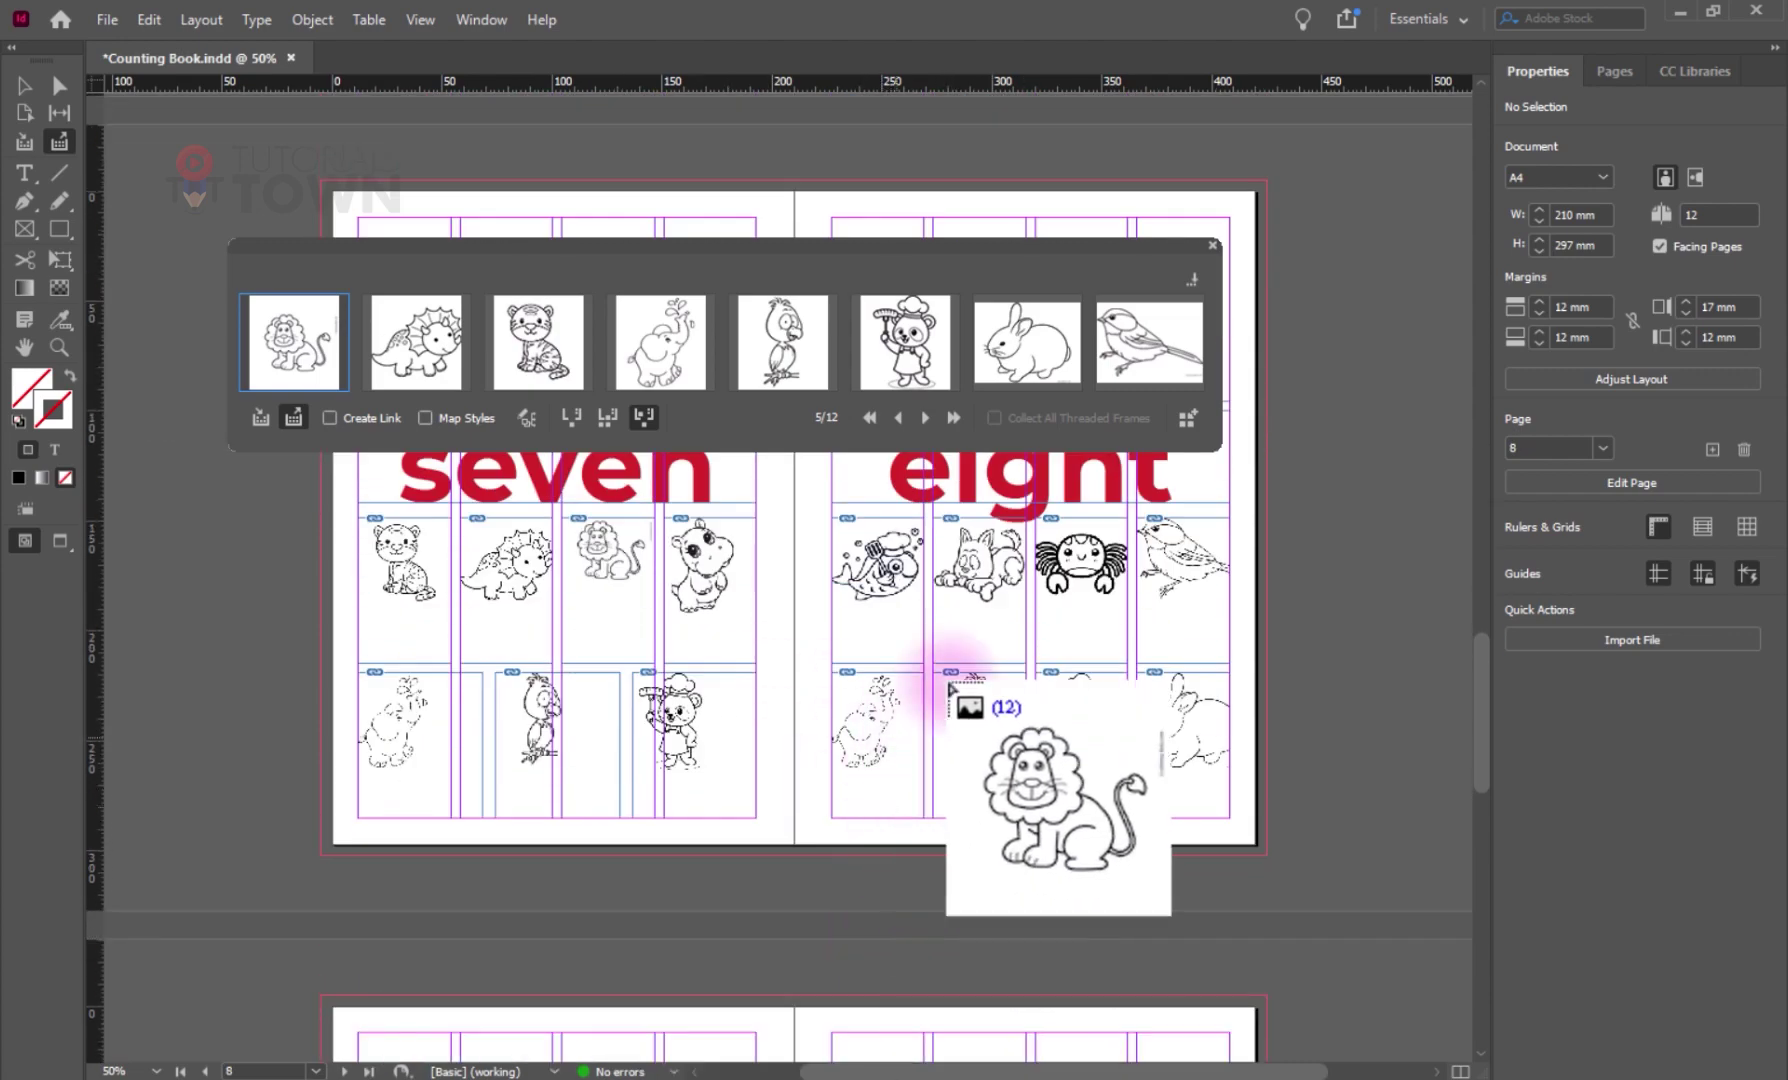
{"action": "scroll", "coordinate": [949, 684], "scroll_direction": "down", "scroll_amount": 5}
{"action": "scroll", "coordinate": [1000, 960], "scroll_direction": "up", "scroll_amount": 2}
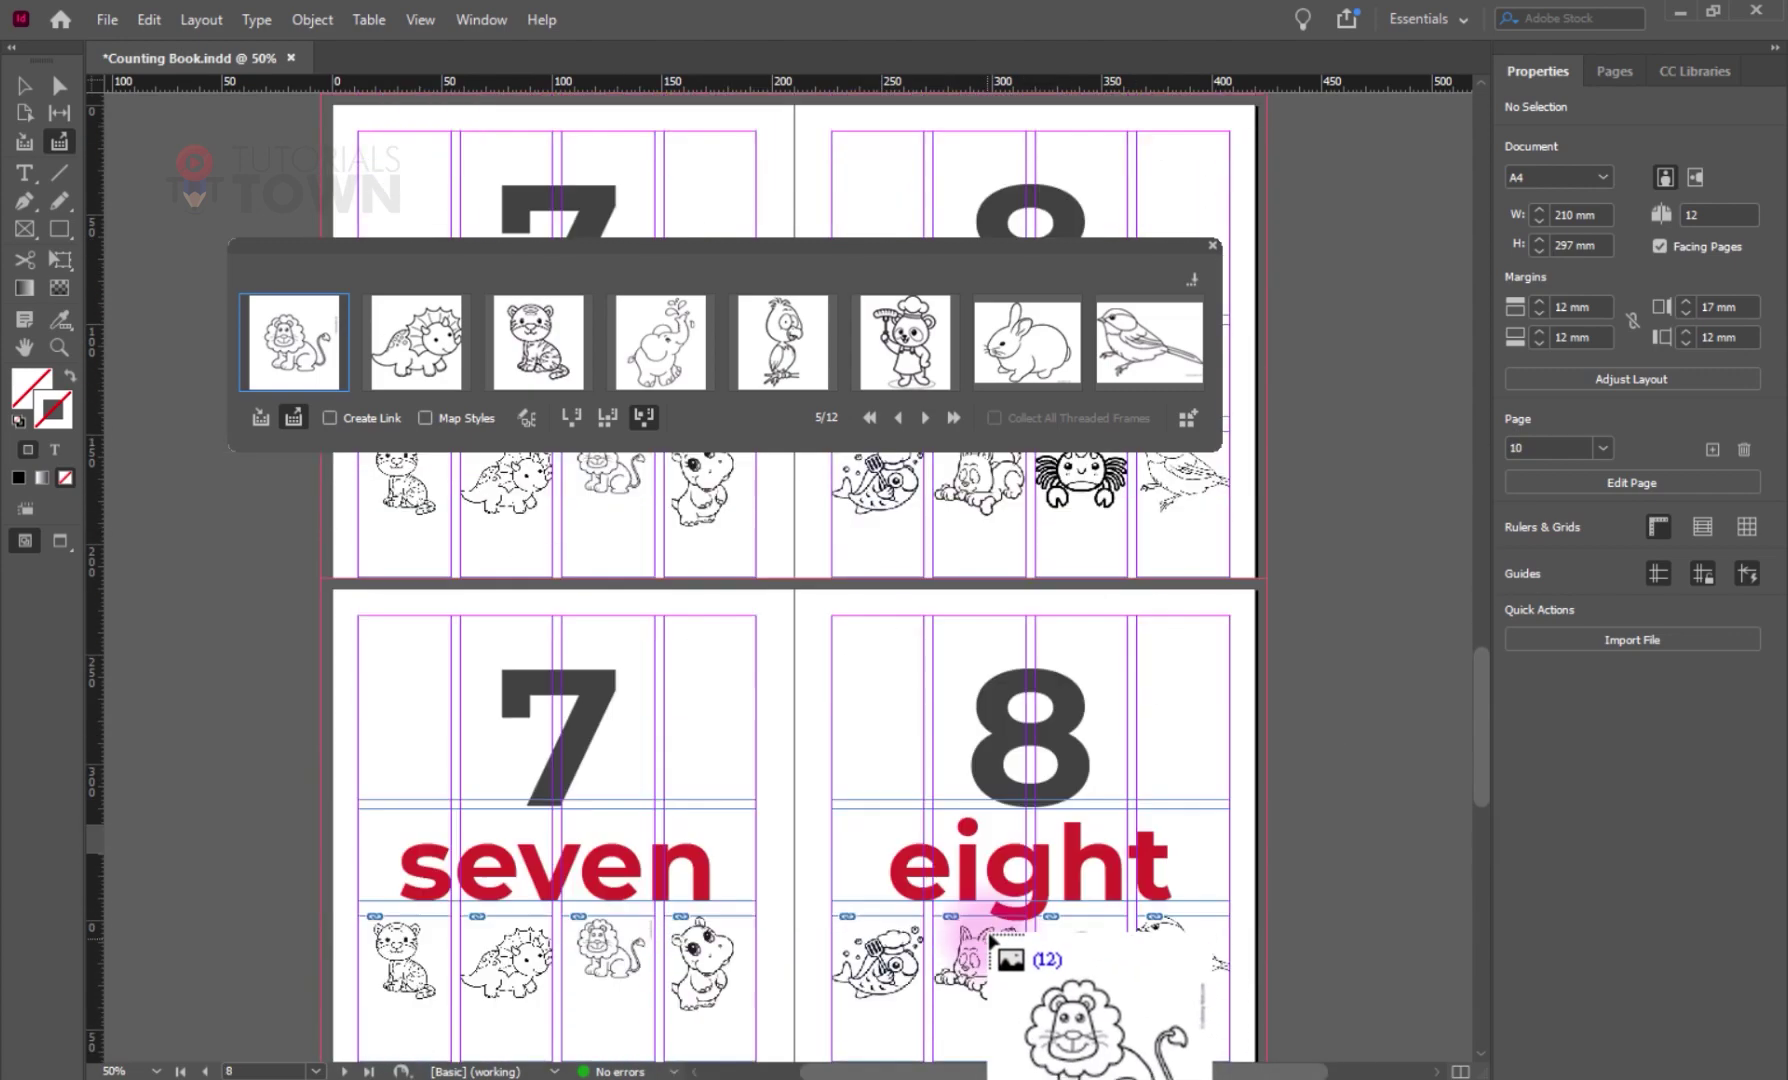
{"action": "scroll", "coordinate": [990, 938], "scroll_direction": "up", "scroll_amount": 8}
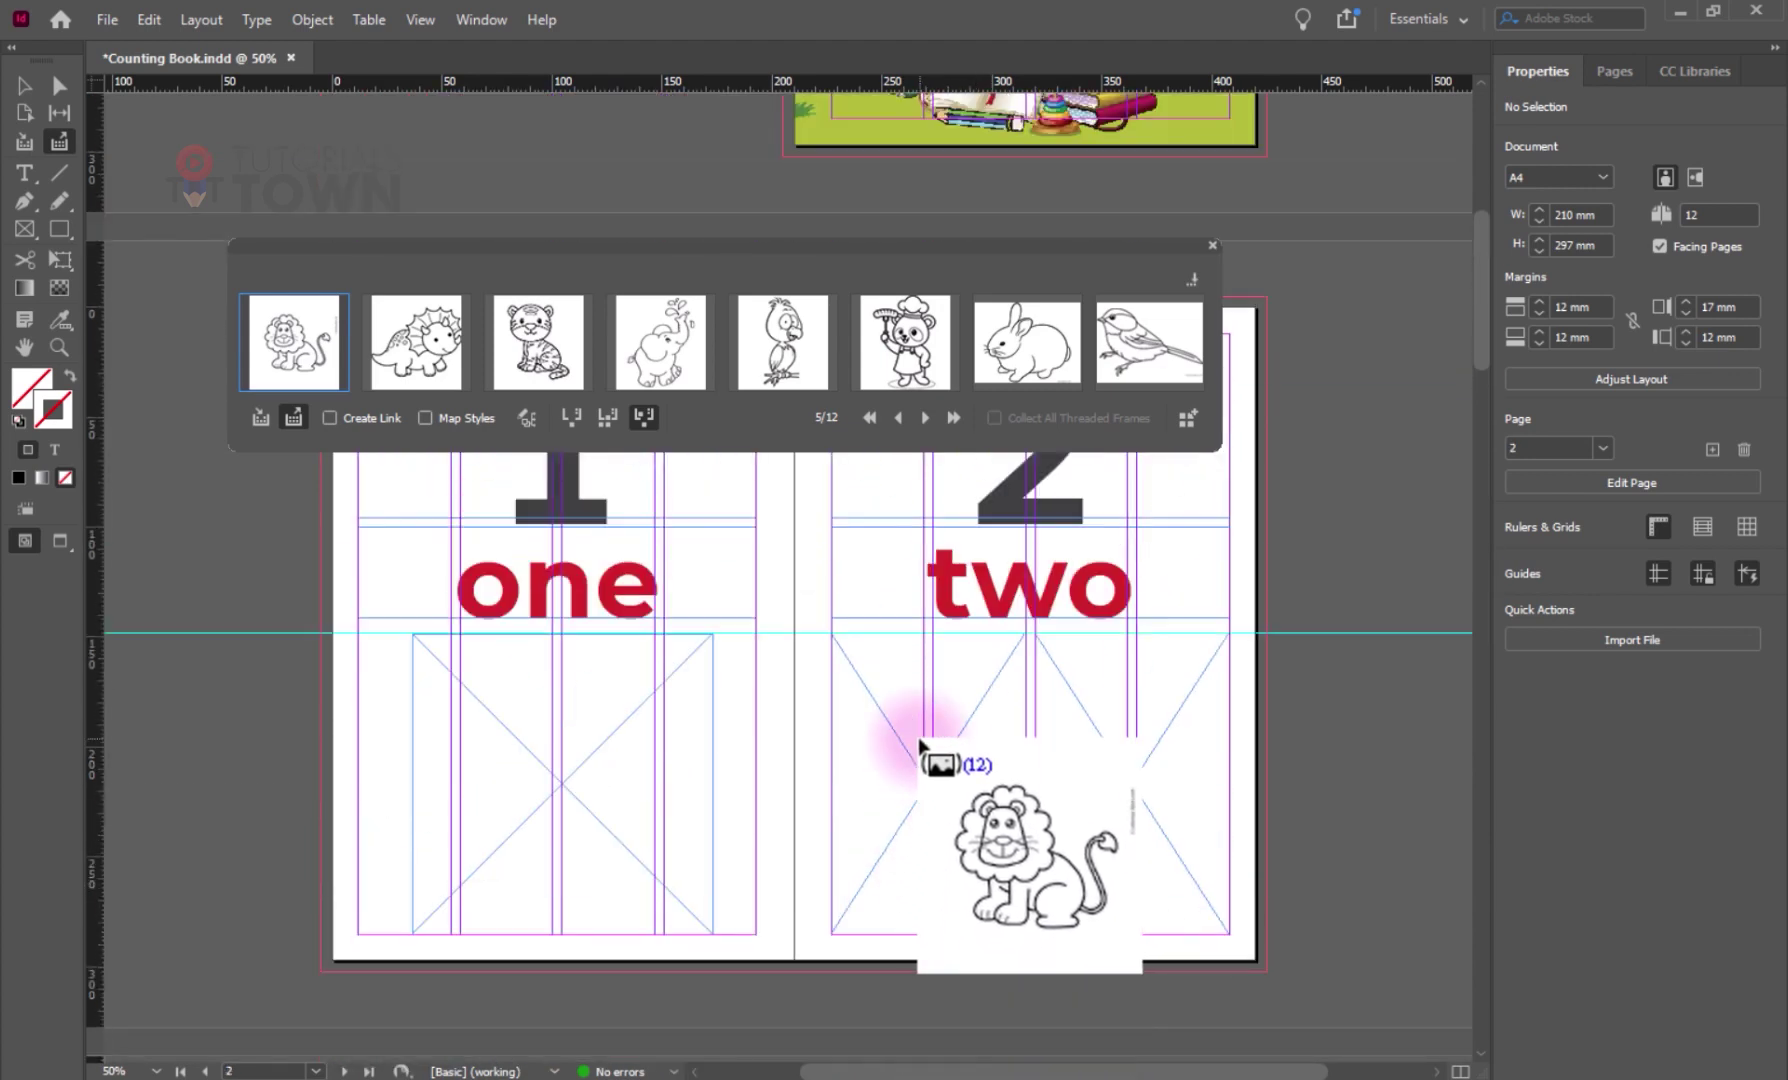
{"action": "left_click", "coordinate": [920, 745]}
{"action": "left_click", "coordinate": [1085, 745]}
{"action": "left_click", "coordinate": [650, 840]}
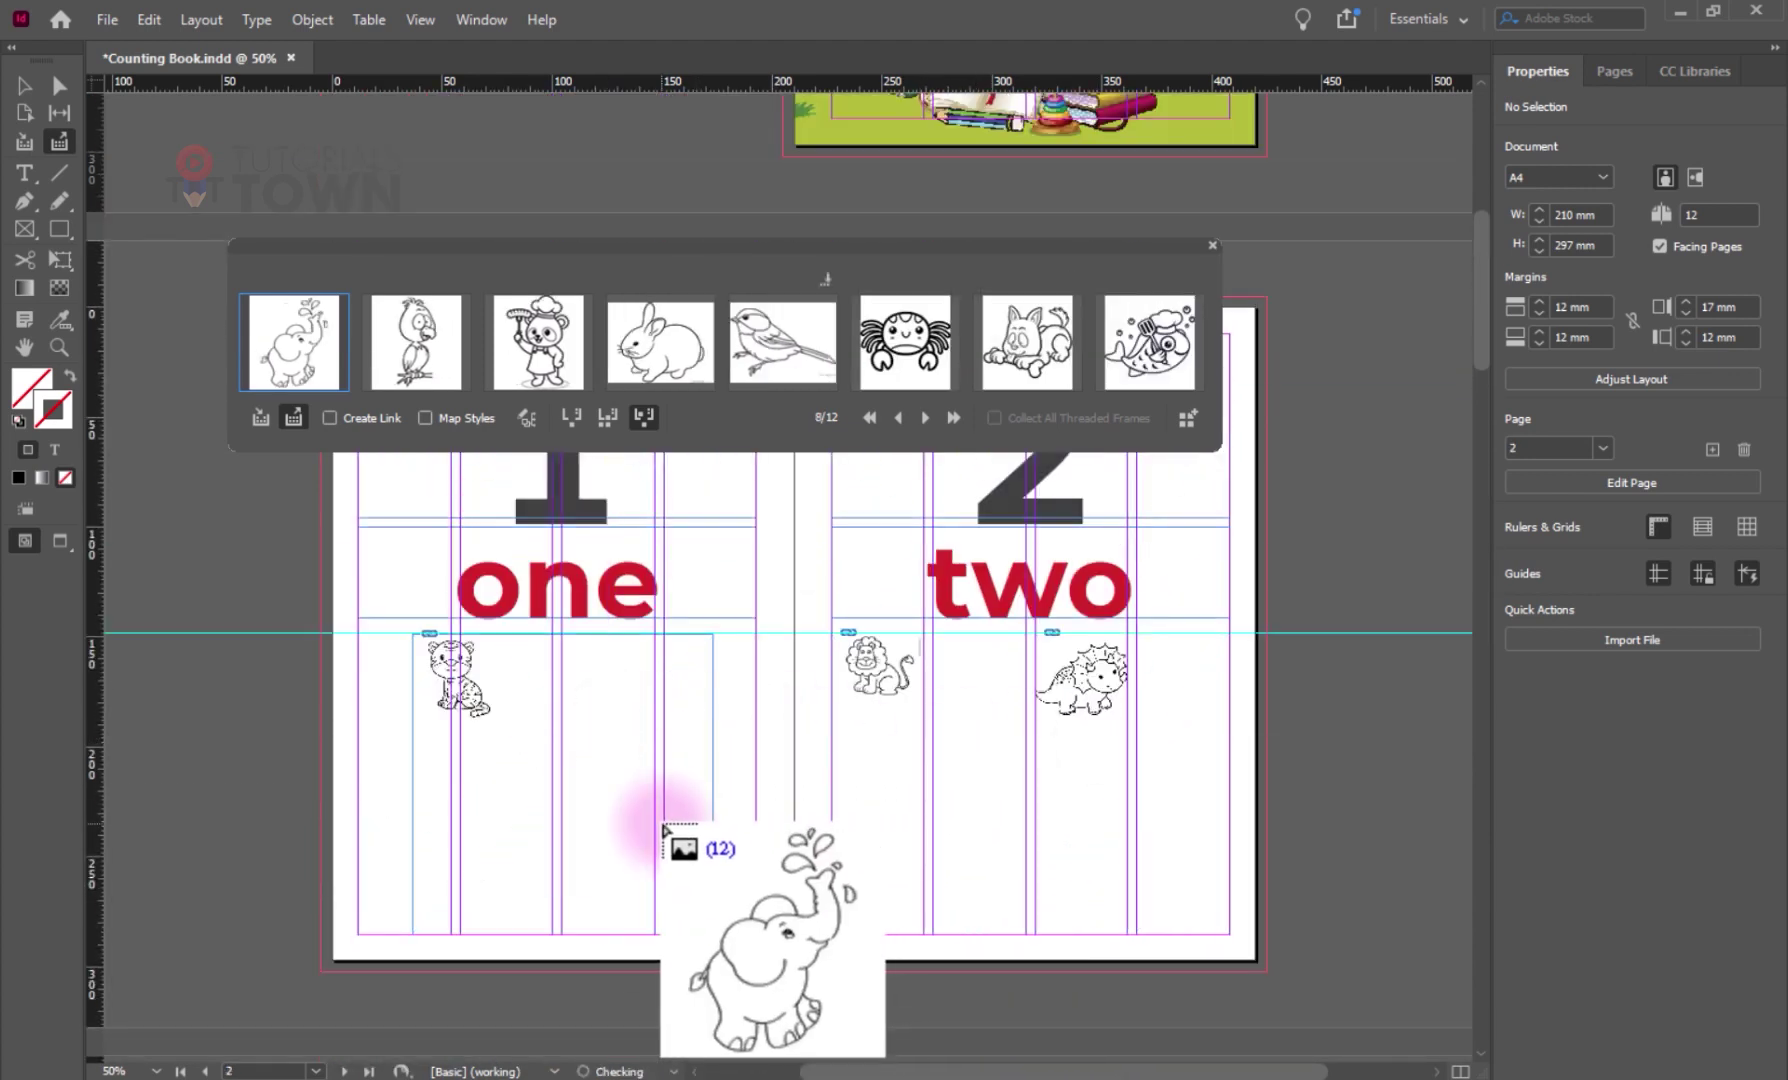
- Close the content conveyor and leave the Content Placer for the Selection tool
{"action": "scroll", "coordinate": [537, 733], "scroll_direction": "up", "scroll_amount": 5}
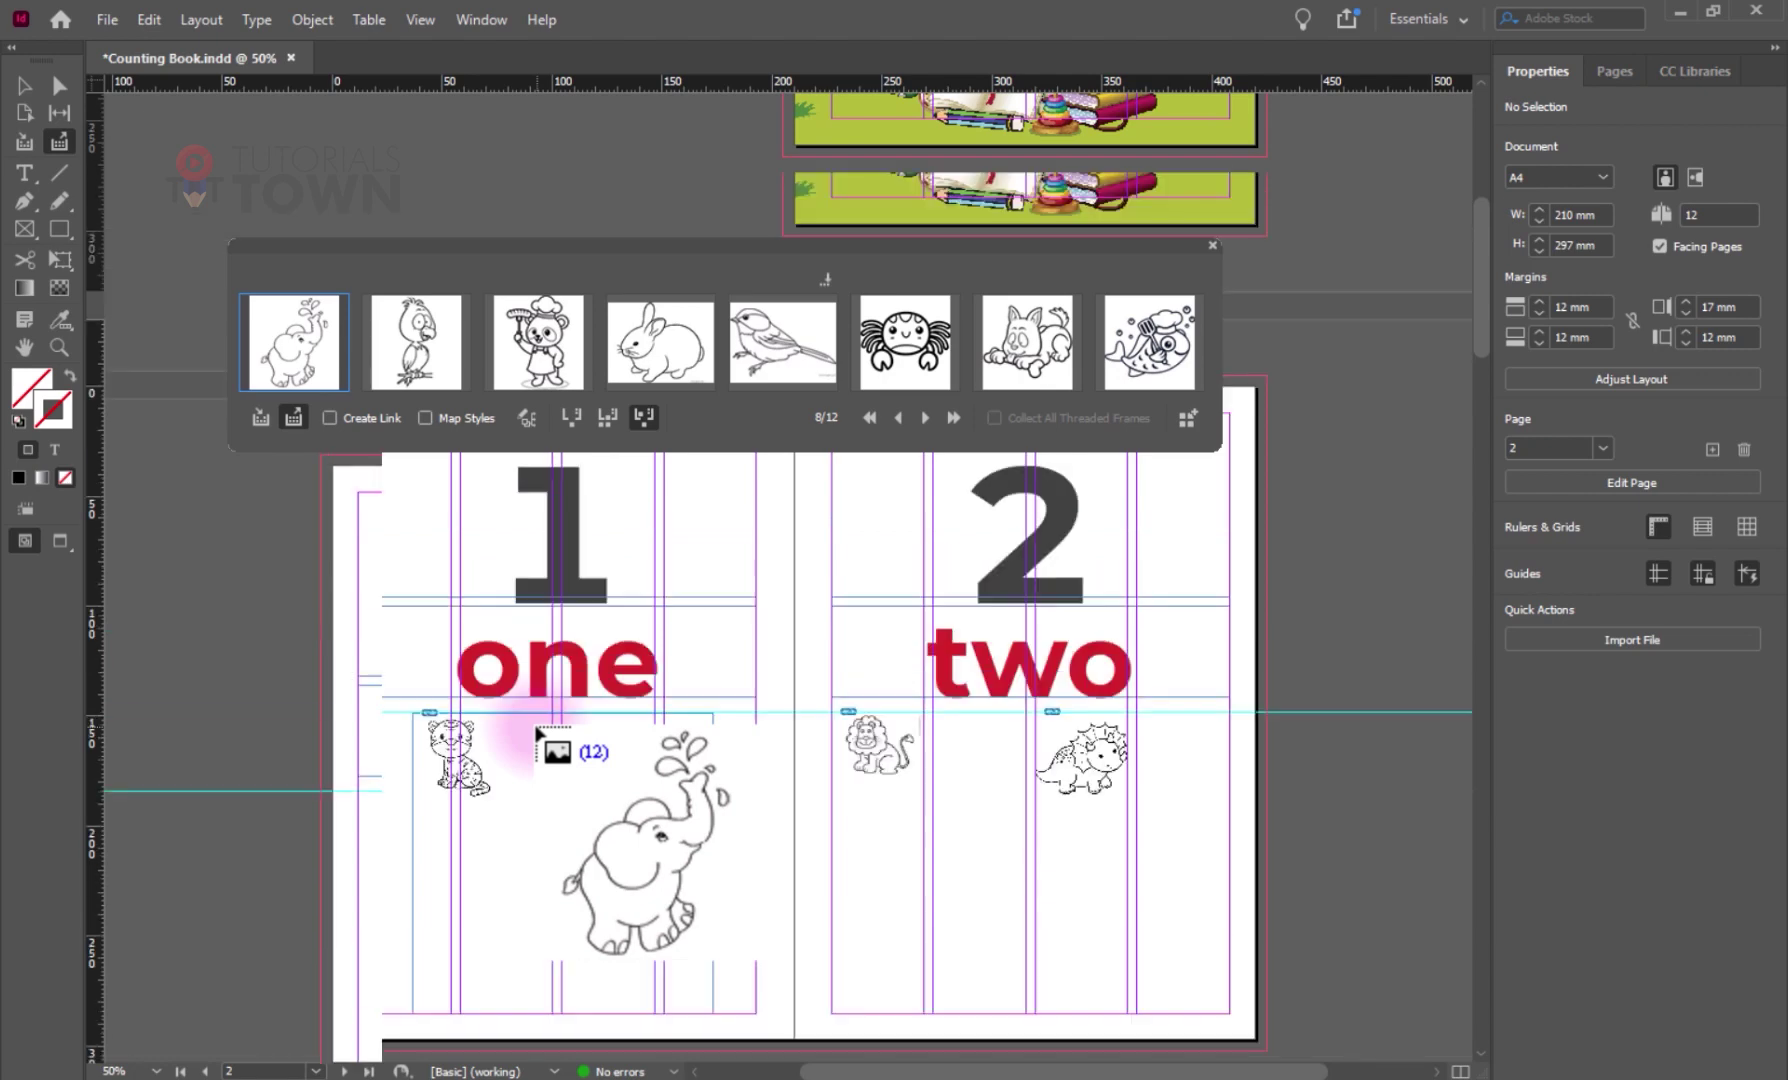
{"action": "scroll", "coordinate": [537, 733], "scroll_direction": "down", "scroll_amount": 8}
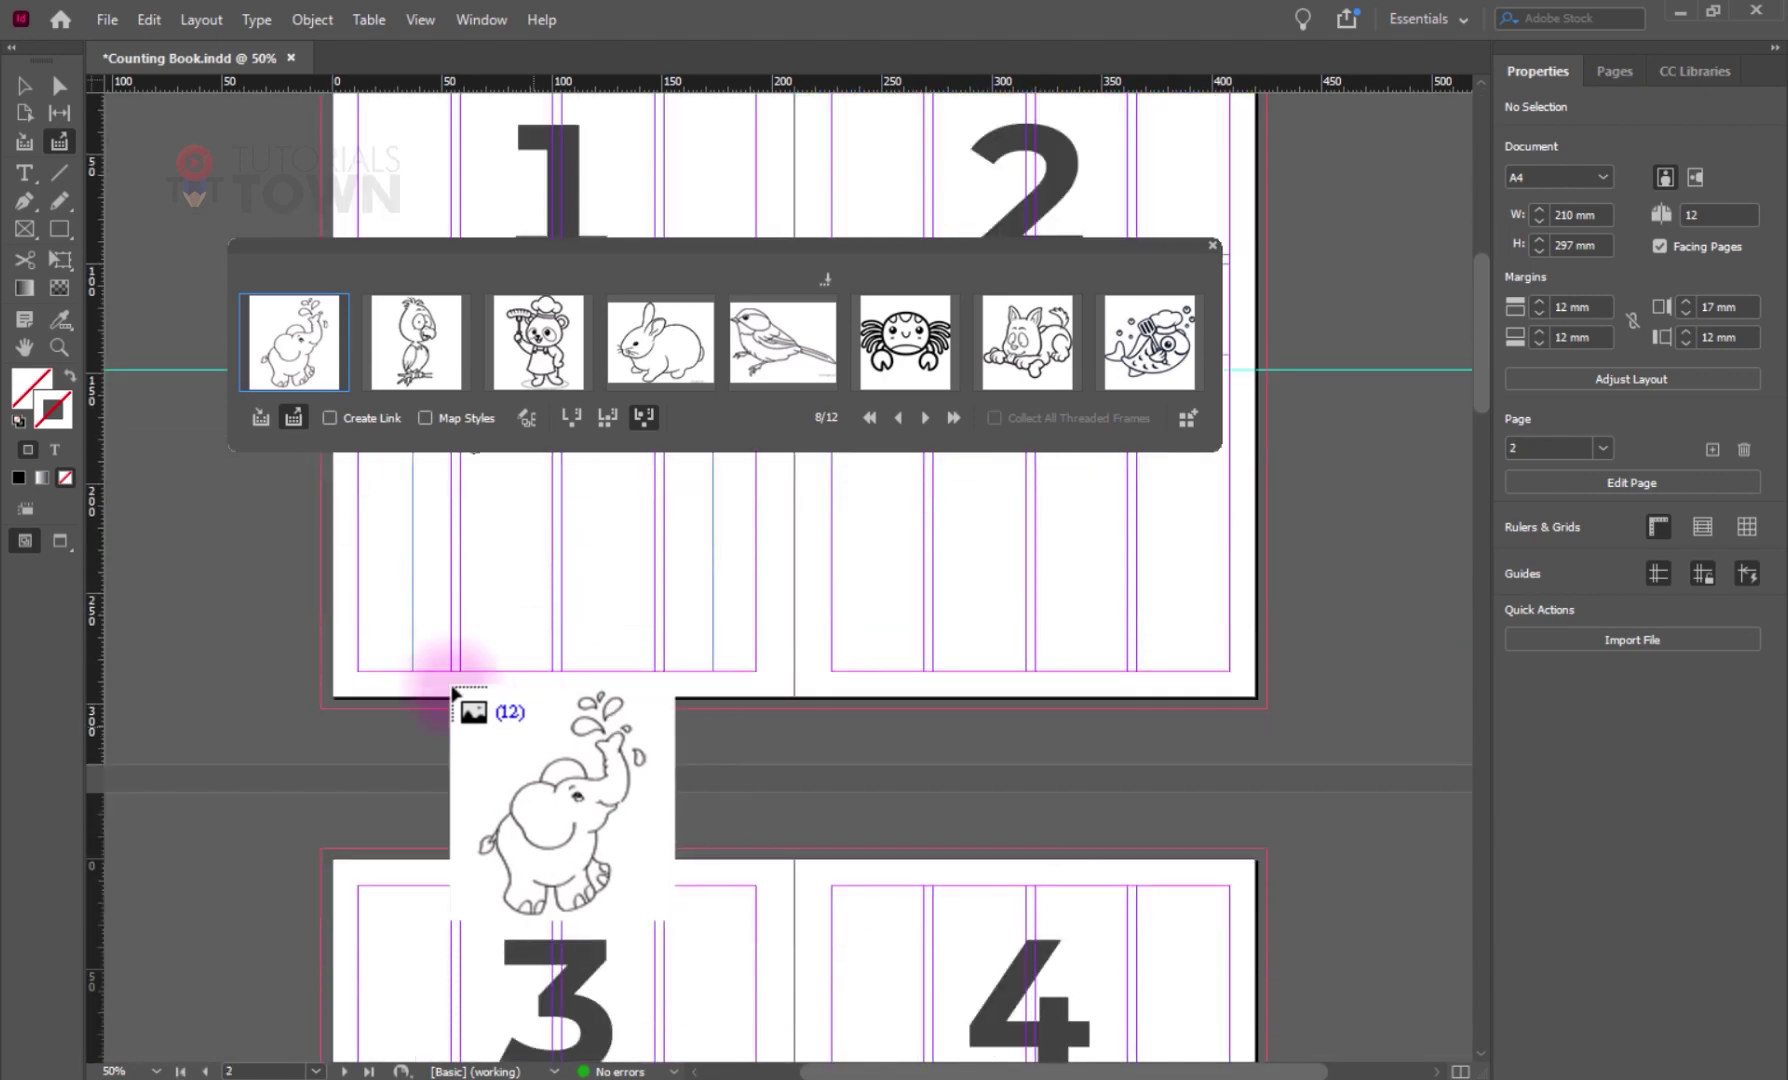
{"action": "scroll", "coordinate": [460, 712], "scroll_direction": "up", "scroll_amount": 3}
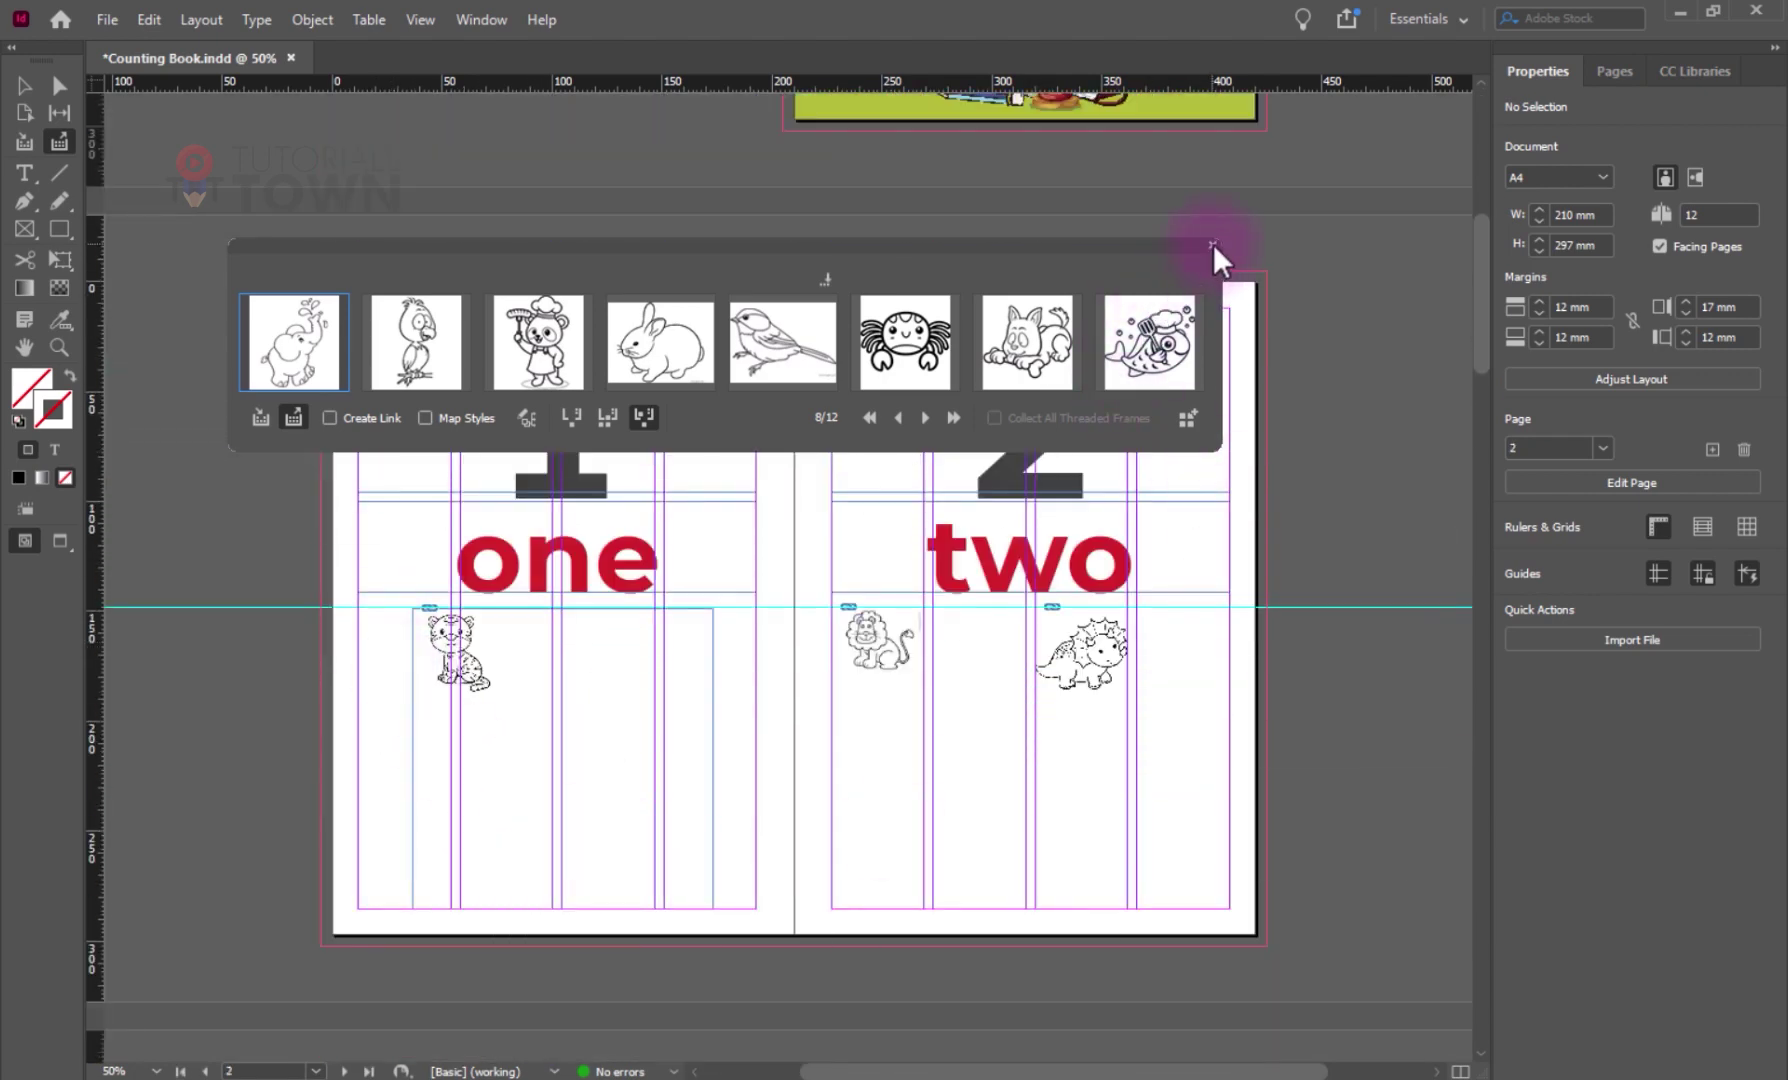
{"action": "left_click", "coordinate": [1212, 243]}
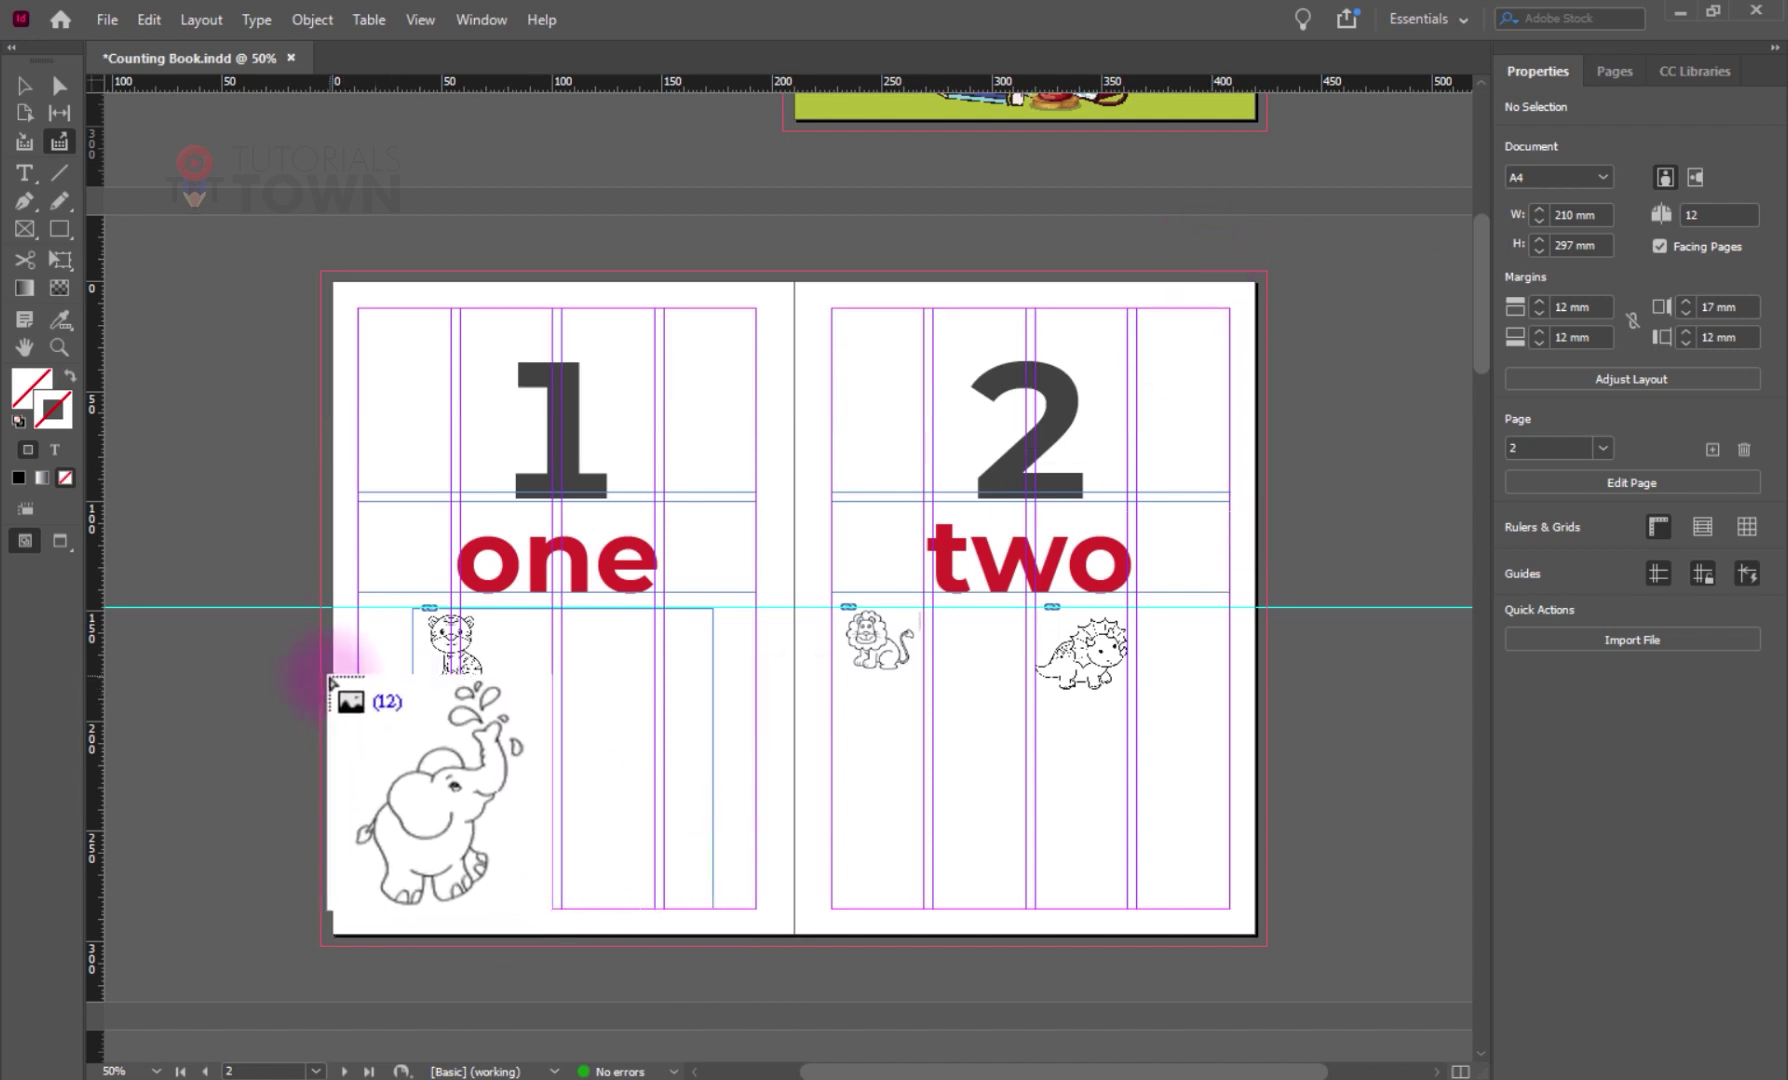
{"action": "key", "text": "b"}
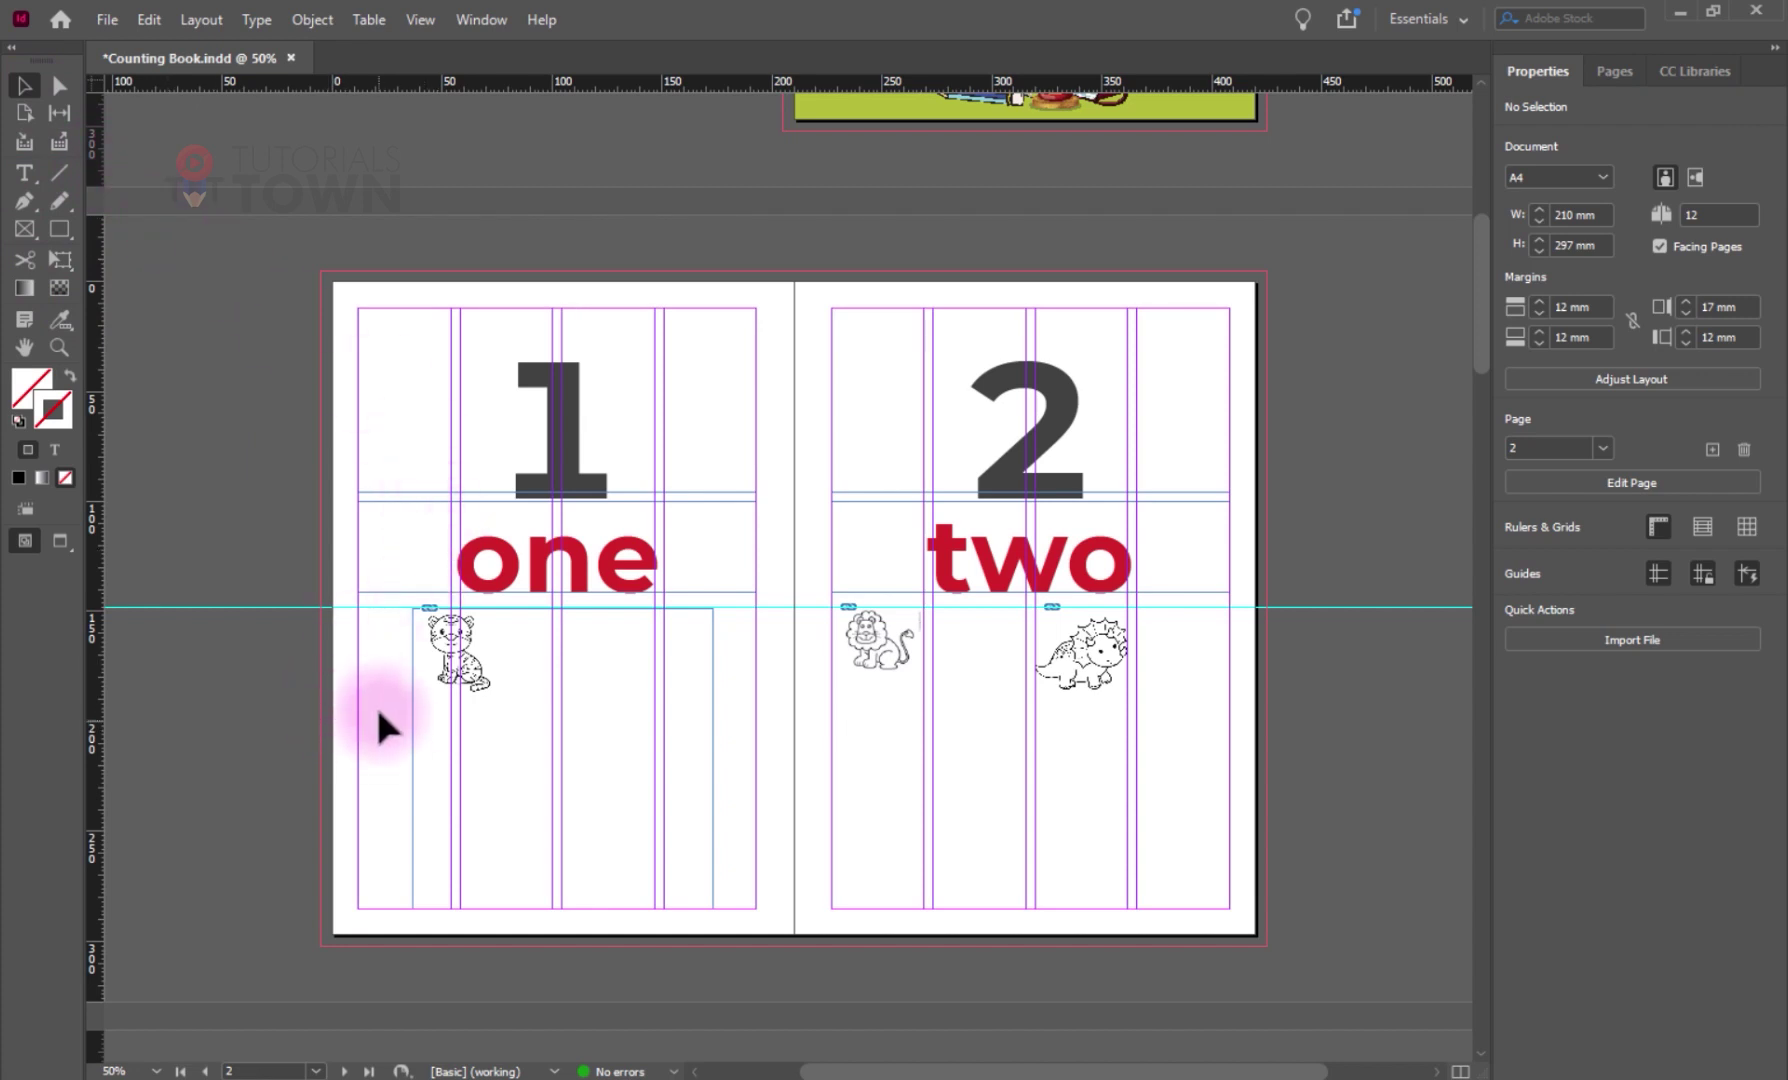
- Select the image frames on the "one" and "two" pages and fit their content proportionally
{"action": "left_click_drag", "start_coordinate": [372, 675], "coordinate": [1196, 844]}
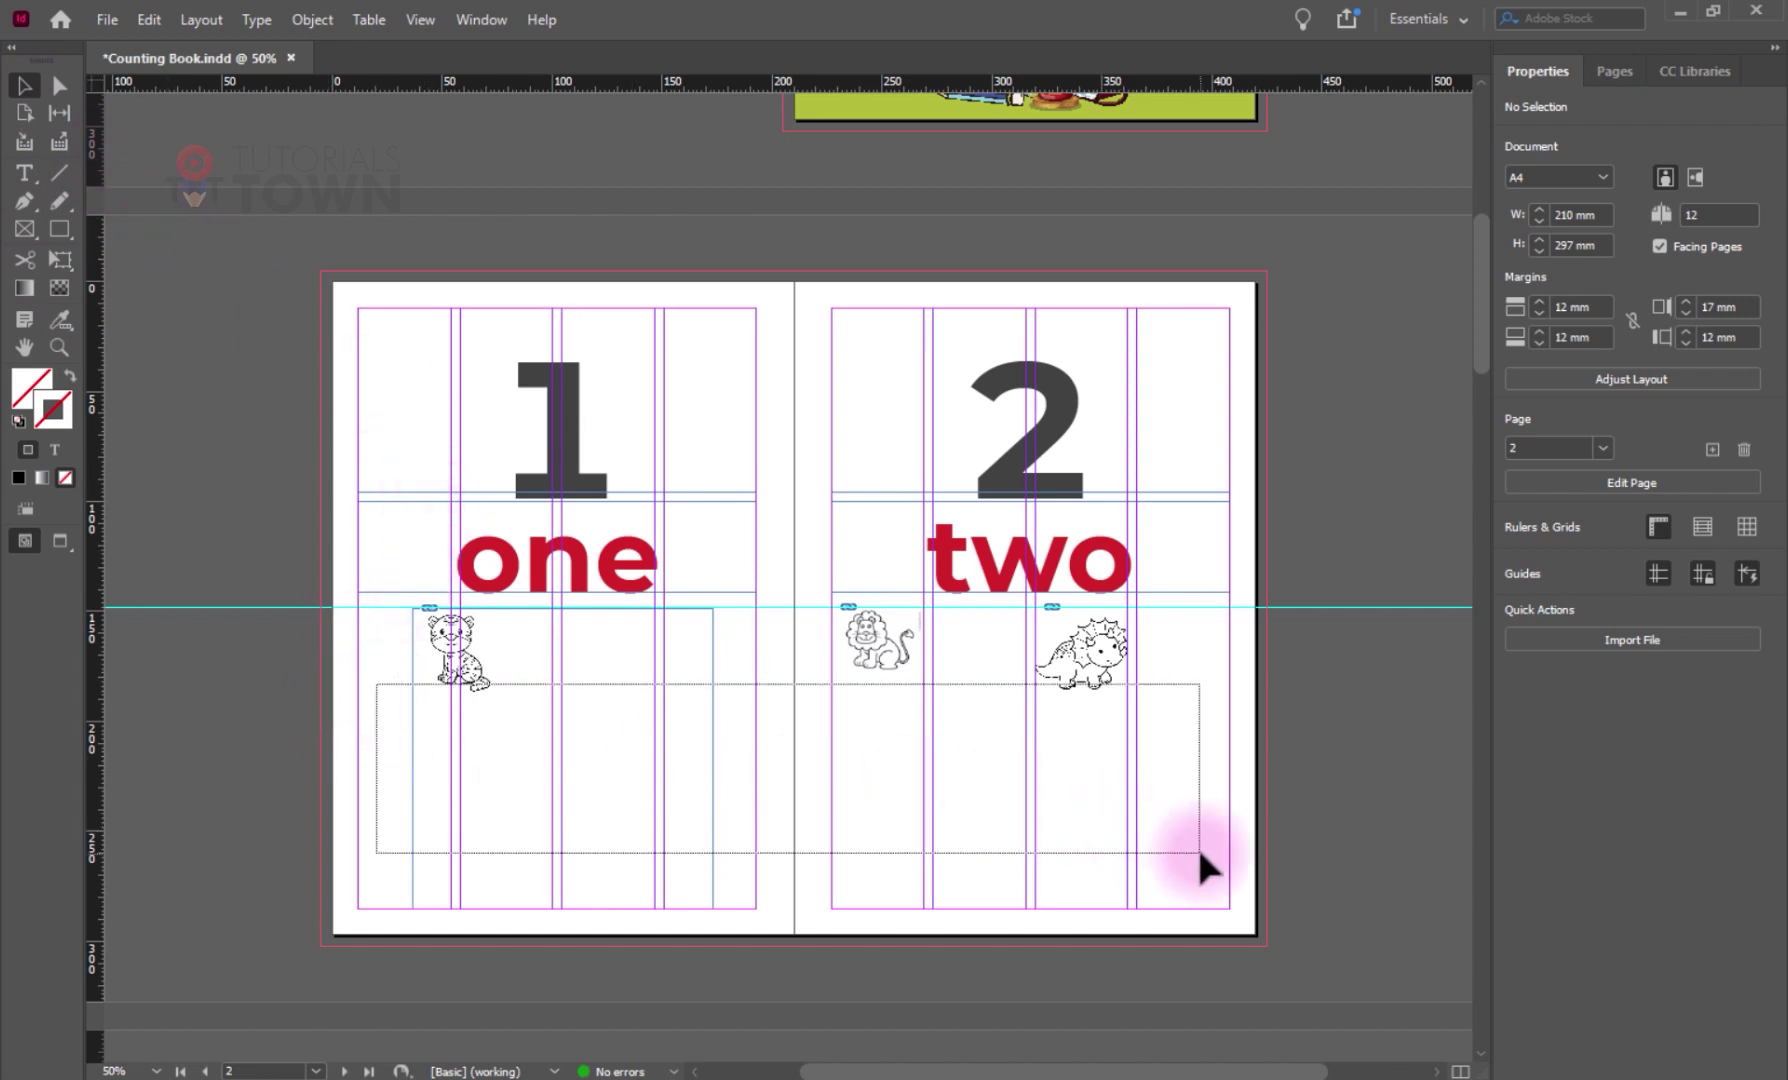
{"action": "right_click", "coordinate": [1012, 741]}
{"action": "mouse_move", "coordinate": [1065, 699]}
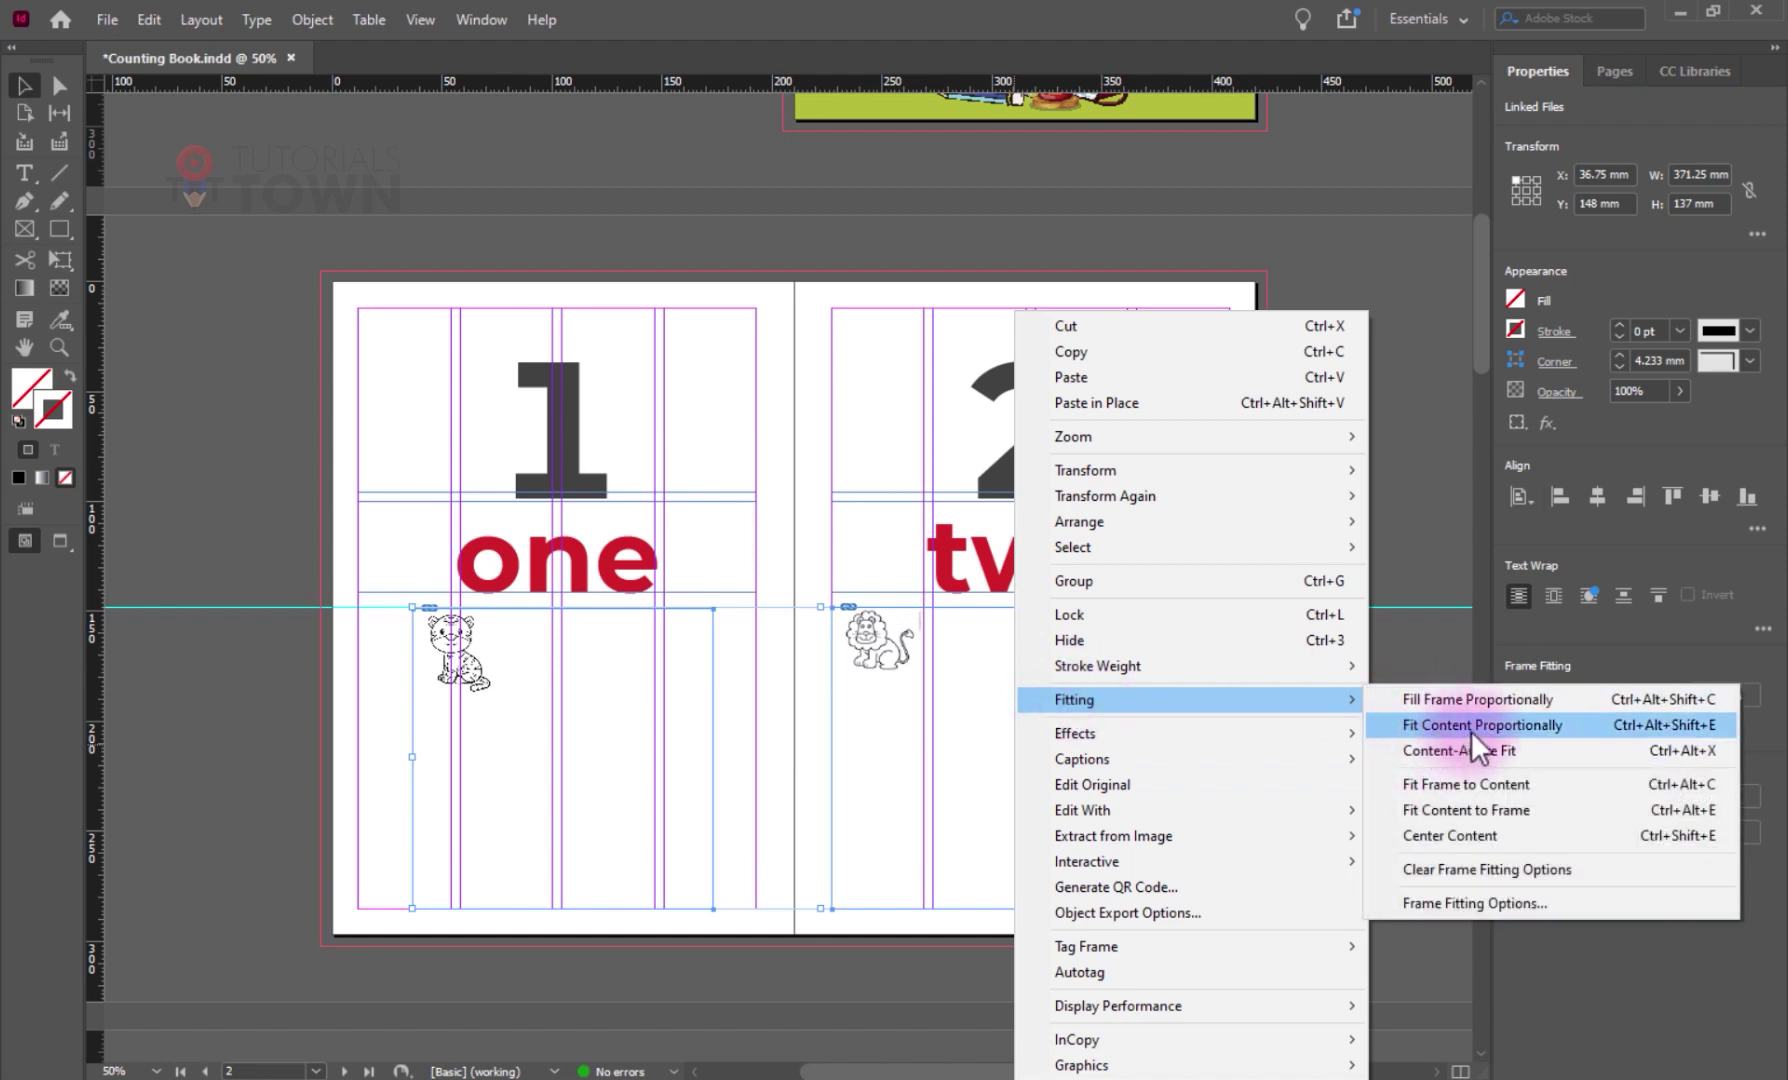
{"action": "left_click", "coordinate": [1676, 726]}
- Fit the images proportionally inside all frames on the "three" and "four" pages
{"action": "scroll", "coordinate": [920, 940], "scroll_direction": "down", "scroll_amount": 5}
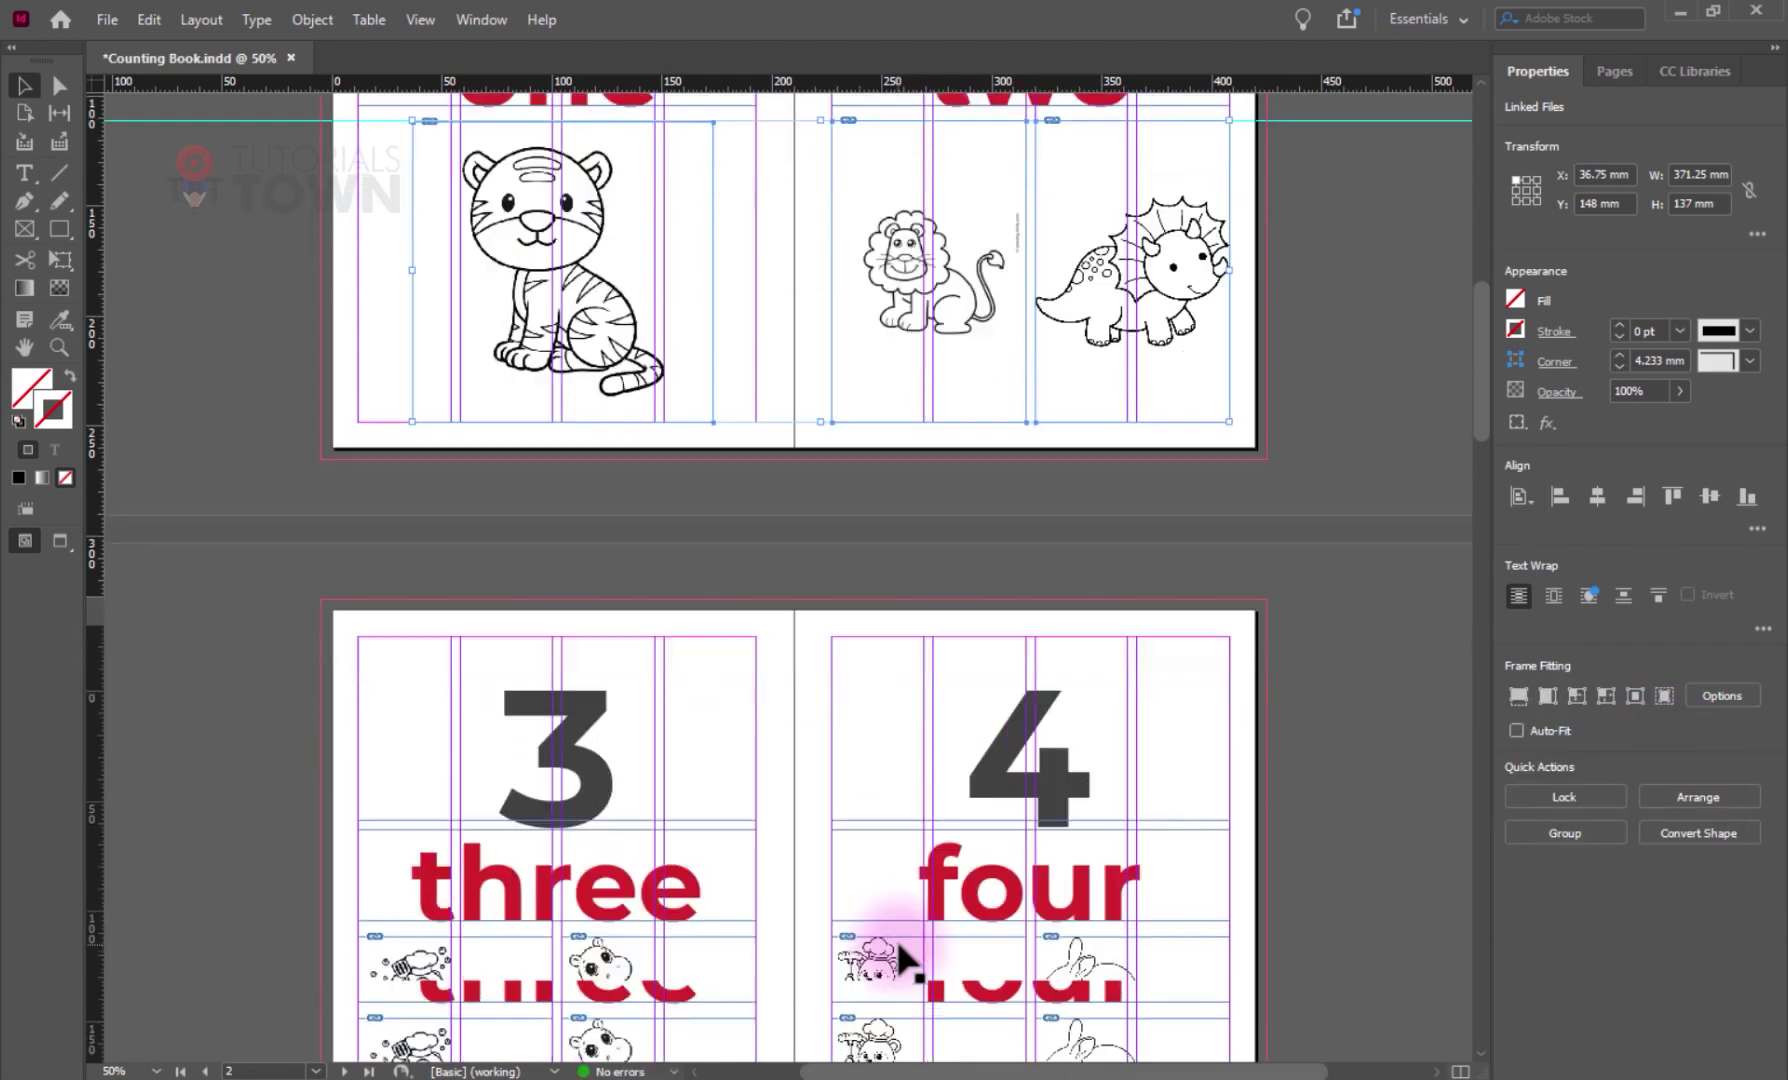
{"action": "scroll", "coordinate": [905, 960], "scroll_direction": "down", "scroll_amount": 5}
{"action": "left_click_drag", "start_coordinate": [170, 582], "coordinate": [1218, 700]}
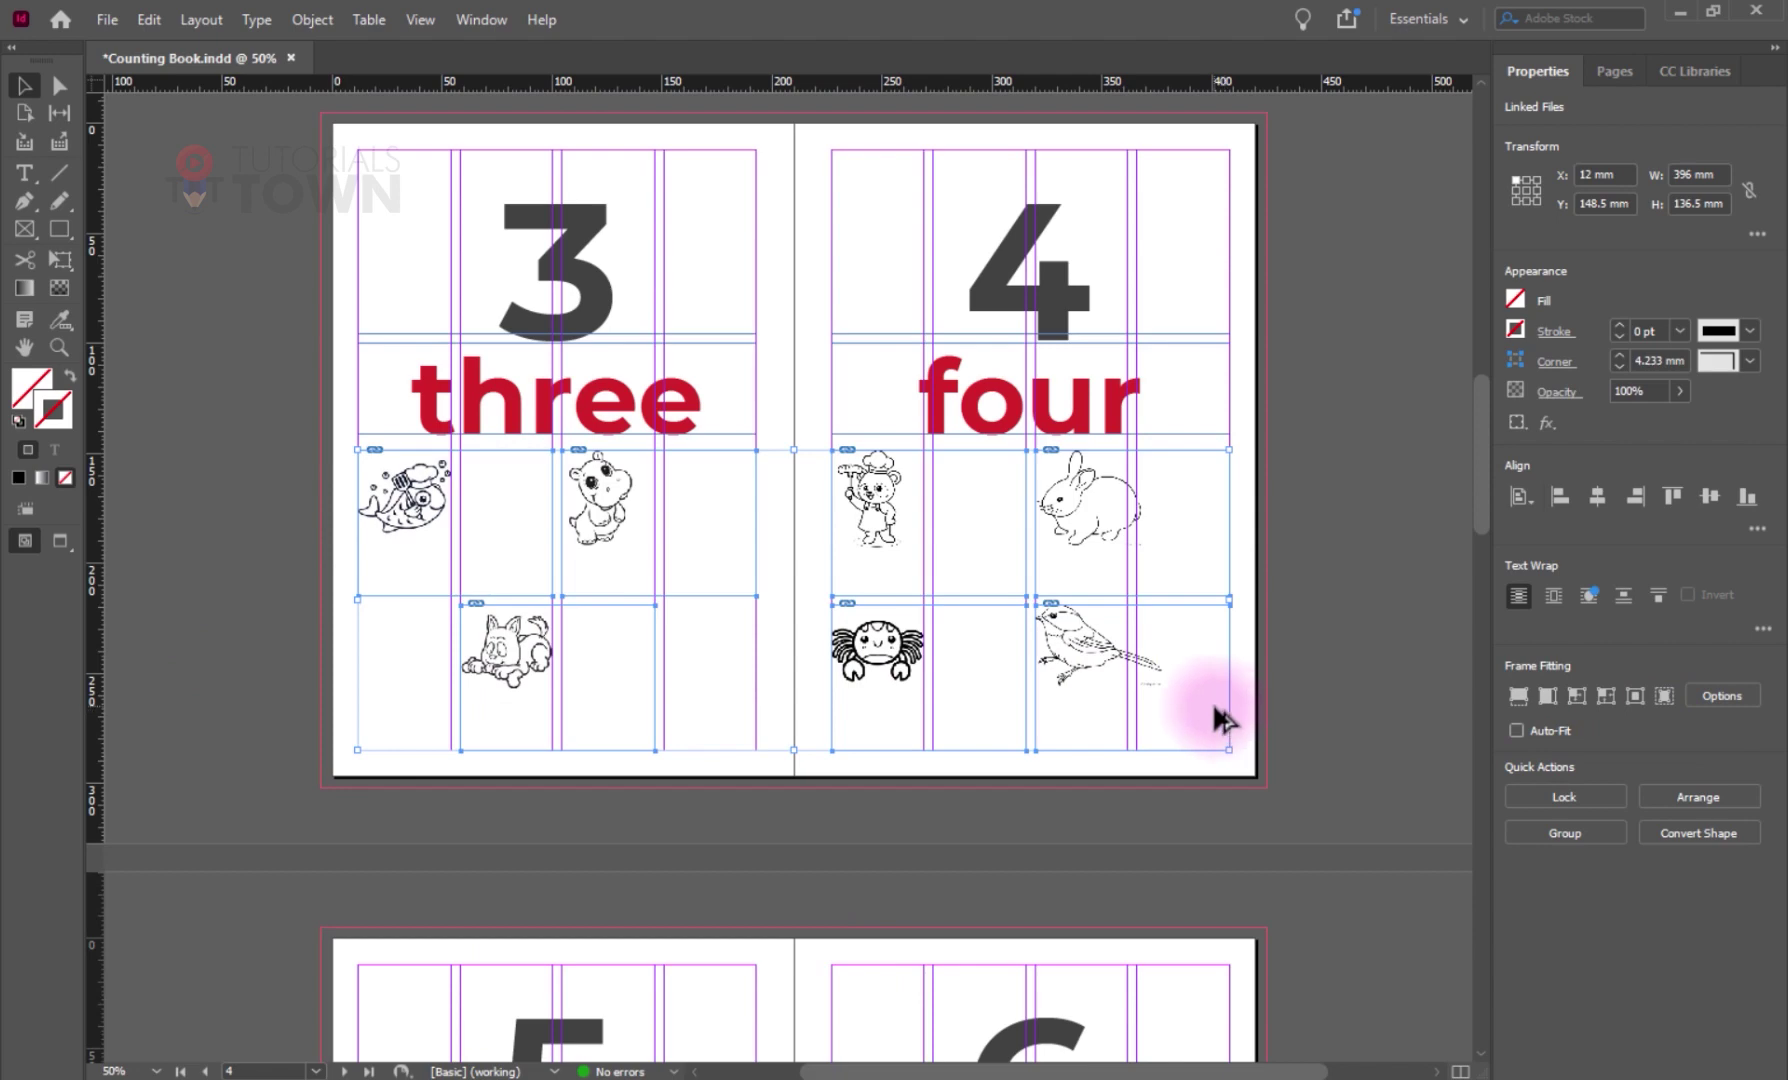
{"action": "key", "text": "ctrl+alt+shift+e"}
- Select all image frames on the "five" and "six" pages and fit their content proportionally
{"action": "scroll", "coordinate": [451, 782], "scroll_direction": "down", "scroll_amount": 5}
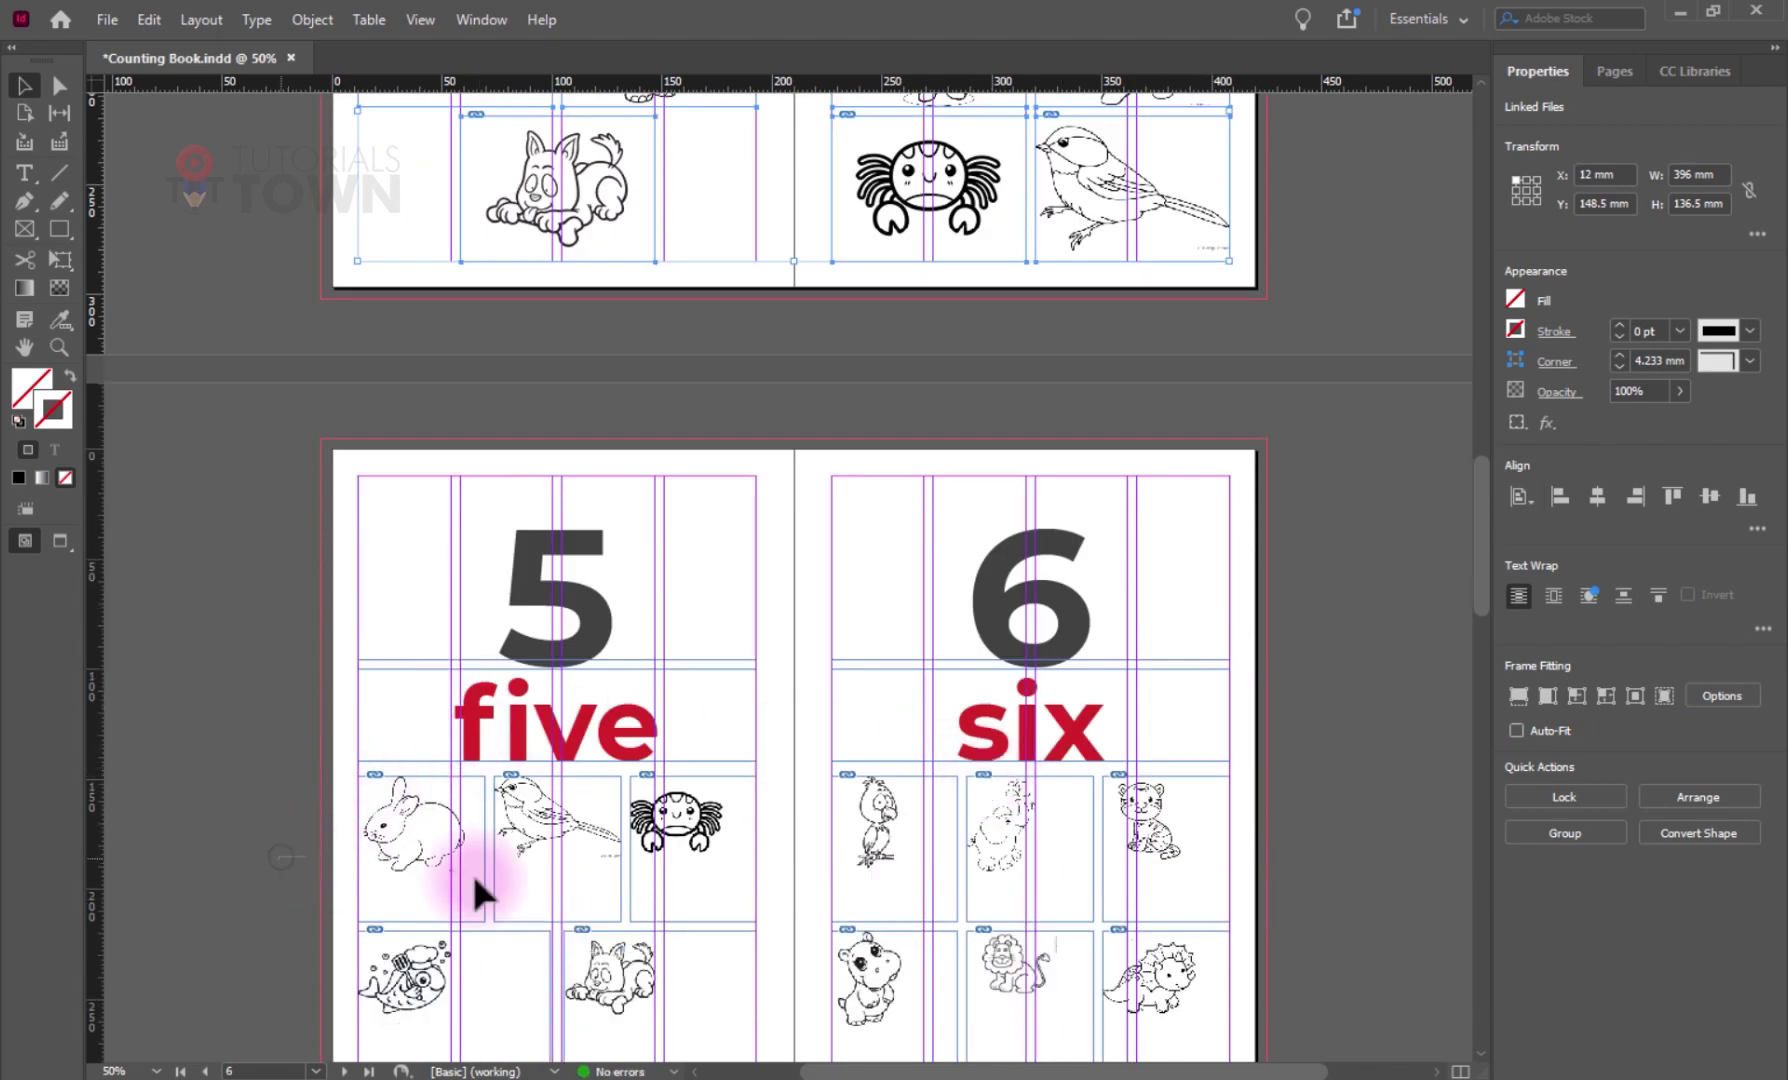
{"action": "left_click_drag", "start_coordinate": [471, 870], "coordinate": [1217, 993]}
{"action": "key", "text": "ctrl+alt+shift+e"}
- Select the image frames on the "seven" and "eight" pages and fit their content proportionally
{"action": "scroll", "coordinate": [1150, 985], "scroll_direction": "down", "scroll_amount": 5}
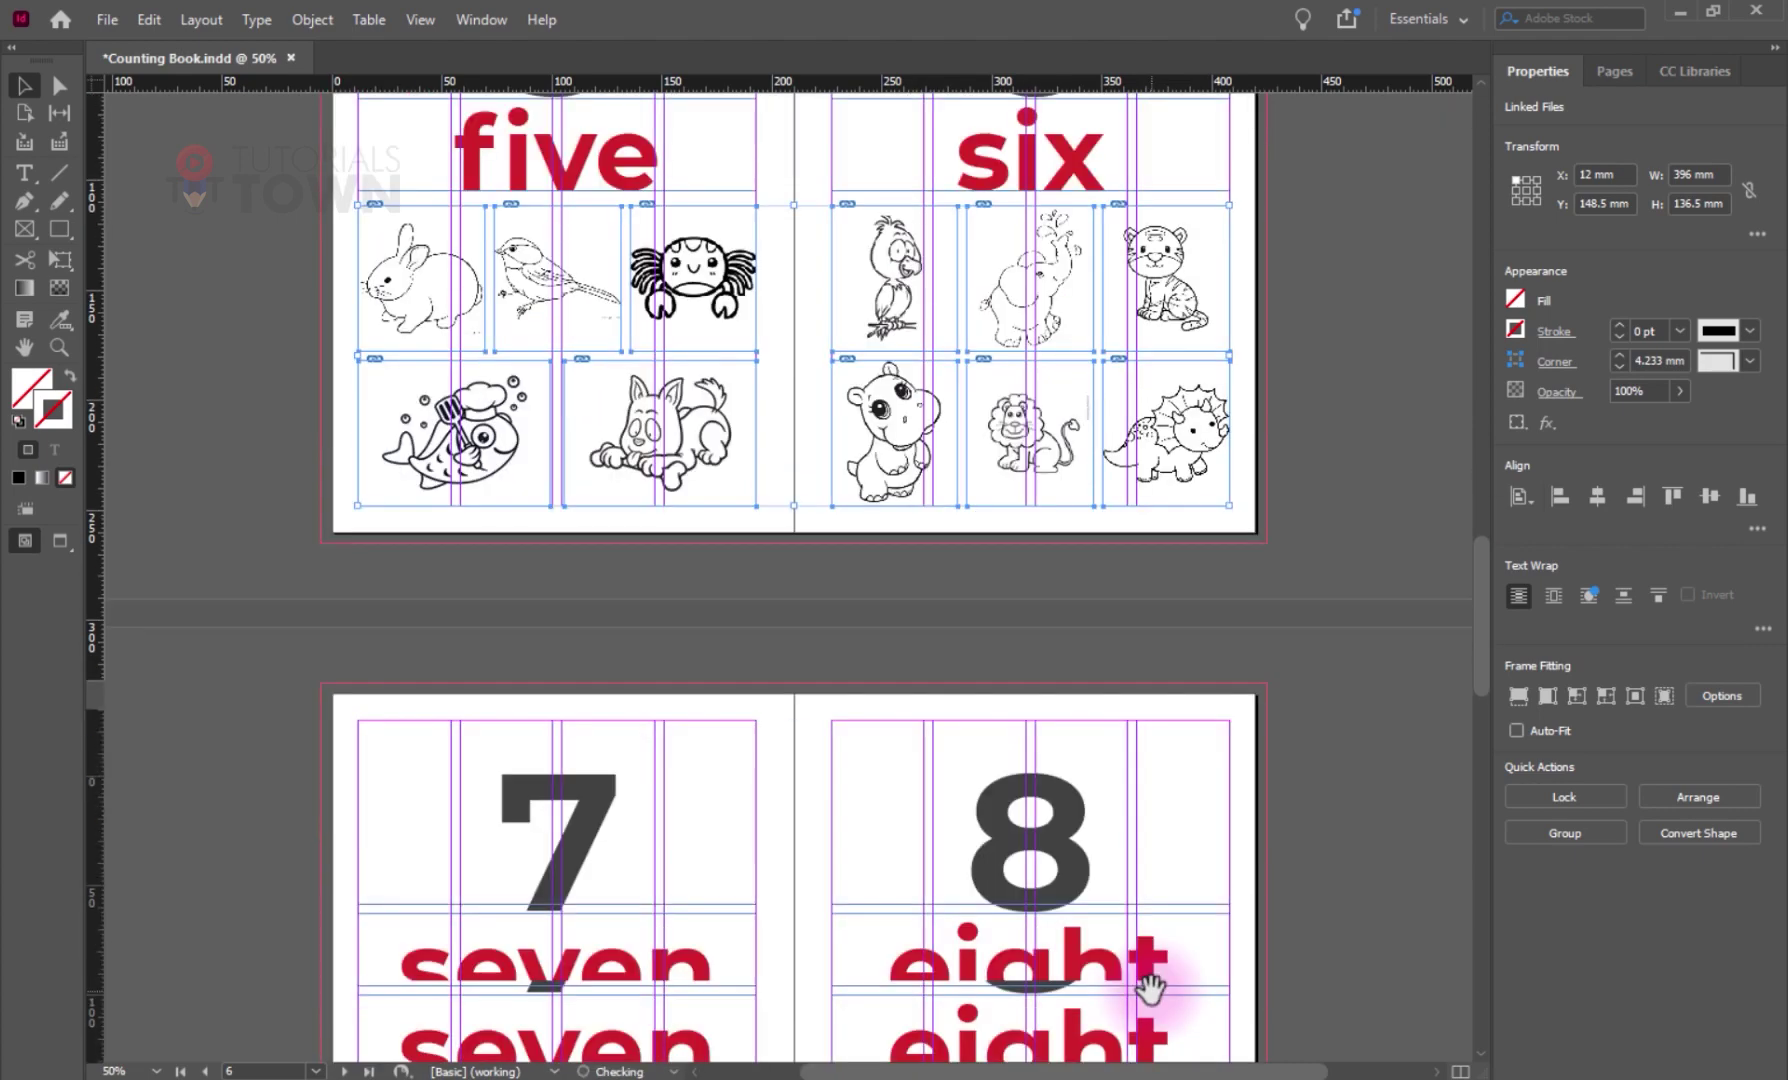
{"action": "scroll", "coordinate": [1150, 988], "scroll_direction": "down", "scroll_amount": 5}
{"action": "left_click_drag", "start_coordinate": [340, 706], "coordinate": [1347, 785]}
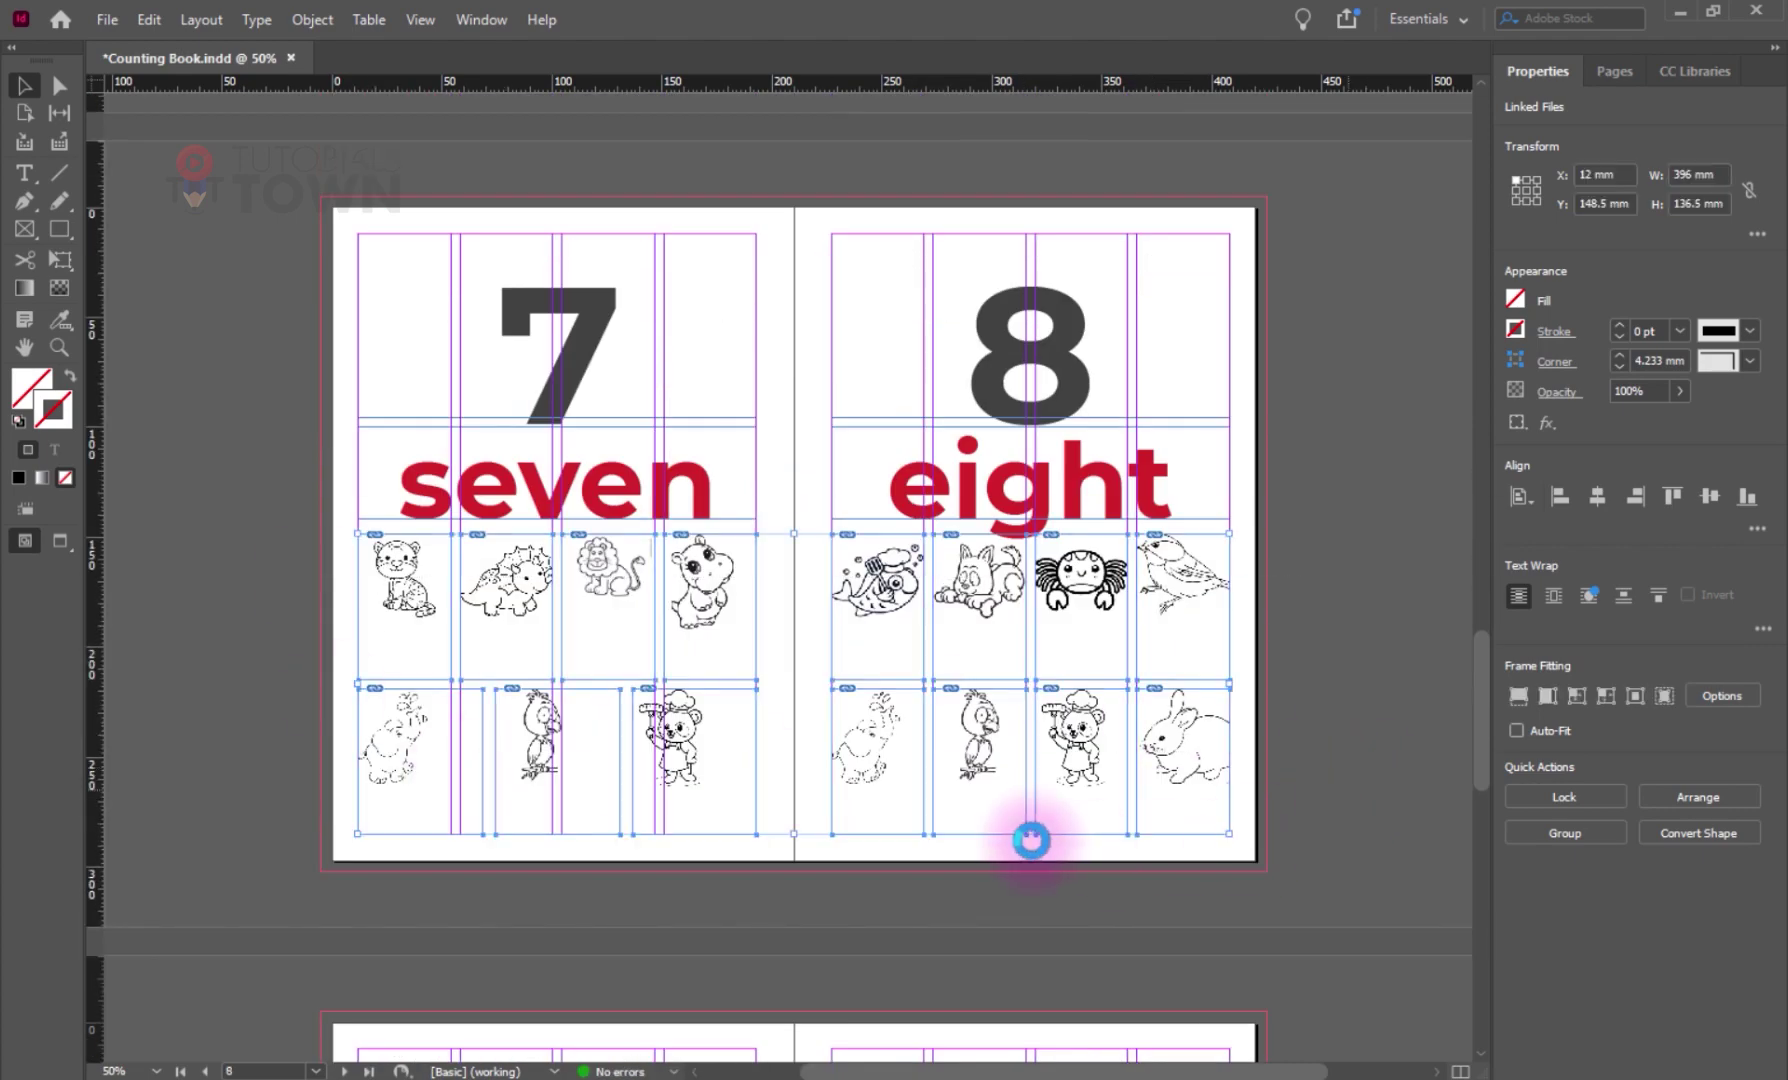
{"action": "scroll", "coordinate": [910, 570], "scroll_direction": "down", "scroll_amount": 5}
{"action": "scroll", "coordinate": [980, 780], "scroll_direction": "up", "scroll_amount": 9}
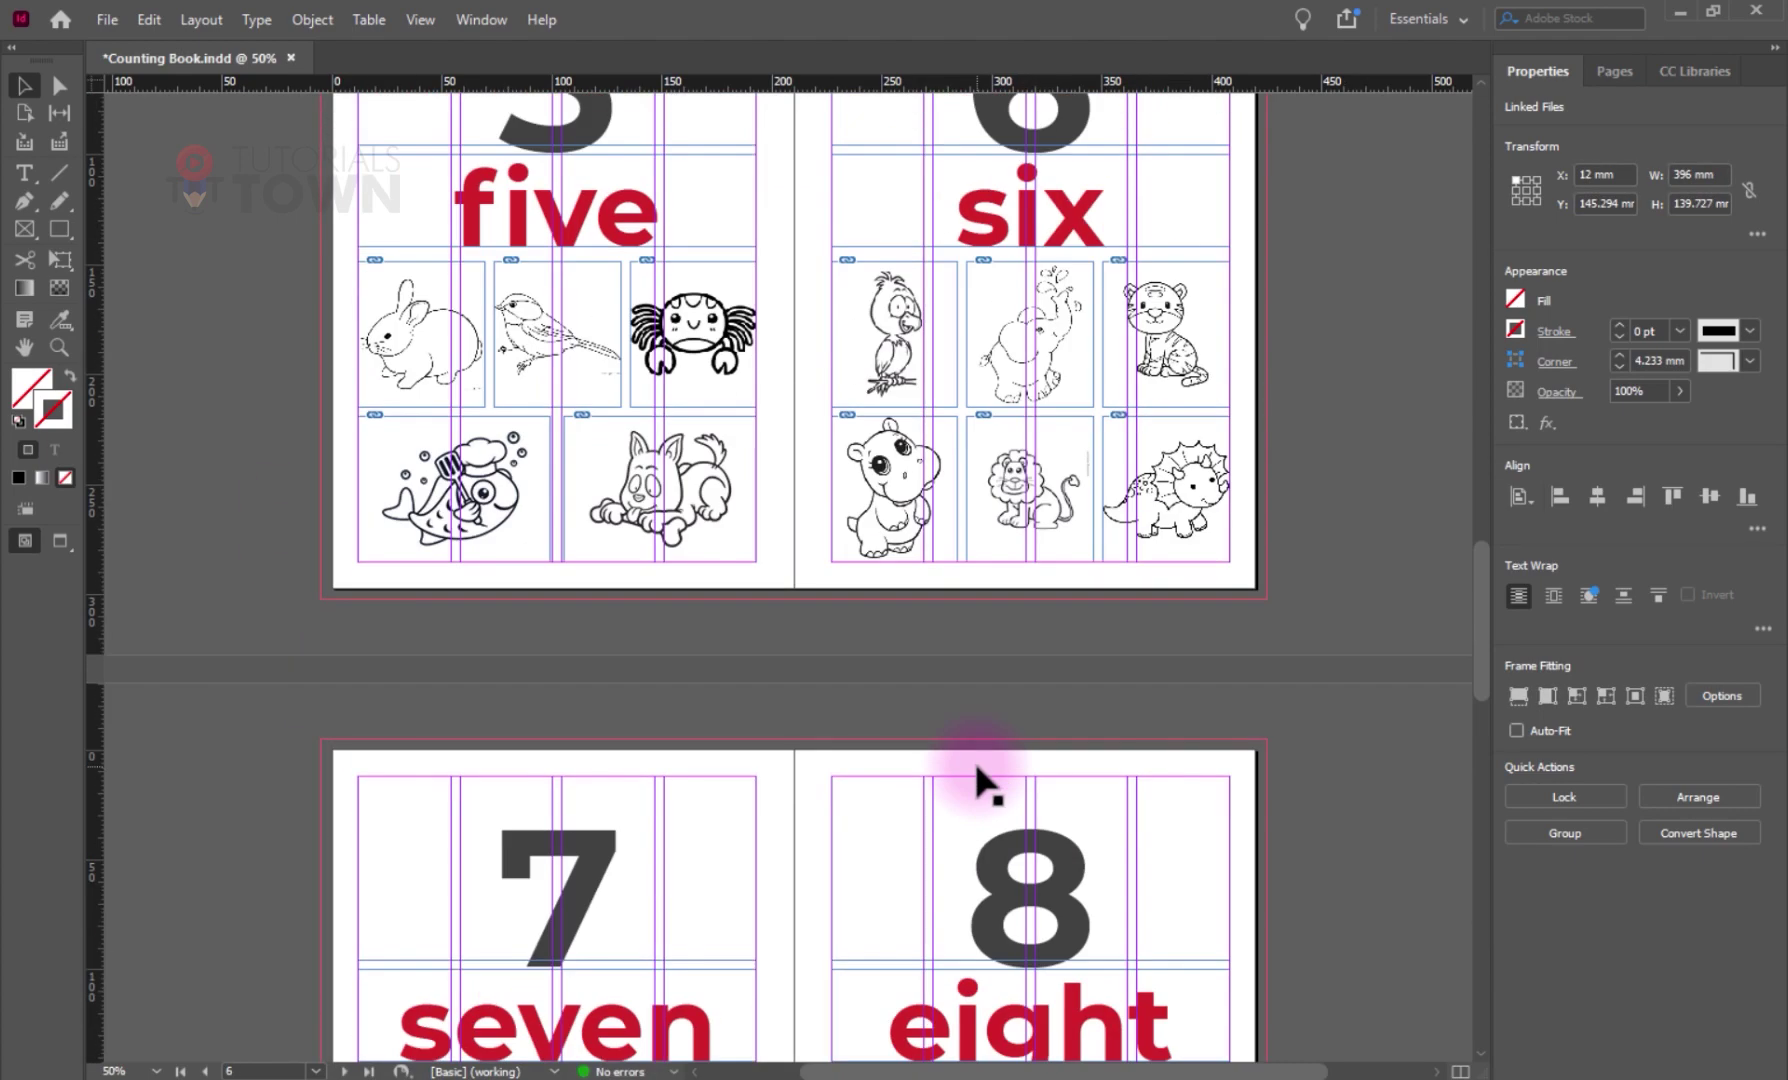
- Preview the spreads in Presentation mode from "five" and "six" back to "one" and "two", and exit the preview
{"action": "key", "text": "shift+w"}
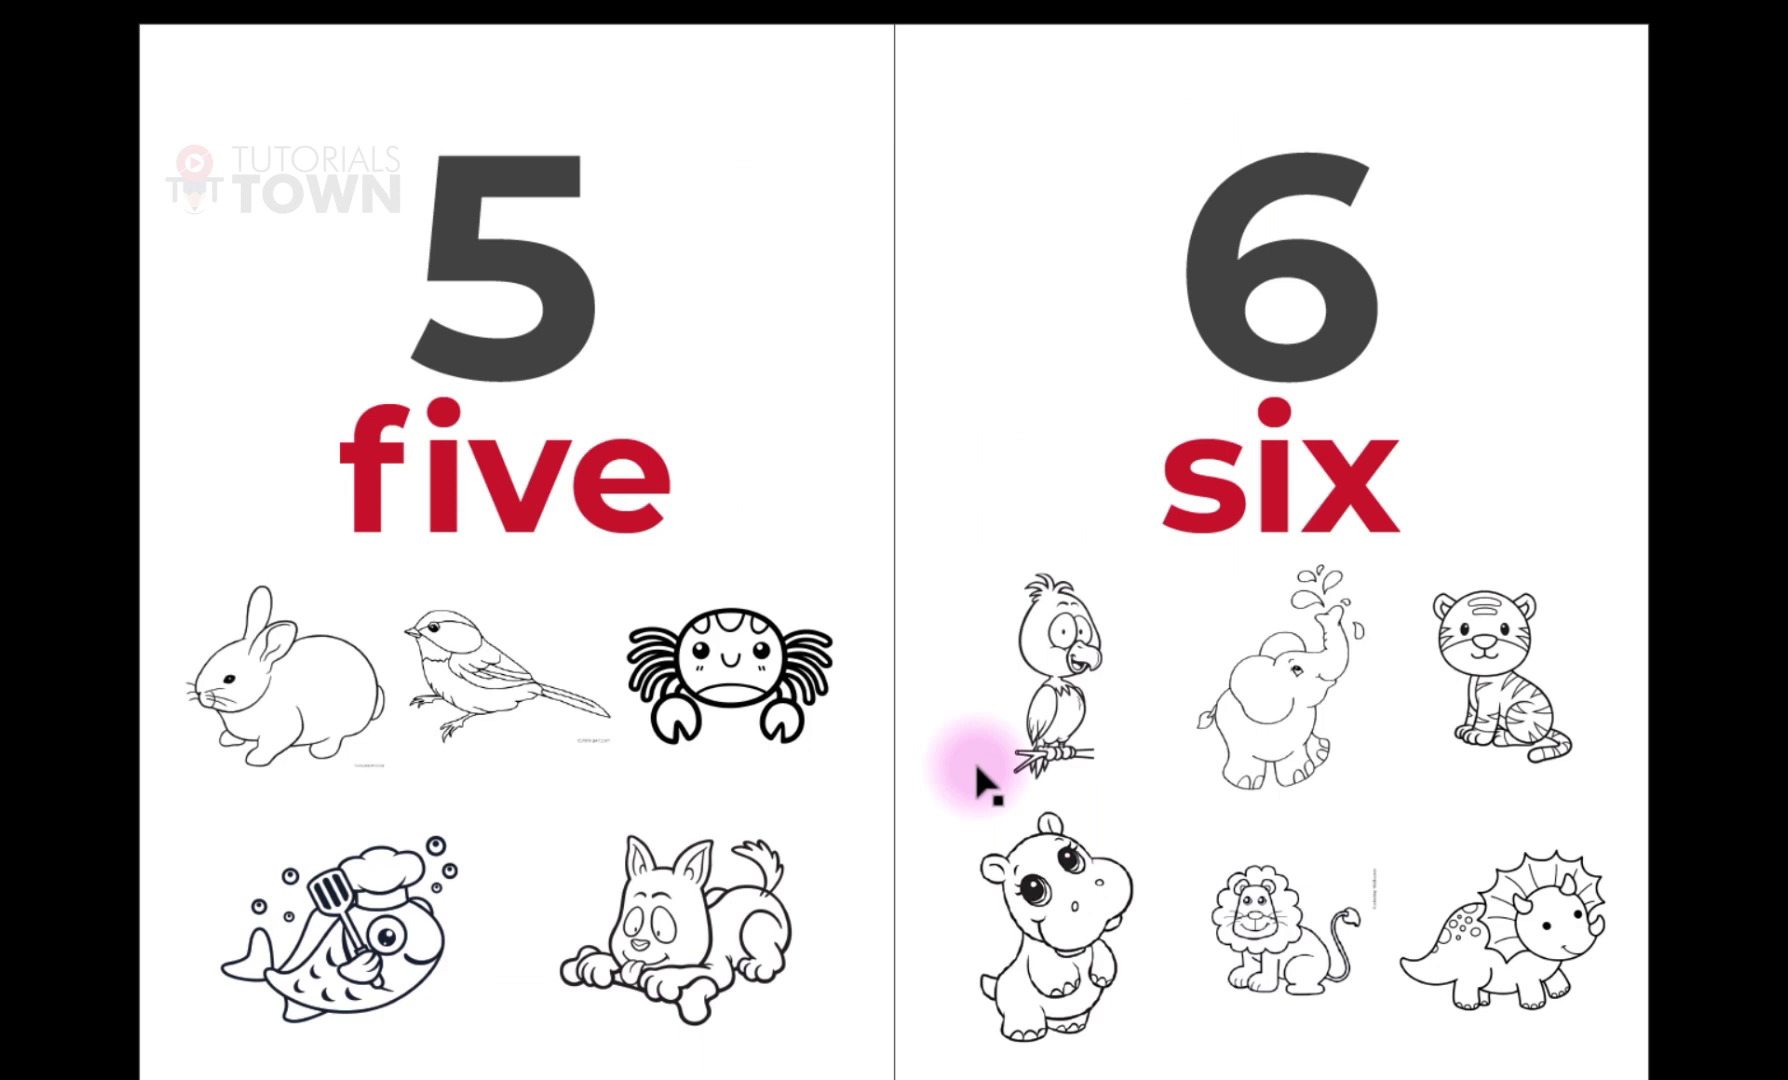
{"action": "key", "text": "Left"}
{"action": "key", "text": "Left"}
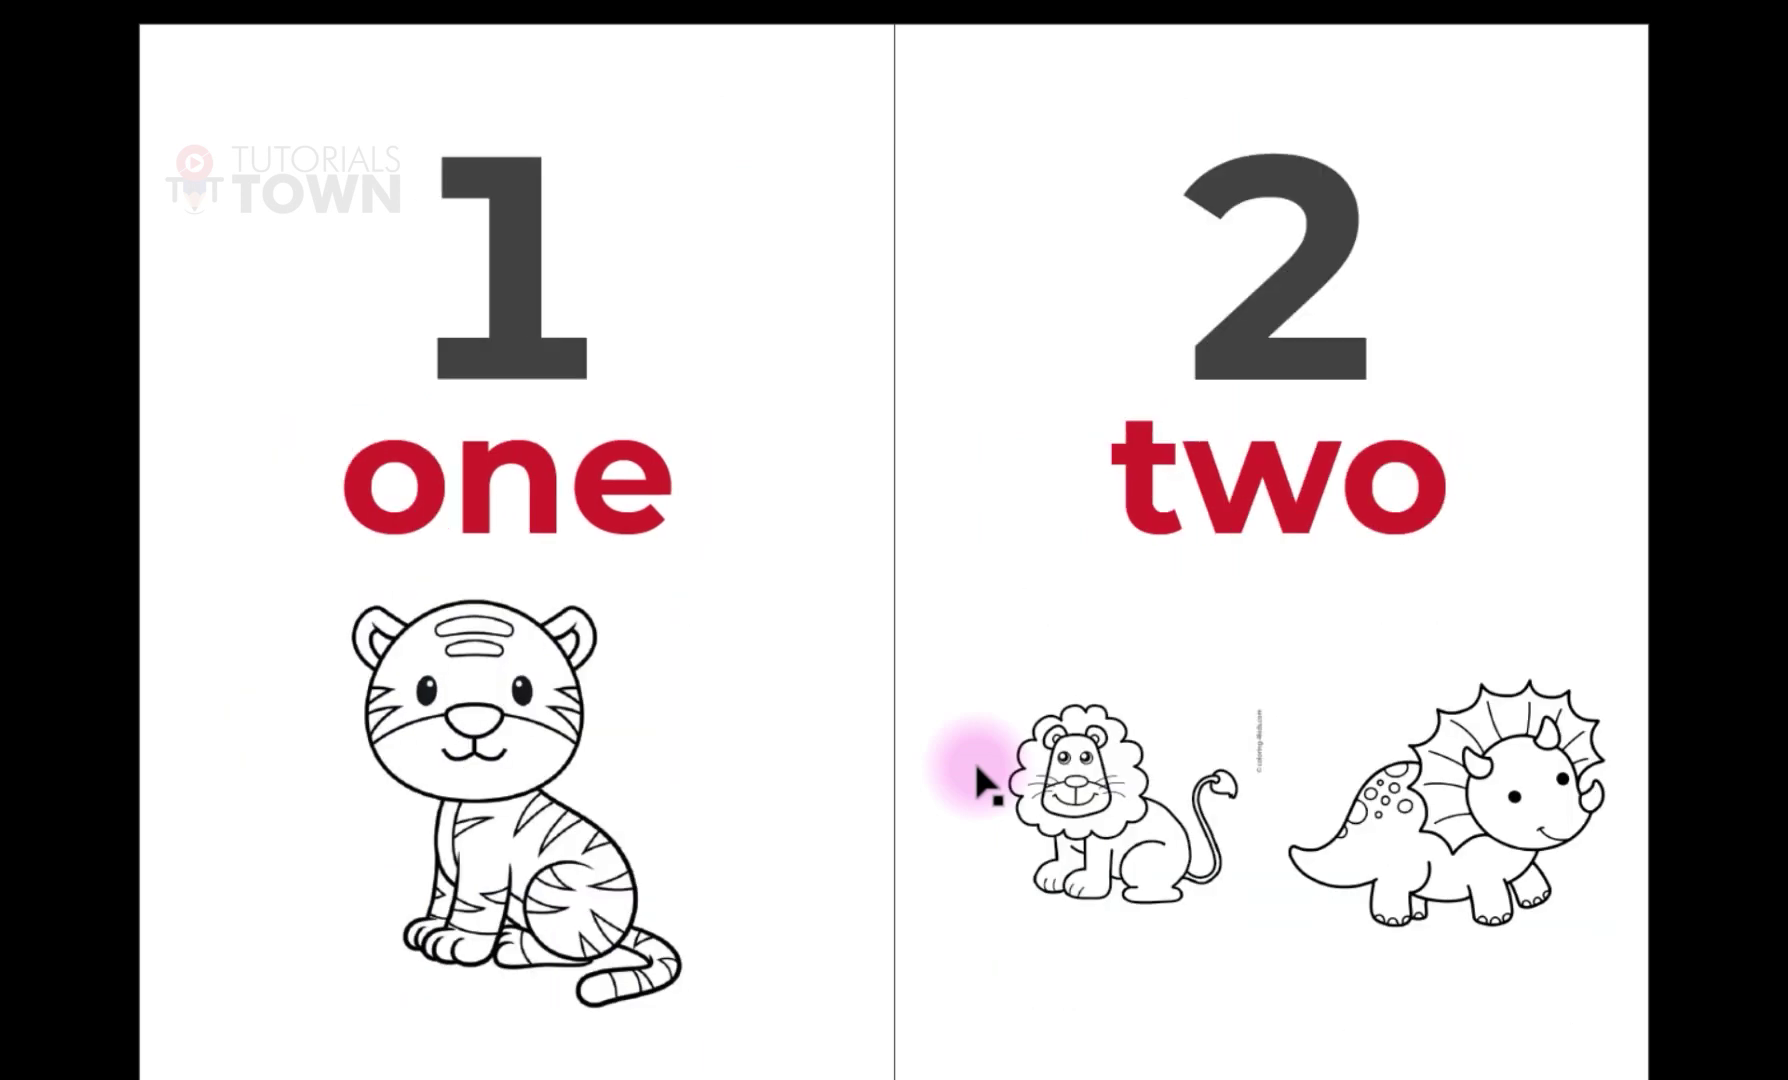
{"action": "key", "text": "Escape"}
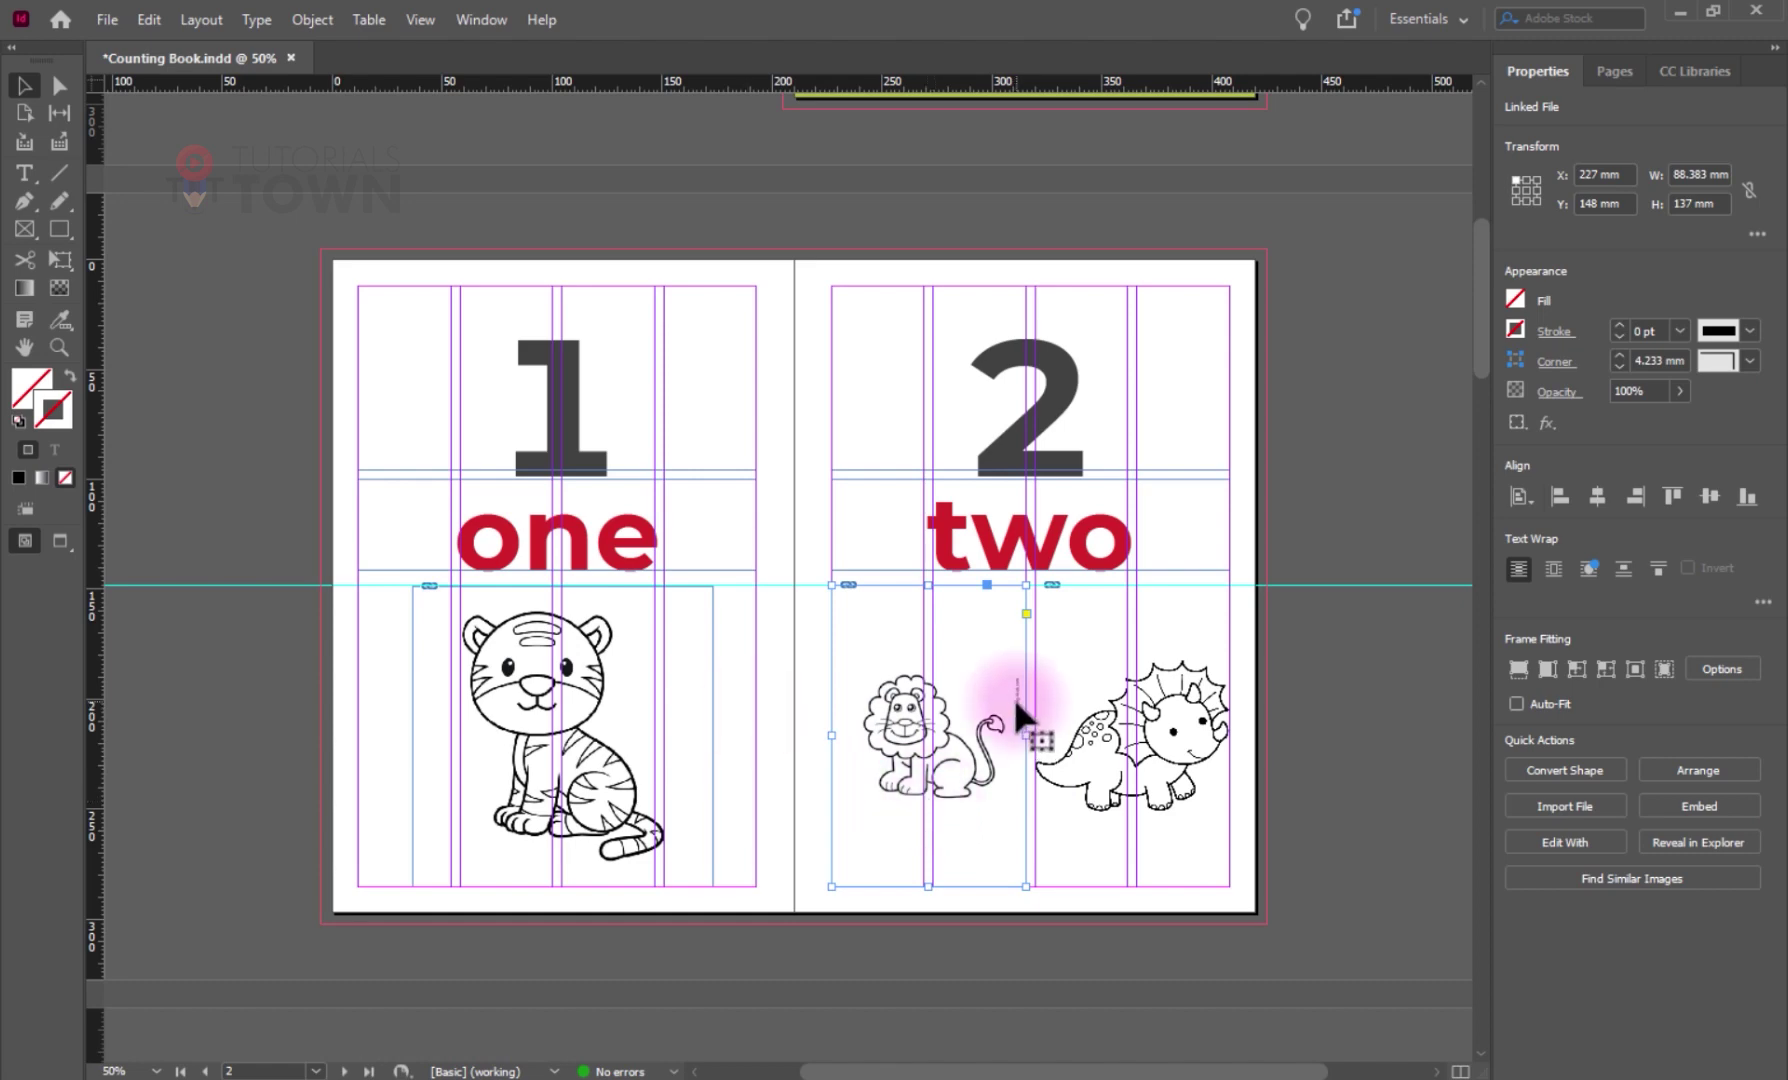
- Enlarge the lion image within its frame on the "two" page to about 119 × 85 mm, cropping out the website credit
{"action": "scroll", "coordinate": [1014, 702], "scroll_direction": "up", "scroll_amount": 7}
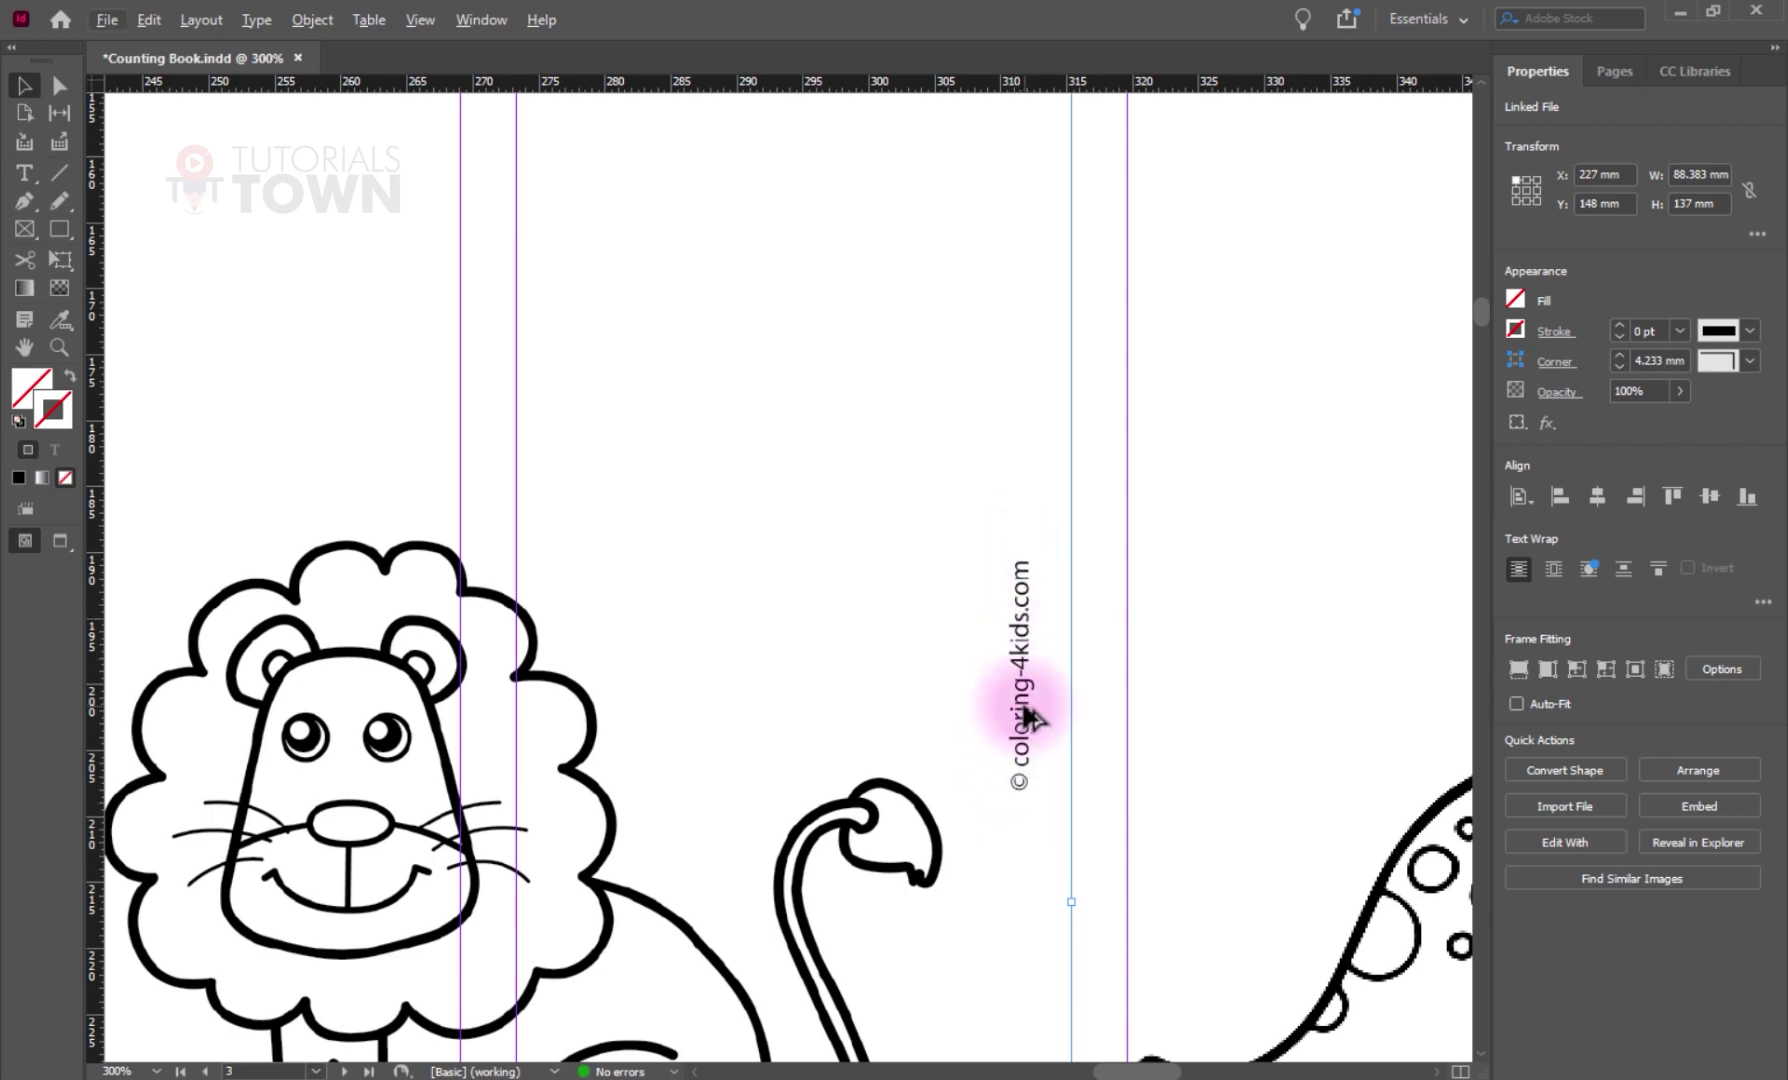
{"action": "scroll", "coordinate": [870, 755], "scroll_direction": "down", "scroll_amount": 6}
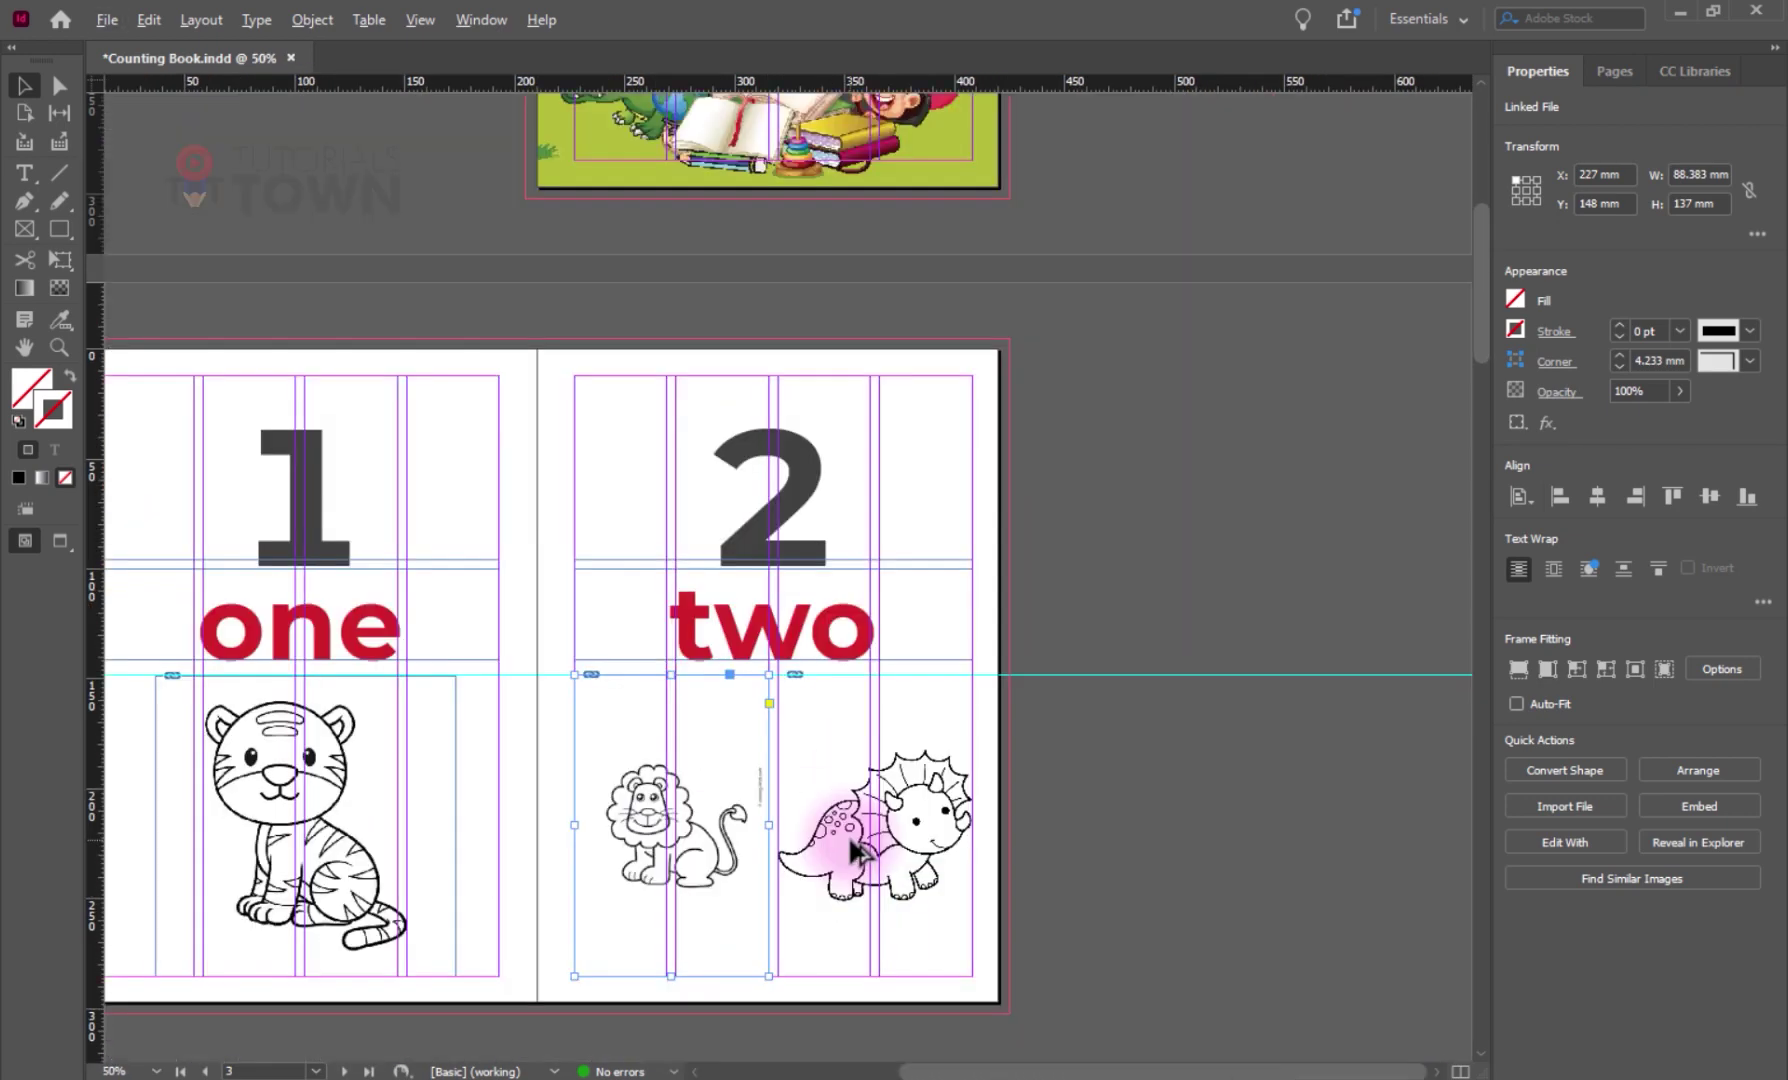
{"action": "left_click", "coordinate": [662, 837]}
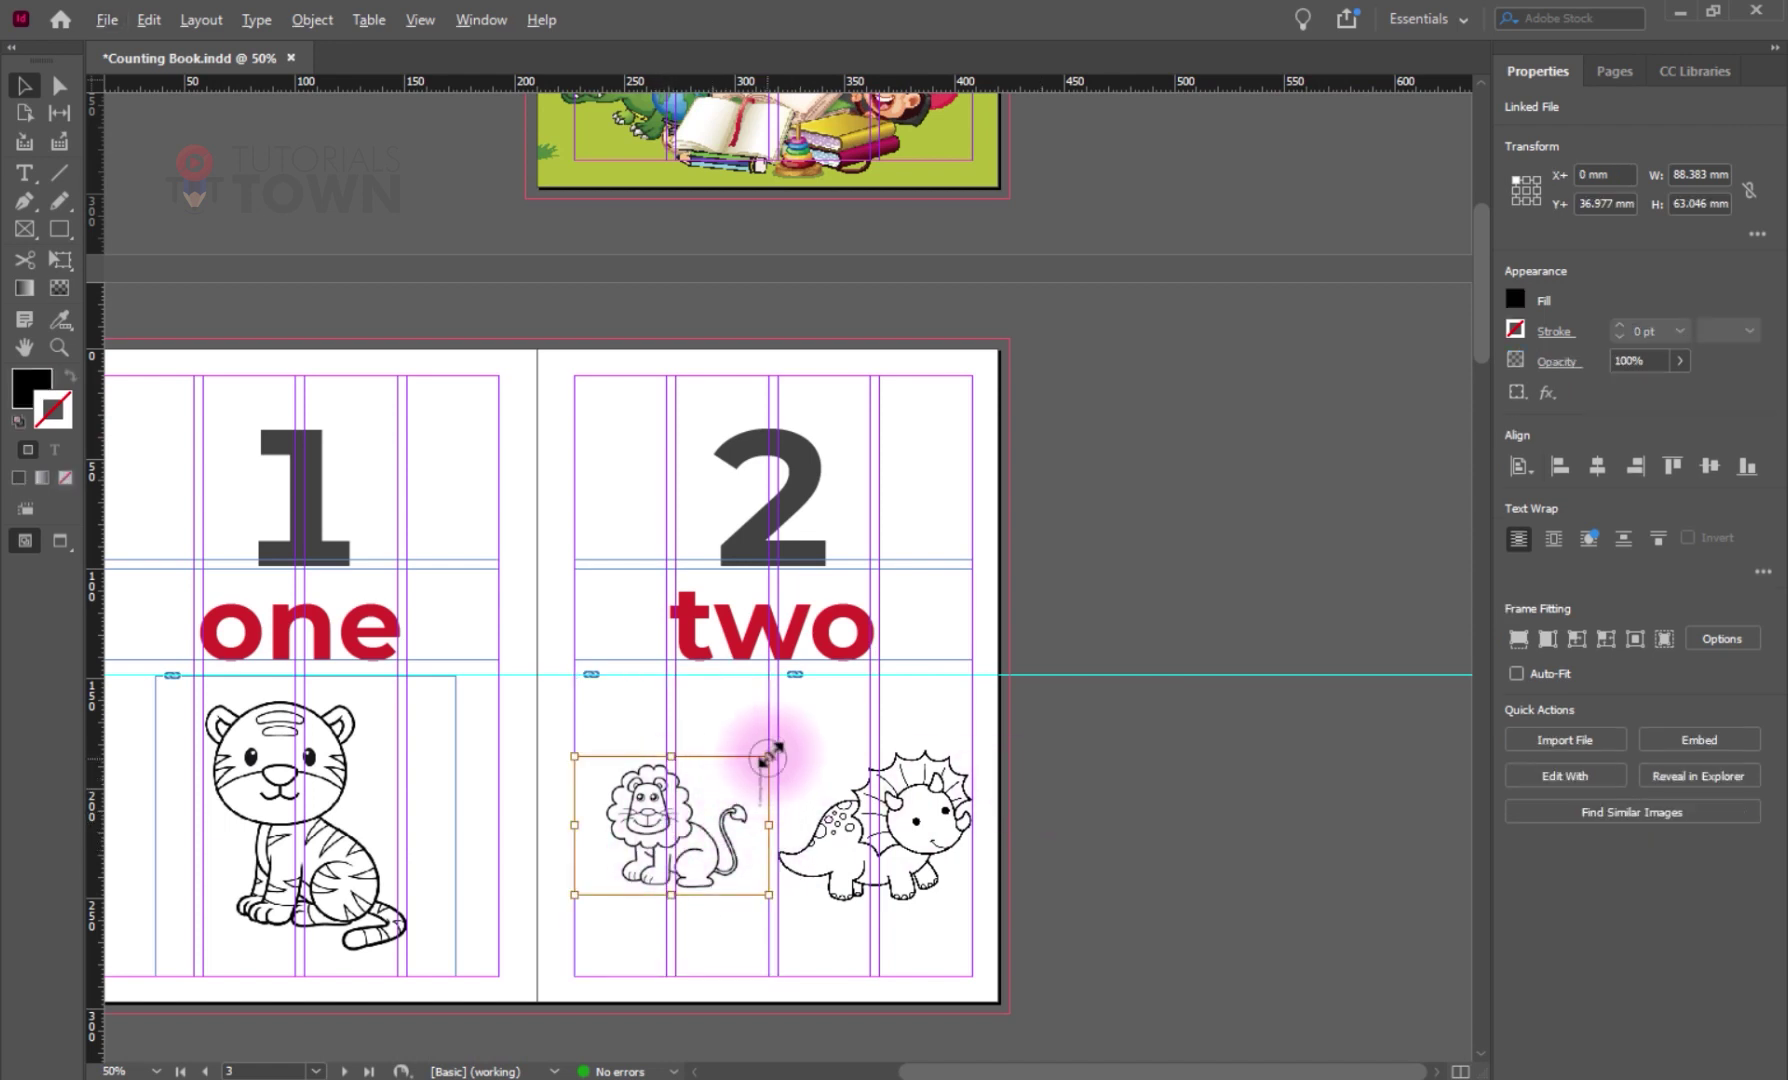
{"action": "left_click_drag", "start_coordinate": [769, 756], "coordinate": [807, 728]}
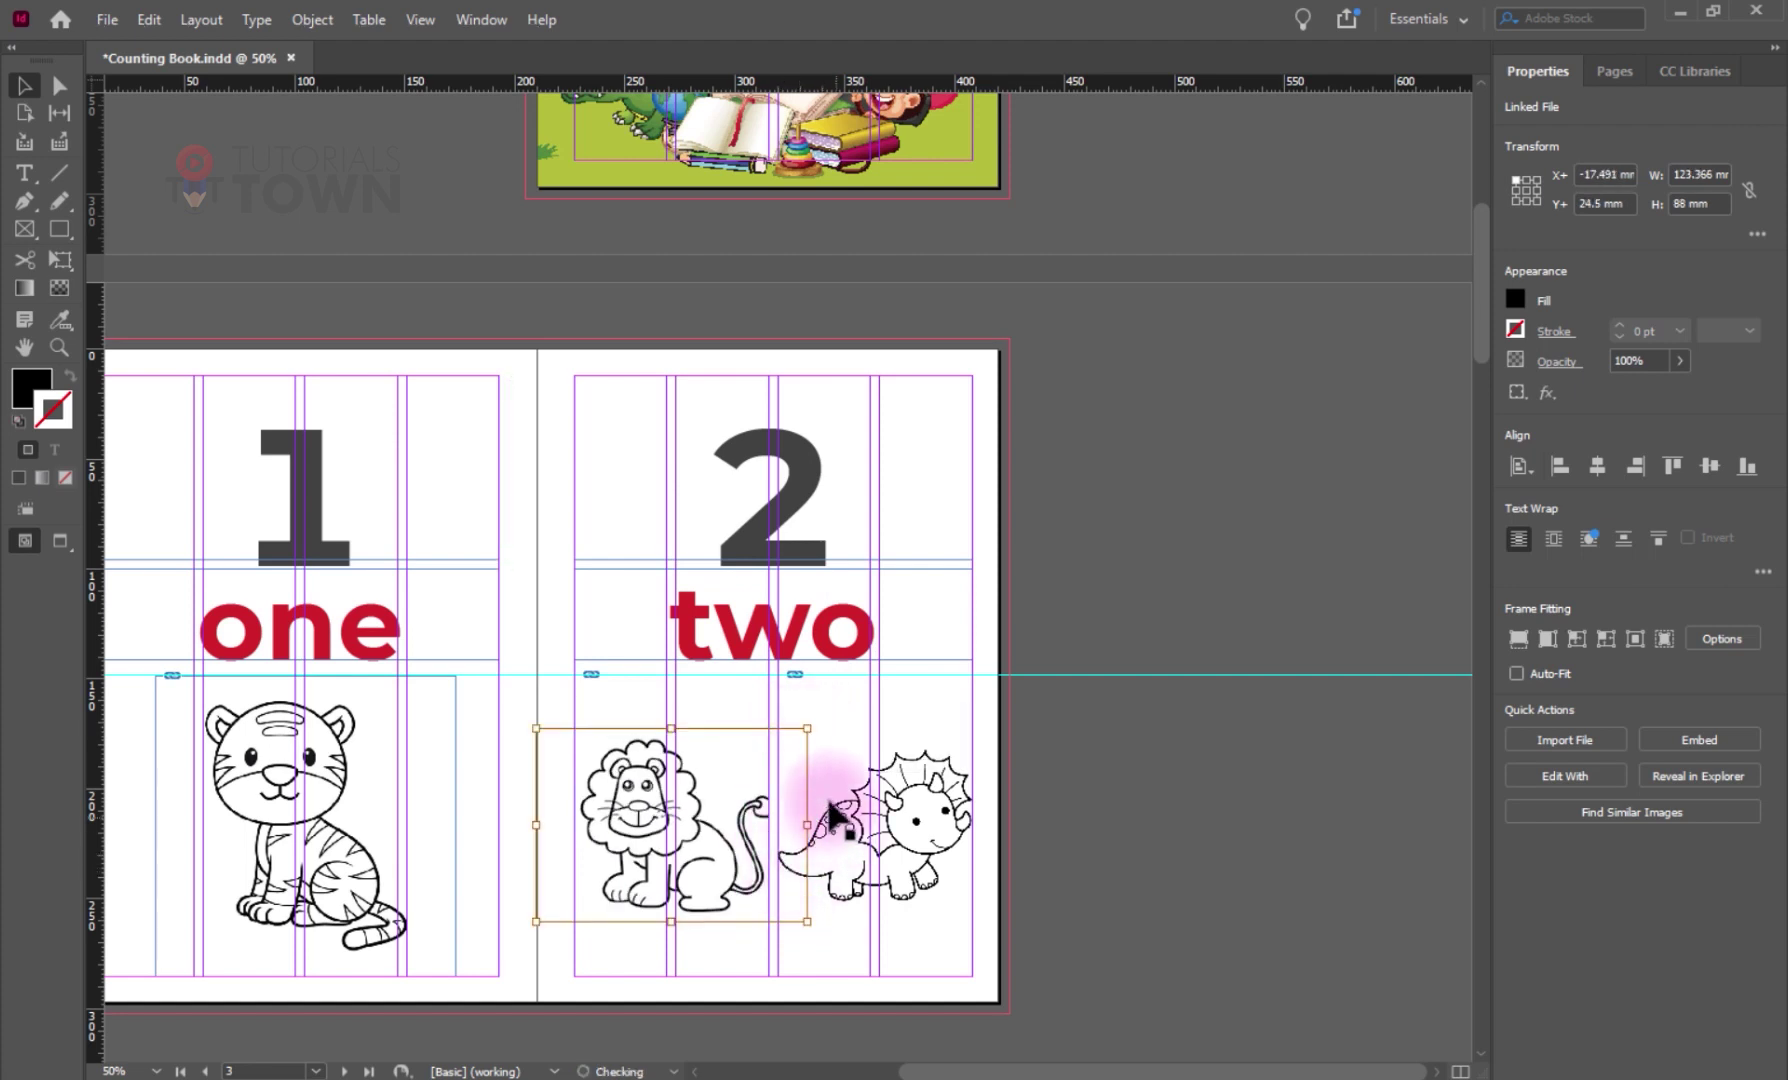
{"action": "left_click_drag", "start_coordinate": [807, 825], "coordinate": [796, 824]}
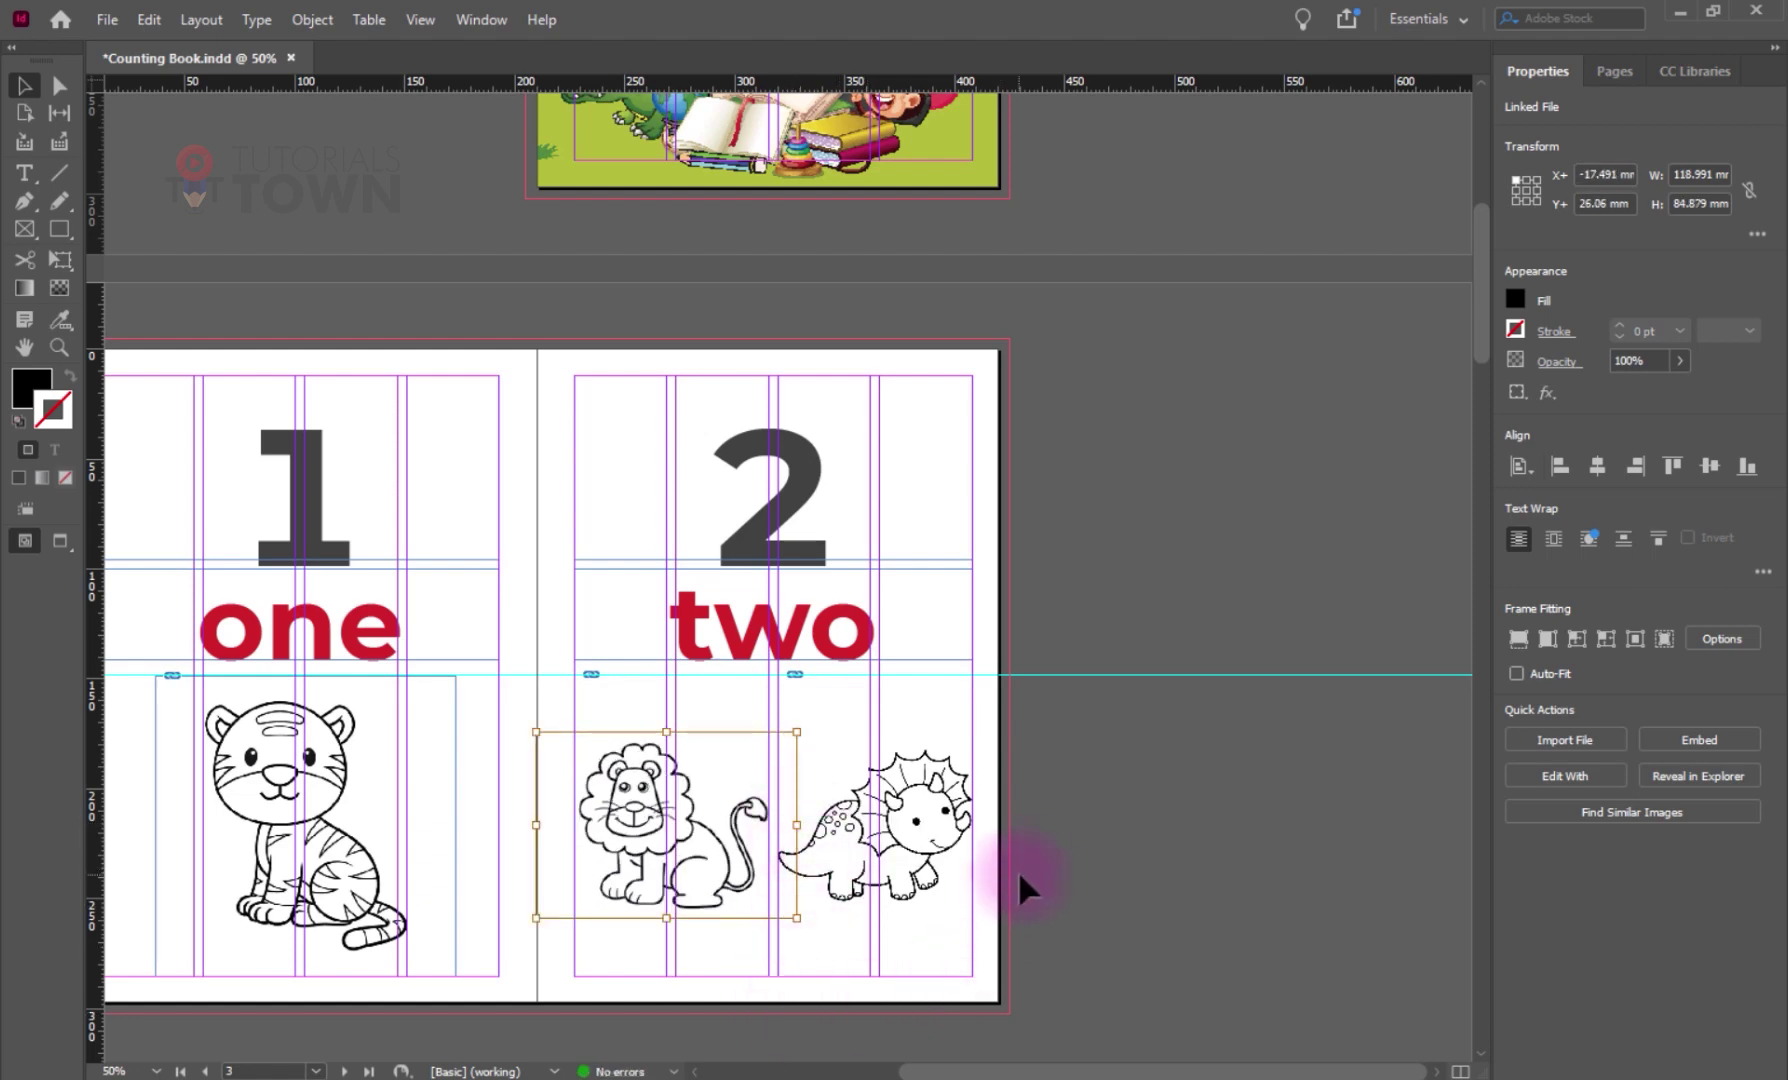
{"action": "left_click", "coordinate": [1126, 772]}
- Examine the images on the "four" page for website credits, closely checking the area below the bird's tail
{"action": "left_click_drag", "start_coordinate": [410, 945], "coordinate": [755, 316]}
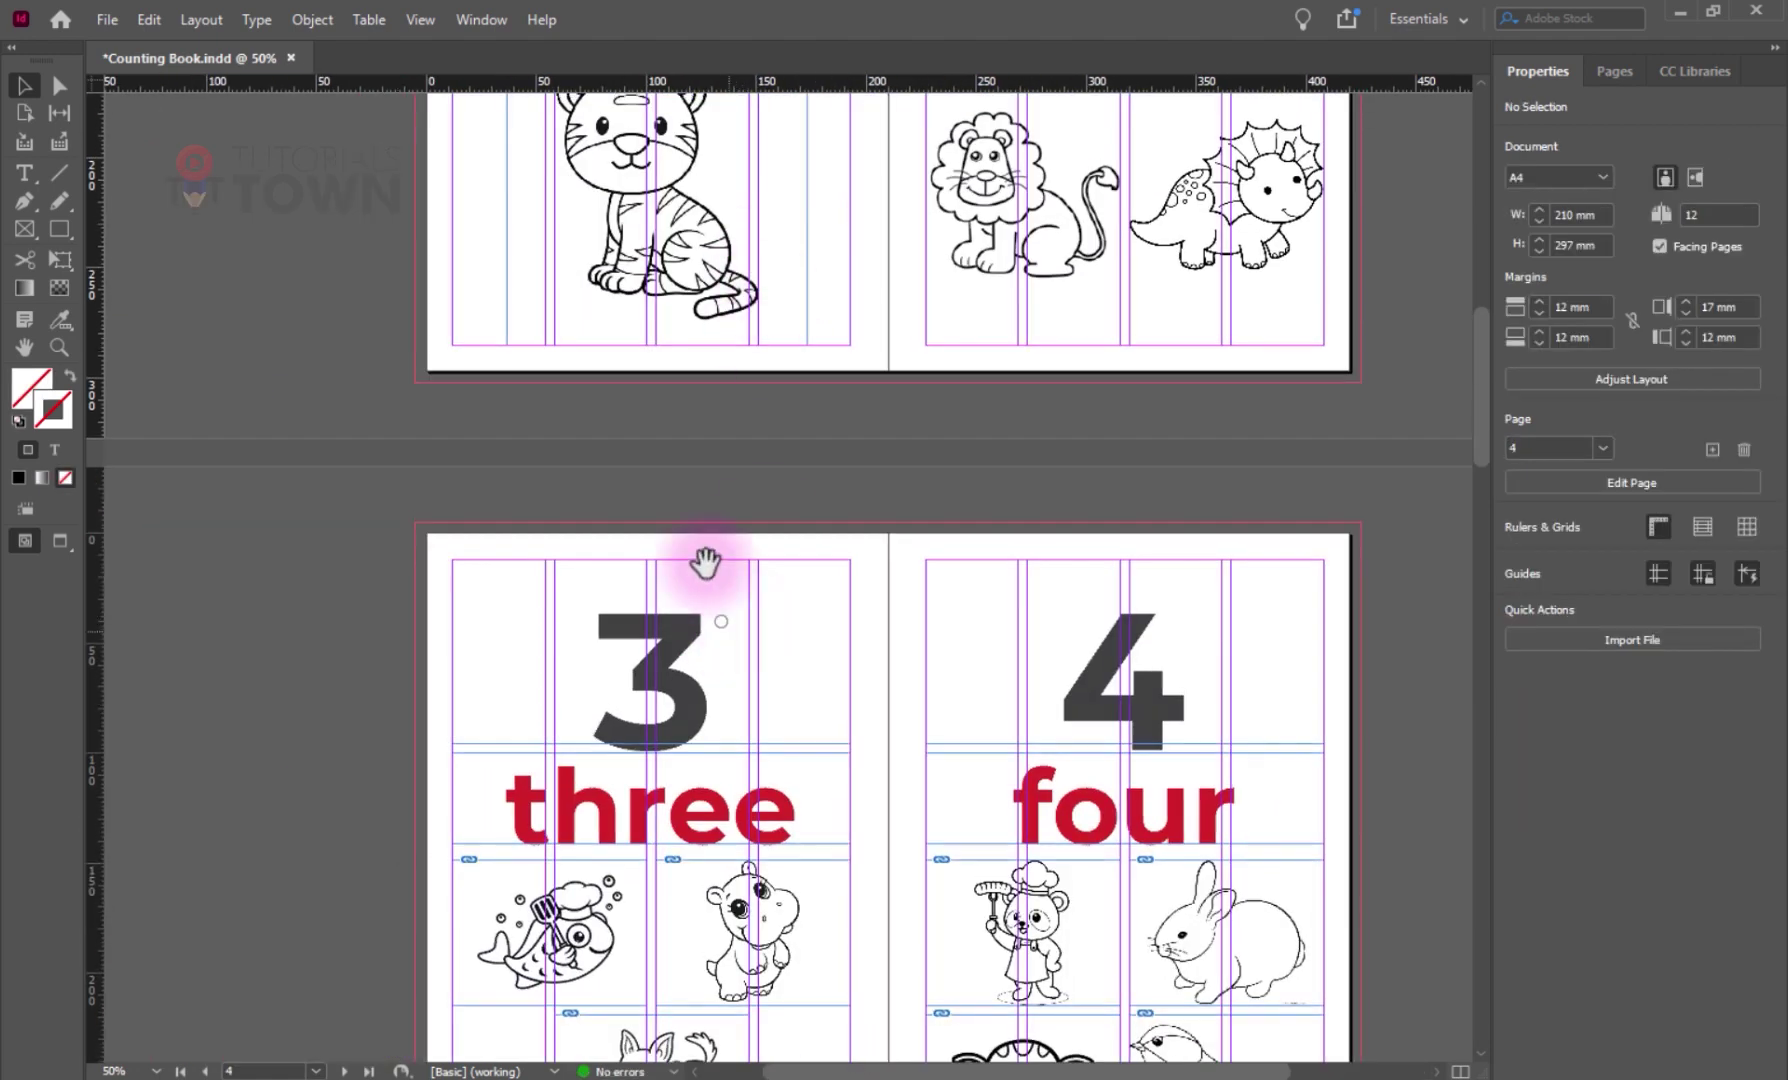
{"action": "left_click_drag", "start_coordinate": [706, 565], "coordinate": [651, 294]}
{"action": "left_click_drag", "start_coordinate": [1169, 762], "coordinate": [971, 482]}
{"action": "scroll", "coordinate": [1086, 591], "scroll_direction": "up", "scroll_amount": 8}
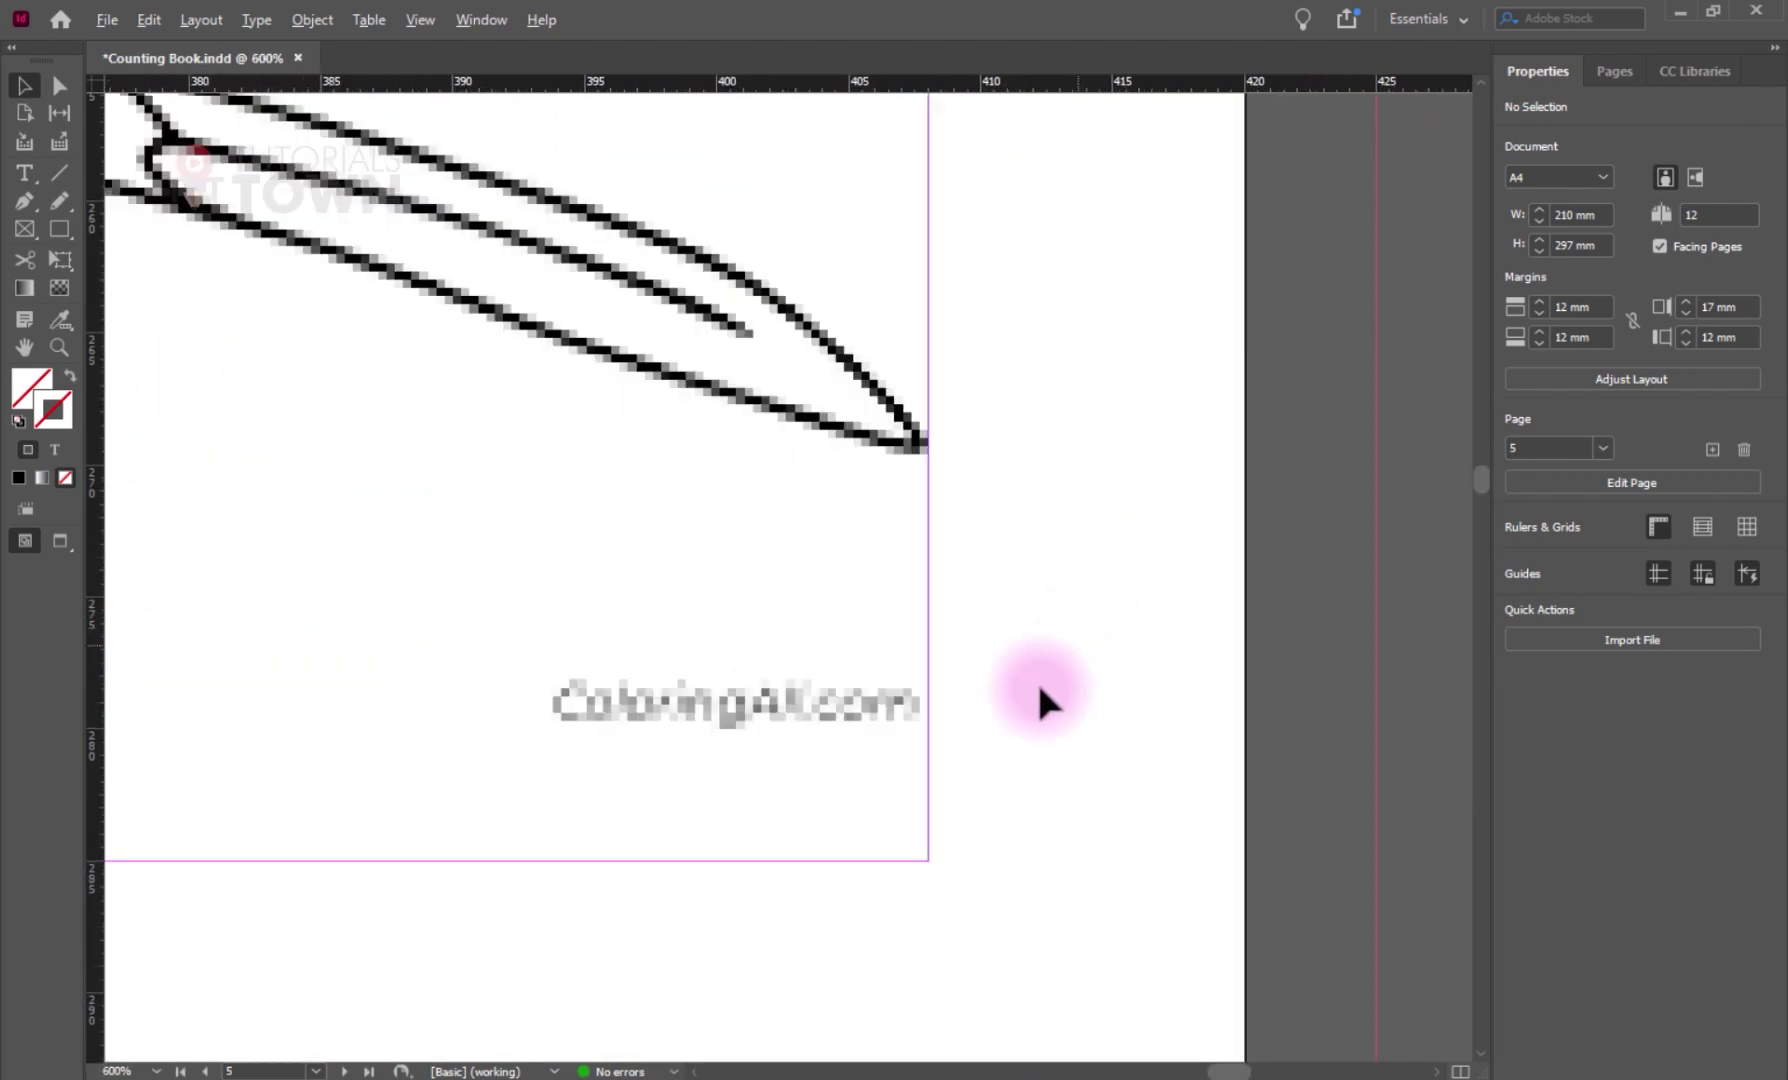
{"action": "scroll", "coordinate": [727, 730], "scroll_direction": "down", "scroll_amount": 8}
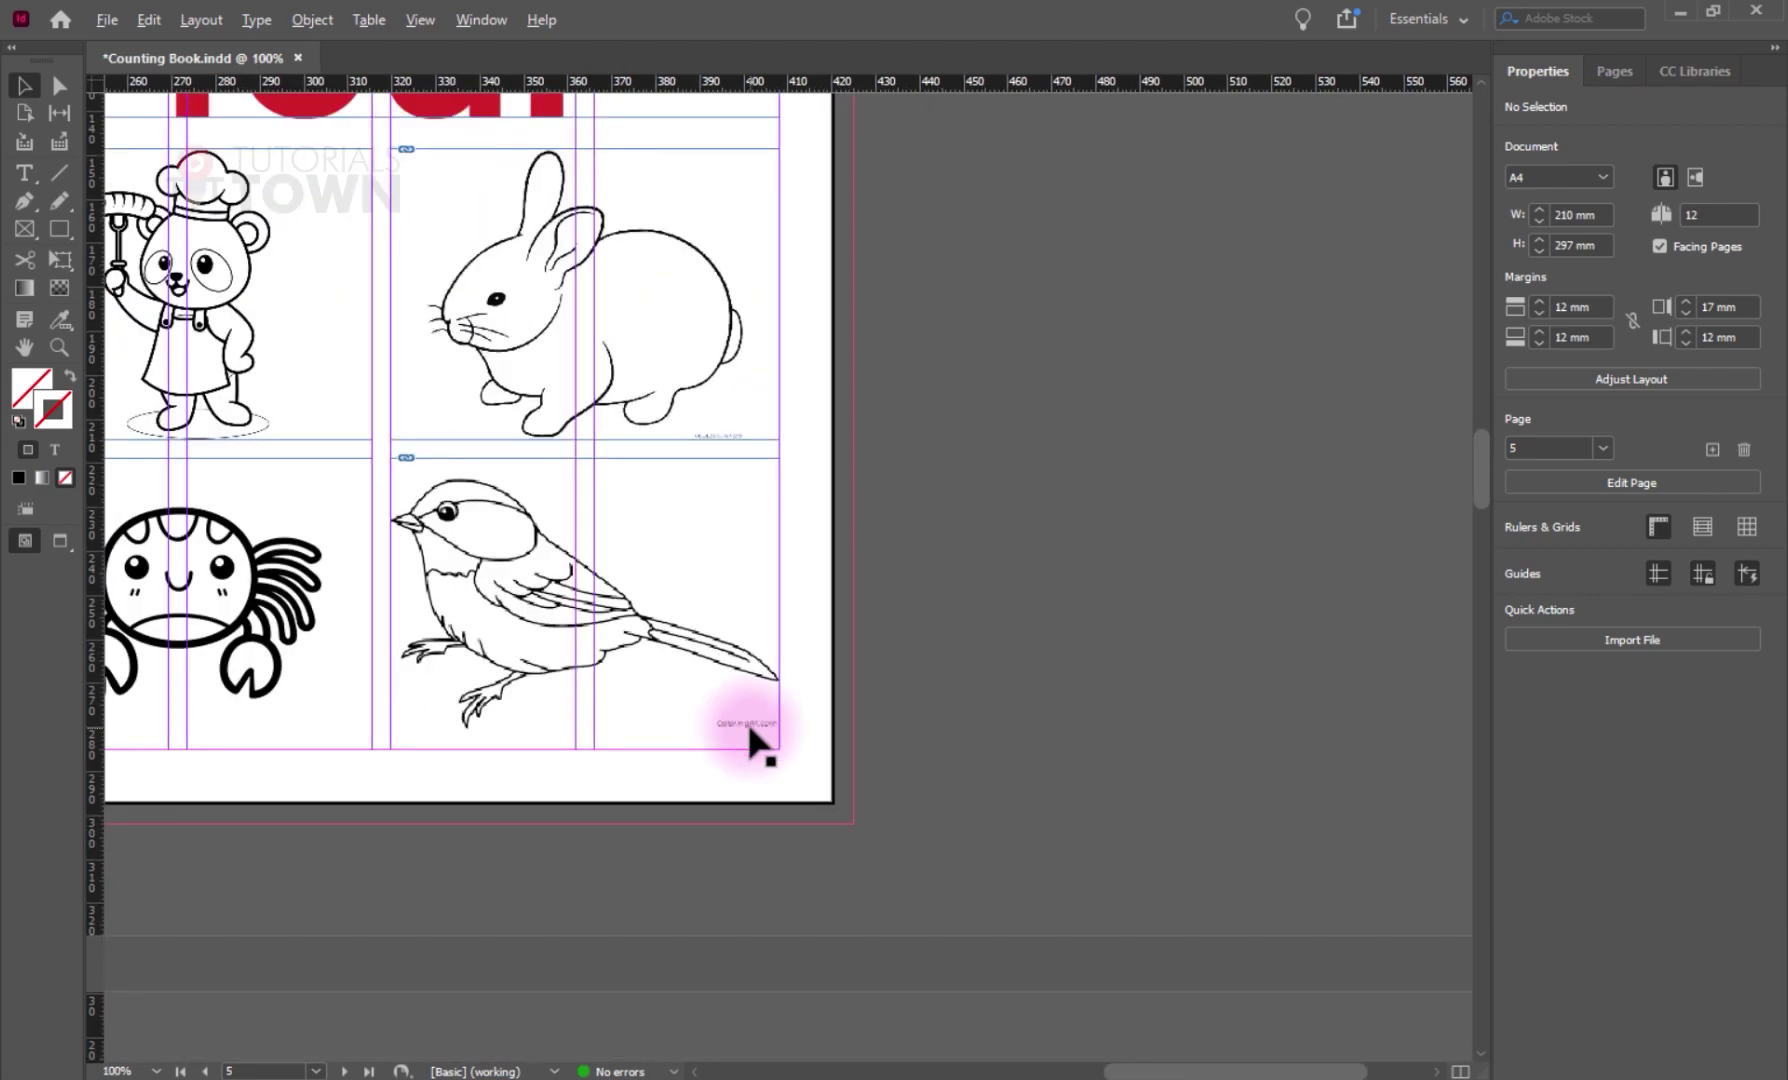
{"action": "scroll", "coordinate": [722, 725], "scroll_direction": "down", "scroll_amount": 2}
{"action": "scroll", "coordinate": [722, 725], "scroll_direction": "up", "scroll_amount": 1}
{"action": "left_click_drag", "start_coordinate": [1229, 427], "coordinate": [459, 571]}
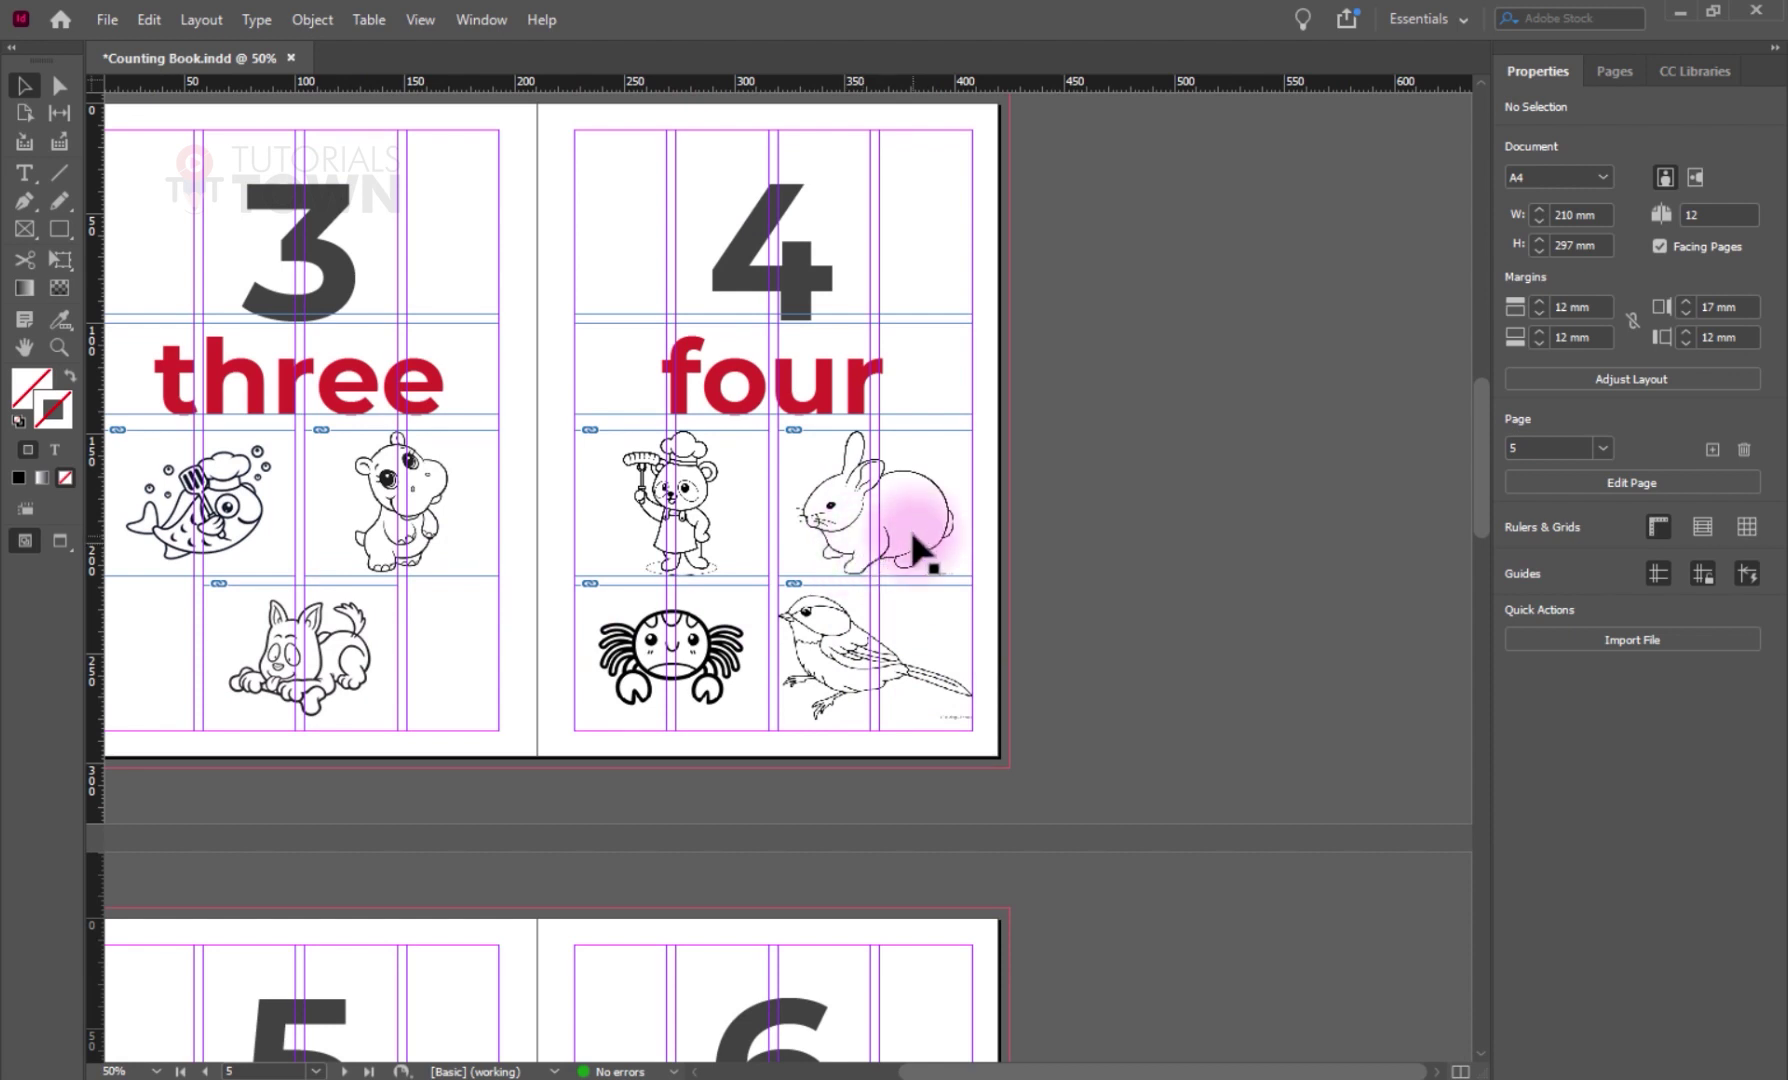
- Locate the link of the rabbit image on the "four" page and open królik.jpg for editing in Adobe Photoshop 2021
{"action": "left_click", "coordinate": [866, 535]}
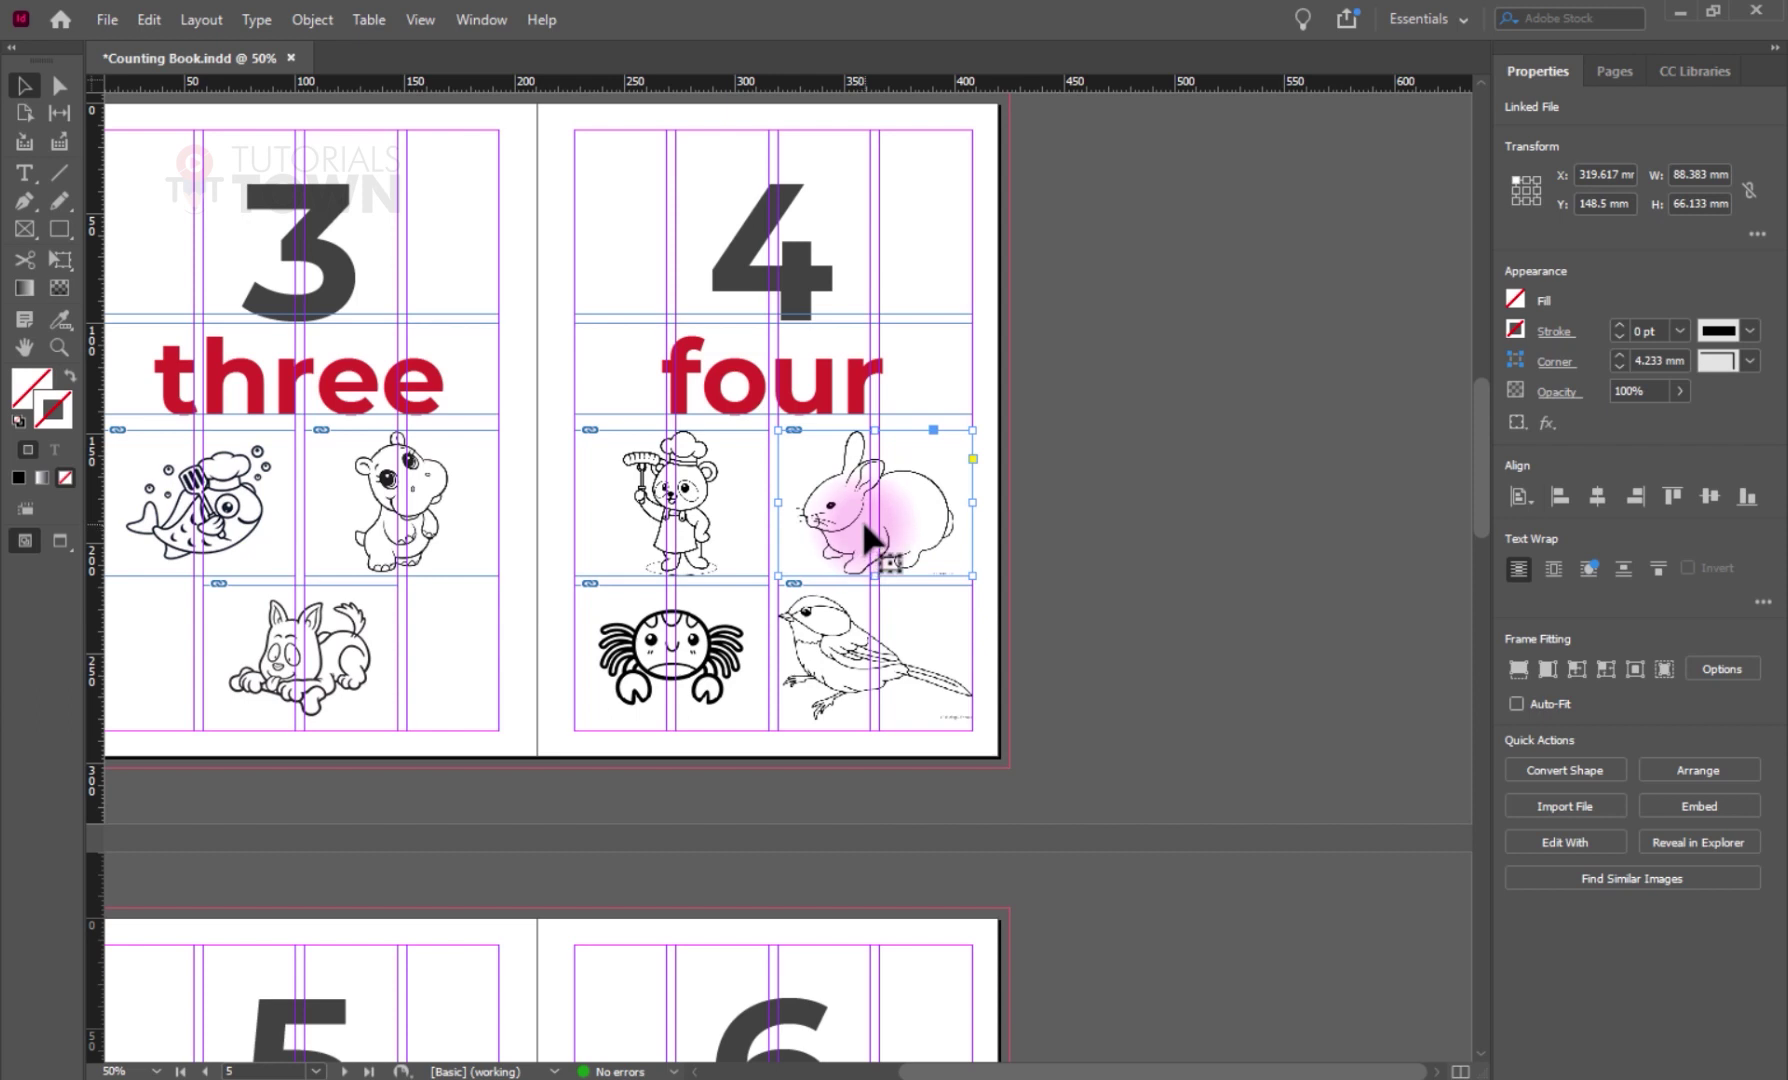
{"action": "key", "text": "ctrl+shift+a"}
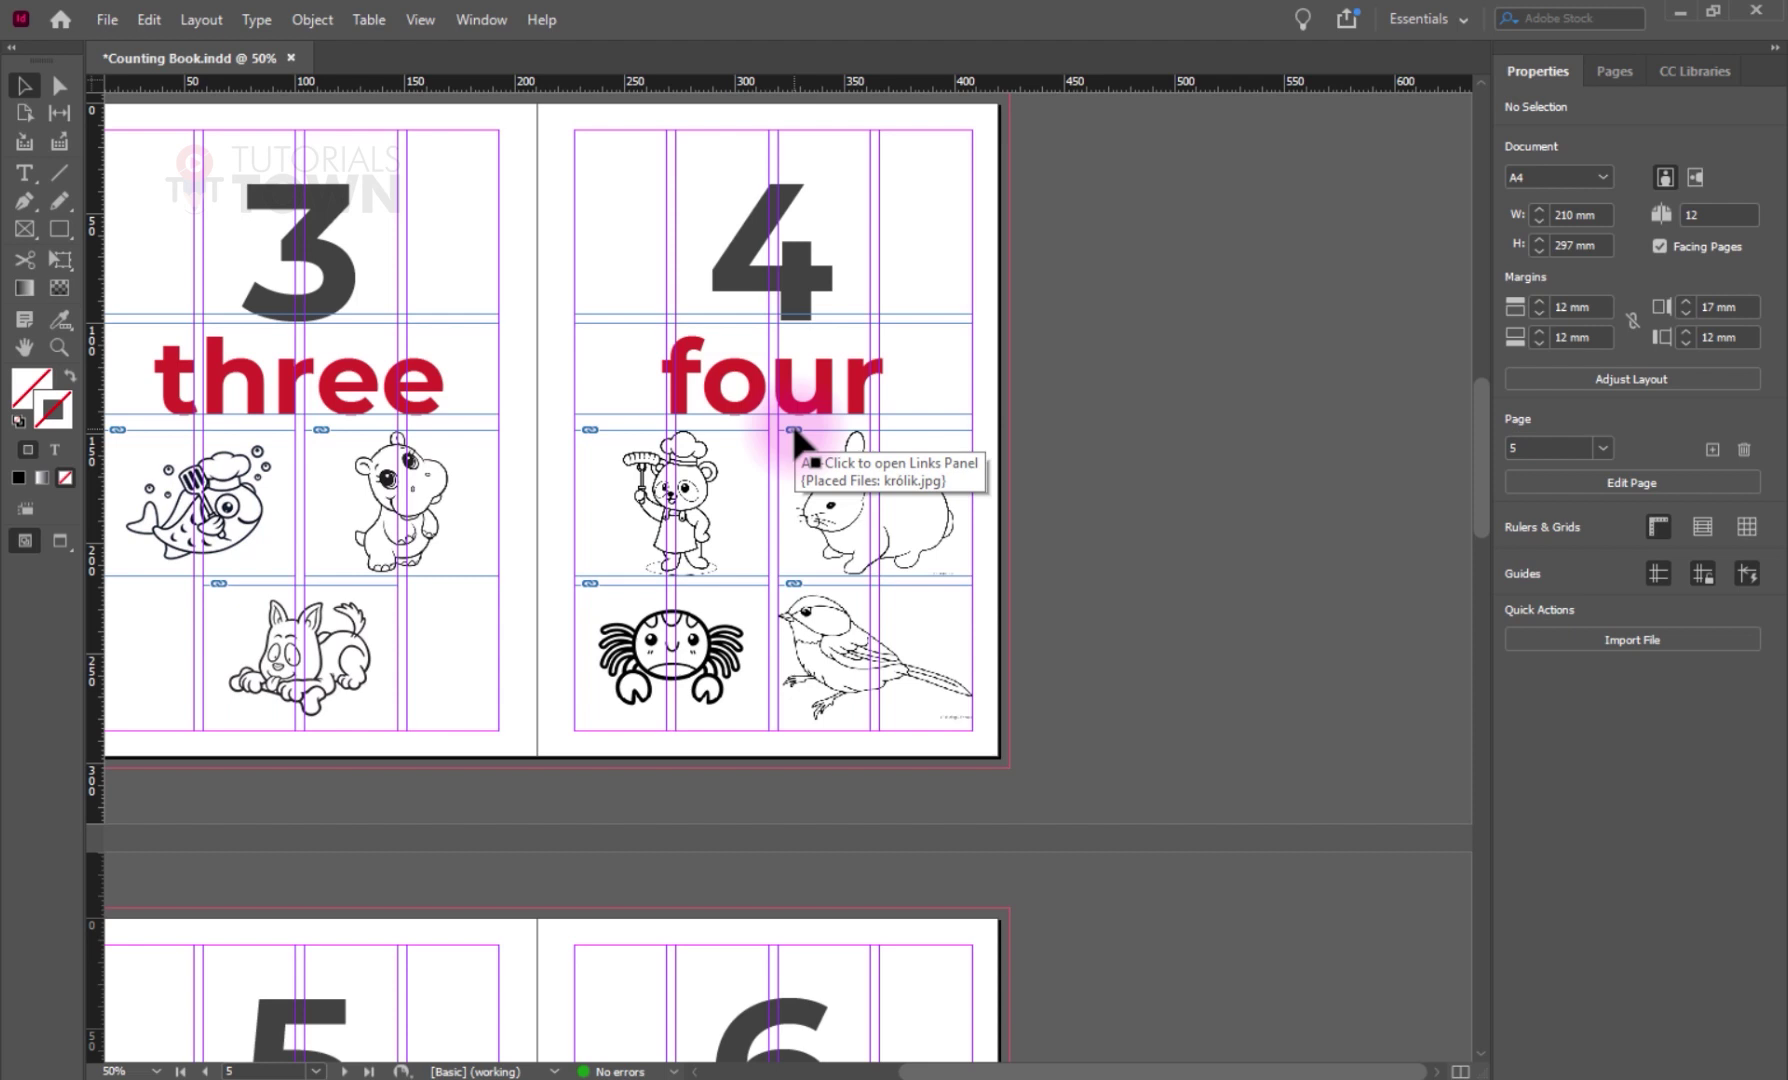
{"action": "left_click", "coordinate": [794, 431]}
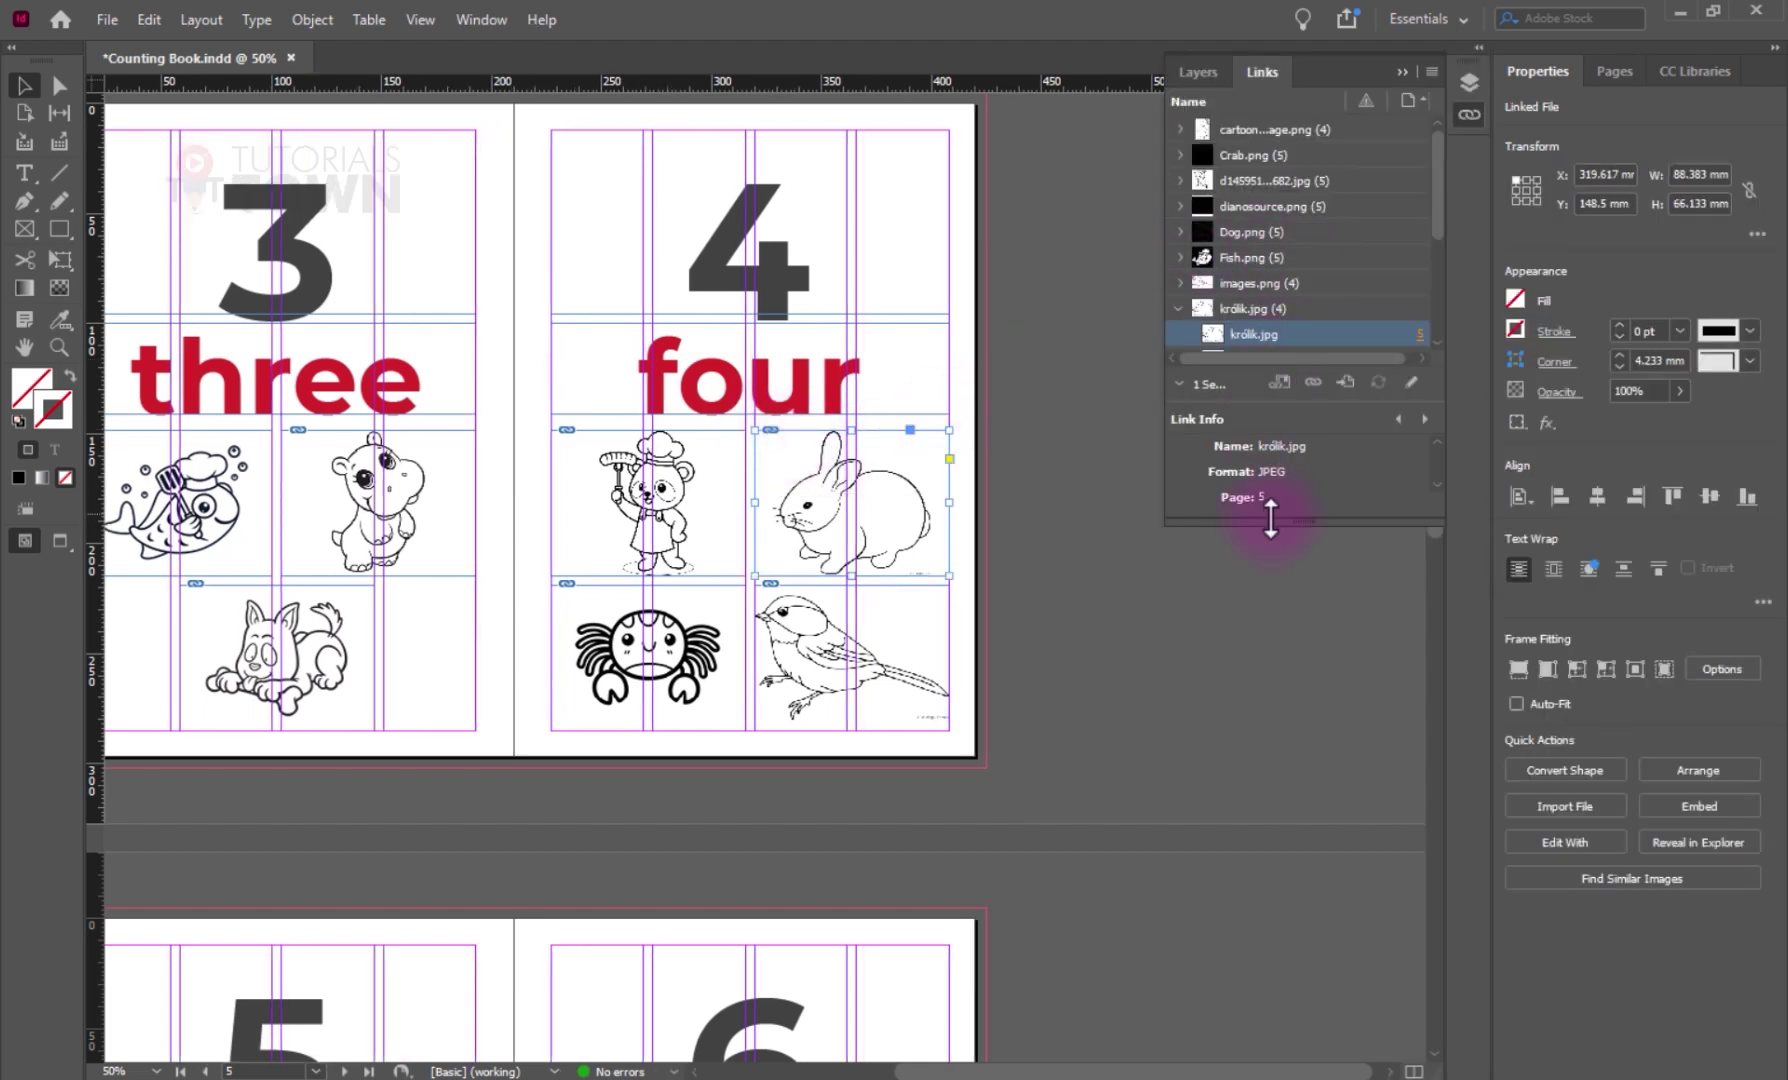
{"action": "left_click_drag", "start_coordinate": [1271, 523], "coordinate": [1261, 747]}
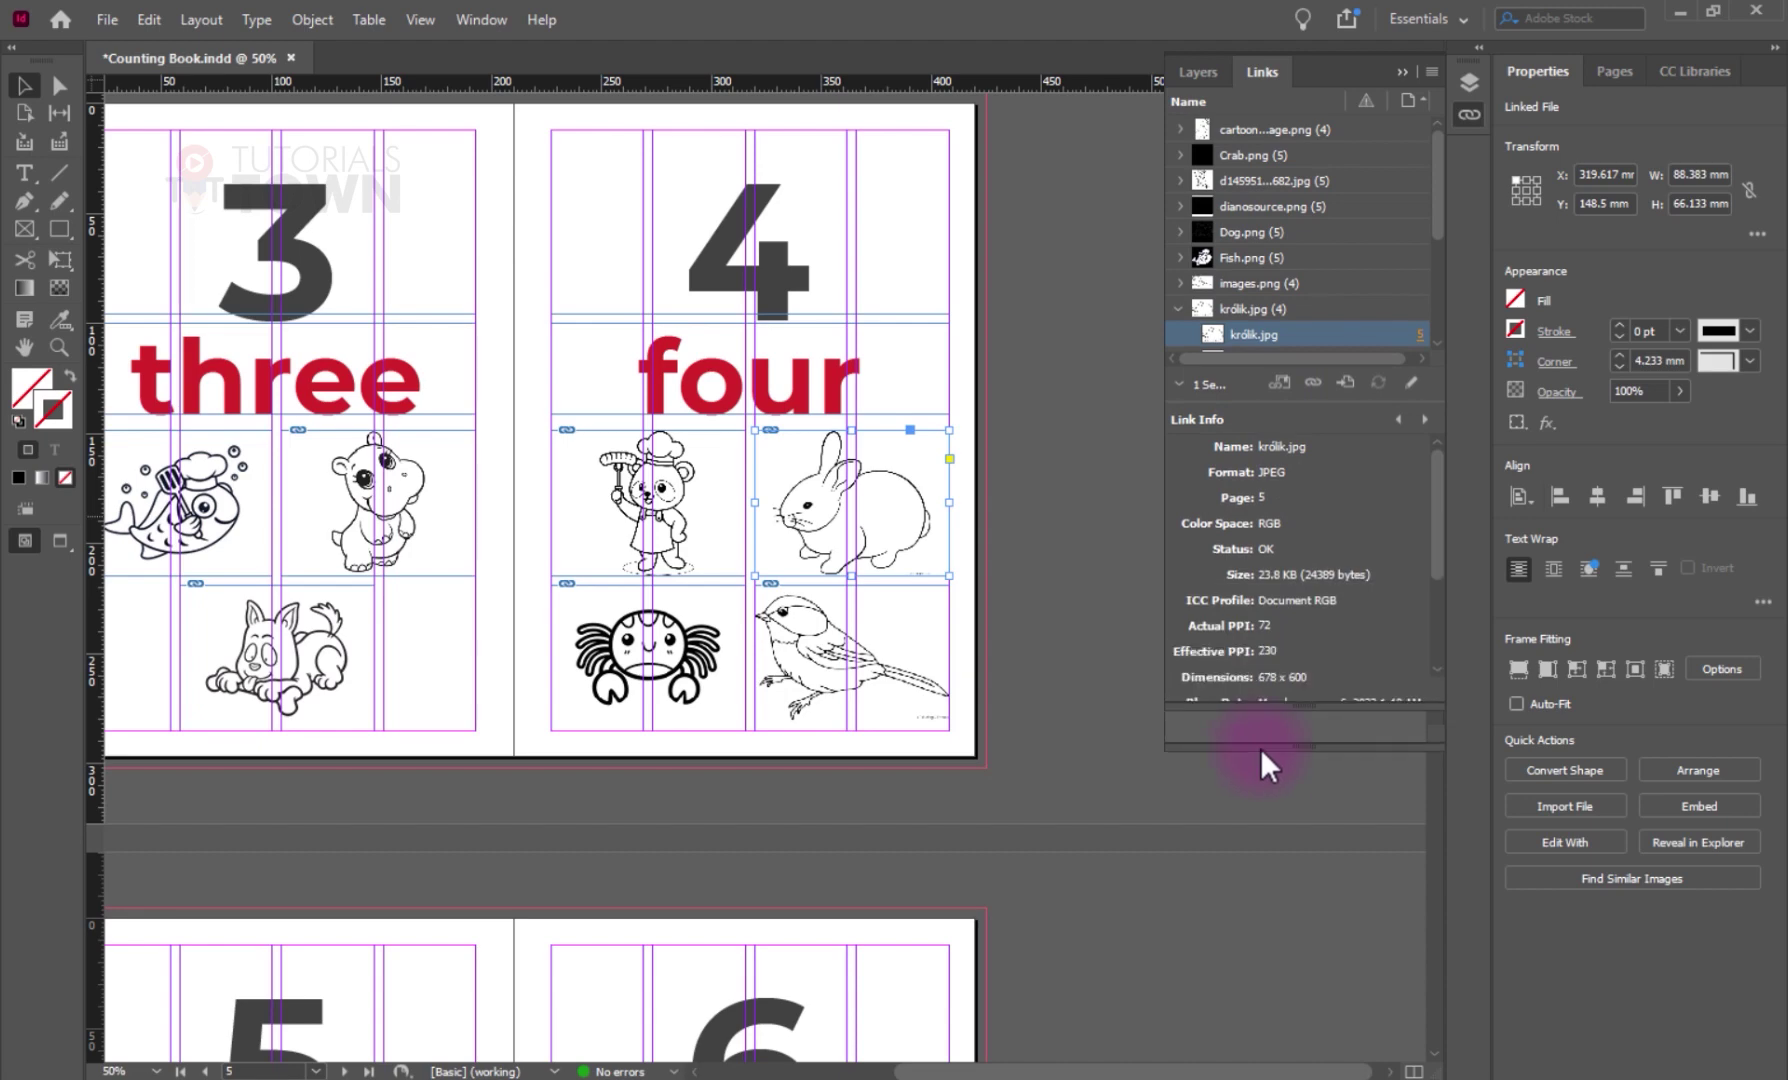
{"action": "left_click", "coordinate": [1180, 383]}
{"action": "left_click", "coordinate": [1236, 306]}
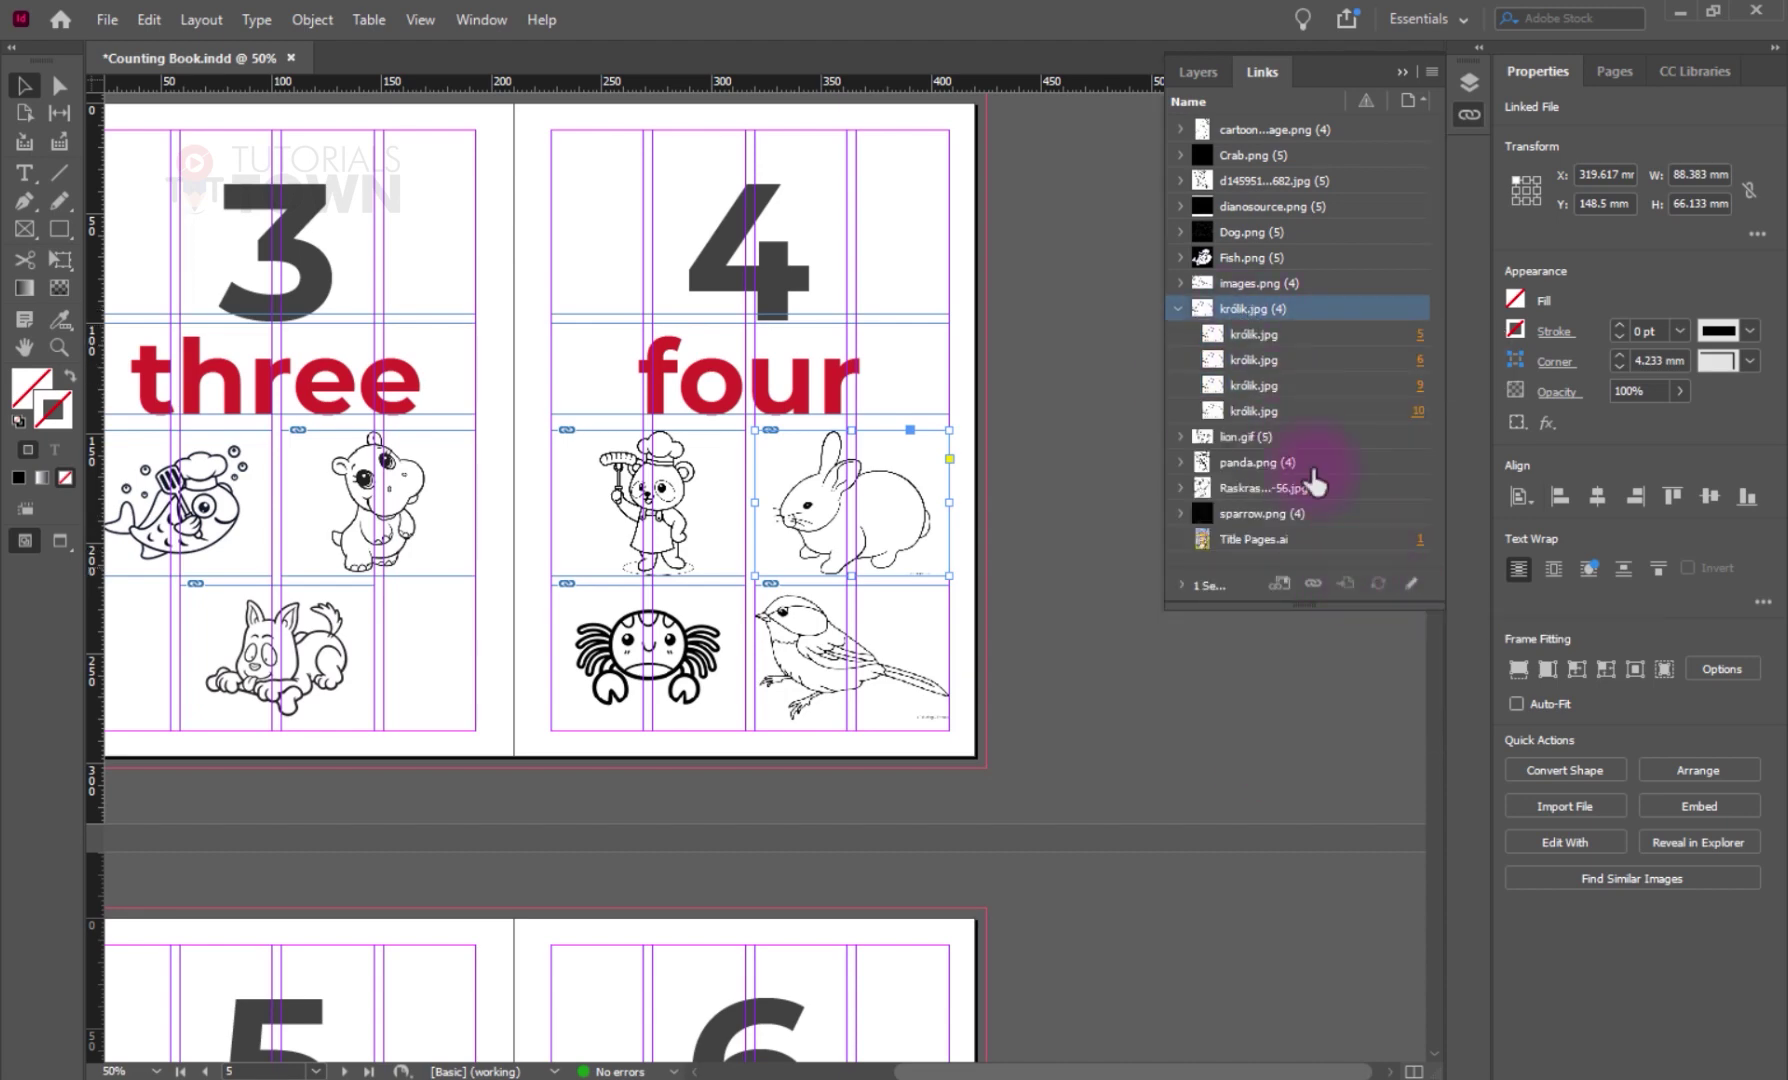
{"action": "right_click", "coordinate": [1272, 311]}
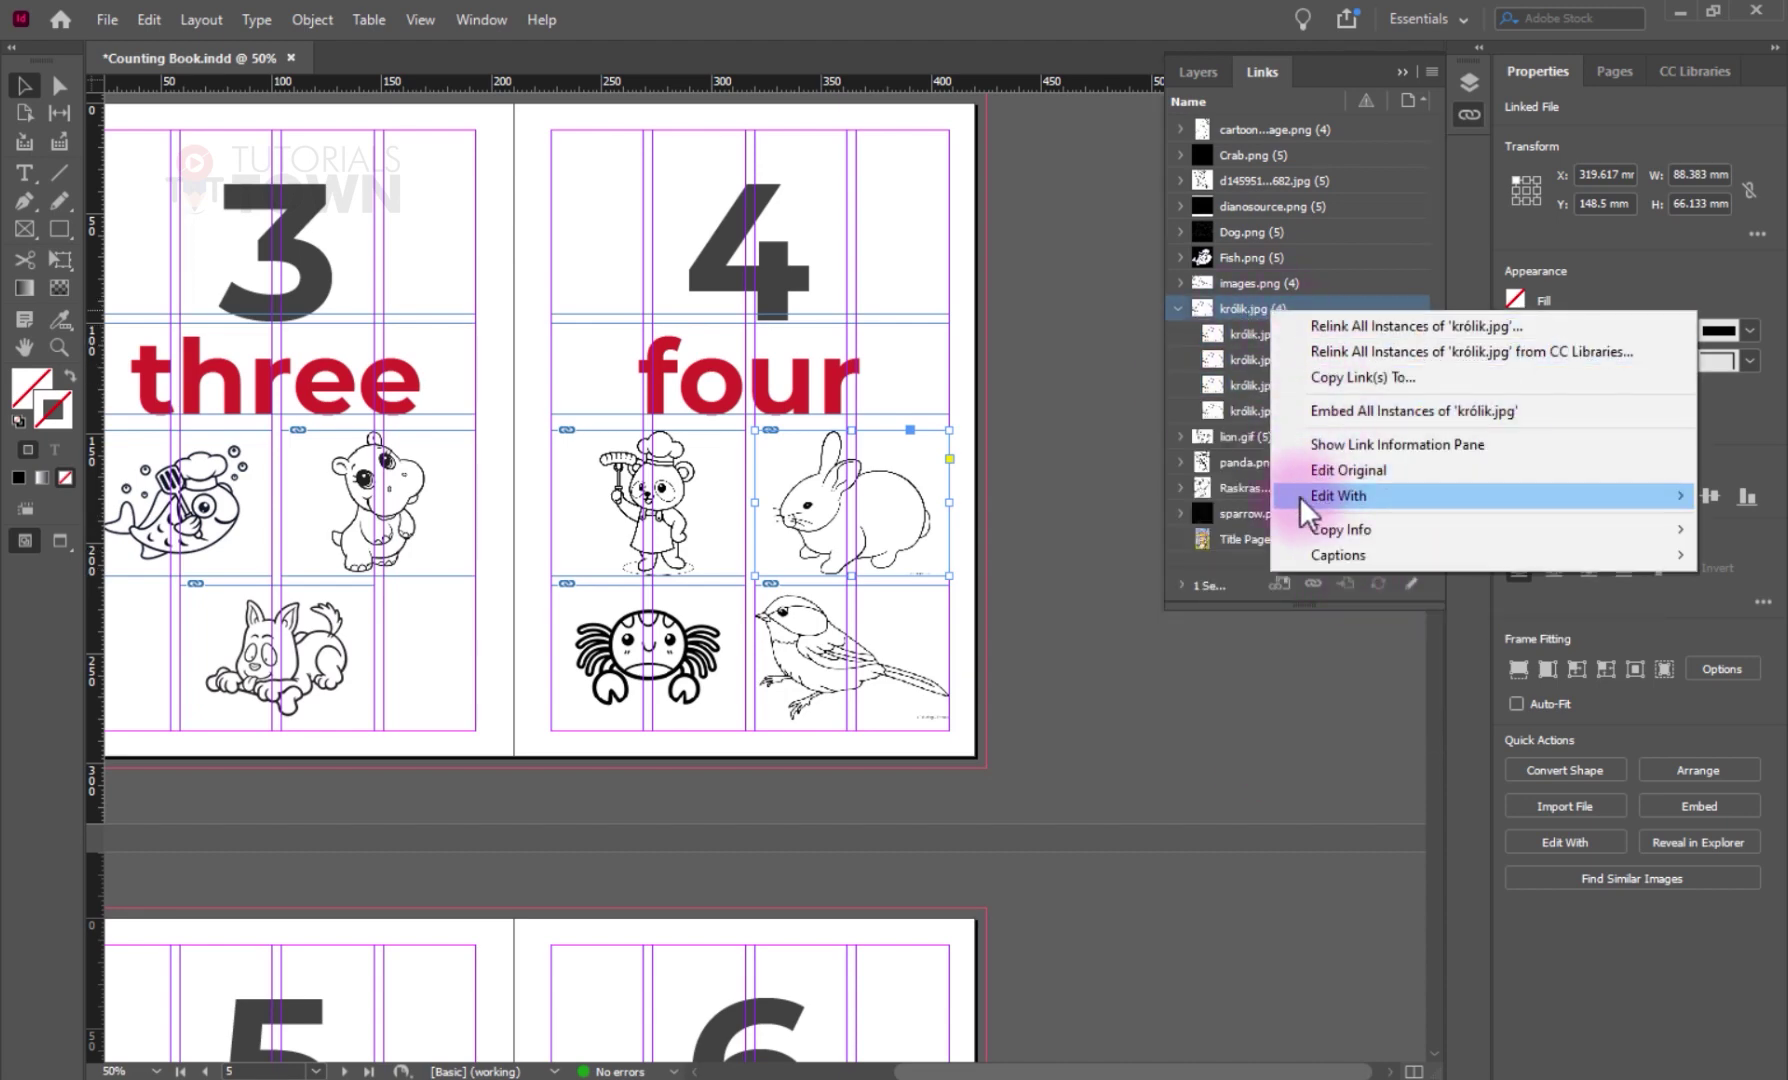
{"action": "mouse_move", "coordinate": [1299, 494]}
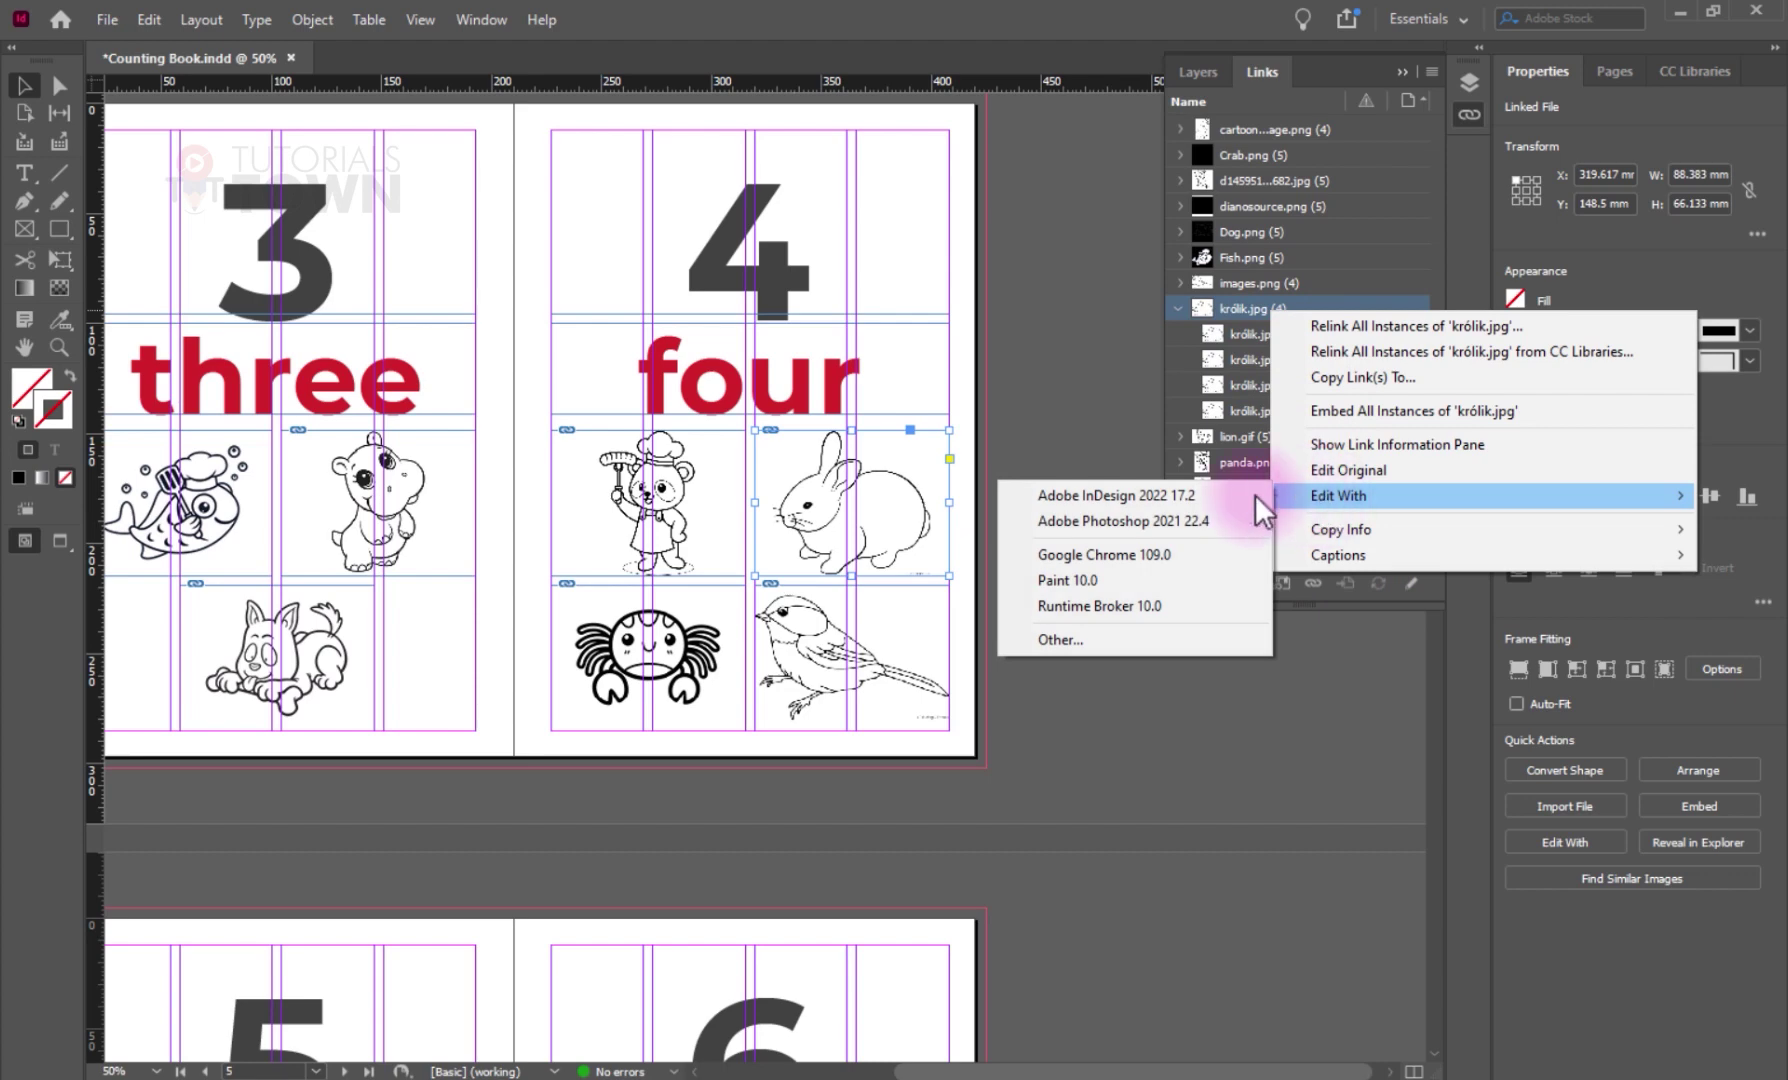
{"action": "left_click", "coordinate": [1106, 522]}
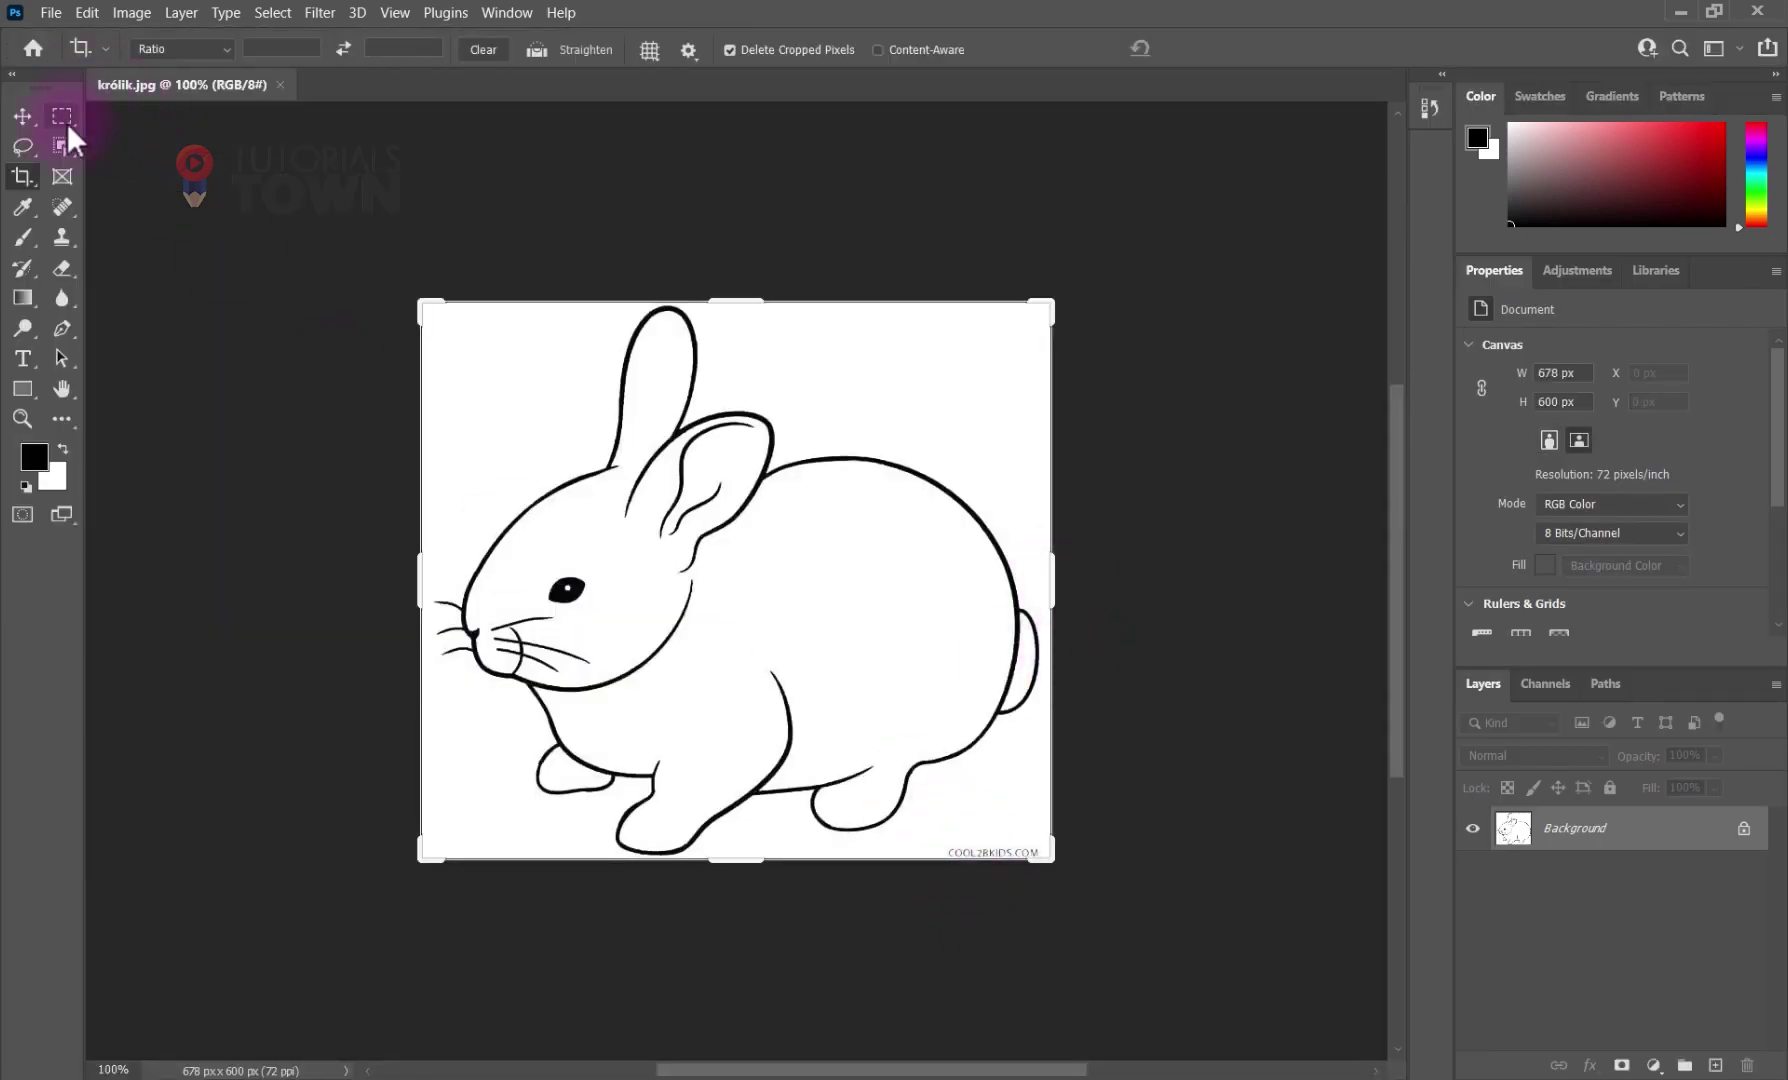
- Brush white, sampled from the background, over the website credit in the rabbit drawing's lower-right corner
{"action": "left_click", "coordinate": [34, 242]}
{"action": "left_click", "coordinate": [988, 826], "text": "alt"}
{"action": "mouse_move", "coordinate": [948, 832]}
{"action": "left_mouse_down"}
{"action": "mouse_move", "coordinate": [958, 858]}
{"action": "mouse_move", "coordinate": [1128, 870]}
{"action": "left_mouse_up"}
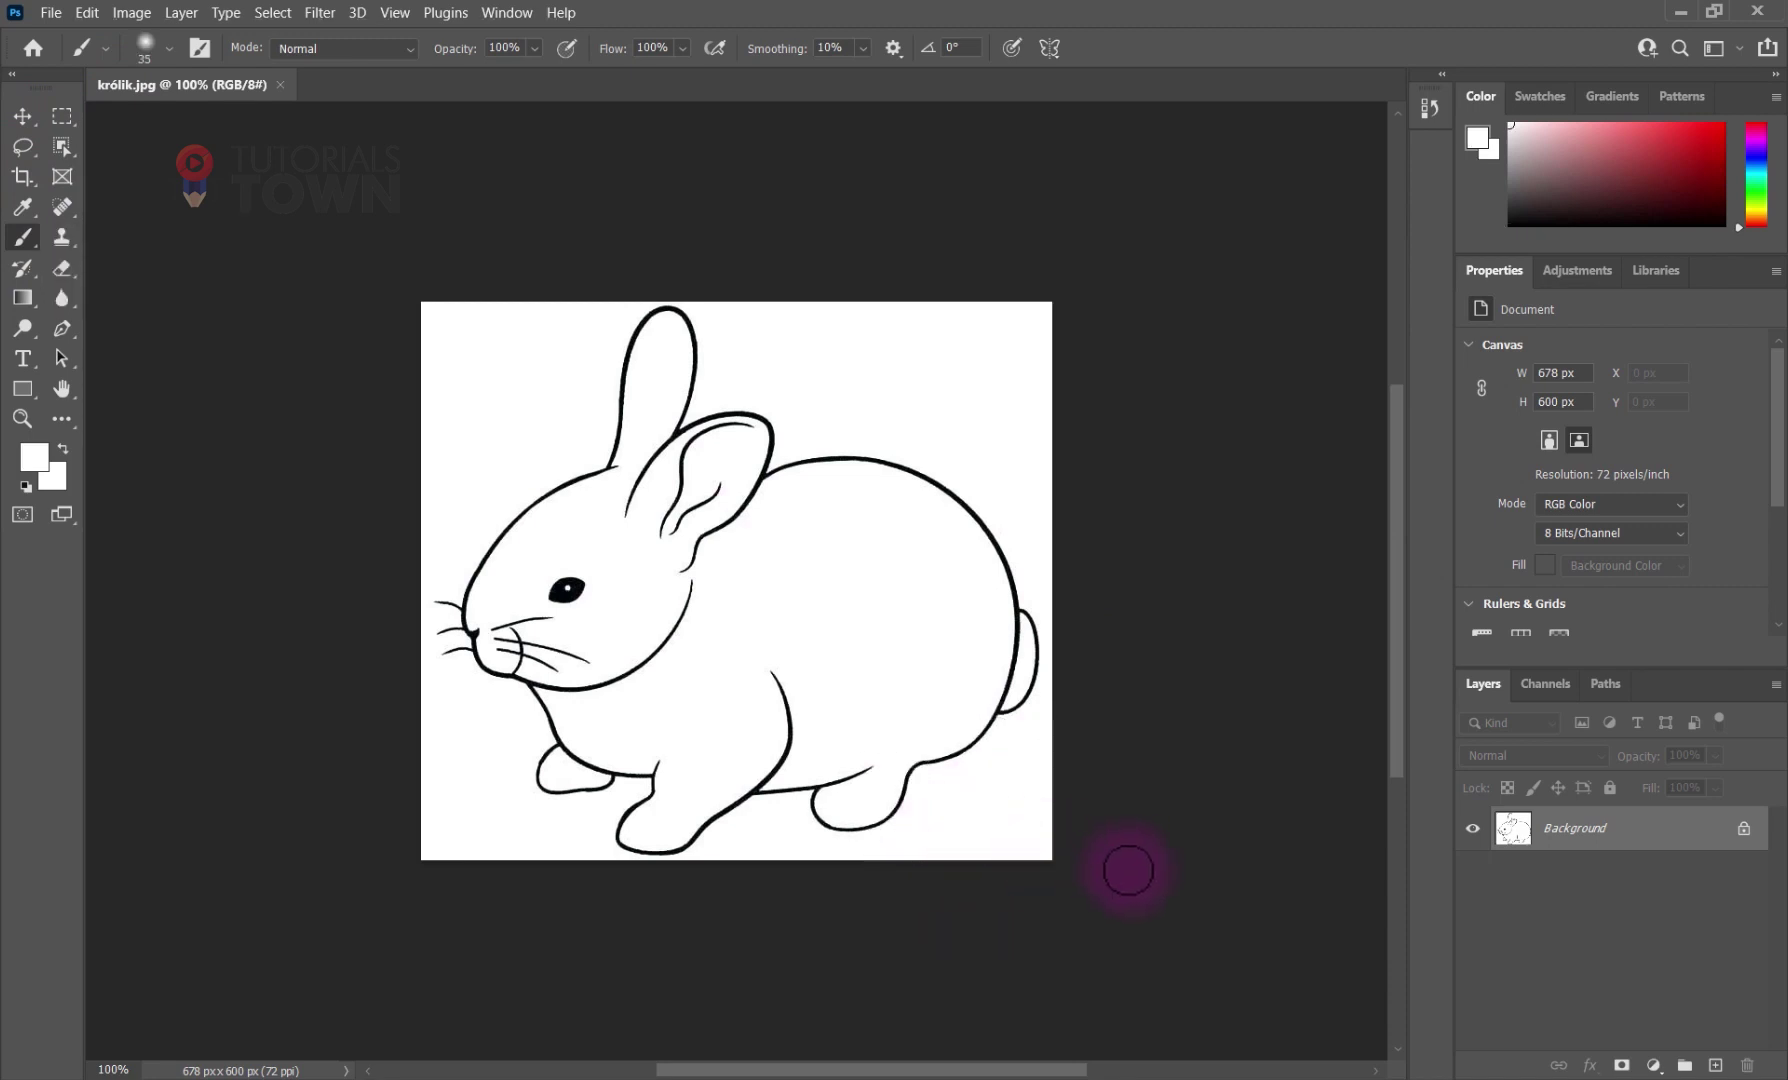
- Save królik.jpg as a progressive JPEG at High quality 8, close it and switch back to InDesign
{"action": "key", "text": "ctrl+s"}
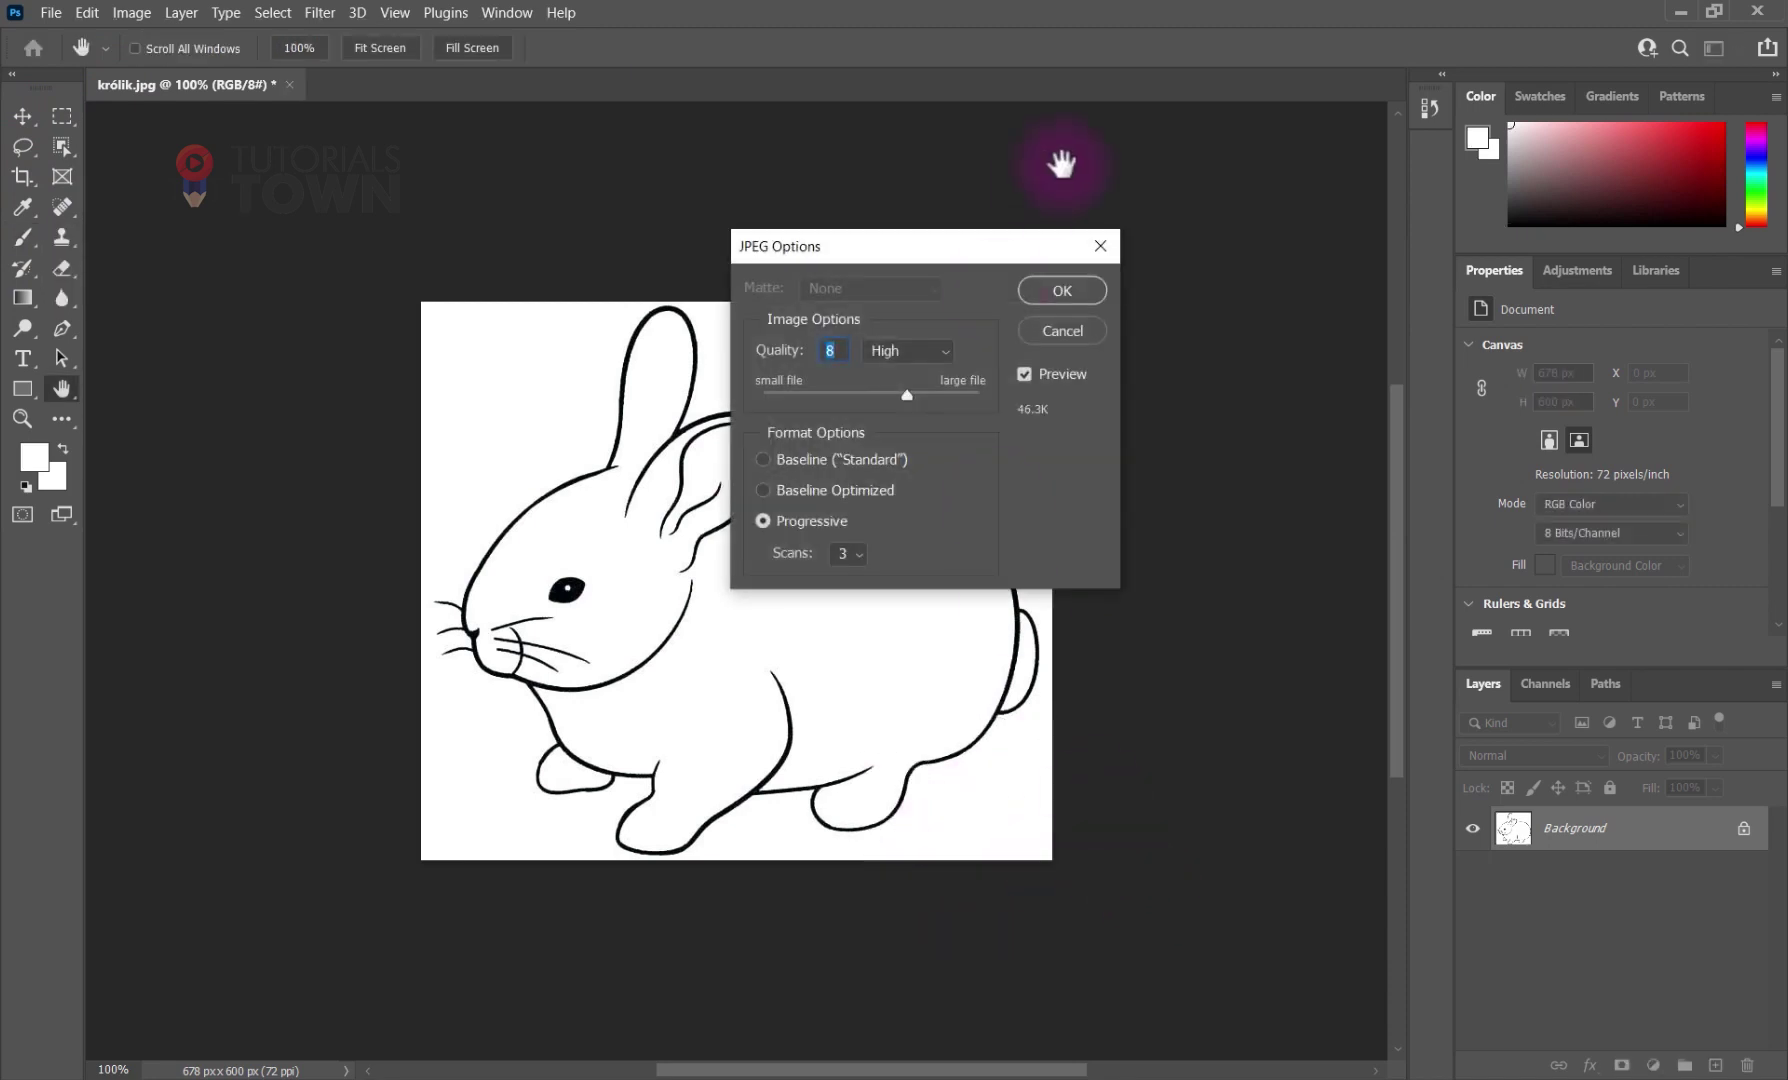
{"action": "key", "text": "Return"}
{"action": "key", "text": "ctrl+w"}
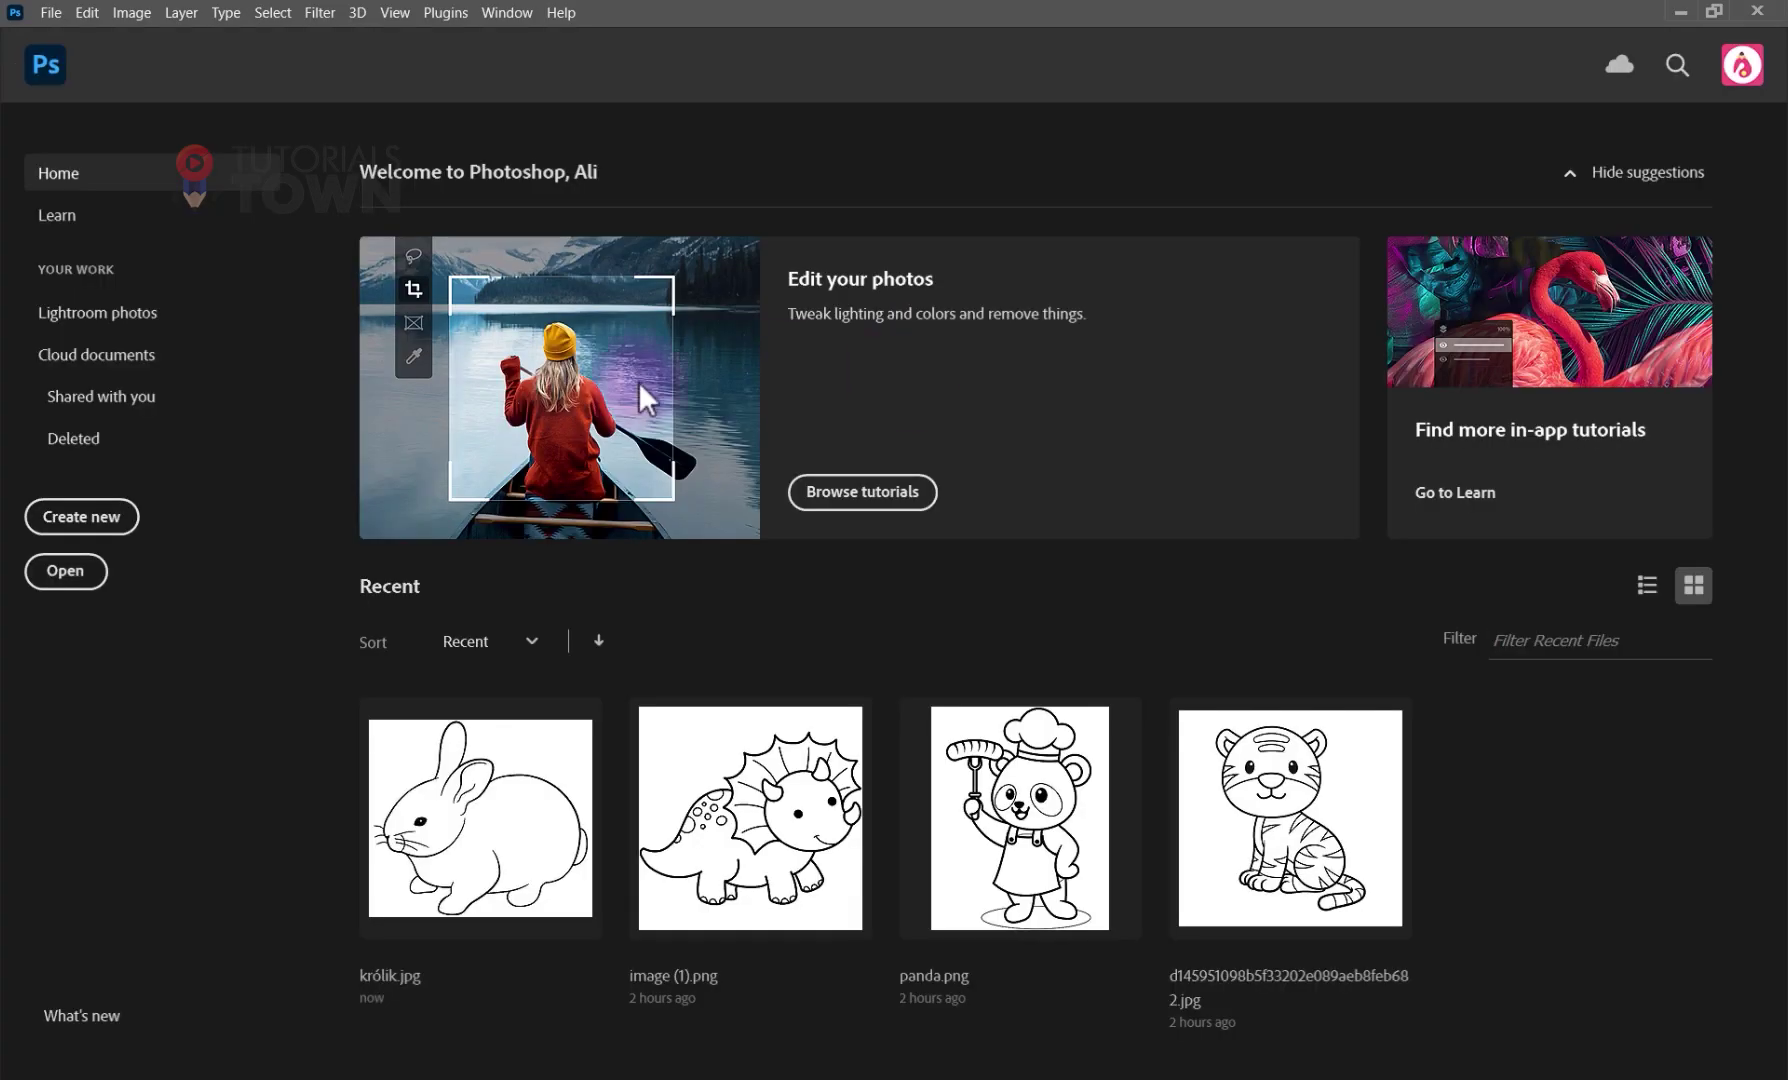
{"action": "left_click", "coordinate": [790, 1078]}
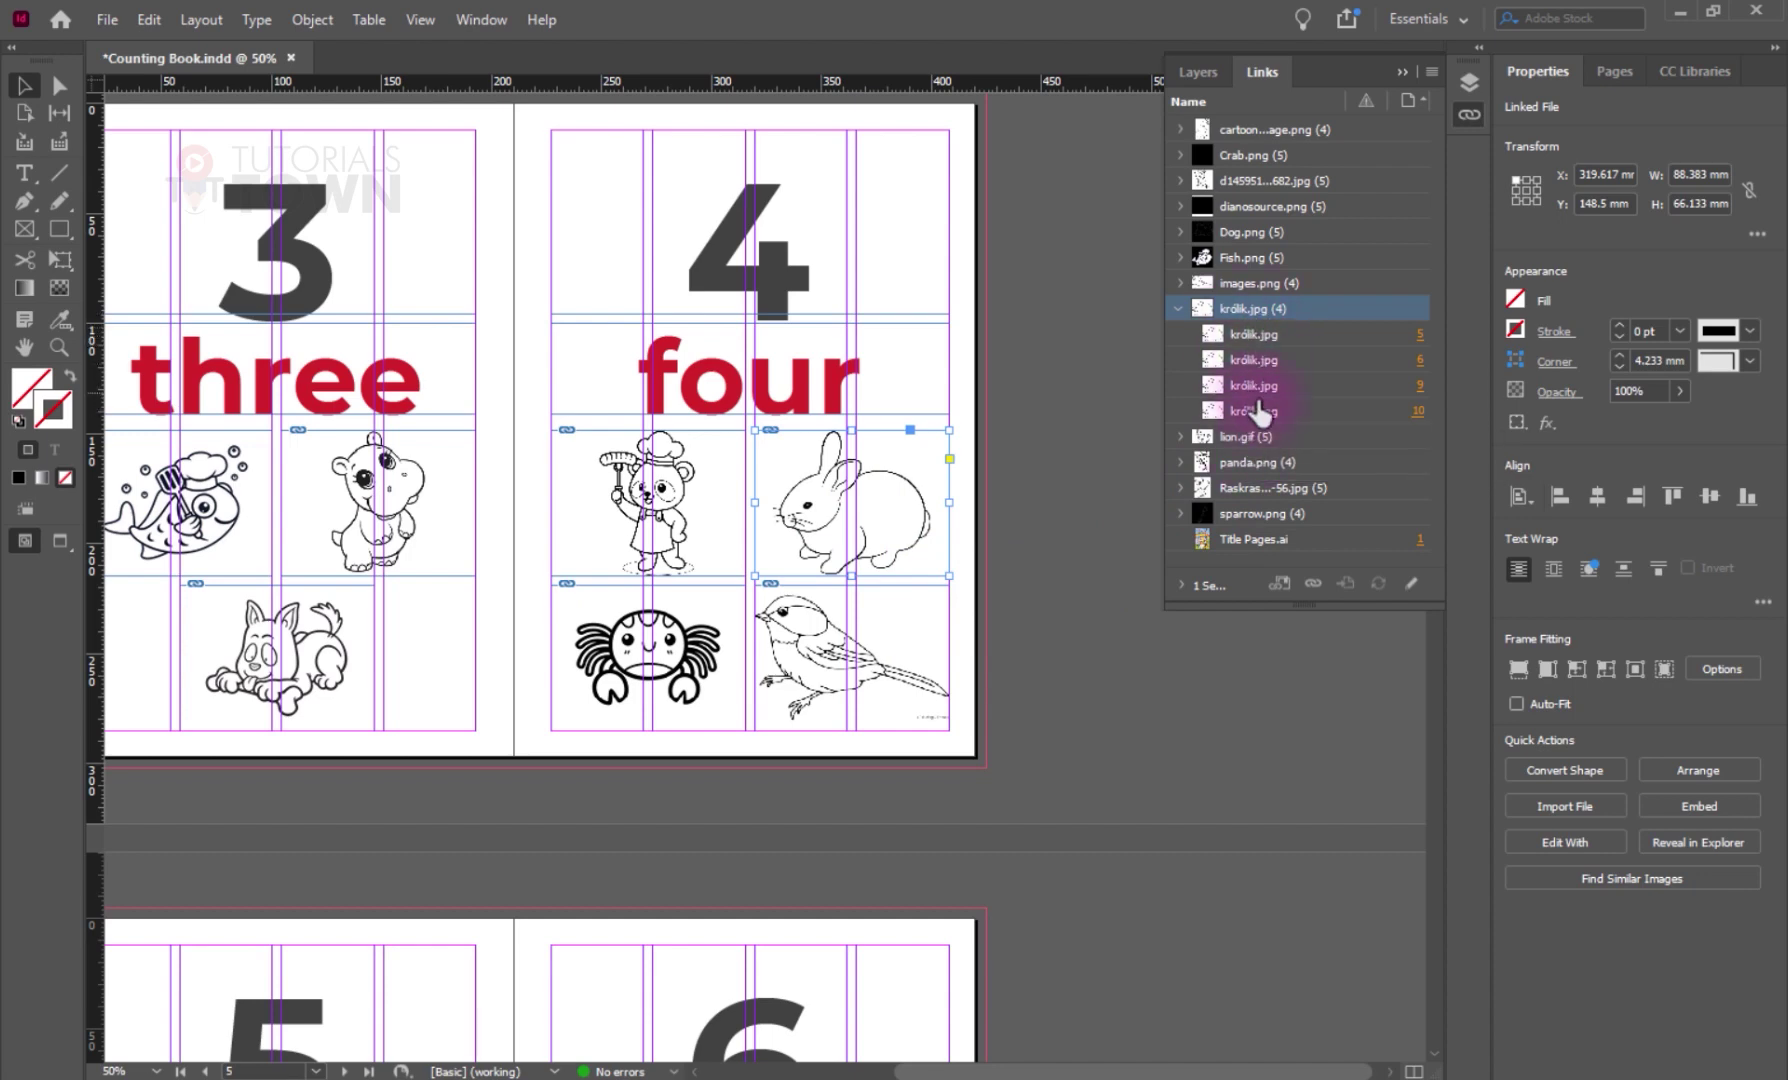
{"action": "left_click", "coordinate": [897, 684]}
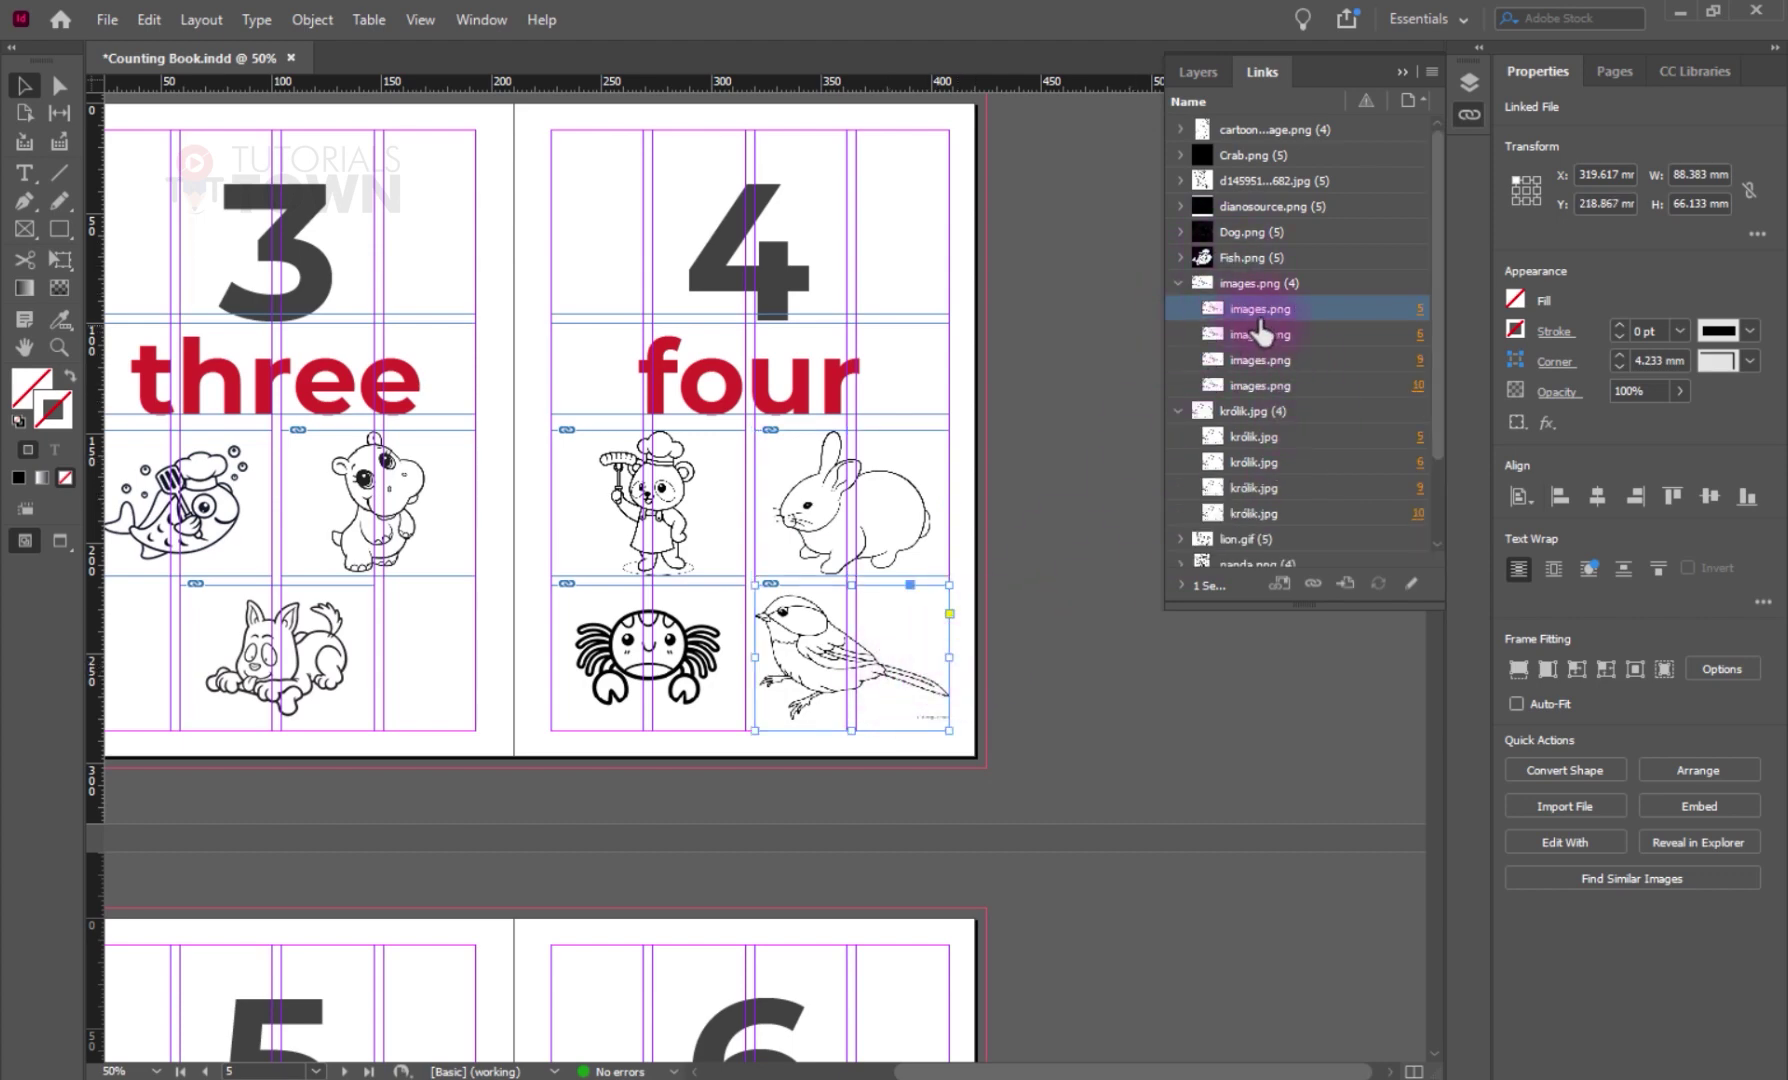
{"action": "left_click", "coordinate": [1290, 285]}
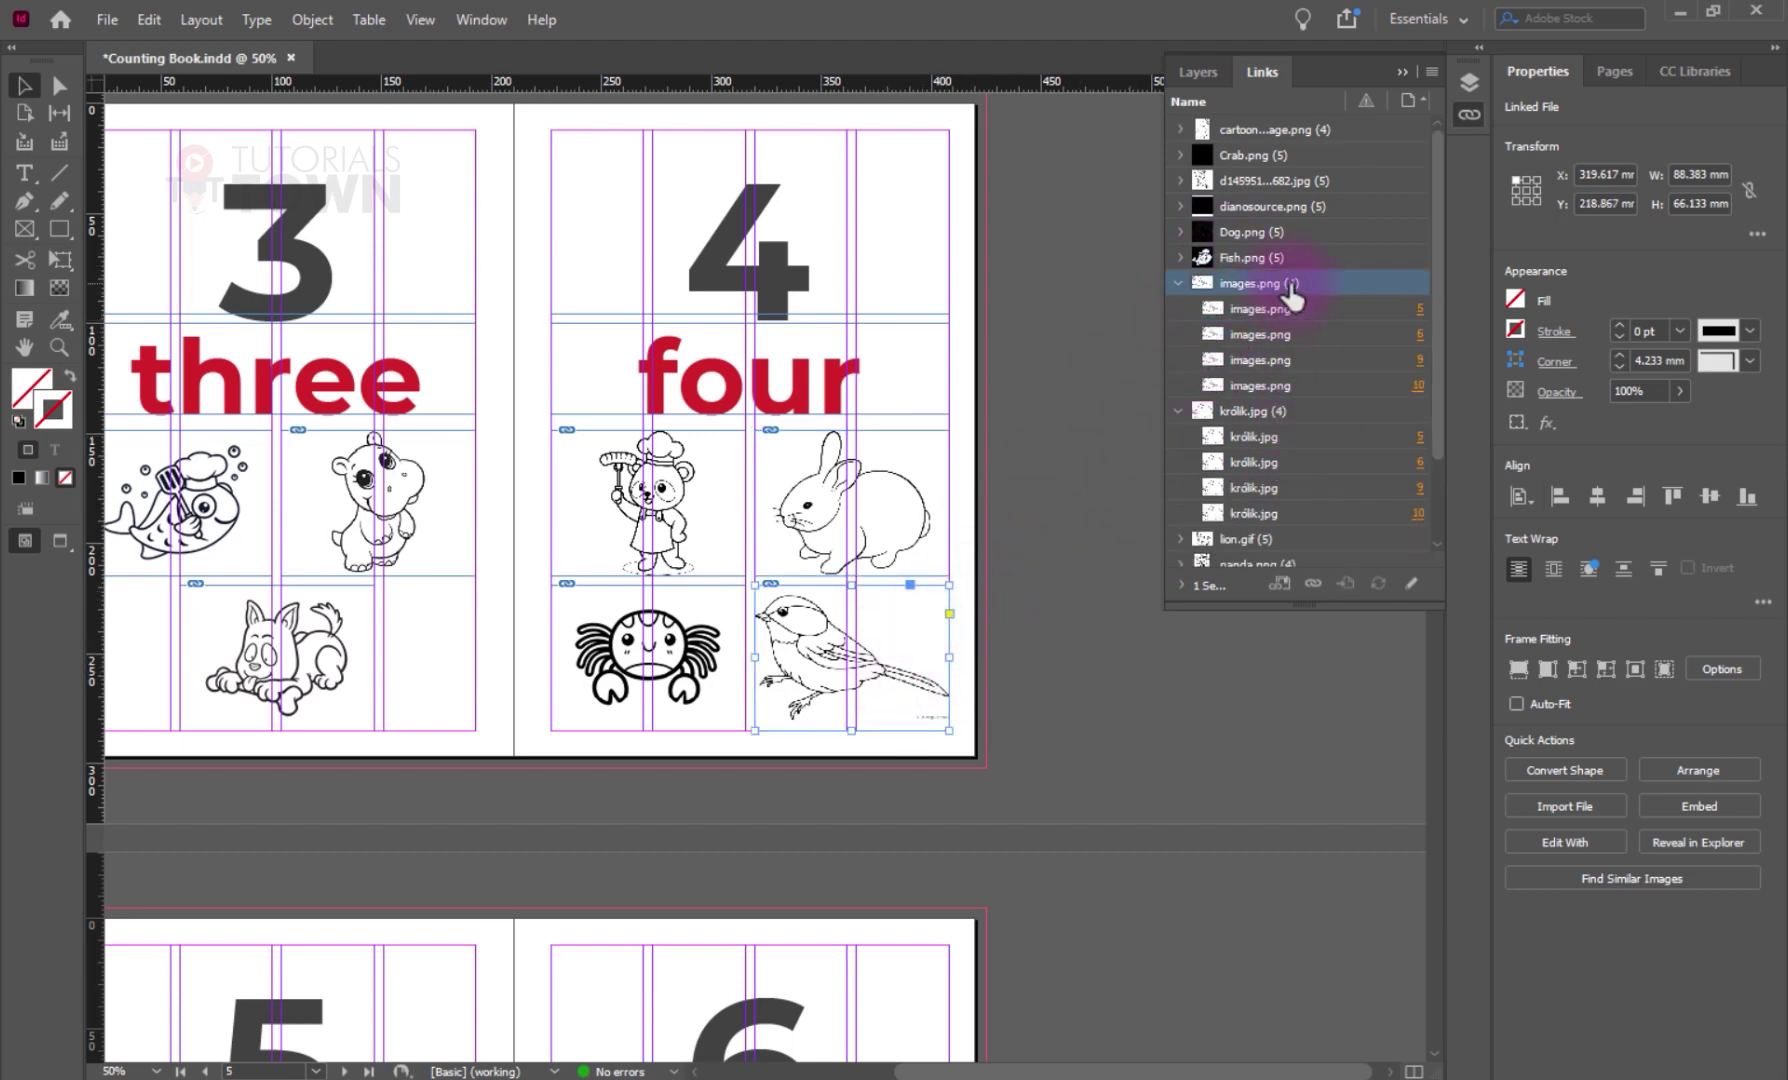
{"action": "right_click", "coordinate": [1285, 284]}
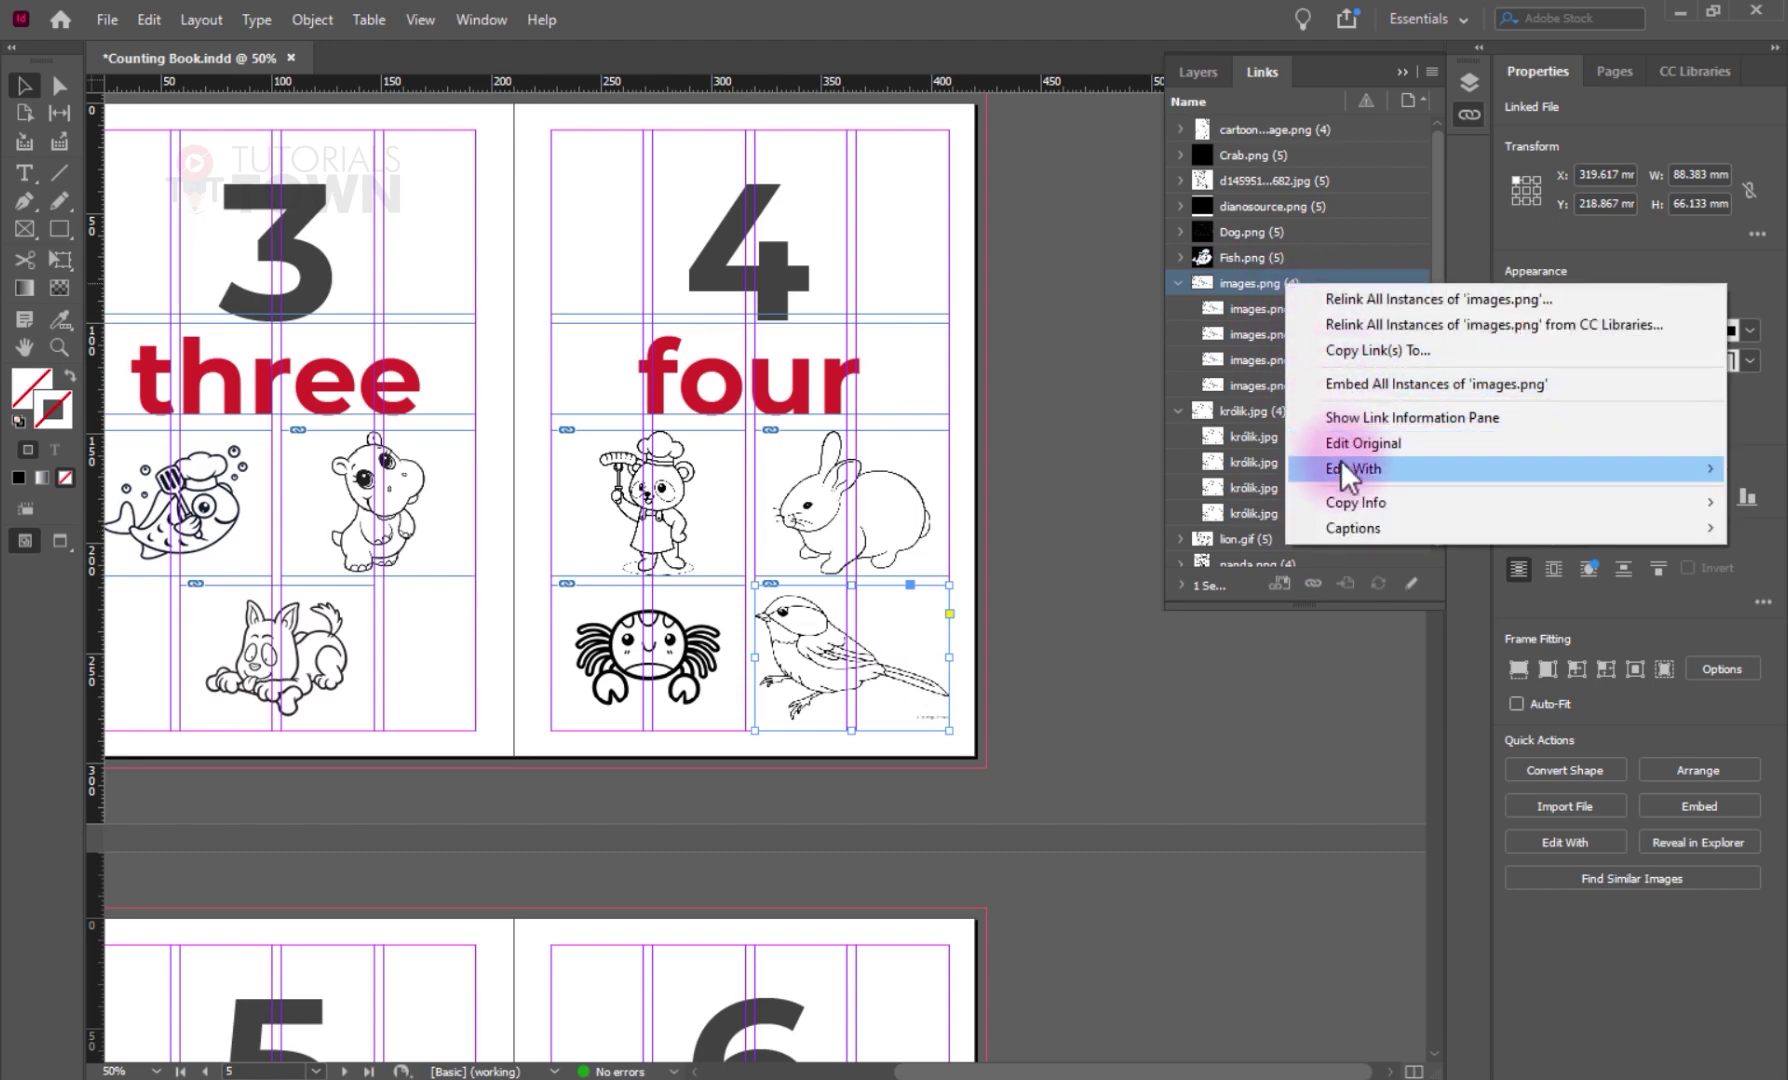
{"action": "mouse_move", "coordinate": [1340, 466]}
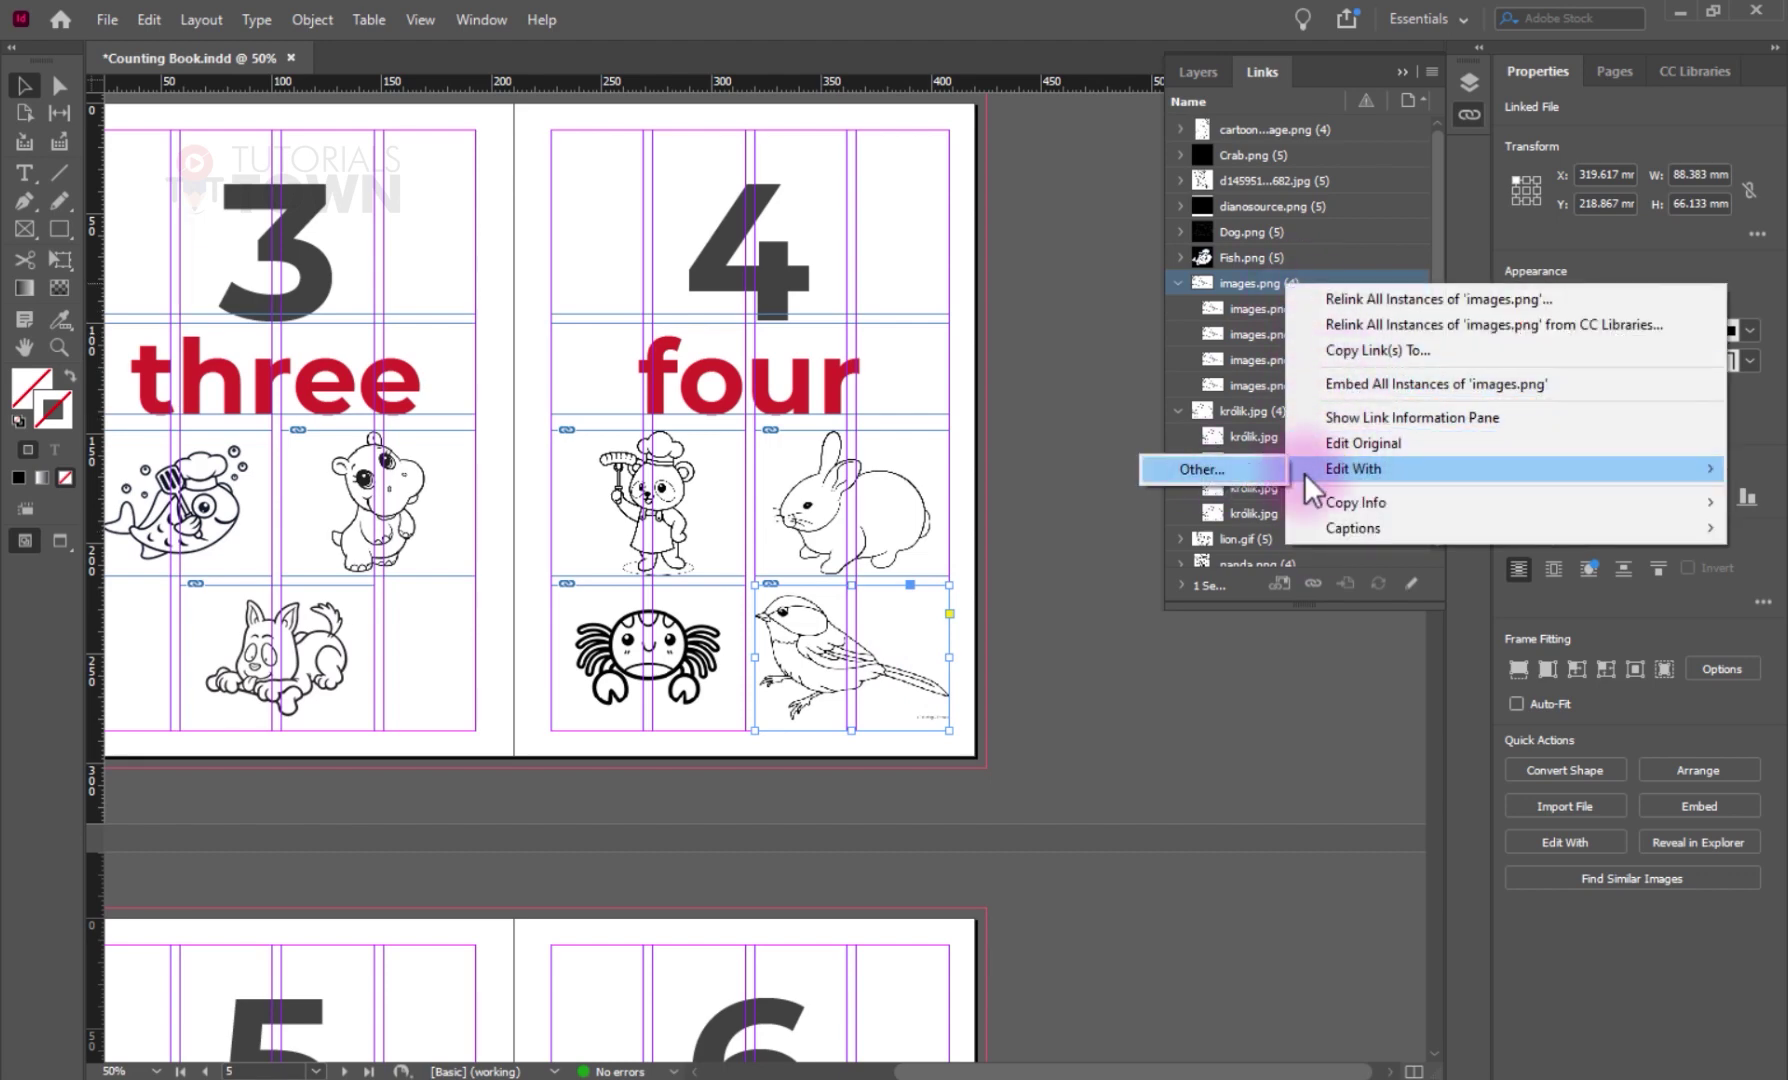
{"action": "left_click", "coordinate": [1199, 469]}
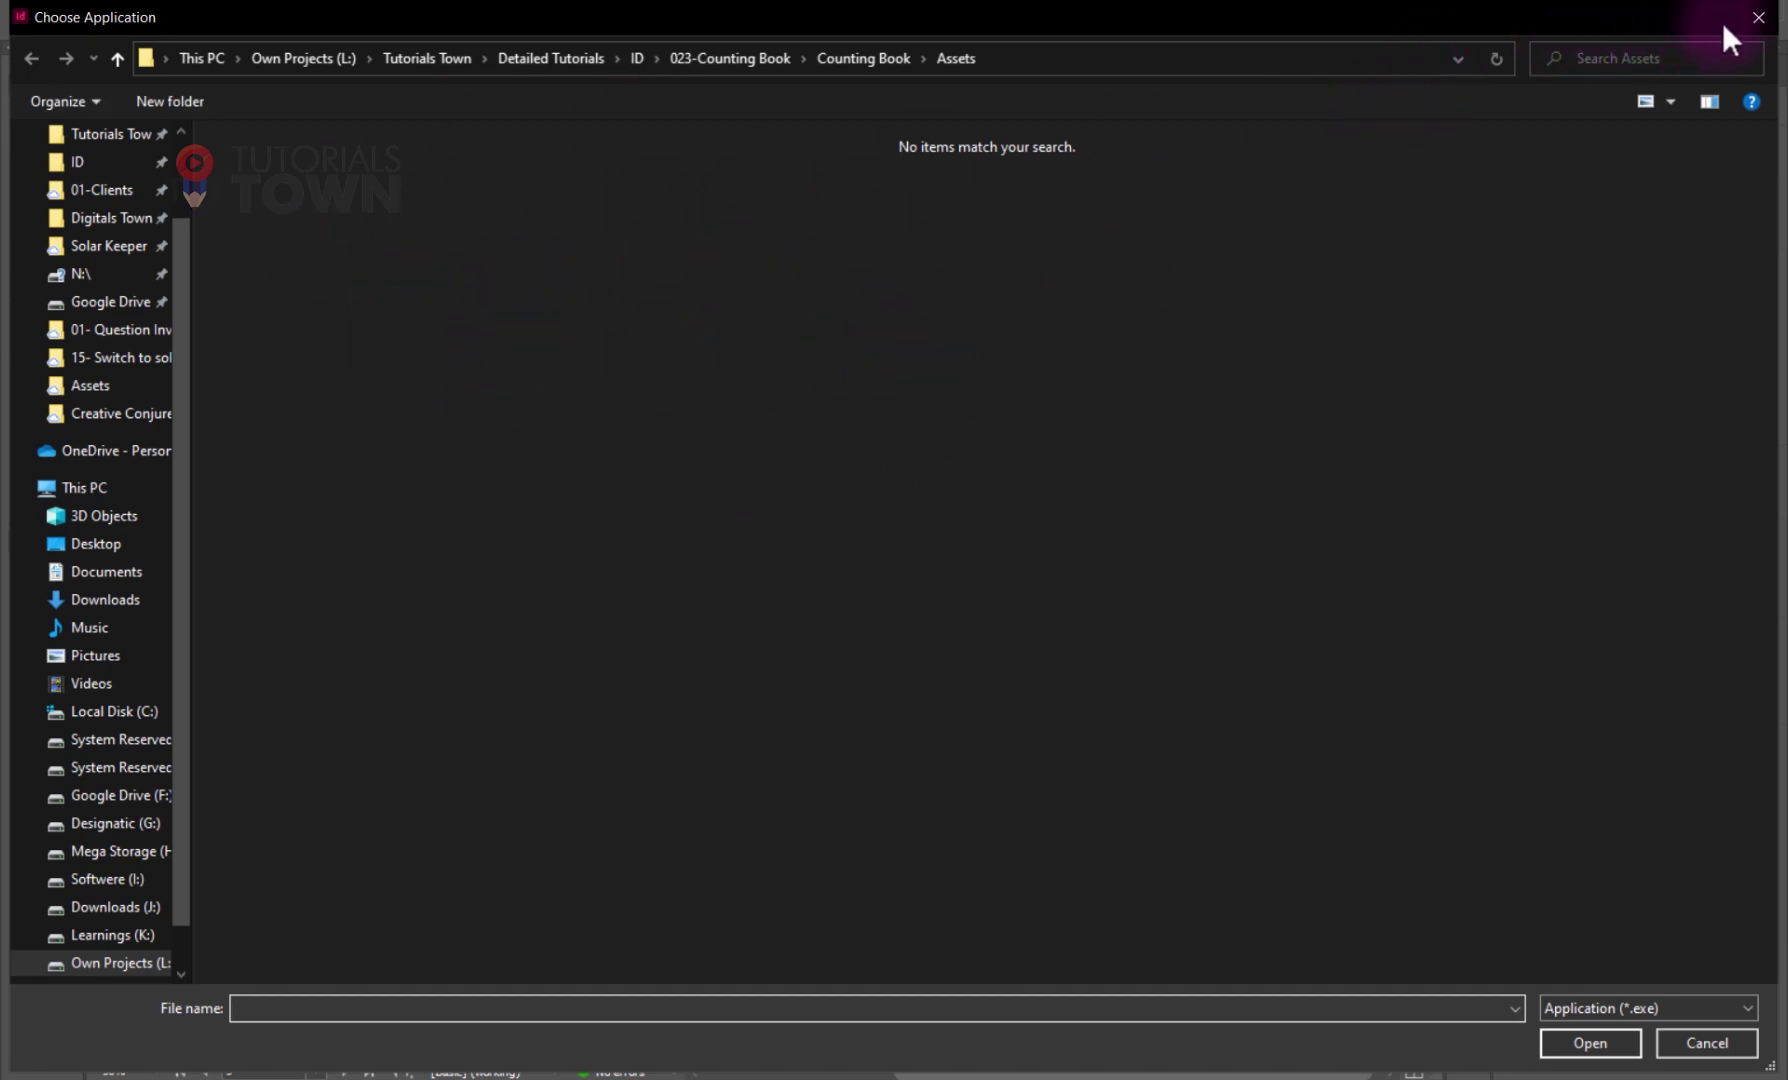
{"action": "left_click", "coordinate": [1758, 17]}
- Switch to the Assets folder in File Explorer and open the bird drawing images.png in Photoshop
{"action": "key", "text": "alt+Tab"}
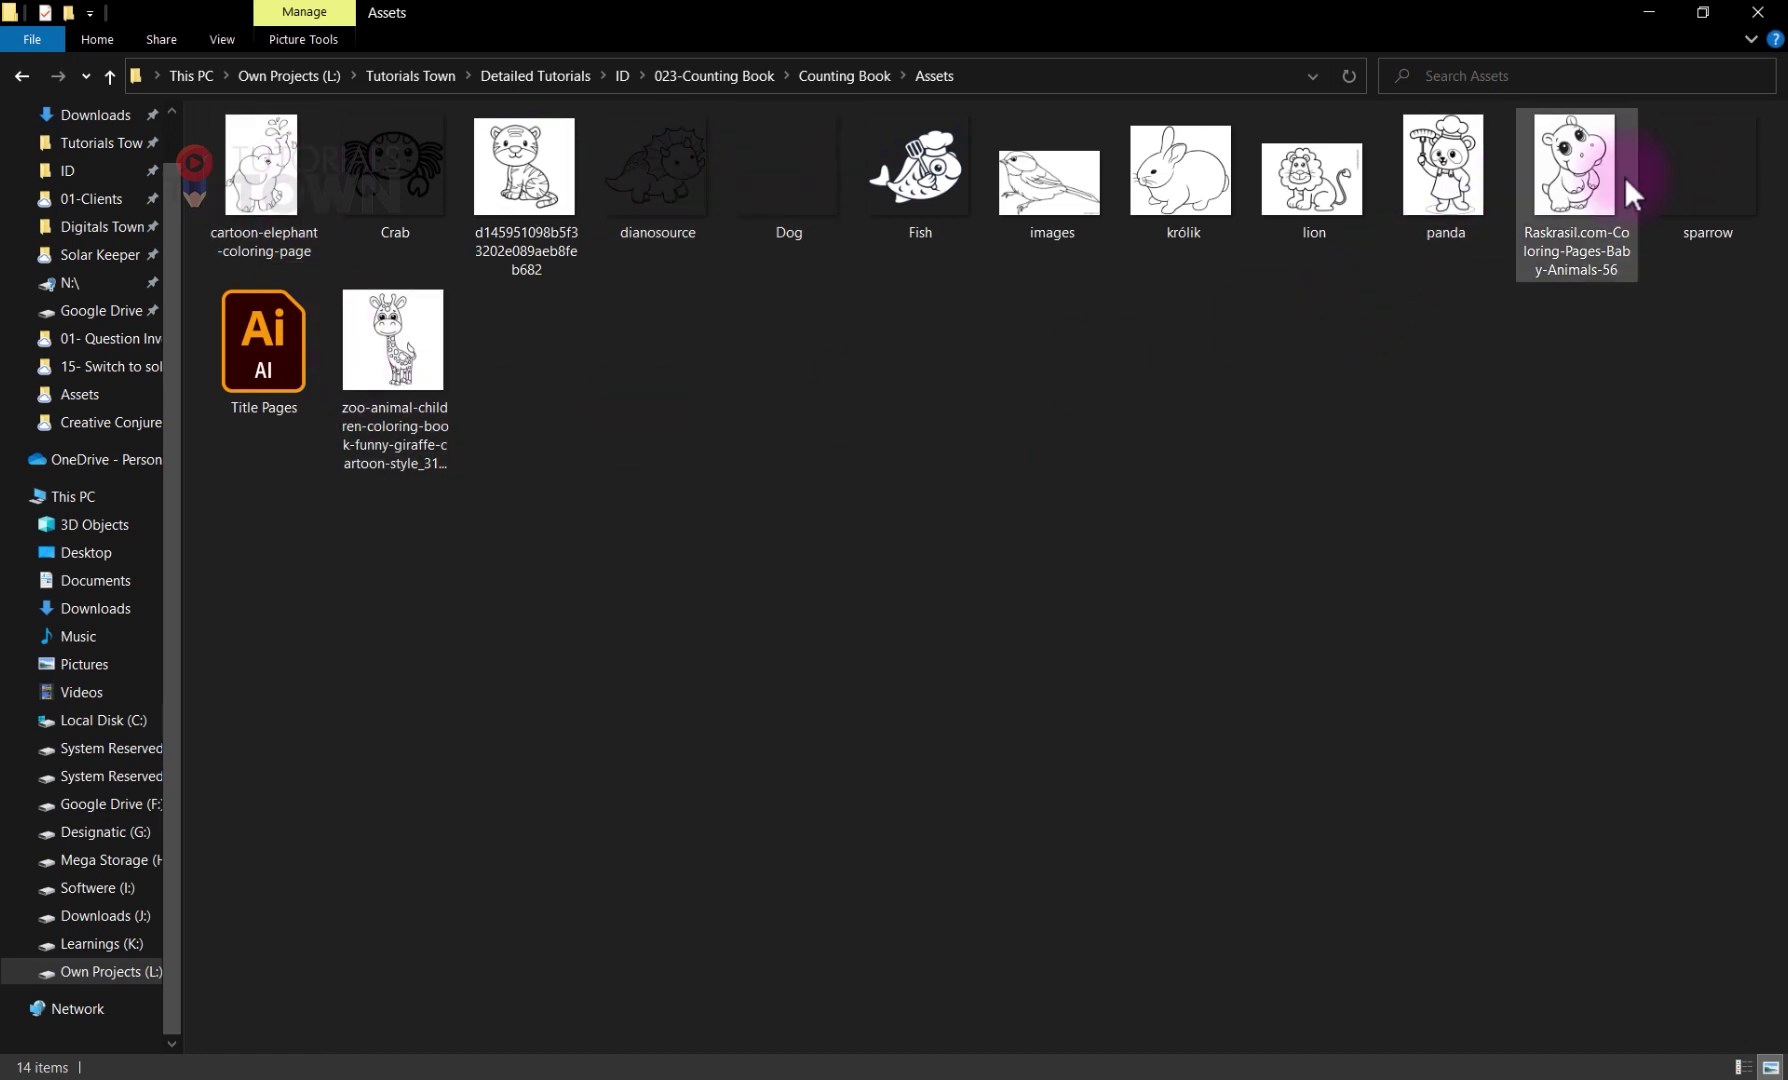
{"action": "left_click", "coordinate": [1708, 177]}
{"action": "left_click_drag", "start_coordinate": [1043, 189], "coordinate": [240, 778]}
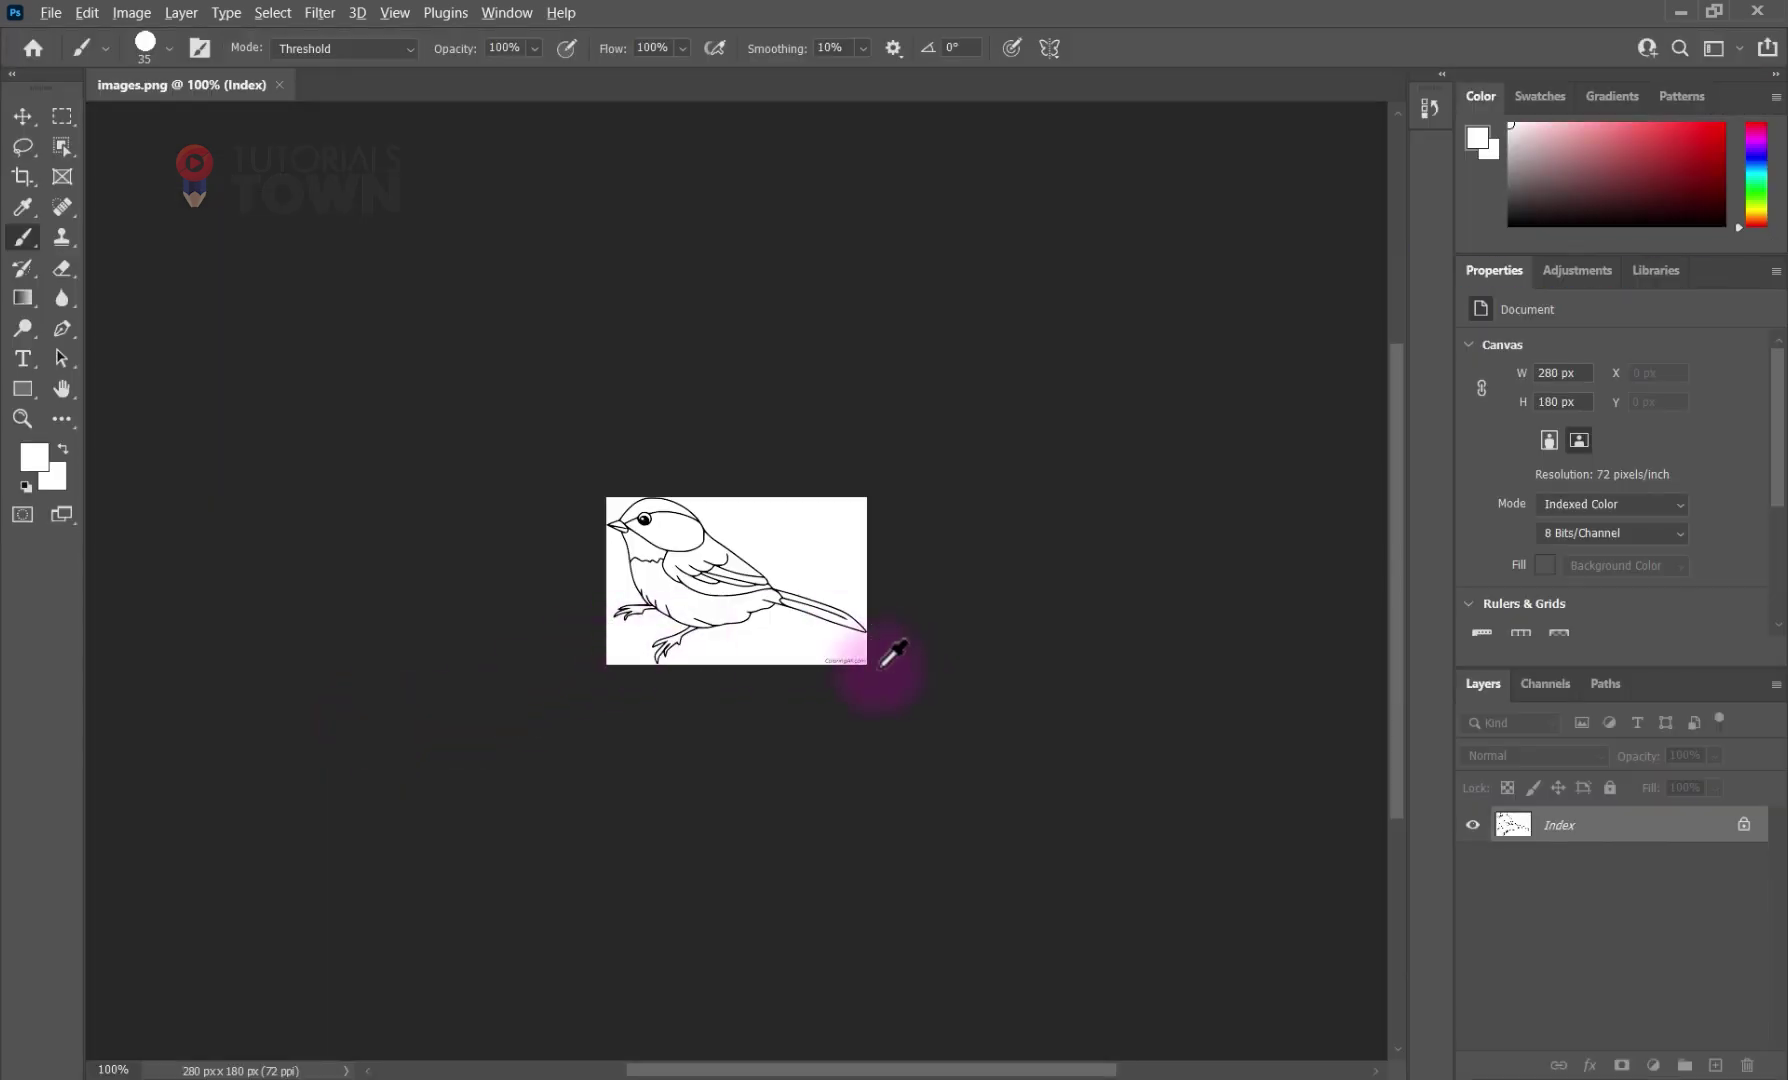
- Paint out the website credit below the bird's tail in images.png, and update all its linked instances in InDesign
{"action": "scroll", "coordinate": [890, 652], "scroll_direction": "up", "scroll_amount": 5}
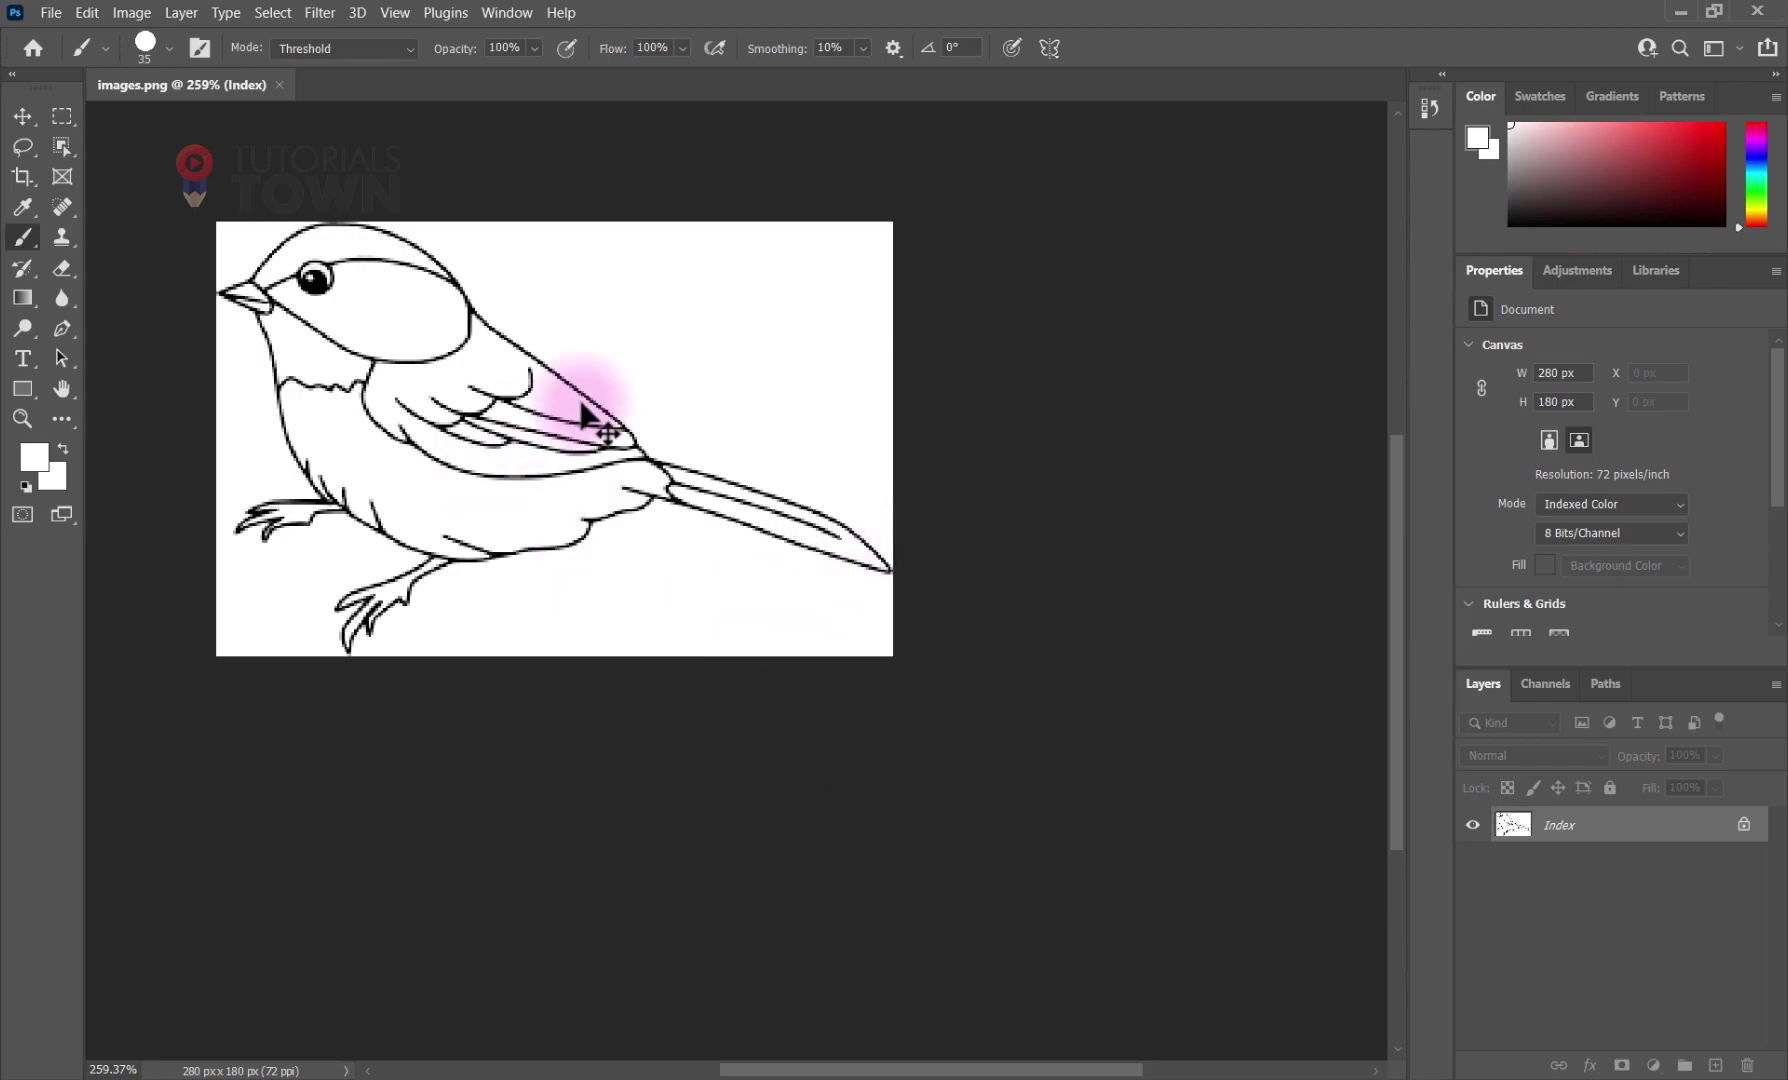
{"action": "key", "text": "ctrl+w"}
{"action": "key", "text": "alt+Tab"}
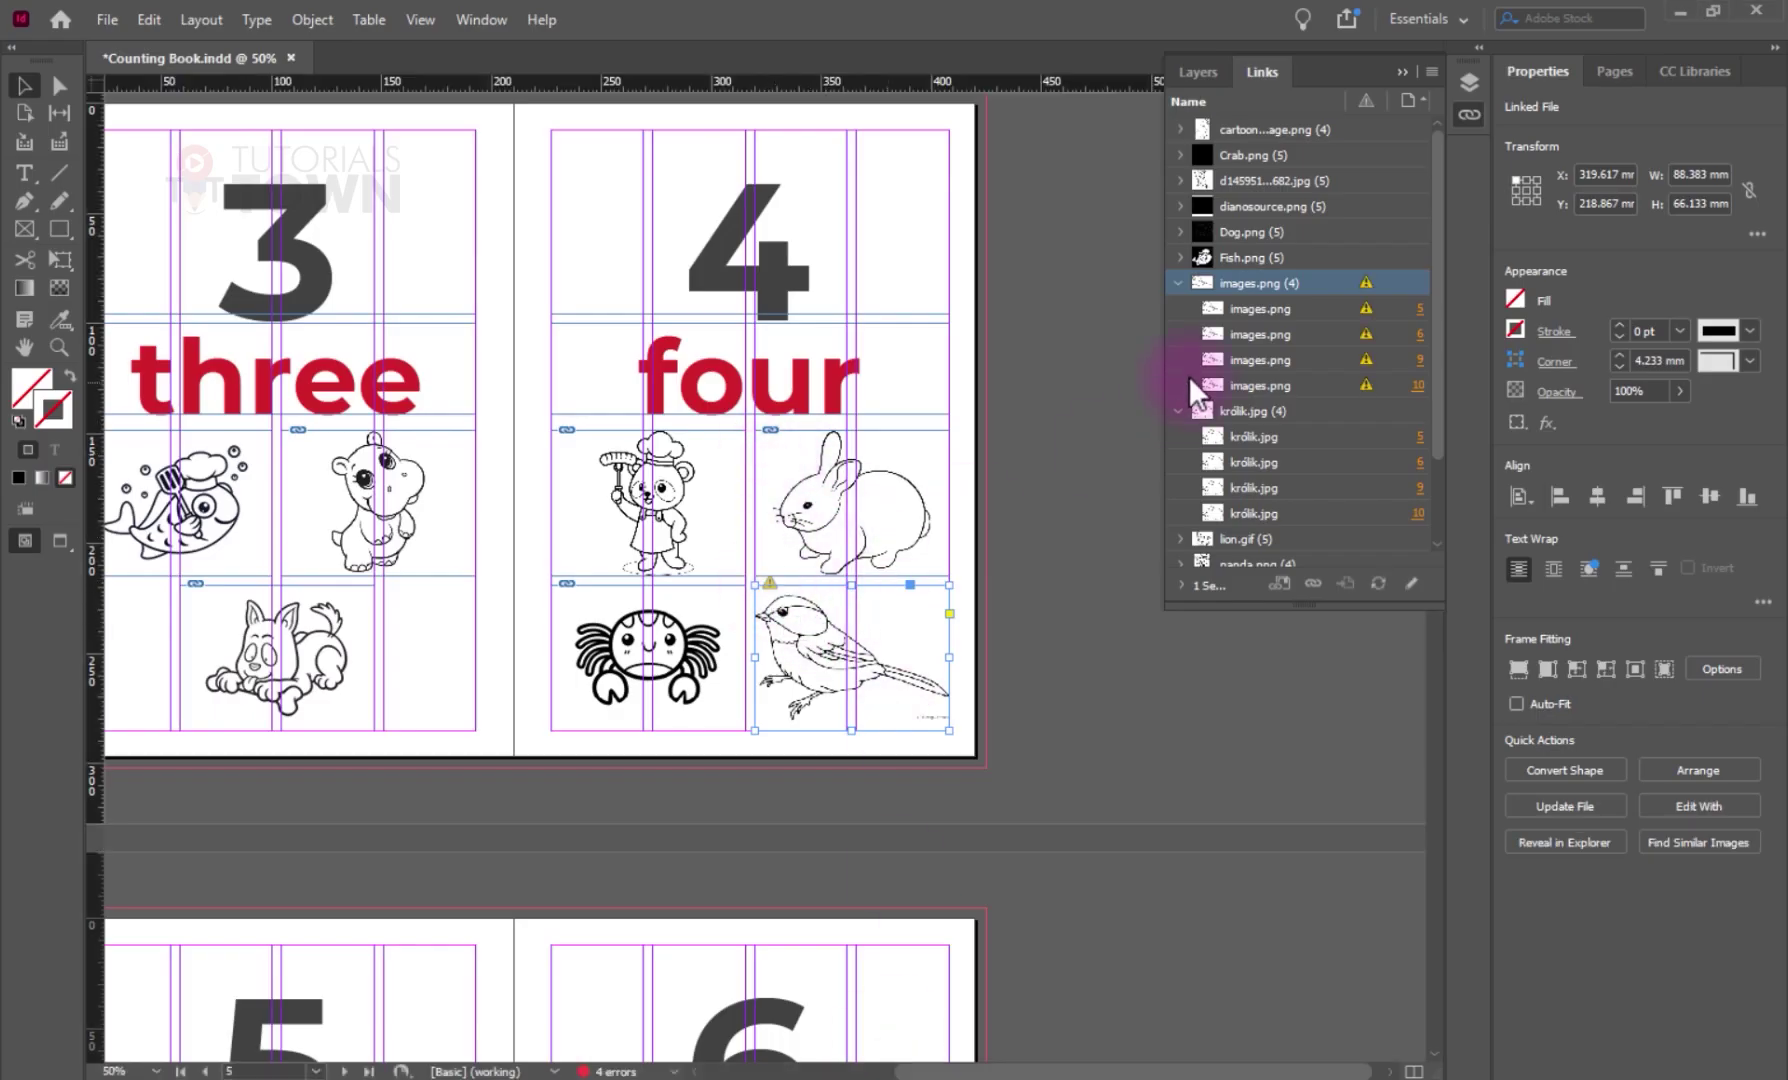
{"action": "left_click", "coordinate": [1366, 292]}
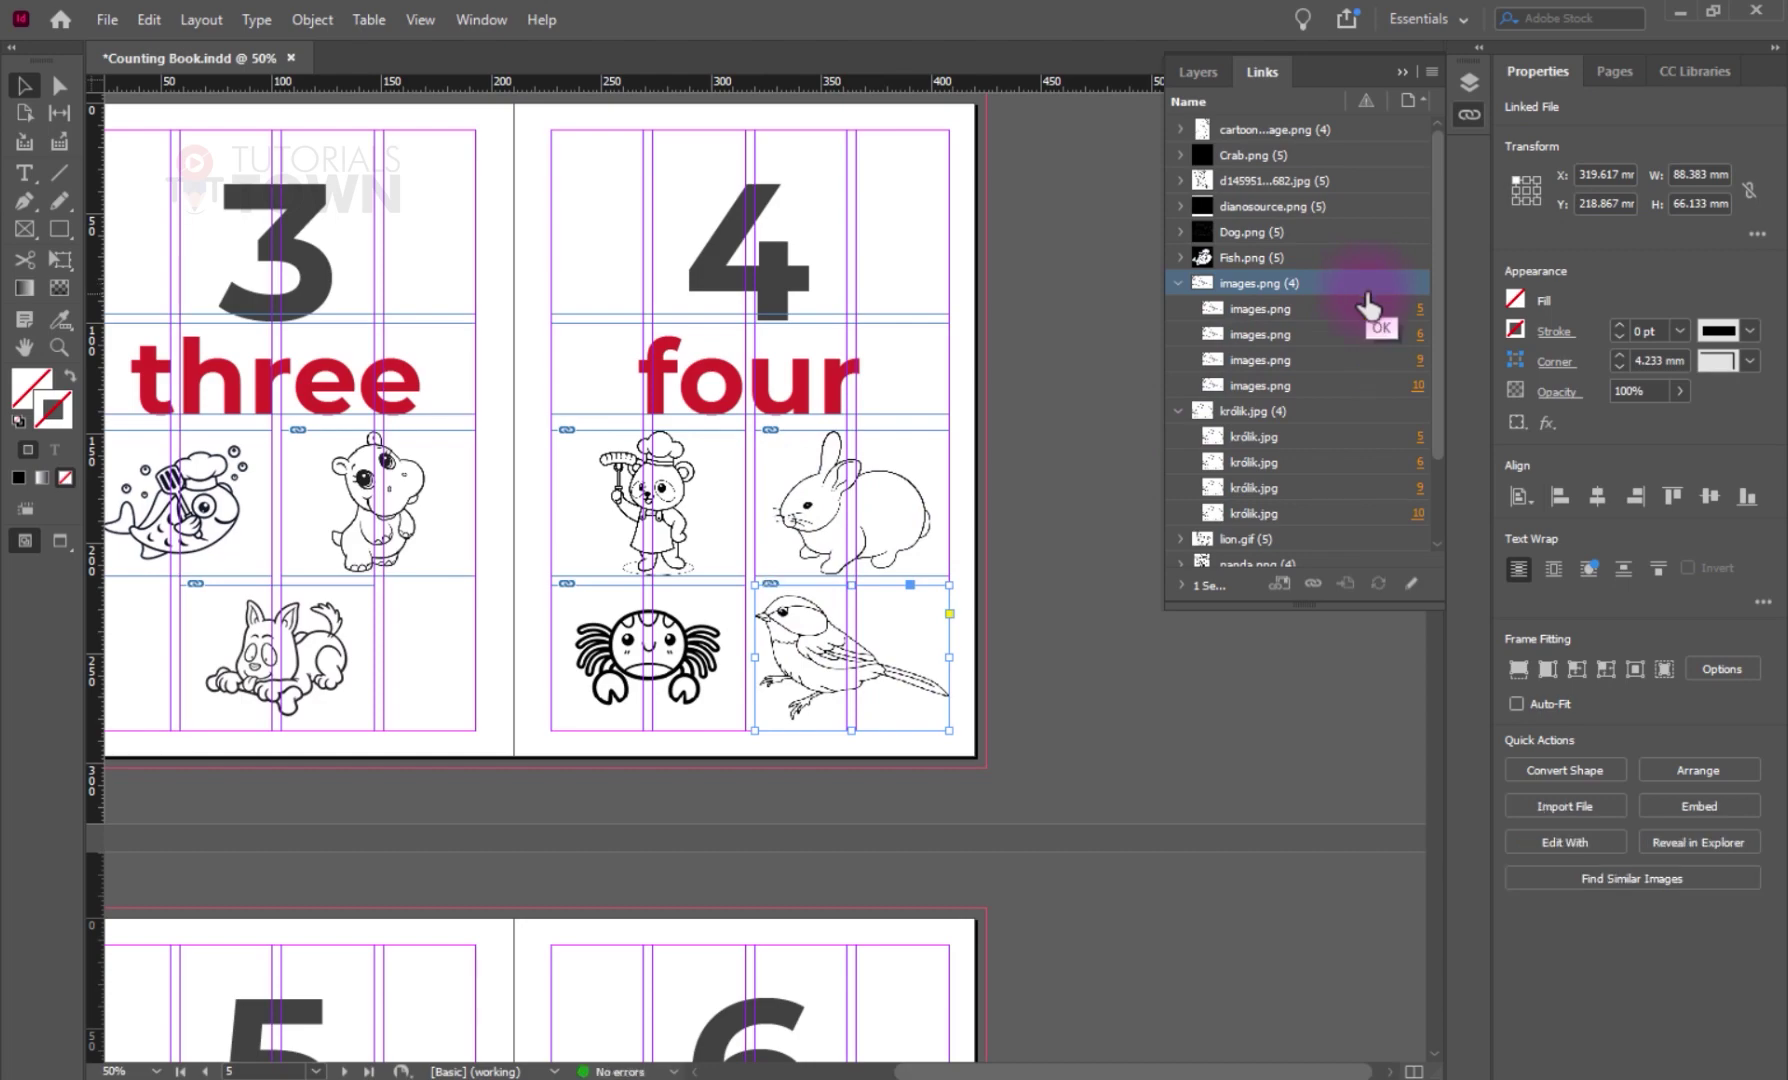
- Preview the "seven" and "eight" and the "five" and "six" spreads in Presentation mode, checking for website credits, and exit the preview
{"action": "scroll", "coordinate": [545, 790], "scroll_direction": "down", "scroll_amount": 13}
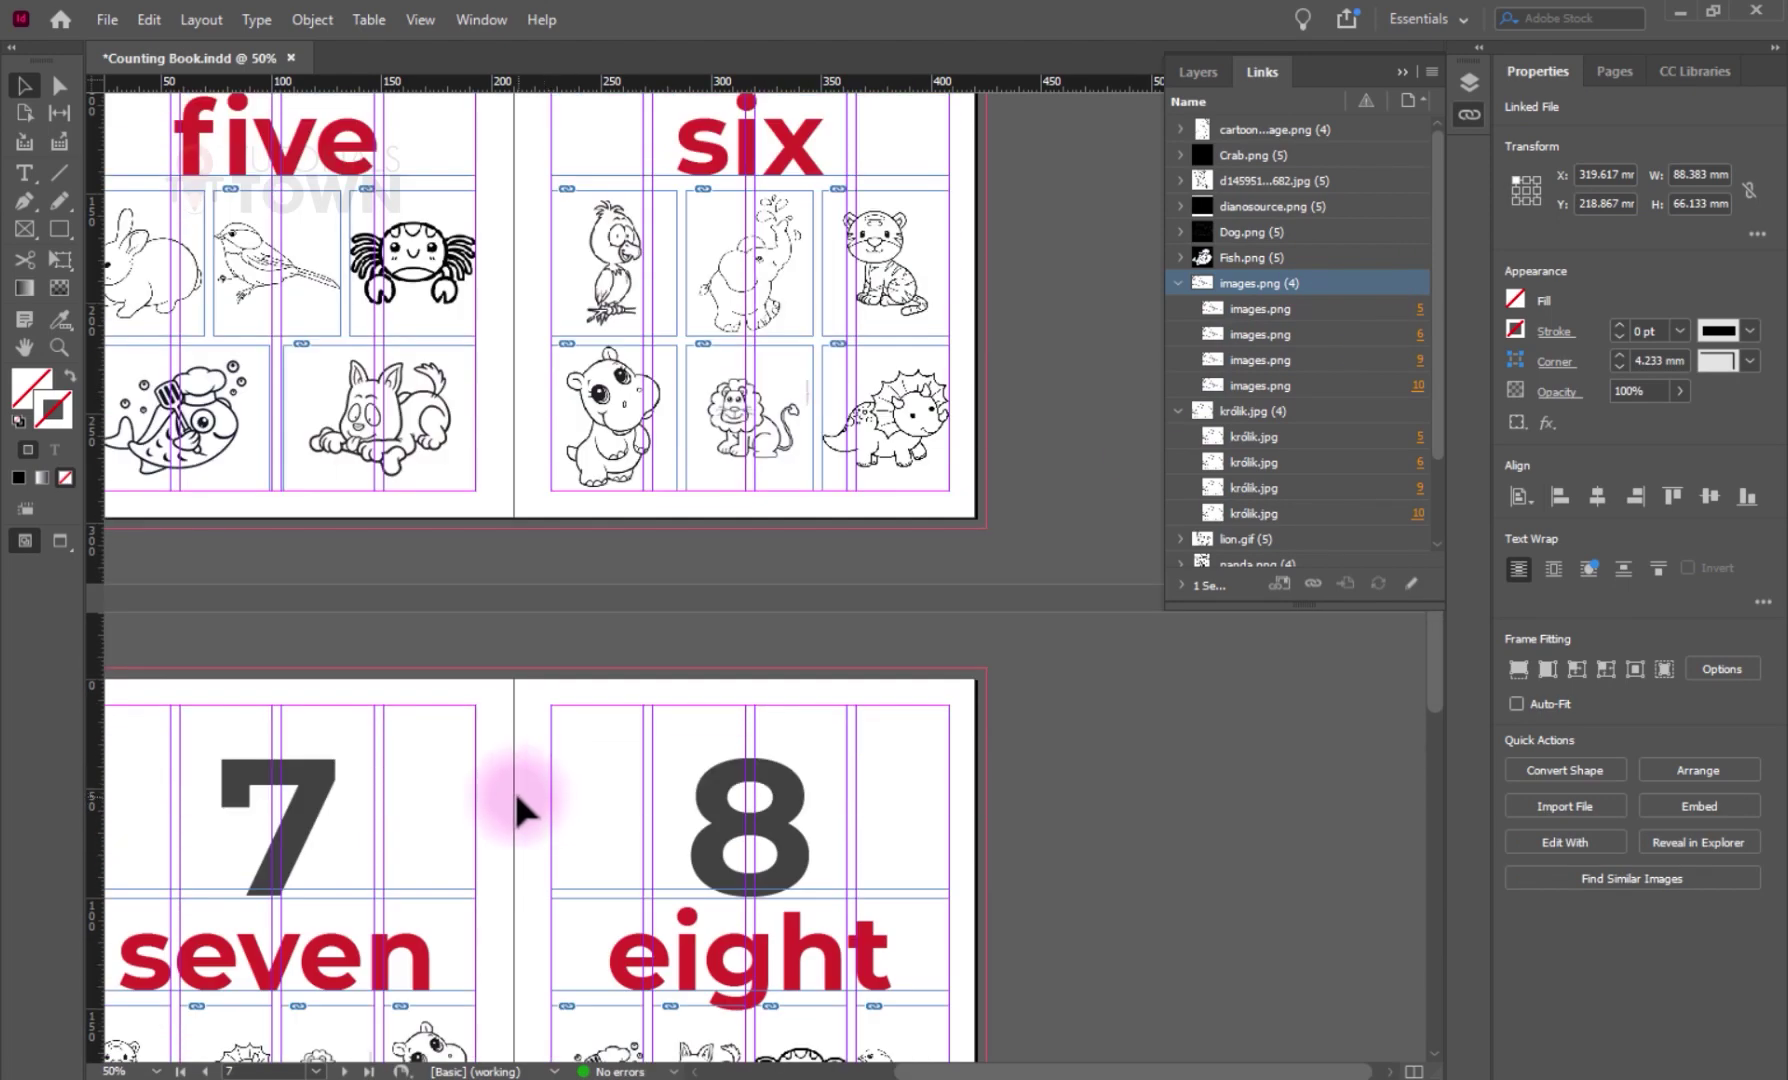
{"action": "scroll", "coordinate": [517, 800], "scroll_direction": "down", "scroll_amount": 15}
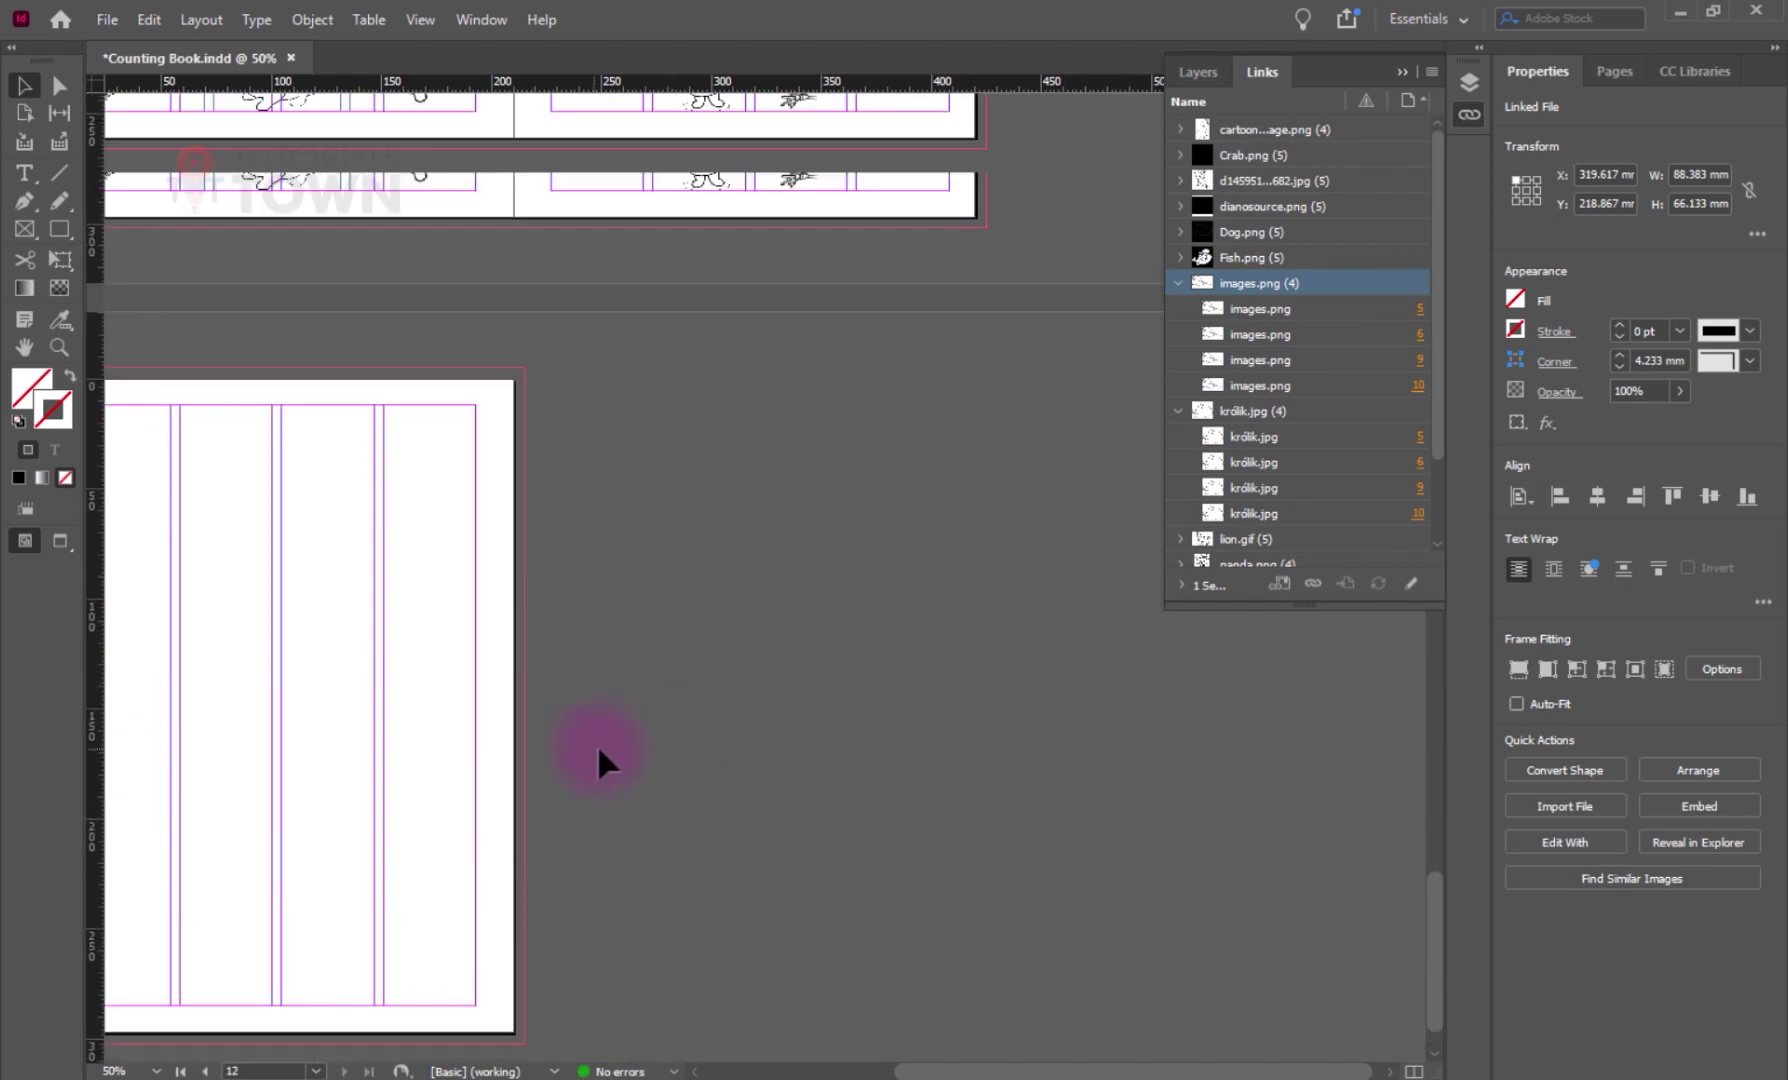
{"action": "scroll", "coordinate": [598, 748], "scroll_direction": "up", "scroll_amount": 12}
{"action": "key", "text": "shift+w"}
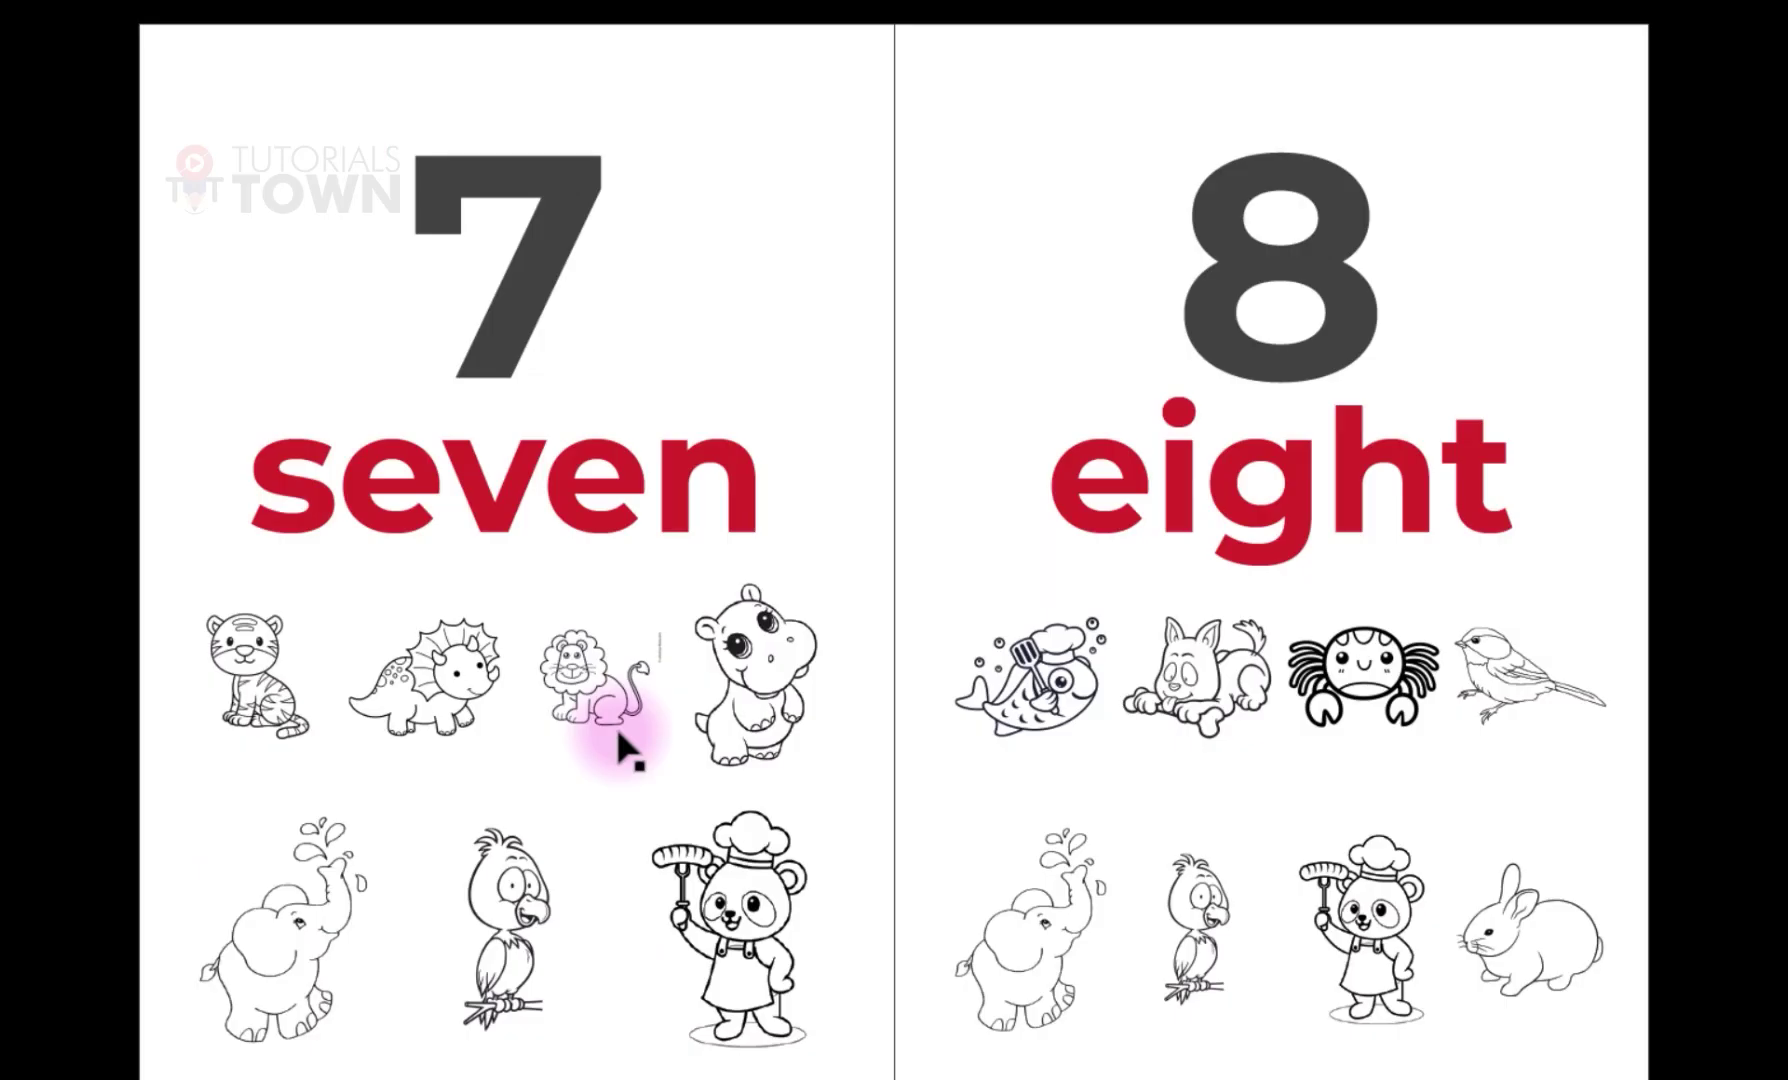
{"action": "key", "text": "Left"}
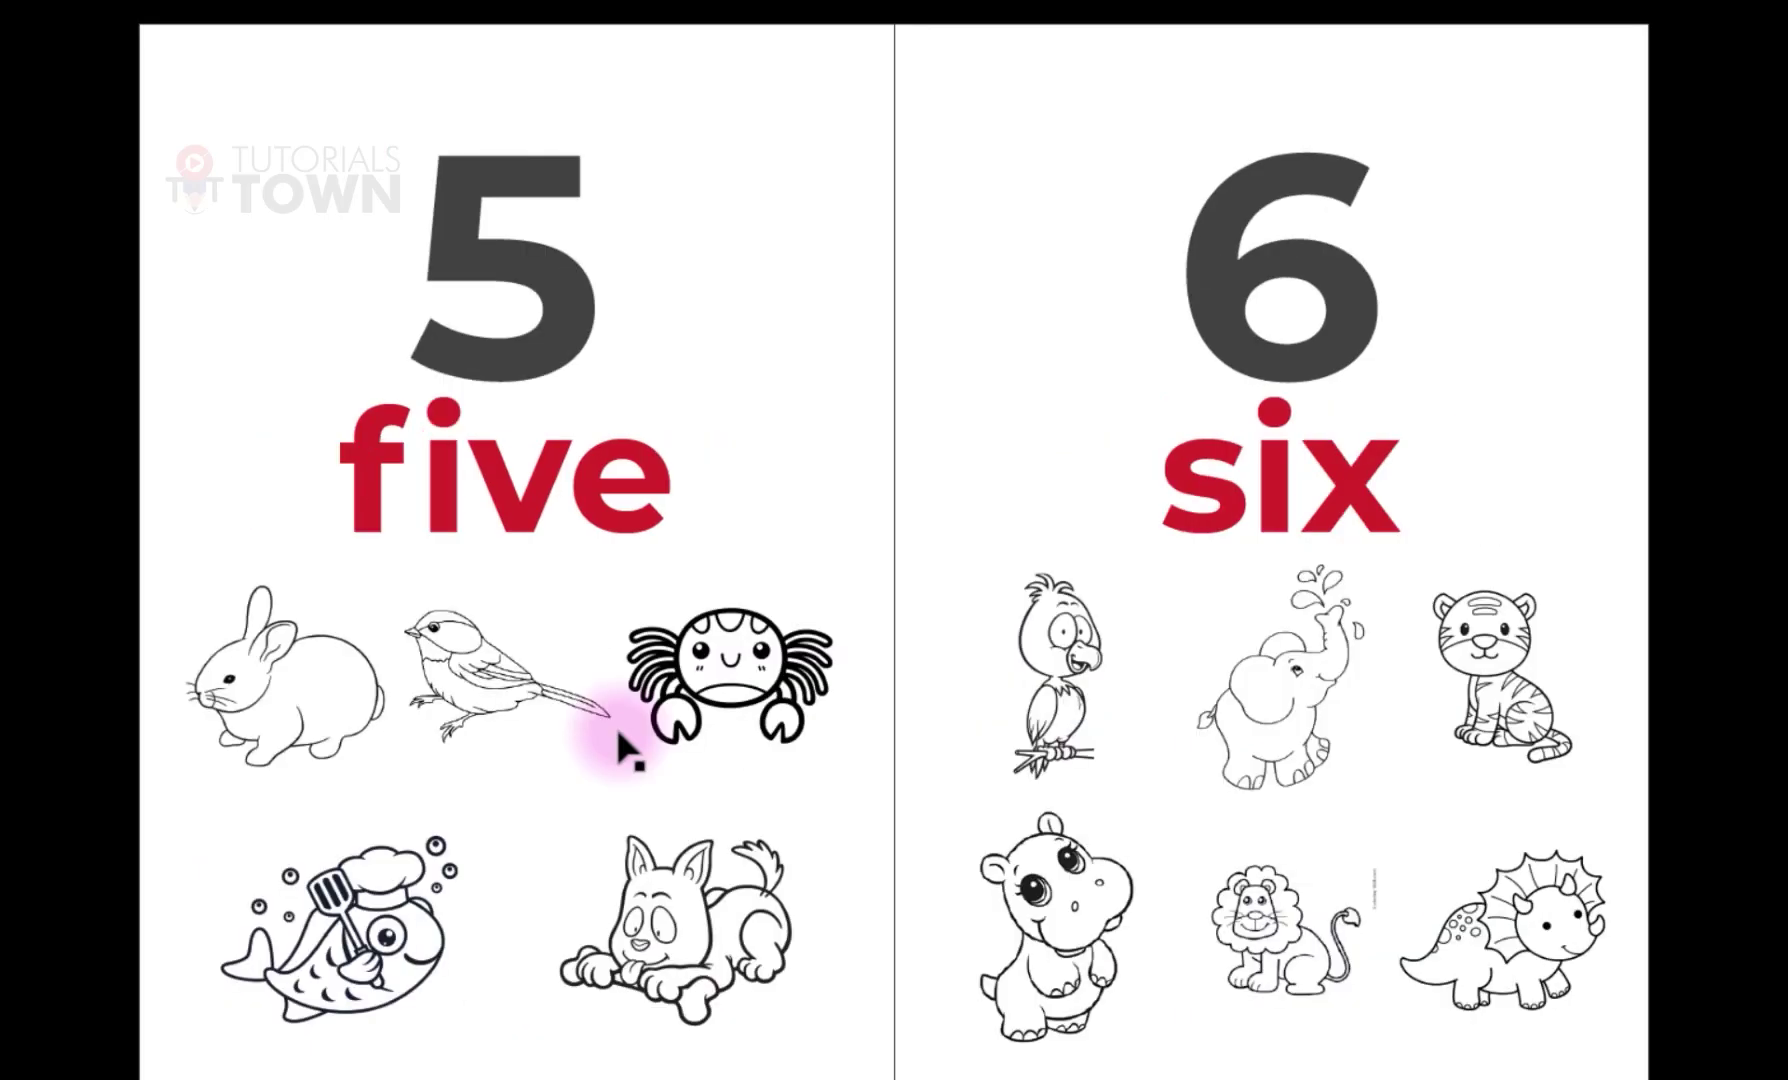
{"action": "key", "text": "Right"}
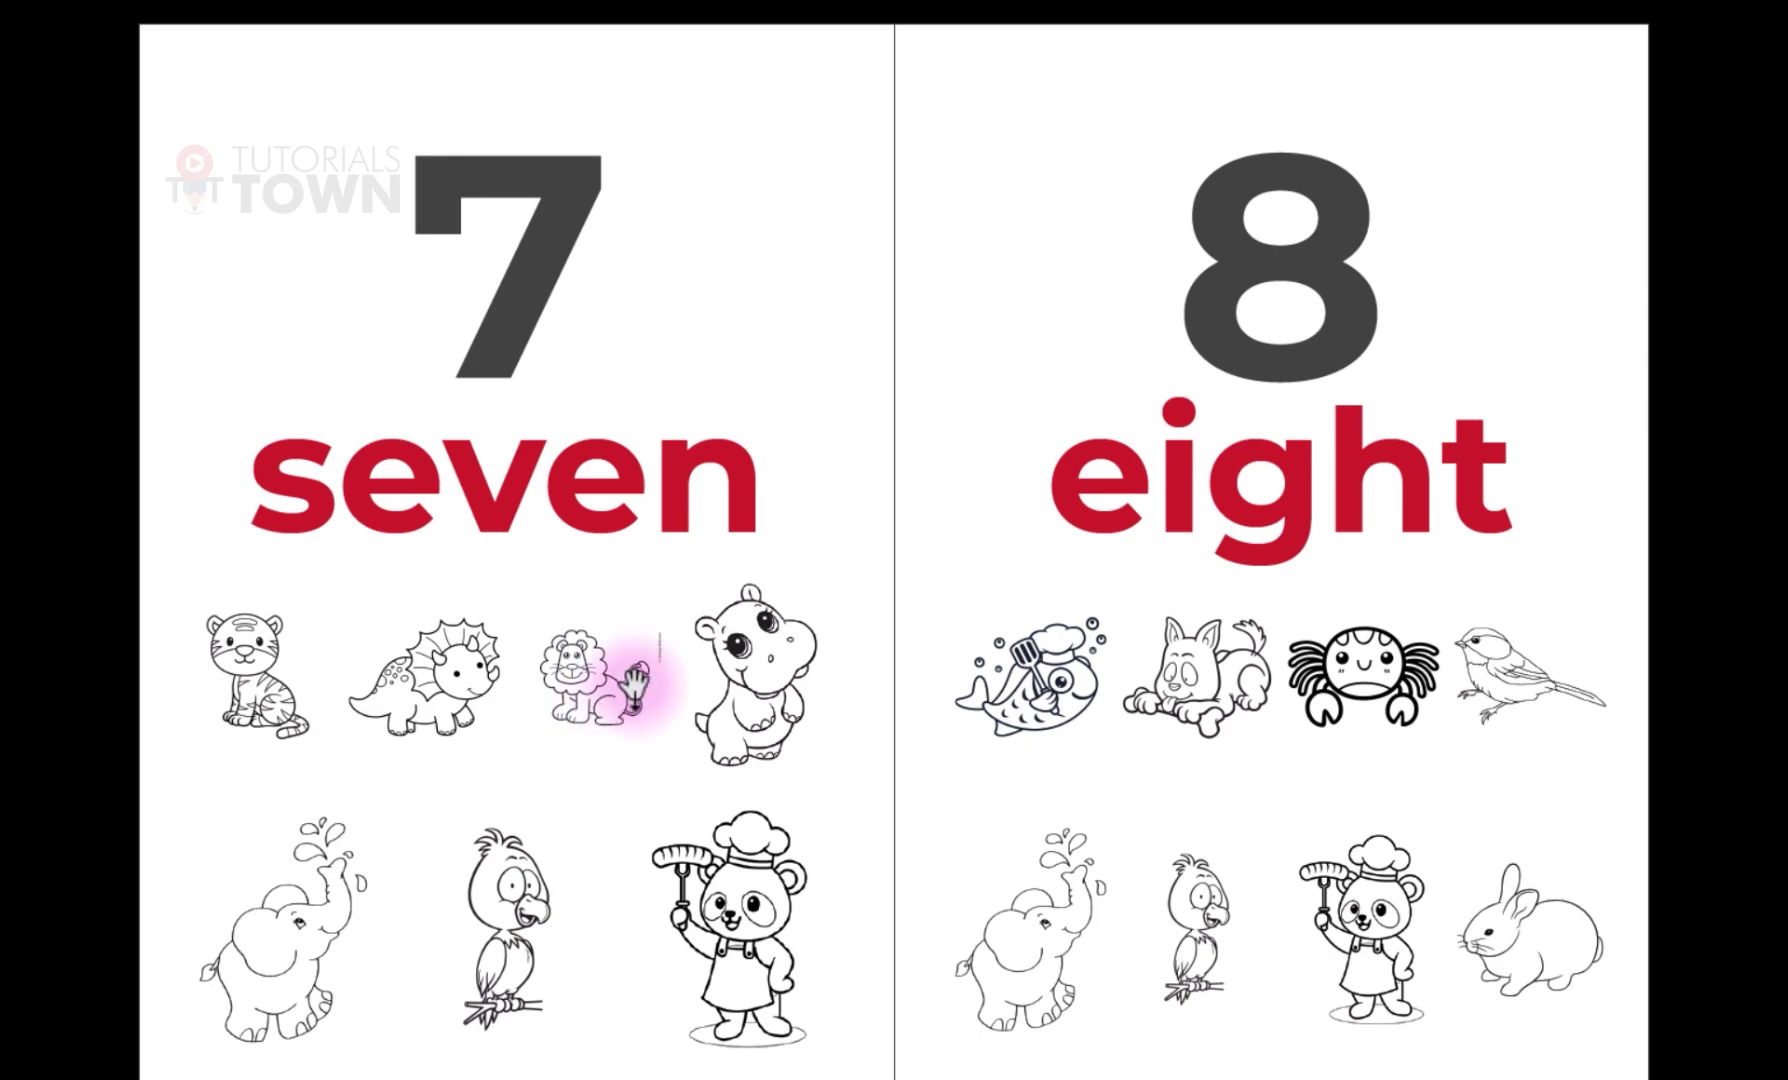
{"action": "key", "text": "Escape"}
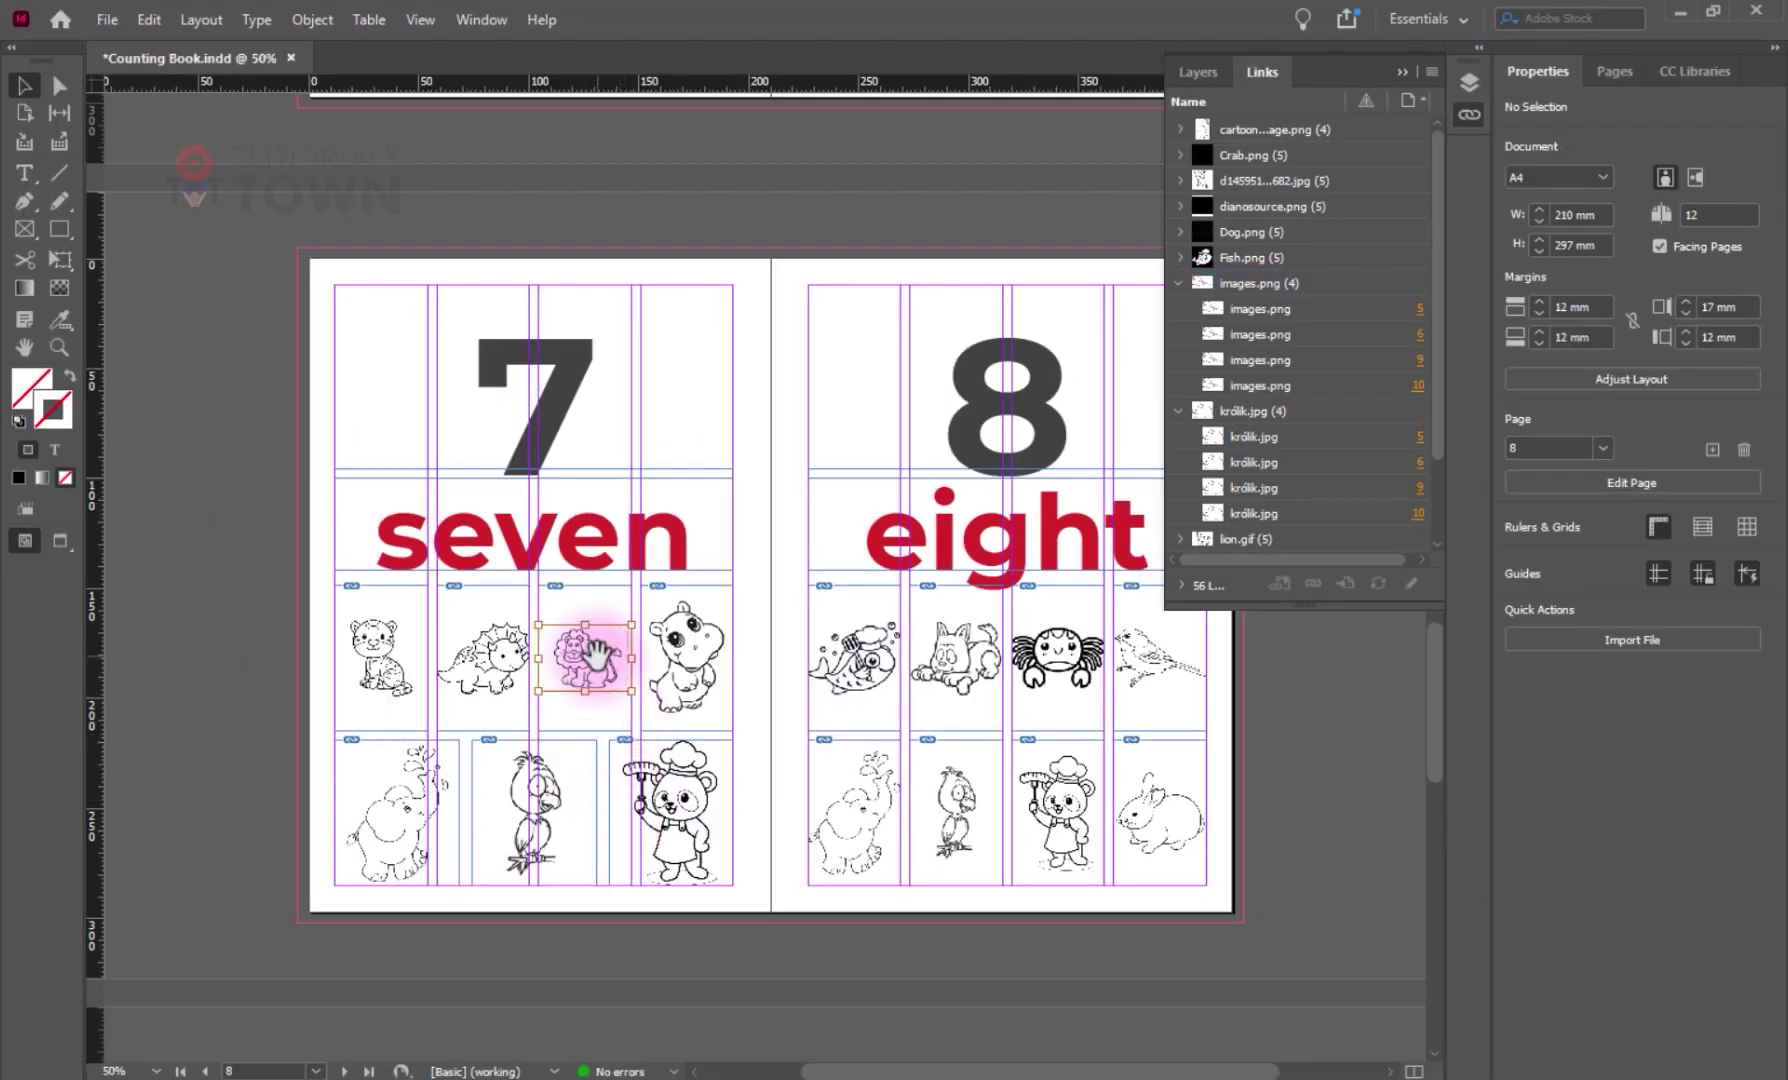
- Enlarge the lion image within its frame on the "seven" page to about 49 × 35 mm, cropping out the website credit
{"action": "left_click", "coordinate": [597, 655]}
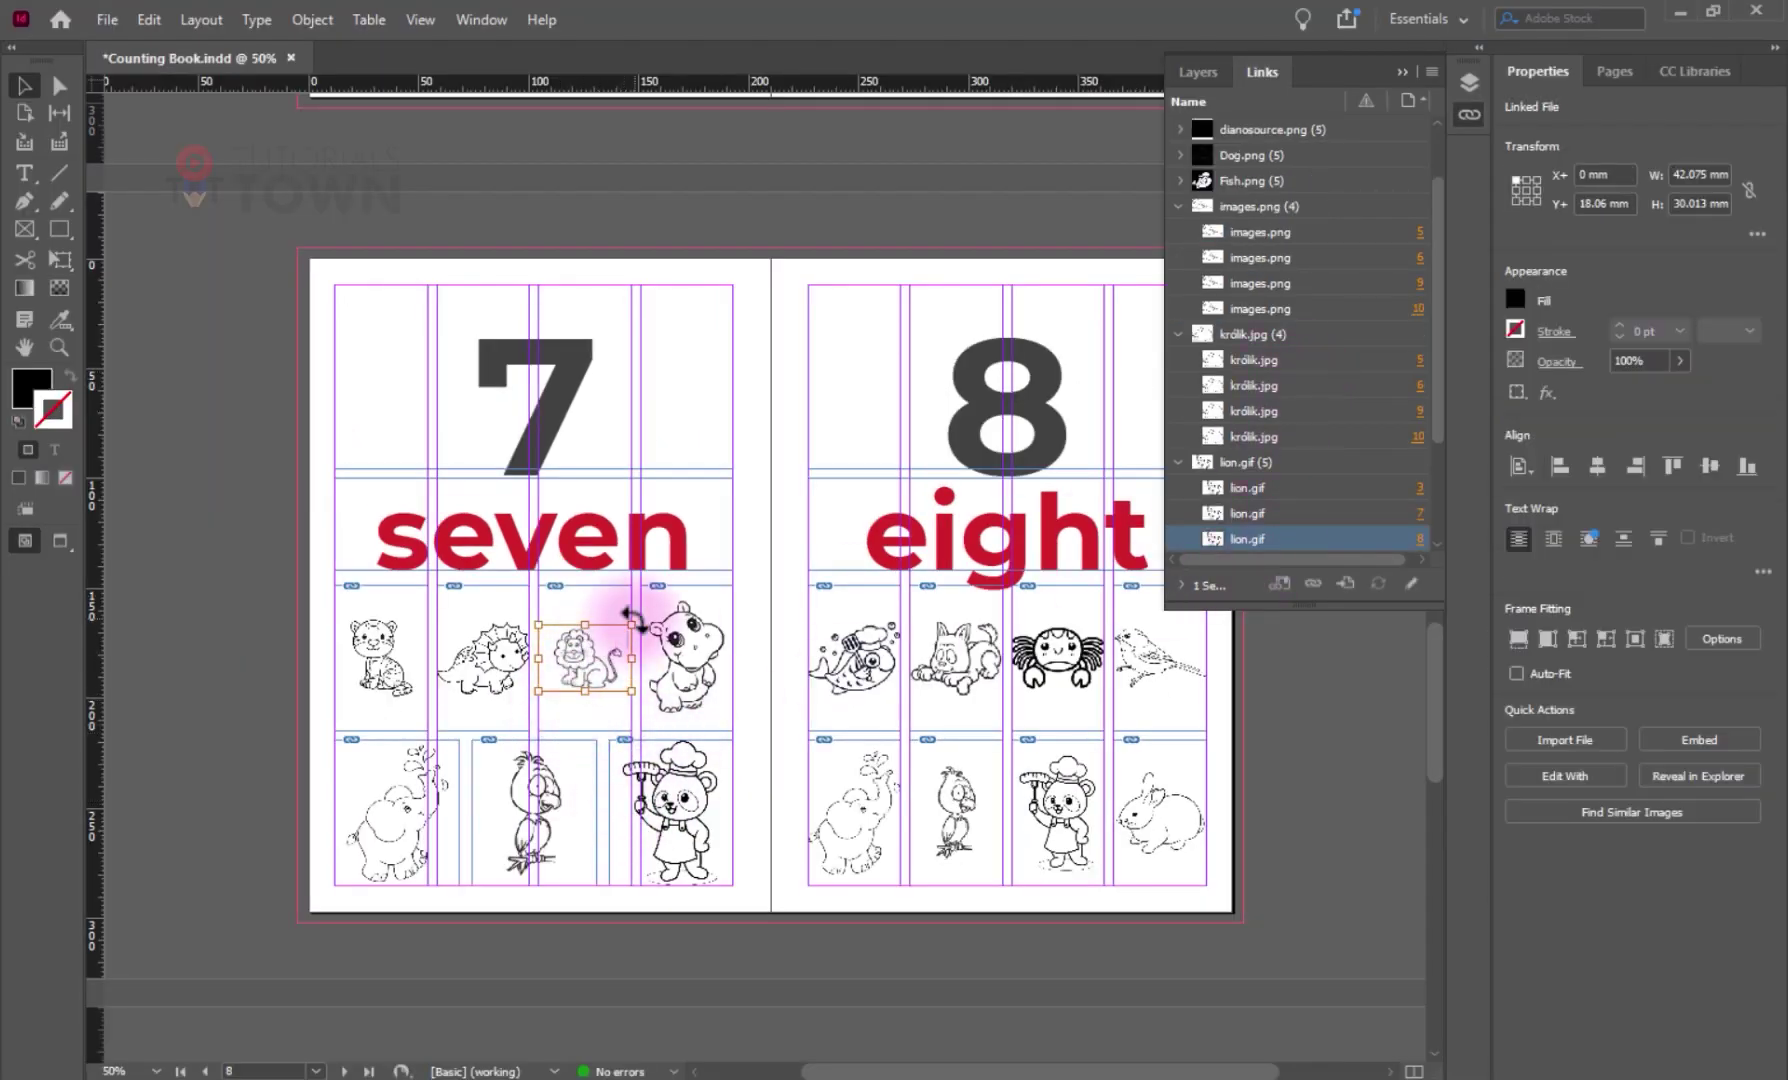
{"action": "left_click_drag", "start_coordinate": [538, 624], "coordinate": [514, 604]}
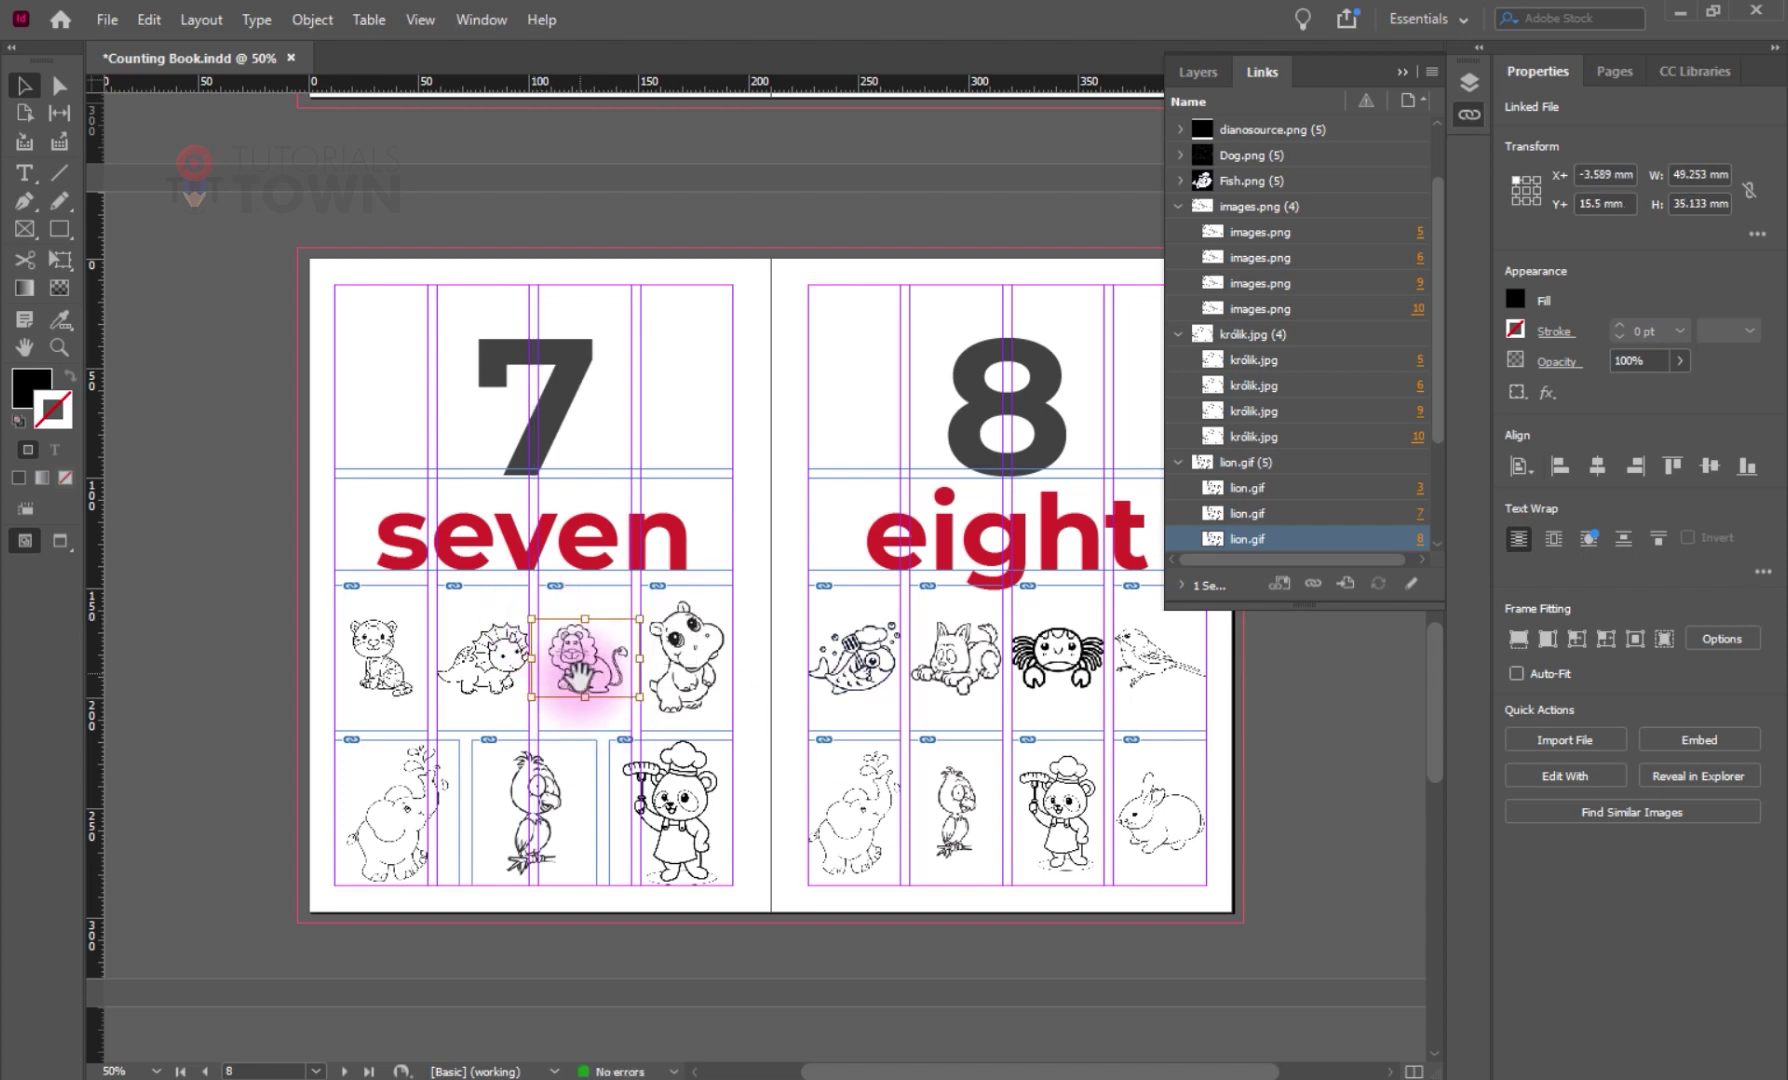
{"action": "left_click", "coordinate": [1303, 708]}
{"action": "left_click", "coordinate": [1296, 462]}
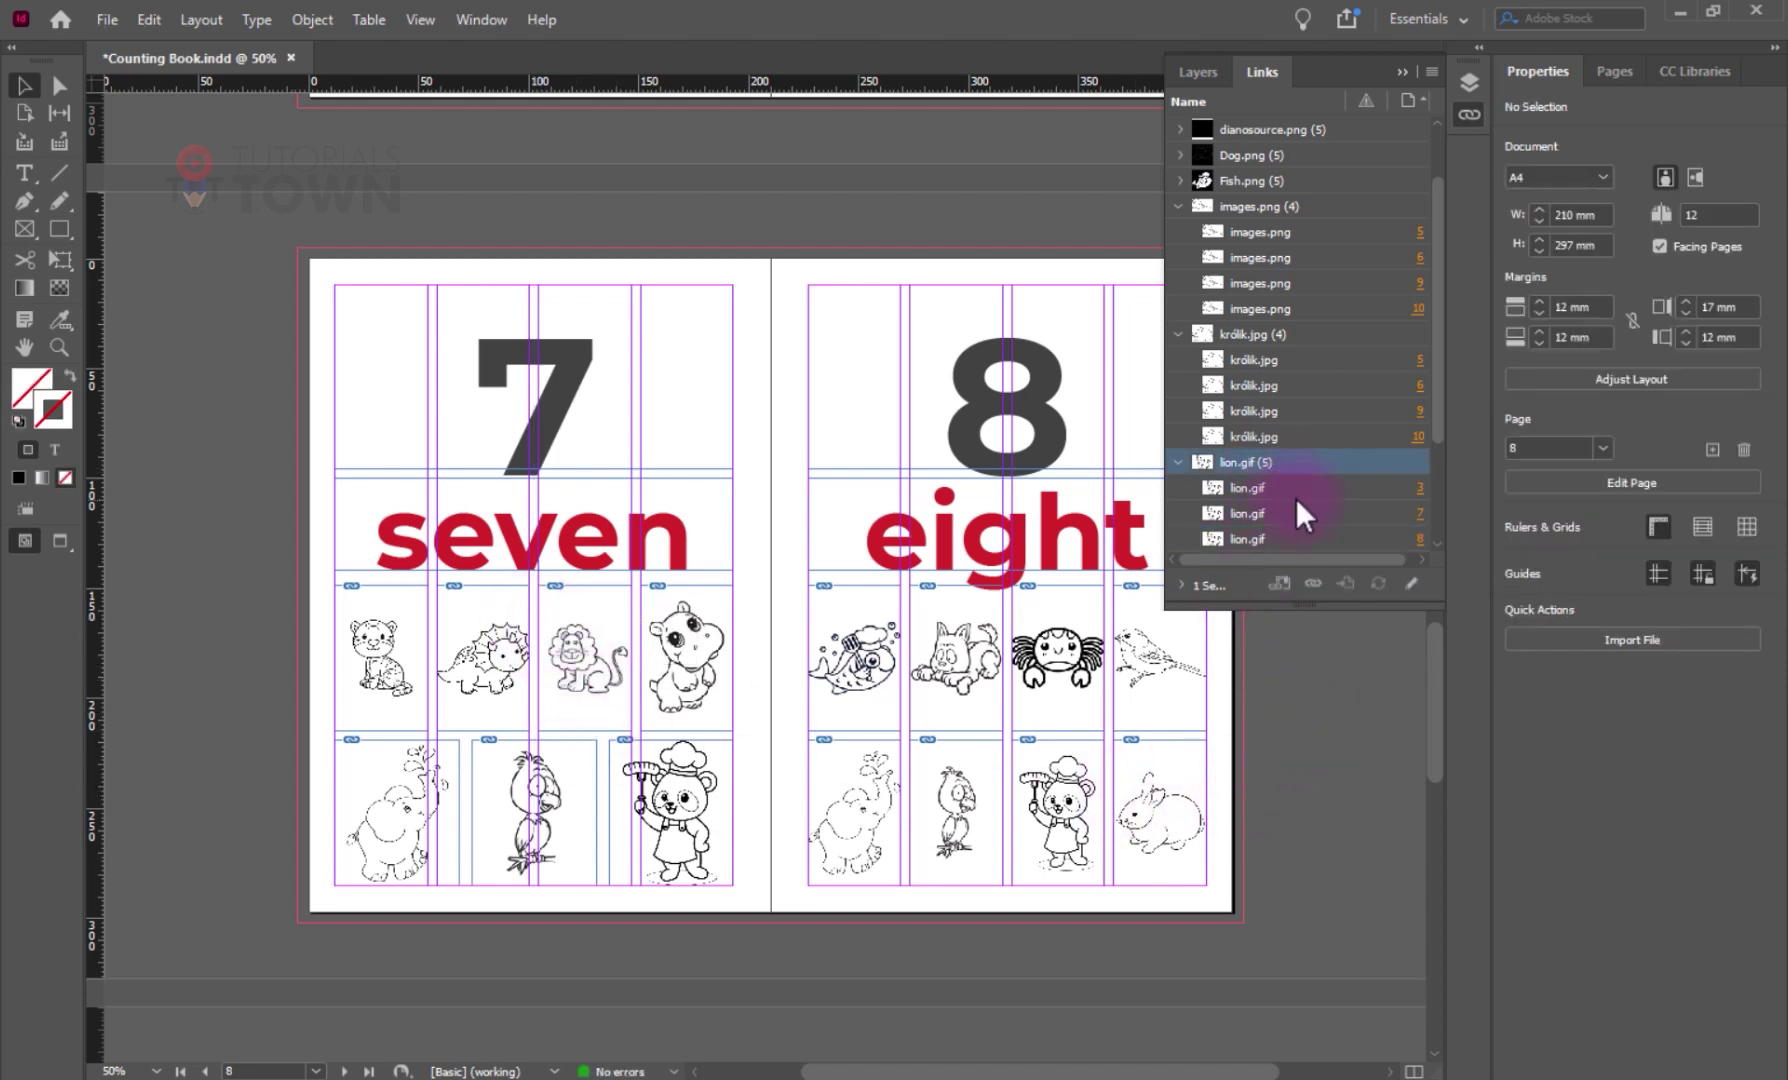
{"action": "right_click", "coordinate": [1299, 462]}
{"action": "mouse_move", "coordinate": [1337, 650]}
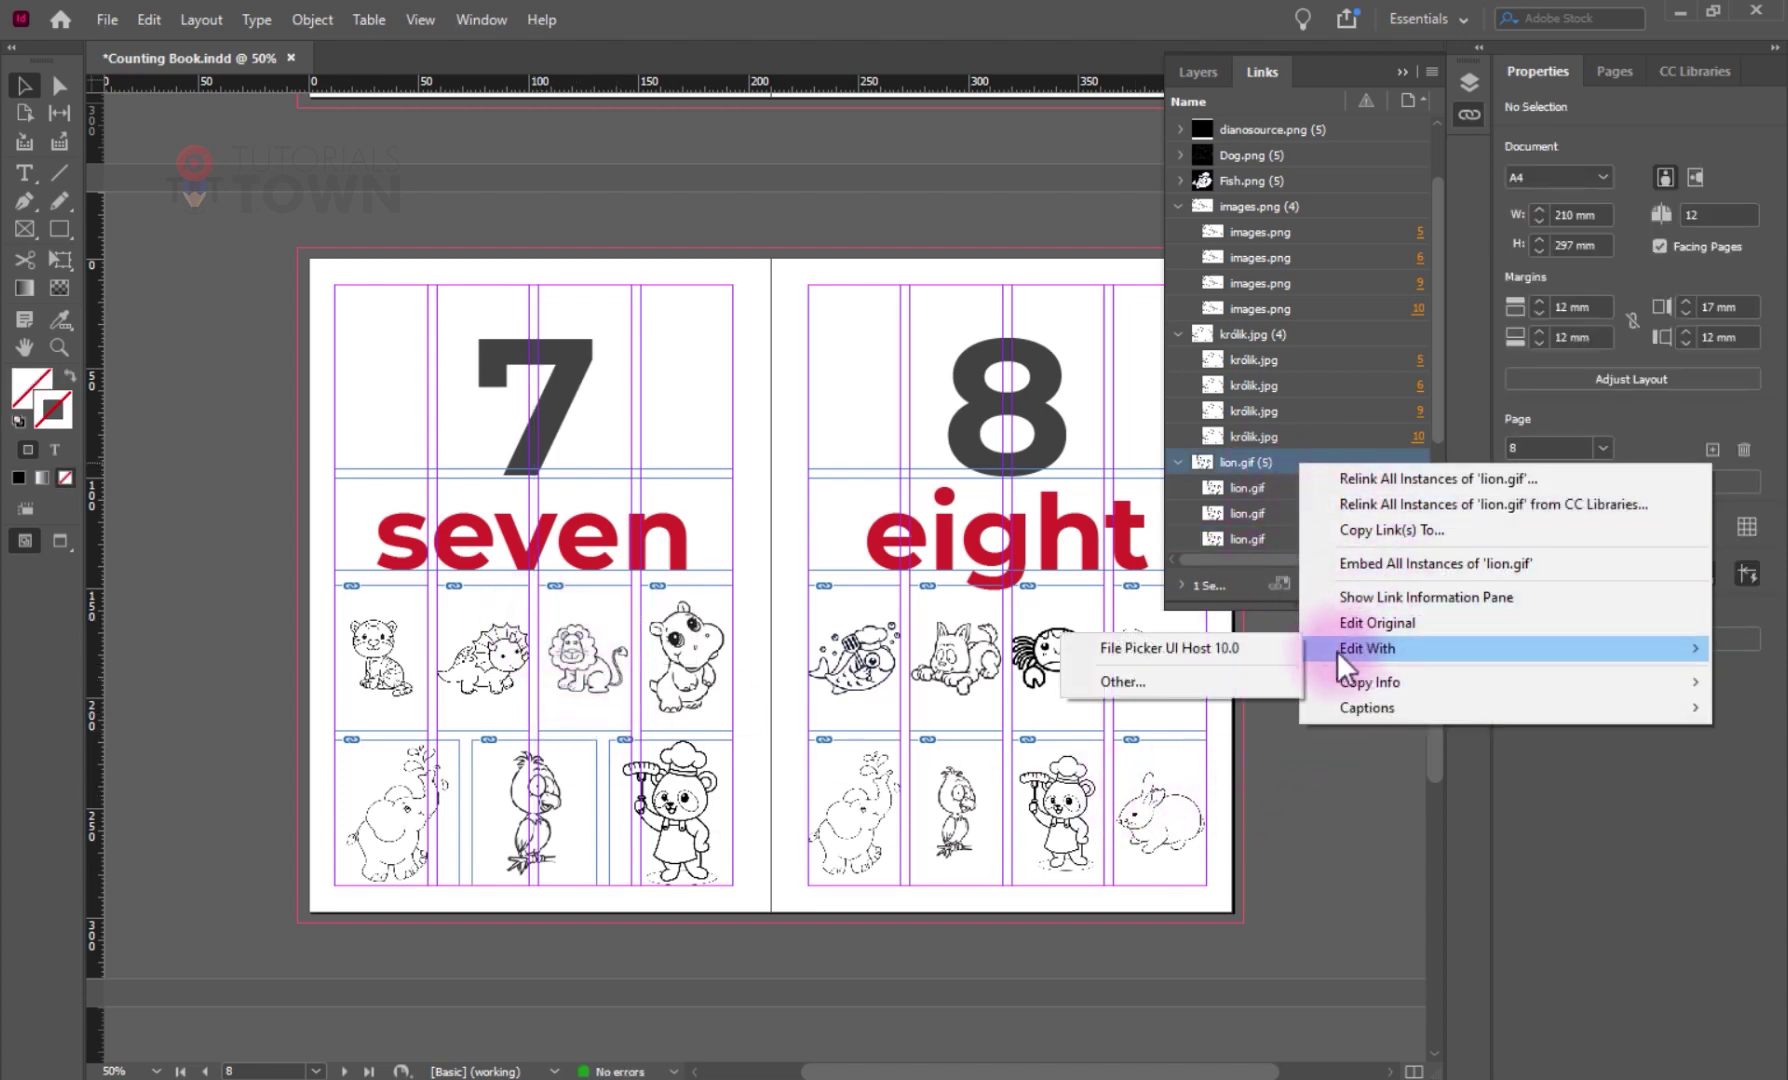
{"action": "left_click", "coordinate": [1270, 770]}
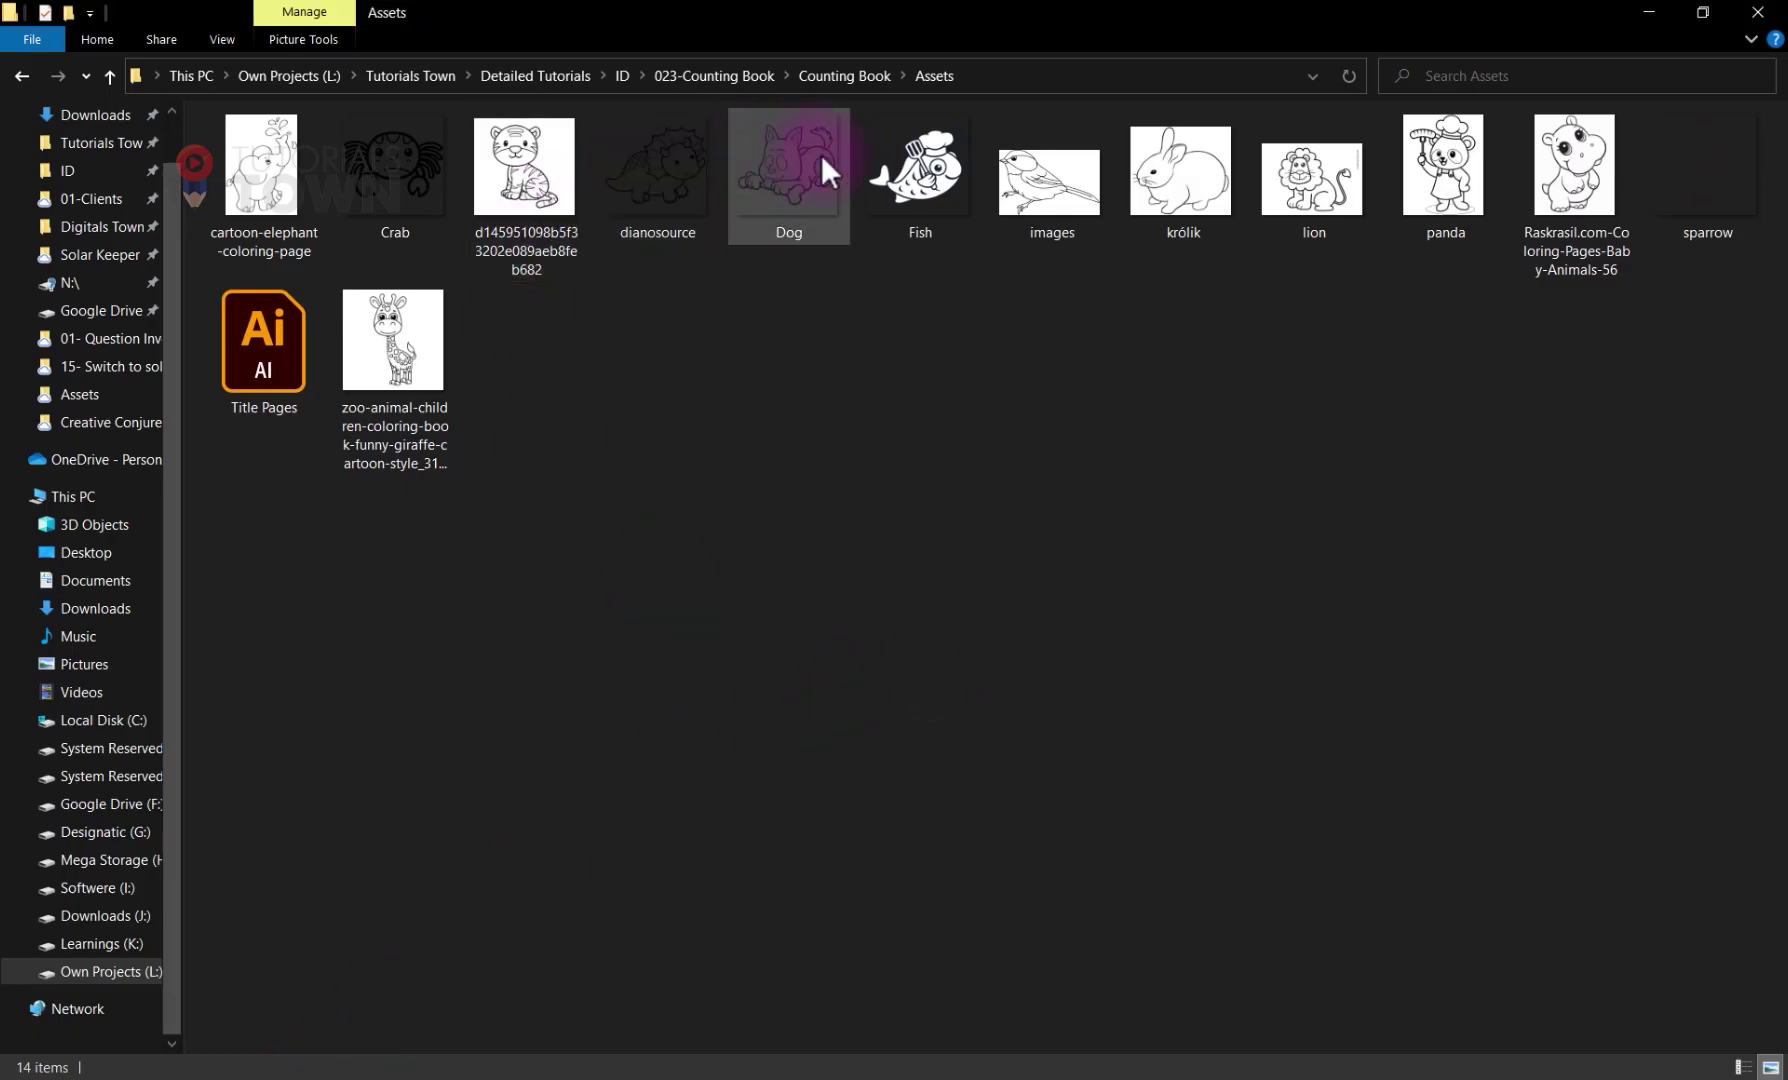
- Open lion.gif from the Assets folder in Photoshop and paint white over the website credit along the drawing's right edge
{"action": "mouse_move", "coordinate": [1312, 180]}
{"action": "left_mouse_down"}
{"action": "mouse_move", "coordinate": [1255, 518]}
{"action": "mouse_move", "coordinate": [673, 1076]}
{"action": "mouse_move", "coordinate": [490, 1010]}
{"action": "mouse_move", "coordinate": [148, 761]}
{"action": "left_mouse_up"}
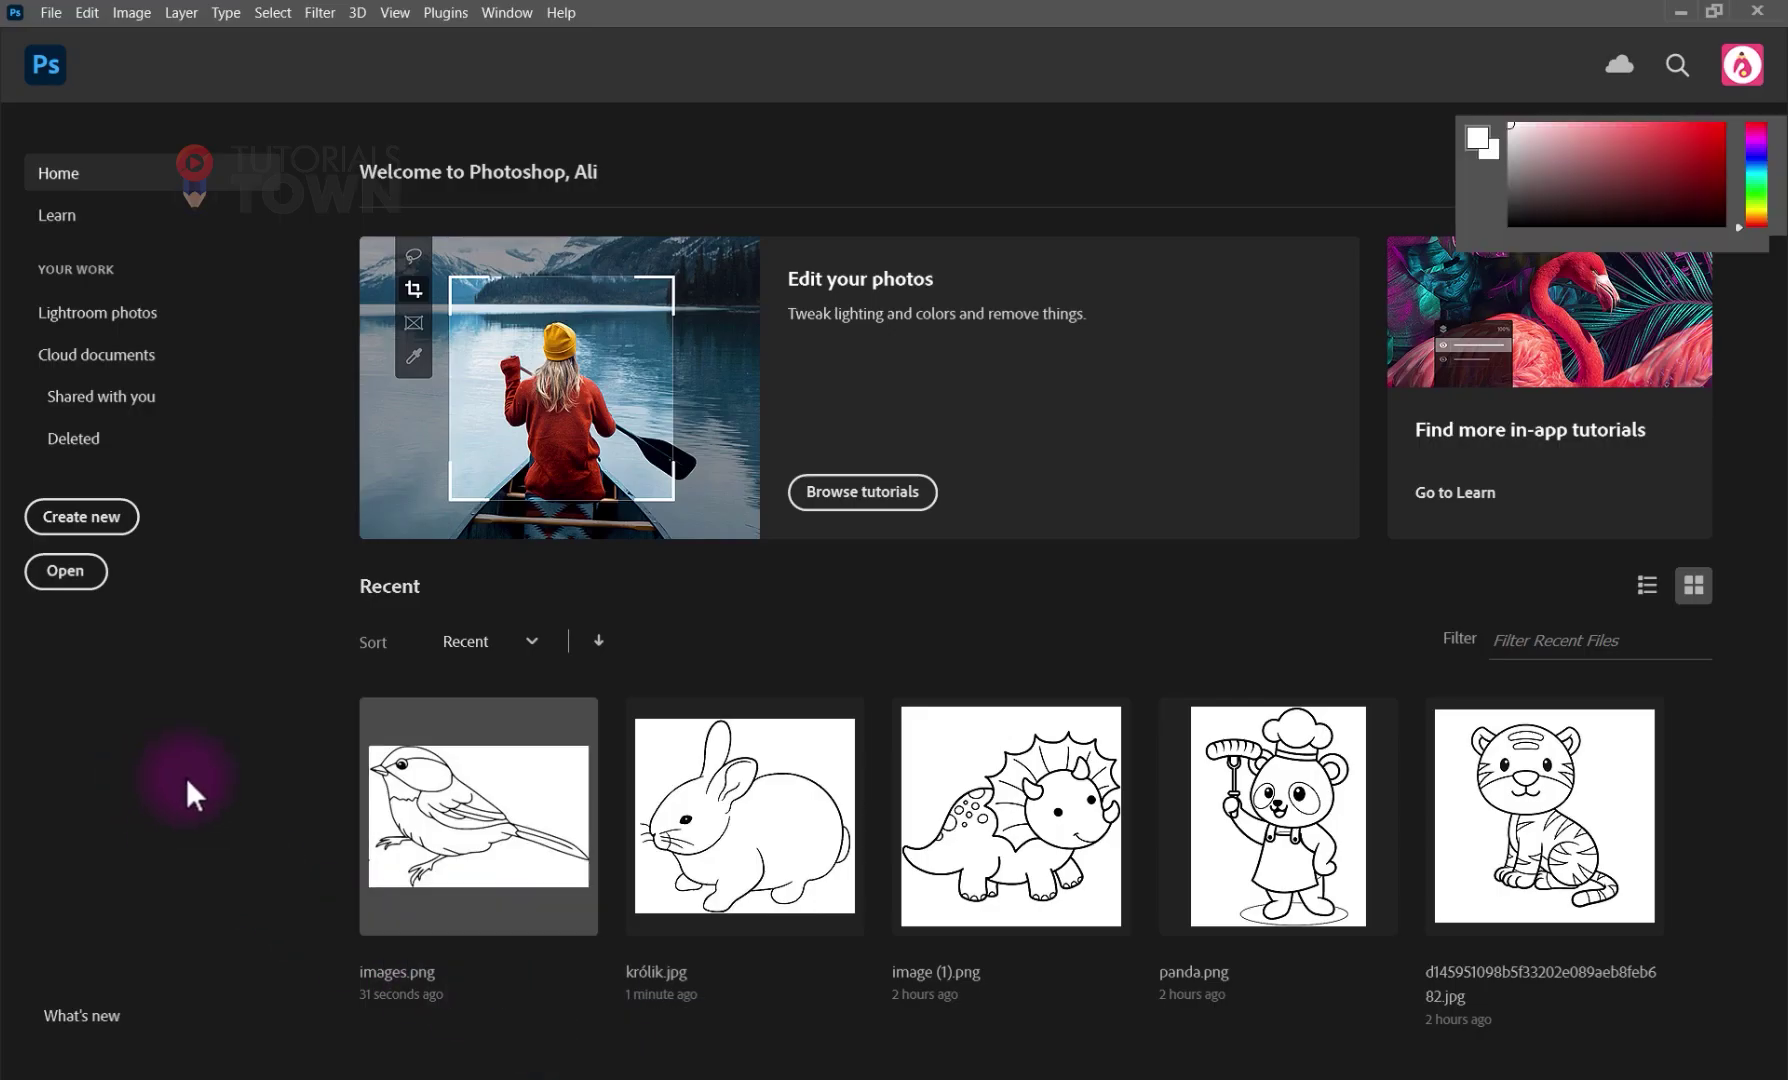
{"action": "mouse_move", "coordinate": [1240, 330]}
{"action": "left_mouse_down"}
{"action": "mouse_move", "coordinate": [1157, 287]}
{"action": "mouse_move", "coordinate": [1180, 297]}
{"action": "mouse_move", "coordinate": [1173, 423]}
{"action": "left_mouse_up"}
{"action": "right_click", "coordinate": [1180, 297], "text": "alt"}
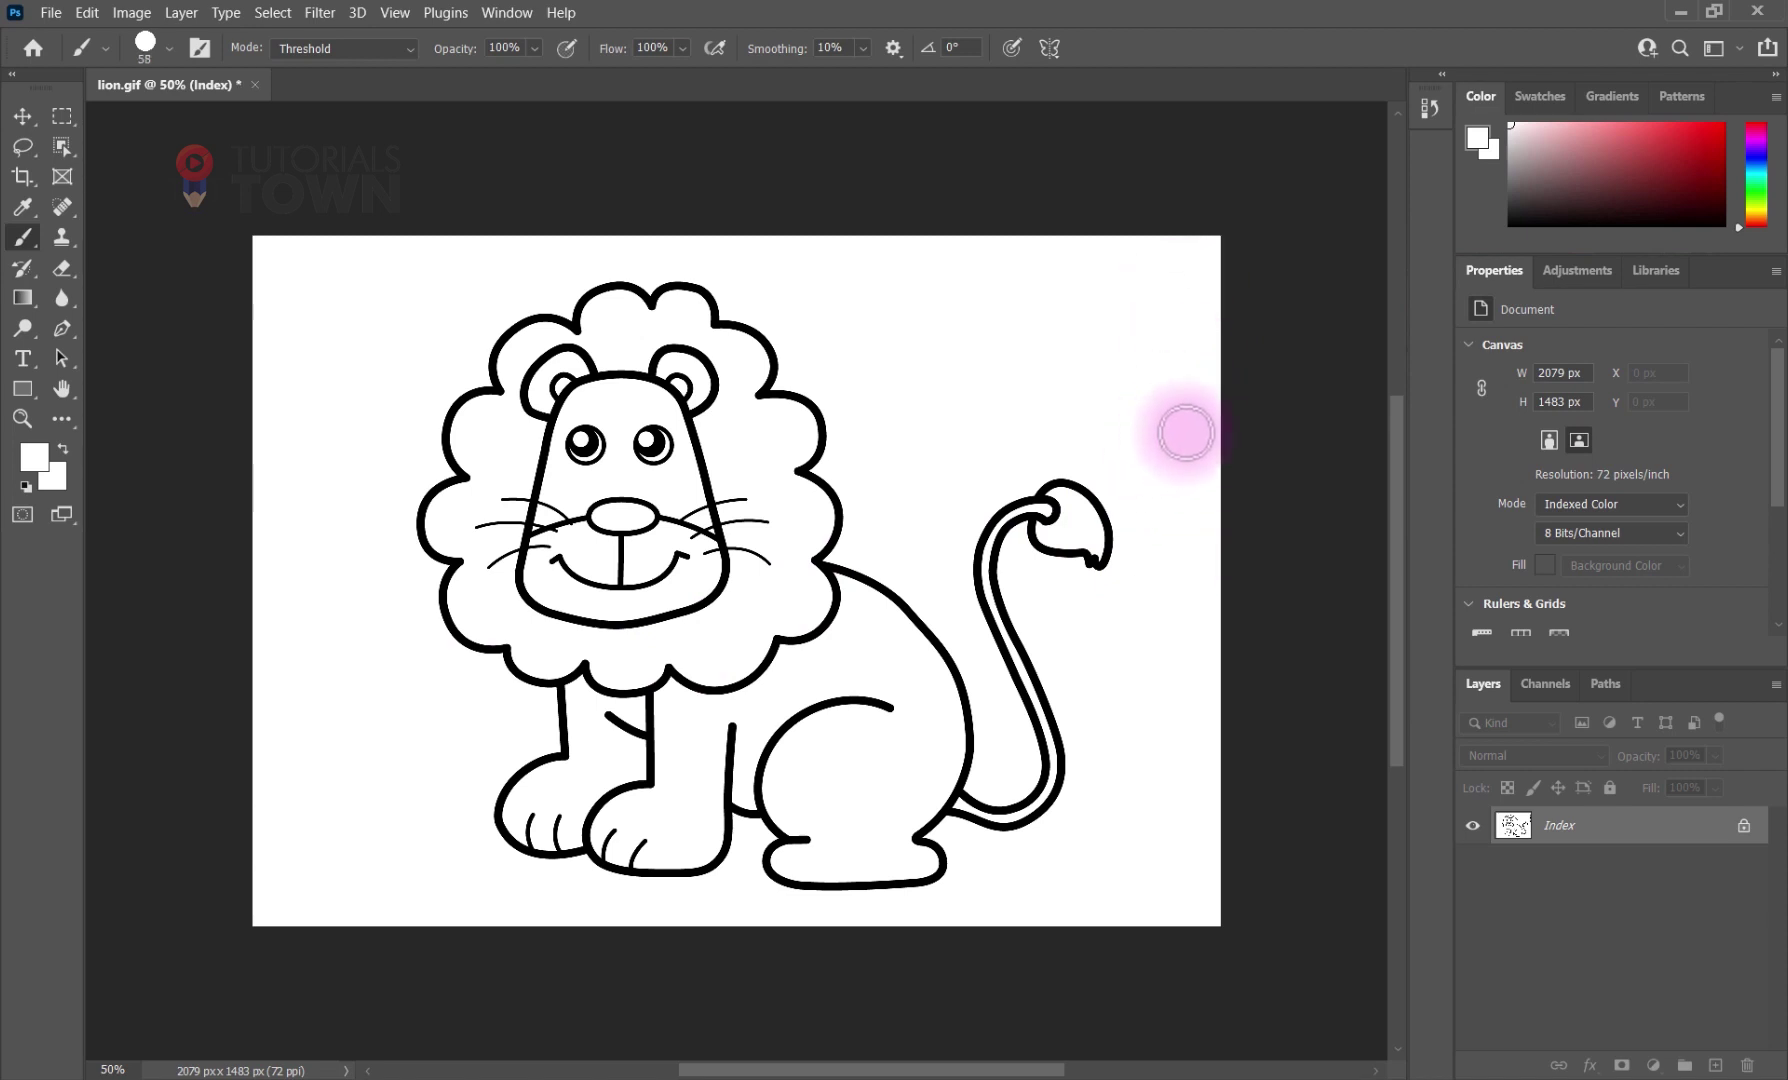
- Save and close lion.gif in Photoshop, switch back to InDesign, and update all of its linked instances
{"action": "key", "text": "ctrl+z"}
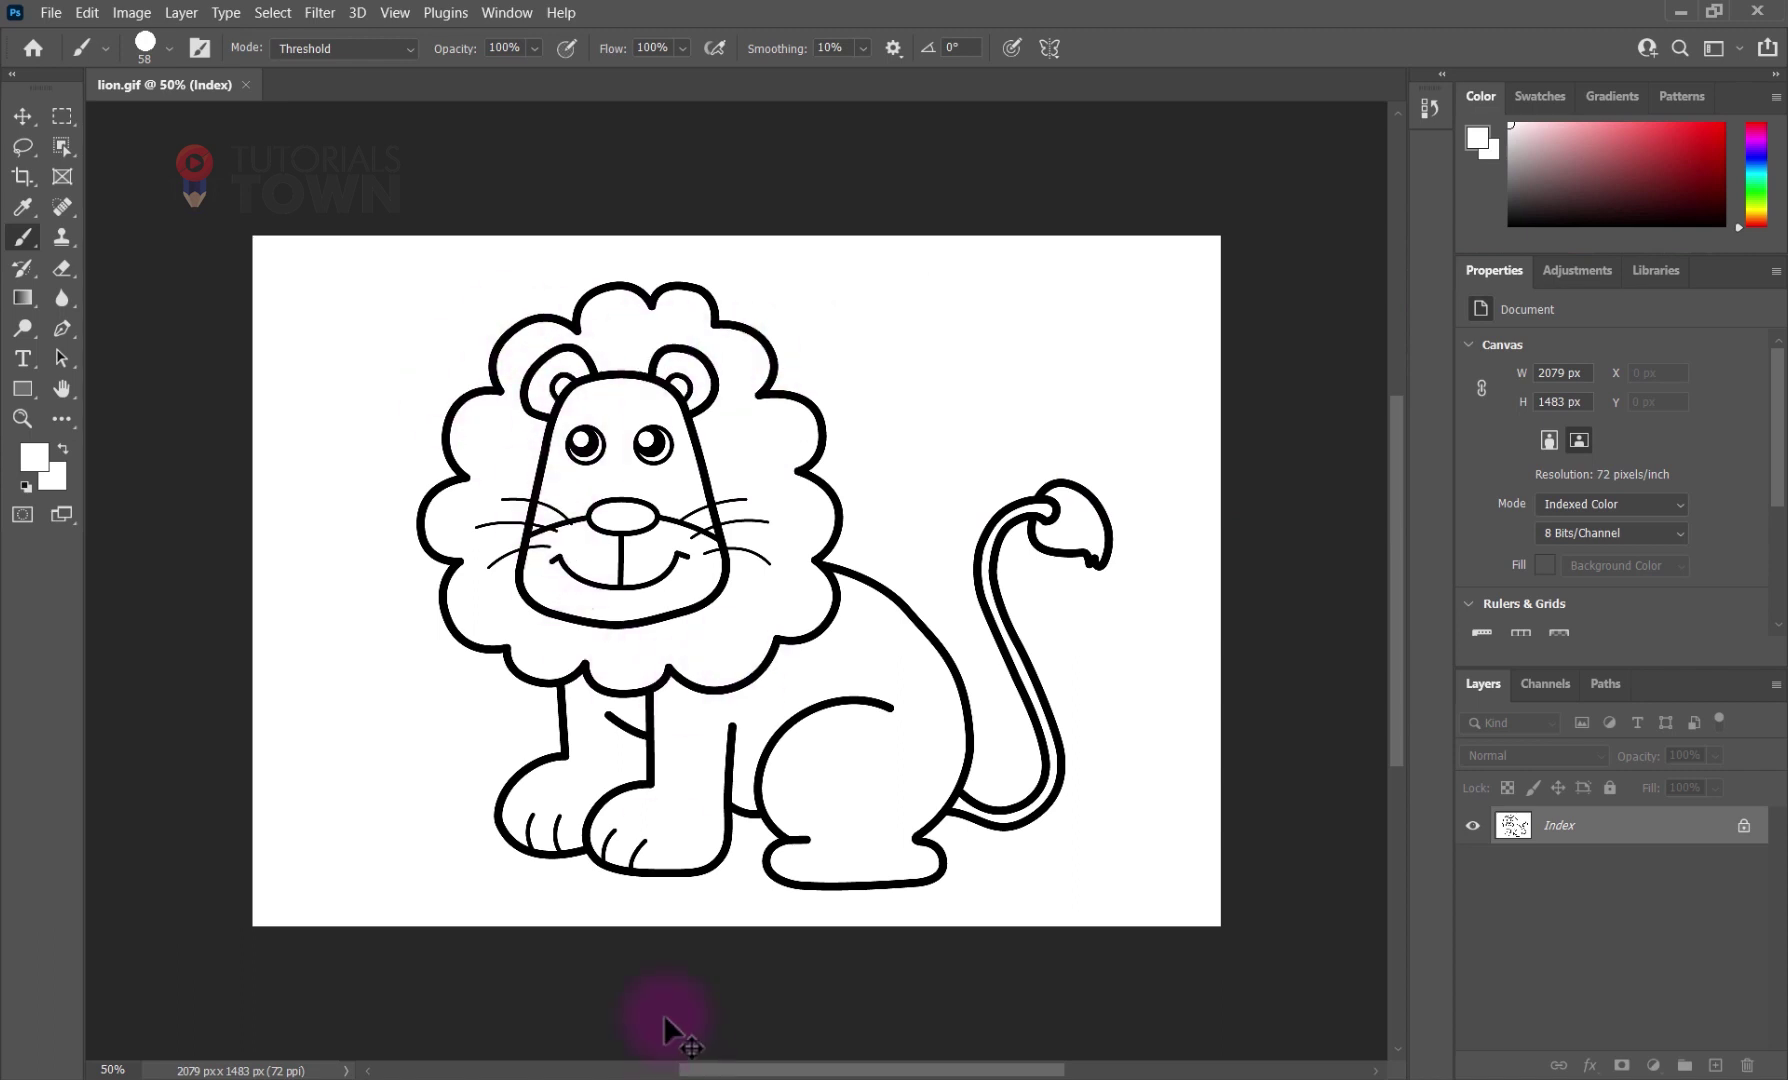
{"action": "key", "text": "ctrl+w"}
{"action": "key", "text": "alt+Tab"}
{"action": "left_click", "coordinate": [1366, 465]}
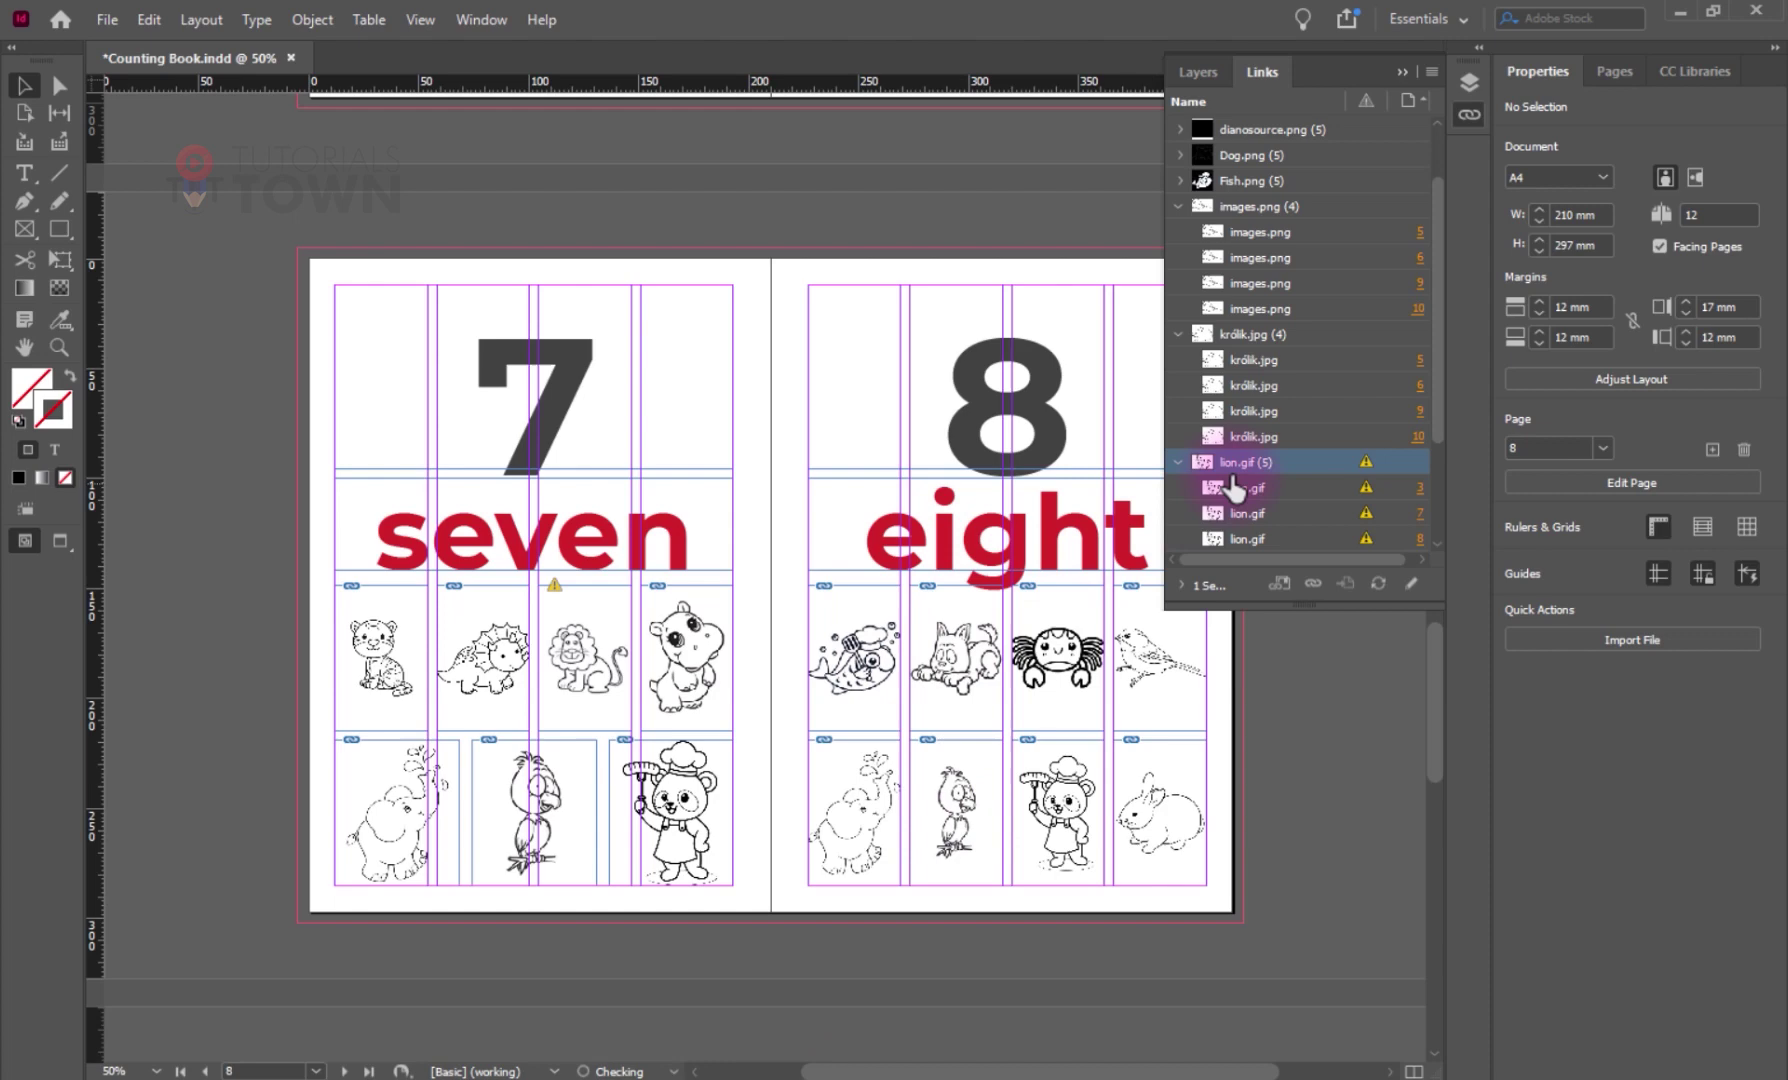
{"action": "double_click", "coordinate": [1367, 464]}
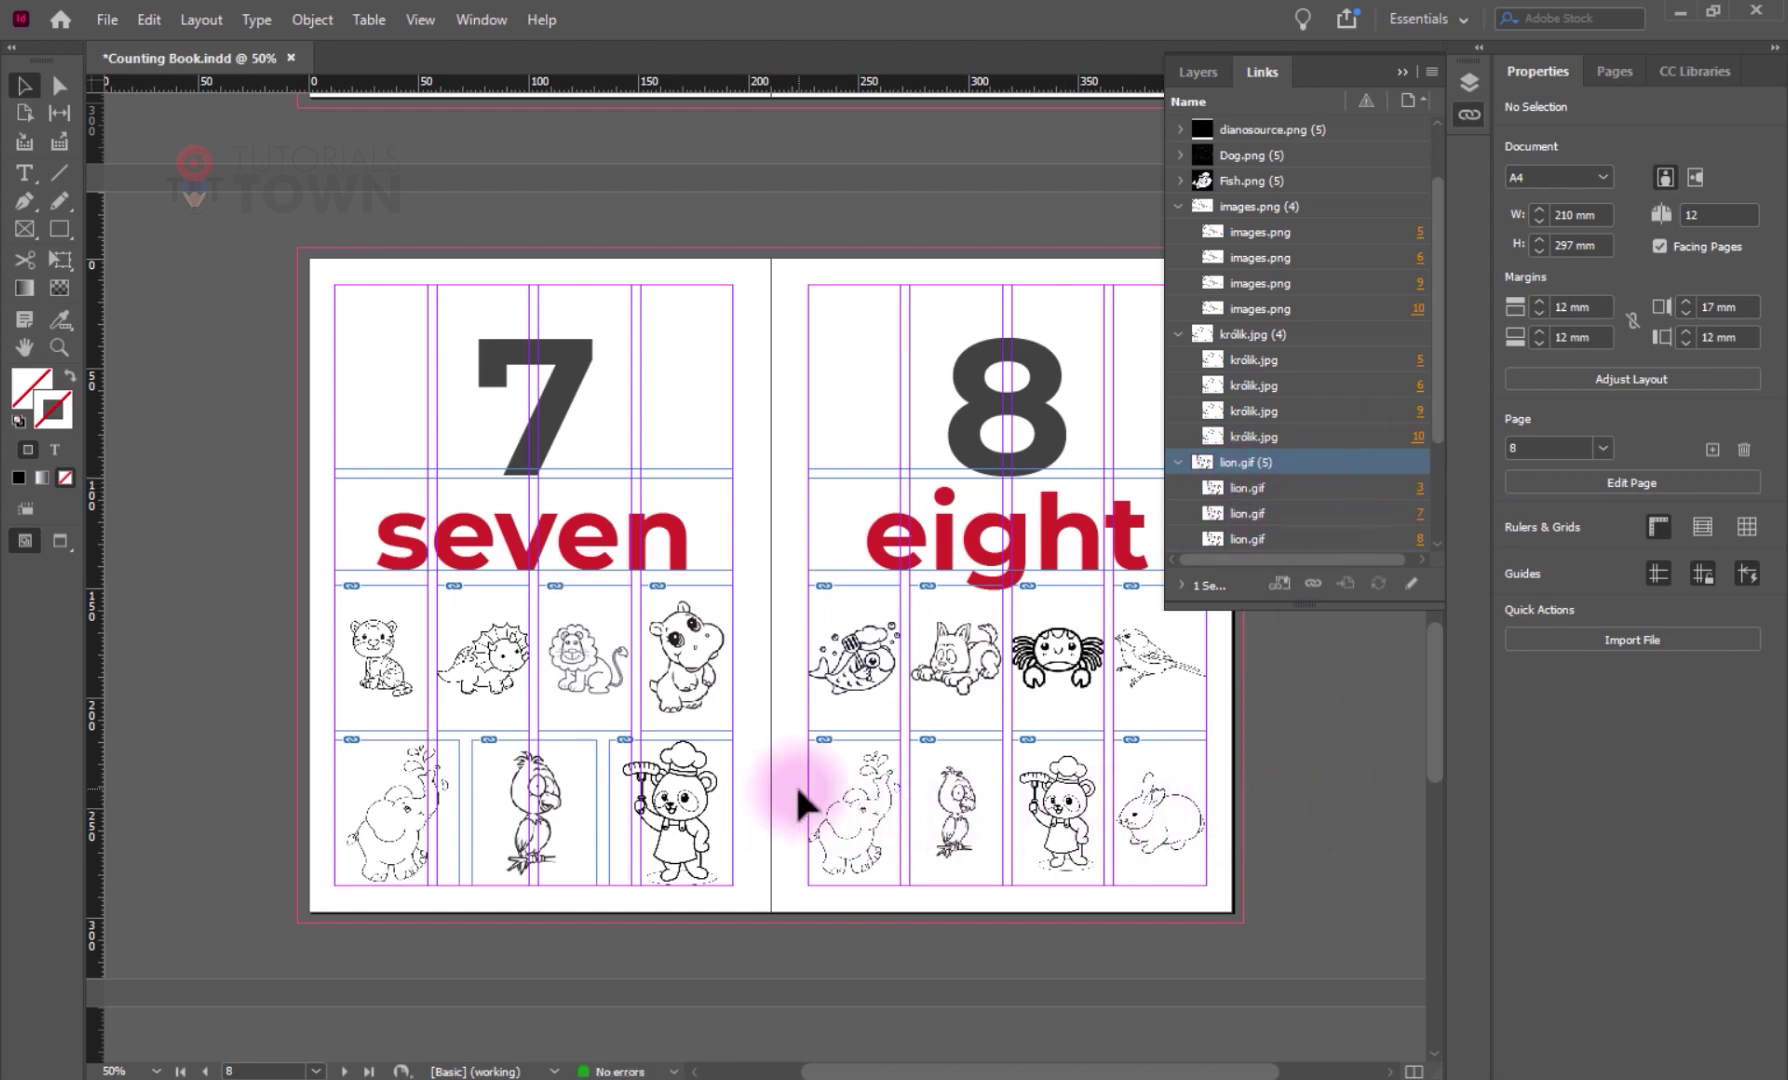
{"action": "scroll", "coordinate": [793, 779], "scroll_direction": "up", "scroll_amount": 10}
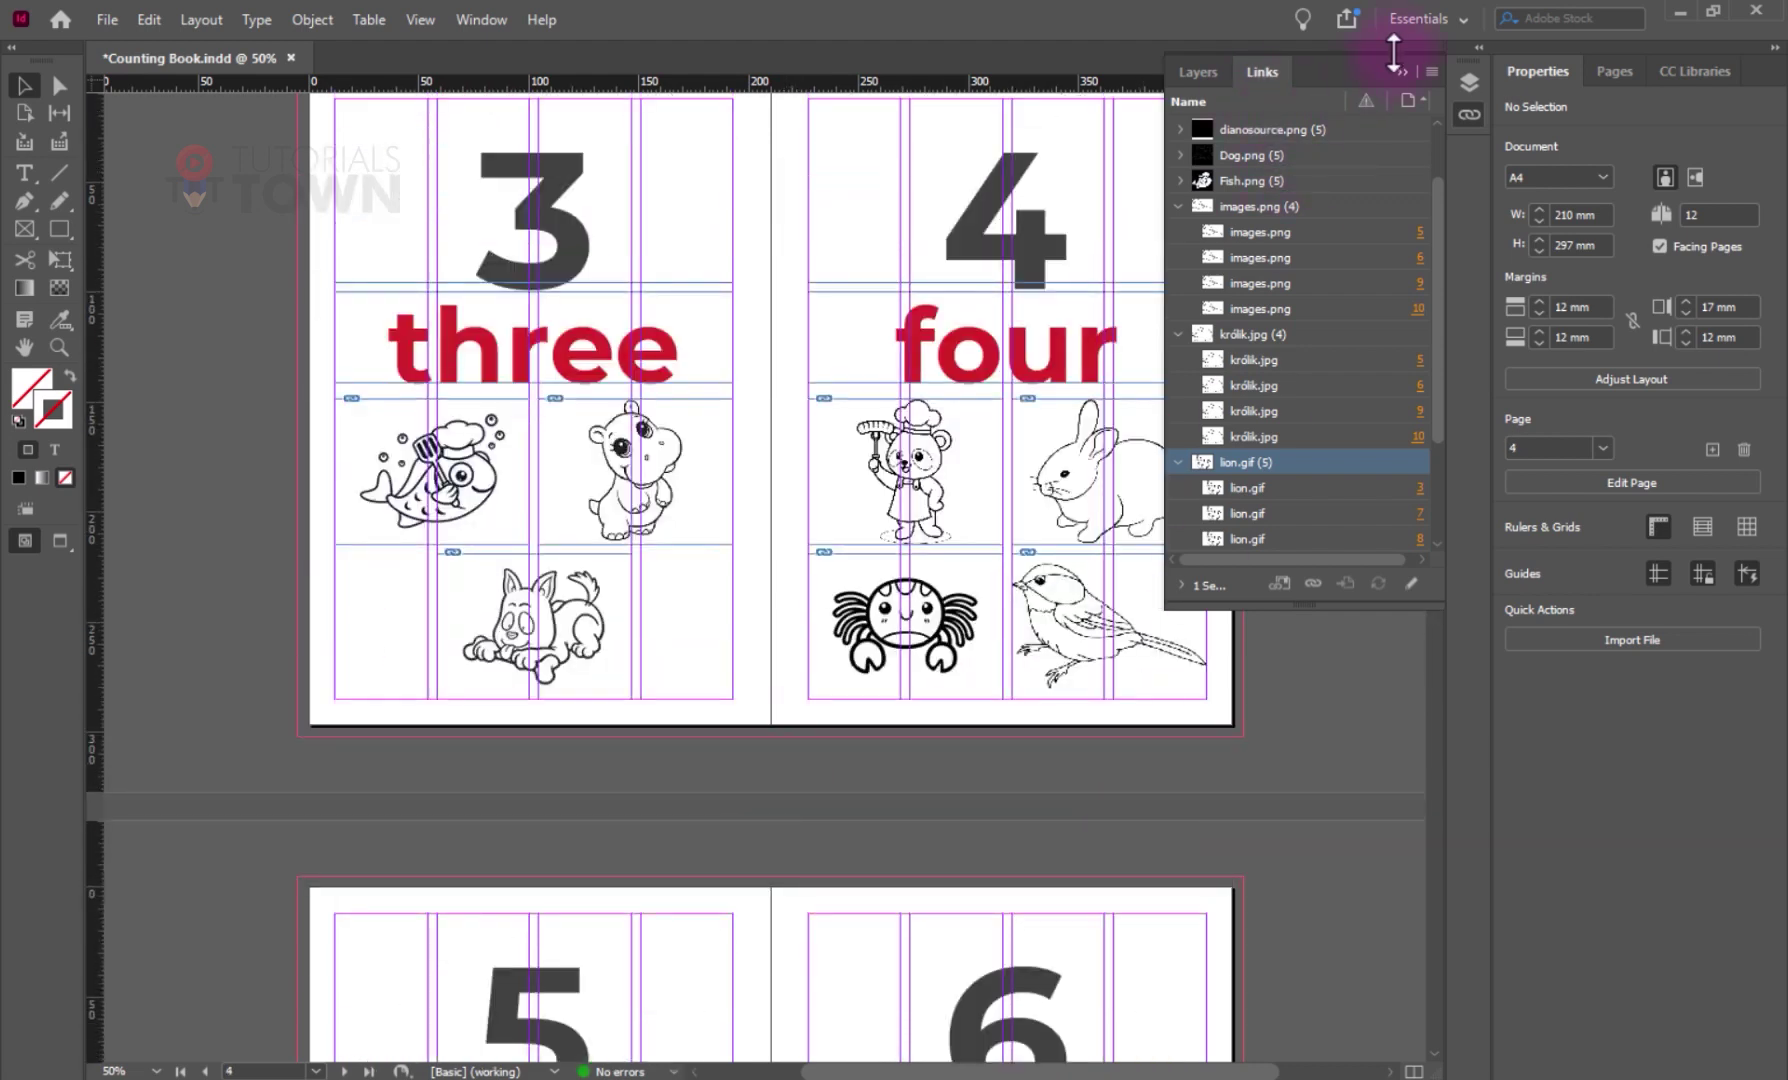
{"action": "left_click", "coordinate": [1403, 71]}
{"action": "scroll", "coordinate": [1227, 642], "scroll_direction": "up", "scroll_amount": 5}
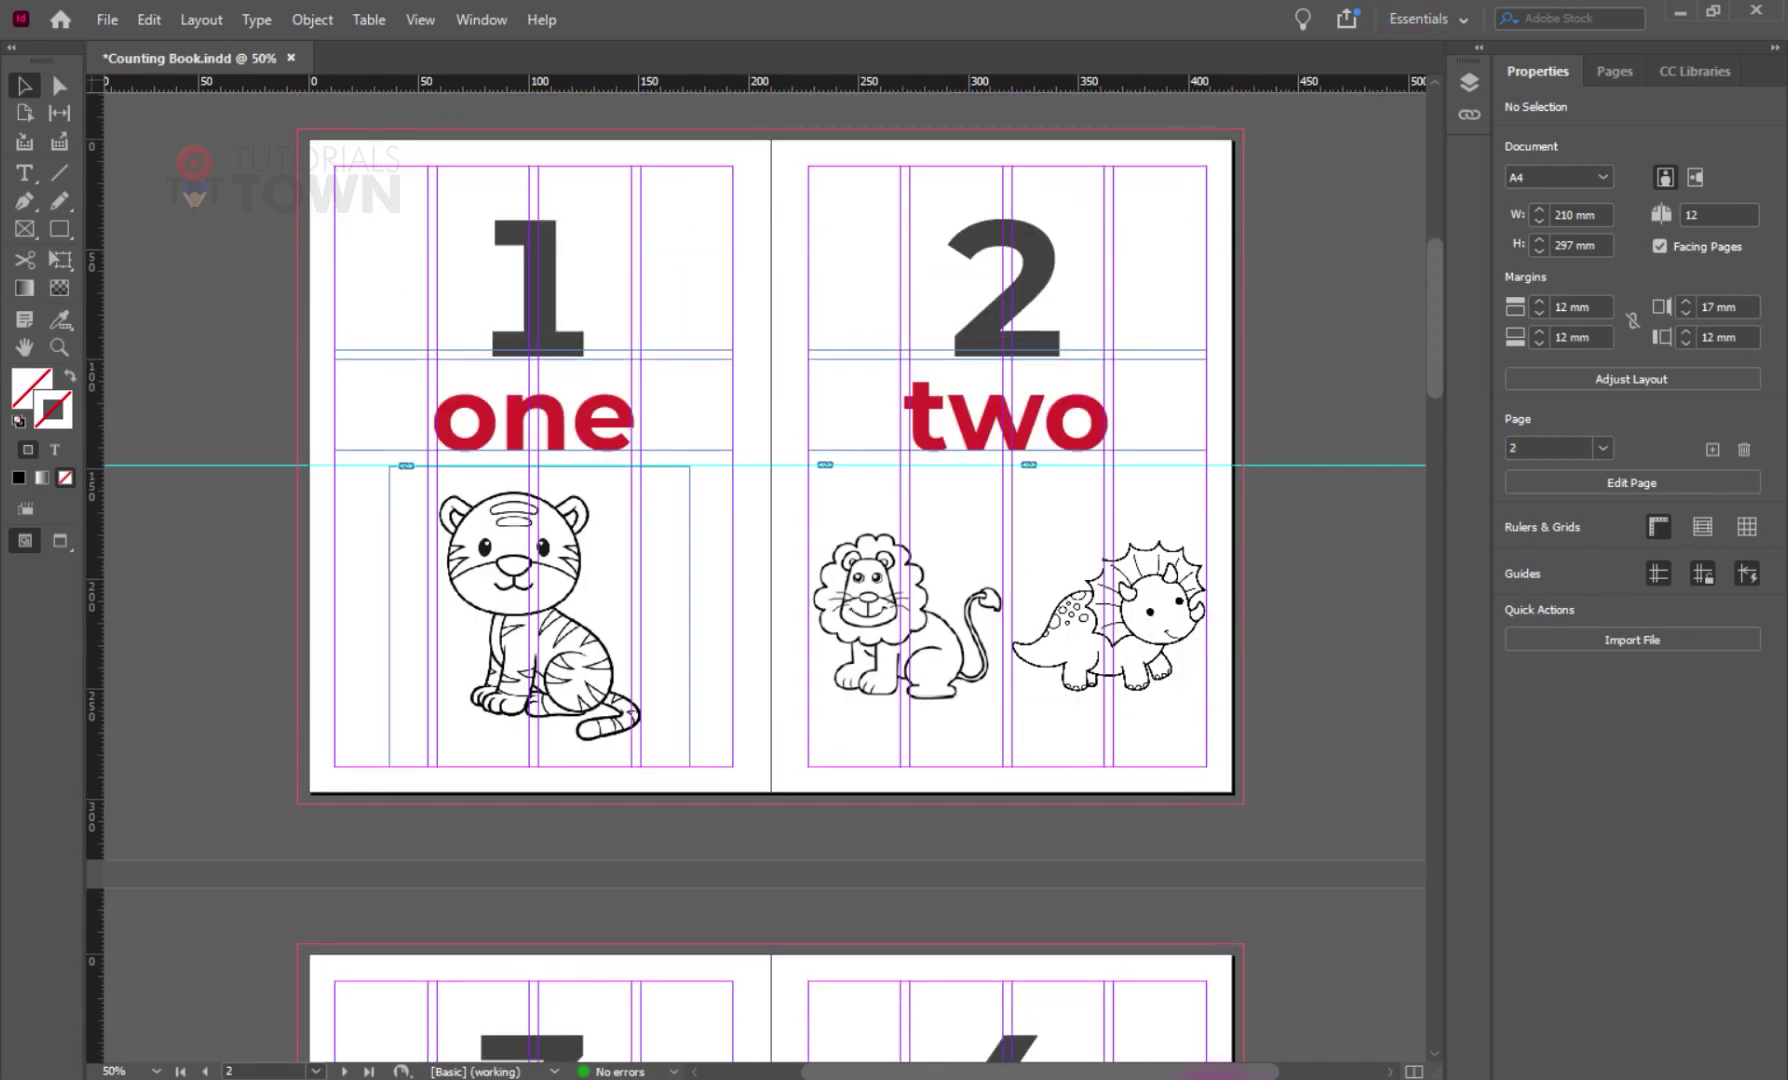
- Review the Notepad checklist for the remaining tasks, including page numbers and border, and put the notes away
{"action": "left_click", "coordinate": [1110, 1077]}
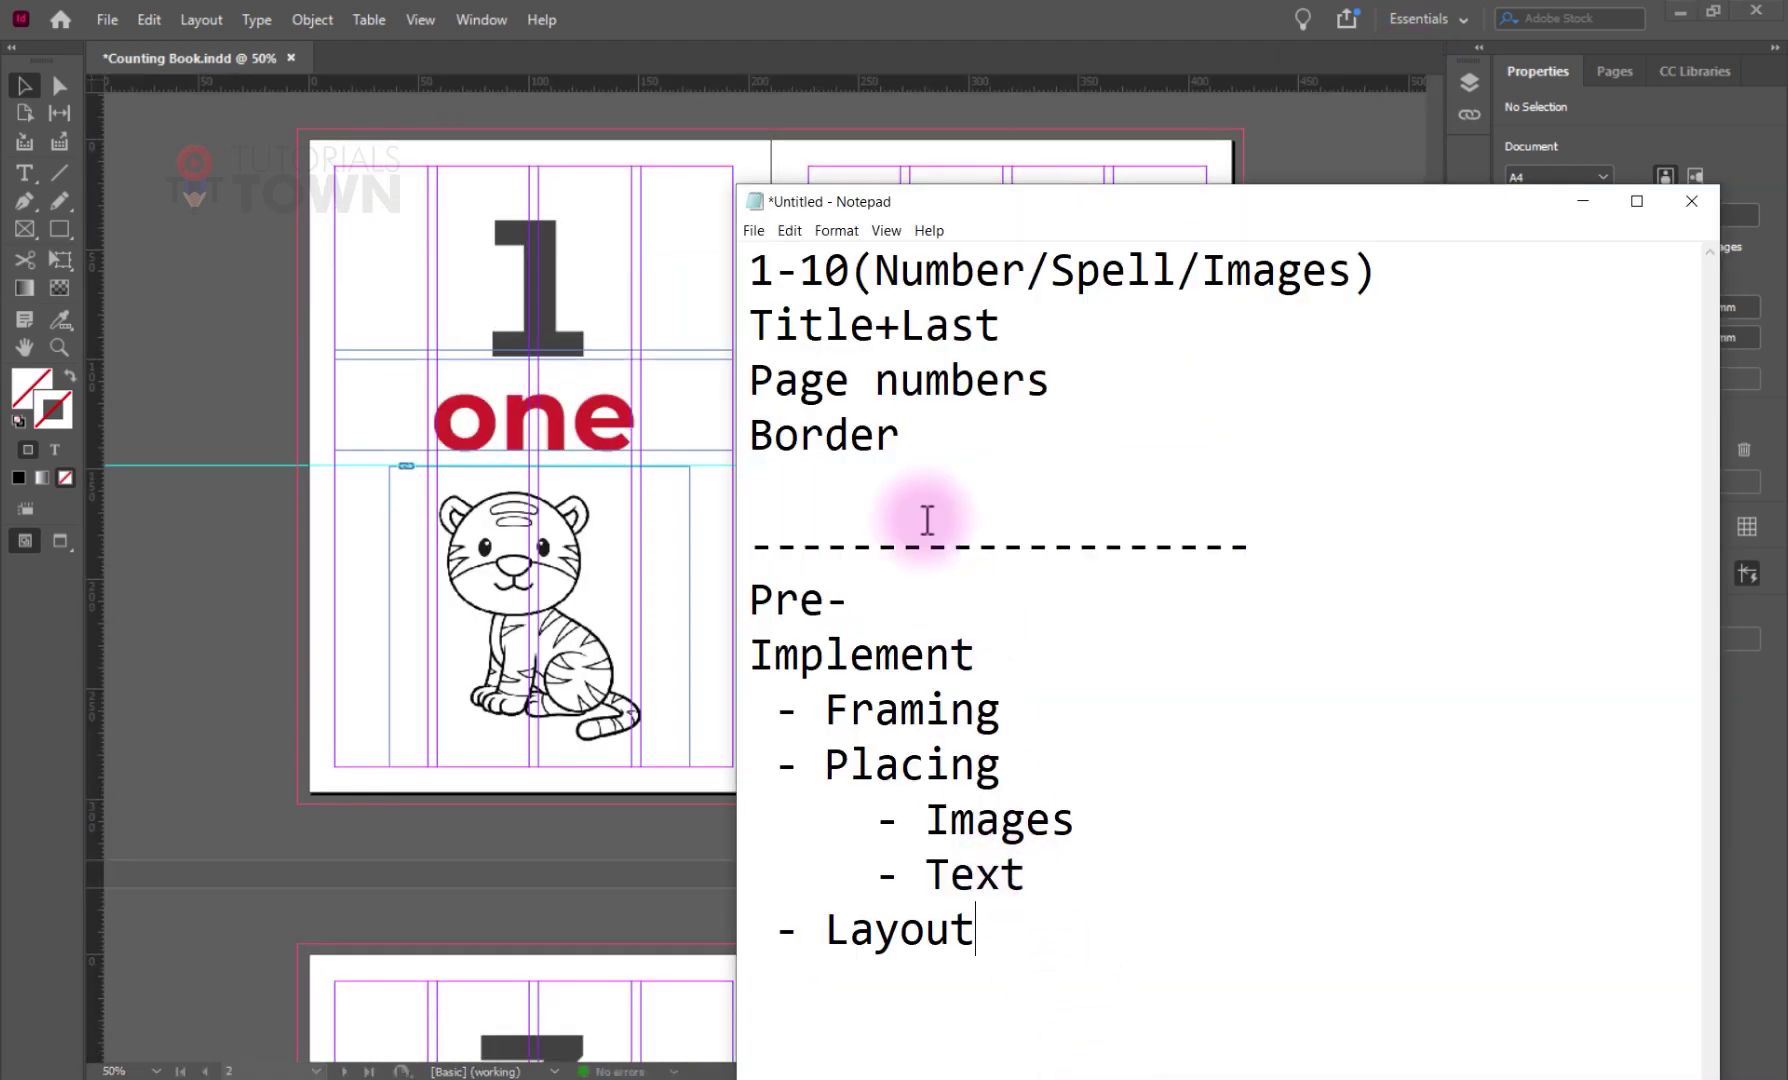
{"action": "left_click_drag", "start_coordinate": [851, 271], "coordinate": [742, 271]}
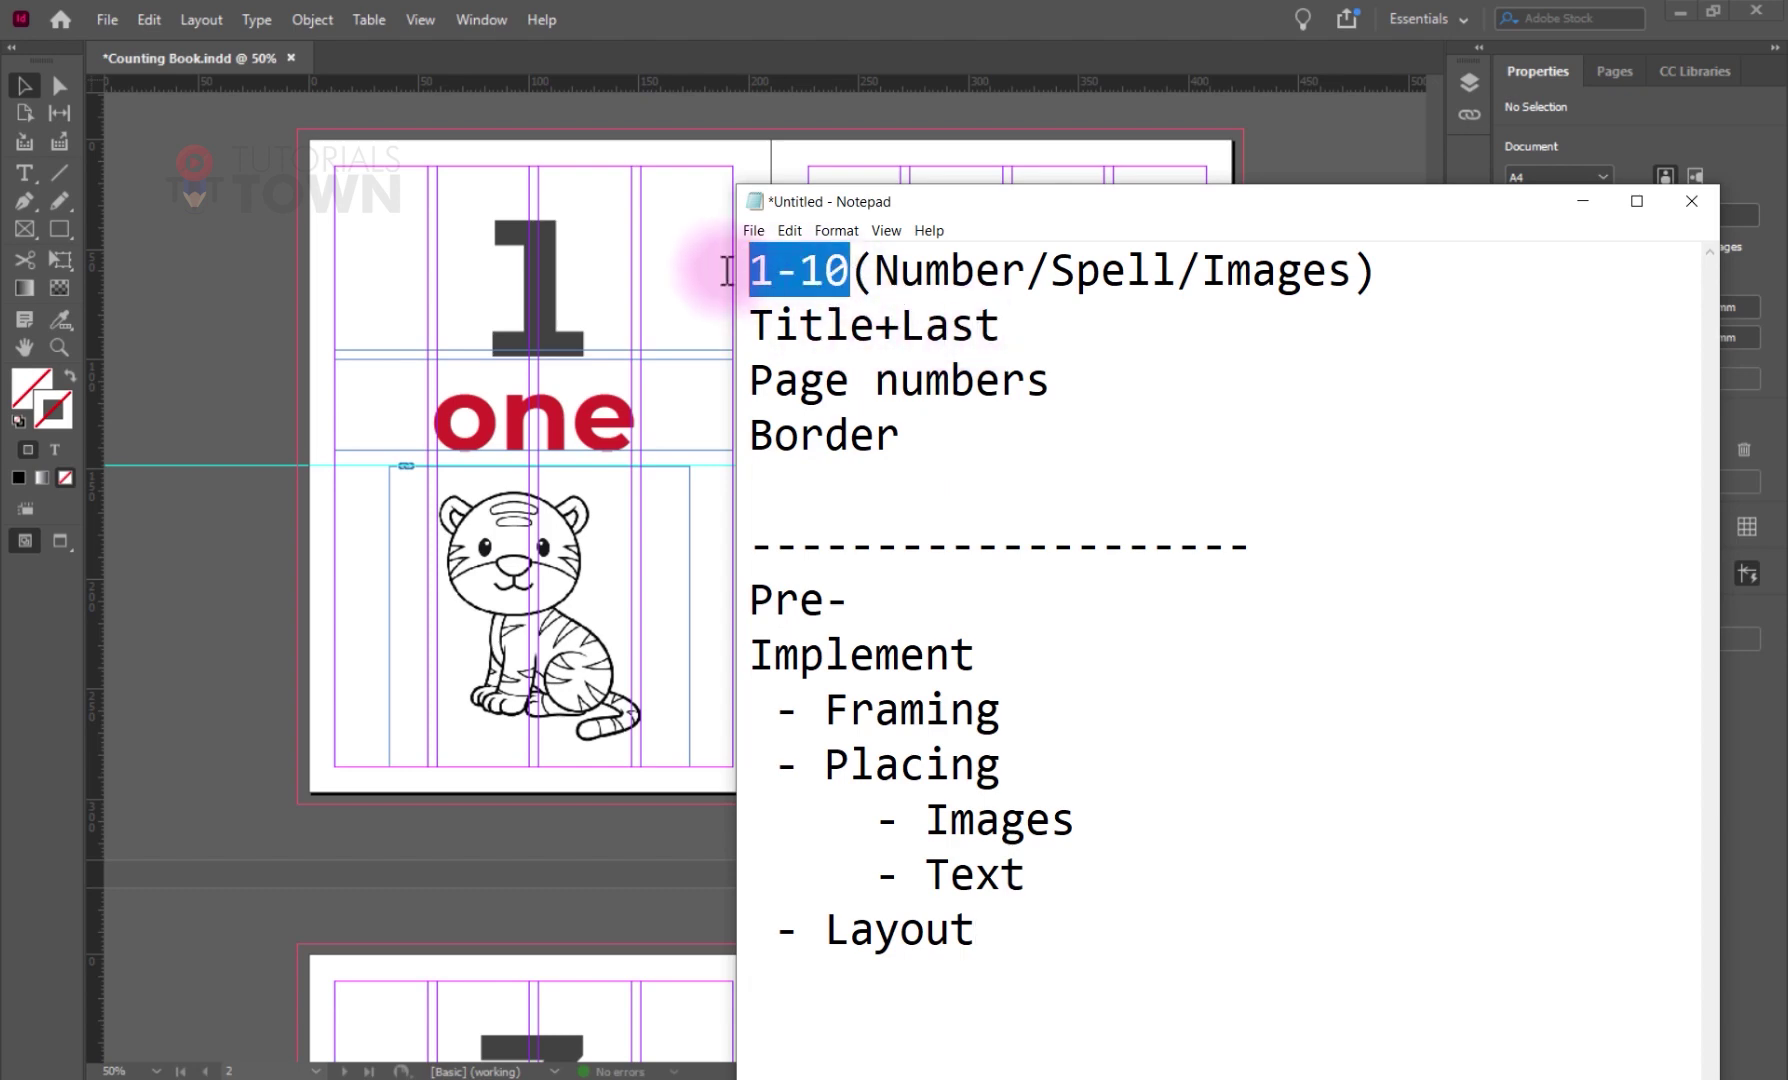
{"action": "left_click_drag", "start_coordinate": [749, 381], "coordinate": [1050, 381]}
{"action": "left_click_drag", "start_coordinate": [884, 447], "coordinate": [748, 435]}
{"action": "left_click", "coordinate": [970, 437]}
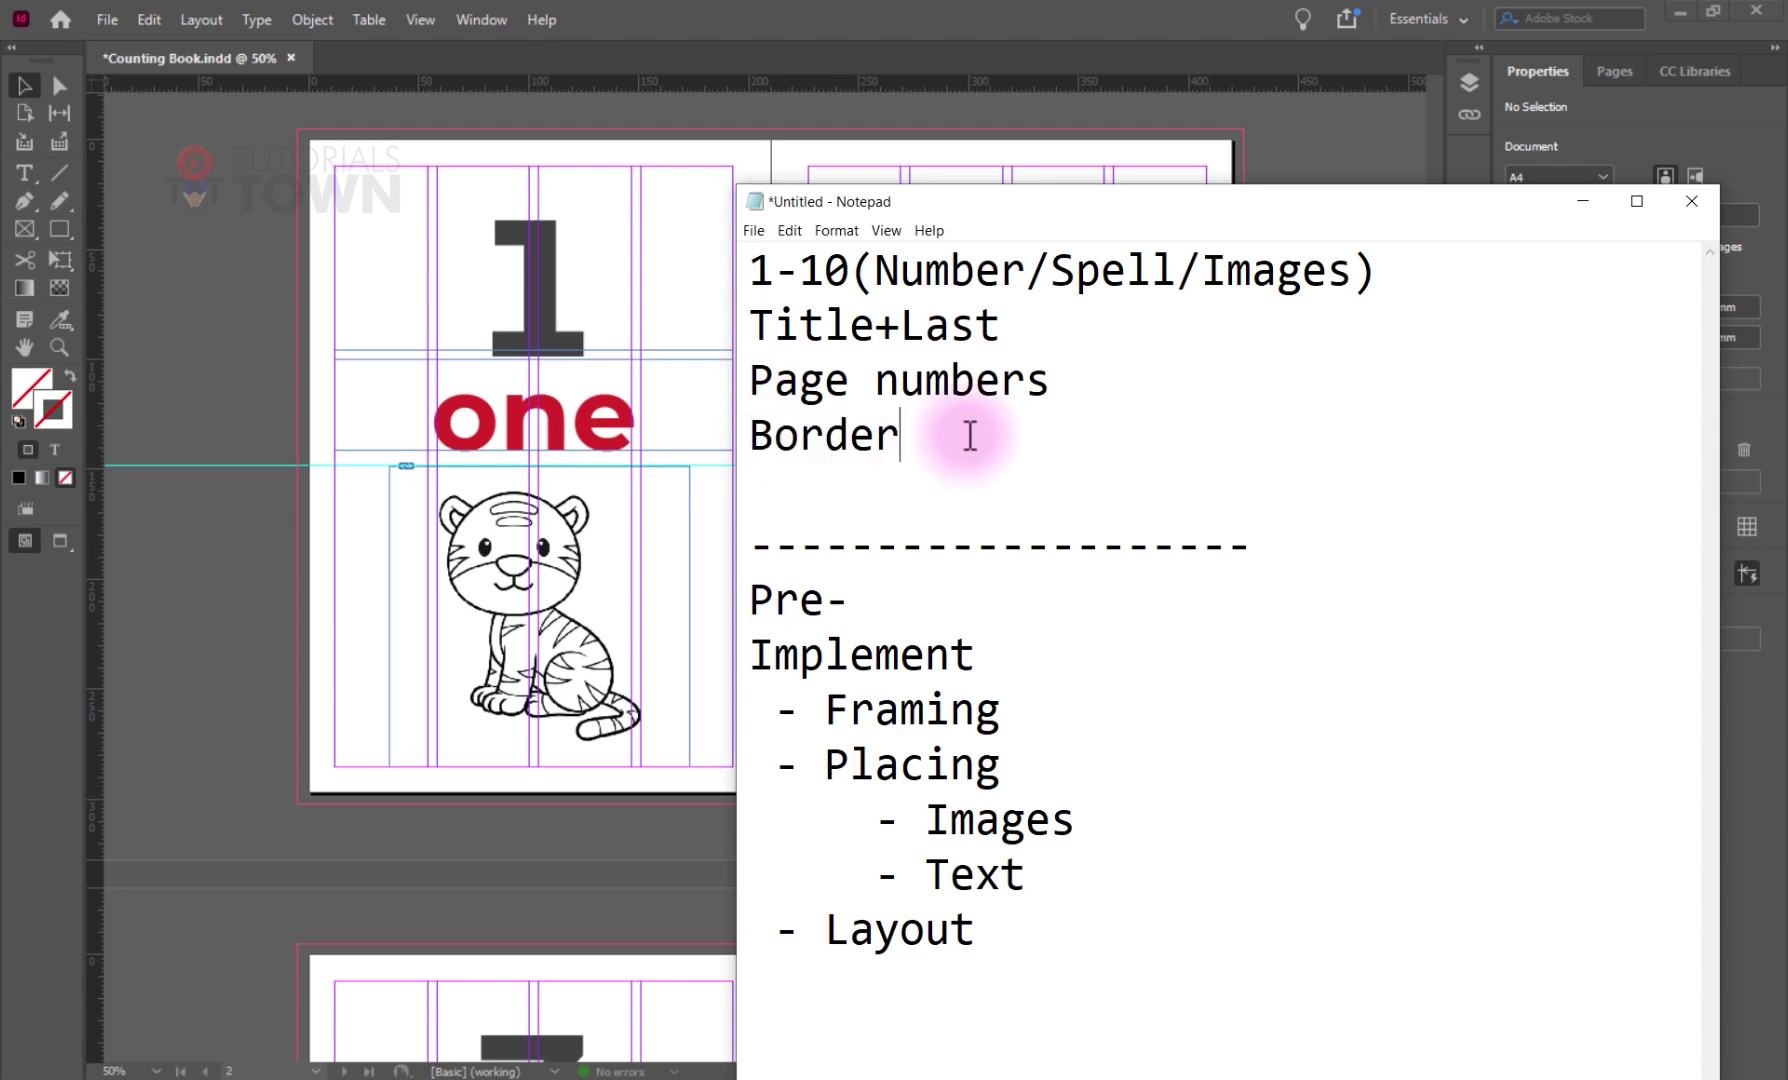
{"action": "left_click", "coordinate": [1582, 201]}
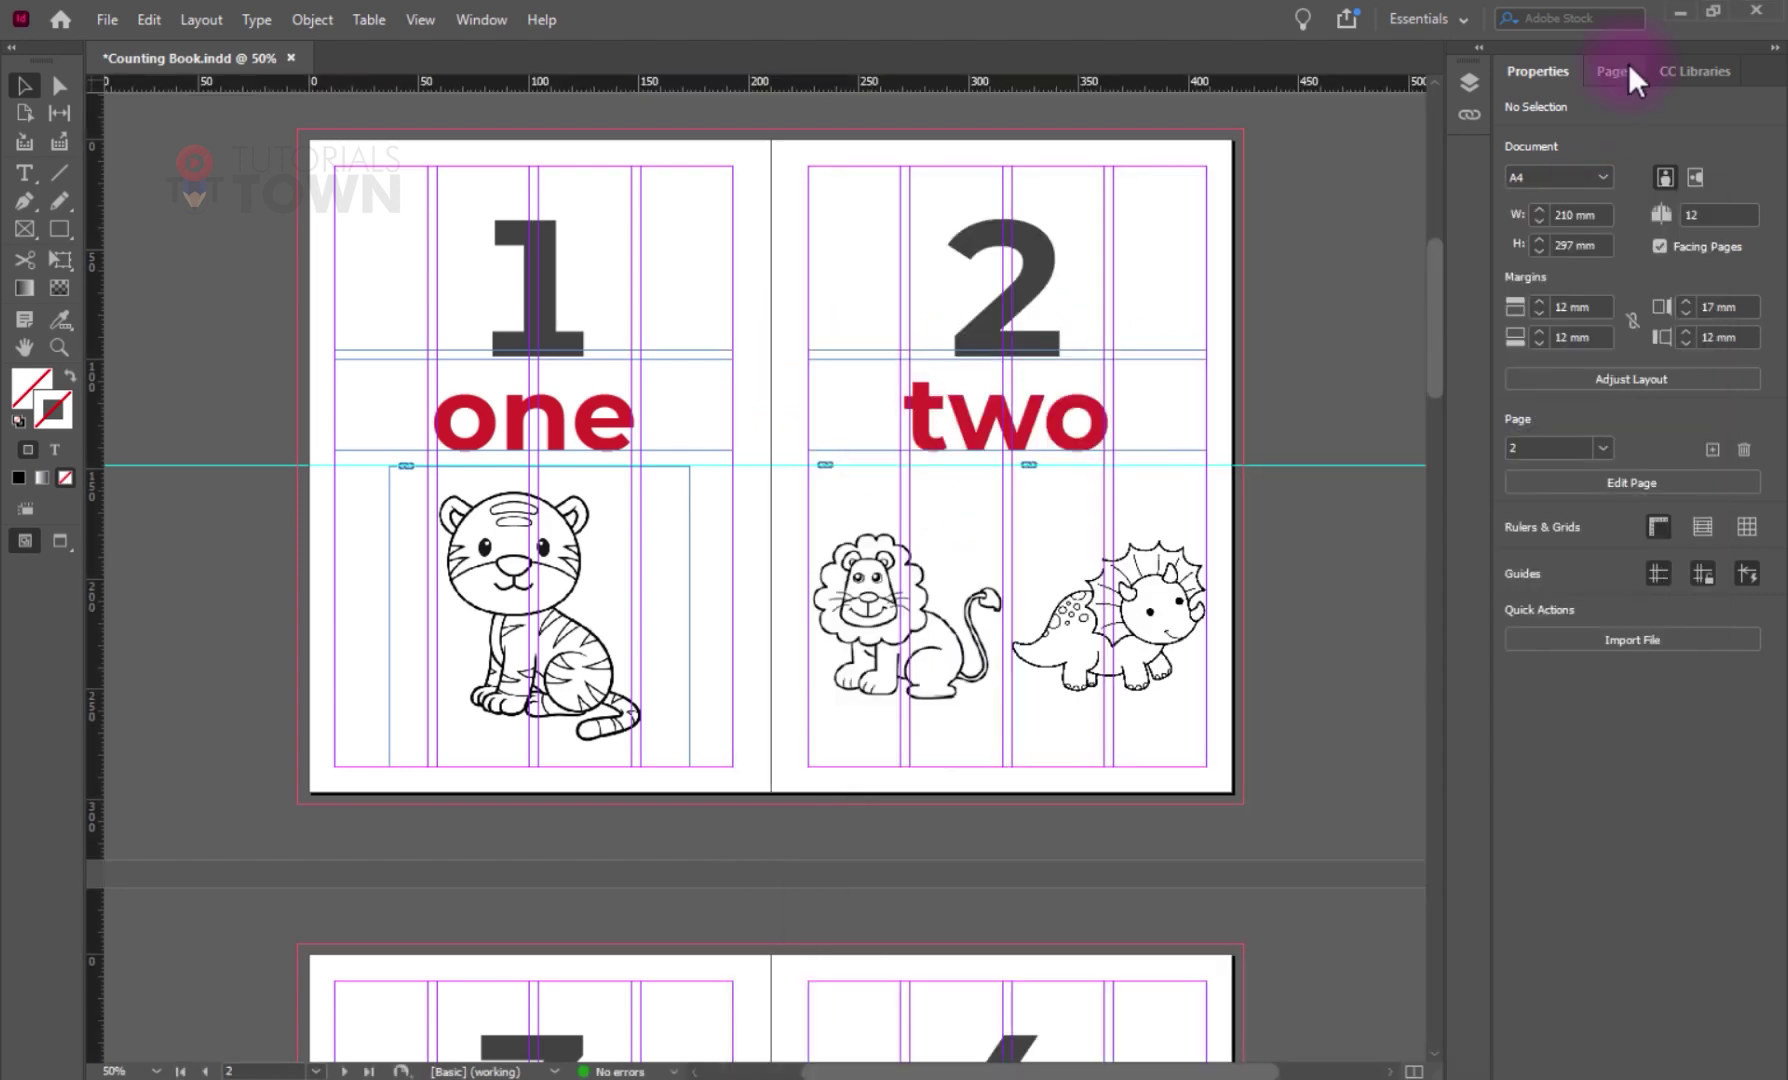
- Apply the [None] parent to cover page 1, and replace it with A-Parent
{"action": "left_click", "coordinate": [1627, 68]}
{"action": "left_click", "coordinate": [1636, 151]}
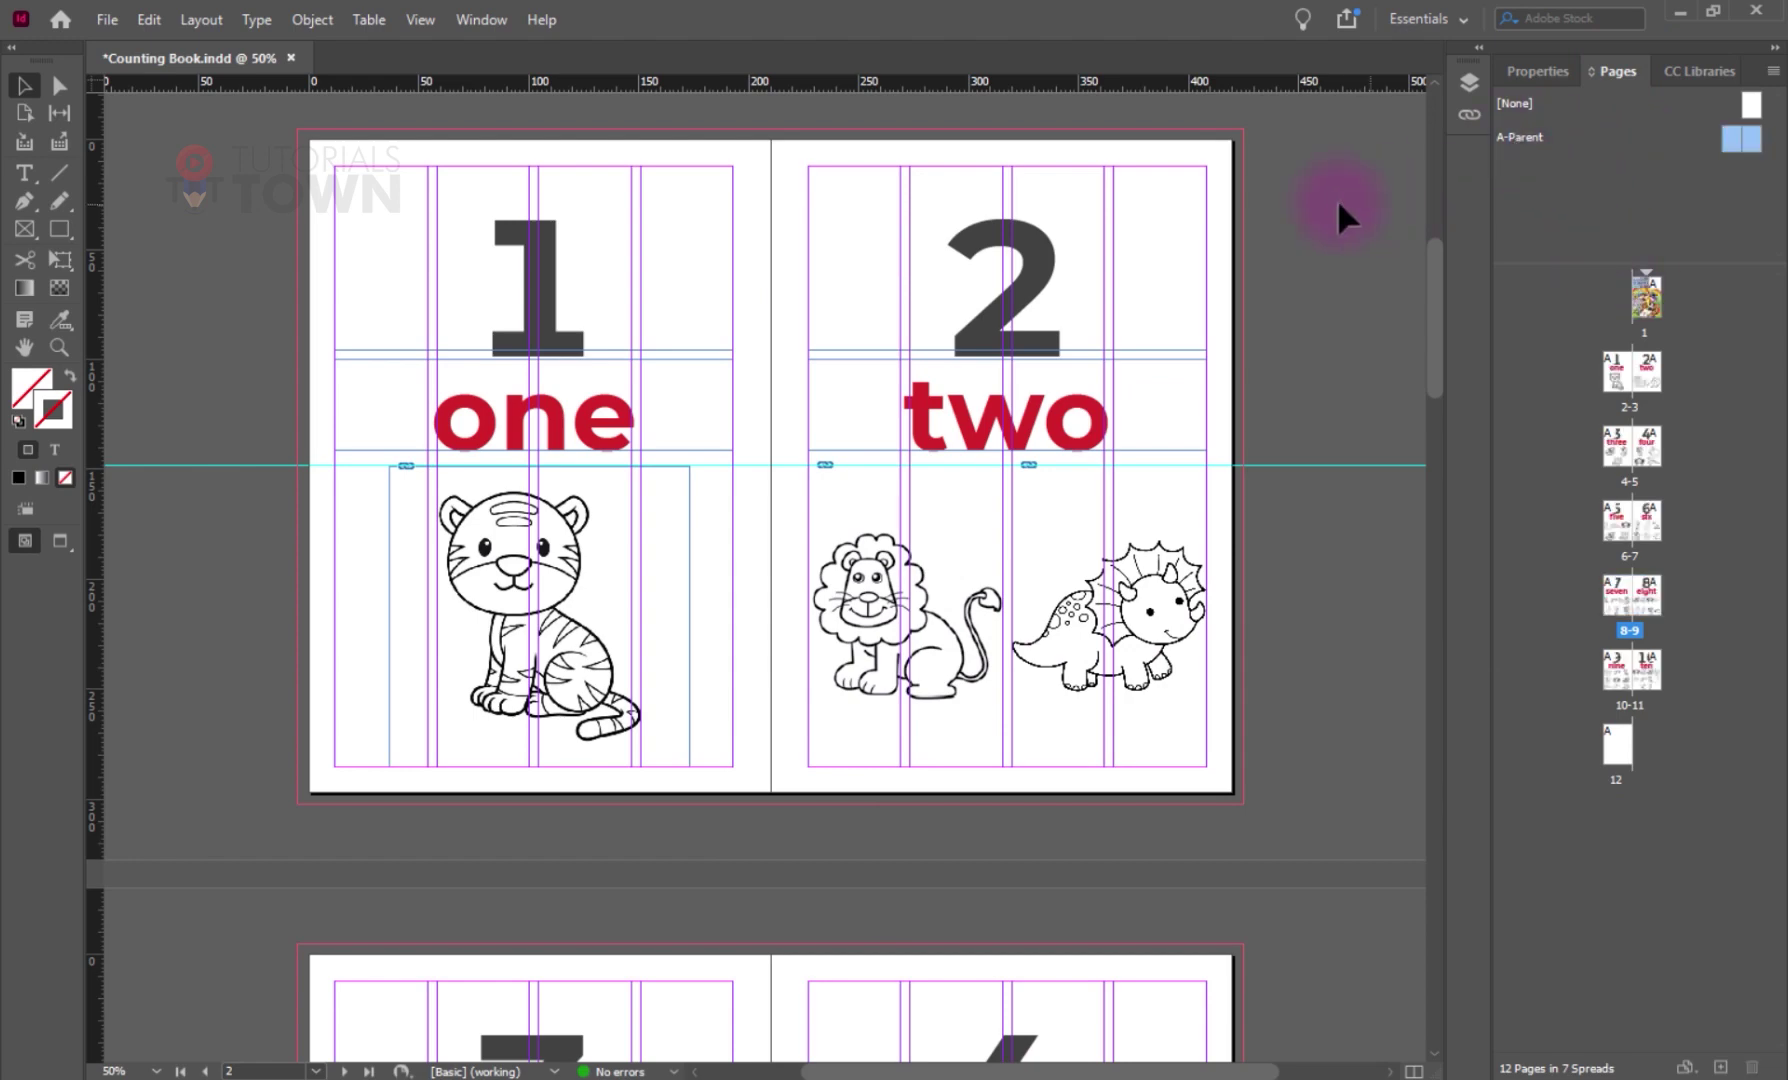
{"action": "scroll", "coordinate": [1305, 330], "scroll_direction": "up", "scroll_amount": 6}
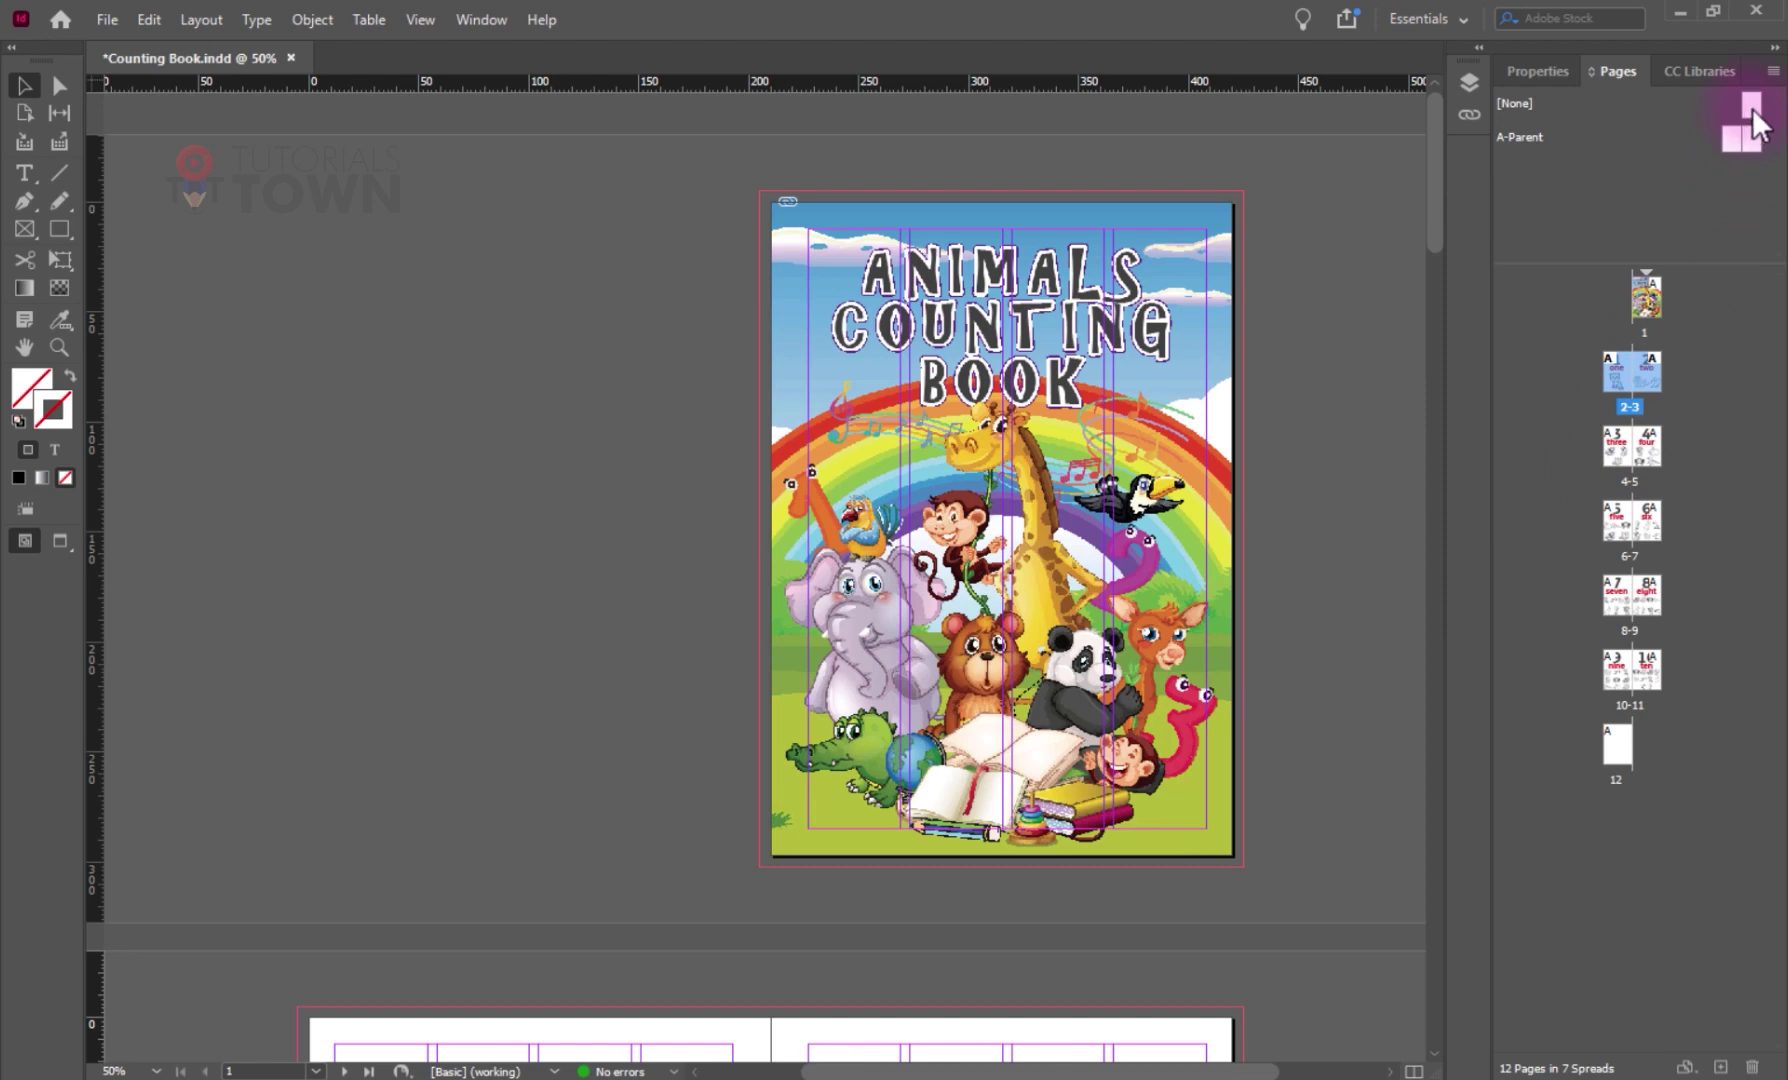
{"action": "left_click_drag", "start_coordinate": [1750, 106], "coordinate": [1655, 262]}
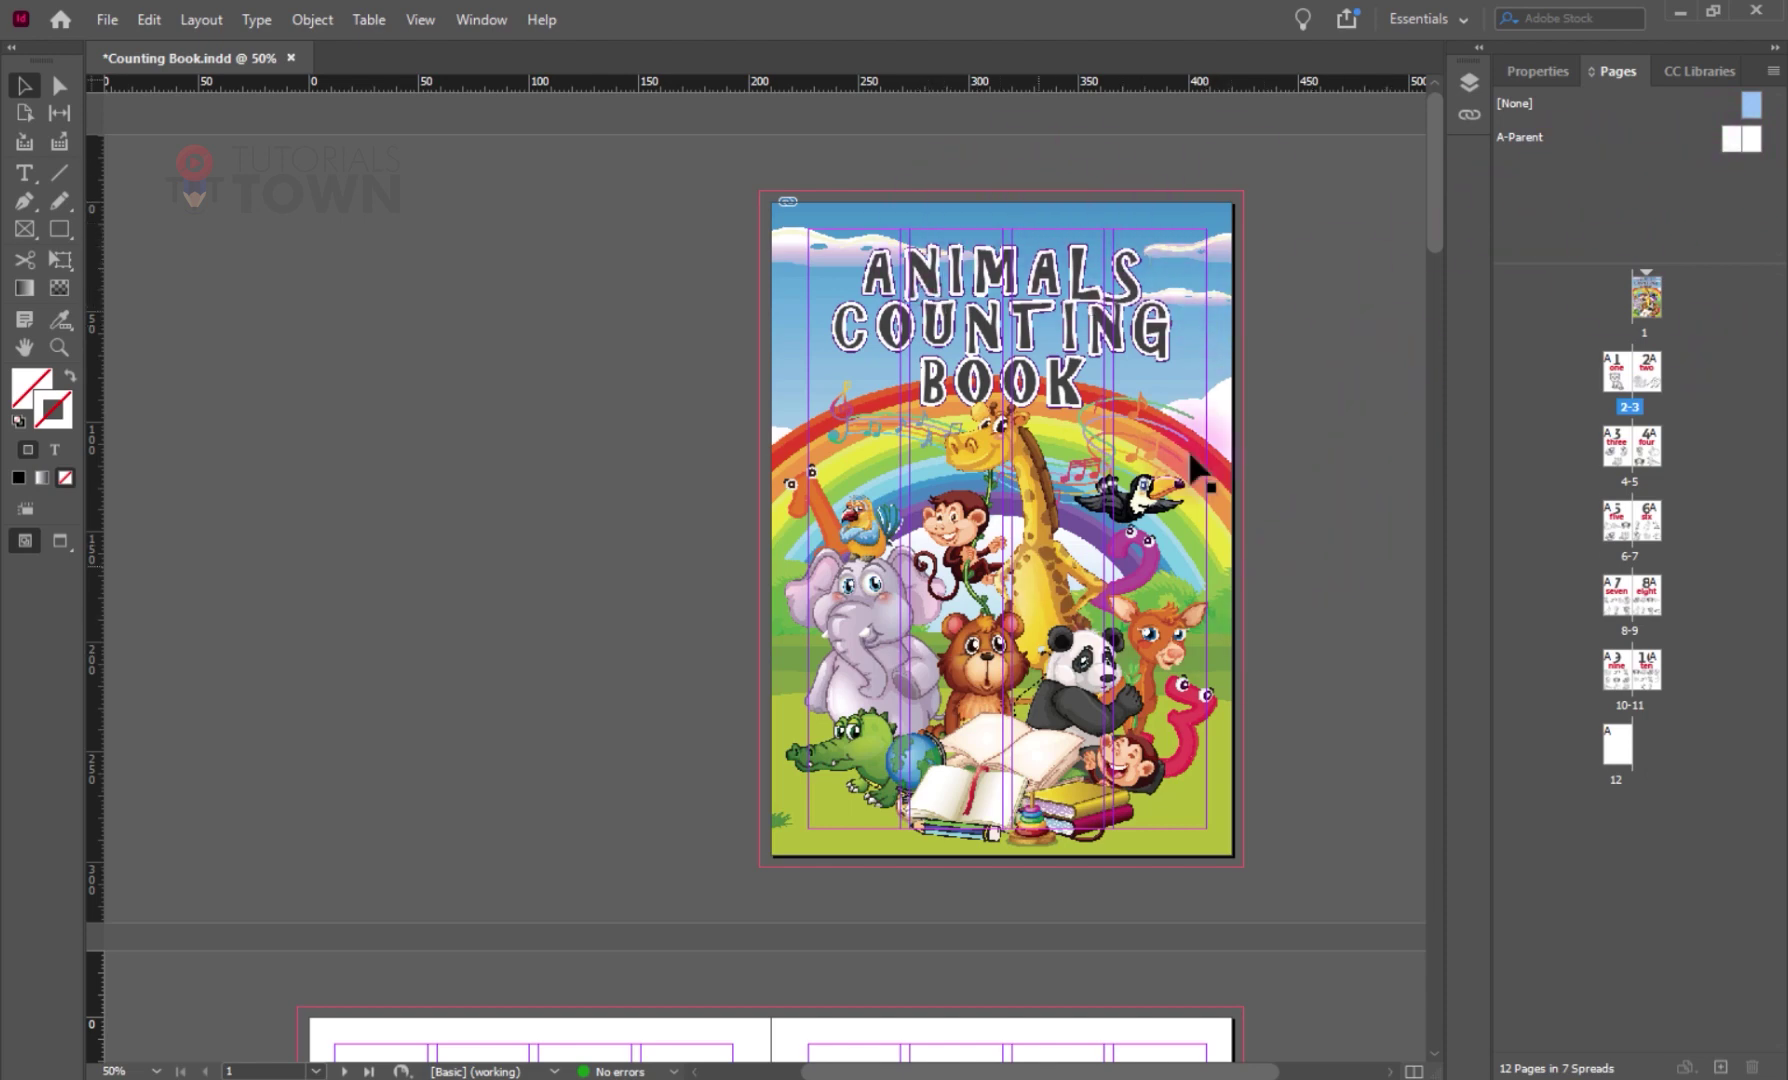
{"action": "left_click_drag", "start_coordinate": [1736, 135], "coordinate": [1666, 310]}
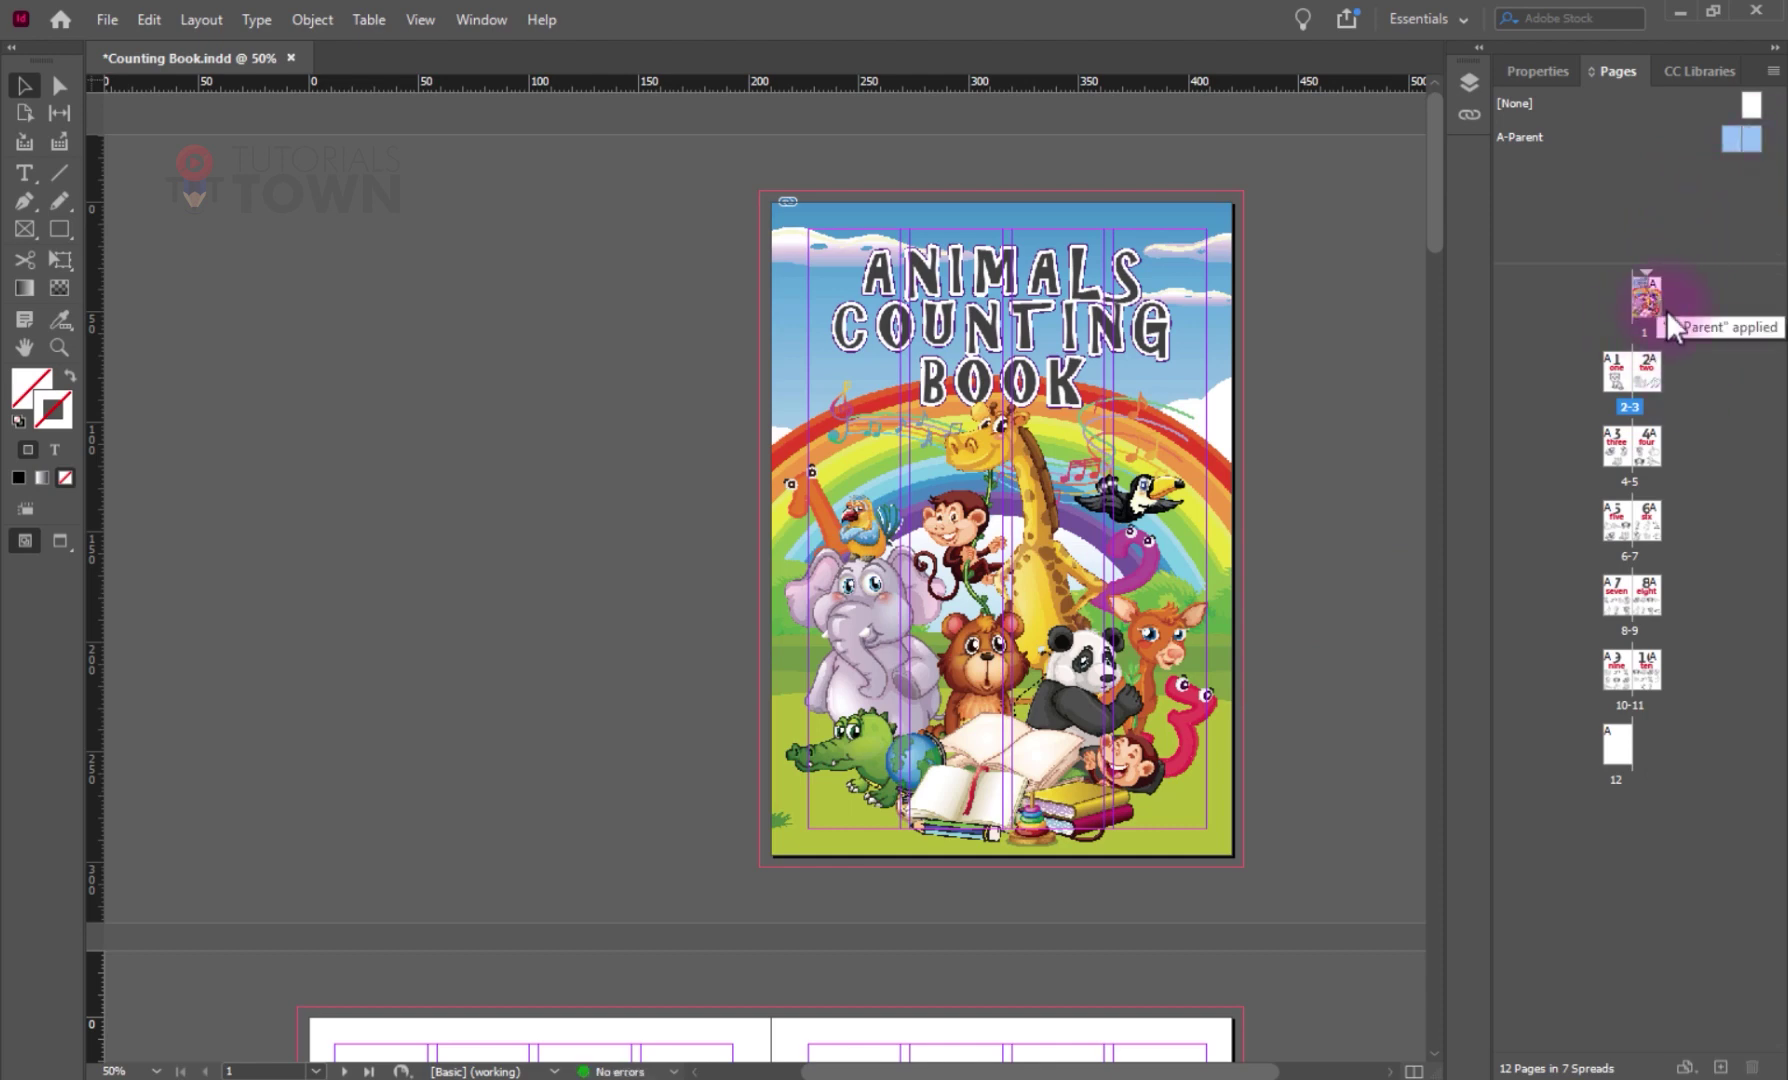
- Open the A-Parent spread for editing and draw a starting border rectangle from the left page's upper-left corner
{"action": "double_click", "coordinate": [1734, 140]}
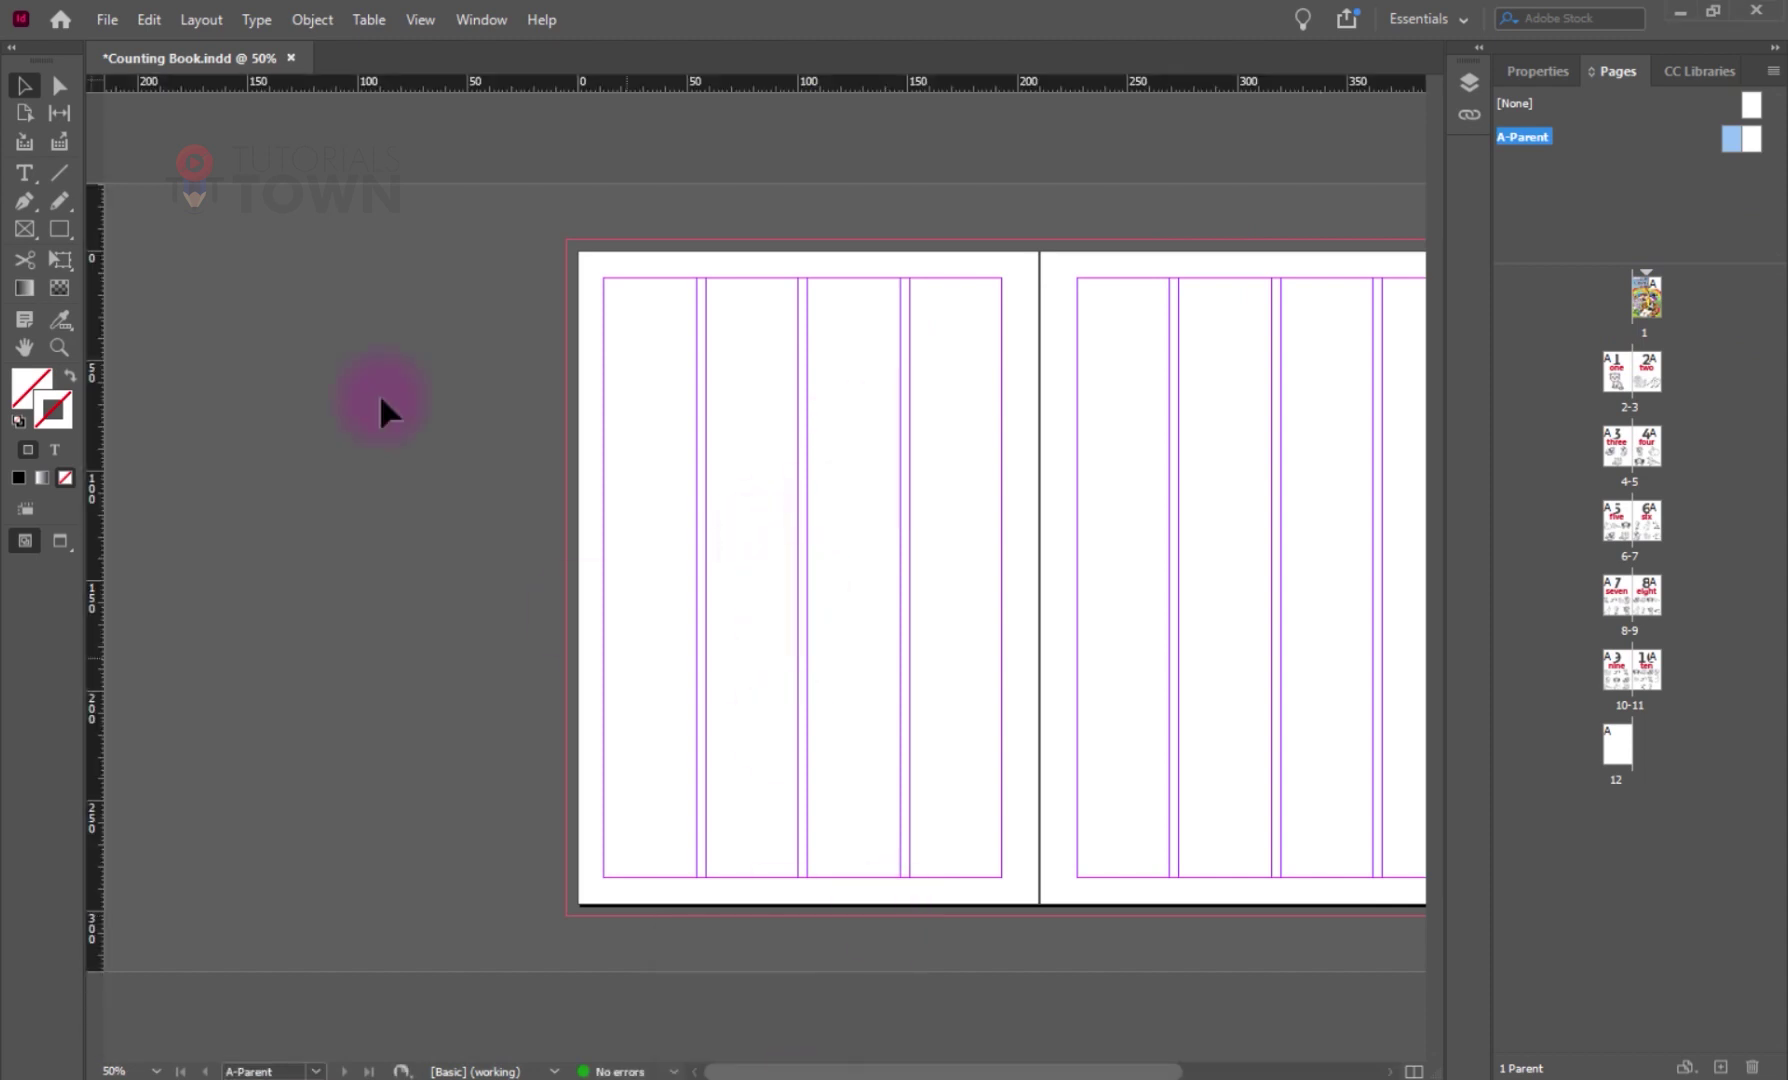
{"action": "left_click", "coordinate": [61, 228]}
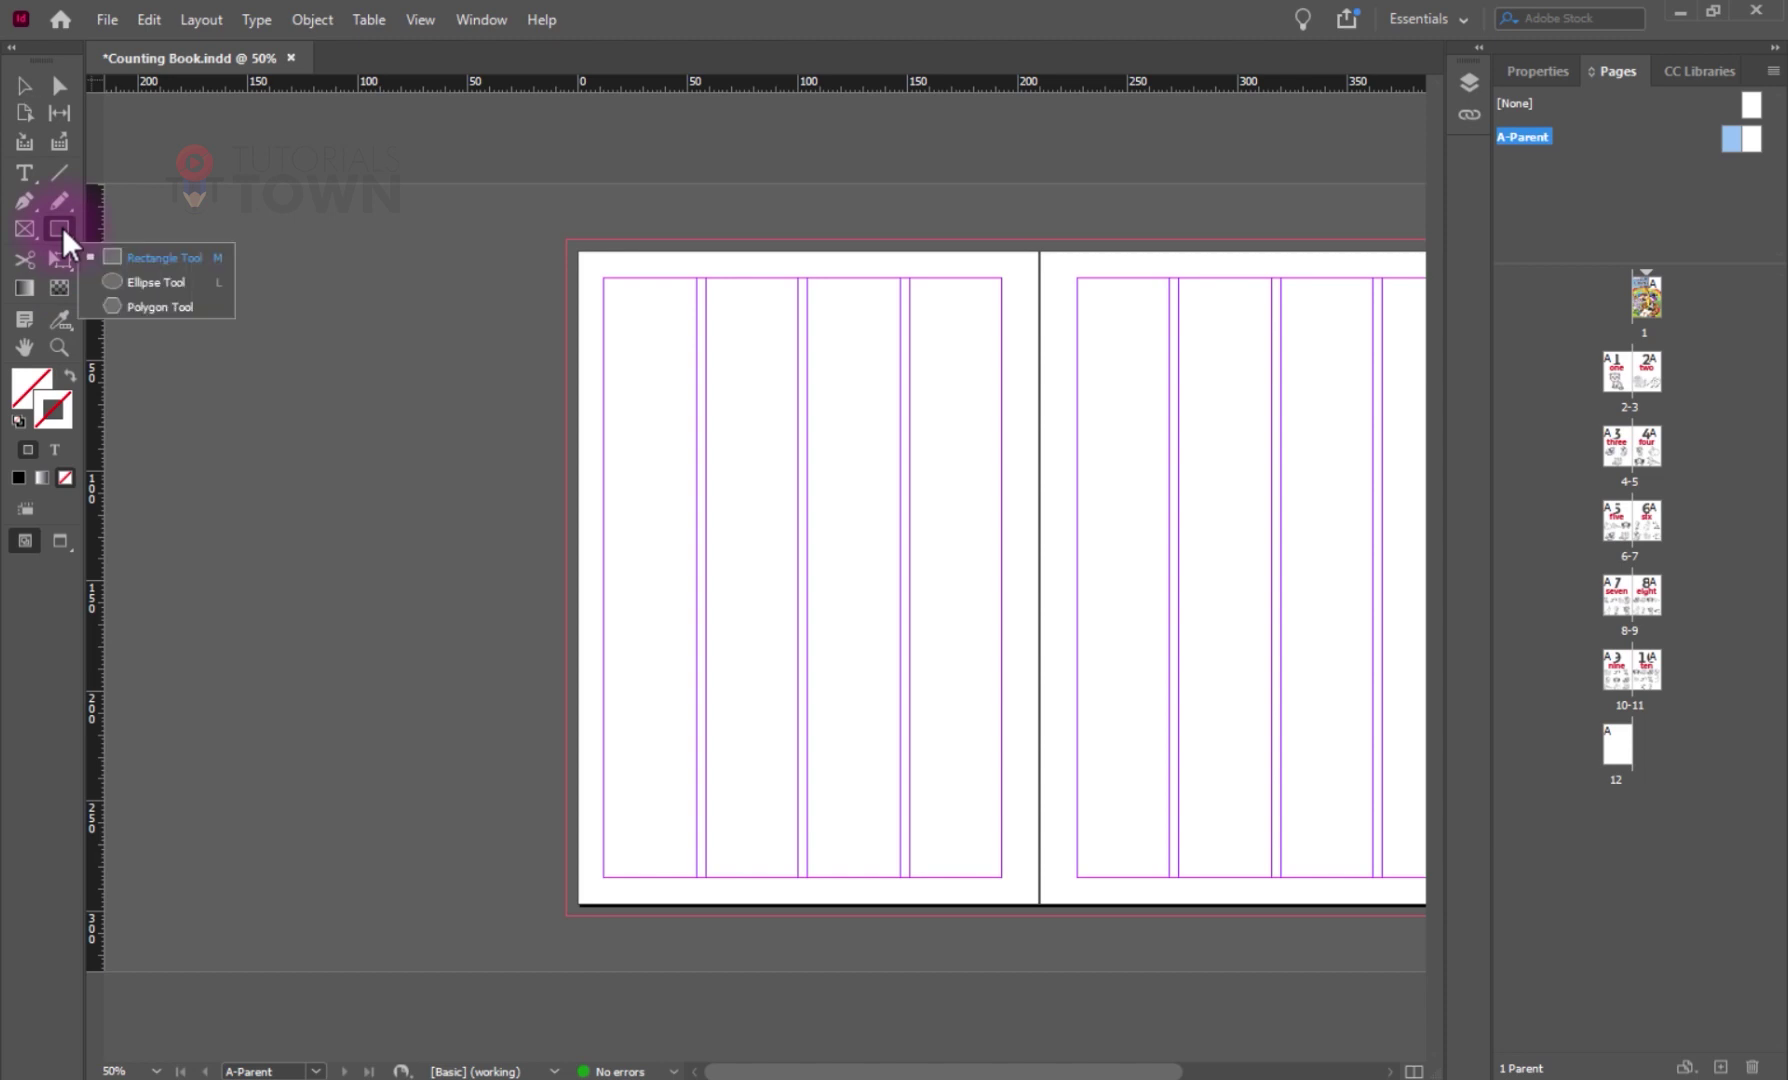
{"action": "left_click", "coordinate": [120, 256]}
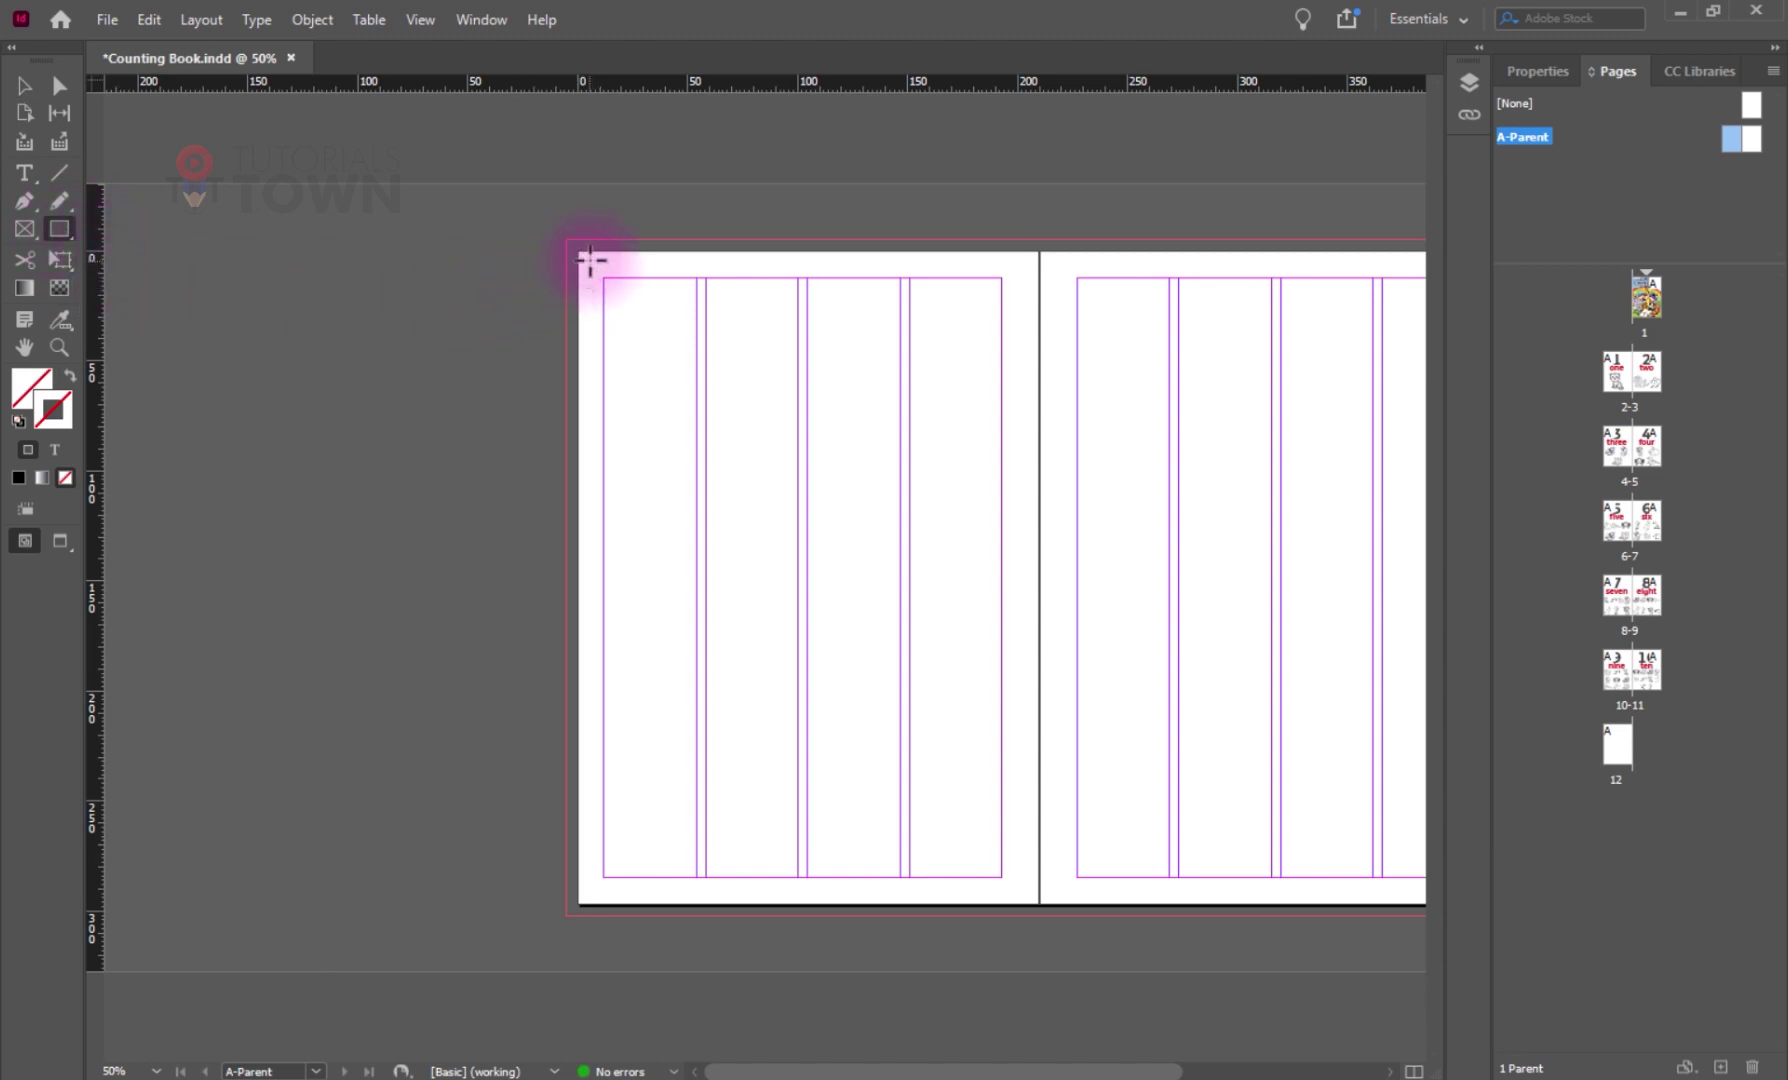
{"action": "left_click_drag", "start_coordinate": [590, 260], "coordinate": [760, 417]}
{"action": "mouse_move", "coordinate": [810, 467]}
{"action": "left_mouse_down"}
{"action": "mouse_move", "coordinate": [910, 620]}
{"action": "mouse_move", "coordinate": [1010, 870]}
{"action": "left_mouse_up"}
{"action": "key", "text": "ctrl+z"}
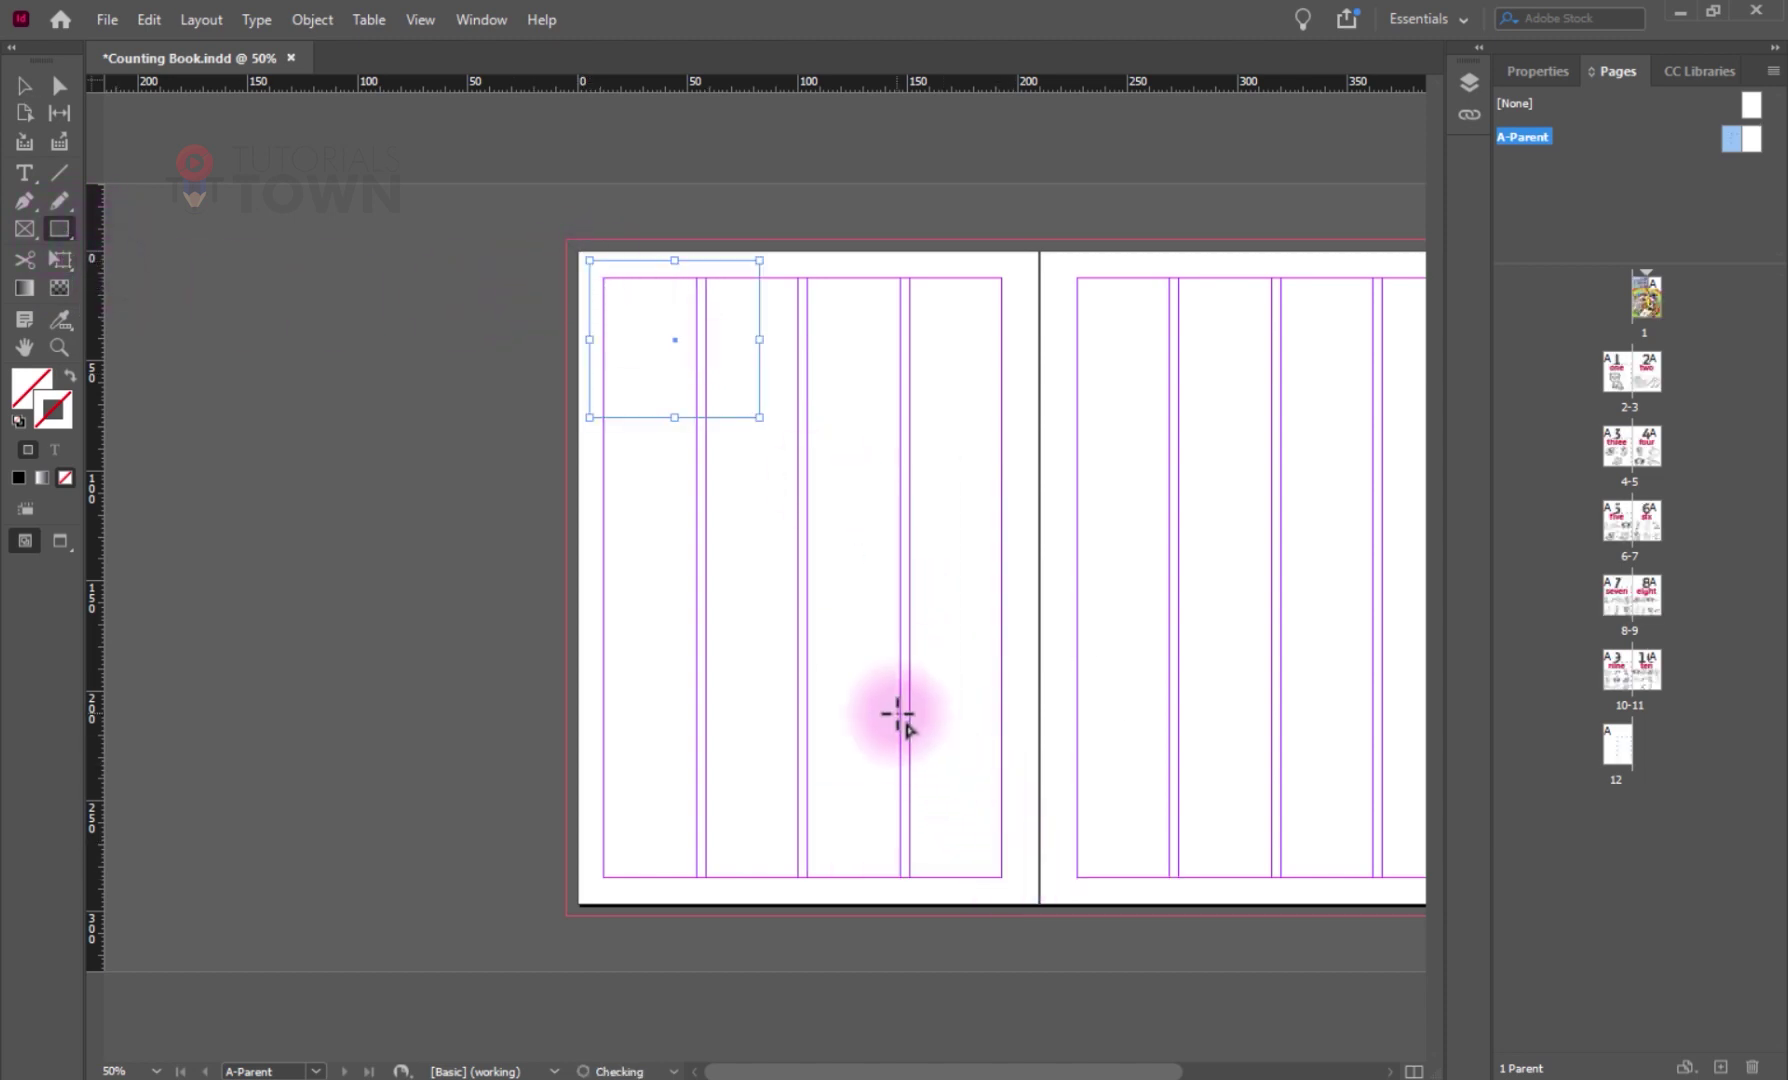
{"action": "left_click", "coordinate": [758, 418]}
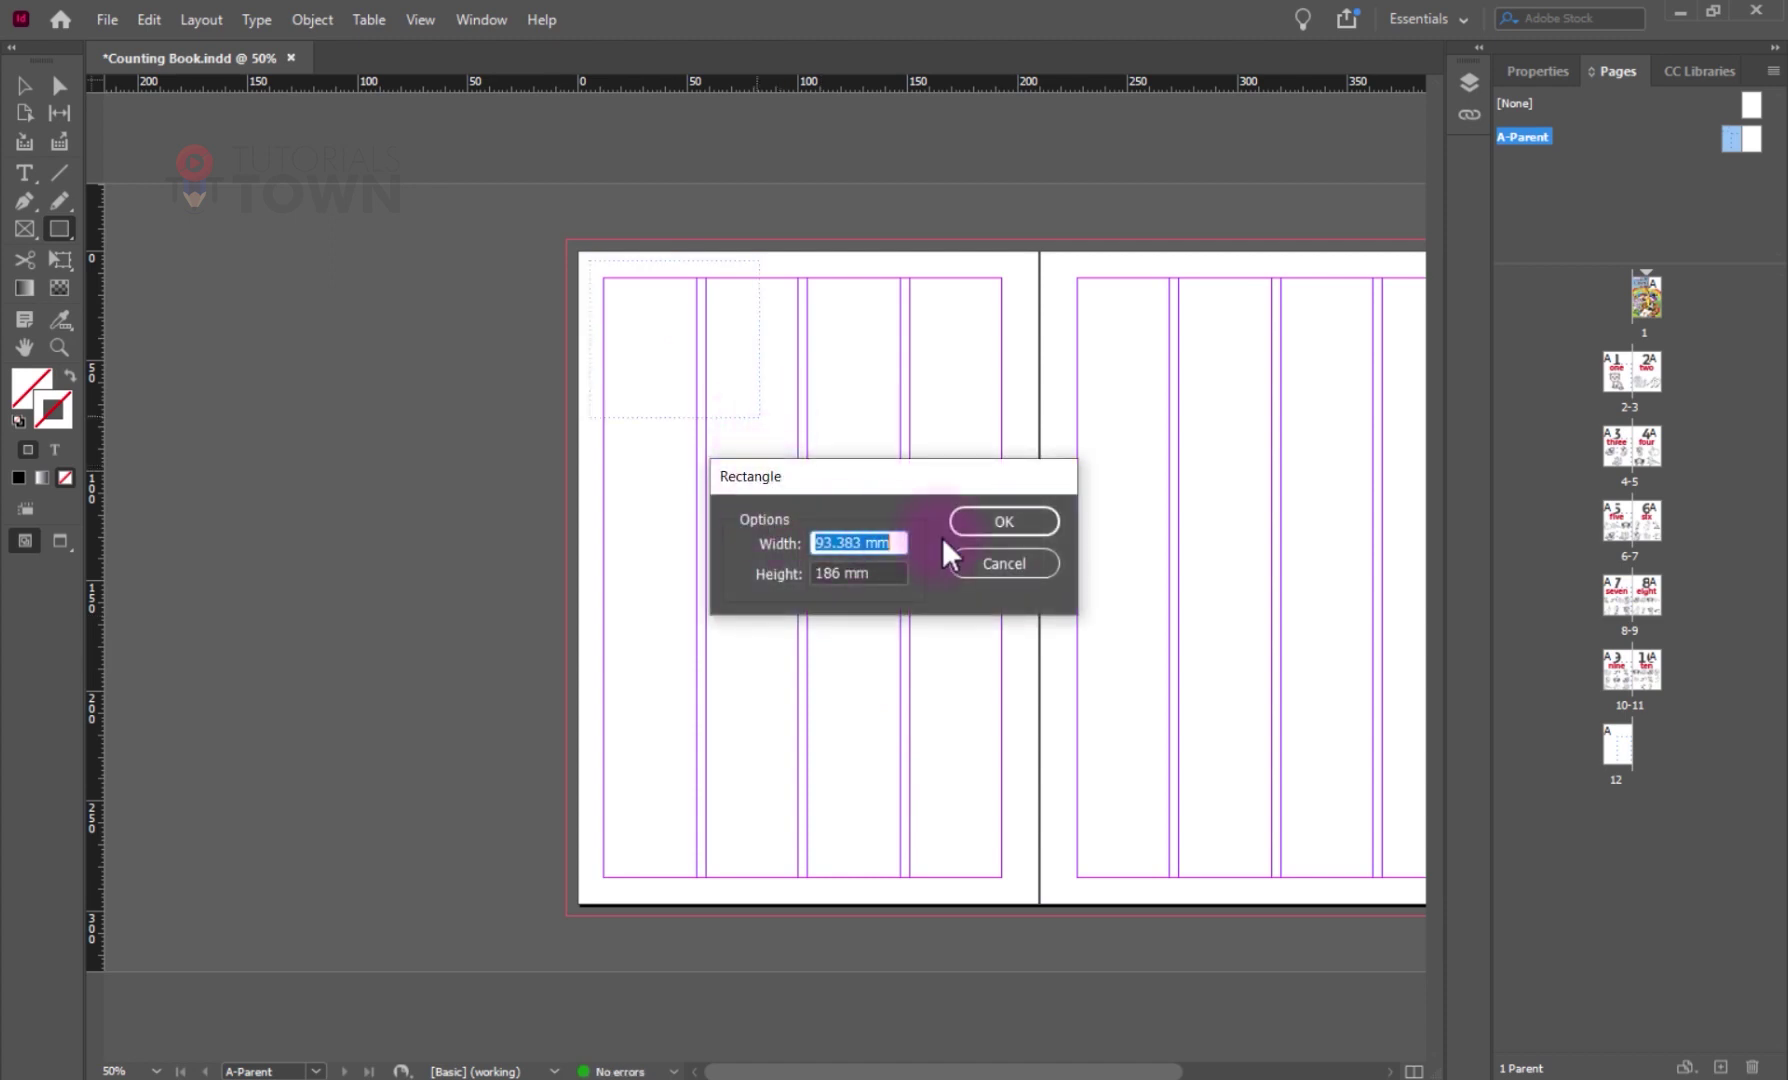
{"action": "left_click", "coordinate": [988, 562]}
- Enlarge the rectangle to about 195 × 288 mm so it surrounds the left parent page's margins, and give it a black stroke
{"action": "left_click", "coordinate": [28, 88]}
{"action": "left_click_drag", "start_coordinate": [760, 417], "coordinate": [1018, 892]}
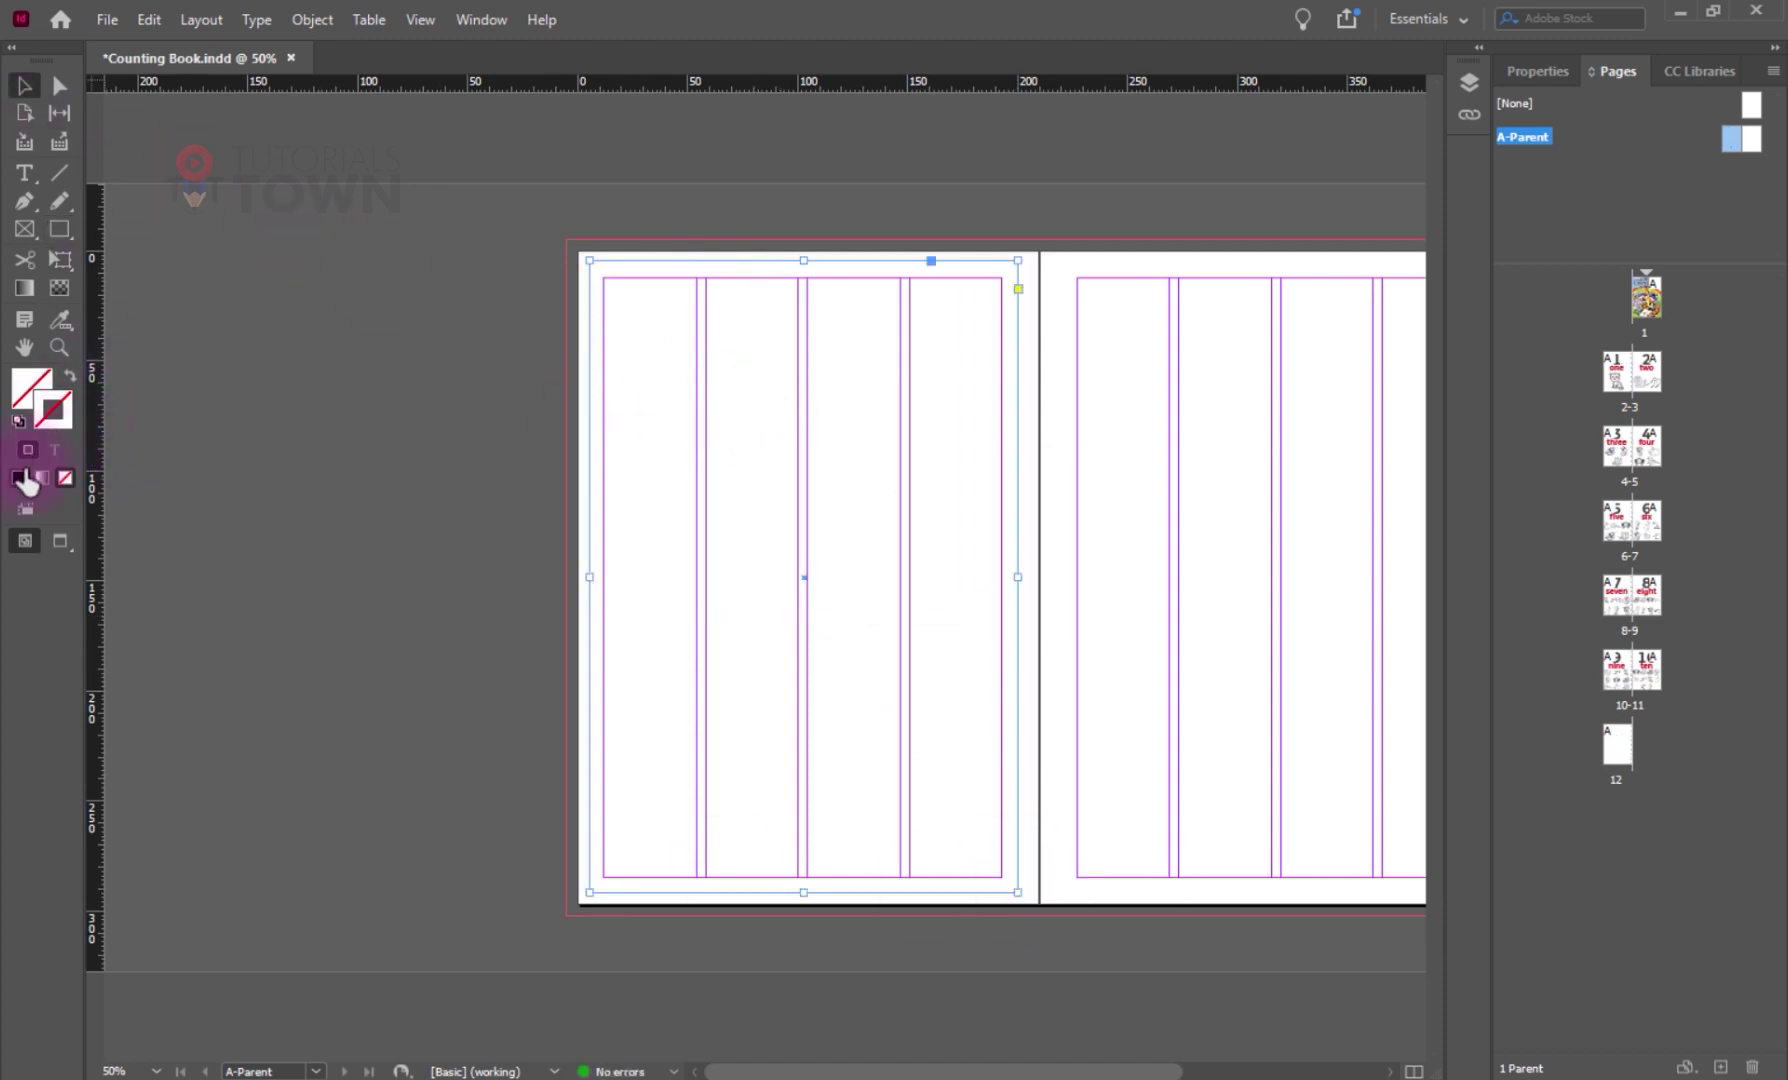
{"action": "left_click", "coordinate": [20, 478]}
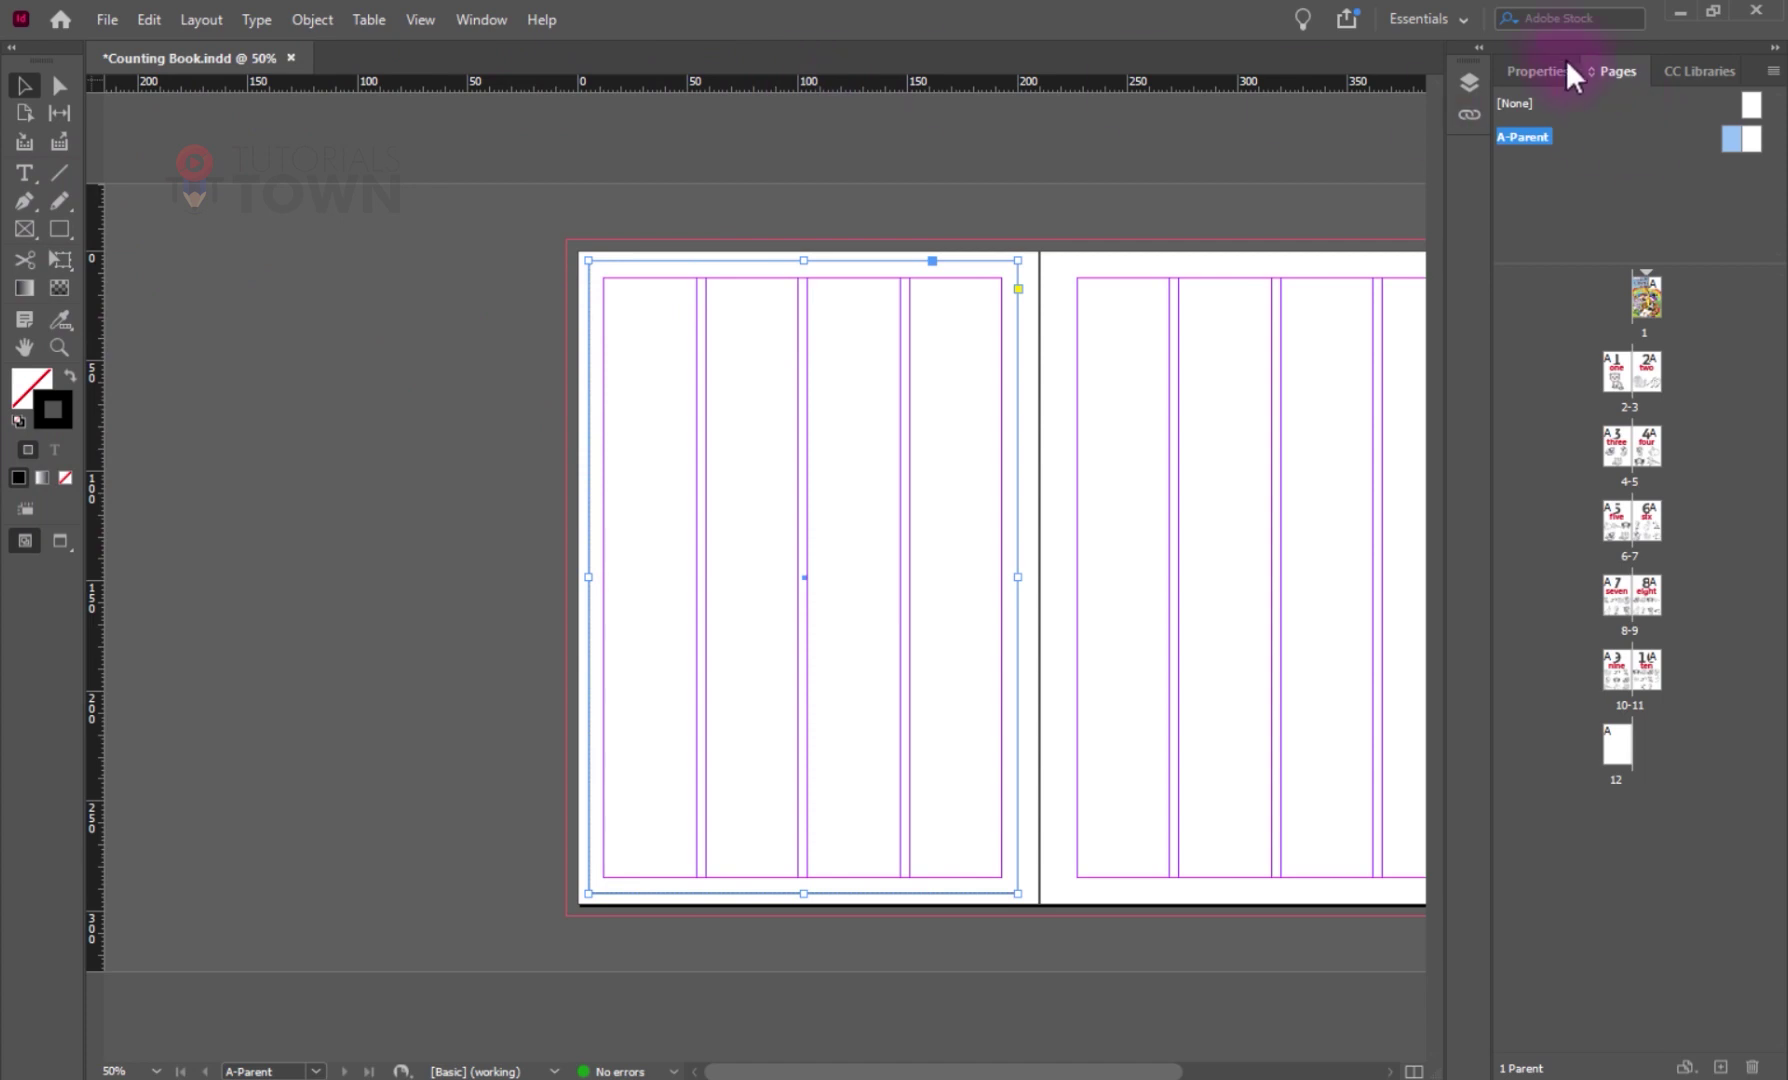
- Set the border rectangle's stroke type to Wavy and its weight to 20 pt
{"action": "left_click", "coordinate": [1555, 82]}
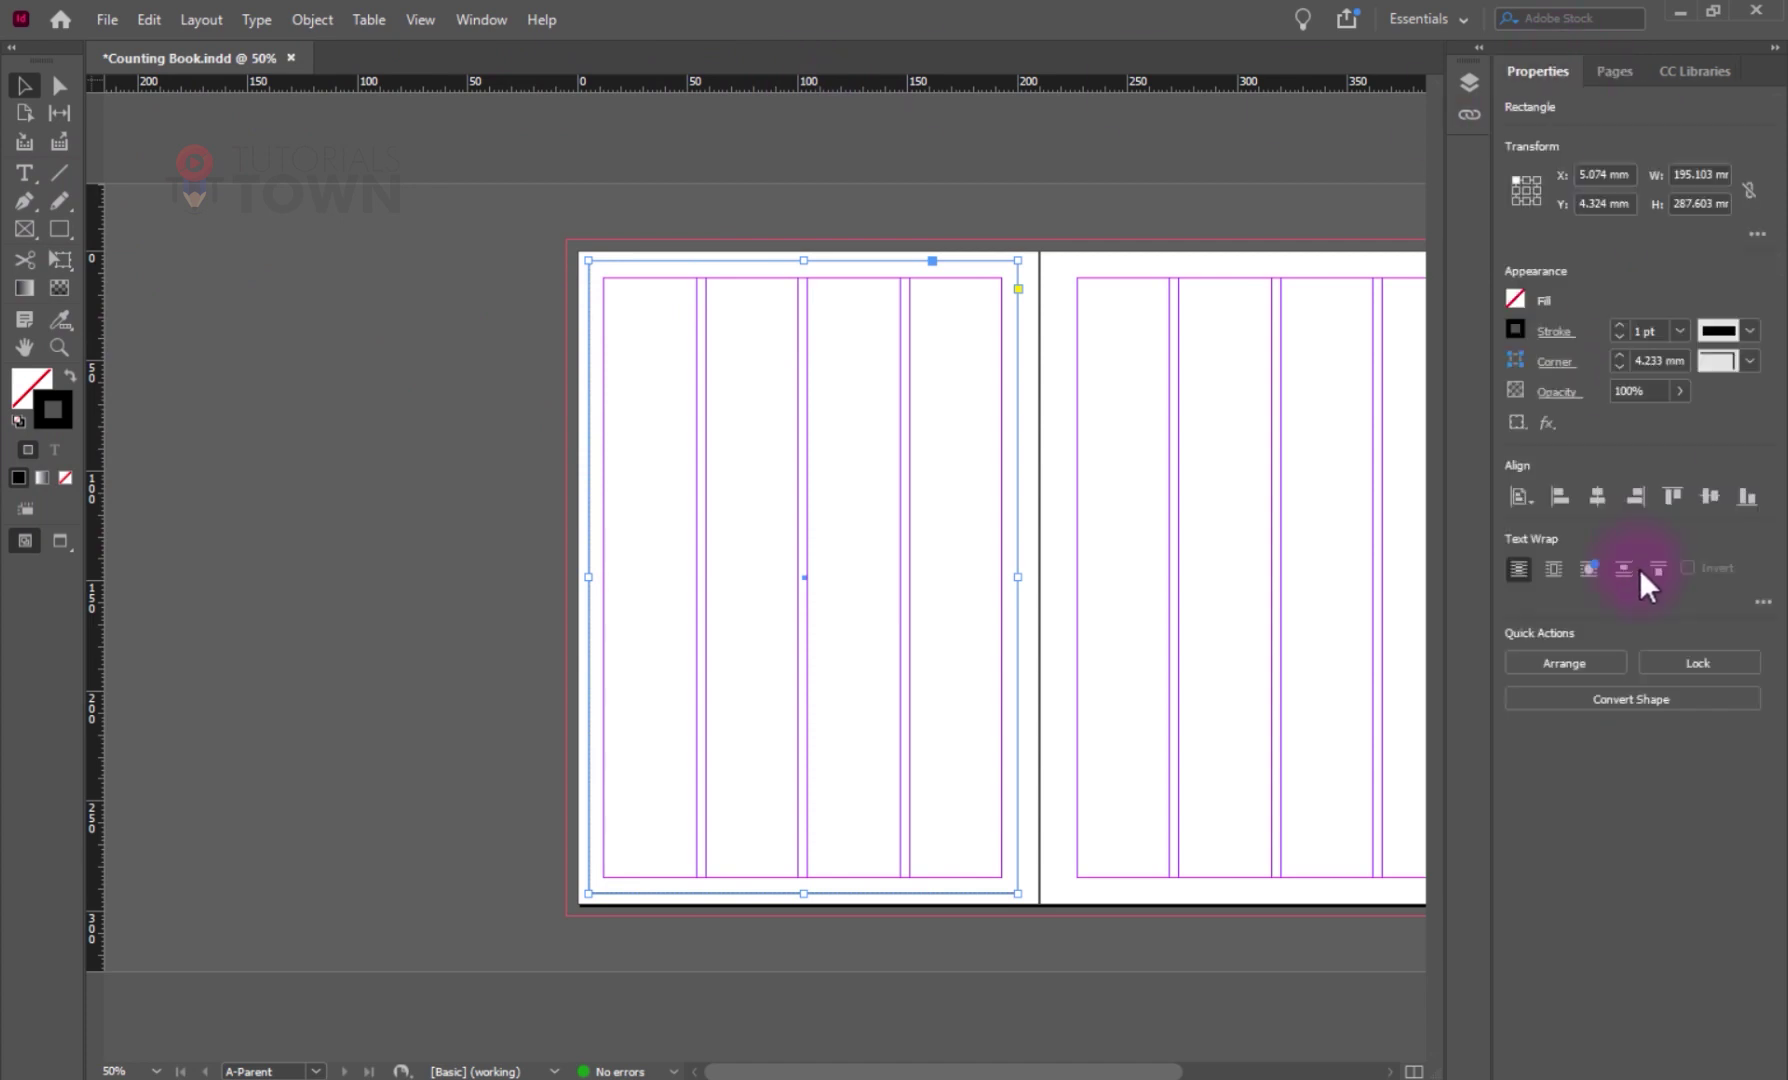
{"action": "left_click", "coordinate": [1619, 325]}
{"action": "left_click", "coordinate": [1619, 325]}
{"action": "left_click", "coordinate": [1619, 325]}
{"action": "left_click", "coordinate": [1619, 325]}
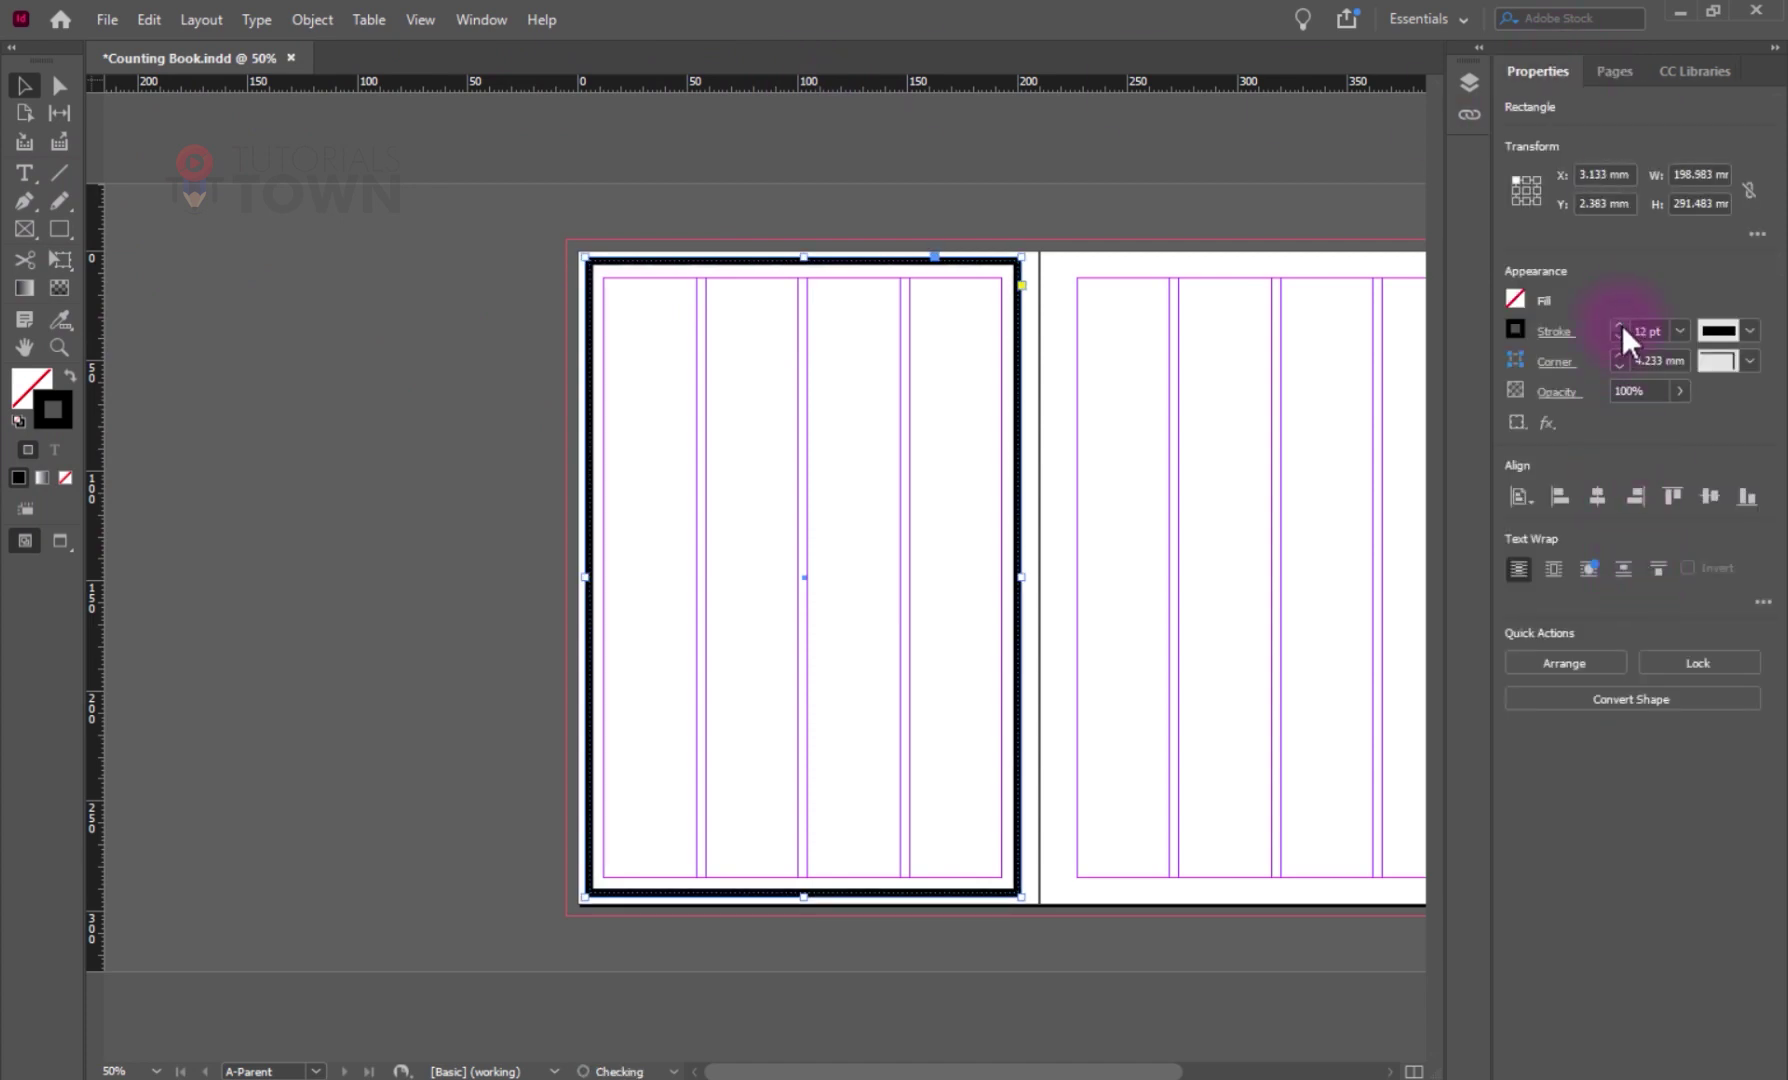
{"action": "left_click", "coordinate": [1750, 330]}
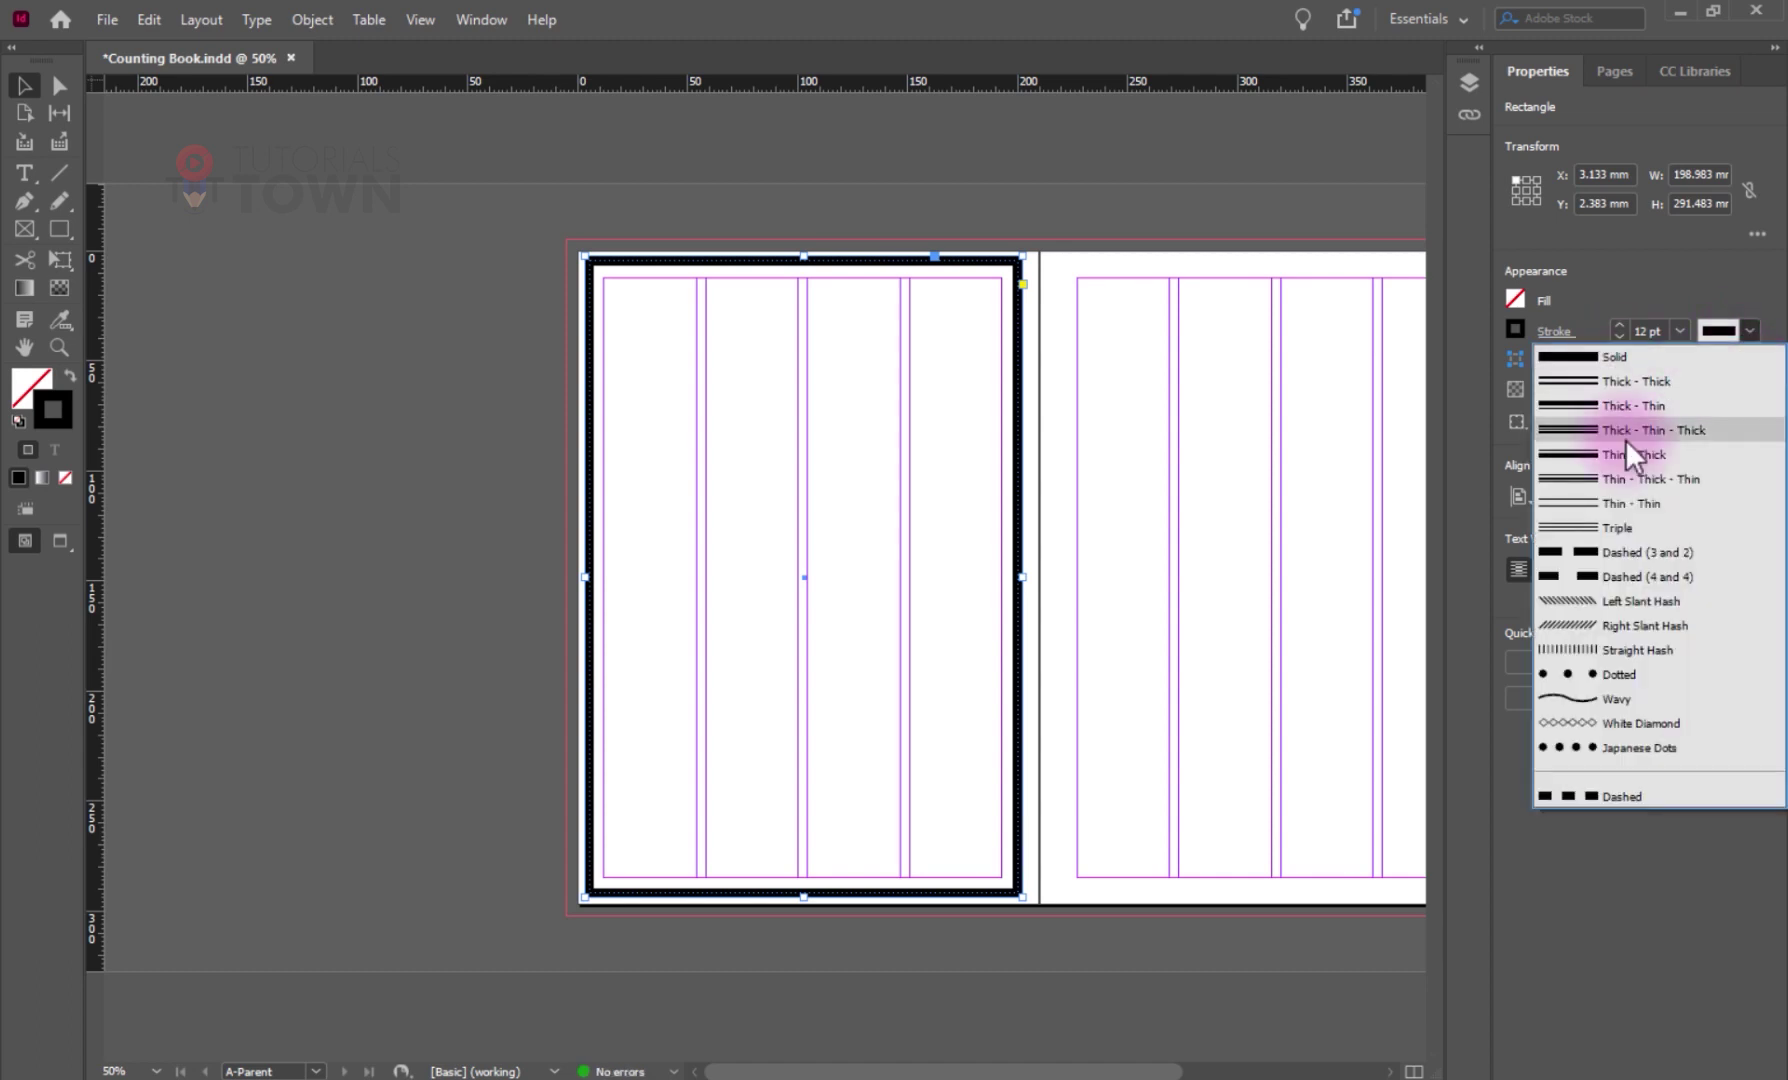
{"action": "left_click", "coordinate": [1627, 696]}
{"action": "left_click", "coordinate": [1618, 325]}
{"action": "left_click", "coordinate": [1618, 325]}
{"action": "left_click", "coordinate": [1618, 325]}
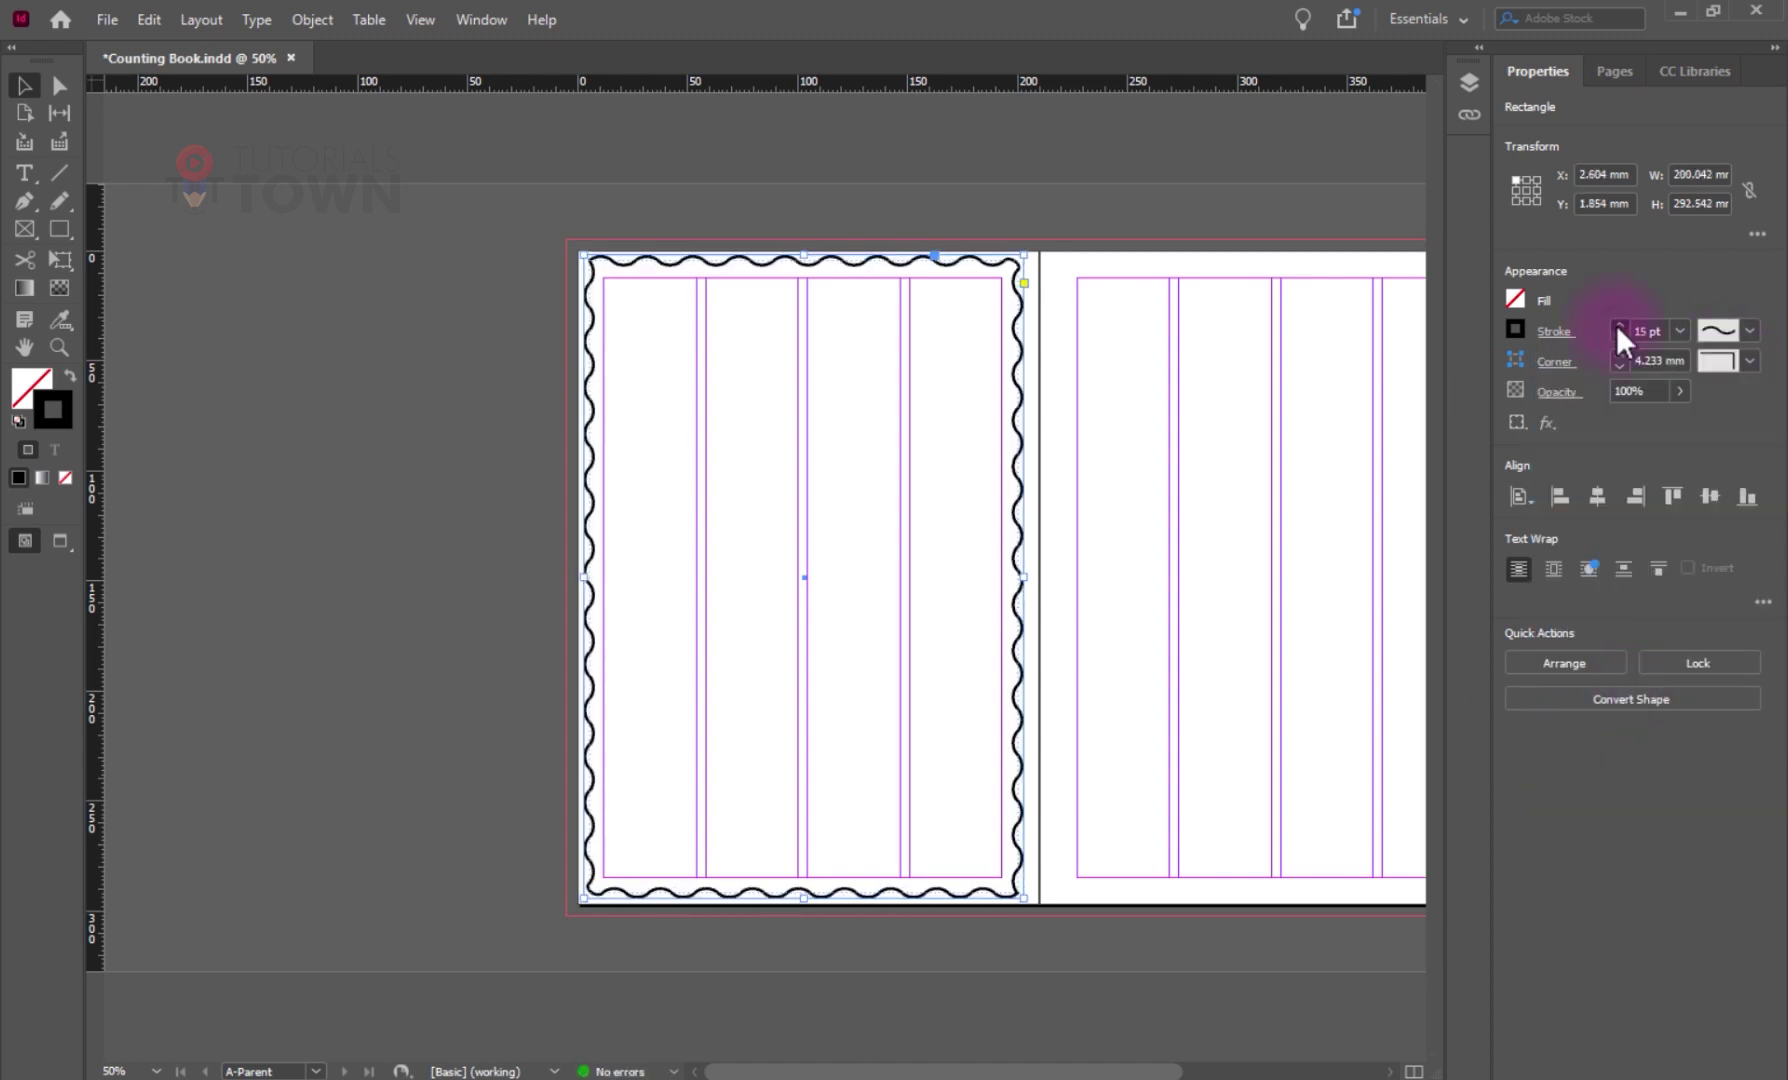
{"action": "left_click", "coordinate": [1618, 325]}
{"action": "left_click", "coordinate": [1618, 325]}
{"action": "left_click", "coordinate": [1618, 325]}
{"action": "left_click", "coordinate": [1618, 325]}
{"action": "left_click", "coordinate": [1618, 325]}
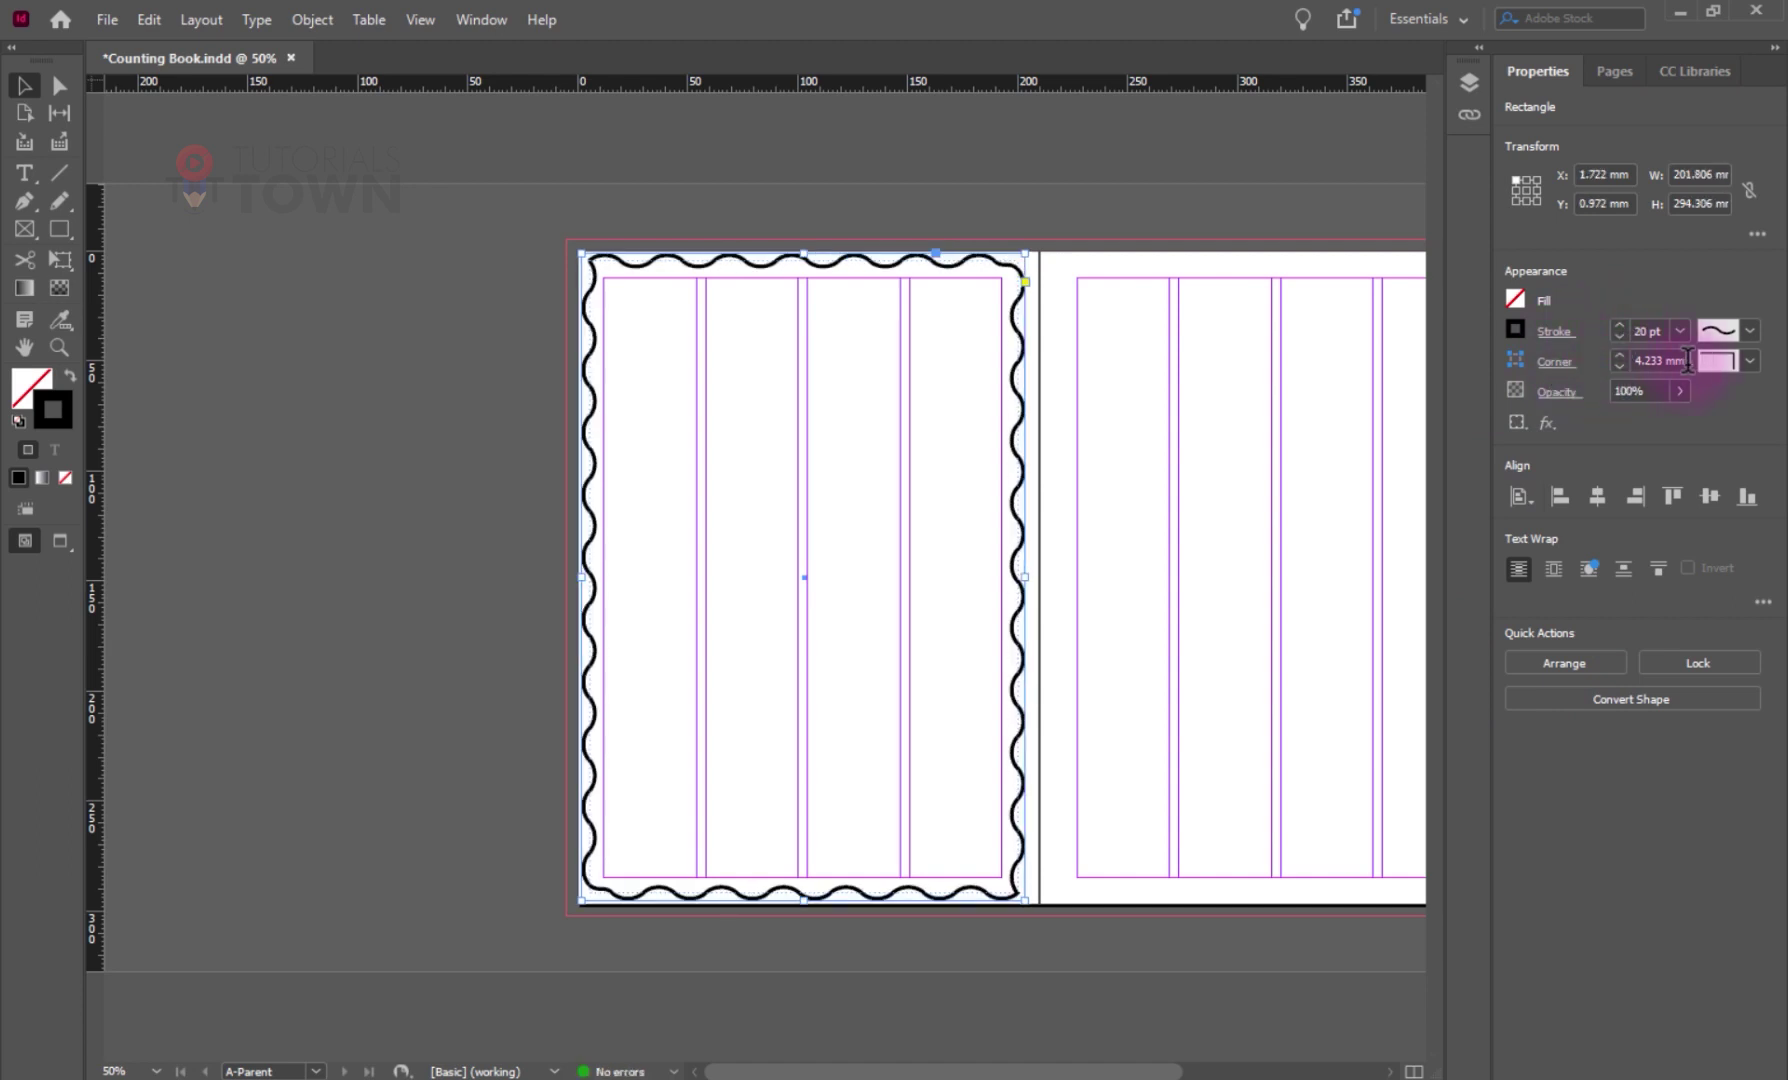
- Set the border's corner shape to Rounded and raise its stroke weight to 22 pt
{"action": "left_click", "coordinate": [1750, 360]}
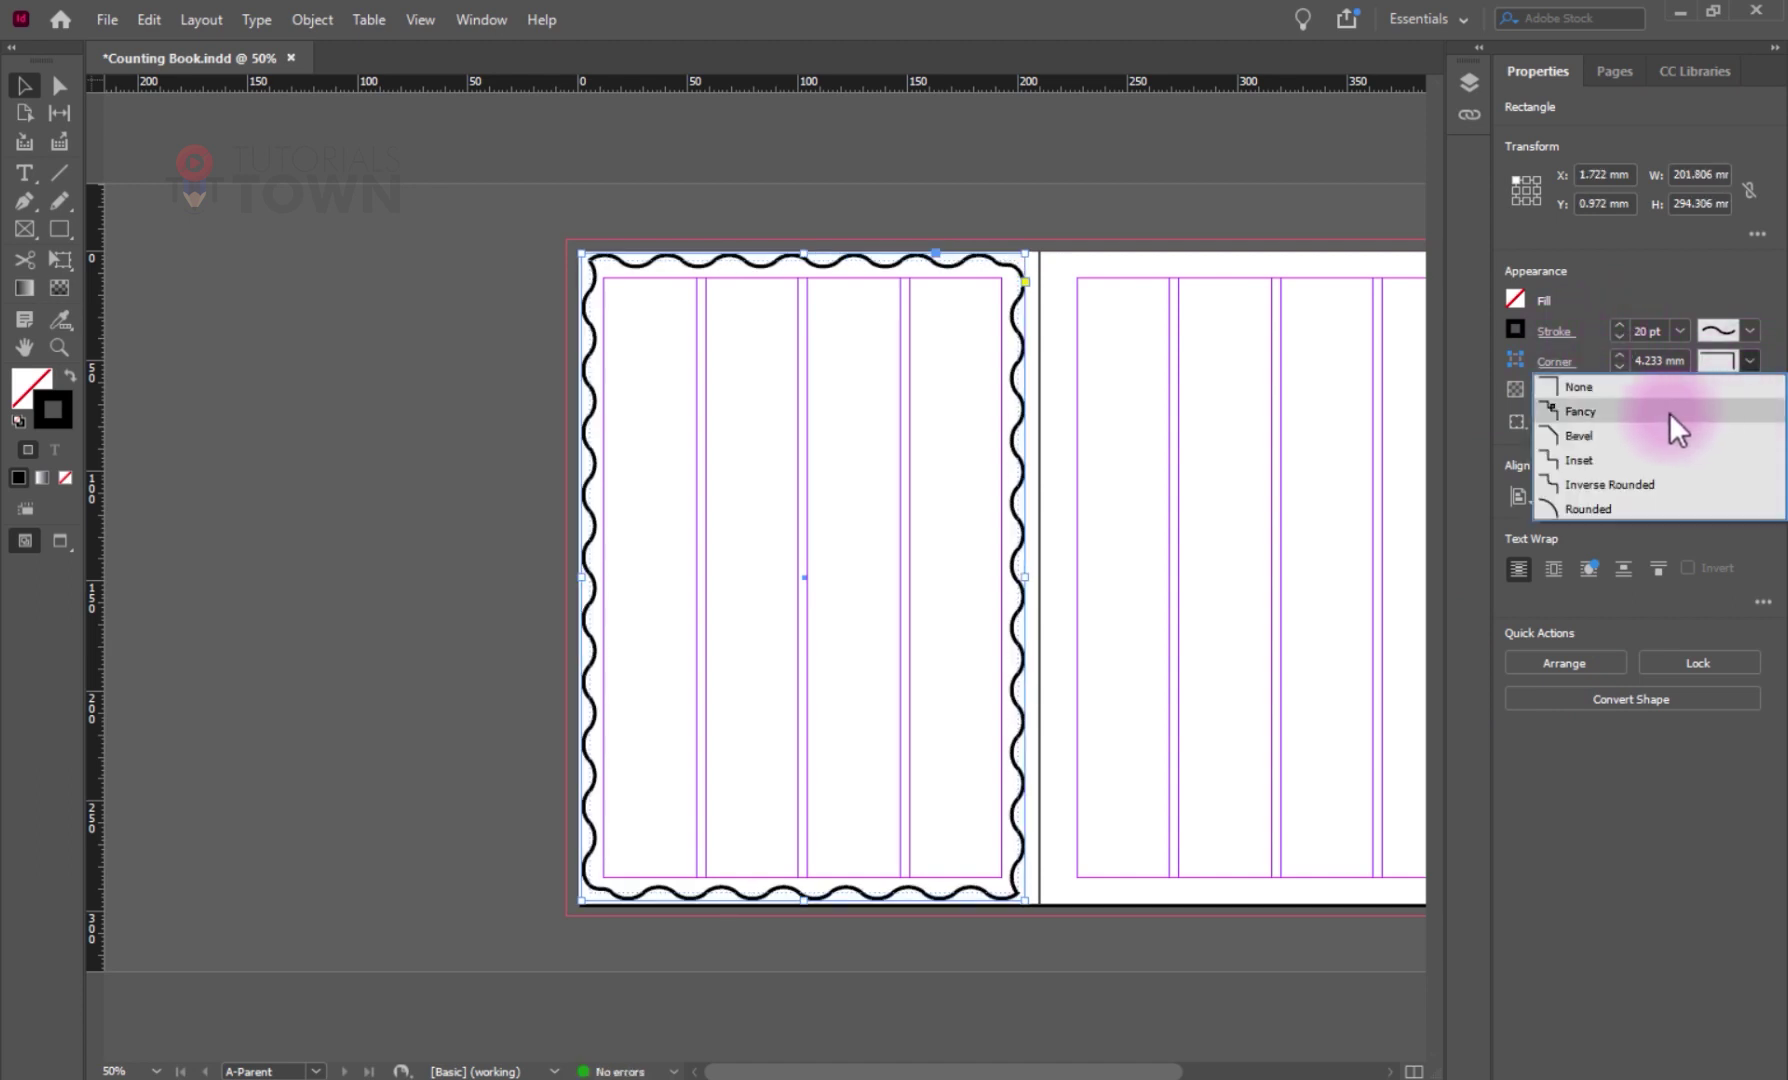
{"action": "left_click", "coordinate": [1574, 513]}
{"action": "left_click", "coordinate": [1618, 325]}
{"action": "left_click", "coordinate": [1618, 325]}
- Align the border's stroke to the inside and give it a round join and a round cap
{"action": "left_click", "coordinate": [1555, 332]}
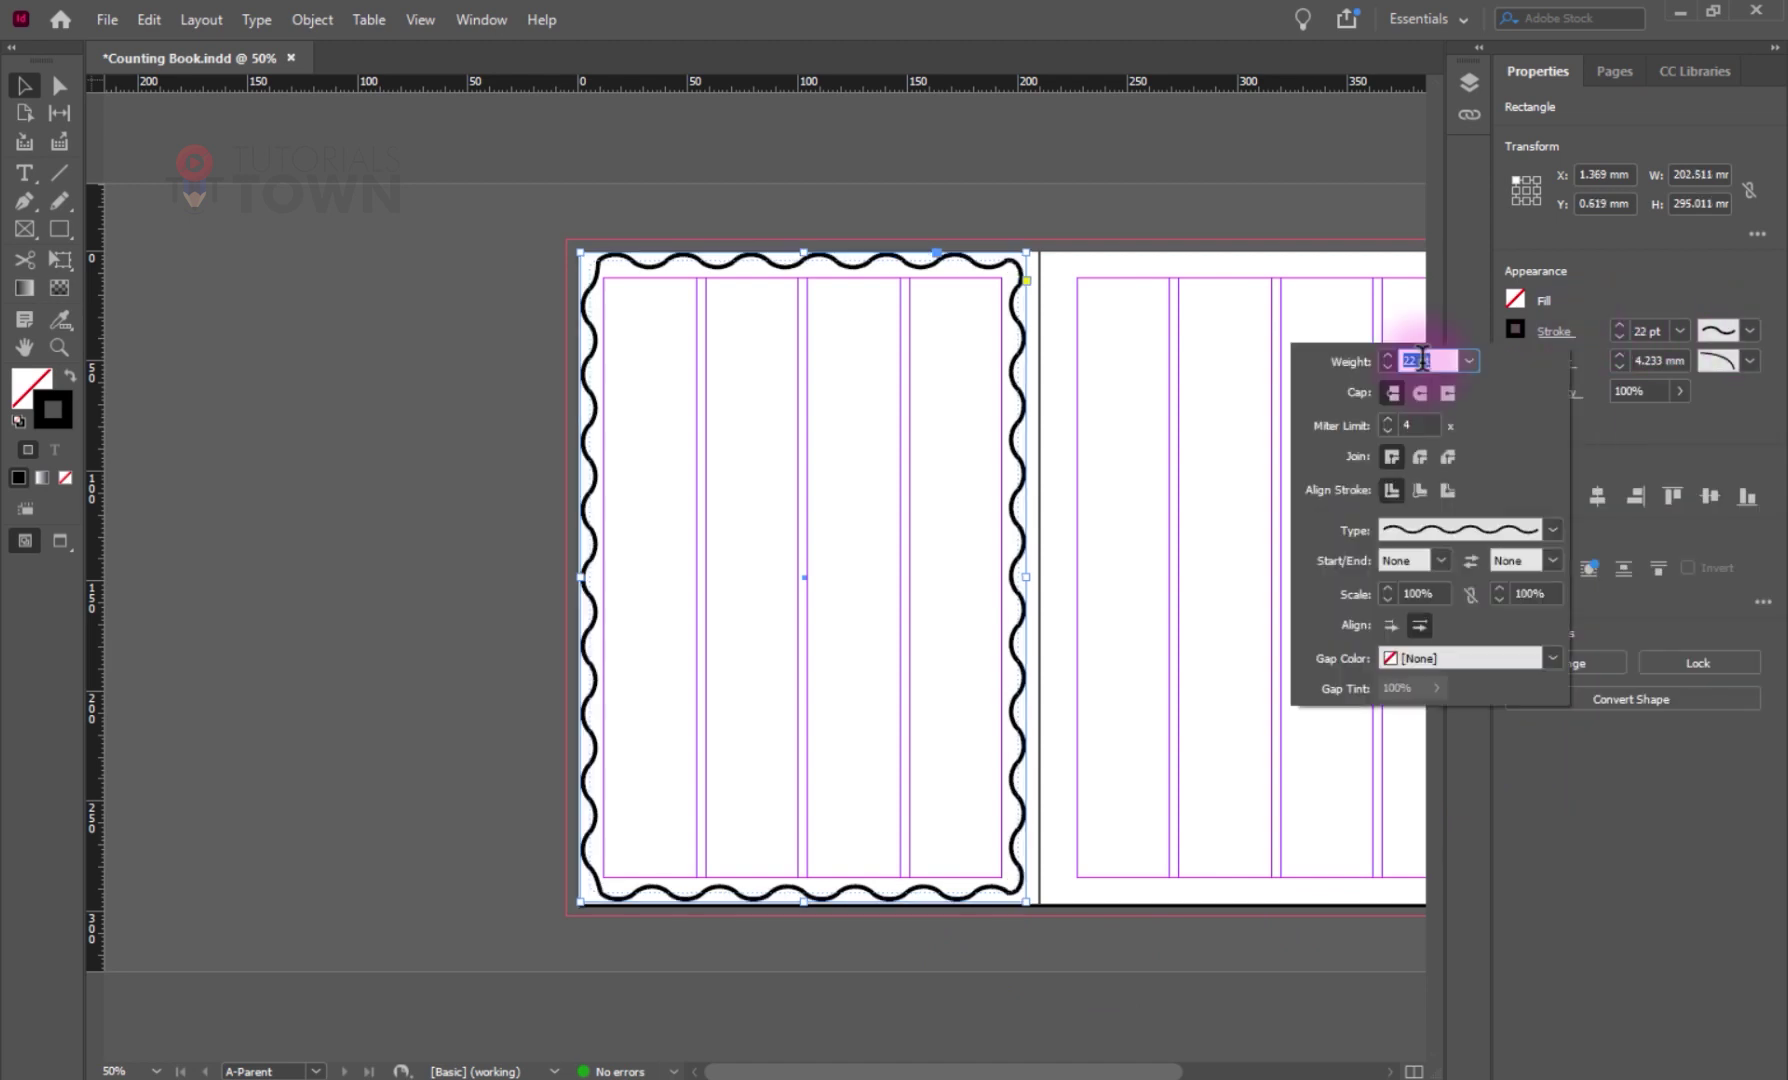
{"action": "left_click", "coordinate": [1424, 490]}
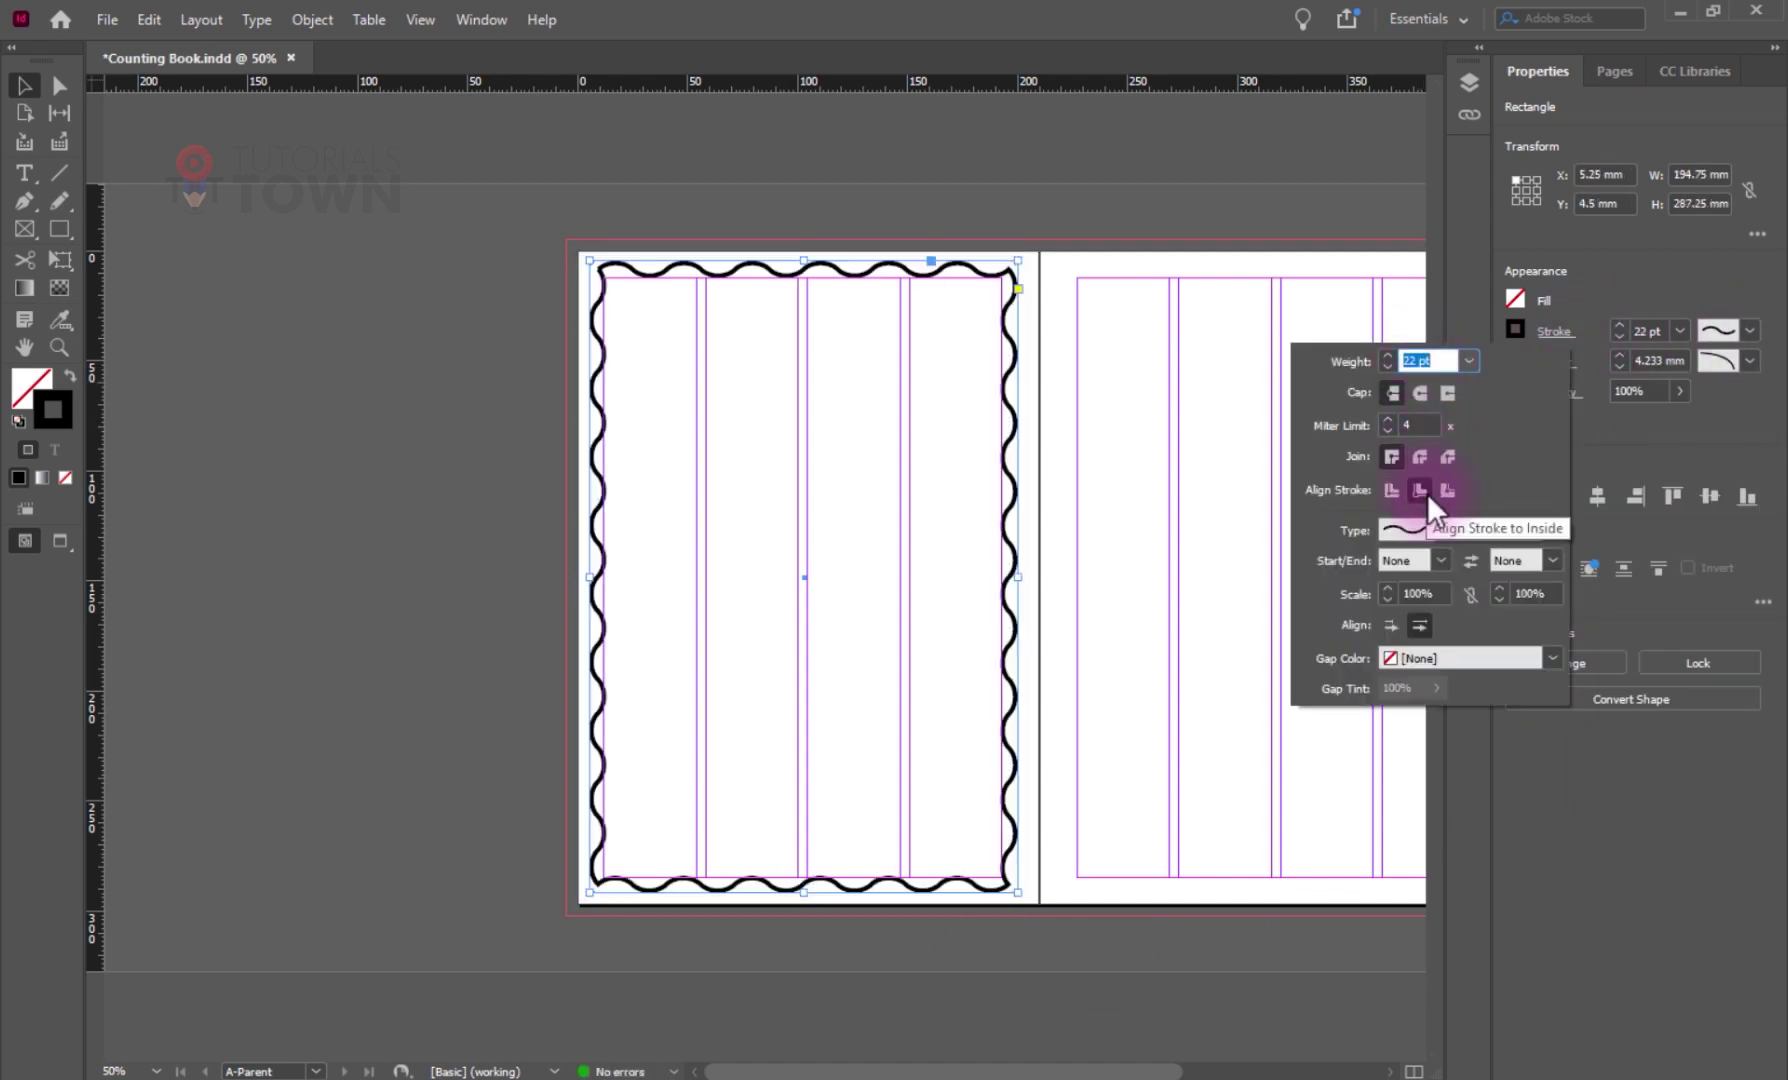
{"action": "left_click", "coordinate": [1420, 457]}
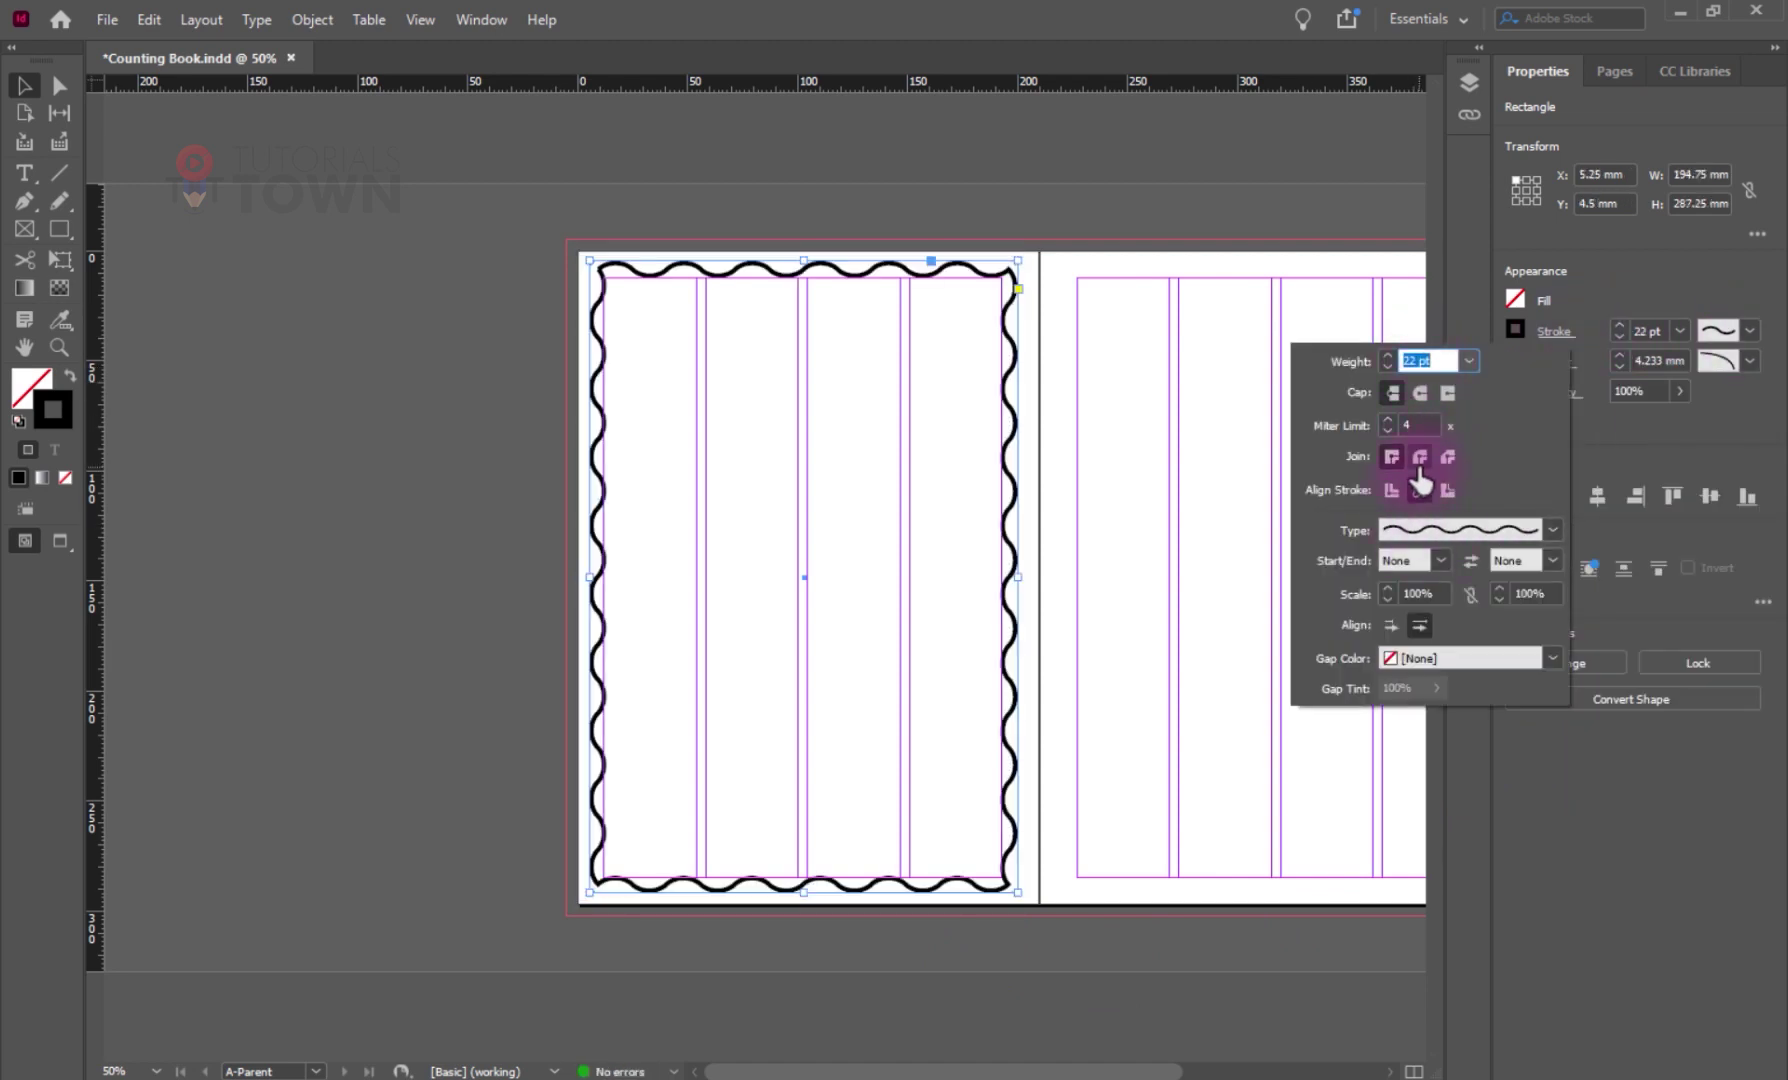
{"action": "left_click", "coordinate": [1420, 393]}
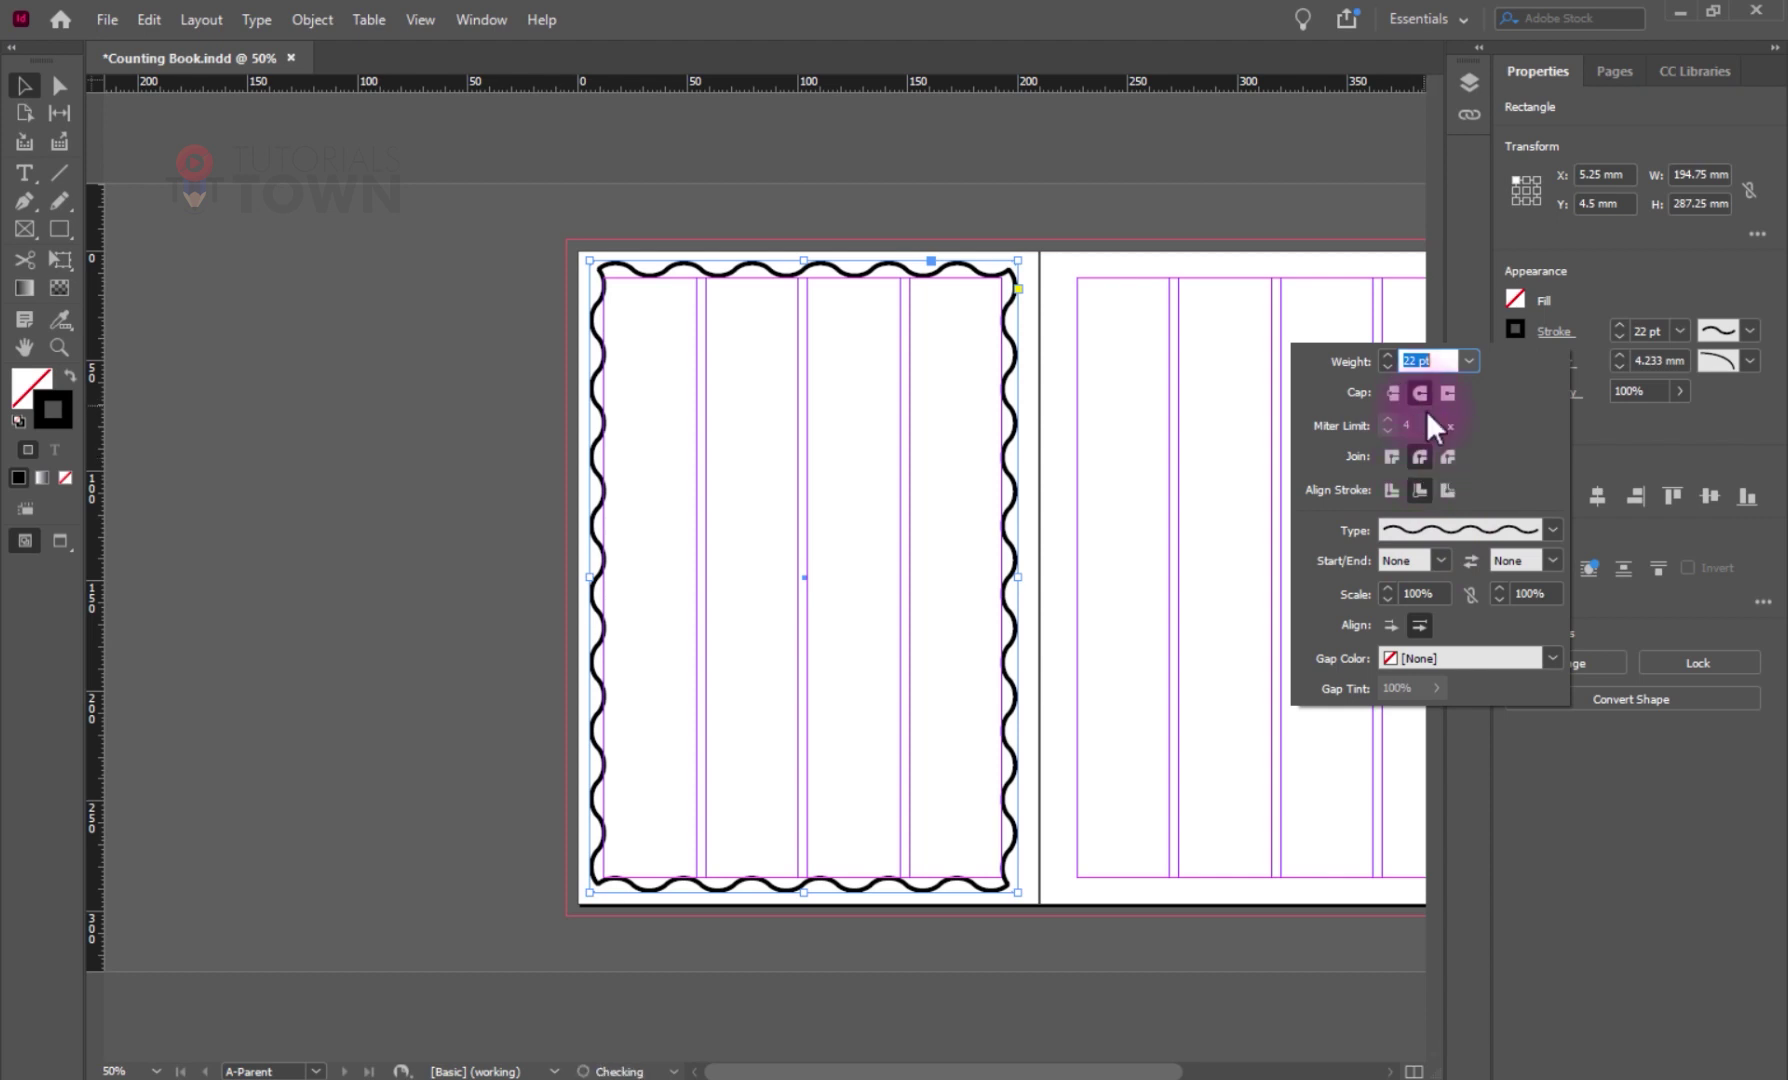
{"action": "left_click", "coordinate": [1415, 528]}
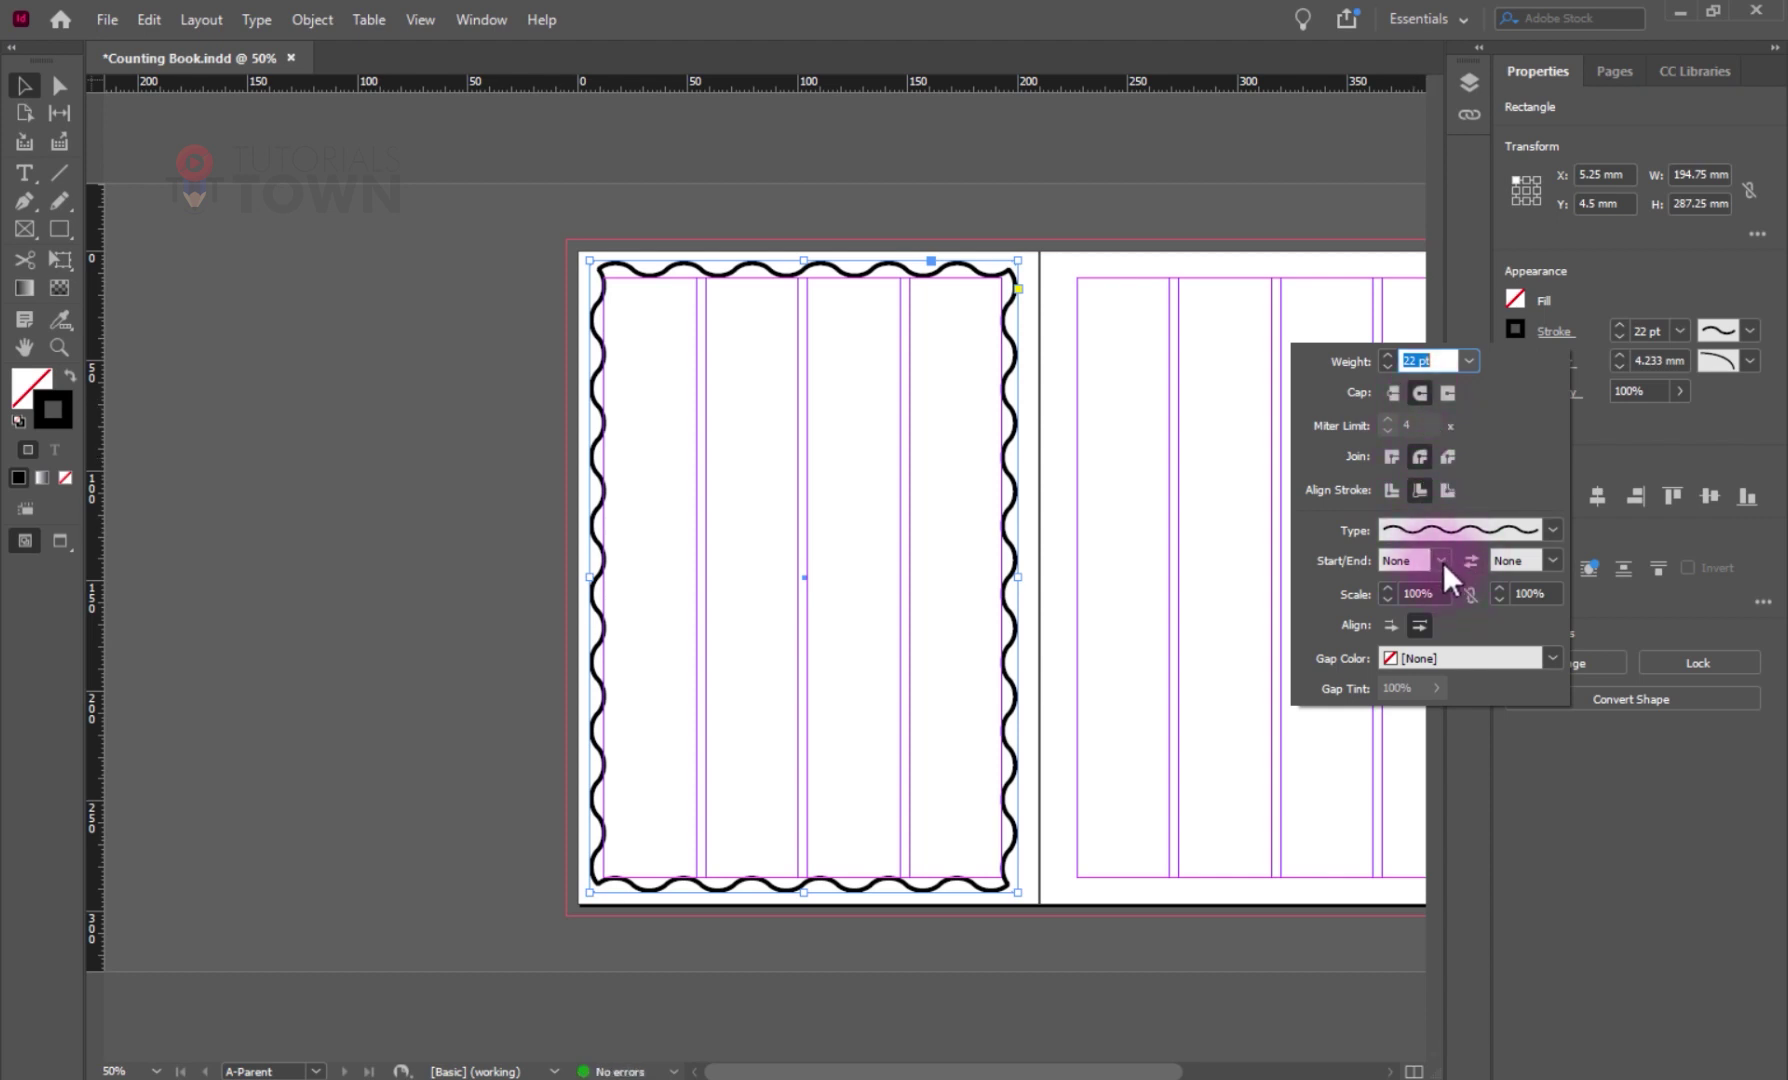
{"action": "left_click", "coordinate": [1443, 562]}
{"action": "left_click", "coordinate": [1443, 562]}
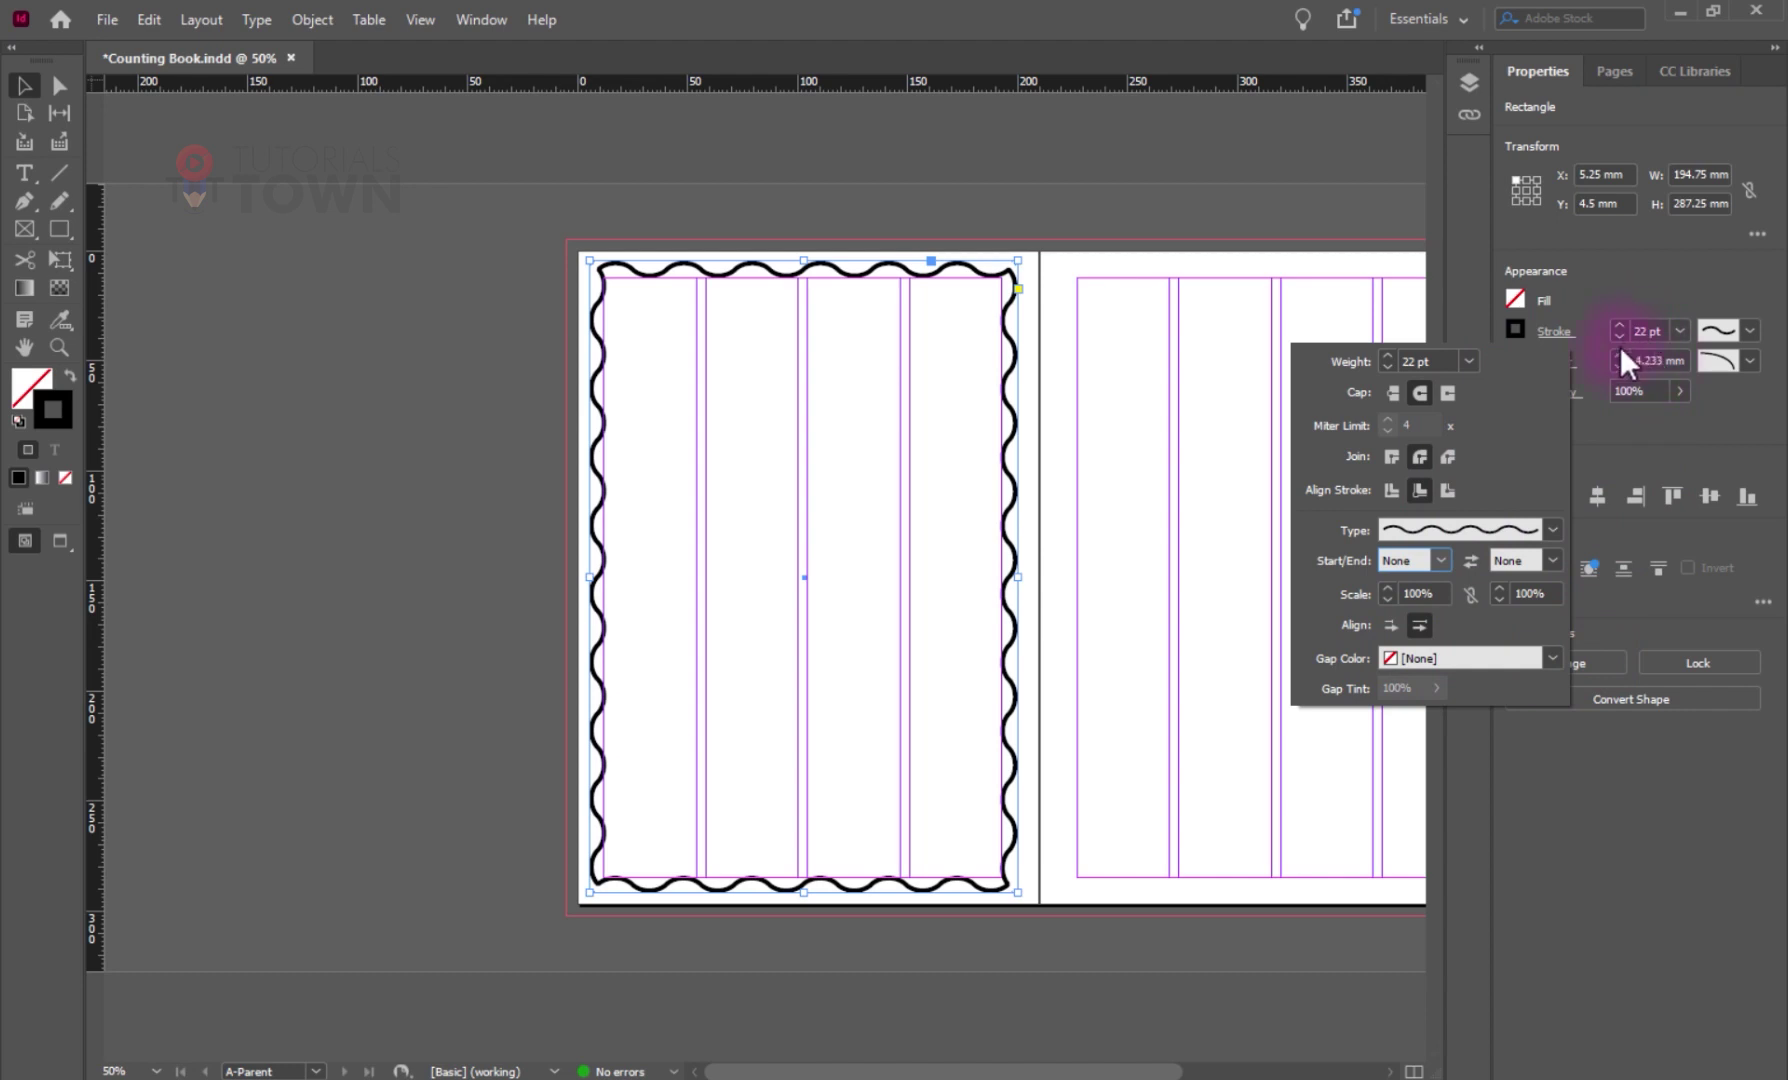
{"action": "left_click", "coordinate": [1627, 293]}
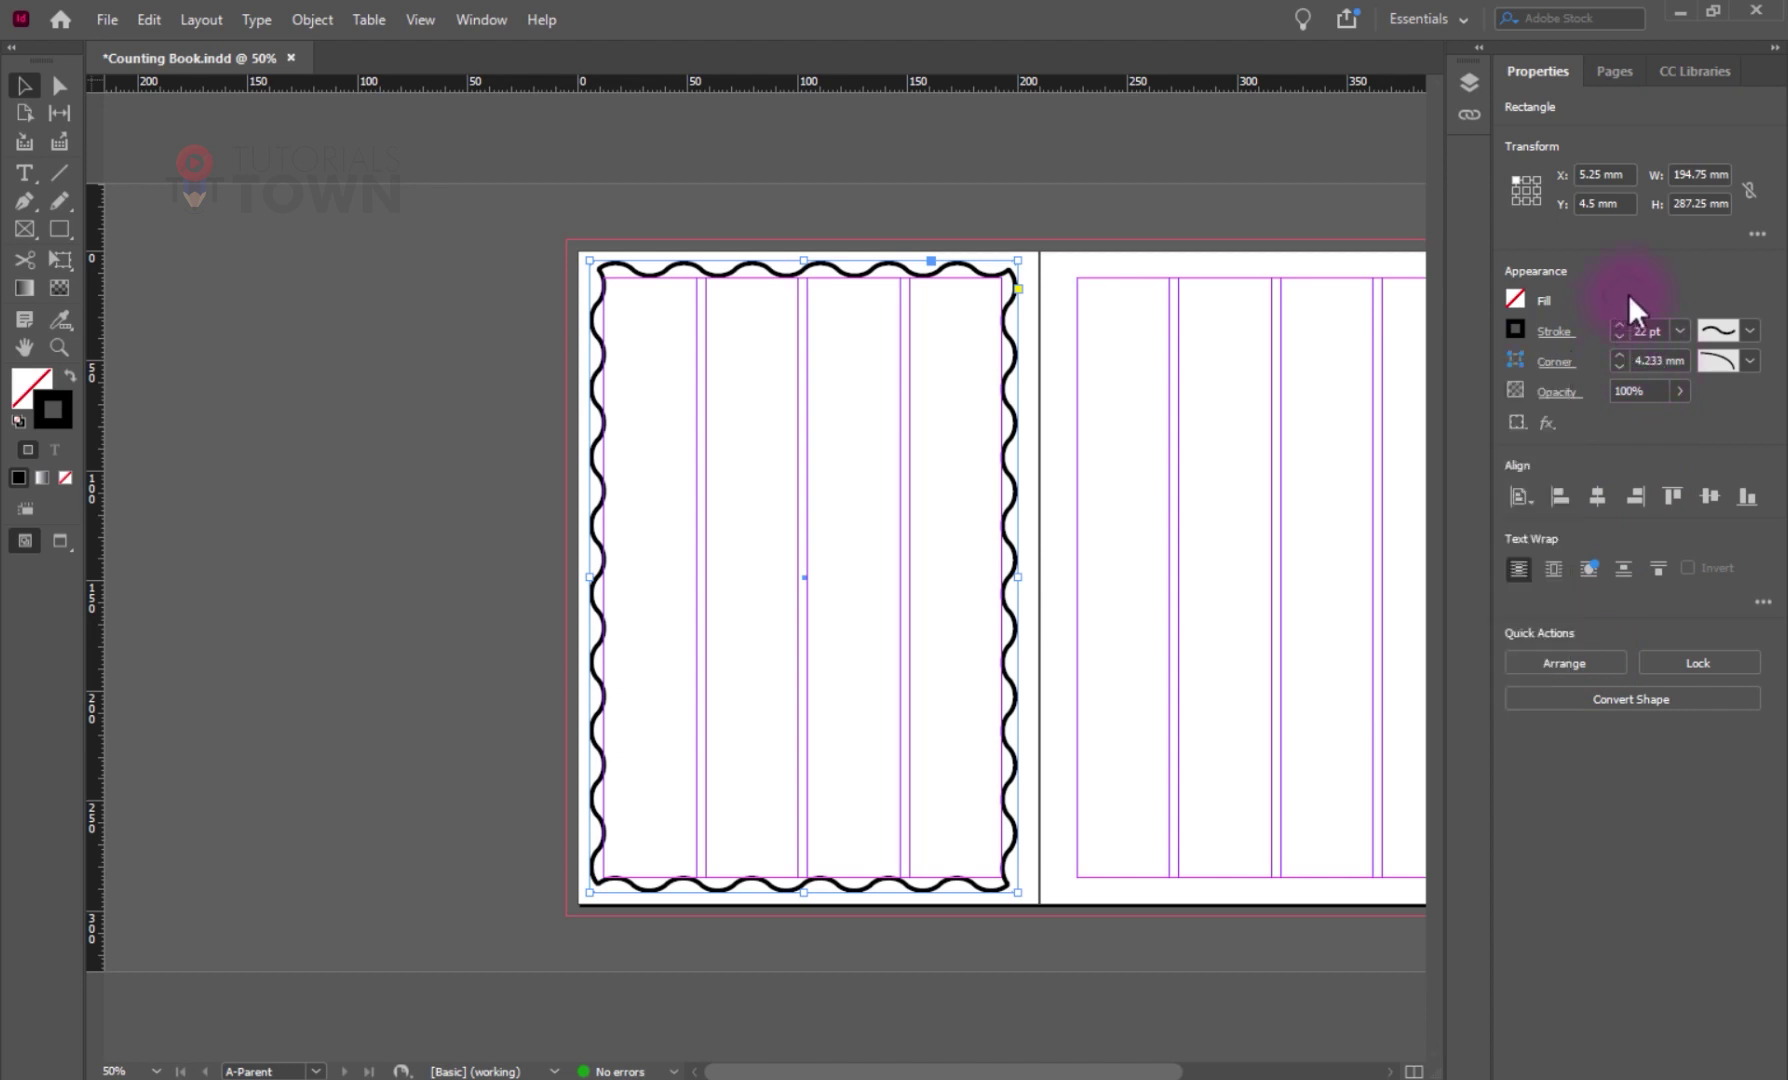
- Colour the wavy border's stroke red with the C=15 M=100 swatch and duplicate the border onto the right parent page
{"action": "left_click", "coordinate": [1513, 327]}
{"action": "left_click", "coordinate": [1327, 659]}
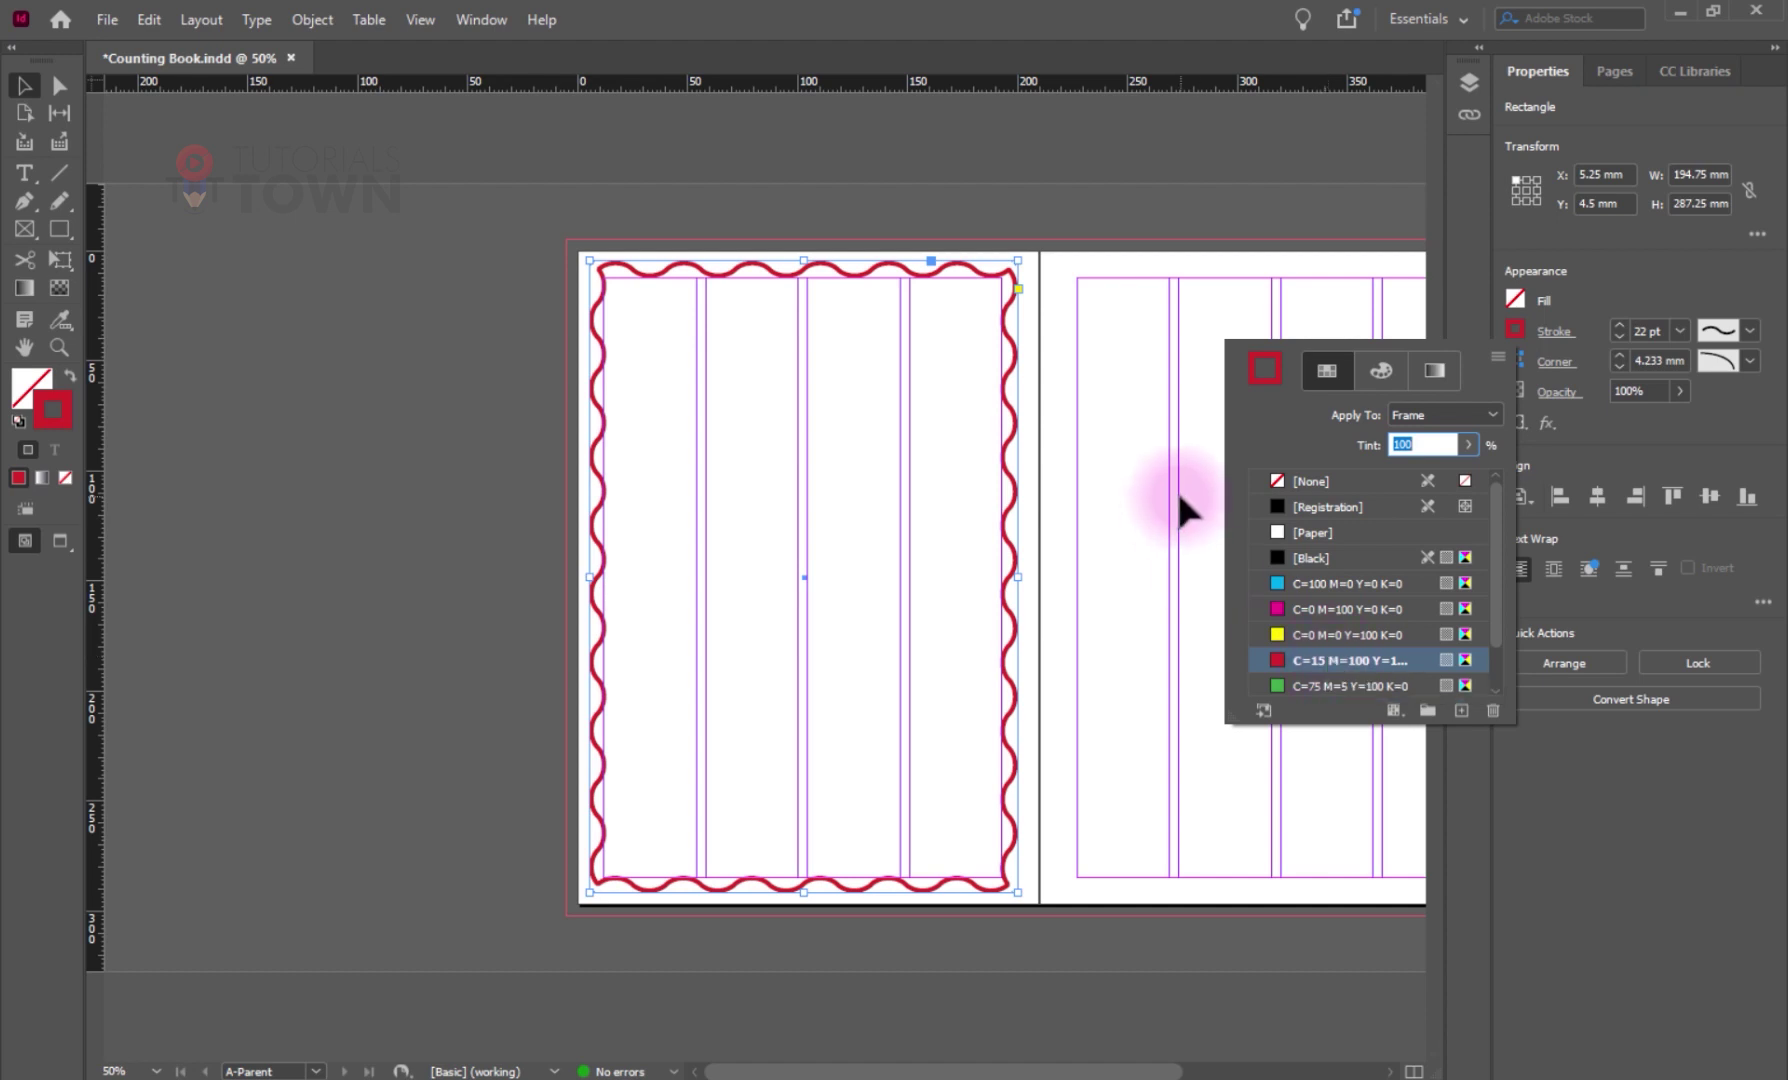
{"action": "left_click_drag", "start_coordinate": [607, 583], "coordinate": [1067, 619]}
- Centre each of the two page borders horizontally and vertically relative to its page margins
{"action": "left_click", "coordinate": [1519, 496]}
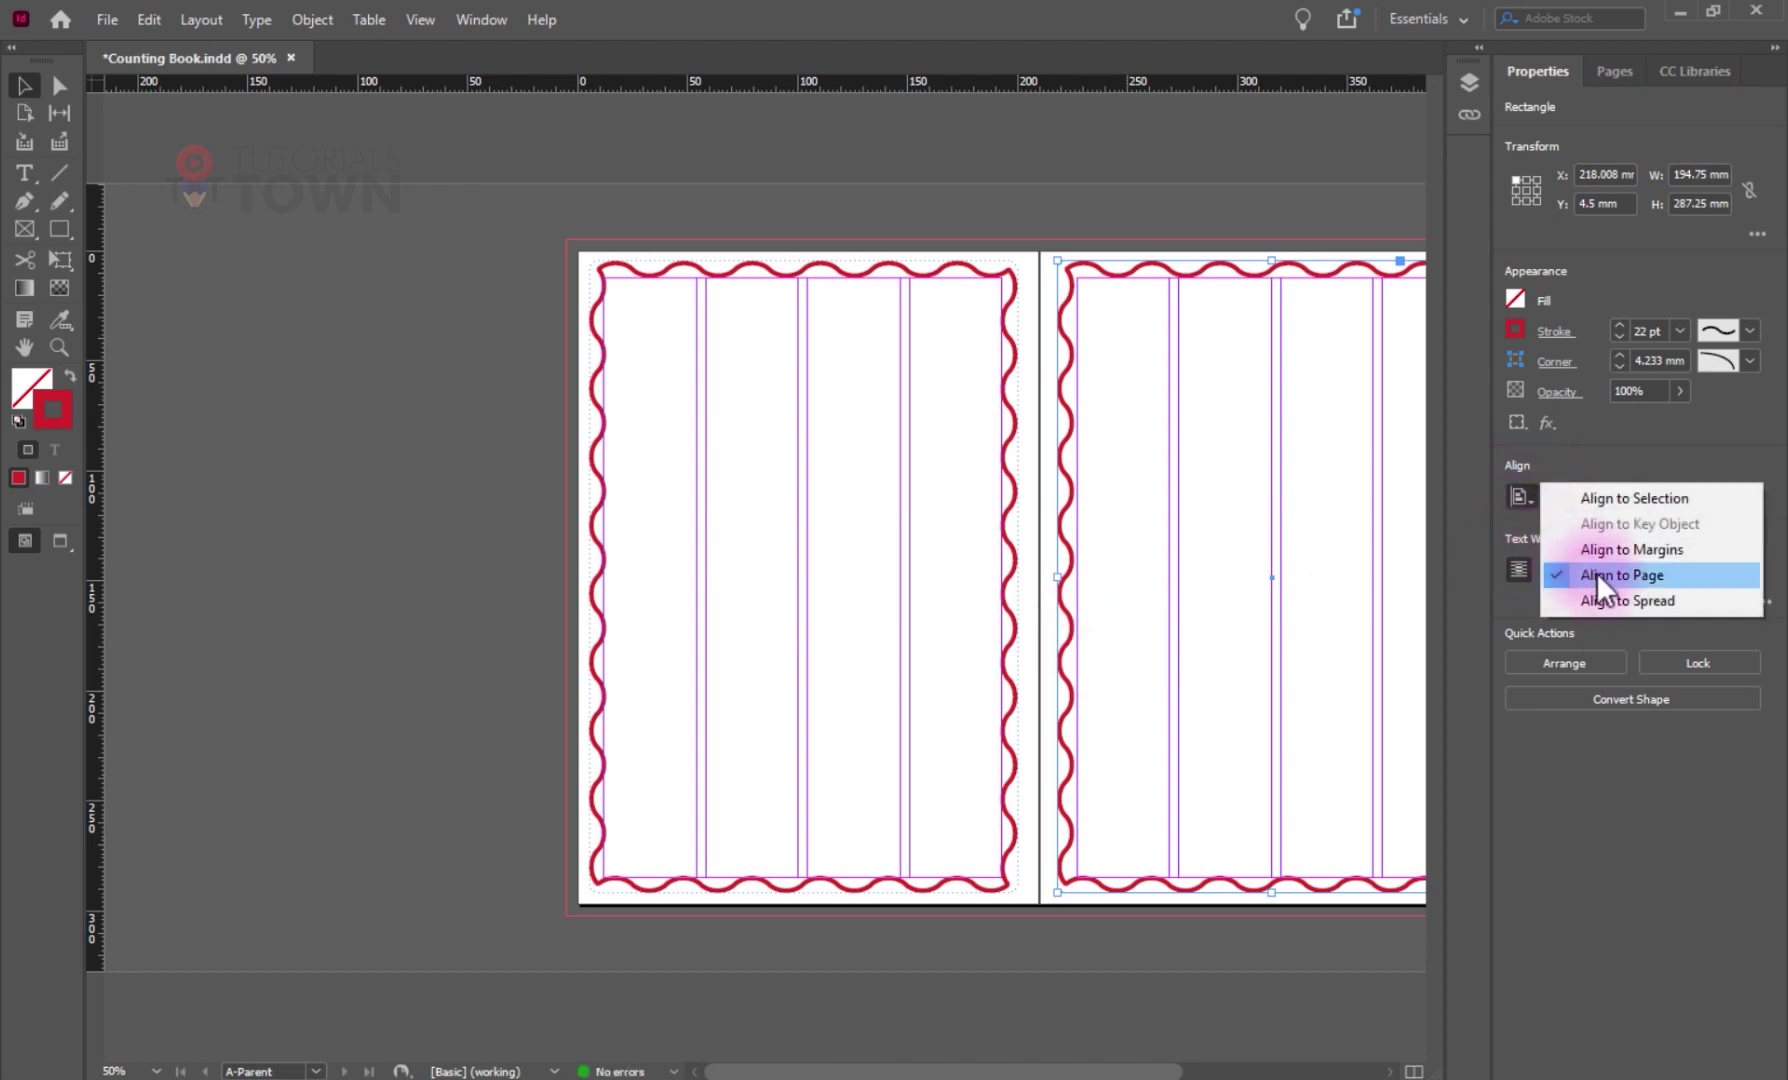
{"action": "left_click", "coordinate": [1630, 551]}
{"action": "left_click", "coordinate": [1605, 505]}
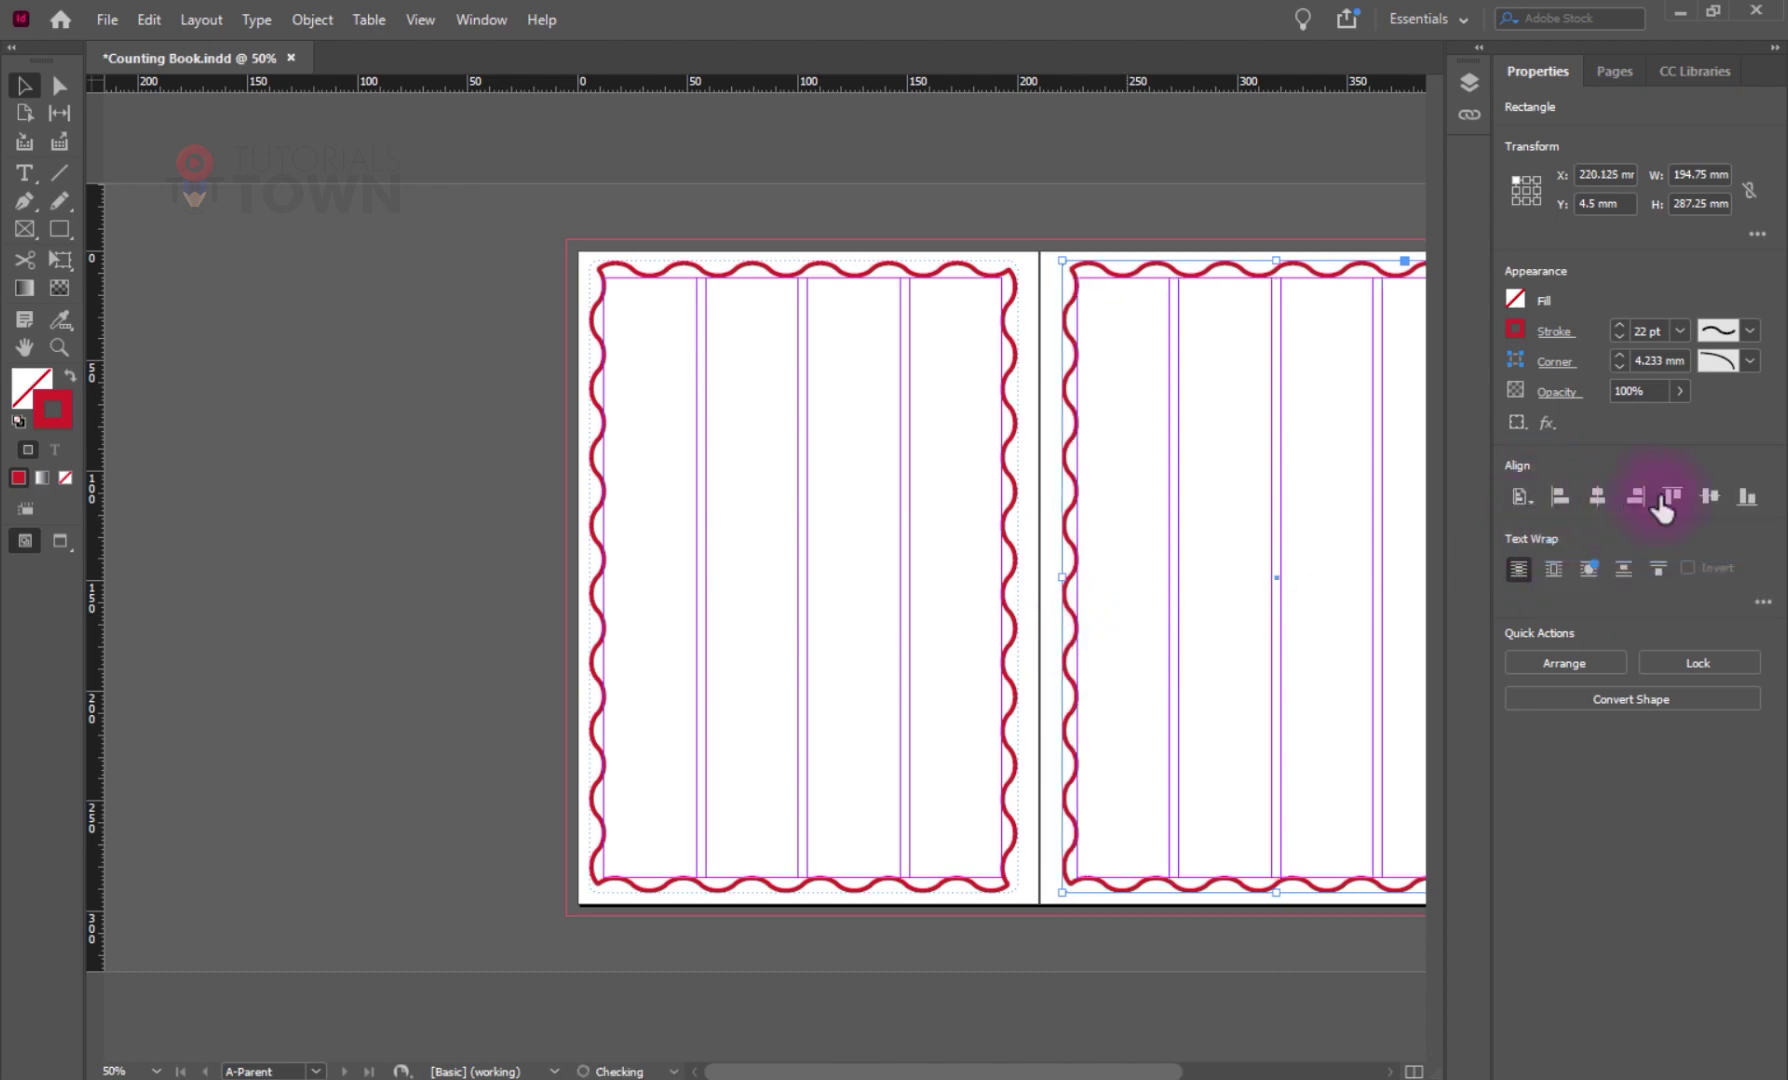
{"action": "left_click", "coordinate": [1708, 502]}
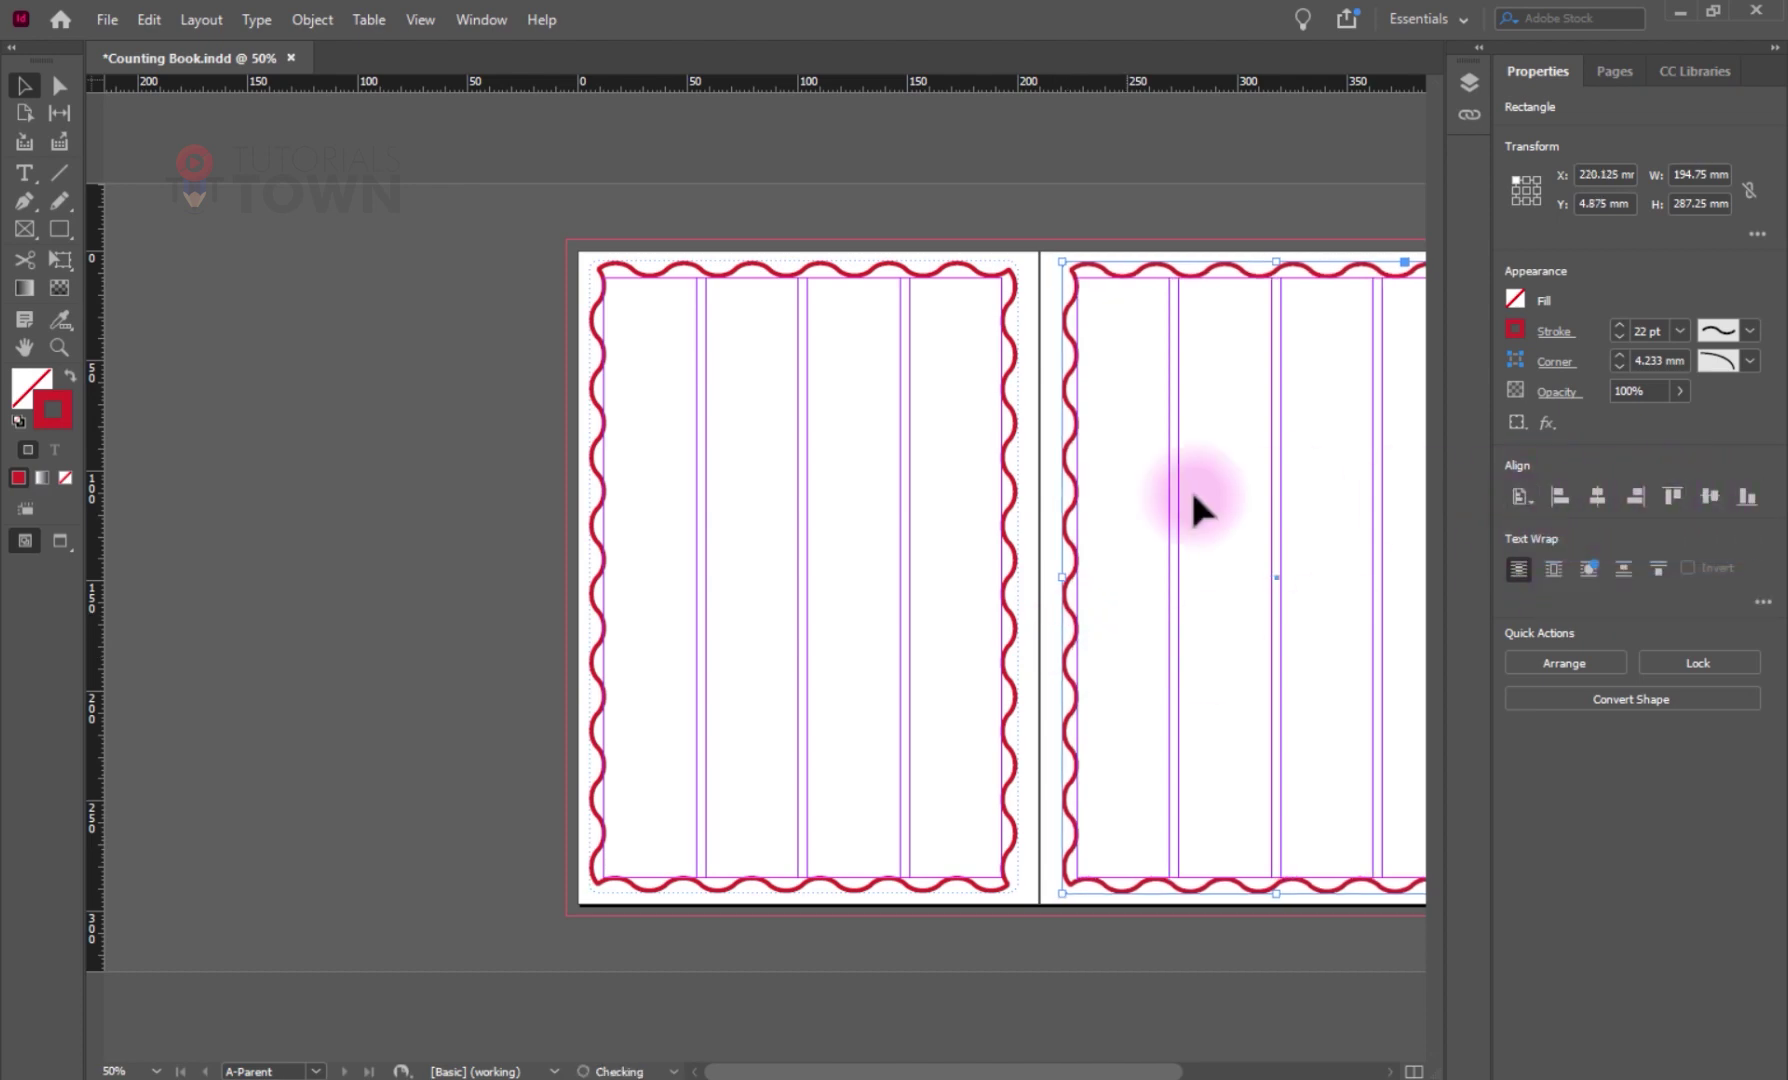
{"action": "left_click", "coordinate": [1005, 466]}
{"action": "left_click", "coordinate": [1597, 497]}
{"action": "left_click", "coordinate": [1708, 497]}
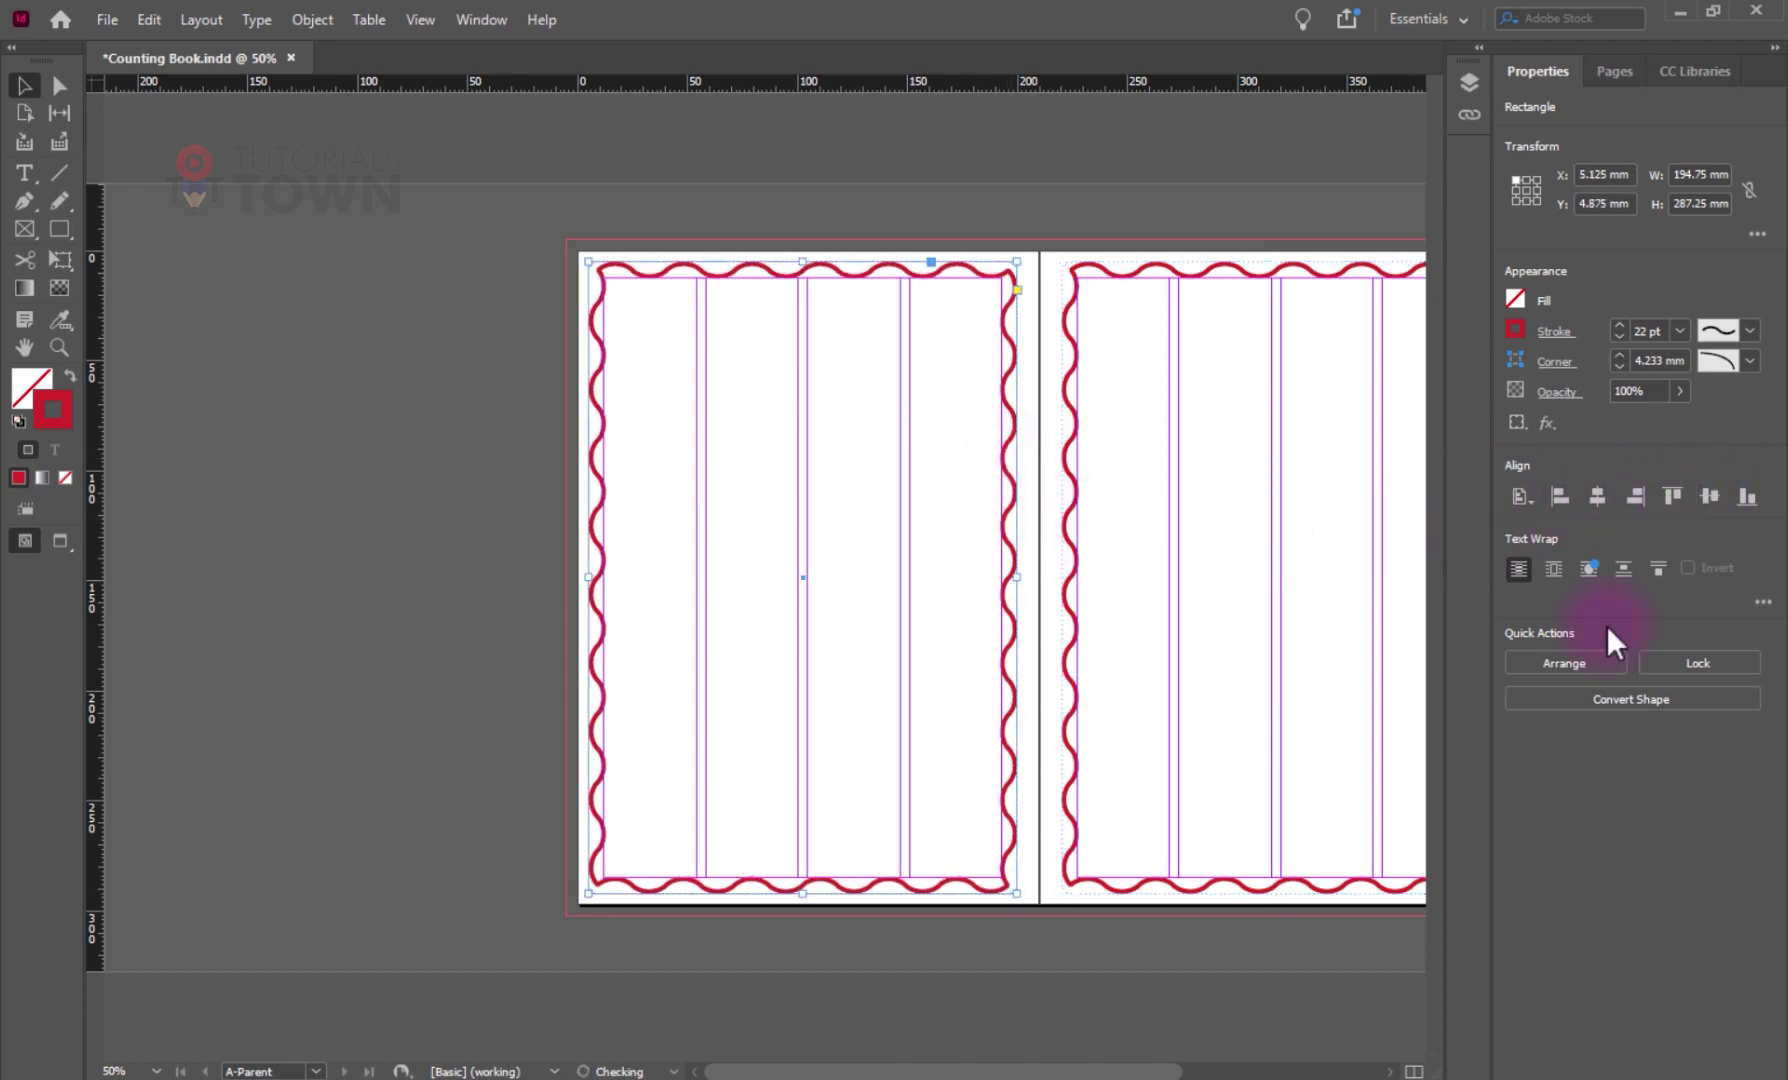
- Preview the number spreads from pages 2-3 onward in full-screen presentation mode to check the borders against the artwork
{"action": "left_click", "coordinate": [1620, 71]}
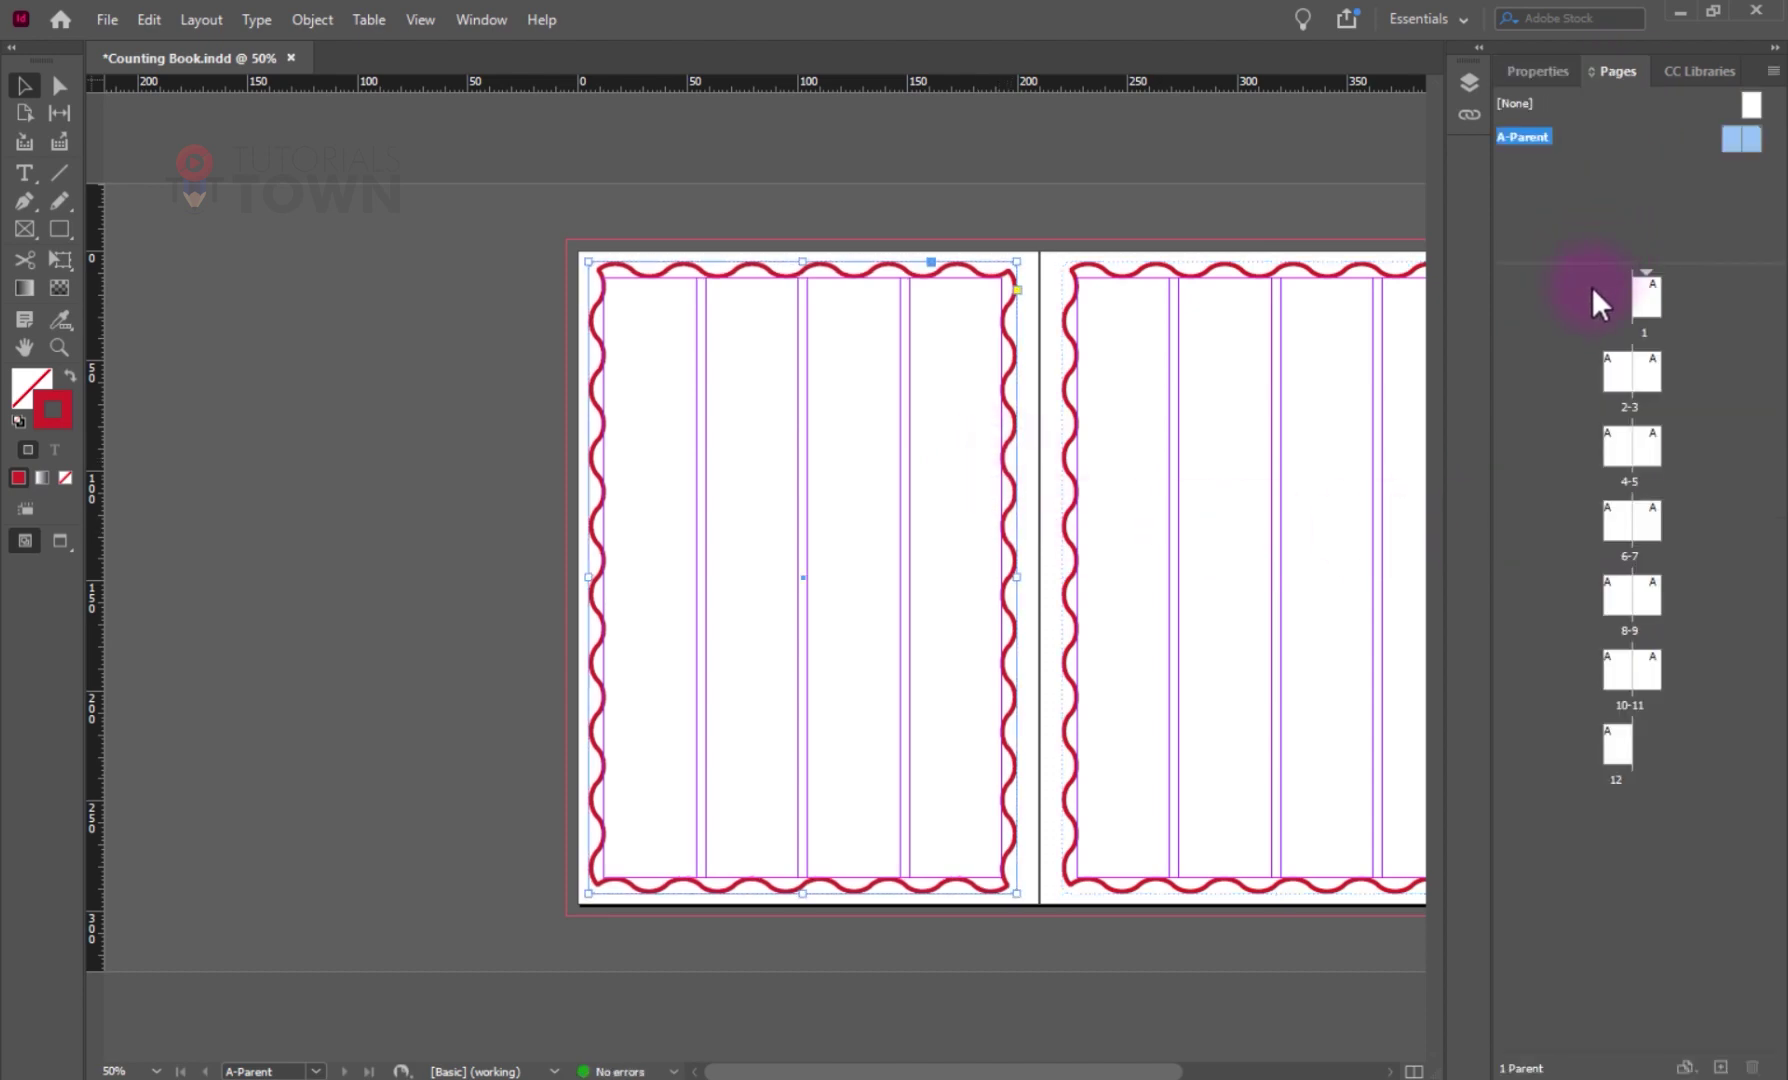
{"action": "double_click", "coordinate": [1613, 367]}
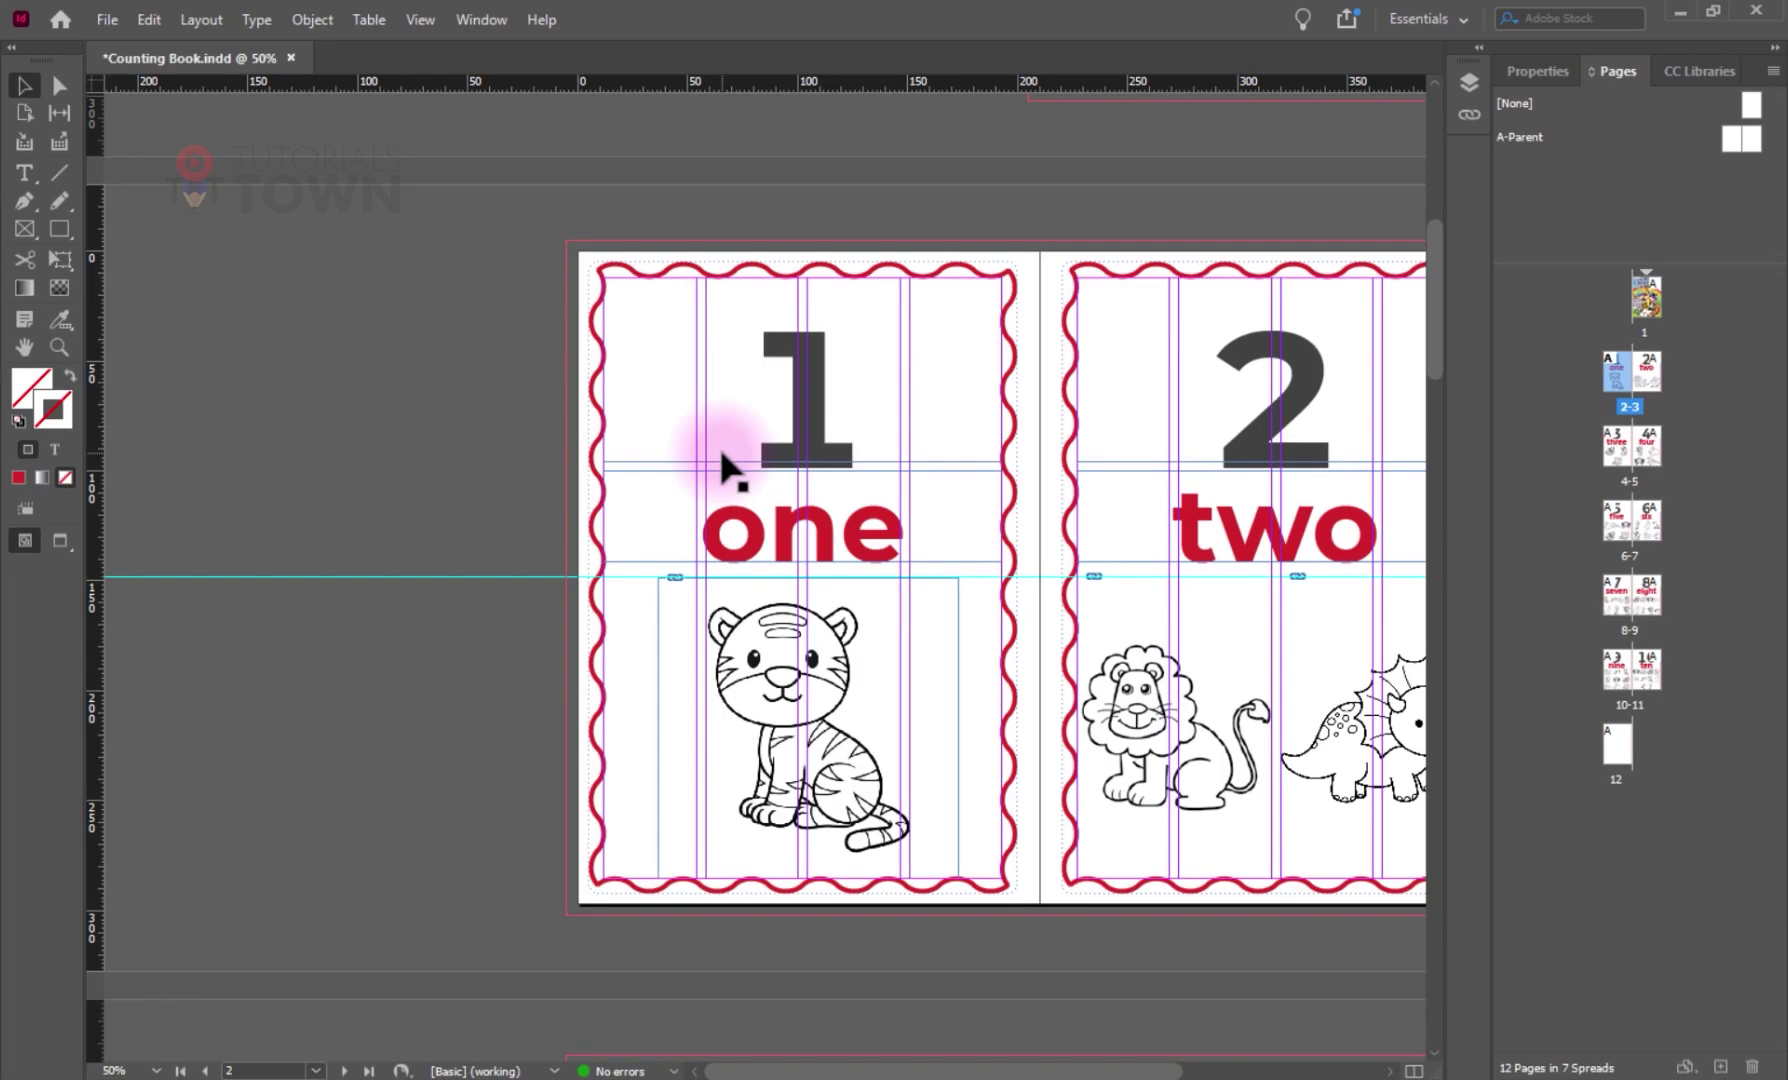
{"action": "key", "text": "shift+w"}
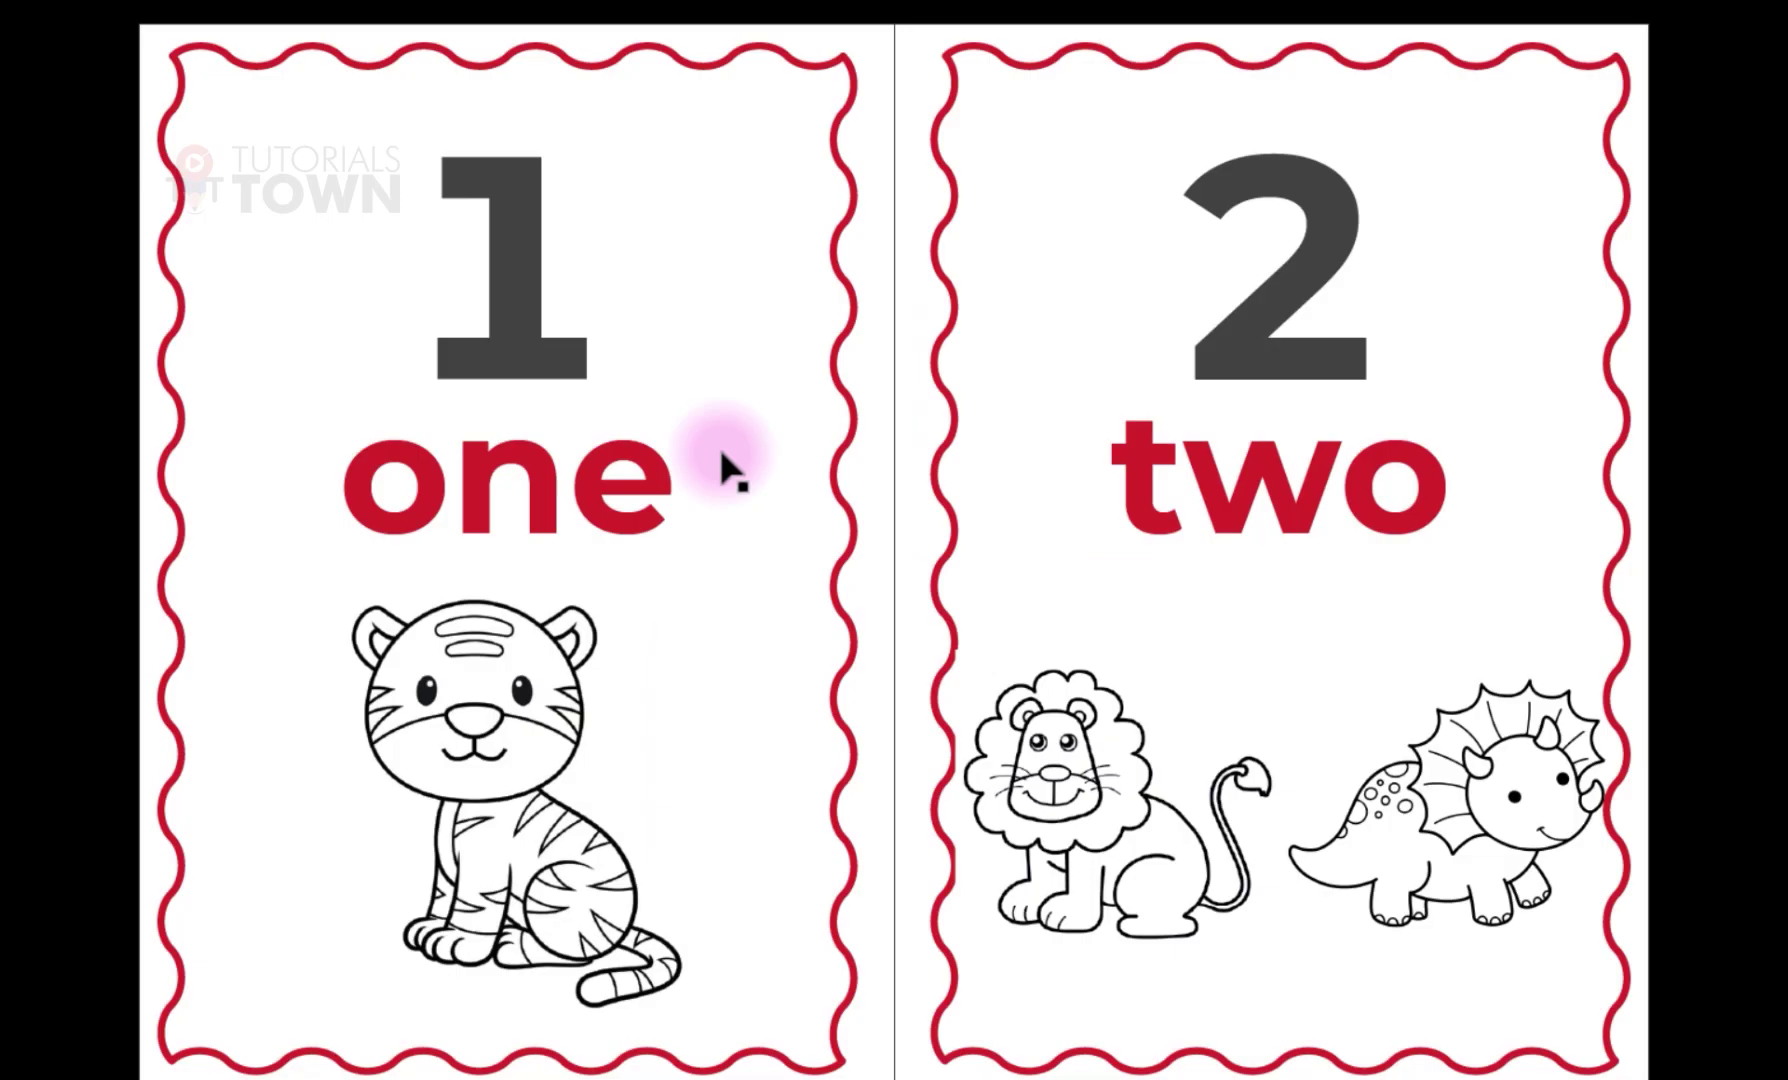
{"action": "left_click", "coordinate": [938, 622]}
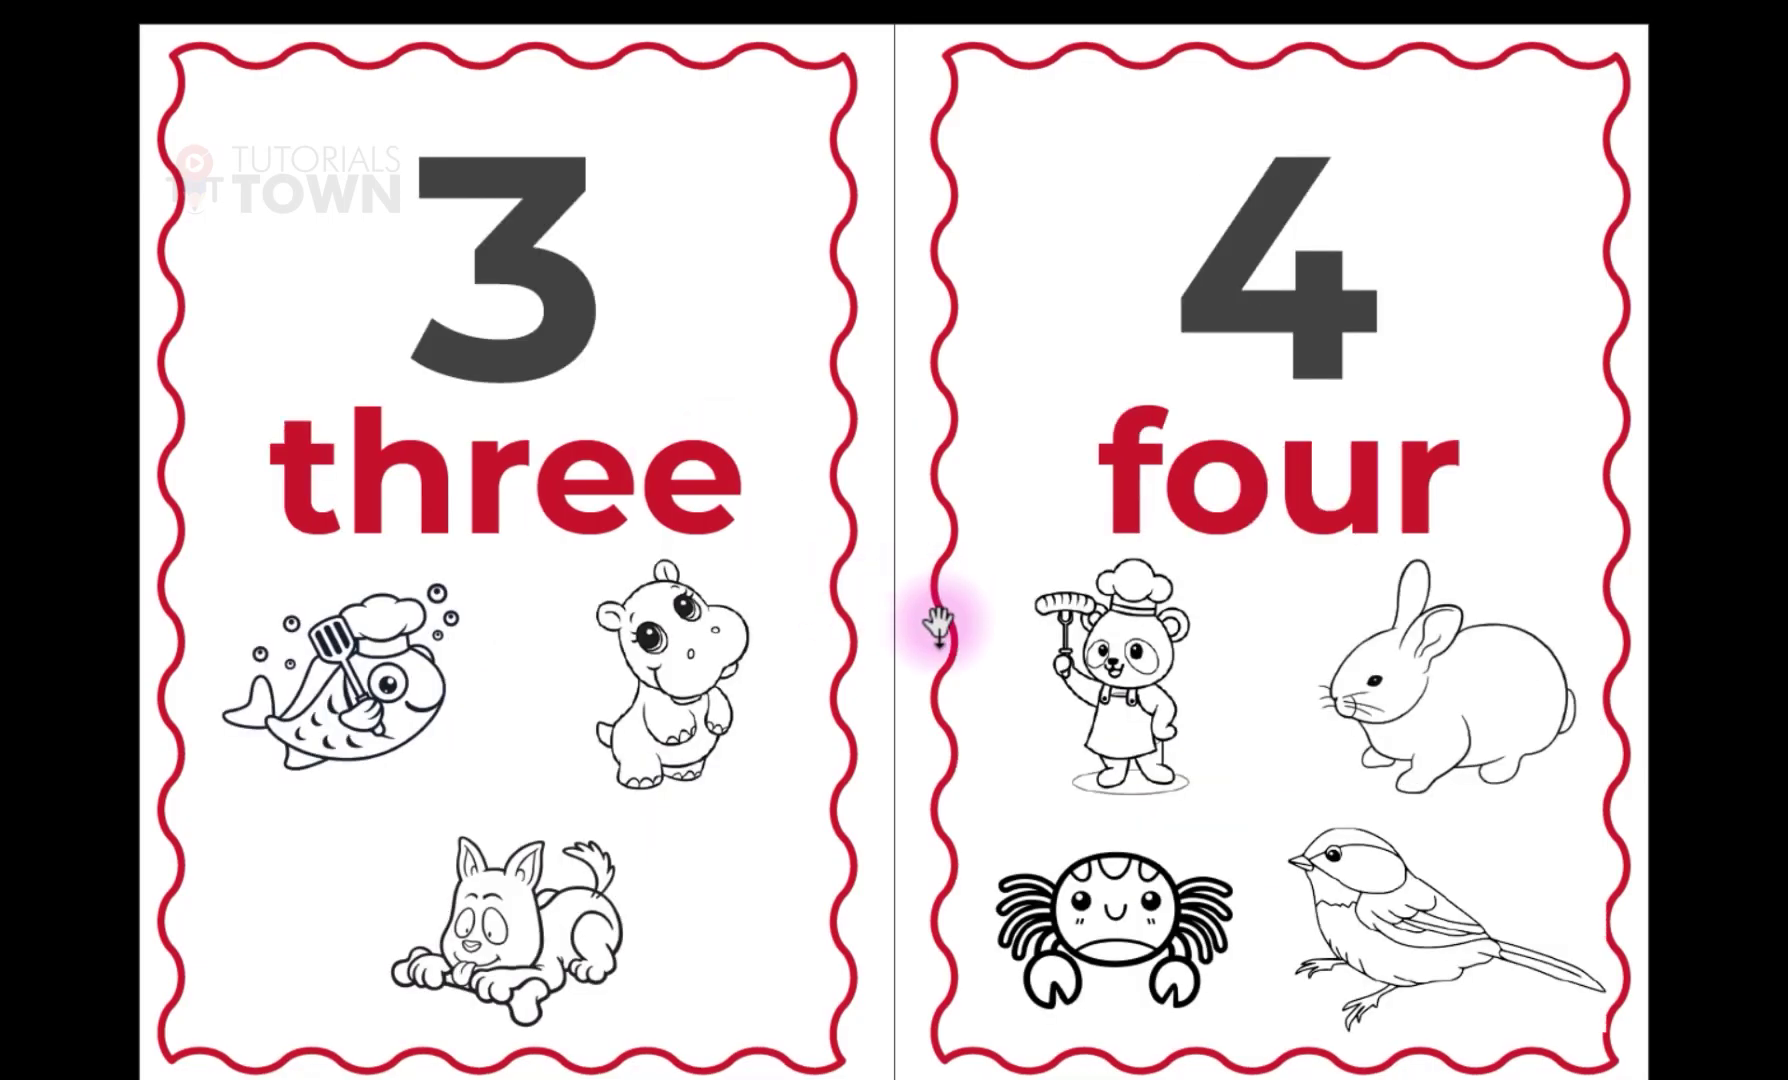
{"action": "left_click", "coordinate": [938, 622]}
{"action": "left_click", "coordinate": [938, 622]}
{"action": "left_click", "coordinate": [938, 622]}
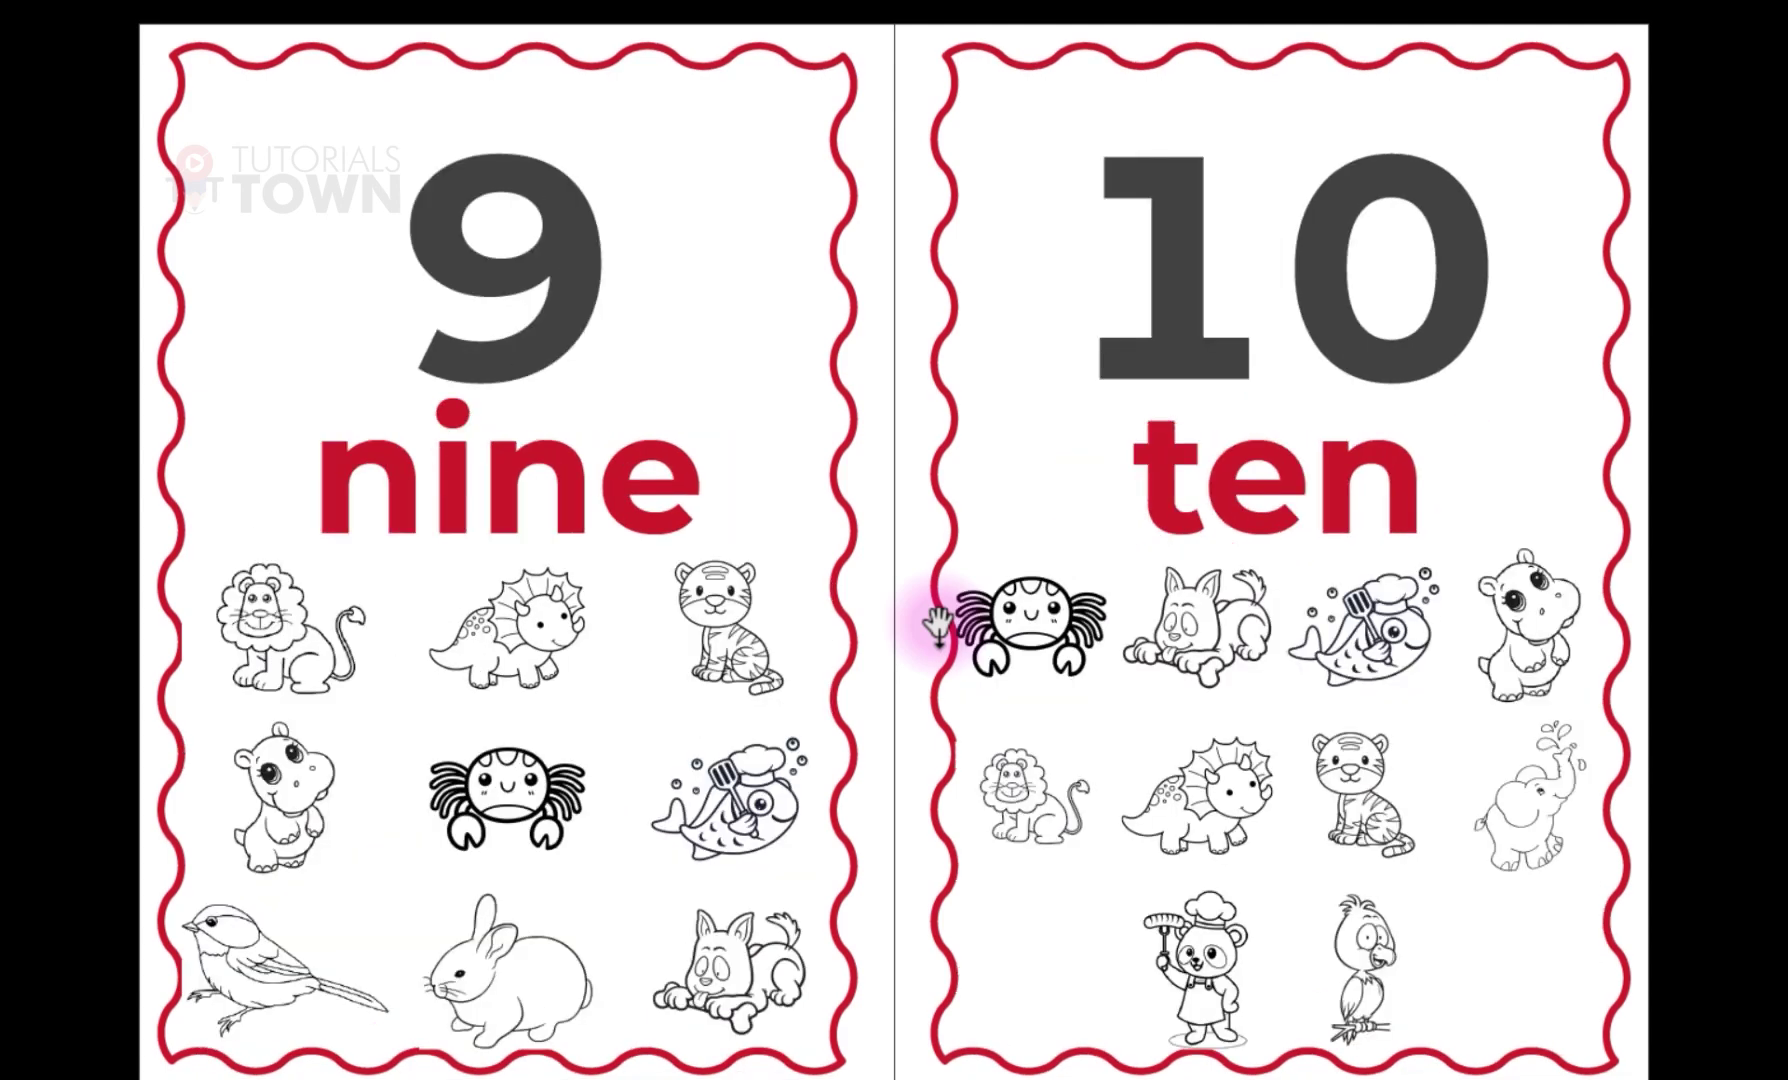
{"action": "left_click", "coordinate": [938, 622]}
{"action": "right_click", "coordinate": [938, 622]}
{"action": "key", "text": "Escape"}
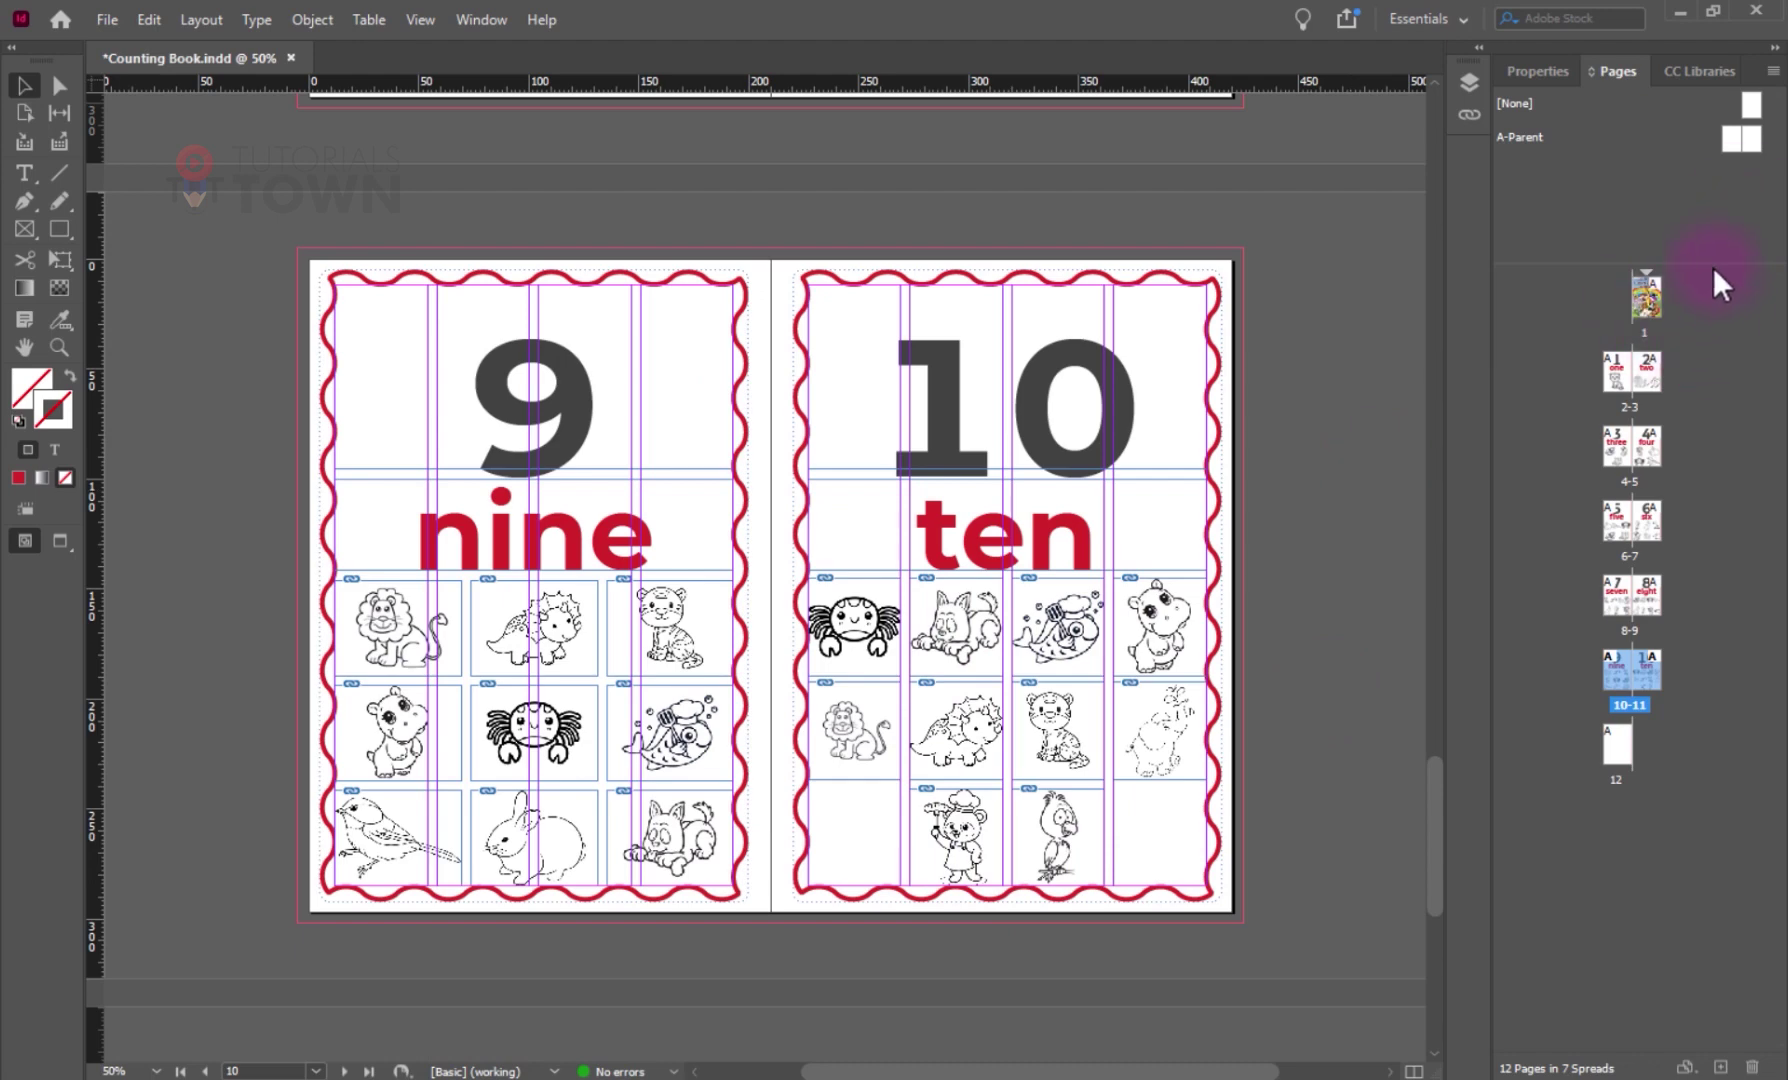
- Select both borders on the A-Parent spread and set their stroke weight to 15 pt
{"action": "double_click", "coordinate": [1728, 140]}
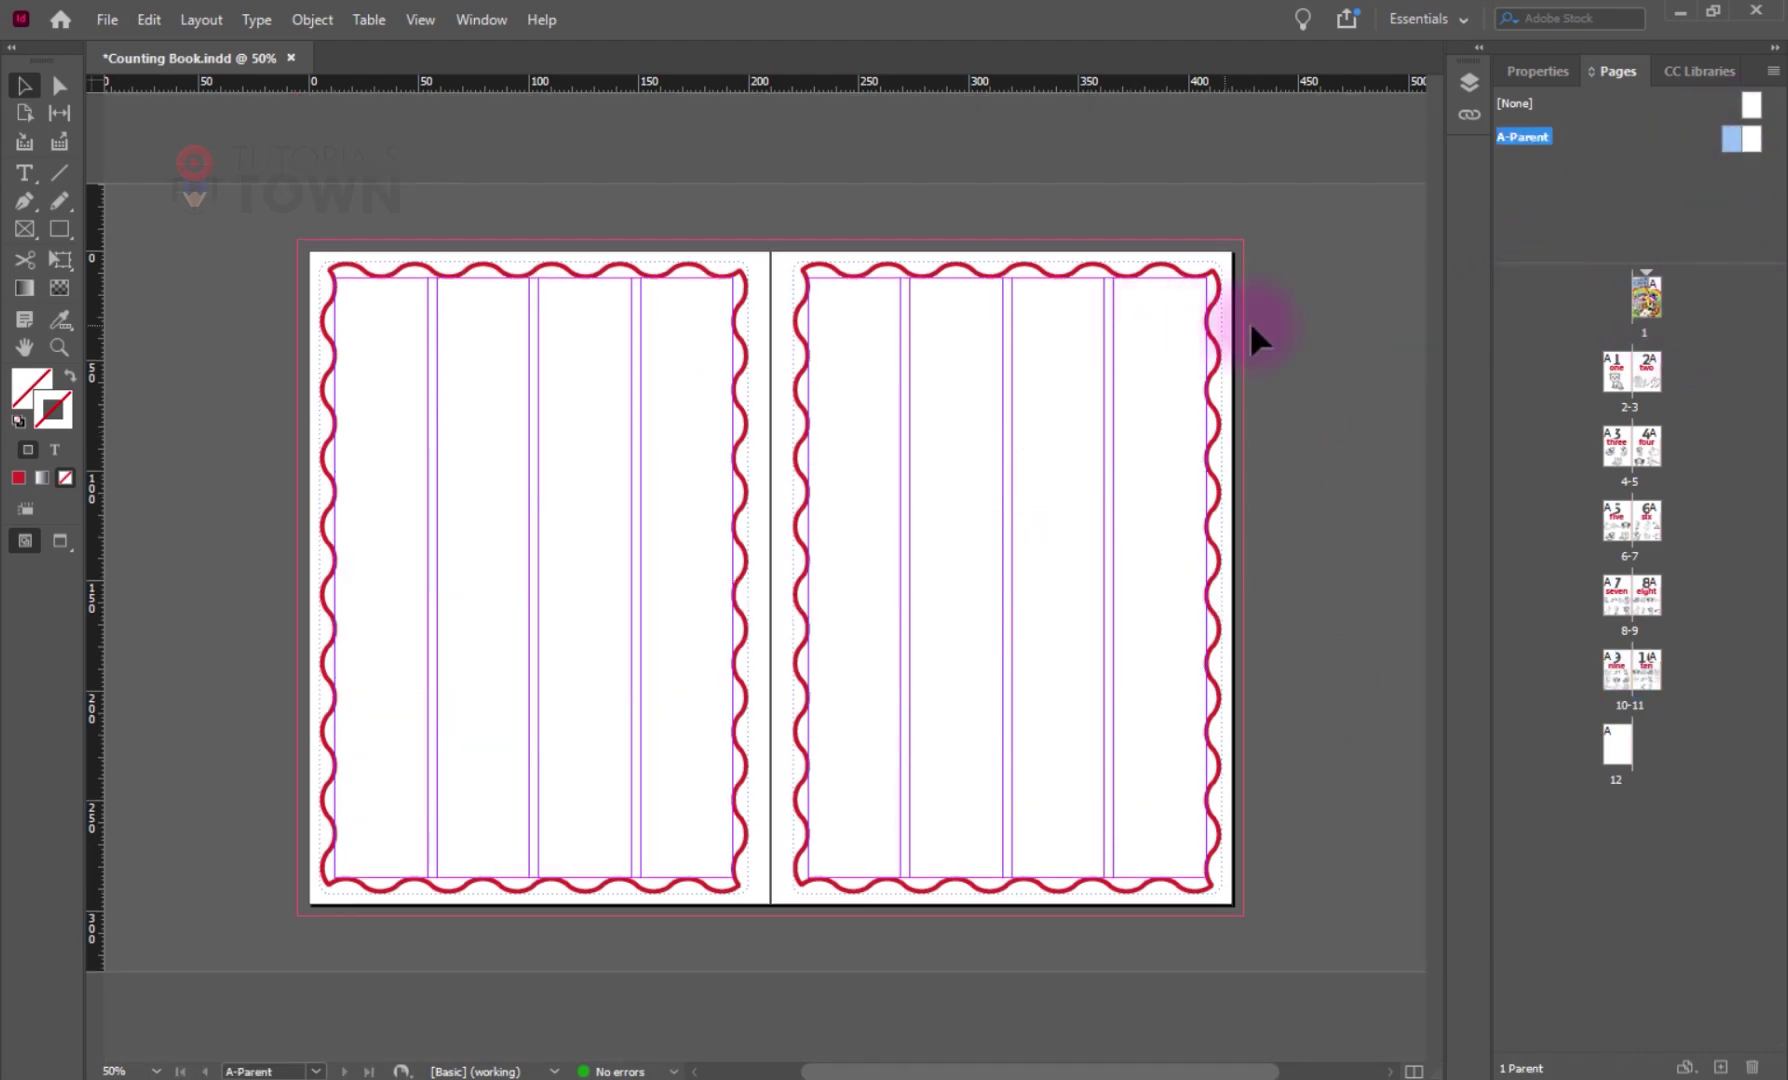
{"action": "left_click", "coordinate": [327, 591]}
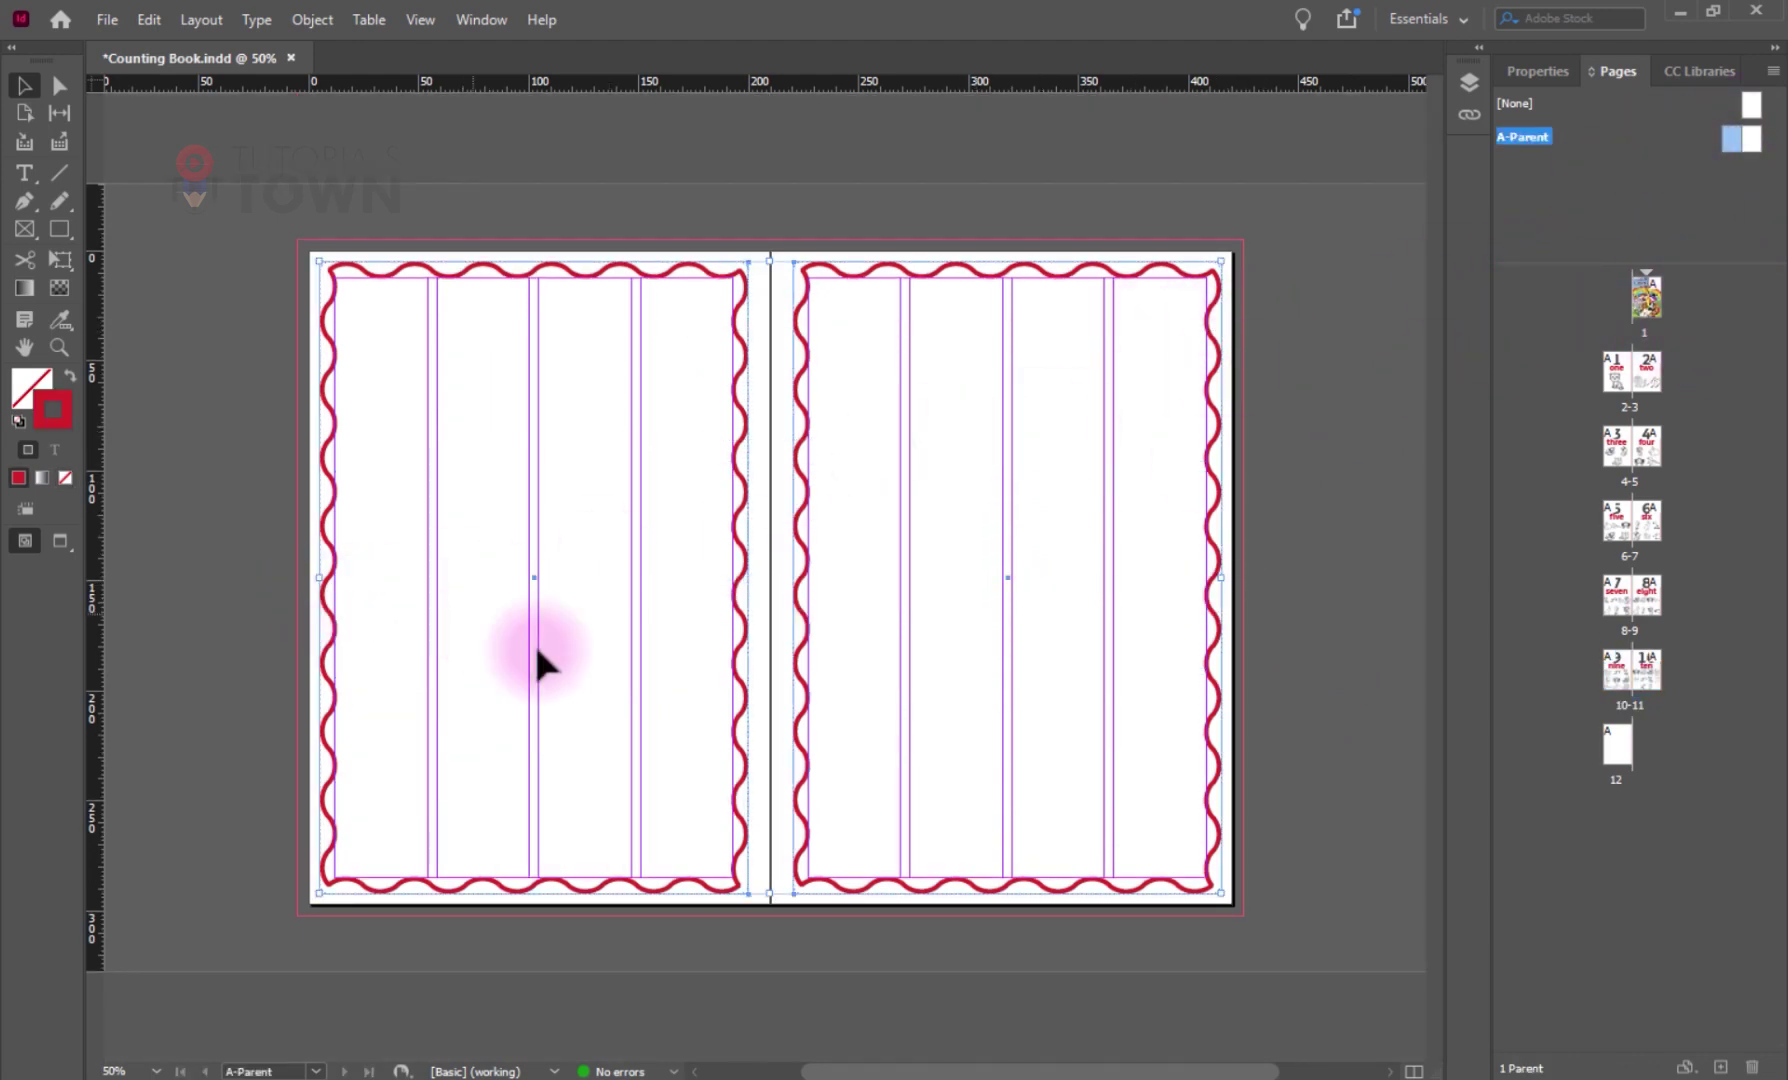
{"action": "left_click", "coordinate": [1525, 70]}
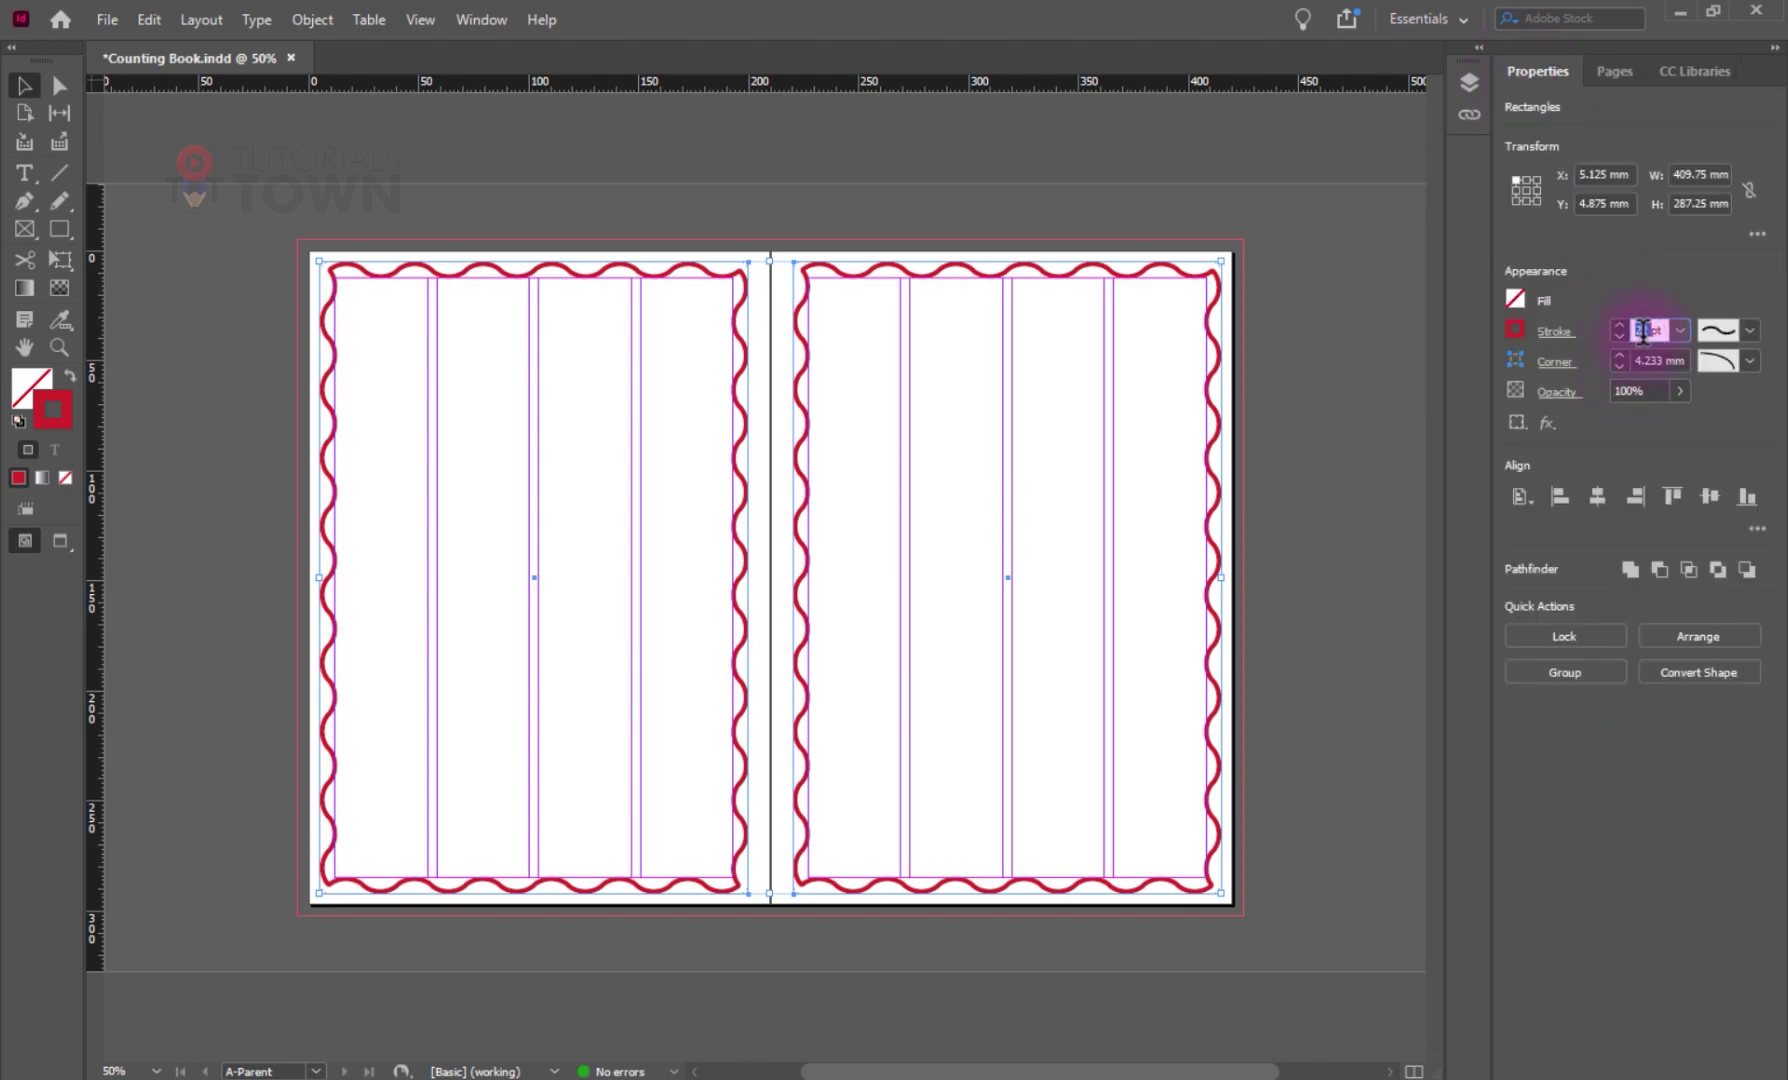
{"action": "key", "text": "Return"}
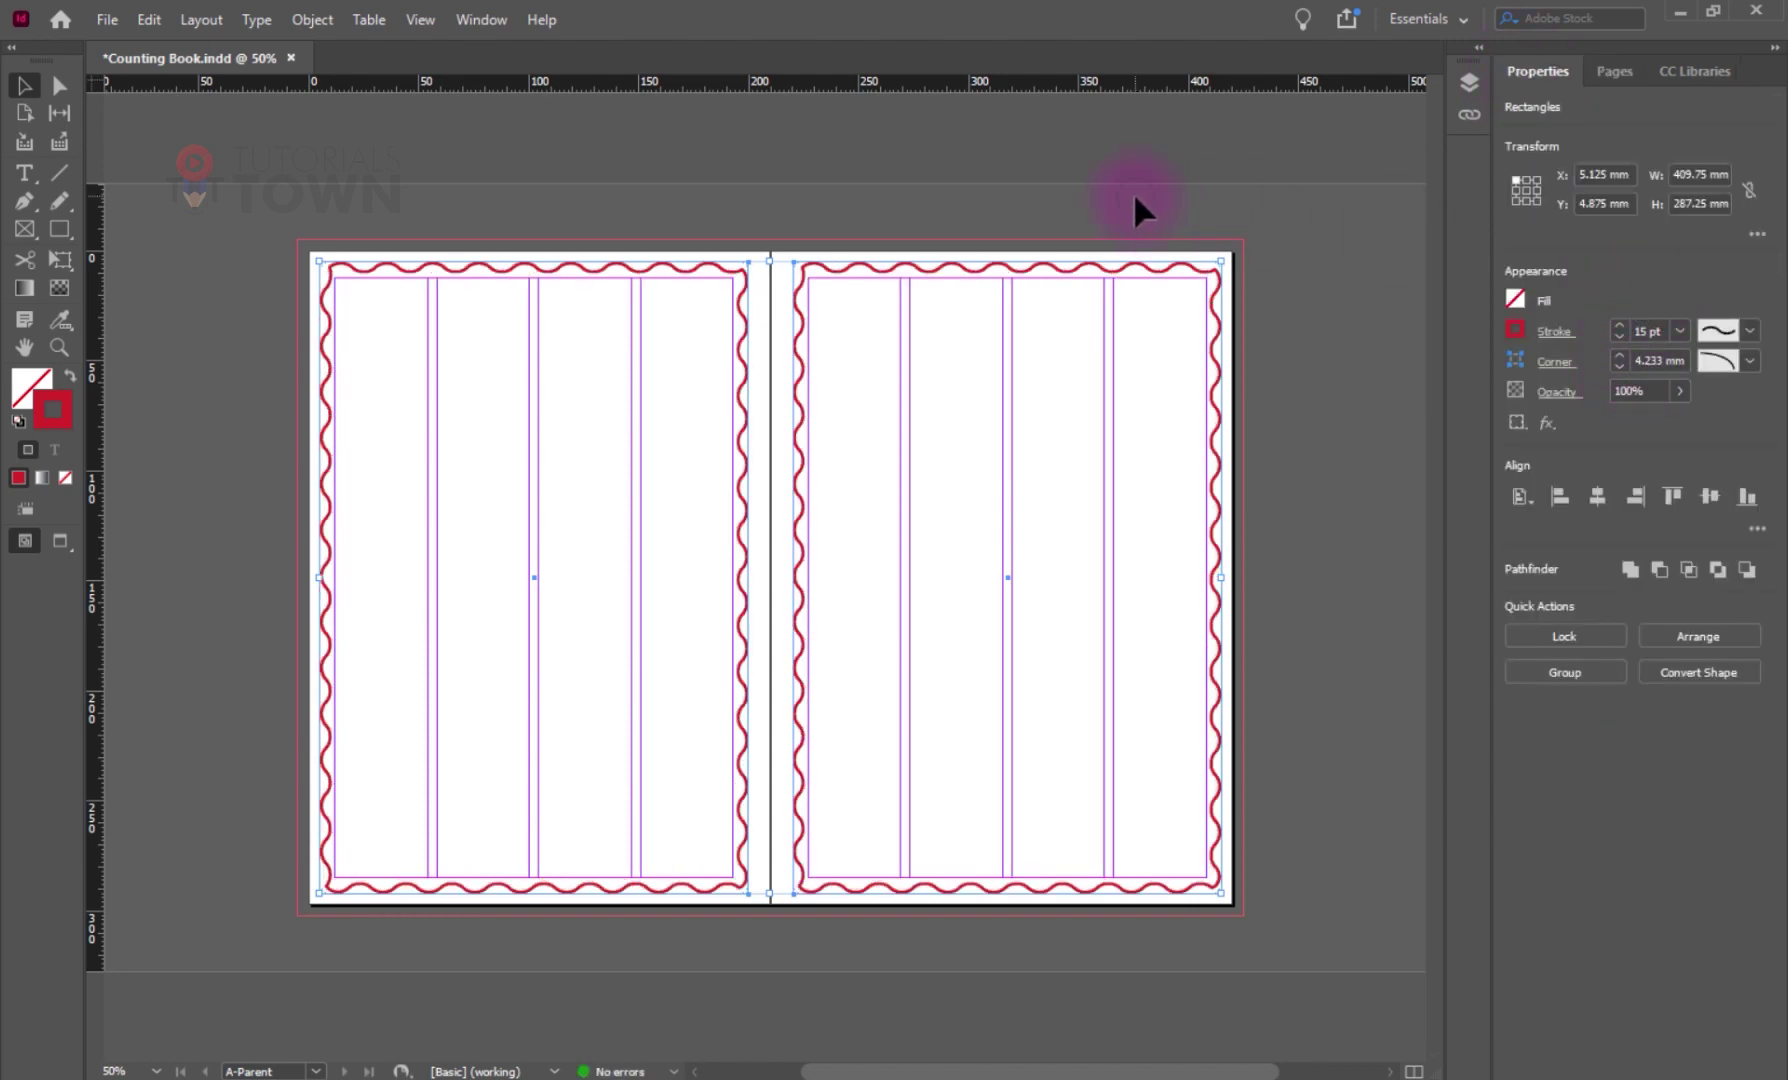
{"action": "left_click", "coordinate": [1133, 191]}
- Check the thinner borders on spread 2-3 and the neighbouring document pages
{"action": "left_click", "coordinate": [1600, 70]}
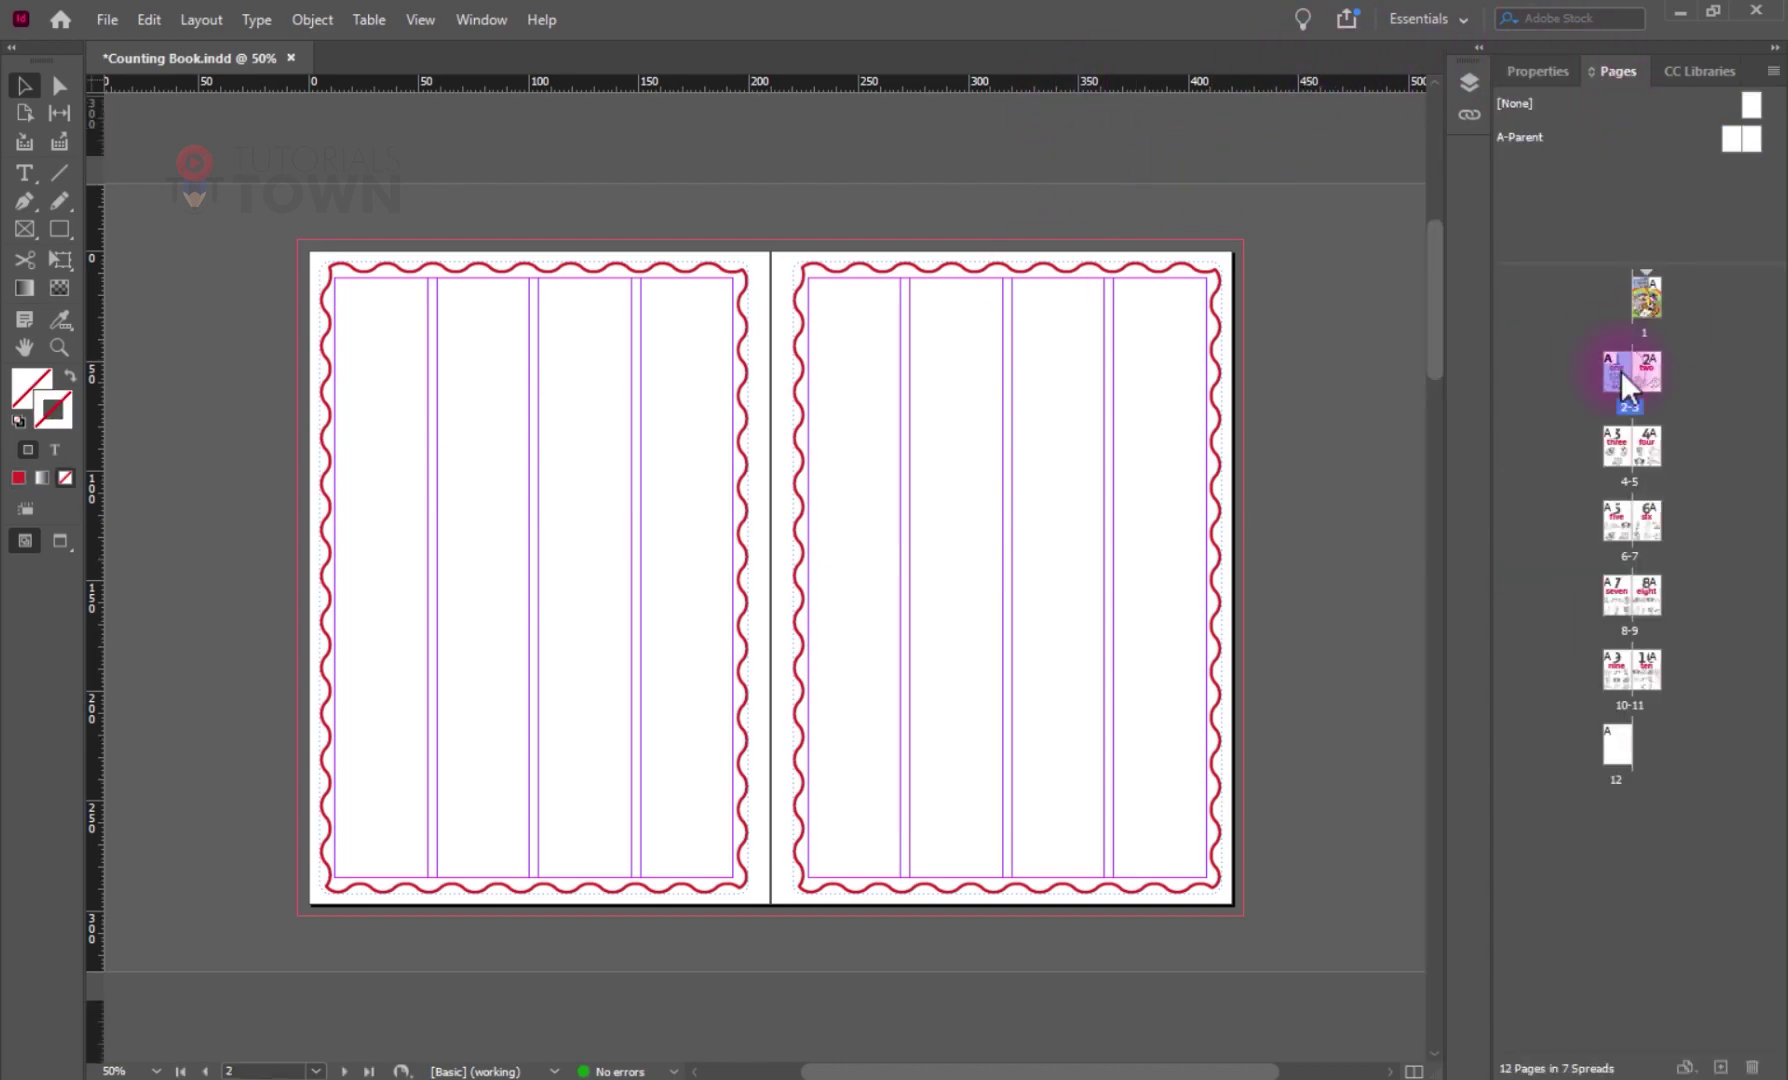
{"action": "double_click", "coordinate": [1630, 372]}
{"action": "scroll", "coordinate": [868, 550], "scroll_direction": "down", "scroll_amount": 4}
{"action": "scroll", "coordinate": [868, 550], "scroll_direction": "up", "scroll_amount": 6}
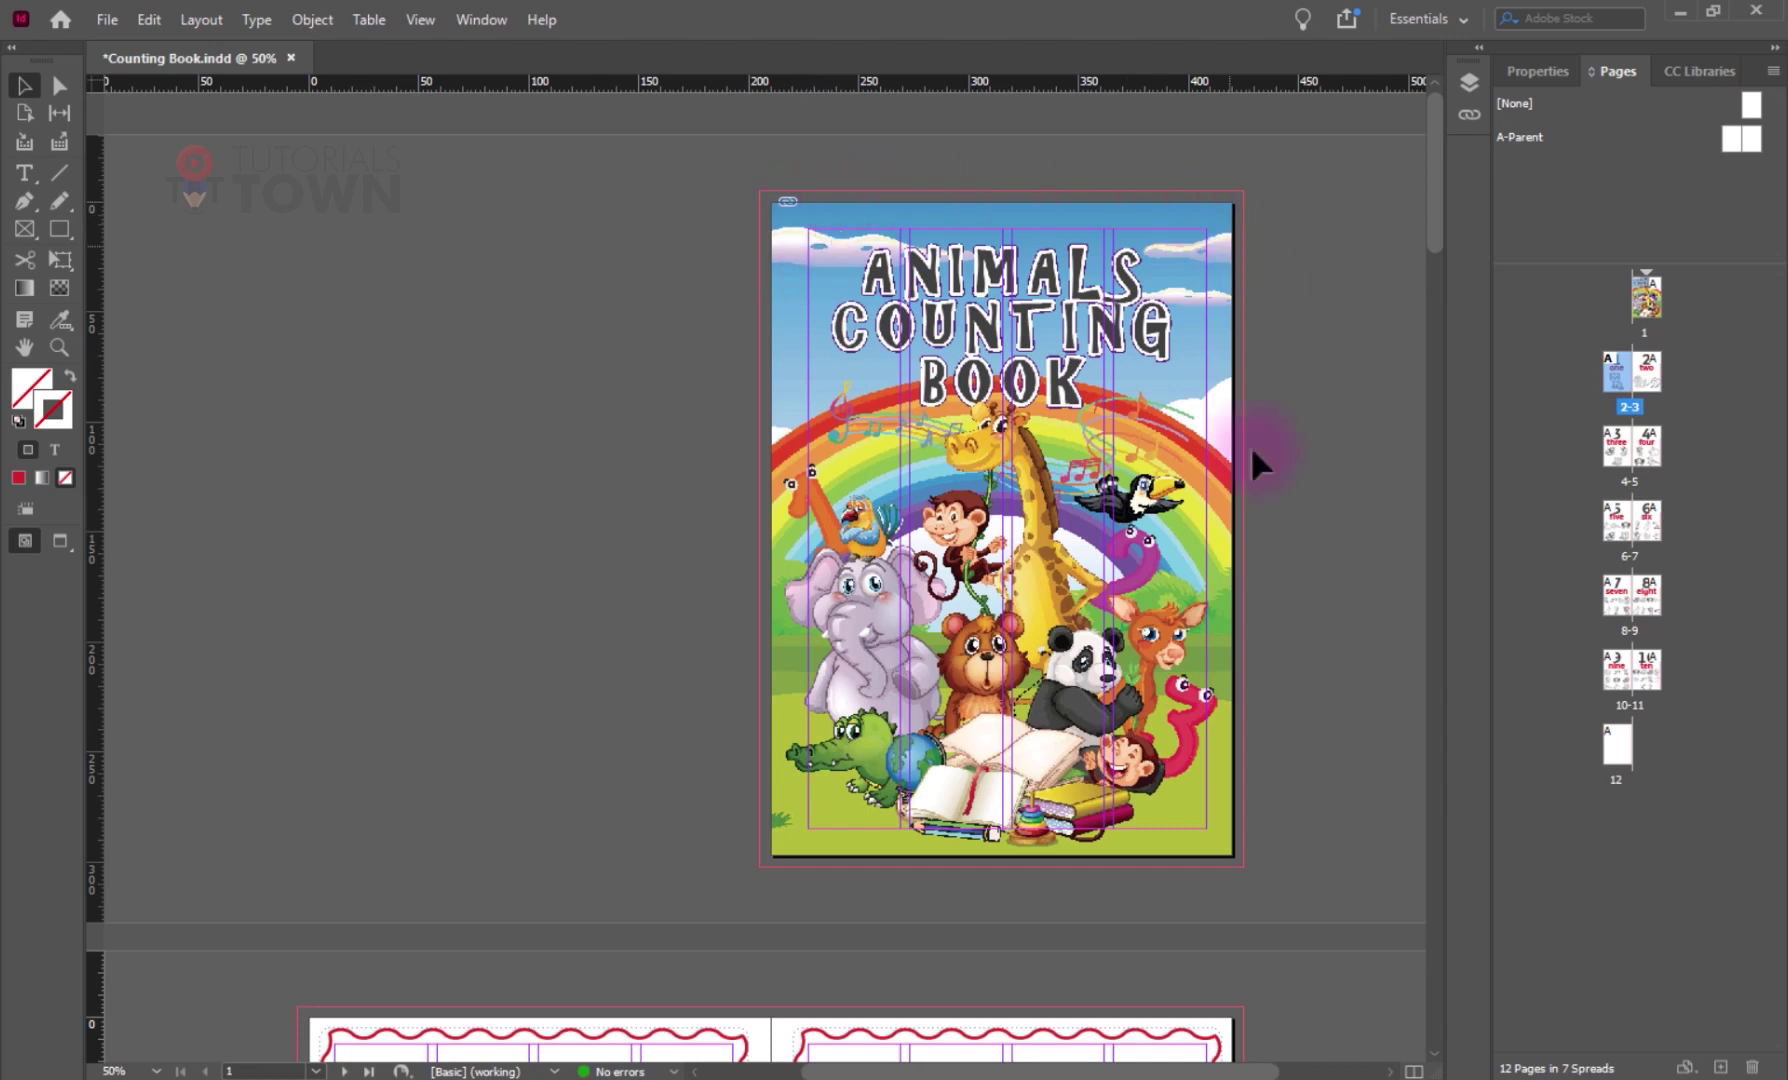
- Try moving the cover image on page 1 downward to look beneath it, and undo the move
{"action": "left_click", "coordinate": [1646, 298]}
{"action": "left_click_drag", "start_coordinate": [1014, 283], "coordinate": [1036, 477]}
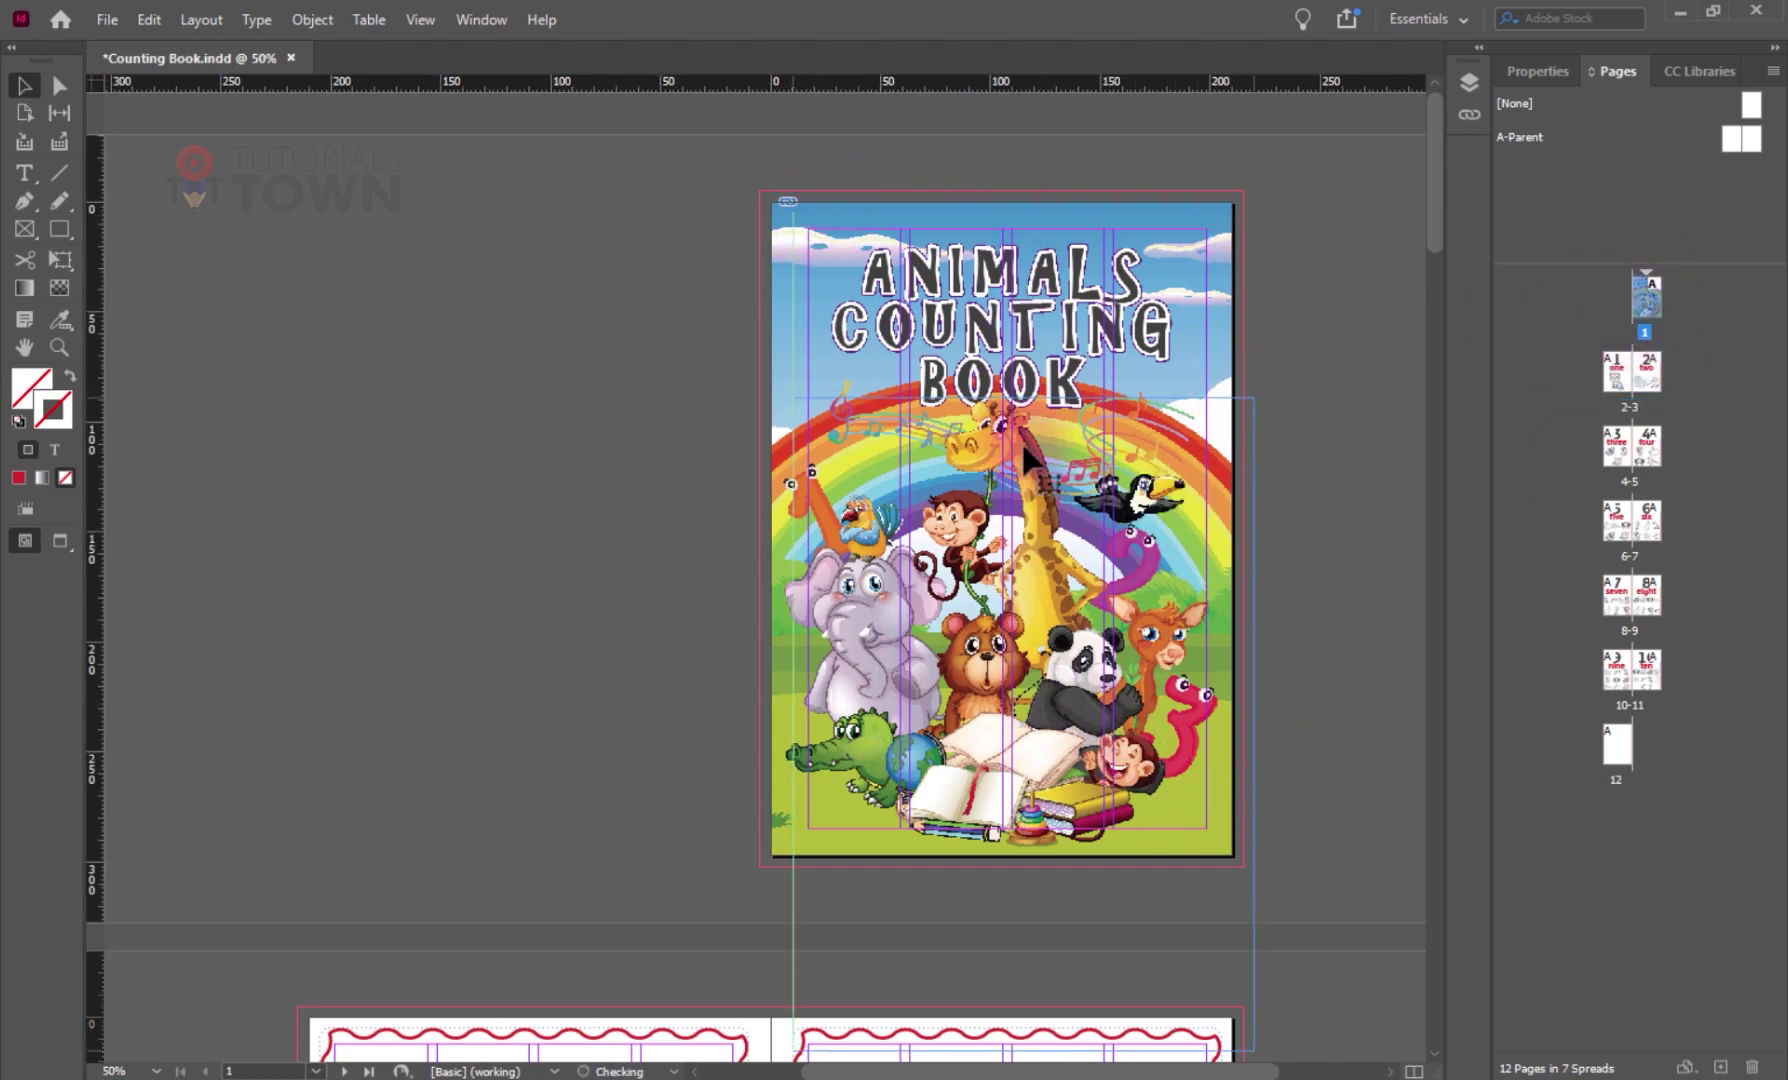
{"action": "key", "text": "ctrl+z"}
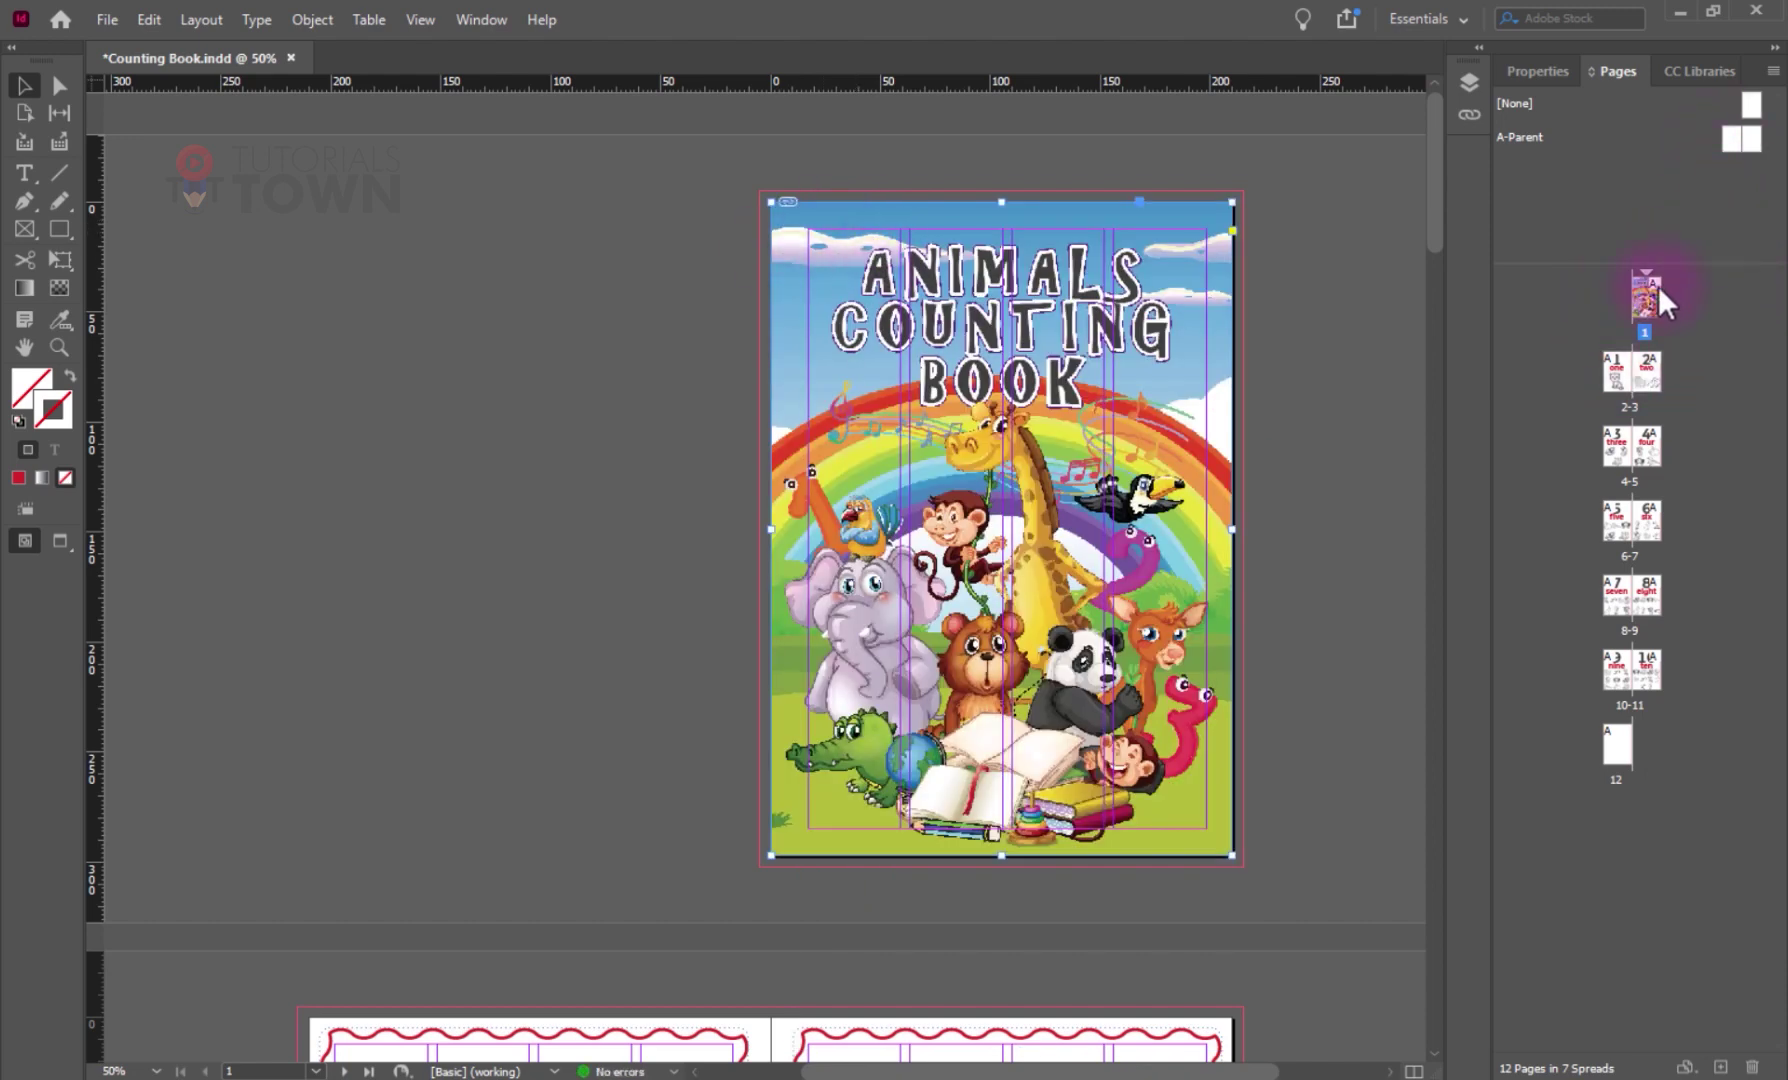
- Apply the [None] parent to cover page 1 and last page 12
{"action": "left_click_drag", "start_coordinate": [1751, 104], "coordinate": [1650, 294]}
{"action": "left_click_drag", "start_coordinate": [1751, 104], "coordinate": [1623, 736]}
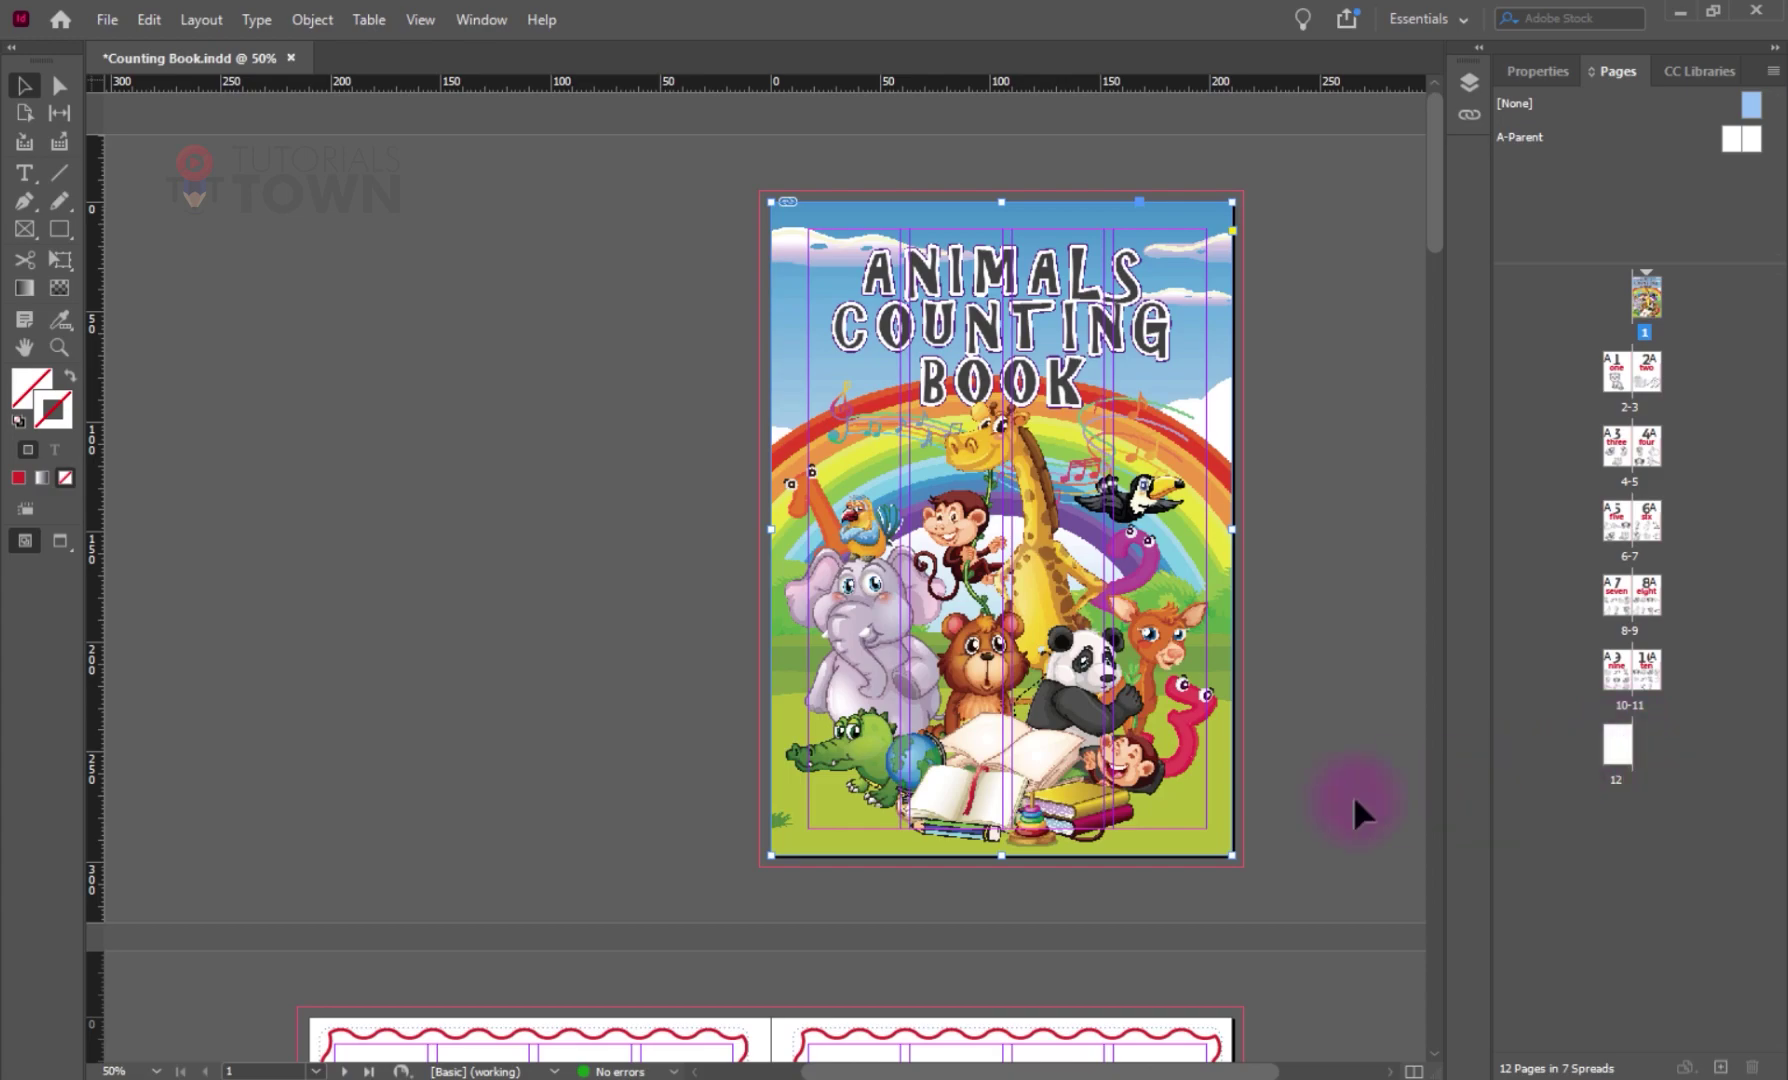
- Review the borders on spread 2-3 and up close on the A-Parent spread, and consult the Notepad checklist
{"action": "scroll", "coordinate": [1330, 765], "scroll_direction": "down", "scroll_amount": 5}
{"action": "mouse_move", "coordinate": [1440, 349]}
{"action": "left_mouse_down"}
{"action": "mouse_move", "coordinate": [1405, 1034]}
{"action": "mouse_move", "coordinate": [1391, 958]}
{"action": "mouse_move", "coordinate": [1411, 365]}
{"action": "left_mouse_up"}
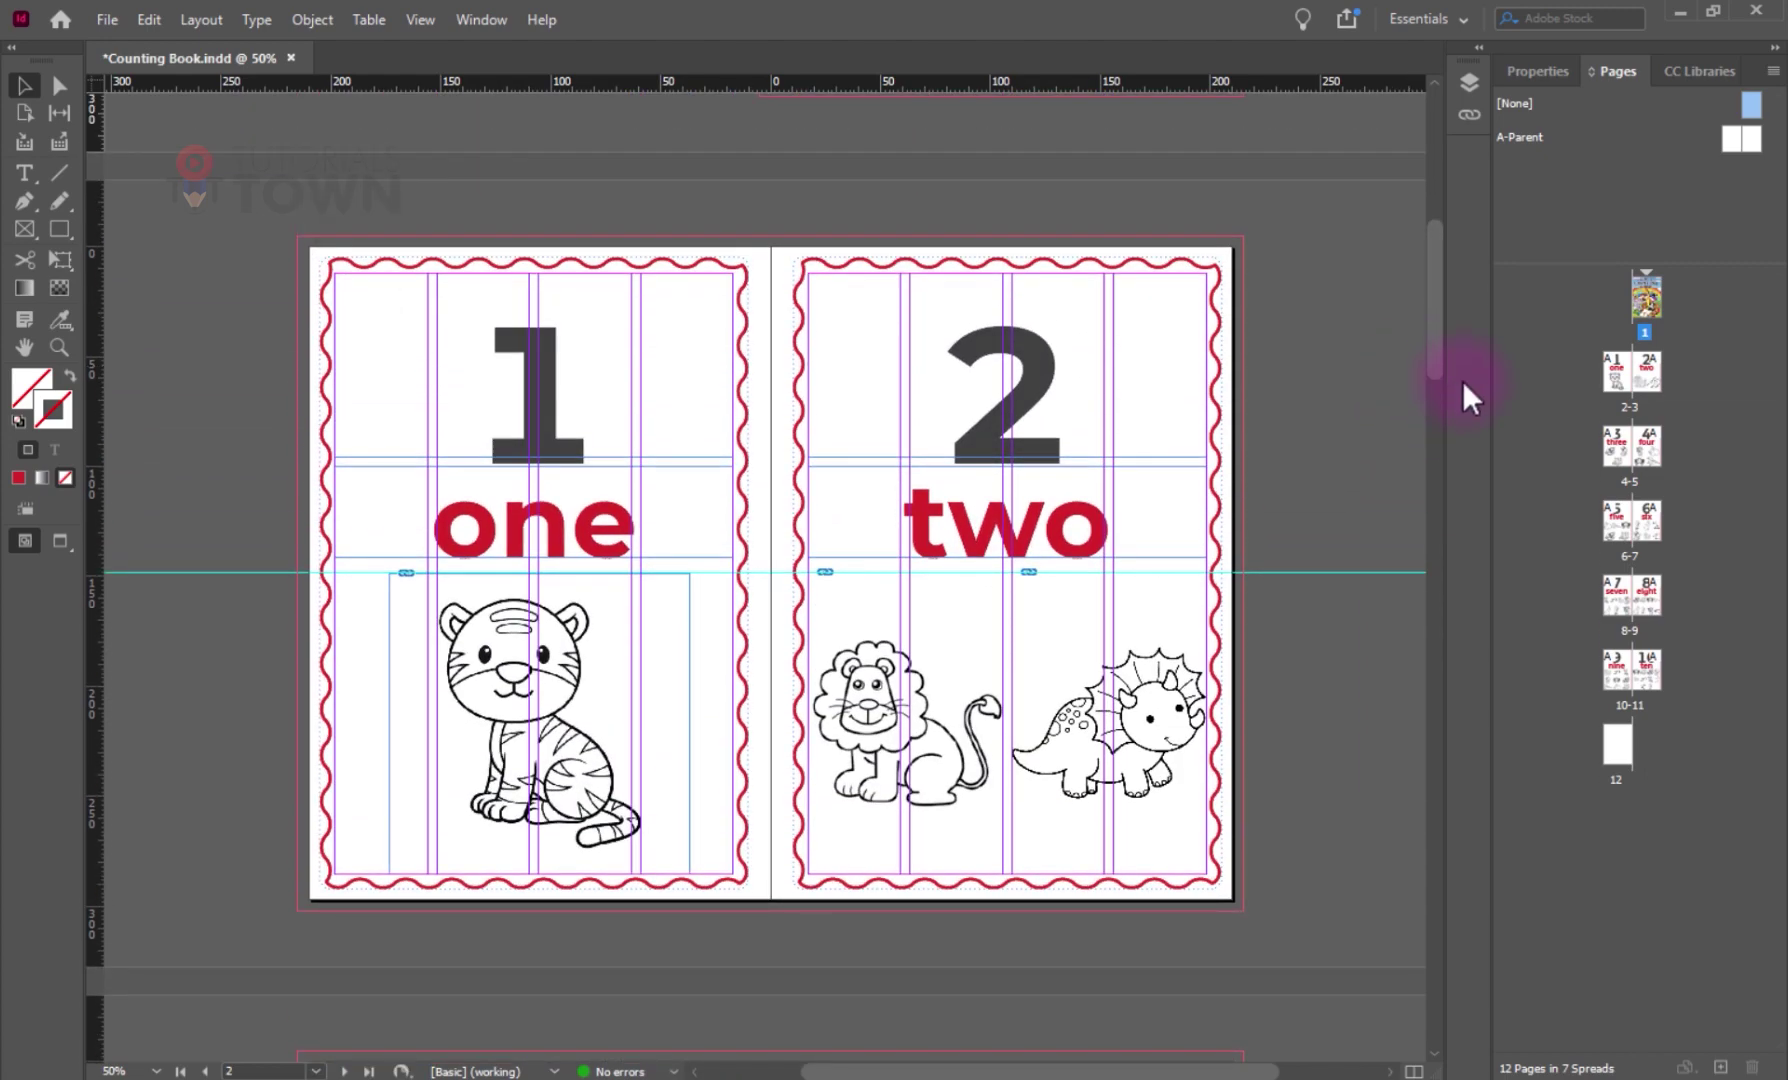
{"action": "scroll", "coordinate": [1317, 718], "scroll_direction": "down", "scroll_amount": 3}
{"action": "scroll", "coordinate": [1317, 718], "scroll_direction": "up", "scroll_amount": 4}
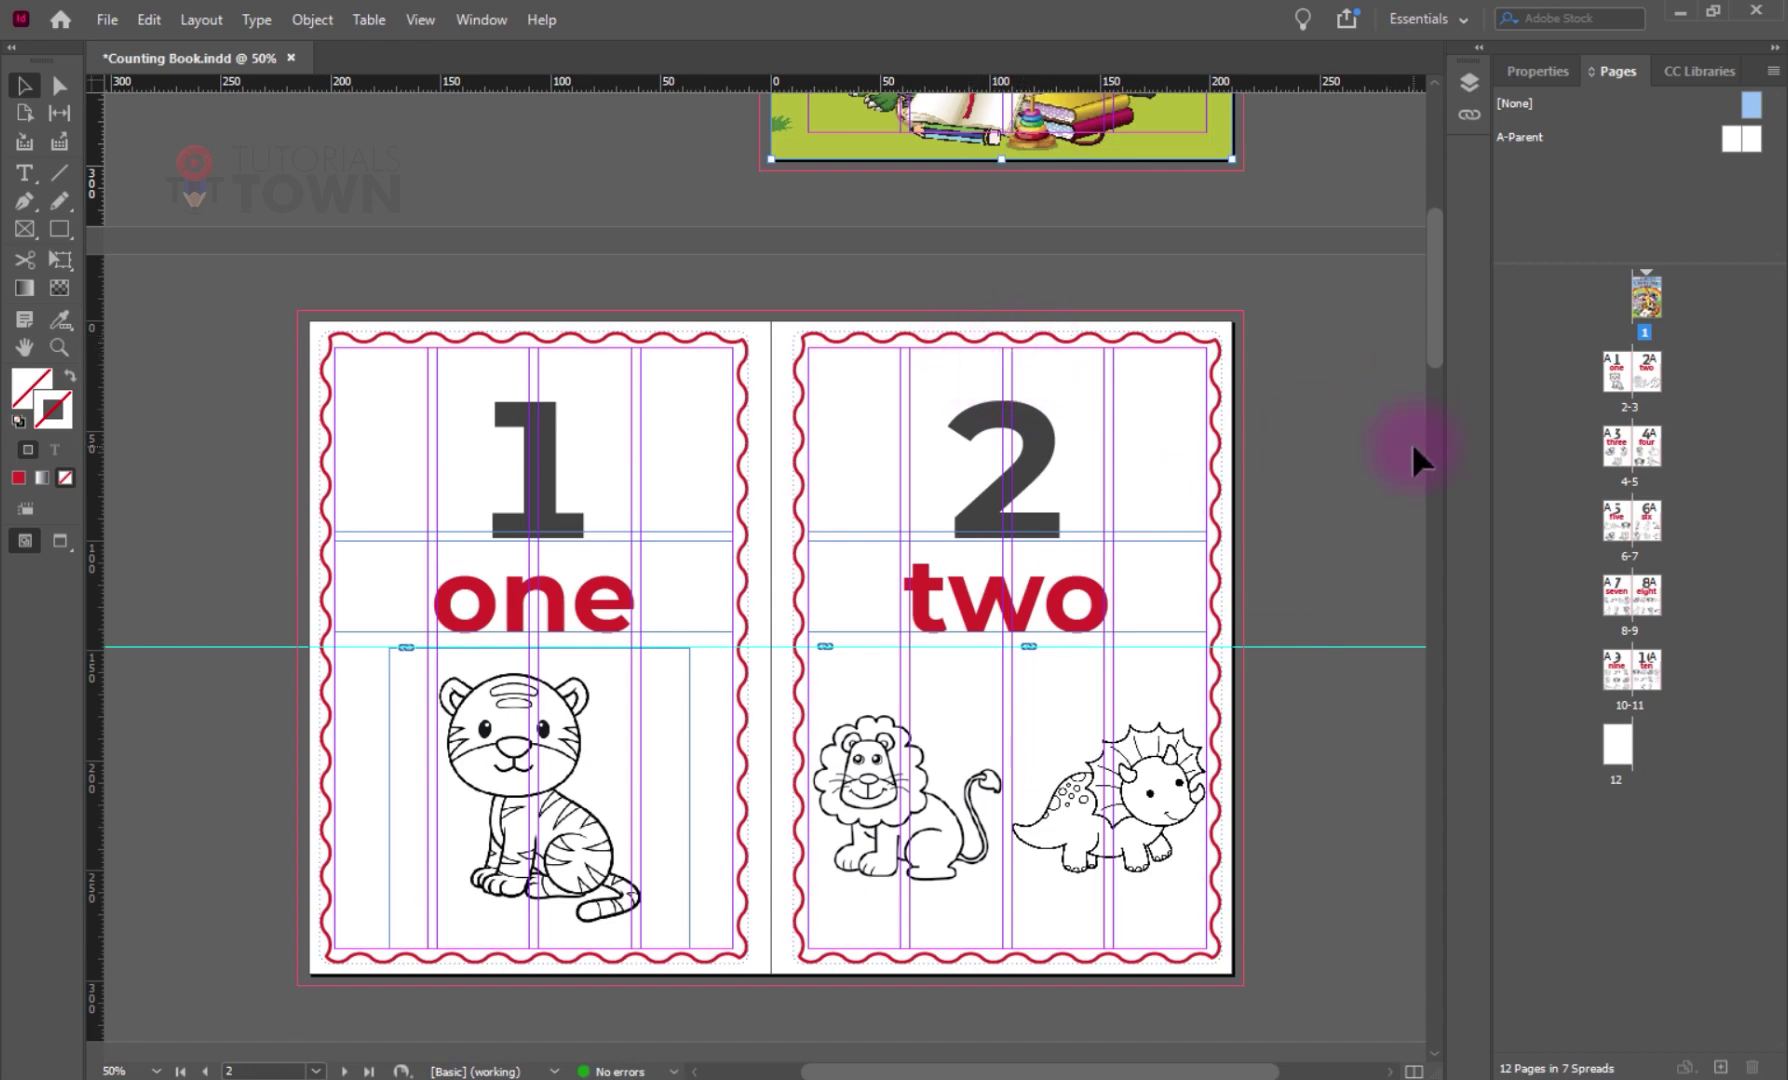
{"action": "left_click", "coordinate": [1632, 372]}
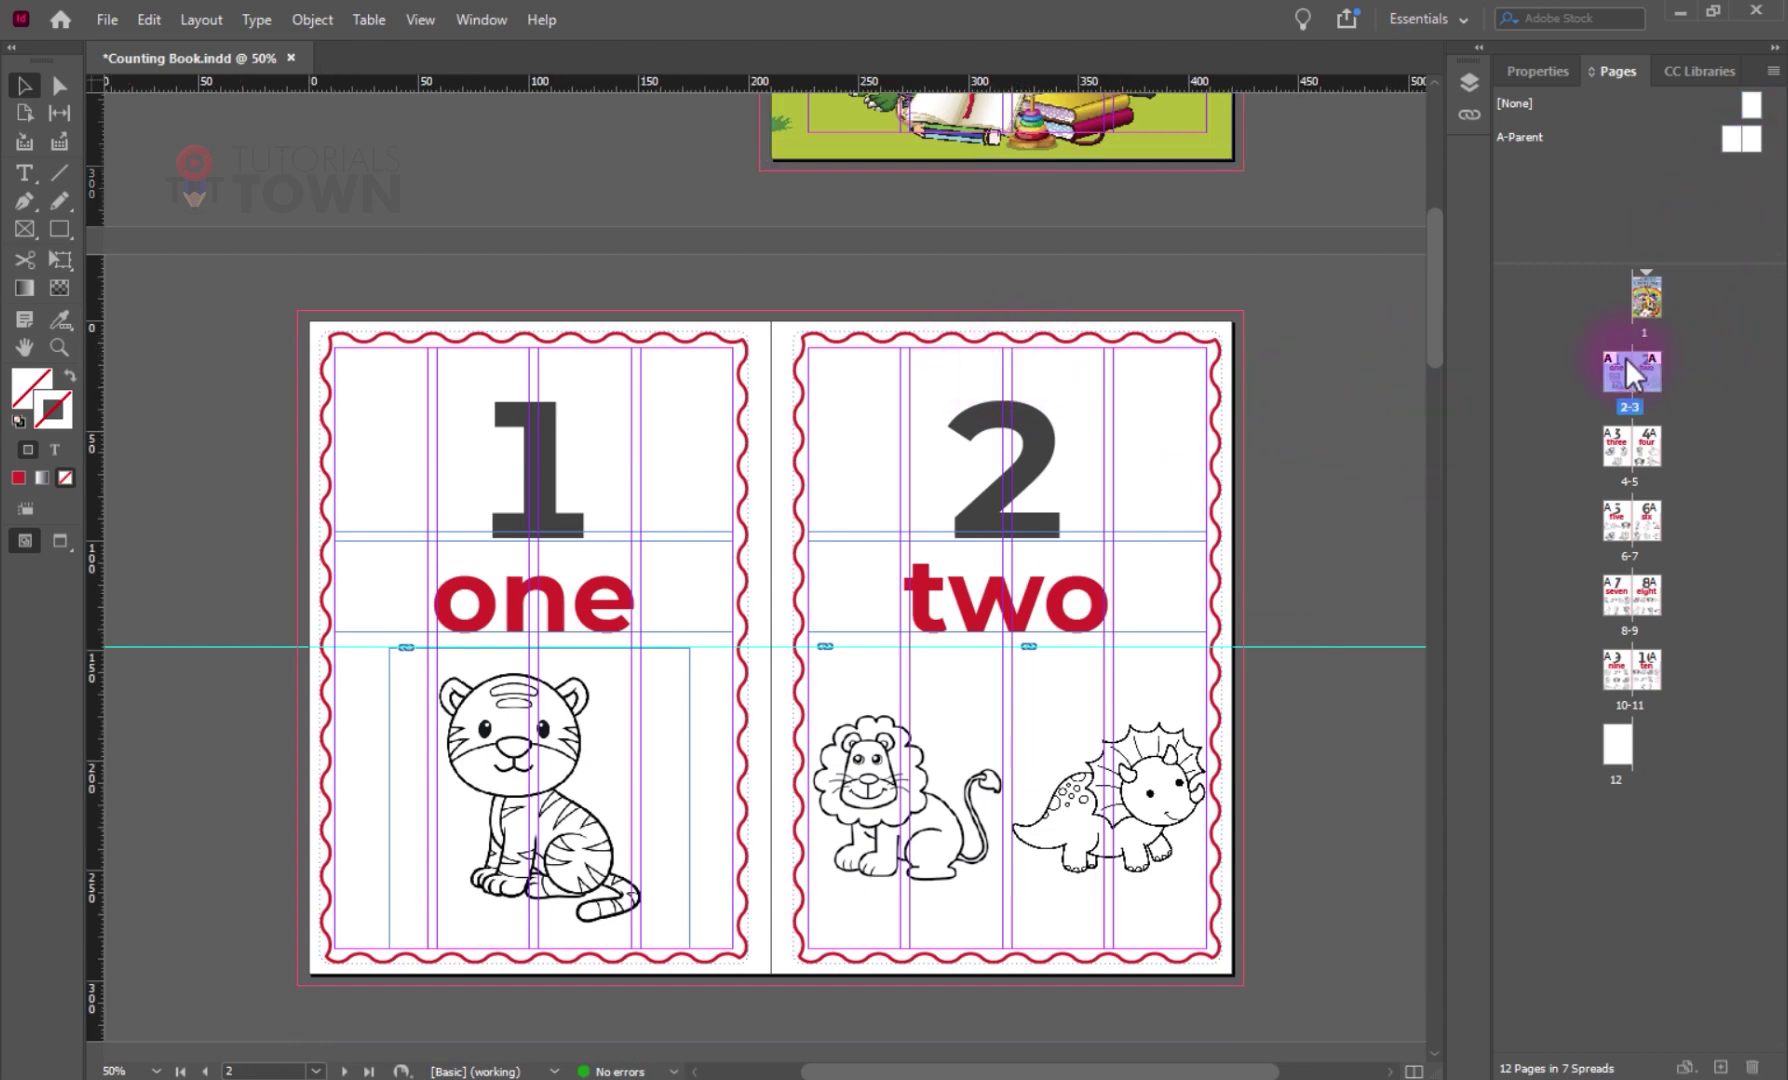
{"action": "double_click", "coordinate": [1738, 145]}
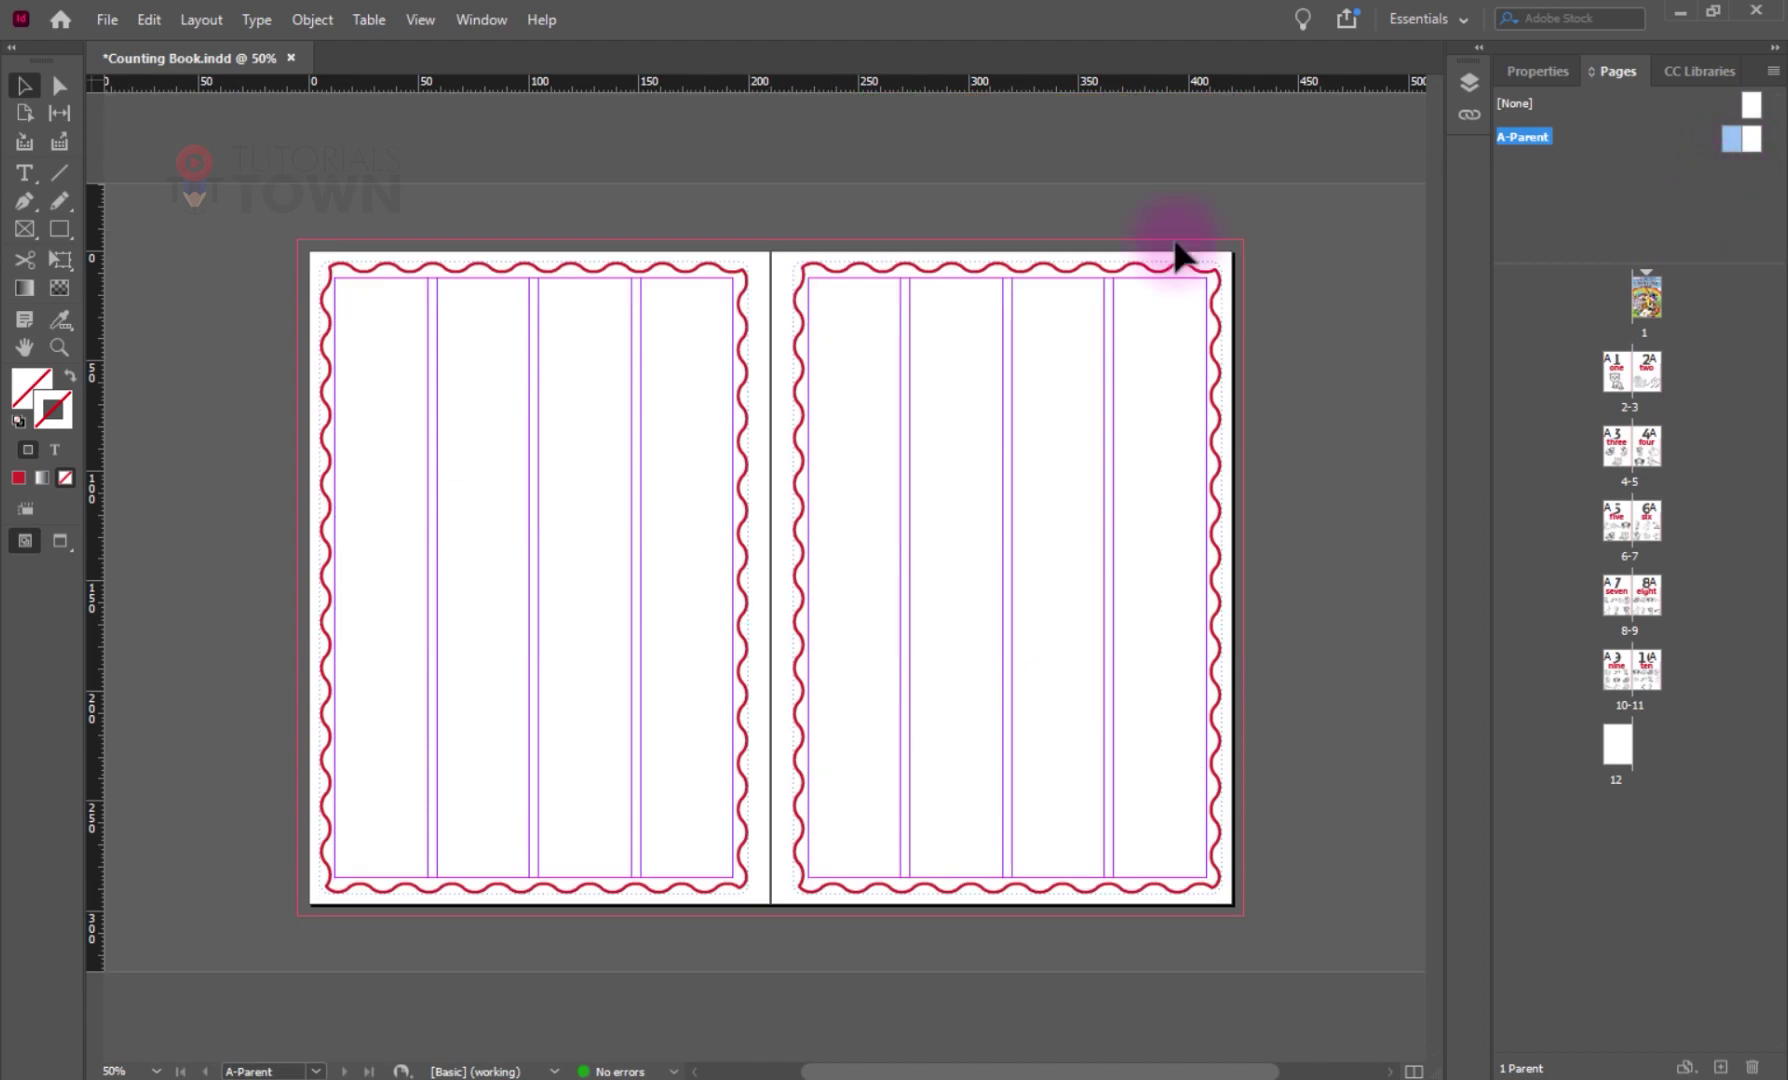
{"action": "scroll", "coordinate": [539, 287], "scroll_direction": "up", "scroll_amount": 2}
{"action": "scroll", "coordinate": [539, 287], "scroll_direction": "up", "scroll_amount": 3}
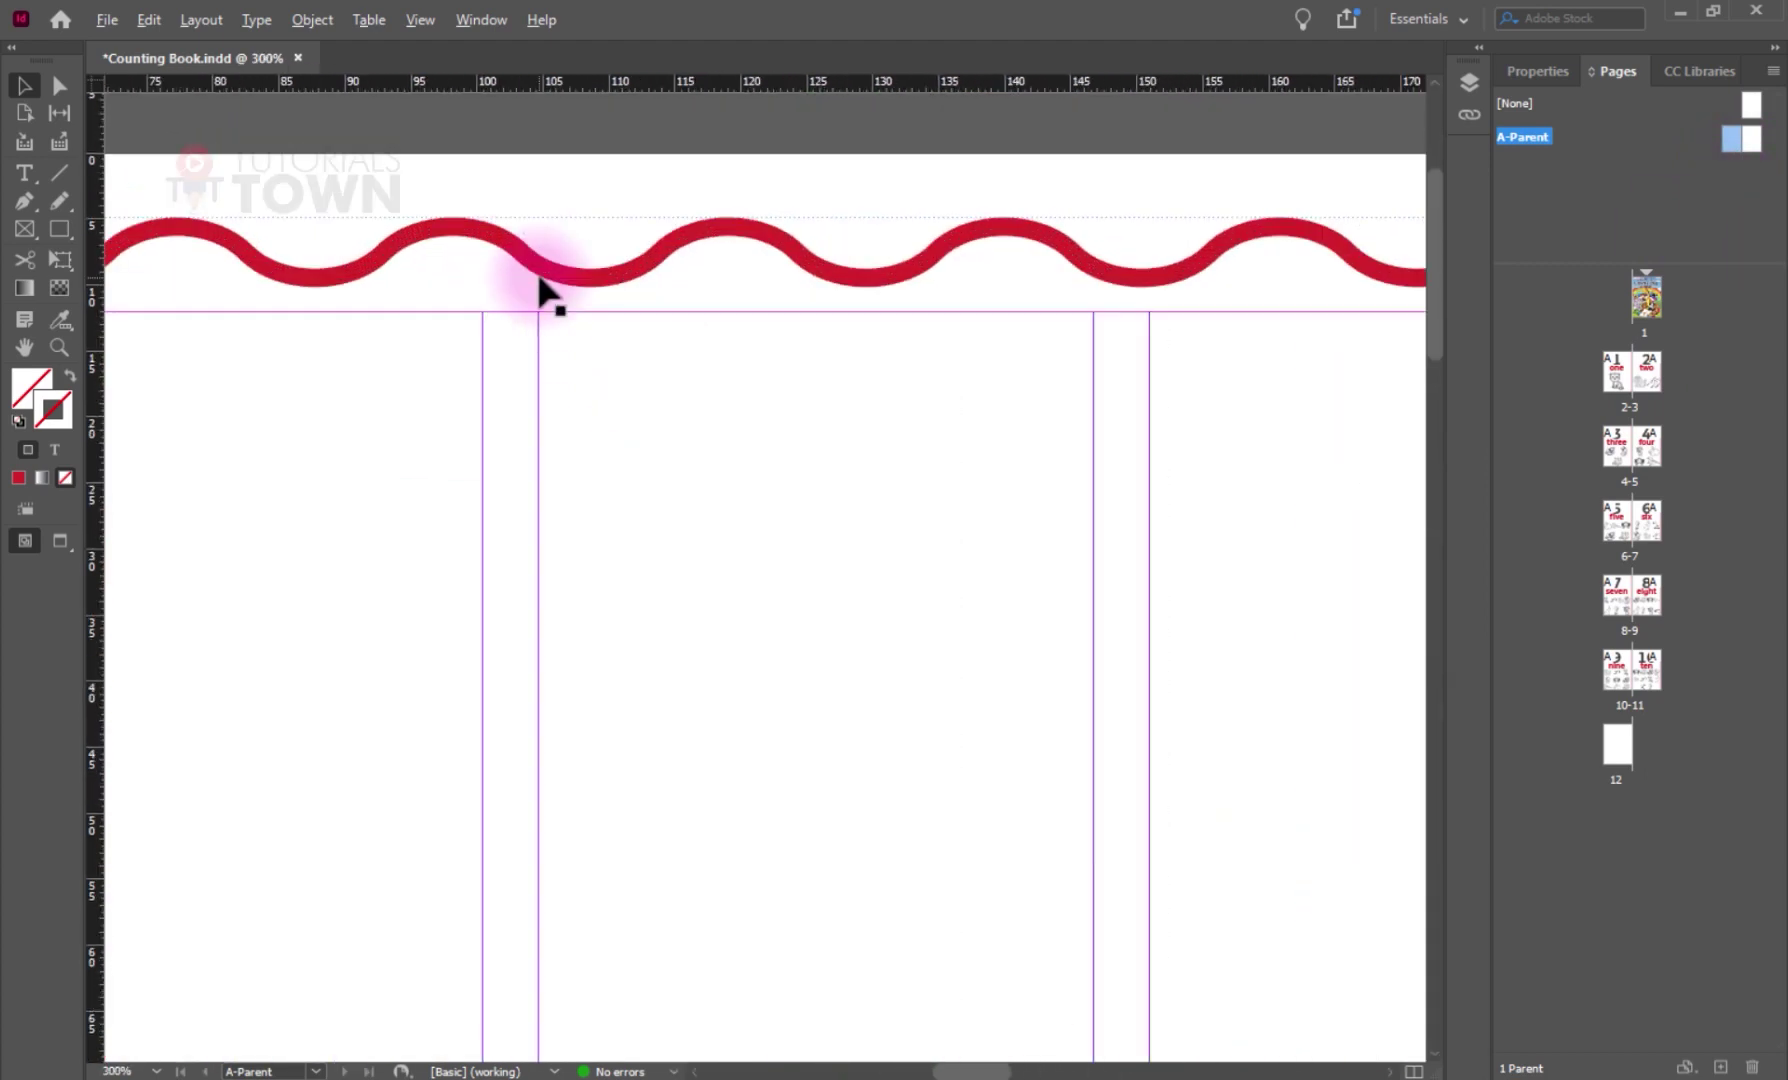
{"action": "scroll", "coordinate": [540, 288], "scroll_direction": "down", "scroll_amount": 3}
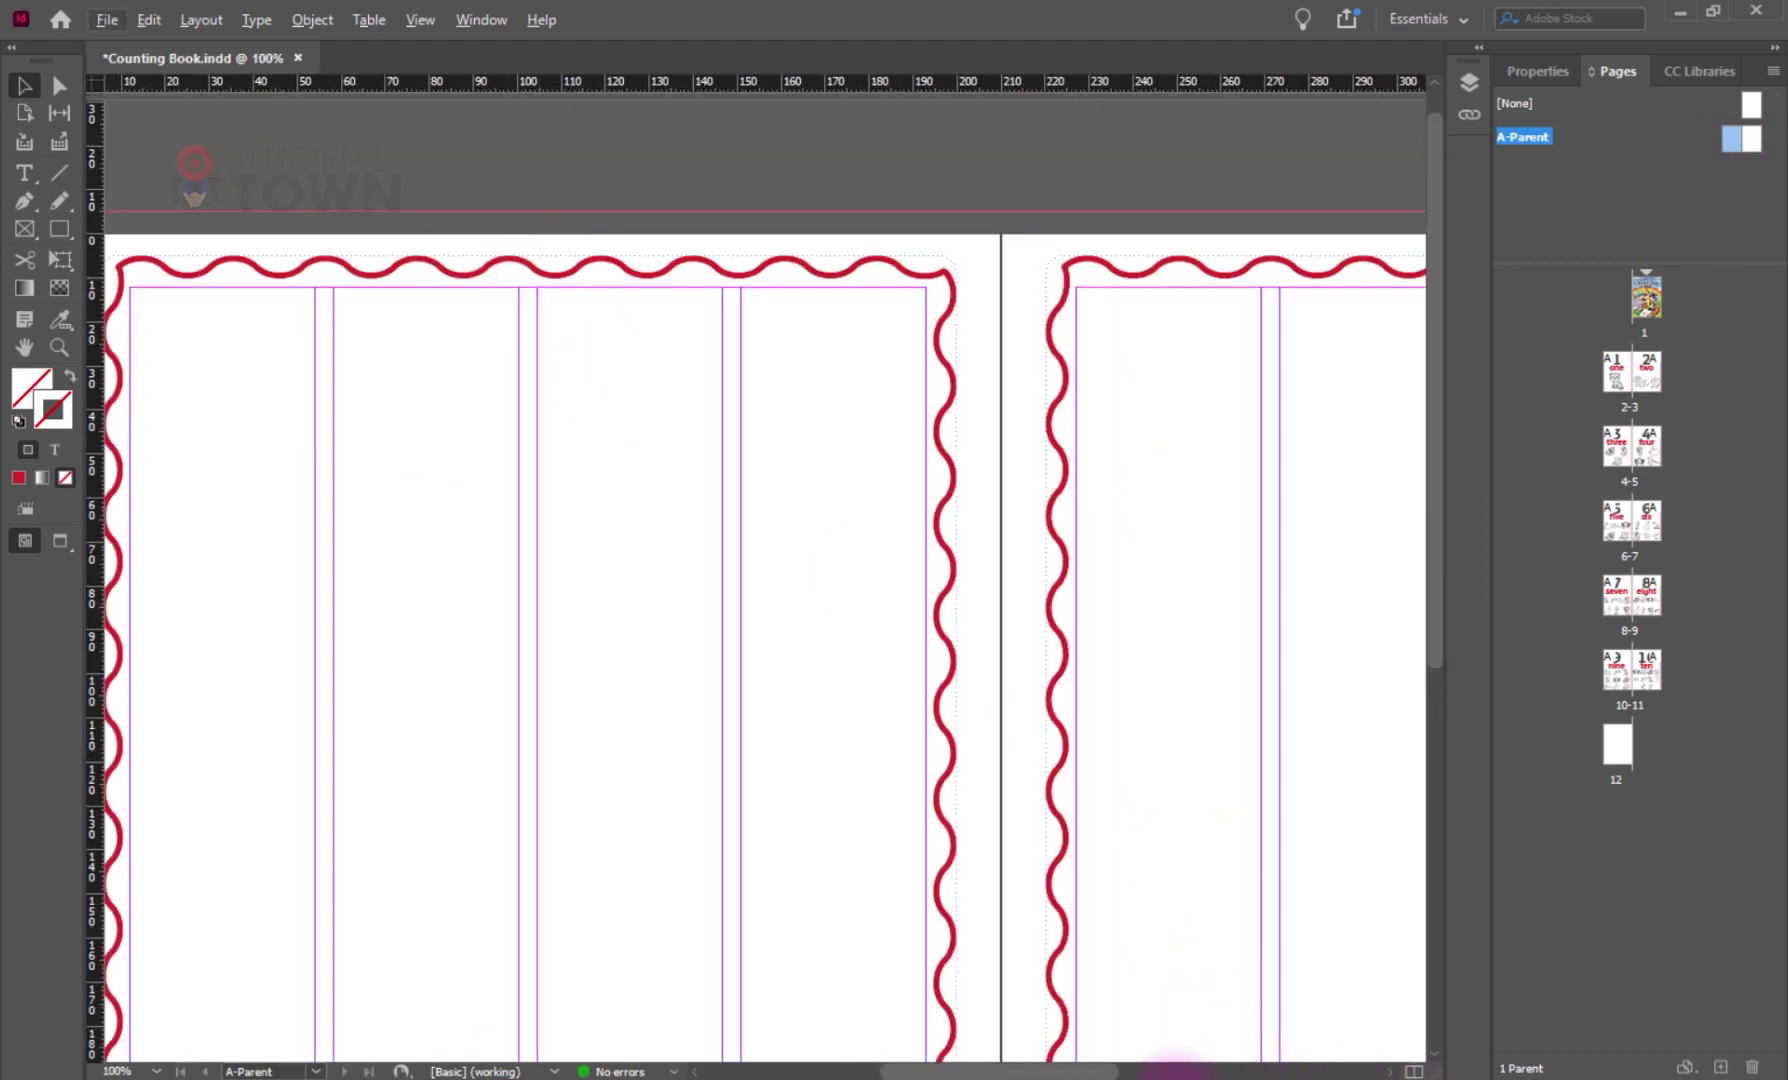
{"action": "left_click", "coordinate": [1120, 1062]}
{"action": "left_click", "coordinate": [998, 1055]}
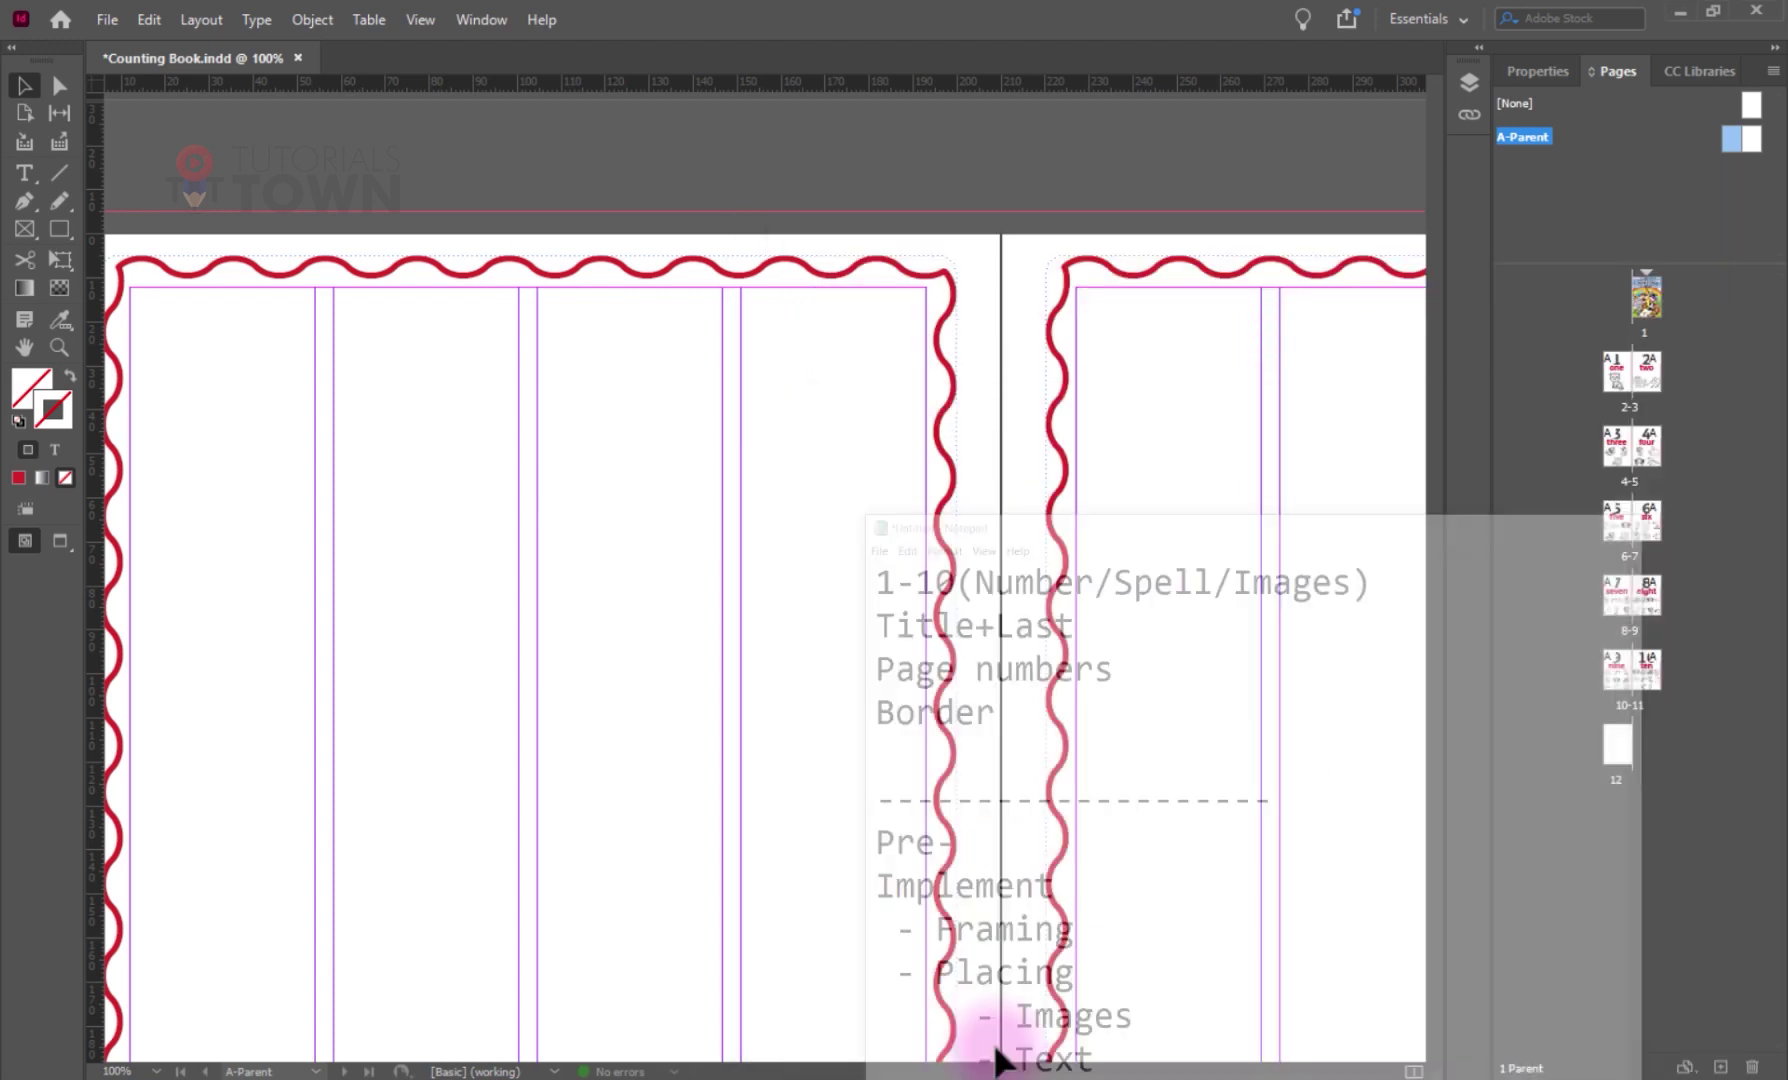
- Add a new layer above Layer 1 and name it H&F
{"action": "left_click_drag", "start_coordinate": [375, 275], "coordinate": [600, 310]}
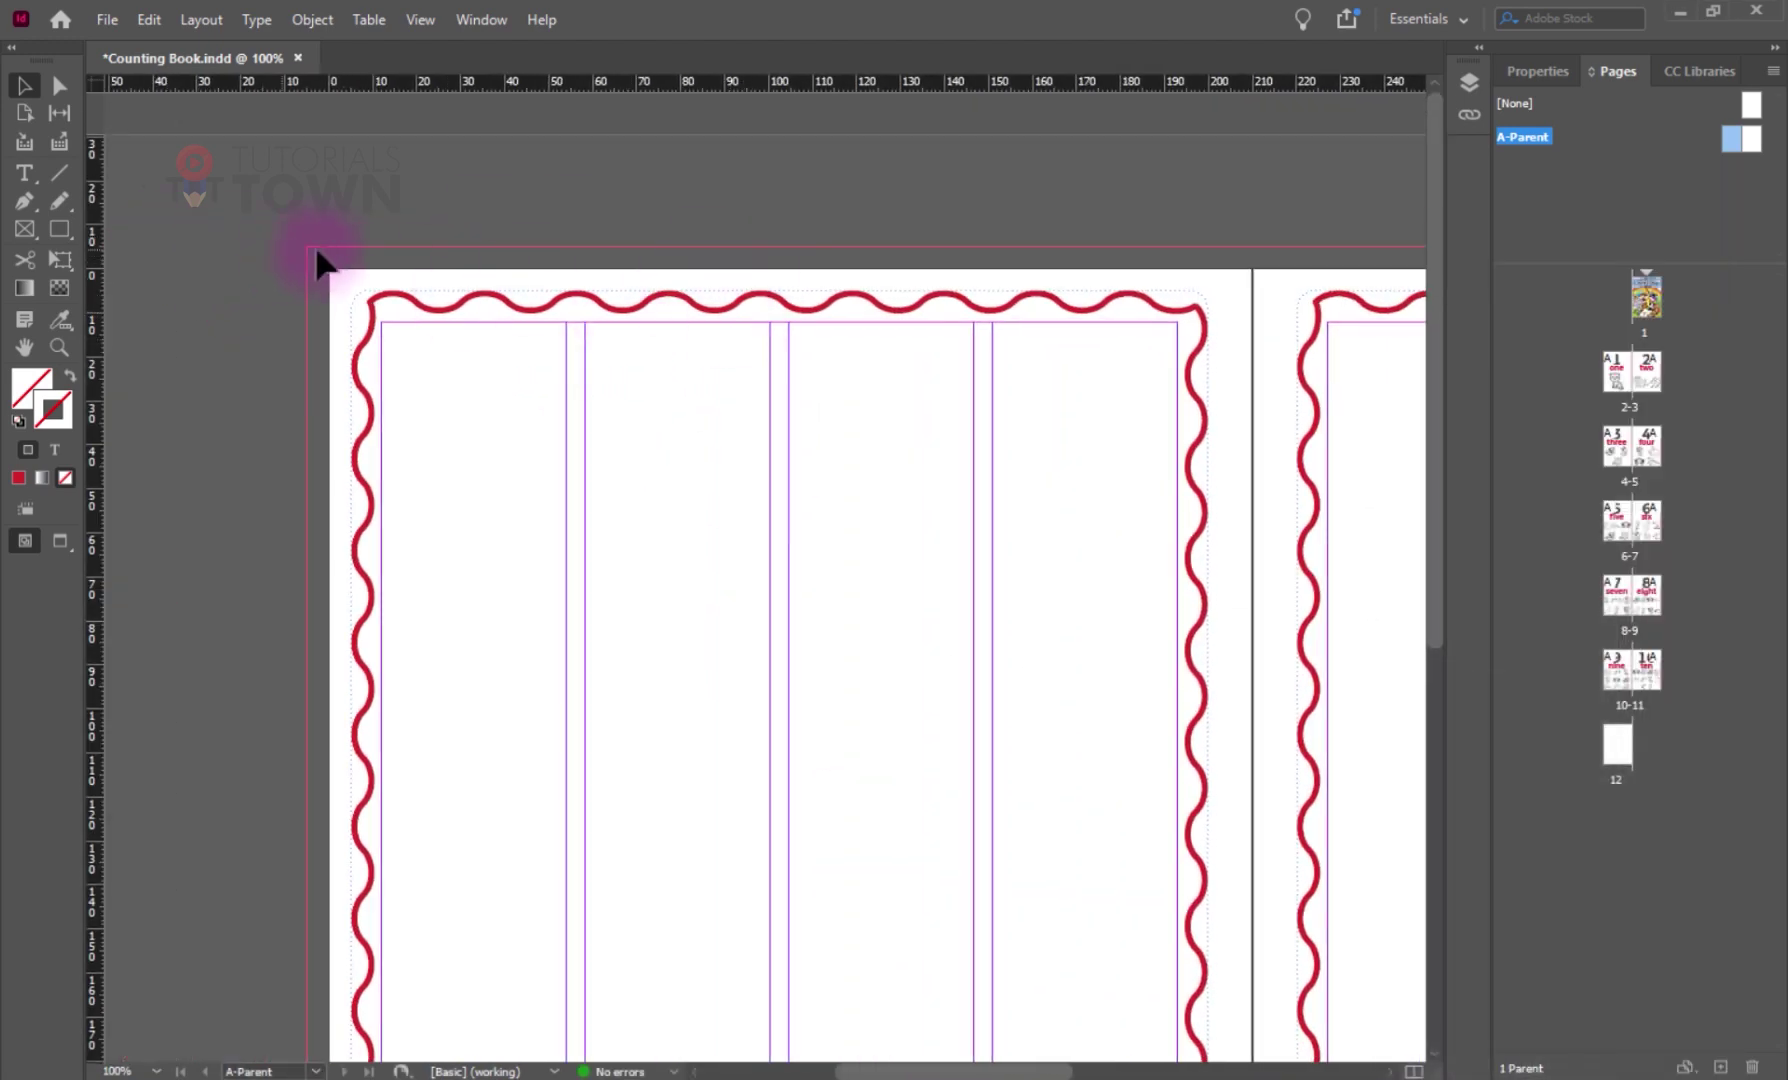
{"action": "left_click", "coordinate": [55, 232]}
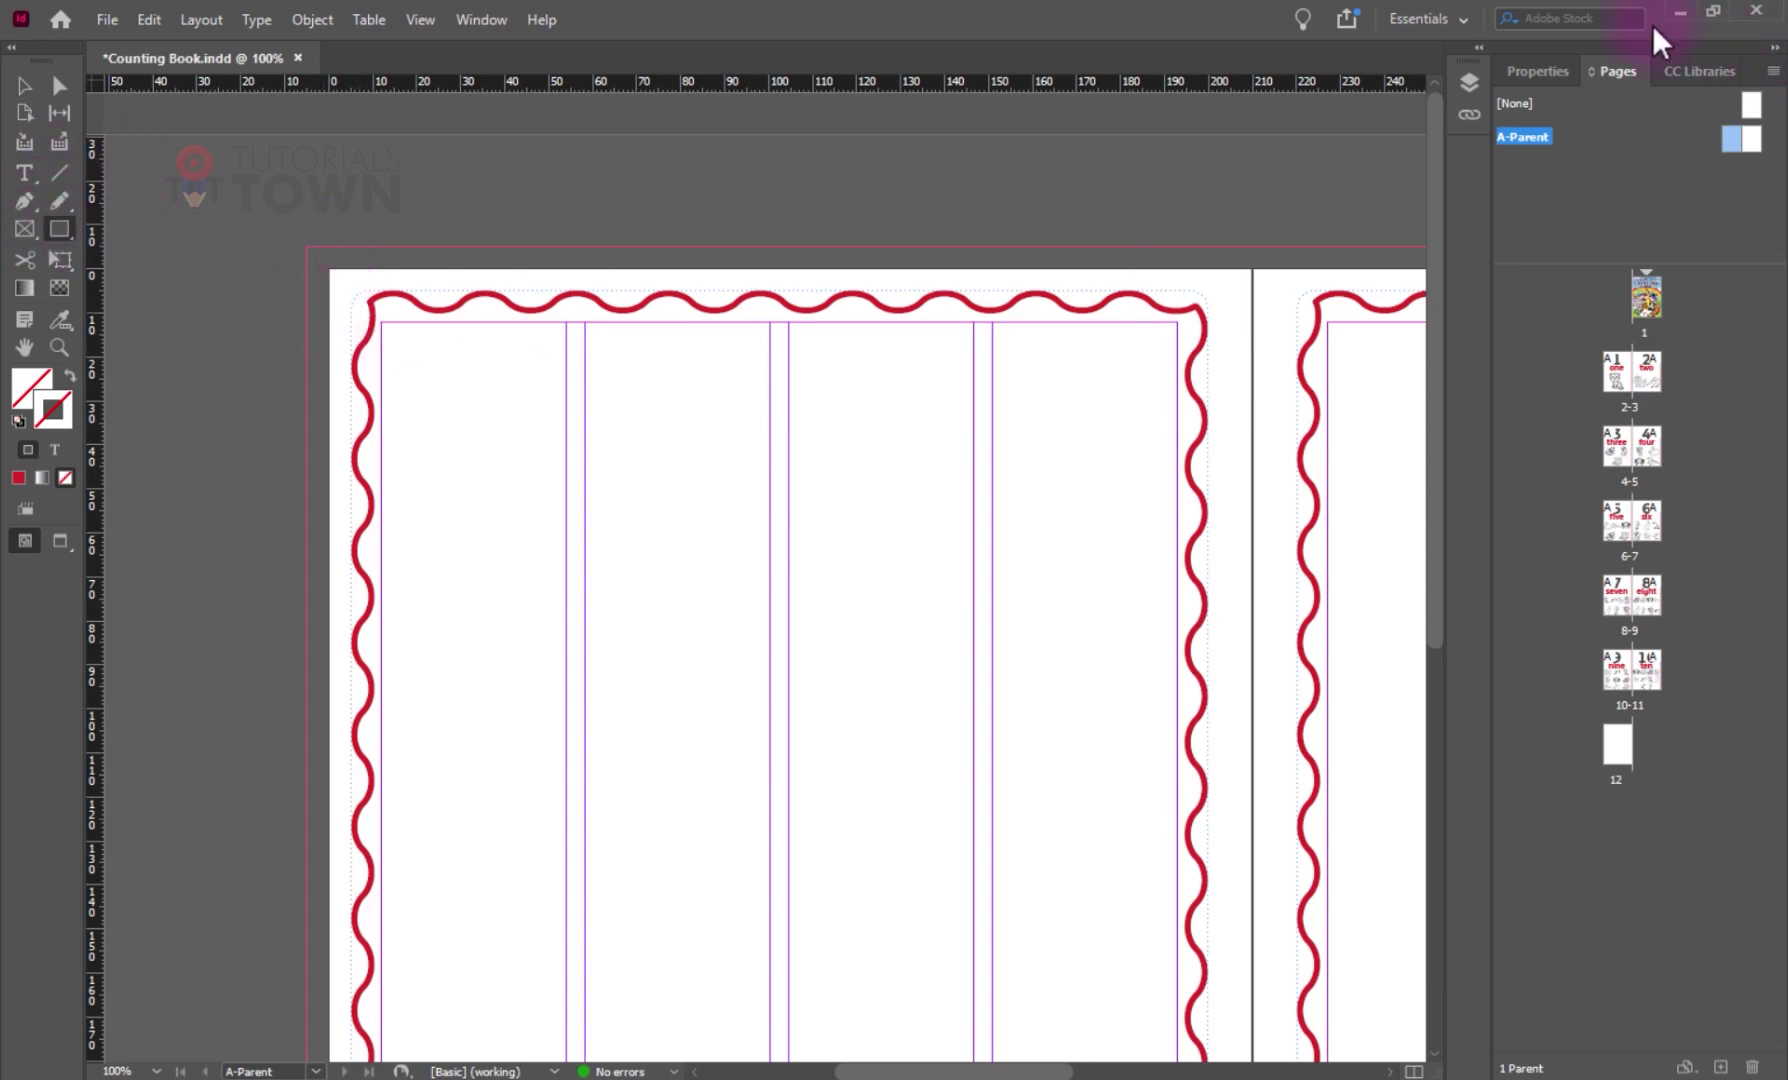
{"action": "left_click", "coordinate": [1466, 82]}
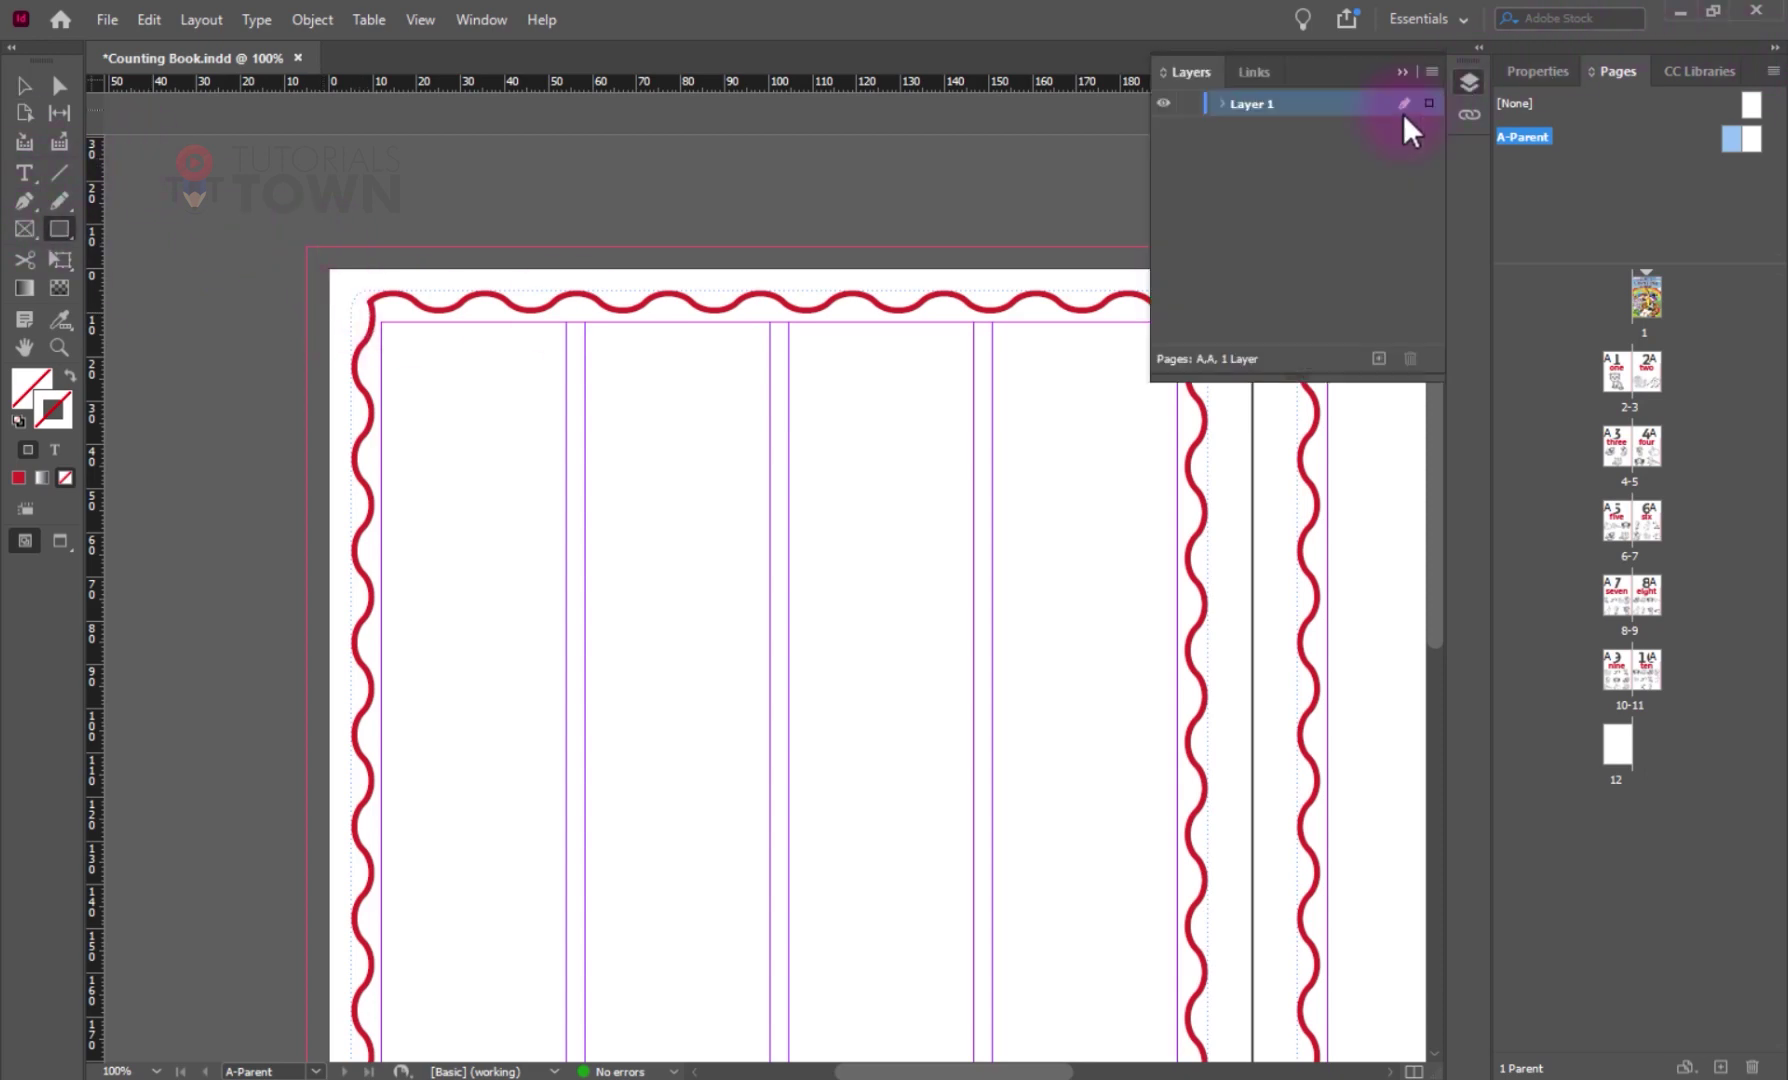
{"action": "left_click", "coordinate": [1378, 358]}
{"action": "double_click", "coordinate": [1253, 106]}
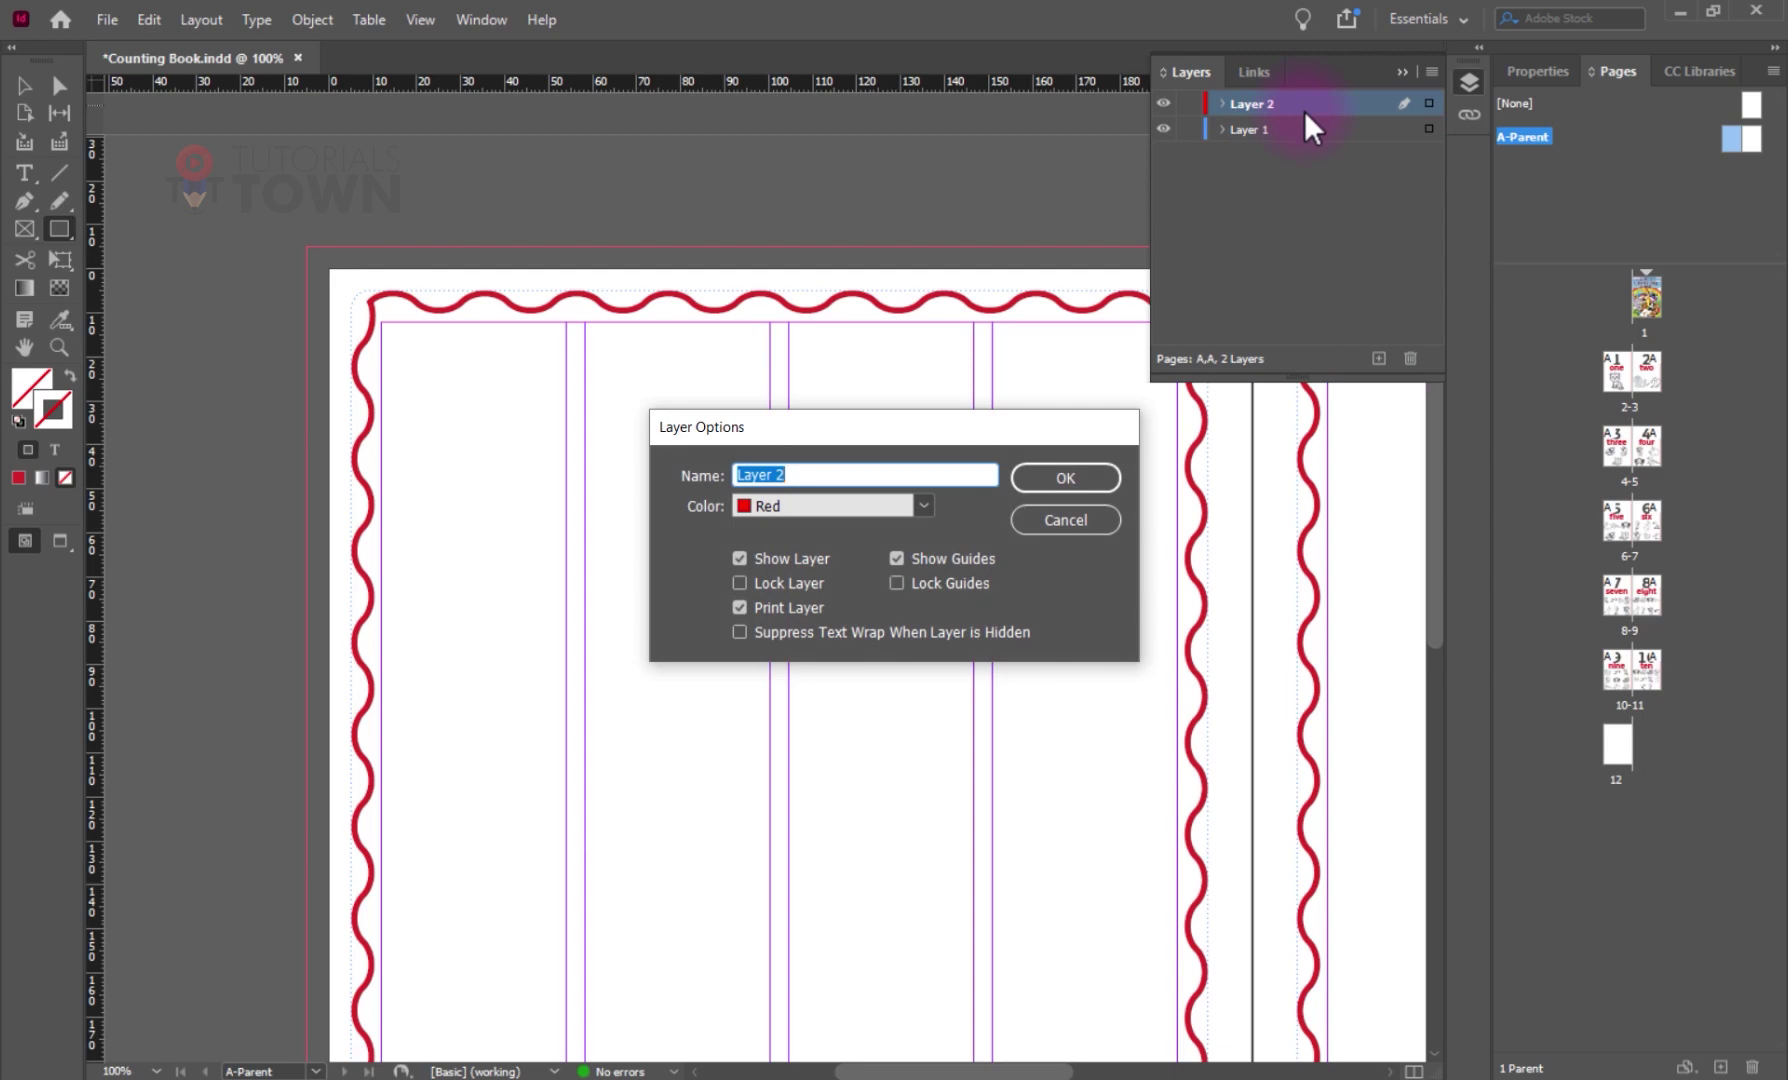
{"action": "type", "text": "H&F"}
{"action": "key", "text": "Return"}
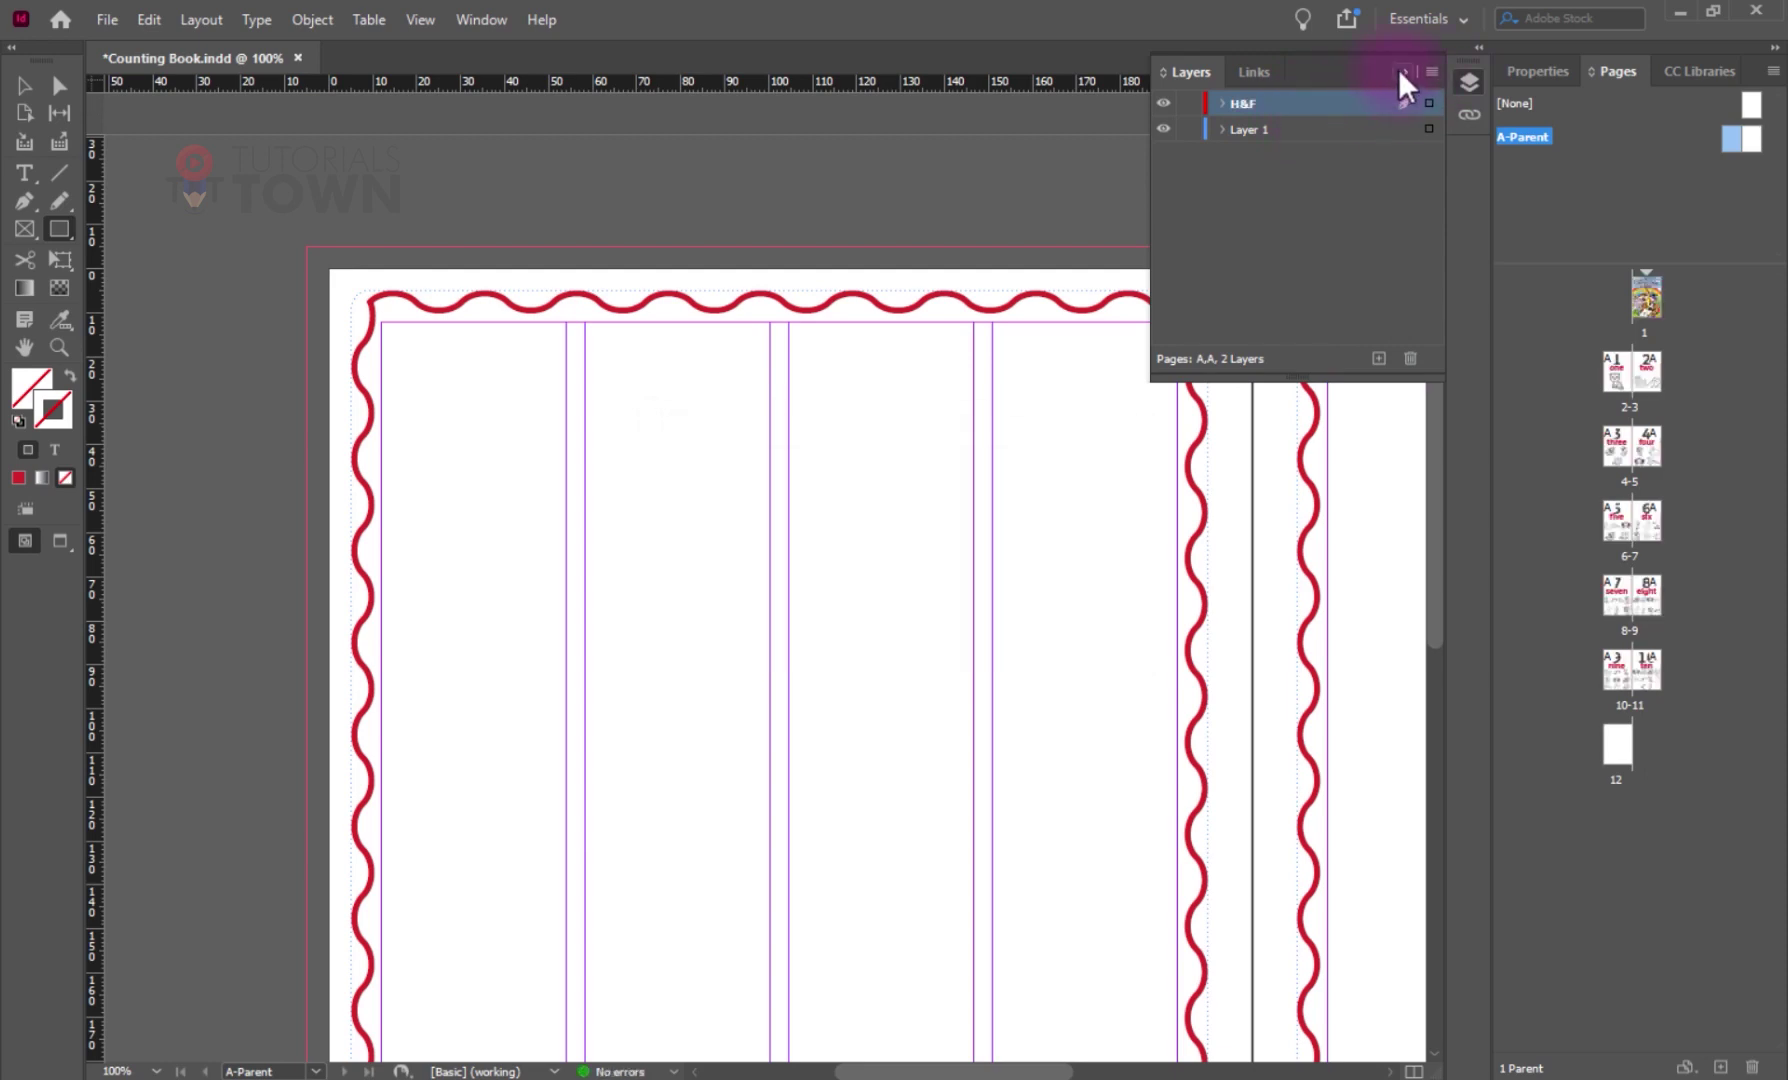
{"action": "left_click", "coordinate": [1400, 72]}
- Draw a full-width rectangle from the left parent page's top edge down to its top margin and fill it red
{"action": "mouse_move", "coordinate": [347, 320]}
{"action": "left_mouse_down"}
{"action": "mouse_move", "coordinate": [1117, 311]}
{"action": "mouse_move", "coordinate": [1272, 272]}
{"action": "mouse_move", "coordinate": [1253, 268]}
{"action": "left_mouse_up"}
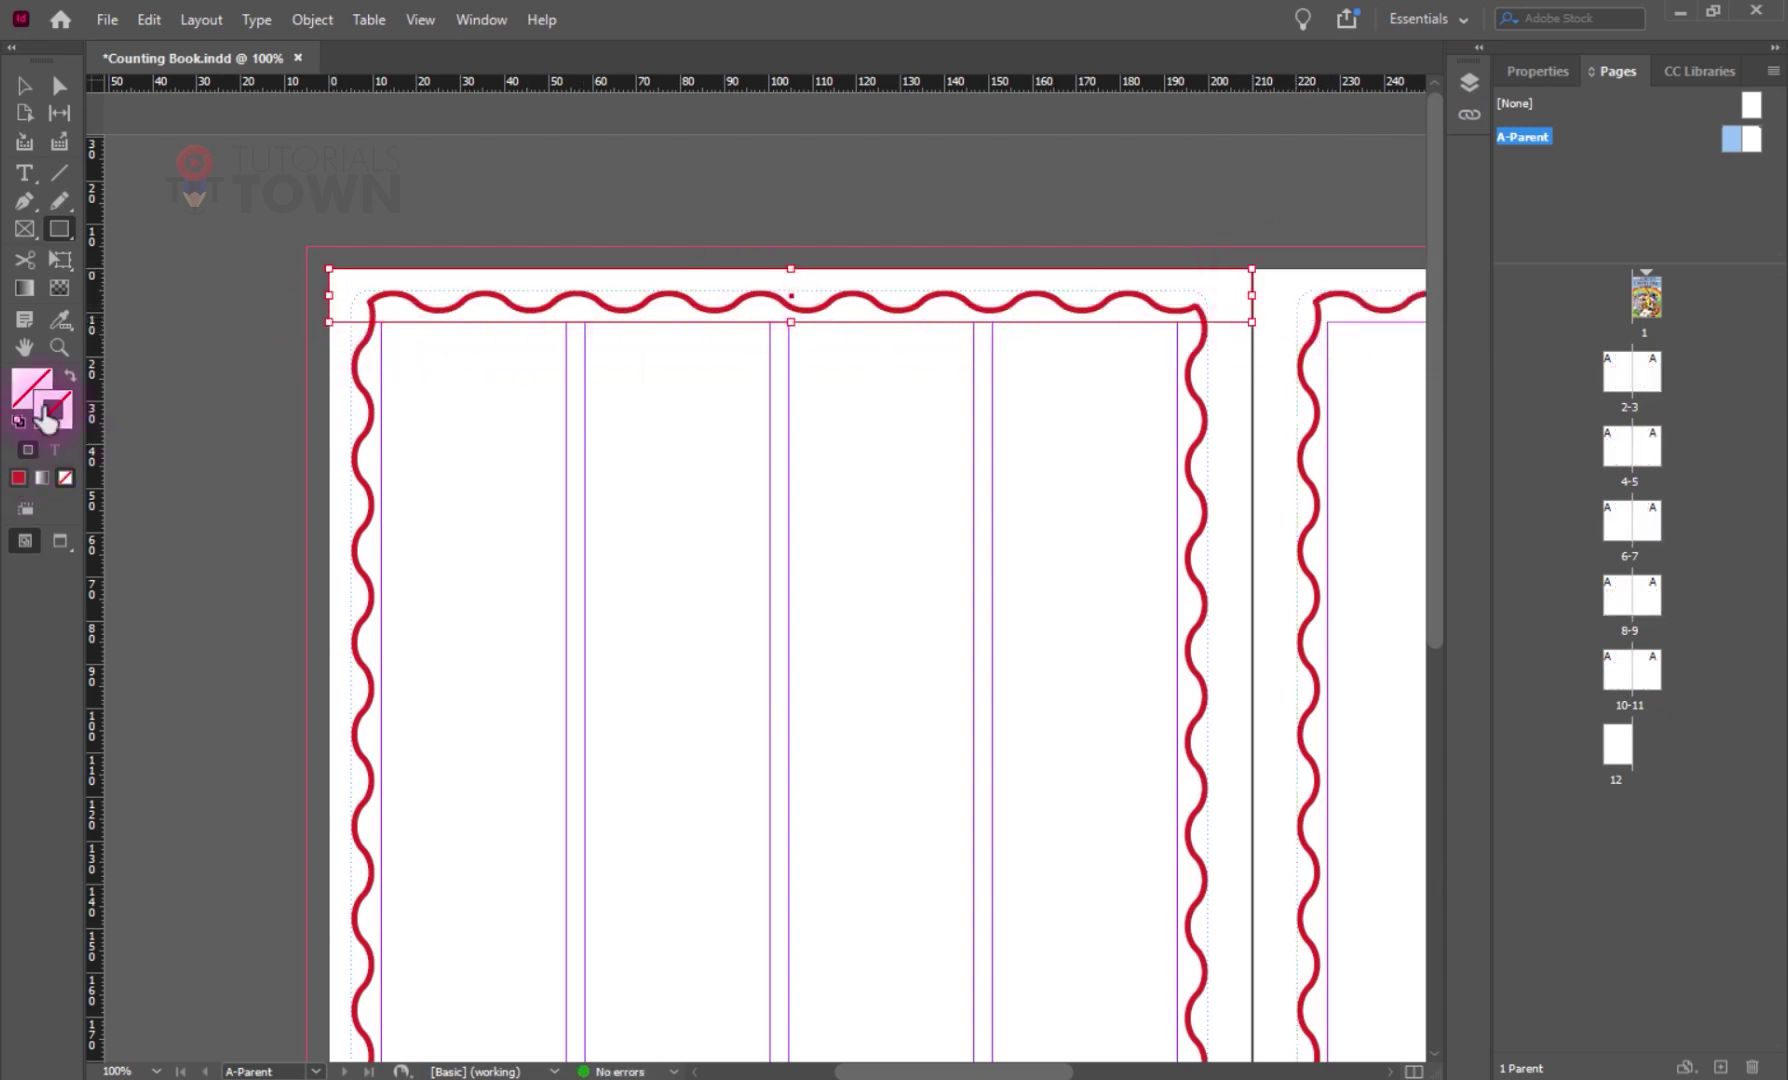
{"action": "left_click", "coordinate": [70, 376]}
{"action": "left_click", "coordinate": [25, 88]}
{"action": "left_click", "coordinate": [809, 429]}
{"action": "scroll", "coordinate": [809, 429], "scroll_direction": "down", "scroll_amount": 2}
{"action": "scroll", "coordinate": [809, 429], "scroll_direction": "up", "scroll_amount": 2}
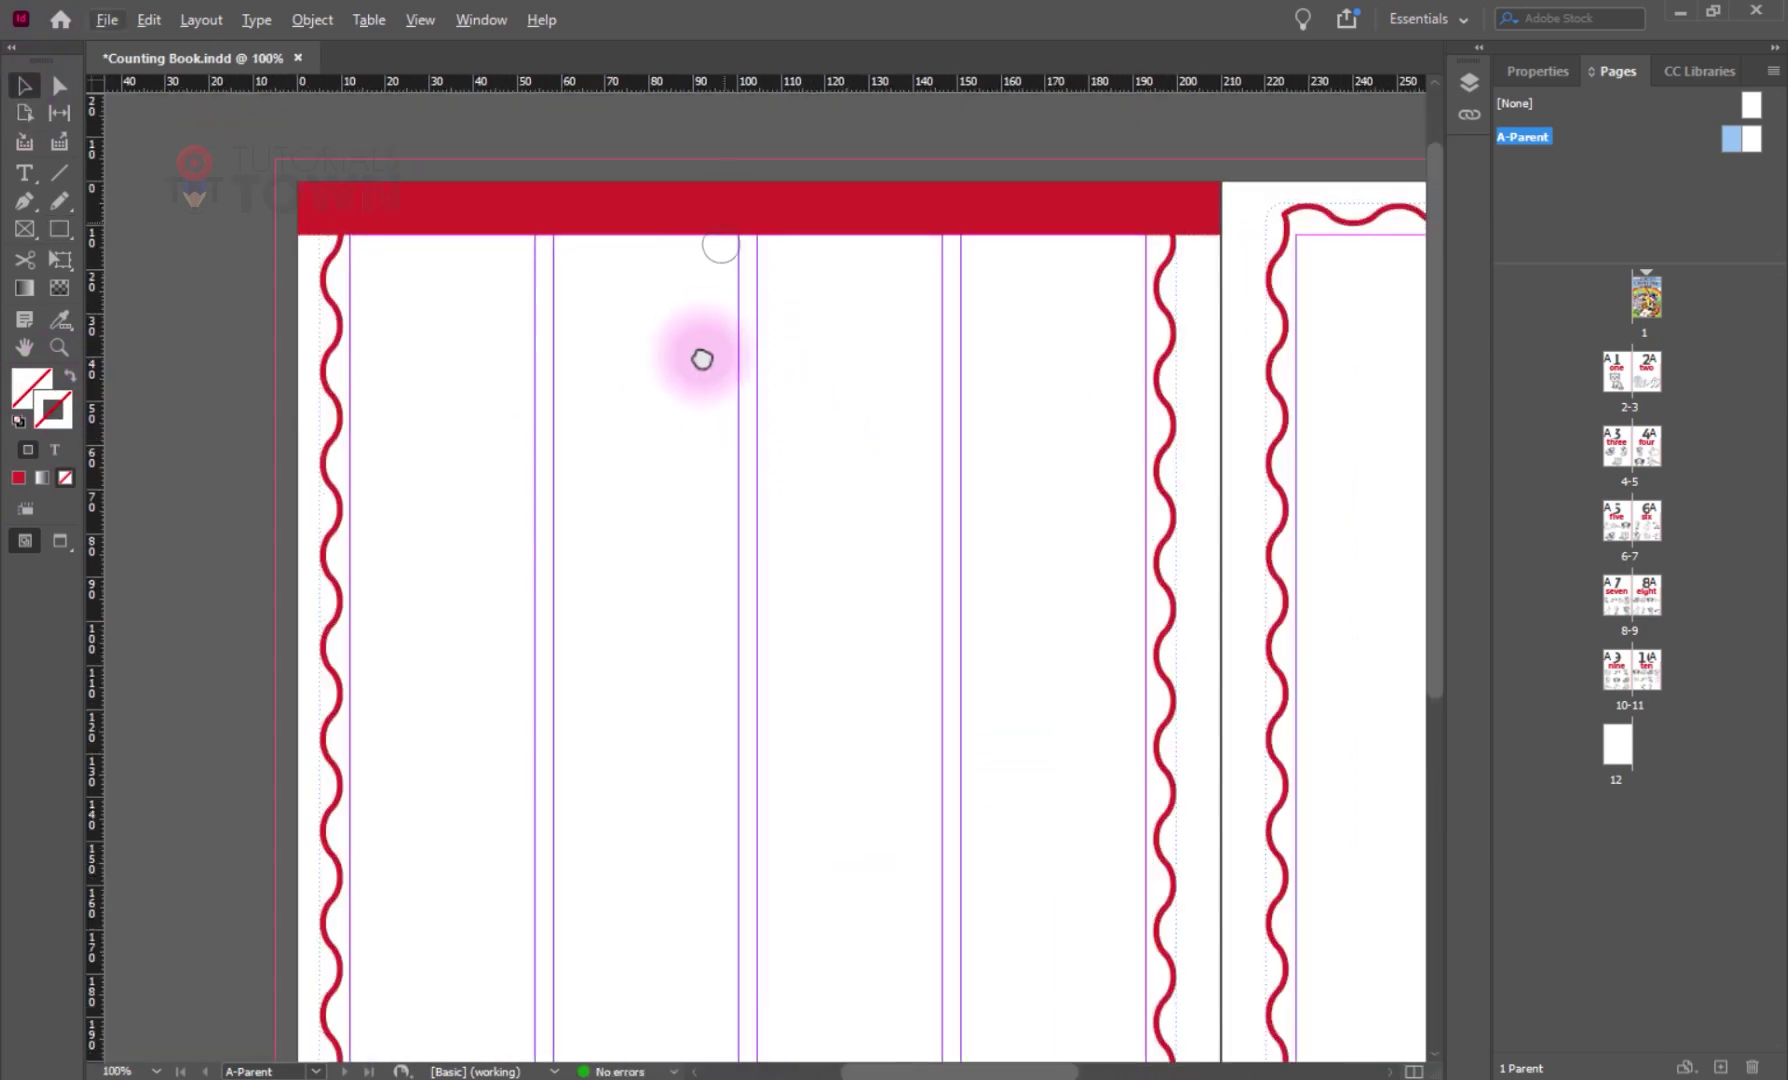
{"action": "left_click_drag", "start_coordinate": [702, 359], "coordinate": [676, 445]}
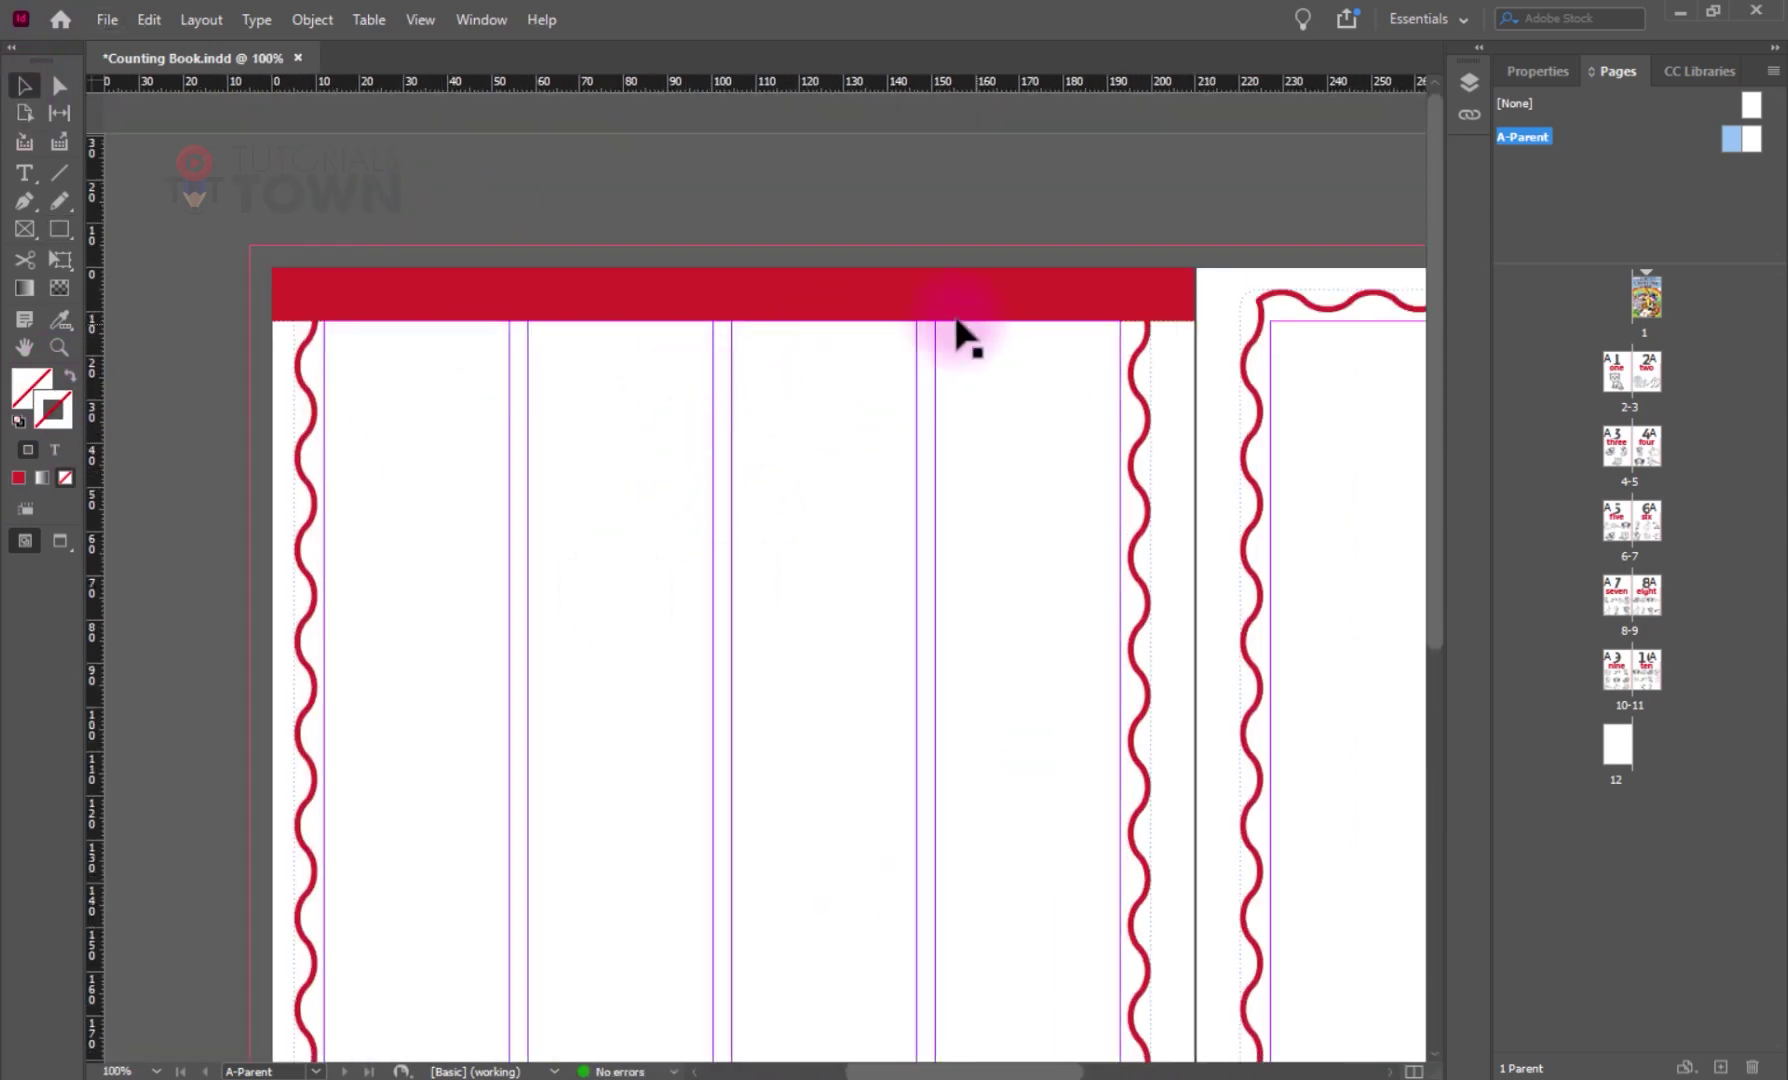
- Add a text frame reading "Animals Counting Book" in the left parent page's red header, fit it to its text, and check page 2
{"action": "left_click", "coordinate": [25, 172]}
{"action": "left_click_drag", "start_coordinate": [295, 281], "coordinate": [1150, 309]}
{"action": "type", "text": "Anim"}
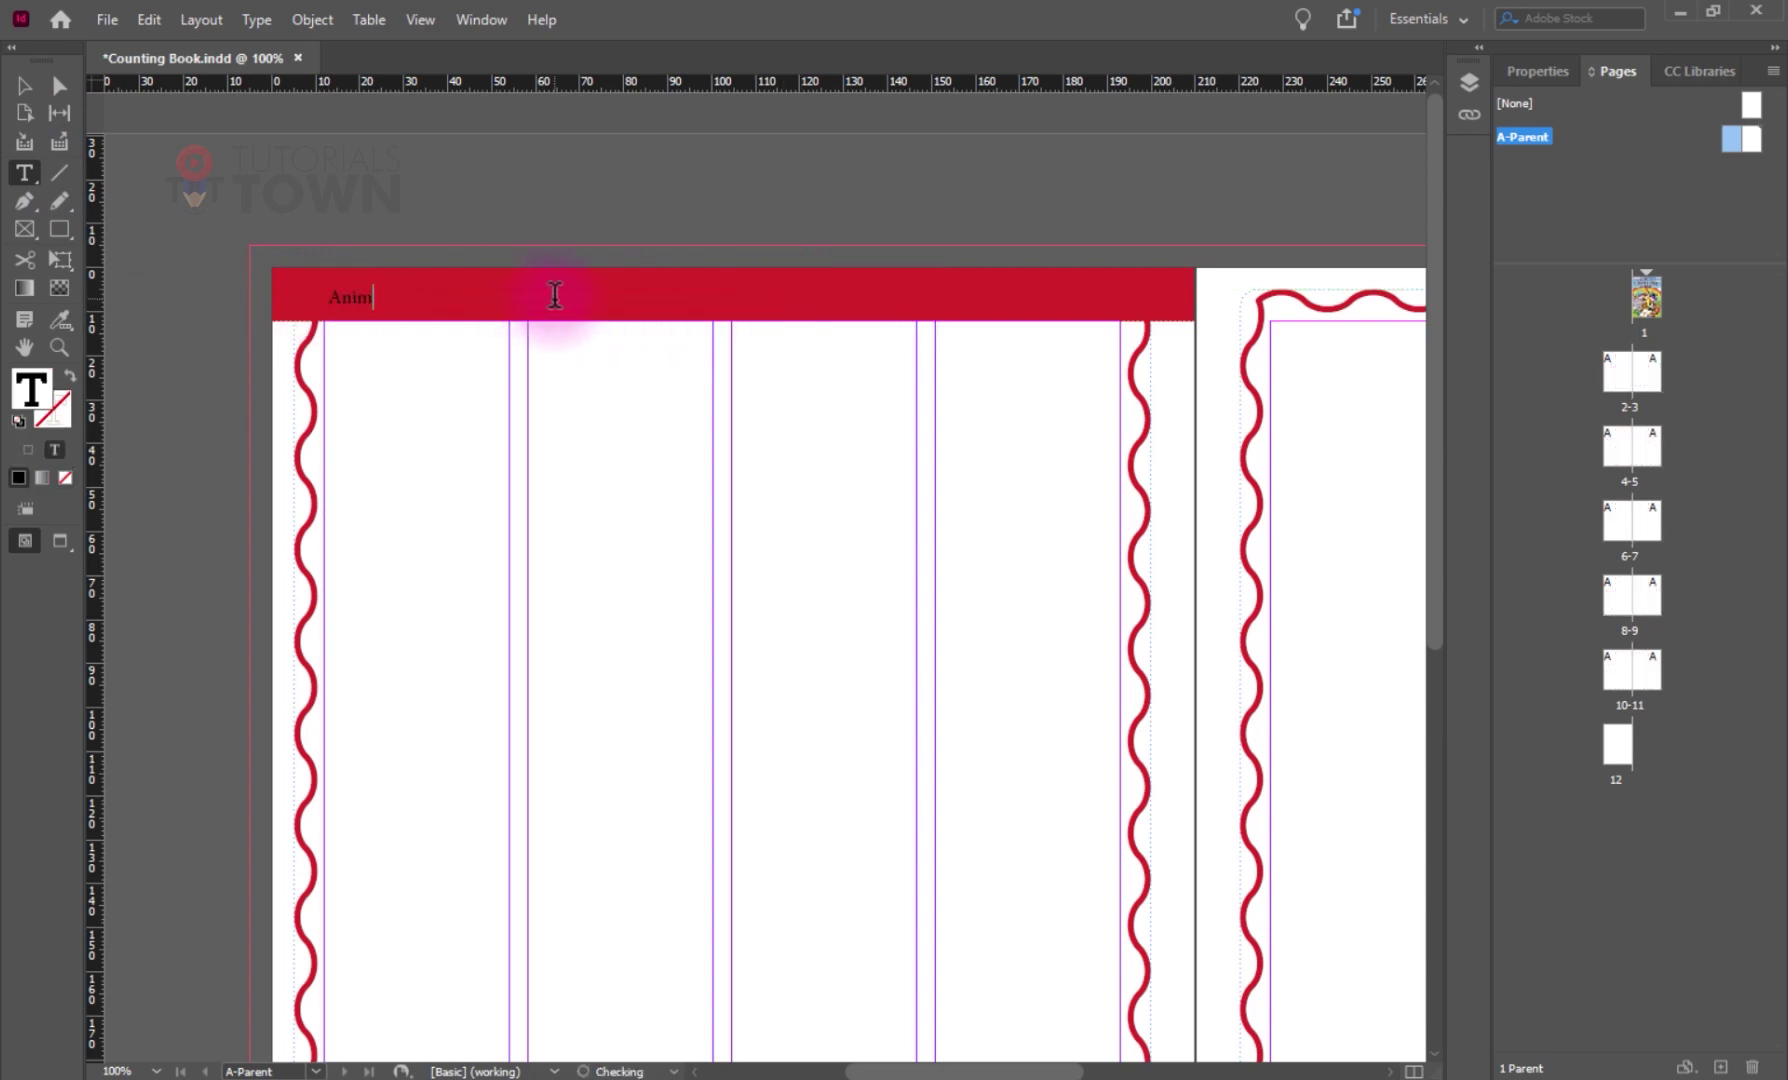
{"action": "type", "text": "als Counting Book"}
{"action": "left_click", "coordinate": [30, 86]}
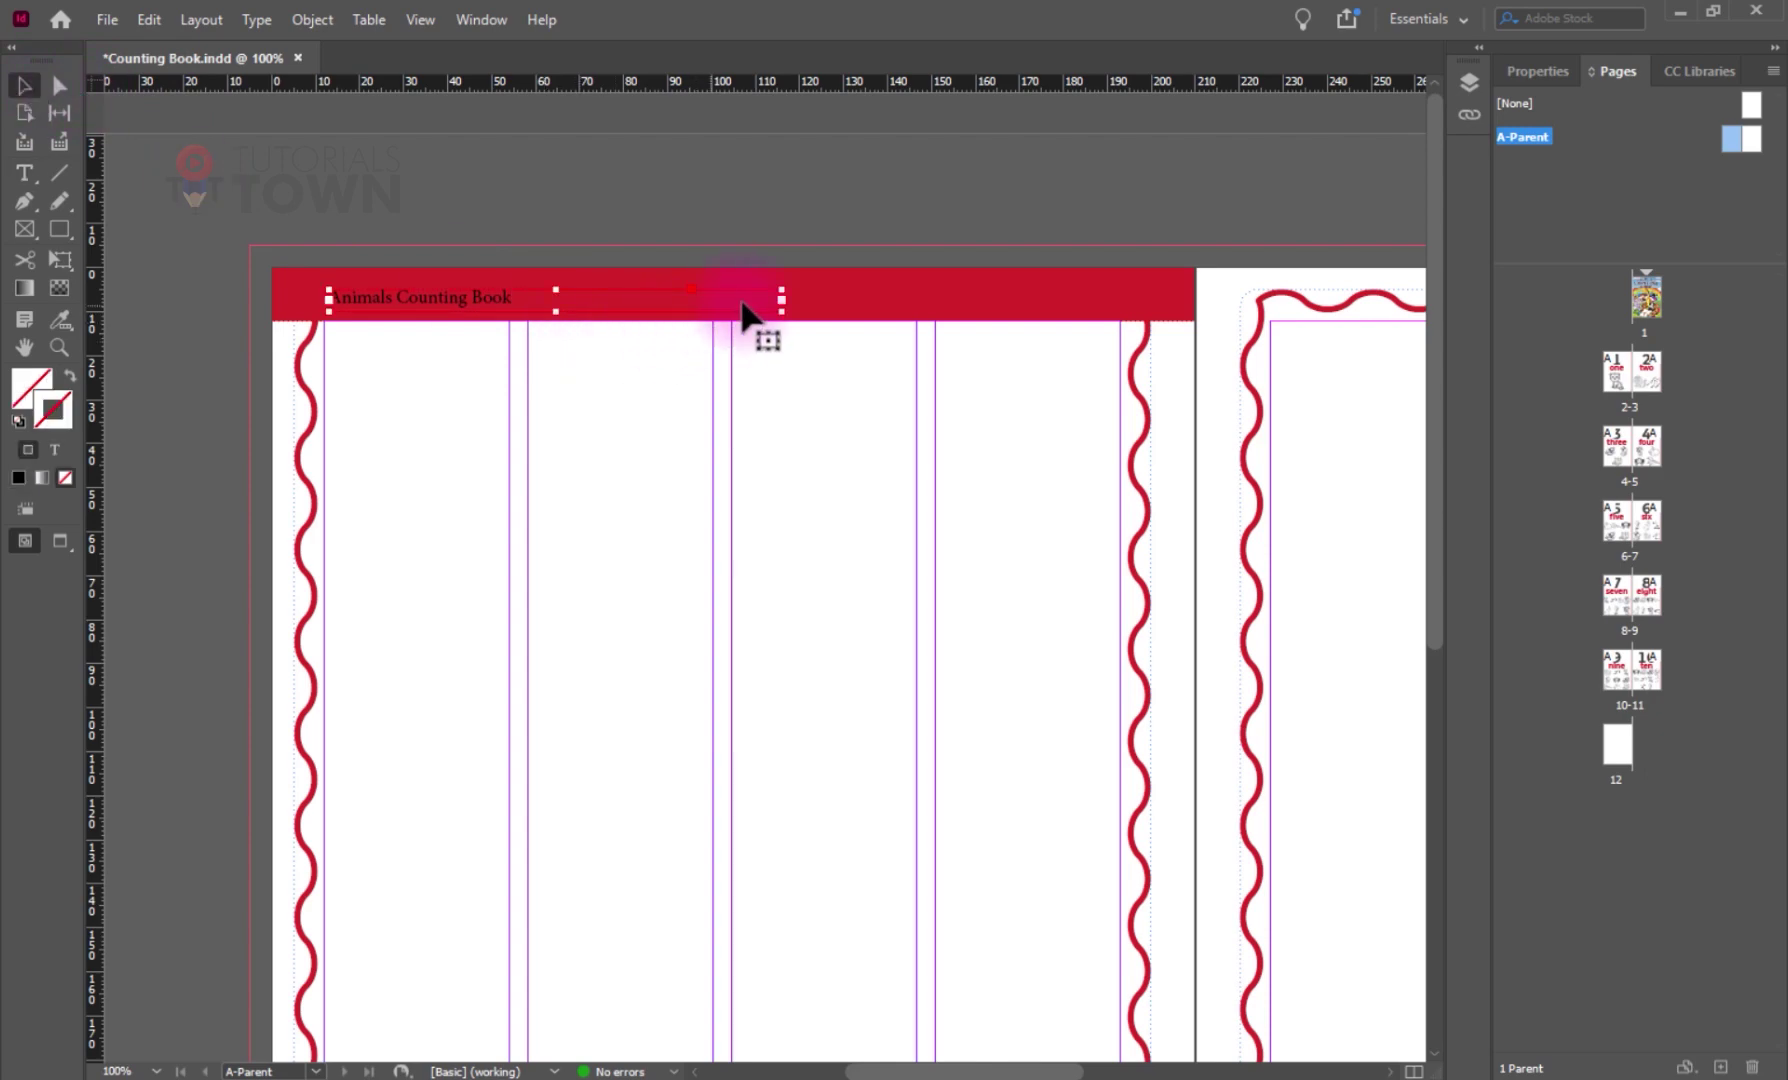
{"action": "key", "text": "ctrl+alt+c"}
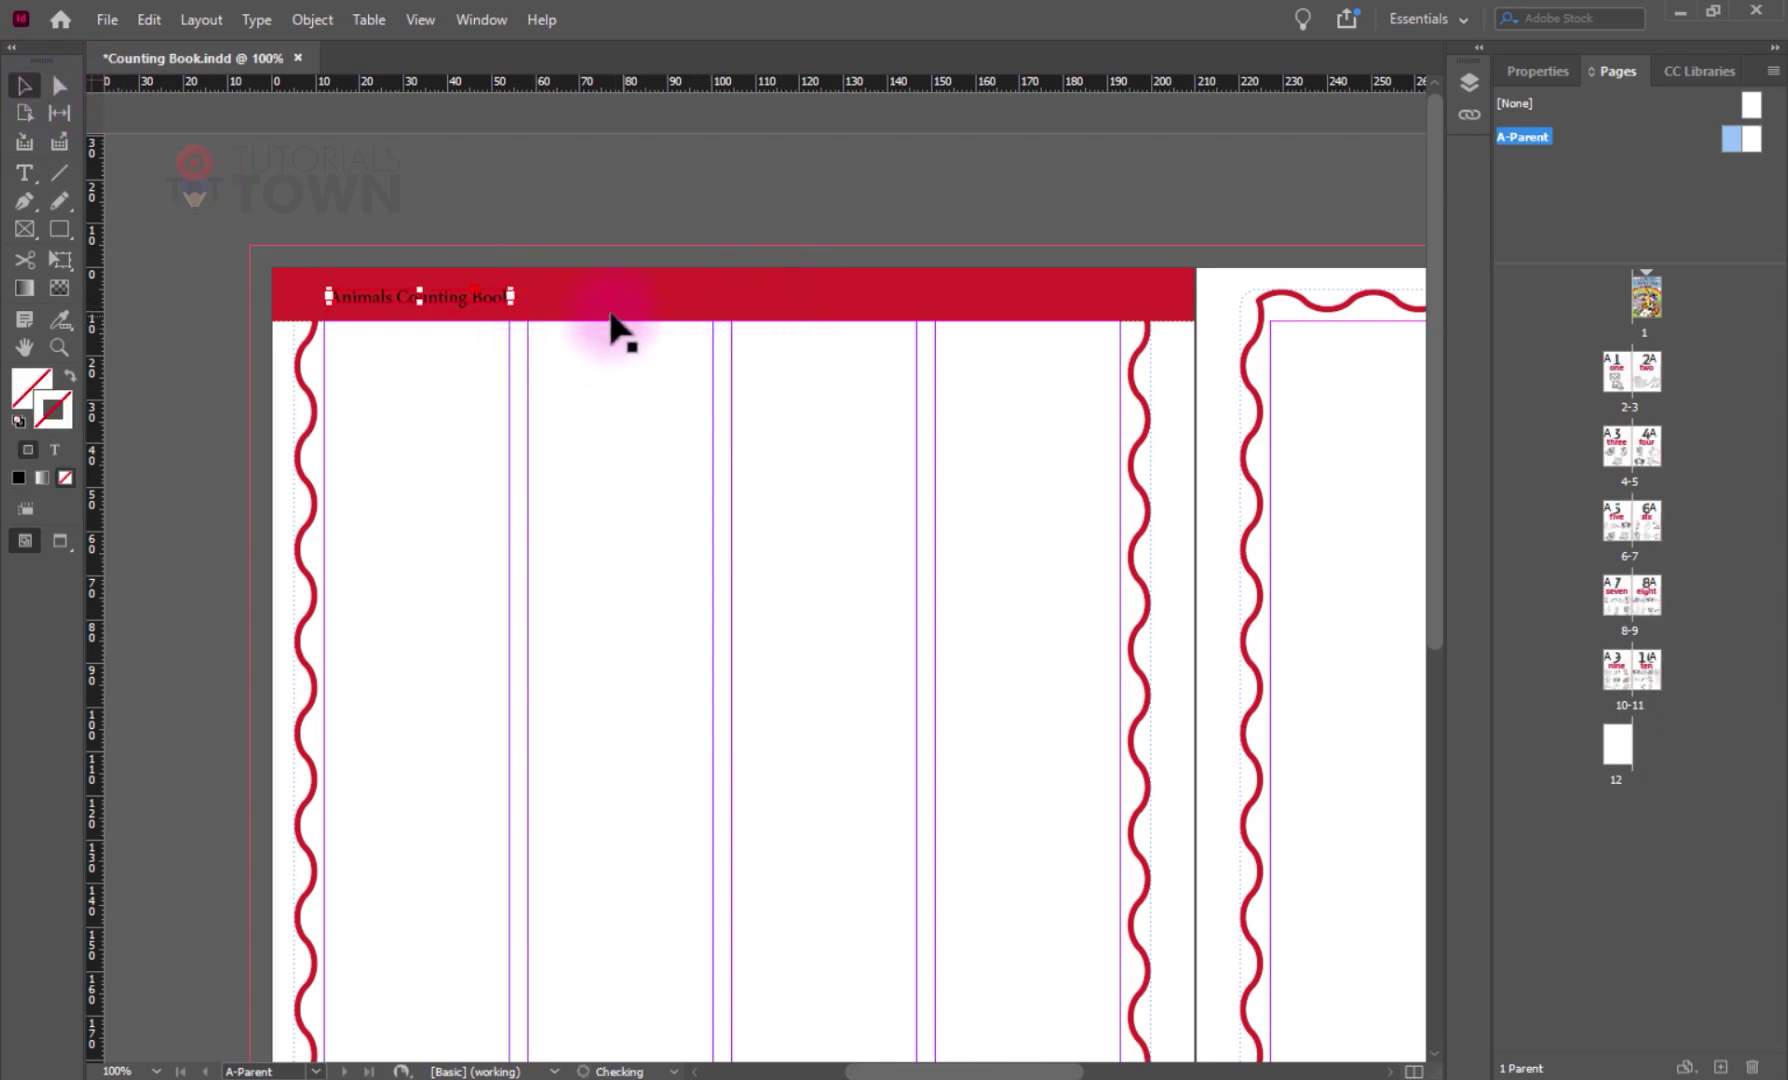
{"action": "double_click", "coordinate": [1618, 365]}
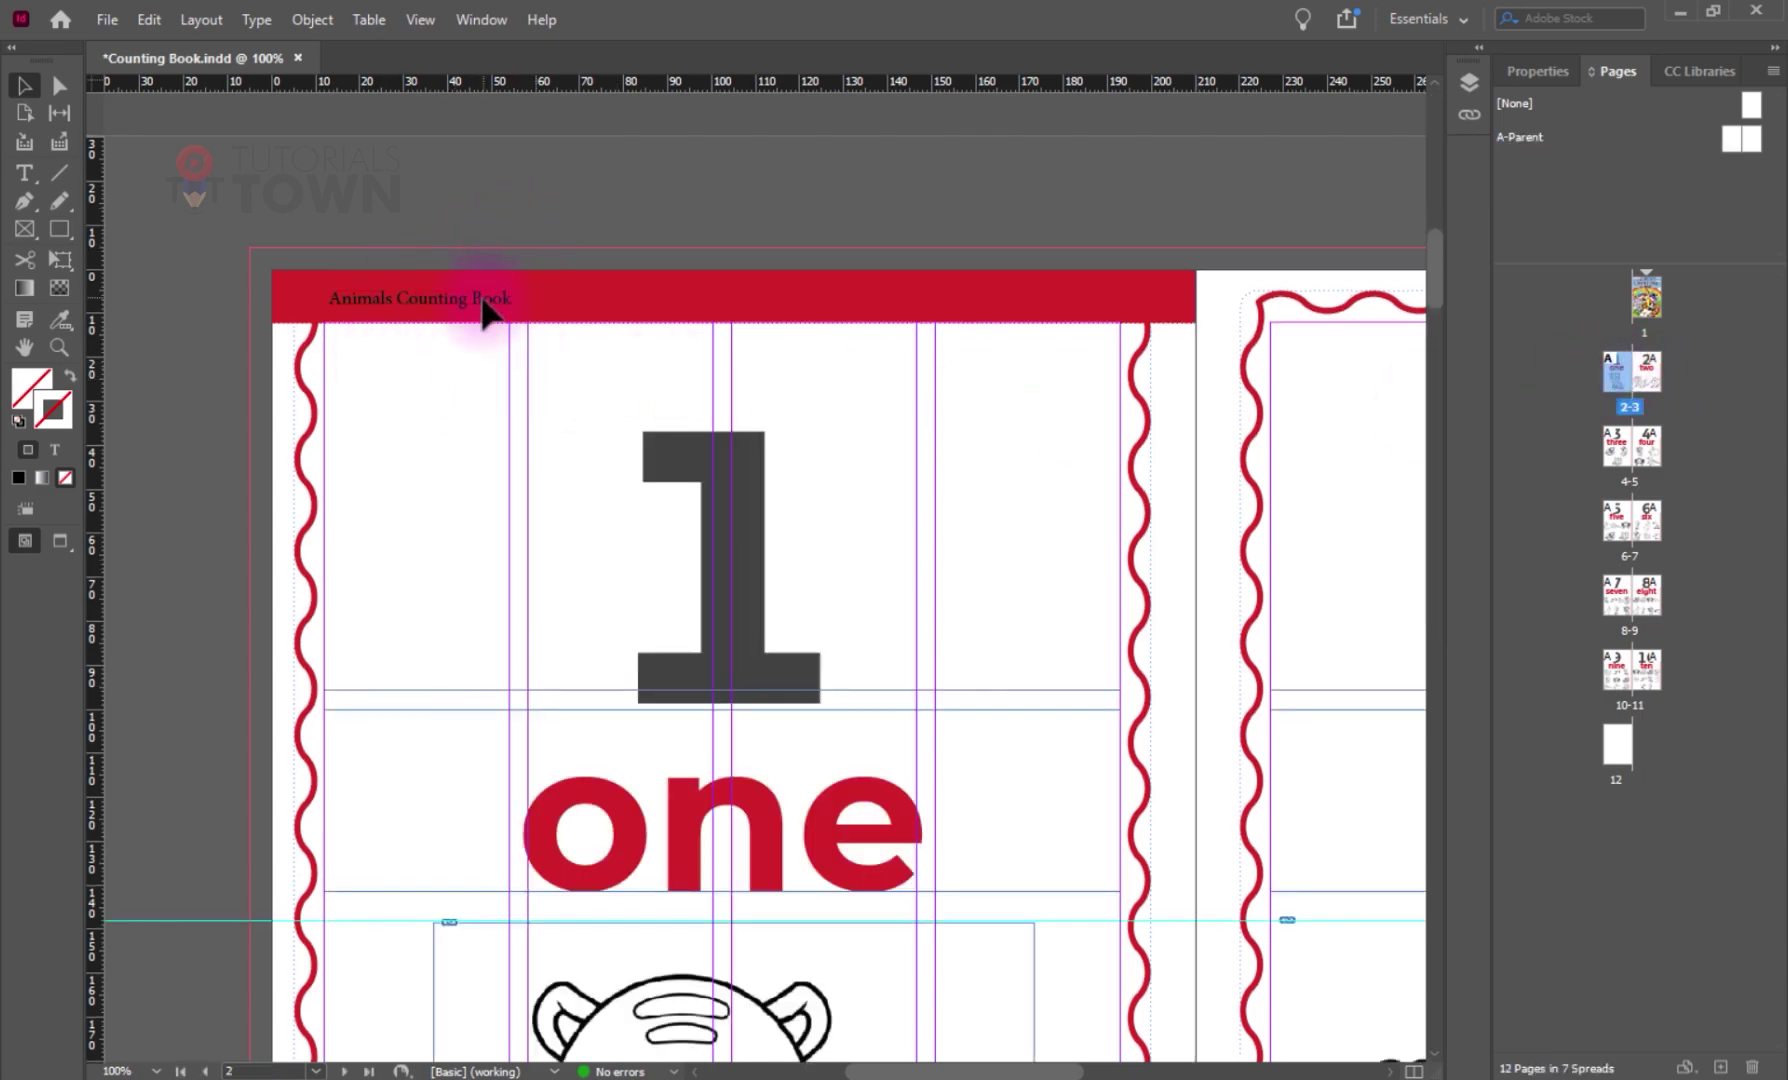
{"action": "double_click", "coordinate": [1741, 140]}
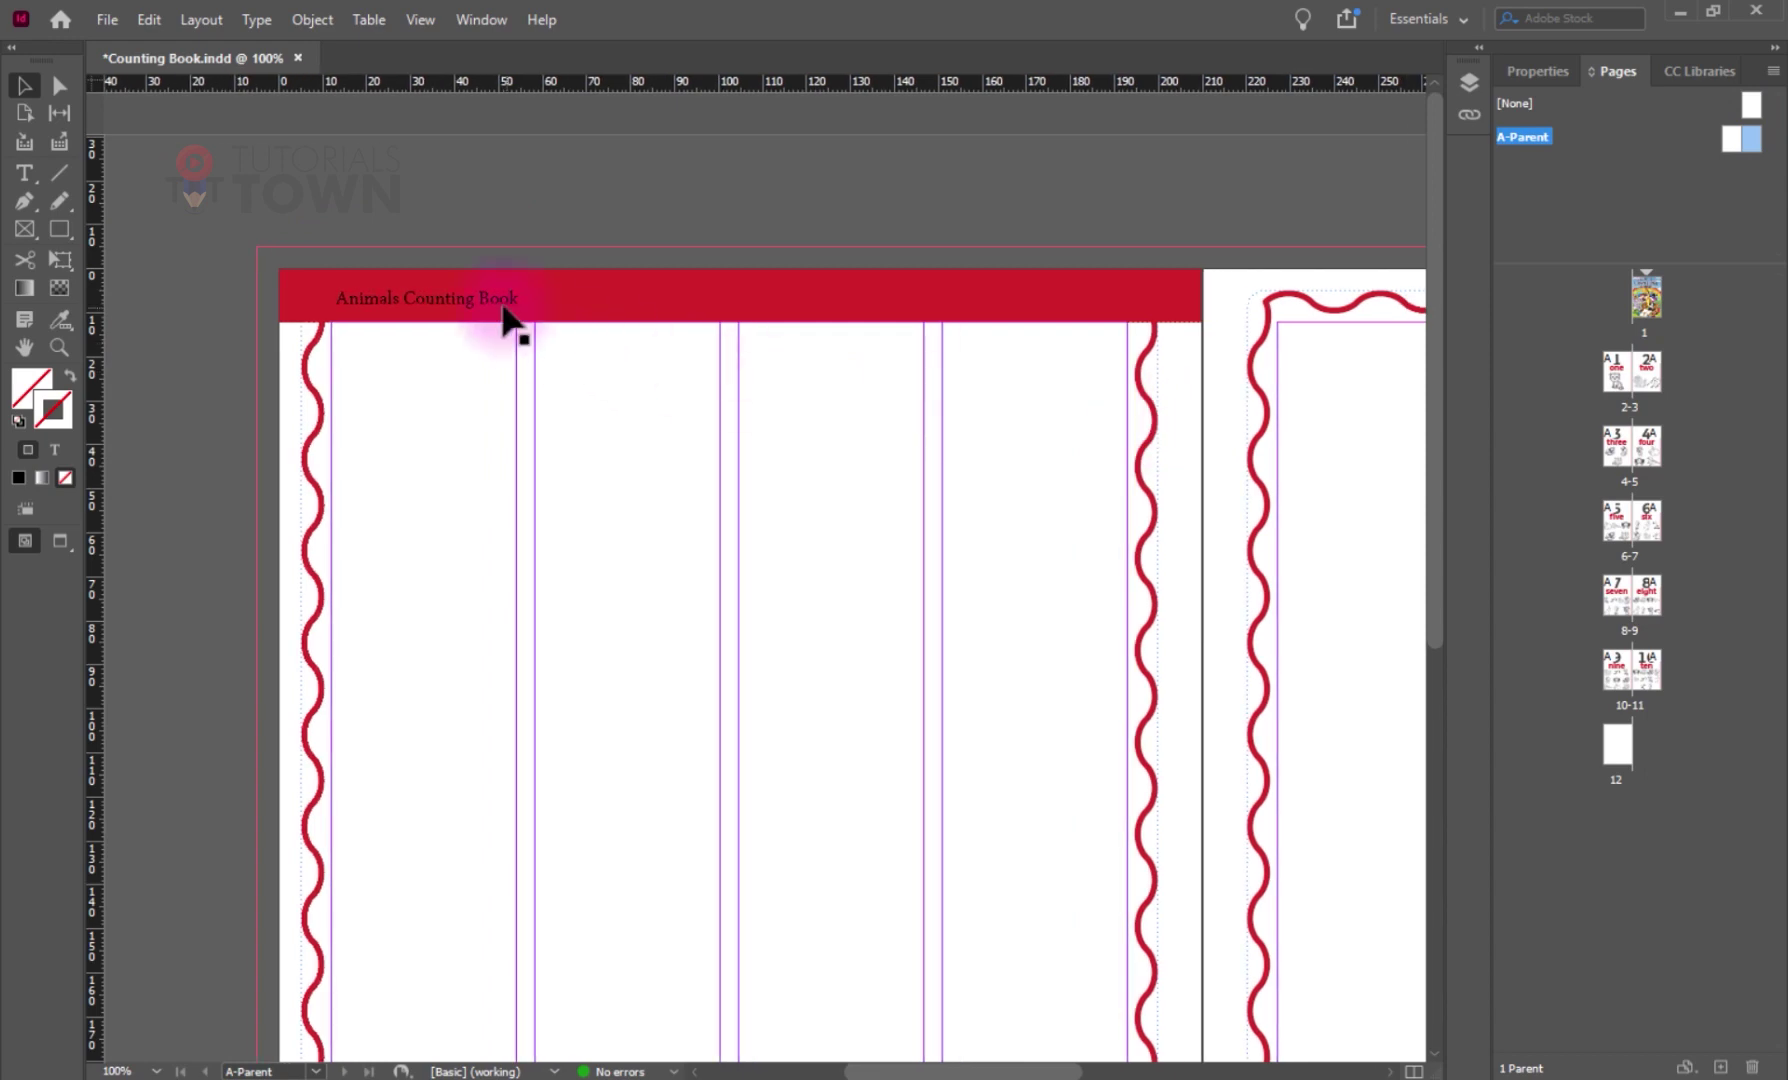
- Format the header title in white Montserrat Bold and enlarge its text frame to fit
{"action": "left_click", "coordinate": [495, 312]}
{"action": "left_click", "coordinate": [1531, 72]}
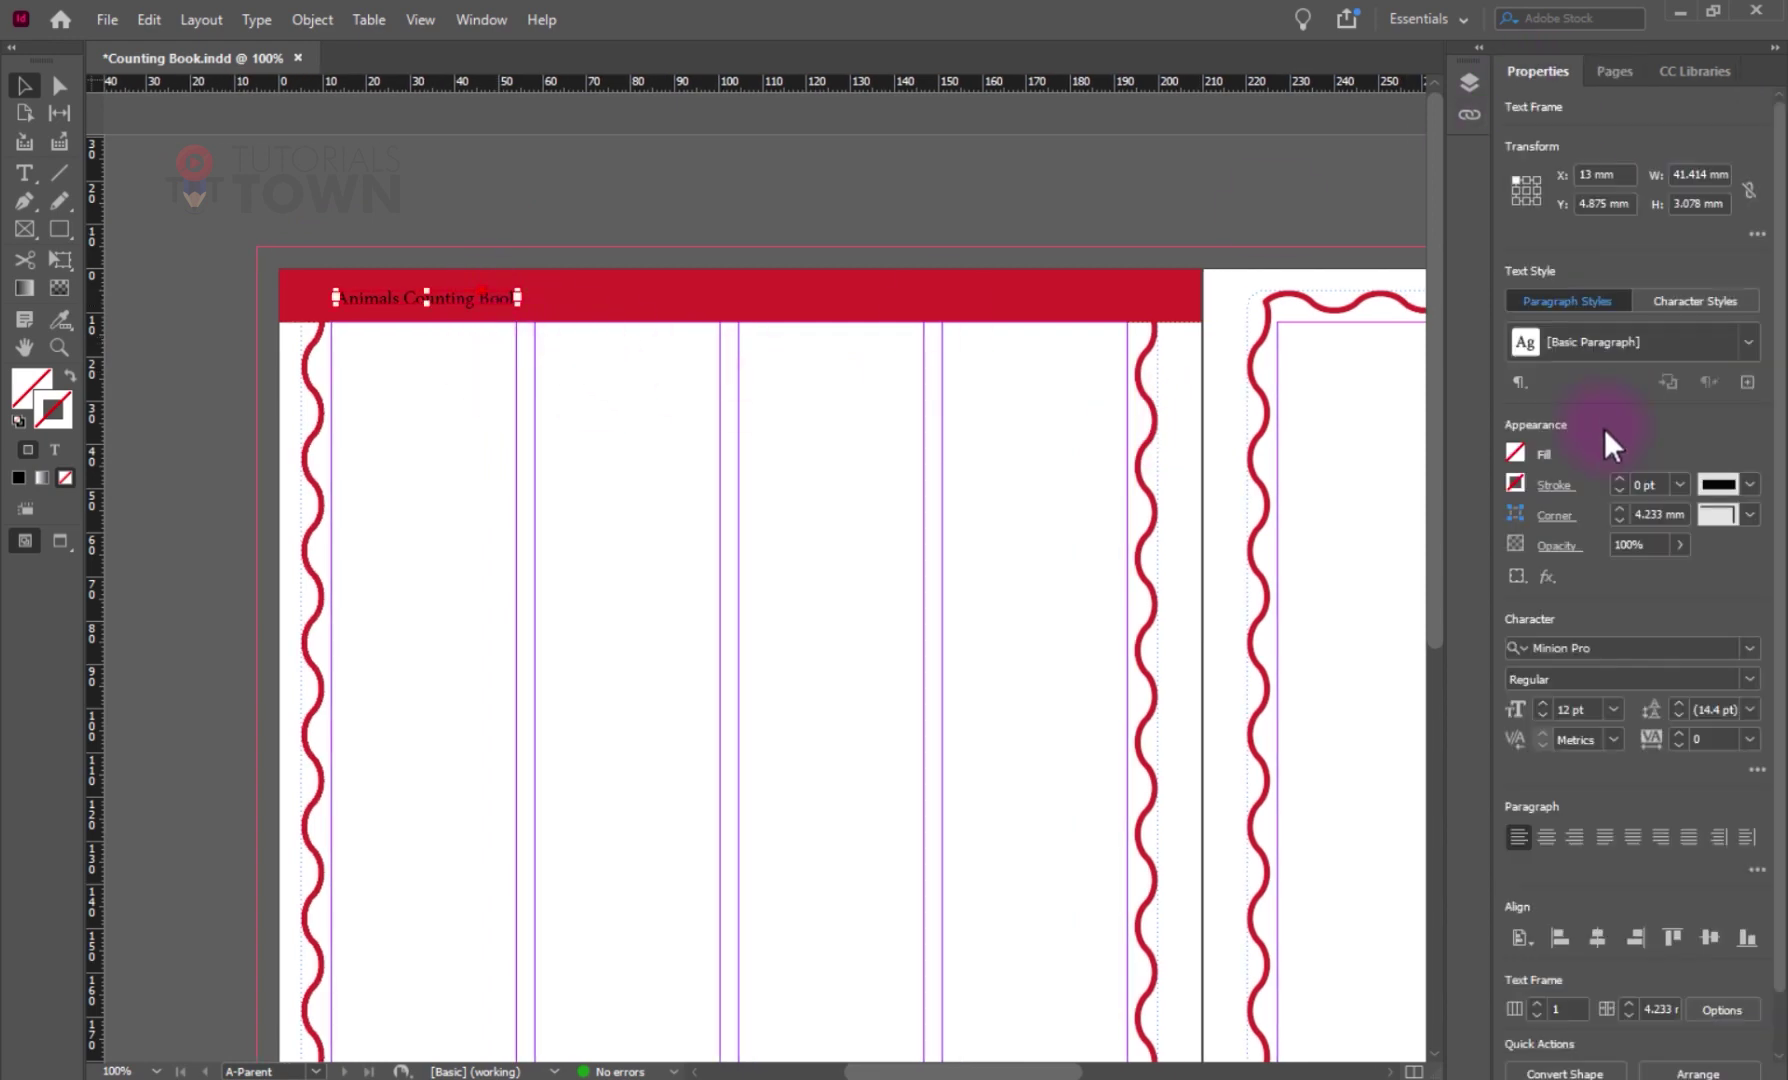
{"action": "left_click", "coordinate": [1645, 649]}
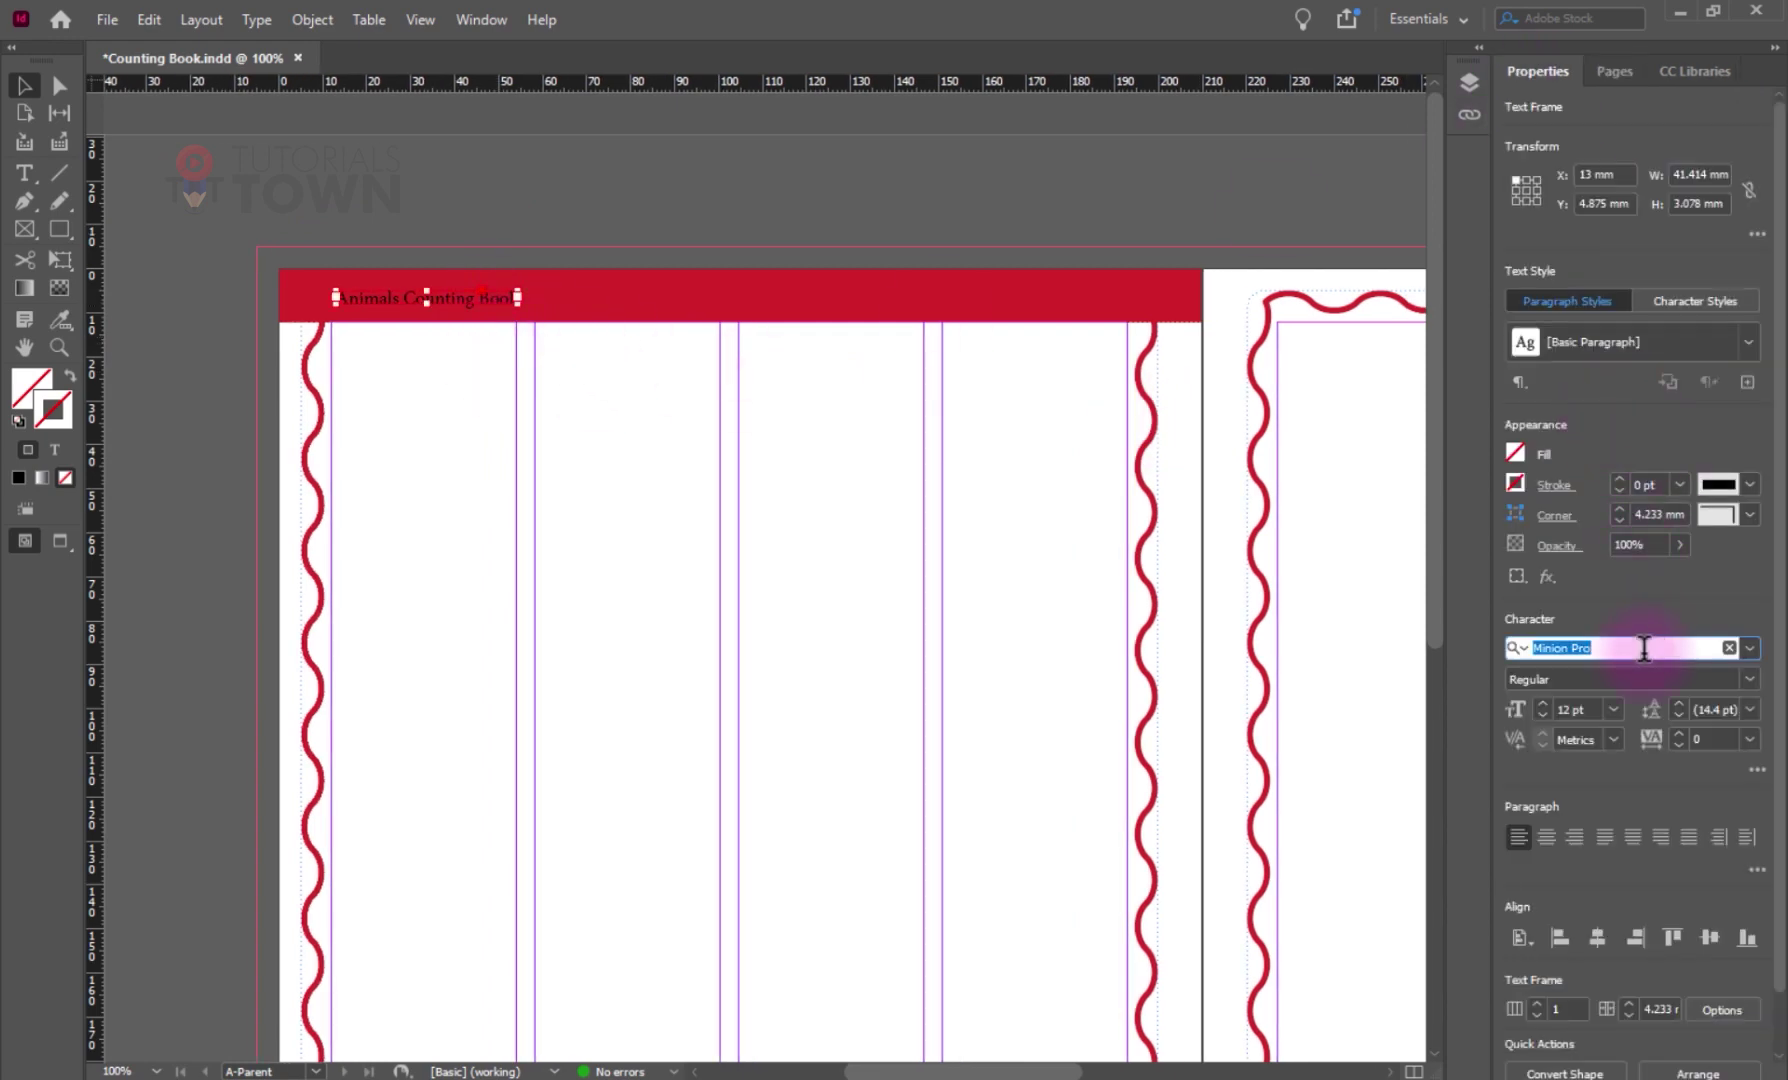
{"action": "type", "text": "Monts"}
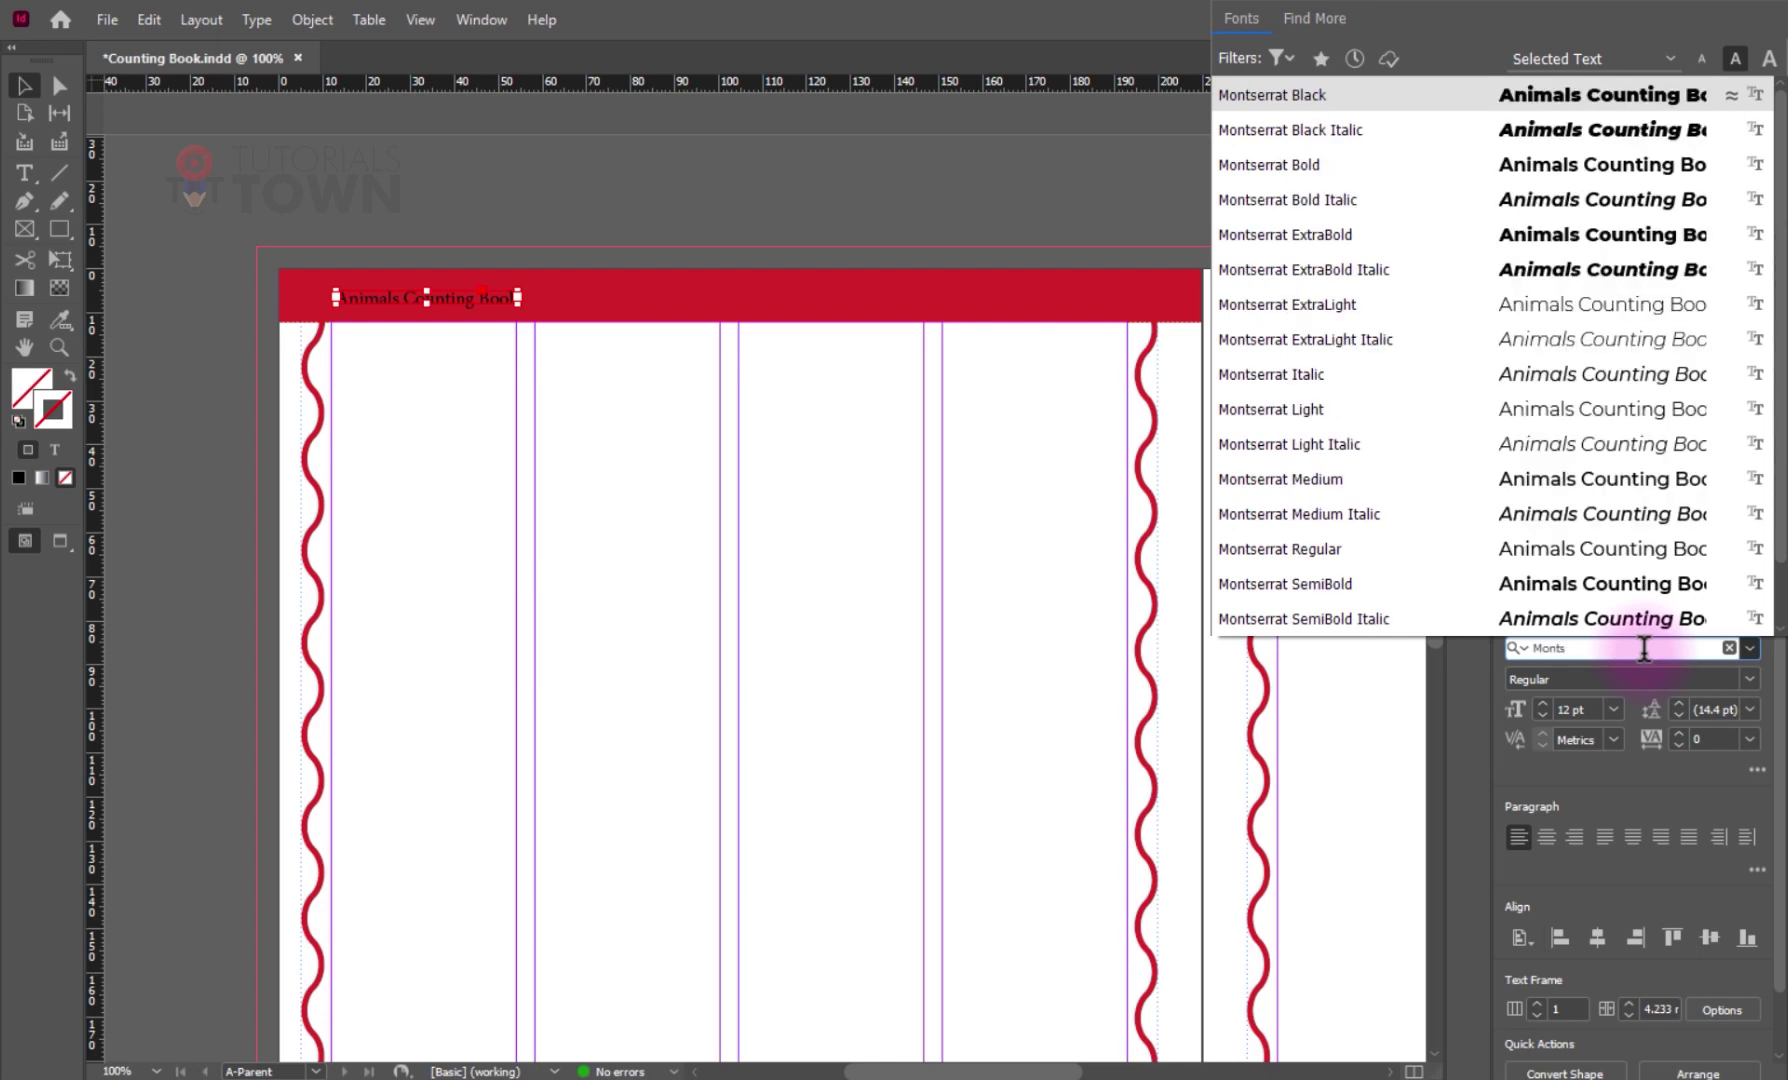
{"action": "left_click", "coordinate": [1437, 169]}
{"action": "left_click_drag", "start_coordinate": [517, 302], "coordinate": [603, 310]}
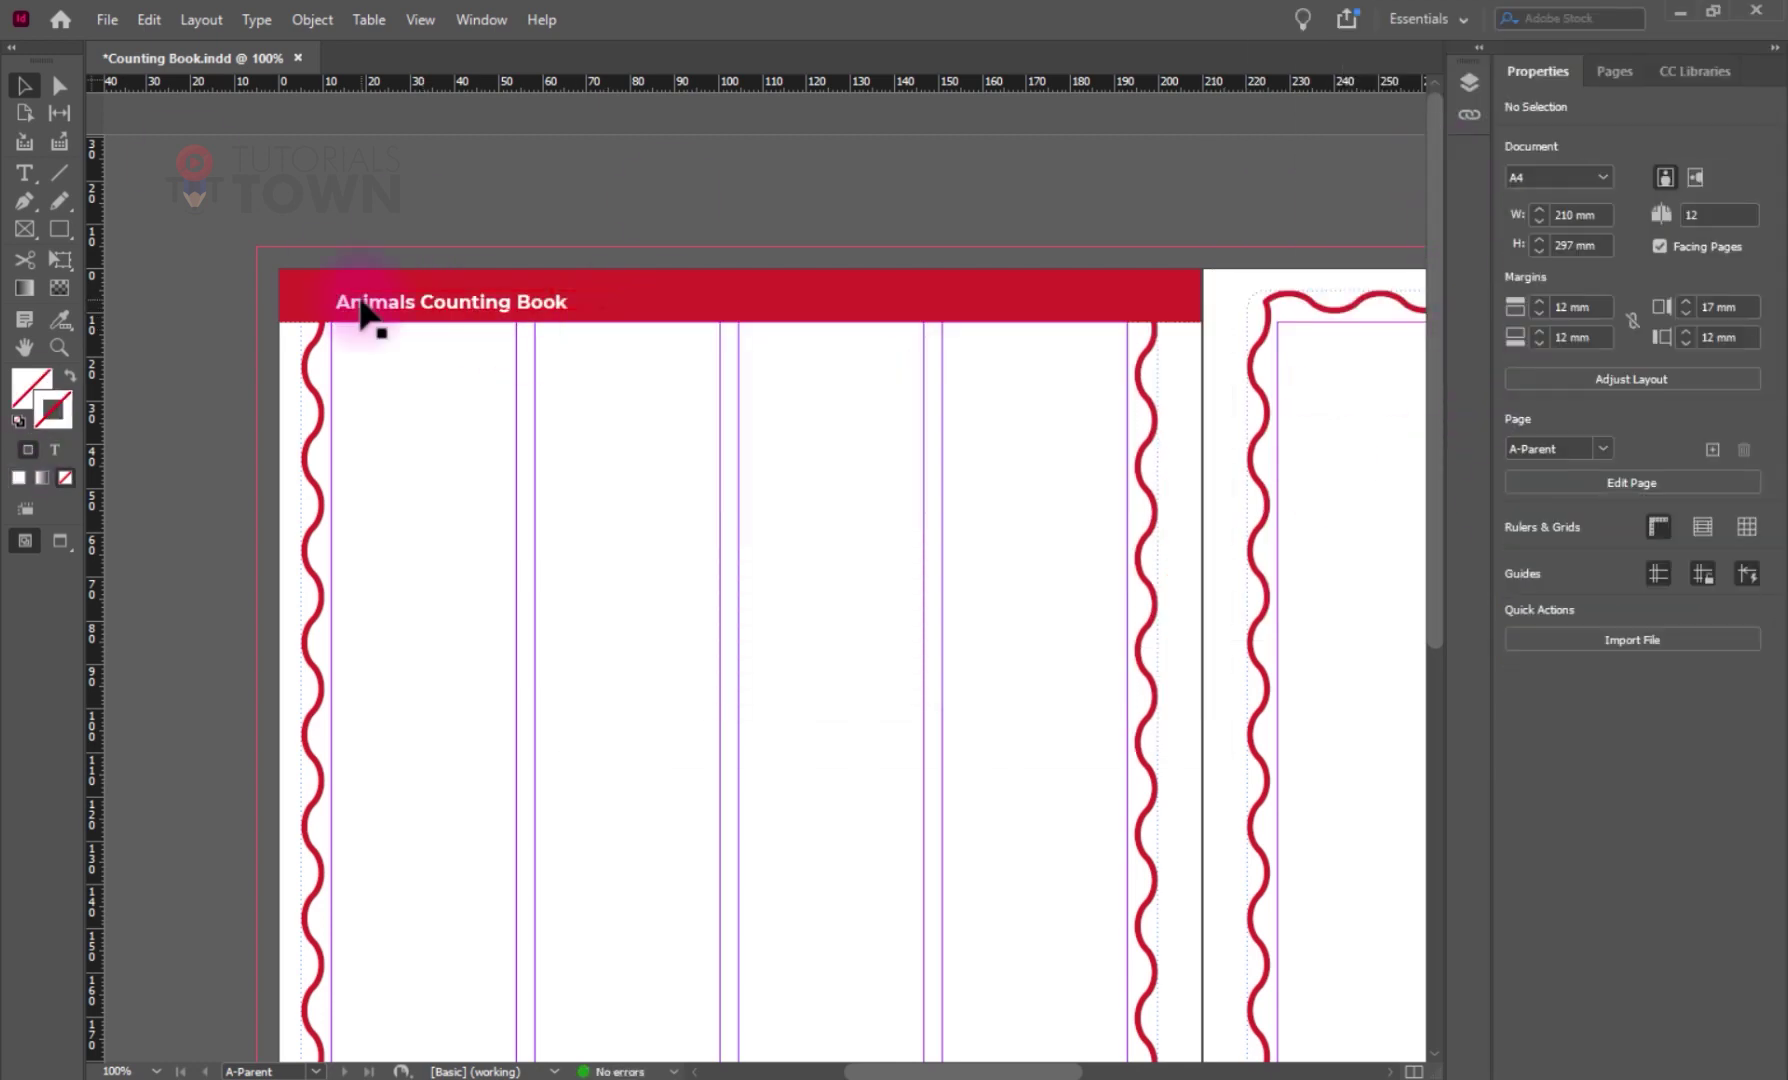
- Duplicate the title frame to the header's inner end, aligned to the margin, and replace its text with a Current Page Number marker
{"action": "left_click_drag", "start_coordinate": [375, 318], "coordinate": [888, 333]}
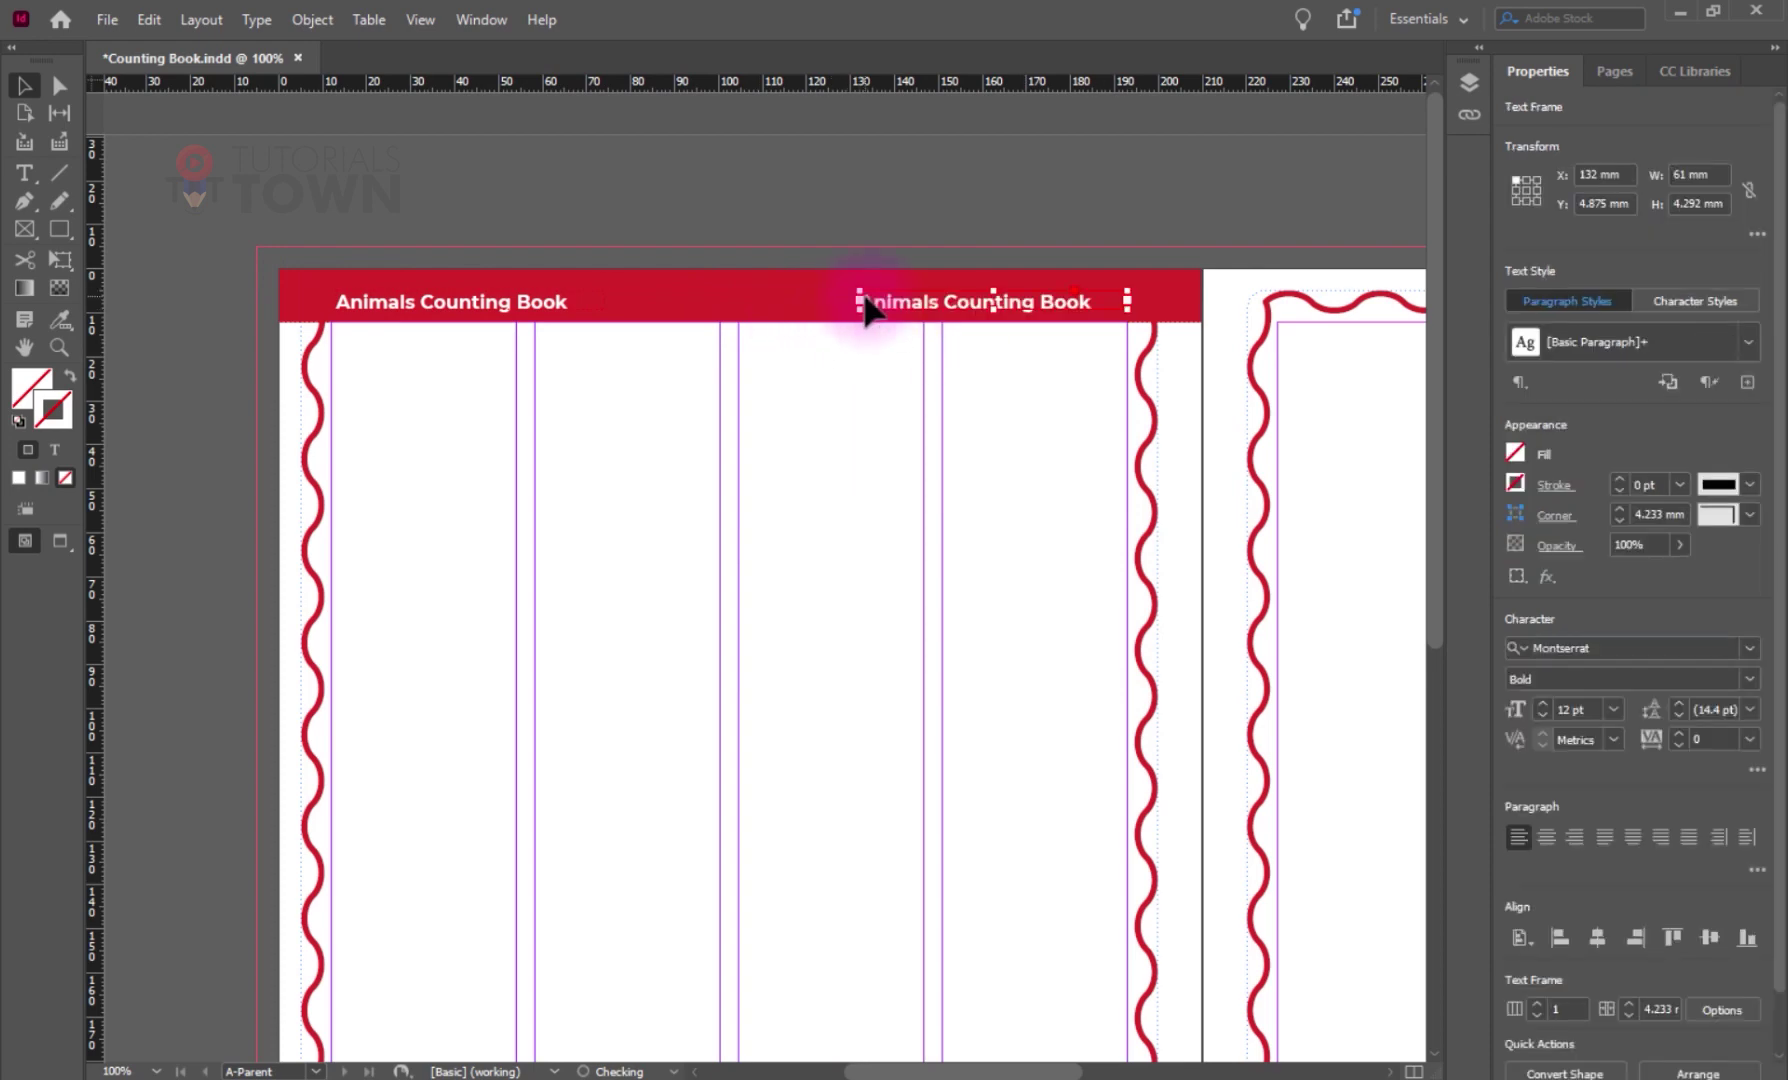
{"action": "double_click", "coordinate": [879, 296]}
{"action": "triple_click", "coordinate": [875, 294]}
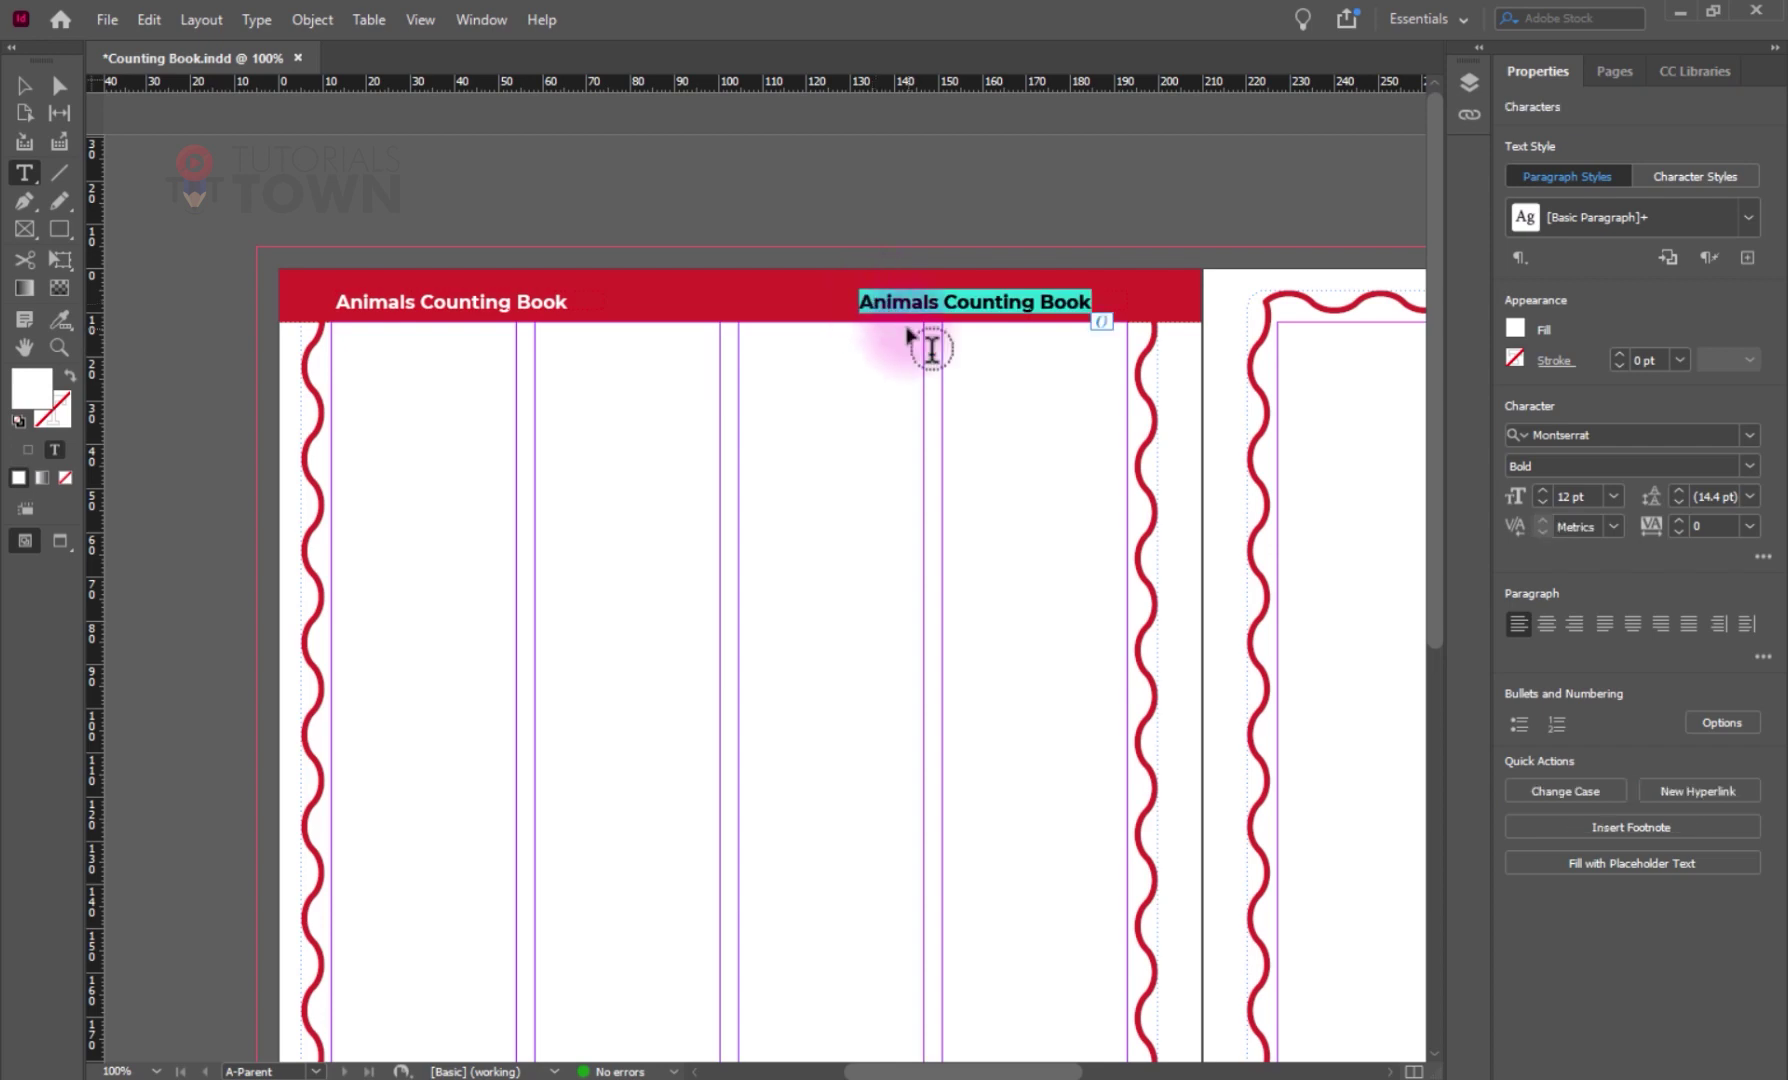
{"action": "key", "text": "BackSpace"}
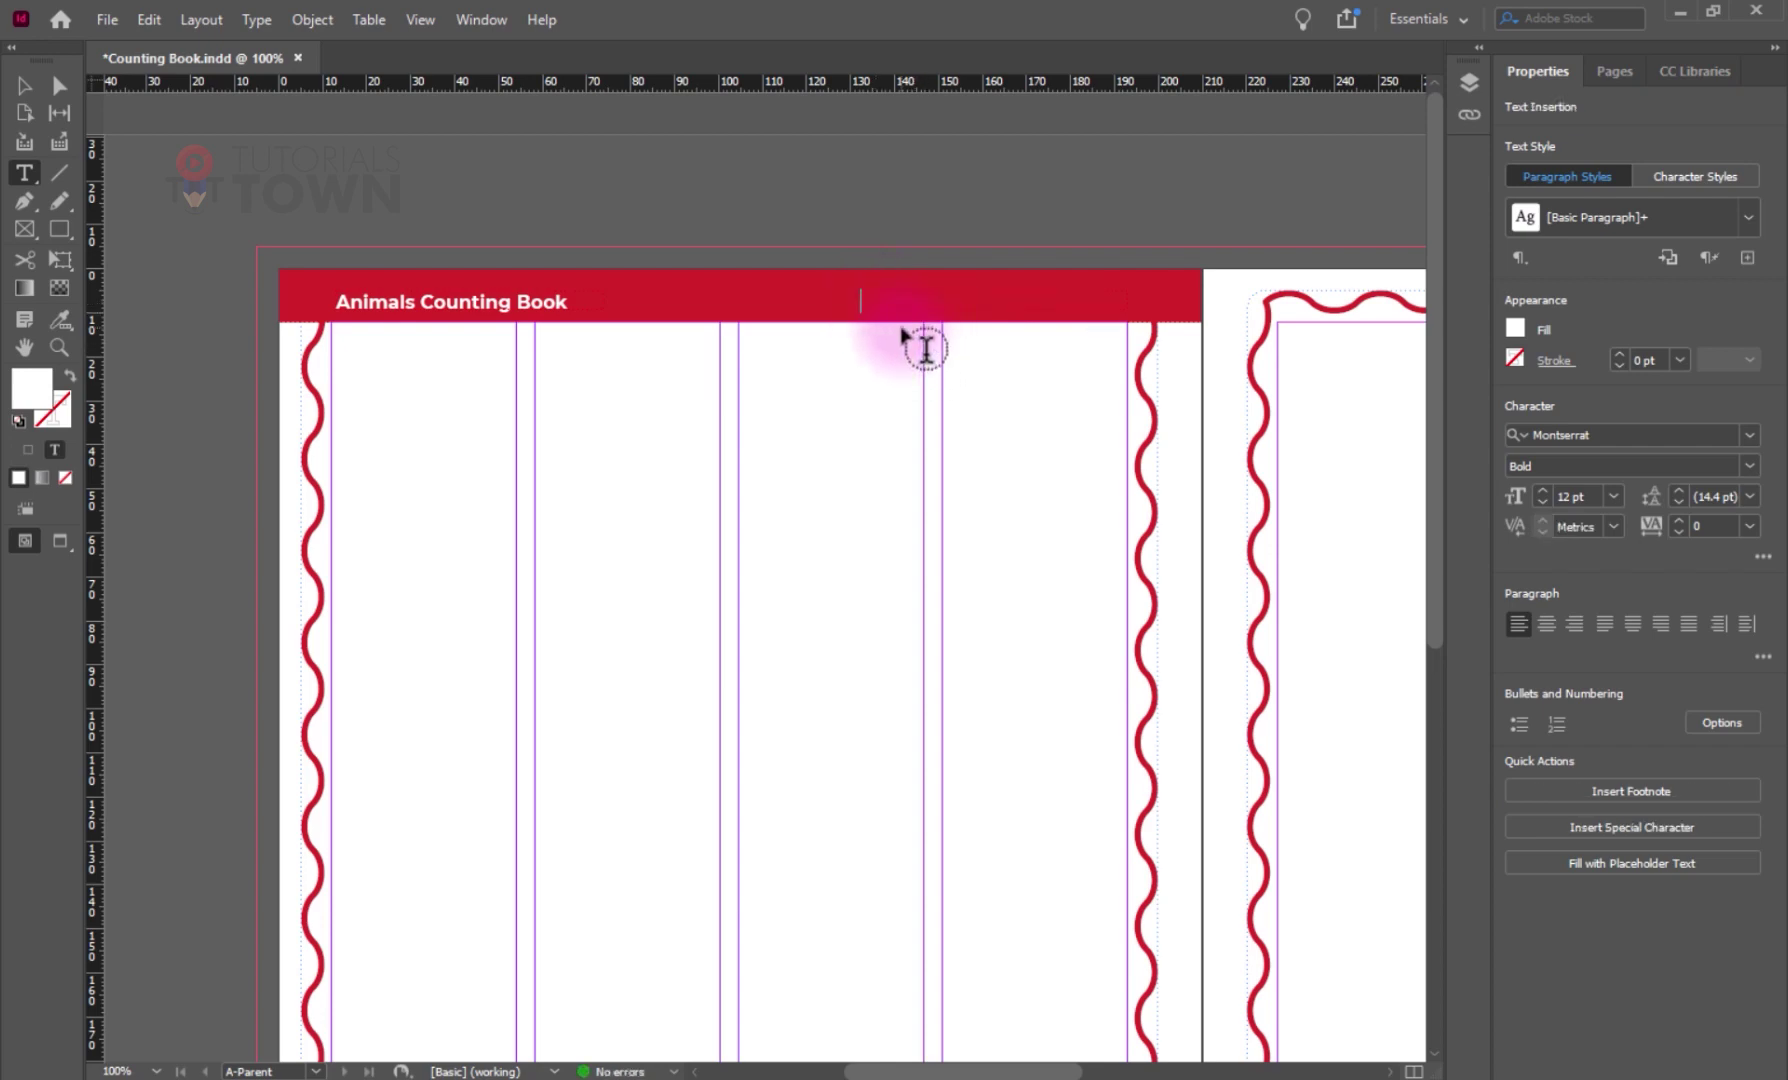
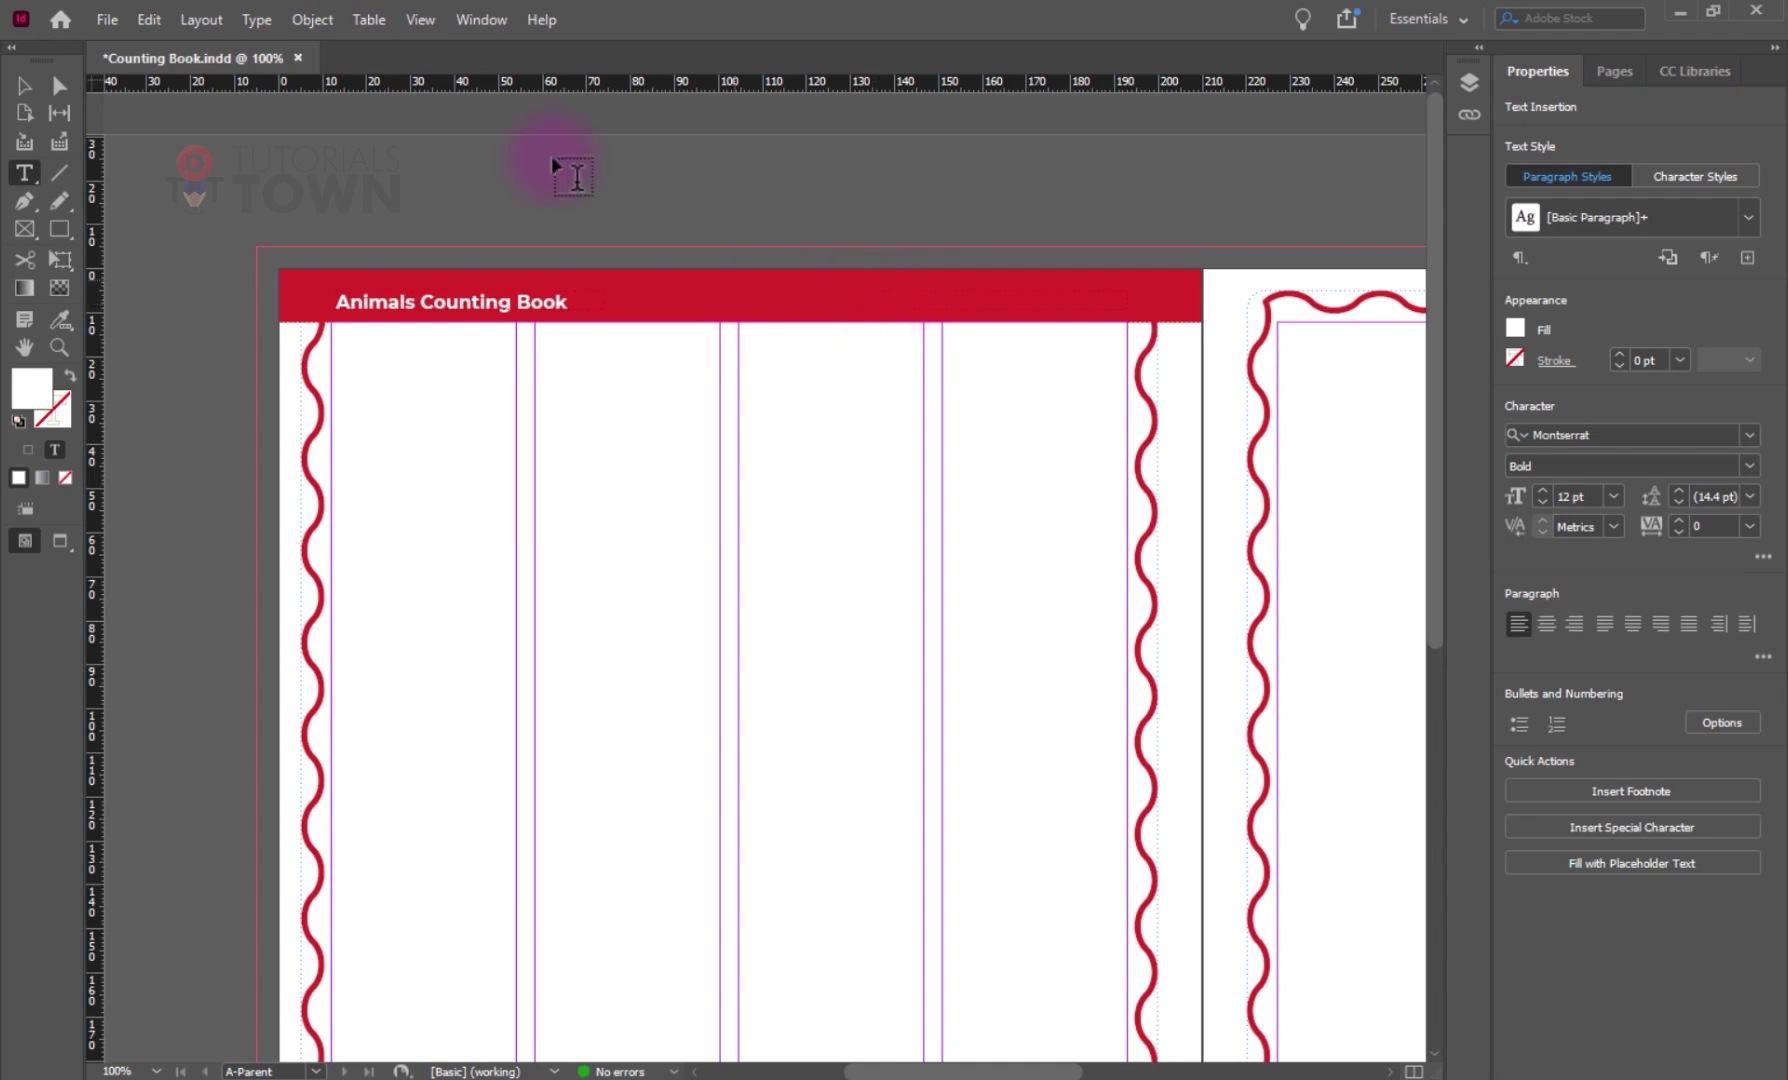
{"action": "left_click", "coordinate": [268, 22]}
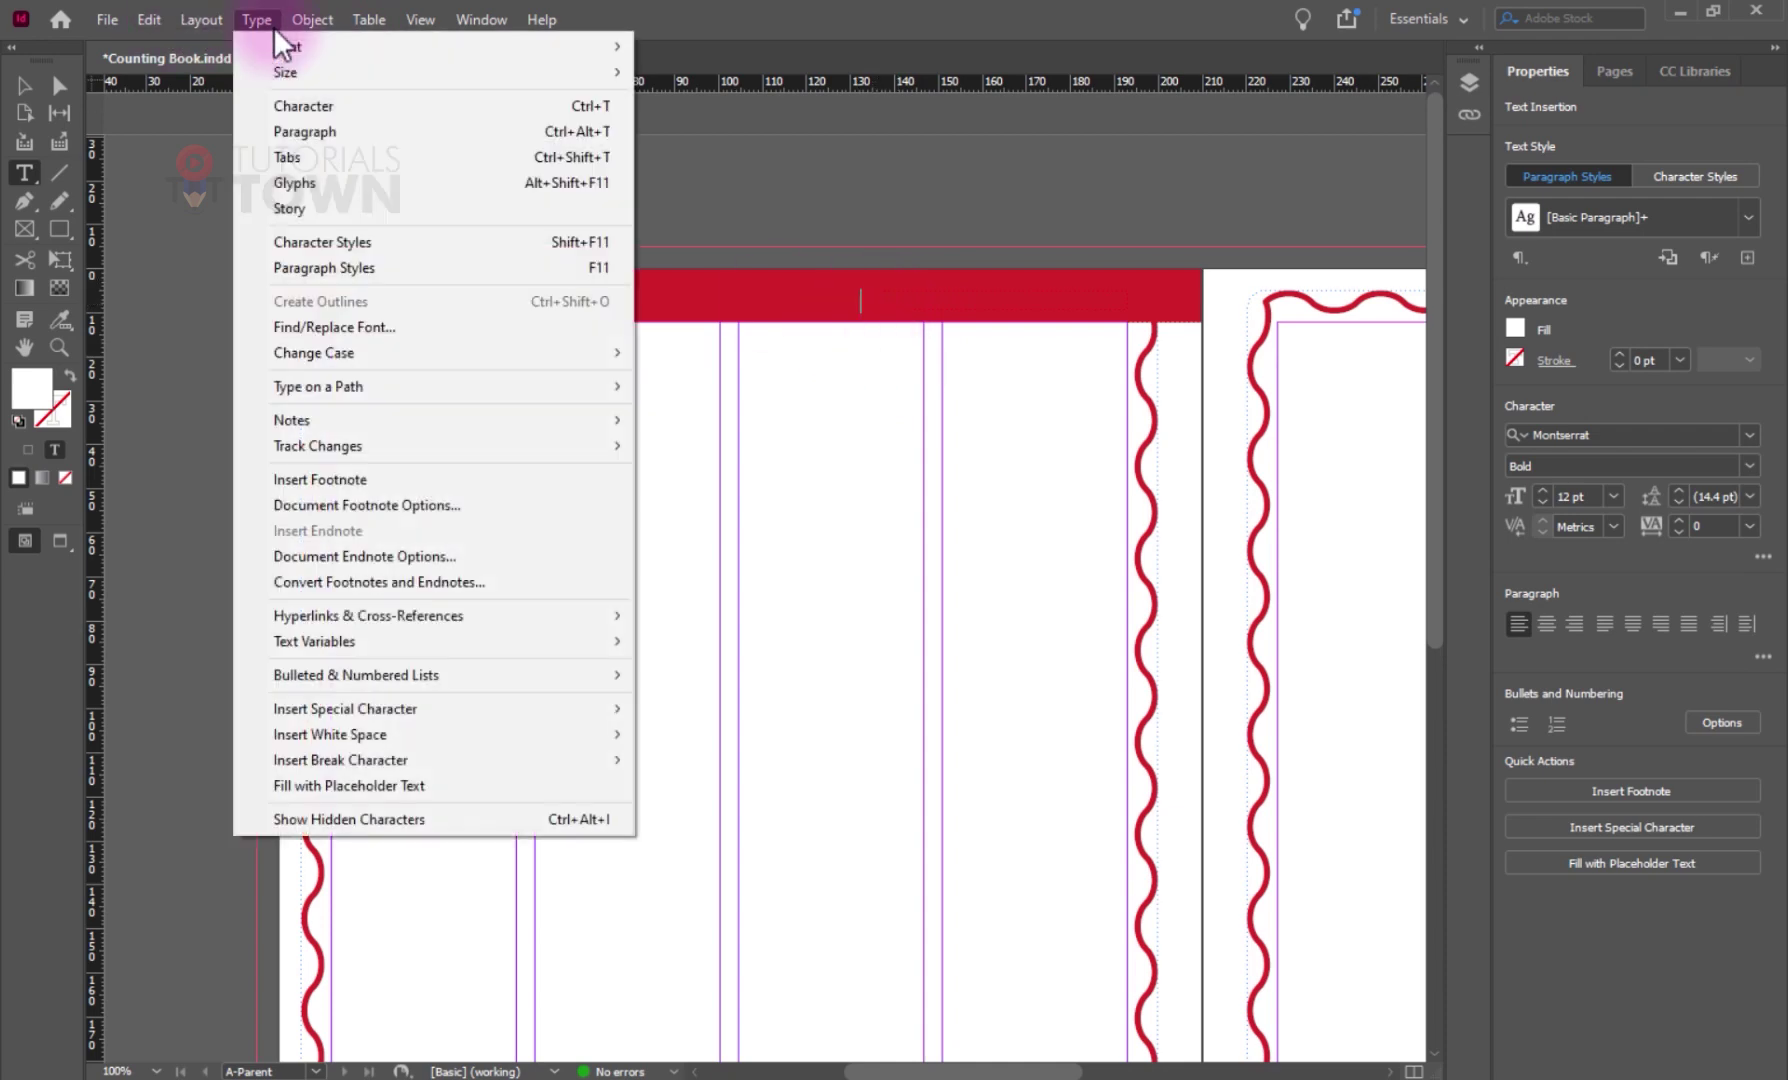
{"action": "mouse_move", "coordinate": [324, 706]}
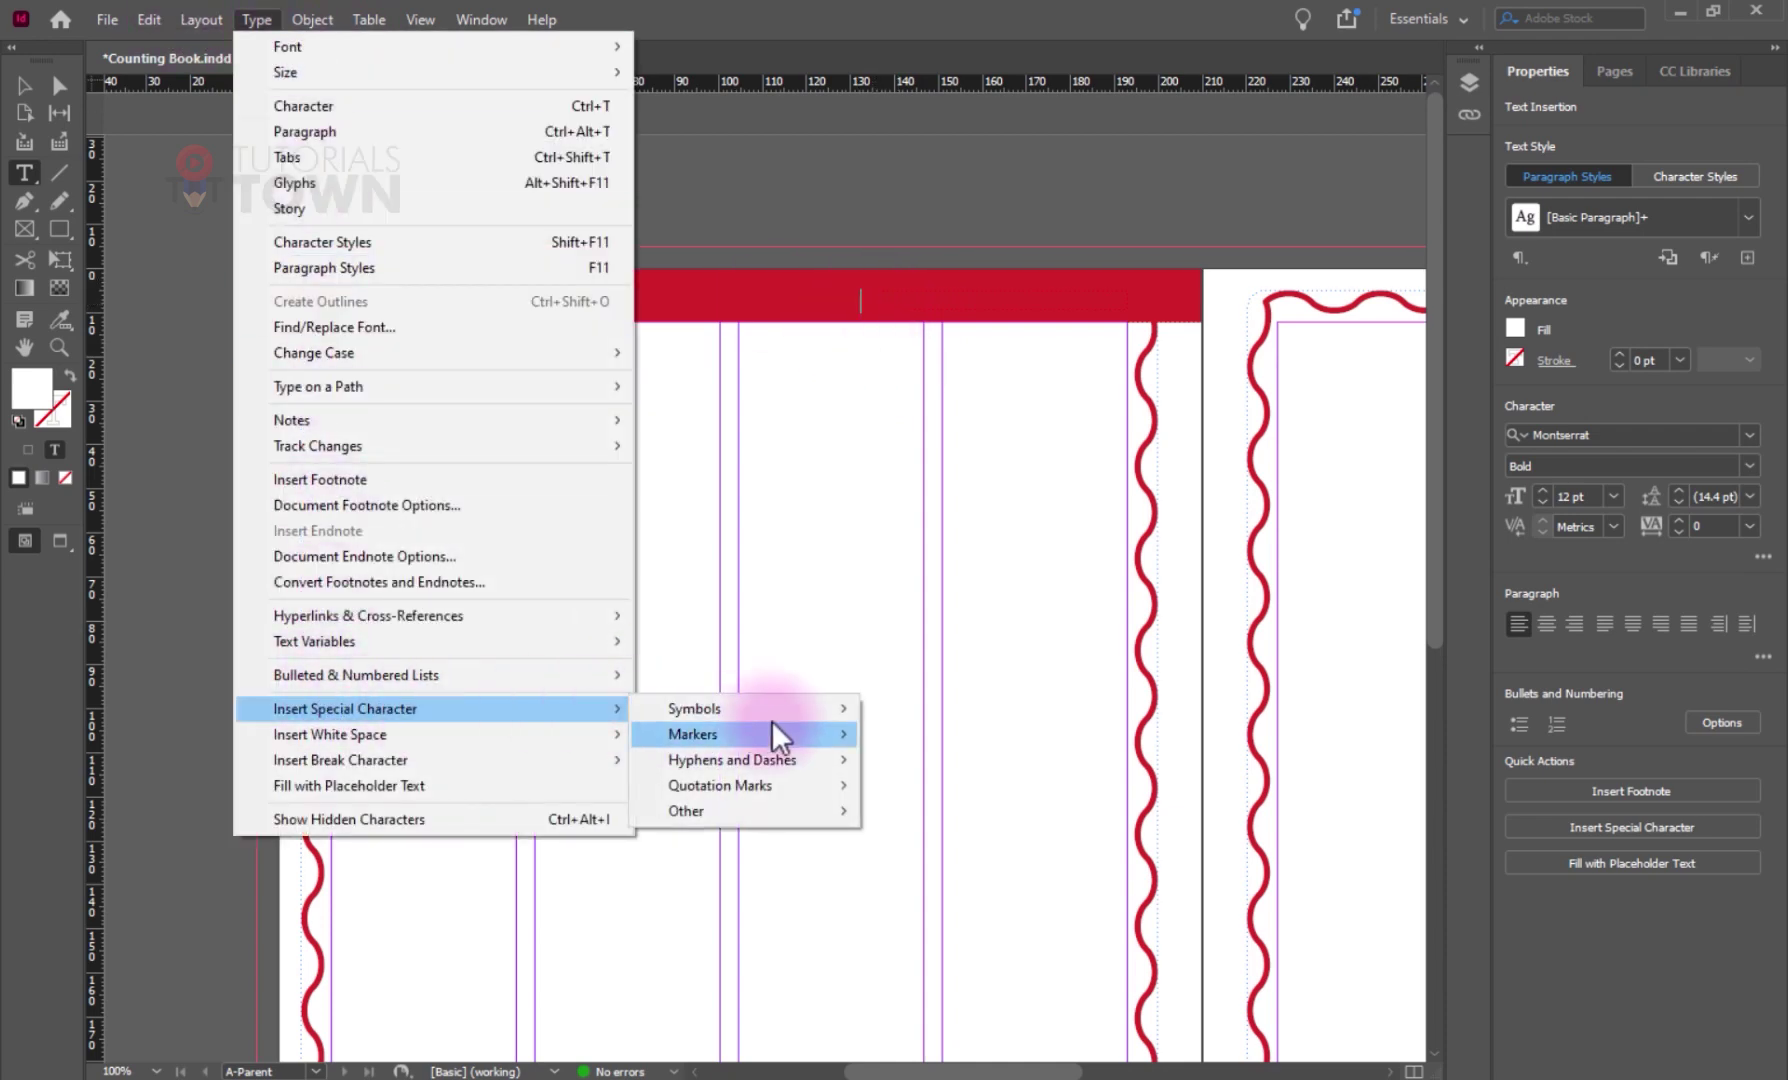
{"action": "mouse_move", "coordinate": [770, 730]}
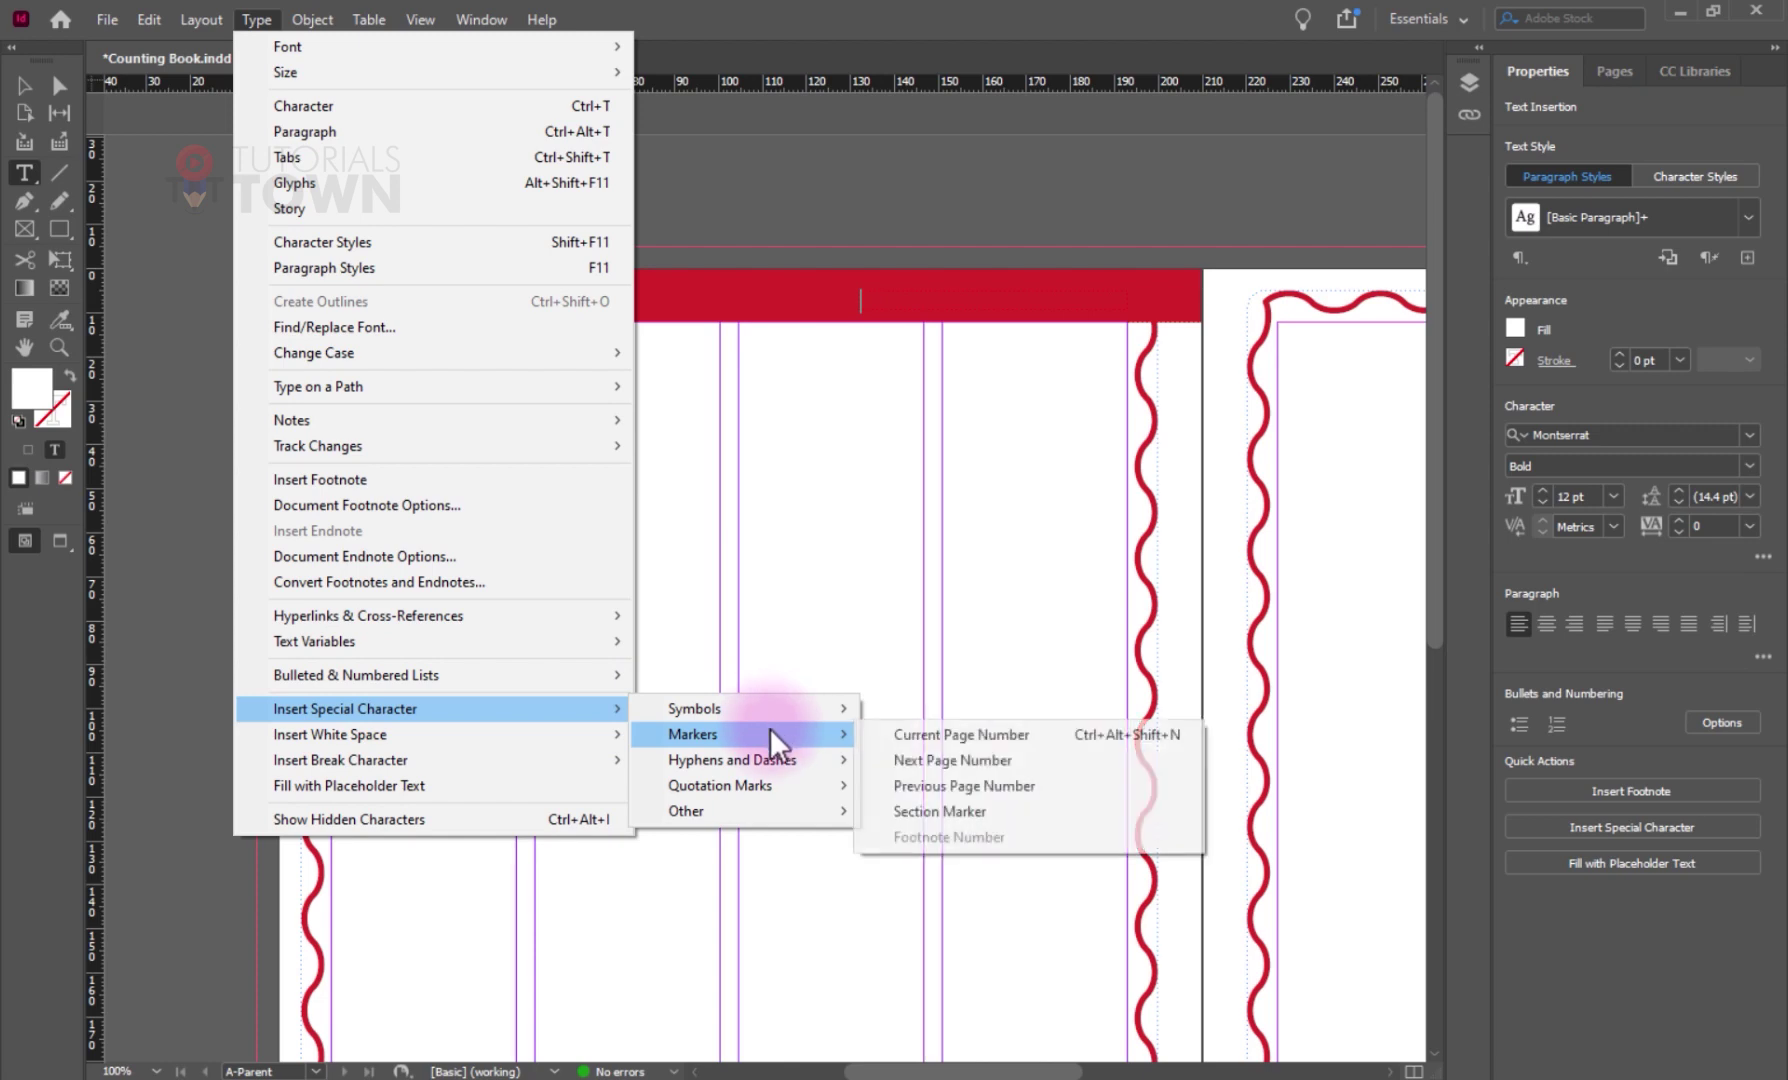
{"action": "left_click", "coordinate": [953, 734]}
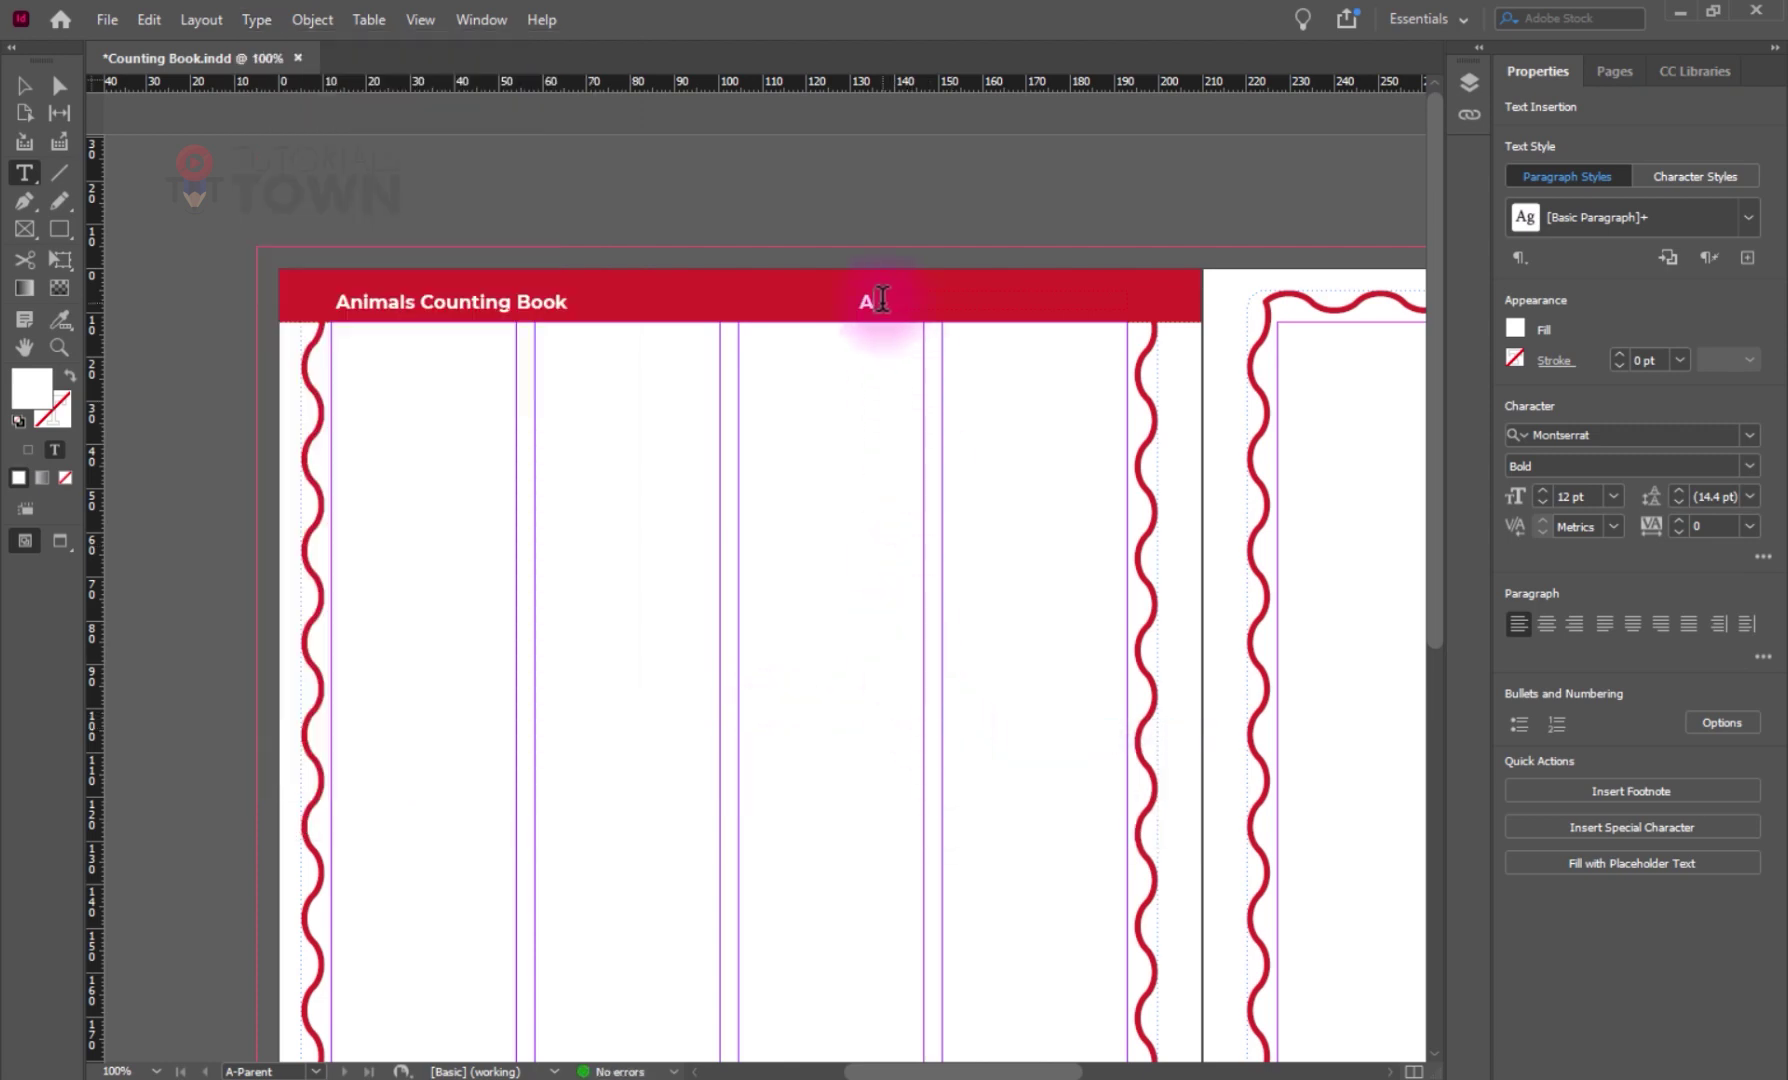
- Right-align the page number marker and narrow its frame to about 13 mm, keeping its outer edge on the margin
{"action": "left_click_drag", "start_coordinate": [859, 301], "coordinate": [903, 305]}
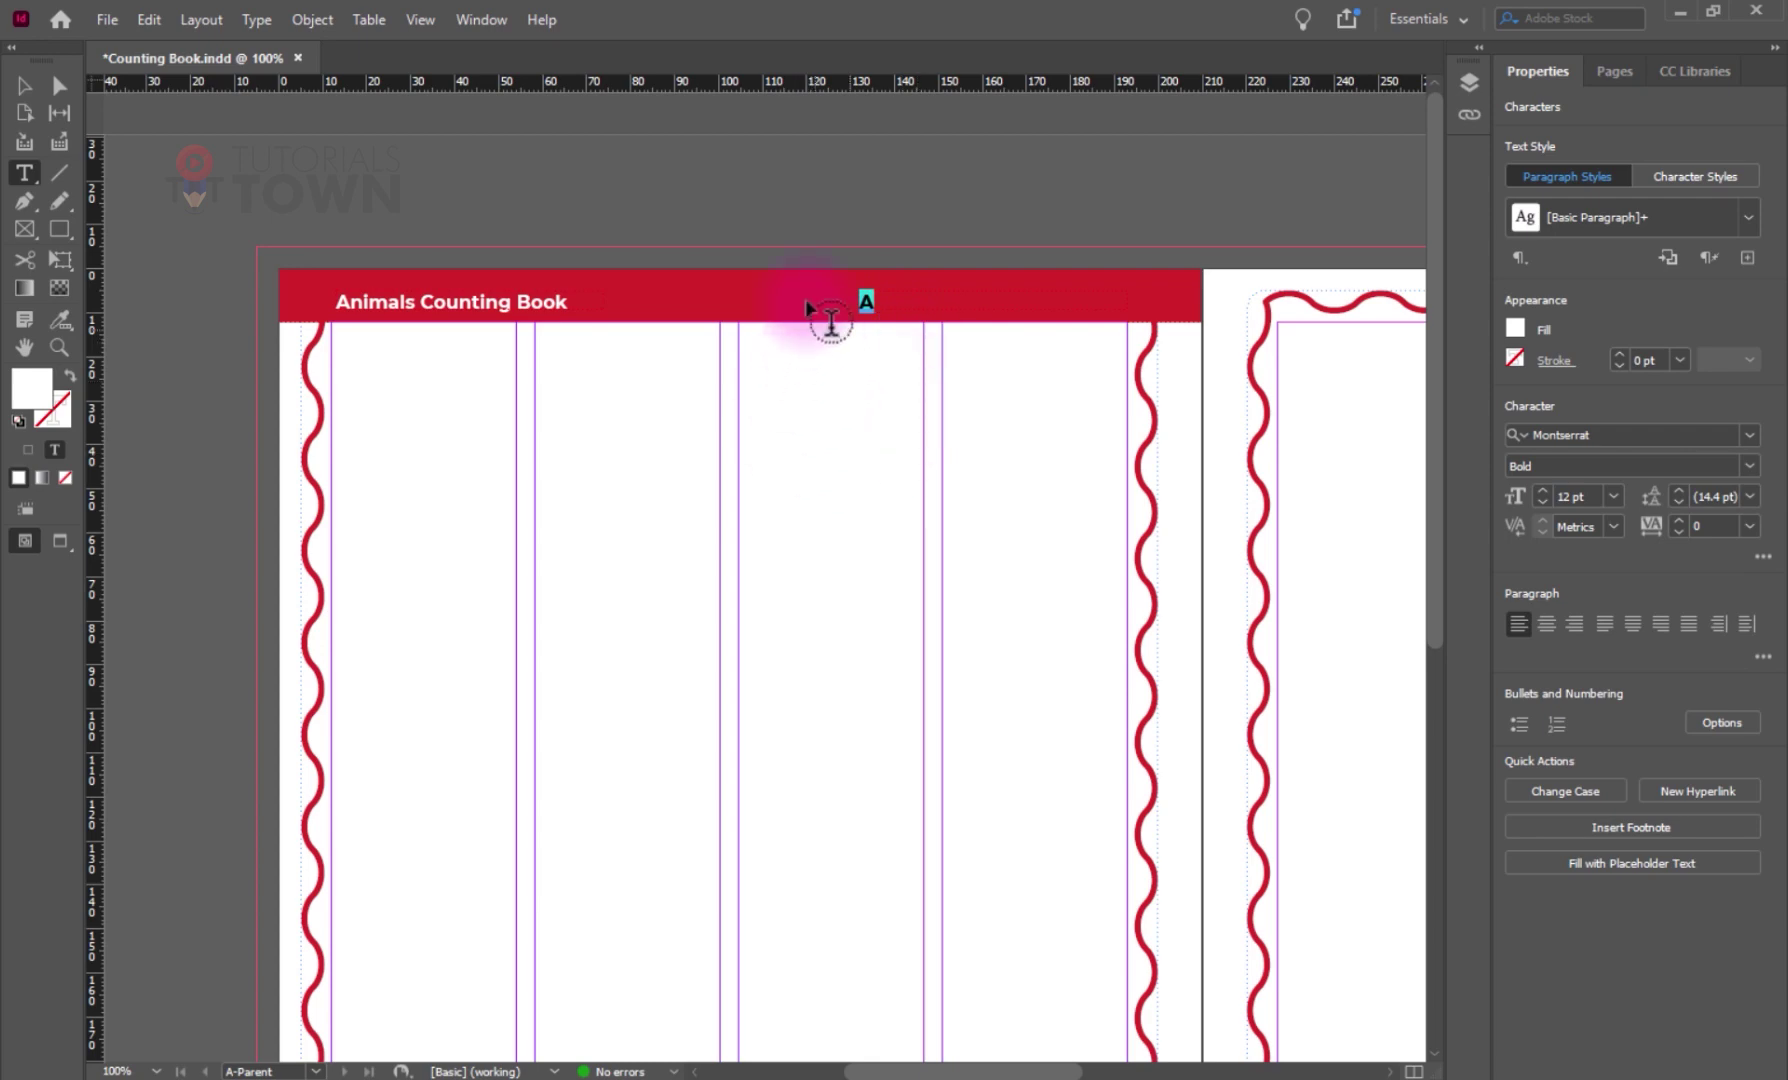
{"action": "left_click", "coordinate": [865, 300]}
{"action": "left_click", "coordinate": [24, 85]}
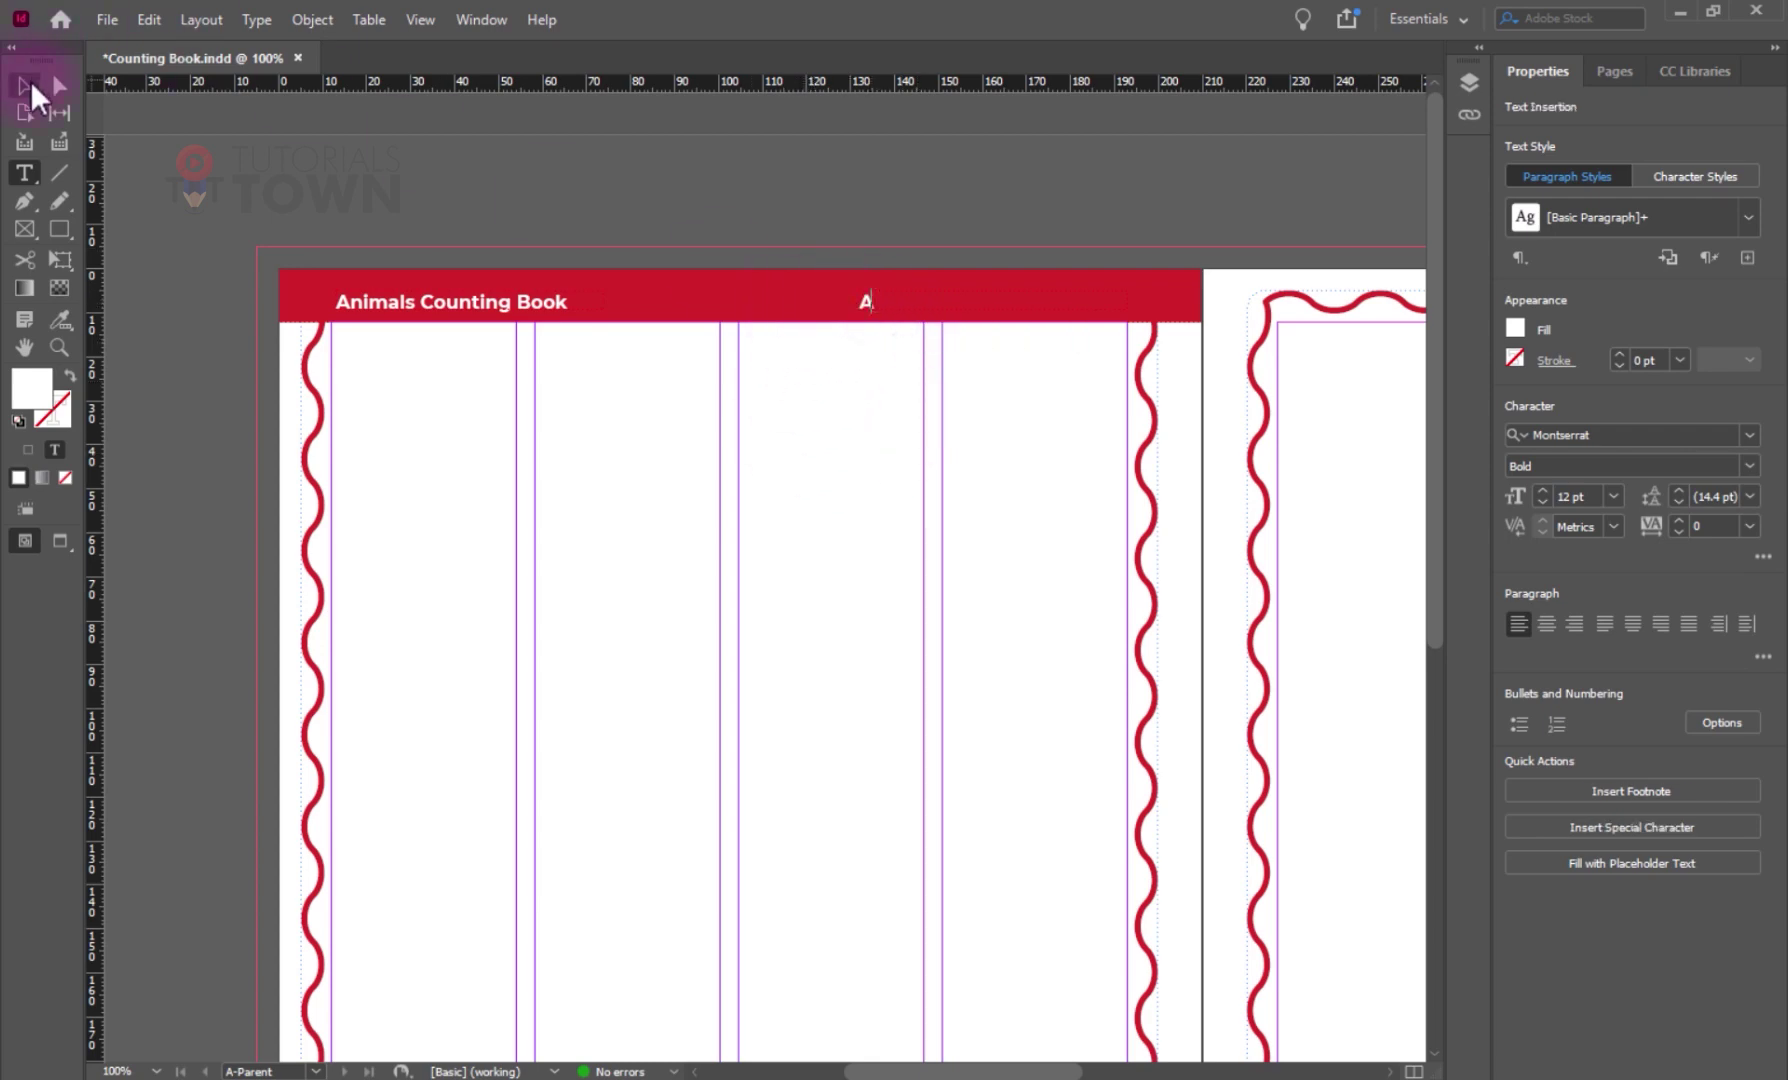
{"action": "left_click", "coordinate": [1579, 843]}
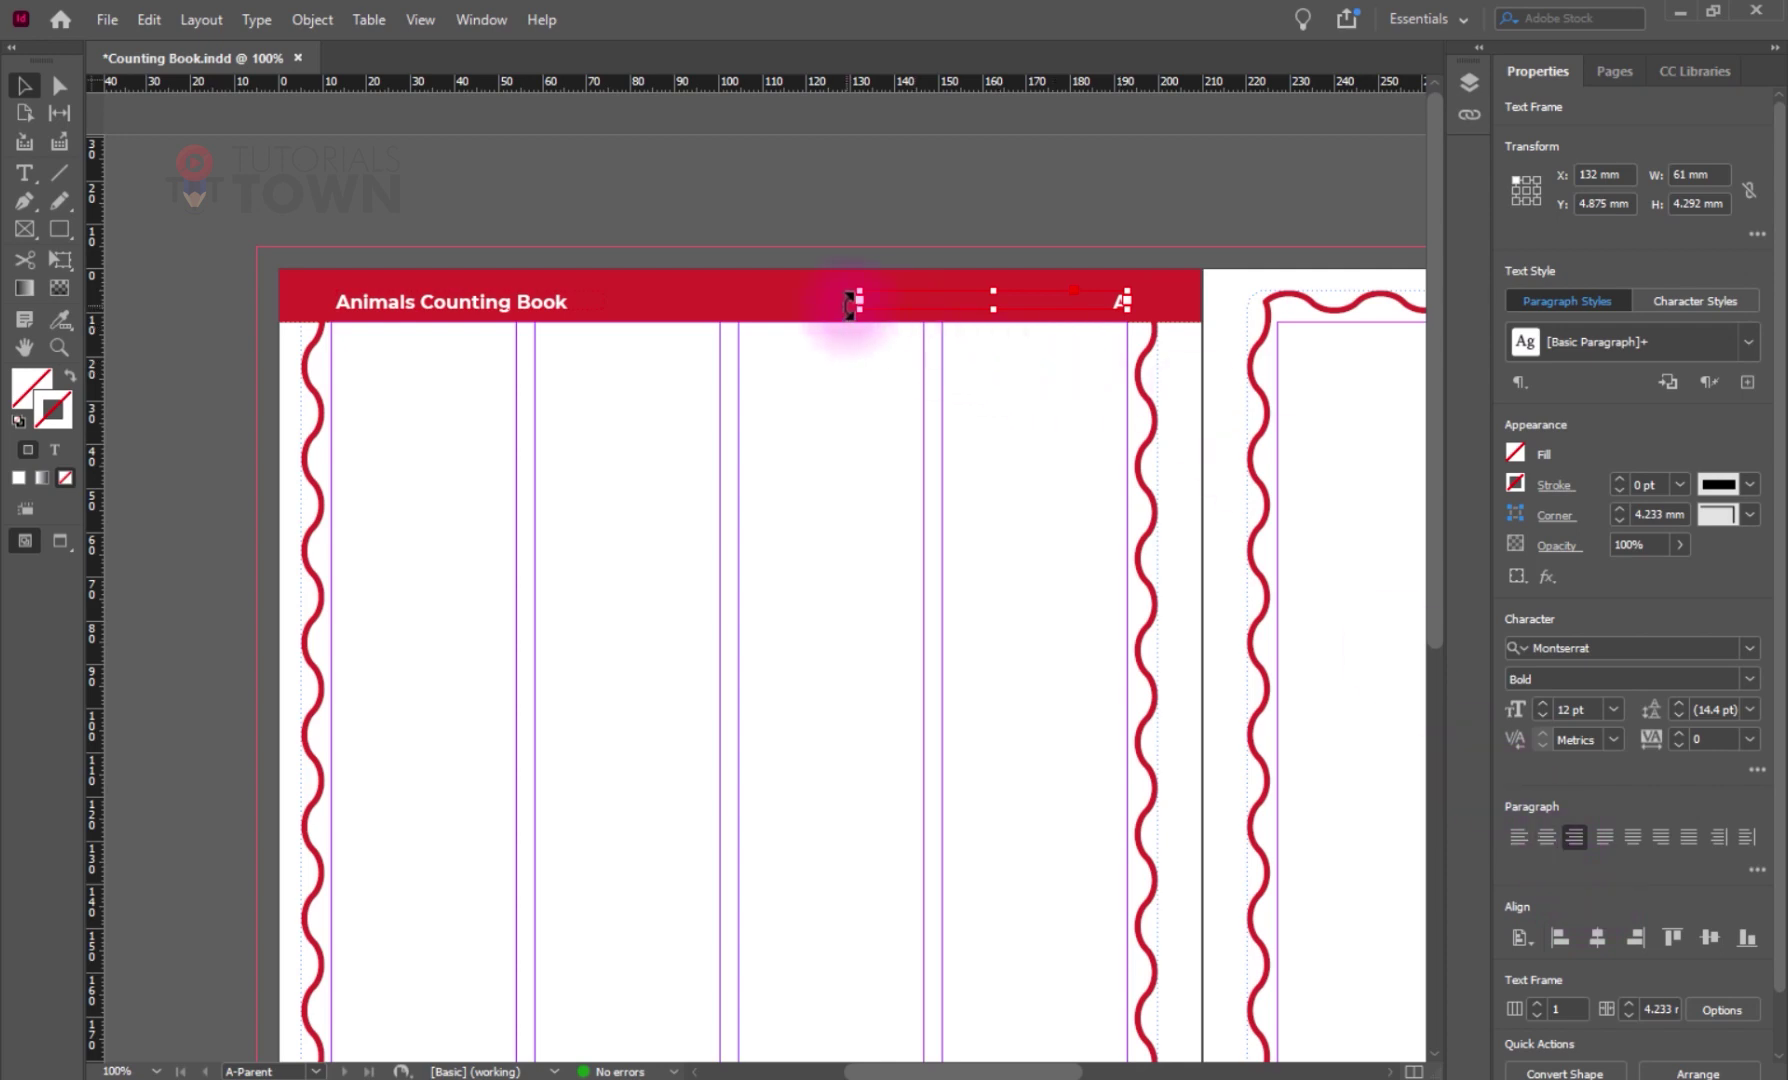
{"action": "left_click_drag", "start_coordinate": [860, 303], "coordinate": [1108, 294]}
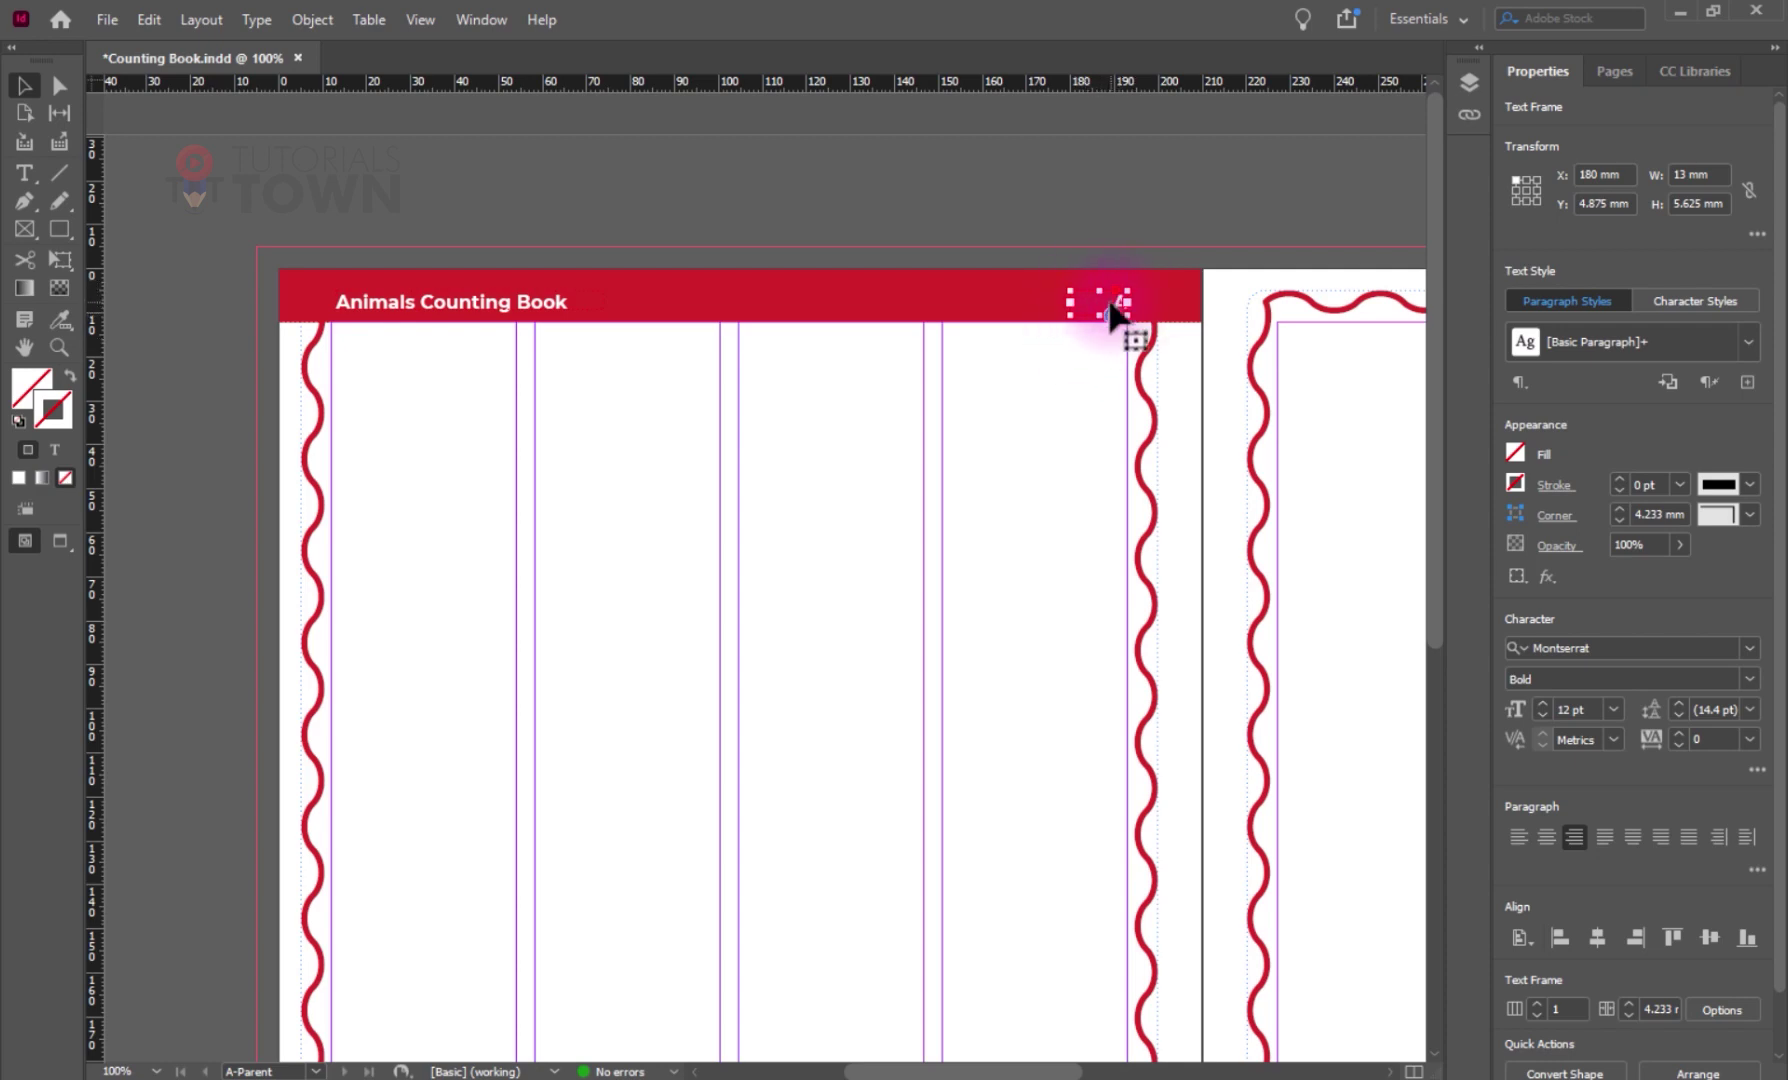
- Shift the page number frame slightly left of the margin, to about X 177.2 mm
{"action": "scroll", "coordinate": [1185, 307], "scroll_direction": "left", "scroll_amount": 3}
{"action": "scroll", "coordinate": [1185, 307], "scroll_direction": "right", "scroll_amount": 4}
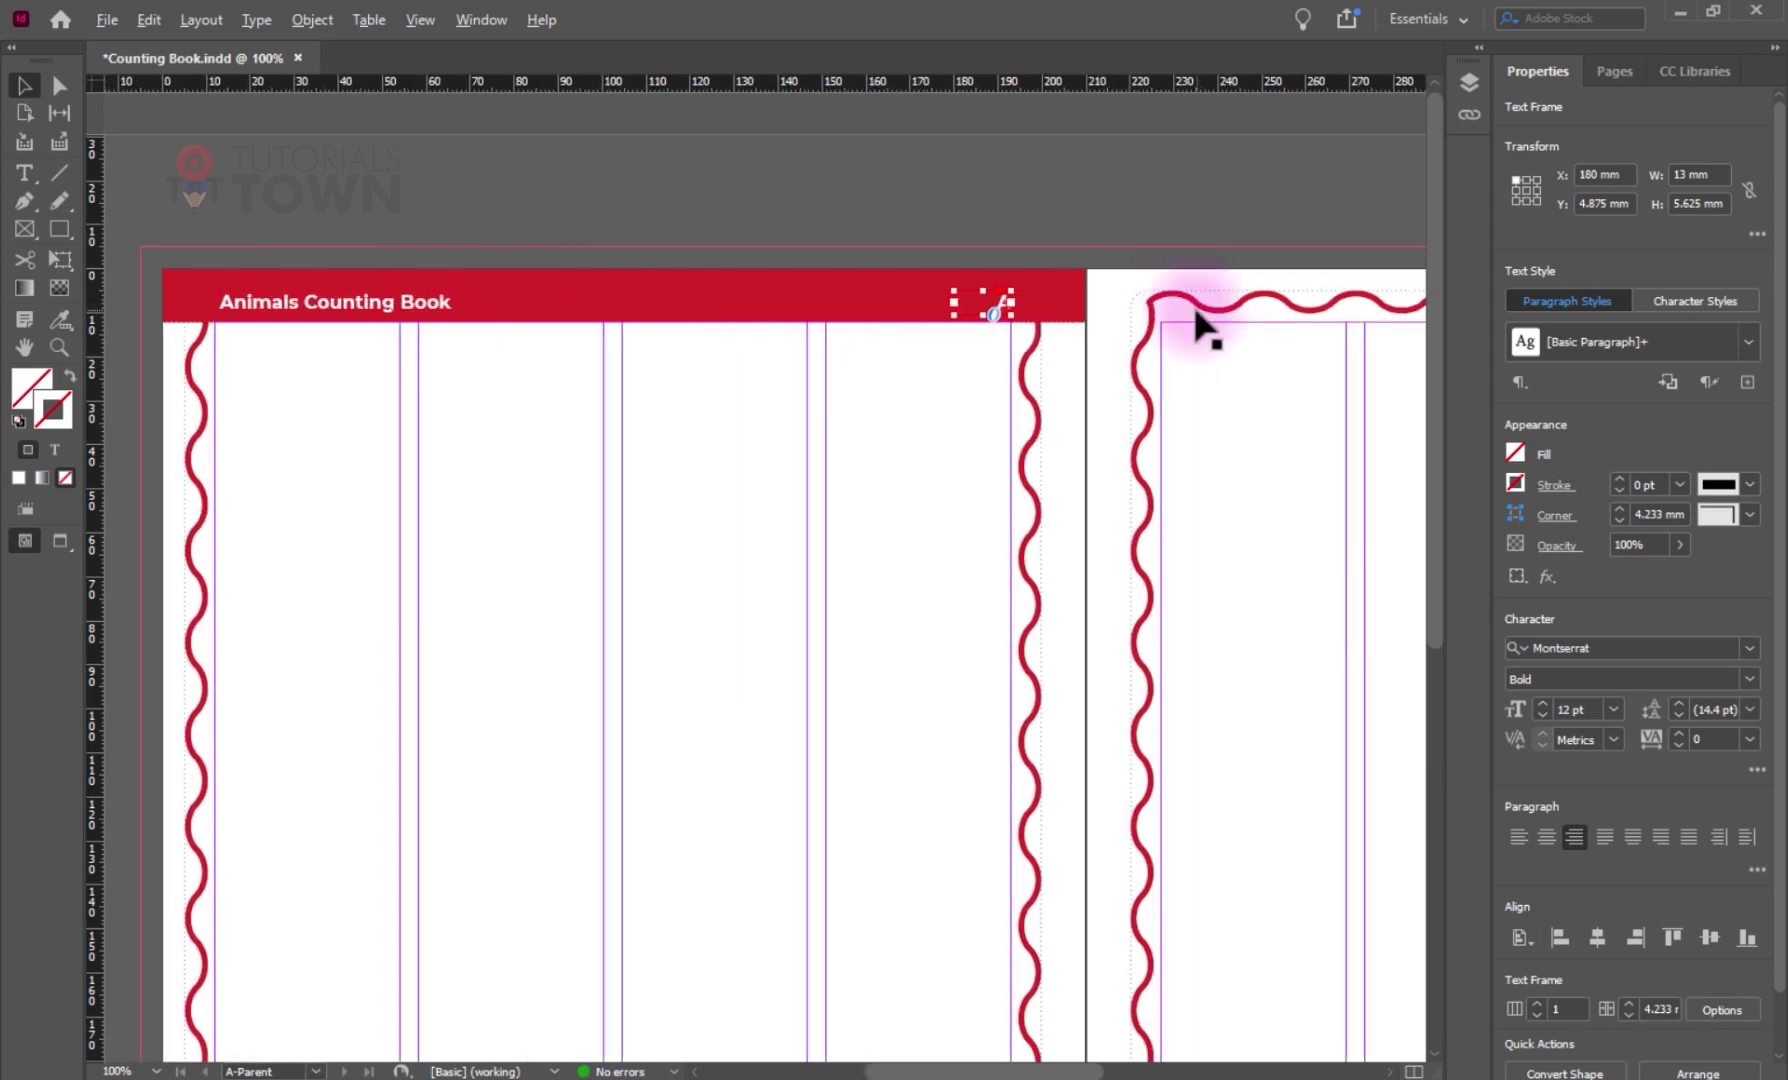
{"action": "scroll", "coordinate": [1197, 319], "scroll_direction": "up", "scroll_amount": 1}
{"action": "scroll", "coordinate": [1097, 307], "scroll_direction": "up", "scroll_amount": 2}
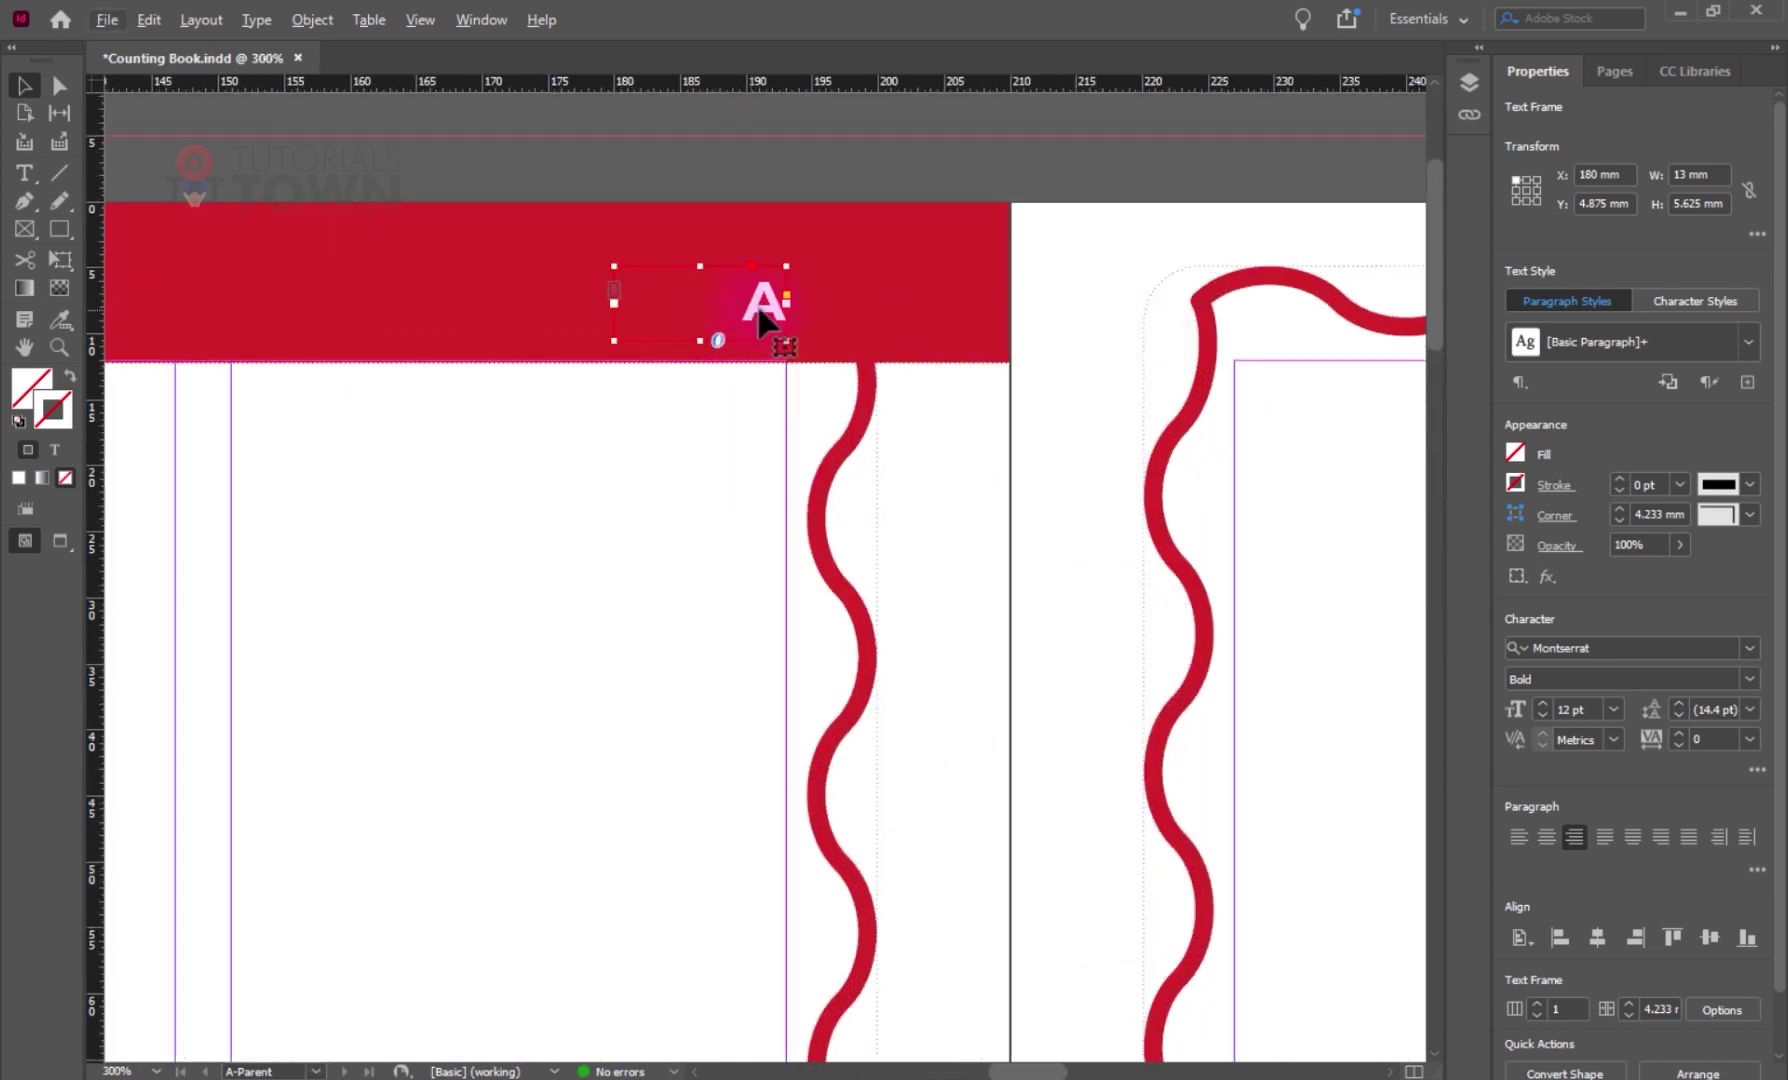
{"action": "left_click_drag", "start_coordinate": [760, 320], "coordinate": [729, 298]}
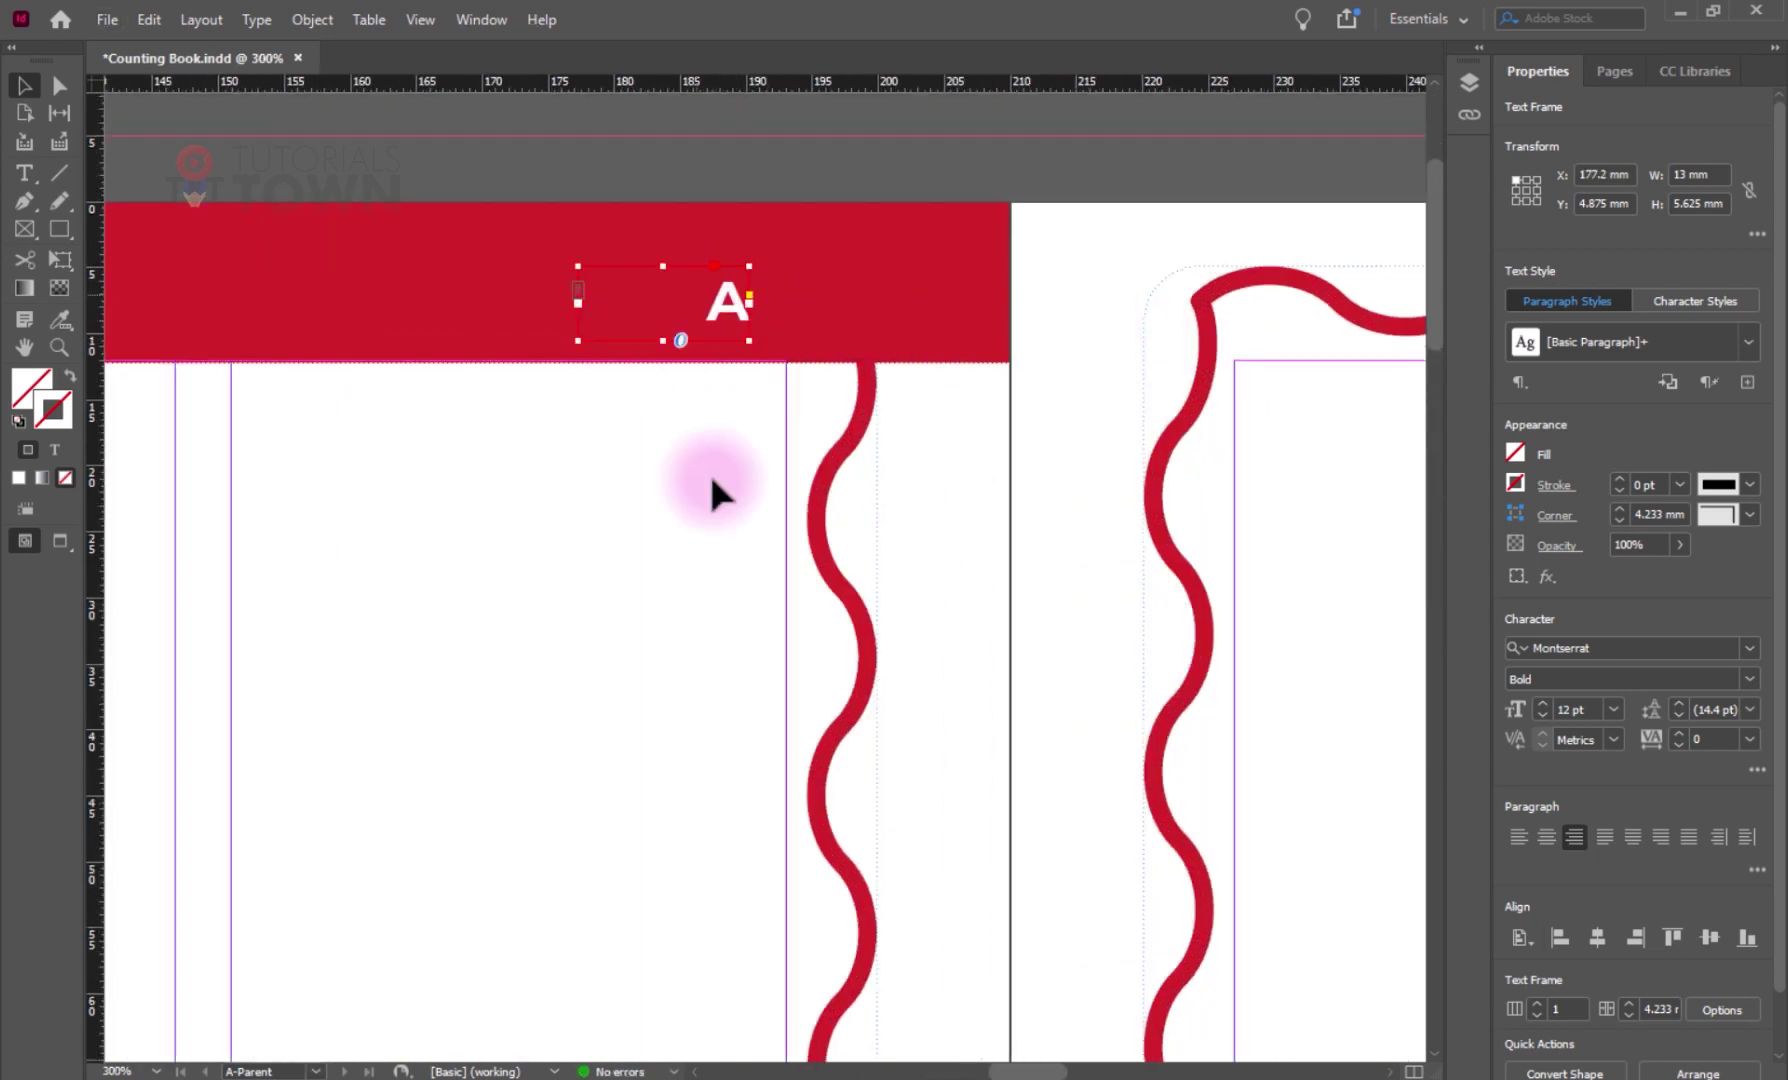
- Draw a white-filled rectangle about 13 mm wide over the page number from the page's top edge and shorten it to about 10.7 mm high
{"action": "left_click", "coordinate": [59, 229]}
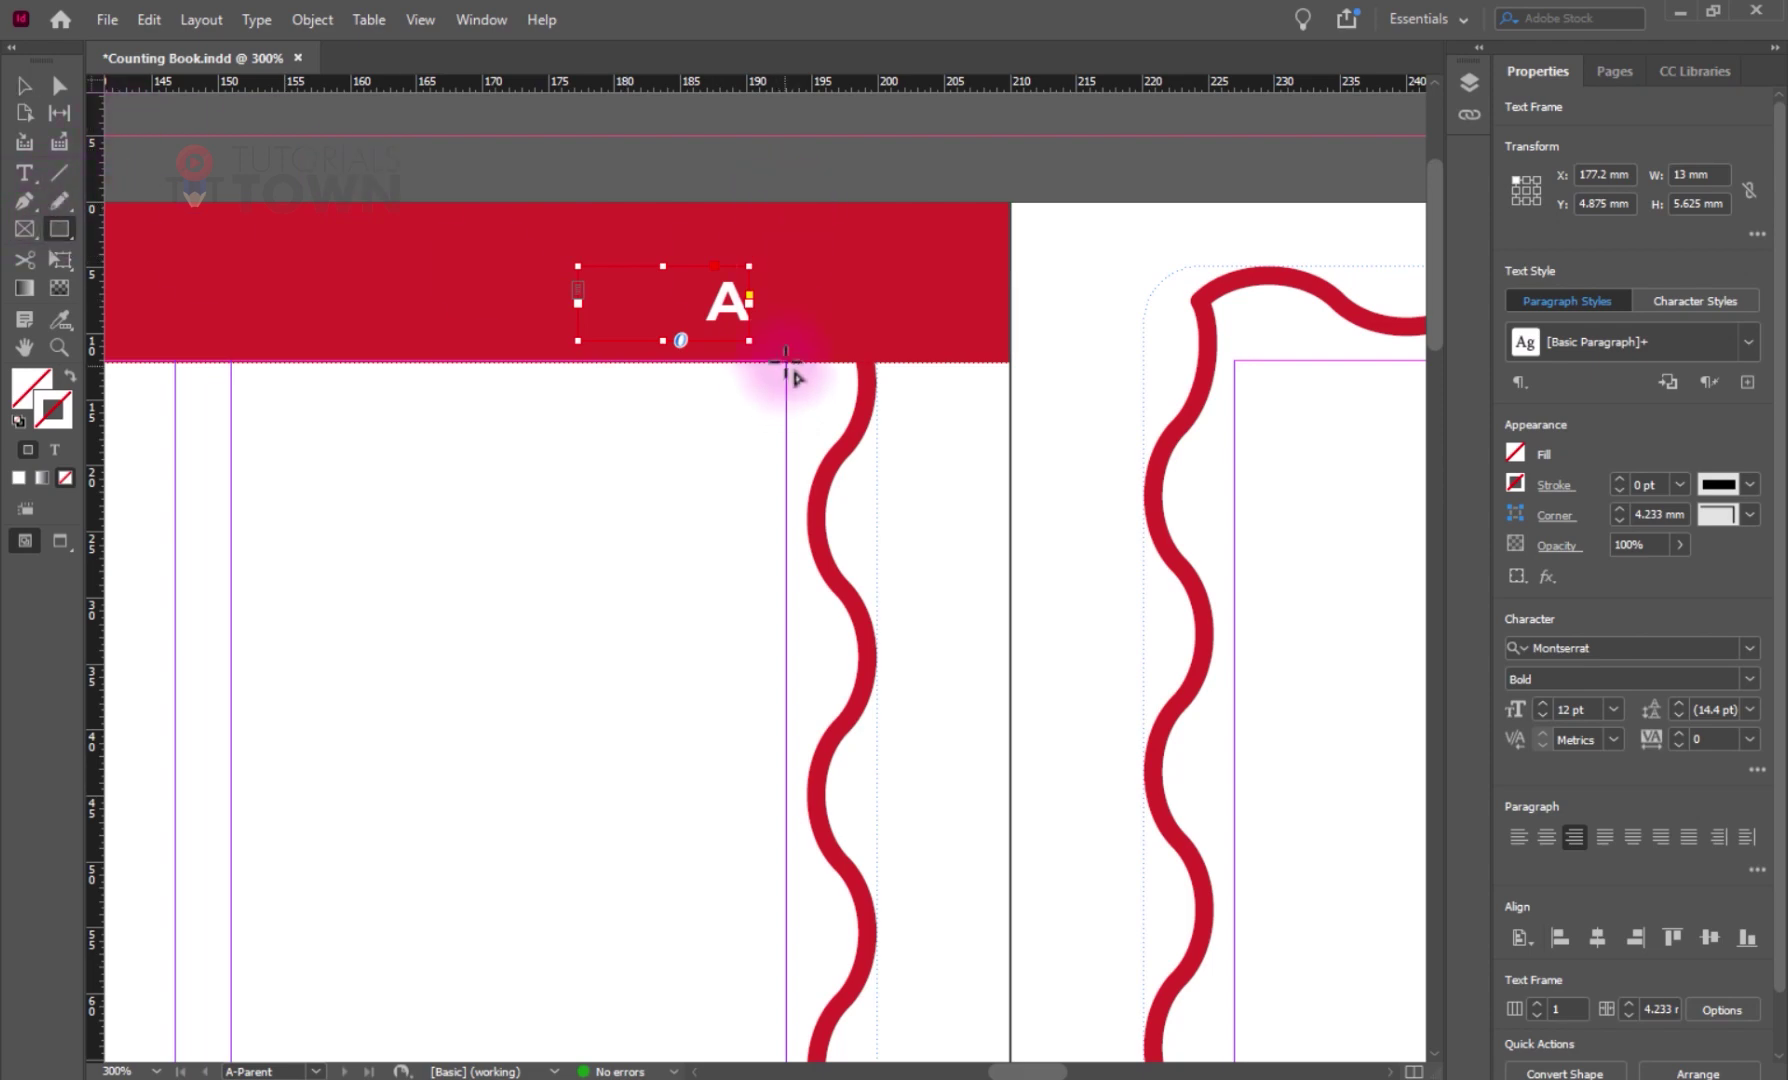
{"action": "left_click_drag", "start_coordinate": [786, 360], "coordinate": [618, 206]}
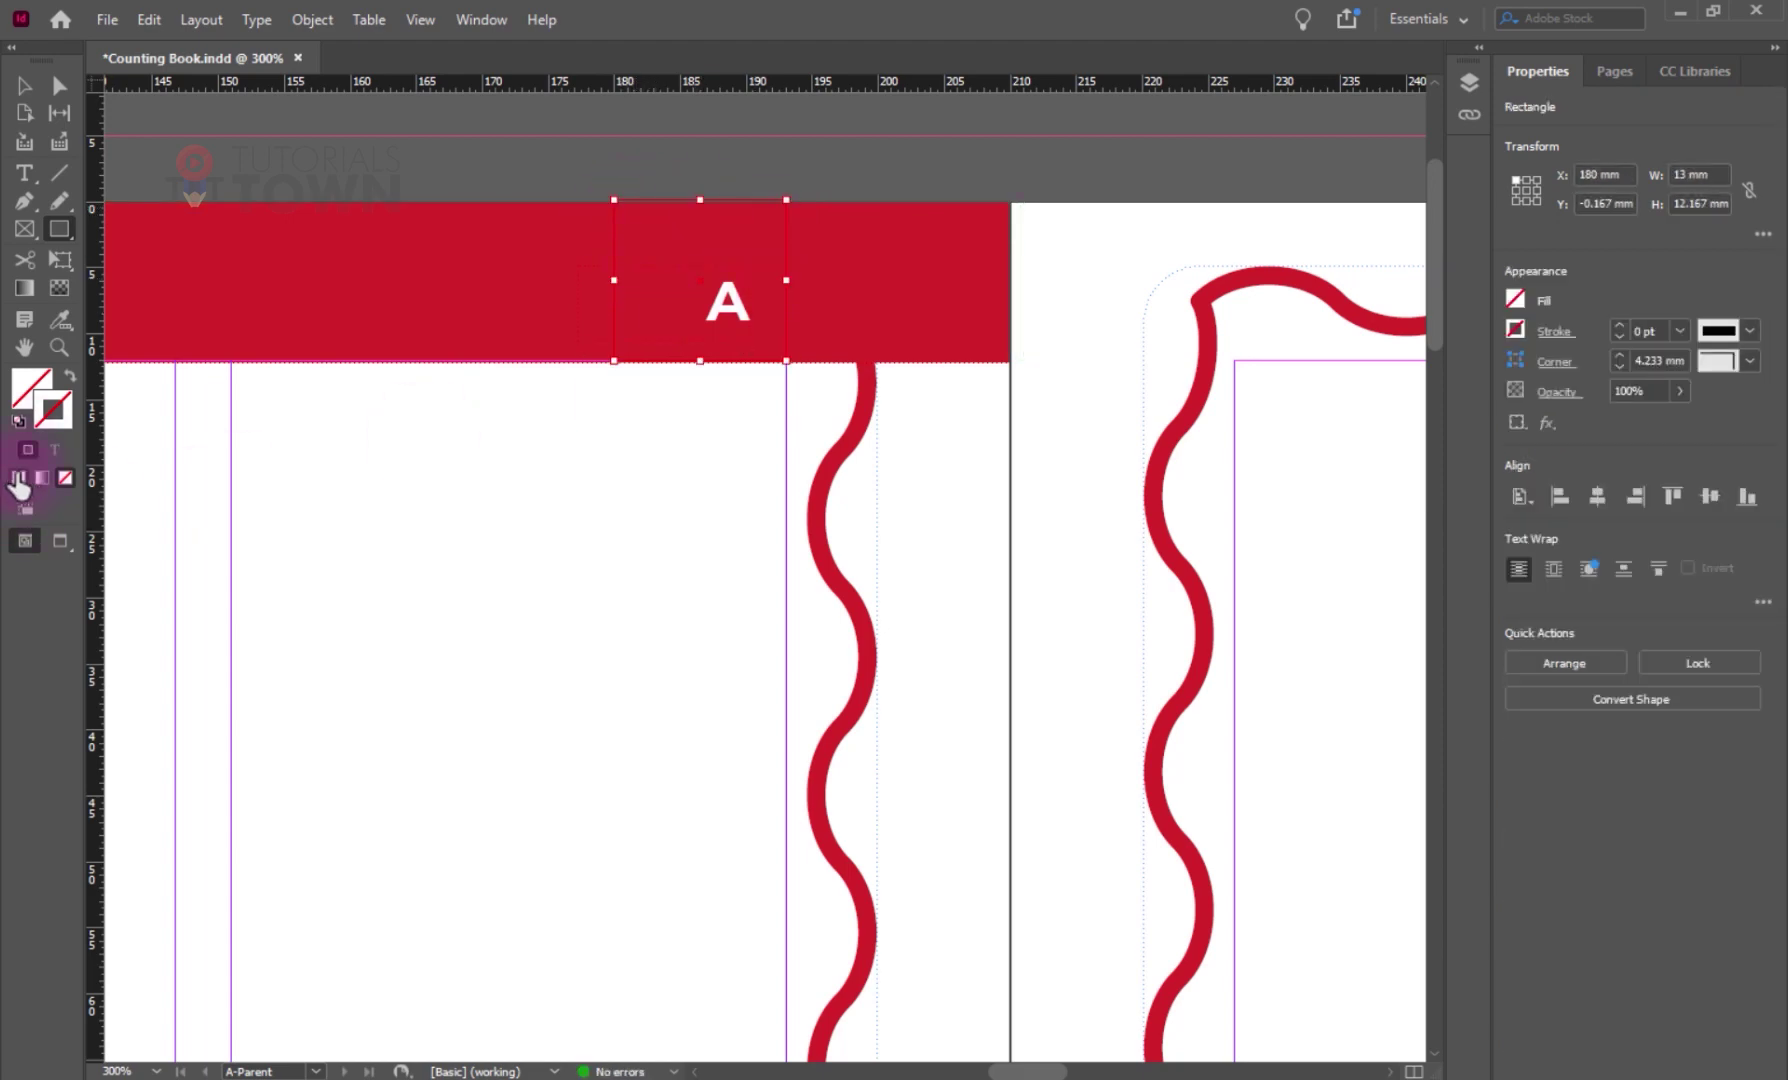
{"action": "left_click", "coordinate": [18, 480]}
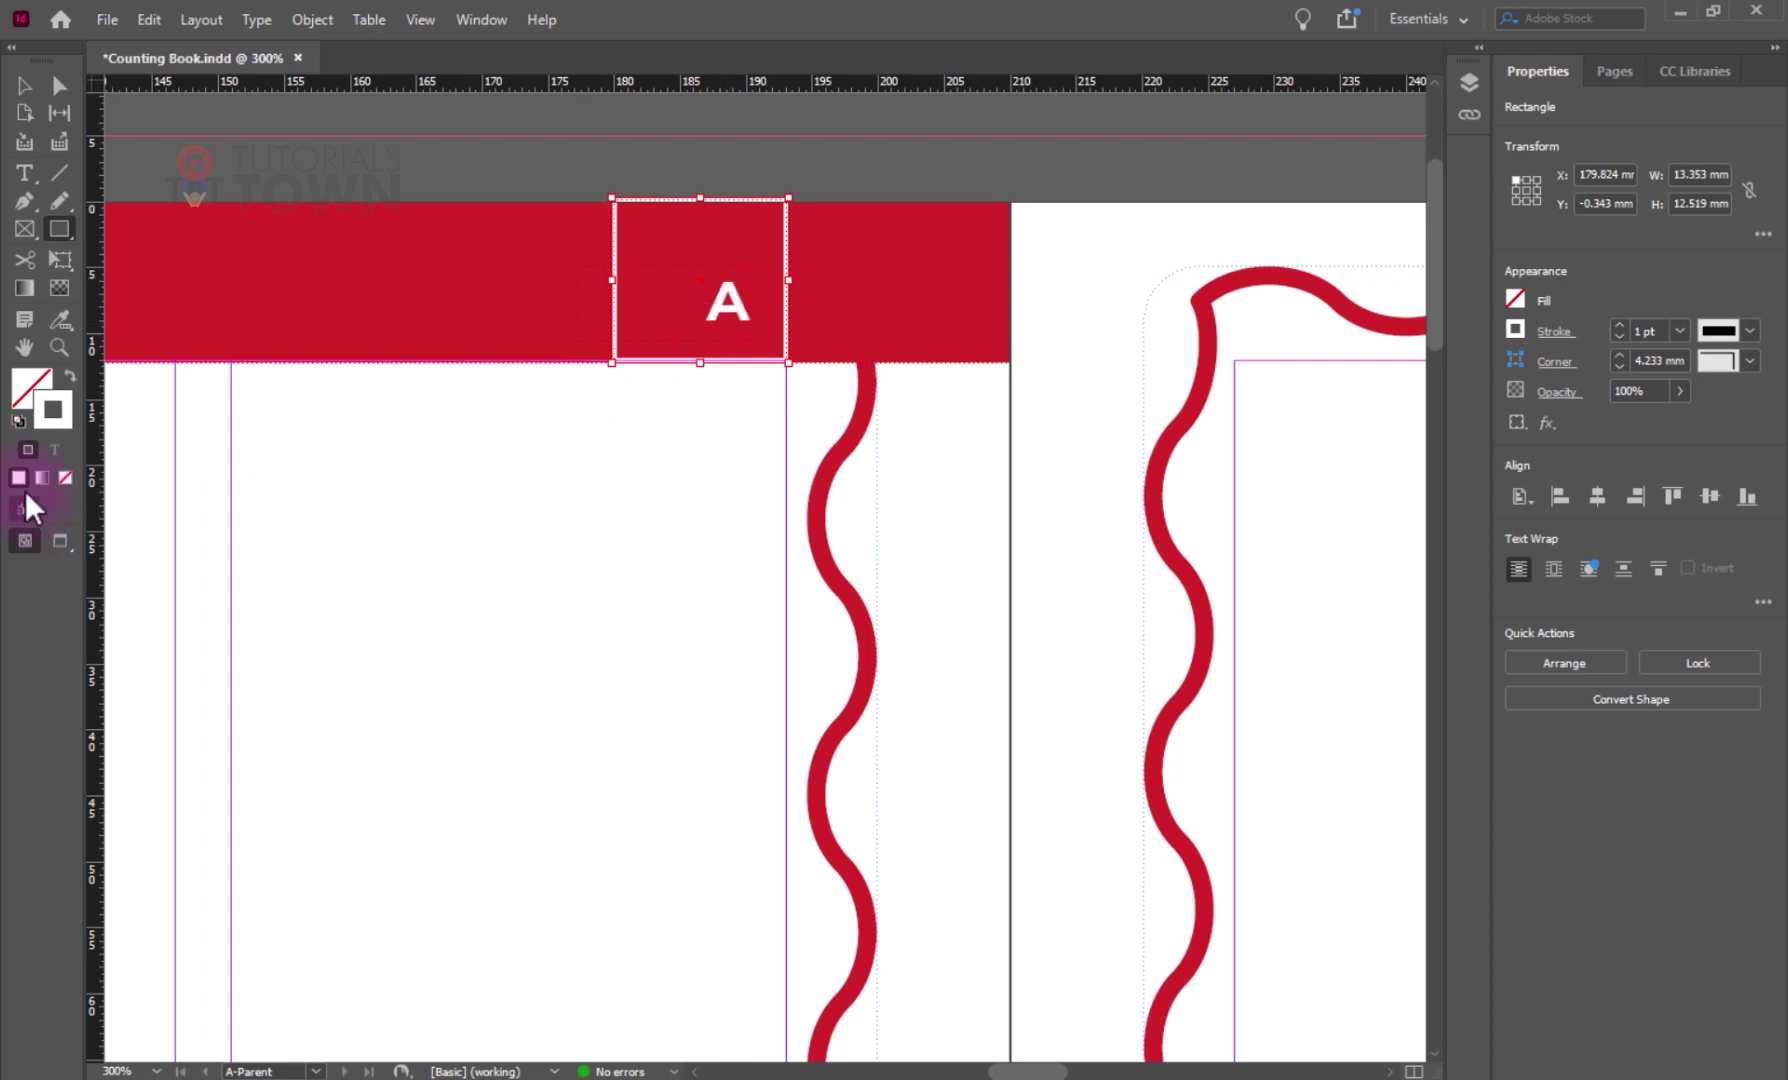
{"action": "left_click", "coordinate": [69, 374]}
{"action": "left_click", "coordinate": [25, 87]}
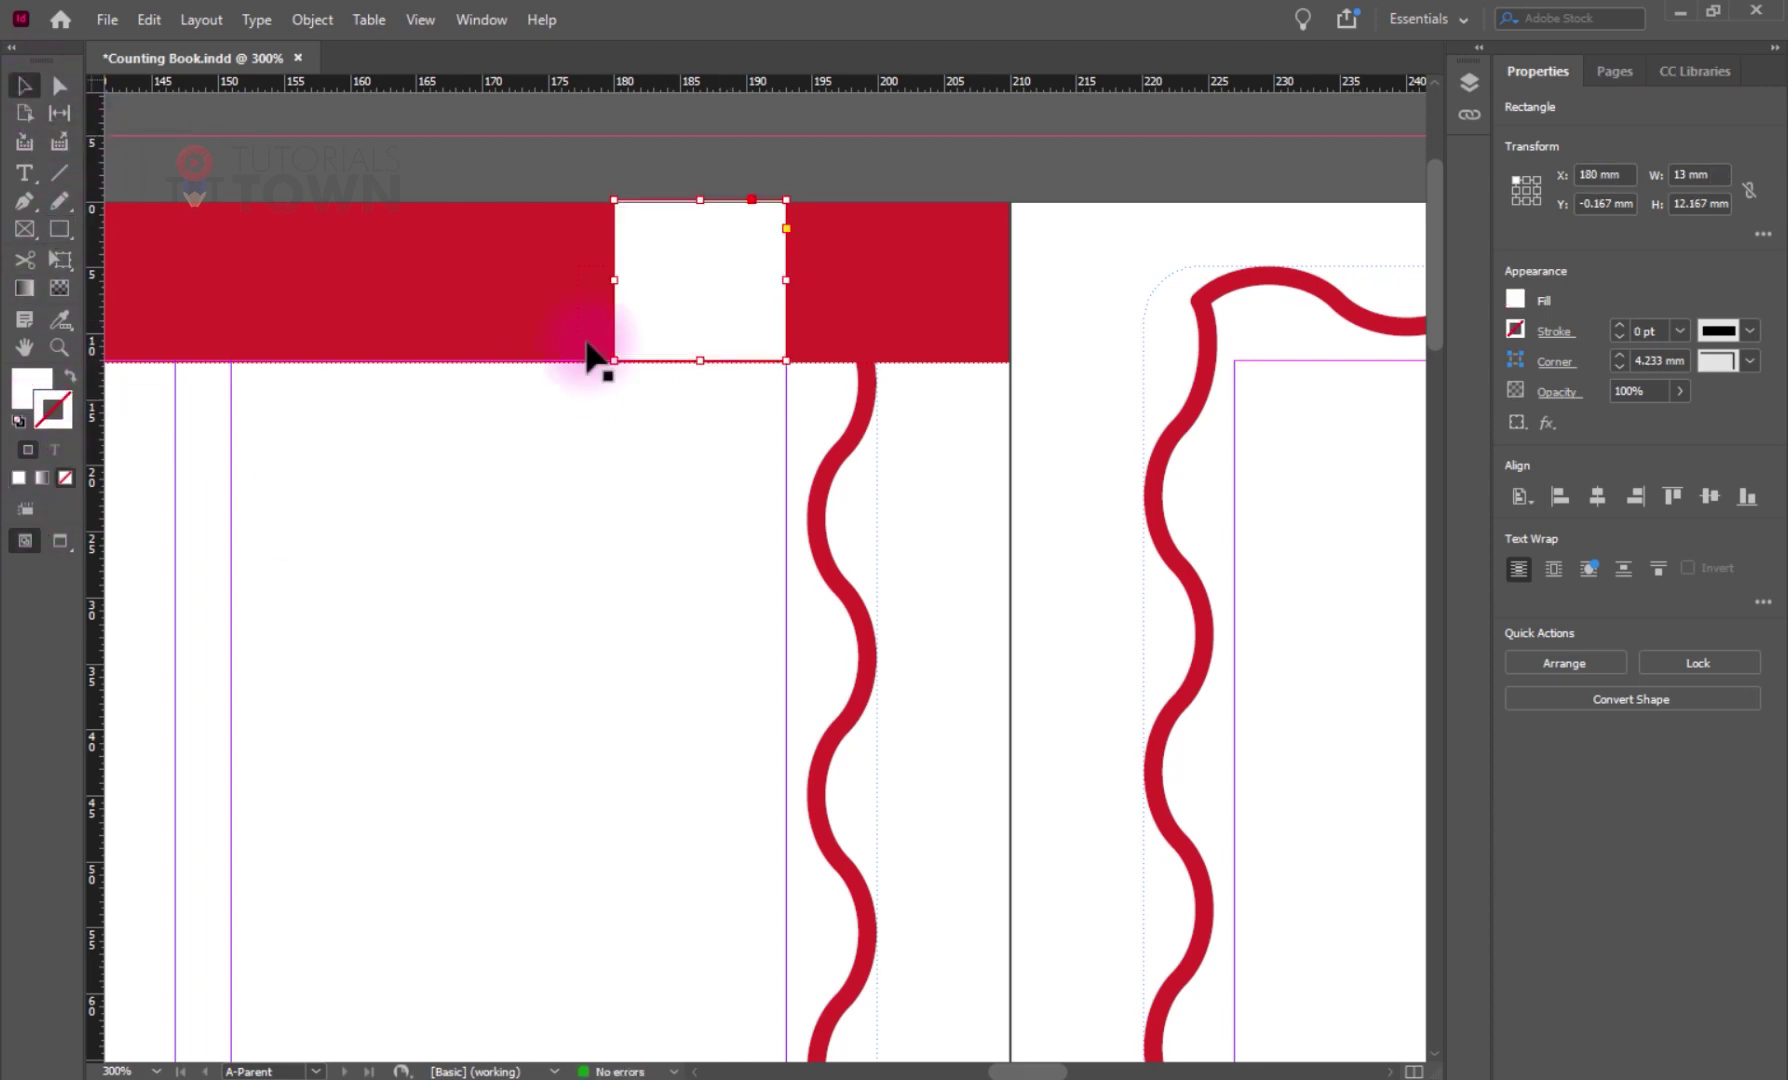
{"action": "left_click_drag", "start_coordinate": [700, 360], "coordinate": [703, 340]}
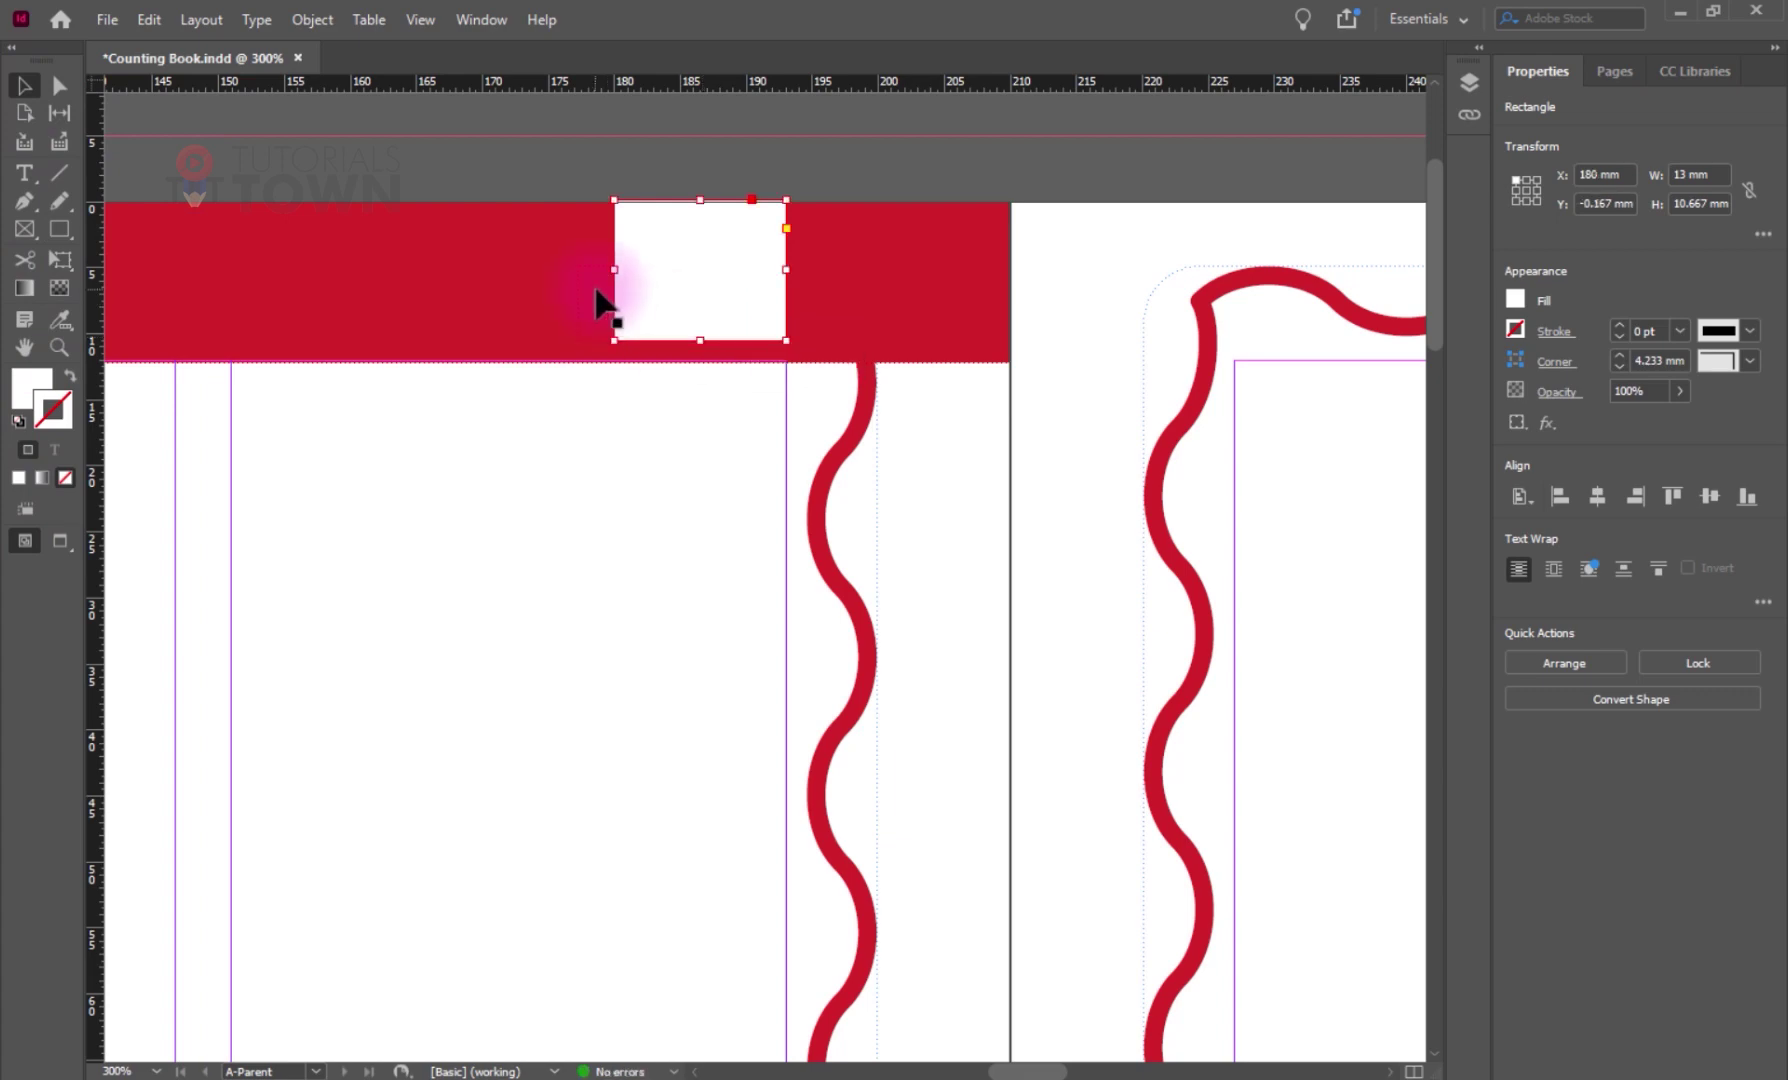
- Color the page number text with the red C=15 M=100 swatch and bring its frame to the front of the white rectangle
{"action": "left_click", "coordinate": [579, 270]}
{"action": "left_click", "coordinate": [579, 274]}
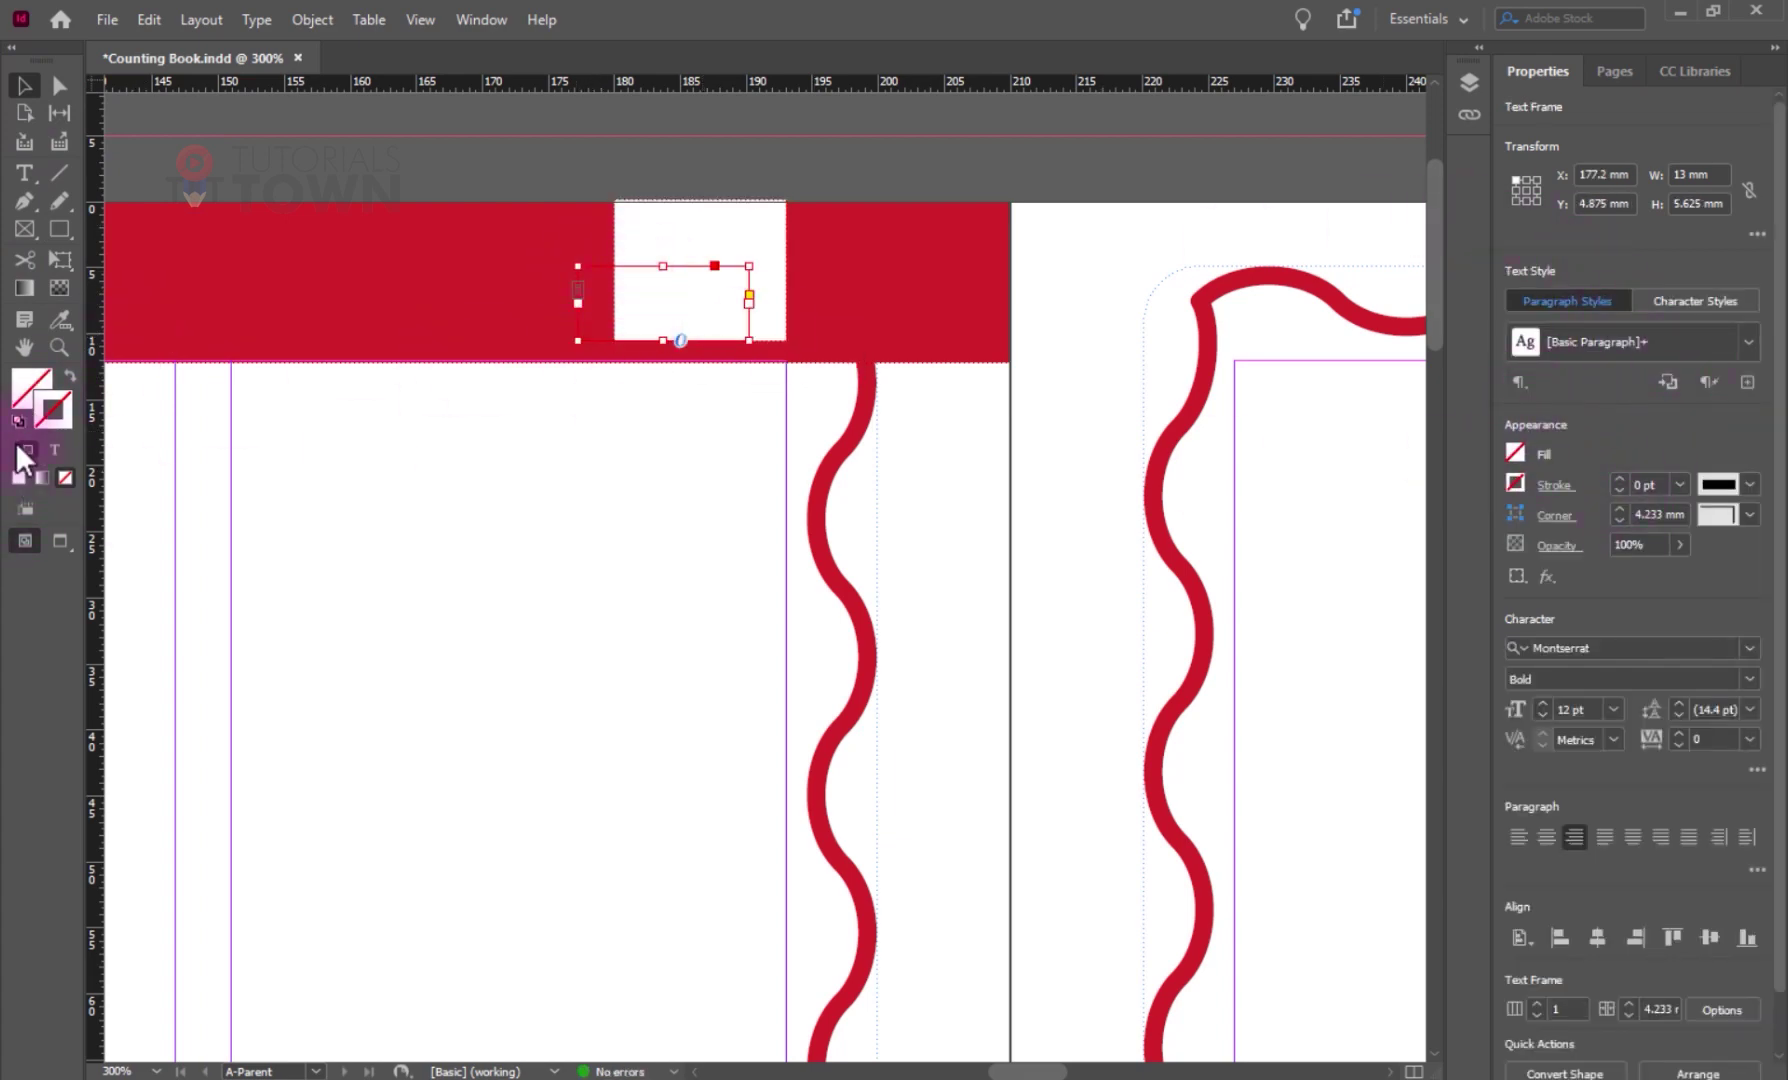
{"action": "left_click", "coordinate": [55, 449]}
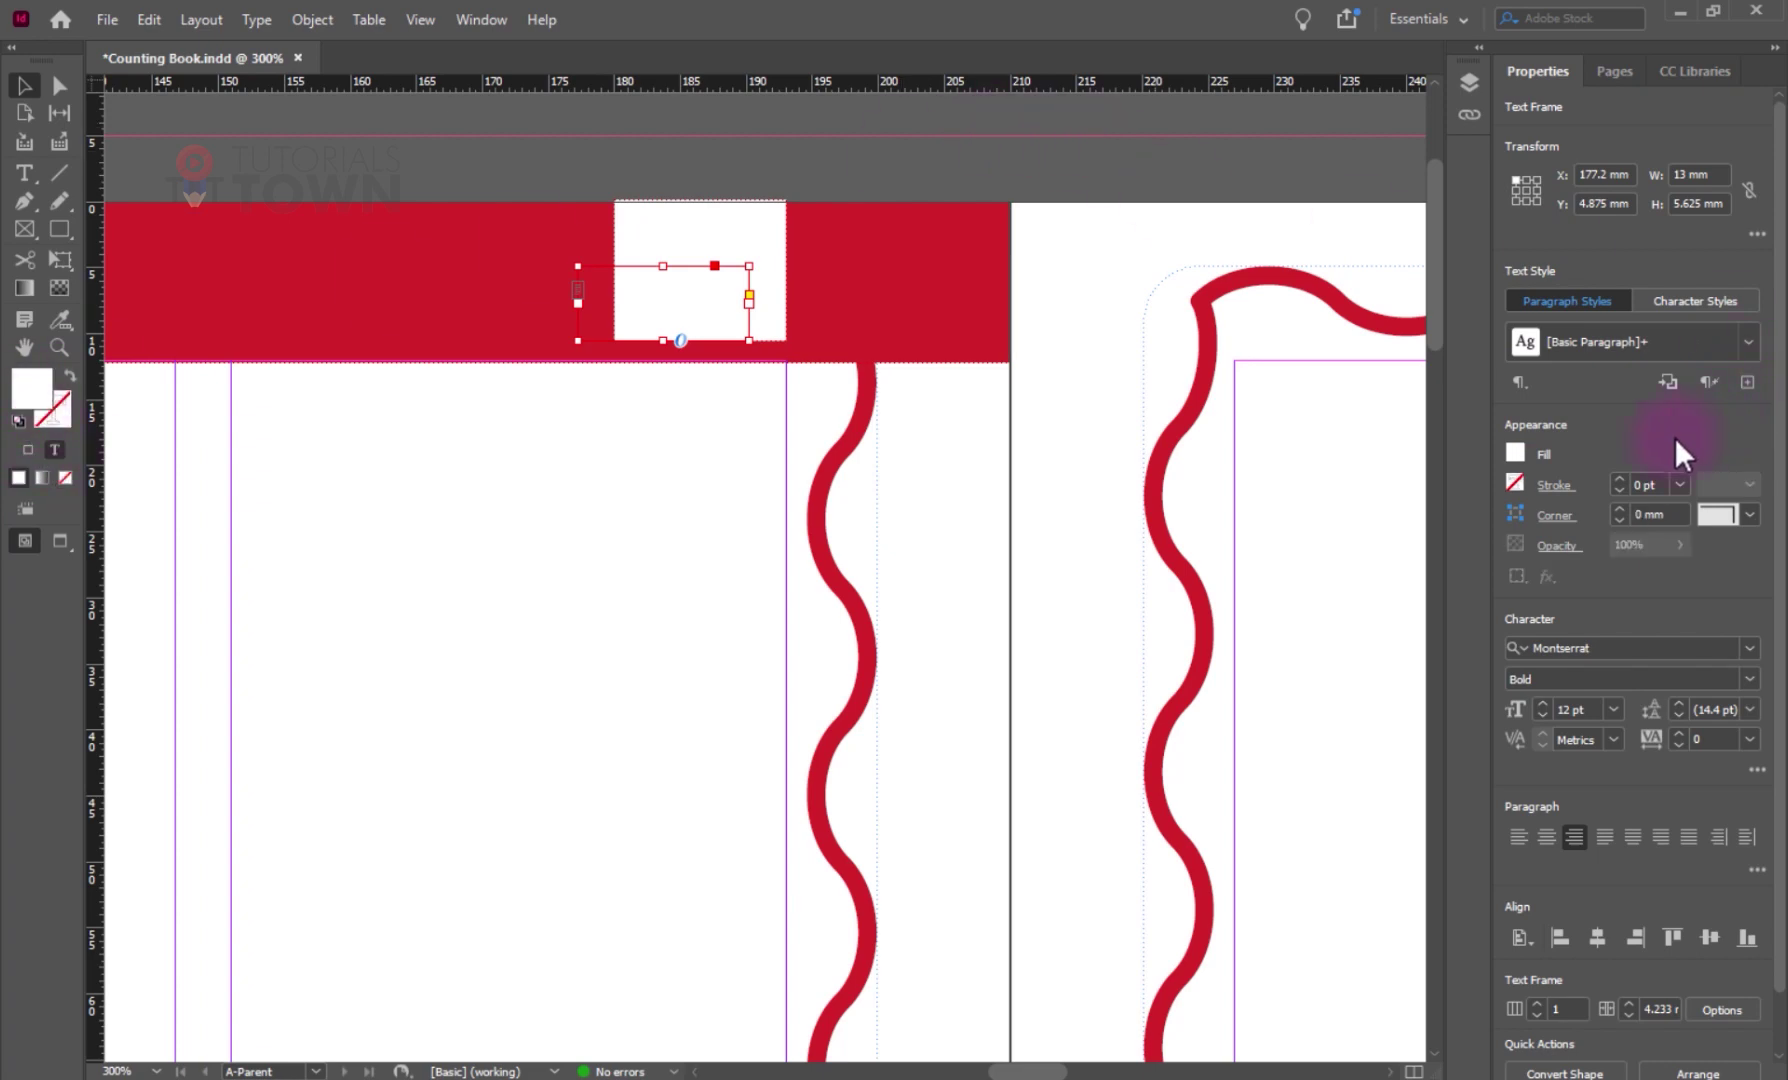
{"action": "left_click", "coordinate": [1518, 452]}
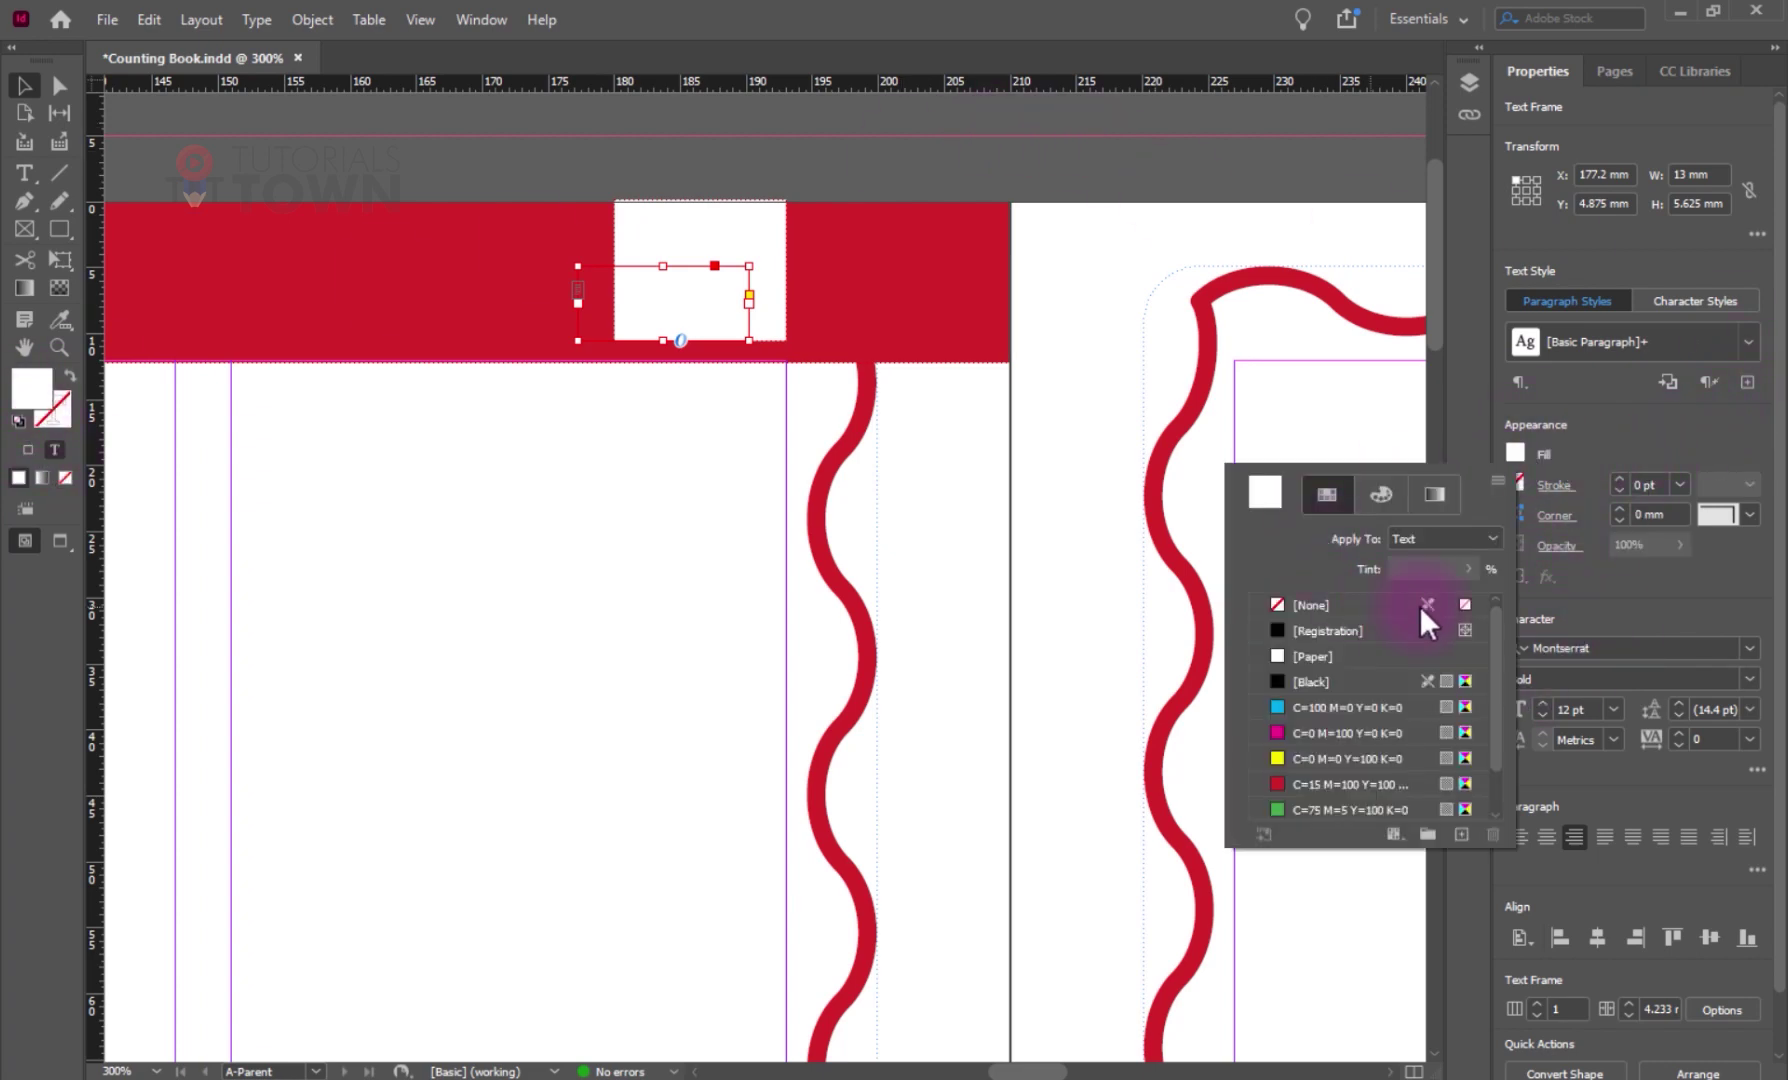
{"action": "left_click", "coordinate": [1294, 786]}
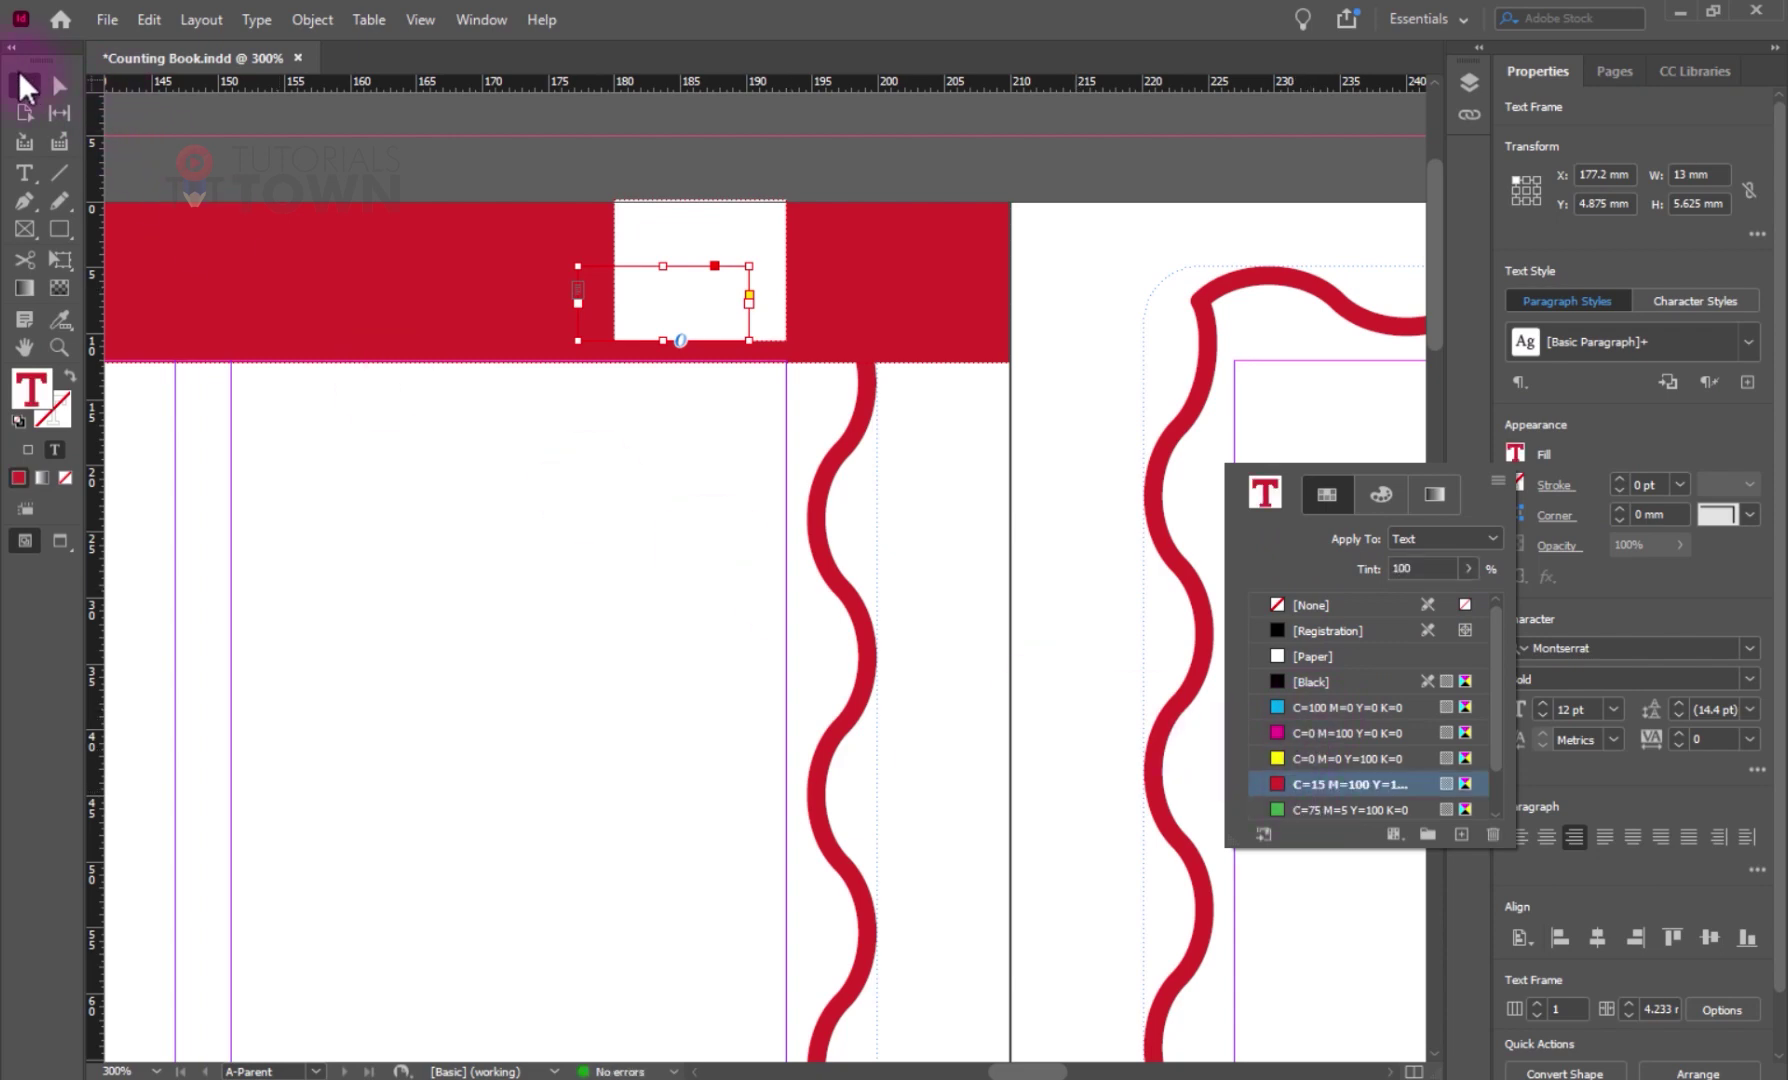
{"action": "right_click", "coordinate": [590, 299]}
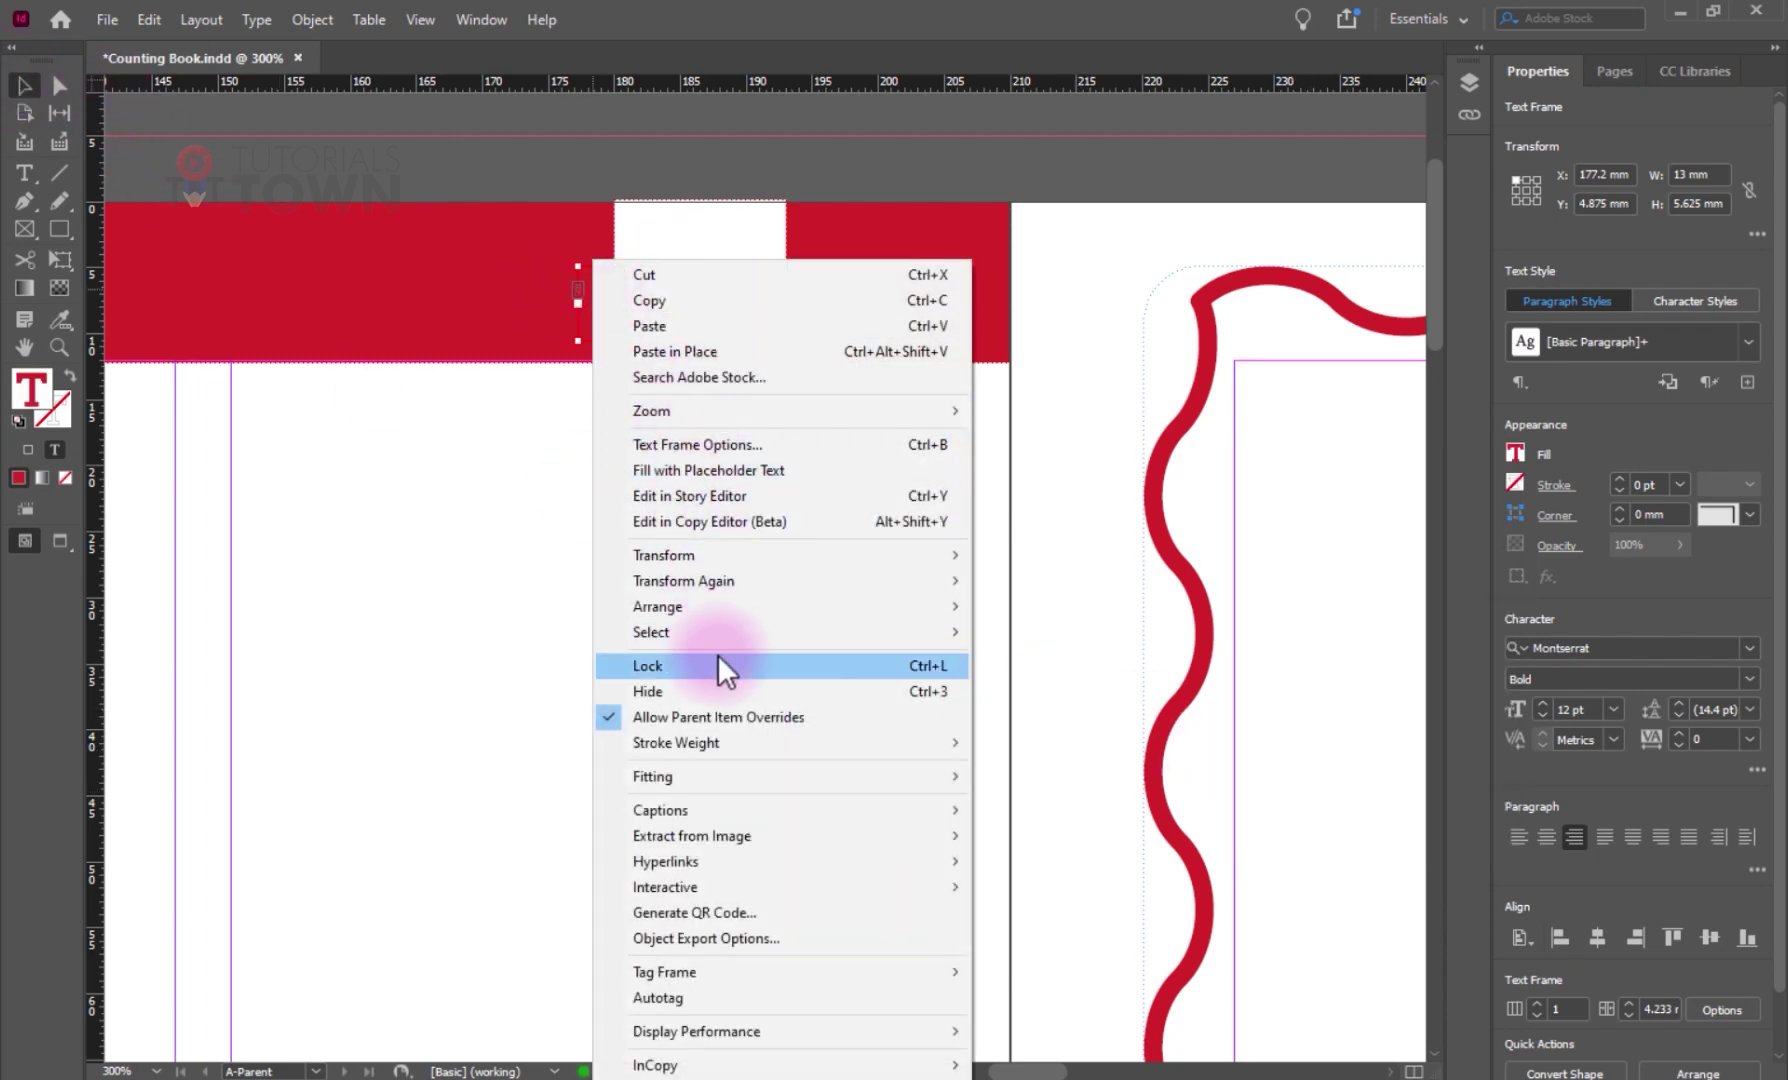
{"action": "mouse_move", "coordinate": [731, 605]}
{"action": "left_click", "coordinate": [1055, 612]}
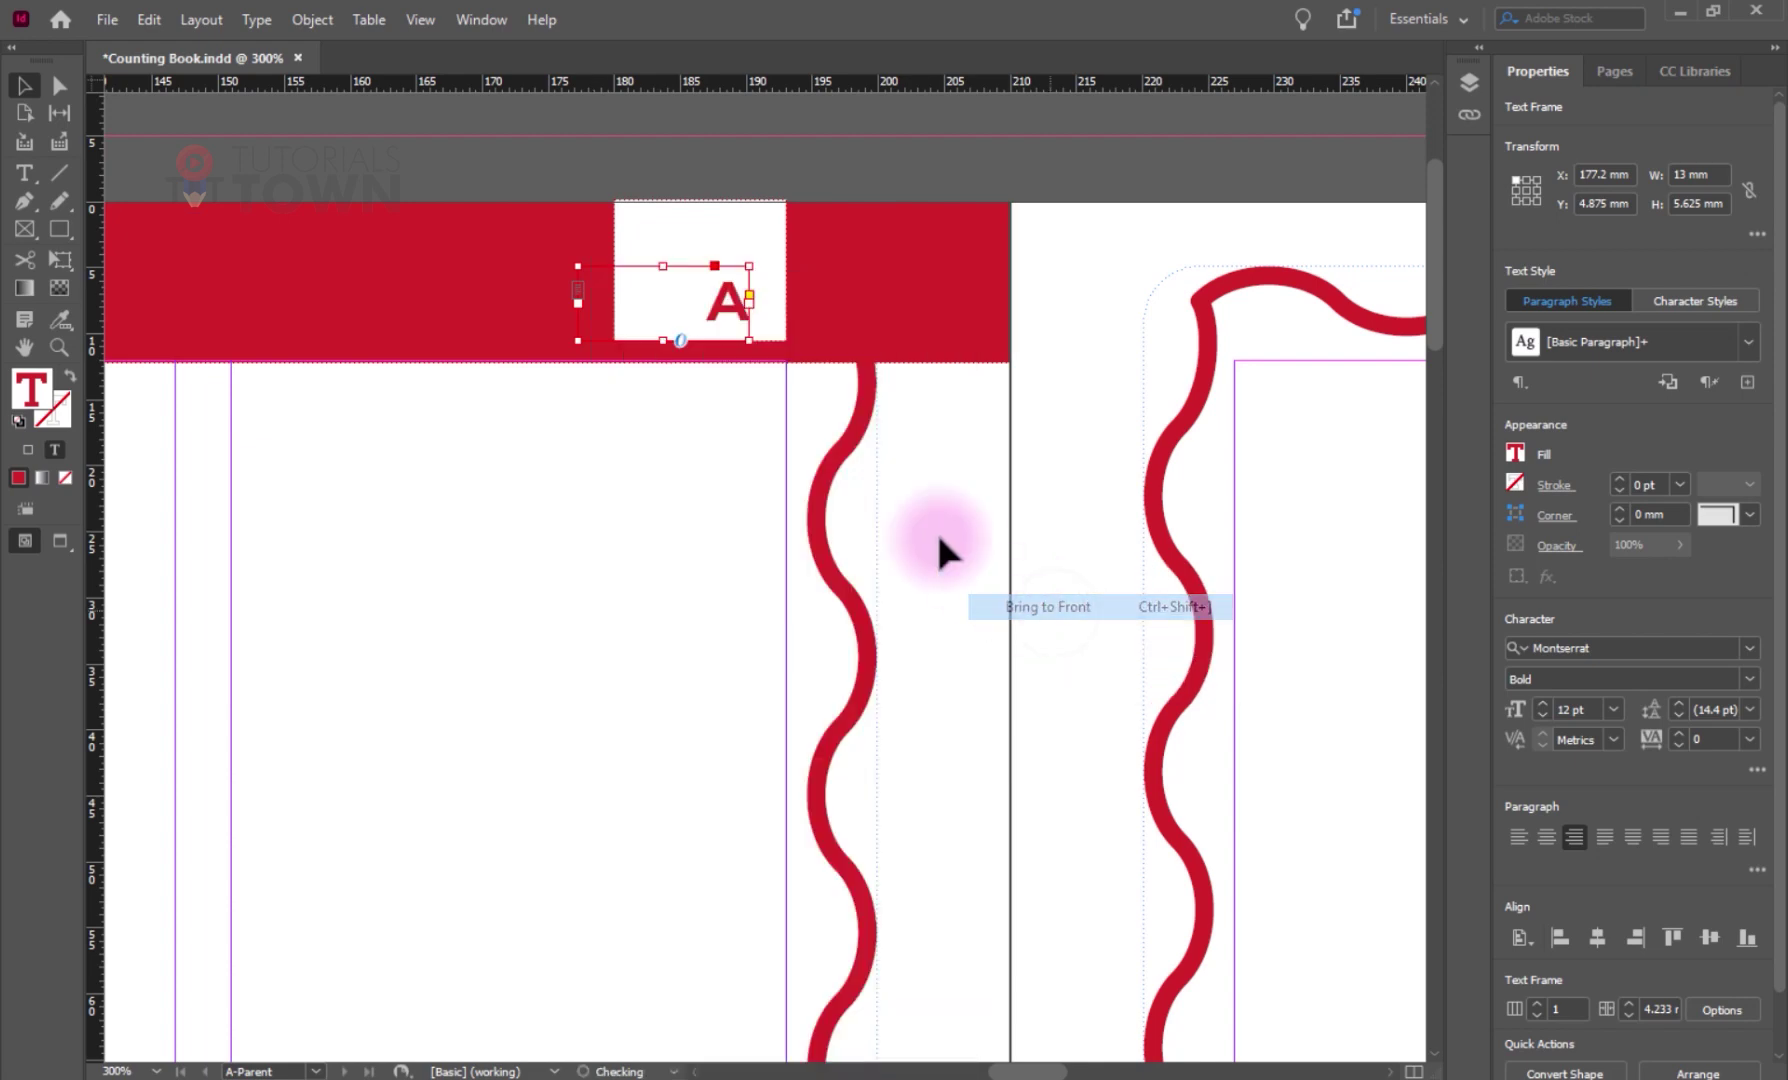
- Center the page number text, move its frame to X 180 mm over the white box, and extend its top edge to about 8.5 mm high
{"action": "left_click", "coordinate": [1546, 838]}
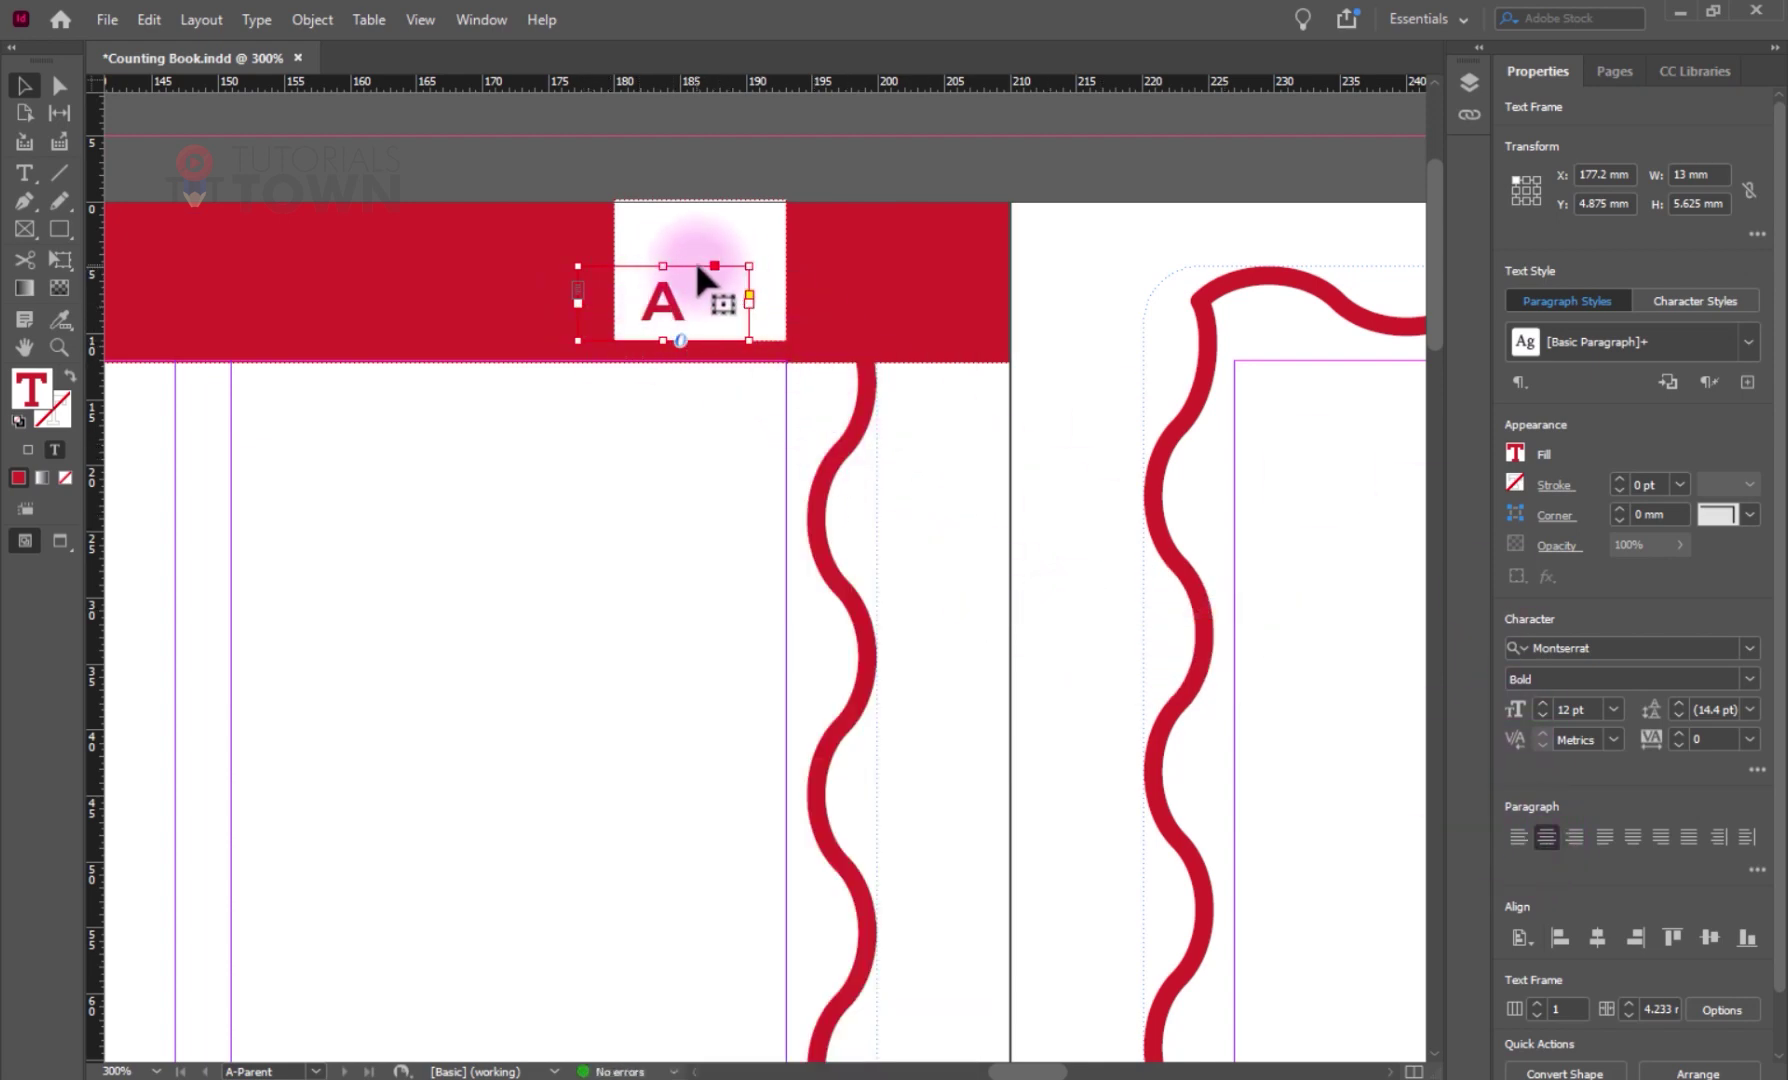
{"action": "left_click_drag", "start_coordinate": [699, 271], "coordinate": [736, 262]}
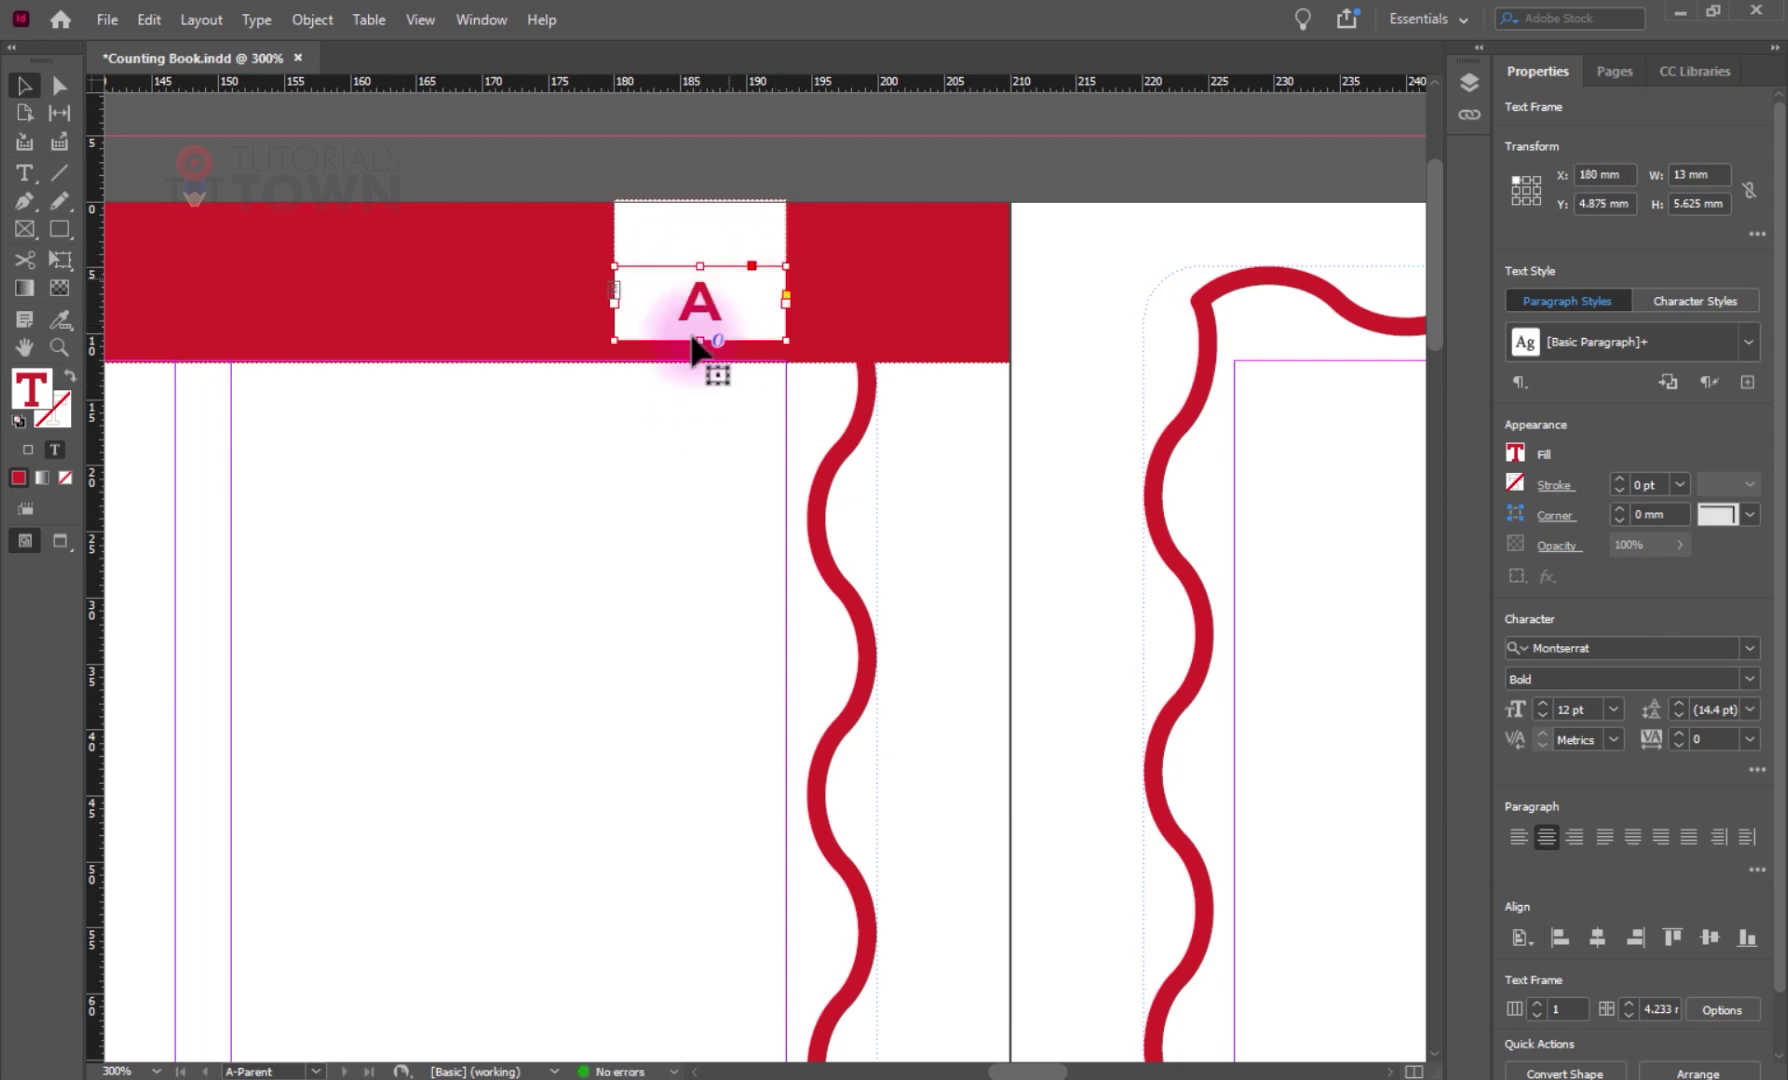
{"action": "left_click_drag", "start_coordinate": [700, 266], "coordinate": [700, 228]}
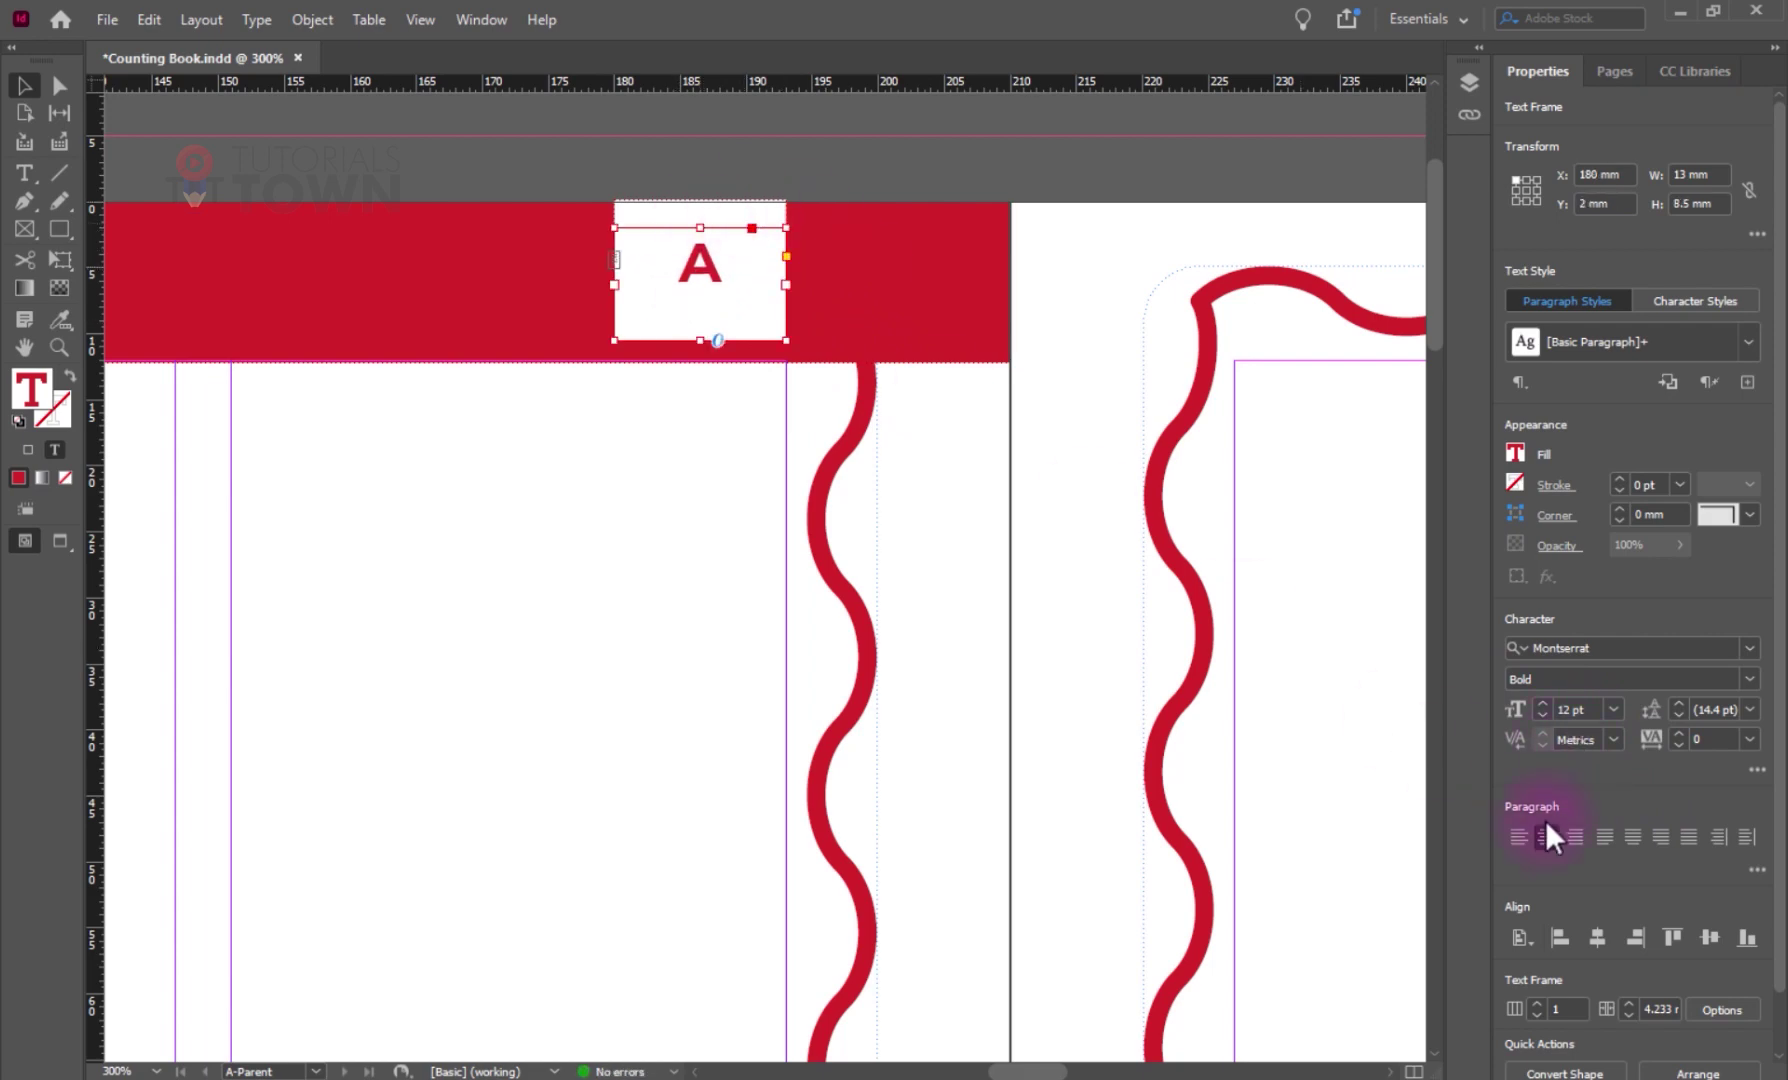
- Enlarge the page number text to 18 pt
{"action": "type", "text": "22"}
{"action": "key", "text": "Return"}
{"action": "left_click", "coordinate": [1563, 709]}
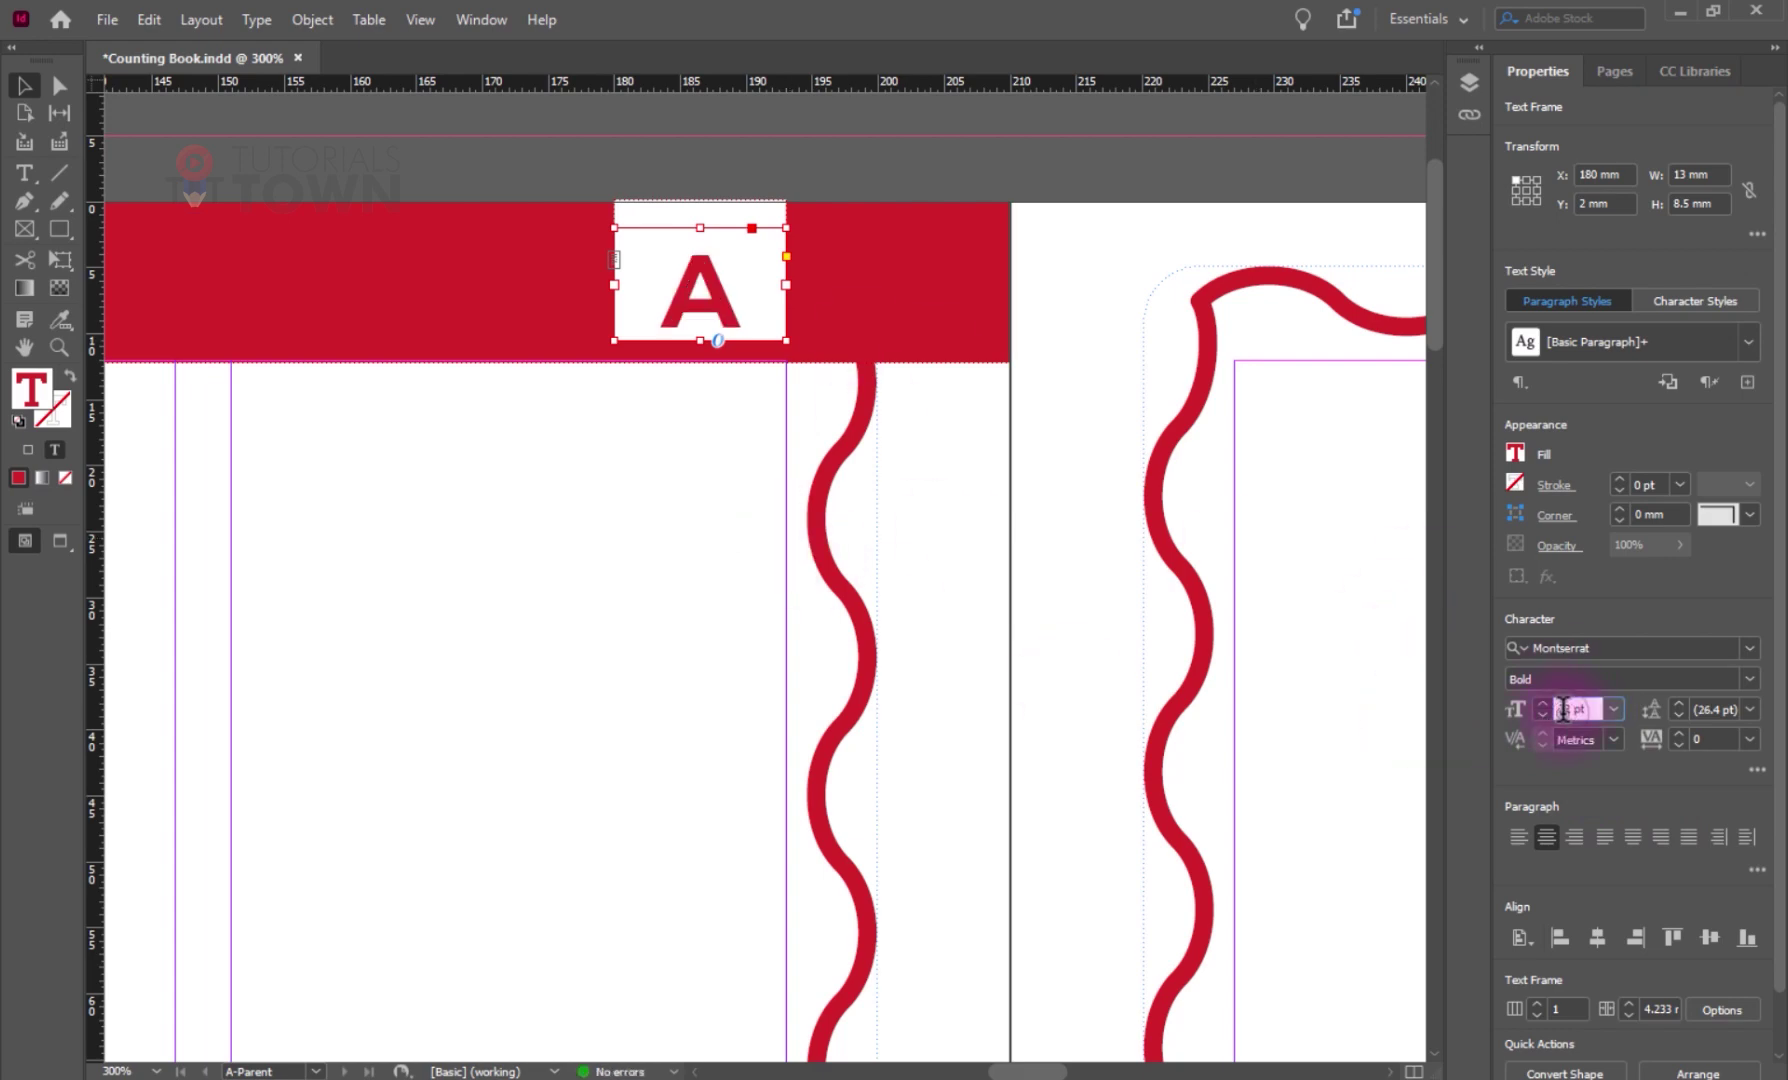
{"action": "type", "text": "18"}
{"action": "key", "text": "Return"}
- Set the page number frame's vertical justification to Bottom in the Text Frame Options
{"action": "left_click", "coordinate": [310, 20]}
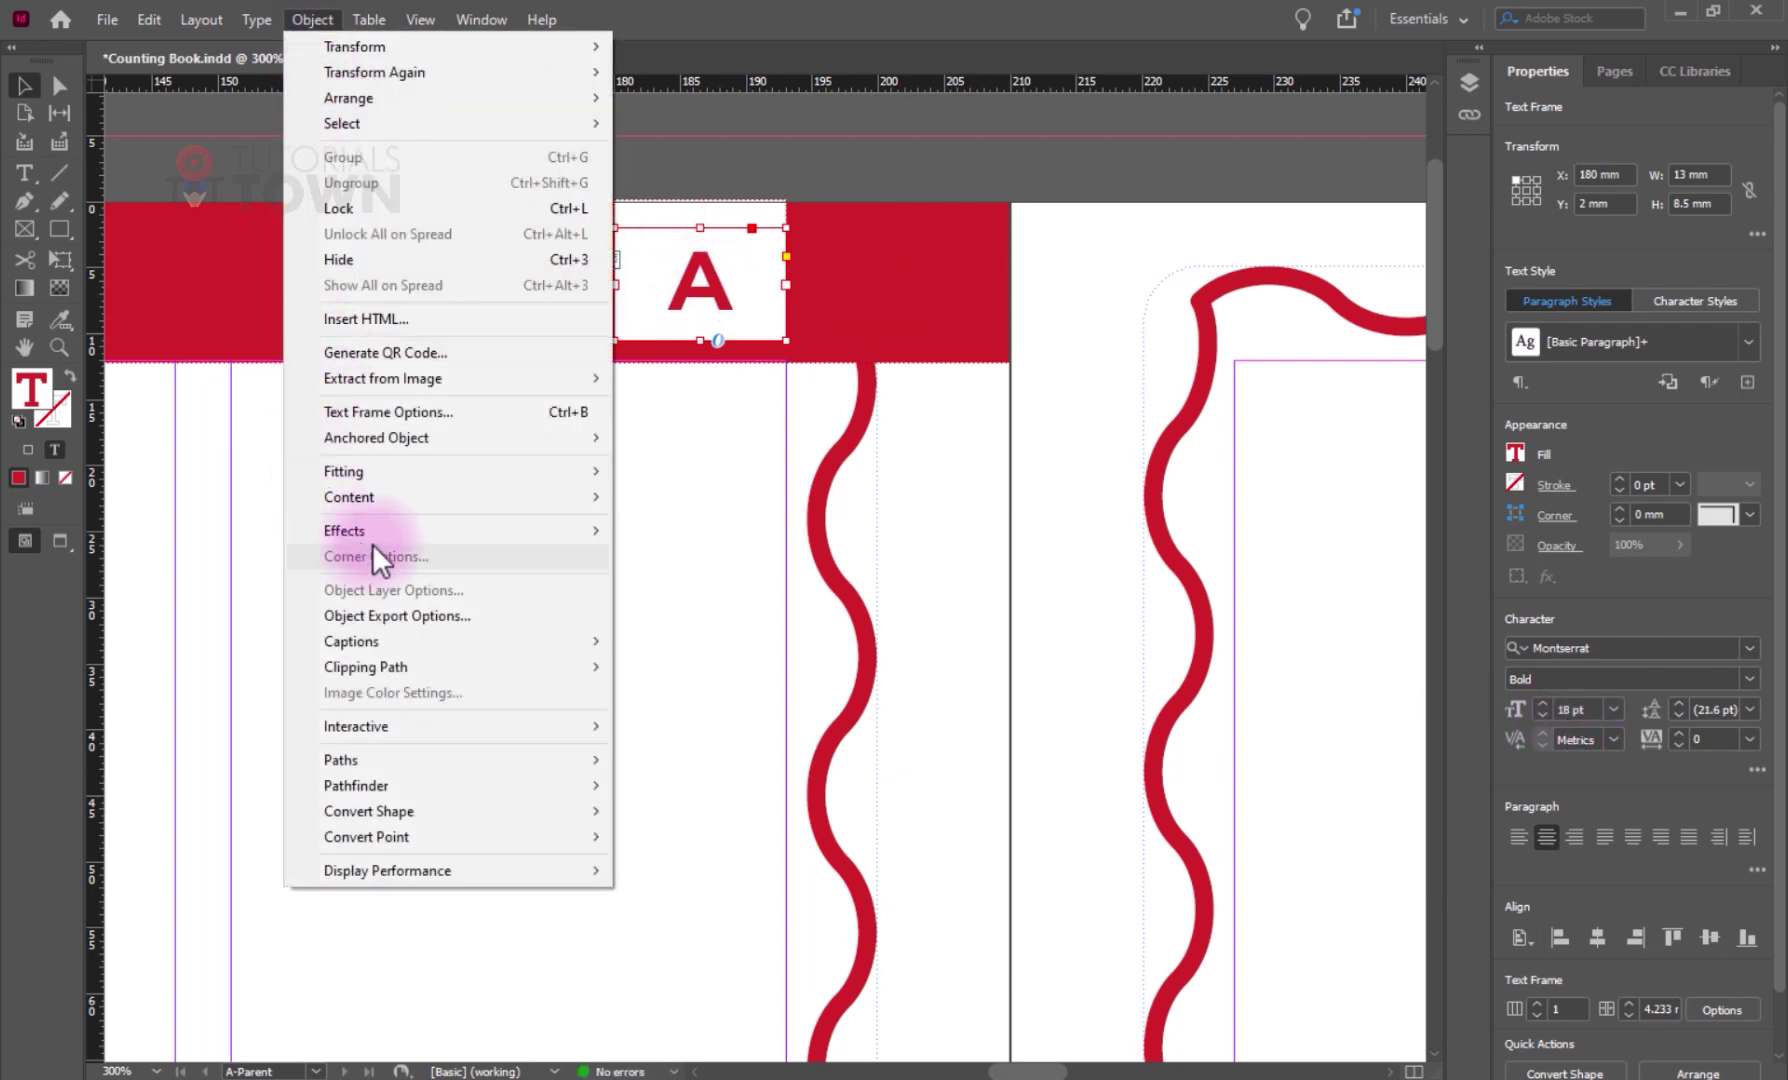
{"action": "left_click", "coordinate": [383, 410]}
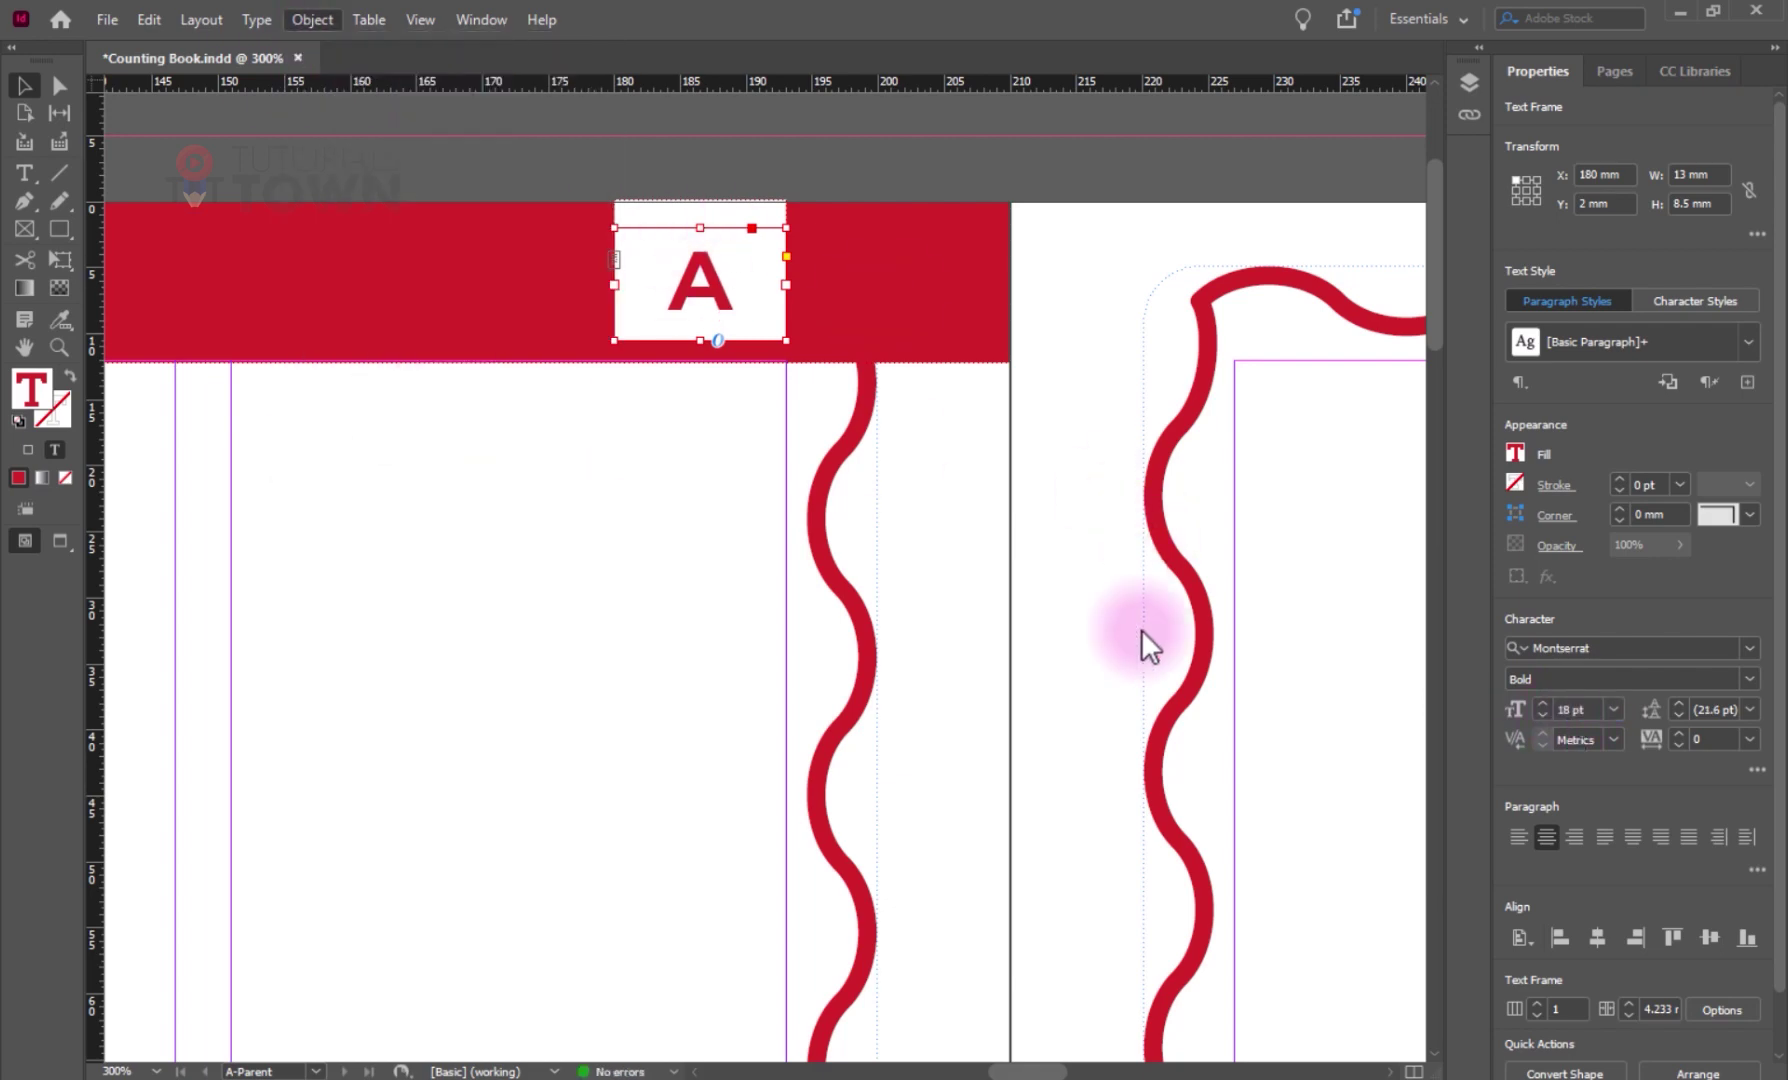
{"action": "left_click", "coordinate": [1284, 565]}
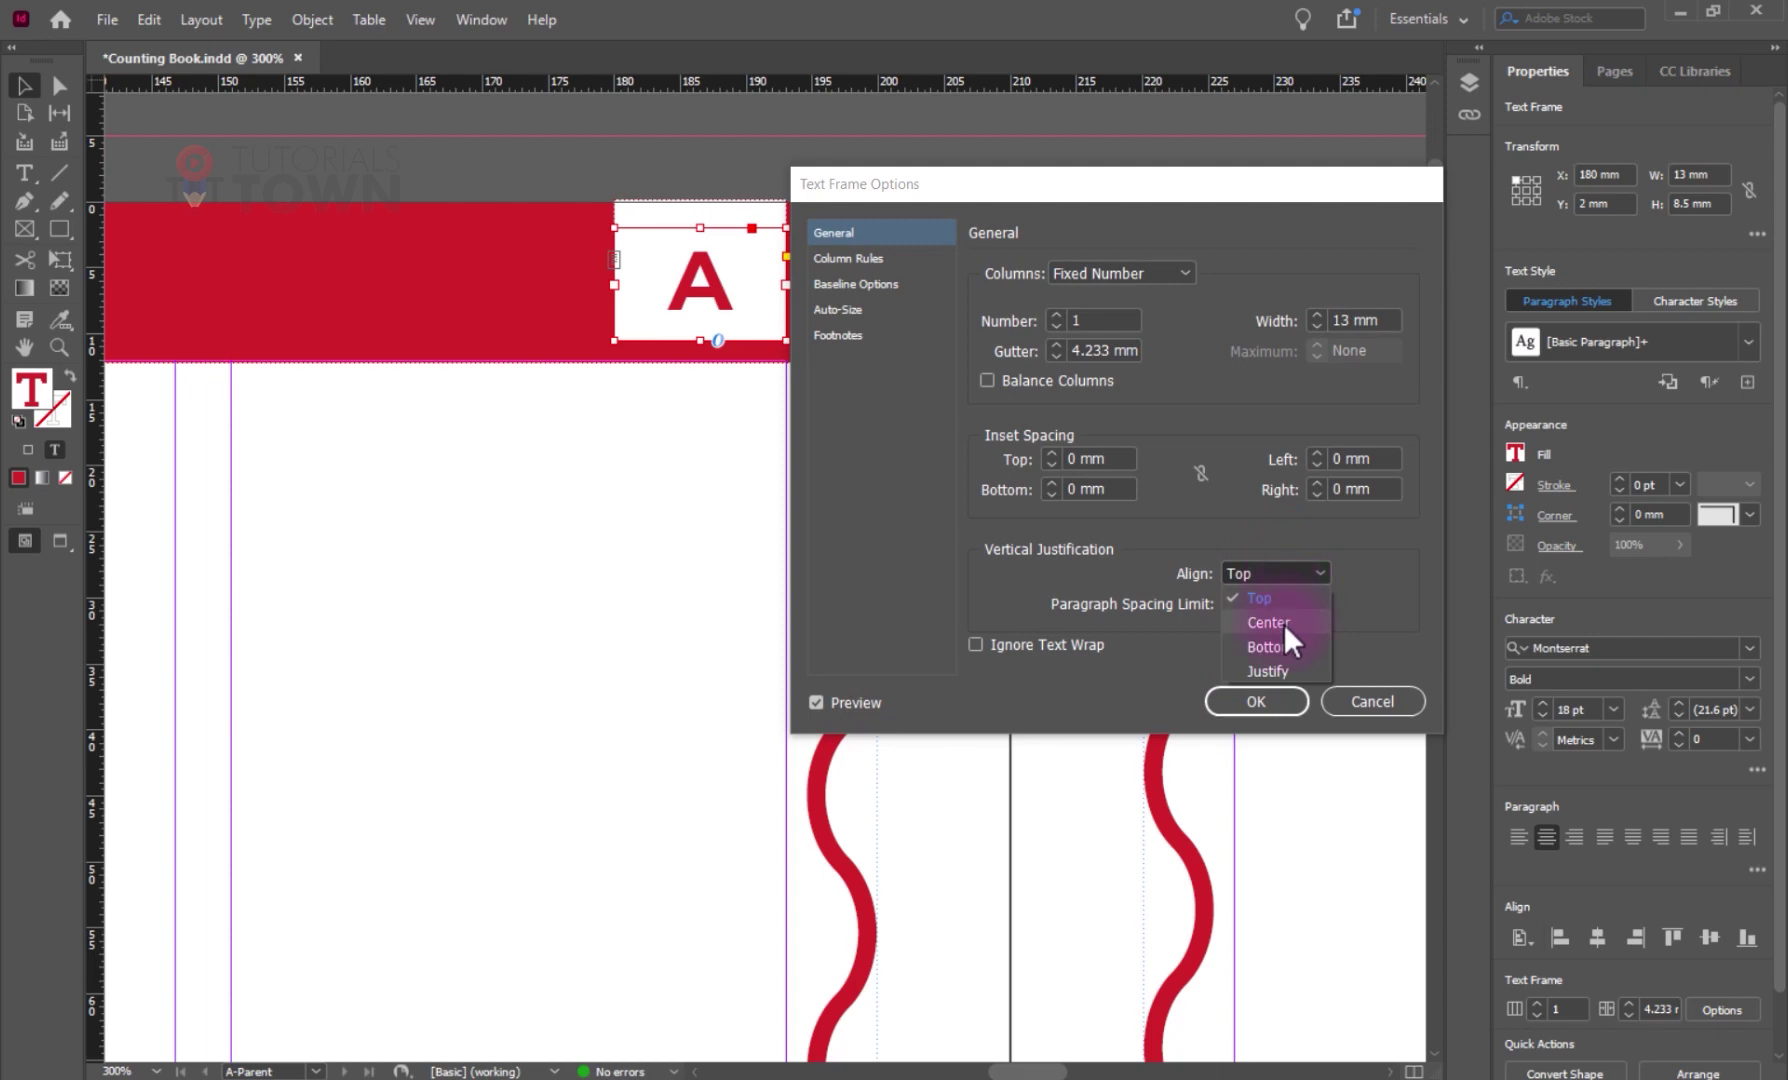
{"action": "left_click", "coordinate": [1282, 623]}
{"action": "left_click", "coordinate": [1278, 573]}
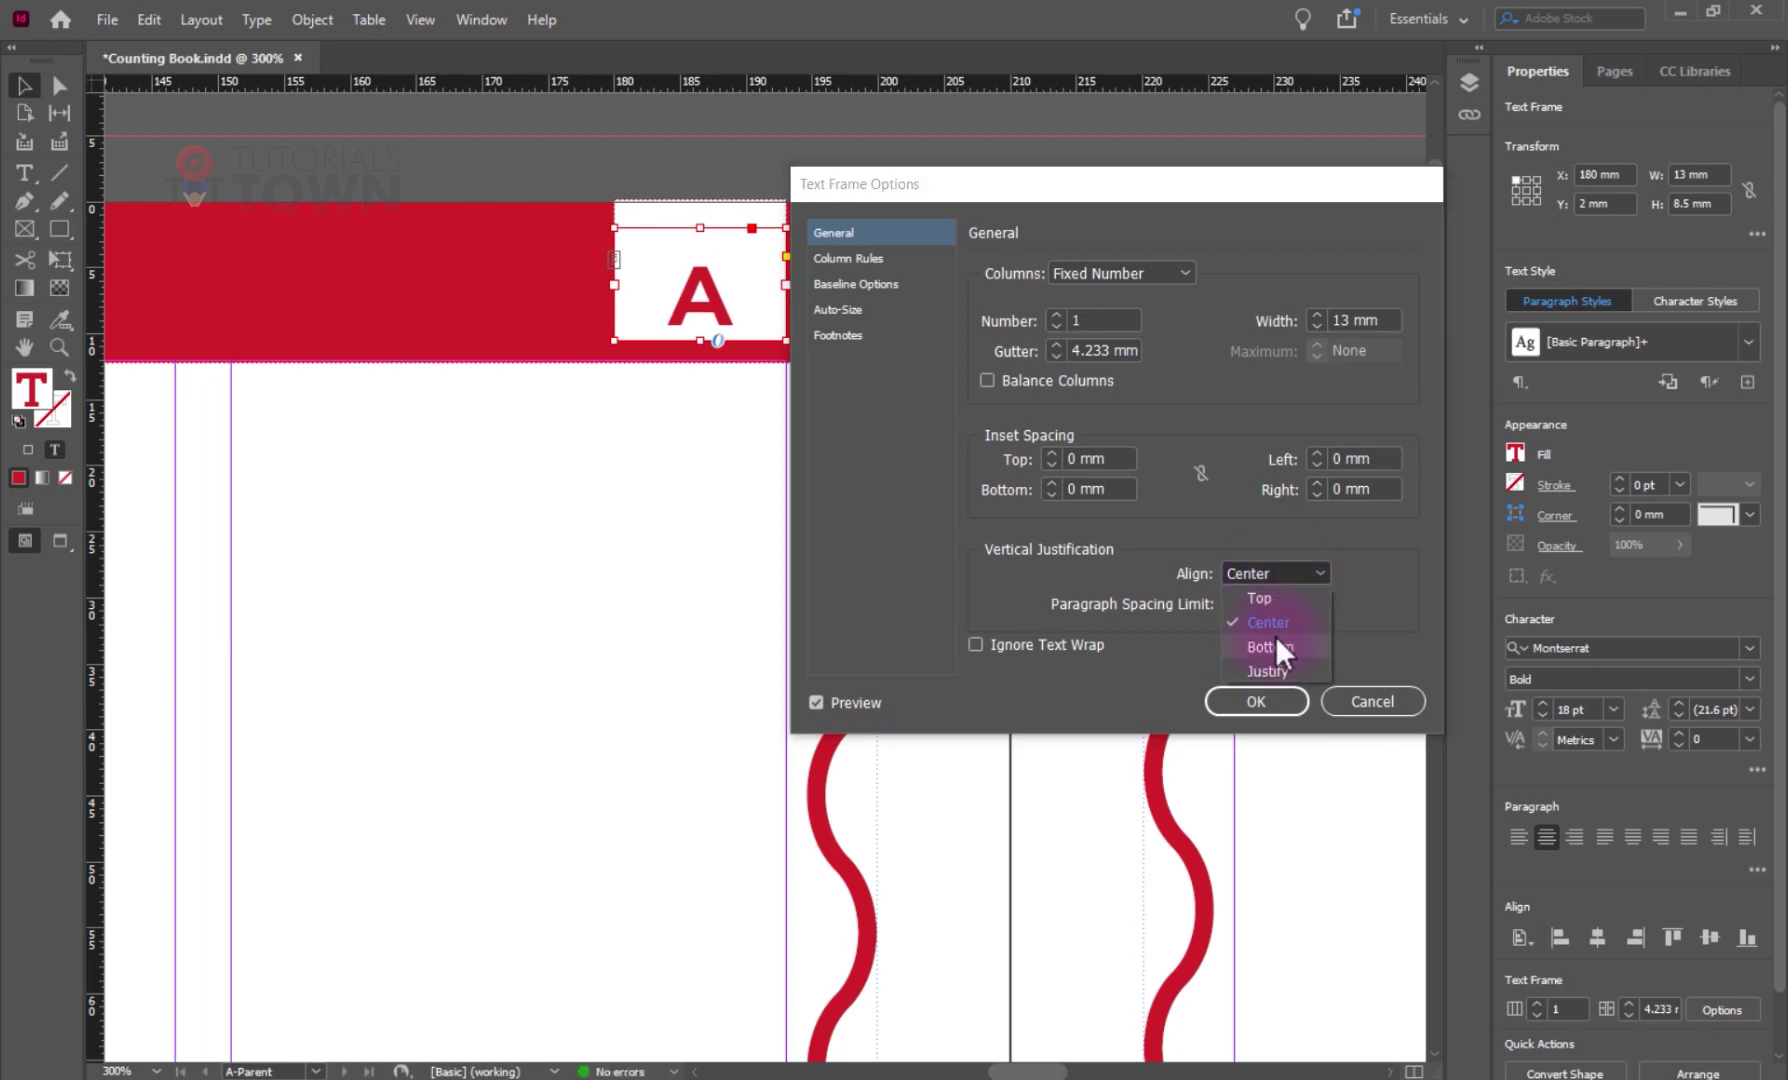
{"action": "left_click", "coordinate": [1277, 648]}
{"action": "left_click", "coordinate": [1267, 700]}
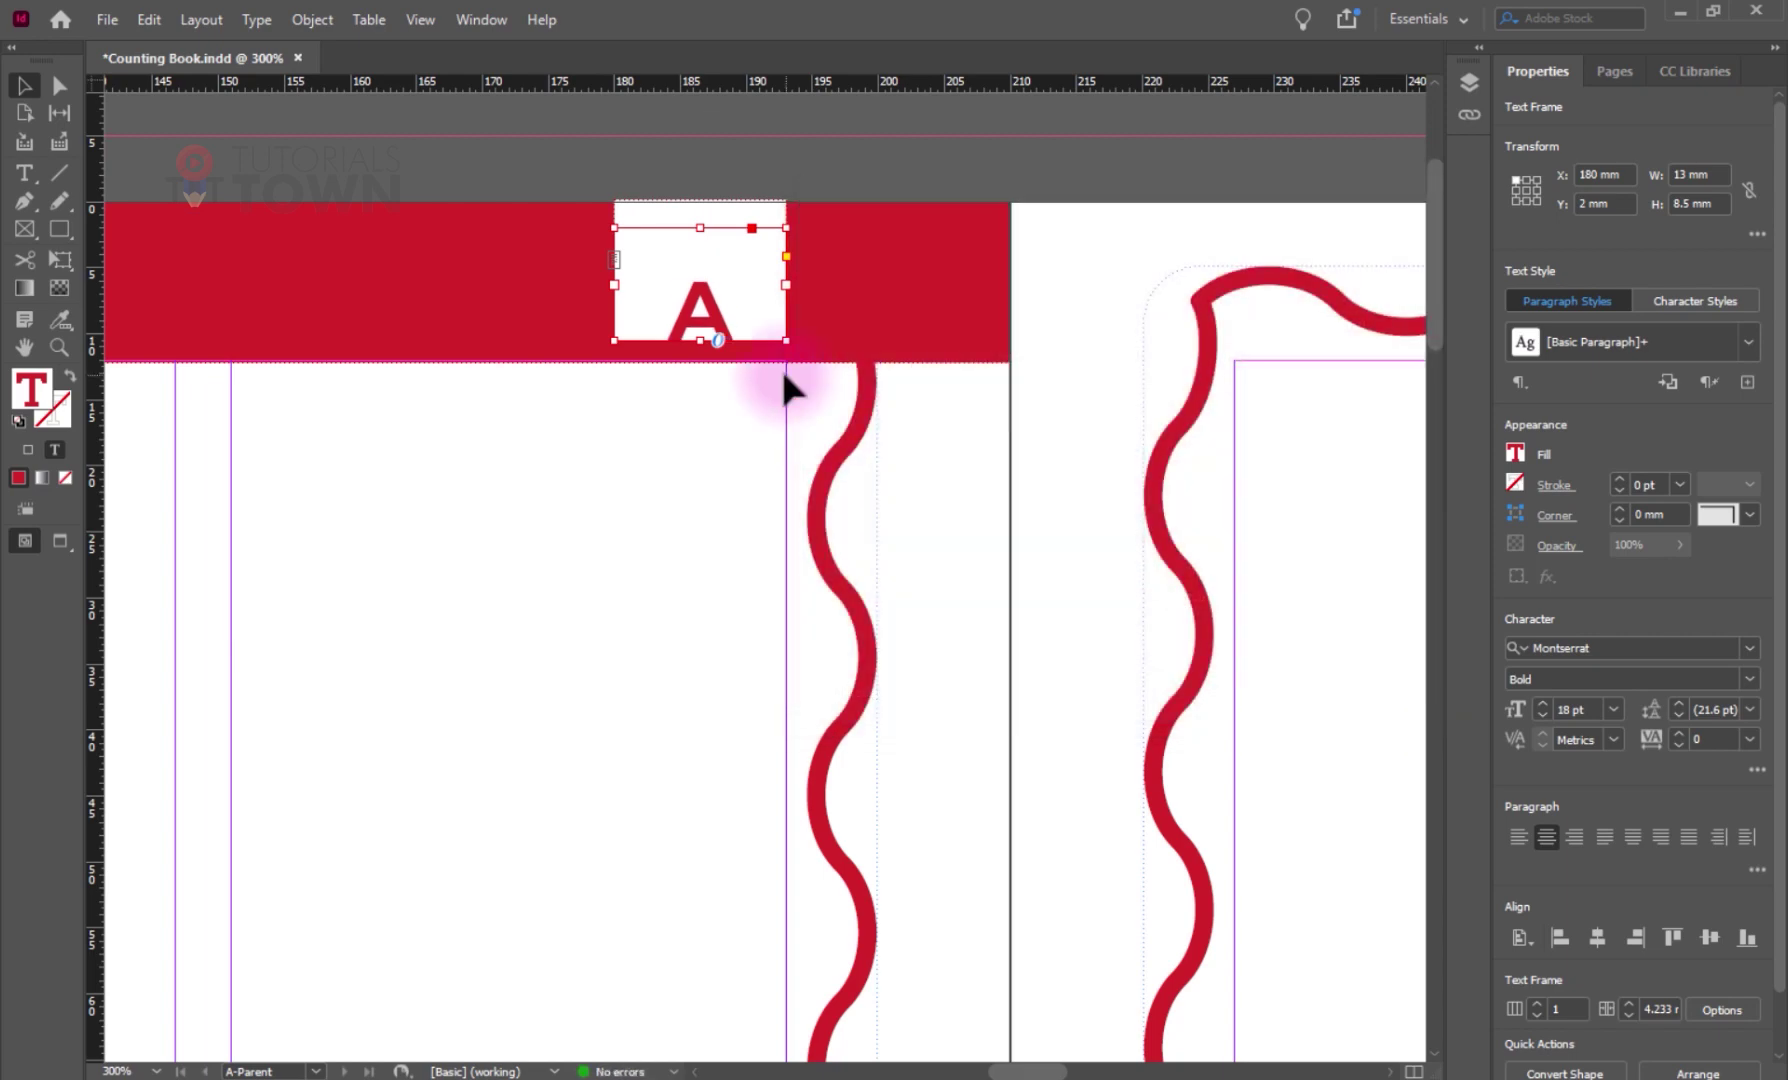
- Move the page number frame up to about Y 0.6 mm, nudge it slightly higher inside the white box, and deselect it
{"action": "left_click_drag", "start_coordinate": [716, 350], "coordinate": [700, 305]}
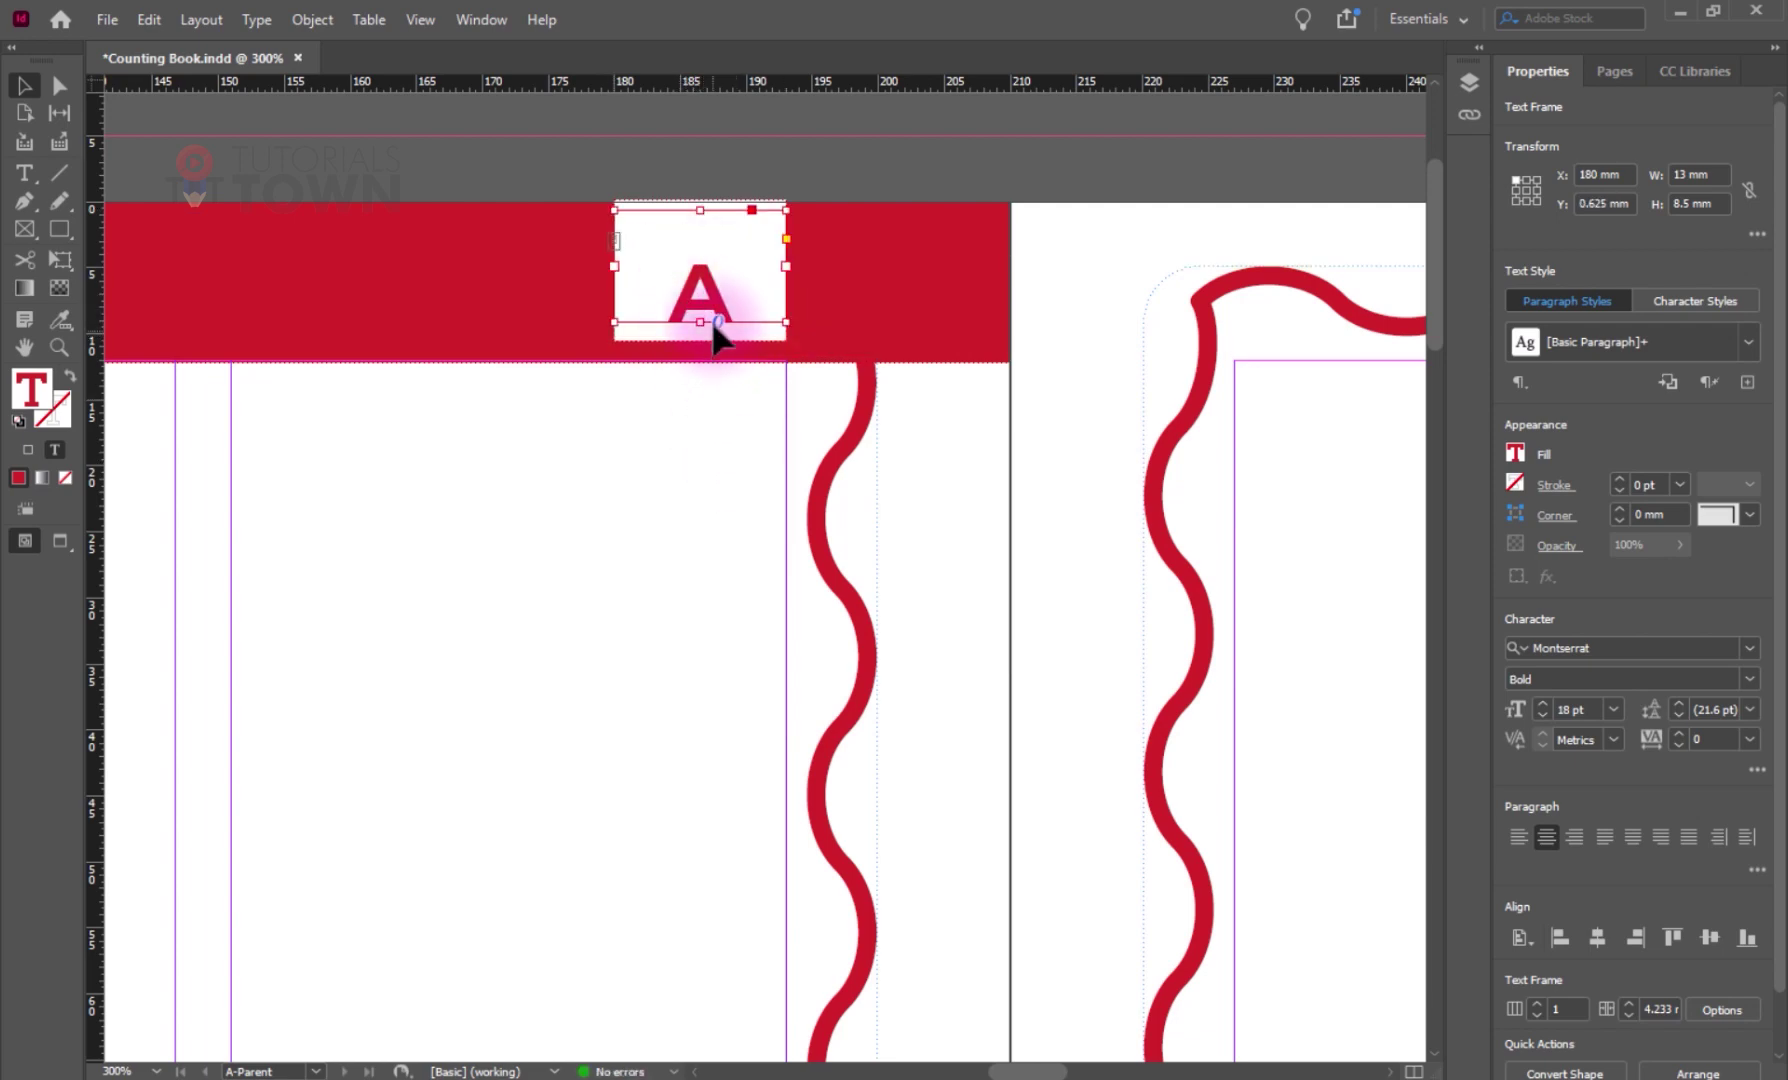
{"action": "key", "text": "Up"}
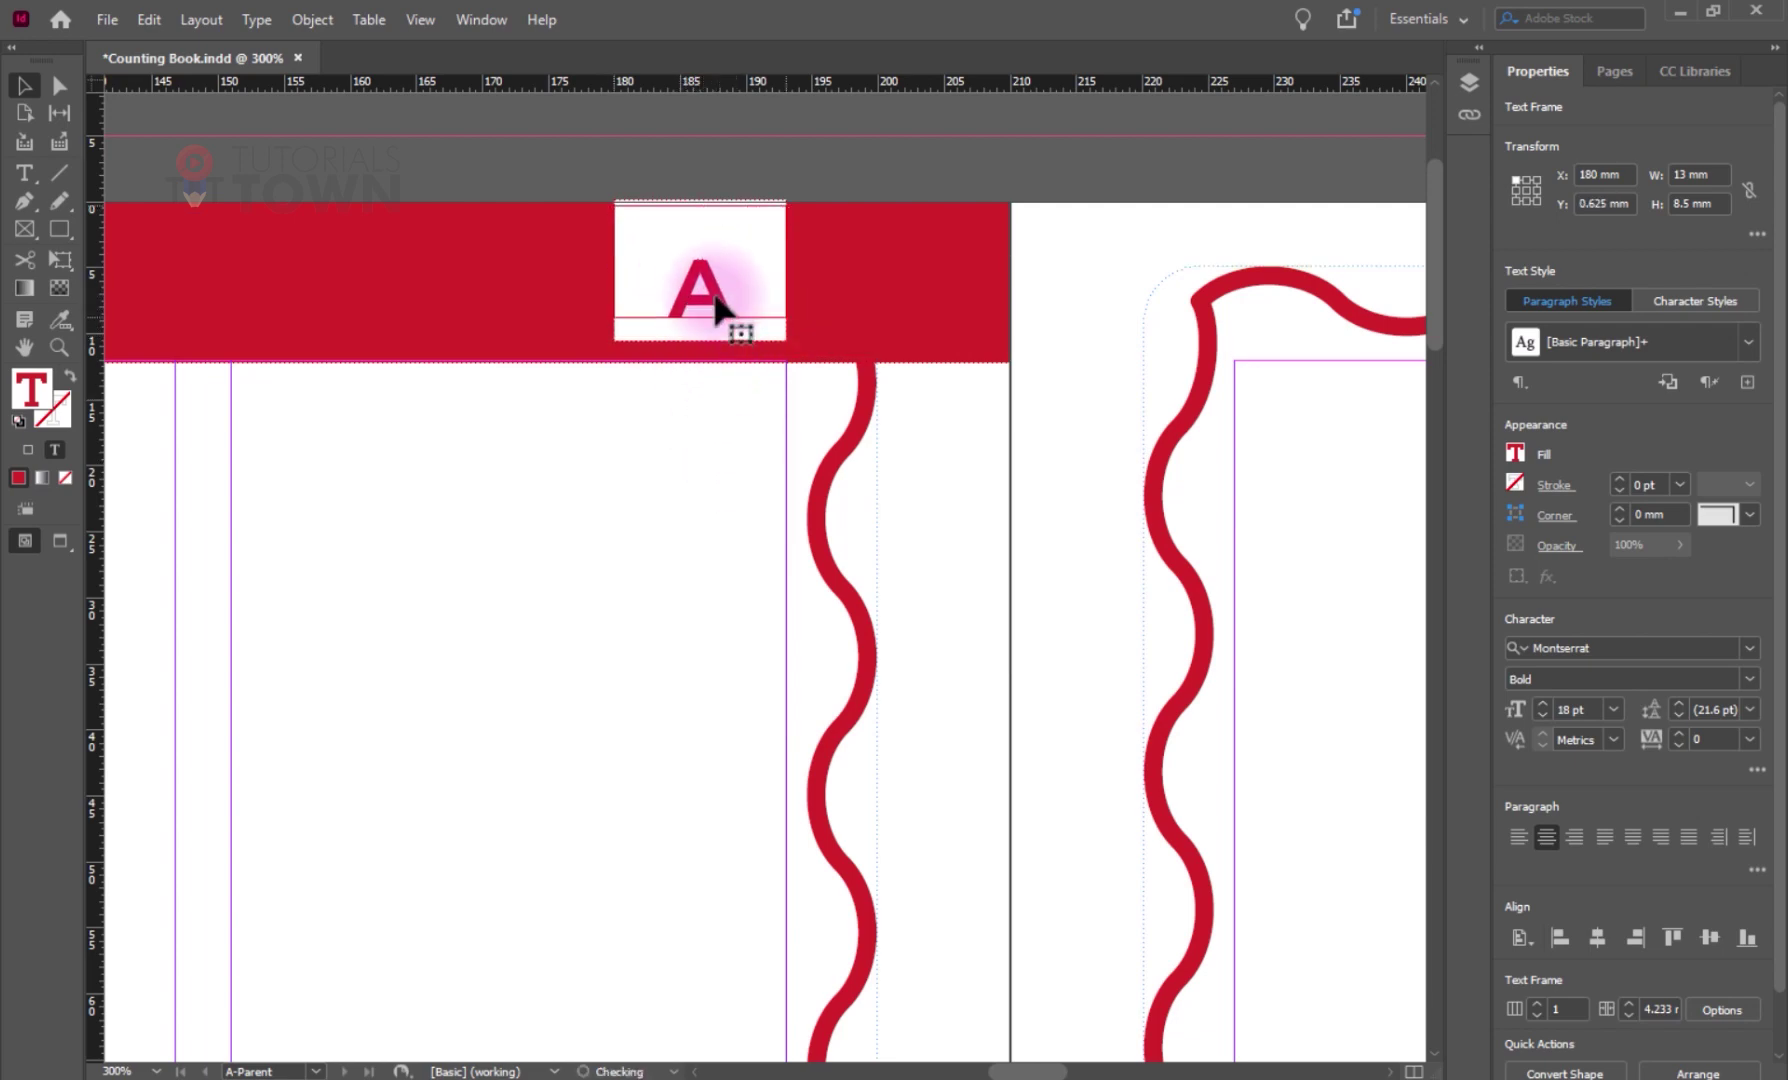
{"action": "left_click", "coordinate": [989, 406]}
{"action": "scroll", "coordinate": [989, 406], "scroll_direction": "down", "scroll_amount": 5}
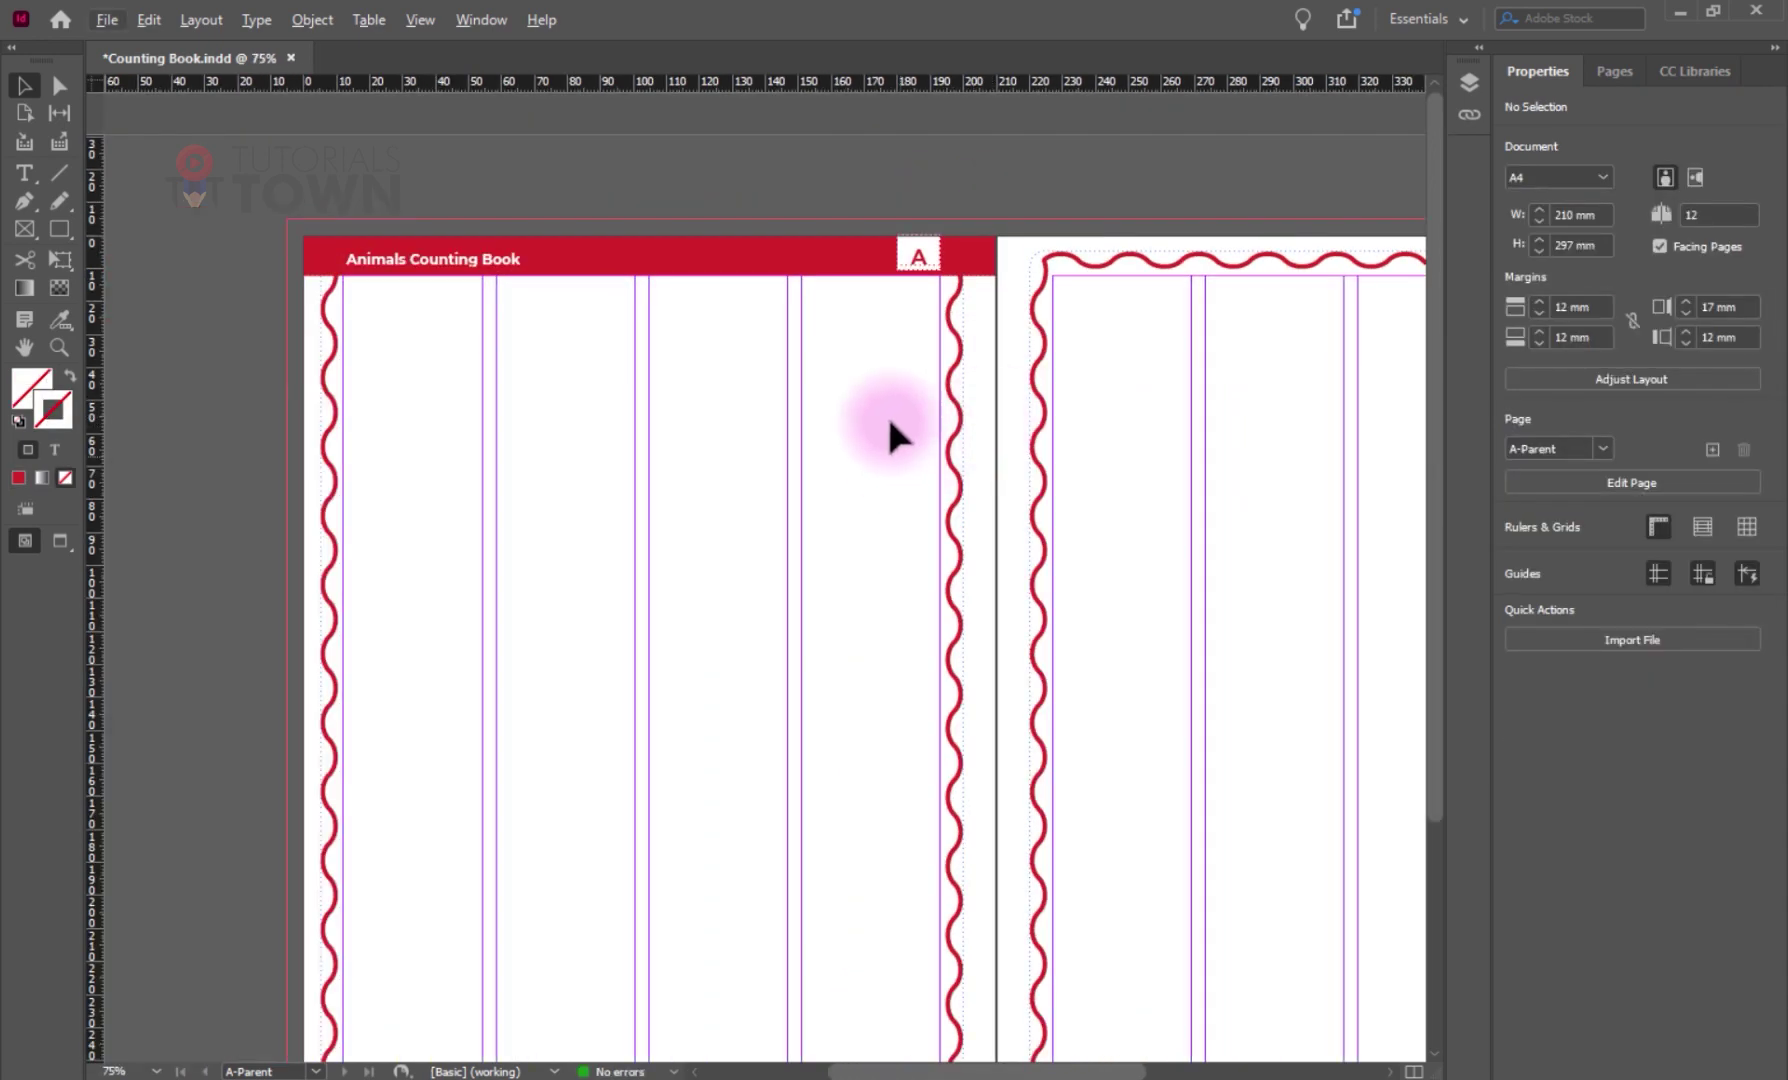
- Duplicate the whole header, with bar, title, white box and page number, onto the top of the facing parent page
{"action": "left_click", "coordinate": [337, 272]}
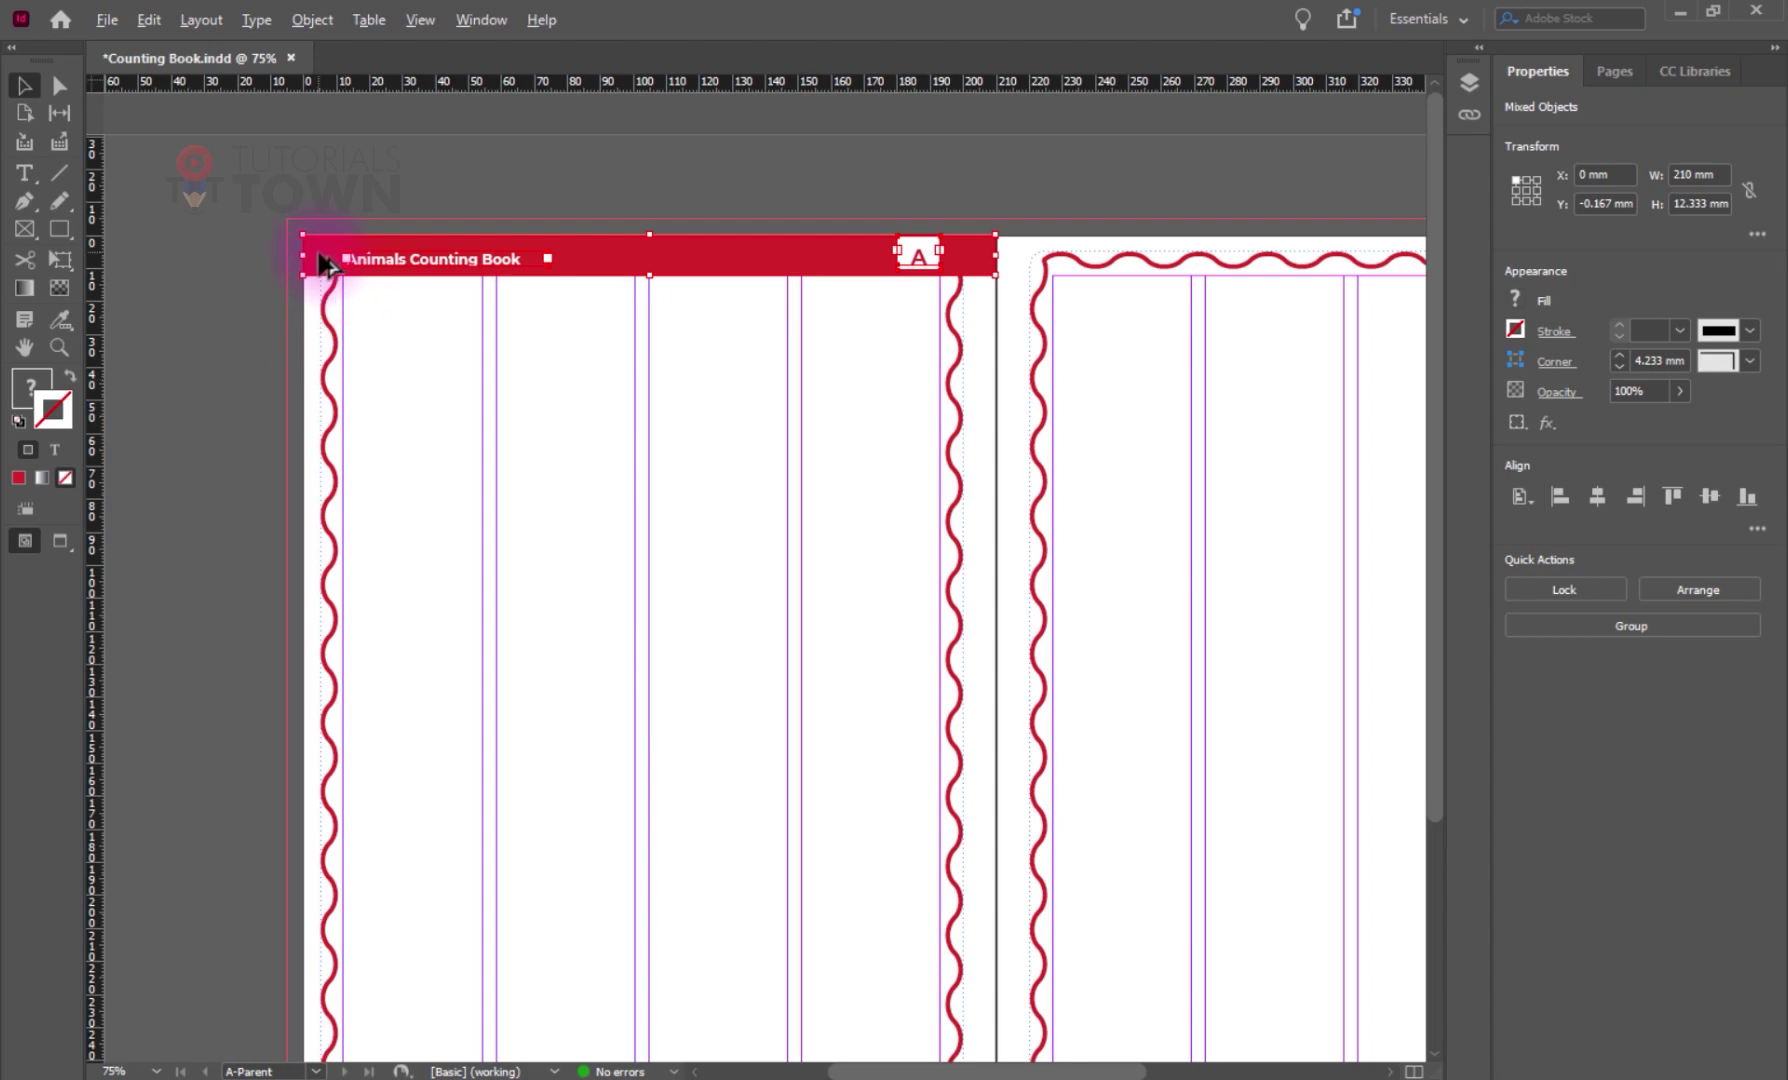
{"action": "left_click_drag", "start_coordinate": [316, 263], "coordinate": [1015, 257]}
{"action": "left_click_drag", "start_coordinate": [1211, 338], "coordinate": [1022, 352]}
{"action": "left_click", "coordinate": [626, 467]}
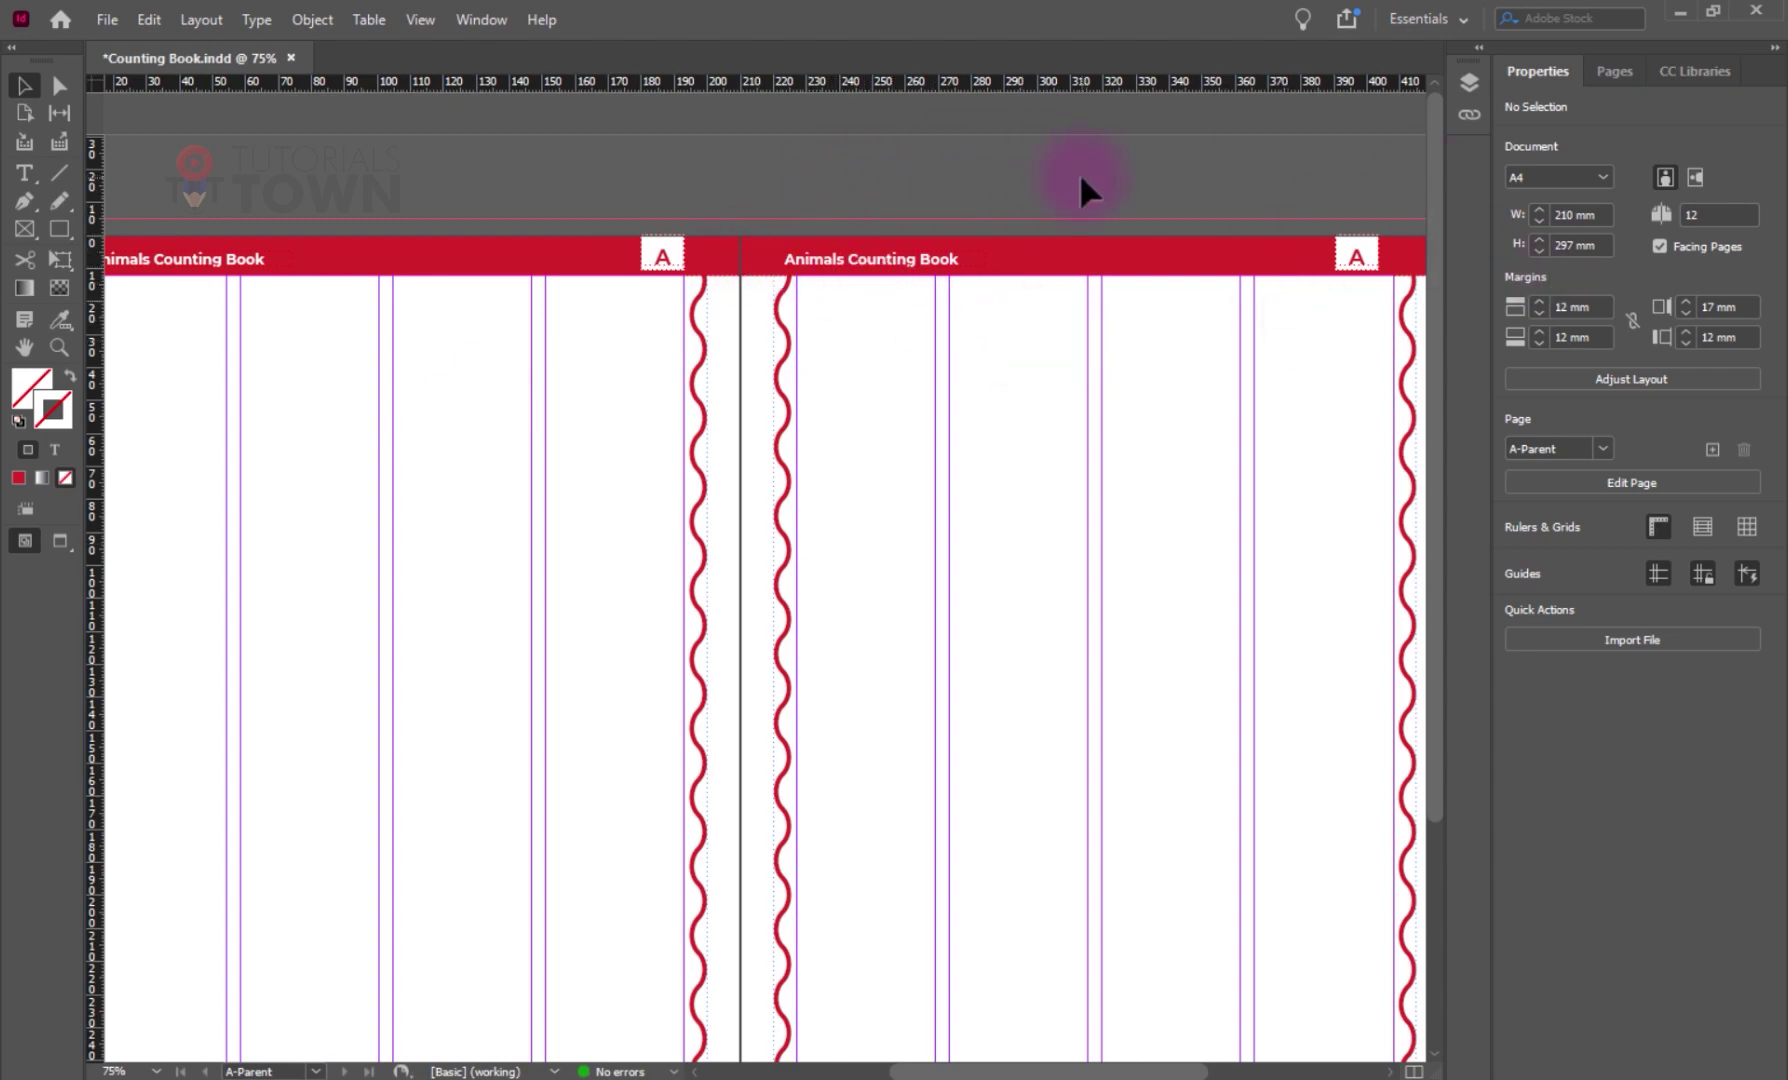
- Open spread 2-3 and review the headers and page numbers across the book's spreads in full-screen presentation mode
{"action": "left_click", "coordinate": [1608, 72]}
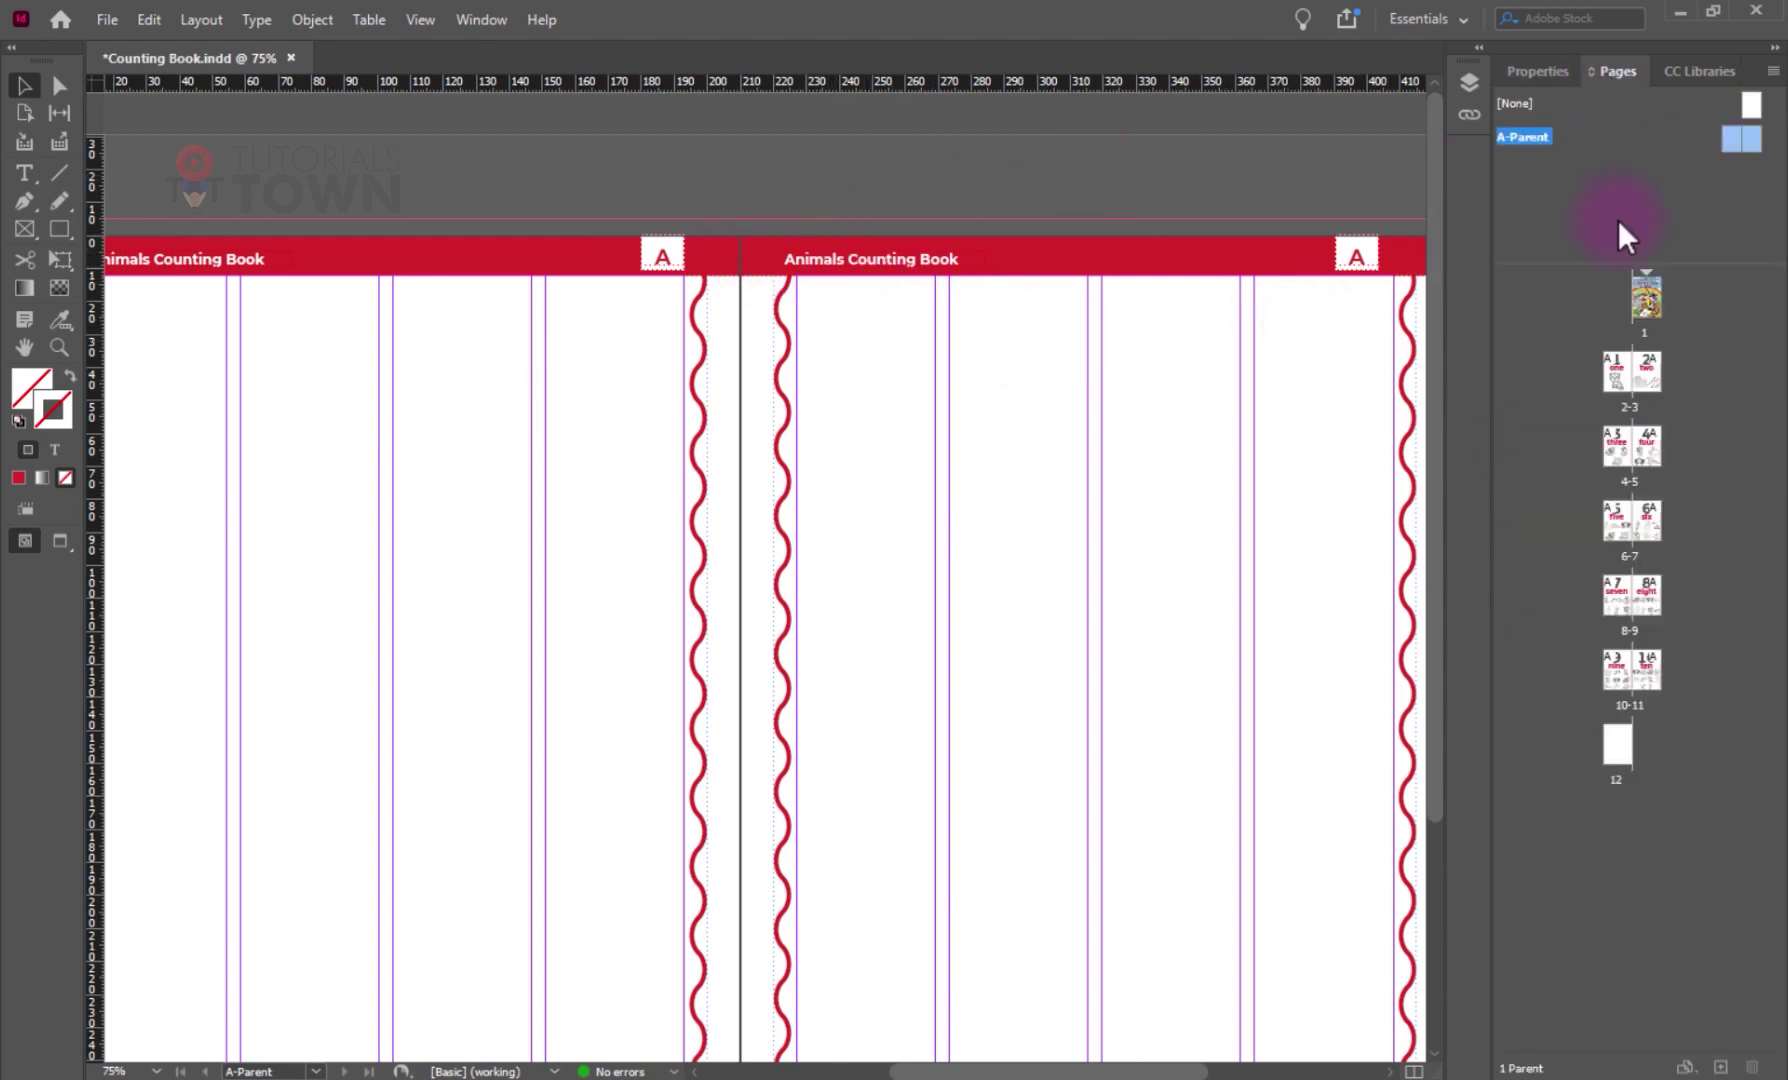
{"action": "double_click", "coordinate": [1630, 372]}
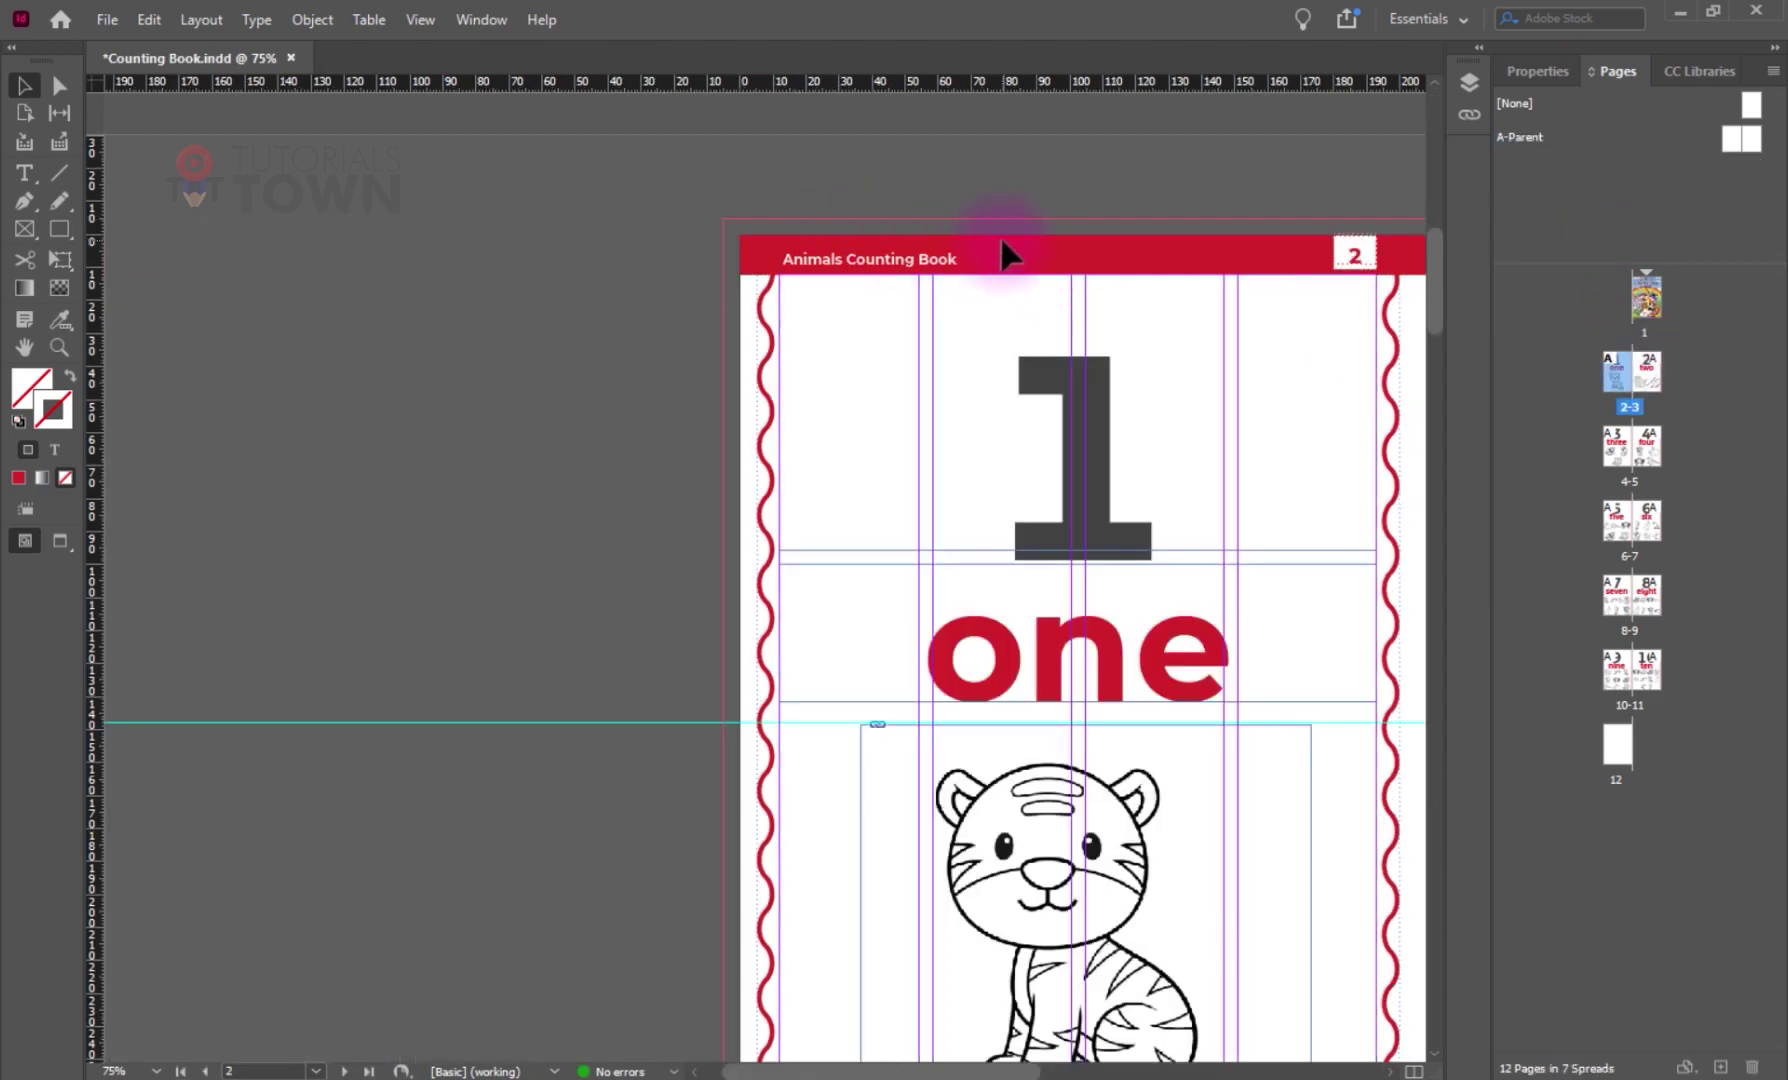
{"action": "key", "text": "shift+w"}
{"action": "key", "text": "Right"}
{"action": "key", "text": "Right"}
{"action": "key", "text": "Right"}
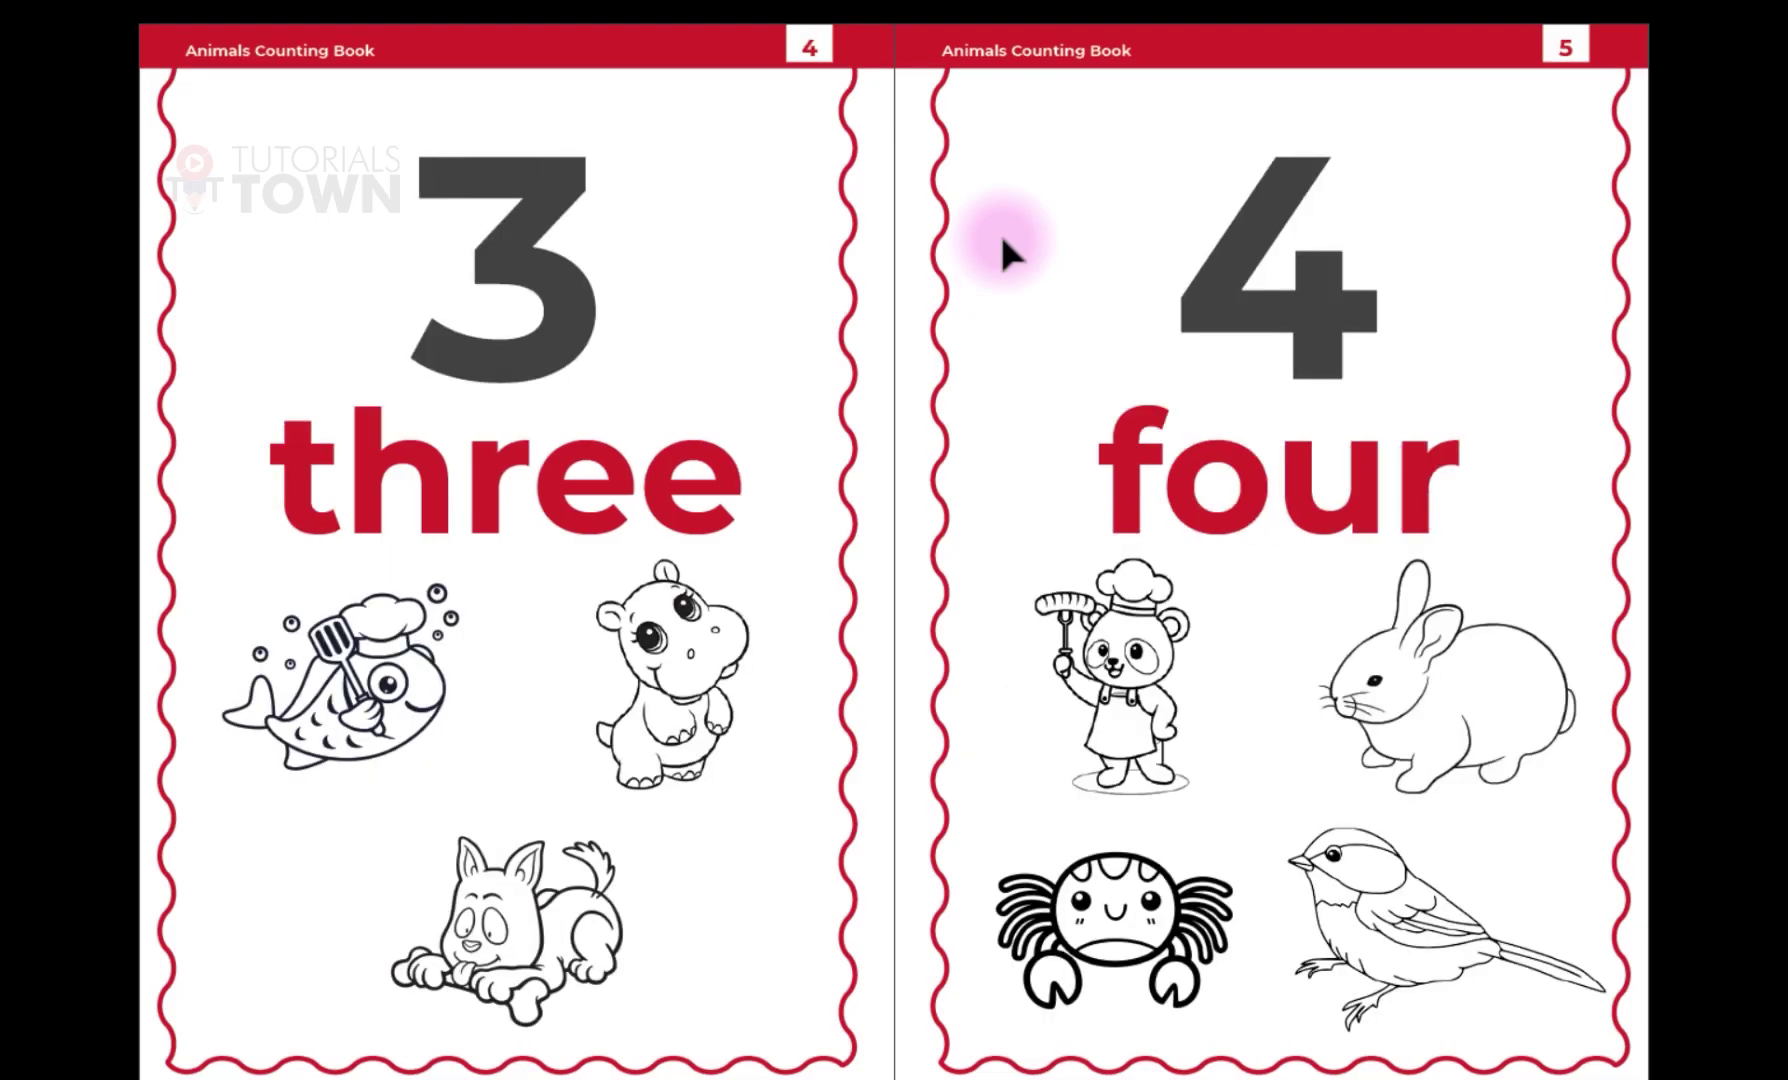
{"action": "key", "text": "Right"}
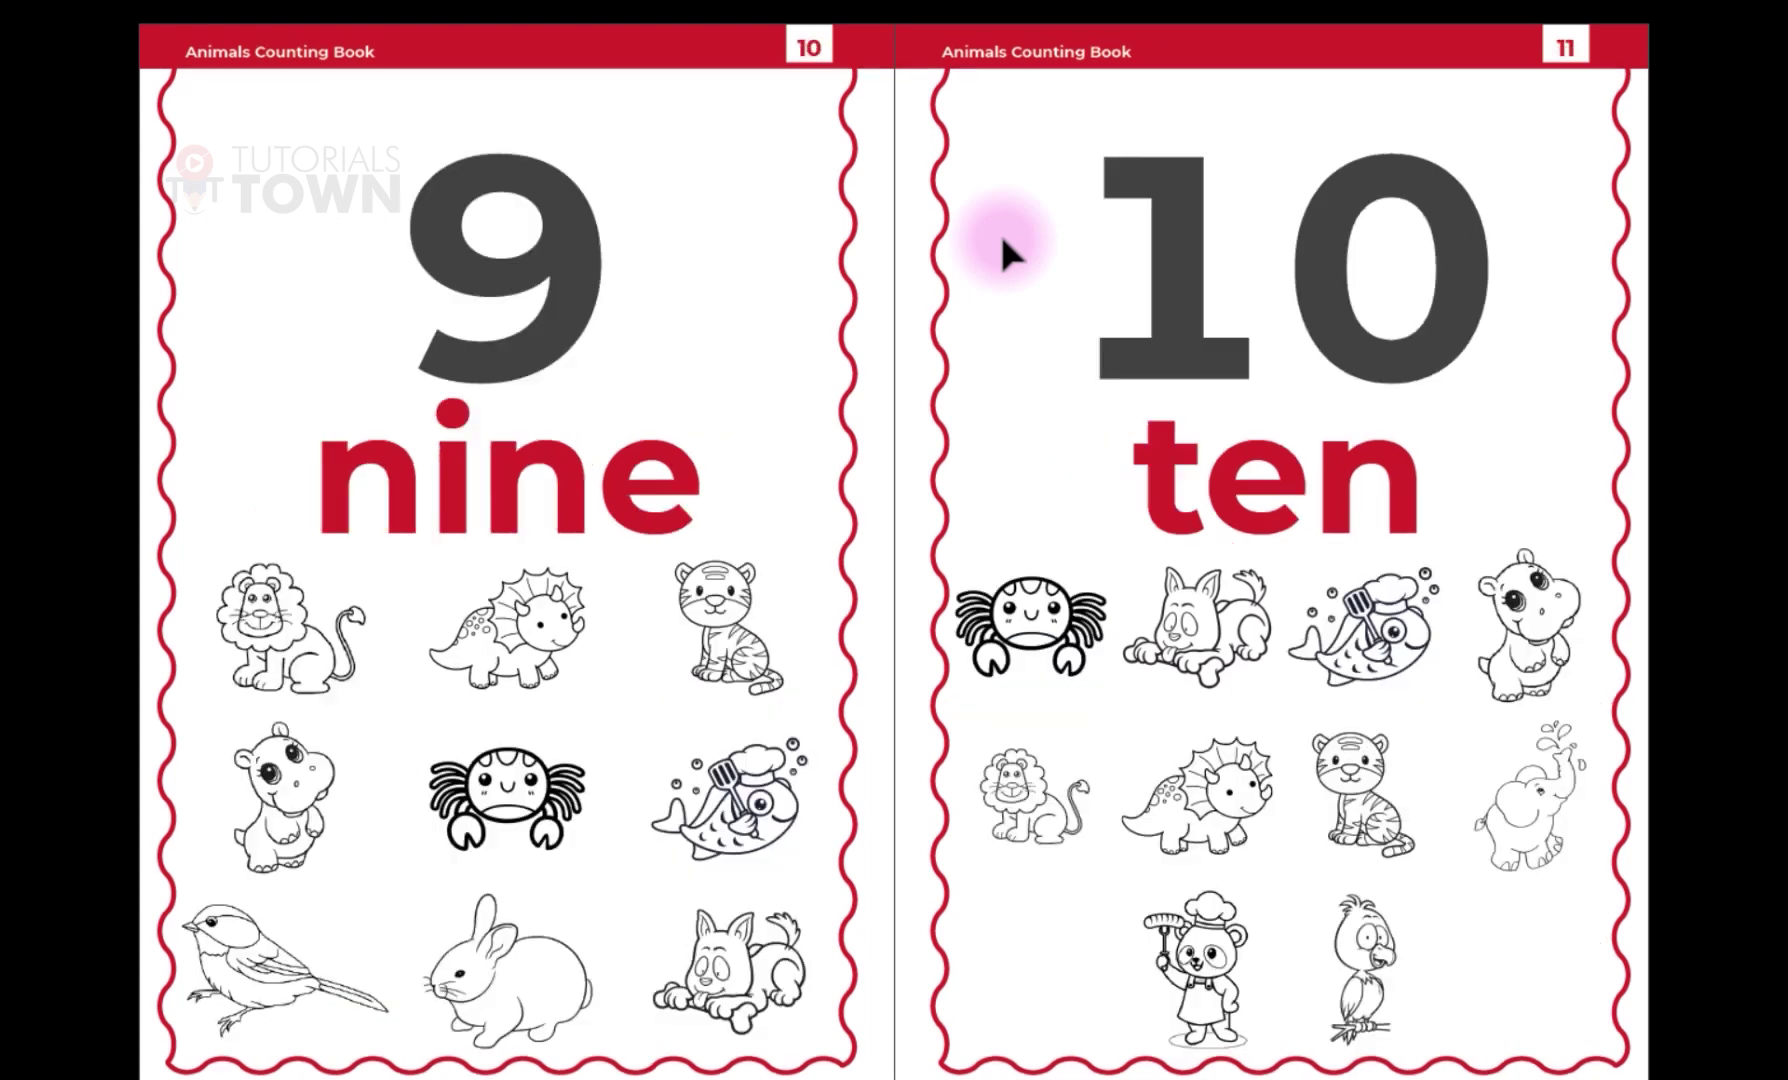
{"action": "key", "text": "Right"}
{"action": "key", "text": "Left"}
{"action": "key", "text": "Left"}
{"action": "key", "text": "Right"}
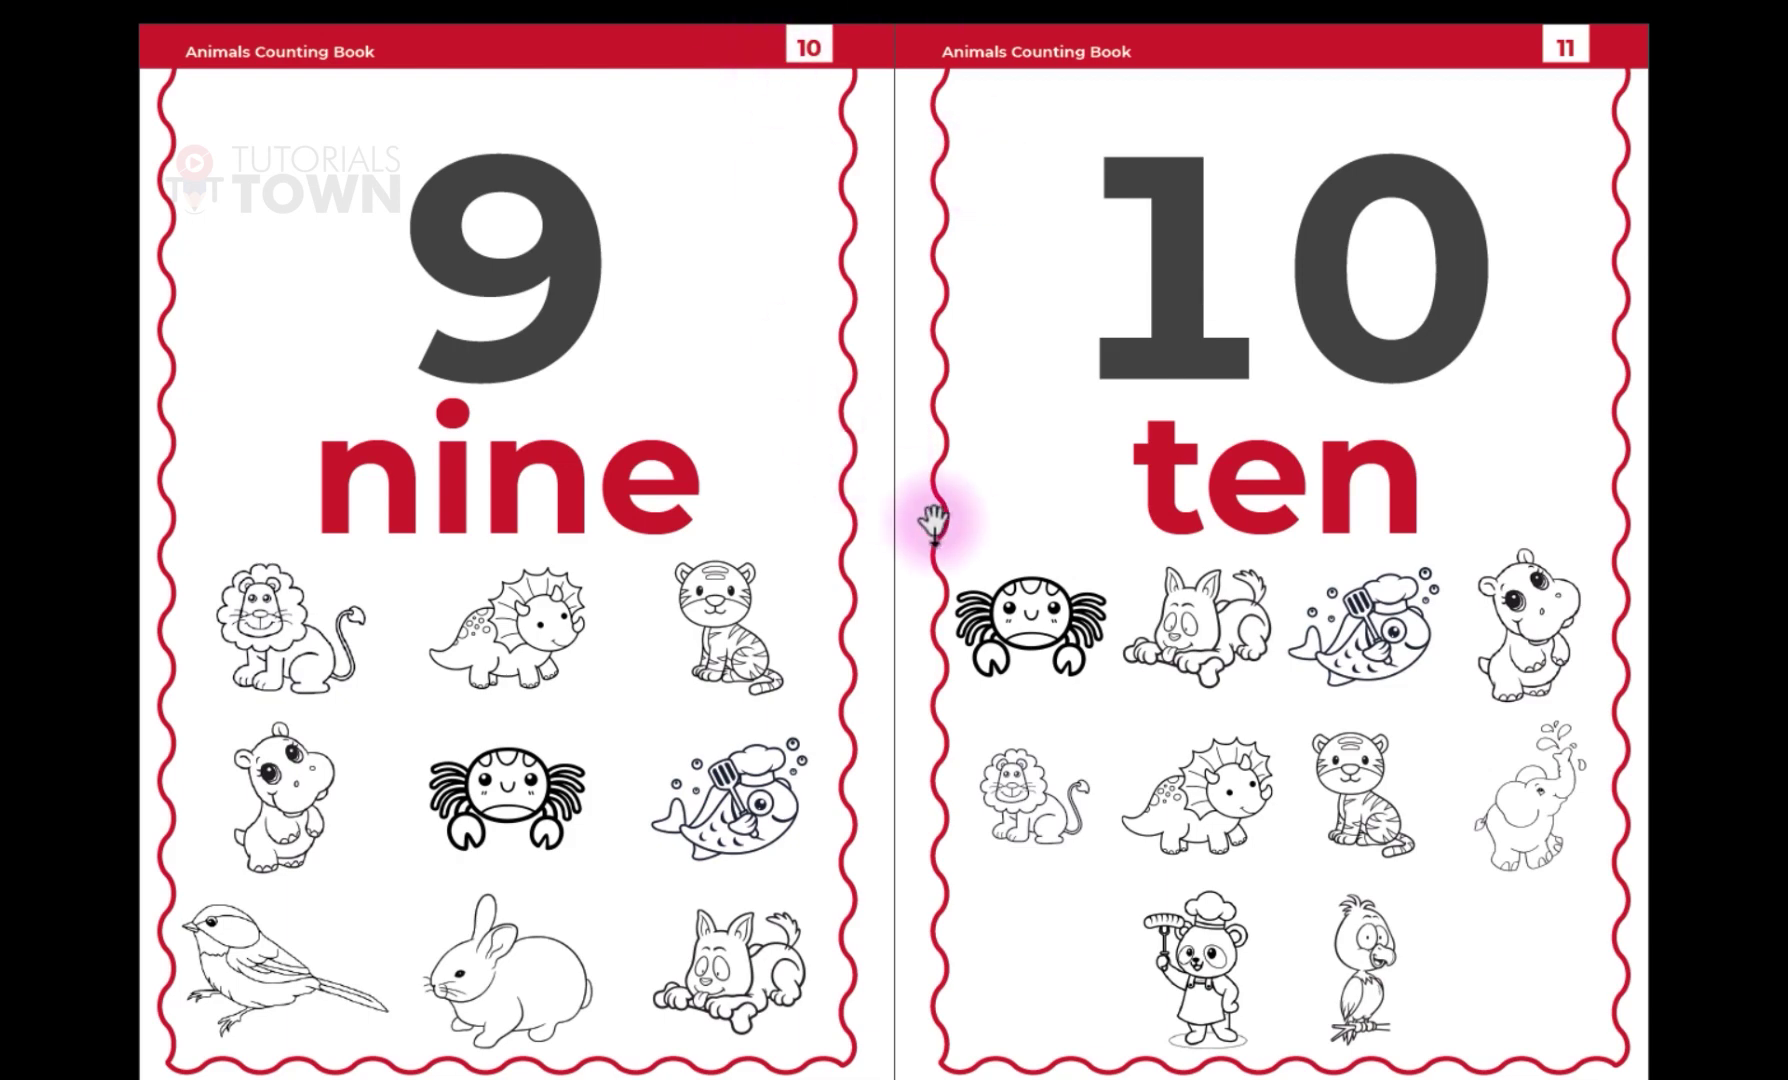
{"action": "key", "text": "Left"}
{"action": "key", "text": "Left"}
{"action": "key", "text": "Left"}
{"action": "key", "text": "Left"}
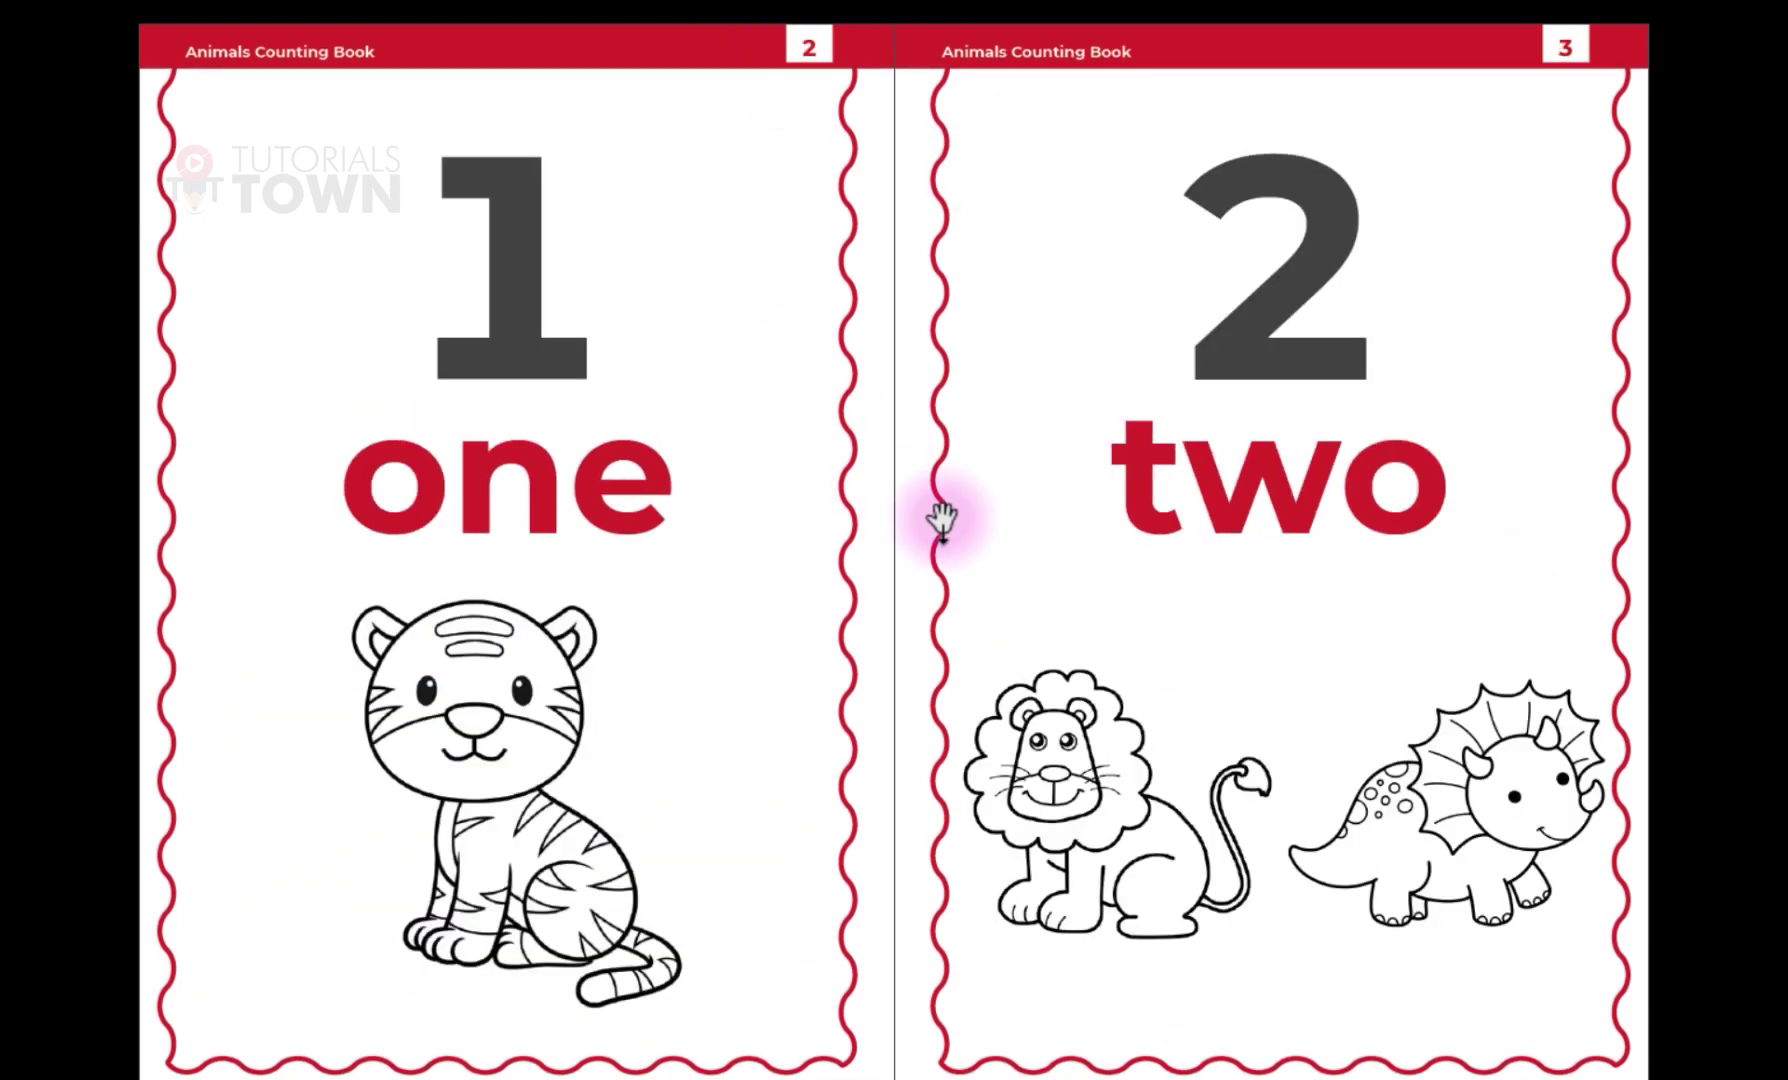
{"action": "key", "text": "Left"}
{"action": "key", "text": "Right"}
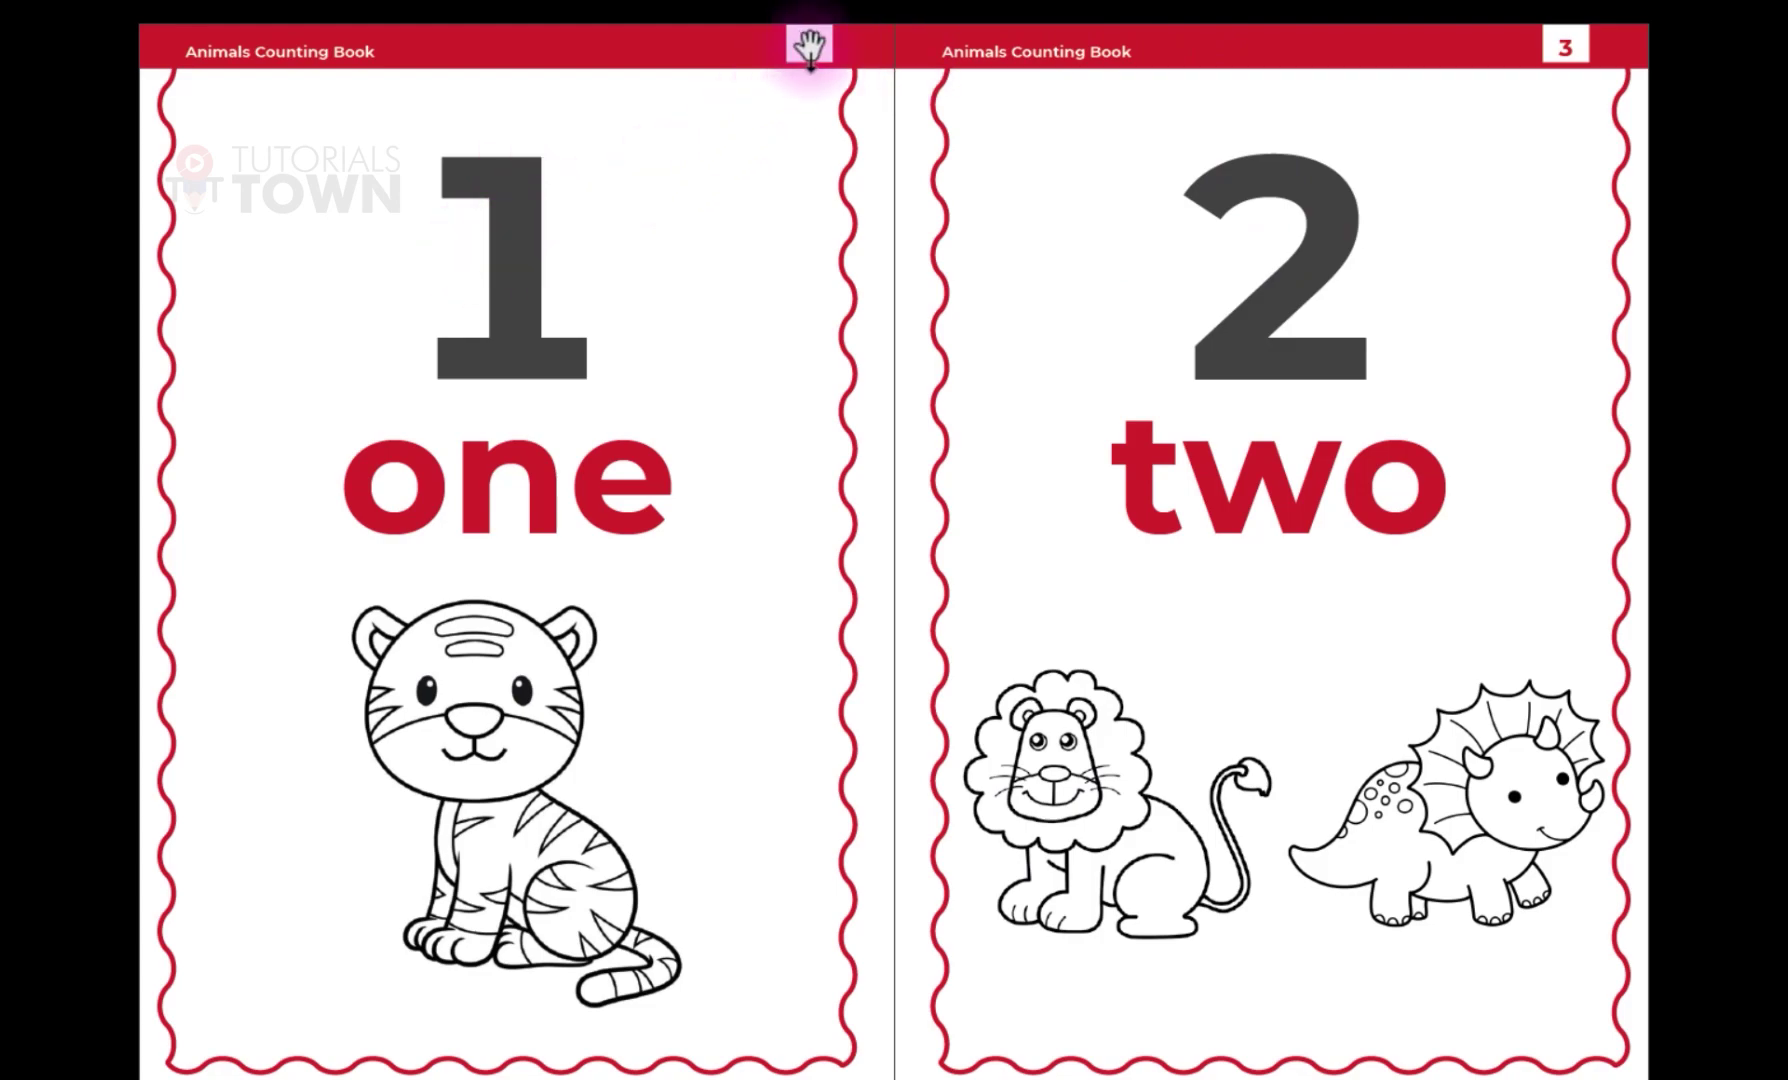
{"action": "key", "text": "Escape"}
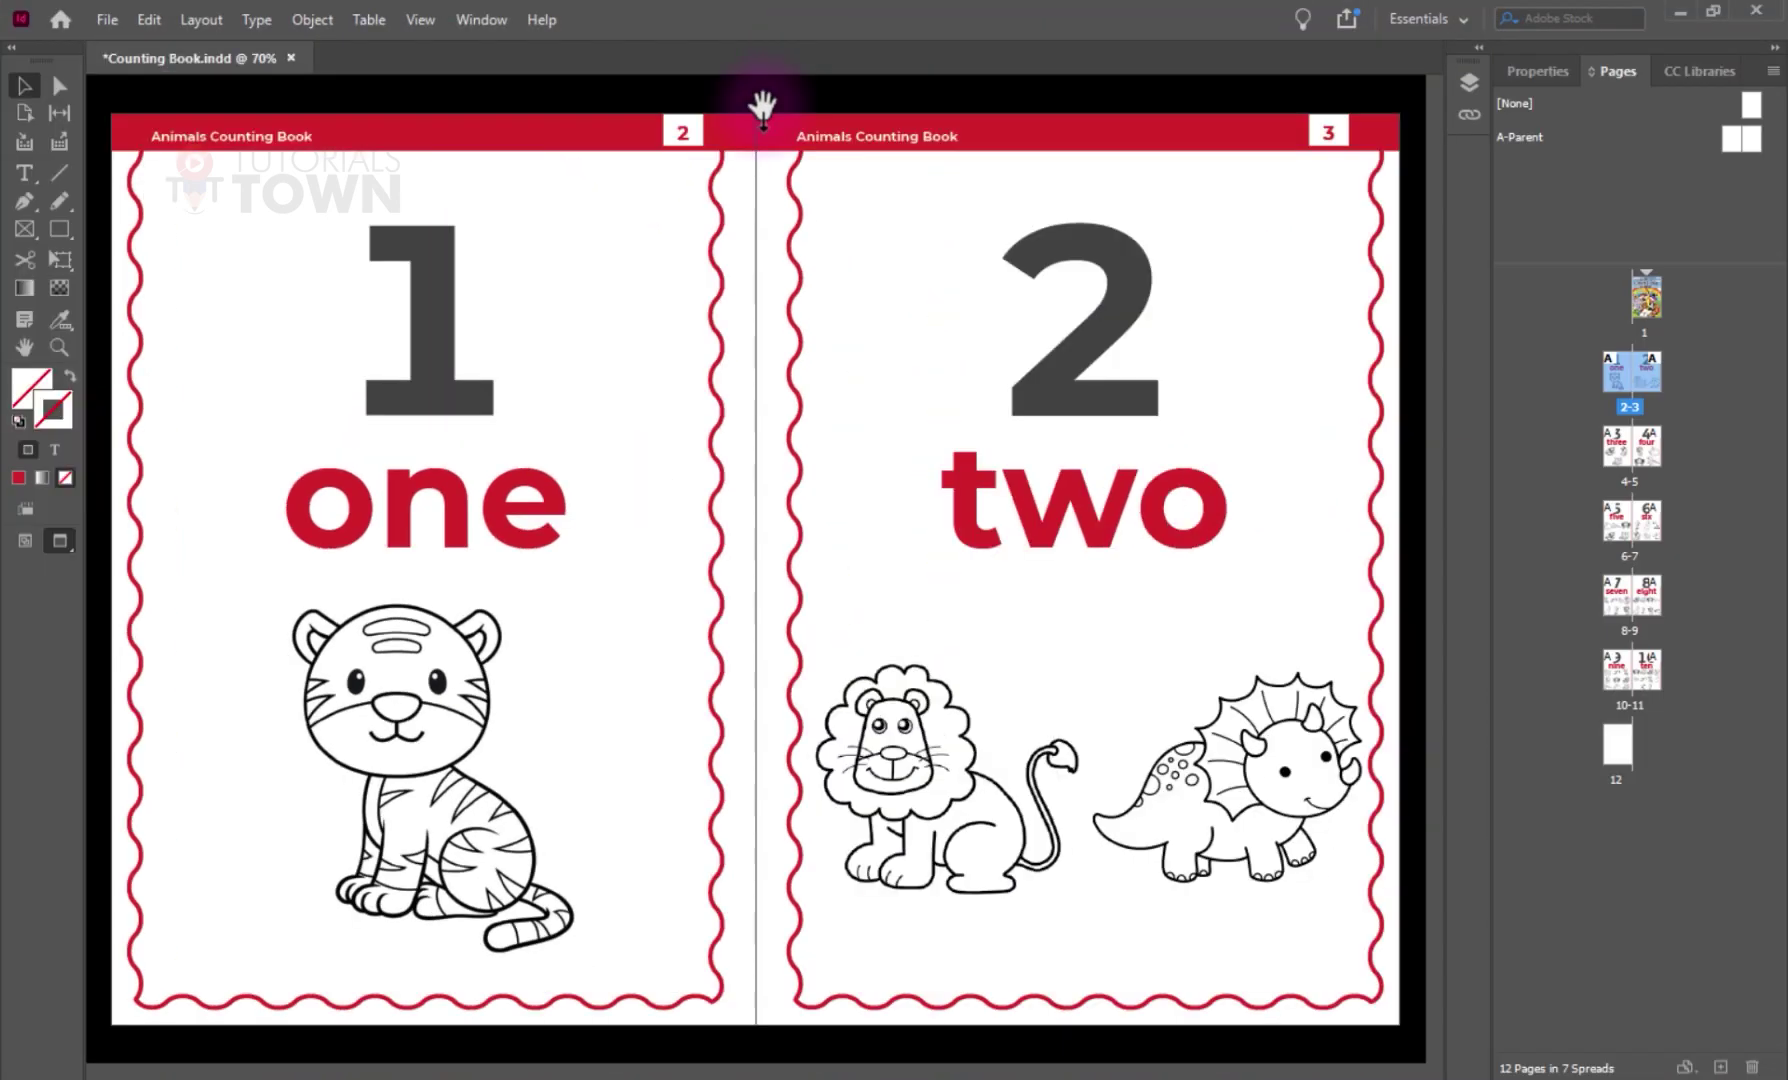
- Start a new section on the "one" page after the cover with page numbering at 1, accepting the duplicate page numbers
{"action": "left_click_drag", "start_coordinate": [960, 168], "coordinate": [722, 780]}
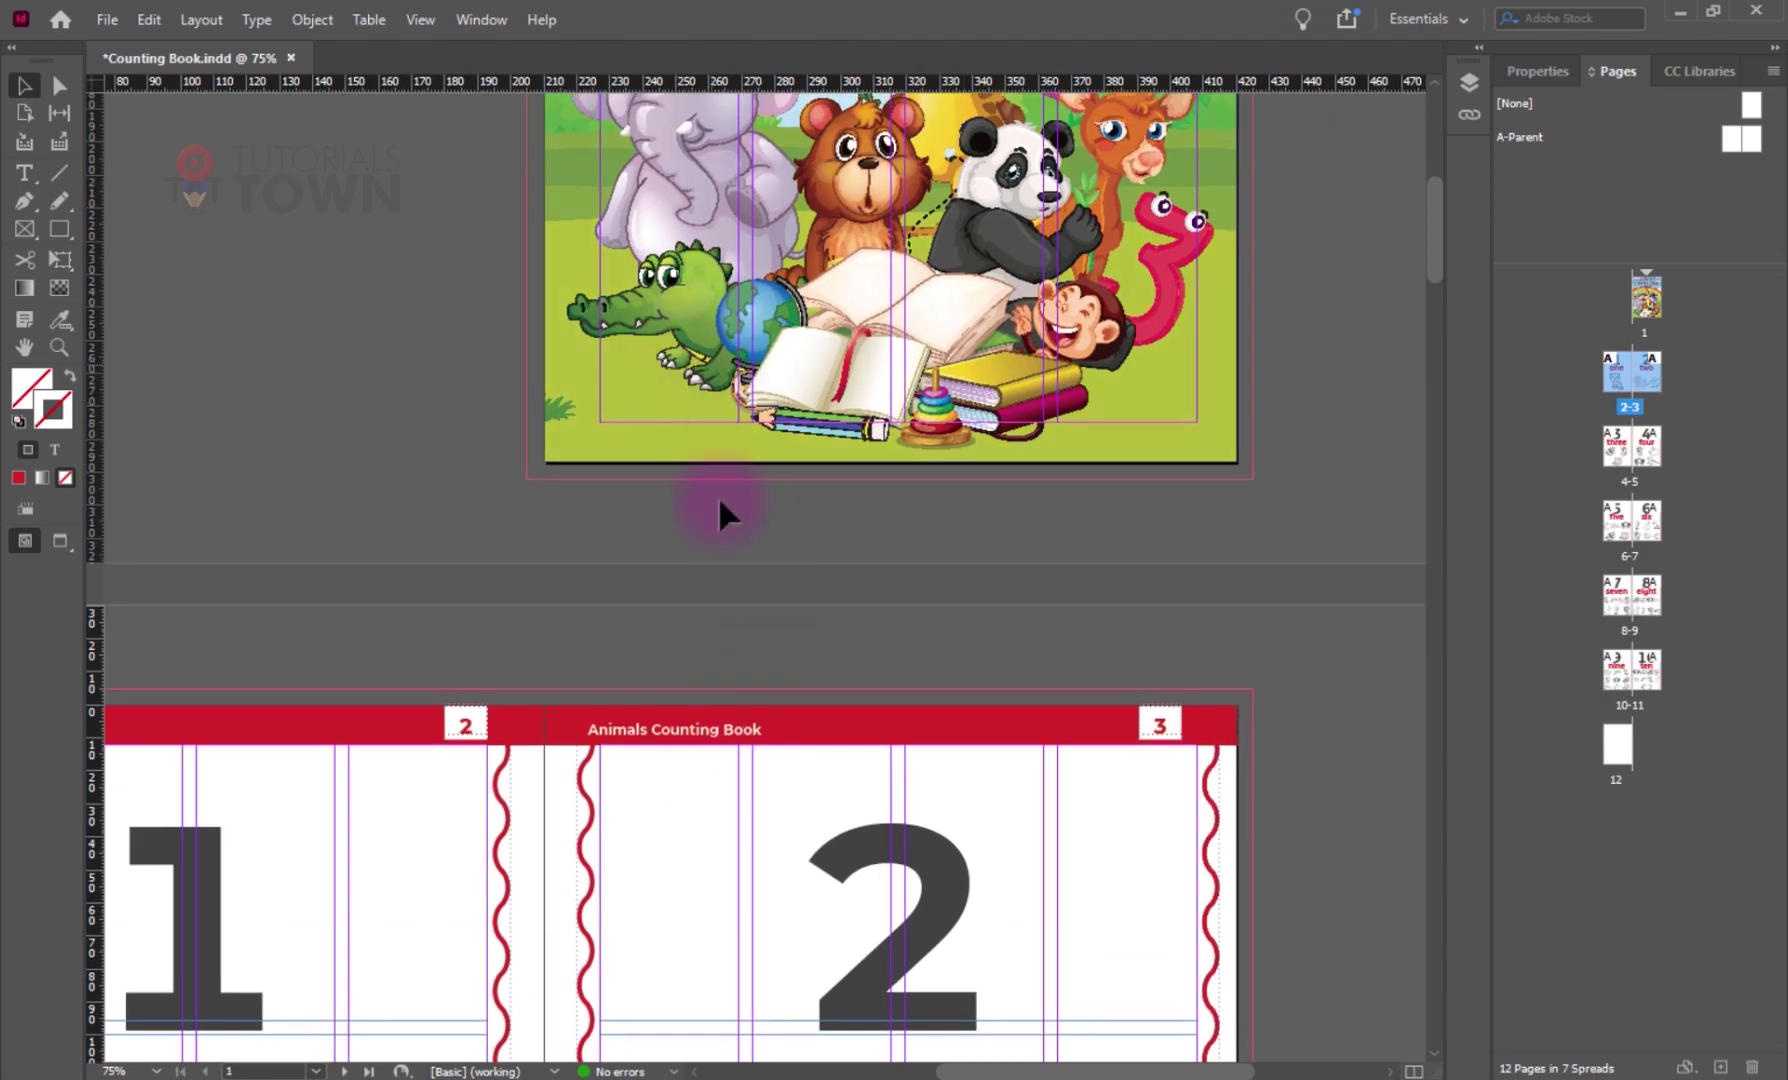
{"action": "scroll", "coordinate": [680, 600], "scroll_direction": "down", "scroll_amount": 3}
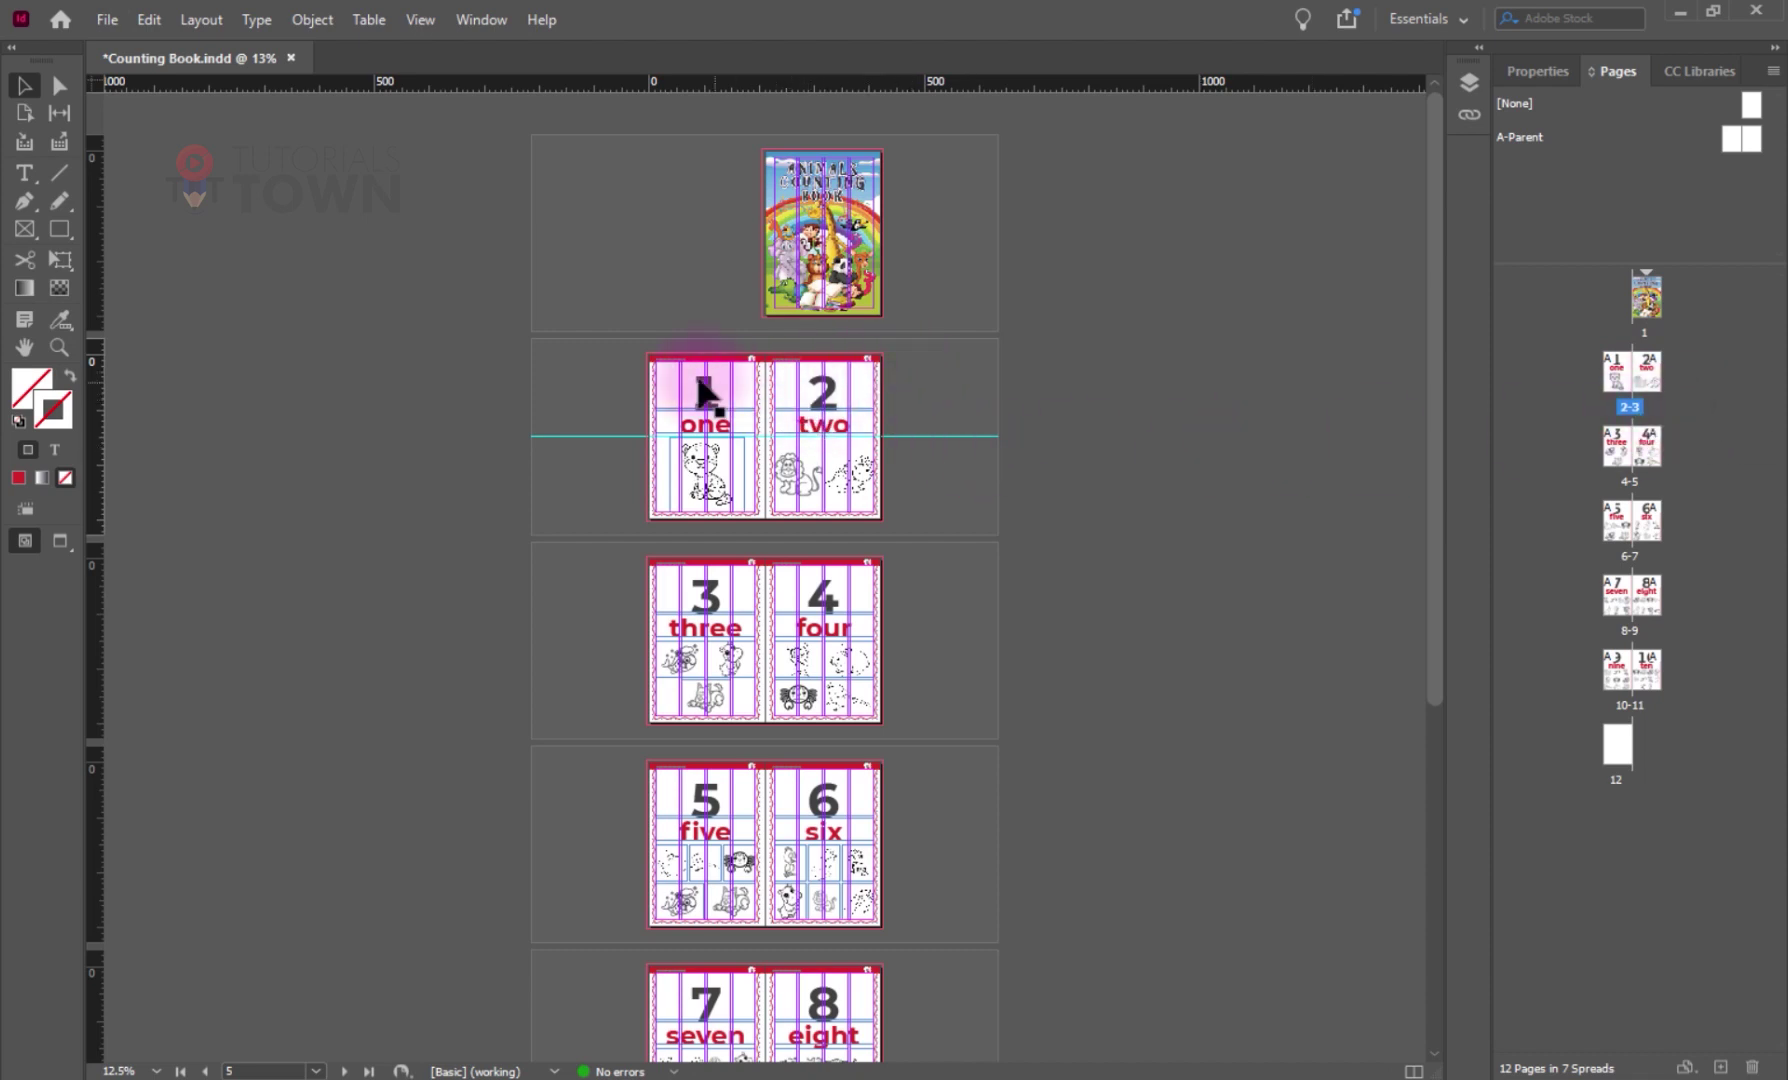
{"action": "left_click_drag", "start_coordinate": [685, 350], "coordinate": [921, 568]}
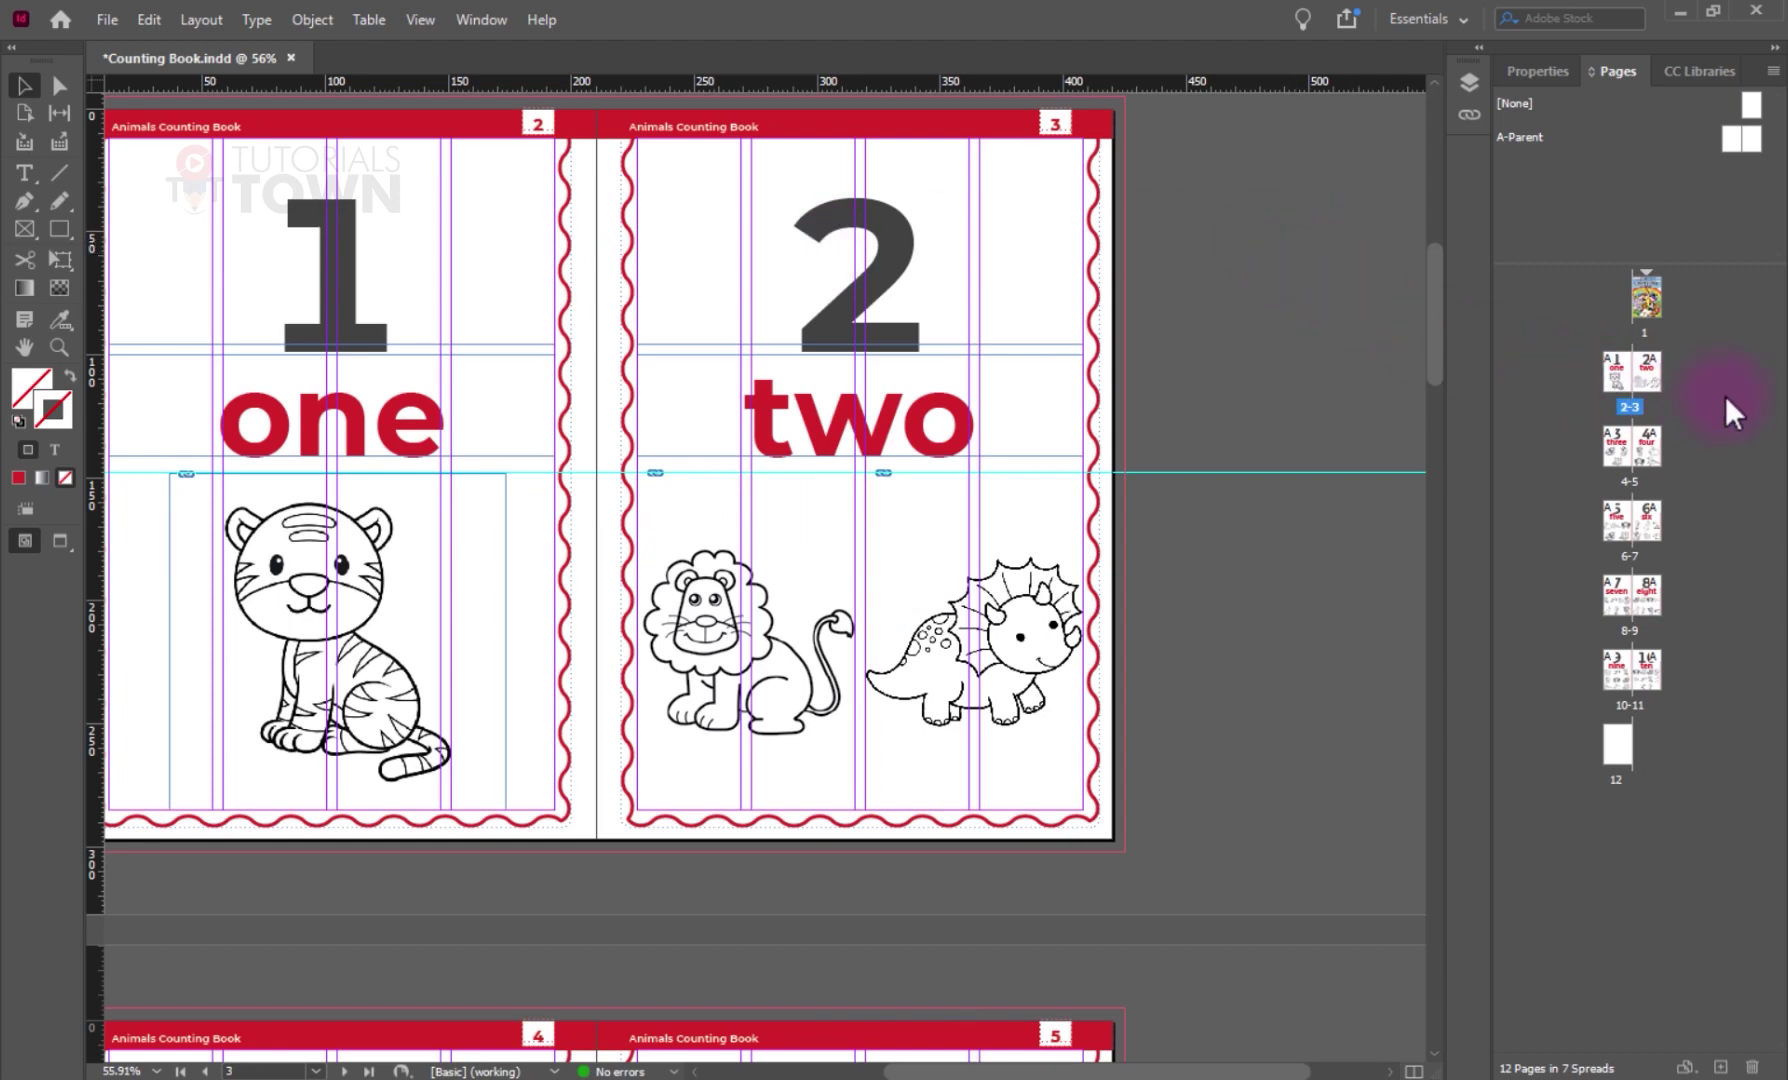
{"action": "left_click_drag", "start_coordinate": [1625, 365], "coordinate": [1619, 365]}
{"action": "right_click", "coordinate": [1618, 367]}
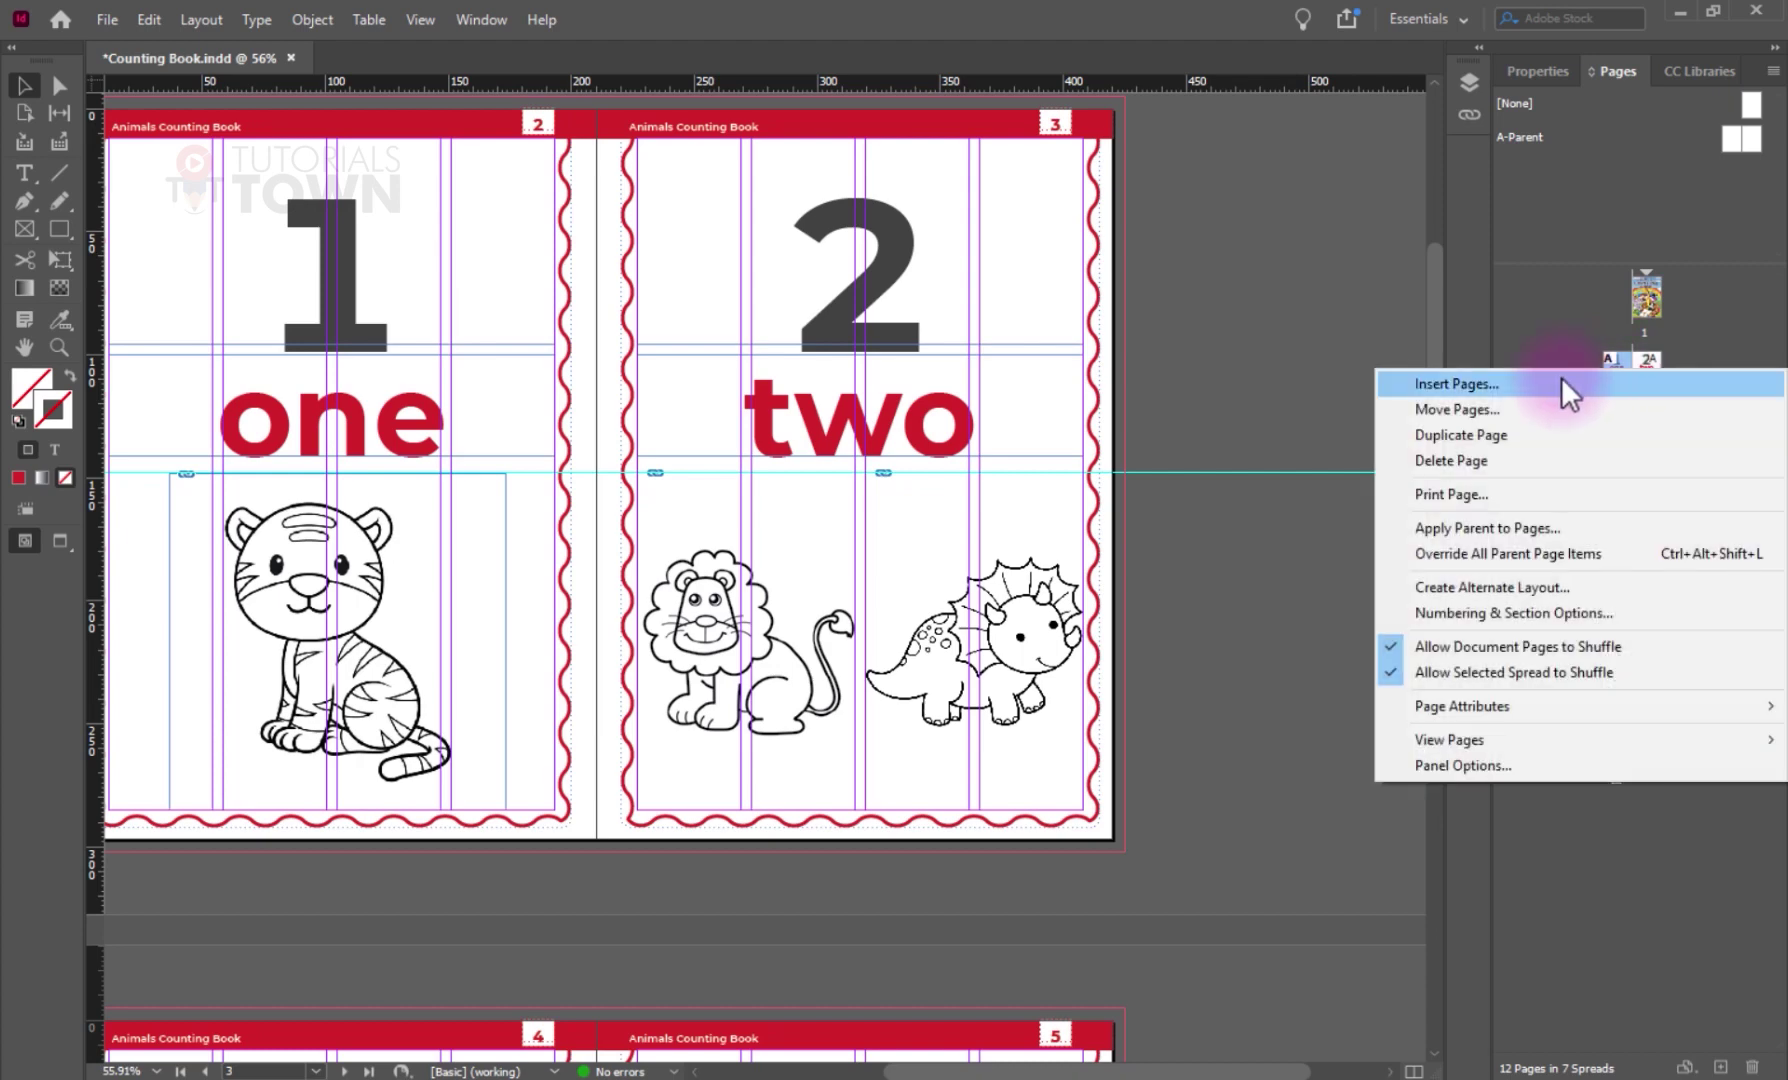
{"action": "left_click", "coordinate": [1463, 612]}
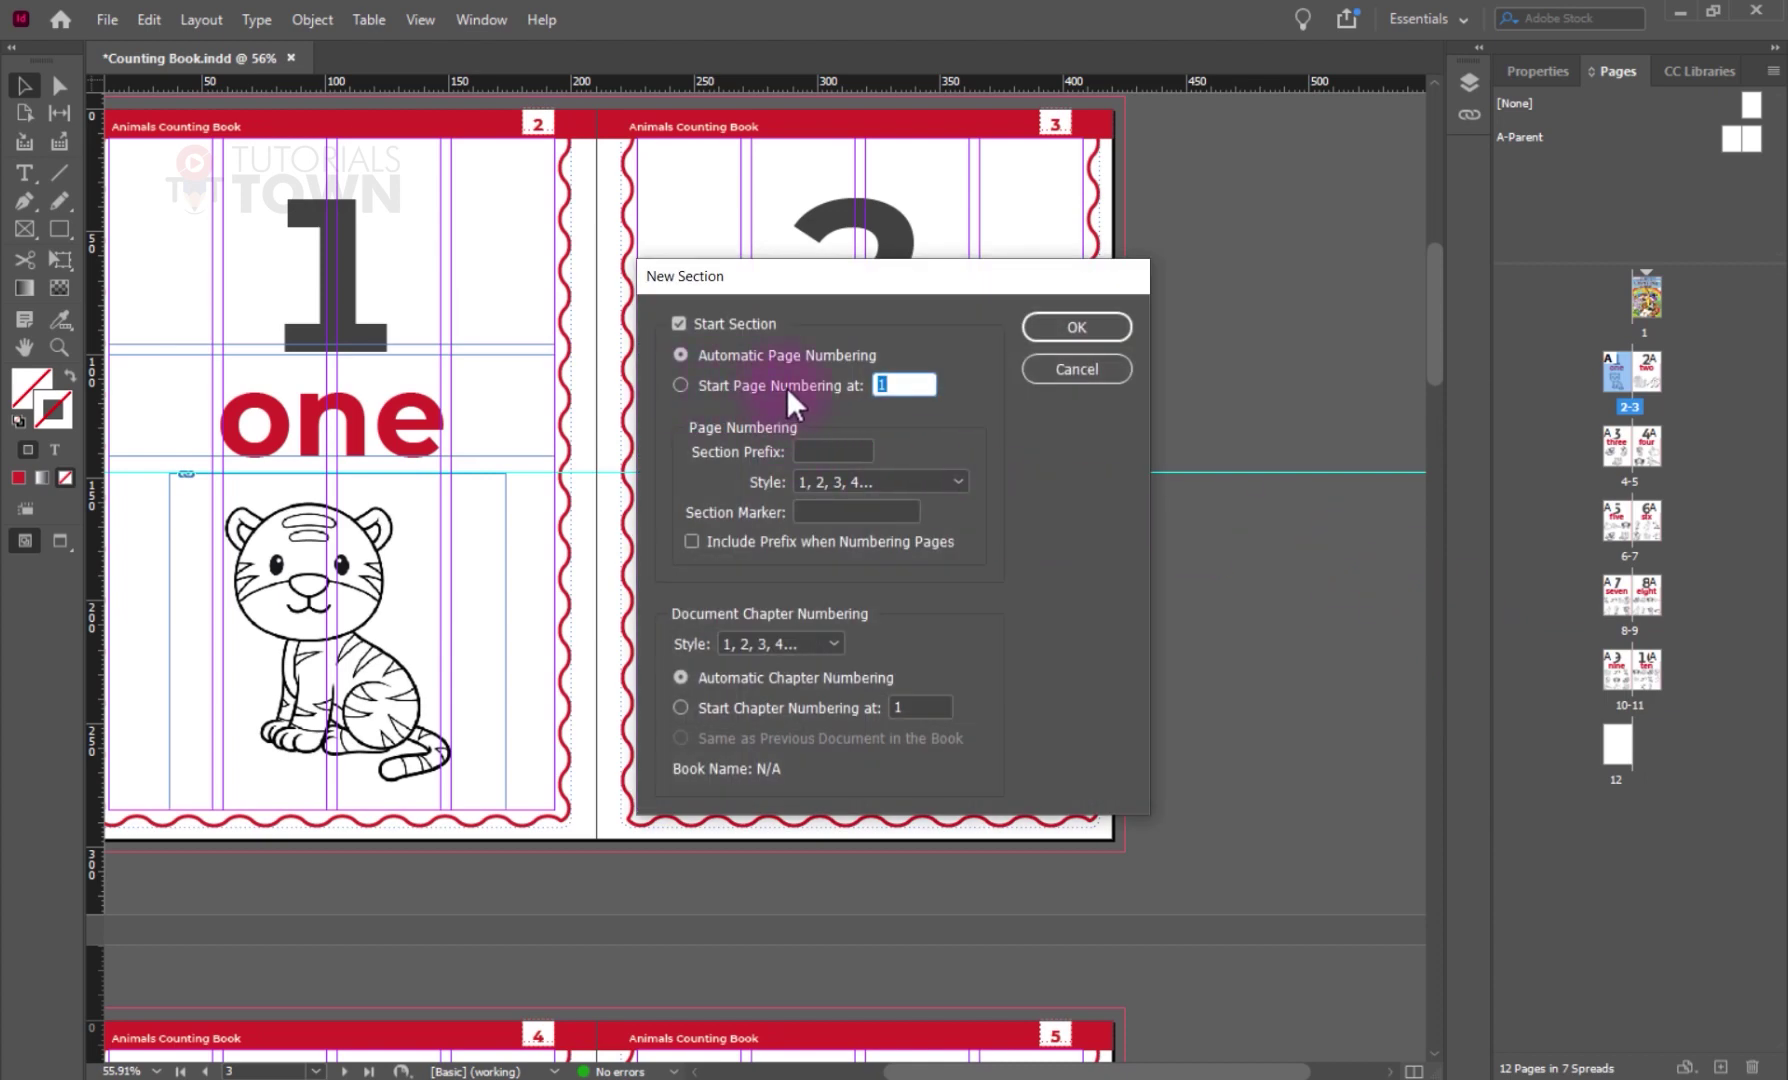
{"action": "left_click", "coordinate": [786, 387]}
{"action": "left_click", "coordinate": [1088, 330]}
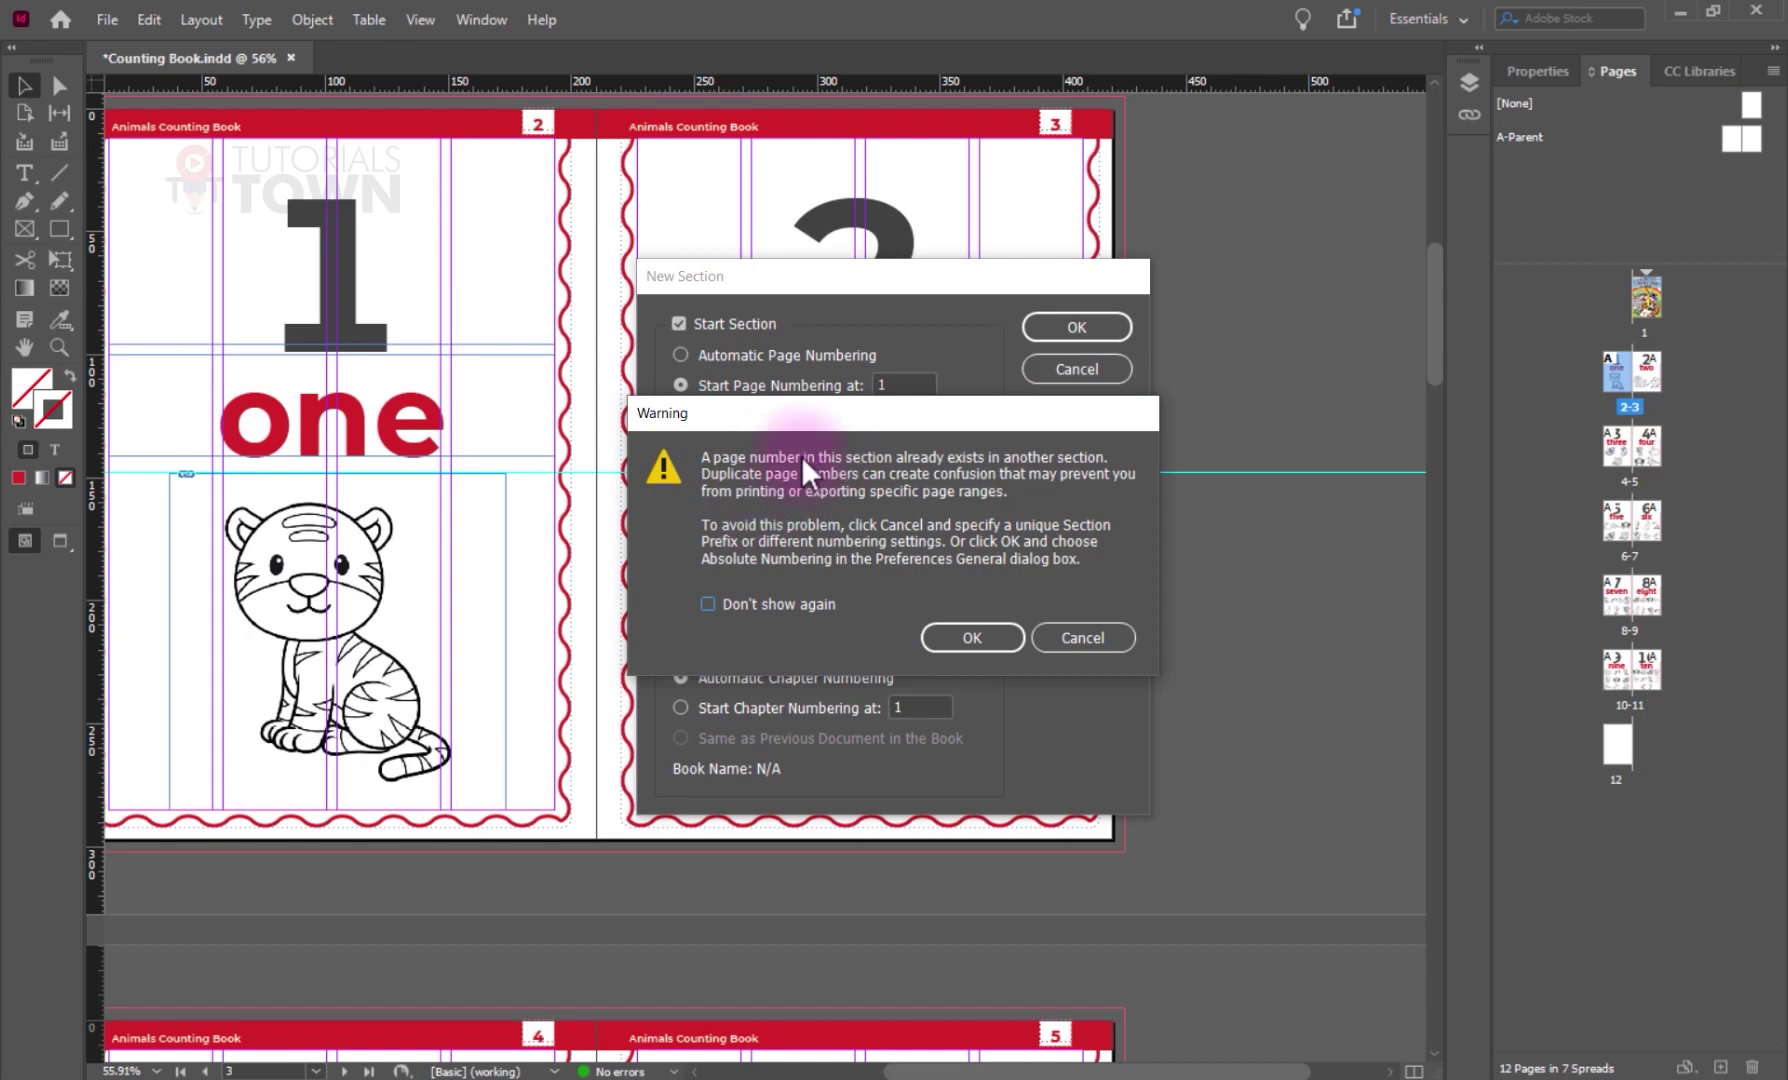
{"action": "left_click", "coordinate": [966, 637]}
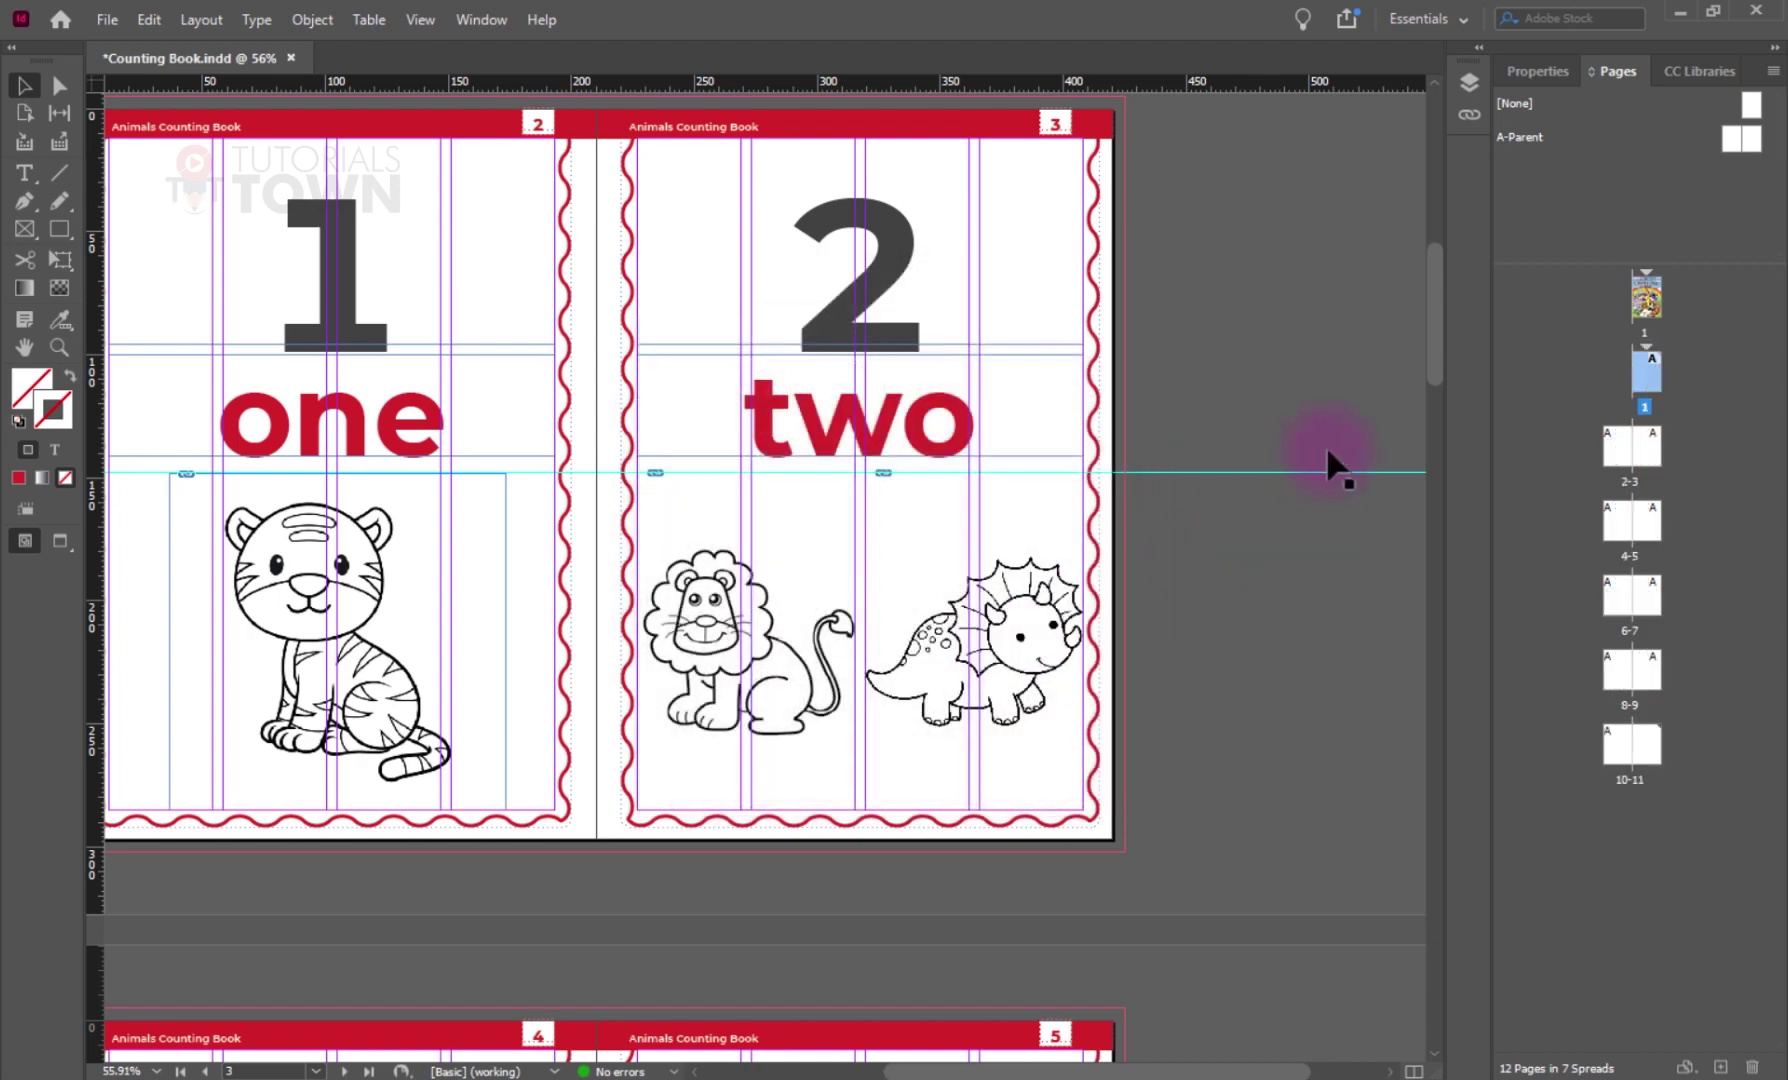
- Check that the page numbers match the counting numbers throughout the document, including in full-screen presentation mode
{"action": "scroll", "coordinate": [985, 435], "scroll_direction": "up", "scroll_amount": 8}
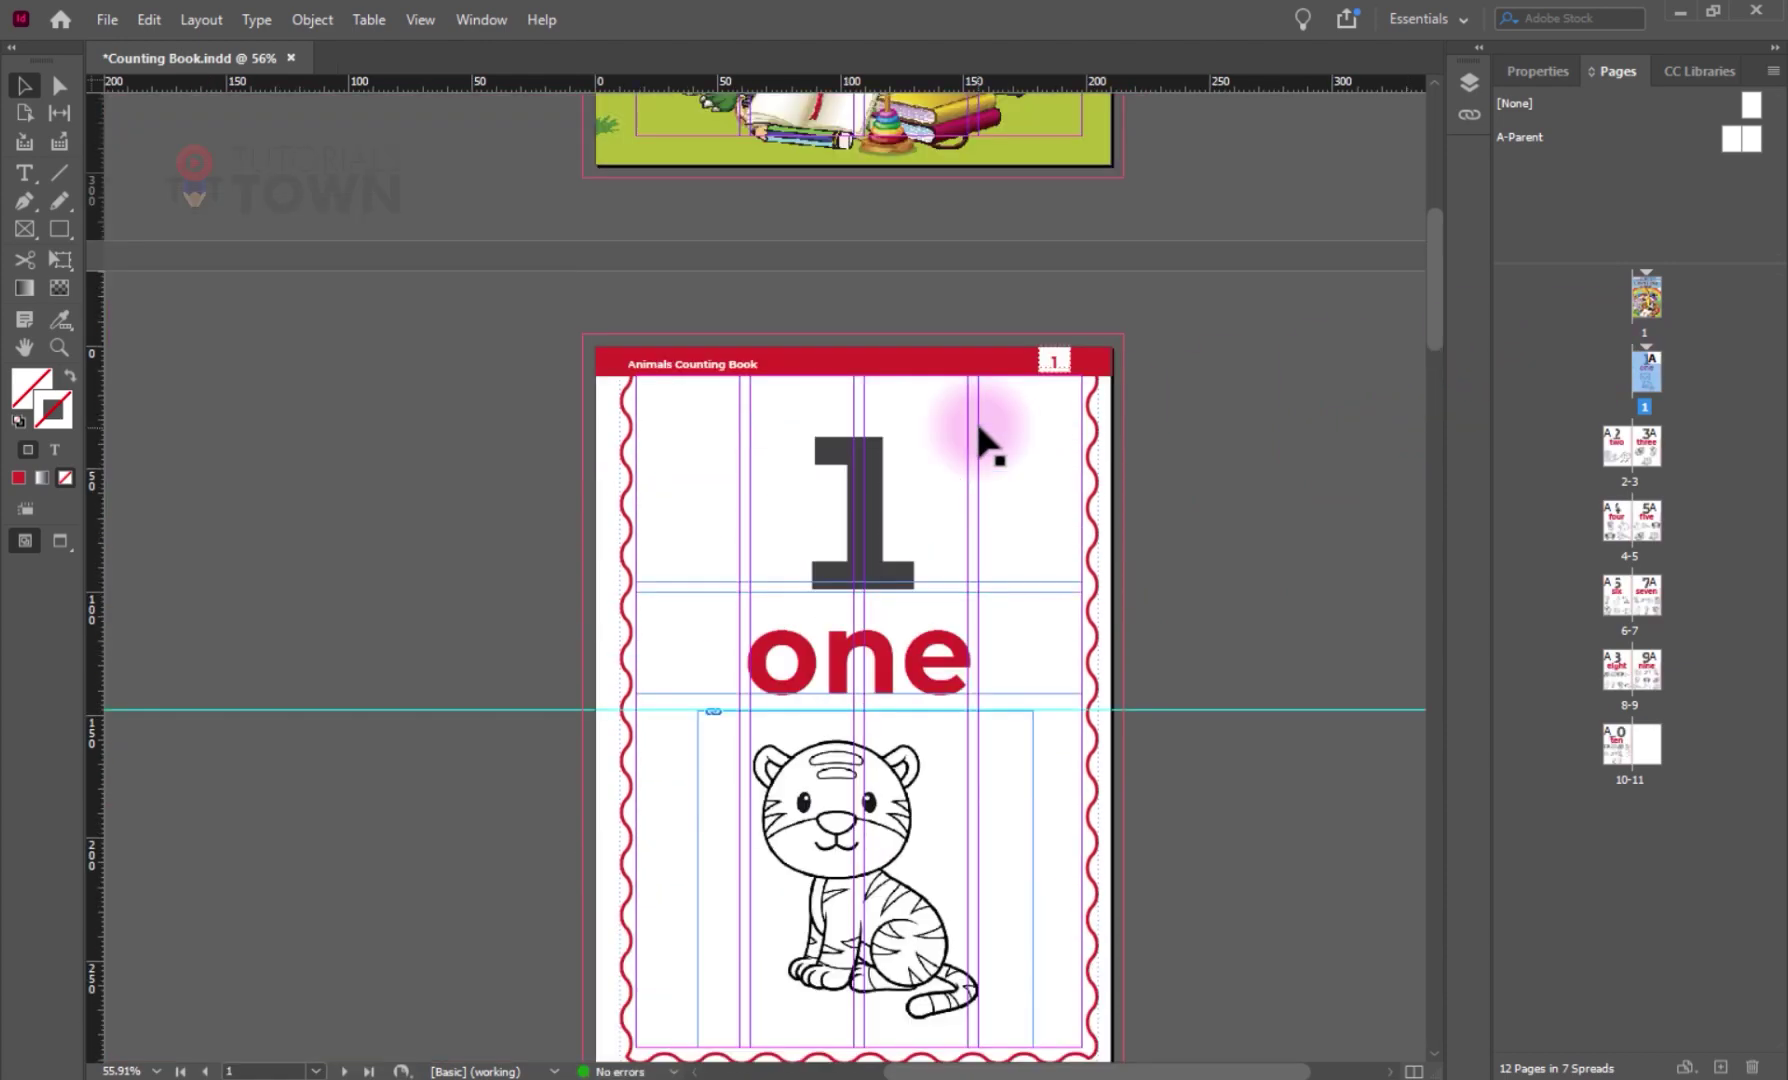
{"action": "scroll", "coordinate": [785, 345], "scroll_direction": "down", "scroll_amount": 8}
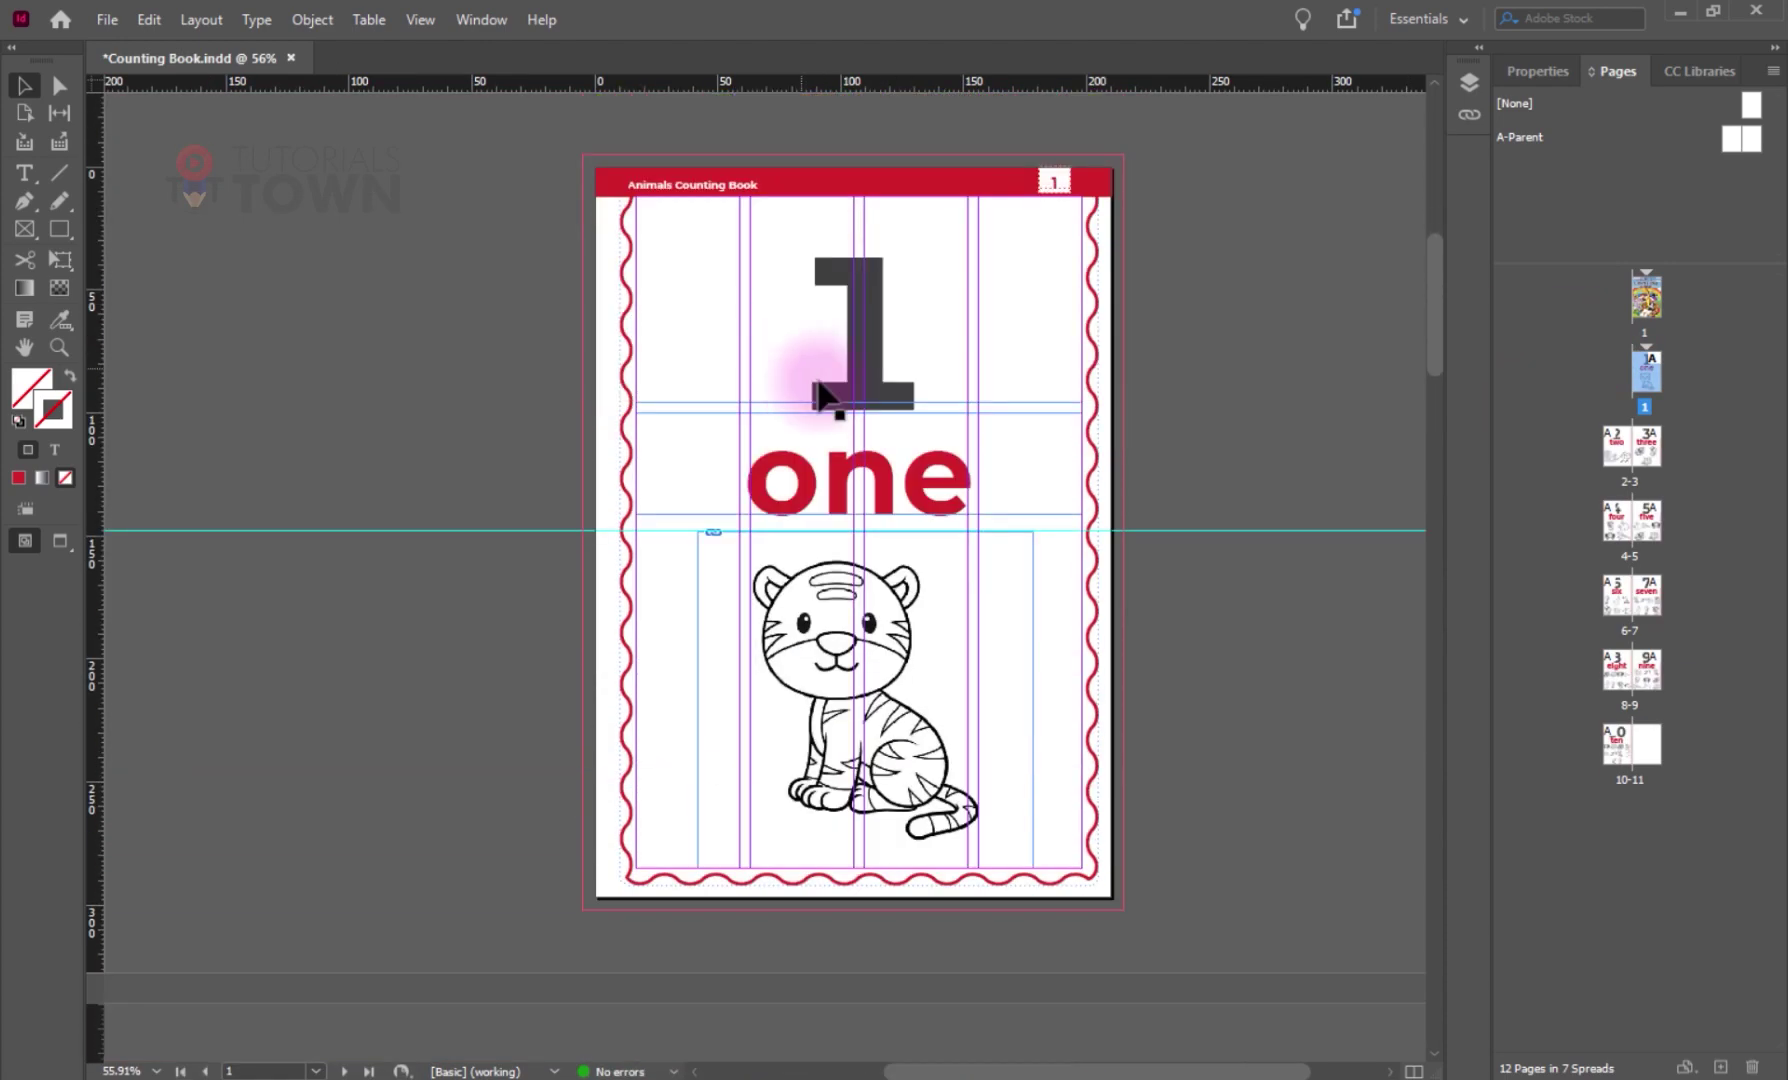
{"action": "scroll", "coordinate": [990, 470], "scroll_direction": "down", "scroll_amount": 8}
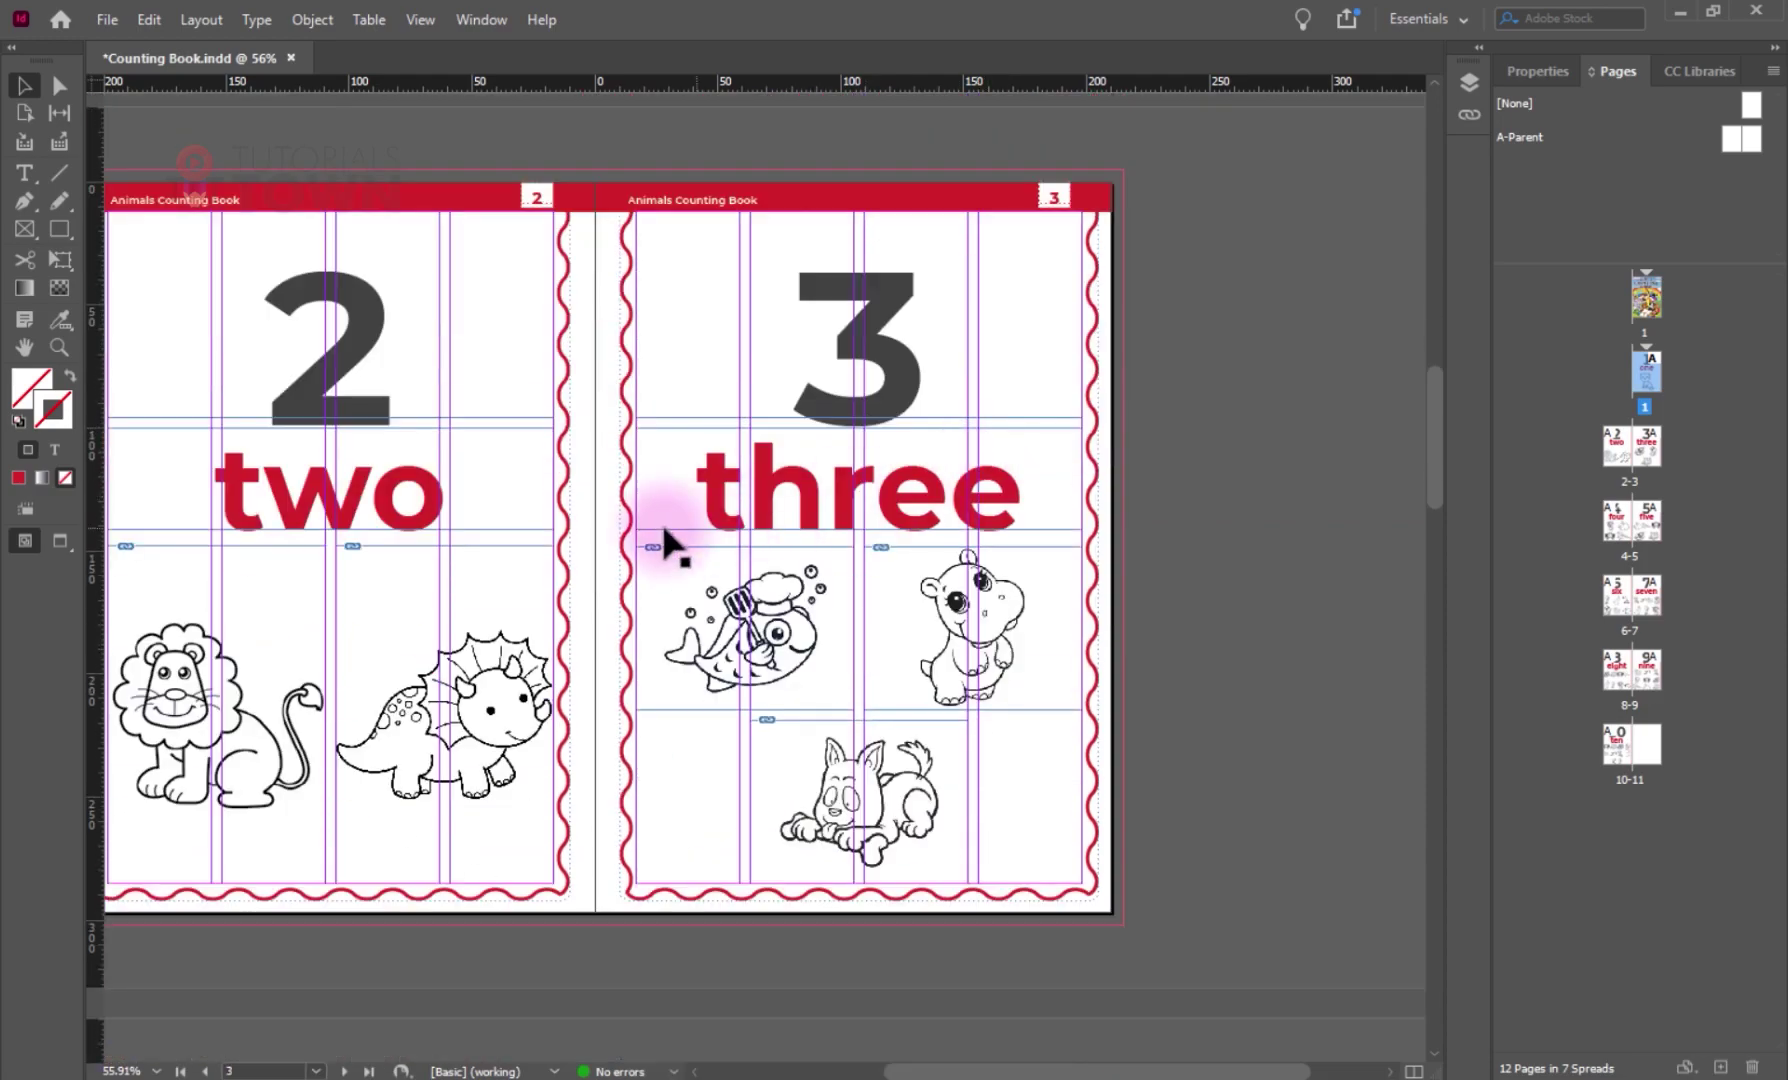
{"action": "scroll", "coordinate": [698, 675], "scroll_direction": "down", "scroll_amount": 8}
{"action": "scroll", "coordinate": [698, 675], "scroll_direction": "down", "scroll_amount": 20}
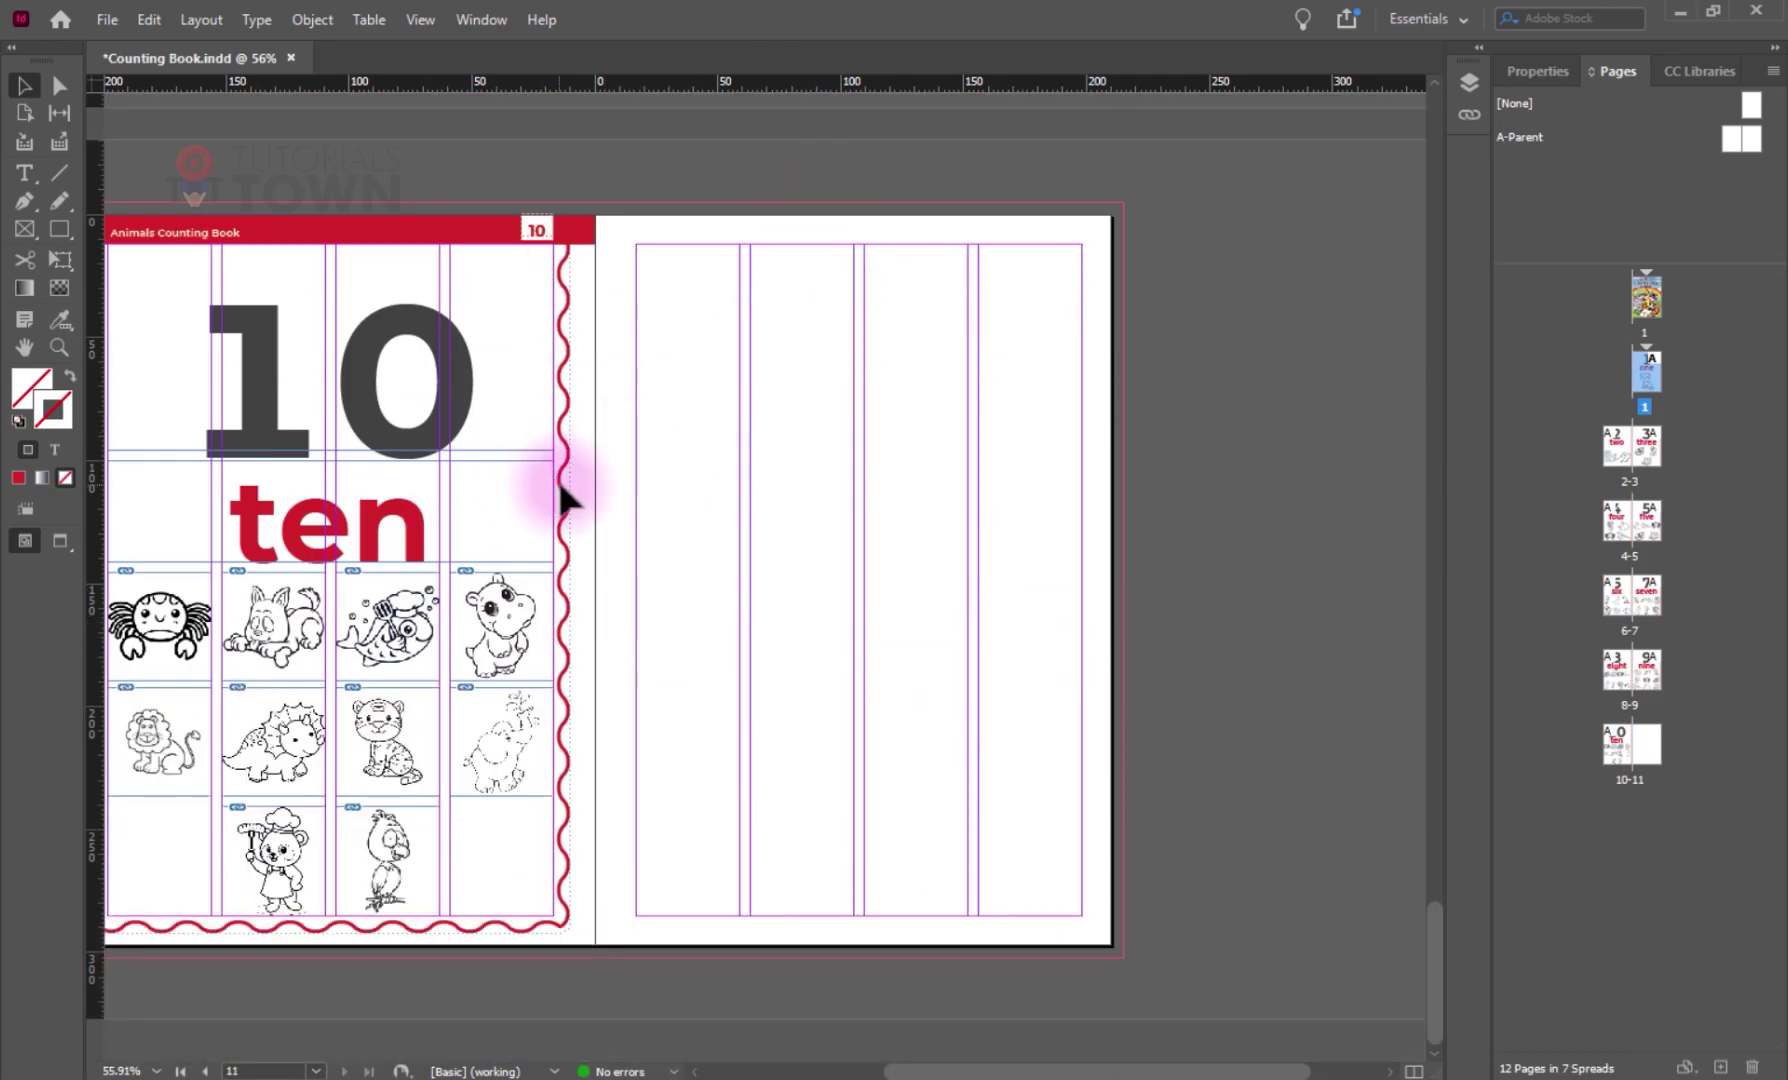
{"action": "scroll", "coordinate": [565, 505], "scroll_direction": "up", "scroll_amount": 10}
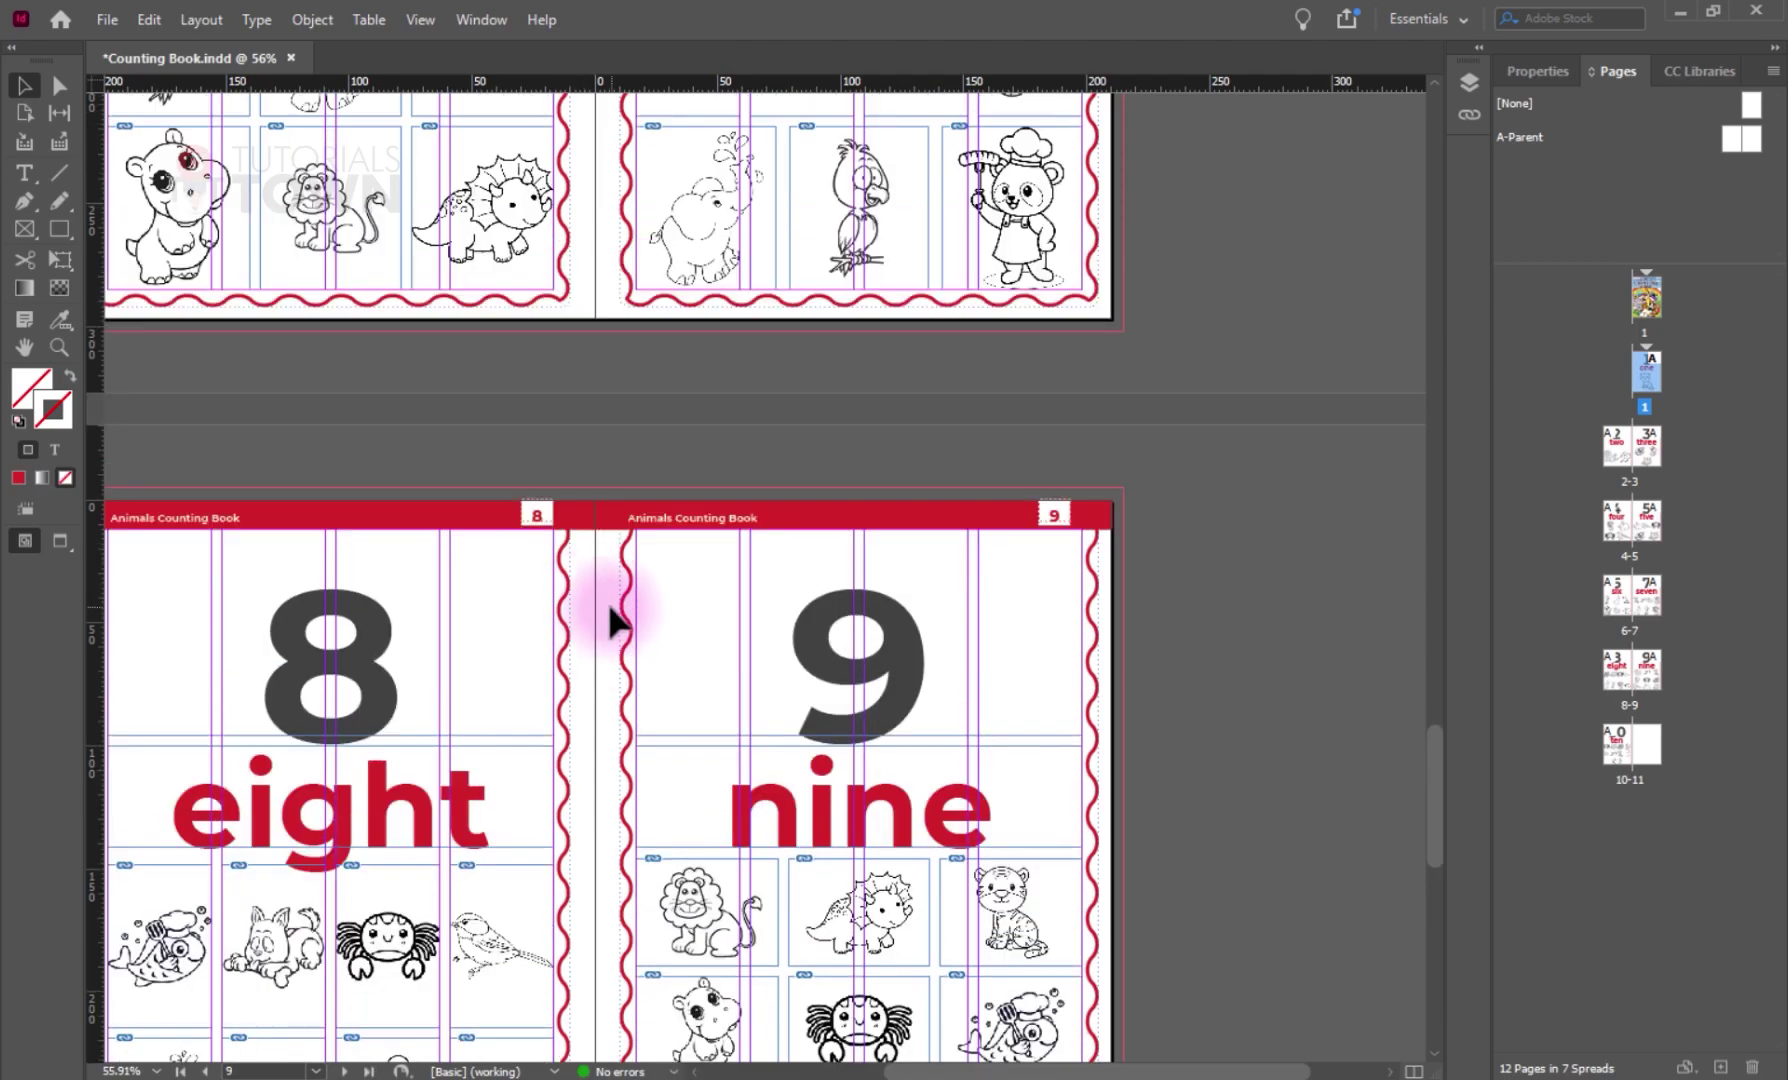
{"action": "key", "text": "shift+w"}
{"action": "key", "text": "Left"}
{"action": "key", "text": "Left"}
{"action": "key", "text": "Left"}
{"action": "key", "text": "Left"}
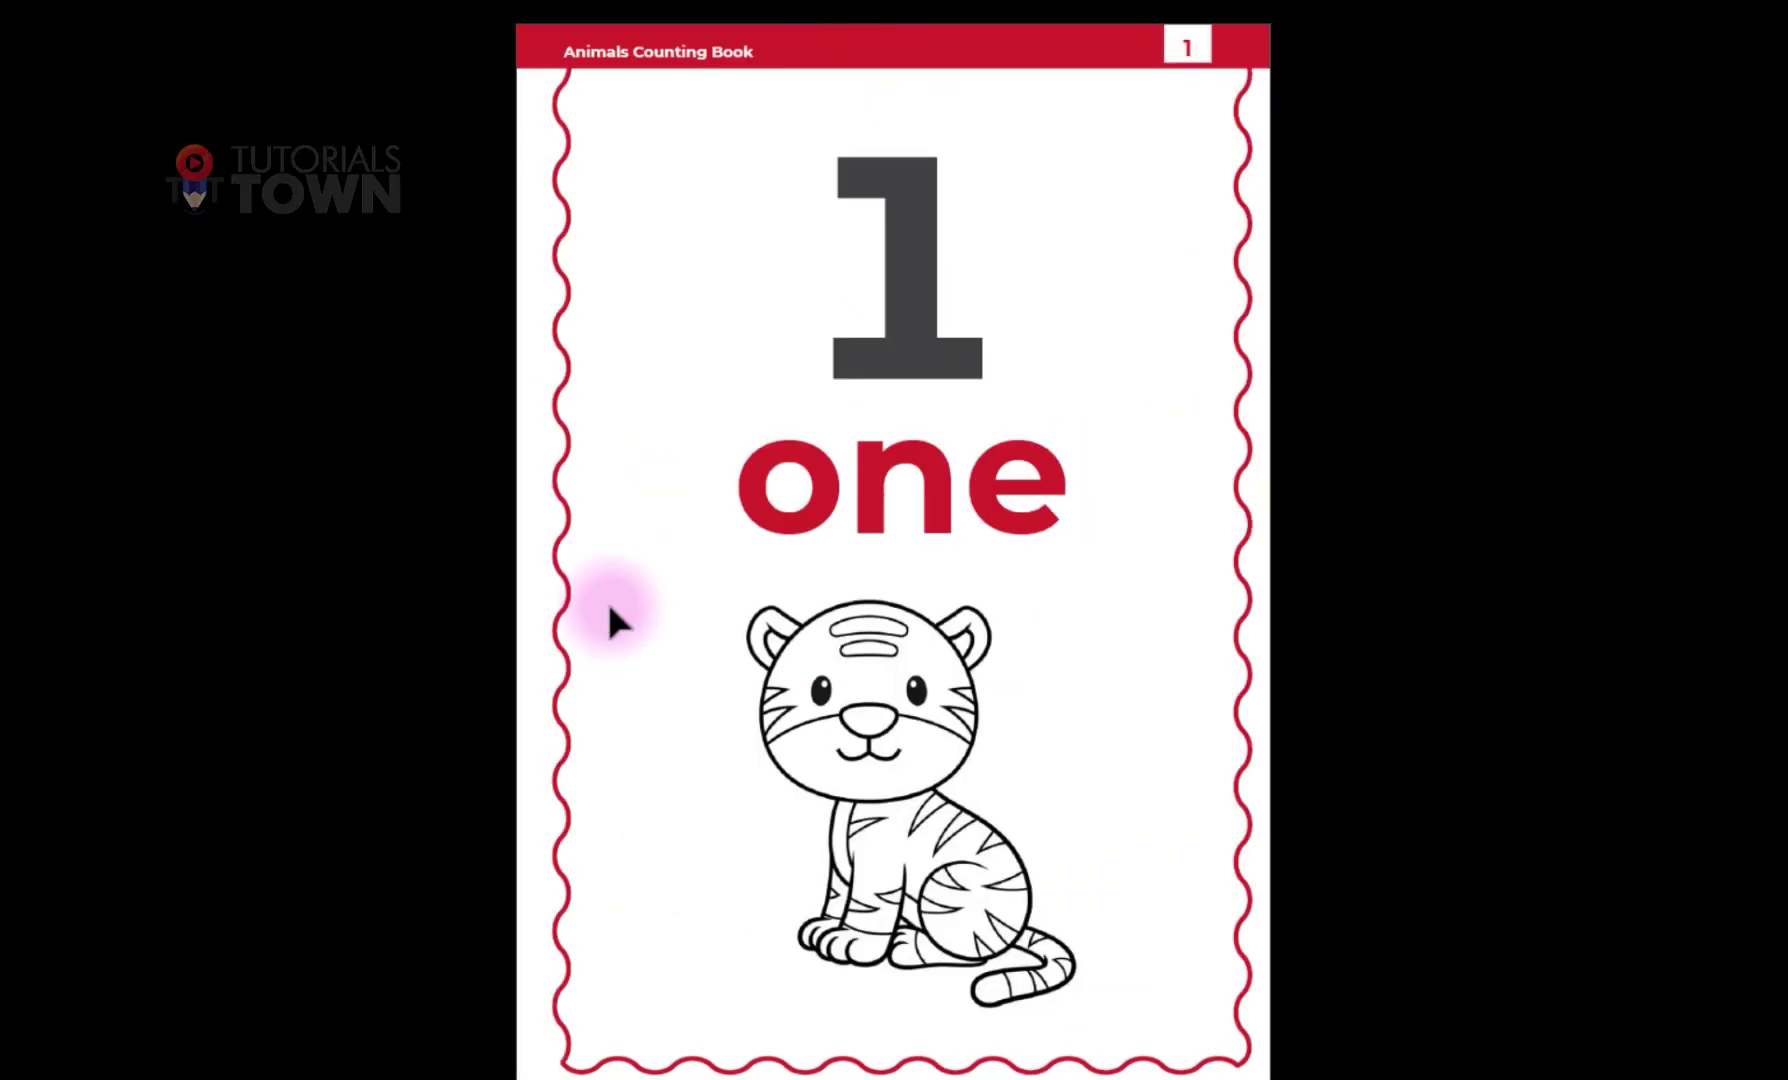
- Review the page numbers from the "one" page through the "ten" spread in full-screen presentation mode
{"action": "key", "text": "Right"}
{"action": "key", "text": "Right"}
{"action": "key", "text": "Right"}
{"action": "key", "text": "Right"}
{"action": "key", "text": "Right"}
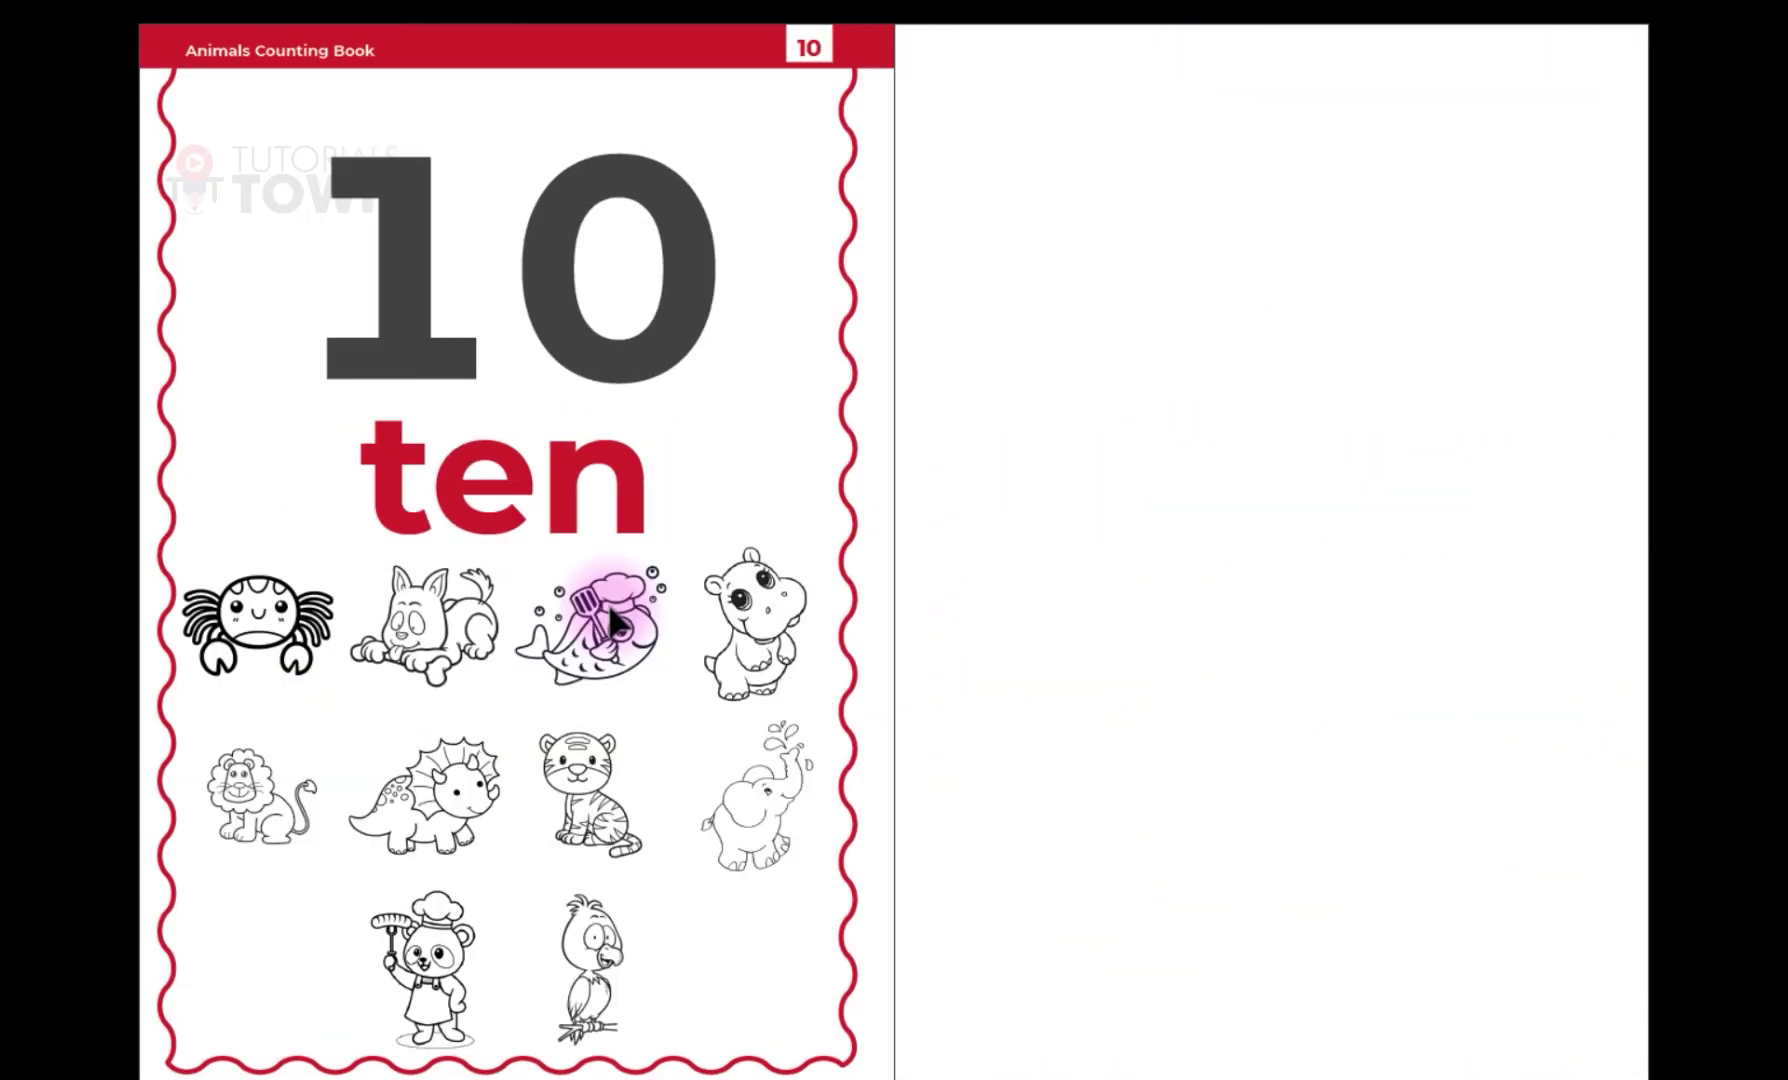
{"action": "key", "text": "Escape"}
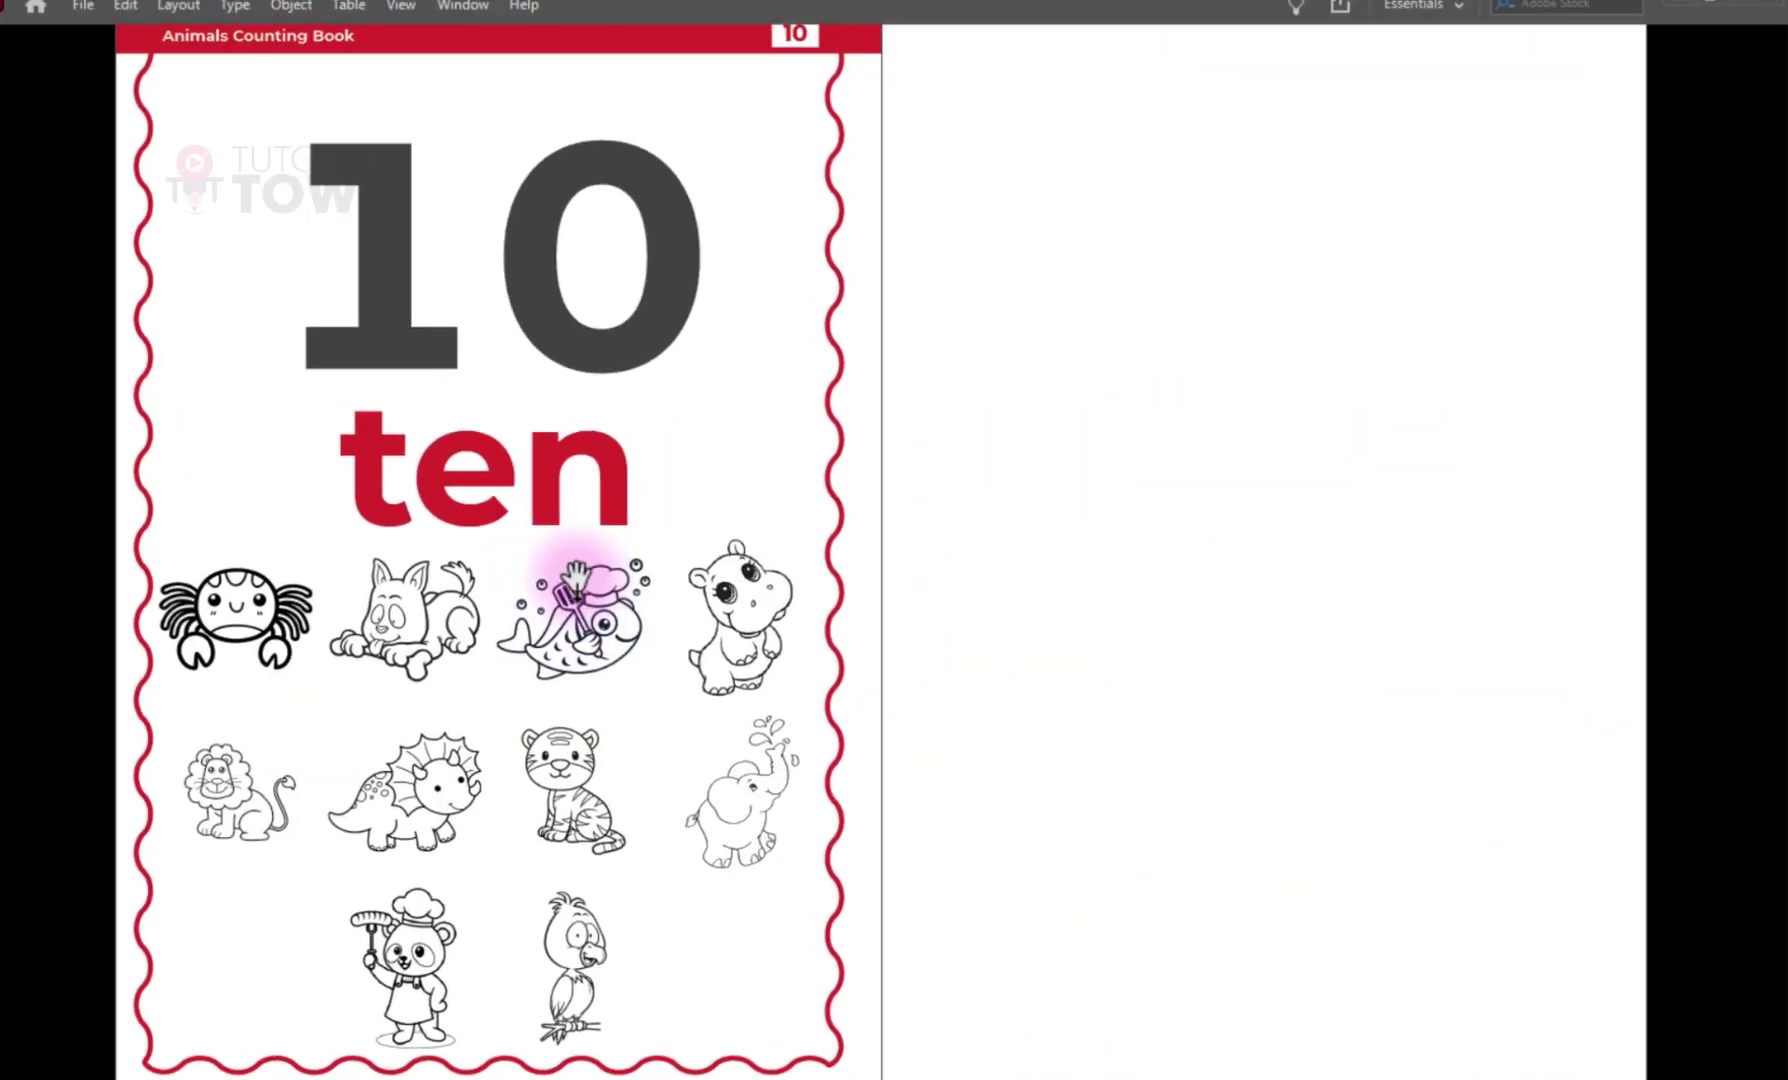
- Copy the front cover image onto the blank page facing the "ten" page, aligned with the page edges
{"action": "key", "text": "ctrl+minus"}
{"action": "key", "text": "ctrl+minus"}
{"action": "key", "text": "ctrl+minus"}
{"action": "scroll", "coordinate": [790, 530], "scroll_direction": "up", "scroll_amount": 5}
{"action": "left_click", "coordinate": [818, 226]}
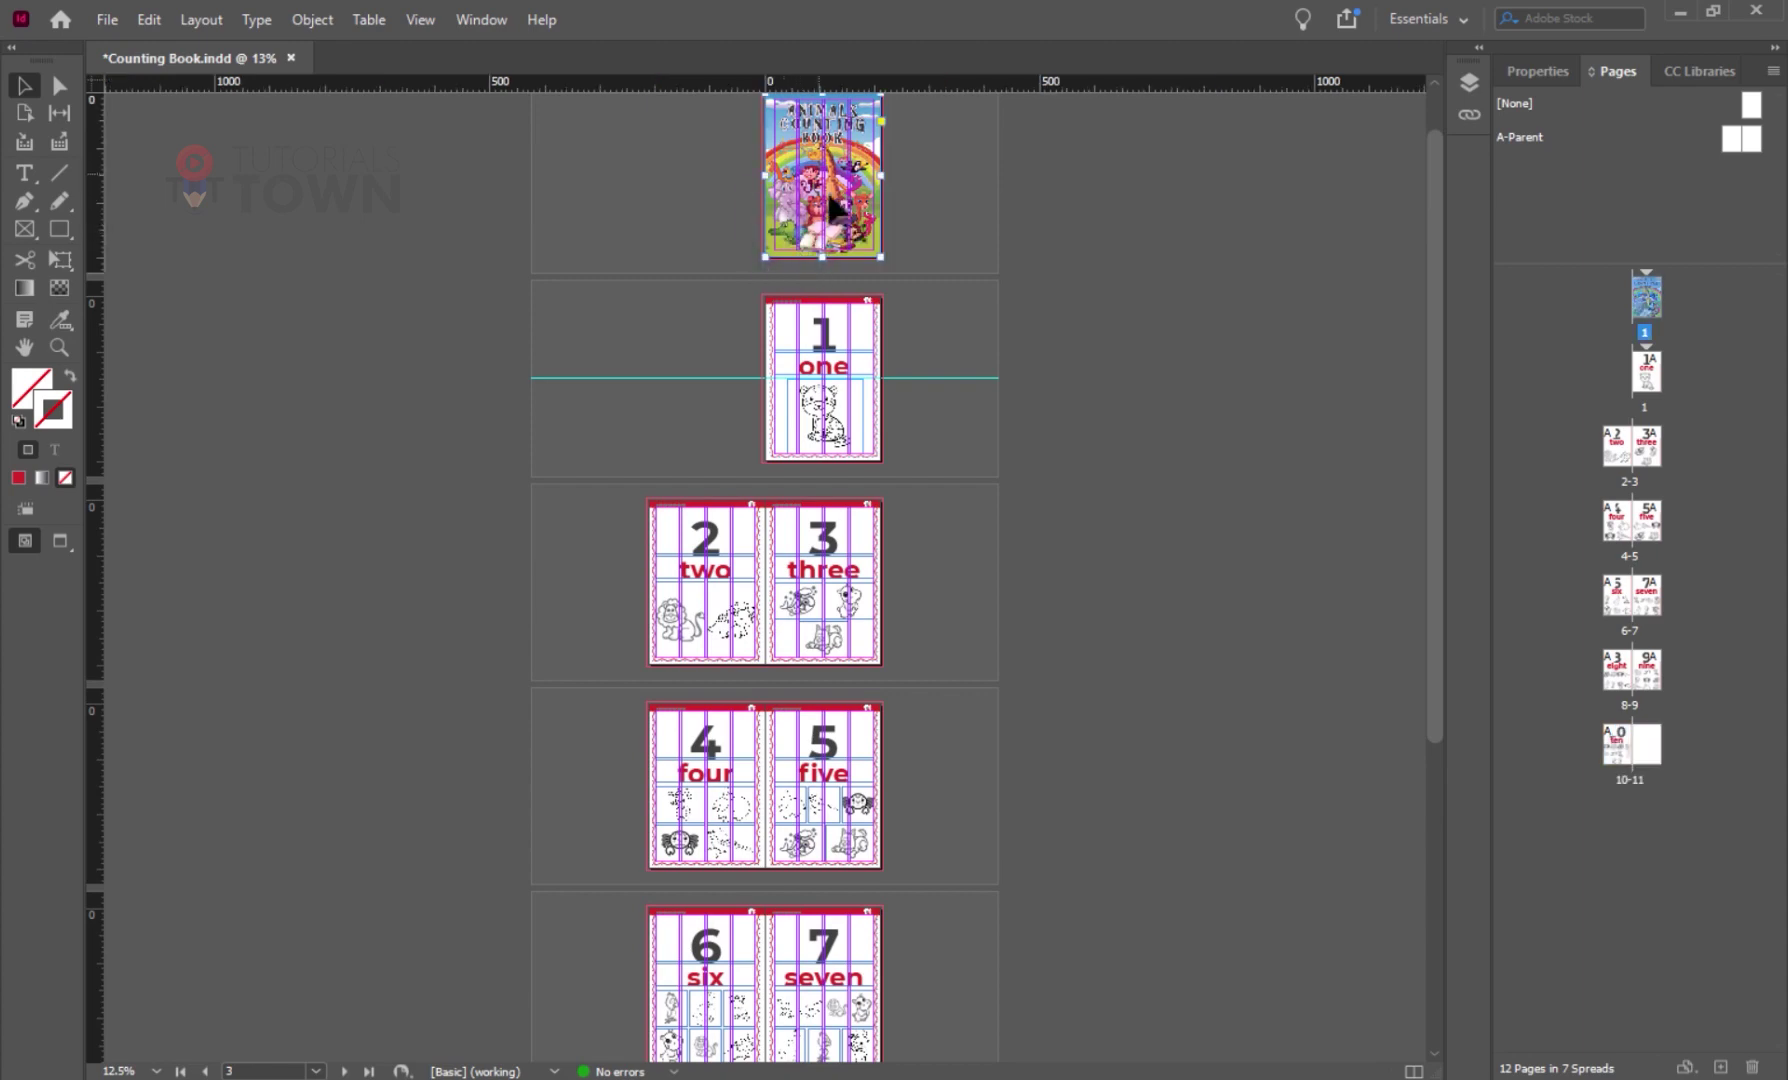
{"action": "scroll", "coordinate": [730, 520], "scroll_direction": "down", "scroll_amount": 8}
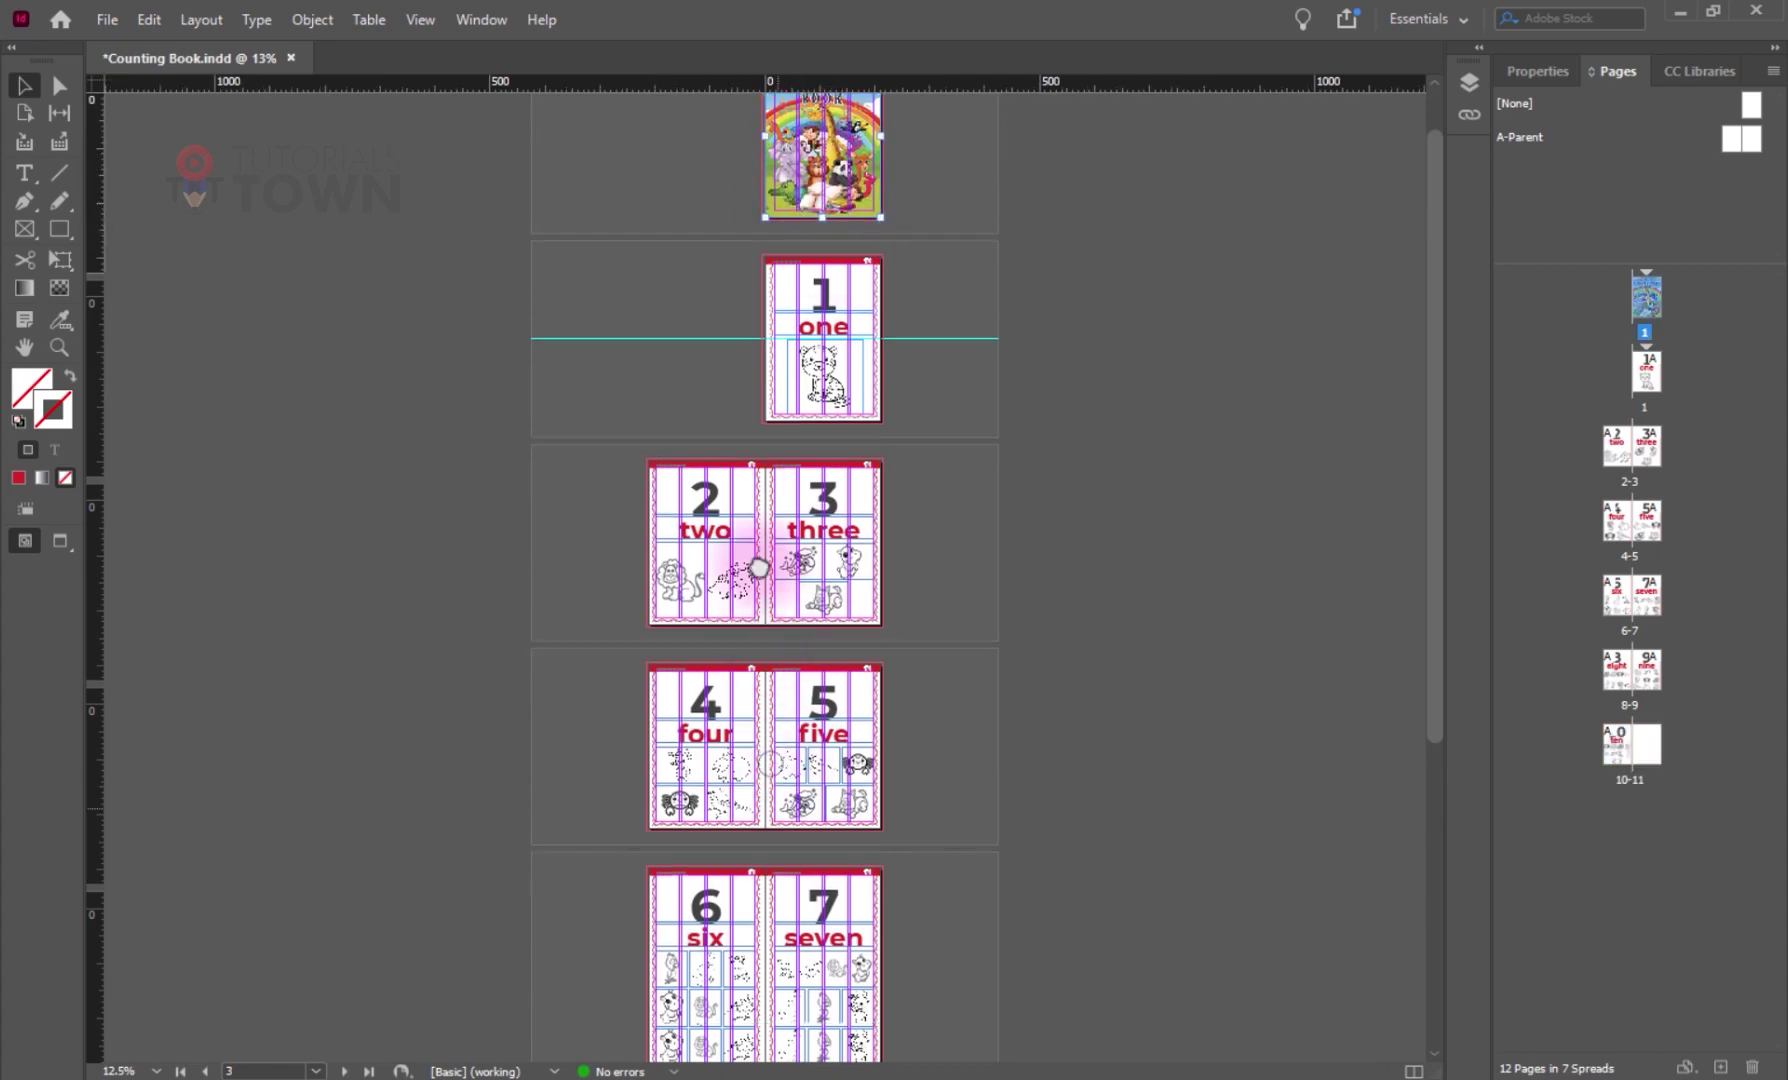
{"action": "scroll", "coordinate": [813, 875], "scroll_direction": "up", "scroll_amount": 5}
{"action": "scroll", "coordinate": [812, 562], "scroll_direction": "down", "scroll_amount": 5}
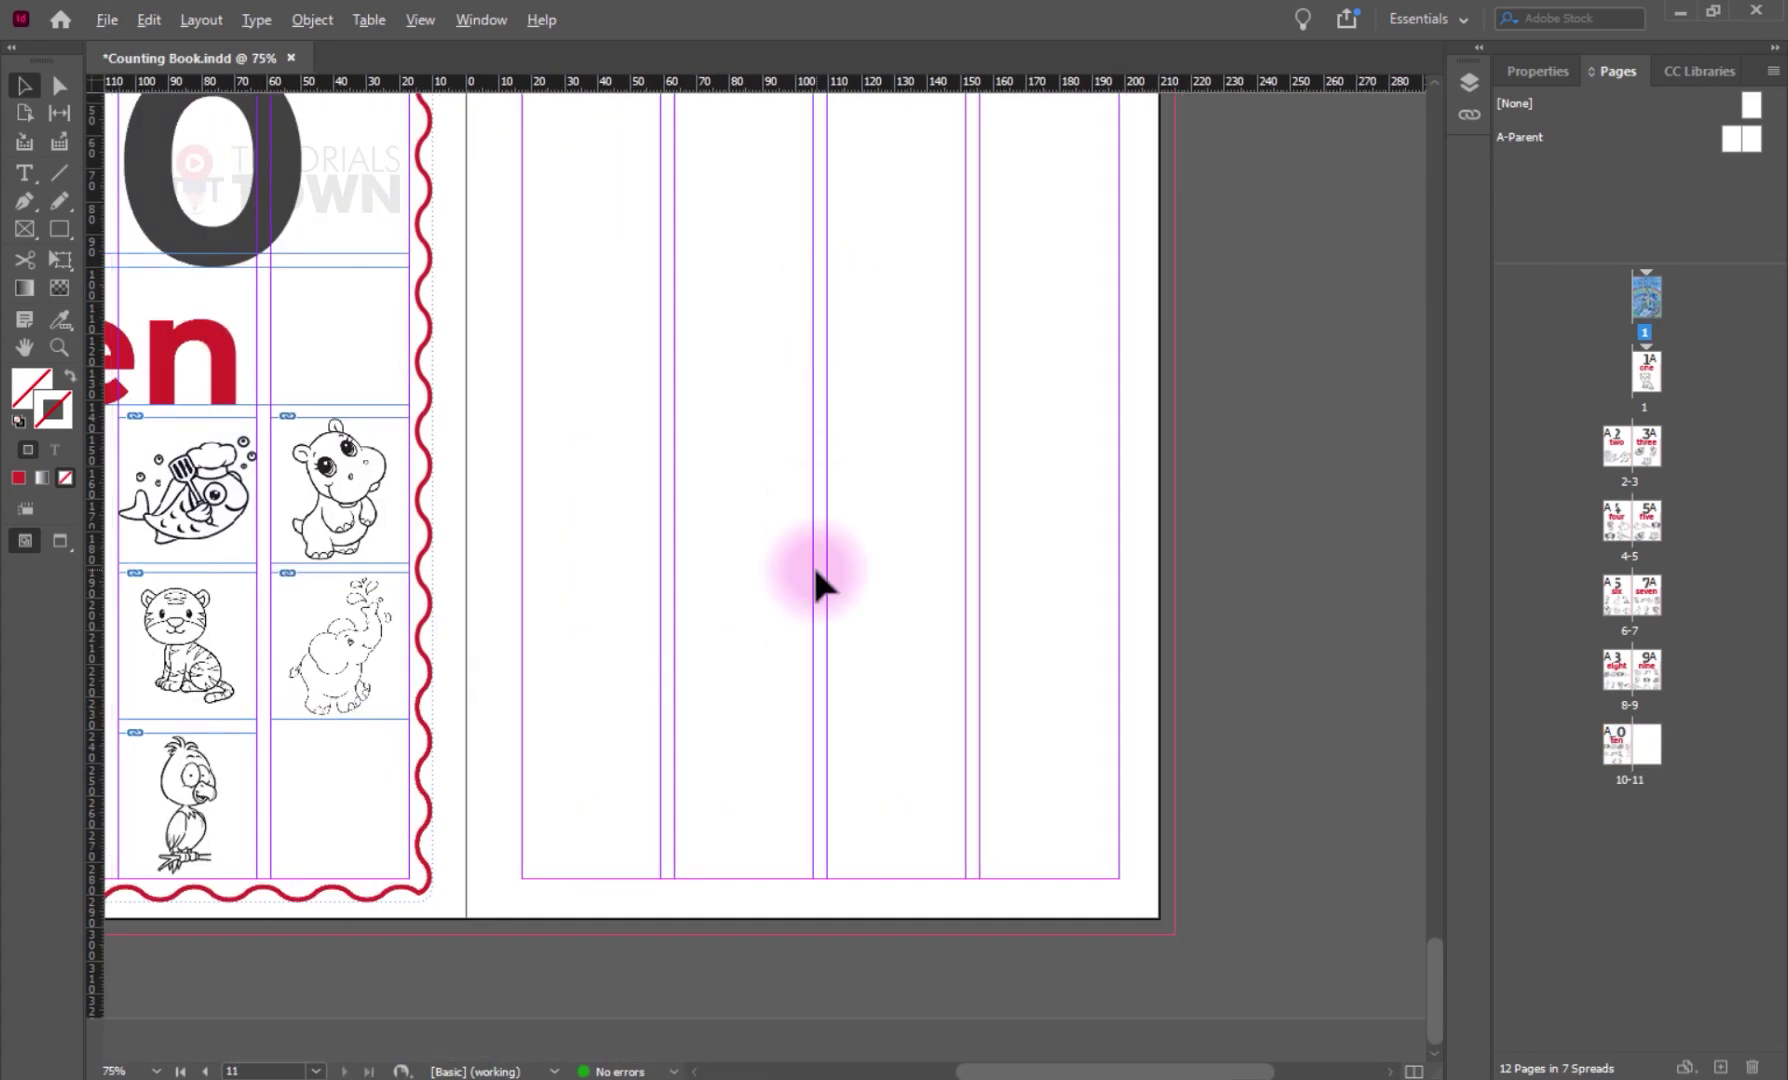
{"action": "scroll", "coordinate": [812, 562], "scroll_direction": "down", "scroll_amount": 1}
{"action": "left_click", "coordinate": [812, 562]}
{"action": "key", "text": "ctrl+v"}
{"action": "left_click_drag", "start_coordinate": [712, 543], "coordinate": [650, 630]}
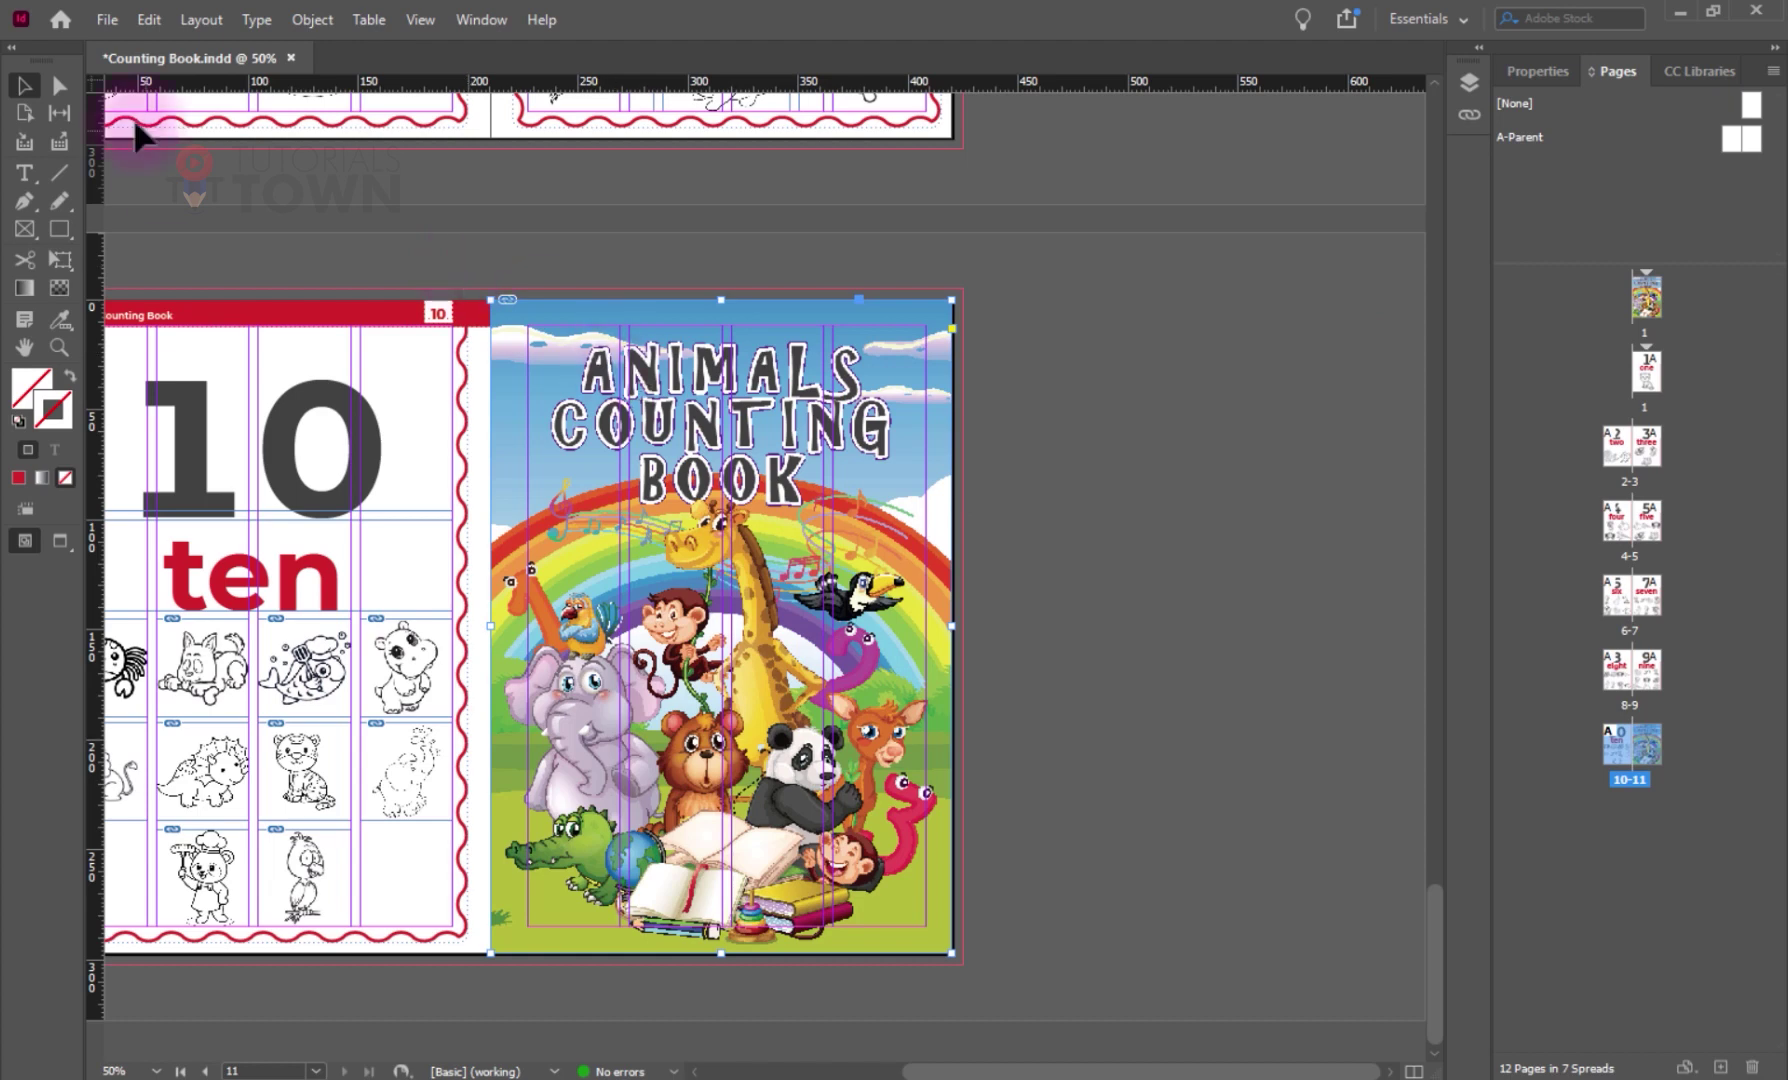
- Draw a 210 × 297 mm rectangle with black fill and no stroke over the copied cover image
{"action": "key", "text": "m"}
{"action": "mouse_move", "coordinate": [504, 317]}
{"action": "left_mouse_down"}
{"action": "mouse_move", "coordinate": [857, 896]}
{"action": "mouse_move", "coordinate": [960, 965]}
{"action": "left_mouse_up"}
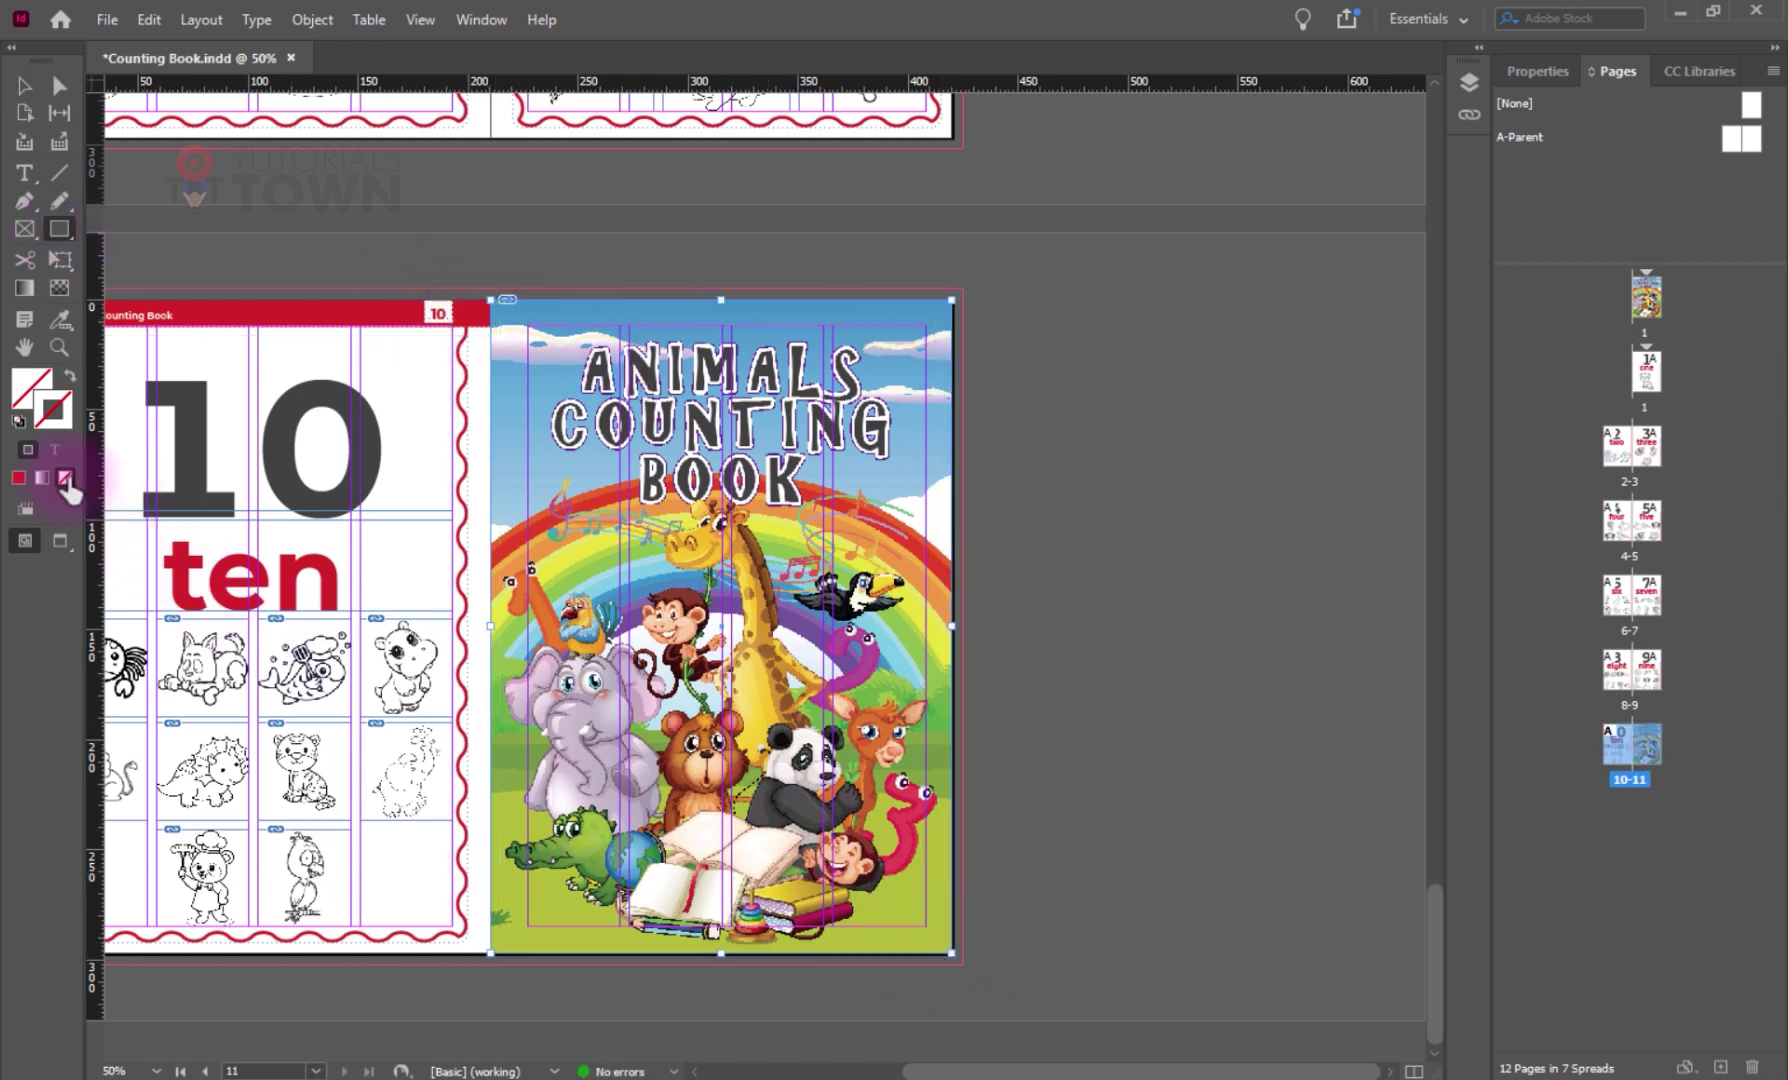
{"action": "left_click", "coordinate": [69, 381]}
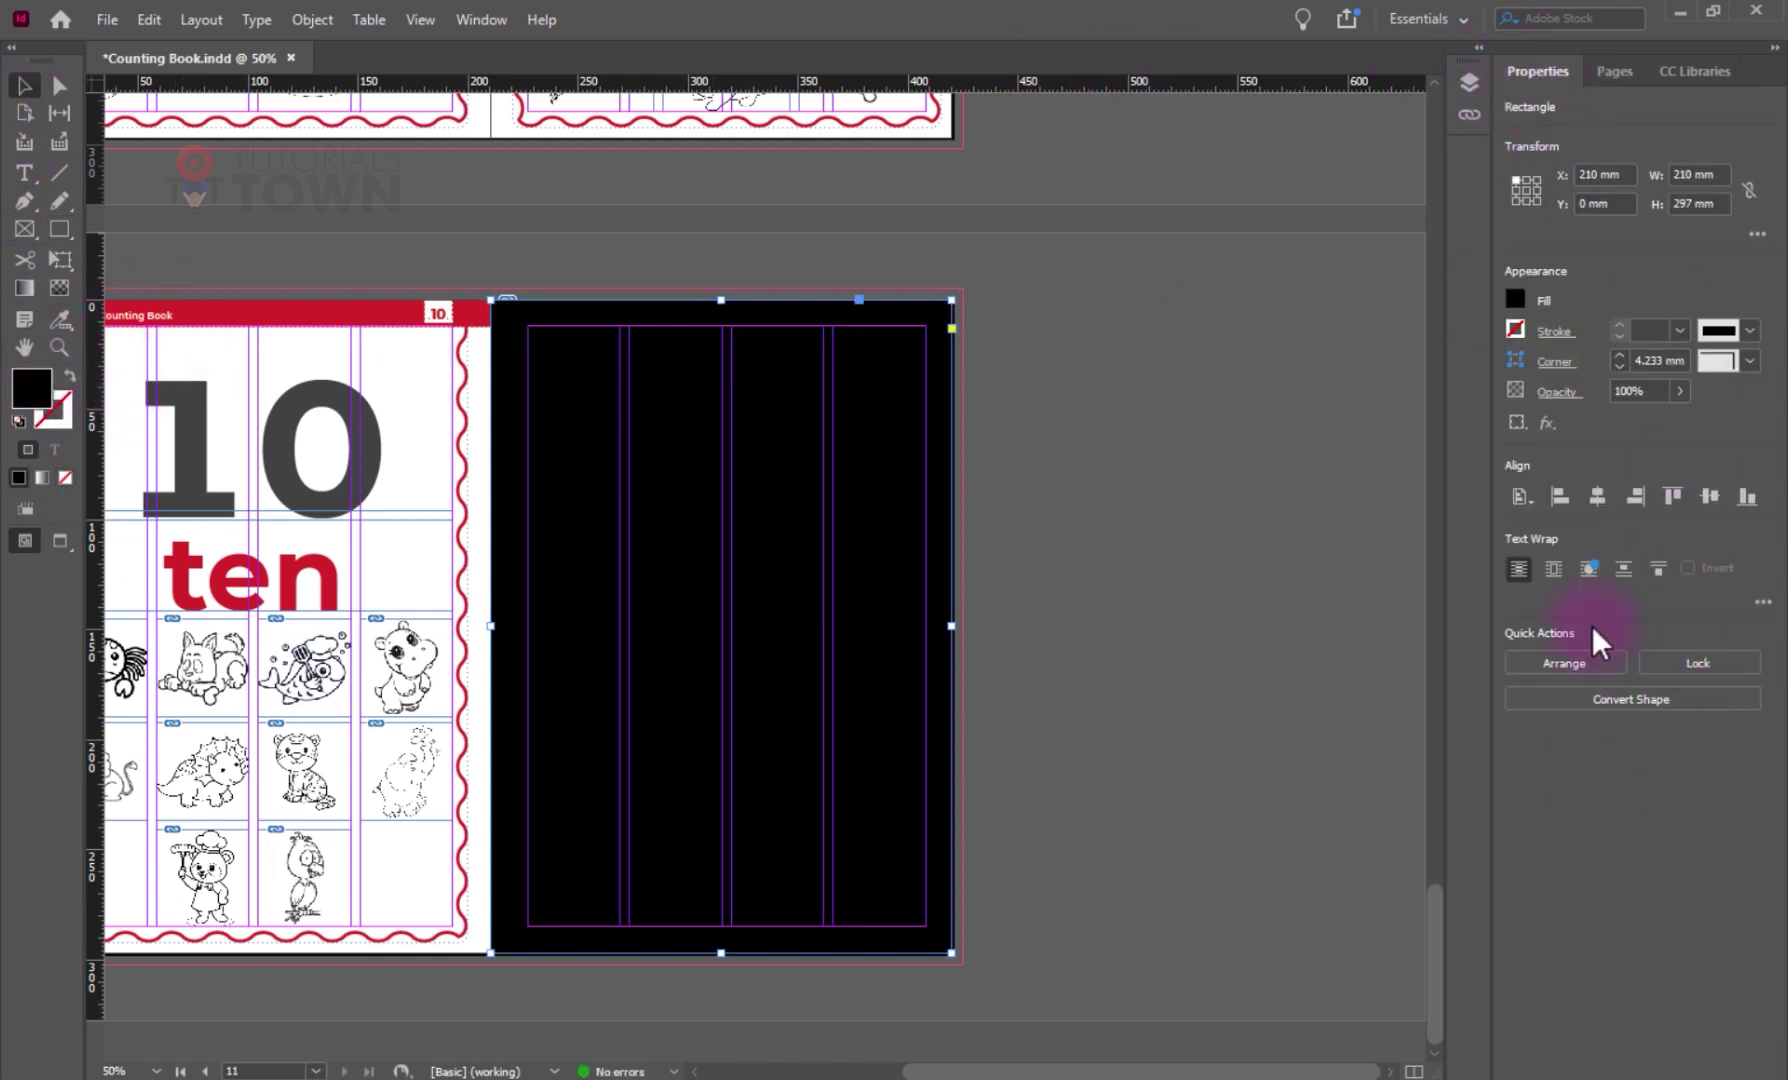
- Set the black rectangle's blending mode to Color at 100% opacity to turn the back cover monochrome
{"action": "left_click", "coordinate": [1547, 422]}
{"action": "left_click", "coordinate": [1620, 420]}
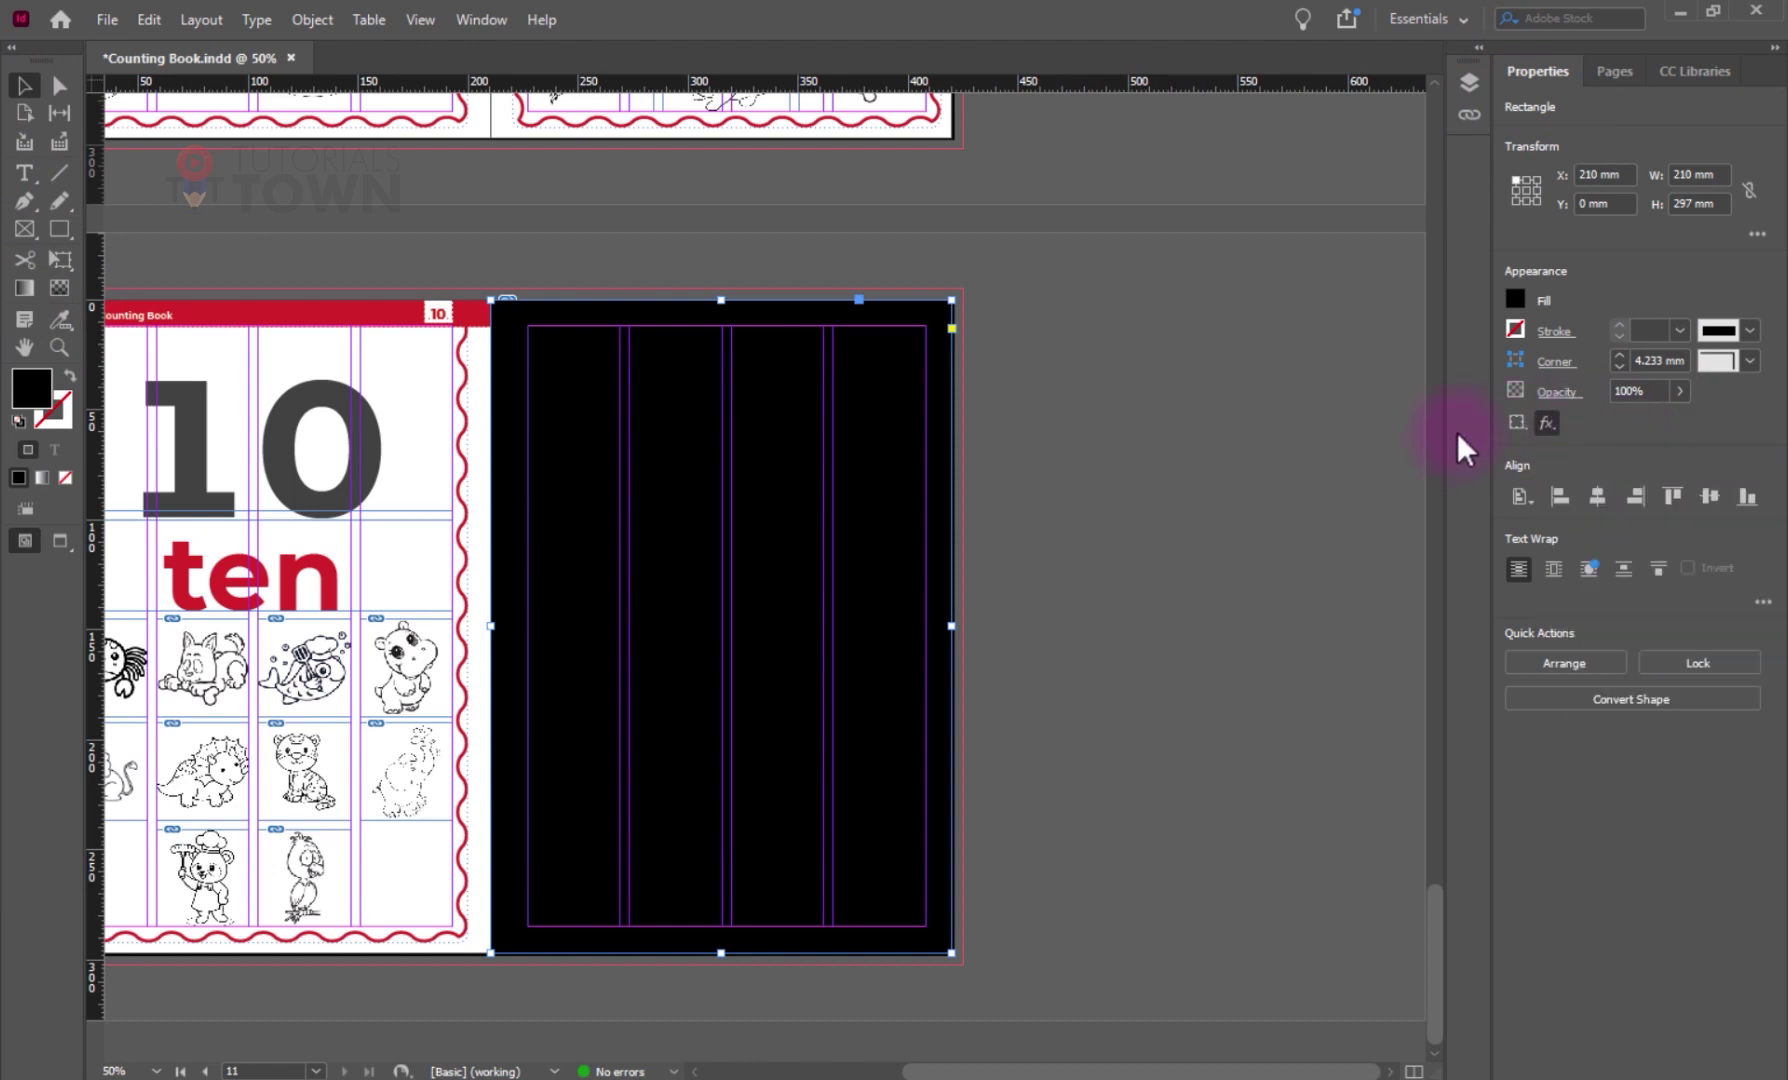
{"action": "left_click", "coordinate": [1303, 245]}
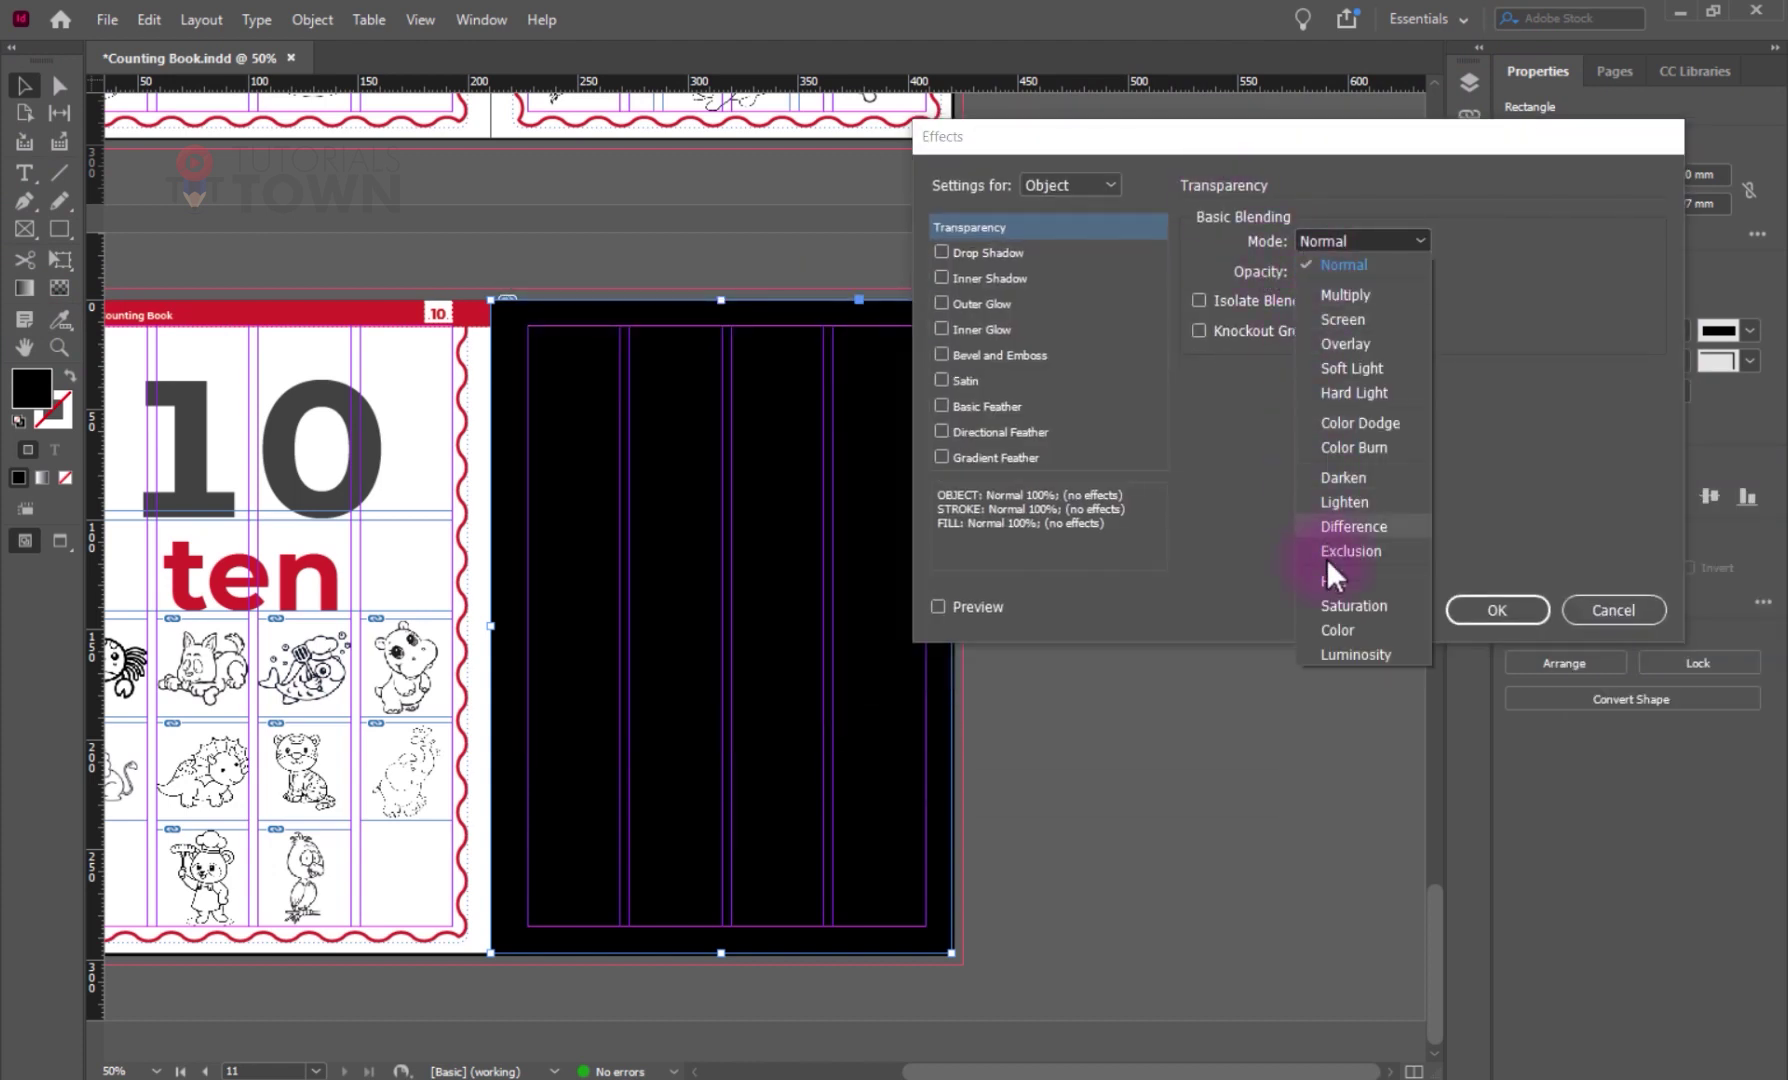
{"action": "left_click", "coordinate": [1333, 626]}
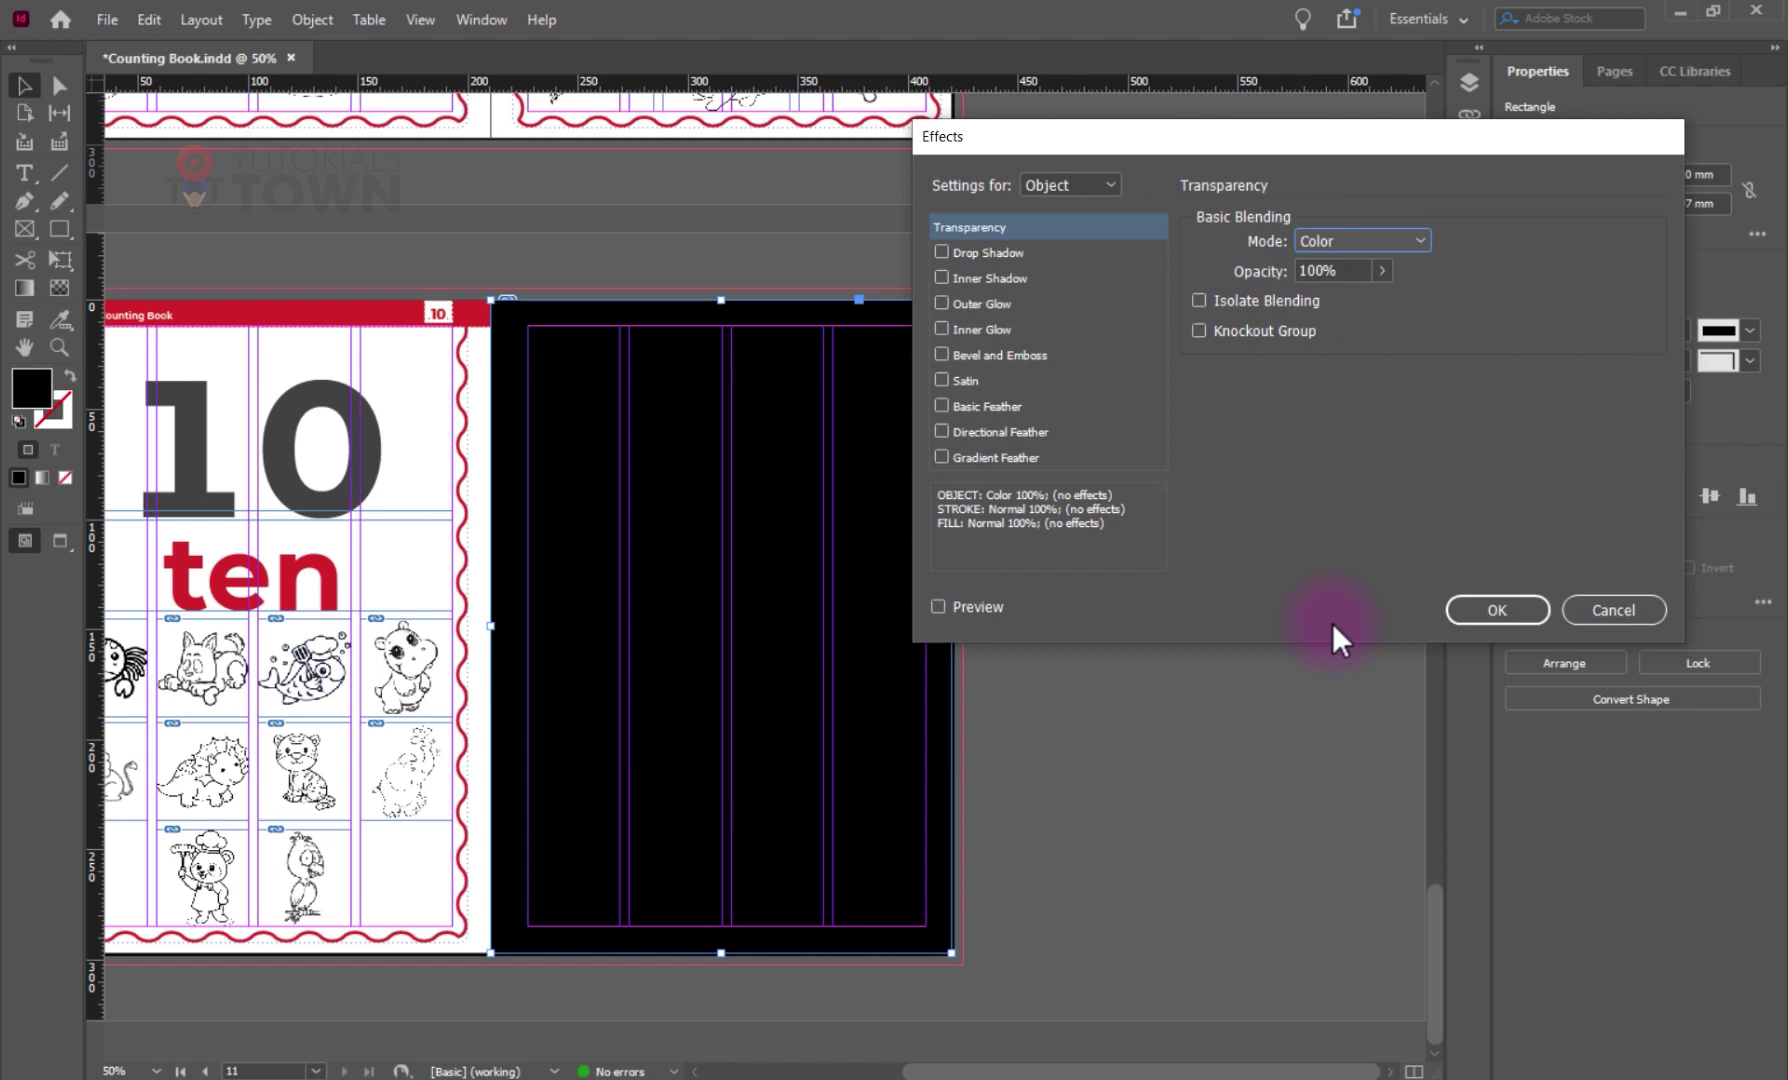
{"action": "left_click", "coordinate": [939, 606]}
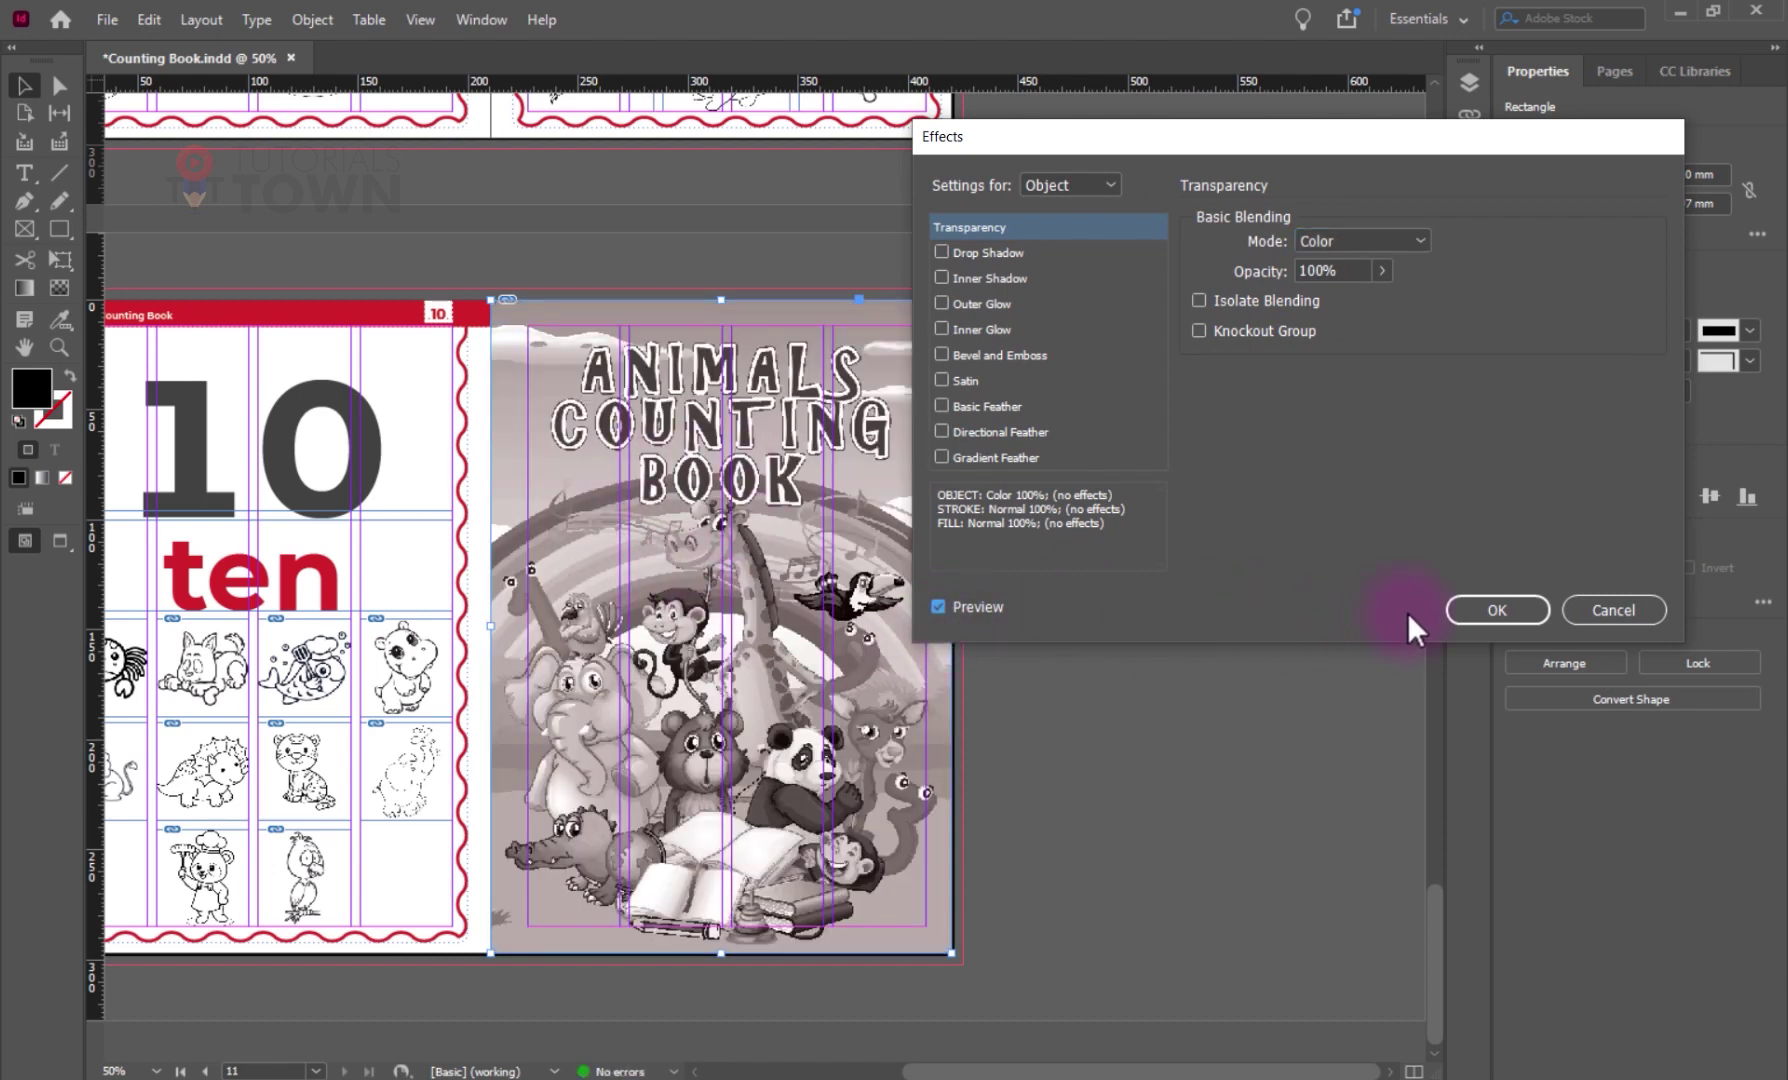
{"action": "left_click", "coordinate": [1472, 612]}
{"action": "left_click", "coordinate": [1310, 721]}
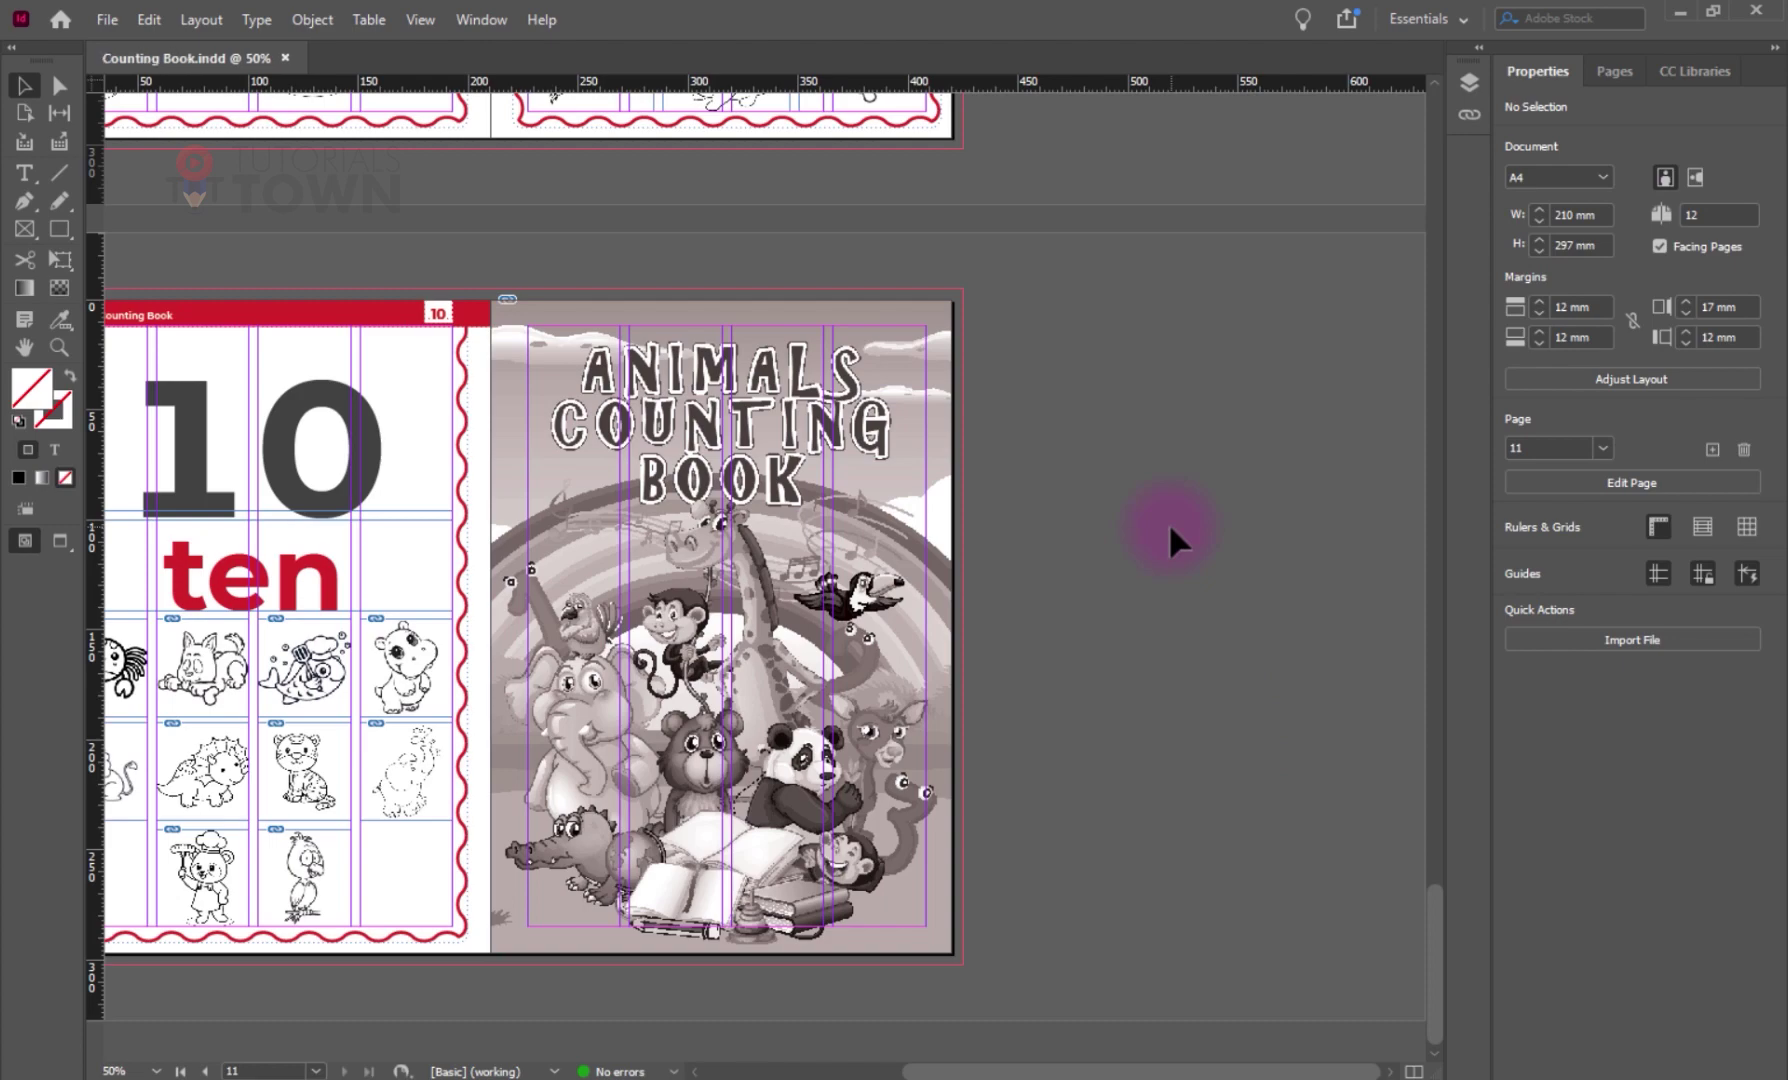
- Review the back cover and the counting spreads back towards the front cover in full-screen presentation mode
{"action": "key", "text": "shift+w"}
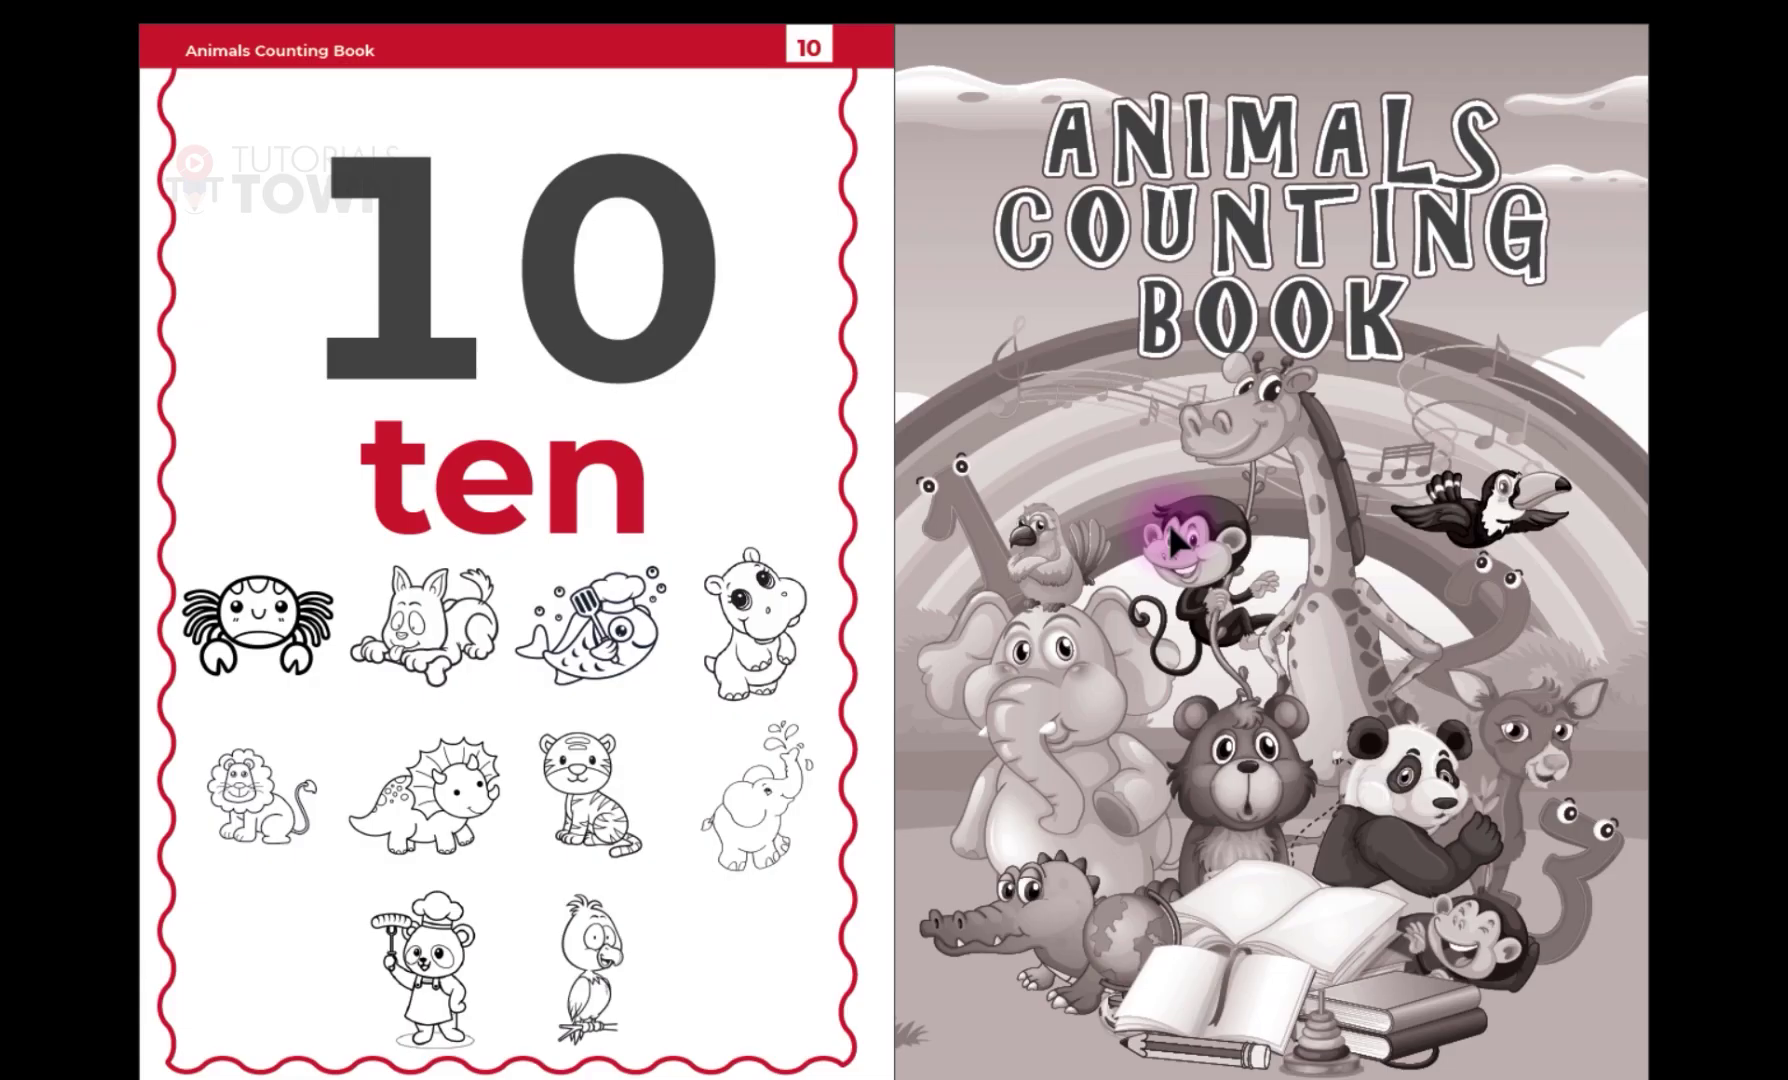
{"action": "key", "text": "Left"}
{"action": "key", "text": "Left"}
{"action": "key", "text": "Left"}
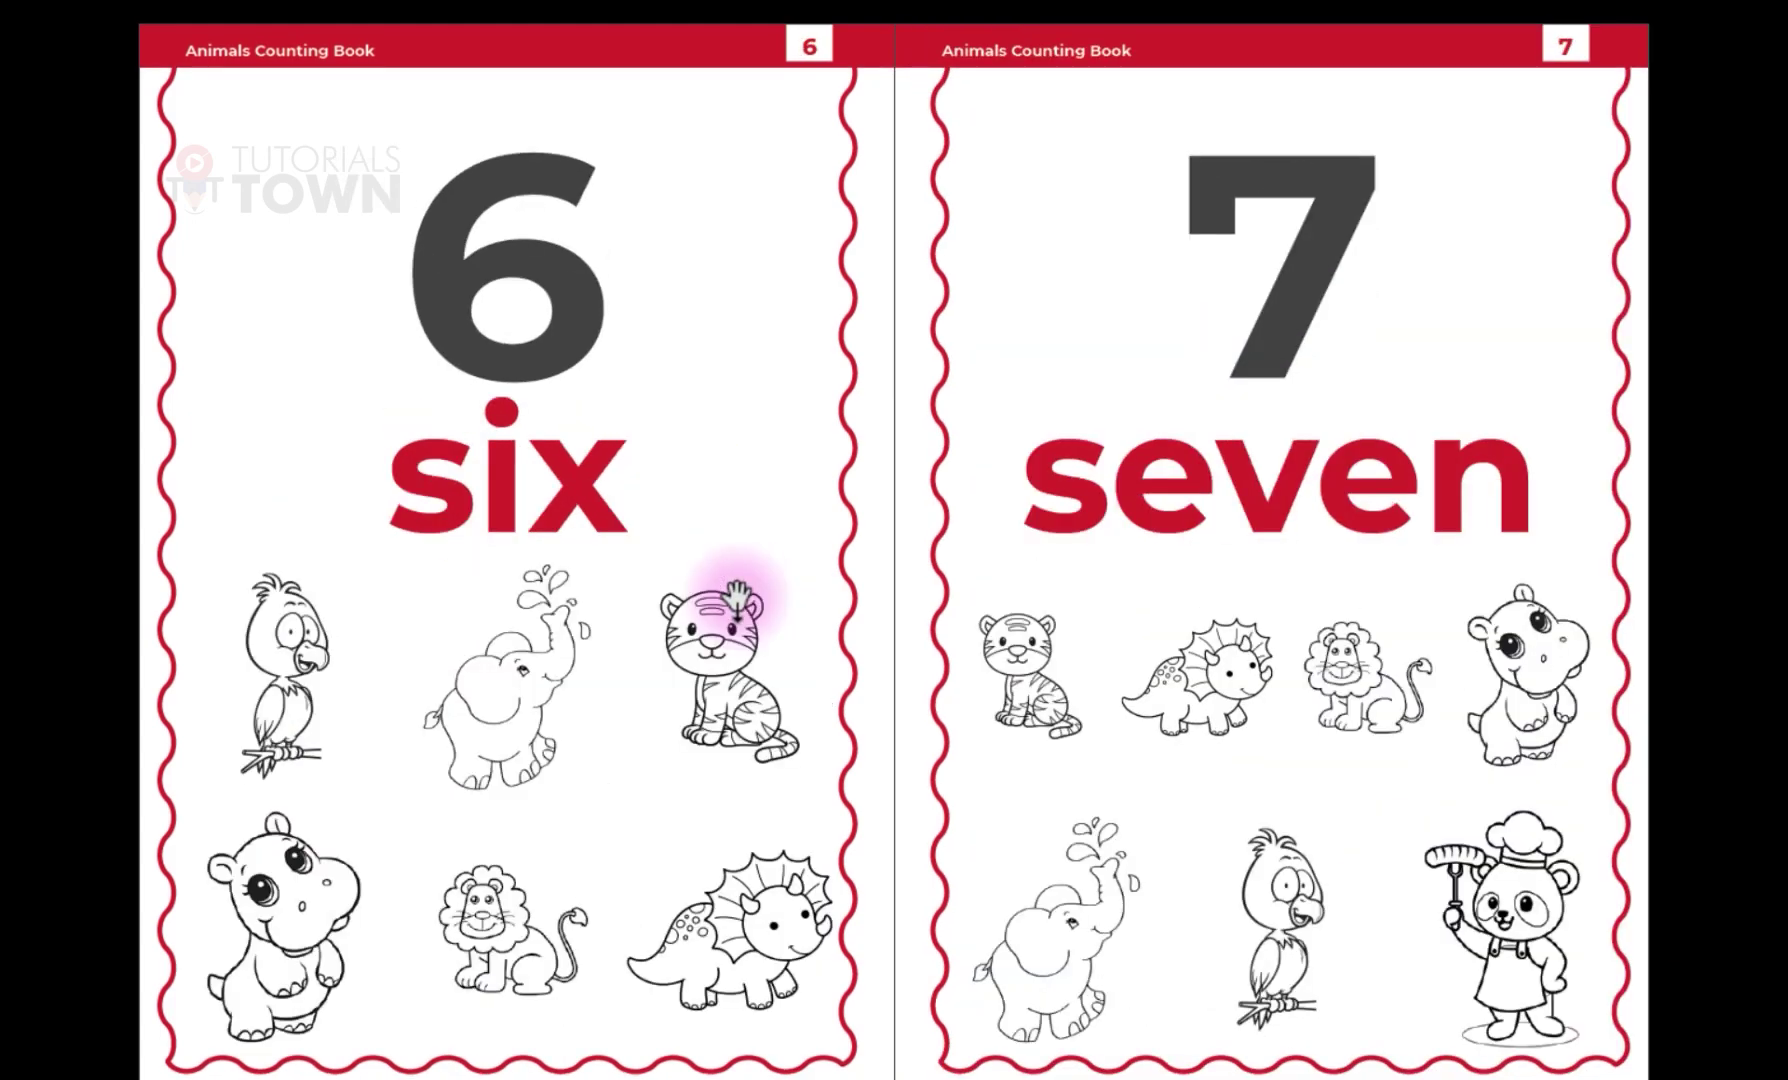
{"action": "key", "text": "Left"}
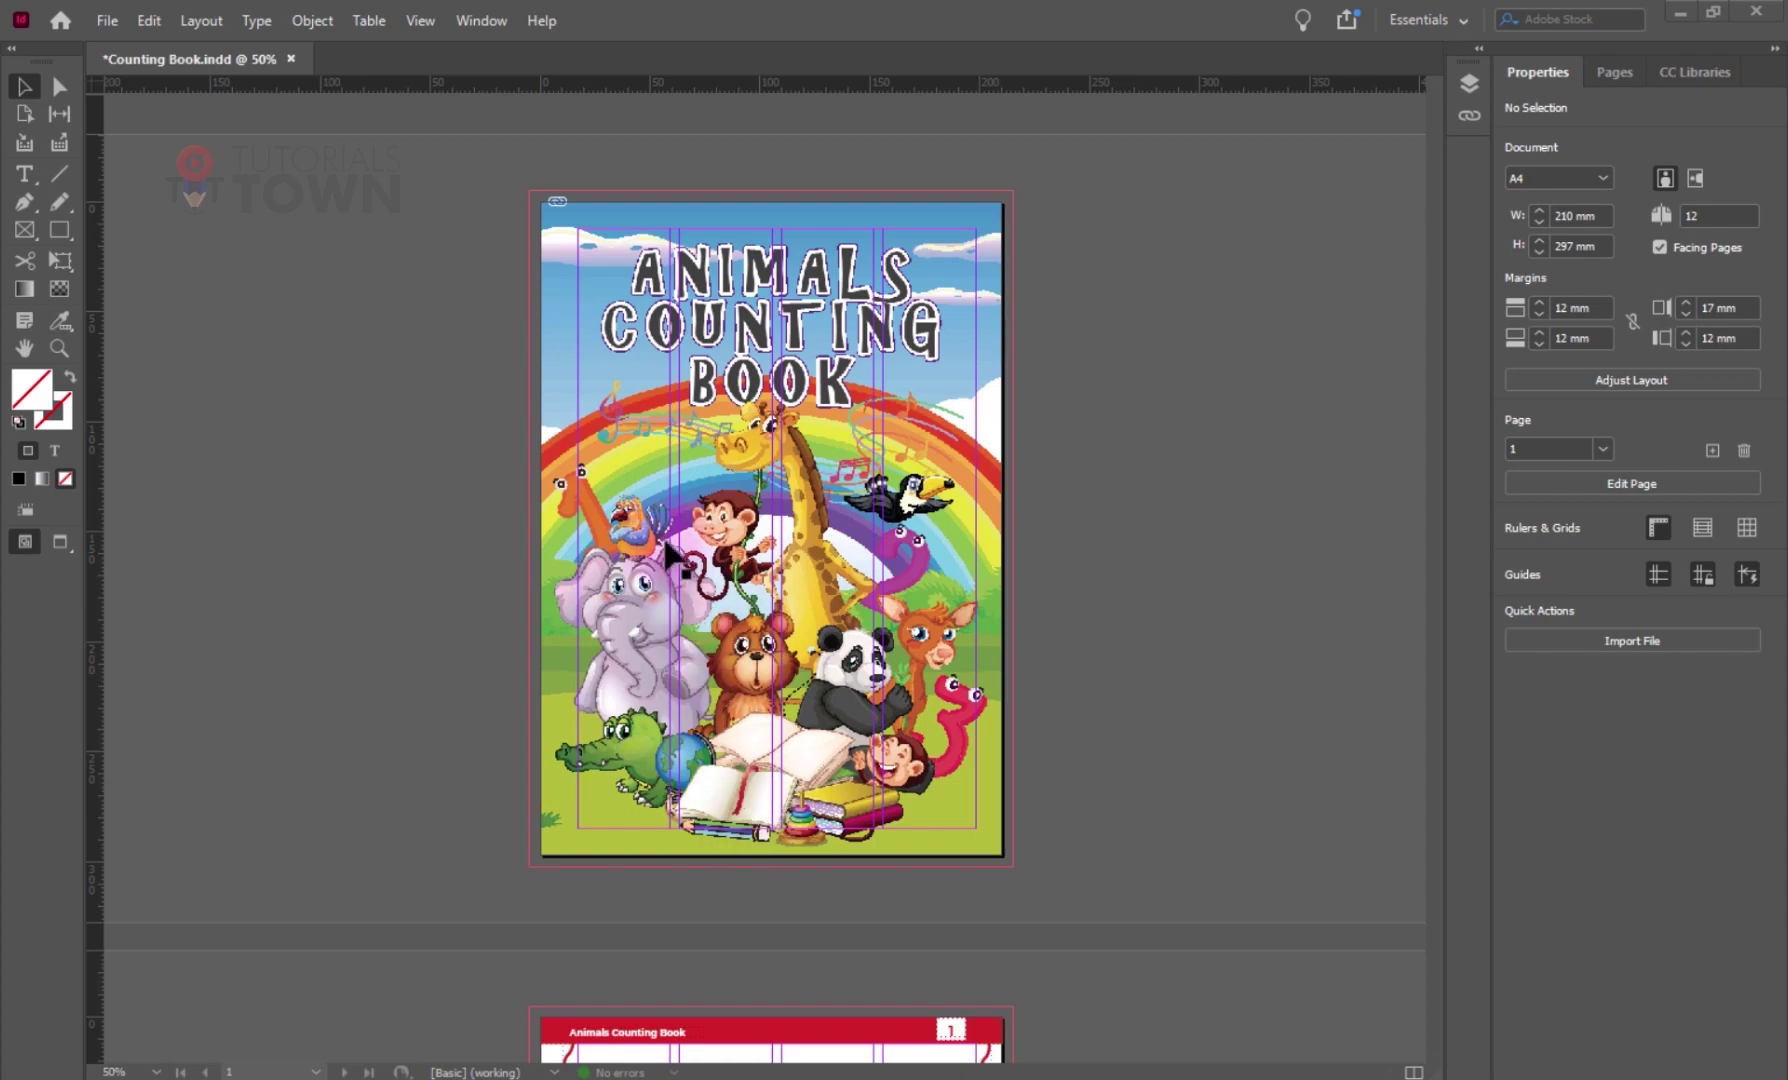
- Extend the front cover's image frame to the bleed guides on all four sides of the page
{"action": "scroll", "coordinate": [533, 990], "scroll_direction": "down", "scroll_amount": 6}
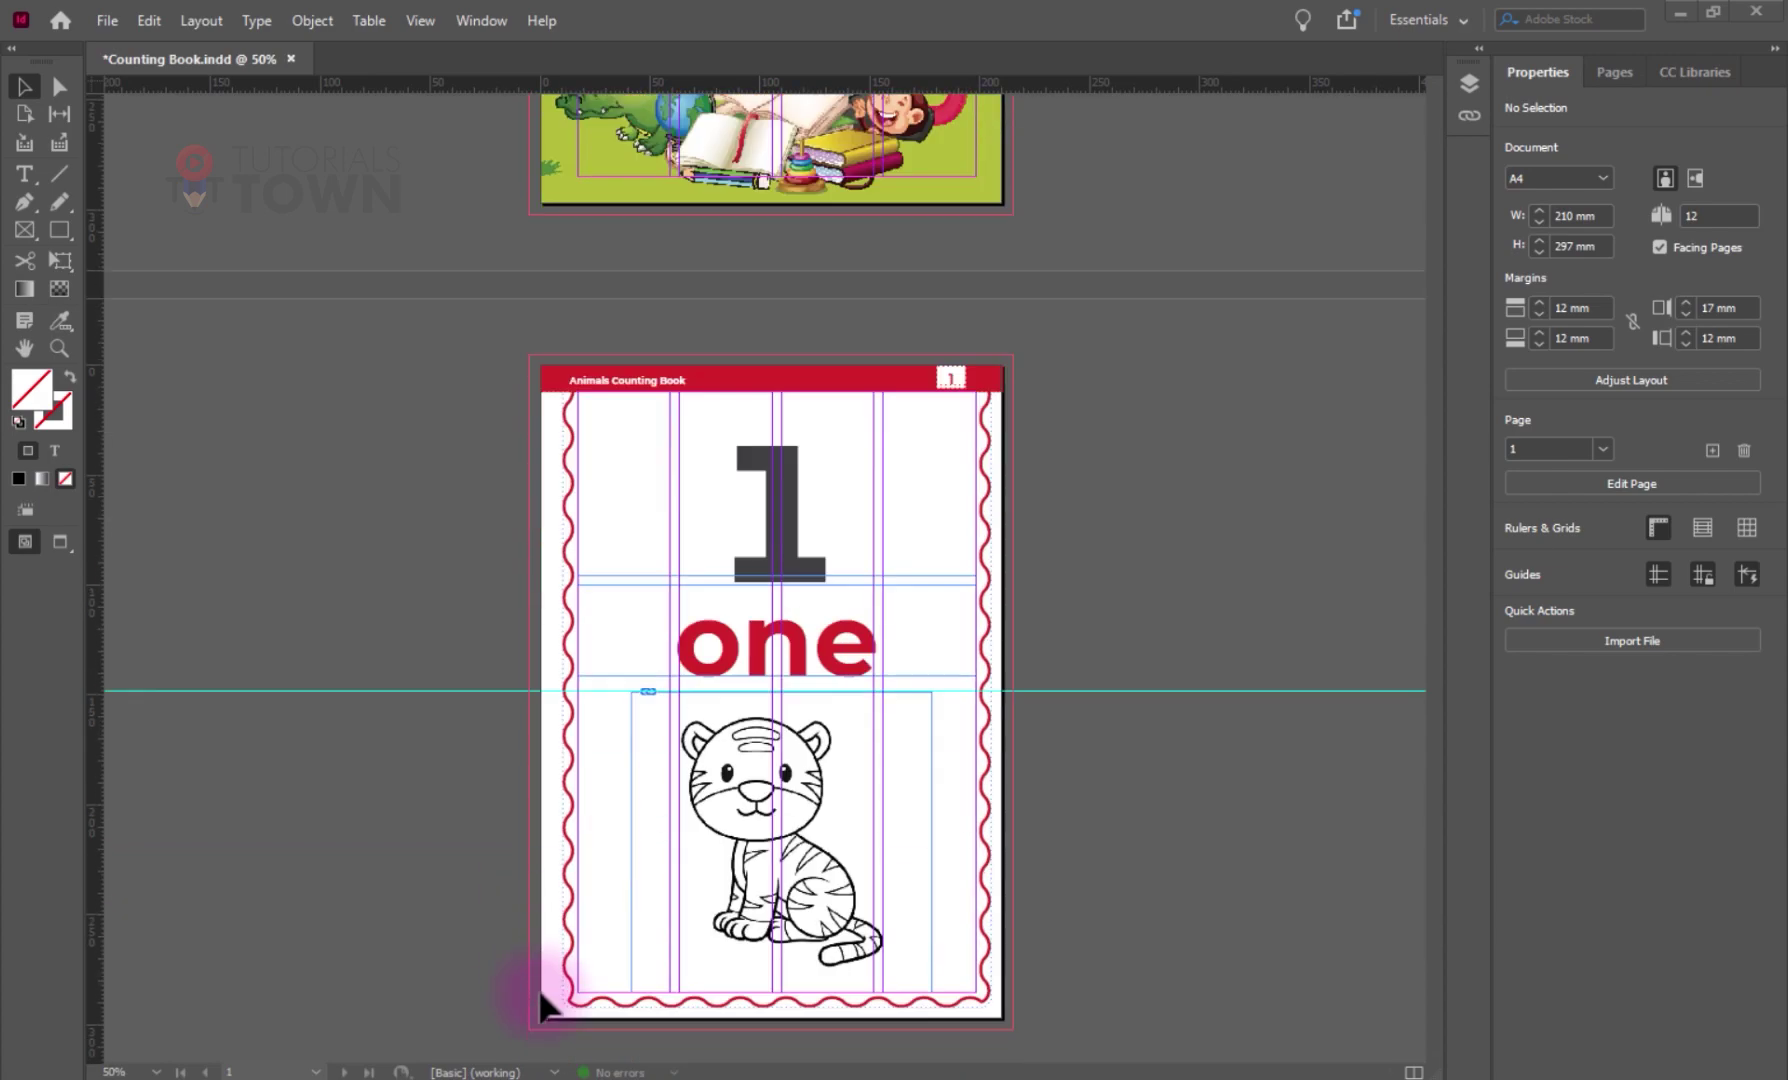
{"action": "scroll", "coordinate": [541, 990], "scroll_direction": "up", "scroll_amount": 6}
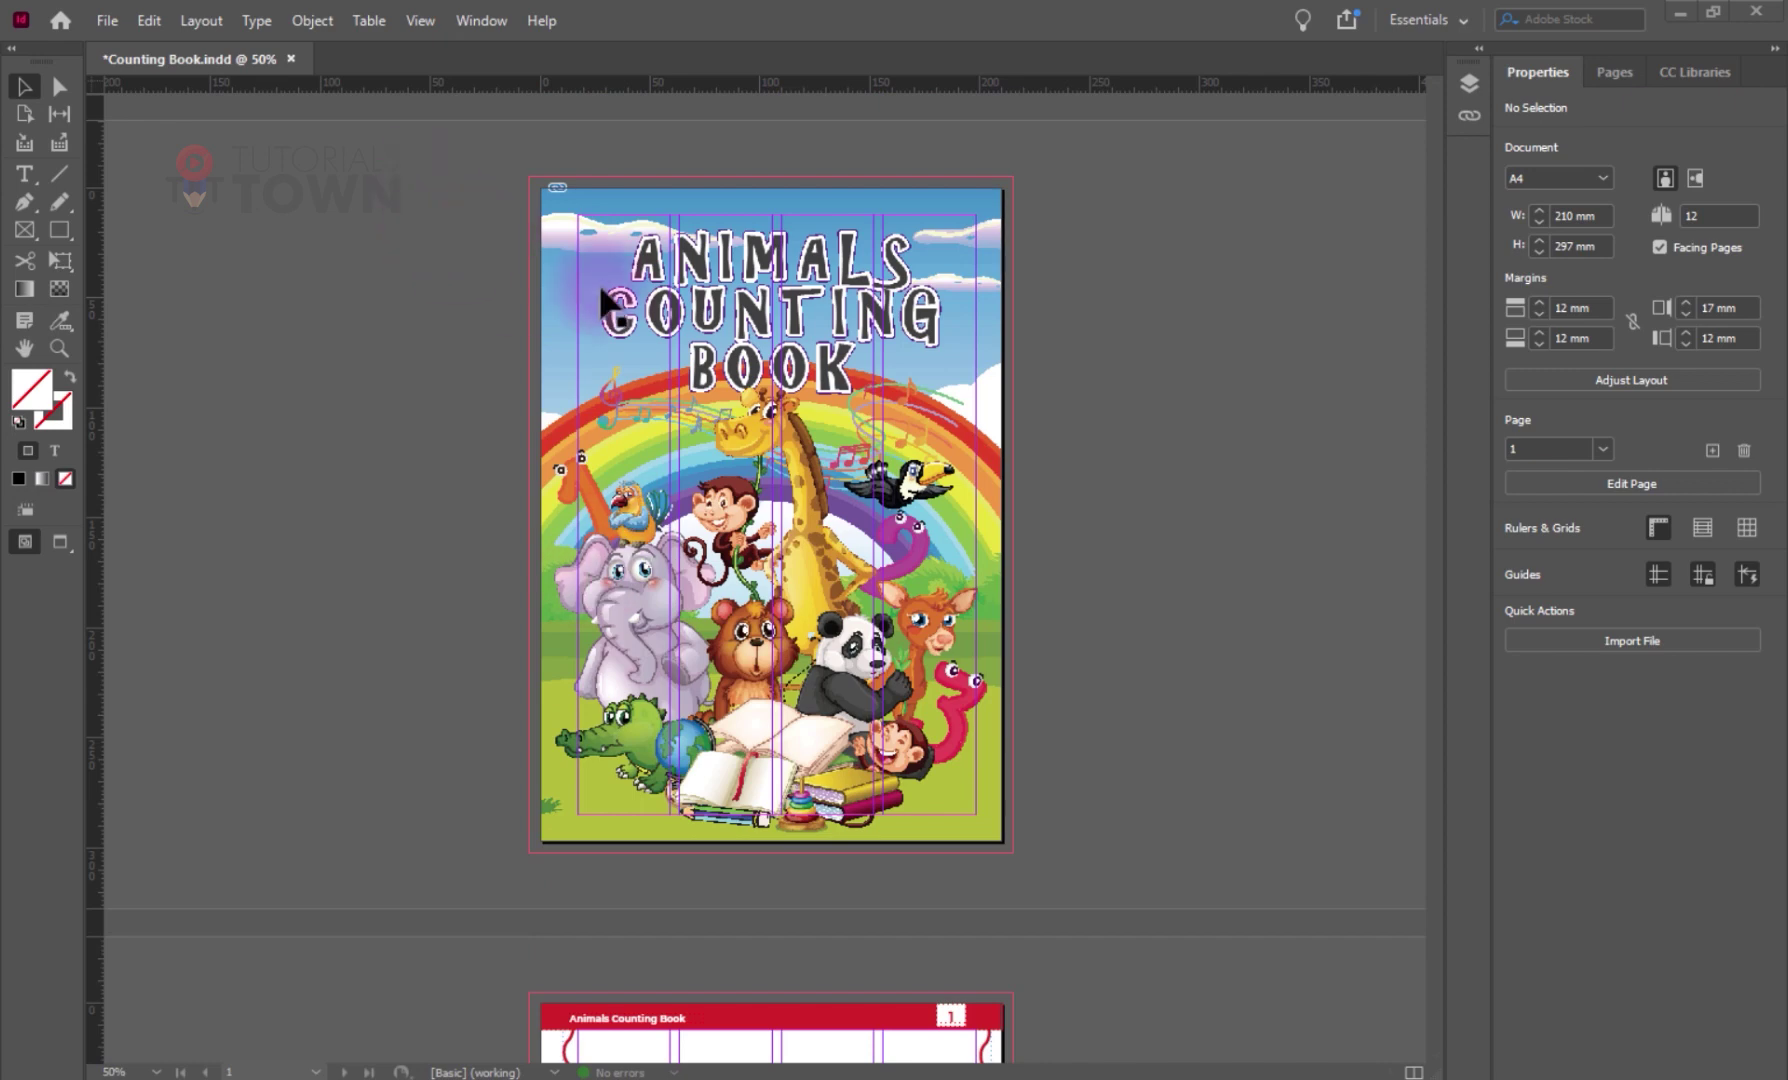
{"action": "left_click", "coordinate": [543, 214]}
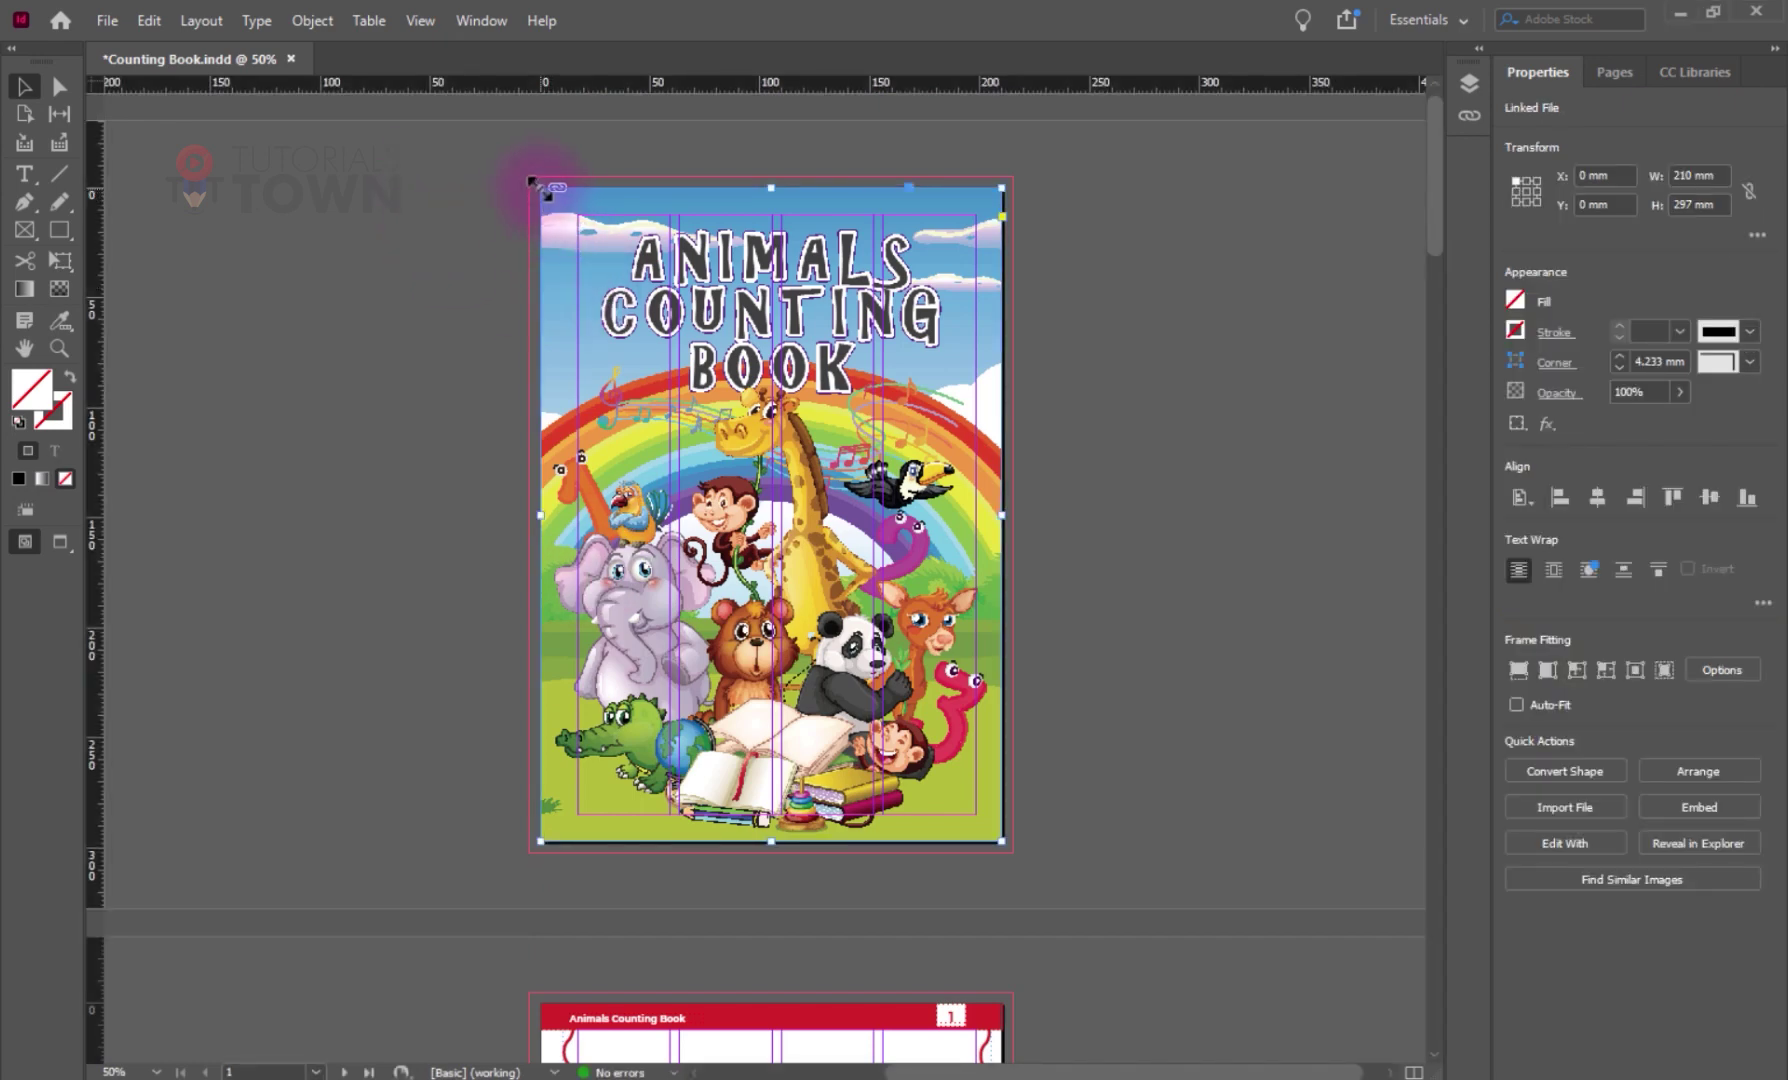
{"action": "left_click_drag", "start_coordinate": [531, 181], "coordinate": [529, 176]}
{"action": "left_click_drag", "start_coordinate": [988, 838], "coordinate": [1012, 852]}
- Enlarge the cover image inside its frame to about 222.8 × 317 mm and nudge it to fill the bleed area
{"action": "left_click", "coordinate": [955, 822]}
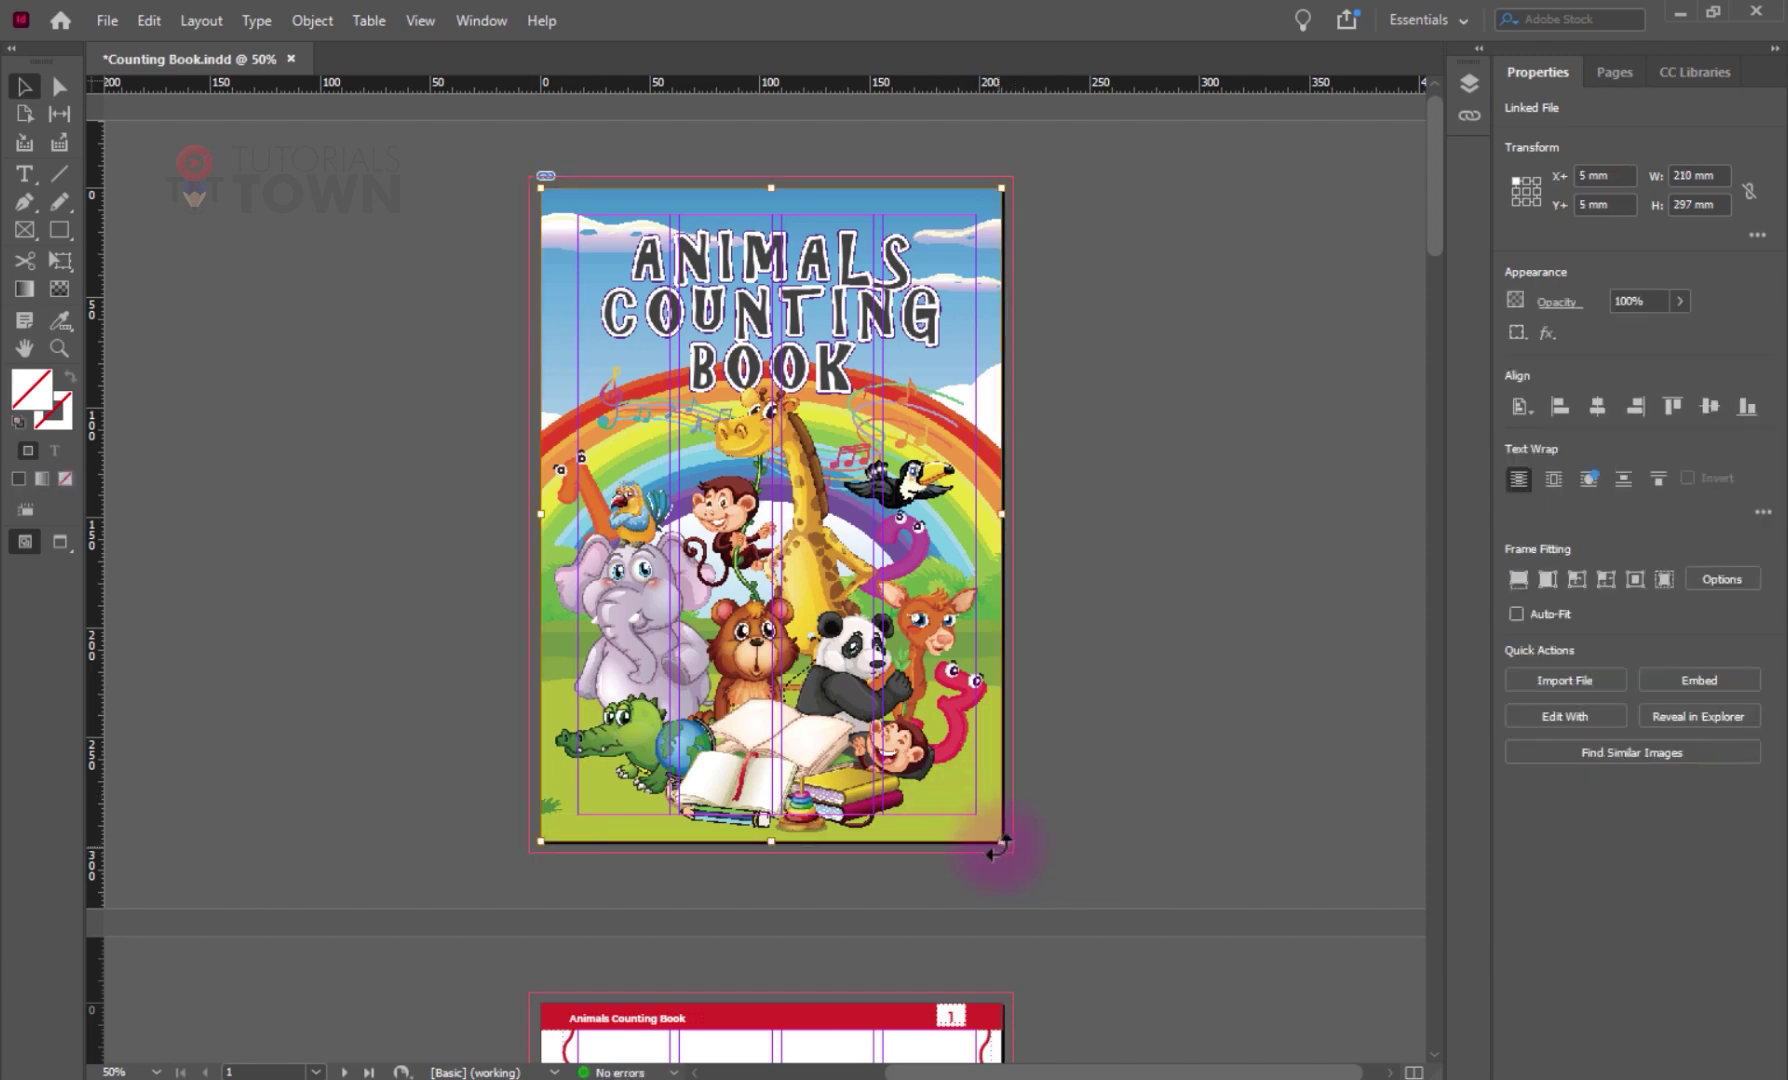
{"action": "left_click_drag", "start_coordinate": [1004, 845], "coordinate": [1014, 857]}
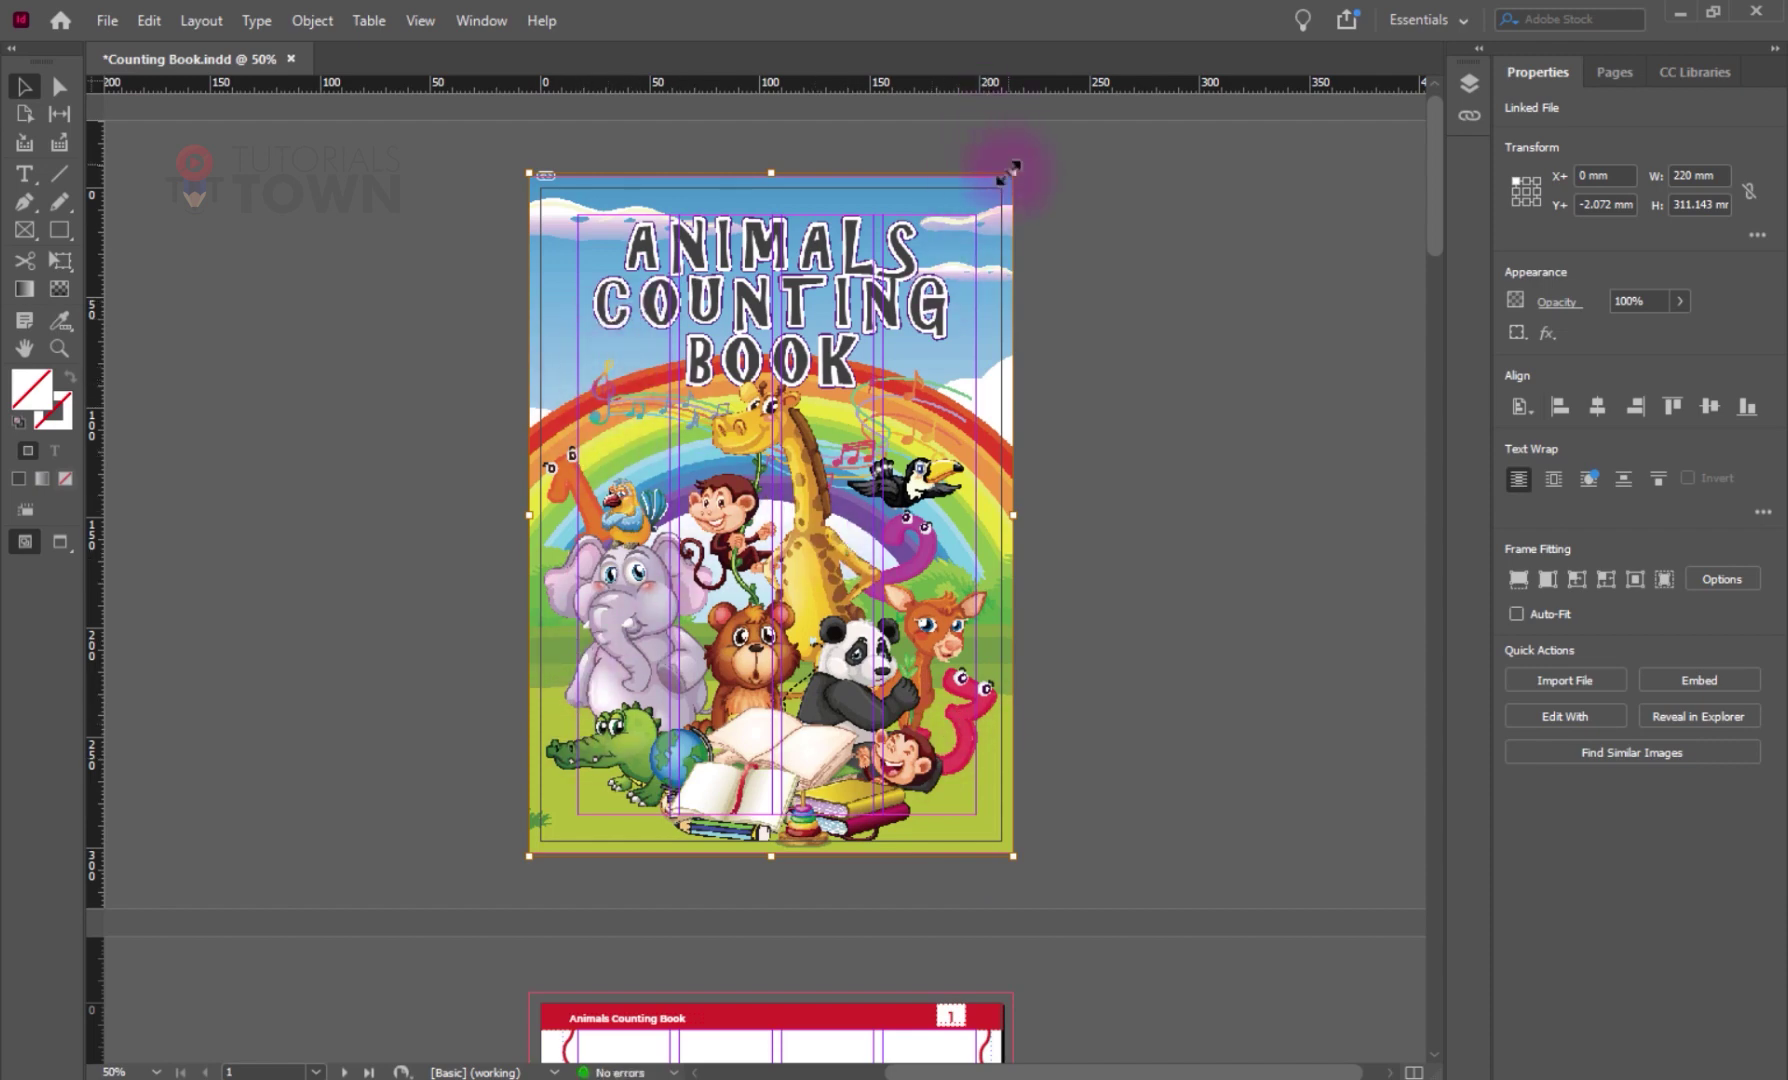
{"action": "left_click_drag", "start_coordinate": [1015, 174], "coordinate": [1017, 162]}
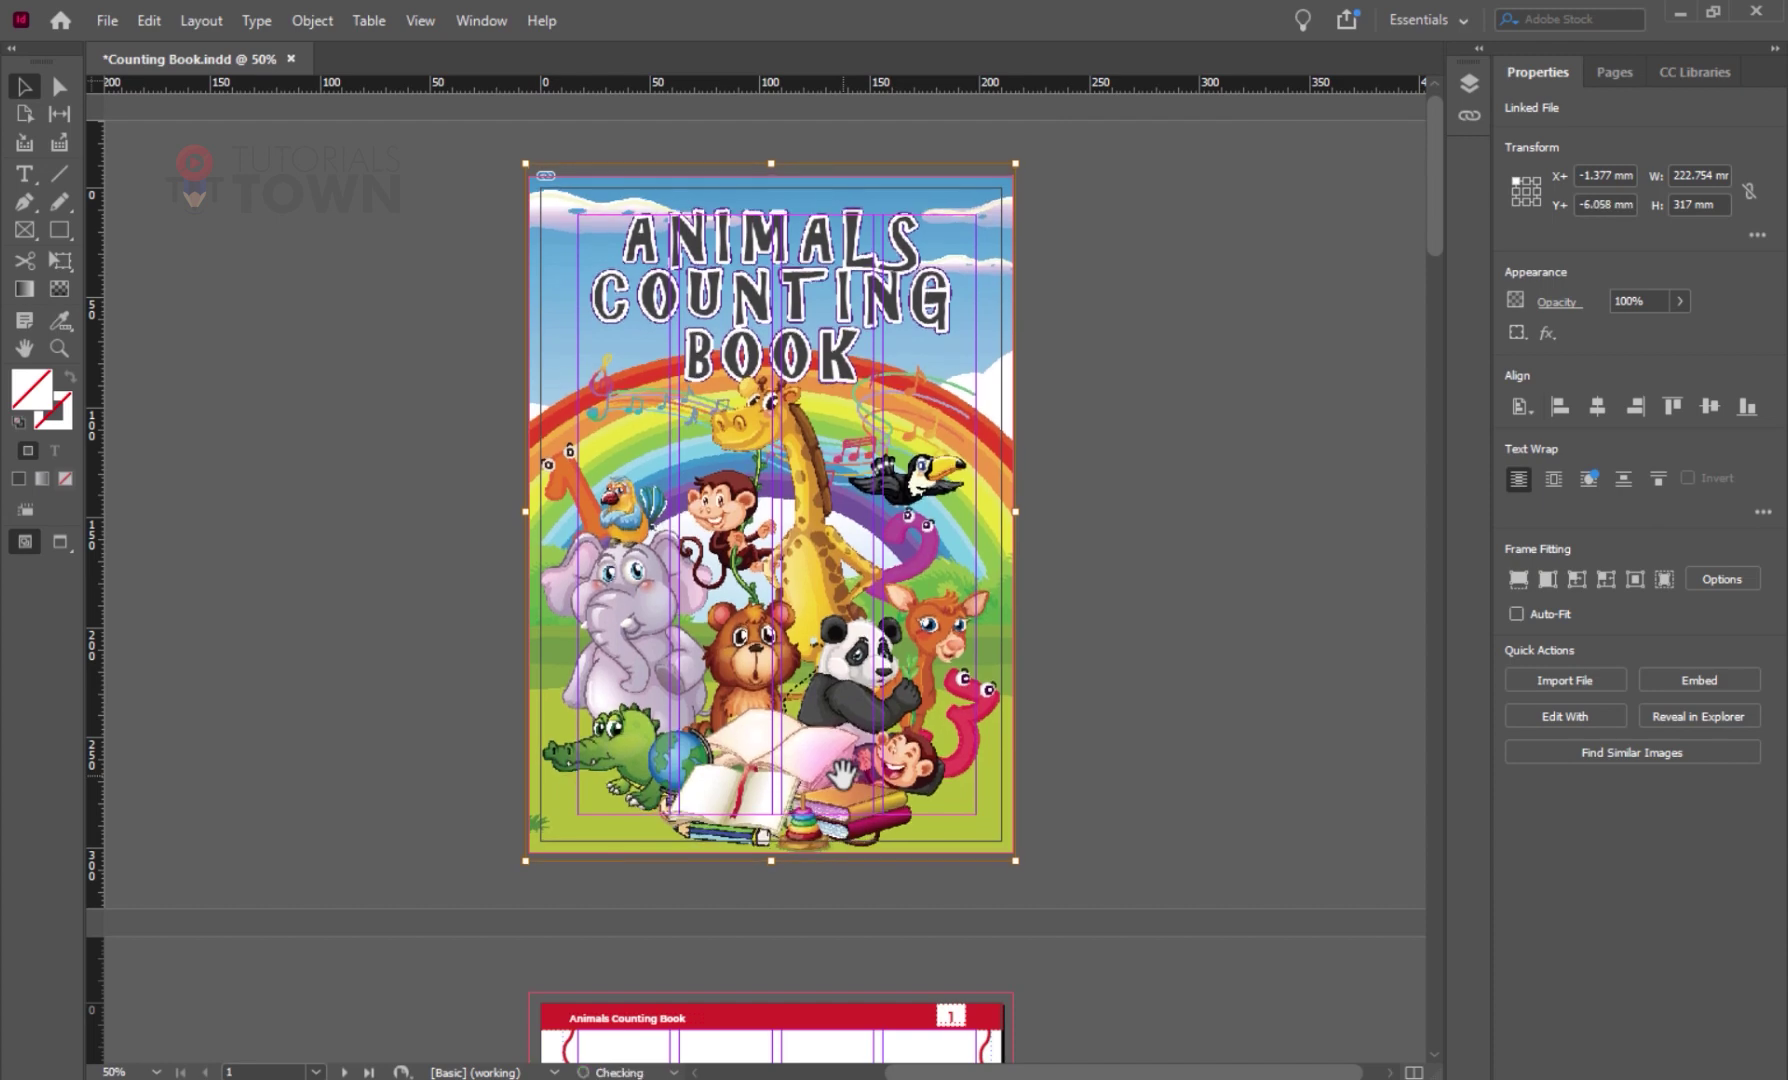
{"action": "key", "text": "Up"}
{"action": "key", "text": "Up"}
{"action": "key", "text": "Up"}
{"action": "key", "text": "Down"}
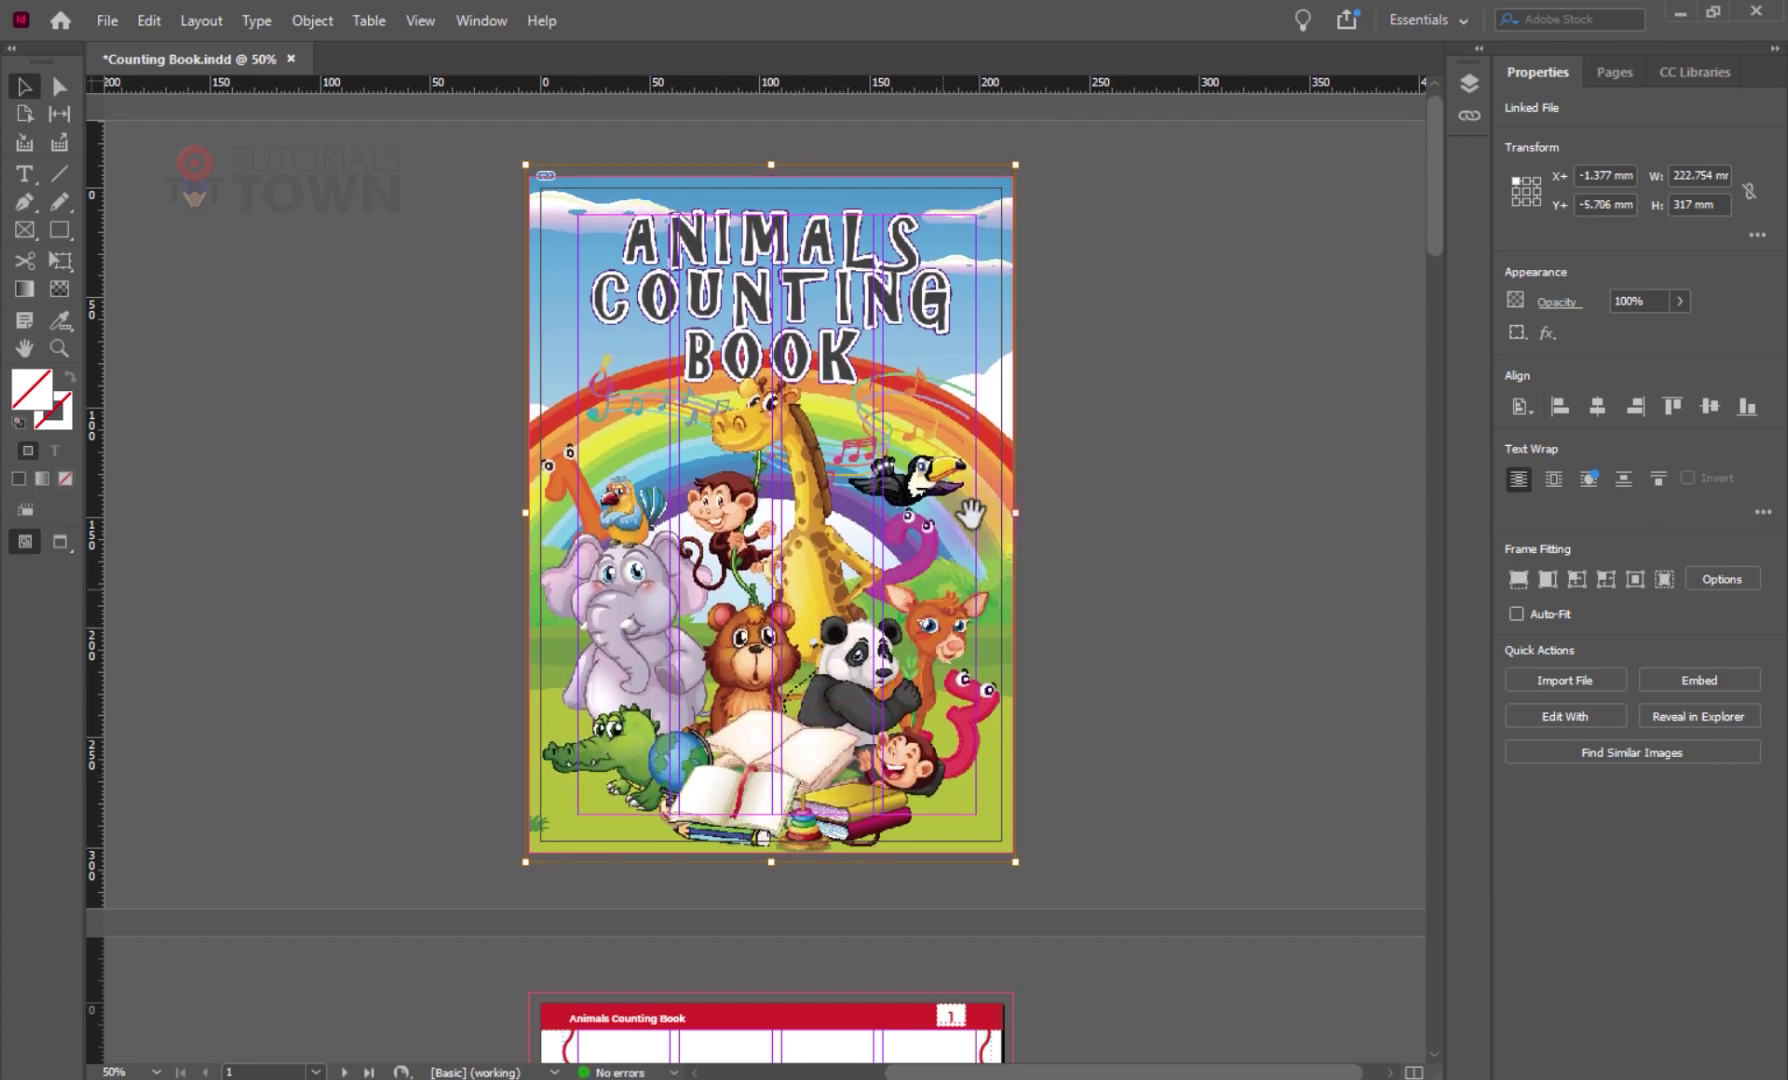
{"action": "left_click_drag", "start_coordinate": [1019, 163], "coordinate": [1016, 165]}
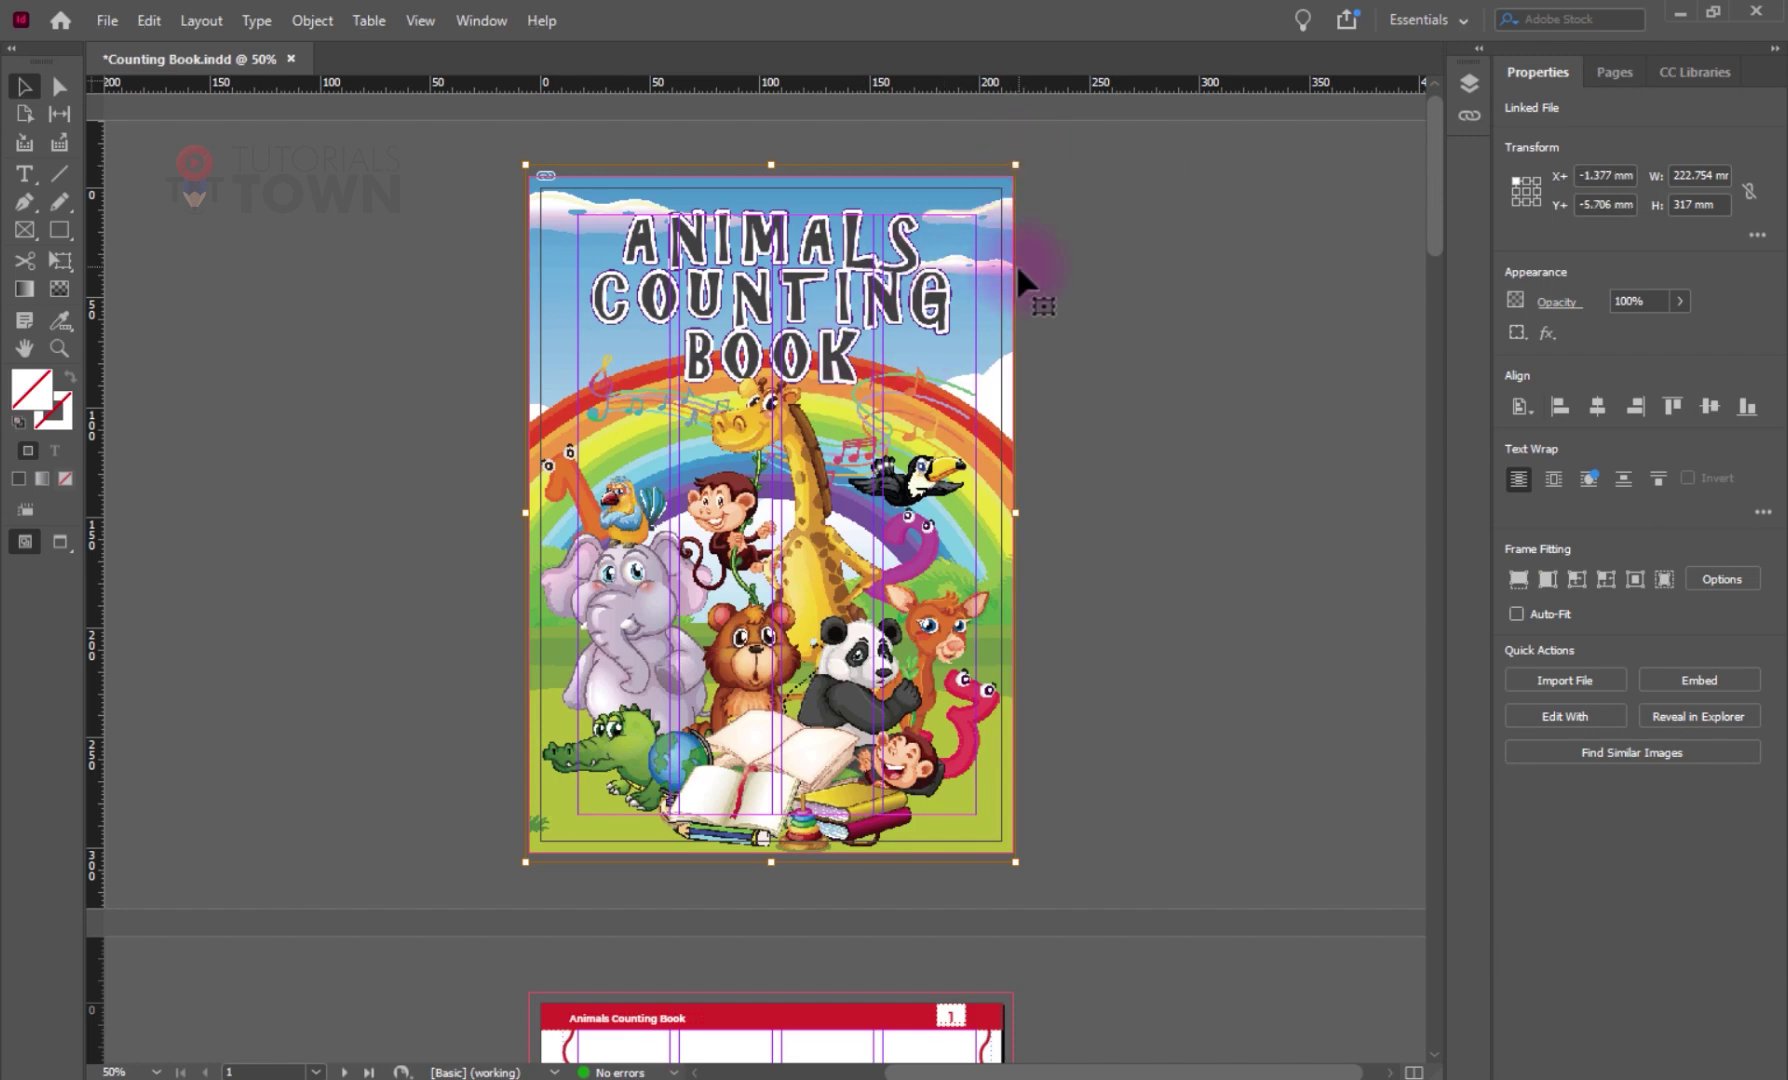
{"action": "left_click", "coordinate": [1150, 475]}
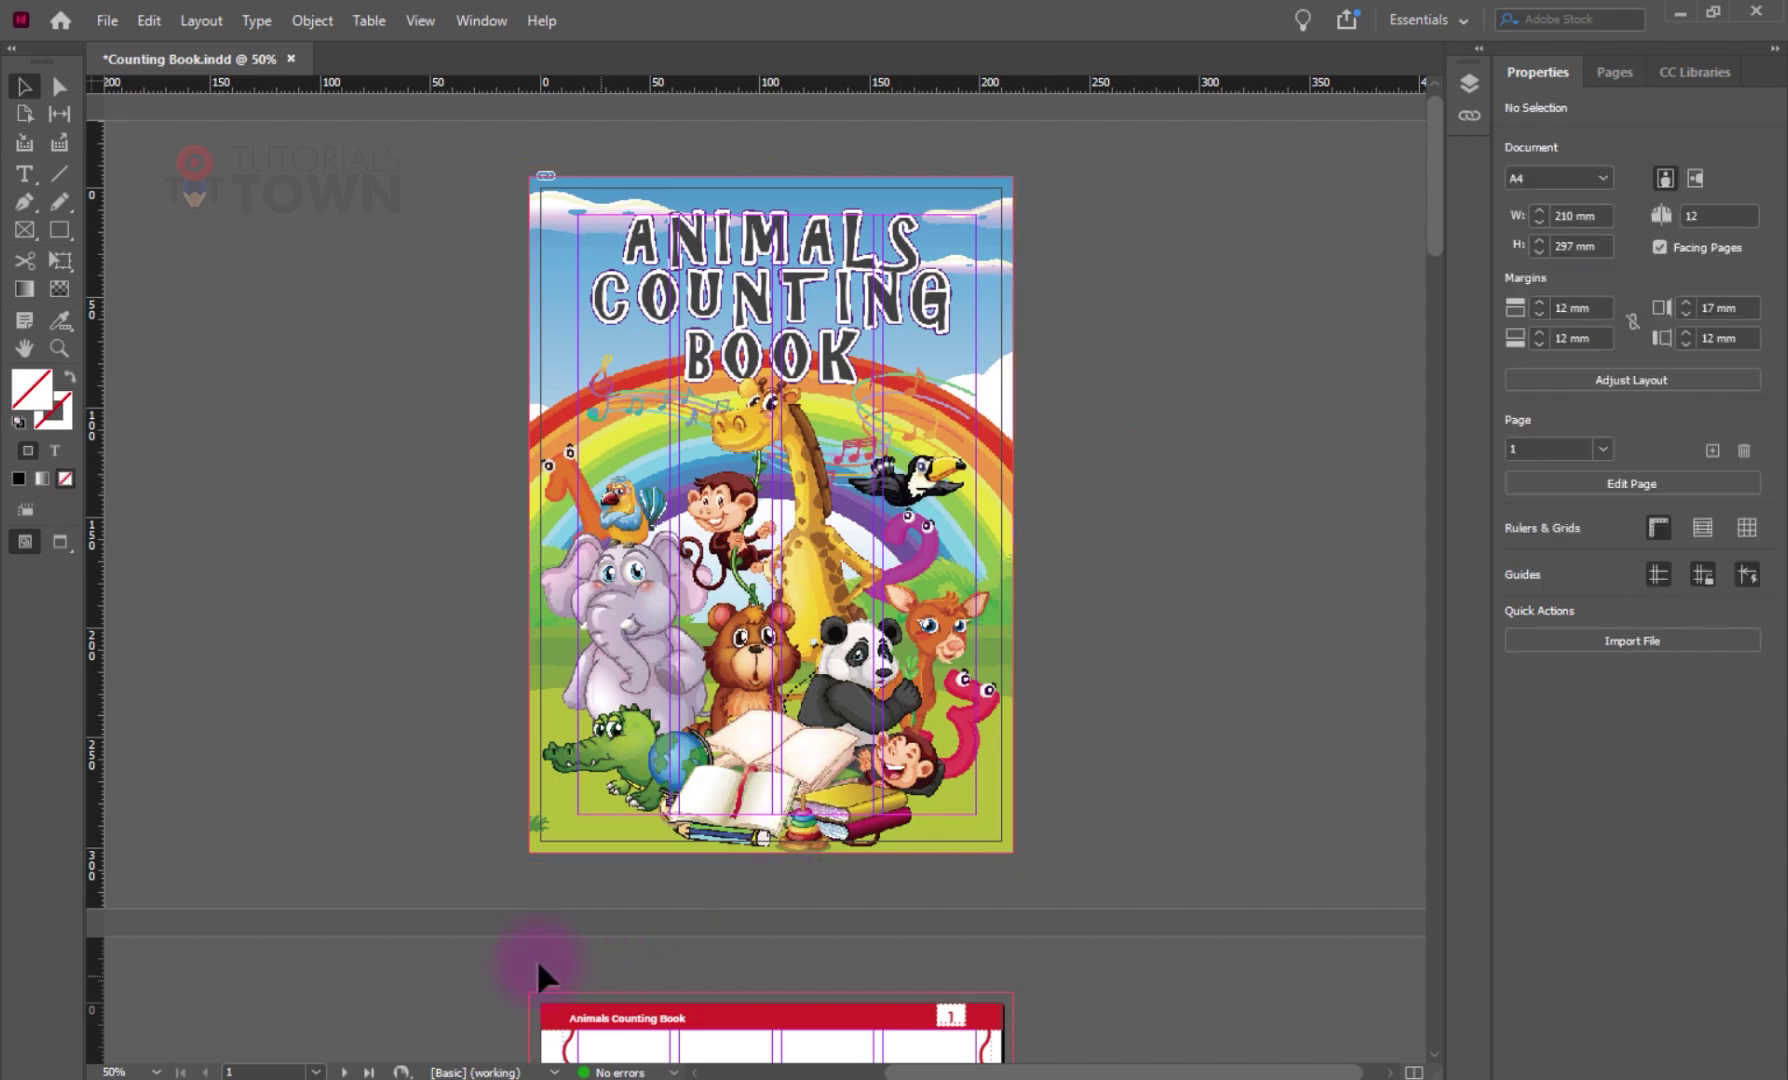
- Open the A-Parent spread and extend the left page's red header bar to the bleed at its top and outer edges
{"action": "left_click_drag", "start_coordinate": [539, 969], "coordinate": [540, 654]}
{"action": "left_click_drag", "start_coordinate": [543, 897], "coordinate": [551, 551]}
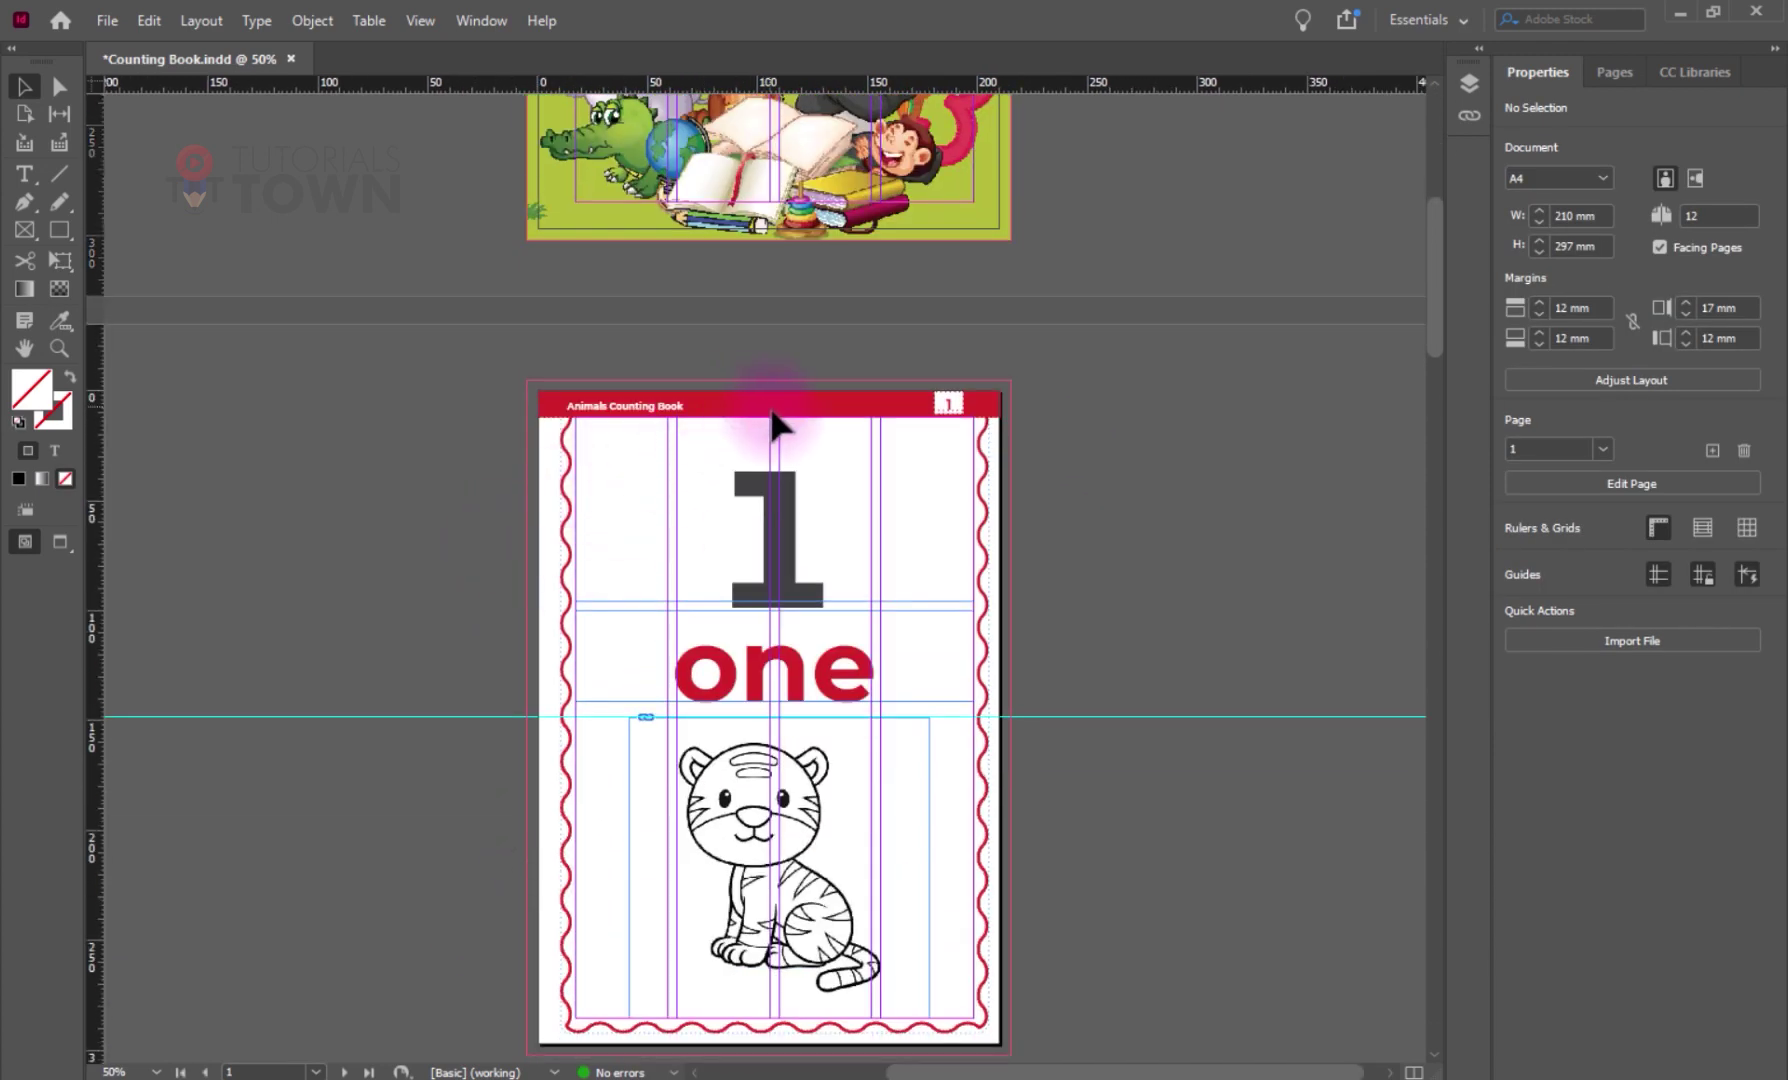
{"action": "left_click", "coordinate": [1612, 72]}
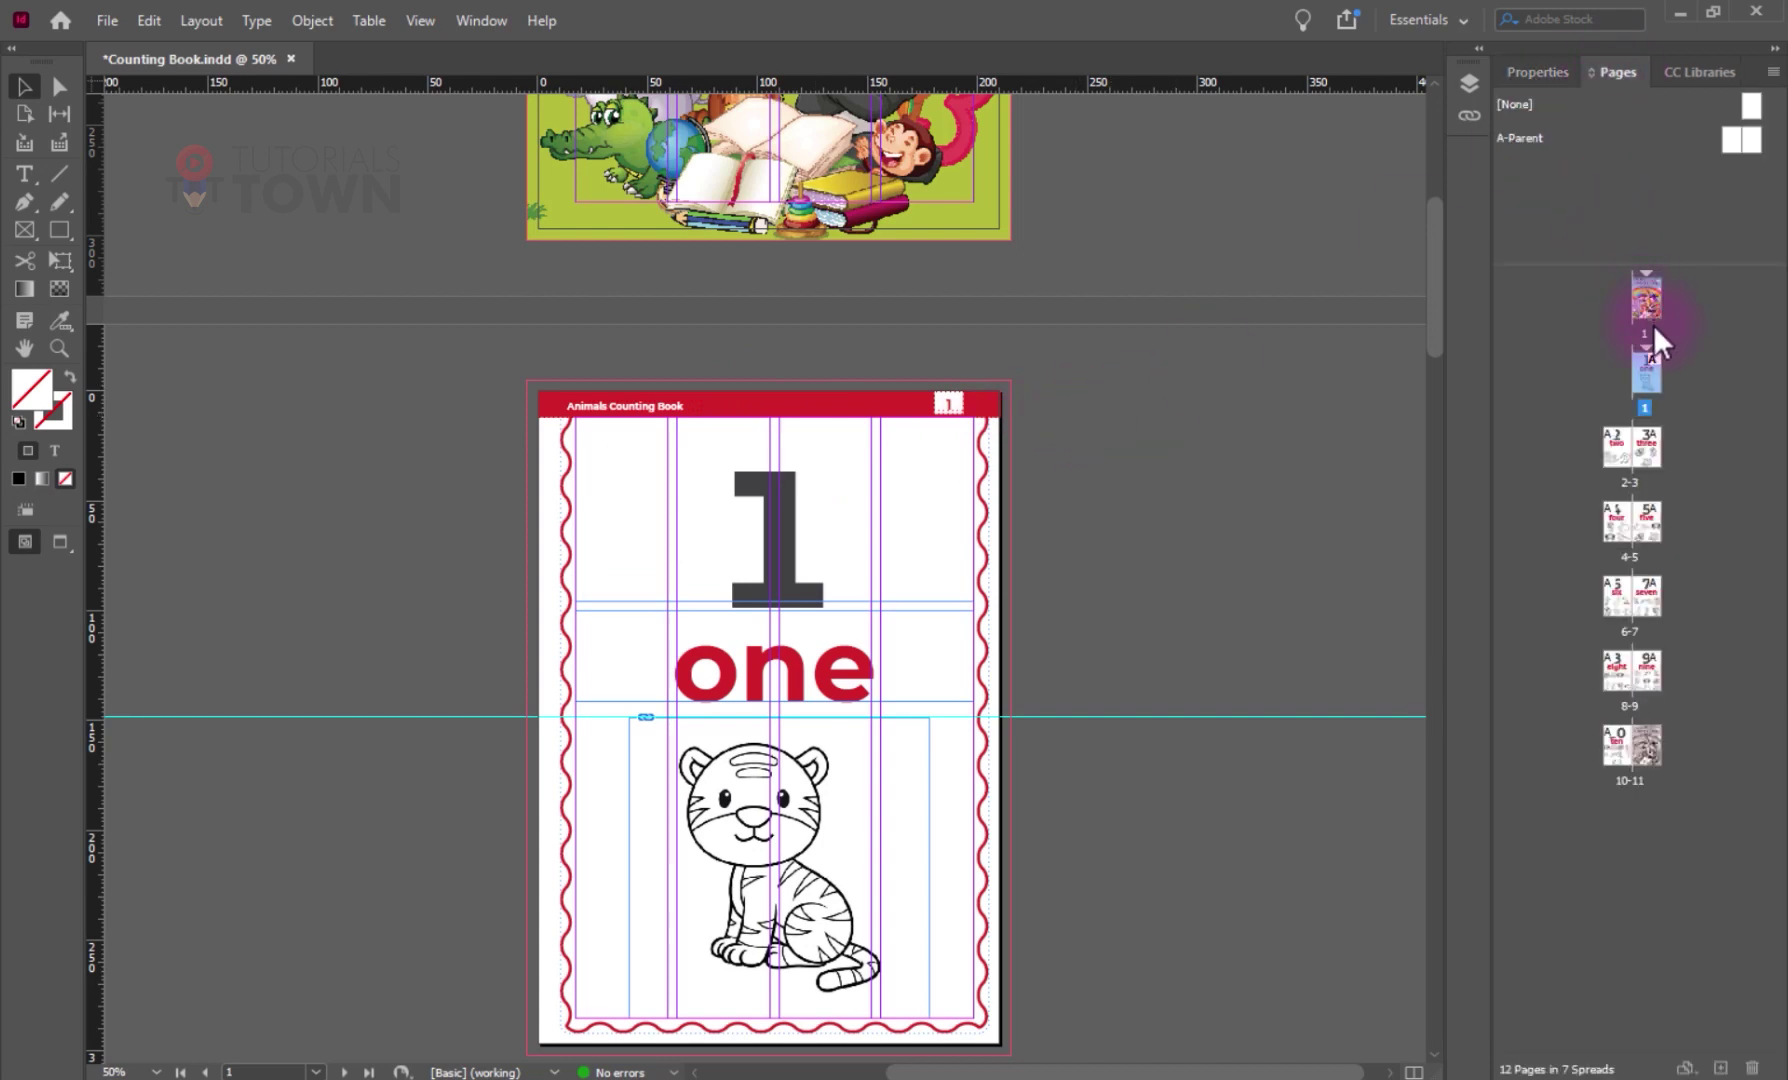
{"action": "left_click_drag", "start_coordinate": [573, 271], "coordinate": [566, 360]}
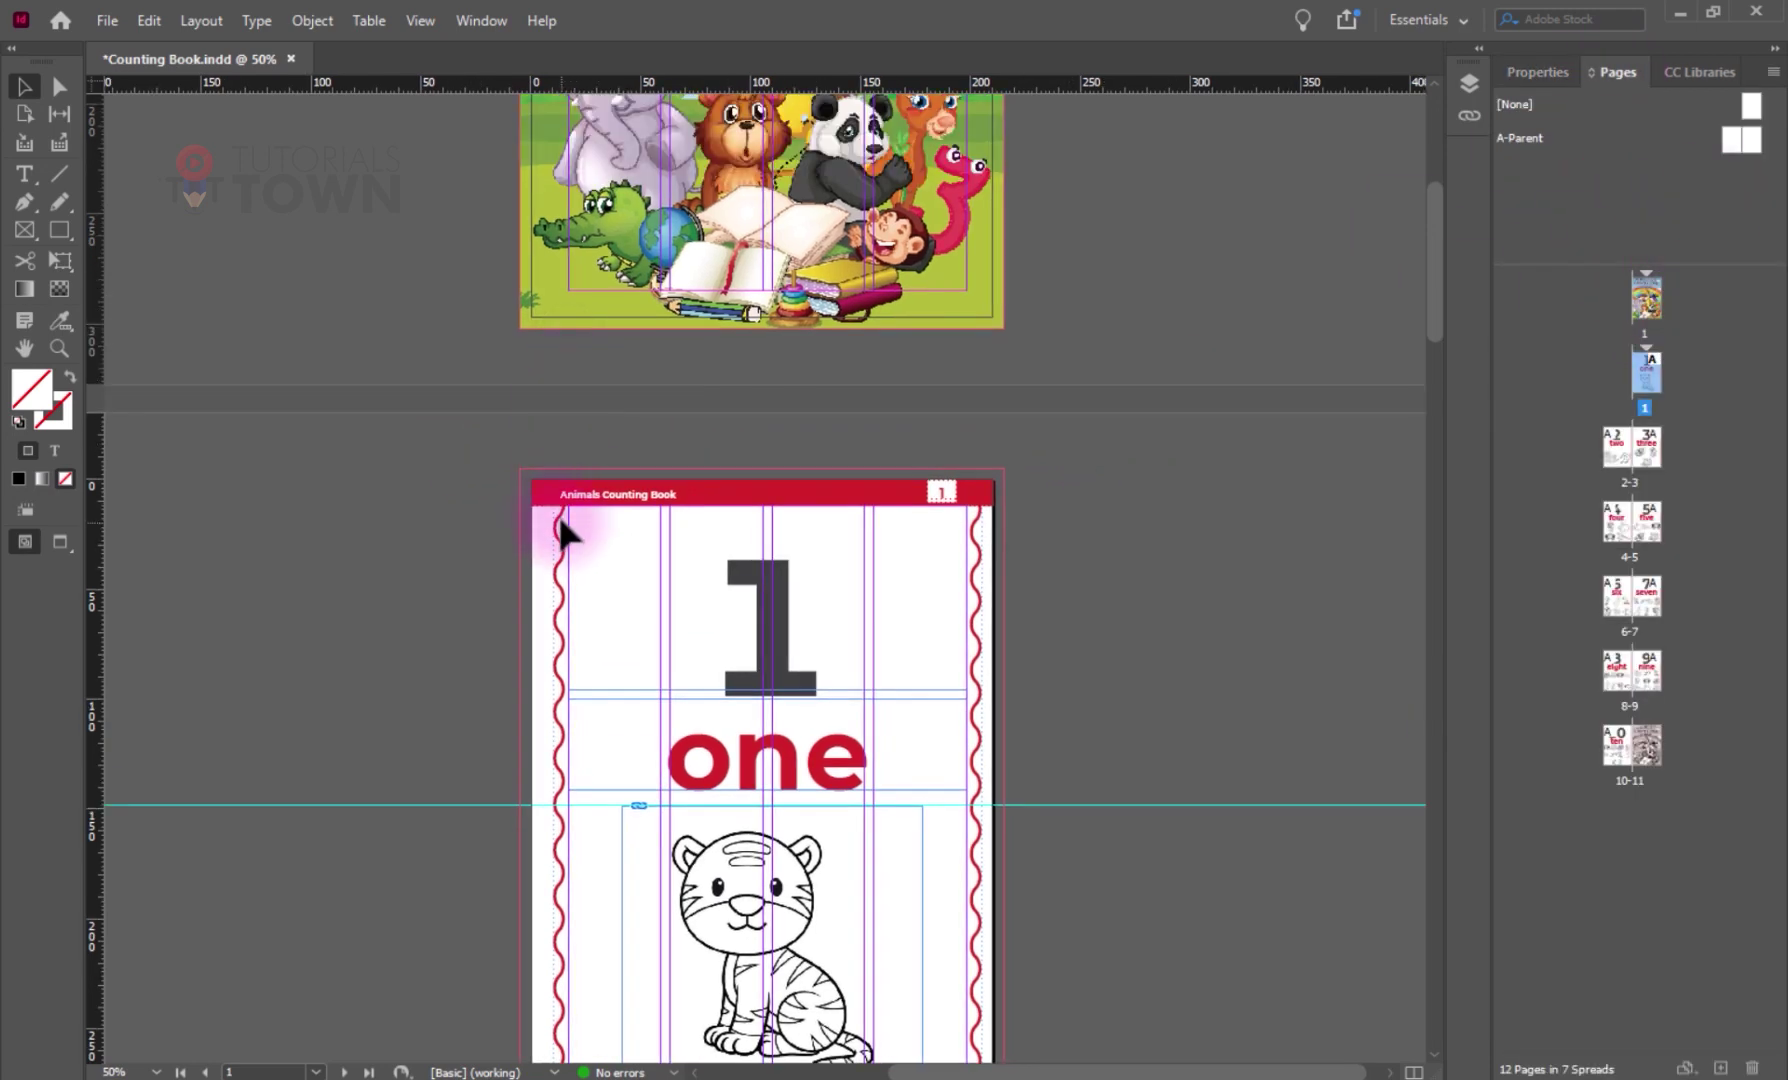
{"action": "scroll", "coordinate": [557, 510], "scroll_direction": "up", "scroll_amount": 4}
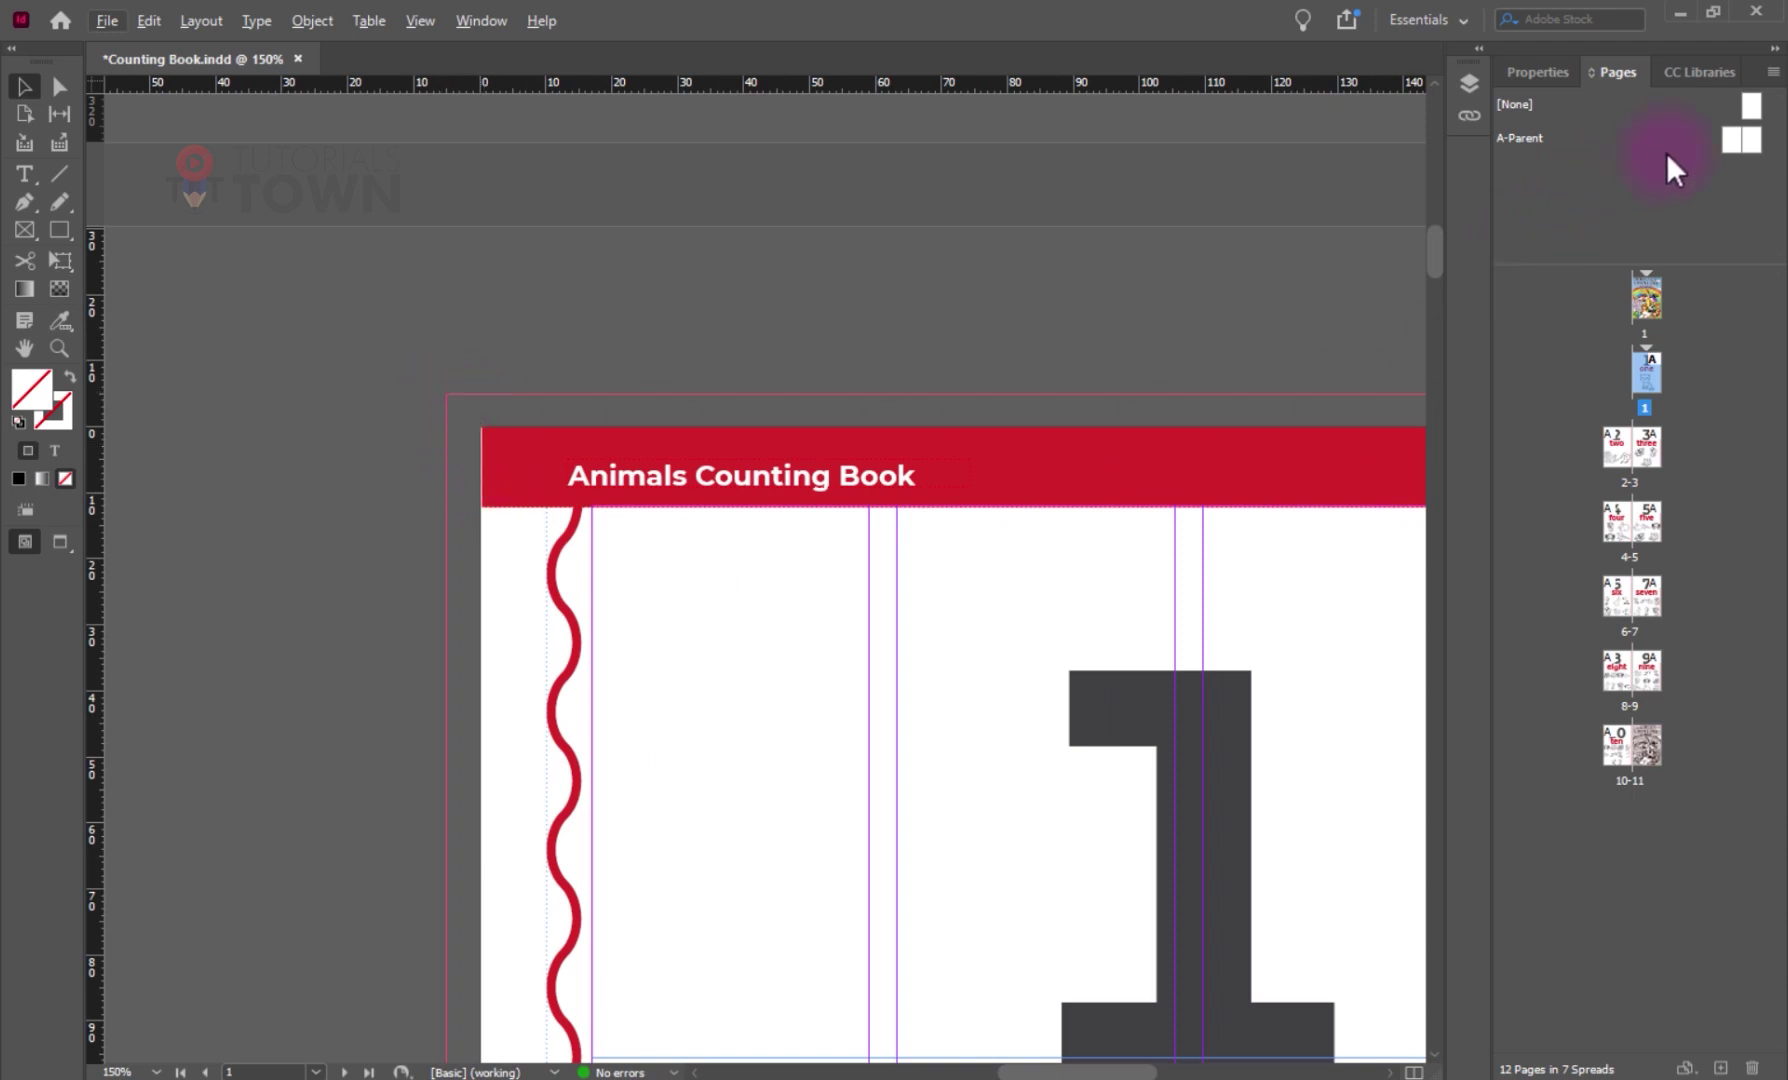
{"action": "double_click", "coordinate": [1749, 140]}
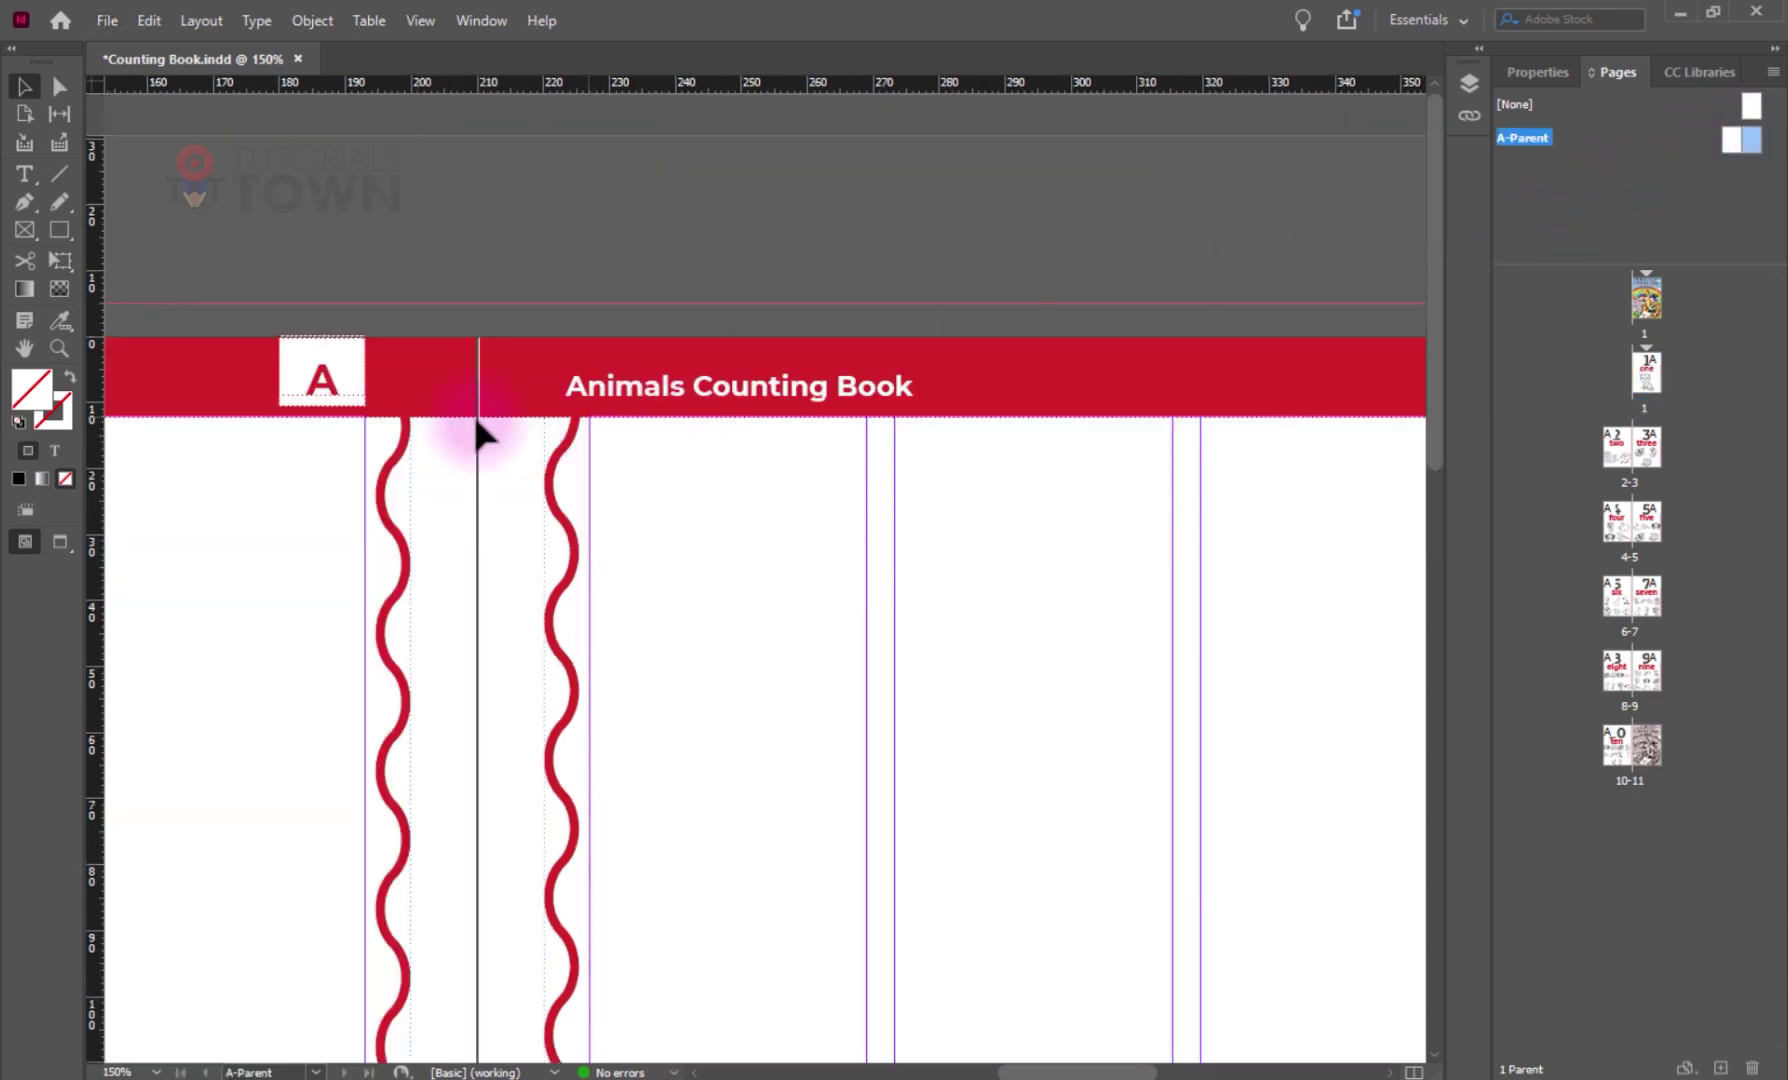
{"action": "scroll", "coordinate": [443, 431], "scroll_direction": "down", "scroll_amount": 4}
{"action": "scroll", "coordinate": [443, 431], "scroll_direction": "down", "scroll_amount": 2}
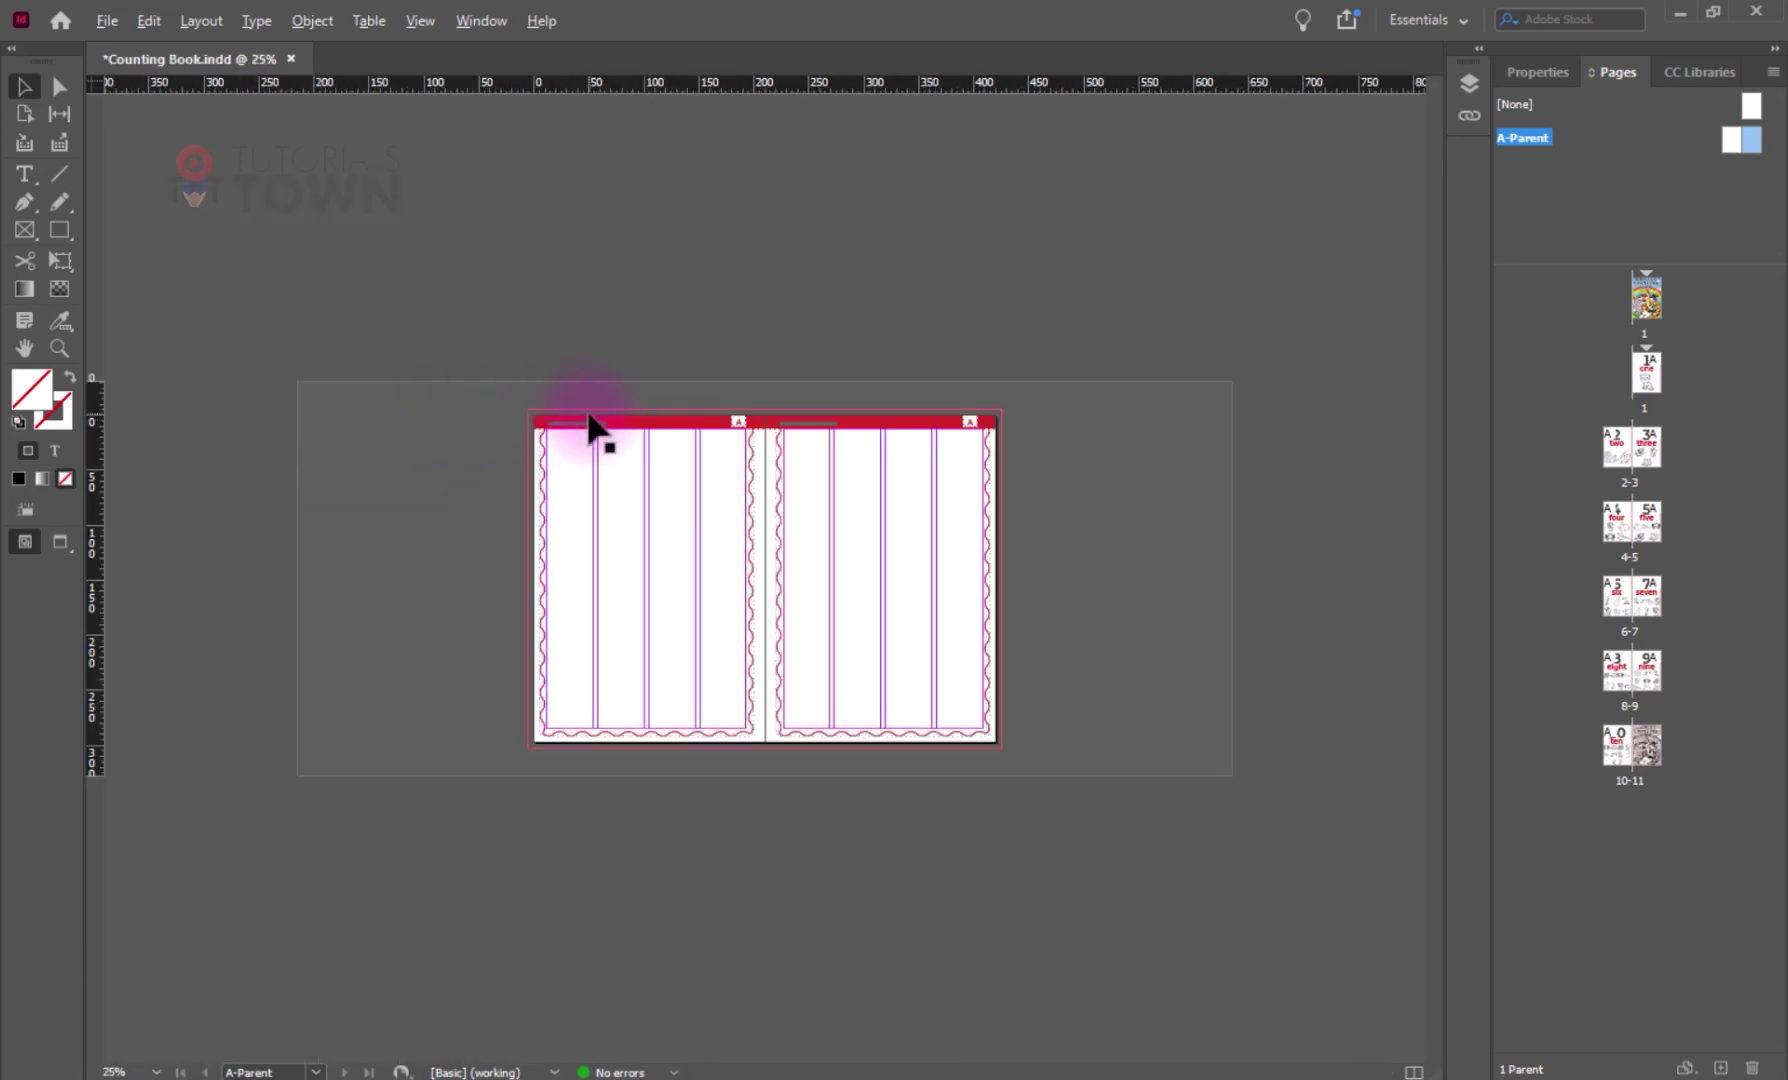
{"action": "scroll", "coordinate": [590, 427], "scroll_direction": "up", "scroll_amount": 3}
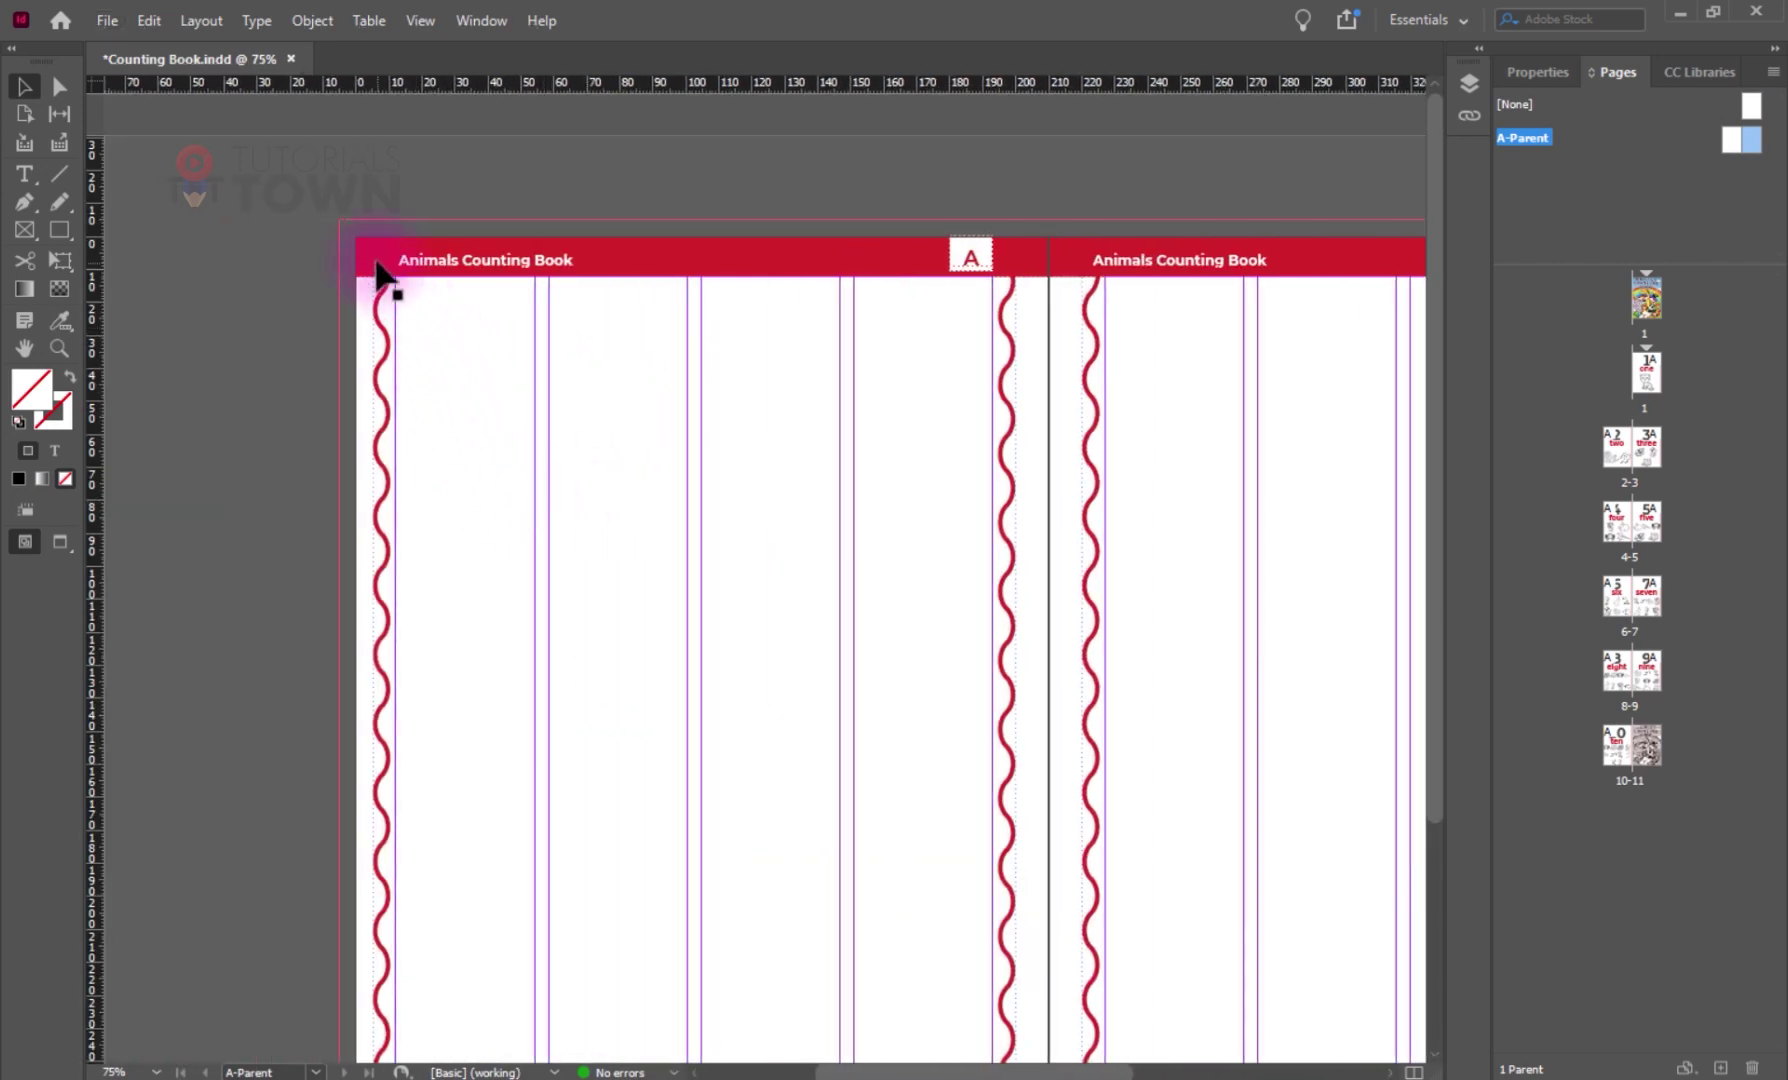
{"action": "left_click", "coordinate": [352, 252]}
{"action": "left_click_drag", "start_coordinate": [350, 238], "coordinate": [340, 219]}
- Extend the right parent page's red header bar to the bleed at its top and outer edges
{"action": "left_click_drag", "start_coordinate": [1035, 326], "coordinate": [387, 370]}
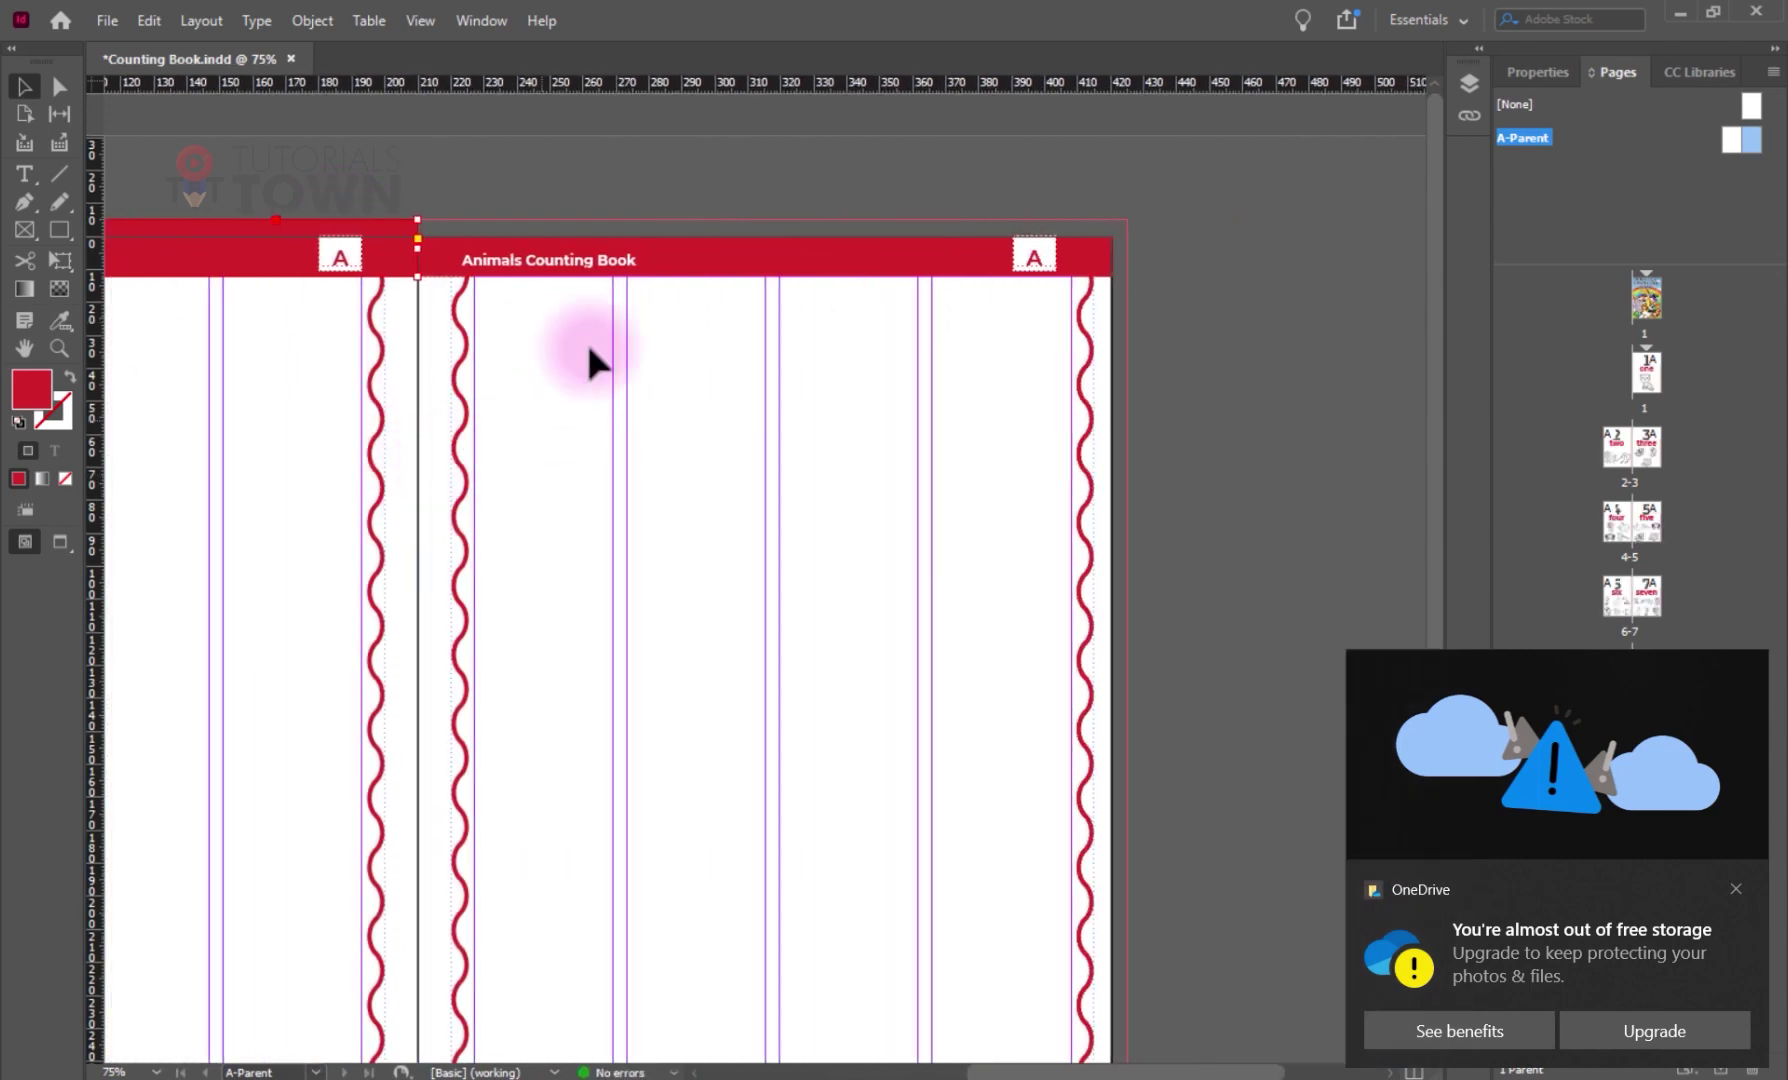
{"action": "left_click", "coordinate": [716, 268]}
{"action": "left_click_drag", "start_coordinate": [767, 236], "coordinate": [768, 219]}
{"action": "left_click_drag", "start_coordinate": [1115, 251], "coordinate": [1137, 251]}
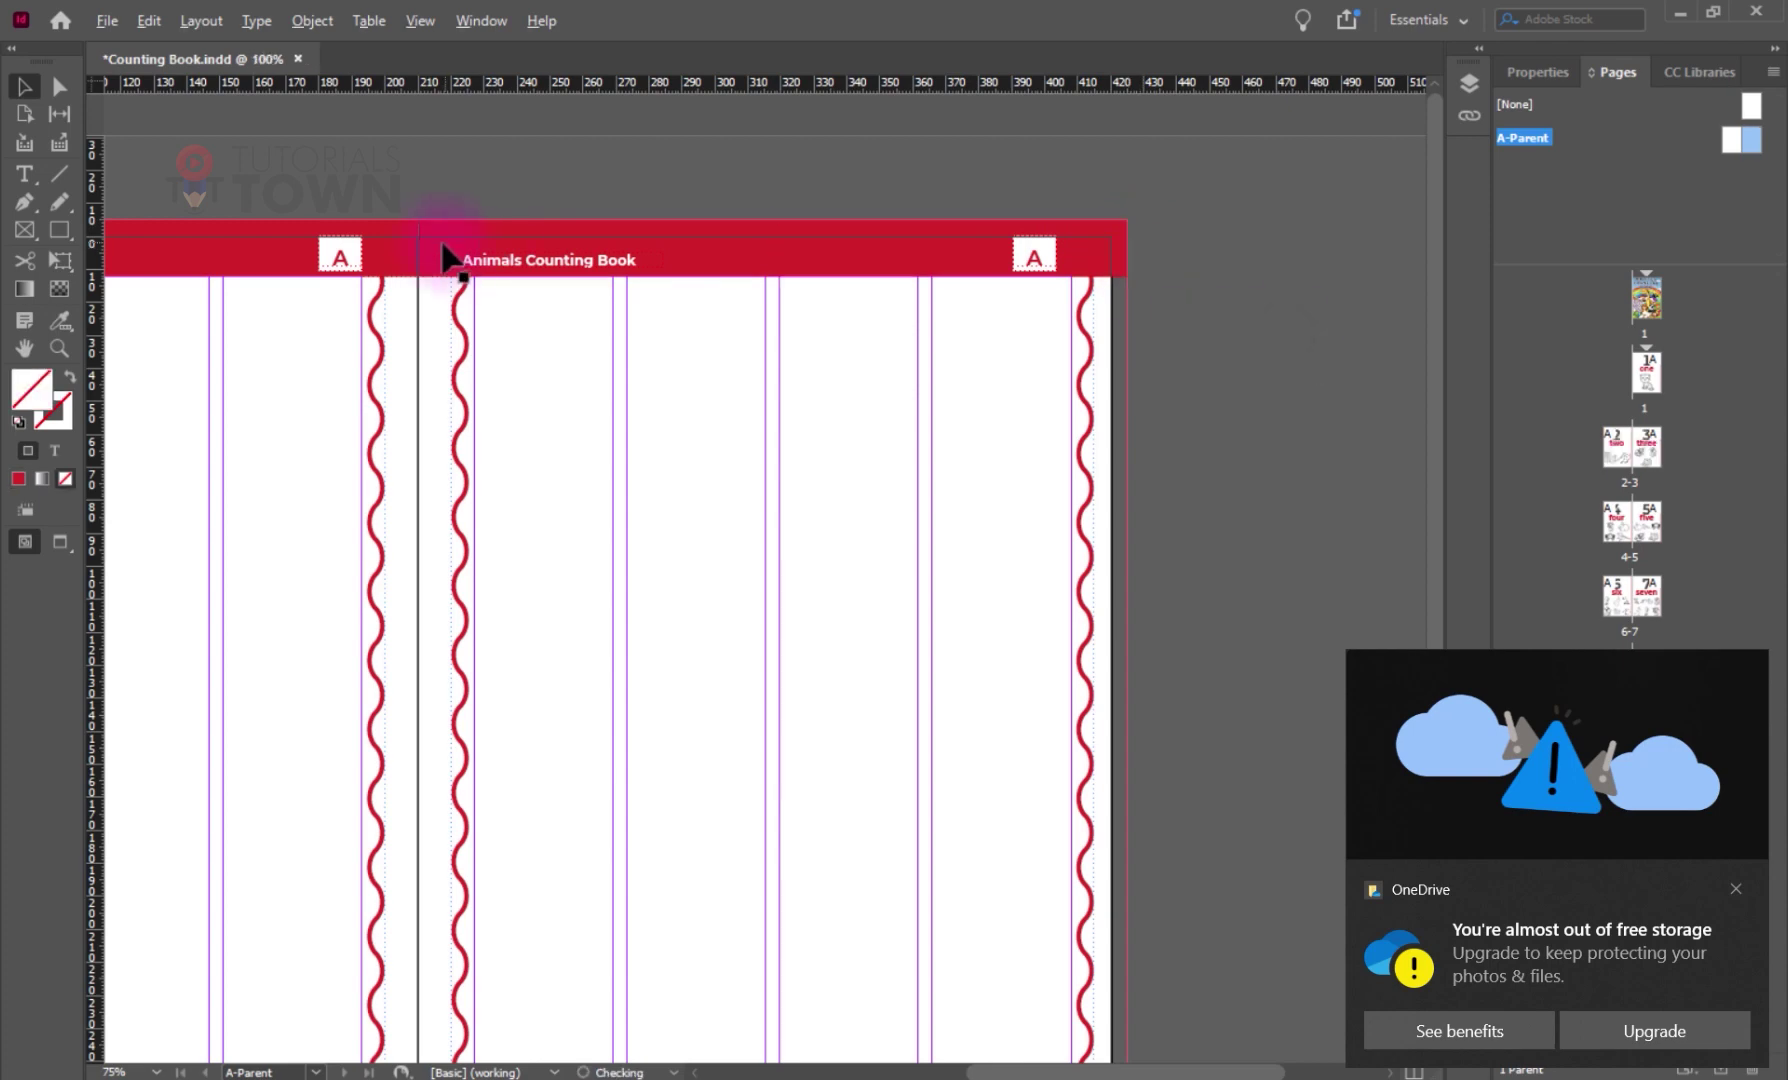
{"action": "scroll", "coordinate": [443, 255], "scroll_direction": "up", "scroll_amount": 5}
{"action": "scroll", "coordinate": [1165, 455], "scroll_direction": "down", "scroll_amount": 7}
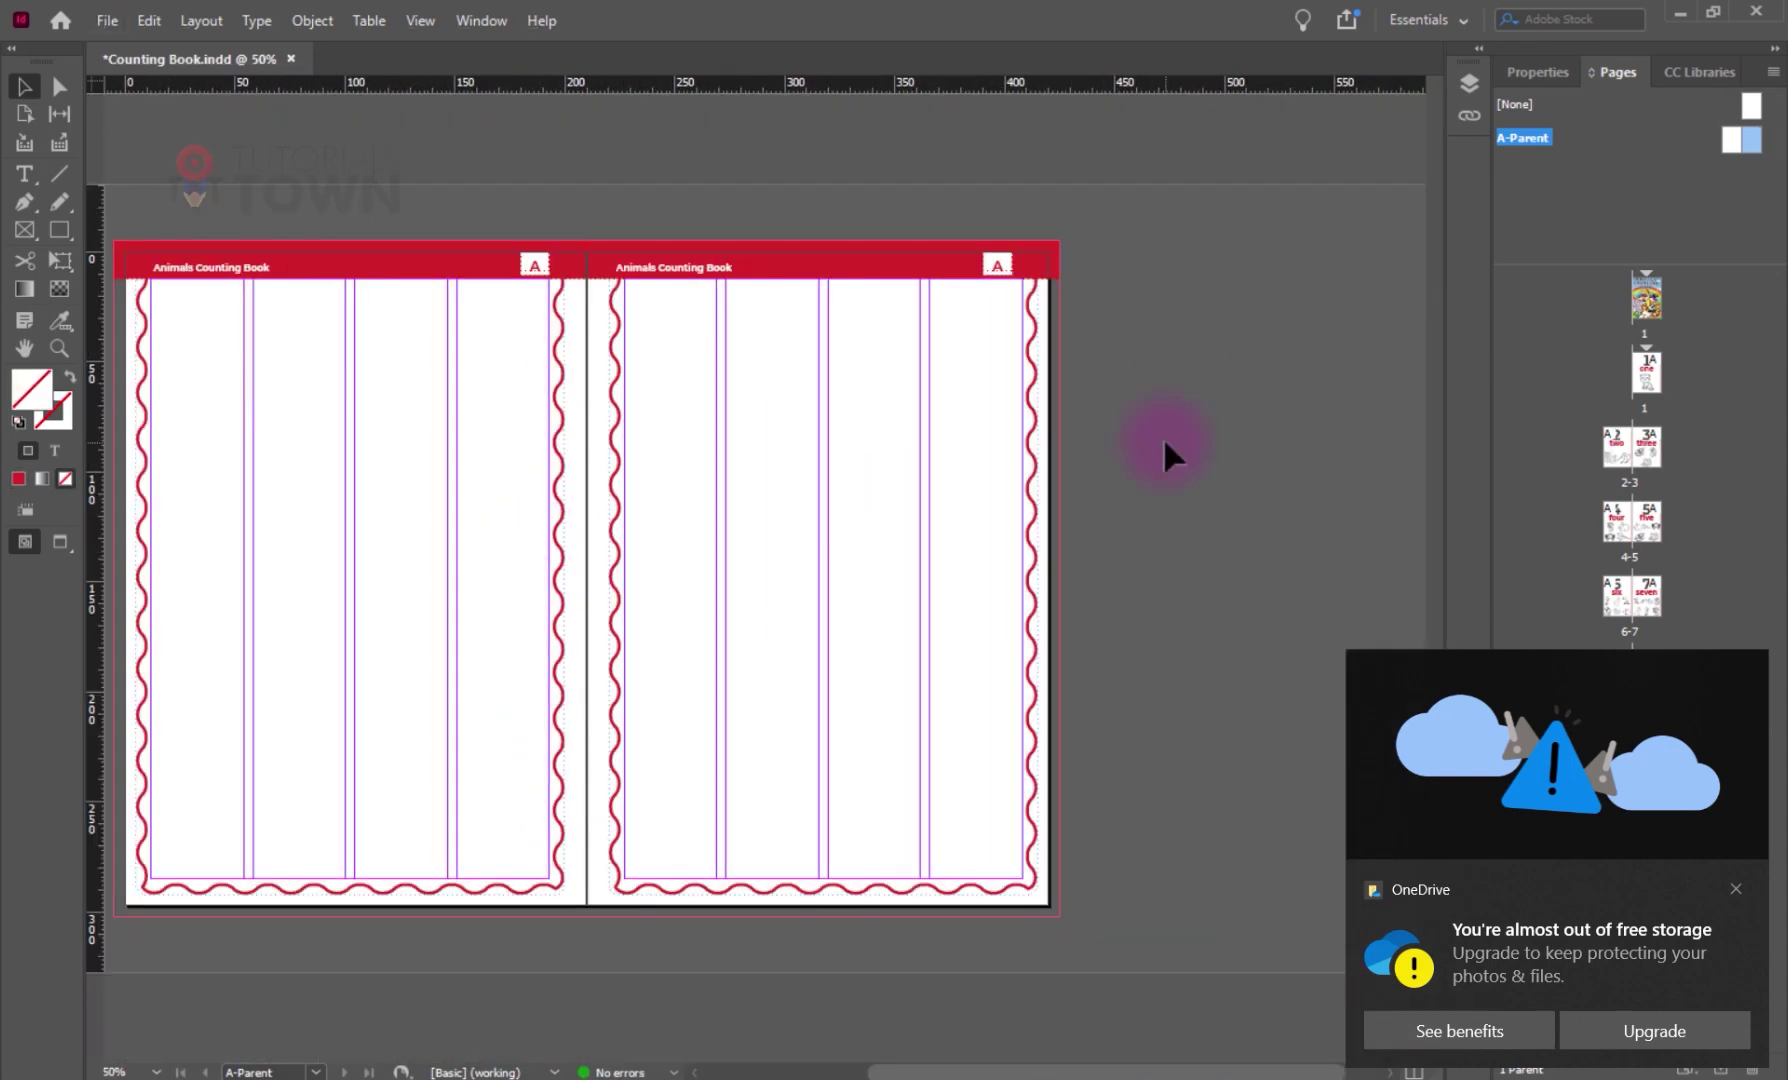
- Extend the black monochrome overlay on the back cover to the bleed guides at its top, bottom and outer edges
{"action": "double_click", "coordinate": [1644, 372]}
{"action": "scroll", "coordinate": [718, 470], "scroll_direction": "down", "scroll_amount": 5}
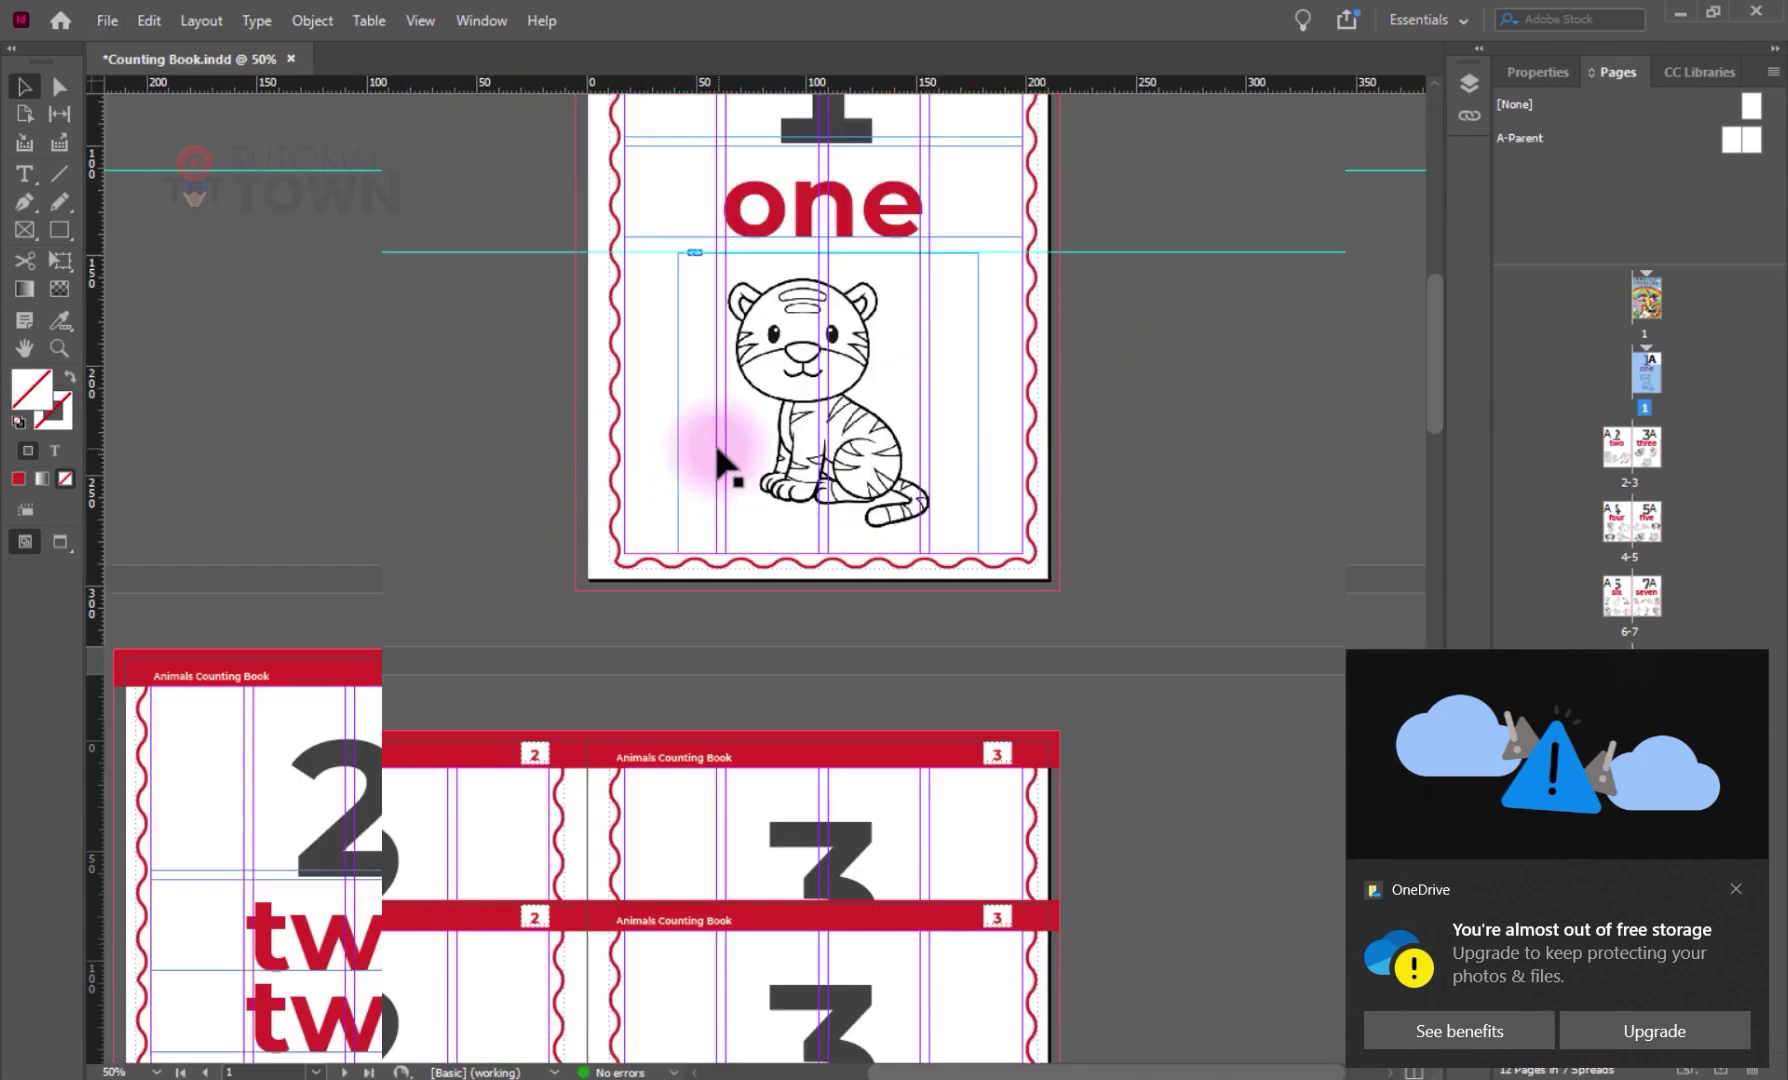
{"action": "scroll", "coordinate": [363, 487], "scroll_direction": "down", "scroll_amount": 4}
{"action": "scroll", "coordinate": [280, 809], "scroll_direction": "down", "scroll_amount": 4}
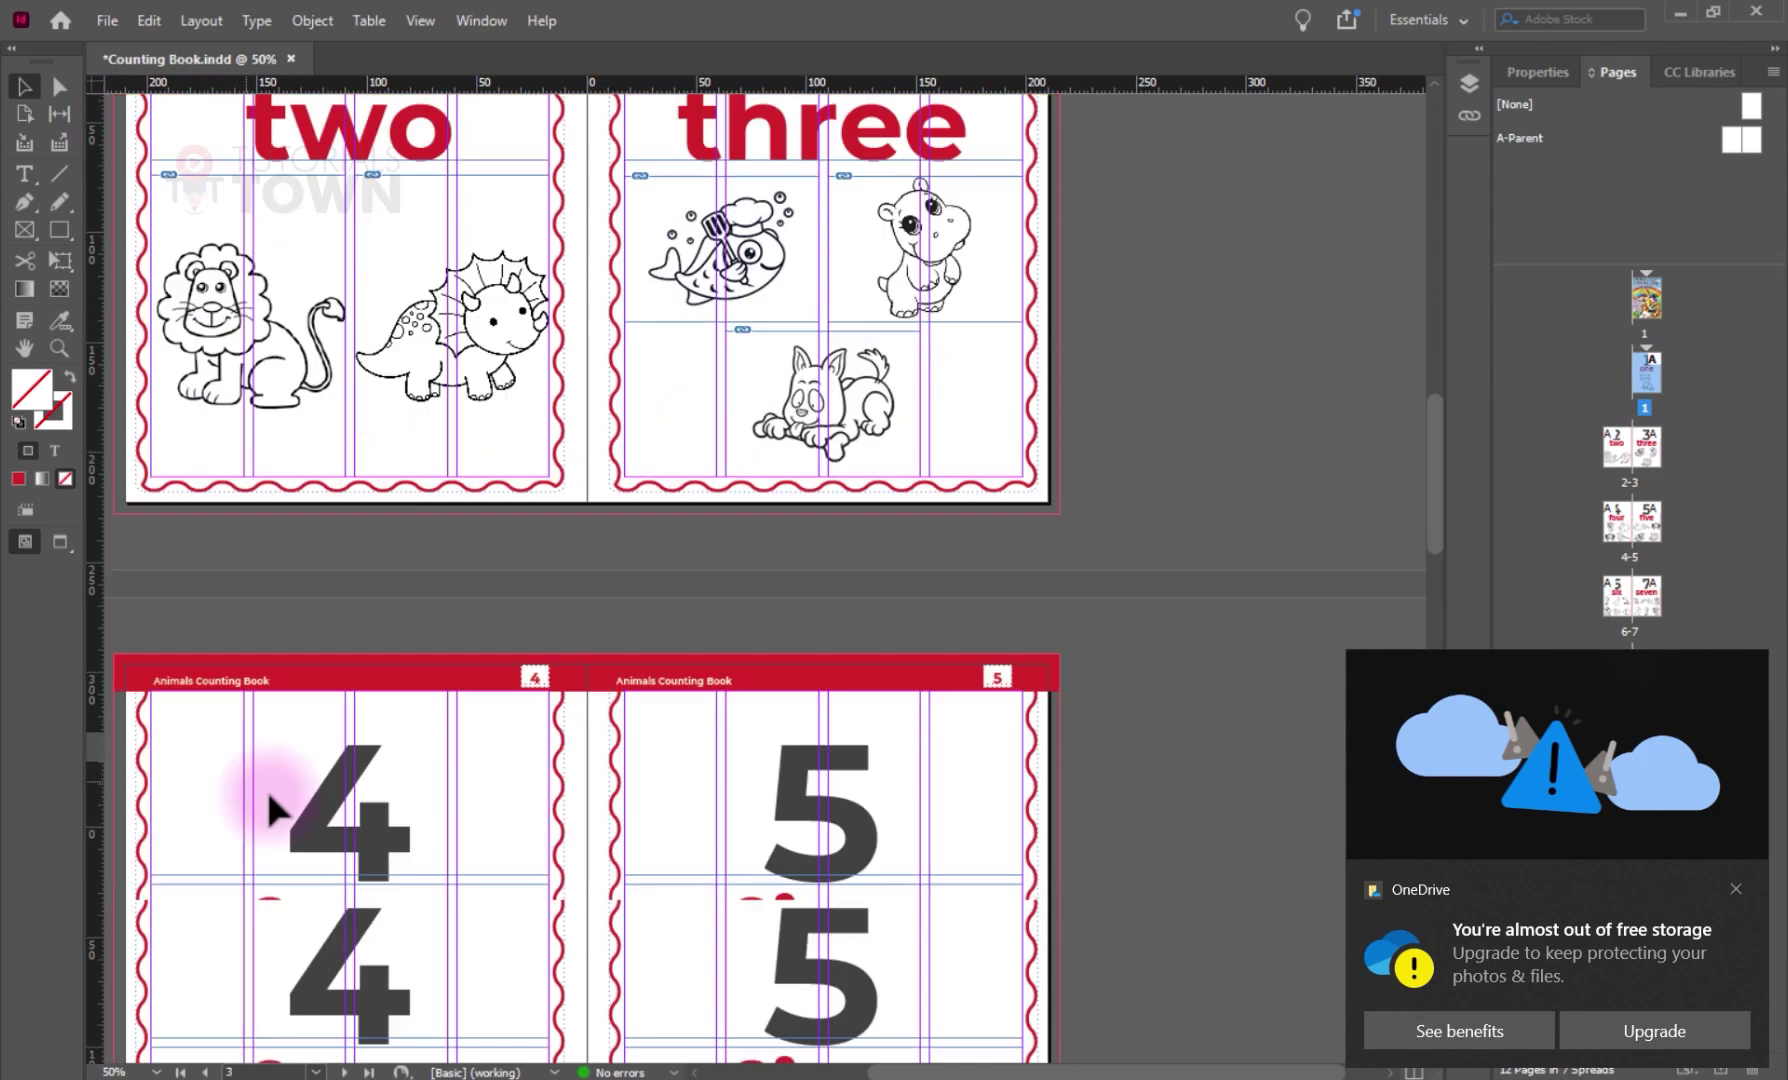
{"action": "scroll", "coordinate": [383, 800], "scroll_direction": "down", "scroll_amount": 4}
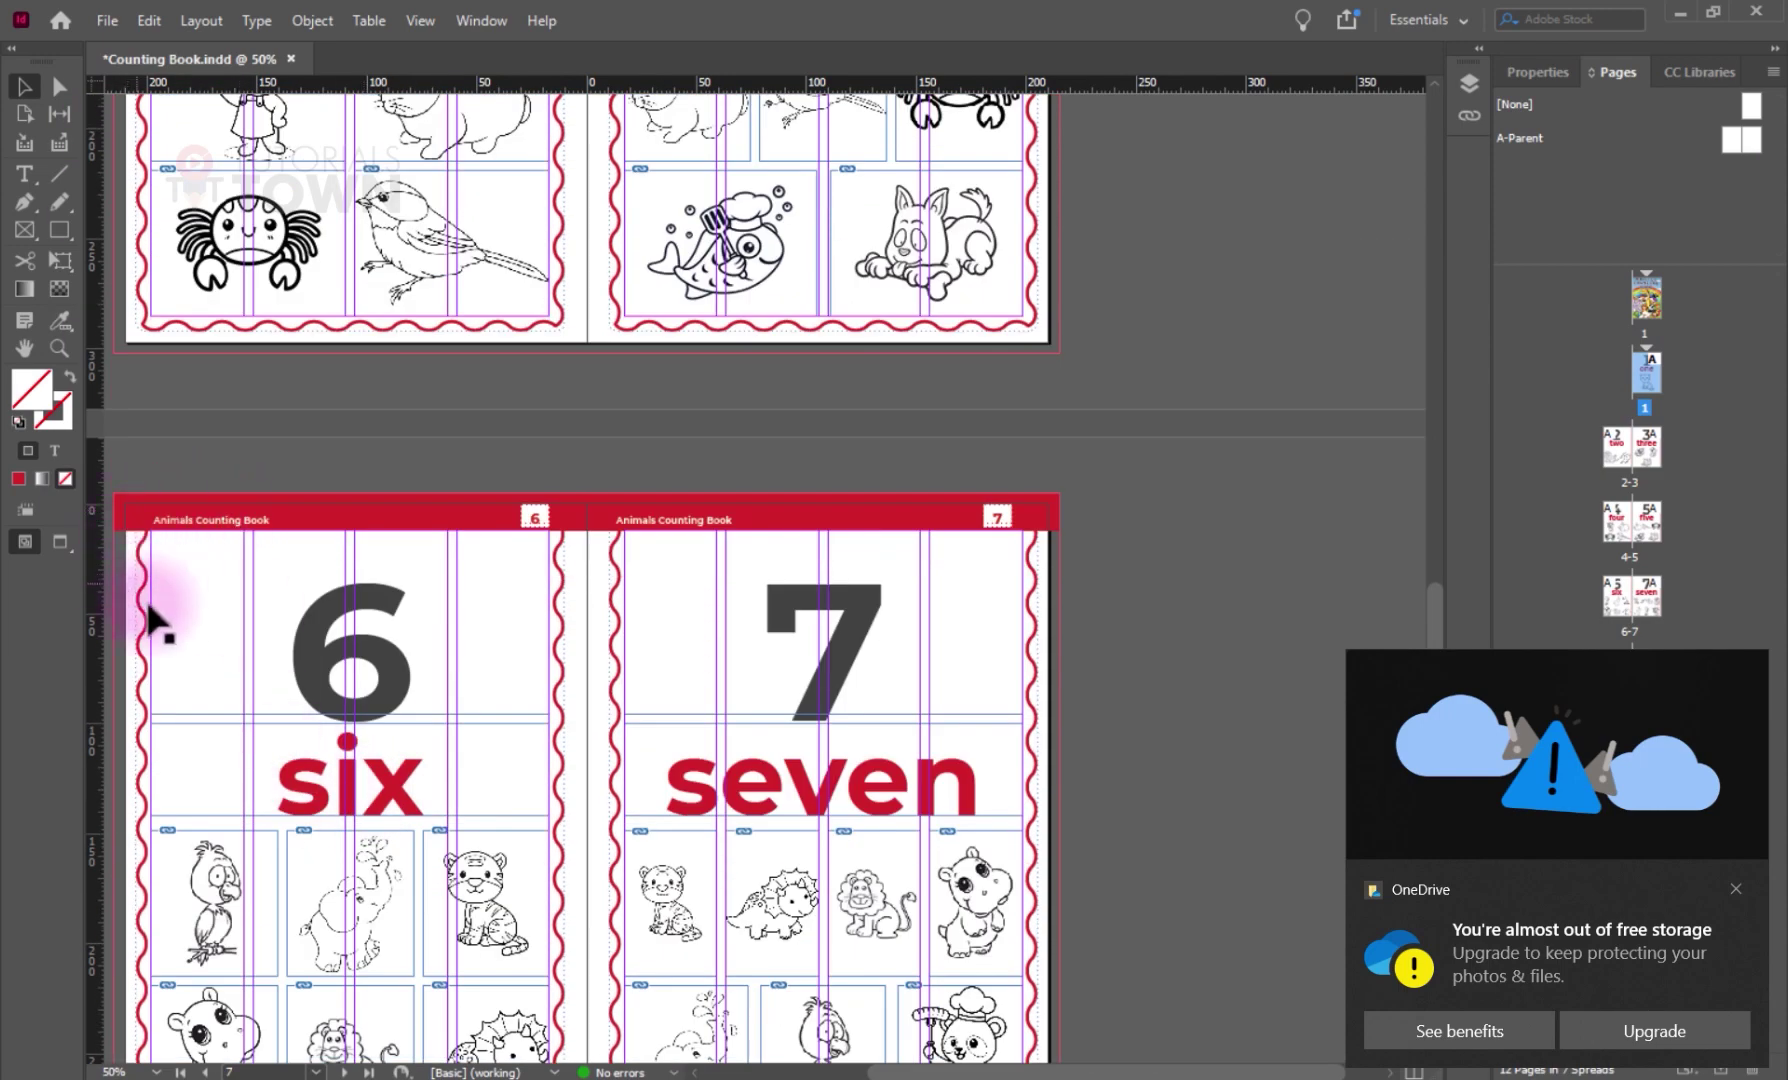
{"action": "scroll", "coordinate": [130, 785], "scroll_direction": "down", "scroll_amount": 10}
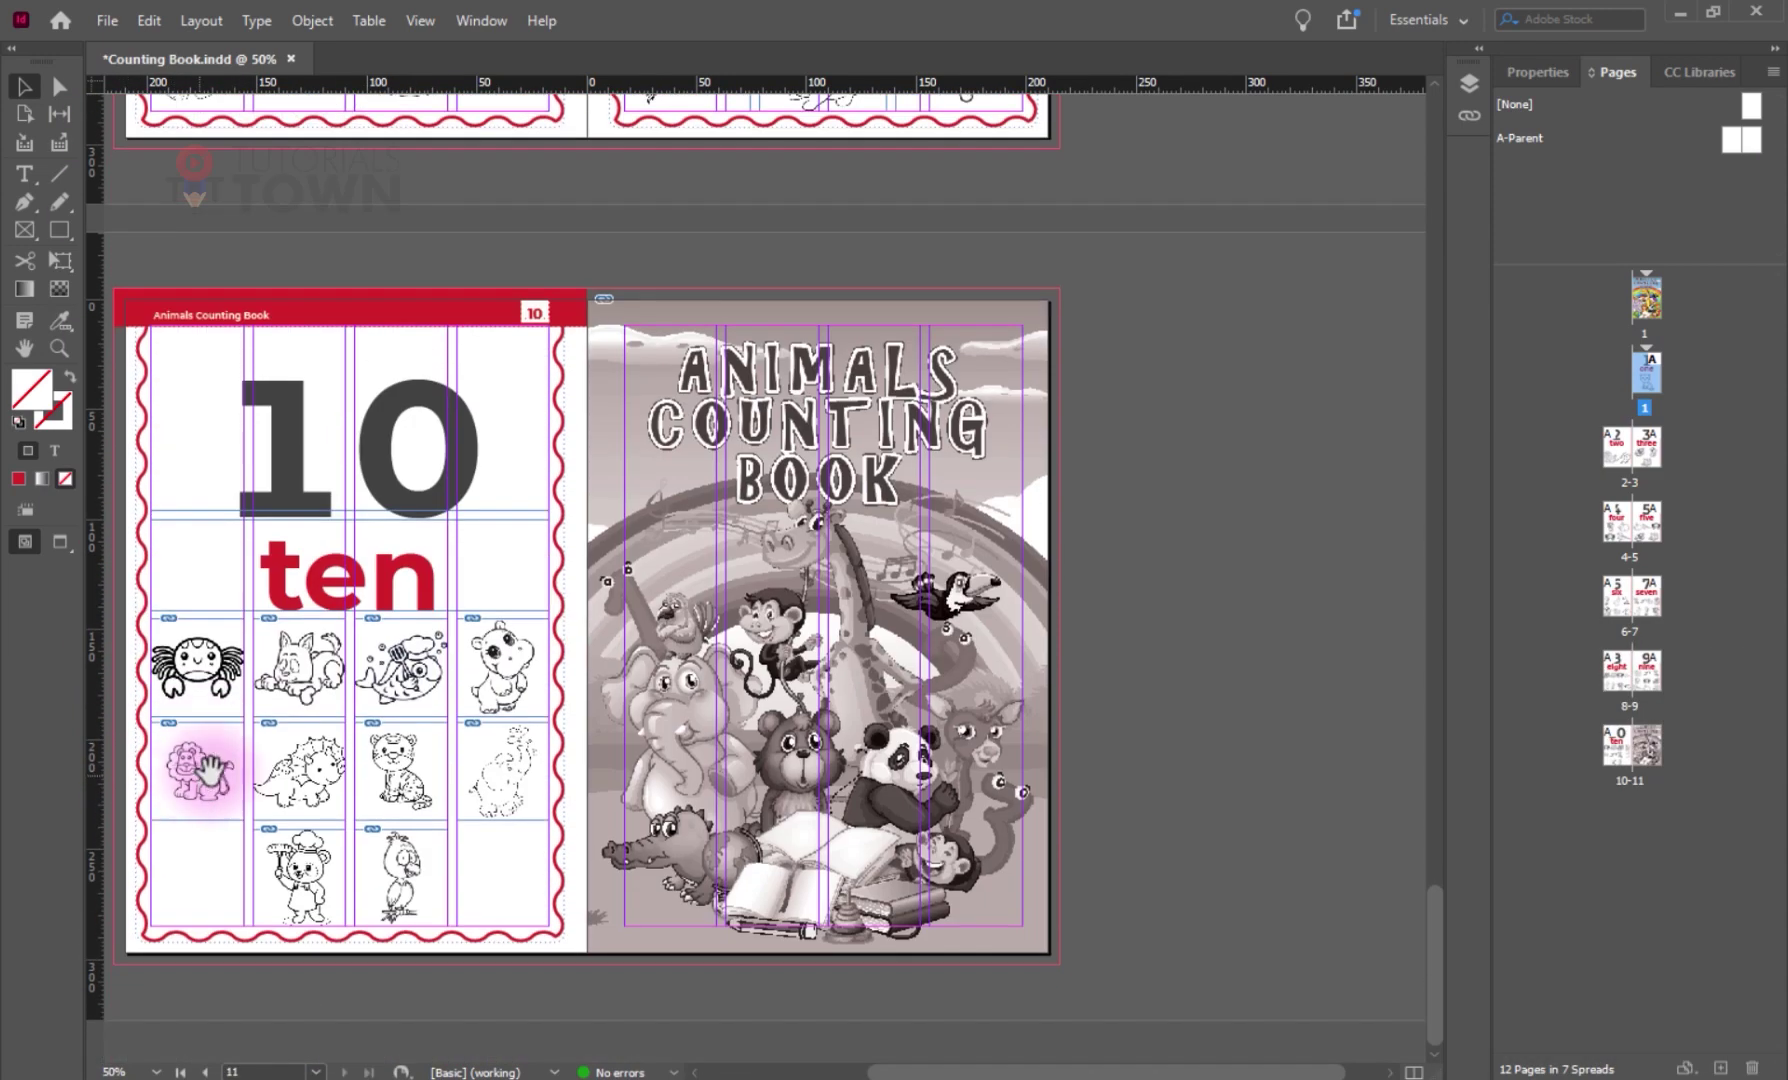
{"action": "left_click", "coordinate": [988, 323]}
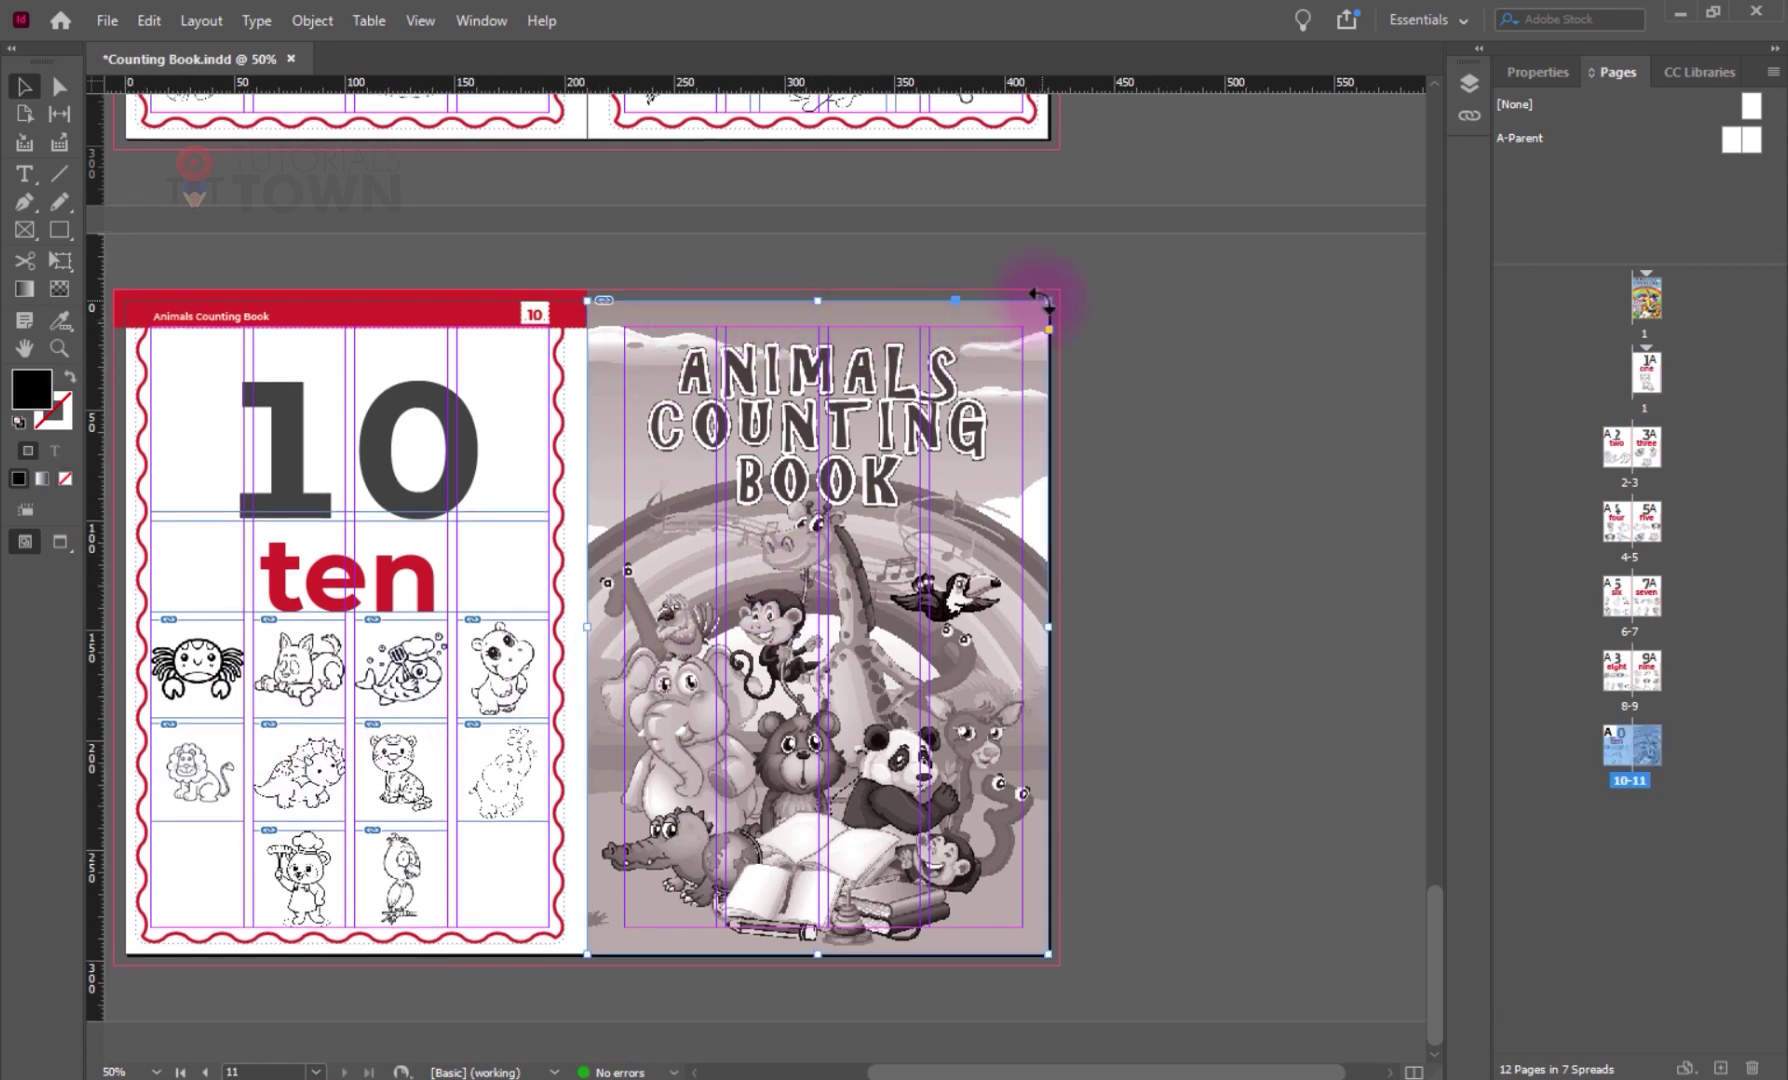
{"action": "left_click_drag", "start_coordinate": [1051, 296], "coordinate": [1060, 290]}
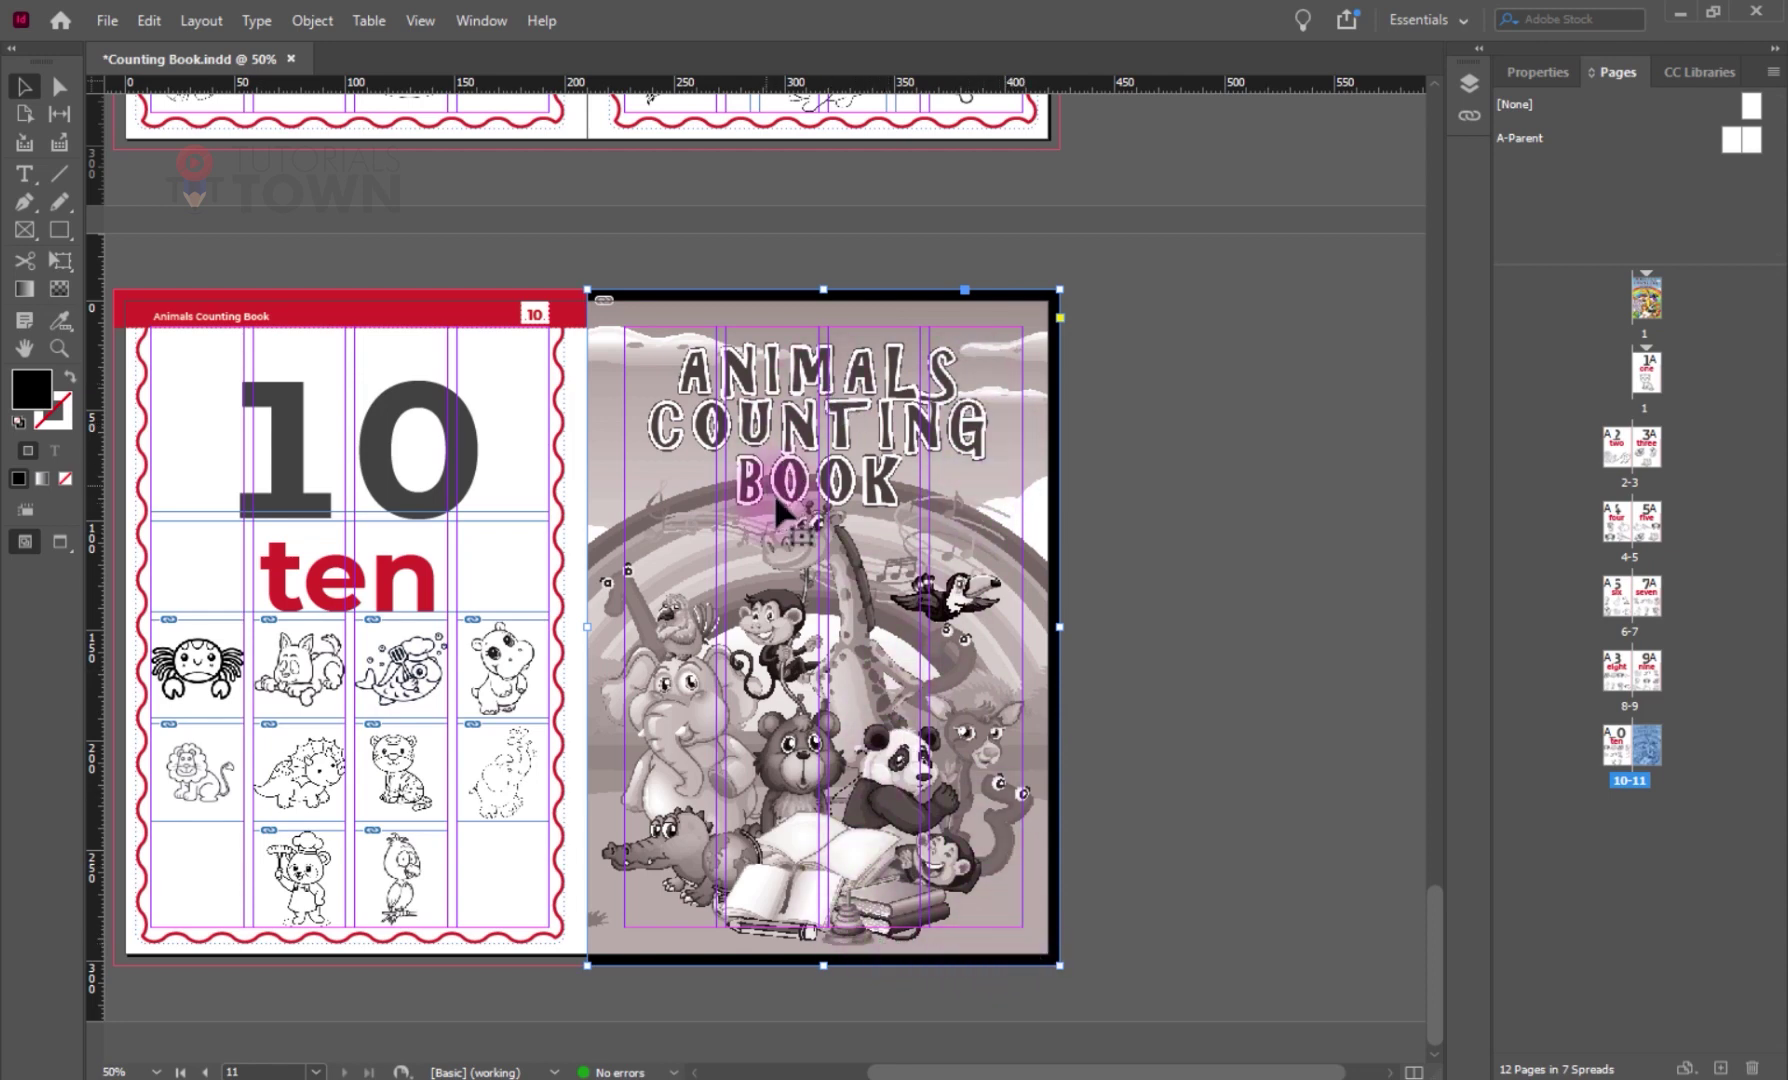
- Shift the black overlay aside and extend the back cover's image frame to the bleed at its top and outer edges
{"action": "left_click_drag", "start_coordinate": [774, 492], "coordinate": [886, 607]}
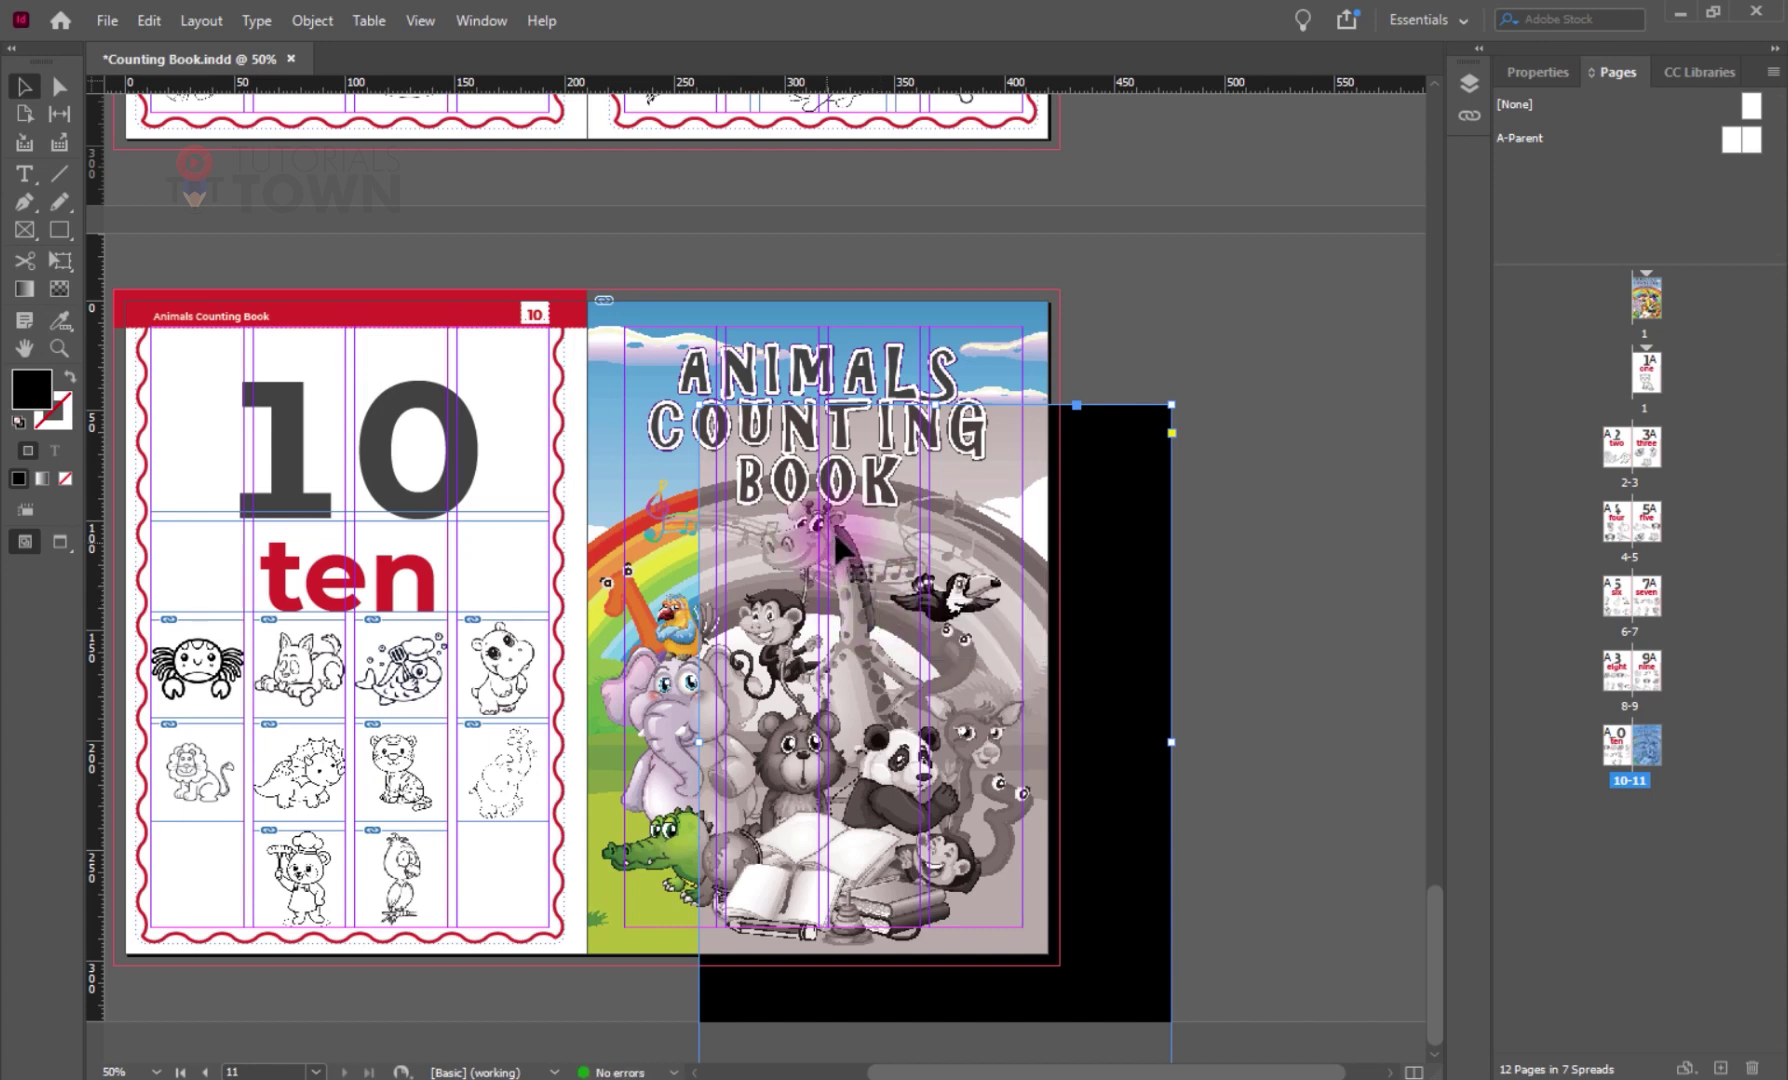
{"action": "left_click", "coordinate": [690, 480]}
{"action": "left_click", "coordinate": [1116, 303]}
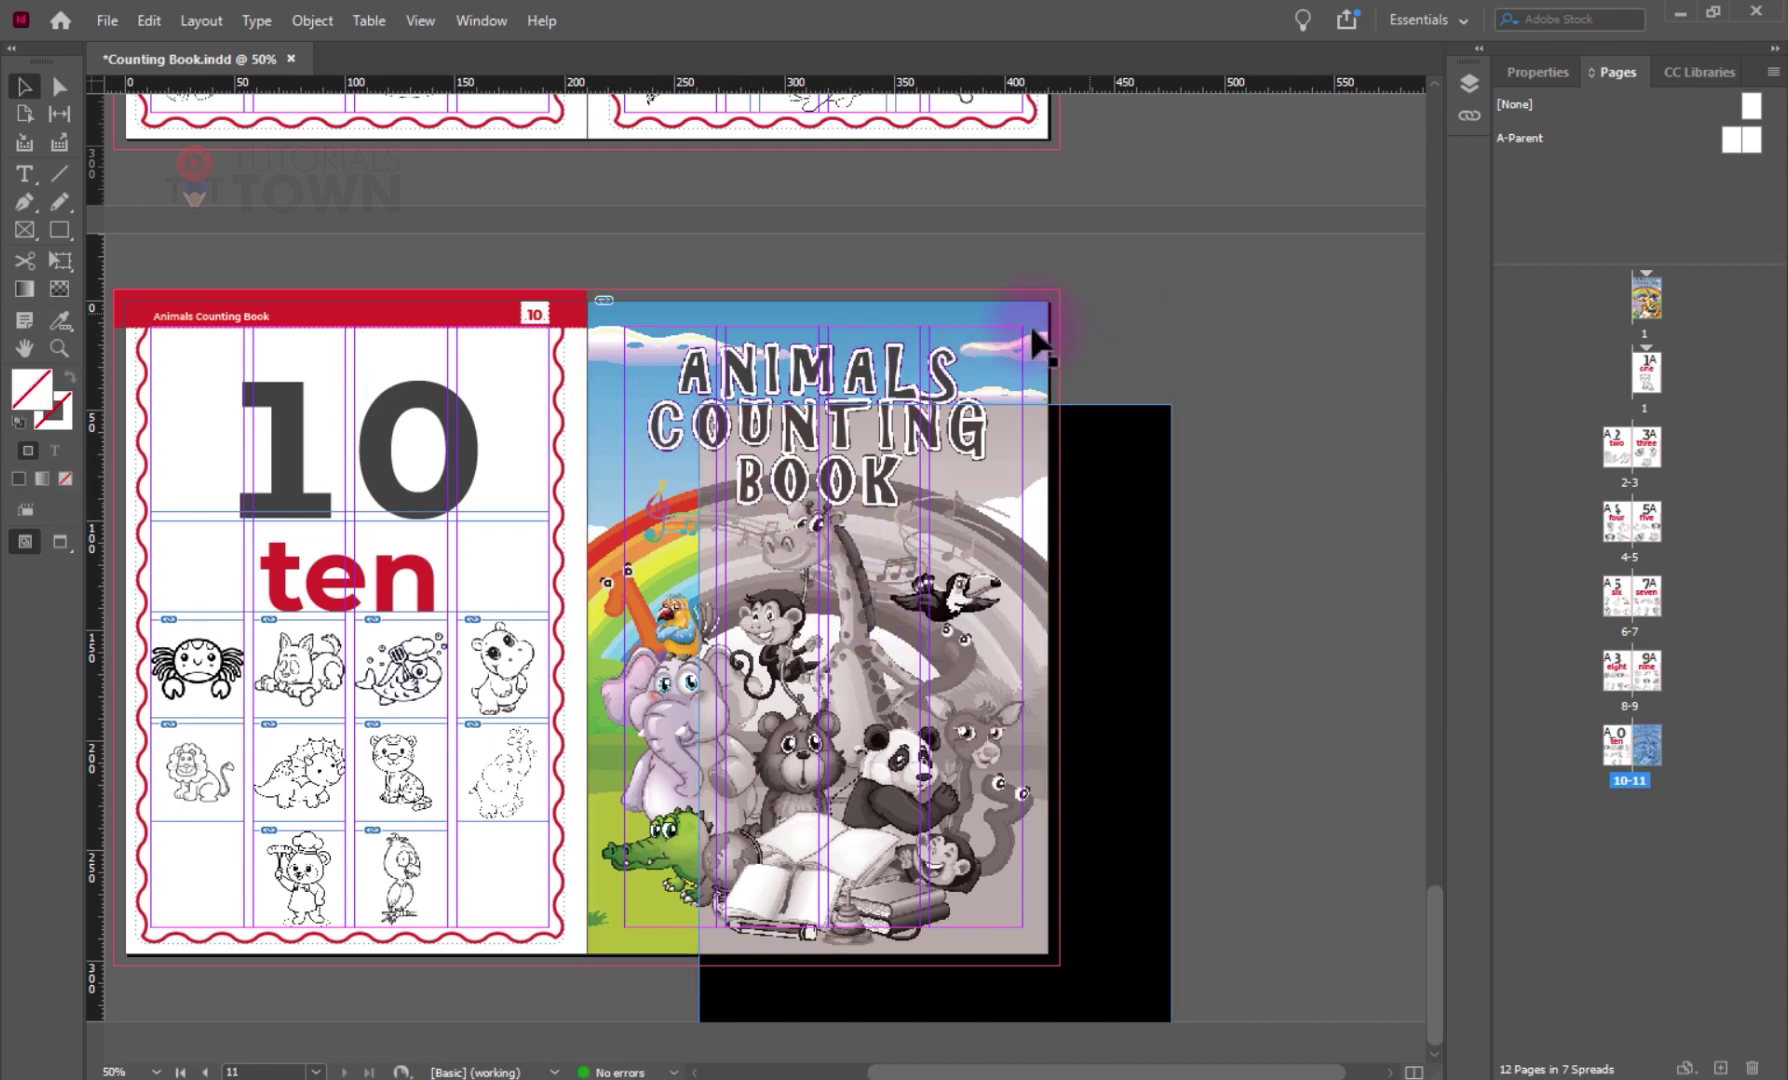
{"action": "left_click", "coordinate": [1046, 328]}
{"action": "left_click_drag", "start_coordinate": [1053, 296], "coordinate": [1060, 289]}
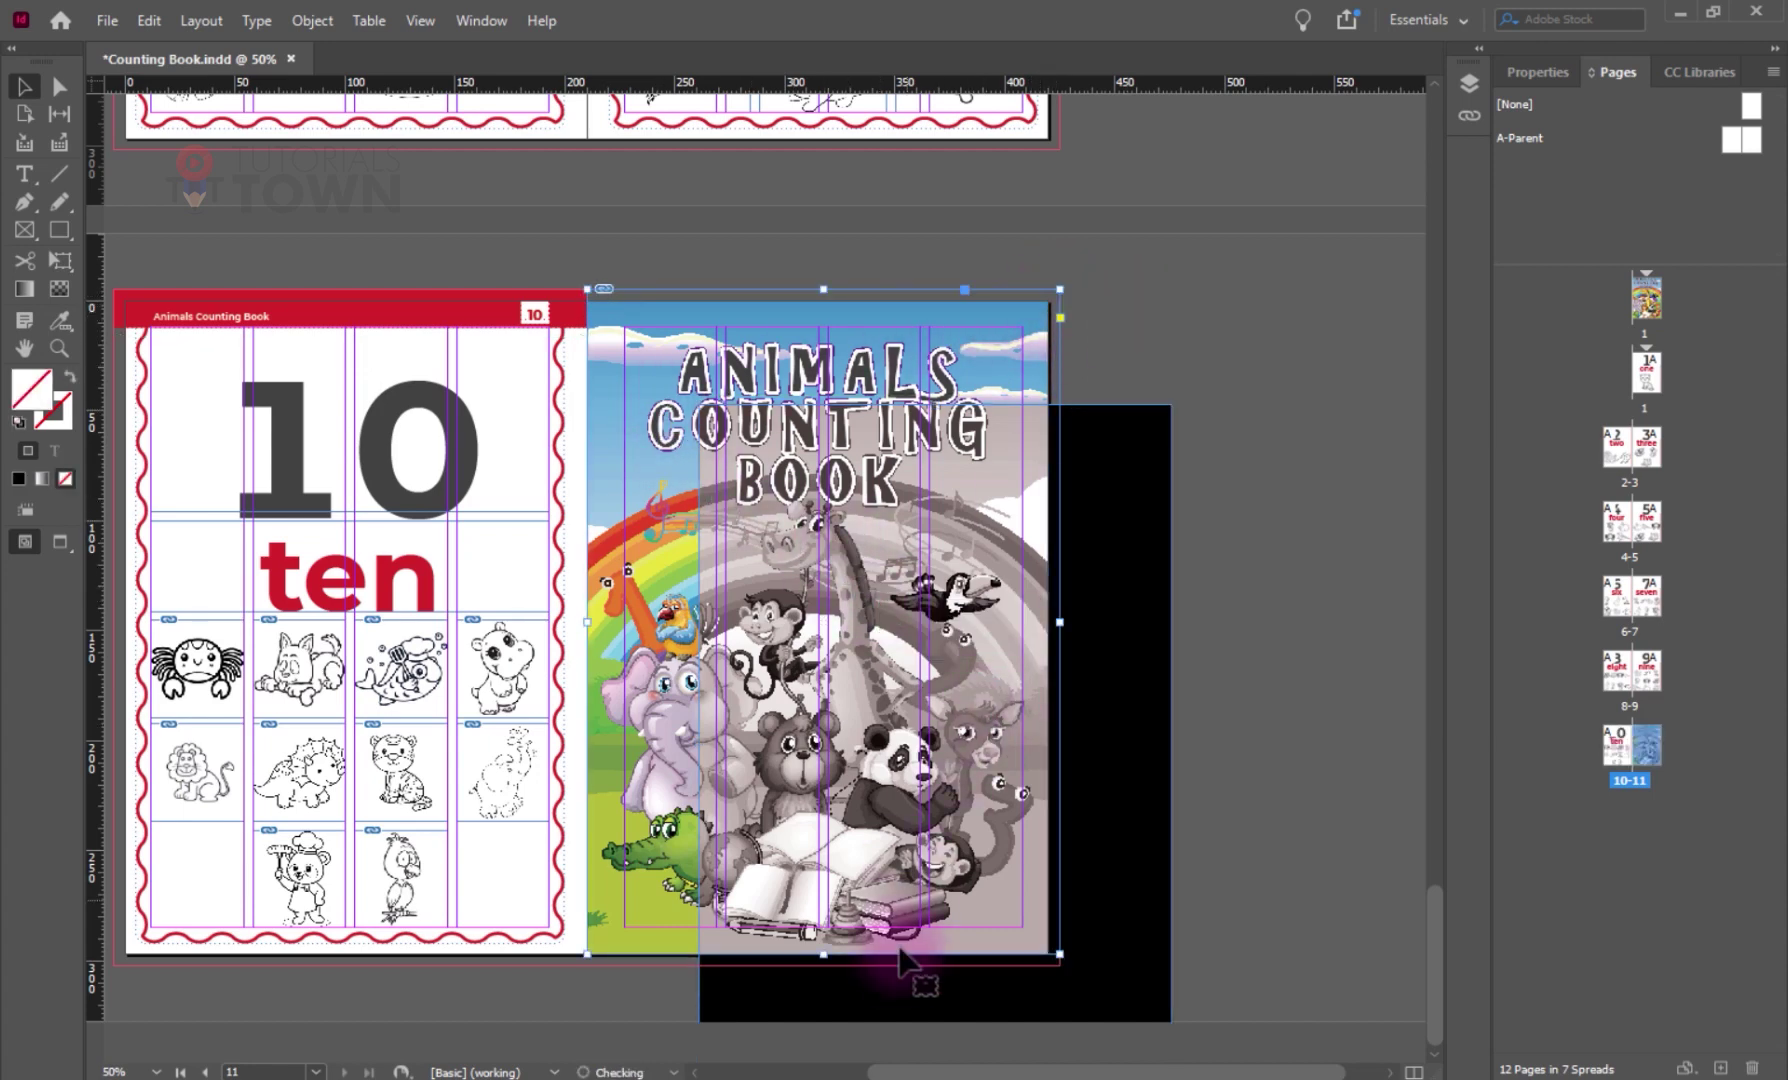
- Move the overlay clear of the cover's inner edge and enlarge the back cover image inside its frame to fill the bleed area
{"action": "left_click_drag", "start_coordinate": [1129, 800], "coordinate": [936, 619]}
{"action": "left_click", "coordinate": [602, 348]}
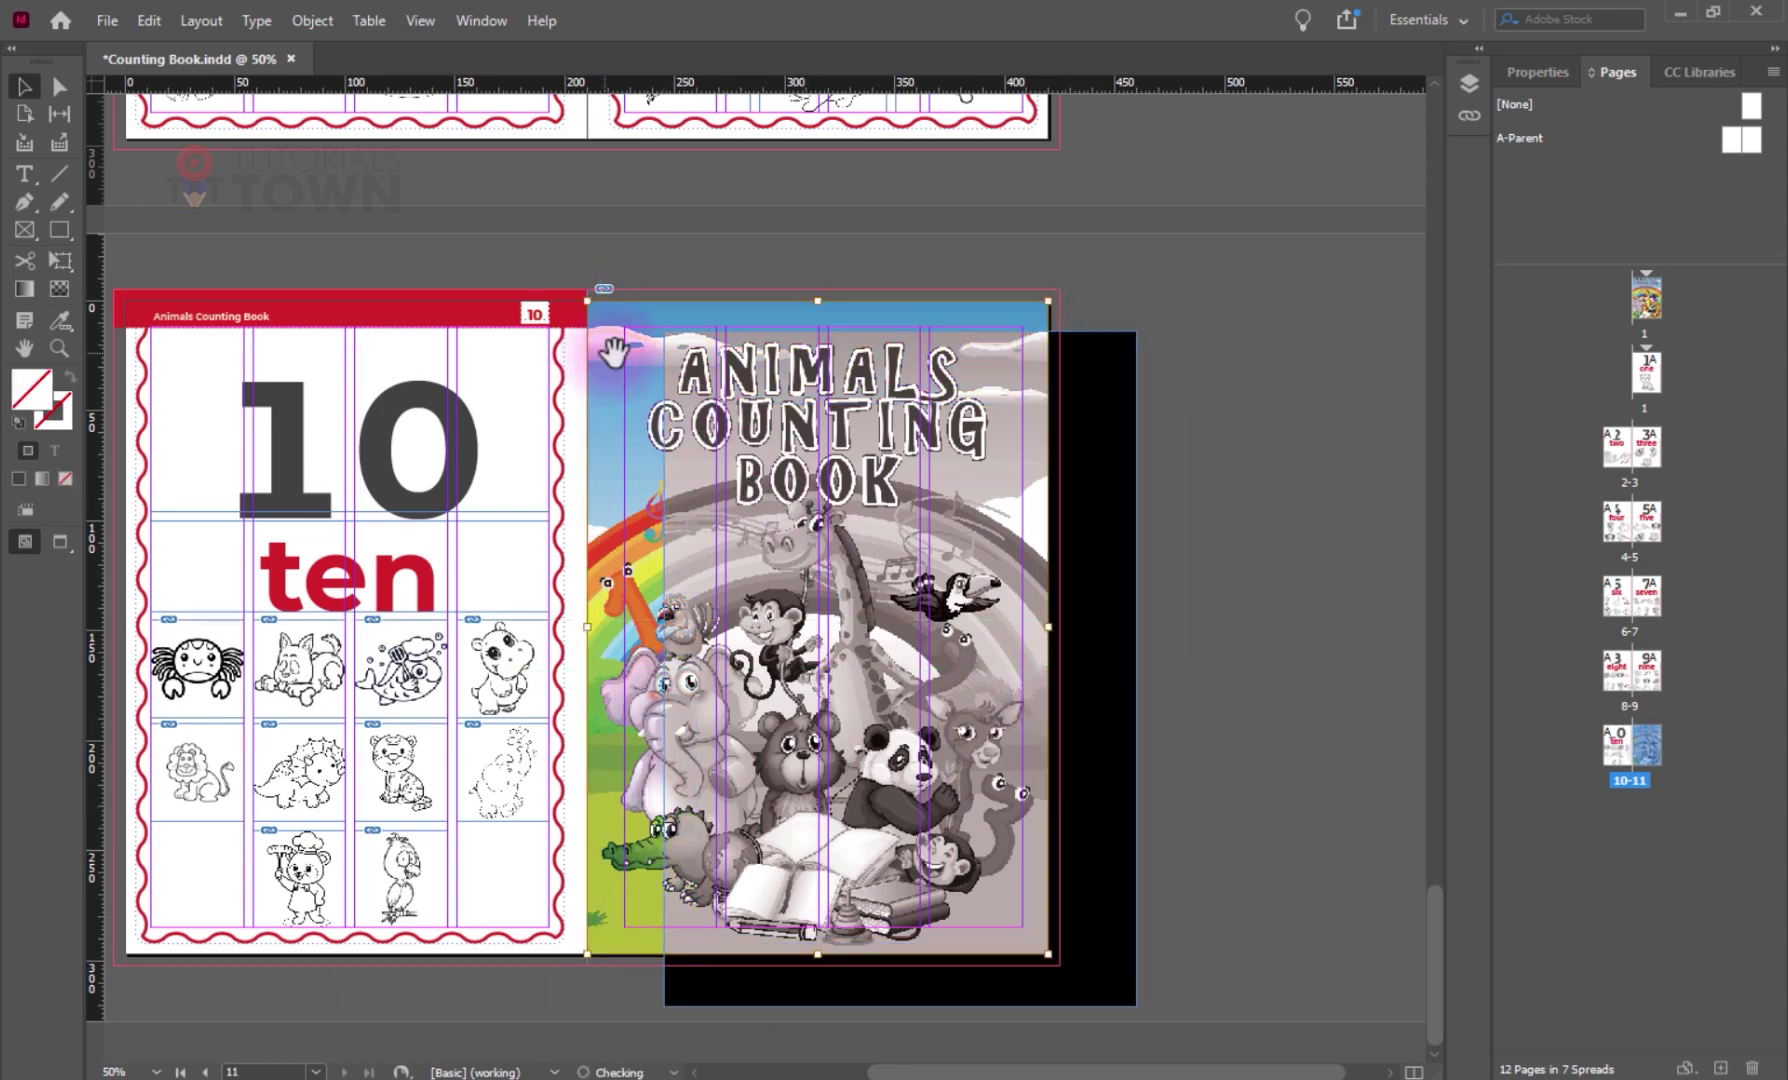
{"action": "left_click_drag", "start_coordinate": [1053, 296], "coordinate": [1060, 289]}
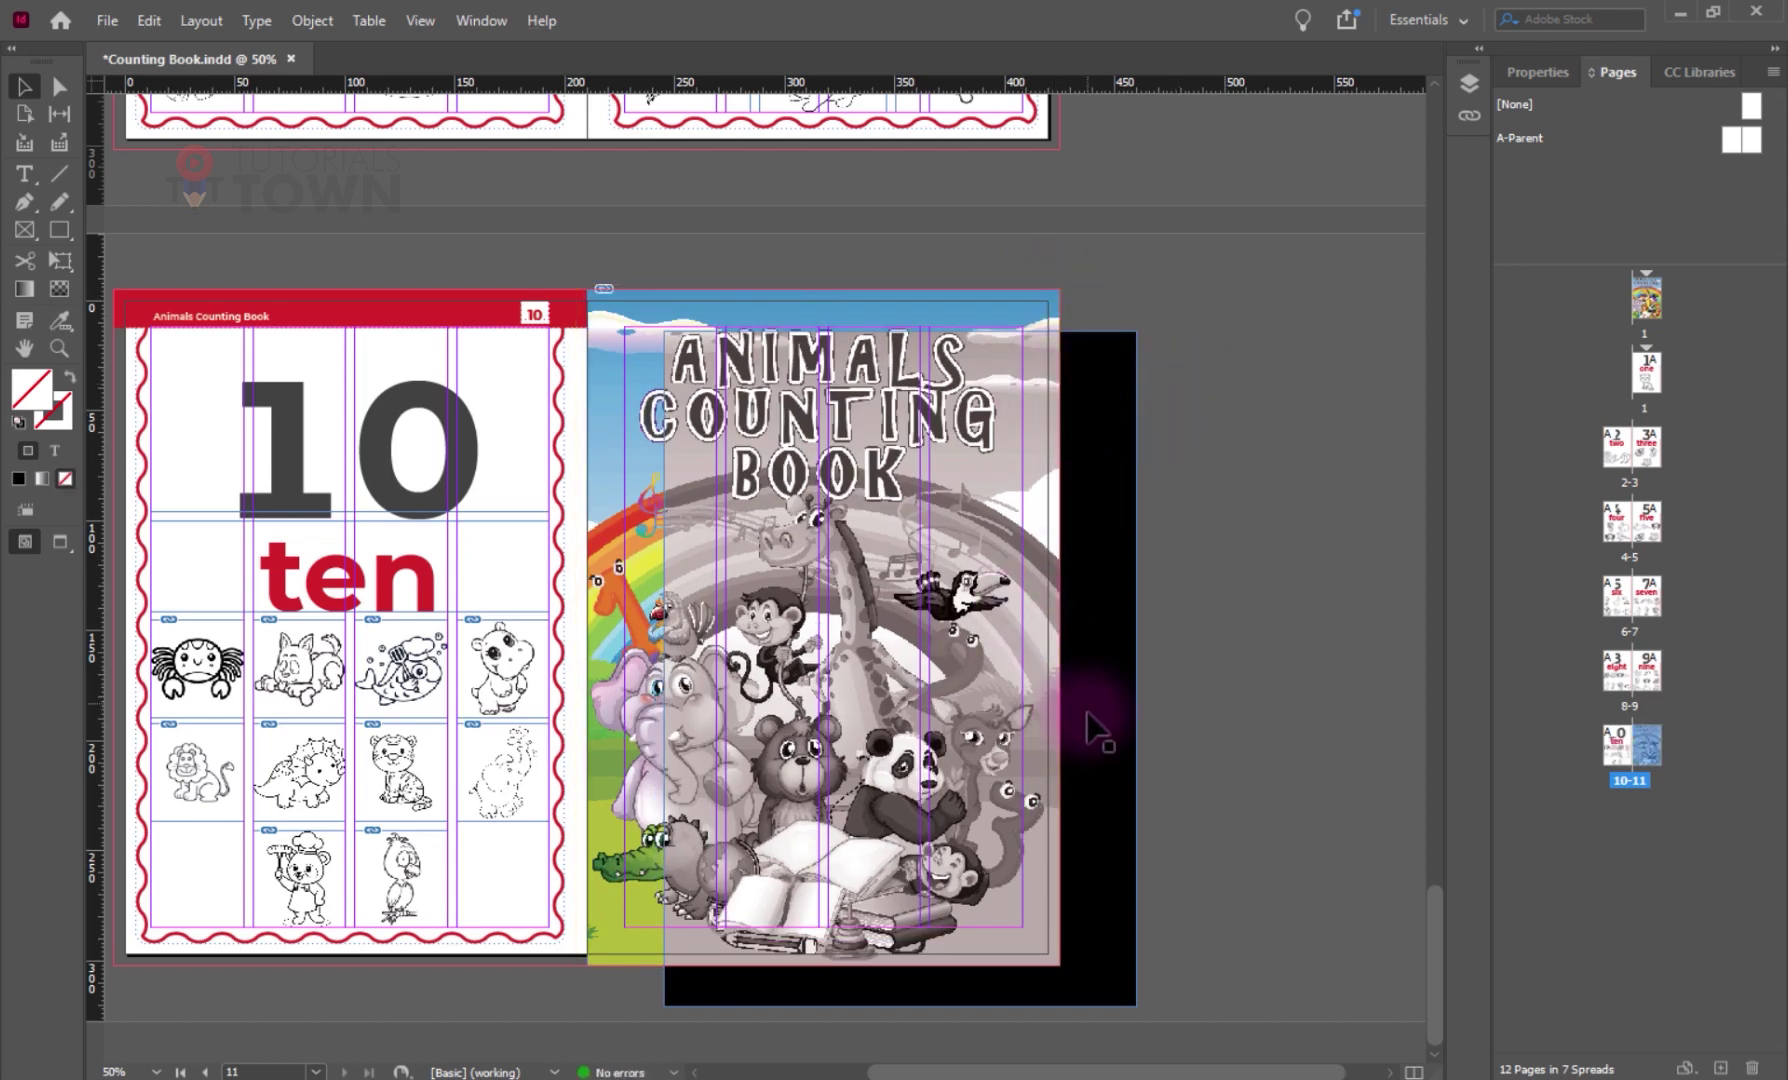
- Move the black overlay back over the back cover image so that it lines up with the spine and bleed guides
{"action": "left_click_drag", "start_coordinate": [1055, 705], "coordinate": [1011, 698]}
{"action": "key", "text": "Down"}
{"action": "key", "text": "Down"}
{"action": "key", "text": "Down"}
{"action": "key", "text": "Down"}
{"action": "key", "text": "Down"}
{"action": "key", "text": "Down"}
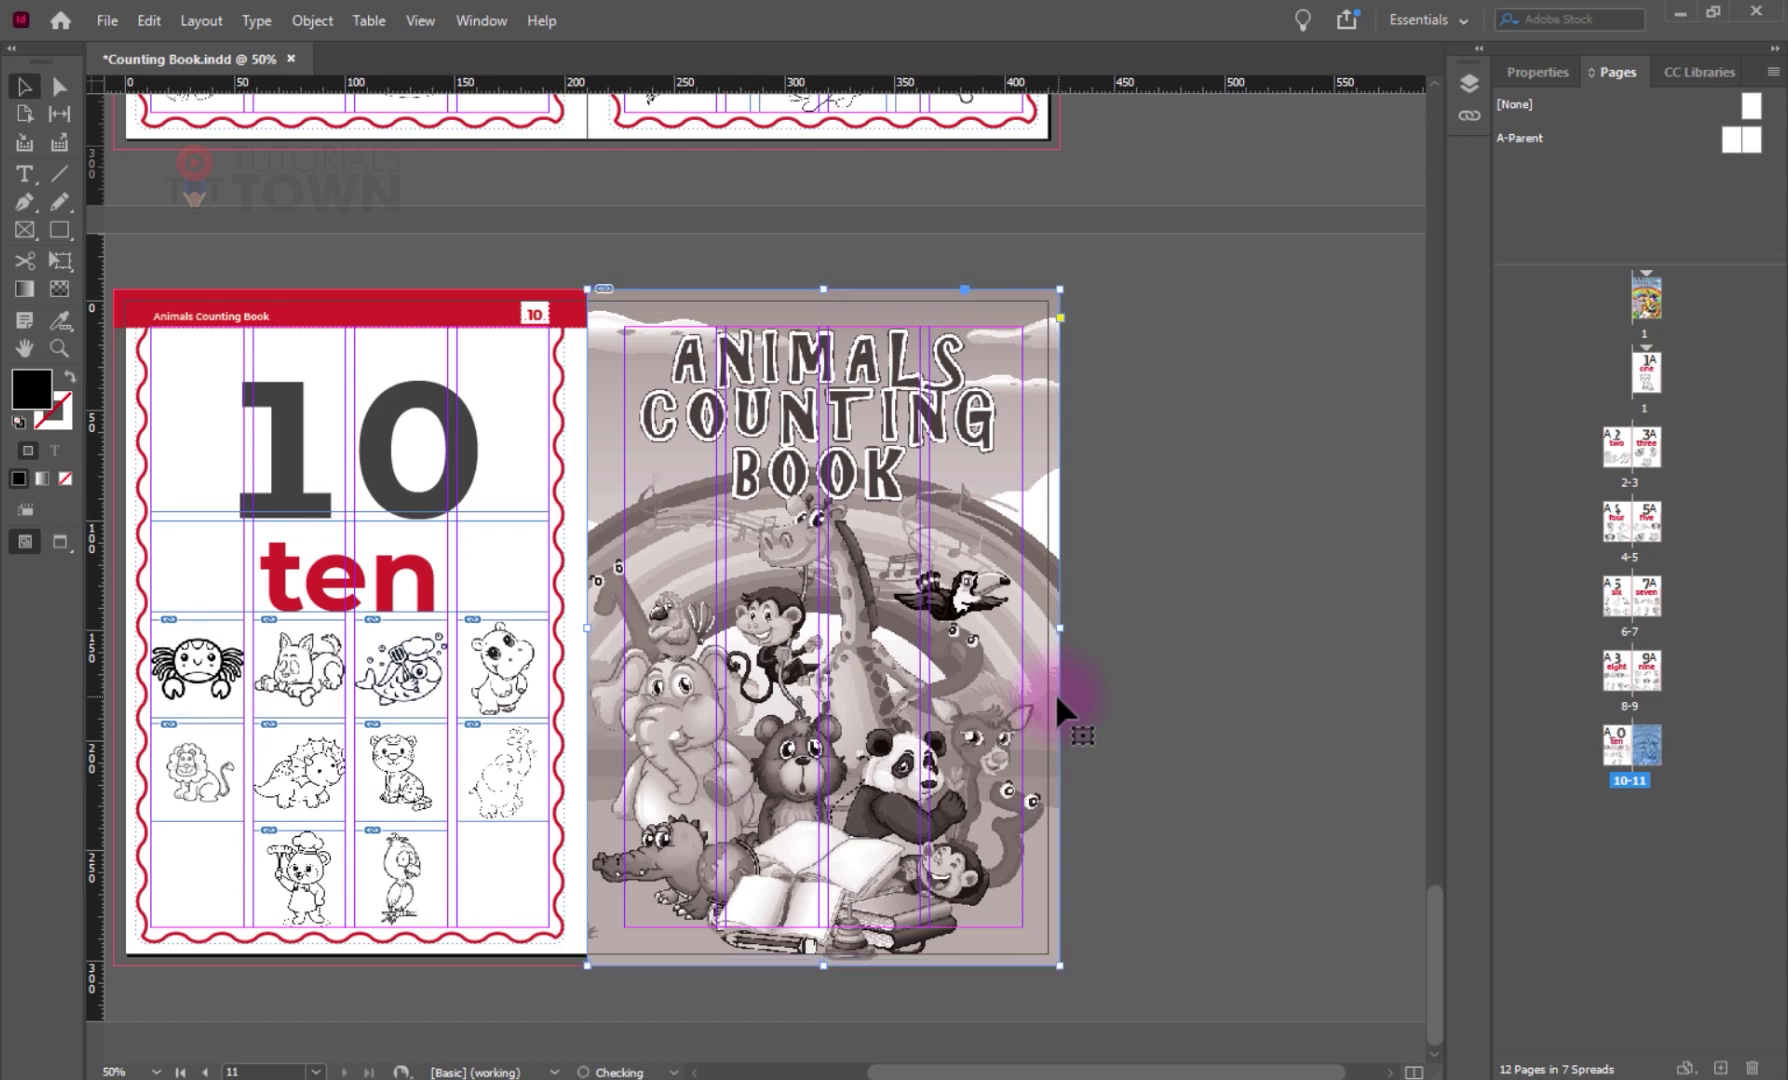
{"action": "left_click", "coordinate": [1119, 622]}
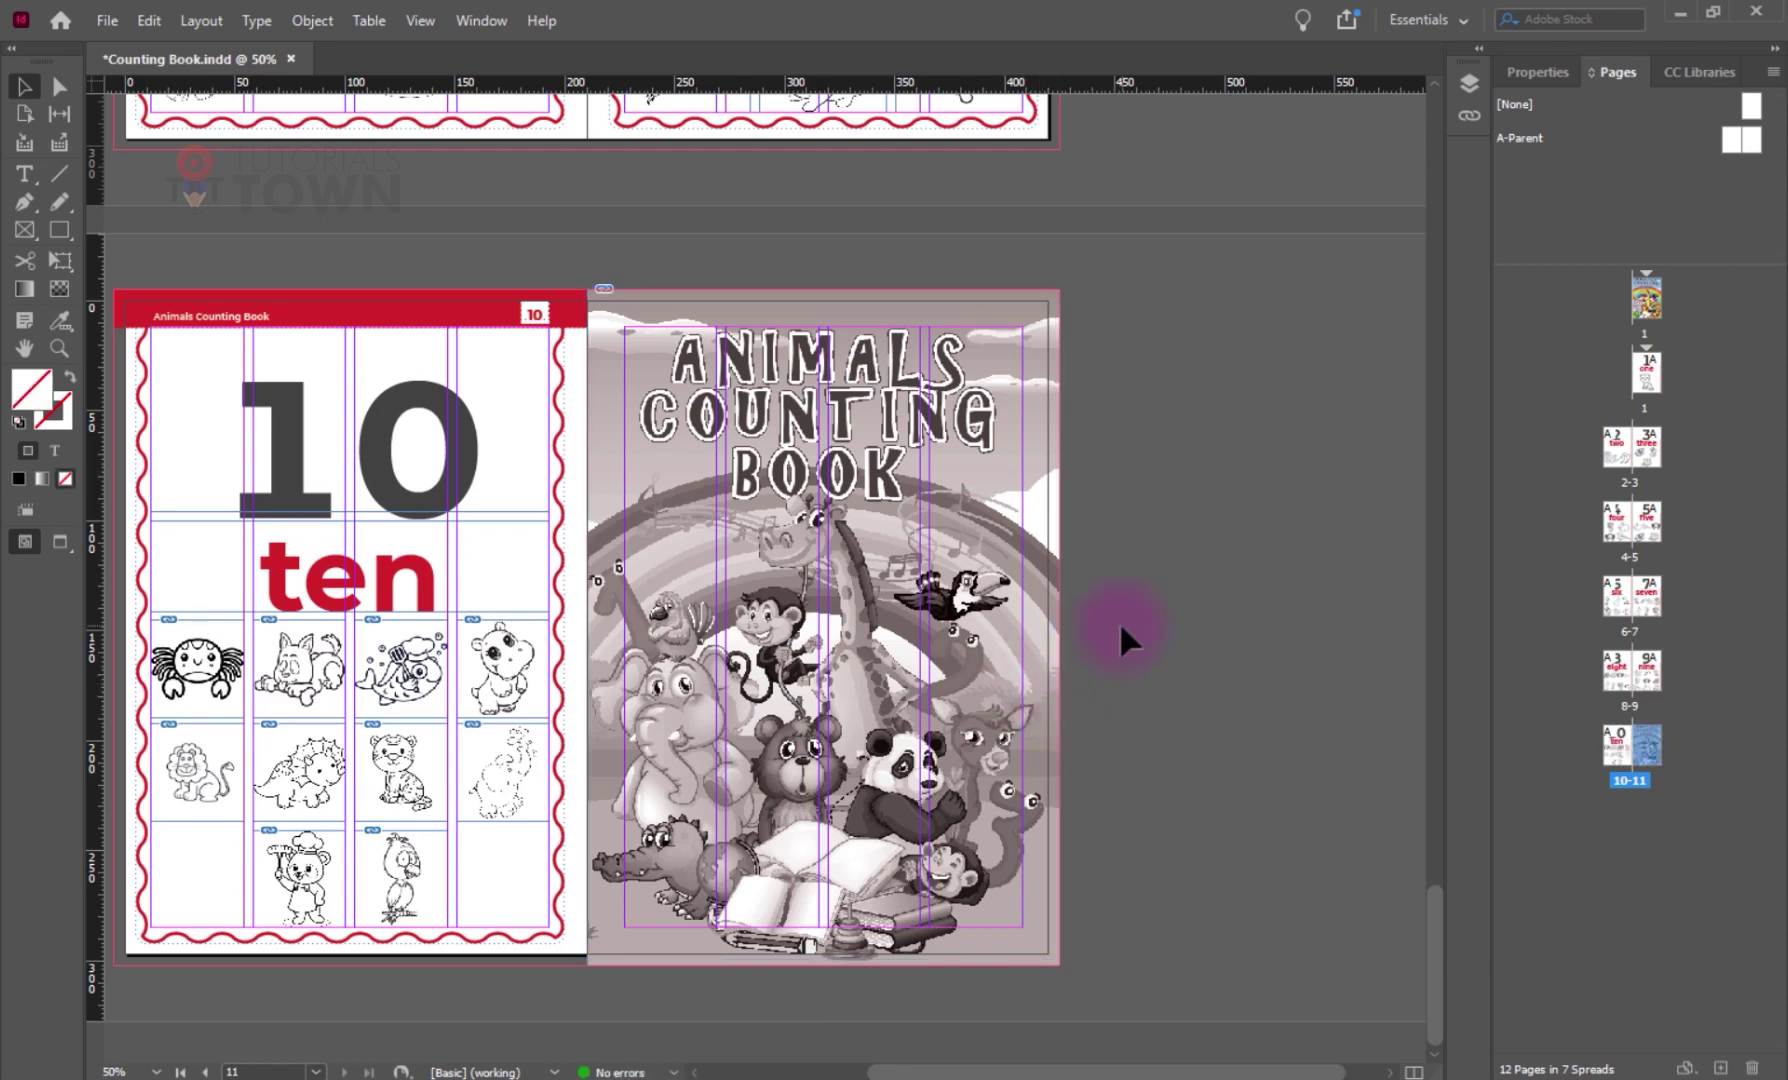
- Open the A-Parent spread and extend the left page's white page-number box up to the top bleed guide
{"action": "double_click", "coordinate": [1745, 142]}
{"action": "scroll", "coordinate": [1012, 256], "scroll_direction": "up", "scroll_amount": 4}
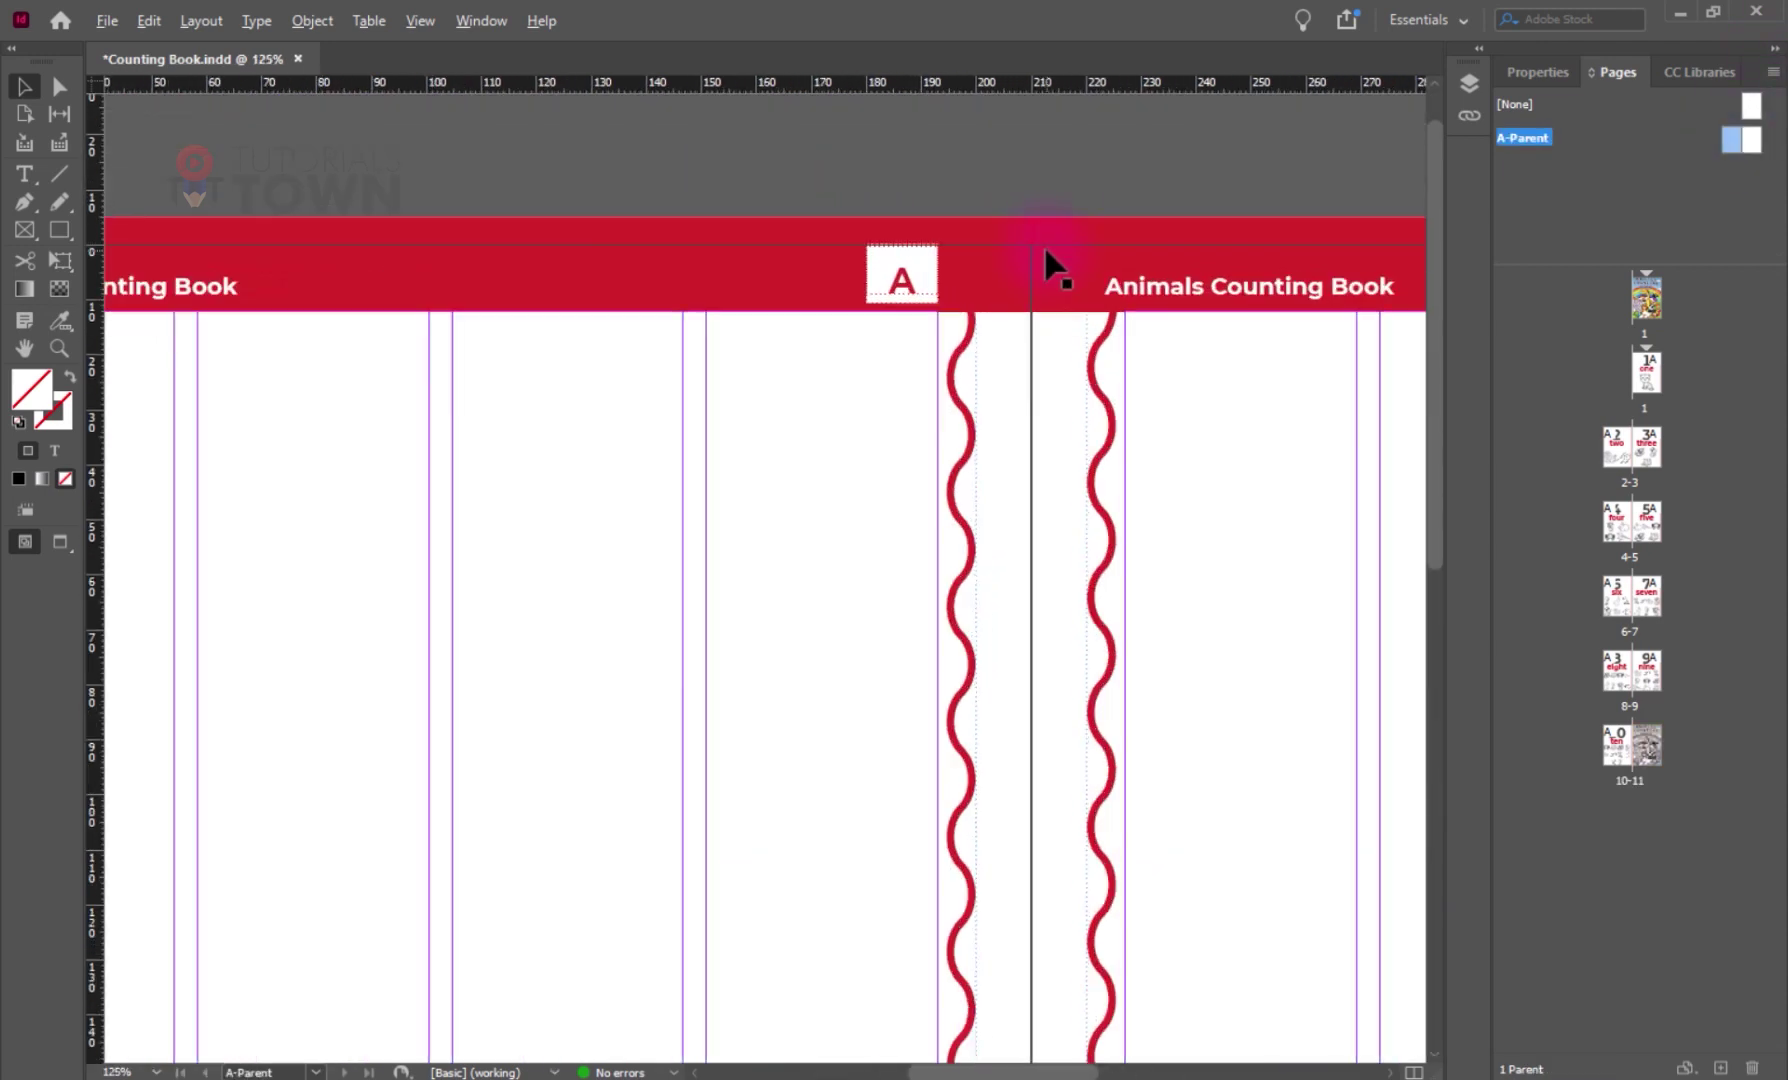
{"action": "left_click", "coordinate": [902, 285]}
{"action": "scroll", "coordinate": [686, 431], "scroll_direction": "right", "scroll_amount": 3}
{"action": "scroll", "coordinate": [686, 431], "scroll_direction": "up", "scroll_amount": 1}
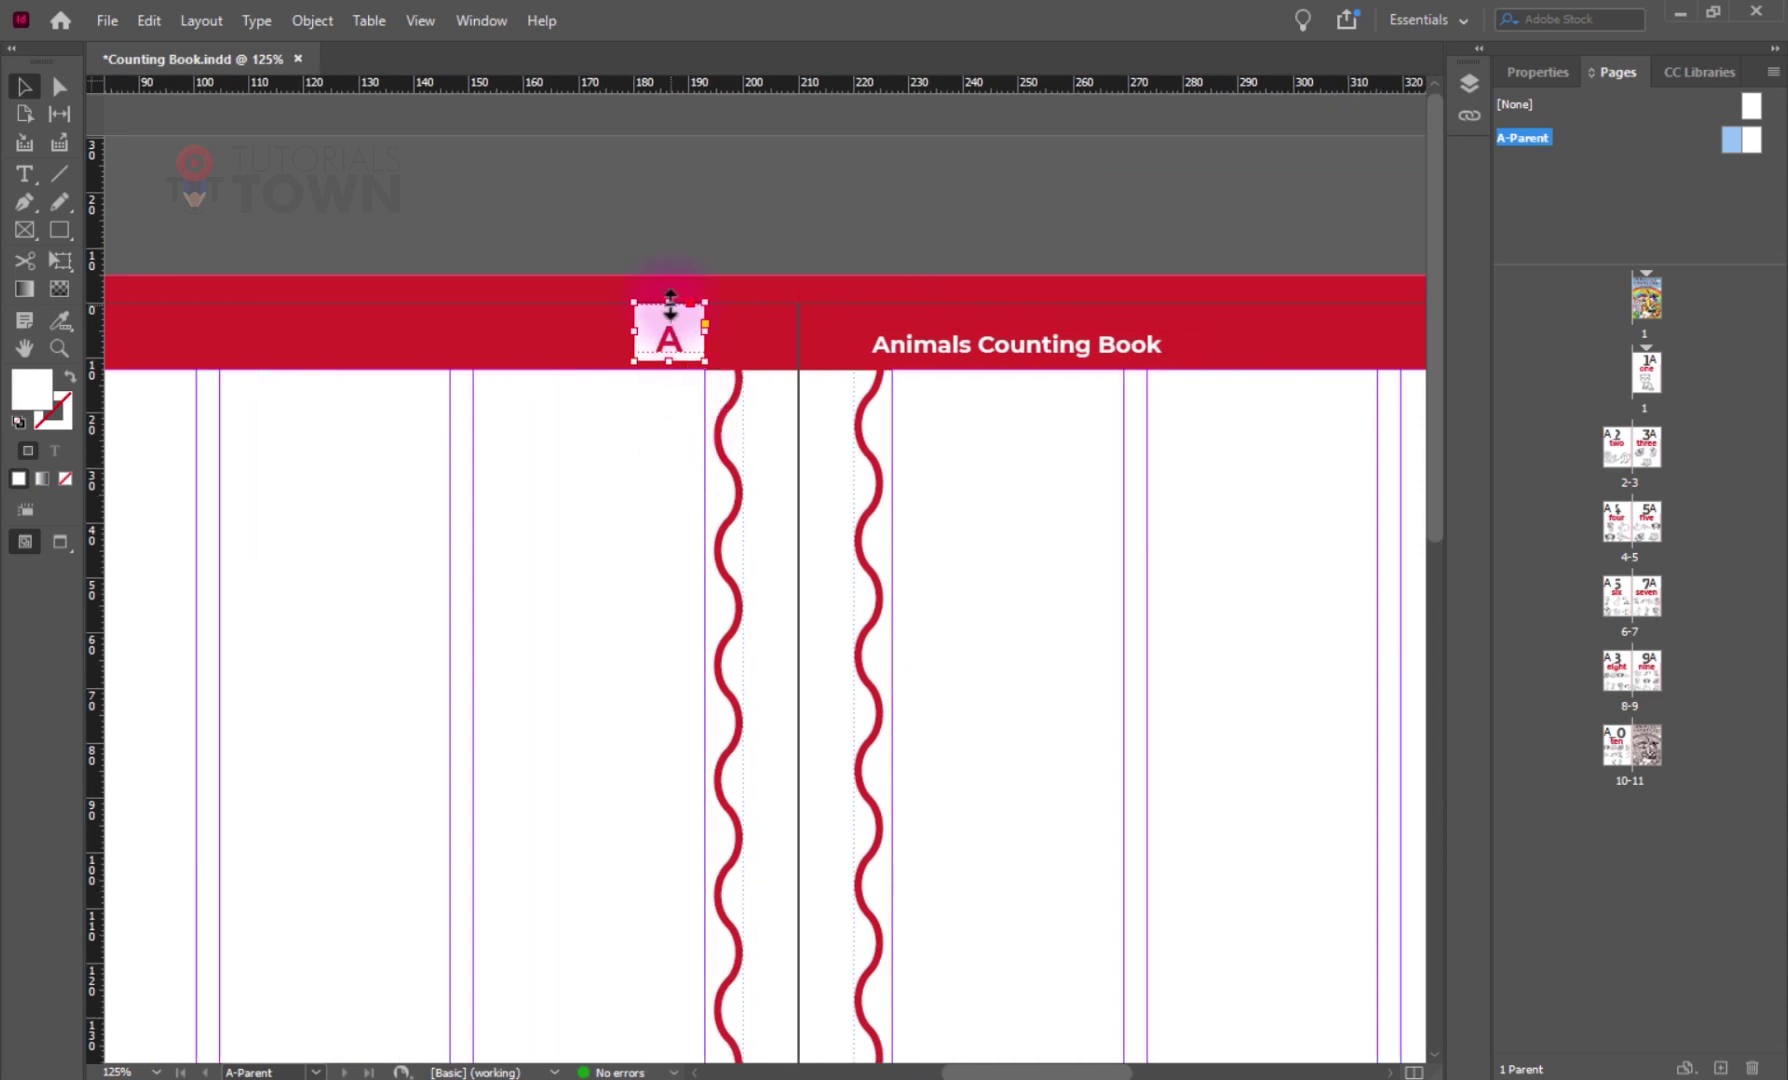
{"action": "left_click_drag", "start_coordinate": [669, 300], "coordinate": [668, 275]}
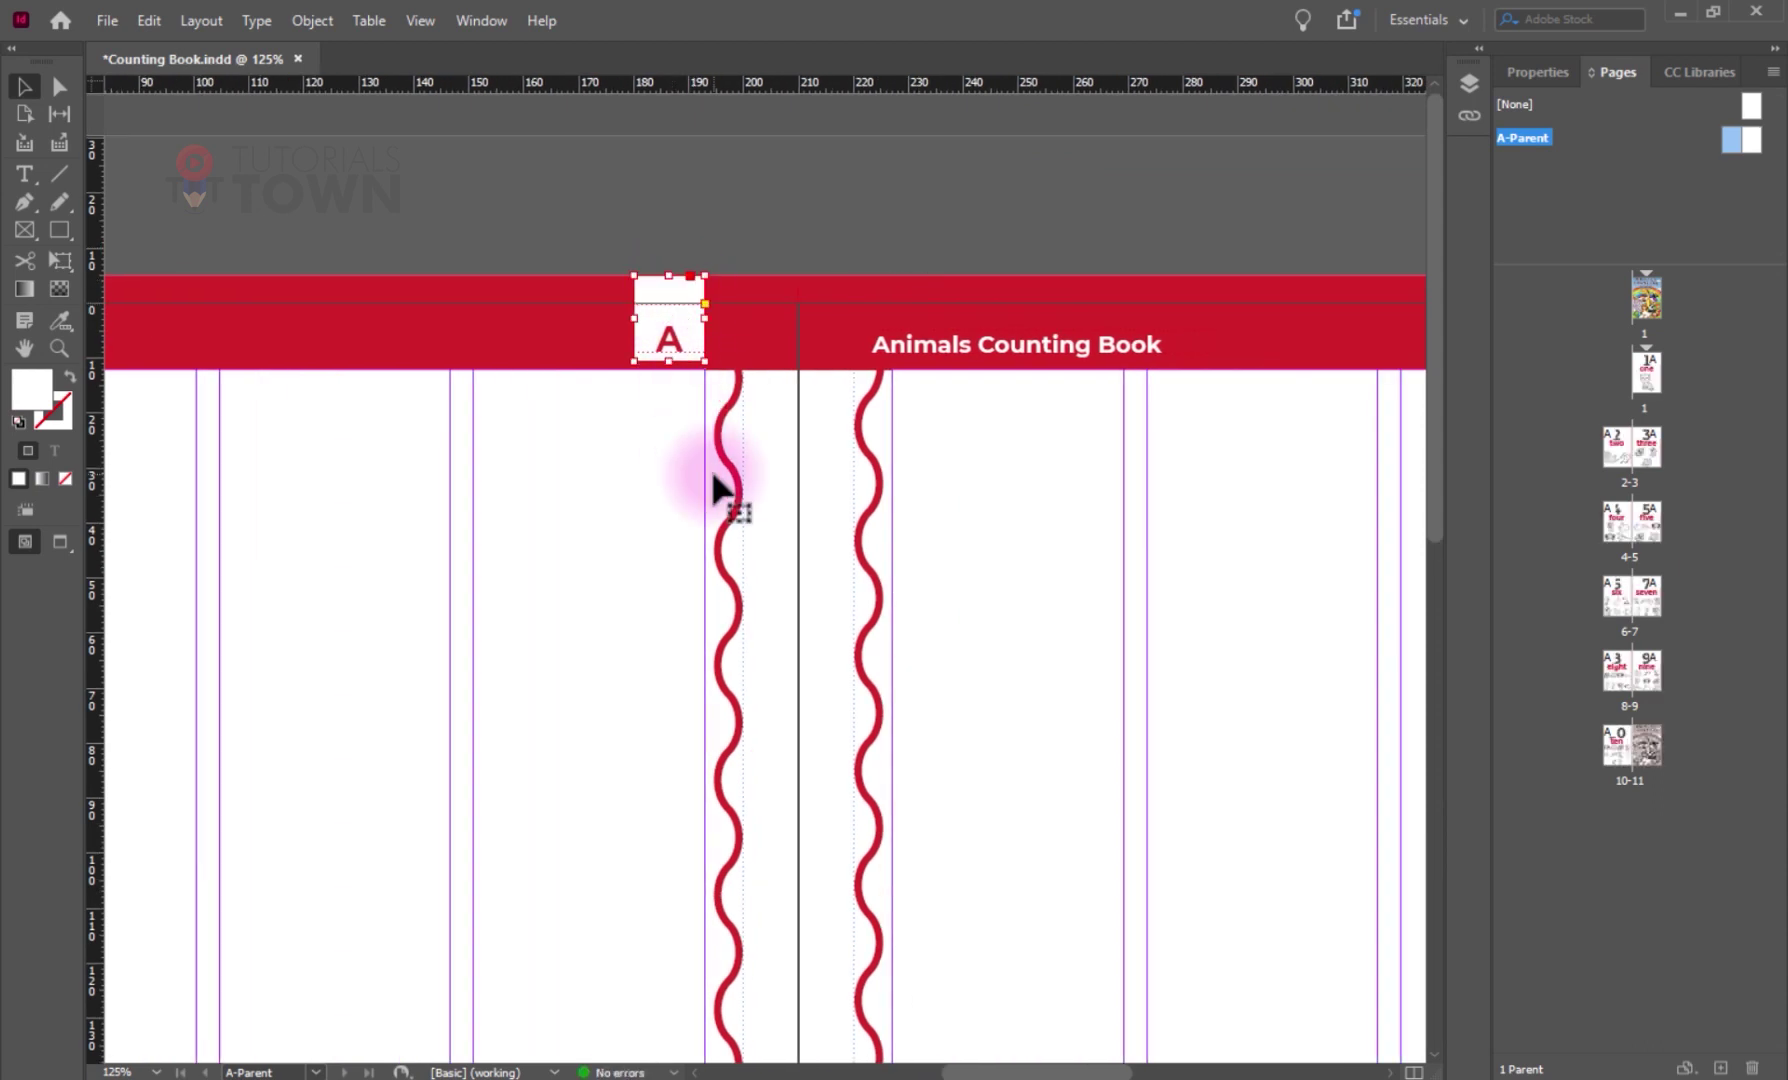
- Extend the right parent page's white page-number box up to the top bleed guide and save the document
{"action": "scroll", "coordinate": [1066, 419], "scroll_direction": "right", "scroll_amount": 5}
{"action": "left_click", "coordinate": [853, 330]}
{"action": "left_click_drag", "start_coordinate": [848, 300], "coordinate": [848, 276]}
{"action": "left_click", "coordinate": [1046, 492]}
{"action": "key", "text": "ctrl+s"}
- Preview page 1 in Presentation mode and review the overall layout of the book's spreads
{"action": "key", "text": "ctrl+minus"}
{"action": "key", "text": "ctrl+minus"}
{"action": "key", "text": "ctrl+minus"}
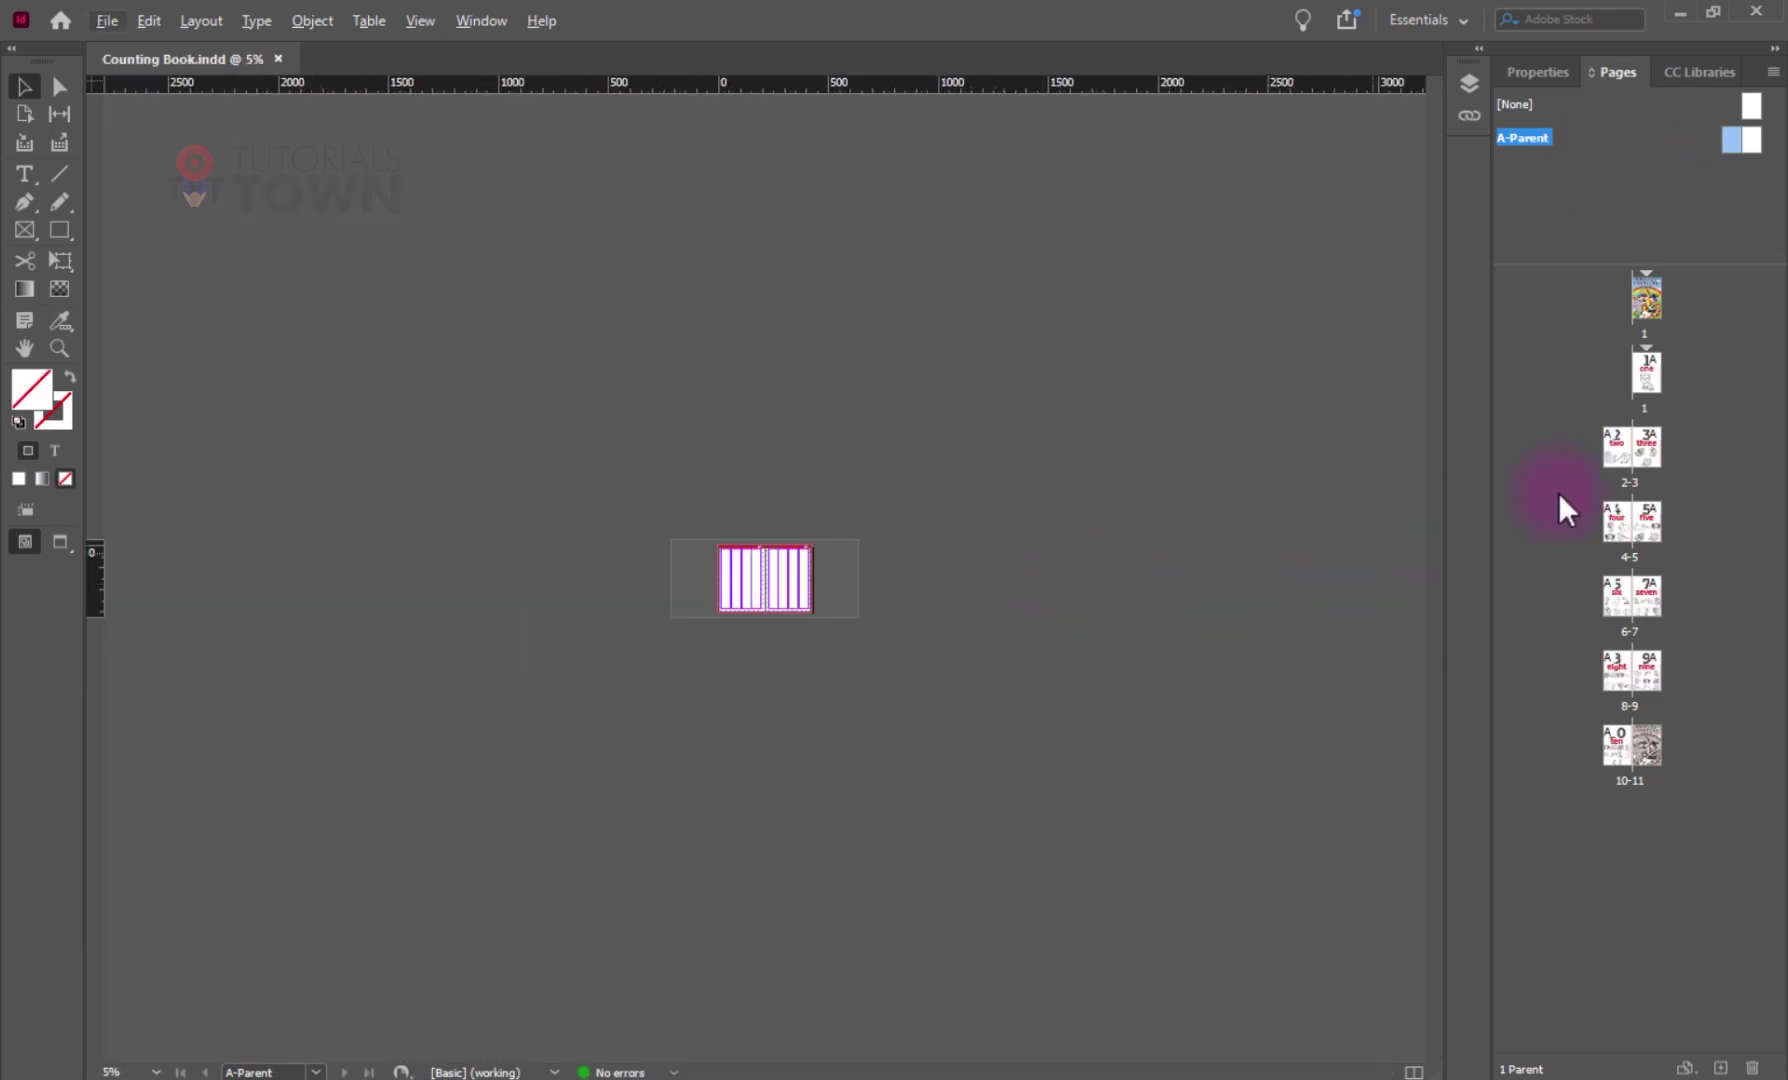
{"action": "double_click", "coordinate": [1645, 372]}
{"action": "key", "text": "shift+w"}
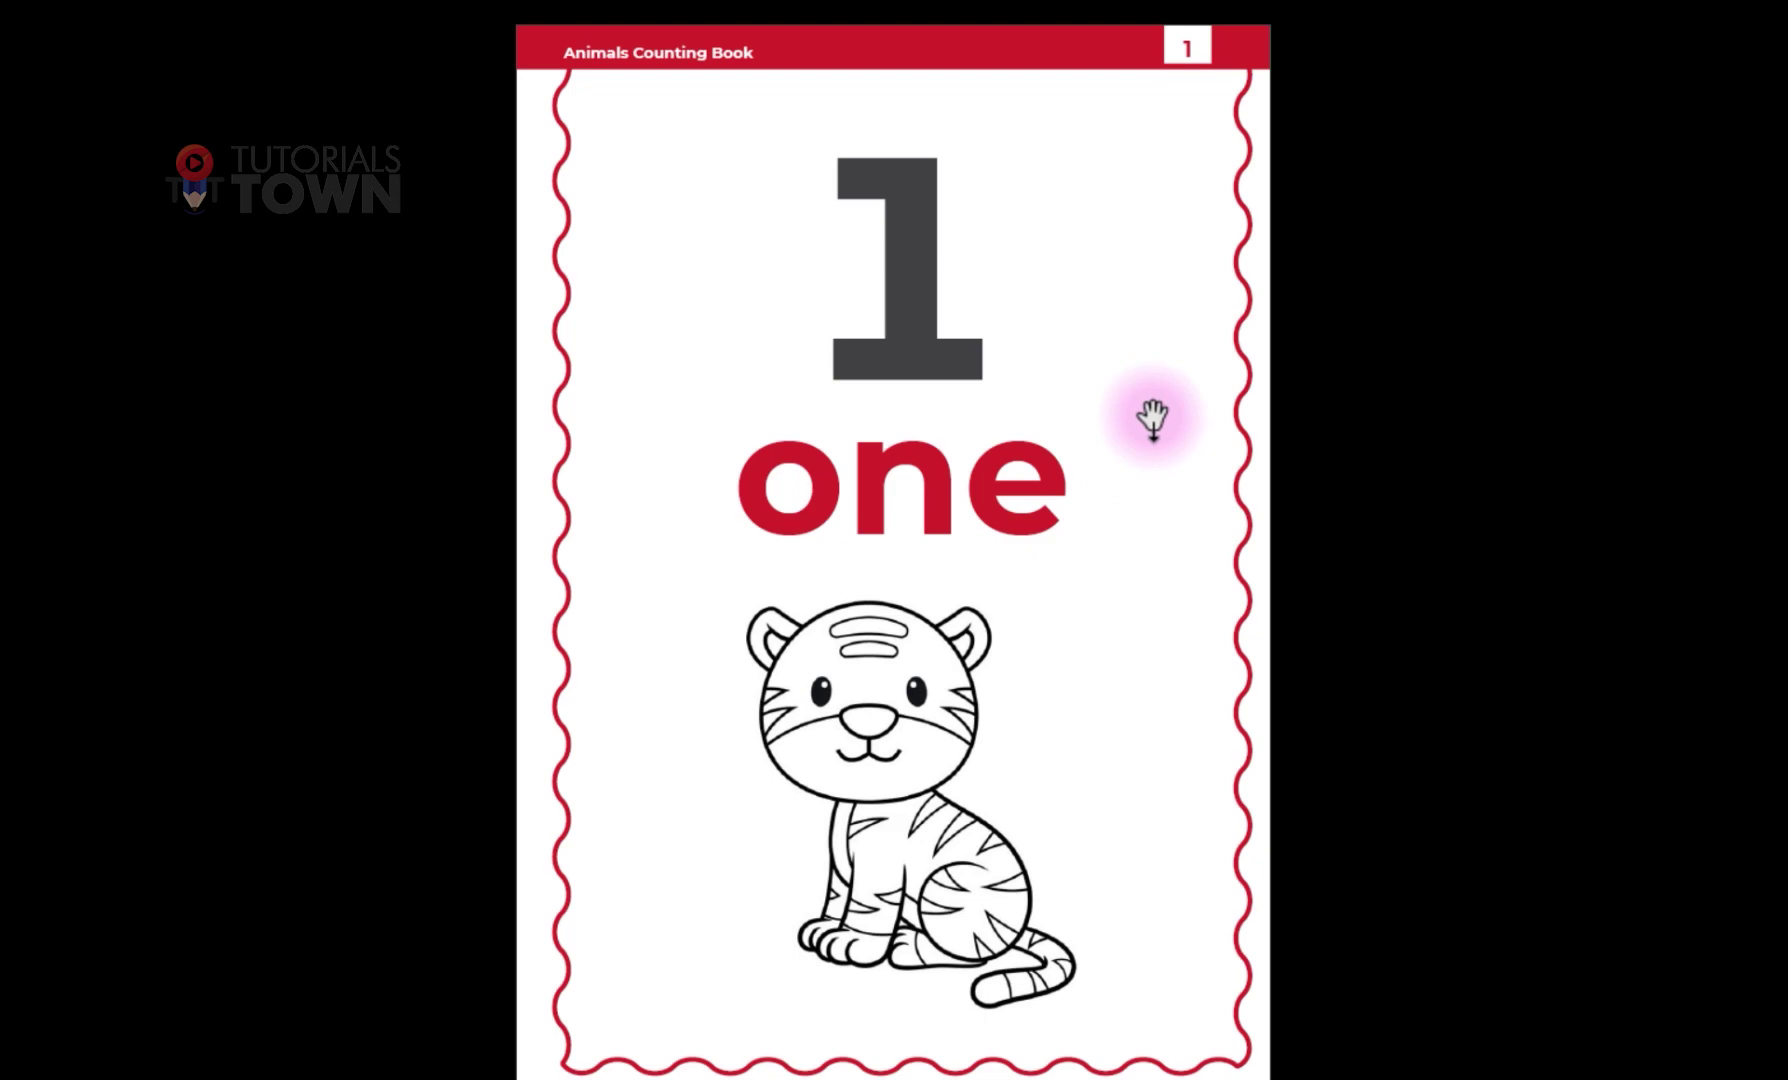
{"action": "key", "text": "Escape"}
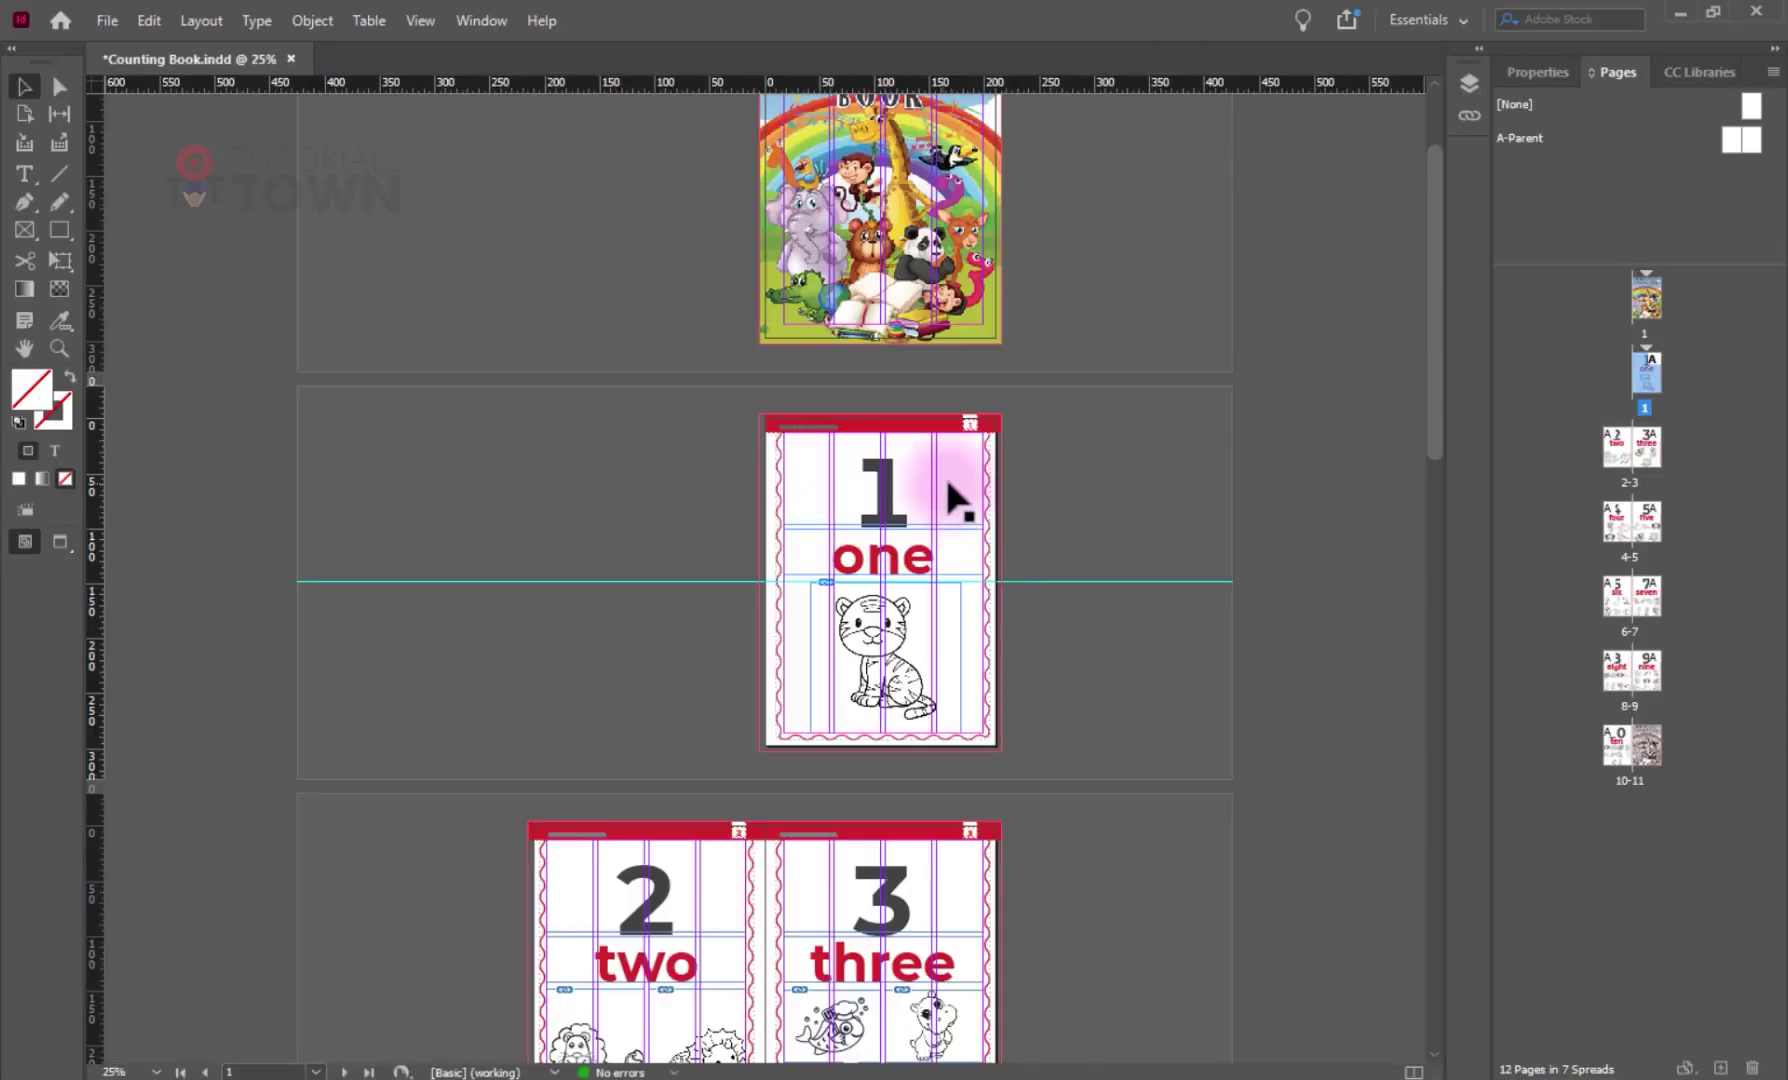
{"action": "key", "text": "ctrl+minus"}
{"action": "key", "text": "ctrl+minus"}
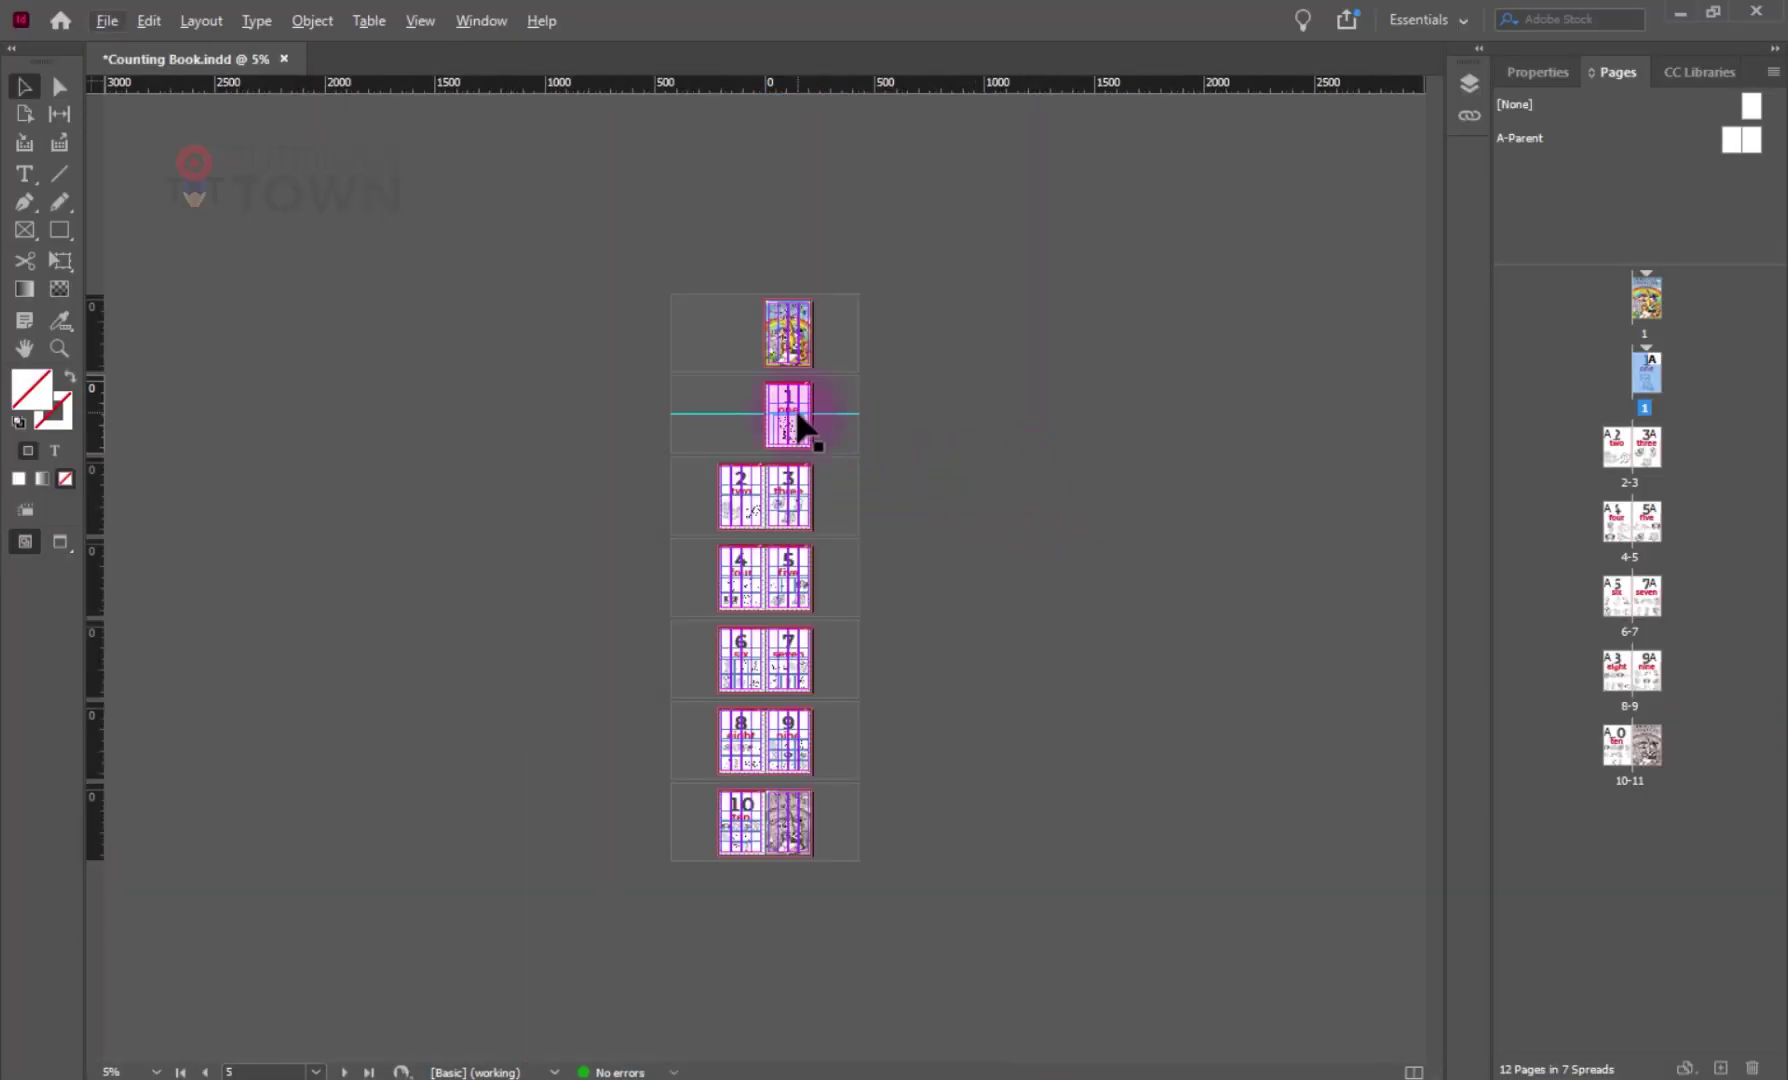
{"action": "key", "text": "ctrl+equal"}
{"action": "key", "text": "ctrl+equal"}
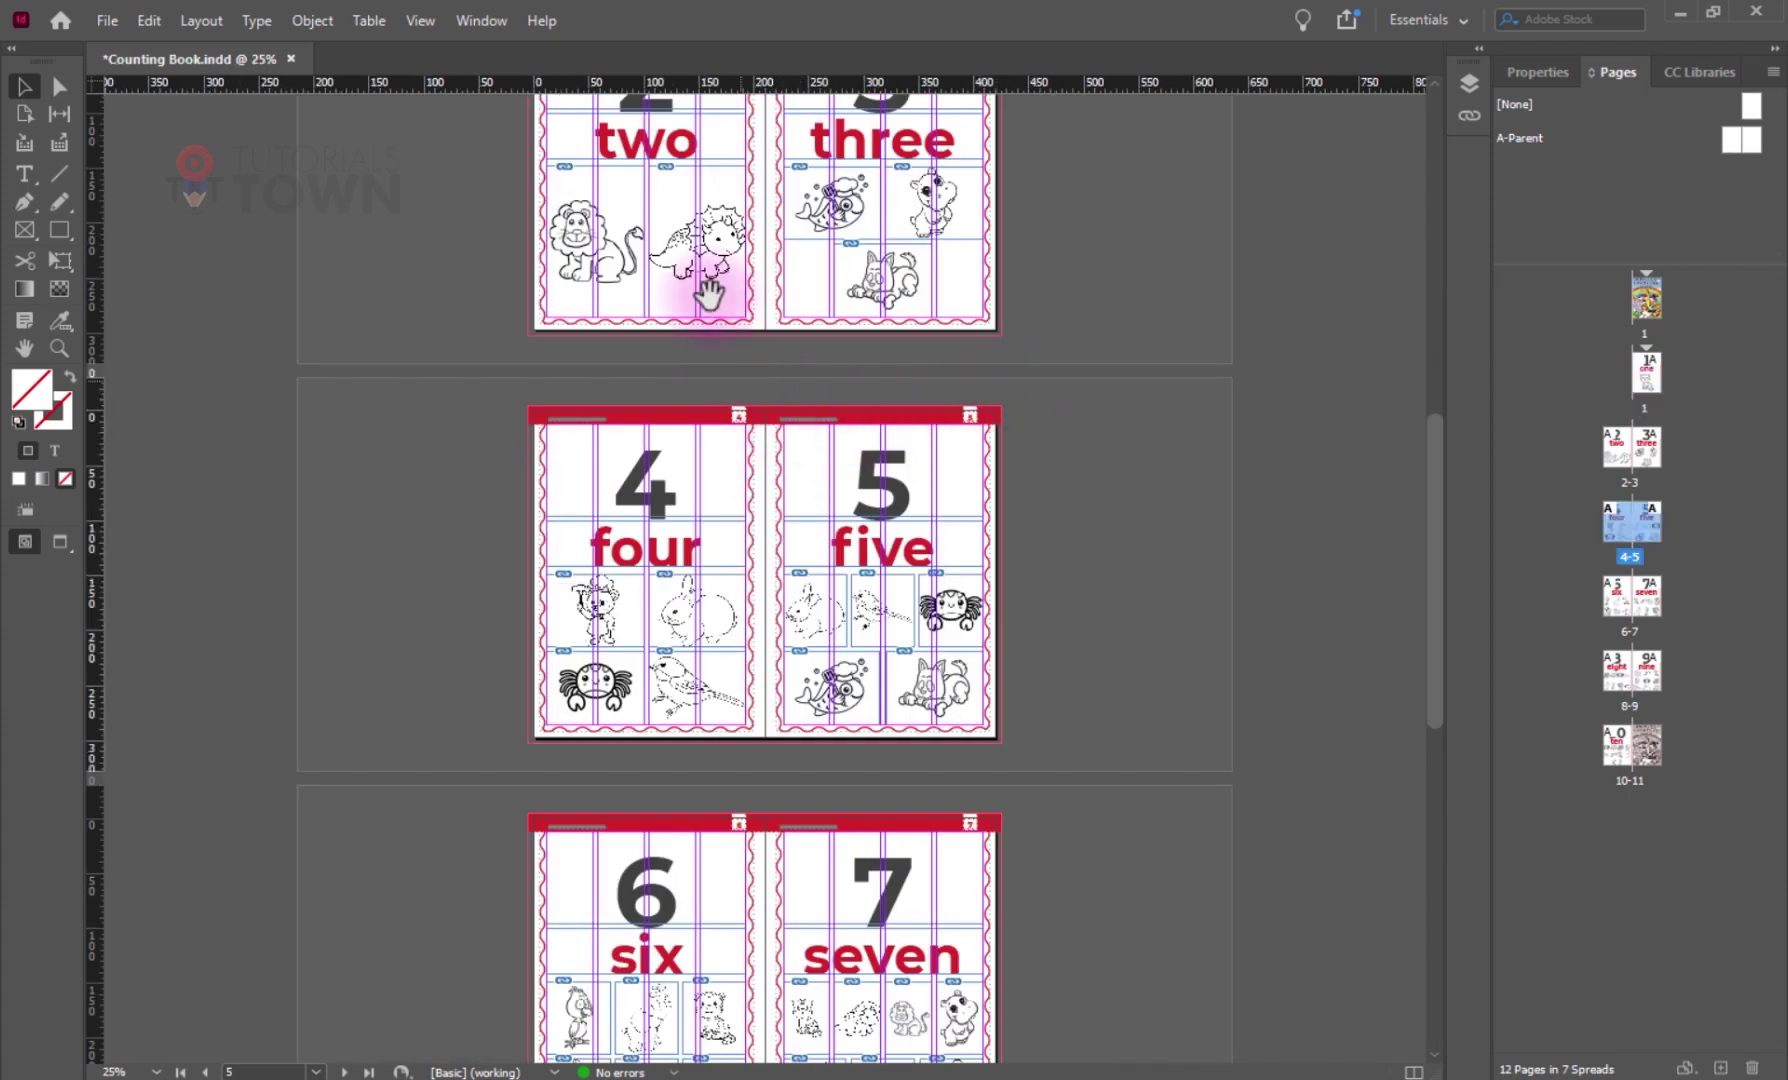
{"action": "left_click_drag", "start_coordinate": [708, 295], "coordinate": [700, 743]}
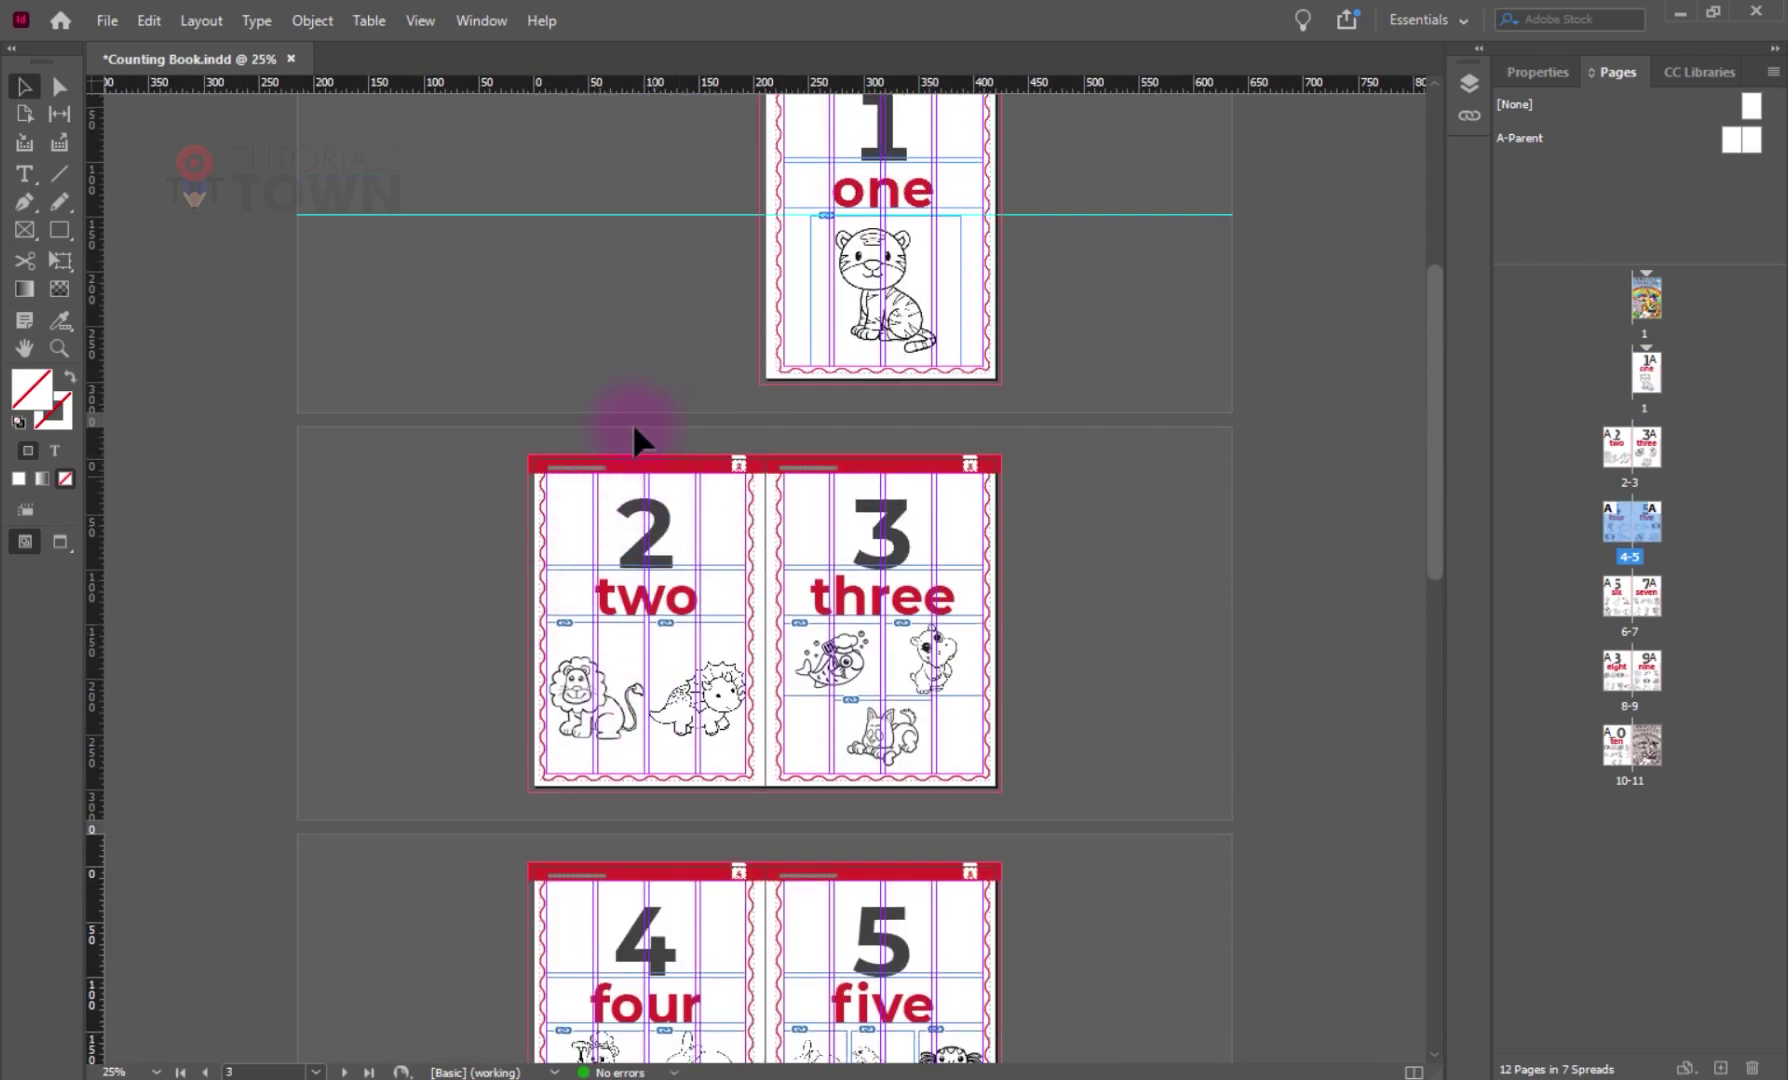
- Start exporting the document and create a folder named High Res PDF inside the Counting Book project folder
{"action": "left_click", "coordinate": [107, 21]}
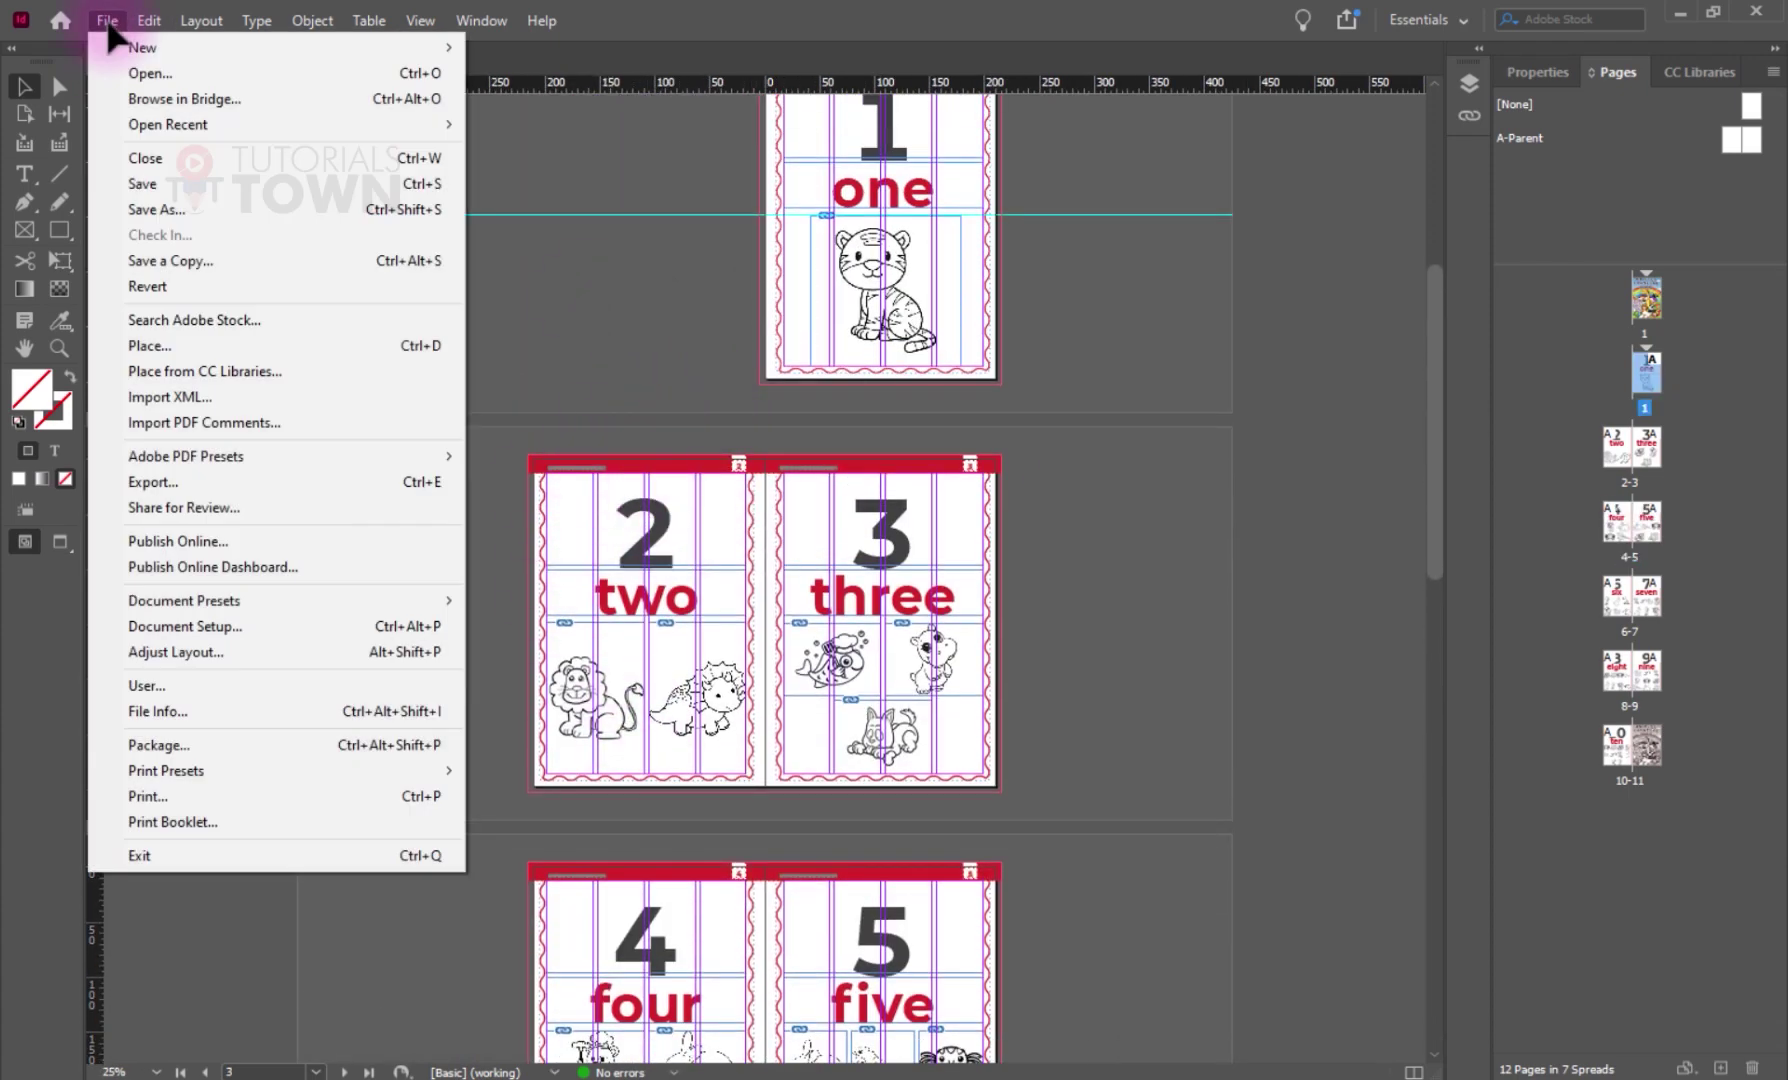
{"action": "left_click", "coordinate": [191, 480]}
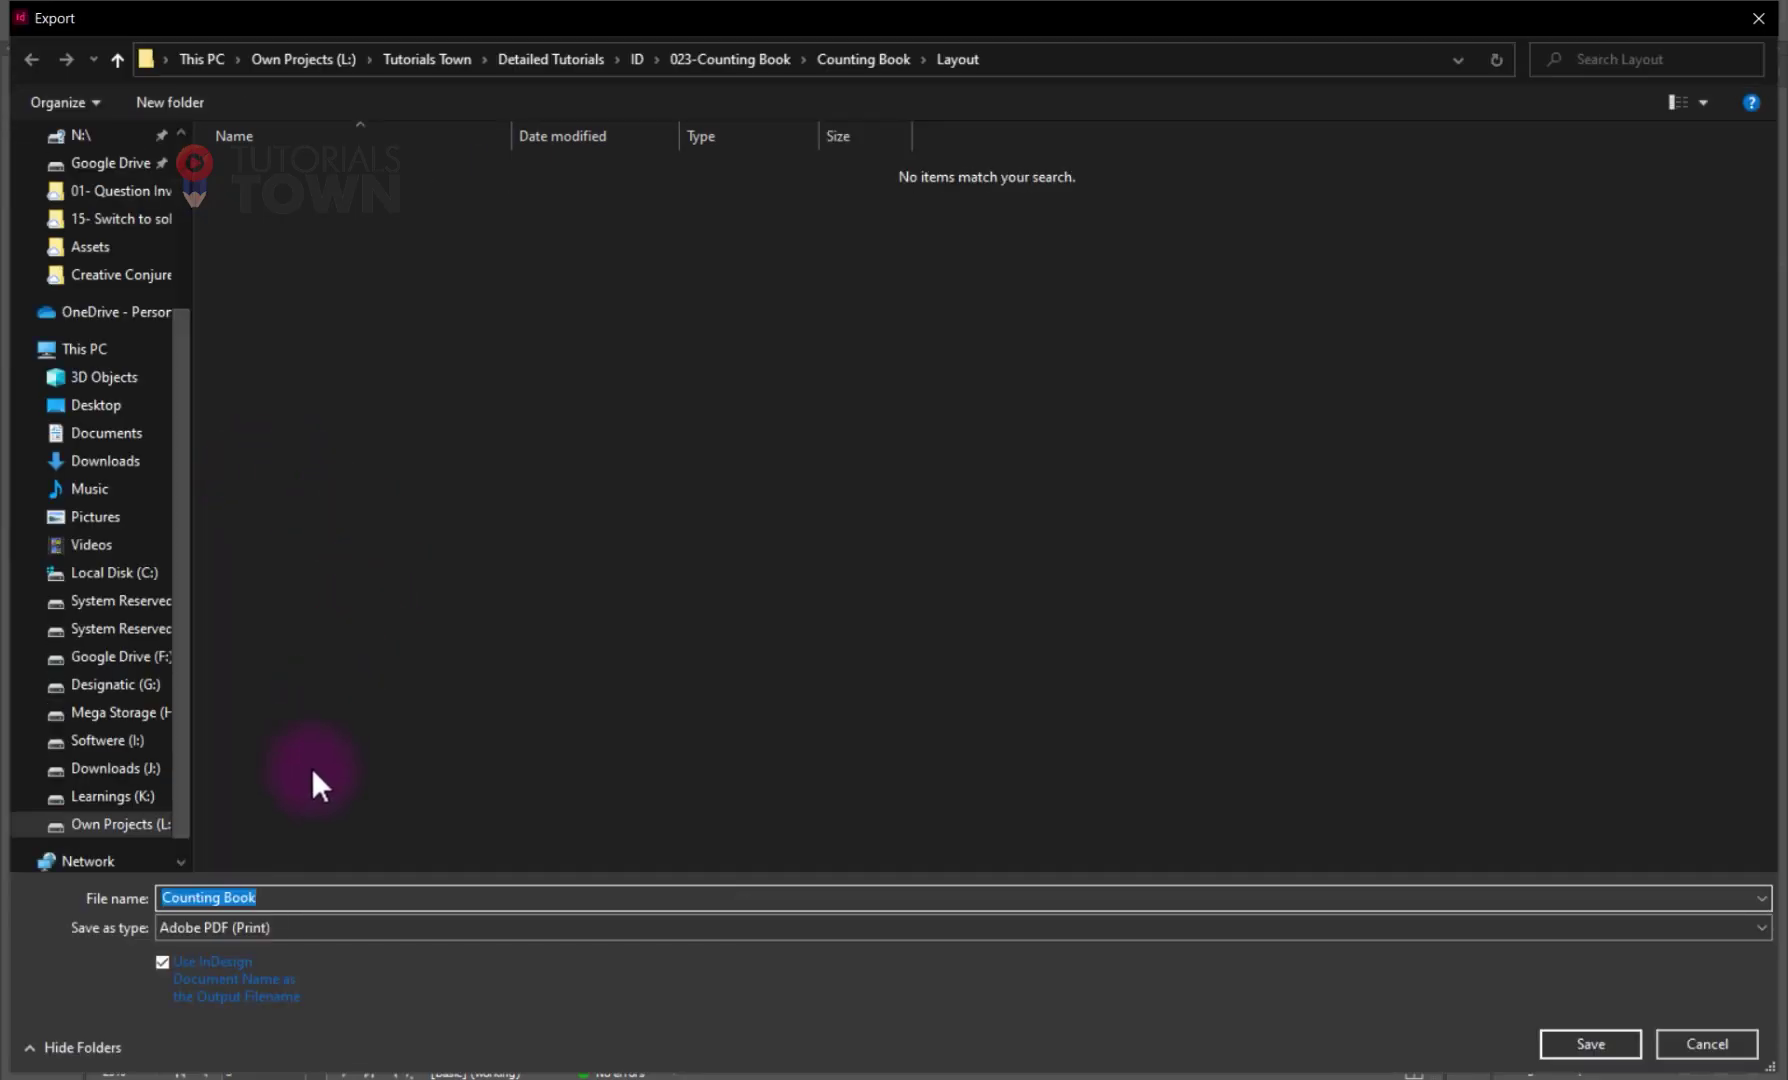
{"action": "left_click", "coordinate": [873, 60]}
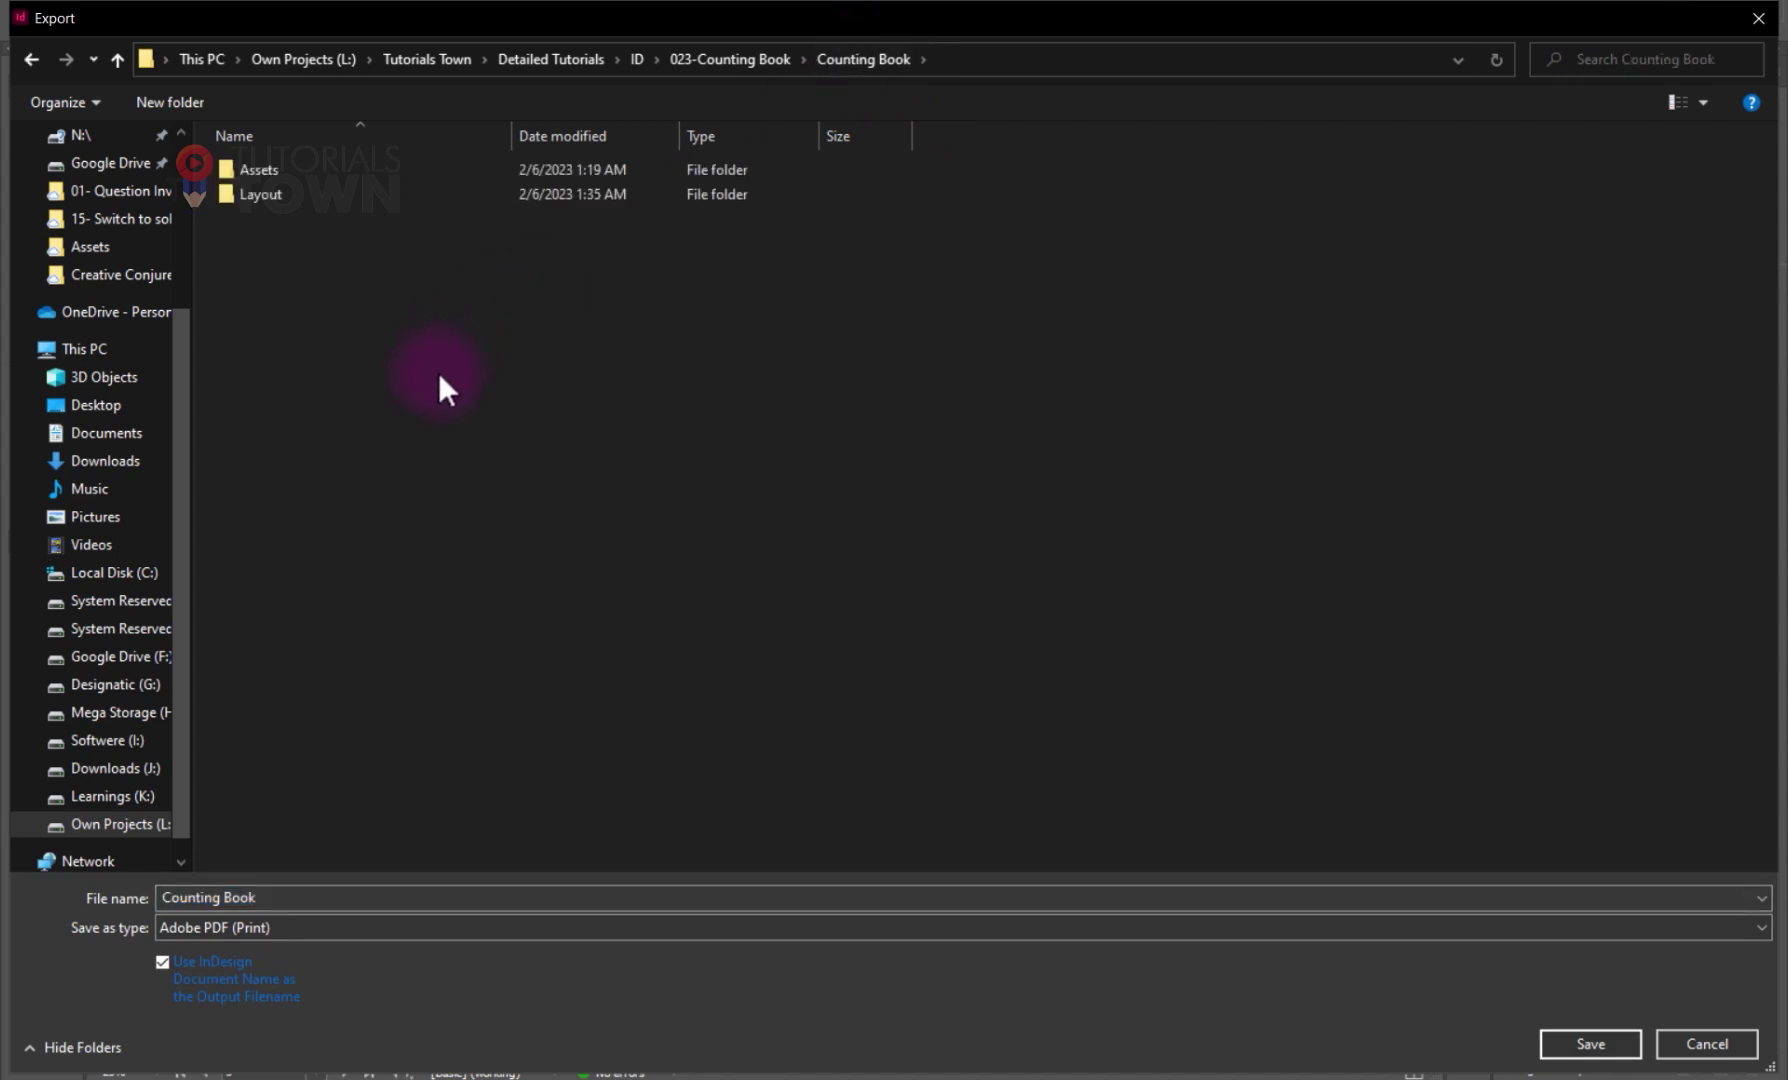
{"action": "key", "text": "ctrl+shift+n"}
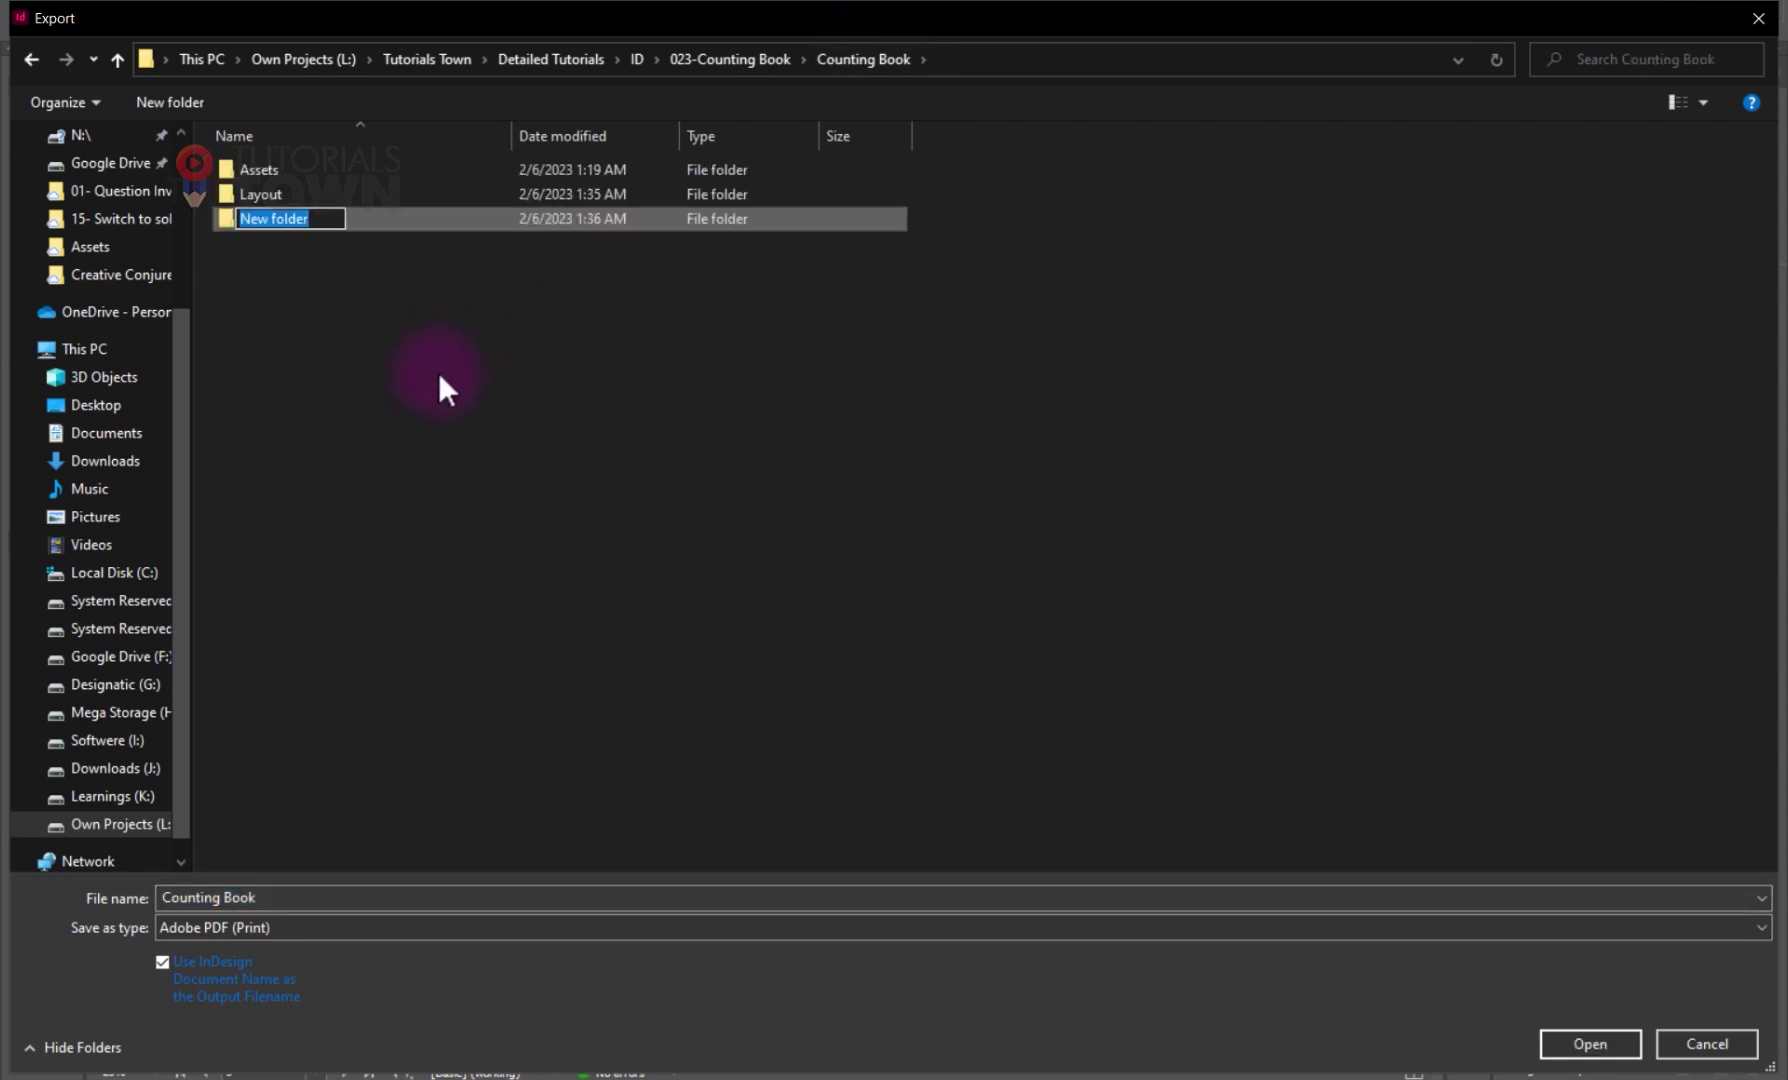
{"action": "type", "text": "HIgh"}
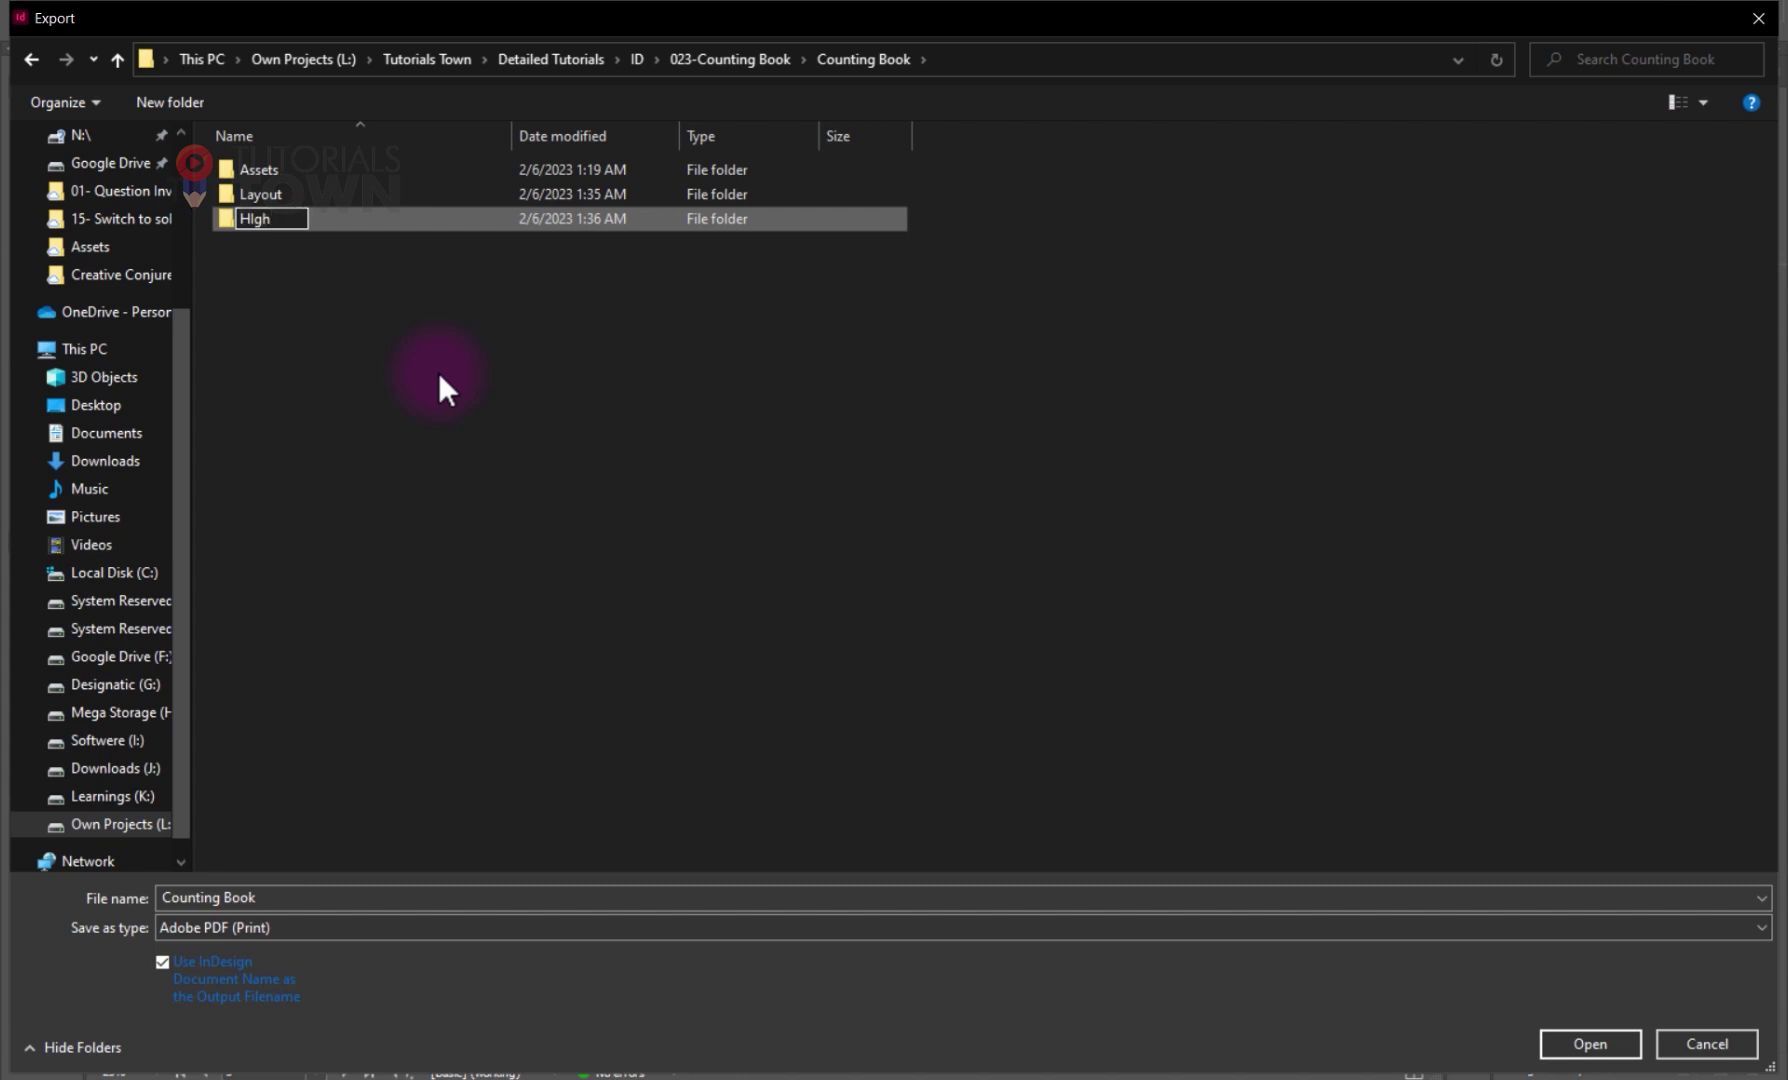
{"action": "key", "text": "BackSpace"}
{"action": "key", "text": "BackSpace"}
{"action": "key", "text": "BackSpace"}
{"action": "type", "text": "igh Res P"}
{"action": "type", "text": "S"}
{"action": "key", "text": "BackSpace"}
{"action": "type", "text": "DF"}
{"action": "key", "text": "Return"}
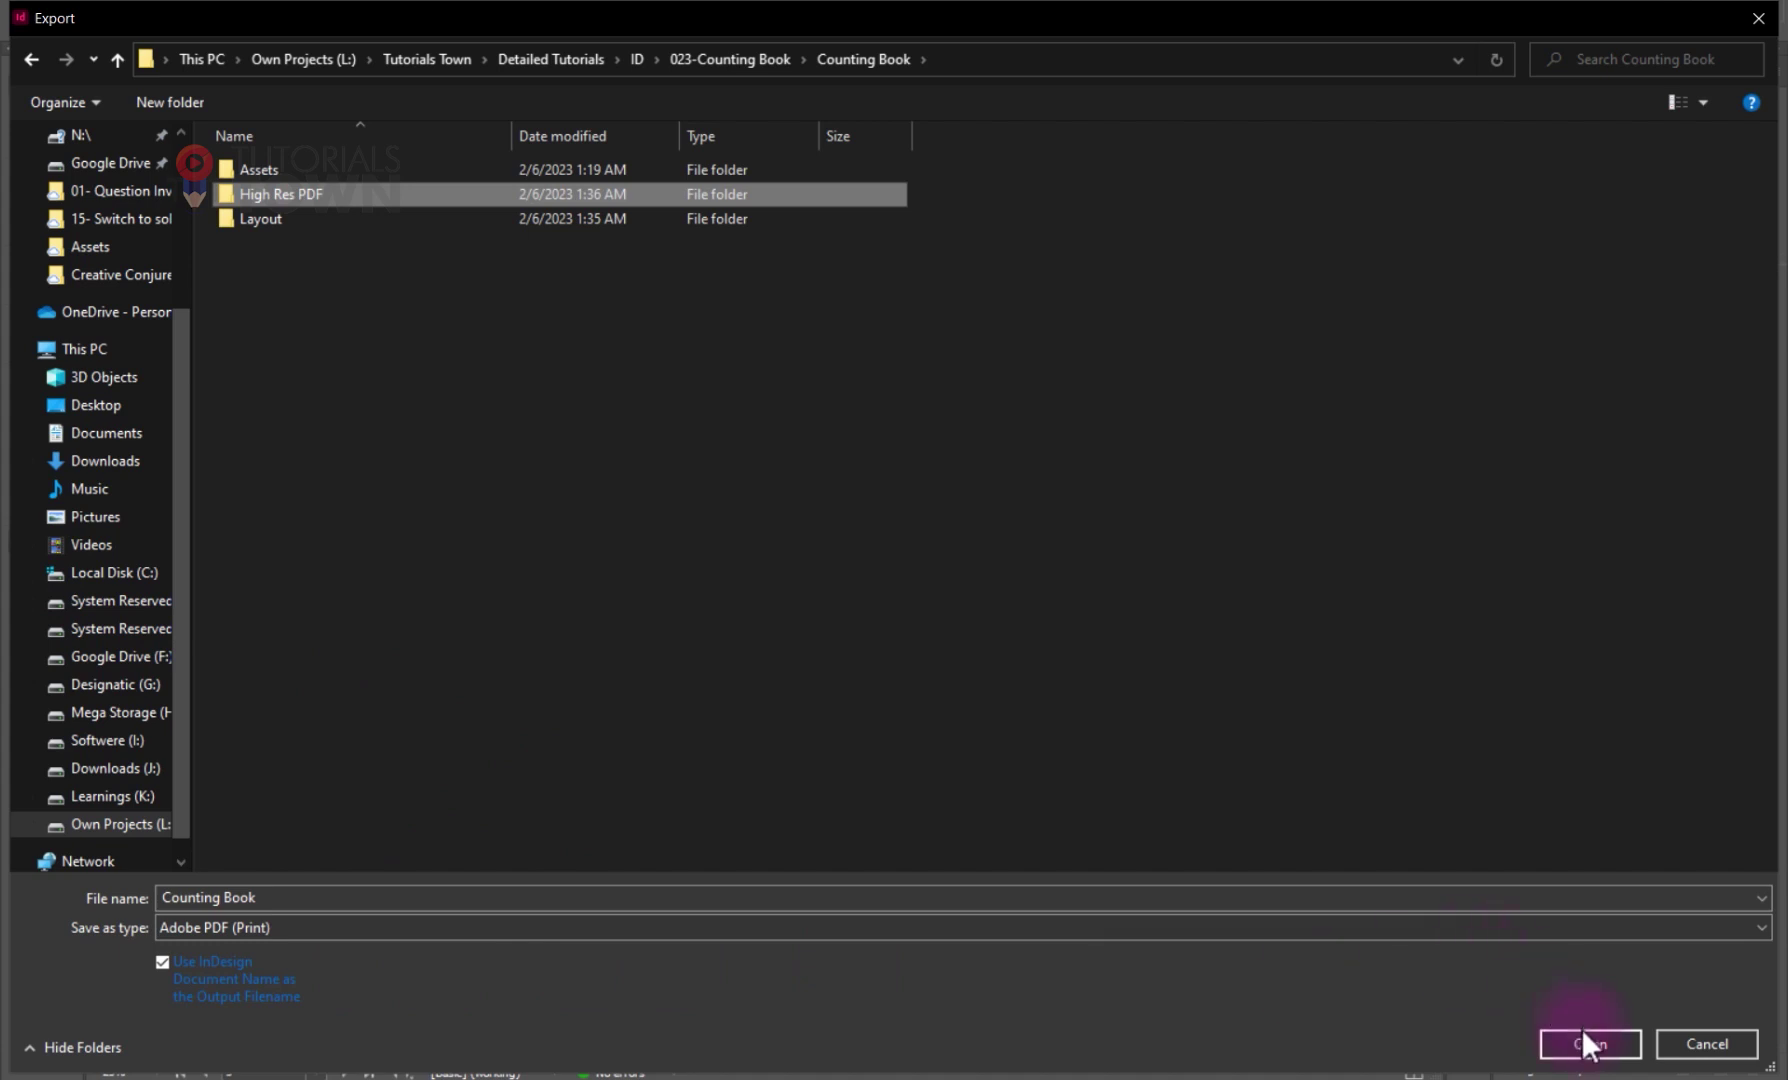
- Choose Adobe PDF (Print) as the format and save the export as Counting Book in the High Res PDF folder
{"action": "left_click", "coordinate": [405, 927]}
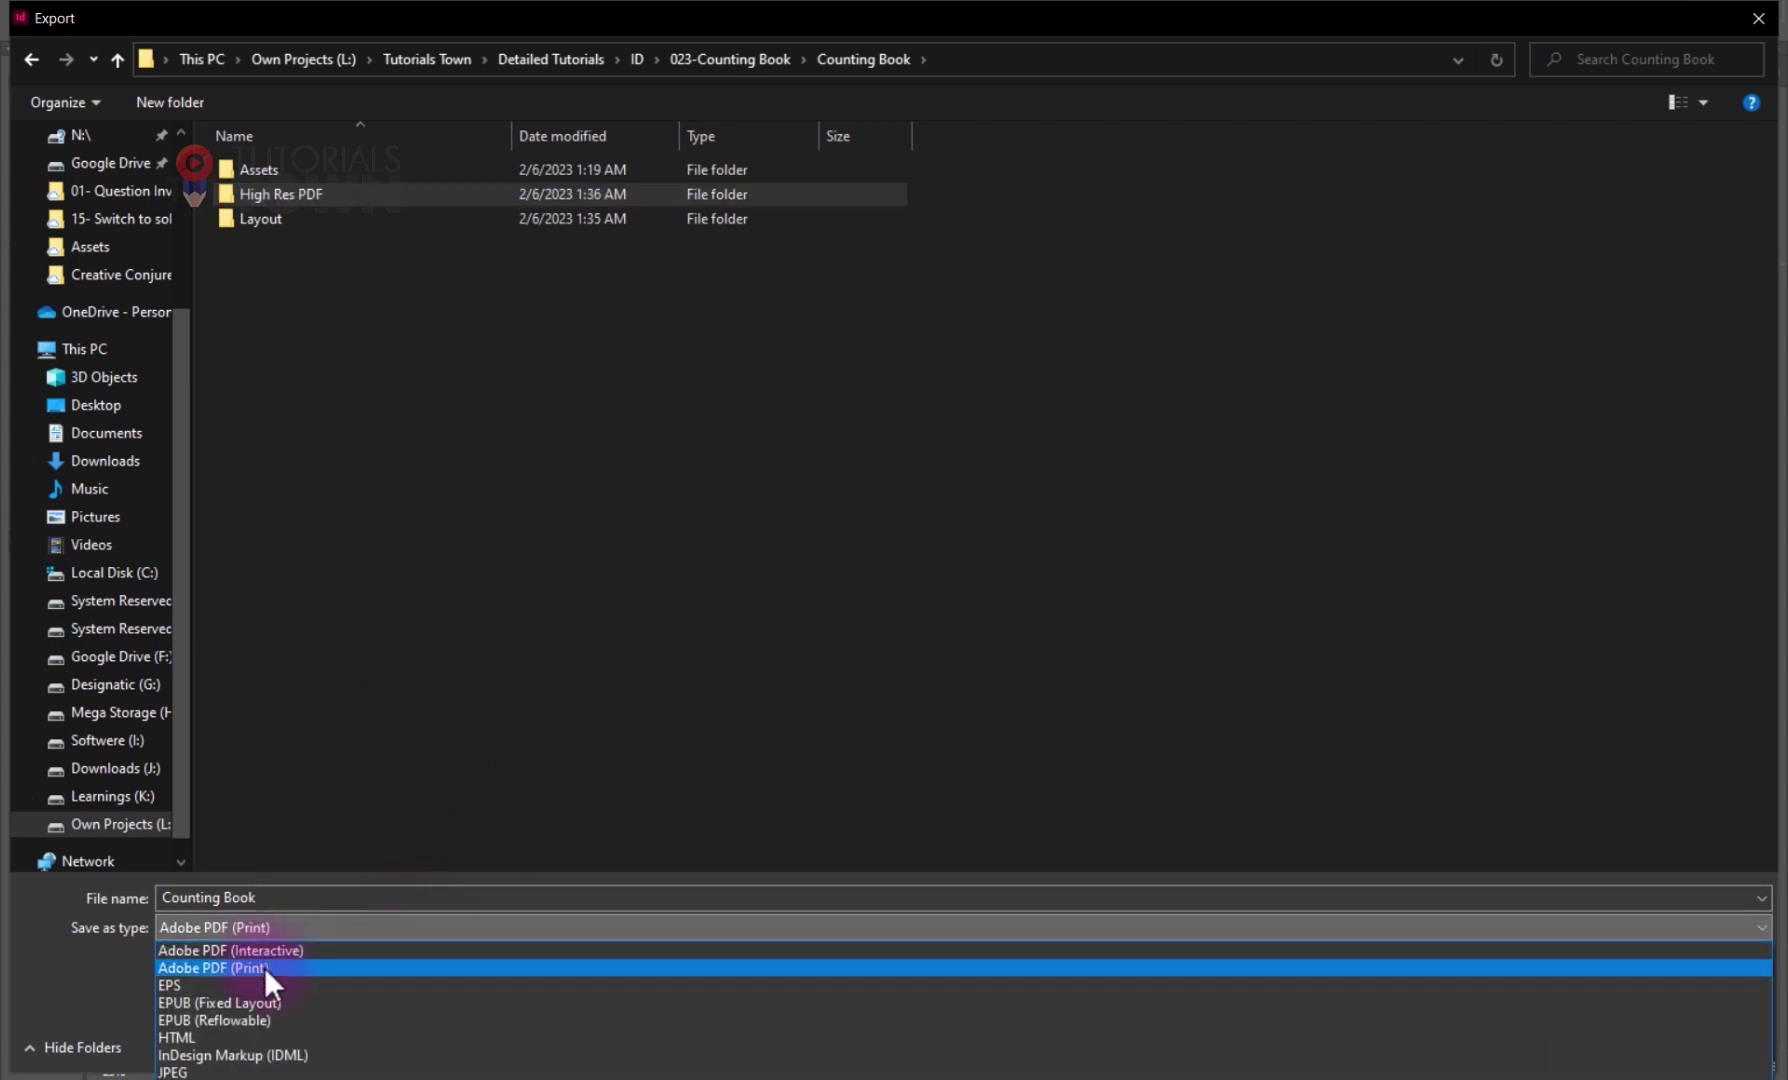
{"action": "left_click", "coordinate": [265, 967]}
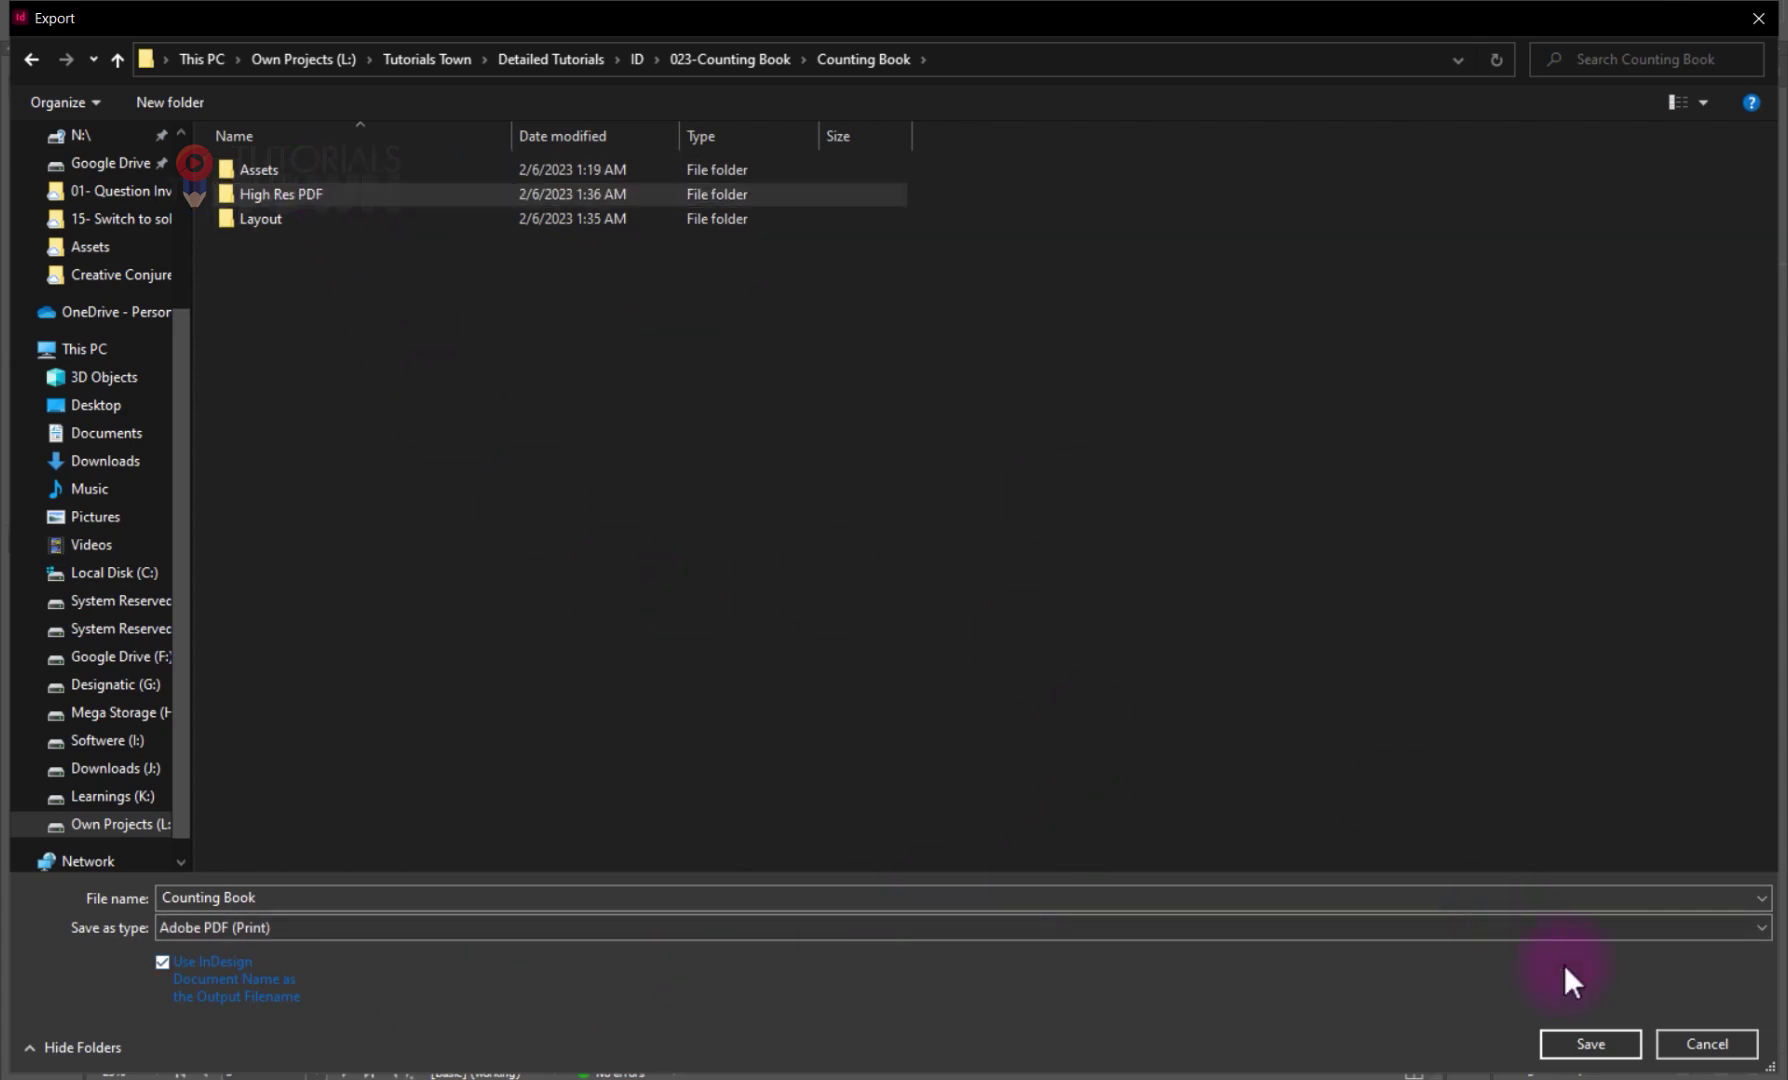
{"action": "left_click", "coordinate": [1577, 1041]}
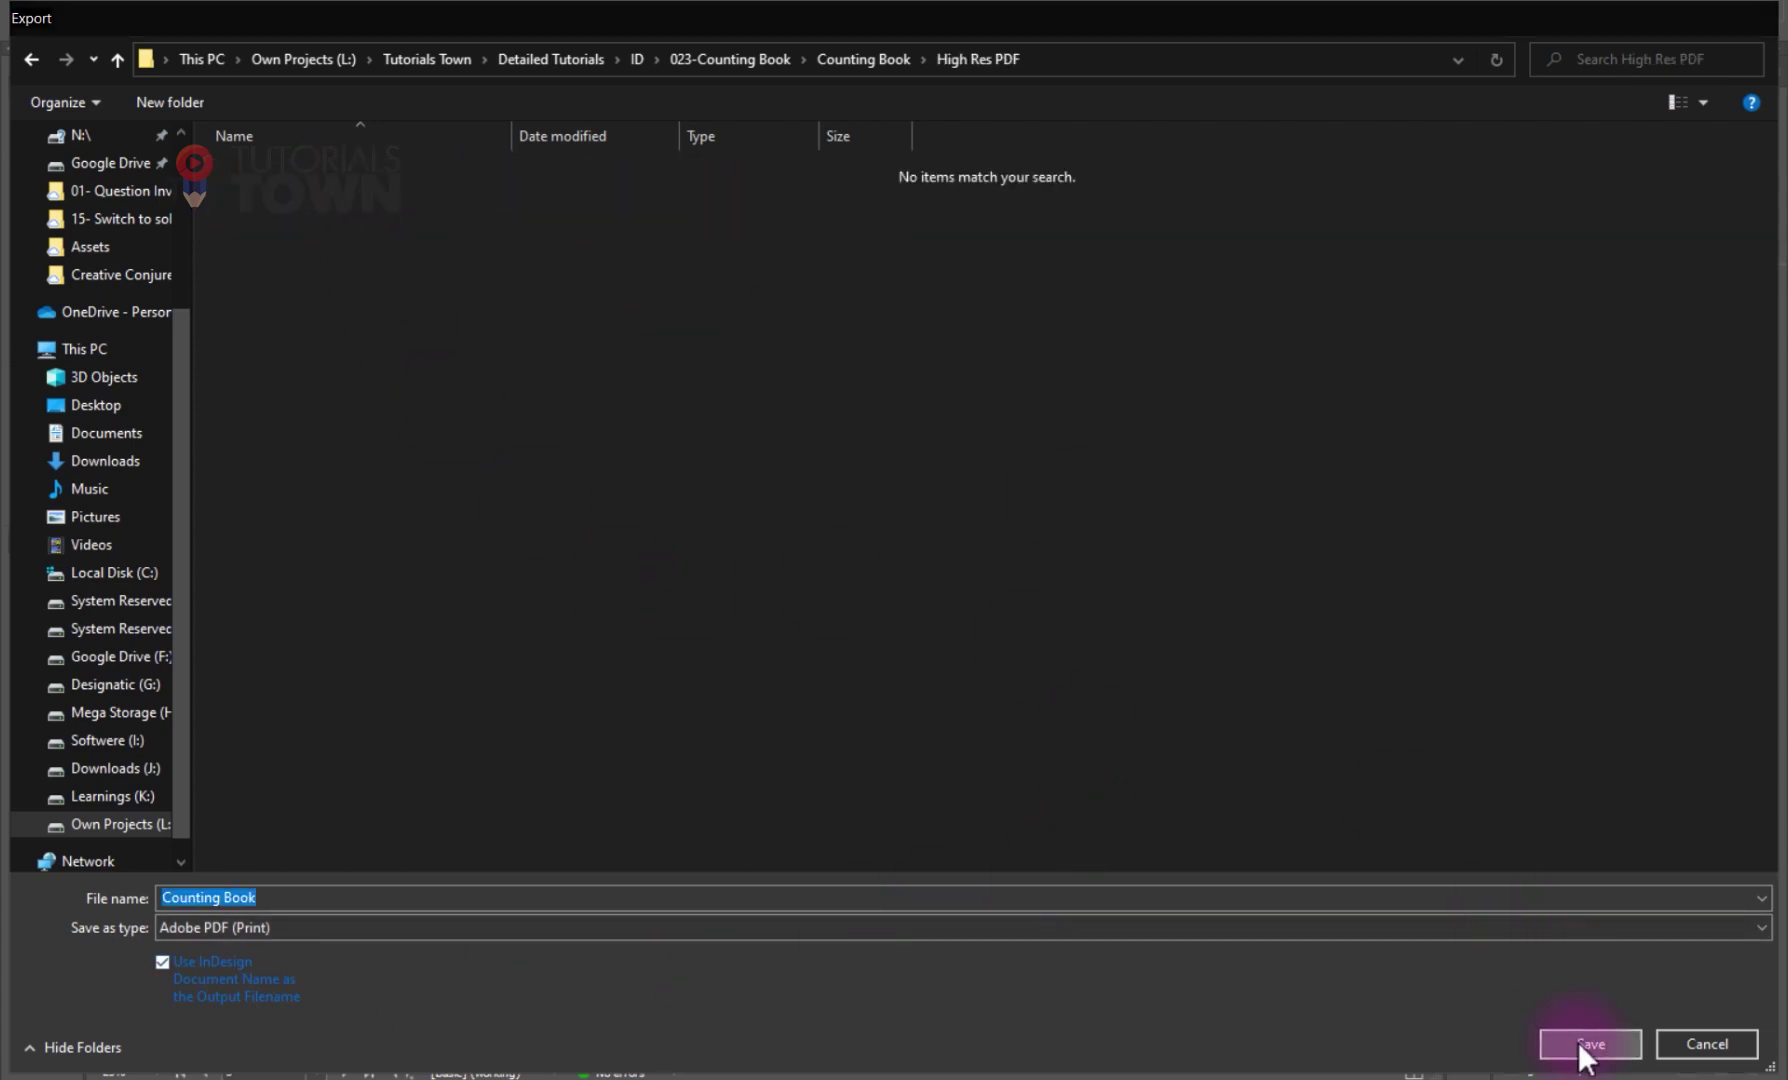
{"action": "left_click", "coordinate": [1577, 1041]}
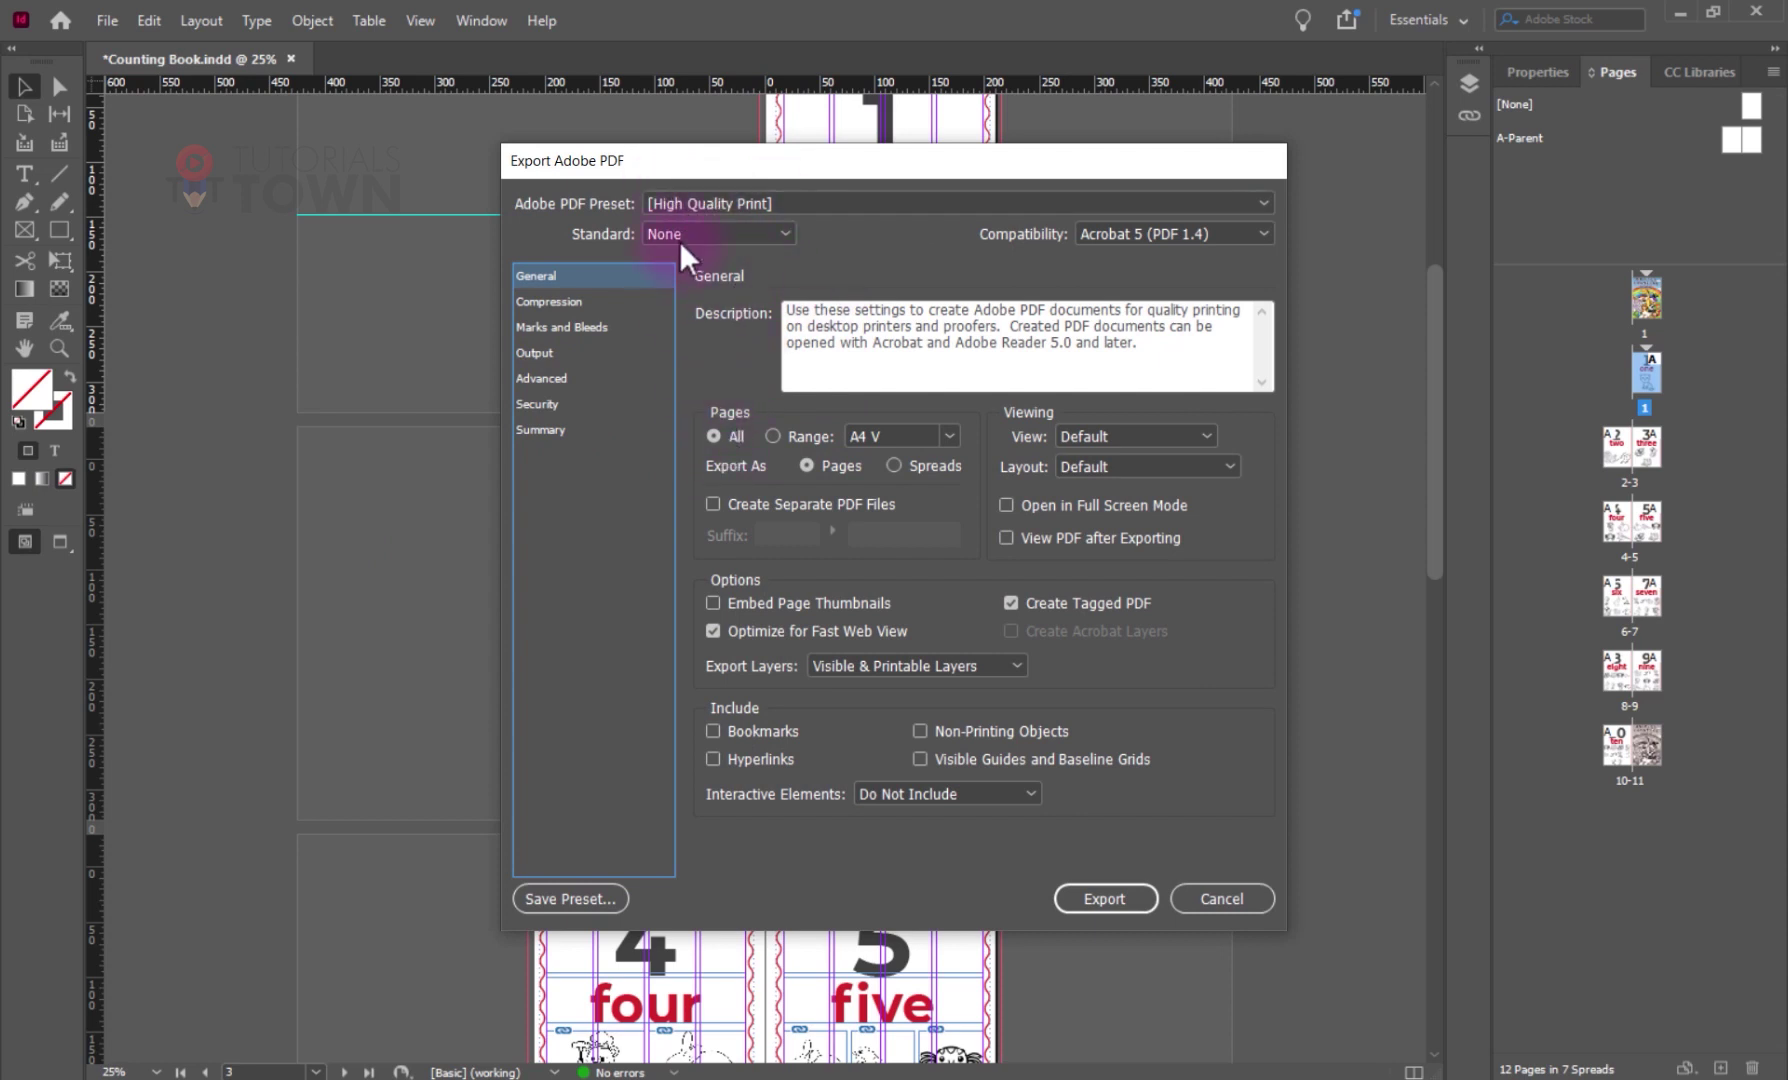
- Select the [High Quality Print] PDF preset and move the export dialog aside to uncover the pages
{"action": "left_click_drag", "start_coordinate": [718, 174], "coordinate": [487, 296]}
{"action": "left_click", "coordinate": [467, 310]}
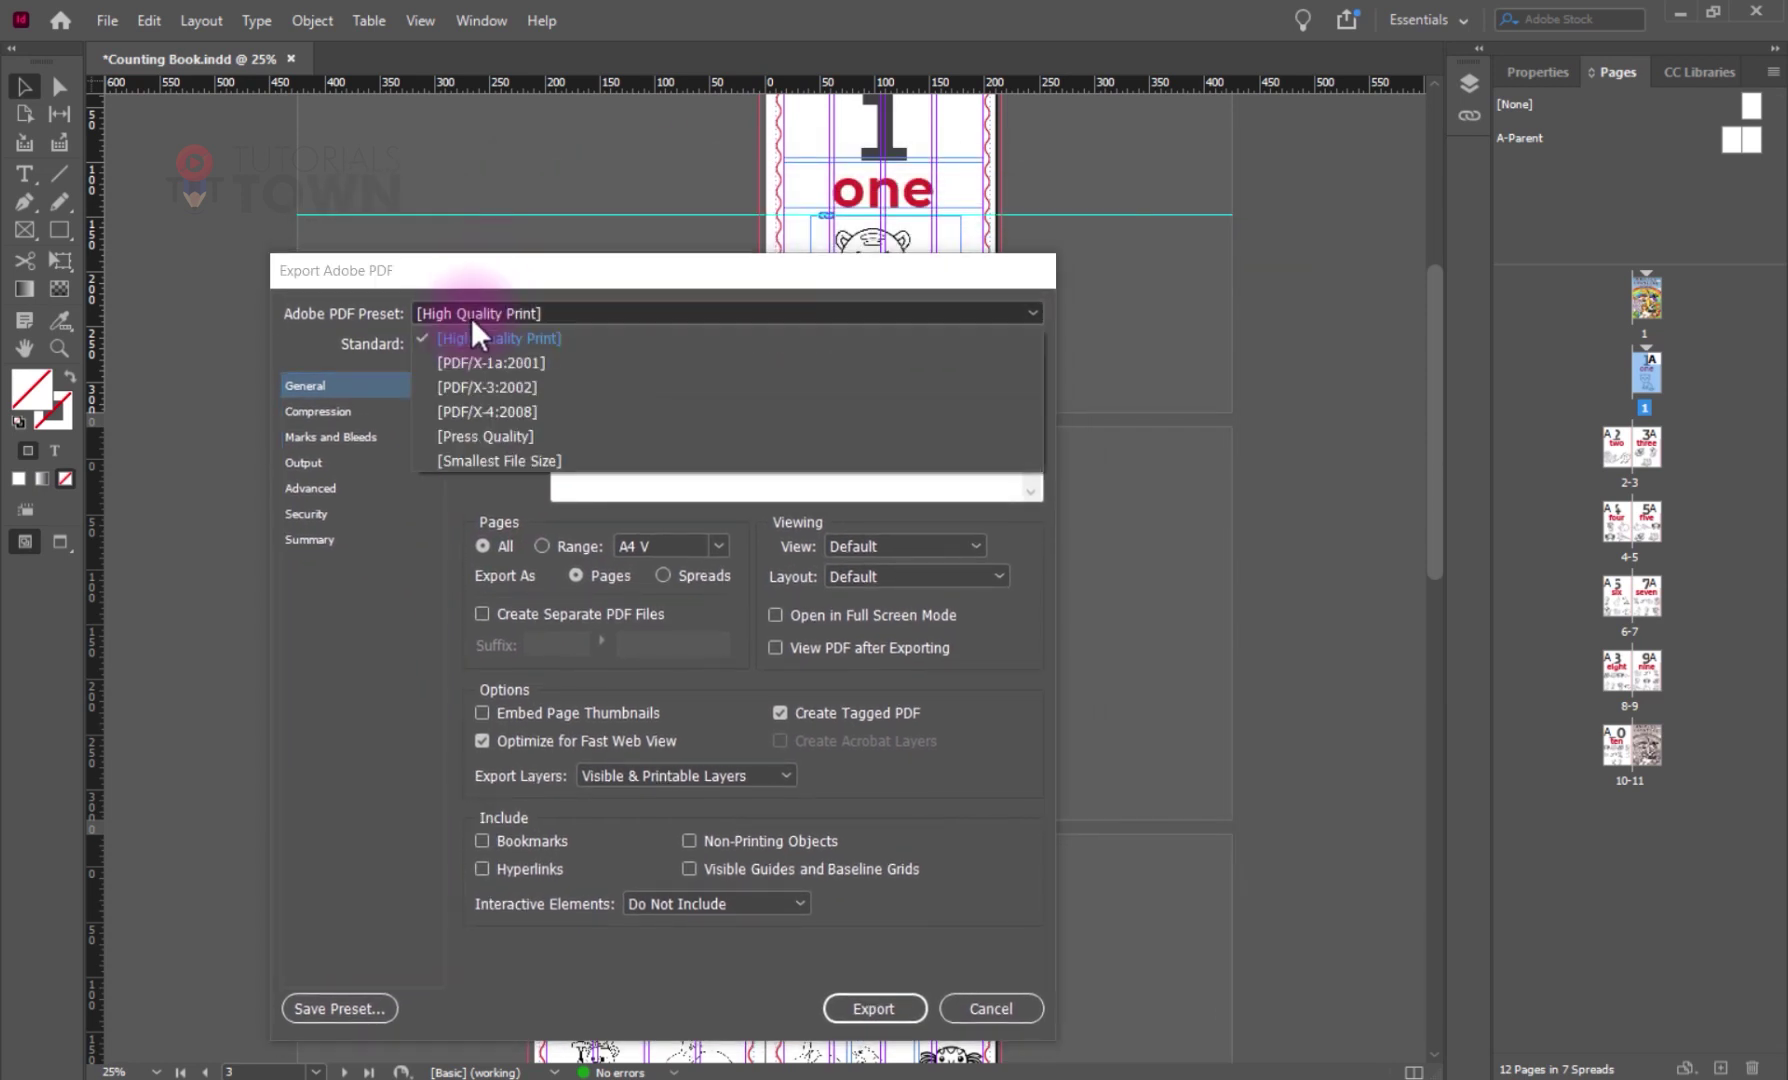
{"action": "left_click", "coordinate": [472, 345]}
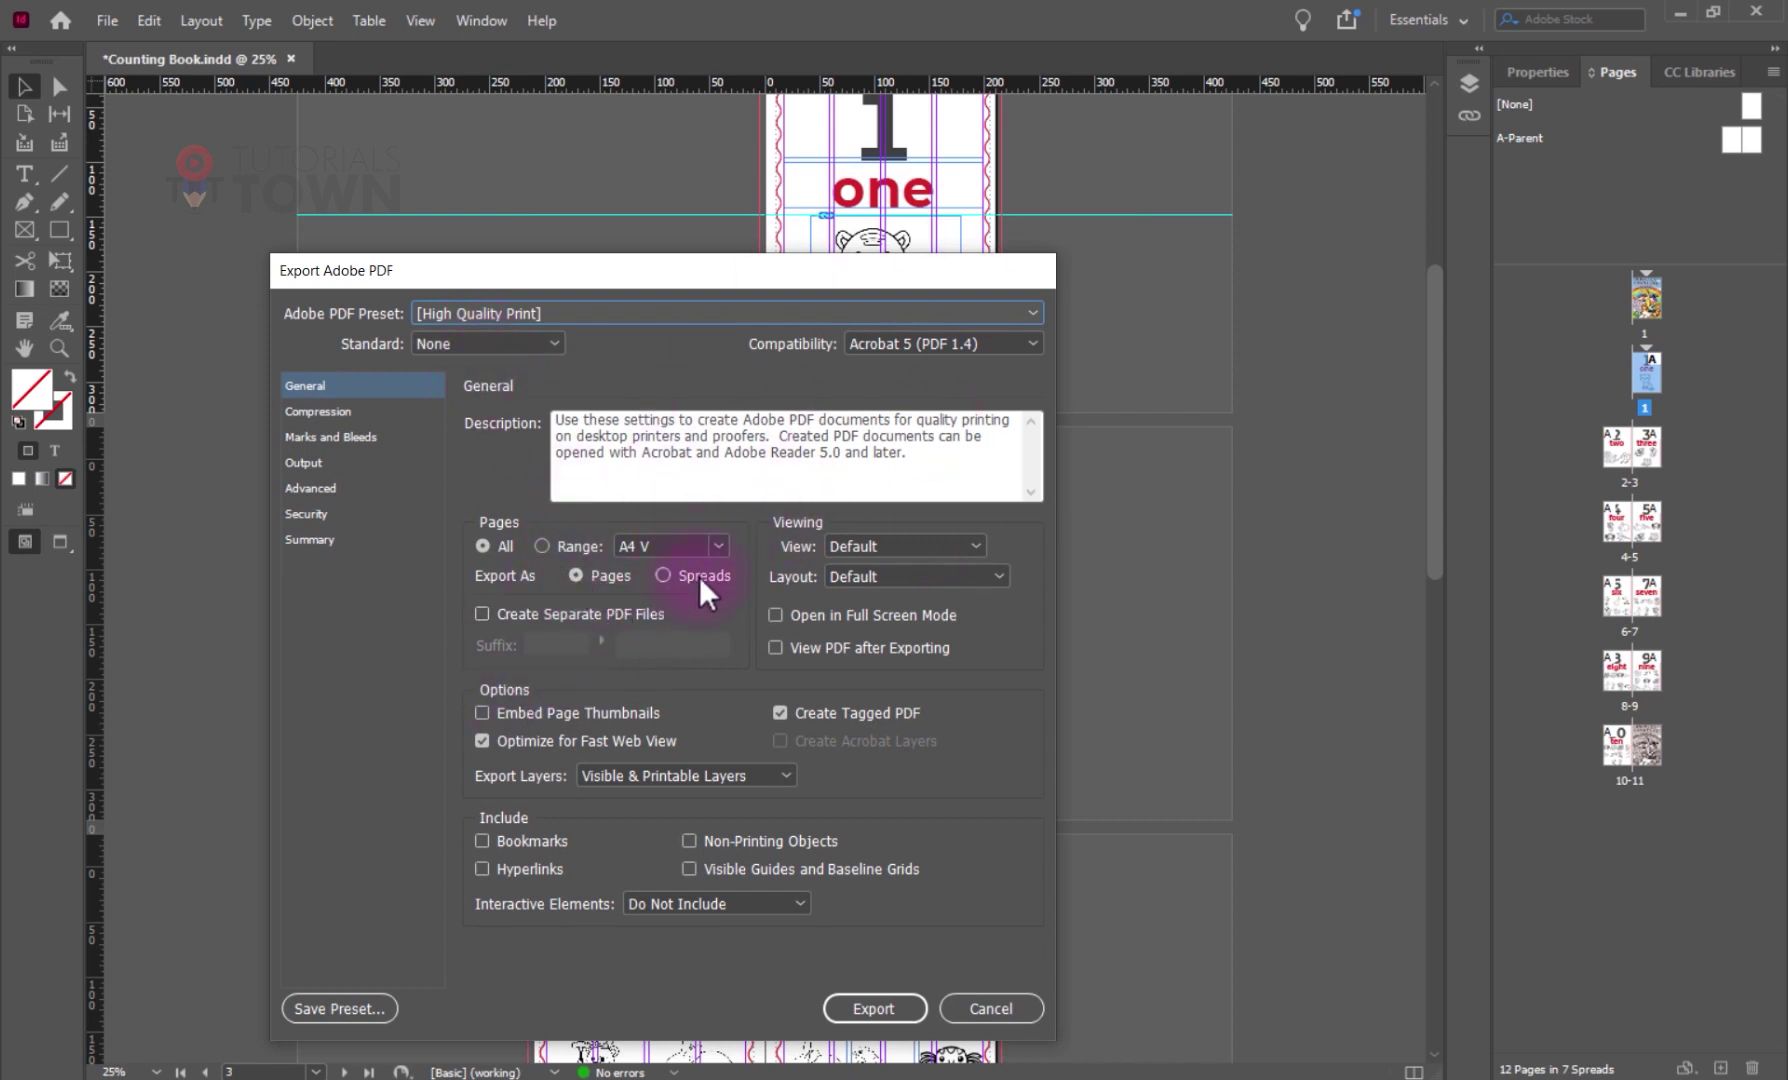
{"action": "left_click_drag", "start_coordinate": [730, 279], "coordinate": [1378, 48]}
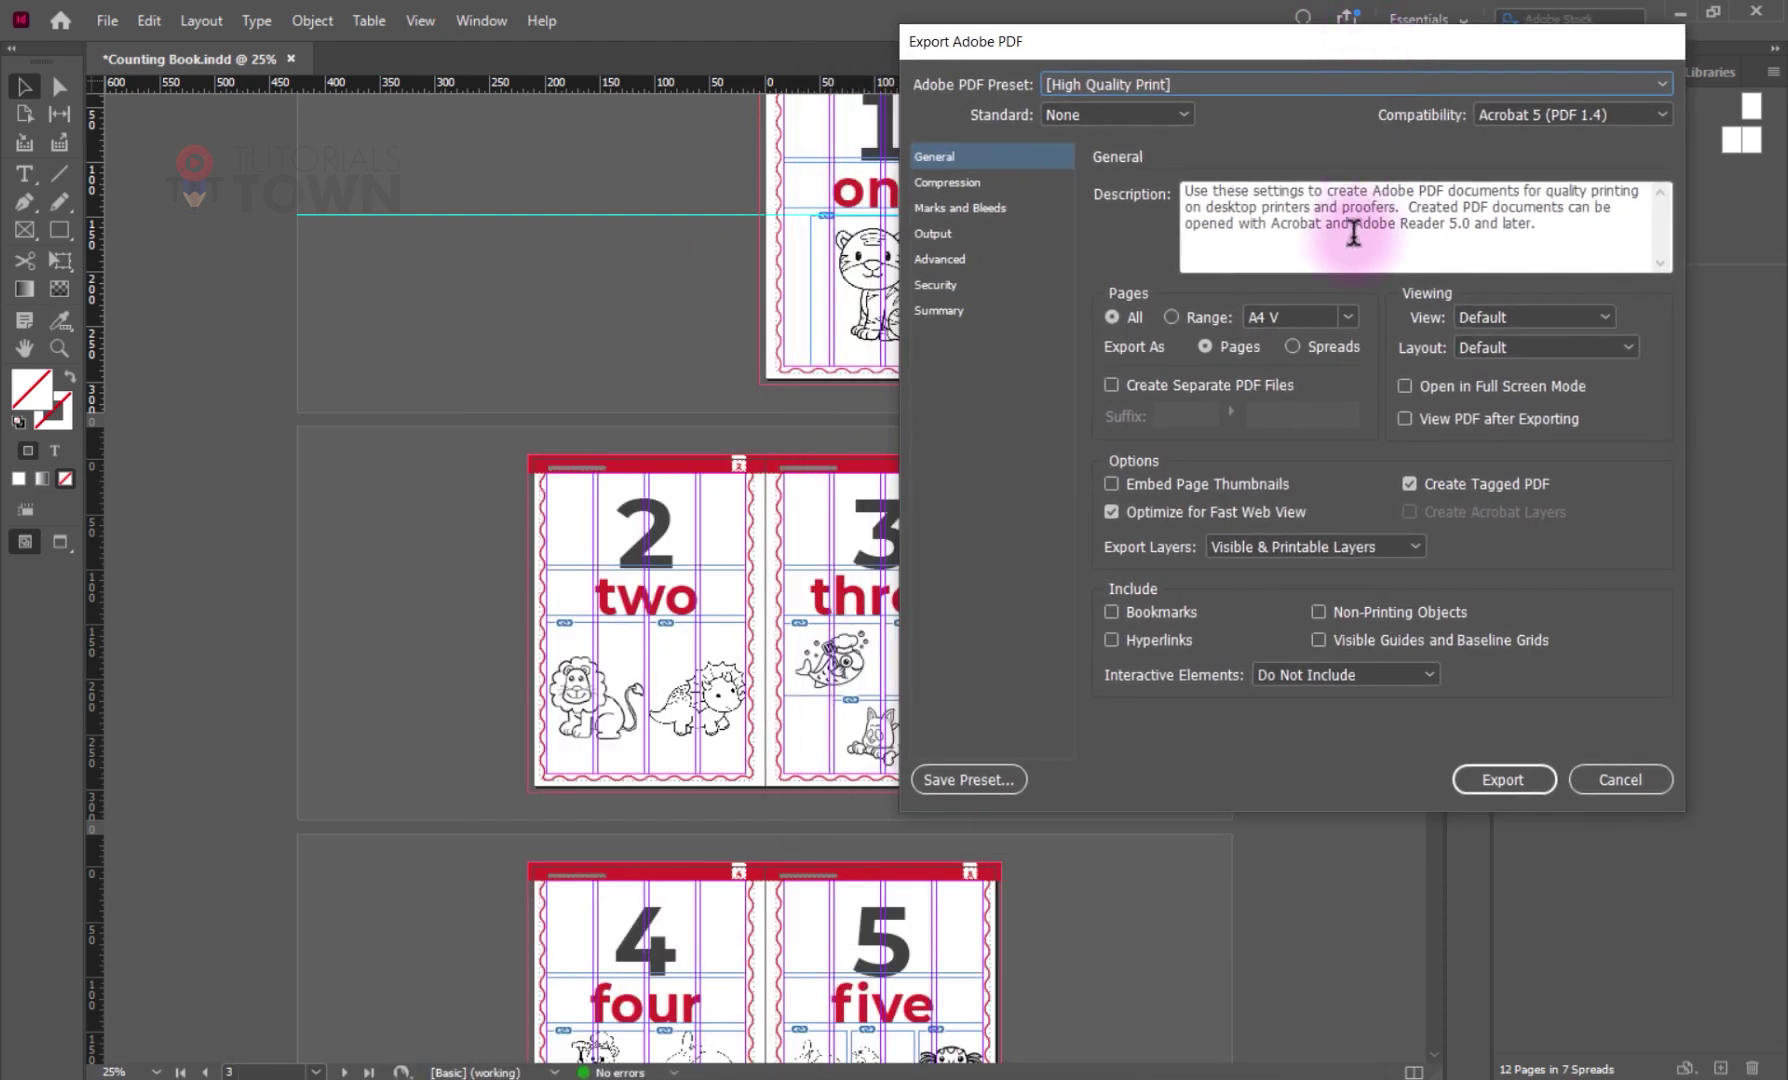
- Set the PDF to export all pages as spreads
{"action": "left_click", "coordinate": [1300, 347]}
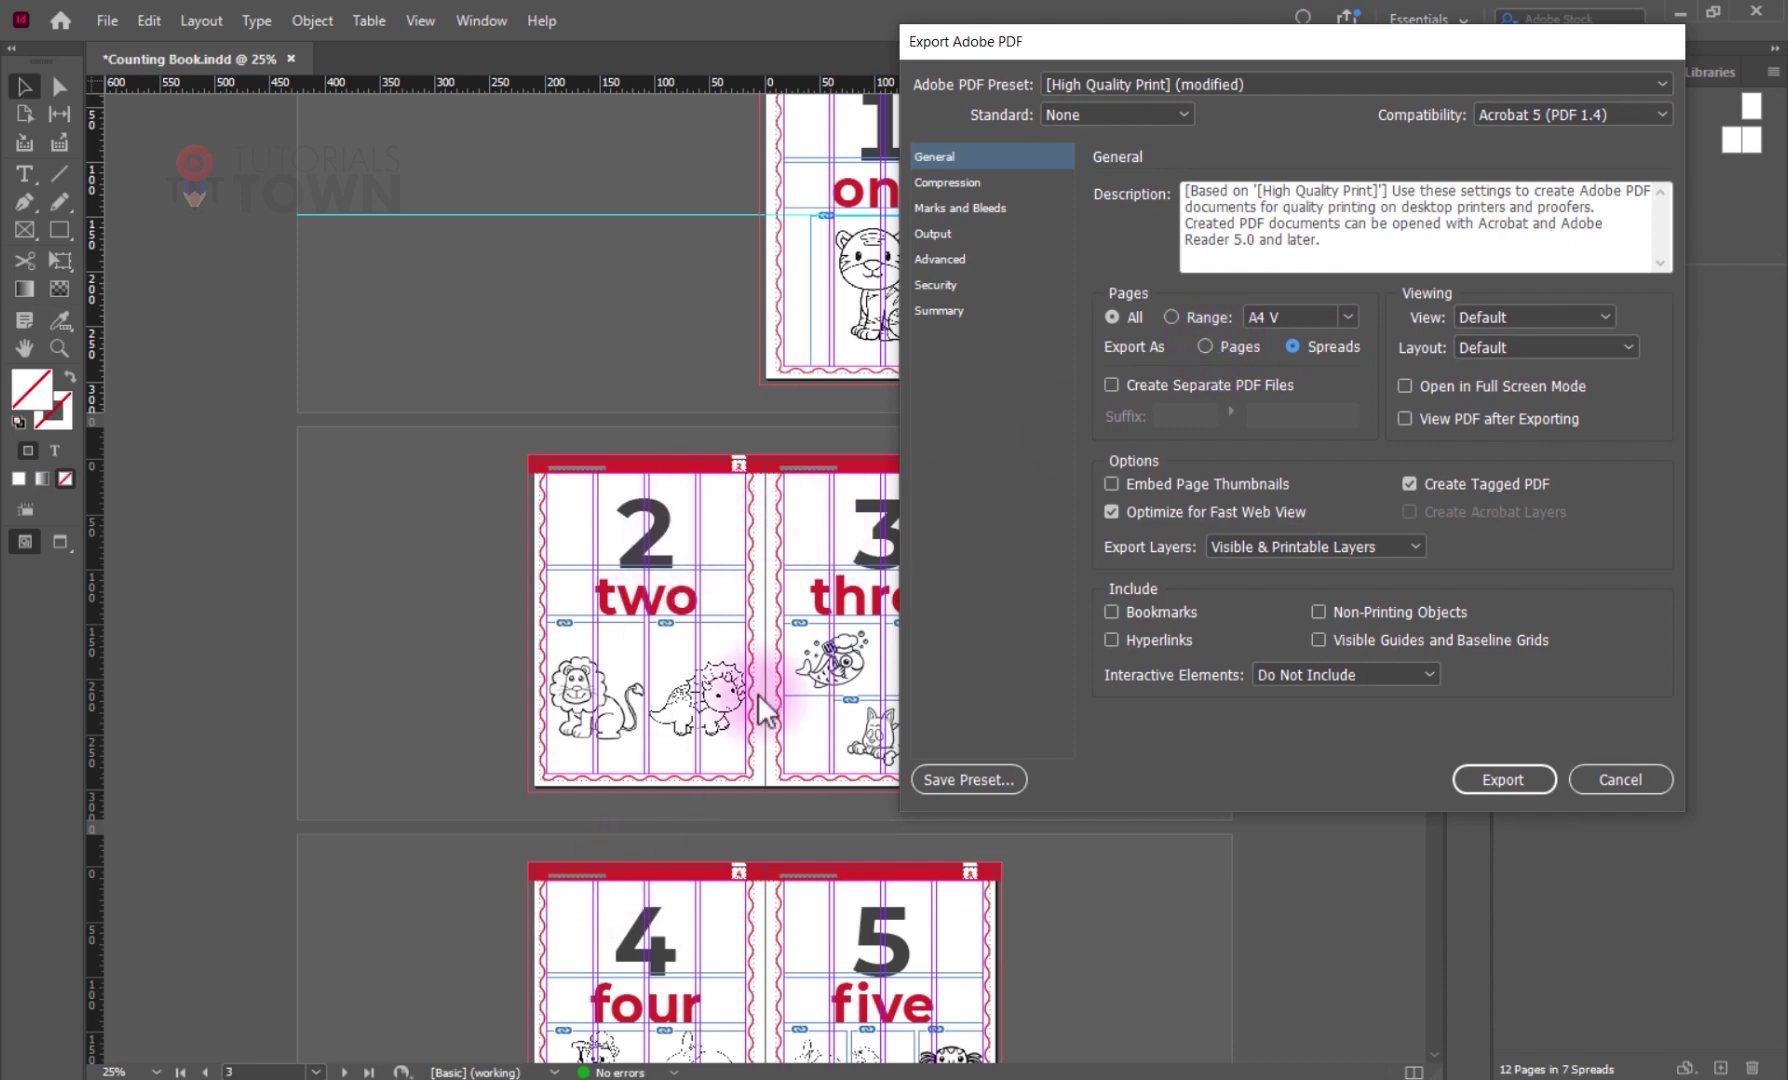
{"action": "left_click", "coordinate": [1353, 350]}
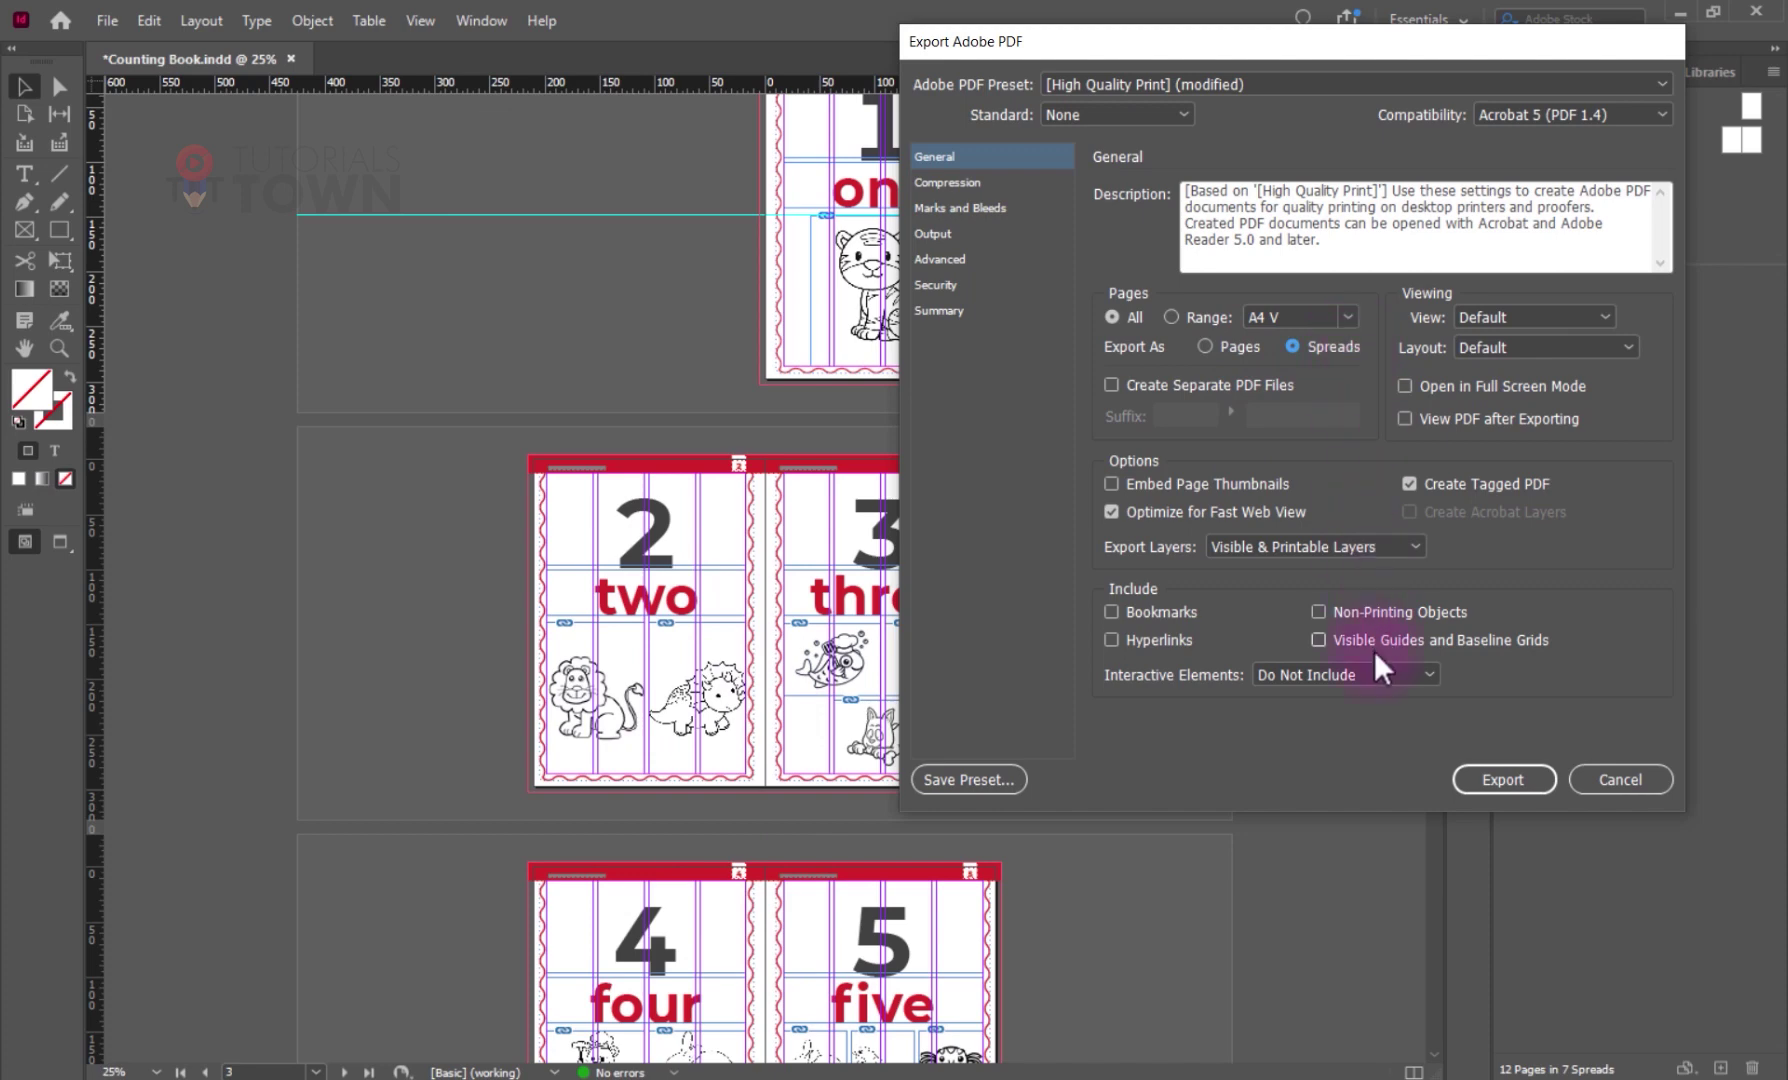
{"action": "left_click", "coordinate": [1462, 776]}
{"action": "left_click", "coordinate": [1490, 785]}
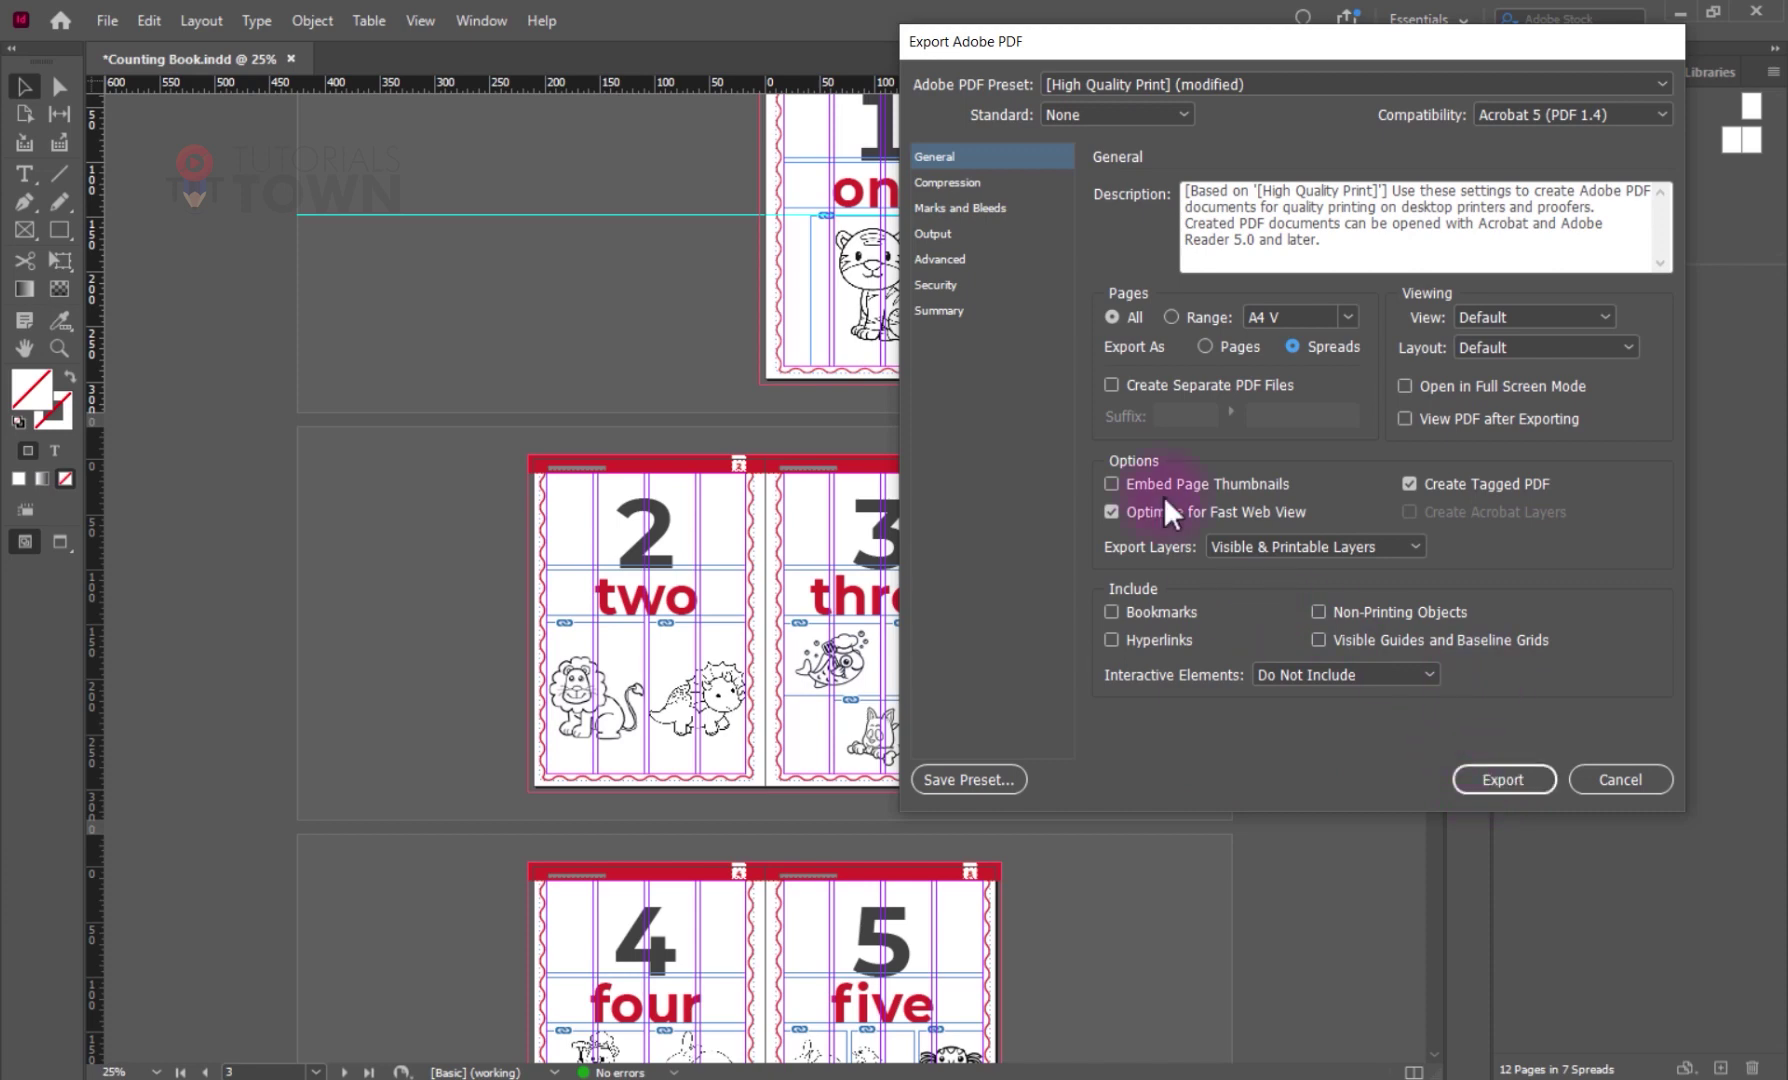
{"action": "left_click", "coordinate": [958, 210]}
{"action": "left_click", "coordinate": [1112, 219]}
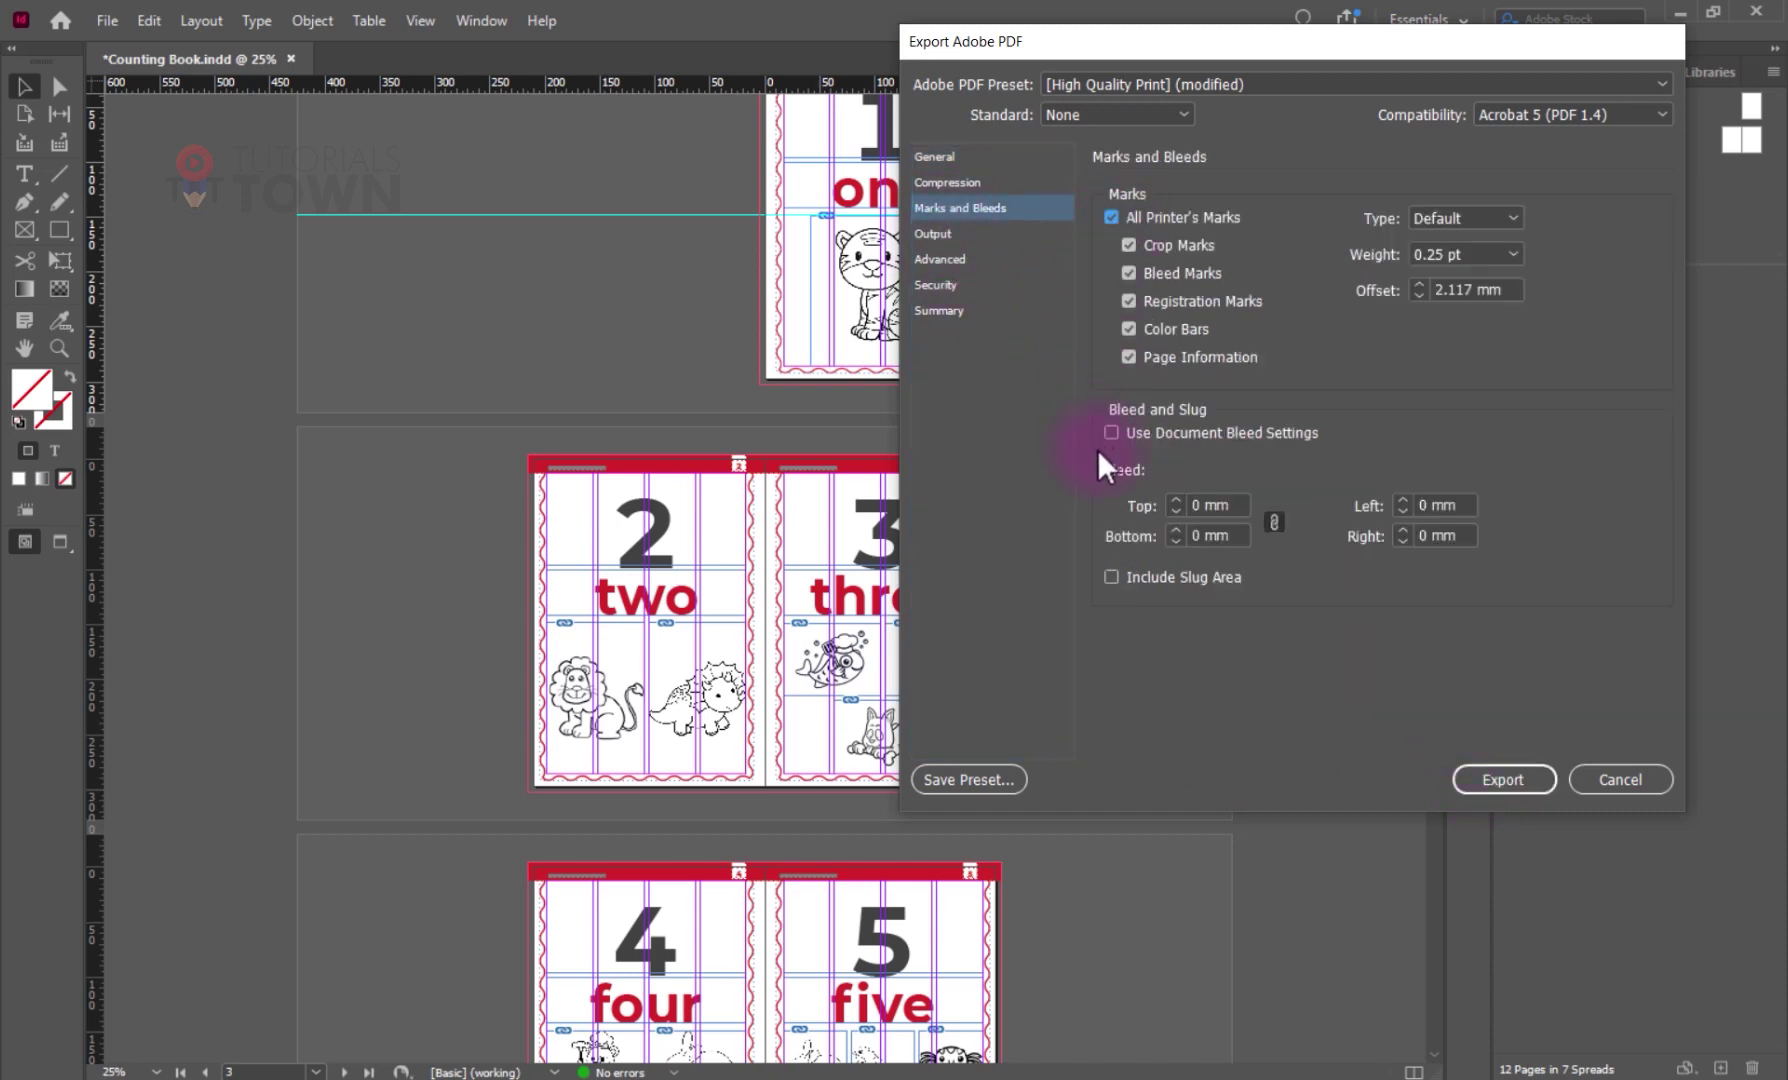
{"action": "left_click", "coordinate": [1112, 432]}
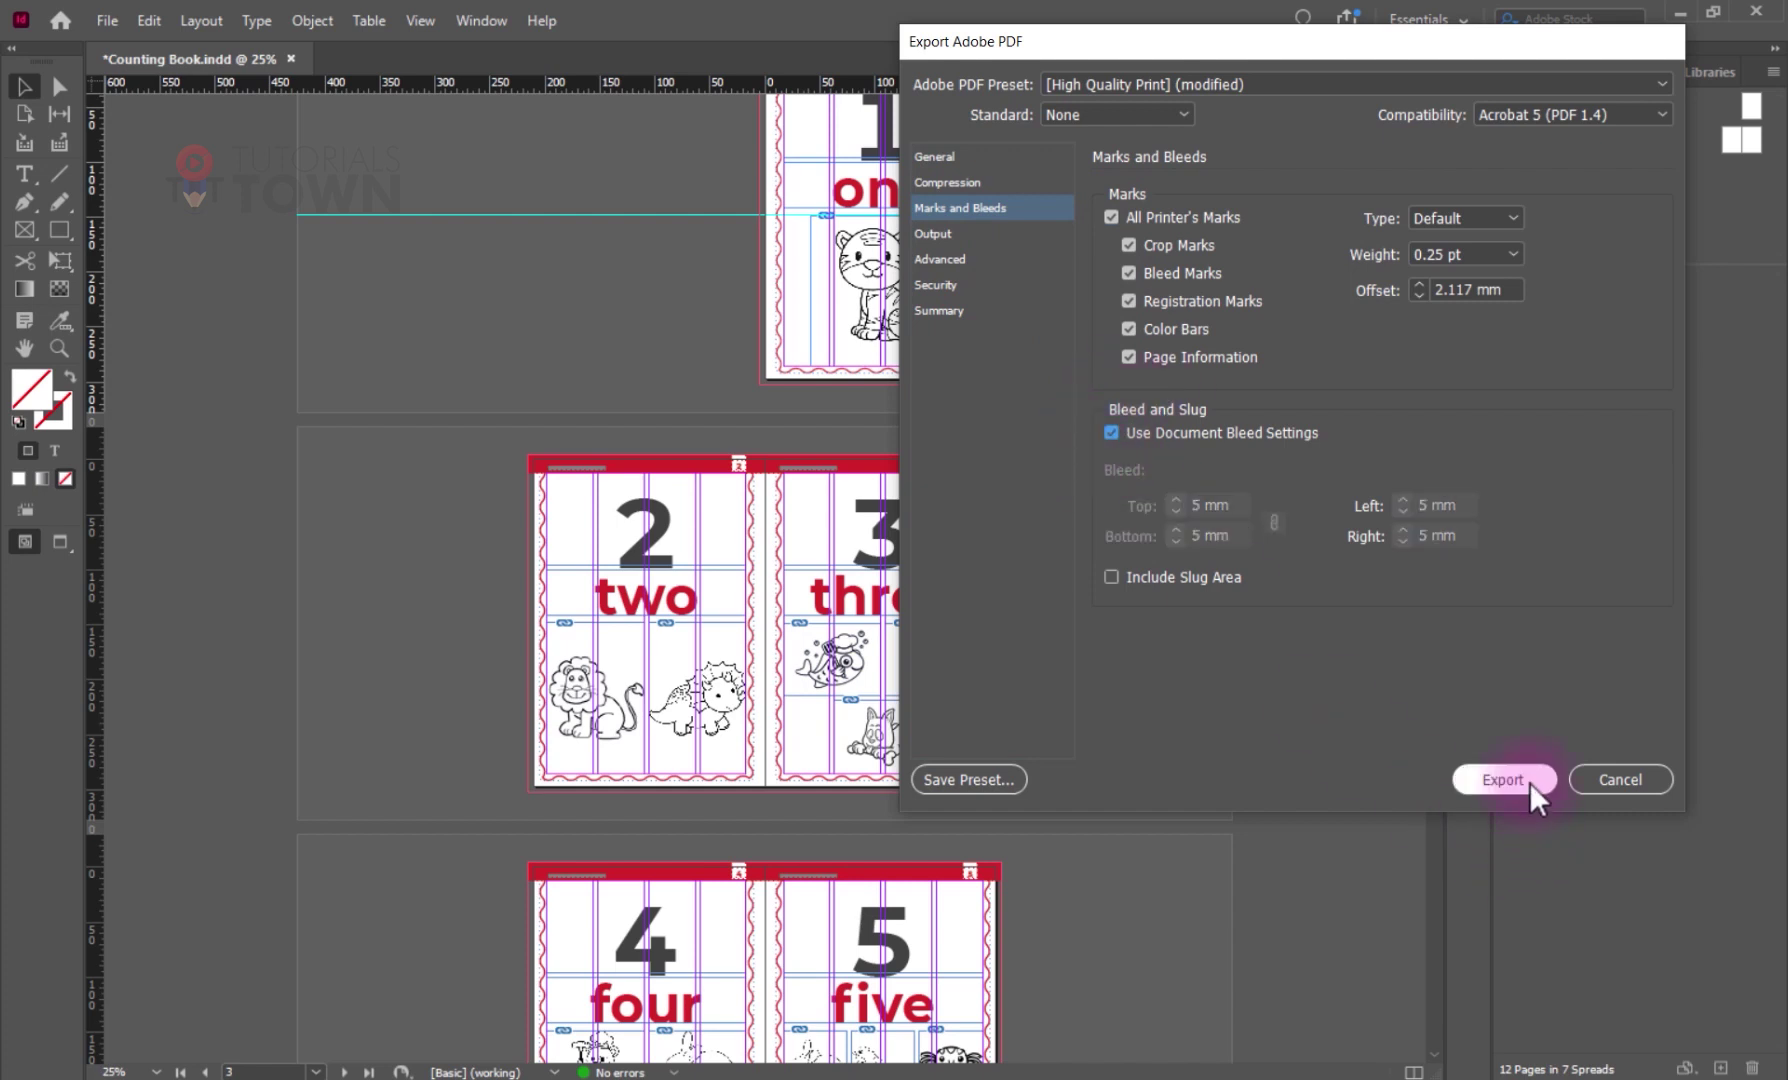
{"action": "left_click", "coordinate": [1115, 221]}
{"action": "left_click", "coordinate": [1112, 432]}
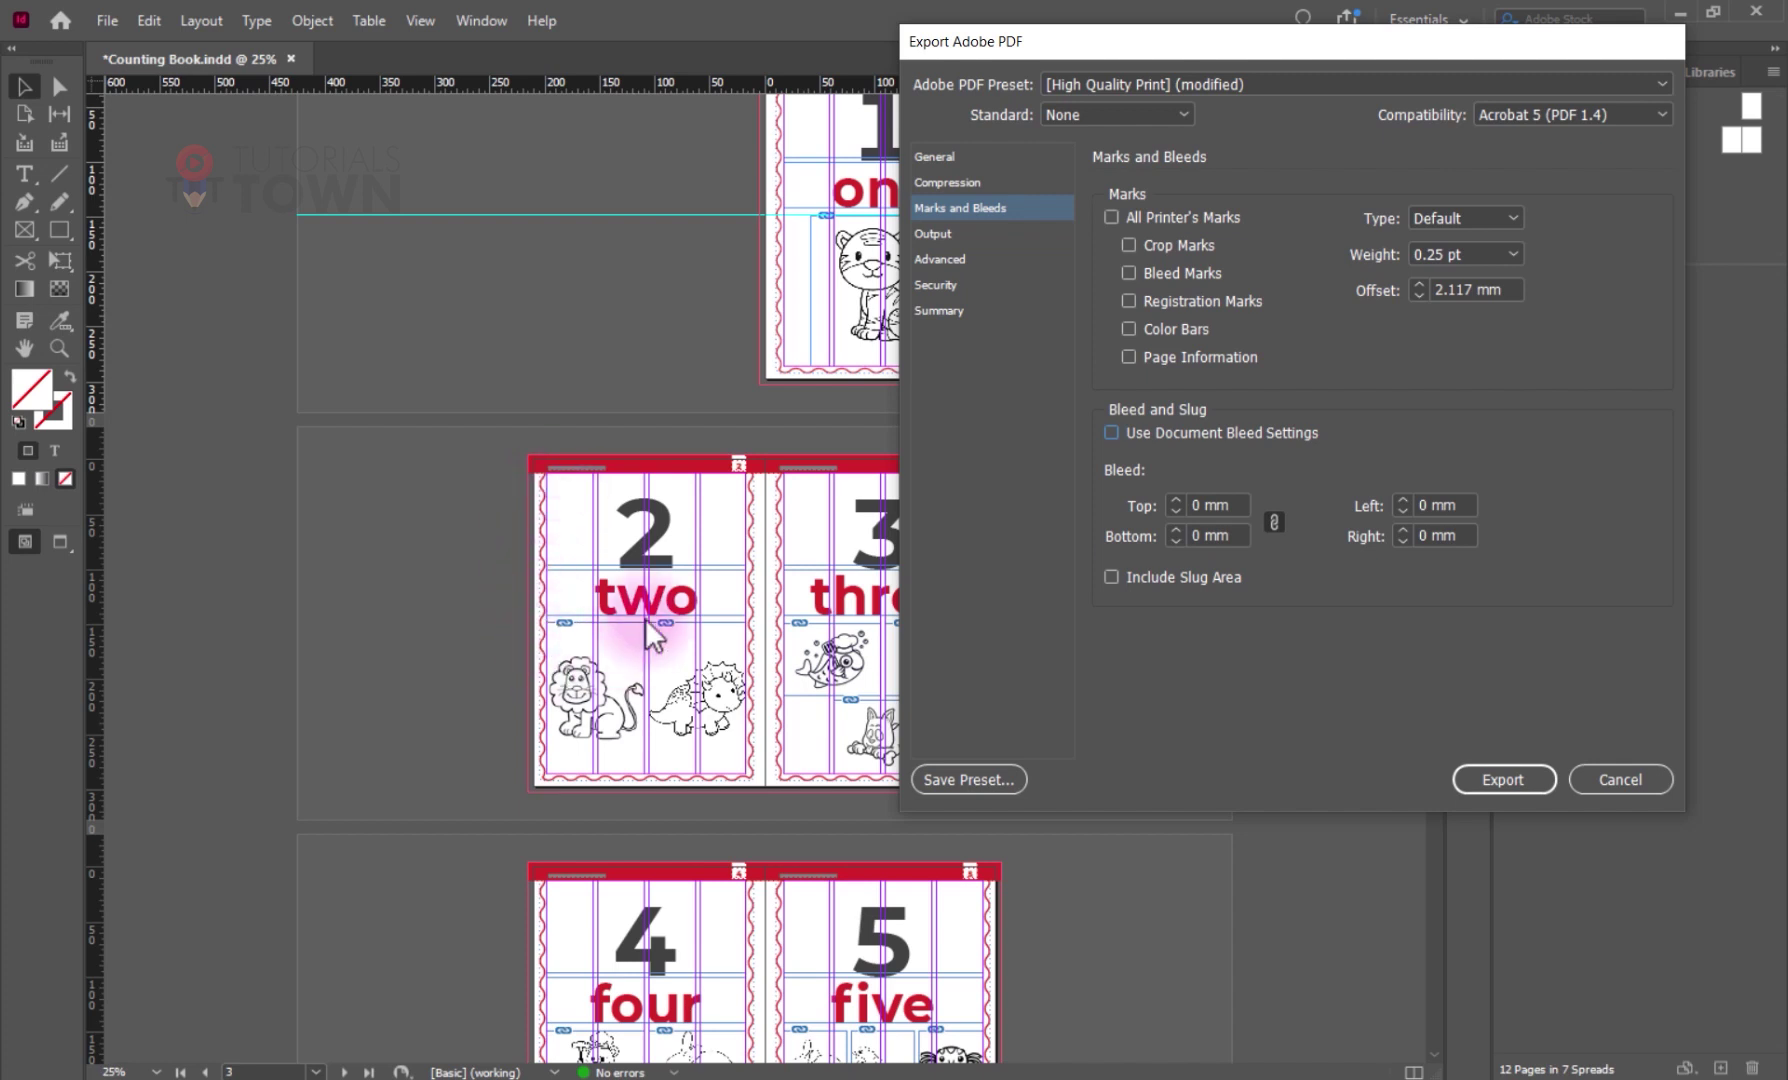
- Export the PDF without printer's marks, switch to File Explorer and open Counting Book from the project's High Res PDF folder
{"action": "left_click", "coordinate": [1497, 784]}
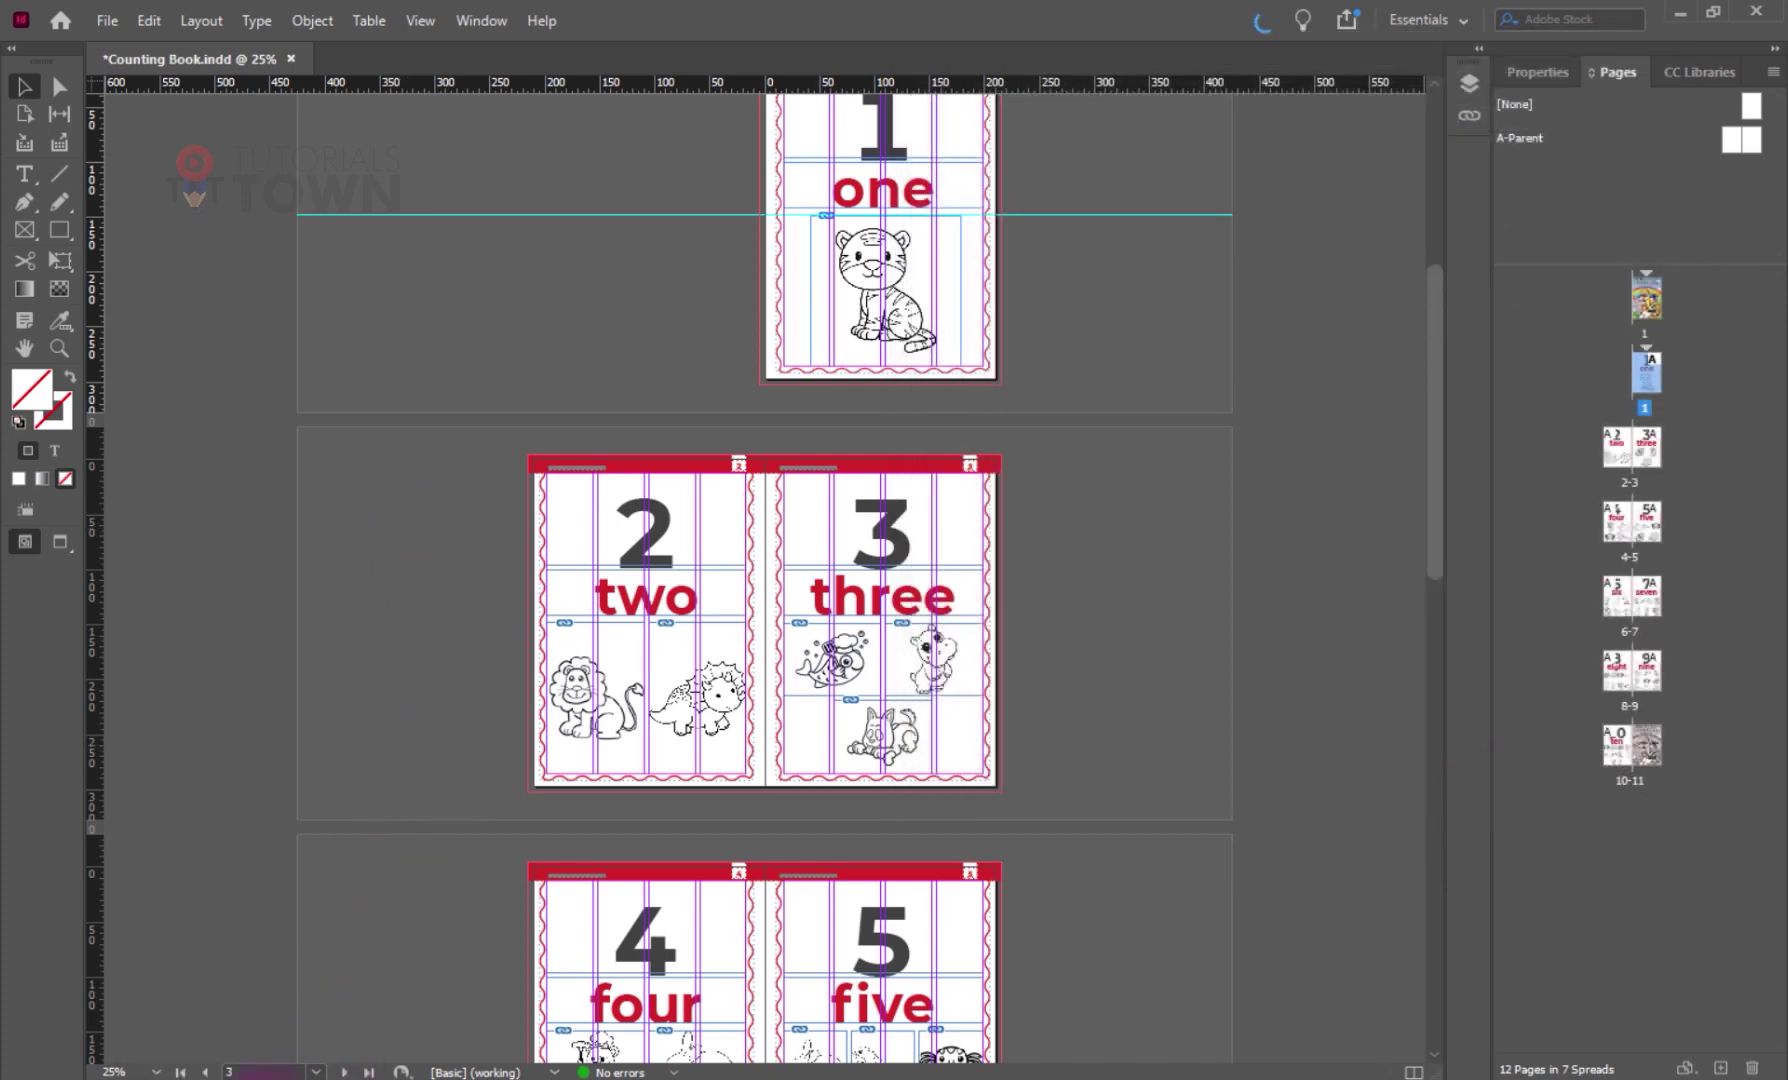
{"action": "key", "text": "alt+Tab"}
{"action": "left_click", "coordinate": [316, 707]}
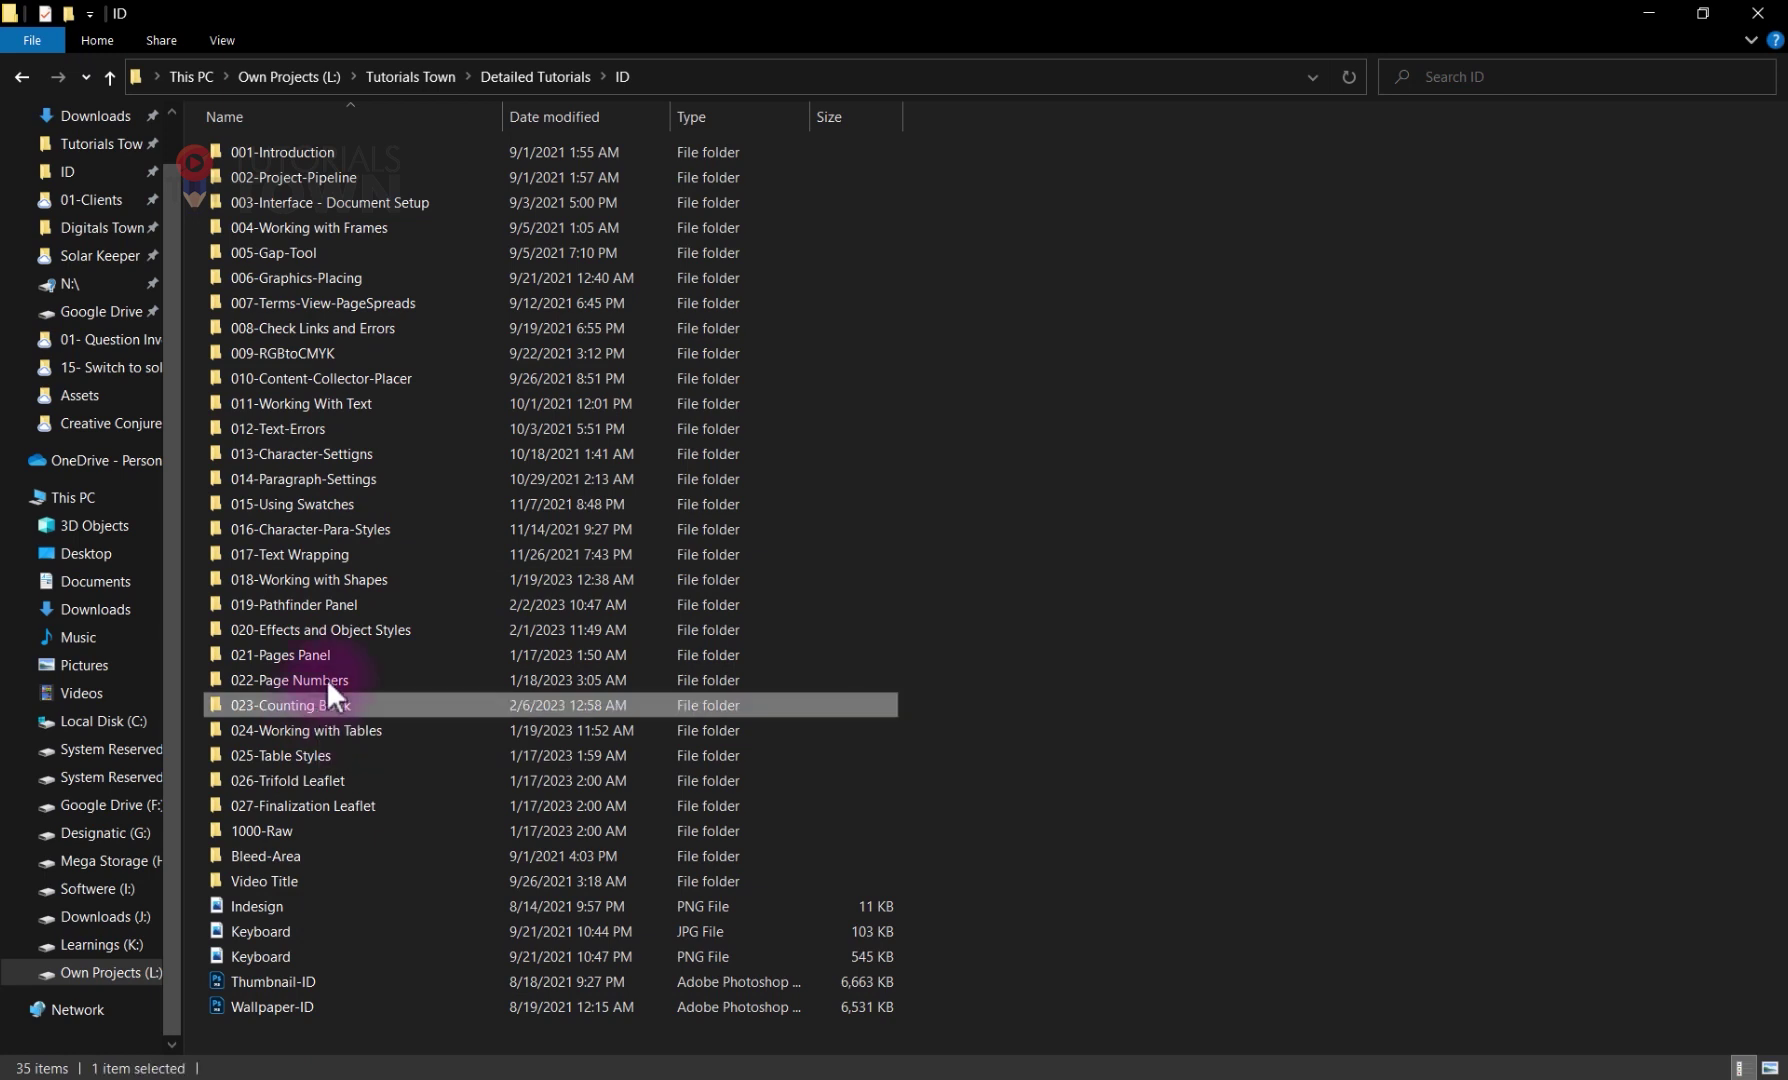
{"action": "double_click", "coordinate": [313, 200]}
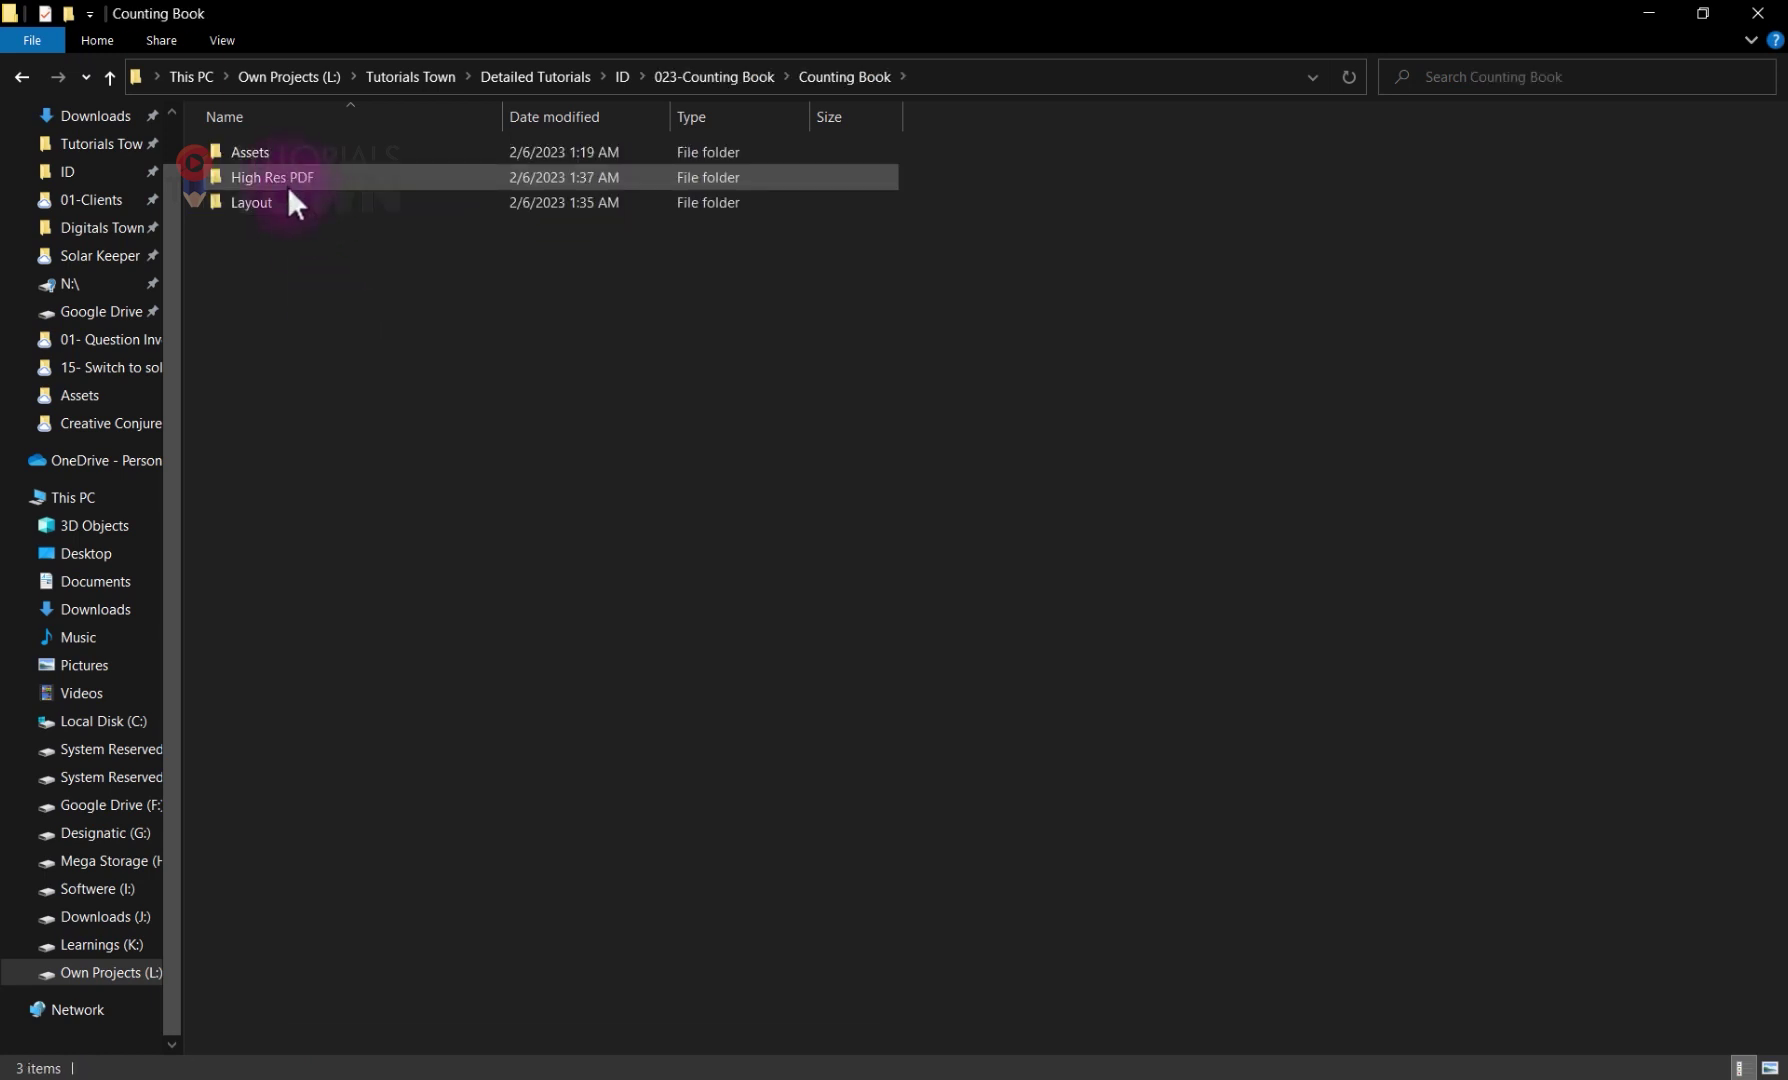
{"action": "double_click", "coordinate": [286, 182]}
{"action": "double_click", "coordinate": [292, 155]}
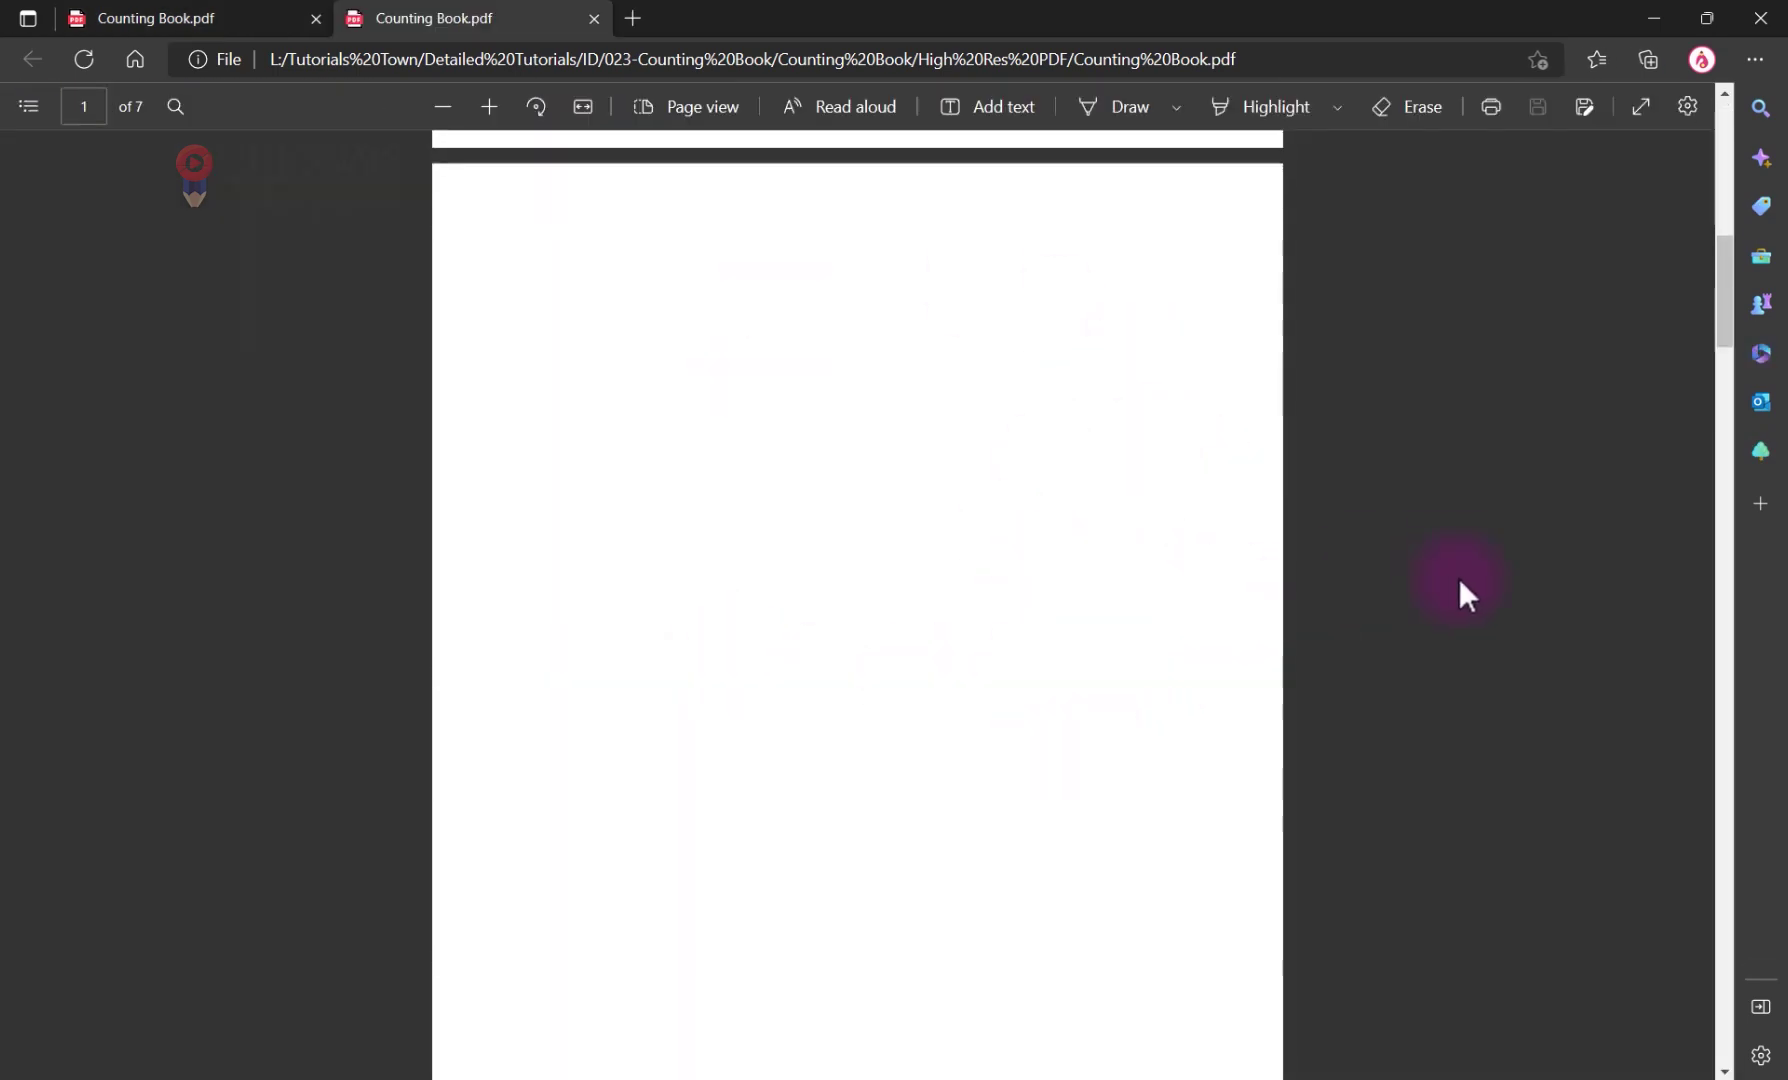
- Look through the pages of the exported Counting Book PDF, starting from the cover
{"action": "scroll", "coordinate": [983, 462], "scroll_direction": "down", "scroll_amount": 2}
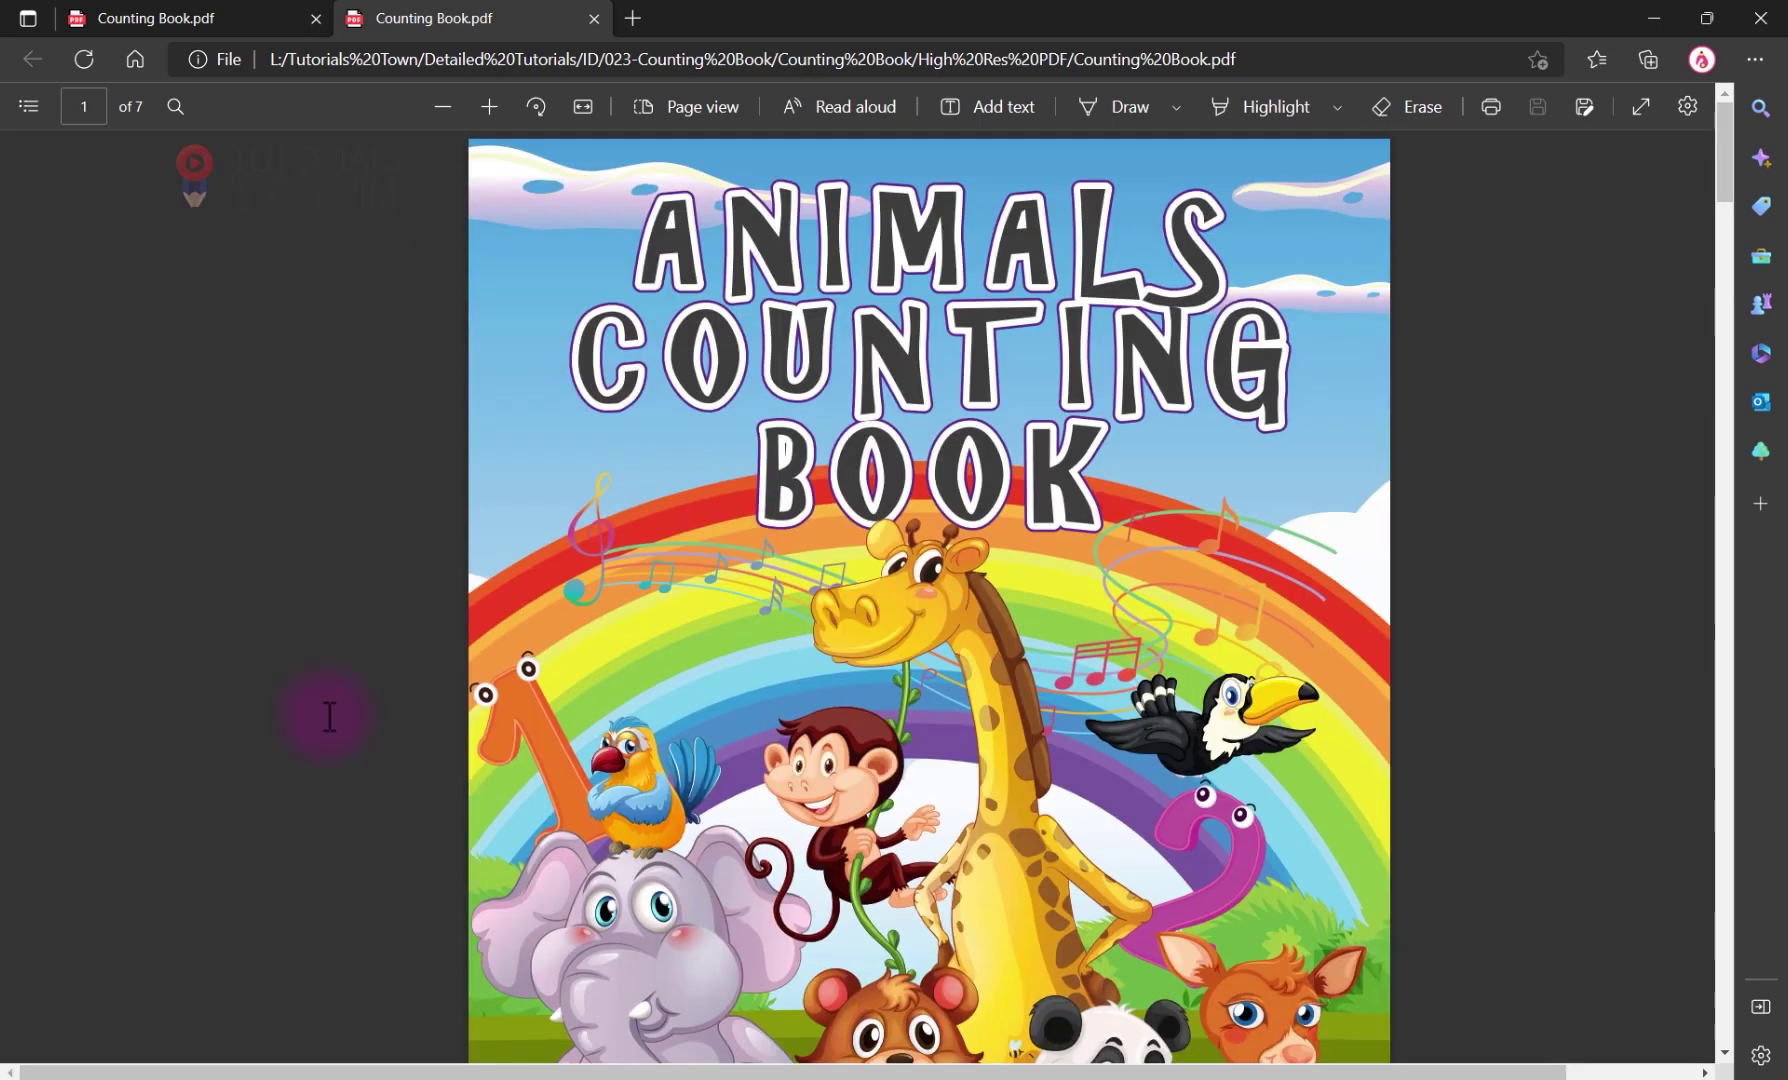
{"action": "scroll", "coordinate": [329, 716], "scroll_direction": "down", "scroll_amount": 5}
{"action": "scroll", "coordinate": [467, 760], "scroll_direction": "up", "scroll_amount": 5}
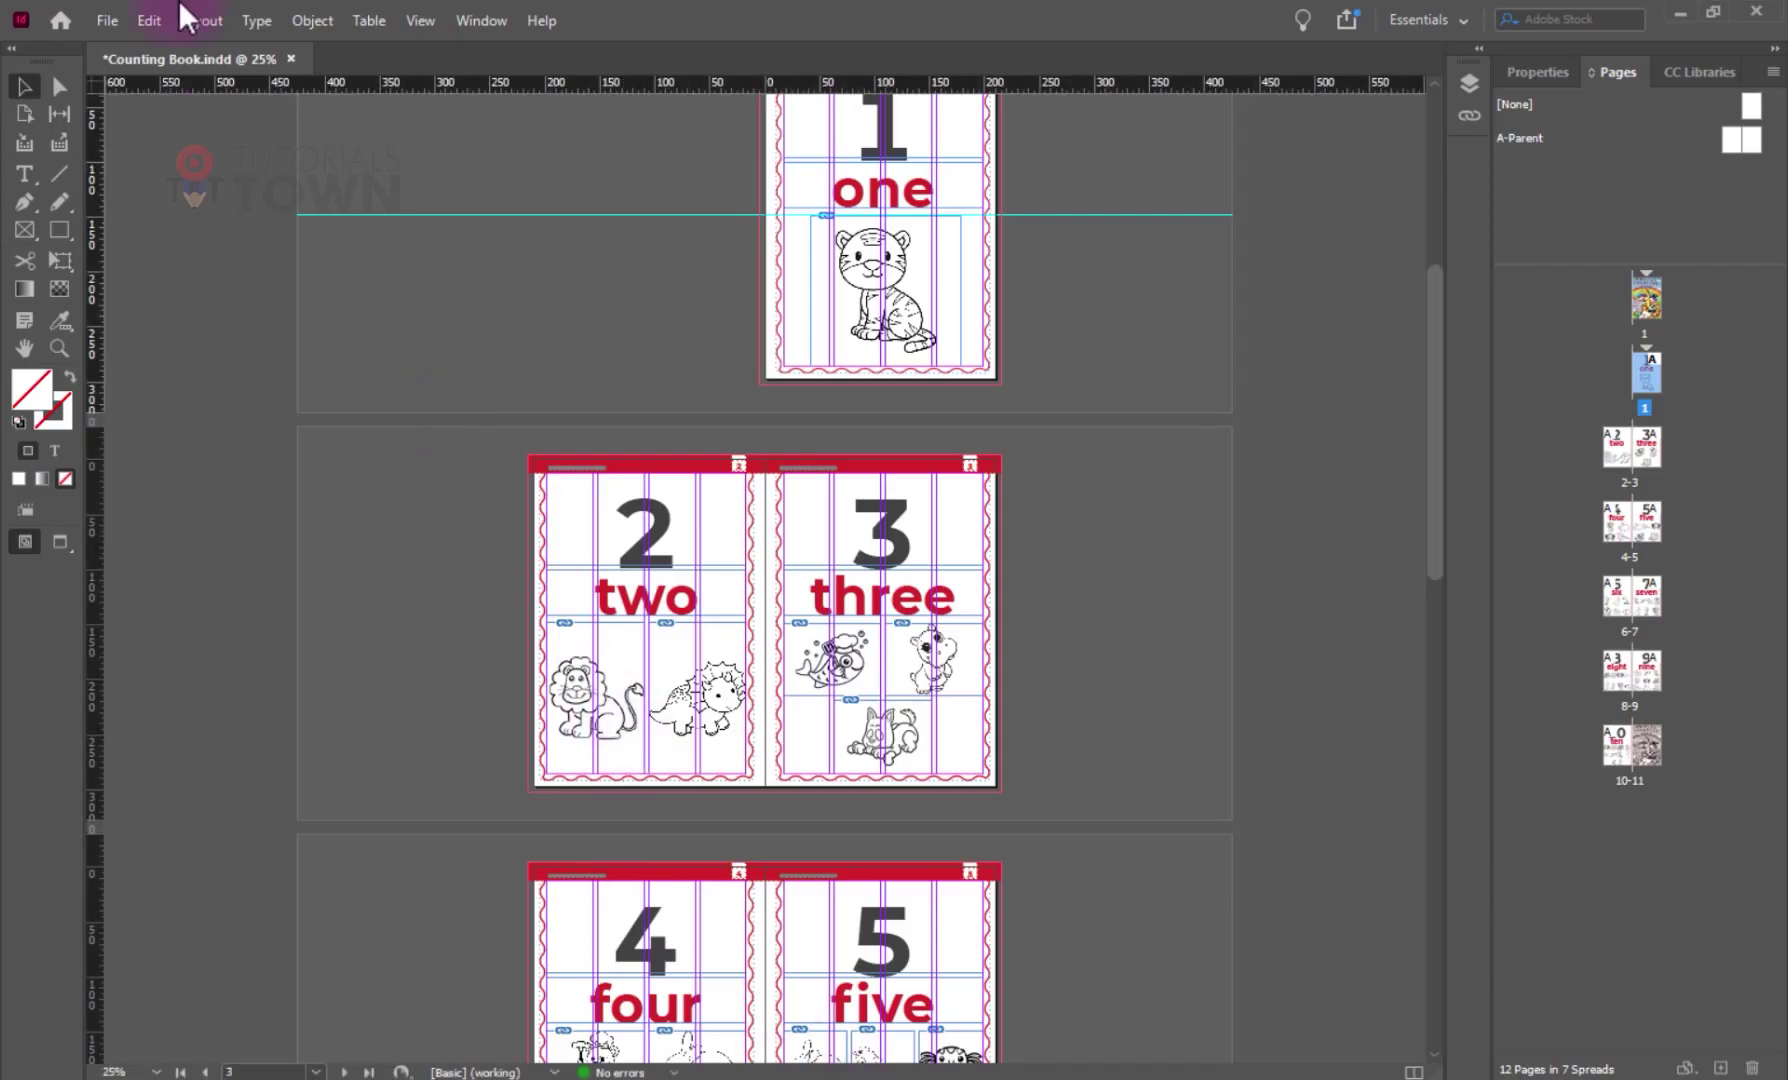
- Return to InDesign and start another Adobe PDF (Print) export named Counting Book with mark in the High Res PDF folder
{"action": "left_click", "coordinate": [105, 22]}
{"action": "left_click", "coordinate": [129, 485]}
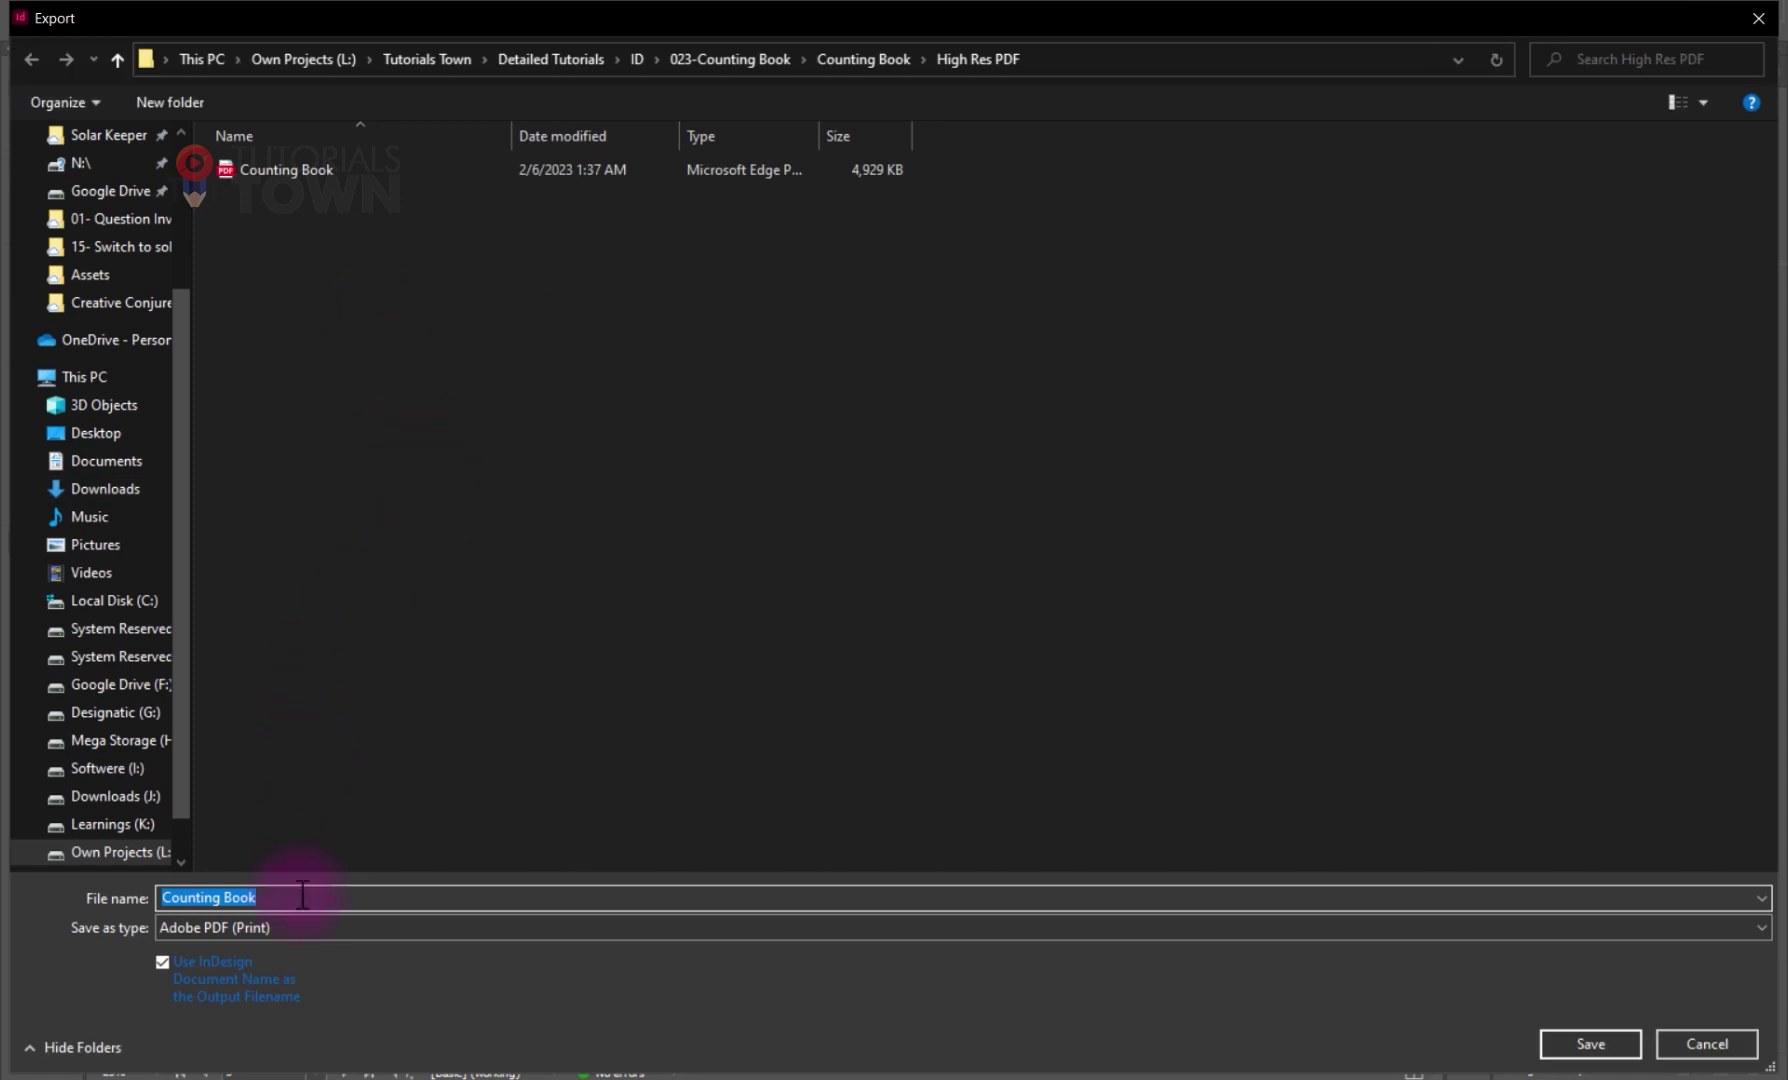
{"action": "left_click", "coordinate": [302, 895]}
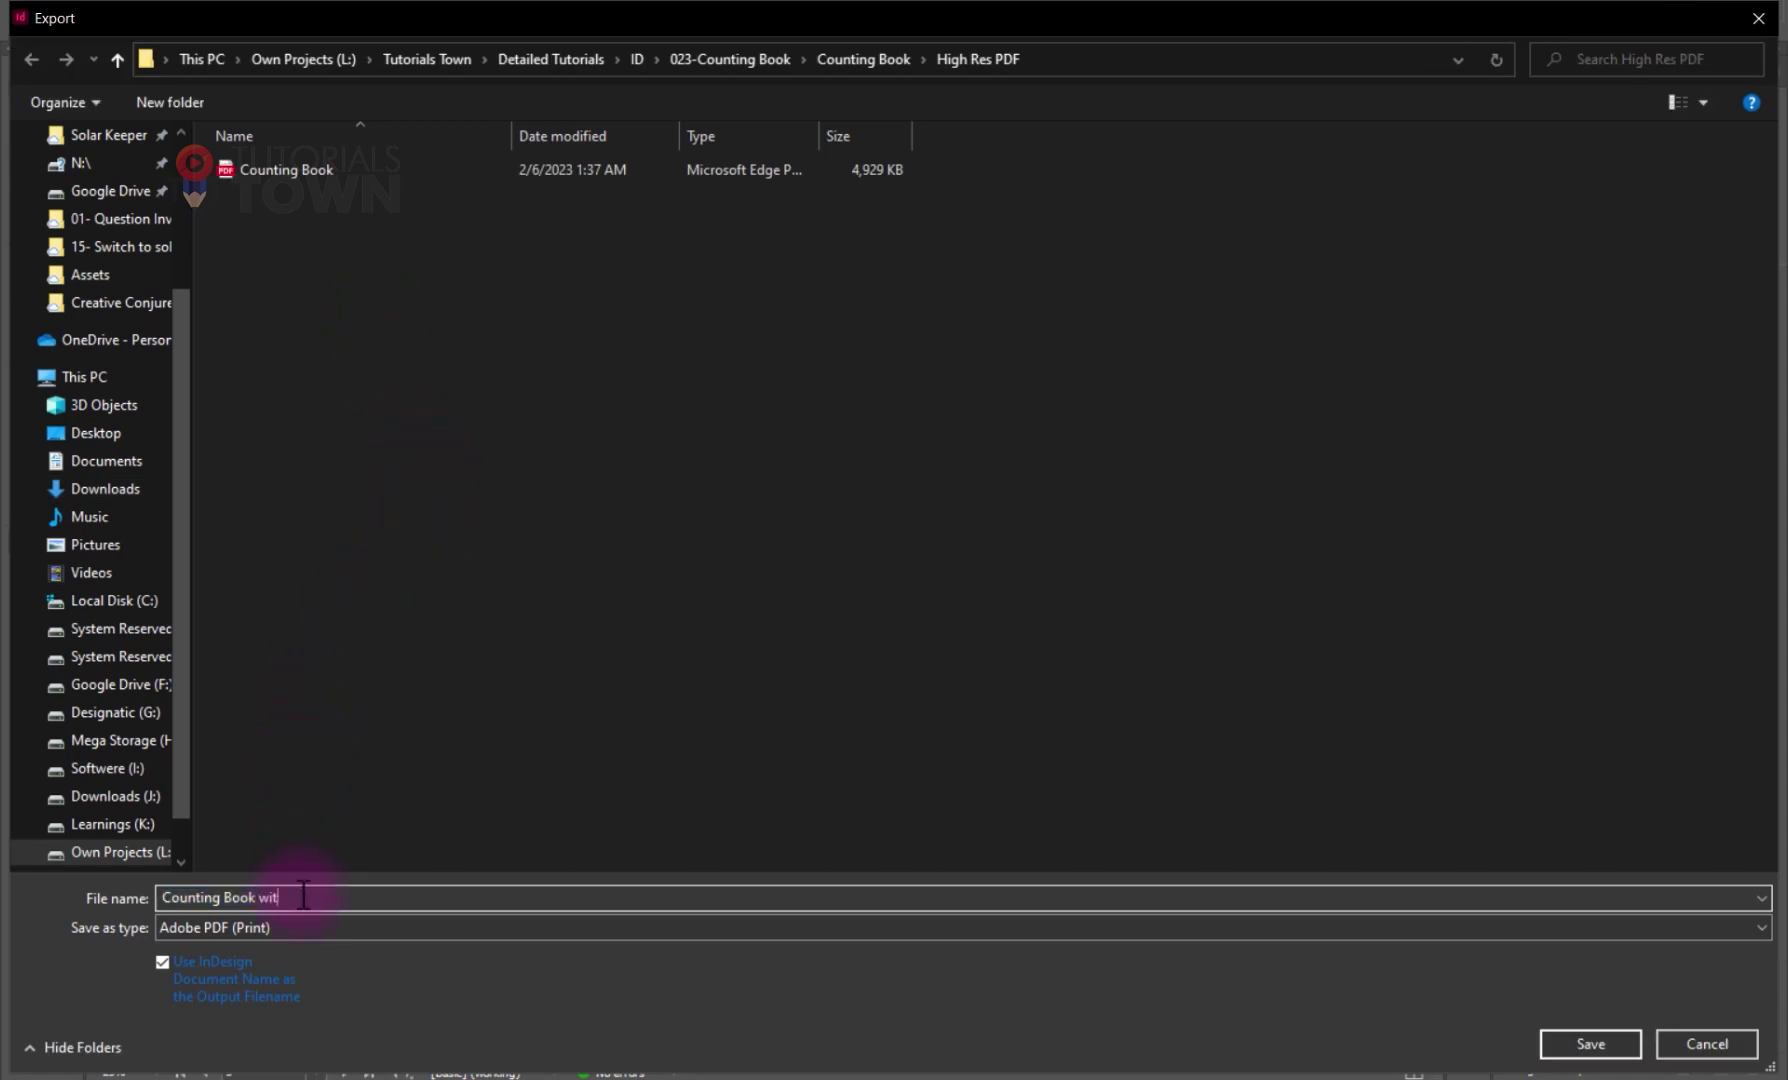
{"action": "type", "text": "with ma"}
{"action": "key", "text": "Return"}
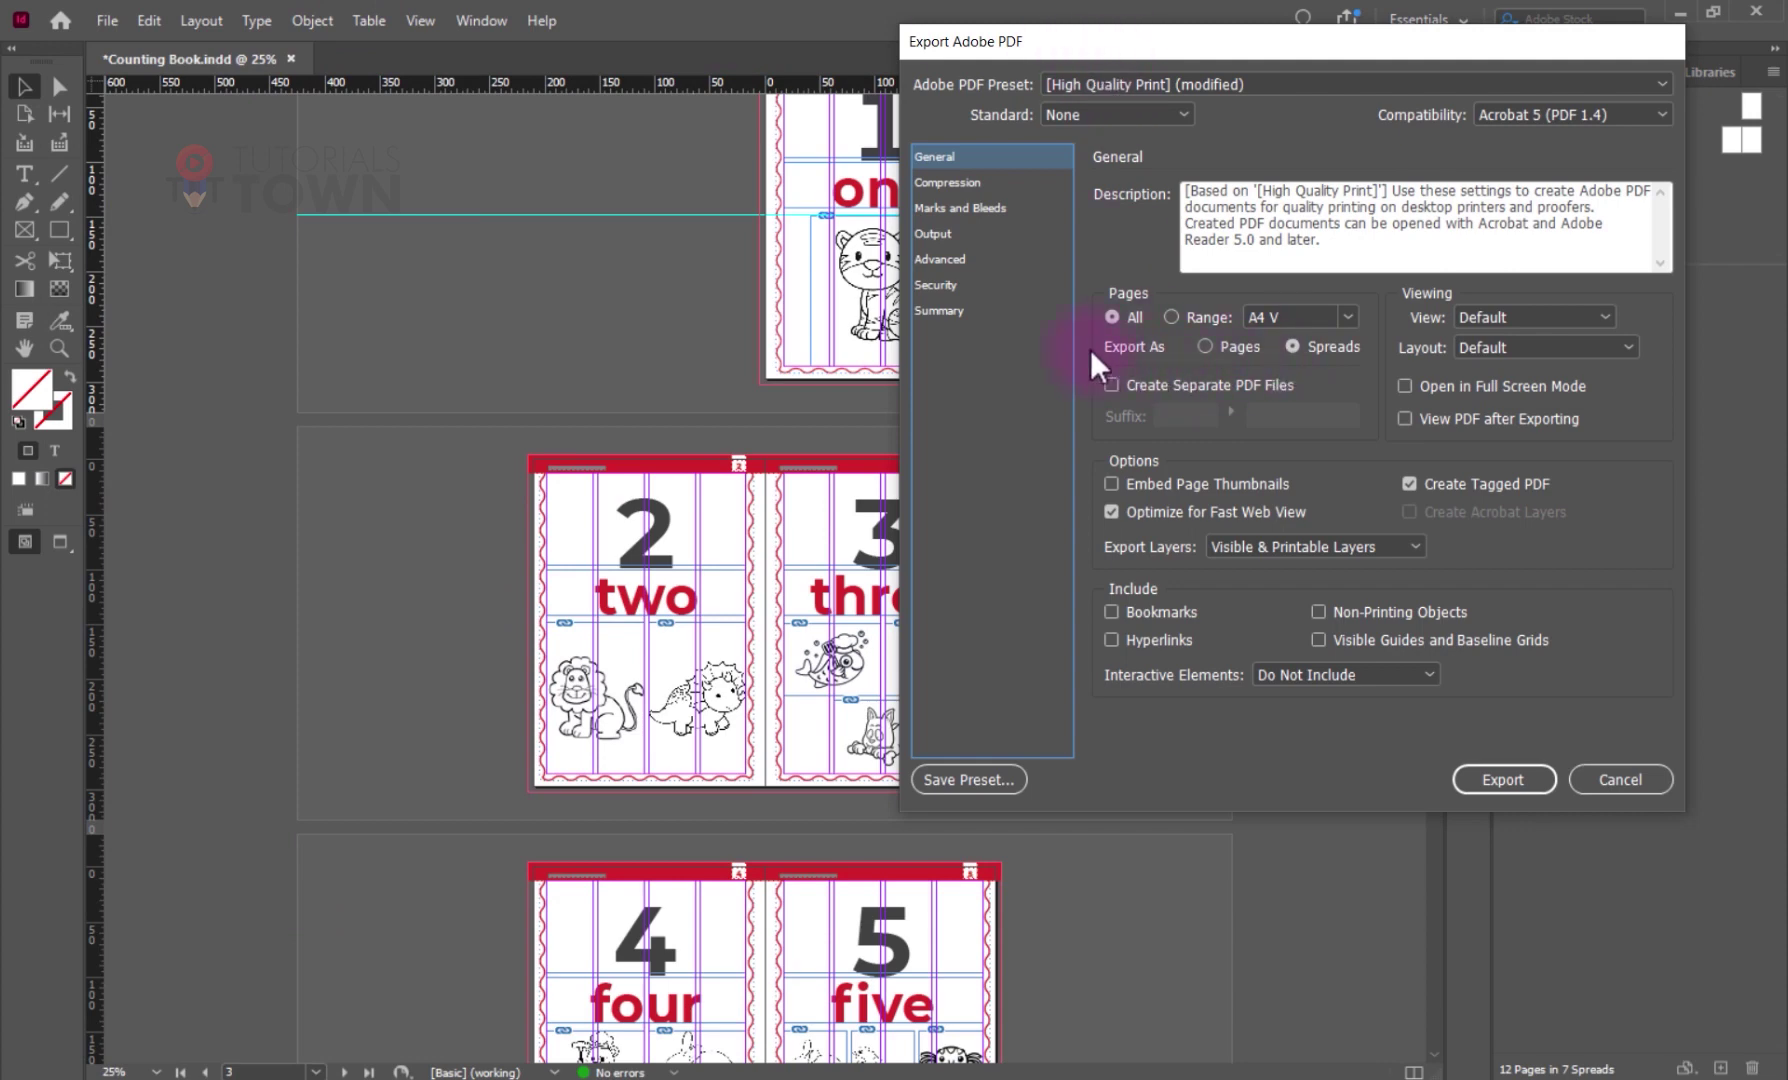
- Enable all printer's marks and the document bleed settings, and export the PDF
{"action": "left_click", "coordinate": [955, 209]}
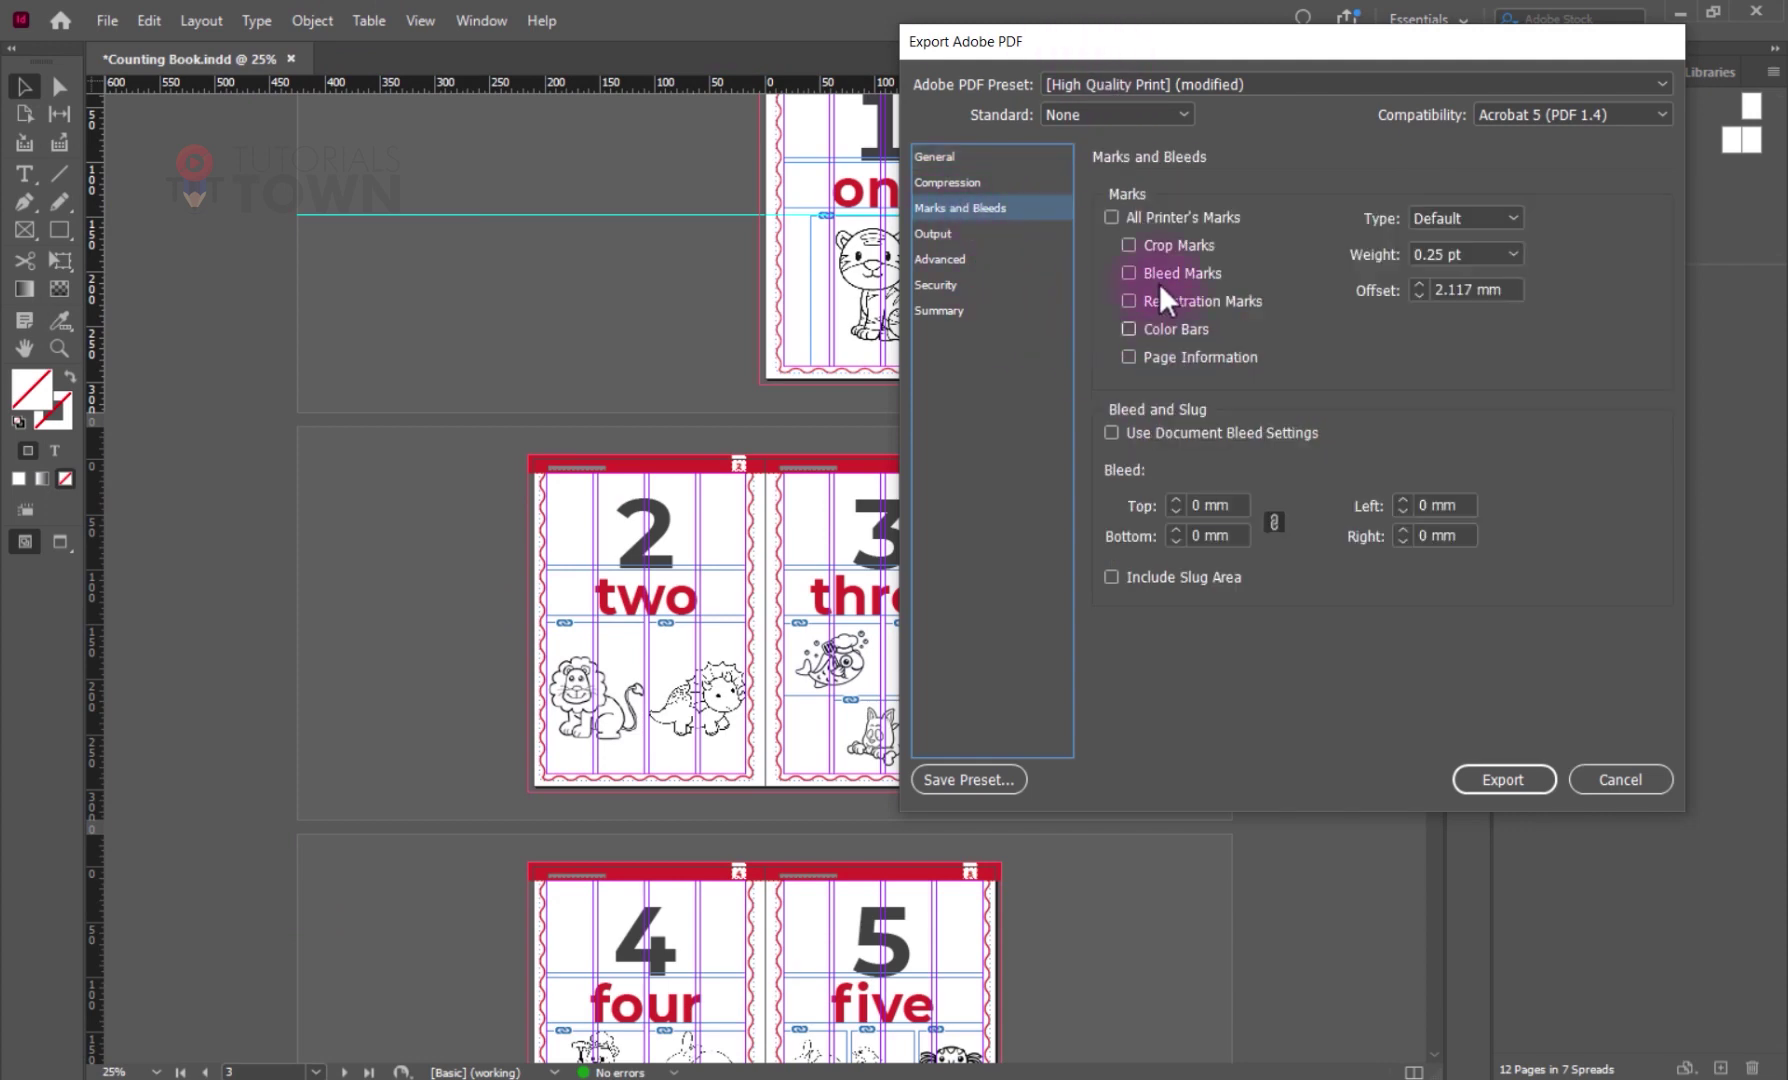
{"action": "left_click", "coordinate": [1111, 217]}
{"action": "left_click", "coordinate": [1140, 433]}
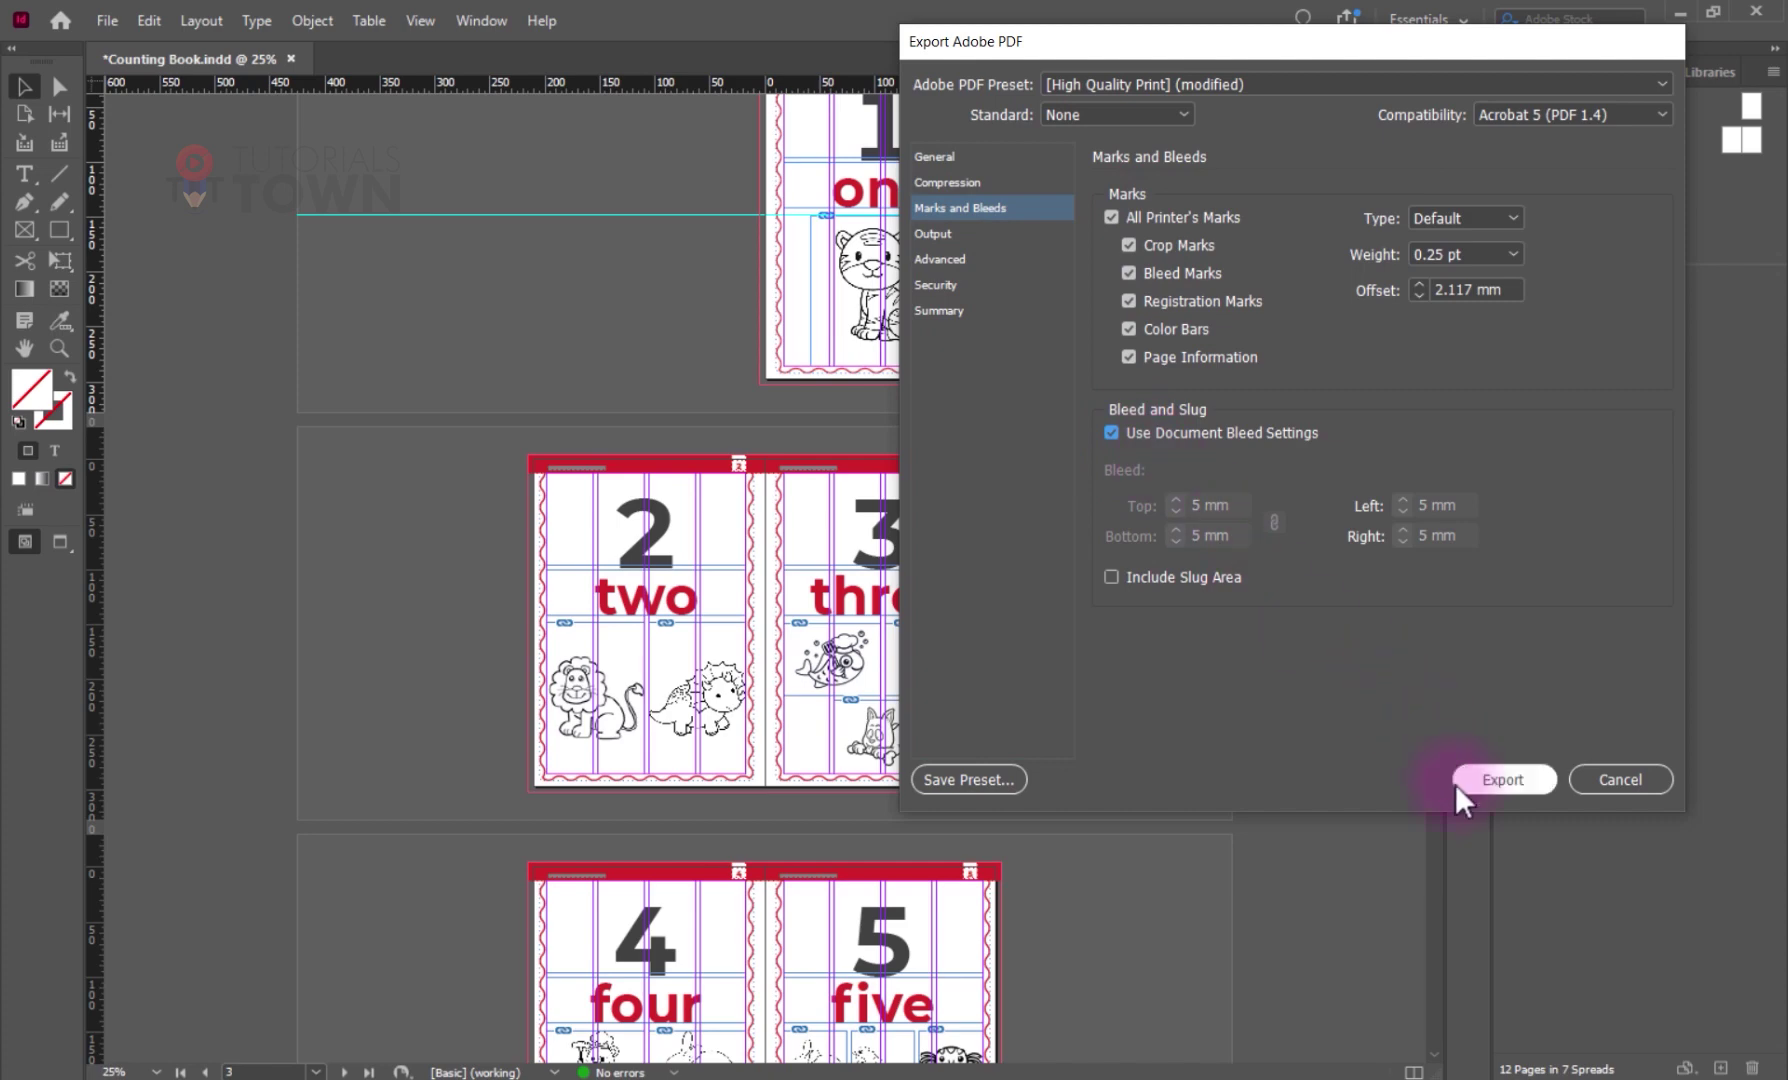
{"action": "left_click", "coordinate": [1496, 786]}
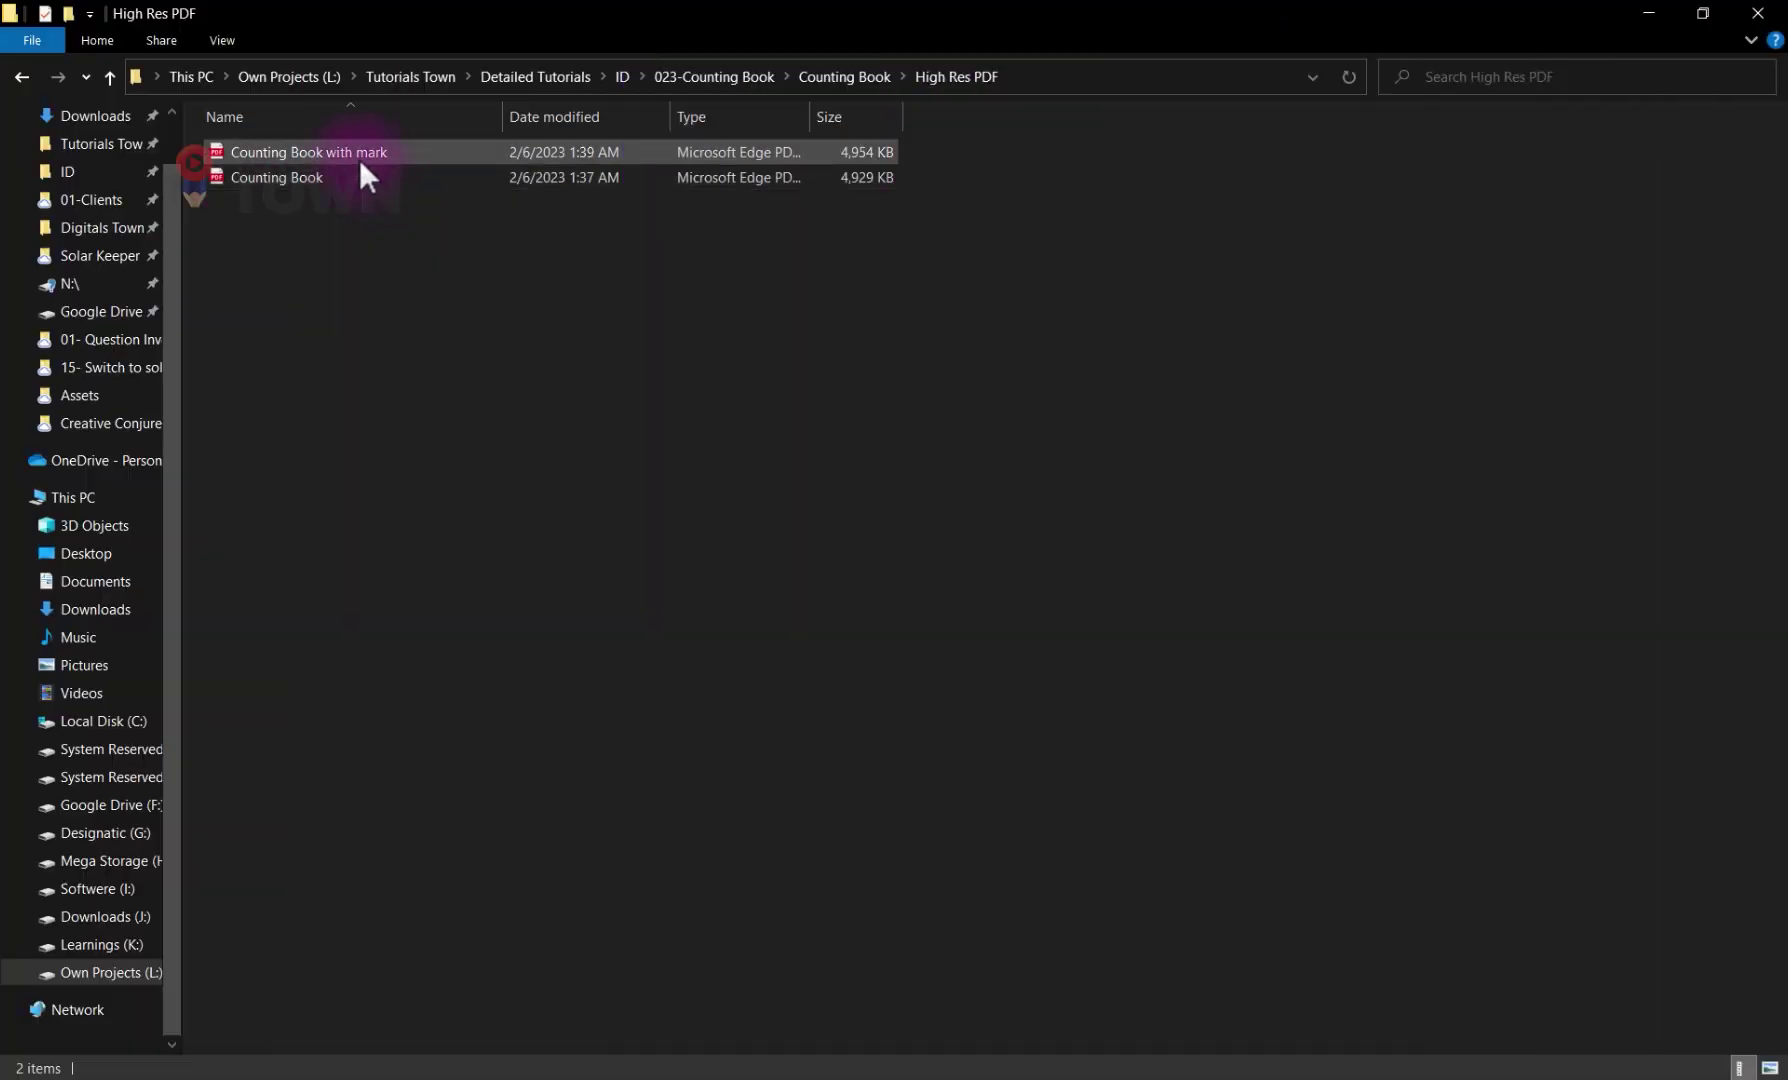
- Switch to File Explorer and open the Counting Book with mark PDF in Chrome
{"action": "double_click", "coordinate": [359, 159]}
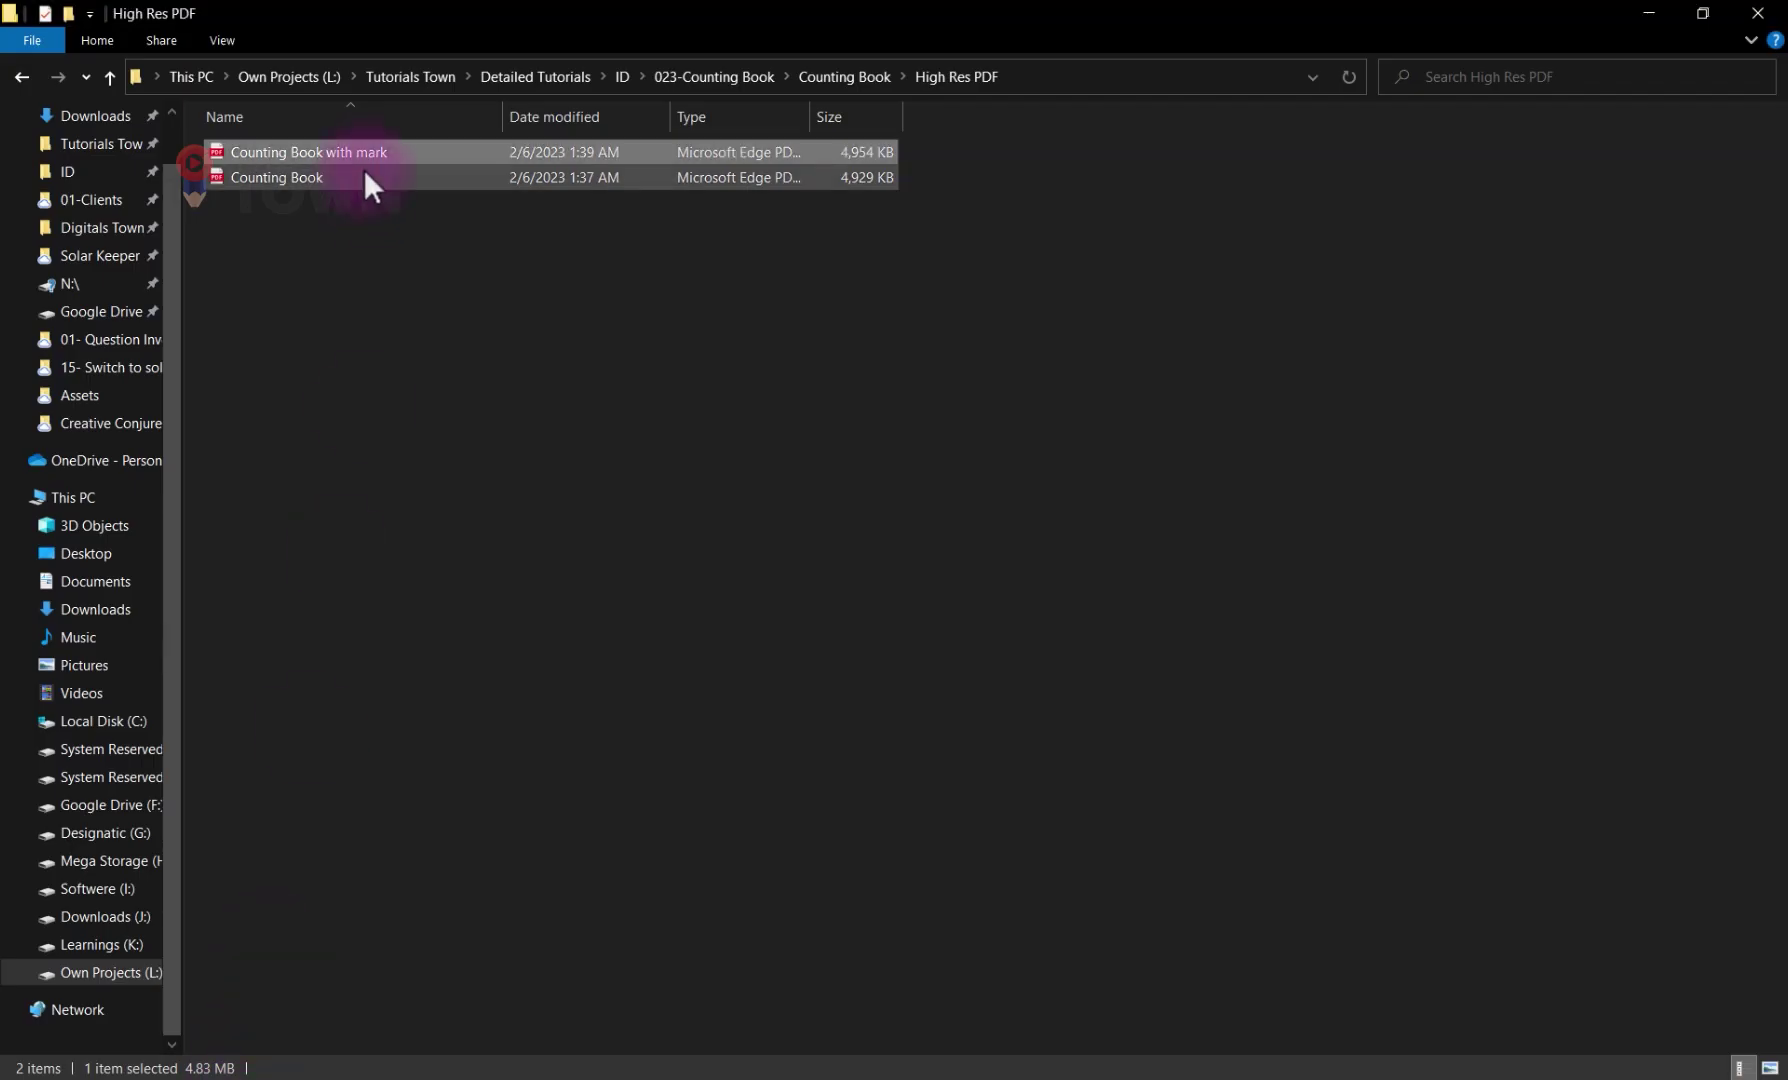
{"action": "double_click", "coordinate": [365, 154]}
{"action": "key", "text": "shift+F10"}
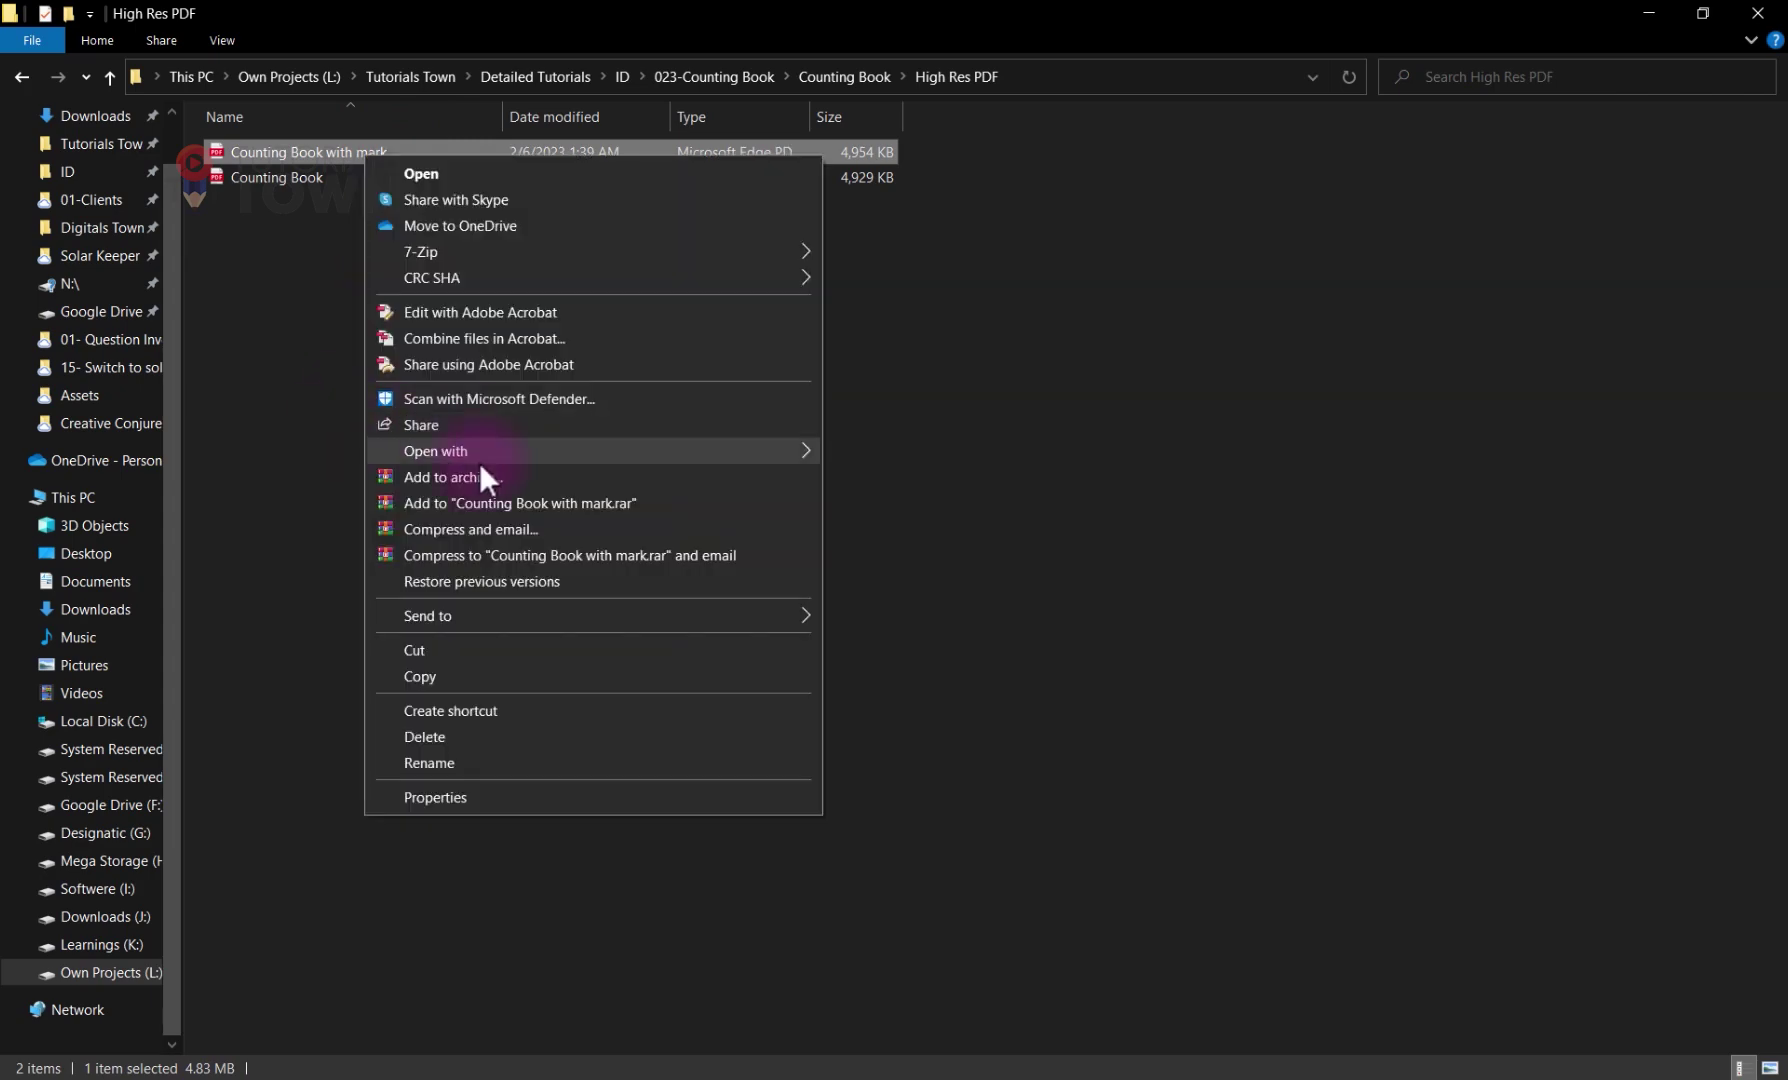
{"action": "mouse_move", "coordinate": [838, 462]}
{"action": "left_click", "coordinate": [929, 508]}
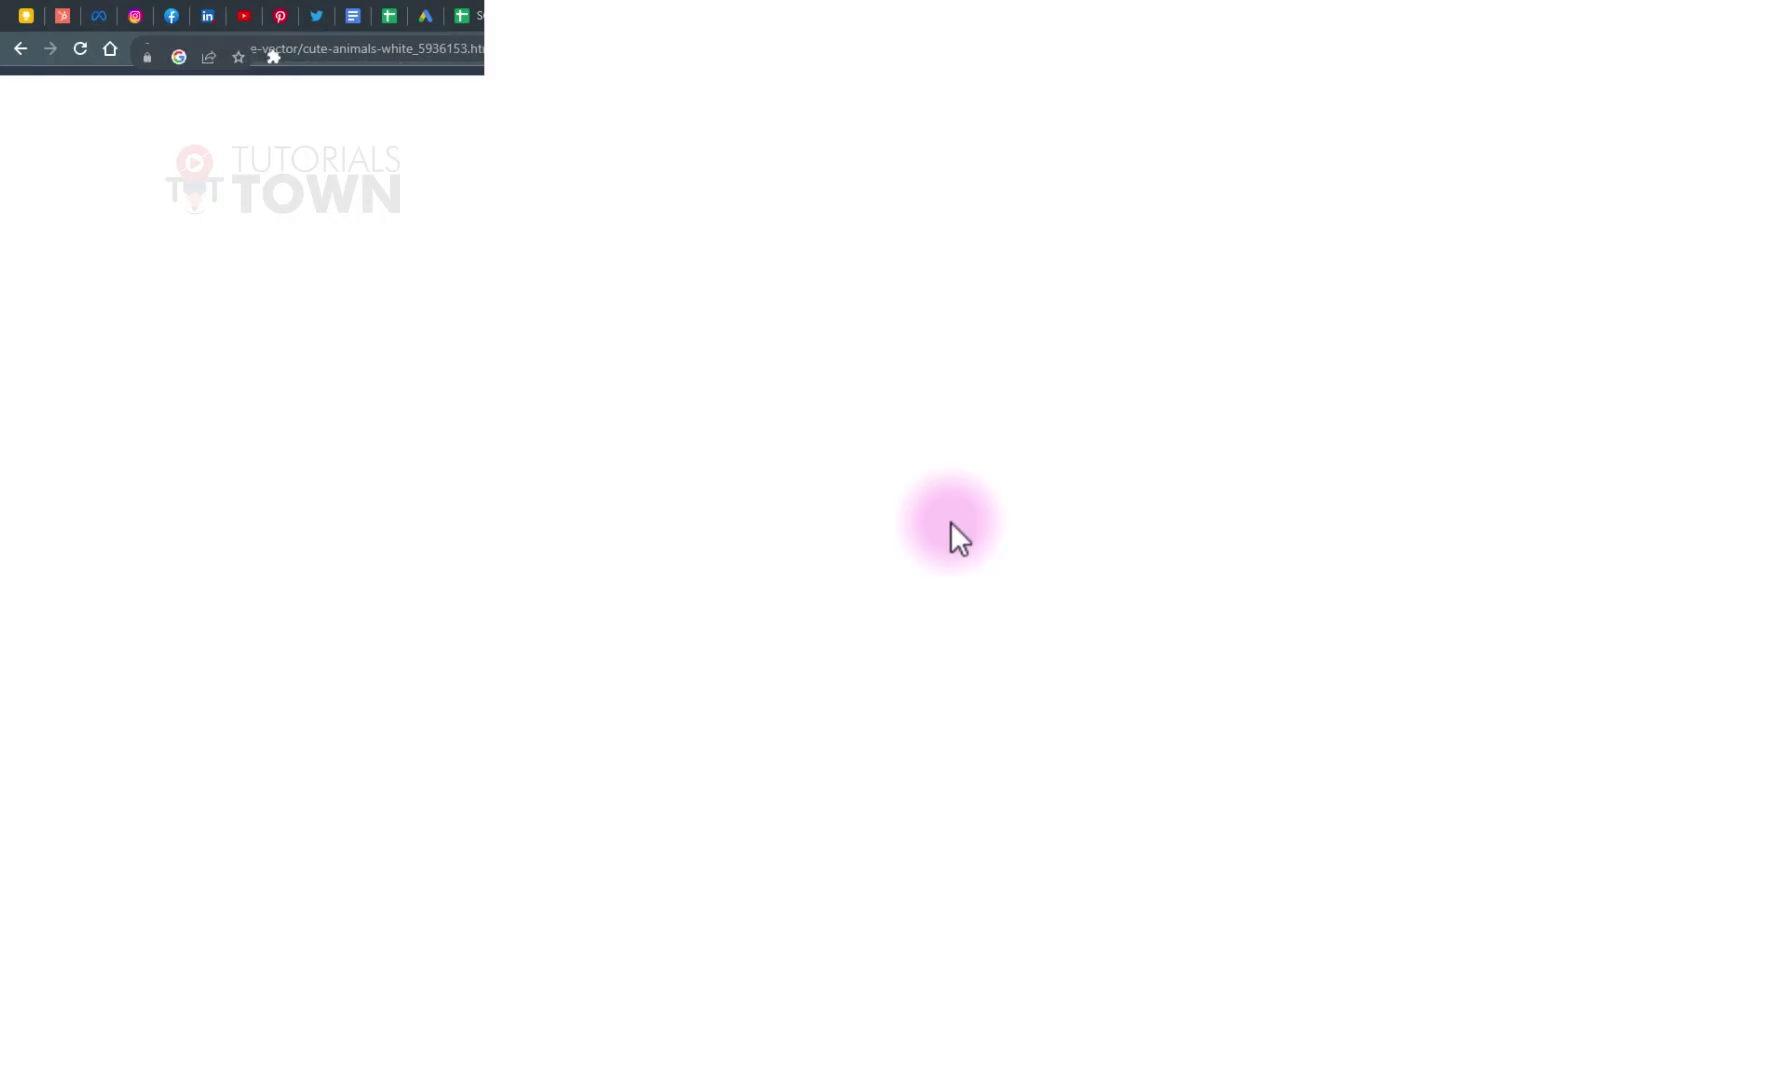
- Review the cover and all spreads of the Counting Book with mark PDF, checking the printer's marks and bleed
{"action": "scroll", "coordinate": [795, 540], "scroll_direction": "down", "scroll_amount": 5}
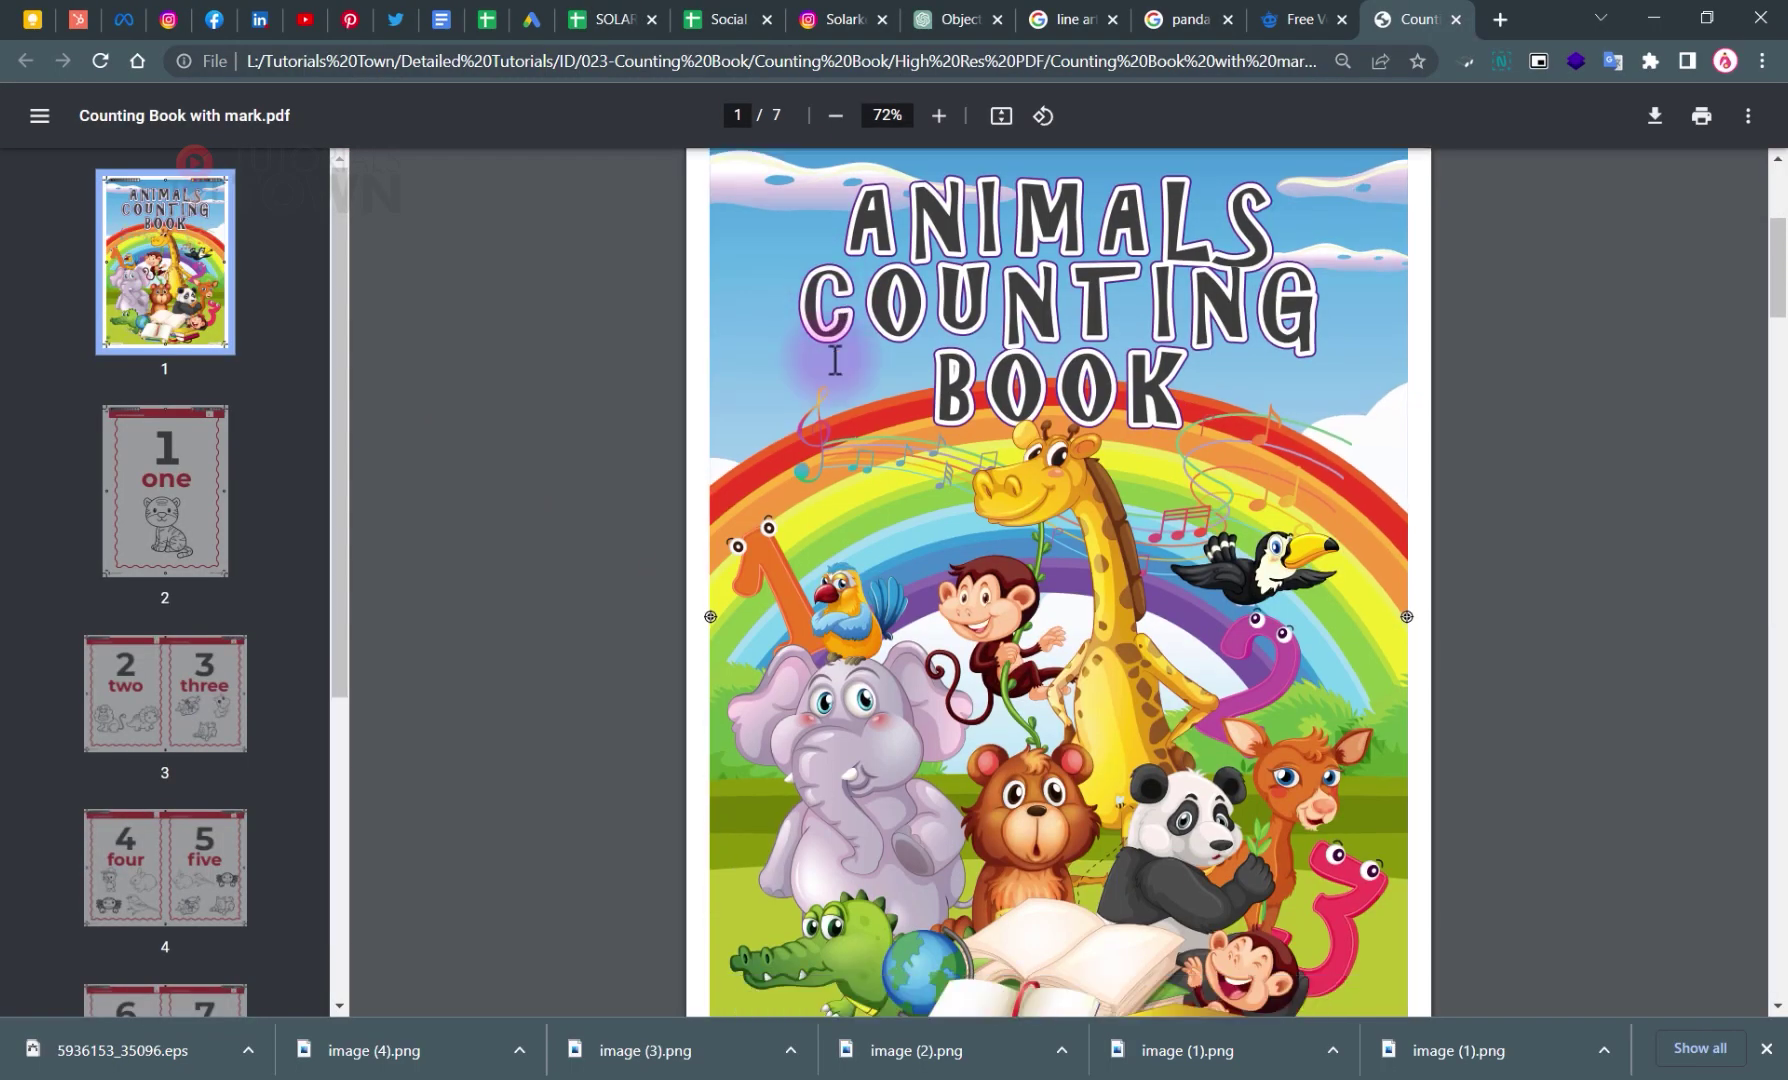
{"action": "scroll", "coordinate": [795, 533], "scroll_direction": "down", "scroll_amount": 7}
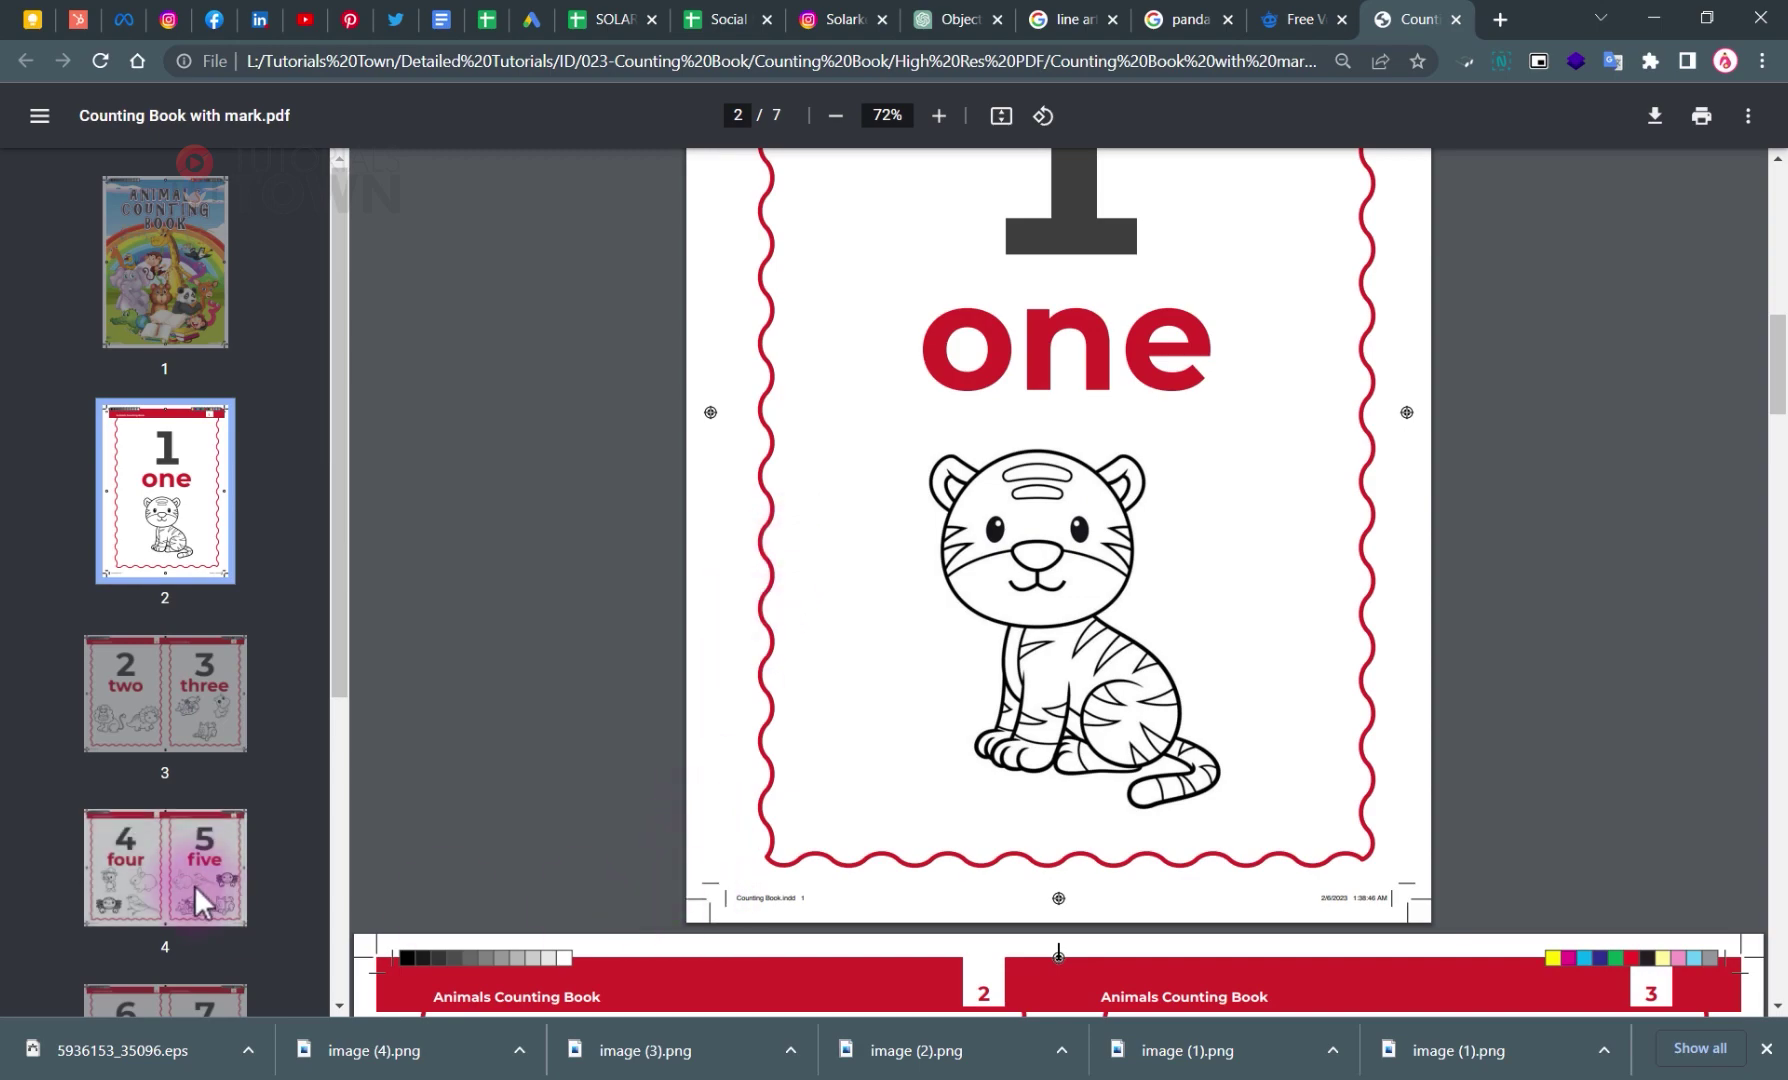
{"action": "scroll", "coordinate": [1238, 347], "scroll_direction": "up", "scroll_amount": 4}
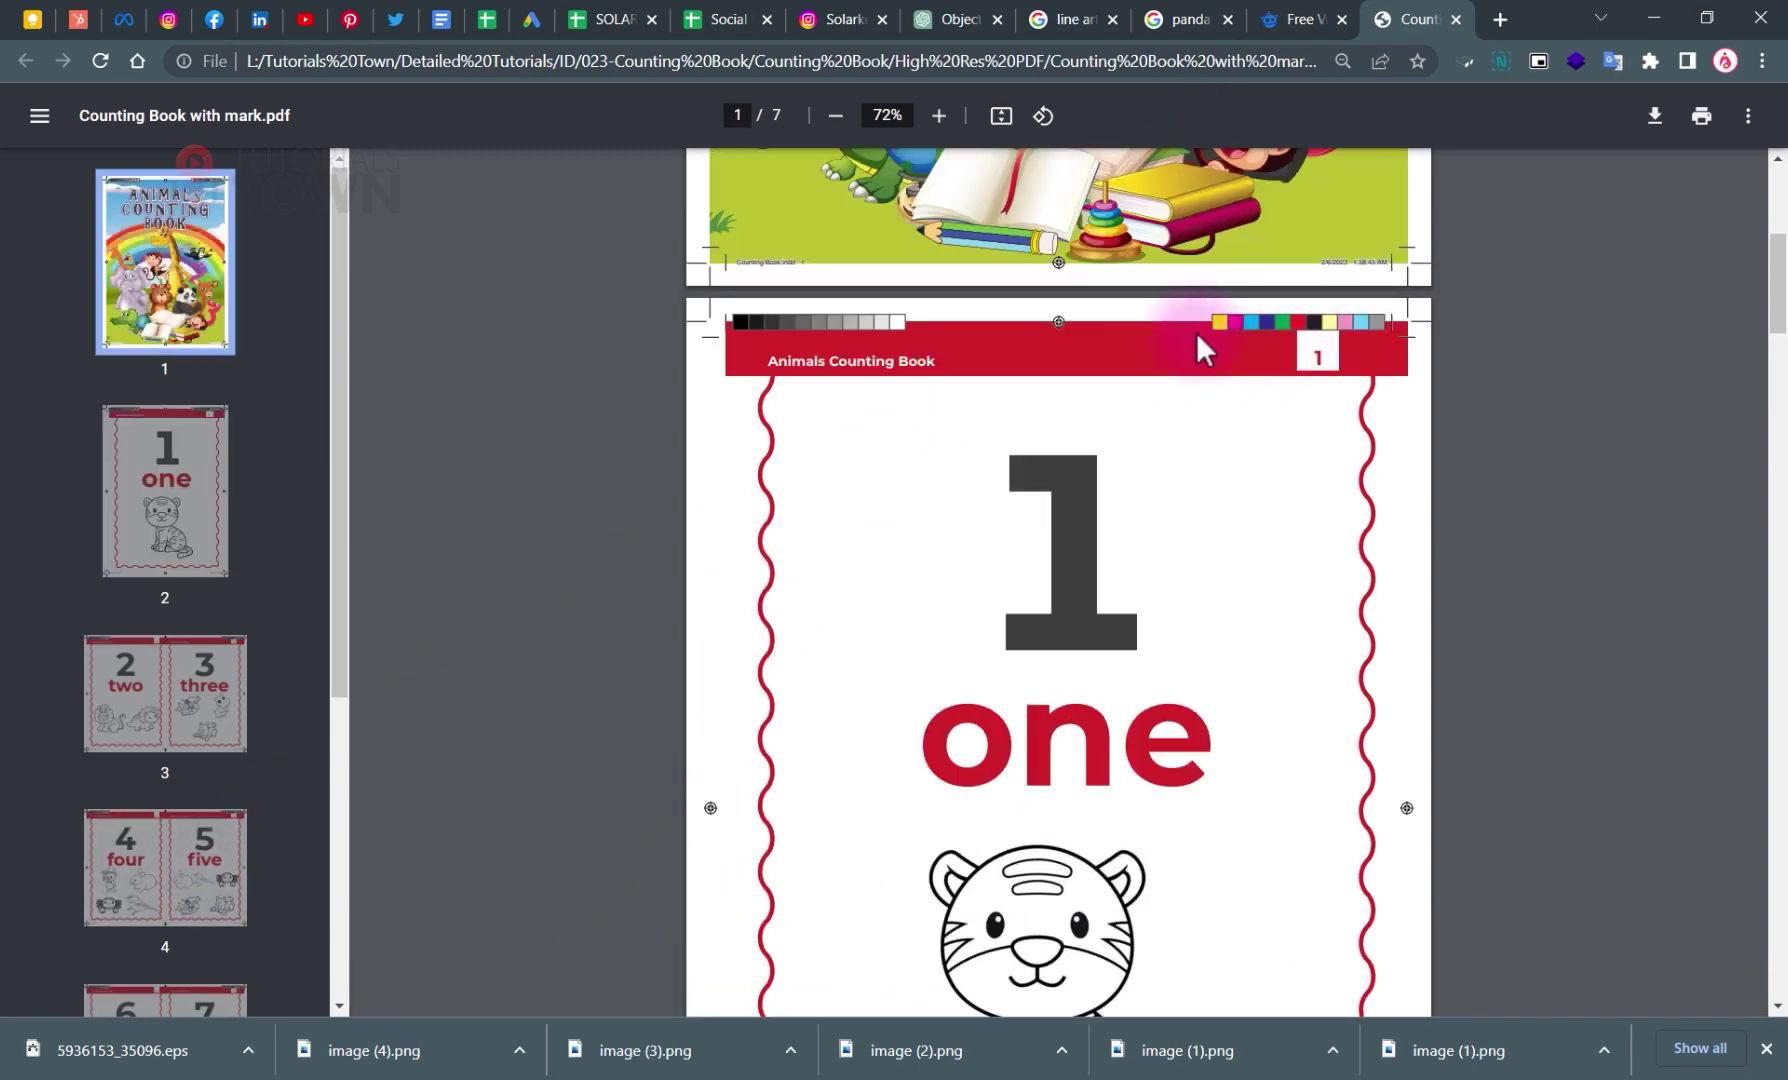
{"action": "scroll", "coordinate": [828, 330], "scroll_direction": "up", "scroll_amount": 3}
{"action": "scroll", "coordinate": [869, 332], "scroll_direction": "down", "scroll_amount": 15}
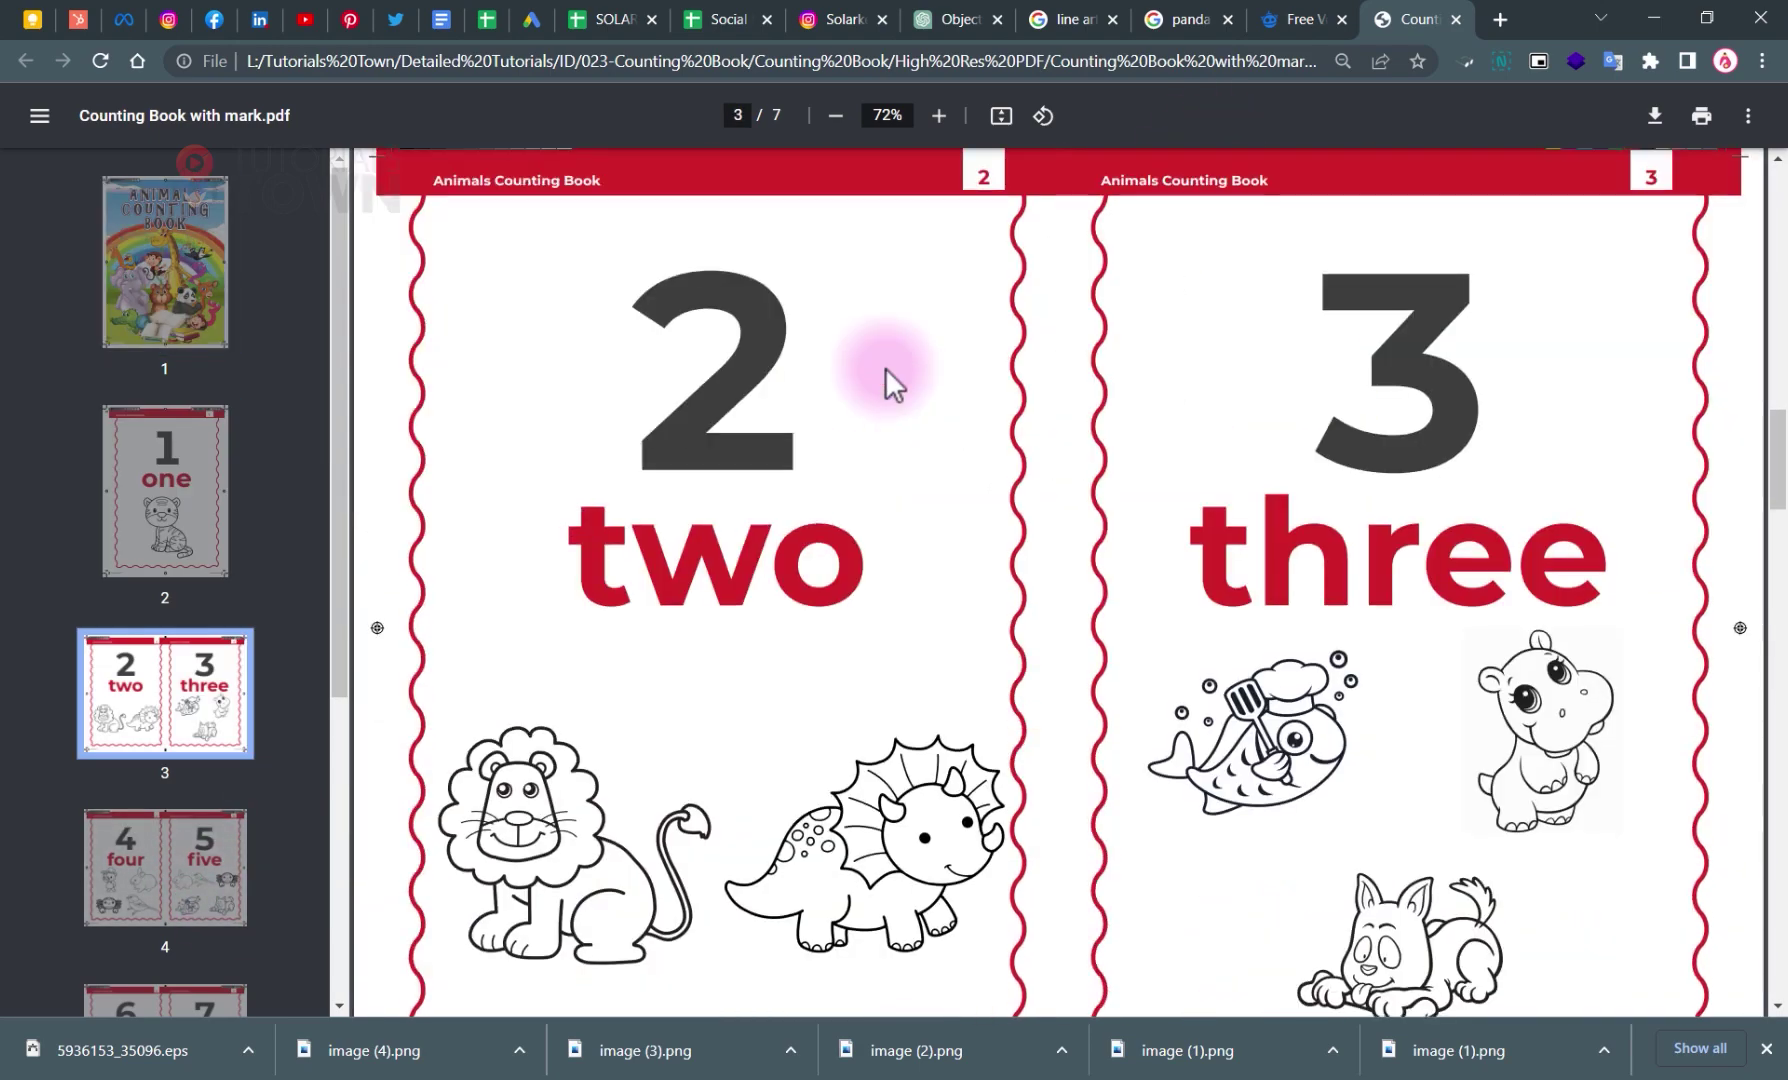
{"action": "scroll", "coordinate": [886, 370], "scroll_direction": "down", "scroll_amount": 20}
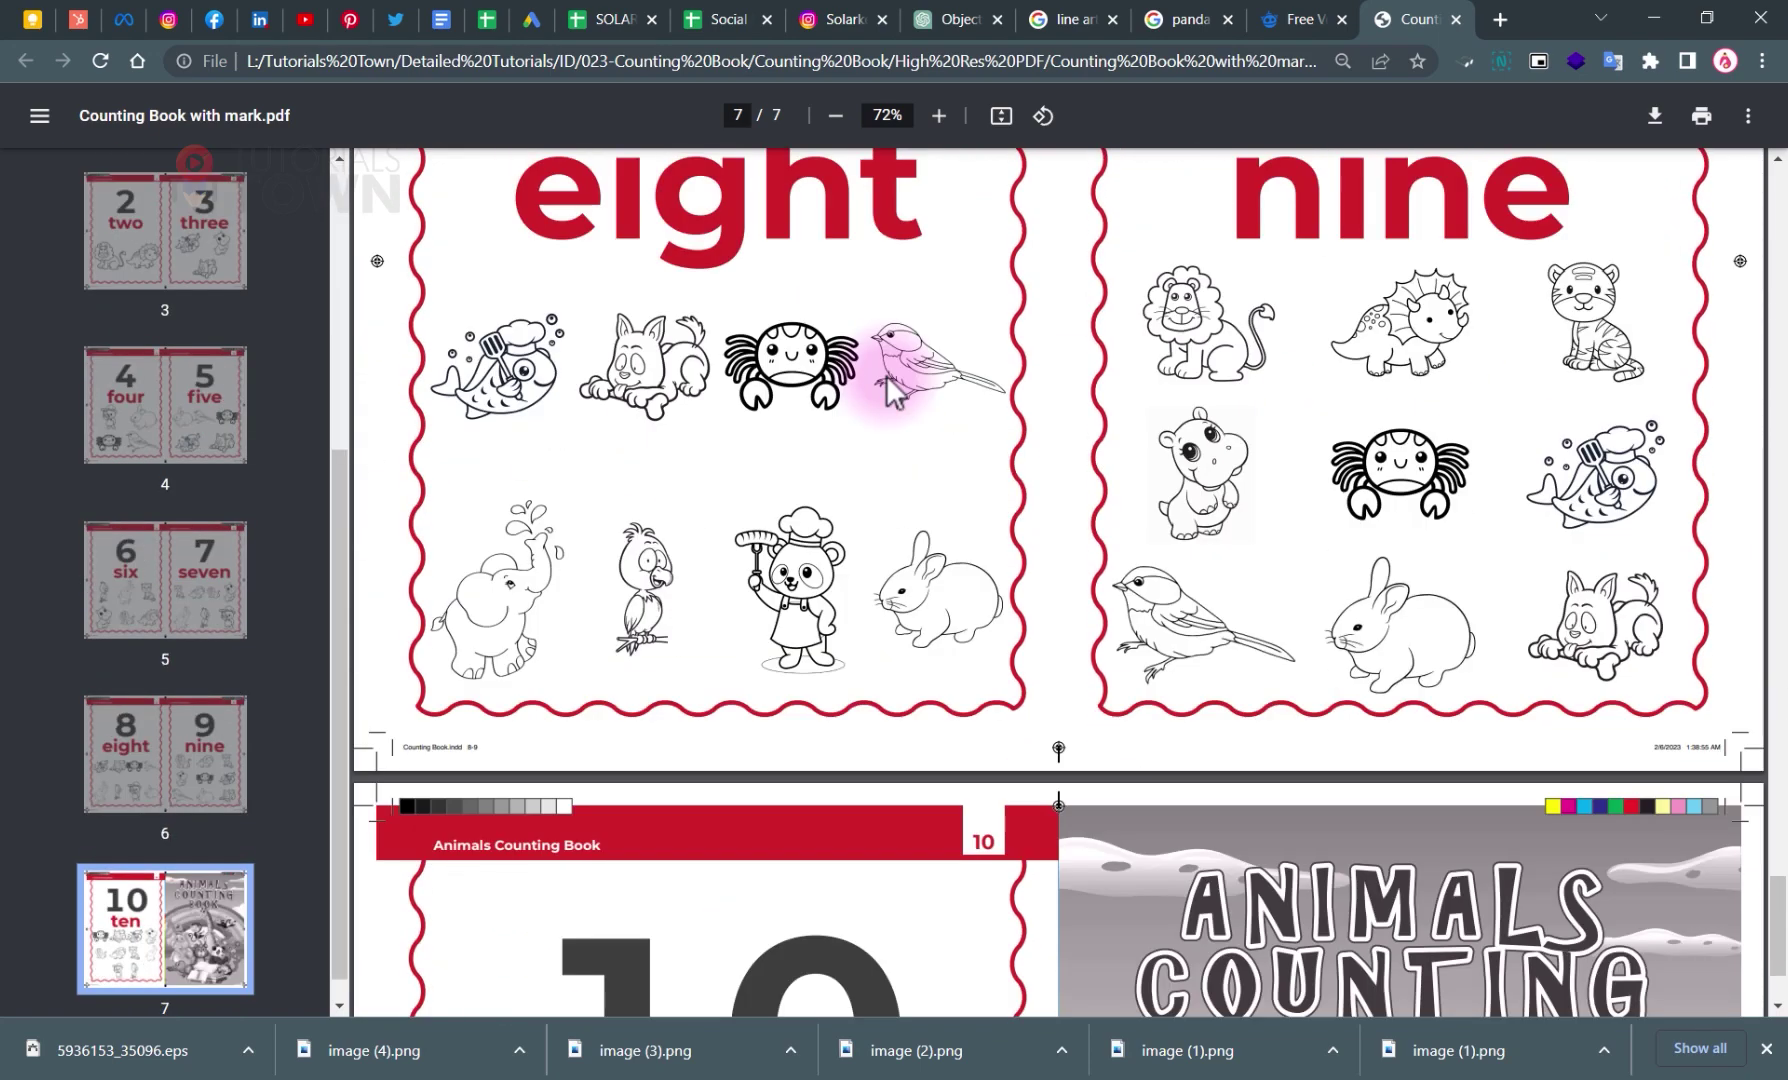
{"action": "scroll", "coordinate": [886, 374], "scroll_direction": "down", "scroll_amount": 7}
{"action": "scroll", "coordinate": [883, 366], "scroll_direction": "up", "scroll_amount": 3}
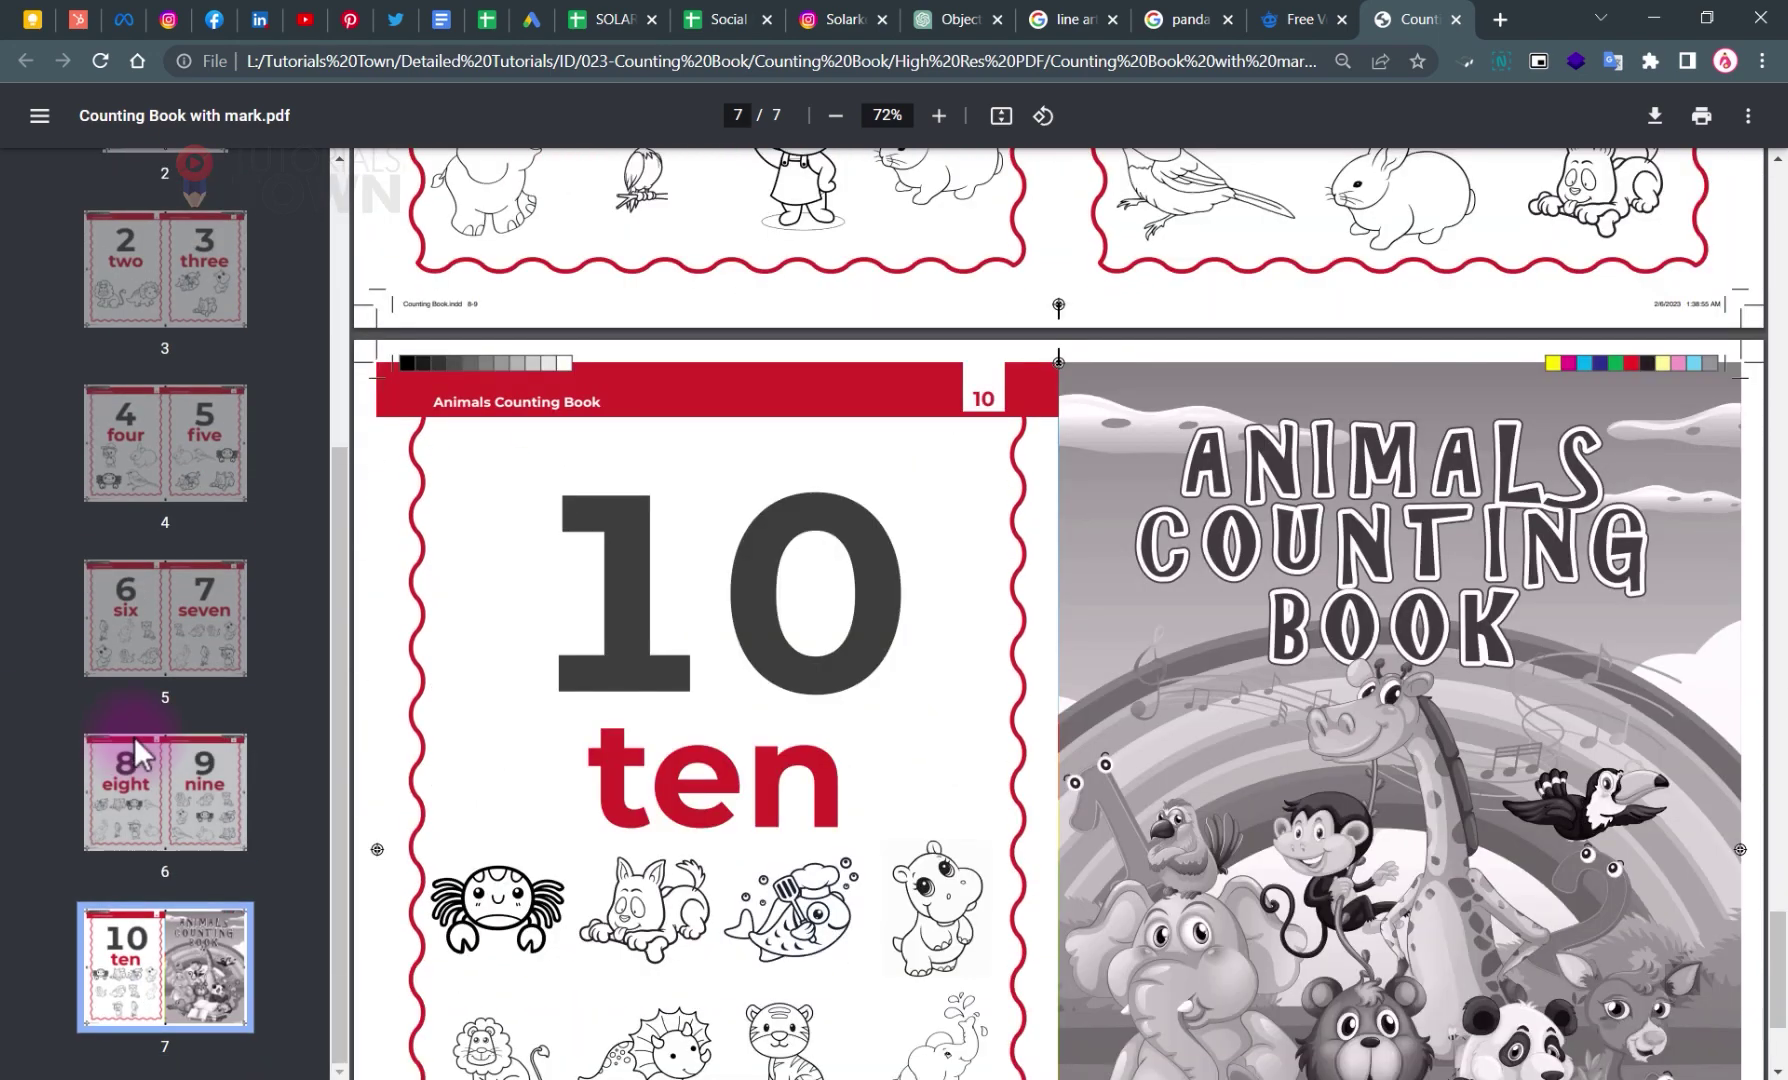